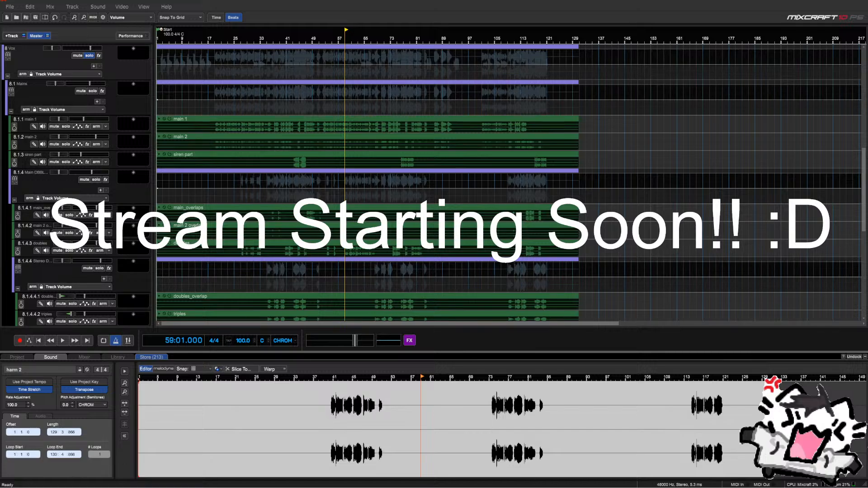
Move harm 2 up to third place in Harms, then mix a harmony track to a new audio track
scroll(141, 91, down, 10)
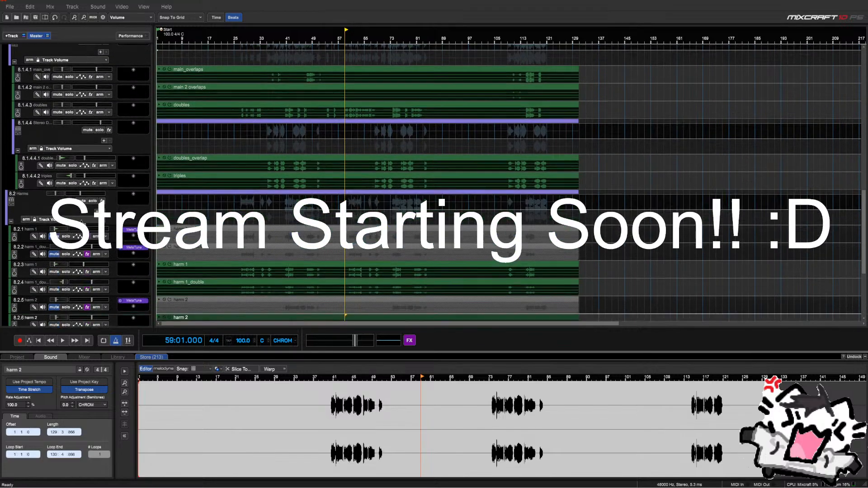
scroll(159, 270, down, 1)
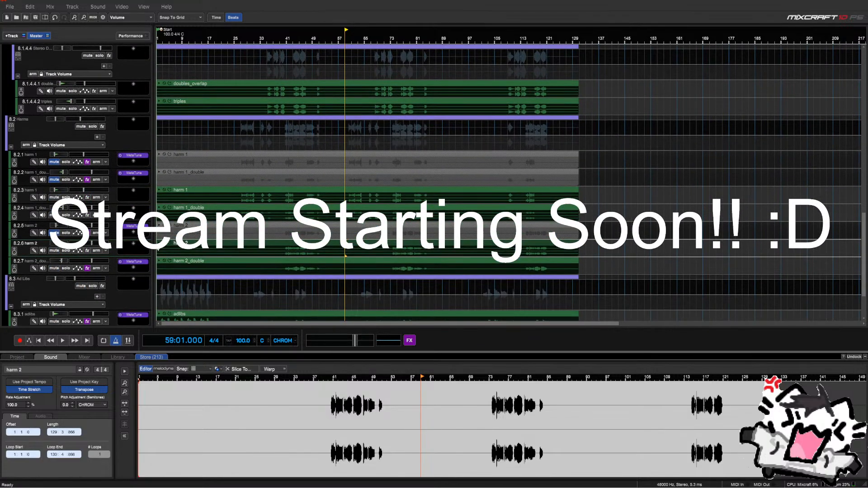
right_click(27, 268)
click(24, 270)
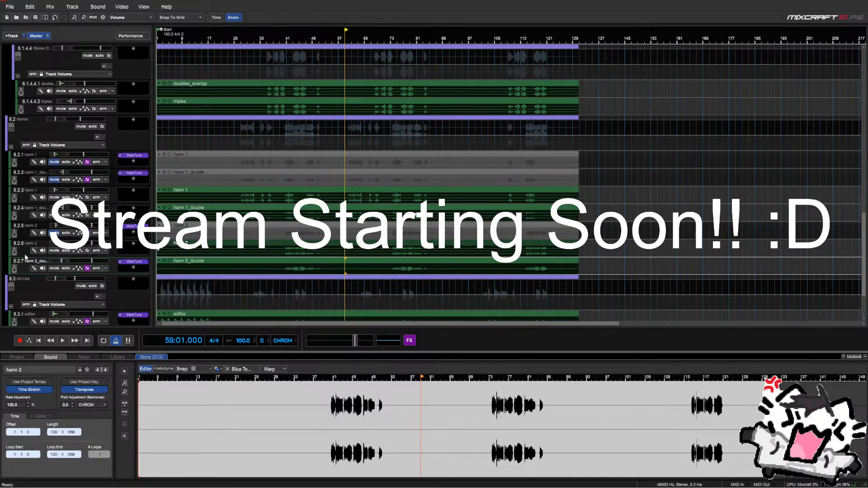
drag(25, 235, 28, 204)
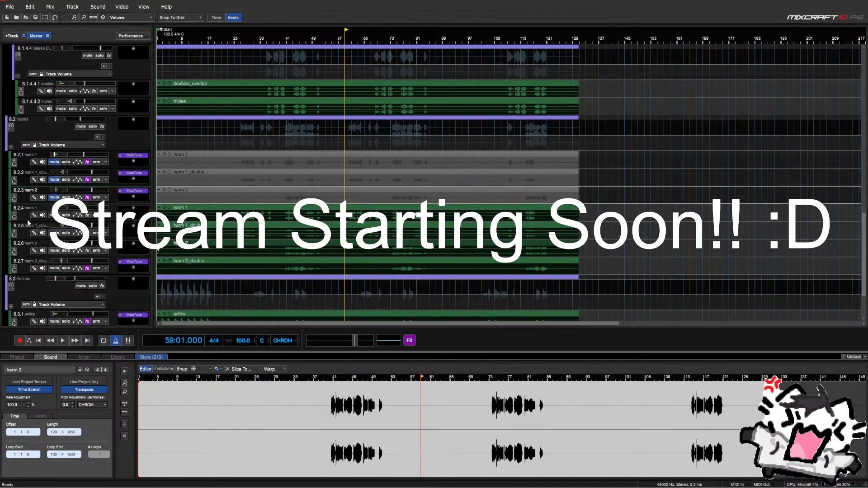
right_click(27, 269)
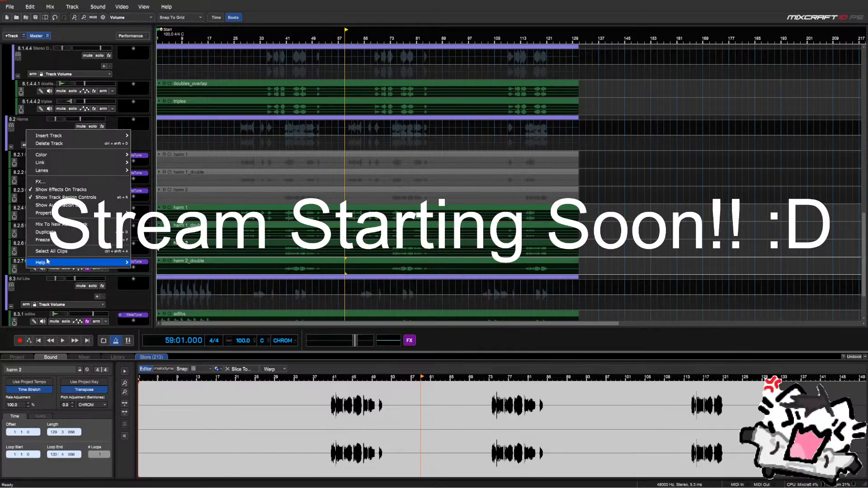
click(58, 224)
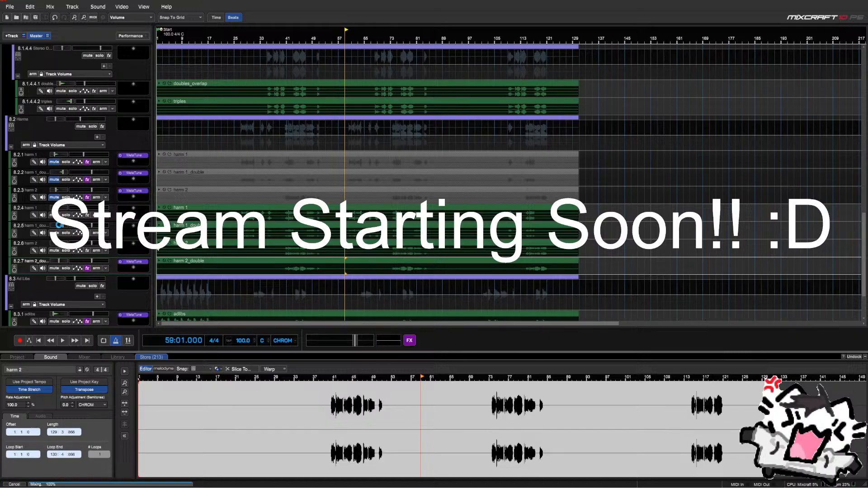
Drag a harmony track and harm 1 up above the Vox folder near the top
scroll(59, 225, up, 4)
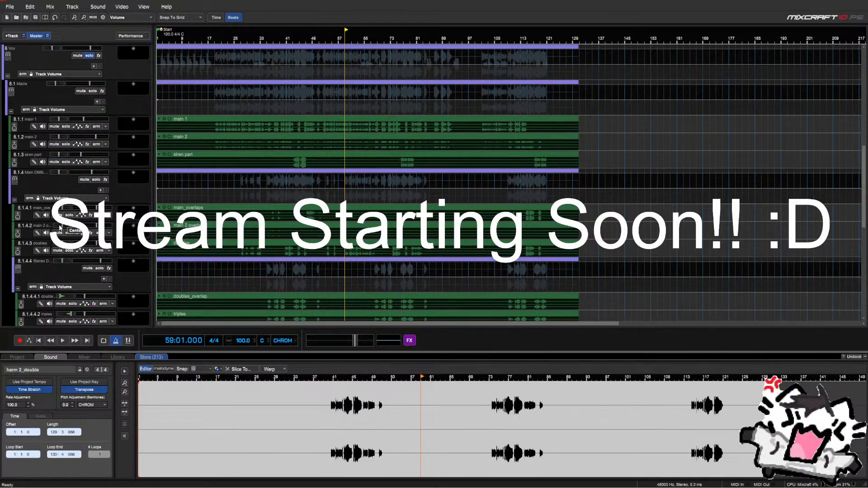
scroll(60, 227, down, 8)
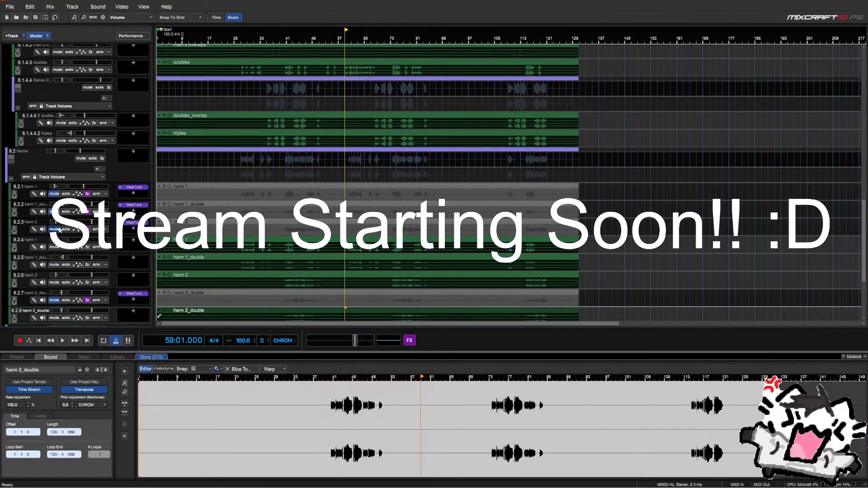
scroll(59, 229, down, 1)
drag(28, 271, 24, 222)
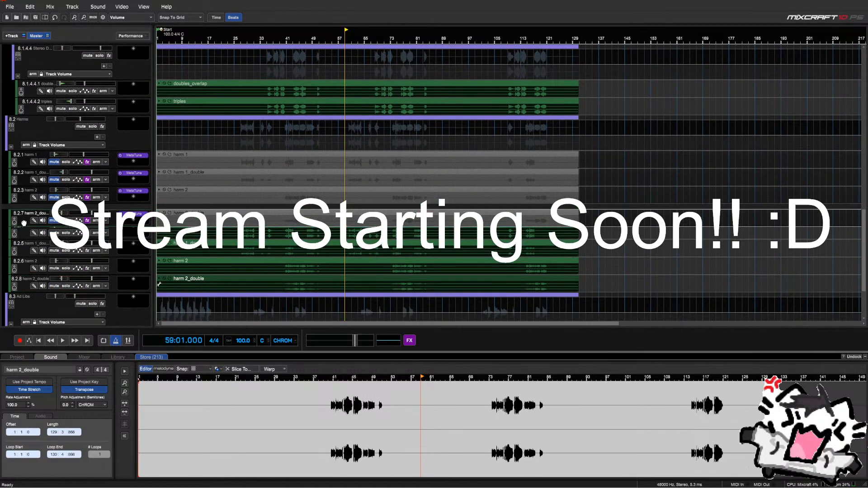
scroll(24, 222, up, 5)
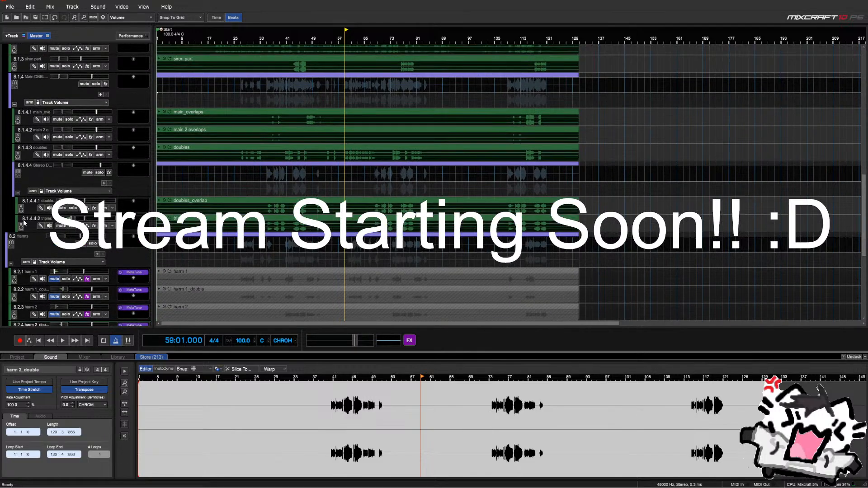
scroll(24, 222, down, 1)
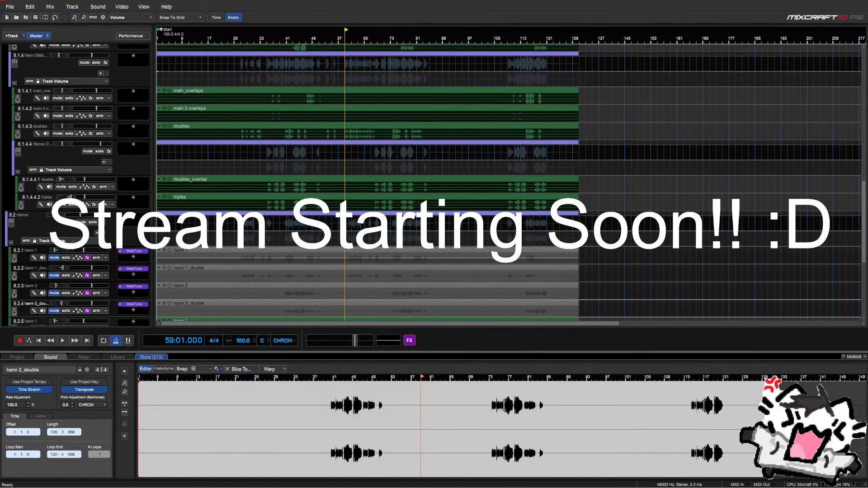
scroll(39, 247, up, 2)
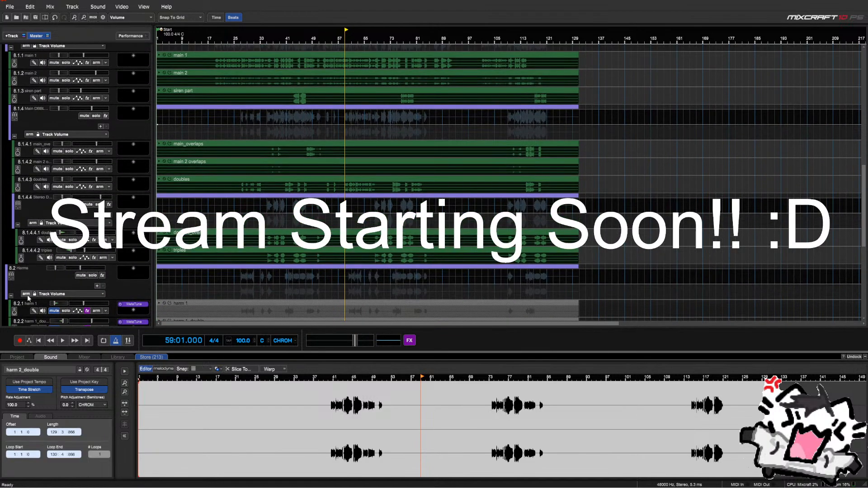
drag(26, 311, 23, 57)
Move harm 1_double, harm 2 and harm 2_double above the Vox folder as well
scroll(22, 57, down, 6)
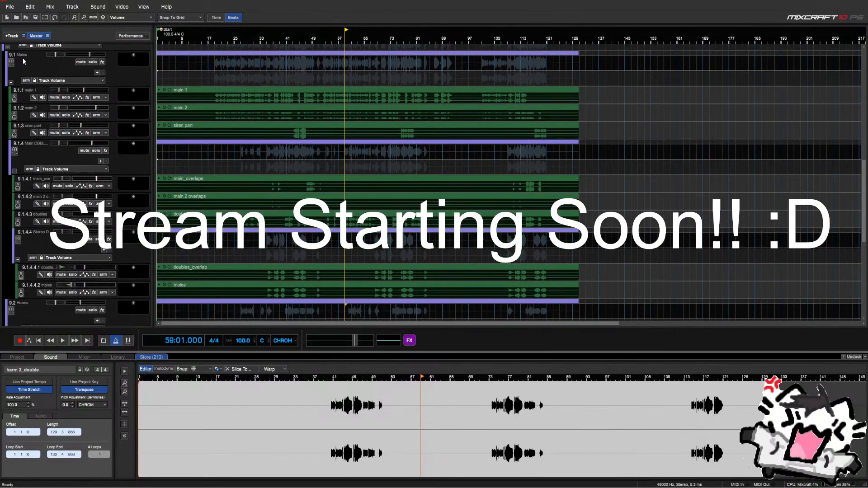
scroll(19, 70, down, 1)
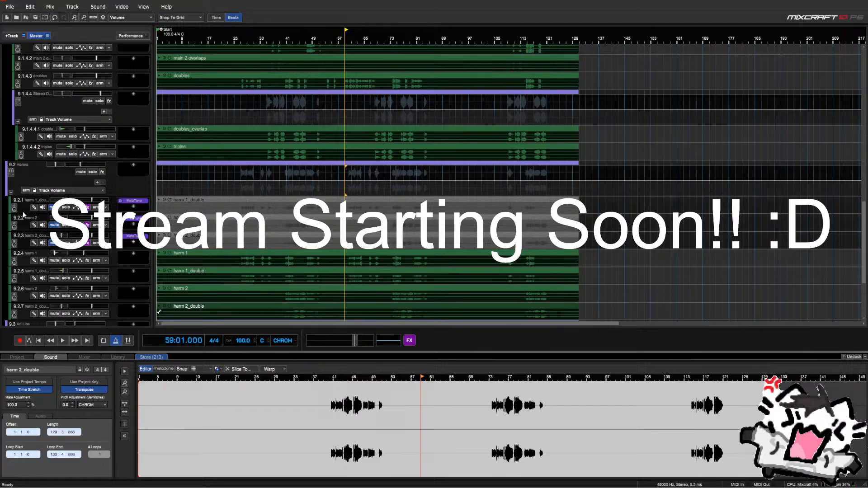
drag(23, 210, 28, 79)
scroll(27, 79, down, 7)
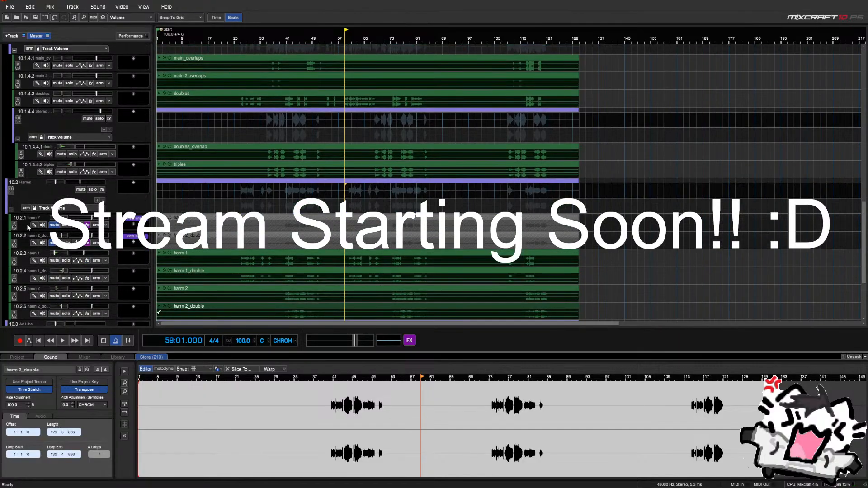
drag(26, 222, 24, 104)
scroll(23, 102, down, 9)
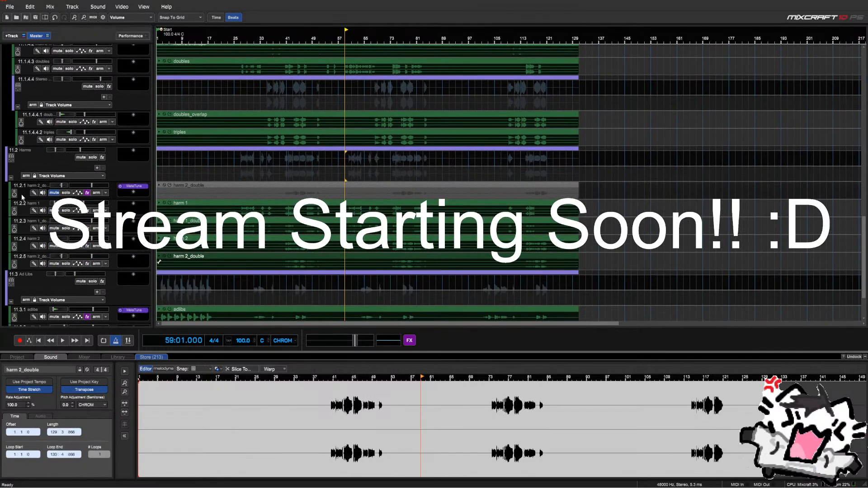
scroll(20, 194, up, 3)
drag(22, 23, 13, 122)
scroll(13, 113, down, 8)
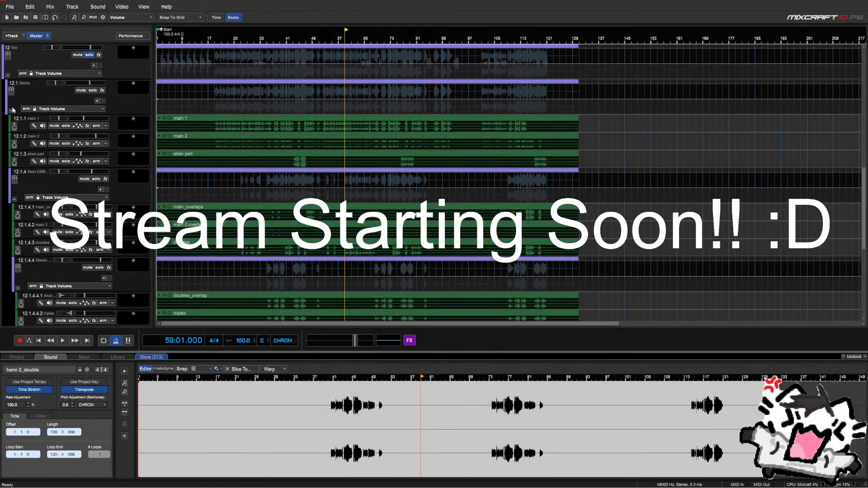
scroll(13, 99, down, 4)
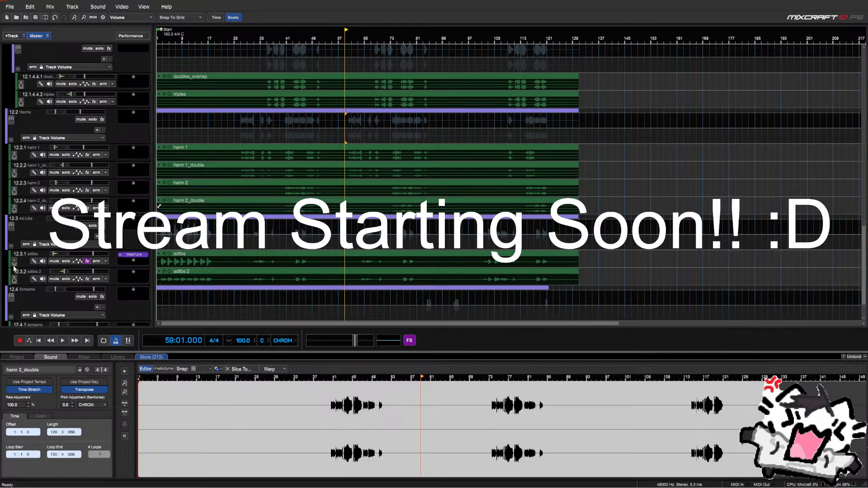
Expand Screams, mix the adlibs track to a new audio track, and close the driver updater pop-up
click(11, 317)
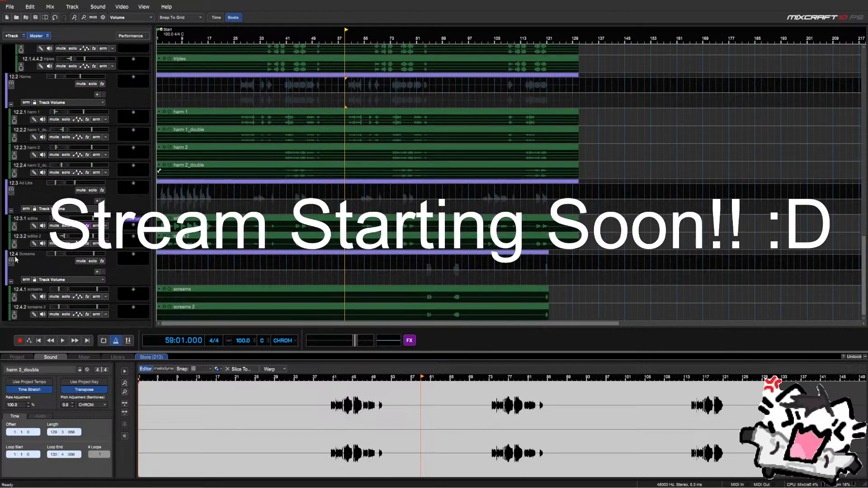
right_click(21, 227)
scroll(9, 280, up, 2)
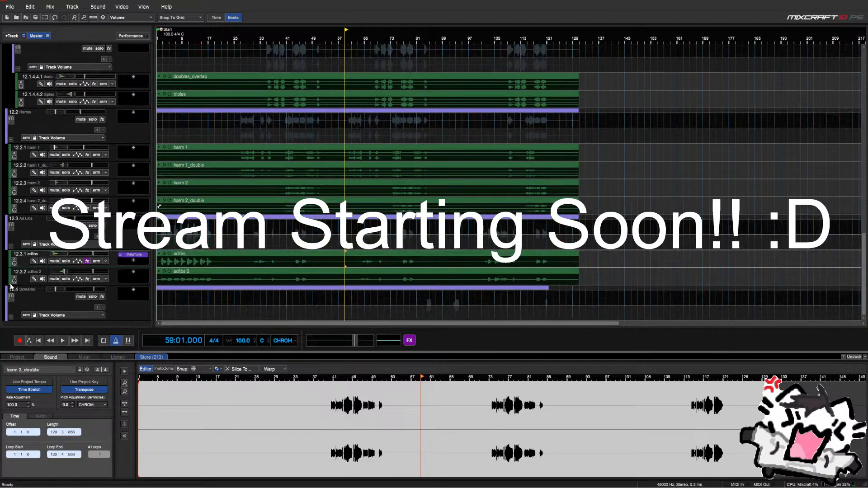
right_click(25, 263)
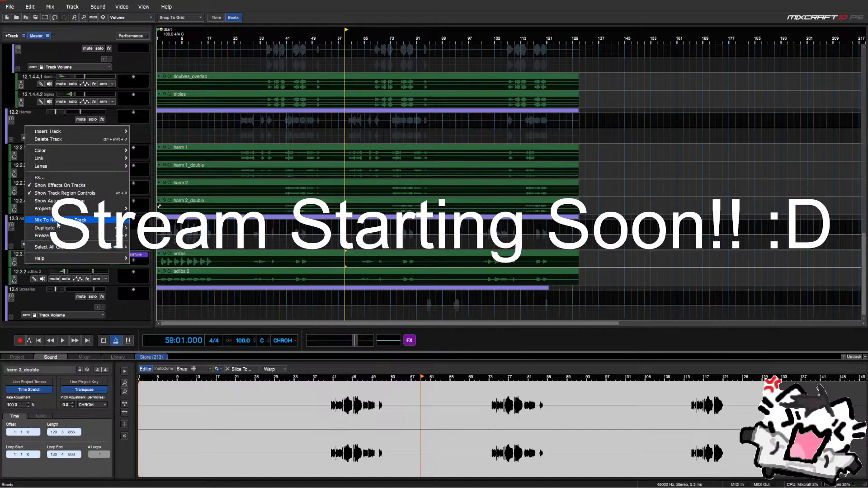
click(112, 294)
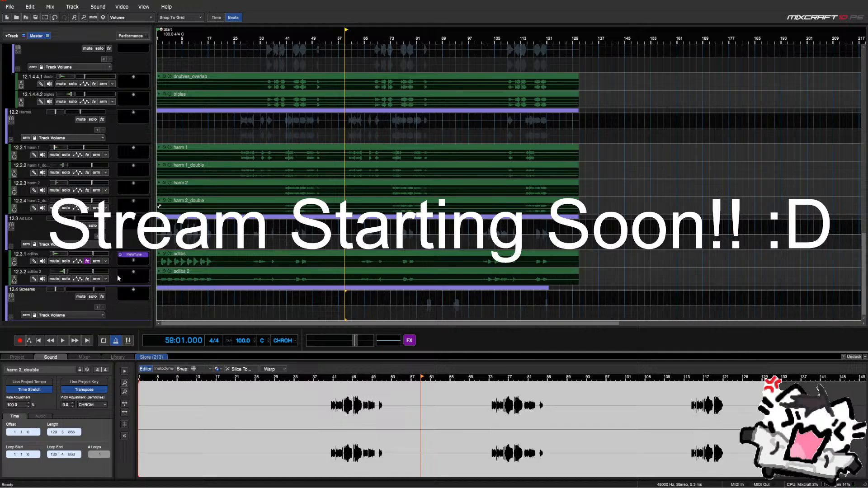
drag(136, 259, 134, 274)
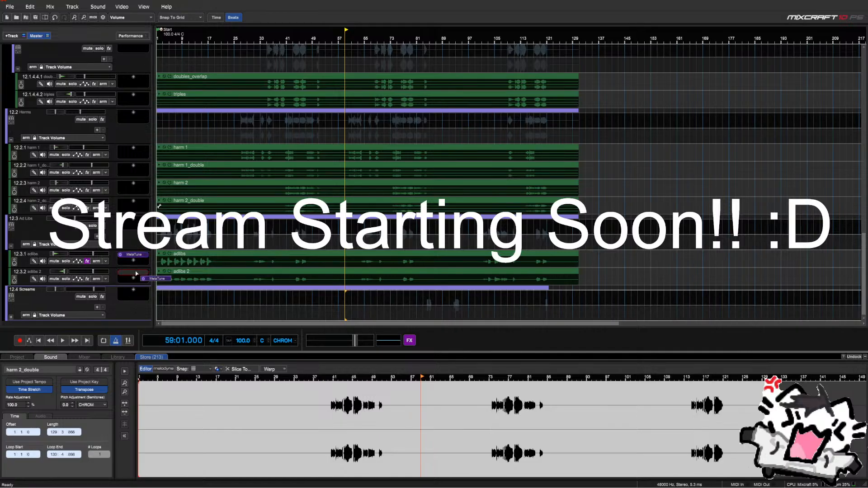
right_click(23, 263)
click(58, 218)
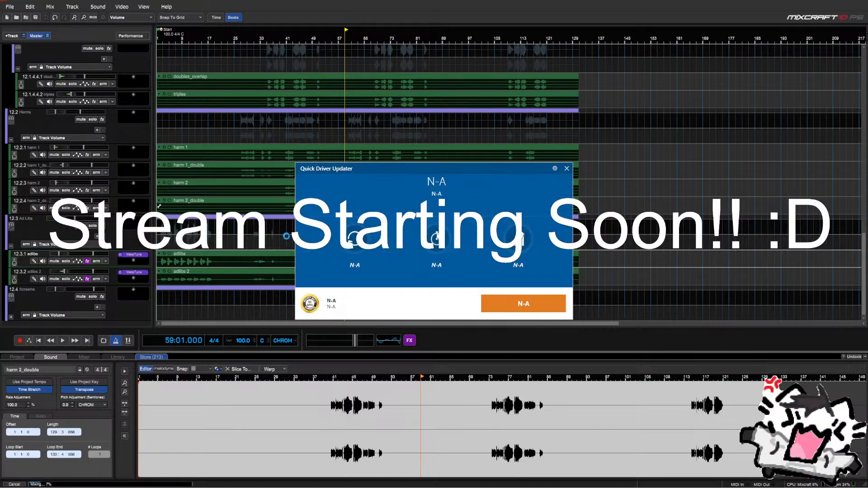
click(565, 168)
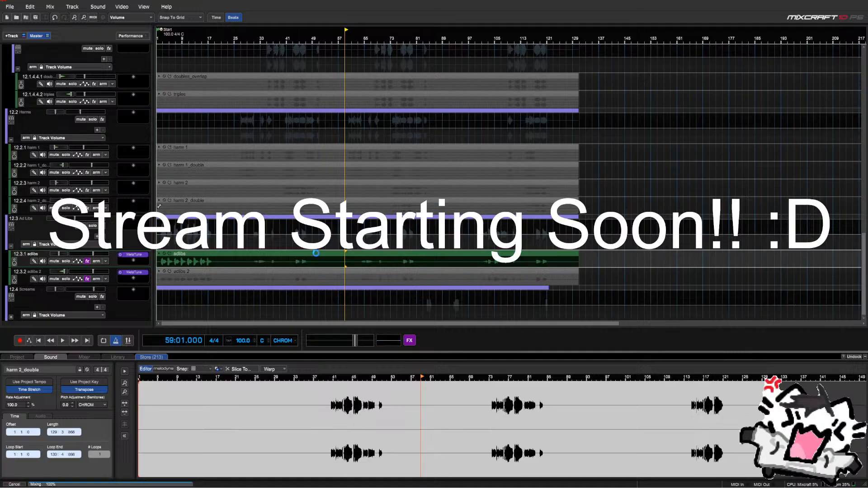
Select the adlibs 2 track together with adlibs for mixing to a new audio track
scroll(68, 283, up, 6)
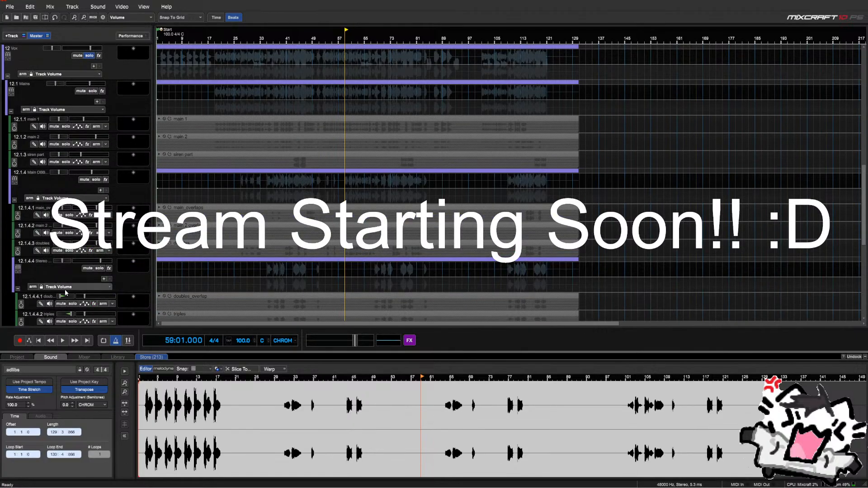
scroll(70, 278, down, 5)
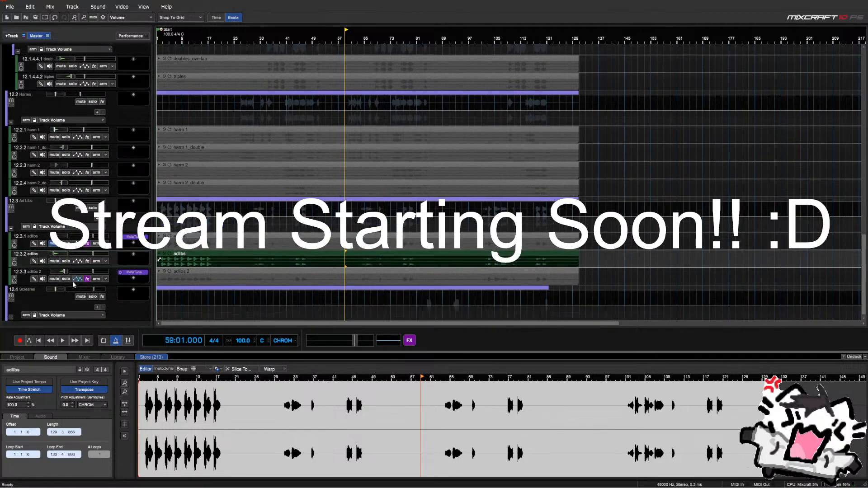
click(22, 279)
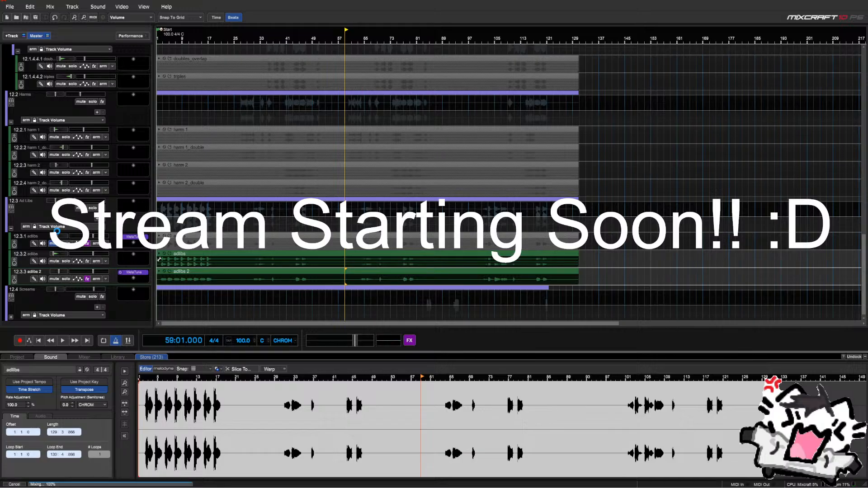
Reorder the Ad Libs tracks, placing adlibs 2 above adlibs
scroll(63, 244, up, 8)
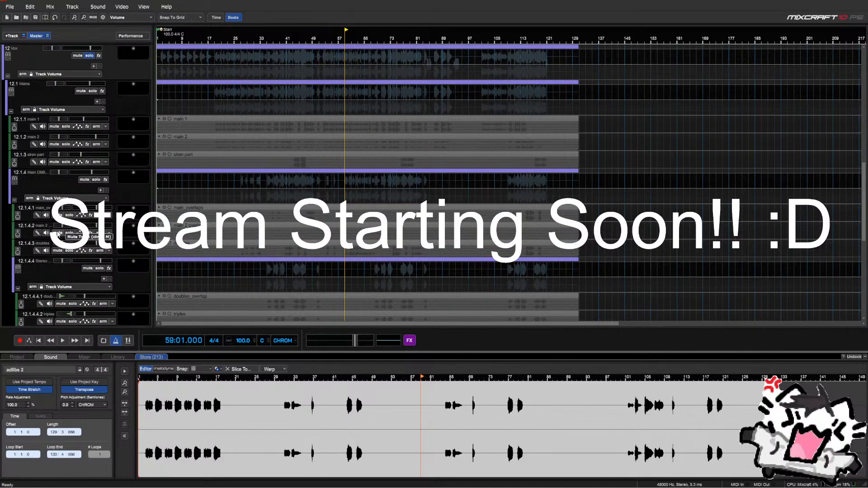
scroll(72, 253, down, 10)
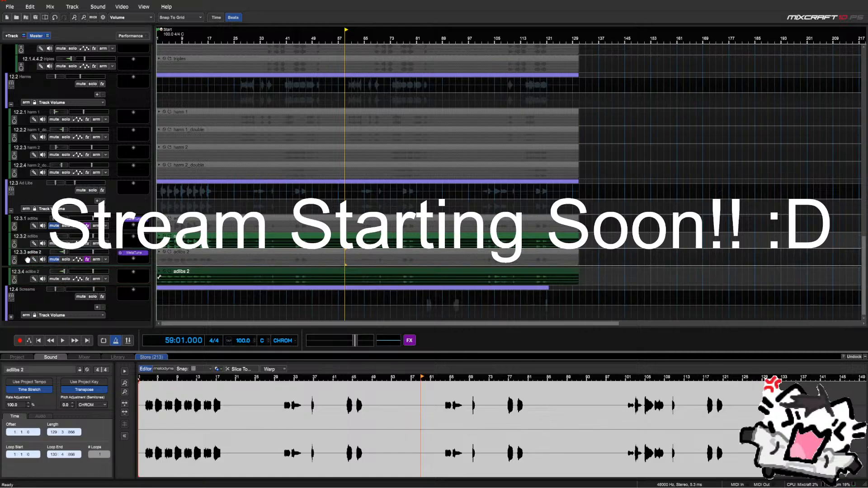
drag(32, 265, 27, 249)
scroll(30, 254, up, 3)
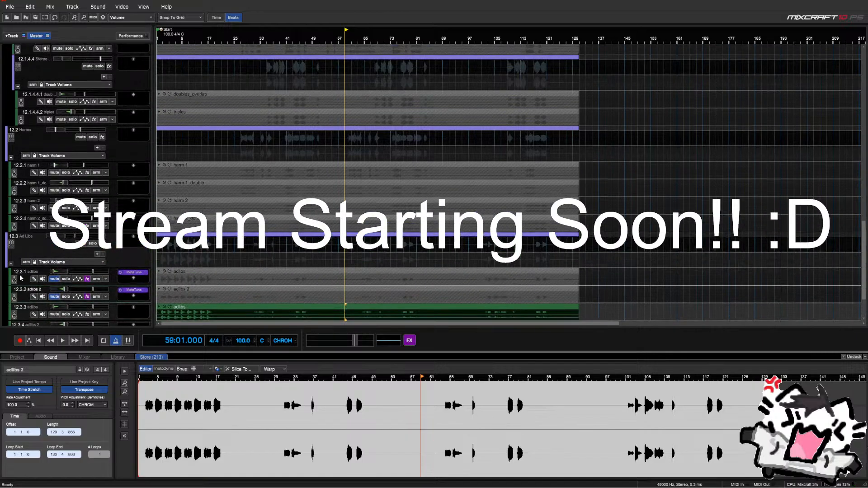
drag(22, 278, 10, 127)
Collapse the Tuned folder and move it to the top as track 1
scroll(10, 128, down, 14)
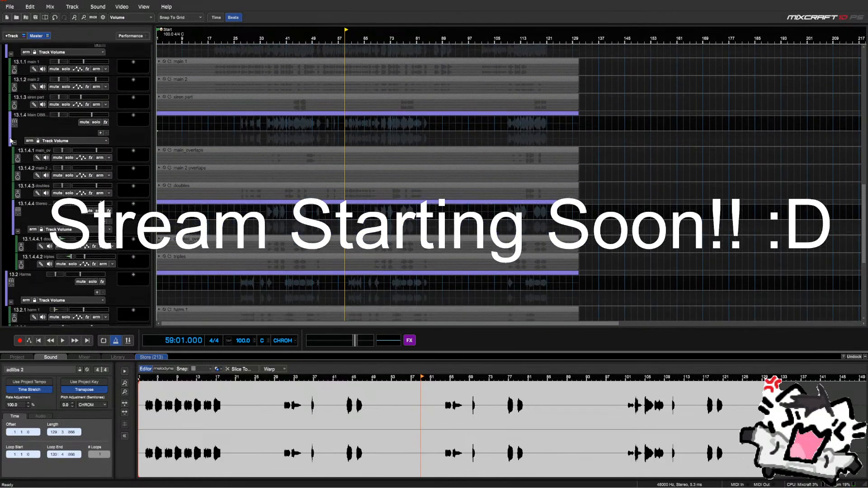
scroll(19, 181, down, 2)
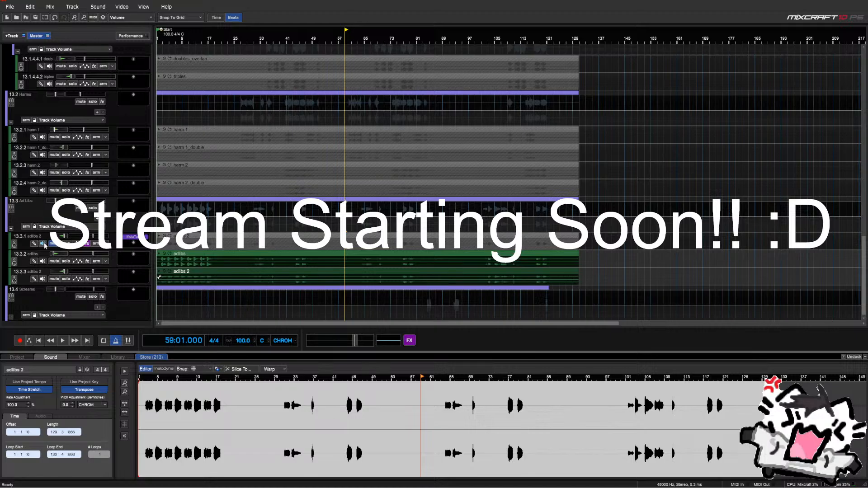
scroll(26, 181, up, 10)
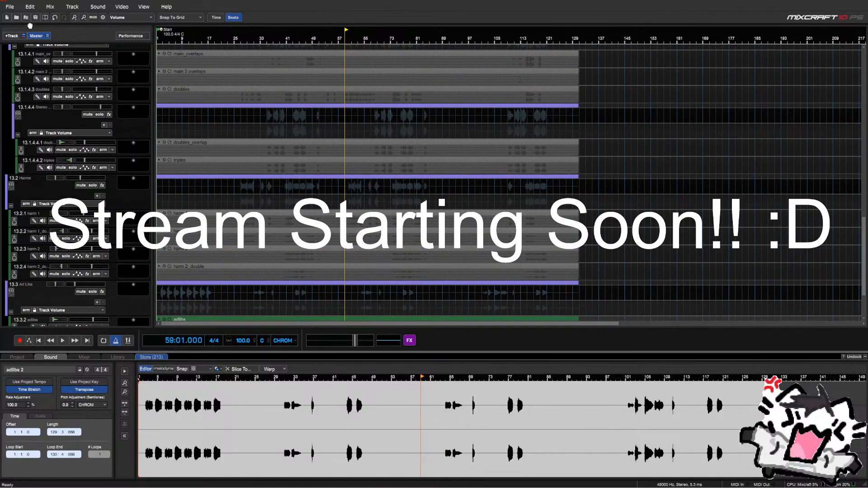
scroll(27, 148, up, 10)
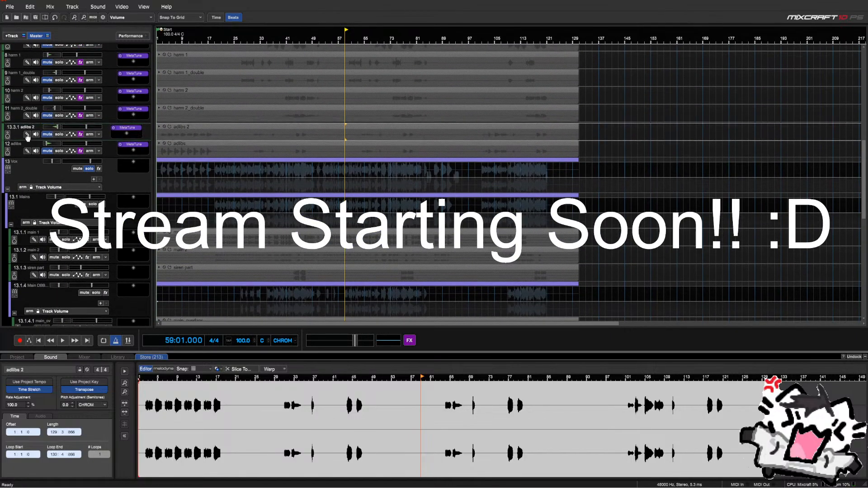
scroll(27, 148, up, 8)
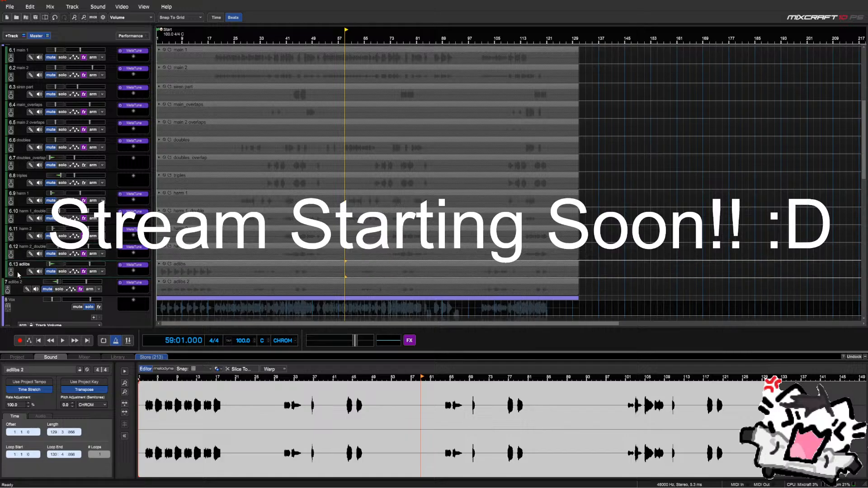
scroll(20, 160, up, 4)
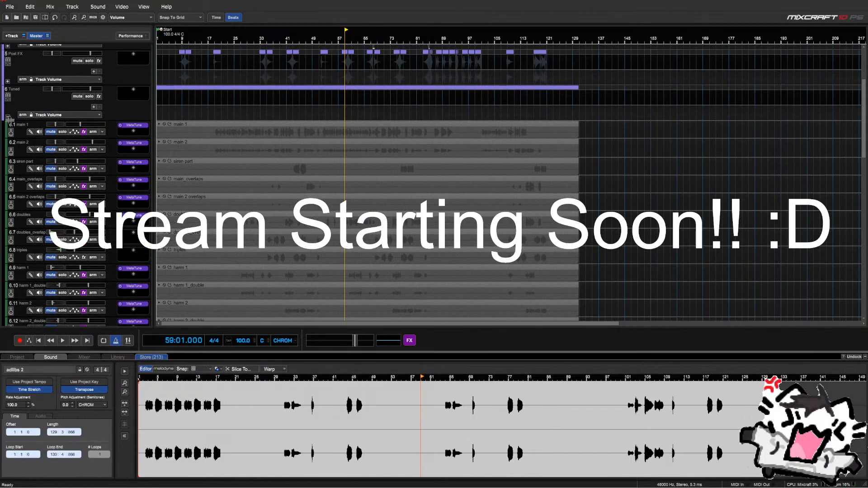
click(7, 118)
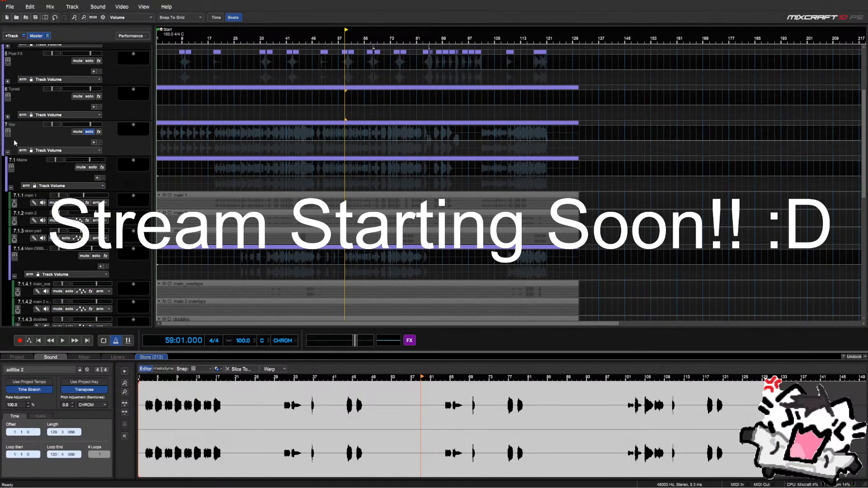
scroll(15, 143, up, 6)
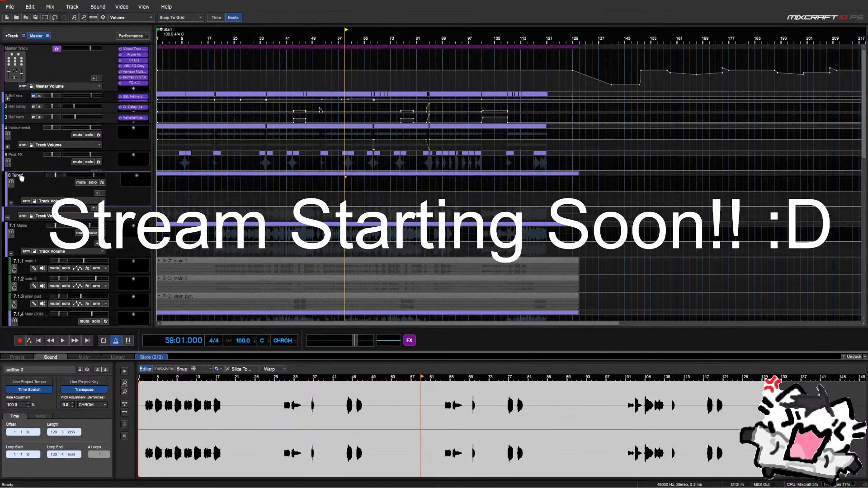
drag(21, 178, 18, 104)
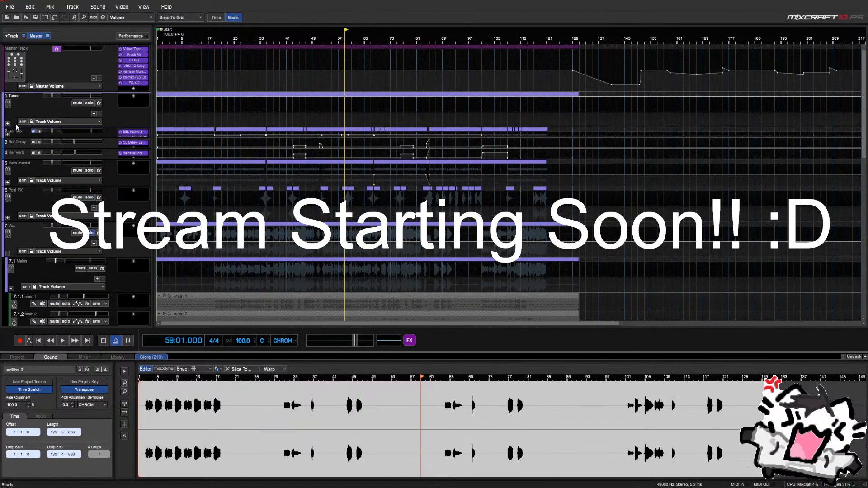
Collapse the Harms, 7.1.4.4, 7.1.4, Mains and Vox folders to hide their child tracks
scroll(11, 144, down, 7)
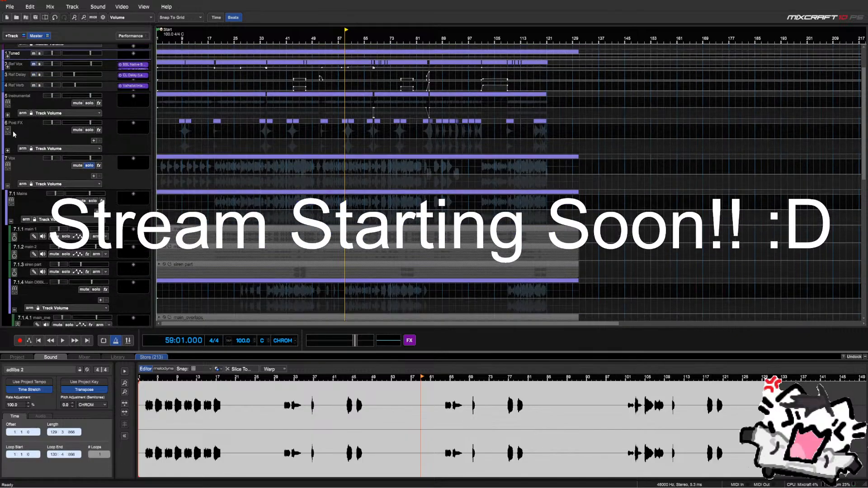
scroll(11, 144, down, 13)
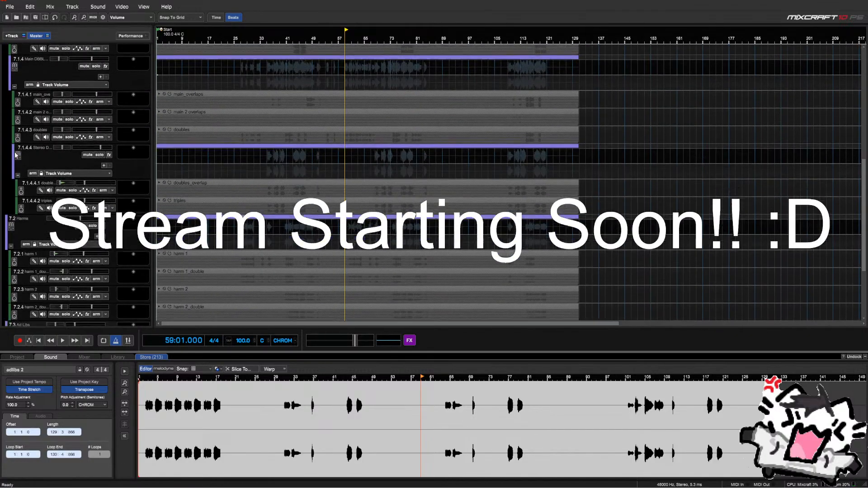
scroll(19, 166, down, 3)
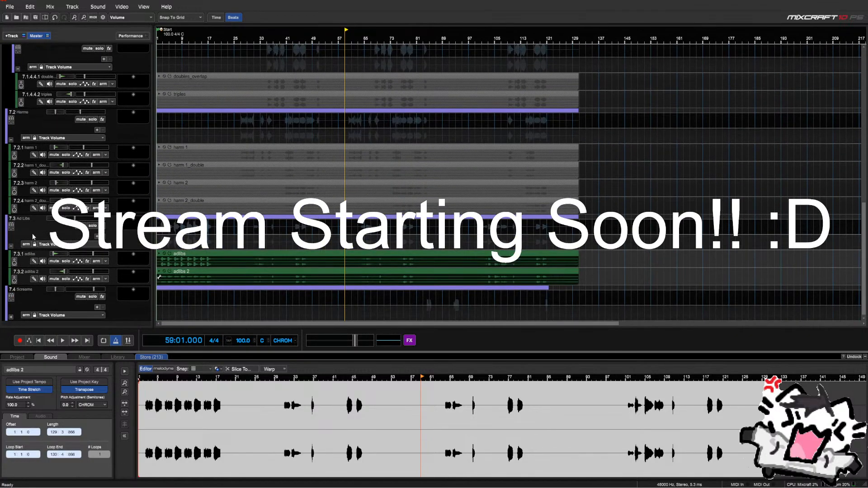
scroll(11, 235, up, 4)
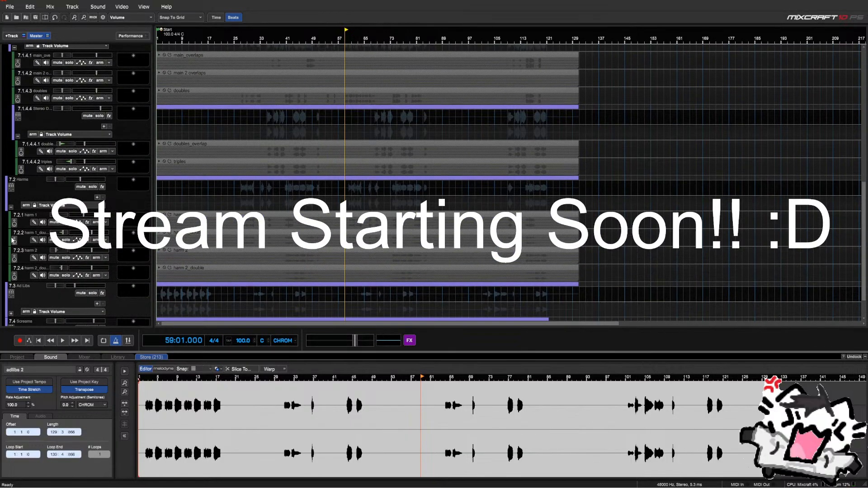
click(11, 208)
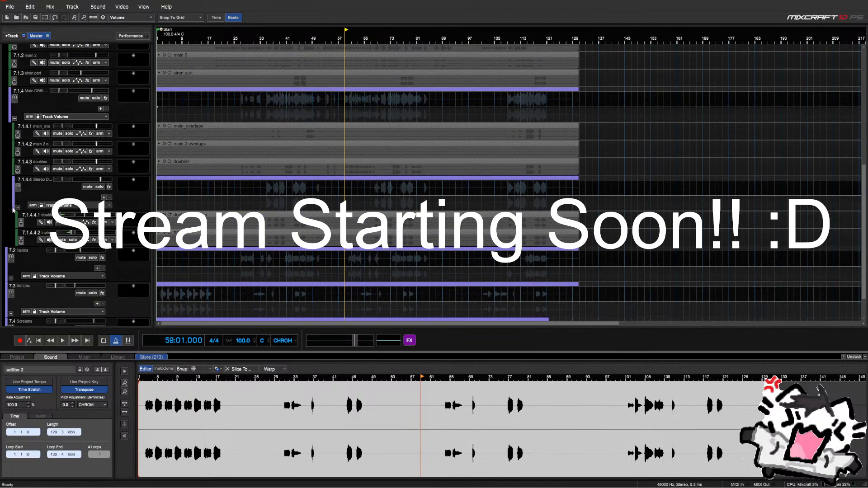
click(18, 210)
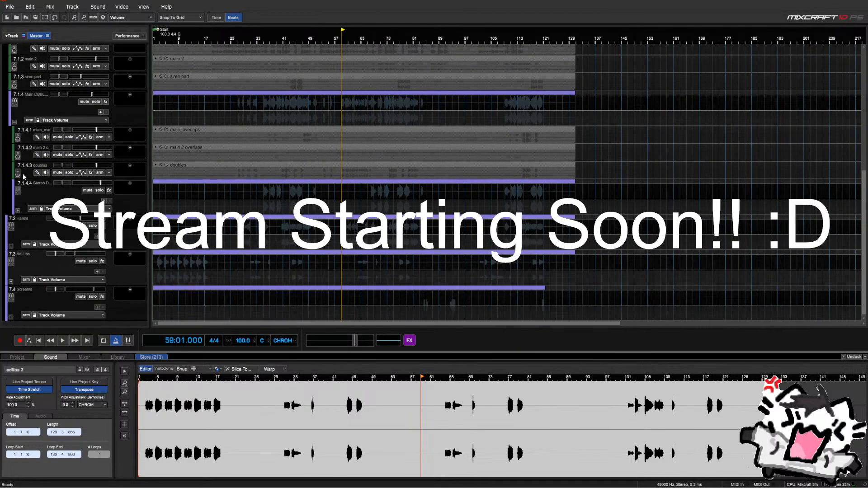
click(12, 126)
click(11, 153)
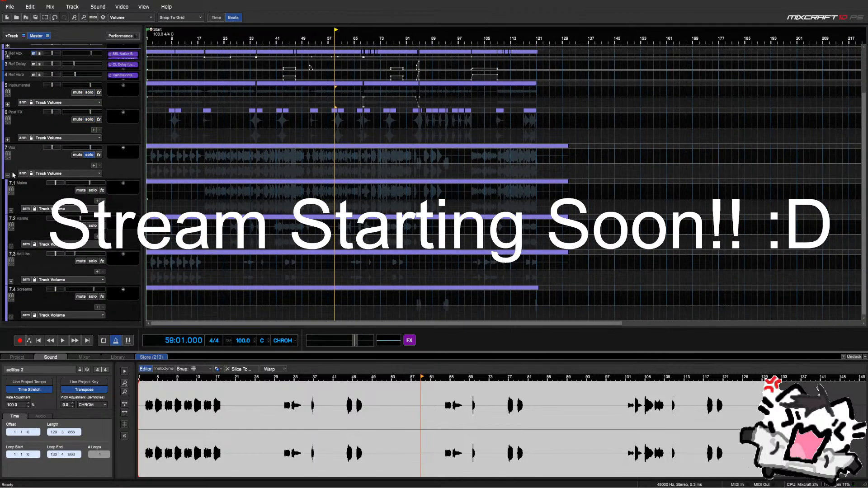
click(8, 176)
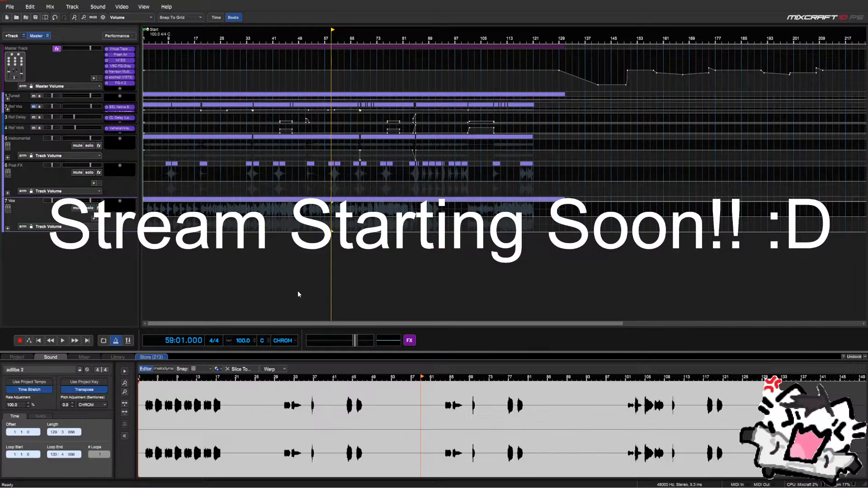
scroll(280, 289, up, 3)
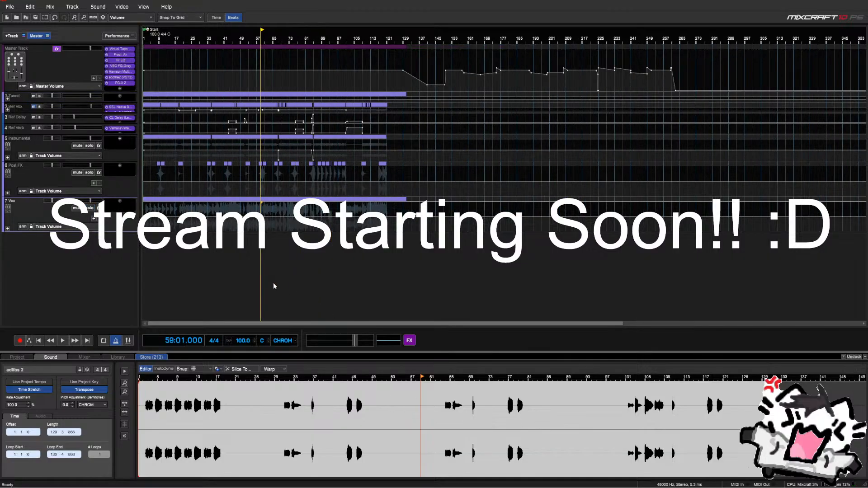
Mute track 6 Post FX and place the playhead at bar 34
click(78, 172)
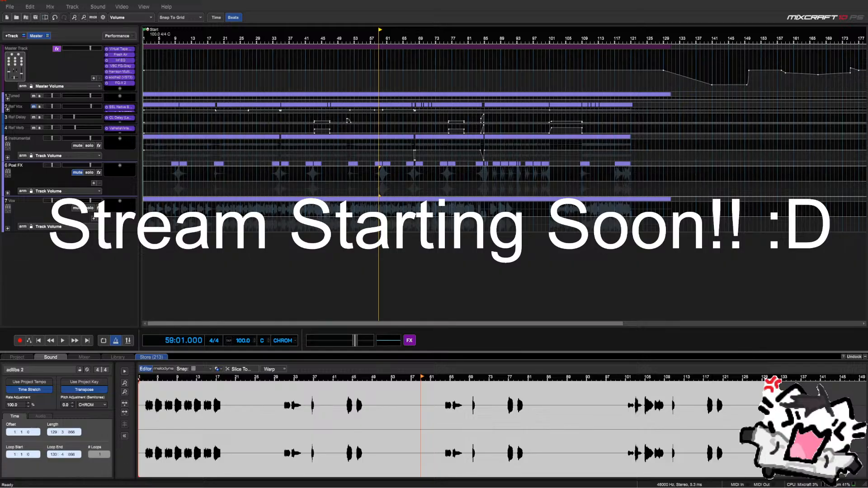
click(277, 245)
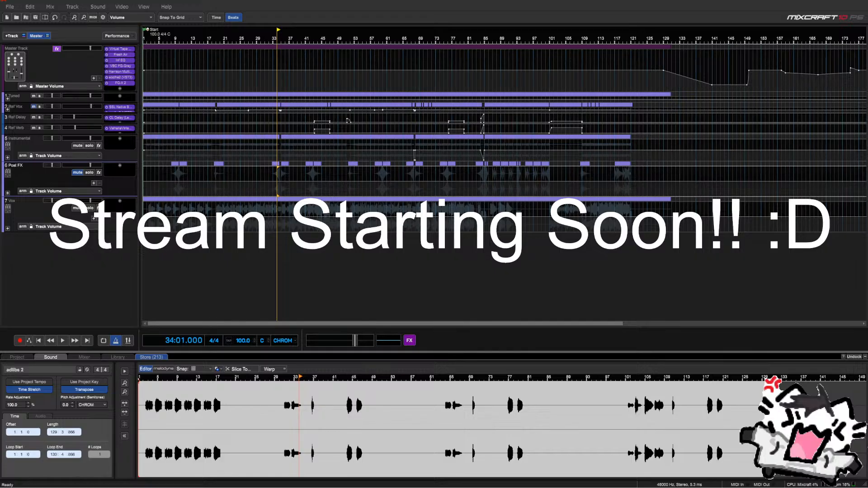
Audition the song from bar 2 and then bar 19, zooming the timeline
click(145, 237)
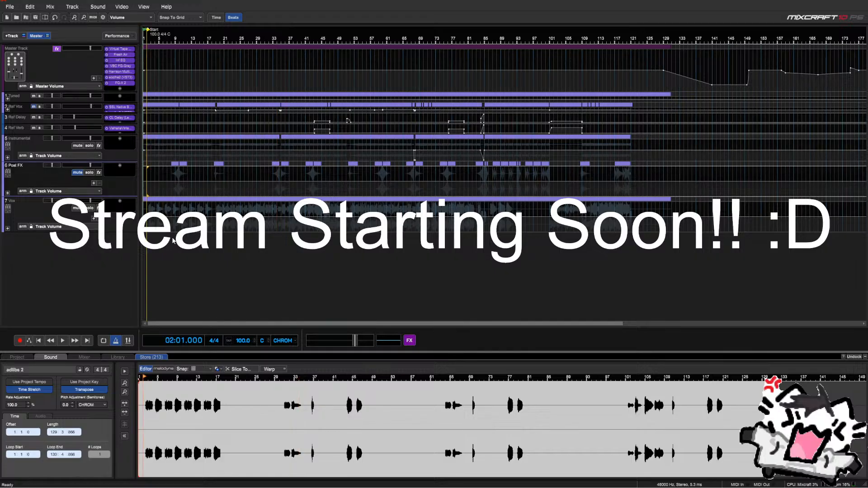
scroll(244, 247, up, 1)
click(242, 247)
scroll(242, 247, up, 1)
scroll(242, 247, down, 2)
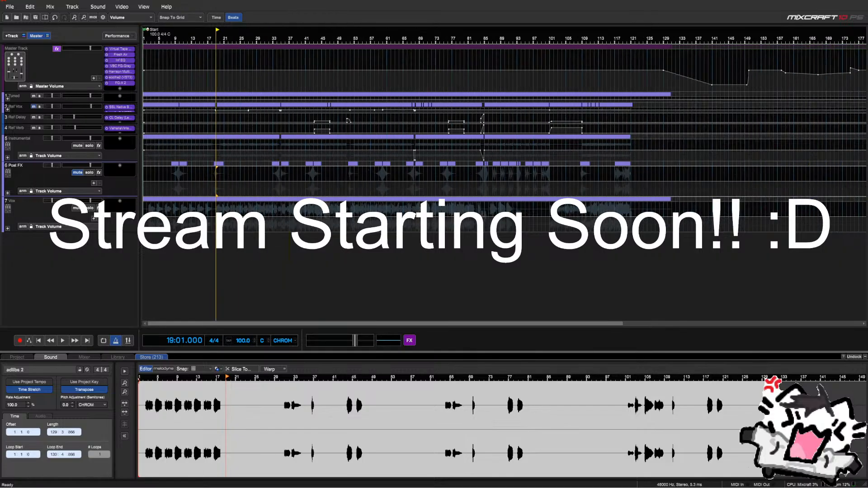
scroll(241, 248, up, 2)
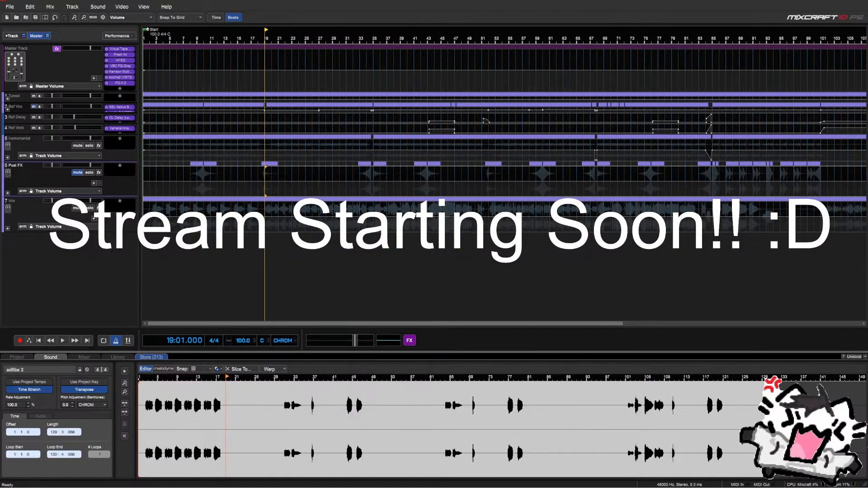
scroll(310, 239, down, 2)
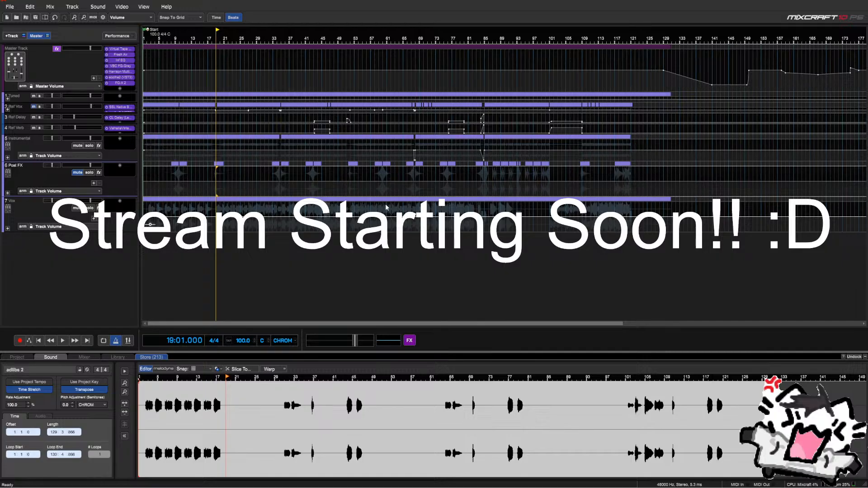
scroll(386, 205, up, 2)
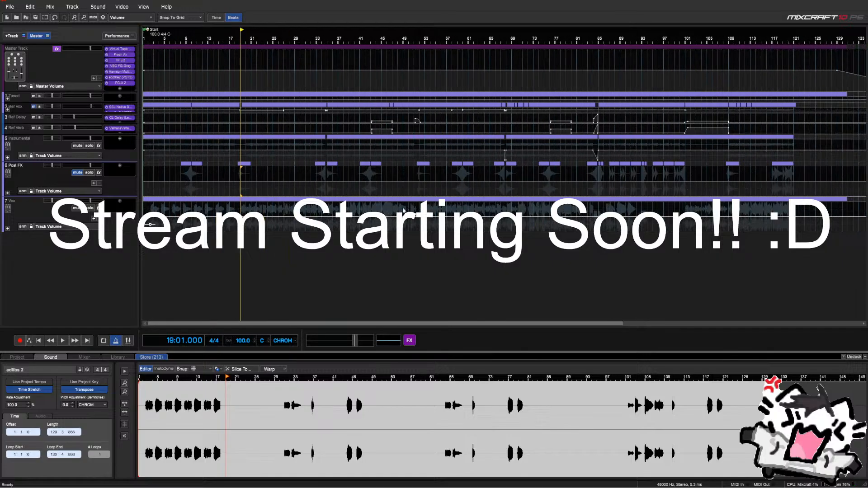
Audition bar 35 and near bar 69, then leave the playhead at bar 67, beat 3
click(326, 210)
scroll(344, 209, up, 1)
scroll(362, 209, down, 2)
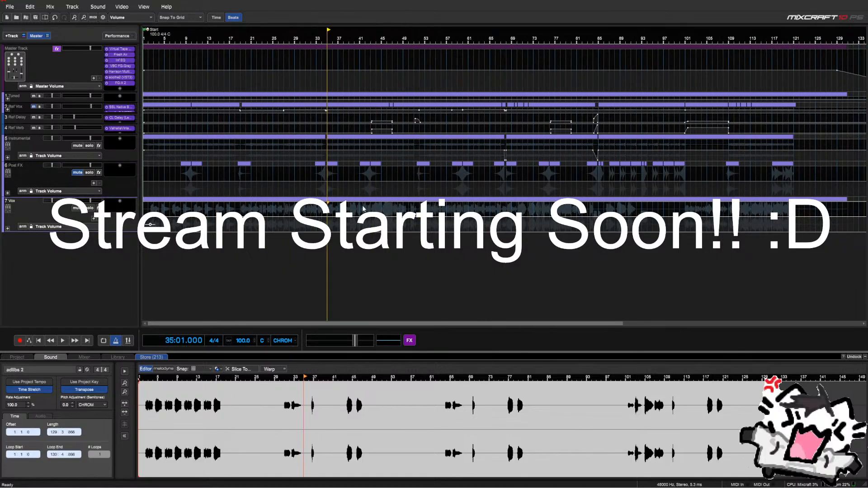
scroll(404, 207, down, 1)
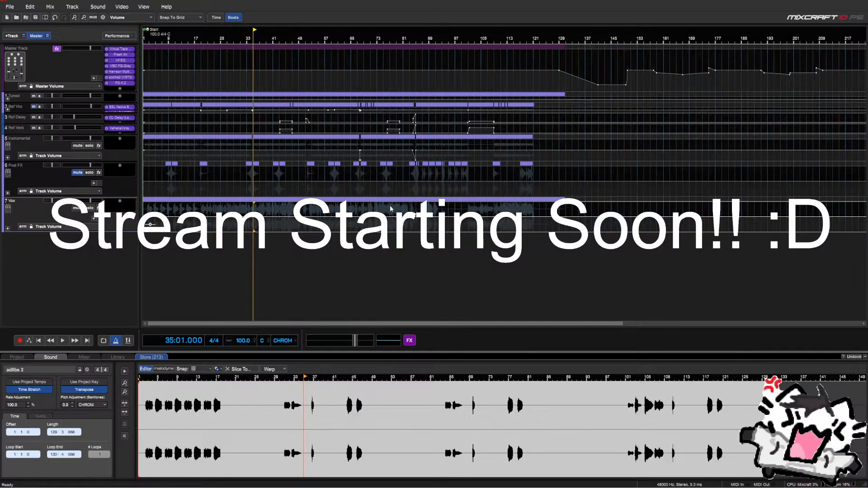
click(362, 211)
scroll(362, 211, up, 3)
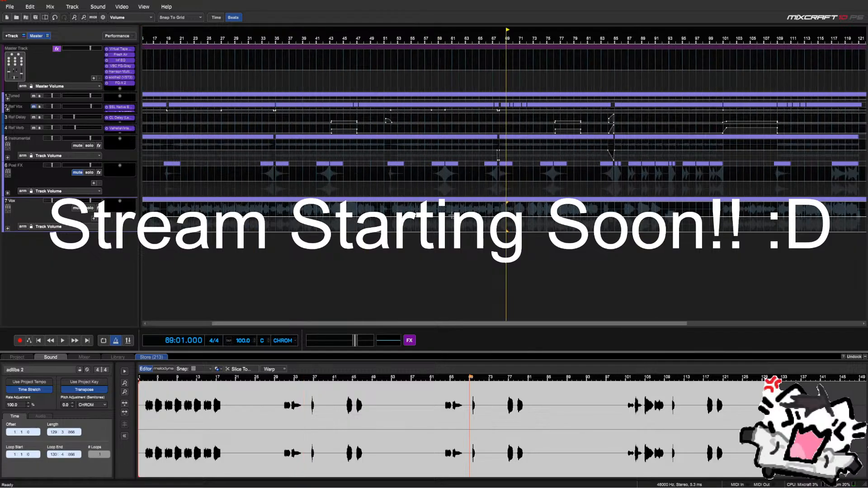
click(492, 211)
click(500, 210)
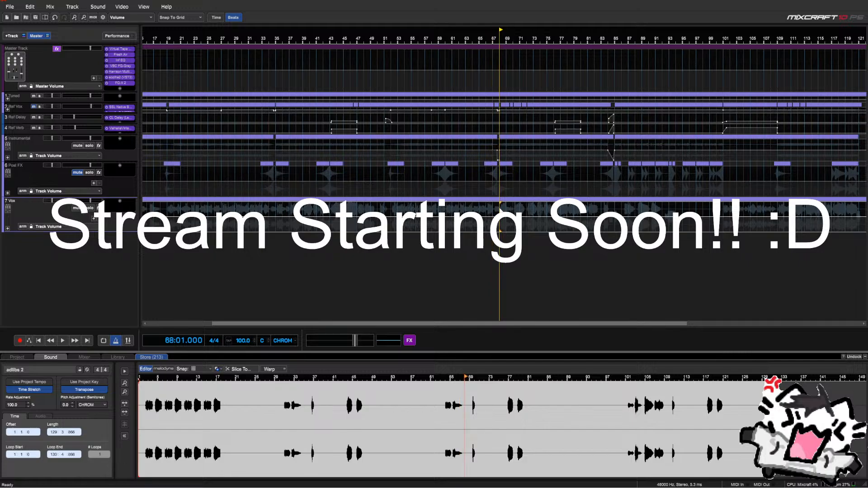
scroll(500, 211, up, 1)
click(499, 210)
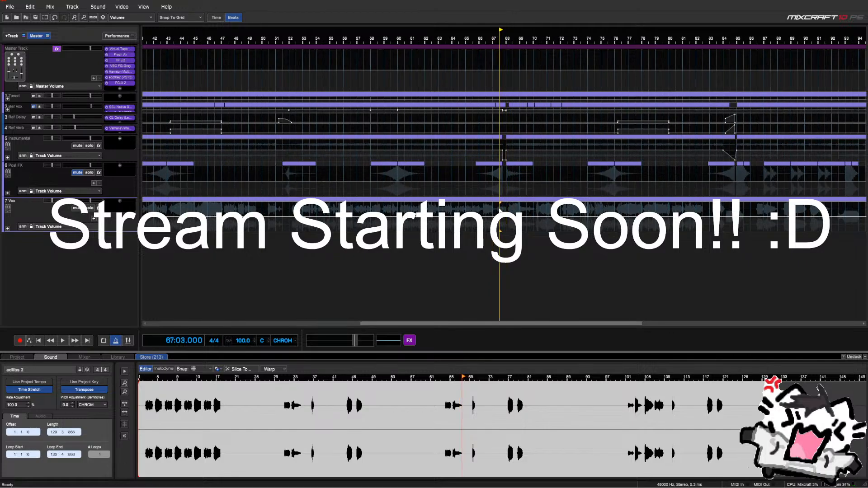
scroll(499, 210, down, 3)
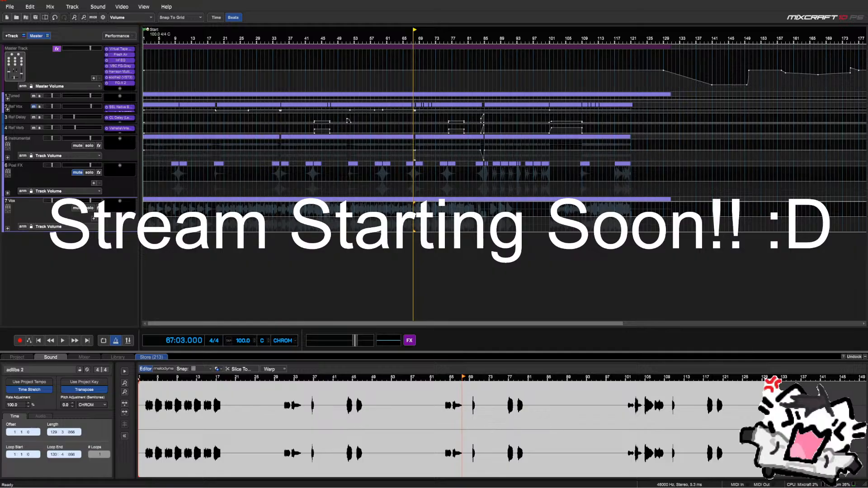
click(5, 231)
Undo the accidental nesting of Vox into Post FX, then expand Vox and Mains
drag(6, 217, 8, 227)
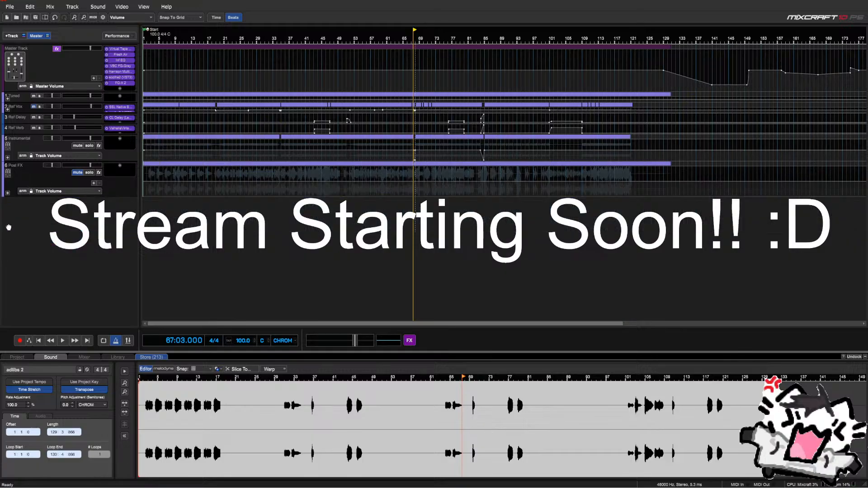
click(54, 17)
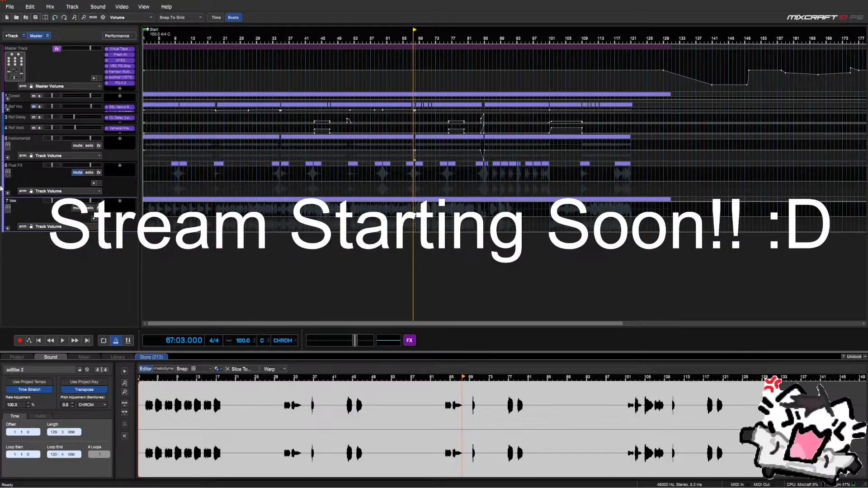
click(7, 229)
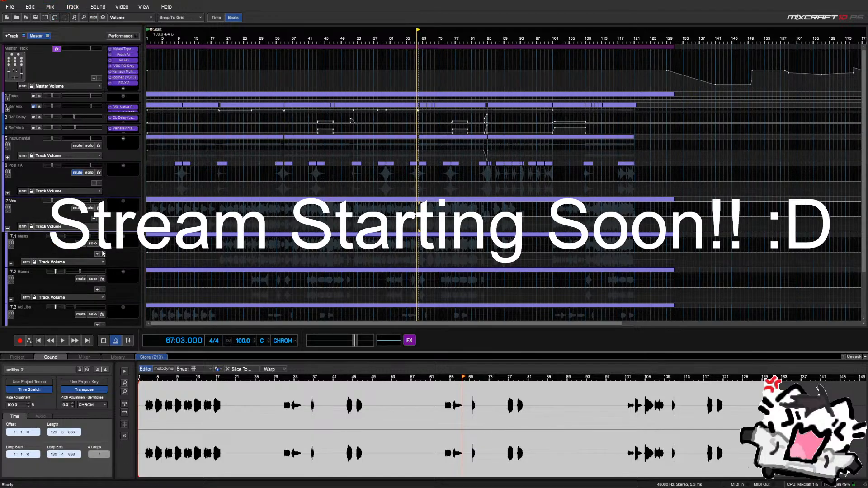
click(277, 251)
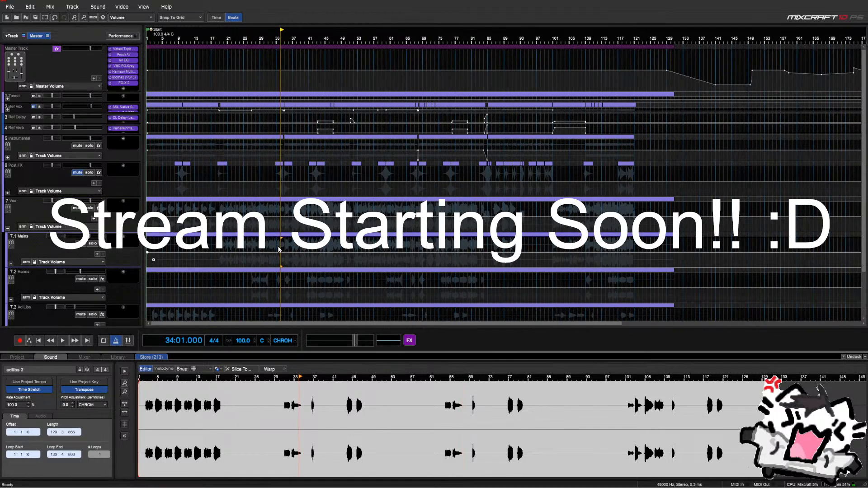
scroll(277, 252, down, 2)
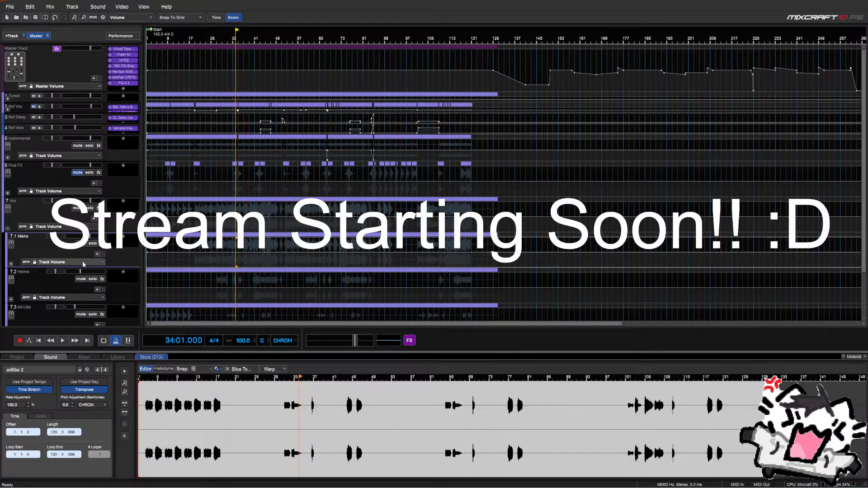
click(11, 266)
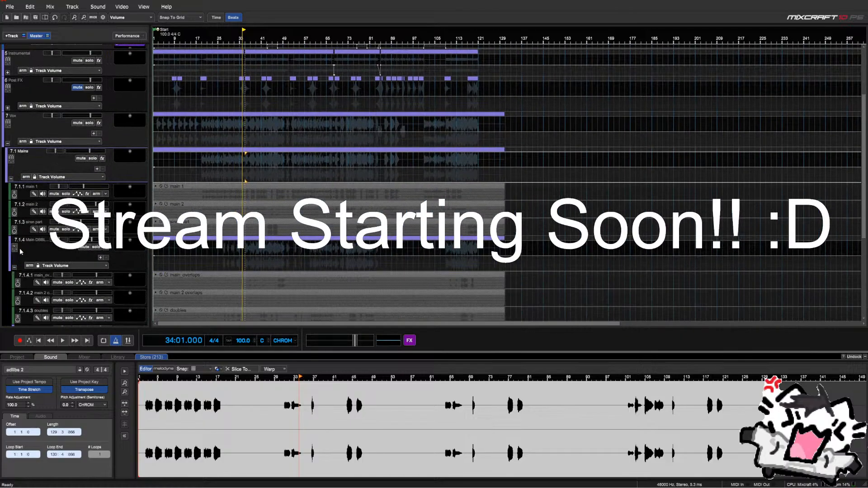
Expand Stereo, Harms, Ad Libs and Screams to show all their vocal tracks
scroll(20, 252, up, 2)
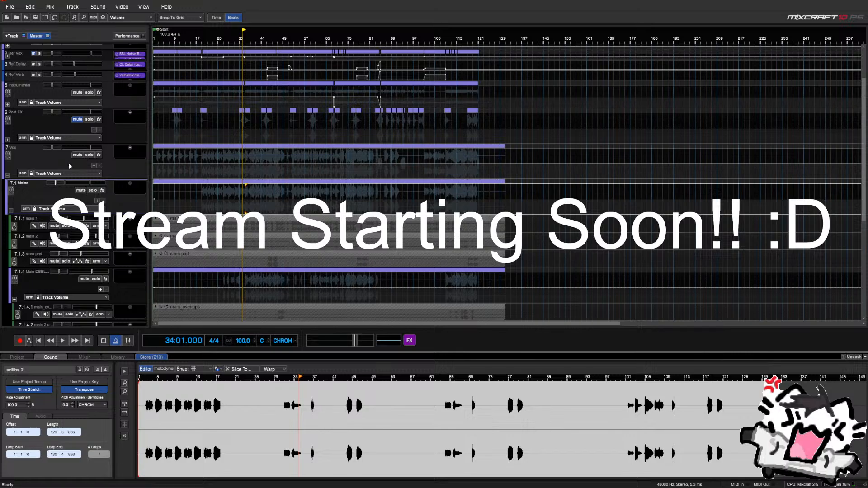
scroll(69, 167, down, 10)
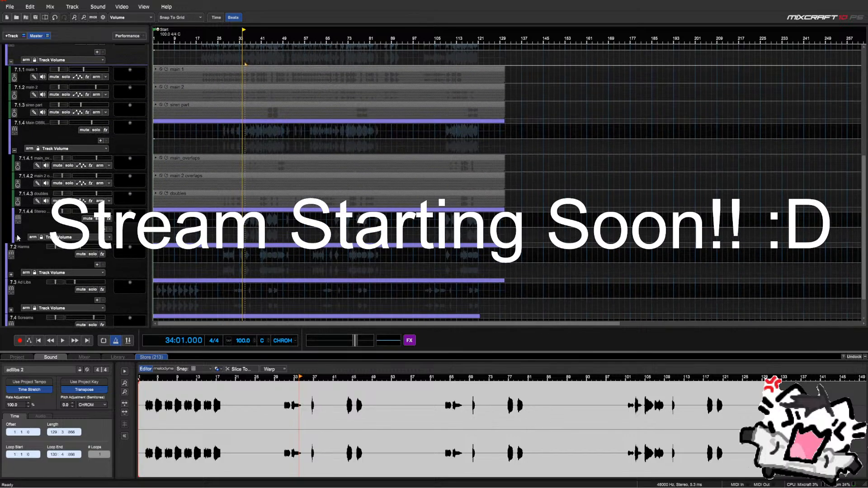
click(17, 239)
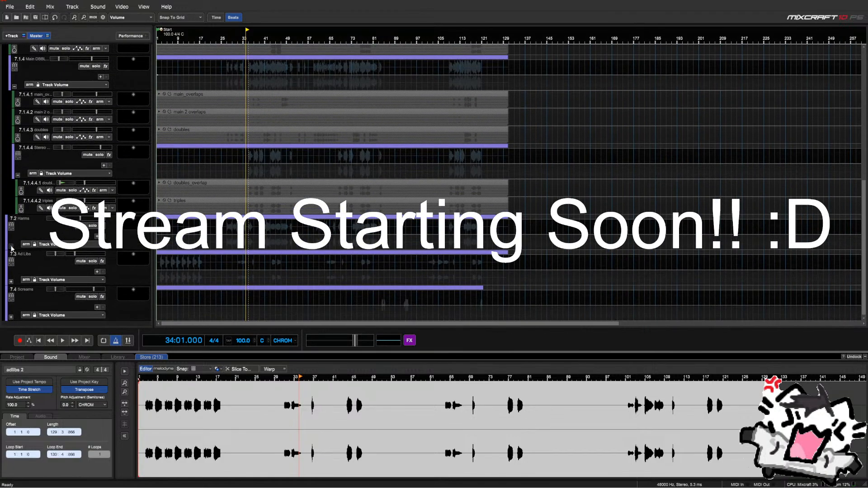
click(11, 247)
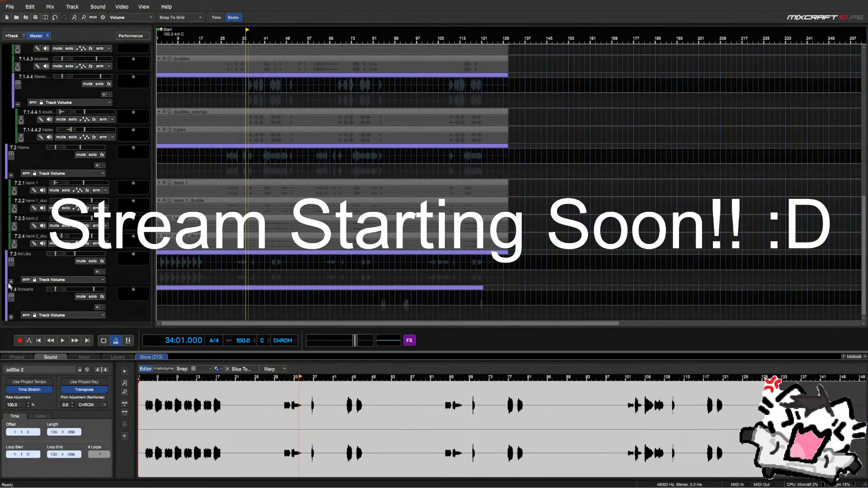
click(11, 281)
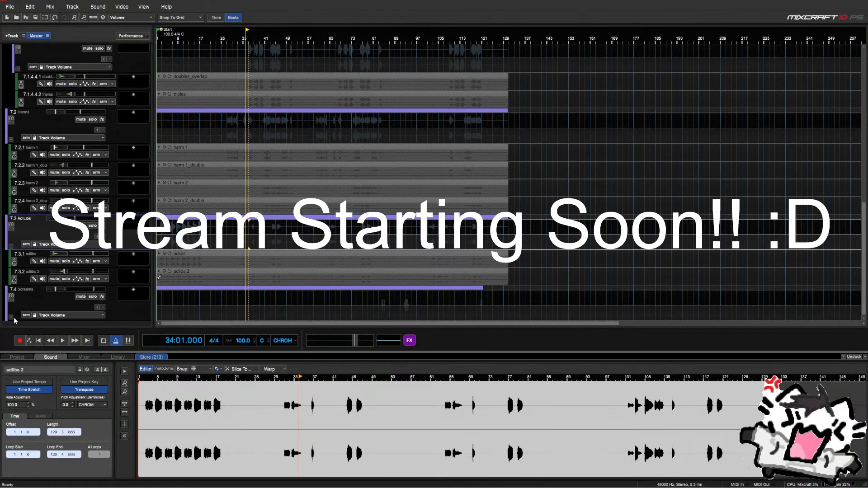
click(11, 317)
scroll(551, 297, down, 1)
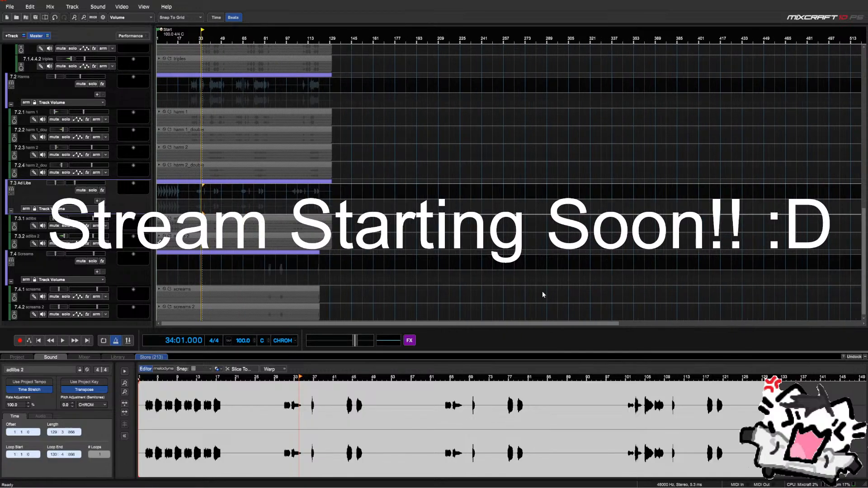
Select the clips from Ad Libs down to Screams and remove Melodyne from them
drag(461, 311, 315, 312)
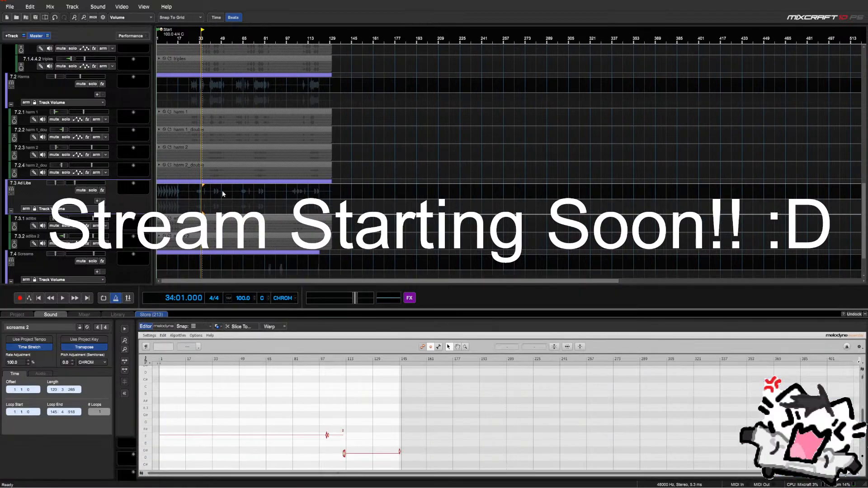
drag(222, 191, 460, 278)
click(837, 327)
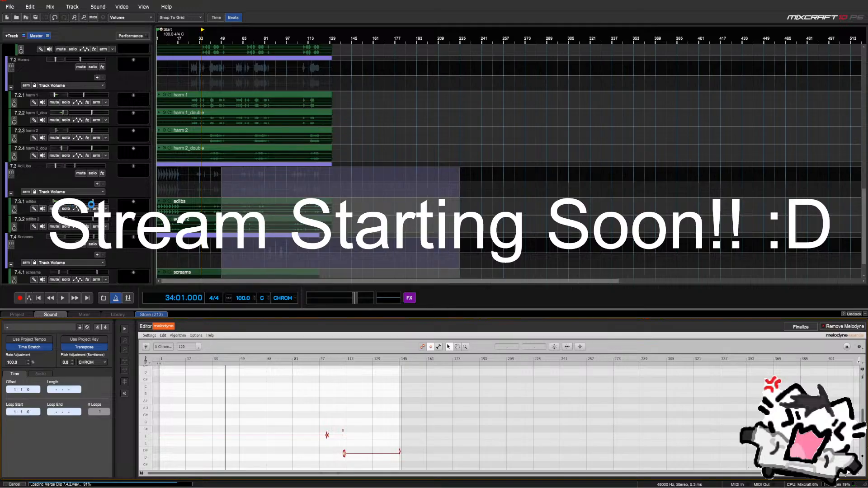
scroll(160, 270, down, 2)
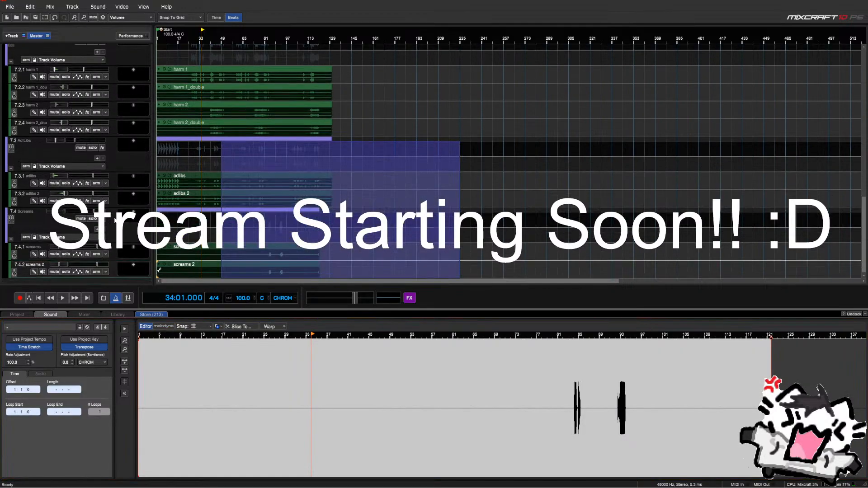
Clear the clip selection and collapse the Sound editor panel at the top right
click(387, 254)
scroll(100, 199, up, 10)
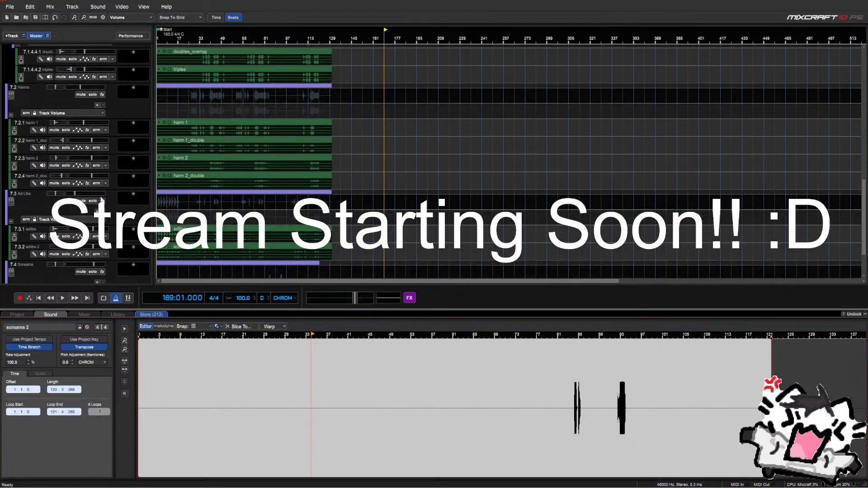
scroll(100, 199, up, 15)
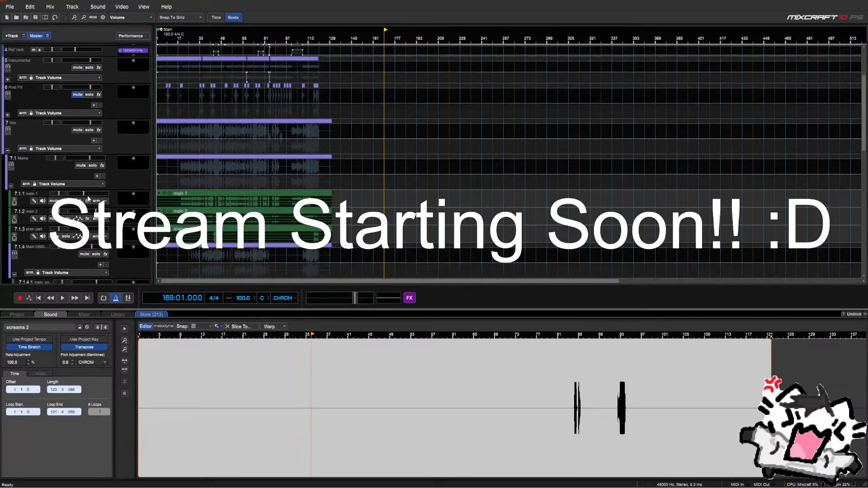
scroll(88, 198, up, 5)
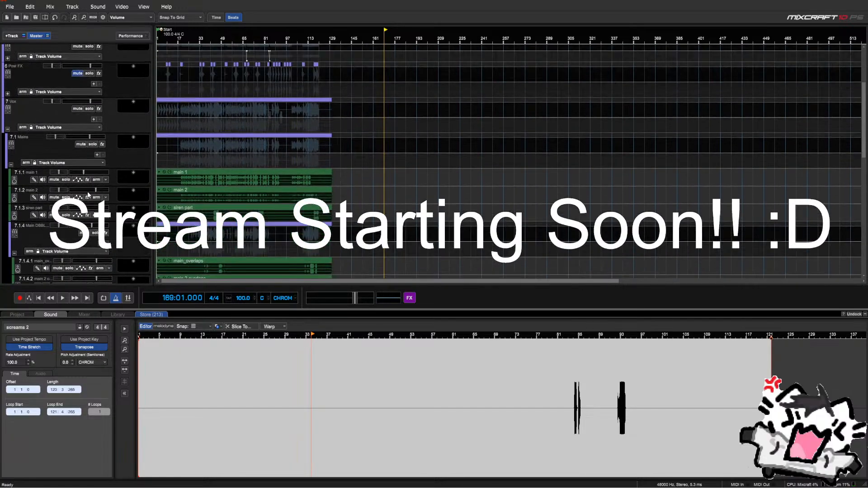
scroll(71, 204, down, 5)
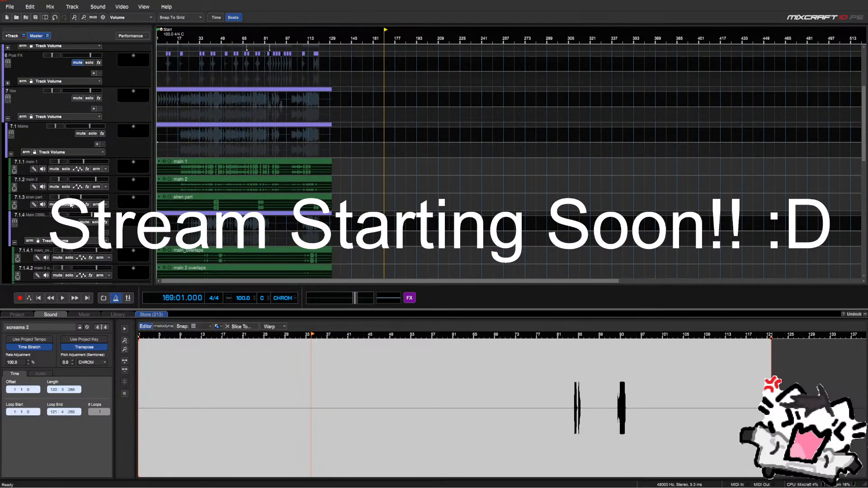
click(864, 314)
scroll(112, 278, down, 3)
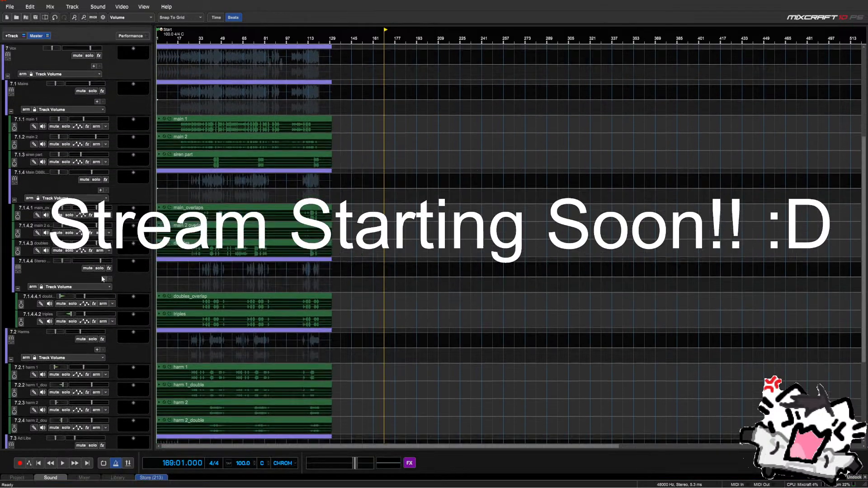
scroll(100, 273, up, 1)
Mute the main 2 vocal track and briefly play the song from the start
scroll(114, 170, up, 2)
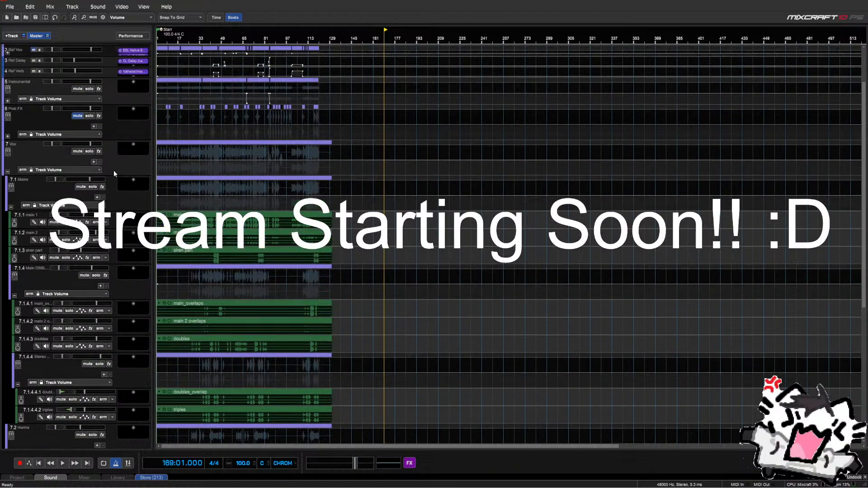
scroll(110, 170, up, 1)
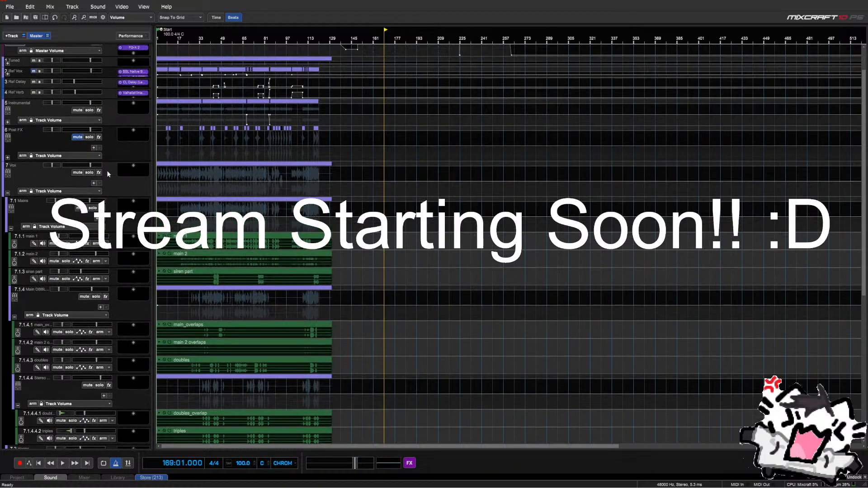
click(54, 261)
click(162, 224)
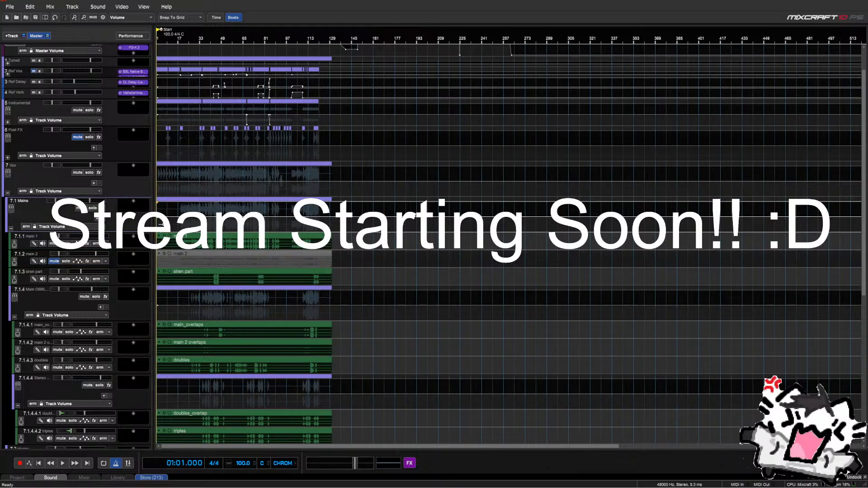
scroll(169, 225, up, 2)
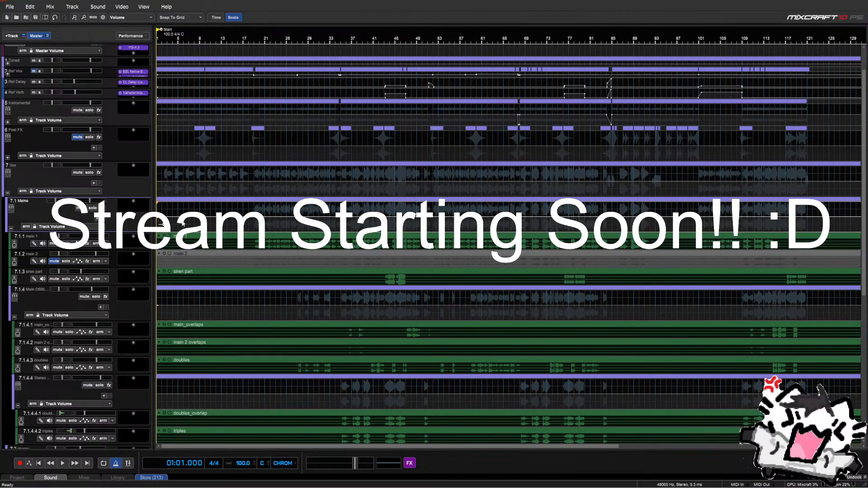
key(space)
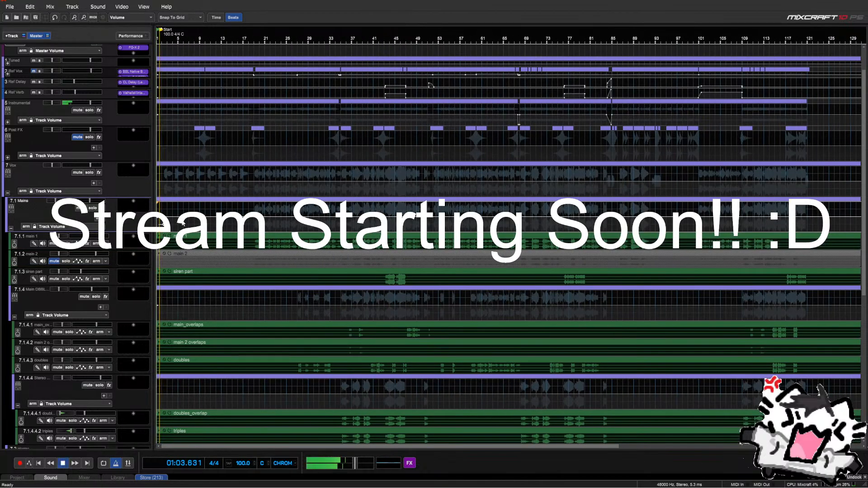
key(space)
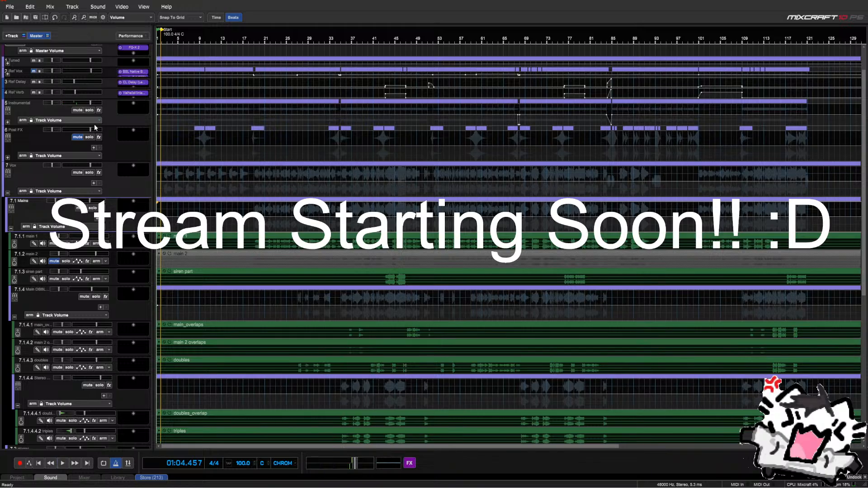
Switch the Sound Device driver from ASIO to Core Audio (WaveRT) in Preferences
click(8, 7)
click(29, 123)
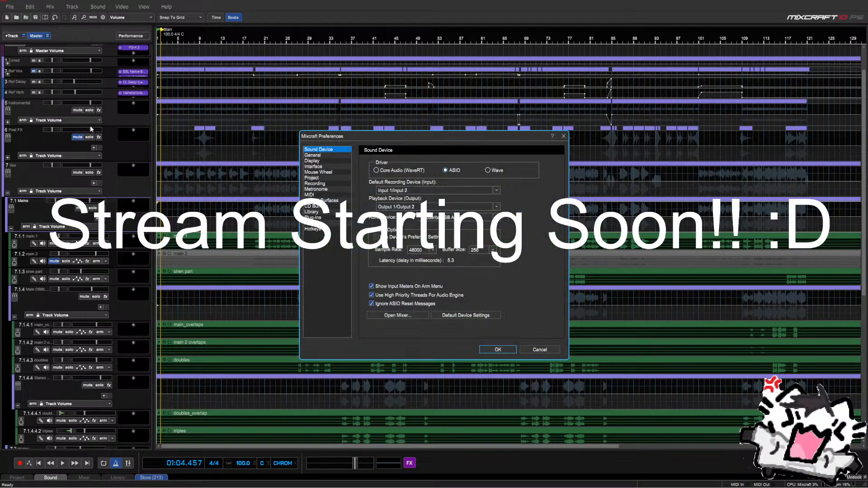
click(376, 170)
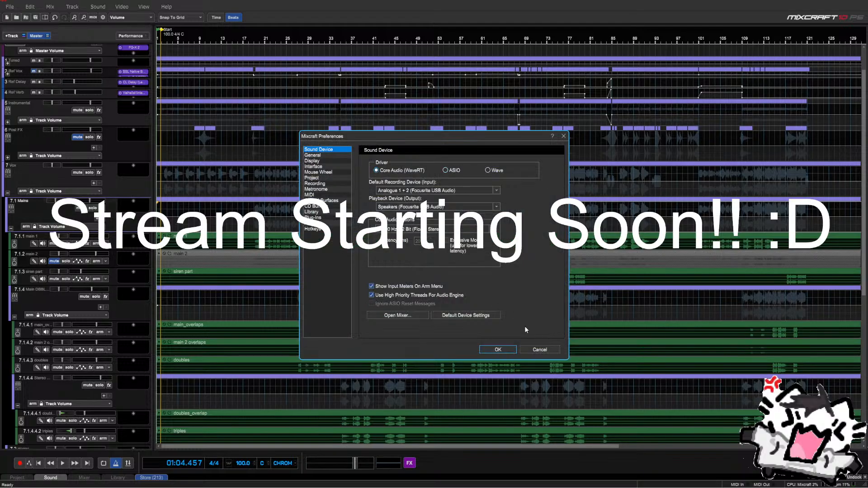
click(496, 349)
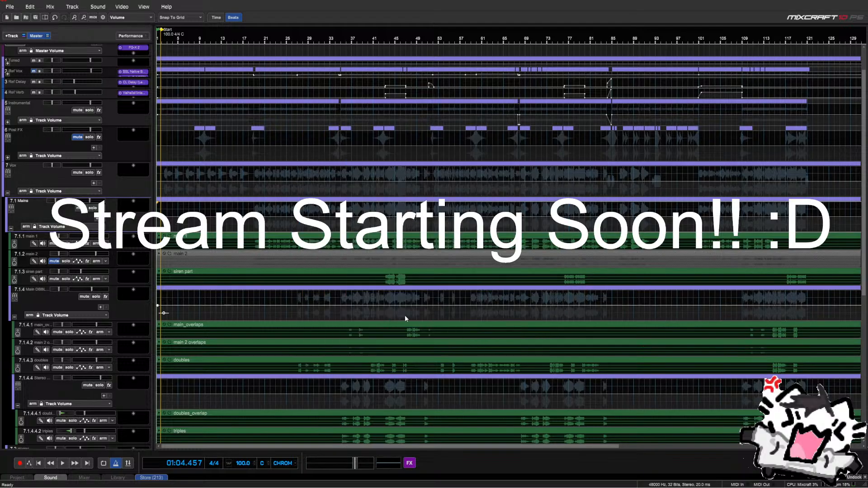
Play from bar 4 and lower the master volume to about -8.1 dB
click(170, 295)
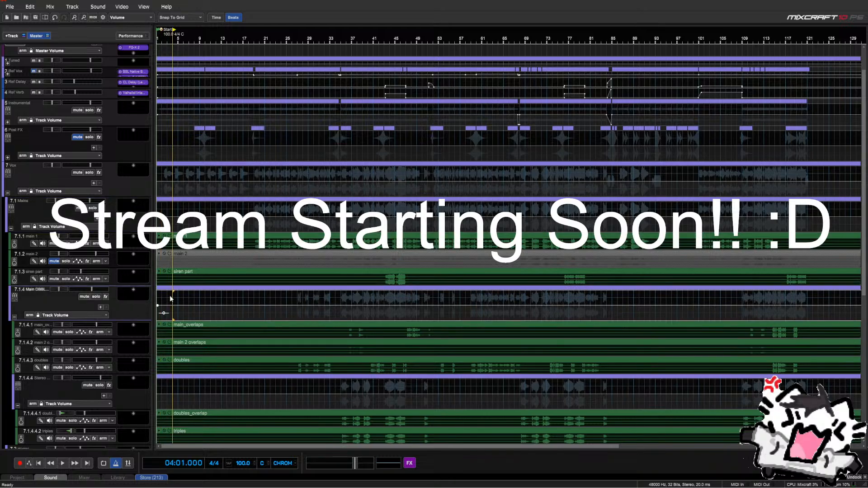
key(space)
key(space)
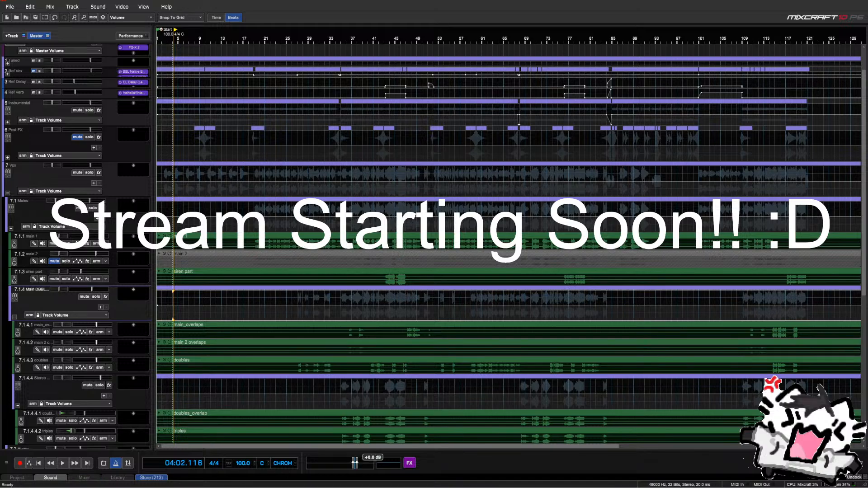
drag(355, 463, 347, 462)
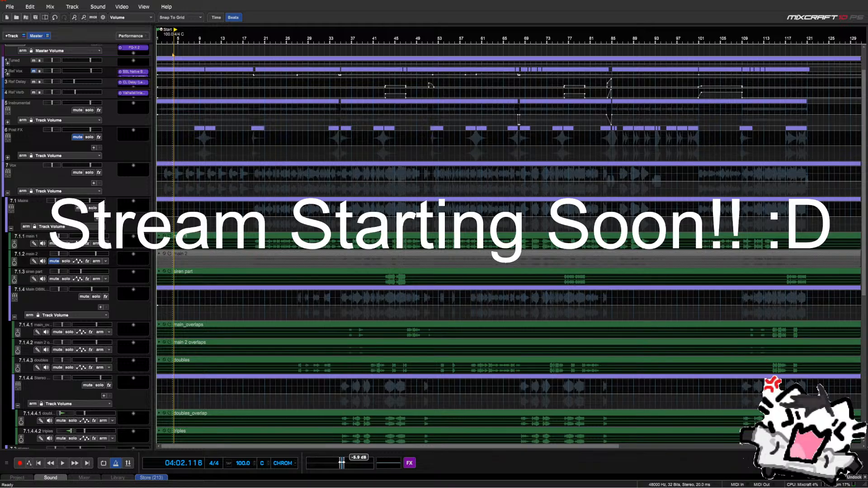
key(space)
drag(340, 463, 333, 462)
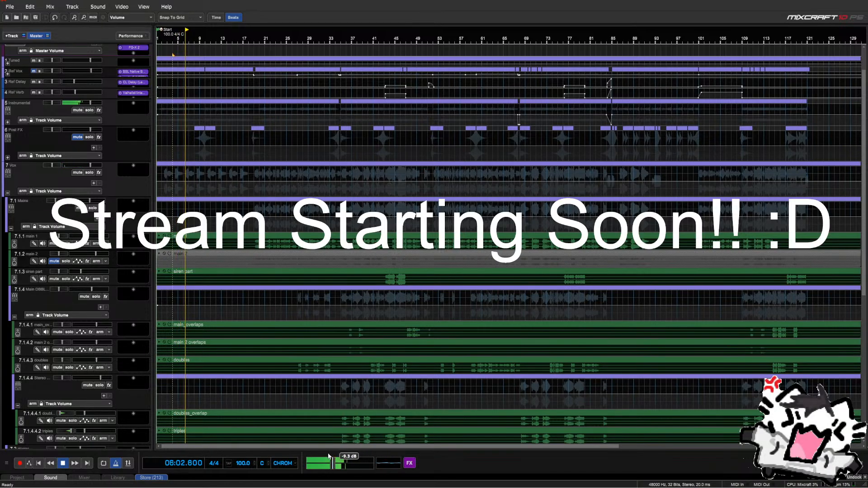
Collapse the Ad Libs sub-tracks and bring the master volume down to about -9.5 dB
scroll(44, 260, down, 5)
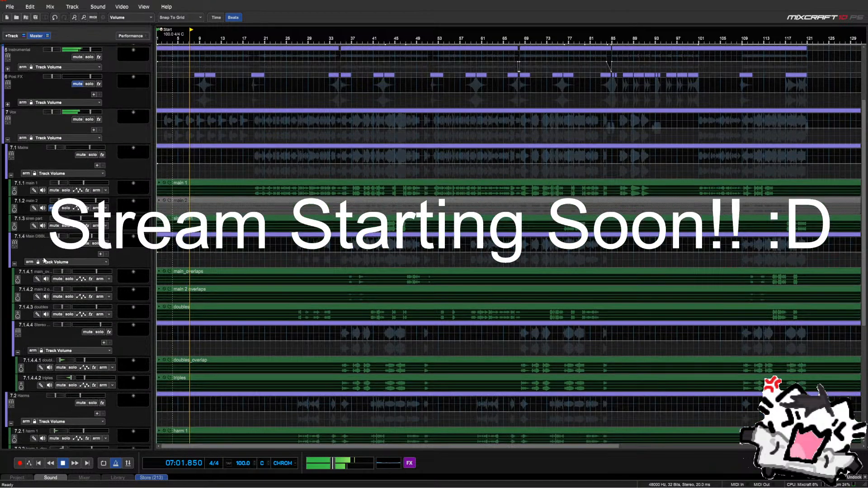
scroll(44, 260, down, 1)
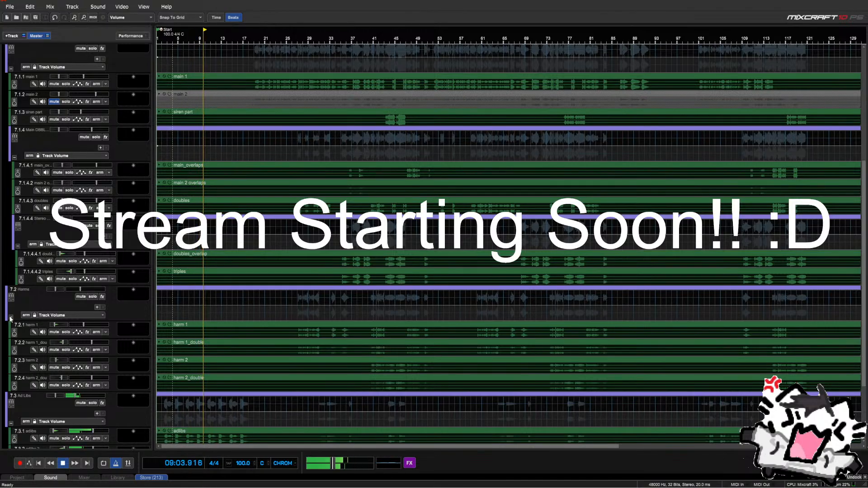
click(11, 425)
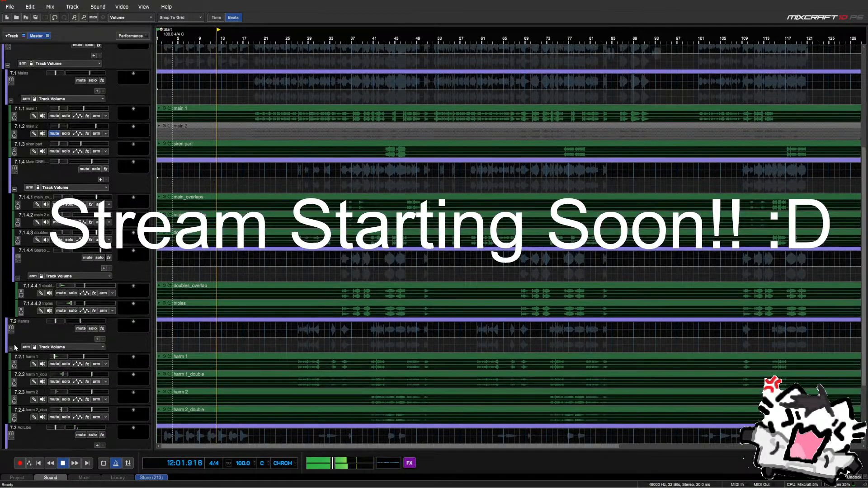
click(283, 286)
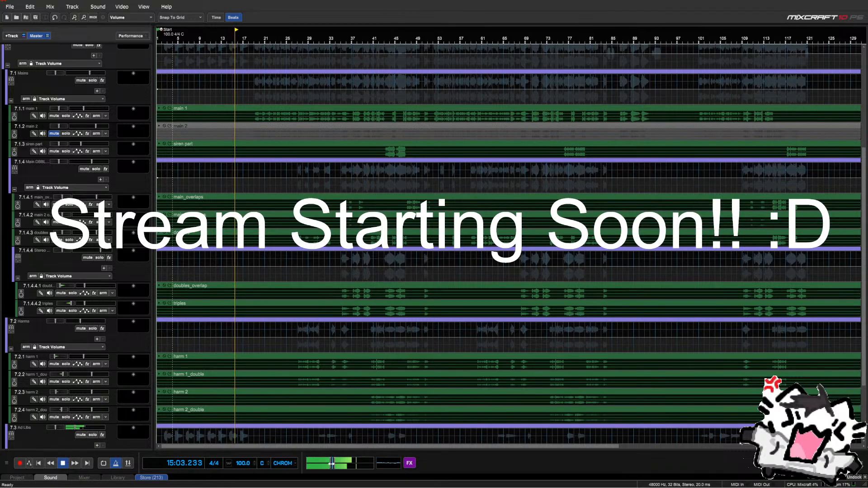
drag(332, 464, 318, 463)
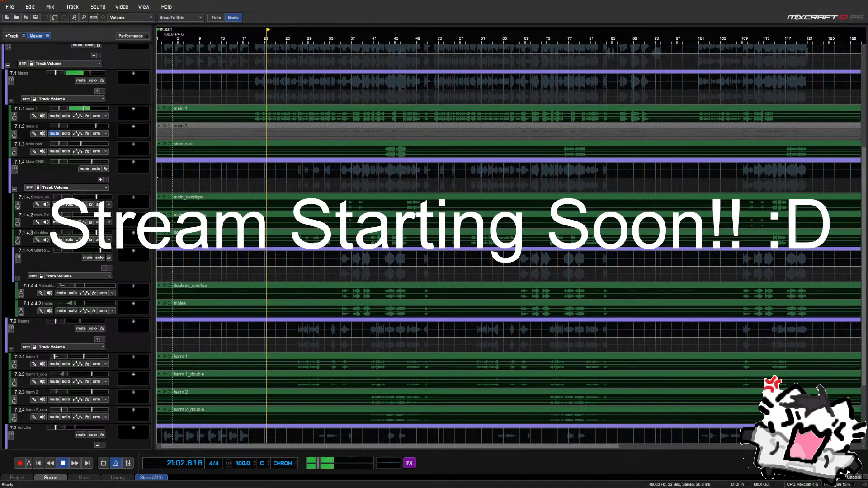
Lower the 7 Vox group volume to about -4.5 dB during playback
scroll(66, 150, up, 2)
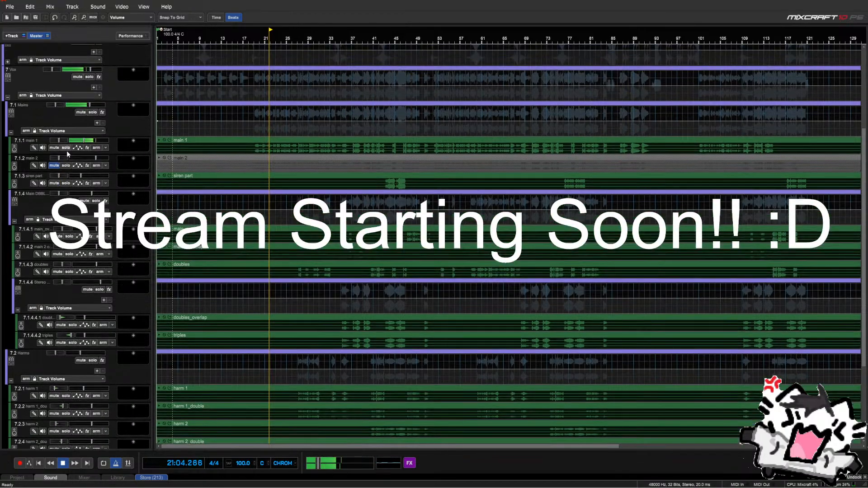
click(68, 71)
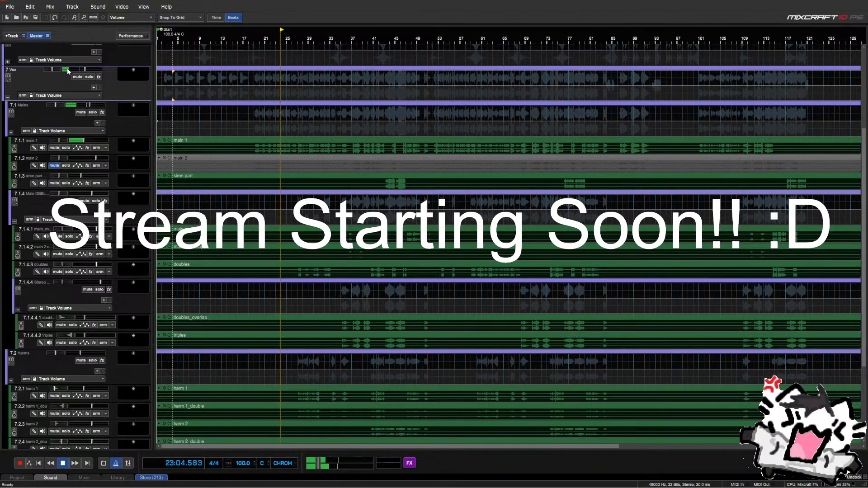
drag(87, 70, 84, 71)
Select the Harms group track while the song keeps playing
scroll(86, 77, up, 1)
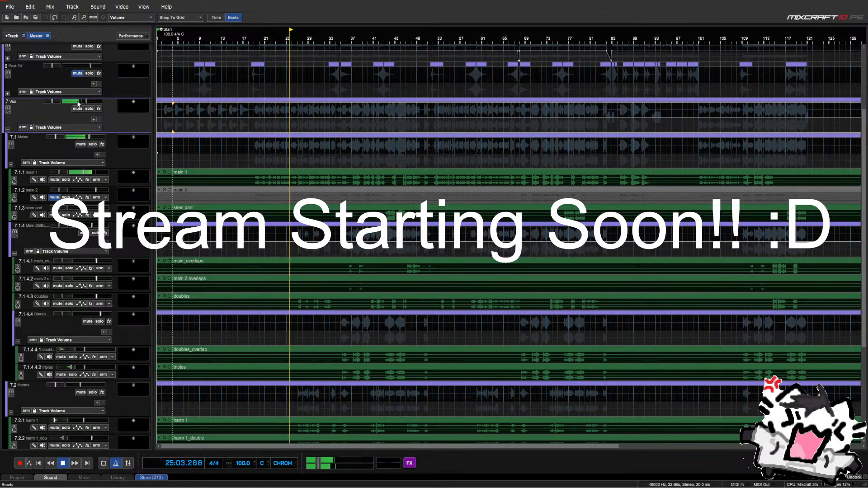
mouse_move(78, 104)
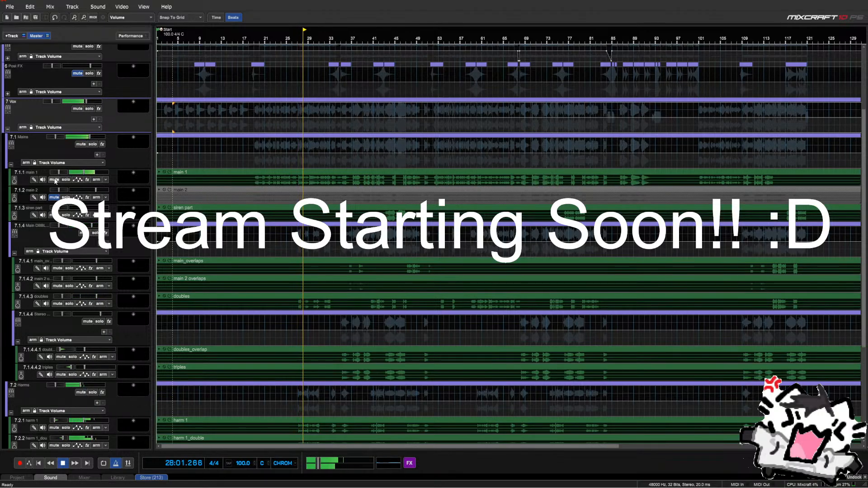
scroll(71, 209, down, 3)
scroll(71, 209, down, 2)
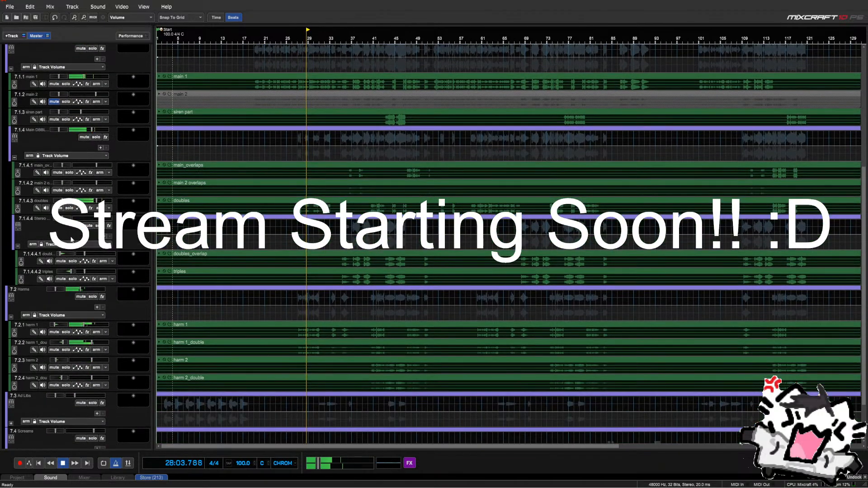
click(70, 292)
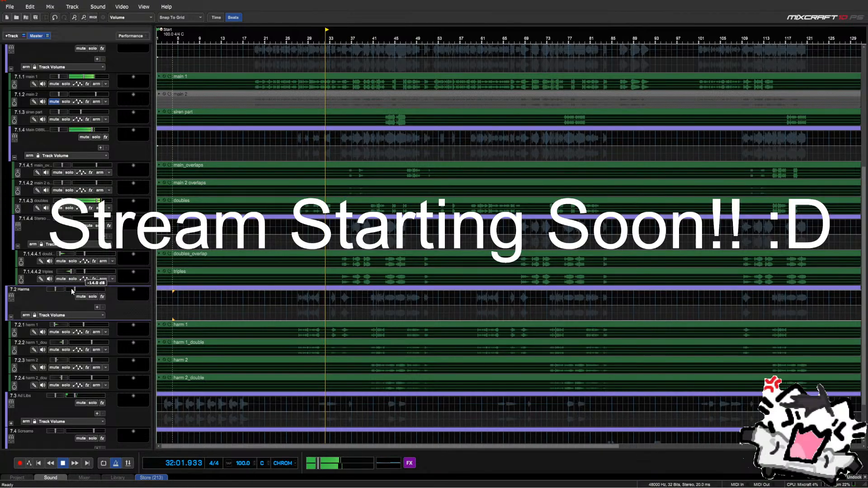
scroll(73, 299, down, 2)
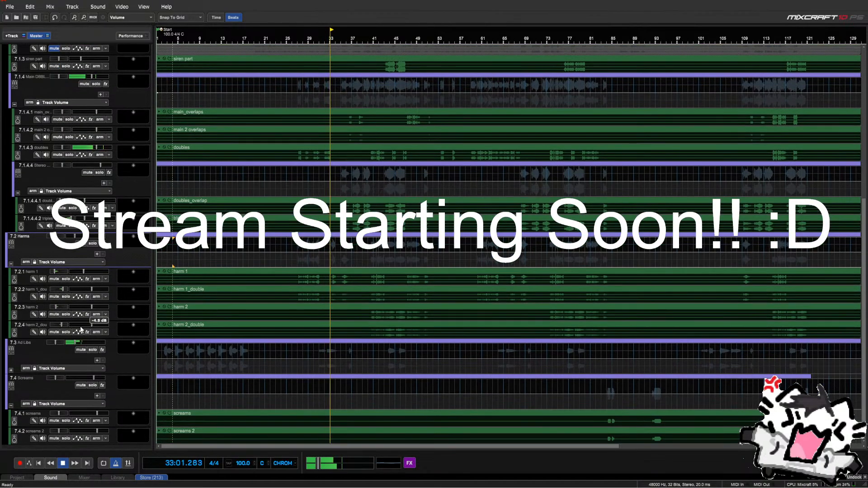
scroll(72, 316, up, 3)
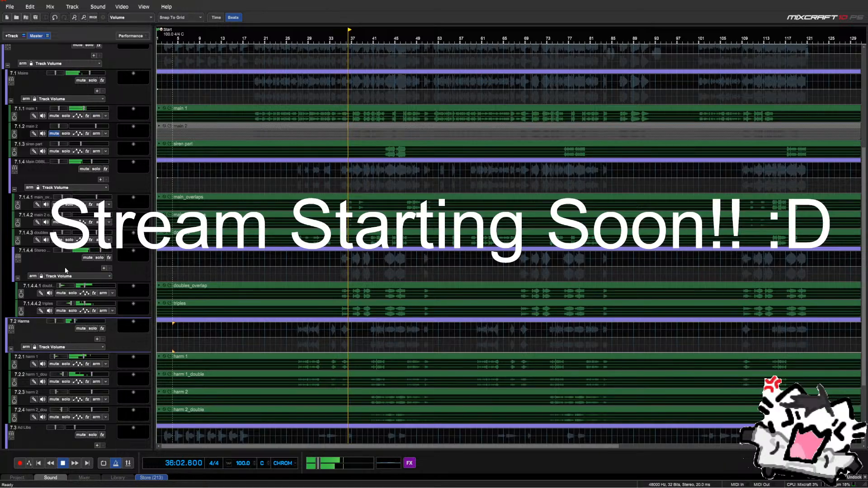
scroll(44, 181, up, 2)
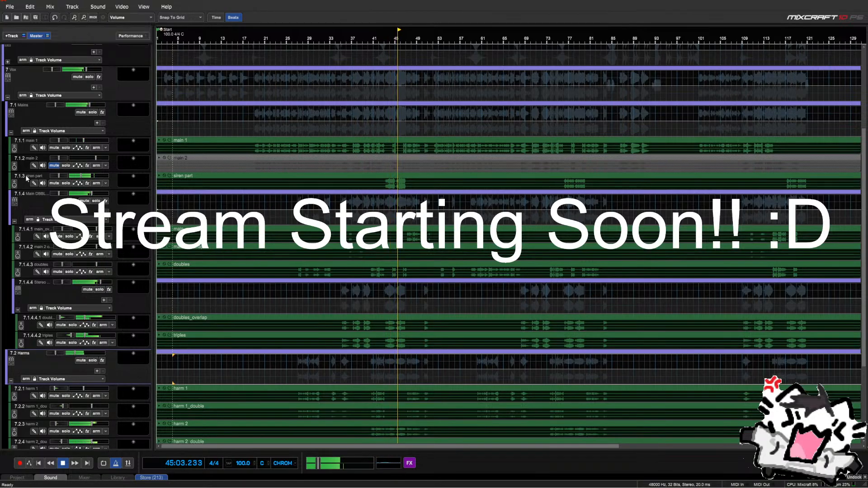
Open Set Exact Volume for the Vox track and cancel it without changes
right_click(94, 74)
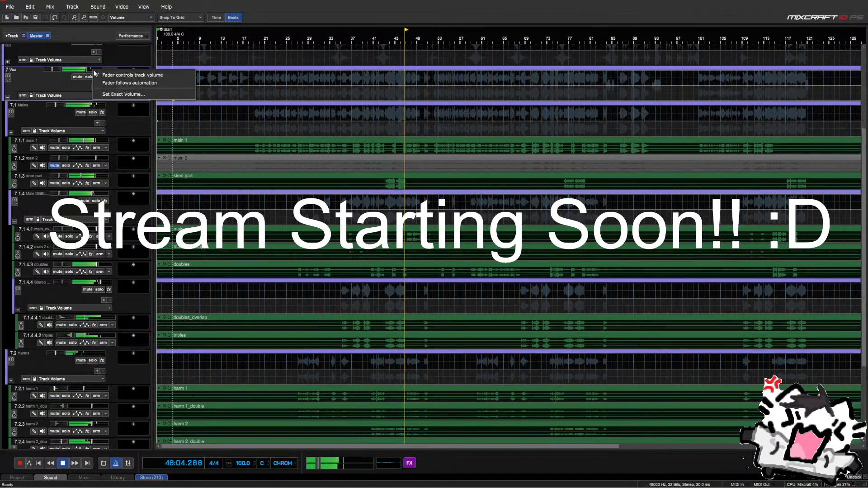
click(107, 94)
key(Escape)
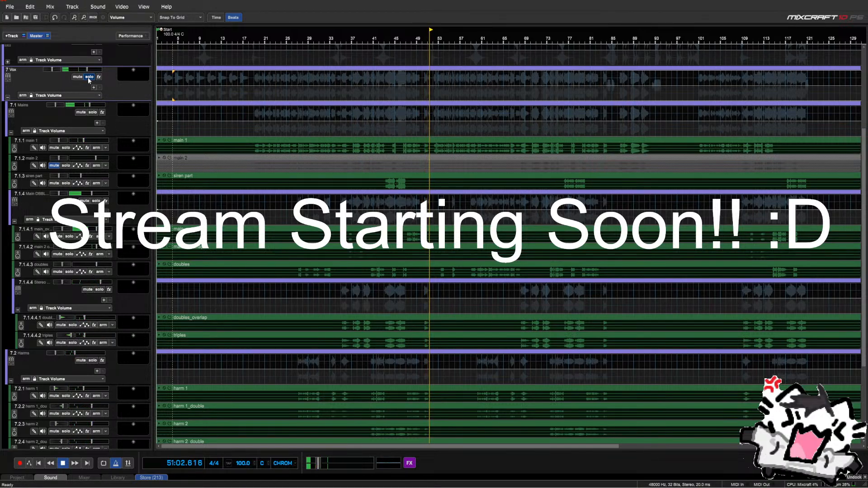
Stop playback and mark a time range from bar 19 to bar 43 in Mains
key(space)
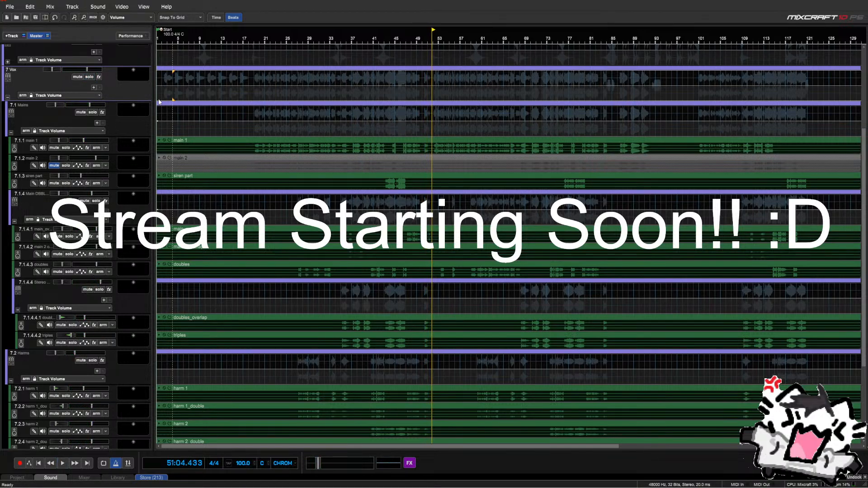
click(384, 135)
scroll(384, 134, down, 2)
scroll(384, 135, up, 1)
scroll(384, 135, down, 1)
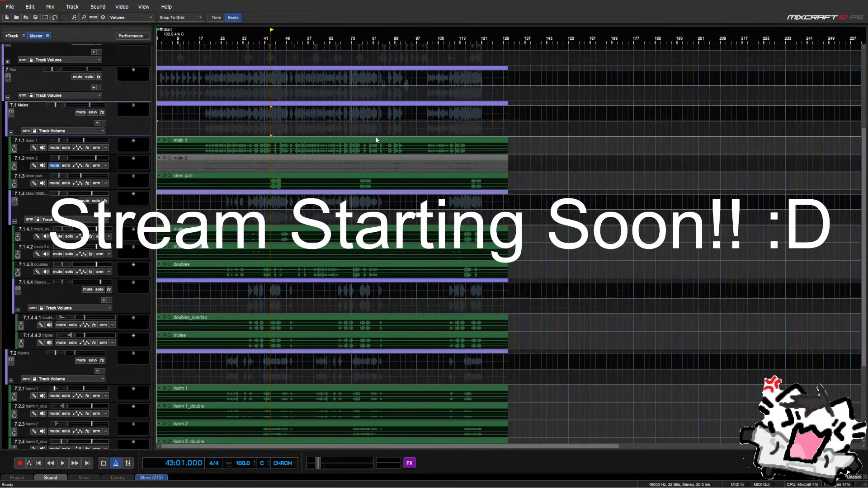
scroll(377, 139, up, 2)
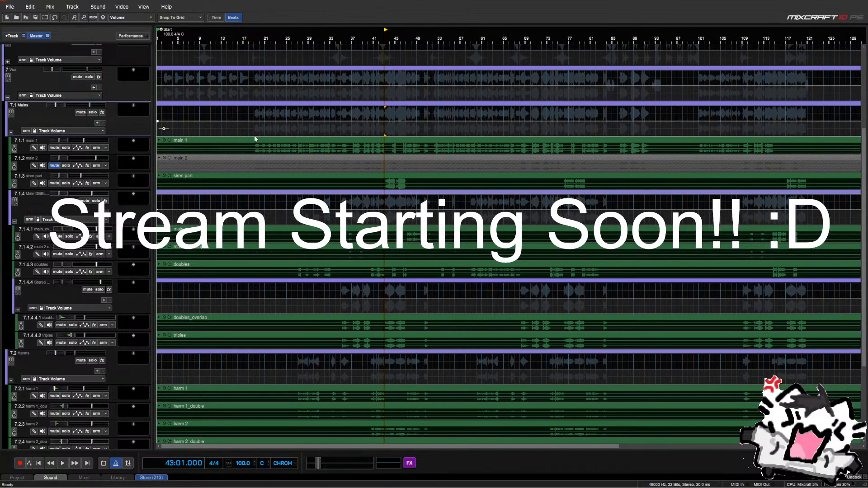
drag(254, 136, 393, 150)
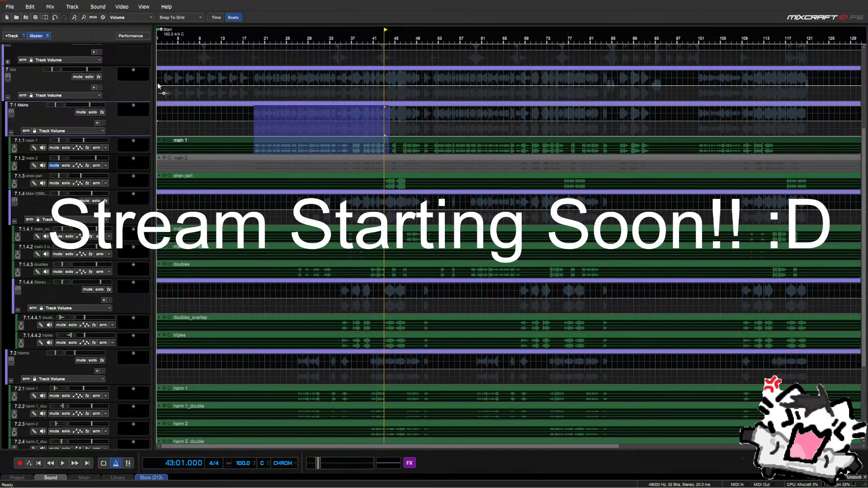
Solo the Vox group and play the Mains from bar 39
click(89, 77)
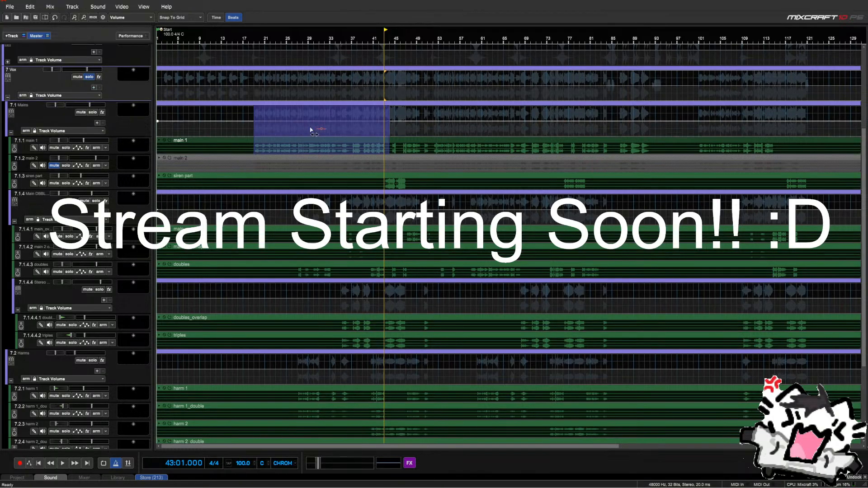
click(372, 135)
click(369, 135)
click(363, 136)
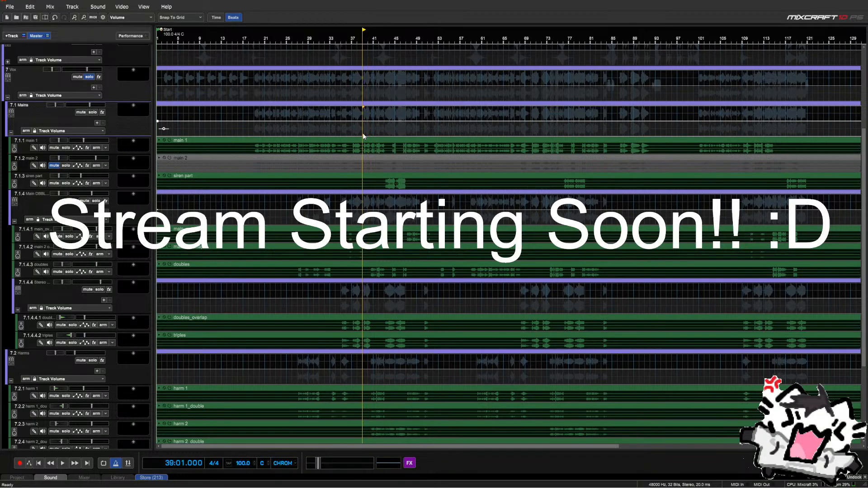
key(space)
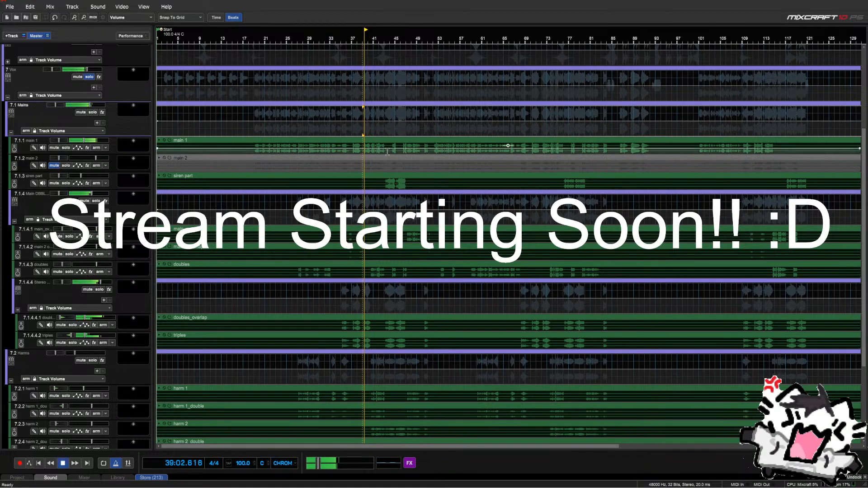
scroll(514, 196, up, 1)
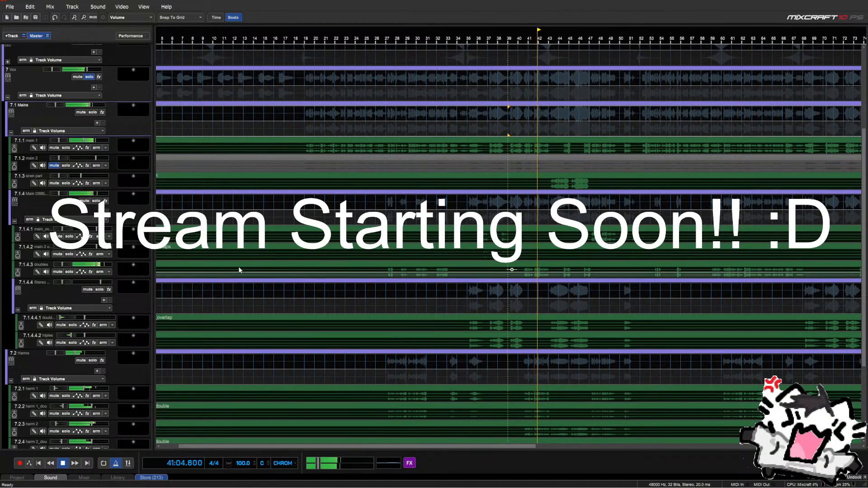
scroll(532, 265, up, 2)
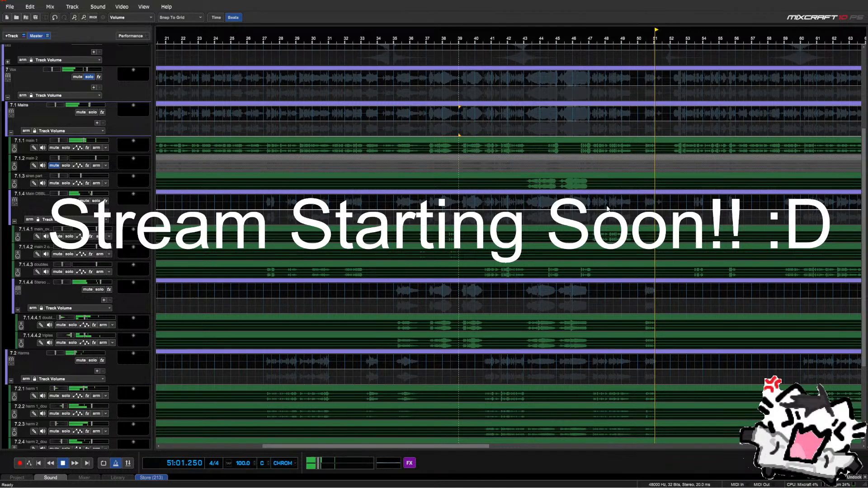
Stop playback and move the playhead back to bar 37
key(space)
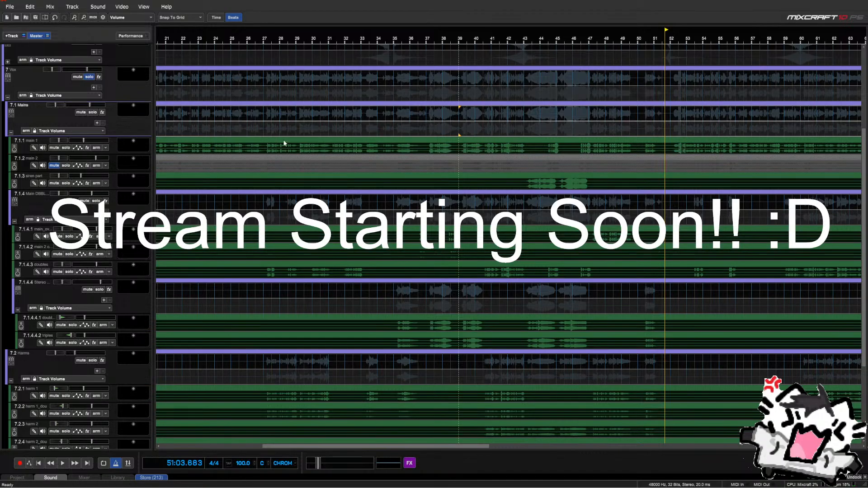
scroll(400, 154, down, 2)
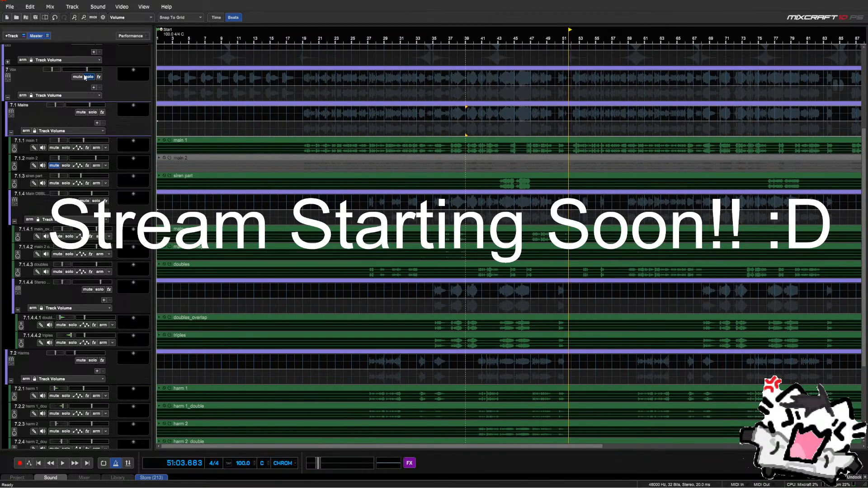
click(452, 132)
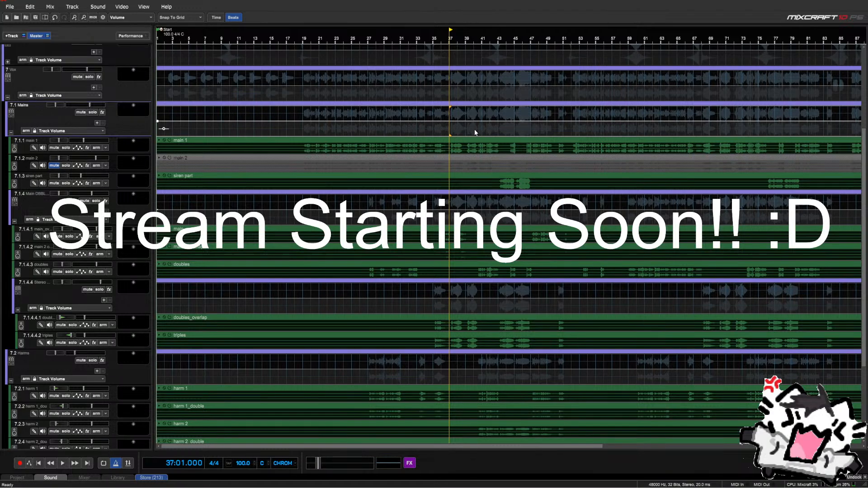
scroll(512, 135, down, 3)
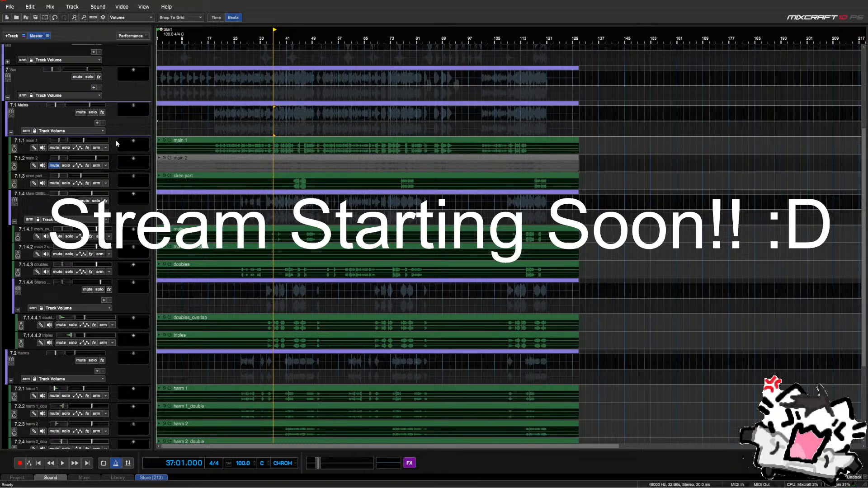
Search 'how' in main 1's effect list and add Howard Benson Vocals (VST3)
click(87, 148)
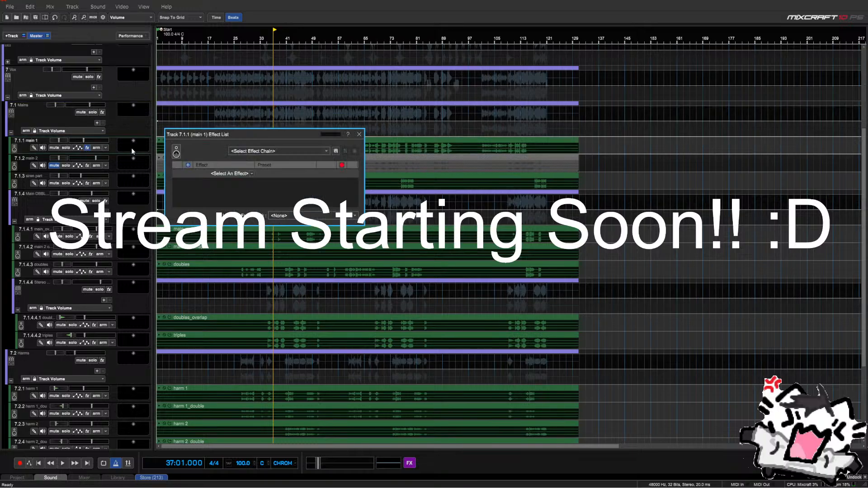
click(279, 151)
text(vocal)
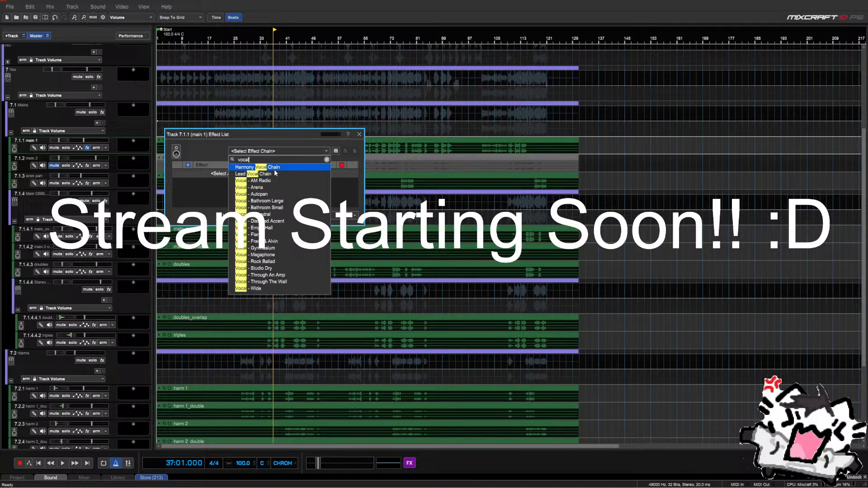
click(317, 142)
click(240, 174)
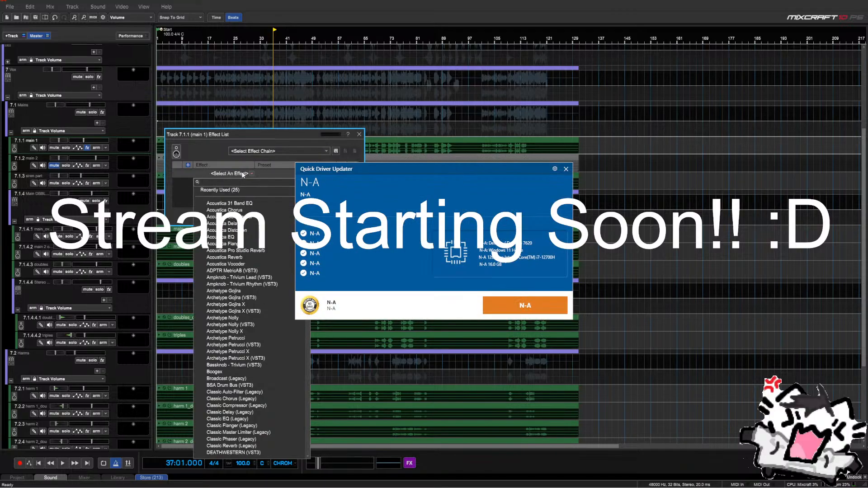
click(567, 169)
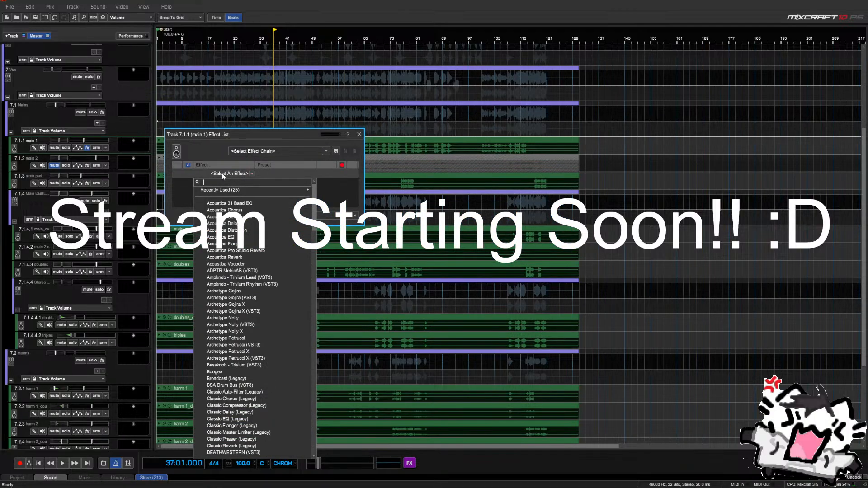
text(how)
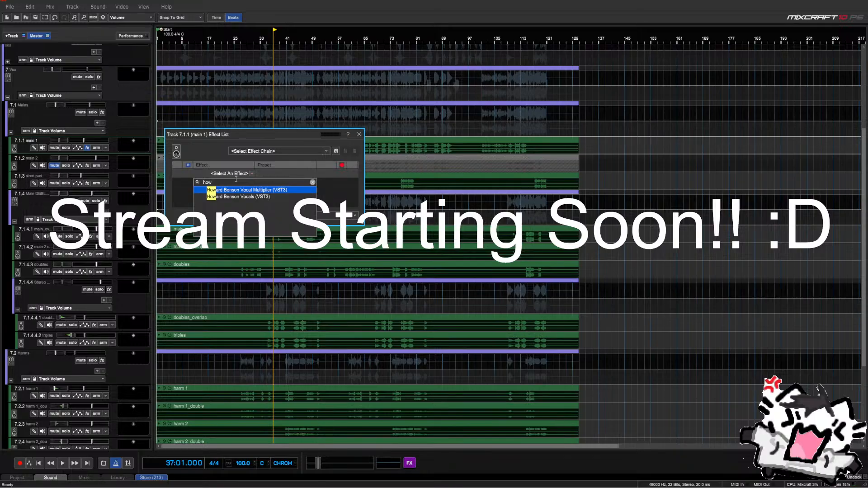
key(Down)
key(Return)
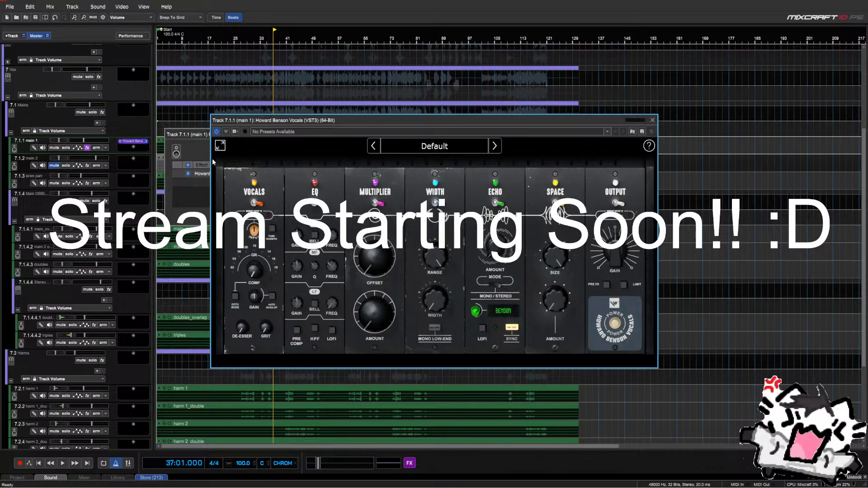
Close the Effect List window and switch off the SPACE module in Howard Benson Vocals
click(190, 137)
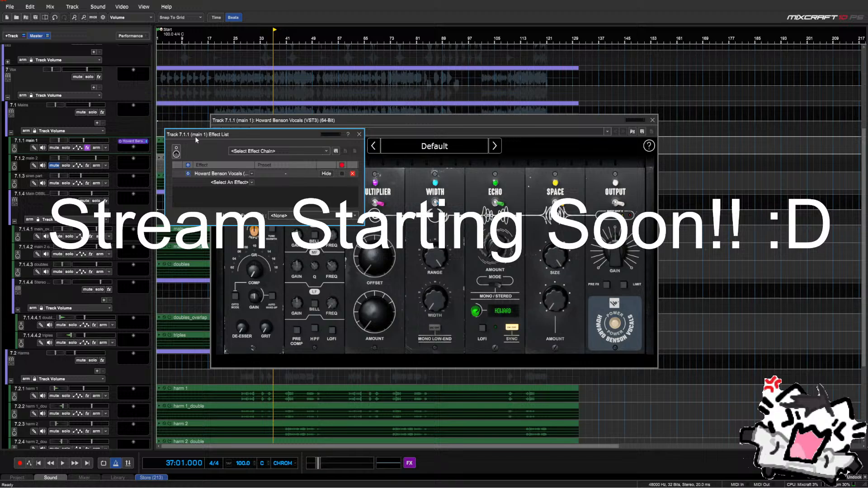
click(360, 134)
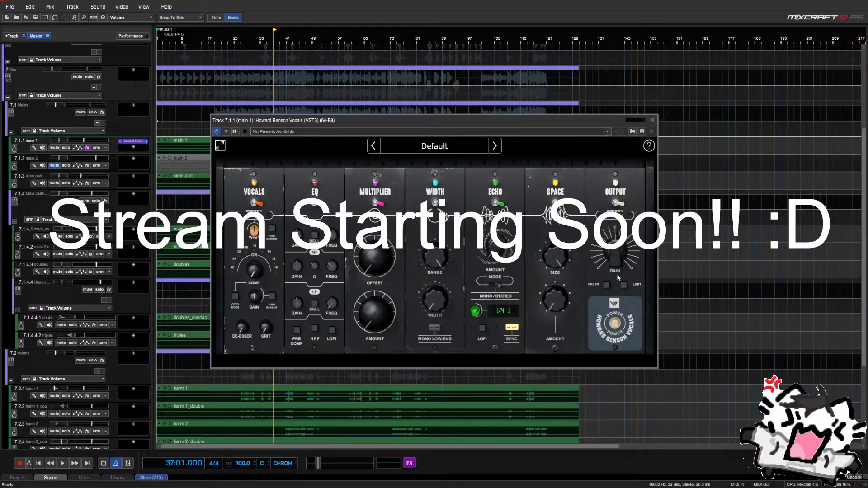
click(554, 203)
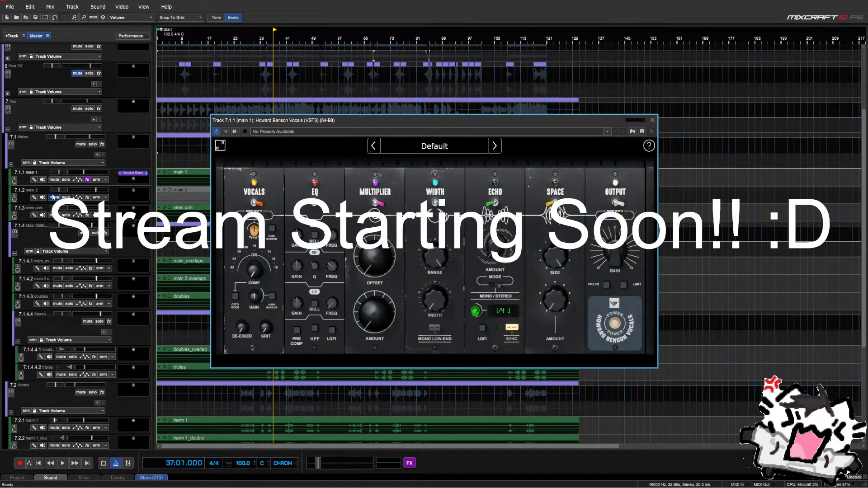
Collapse the 7.1.4, 7.2 Harms, 7.4 Screams and 7.1 Mains groups
scroll(27, 271, down, 1)
click(17, 288)
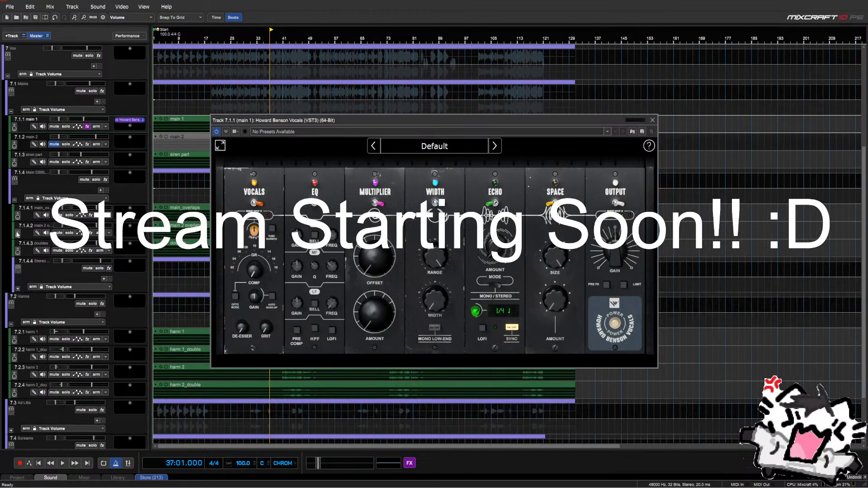
drag(15, 204, 16, 201)
click(14, 199)
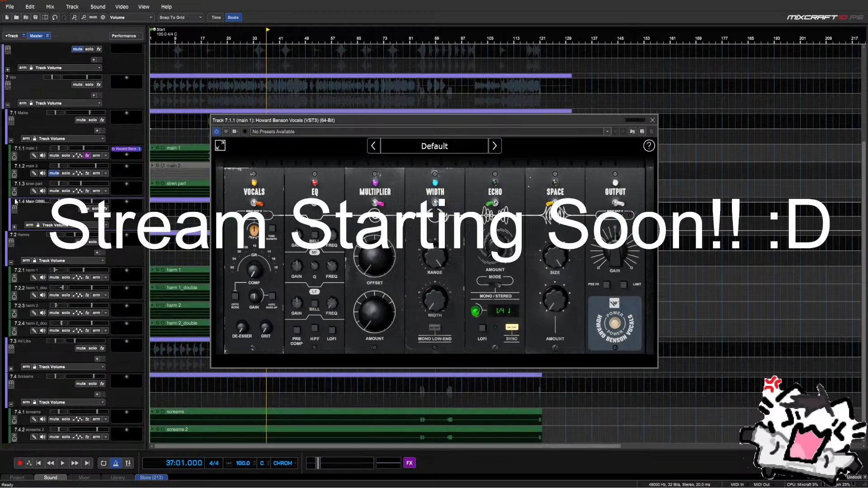
click(12, 262)
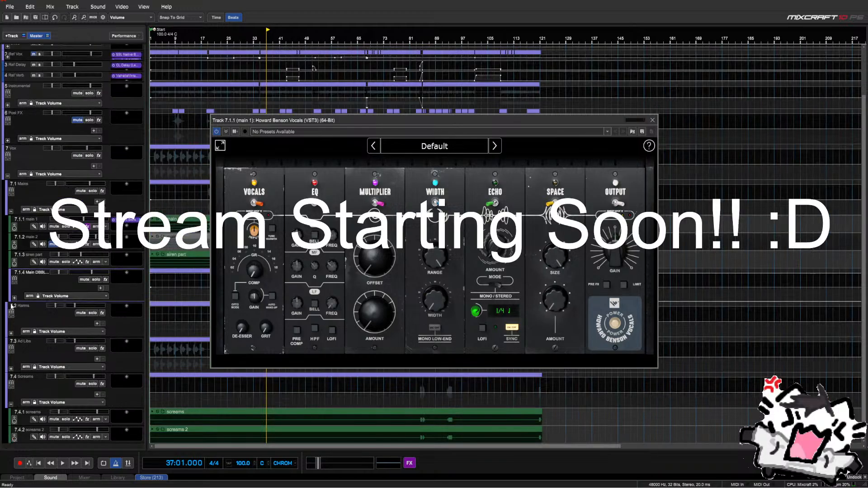
click(11, 404)
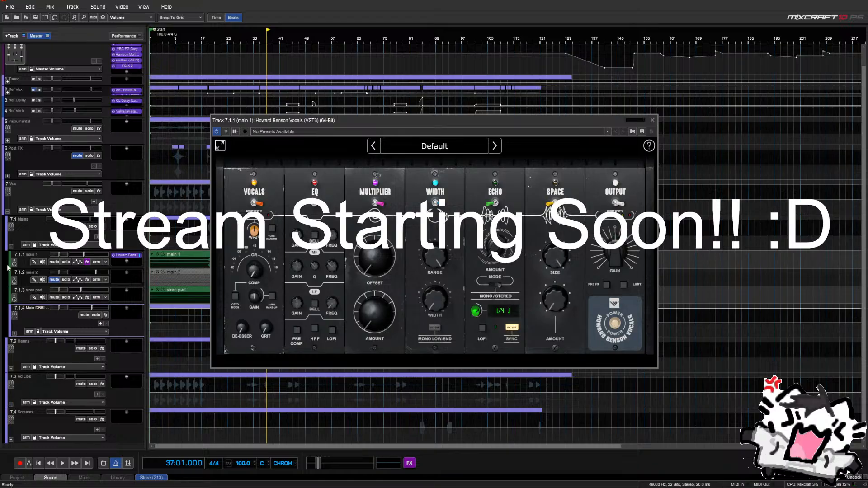
click(12, 248)
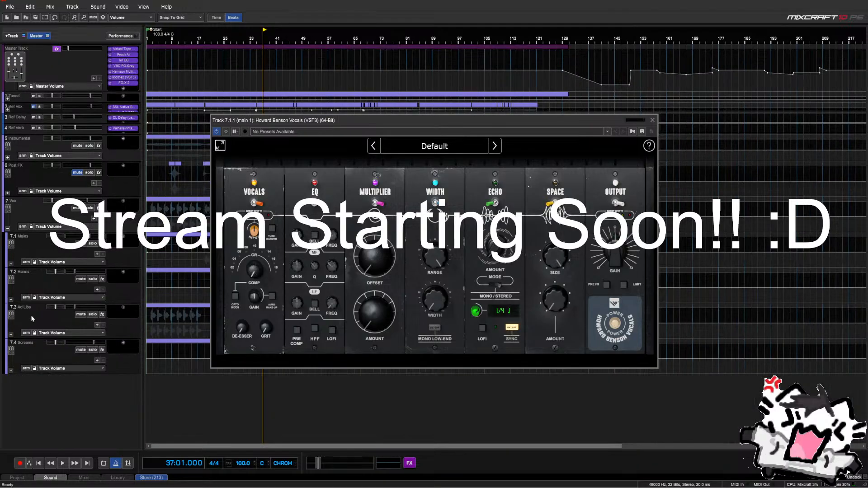
Close the Howard Benson Vocals window, then add, move and delete a SubMix track
click(652, 120)
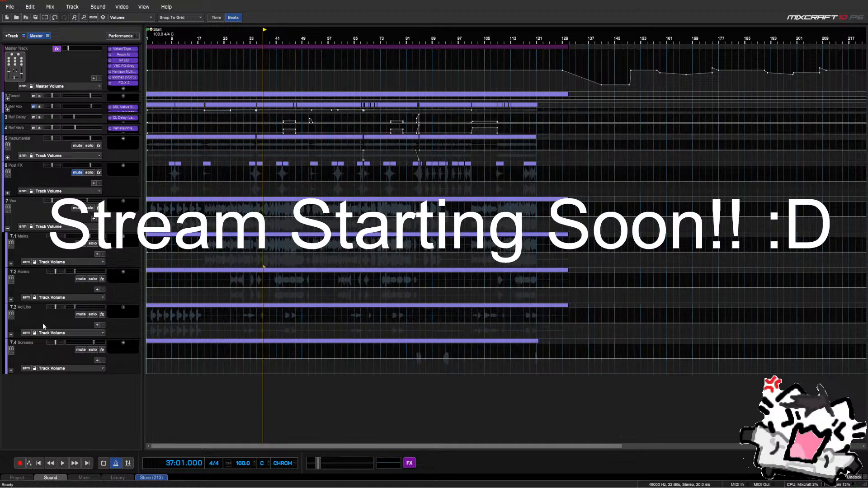
right_click(42, 401)
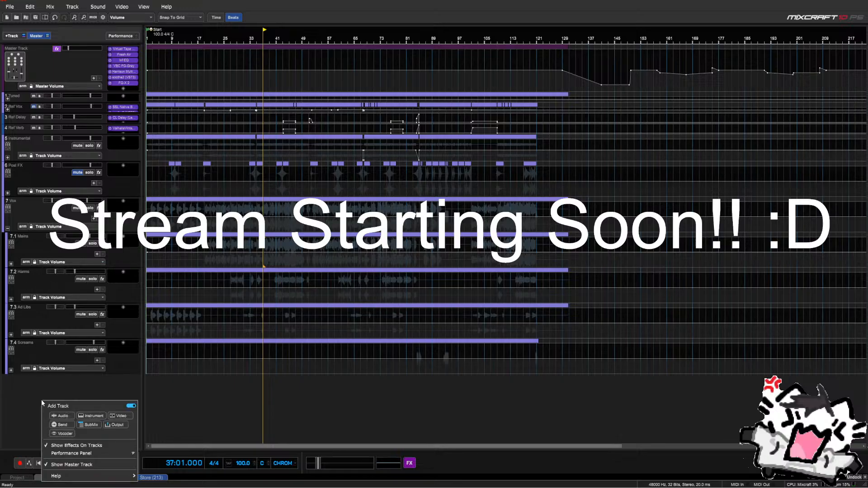
click(83, 425)
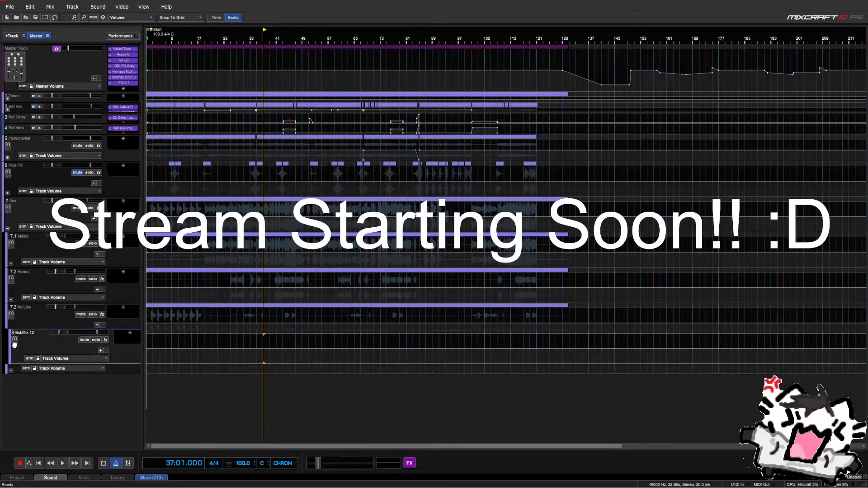
drag(10, 278, 11, 424)
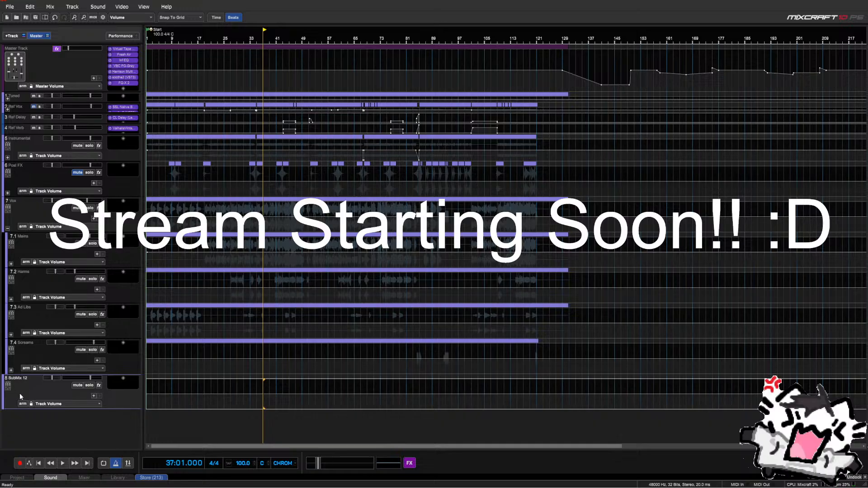
key(Delete)
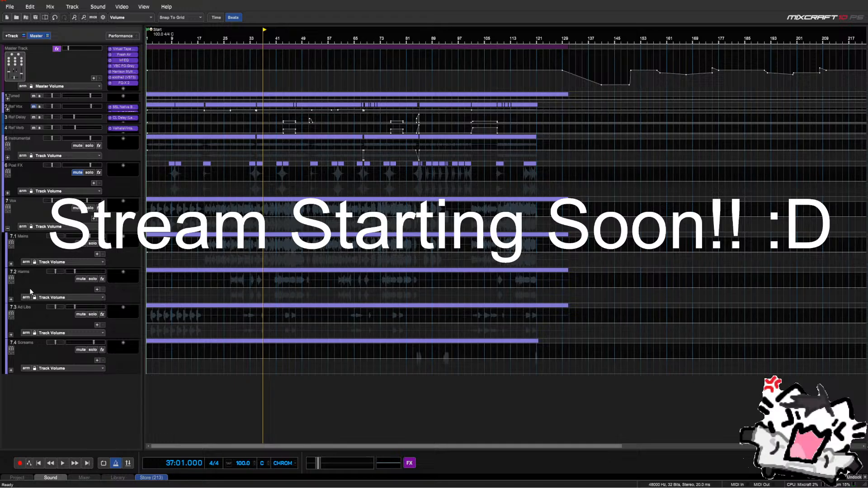
Expand the 7.1 Mains group to show its sub-tracks
right_click(33, 405)
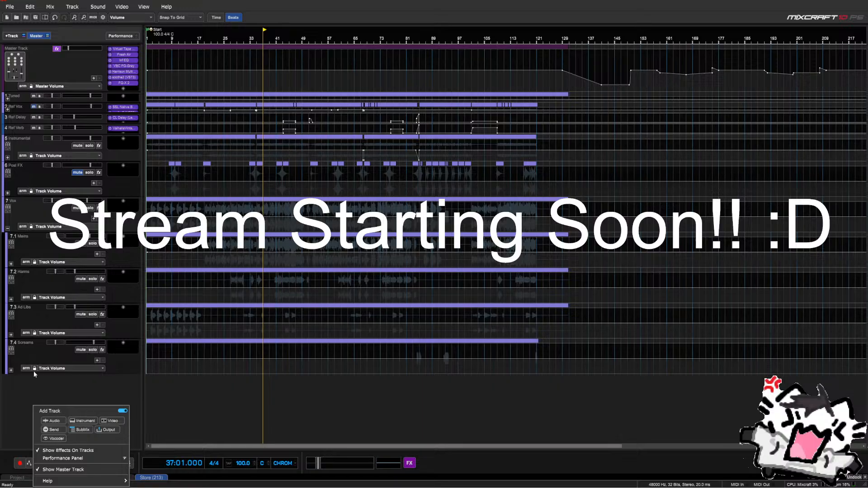
click(19, 385)
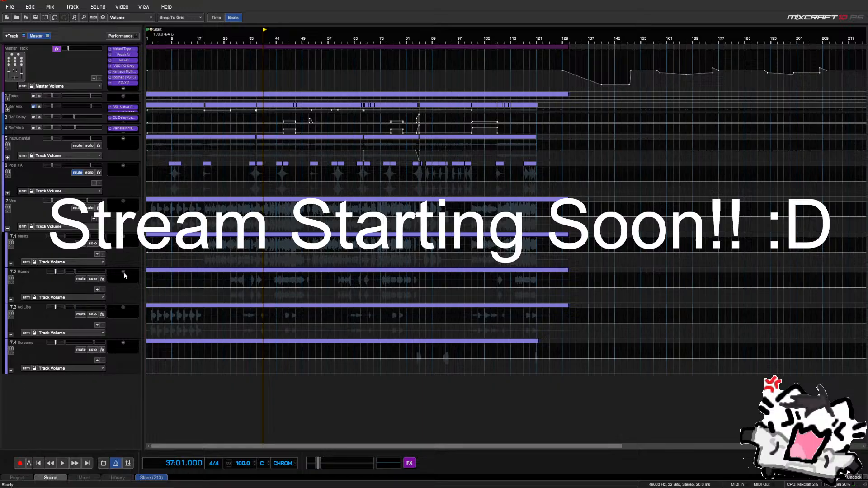
click(11, 264)
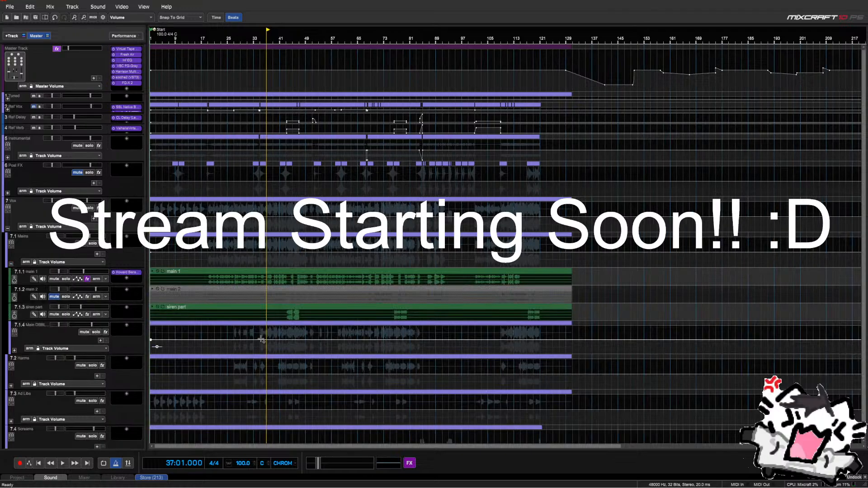
Reopen main 1's Howard Benson Vocals window and move it toward the centre
click(209, 263)
scroll(226, 266, up, 4)
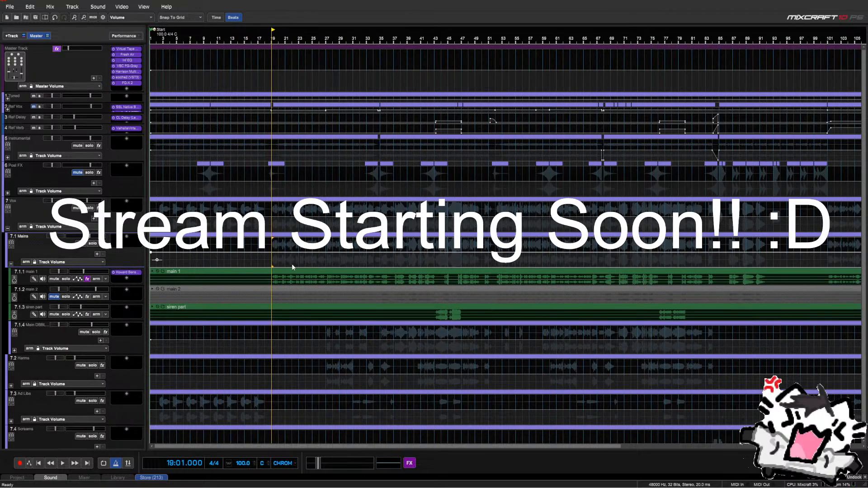
scroll(427, 248, down, 2)
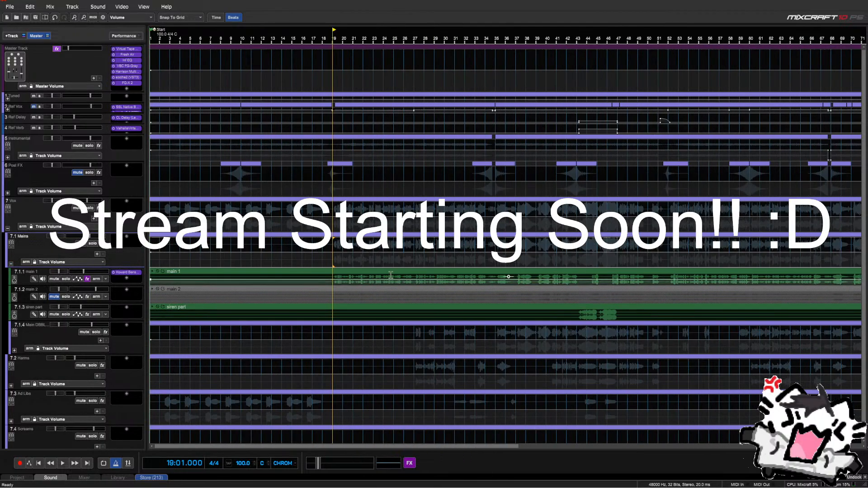
click(126, 272)
drag(373, 115, 475, 303)
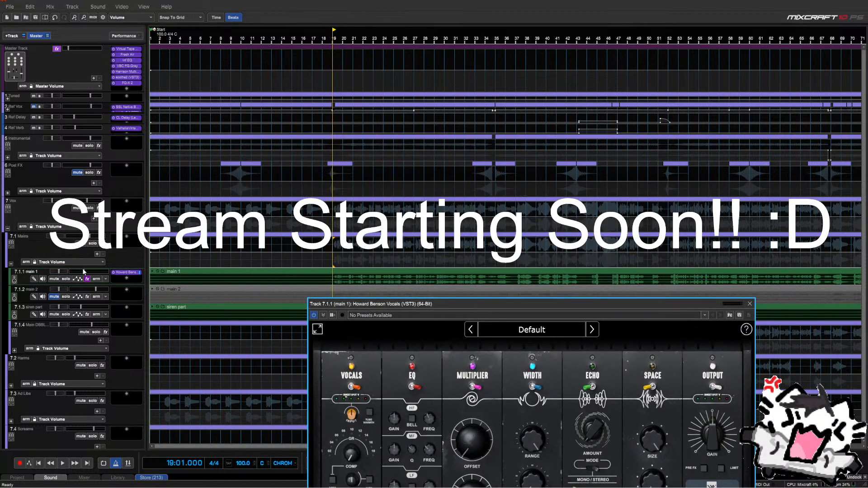
Solo the main 1 track and start playback while repositioning the plugin window
click(65, 279)
key(space)
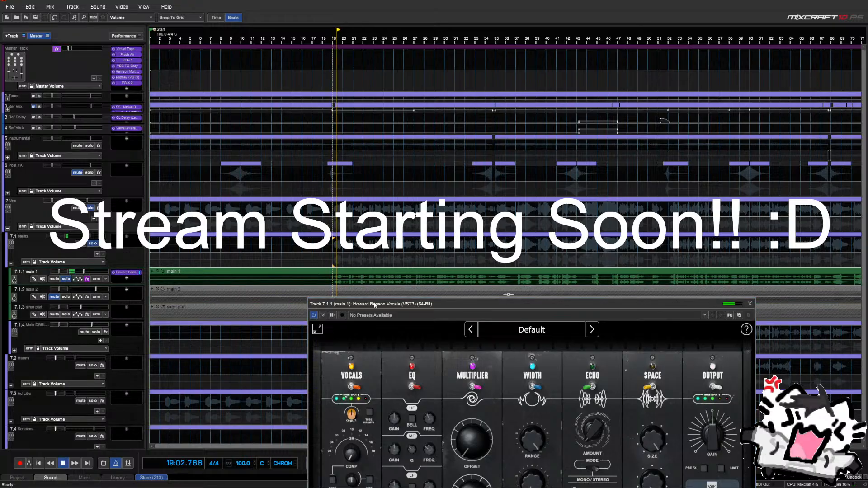
drag(375, 305, 341, 127)
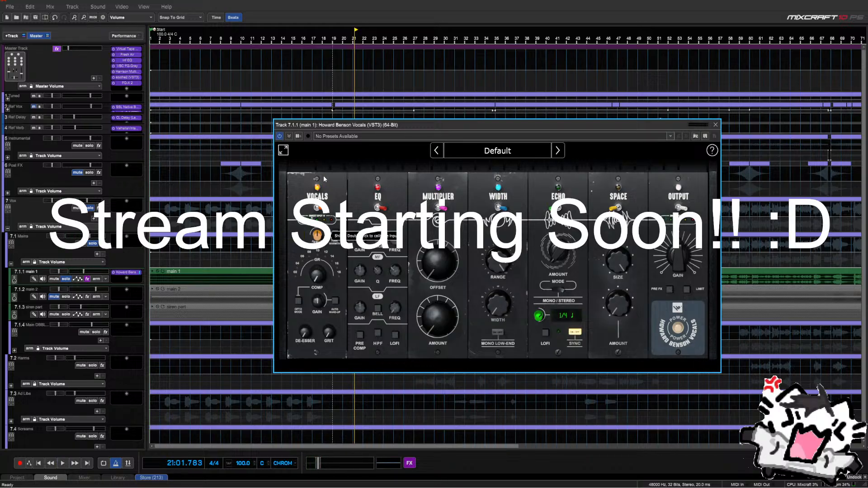
drag(334, 127, 322, 96)
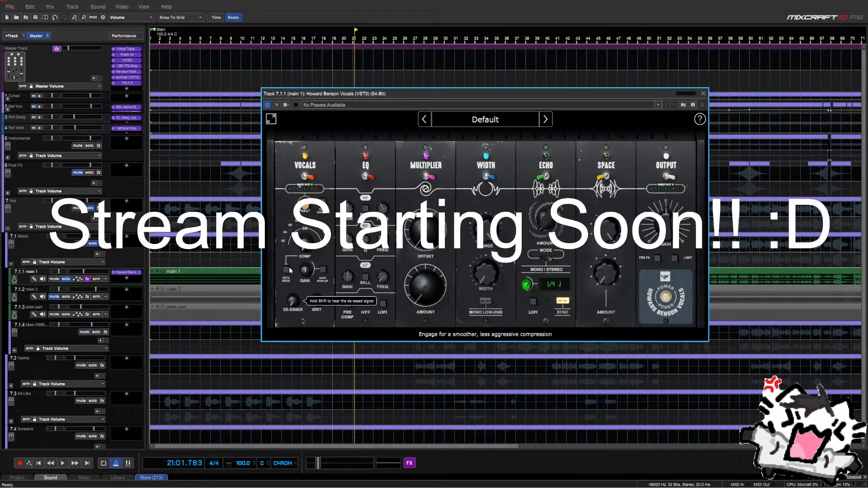
drag(311, 94, 320, 306)
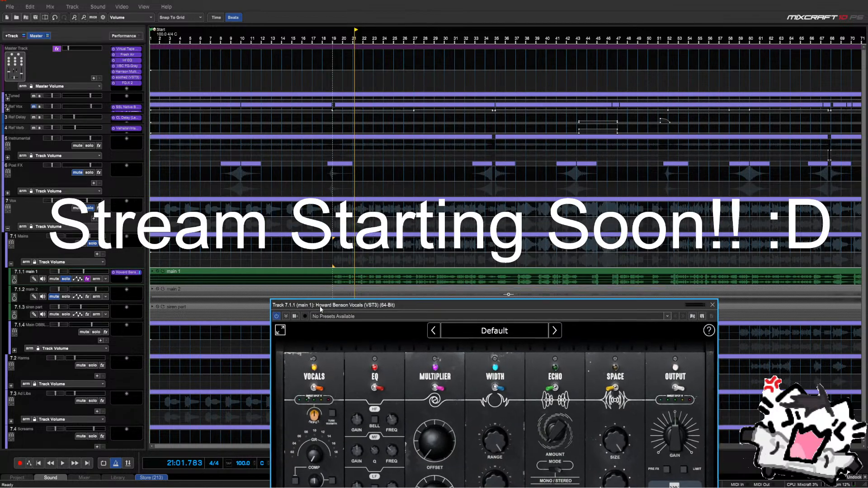
scroll(395, 289, down, 2)
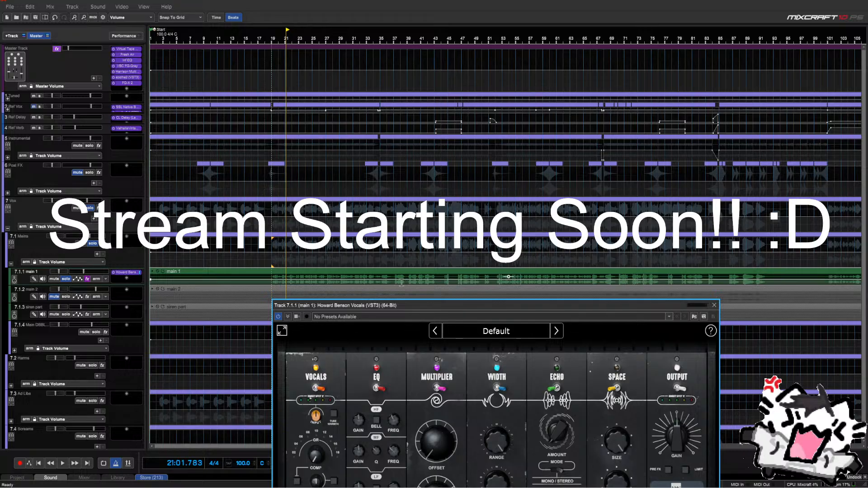
drag(391, 303, 386, 299)
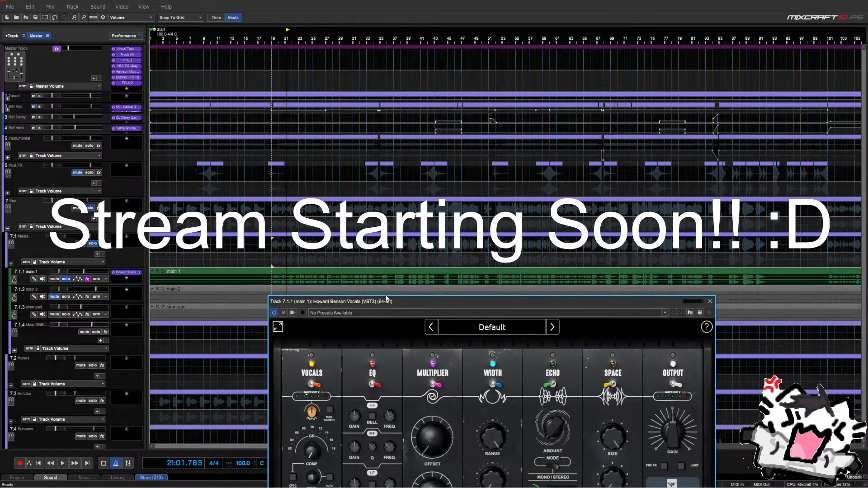
Preview from bar 37, then select a time range on main 1 starting at bar 37
click(394, 267)
click(394, 265)
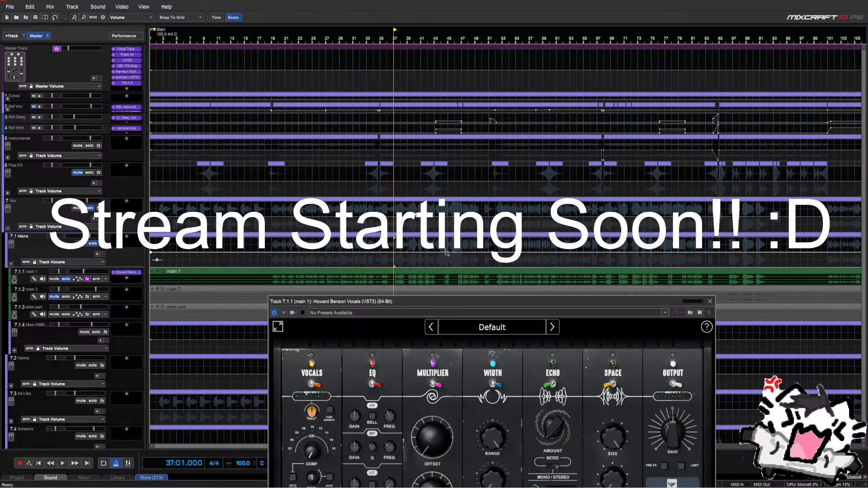
key(space)
scroll(422, 276, up, 1)
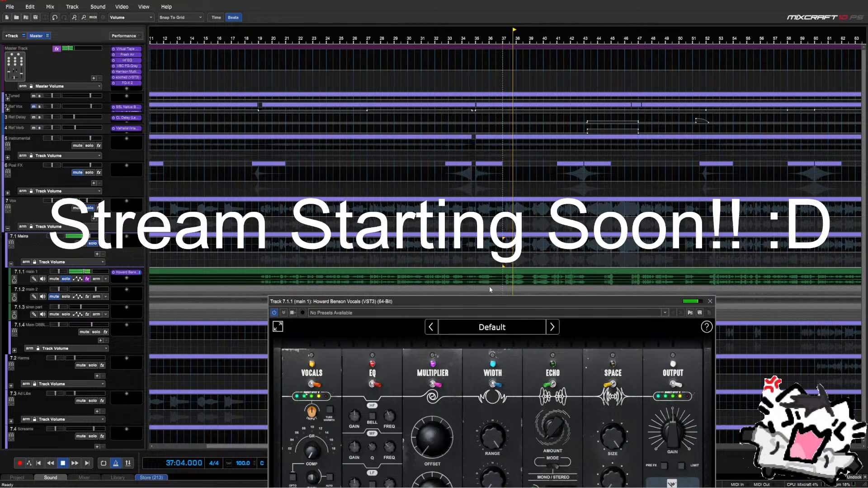
key(space)
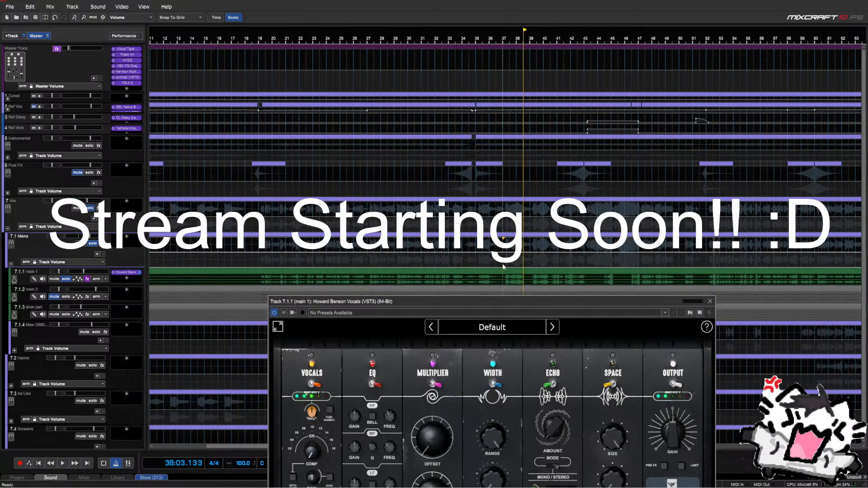
drag(503, 267, 585, 281)
Loop bars 37–43 and auto-calibrate the Howard Benson Vocals input level while playing
key(shift+l)
drag(517, 304, 503, 175)
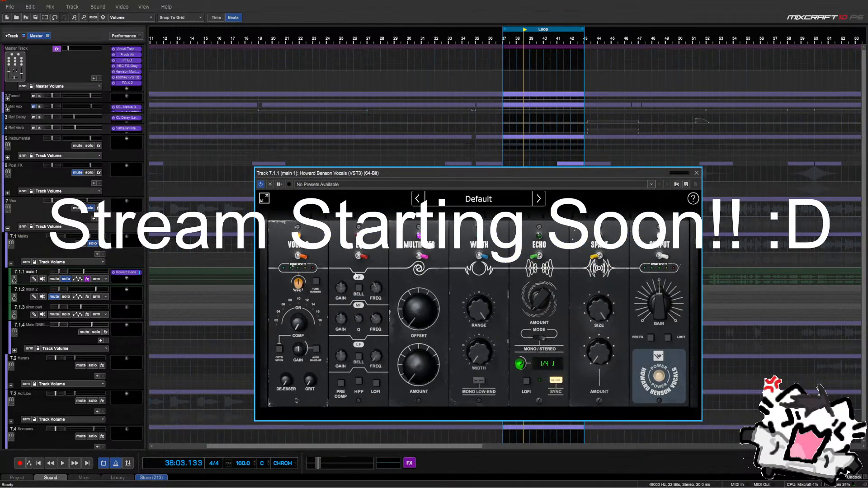
shift+double_click(301, 286)
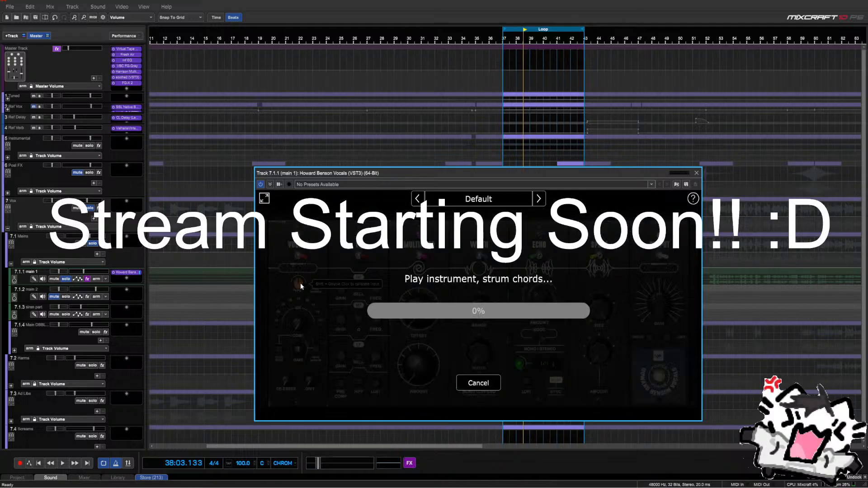
key(space)
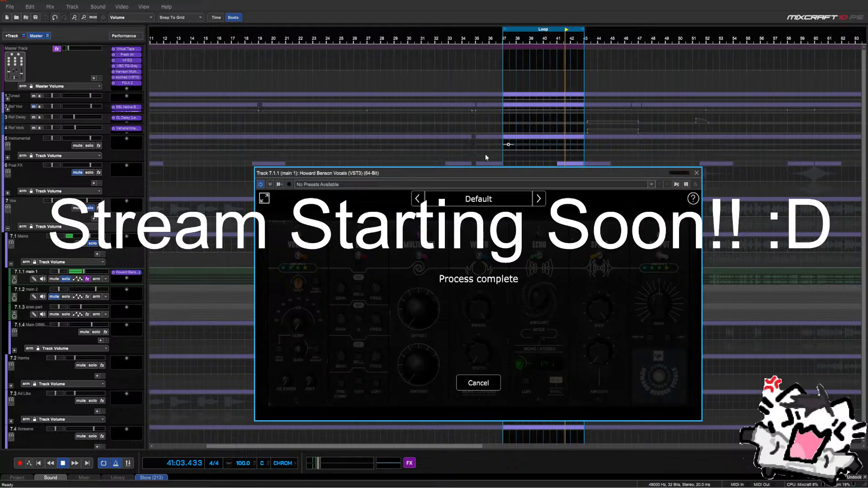
click(498, 161)
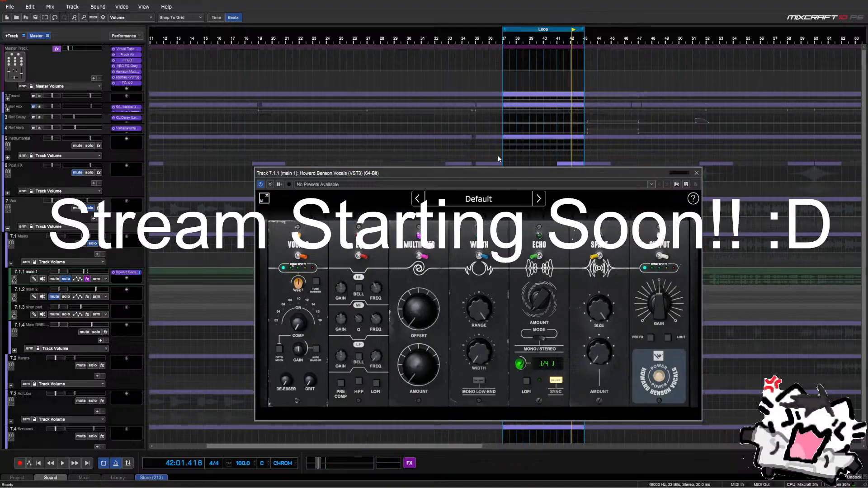
double_click(300, 283)
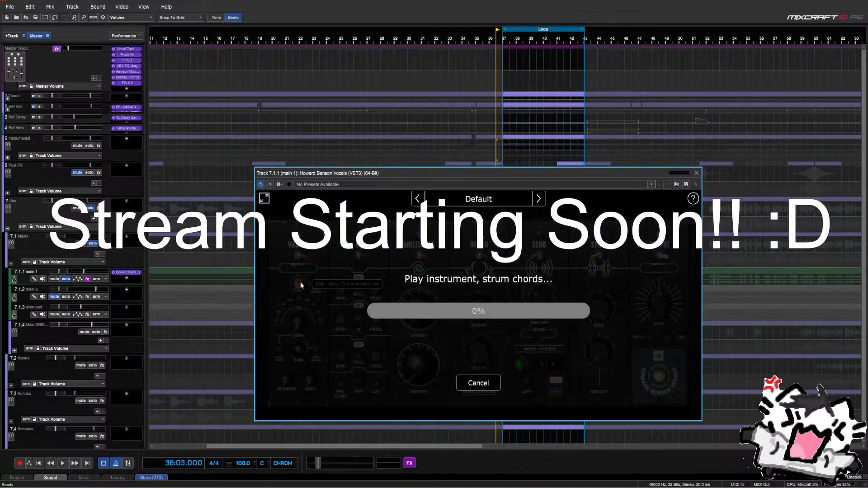
key(space)
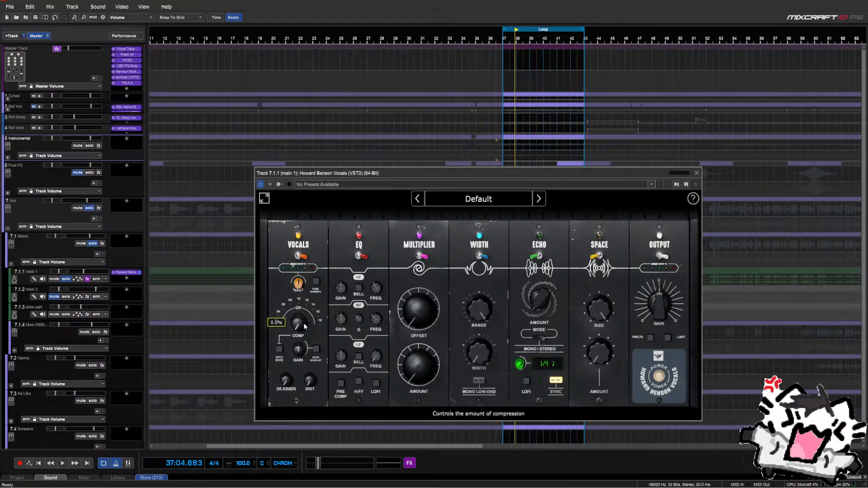
Turn up the COMP knob to raise main 1's vocal compression, then stop playback
key(space)
drag(304, 324, 307, 307)
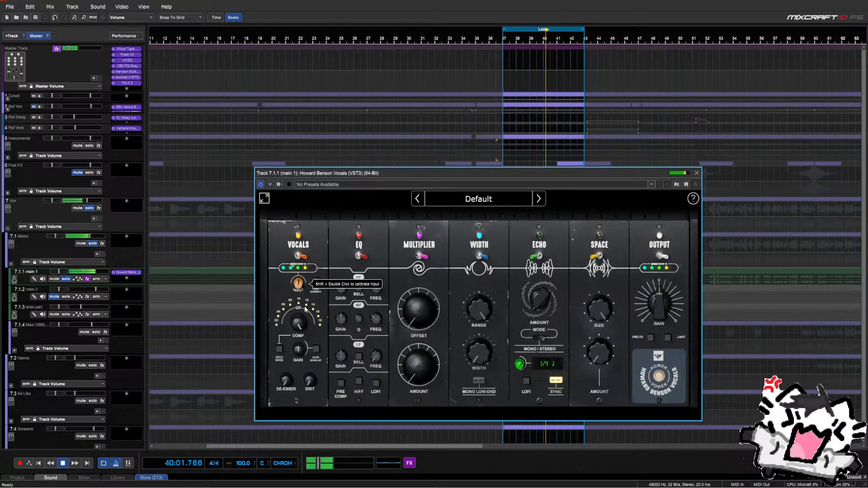
key(space)
drag(471, 172, 470, 256)
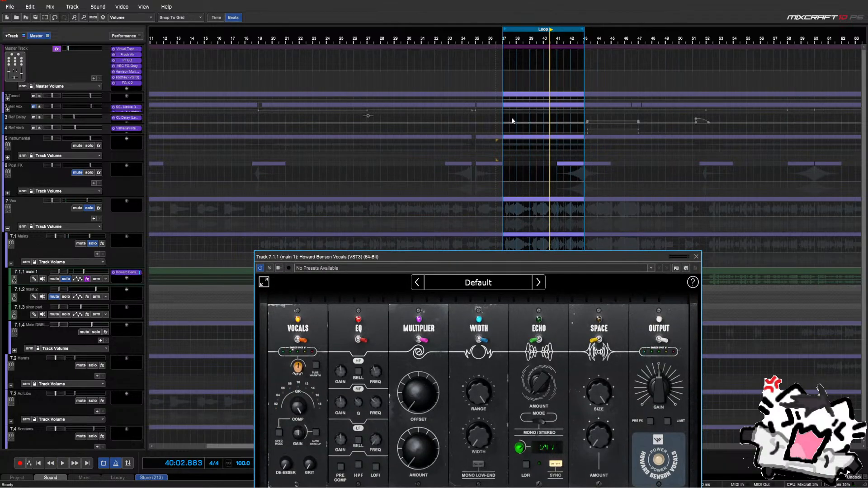
drag(579, 259, 578, 295)
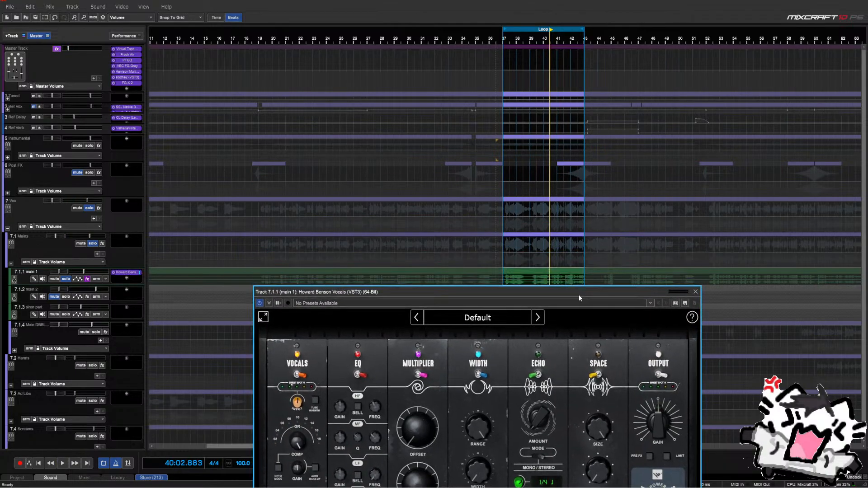
Replay from bar 37, then solo the Instrumental and main 1 tracks together
click(66, 279)
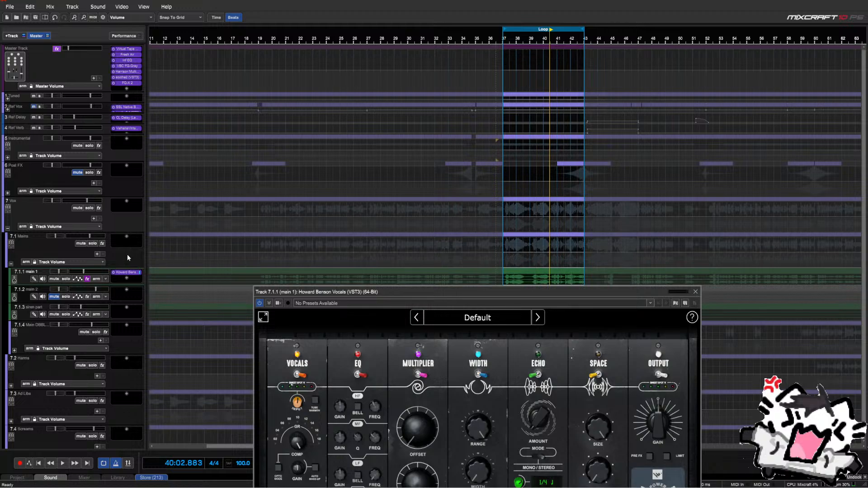
click(495, 264)
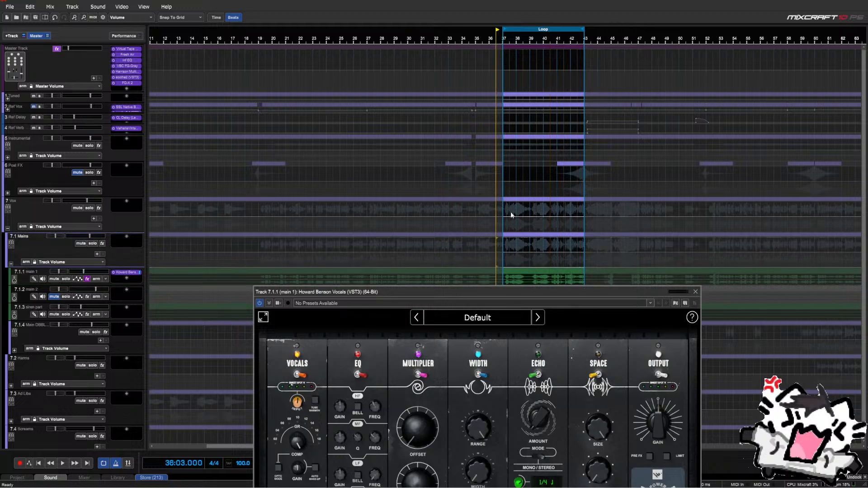
key(space)
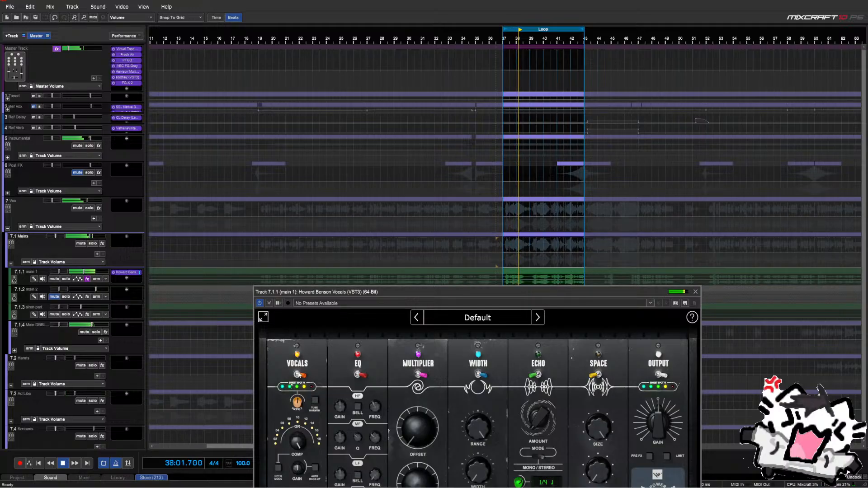
key(space)
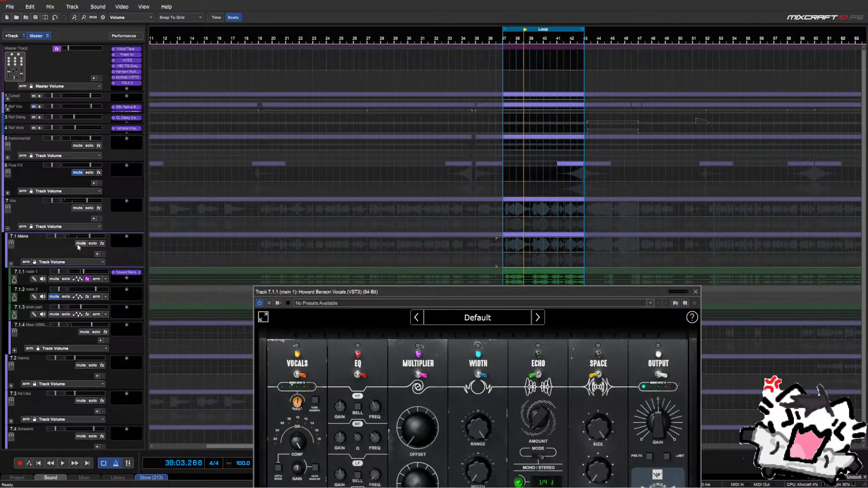
click(88, 145)
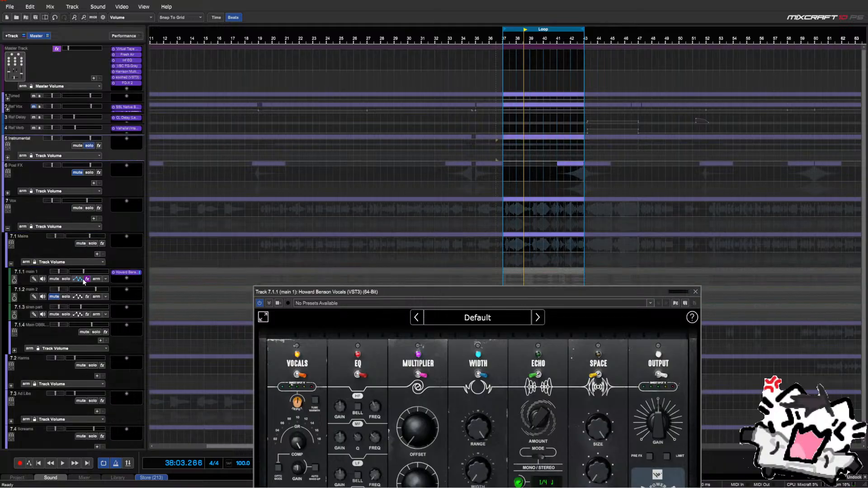
click(67, 279)
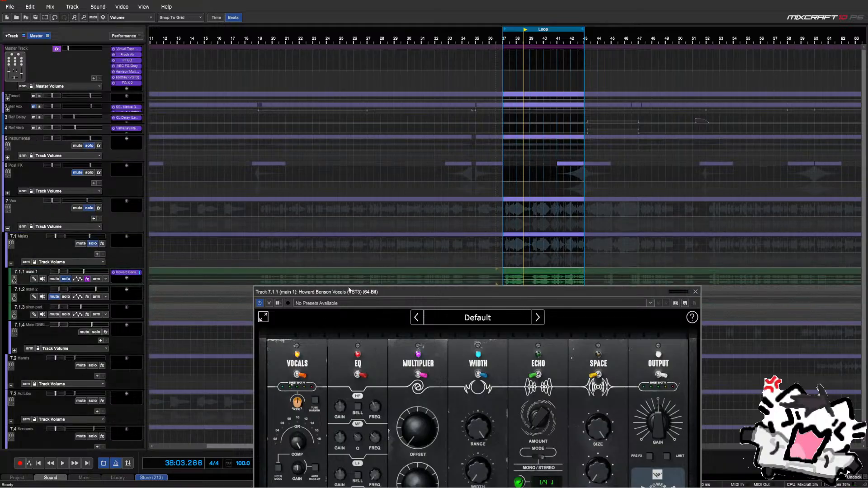
drag(349, 290, 140, 87)
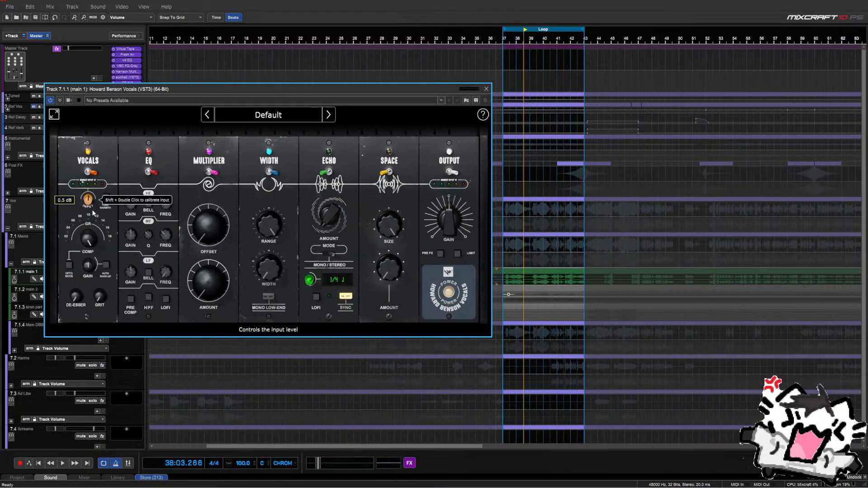
key(space)
click(90, 173)
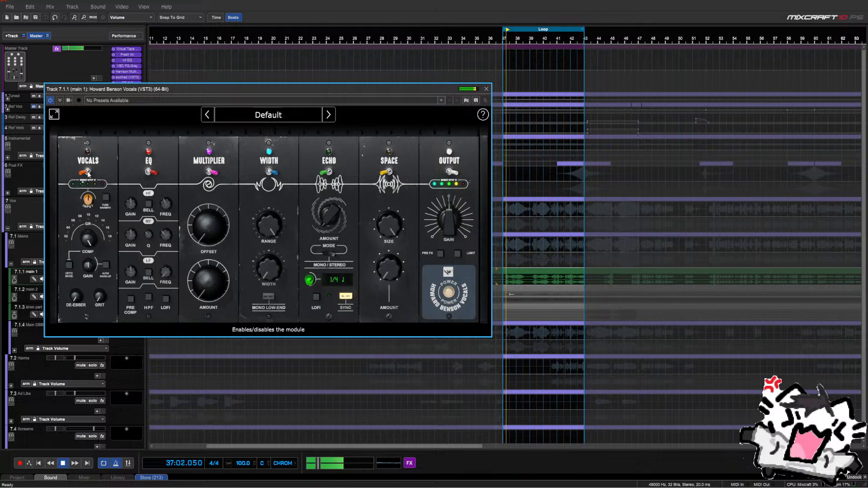
click(83, 176)
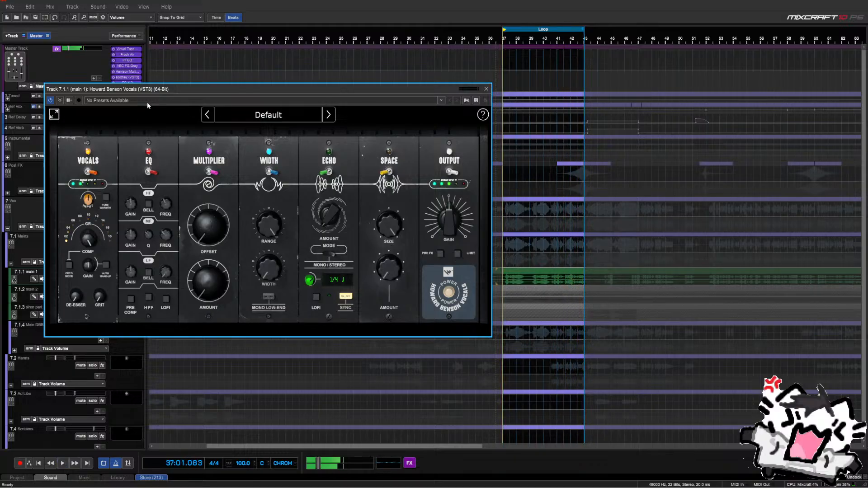
key(space)
drag(148, 89, 386, 109)
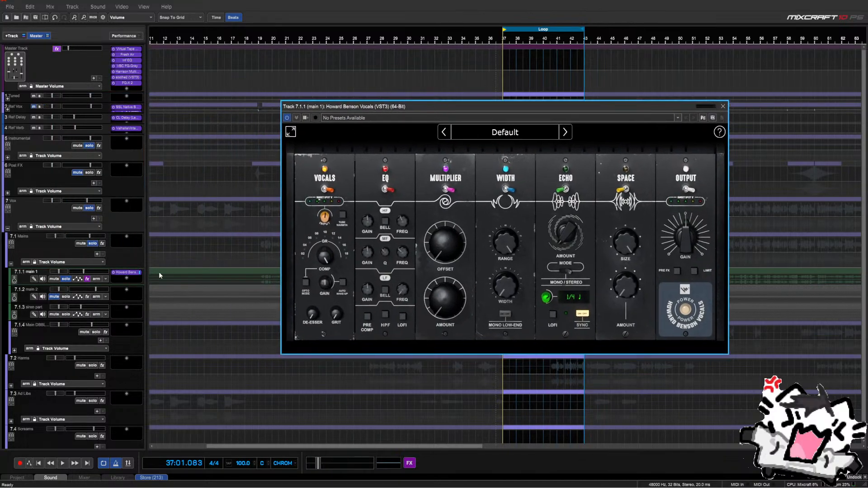
Add the kHs Gate effect to main 1 and close the Howard Benson Vocals window
click(128, 279)
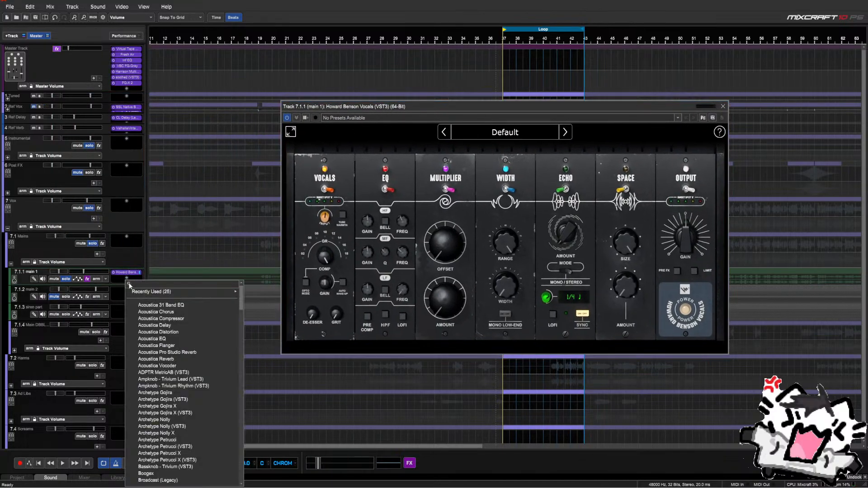
text(gate)
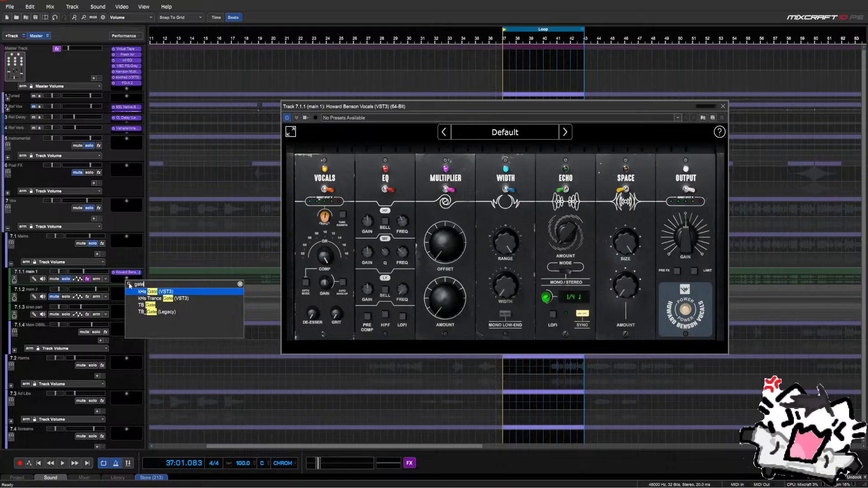
key(Return)
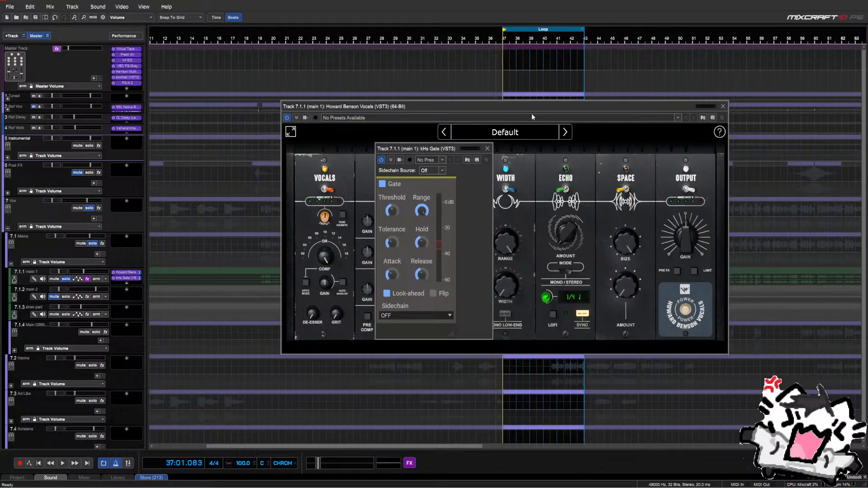
click(723, 107)
Audition the main 1 vocal through the gate from around bar 38
key(space)
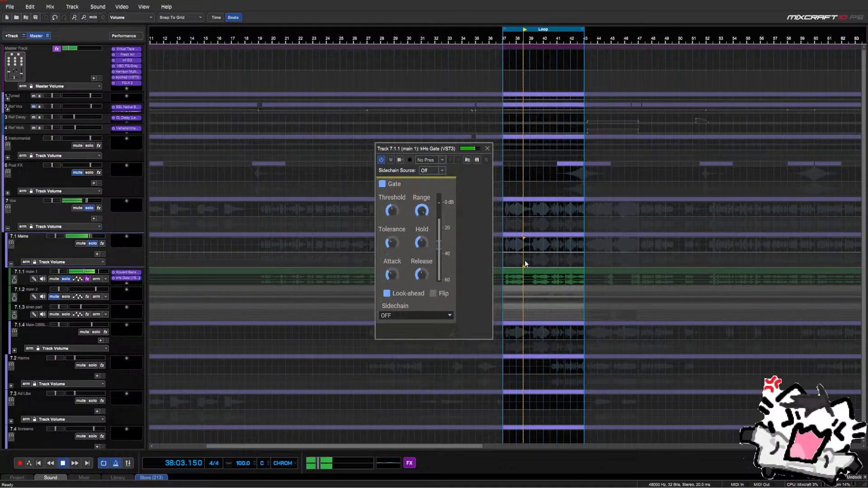
key(space)
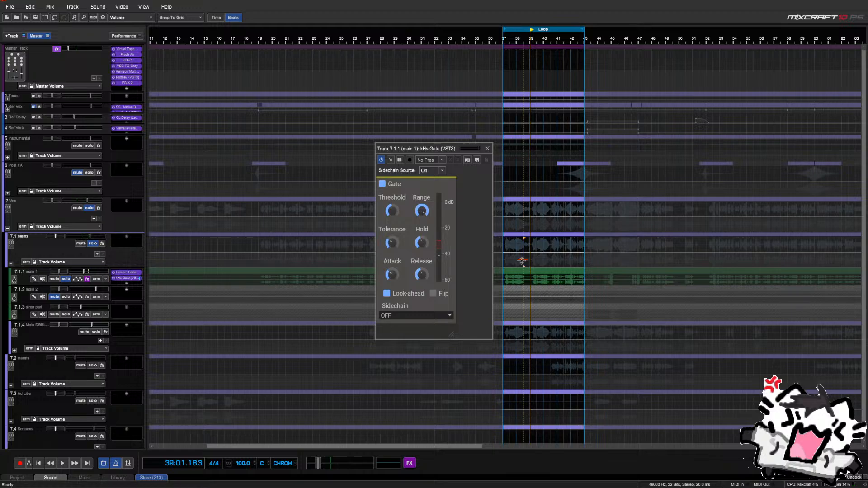
click(524, 267)
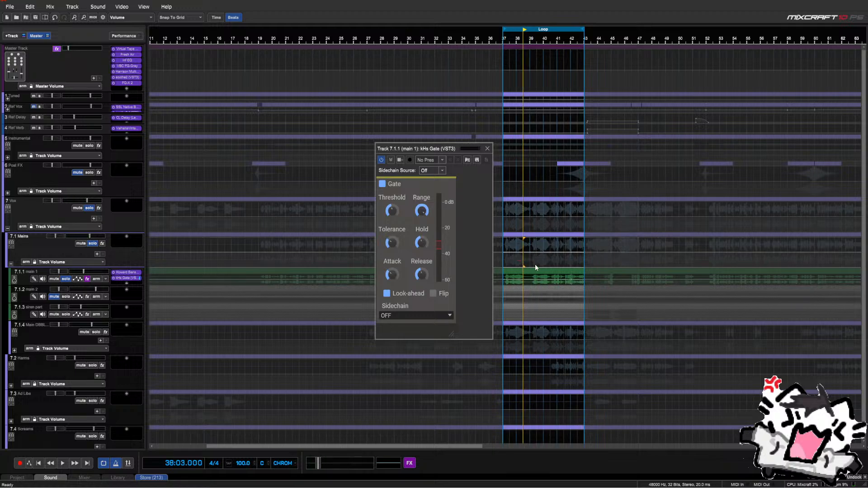
scroll(515, 267, up, 3)
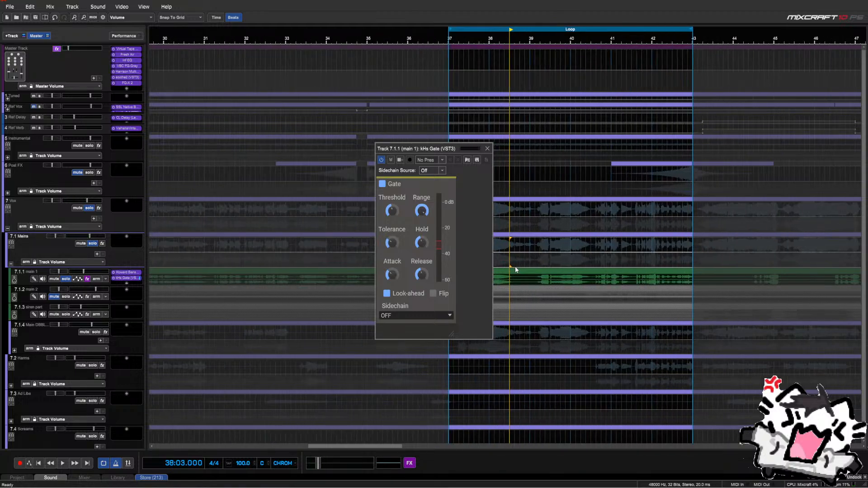
key(space)
key(space)
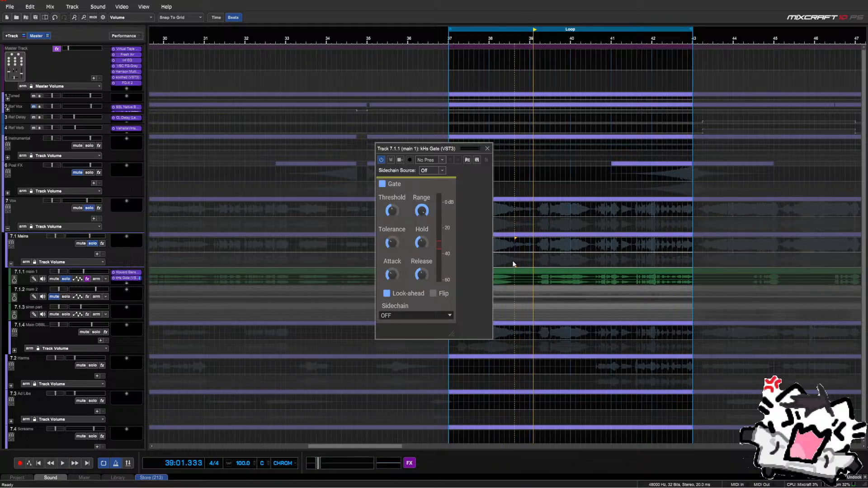
click(513, 264)
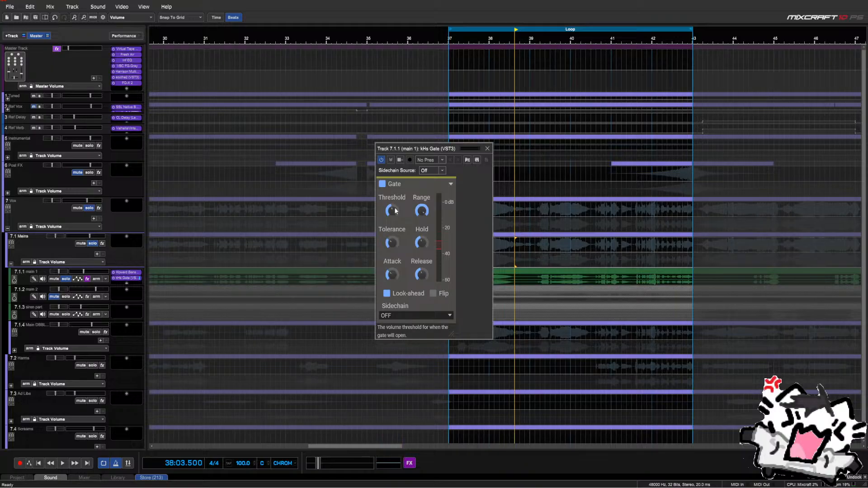
key(space)
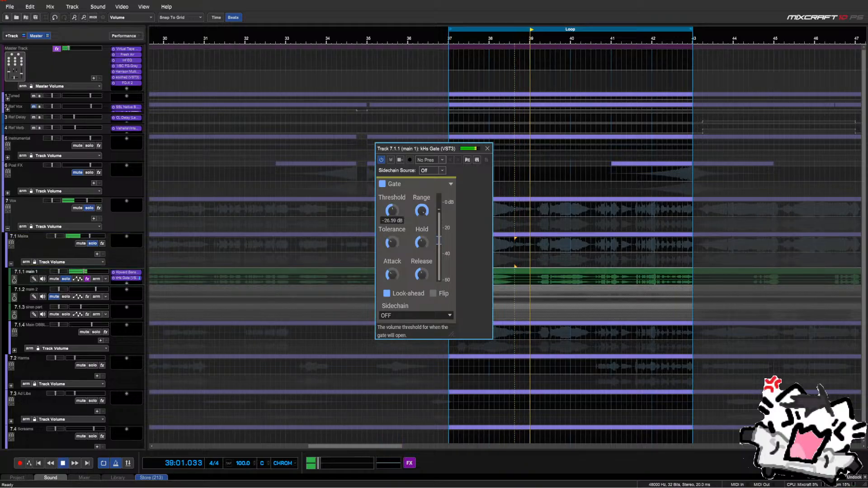
key(space)
Loop a short stretch near bar 38 and raise the gate threshold to about -23 dB
drag(515, 265, 534, 284)
key(l)
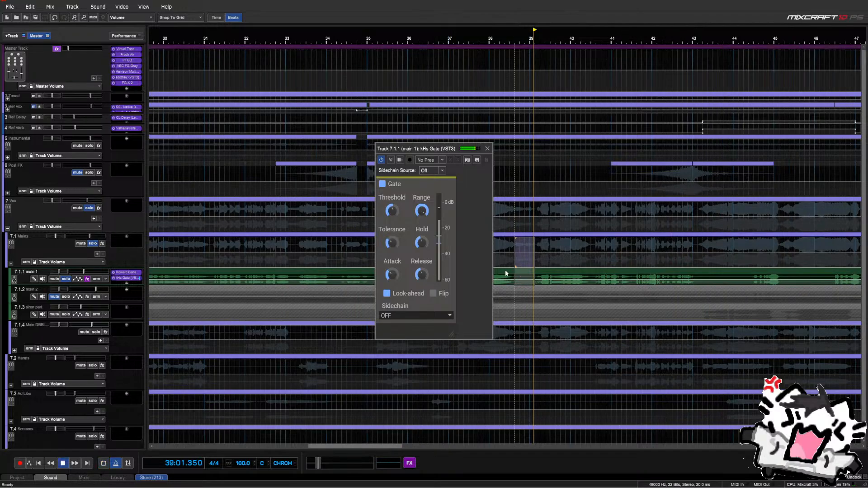
key(space)
key(l)
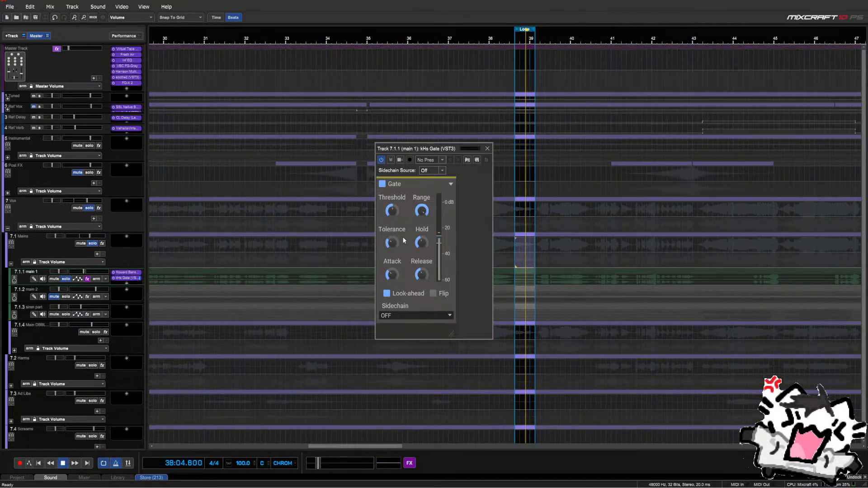
drag(393, 212, 393, 206)
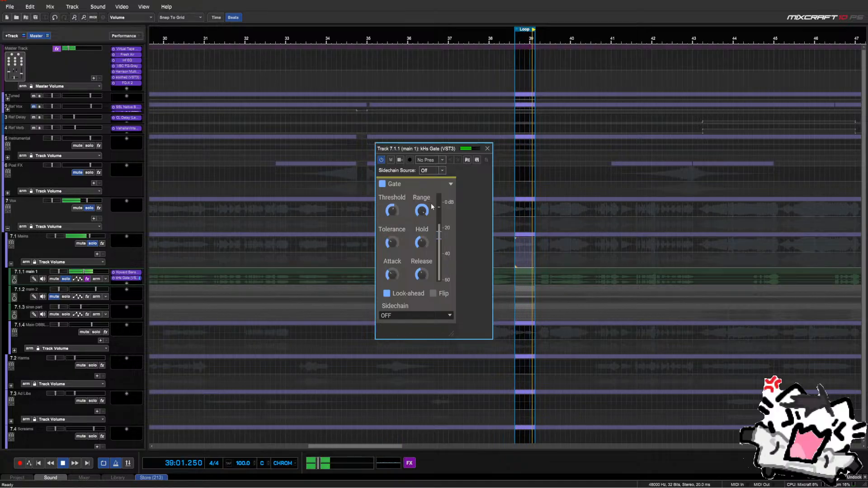
key(space)
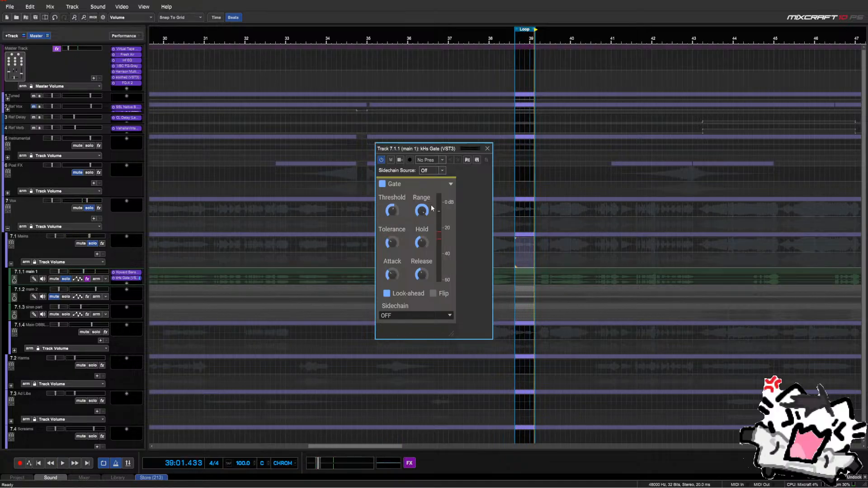
Close the Gate, switch looping off, play from bar 37 and reopen main 1's kHs Gate settings
click(488, 149)
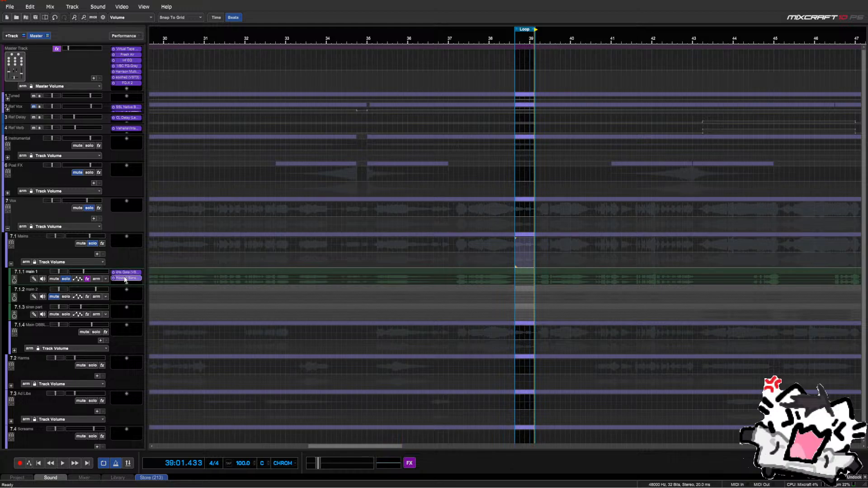
click(104, 462)
click(441, 261)
key(space)
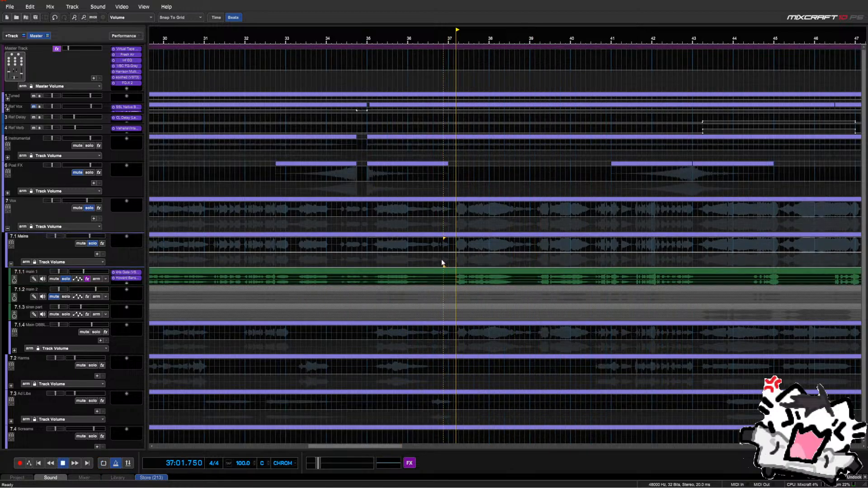
click(135, 273)
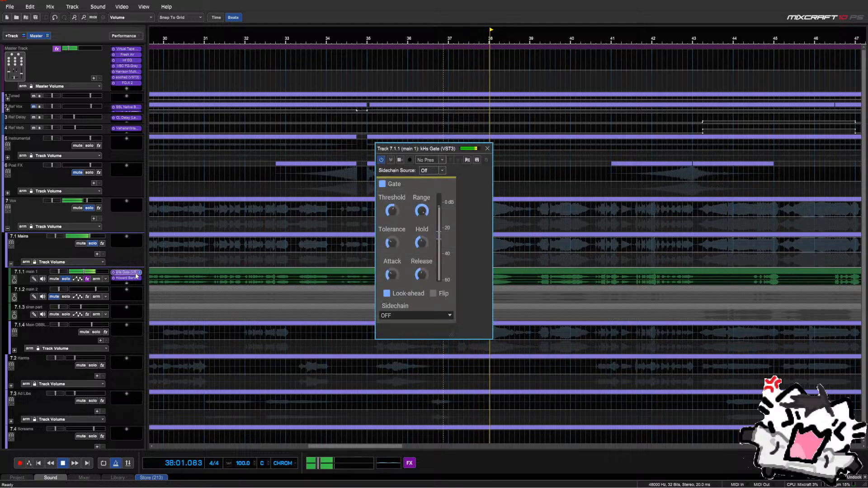
Lower the kHs Gate threshold to about -27 dB and audition it from bar 37
mouse_move(391, 211)
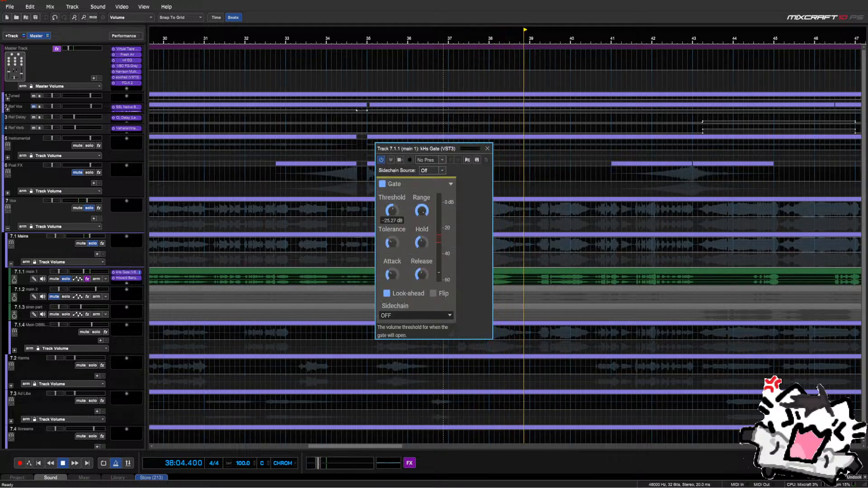
drag(391, 211, 391, 213)
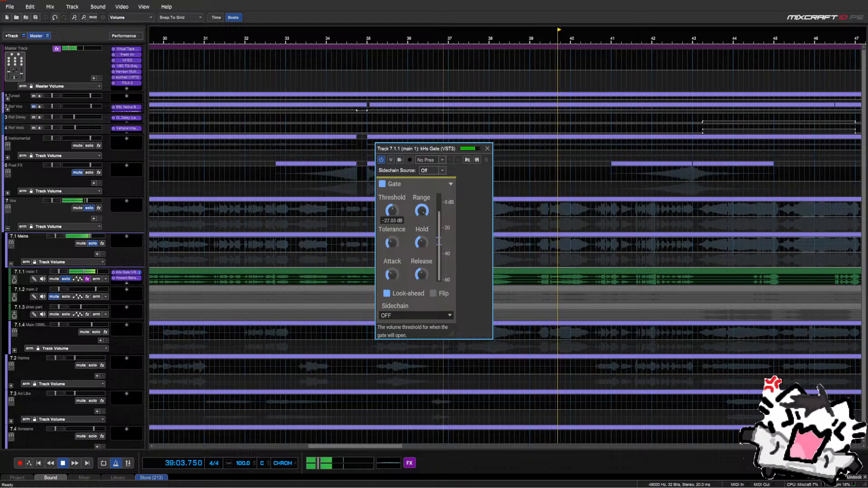
key(space)
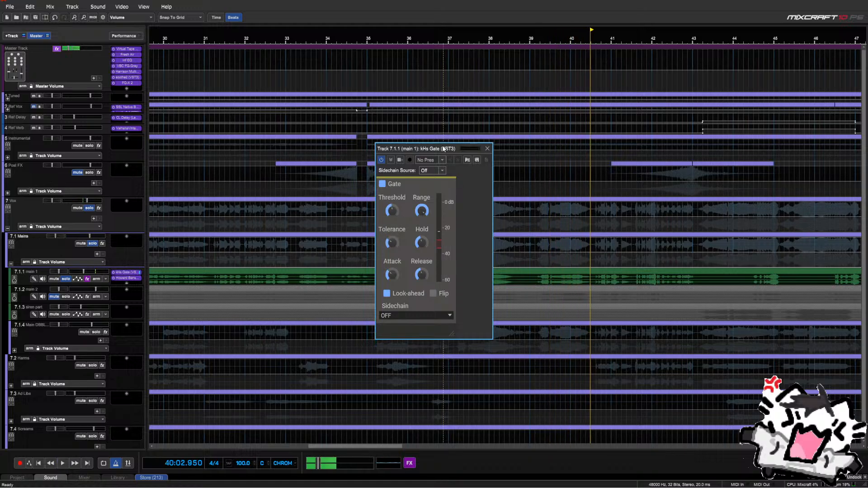
drag(444, 148, 389, 150)
click(447, 264)
key(space)
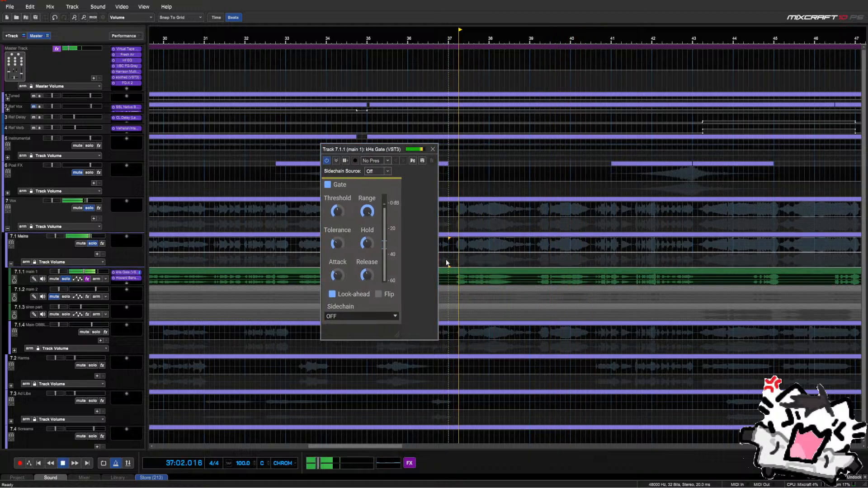
key(space)
Play main 1 from bar 36 to check the gate, then close the kHs Gate window
drag(388, 150, 353, 146)
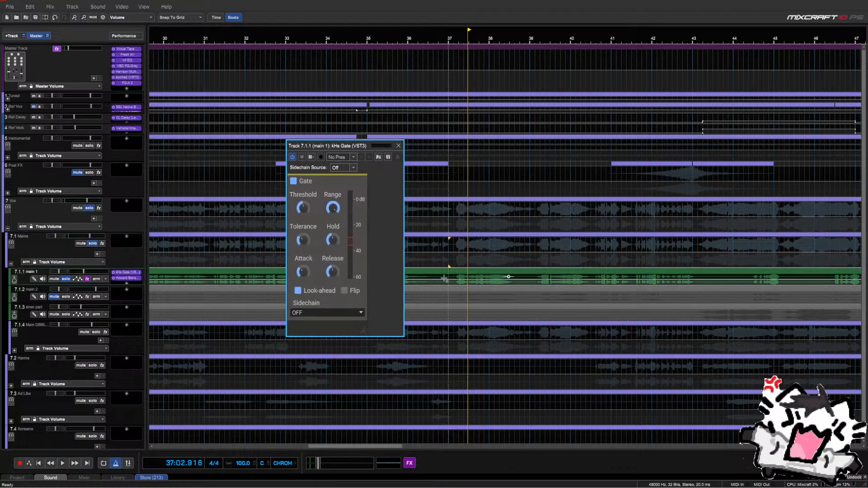
click(409, 265)
key(space)
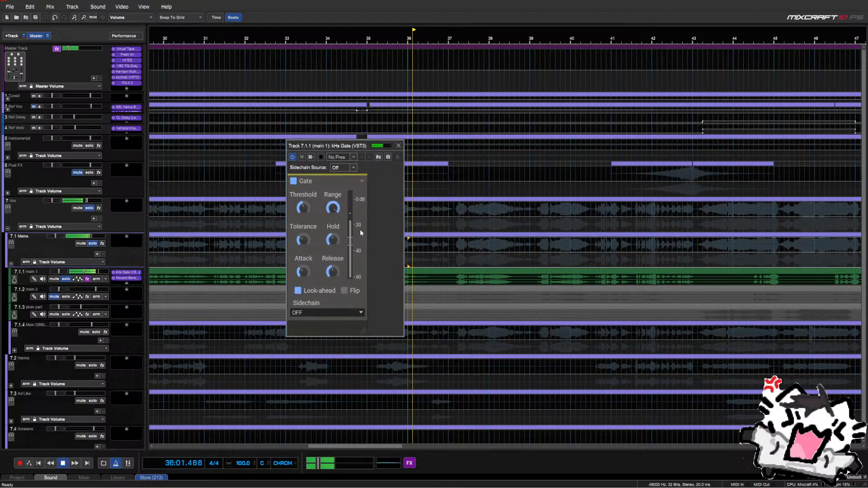
click(308, 211)
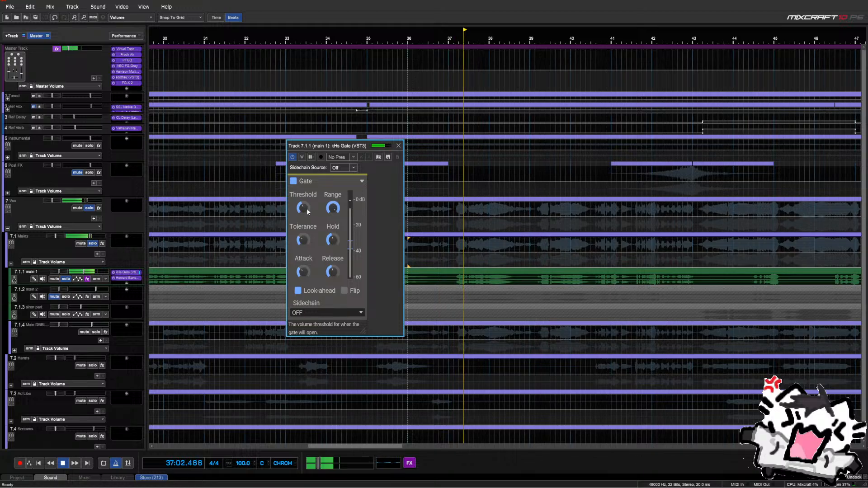
click(397, 148)
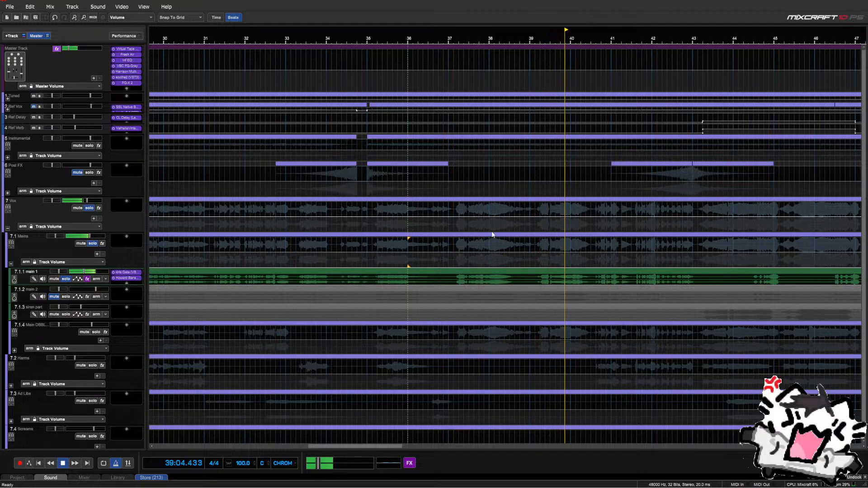
Stop playback and open main 1's Howard Benson Vocals plugin window
scroll(504, 259, down, 3)
key(space)
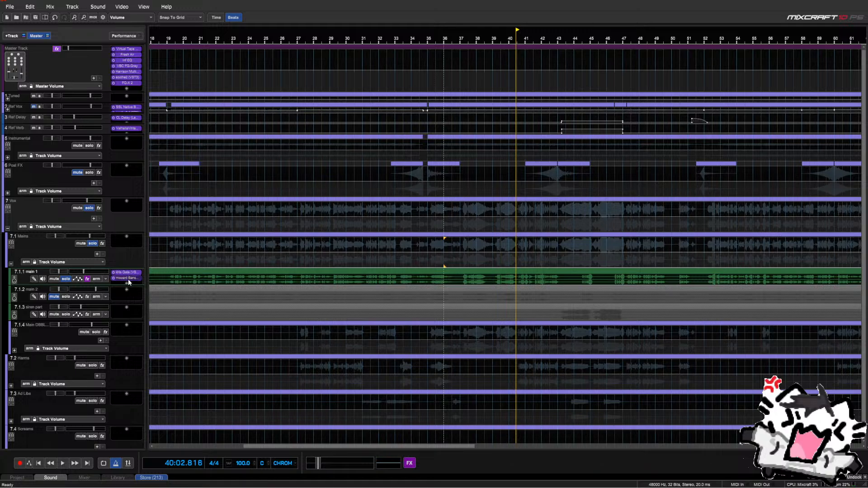
click(129, 278)
drag(446, 104, 425, 307)
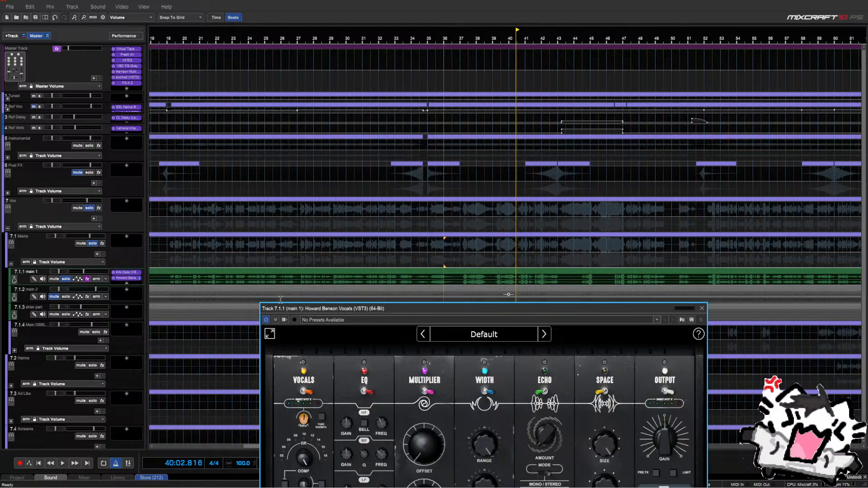
drag(281, 308, 257, 244)
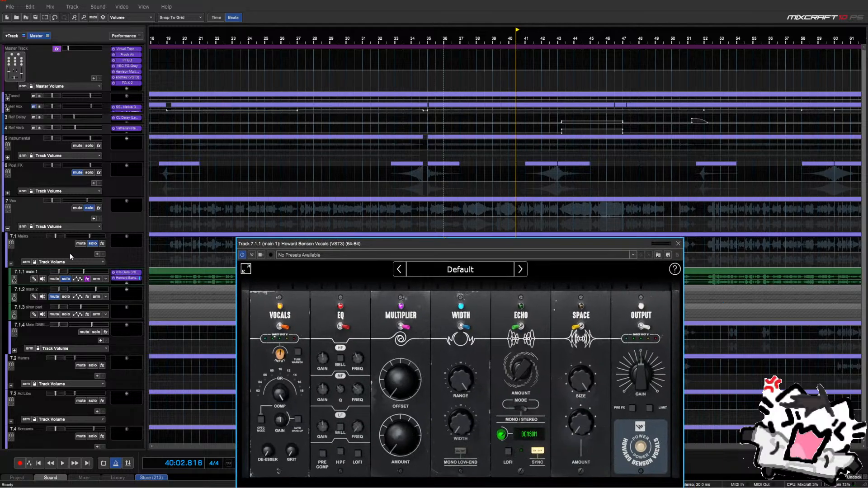
Take main 1 out of solo and play from near bar 26 with the plugin window repositioned
click(66, 279)
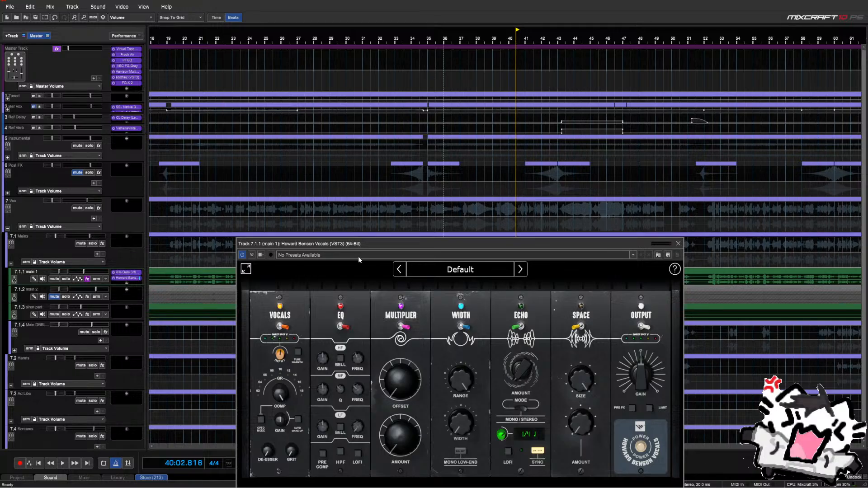
drag(489, 245, 468, 212)
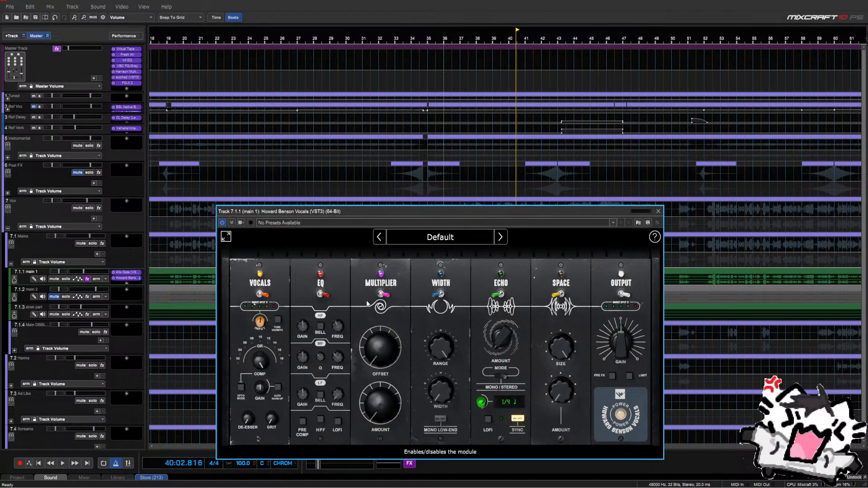
drag(370, 223, 436, 147)
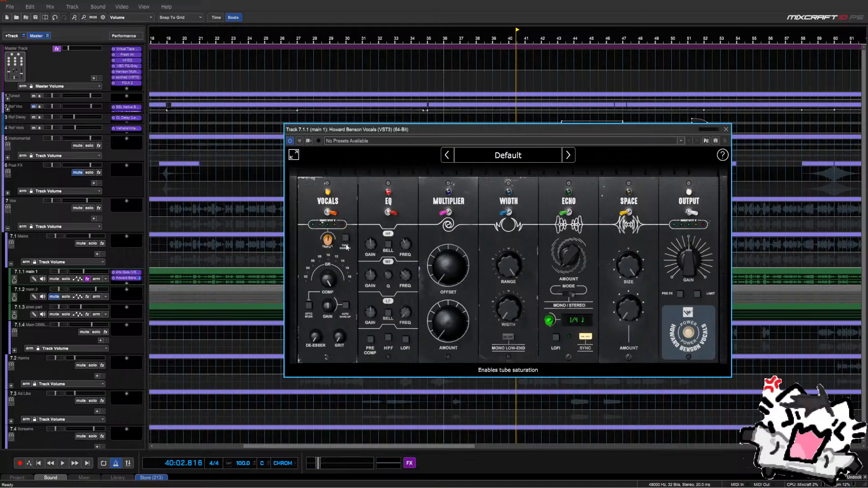
drag(369, 131, 348, 313)
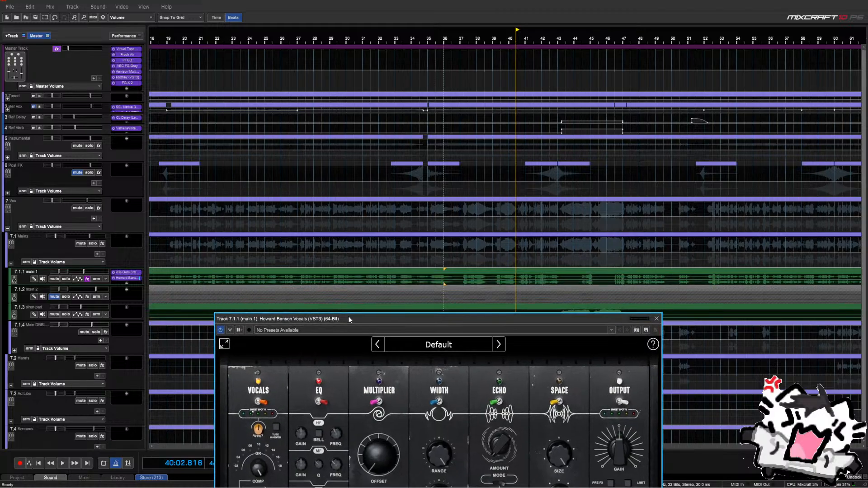
click(290, 264)
key(space)
Toggle the compressor's opto mode on and off and solo main 1 again
drag(295, 321, 289, 199)
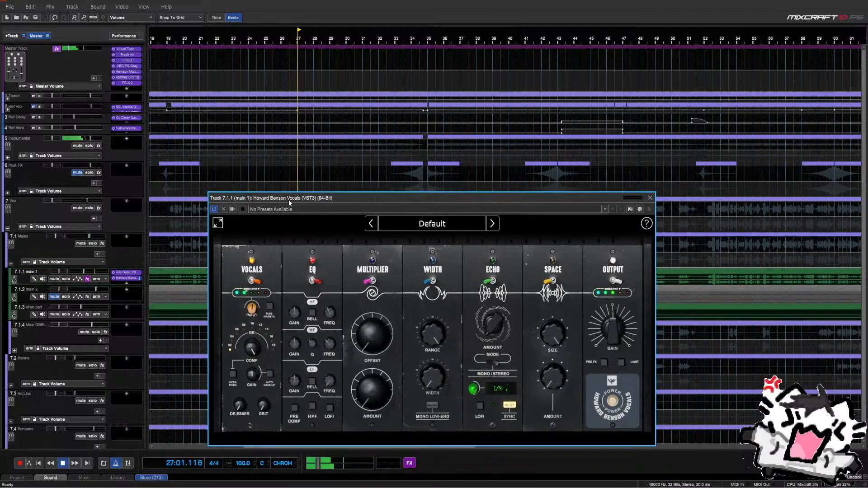
click(232, 374)
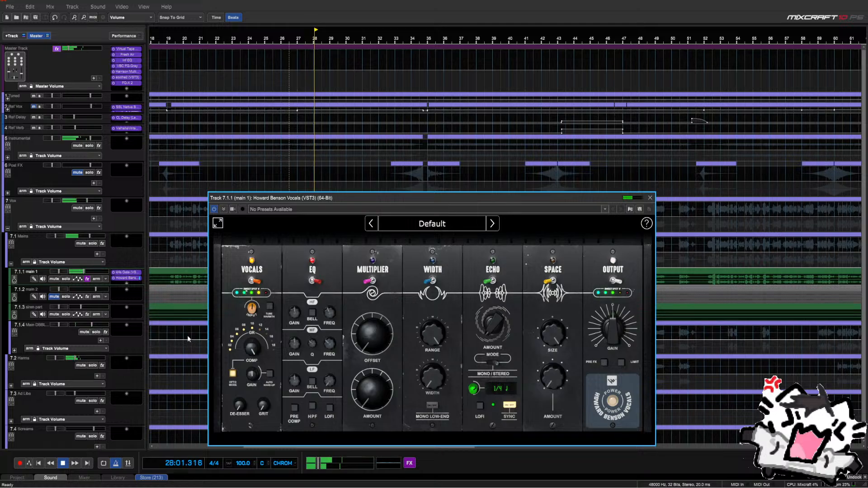
click(233, 373)
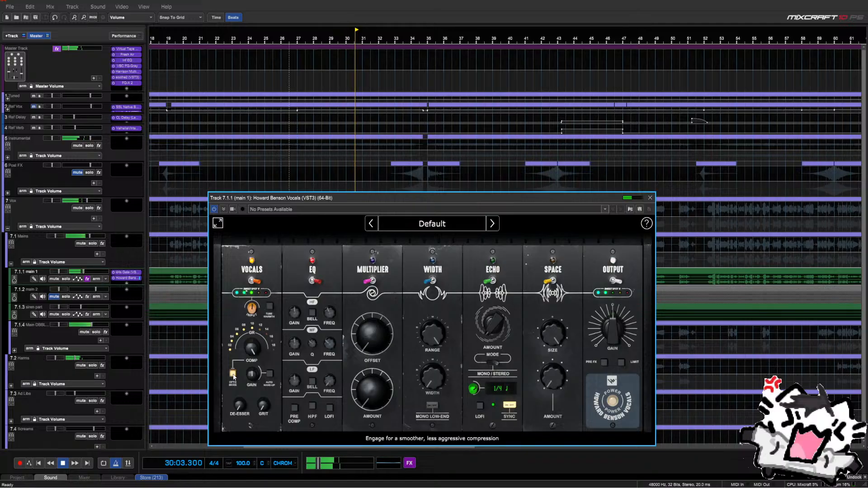
click(65, 279)
click(276, 198)
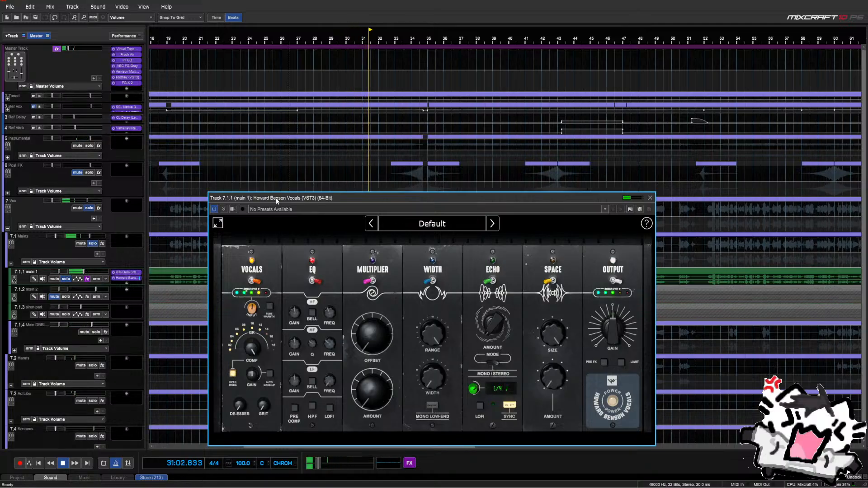
drag(276, 197, 273, 310)
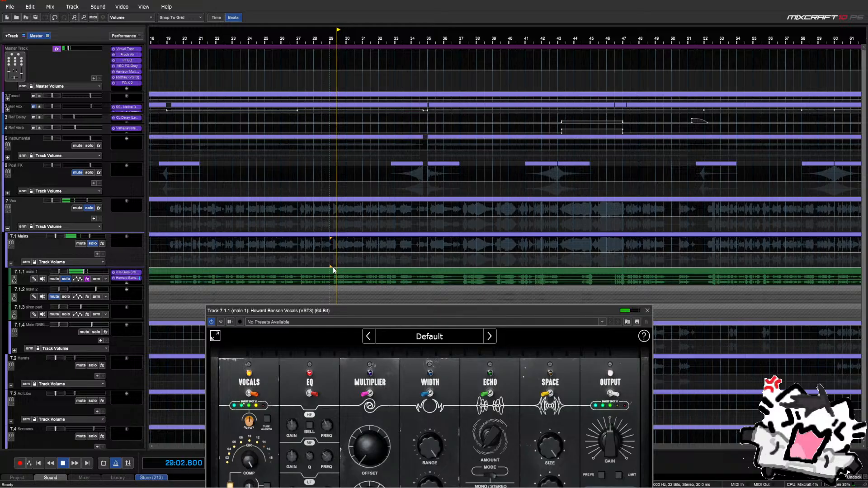
drag(330, 311, 333, 211)
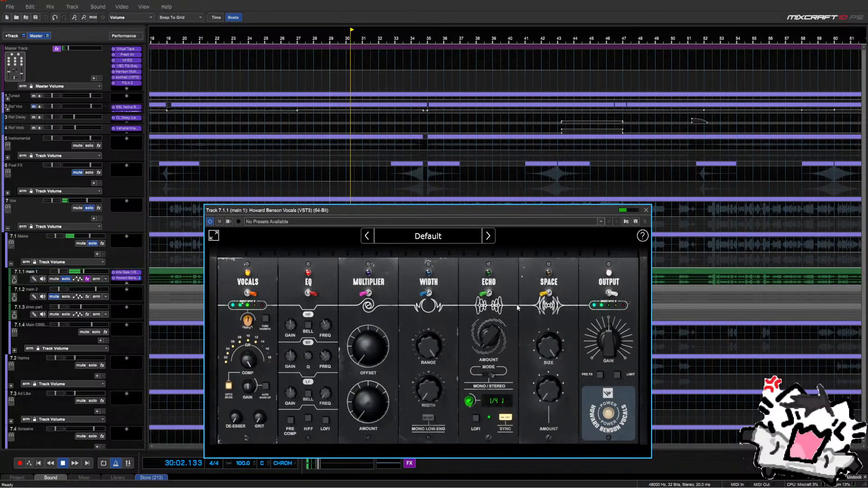
Switch off the Output module, enable auto make-up gain, and replay from bar 29
mouse_move(598, 330)
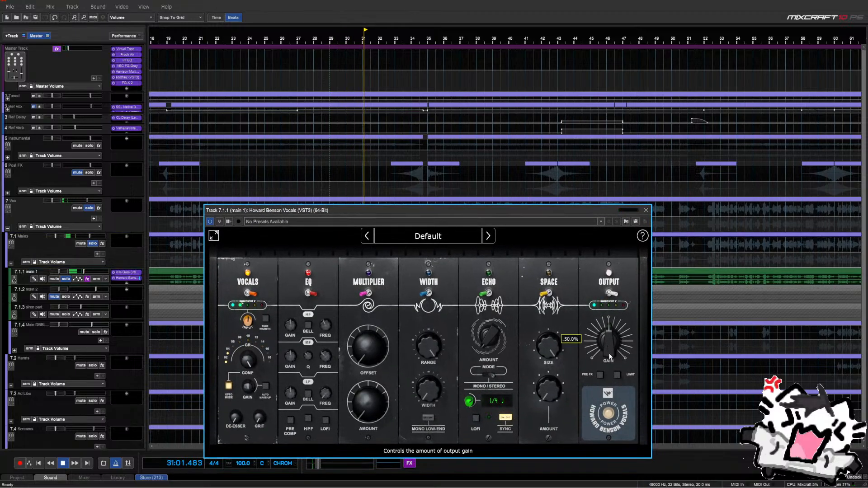
click(614, 296)
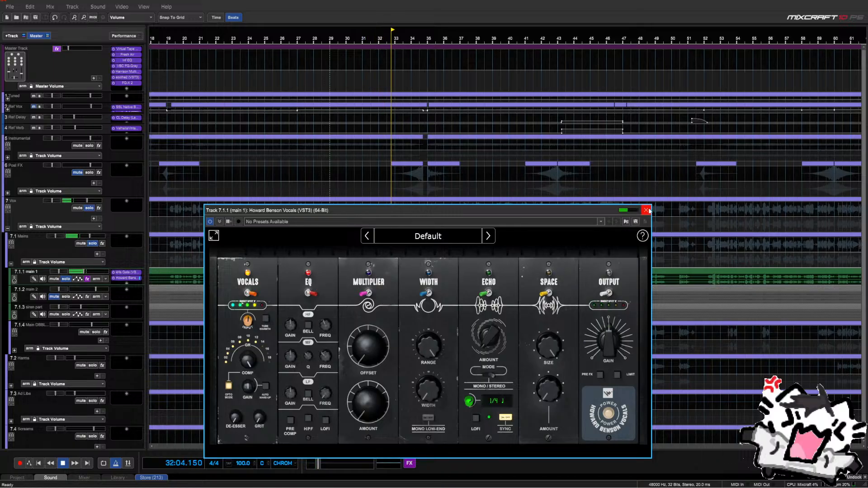
click(266, 386)
key(space)
drag(329, 211, 330, 298)
click(327, 259)
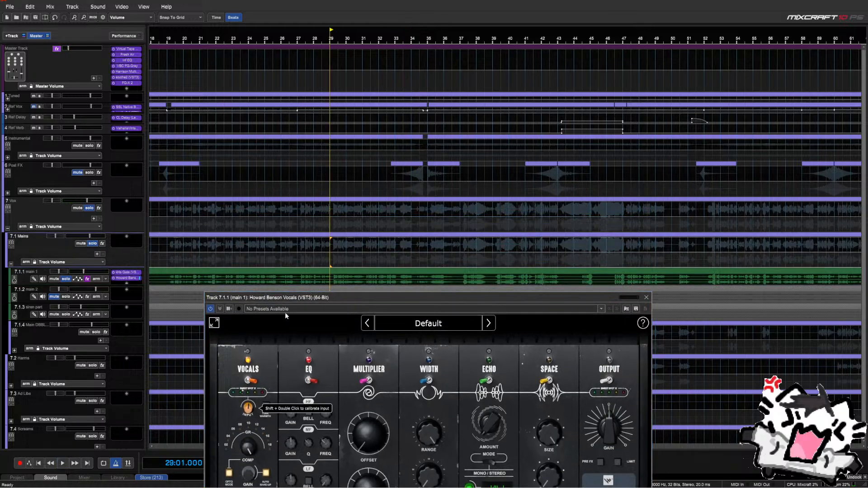
key(space)
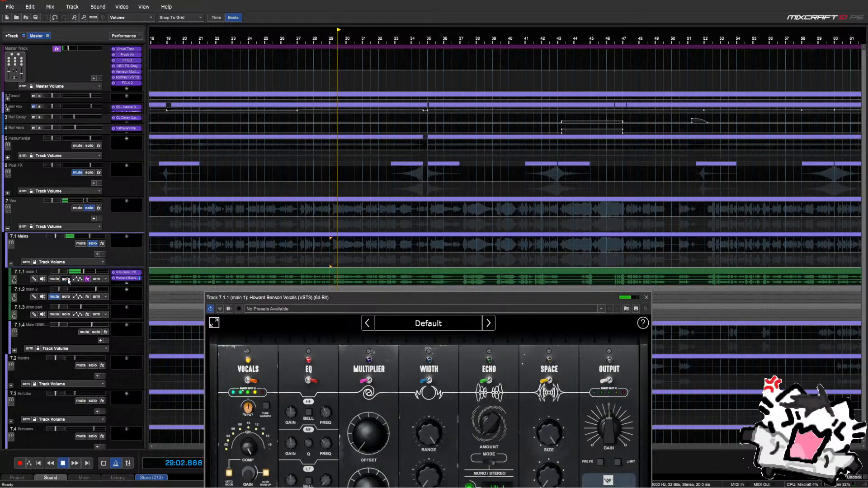
Unsolo main 1 and raise the Howard Benson Vocals grit saturation to about 54%
click(67, 280)
drag(279, 297, 283, 238)
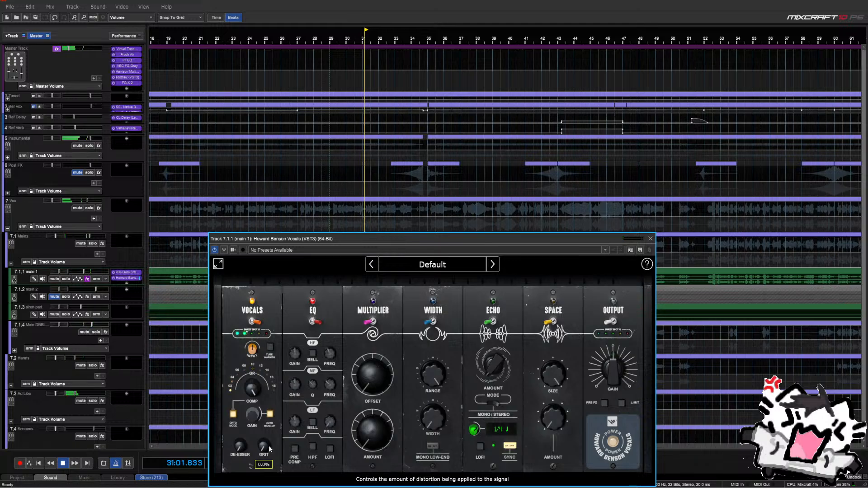
drag(270, 446, 270, 432)
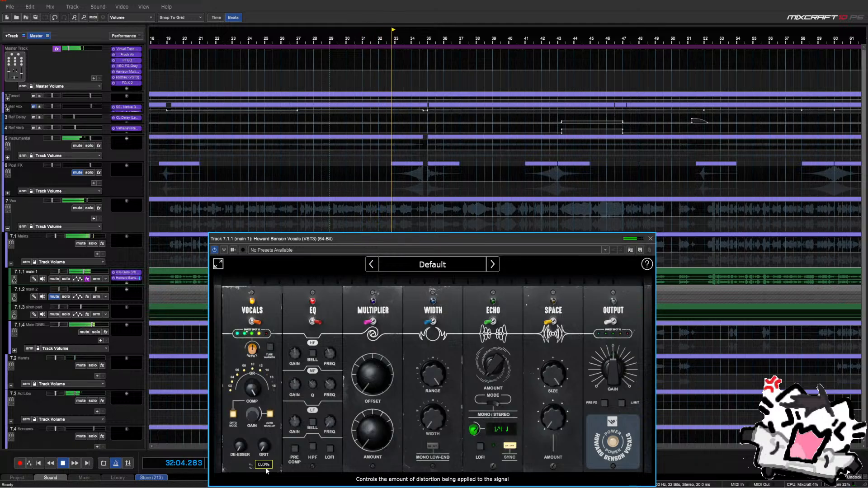
key(space)
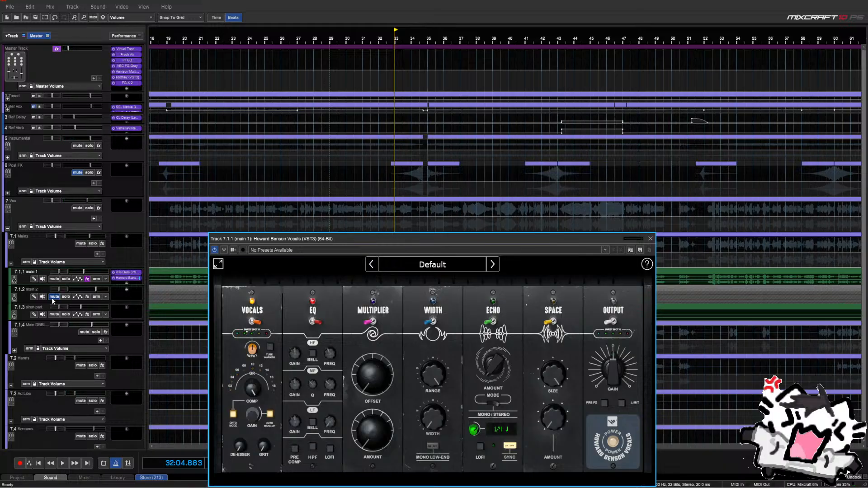
scroll(54, 313, down, 1)
Mute the Harms, Ad Libs and main double vocal tracks
click(81, 349)
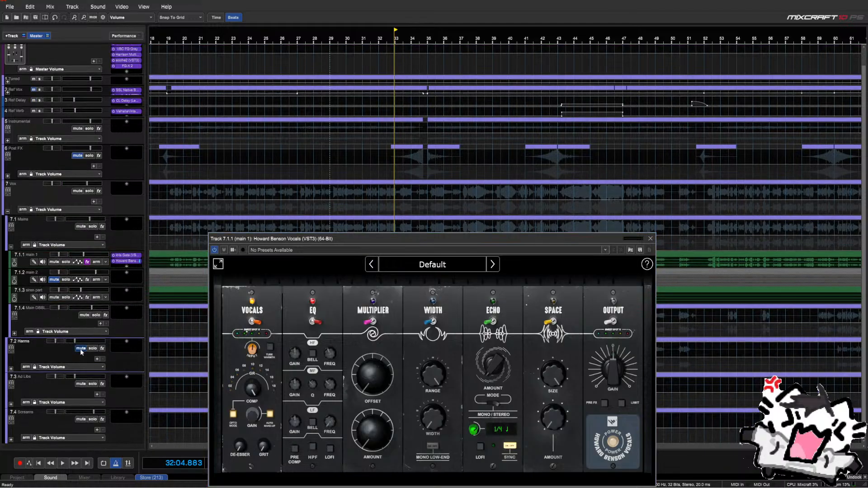
click(84, 384)
click(83, 315)
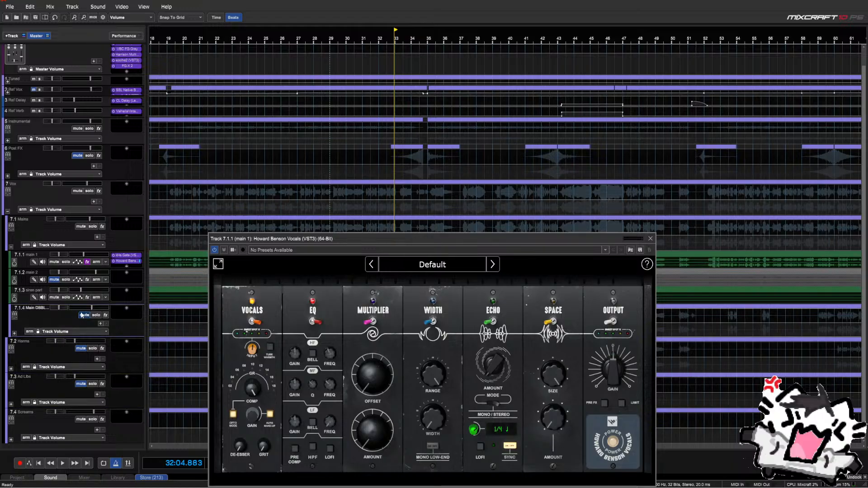
drag(316, 238, 335, 269)
Play back and switch off the compressor's auto make-up gain and opto mode
key(space)
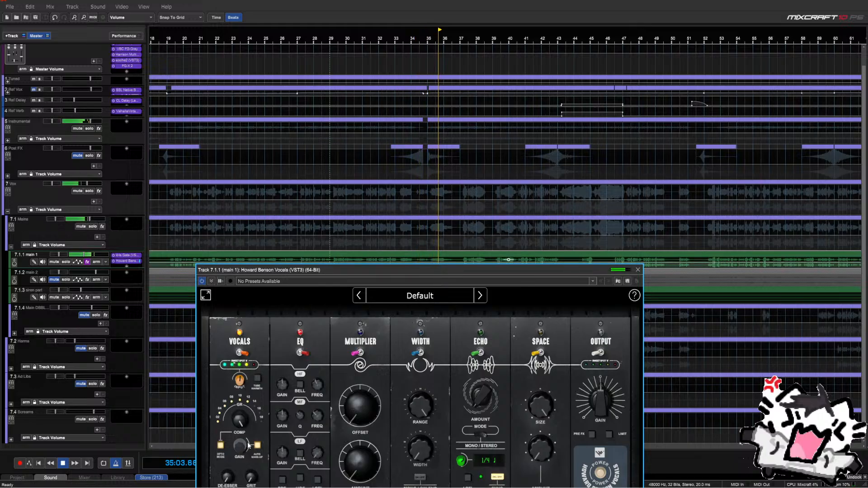
click(259, 446)
click(221, 445)
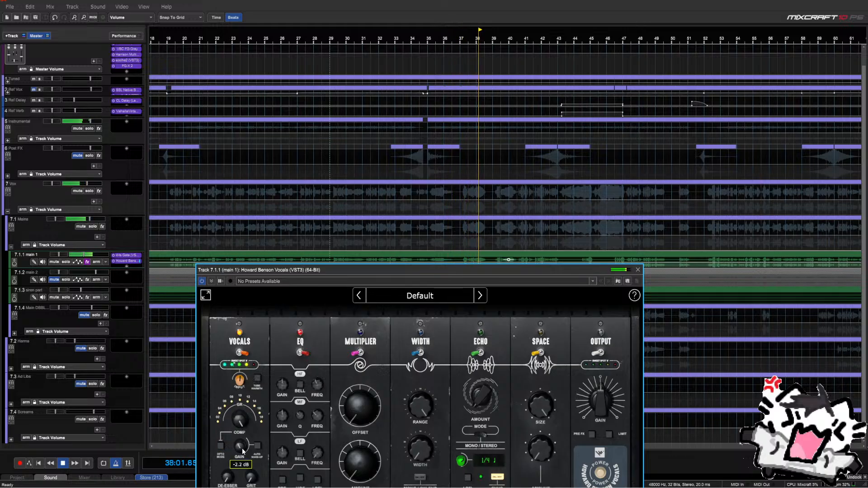
drag(315, 273, 510, 92)
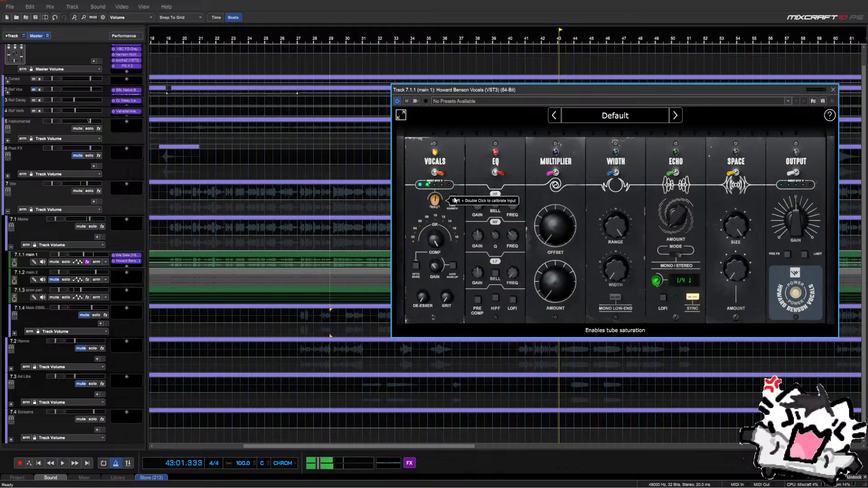
key(space)
drag(453, 91, 317, 123)
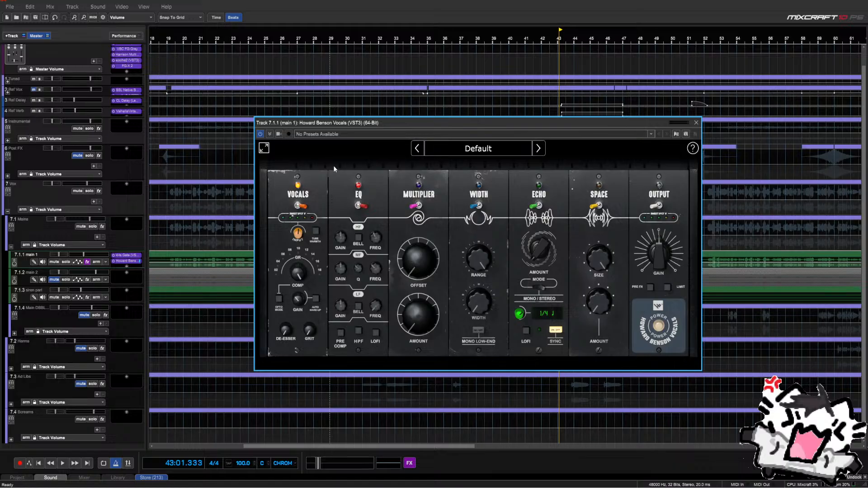
drag(376, 122, 356, 141)
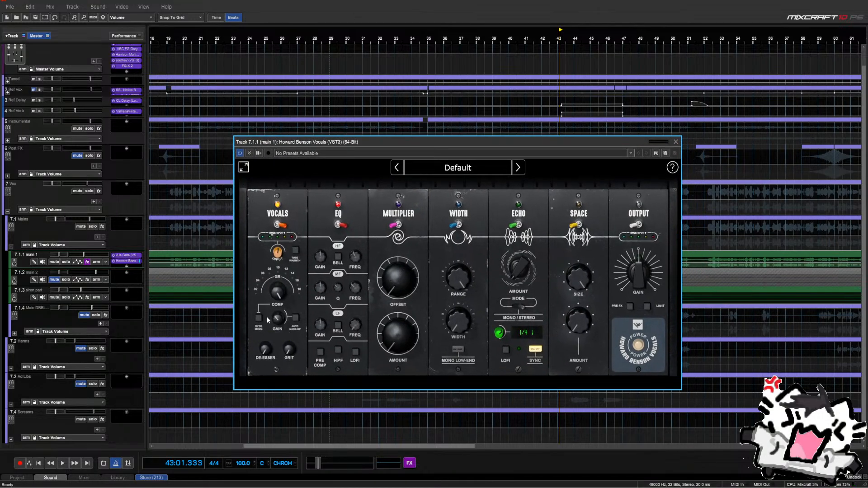
drag(324, 143, 330, 258)
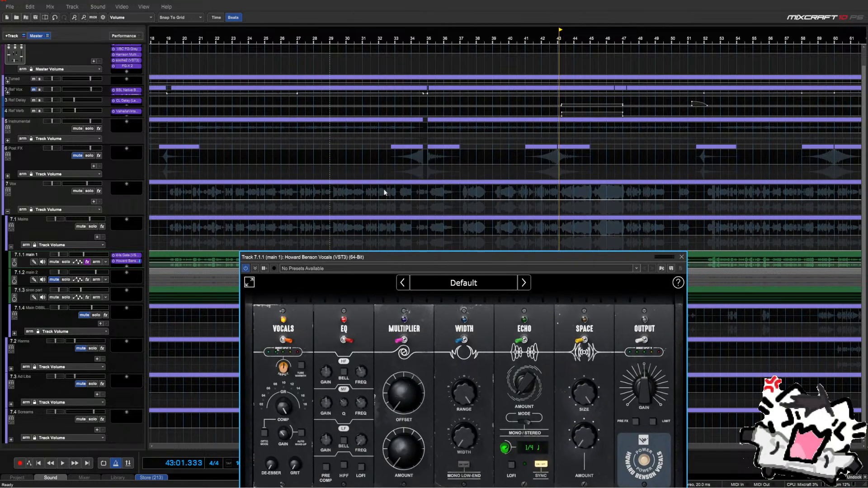
scroll(465, 220, left, 5)
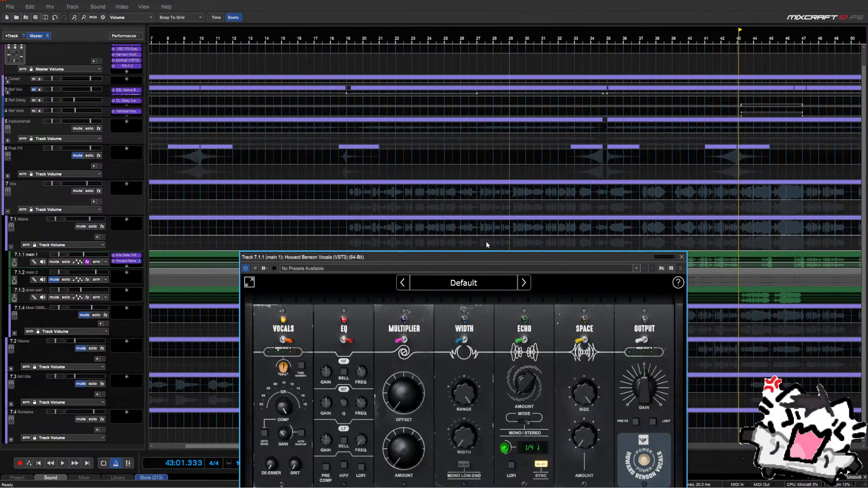
scroll(487, 242, down, 2)
click(583, 231)
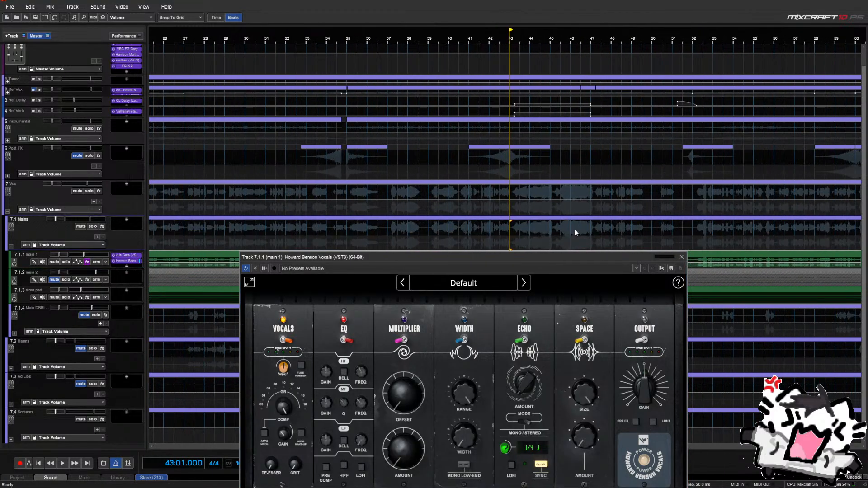
scroll(574, 233, up, 5)
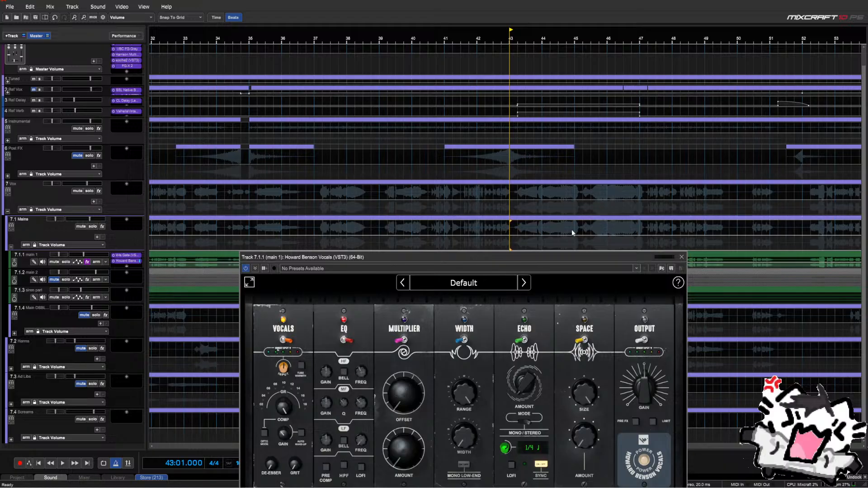
drag(552, 256, 525, 175)
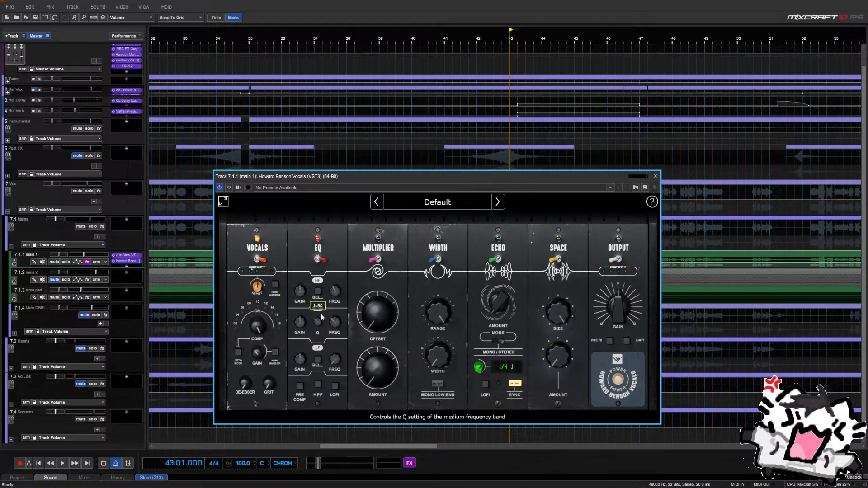
drag(368, 176, 355, 318)
scroll(376, 265, down, 1)
scroll(376, 265, down, 1)
Solo main 1 and play it from bar 29
click(281, 249)
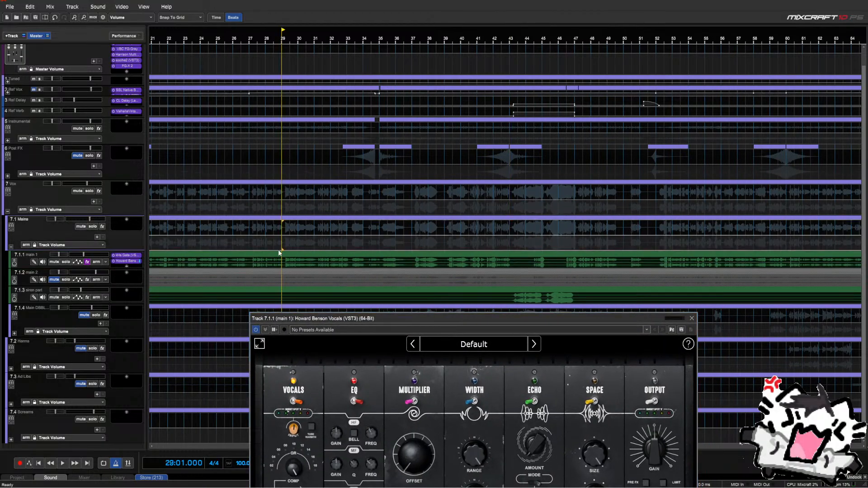
click(65, 261)
key(space)
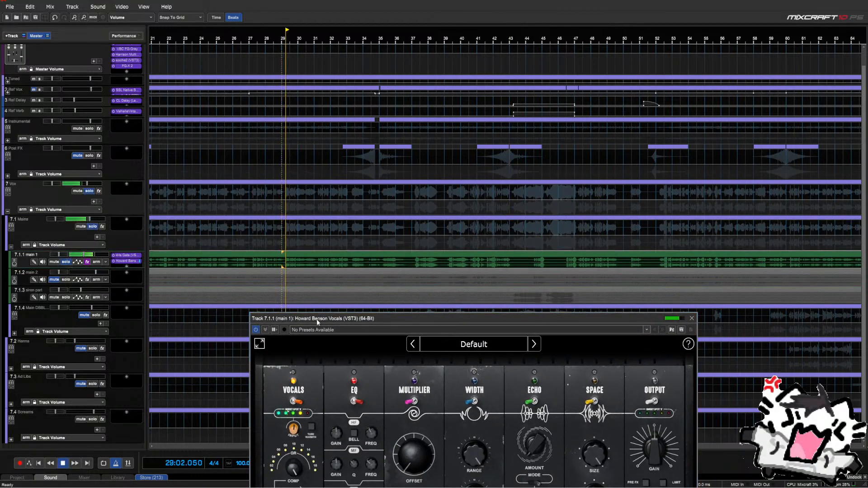
drag(344, 318, 356, 165)
Raise the Howard Benson Vocals de-esser from zero to 42% and stop playback
drag(293, 380, 297, 380)
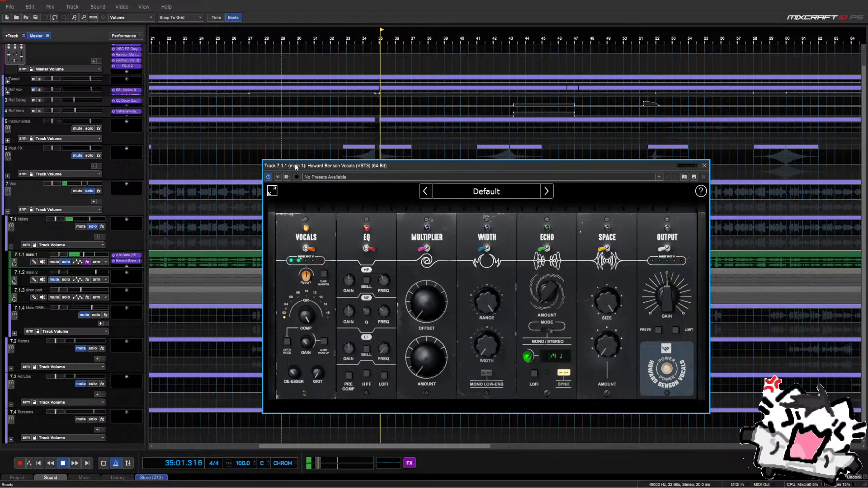
mouse_move(289, 385)
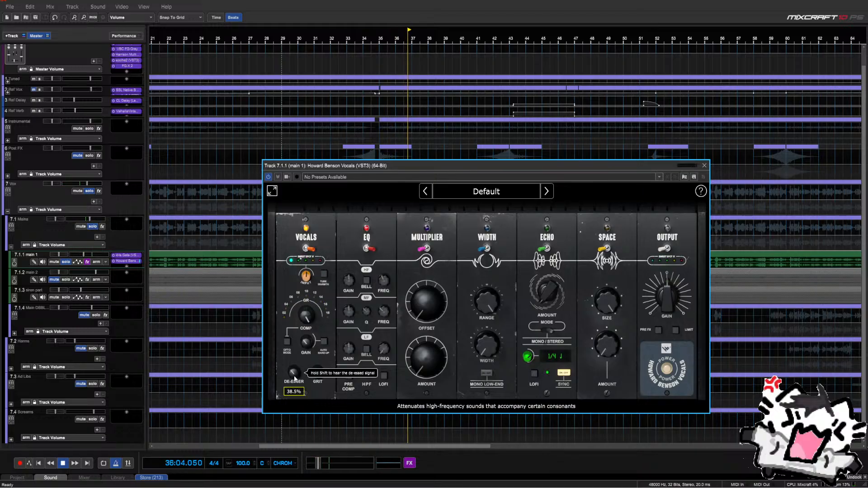
drag(294, 383, 293, 380)
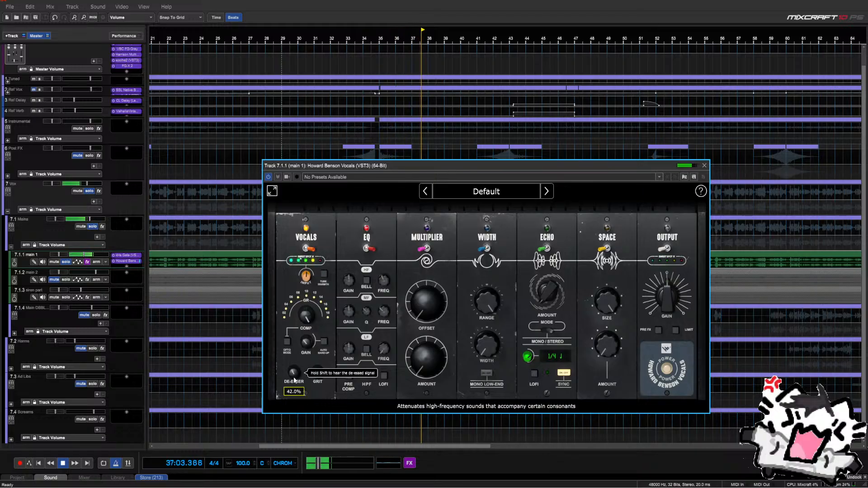
scroll(294, 380, up, 2)
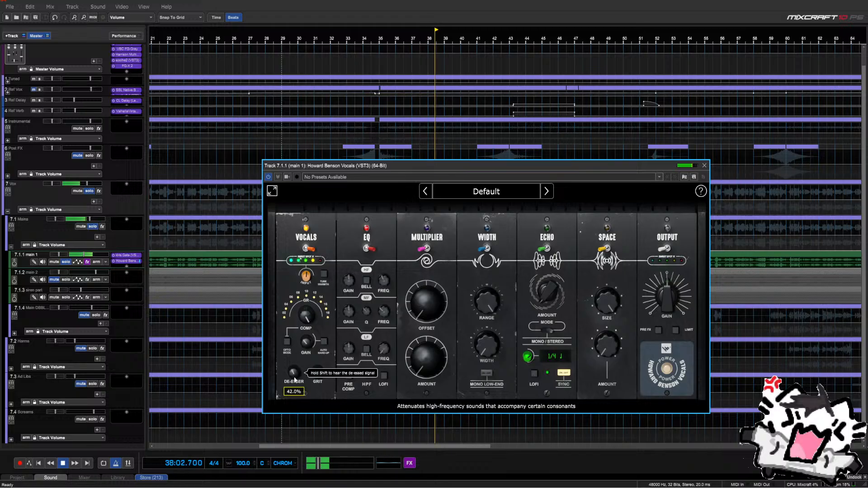
key(space)
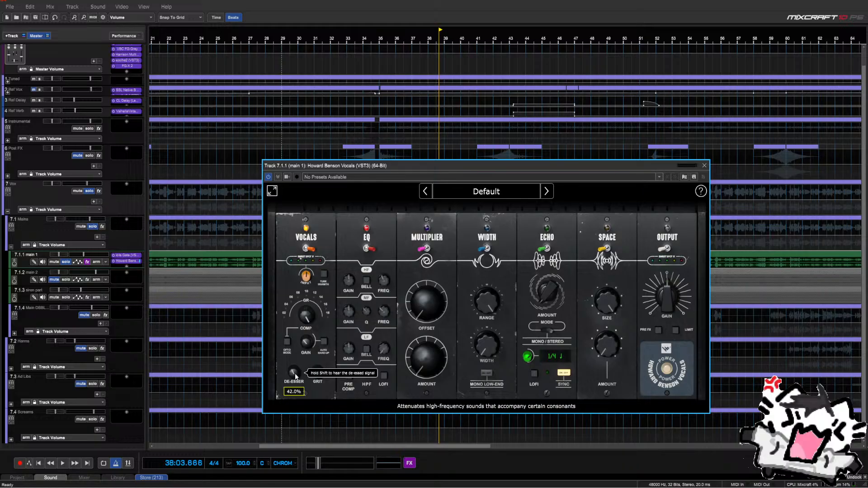
drag(378, 169, 410, 194)
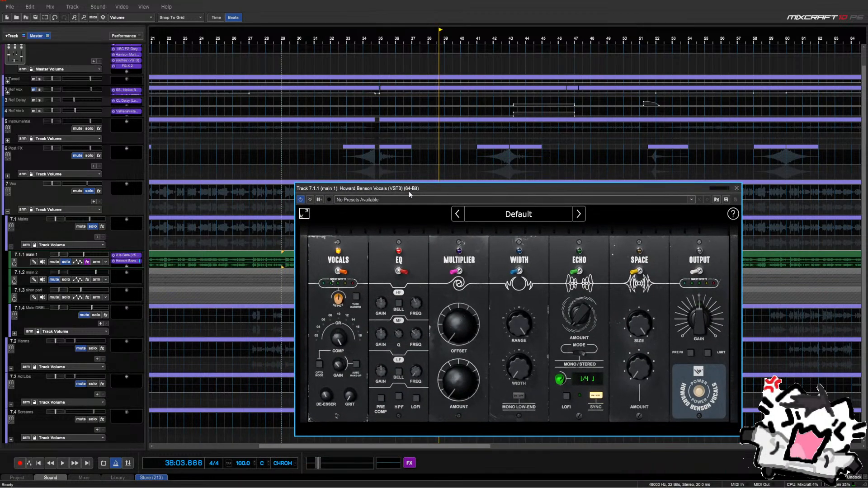
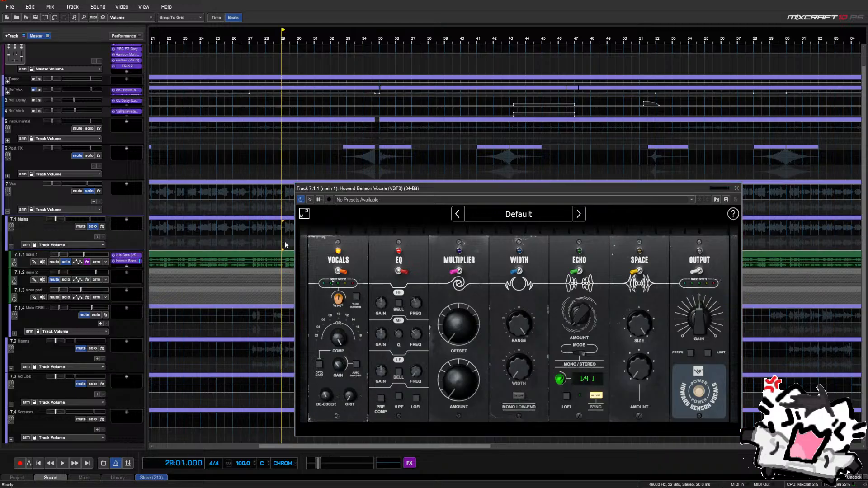
Audition the vocal, then restart playback from bar 29
key(space)
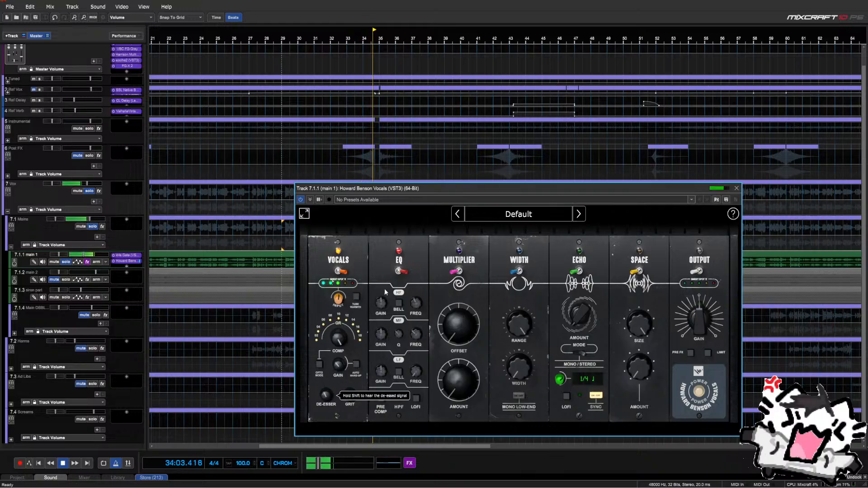
key(space)
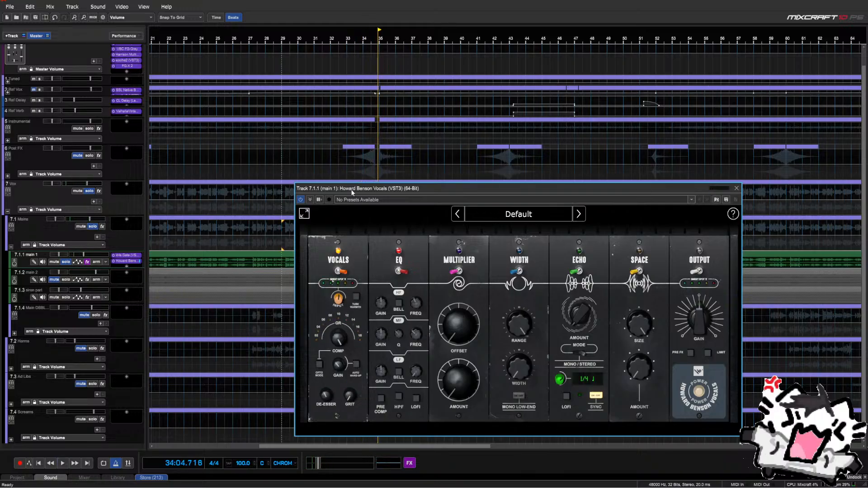
drag(347, 190, 430, 194)
click(283, 245)
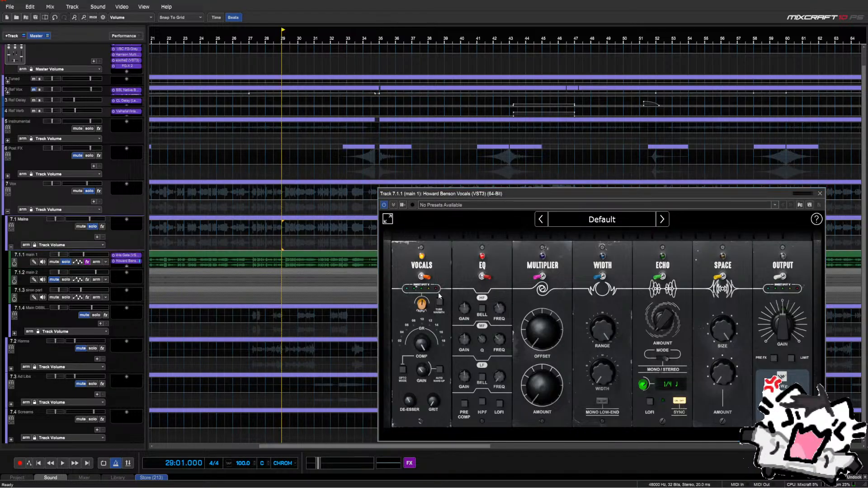
key(space)
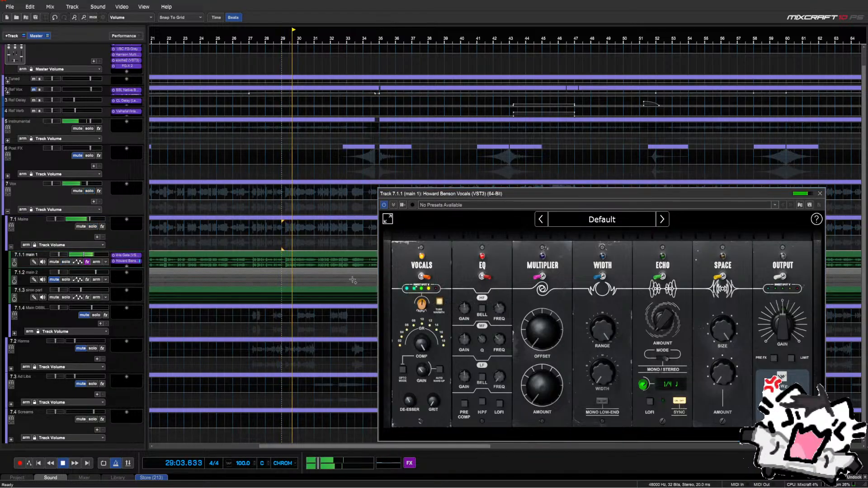
Raise grit to 38% while trying tube saturation on, then switch tube saturation back off
click(440, 303)
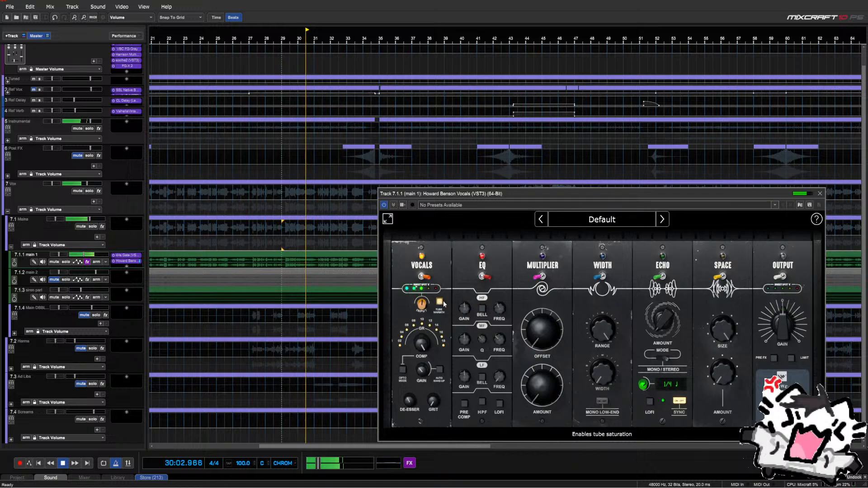
drag(435, 401, 435, 386)
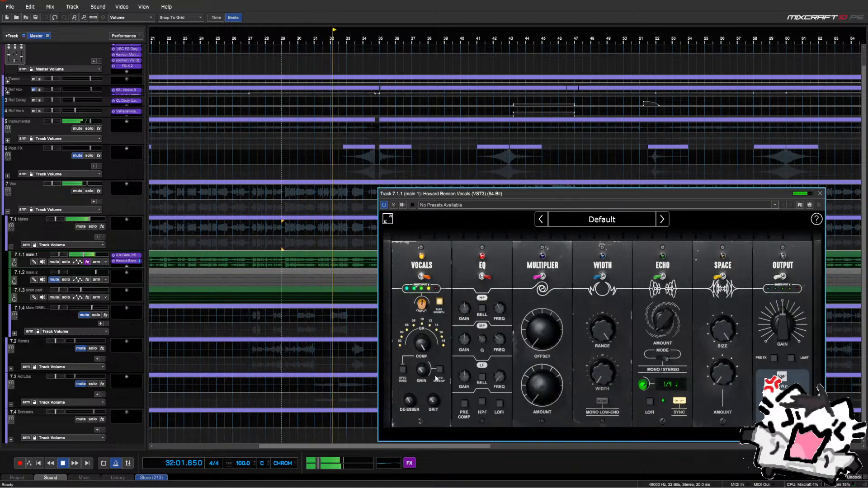
click(439, 302)
mouse_move(437, 401)
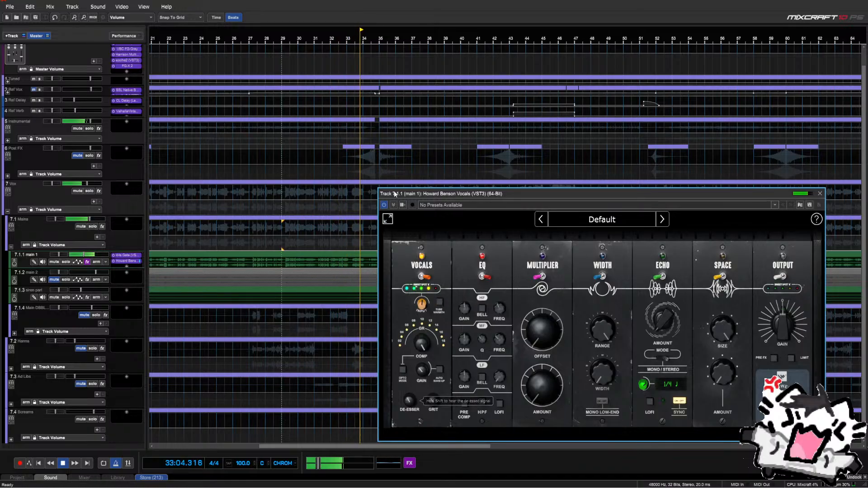
drag(412, 194, 304, 163)
mouse_move(335, 378)
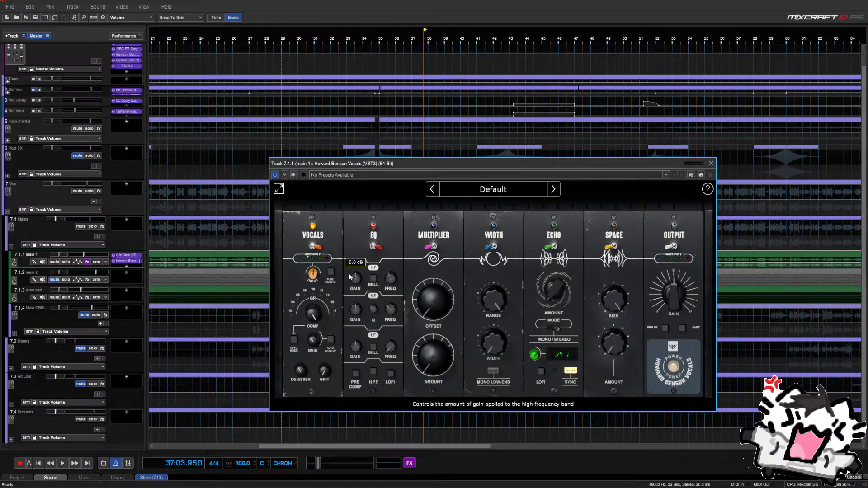
Place the EQ before the compressor (PRE COMP) and play from around bar 39
drag(350, 164, 391, 144)
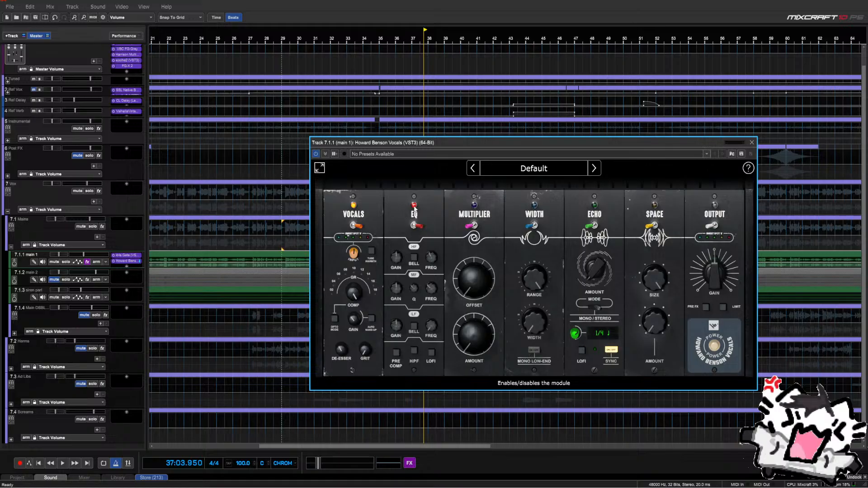
click(396, 352)
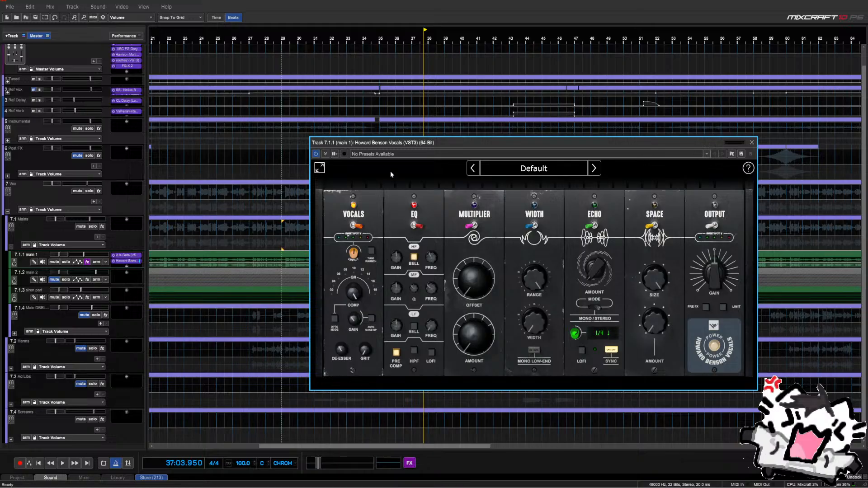
drag(387, 143, 392, 232)
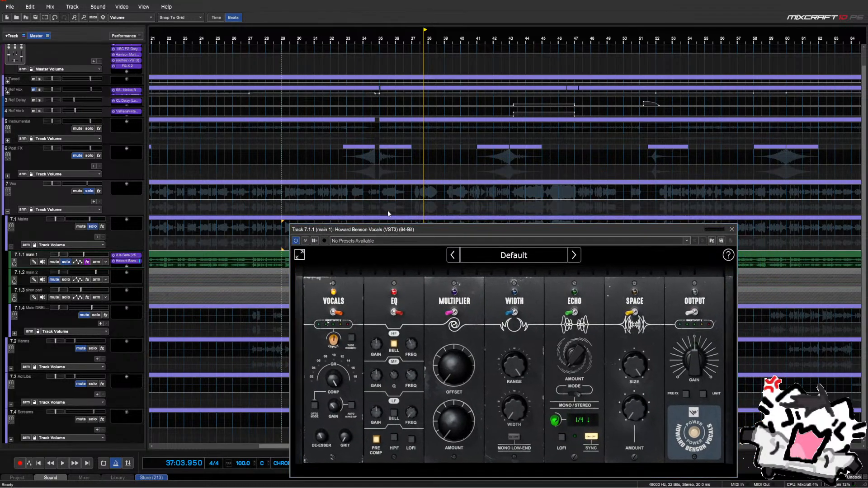
click(387, 210)
click(416, 207)
click(446, 207)
key(space)
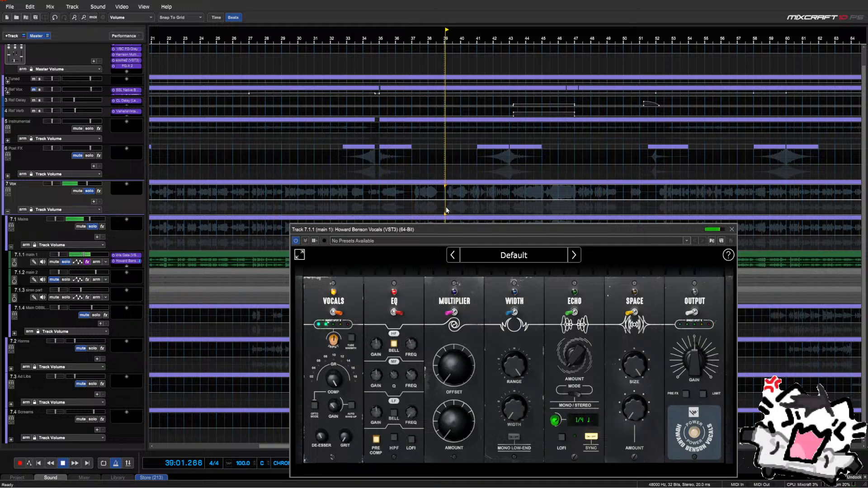
Sweep the high band frequency to 8000 Hz while playing from bar 46
drag(443, 230, 439, 172)
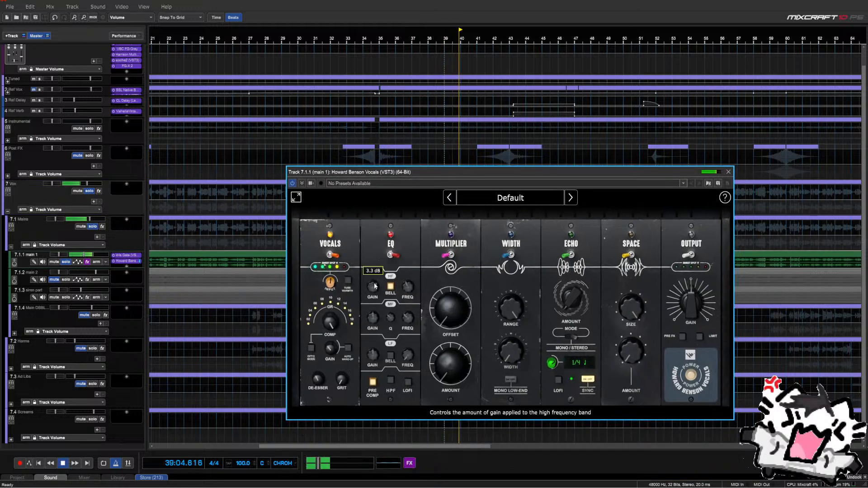
mouse_move(407, 290)
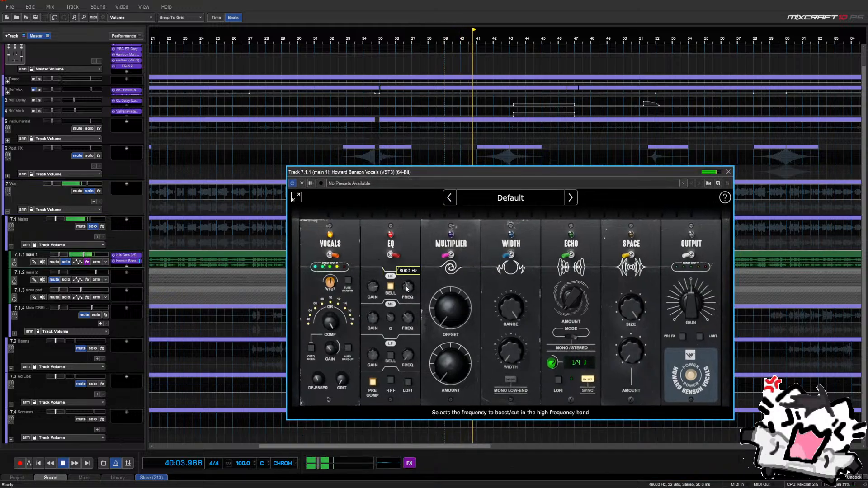
scroll(406, 287, up, 2)
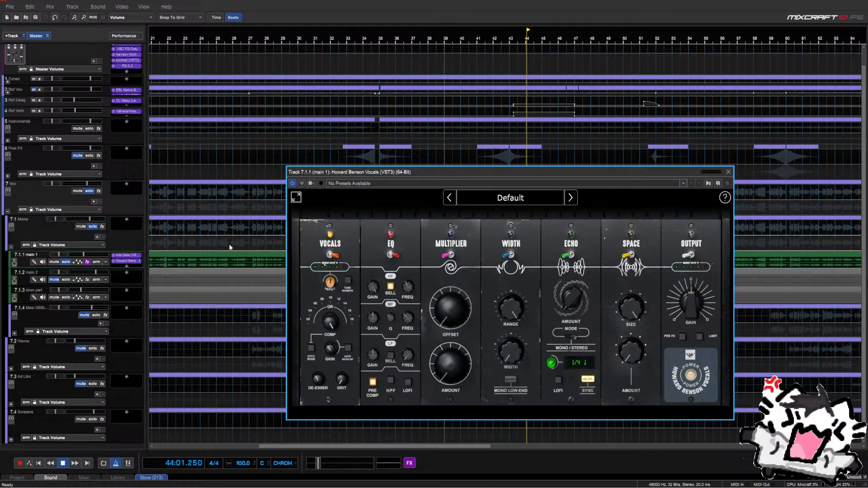
drag(407, 172, 354, 299)
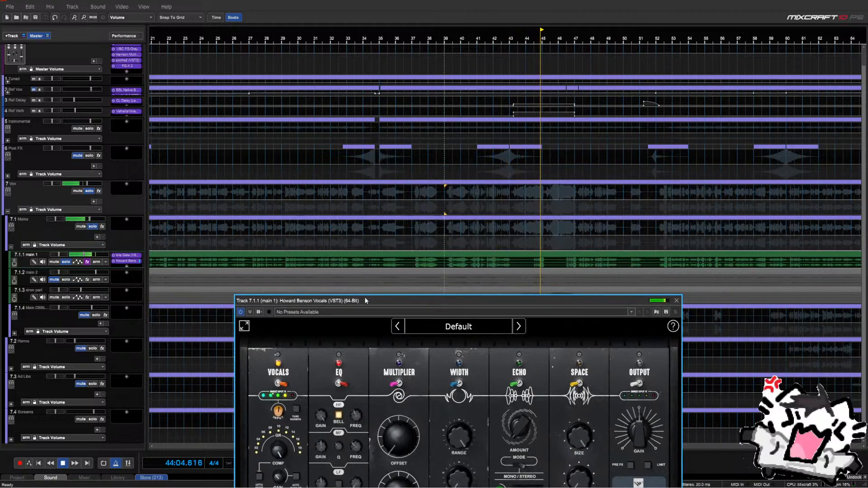
click(567, 243)
drag(498, 297, 489, 172)
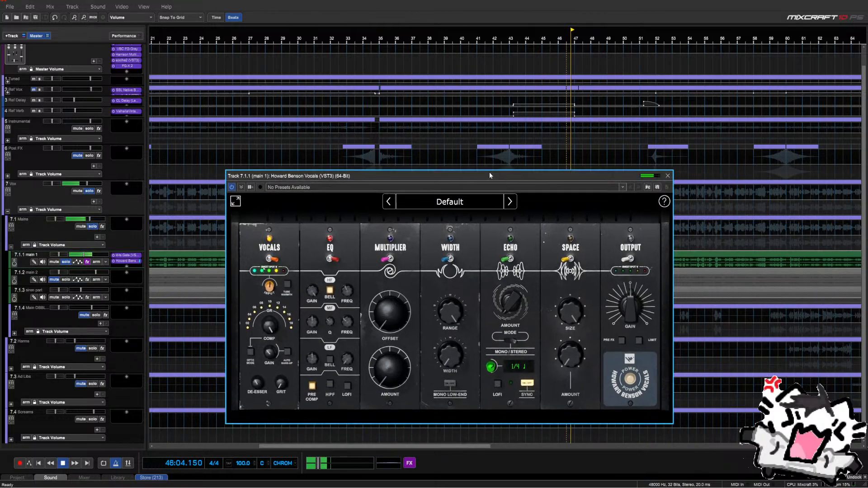
mouse_move(352, 293)
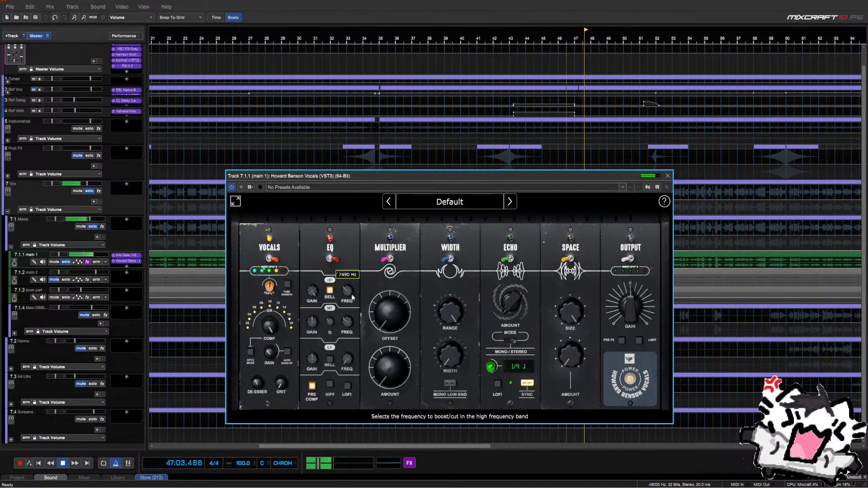
scroll(351, 293, down, 1)
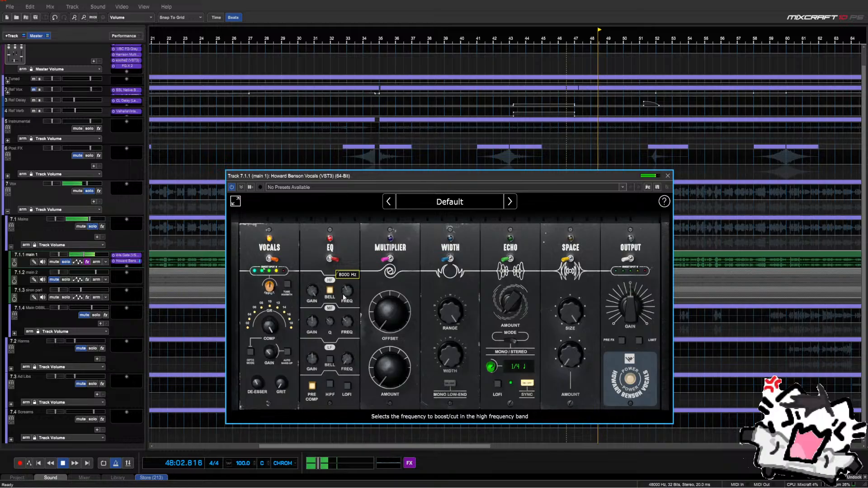
Reset the high band gain to 0 dB, then boost it to 5.8 dB while listening
double_click(309, 293)
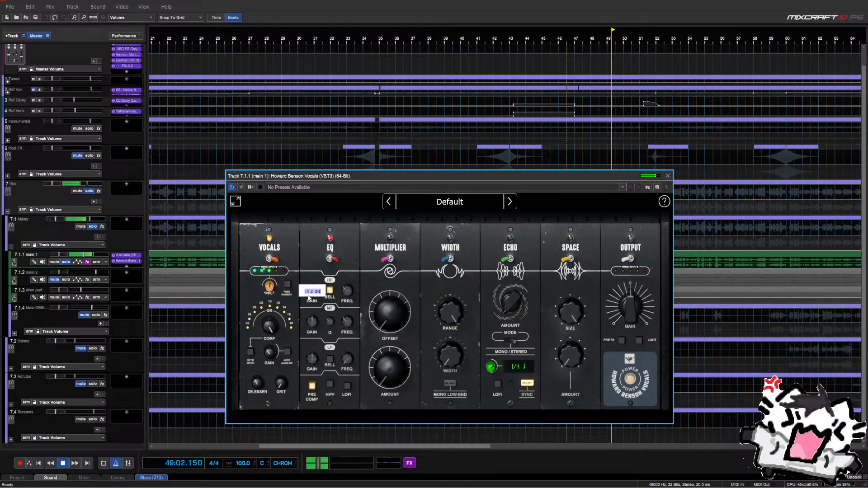
text(0)
key(Return)
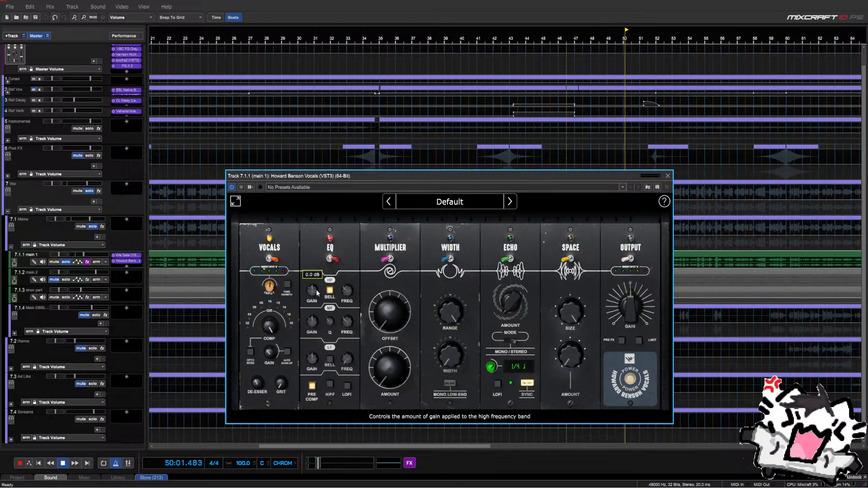
scroll(314, 293, up, 3)
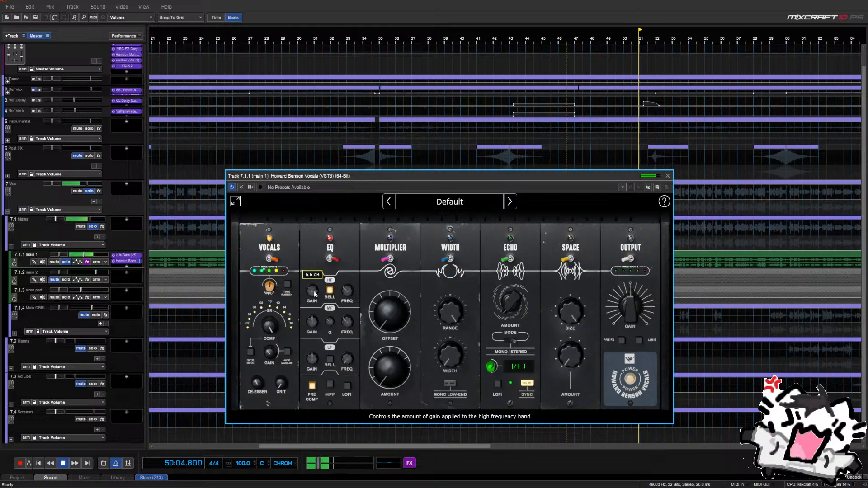
key(space)
drag(412, 174, 293, 108)
key(space)
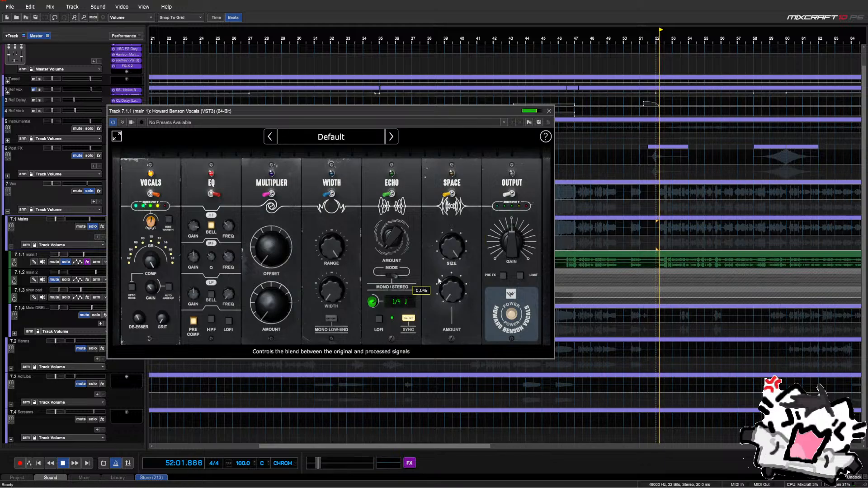
mouse_move(194, 232)
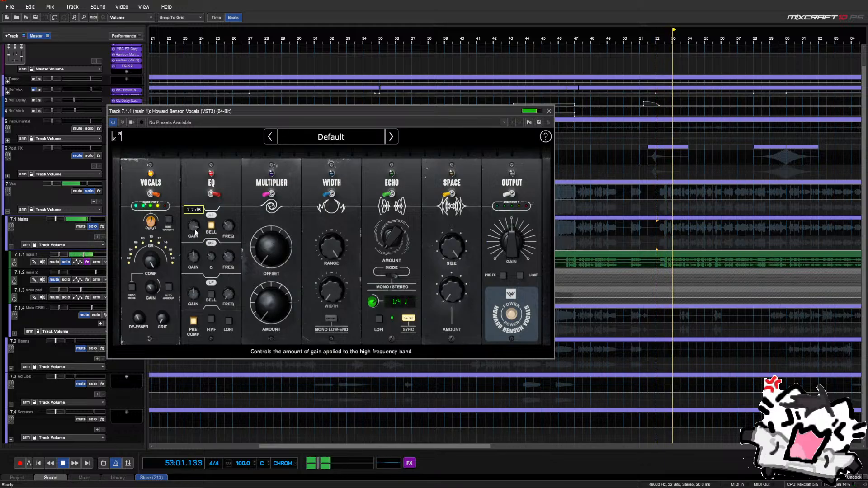
mouse_move(196, 232)
mouse_down()
mouse_move(195, 243)
mouse_move(196, 235)
mouse_up()
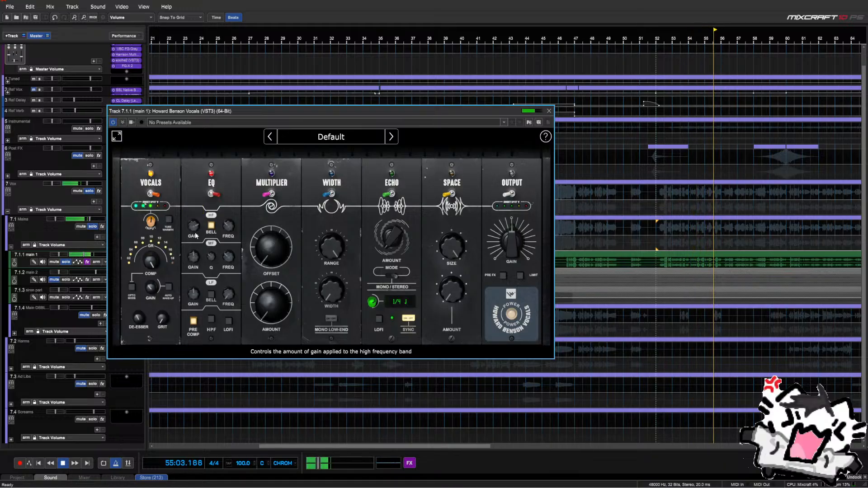
drag(196, 235, 194, 232)
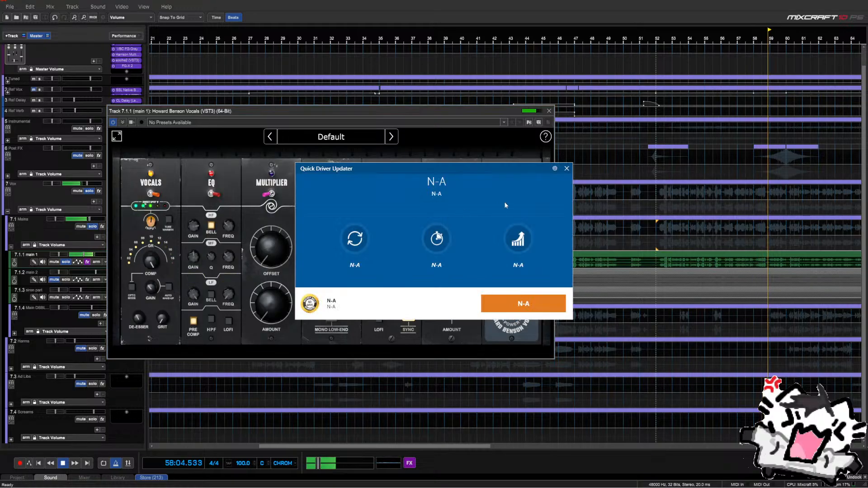
Dismiss the driver updater popup and set the low band gain to -3.3 dB
click(566, 168)
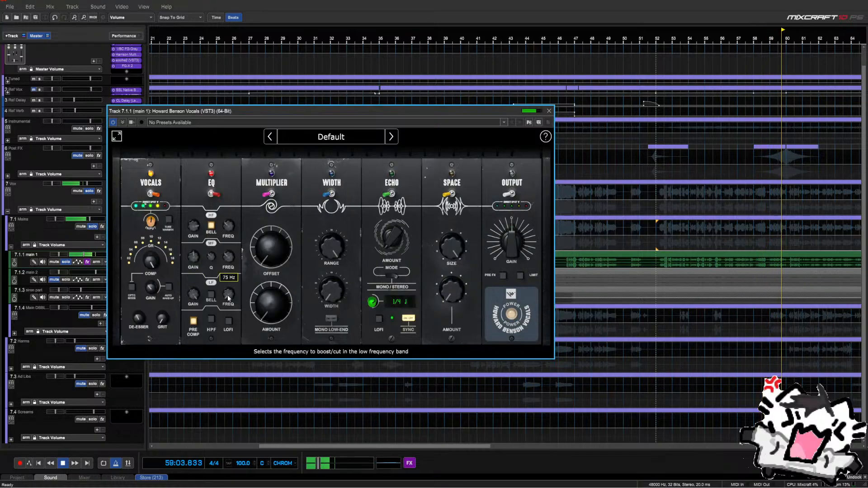
scroll(228, 299, up, 5)
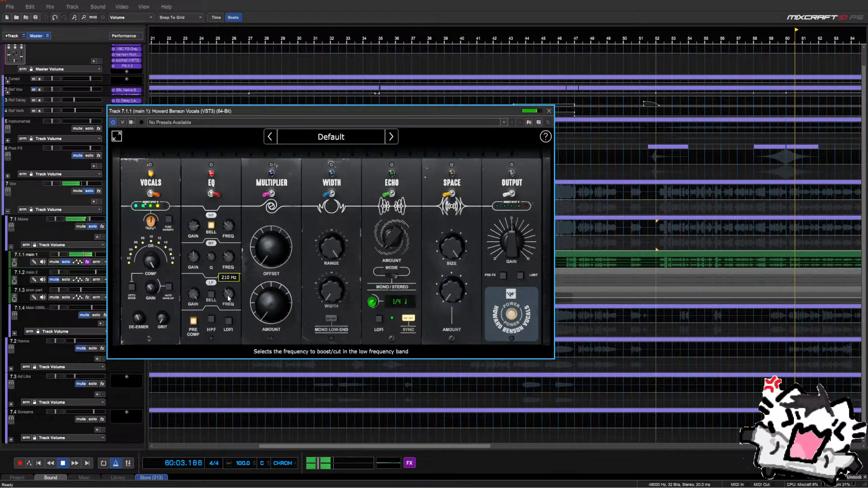
scroll(229, 299, up, 3)
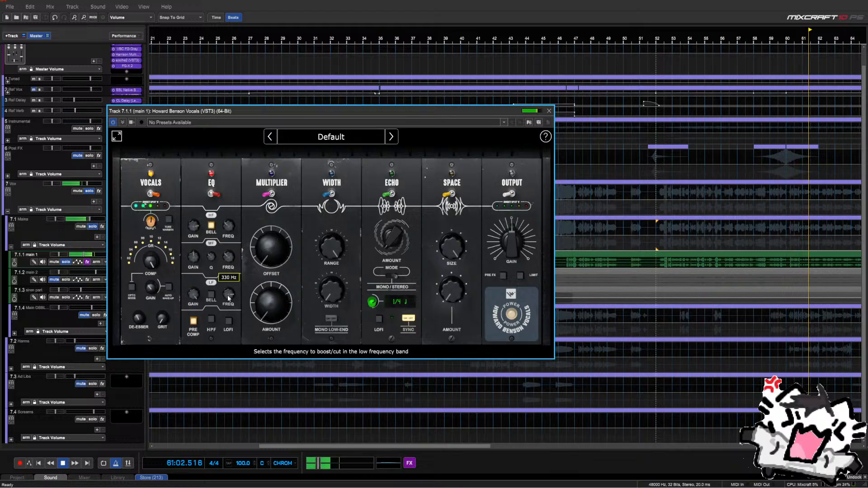
double_click(197, 293)
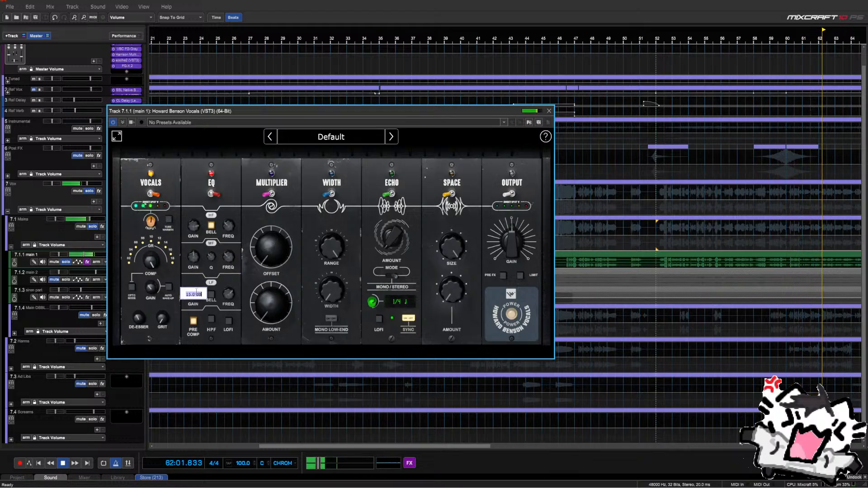
text(-3.3)
key(Return)
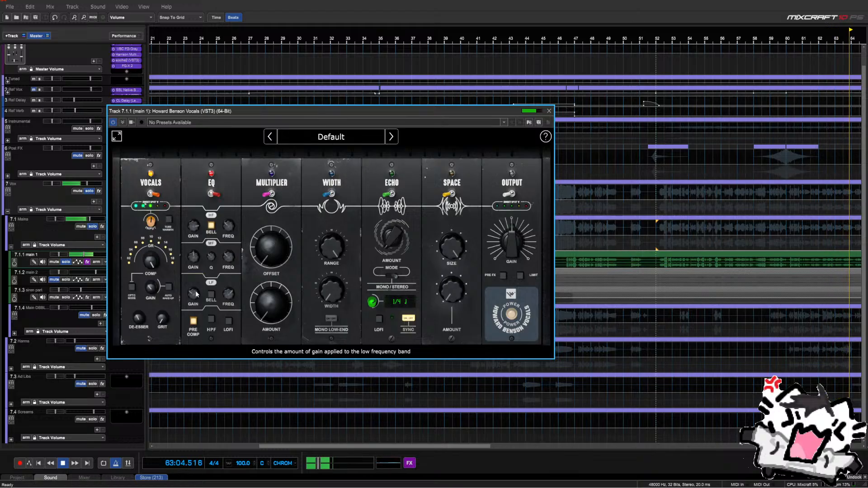
Sweep the mid-band frequency to about 3956 Hz and reset its gain to 0.0 dB
scroll(197, 294, up, 1)
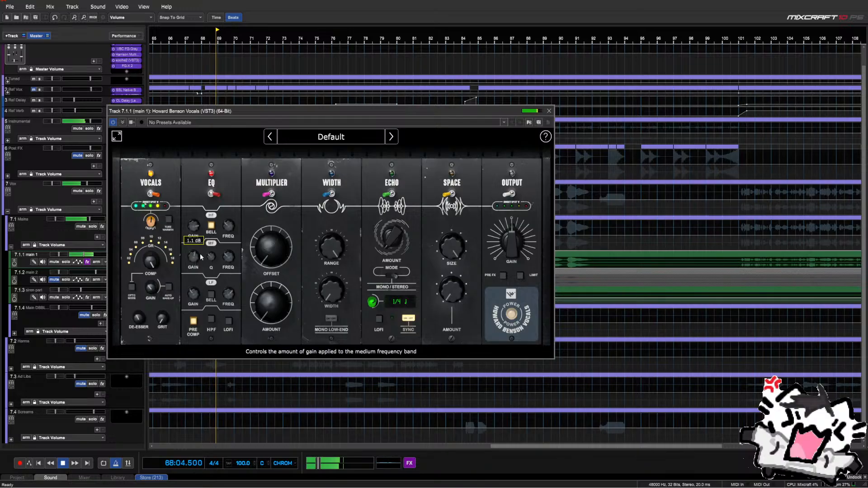
scroll(229, 258, up, 3)
scroll(227, 256, up, 1)
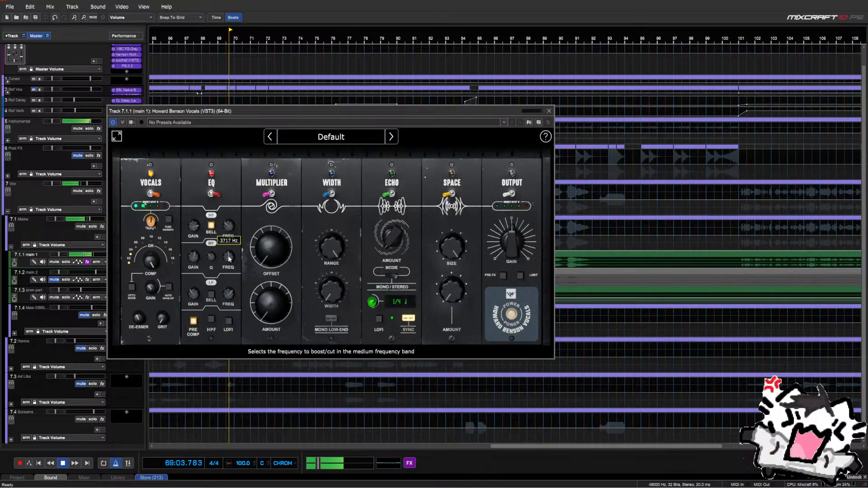
scroll(228, 258, down, 1)
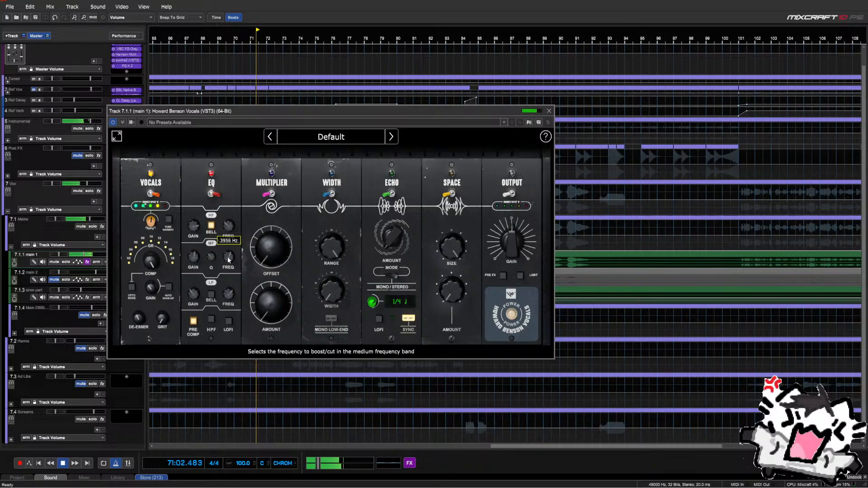
double_click(199, 258)
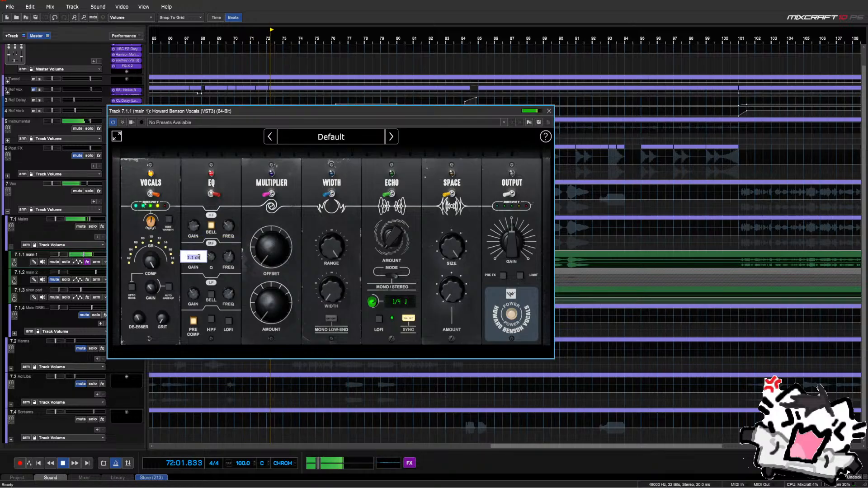
text(0)
key(Return)
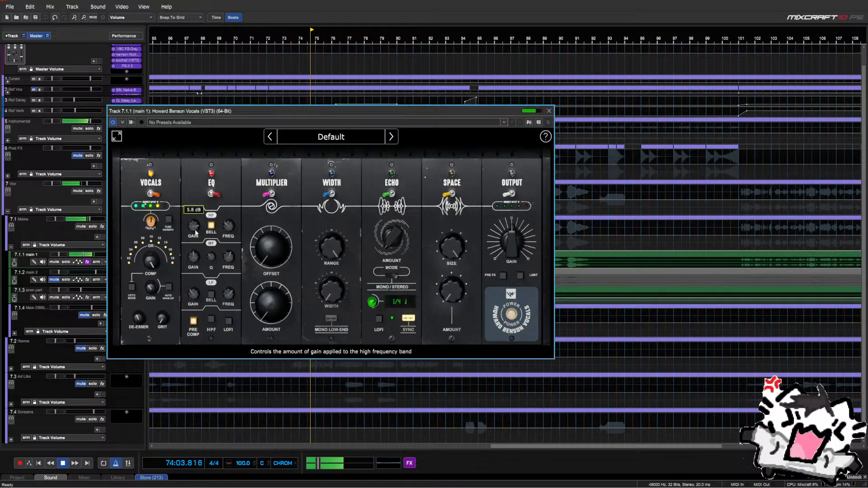
mouse_move(228, 227)
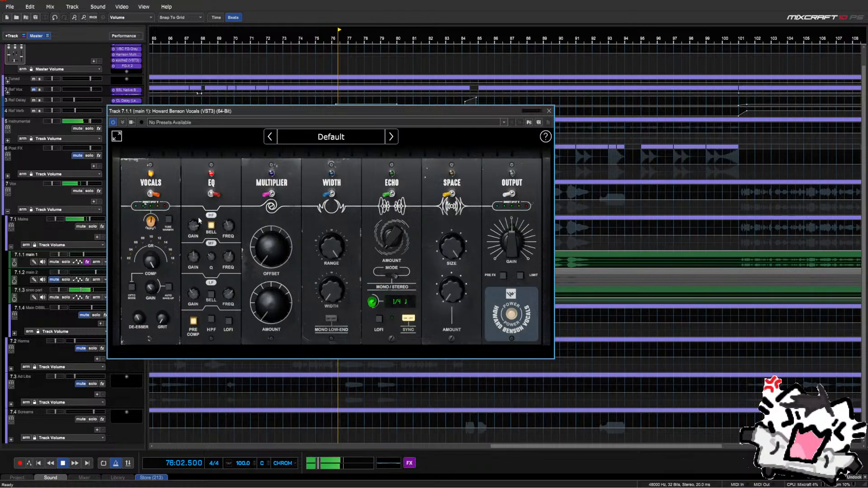
Close and reopen Howard Benson Vocals on the main 1 track
click(548, 111)
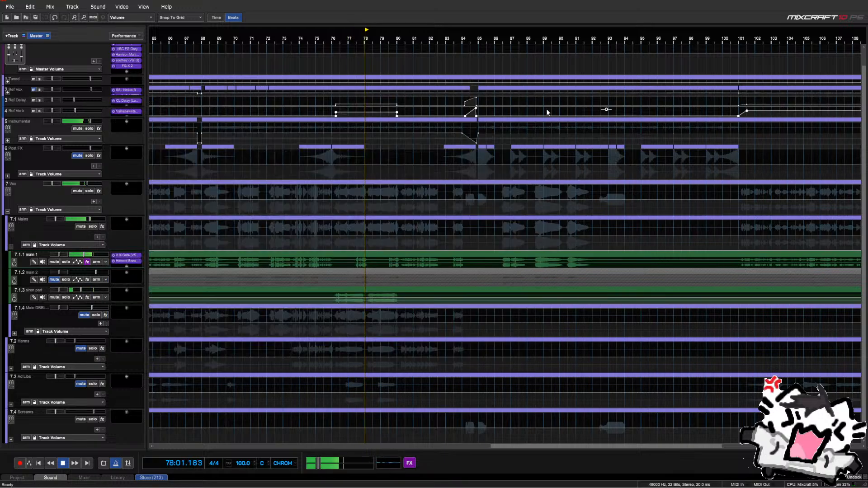
click(389, 246)
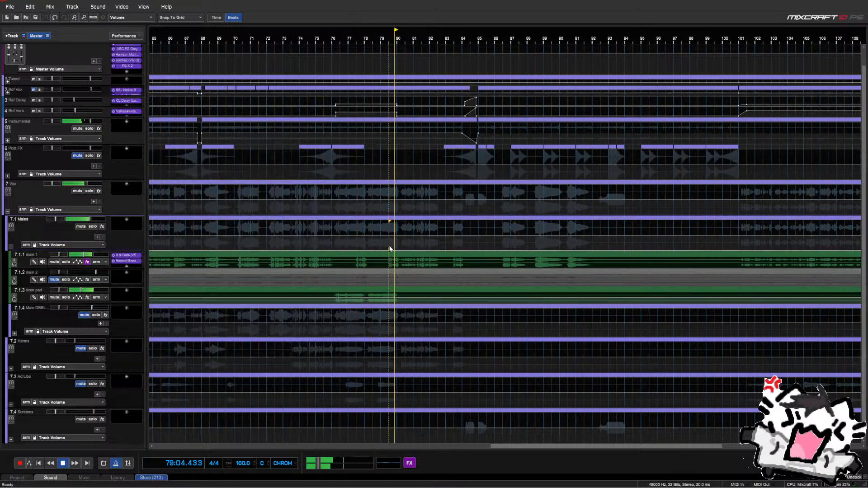
click(134, 262)
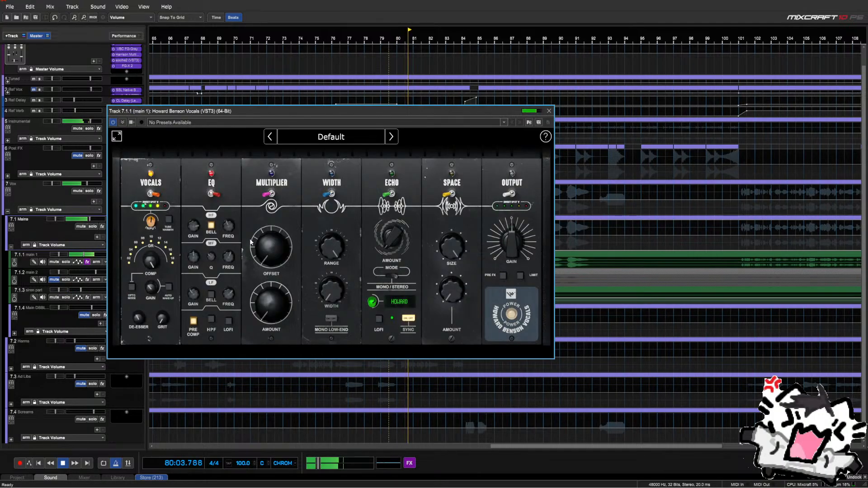
mouse_move(198, 264)
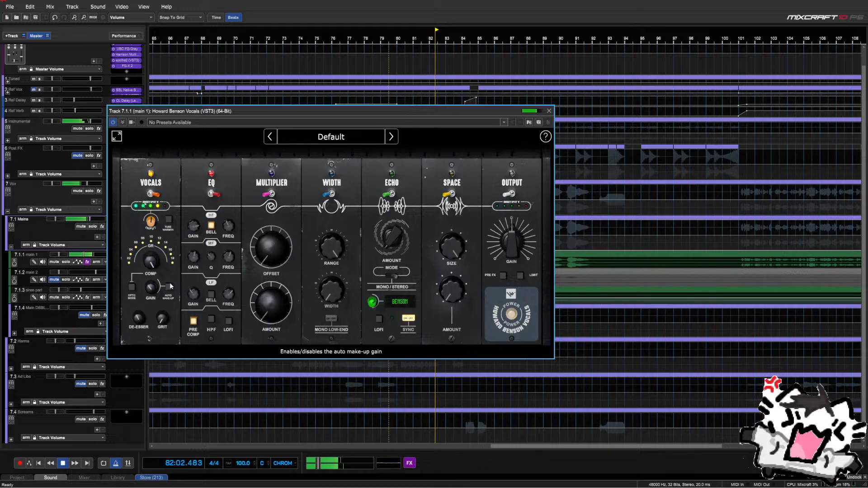
Stop playback and move the playhead to bar 34
key(space)
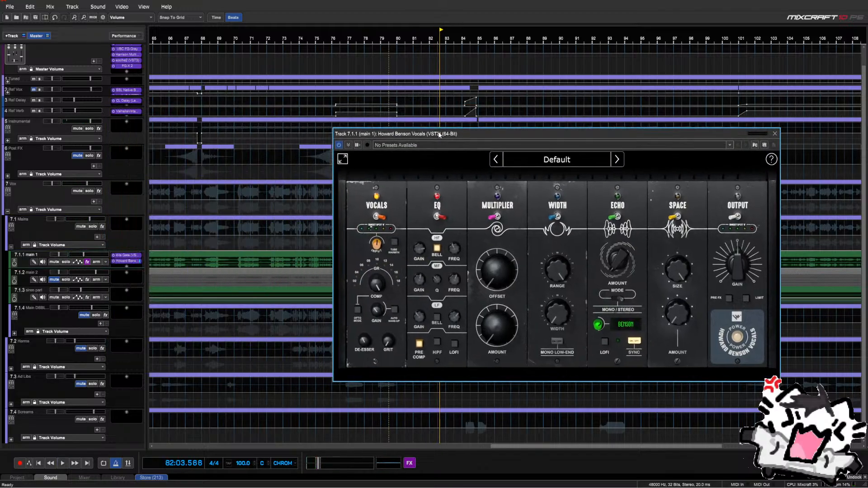
click(226, 249)
scroll(226, 249, down, 1)
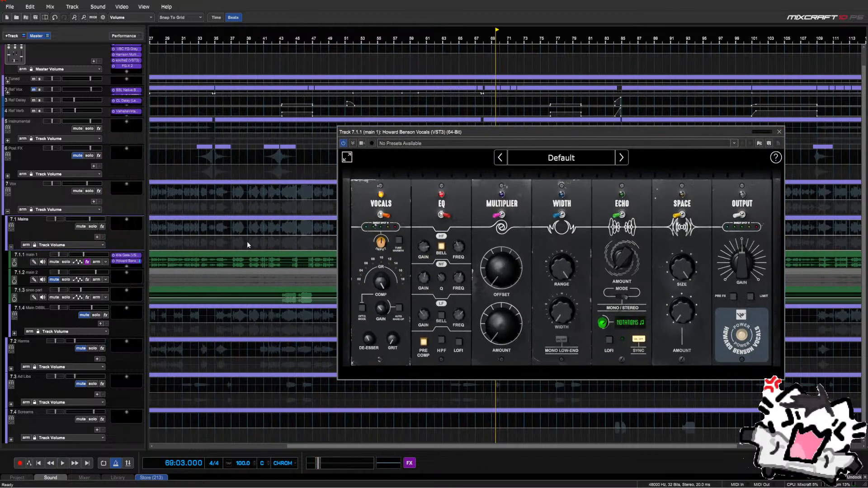
click(215, 248)
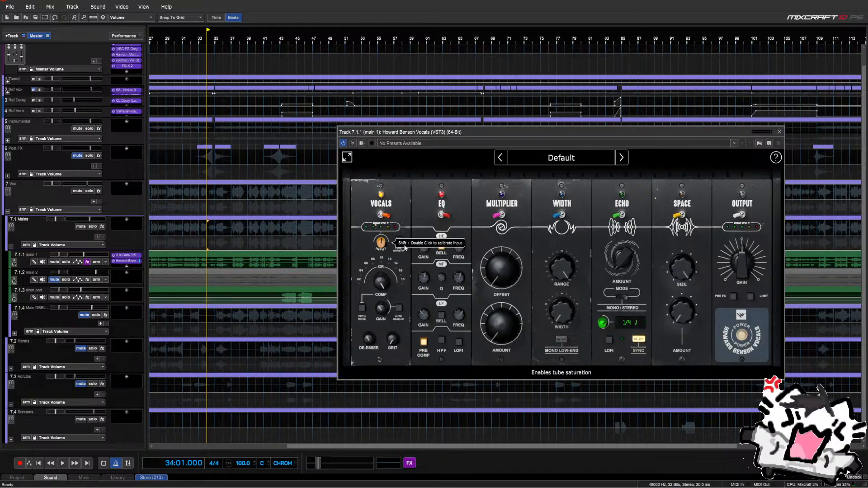
mouse_move(426, 249)
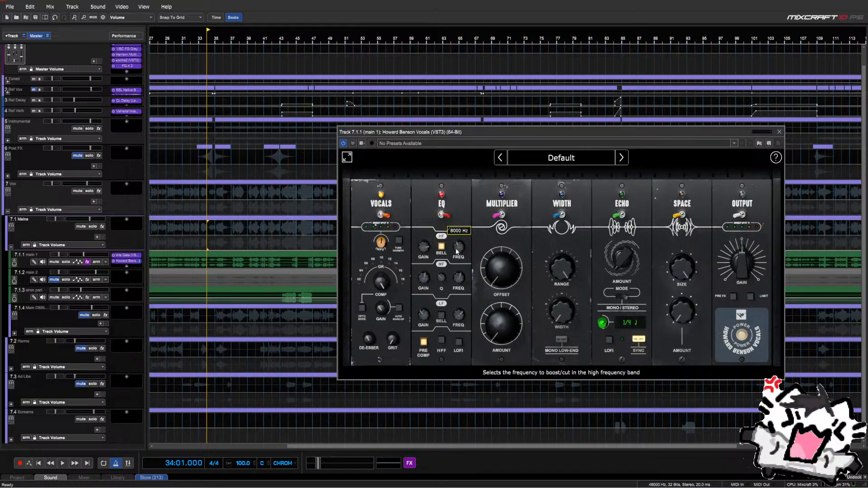
Insert Infinity EQ on main 1 by searching 'nec' and move its window left
click(127, 267)
text(nec)
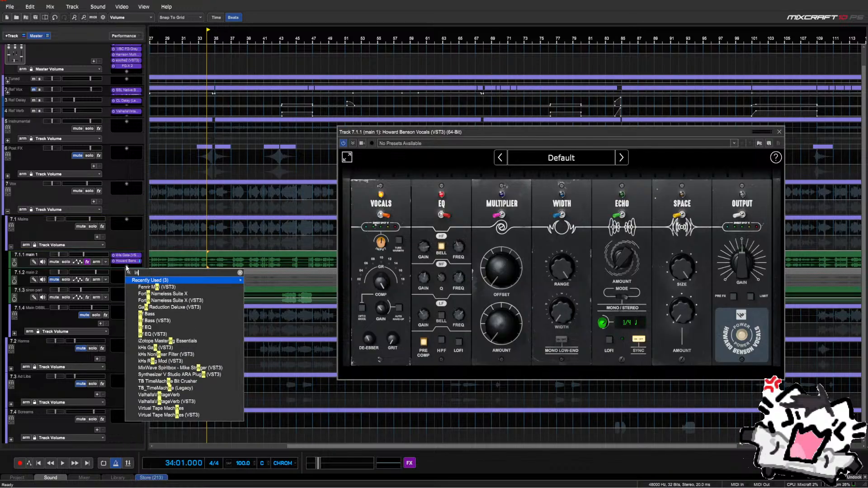
key(Down)
key(Down)
key(Down)
key(Return)
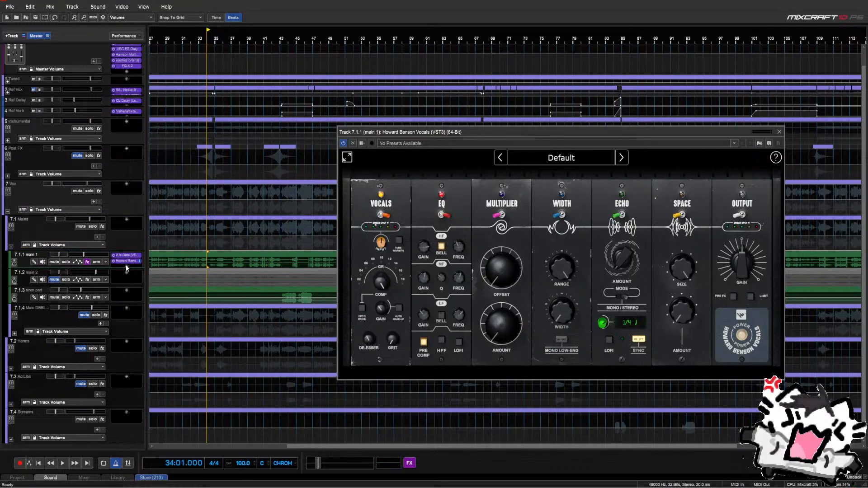
drag(368, 141, 127, 113)
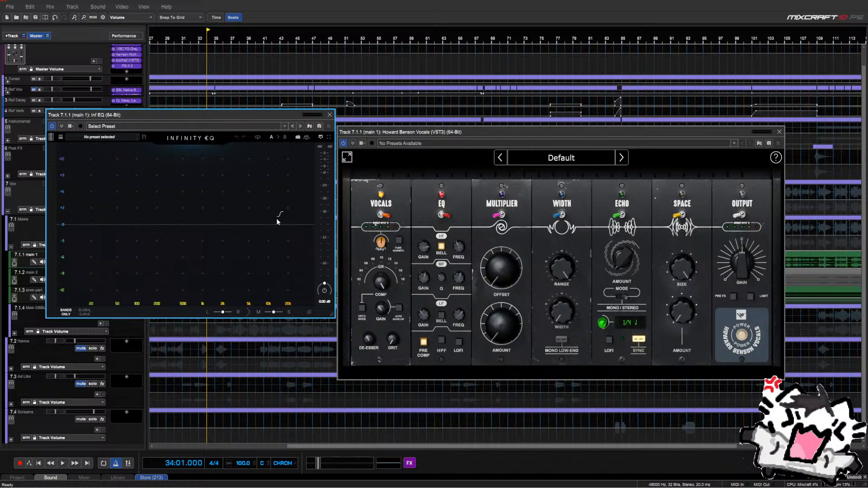
Create a high-shelf boost band of about +5.8 dB near 8 kHz and select it
drag(276, 220, 261, 214)
mouse_move(425, 246)
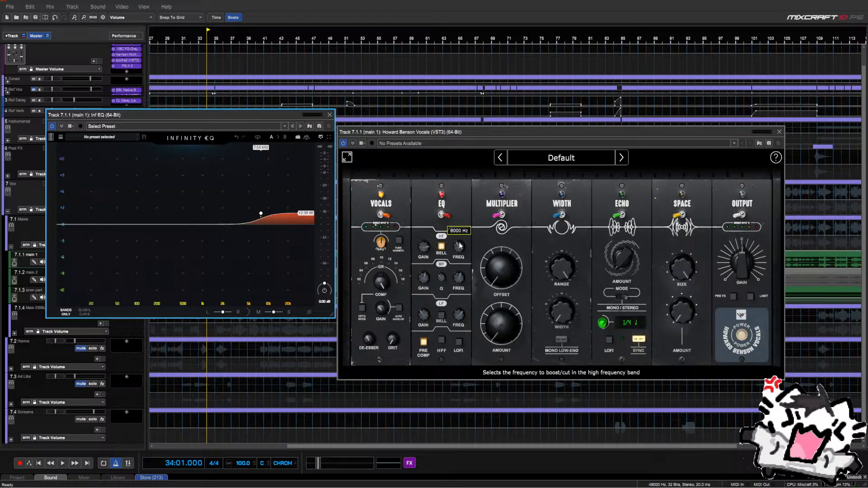
mouse_move(261, 213)
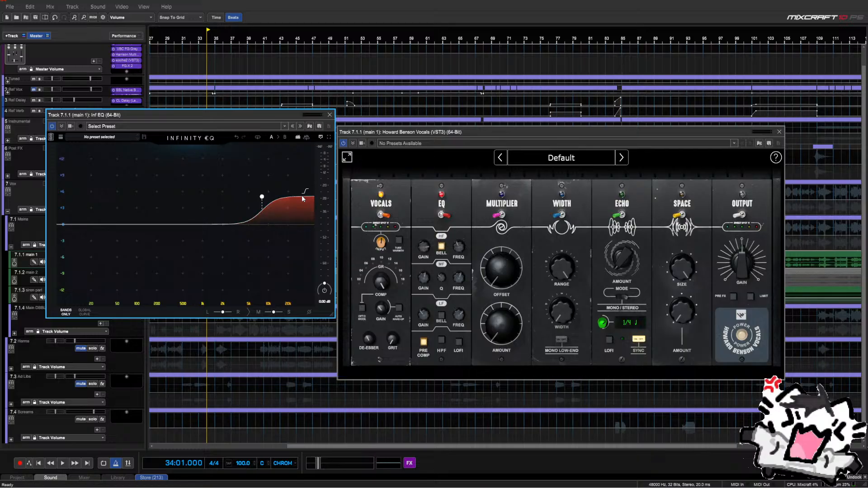
click(262, 196)
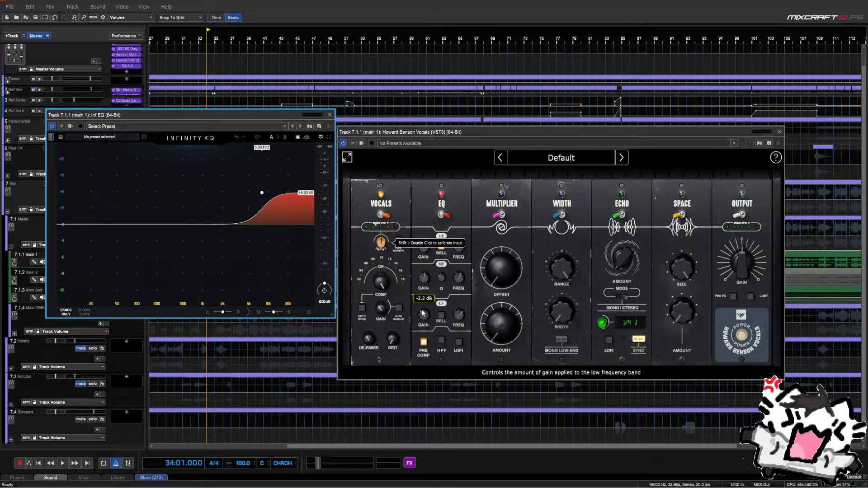
mouse_move(465, 316)
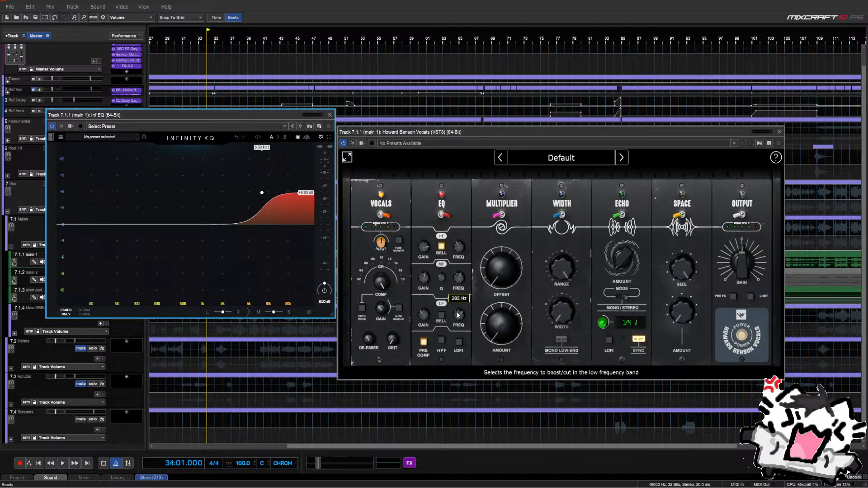
Add a bell band at 285 Hz with a -2.2 dB cut
drag(142, 227, 136, 207)
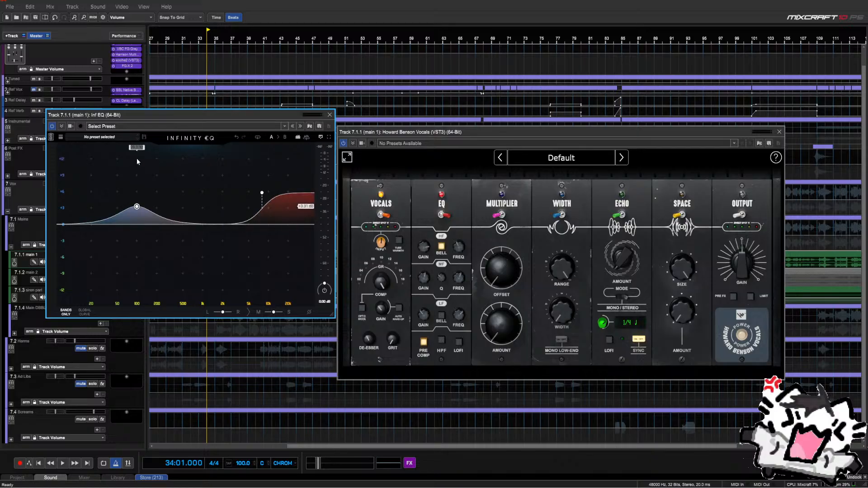
key(Return)
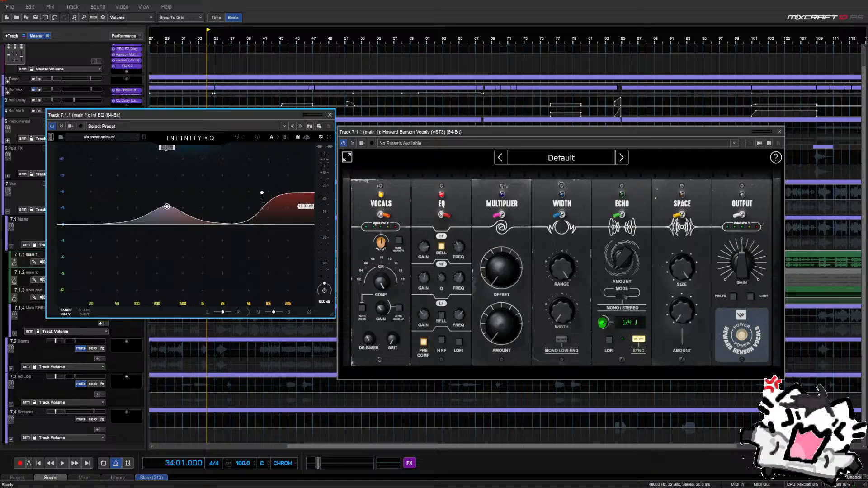
text(2.2)
click(167, 207)
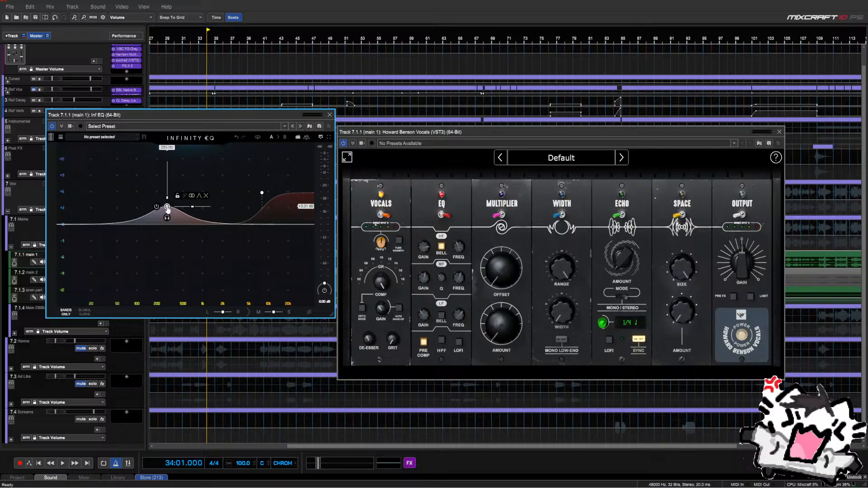
click(309, 208)
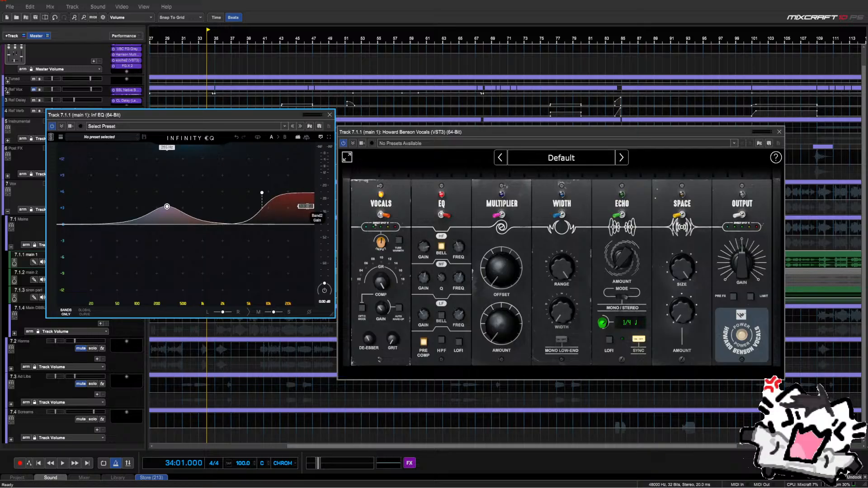
text(-2.2)
key(Return)
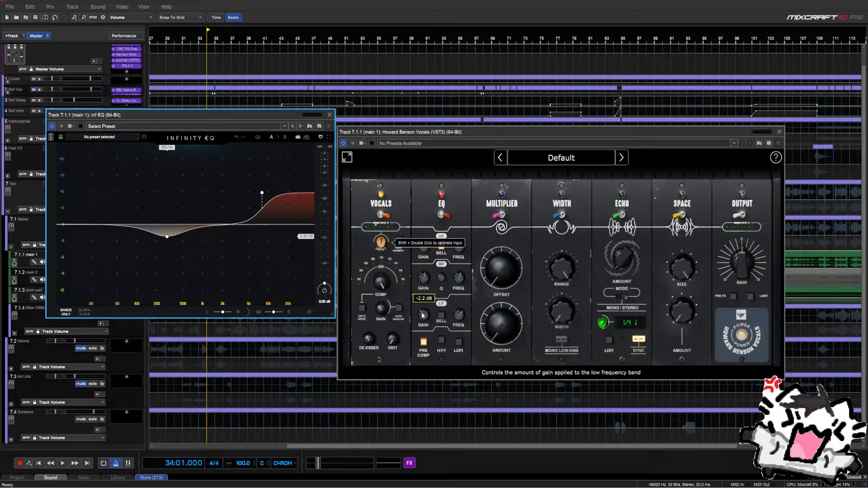
Add a bell band at 3.96 kHz with 1.1 dB gain
mouse_move(458, 317)
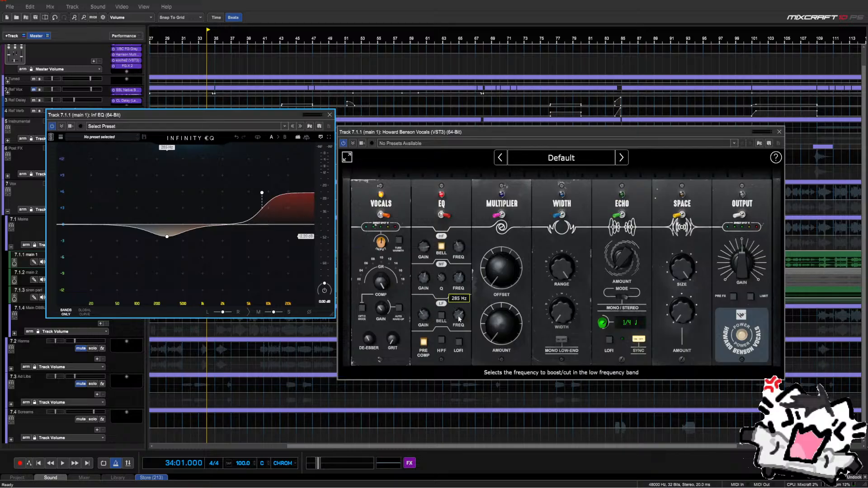
mouse_move(167, 238)
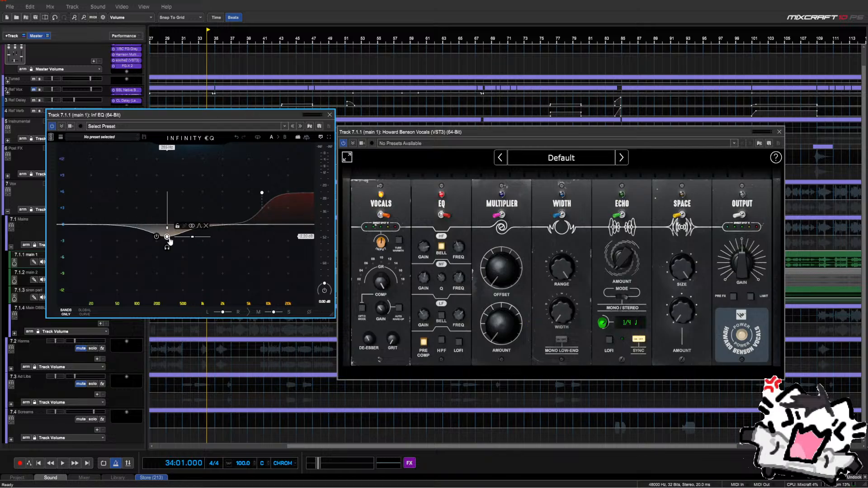
mouse_move(459, 281)
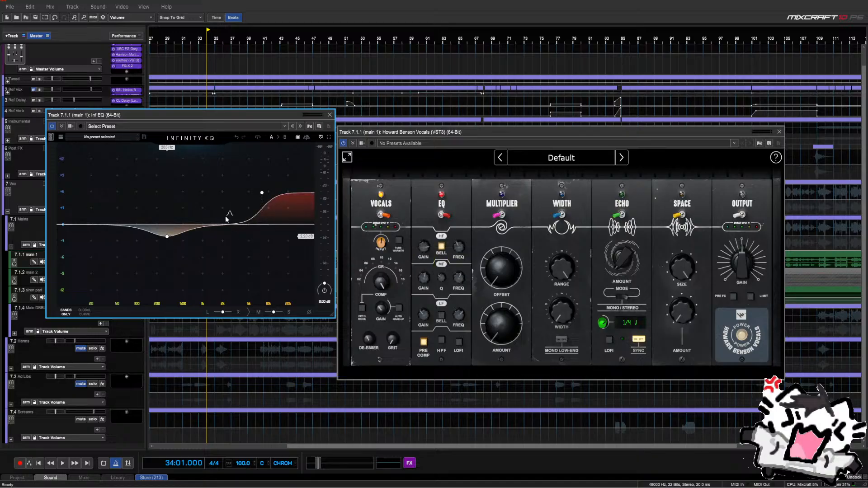
click(215, 193)
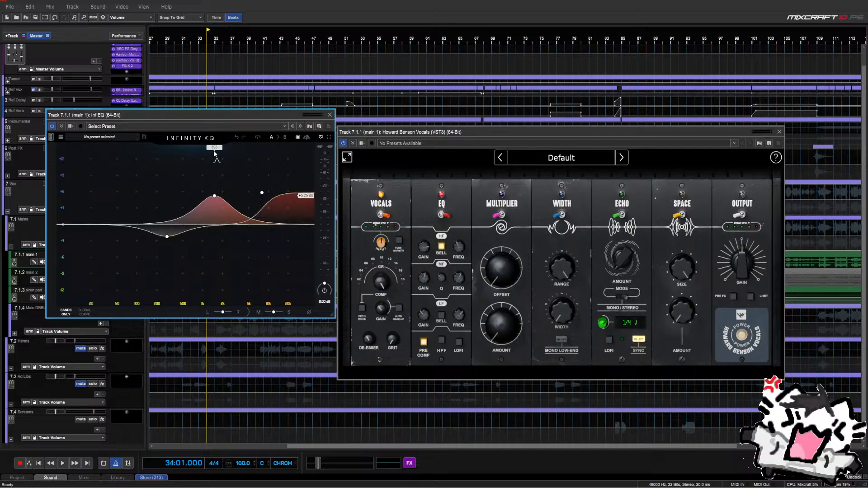
key(Return)
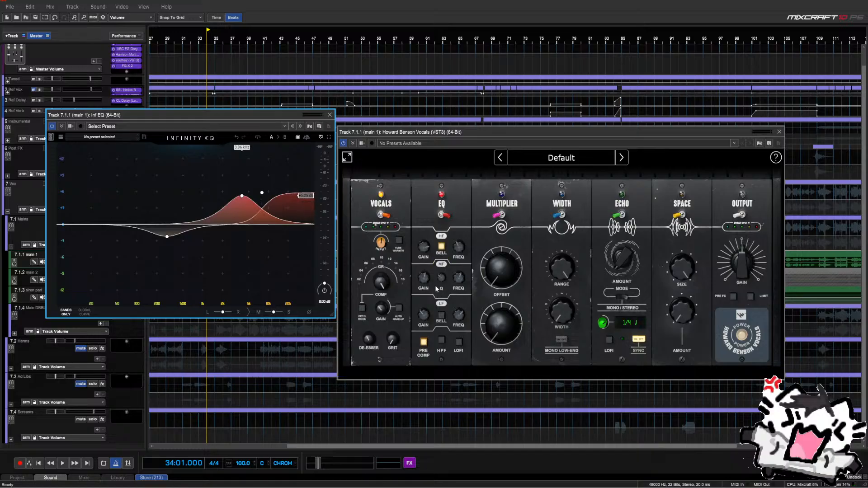
mouse_move(423, 281)
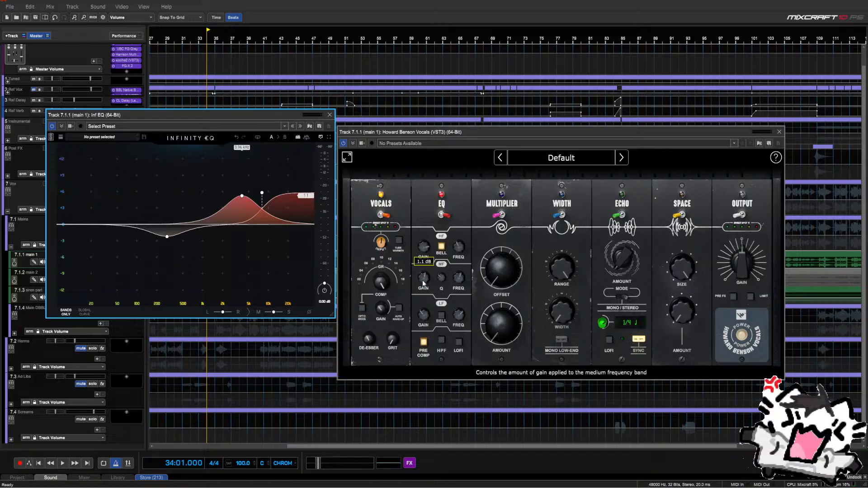
key(Return)
Move the high-shelf frequency down to 6.37 kHz, then up to about 7.5 kHz
mouse_move(243, 220)
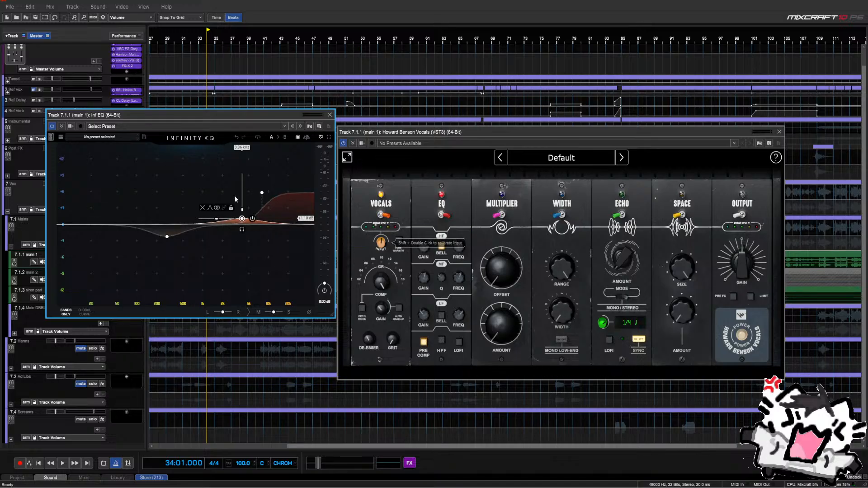
mouse_move(460, 248)
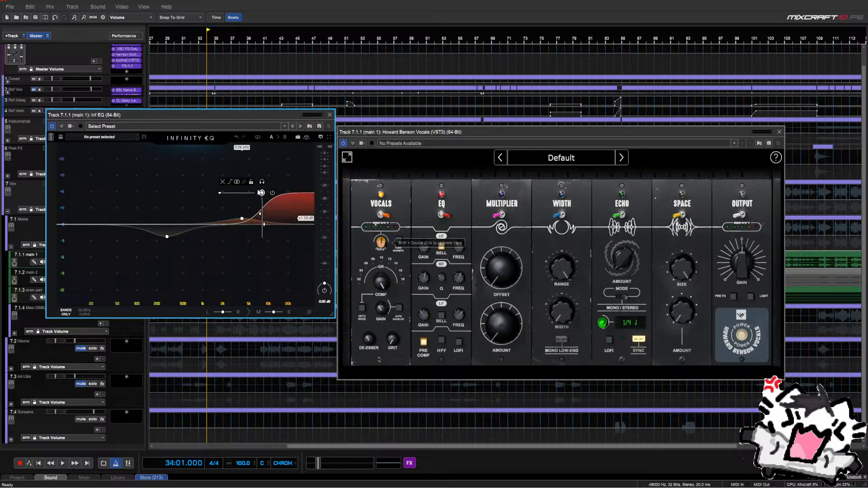
drag(260, 153, 255, 154)
drag(255, 192, 260, 193)
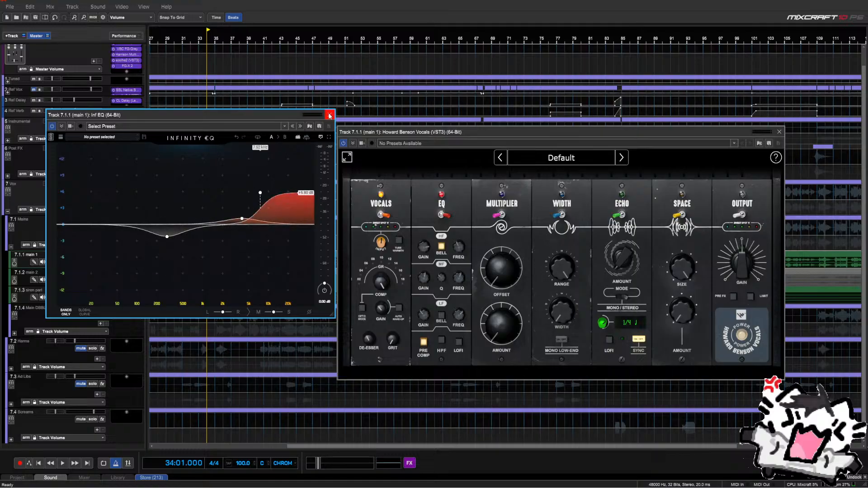
Close the Infinity EQ window and remove Inf EQ from main 1's effect chain
click(330, 116)
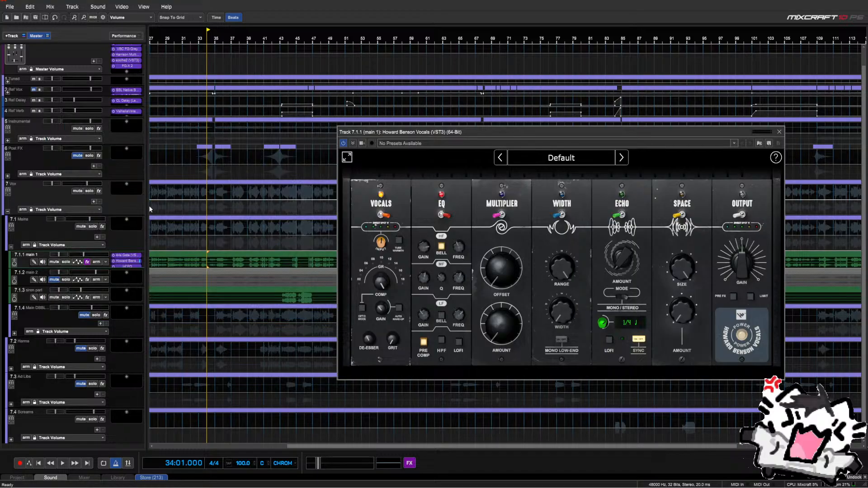
right_click(131, 266)
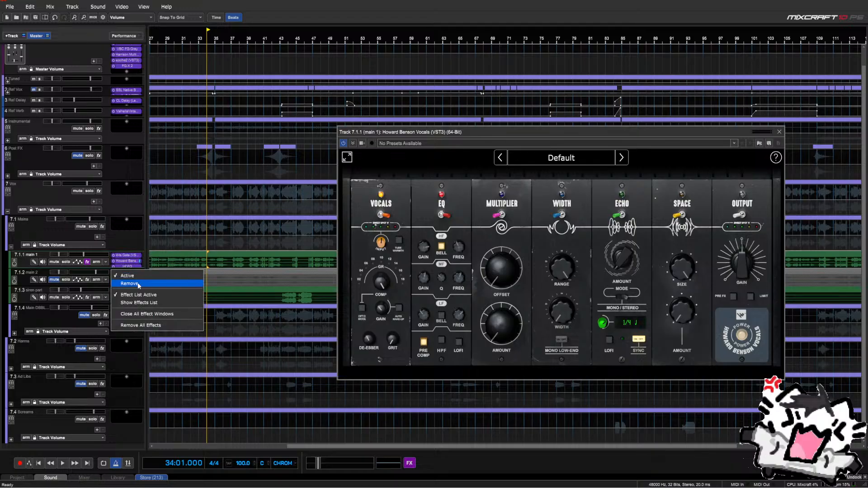
click(129, 283)
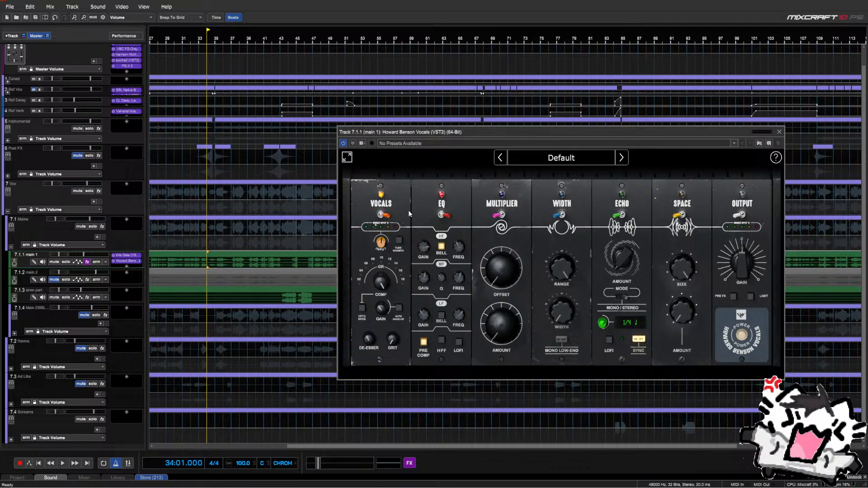
Play the vocal from bar 25 to audition it
scroll(231, 252, down, 2)
click(279, 242)
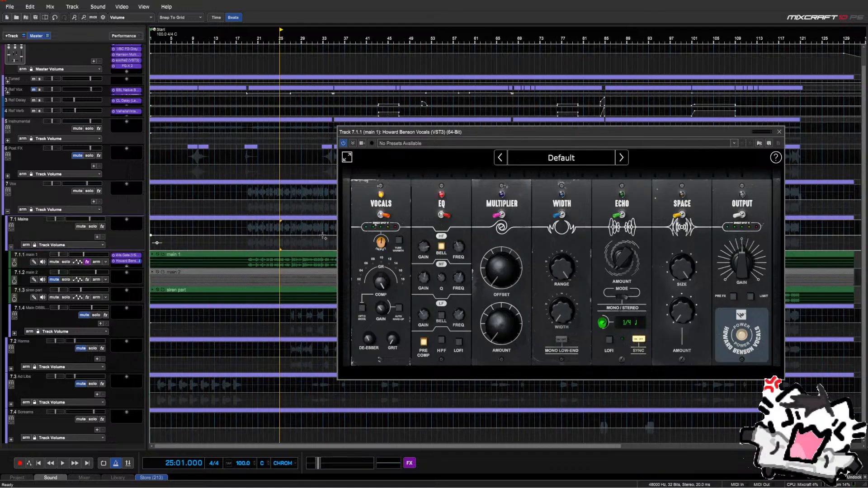
key(space)
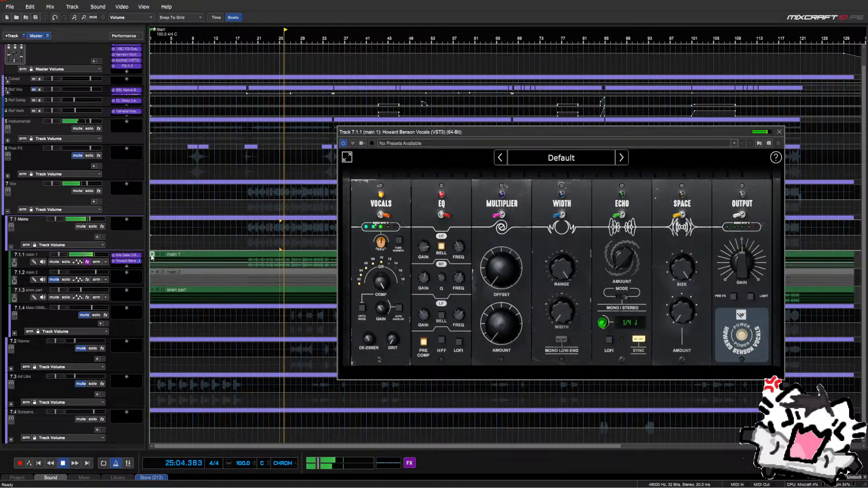
mouse_move(736, 275)
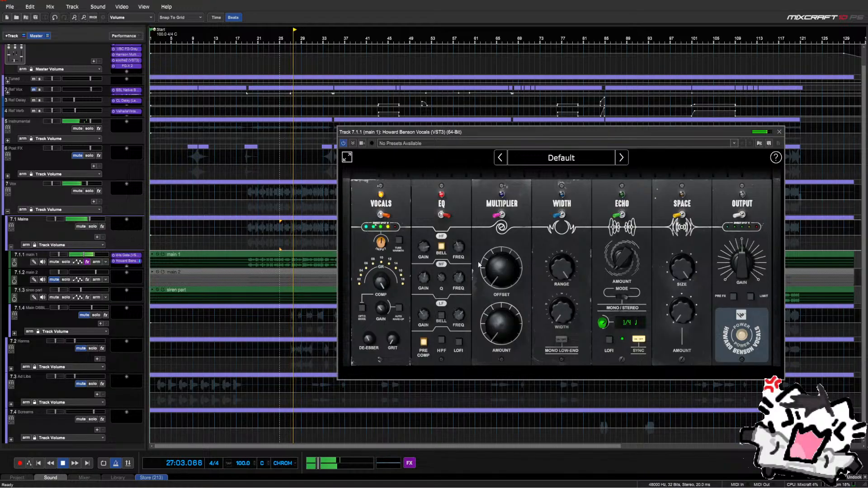
mouse_move(458, 318)
key(space)
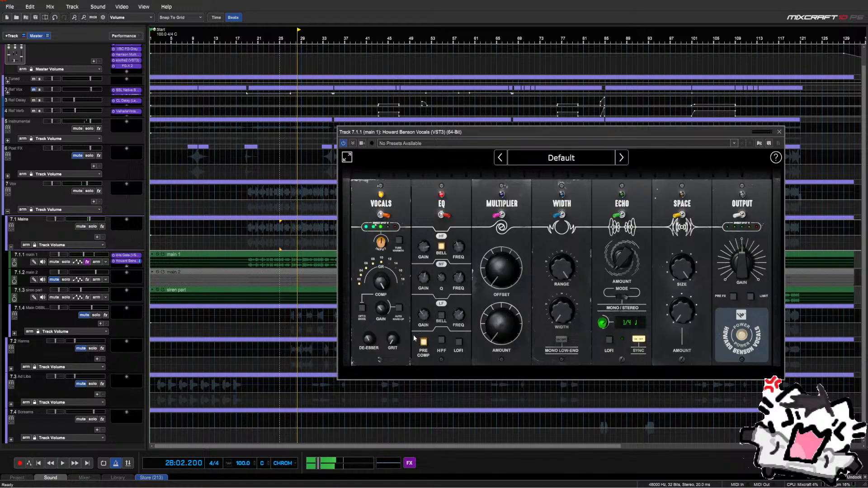
mouse_move(397, 344)
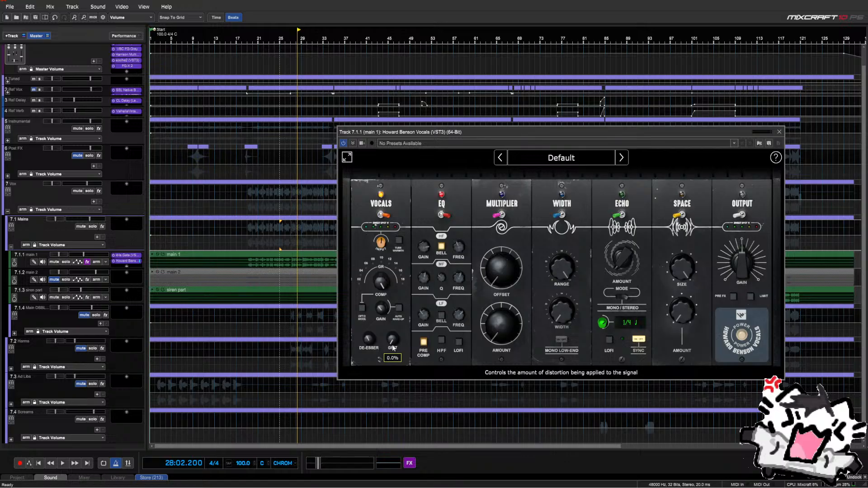
key(space)
key(space)
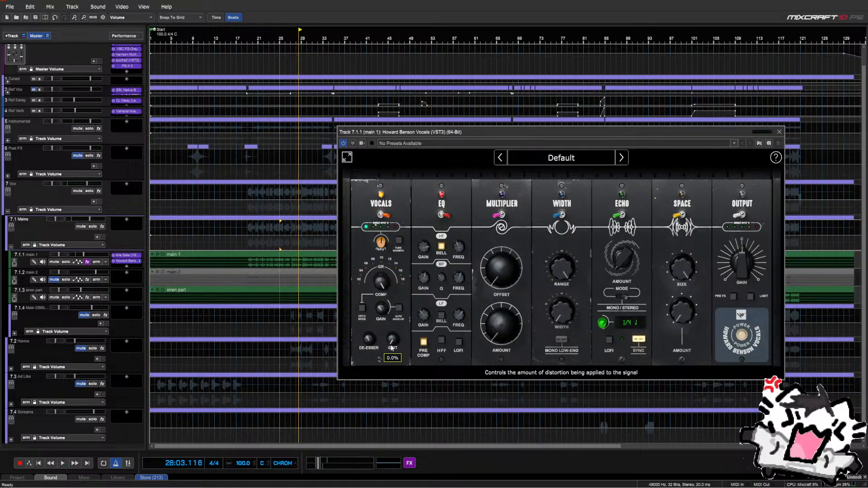
scroll(398, 342, up, 1)
key(space)
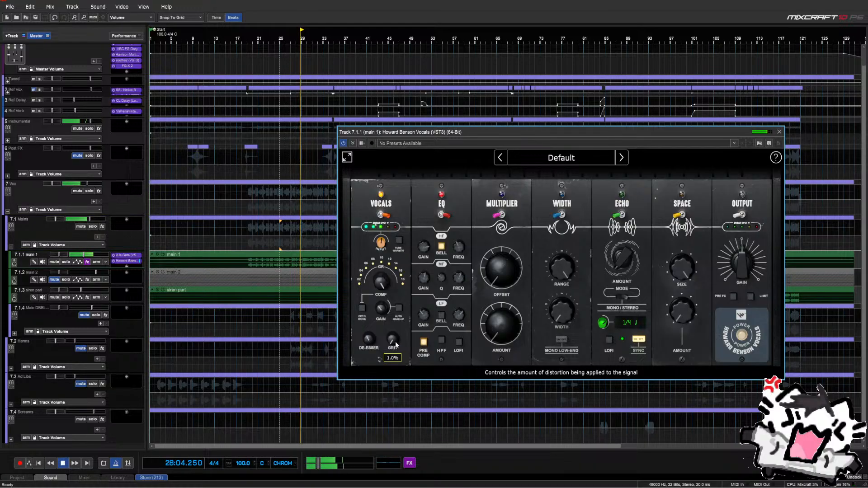
Raise grit from 10% to 26%, switch on the high-pass filter, and stop playback
drag(397, 339, 400, 334)
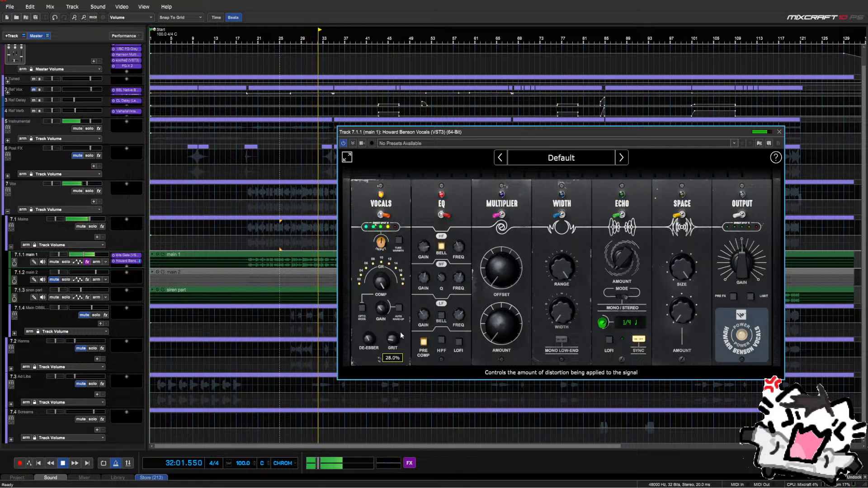
click(442, 340)
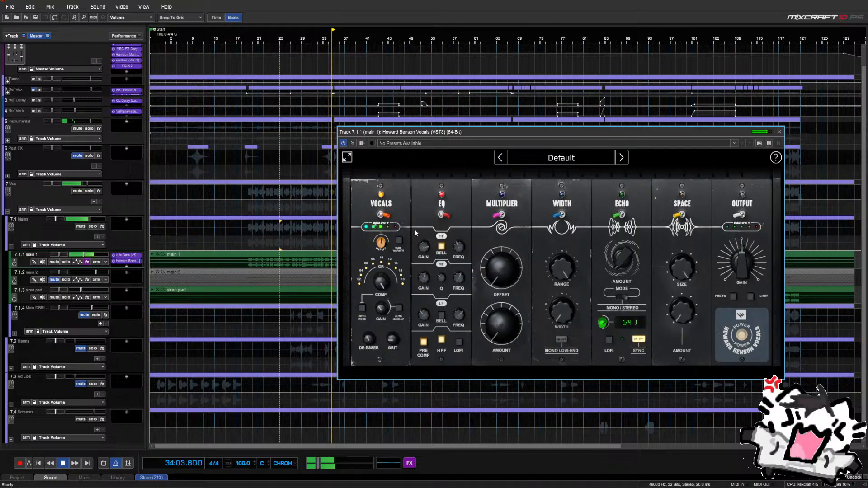
key(space)
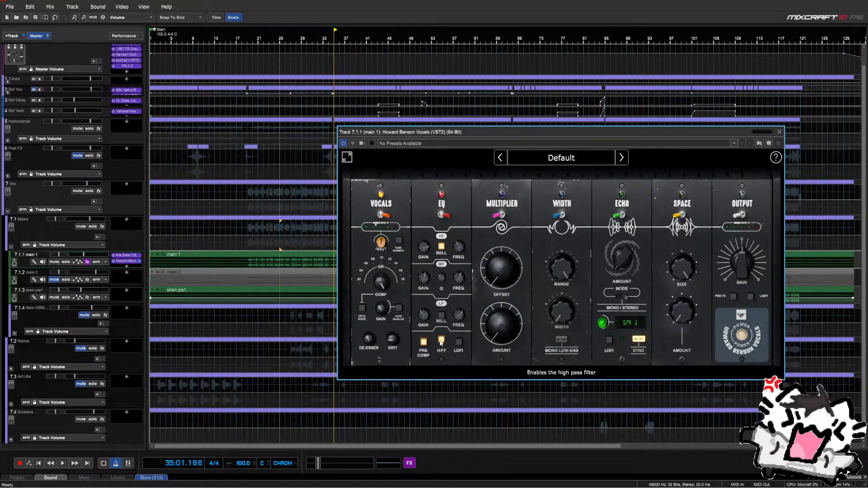
Add an Infinity EQ to main 1 by searching 'soo' and make the track lane taller
click(126, 266)
text(soo)
key(Down)
key(Down)
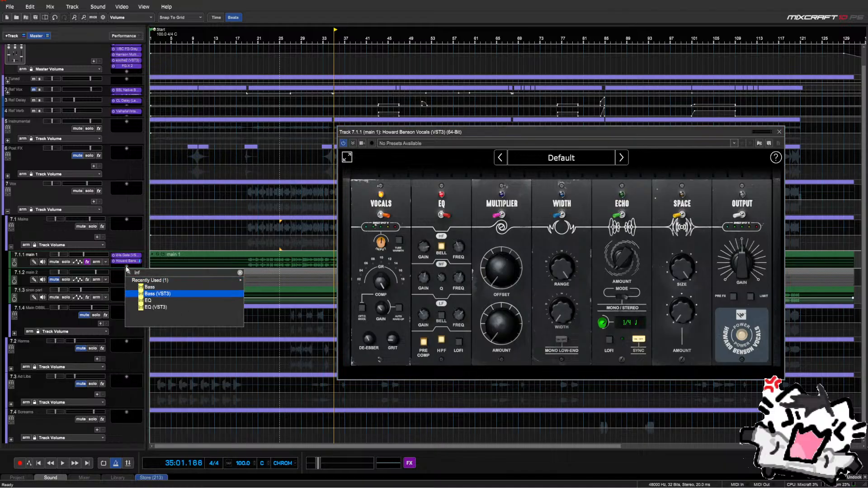
key(Return)
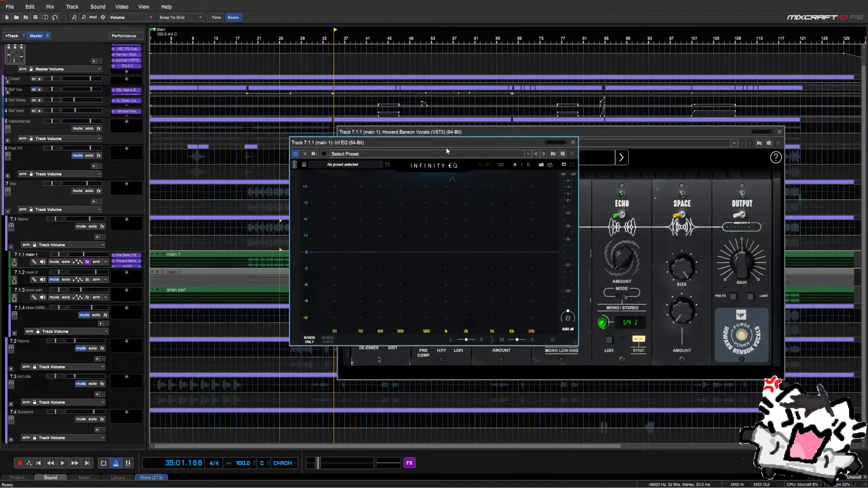
drag(440, 141, 574, 147)
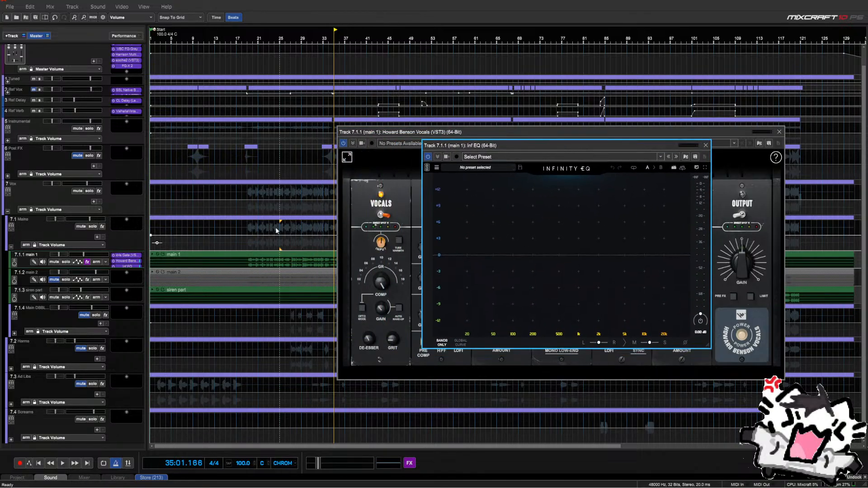
drag(107, 269, 107, 275)
Add a second Inf EQ to main 1 and move one ahead of Howard Benson Vocals
click(127, 272)
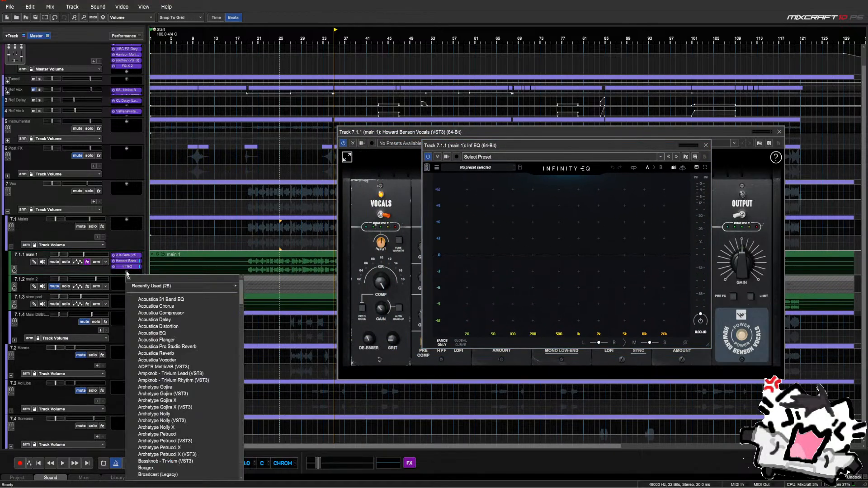
text(inf)
key(Down)
key(Down)
key(Down)
key(Return)
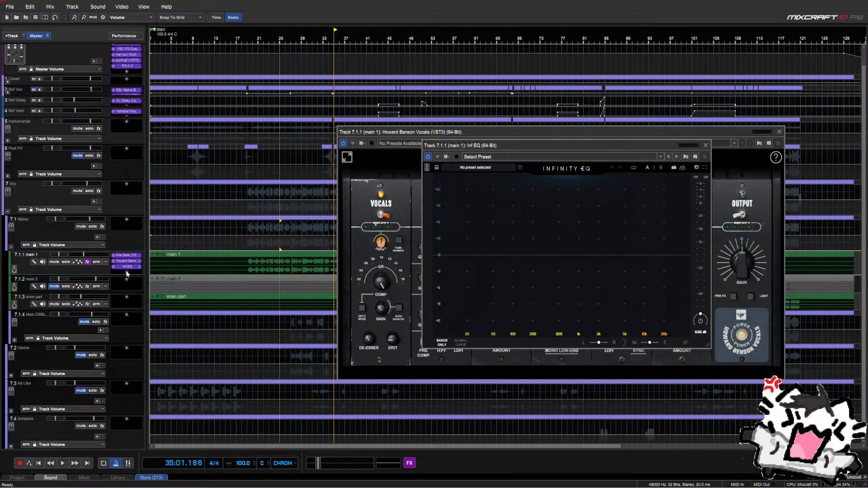
drag(367, 143, 254, 124)
mouse_move(126, 271)
mouse_down()
mouse_move(130, 250)
mouse_move(127, 261)
mouse_up()
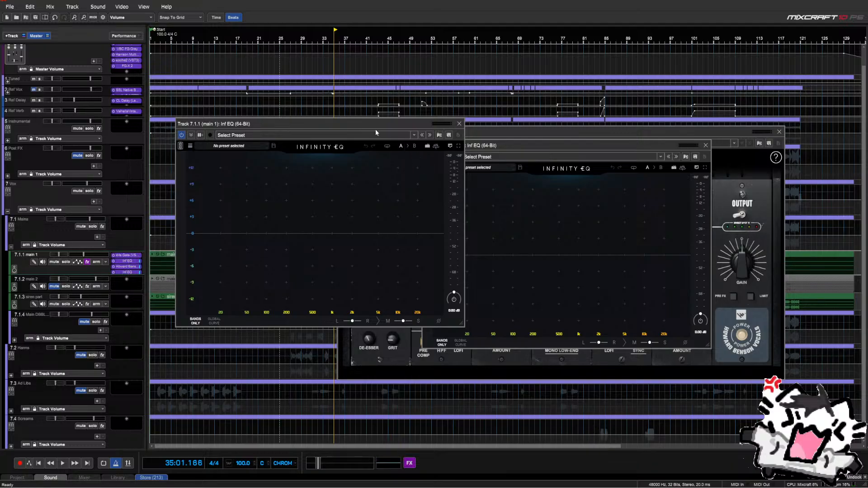
Close Howard Benson Vocals and arrange the two Infinity EQ windows side by side
drag(376, 125, 296, 129)
click(779, 132)
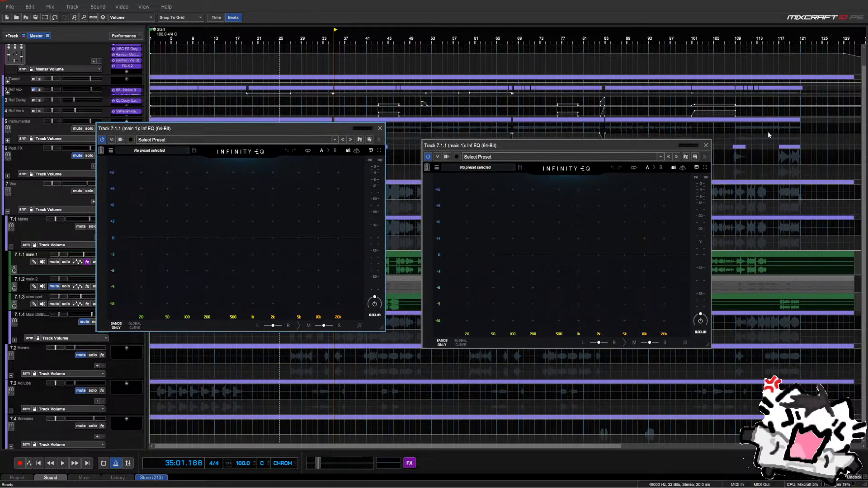
drag(569, 147, 602, 118)
drag(336, 133, 373, 126)
click(417, 122)
click(740, 118)
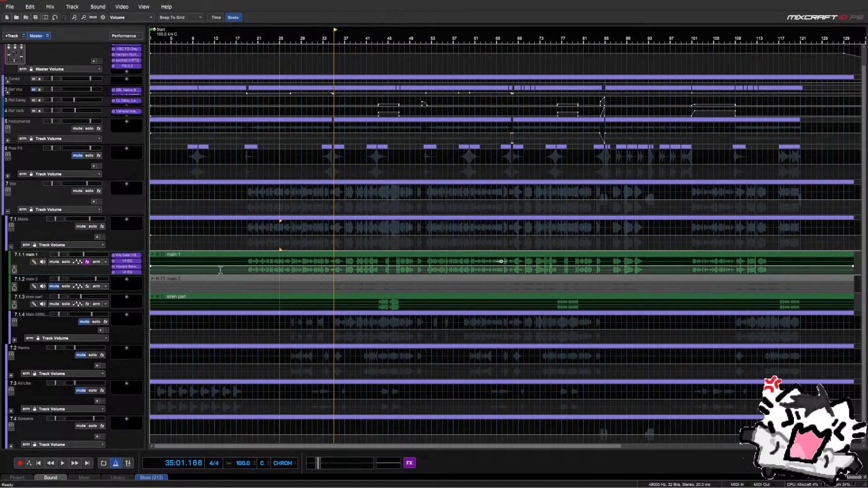
click(126, 261)
drag(505, 122, 210, 139)
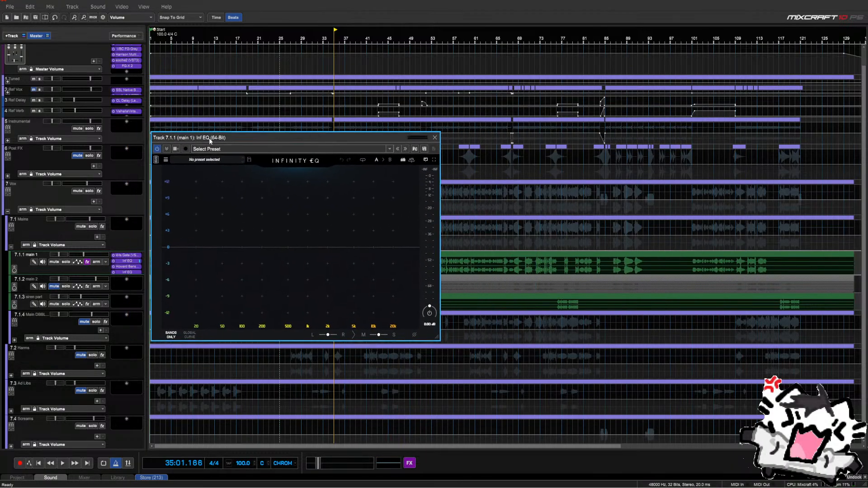
drag(305, 138, 596, 138)
Solo main 1, play from bar 21, and boost around 227 Hz in the right EQ
click(66, 262)
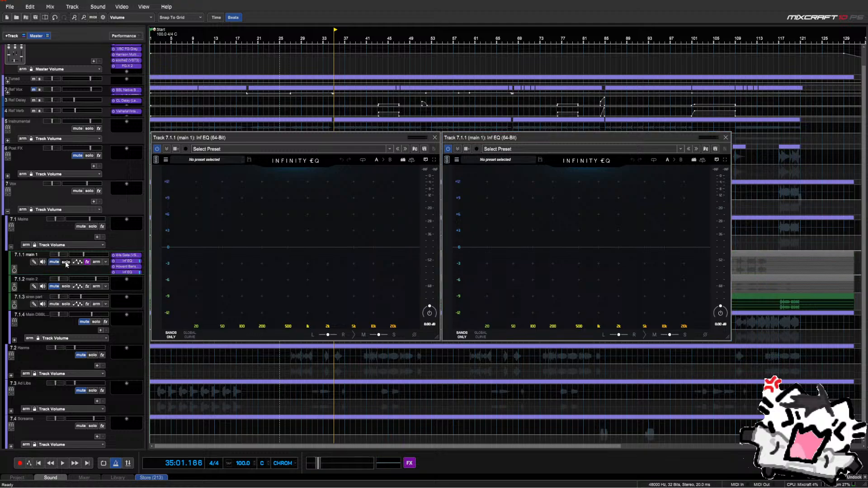
click(219, 112)
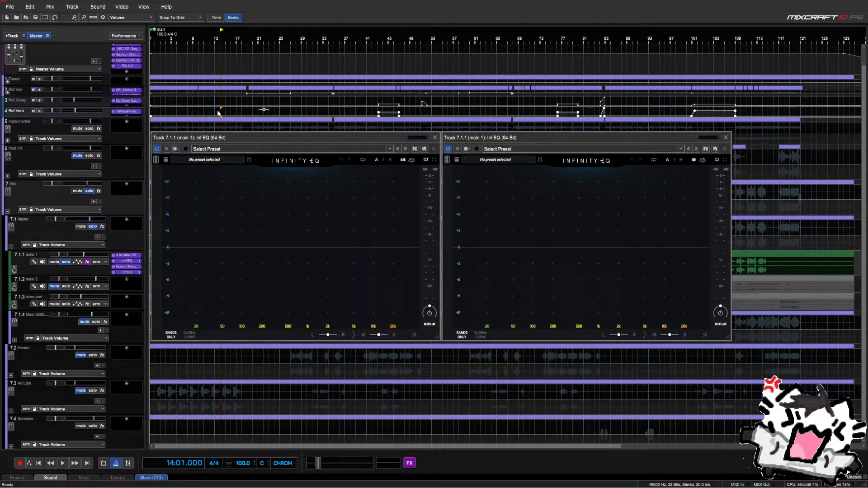
click(259, 127)
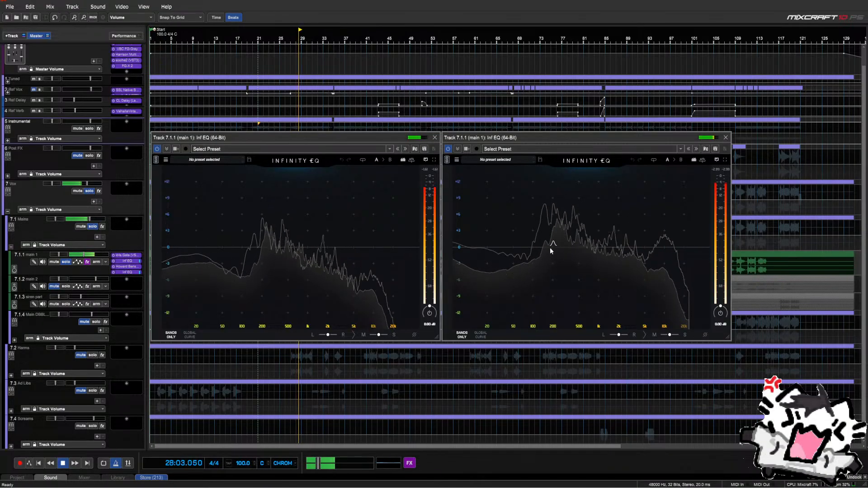
key(space)
drag(558, 215, 561, 204)
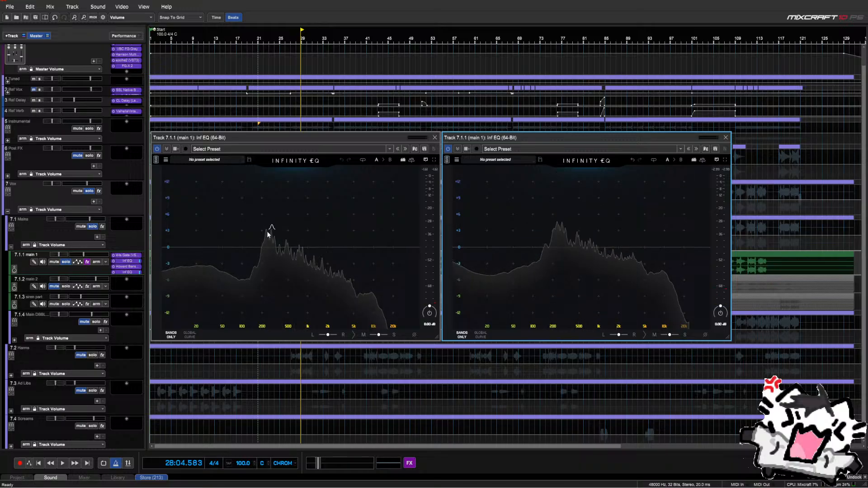
key(space)
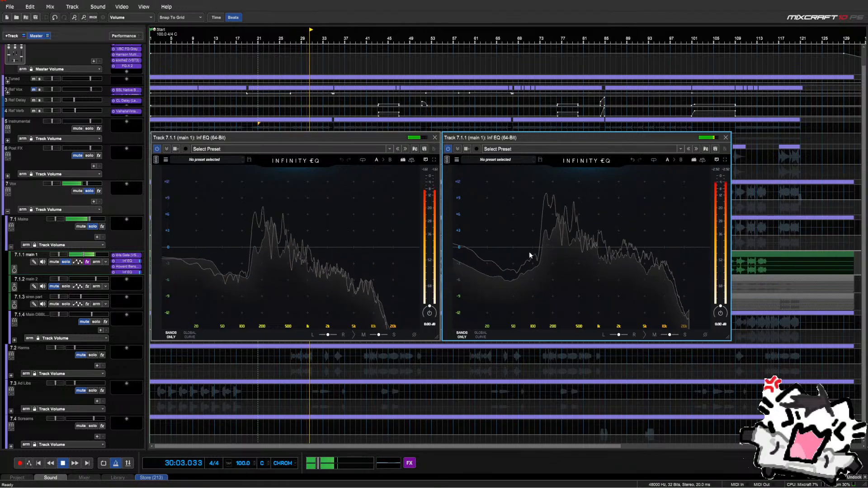
Try then delete boost bands near 2.45 kHz and 2.82 kHz, close both EQs and stop
click(330, 245)
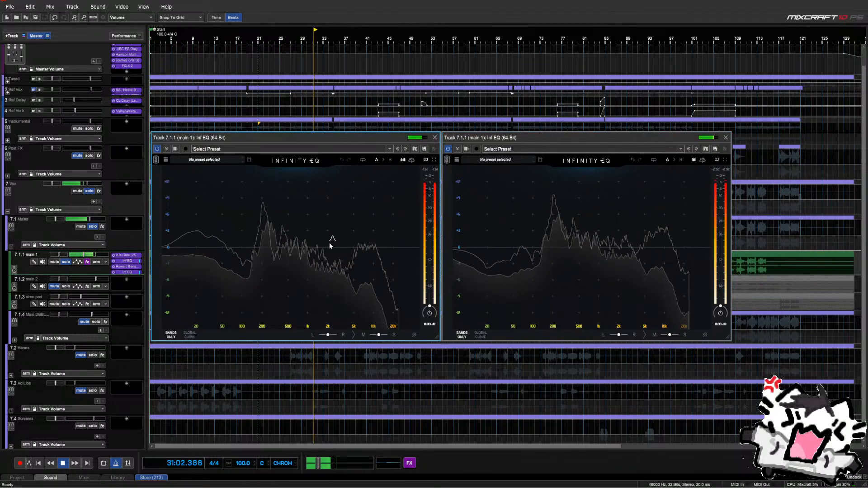
drag(332, 247, 337, 237)
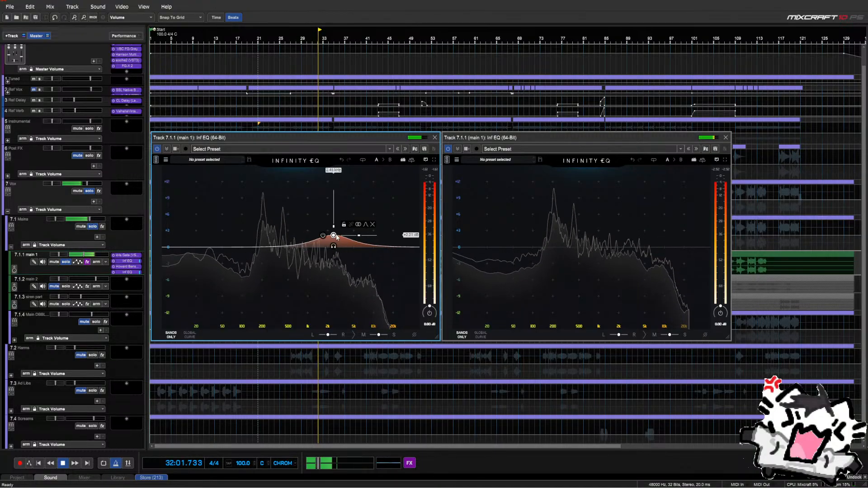
click(372, 225)
double_click(629, 227)
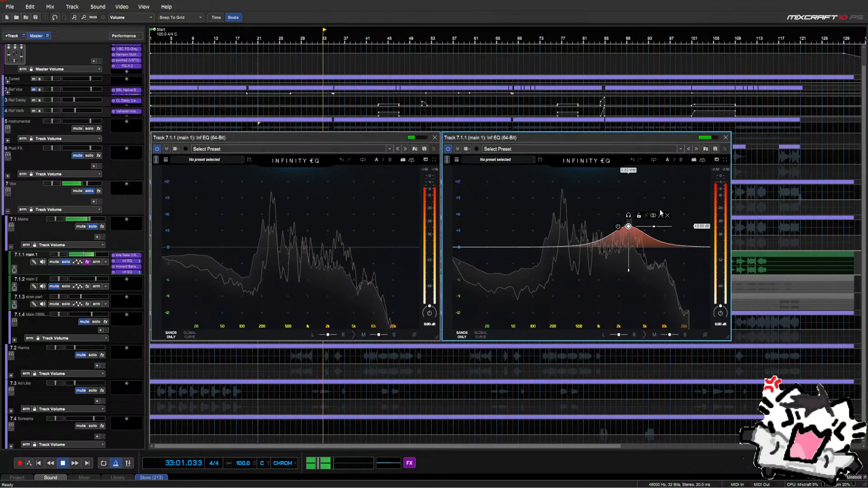
click(667, 215)
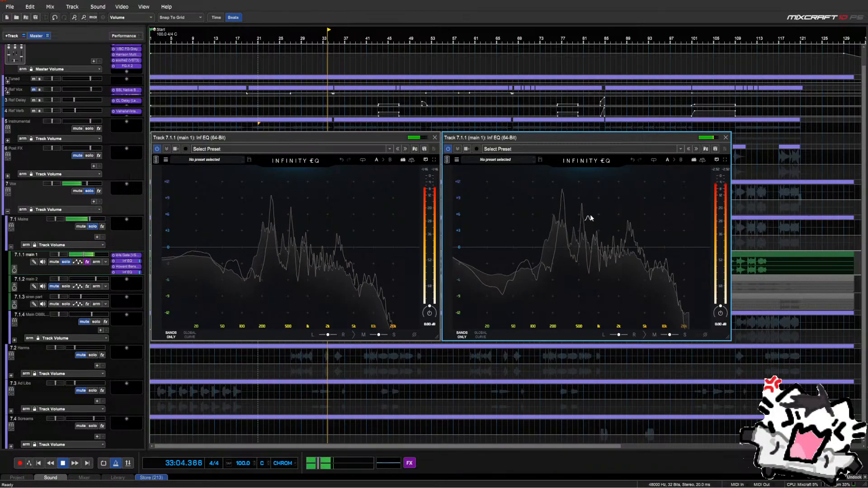
click(725, 138)
click(434, 138)
key(space)
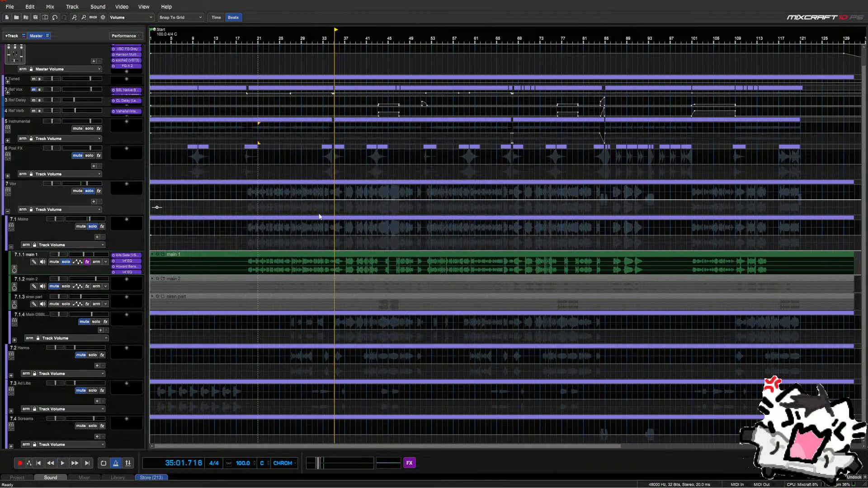
Remove both old Infinity EQ effects from the main 1 track
right_click(119, 263)
click(127, 275)
right_click(132, 267)
click(127, 280)
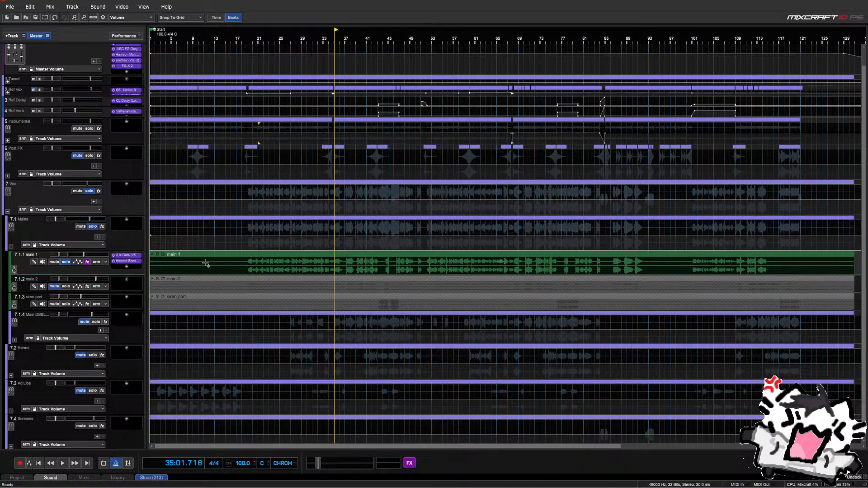
Move the playhead to bar 33 and add a new Infinity EQ to main 1 from the effect chooser
click(324, 248)
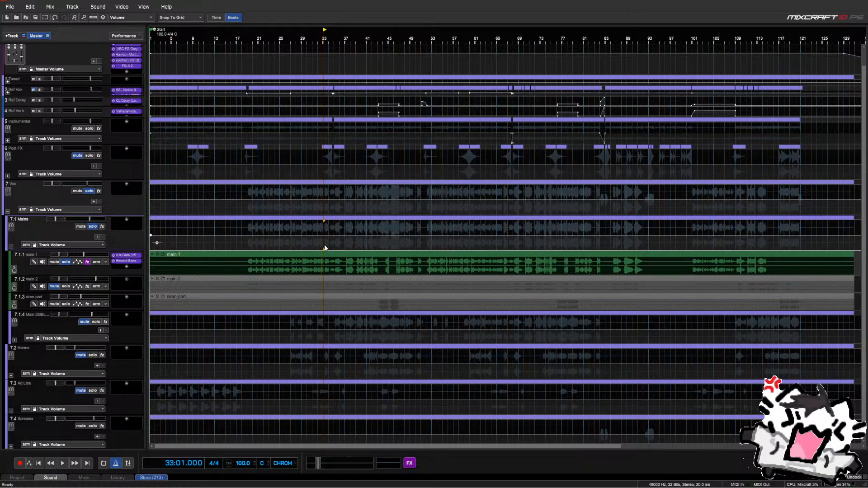
click(126, 267)
text(vmr)
key(Down)
key(Down)
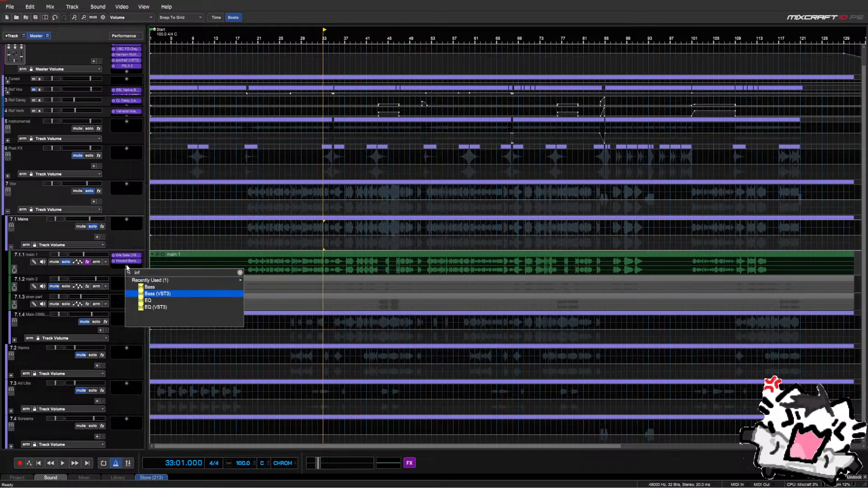
key(Down)
key(Return)
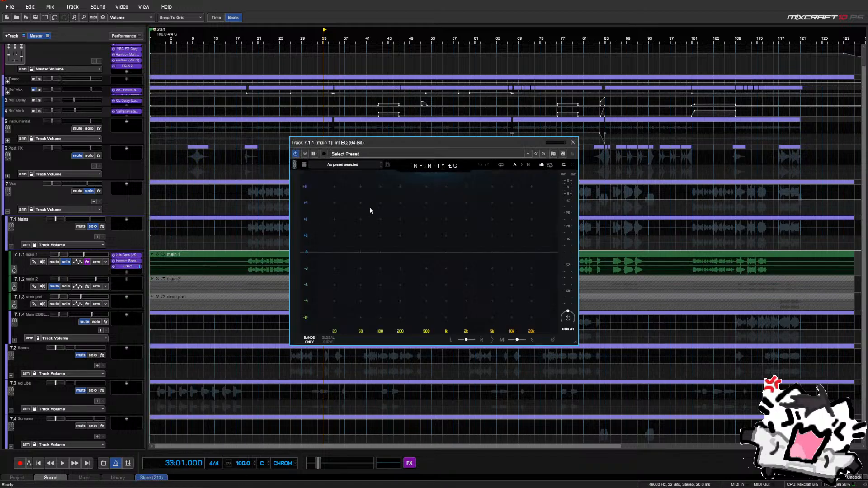
While playing, add a high-pass band at about 66 Hz, un-solo main 1, and close the EQ
key(space)
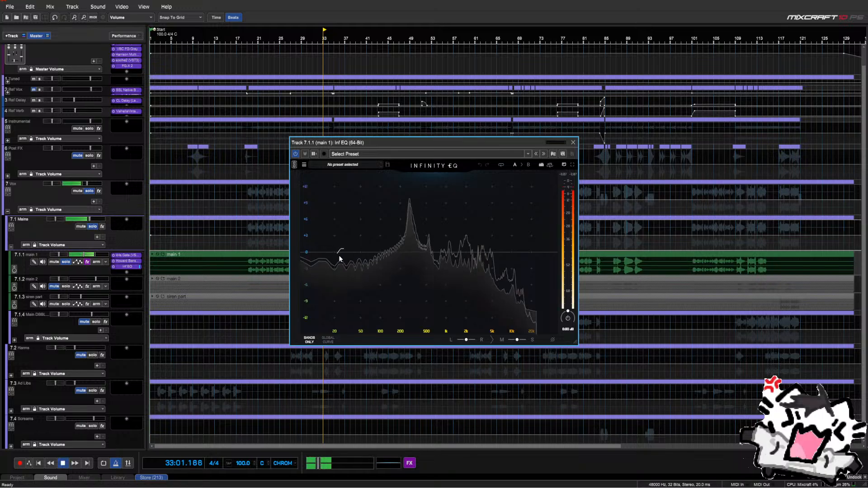
click(357, 256)
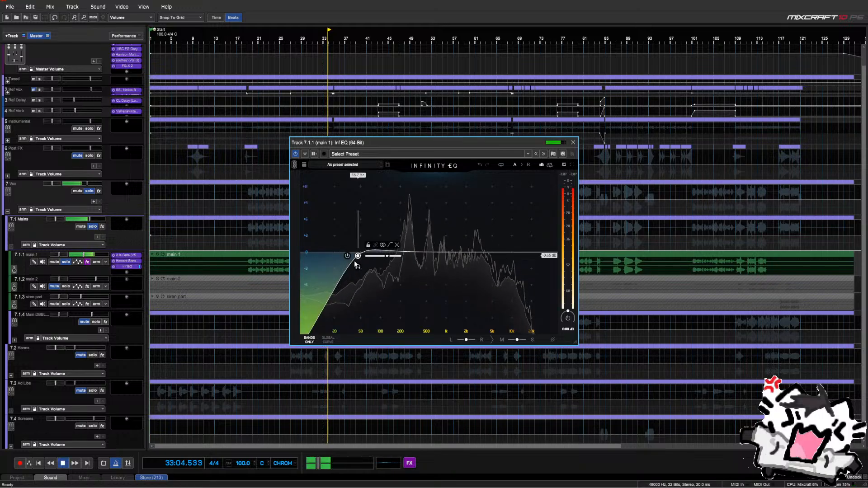
drag(357, 256, 412, 261)
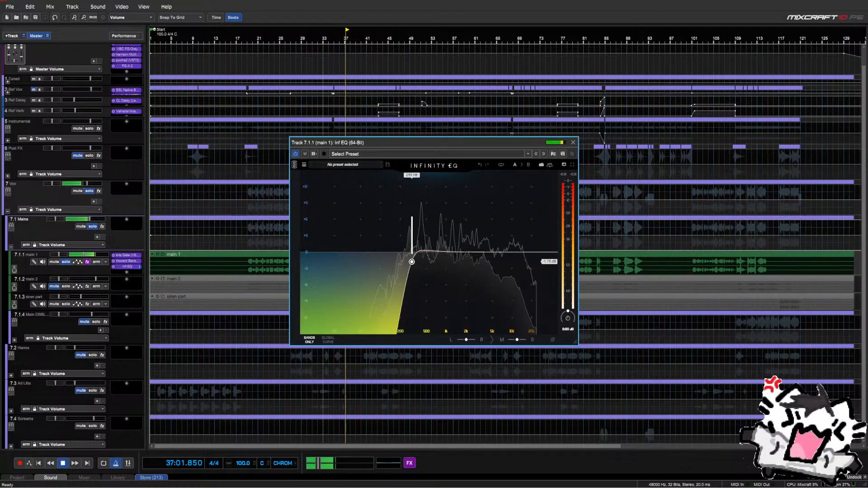
click(67, 264)
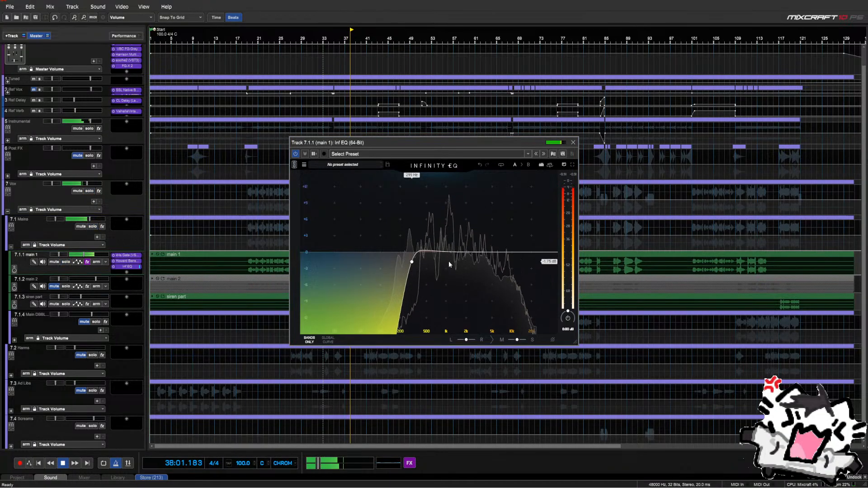
drag(411, 262, 418, 261)
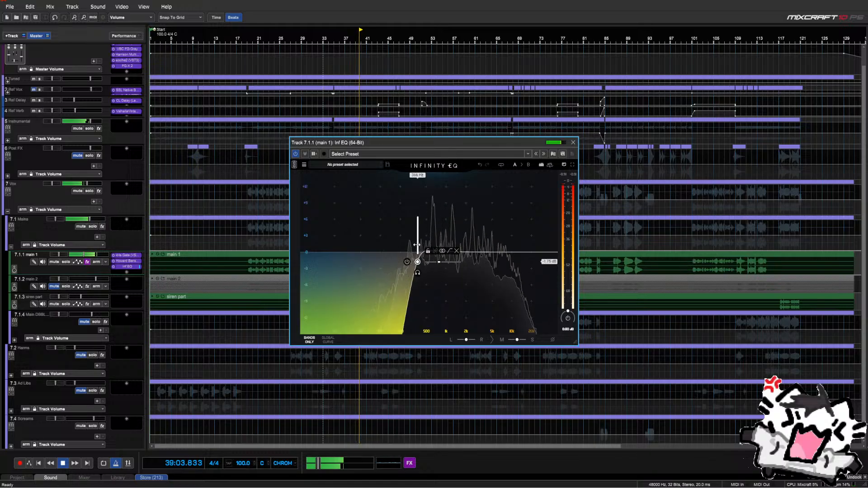
drag(416, 245, 379, 262)
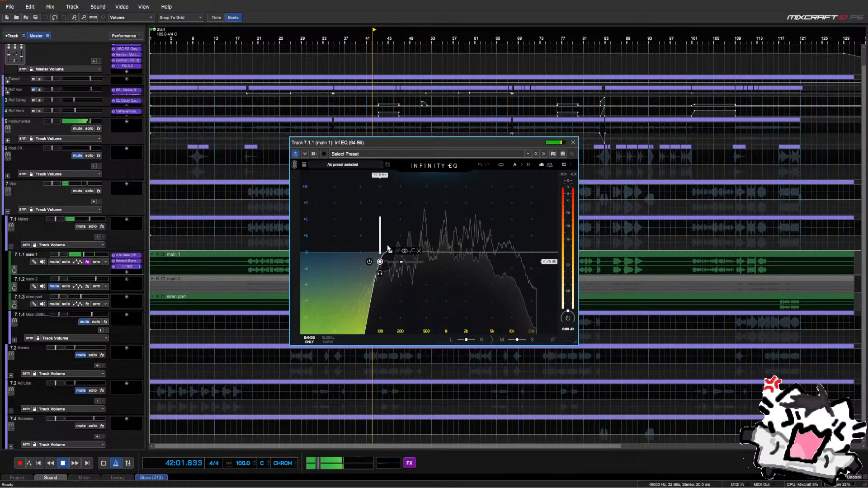
click(572, 142)
key(space)
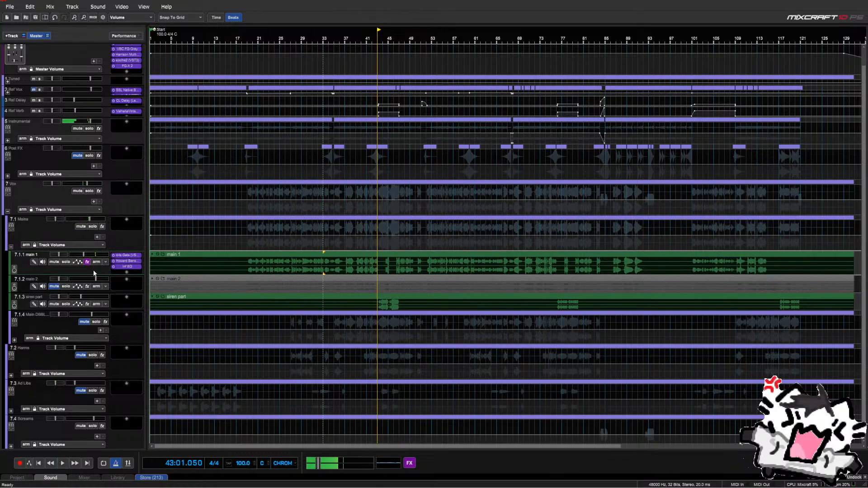
Open Howard Benson Vocals, play from bar 26, and lower compression from 95% to 58%
right_click(124, 266)
click(132, 284)
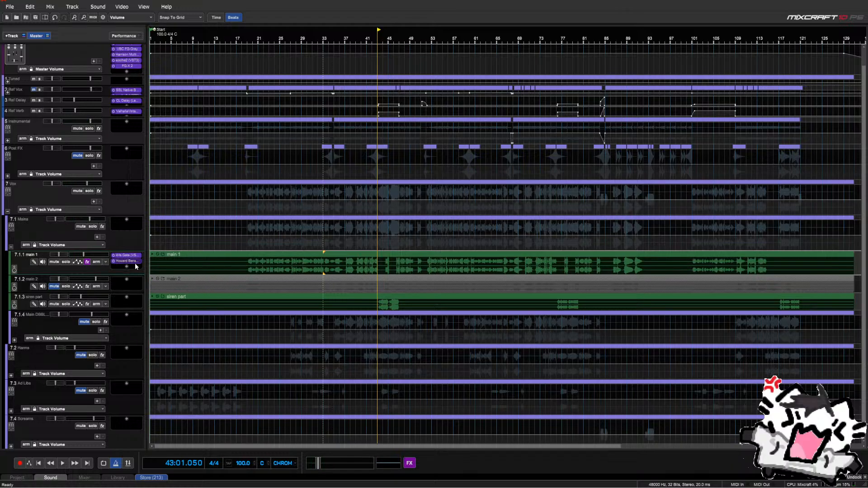
click(128, 261)
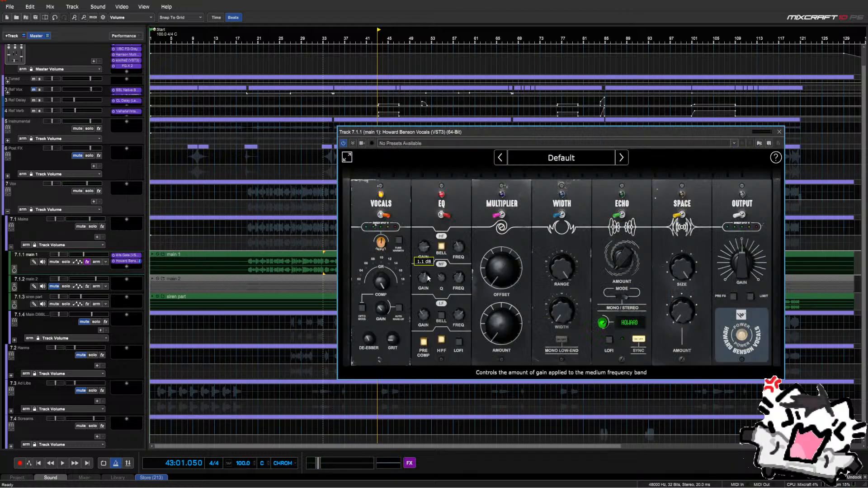
click(286, 245)
key(space)
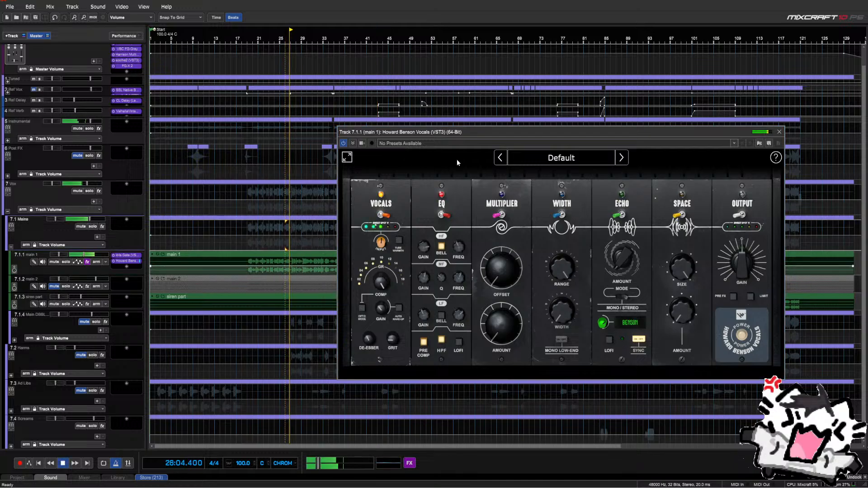
click(385, 286)
drag(385, 287, 387, 297)
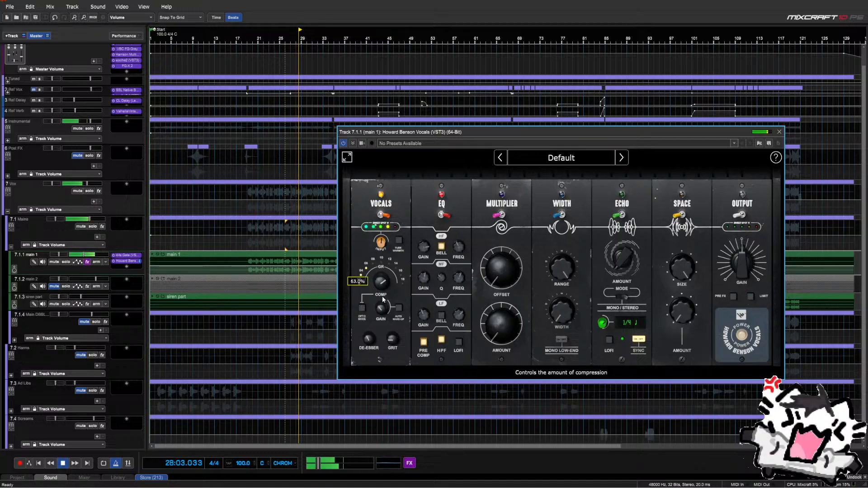
drag(383, 298, 383, 299)
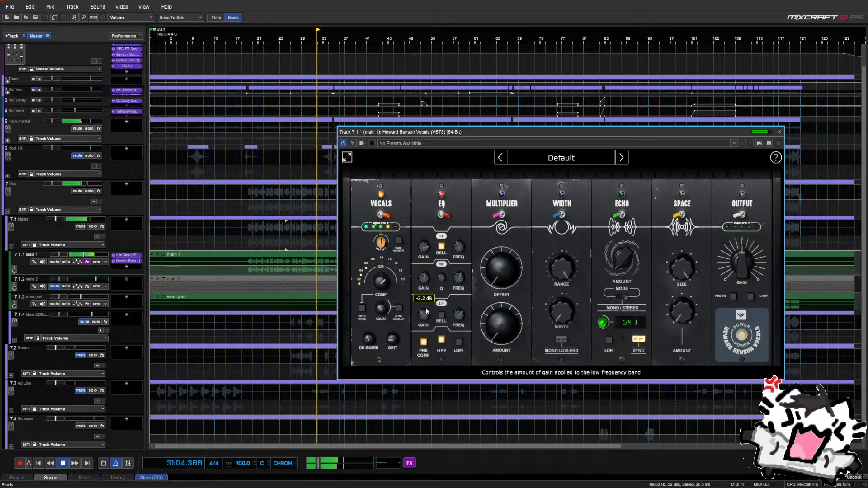
Try a bell on the low band, return it to a shelf, and enable the output module and limiter
click(442, 317)
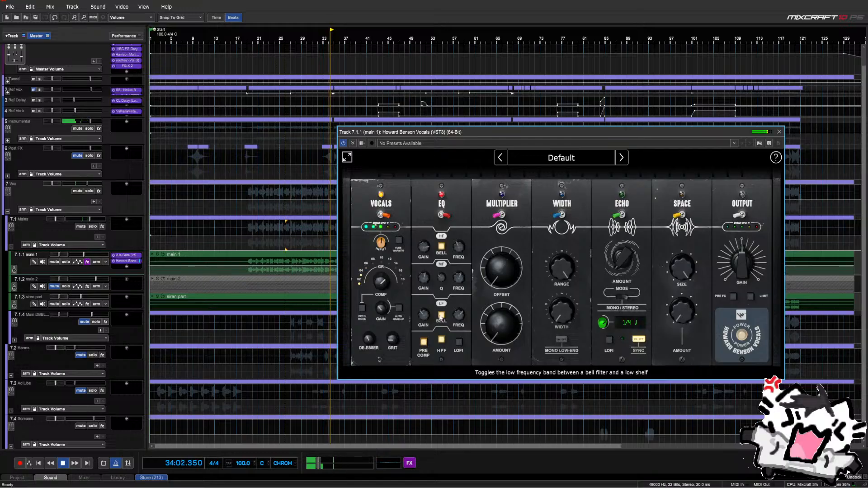
mouse_move(425, 317)
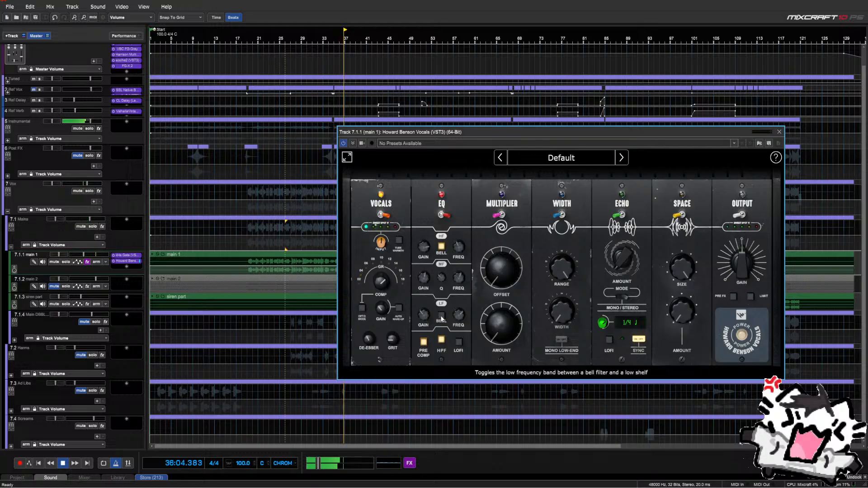
click(441, 316)
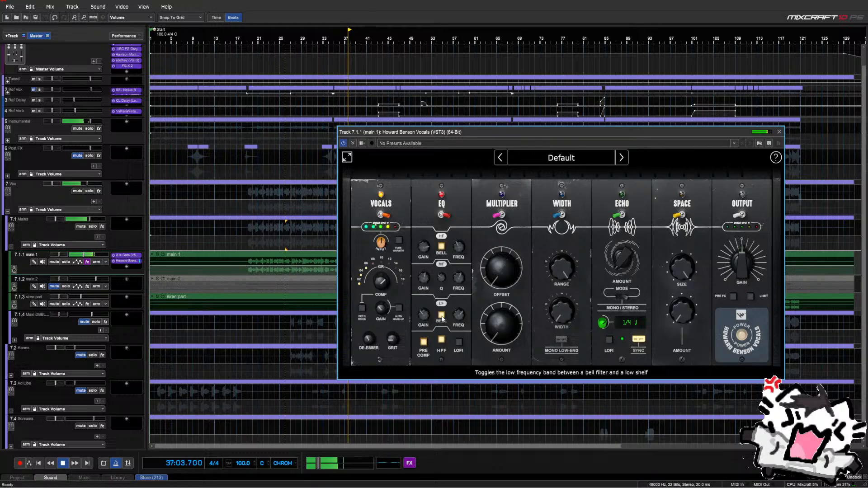
click(443, 318)
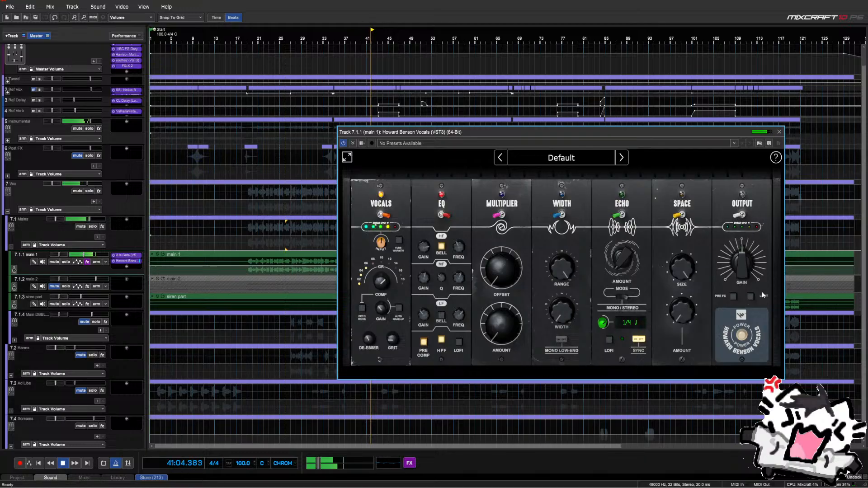
click(751, 297)
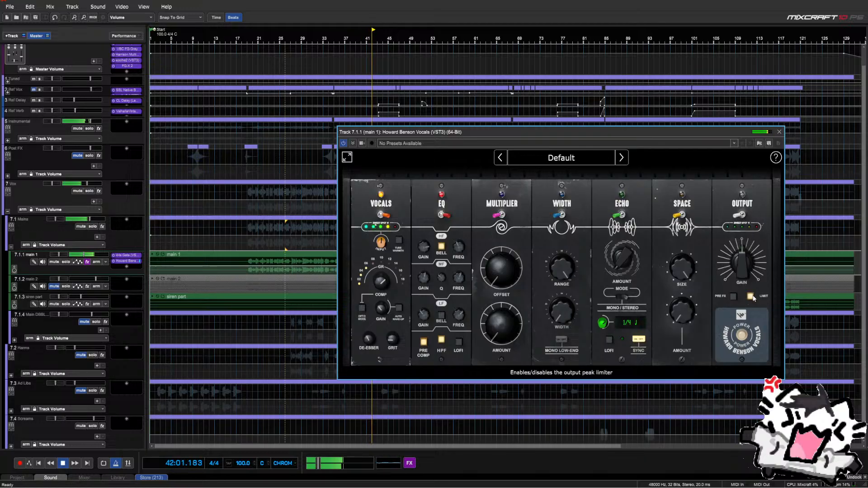
click(741, 216)
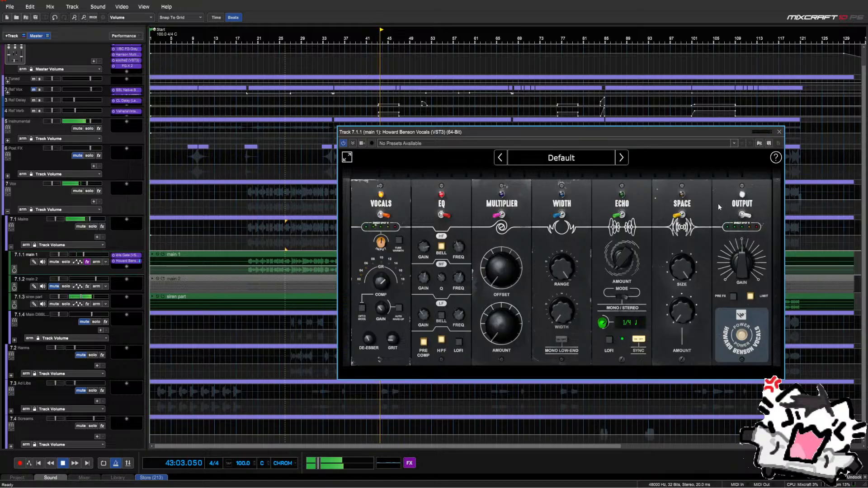
drag(402, 130, 325, 148)
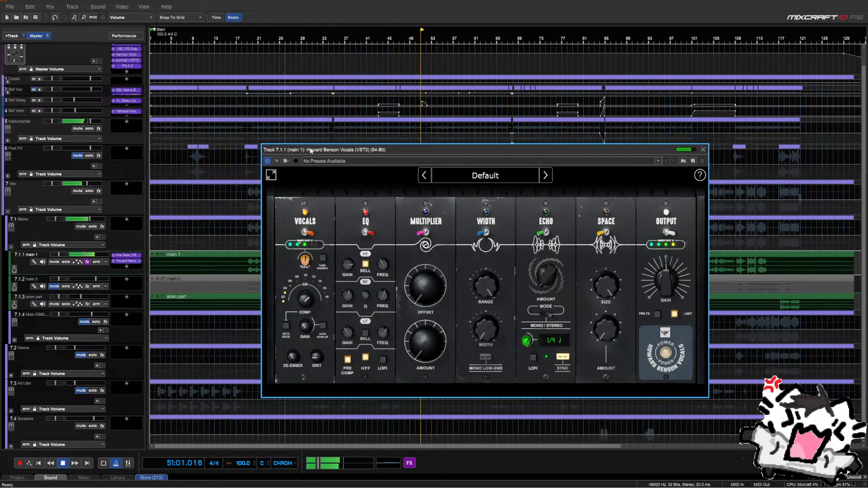
Reposition the Howard Benson Vocals window and audition main 1 from bar 53
drag(309, 152, 276, 280)
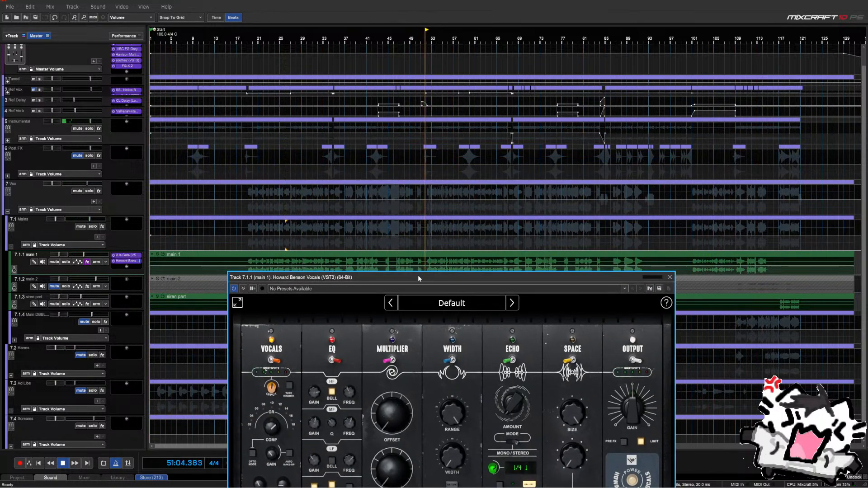
drag(417, 277, 389, 166)
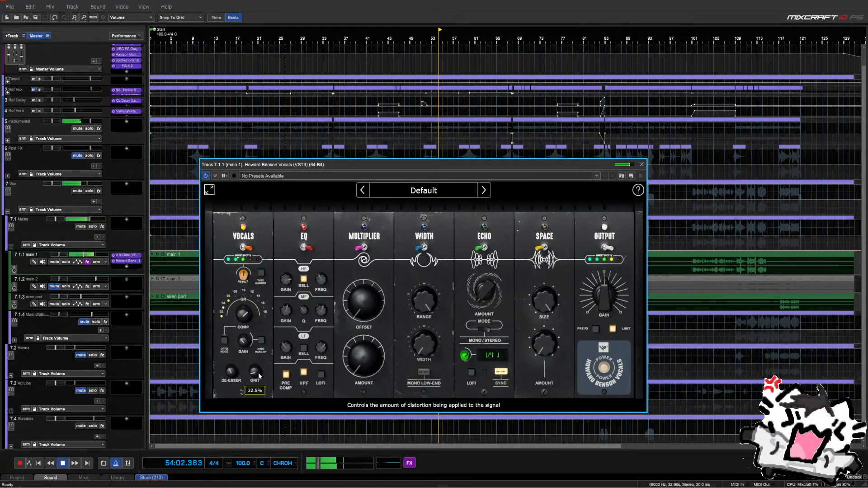
key(space)
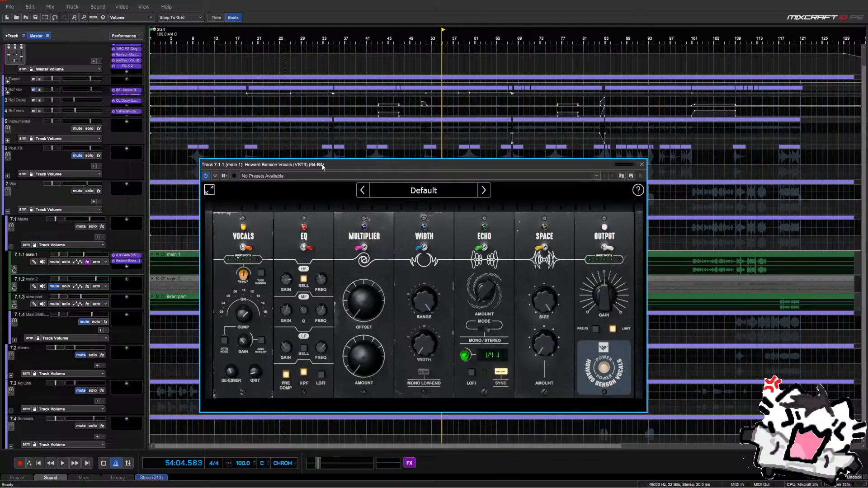
drag(322, 166, 353, 288)
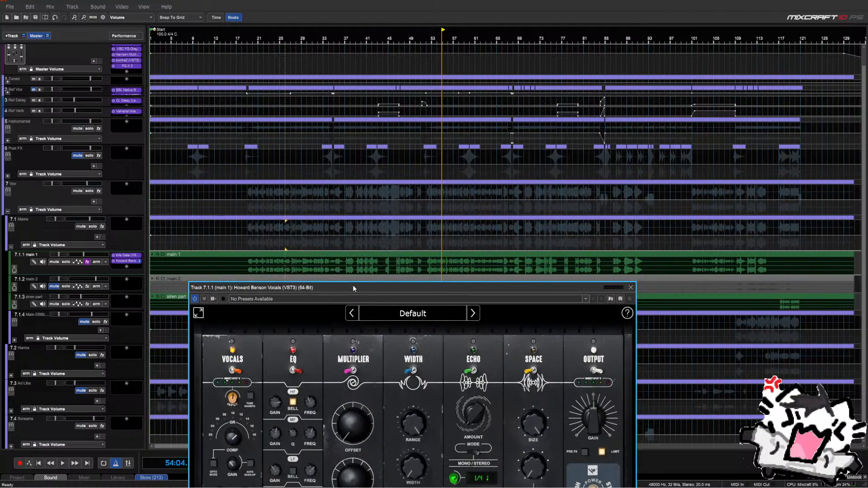
click(430, 246)
key(space)
click(426, 254)
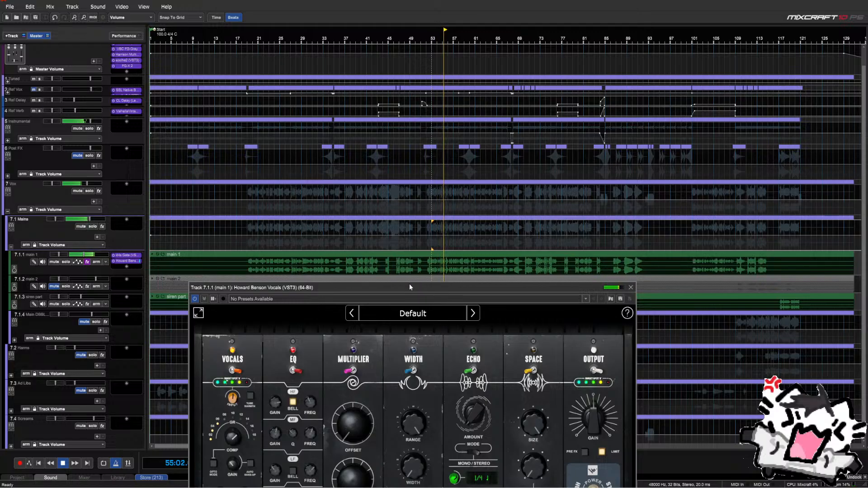
drag(409, 284, 412, 215)
mouse_move(242, 373)
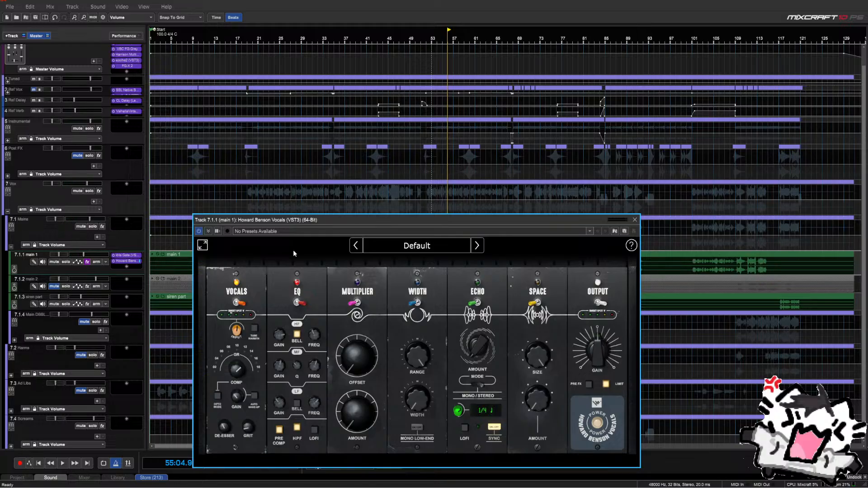
drag(293, 223, 300, 303)
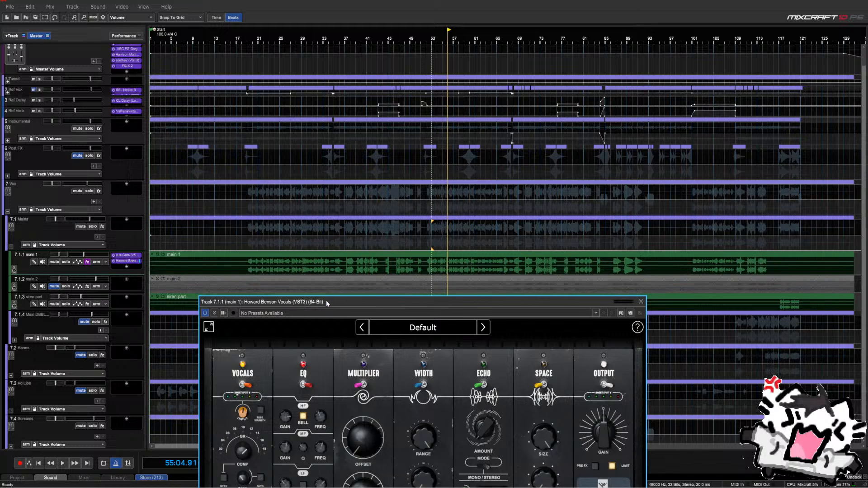
key(space)
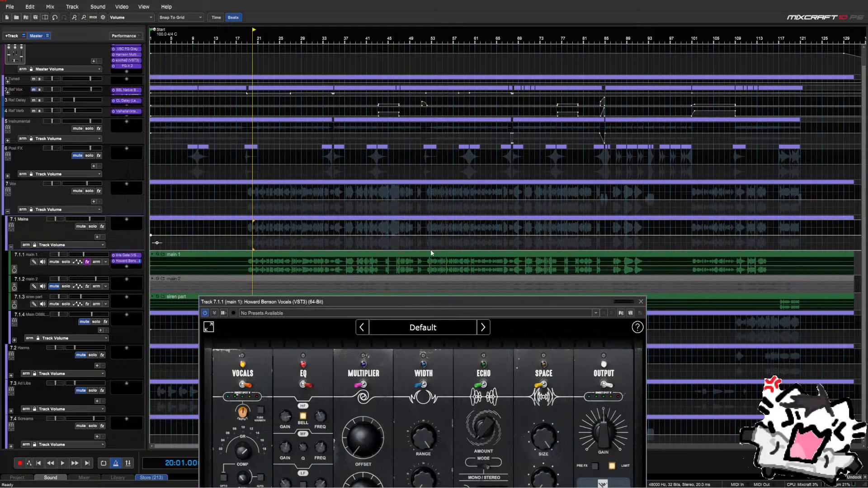
key(space)
drag(366, 304, 367, 251)
Set vocal compression to 35%, turn on Tube Warmth, and cut the mid band to -1.1 dB
mouse_move(249, 400)
mouse_down()
mouse_move(250, 425)
mouse_move(256, 400)
mouse_up()
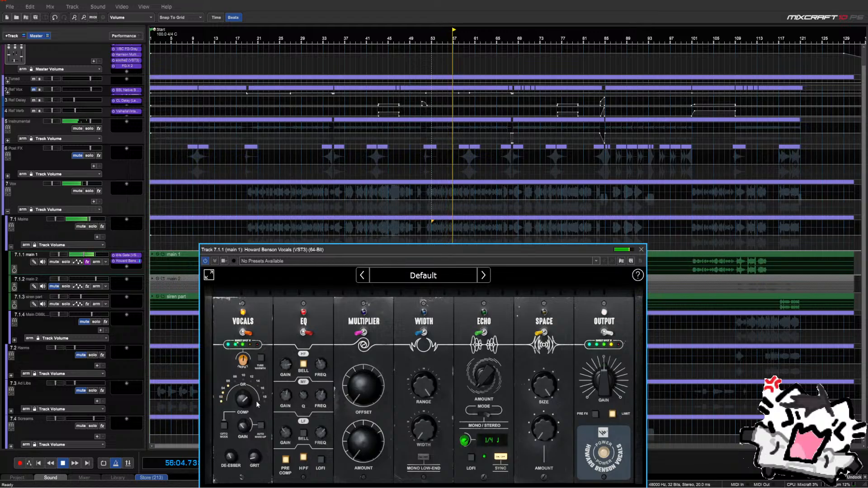
click(260, 358)
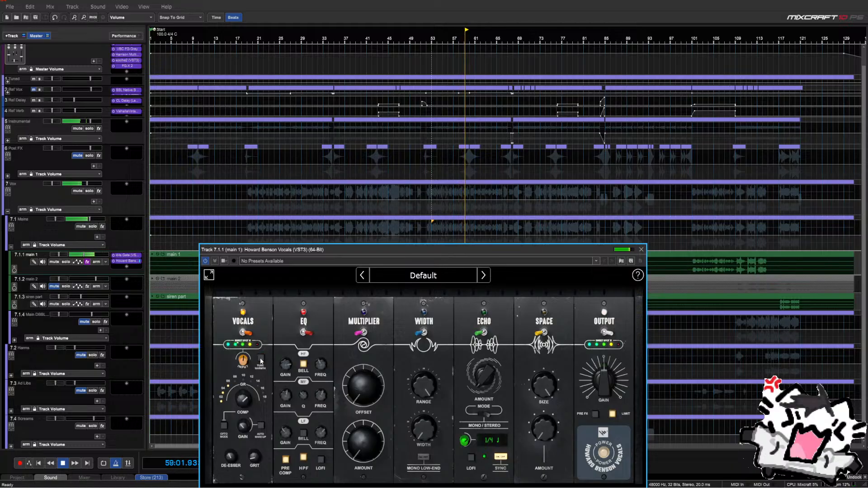
drag(583, 249, 566, 221)
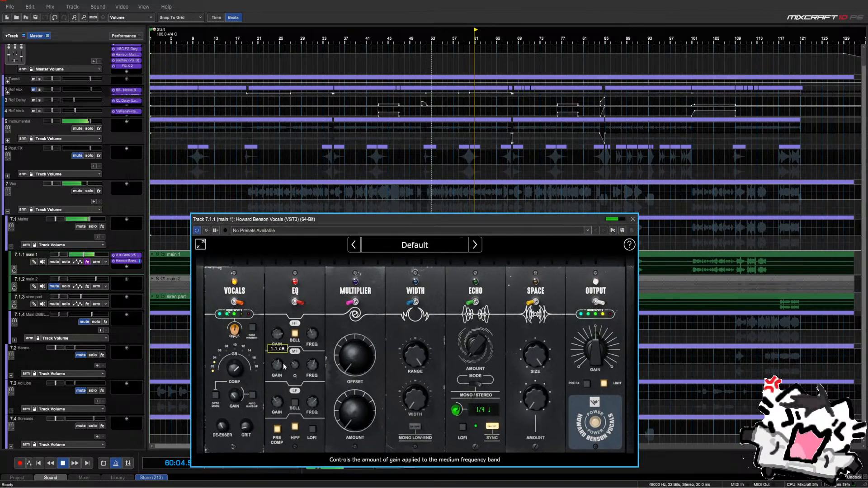
drag(283, 363, 278, 364)
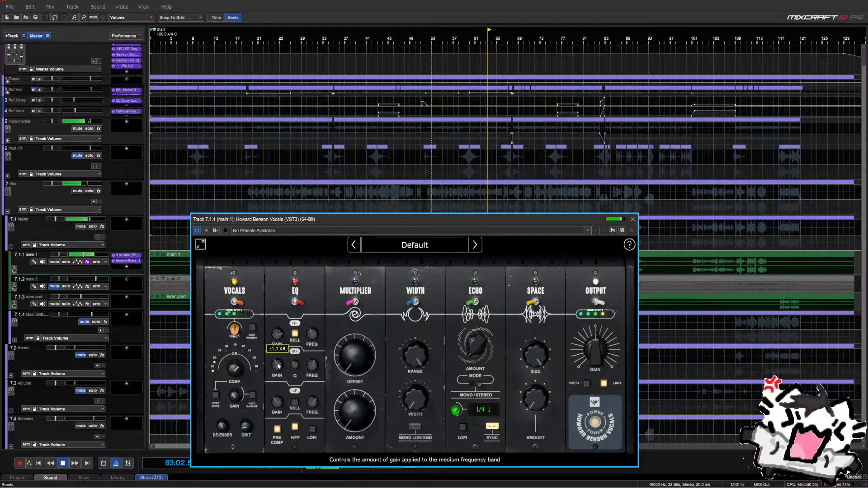
key(space)
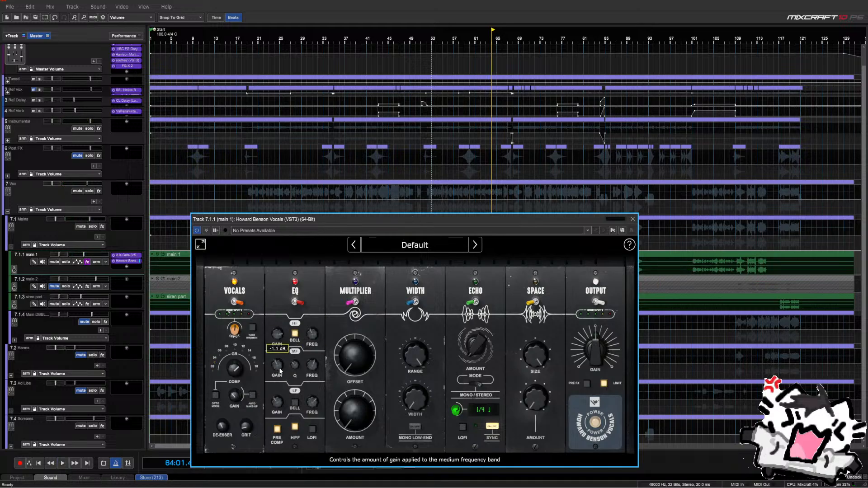
Audition the processed vocal from bar 61, moving the processor window clear of the tracks
drag(358, 217, 496, 283)
click(430, 246)
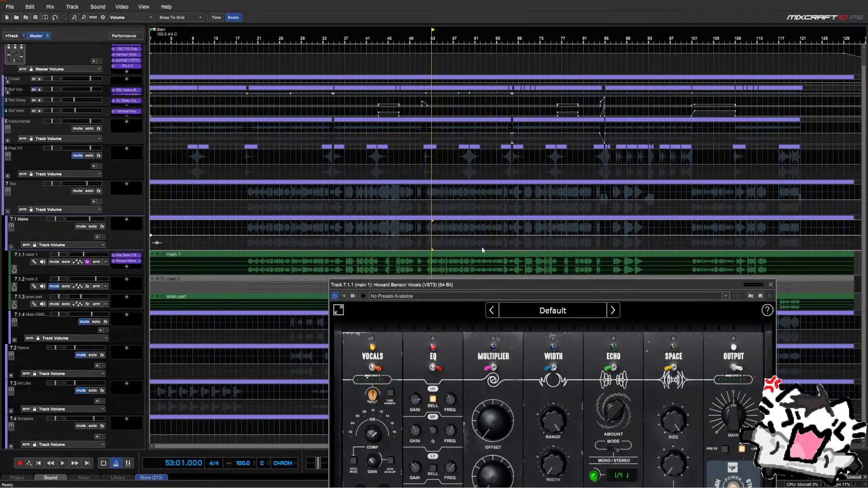
click(482, 246)
click(473, 247)
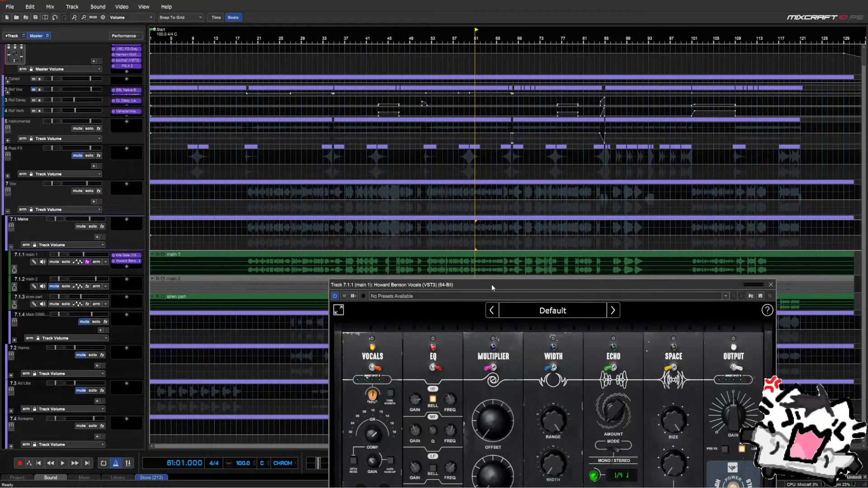
drag(490, 284, 403, 195)
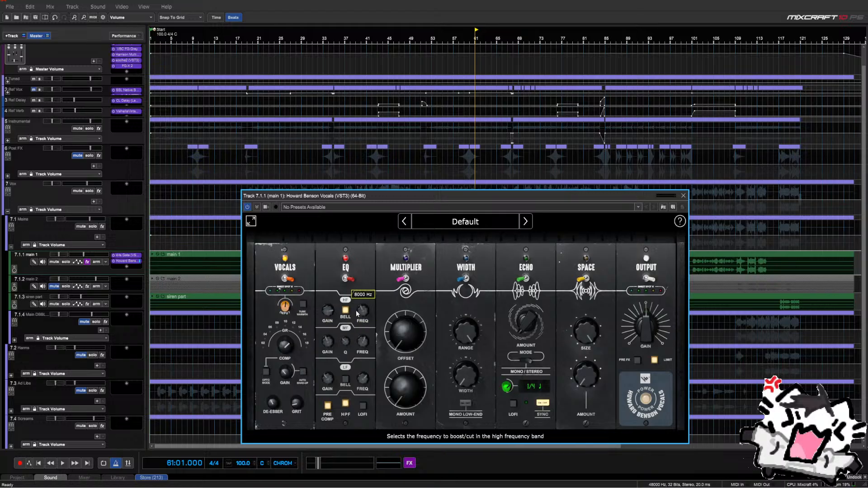
key(space)
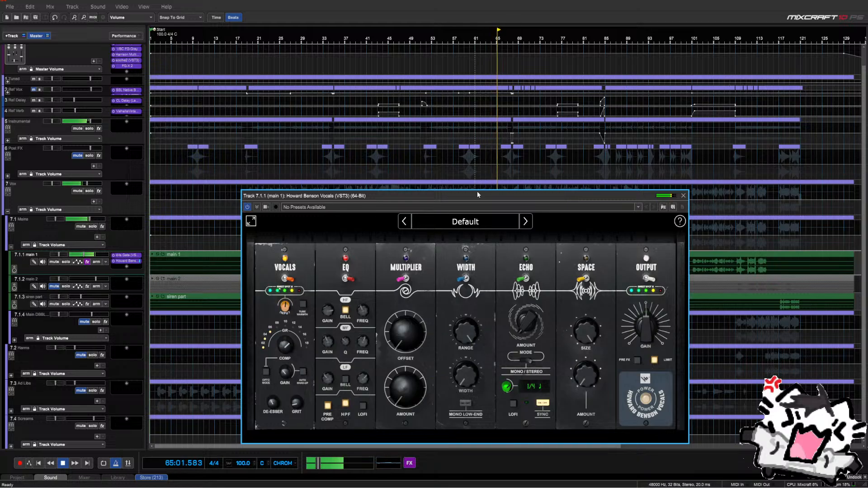
drag(476, 192, 288, 88)
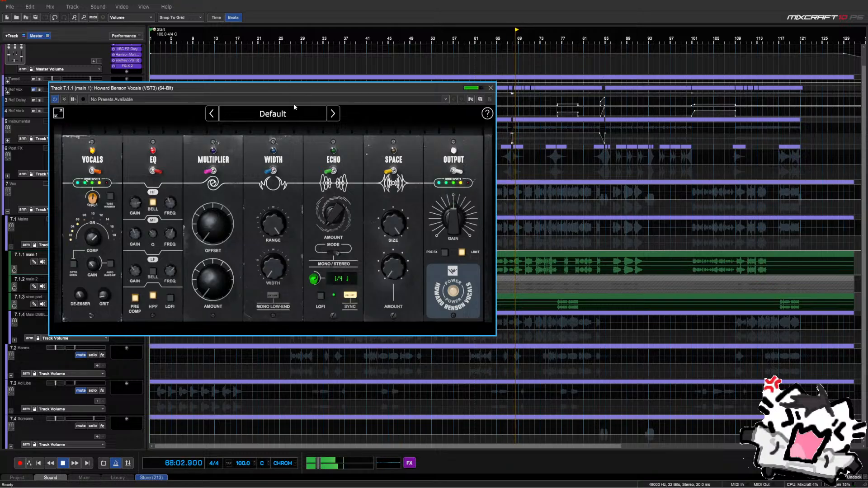
drag(321, 90, 407, 299)
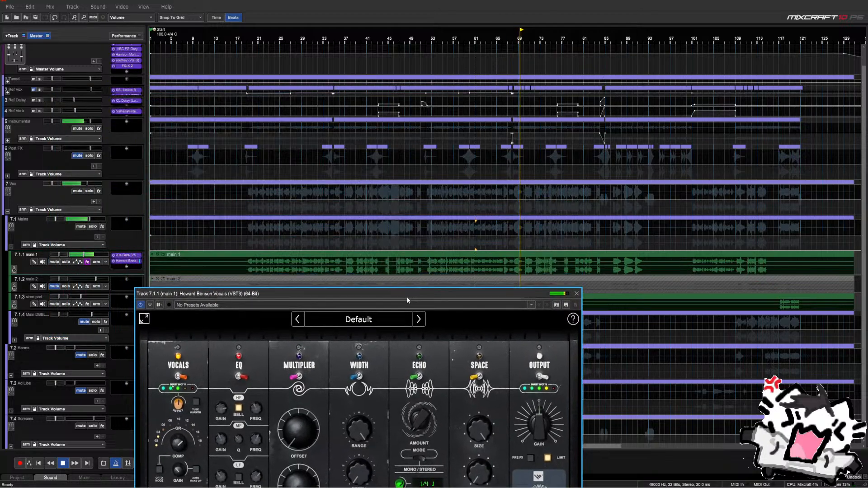
key(space)
drag(312, 293, 311, 273)
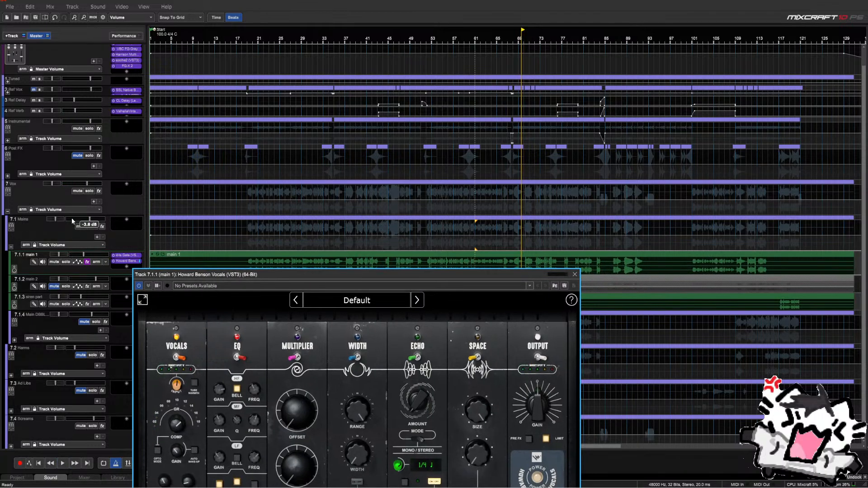
Play back from bar 19, jumping ahead to bars 32, 37, 52 and 61
click(247, 244)
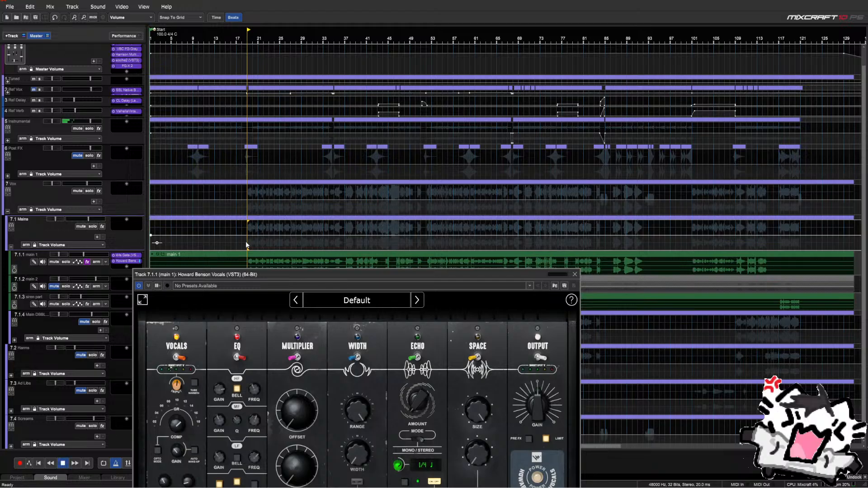
key(space)
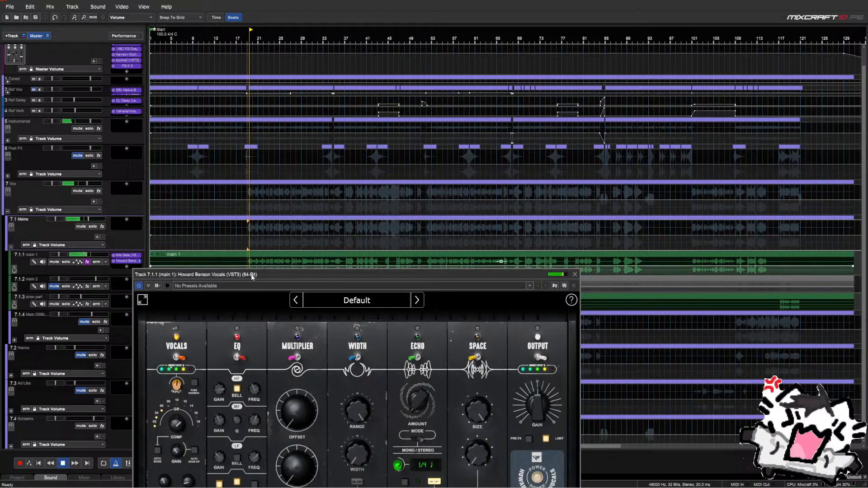
click(317, 248)
click(361, 248)
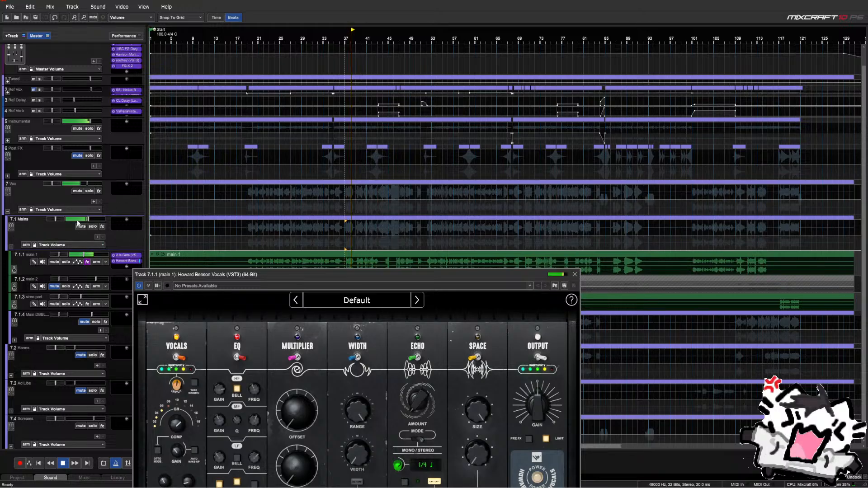
click(428, 250)
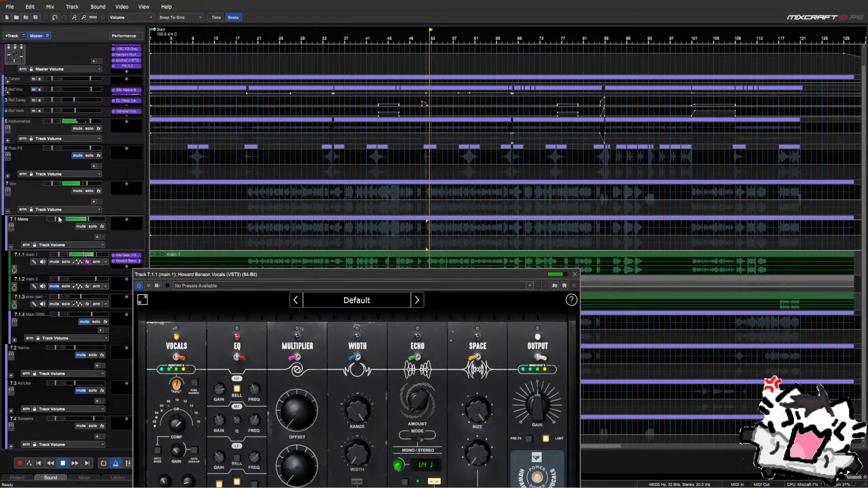
click(477, 249)
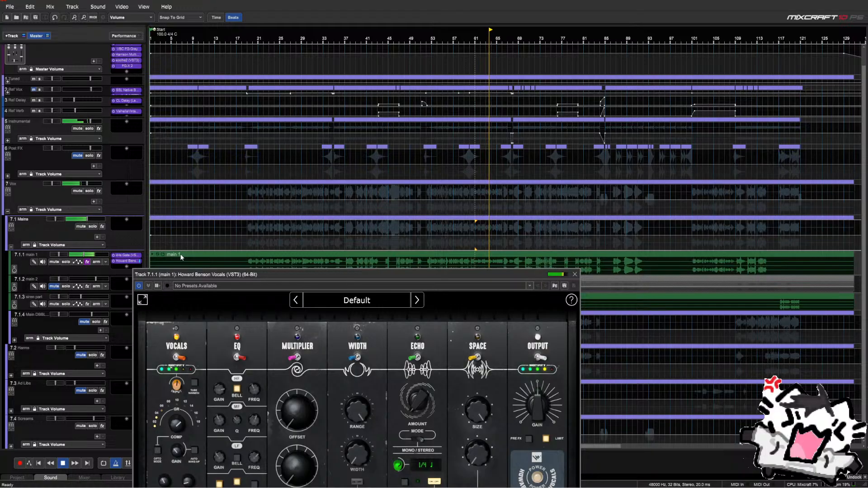
key(space)
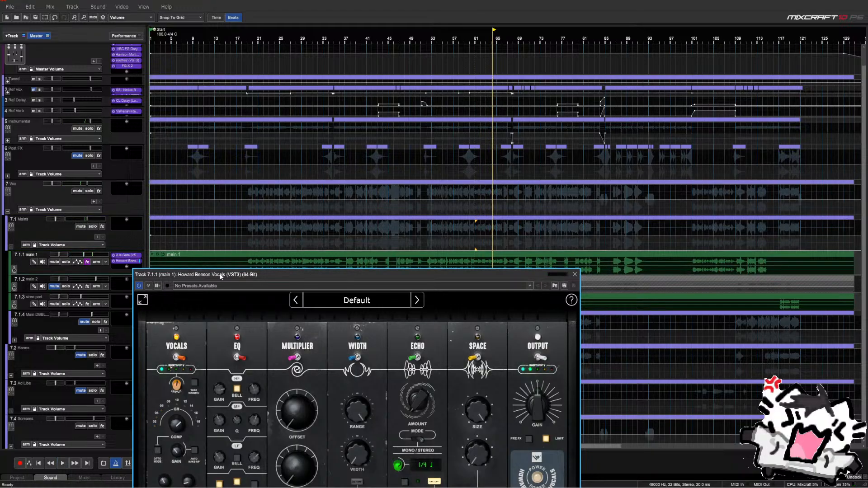
drag(220, 275, 102, 113)
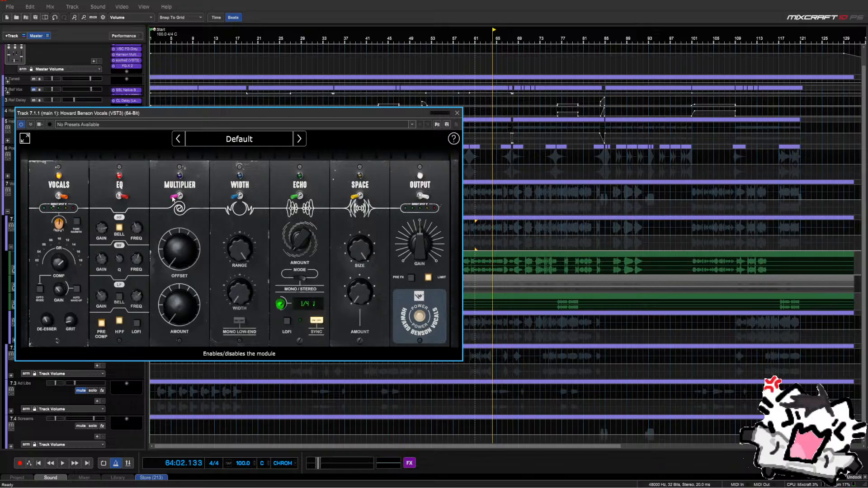
Raise the Multiplier Amount knob for the generated vocal doubles while the song plays
drag(254, 110, 177, 384)
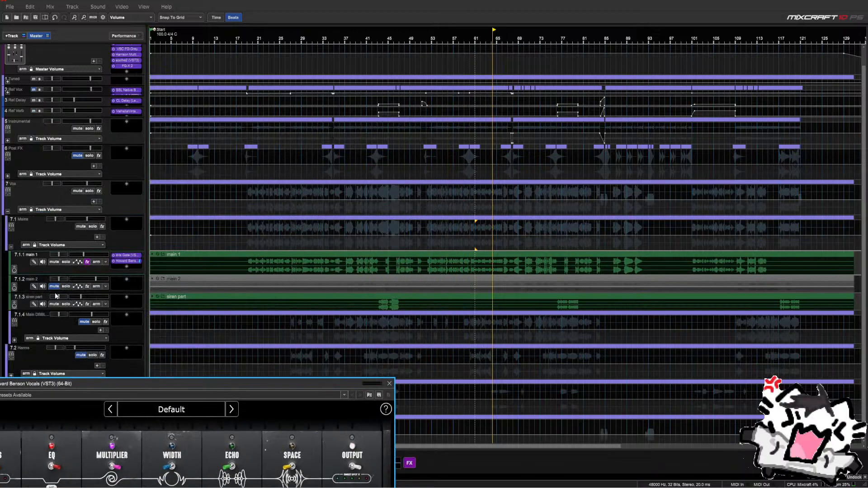
drag(96, 386, 175, 140)
mouse_move(192, 286)
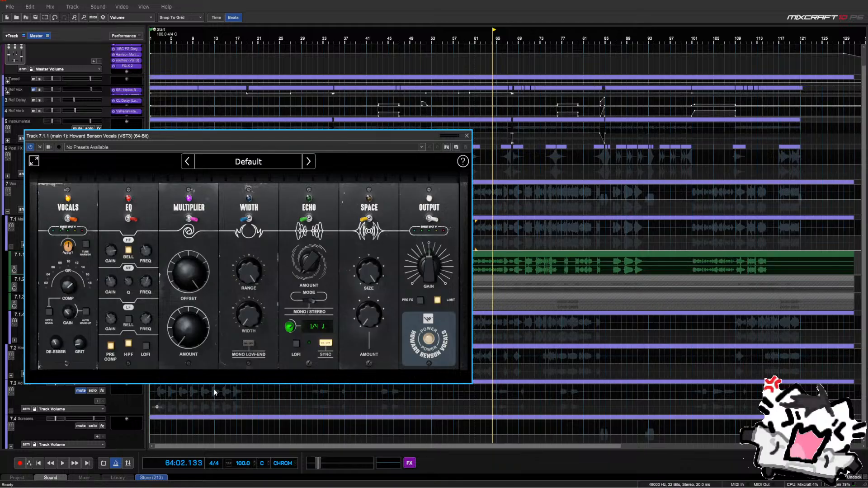
mouse_move(203, 349)
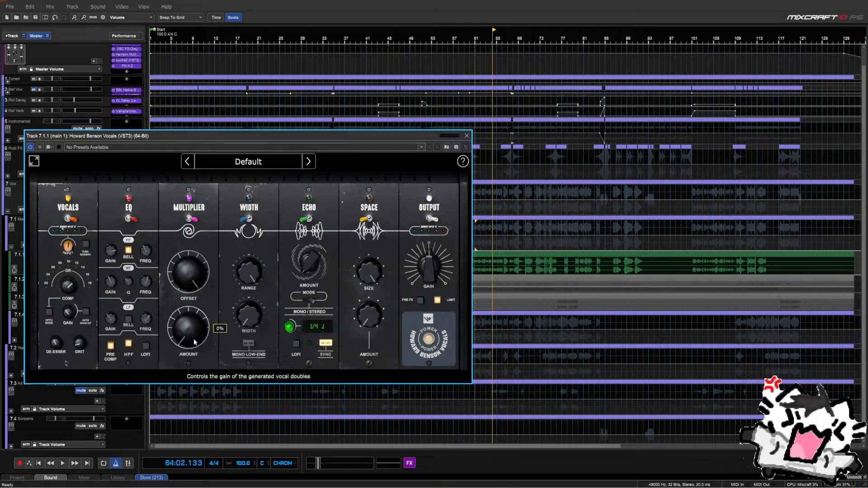
key(space)
drag(194, 354, 197, 257)
key(space)
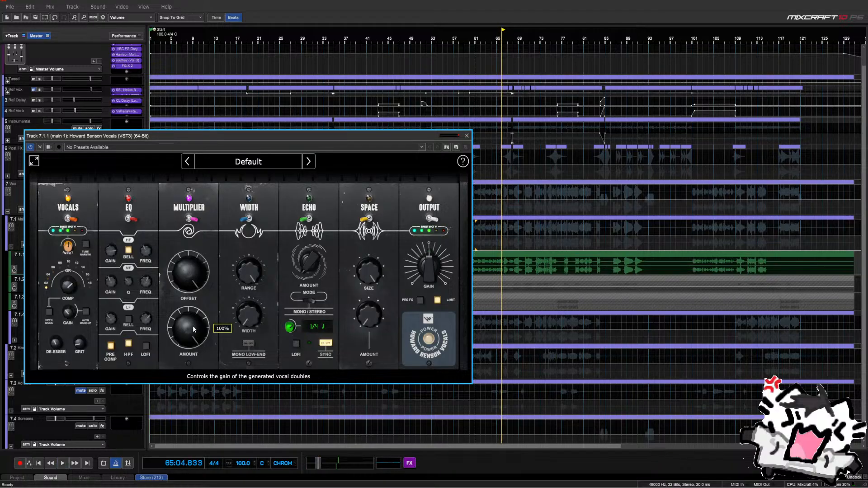
drag(403, 137, 381, 123)
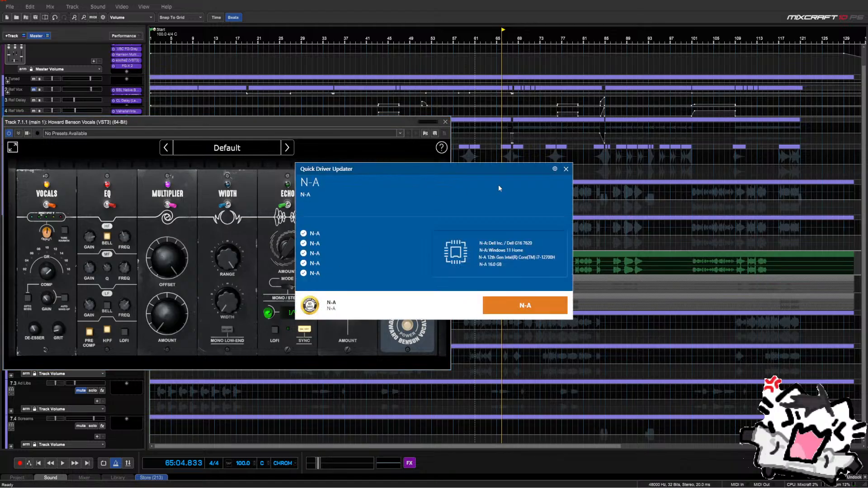
Dismiss the driver updater popup, play from bar 61, and bring in a small amount of doubles
click(565, 169)
click(476, 250)
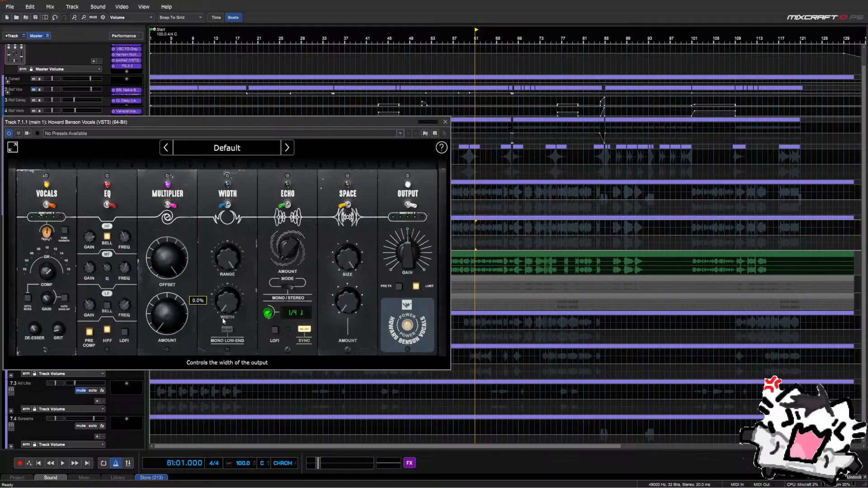
mouse_move(185, 321)
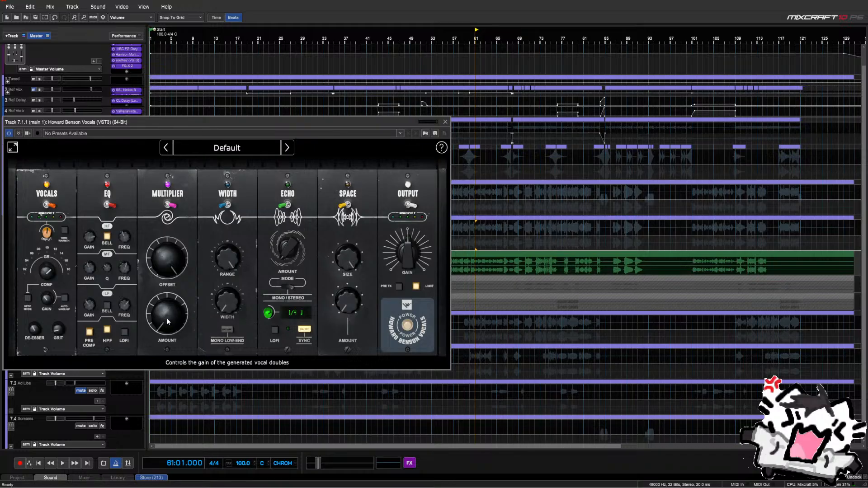
key(space)
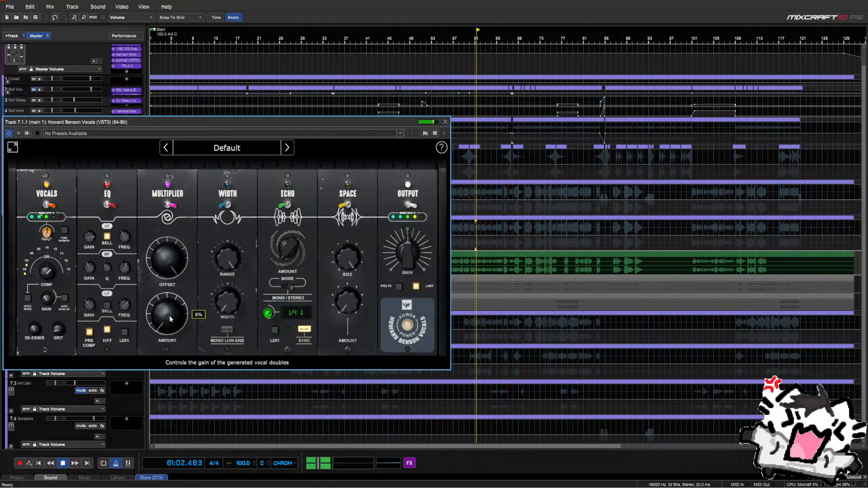
drag(166, 318, 171, 313)
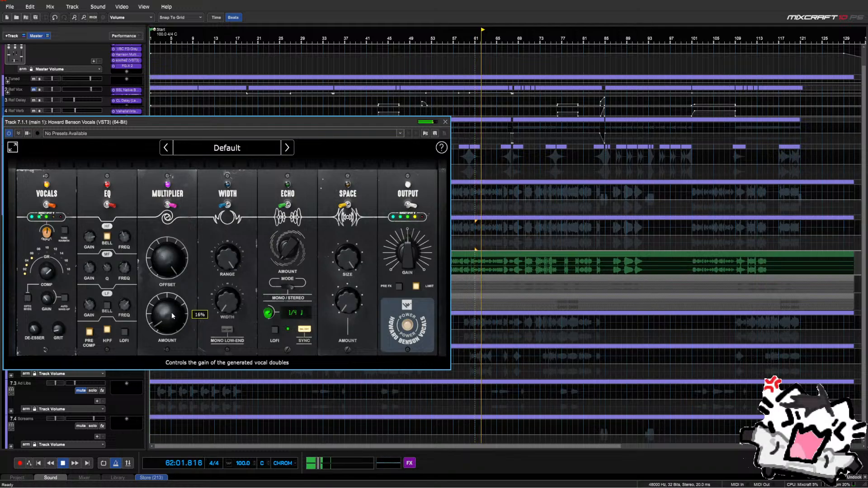
key(space)
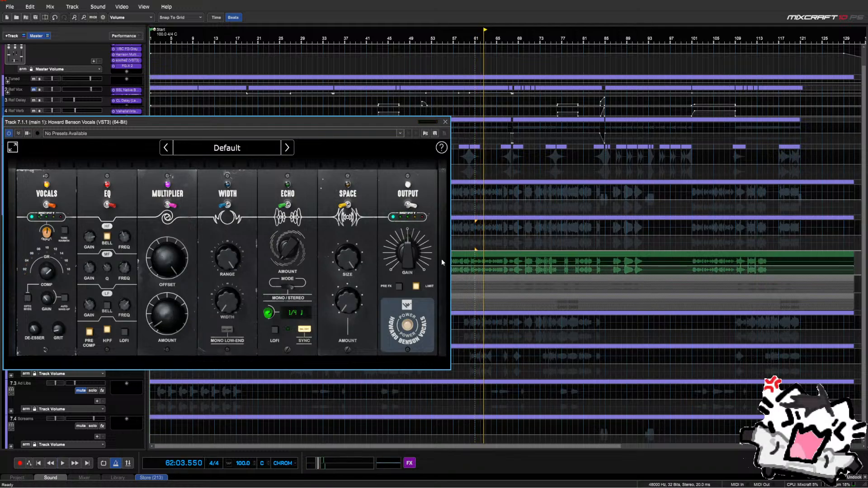
Replay from bar 28 with a slight Multiplier tweak, un-solo main 1, and play from bar 34
drag(383, 123, 507, 287)
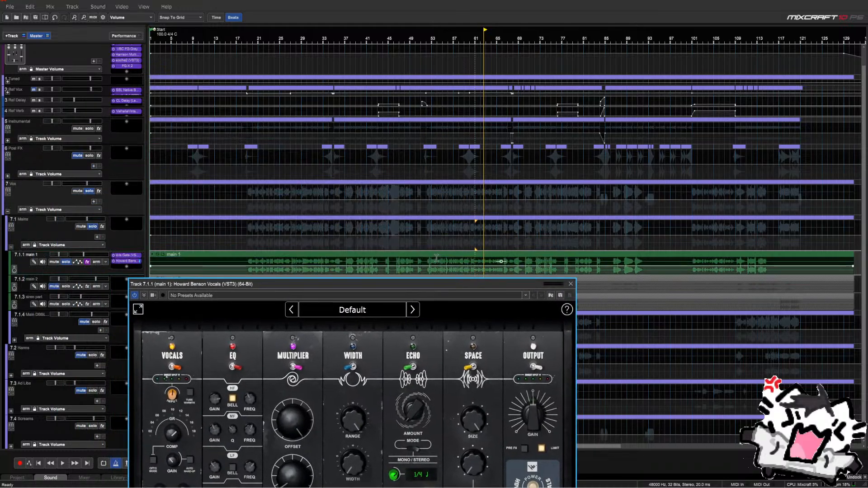
drag(374, 284, 374, 272)
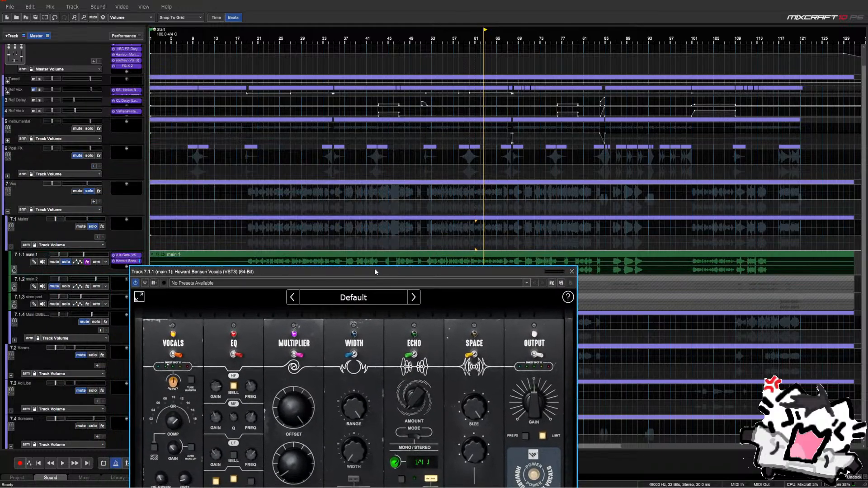
click(296, 248)
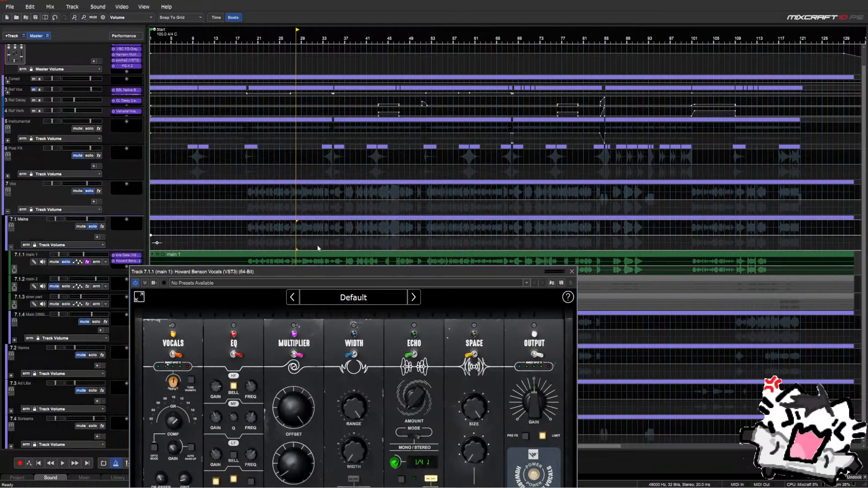
key(space)
click(344, 250)
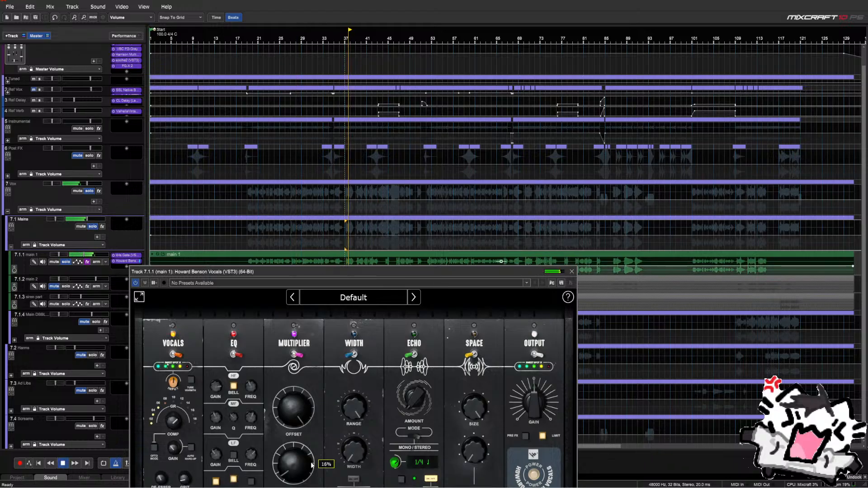
drag(311, 465, 311, 461)
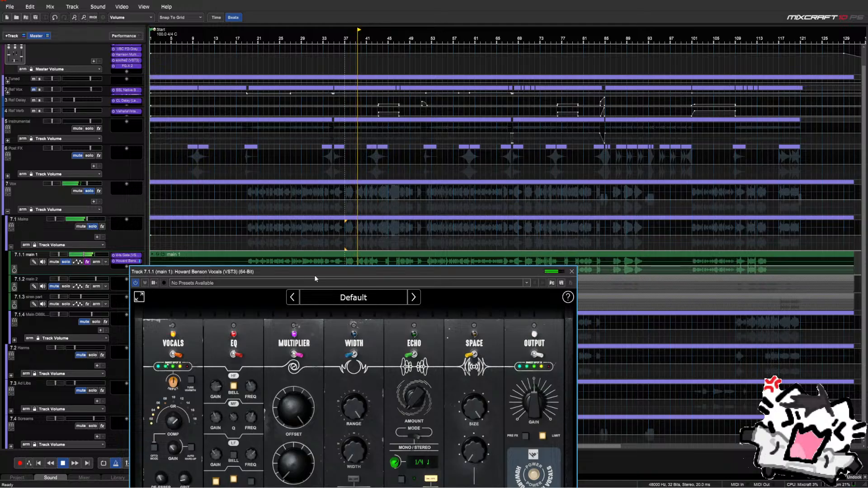
drag(315, 278, 331, 219)
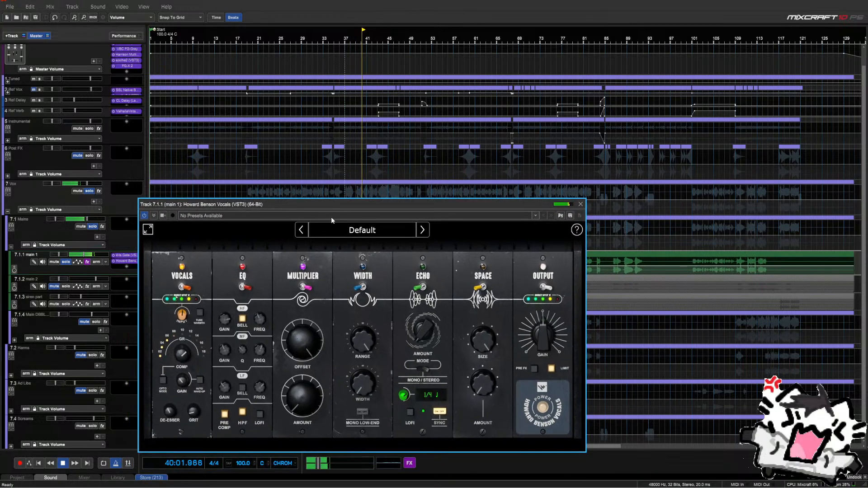
key(space)
click(66, 262)
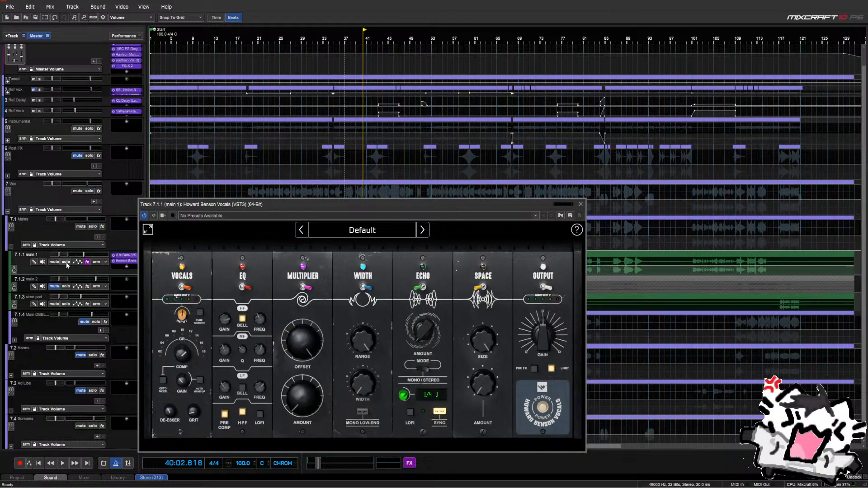
drag(383, 202, 348, 205)
click(332, 250)
key(space)
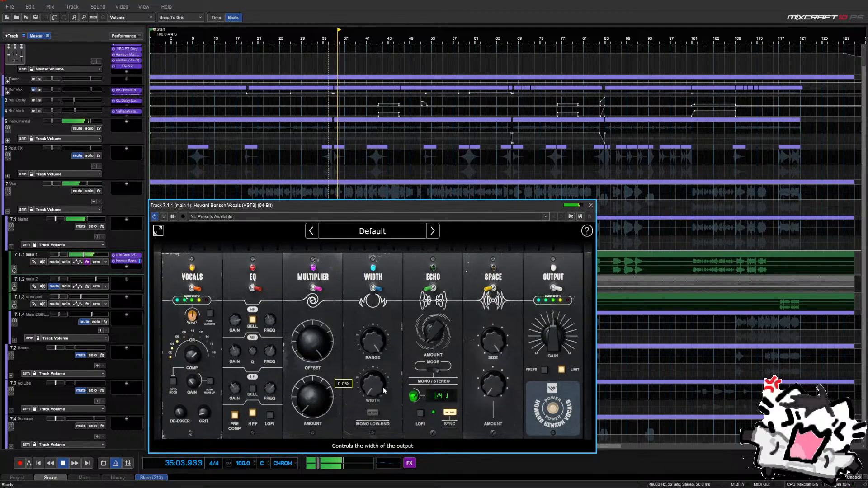
Try several stereo width values and settle the vocal's Width at 46.5%, leaving mono low end off
scroll(383, 388, up, 3)
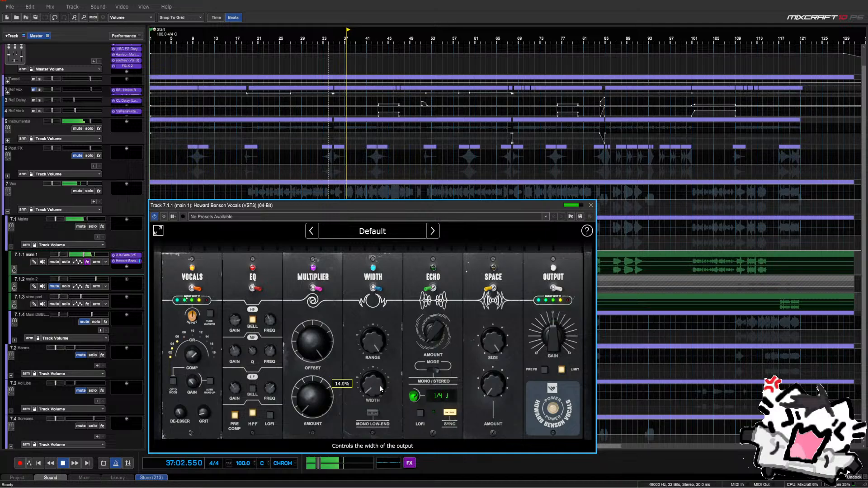
scroll(380, 389, up, 2)
drag(380, 389, 384, 352)
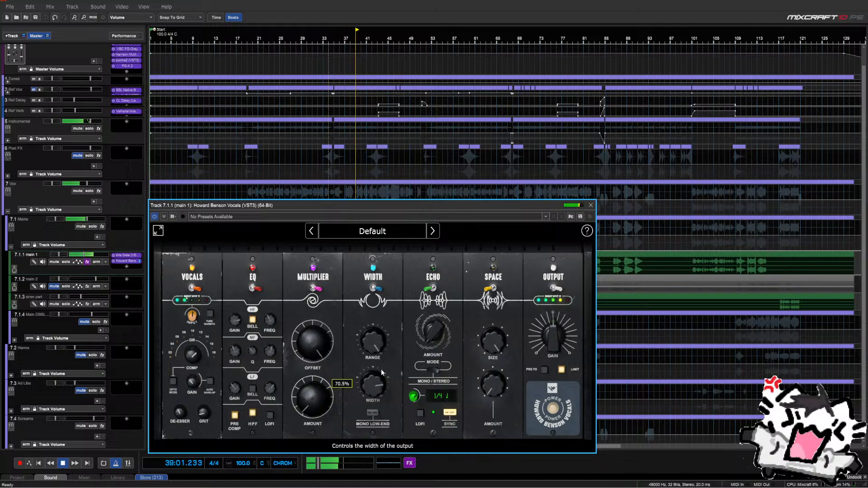
drag(381, 369, 379, 384)
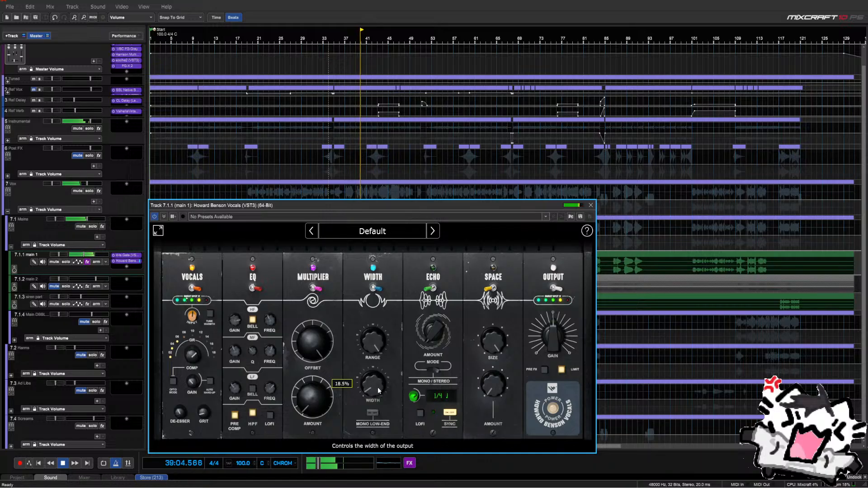
click(372, 413)
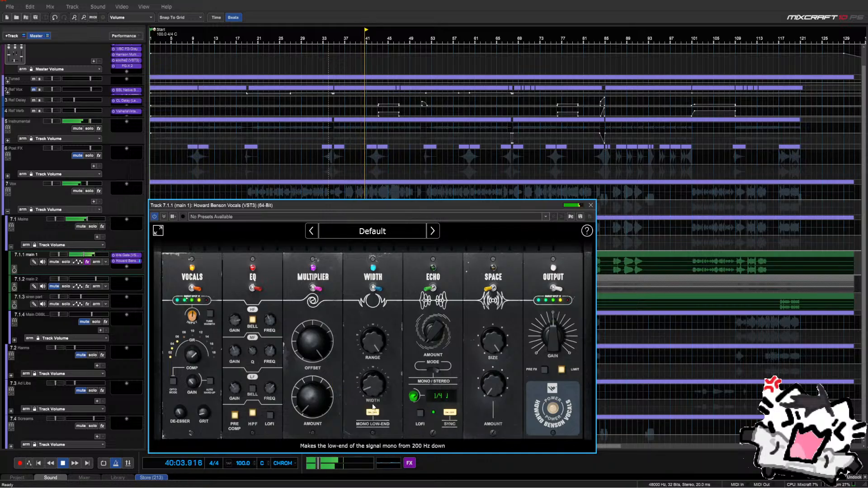
click(372, 413)
drag(375, 392, 375, 391)
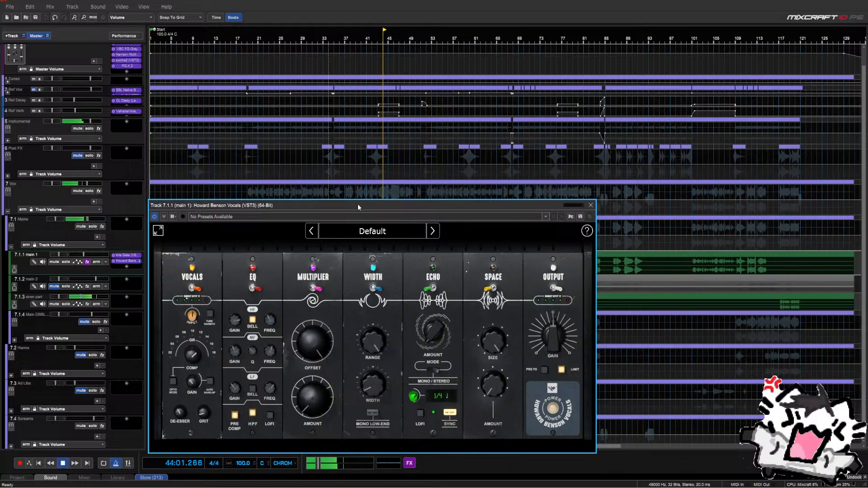
mouse_move(361, 344)
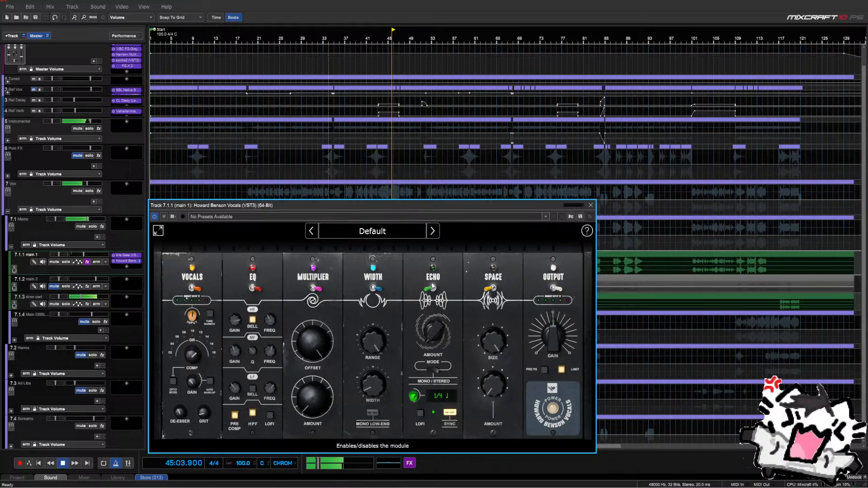
mouse_move(382, 383)
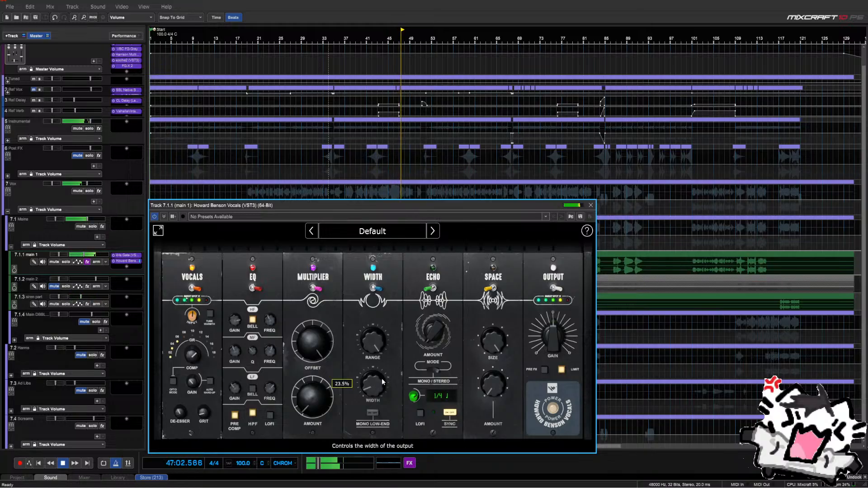
drag(382, 380, 382, 378)
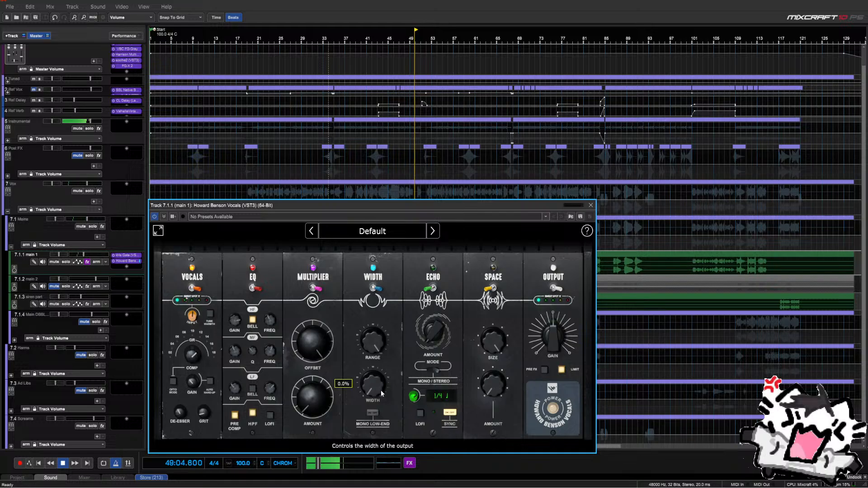
mouse_move(380, 390)
mouse_down()
mouse_move(379, 367)
mouse_move(378, 389)
mouse_up()
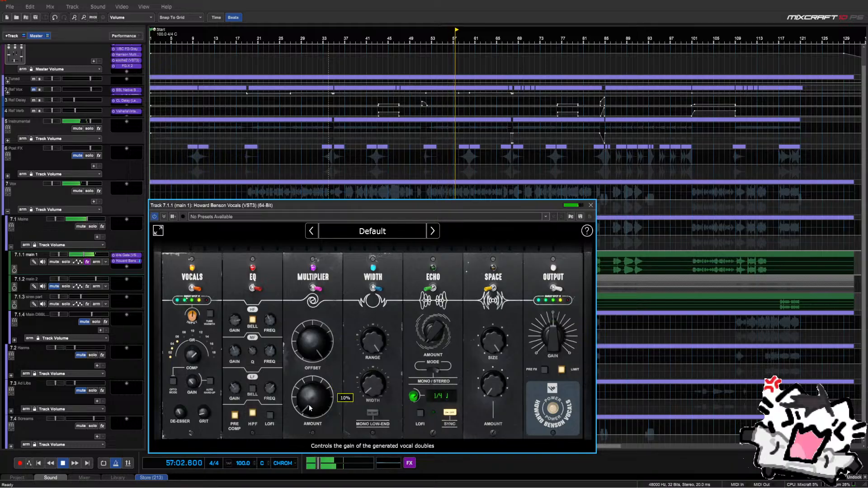
Enable the Multiplier module, un-solo main 1, set compression to 52%, and close the plugin
click(315, 290)
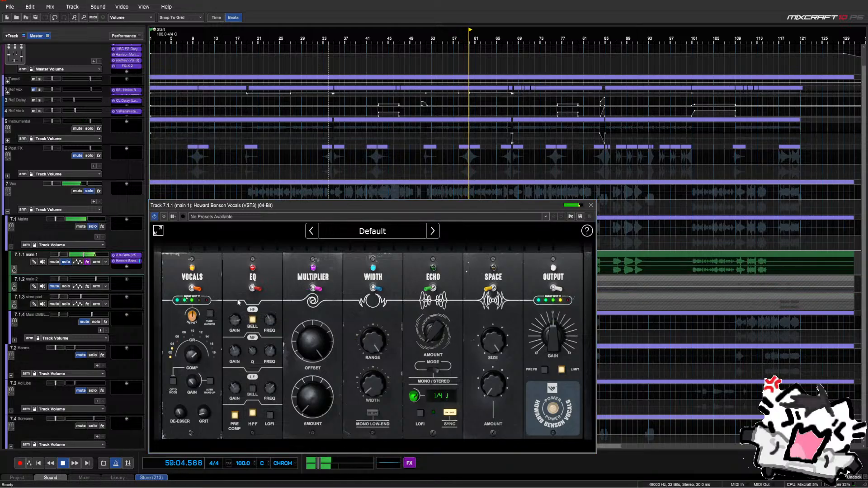
click(591, 206)
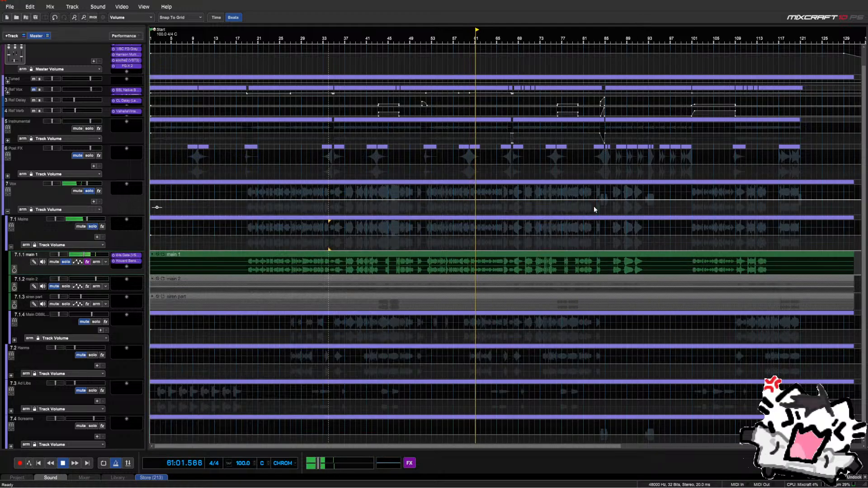
click(139, 261)
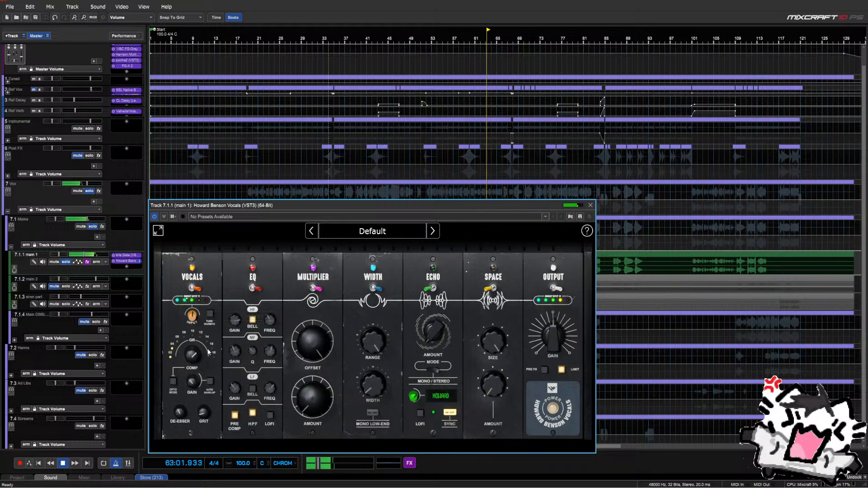
mouse_move(230, 325)
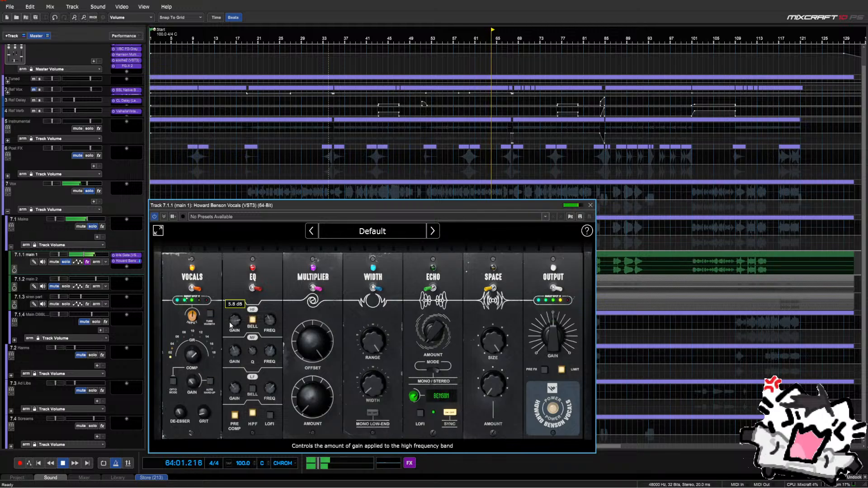
scroll(234, 327, up, 3)
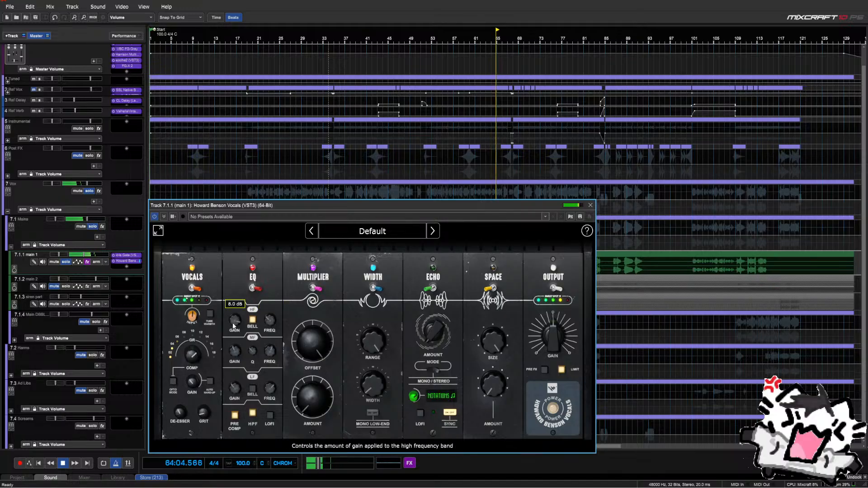
scroll(234, 326, down, 2)
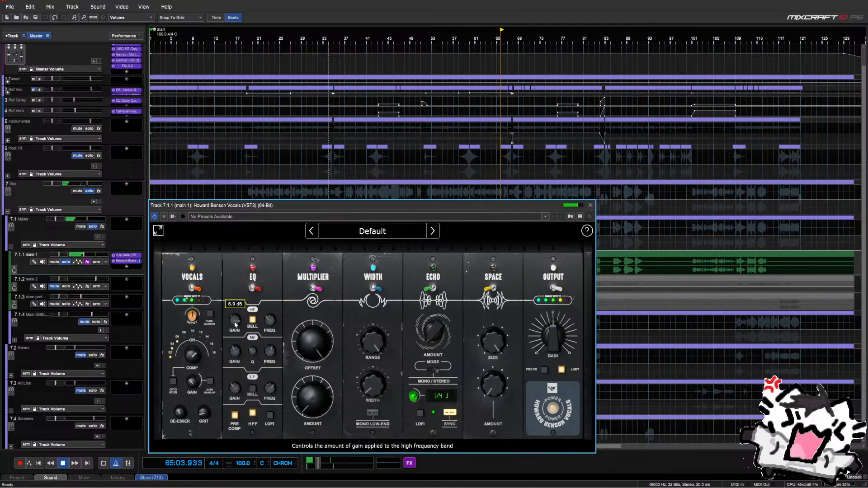
click(66, 262)
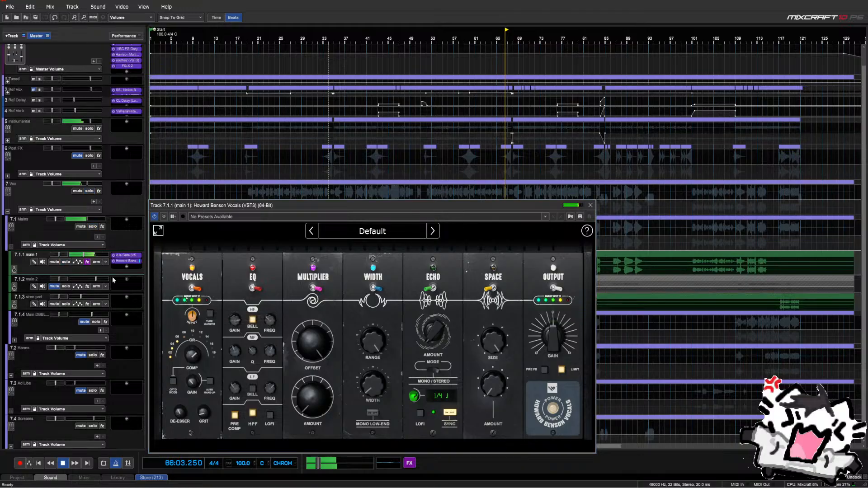
scroll(234, 322, down, 2)
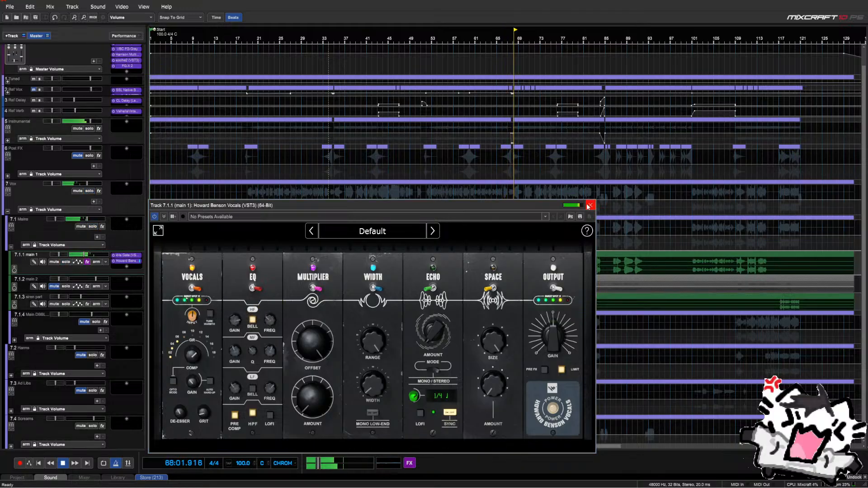
drag(194, 353, 205, 374)
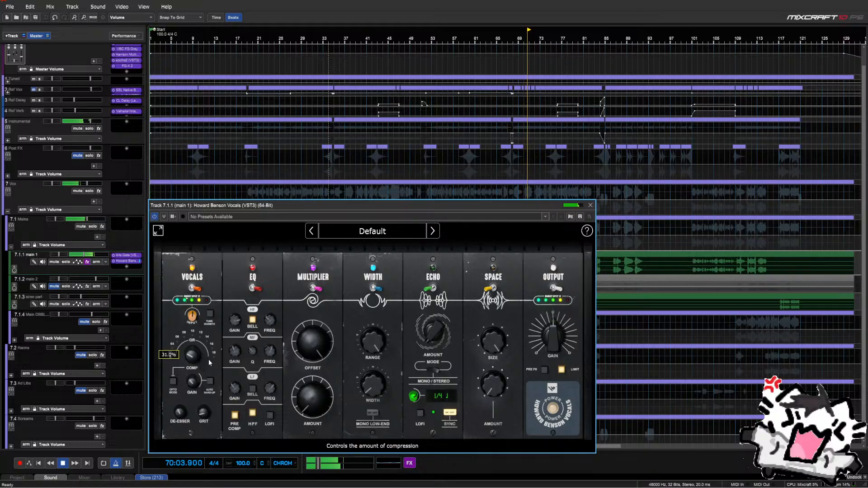
drag(208, 359, 213, 352)
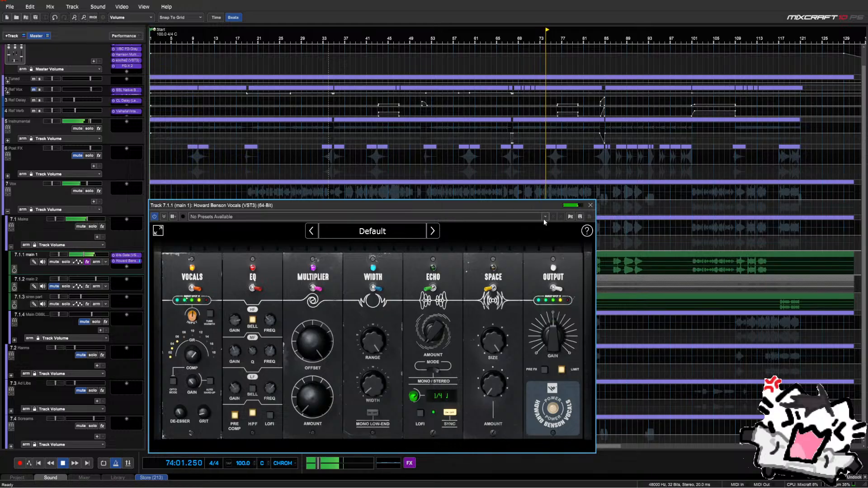
click(591, 205)
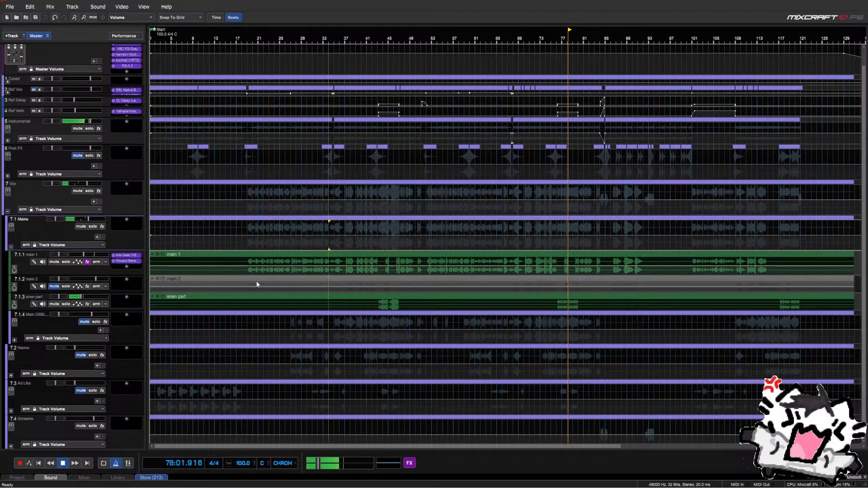
Replay the vocals from bar 54 and then bar 43, then open main 1's add-effect list
key(space)
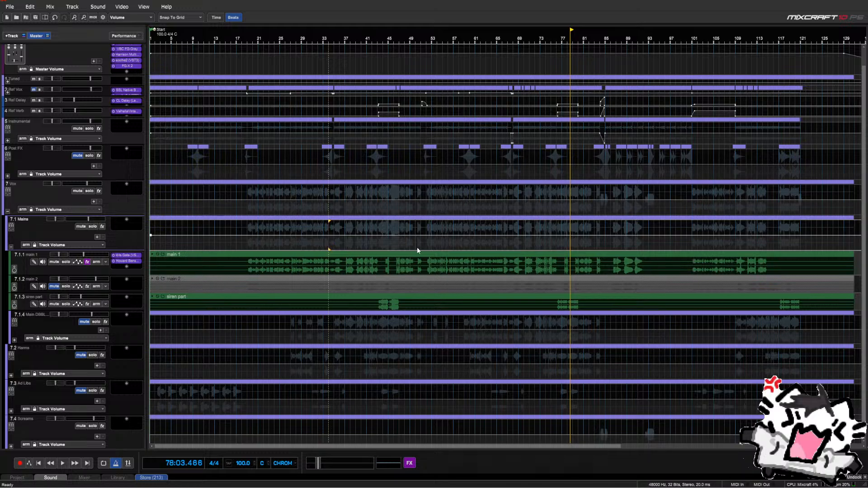
drag(417, 247, 438, 240)
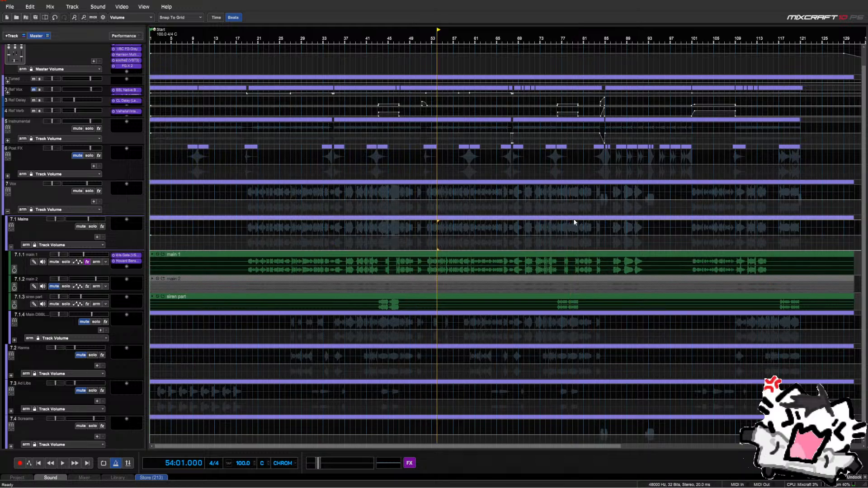
key(space)
click(376, 250)
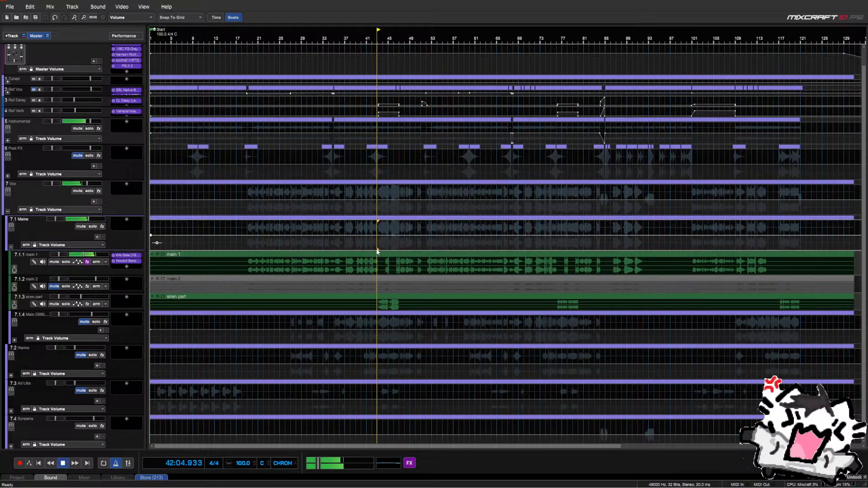
key(space)
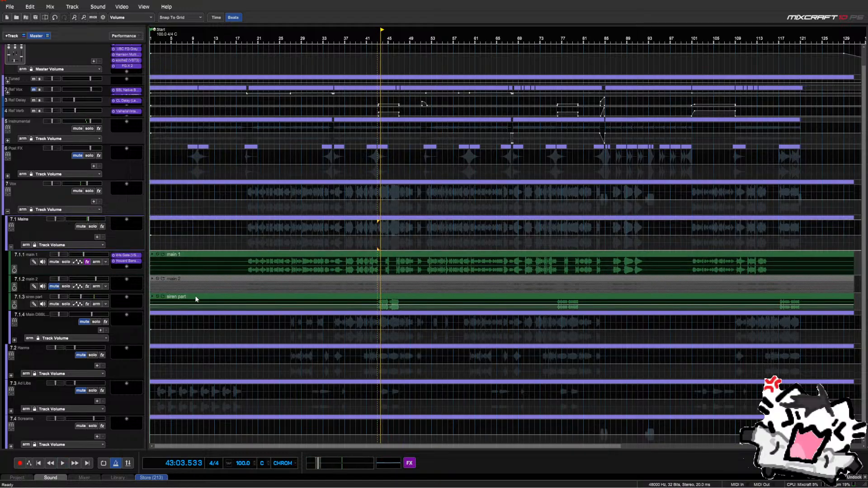
click(126, 267)
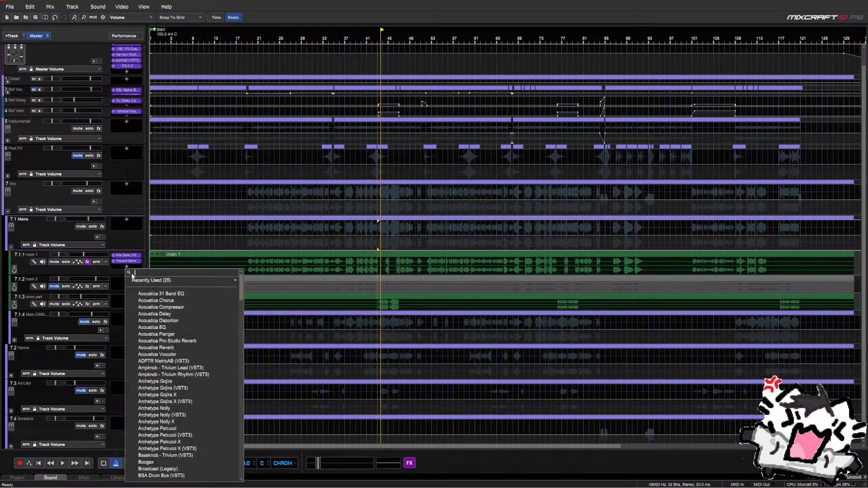
Search the effects list for 'tape' and add Virtual Tape Machines to main 1
click(118, 272)
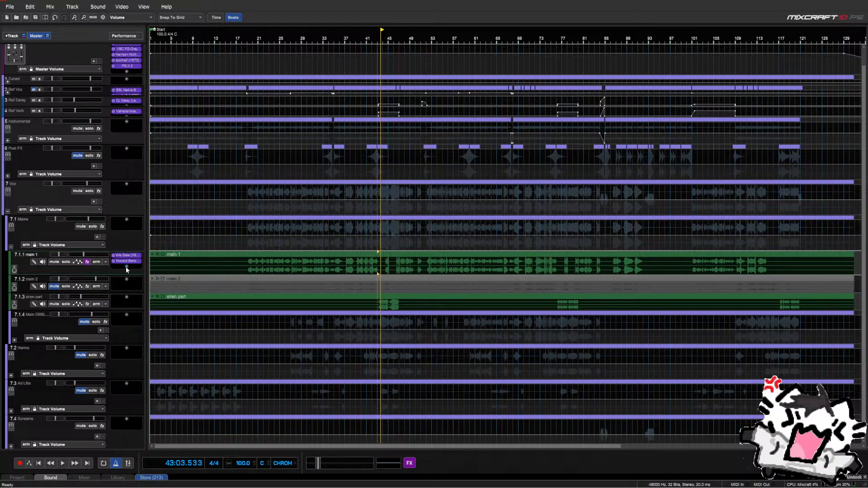
click(126, 267)
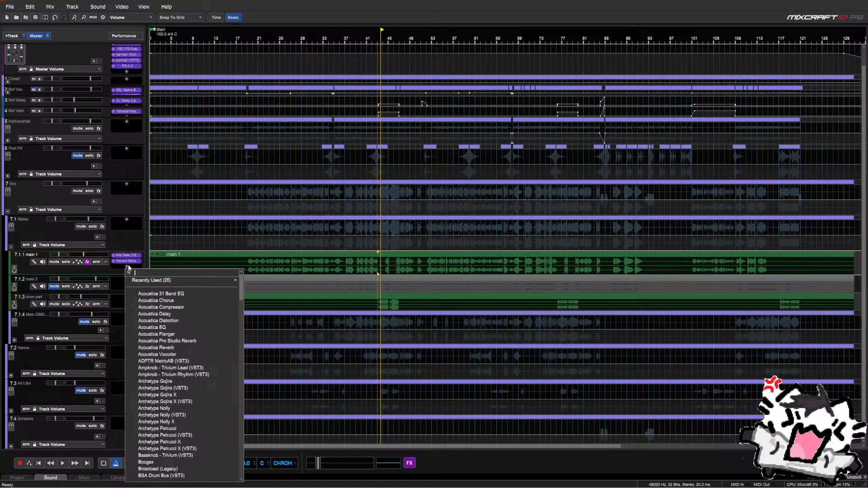
text(st)
key(BackSpace)
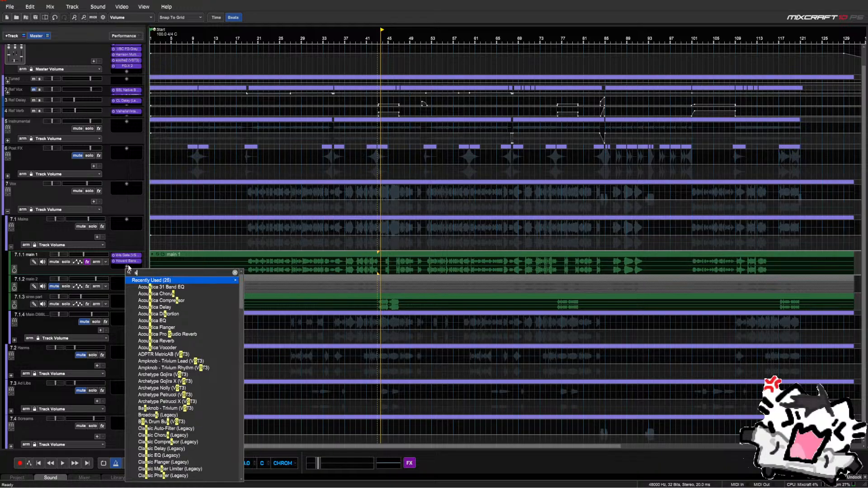
text(a)
key(BackSpace)
key(BackSpace)
text(tapew)
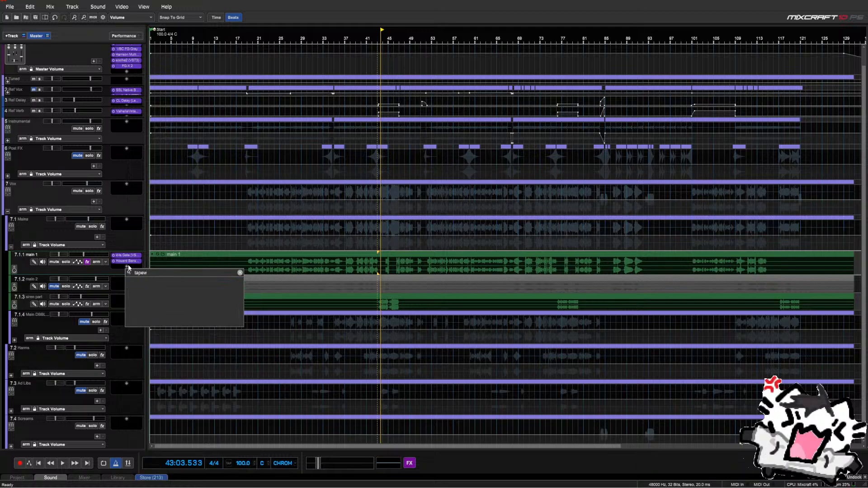
key(BackSpace)
key(Down)
key(Down)
key(Down)
key(Return)
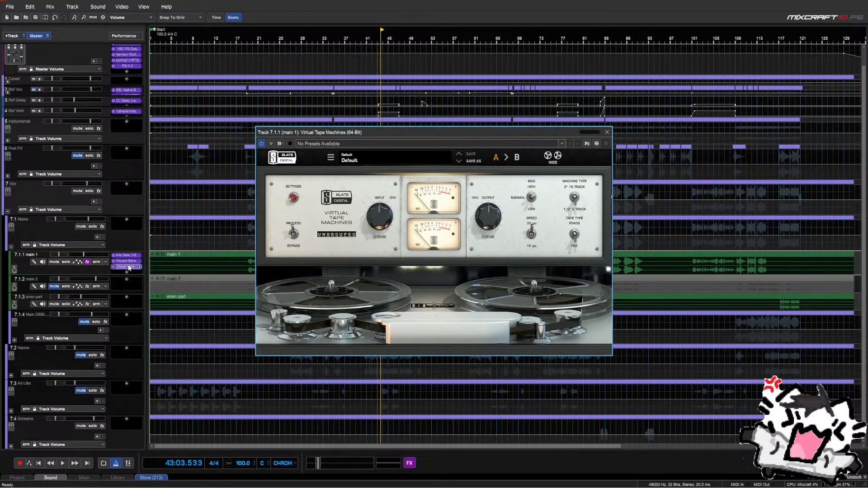
Play from around bar 51 and turn the tape machine's output level down
drag(388, 129, 326, 275)
key(space)
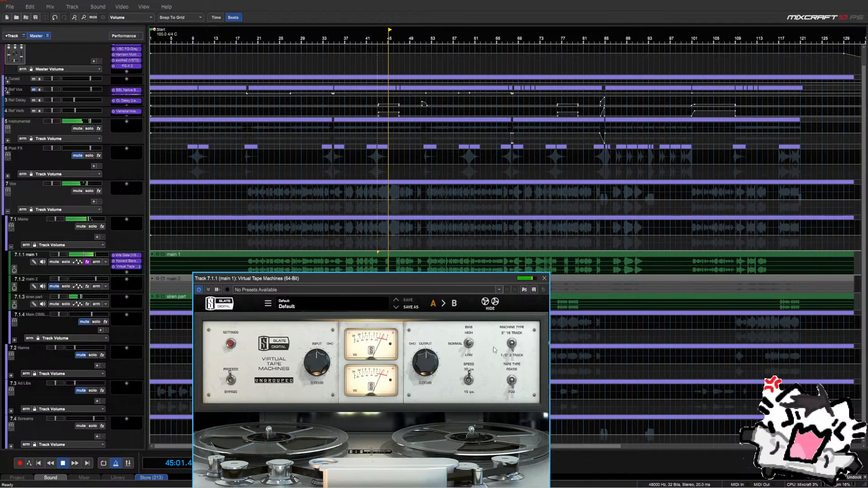
click(422, 249)
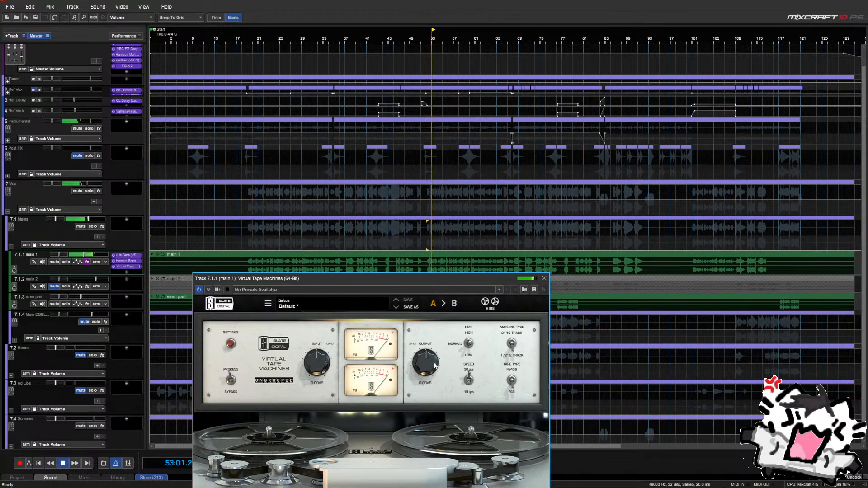
mouse_move(425, 361)
mouse_down()
mouse_move(434, 393)
mouse_move(429, 375)
mouse_up()
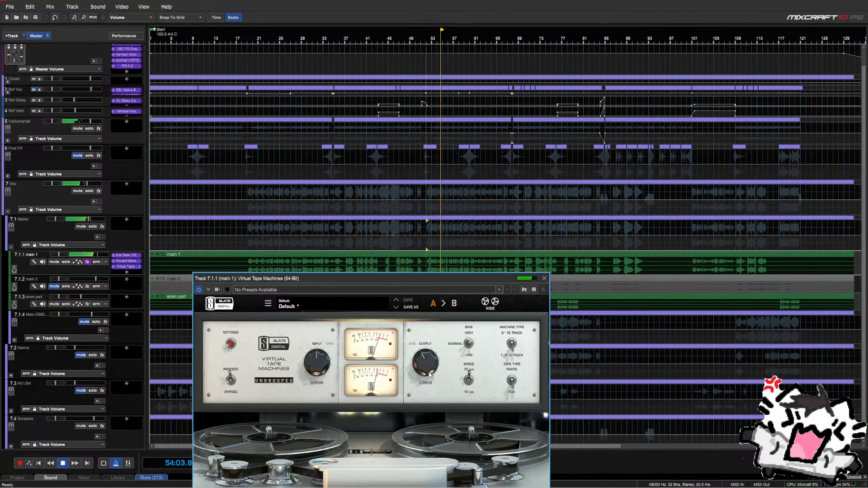
scroll(429, 374, down, 1)
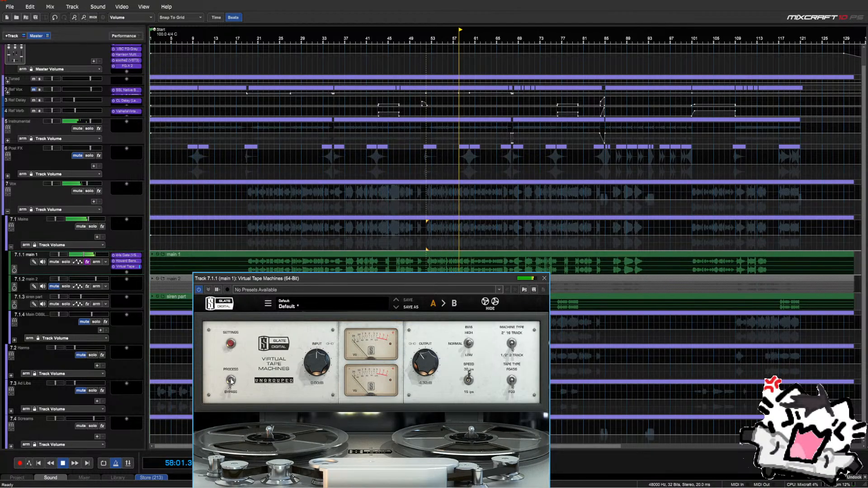
Compare tape processing against bypass, settle the output near -1 dB, and close the plugin
click(231, 380)
drag(418, 367, 419, 363)
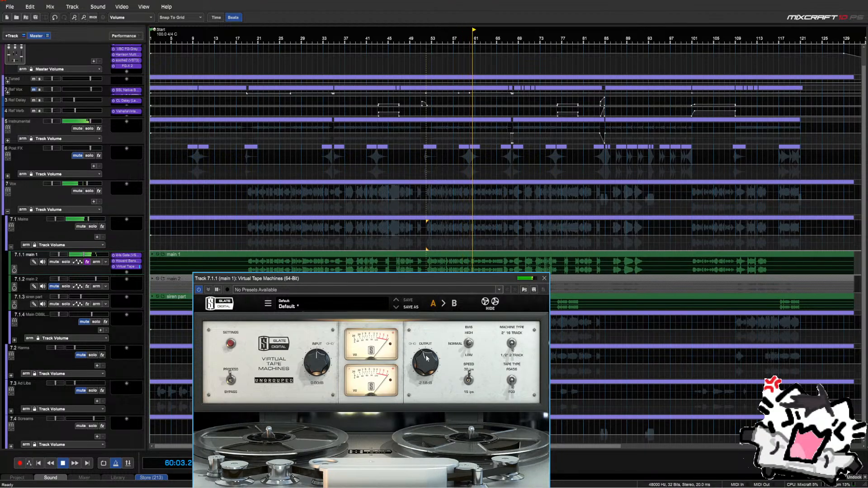
click(233, 380)
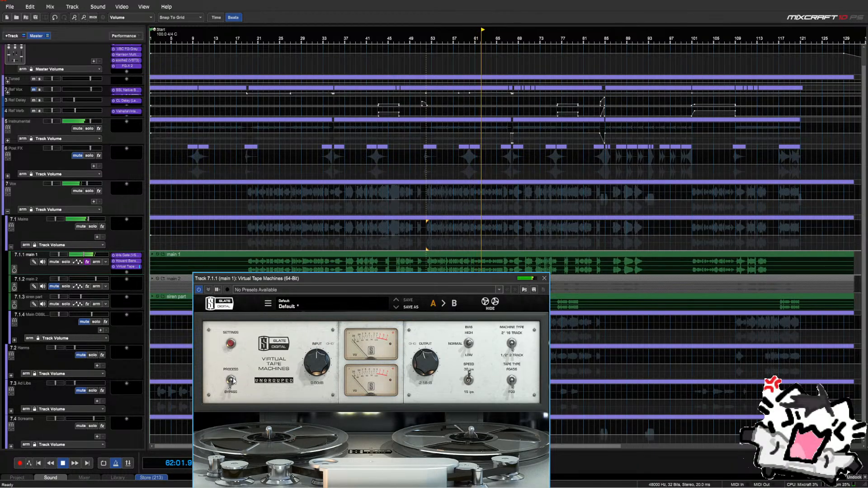
click(232, 380)
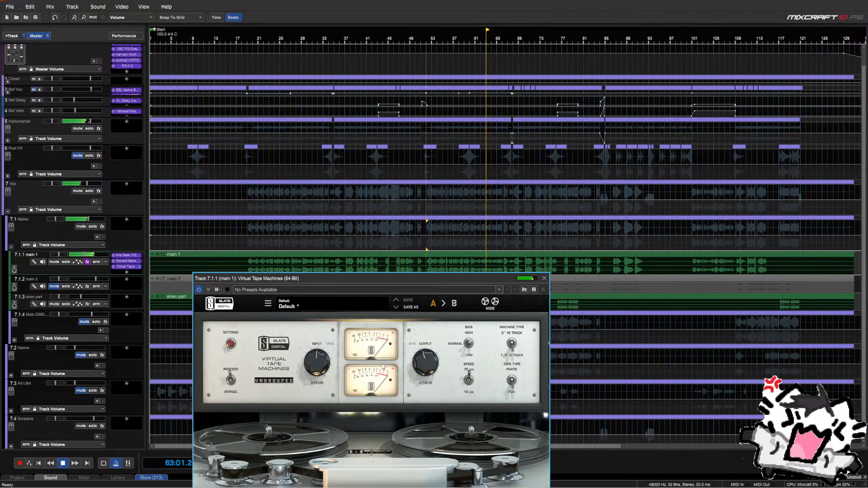
drag(425, 367, 424, 363)
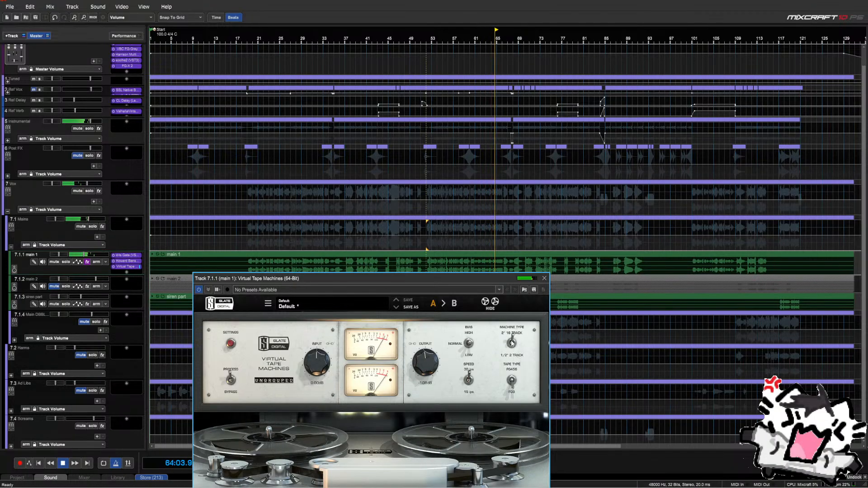
click(545, 279)
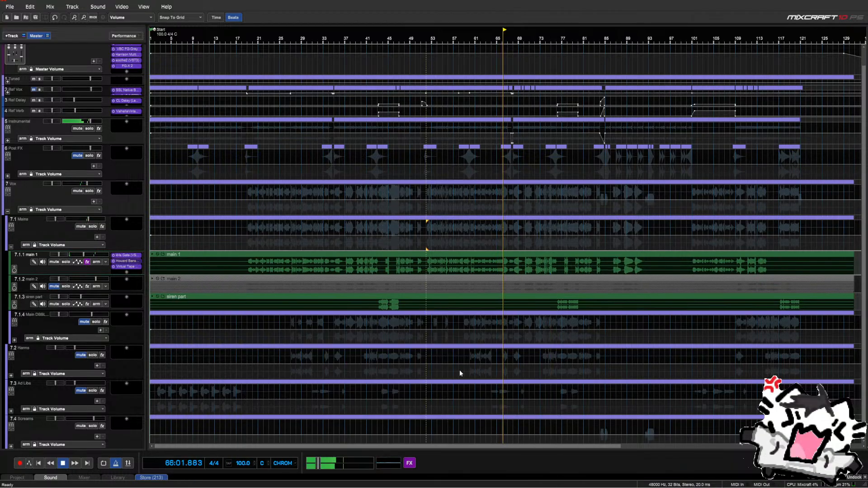
Drop Howard Benson Vocals' LF gain to -3.3 dB, stop playback, and reopen Virtual Tape Machines
click(127, 261)
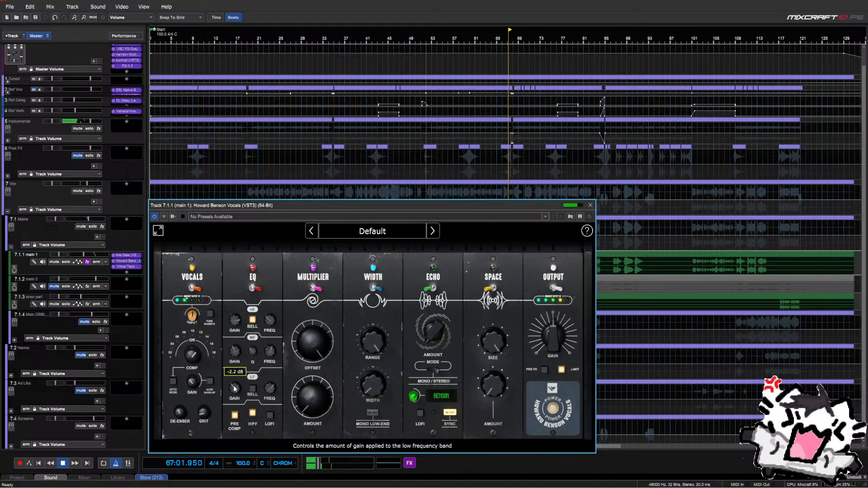
scroll(235, 389, down, 1)
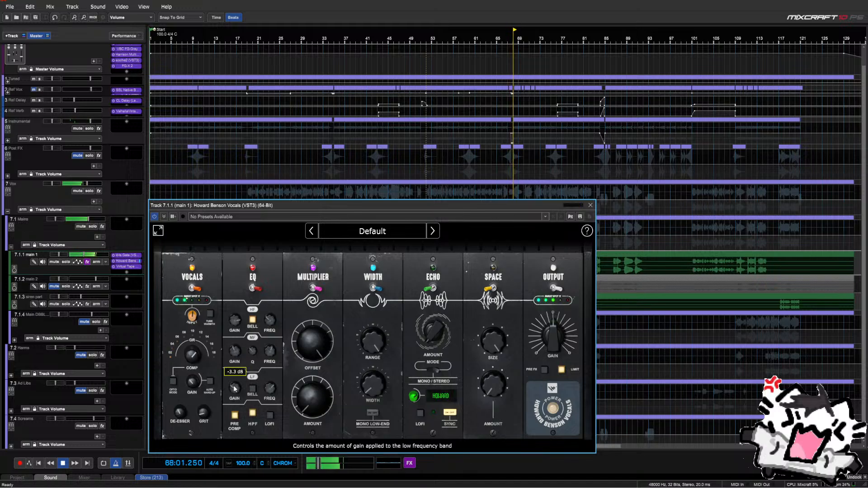
click(591, 205)
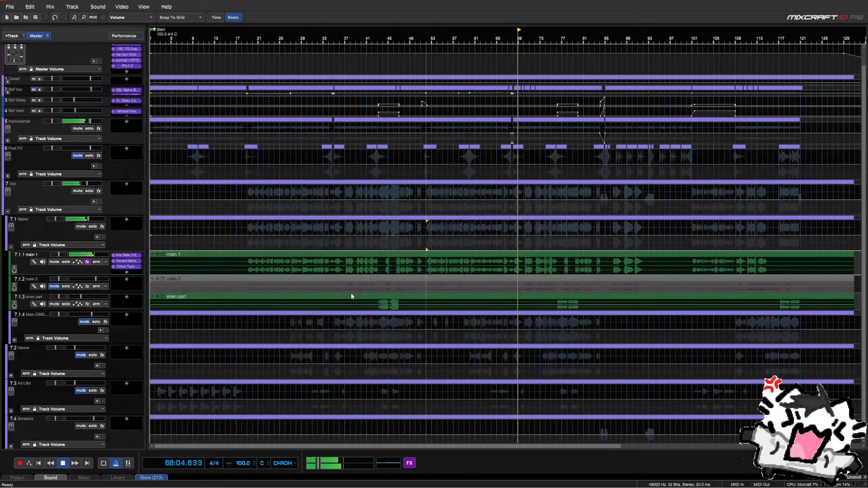
key(space)
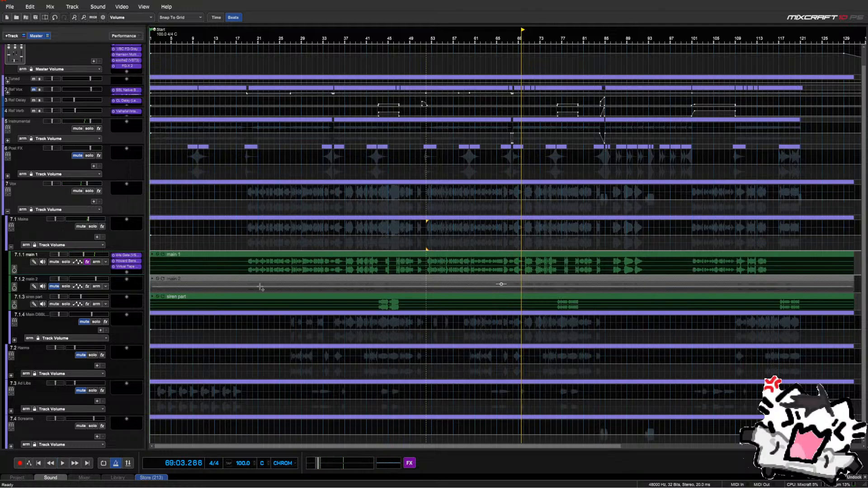
click(128, 268)
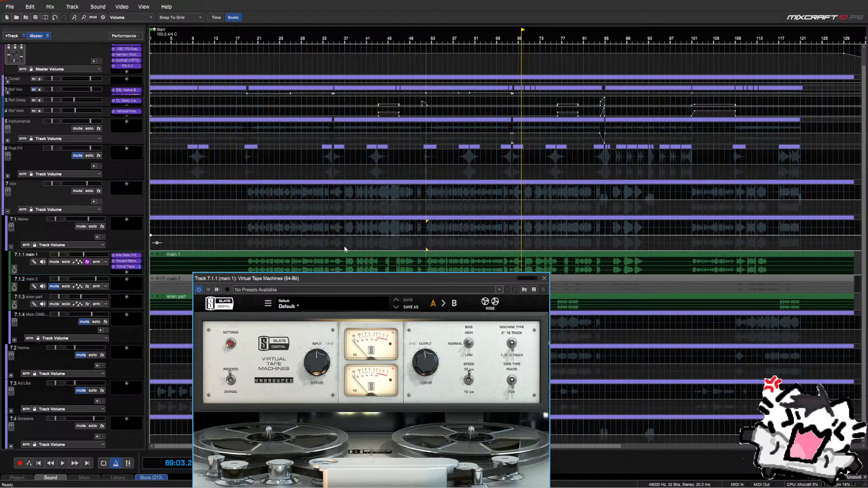
Solo main 1 and audition it from bar 37 through the tape machine, then close its window
click(344, 248)
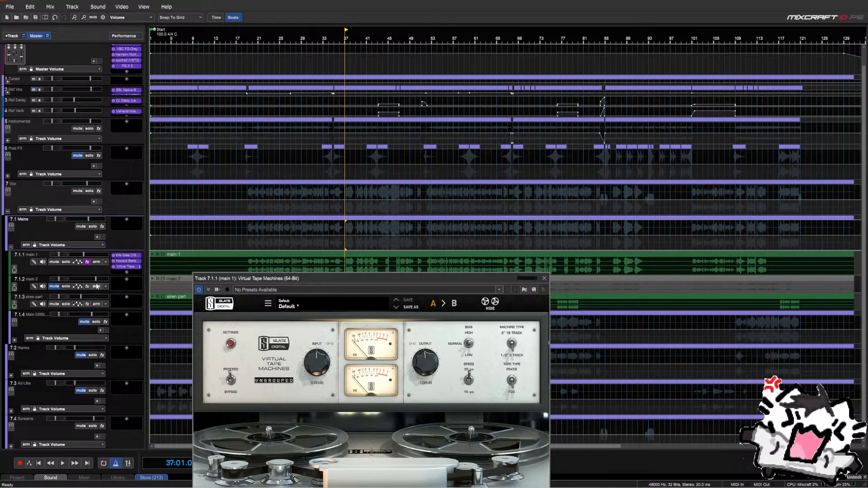
click(66, 262)
key(space)
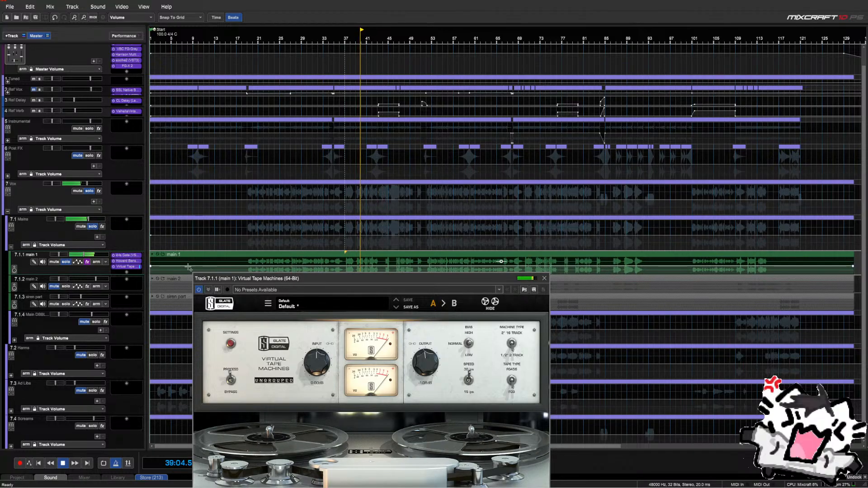
key(space)
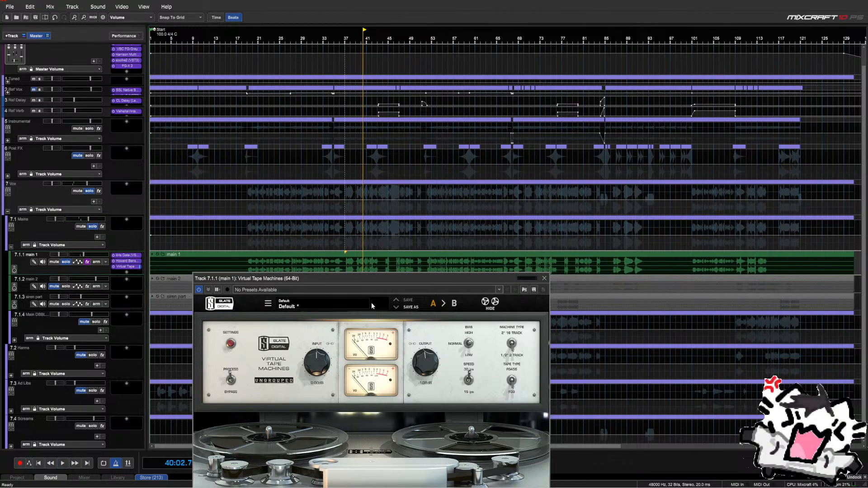
drag(367, 280, 365, 222)
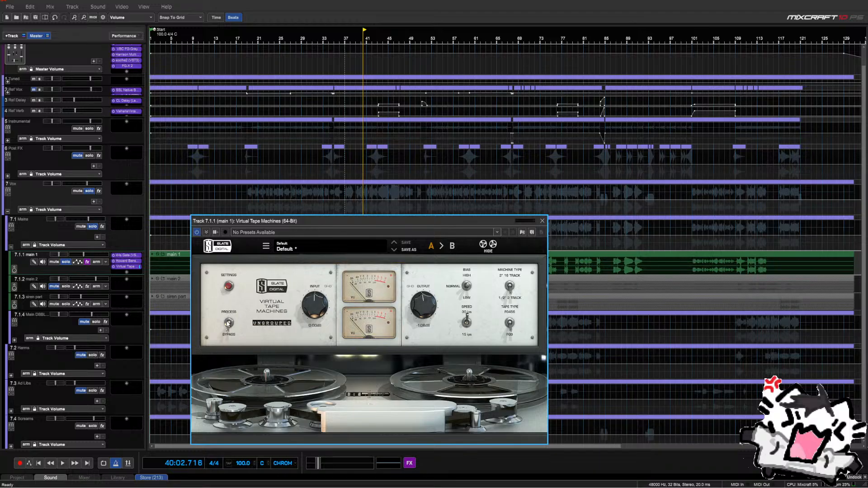
key(space)
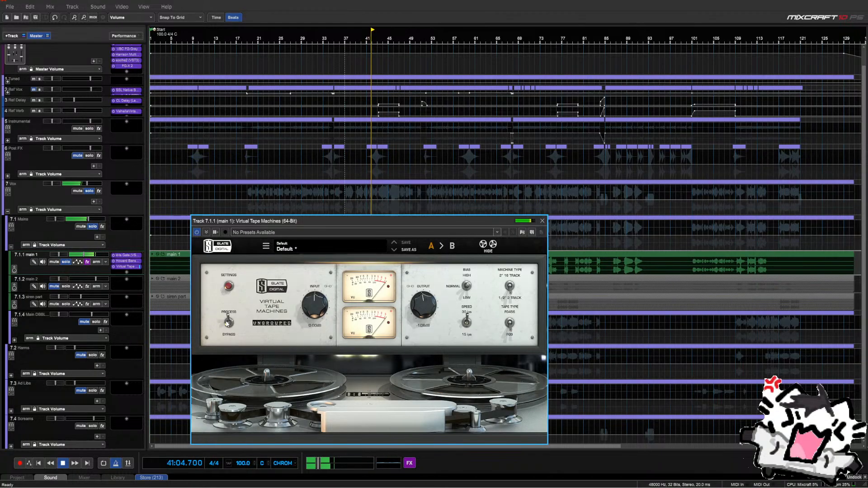
key(space)
click(542, 221)
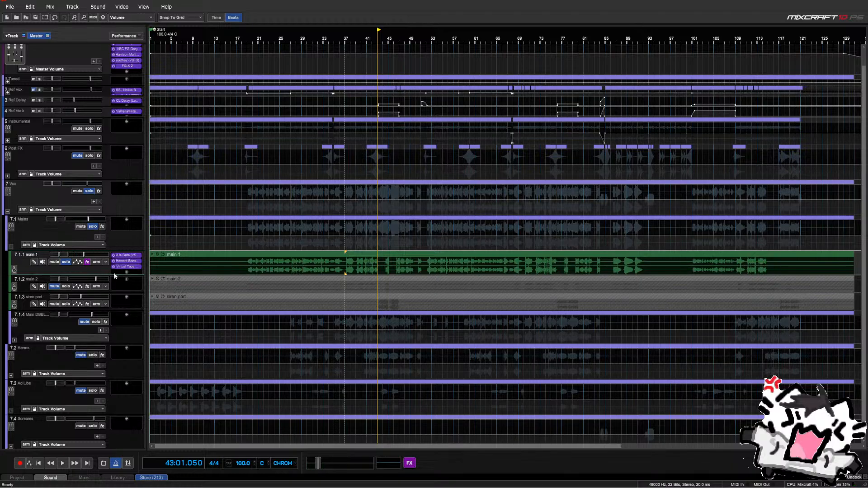
Make main 1 slightly taller and add kHs Limiter (VST3) via a 'lim' search
drag(111, 275, 110, 280)
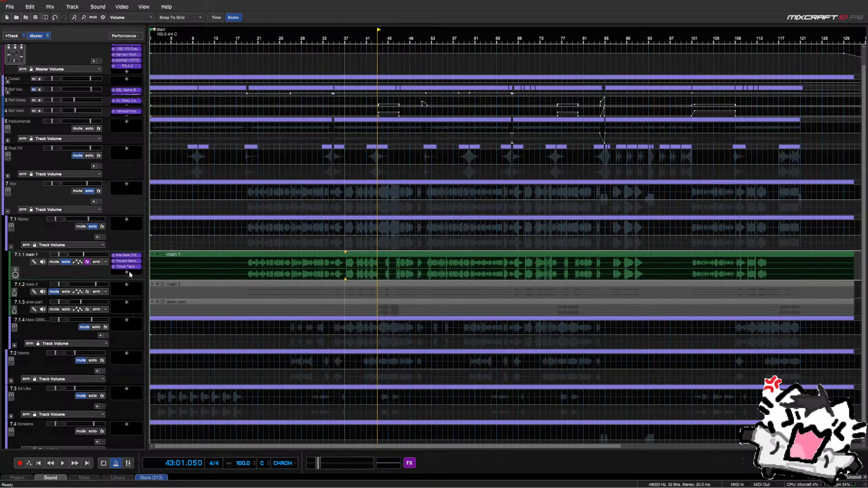
click(127, 273)
text(lim)
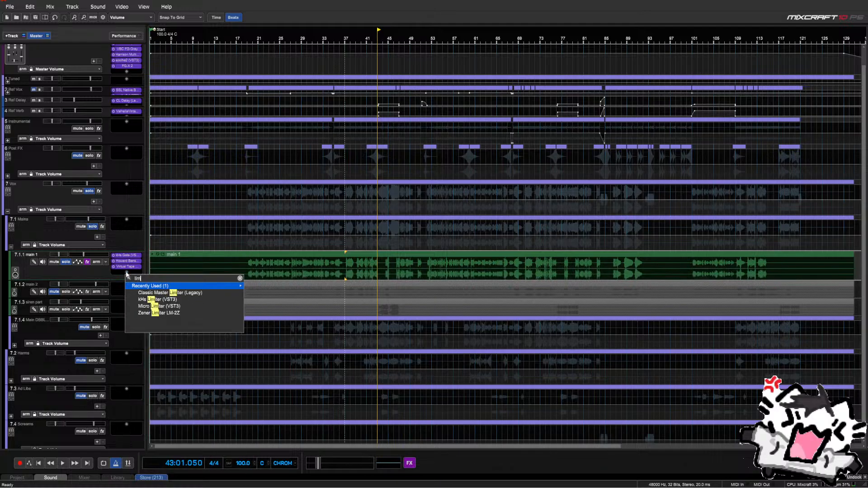
key(Down)
key(Down)
key(Return)
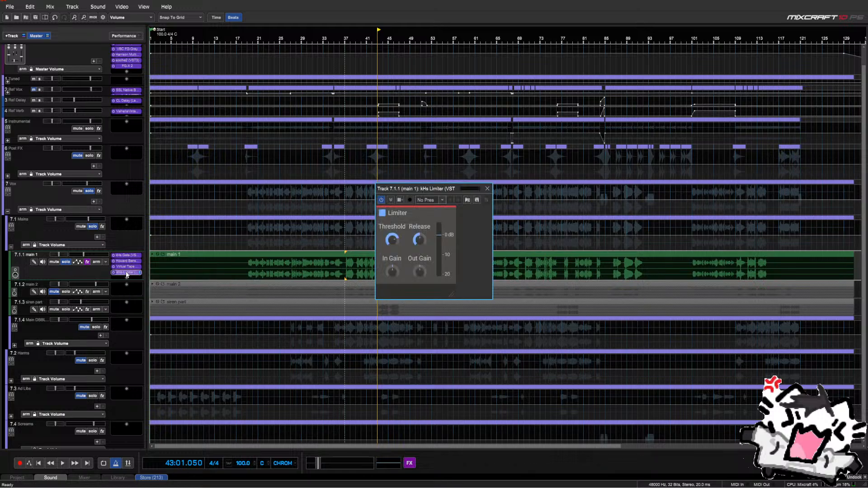
Unsolo main 1, play from bar 19, and lower the limiter threshold to about -6.1 dB
click(66, 263)
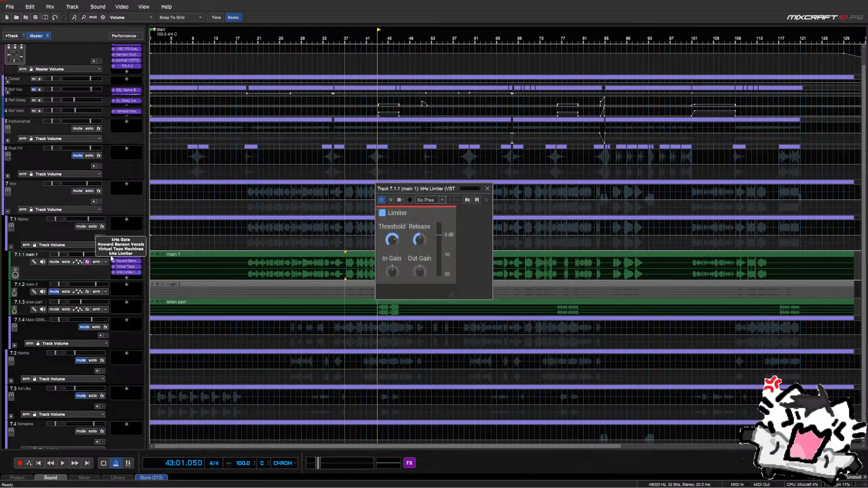
click(249, 240)
key(space)
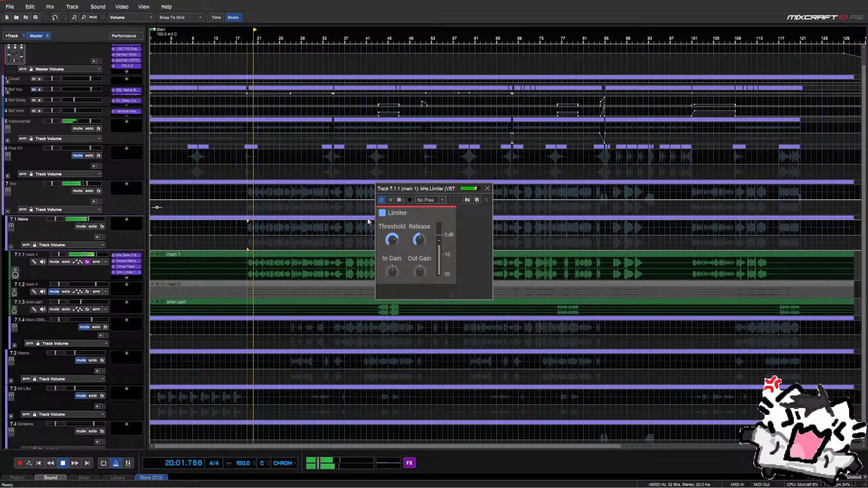
click(387, 243)
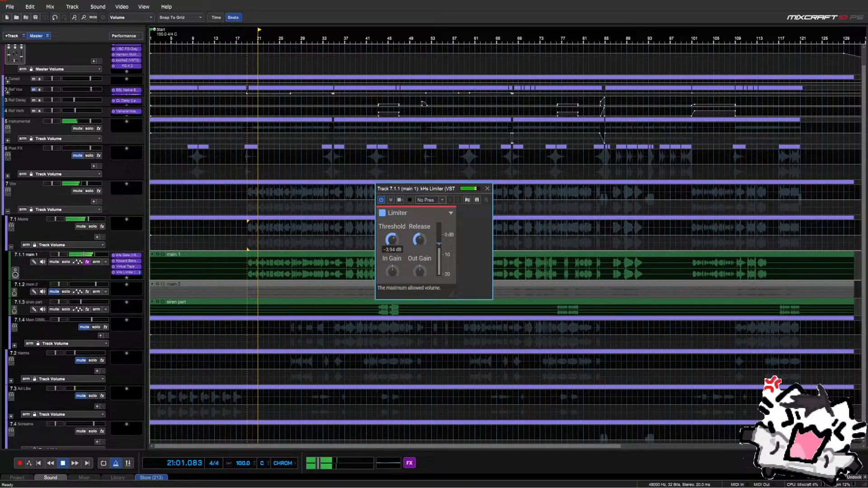
drag(388, 243, 393, 244)
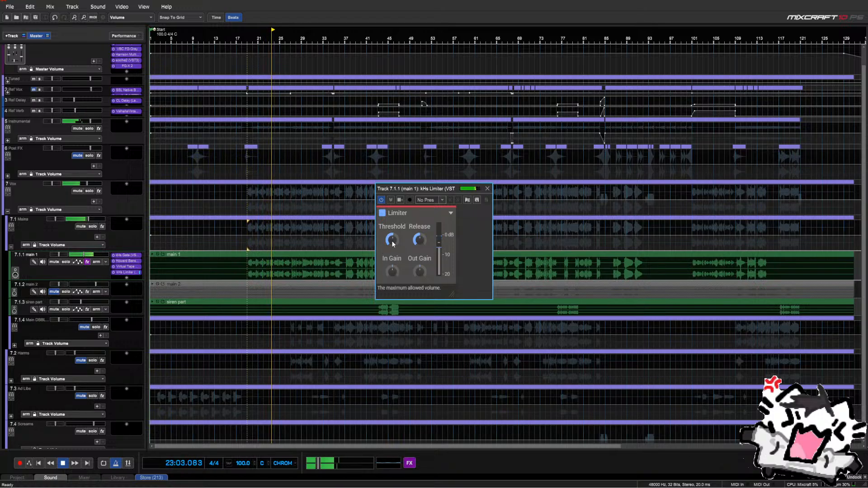
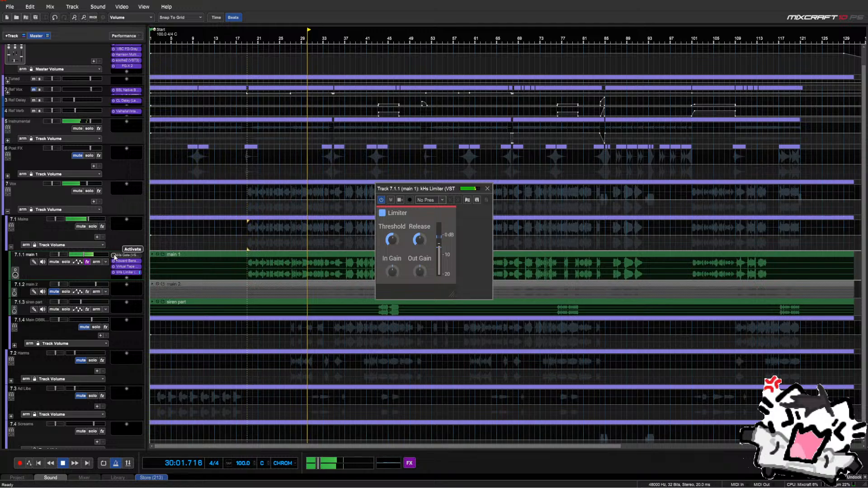
Open the kHs Gate plugin window on track 7.1.1 (main 1)
click(123, 255)
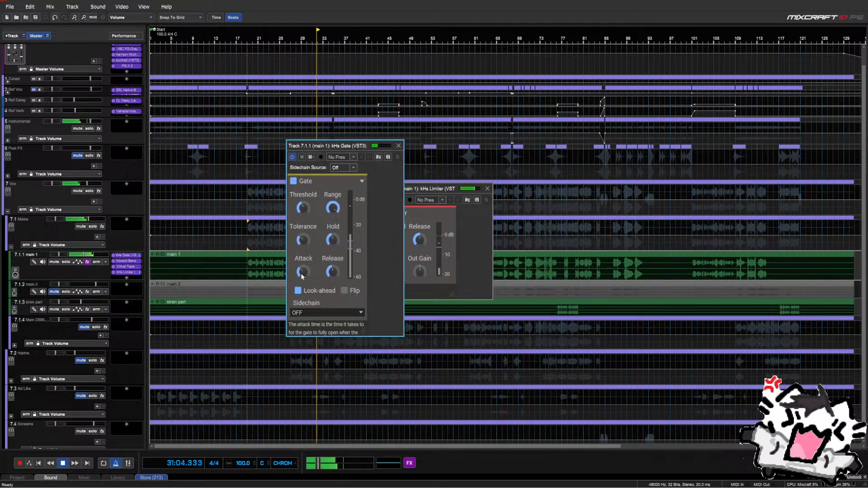
Set main 1's gate attack to 2.09 ms and release to 1.36 ms, then close the Gate and Limiter windows
drag(302, 276, 302, 291)
drag(332, 272, 332, 276)
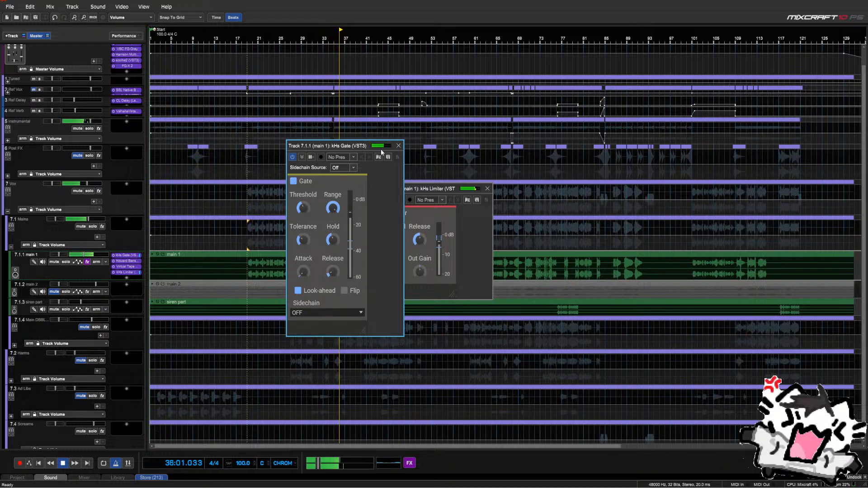
click(396, 145)
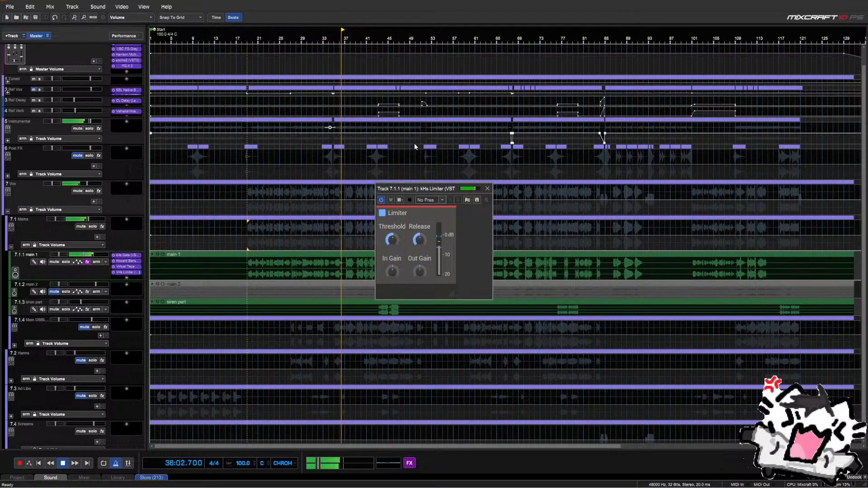
click(488, 190)
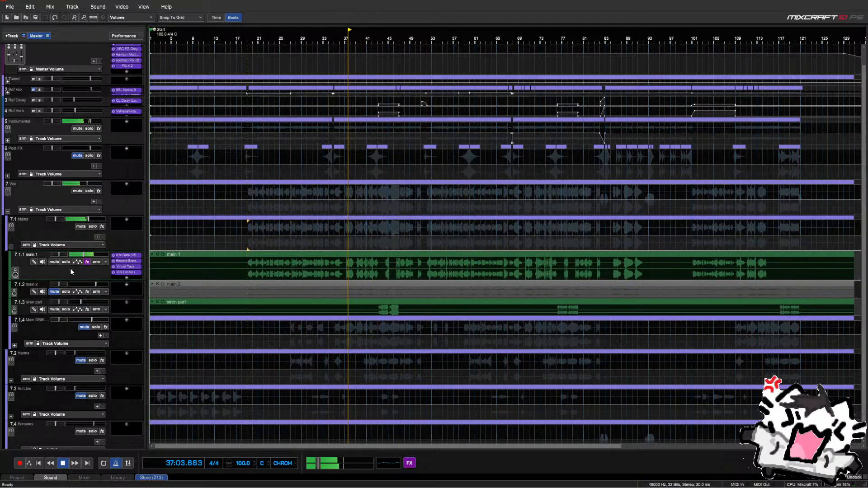
Open Howard Benson Vocals on main 1 and place the edit position later in the song
click(128, 260)
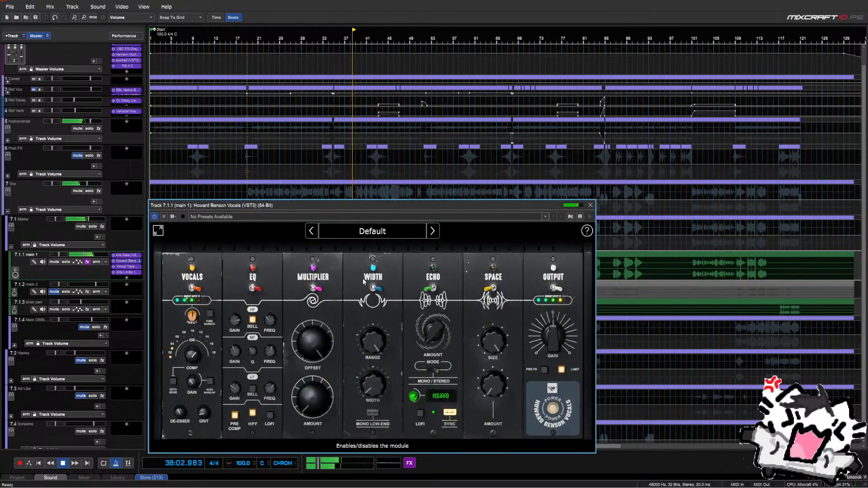
mouse_move(236, 322)
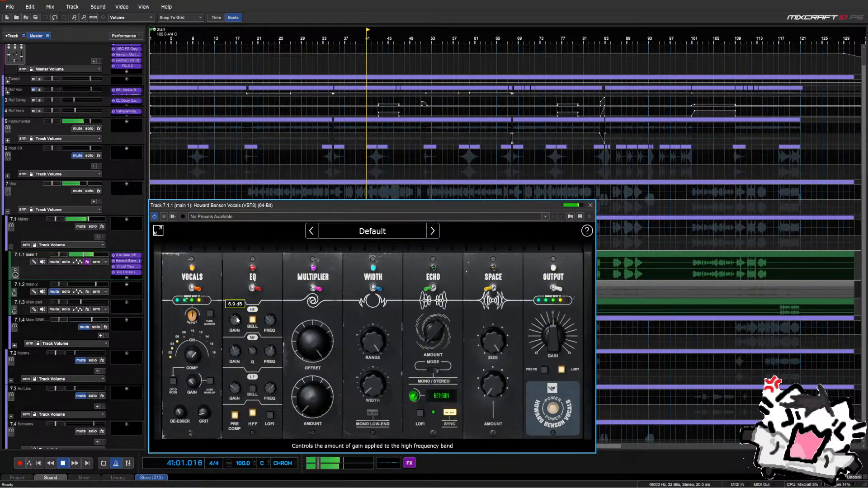
click(590, 205)
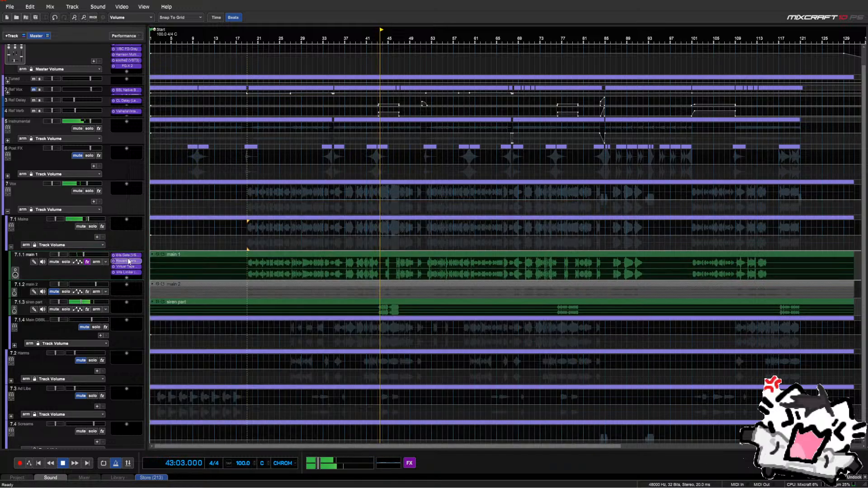
mouse_move(238, 388)
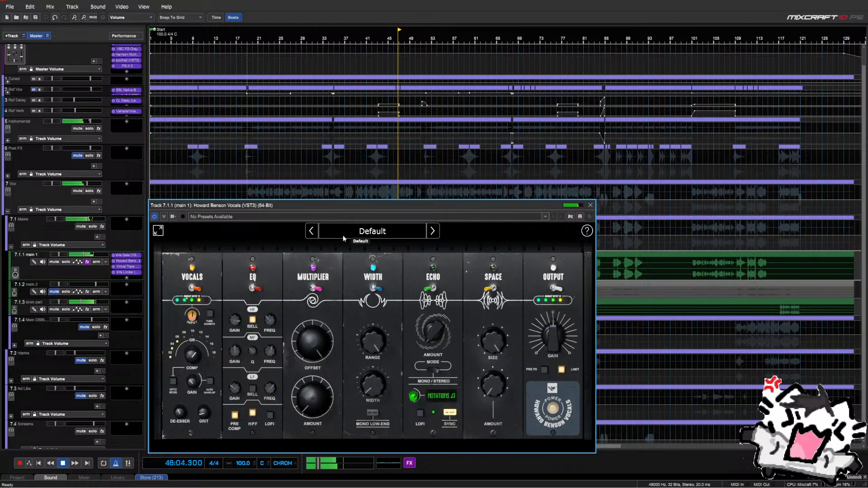
click(588, 206)
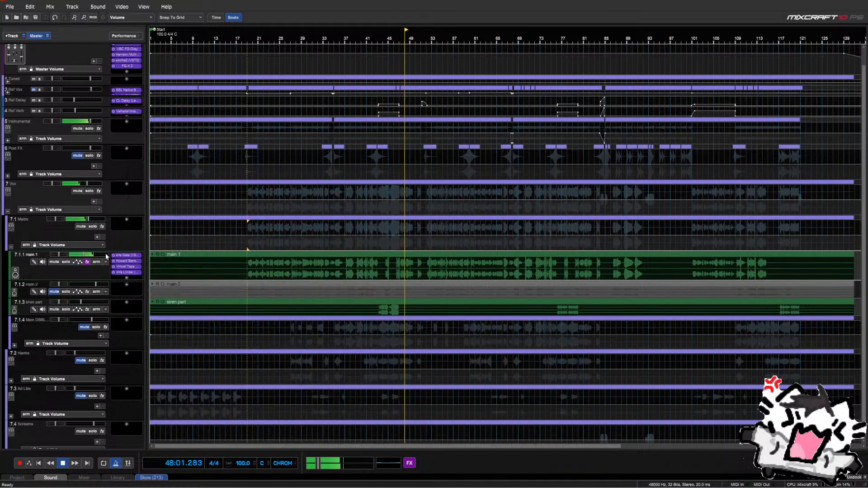
click(100, 220)
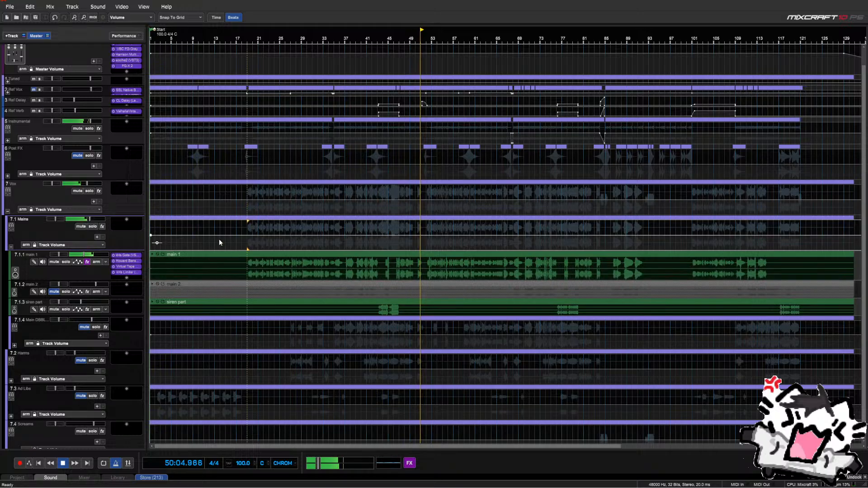
click(427, 248)
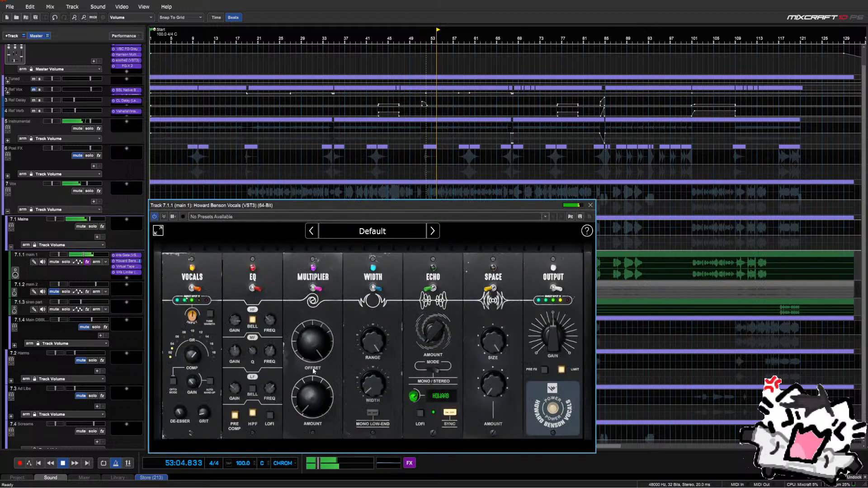
Pull the Multiplier offset down from 72% toward zero, auditioning from around bar 49
drag(313, 352, 308, 354)
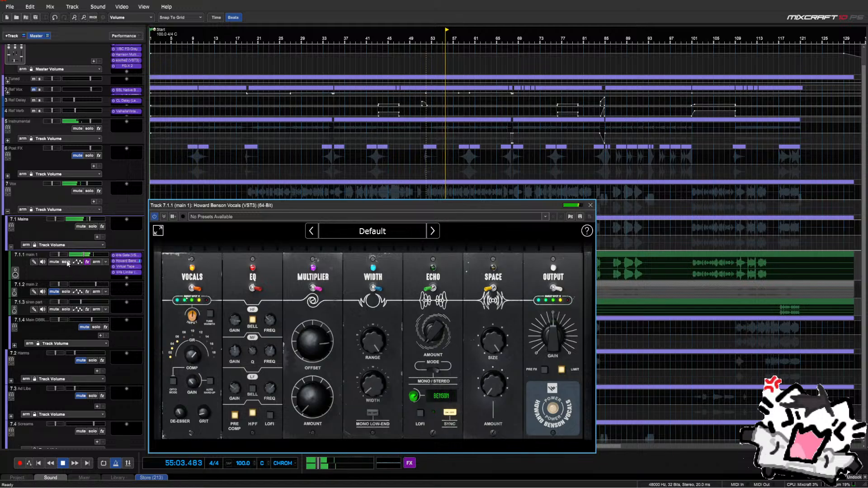
mouse_move(324, 349)
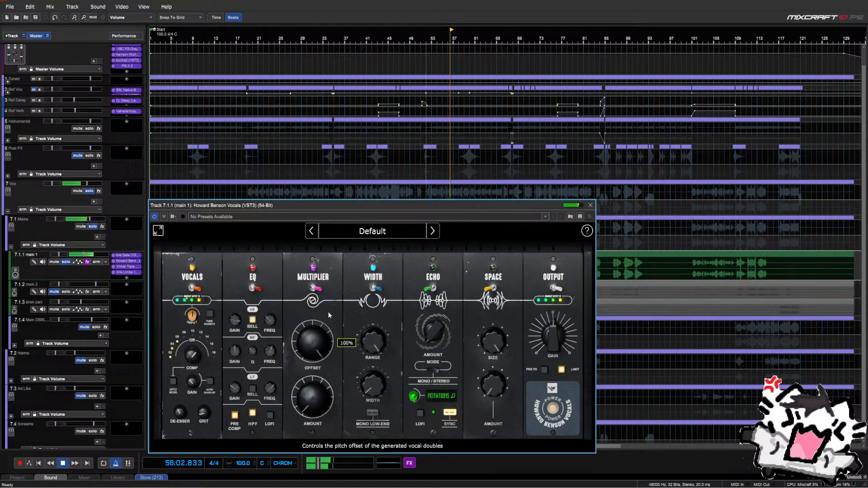
mouse_move(318, 344)
mouse_down()
mouse_move(320, 372)
mouse_move(321, 360)
mouse_up()
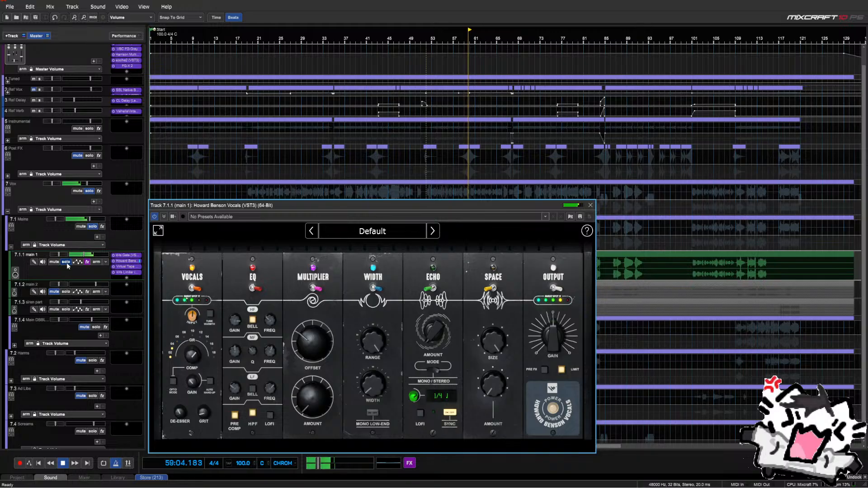
key(space)
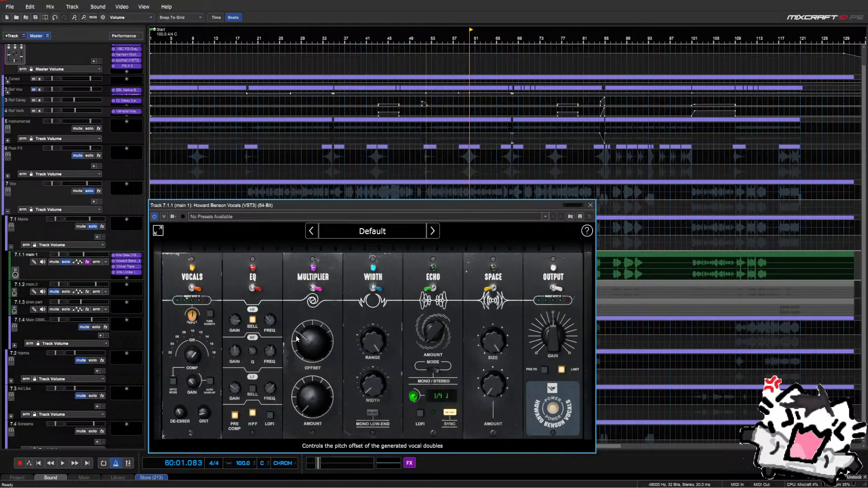
drag(301, 207, 348, 311)
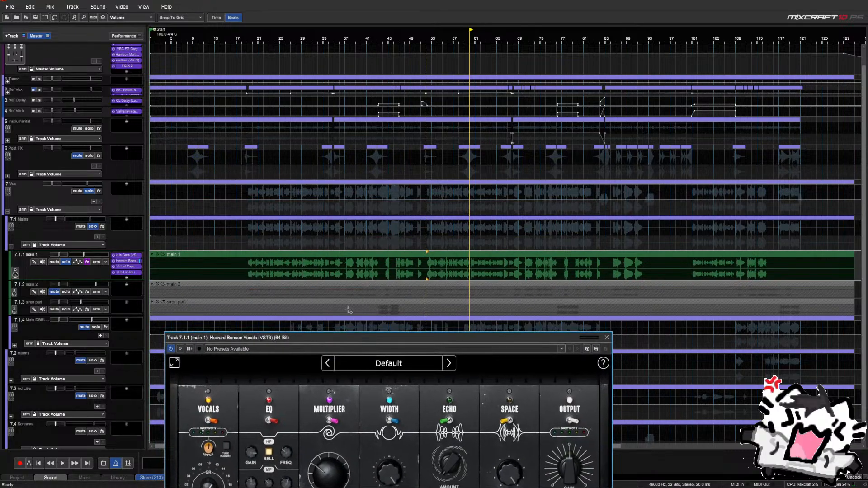
click(398, 248)
click(427, 249)
key(space)
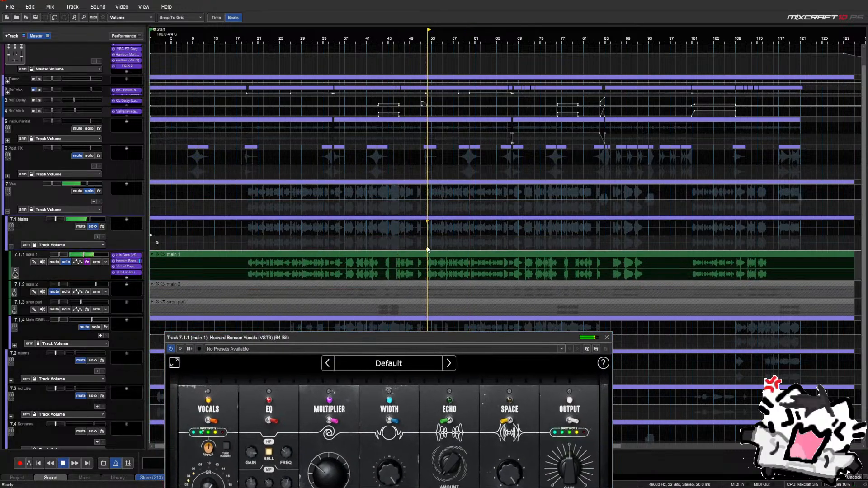
key(space)
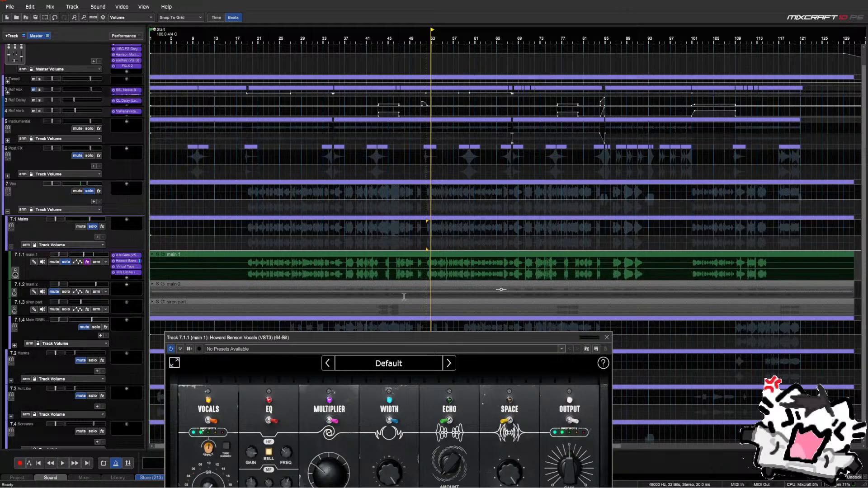
click(426, 250)
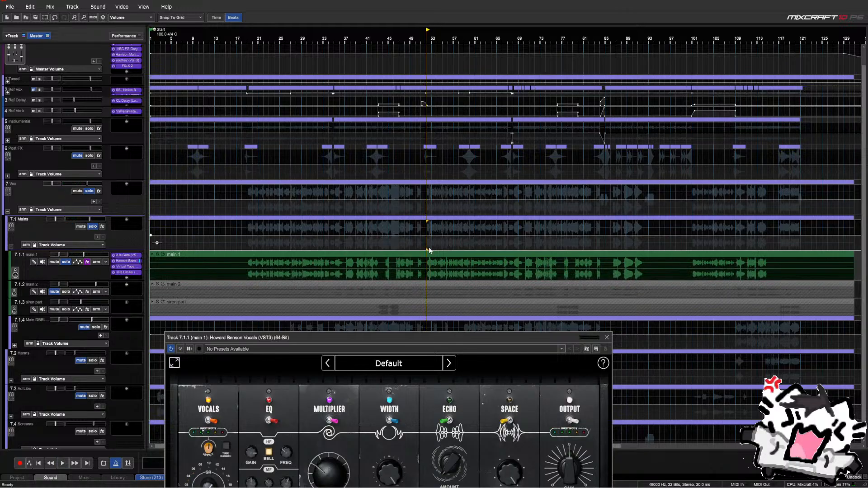
key(space)
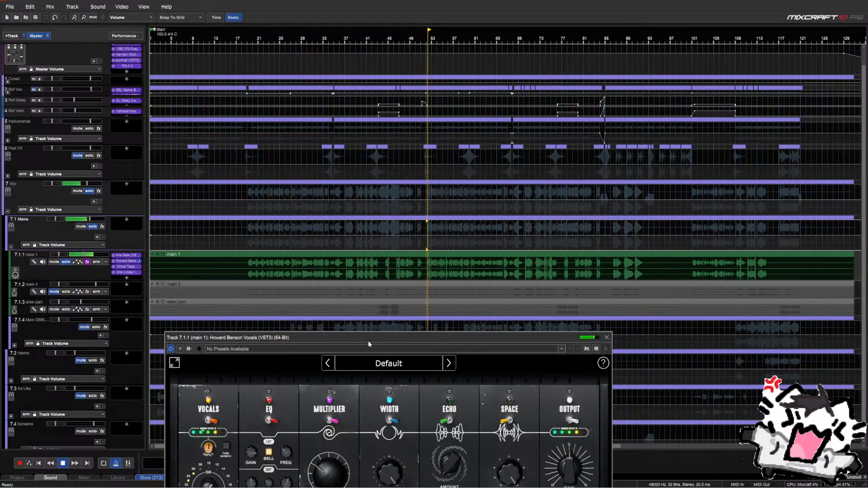
Settle the Multiplier offset at 30%, close the plugin and unsolo main 1
drag(368, 339, 369, 277)
key(space)
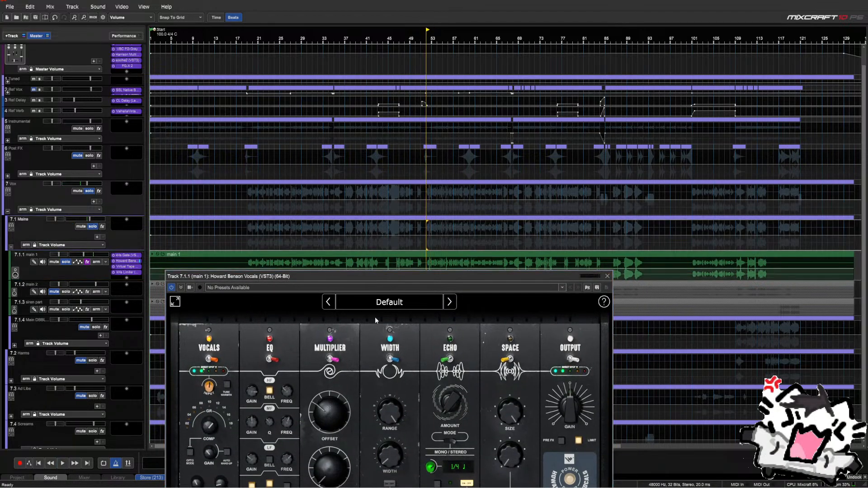
key(space)
drag(327, 416, 327, 420)
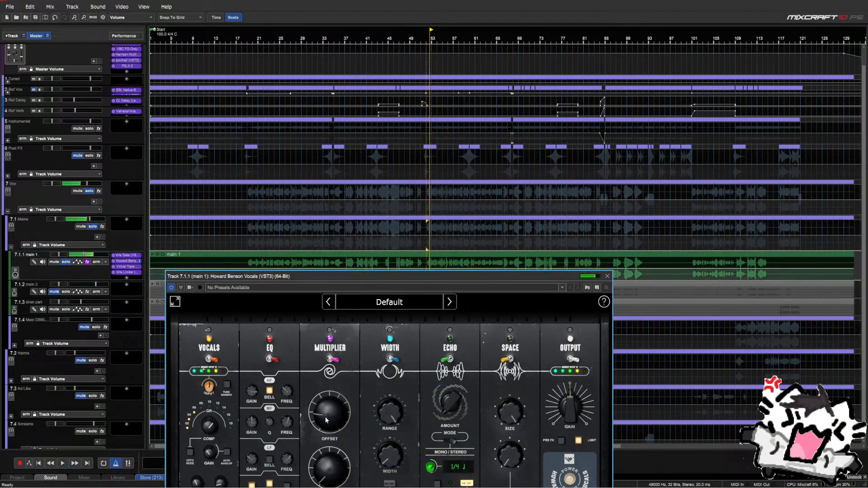
key(space)
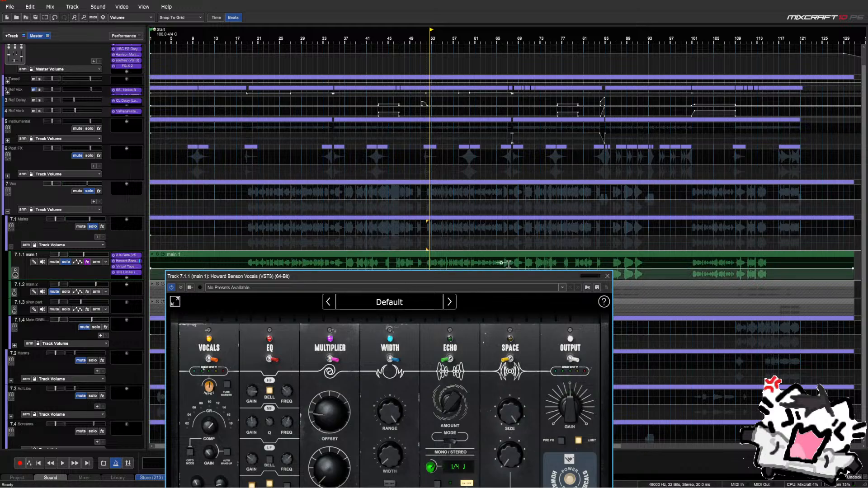
click(596, 276)
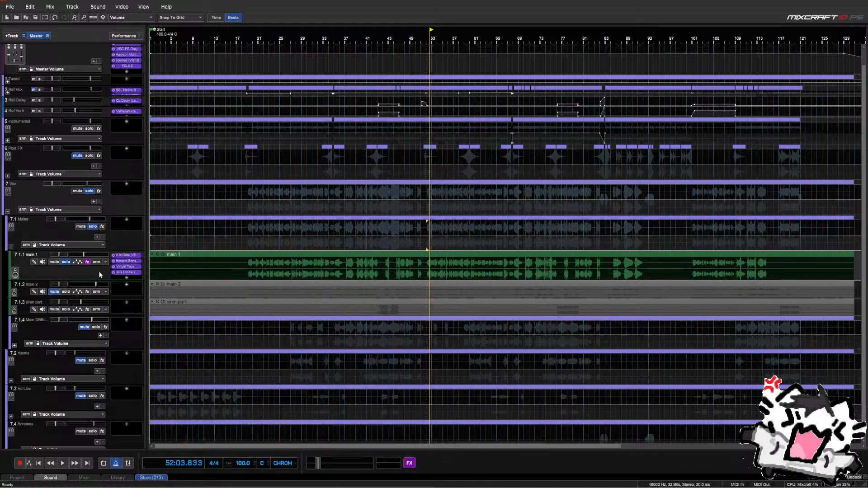
click(66, 262)
Duplicate main 1 as track 7.1.2 and trim the copy's clip start to the vocal entrance
key(space)
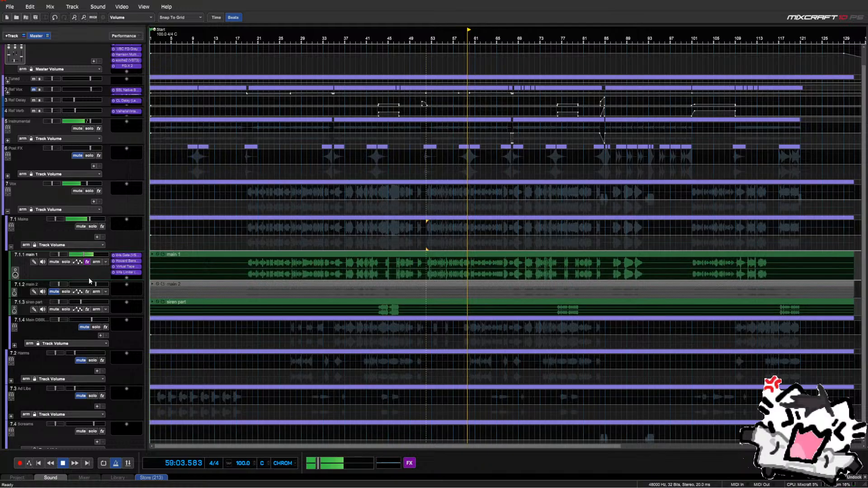
key(space)
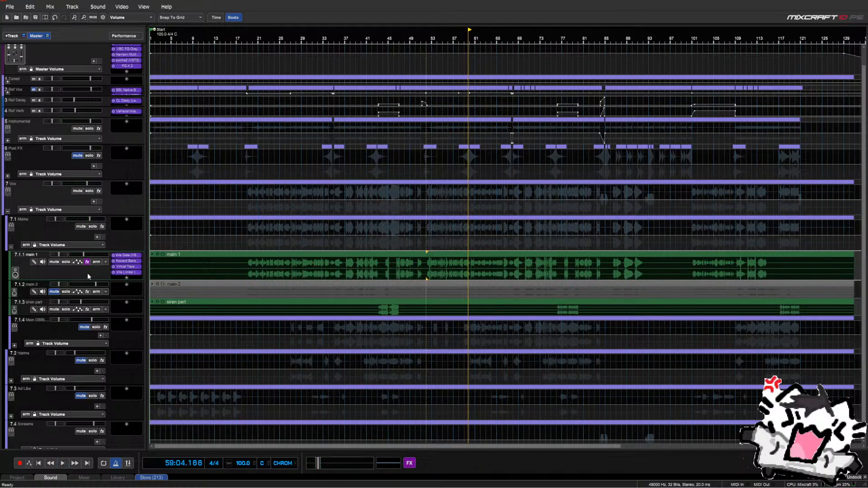
right_click(87, 273)
click(130, 238)
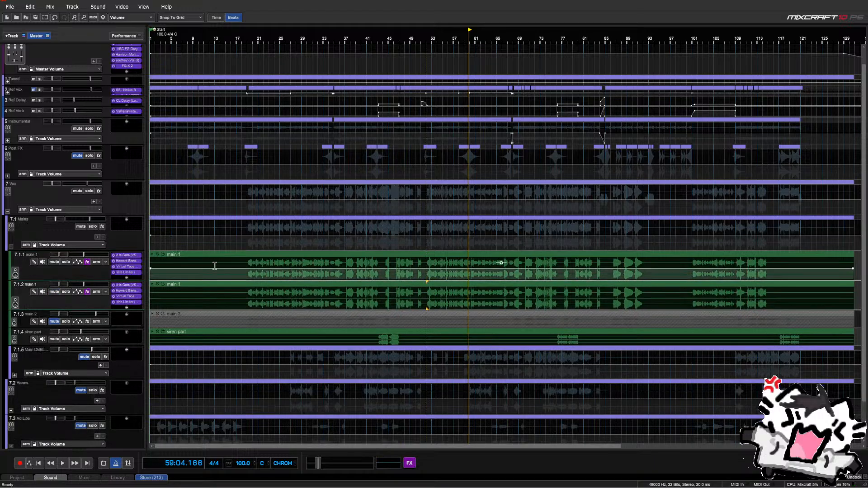
drag(150, 291, 237, 299)
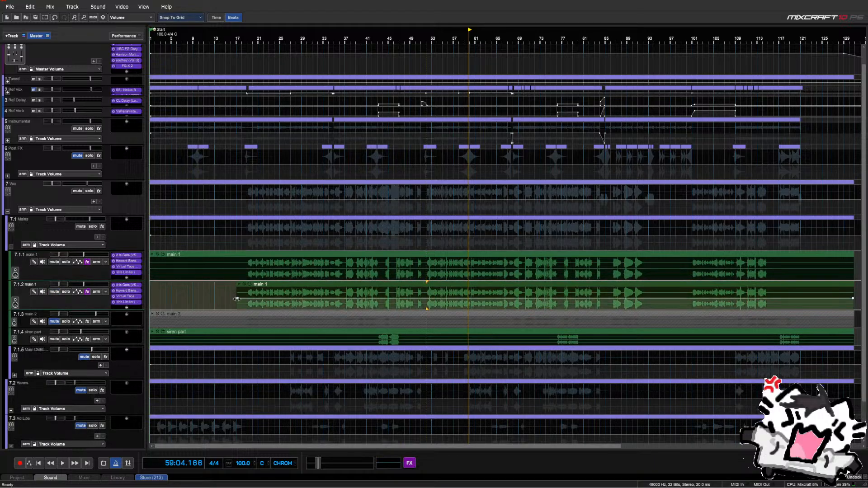
click(242, 250)
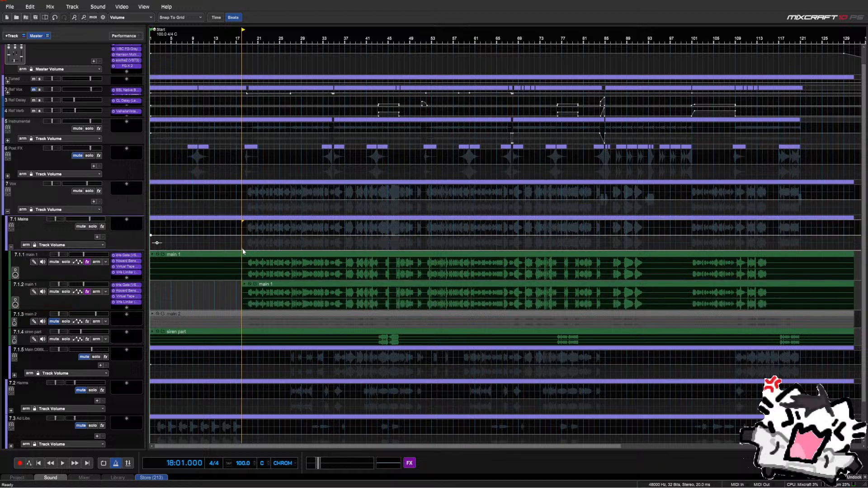
Turn on OPTO MODE and AUTO MAKE-UP in track 7.1.2's Howard Benson Vocals
click(127, 290)
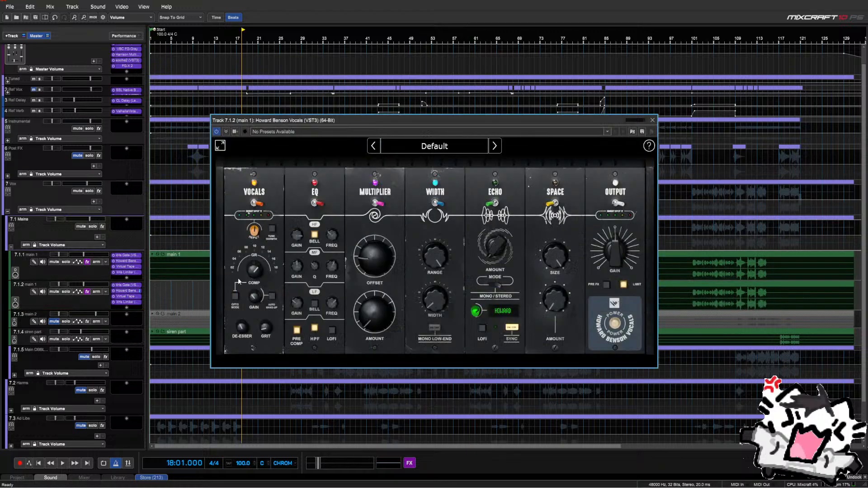
click(235, 296)
click(272, 296)
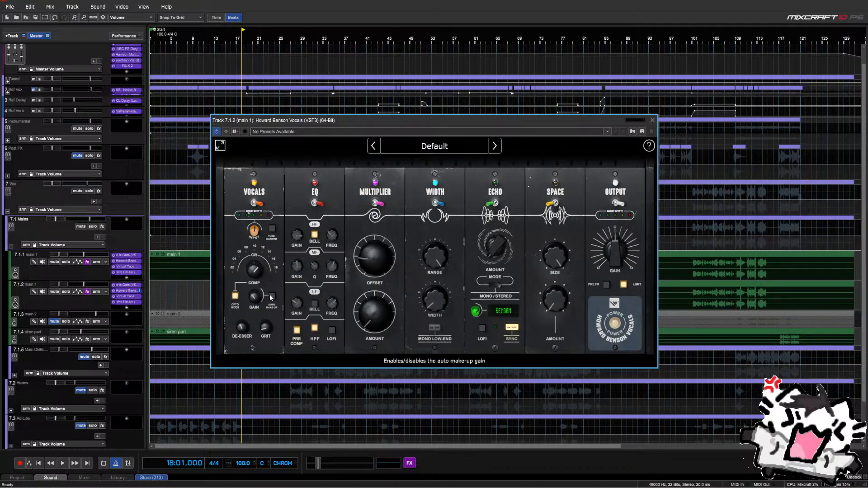
click(653, 120)
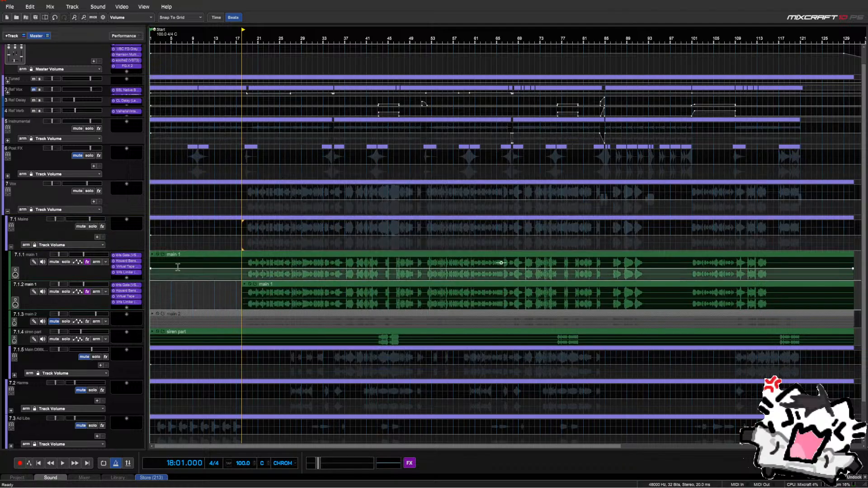
Mute track 7.1.1 and play while raising 7.1.2's volume to about -2.9 dB
click(53, 262)
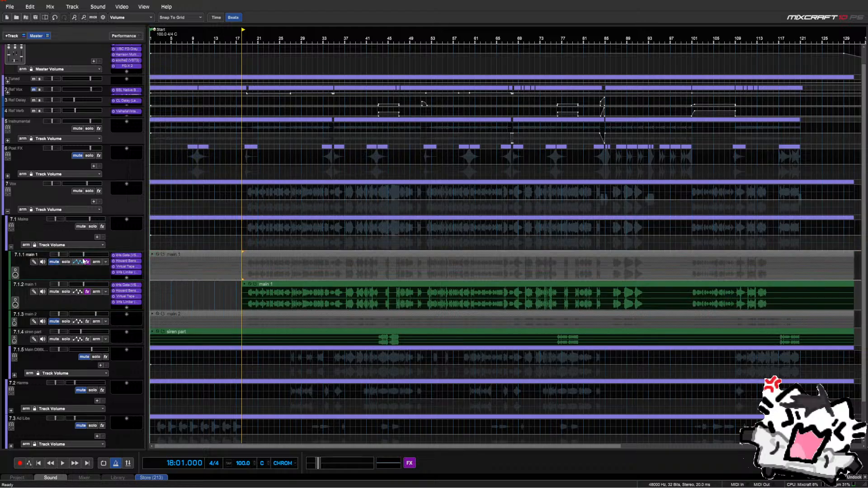
key(space)
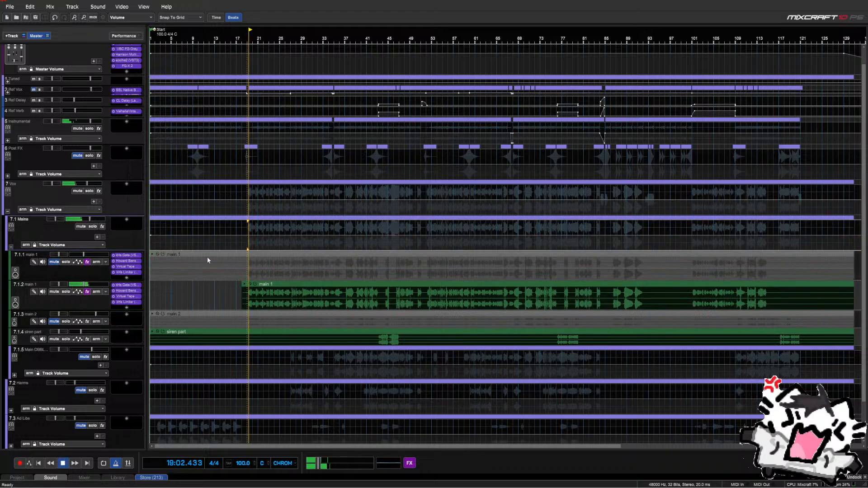
scroll(103, 286, up, 2)
scroll(103, 287, up, 5)
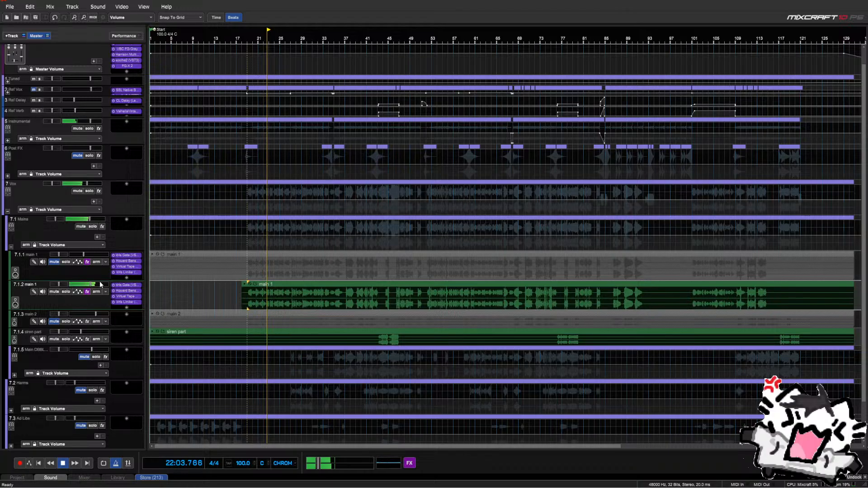
In 7.1.2's Howard Benson Vocals, lower the EQ HF gain and reset MF gain to 0 dB
mouse_move(103, 286)
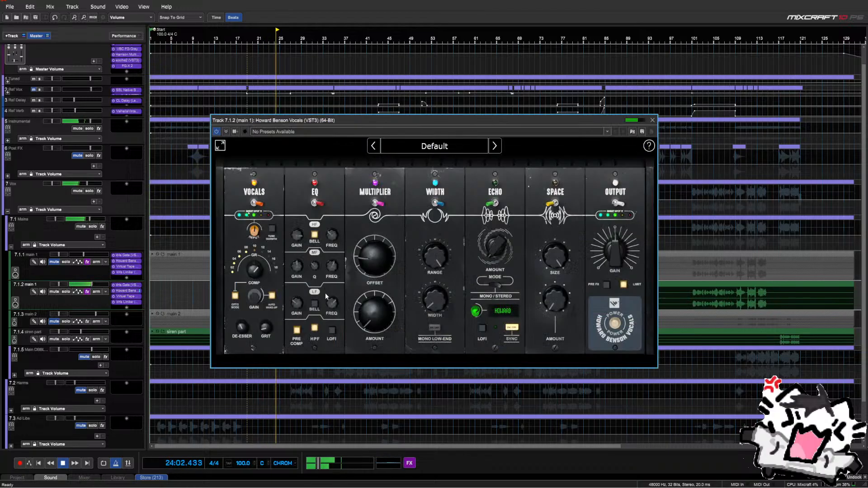
mouse_move(293, 304)
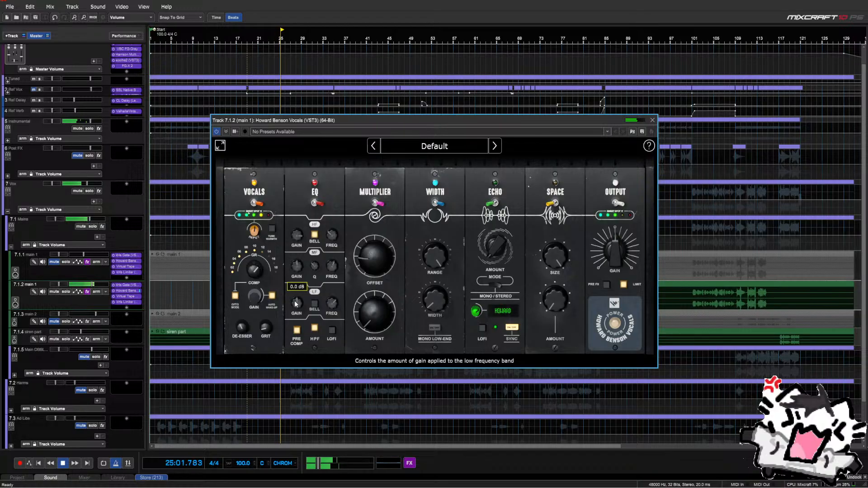
mouse_move(294, 235)
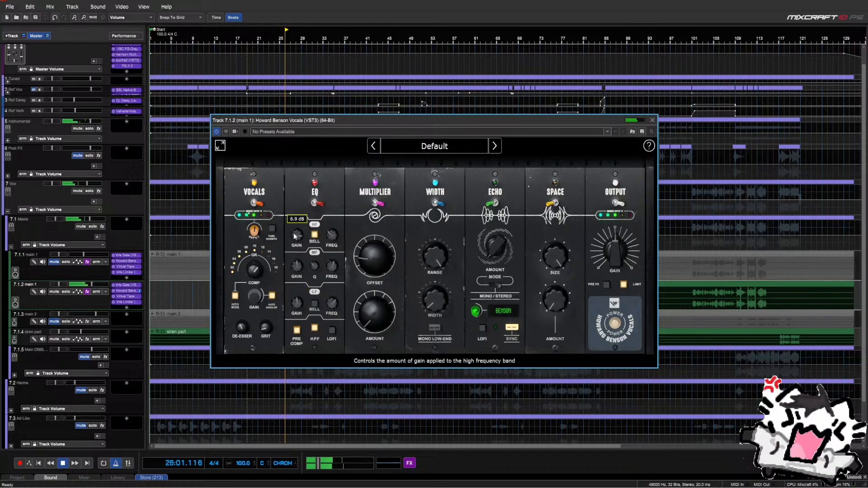
drag(294, 236, 294, 237)
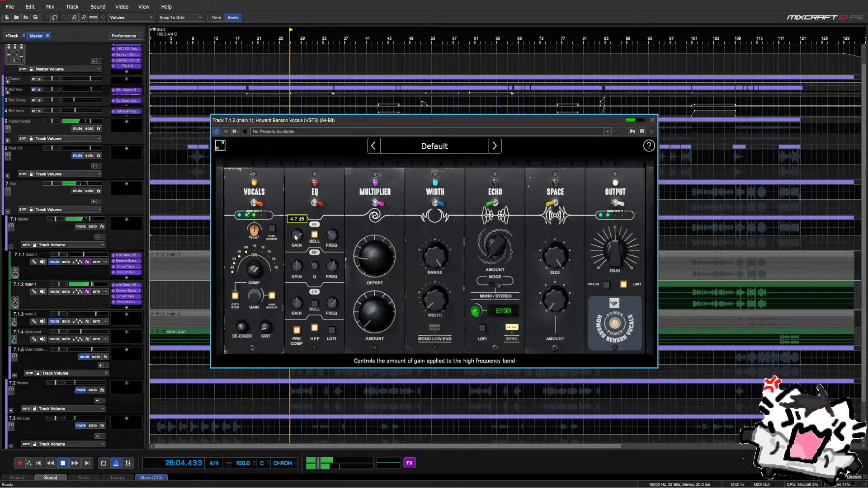
mouse_move(256, 271)
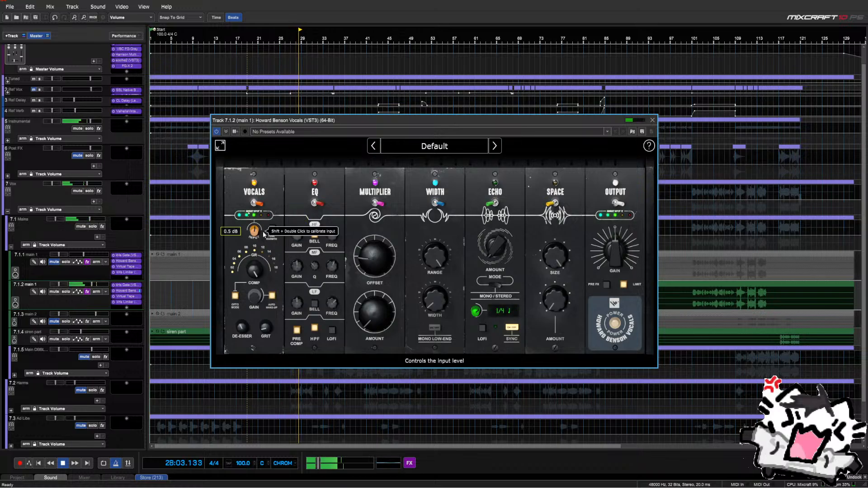
mouse_move(293, 303)
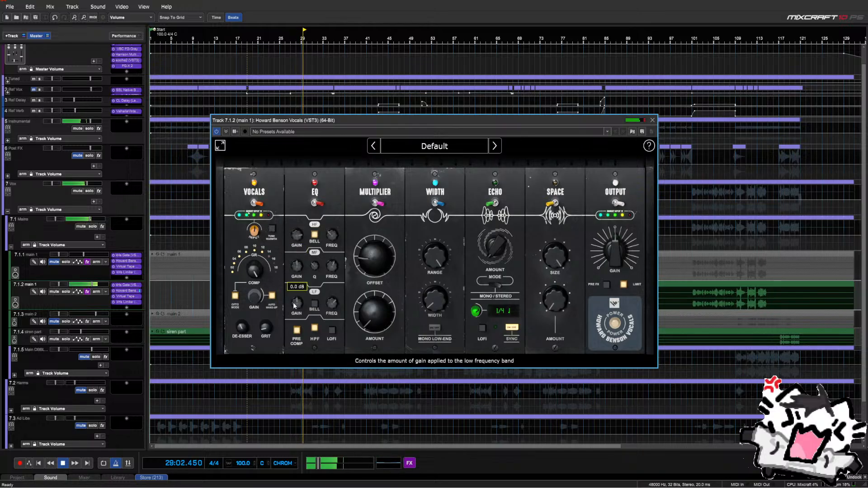
mouse_move(298, 270)
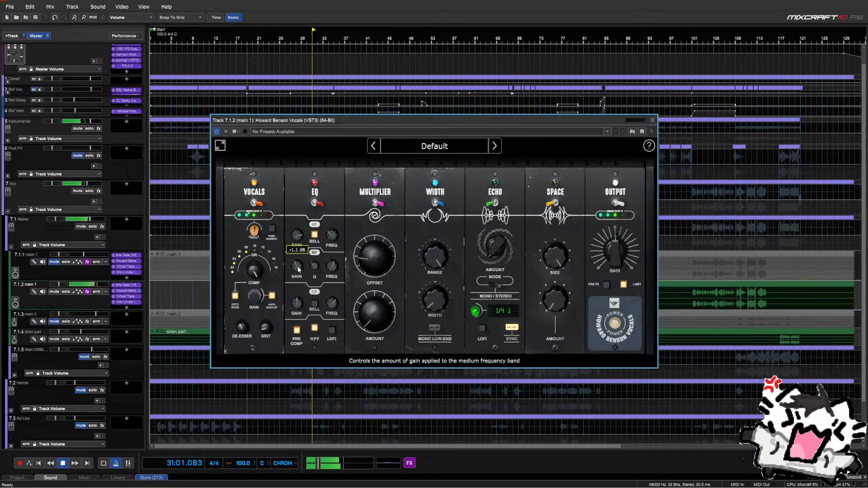
double_click(299, 269)
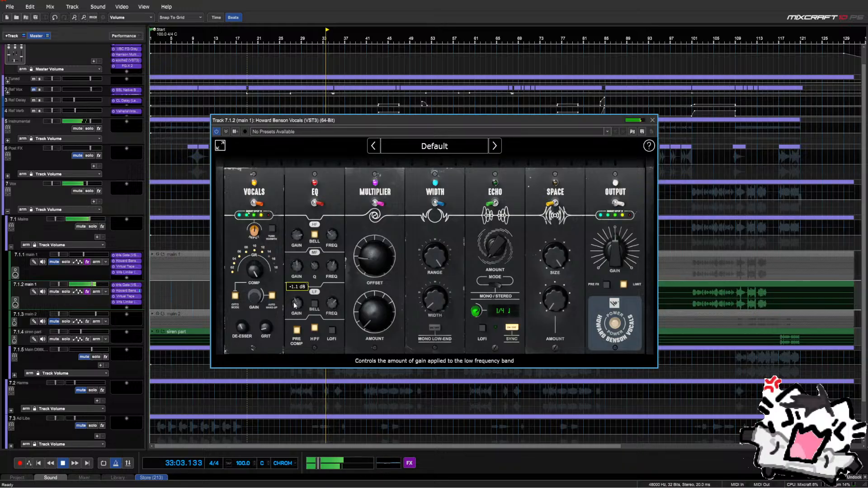
Turn the Multiplier off, comparing from bar 19, check Width on and off, and close the plugin
click(375, 204)
drag(357, 120, 455, 129)
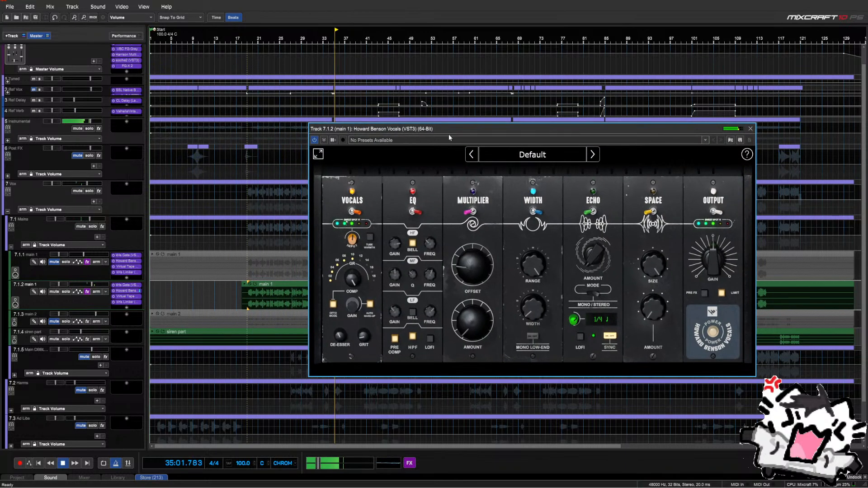
click(247, 245)
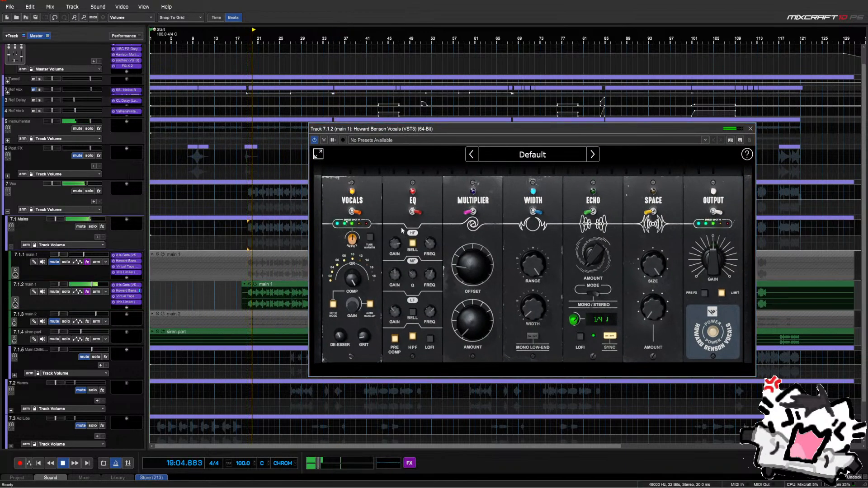
mouse_move(355, 242)
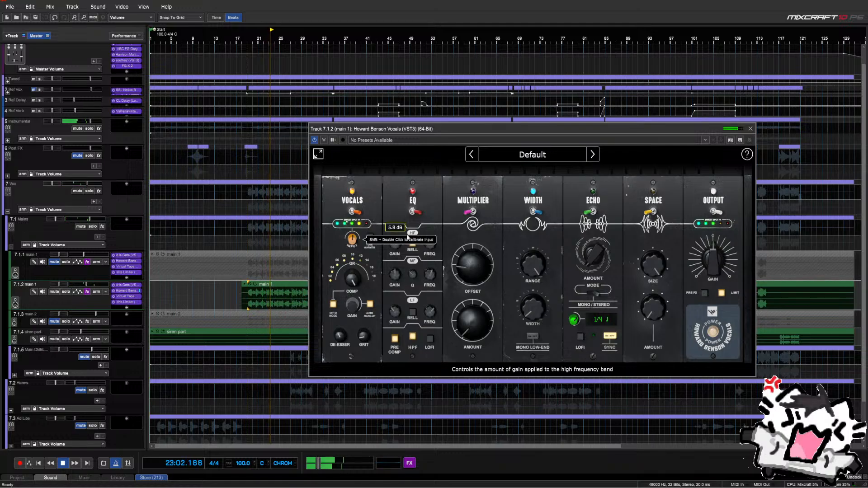
click(473, 211)
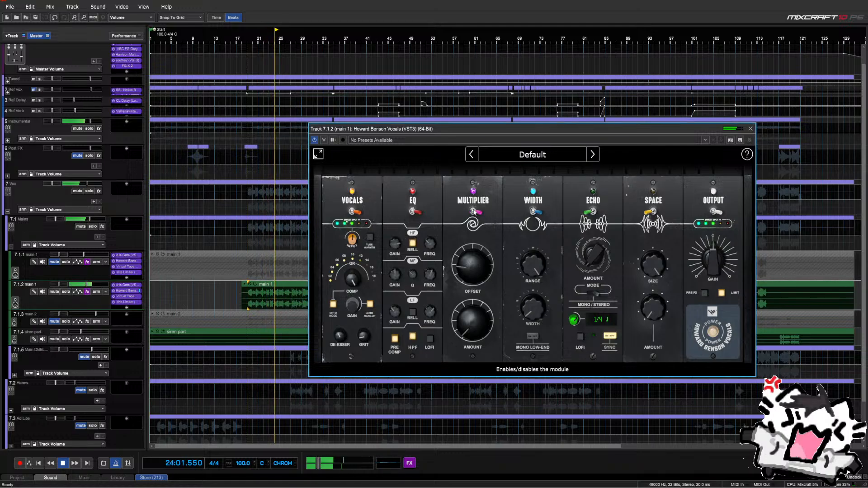
click(474, 211)
click(535, 211)
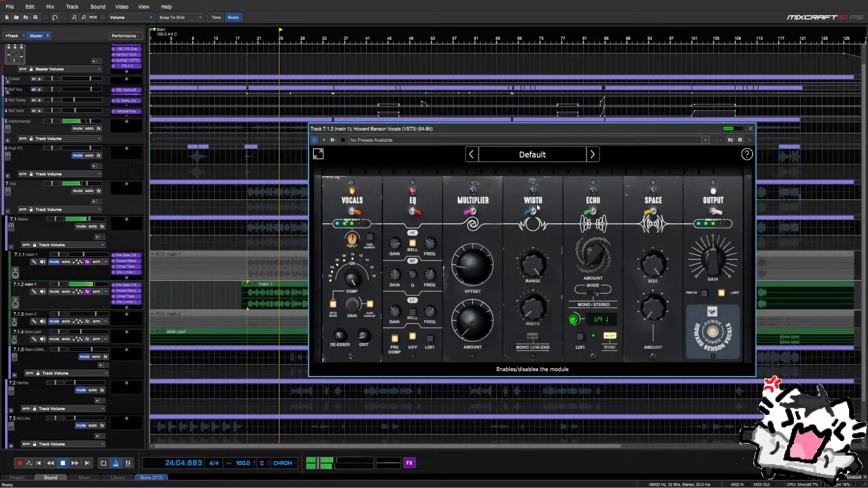
click(534, 212)
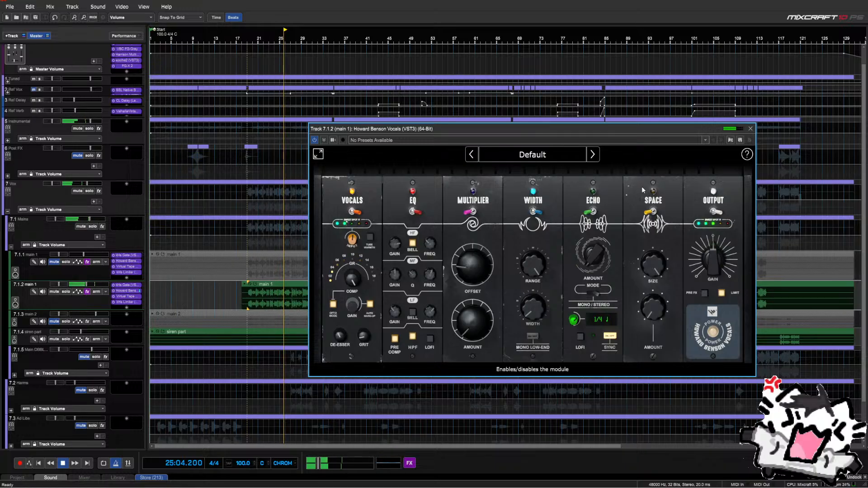
click(751, 128)
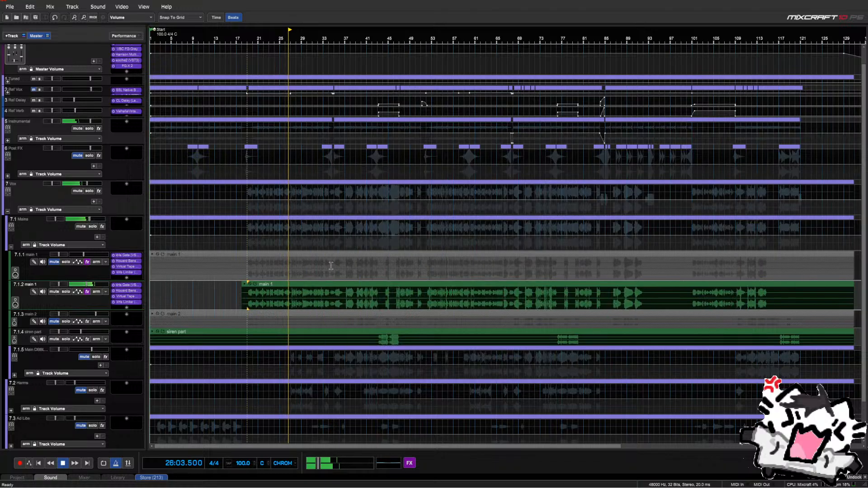
Trim track 7.1.1's main 1 clip to start later and check around bars 19 and 27
key(space)
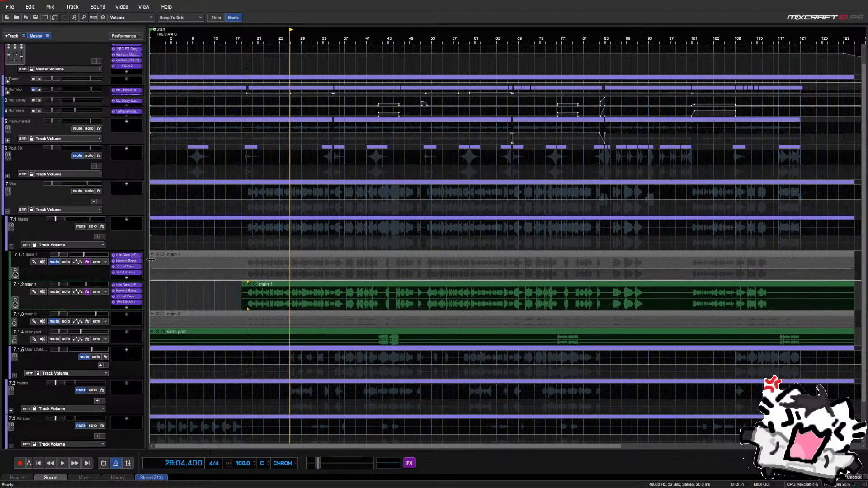
drag(151, 259, 295, 259)
click(246, 273)
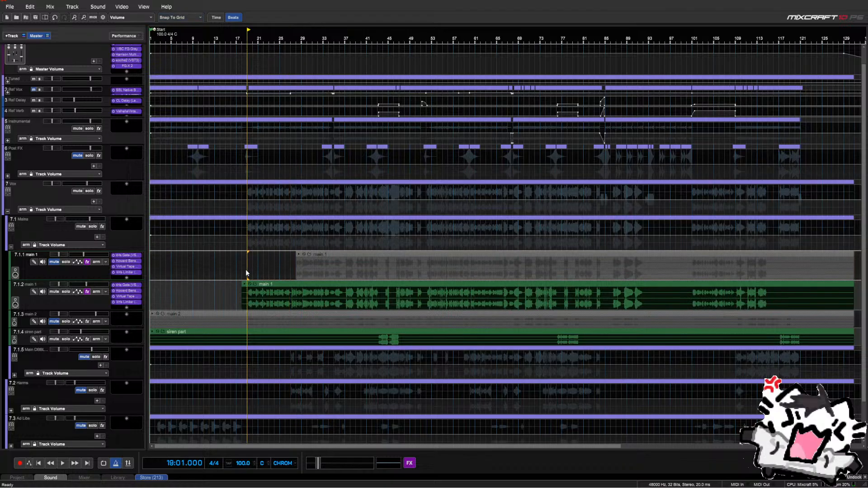
scroll(246, 272, up, 1)
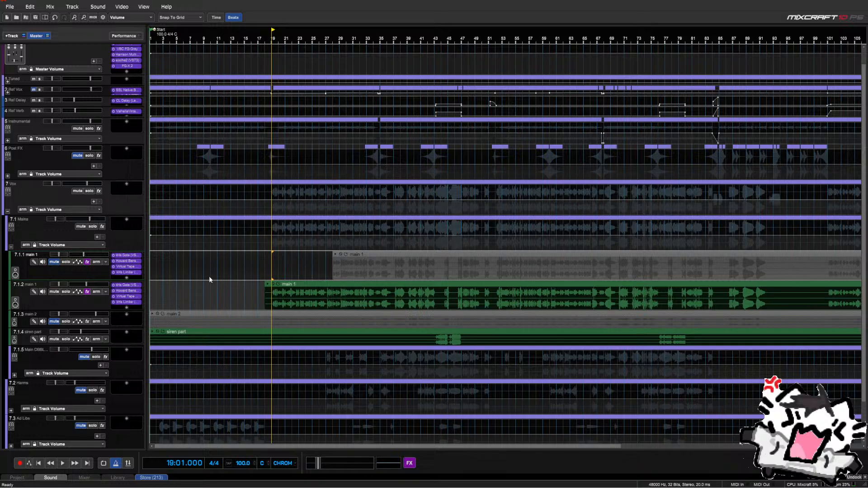
click(319, 245)
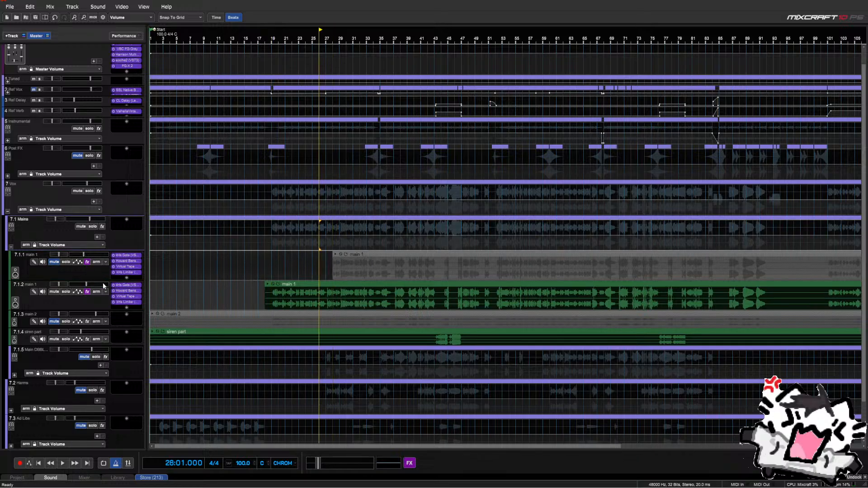
Trim the 7.1.2 copy to start at bar 19 and play through bars 27–28
double_click(38, 286)
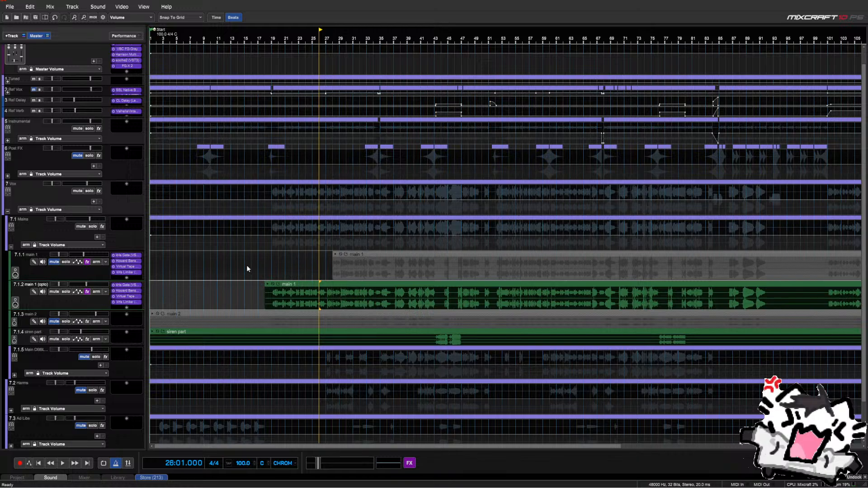
click(273, 269)
drag(266, 302, 272, 300)
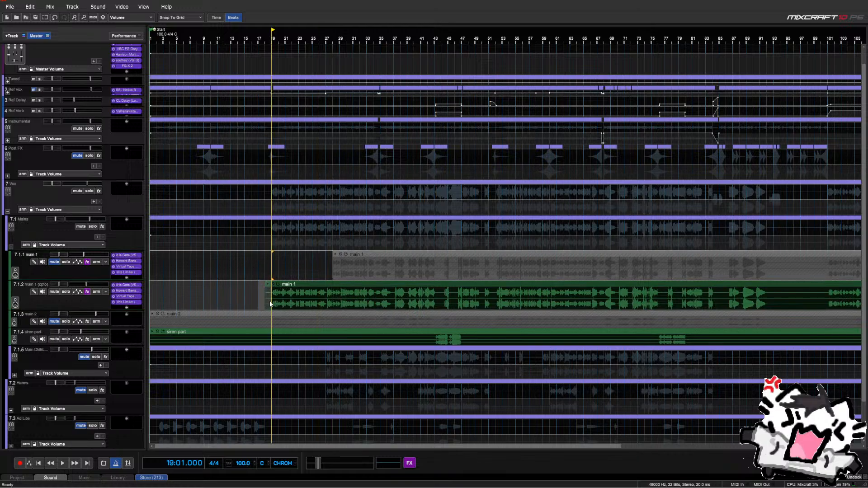
key(space)
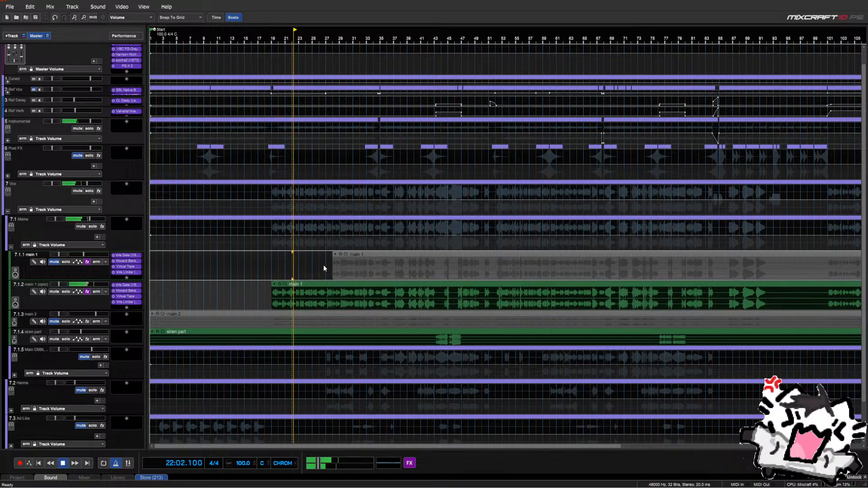
click(334, 246)
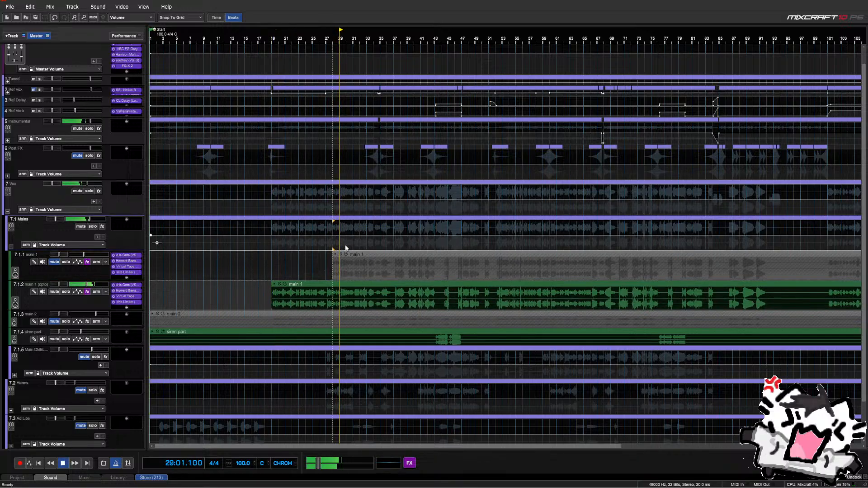
click(325, 246)
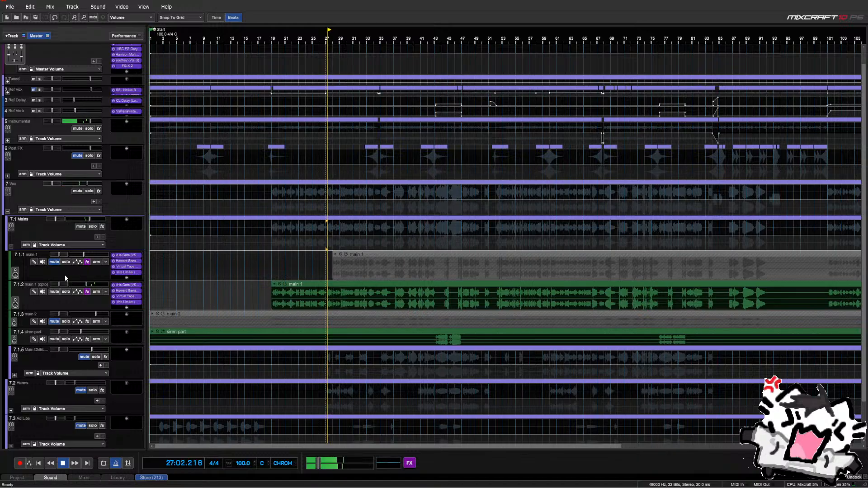
Unmute 7.1.1, delete bars 27–33 from the copy, and start the lead clip slightly earlier
click(53, 261)
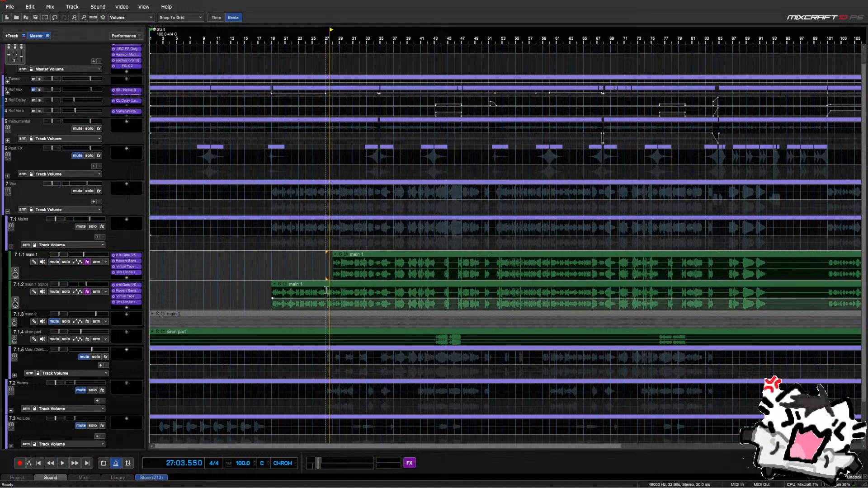
drag(326, 290, 367, 293)
key(Delete)
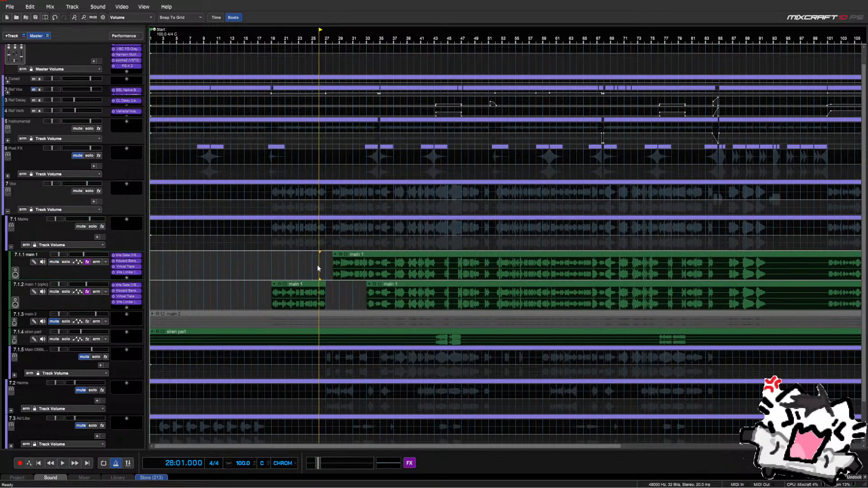
drag(333, 264, 326, 264)
click(313, 268)
key(space)
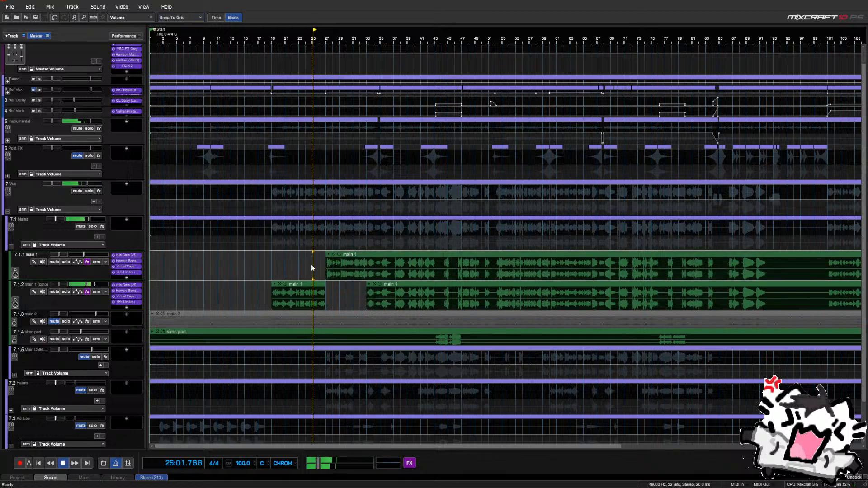
scroll(361, 277, up, 2)
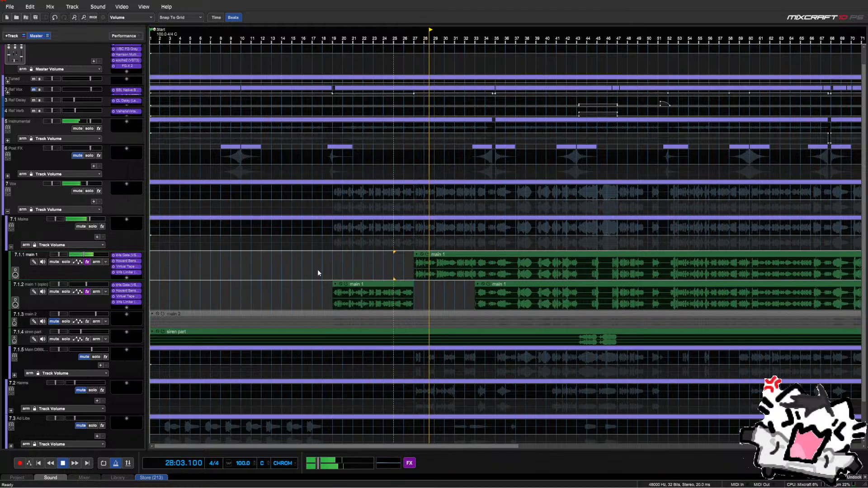
Extend the main 1 copy's end and push the lead clip's start later, auditioning the trim
click(80, 263)
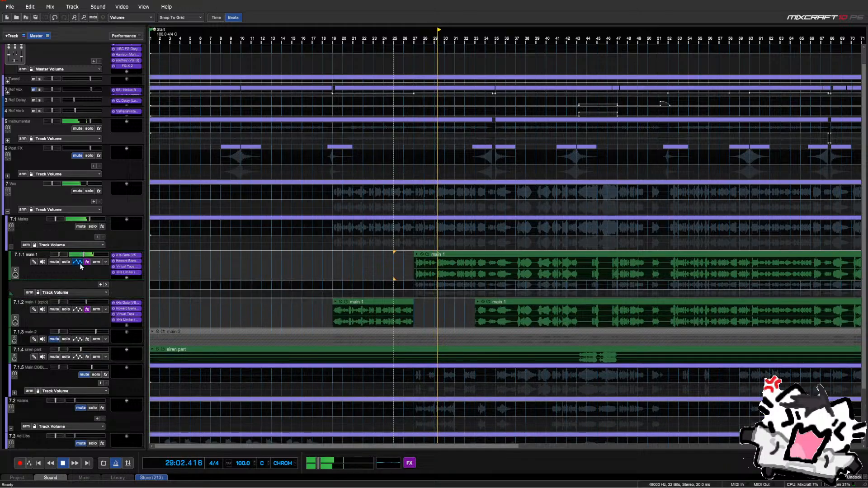
click(80, 263)
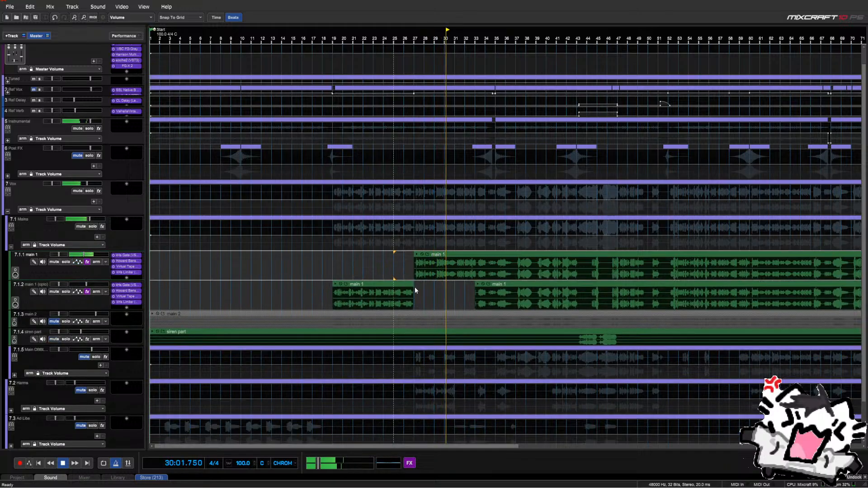
drag(413, 287, 461, 288)
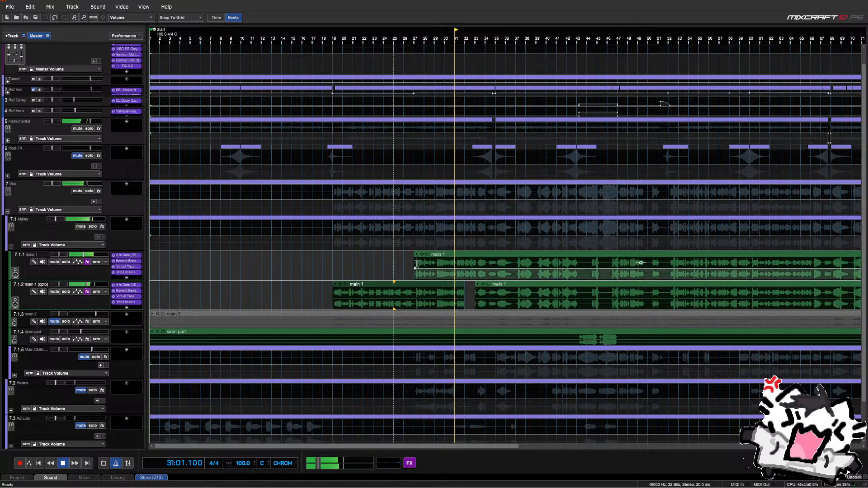
drag(414, 268, 485, 269)
key(space)
key(space)
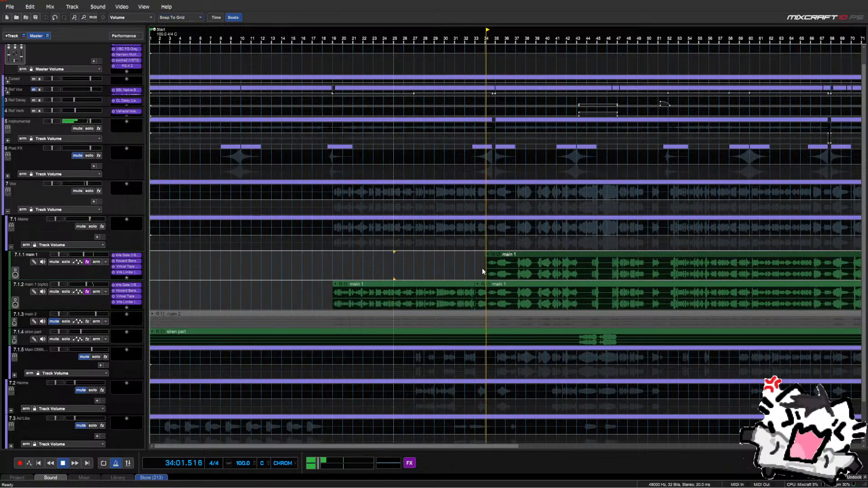
key(space)
drag(485, 268, 497, 270)
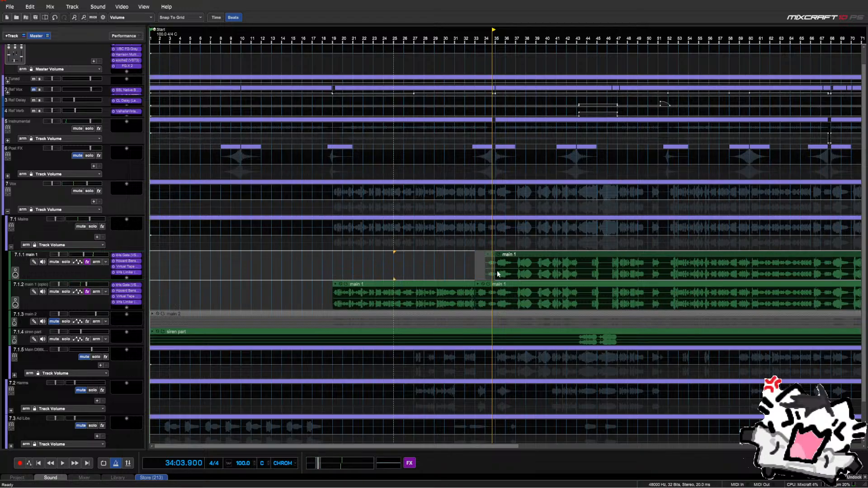
key(space)
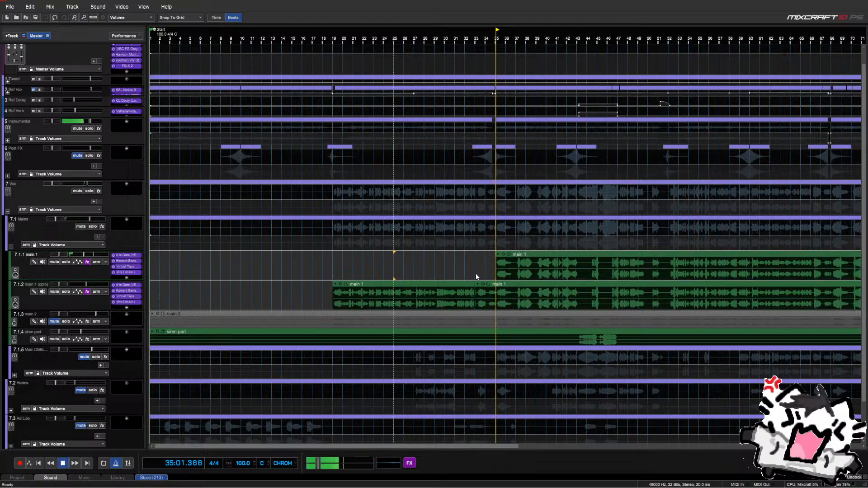
key(space)
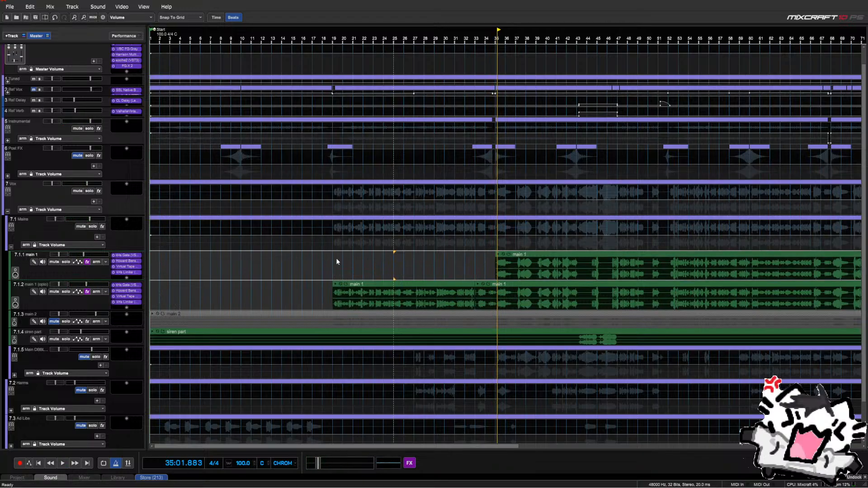
Undo four edits, delete the lead clip from bar 25, and trim its start to bar 35
click(58, 18)
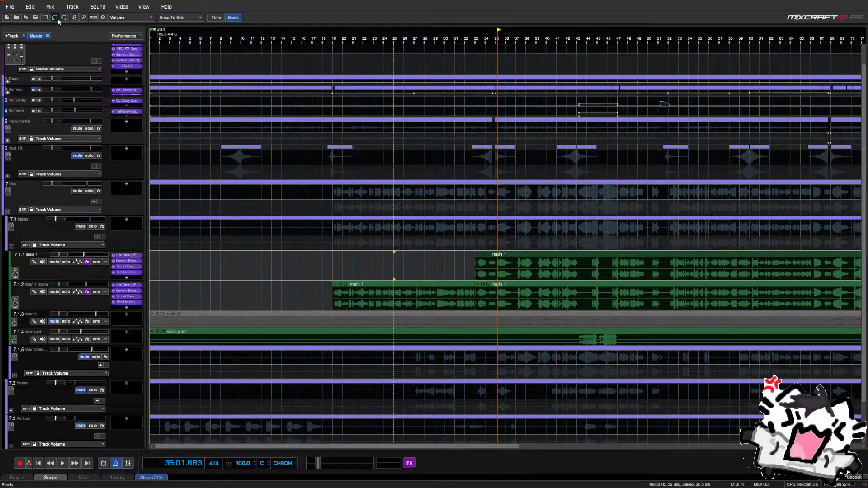
click(58, 19)
click(58, 18)
click(58, 18)
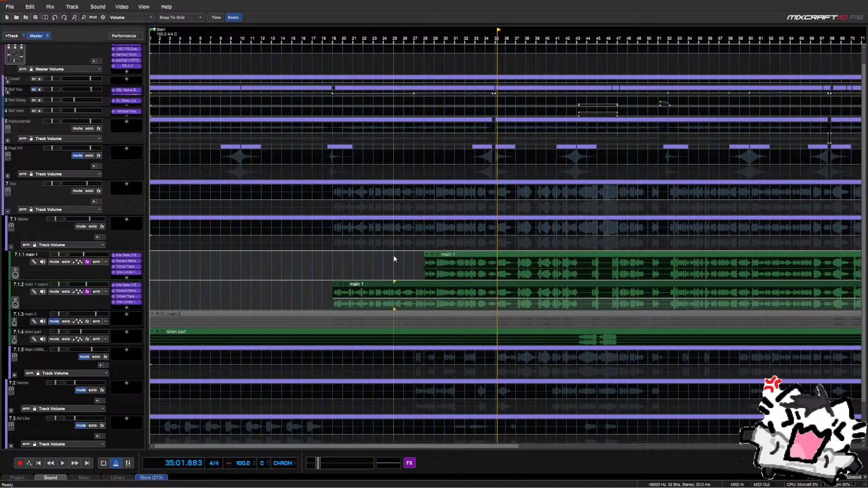
drag(393, 260, 494, 264)
key(Delete)
click(456, 262)
key(space)
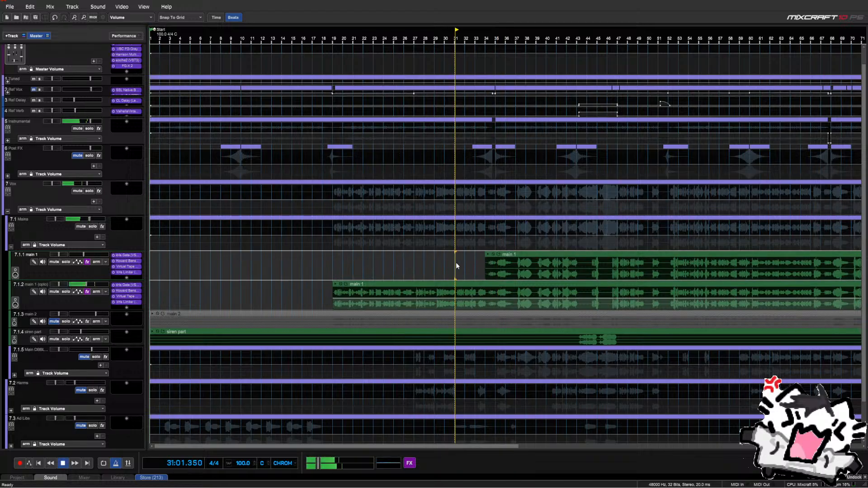
click(475, 265)
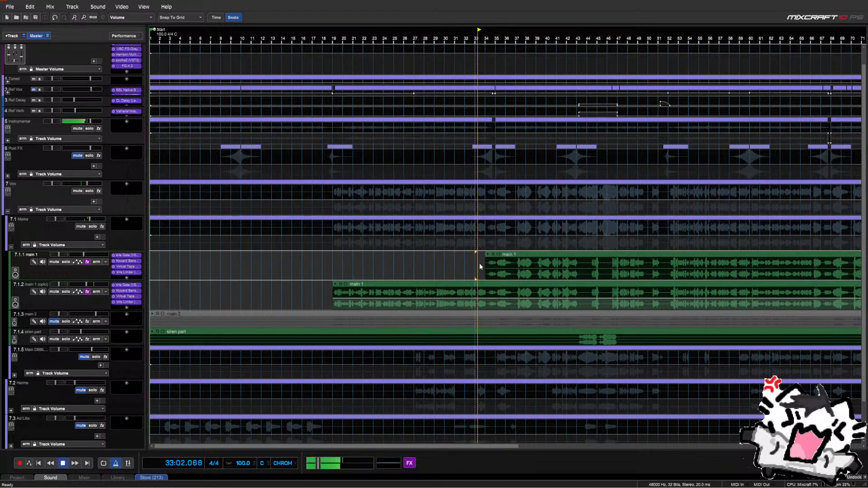
drag(485, 266, 495, 267)
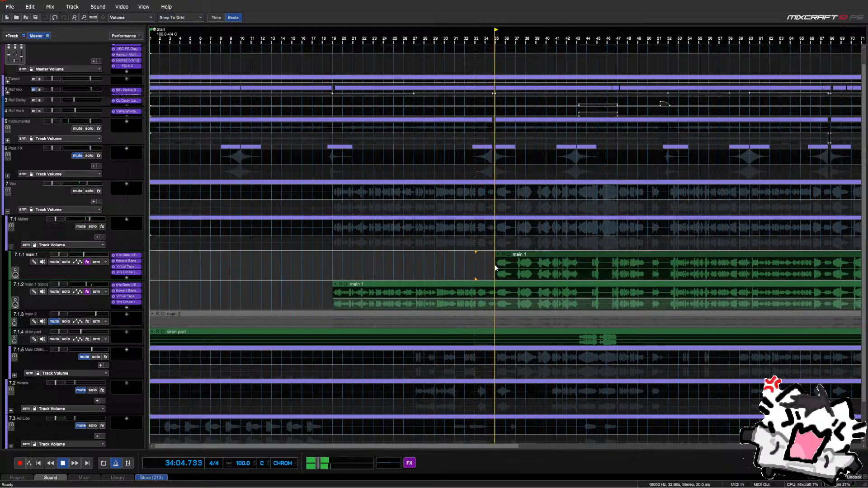
key(space)
scroll(497, 287, down, 3)
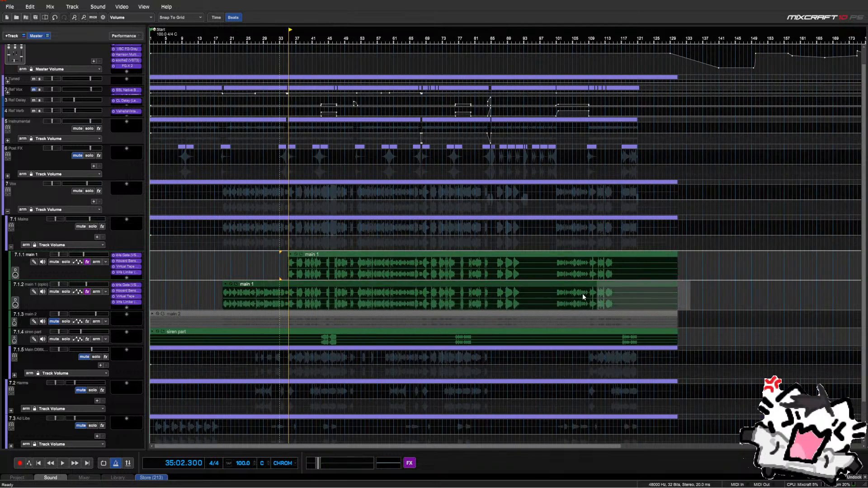
Delete the main 1 copy after bar 35 and audition the handover from bar 34
click(289, 297)
key(Delete)
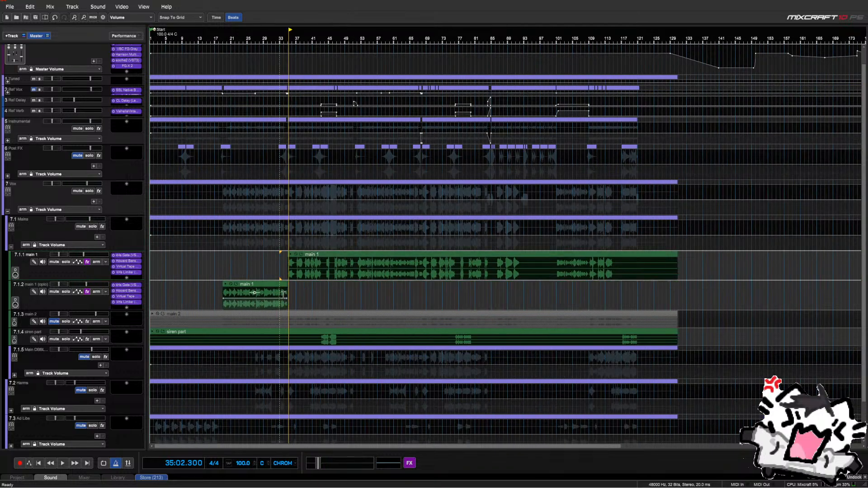
click(284, 270)
scroll(284, 270, up, 5)
key(space)
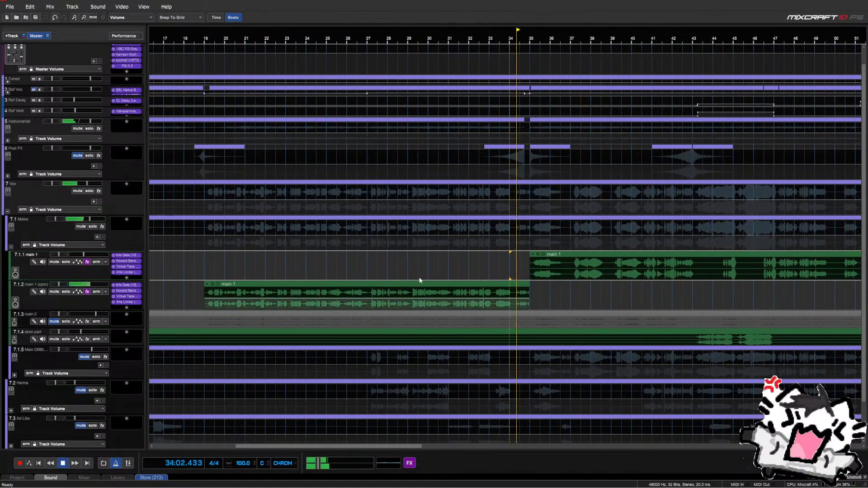
scroll(409, 251, up, 3)
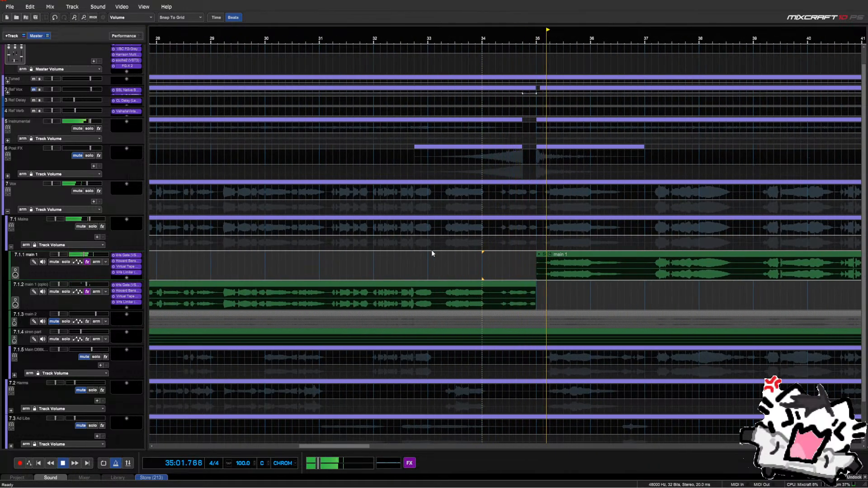
click(529, 285)
scroll(531, 286, up, 2)
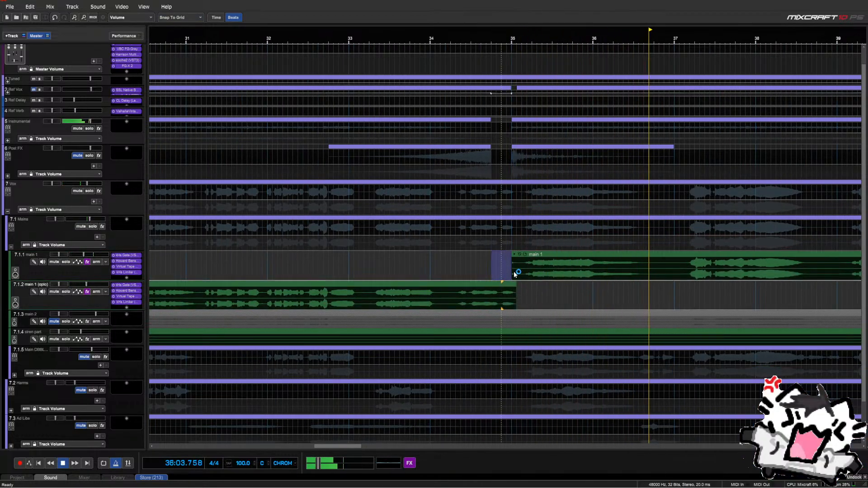
scroll(515, 272, down, 2)
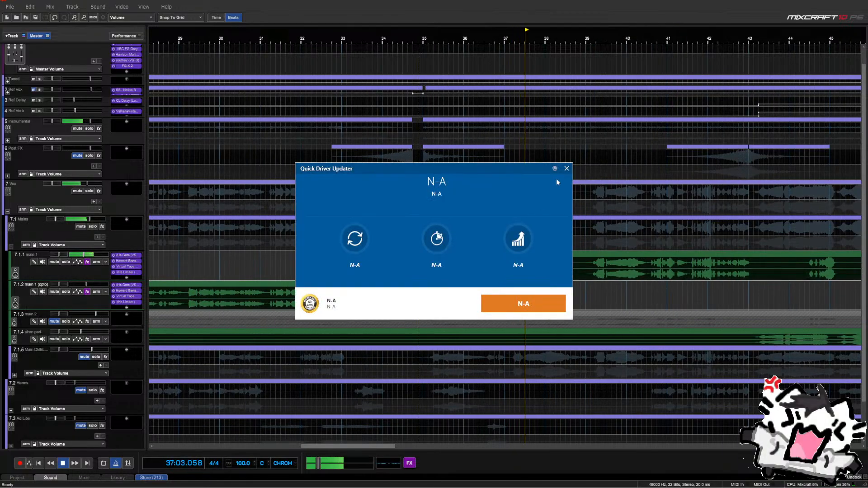
click(566, 169)
scroll(581, 262, up, 2)
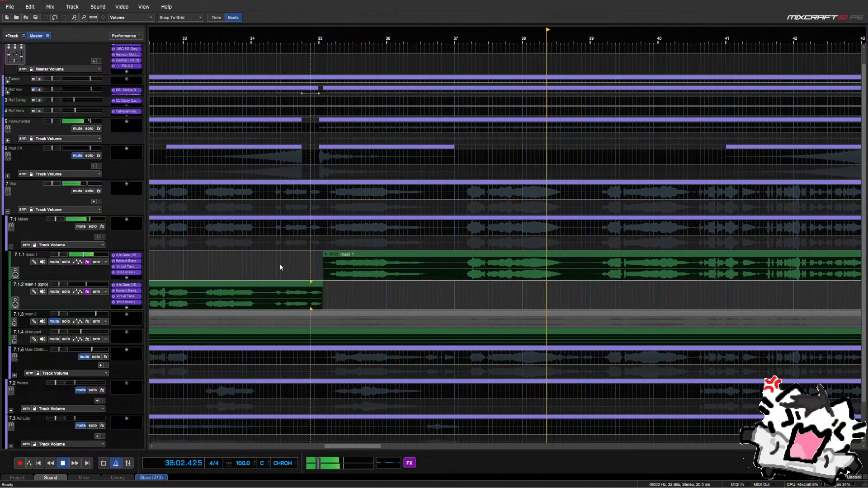
scroll(283, 264, down, 5)
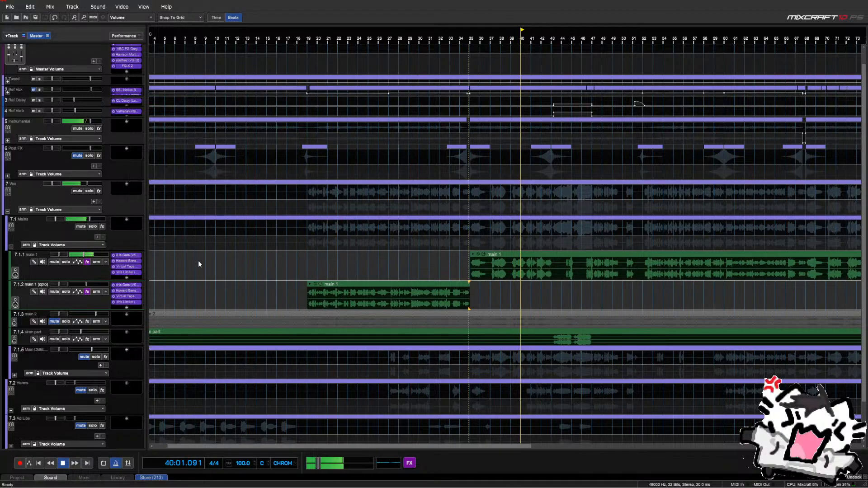
scroll(389, 265, down, 2)
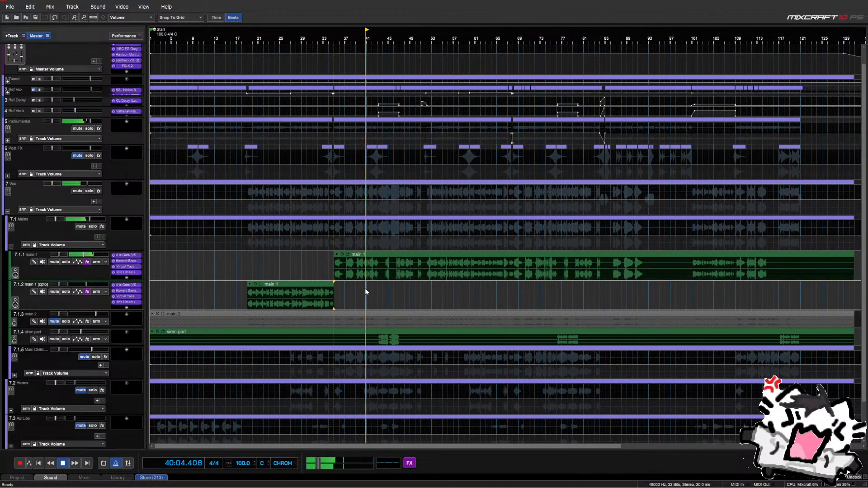
key(space)
Bypass Virtual Tape Machines, Fresh Air and Inf EQ on the Master track at once
click(409, 463)
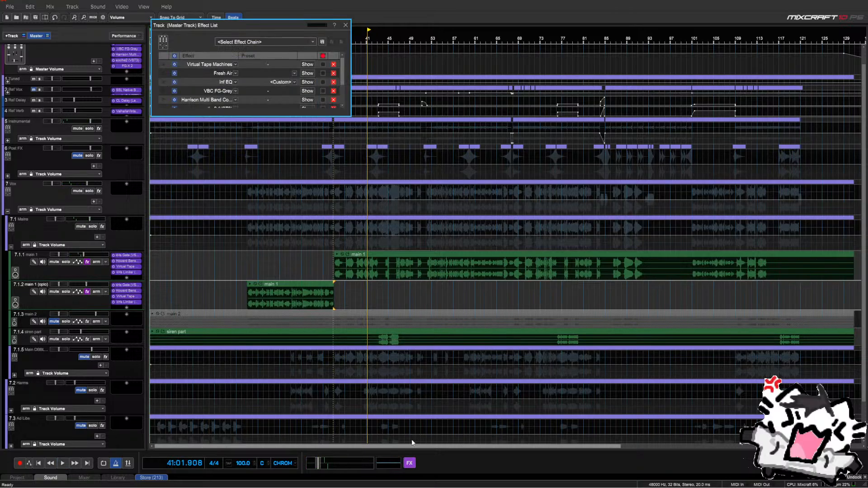
click(175, 56)
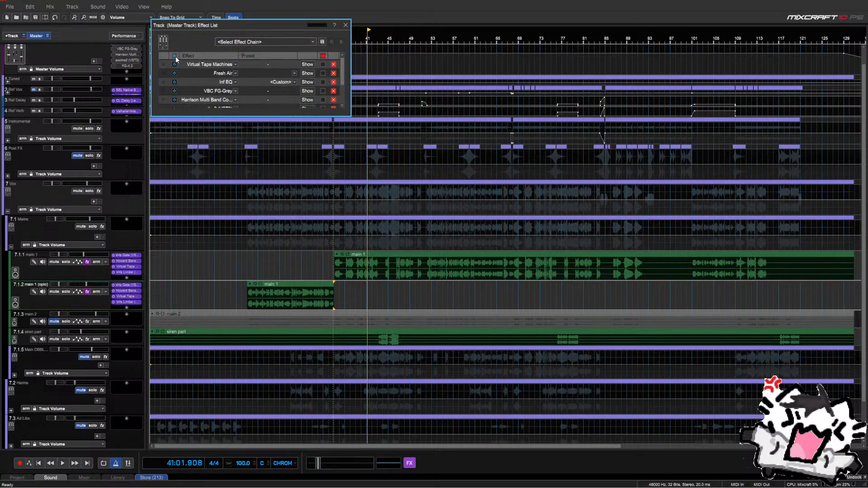
click(345, 25)
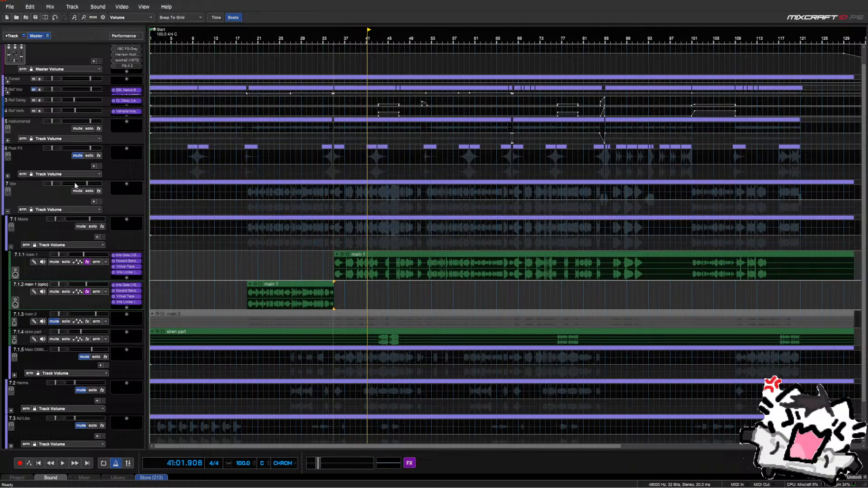
click(332, 269)
key(space)
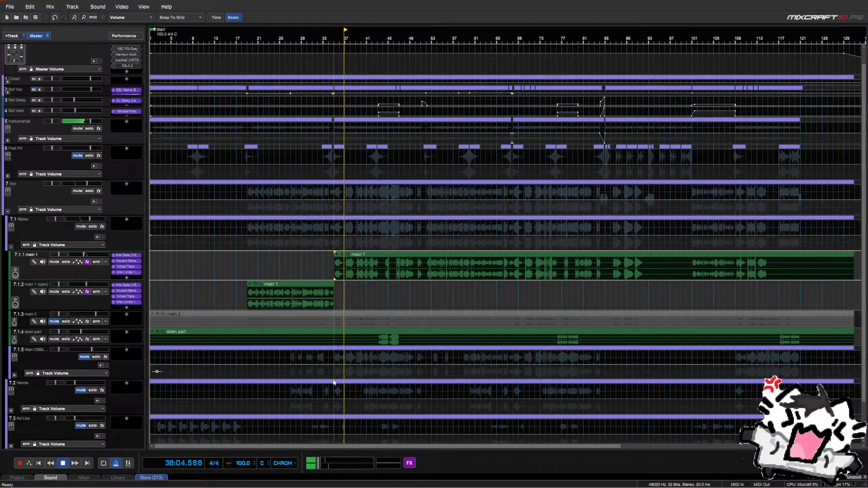
mouse_move(317, 462)
drag(317, 462, 327, 464)
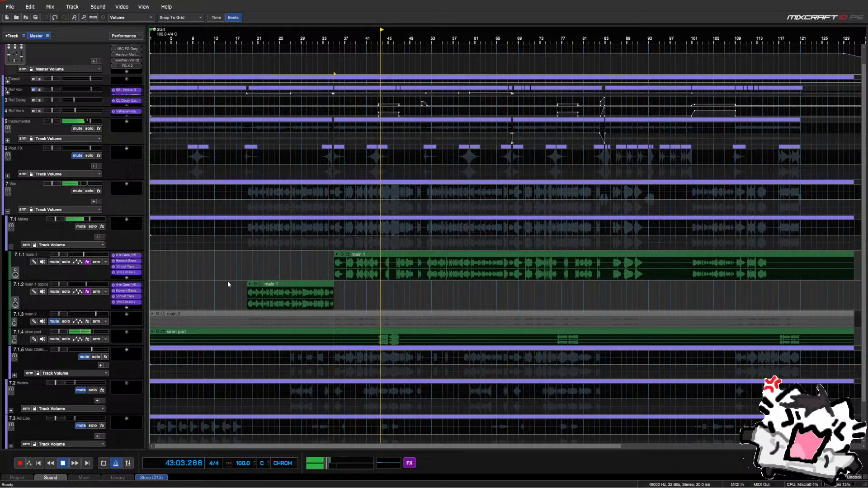
click(369, 289)
scroll(369, 289, up, 3)
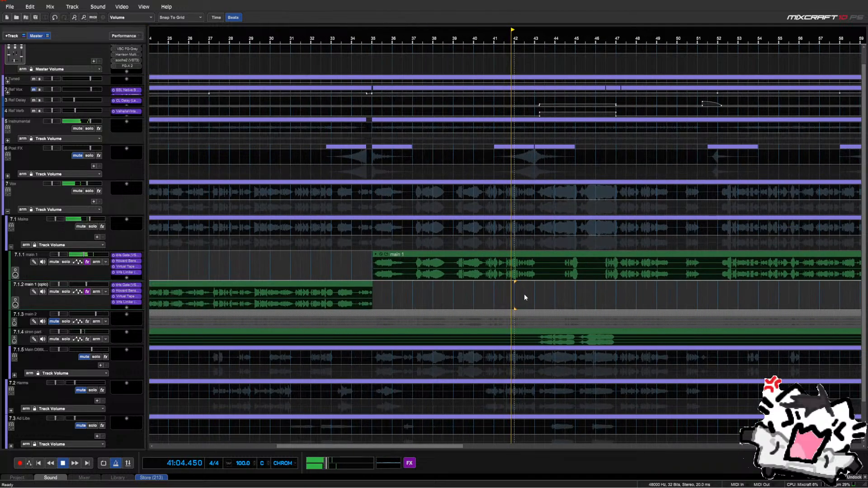
key(space)
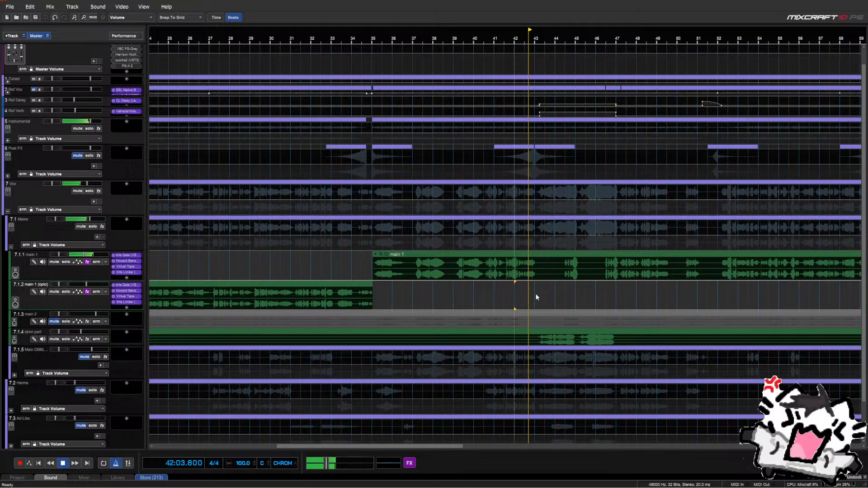
key(space)
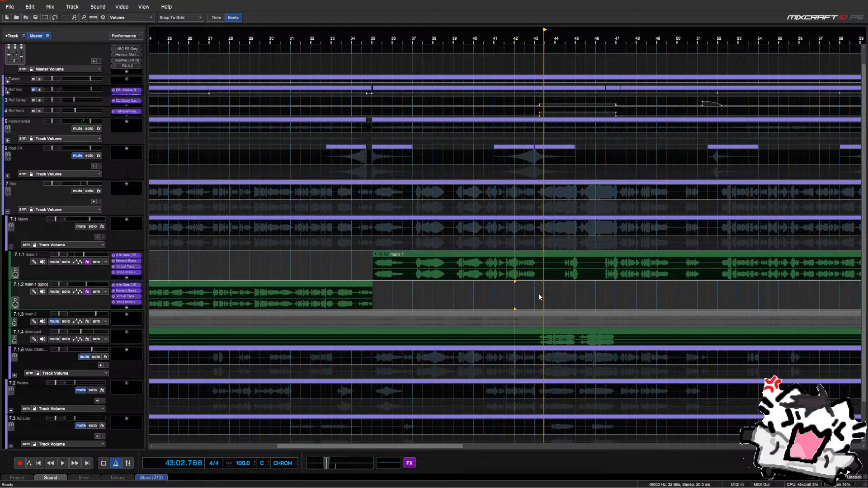
scroll(477, 294, down, 2)
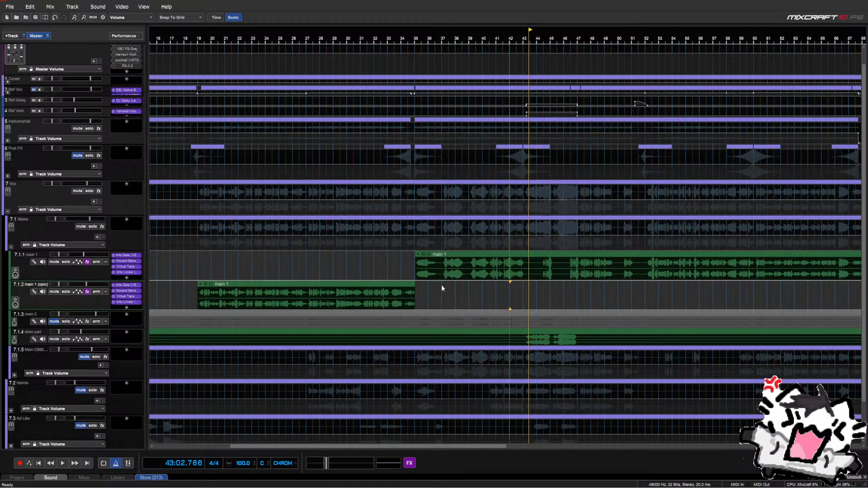
scroll(441, 284, down, 1)
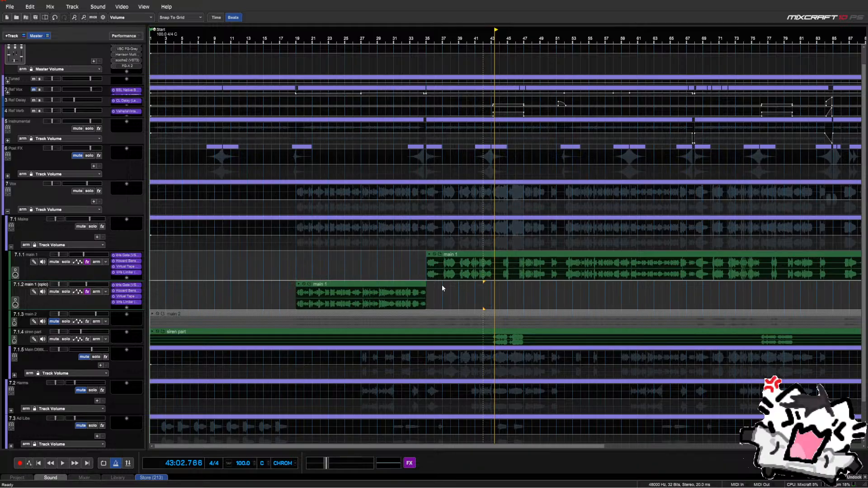
scroll(451, 283, down, 1)
scroll(451, 284, down, 1)
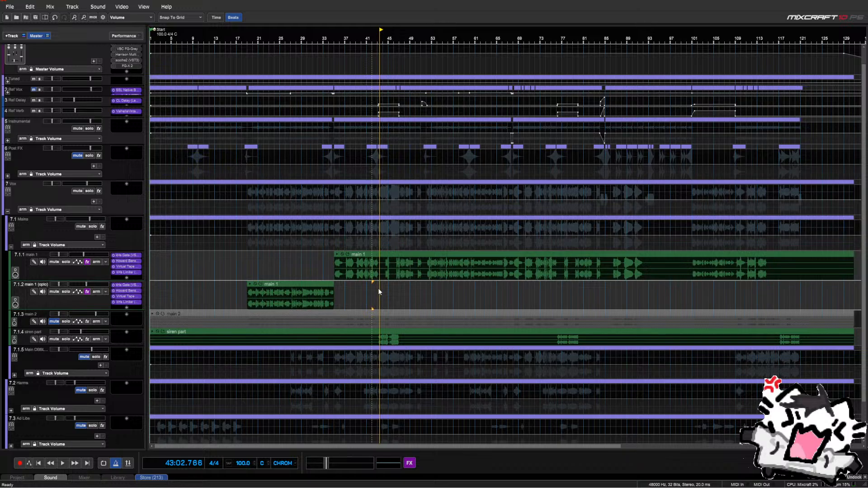
scroll(379, 289, up, 5)
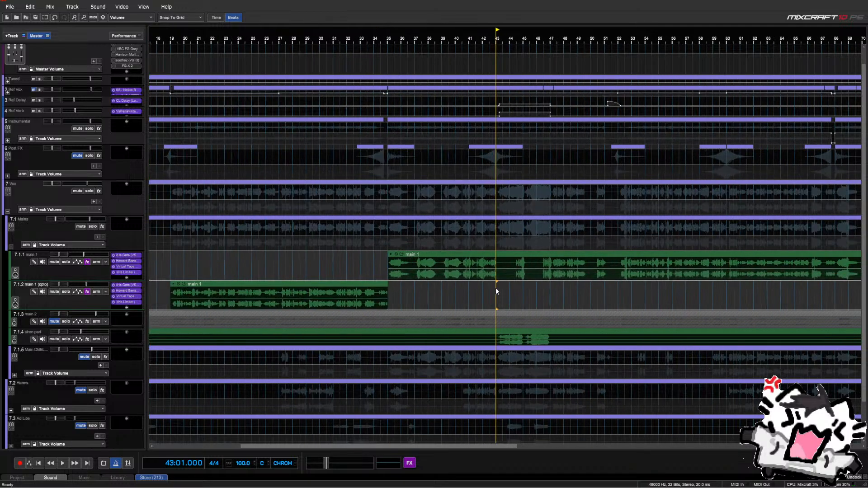
click(508, 293)
scroll(507, 294, up, 3)
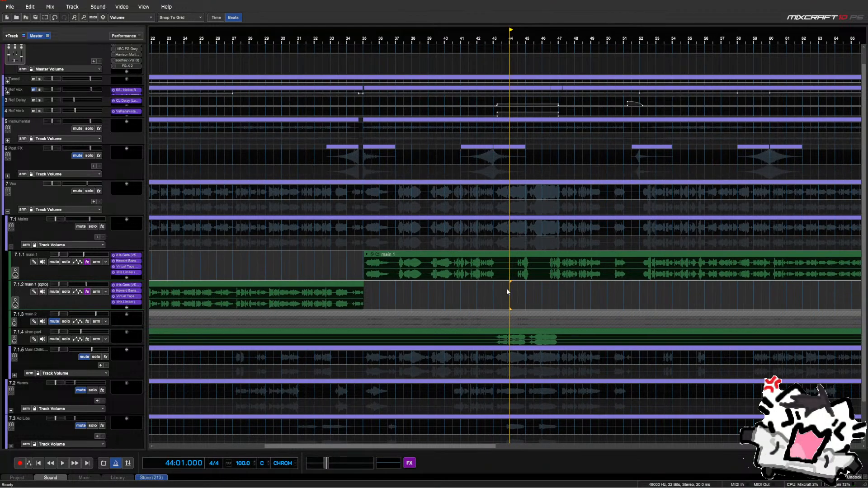
key(space)
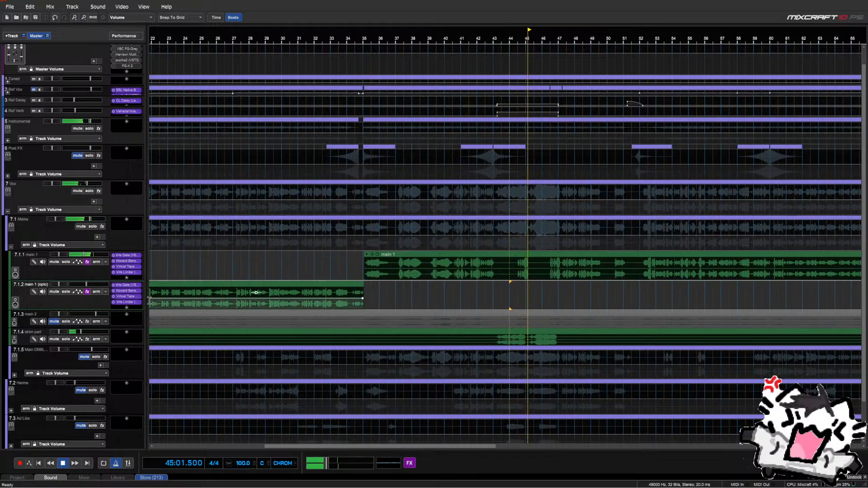
scroll(181, 263, down, 3)
scroll(186, 265, down, 3)
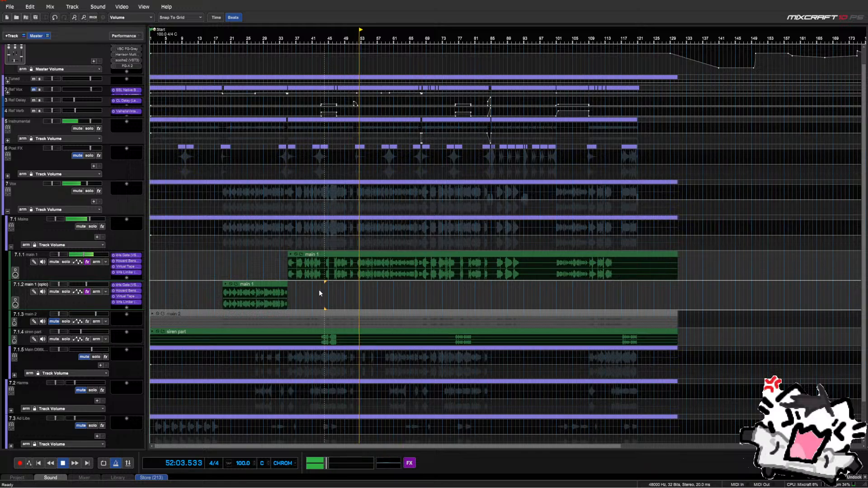
click(336, 290)
scroll(336, 290, up, 2)
key(space)
scroll(532, 289, up, 3)
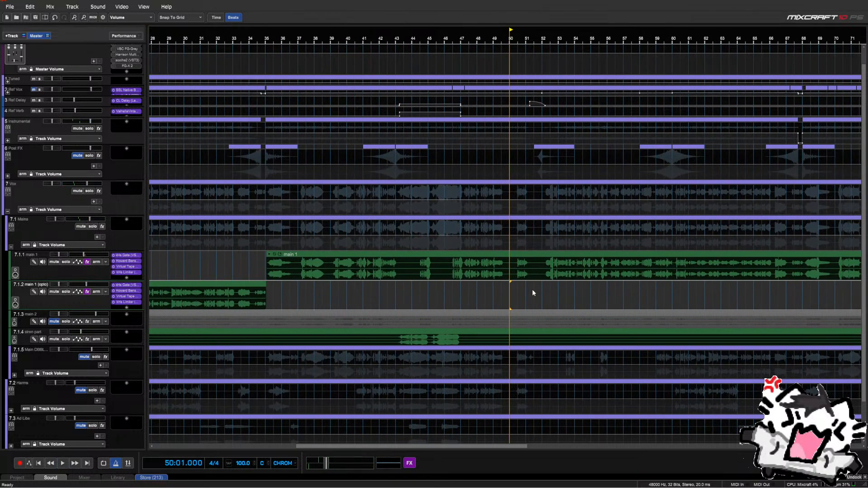
click(538, 286)
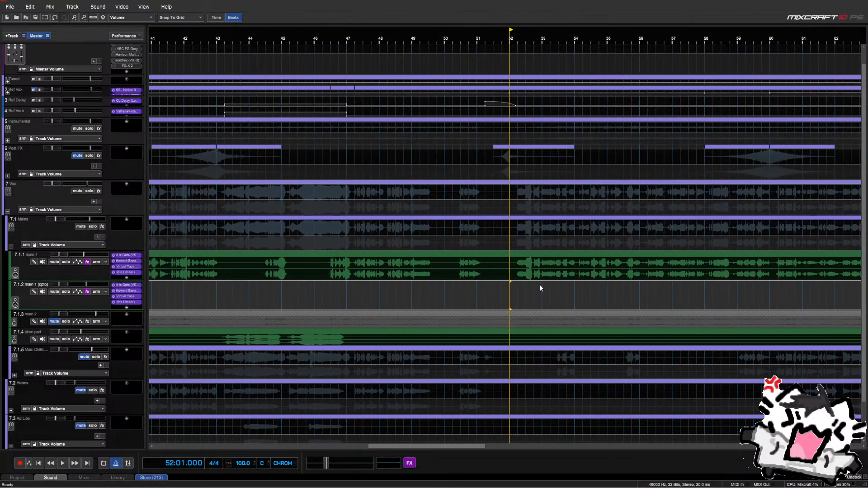
Split track 7.1.1's main 1 clip at the bar 52 playhead with the clip's Split command
right_click(507, 265)
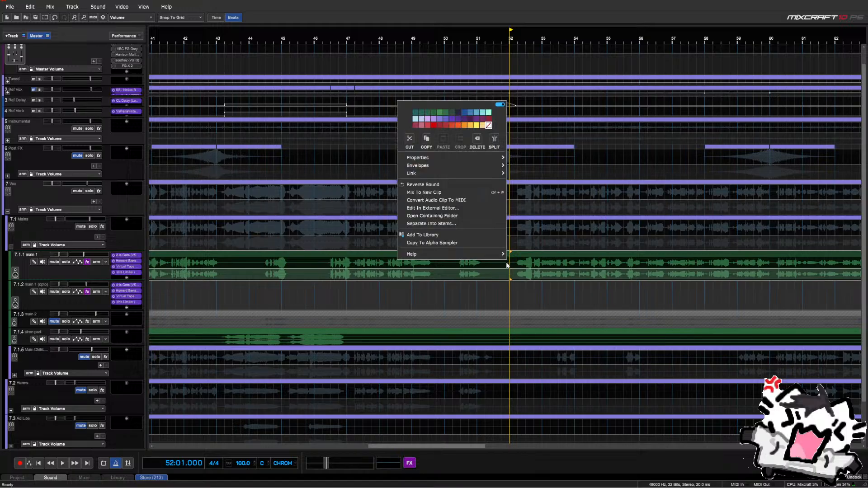
click(495, 139)
scroll(573, 284, down, 1)
scroll(574, 284, down, 3)
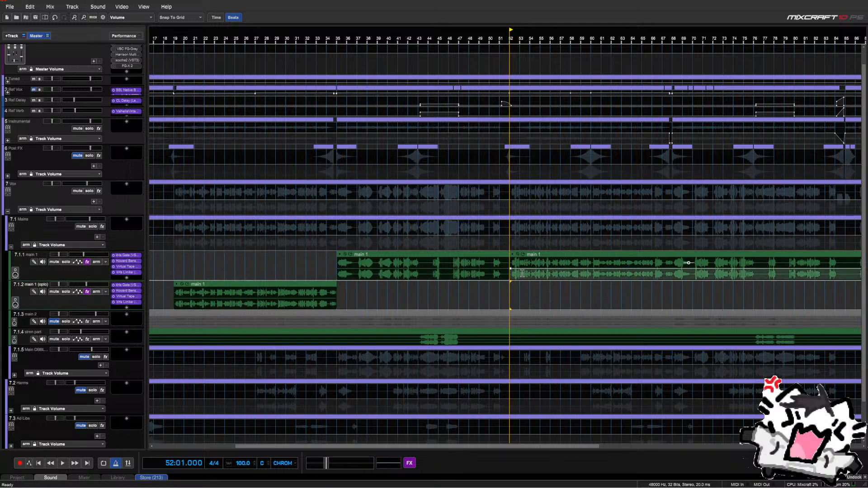
Play from bar 52 to bar 60, then split the main 1 clip at bar 60
scroll(525, 278, up, 2)
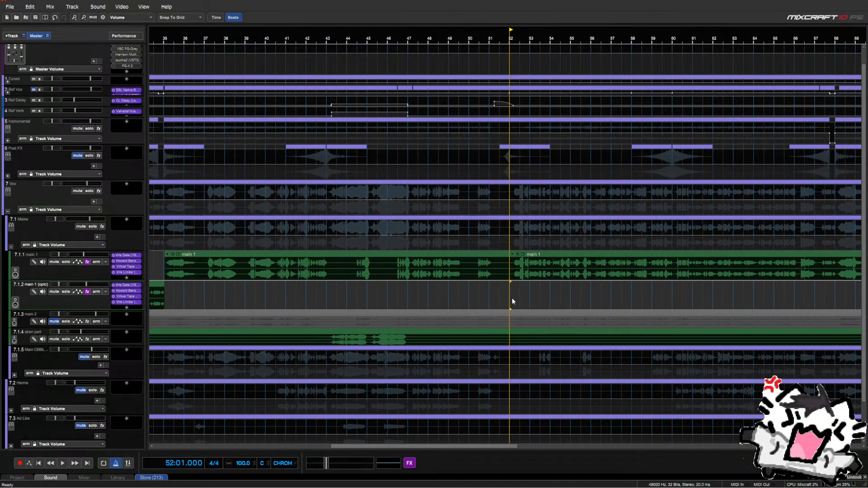
key(space)
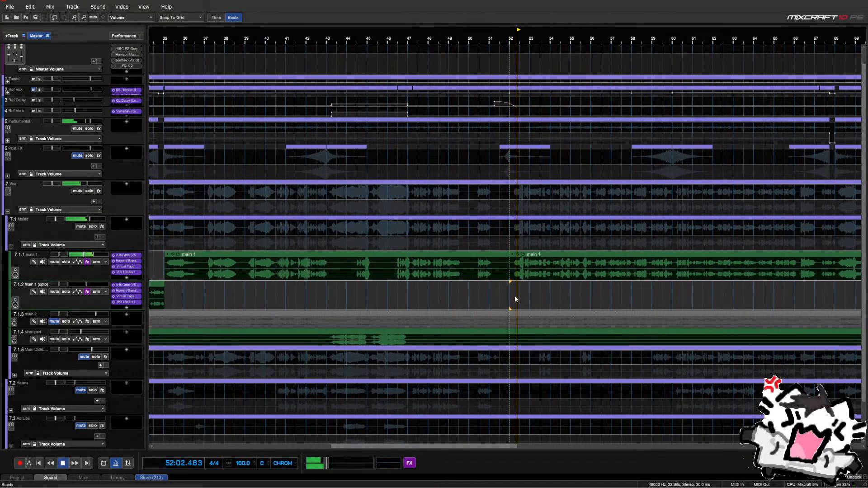
scroll(513, 295, down, 2)
click(590, 289)
scroll(590, 288, up, 2)
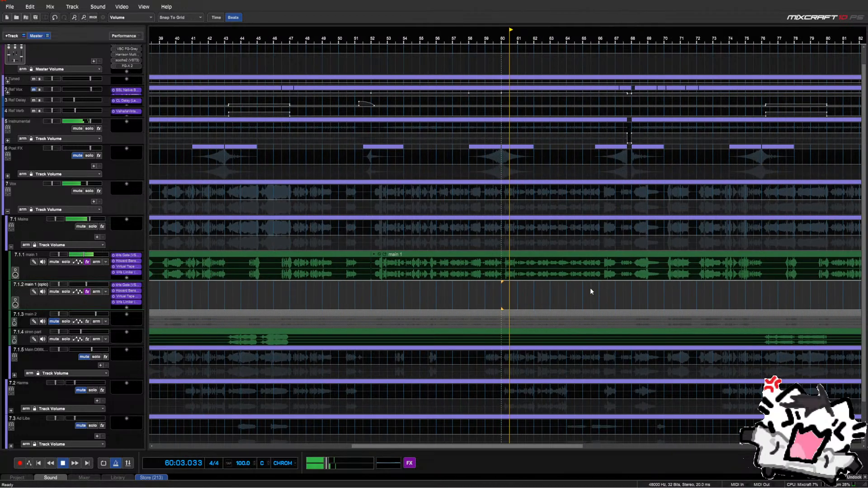
key(space)
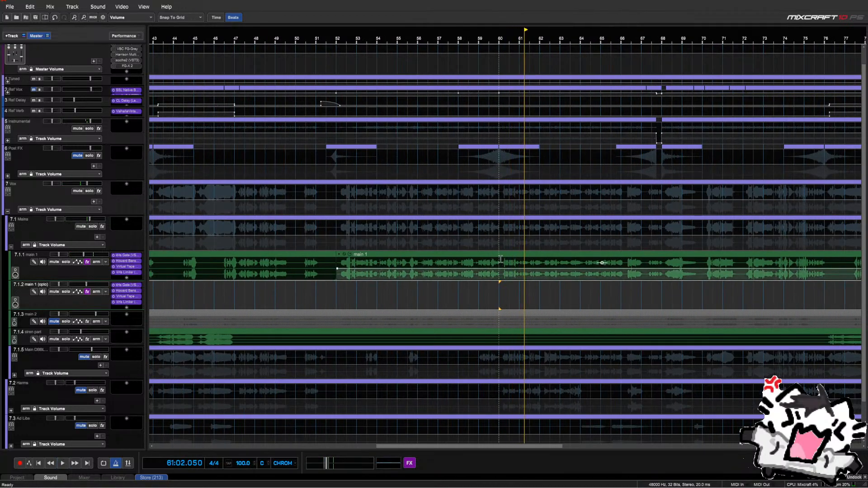
right_click(501, 258)
click(490, 138)
Move main 1's bars 52–60 piece down to track 7.1.2 and play it back
click(478, 257)
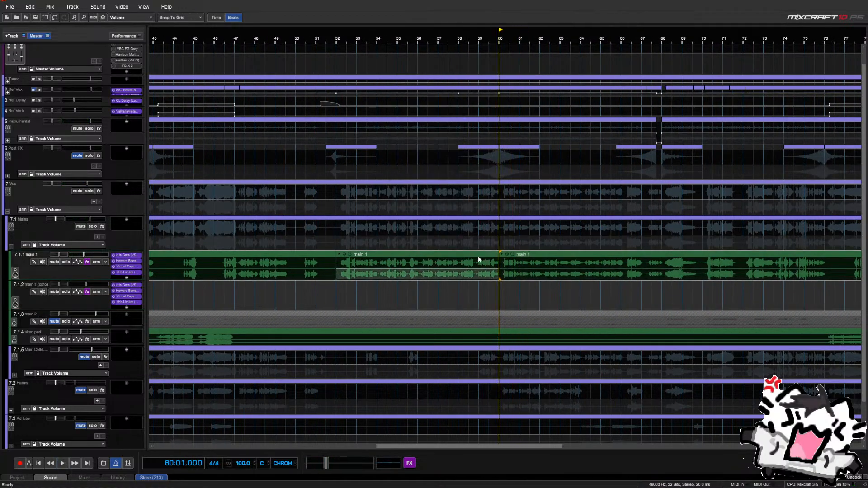
key(ctrl+Down)
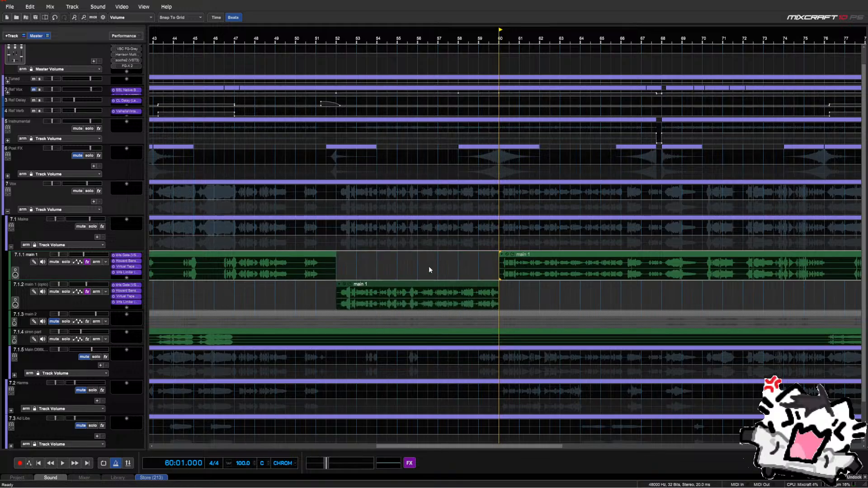
click(329, 286)
key(space)
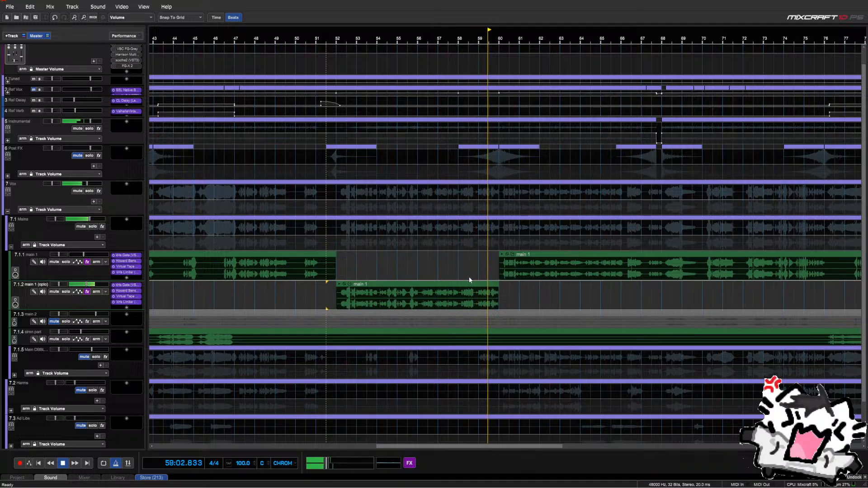
key(space)
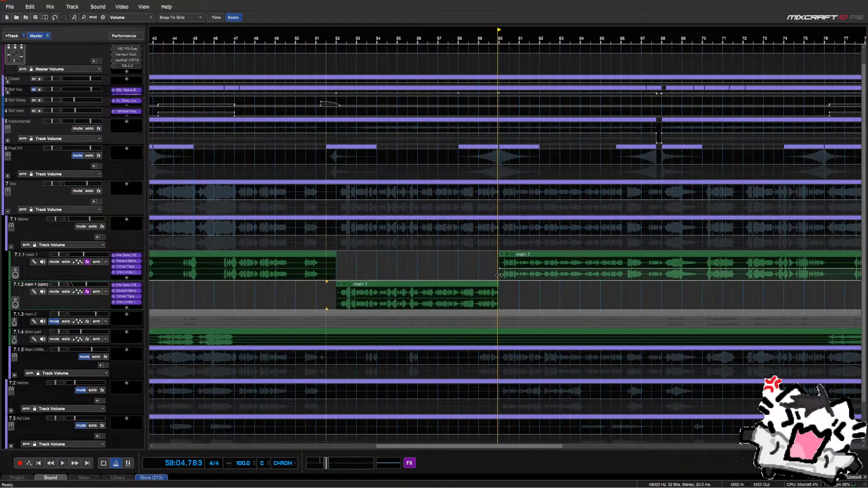
Review the handover between tracks 7.1.1 and 7.1.2 by zooming in and playing from bar 56
click(497, 285)
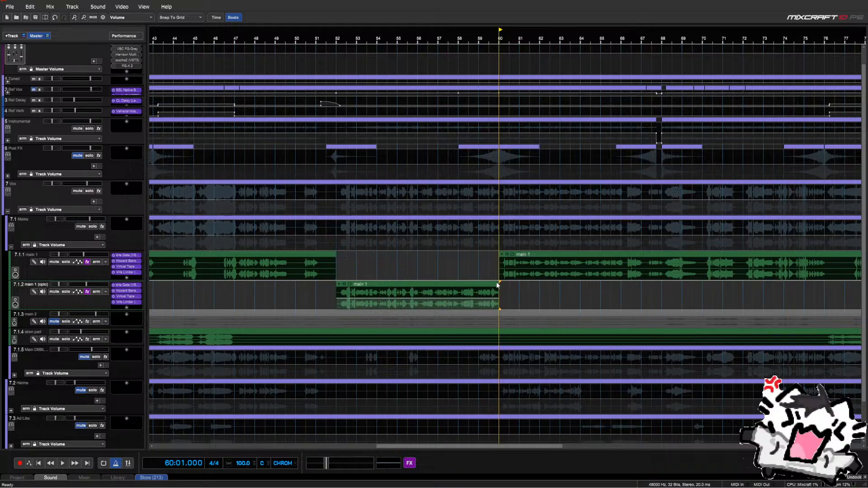
scroll(498, 284, up, 3)
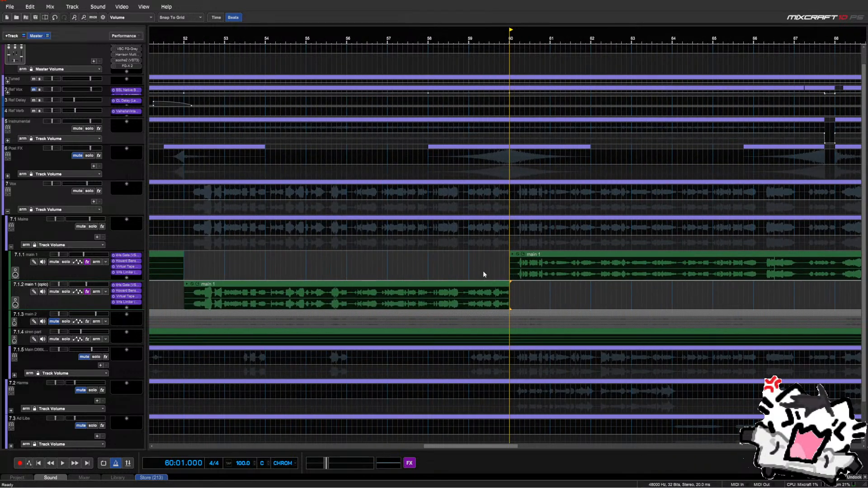
scroll(482, 274, down, 5)
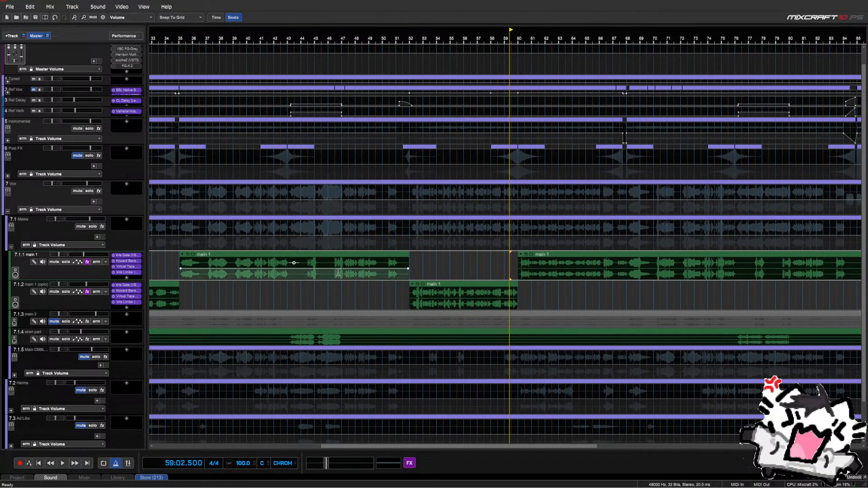
scroll(349, 297, down, 3)
scroll(377, 299, down, 3)
scroll(385, 298, up, 4)
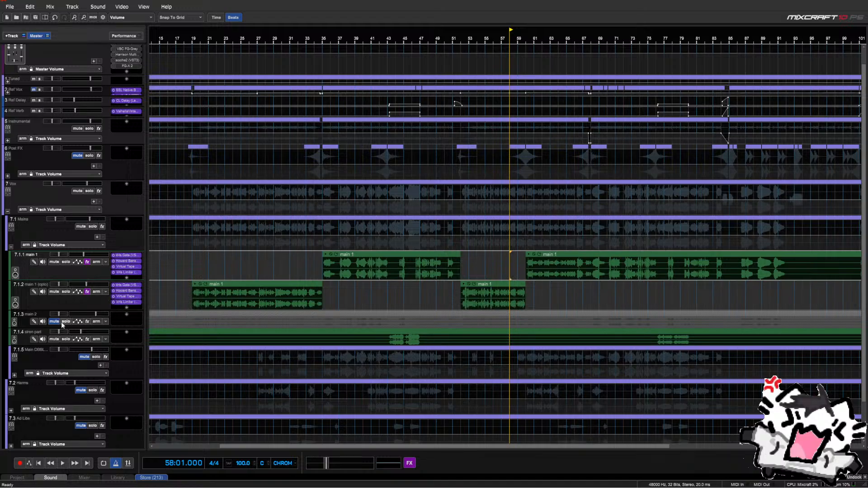
scroll(88, 322, down, 1)
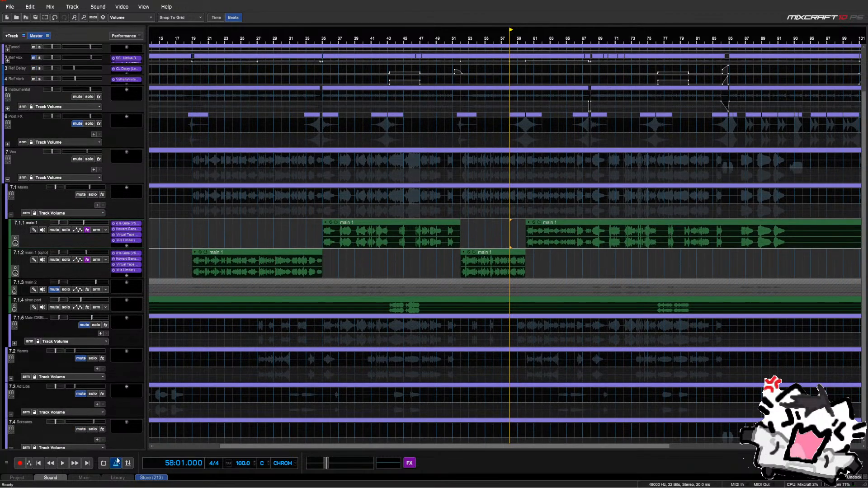
scroll(543, 282, up, 4)
scroll(530, 264, down, 5)
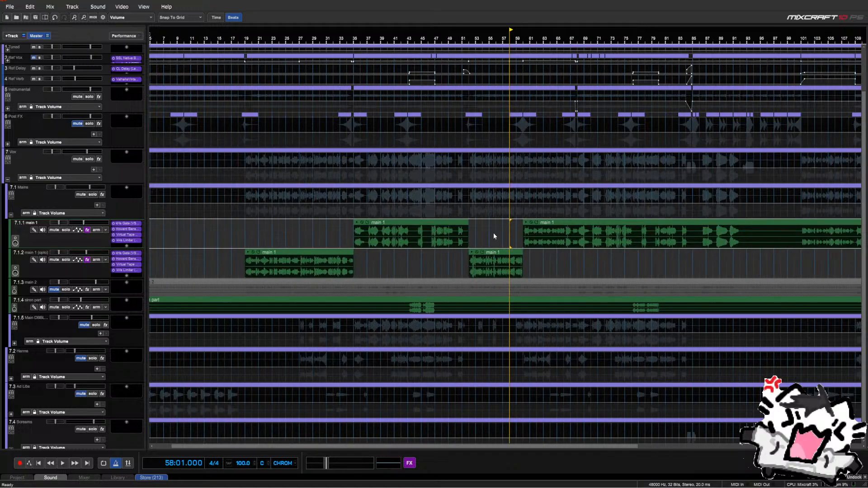
click(494, 234)
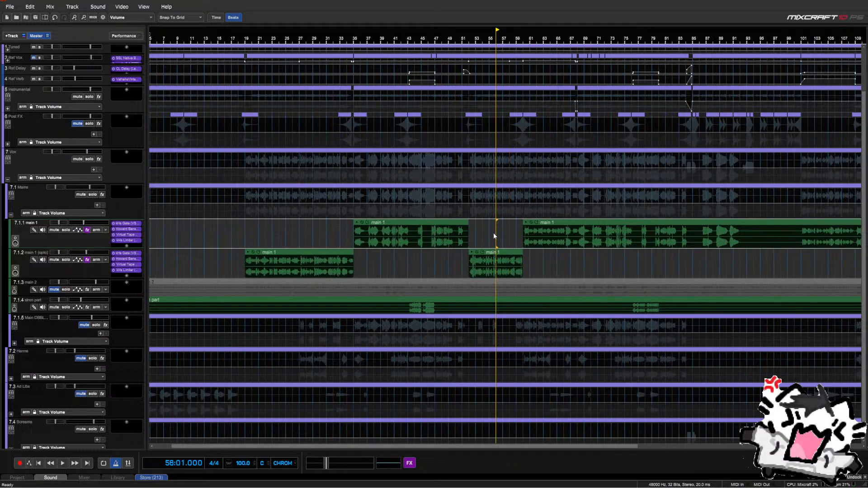
key(space)
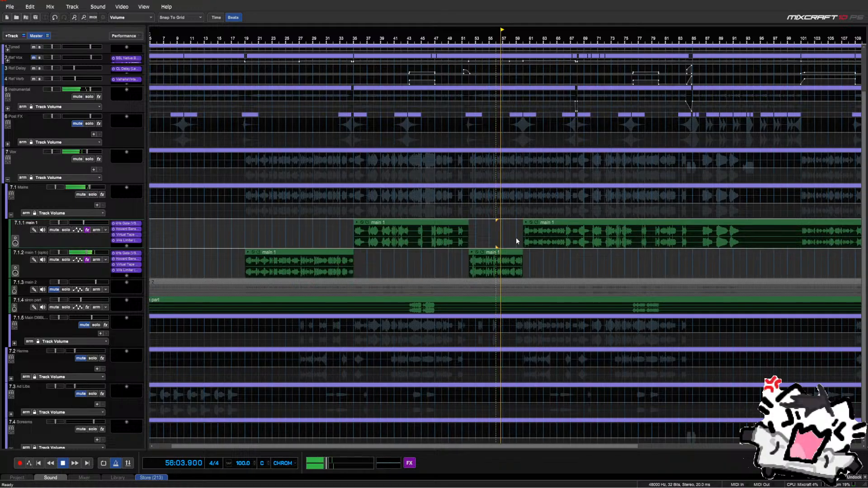
scroll(525, 251, up, 3)
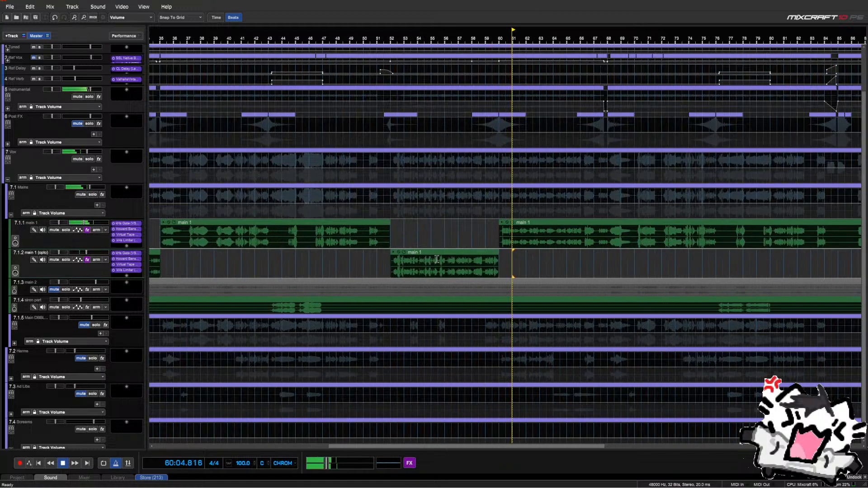
Set LF GAIN on main 1's Howard Benson Vocals to -3.3 dB, toggle LF BELL, then close the window
click(127, 229)
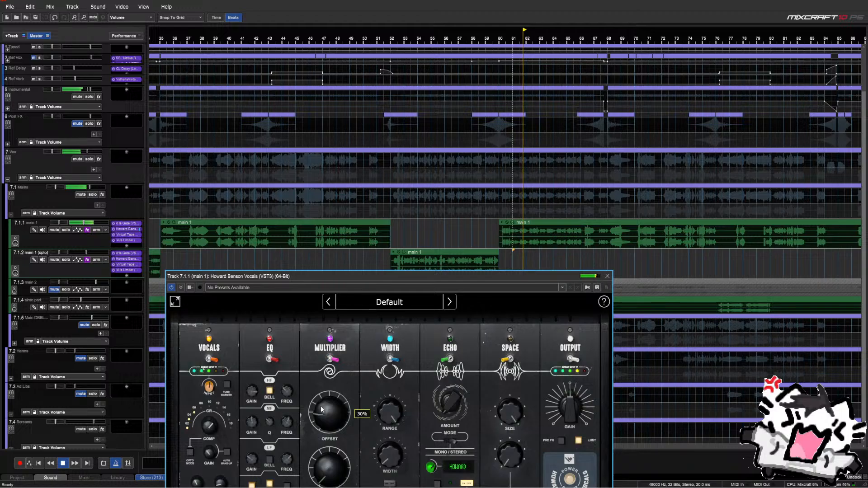
drag(299, 279, 293, 235)
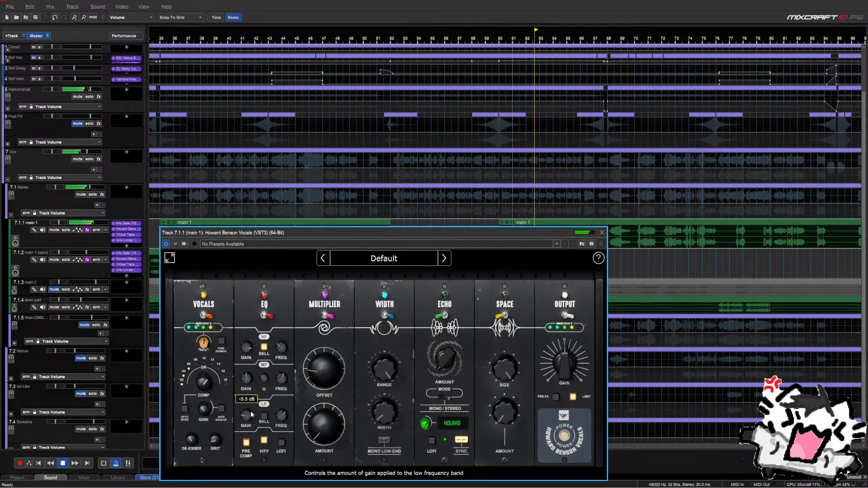
scroll(251, 412, up, 2)
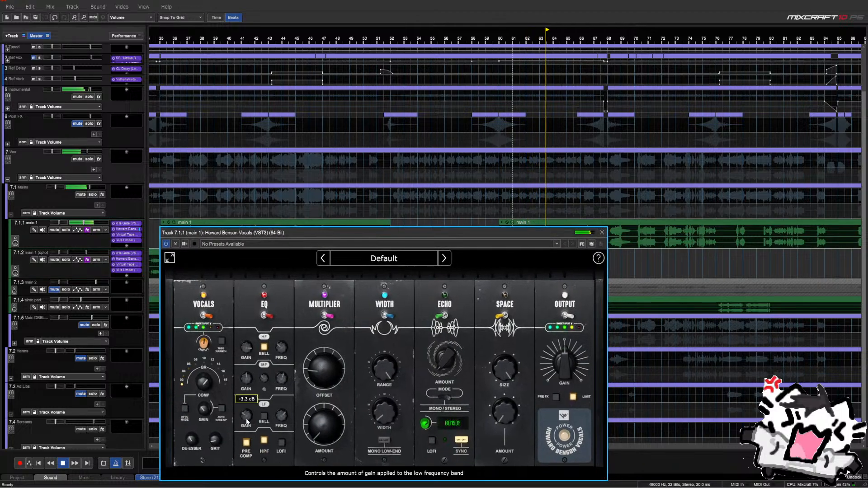
click(264, 417)
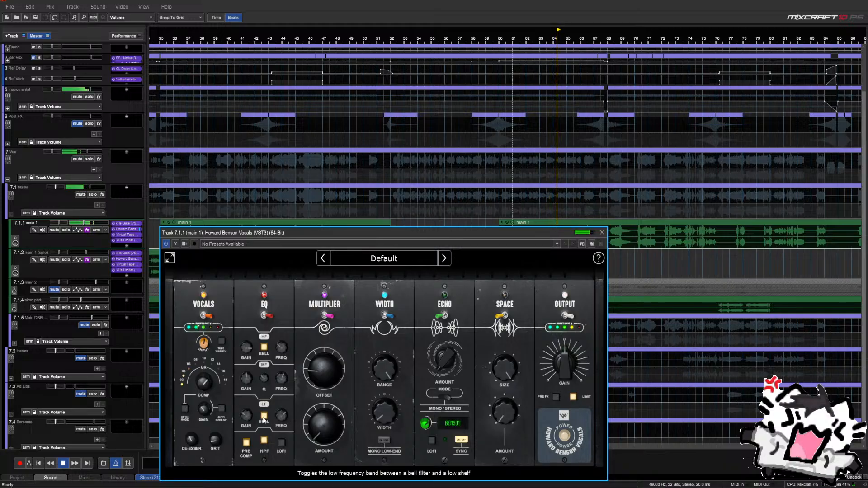
click(263, 419)
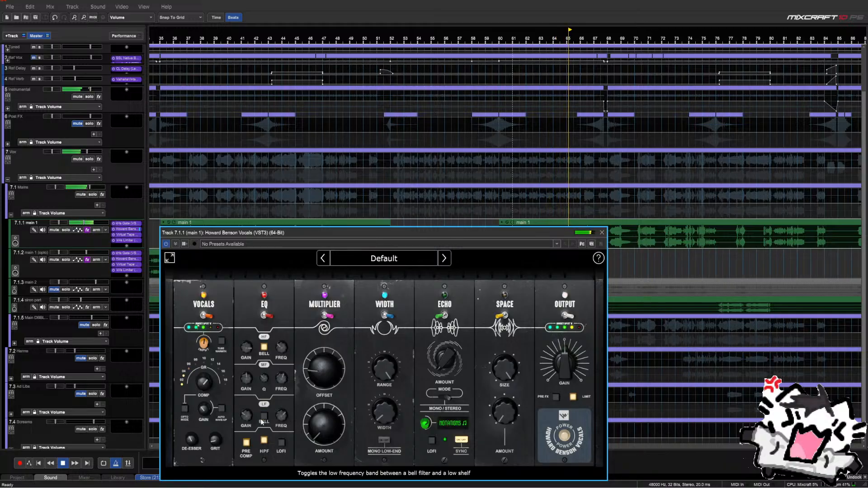
click(605, 233)
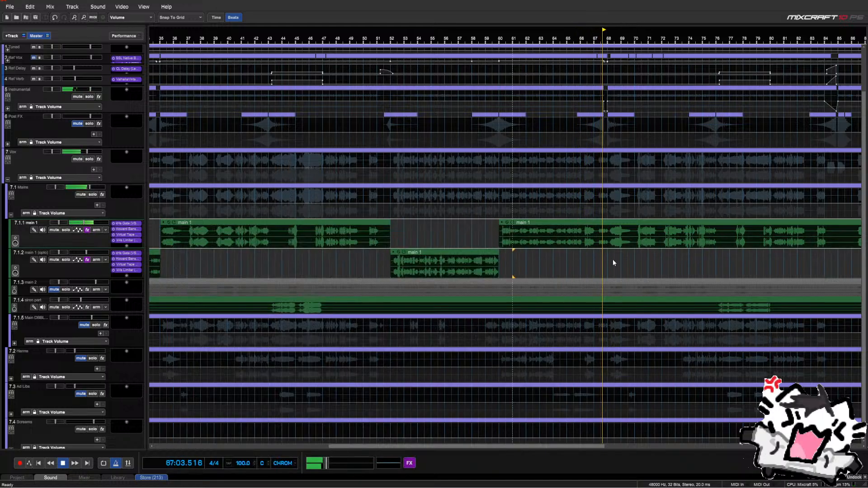
Split main 1 twice near bar 67, move the middle piece onto main 1 (opto), and audition it
scroll(613, 262, up, 4)
key(space)
click(469, 254)
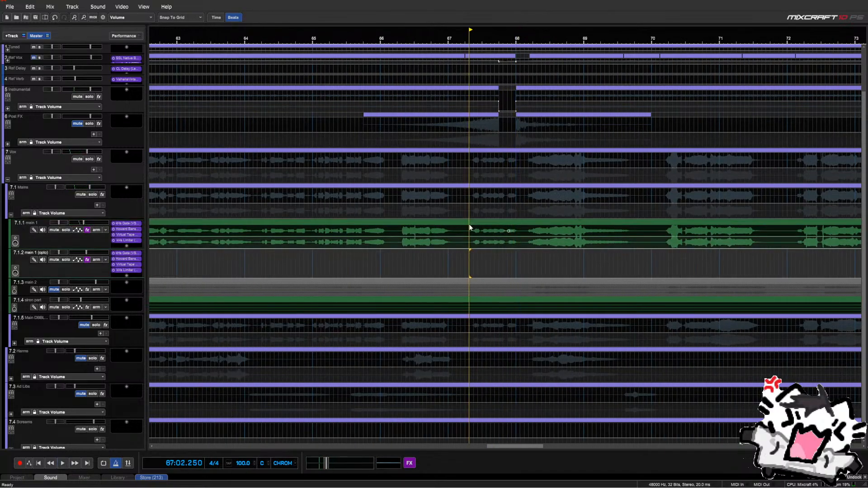
right_click(470, 227)
click(460, 258)
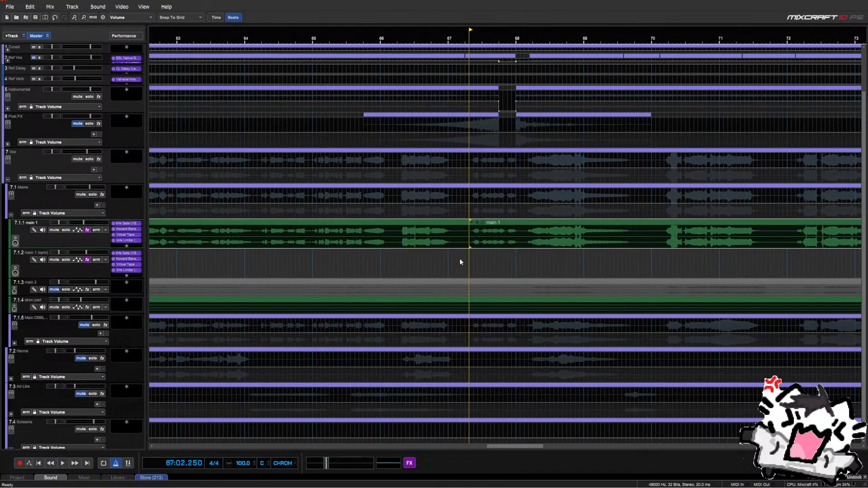
right_click(518, 227)
click(515, 261)
click(509, 230)
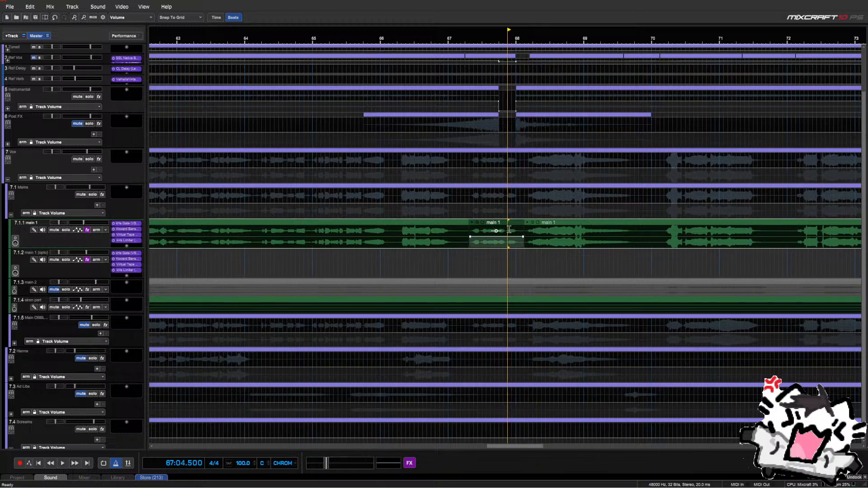
drag(509, 229, 504, 260)
key(KP_6)
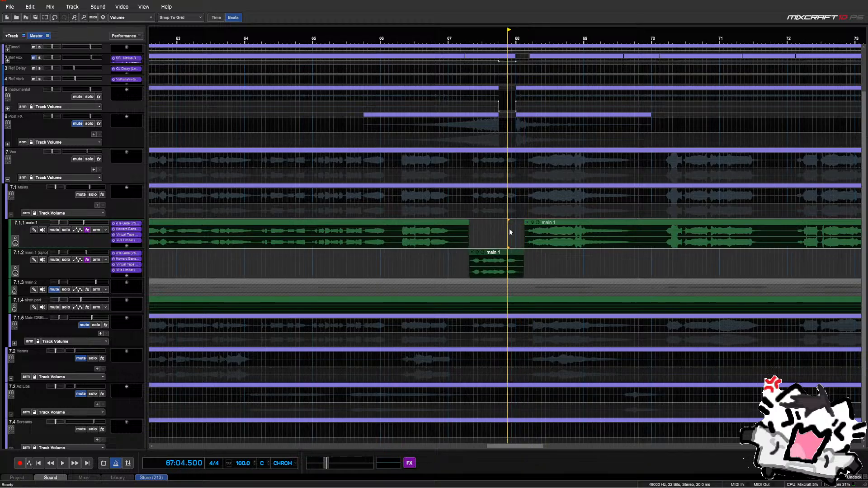
click(410, 262)
key(space)
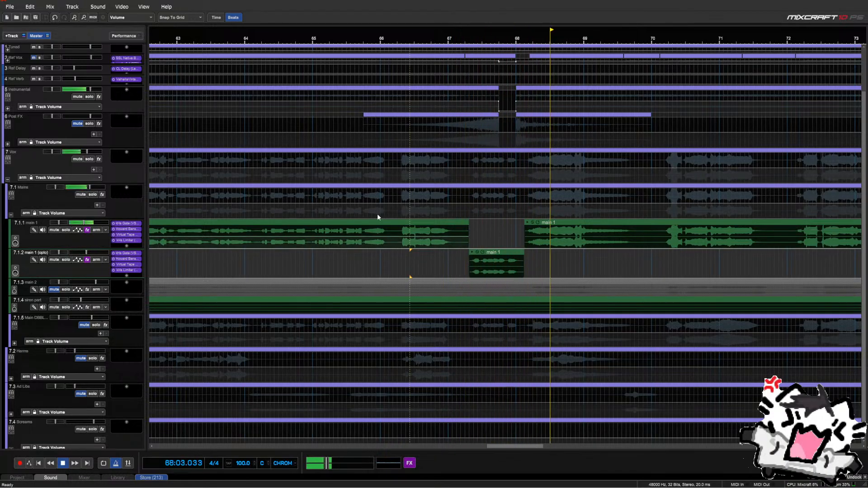
Undo the move and both splits, restoring main 1 as a single clip
click(50, 18)
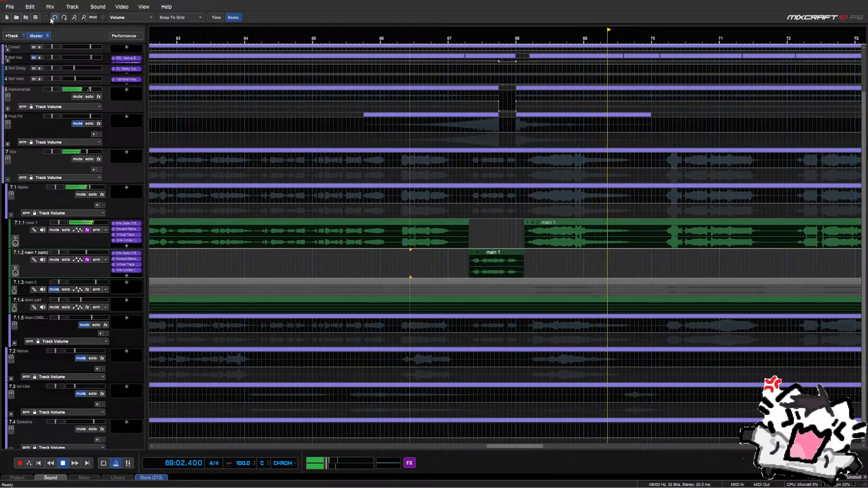
click(50, 18)
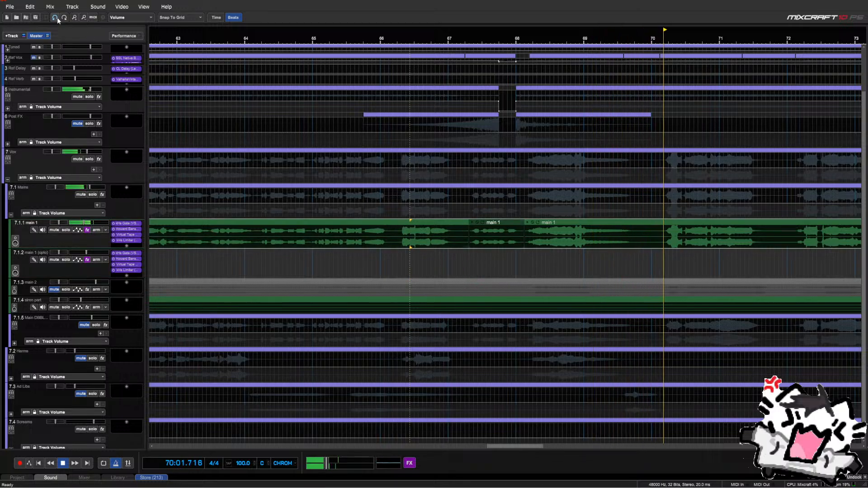
click(58, 18)
click(57, 19)
Audition main 1 at bars 72, 73.5, 78, 79.5 and 86, stopping at bar 101
scroll(508, 231, down, 7)
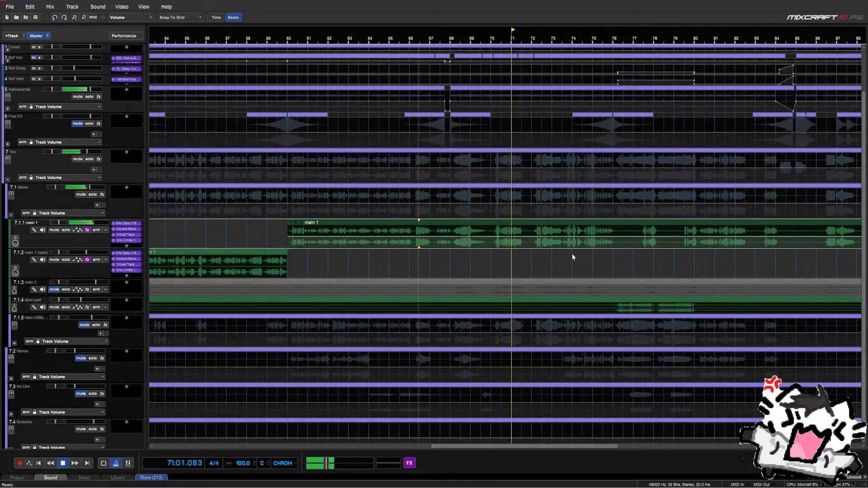
click(523, 267)
click(542, 264)
click(602, 258)
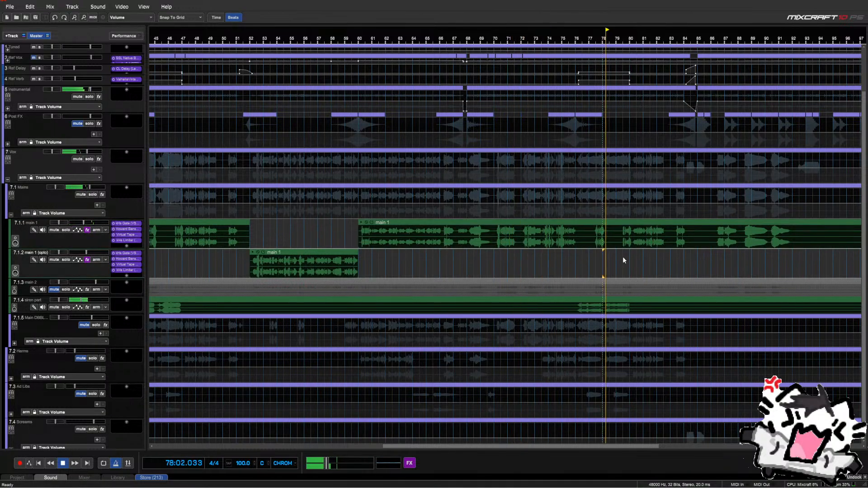
click(623, 257)
click(720, 256)
scroll(721, 257, down, 3)
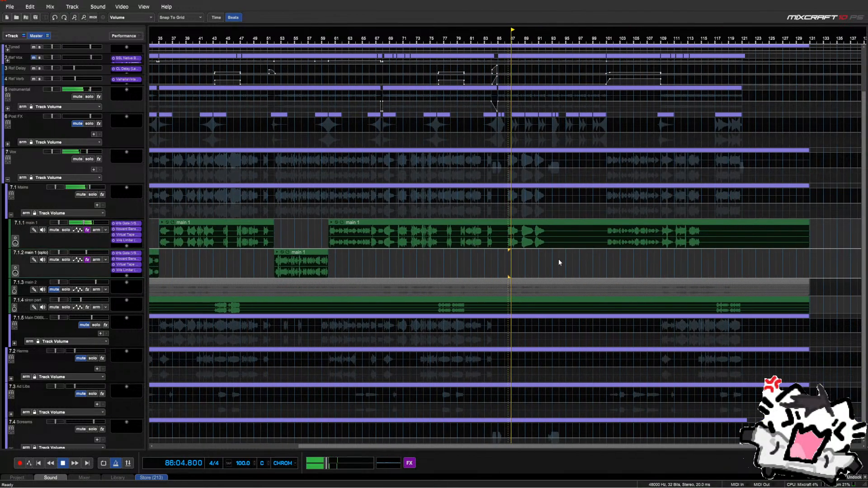
click(609, 256)
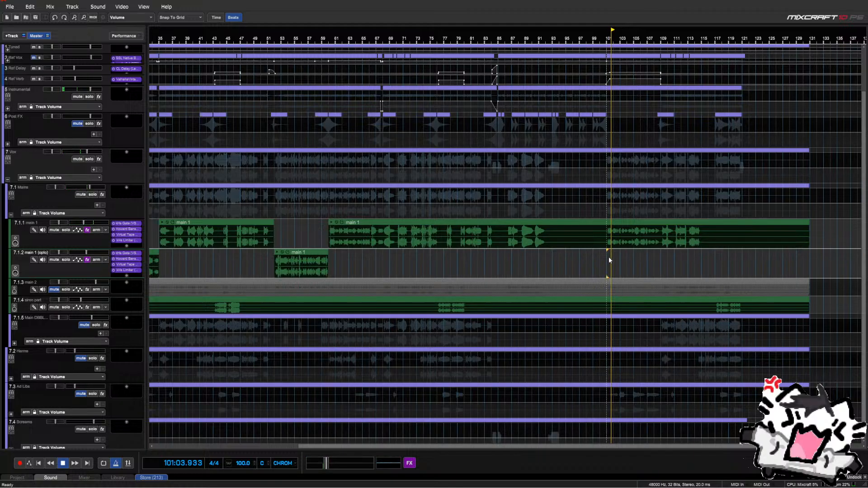
scroll(609, 258, up, 3)
scroll(609, 257, up, 2)
Split main 1 at bars 101 and 109 and move that section onto main 1 (opto)
right_click(473, 260)
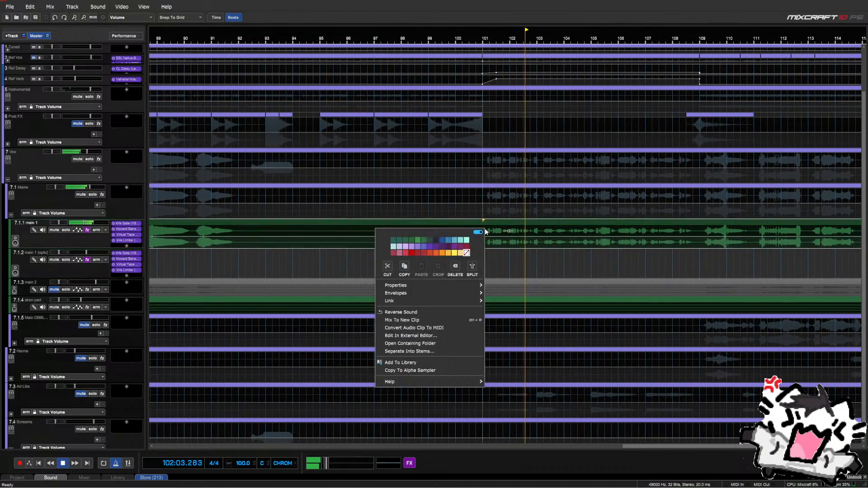
click(472, 267)
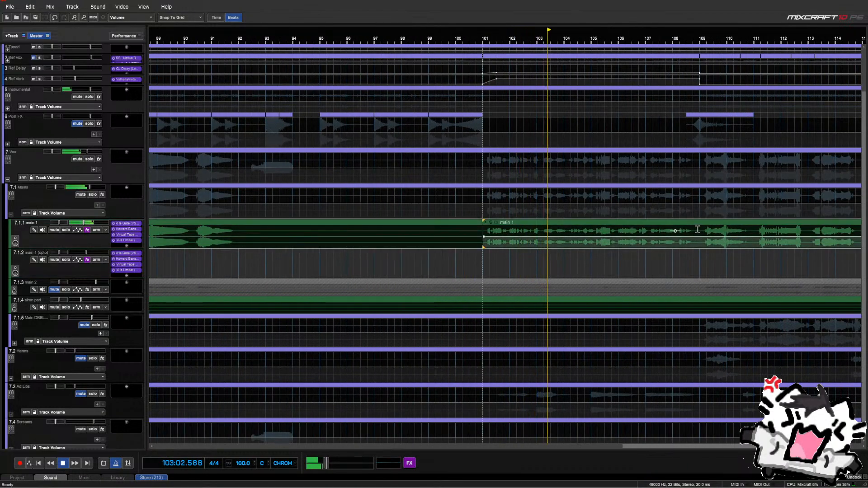
right_click(698, 230)
click(684, 266)
click(653, 223)
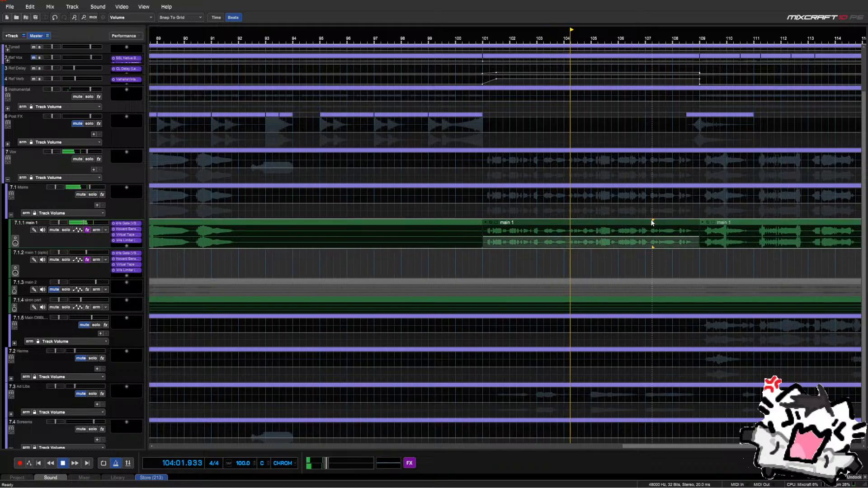
drag(652, 222, 653, 253)
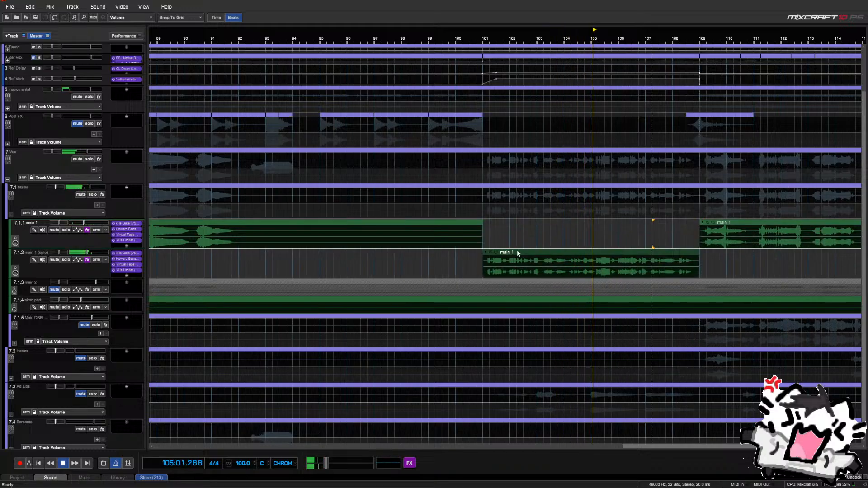
Play from bar 101, comparing the section on main 1 versus main 1 (opto) with undo and redo
click(481, 256)
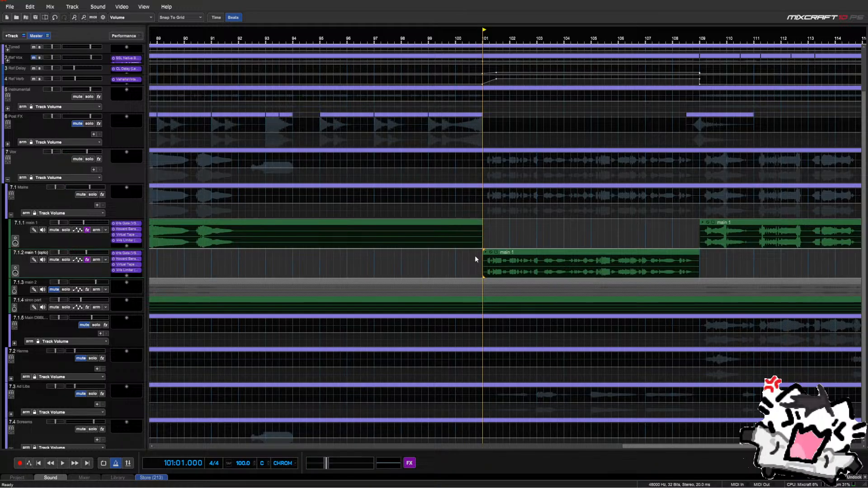
key(space)
click(590, 256)
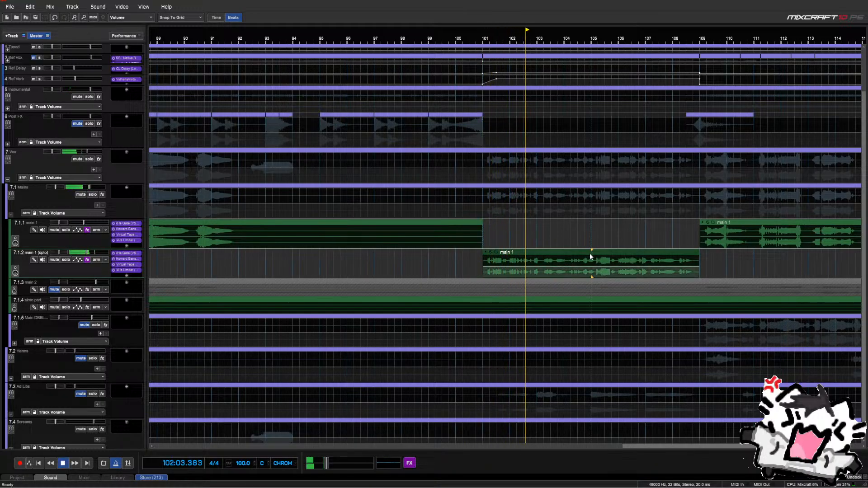
key(ctrl+z)
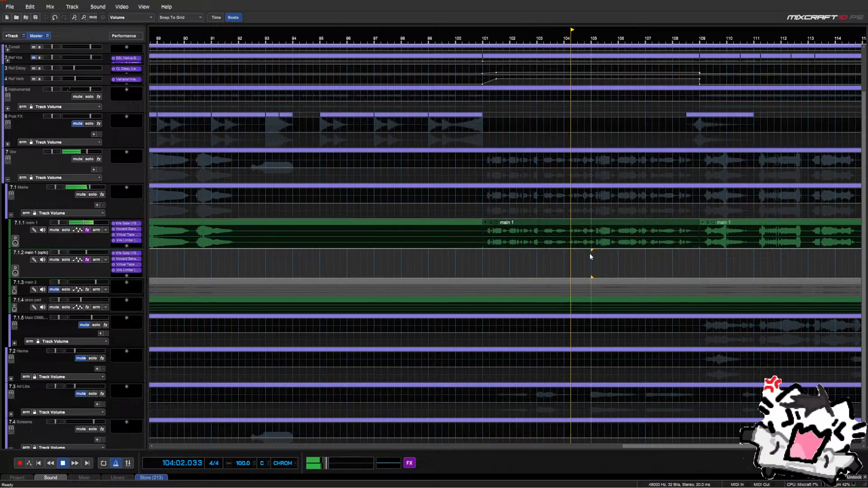
key(ctrl+y)
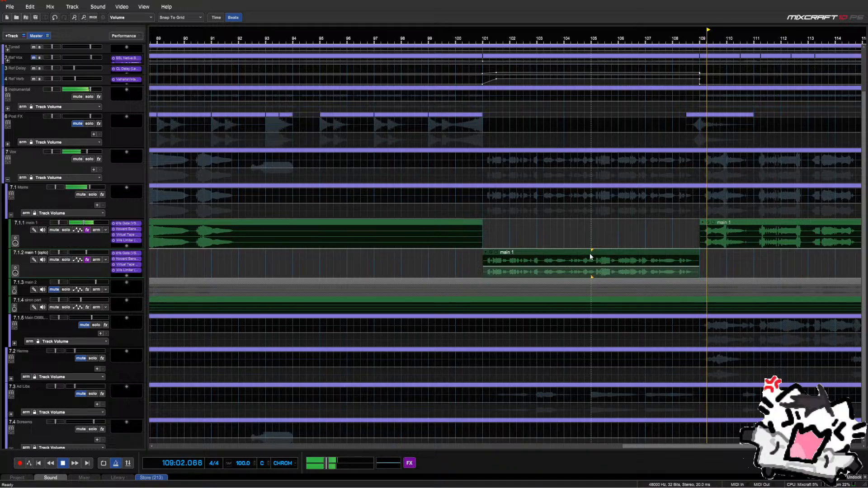
Stop playback at bar 17 and copy Howard Benson Vocals from main 1 (opto) onto main 2
scroll(769, 245, down, 3)
scroll(678, 256, down, 3)
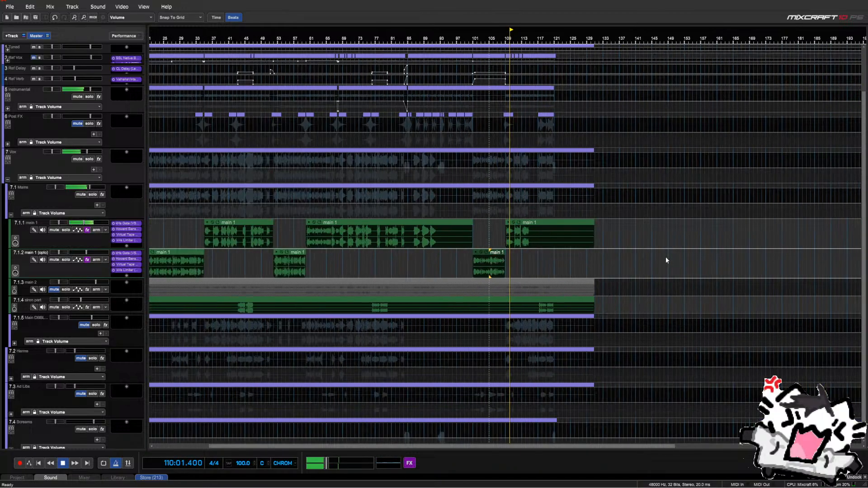
key(space)
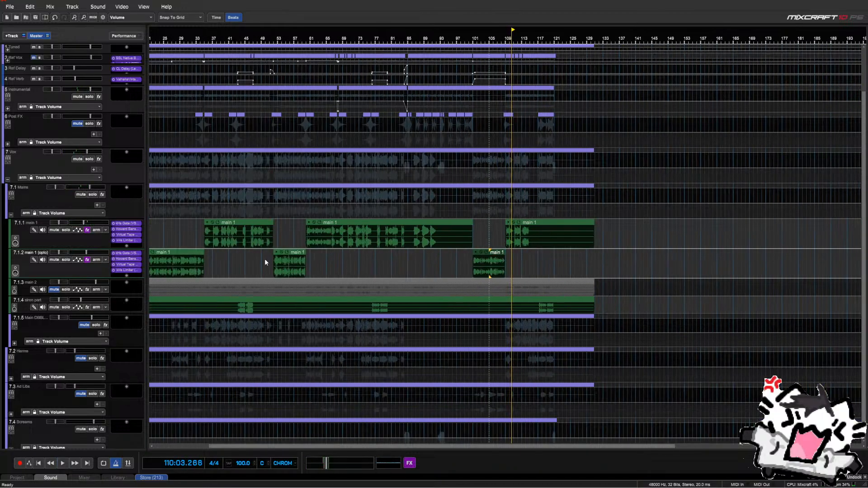
scroll(266, 262, down, 2)
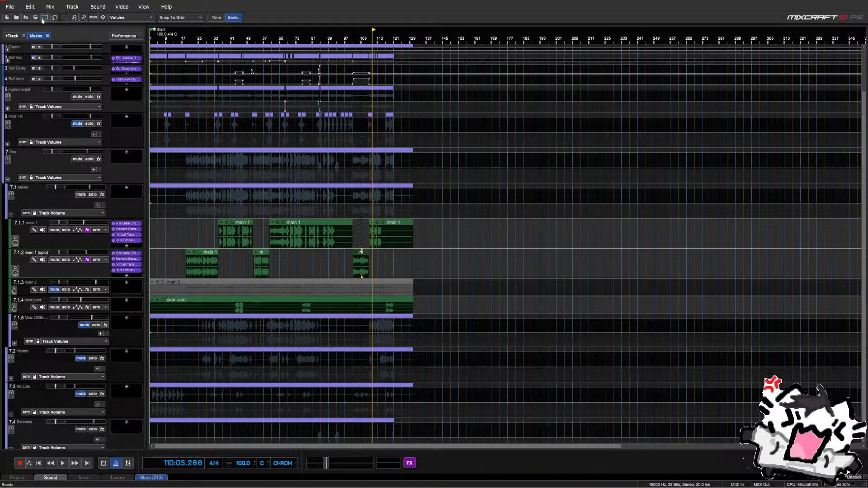
click(179, 261)
scroll(202, 240, up, 2)
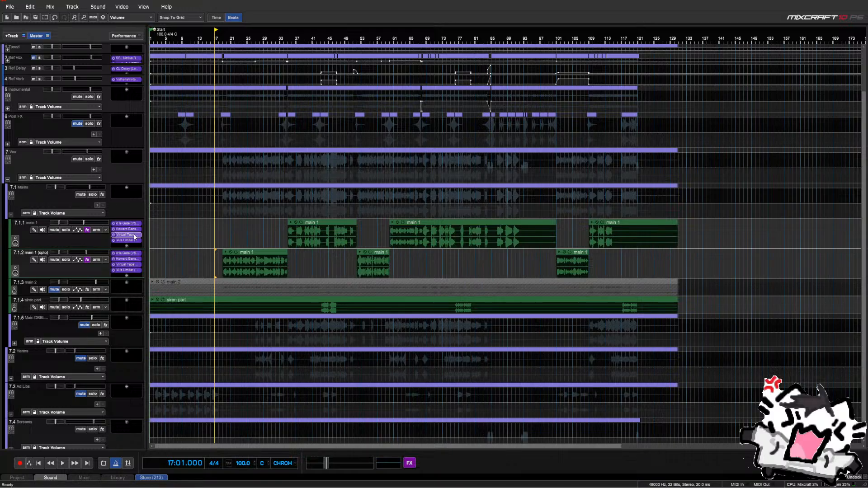
drag(130, 259, 131, 319)
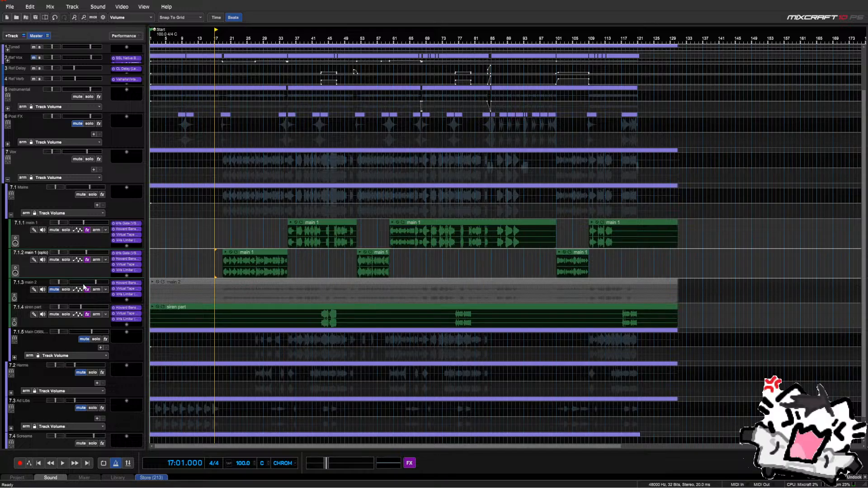
Listen to the passage around bars 43–45, then stop playback
click(329, 273)
key(space)
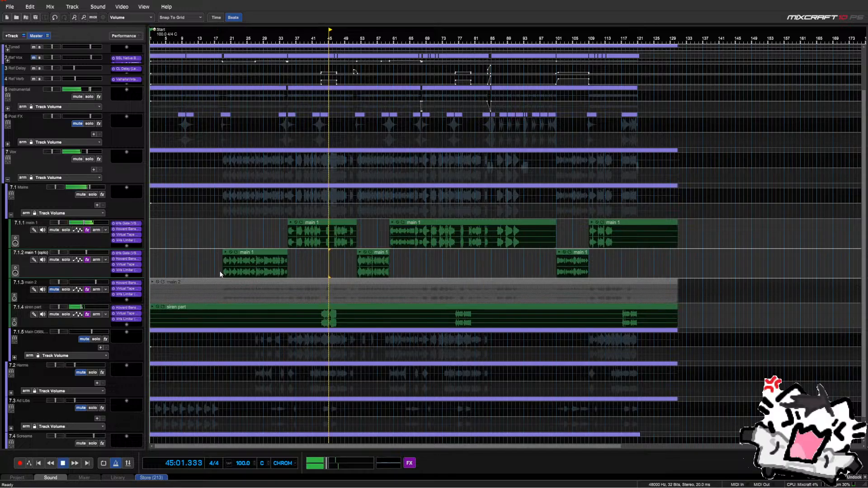
click(316, 271)
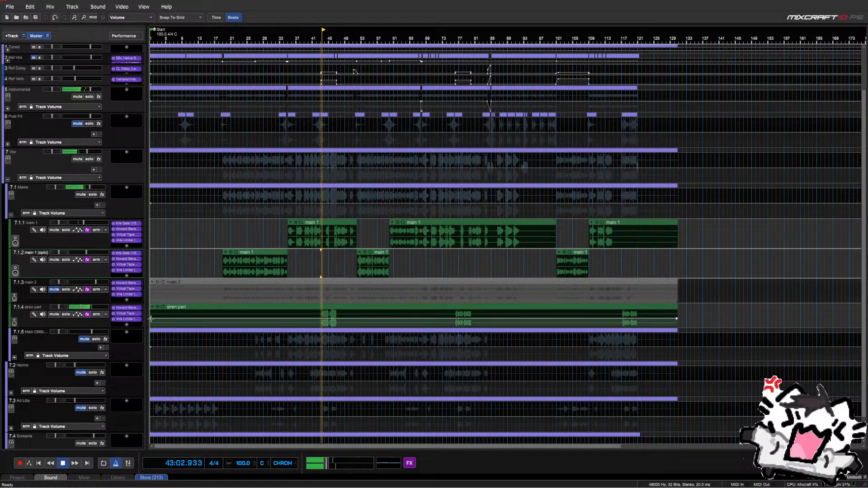
key(space)
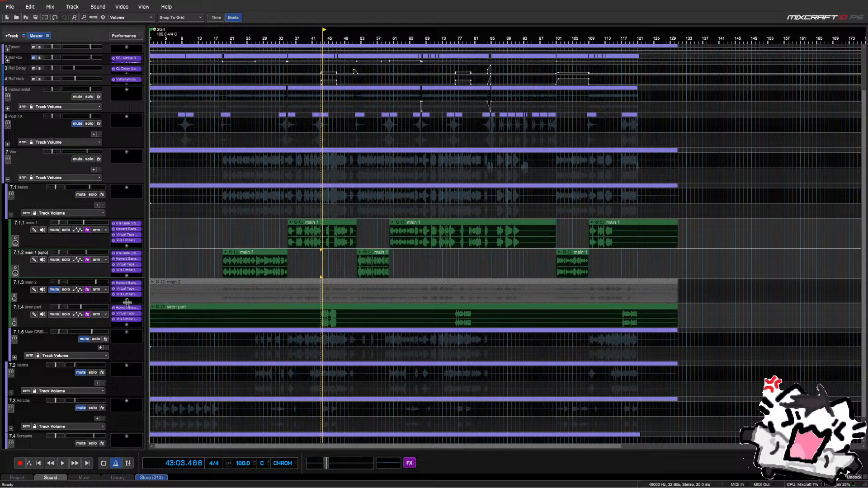
Delete the existing effects from the siren part and main 2 effect lists
click(87, 314)
click(346, 340)
click(345, 339)
click(346, 340)
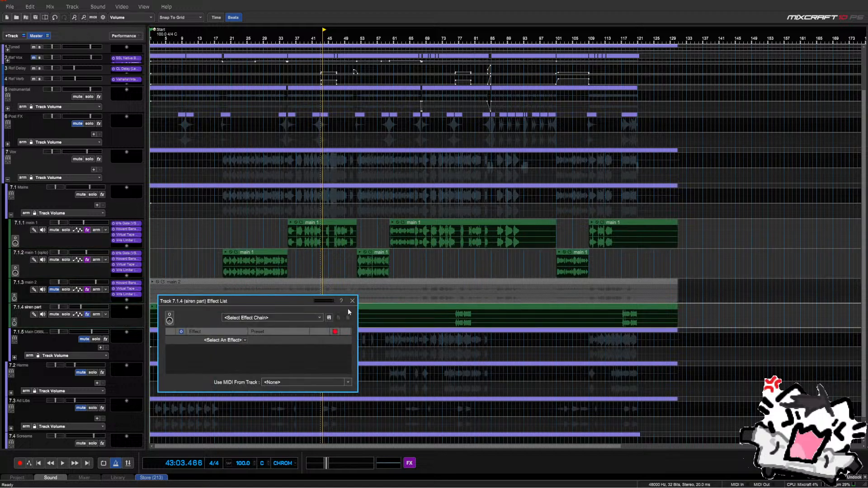
click(353, 301)
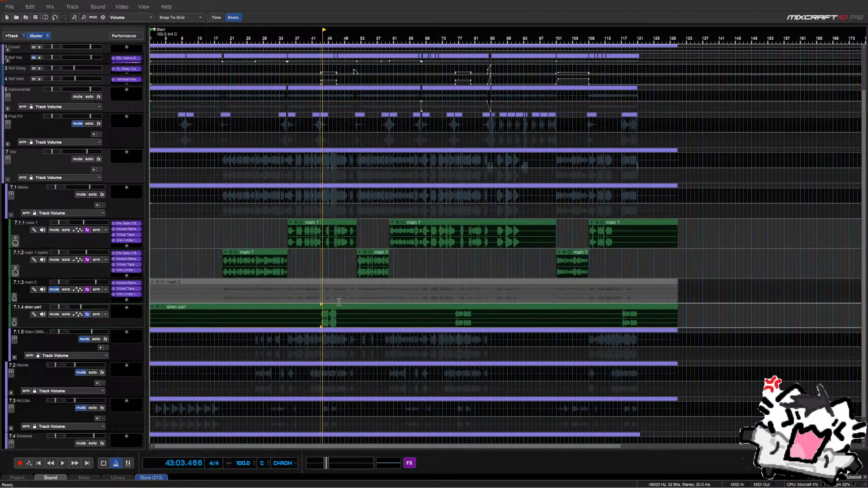
click(87, 289)
click(346, 315)
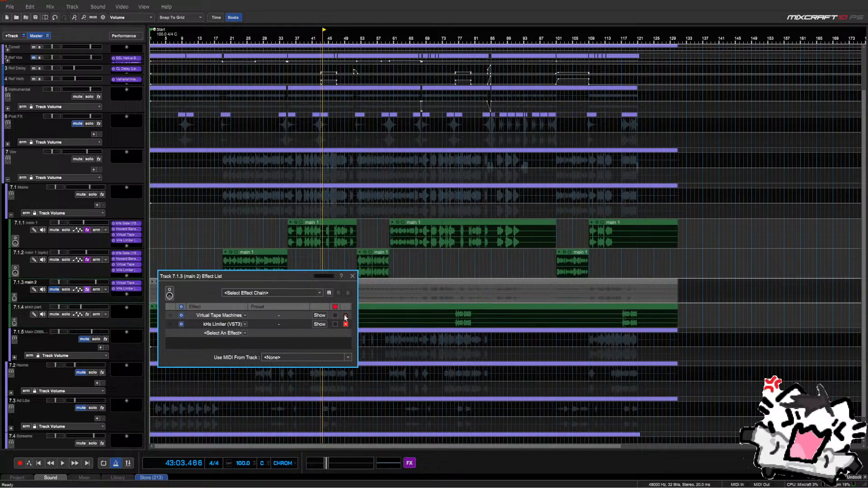
click(346, 315)
click(346, 315)
click(353, 276)
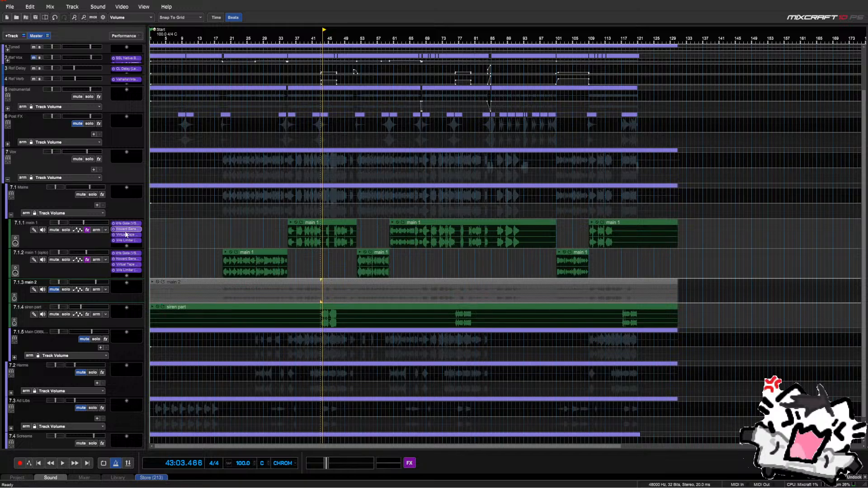
Copy kHs Gate, Howard Benson, Virtual Tape and kHs Limiter onto siren part, plus Gate and Howard Benson onto main 2
drag(125, 253, 128, 310)
drag(132, 230, 129, 314)
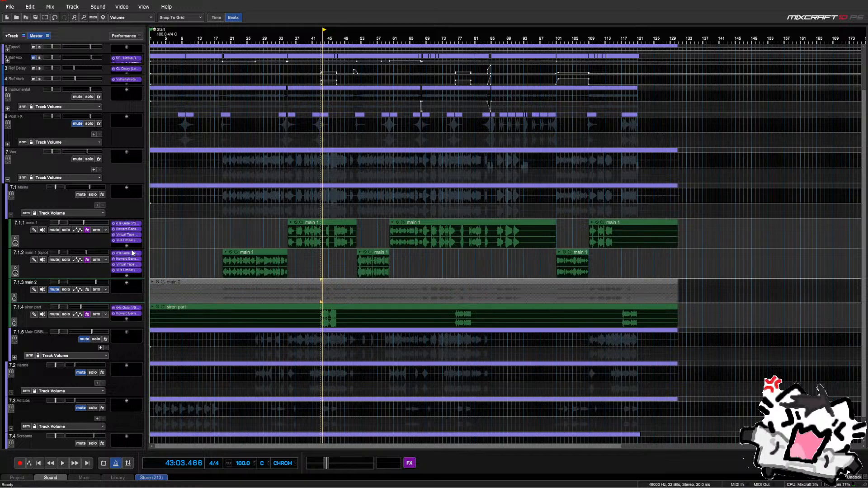
drag(131, 235, 130, 319)
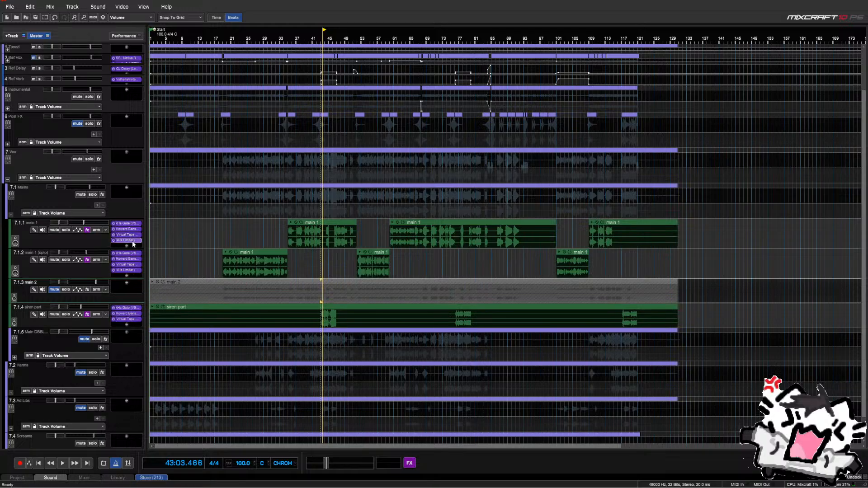
drag(133, 244, 135, 319)
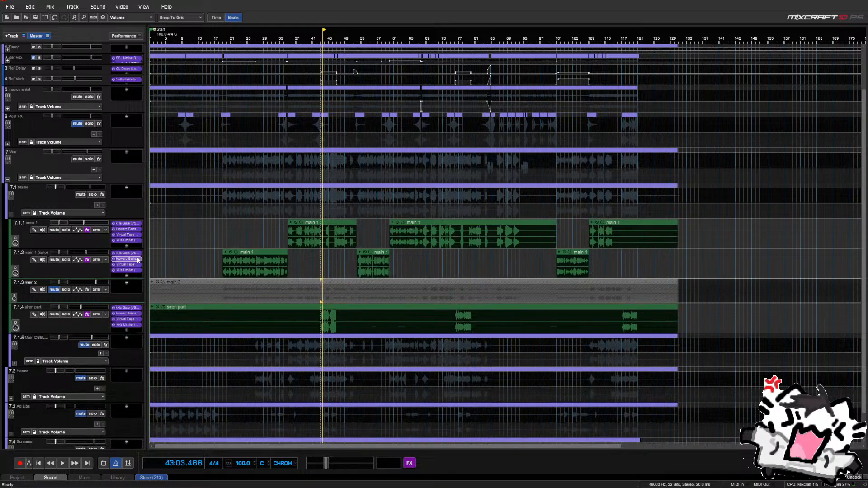
drag(135, 253, 137, 283)
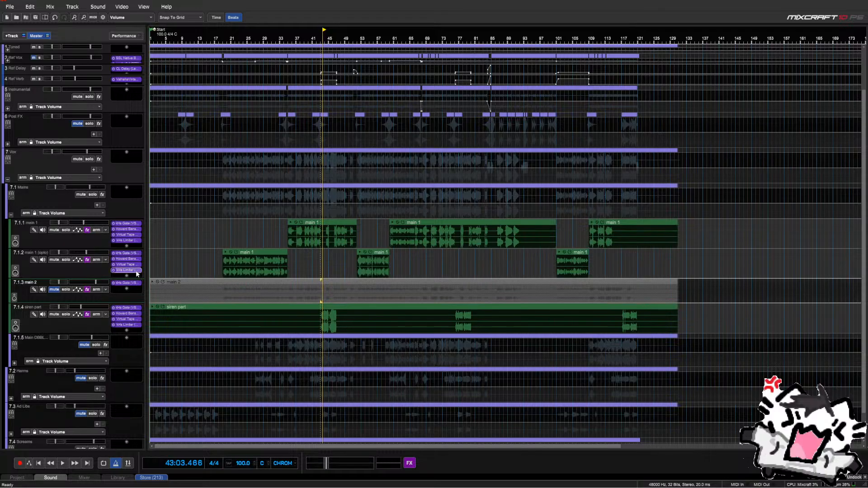
drag(134, 230, 136, 299)
scroll(33, 266, down, 1)
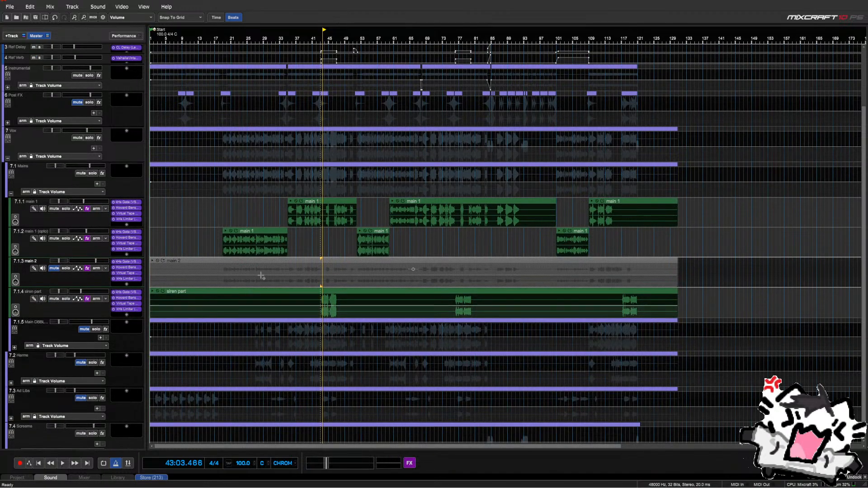
click(314, 244)
key(space)
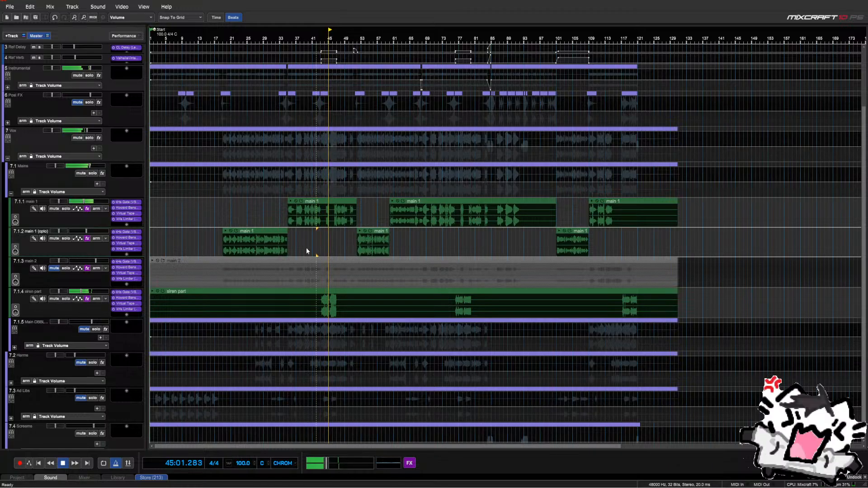
scroll(314, 250, up, 1)
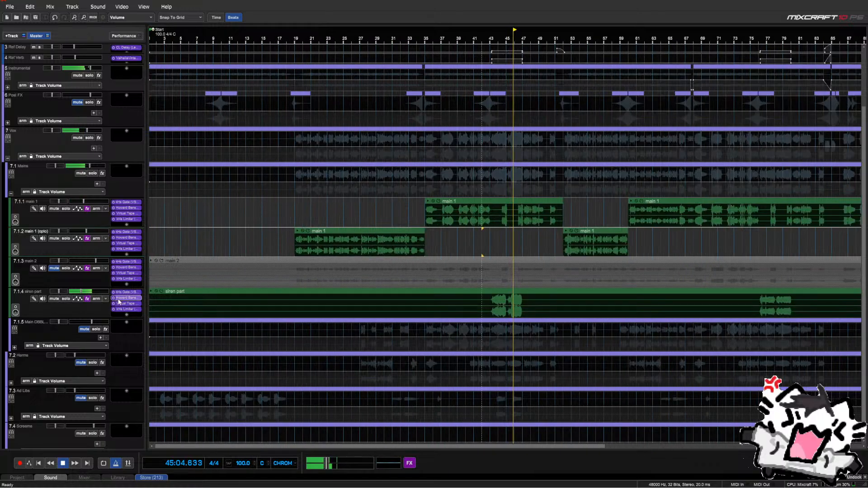
click(105, 293)
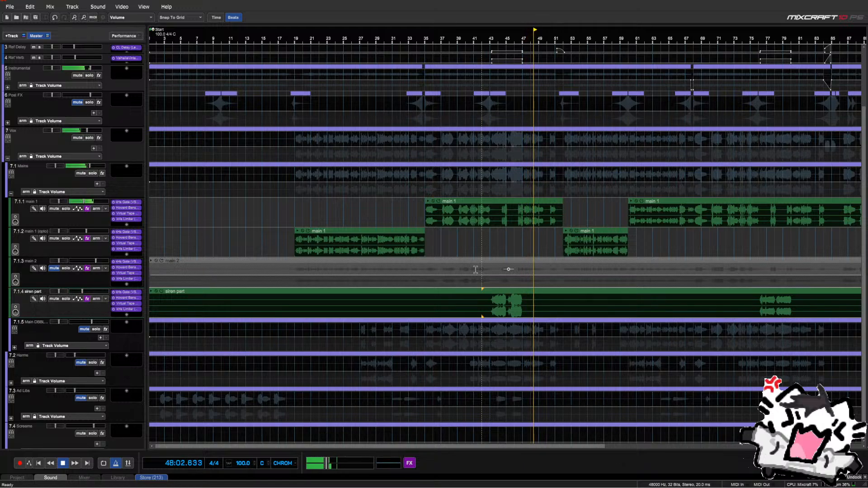
scroll(541, 262, up, 2)
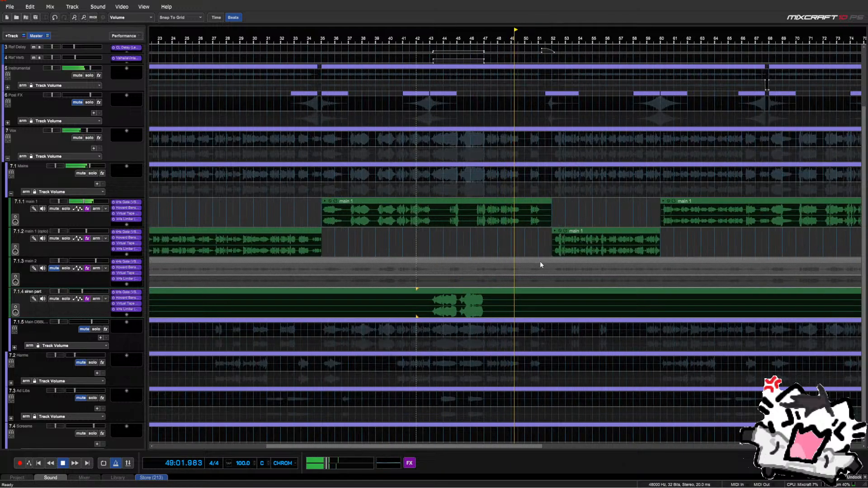
scroll(539, 259, down, 2)
click(719, 253)
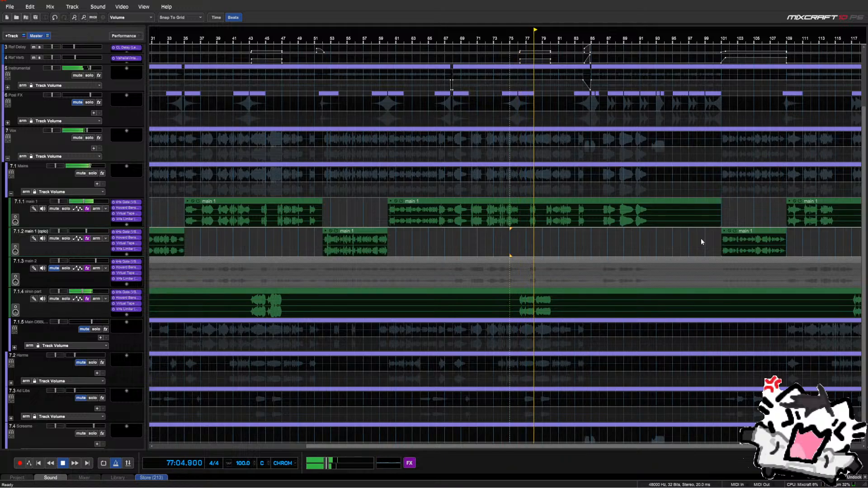
scroll(586, 261, down, 3)
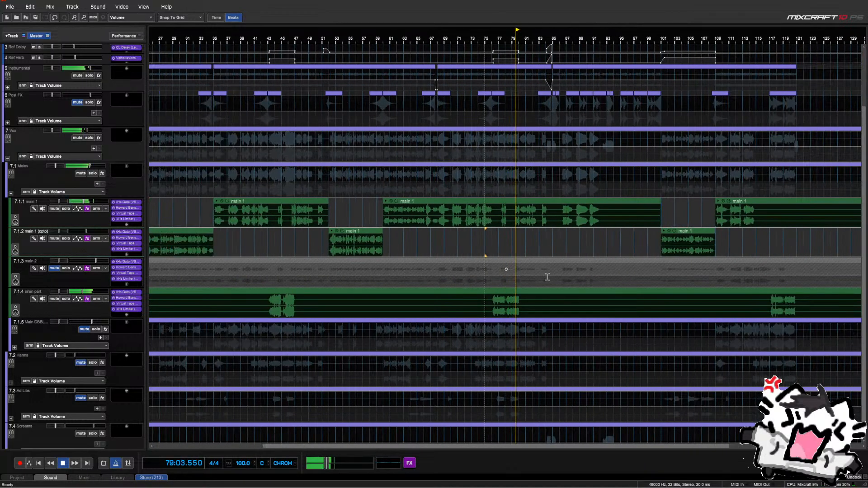
key(space)
click(766, 248)
key(space)
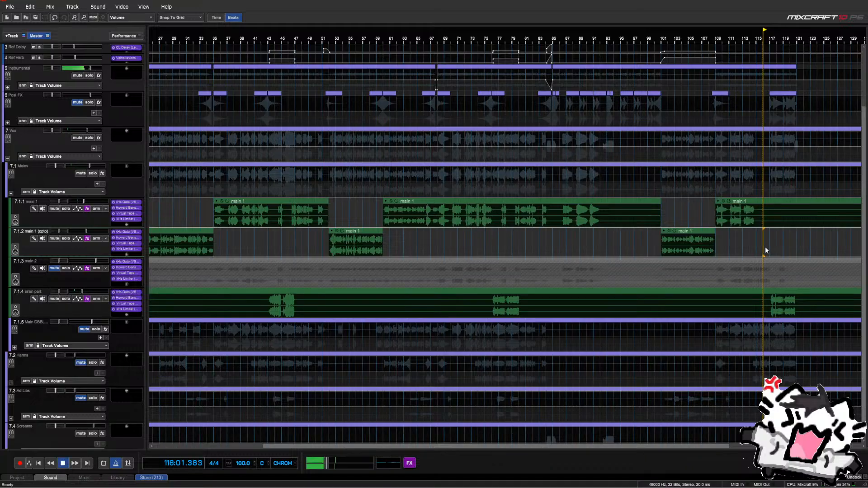
scroll(766, 248, up, 2)
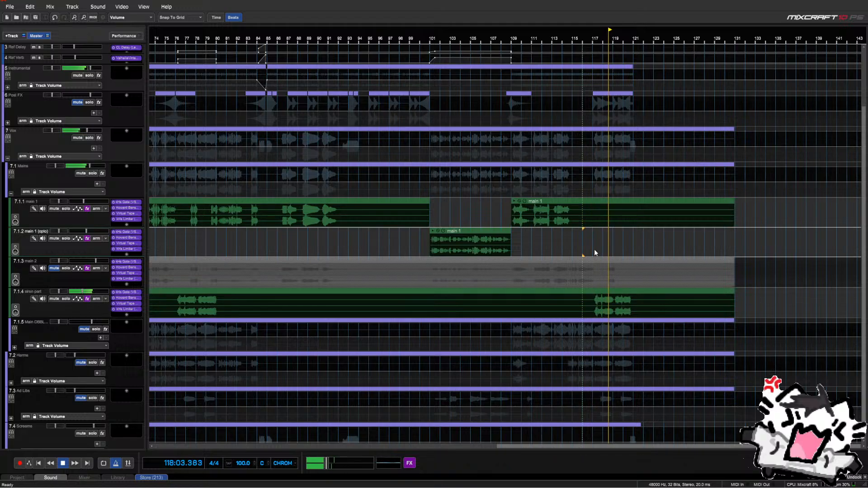
key(space)
scroll(307, 297, down, 1)
click(185, 251)
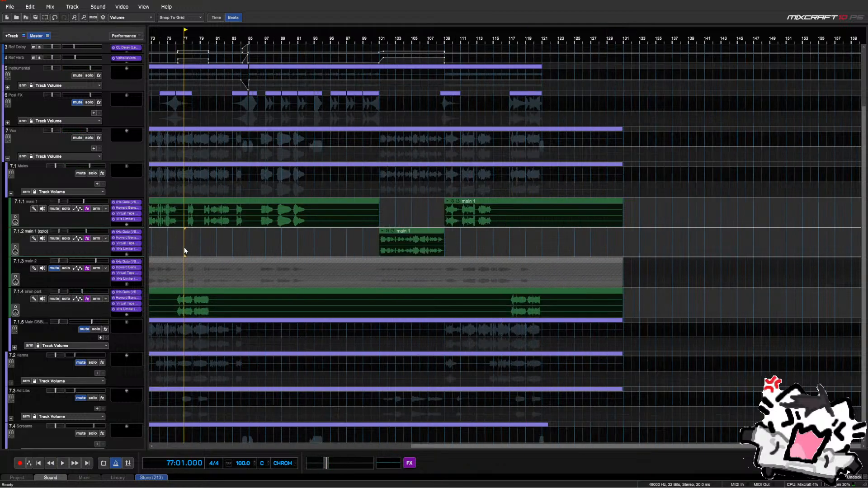
scroll(194, 260, up, 3)
drag(437, 297, 501, 311)
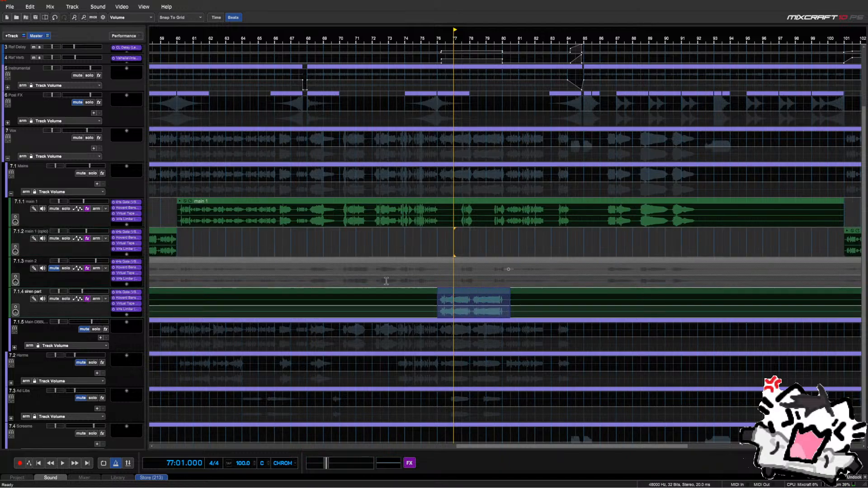
Cut the bars 43–47 siren burst from the siren part, then undo so it remains a separate clip
scroll(505, 308, down, 1)
click(202, 294)
scroll(203, 294, up, 1)
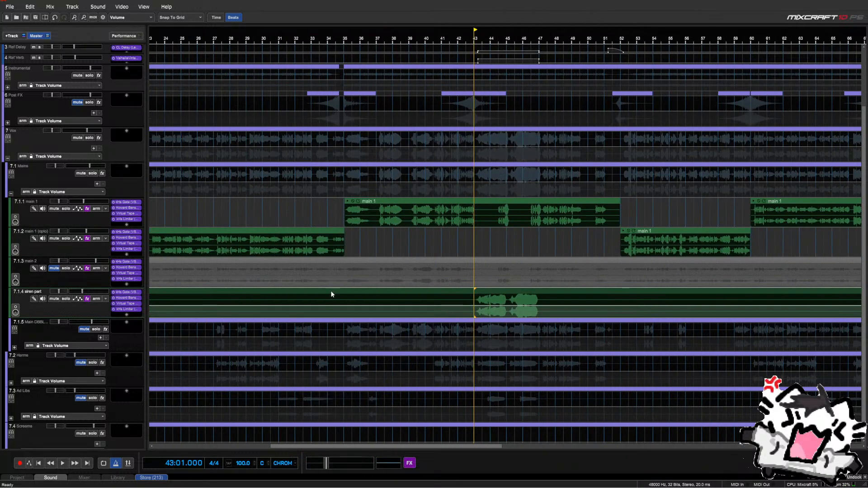
drag(475, 298, 520, 303)
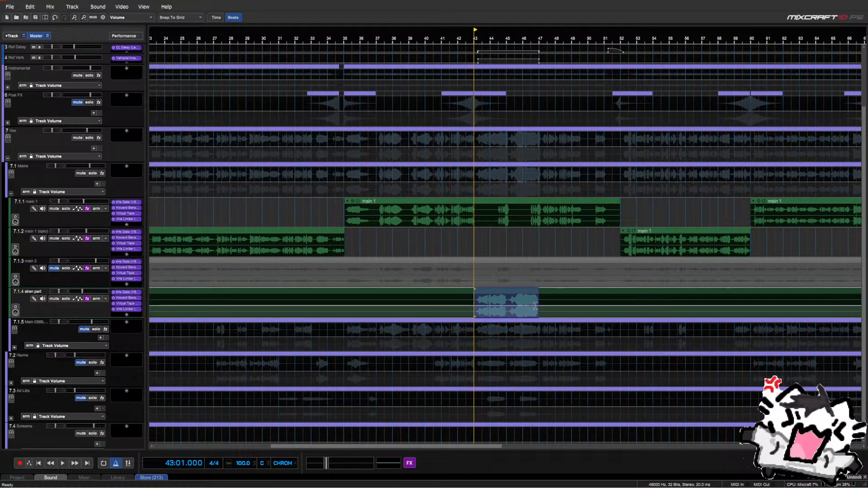
key(Delete)
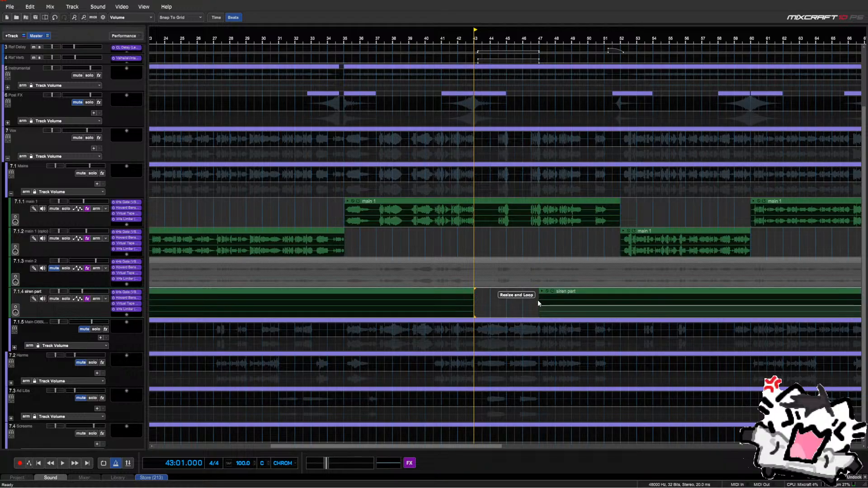
drag(537, 306, 544, 310)
key(Delete)
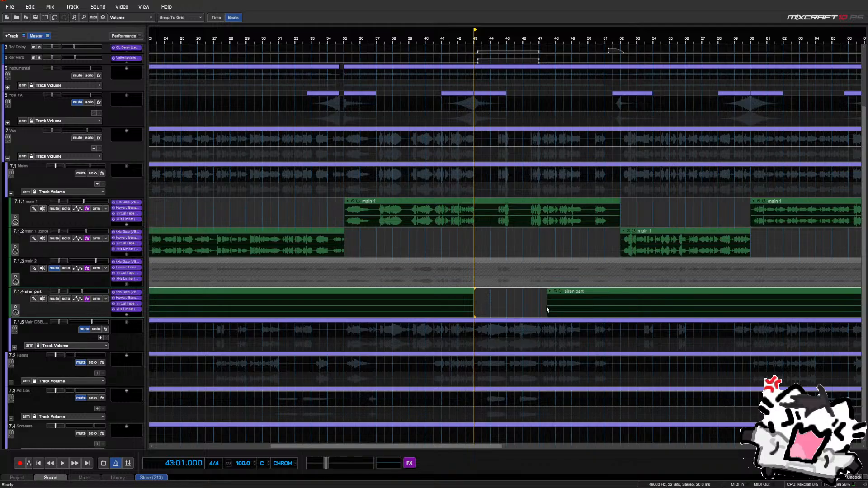
key(ctrl+z)
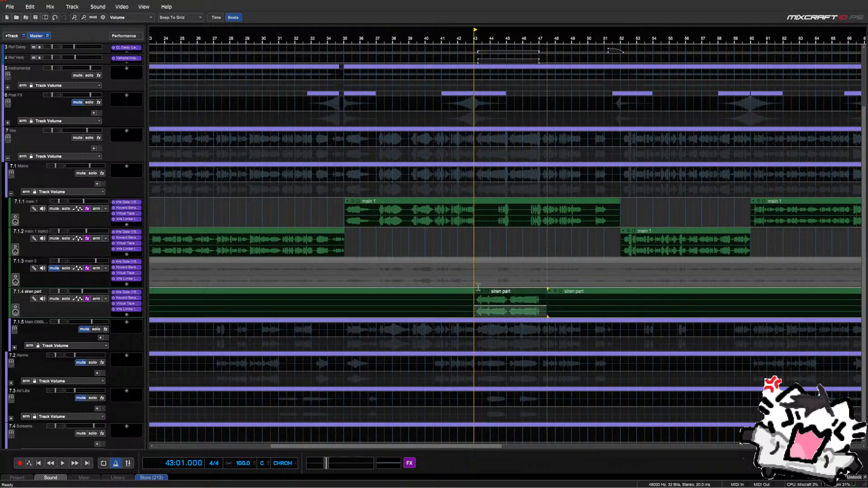
scroll(479, 247, down, 5)
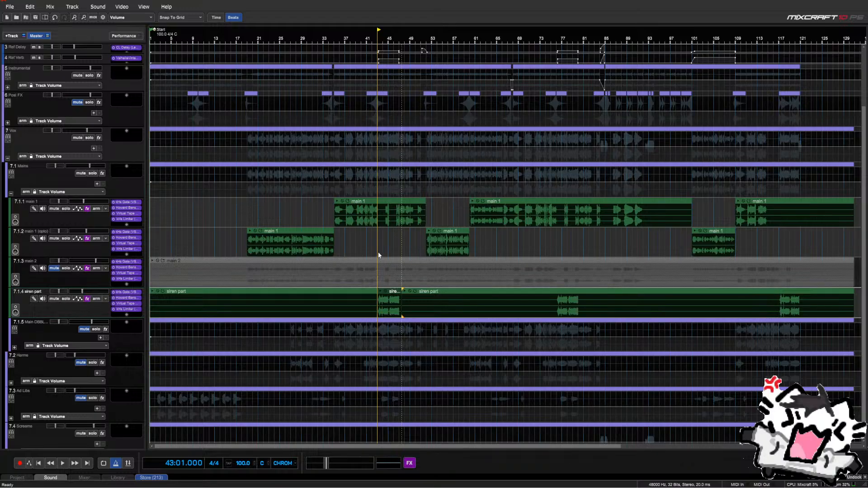
scroll(378, 251, down, 3)
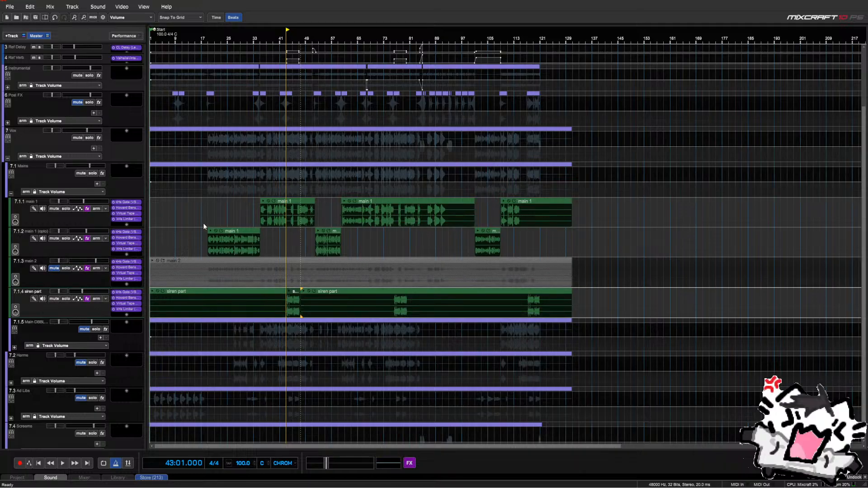
Play from bar 111 and split the main 2 clip at the playhead near bar 114
click(506, 258)
scroll(508, 257, up, 4)
key(space)
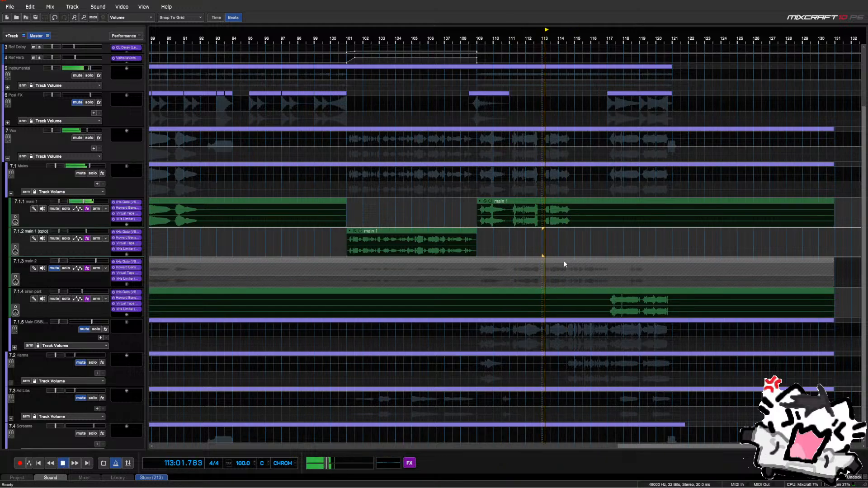
right_click(566, 262)
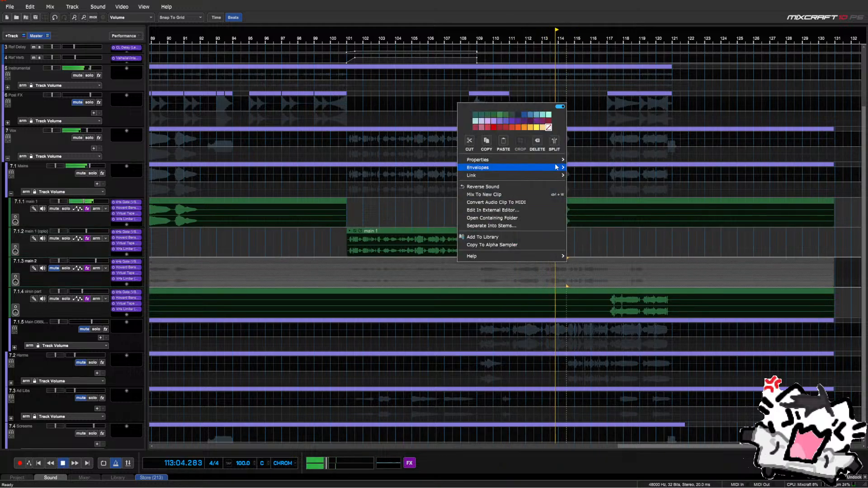
click(555, 140)
key(space)
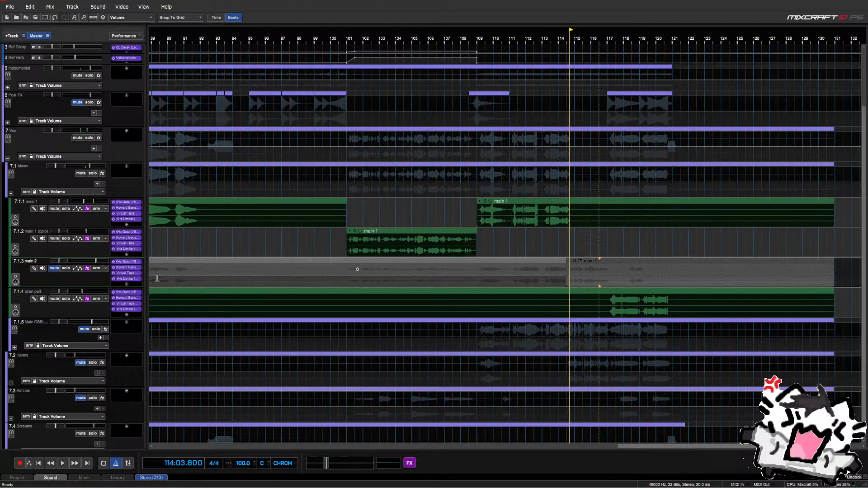
Unmute track 7.1.3, mute main 2's earlier clip, and replay from just before bar 113
click(56, 272)
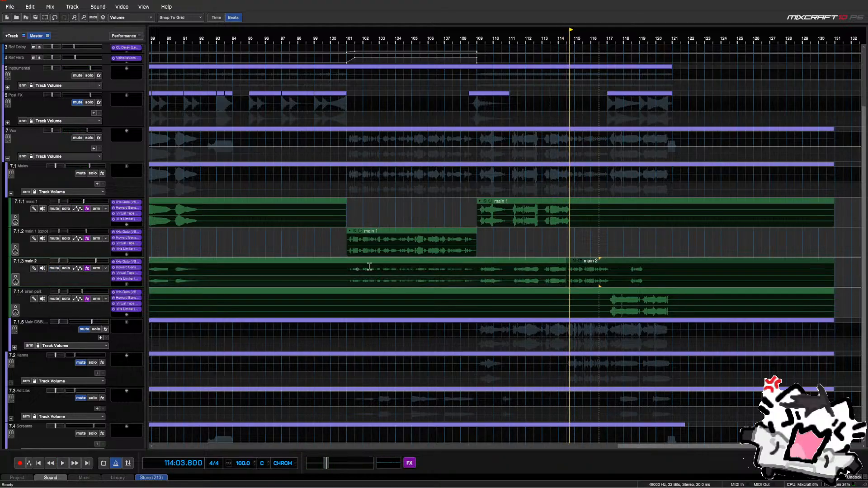
scroll(542, 270, down, 4)
scroll(190, 267, down, 2)
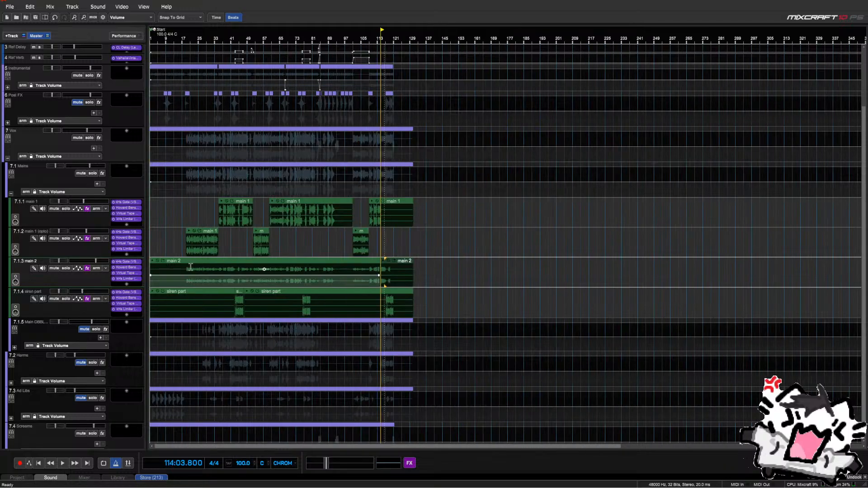
click(157, 262)
scroll(409, 242, up, 5)
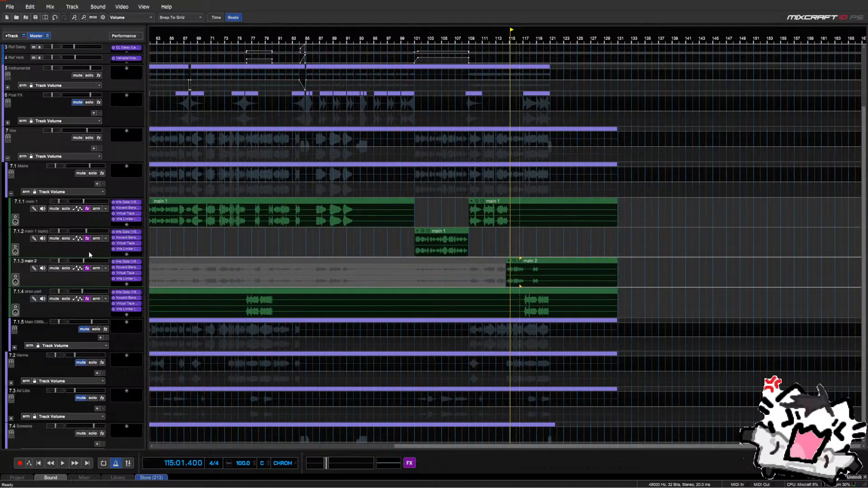
key(space)
click(497, 253)
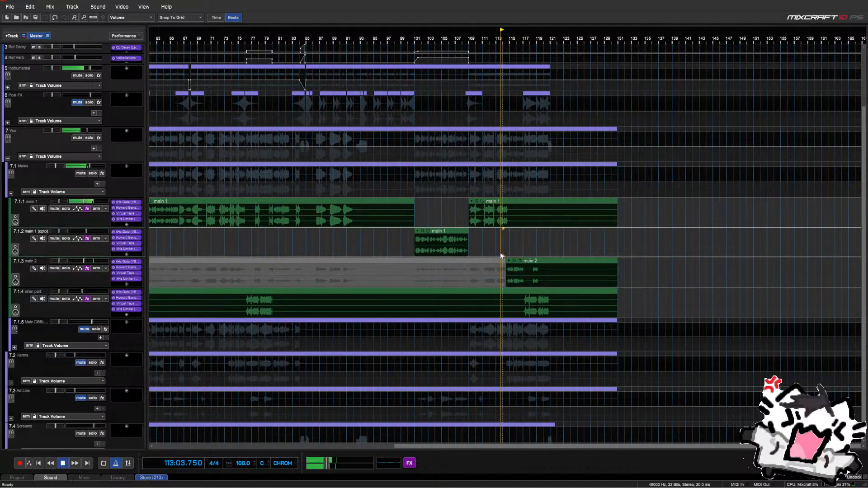
scroll(501, 253, up, 3)
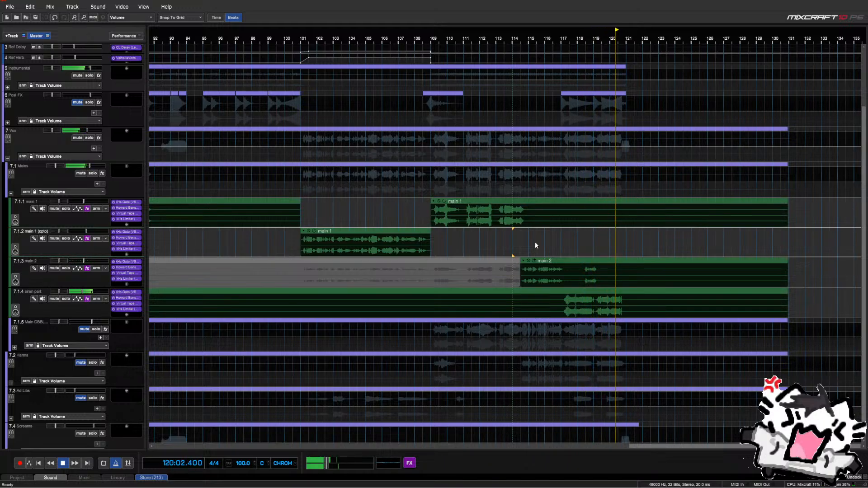
Stop playback, select the Screams track, and move the playhead to bars 17 and 19
key(space)
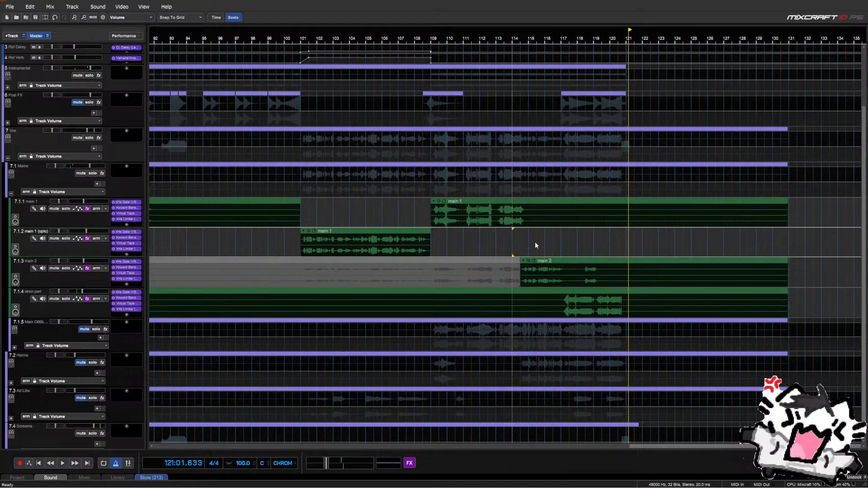
scroll(305, 283, down, 5)
scroll(58, 272, down, 1)
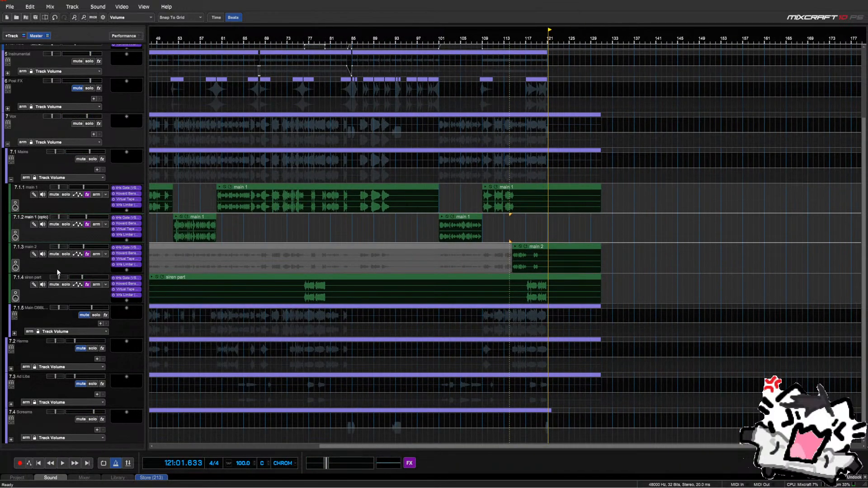
click(74, 412)
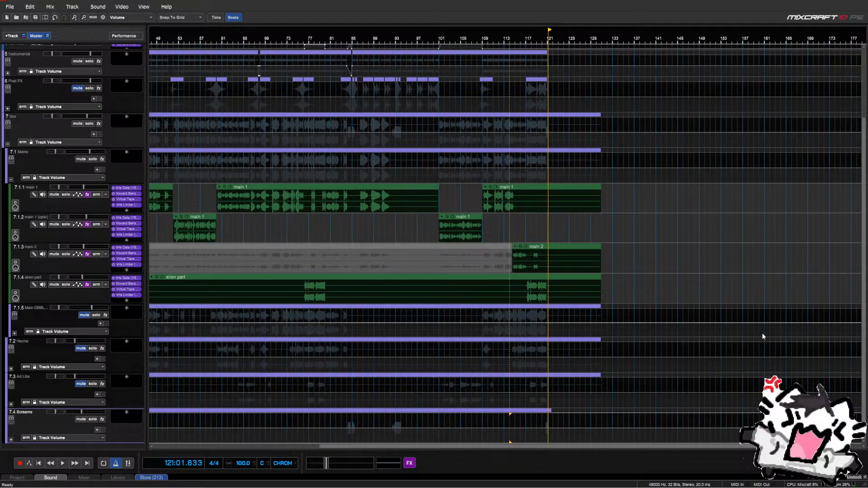
scroll(335, 231, down, 2)
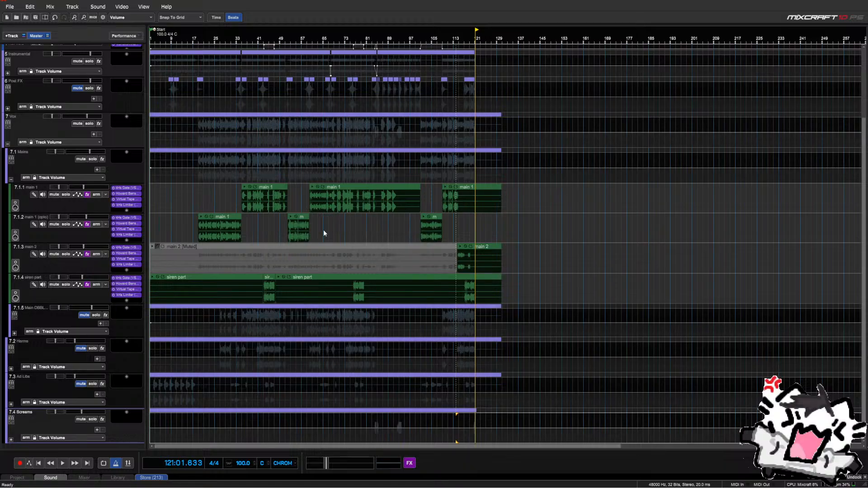
click(197, 232)
scroll(199, 231, up, 2)
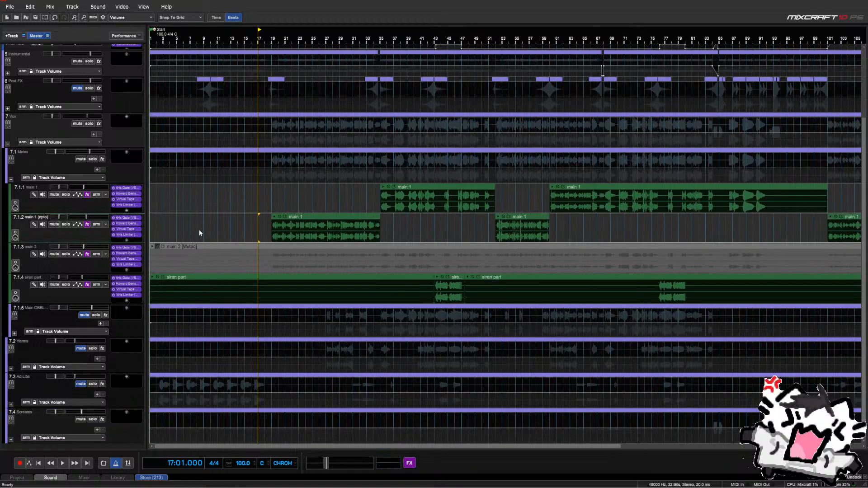
scroll(222, 224, up, 2)
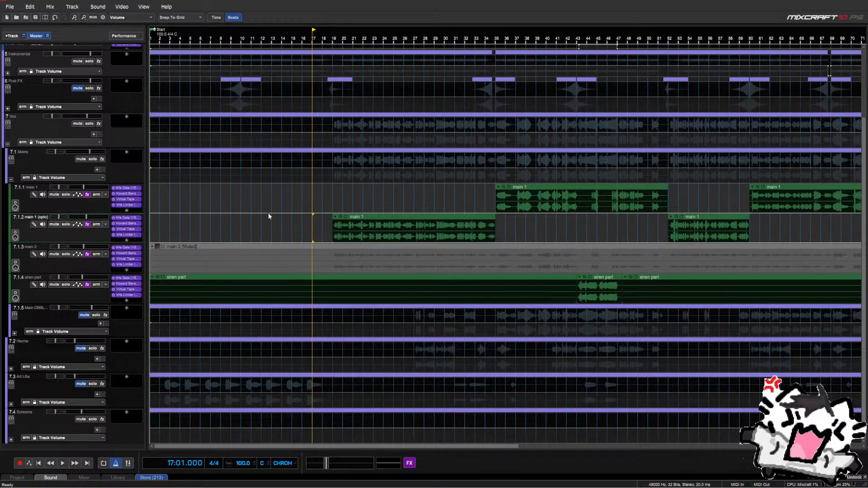
click(327, 202)
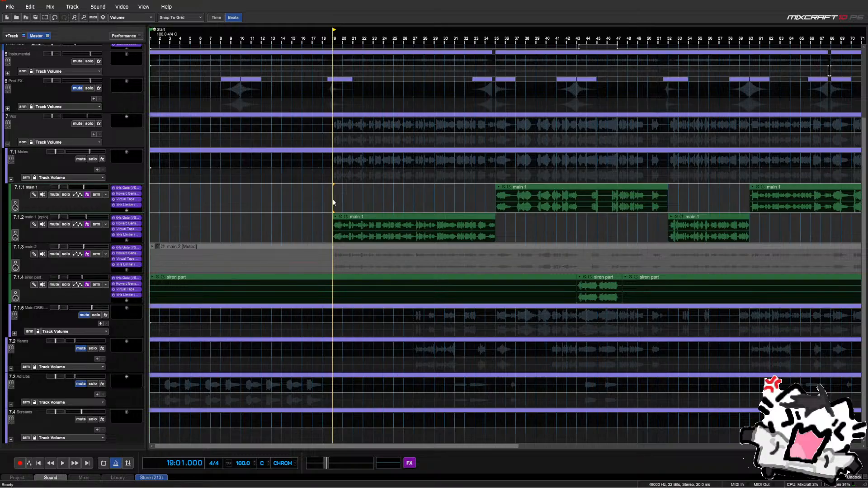
scroll(493, 260, down, 6)
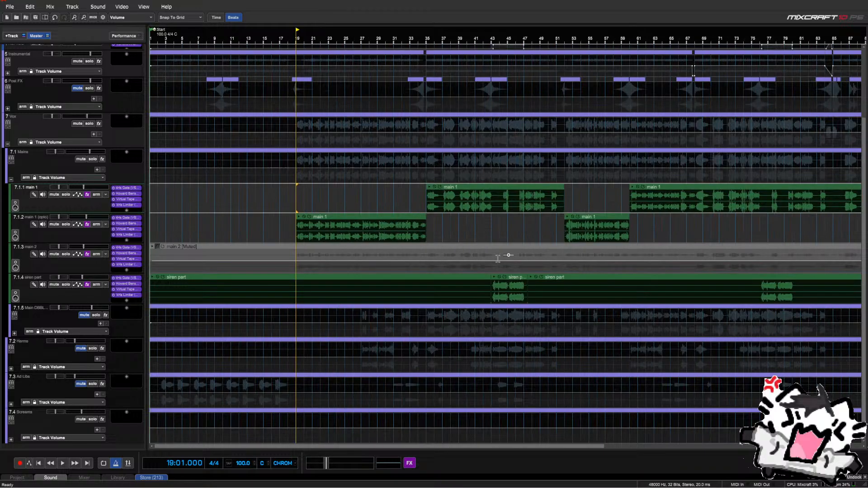
scroll(340, 223, up, 3)
scroll(340, 223, up, 3)
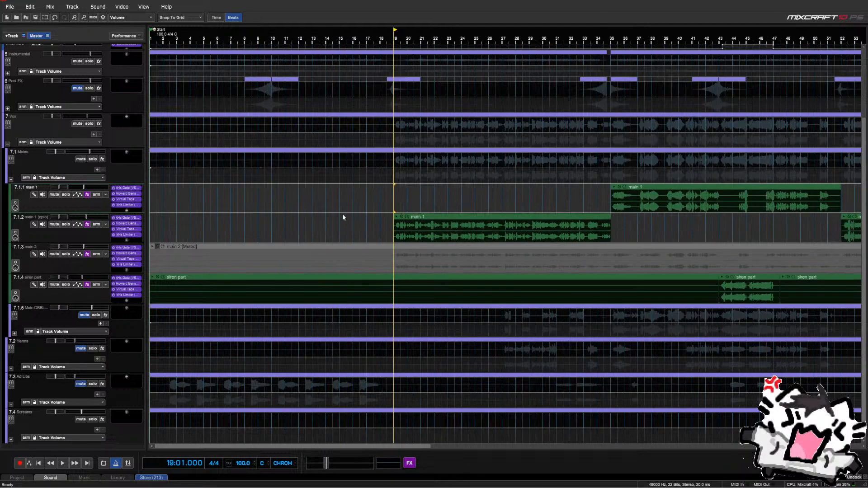
scroll(369, 203, down, 5)
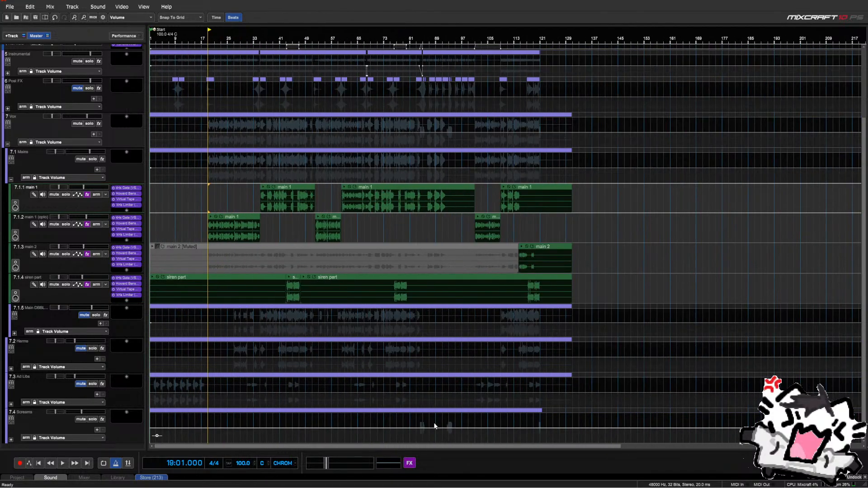
Play from bar 83 and lower the Screams volume from -8.5 dB to -9.4 dB
click(420, 425)
scroll(451, 412, up, 4)
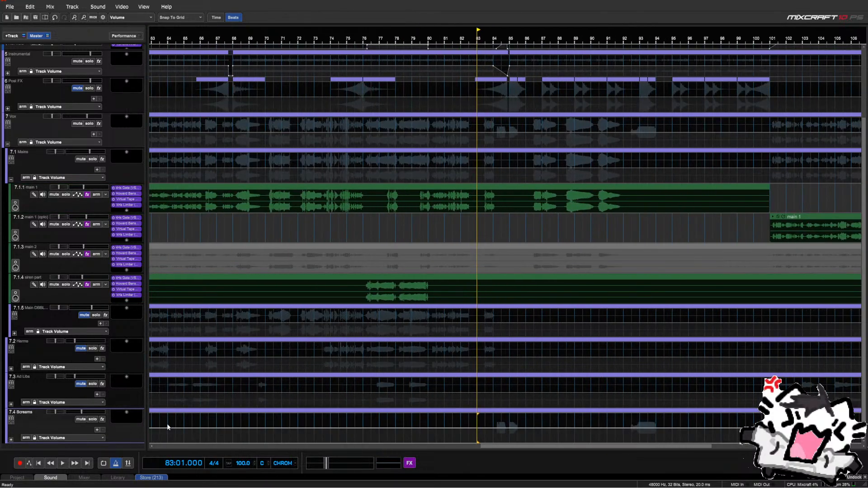
key(space)
mouse_move(71, 412)
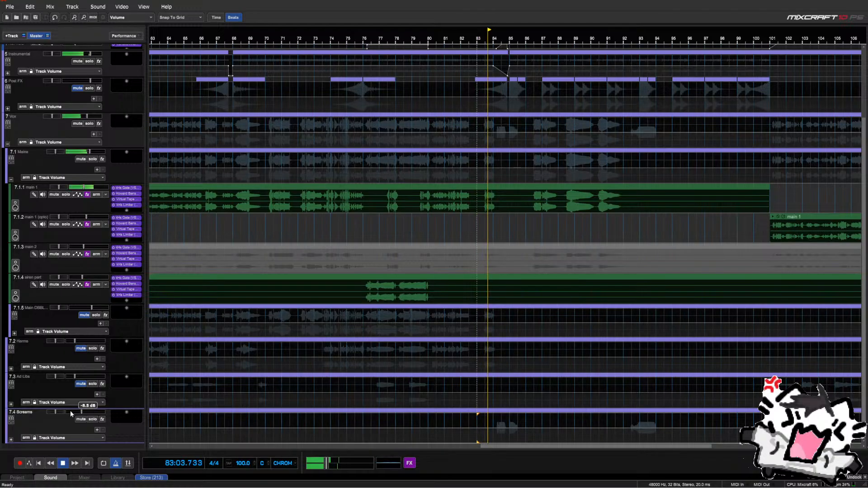
drag(75, 412, 74, 412)
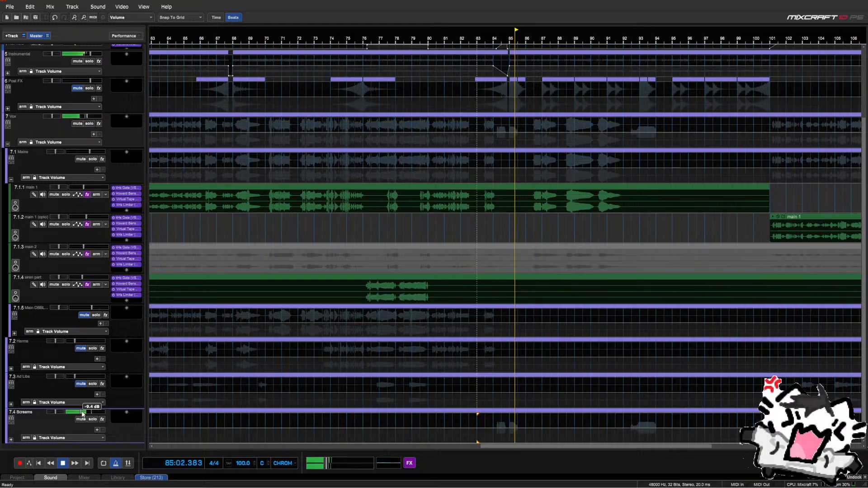
key(space)
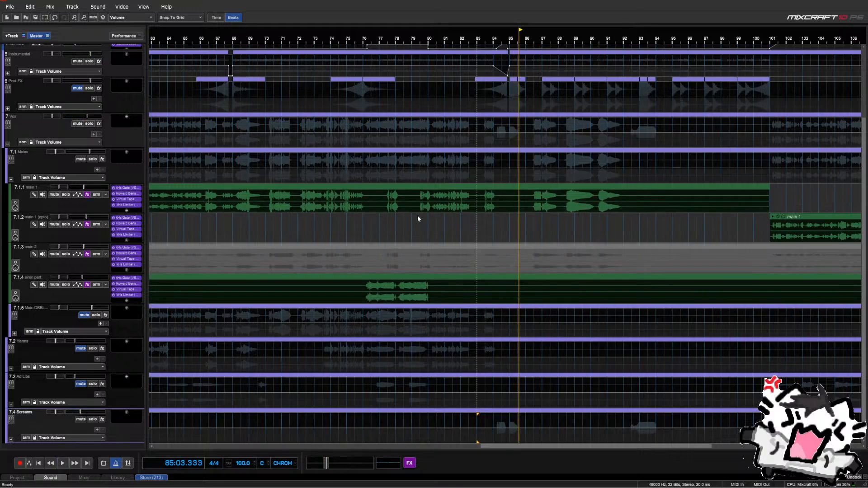
Expand track 7.1.5 (Main DBBL group) to reveal its sub-tracks
scroll(421, 223, down, 3)
scroll(421, 220, down, 2)
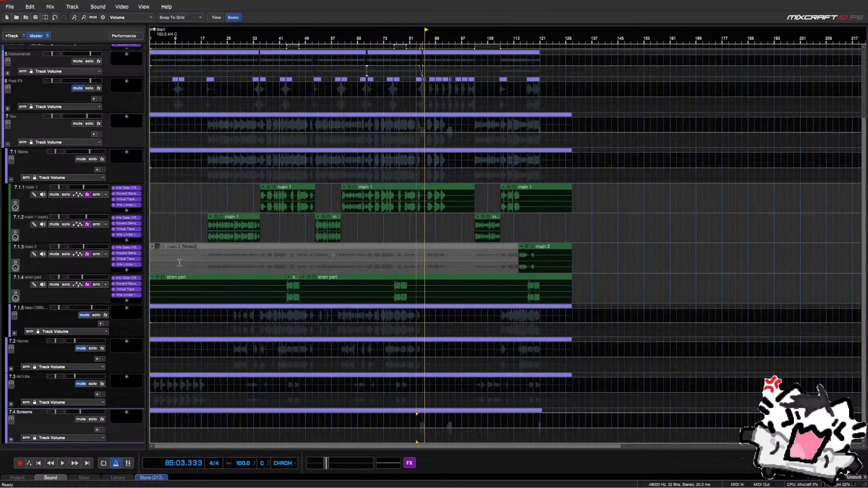
click(14, 333)
scroll(25, 292, down, 1)
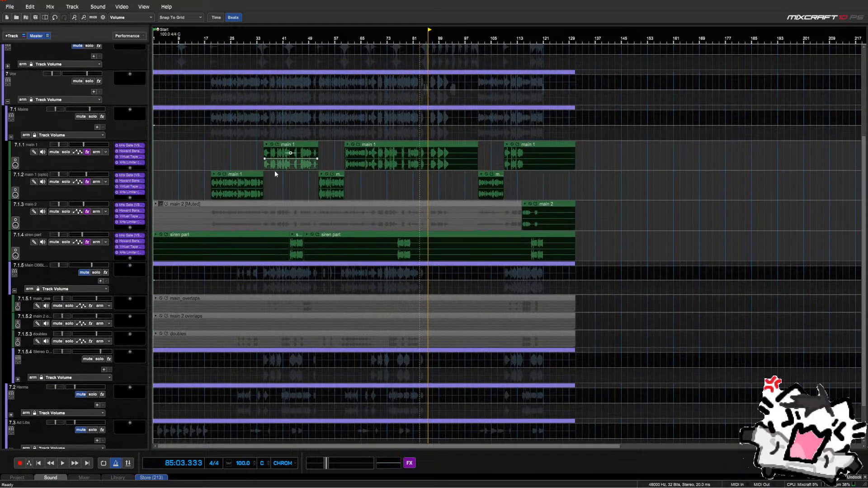
Open track 7.1.2's Howard Benson Vocals effect, dismiss the driver updater pop-up, and reposition the window
click(140, 181)
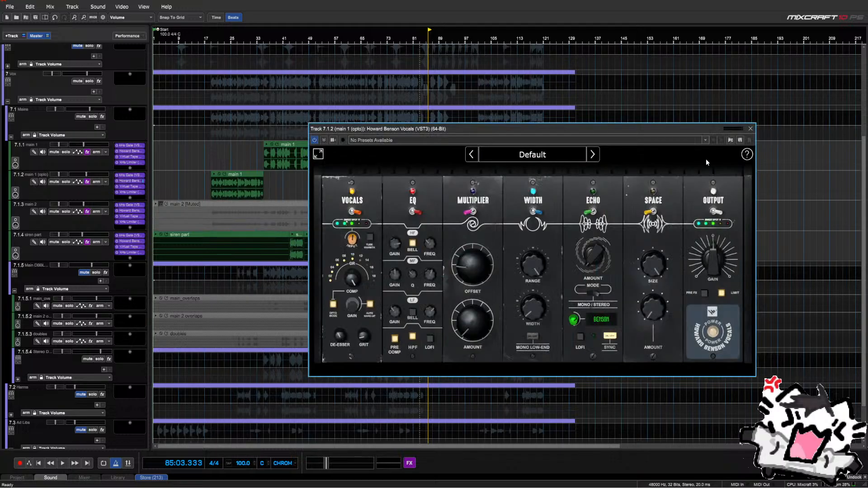
click(751, 128)
click(129, 182)
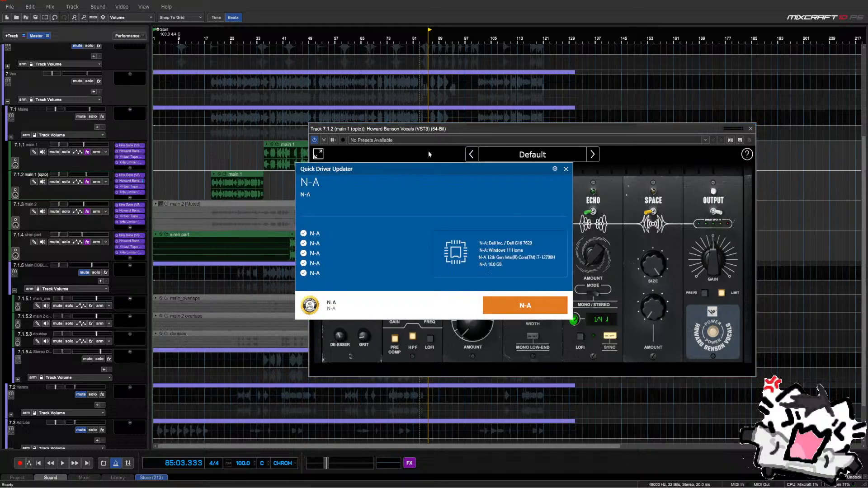
click(566, 168)
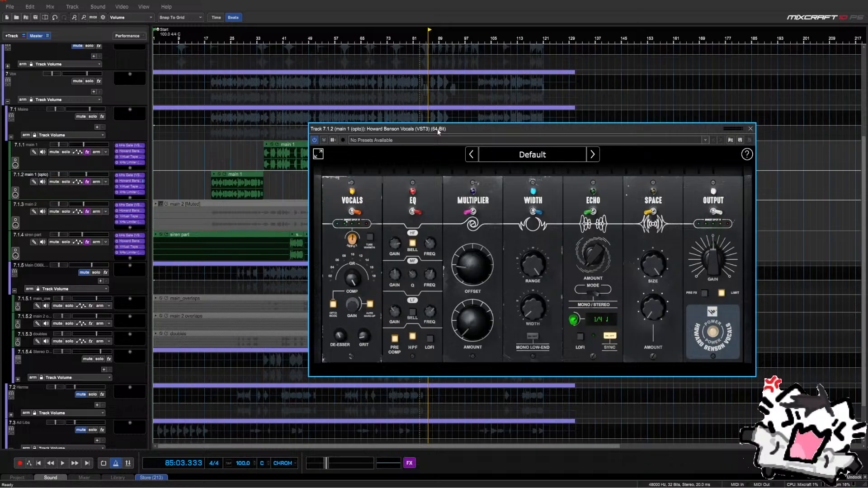
drag(438, 129, 382, 108)
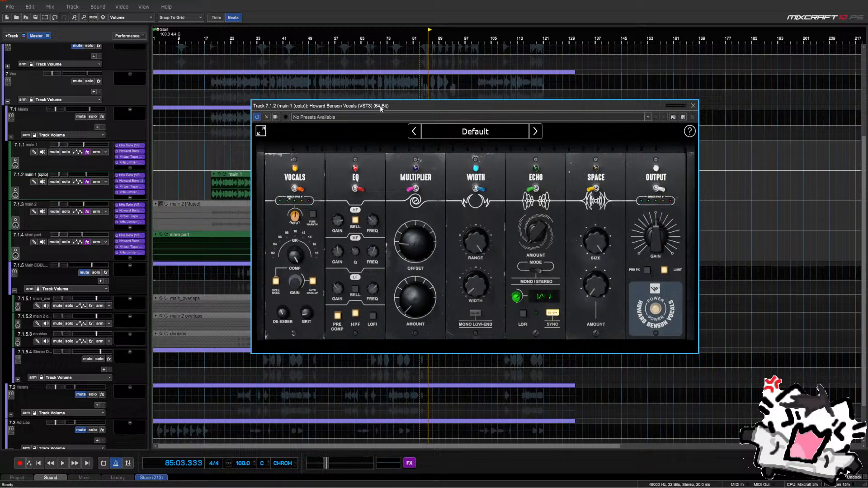
Turn the ECHO module on with SPACE left off, then close the effect window
click(536, 190)
click(595, 189)
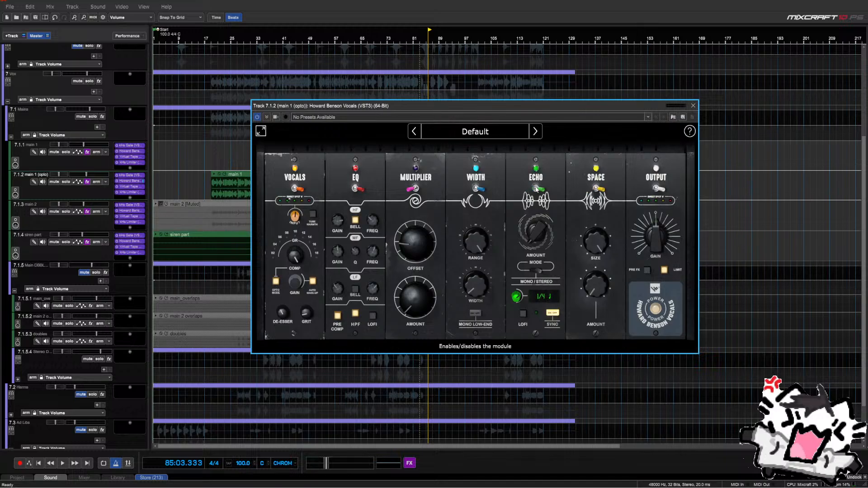
click(594, 189)
click(537, 189)
click(595, 190)
click(595, 190)
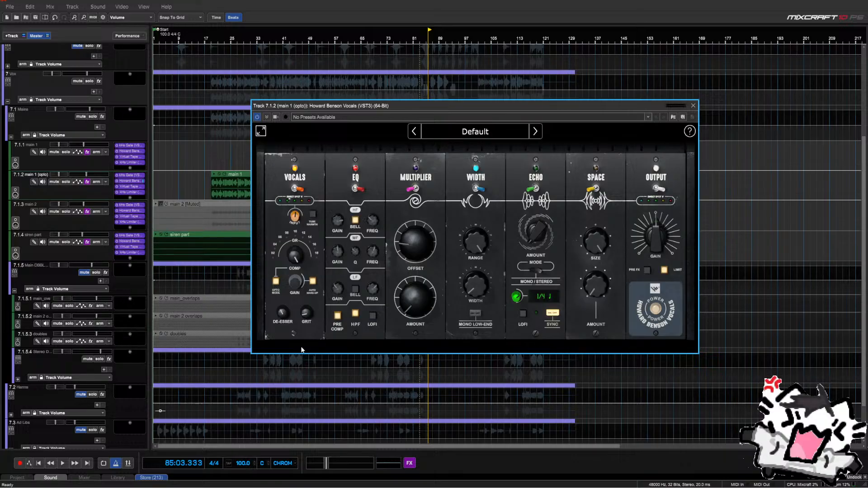
click(693, 106)
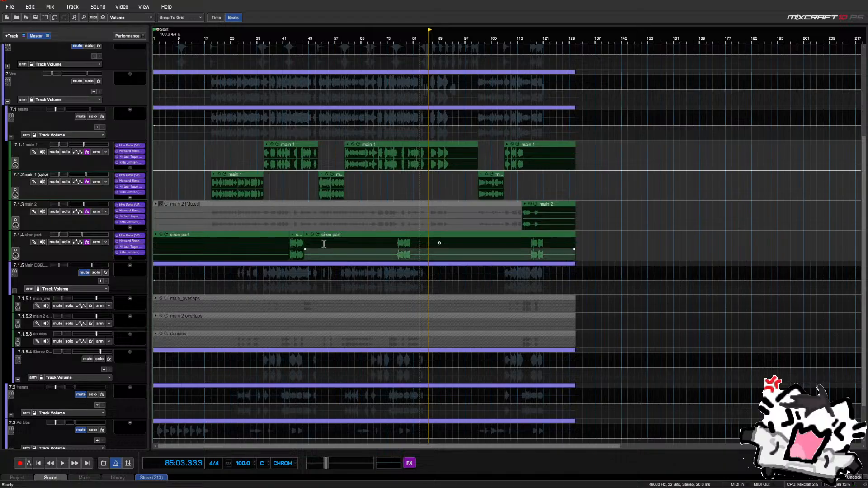
Add a new send track below the Screams track
mouse_move(303, 248)
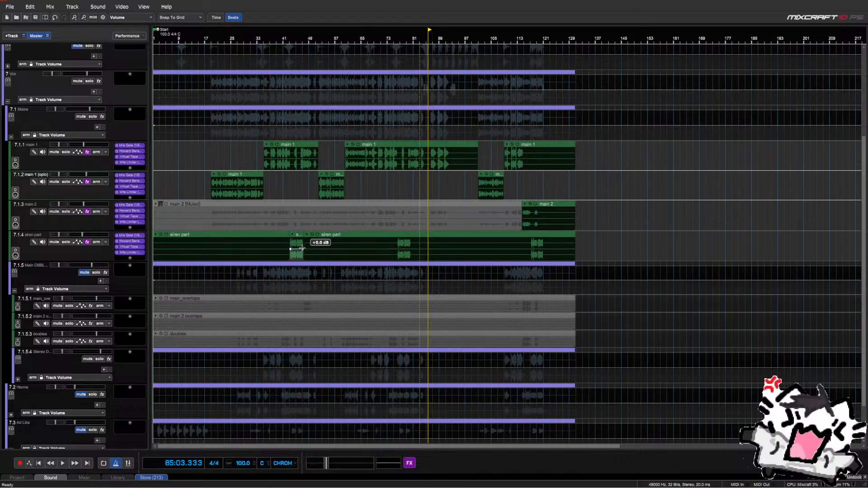
scroll(59, 318, down, 2)
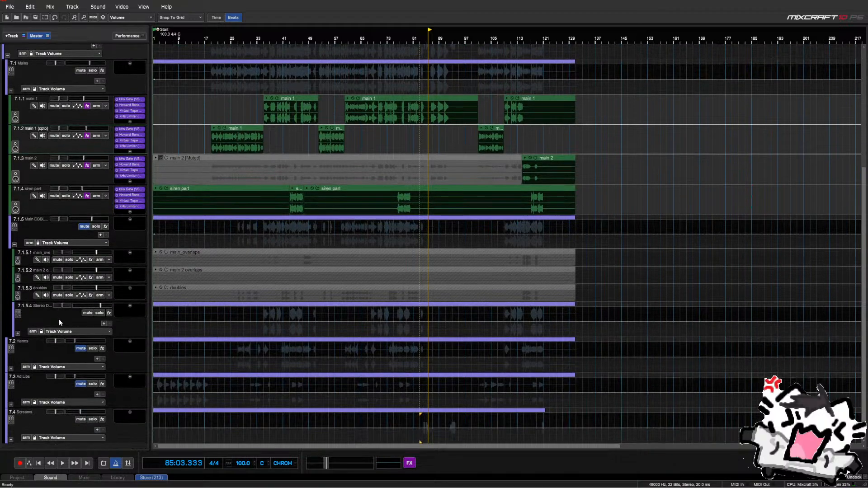
scroll(59, 320, up, 2)
scroll(59, 319, down, 2)
right_click(53, 448)
click(72, 391)
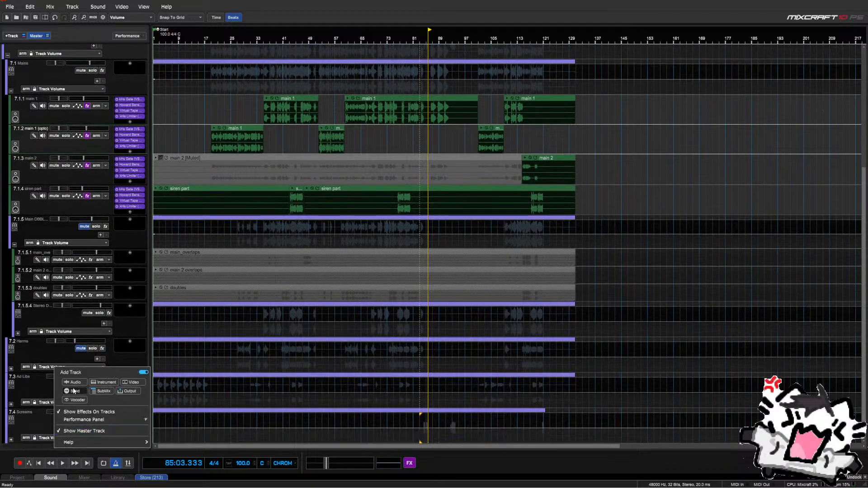
click(19, 412)
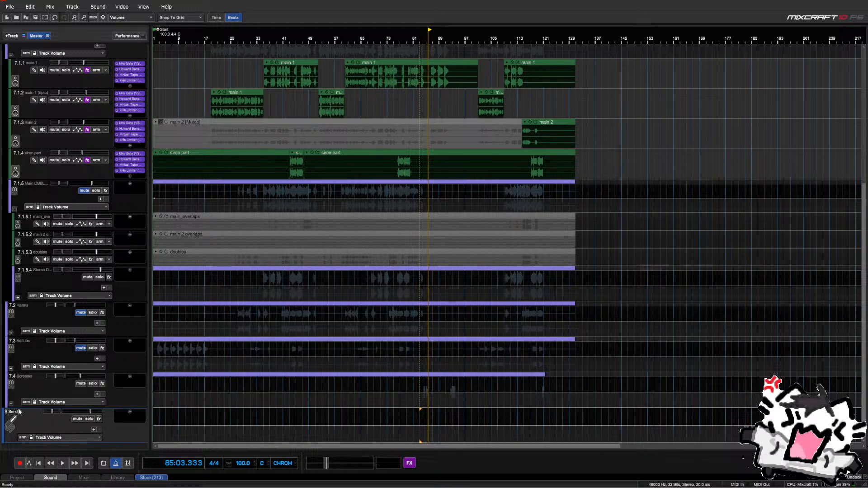
Rename the new send track to 'Vocal Verb/Delay'
double_click(19, 412)
text(Vocal Verb/)
text(Delay)
scroll(58, 421, up, 1)
scroll(47, 351, down, 1)
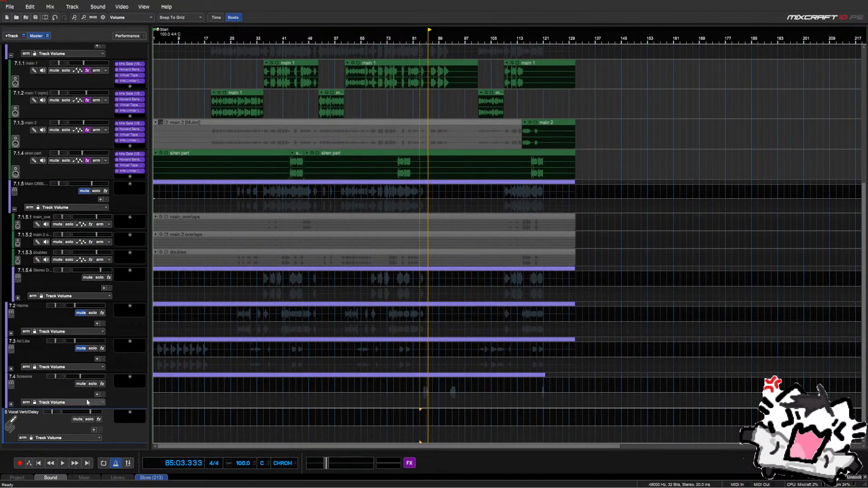
scroll(44, 413, up, 1)
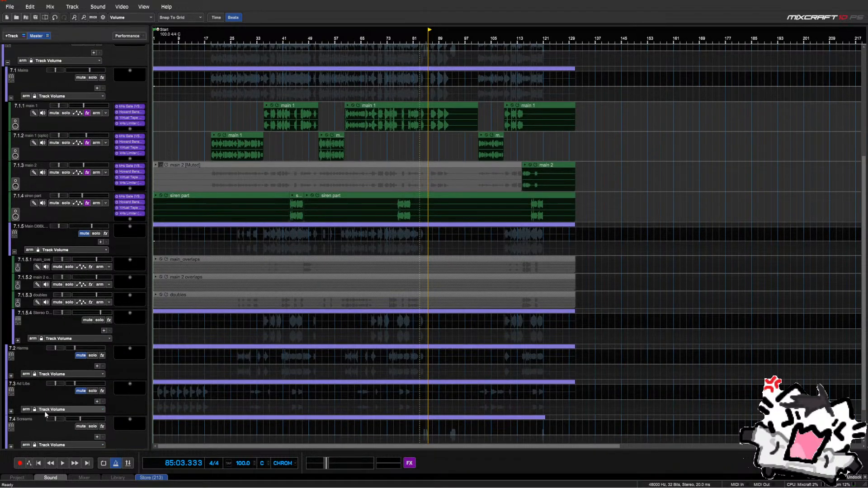
scroll(48, 385, down, 1)
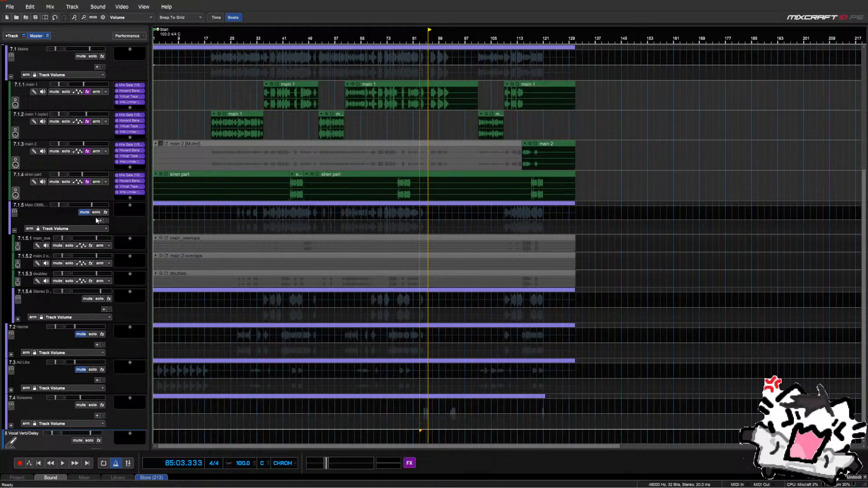
click(130, 197)
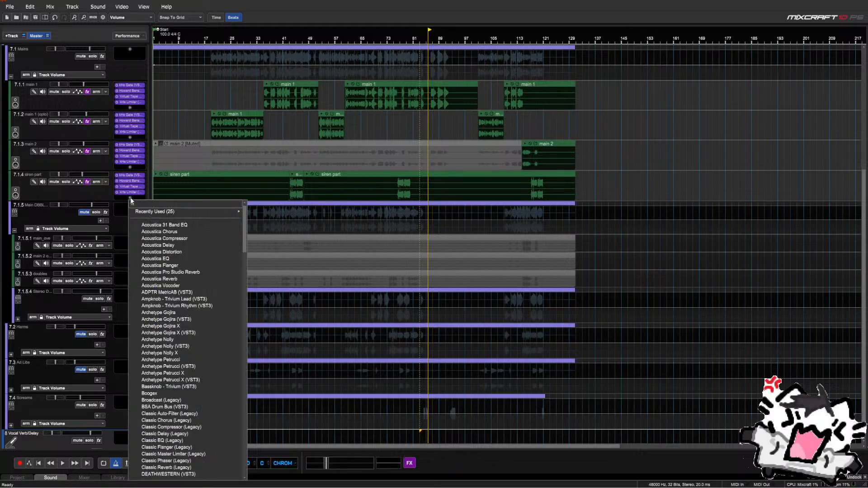
text(verb)
key(Down)
key(Down)
key(Down)
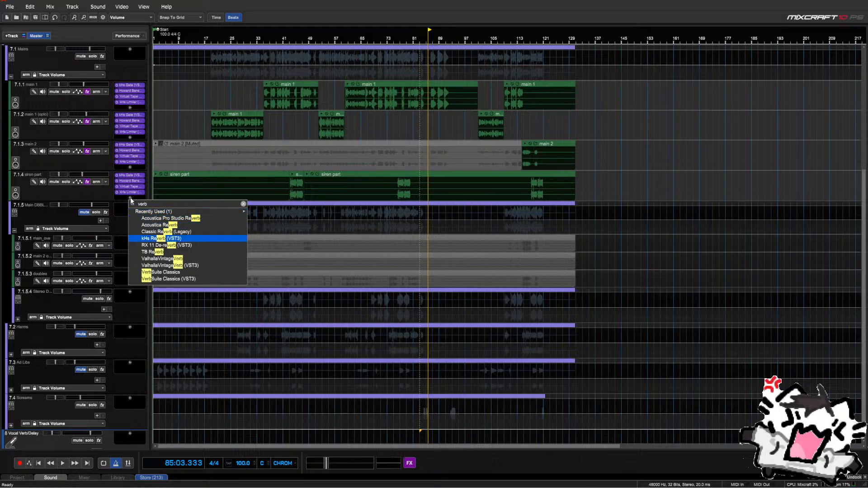
key(Down)
key(Down)
key(Down)
key(Down)
key(Up)
key(Return)
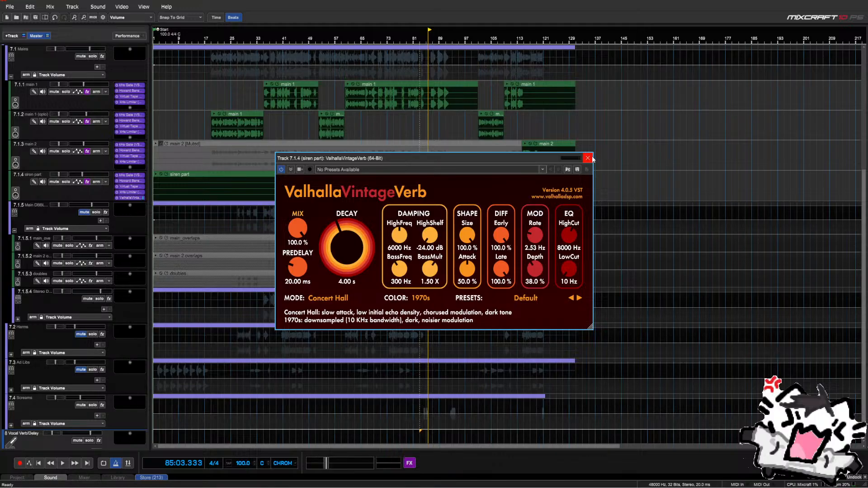
click(587, 158)
right_click(117, 198)
click(140, 216)
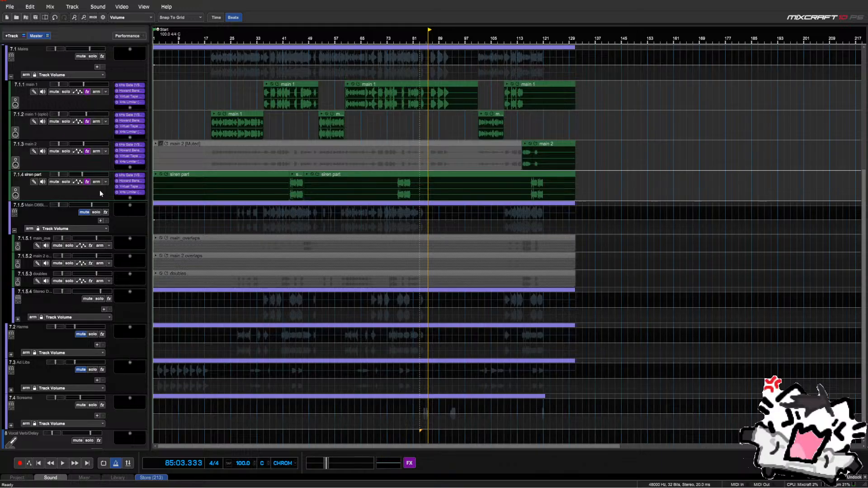
scroll(100, 192, down, 1)
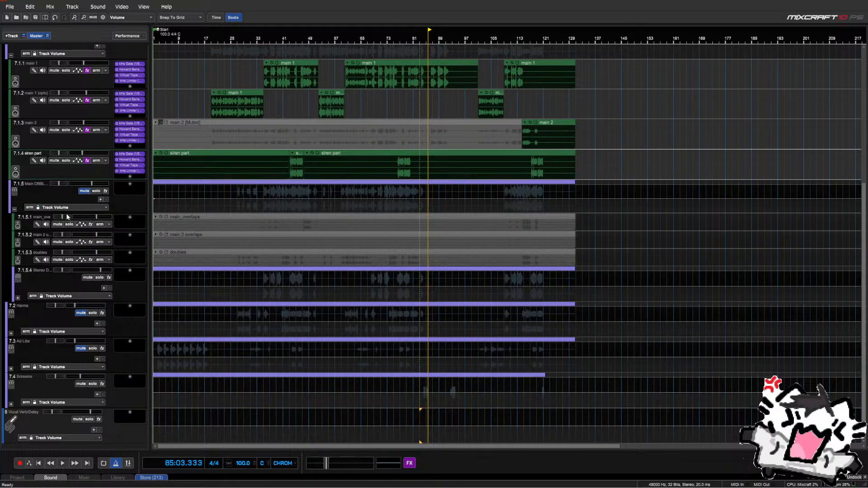
Unmute track 7.1.5, copy siren part's kHs Gate, Virtual Tape and kHs Limiter onto main_overlaps, undoing a resize
click(84, 191)
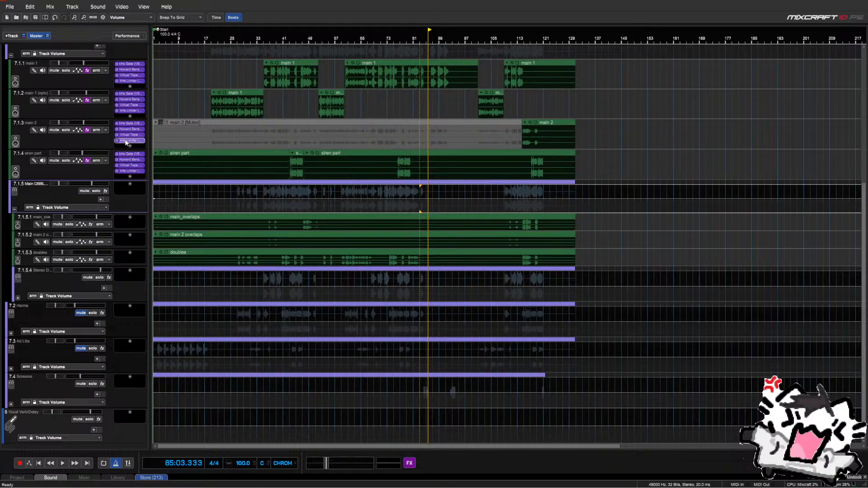
drag(127, 154, 131, 228)
drag(129, 171, 132, 229)
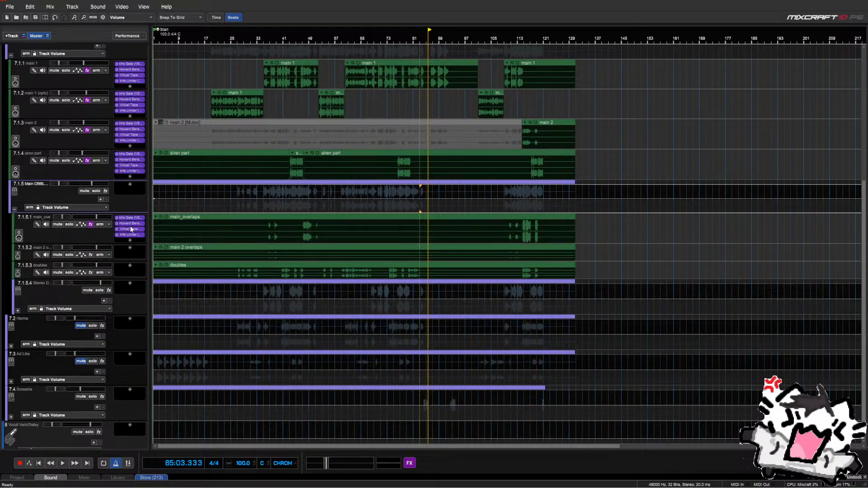
click(131, 260)
drag(132, 262, 133, 266)
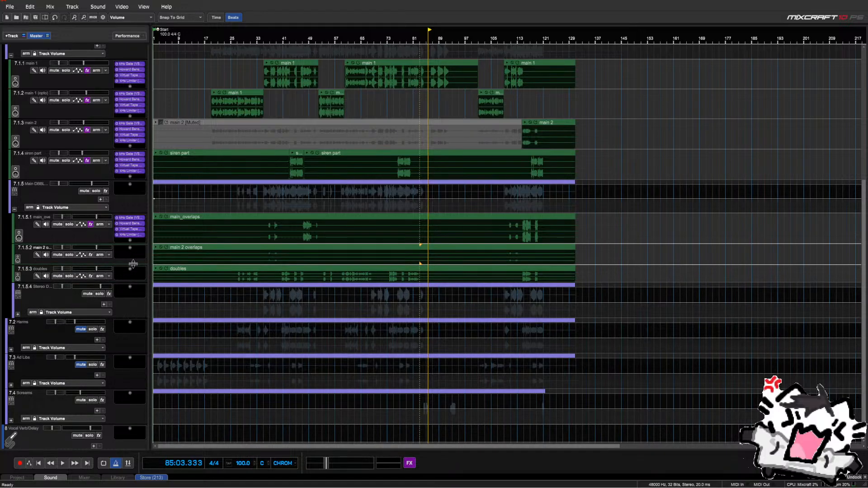
click(56, 18)
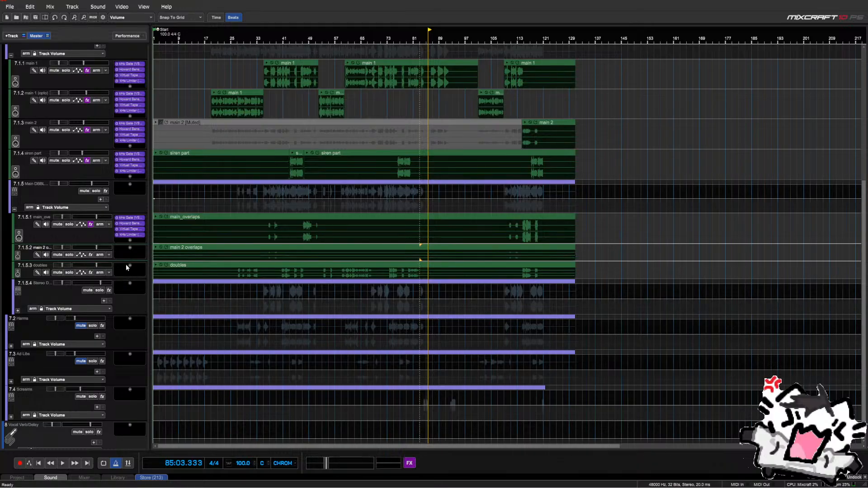
Reposition the playhead on main_overlaps through bars 37, 24 and 38, settling at bar 35
click(273, 215)
scroll(273, 215, up, 6)
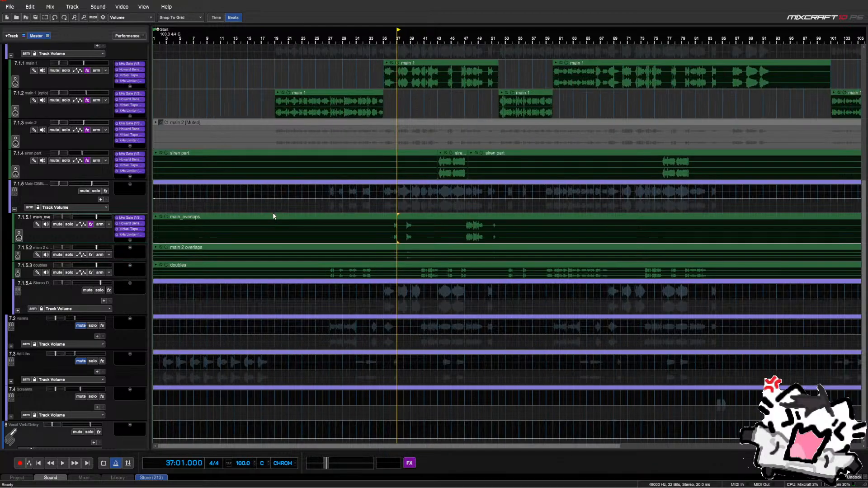
drag(437, 212, 472, 233)
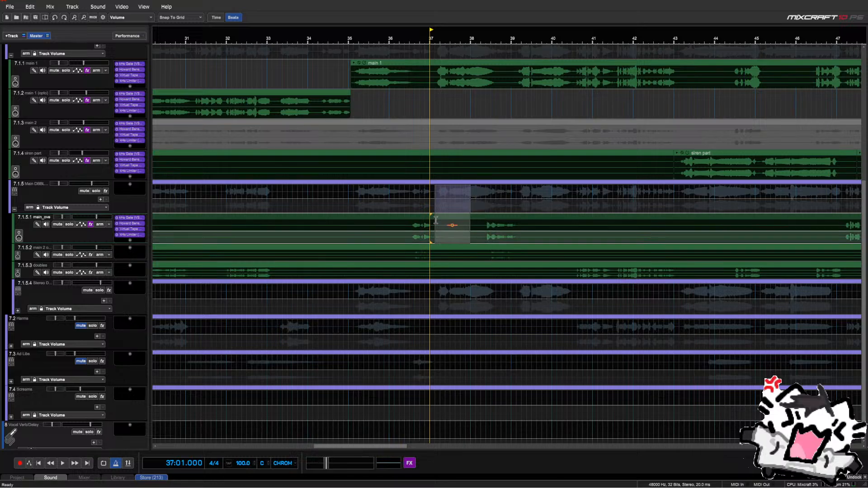
click(377, 207)
scroll(377, 207, down, 2)
scroll(376, 207, down, 2)
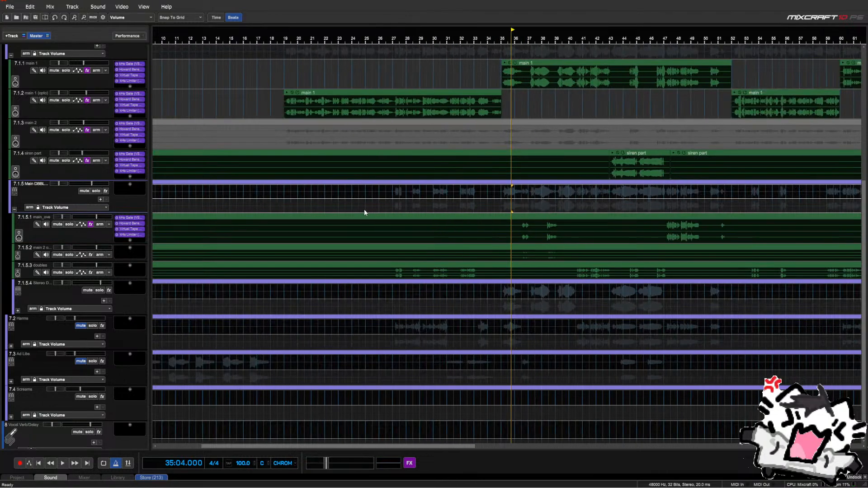
click(353, 215)
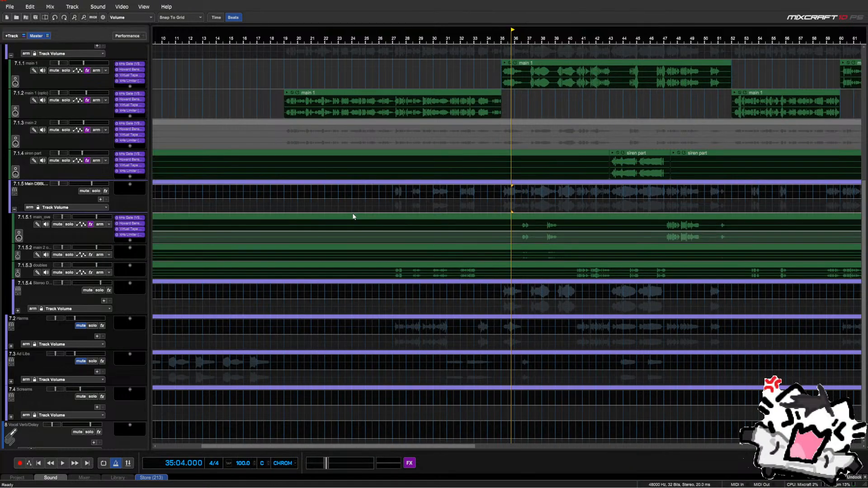
click(353, 214)
scroll(353, 214, down, 4)
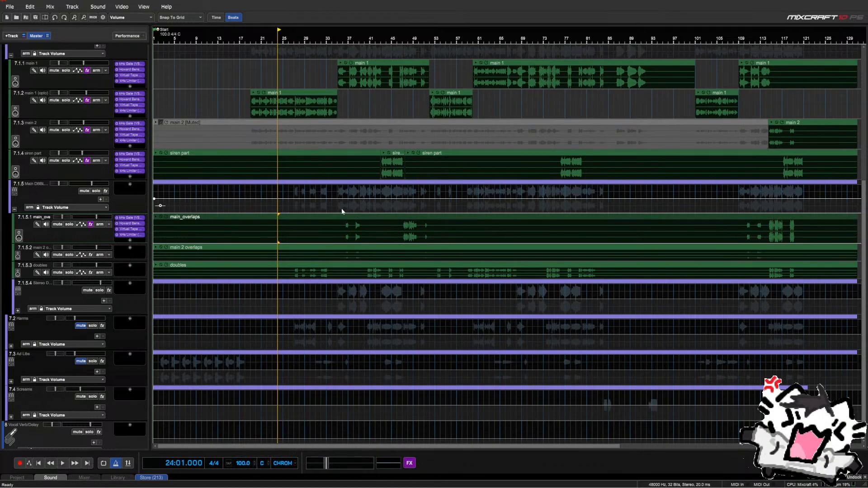
click(342, 210)
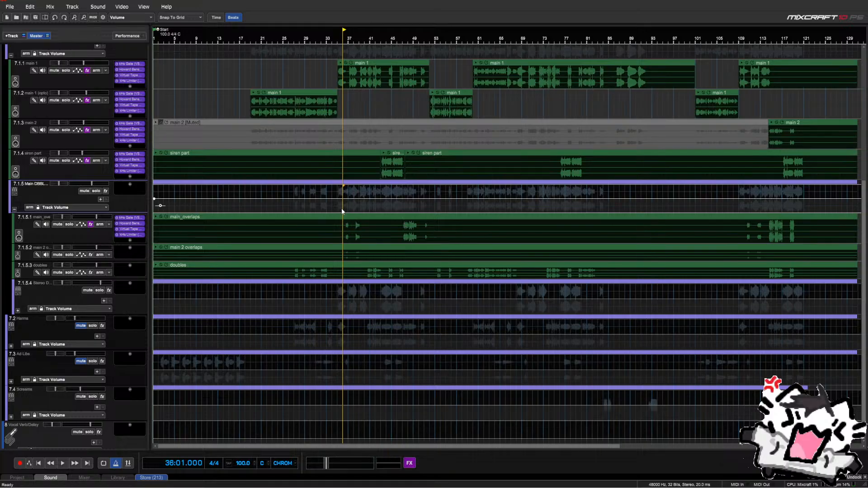
click(336, 207)
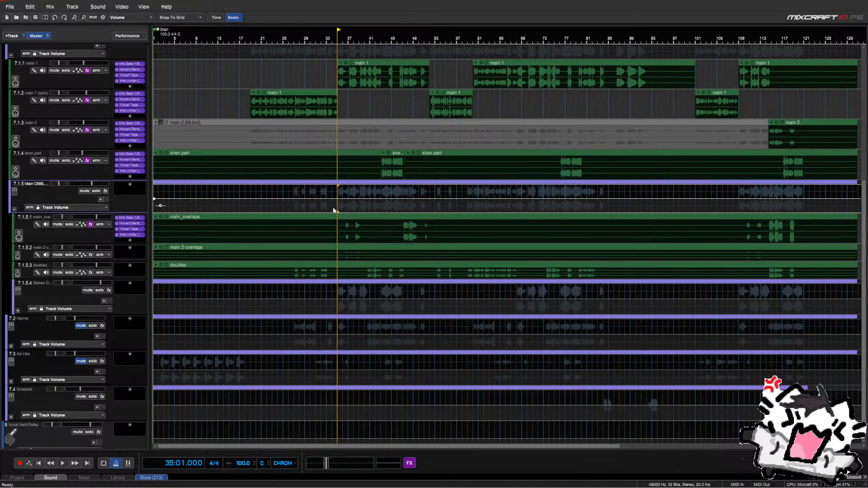
click(333, 211)
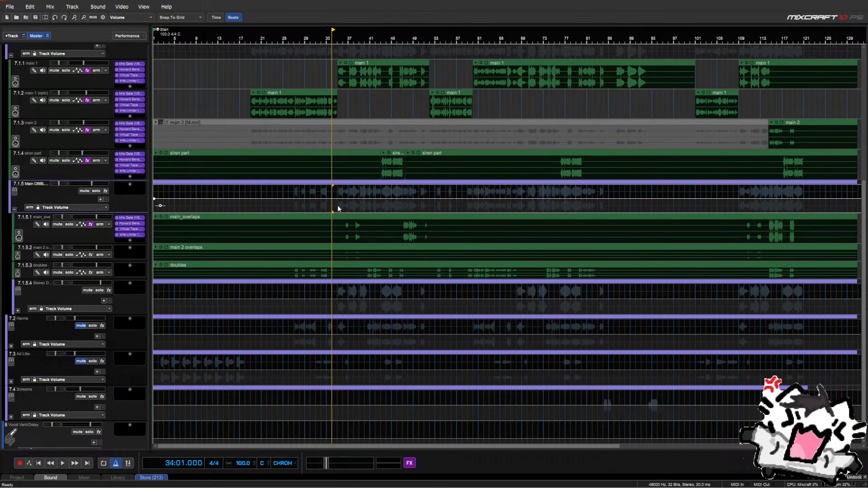
click(339, 204)
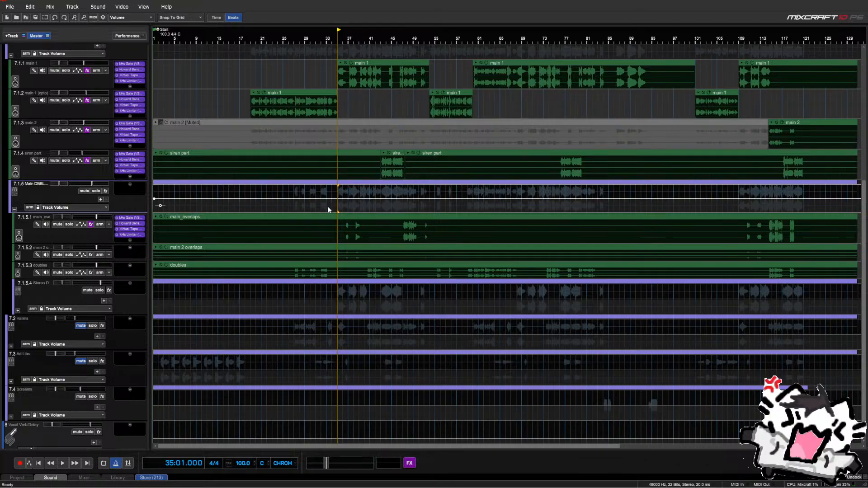
With the playhead at bar 33, copy main_overlaps' kHs Gate effect onto main 2 overlaps
click(327, 211)
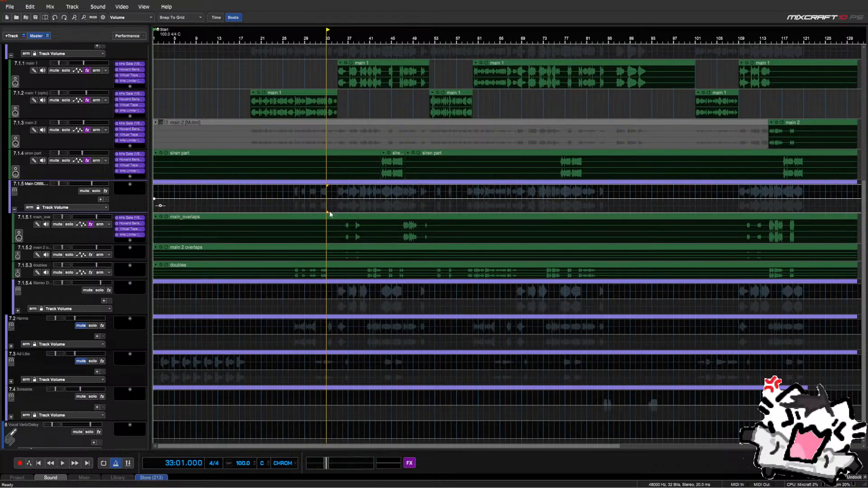
scroll(329, 212, up, 2)
scroll(112, 225, down, 1)
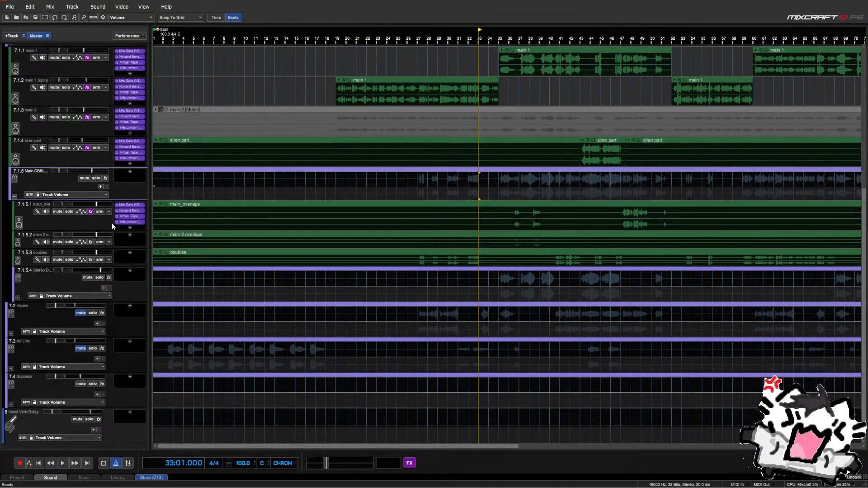
key(super)
key(super)
drag(130, 205, 130, 241)
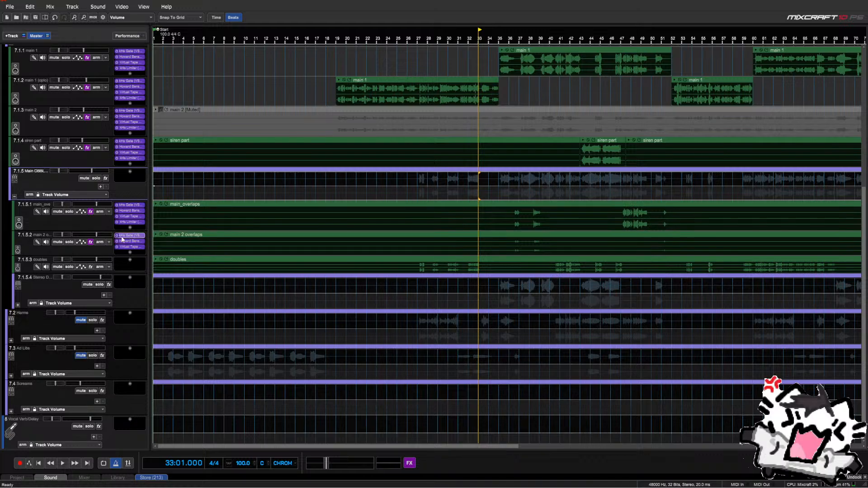
Remove the two existing effects from main 2 overlaps' effect list
click(91, 242)
click(353, 269)
click(352, 269)
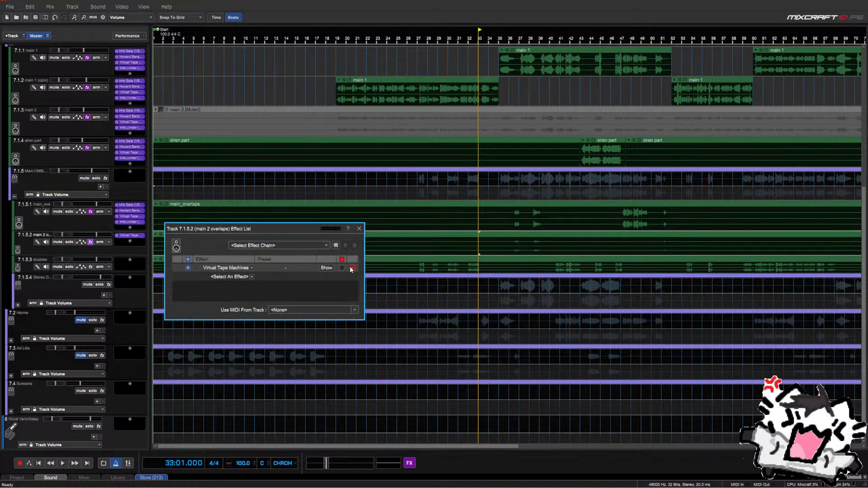
click(353, 269)
click(360, 229)
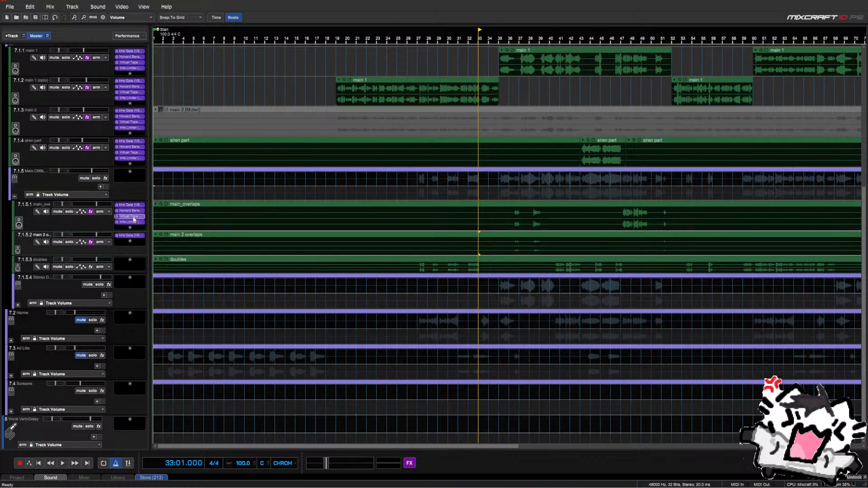
Copy Howard Benson and Virtual Tape onto main 2 overlaps, then the chain onto doubles
drag(135, 213, 136, 253)
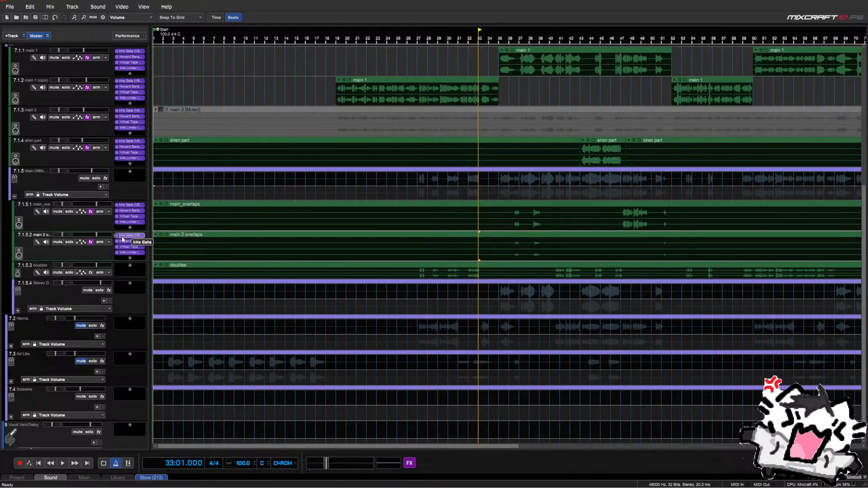
scroll(122, 239, down, 1)
drag(133, 223, 133, 265)
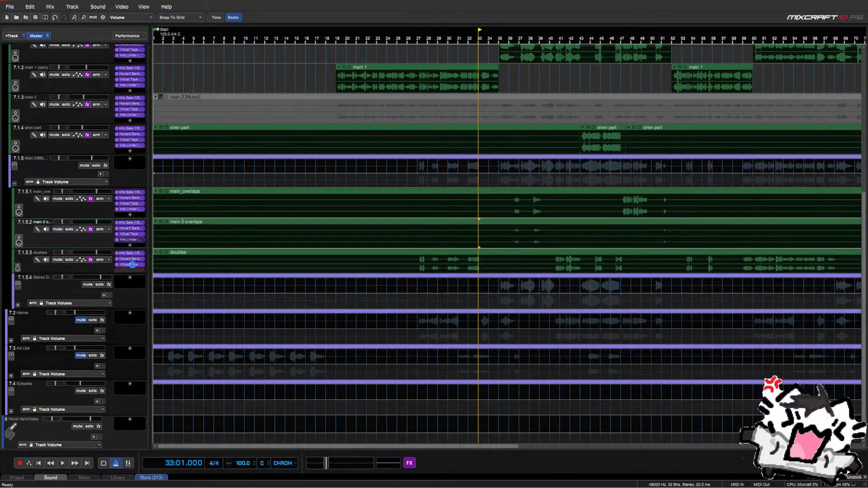
scroll(107, 247, down, 1)
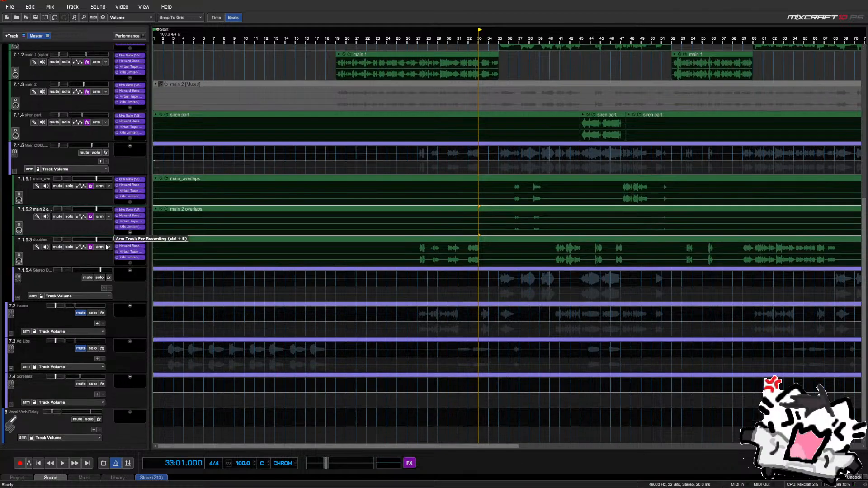
Expand 7.1.5.4 and copy kHs Gate, Howard Benson, Virtual Tape and kHs Limiter from doubles onto doubles_overlap
click(18, 298)
scroll(26, 271, down, 1)
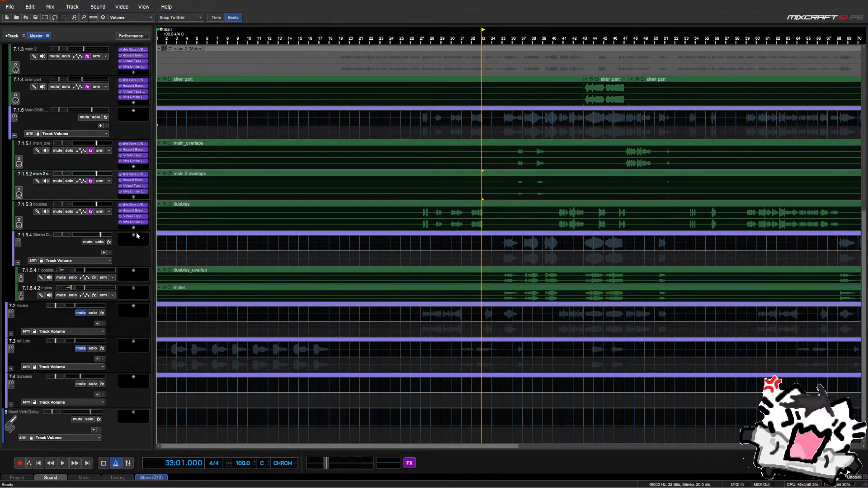
drag(133, 206, 135, 270)
drag(141, 210, 134, 277)
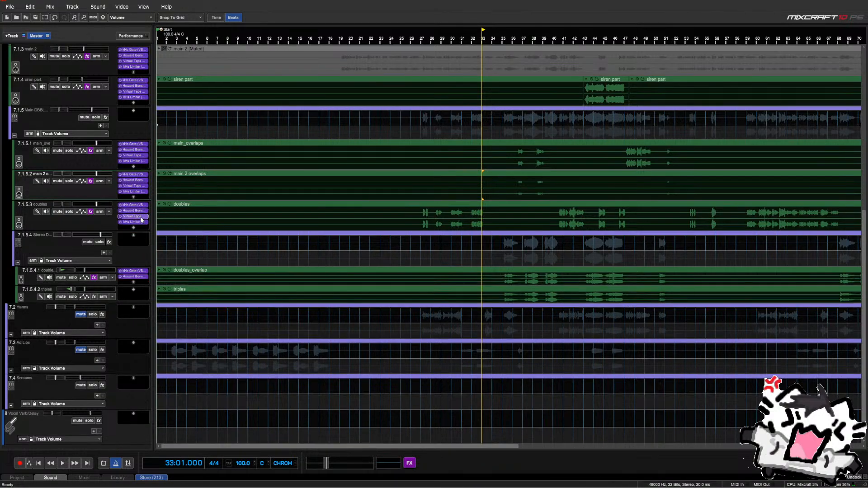
drag(140, 216, 137, 283)
drag(139, 223, 136, 318)
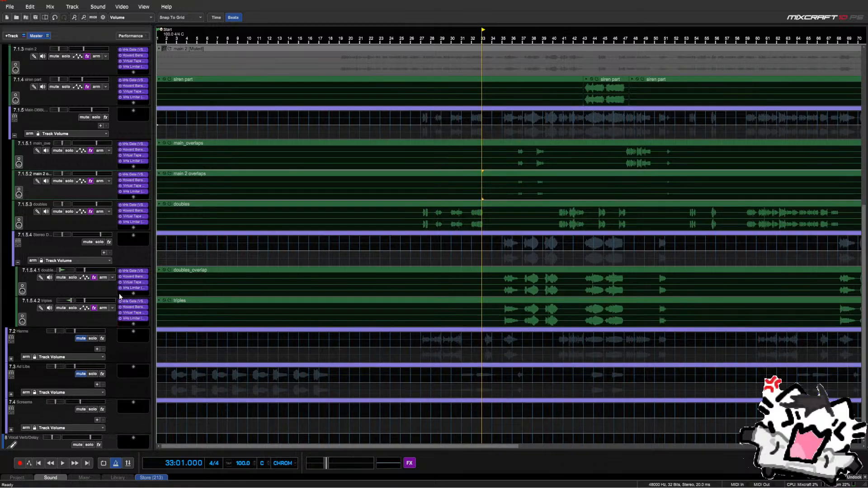
scroll(108, 290, down, 1)
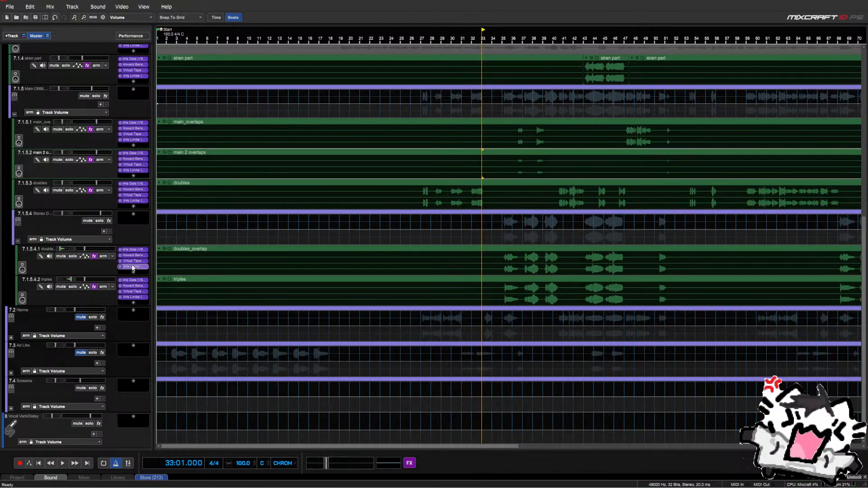
scroll(109, 217, up, 1)
scroll(109, 217, up, 2)
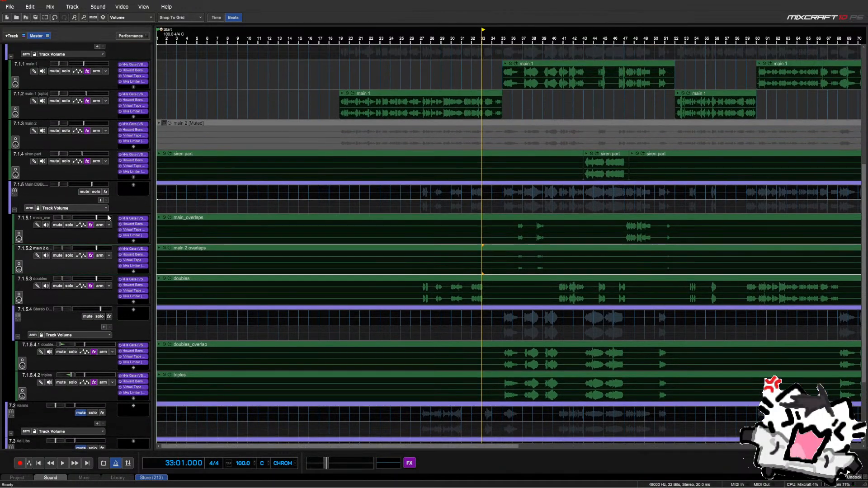
click(133, 224)
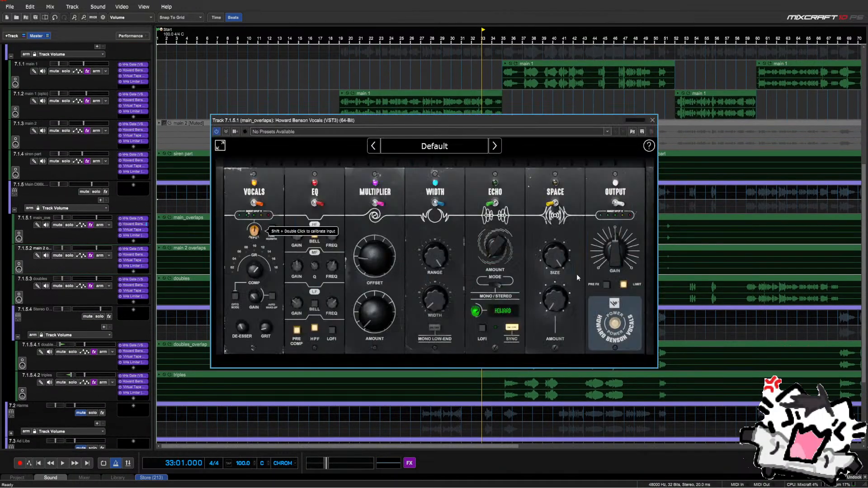
click(437, 203)
click(375, 203)
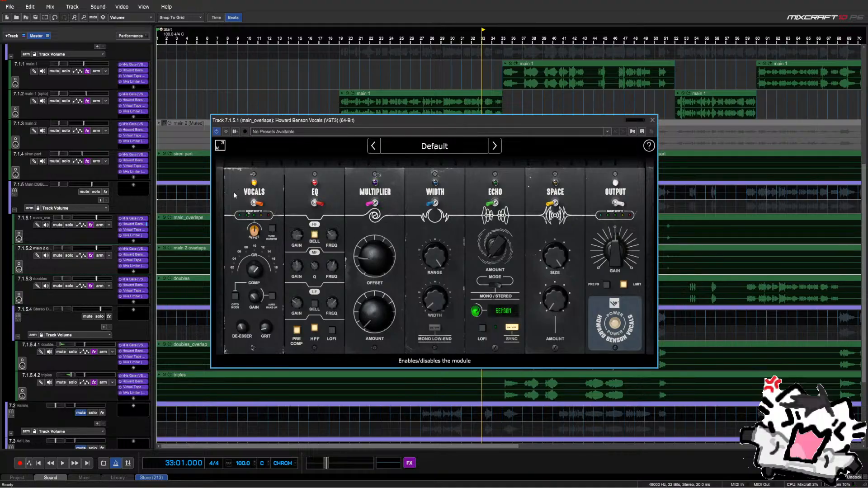
click(372, 203)
click(435, 203)
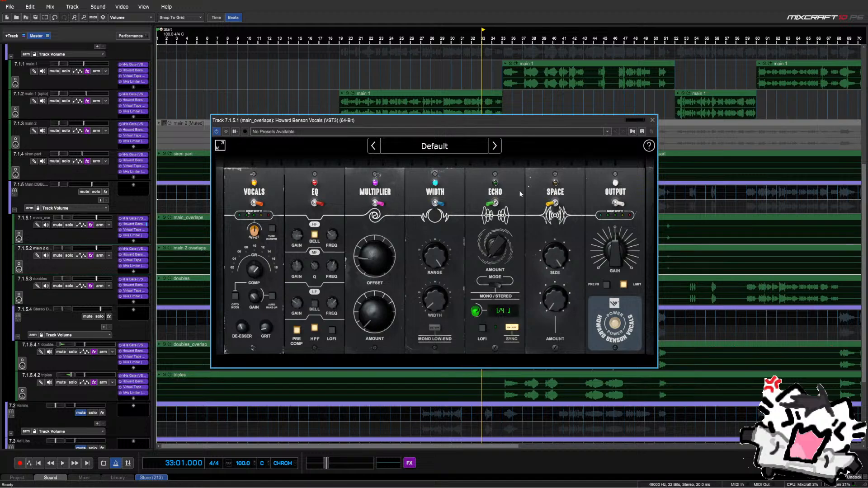
click(653, 120)
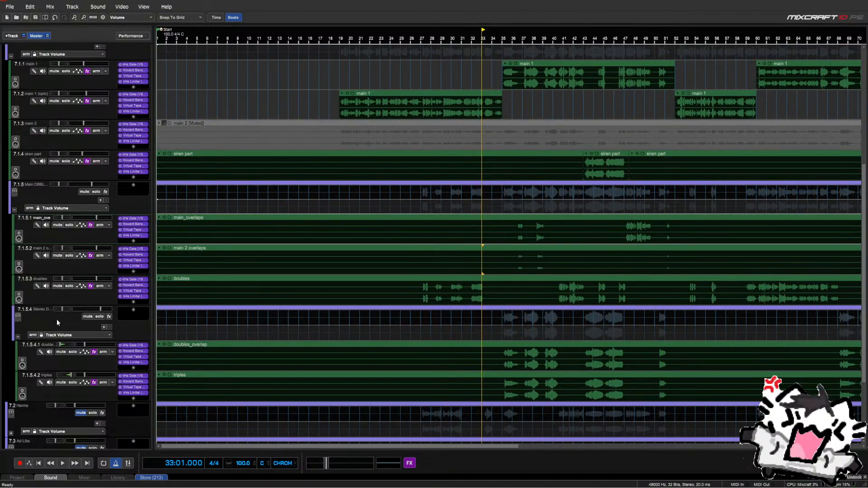
scroll(132, 280, down, 3)
click(132, 277)
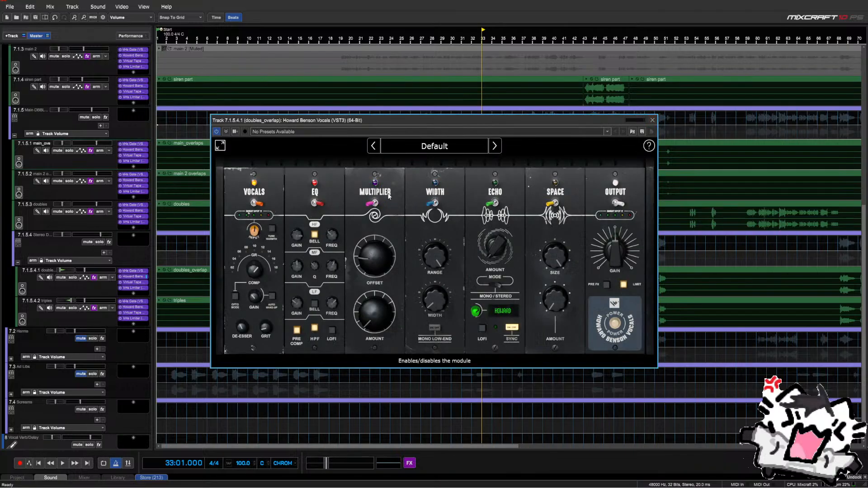
click(652, 120)
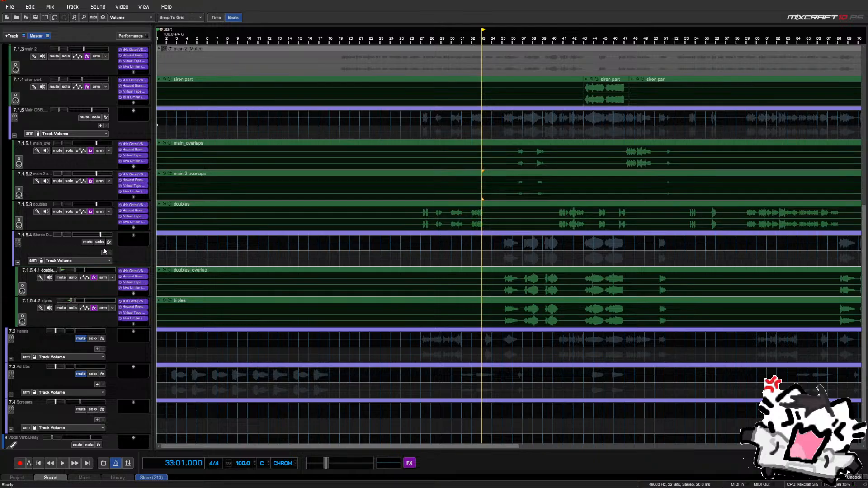
scroll(103, 251, down, 1)
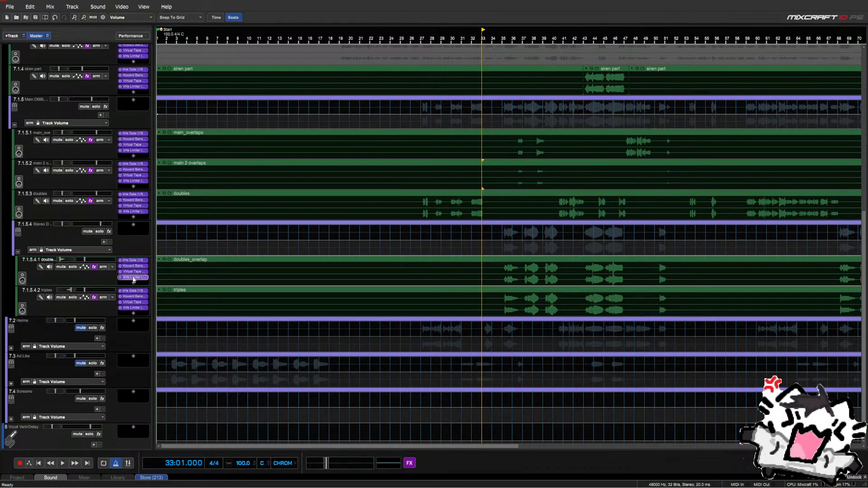
click(139, 298)
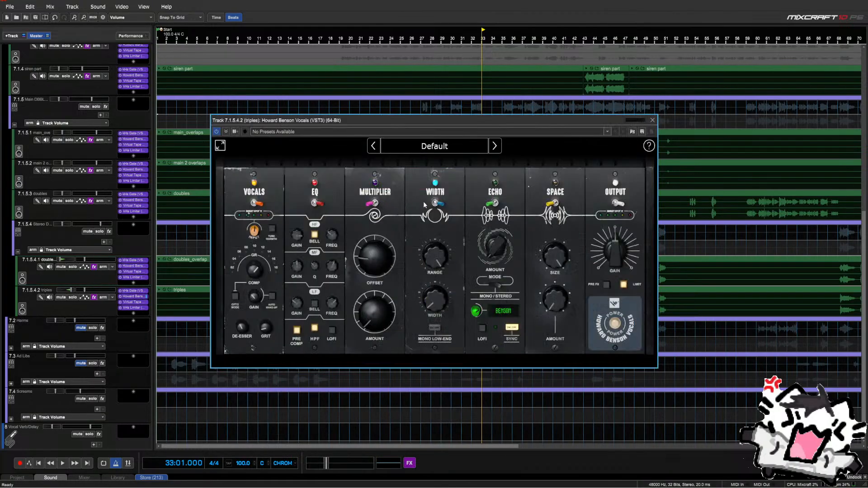
click(652, 120)
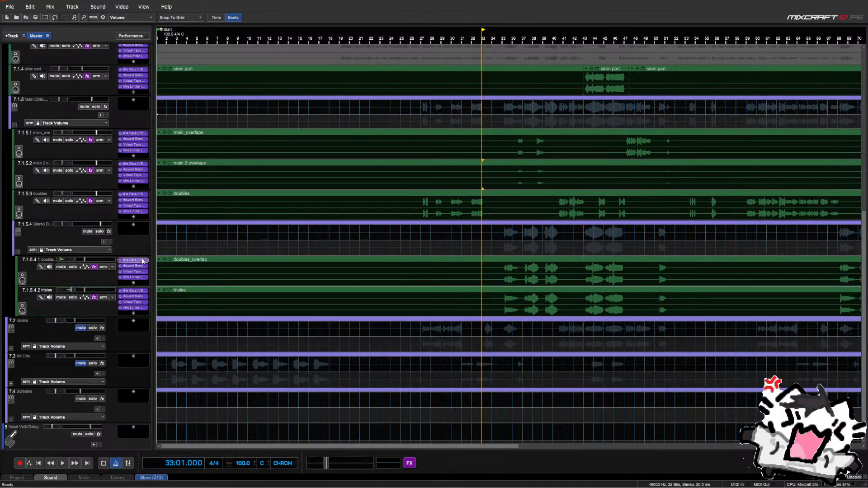
scroll(67, 266, down, 1)
scroll(66, 263, down, 1)
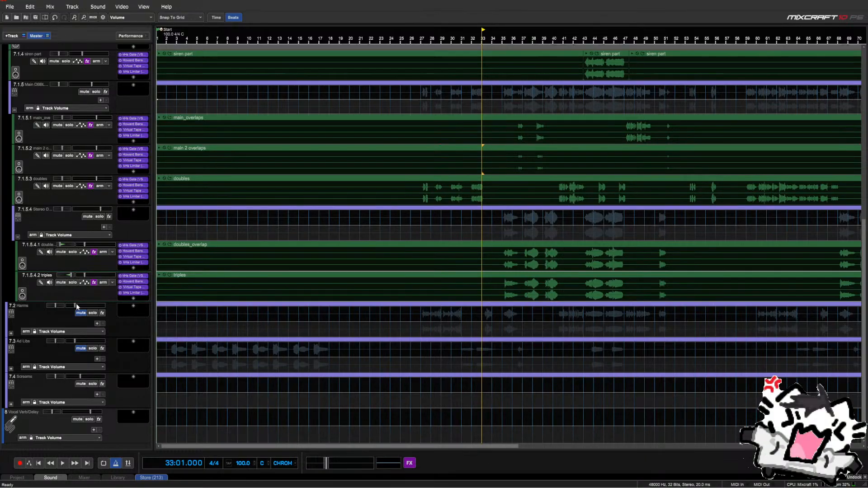
click(492, 224)
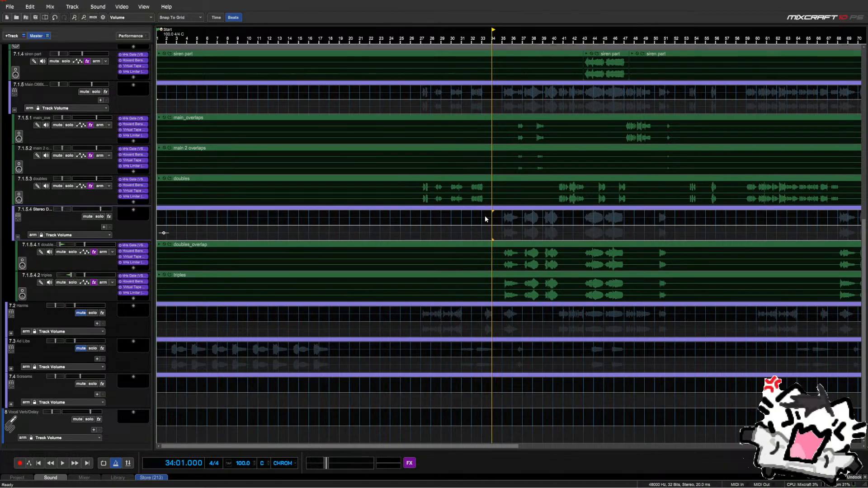
click(484, 223)
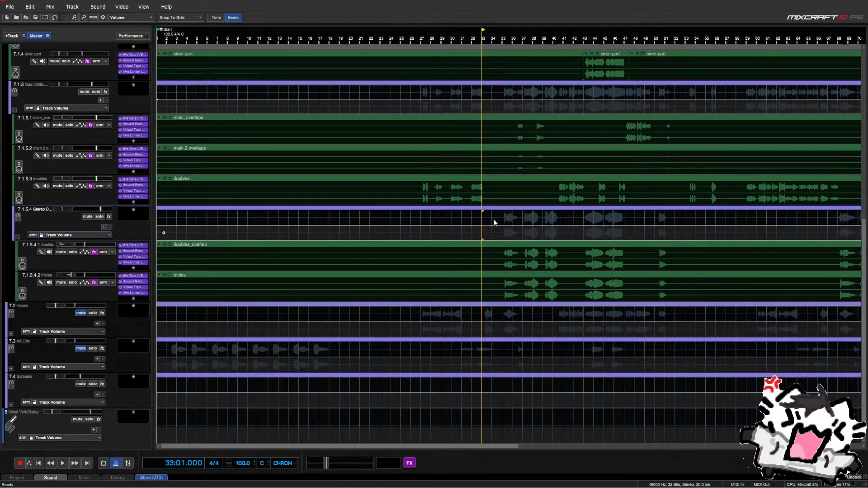
click(495, 223)
click(506, 223)
click(496, 223)
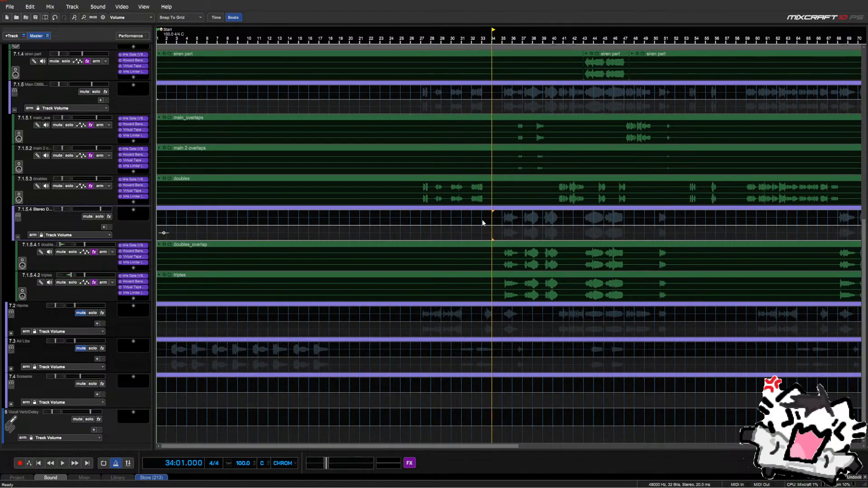
click(483, 223)
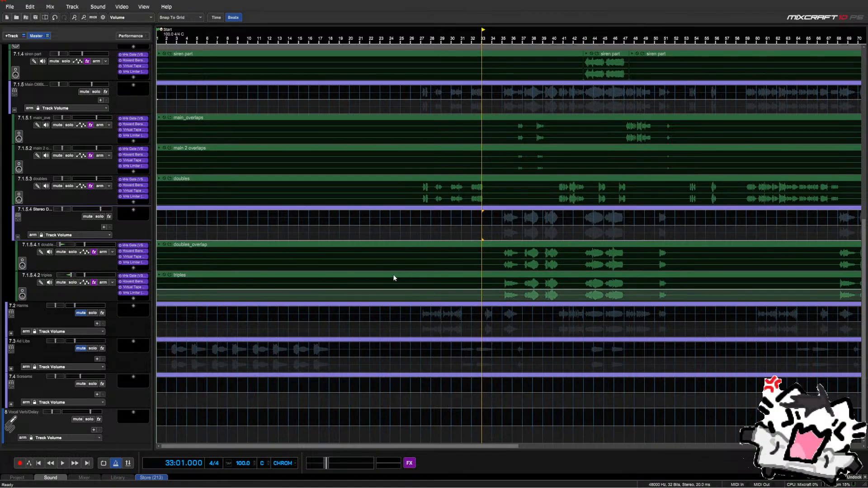
click(470, 236)
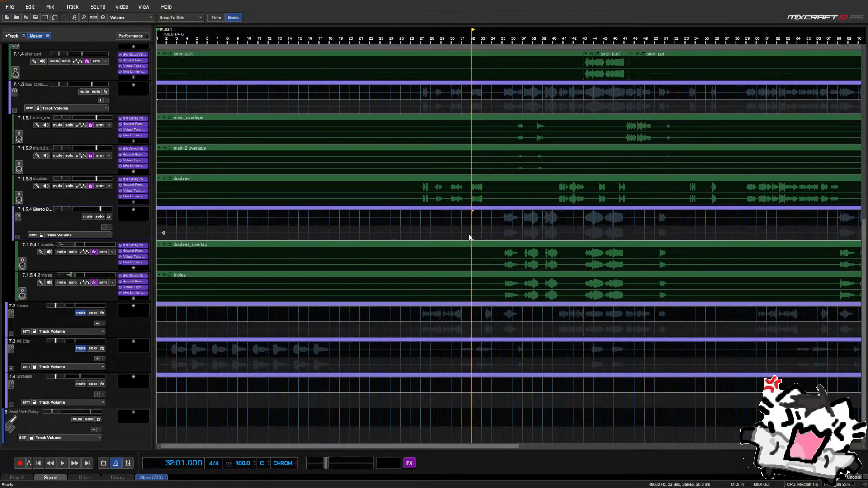
click(479, 235)
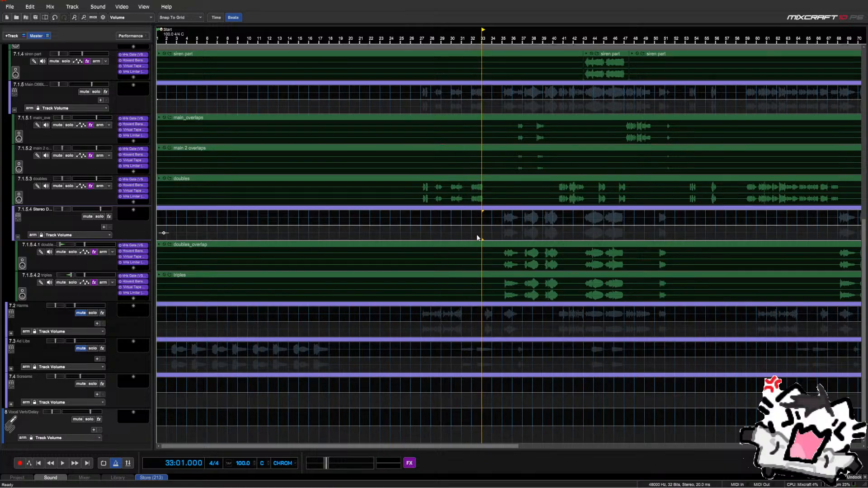
click(489, 235)
click(503, 236)
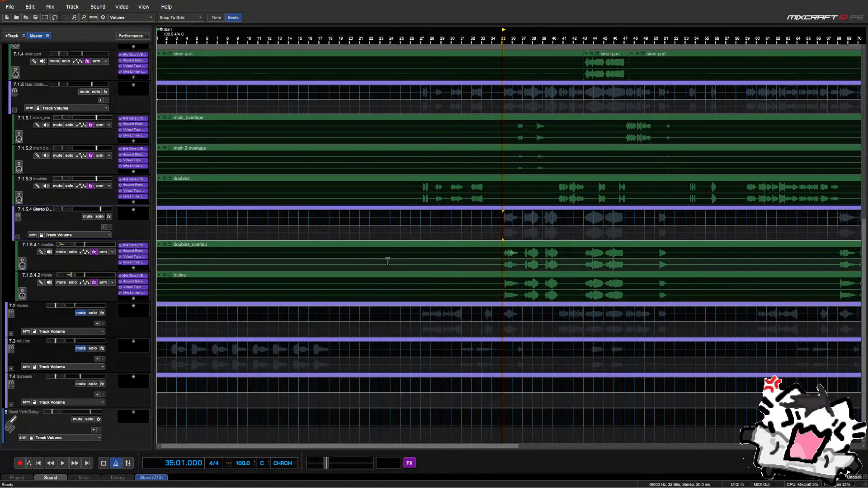
click(135, 251)
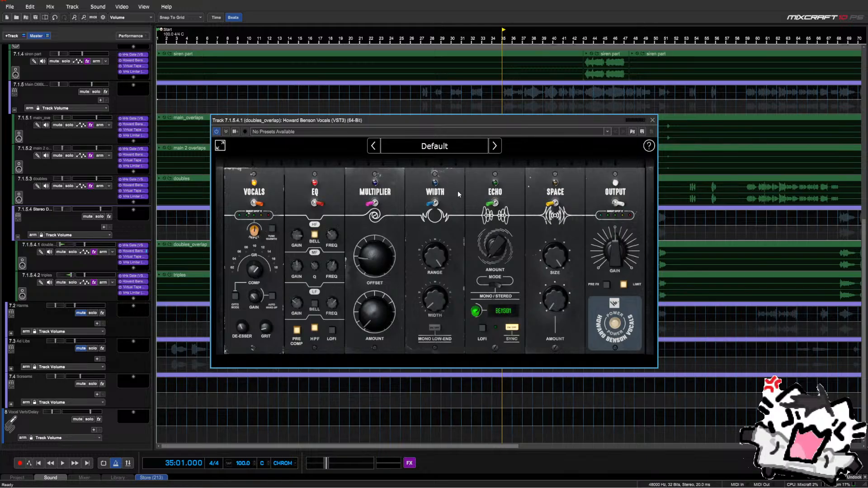
click(651, 120)
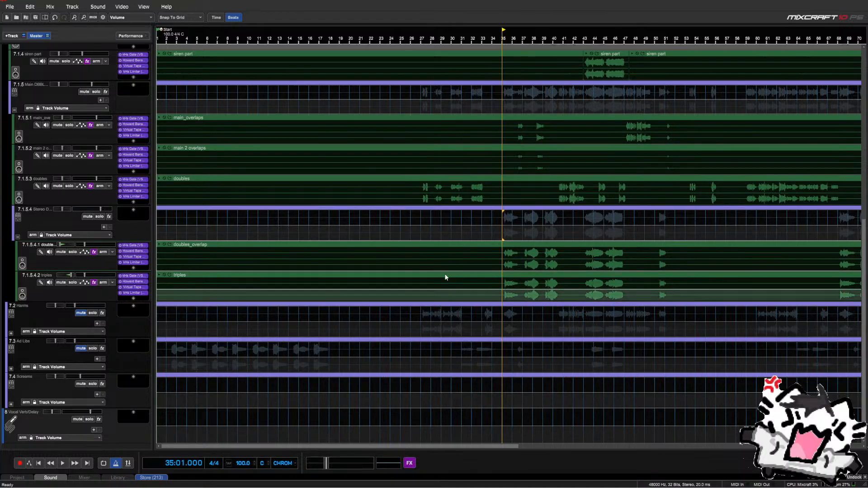
Expand the Harms tracks and copy triples' gate and Howard Benson Vocals effects onto harm 1
scroll(450, 258, down, 2)
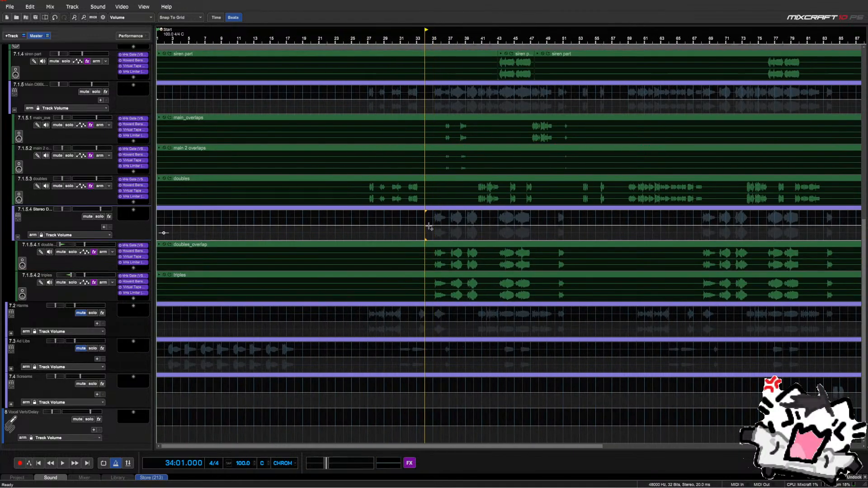
scroll(430, 233, down, 3)
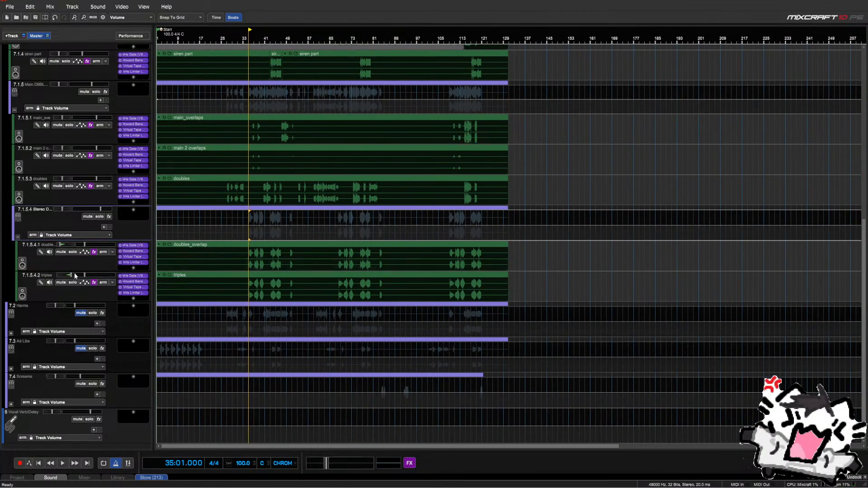
scroll(340, 297, down, 2)
scroll(339, 296, up, 1)
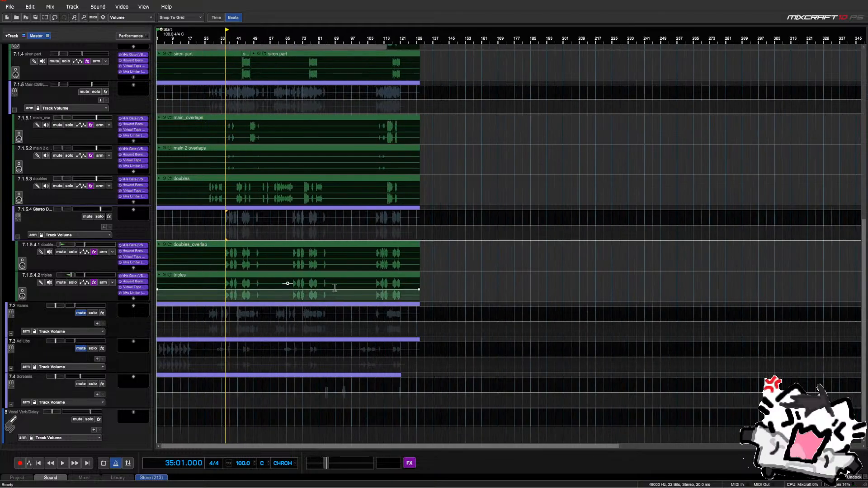
scroll(334, 287, down, 2)
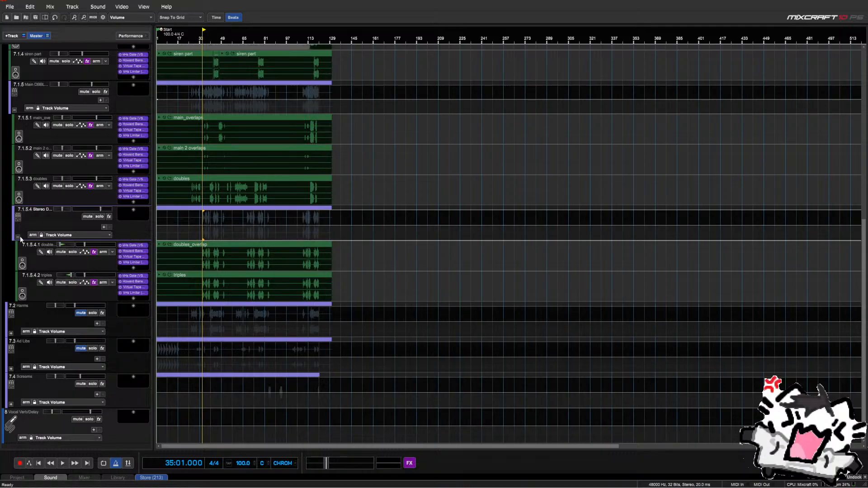
click(18, 236)
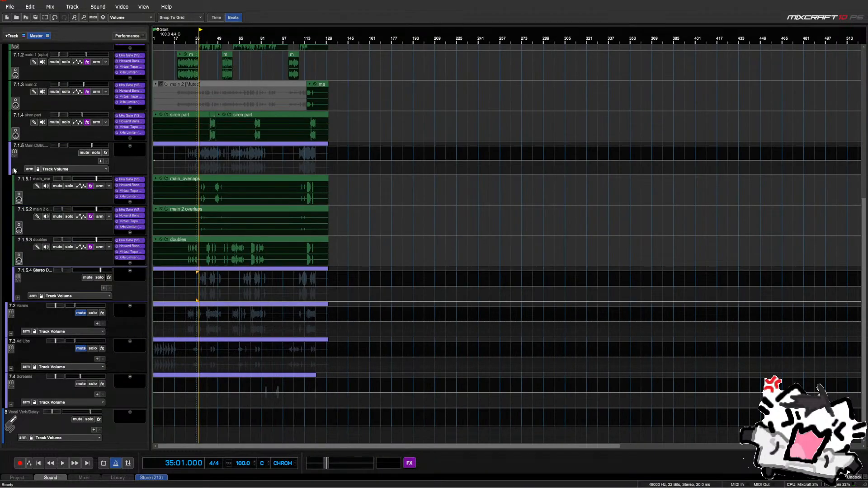
click(10, 333)
scroll(23, 275, down, 2)
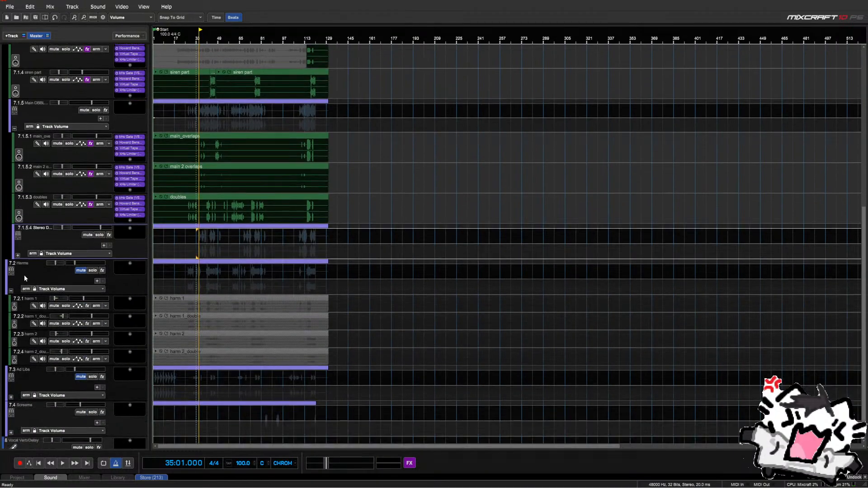
click(19, 256)
scroll(78, 262, down, 3)
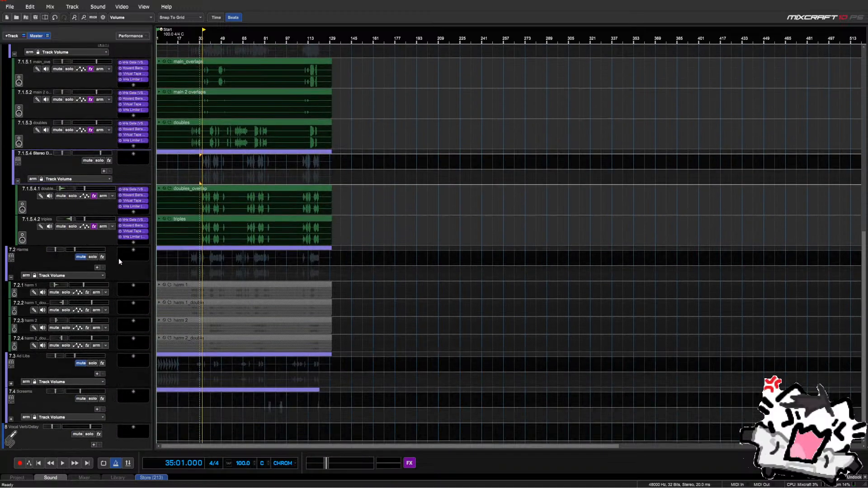
drag(134, 220, 132, 287)
drag(132, 227, 139, 298)
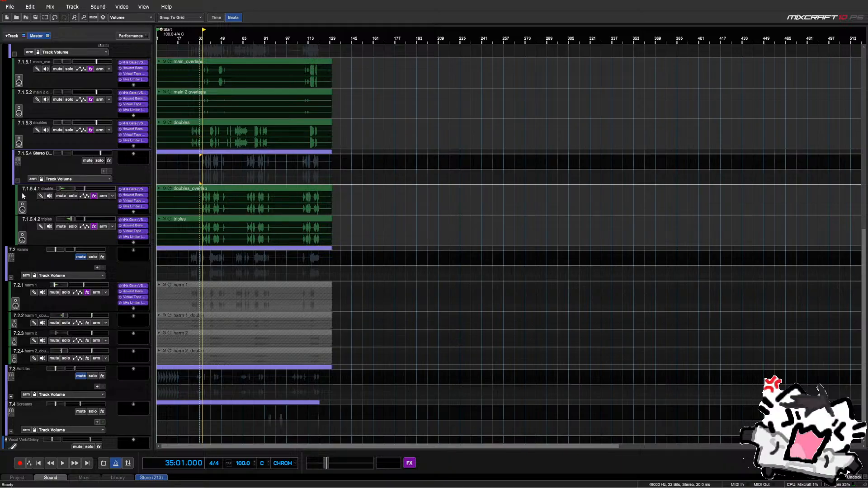
Collapse the Mains groups, unmute Harms, and copy the gate onto harm 1_double and harm 2_double
click(18, 181)
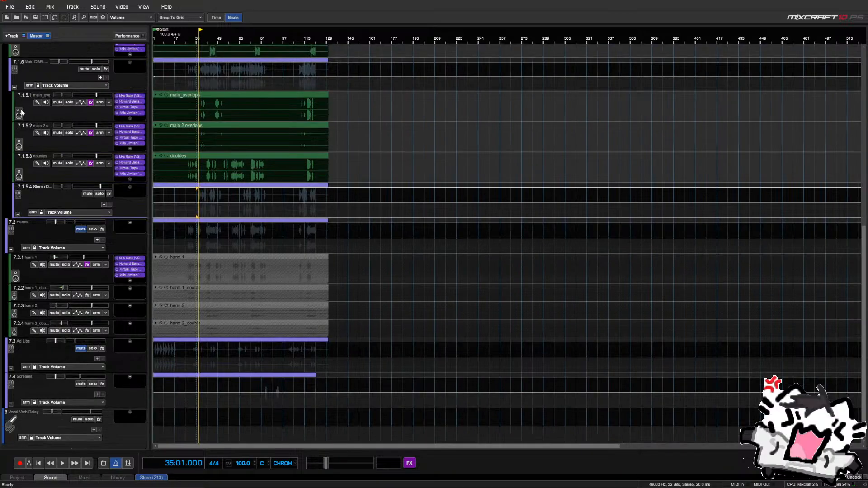
click(15, 87)
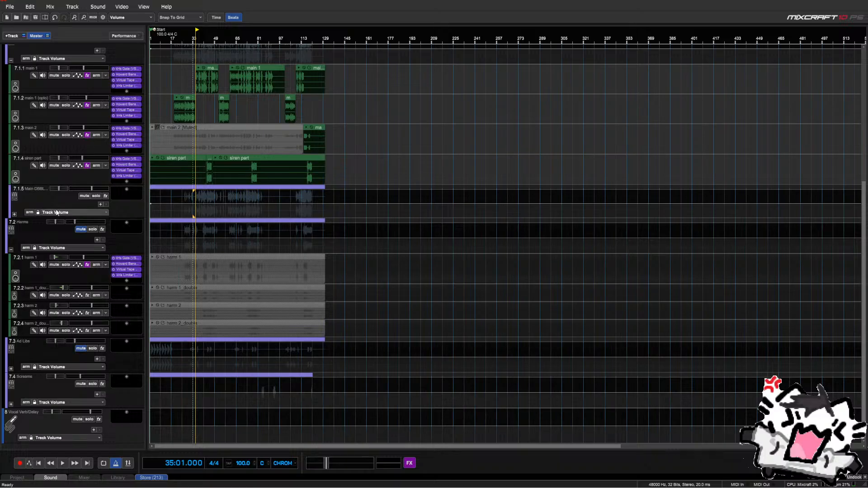
click(11, 61)
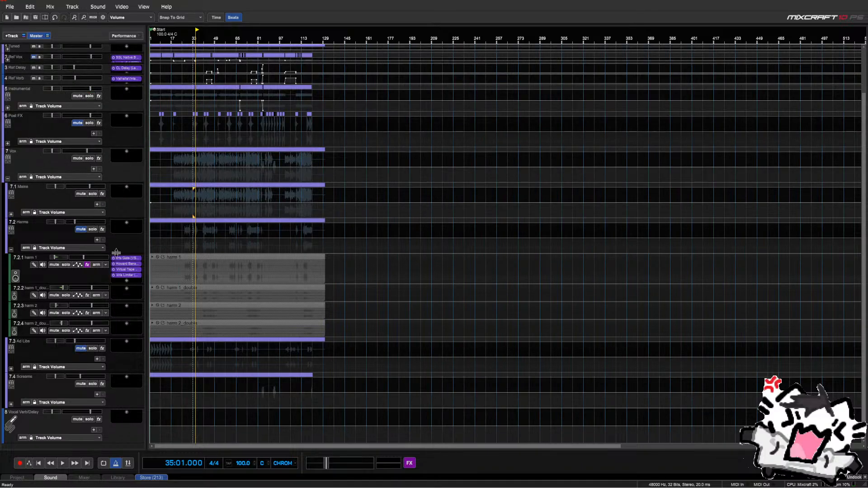
drag(125, 258, 128, 330)
click(82, 229)
scroll(113, 294, down, 1)
scroll(106, 302, down, 1)
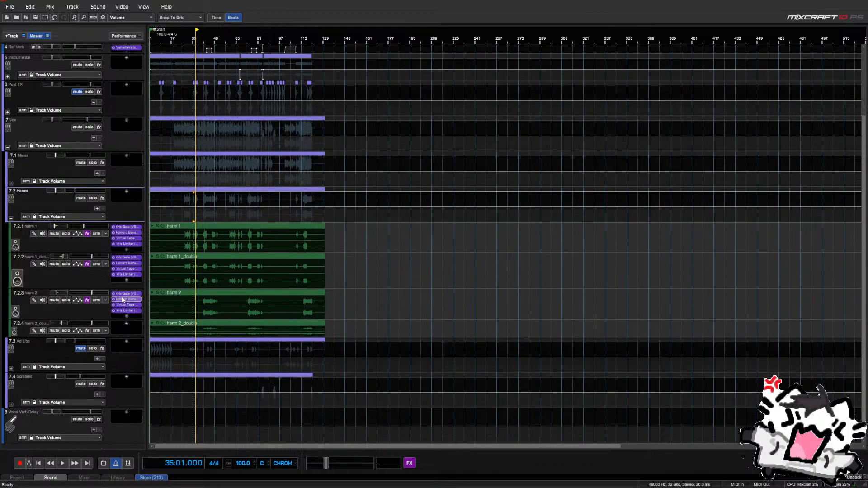
drag(127, 294, 128, 341)
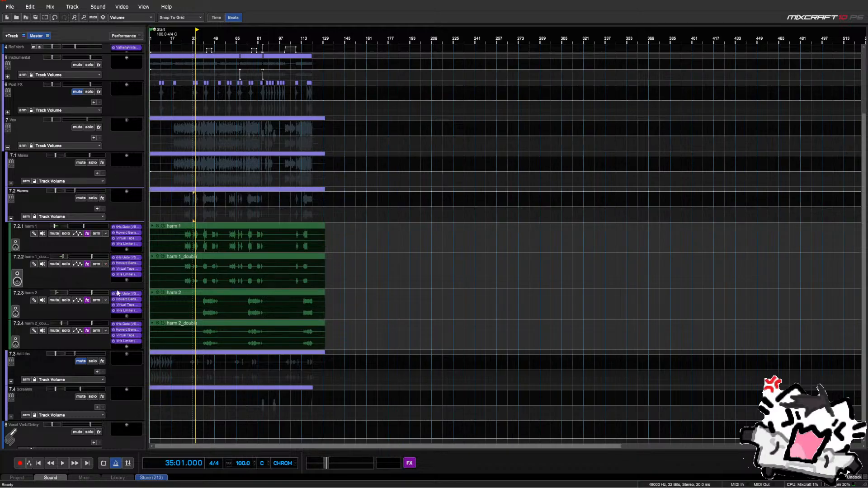
Check the Howard Benson Vocals settings on harm 1_double, harm 2 and harm 2_double
click(128, 264)
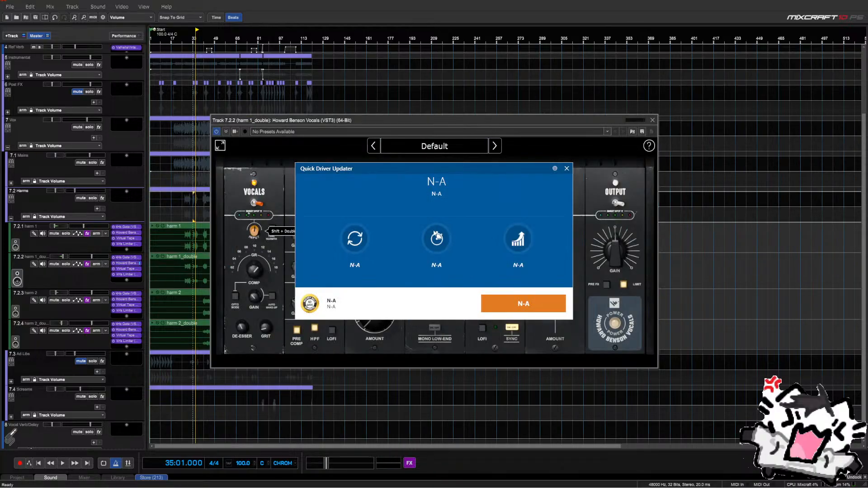
click(567, 168)
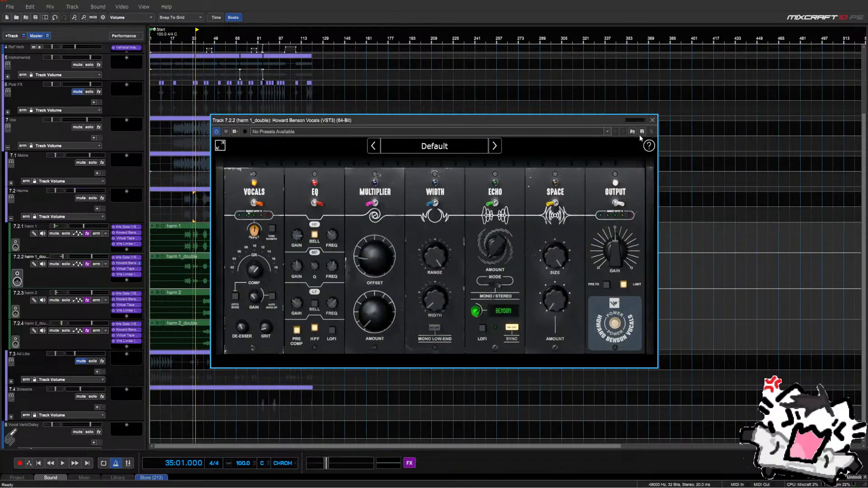
click(652, 119)
click(126, 299)
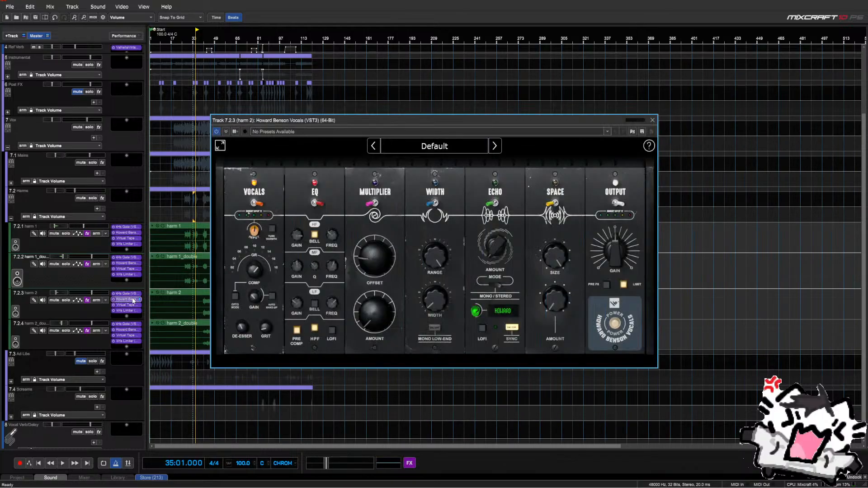
click(652, 120)
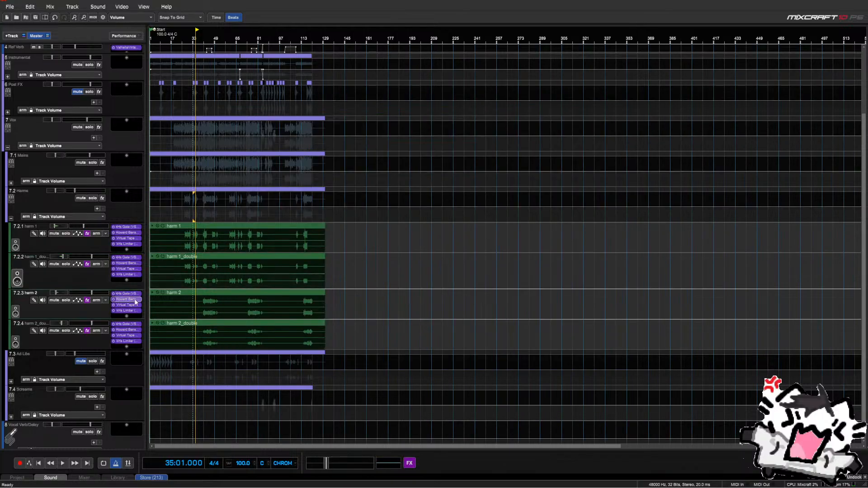
click(126, 329)
click(653, 120)
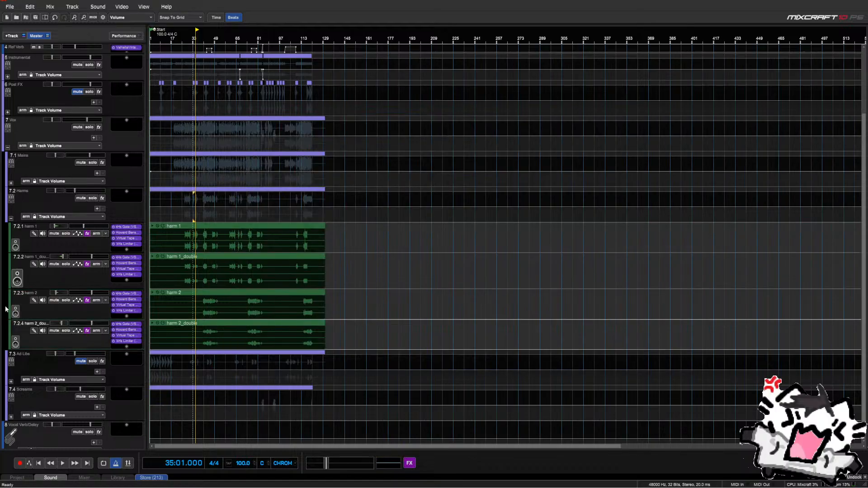
scroll(19, 214, down, 1)
Copy the gate and Virtual Tape effects from harm 2_double onto the adlibs track
click(11, 206)
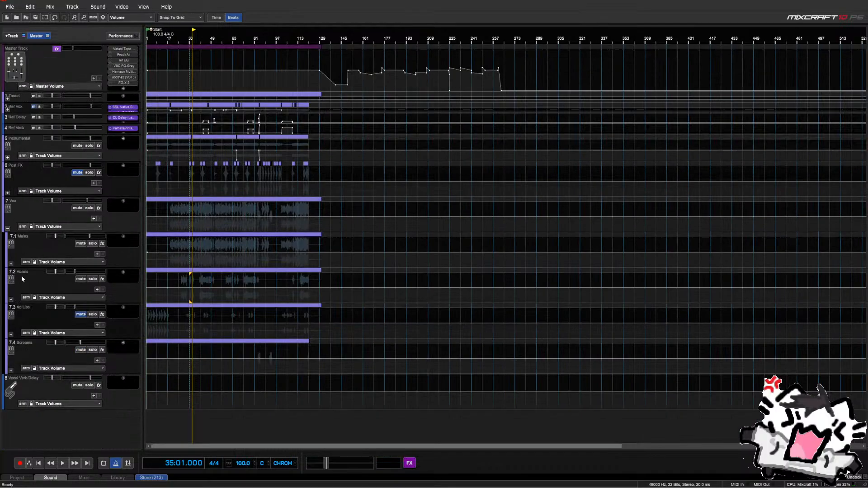
click(11, 299)
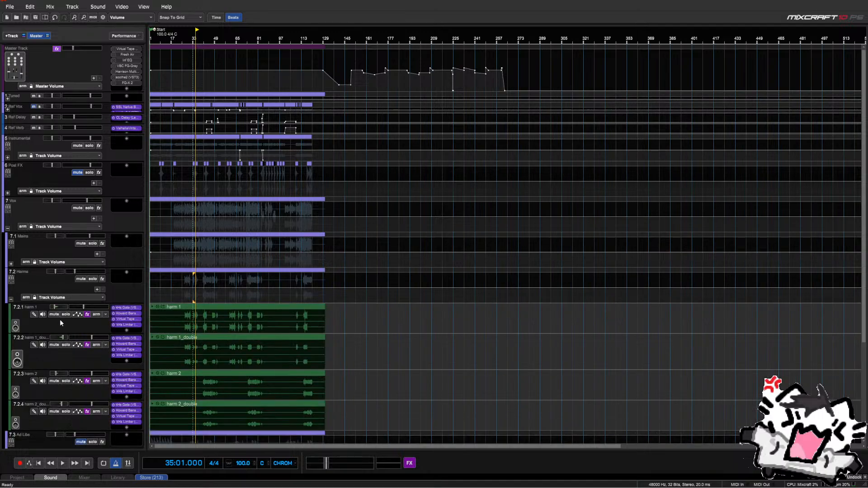
scroll(91, 354, down, 5)
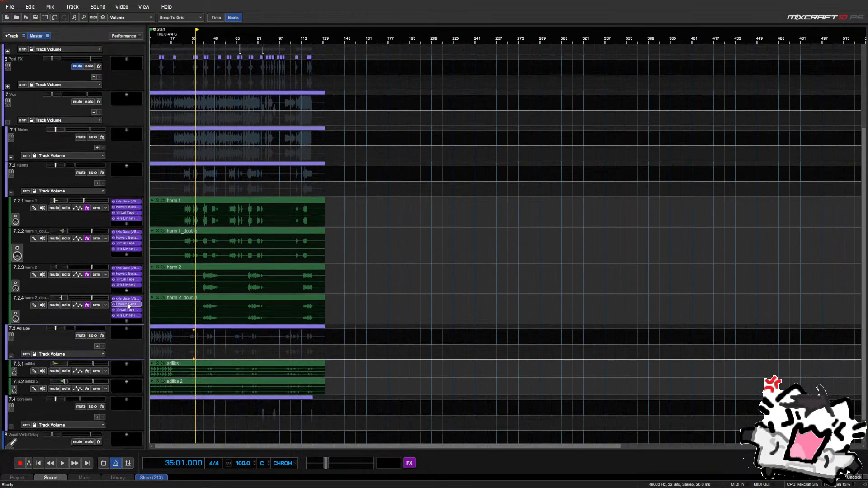
drag(128, 299, 132, 369)
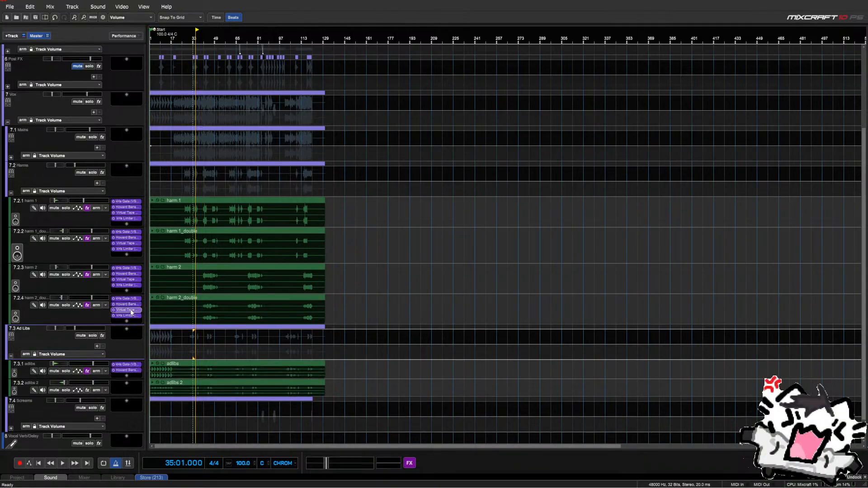
drag(131, 312, 131, 380)
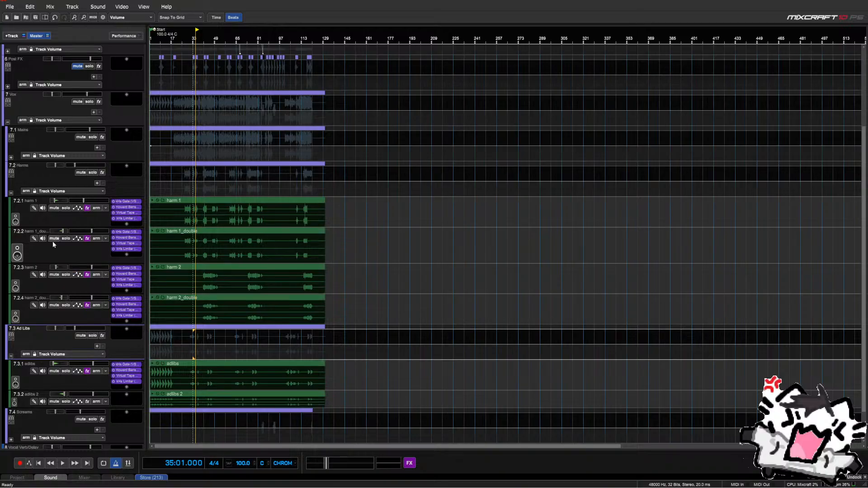
Copy the gate and Howard Benson Vocals onto adlibs 2, then collapse the Ad Libs folder
click(11, 194)
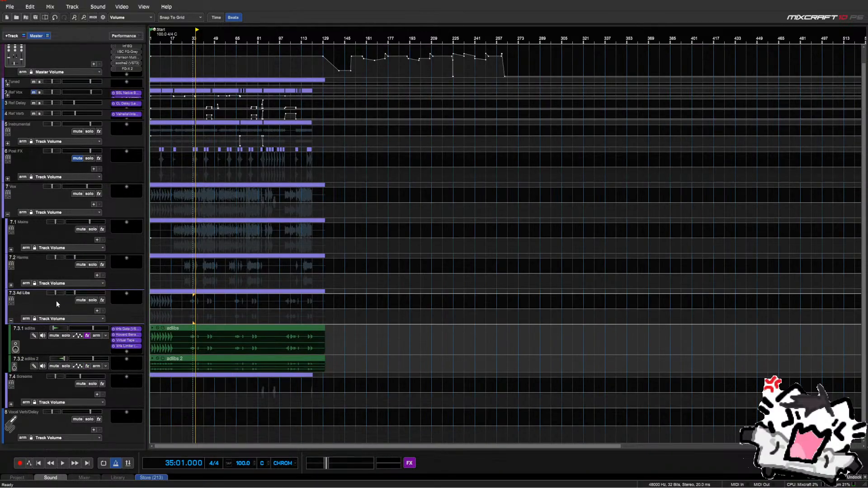
drag(116, 329, 122, 362)
drag(117, 334, 134, 373)
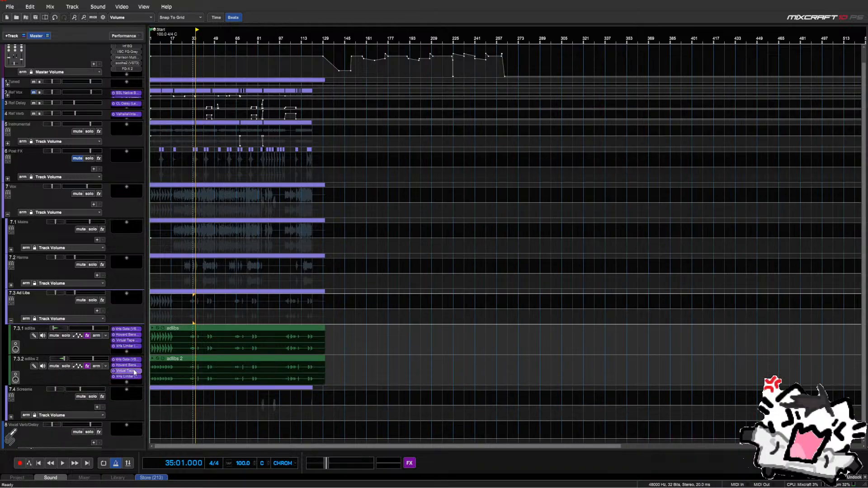
click(11, 321)
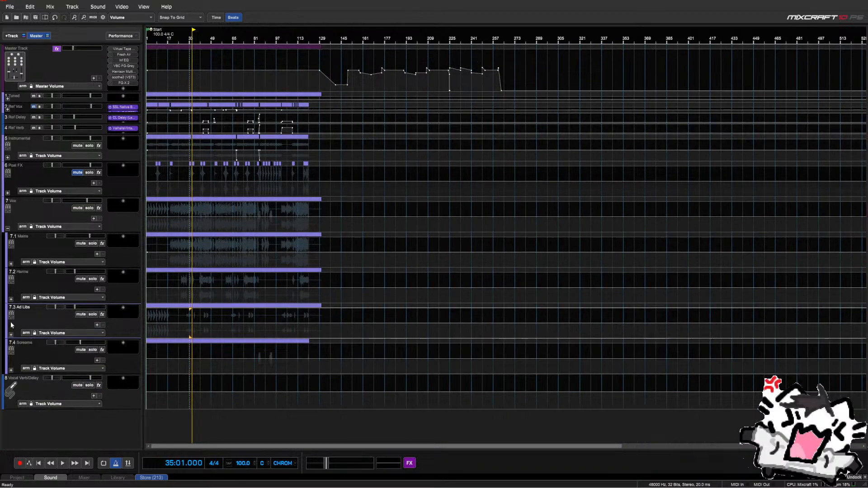
Pull the Harms group volume down to -Inf dB and play from bar 25
click(171, 320)
scroll(177, 314, up, 2)
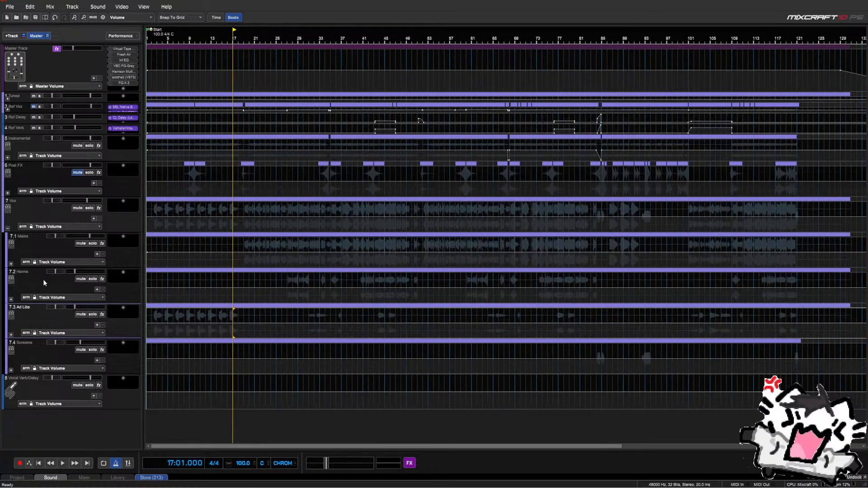
click(12, 299)
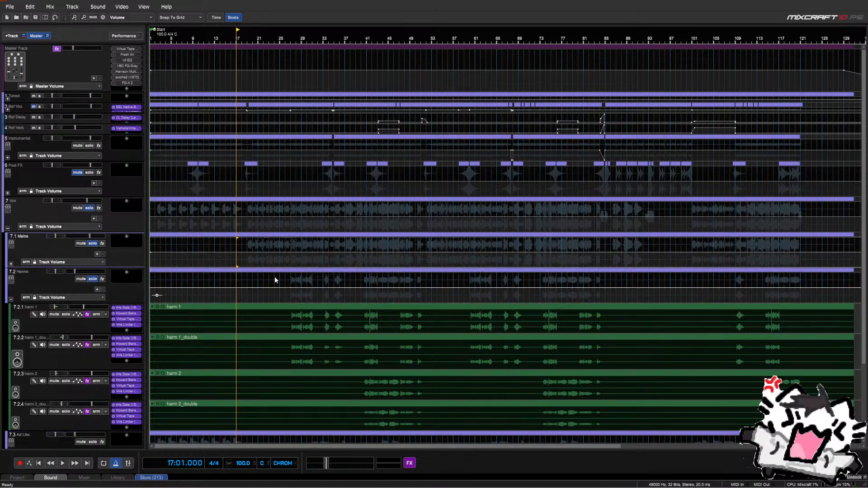
click(281, 276)
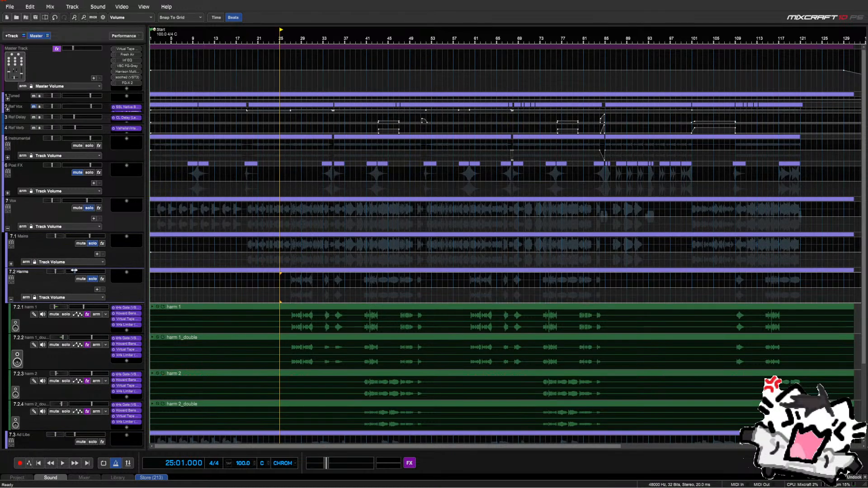
drag(75, 271, 57, 271)
key(space)
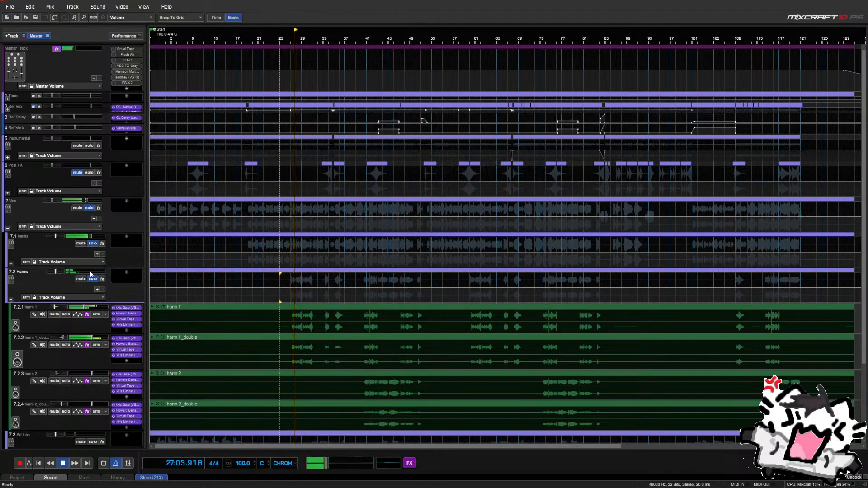
Lower harm 1_double's volume slightly in the mixer, stop playback and collapse Harms
double_click(85, 338)
drag(85, 338, 80, 339)
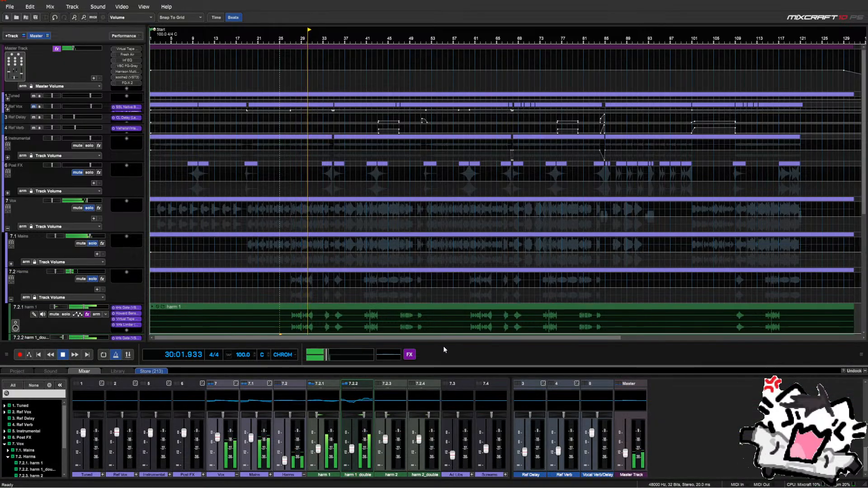
click(865, 371)
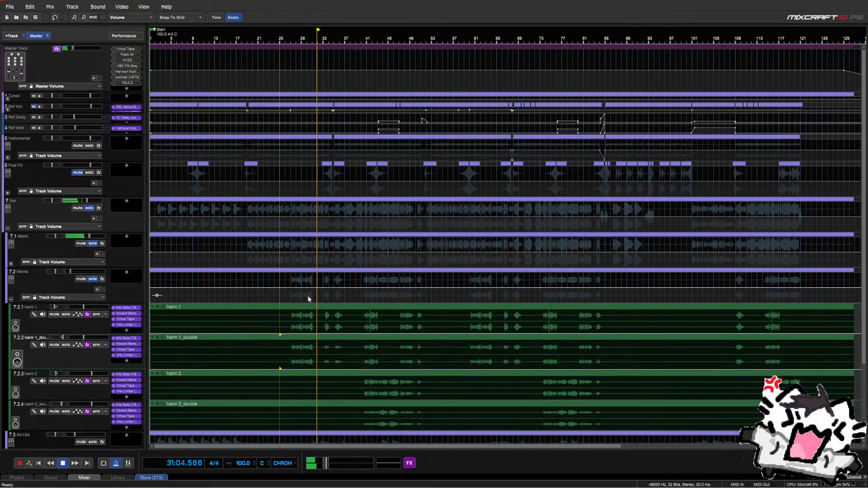
key(space)
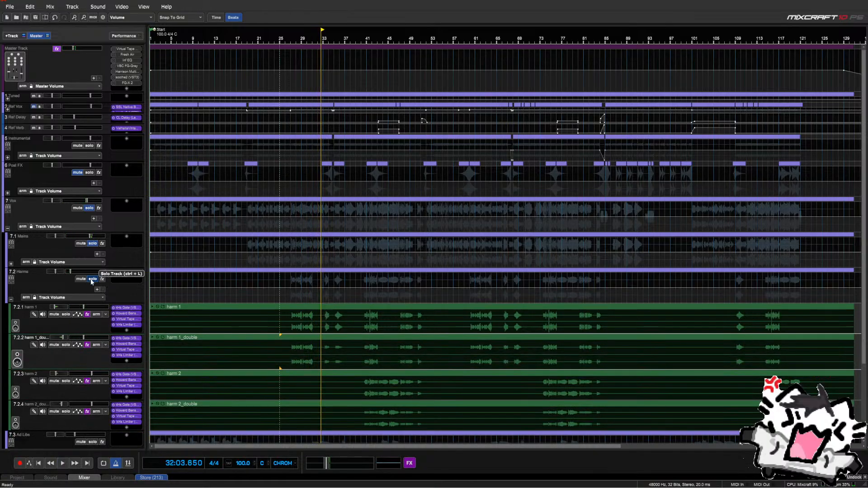
click(11, 298)
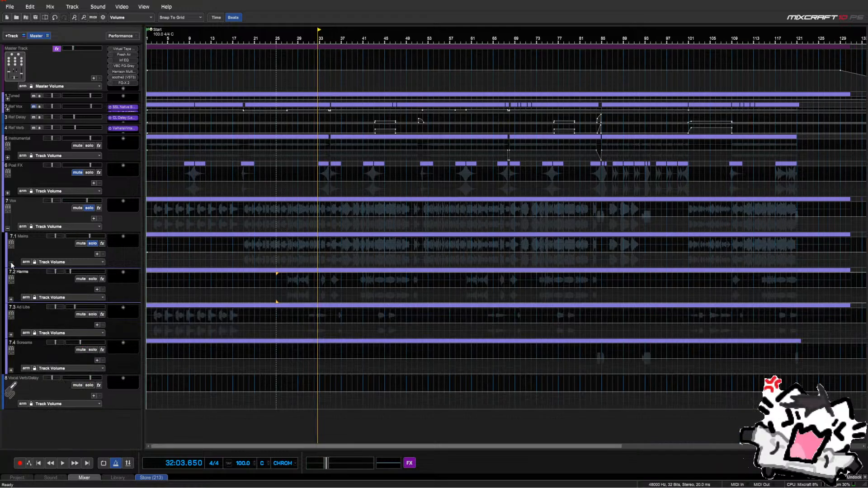
Expand Mains and 7.1.5, mute track 7.1.5.4, and set the playhead to bar 27
click(11, 265)
scroll(18, 294, down, 3)
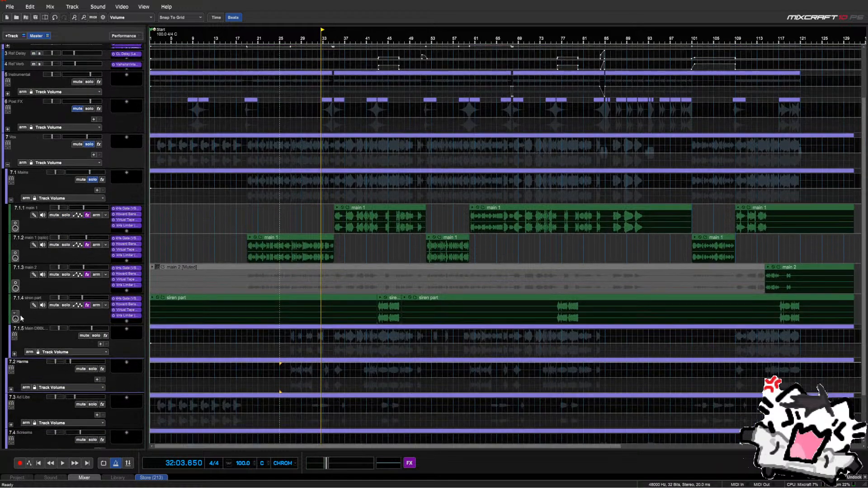
click(14, 355)
scroll(48, 297, down, 5)
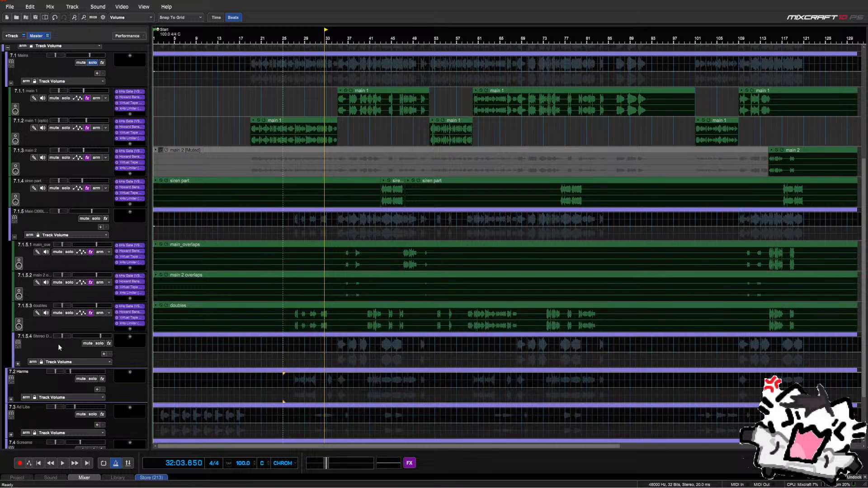
click(84, 345)
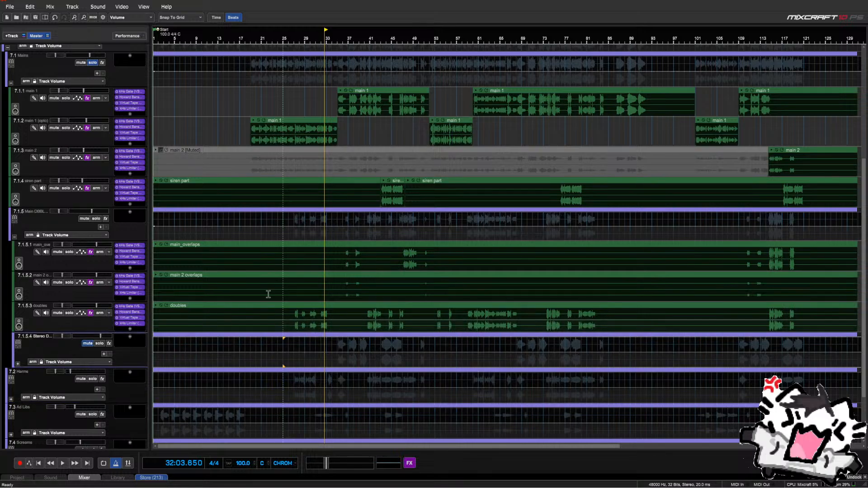
click(297, 236)
scroll(297, 235, up, 2)
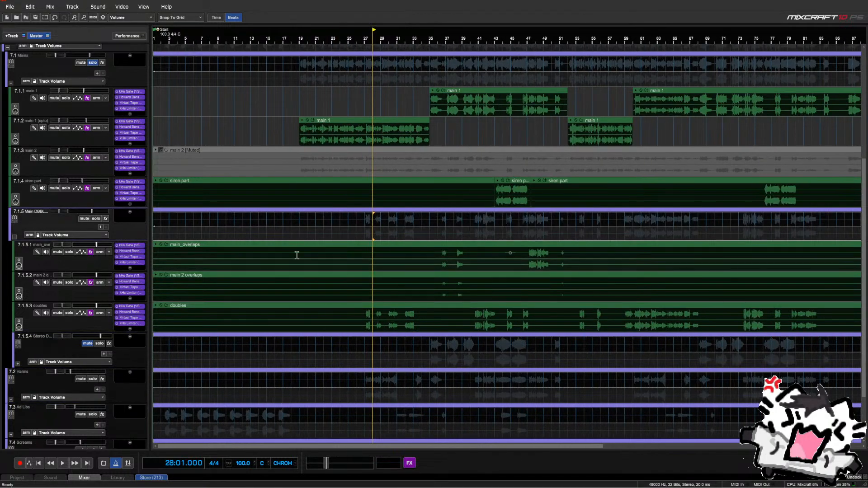
click(361, 232)
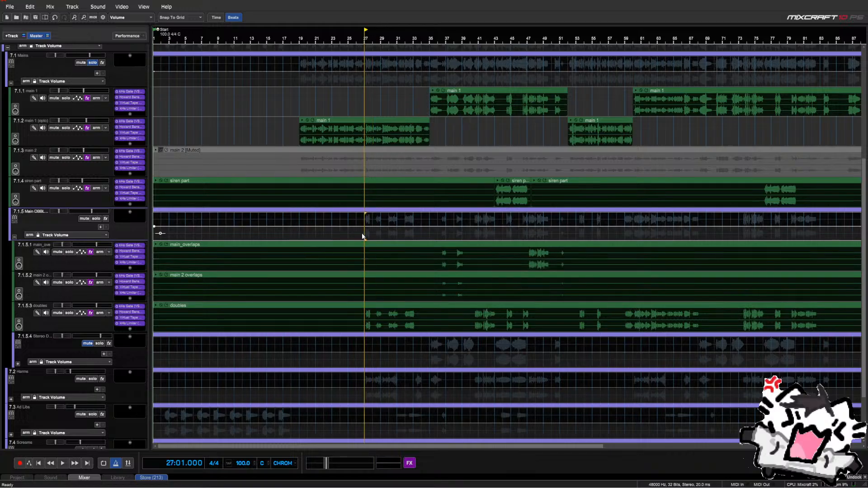
Open the doubles' Howard Benson Vocals plugin and audition the doubles from bar 27
click(135, 314)
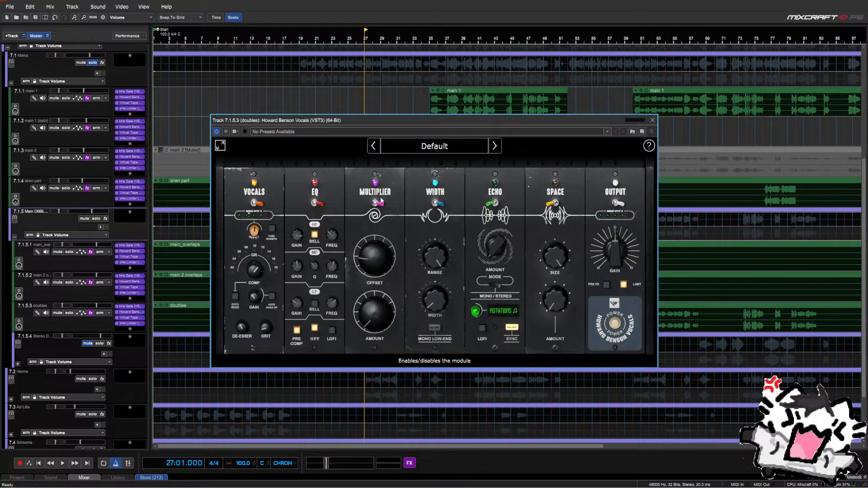
drag(434, 121, 356, 129)
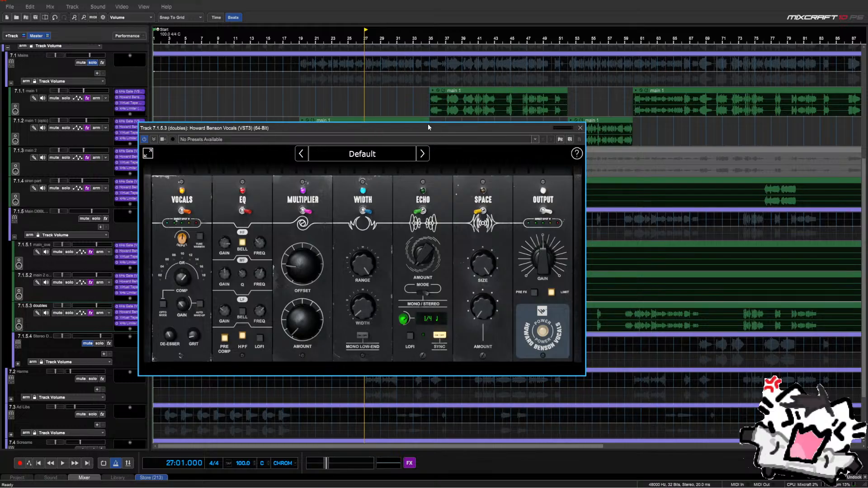
drag(428, 127, 433, 153)
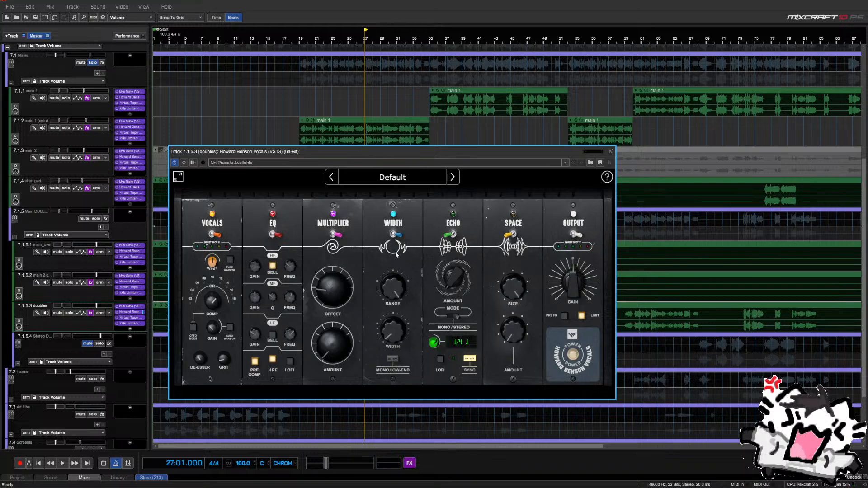
drag(399, 151, 651, 253)
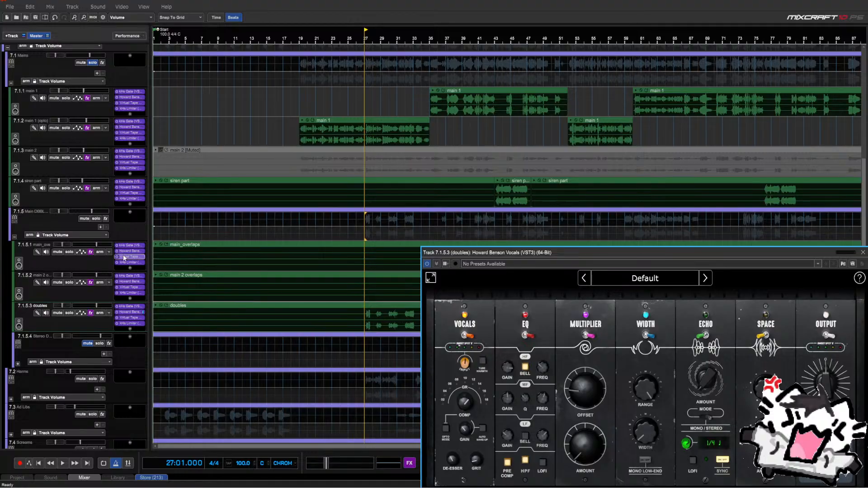
scroll(124, 257, down, 3)
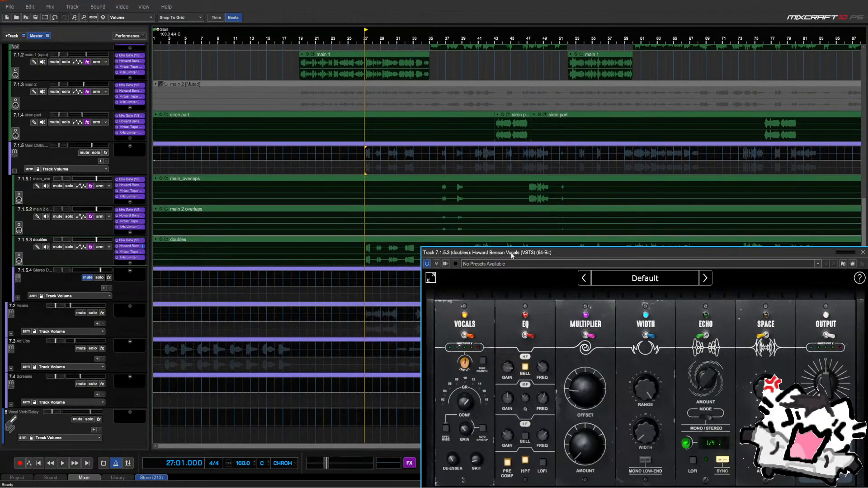
drag(512, 256, 504, 150)
key(space)
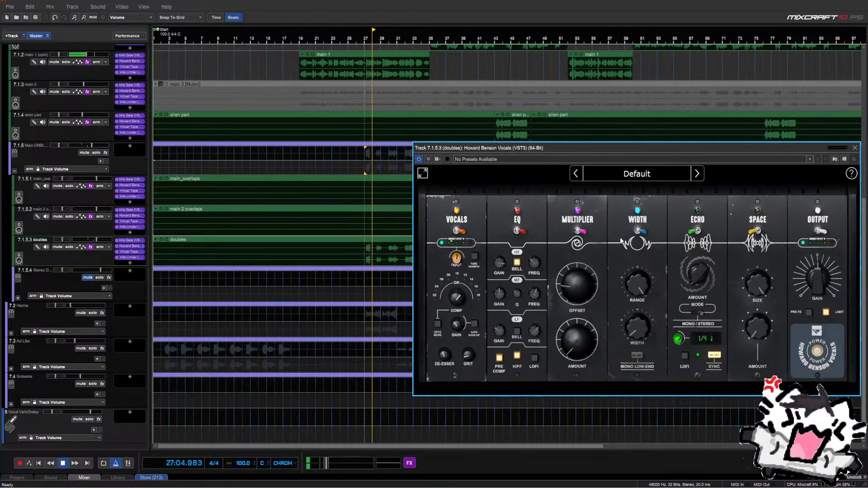
key(space)
mouse_move(575, 325)
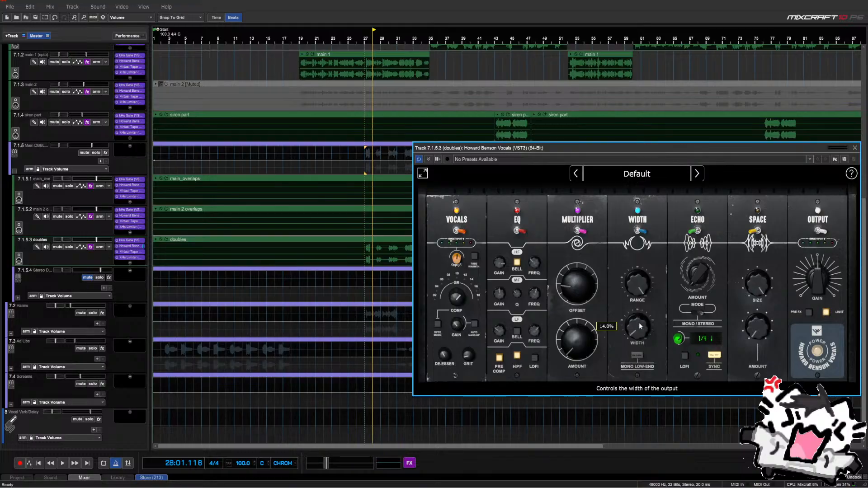
click(363, 280)
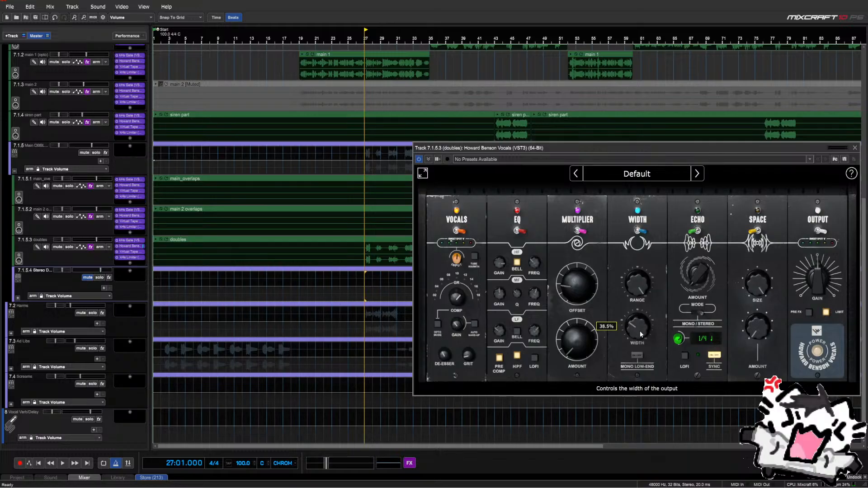
Narrow the Howard Benson Vocals width to about 28% and close the plugin window
scroll(639, 331, down, 3)
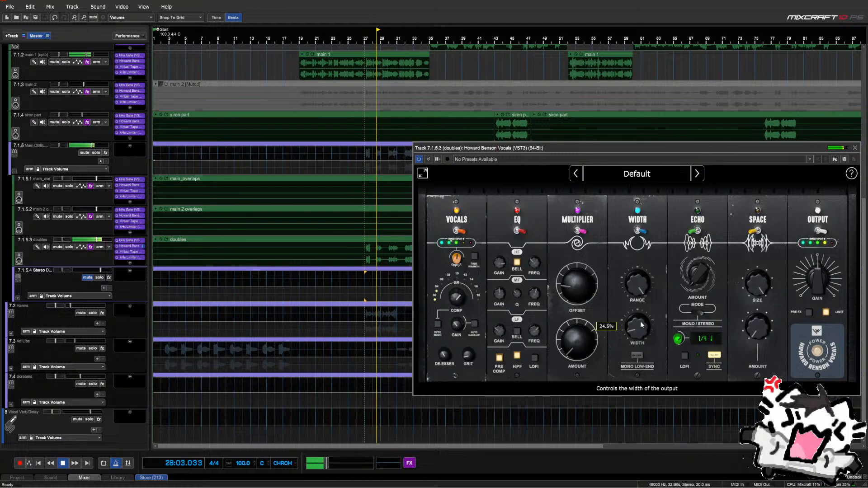
scroll(642, 324, down, 2)
scroll(641, 323, down, 2)
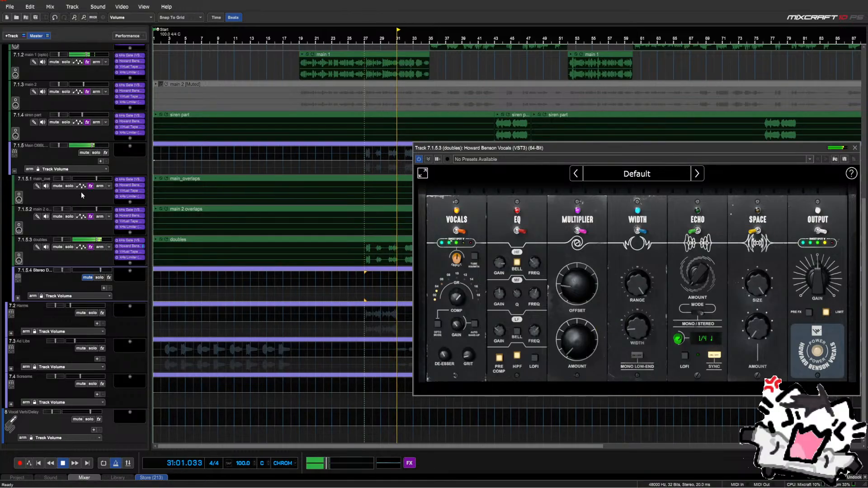
drag(616, 147, 440, 176)
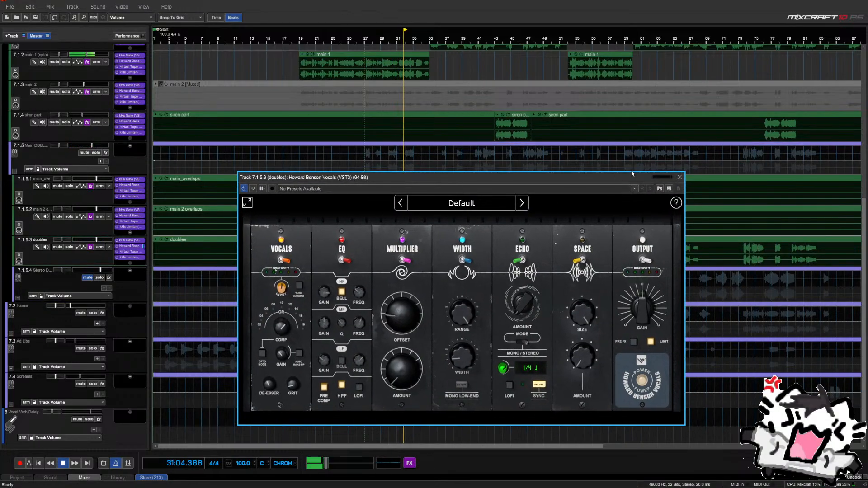
click(678, 177)
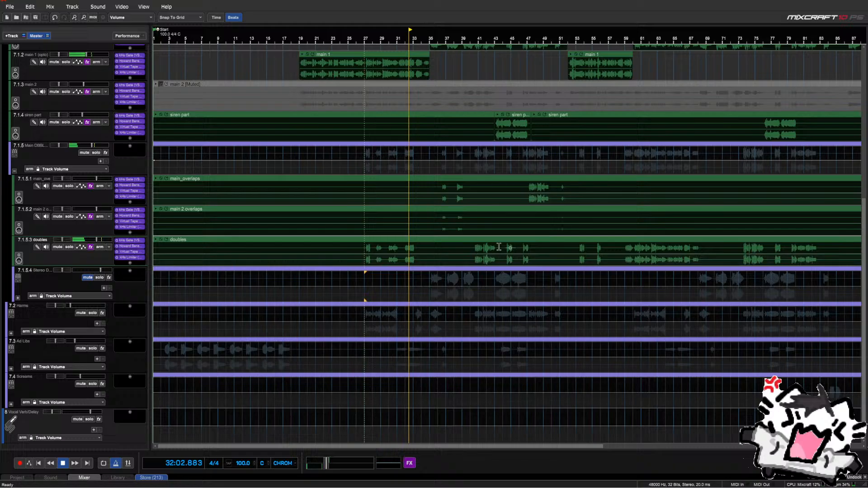
click(443, 281)
key(space)
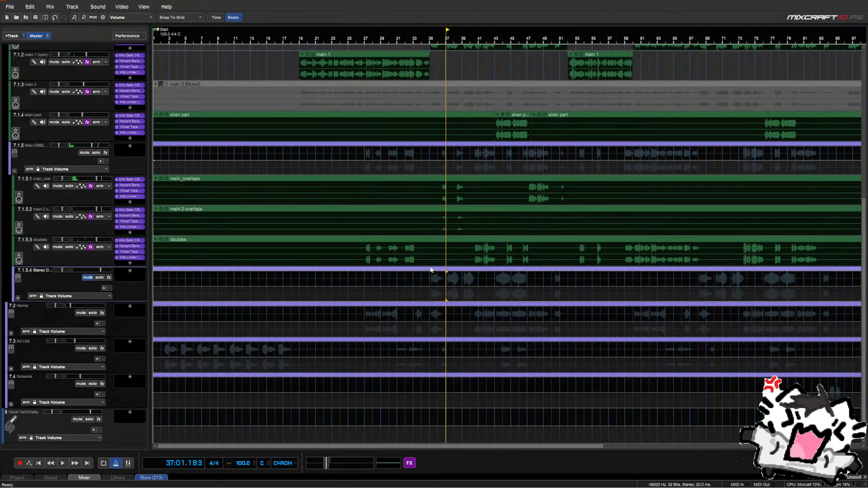
Split main_overlaps by deleting thin slices at bar 47 and near bar 49.7
click(529, 177)
key(space)
scroll(529, 178, up, 6)
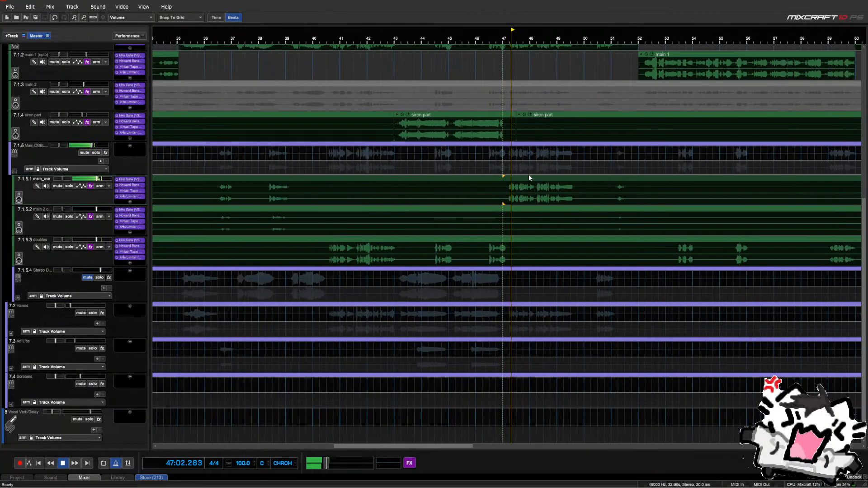
key(space)
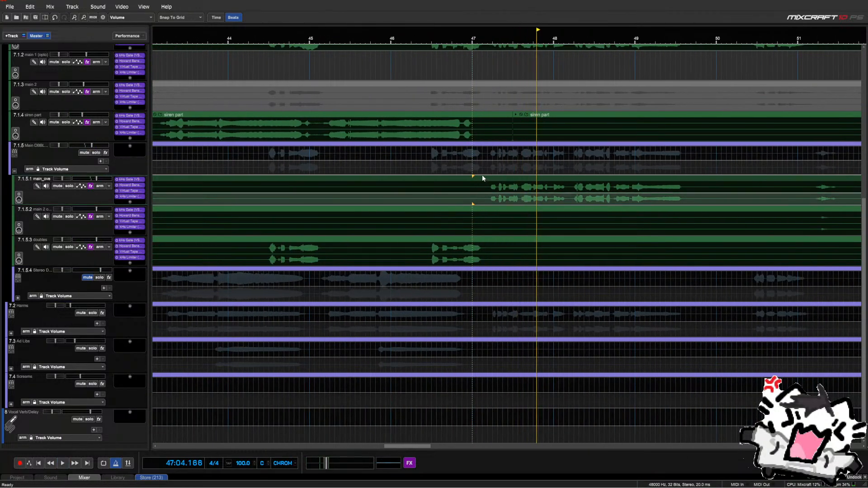
drag(482, 190, 488, 191)
key(Delete)
scroll(534, 187, down, 1)
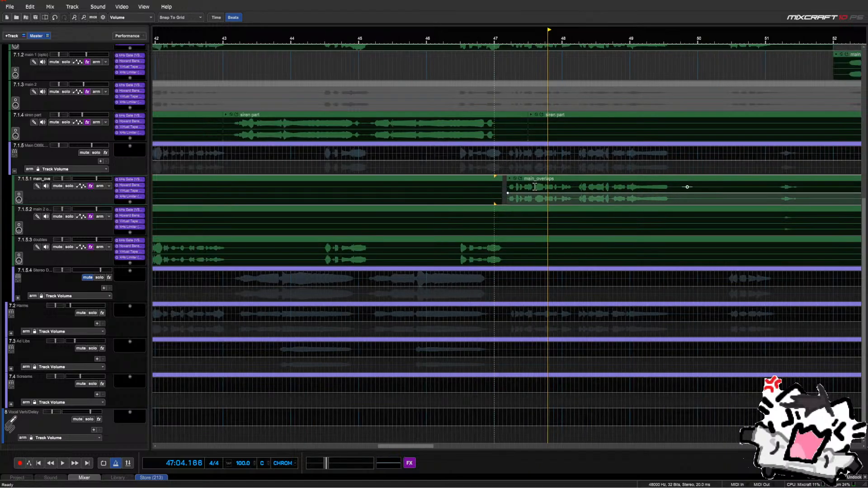
scroll(535, 187, down, 2)
drag(610, 174, 617, 187)
key(Delete)
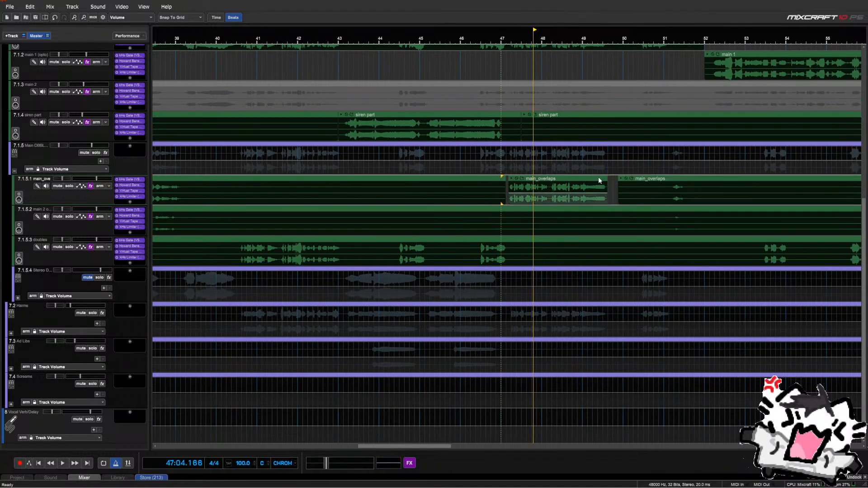
click(598, 180)
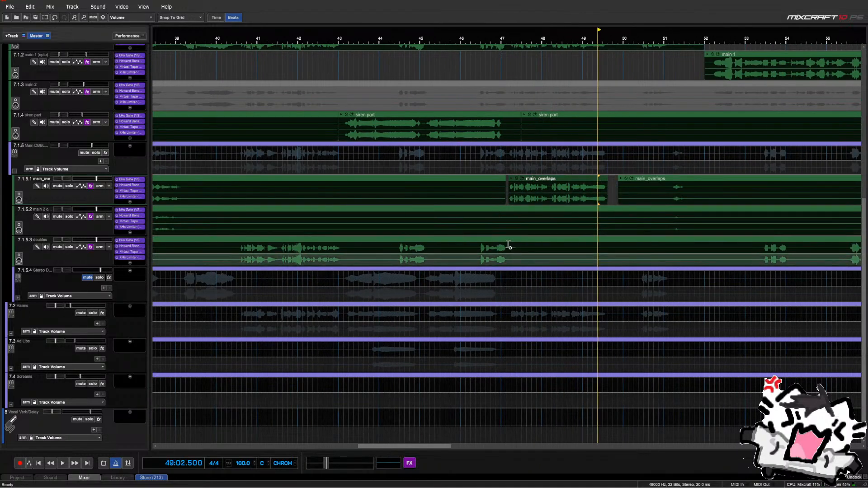
Clear bars 47–49 on doubles and move the split main_overlaps piece down into that gap
drag(508, 244, 591, 252)
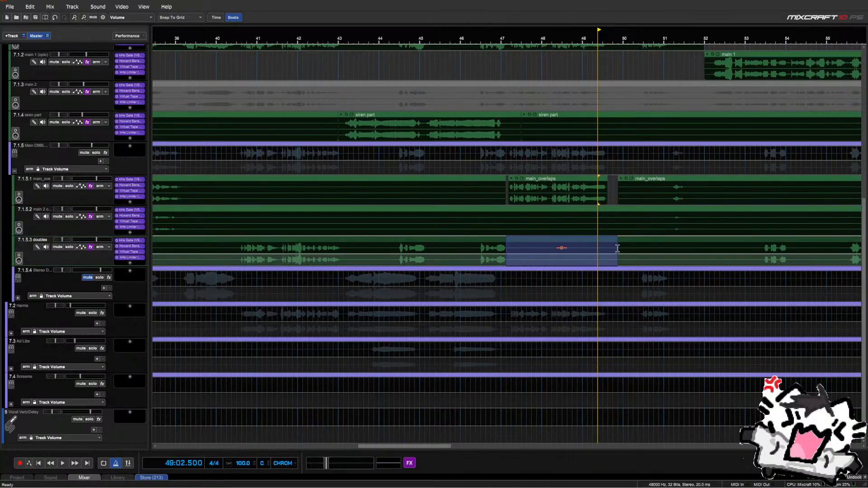
key(Delete)
click(584, 184)
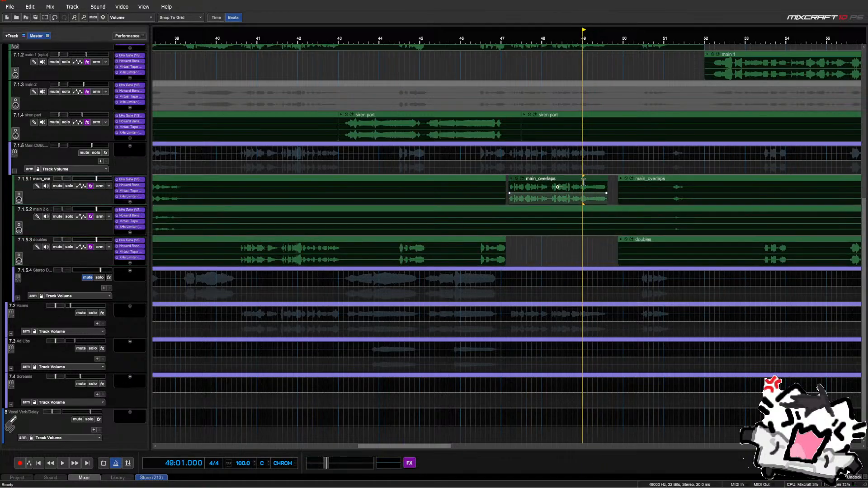
key(alt+Down)
key(alt+Down)
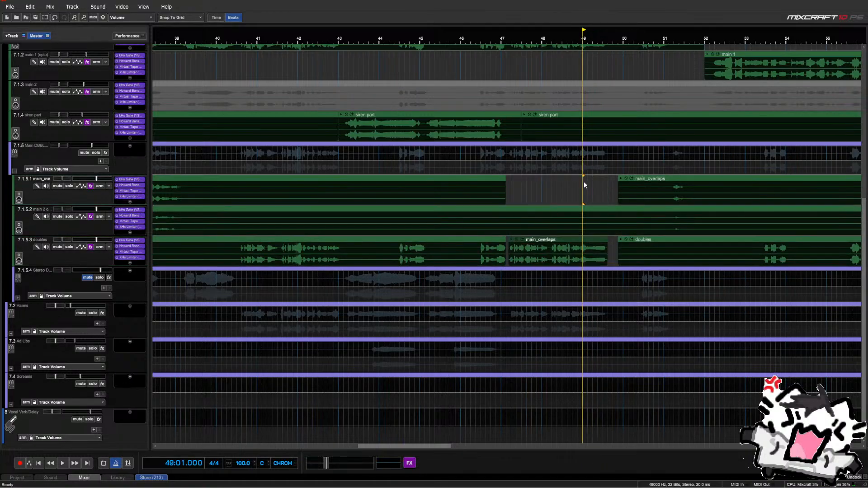
click(481, 161)
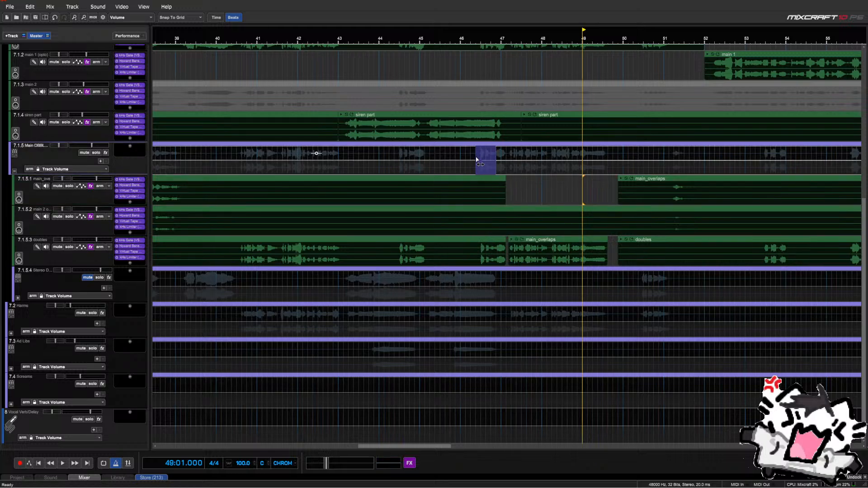
click(471, 168)
key(space)
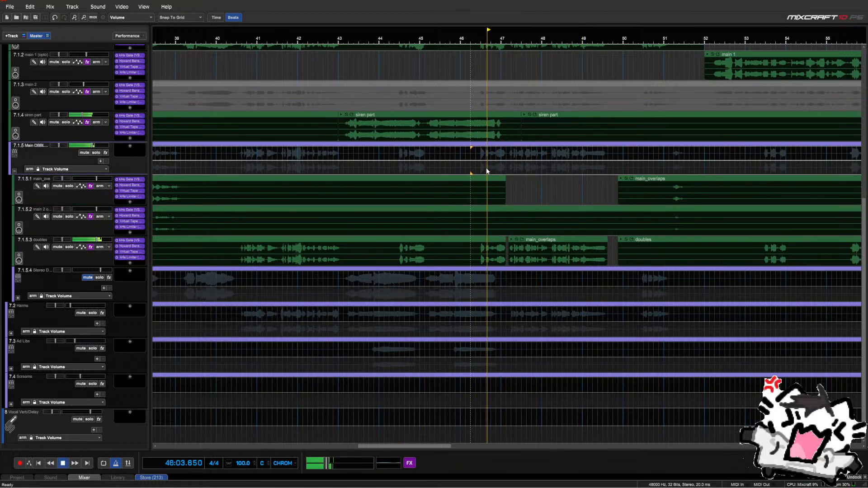
scroll(573, 206, down, 1)
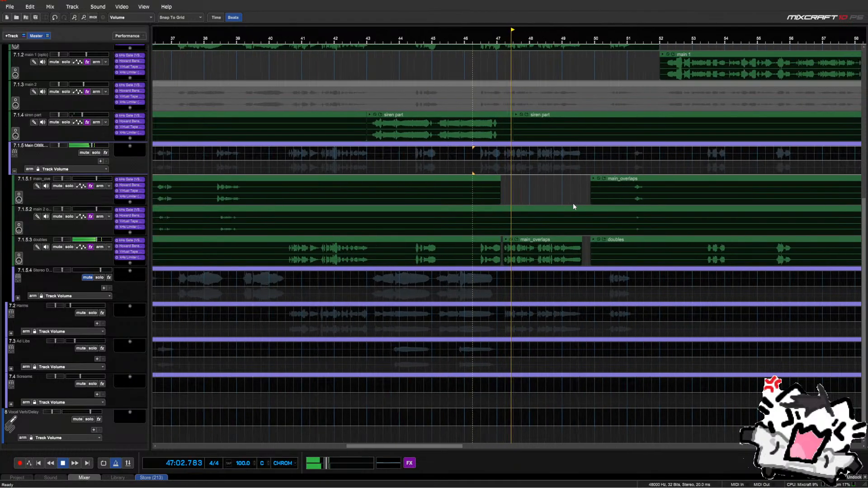
scroll(573, 206, up, 5)
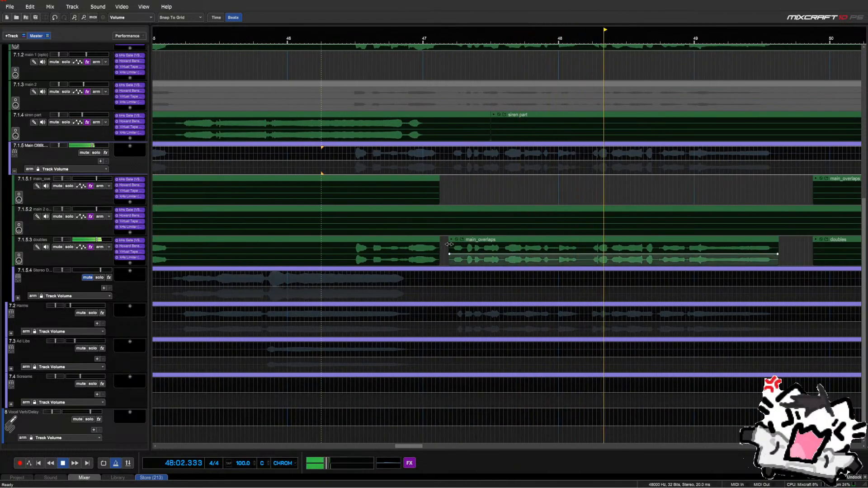
scroll(449, 244, down, 6)
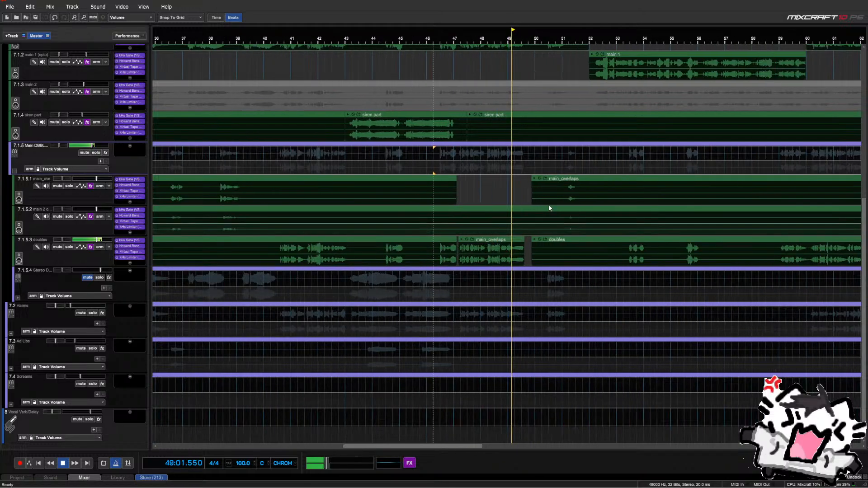
scroll(549, 204, up, 1)
click(577, 170)
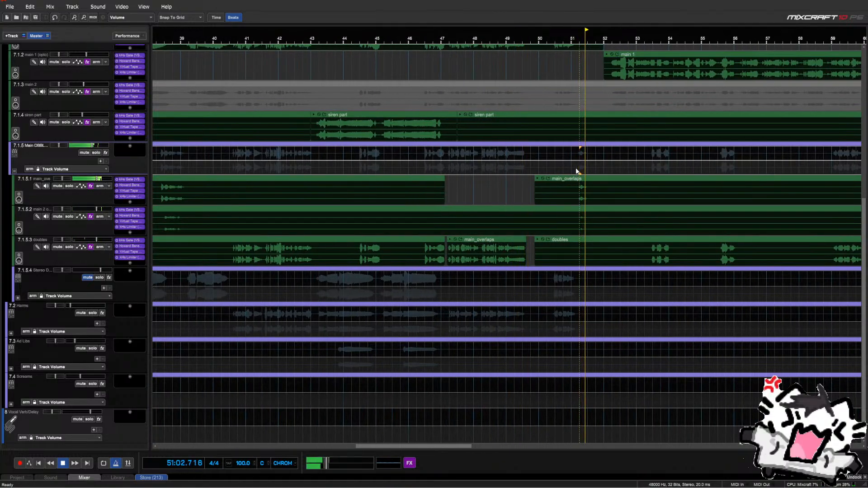
key(space)
scroll(585, 200, down, 8)
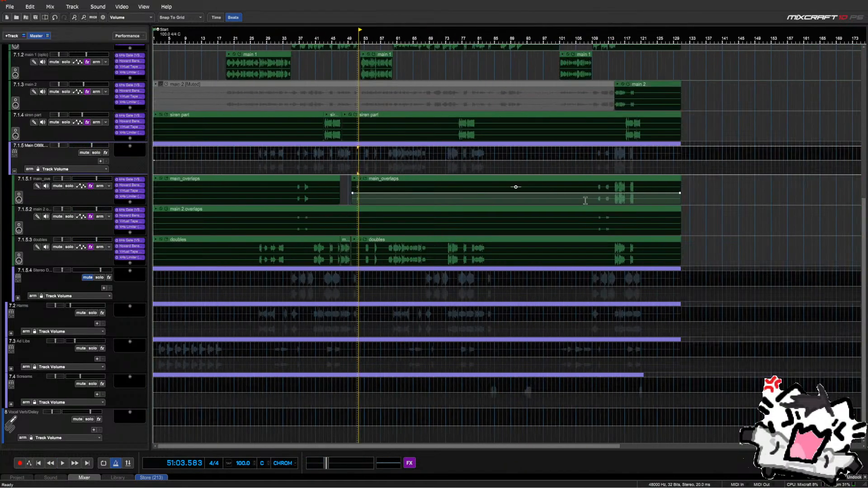
click(613, 173)
scroll(612, 175, up, 9)
key(space)
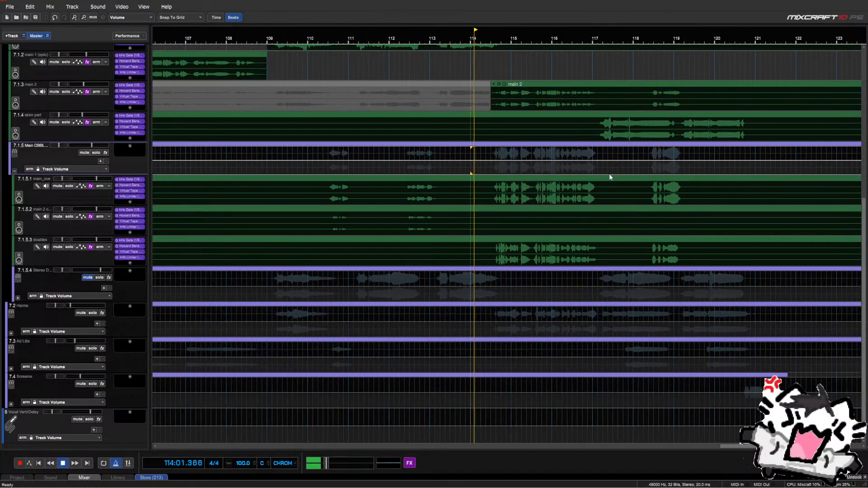
scroll(604, 177, up, 2)
scroll(604, 177, down, 1)
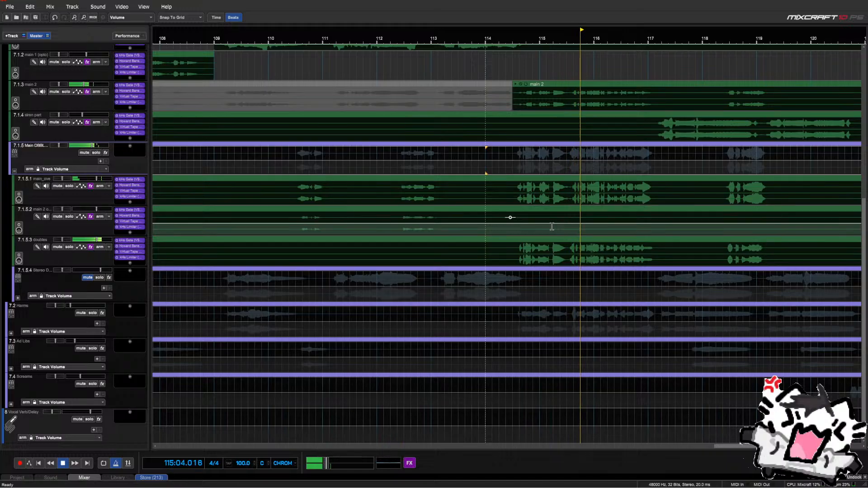
scroll(498, 219, down, 2)
key(space)
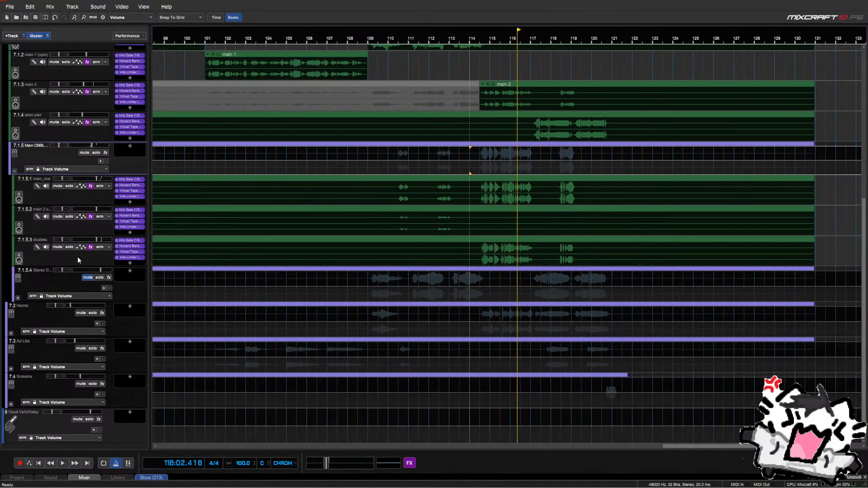
Duplicate the doubles track and delete all clips from the copy
right_click(78, 260)
click(105, 223)
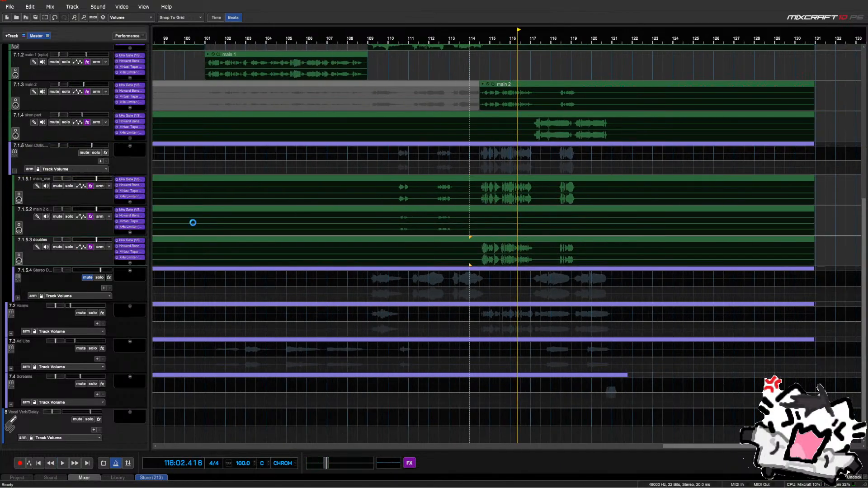
scroll(543, 269, down, 6)
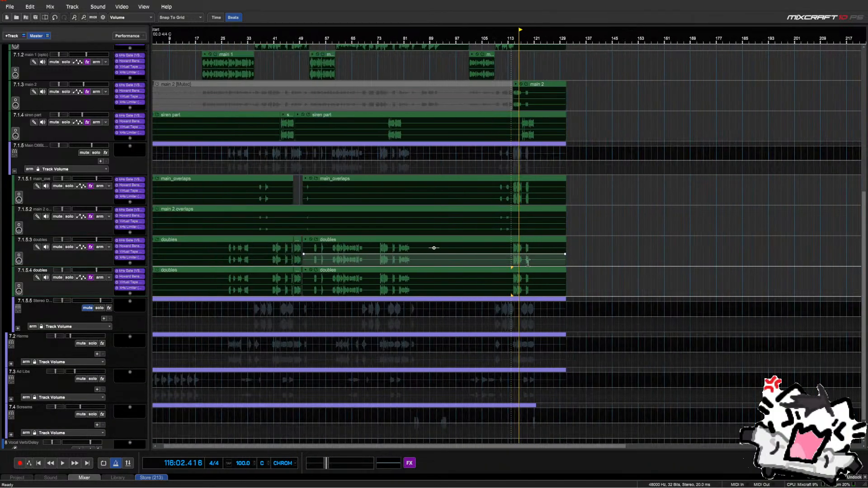
drag(576, 284, 129, 283)
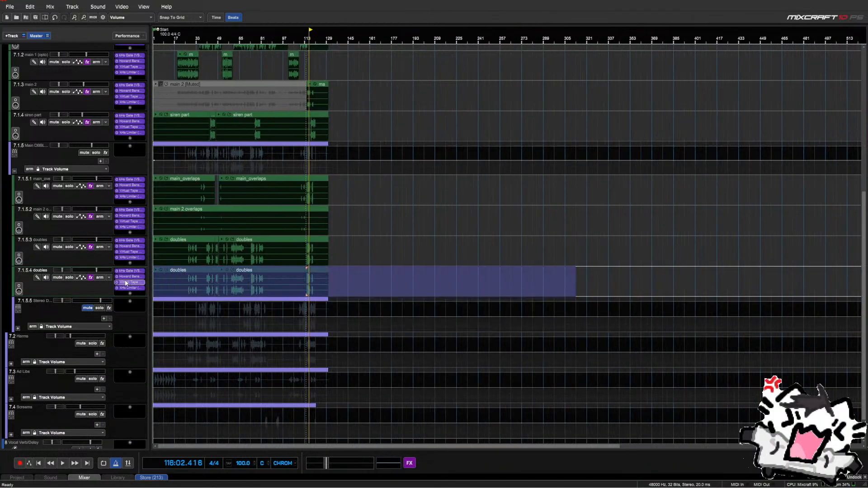
key(Delete)
Move the main_overlaps clip from bar 114 onto the new track and begin renaming it
scroll(307, 281, up, 6)
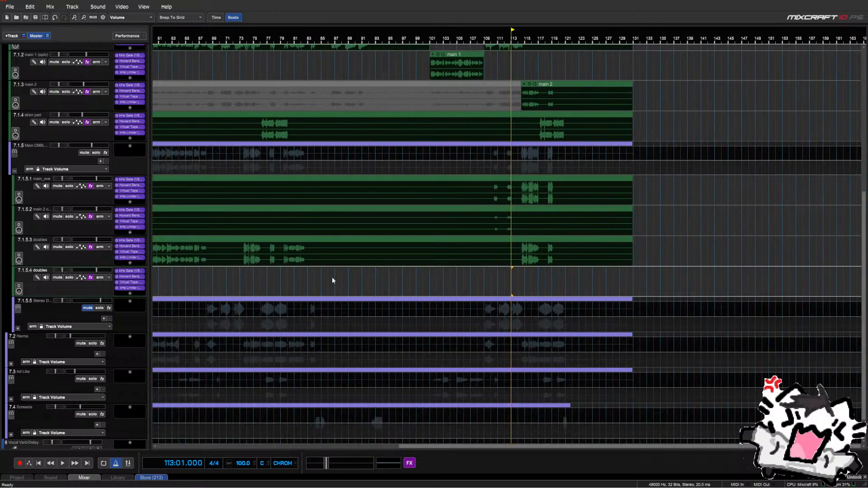
click(543, 182)
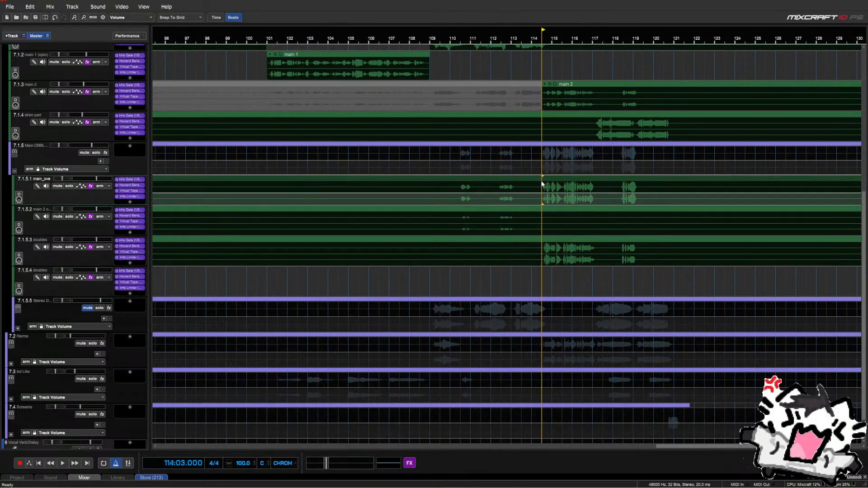
scroll(532, 188, down, 2)
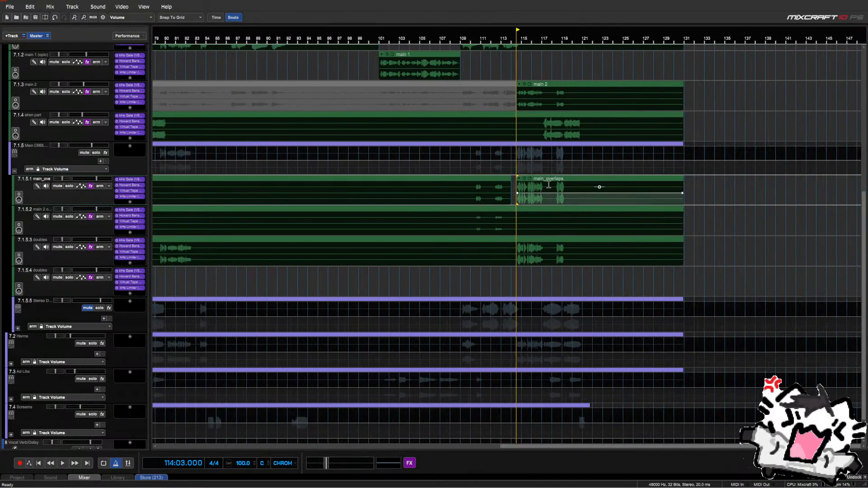
click(549, 183)
drag(549, 183, 549, 276)
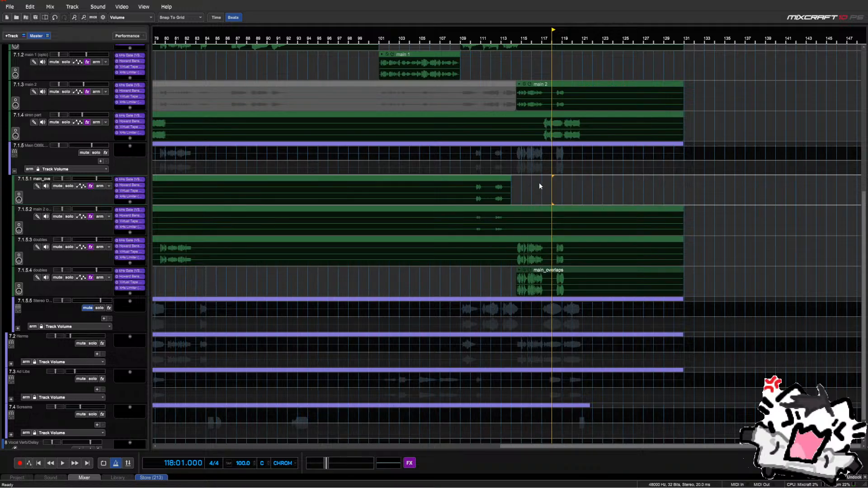
double_click(33, 270)
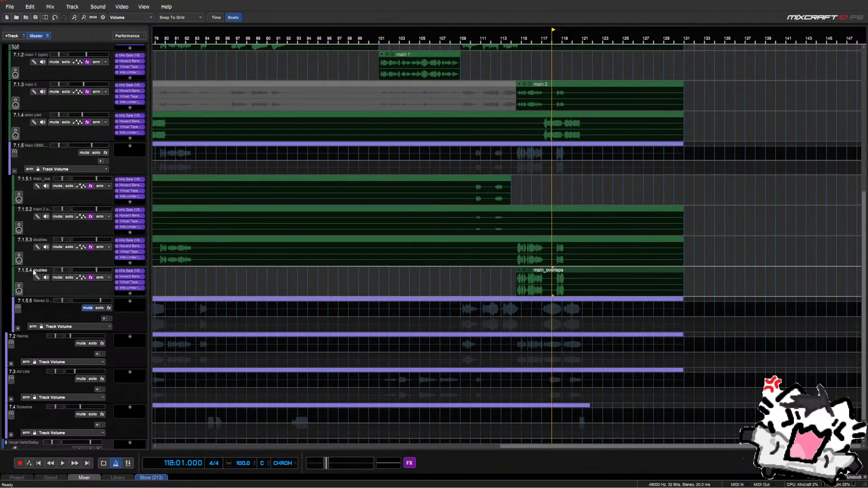
click(34, 272)
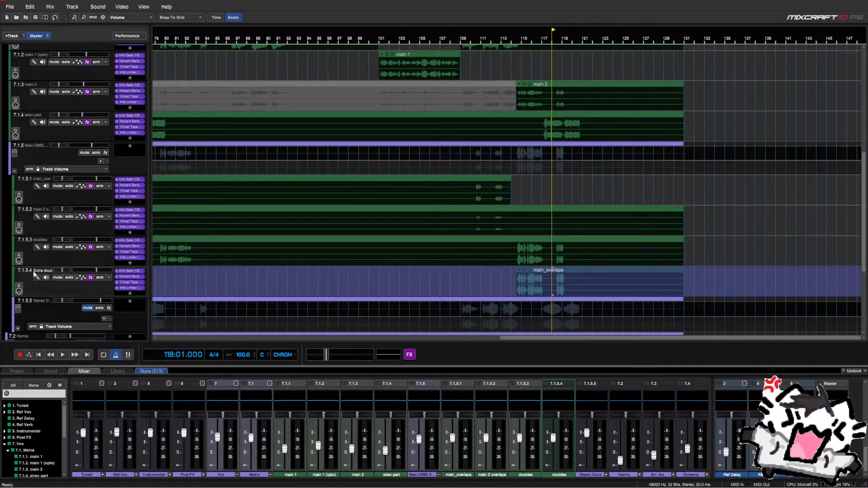
Play the Extra doubles clip from bar 114 to check its timing
click(512, 193)
key(space)
scroll(534, 195, up, 3)
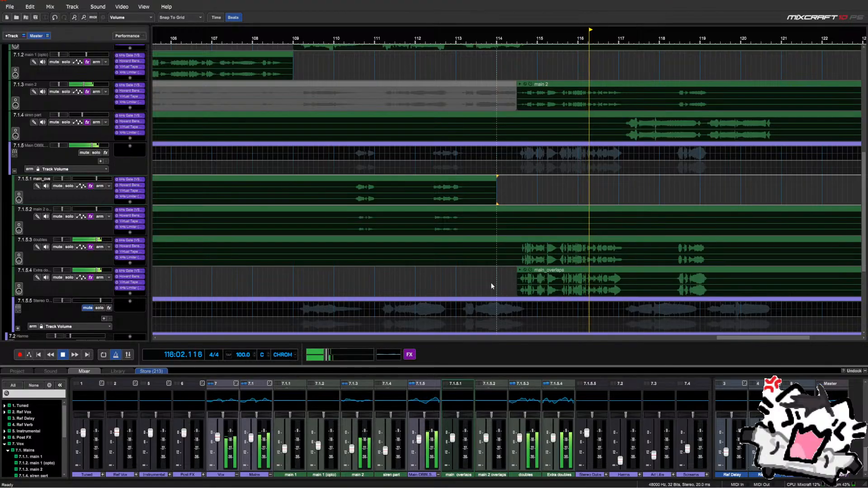
scroll(490, 283, up, 3)
scroll(490, 282, up, 1)
scroll(490, 282, down, 2)
key(space)
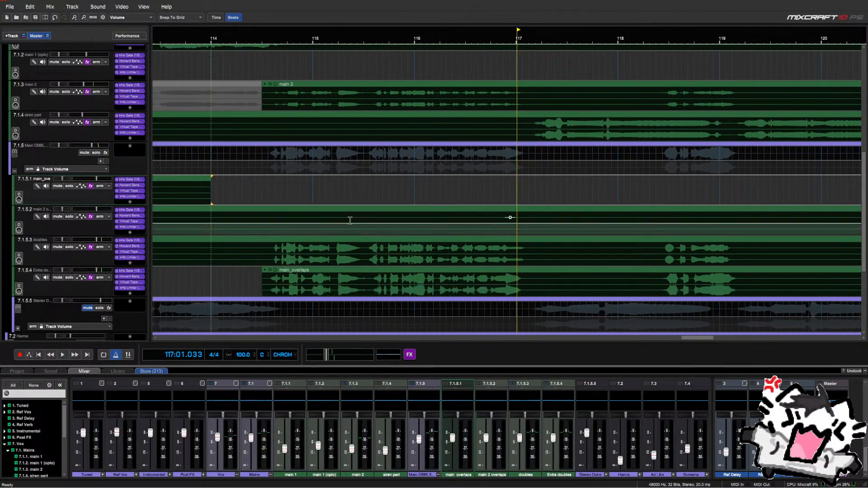
Shift the main_overlaps clip slightly earlier to 114:04 and play it back
click(290, 200)
scroll(290, 199, up, 3)
scroll(320, 202, up, 3)
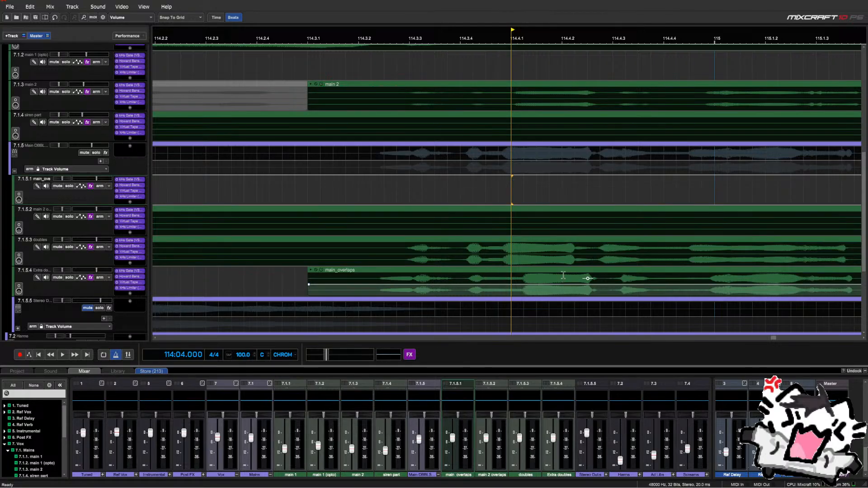
drag(562, 271, 549, 271)
key(space)
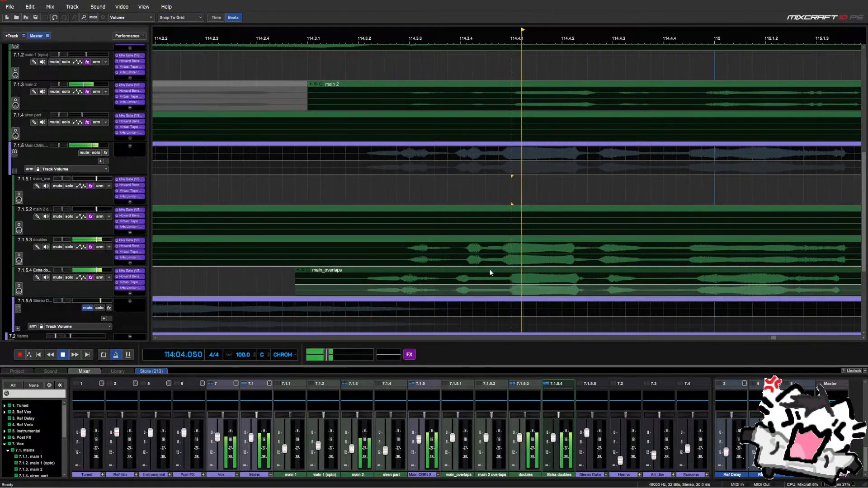
scroll(508, 237, down, 3)
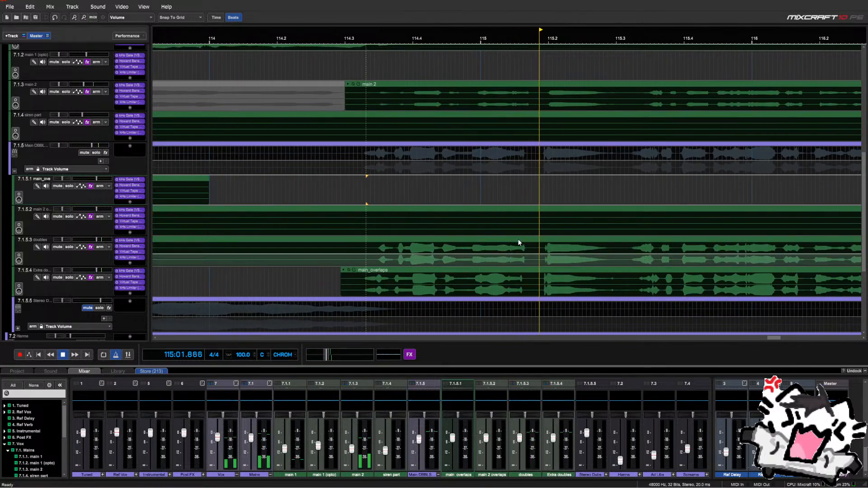
scroll(518, 239, down, 3)
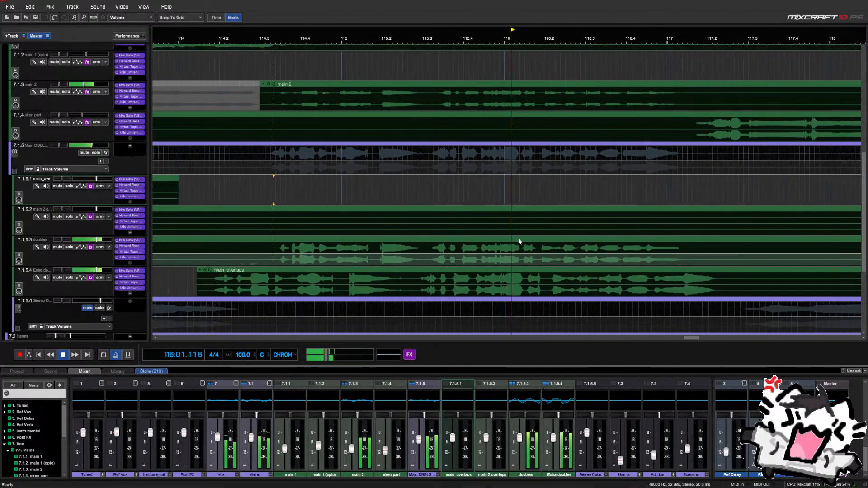
scroll(518, 238, down, 2)
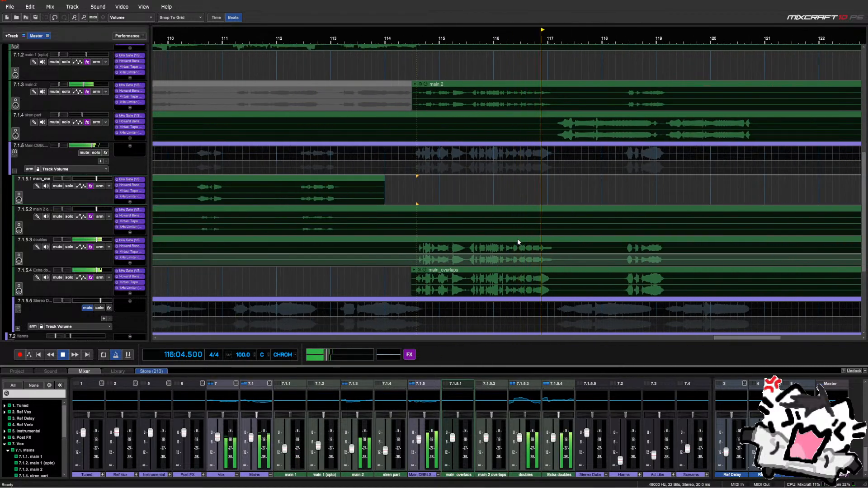
key(space)
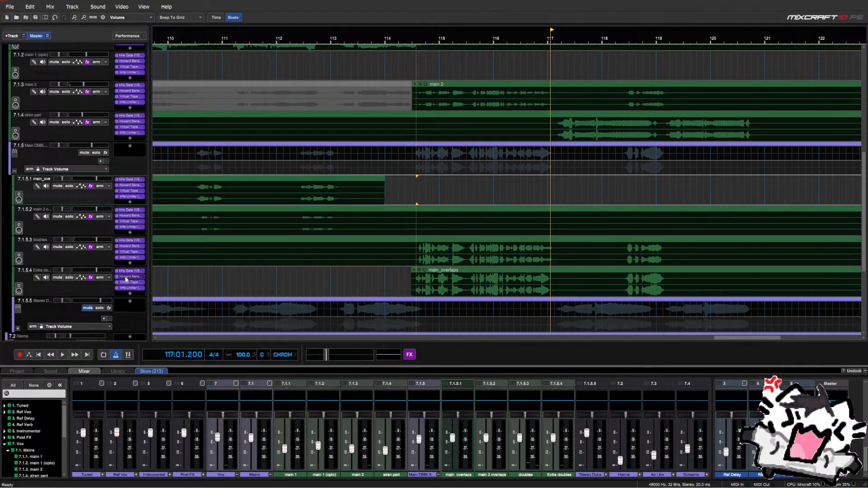
Open Extra doubles' Howard Benson Vocals and select bars 114.5–117 across the overlap tracks
click(126, 278)
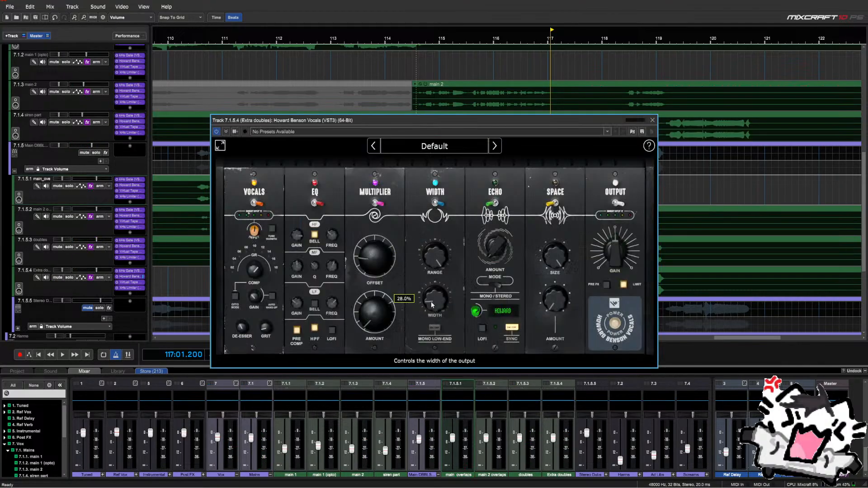
drag(430, 117, 426, 303)
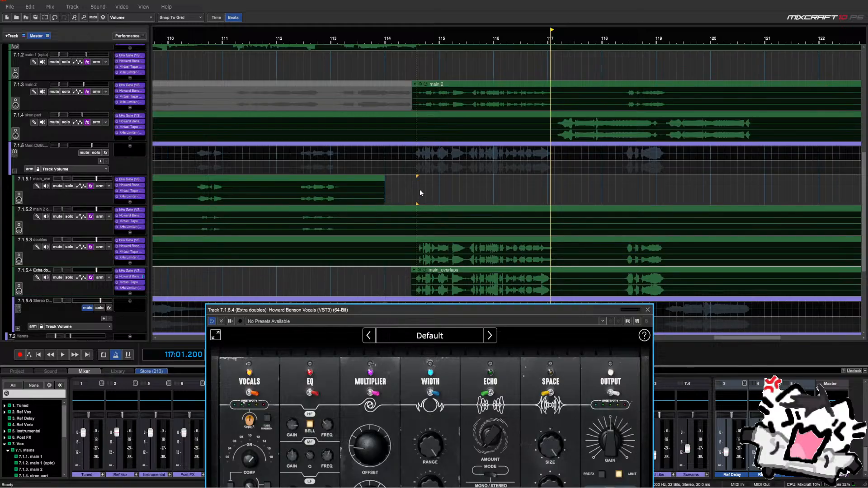
drag(419, 189, 550, 285)
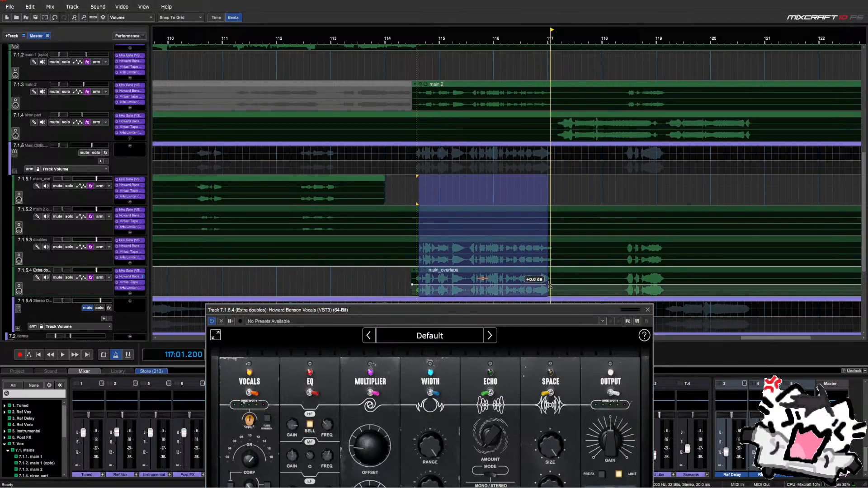
Loop-play bars 114.5–117, then close the Howard Benson Vocals window
key(l)
key(space)
drag(444, 309, 432, 221)
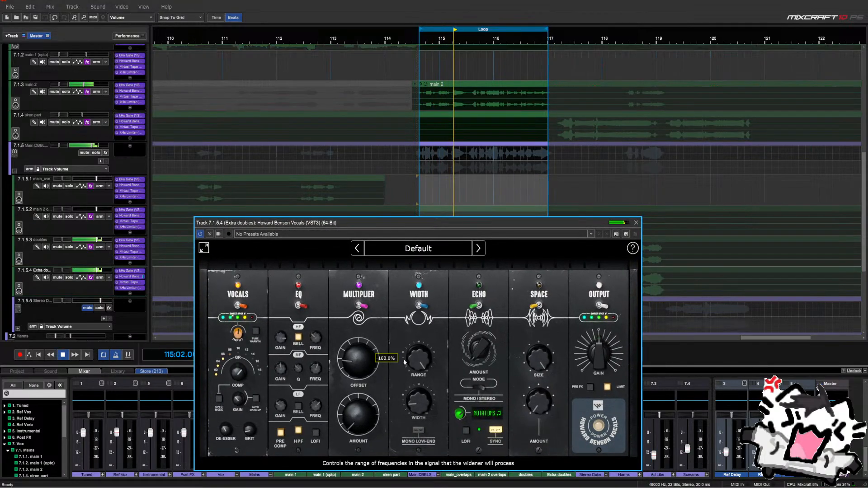
mouse_move(422, 401)
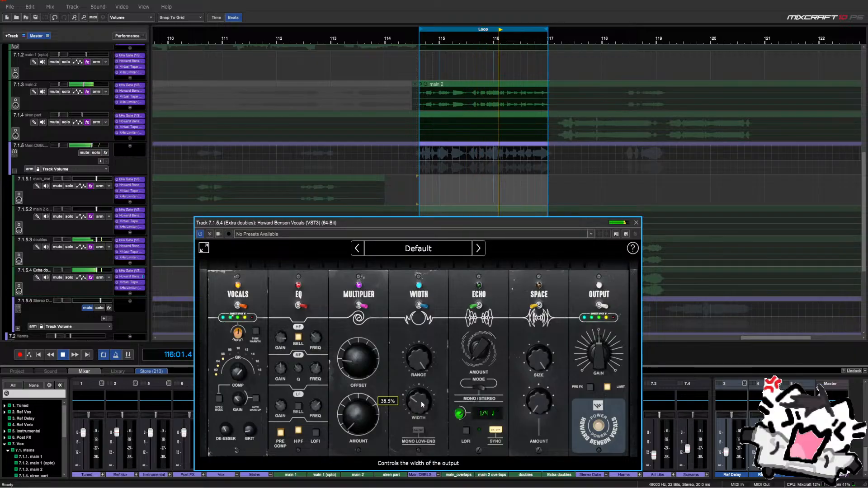
click(635, 223)
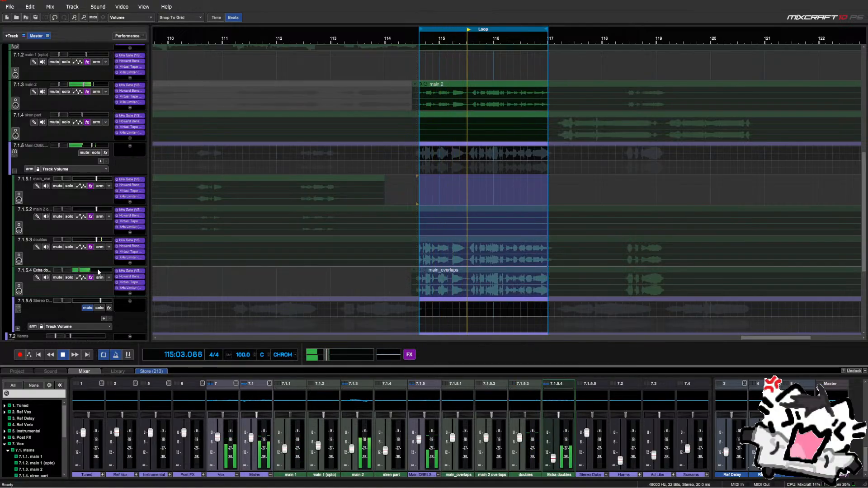
Stop, switch looping off, and play from near bar 118
key(space)
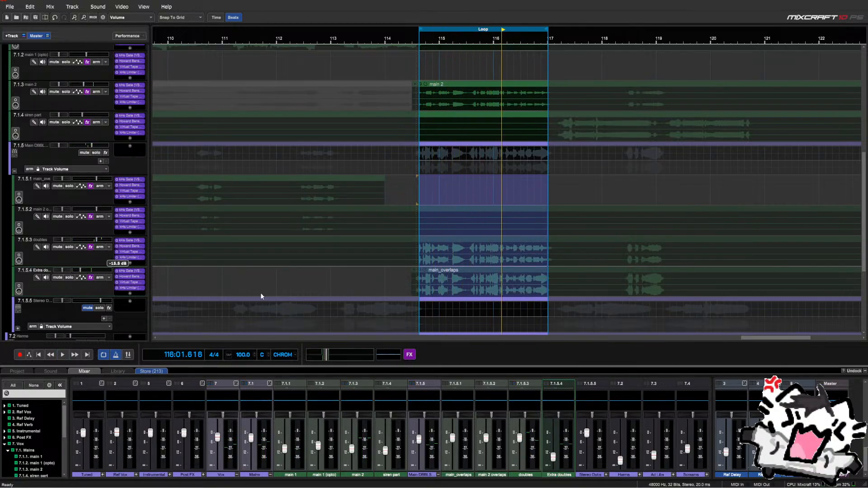
click(109, 355)
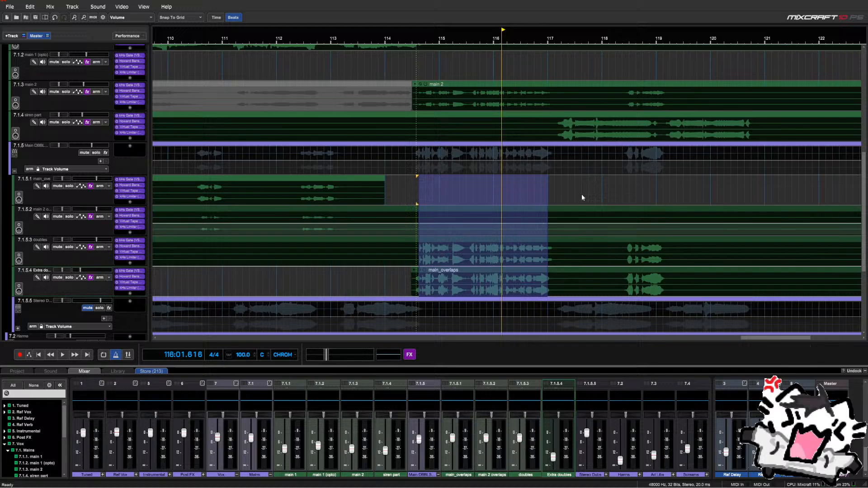
click(622, 200)
key(space)
key(space)
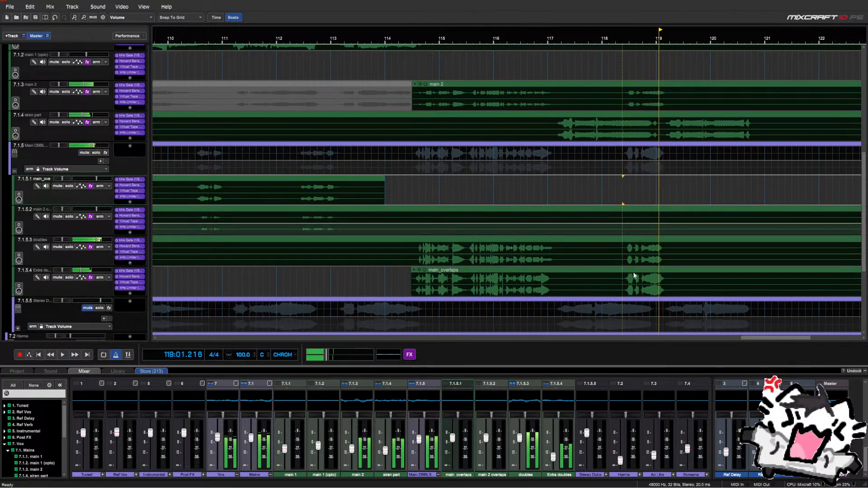
Delete a short slice of main_overlaps just before bar 118, placing the playhead at 118:02
drag(614, 280, 604, 279)
key(Delete)
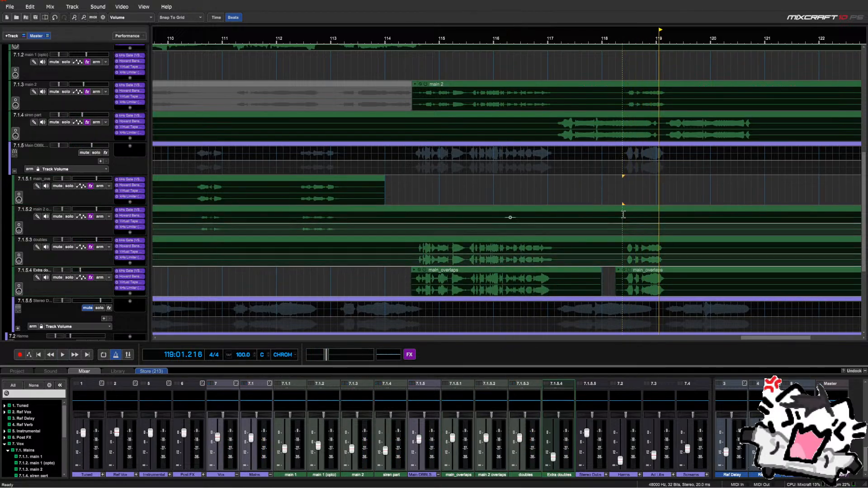
click(617, 199)
scroll(615, 200, up, 5)
Nudge the later main_overlaps clip one grid step earlier and audition it
click(687, 284)
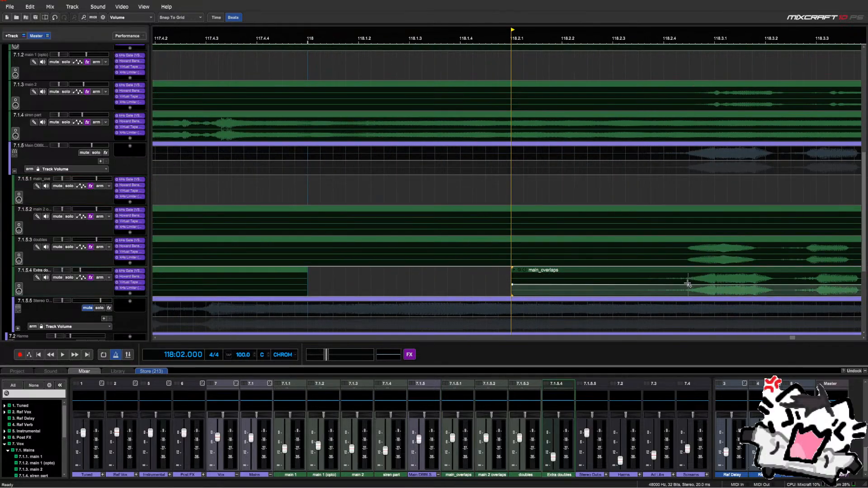
scroll(688, 285, right, 3)
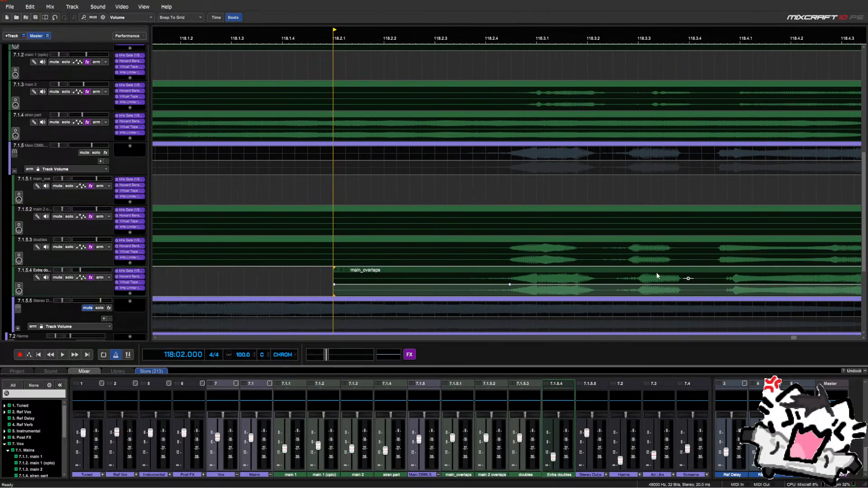
drag(652, 270, 645, 270)
key(space)
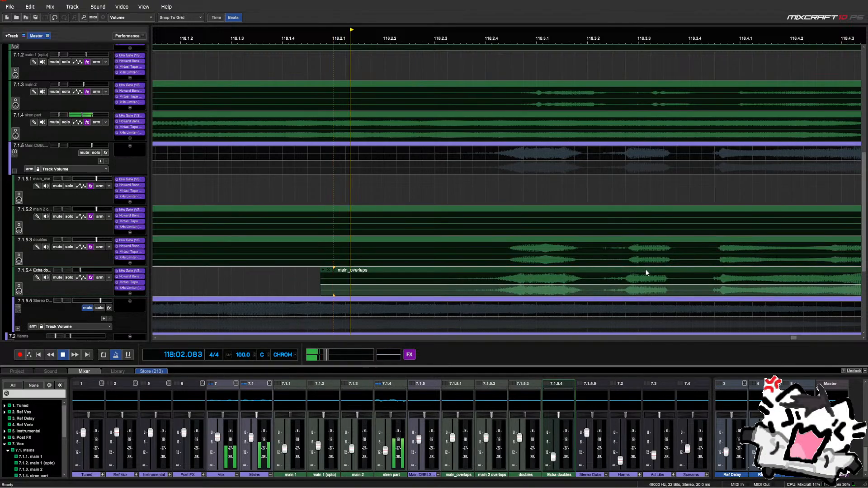
key(space)
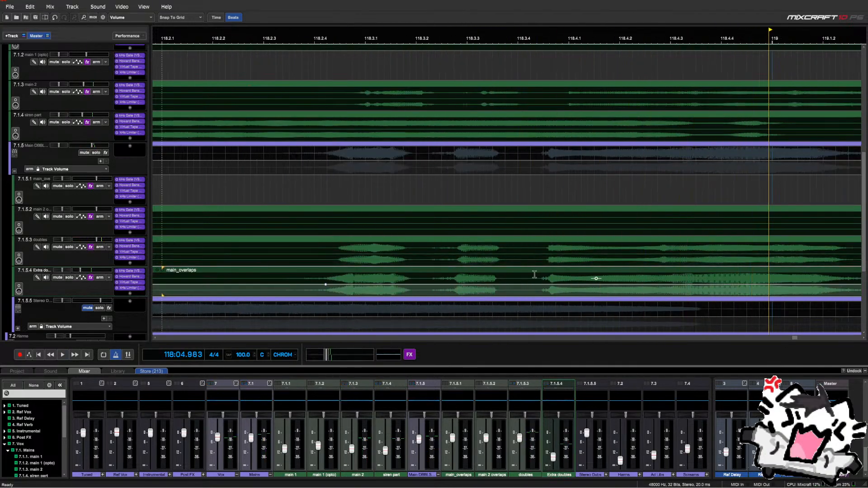
Set snapping to Snap Off and audition the clip from around 118.2.4
click(200, 17)
click(199, 33)
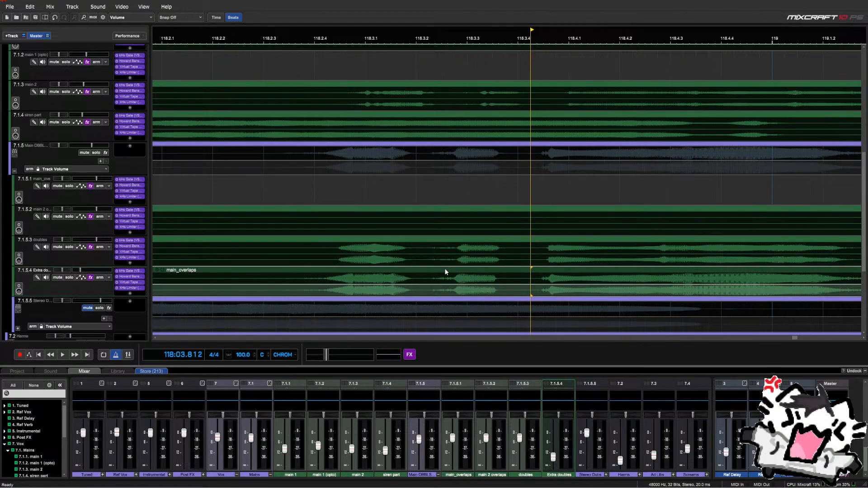
click(313, 186)
key(space)
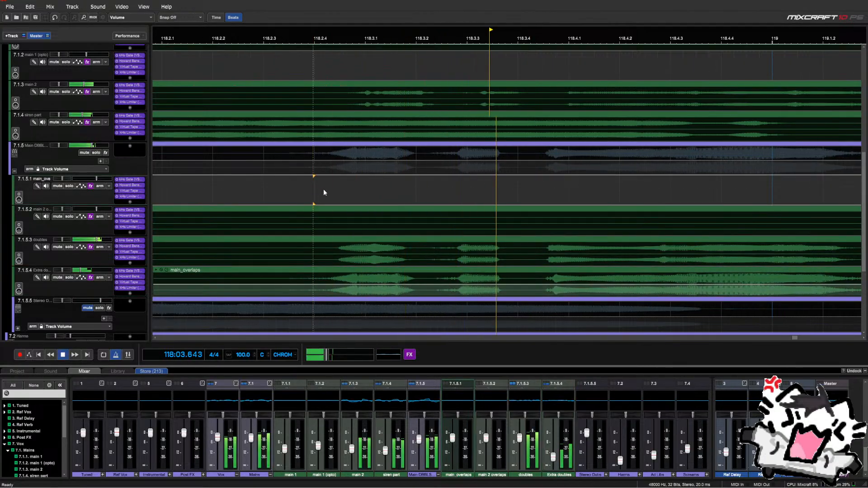
click(526, 269)
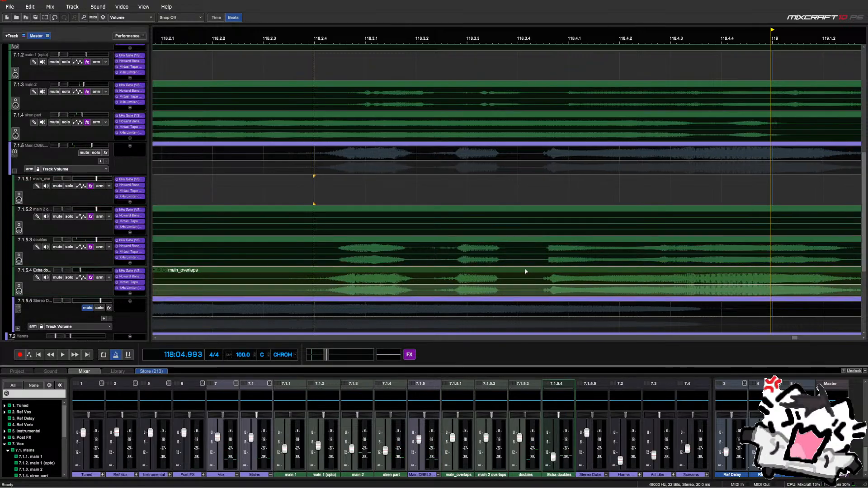
click(497, 253)
key(space)
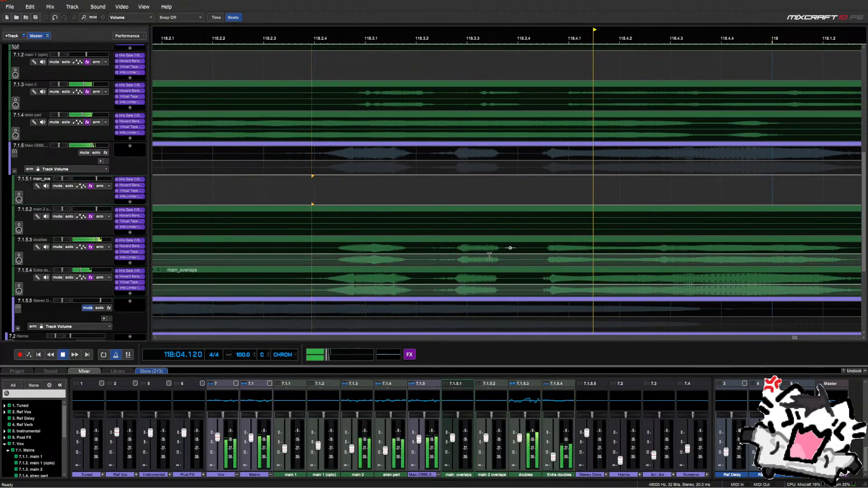
key(space)
Solo the 7.1.5 Main DBBL group and play from near 118.2.3
click(95, 153)
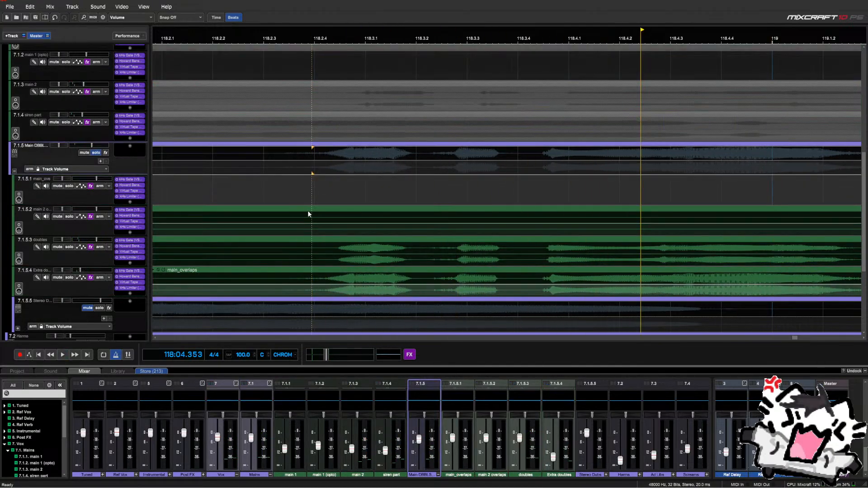
click(297, 189)
key(space)
key(space)
key(space)
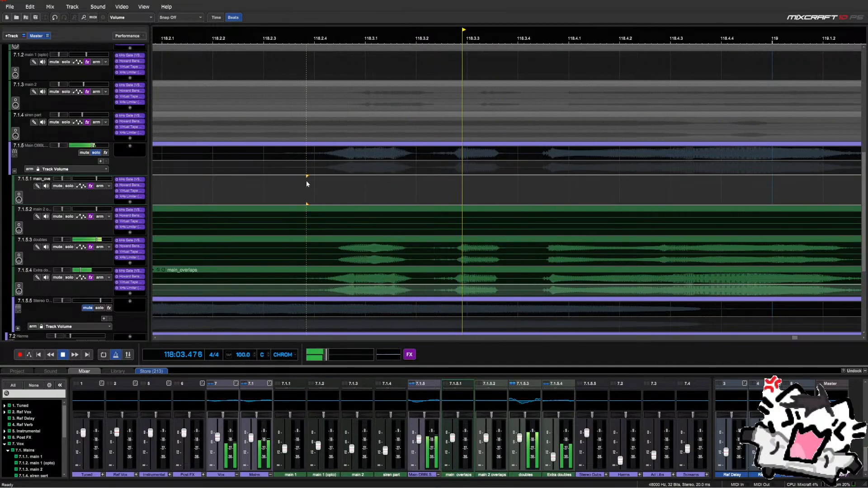
scroll(330, 186, down, 12)
key(space)
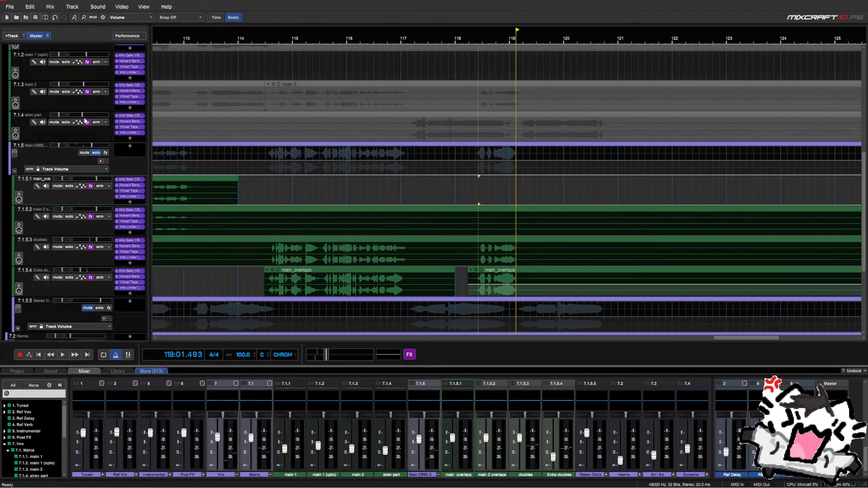
Unsolo Main DBBL and briefly play from near 118:03
scroll(82, 124, up, 3)
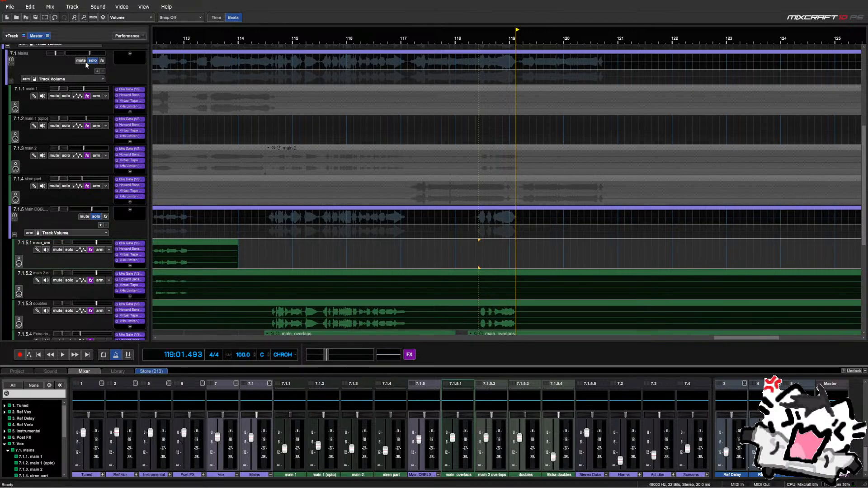
click(97, 218)
scroll(97, 219, down, 2)
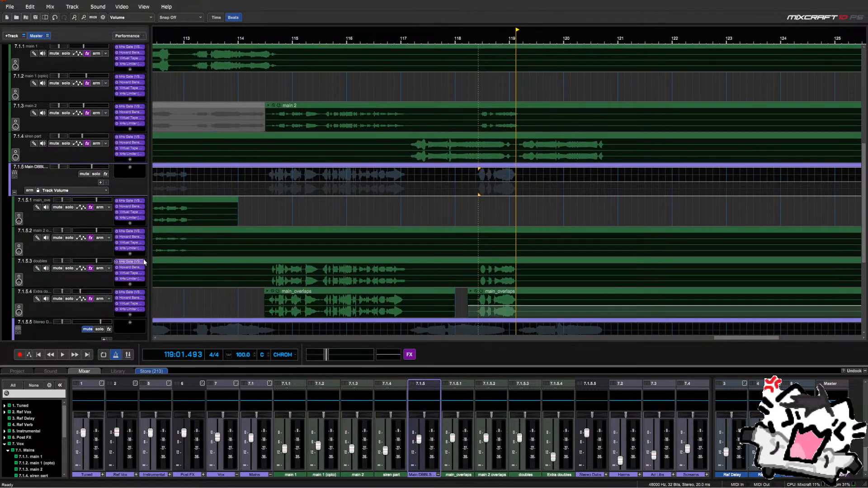
click(483, 217)
key(space)
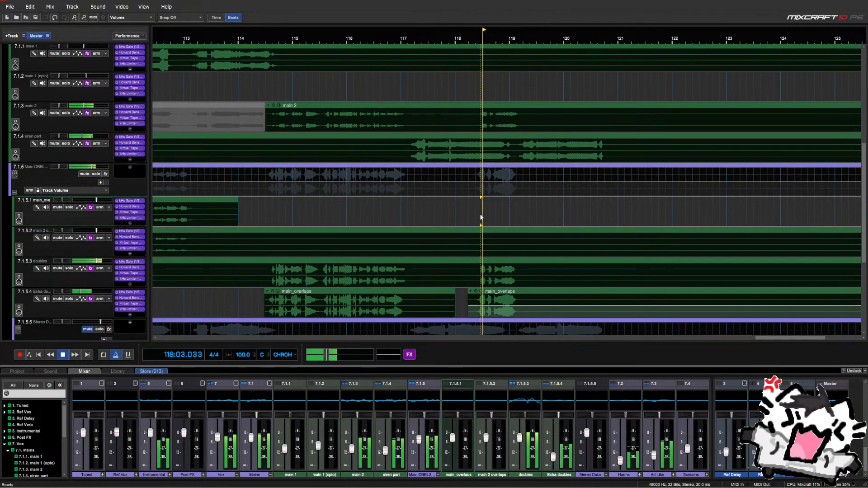
key(space)
Solo the 7 Vox bus and audition from bar 117
scroll(63, 104, up, 4)
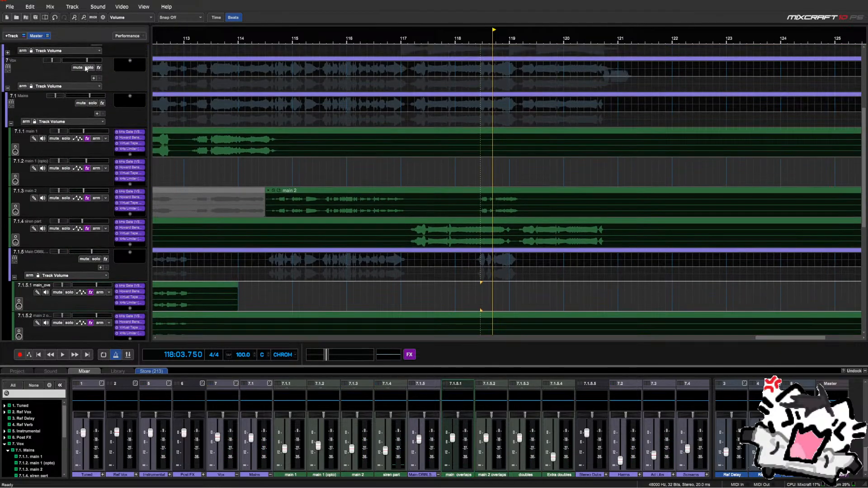
click(88, 67)
click(413, 176)
key(space)
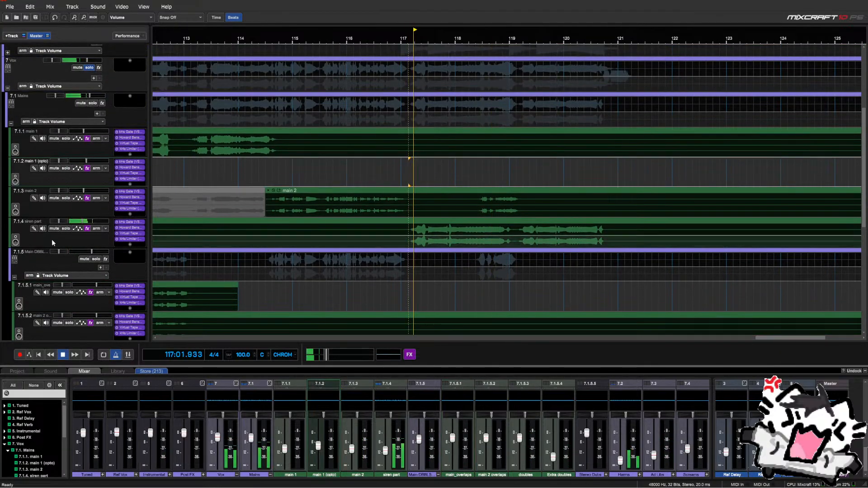
scroll(52, 243, down, 4)
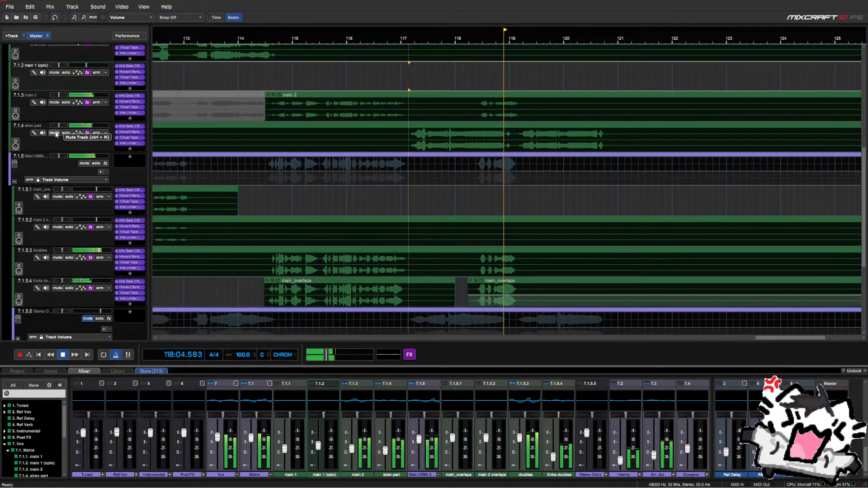
key(space)
scroll(341, 226, down, 5)
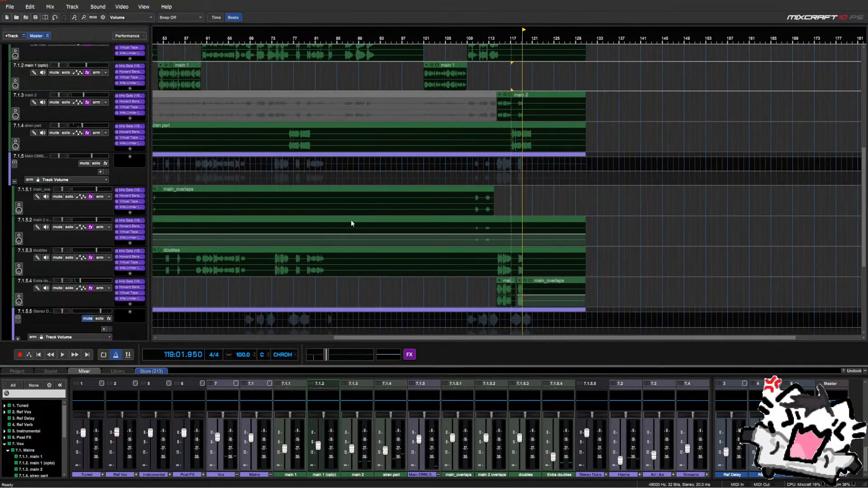
Move the playhead to bar 25 and select the Vox and Mains channels
click(220, 290)
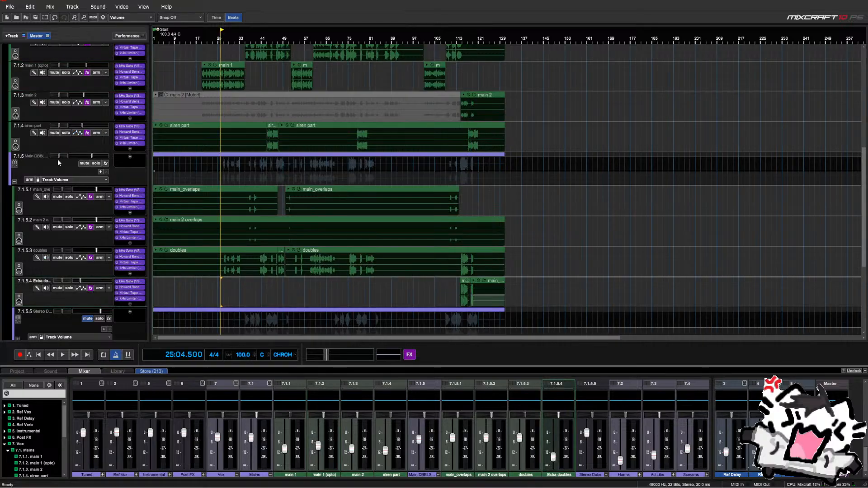
scroll(83, 176, up, 1)
scroll(89, 148, up, 1)
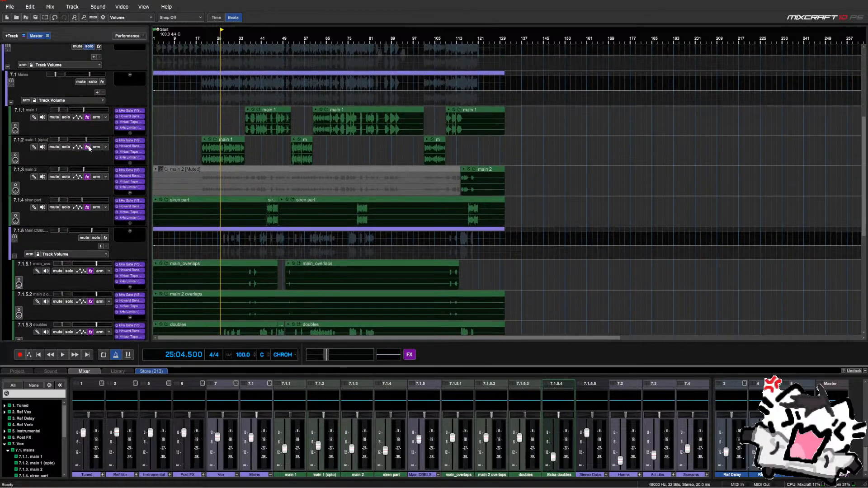
click(92, 62)
click(96, 85)
scroll(91, 221, down, 1)
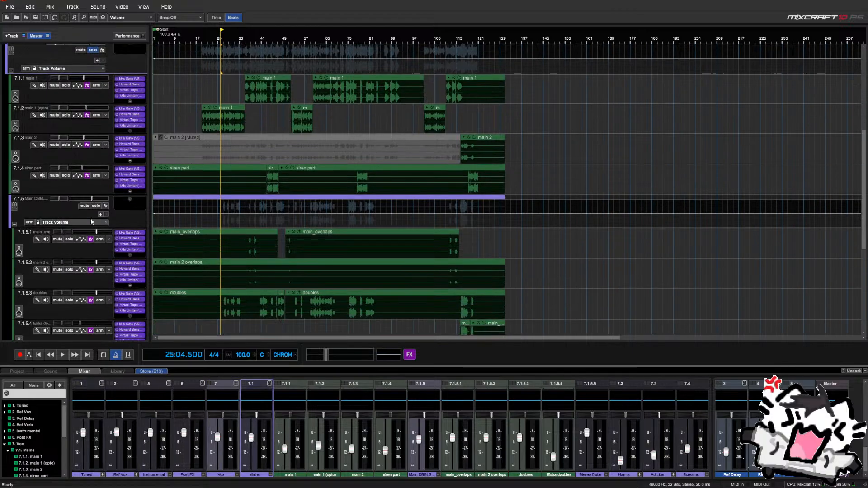
Toggle Main DBBL solo on and off, solo 7.1 Mains, and play
click(97, 206)
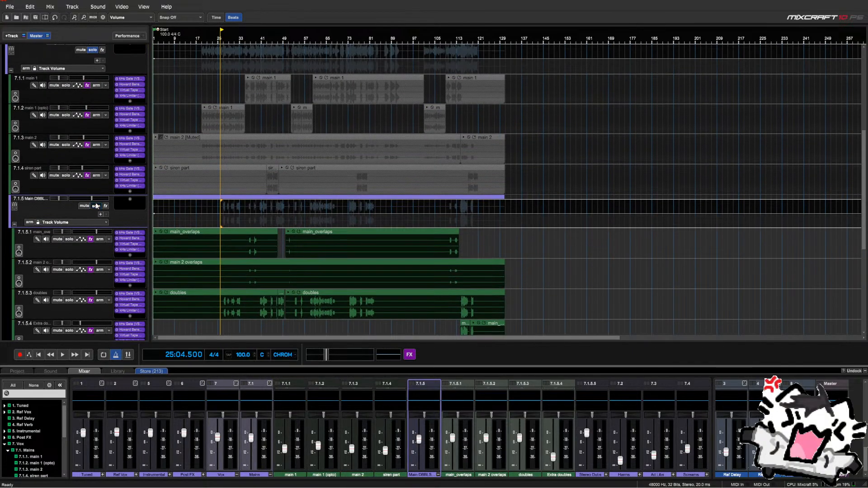
click(96, 206)
click(96, 50)
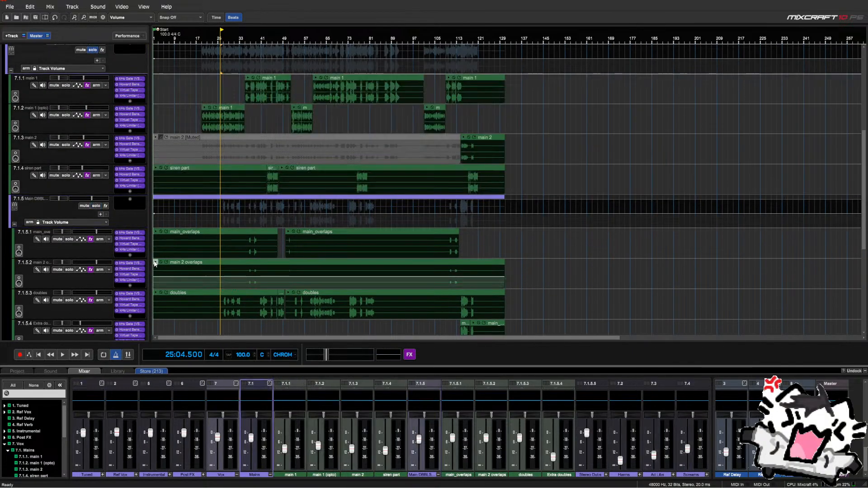
scroll(155, 263, down, 1)
key(space)
scroll(133, 262, up, 3)
scroll(133, 263, down, 7)
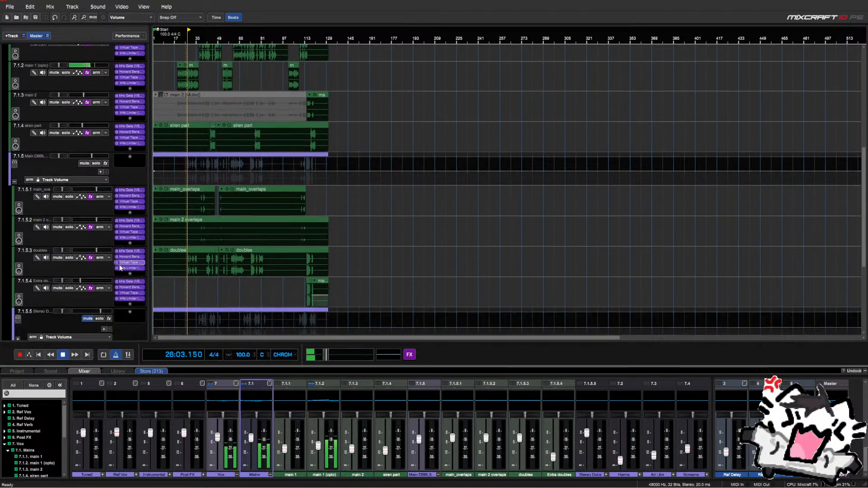
scroll(226, 265, up, 3)
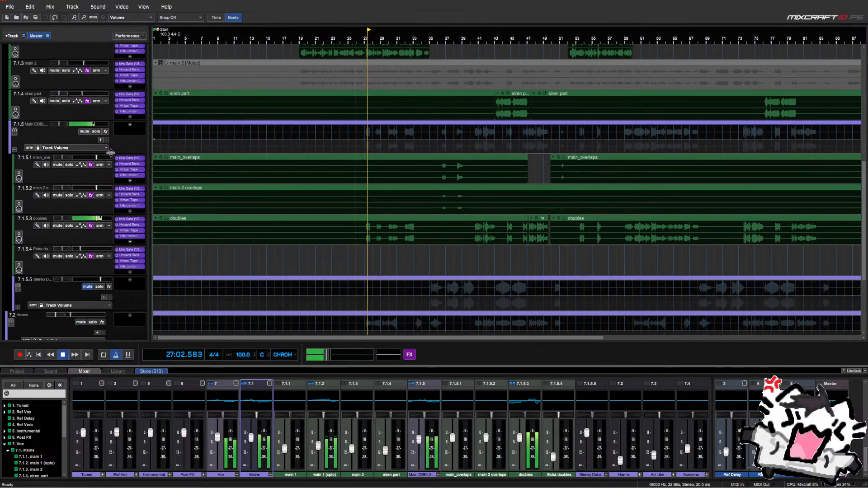
click(79, 127)
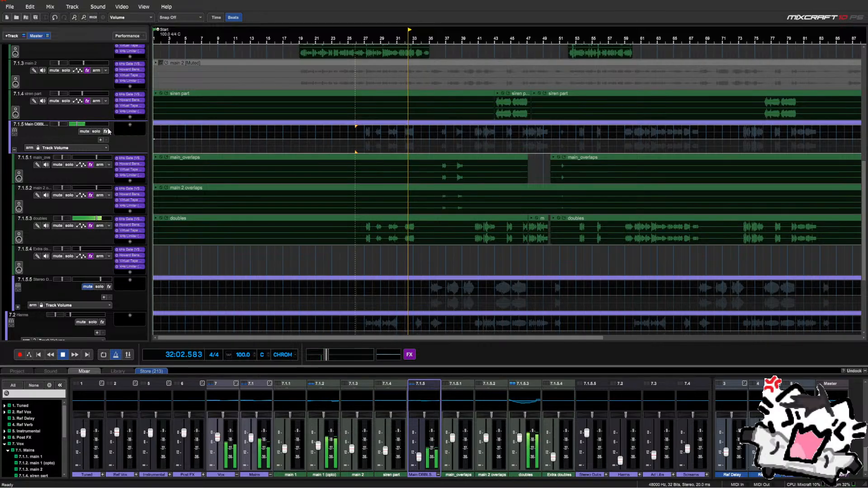
click(441, 258)
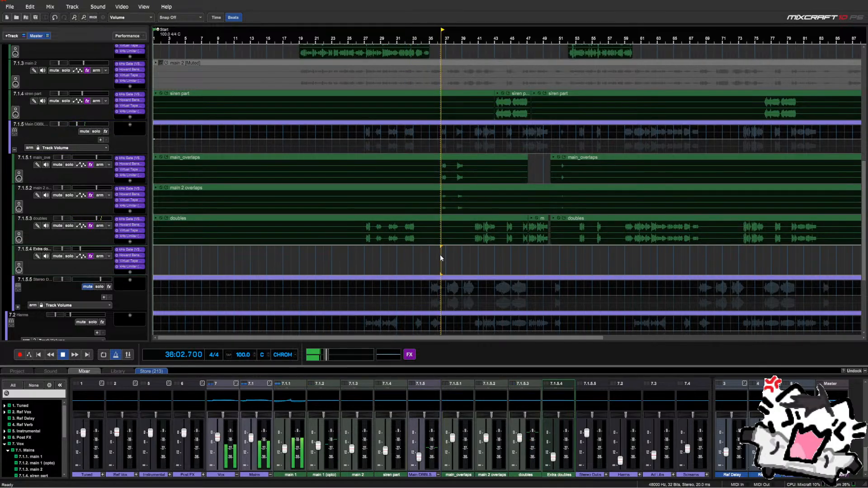
key(space)
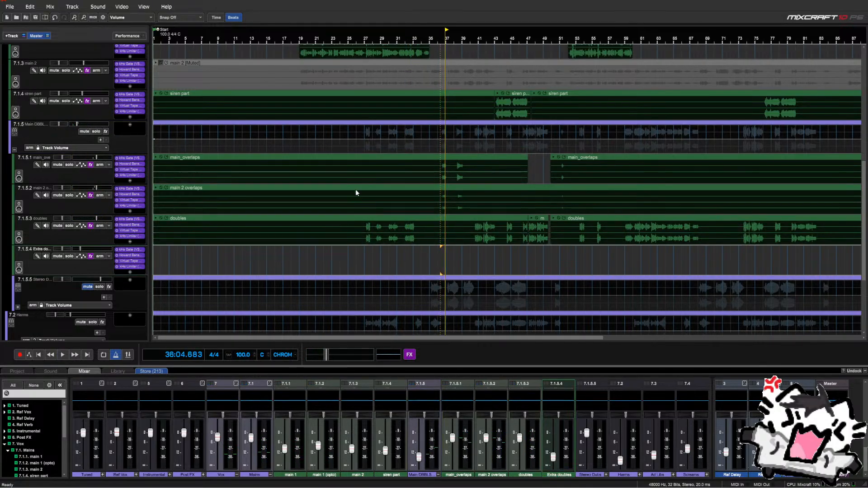
click(436, 151)
scroll(437, 151, up, 4)
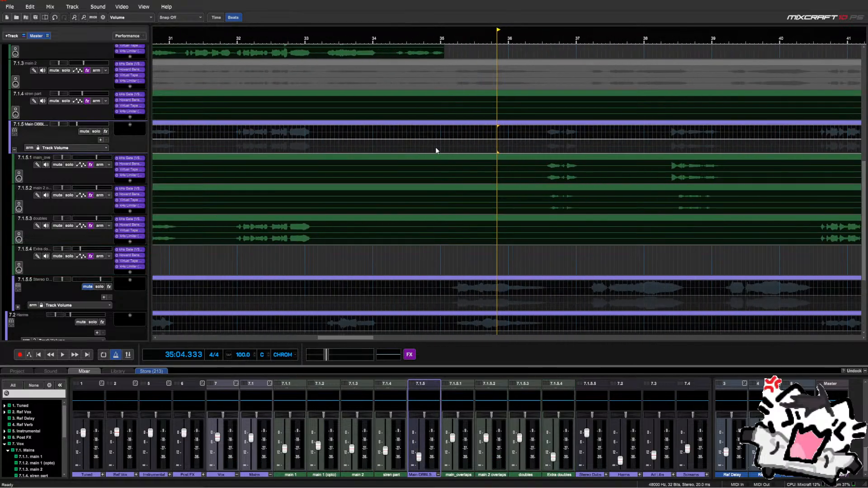
Pan main 2 overlaps fully to the right
click(64, 158)
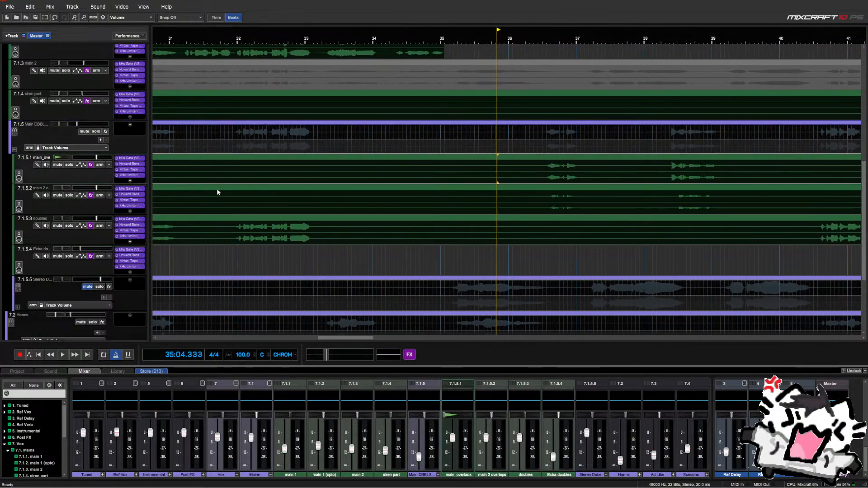
drag(65, 189, 125, 191)
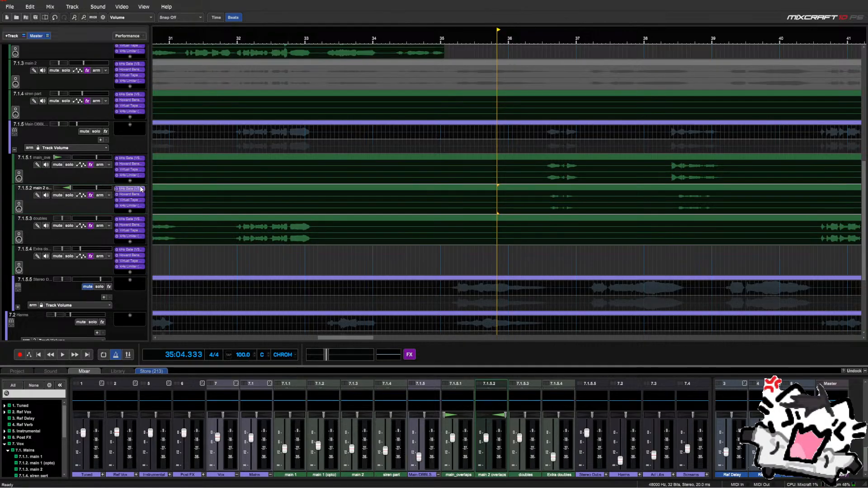
scroll(407, 252, down, 4)
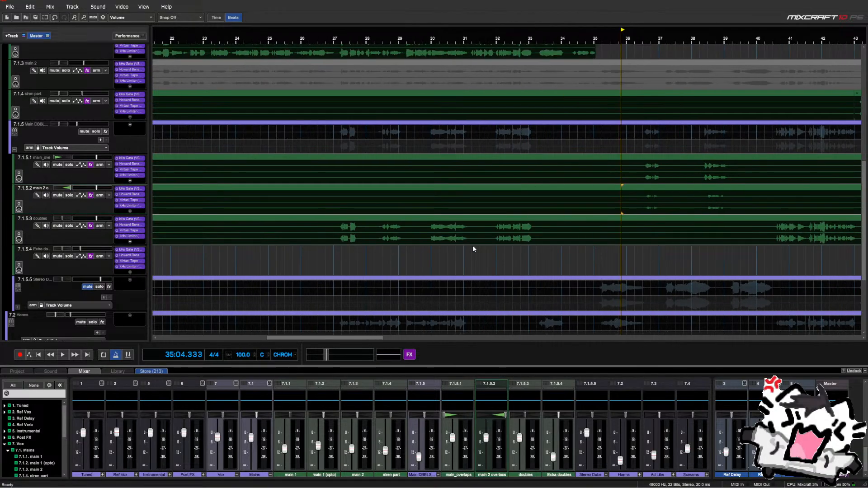
Turn Snap to Grid on and play the overlap section from bar 36
click(635, 248)
scroll(634, 249, up, 3)
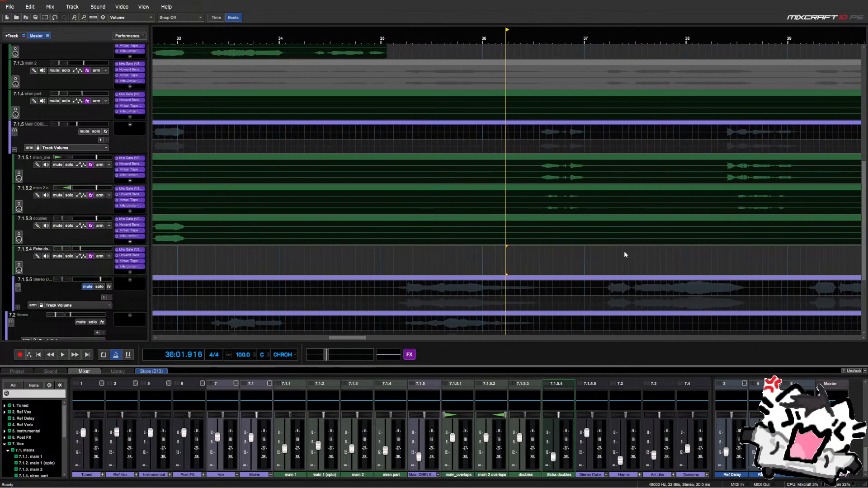
click(501, 262)
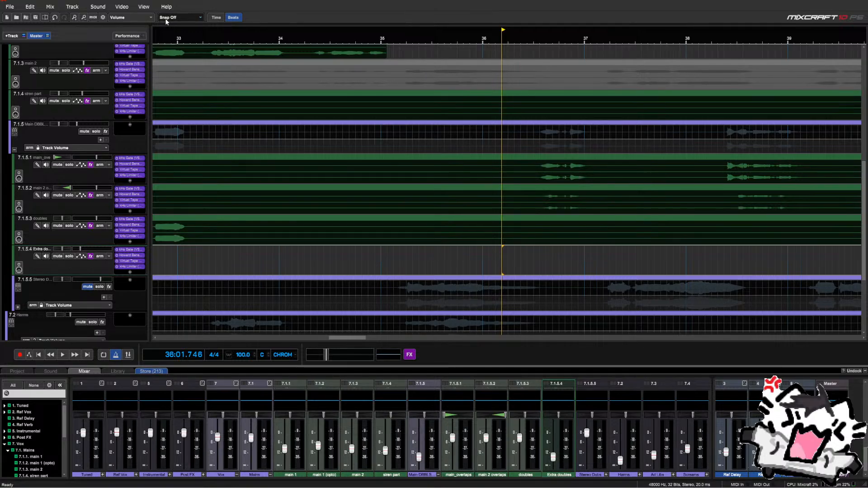
click(189, 18)
click(199, 31)
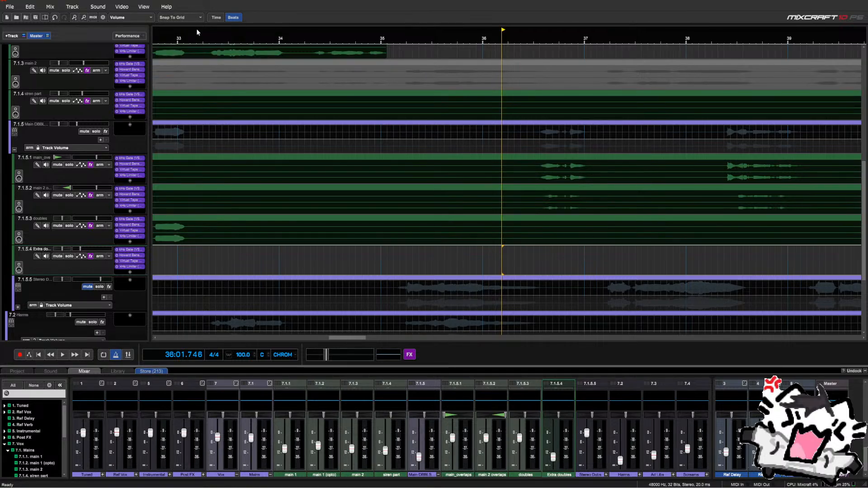
click(479, 256)
click(484, 256)
scroll(484, 255, down, 2)
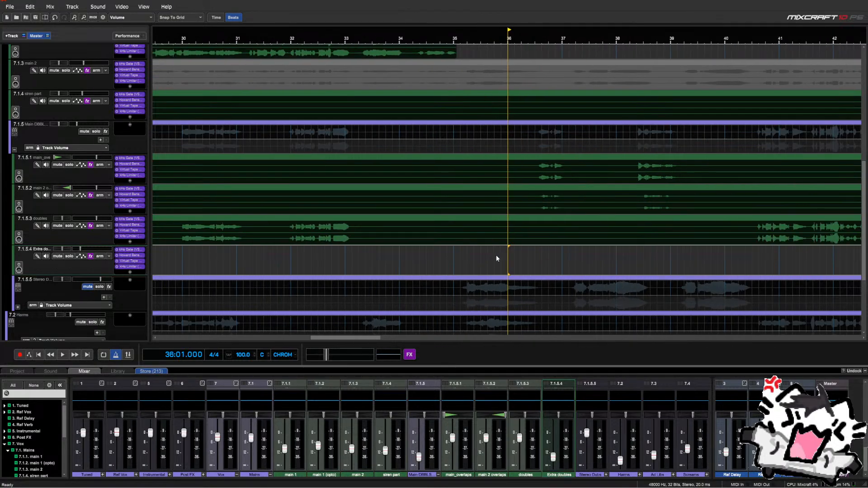
click(498, 255)
scroll(514, 260, down, 3)
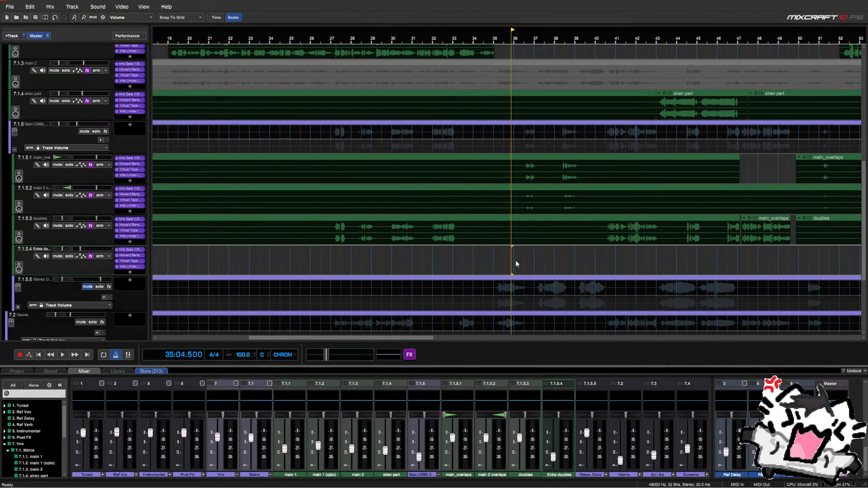
click(516, 263)
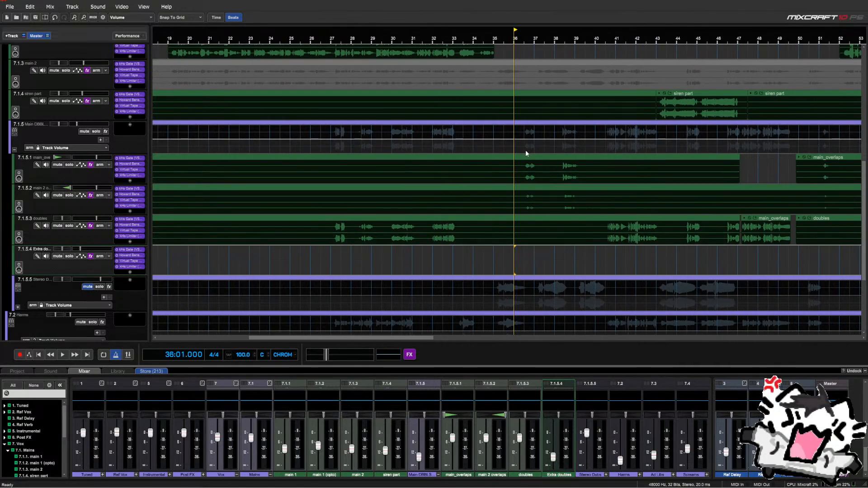
key(space)
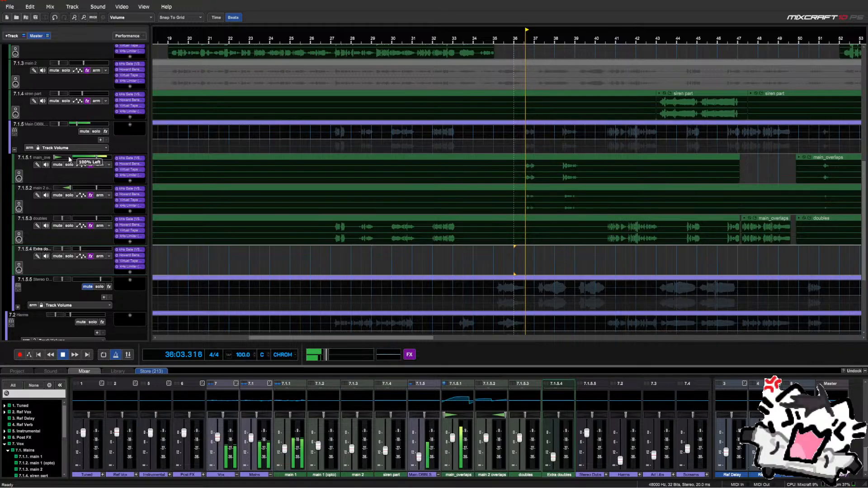
Reselect main_overlaps and main 2 overlaps, then move the play start into Main DBBLS
click(70, 159)
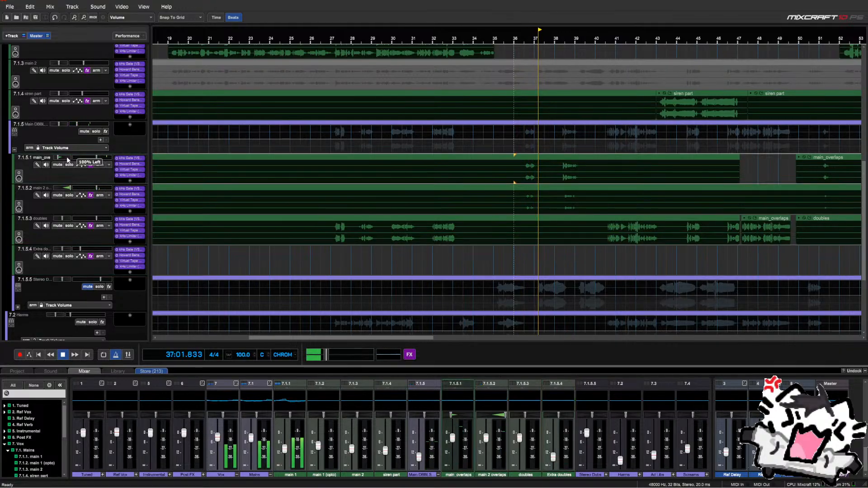
click(57, 189)
mouse_move(58, 156)
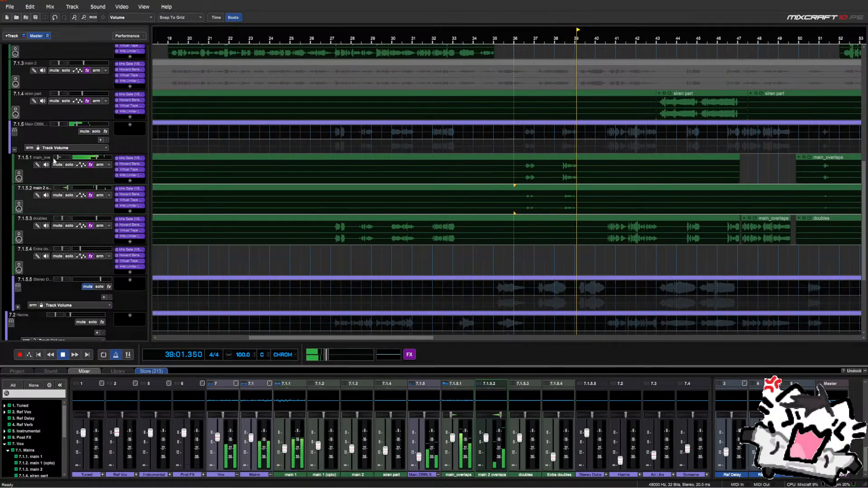
click(54, 159)
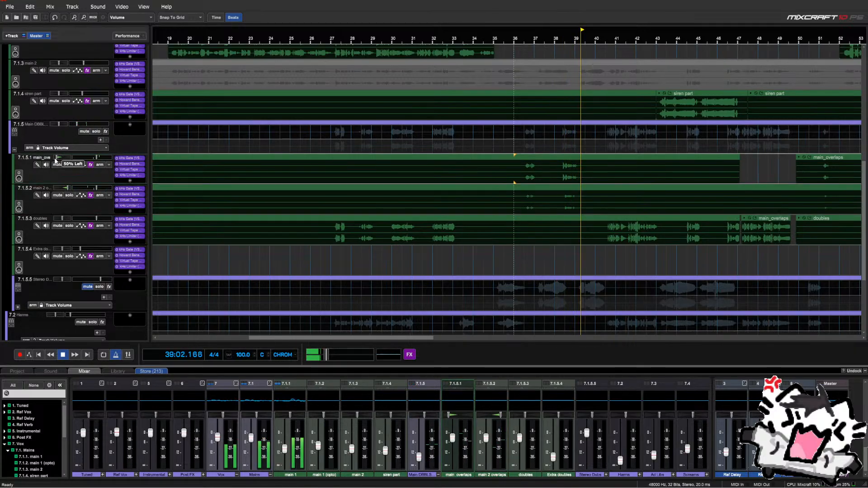
click(524, 151)
Audition from bar 51, jumping ahead to bars 110 and 112 before stopping
scroll(578, 156, up, 3)
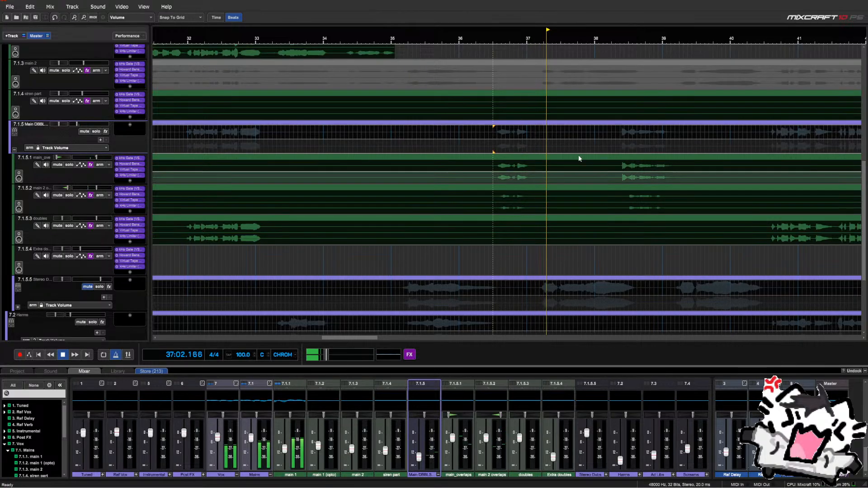
scroll(577, 158, up, 2)
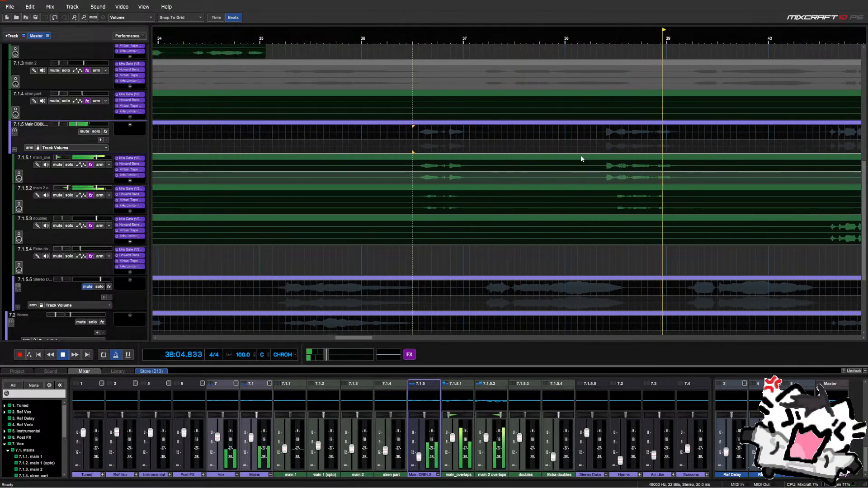
scroll(581, 158, down, 5)
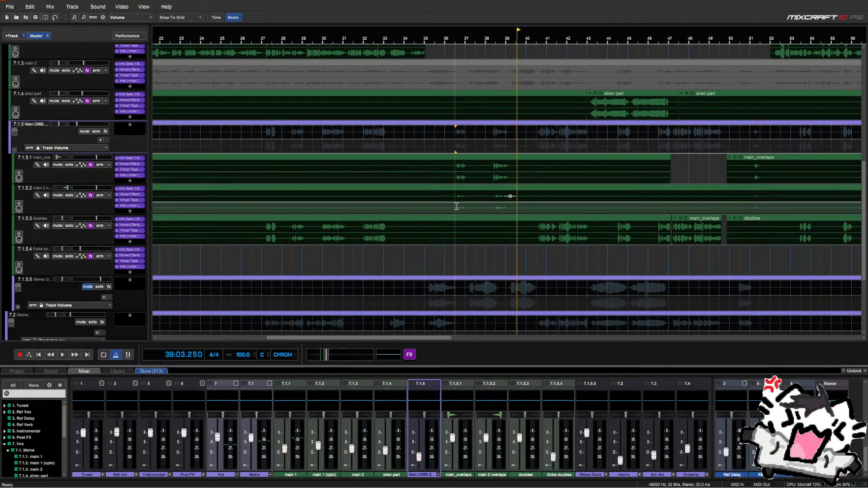
scroll(457, 206, down, 5)
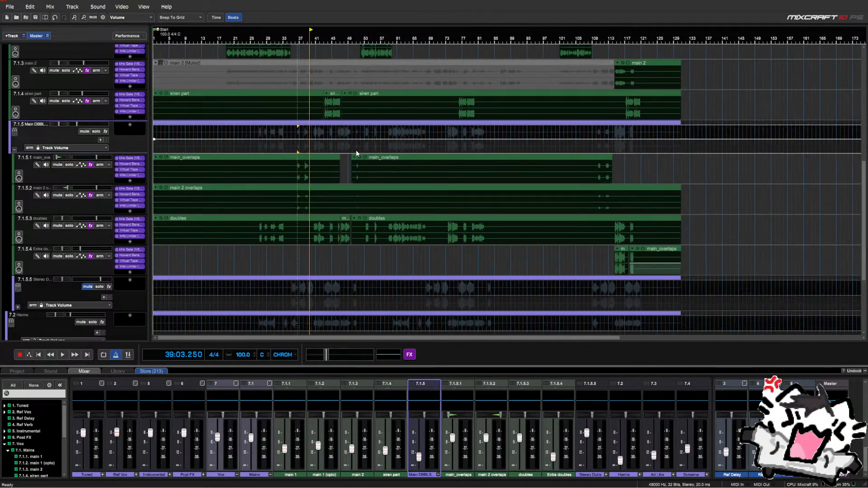
click(357, 153)
scroll(356, 153, up, 5)
key(space)
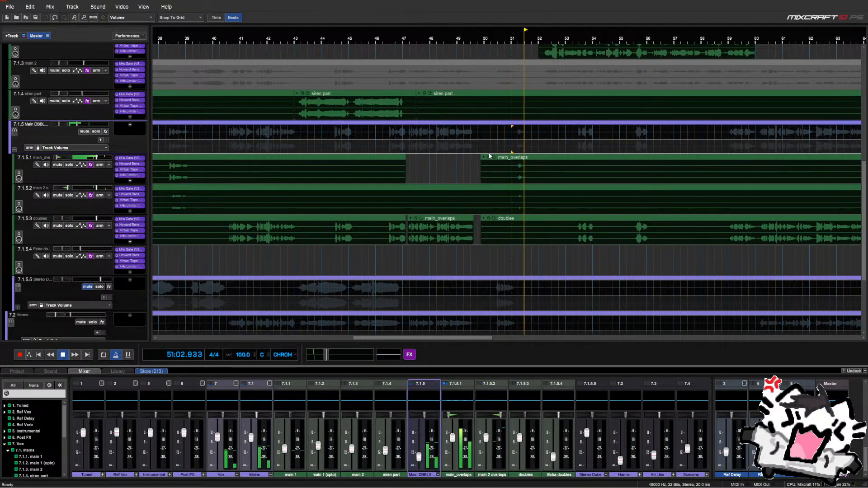
scroll(492, 156, down, 4)
click(509, 154)
scroll(508, 153, up, 1)
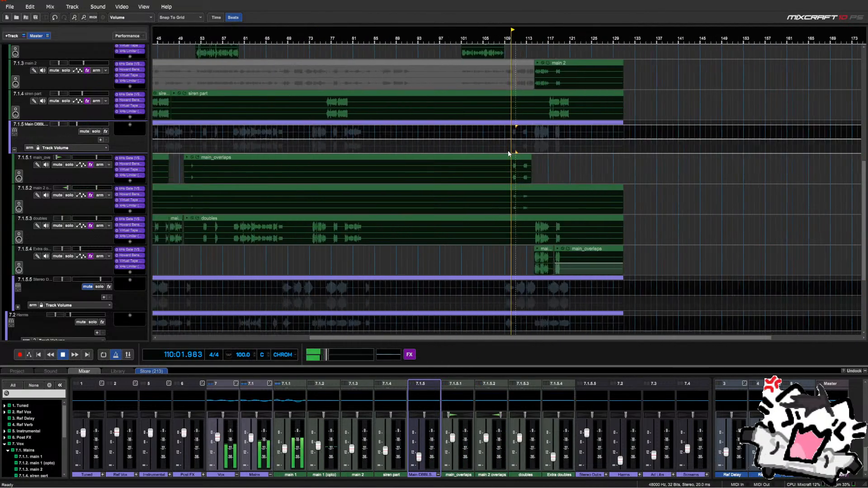
scroll(509, 154, up, 4)
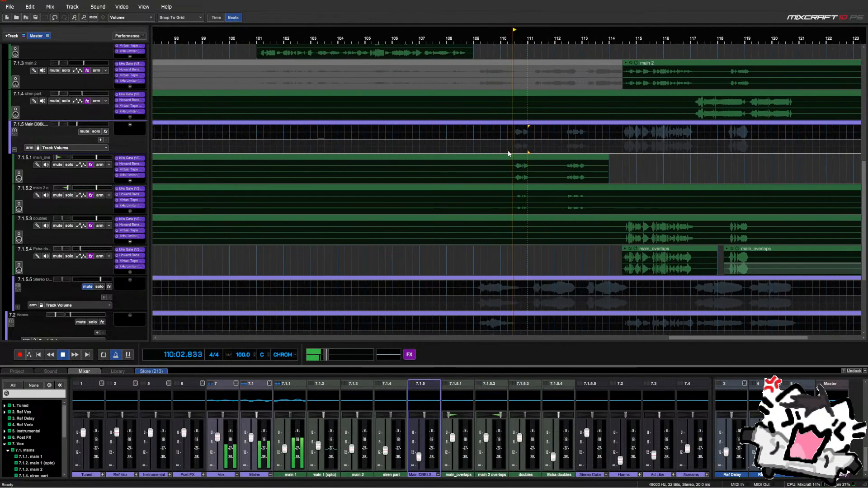
click(568, 153)
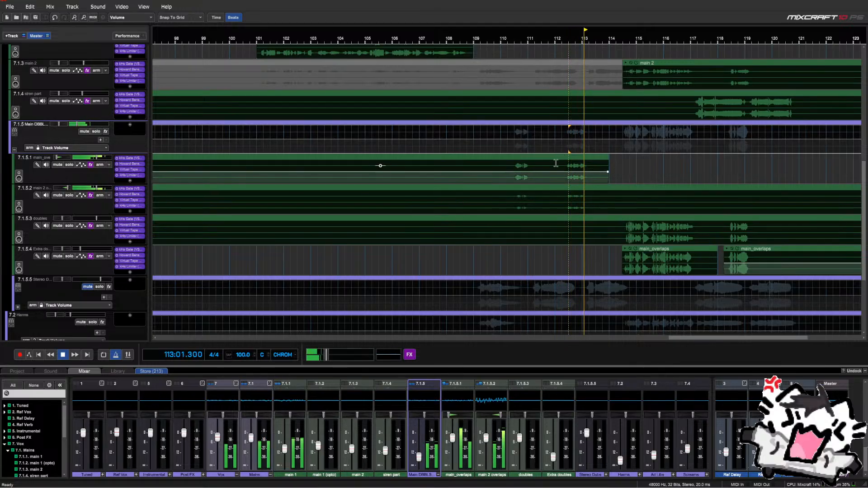
key(space)
Delete the main 2 overlaps track
scroll(549, 167, down, 4)
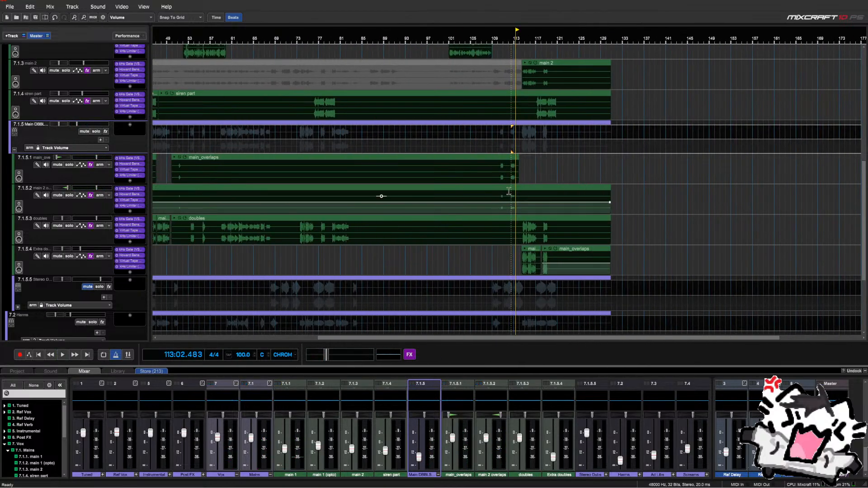
drag(499, 190, 270, 192)
scroll(346, 183, down, 2)
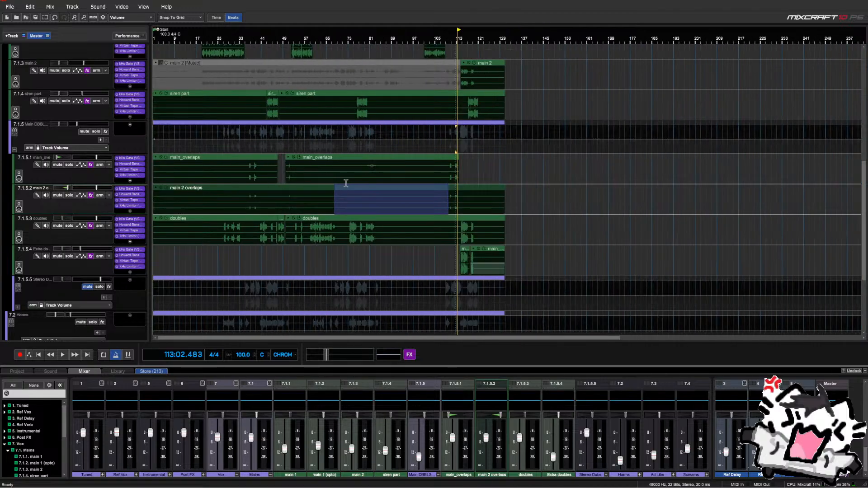
scroll(346, 183, down, 2)
right_click(72, 205)
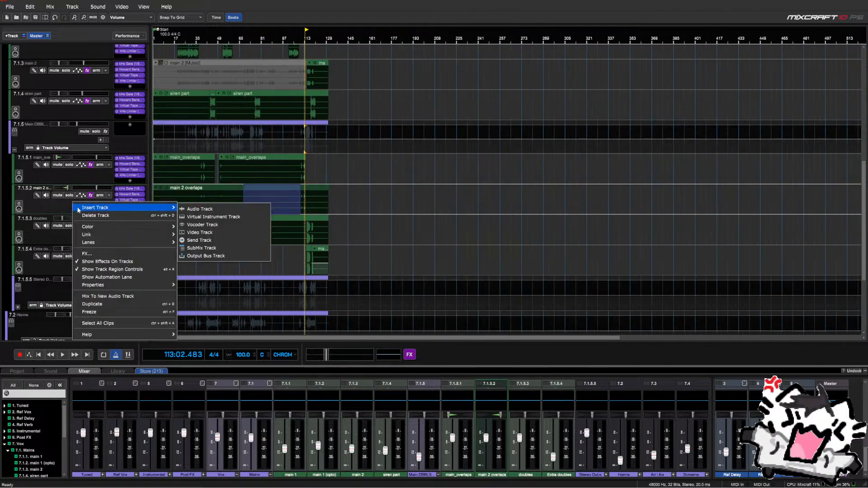
click(84, 216)
Move the playhead to bar 33 and open main_overlaps' Howard Benson Vocals plugin
click(199, 149)
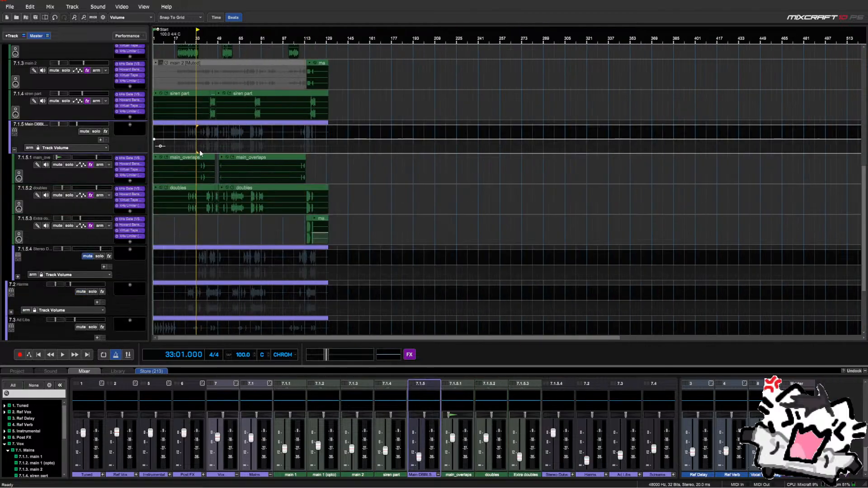
scroll(199, 150, up, 2)
click(131, 164)
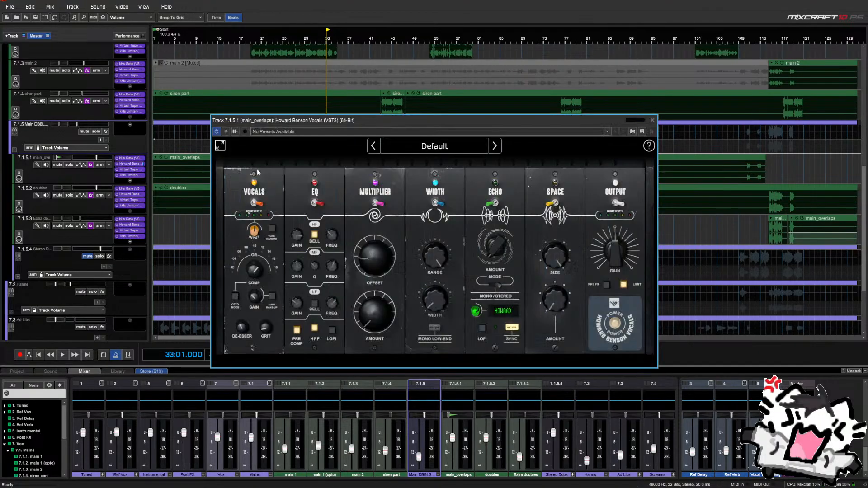
Centre the main_overlaps pan at an exact value of 0
right_click(64, 157)
click(78, 180)
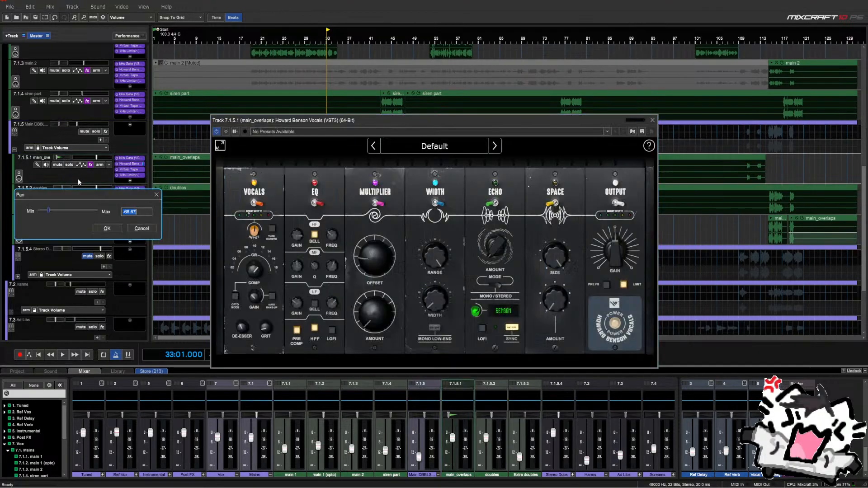
text(0)
key(Return)
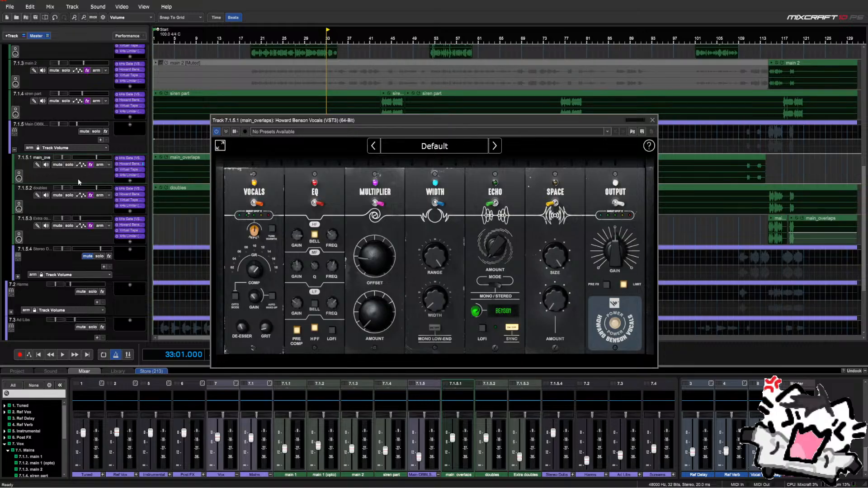
Play from bar 33 while repositioning the Howard Benson Vocals window
key(space)
drag(424, 120, 427, 235)
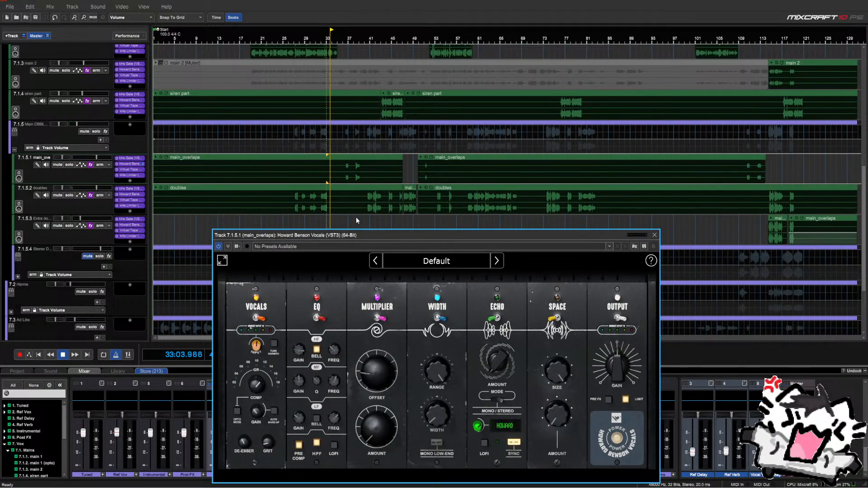
scroll(341, 216, up, 3)
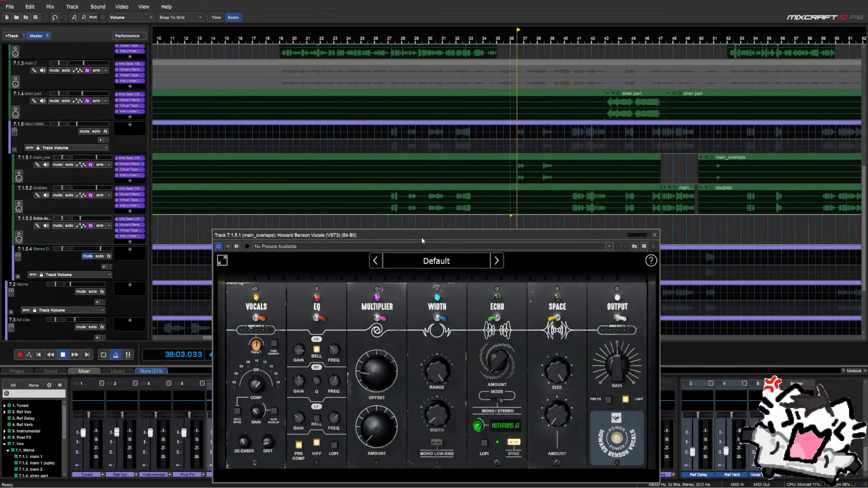
drag(421, 237, 421, 199)
key(space)
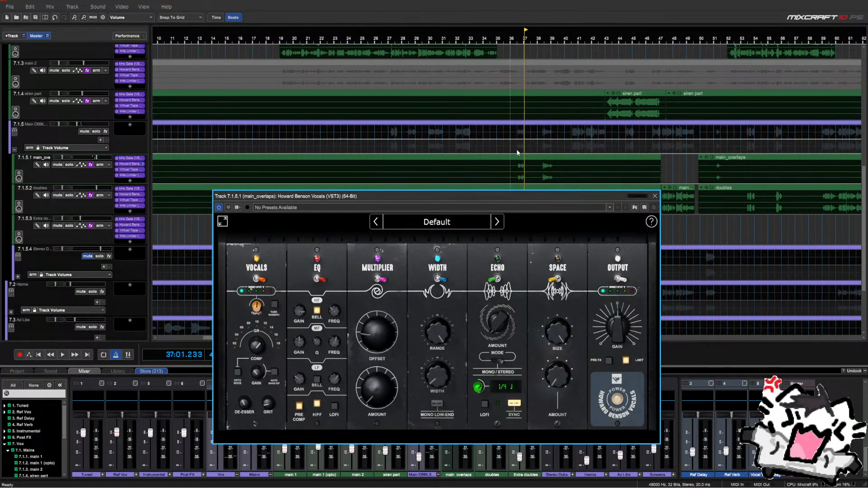
Loop a narrow range over the overlap section and solo the Main DBBL subgroup
mouse_move(517, 153)
mouse_down()
mouse_move(556, 166)
mouse_move(518, 152)
mouse_move(524, 164)
mouse_up()
key(shift+l)
key(space)
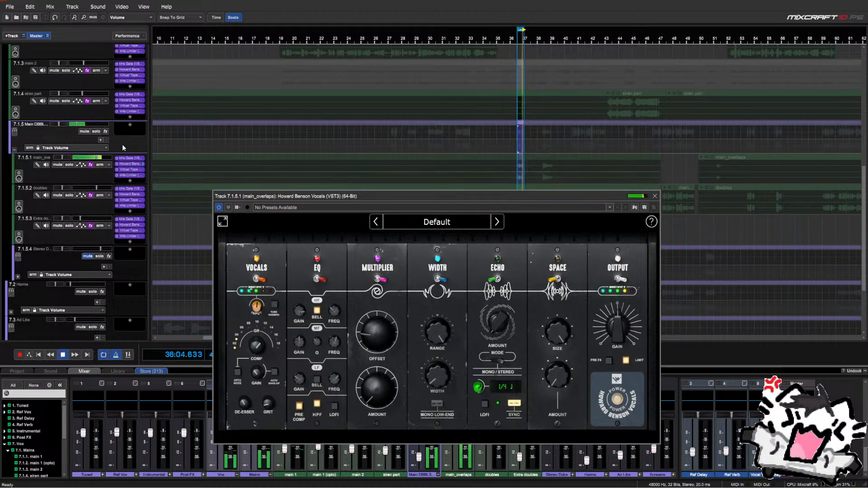
click(96, 132)
Raise WIDTH, try Mono Low-End on and off, cut Multiplier Amount to 20%, then close
scroll(432, 379, up, 4)
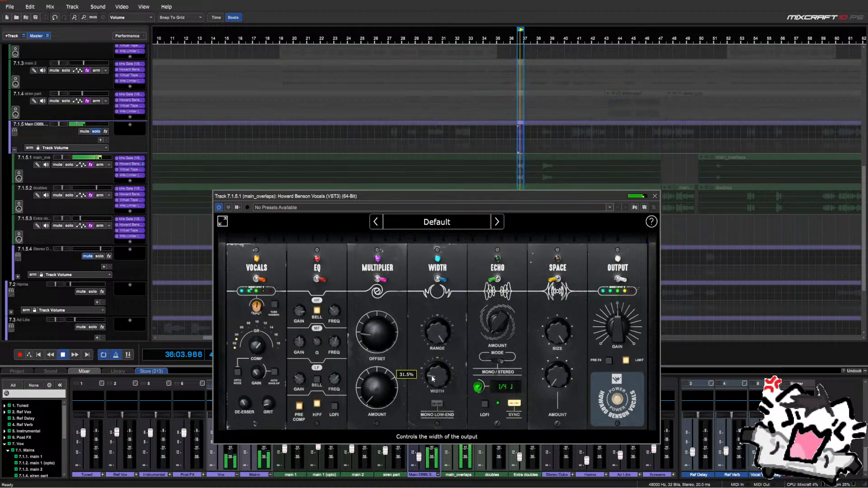
scroll(430, 378, up, 1)
scroll(430, 377, up, 2)
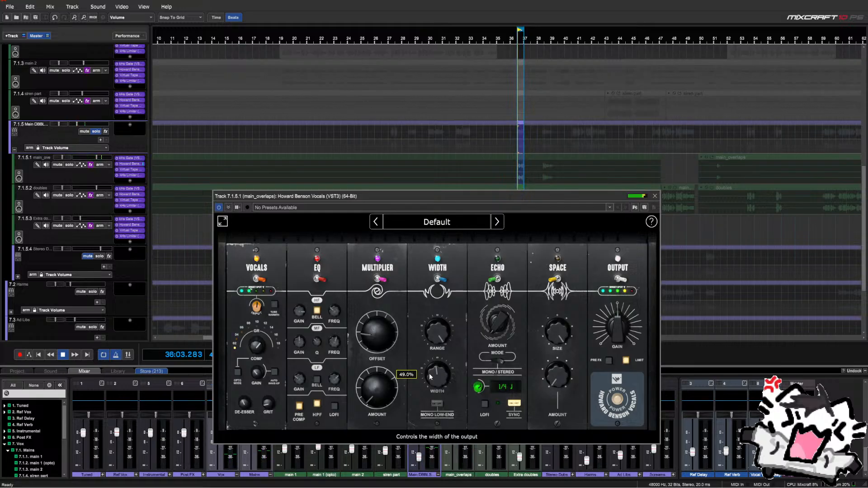
scroll(392, 395, up, 4)
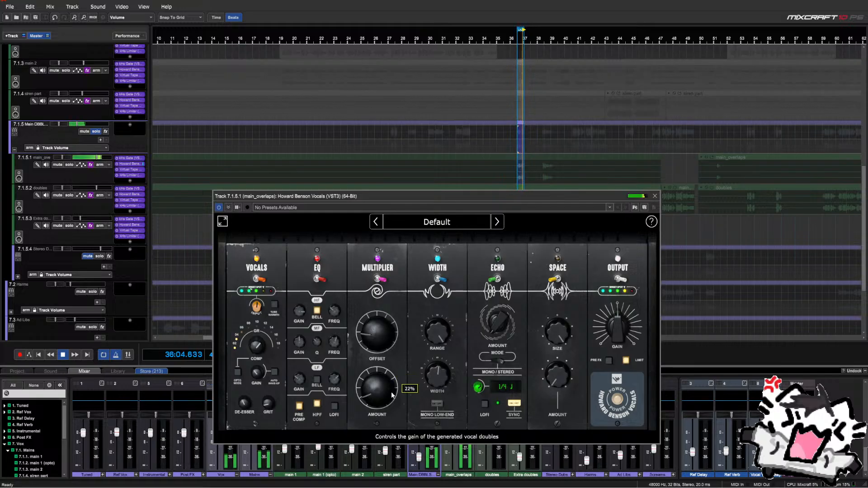
click(436, 403)
scroll(437, 381, up, 2)
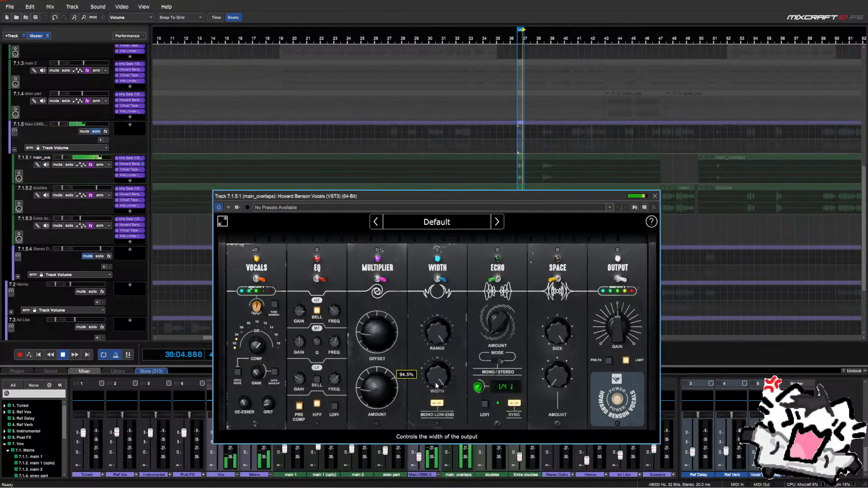
click(435, 397)
scroll(434, 385, up, 3)
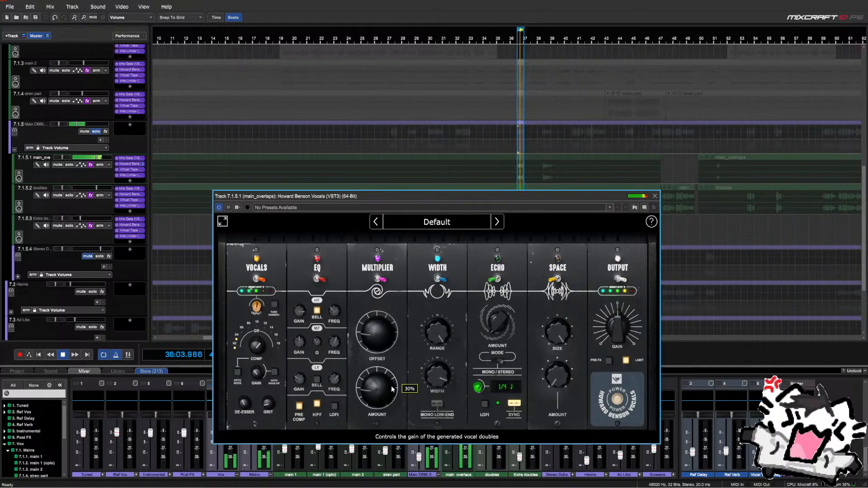
scroll(384, 392, down, 2)
scroll(385, 394, up, 1)
key(space)
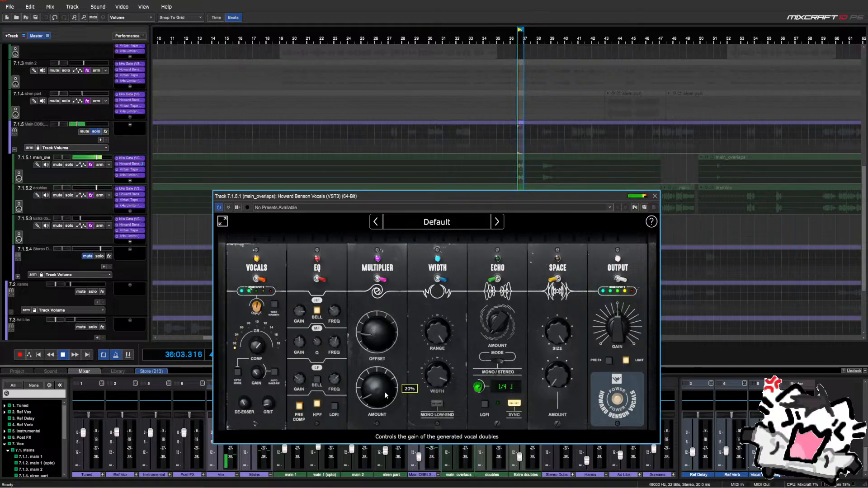
click(654, 196)
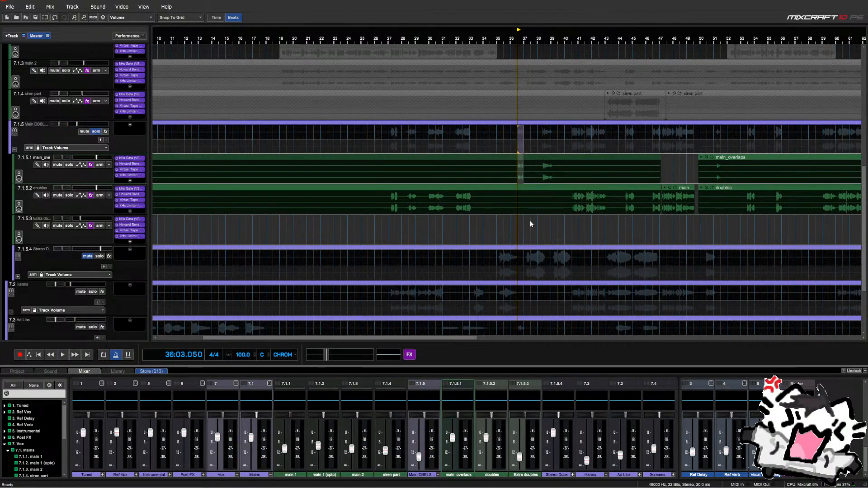
Place the playhead just before bar 36 and start playback
scroll(516, 232, down, 5)
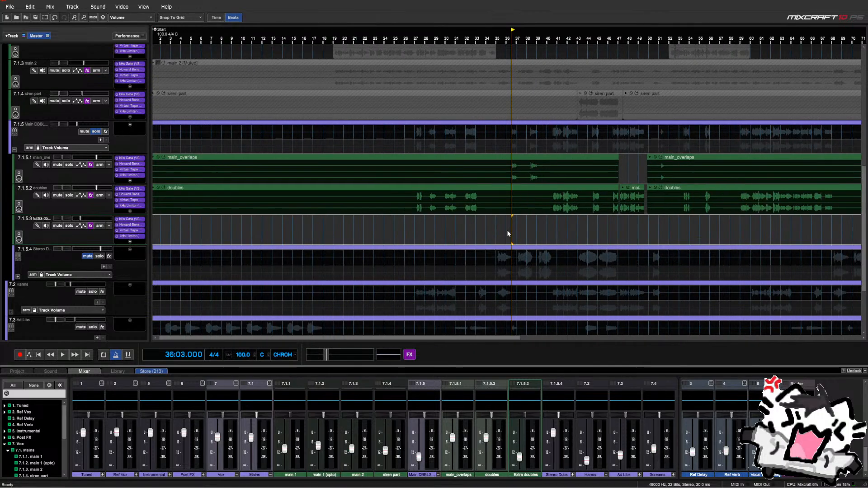
scroll(481, 222, down, 3)
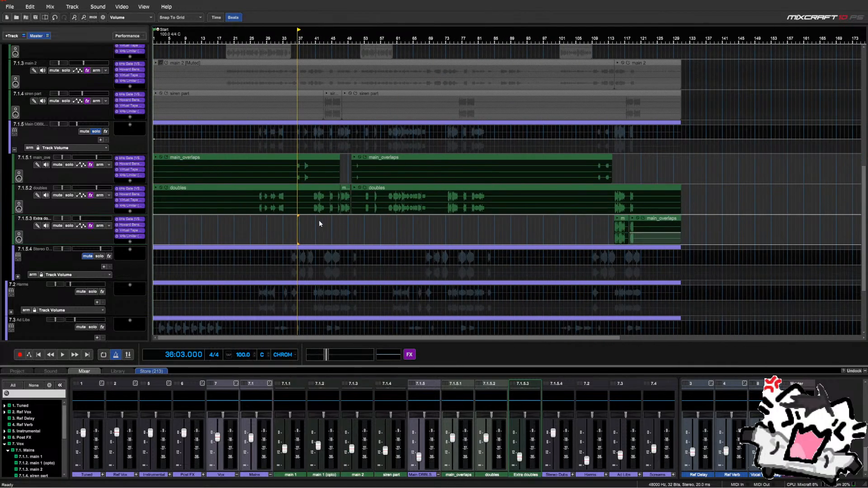
click(308, 227)
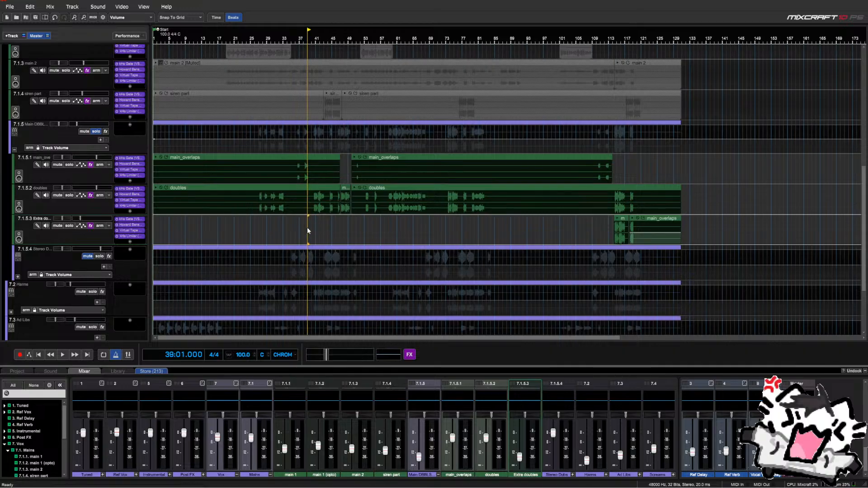
scroll(316, 222, up, 3)
click(440, 225)
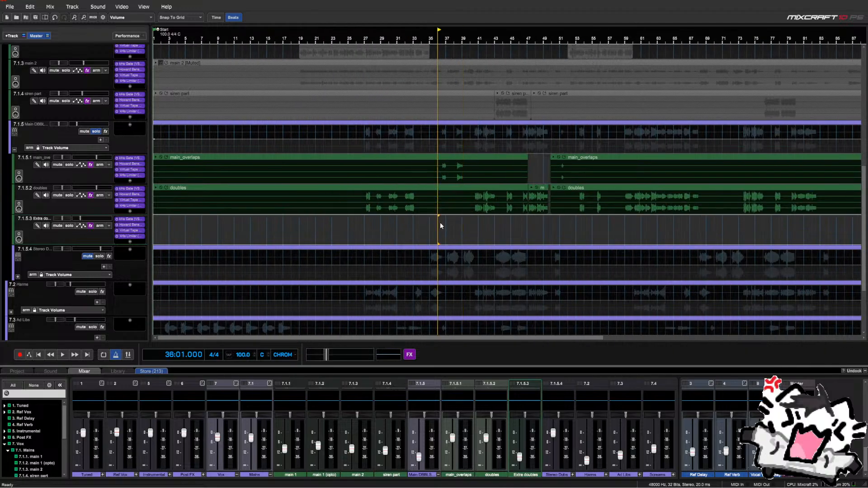
scroll(464, 219, up, 2)
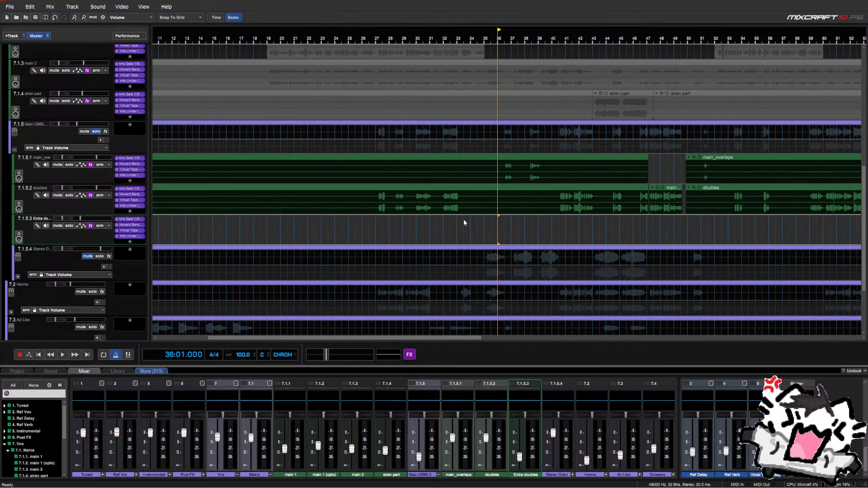
click(504, 223)
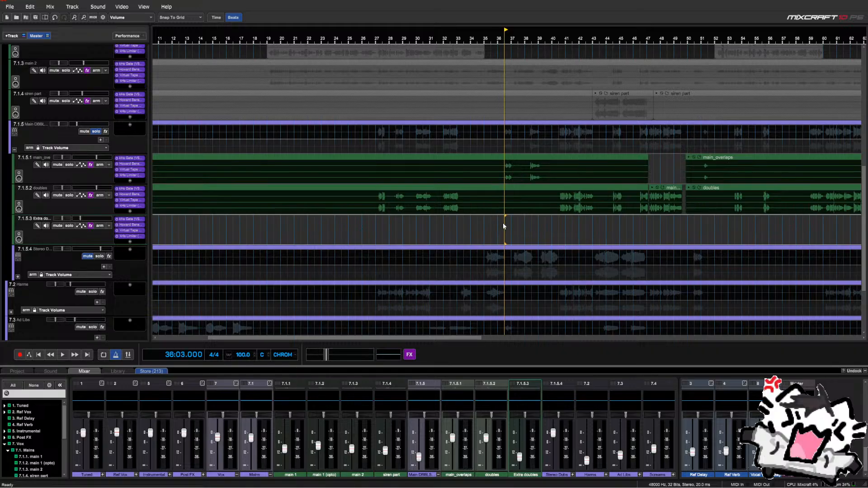
scroll(503, 222, up, 2)
scroll(501, 217, up, 3)
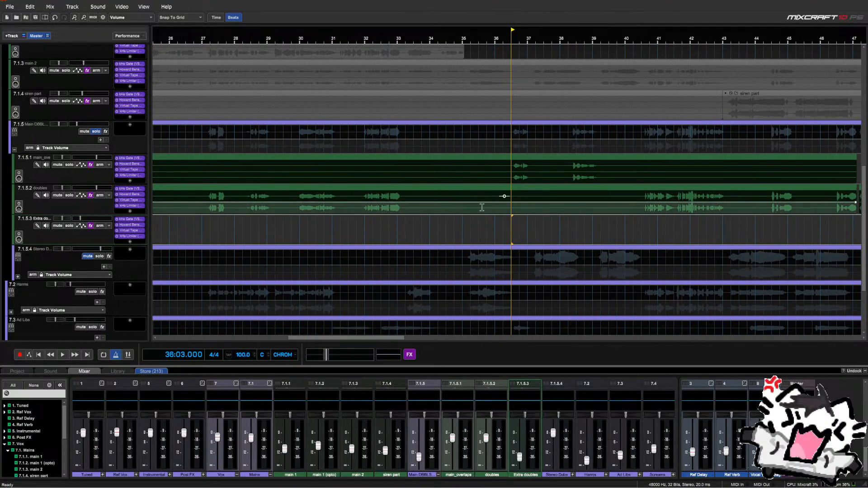
click(506, 233)
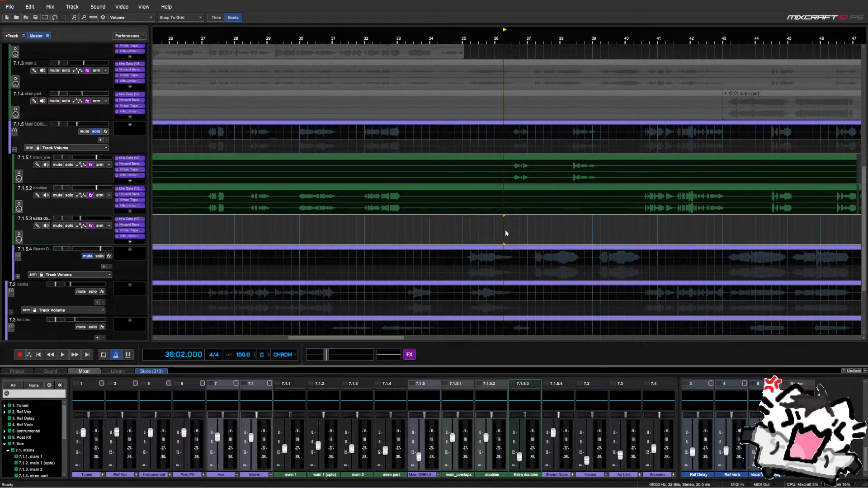
click(512, 229)
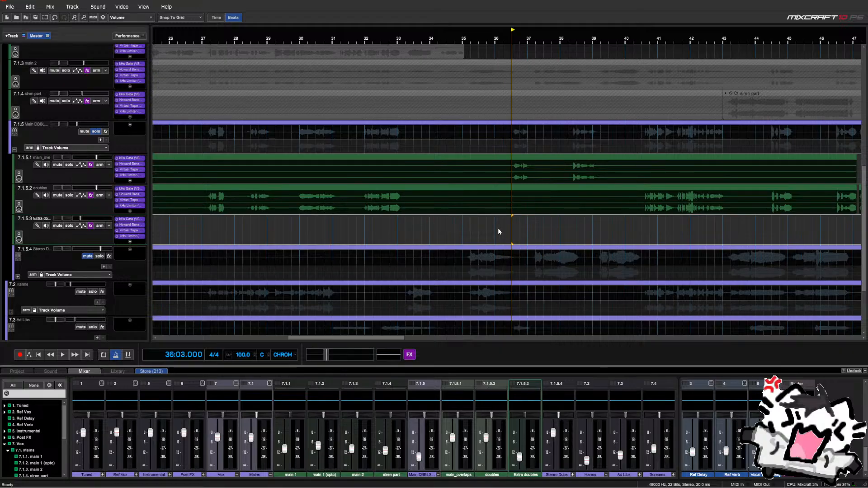
click(498, 229)
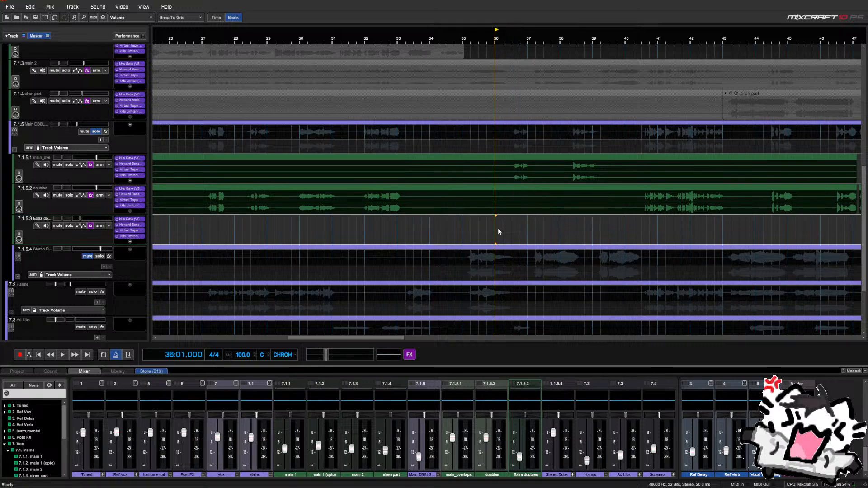
key(space)
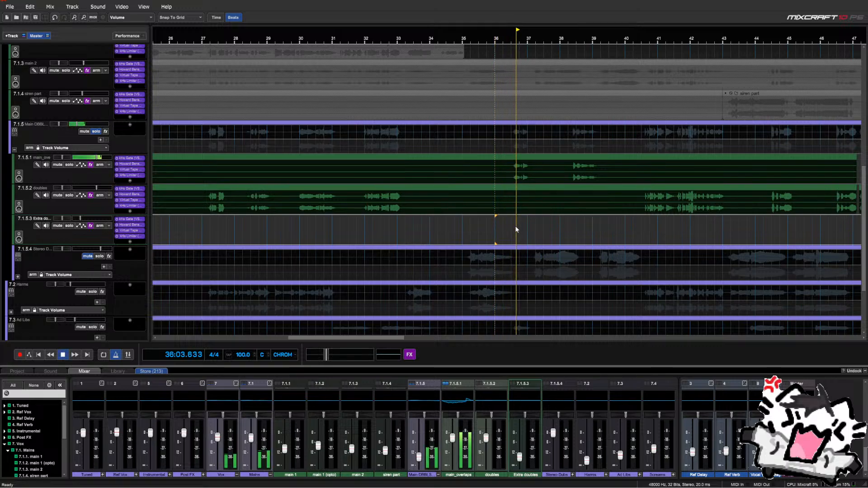
Select the Main DBBL subgroup, stop playback, mute Ad Libs and select Harms
scroll(516, 224, down, 2)
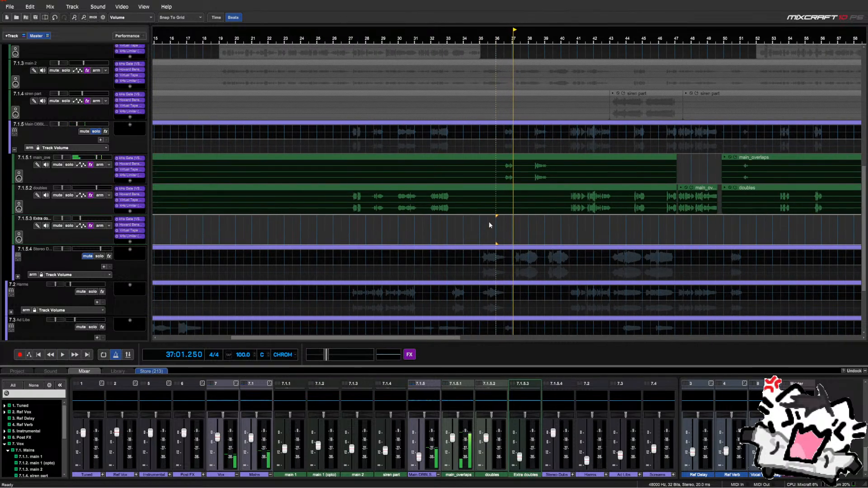
click(101, 135)
scroll(113, 141, up, 5)
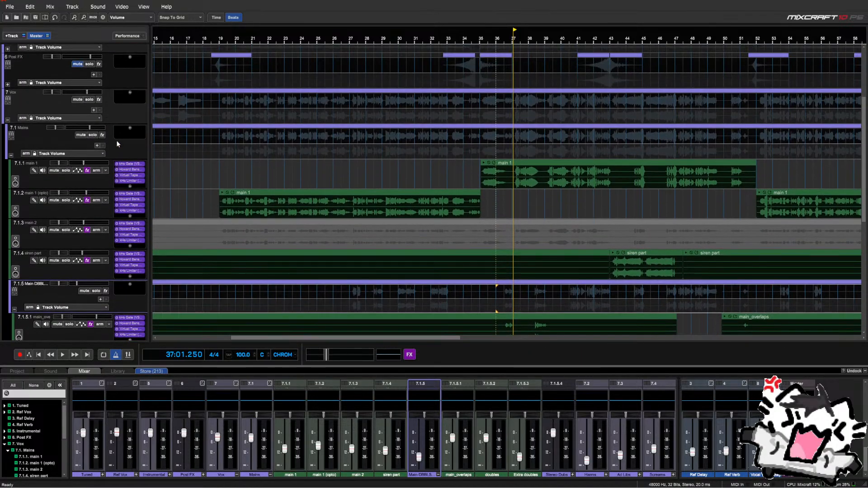
scroll(117, 143, down, 3)
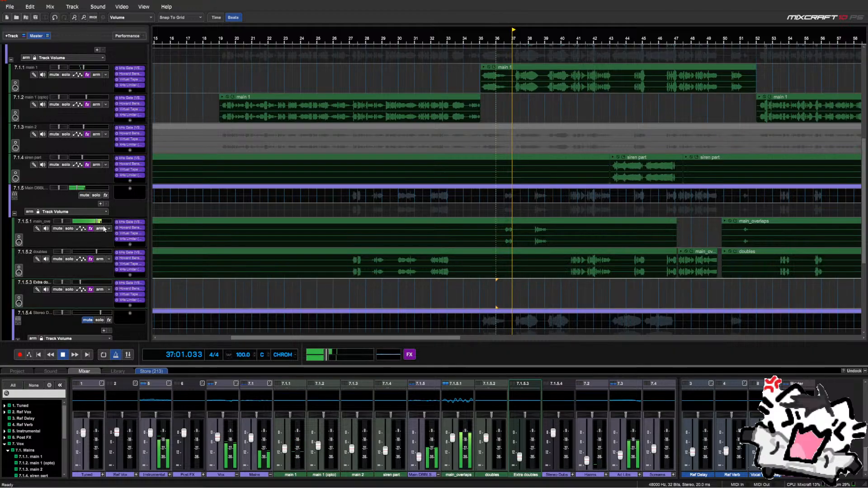
key(space)
scroll(101, 245, down, 4)
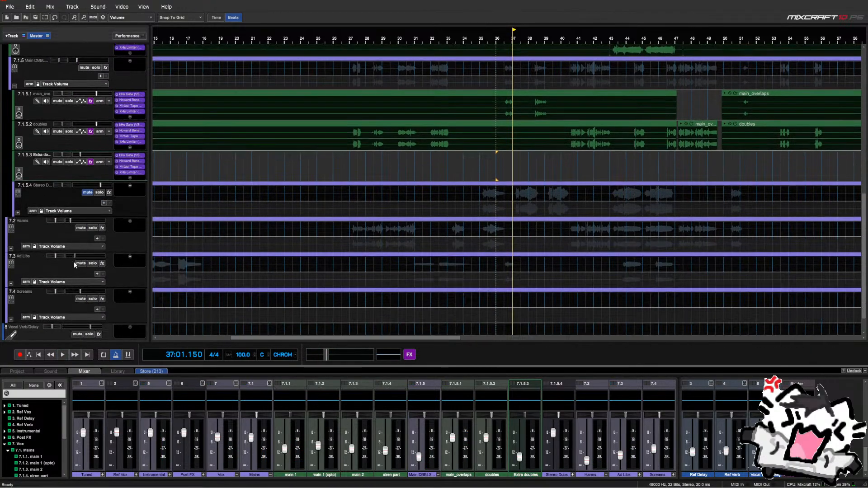
click(78, 264)
click(78, 233)
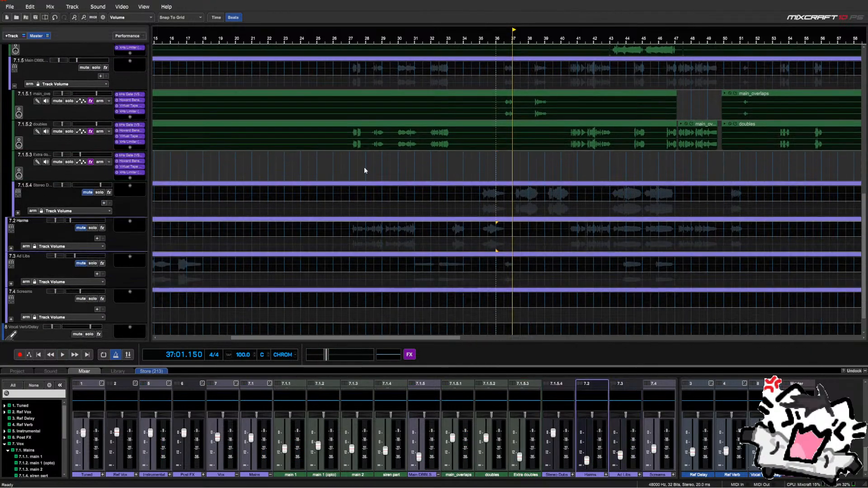
Play from bar 34, raise main_overlaps' volume from -3.8 dB to positive gain, replay past bar 36
click(464, 170)
key(space)
scroll(99, 177, up, 3)
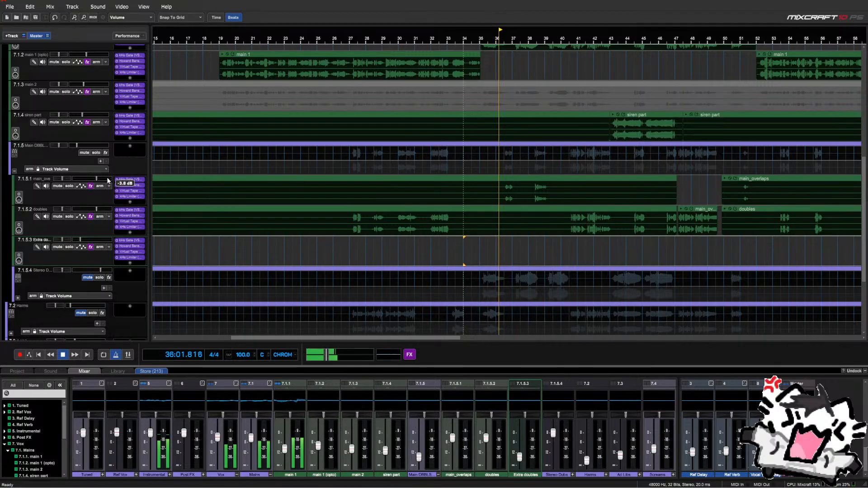
click(107, 180)
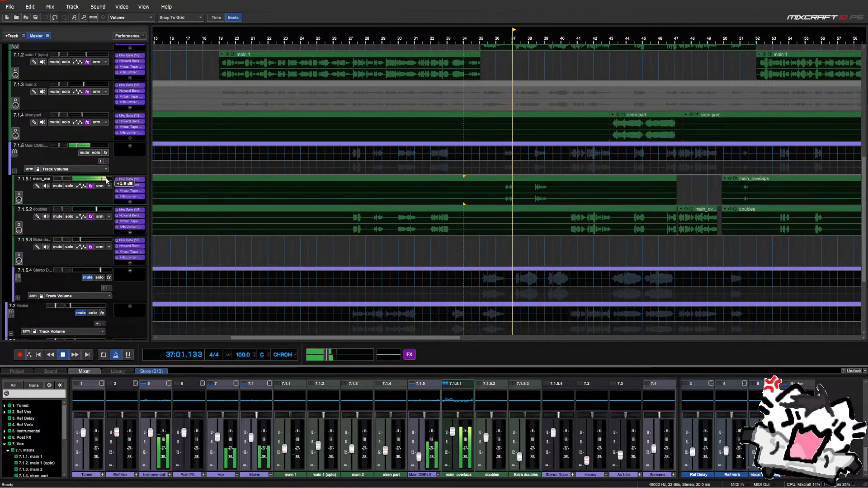
key(space)
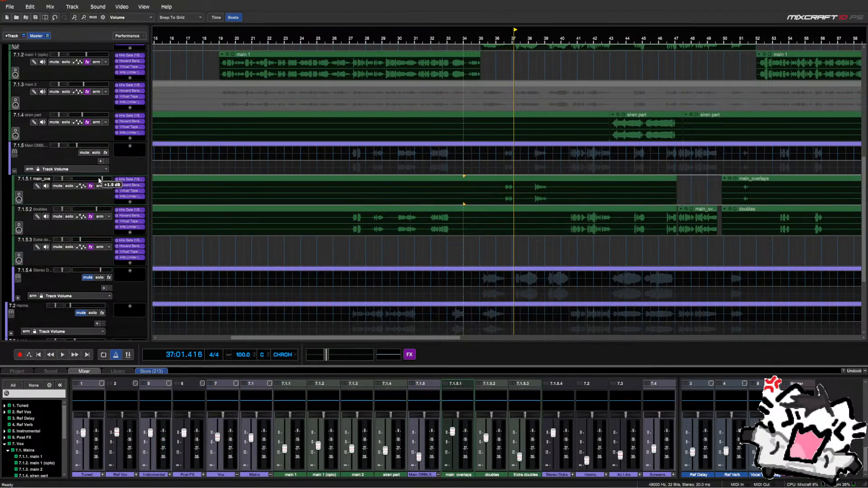
click(505, 172)
key(space)
key(space)
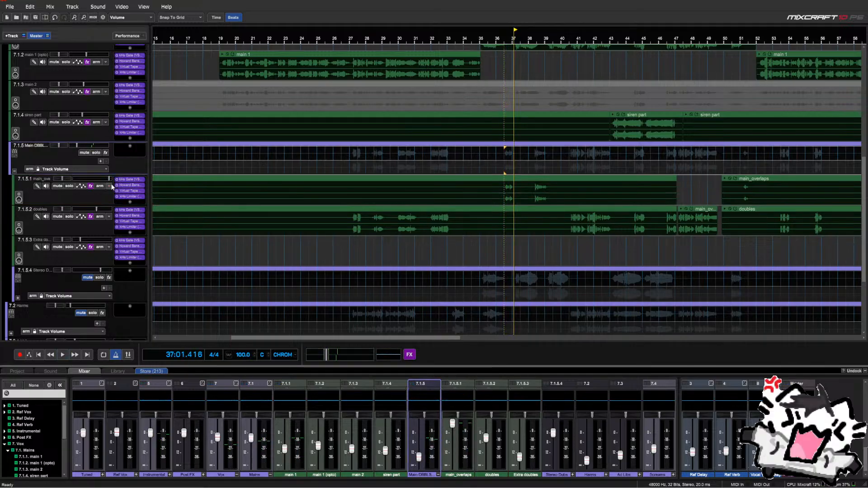
scroll(520, 230, down, 3)
scroll(523, 231, up, 2)
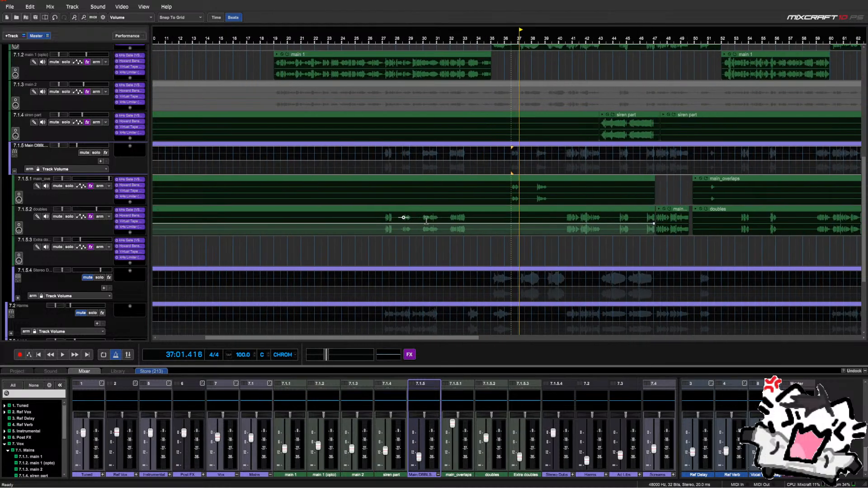
Open main_overlaps' Howard Benson Vocals plugin and narrow its width to 79% while playing
click(123, 186)
mouse_move(438, 365)
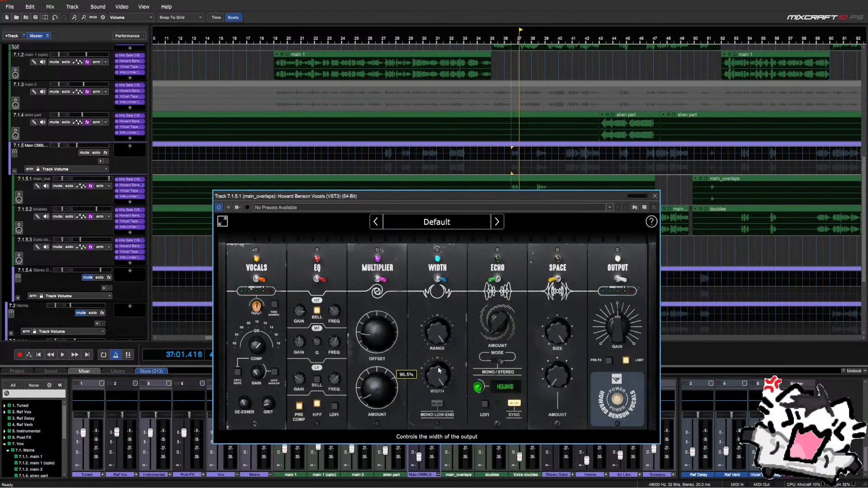
key(space)
mouse_move(433, 383)
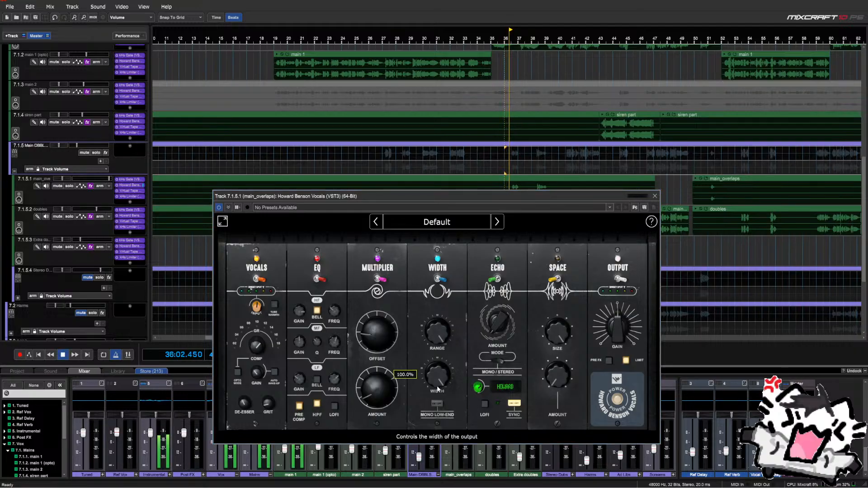
scroll(433, 384, down, 7)
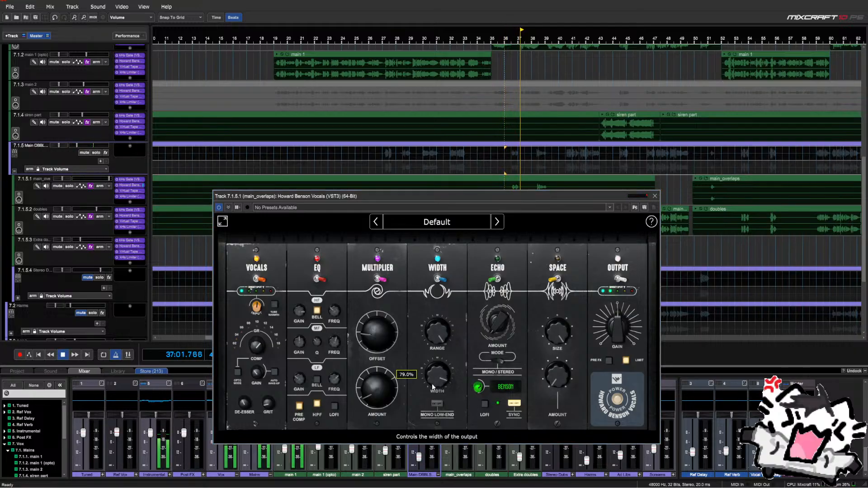
mouse_move(393, 397)
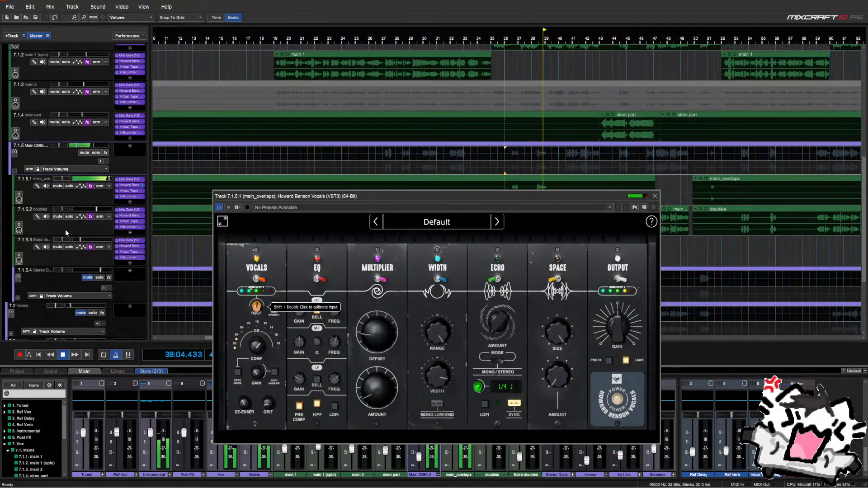
click(497, 163)
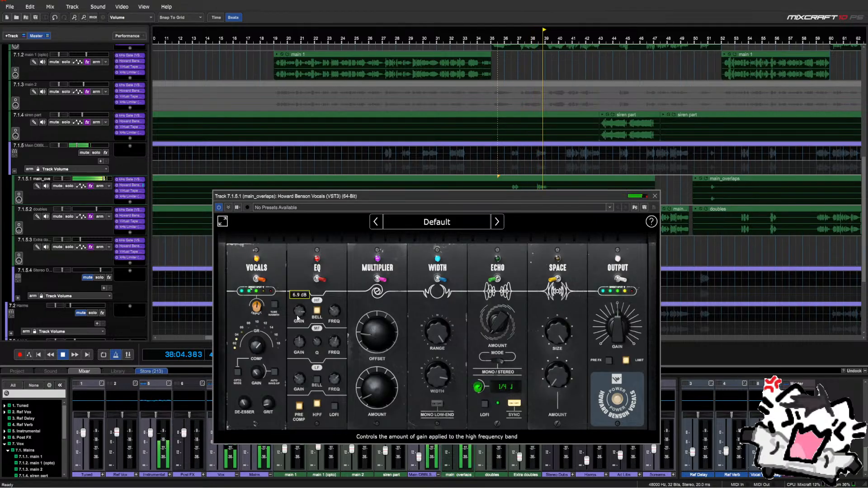
key(space)
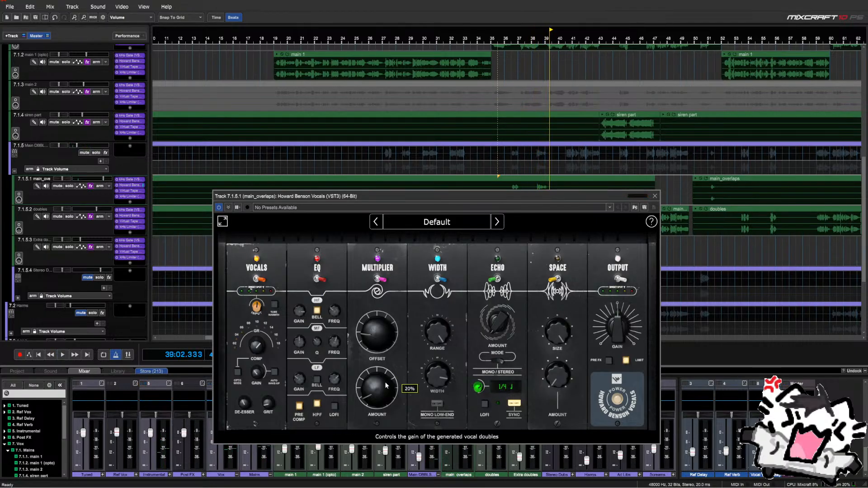
Raise the doubles multiplier amount toward 32% from bar 36, then close the plugin window
click(506, 167)
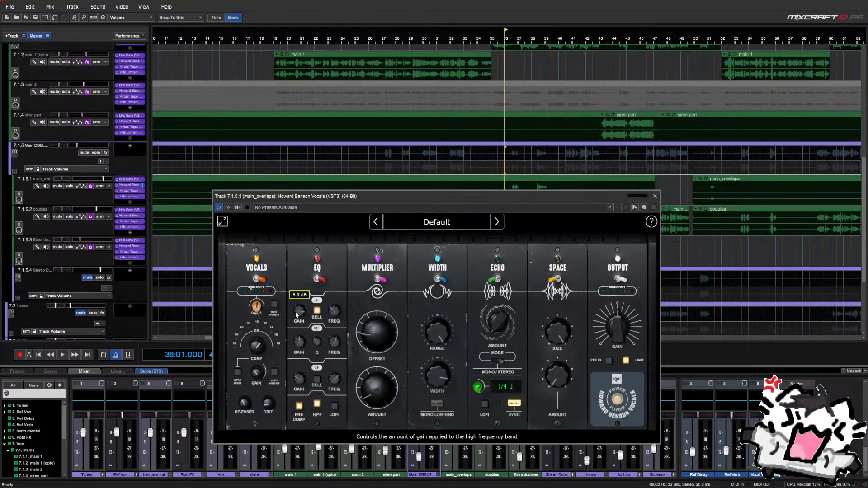
key(space)
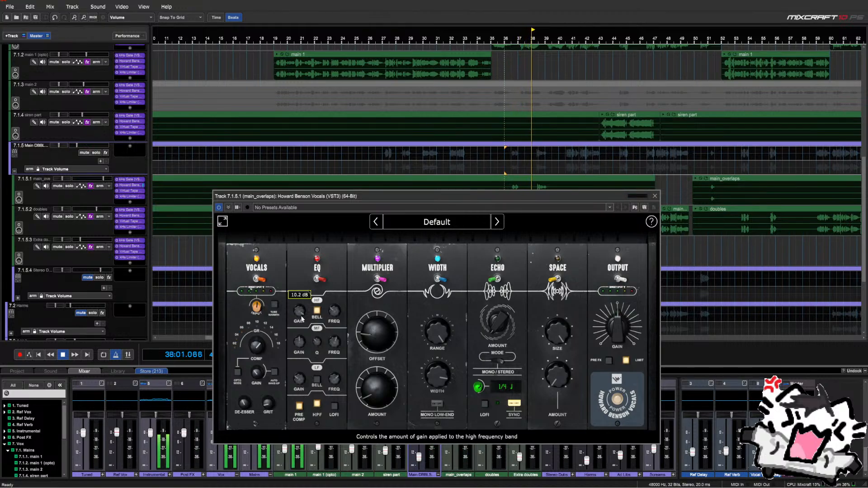
mouse_move(302, 344)
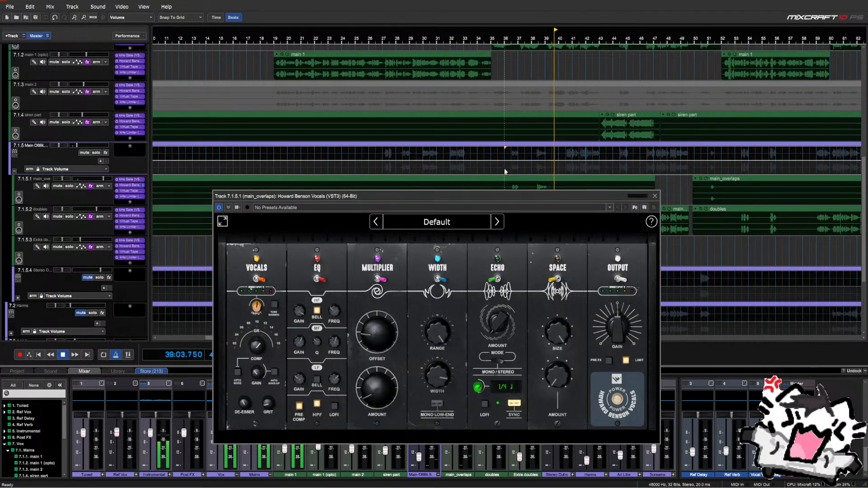
key(space)
key(space)
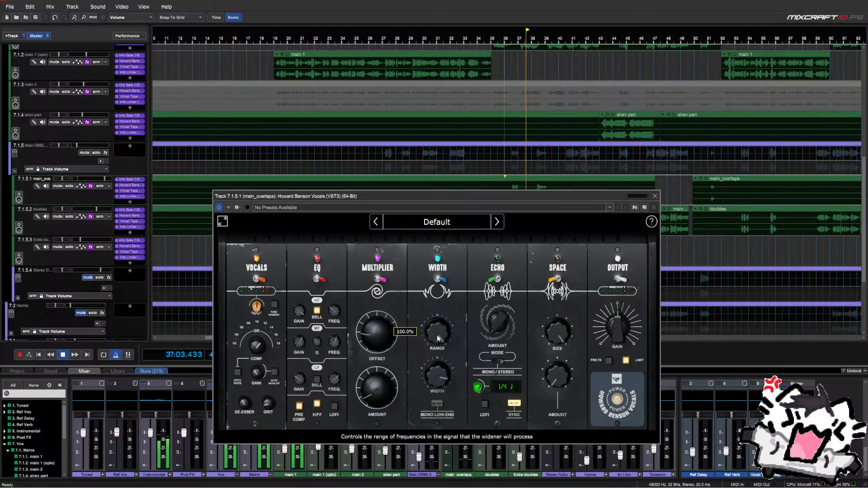
mouse_move(387, 375)
scroll(383, 390, up, 4)
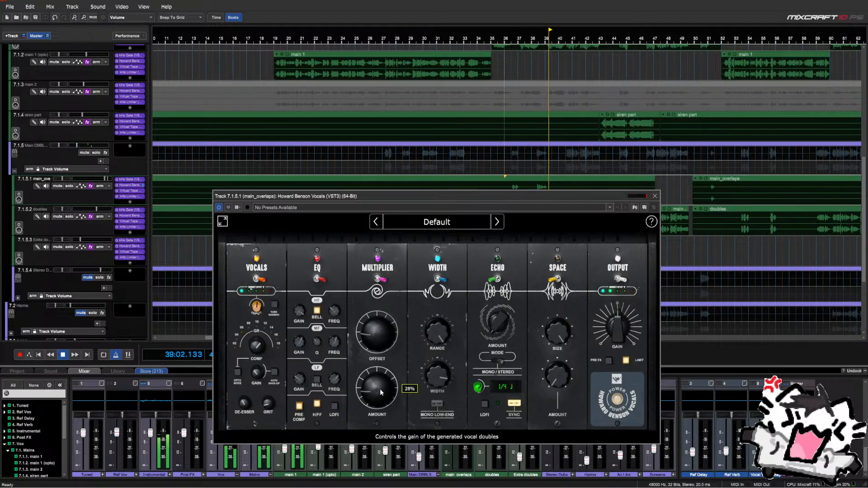
key(space)
key(space)
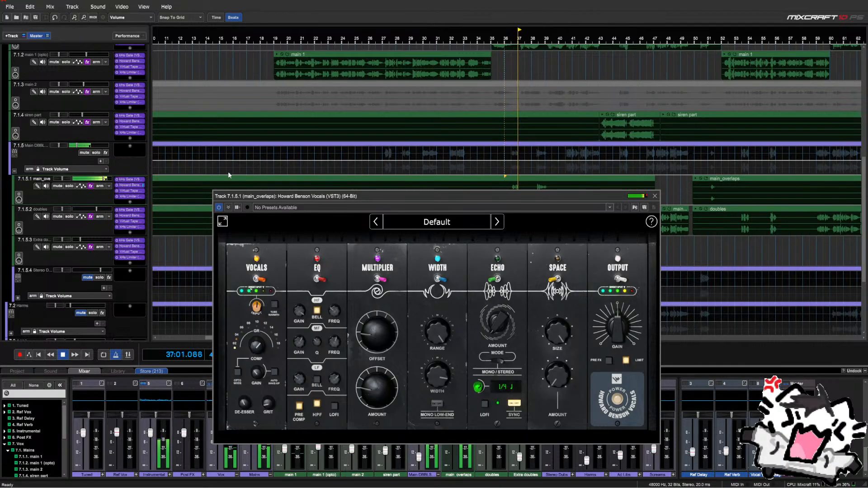
click(654, 196)
scroll(555, 243, down, 4)
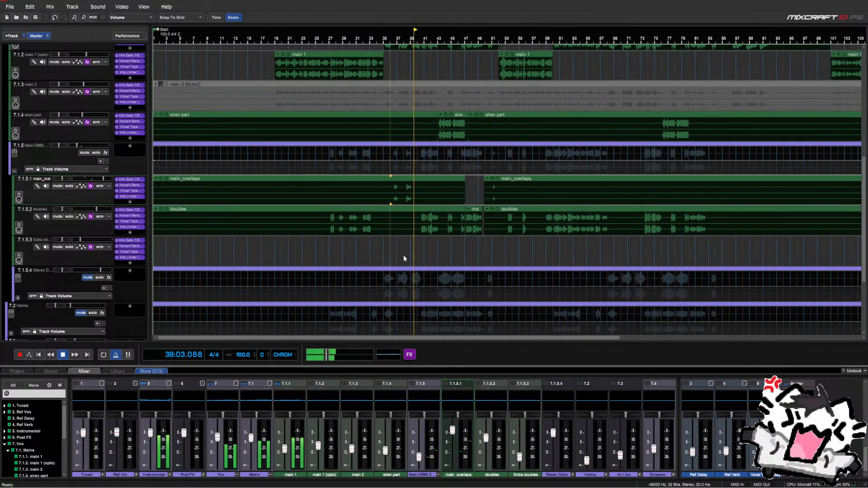
Set the playhead to bar 27, solo the 7.1 Mains group instead of Vox, and play
key(space)
click(328, 248)
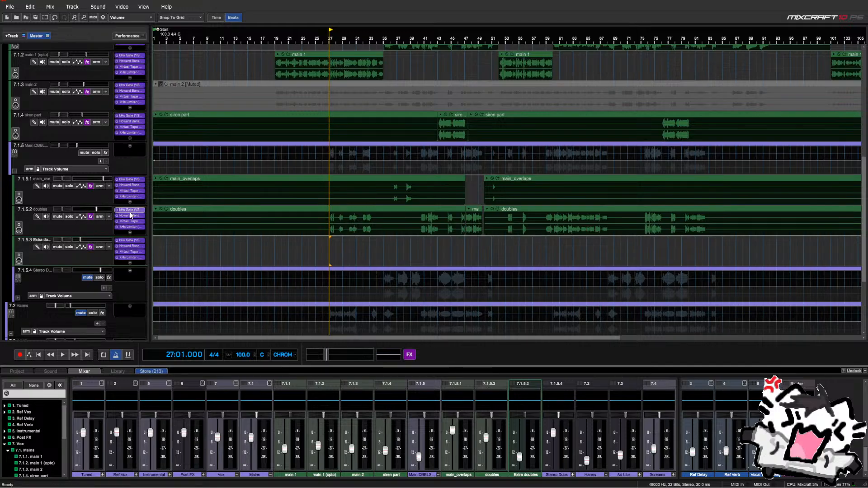
scroll(334, 240, up, 2)
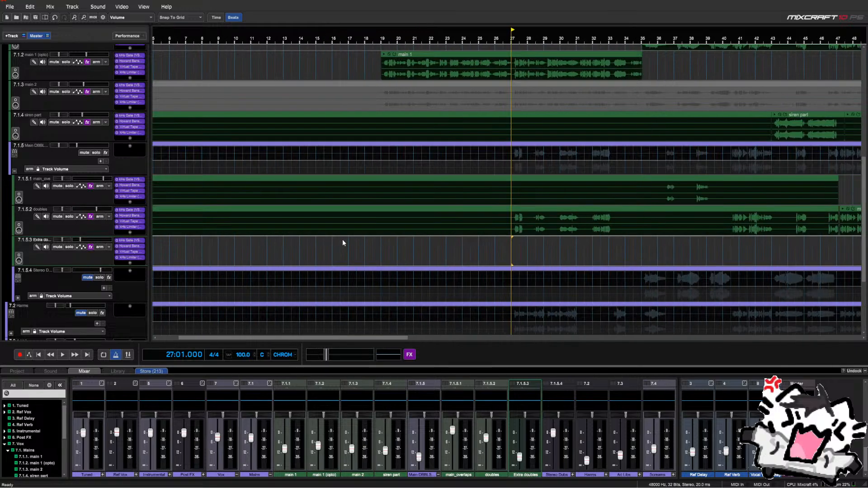
scroll(88, 168, up, 4)
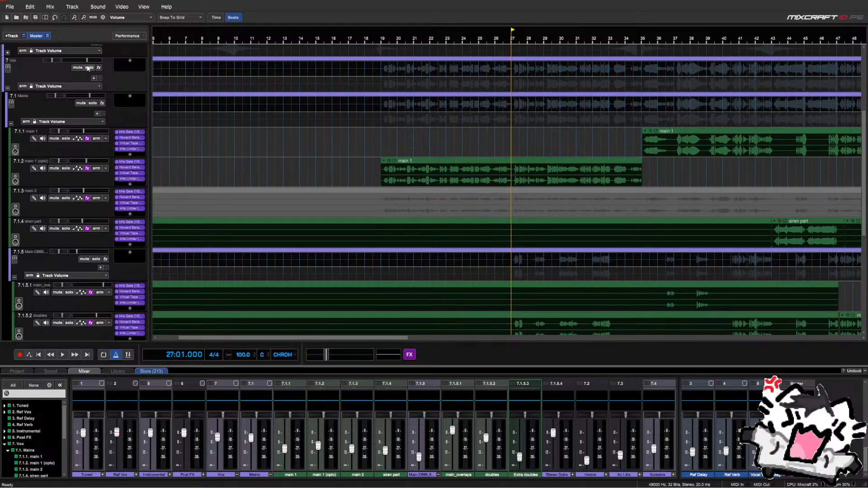
click(88, 68)
scroll(66, 127, down, 4)
scroll(66, 125, up, 3)
click(87, 59)
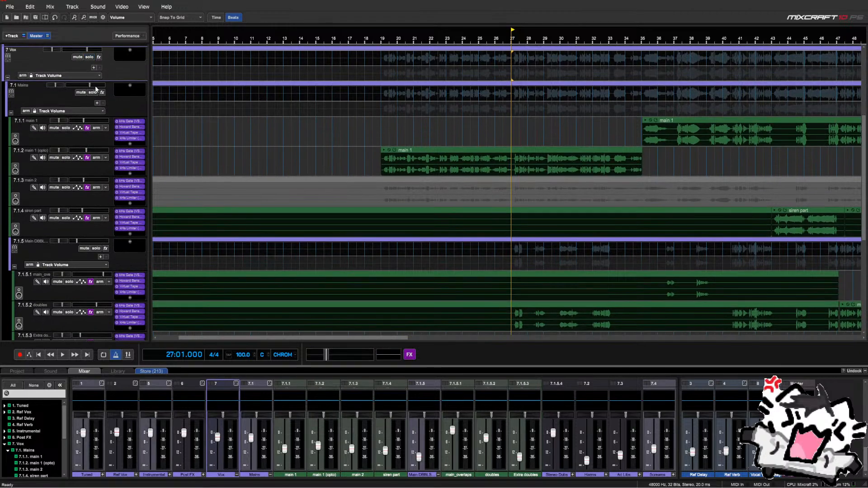
click(93, 93)
key(space)
Select the doubles track, replay from around bar 35, and select main_overlaps
scroll(75, 136, down, 8)
scroll(98, 122, up, 4)
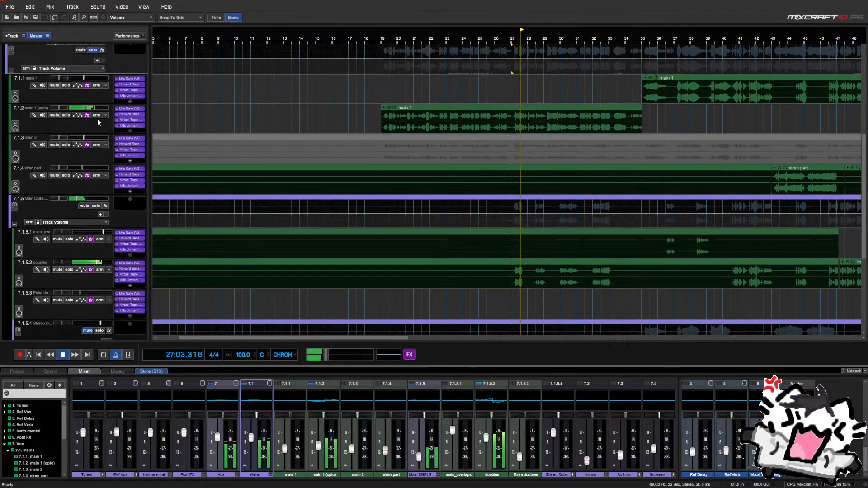
scroll(89, 89, up, 2)
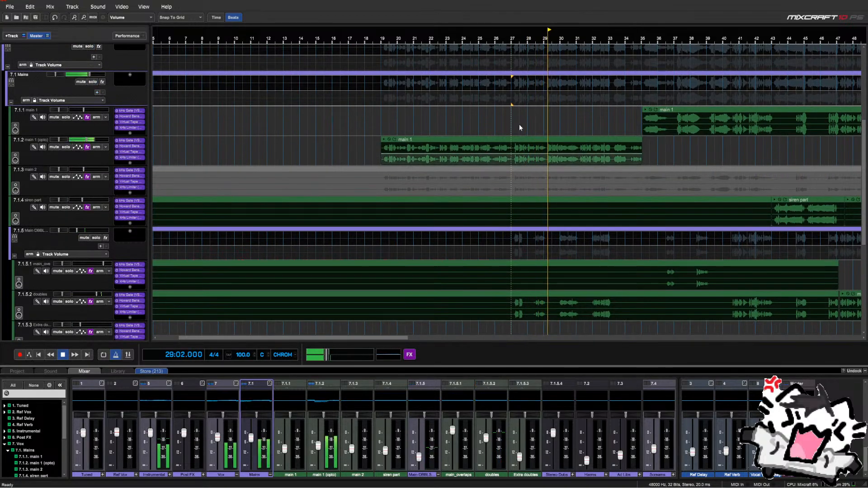
scroll(554, 126, up, 2)
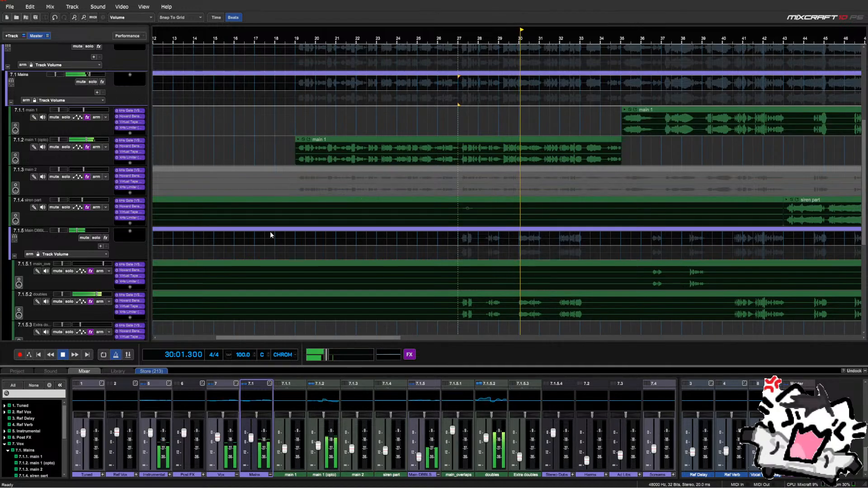
click(84, 296)
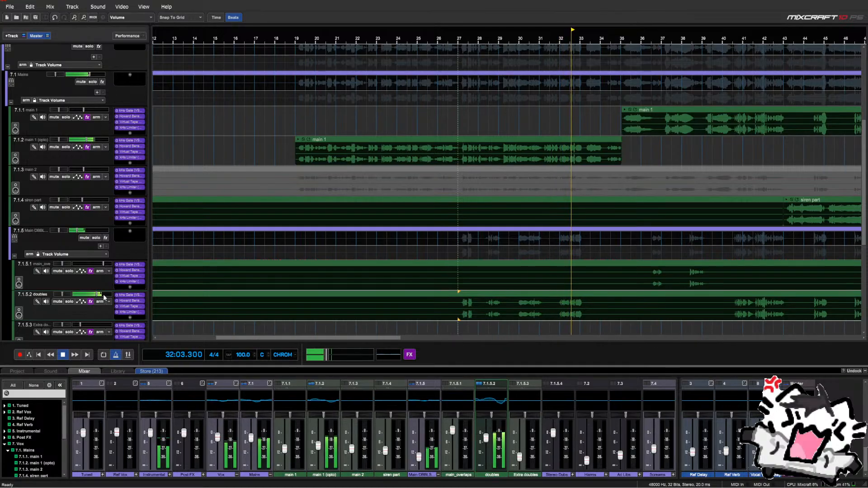
key(space)
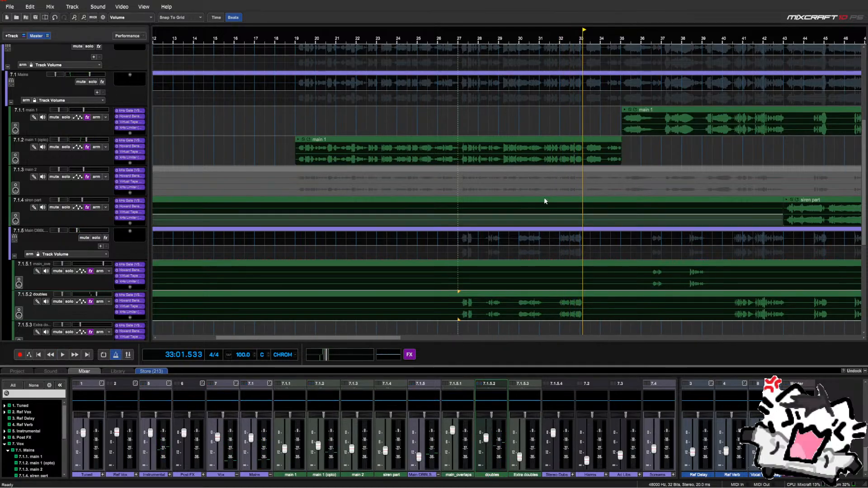
scroll(468, 120, left, 2)
scroll(508, 122, down, 1)
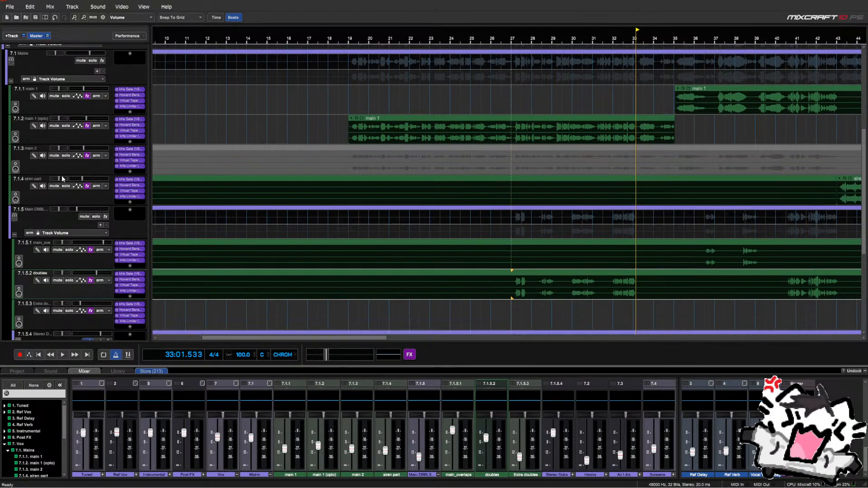
click(509, 284)
scroll(509, 284, down, 1)
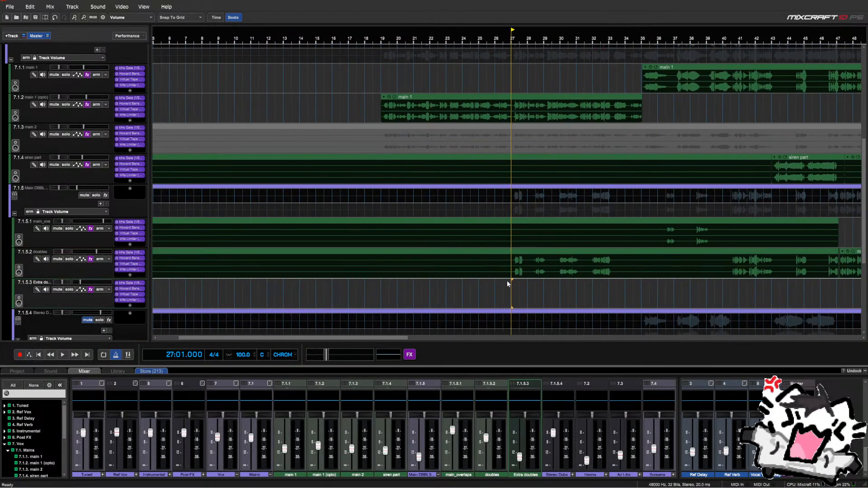
click(650, 292)
key(space)
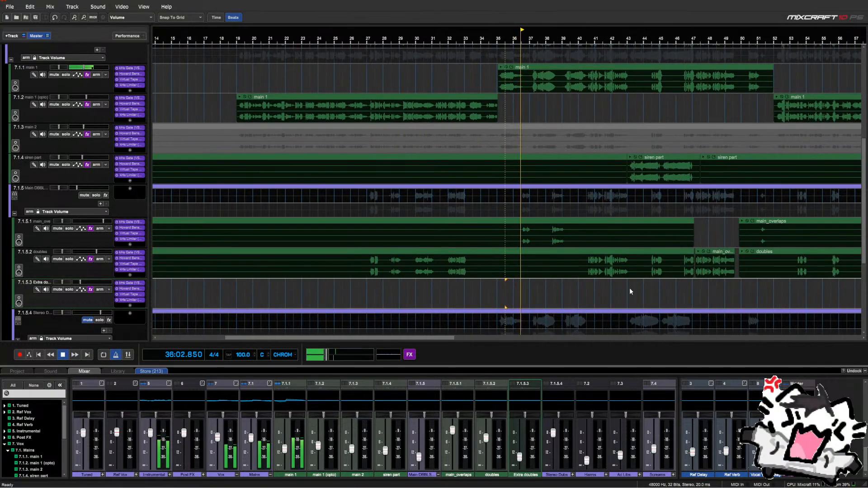
click(79, 222)
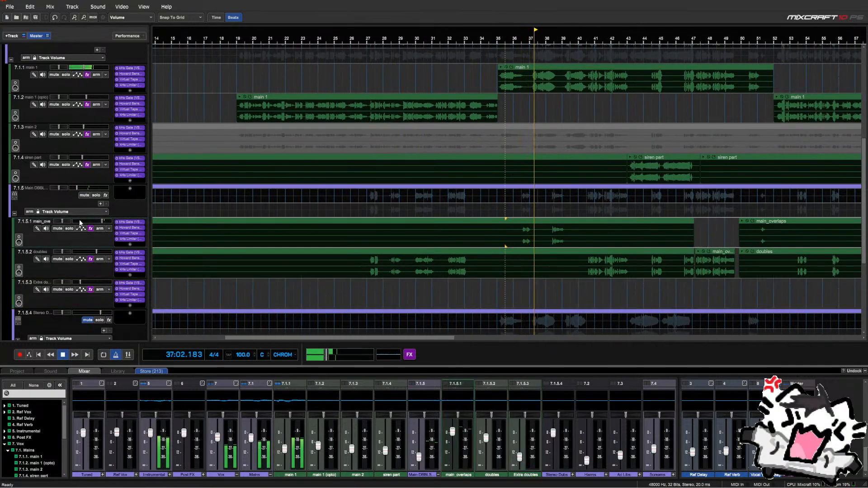
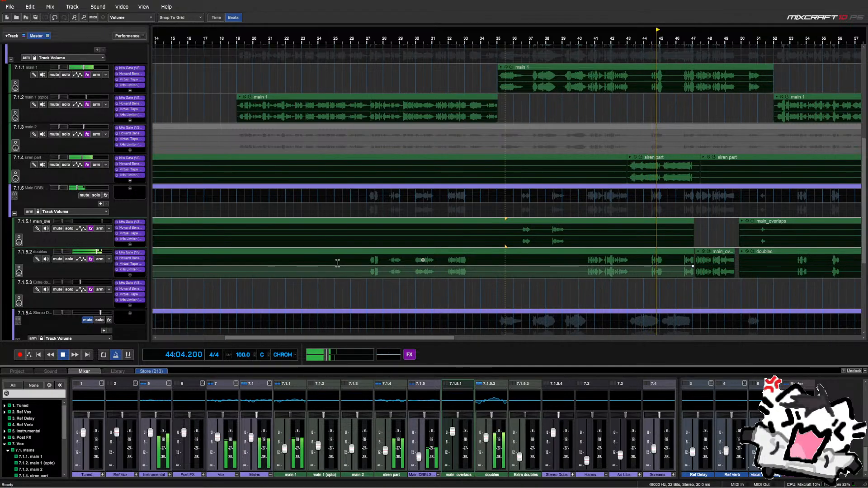
Mute and then unmute the 7.1.5 Main DBBL doubles group during playback to compare
scroll(627, 302, down, 1)
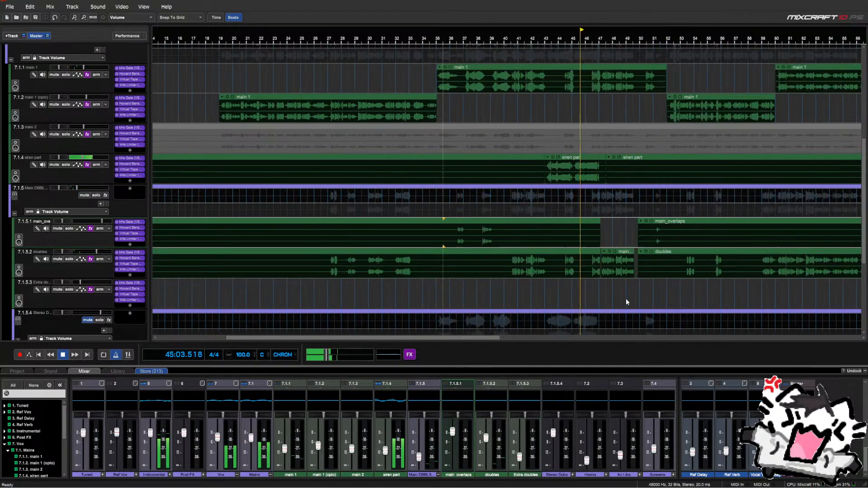
scroll(612, 295, up, 1)
scroll(583, 293, up, 1)
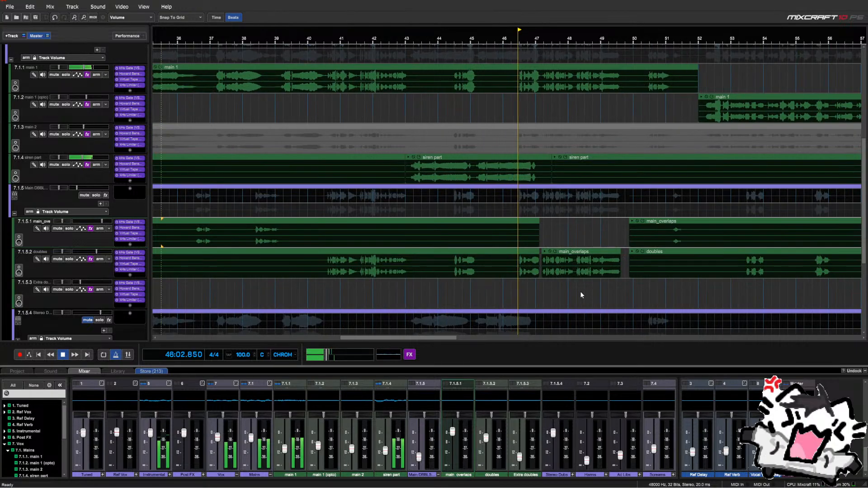
click(83, 196)
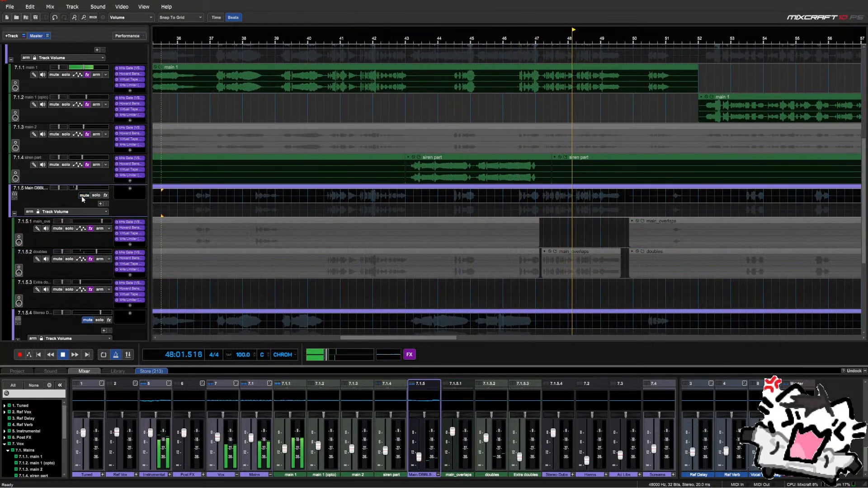
click(82, 199)
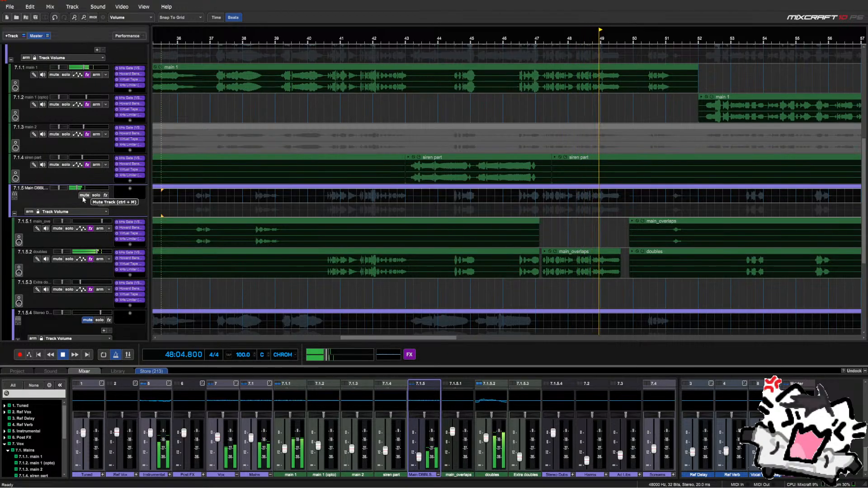
Stop playback and put the playhead at bar 46 on the Extra doubles lane
key(space)
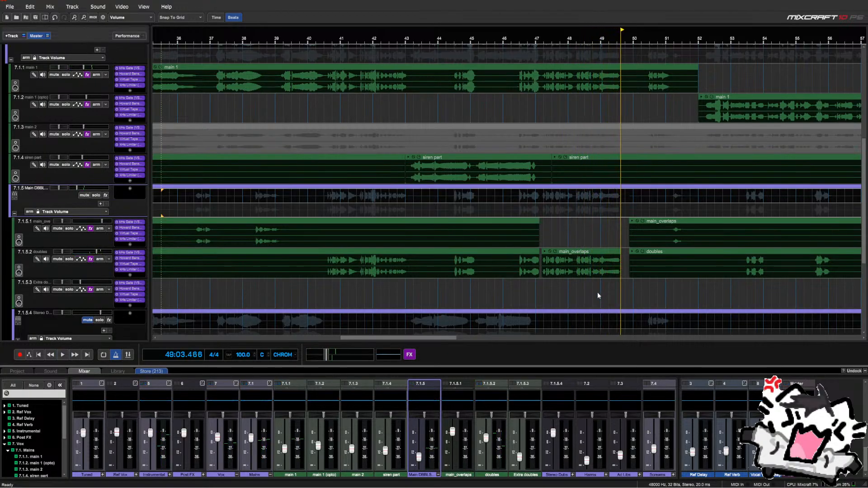
scroll(597, 292, down, 3)
click(660, 296)
scroll(660, 295, down, 2)
scroll(655, 295, up, 1)
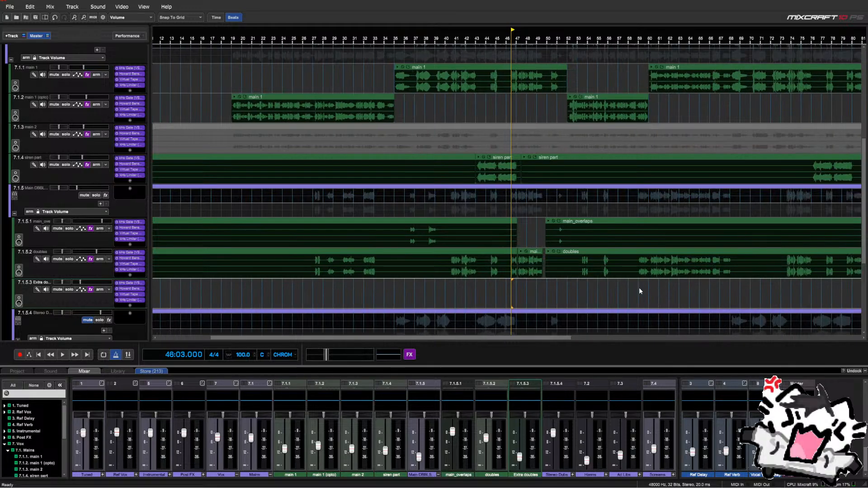
scroll(627, 281, down, 2)
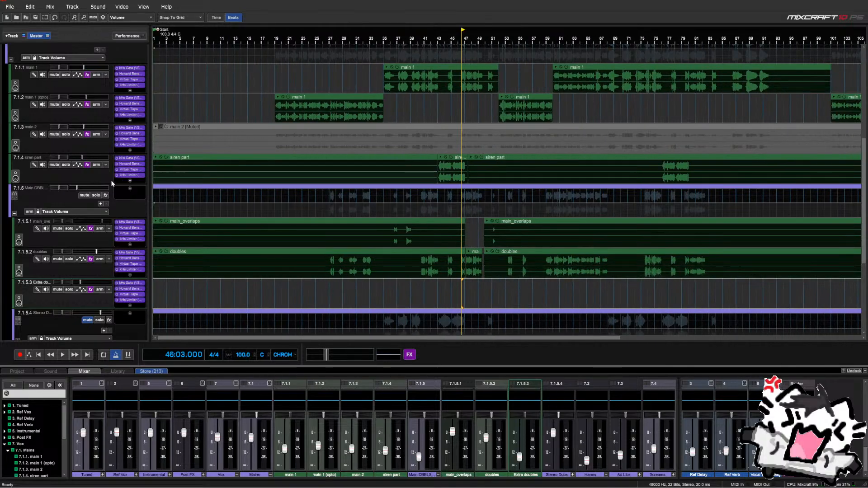
scroll(107, 178, up, 1)
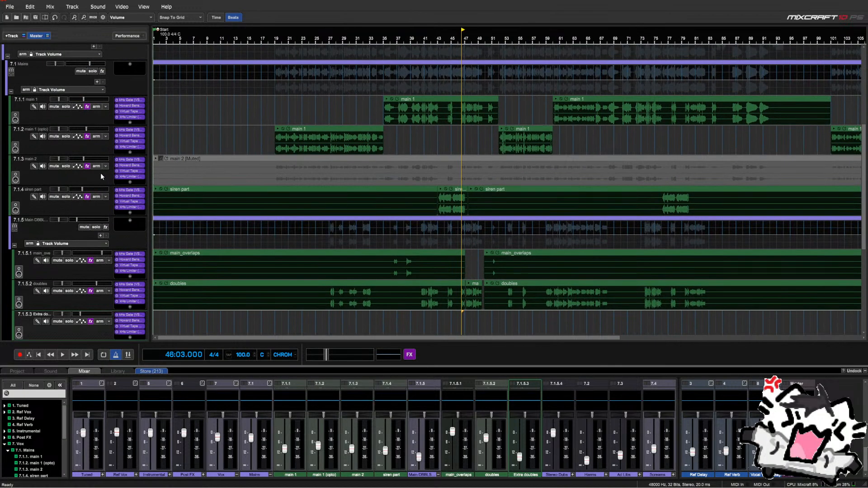
Solo 7.1 Mains, mute Main DBBL, and play from bar 46 beat 3
click(91, 72)
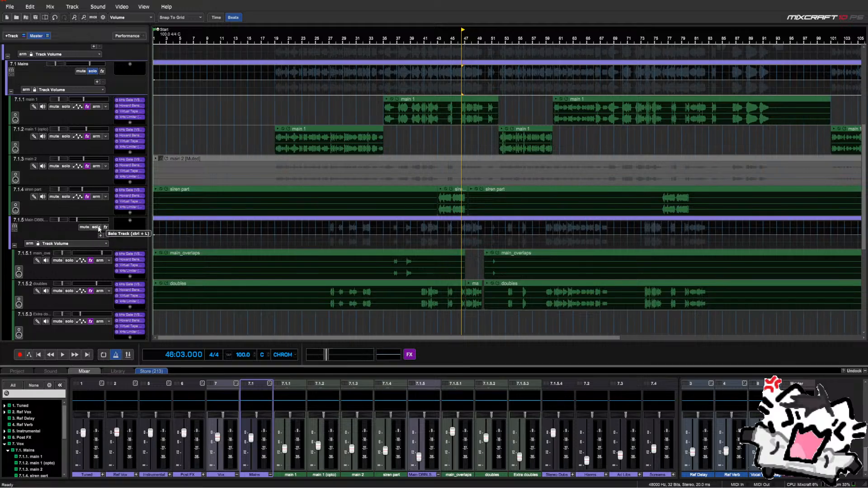
click(82, 228)
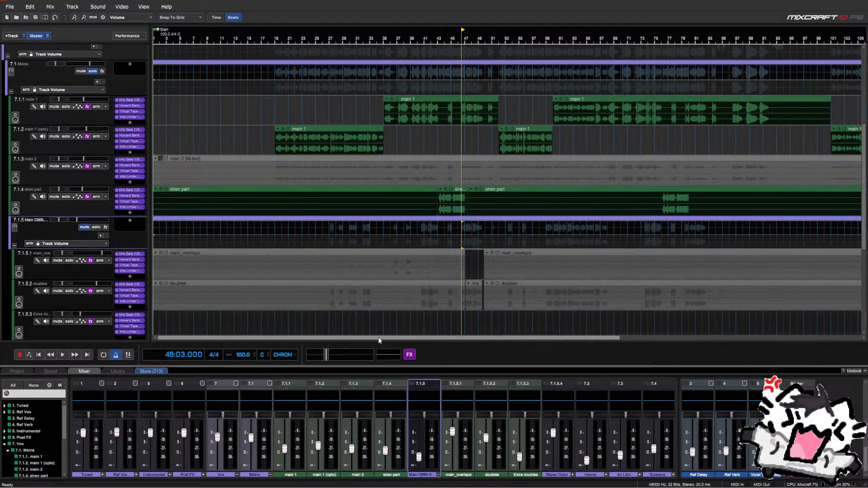
click(460, 320)
scroll(460, 320, up, 1)
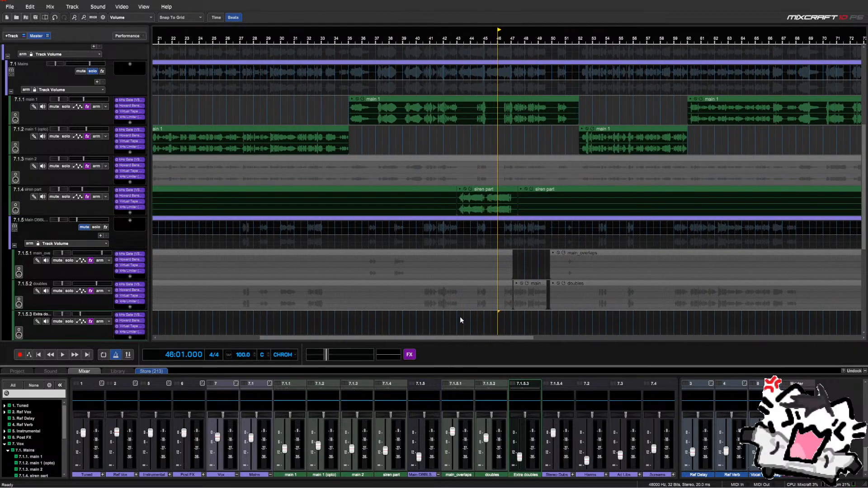
click(505, 317)
scroll(505, 317, up, 1)
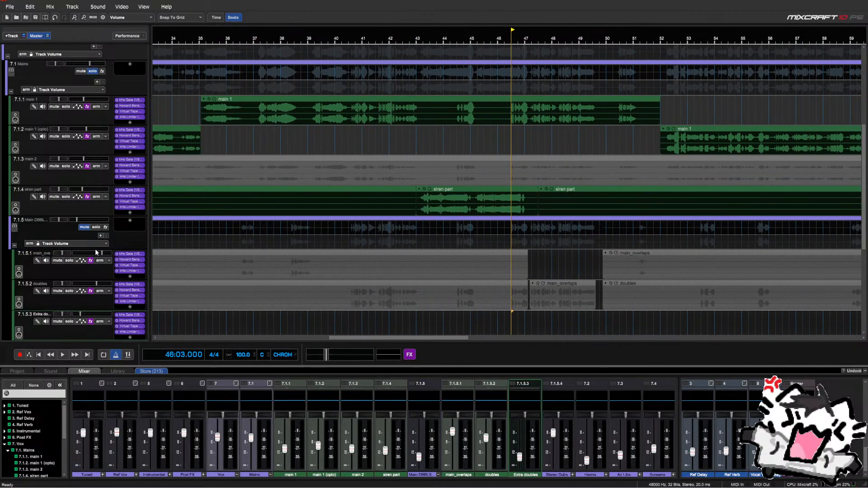
key(space)
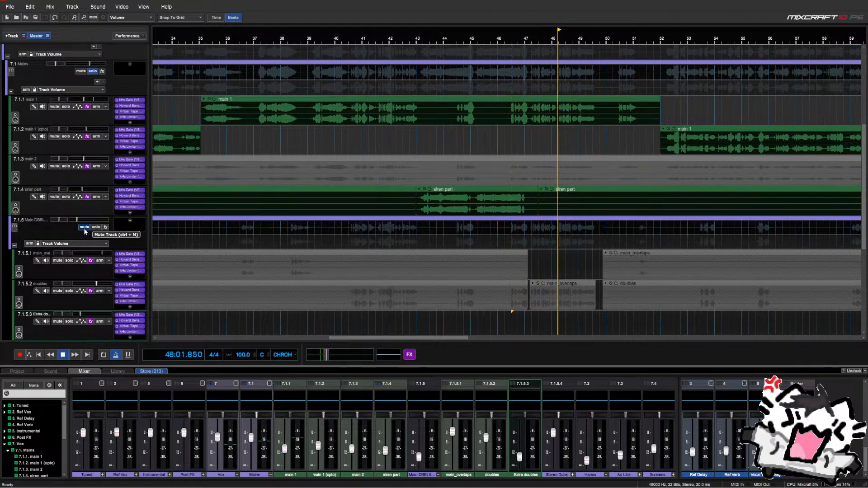
Replay from around bar 47 with Main DBBL unmuted, then stop
click(525, 318)
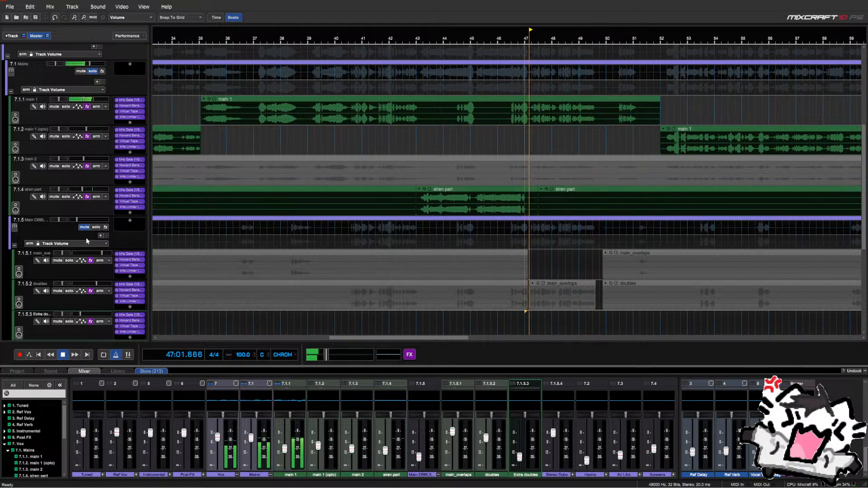
click(85, 228)
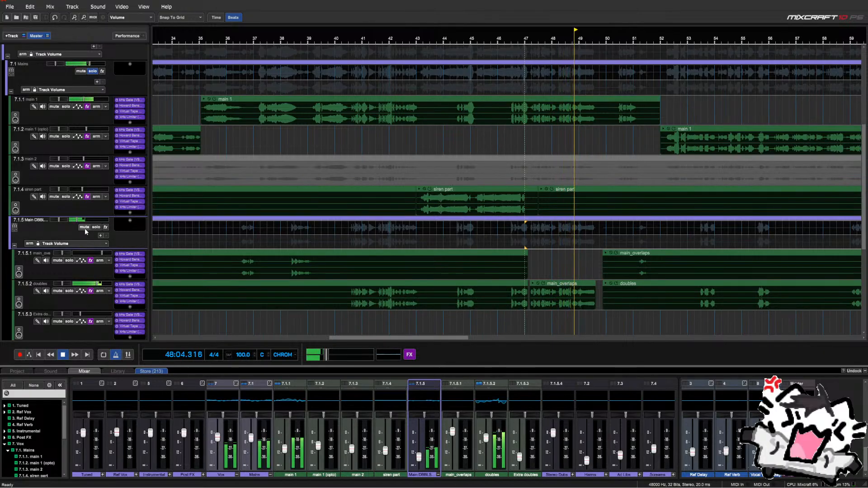
key(space)
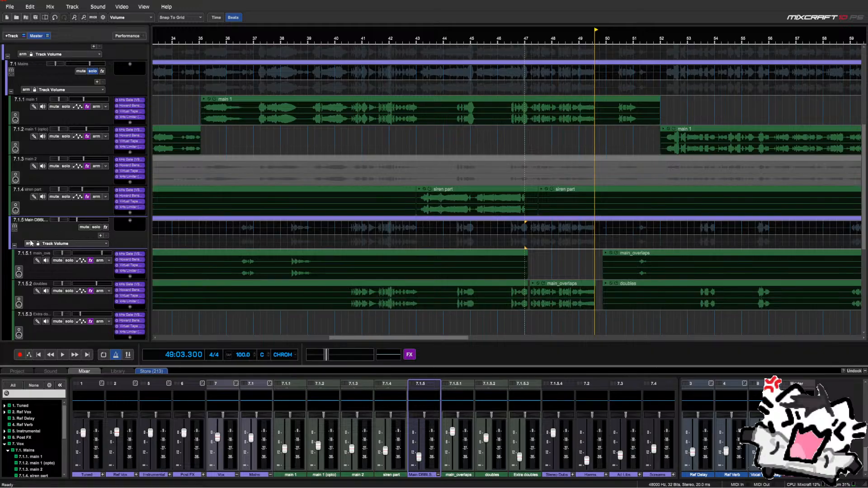
Play from bar 59 and unsolo 7.1 Mains to hear the full mix
scroll(527, 287, down, 4)
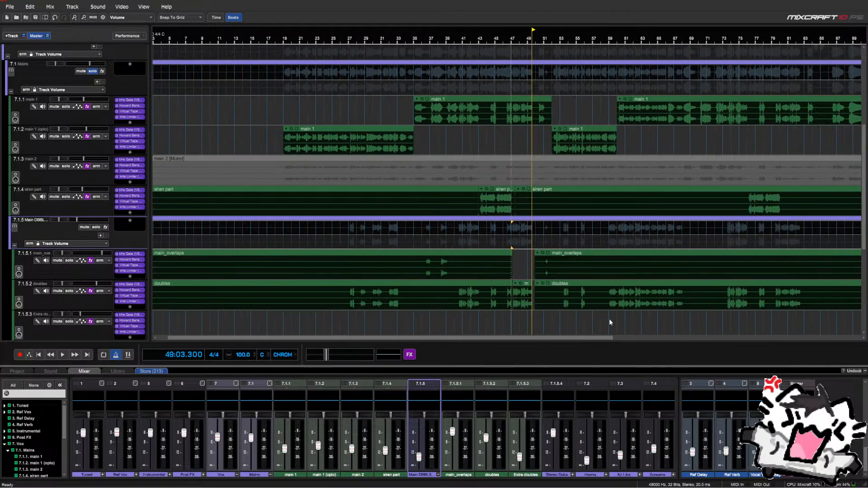
click(609, 322)
scroll(609, 322, up, 3)
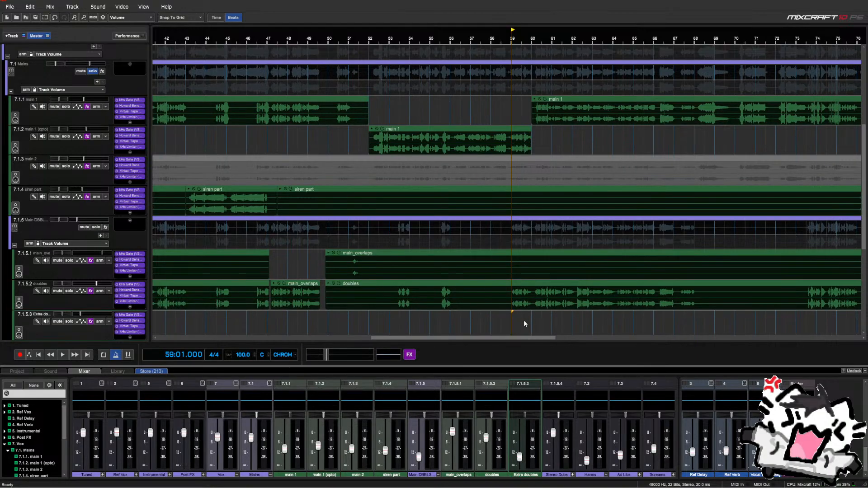
key(space)
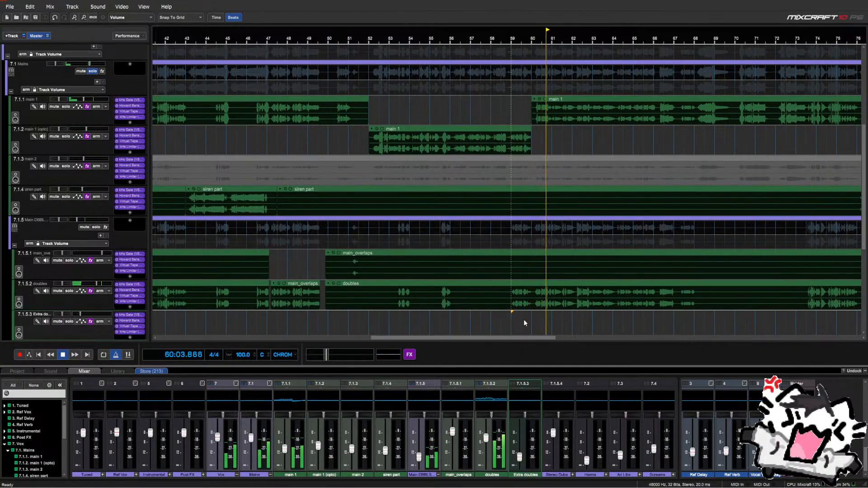
scroll(534, 318, up, 2)
scroll(533, 318, up, 1)
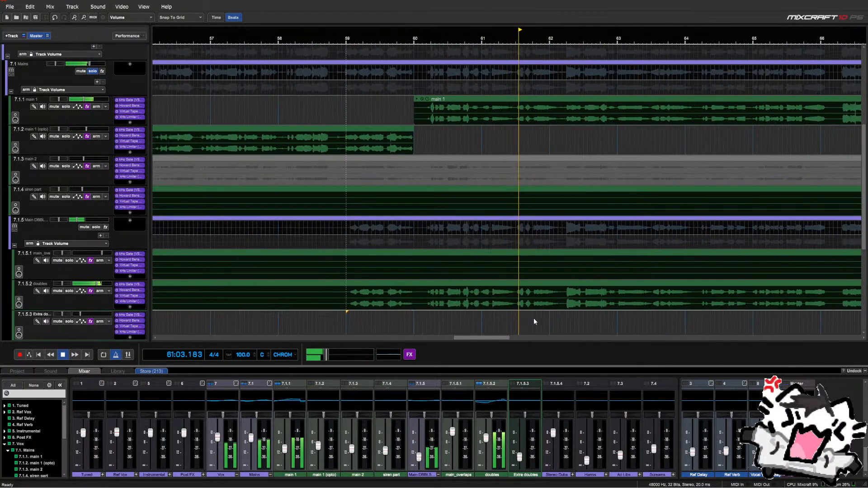
scroll(534, 320, down, 3)
scroll(534, 322, down, 2)
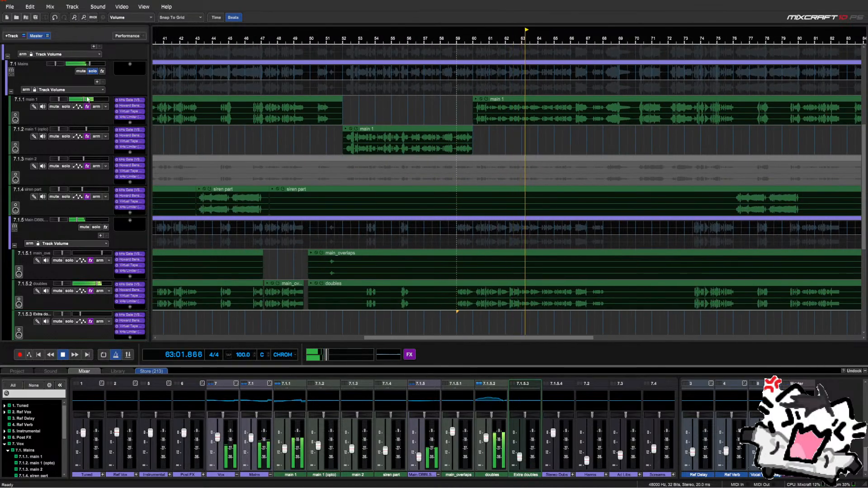
click(92, 72)
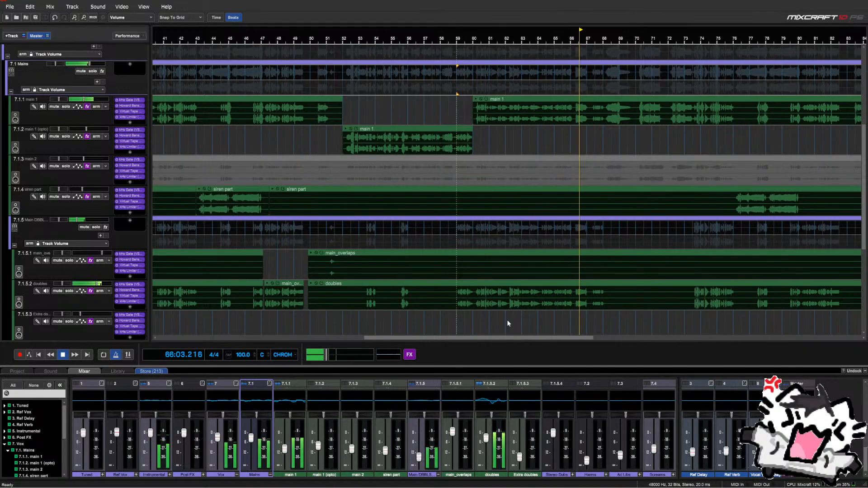
scroll(624, 319, up, 3)
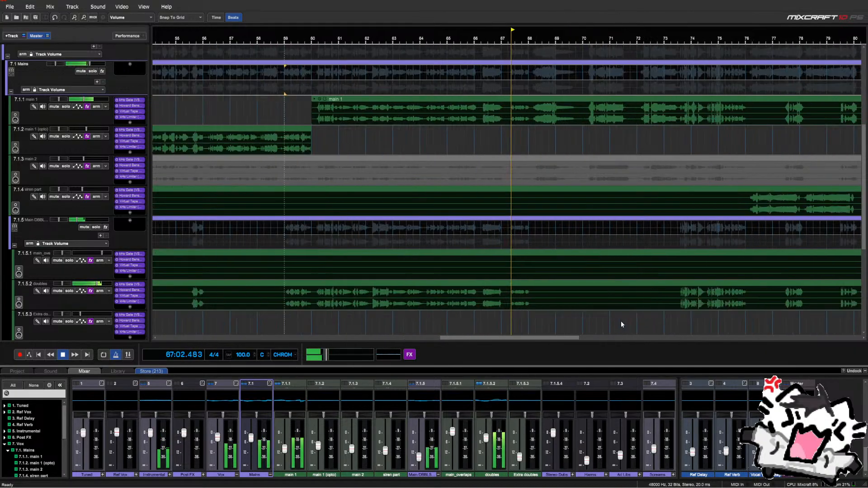
Delete a range of main_overlaps near bar 67 and split the doubles clip there
key(space)
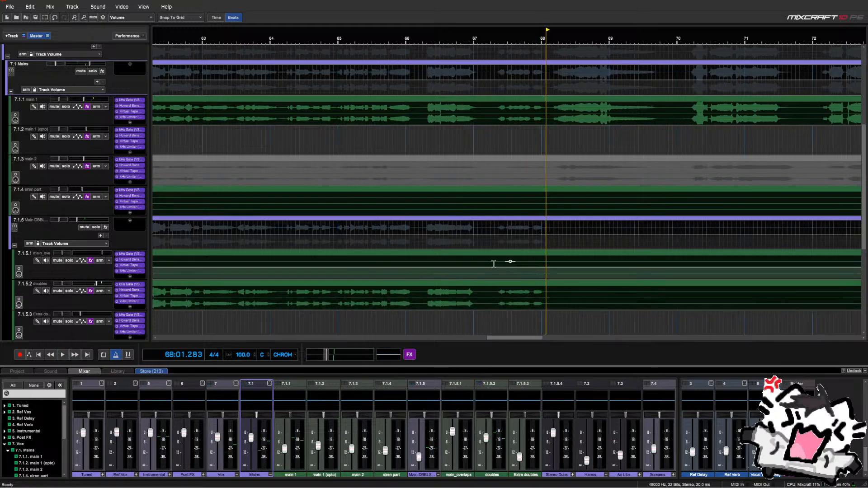
drag(495, 261, 530, 264)
key(Delete)
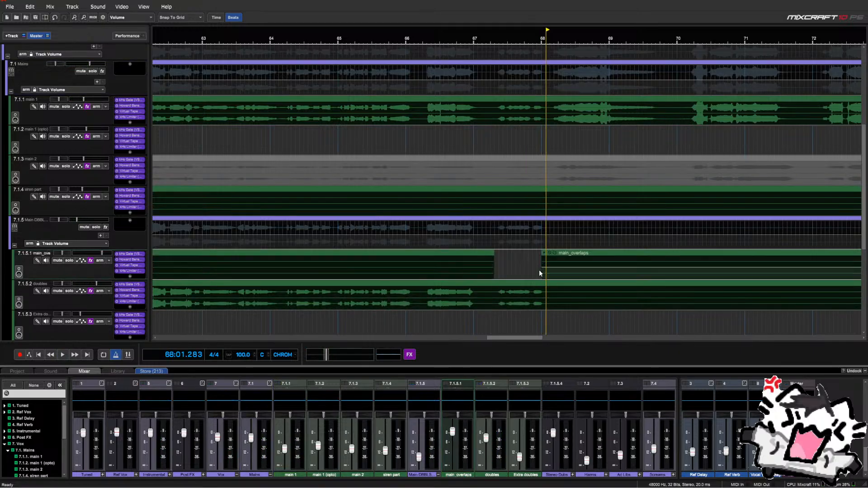
click(496, 283)
right_click(496, 284)
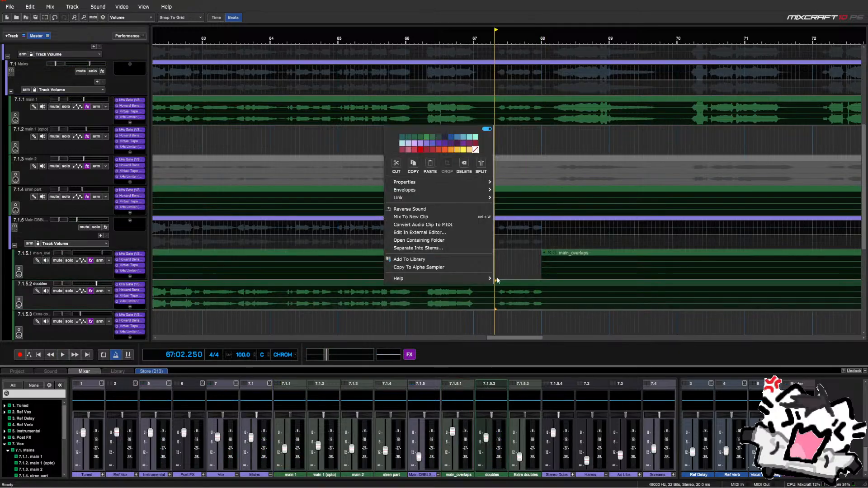
click(483, 168)
Split the doubles clip again at bar 68 and trim the start of the main_overlaps clip
click(546, 292)
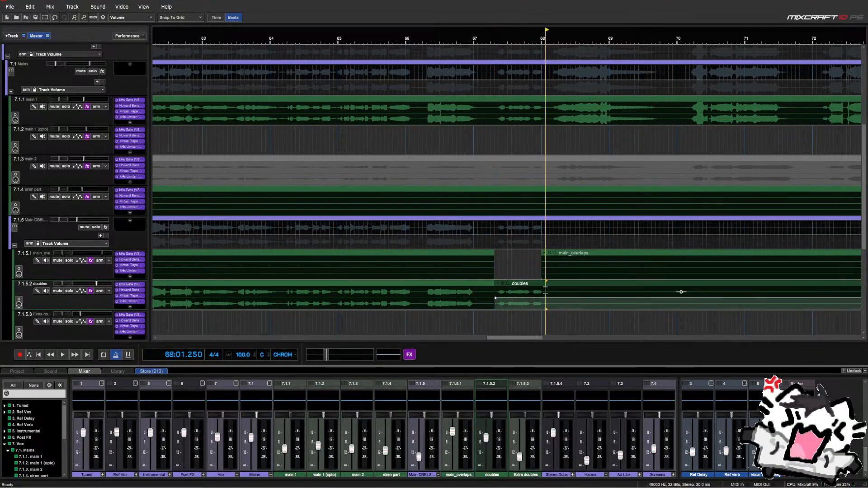
right_click(546, 292)
click(533, 177)
mouse_move(534, 267)
mouse_down()
mouse_move(546, 270)
mouse_move(538, 256)
mouse_up()
key(Delete)
click(538, 287)
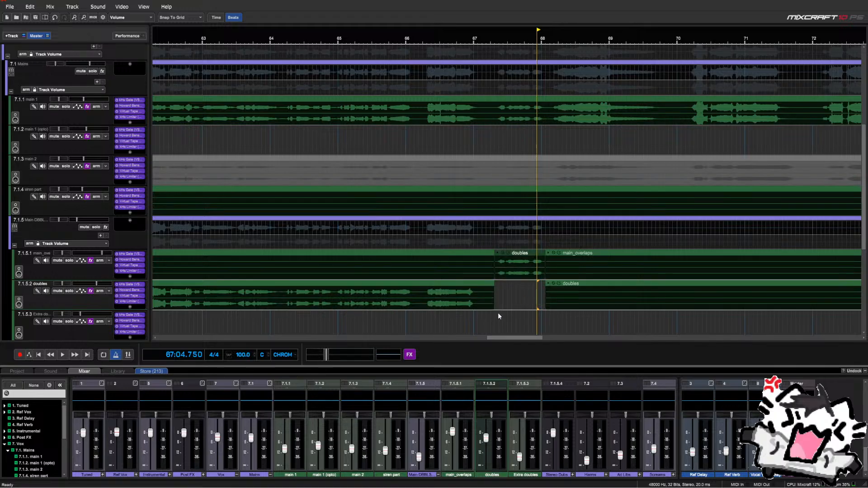
Play back the edit from bar 67 and stop
click(474, 317)
key(space)
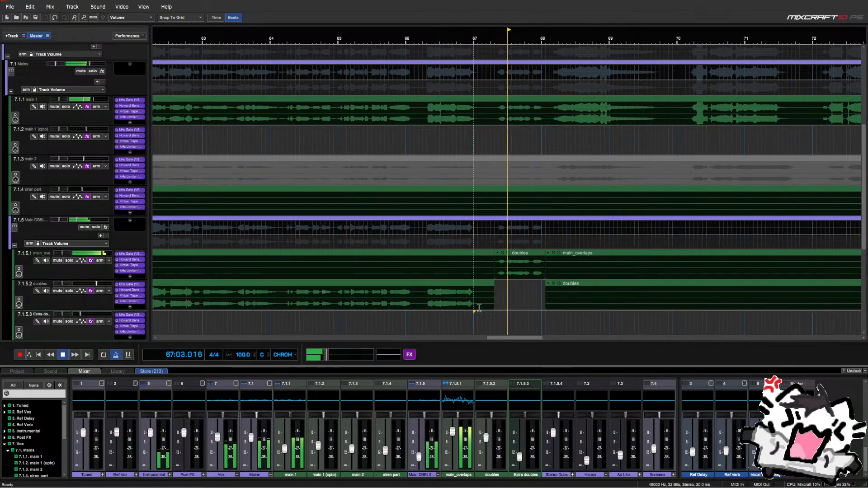
scroll(498, 290, up, 4)
key(space)
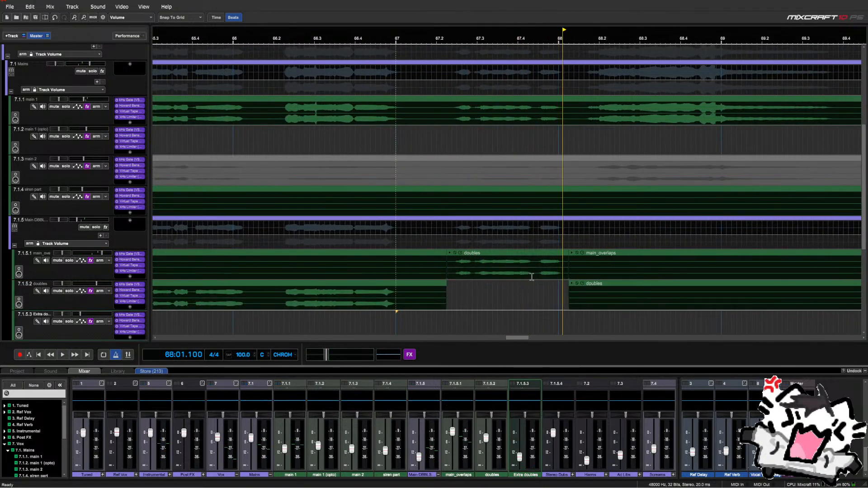
Split the moved doubles piece, shift it down onto the doubles track, and play the edit back
click(534, 261)
right_click(534, 259)
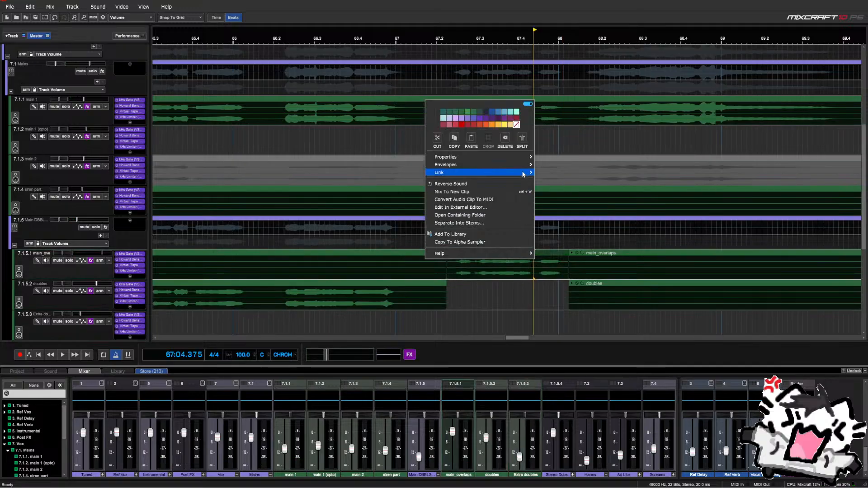
click(522, 145)
click(508, 262)
key(ctrl+Down)
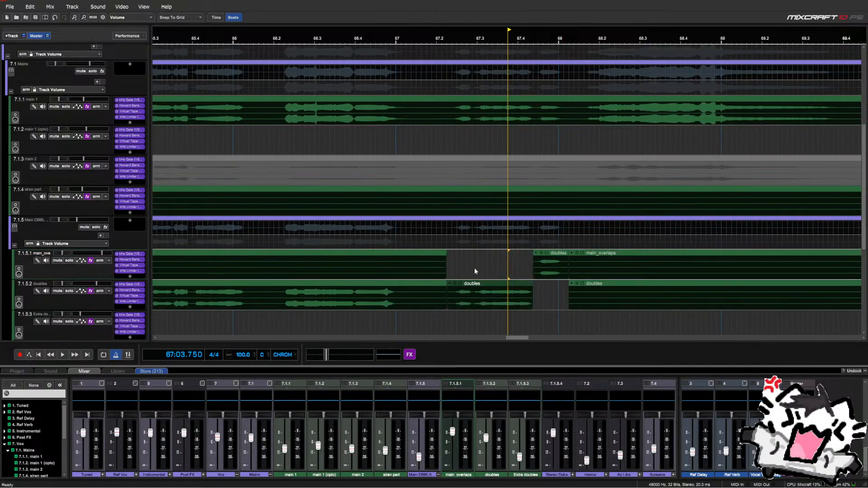
click(386, 315)
key(space)
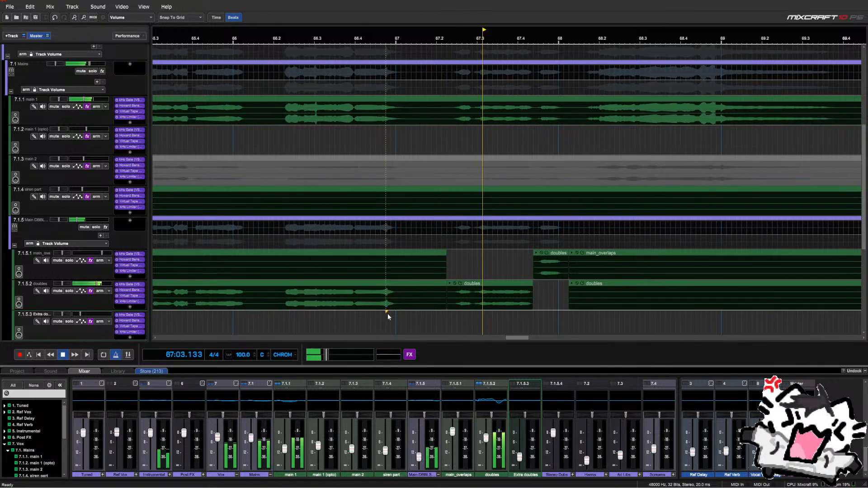
key(space)
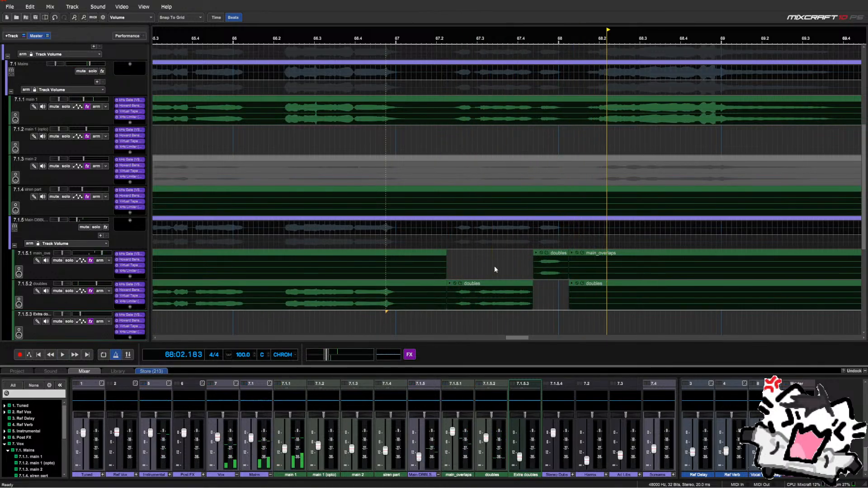
Set the playback position to 67:02.500 and zoom the timeline
scroll(541, 115, down, 2)
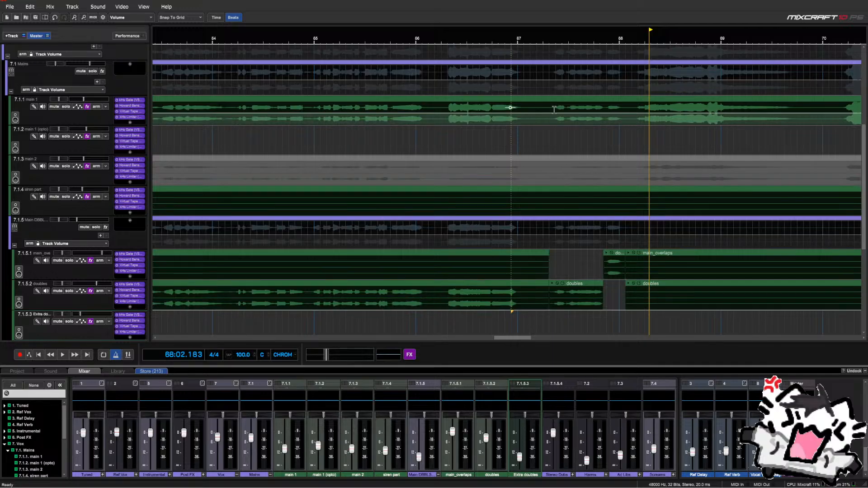
click(563, 133)
scroll(535, 135, up, 1)
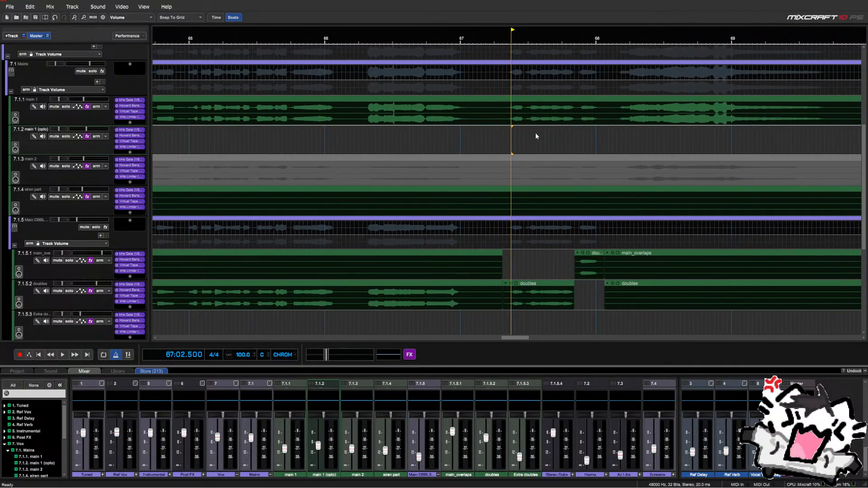
scroll(537, 135, down, 2)
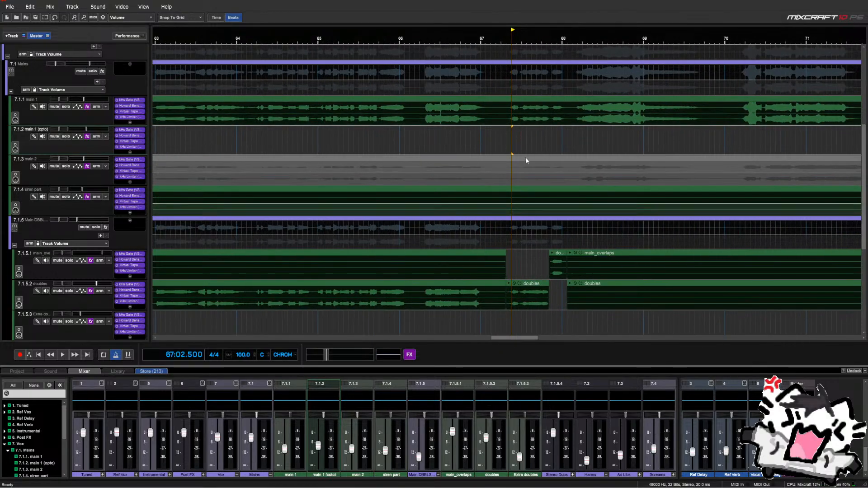
scroll(522, 143, down, 3)
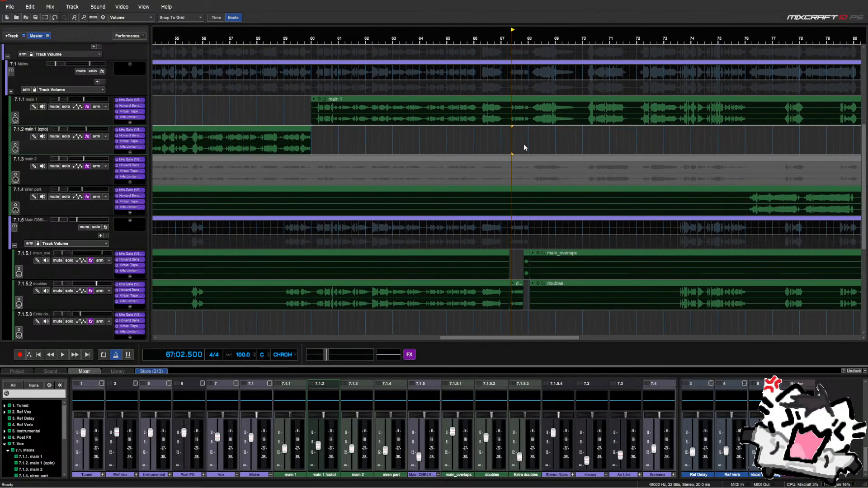
scroll(523, 144, down, 1)
scroll(522, 140, down, 1)
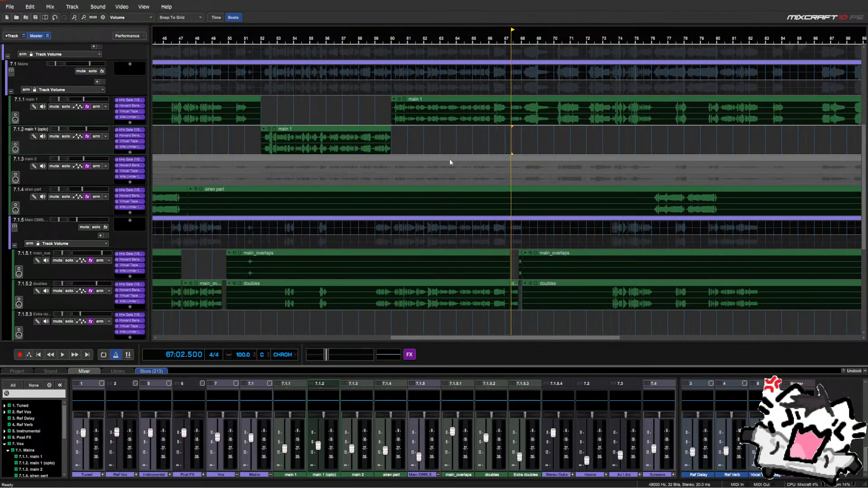
scroll(381, 129, down, 5)
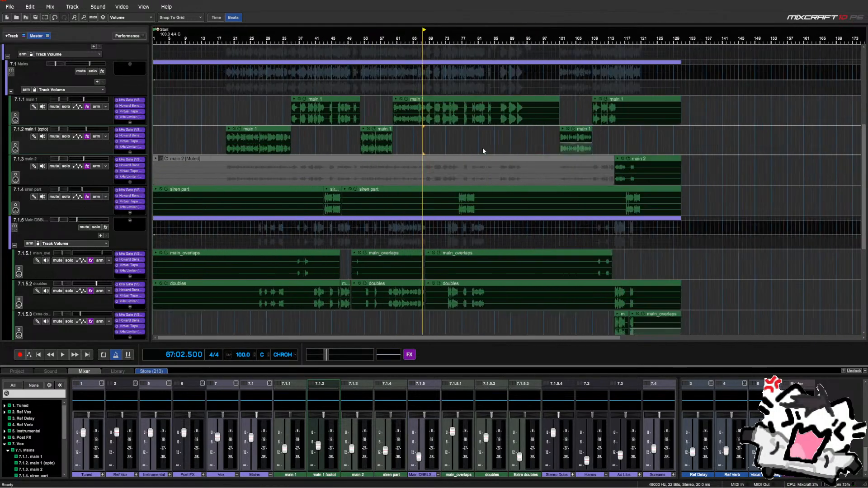
scroll(482, 149, up, 2)
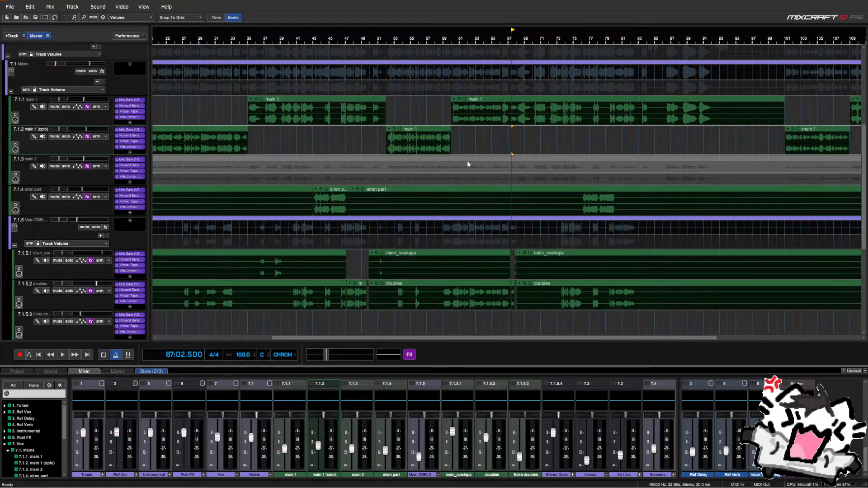
scroll(473, 164, down, 3)
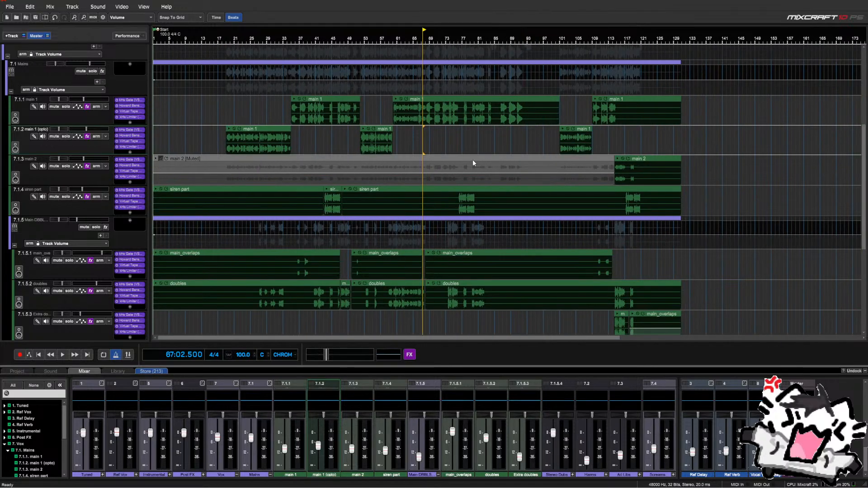
scroll(473, 163, up, 2)
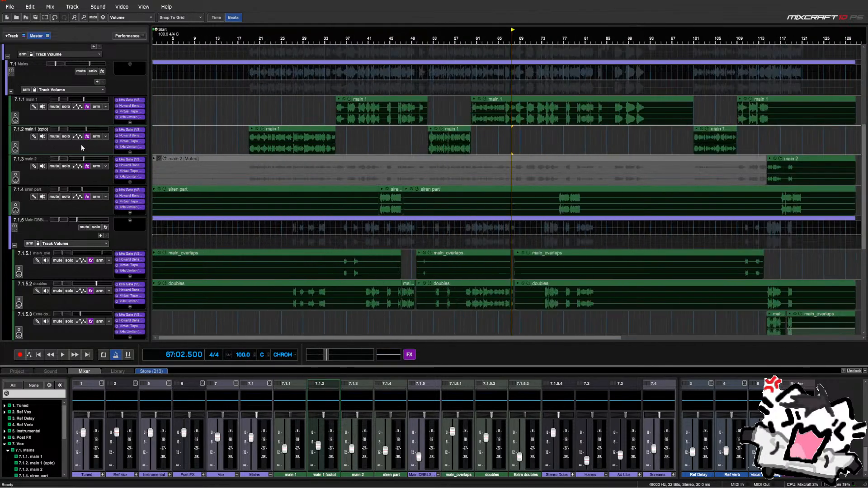
scroll(368, 272, down, 2)
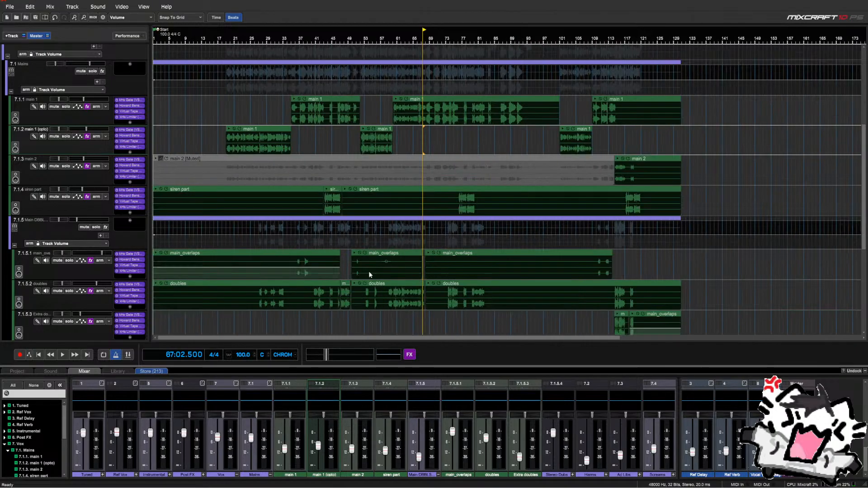
Start playback from bar 77 beat 3
click(358, 317)
scroll(358, 317, up, 2)
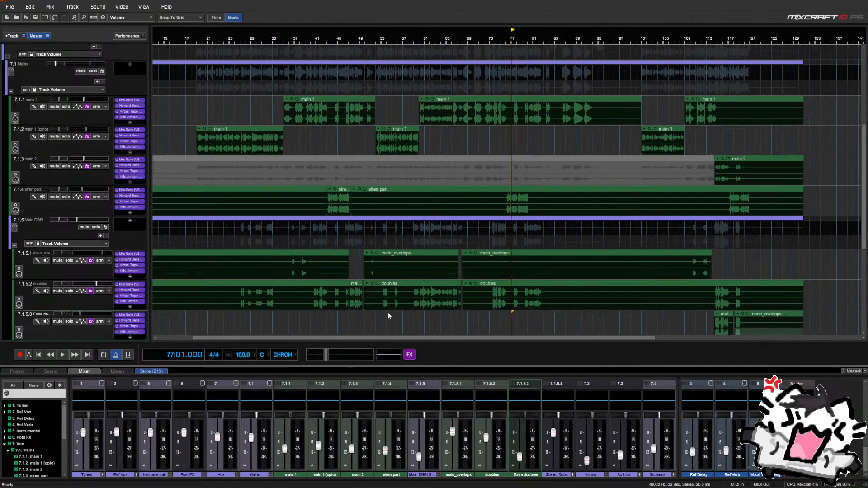
scroll(509, 318, up, 2)
click(514, 316)
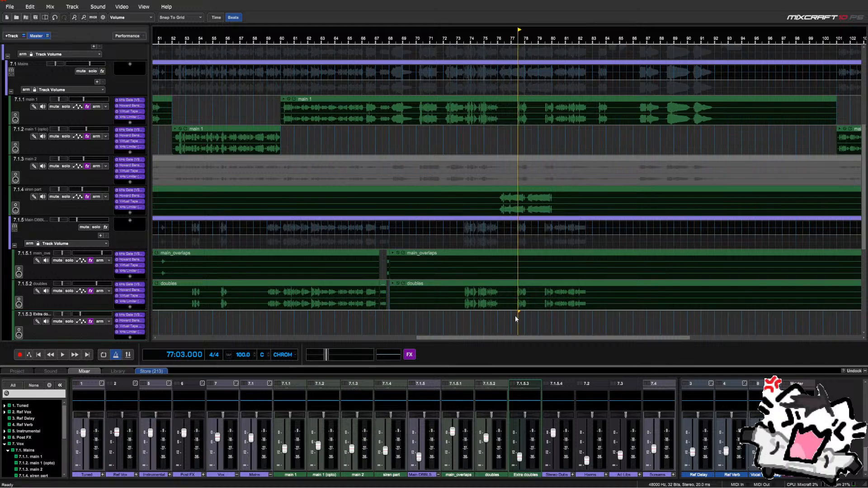
scroll(511, 319, up, 2)
key(space)
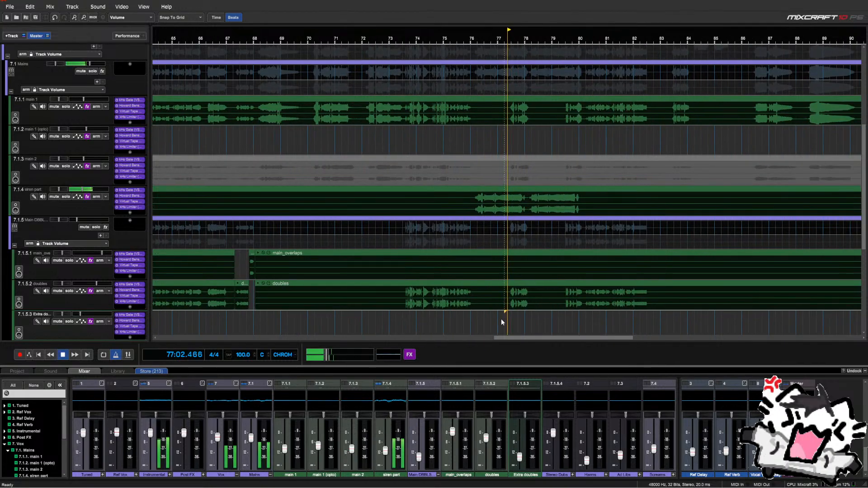
scroll(501, 318, down, 2)
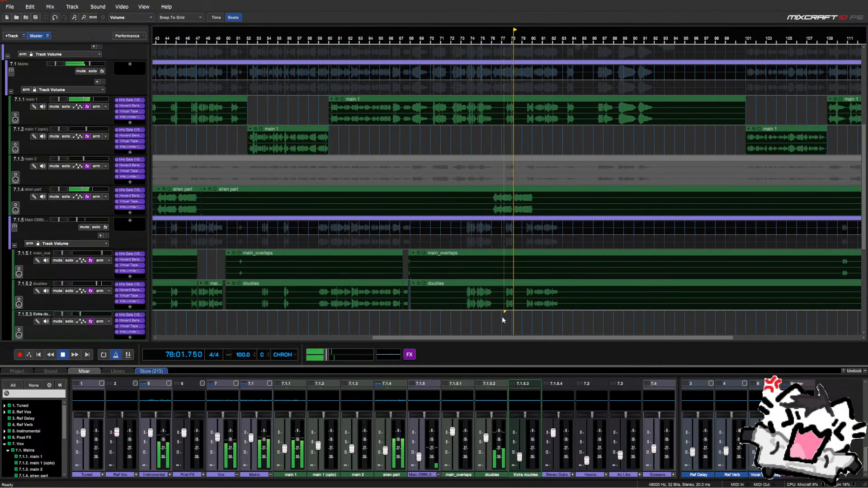
Mute and unmute Main DBBLS, stop playback, and collapse its child tracks
click(84, 227)
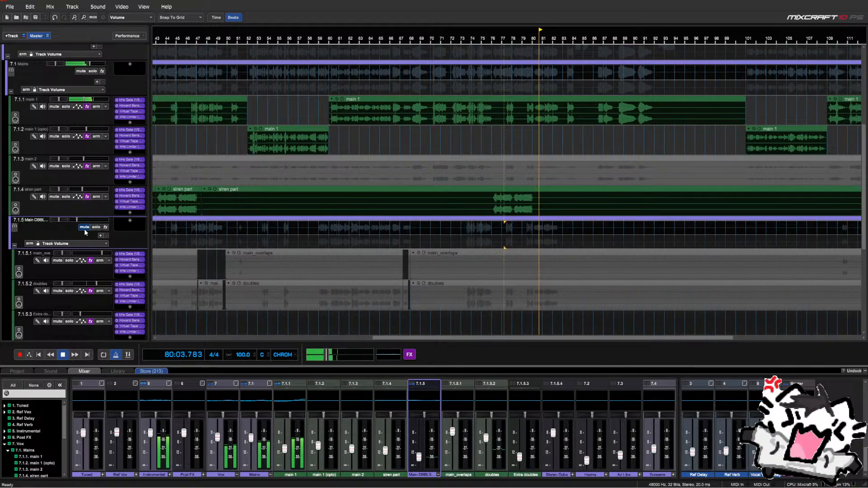
click(84, 228)
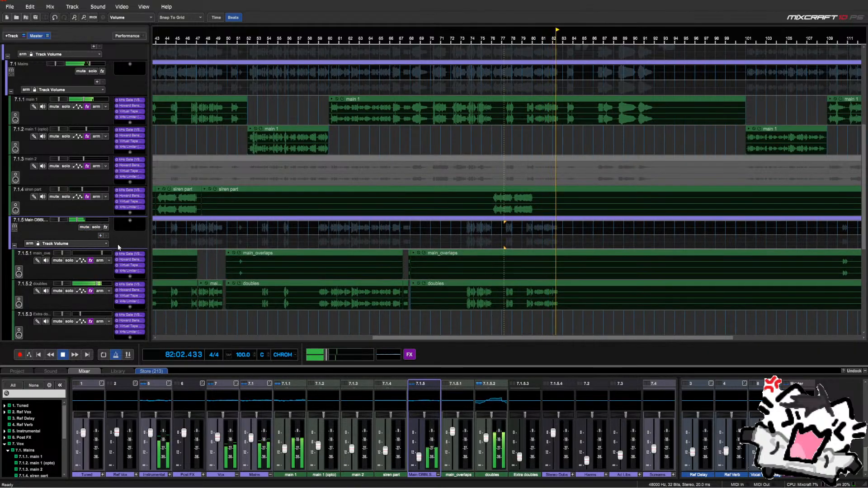
key(space)
click(14, 246)
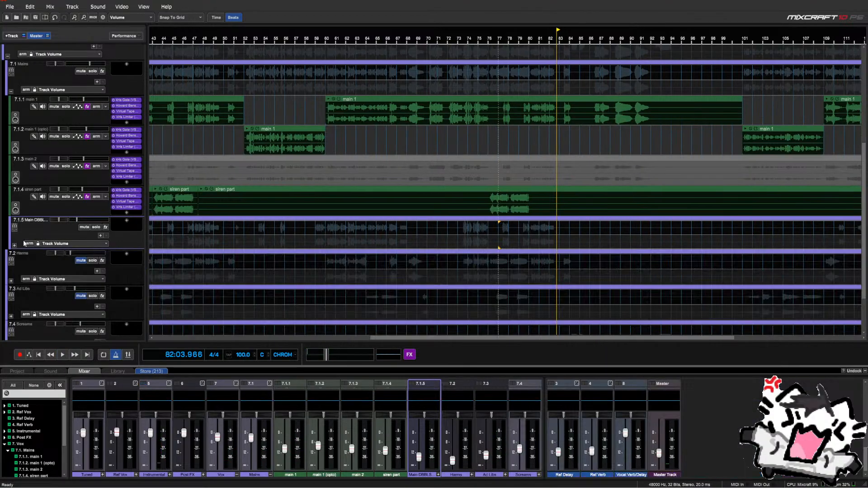
scroll(121, 239, down, 1)
scroll(121, 239, down, 1)
scroll(404, 246, down, 3)
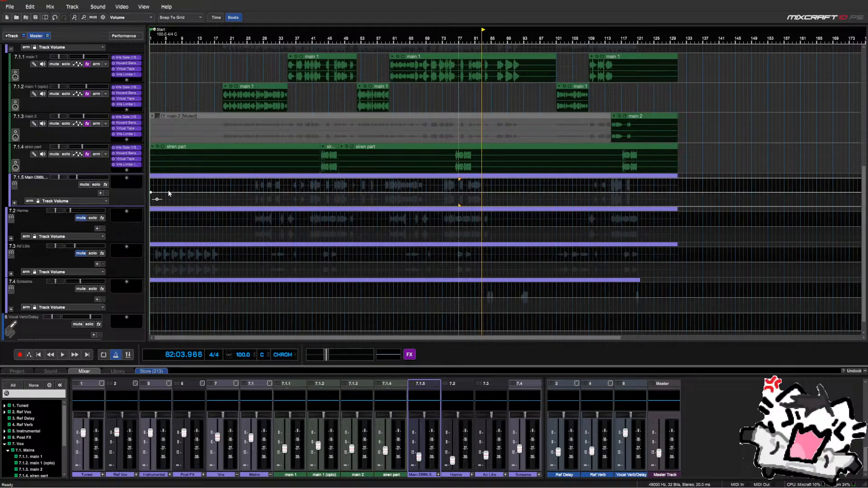
scroll(71, 194, up, 1)
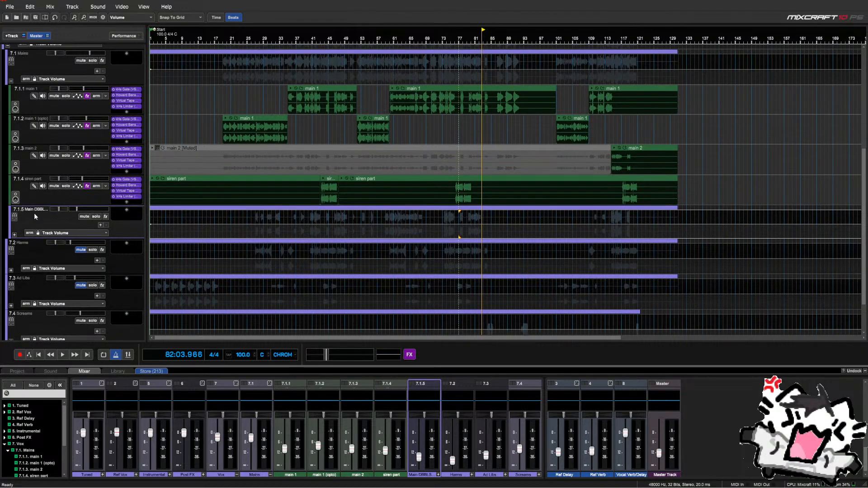
scroll(35, 216, up, 1)
Collapse 7.1 Mains, expand 7.2 Harms, and play from bar 28
click(11, 114)
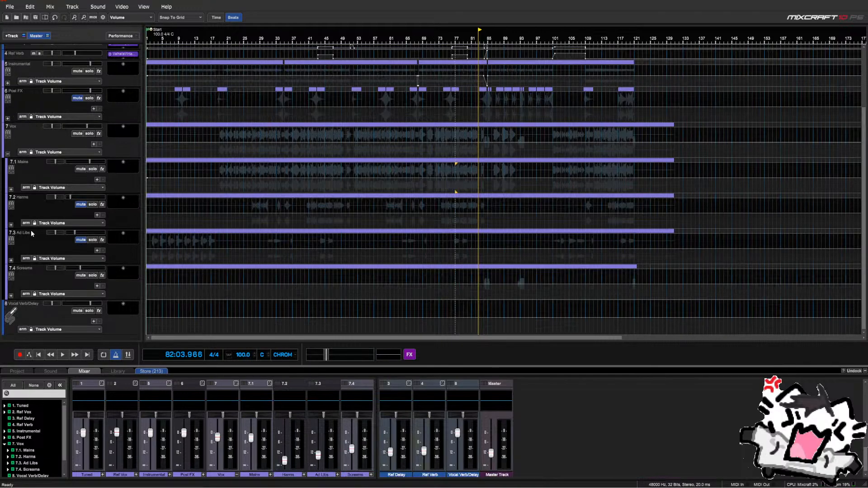
click(60, 214)
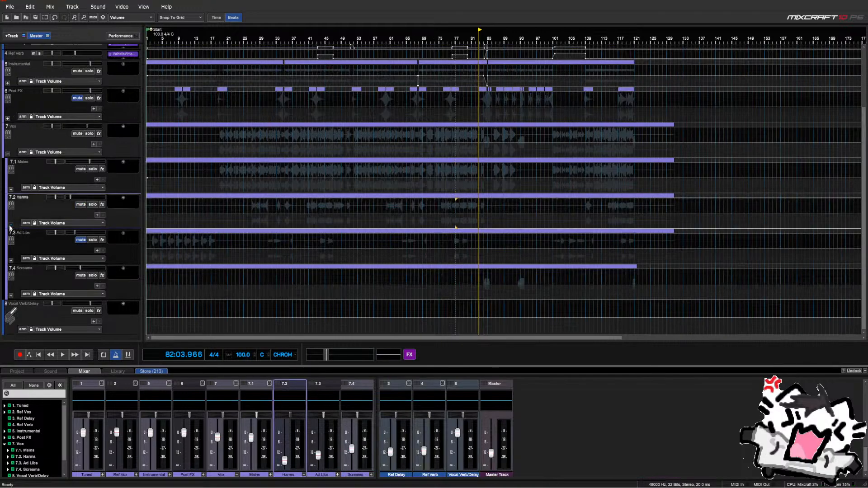
click(10, 226)
scroll(69, 183, down, 3)
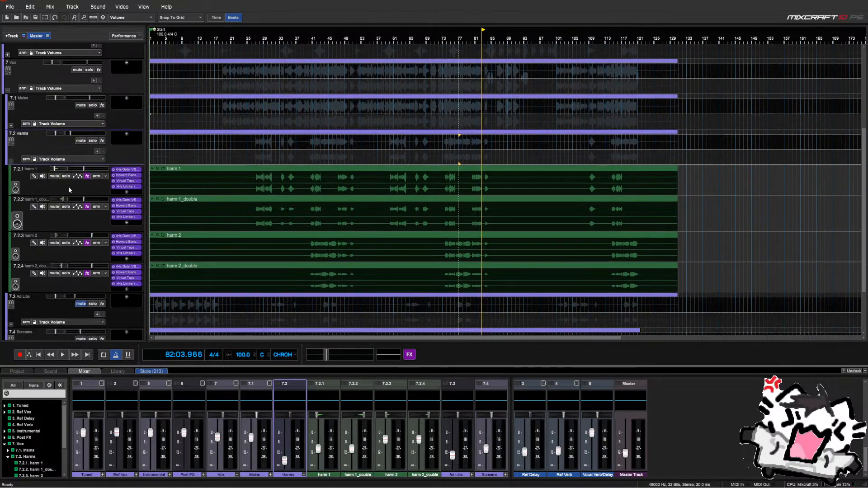
click(260, 306)
key(space)
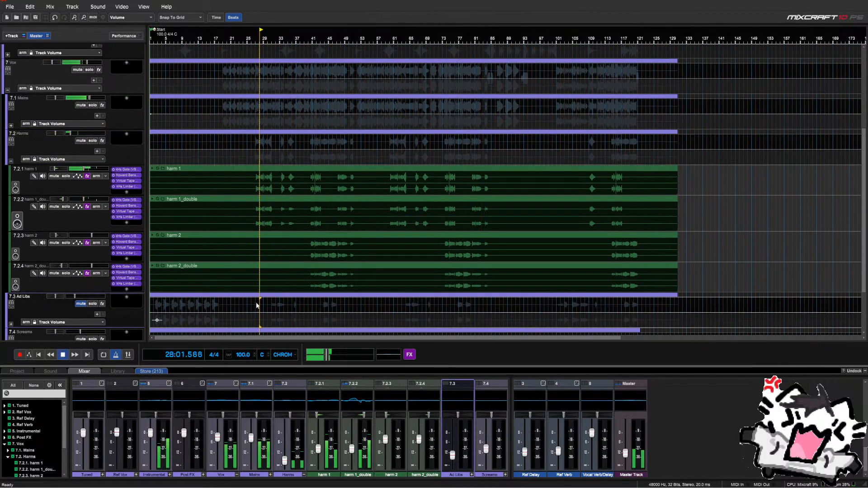
Raise the Harms group volume slightly and check Howard Benson Vocals on harm 1
click(99, 136)
click(99, 135)
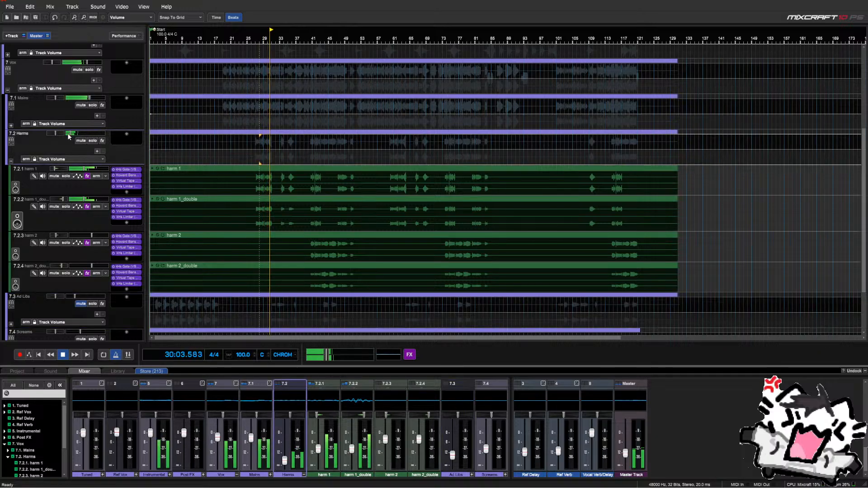
click(126, 175)
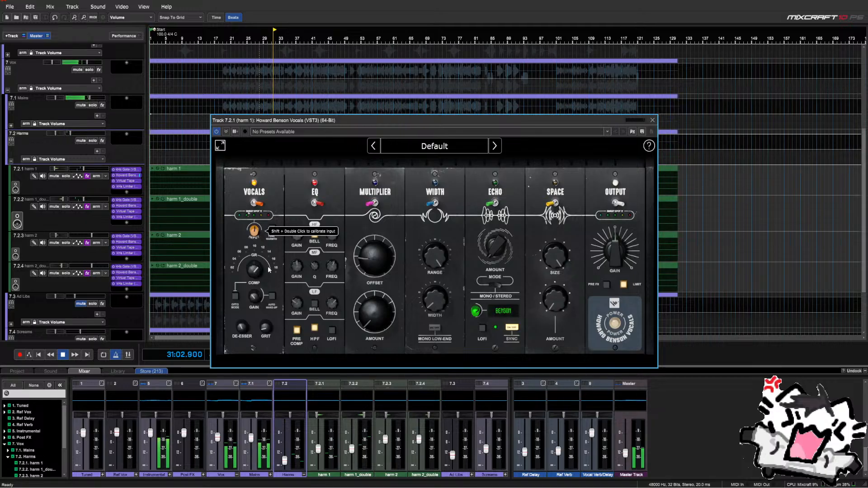
mouse_move(254, 263)
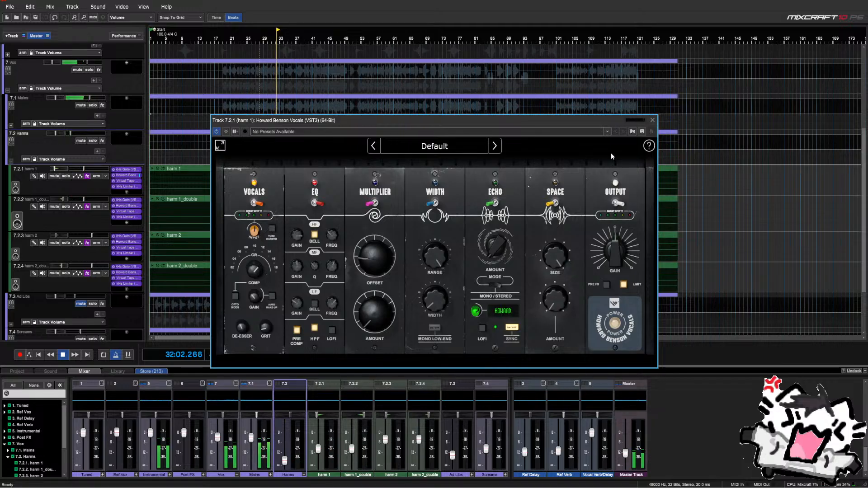
click(652, 120)
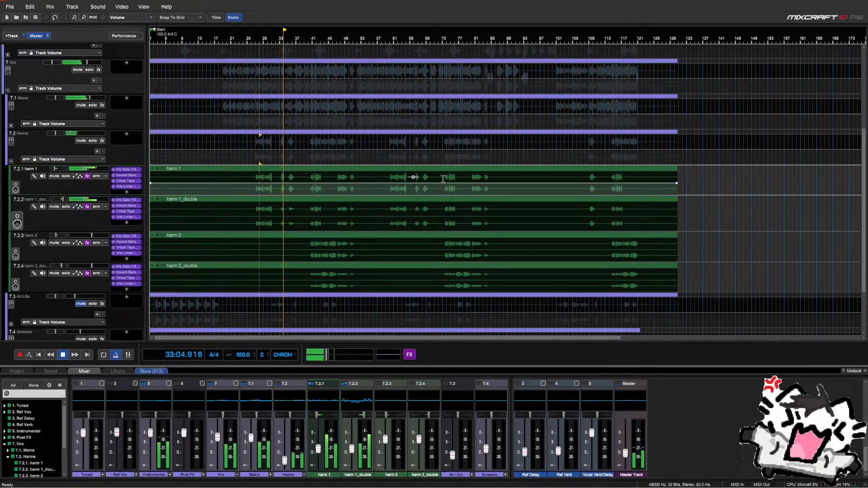
scroll(399, 187, up, 2)
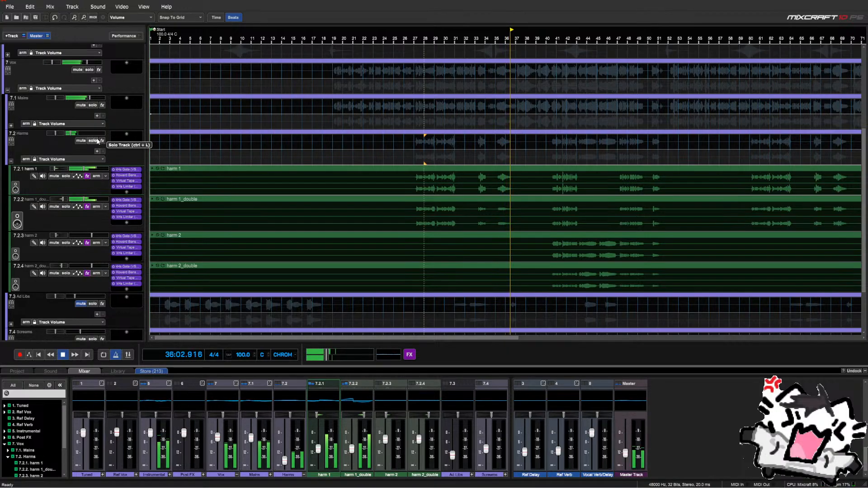
Pull the harm 2 and harm 2_double levels down slightly
click(100, 146)
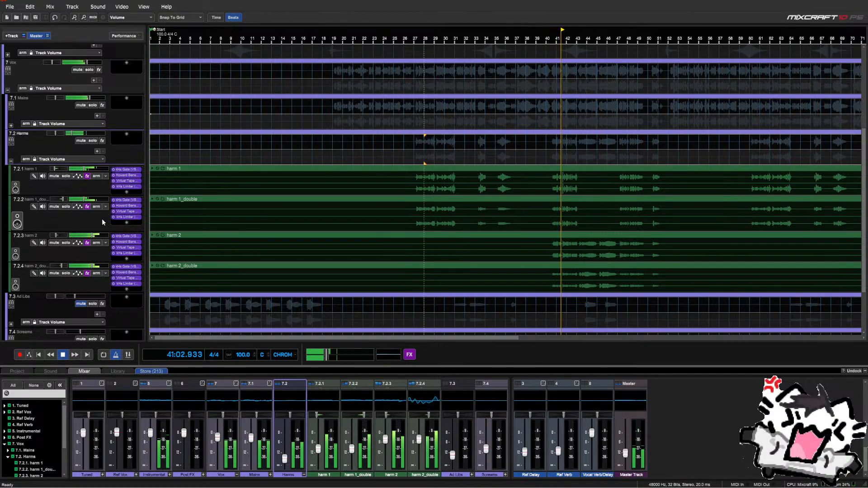
click(78, 236)
click(75, 266)
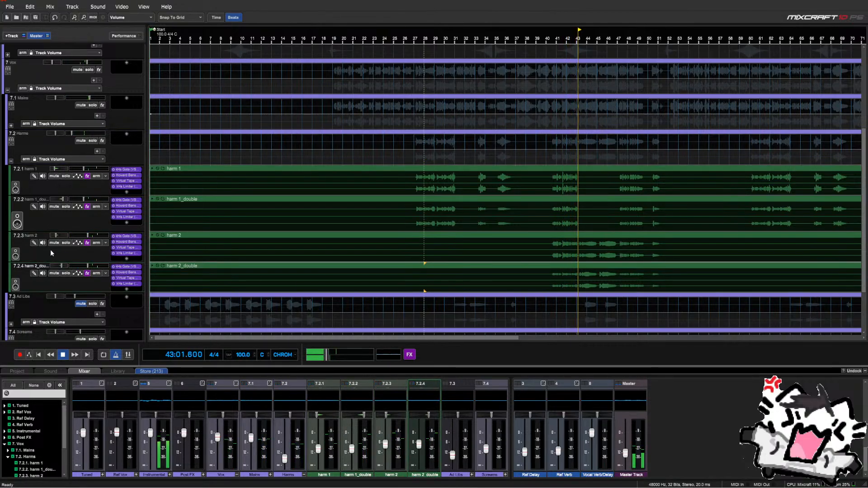
Solo Harms and group harm 2 and harm 2_double into a new submix for Harm 2
click(93, 141)
right_click(44, 248)
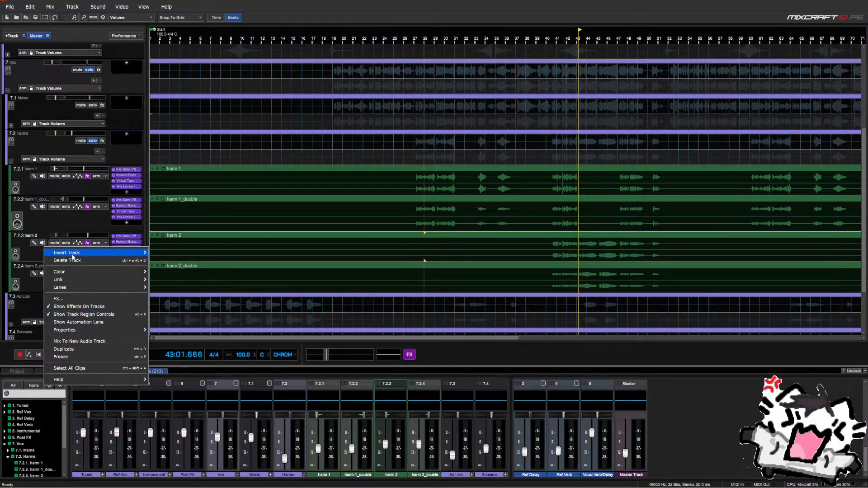
mouse_move(75, 253)
click(184, 244)
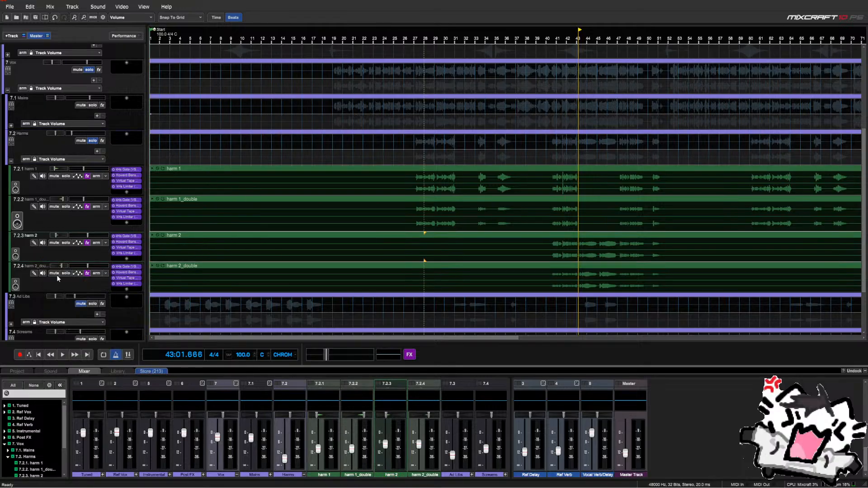
drag(31, 289, 19, 271)
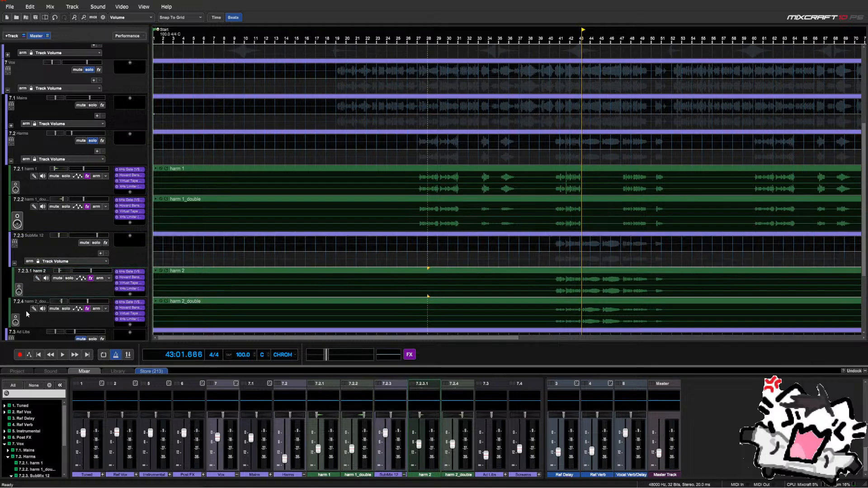
drag(28, 317, 17, 272)
click(15, 264)
click(40, 237)
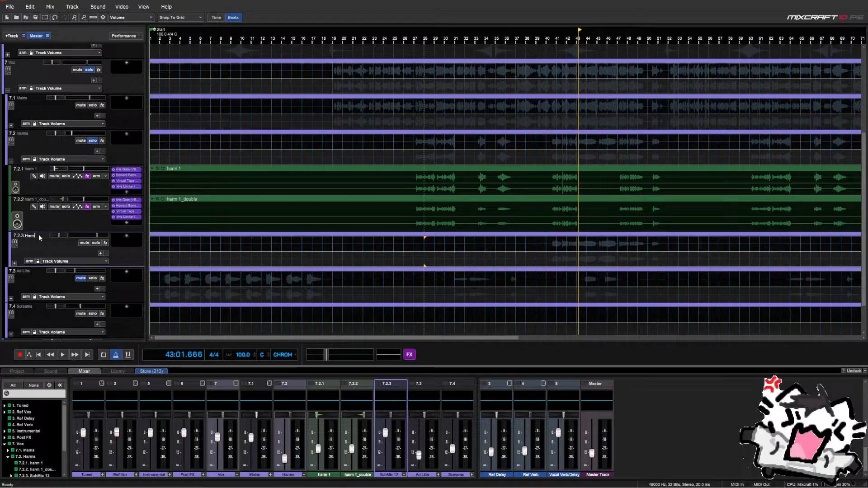
Create a Harm 1 submix holding harm 1 and harm 1_double, then check both submixes
right_click(49, 191)
mouse_move(72, 199)
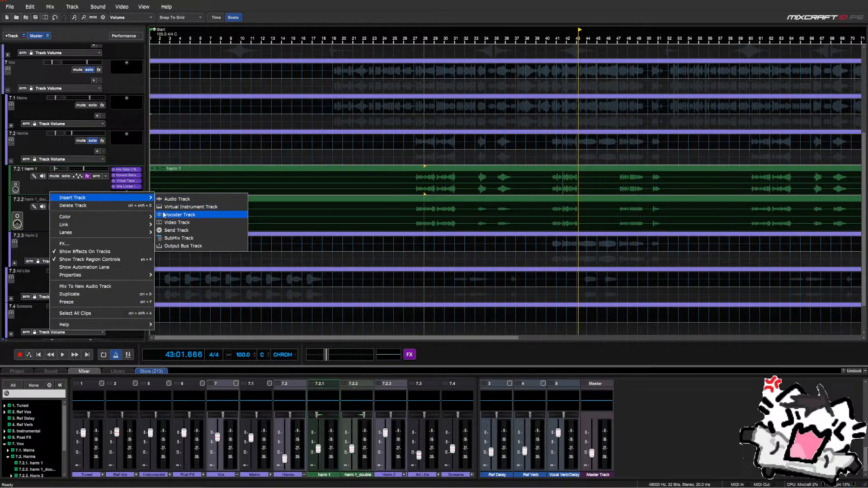
click(170, 238)
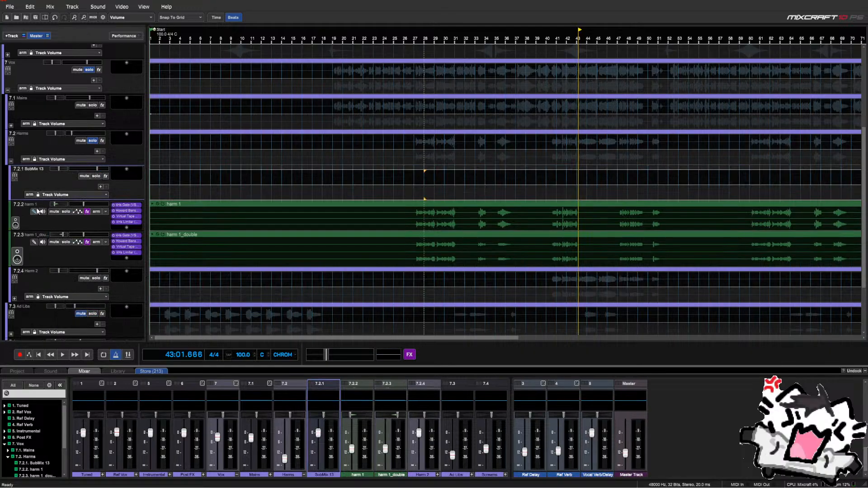
drag(32, 224, 27, 193)
drag(31, 252, 21, 204)
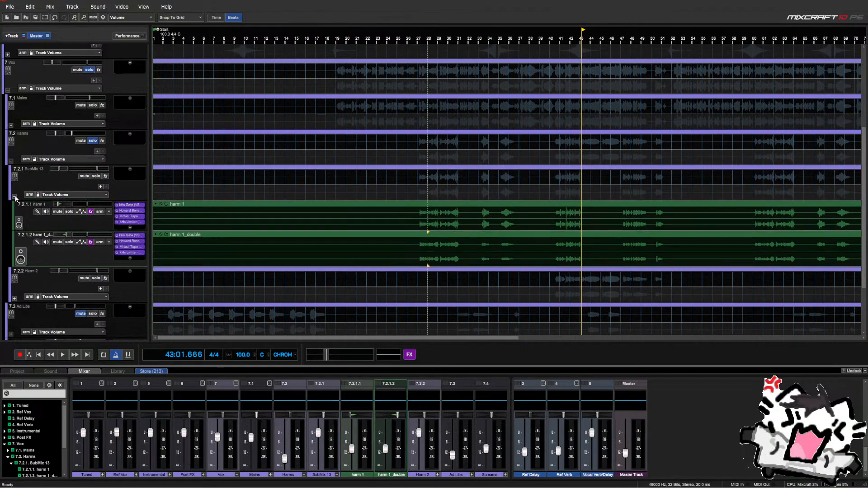
click(14, 197)
double_click(30, 170)
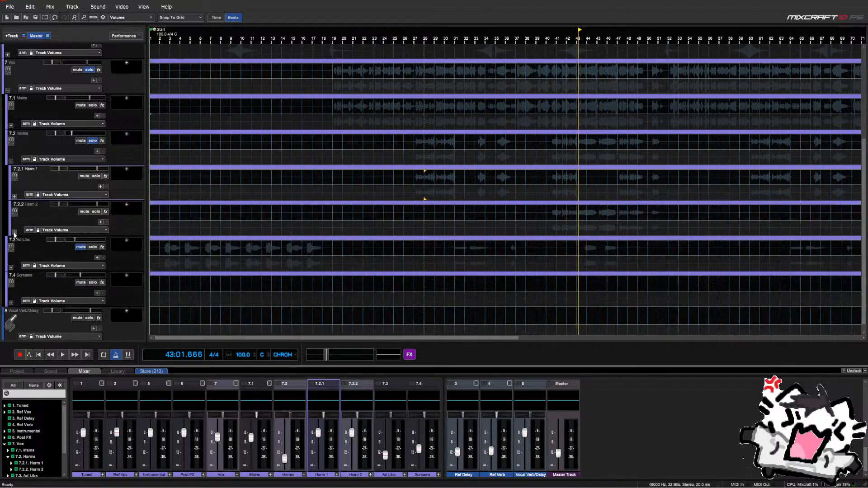
click(14, 233)
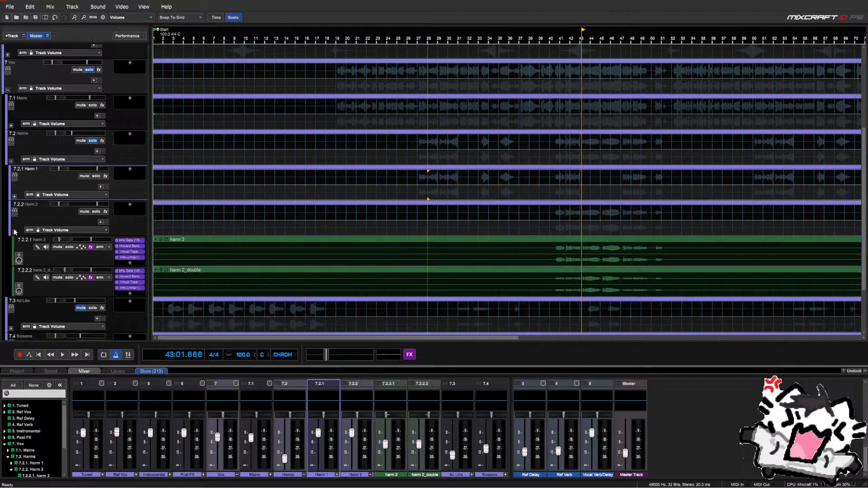
click(15, 197)
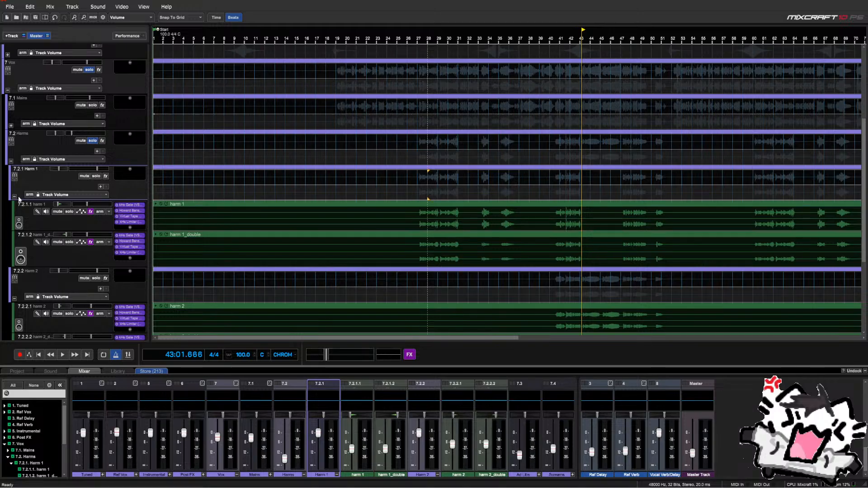
click(15, 299)
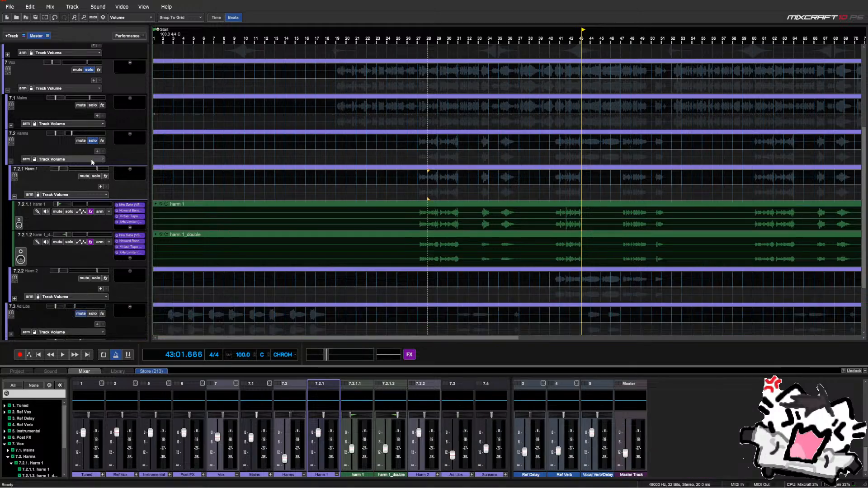
Move the playhead back to bar 27 and expand the Harm 2 submix
scroll(110, 111, down, 2)
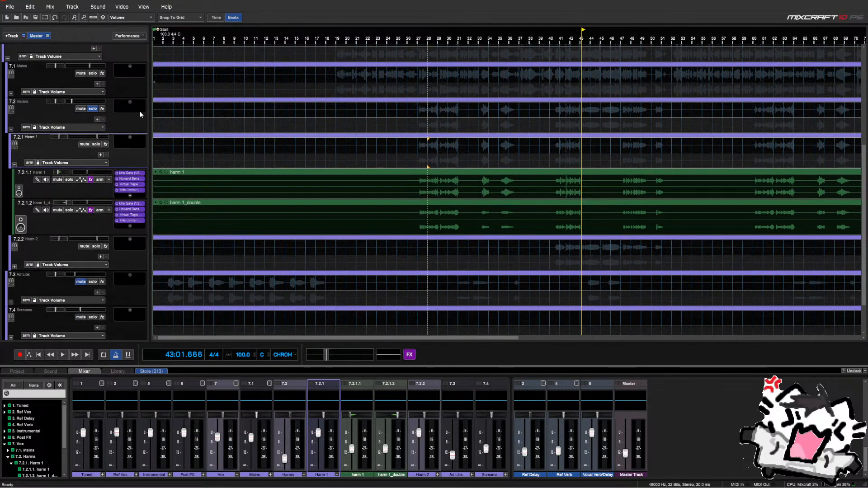
click(419, 167)
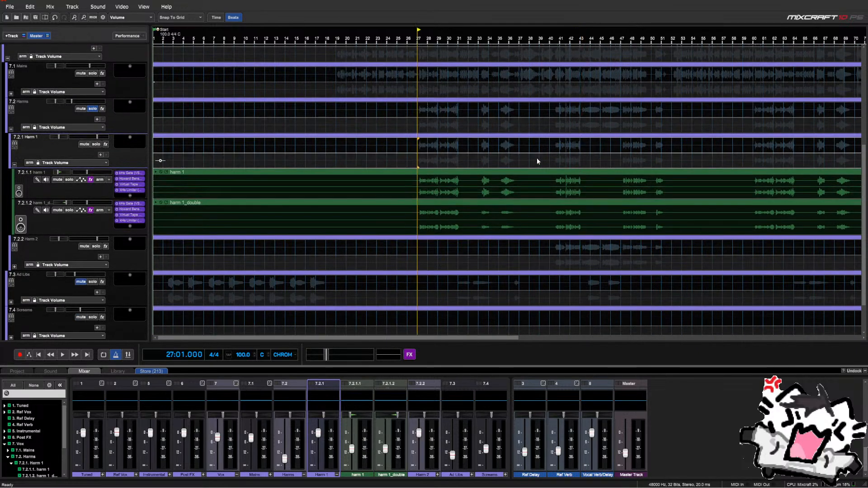
scroll(556, 167, up, 1)
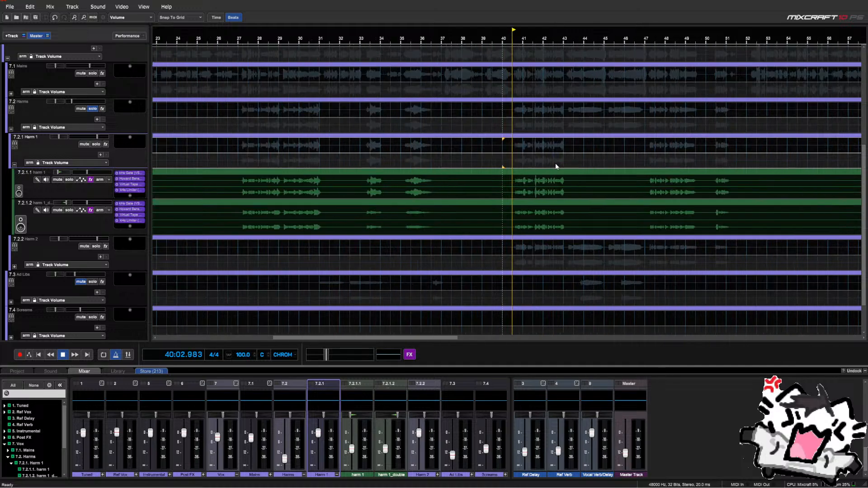
scroll(117, 240, up, 1)
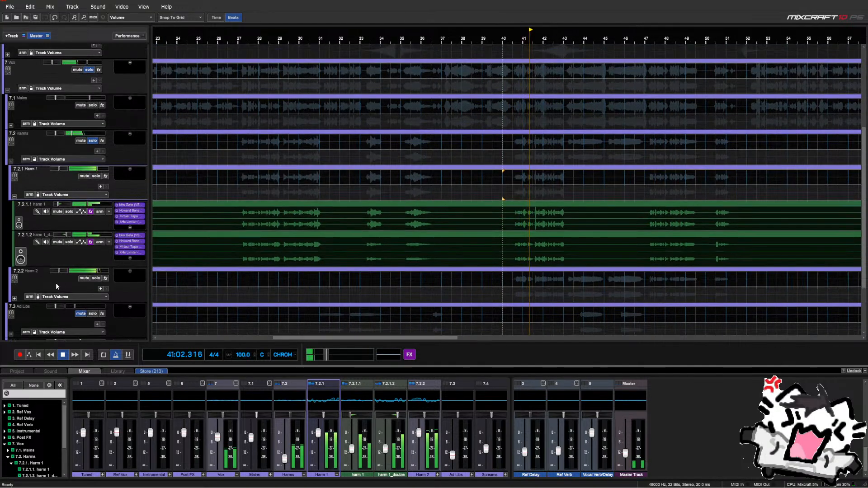
click(14, 299)
scroll(107, 232, down, 1)
scroll(262, 233, down, 1)
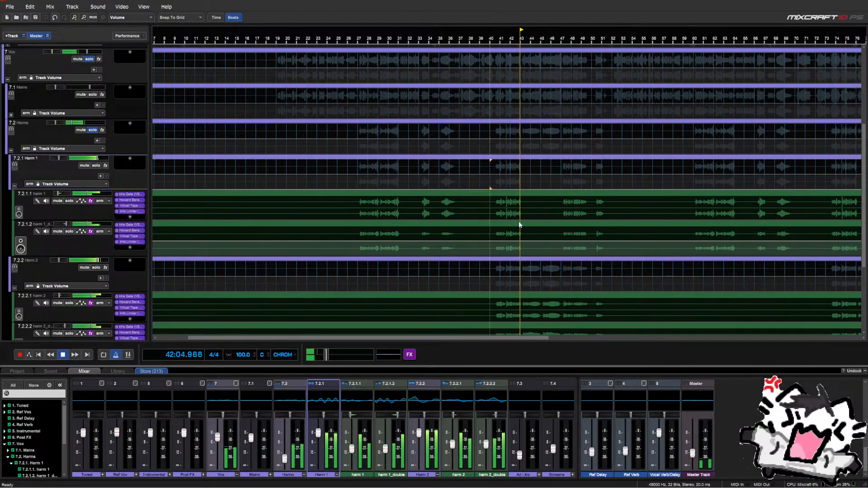
scroll(519, 225, up, 1)
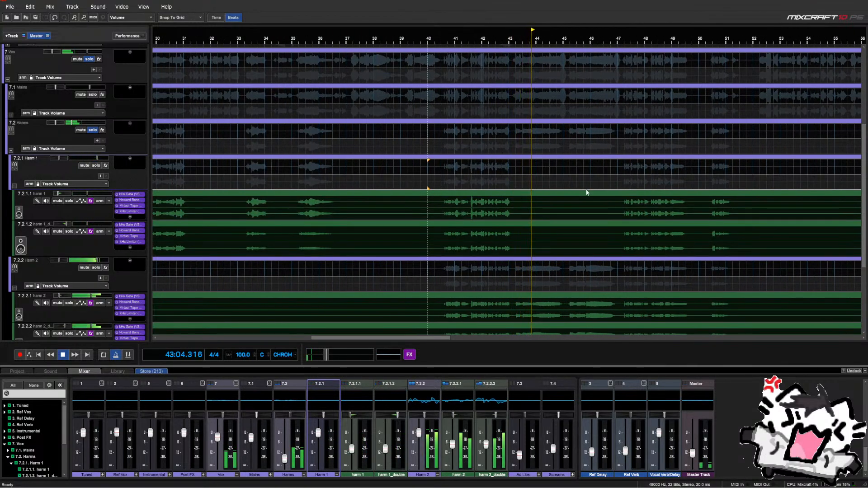
scroll(622, 158, down, 5)
Play the soloed harmonies from around bar 47, then from about bar 40, with Harm 2 selected
click(624, 136)
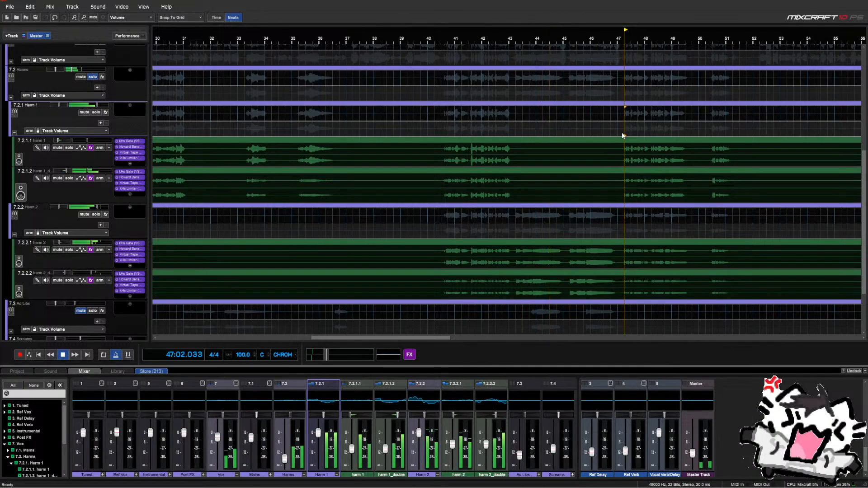
click(84, 209)
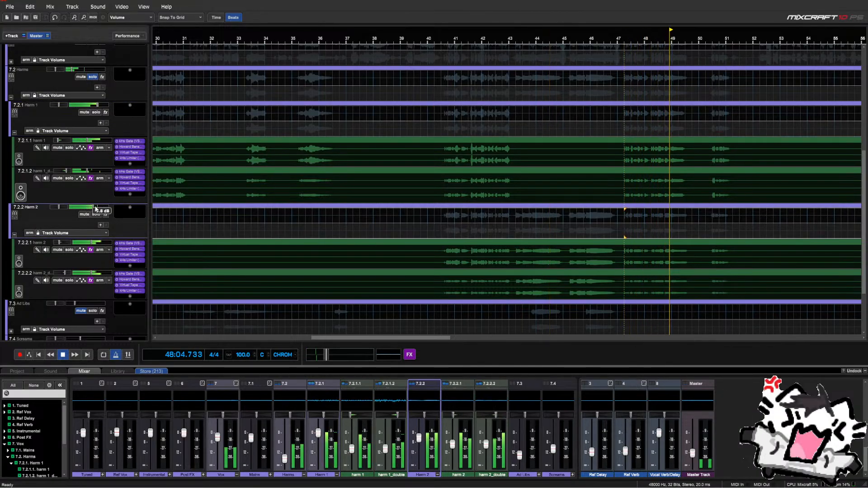
scroll(615, 206, down, 3)
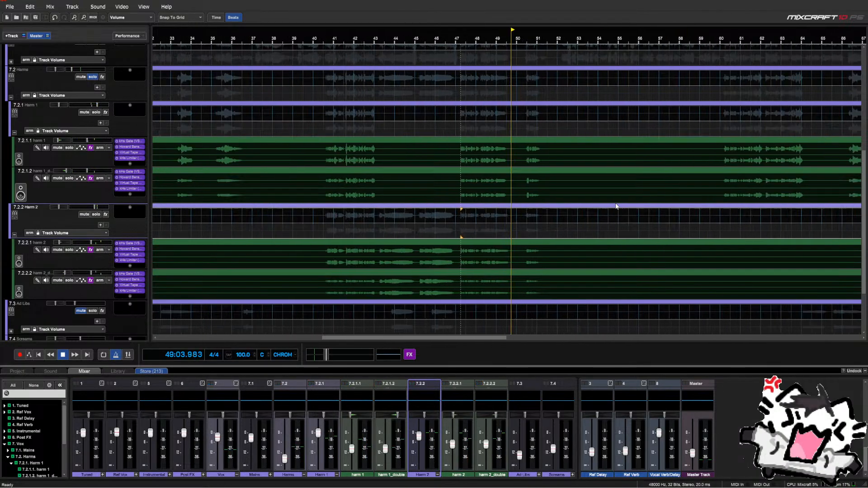
scroll(615, 206, up, 4)
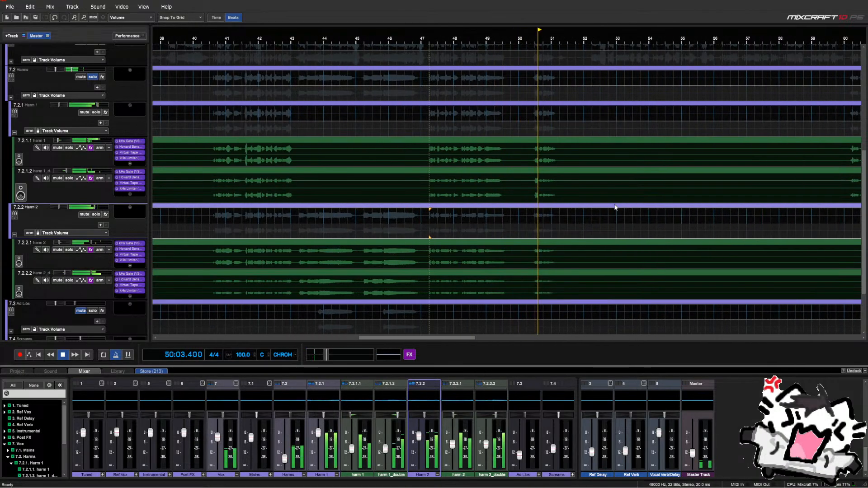
click(210, 131)
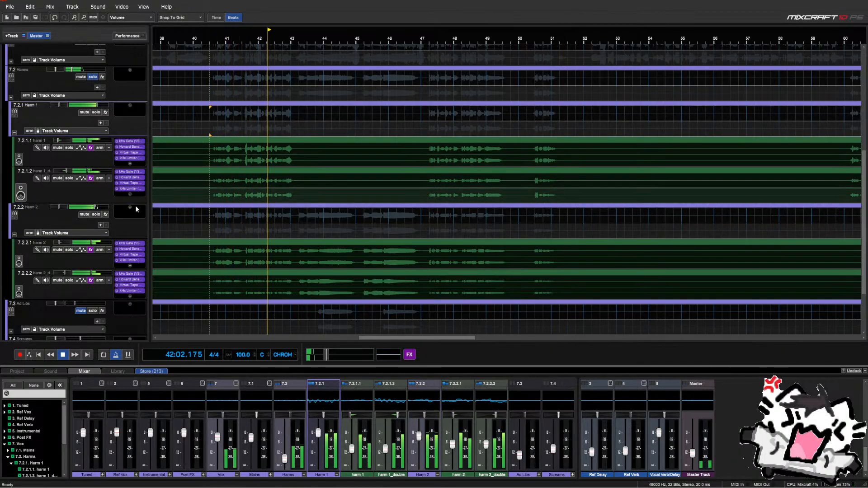
click(79, 208)
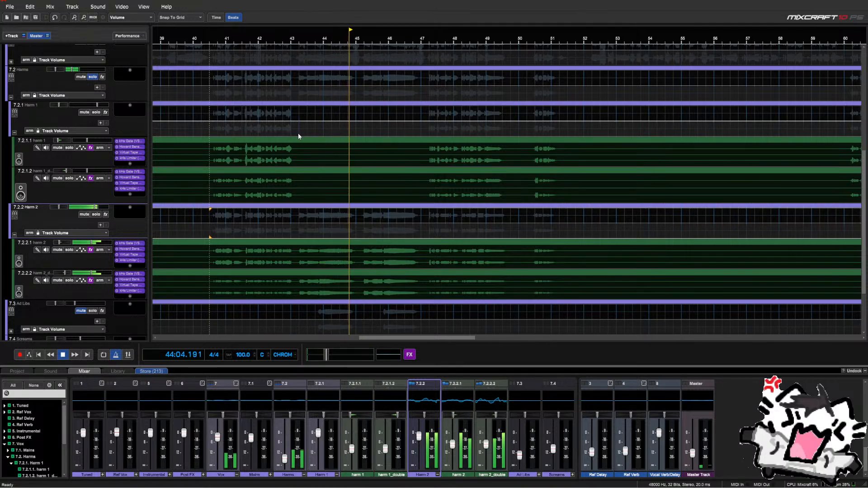
Delete bars 43–47 from the Harm 1 tracks and split the harm 2 clip at bars 47 and 43
drag(297, 136, 417, 183)
key(Delete)
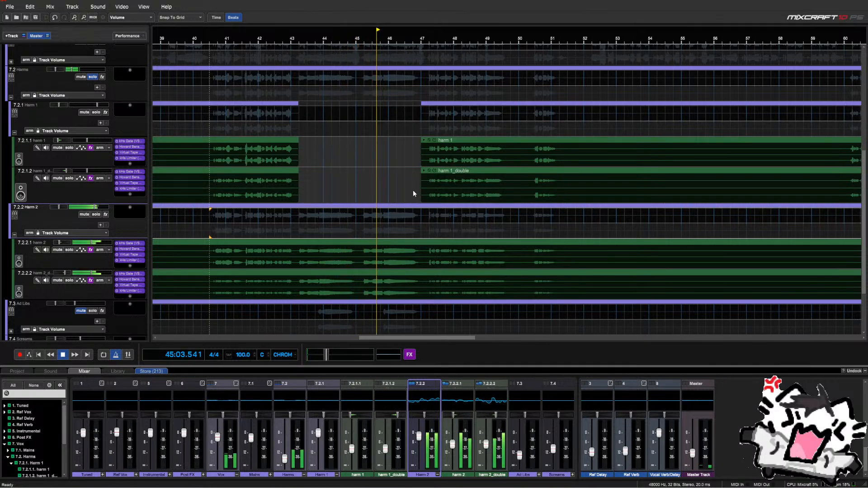
click(422, 243)
right_click(422, 242)
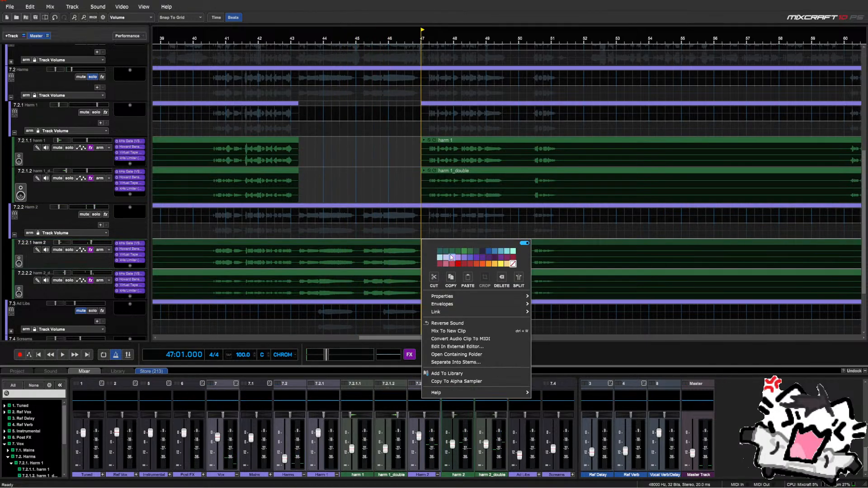
click(518, 279)
click(299, 245)
right_click(298, 245)
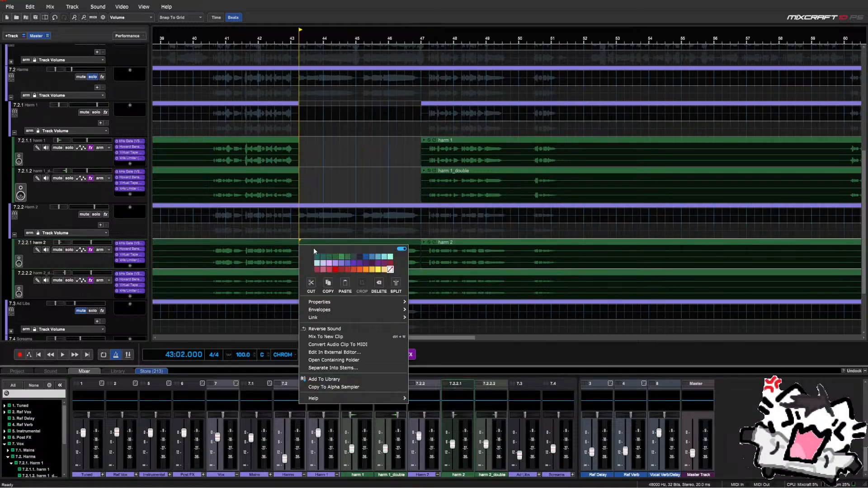
click(394, 284)
Split the harm 2_double clip at bars 43 and 47
click(300, 277)
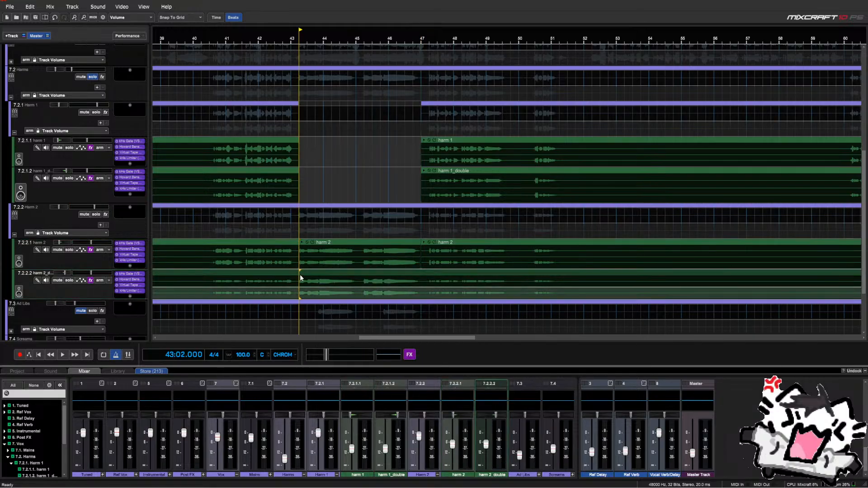
click(299, 207)
right_click(299, 208)
click(383, 221)
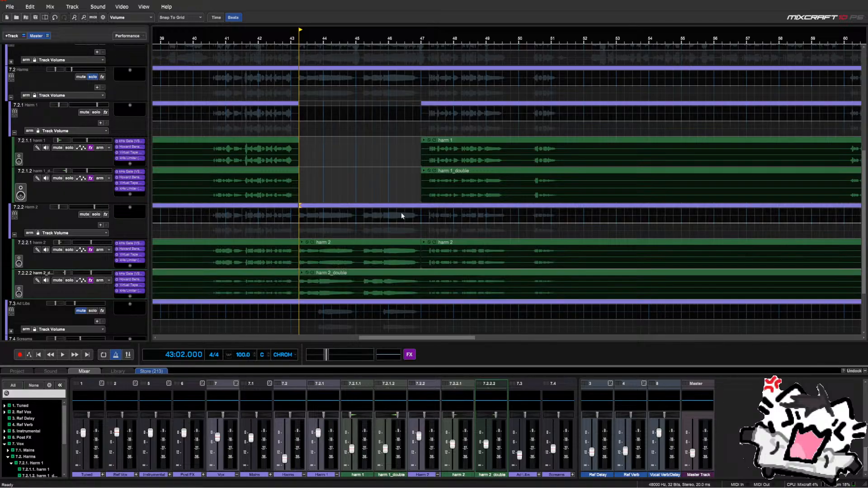
right_click(421, 208)
click(503, 222)
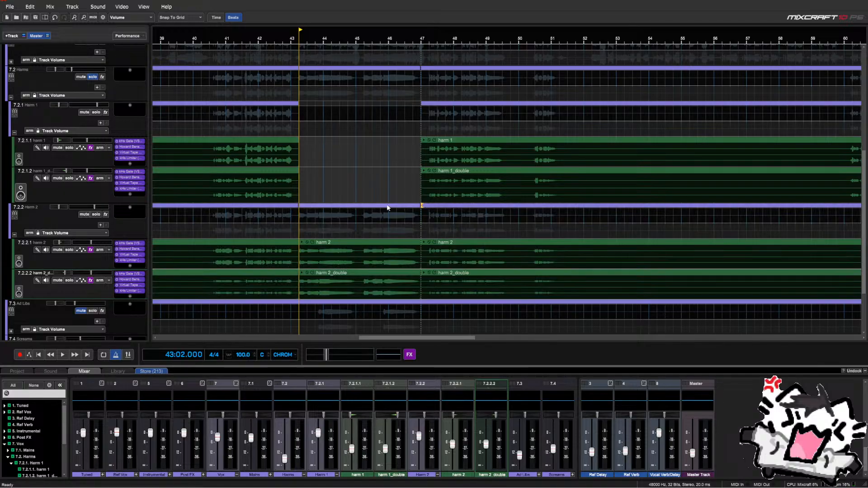
drag(368, 208, 367, 131)
Select the bar 43–47 harm 2 and harm 2_double sections and move them up onto the Harm 1 tracks
click(373, 234)
click(362, 250)
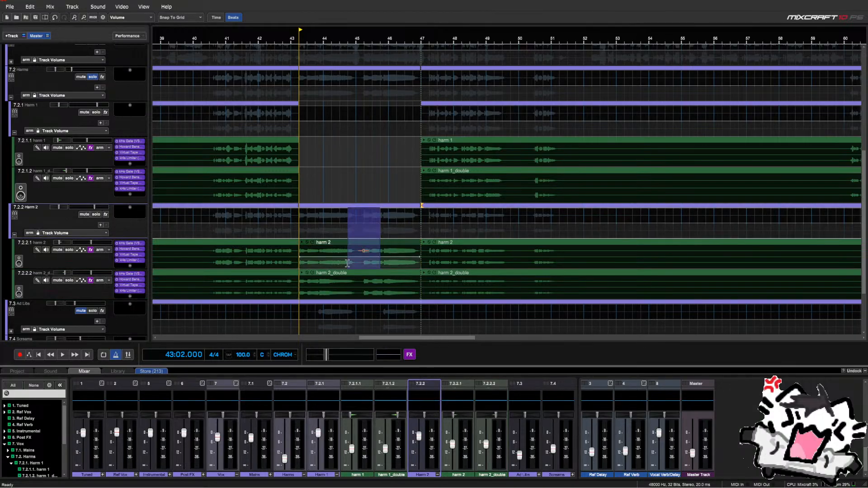
click(368, 233)
click(343, 273)
click(375, 235)
drag(380, 242, 331, 288)
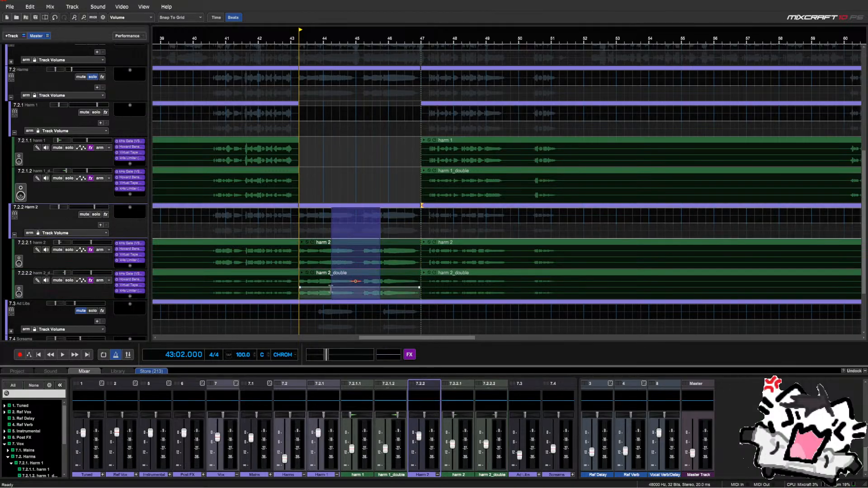
key(KP_8)
key(KP_8)
key(KP_8)
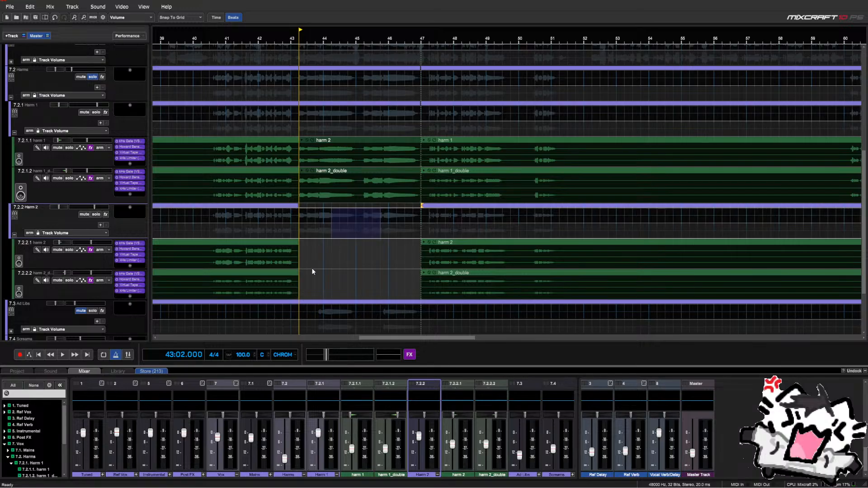
Play back the moved harmonies from around bar 42, skipping ahead to bar 46
click(312, 265)
click(277, 129)
key(space)
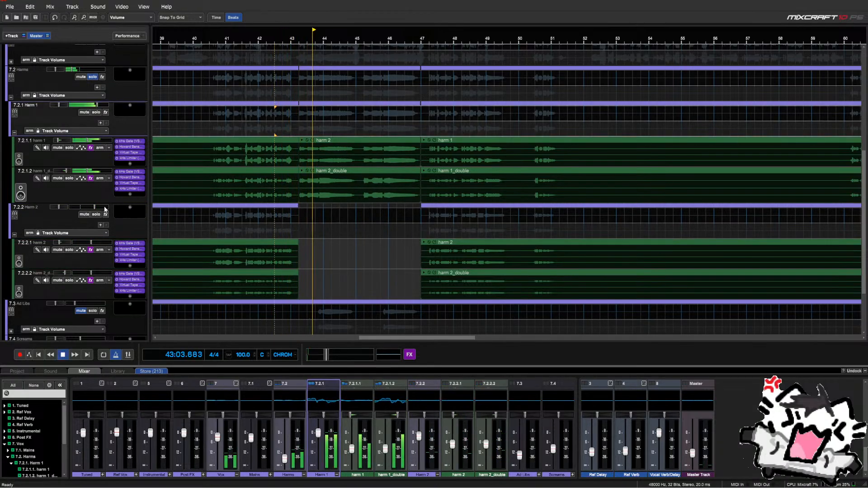
mouse_move(104, 209)
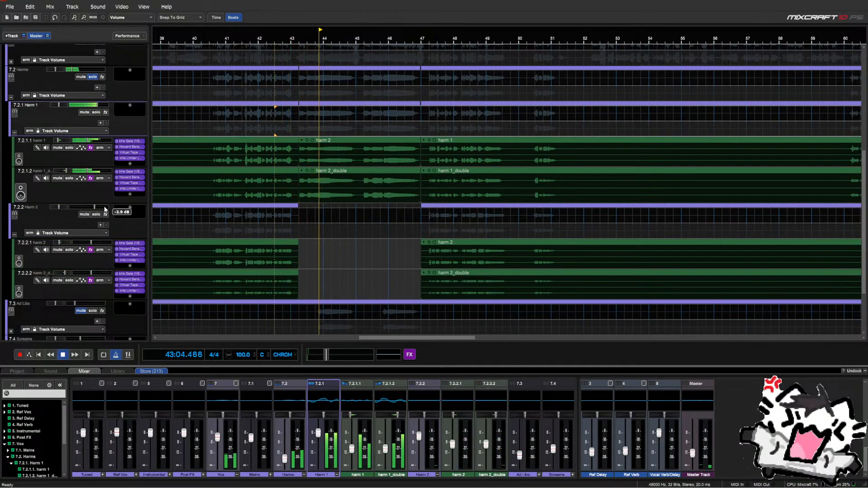
click(415, 262)
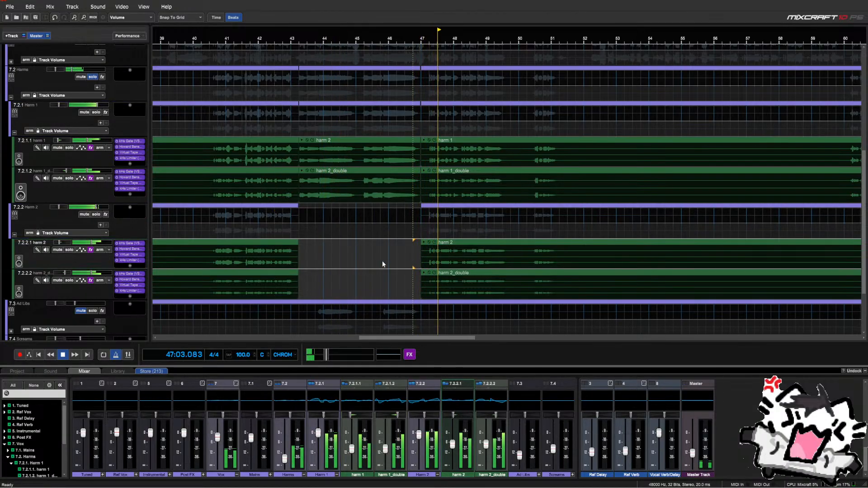
click(142, 232)
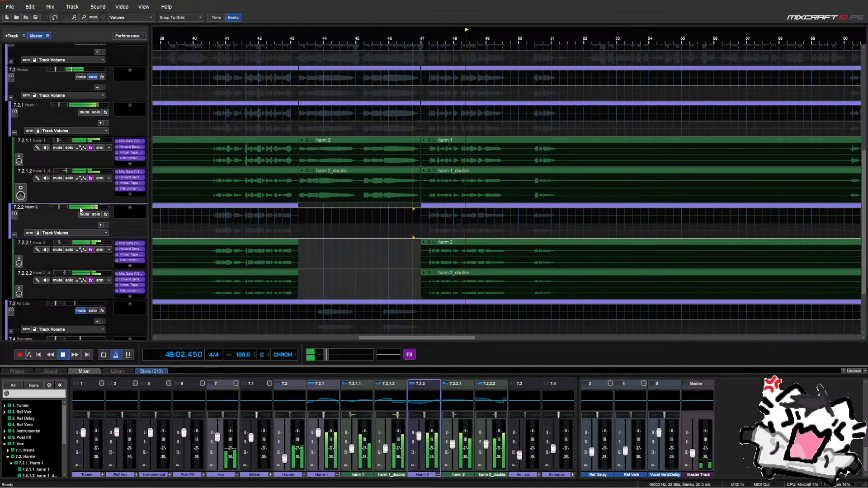
scroll(351, 291, down, 1)
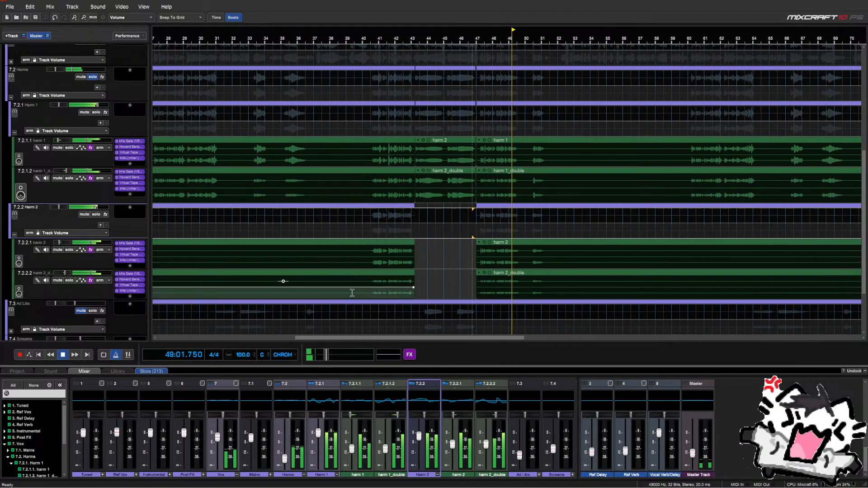
scroll(463, 284, up, 2)
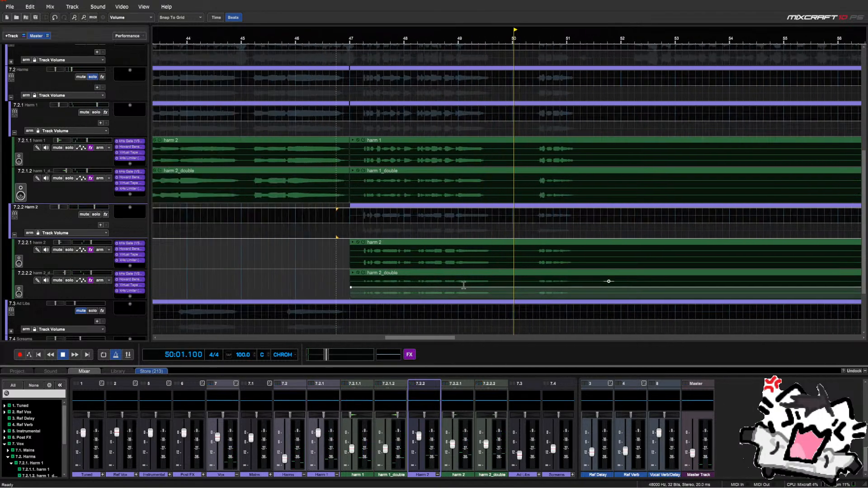
scroll(500, 245, down, 3)
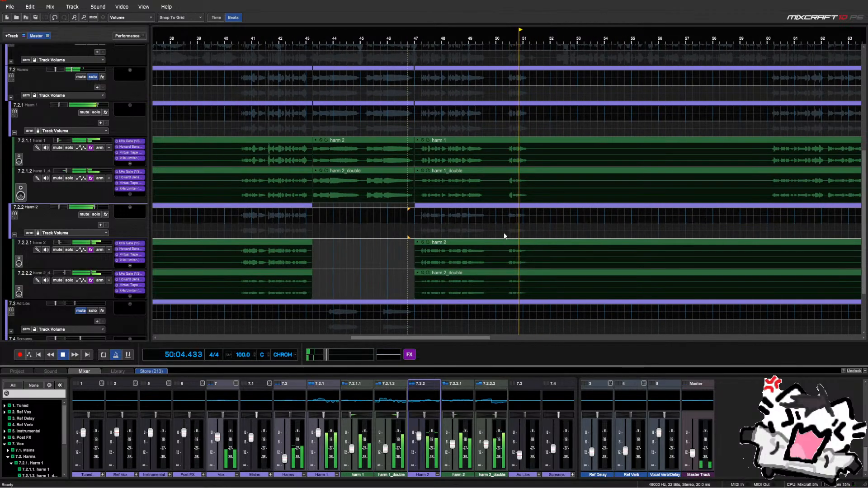
key(space)
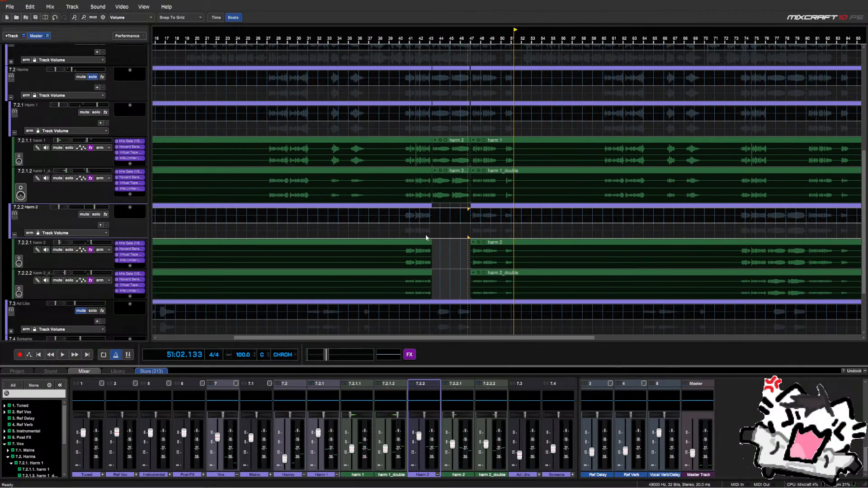
Solo the Harm 2 group, listen from around bar 50.5, and show harm 2_double's sound settings
click(96, 214)
key(space)
scroll(505, 235, up, 5)
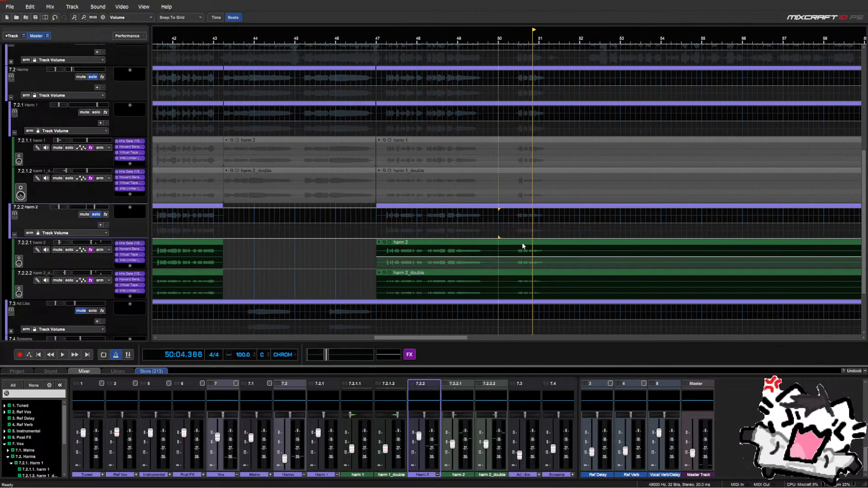
click(519, 240)
key(space)
scroll(518, 240, up, 2)
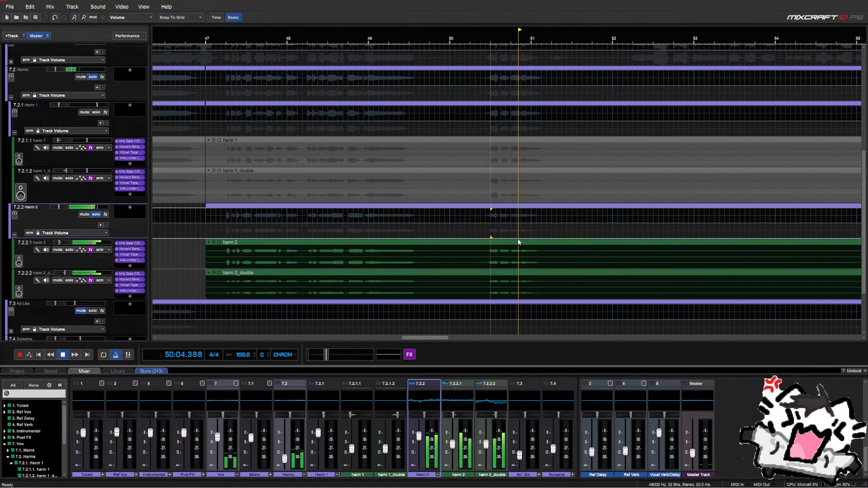
click(490, 278)
key(space)
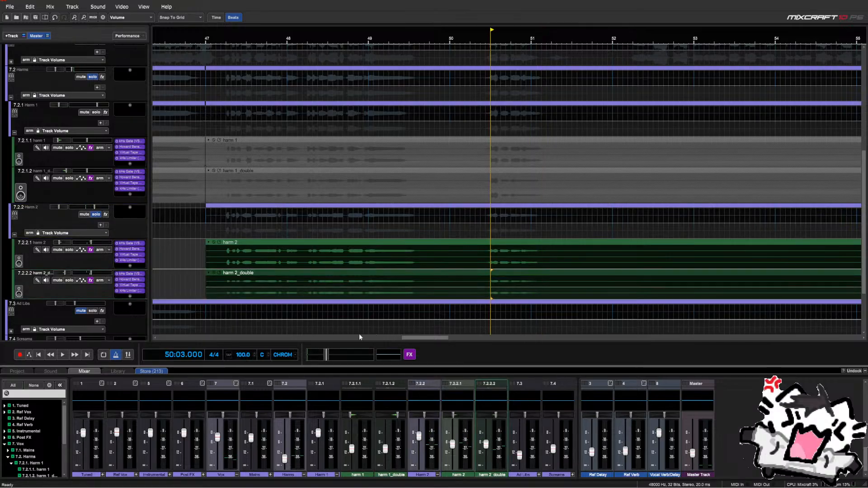
click(56, 369)
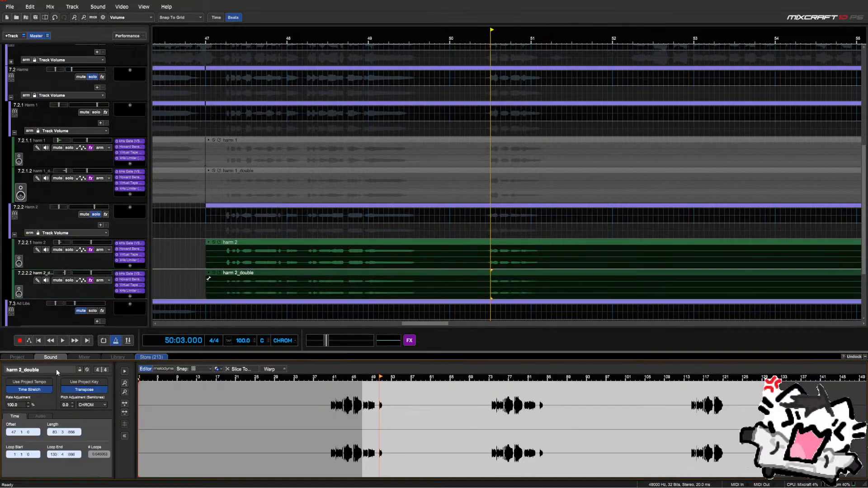
Load harm 2_double into Melodyne, play from bar 47, and zoom in on its notes
click(163, 369)
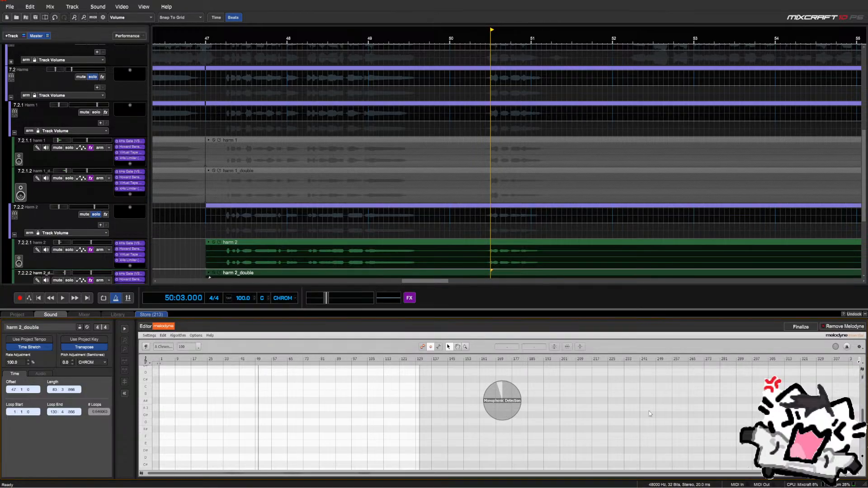
double_click(239, 358)
double_click(249, 363)
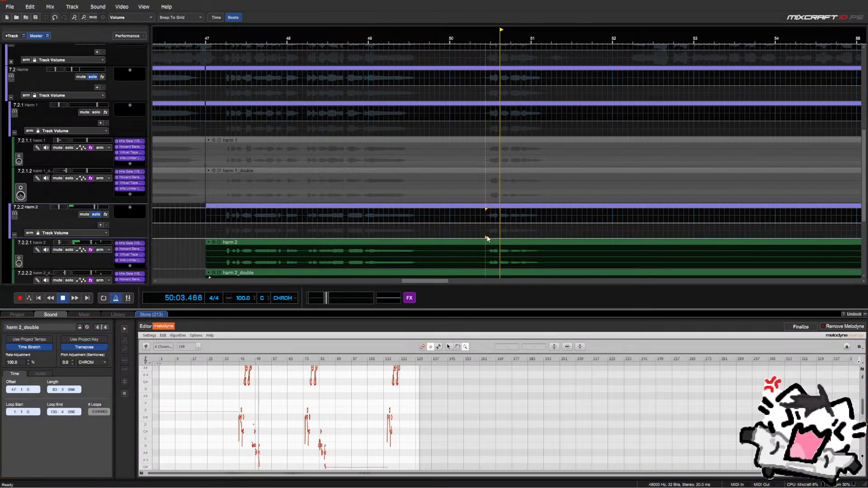
key(space)
drag(262, 460, 467, 349)
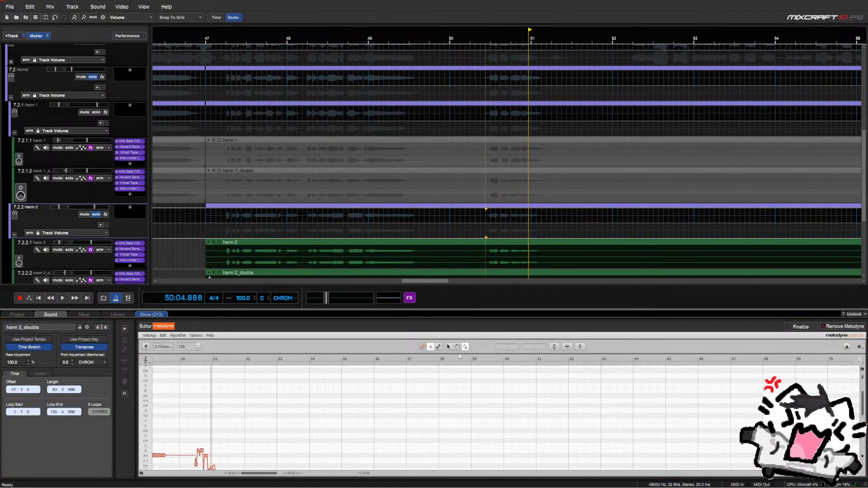
drag(862, 405, 865, 417)
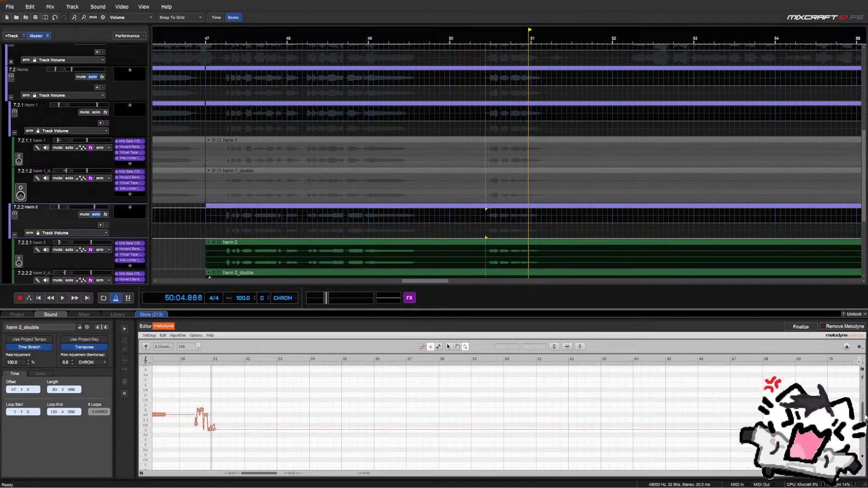
click(195, 360)
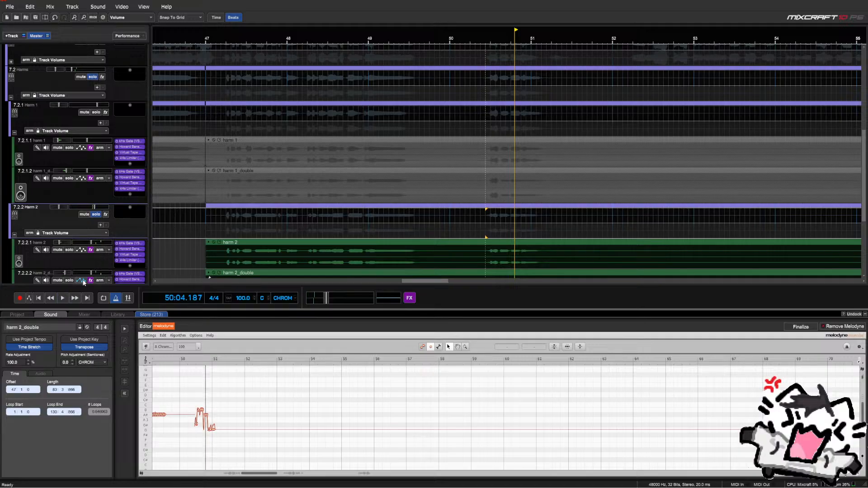
Solo harm 2_double, then switch the solo to harm 2, replay, and load harm 2 into the editor
click(69, 280)
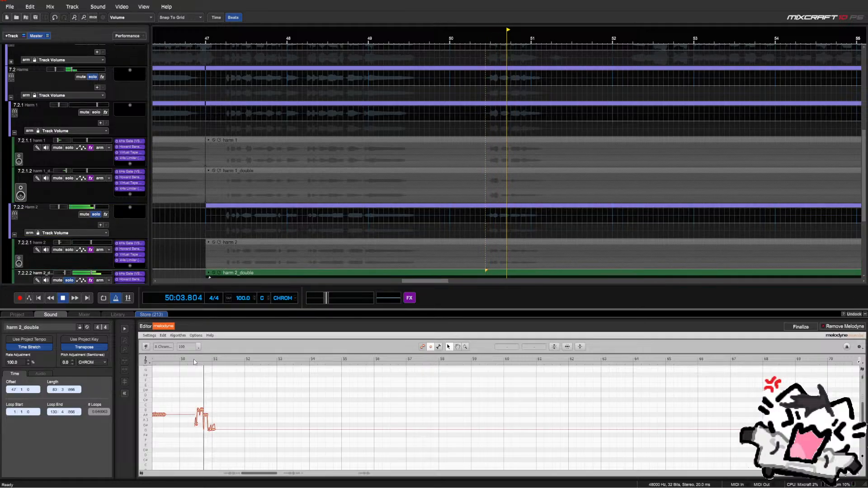
key(space)
click(69, 250)
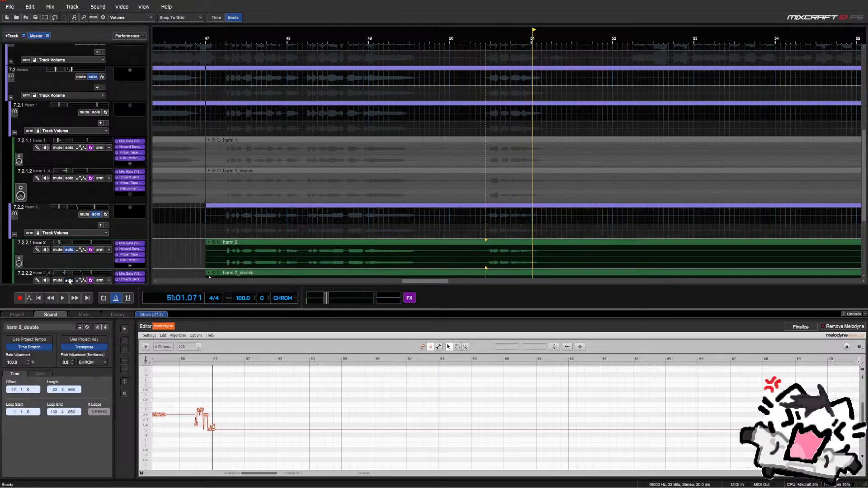
key(space)
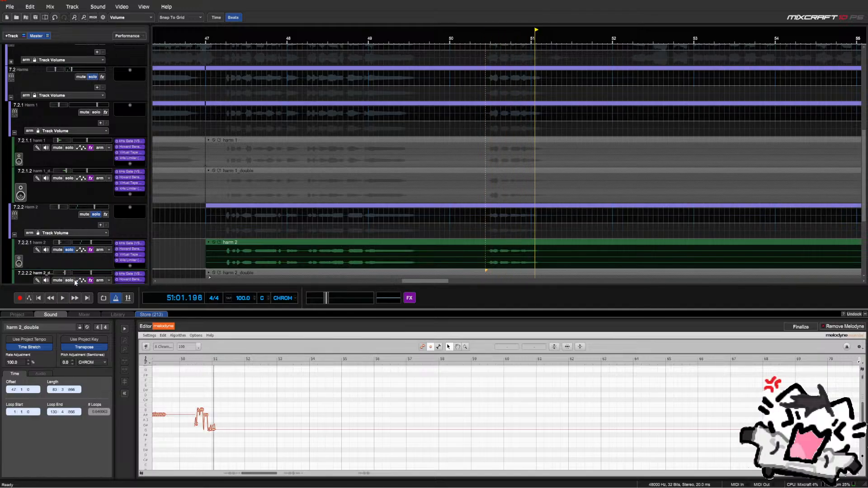
click(835, 327)
Open harm 2 in Melodyne from 50:02.500, zoom in on its notes, and audition the phrase
click(482, 244)
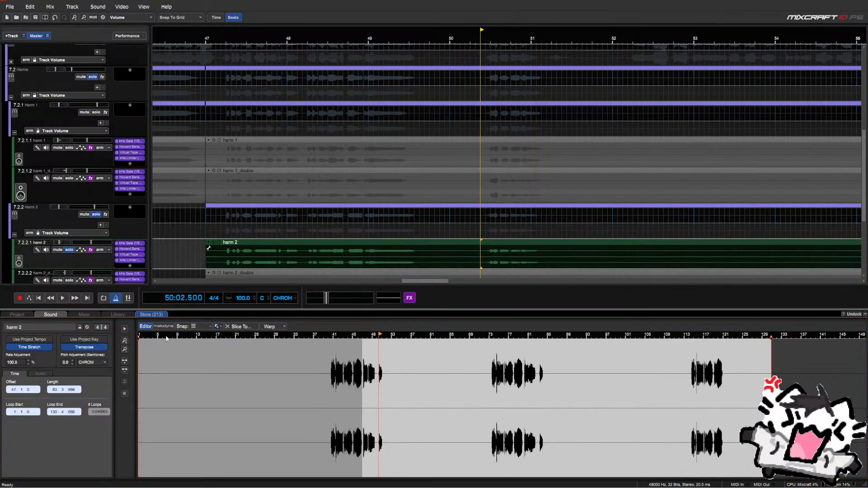
click(164, 326)
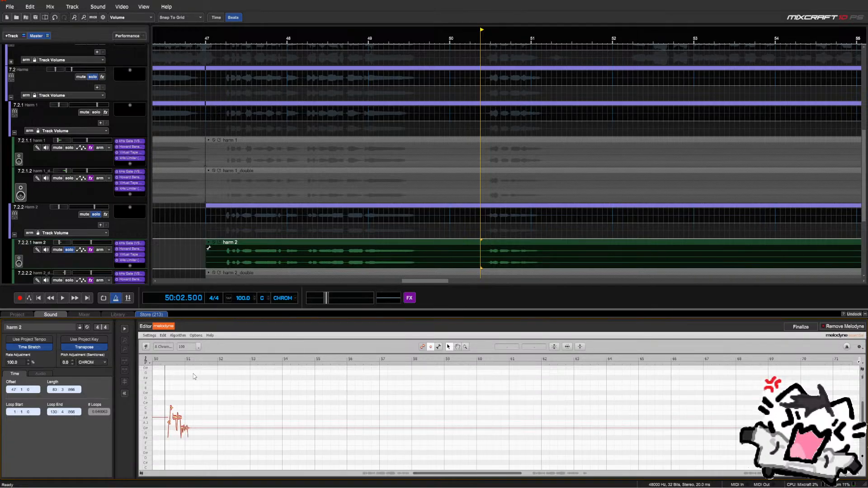
drag(168, 398, 329, 398)
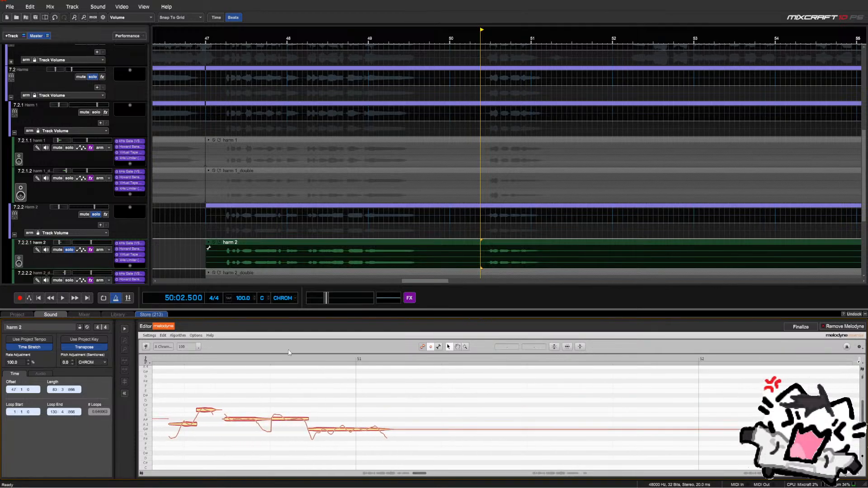
key(space)
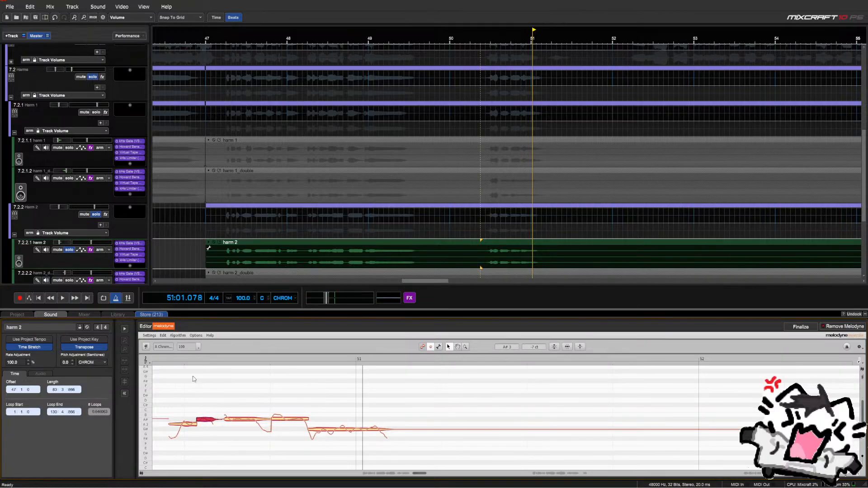
key(space)
key(space)
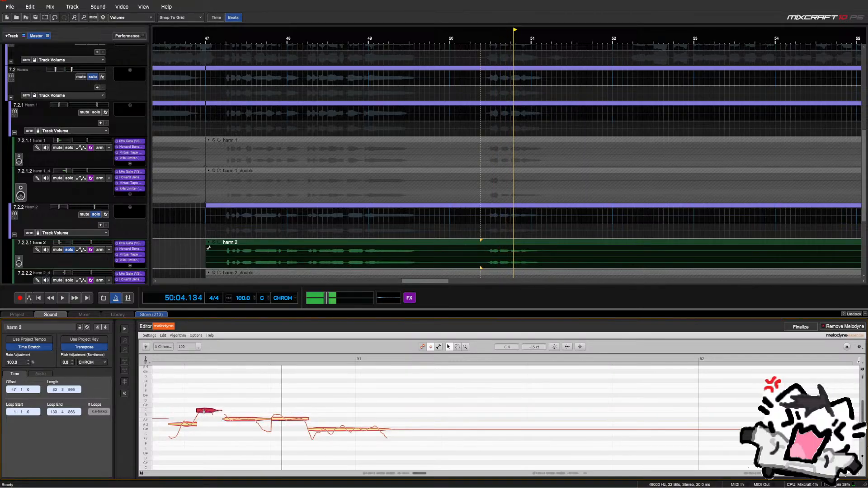
key(space)
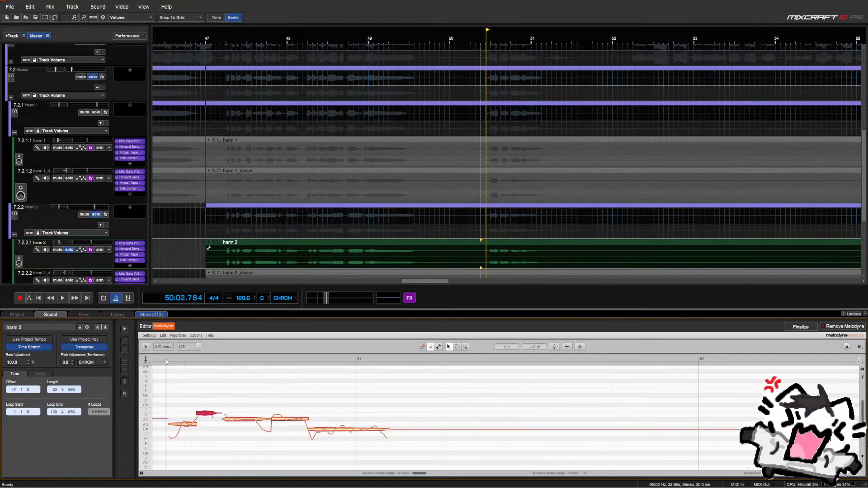
key(space)
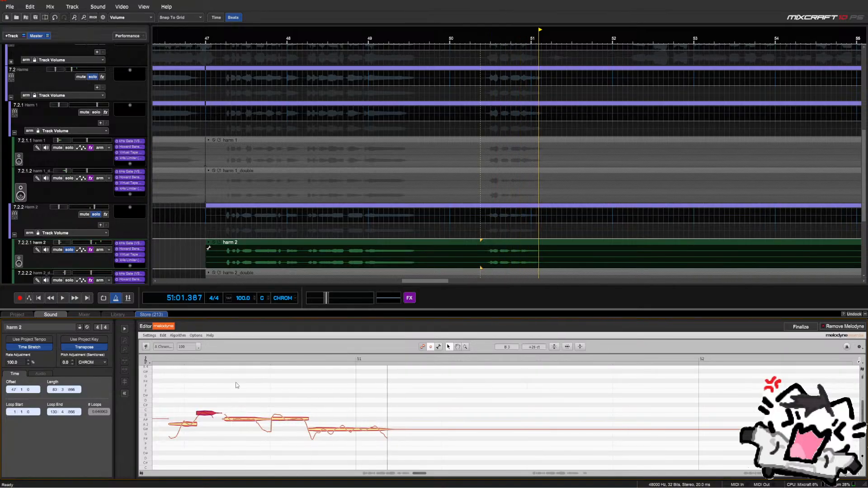
Apply the pitch macro at Pitch Center 100% to all harm 2 notes and audition with harm 2_double soloed
drag(337, 390, 170, 460)
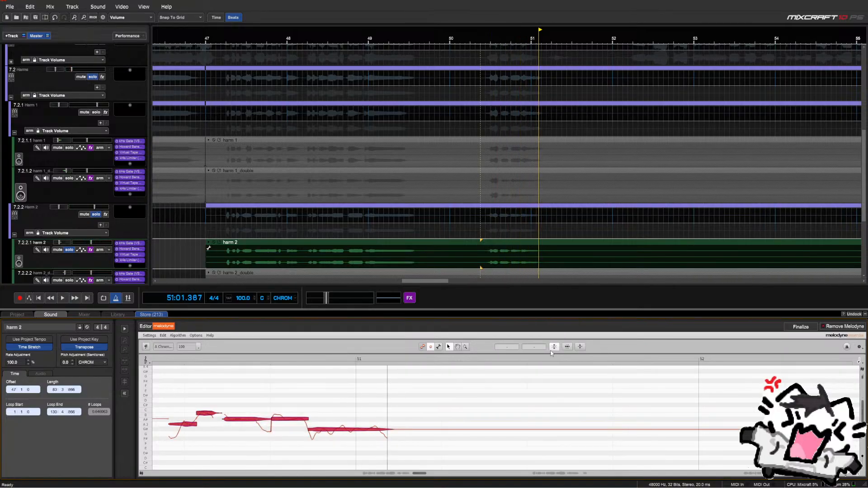
click(553, 348)
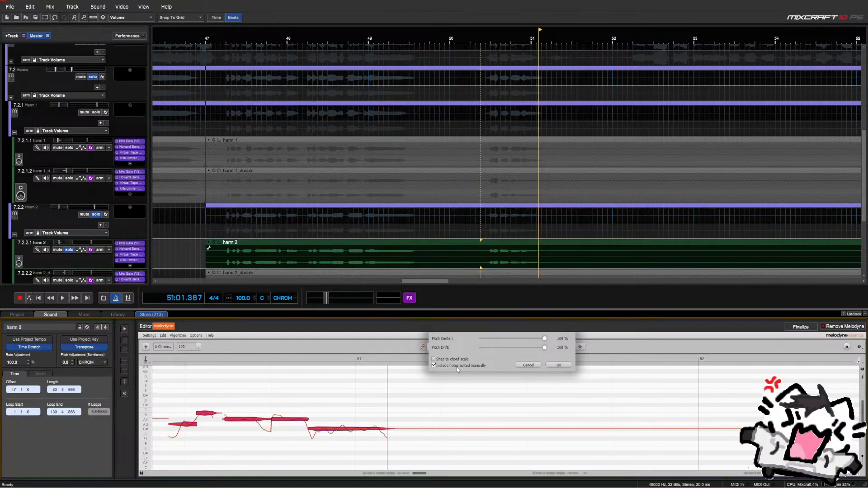
click(553, 365)
click(168, 361)
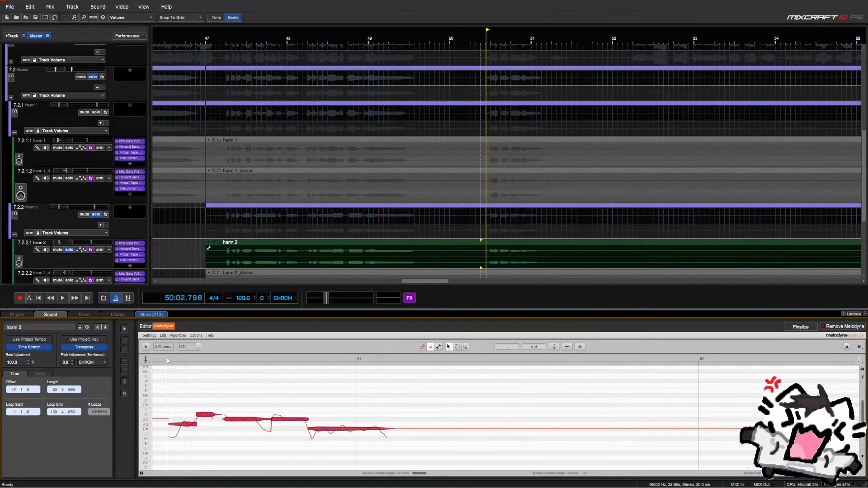
click(70, 280)
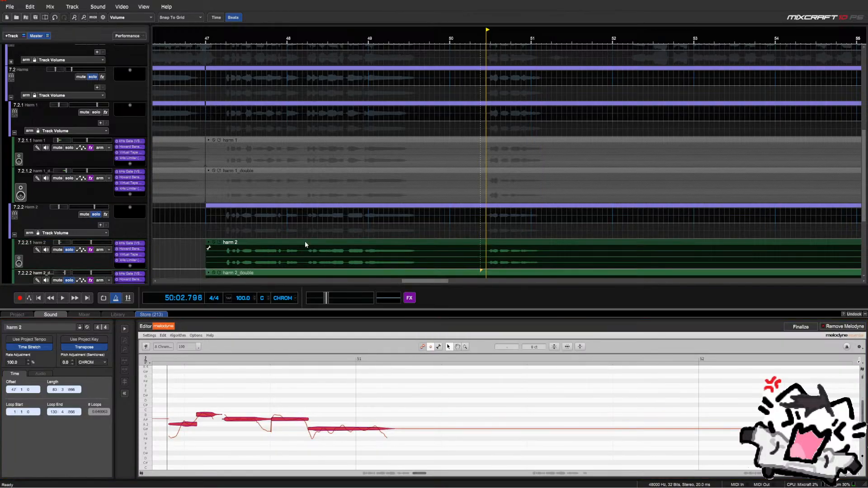
click(475, 236)
key(space)
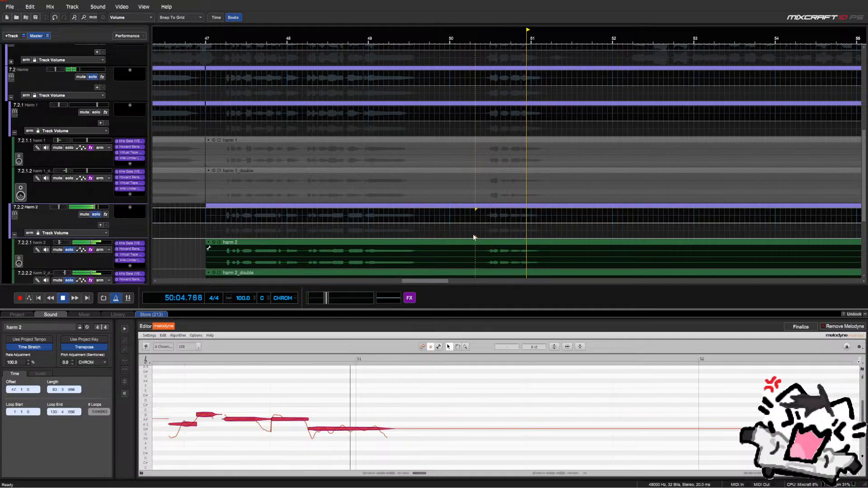
key(space)
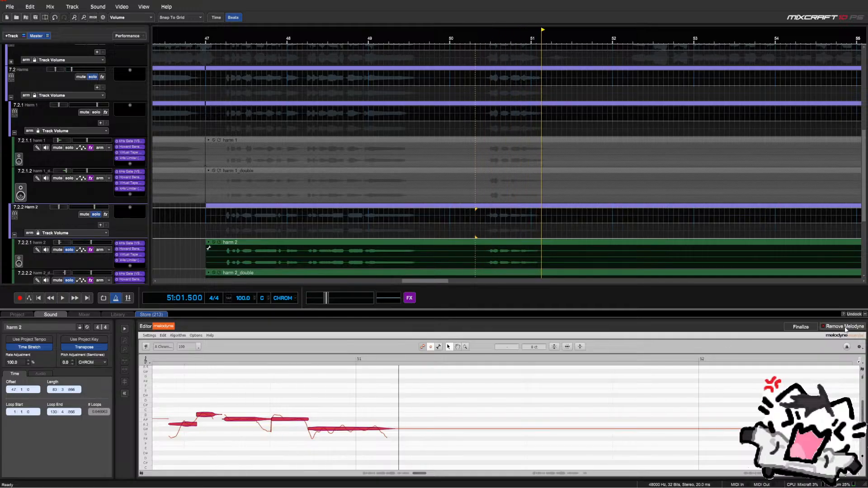
Remove Melodyne from the harm 2 clip and select the harm 2_double clip
click(845, 326)
scroll(504, 245, down, 1)
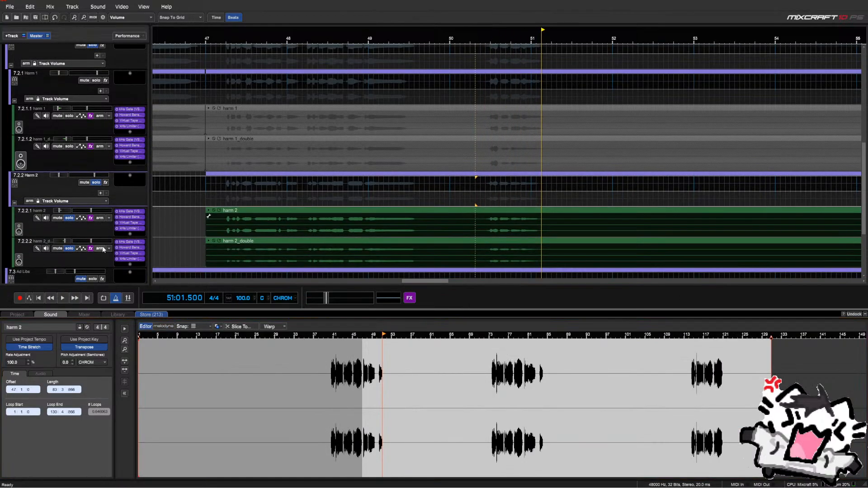
click(505, 246)
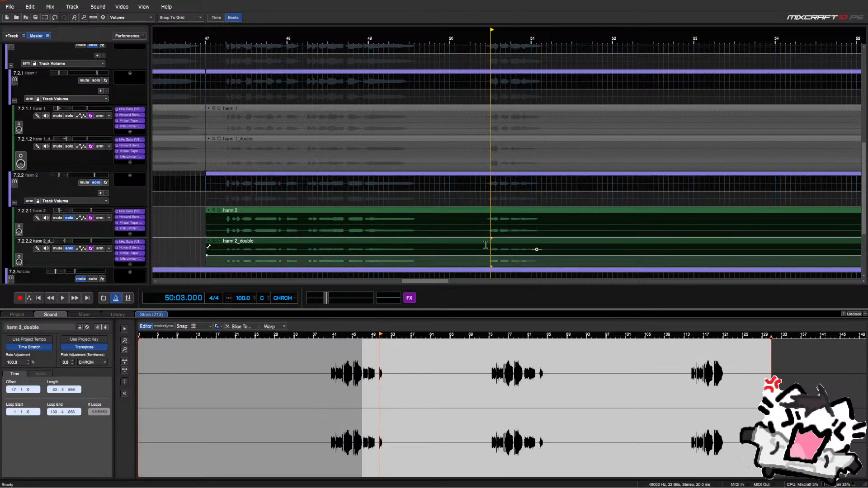
Load harm 2_double into Melodyne pitch editing and listen to the double
click(172, 326)
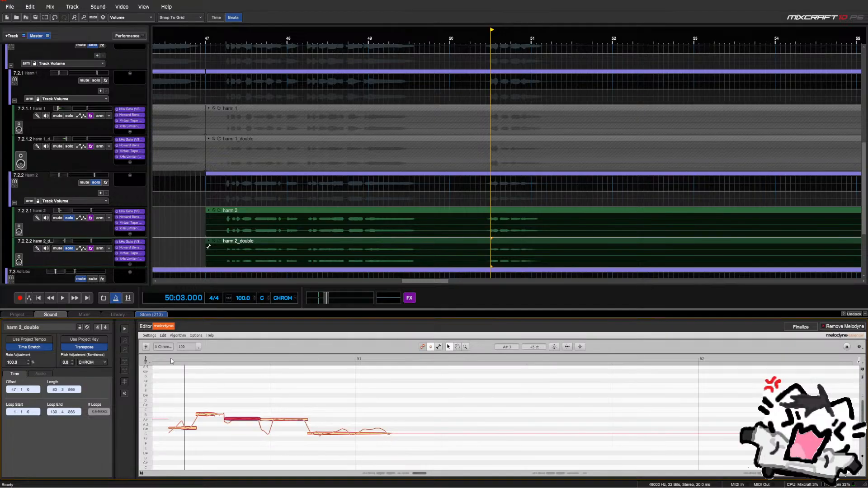
key(space)
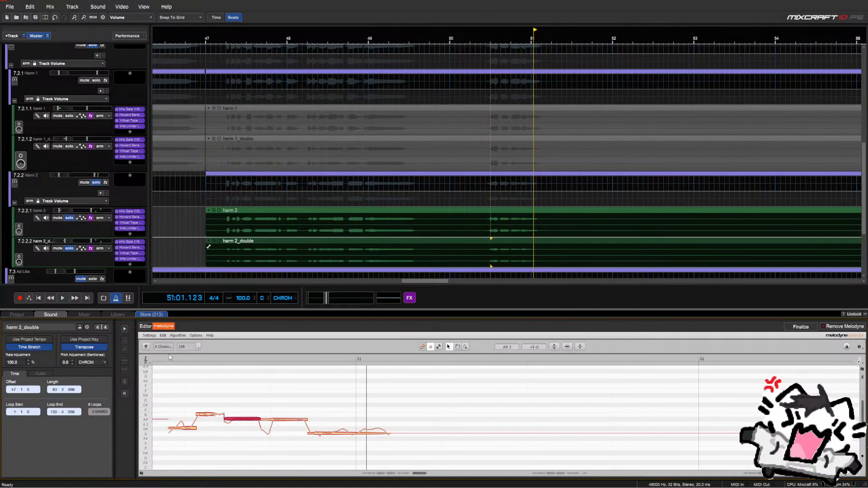
key(space)
key(space)
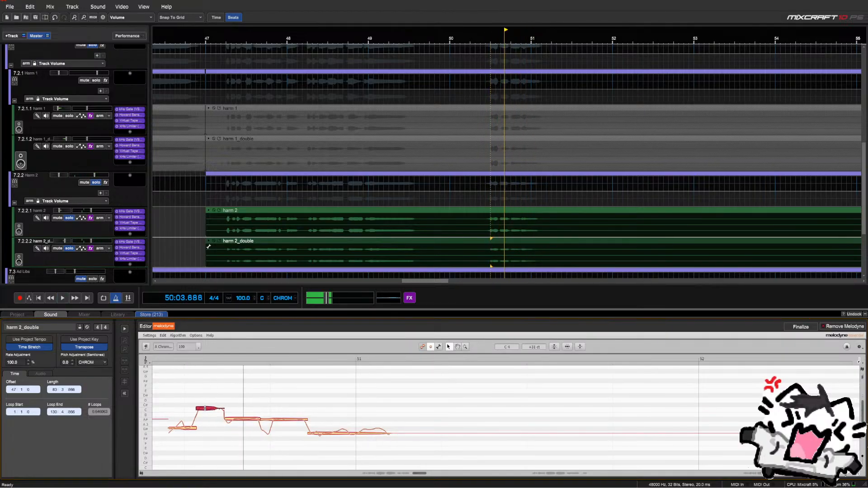
key(space)
key(space)
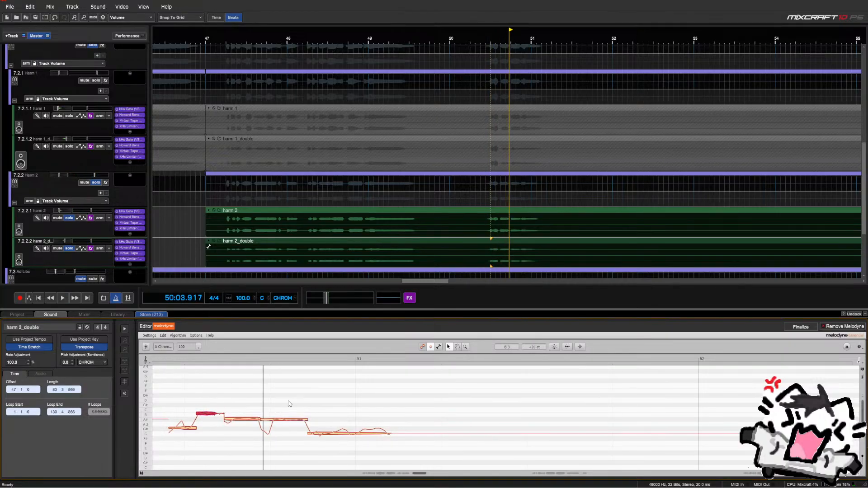
Pitch-correct all harm 2_double notes with the macro, audition from before bar 51, and finalize the edit
drag(310, 412, 465, 374)
click(566, 345)
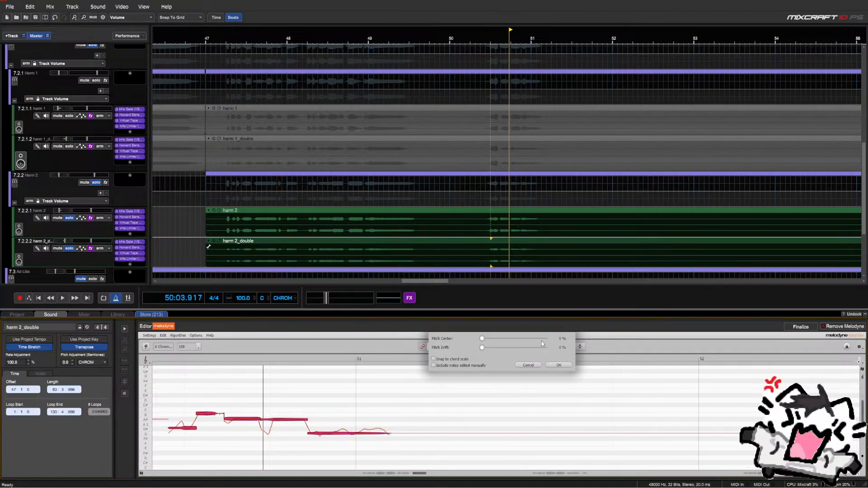
click(558, 365)
double_click(162, 356)
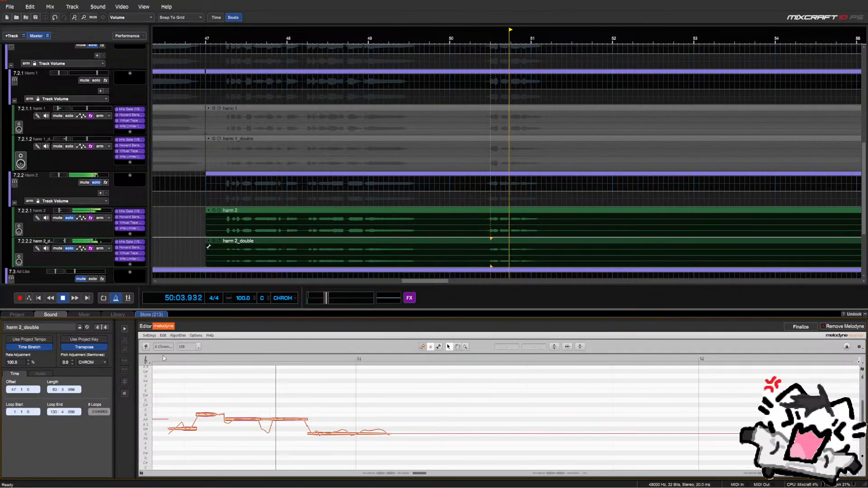
click(165, 358)
key(space)
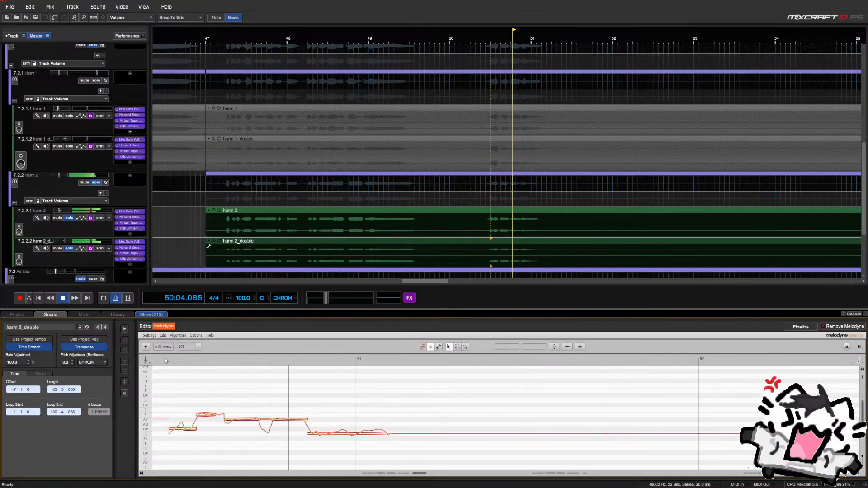
key(space)
key(space)
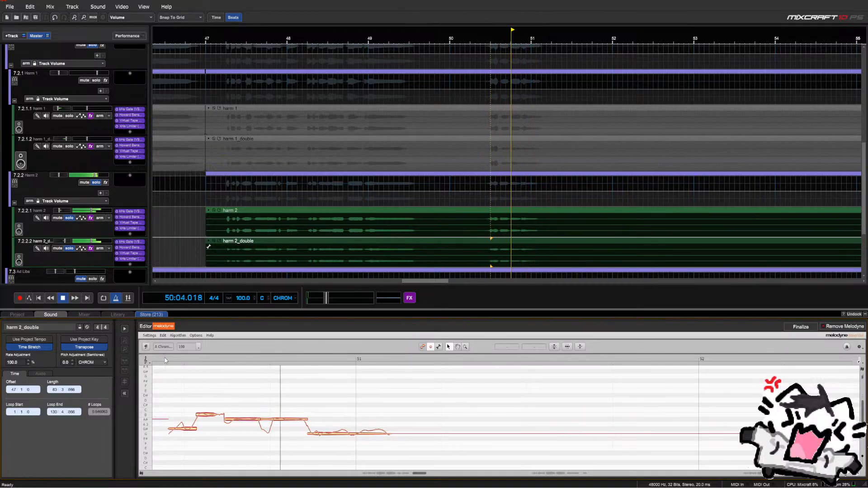
click(799, 328)
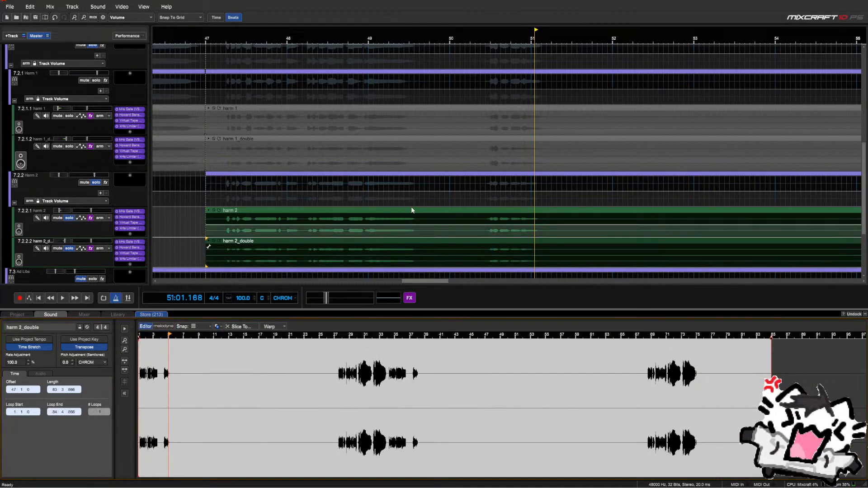
Play from near bar 39.5 and turn off solo on the Harm 2 group, harm 2 and harm 2_double
scroll(239, 230, down, 5)
click(411, 199)
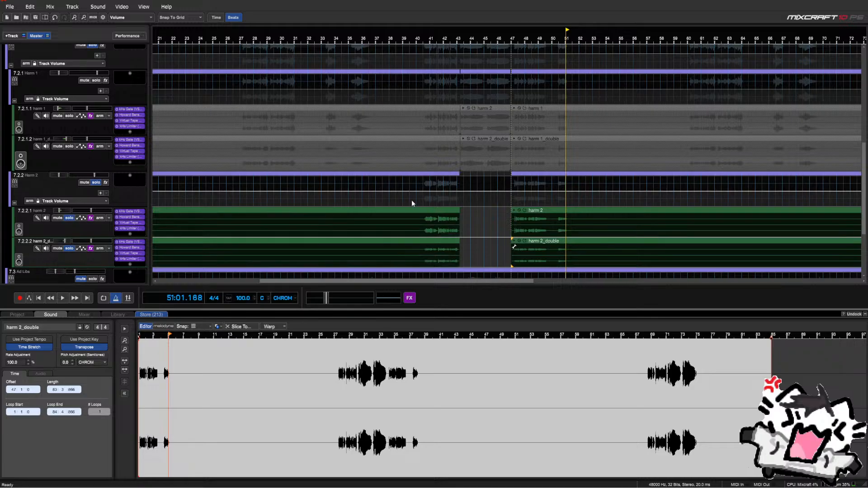
key(space)
click(96, 182)
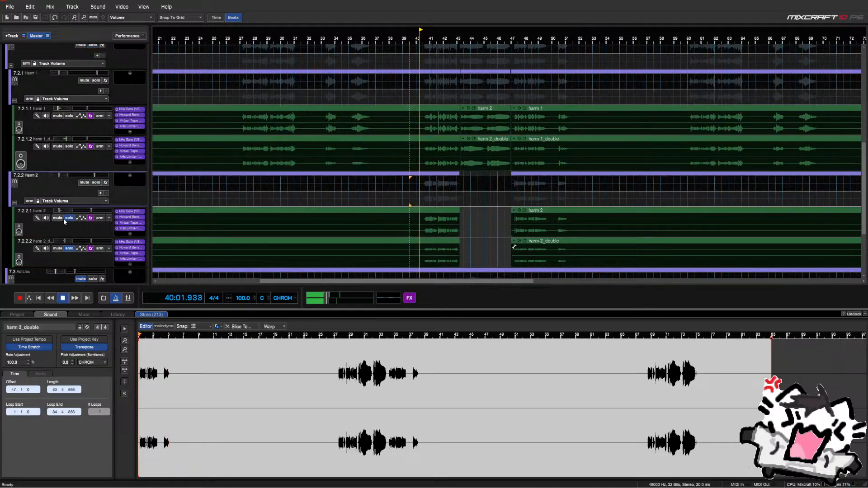
click(69, 217)
click(68, 248)
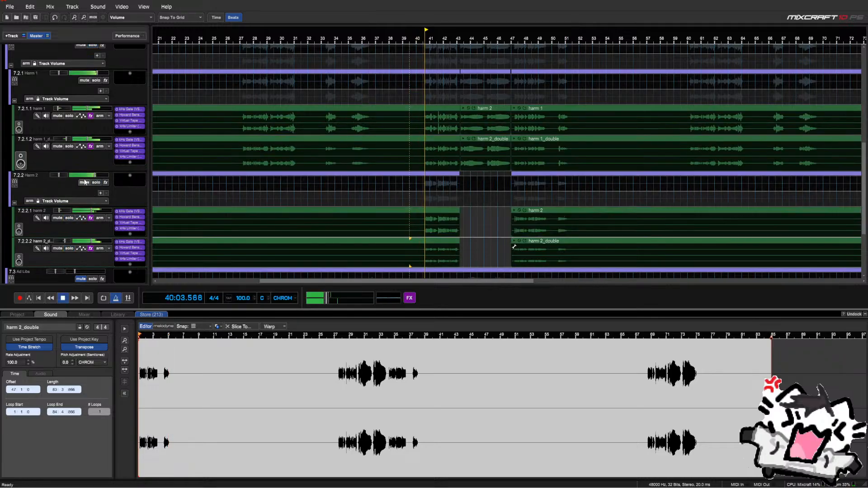
Select the Harm 1 group, then mark a short range near bar 49.5 across the Harm 2 lanes
scroll(83, 182, up, 1)
scroll(84, 182, up, 1)
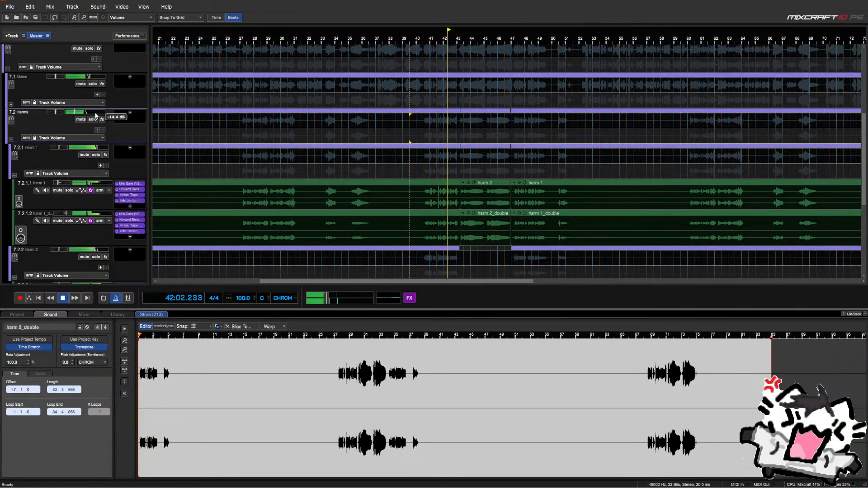
scroll(83, 130, down, 1)
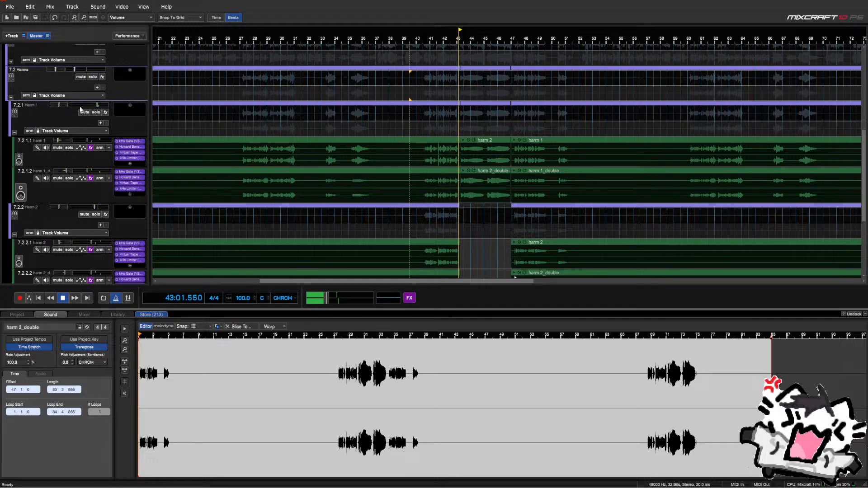
click(80, 108)
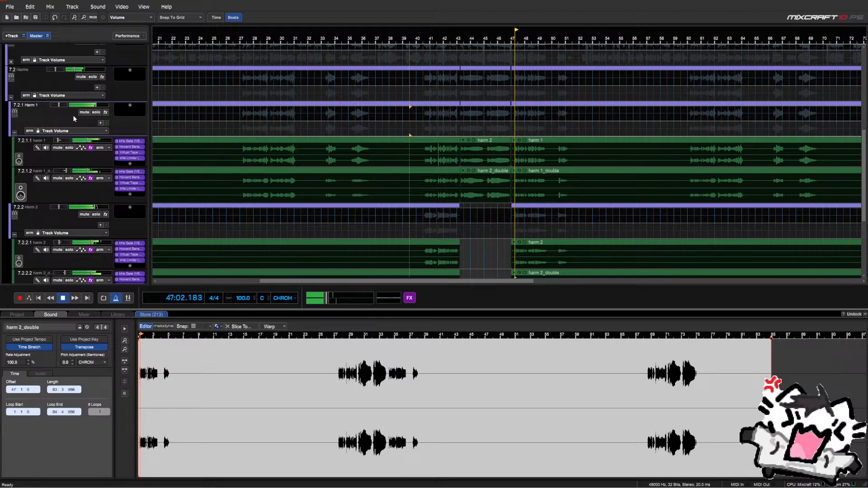
scroll(179, 227, down, 3)
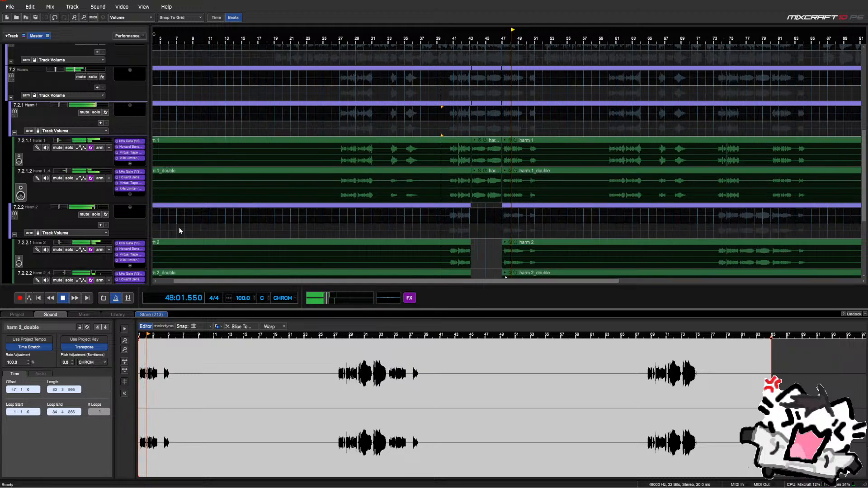
scroll(199, 228, down, 1)
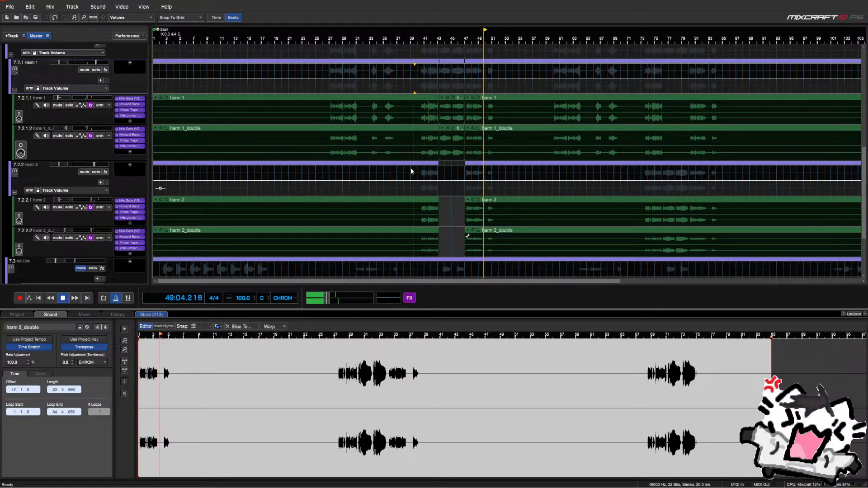
scroll(461, 180, up, 3)
scroll(460, 180, up, 5)
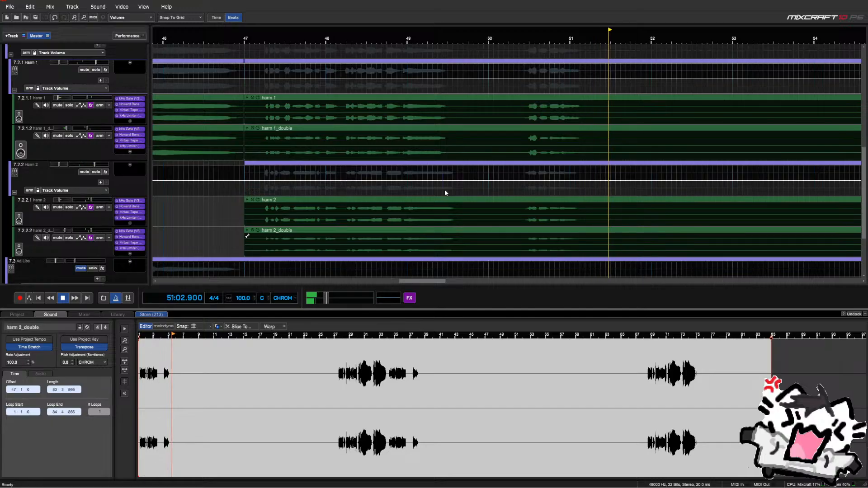
drag(444, 189, 517, 246)
Delete the marked range near bar 49.5 from the Harm 2 clips and jump back to bar 47
key(Delete)
scroll(392, 184, down, 3)
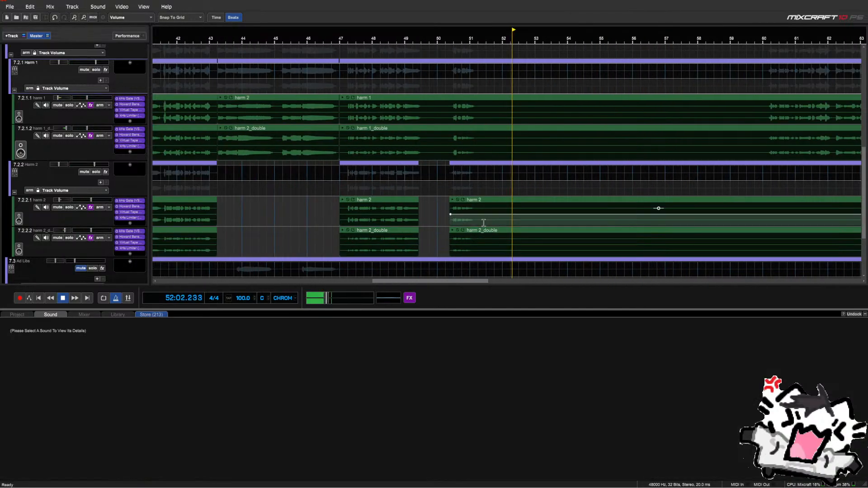
click(340, 192)
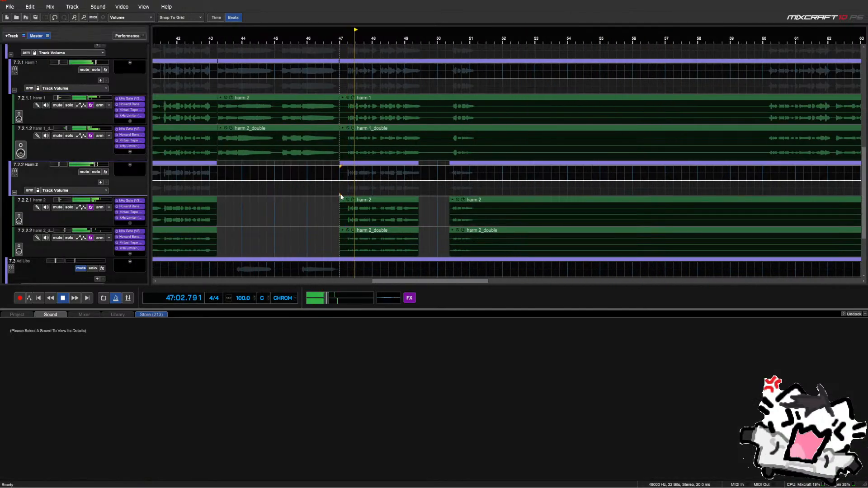
Audition the Harm 1 and Harm 2 parts from about bar 49.2, then stop playback
scroll(407, 188, up, 2)
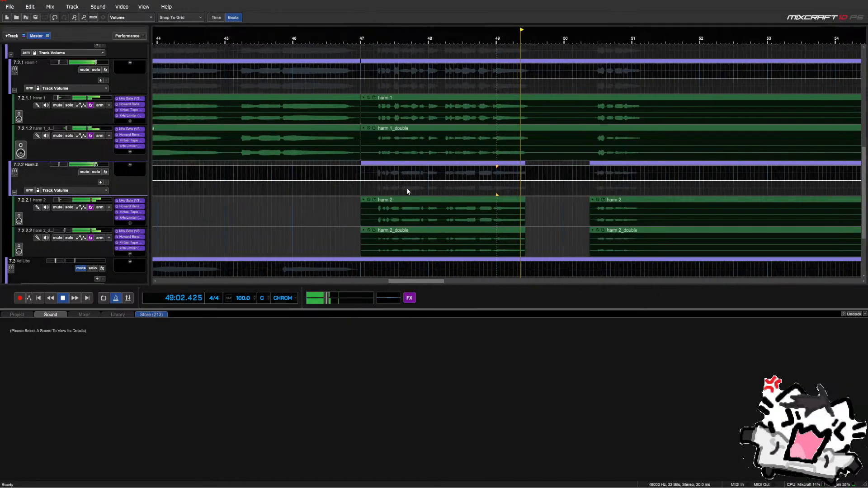
click(508, 188)
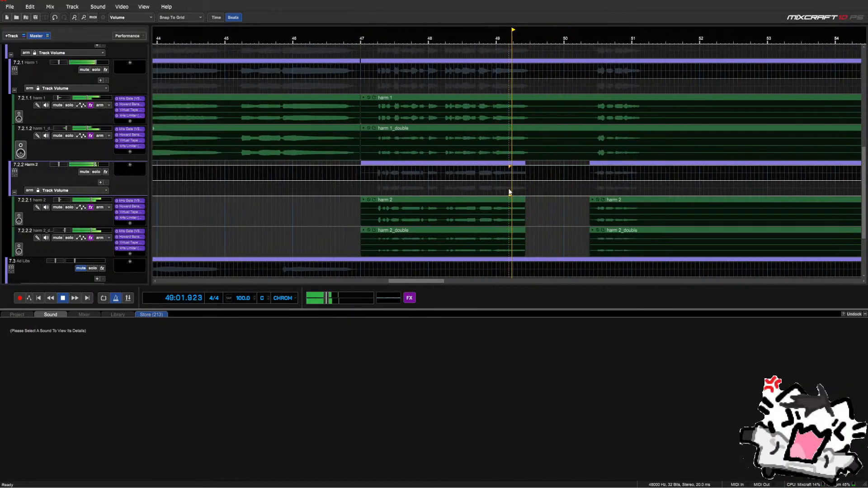
scroll(508, 188, up, 3)
key(space)
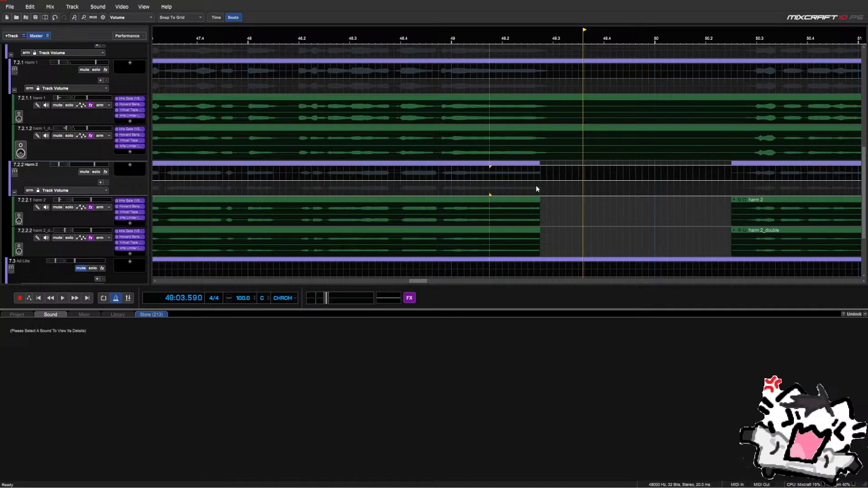
key(space)
scroll(531, 189, down, 3)
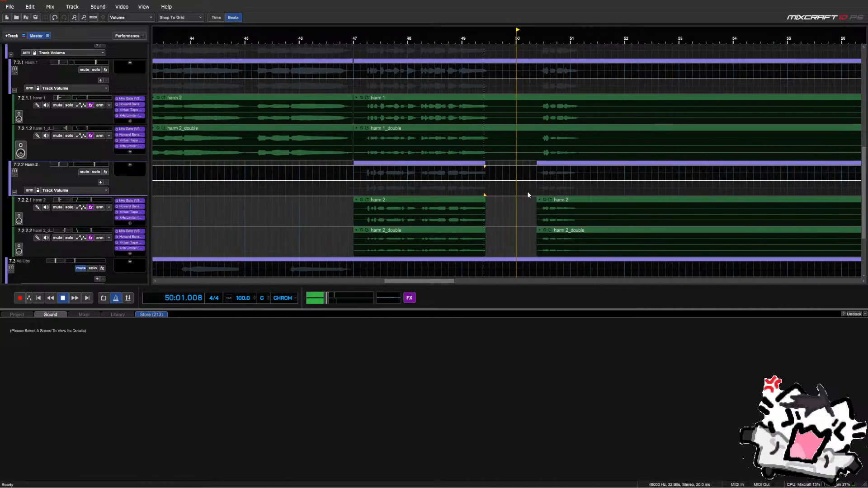
scroll(521, 194, down, 4)
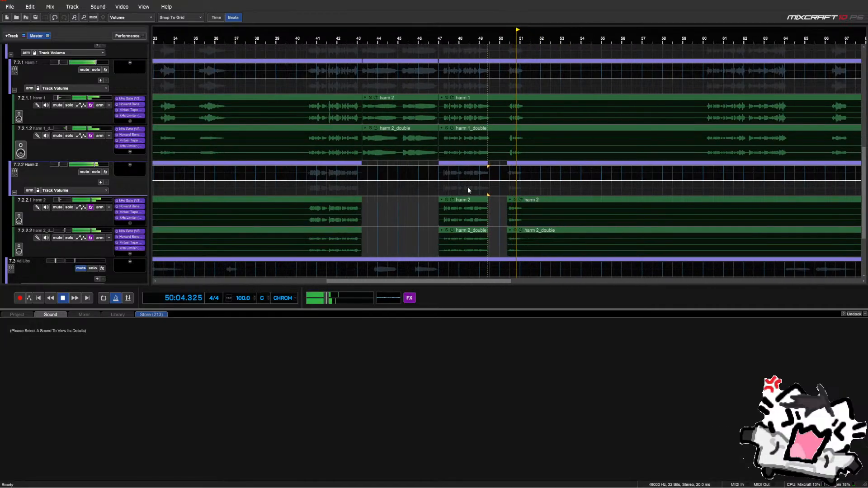
key(space)
scroll(99, 98, up, 3)
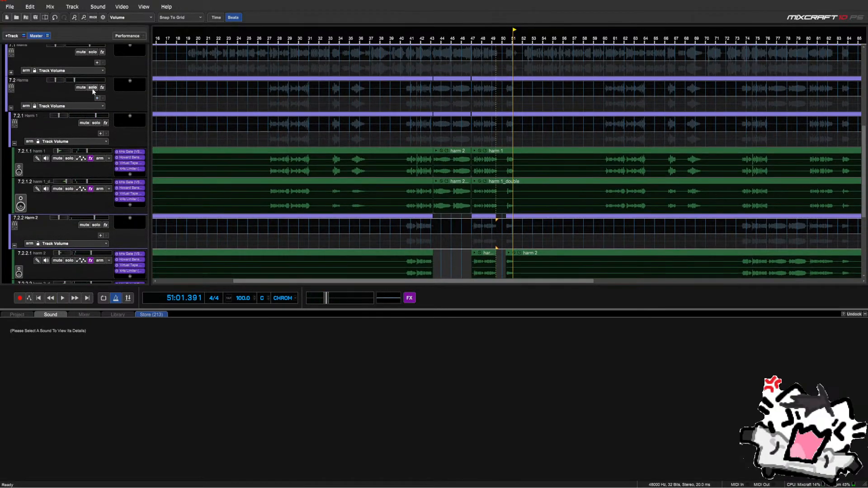
Solo the Harms and Mains groups and play from bar 27, jumping ahead to bar 41
scroll(93, 90, up, 2)
click(93, 131)
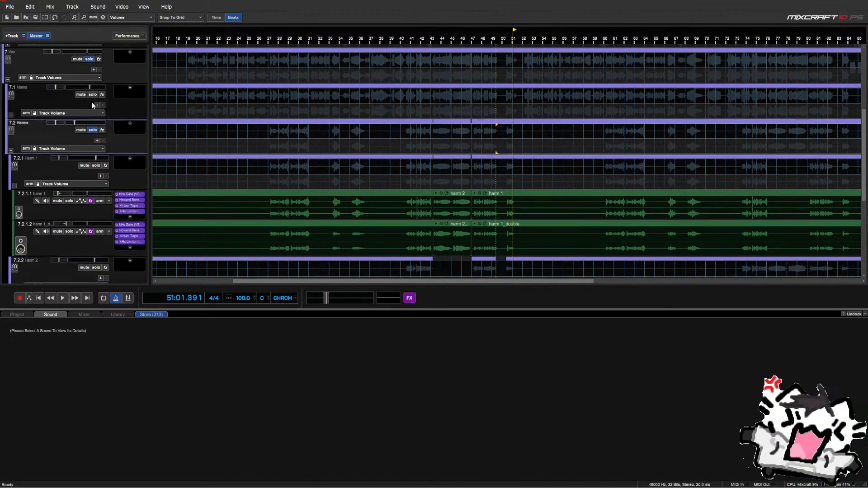
click(93, 95)
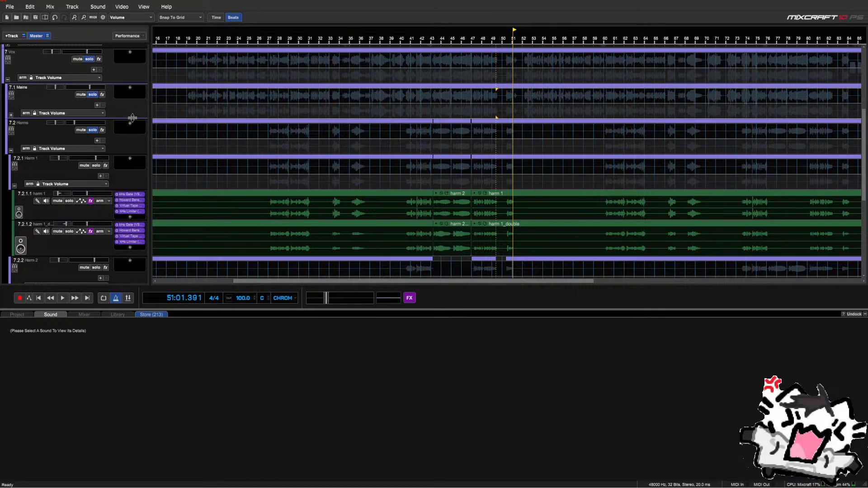
click(266, 189)
scroll(267, 188, down, 2)
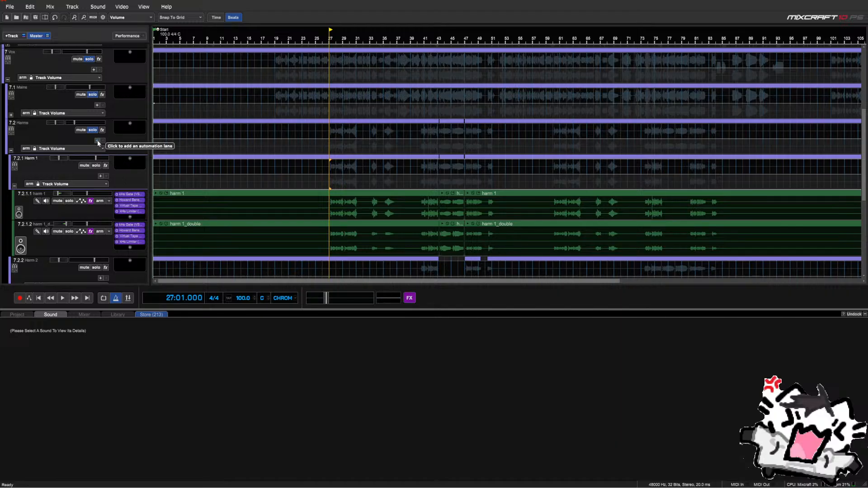
key(space)
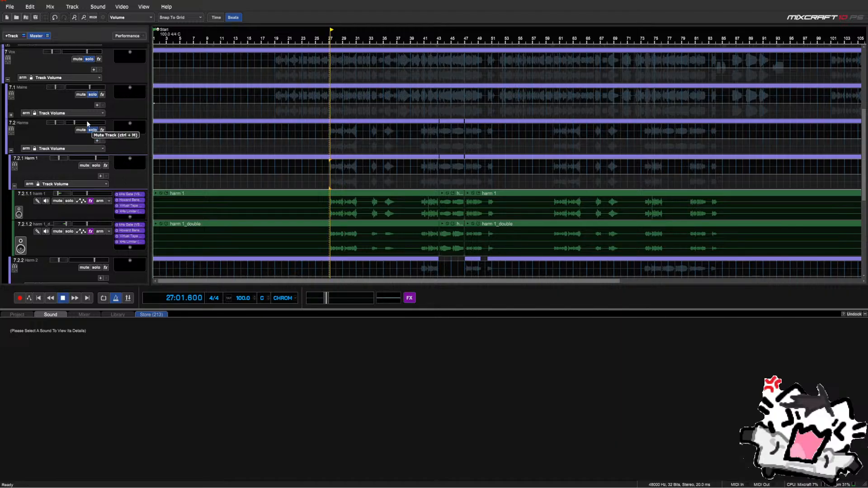
mouse_move(97, 124)
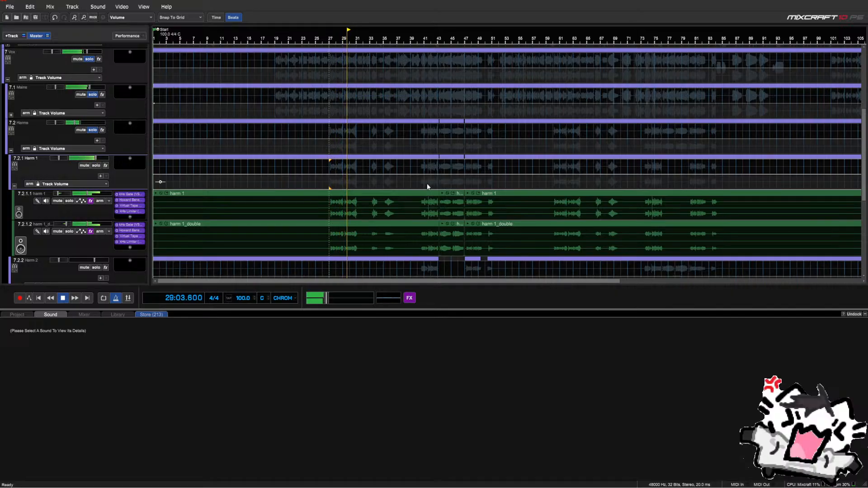
click(424, 186)
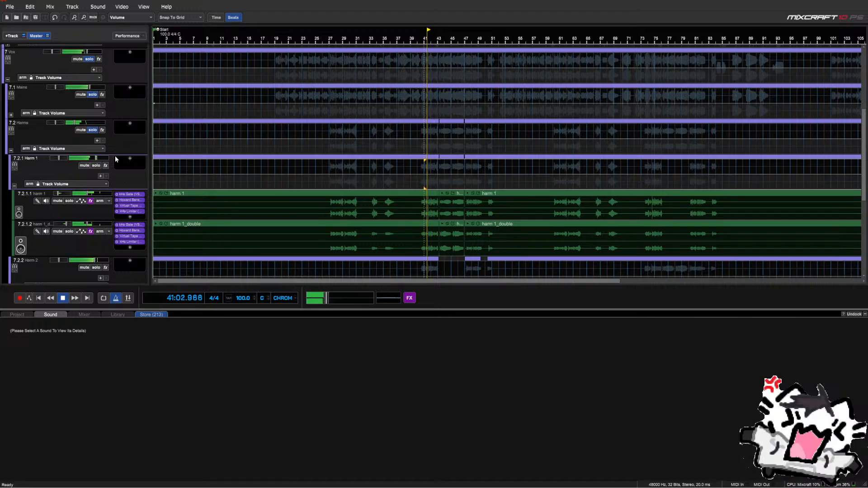
Unsolo the Harms and Mains groups, collapse the Harm 1 and Harm 2 sub-tracks, and stop playback
click(102, 126)
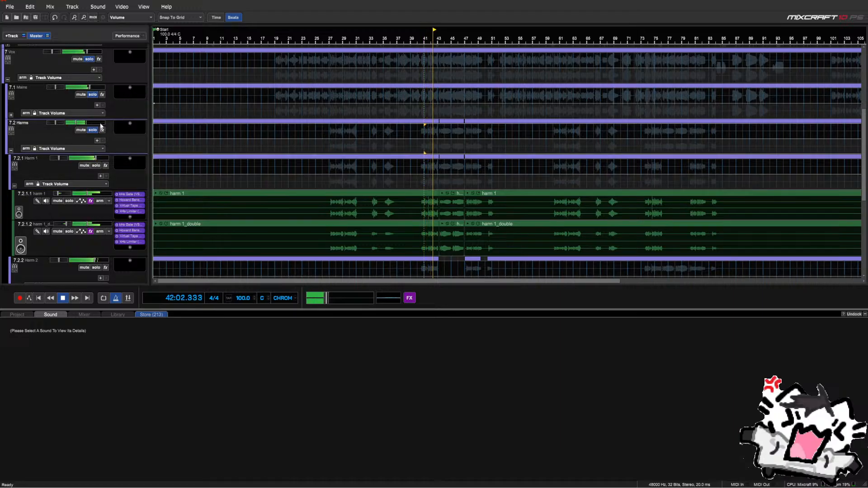
click(95, 131)
click(93, 94)
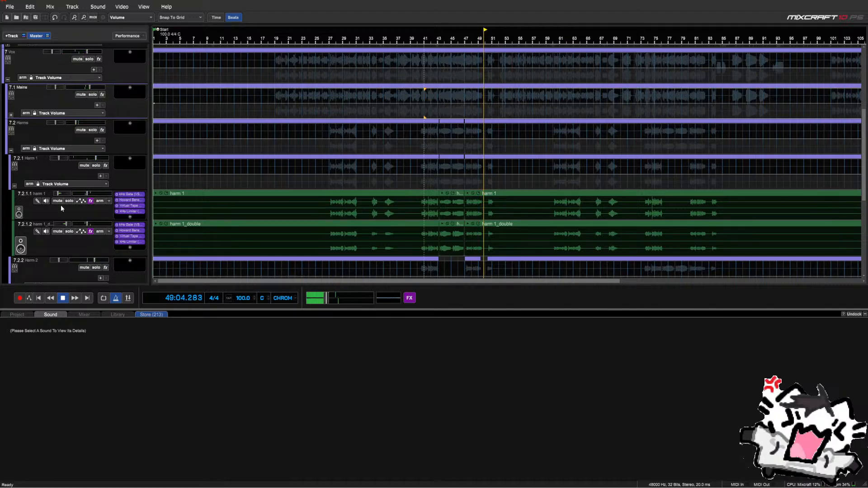
scroll(61, 204, down, 1)
click(14, 156)
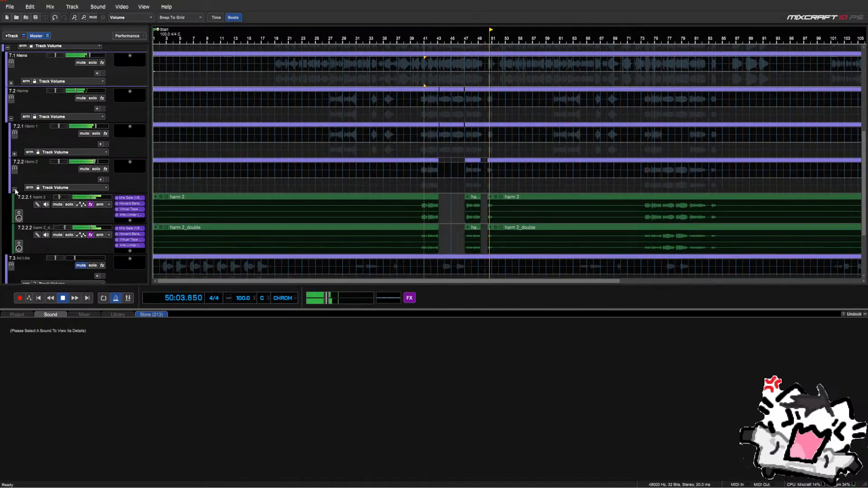
click(15, 190)
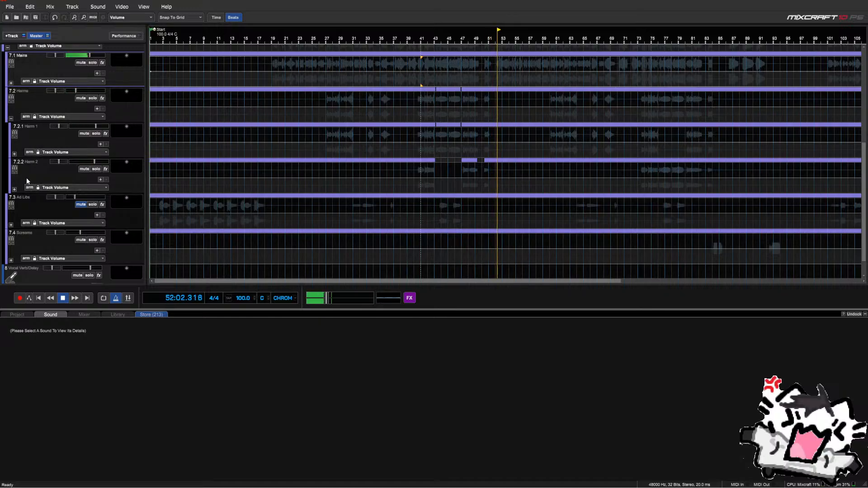
key(space)
scroll(27, 181, up, 1)
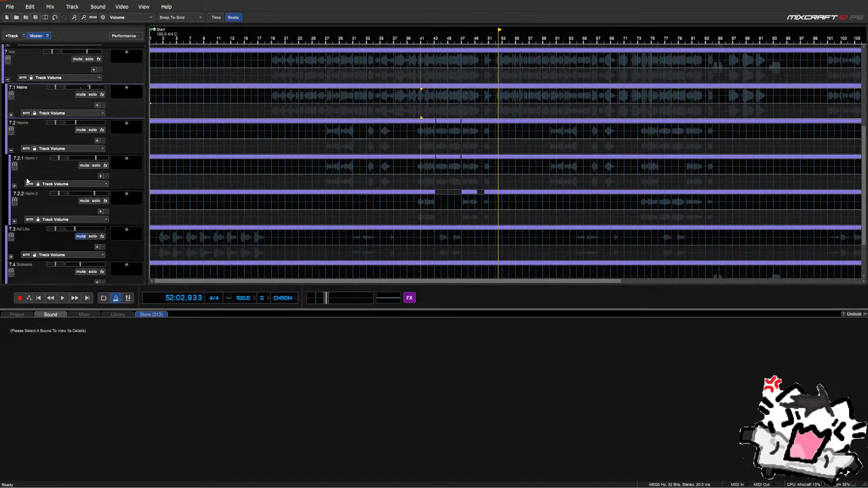
Collapse the Harms folder and expand the Mains folder and its Main DBBL group
click(10, 151)
click(11, 133)
scroll(23, 153, down, 3)
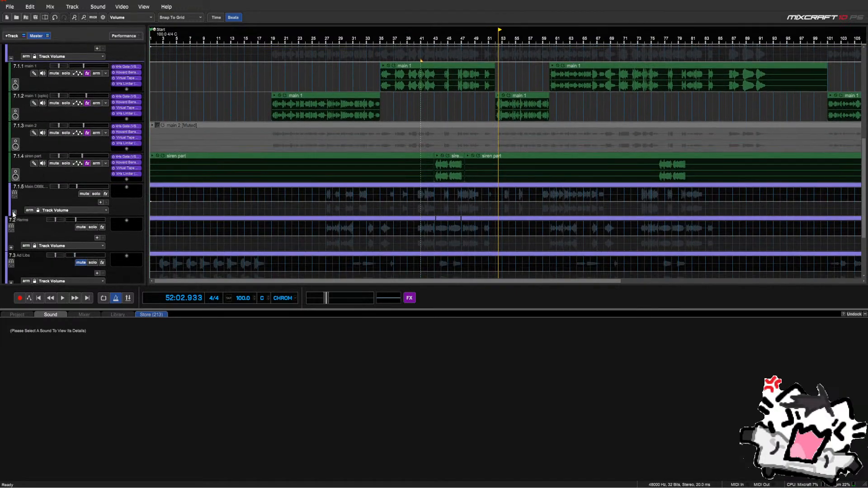
click(14, 213)
scroll(281, 187, down, 4)
Play from bar 36 and open the Howard Benson Vocals effect on main_overlaps
click(494, 182)
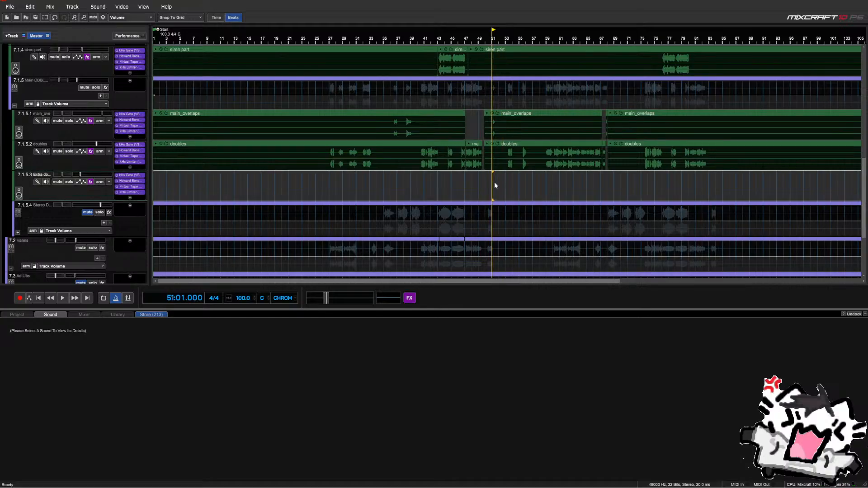
key(space)
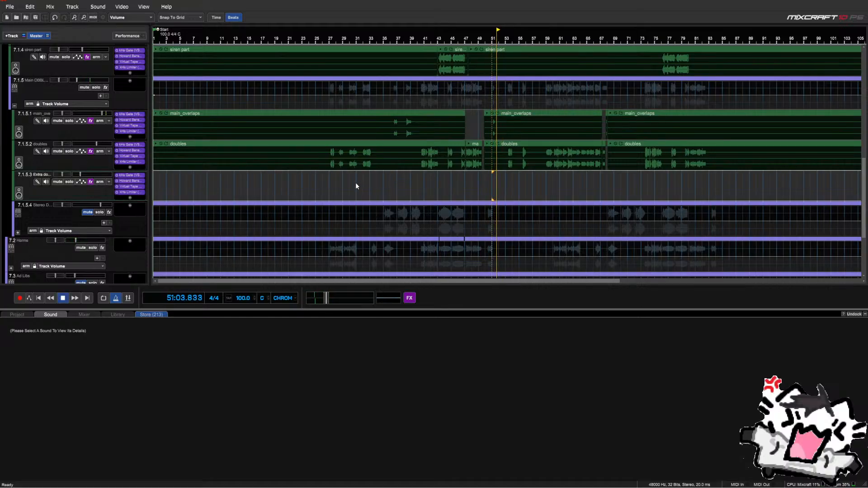
key(space)
click(392, 172)
key(space)
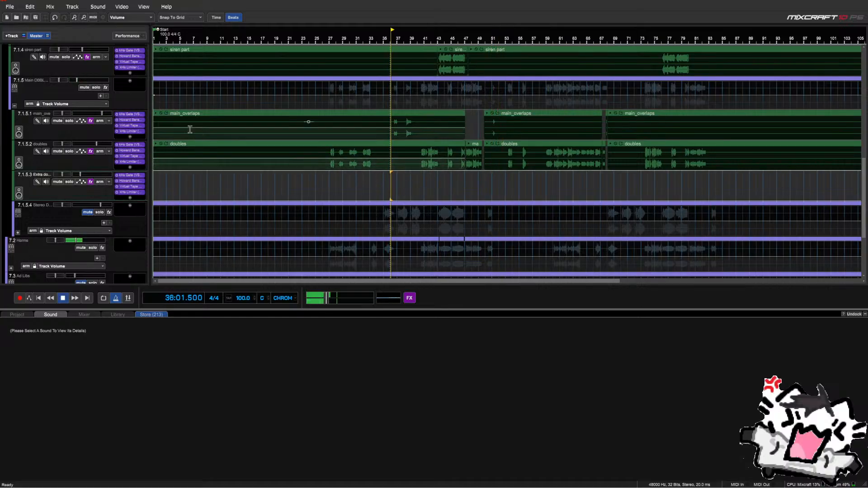
click(134, 121)
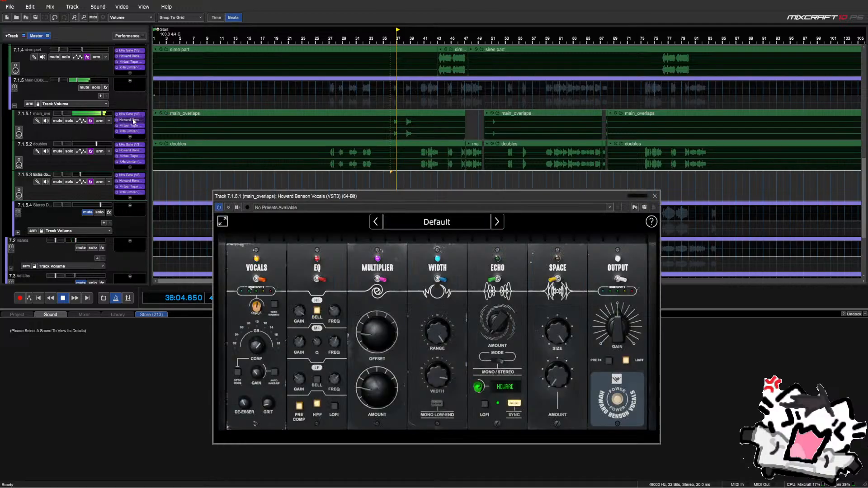
Reopen Howard Benson Vocals on main_overlaps and switch on the EQ LOFI telephone effect
click(654, 195)
click(131, 120)
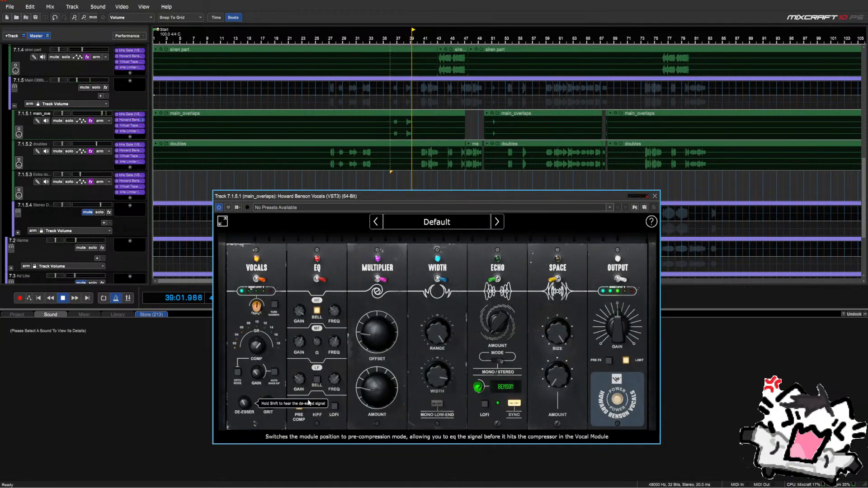
click(334, 405)
Audition the lo-fi effect from bars 37 and 51, then close the plugin window
click(395, 175)
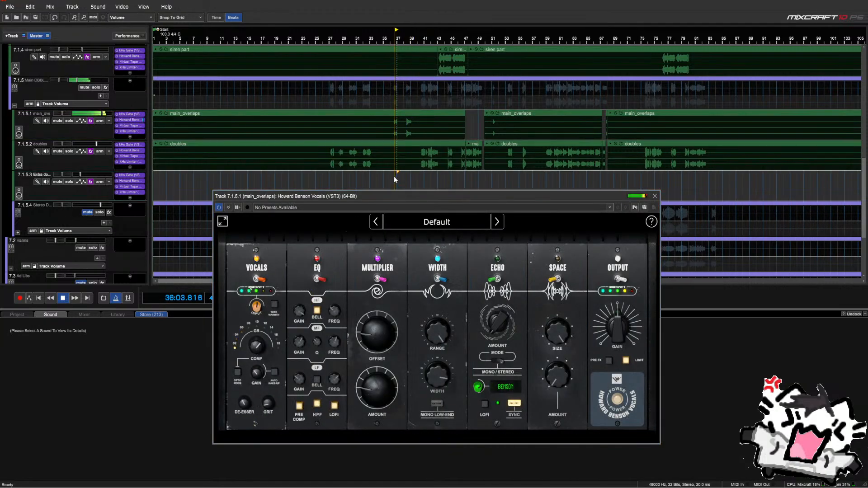
scroll(432, 186, up, 1)
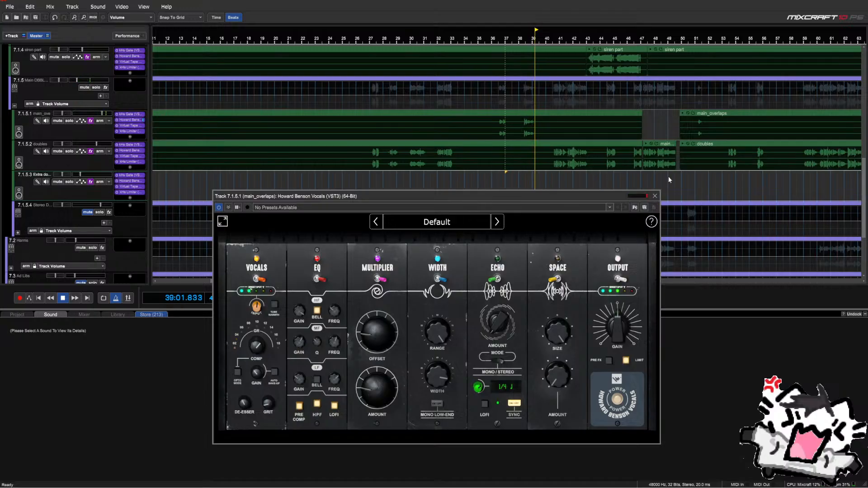
click(695, 183)
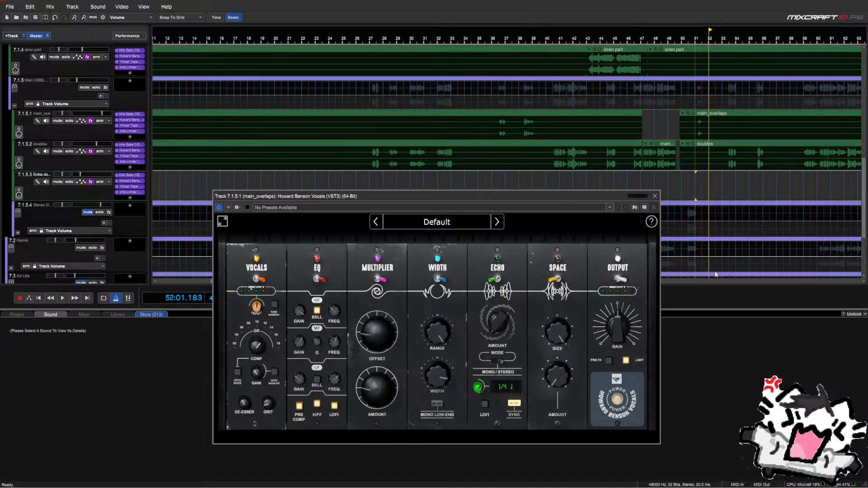
click(655, 196)
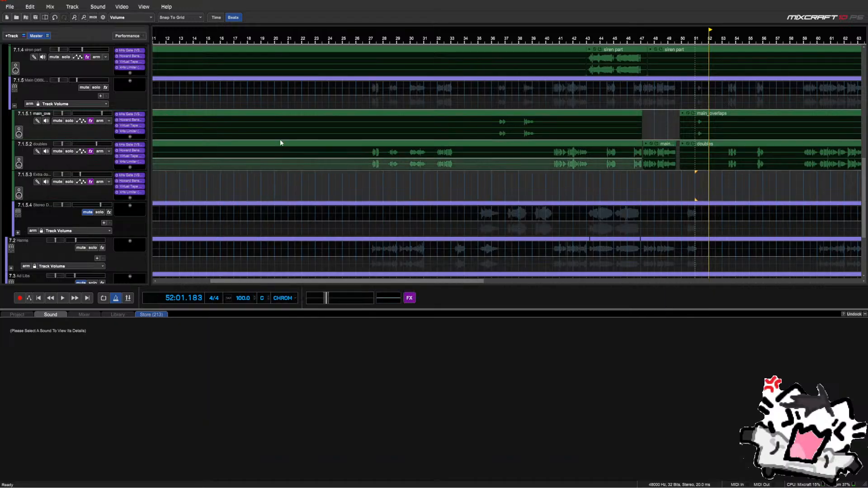
Collapse the main doubles group and expand the Harms group to show Harm 1 and Harm 2
click(15, 106)
scroll(32, 125, up, 2)
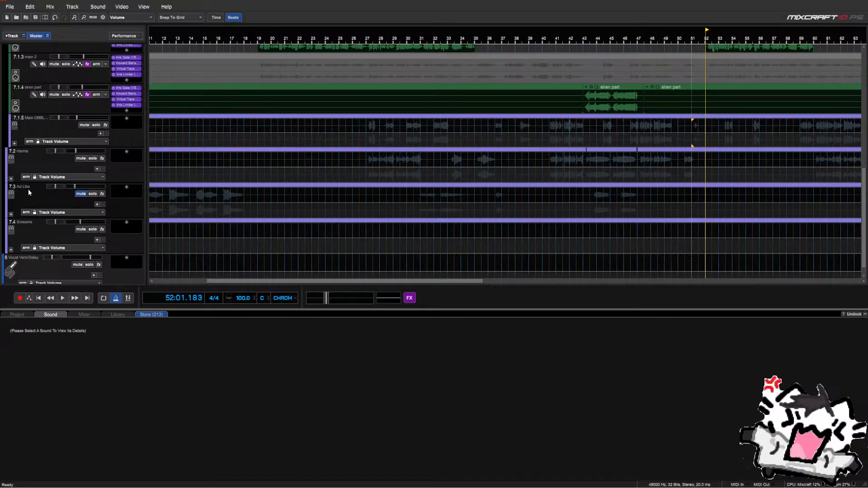
click(11, 179)
scroll(17, 176, down, 1)
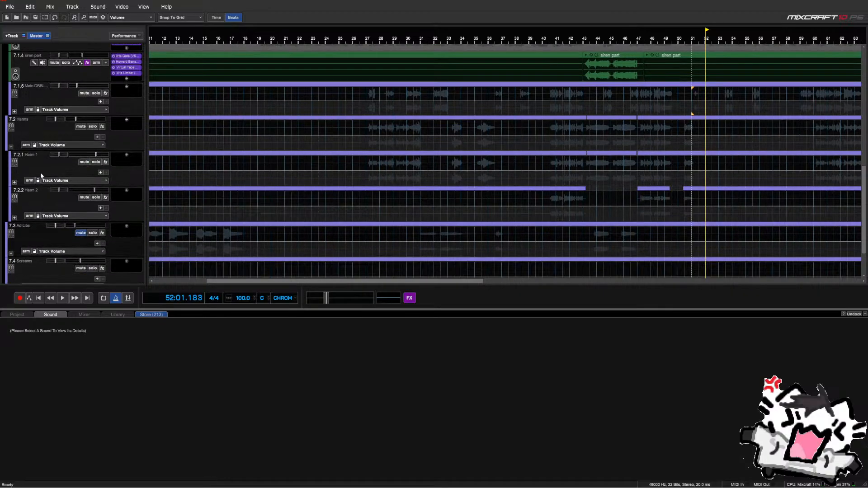
scroll(385, 175, down, 2)
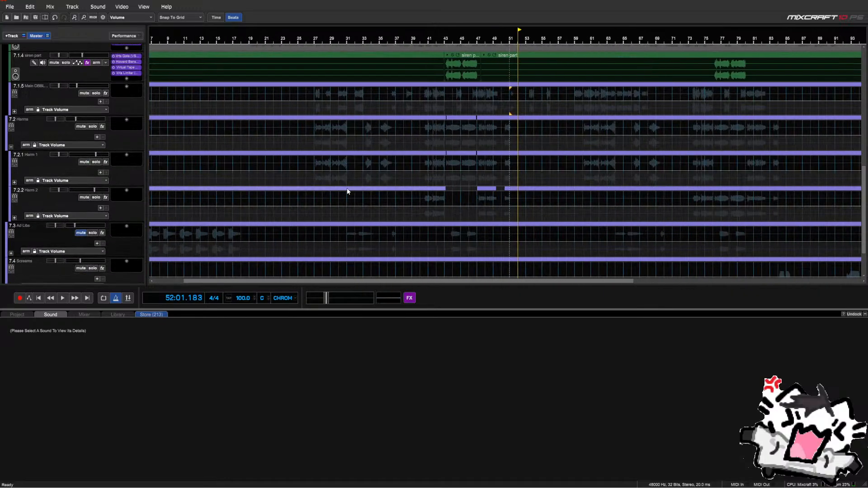
Play the harmonies from bar 27, then jump ahead to bar 40
click(330, 185)
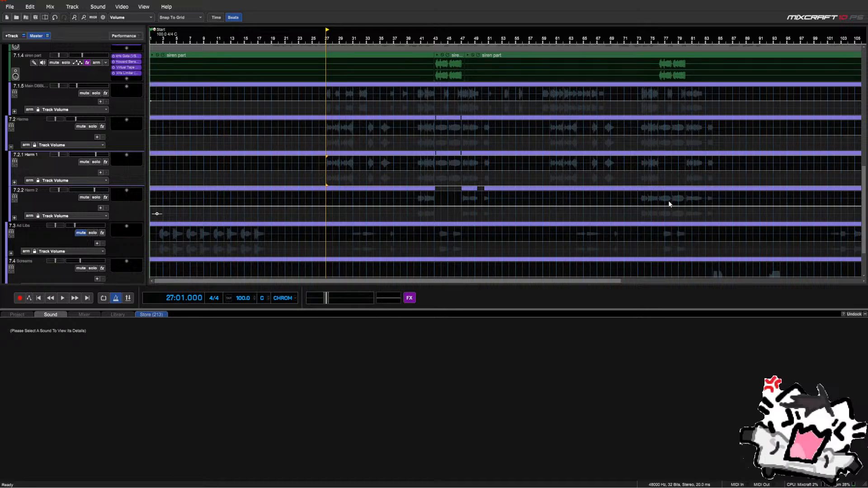
key(space)
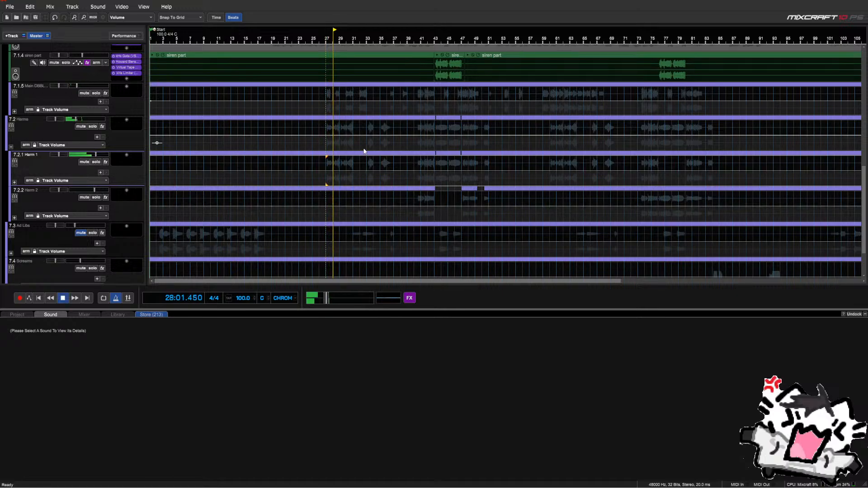
scroll(364, 150, up, 1)
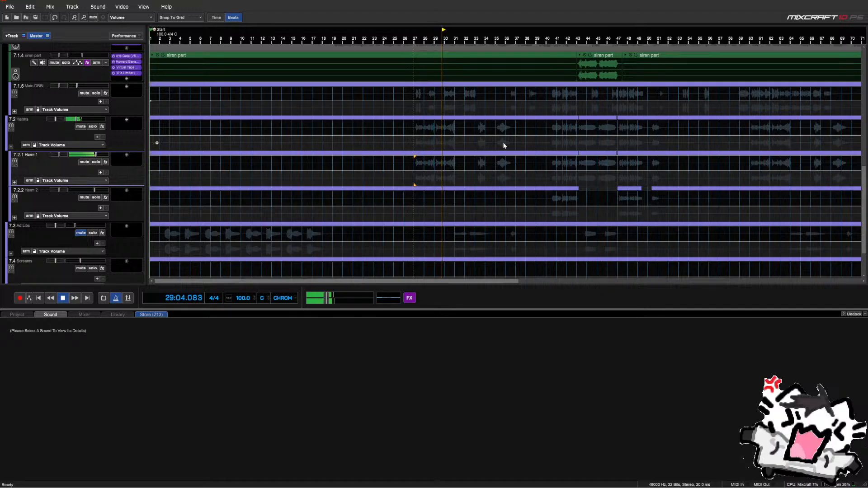
click(550, 144)
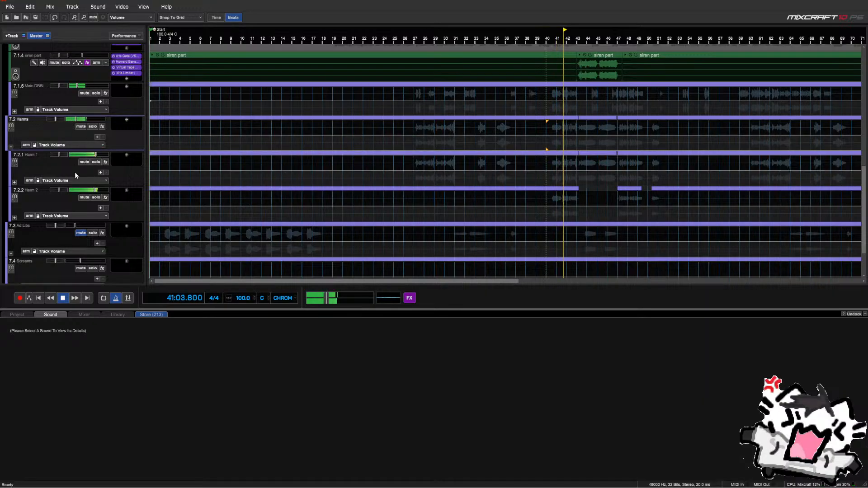
Select the Harm 2 track and dismiss the Quick Driver Updater popup
click(76, 191)
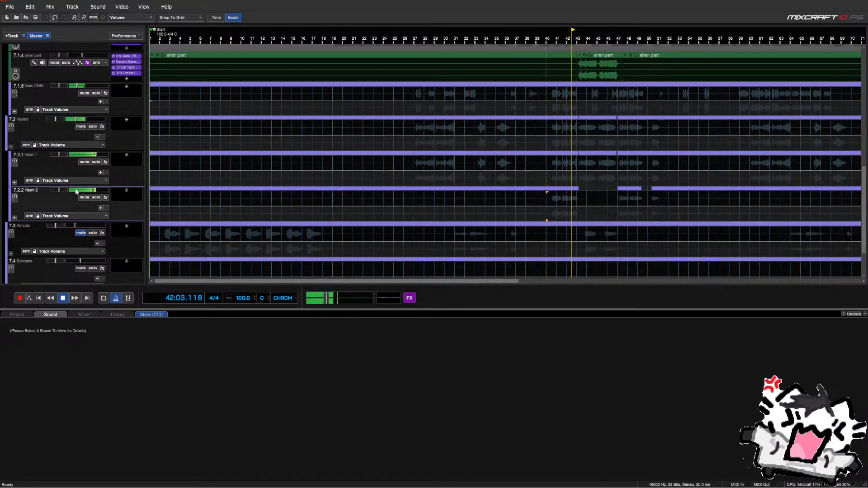
mouse_move(75, 192)
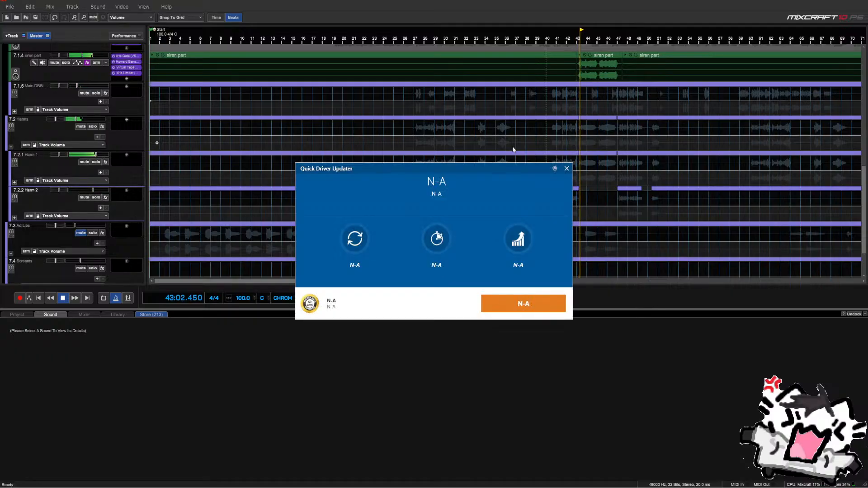
click(565, 168)
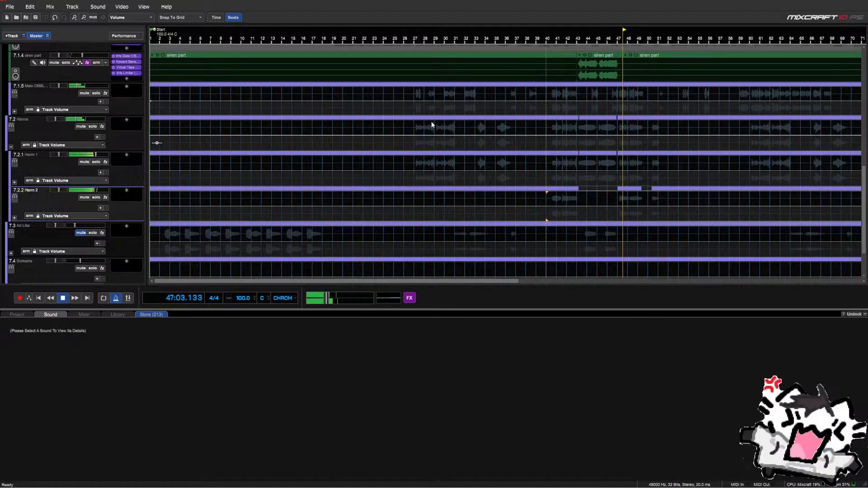
scroll(123, 118, up, 3)
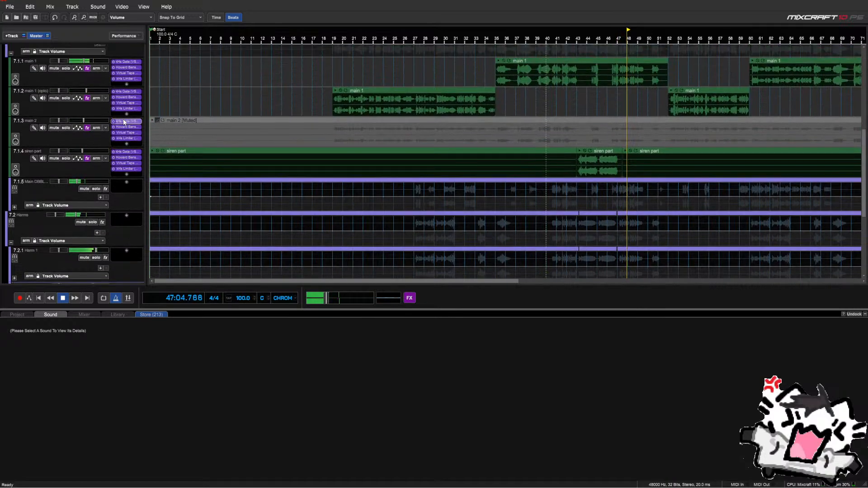
Expand main doubles group 7.1.5 to show its sub-tracks and set the play start near bar 53
click(14, 207)
scroll(25, 182, down, 1)
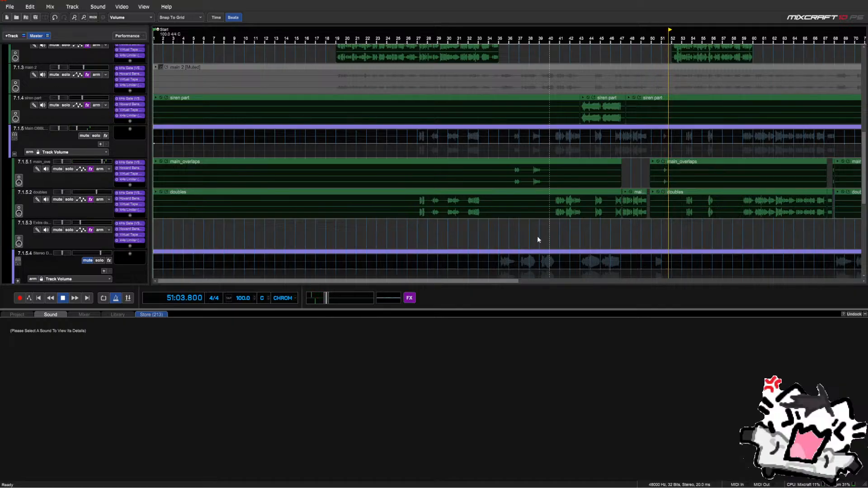
click(682, 231)
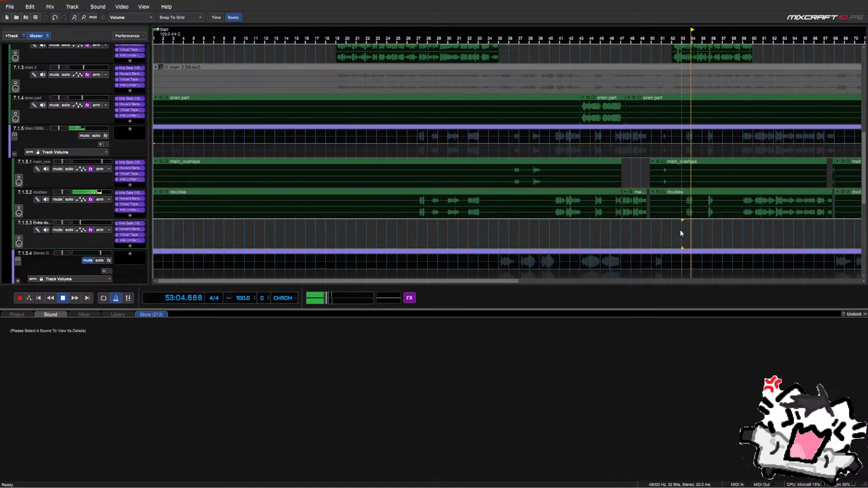
scroll(644, 234, down, 2)
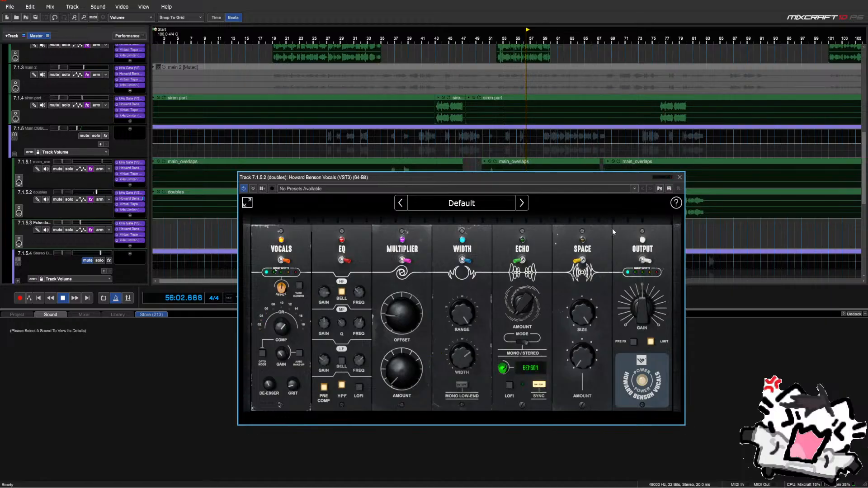
Close the plugin, set the doubles track volume to -8.5 dB, and stop playback
click(679, 176)
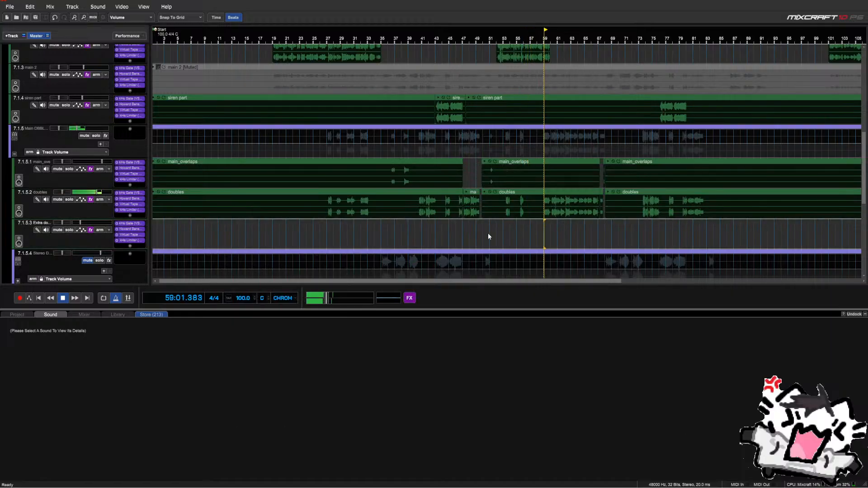
click(80, 193)
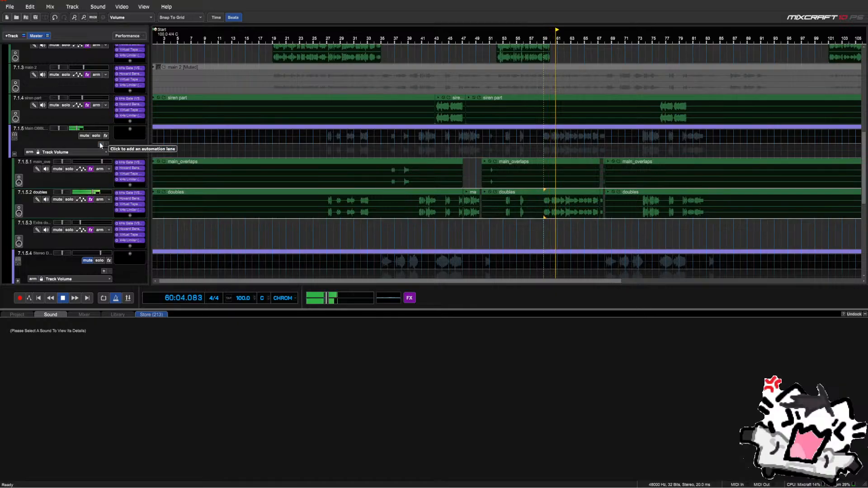
scroll(100, 142, up, 5)
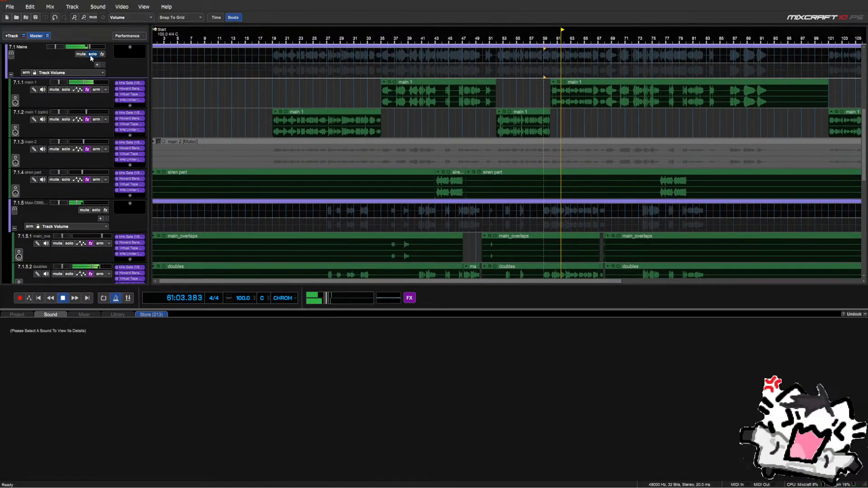
scroll(80, 150, down, 2)
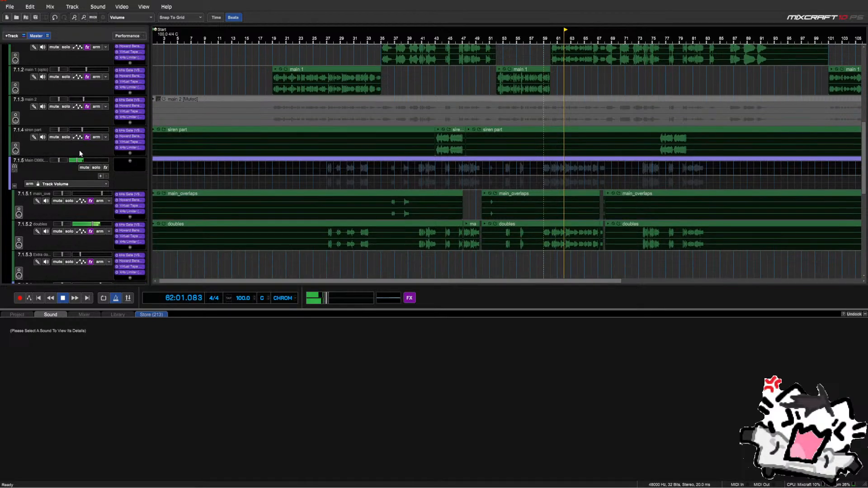
click(80, 225)
click(80, 224)
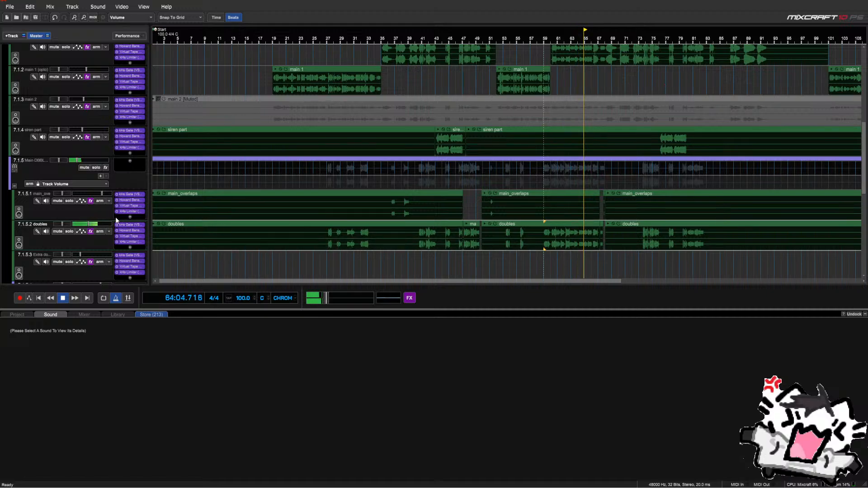
scroll(117, 213, up, 3)
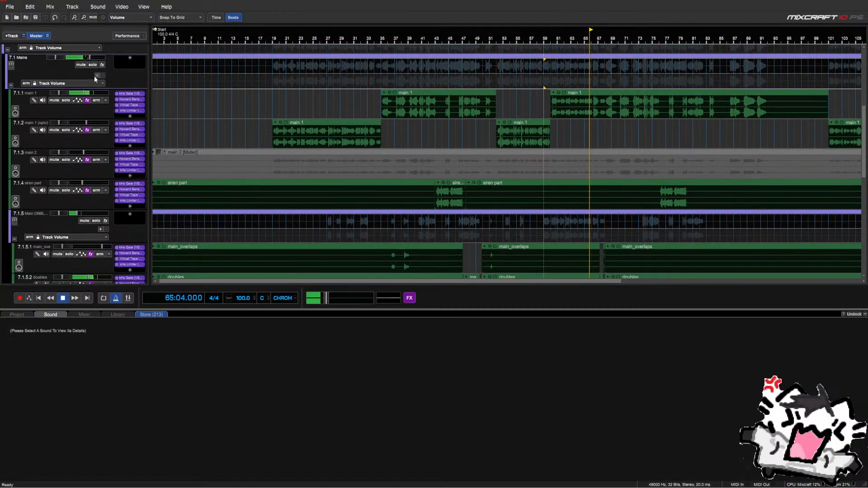
scroll(101, 100, down, 2)
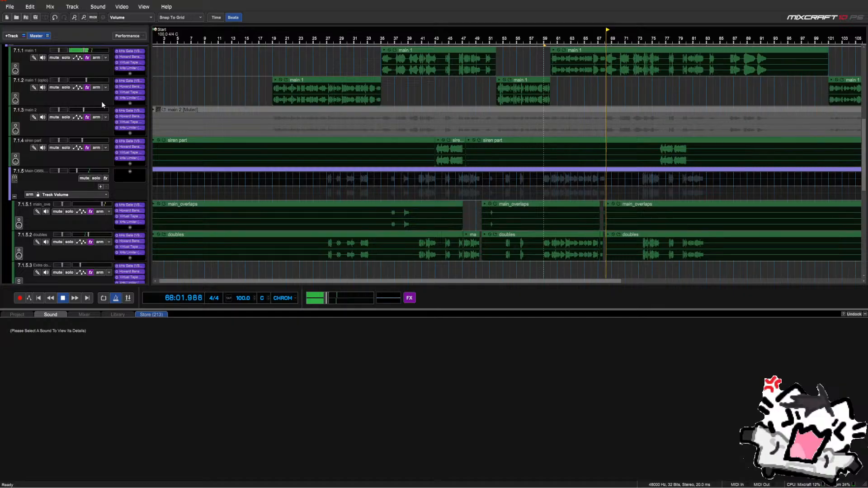
scroll(95, 133, down, 3)
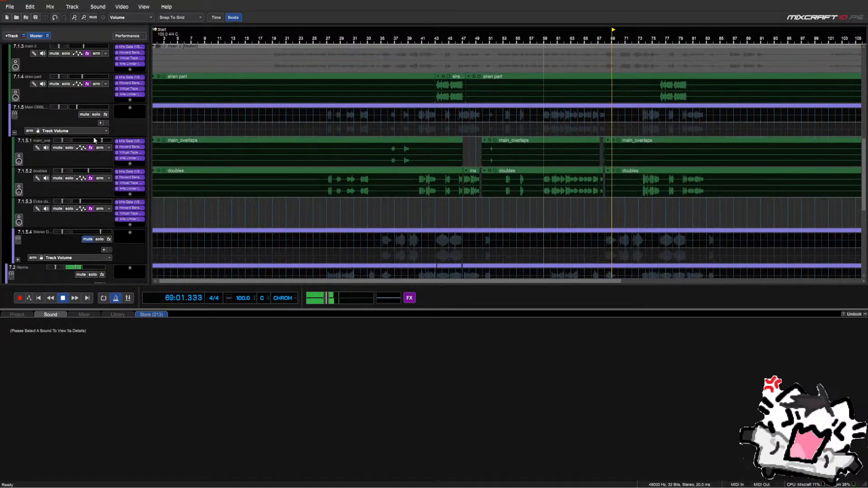
scroll(94, 140, up, 4)
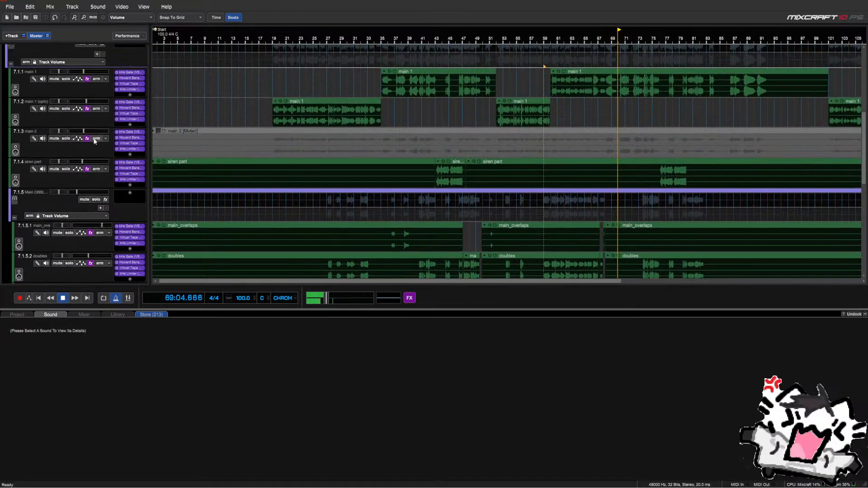
scroll(94, 141, down, 6)
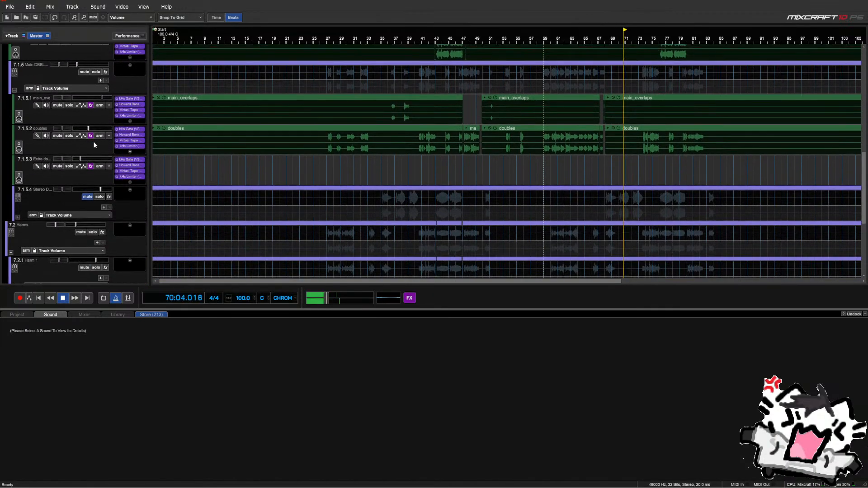
key(space)
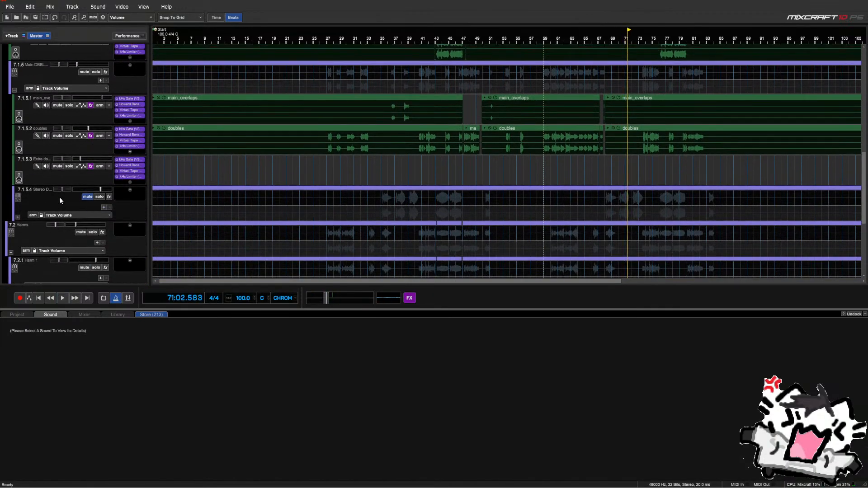
Expand the stereo doubles group to show doubles_overlap and triples, then unmute and solo it
click(18, 217)
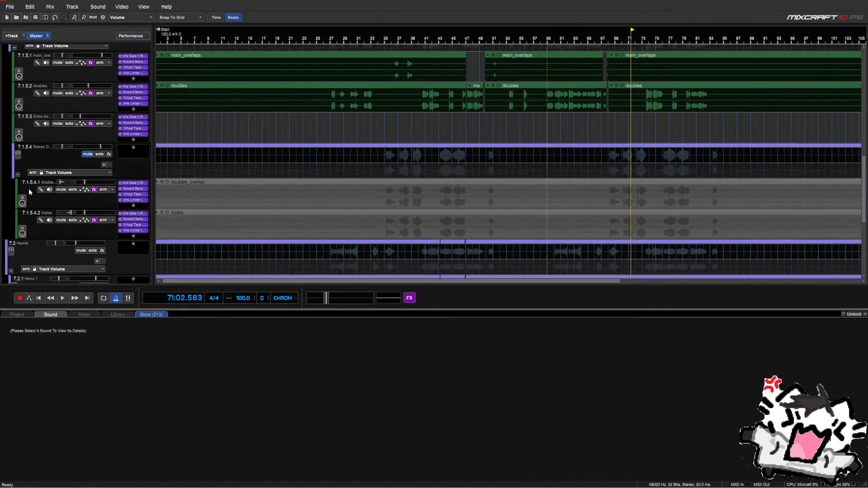
click(87, 153)
scroll(90, 159, up, 2)
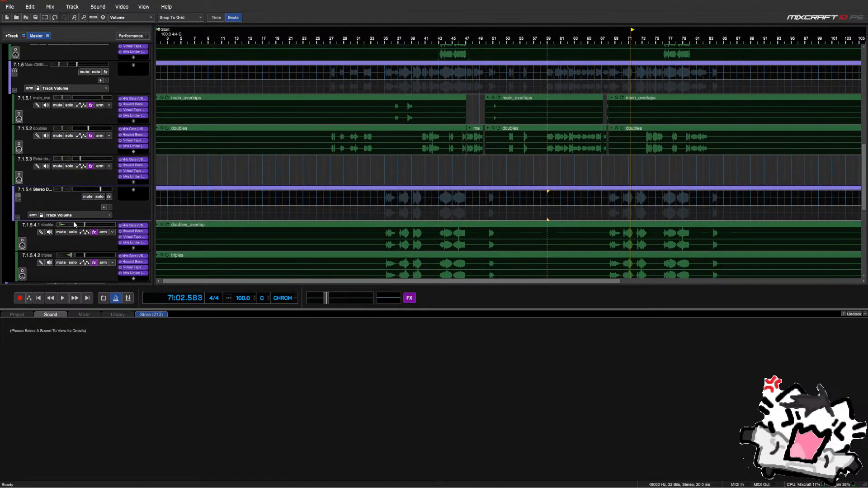
scroll(58, 222, down, 1)
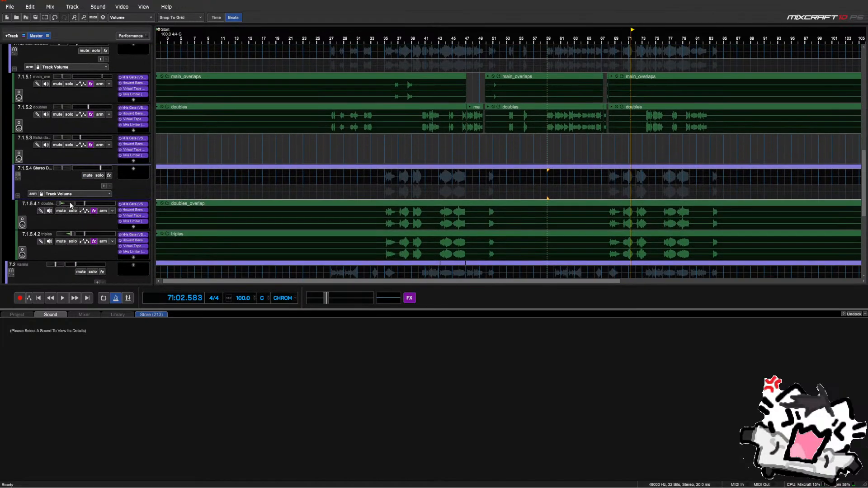
click(96, 176)
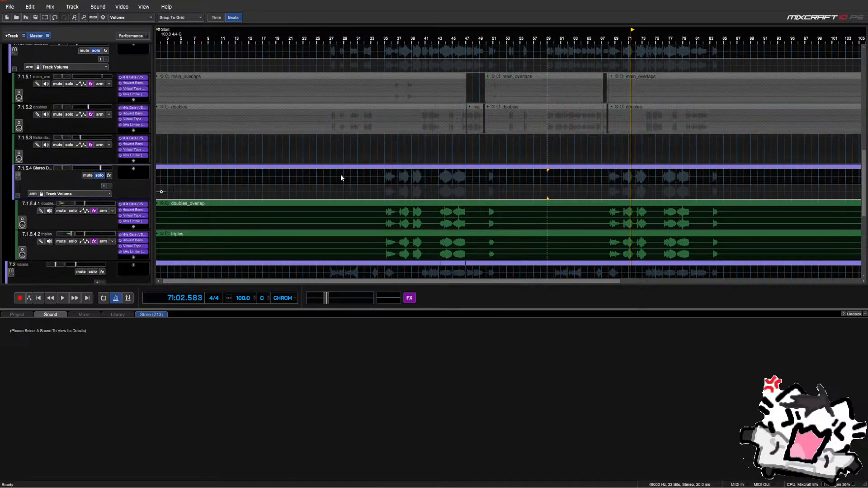
Move the playhead back to bar 35 and turn solo off
click(381, 192)
scroll(55, 164, up, 4)
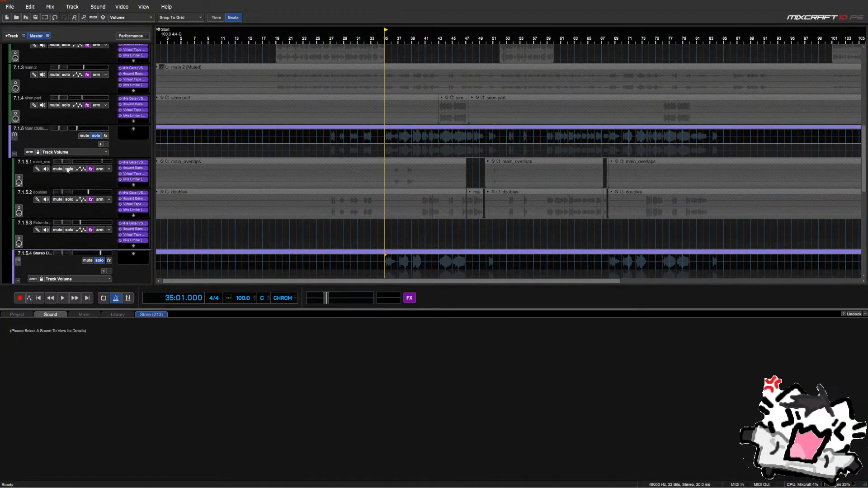
click(96, 136)
scroll(95, 148, up, 2)
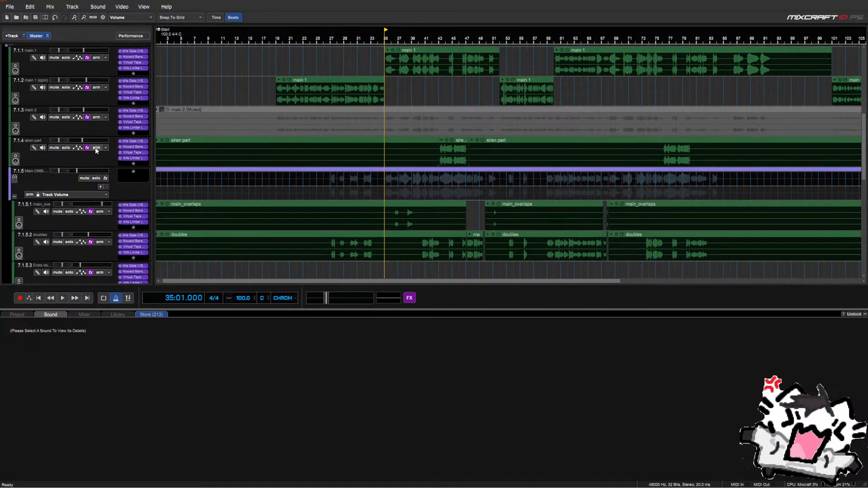
scroll(95, 149, down, 2)
scroll(97, 152, up, 3)
Move the playhead to bar 27 and check the doubles track's Howard Benson Vocals WIDTH at 63.0%
scroll(97, 153, down, 1)
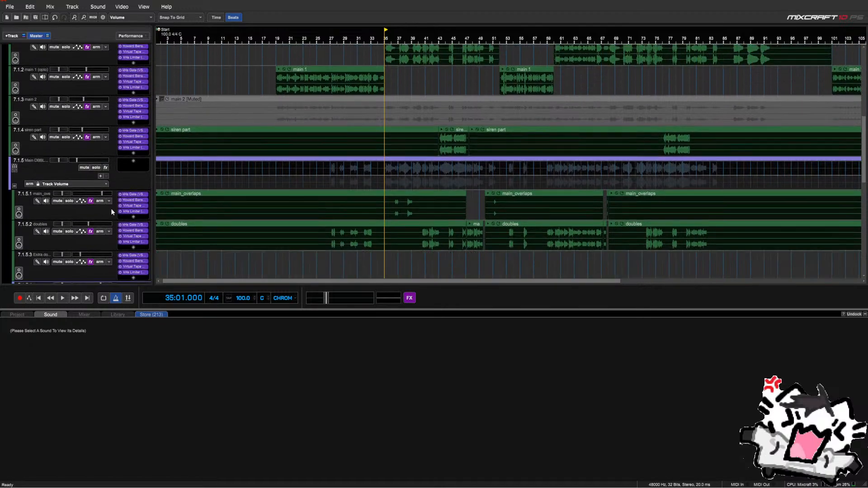
click(140, 231)
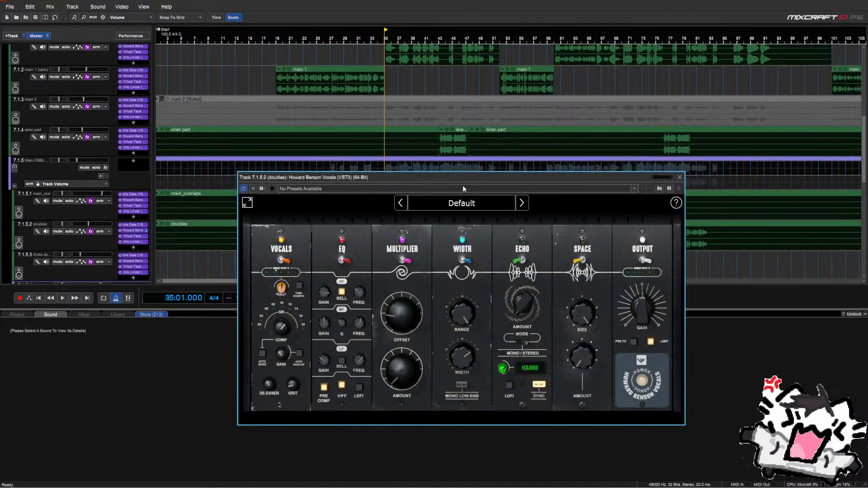
click(680, 177)
click(330, 262)
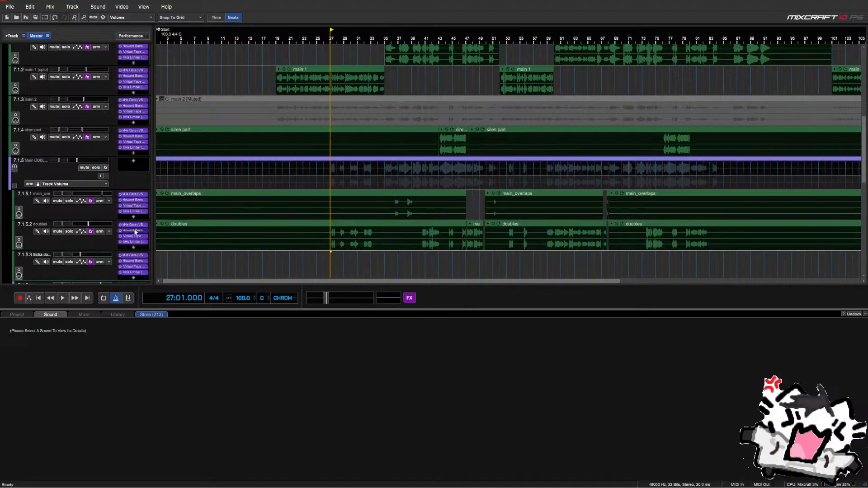
click(135, 232)
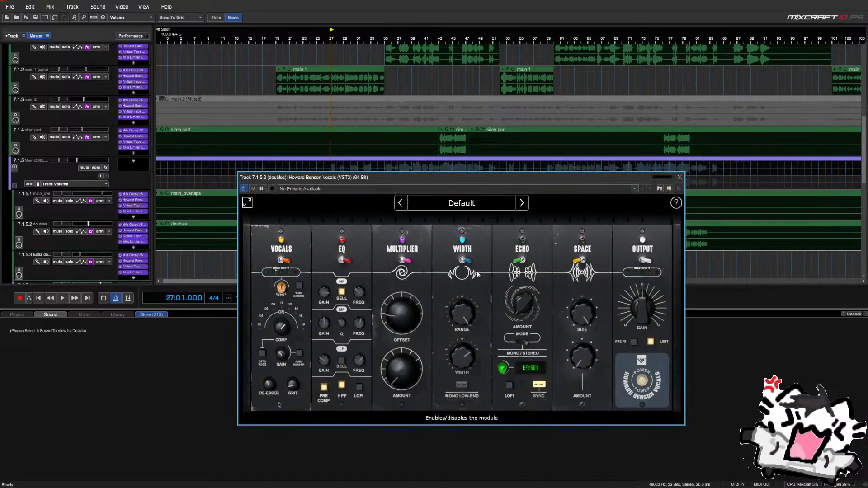
mouse_move(471, 362)
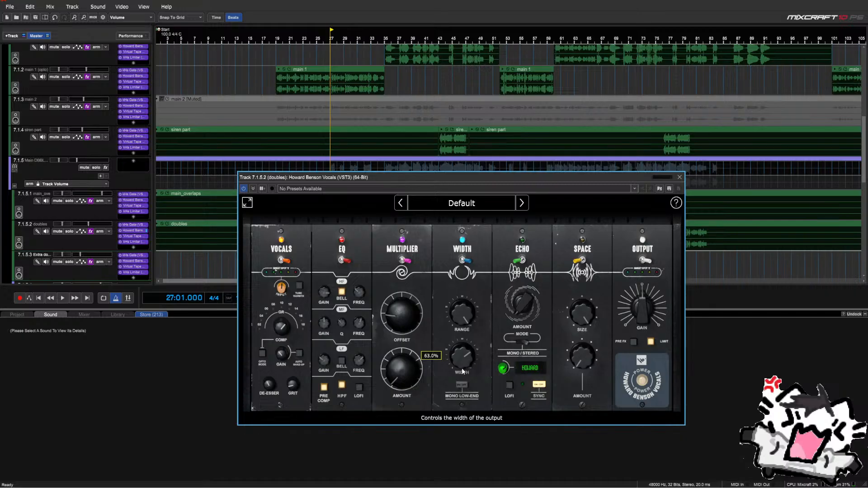
click(679, 178)
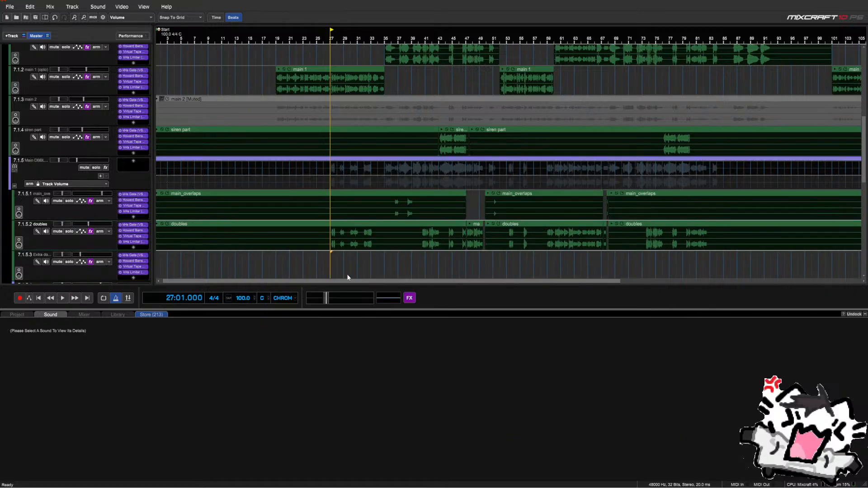
scroll(100, 212, up, 1)
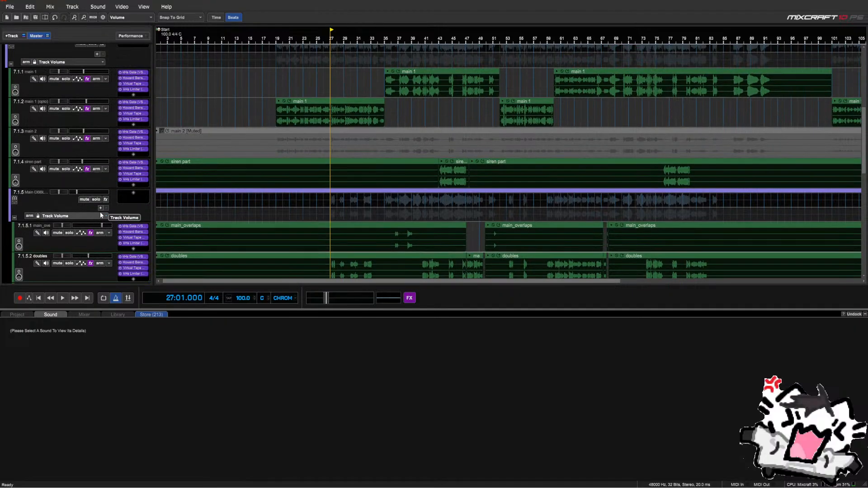
Play the vocal arrangement, move the playhead further into the song, then stop
scroll(96, 211, down, 1)
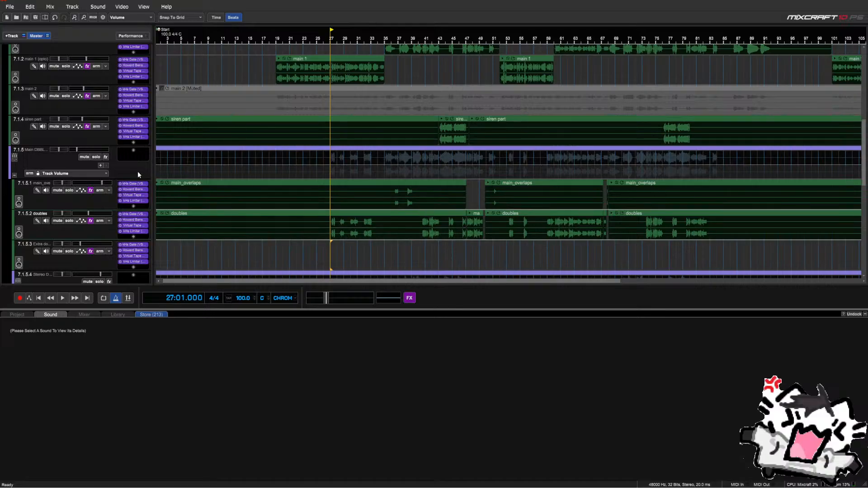
key(space)
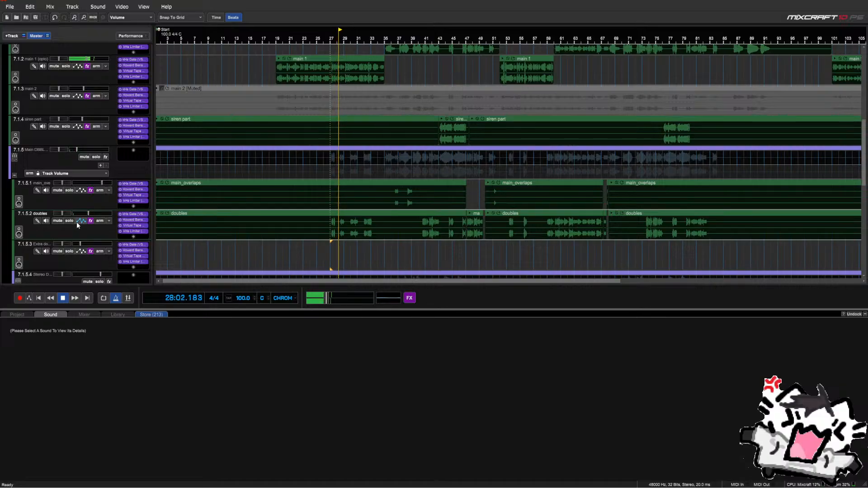
scroll(77, 221, down, 5)
scroll(77, 222, down, 2)
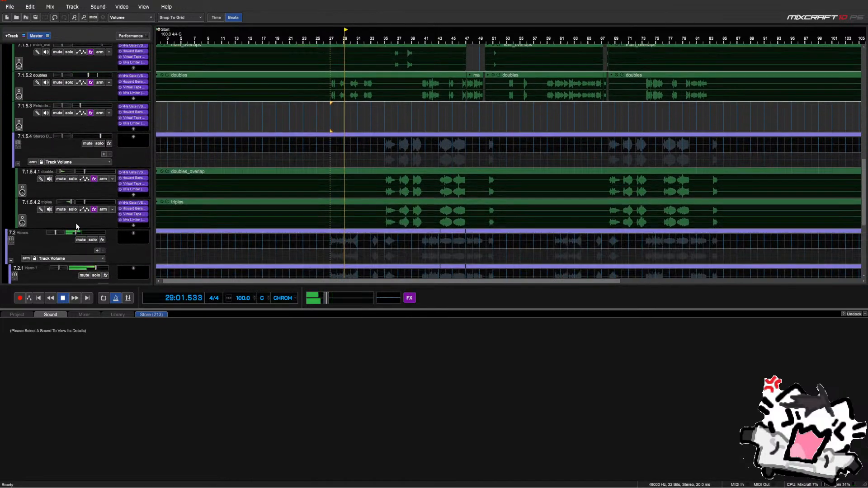
scroll(75, 226, up, 2)
scroll(75, 224, down, 2)
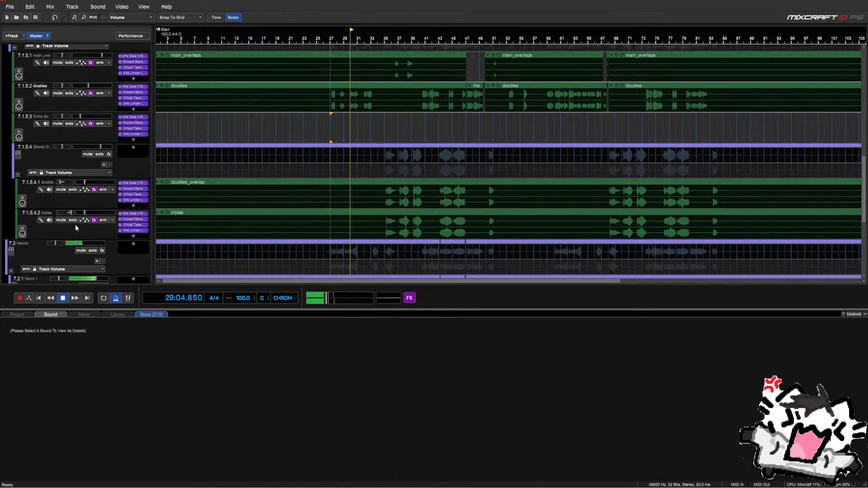
scroll(272, 235, down, 2)
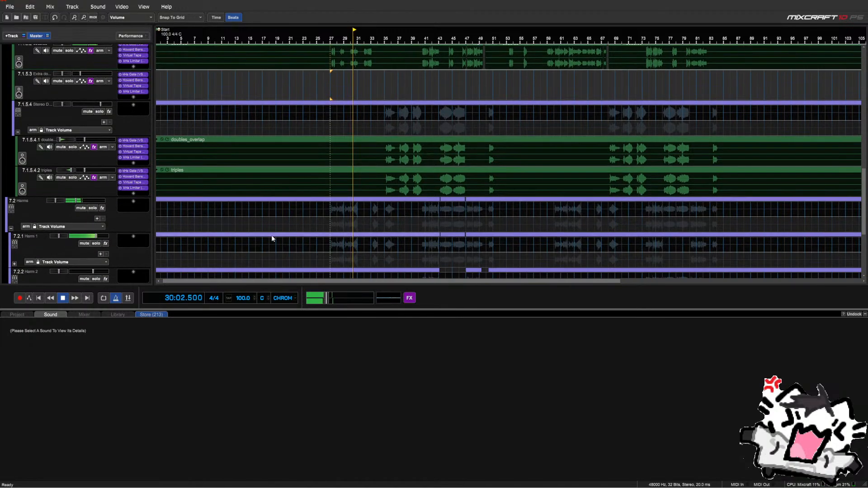
click(375, 225)
click(386, 224)
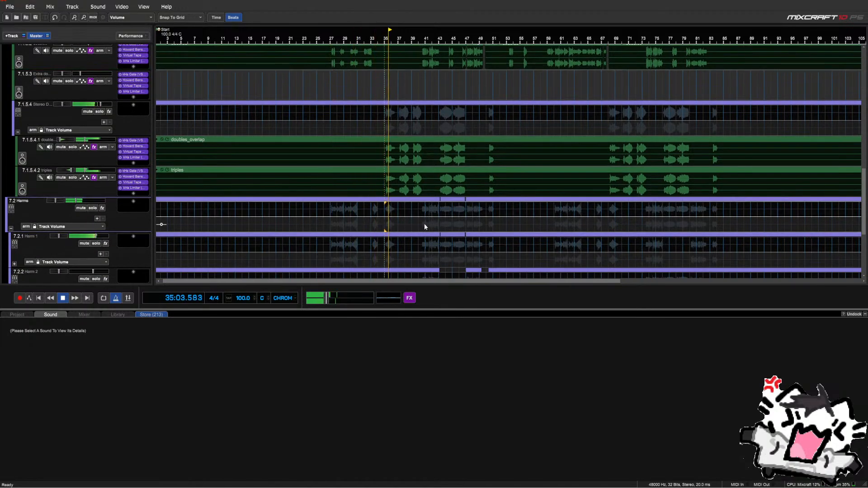
scroll(112, 199, up, 2)
key(space)
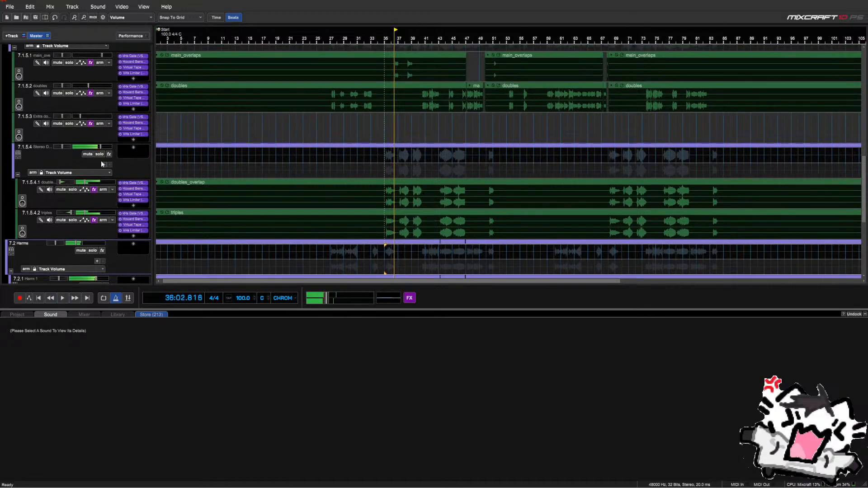
Solo the 7.1.5.4 Stereo Doubles group and replay it from the start marker
click(99, 154)
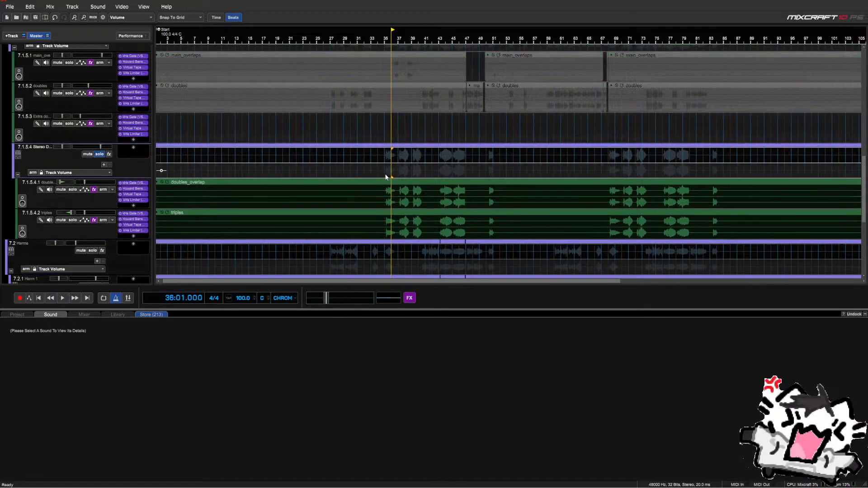
key(space)
scroll(378, 178, up, 1)
scroll(378, 177, up, 2)
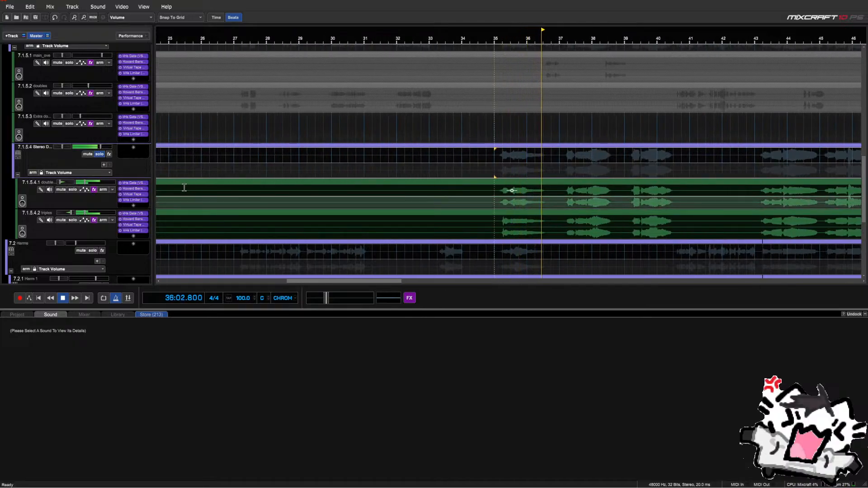
scroll(117, 171, up, 2)
scroll(115, 170, up, 4)
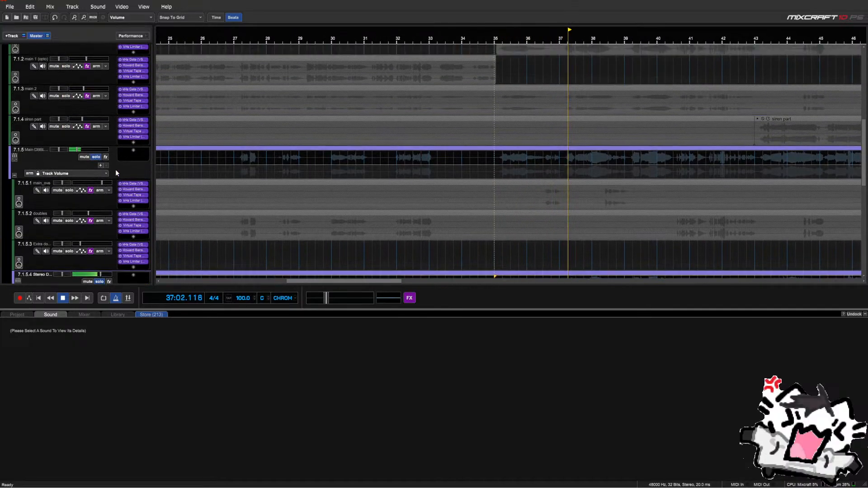
scroll(96, 90, down, 2)
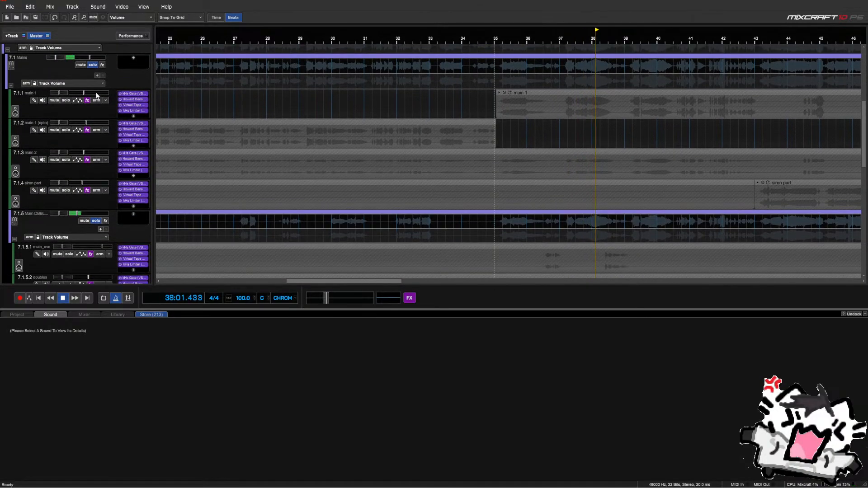
scroll(92, 64, up, 1)
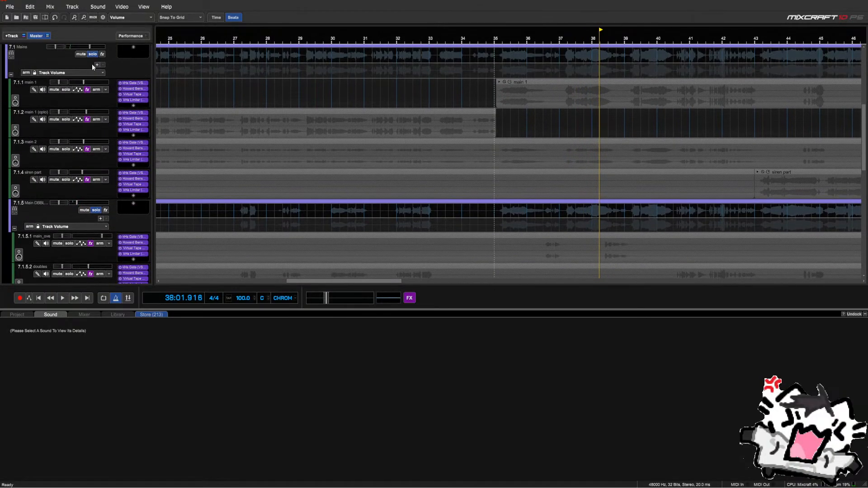
Unsolo Main DBBL and Stereo Doubles, then resume full-mix playback from bar 38
click(96, 210)
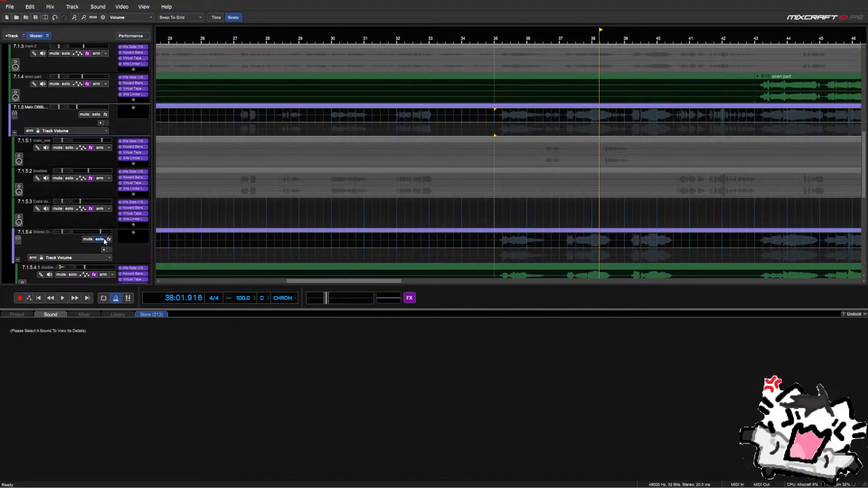
click(103, 240)
scroll(98, 223, down, 5)
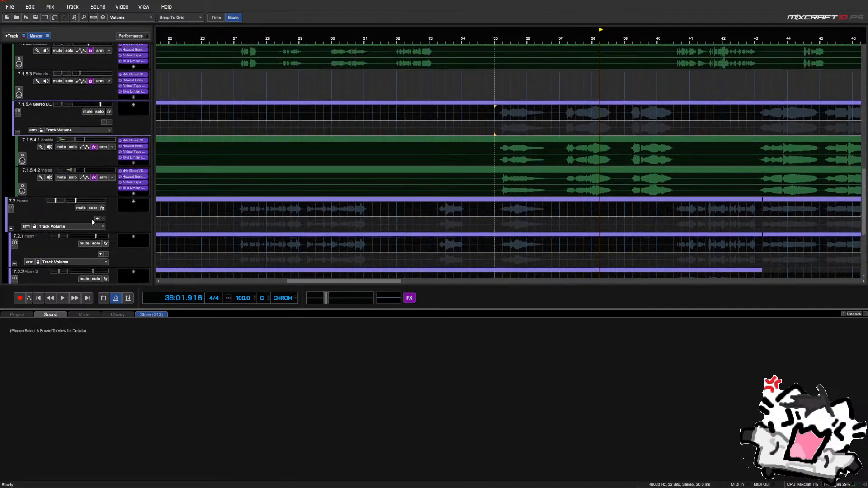
scroll(91, 219, up, 10)
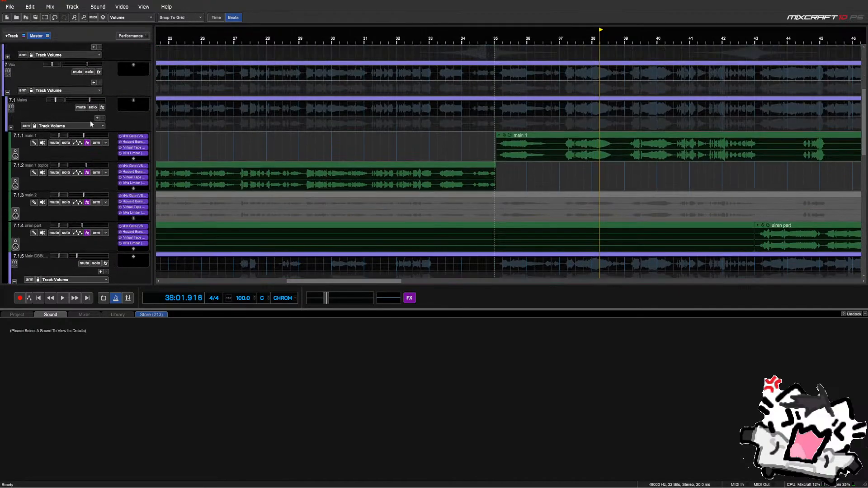
key(space)
scroll(120, 155, down, 6)
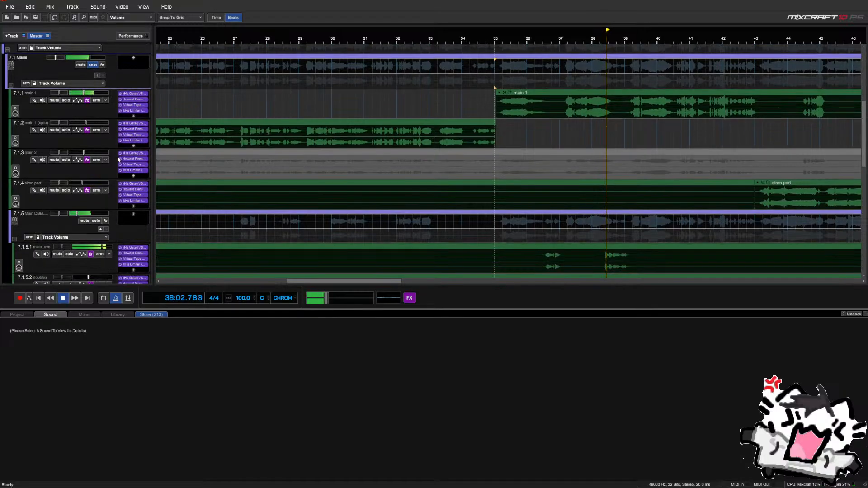
scroll(120, 149, down, 6)
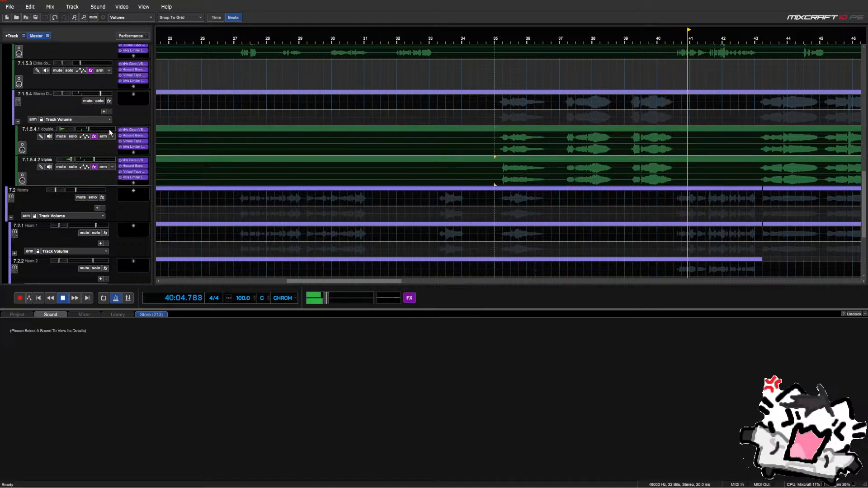
Raise the doubles_overlap volume with the linked triples track following to about -4.7 dB
drag(94, 129, 98, 128)
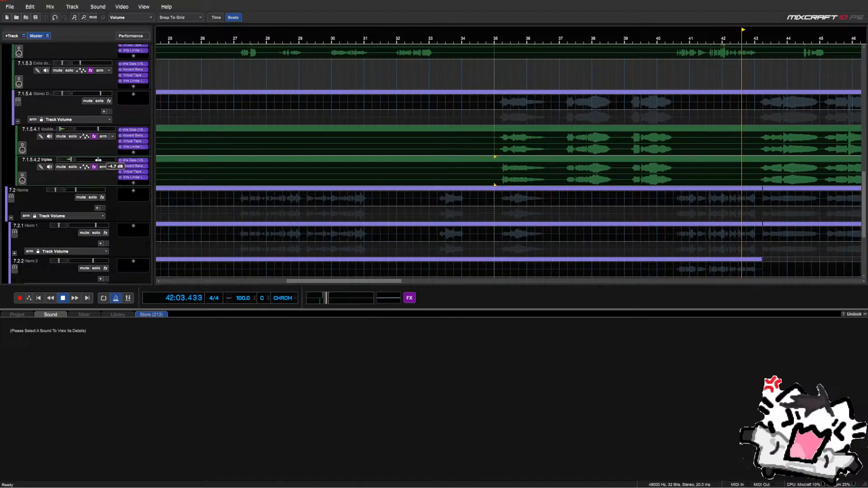
scroll(458, 150, down, 1)
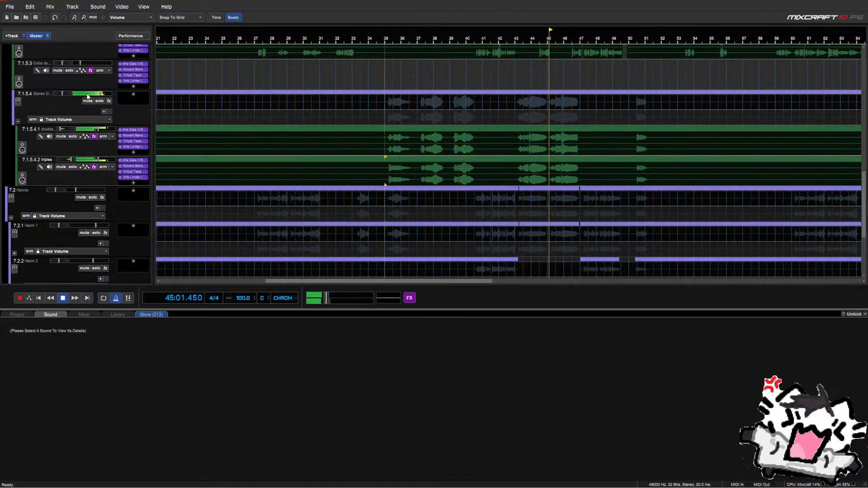
mouse_move(87, 97)
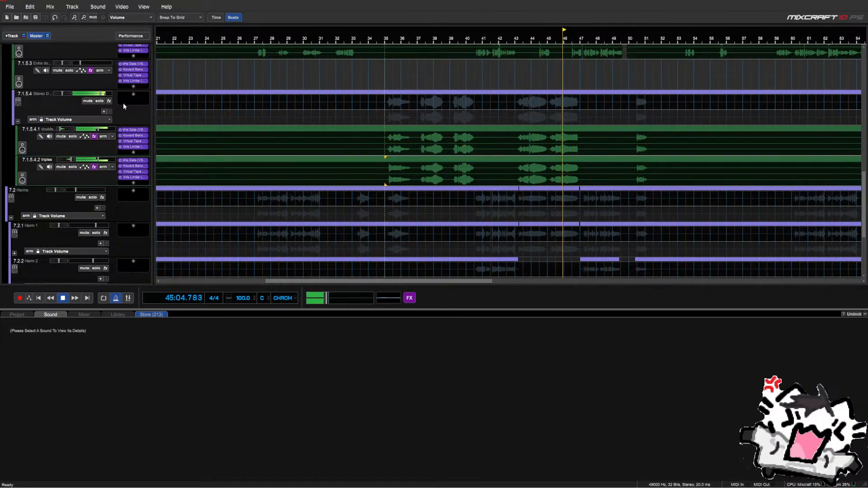
scroll(440, 158, down, 2)
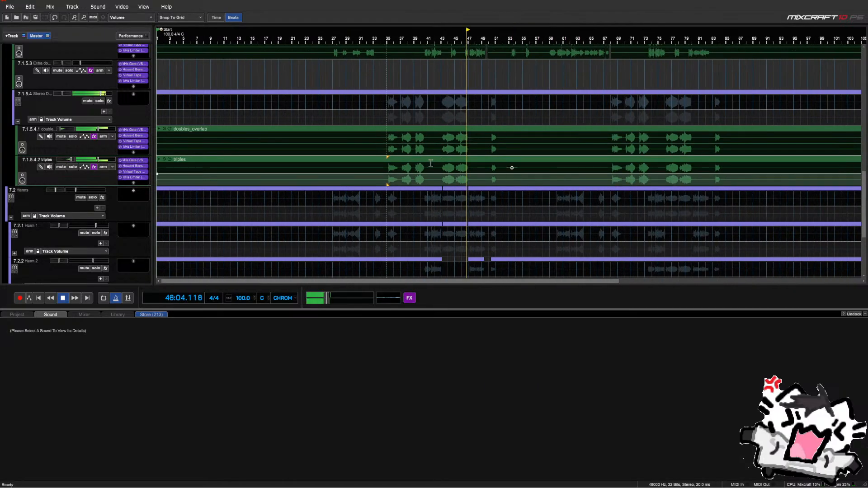
scroll(429, 166, up, 2)
scroll(428, 167, down, 2)
scroll(429, 167, up, 1)
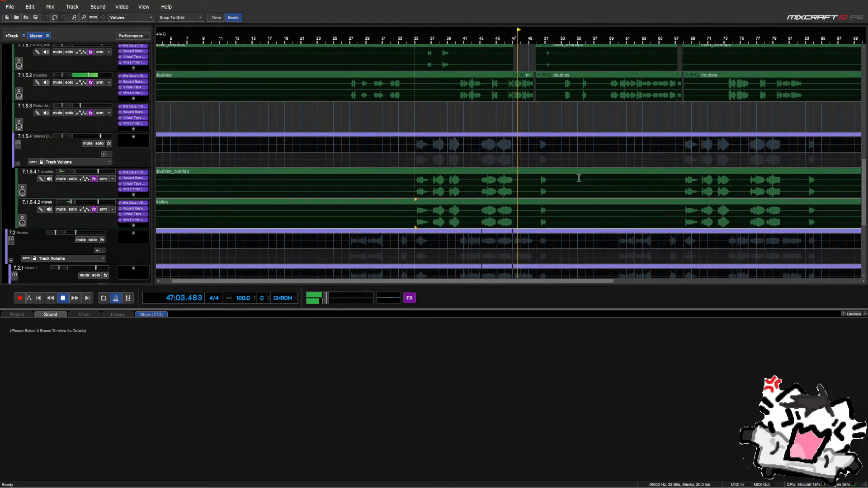
Jump to bar 50, stop, then replay from bar 35
click(539, 163)
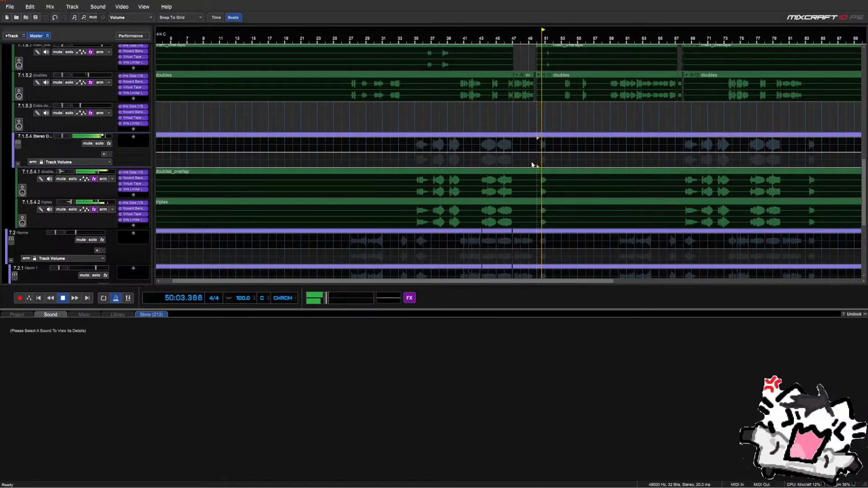
key(space)
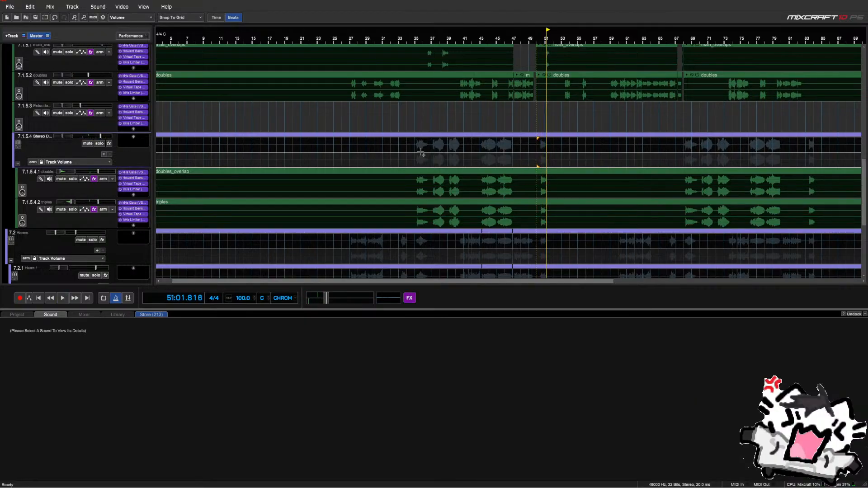
scroll(124, 153, up, 3)
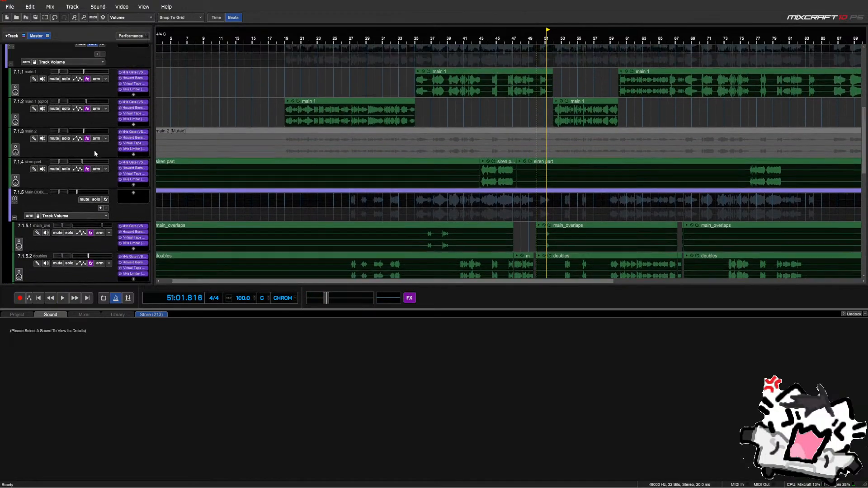
scroll(94, 152, up, 1)
scroll(107, 152, down, 6)
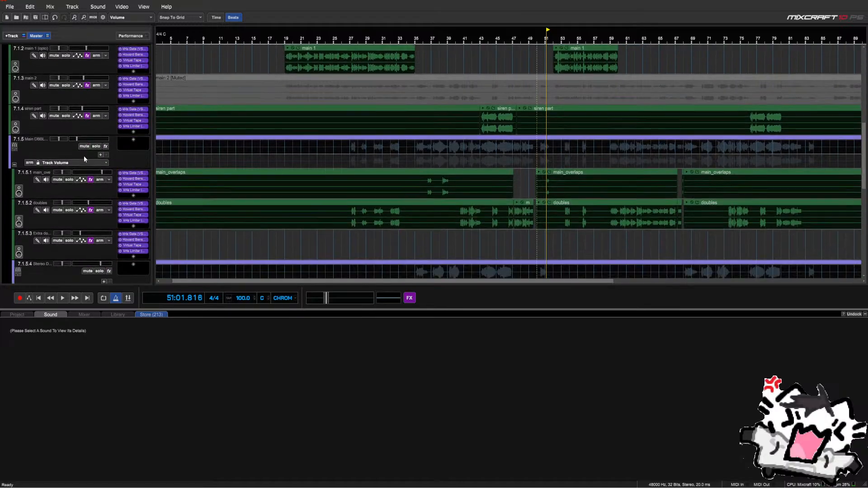
click(415, 125)
key(space)
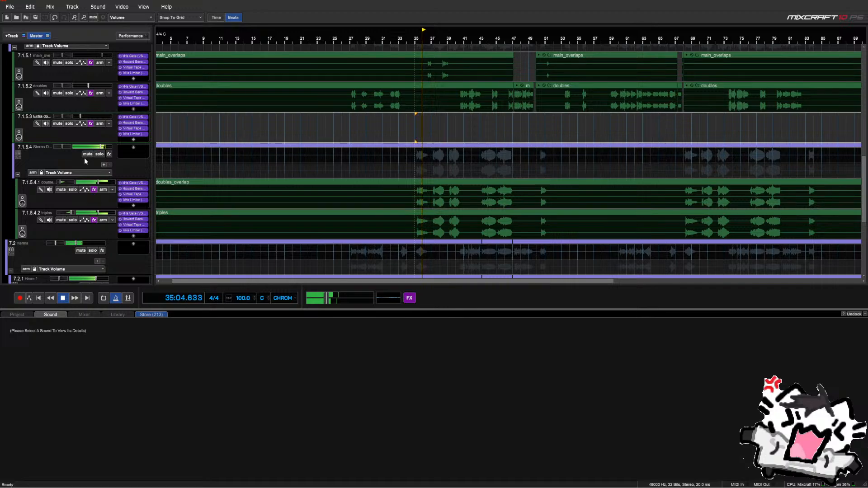
mouse_move(96, 148)
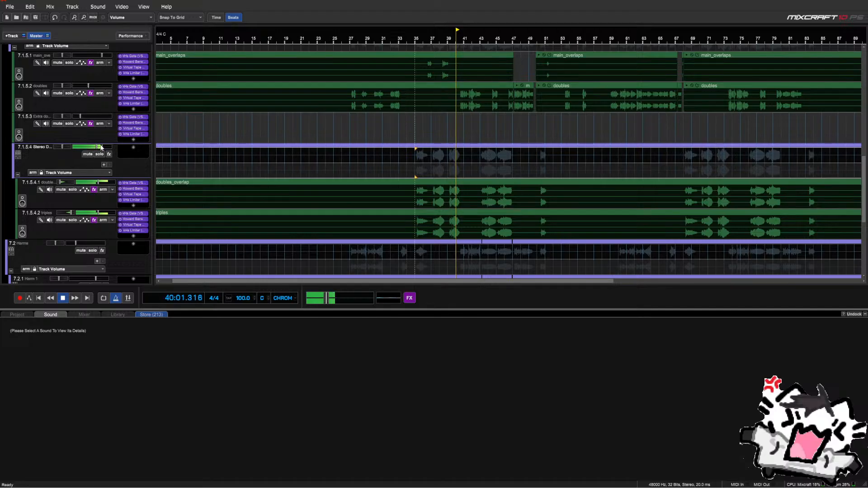
Ease the 7.1.5.4 Stereo D fader down to -2.9 dB while playback continues
drag(100, 148, 100, 148)
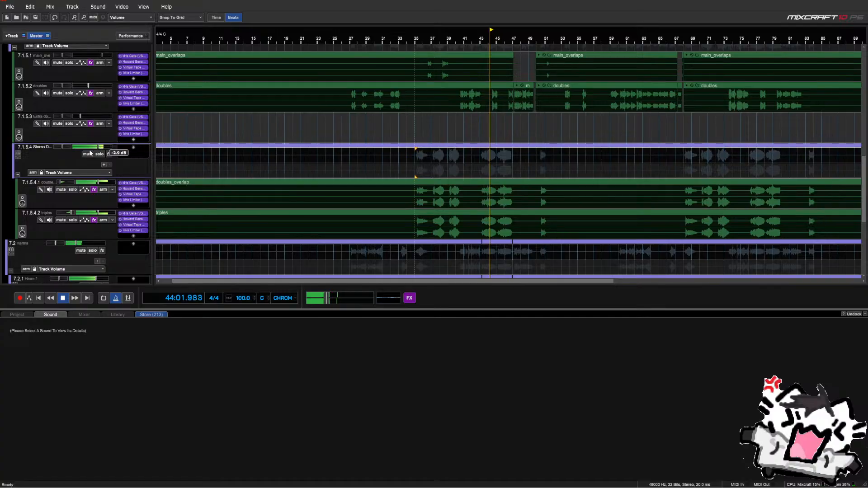
scroll(68, 159, up, 2)
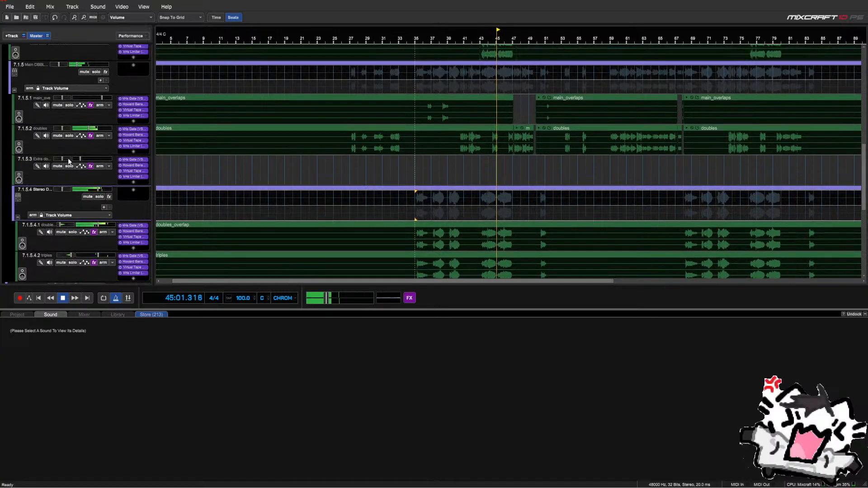
scroll(68, 161, down, 1)
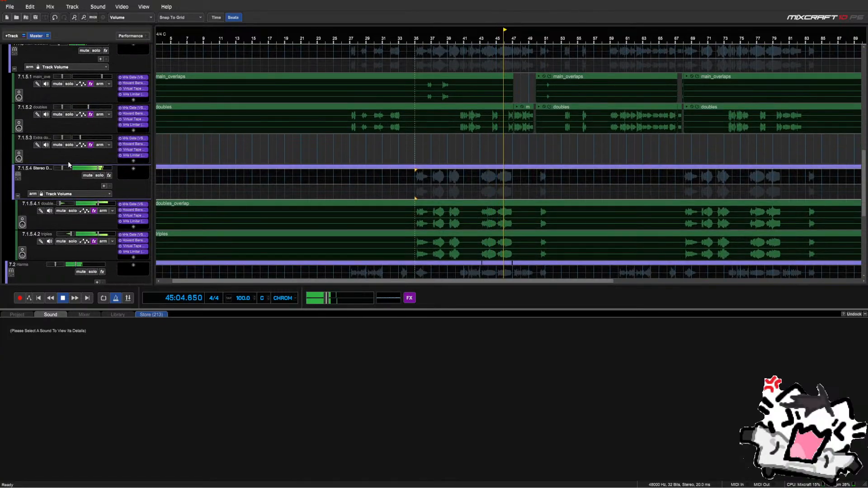
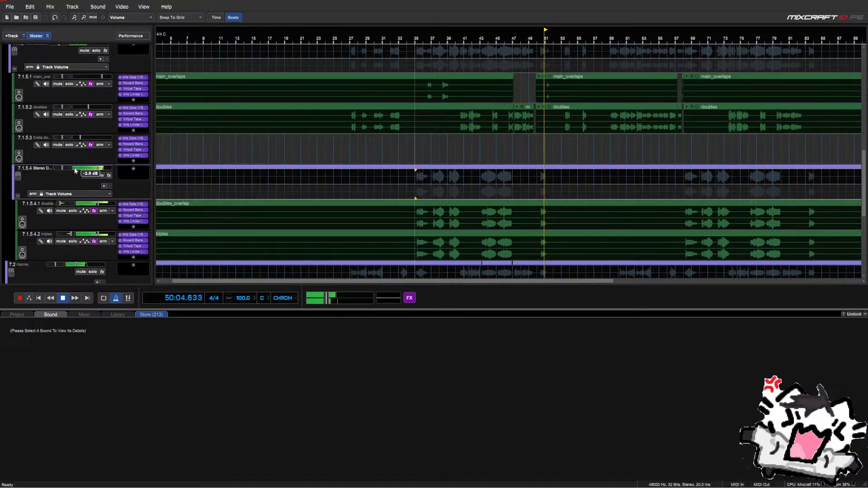
Stop playback and fold away the child tracks under 7.1.5.4
key(space)
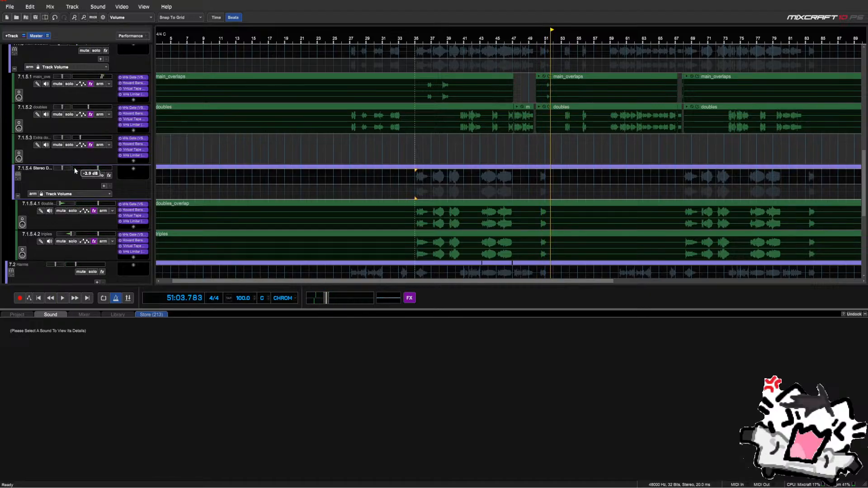
click(17, 196)
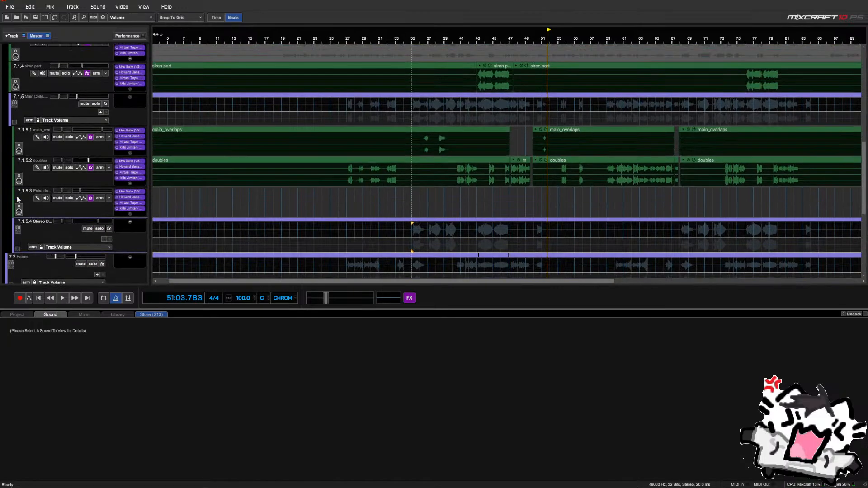
Collapse the 7.1.5, 7.1 Mains and 7.2 Harms folders
scroll(16, 162, up, 1)
click(15, 153)
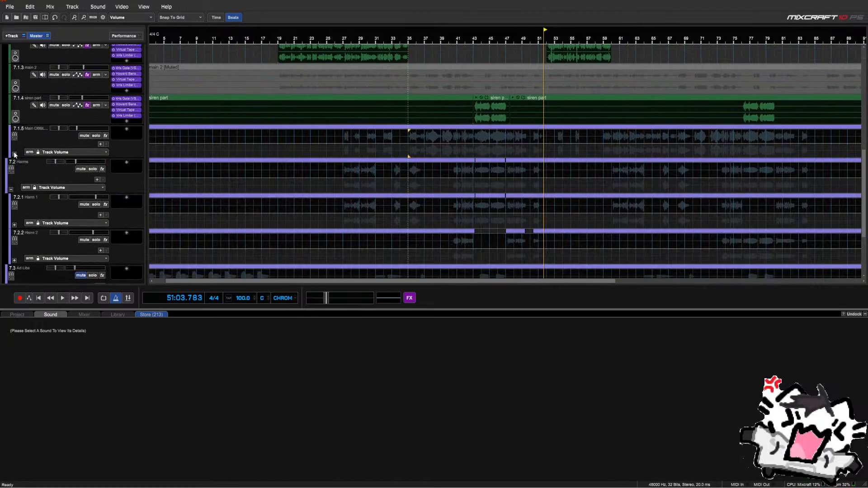
scroll(11, 135, up, 2)
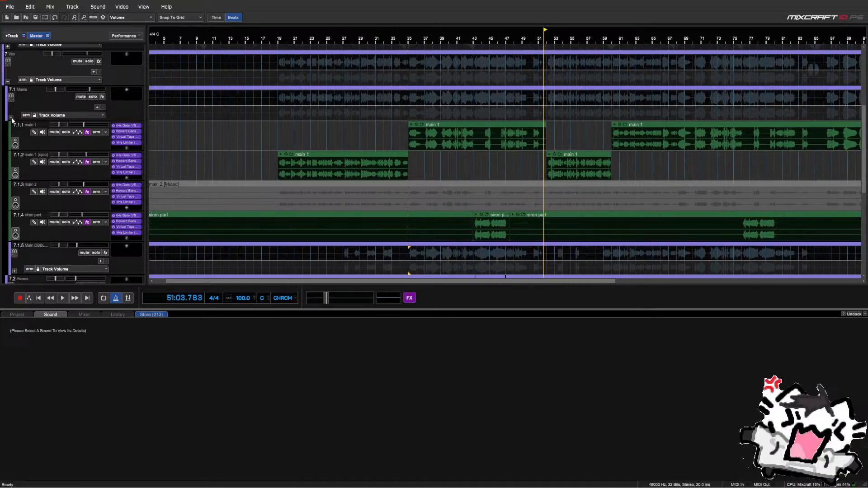
click(12, 119)
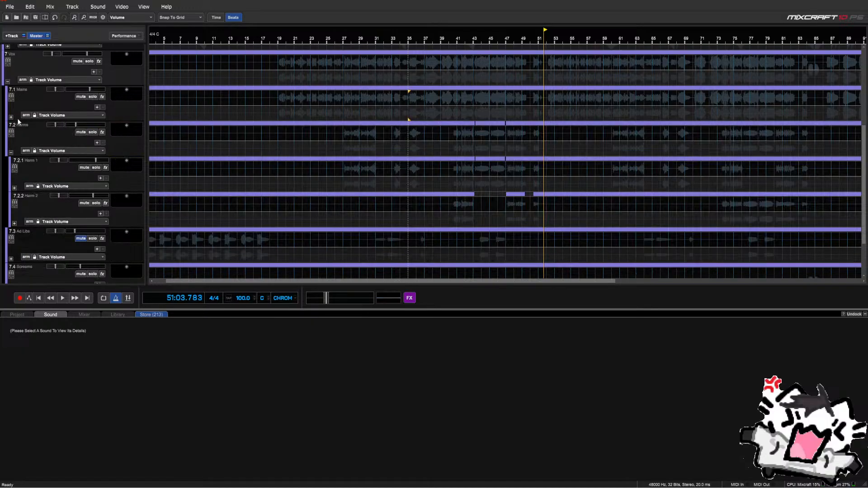
scroll(200, 148, down, 3)
click(14, 153)
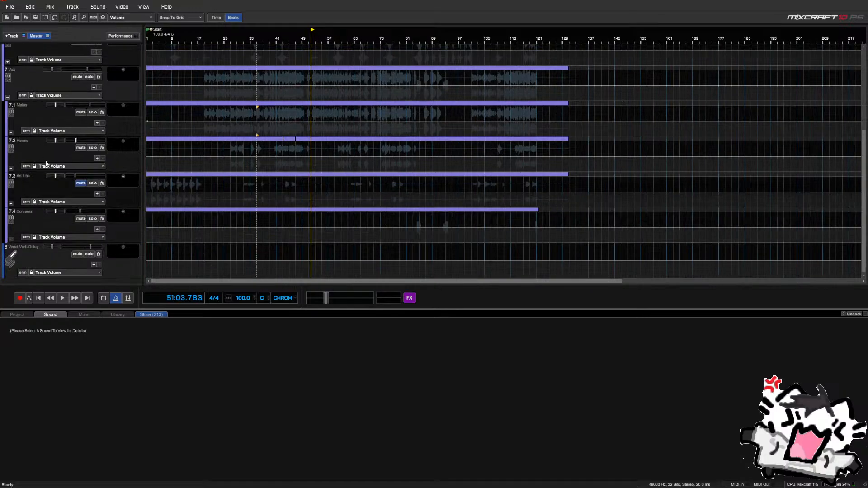
Expand 7.3 Ad Libs, audition the adlibs from bar 31 through bar 43, then collapse Ad Libs
click(11, 204)
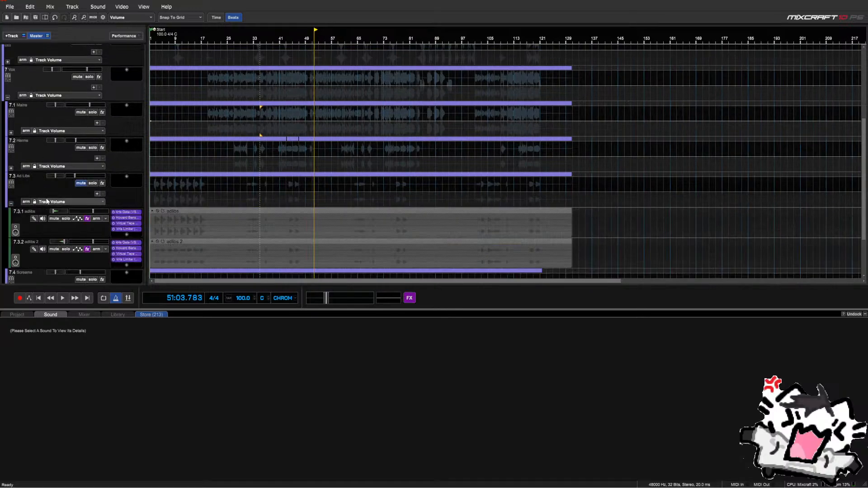
click(78, 185)
scroll(84, 199, down, 1)
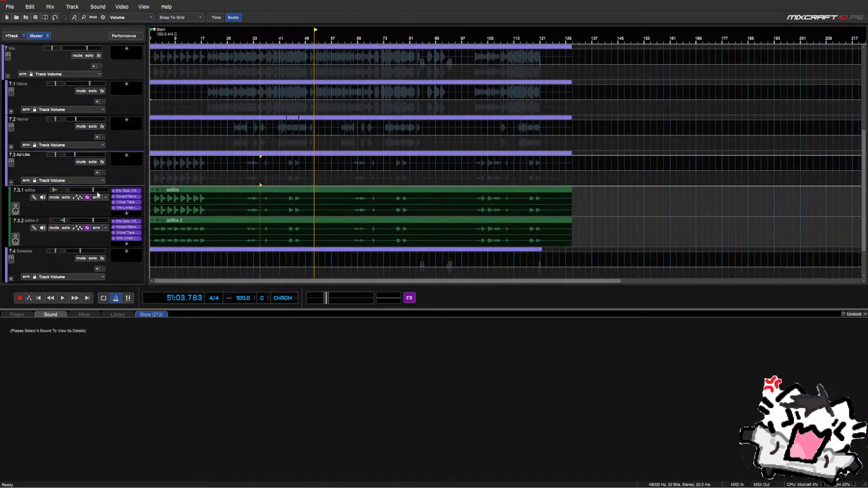
click(57, 206)
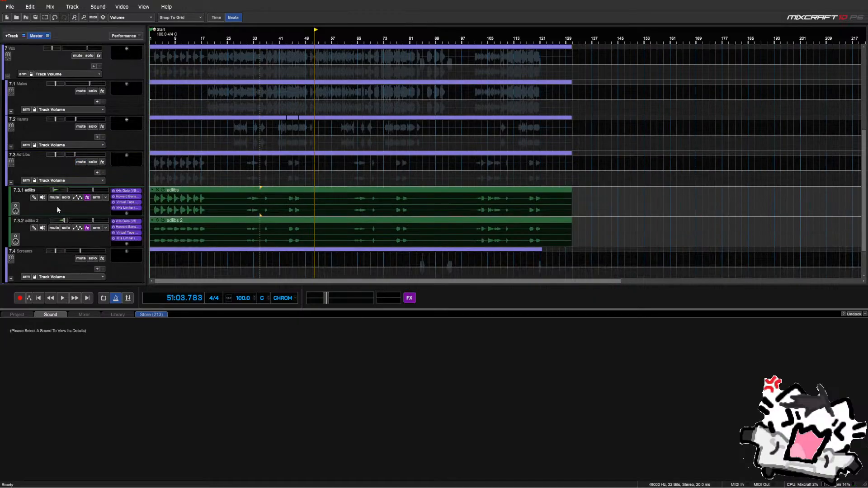
click(250, 192)
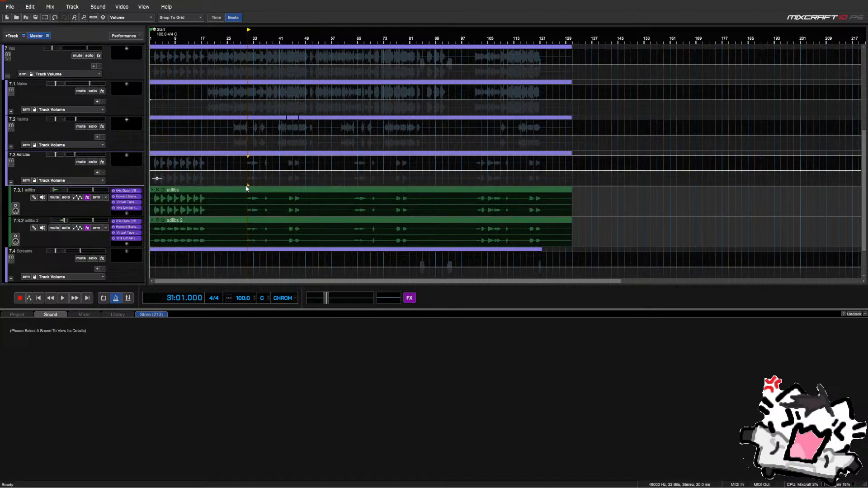
key(space)
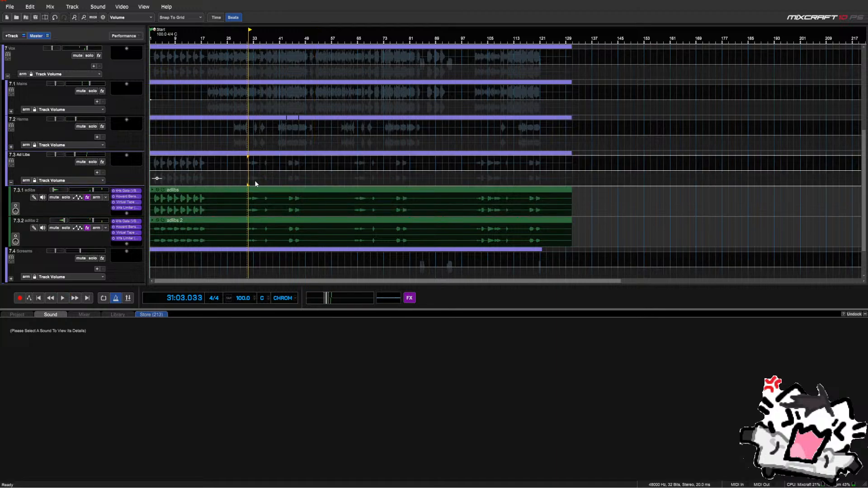
click(263, 183)
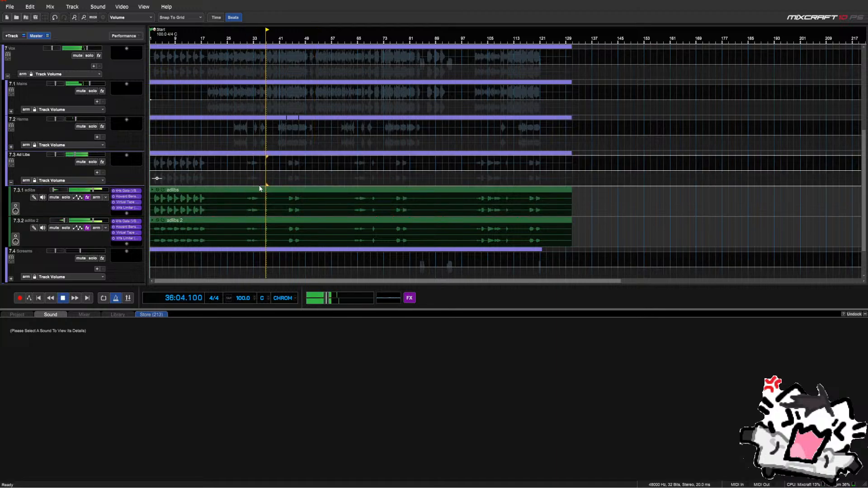
click(288, 183)
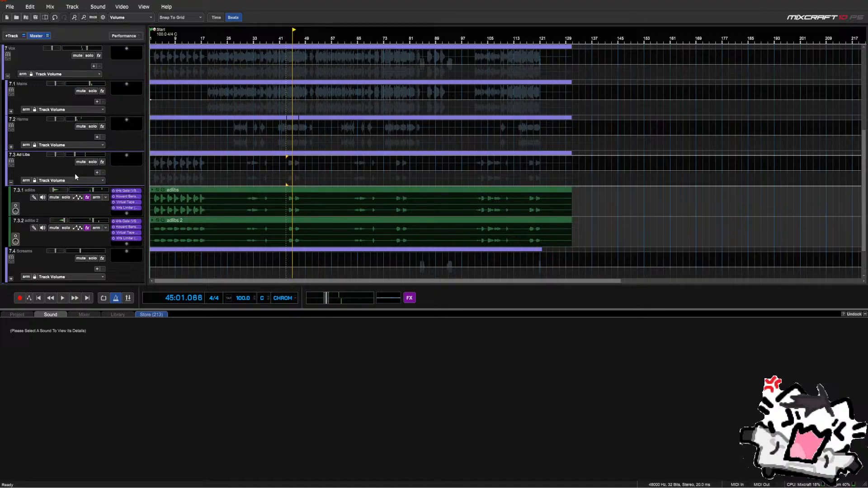
click(10, 184)
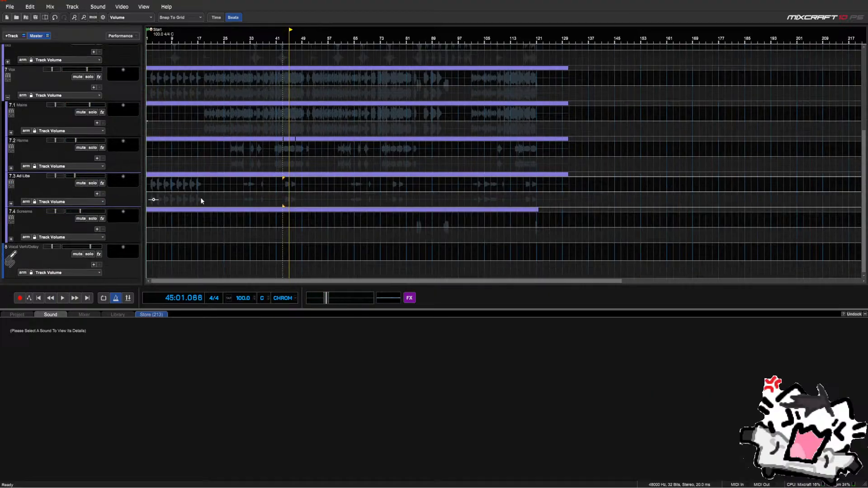
Play the Ad Libs from bar 31, then jump ahead to bar 43
click(244, 203)
key(space)
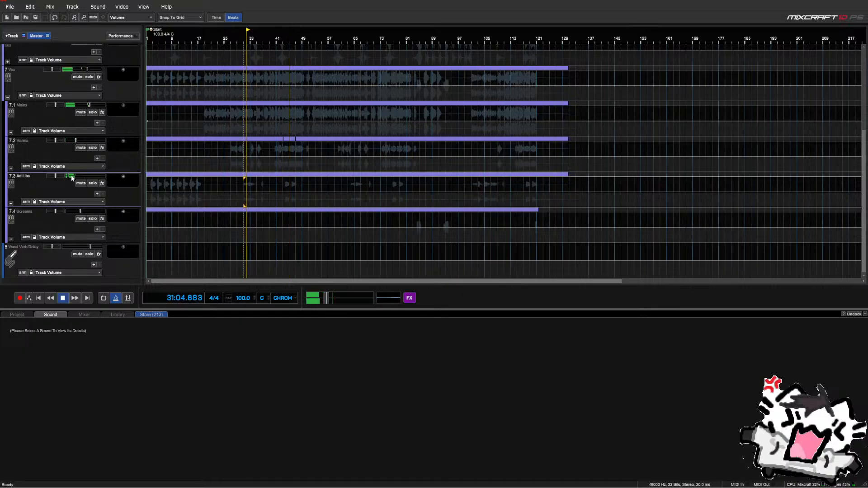
mouse_move(84, 179)
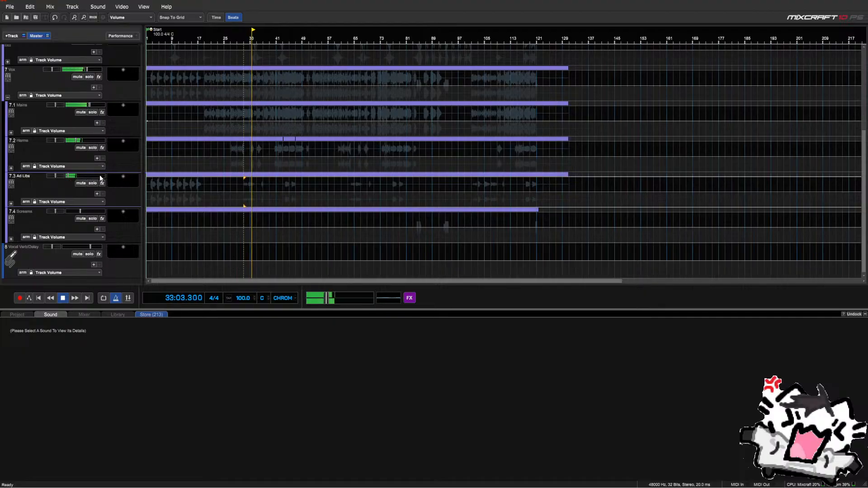
scroll(259, 180, up, 4)
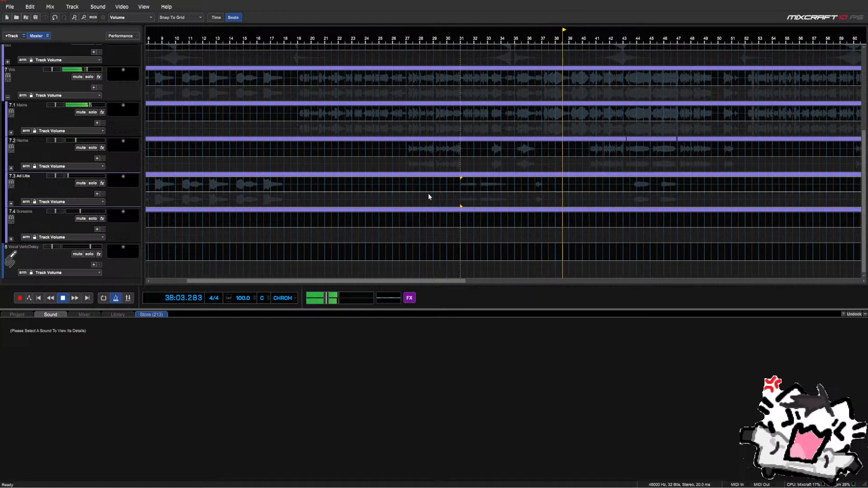
click(631, 187)
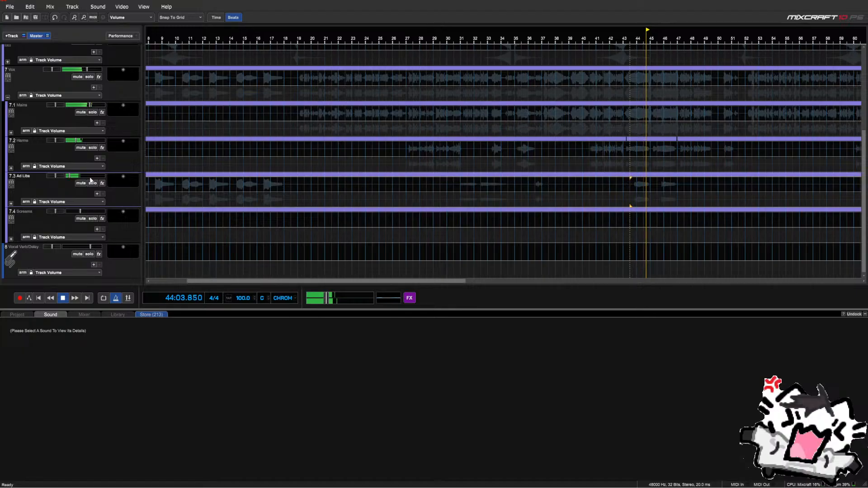
Set the Ad Libs track volume to exactly -23.0 dB and replay from bar 31
click(66, 177)
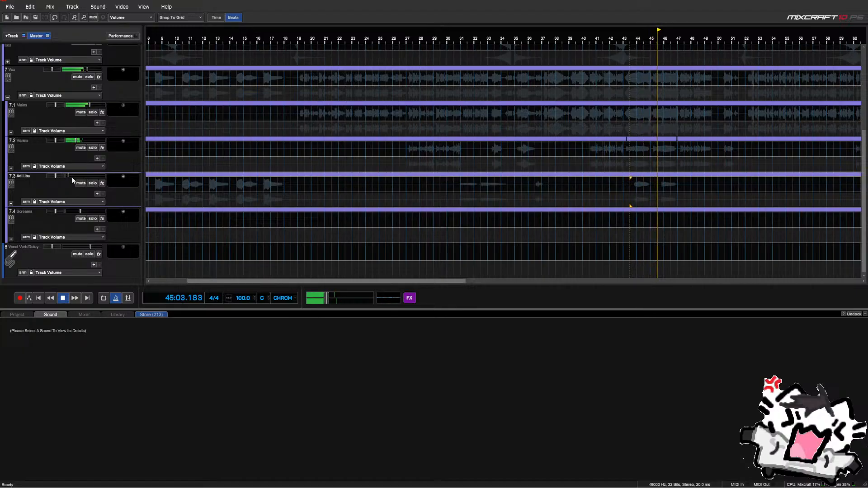
drag(85, 178, 72, 179)
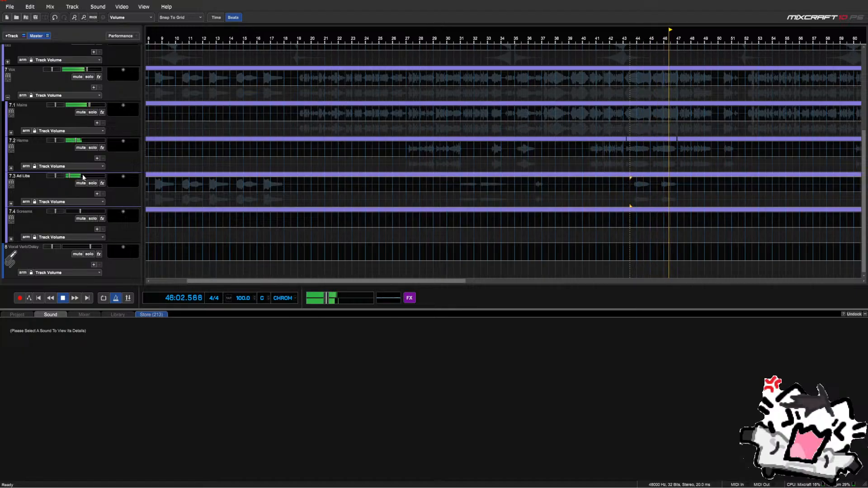
right_click(73, 177)
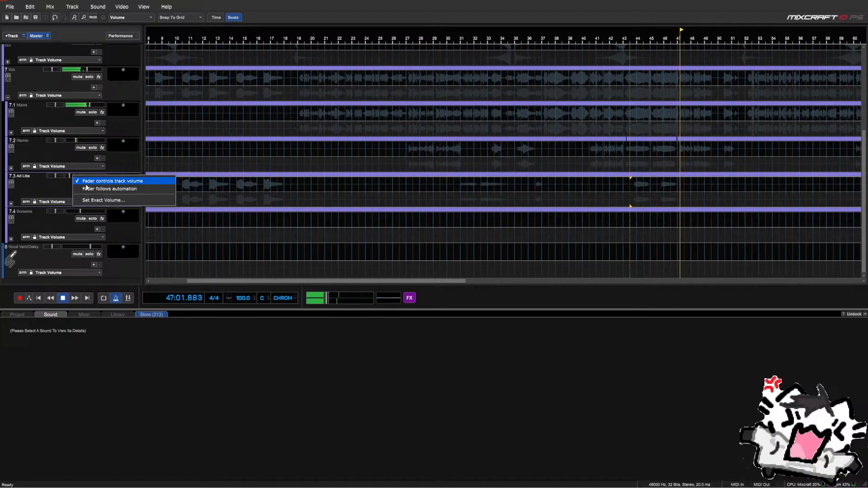
click(95, 205)
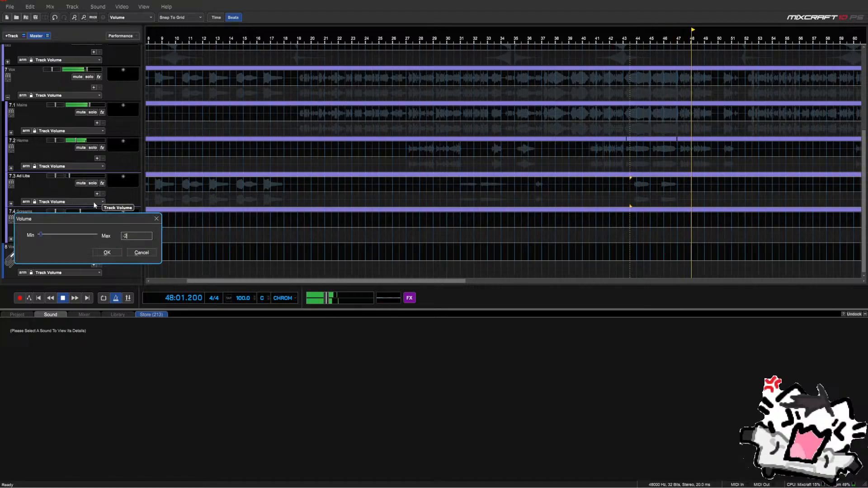
key(Return)
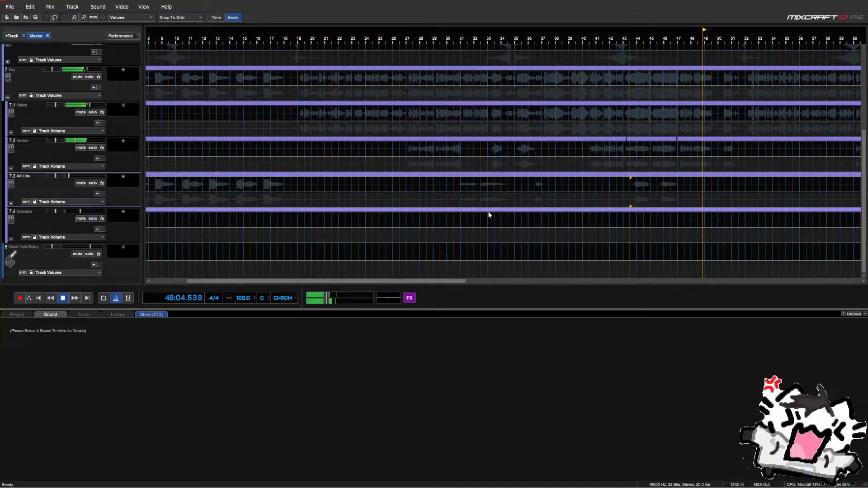
click(461, 202)
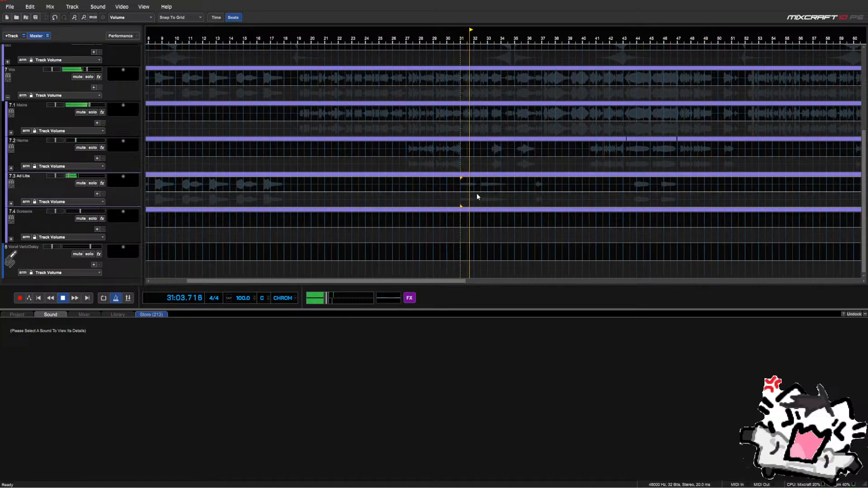
Audition the adlibs around bars 36 and 44
scroll(476, 195, down, 2)
click(433, 197)
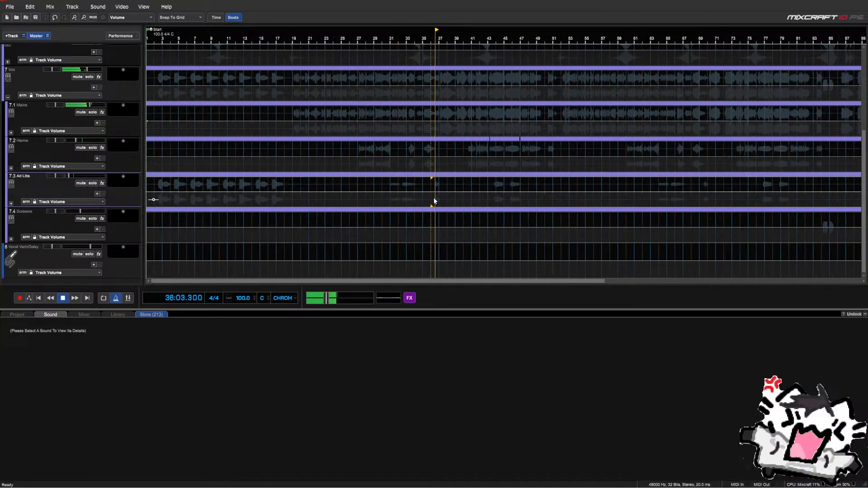
click(494, 200)
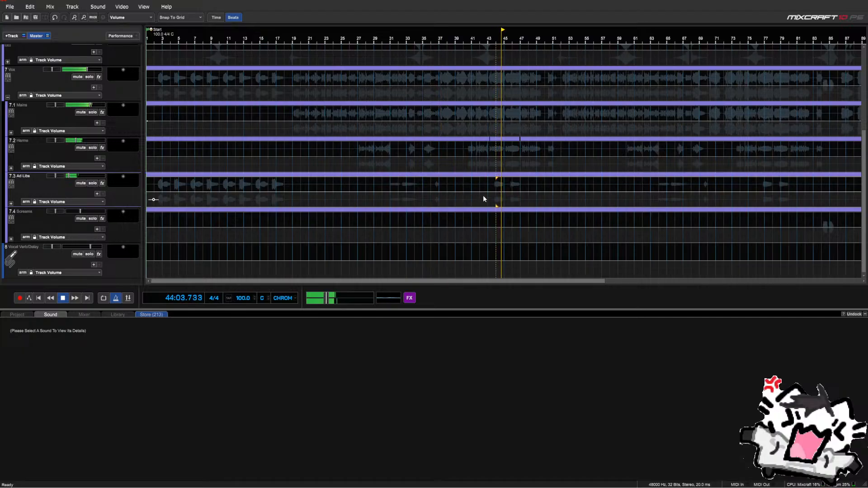
scroll(481, 196, down, 2)
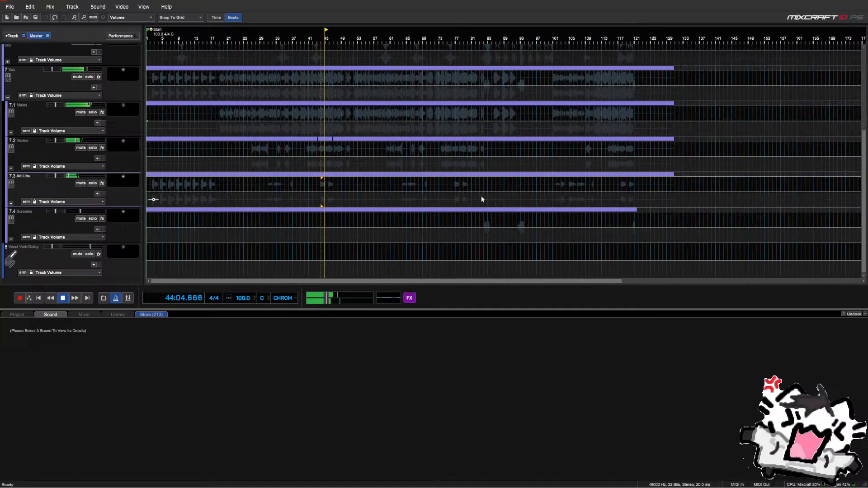
Duplicate the adlibs sub-track as 7.3.2 and trim the copy's clip to start around bar 21
click(11, 204)
click(96, 184)
scroll(94, 183, down, 2)
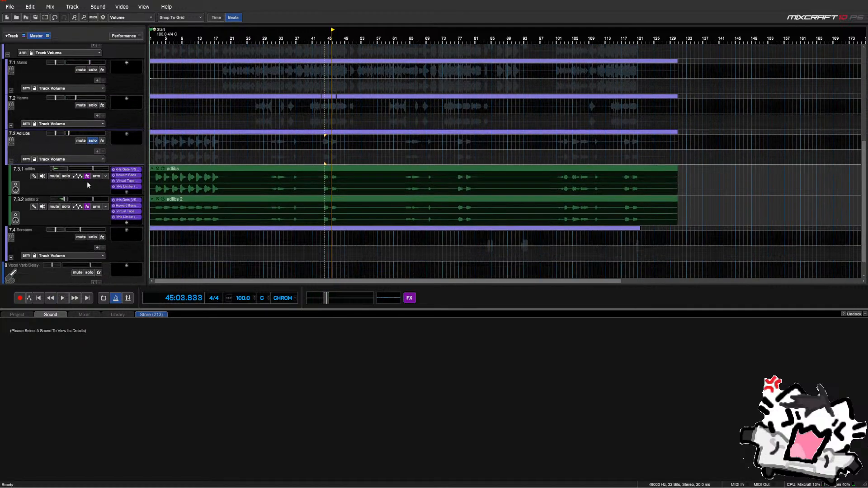
right_click(57, 184)
click(40, 190)
right_click(39, 189)
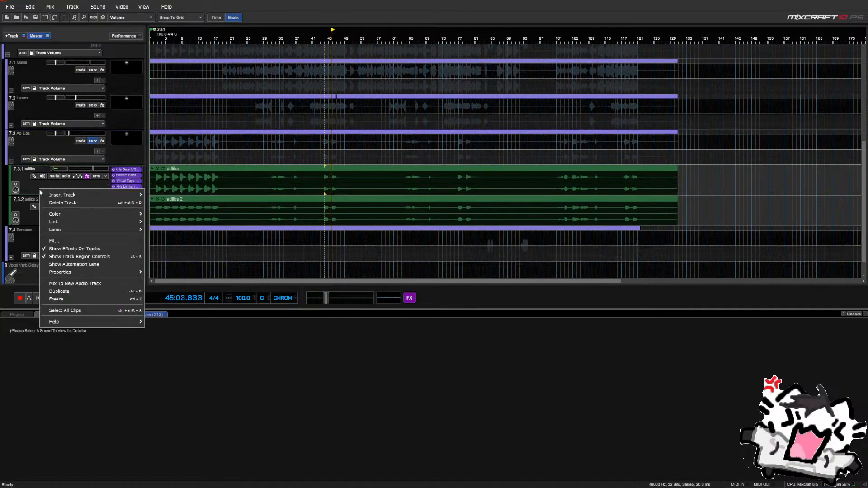
click(59, 291)
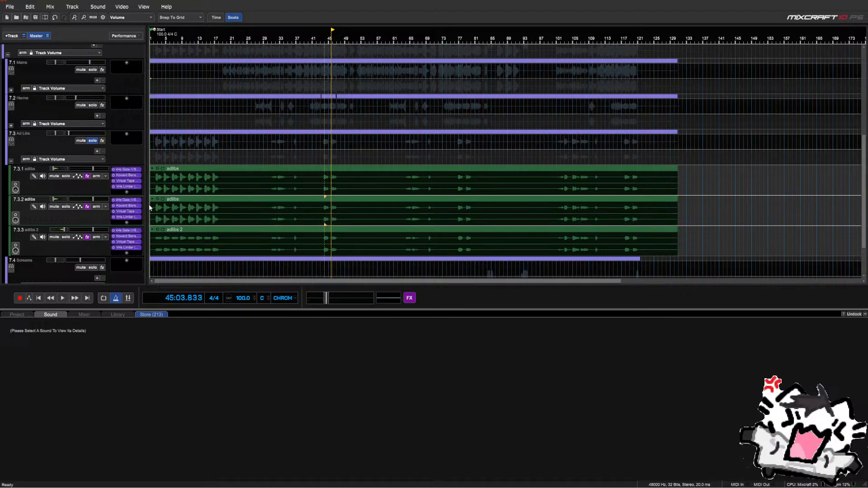
drag(150, 218, 223, 218)
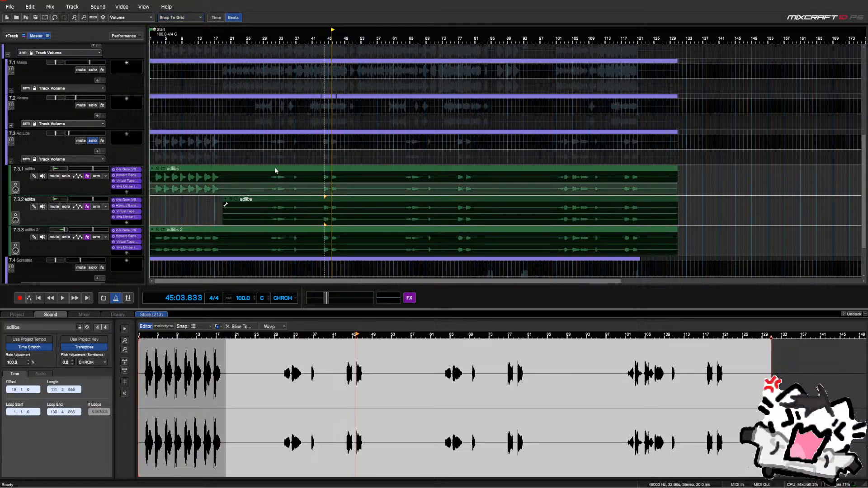
Push the second adlibs clip's start further right and audition bars 44–46
drag(224, 209, 271, 212)
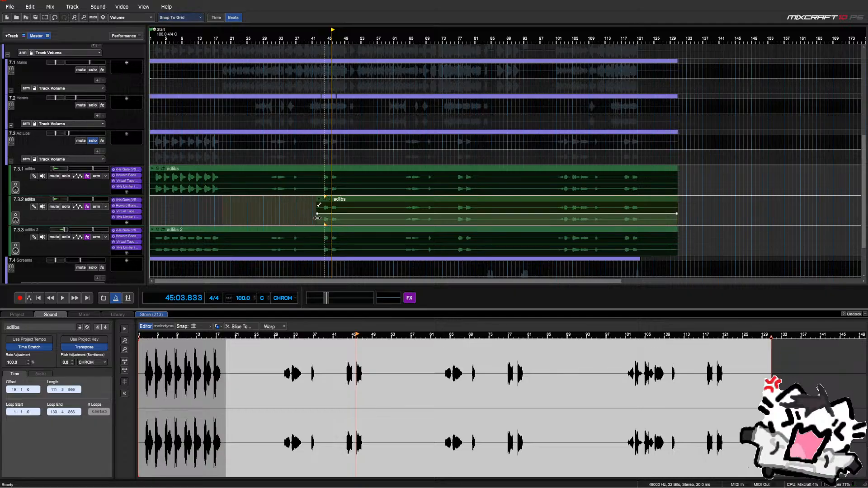
click(322, 156)
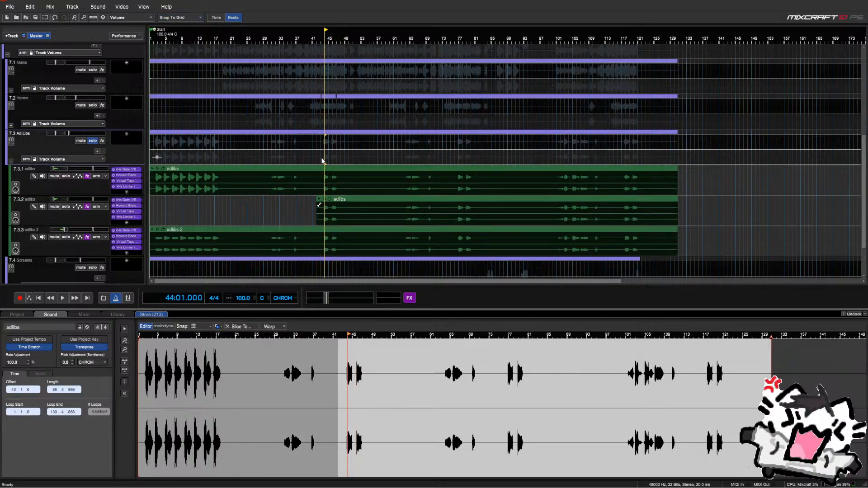
key(space)
scroll(326, 167, up, 3)
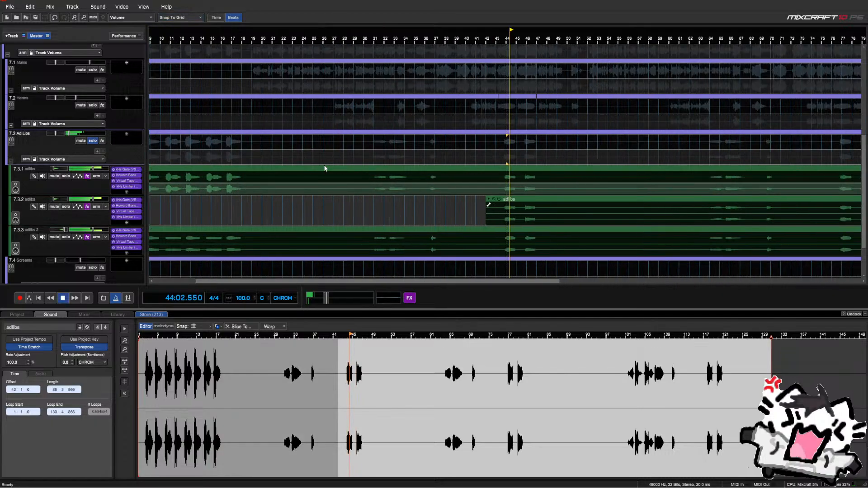
click(523, 162)
key(space)
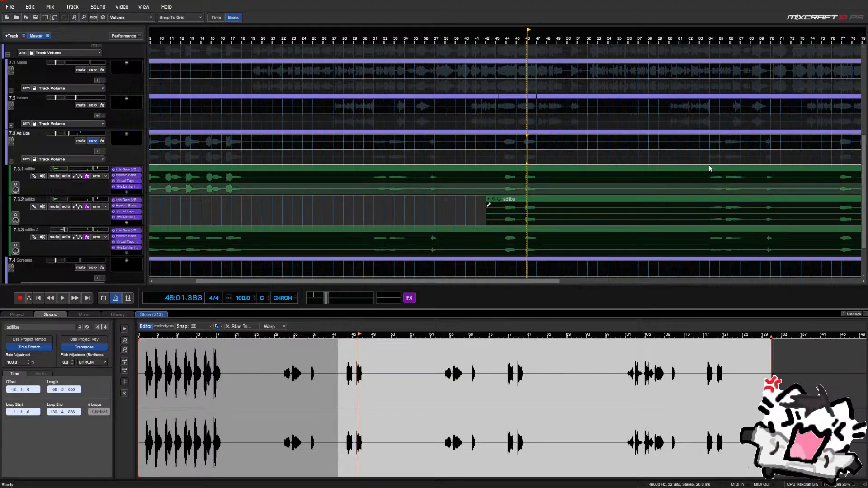
Extend the second adlibs clip's start back to about bar 36 while playing from bar 37
click(709, 168)
scroll(678, 168, down, 3)
click(342, 165)
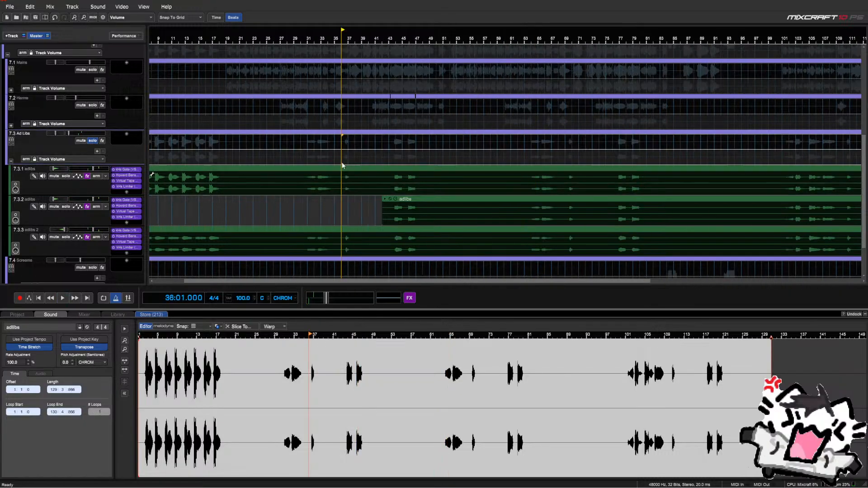
key(space)
drag(381, 208, 344, 206)
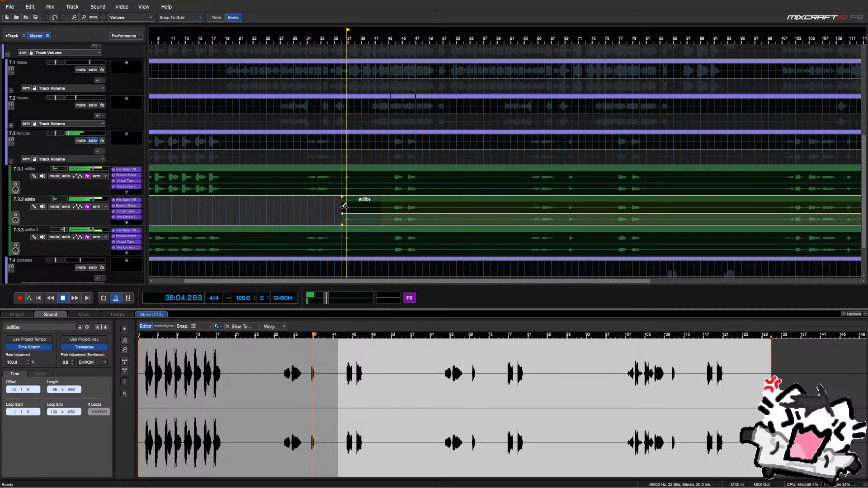
key(space)
Replay from bar 31 and clear the empty range before the second adlibs clip
scroll(359, 205, up, 1)
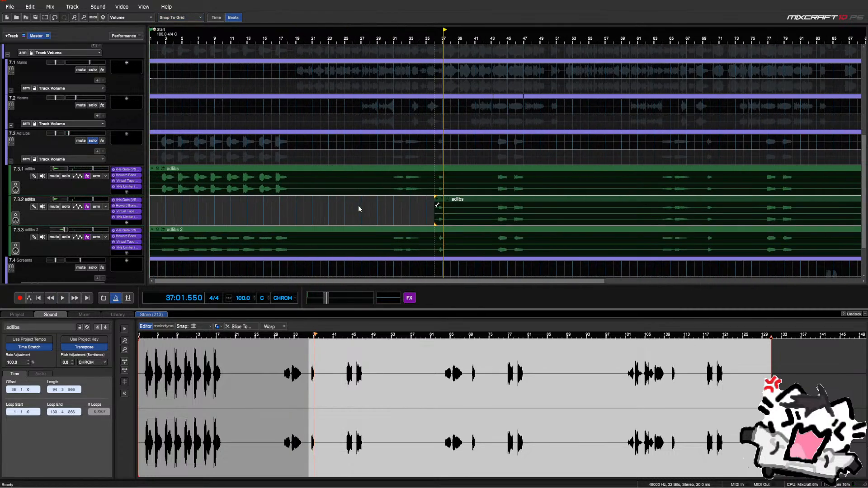
click(390, 154)
key(space)
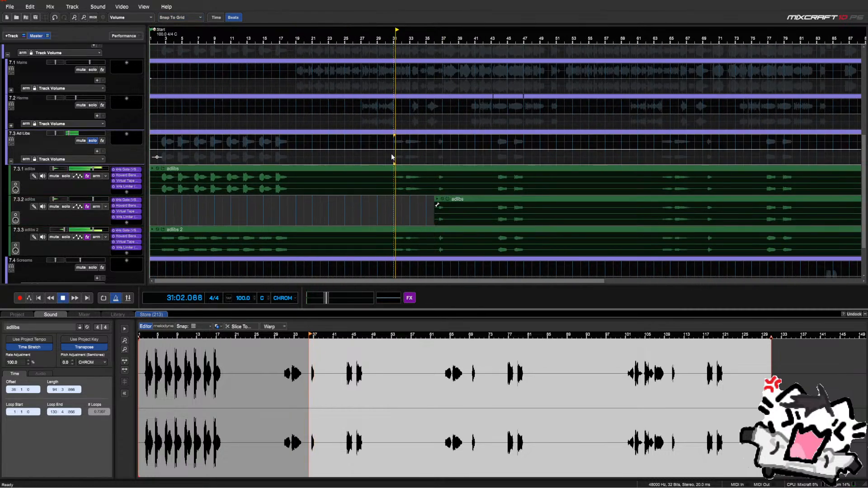
key(space)
drag(420, 205, 201, 203)
click(215, 209)
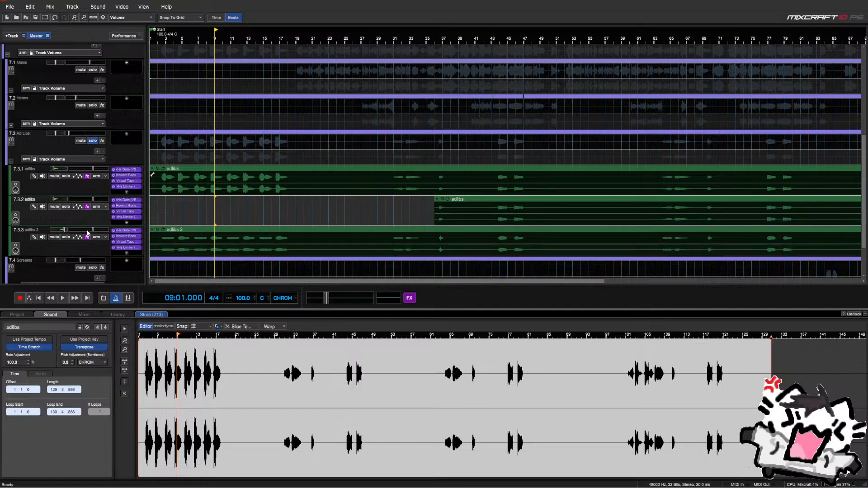
Duplicate the adlibs 2 track with Ctrl+D and trim the new clip to start about bar 36
click(64, 250)
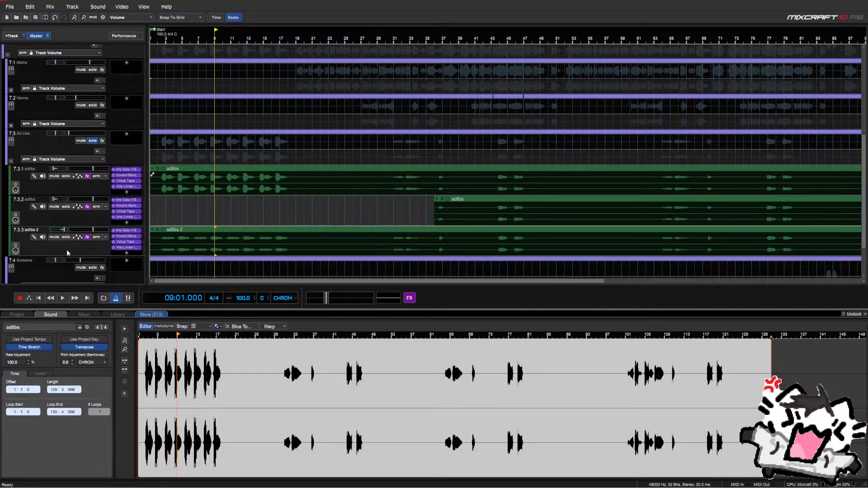
key(ctrl+d)
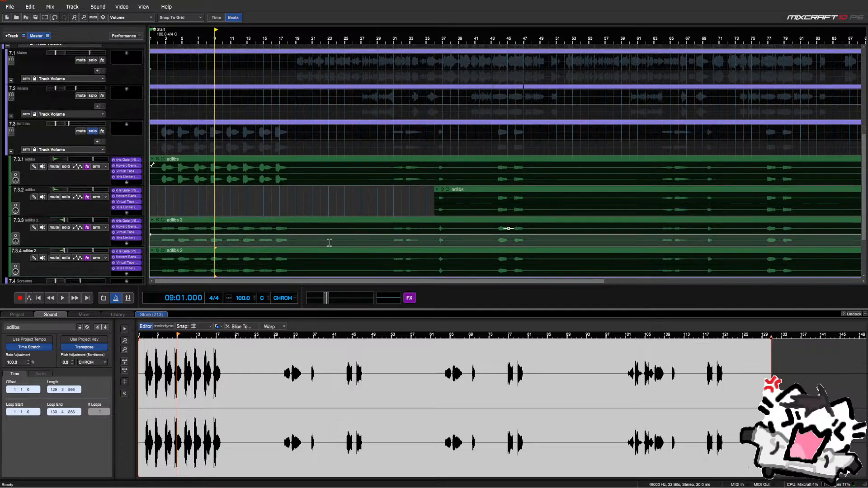
scroll(329, 243, down, 1)
drag(149, 256, 290, 272)
click(290, 273)
Audition the new clips from their start and from bars 44 and 45, then select the first adlibs clip
scroll(290, 272, up, 1)
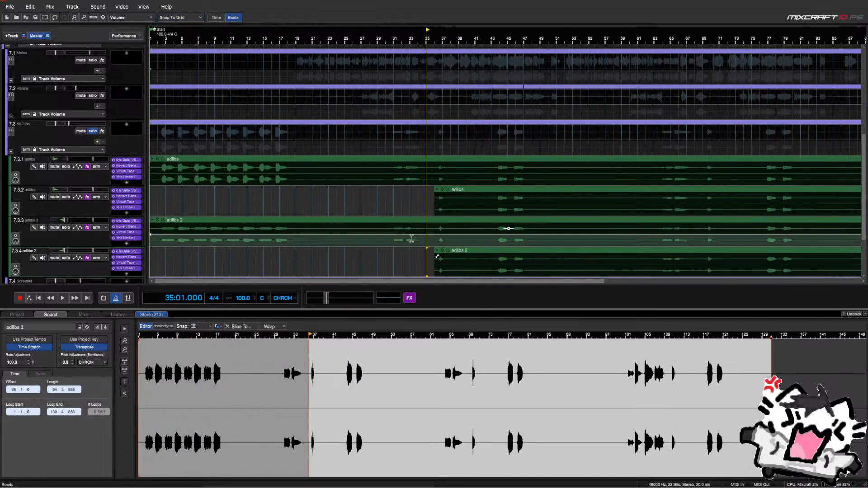
click(432, 199)
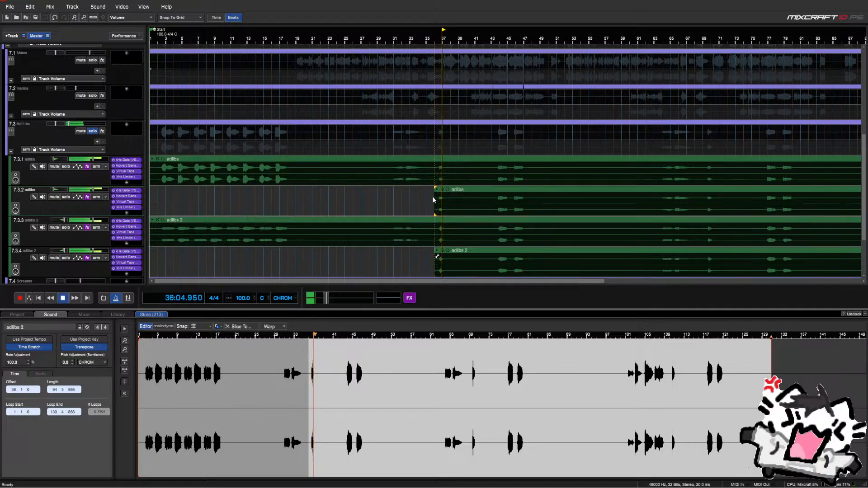
key(space)
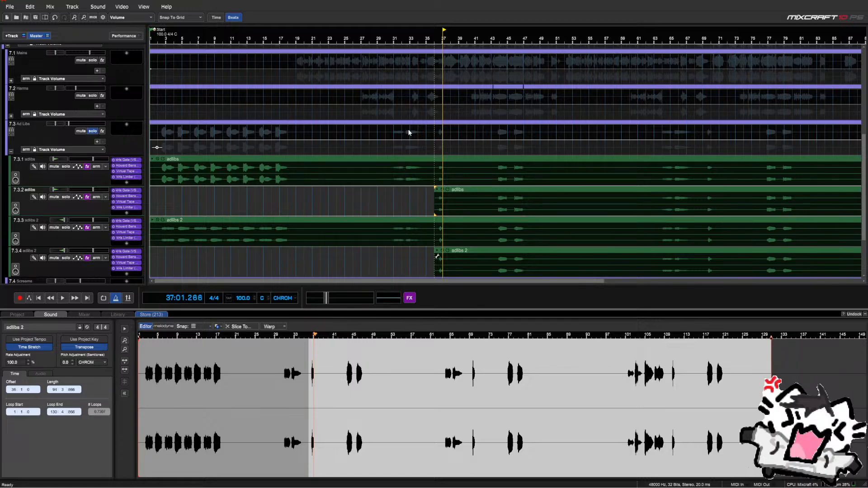
click(499, 153)
key(space)
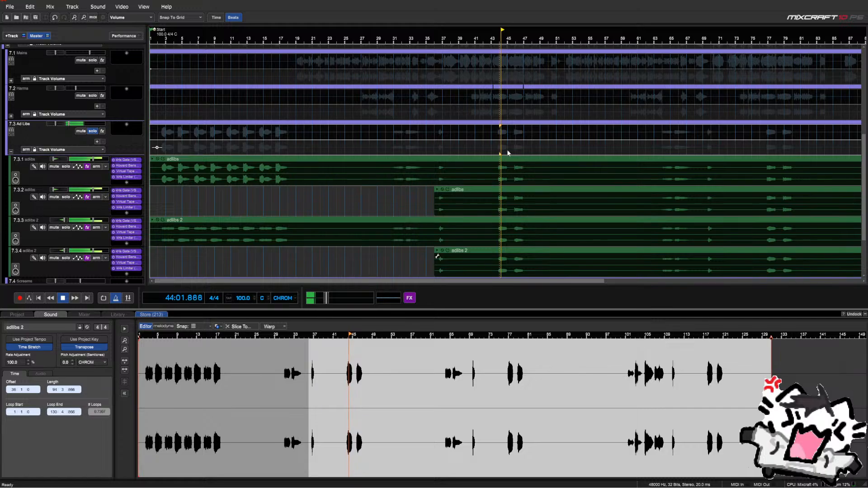
key(space)
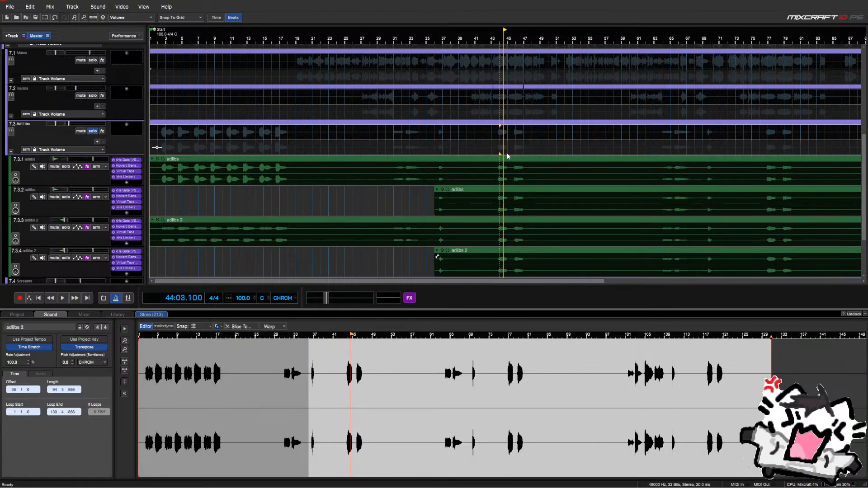
click(509, 155)
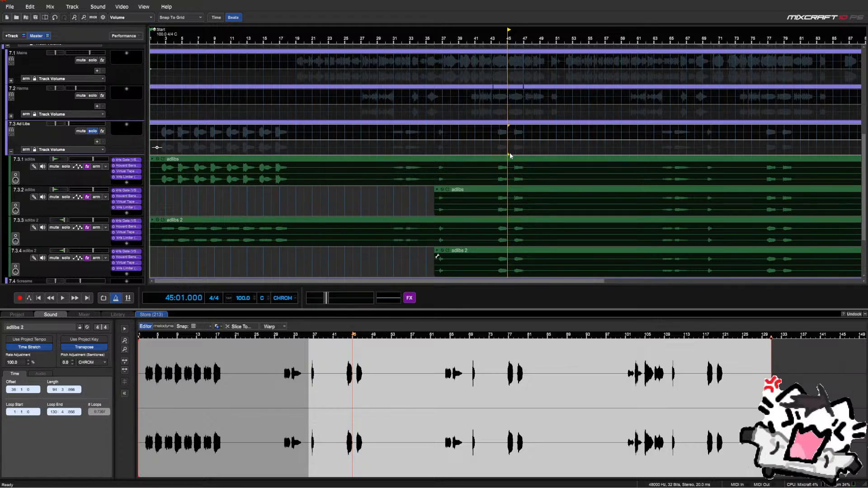
scroll(517, 158, up, 2)
key(space)
scroll(513, 149, down, 3)
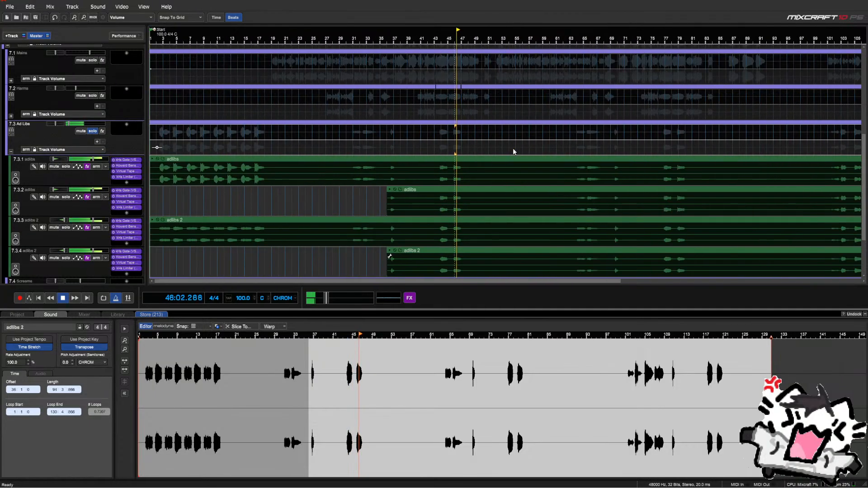
click(576, 157)
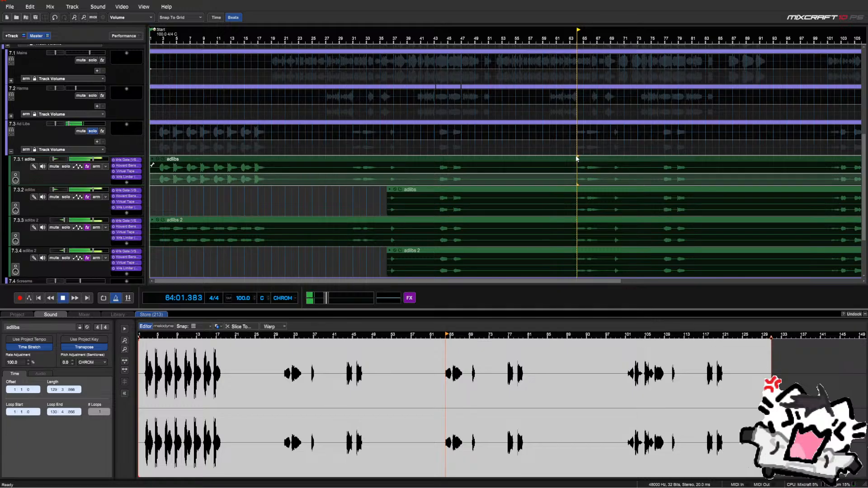
Delete bars 36–47 from the full-length adlibs and adlibs 2 clips
key(space)
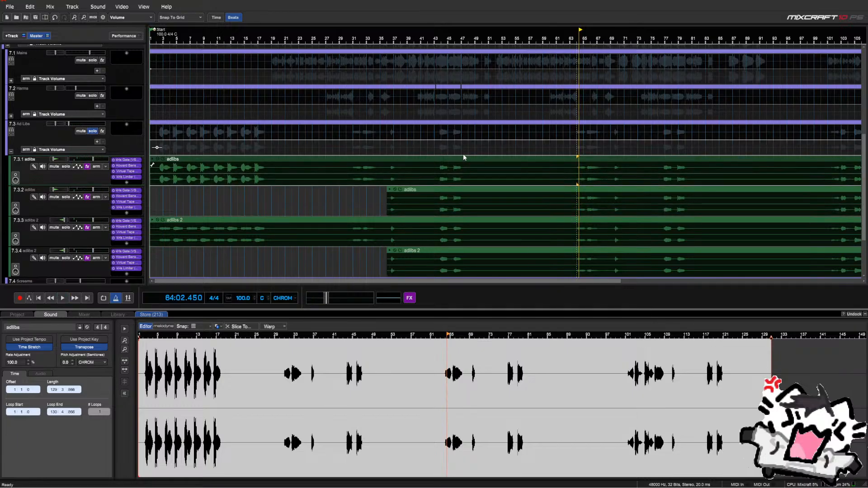
drag(387, 156, 470, 178)
key(Delete)
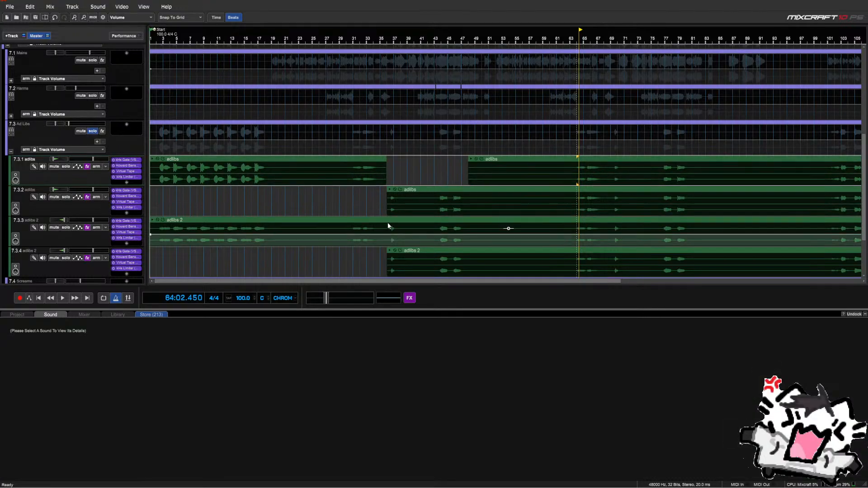
click(389, 228)
drag(389, 229, 473, 230)
key(Delete)
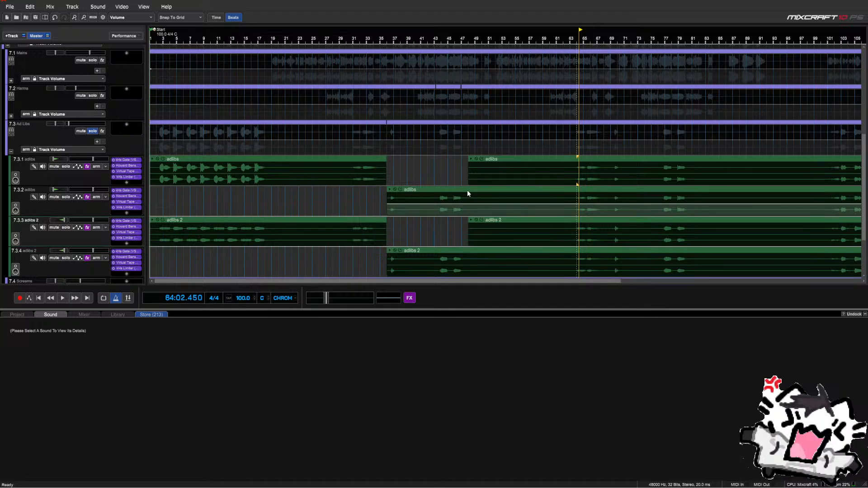
Move the late adlibs track below adlibs 2 and rename the top pair 'adlibs (verbed)' and 'adlibs 2 (verbed)'
drag(63, 209, 28, 225)
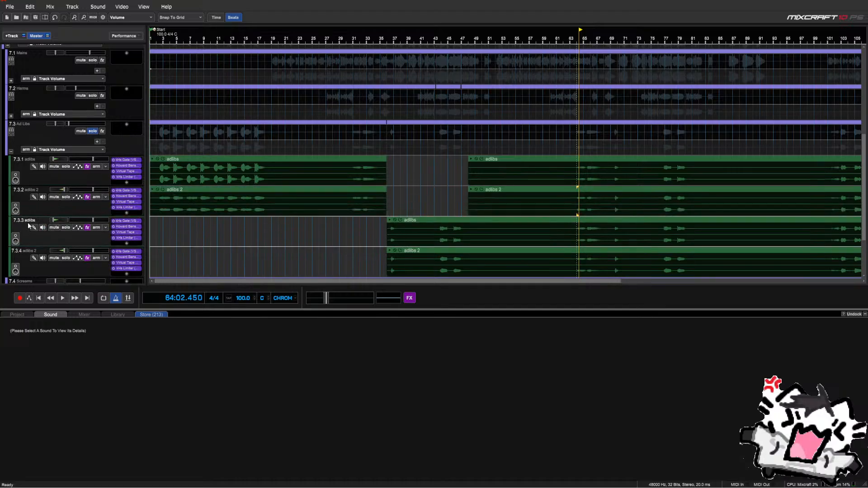
double_click(30, 159)
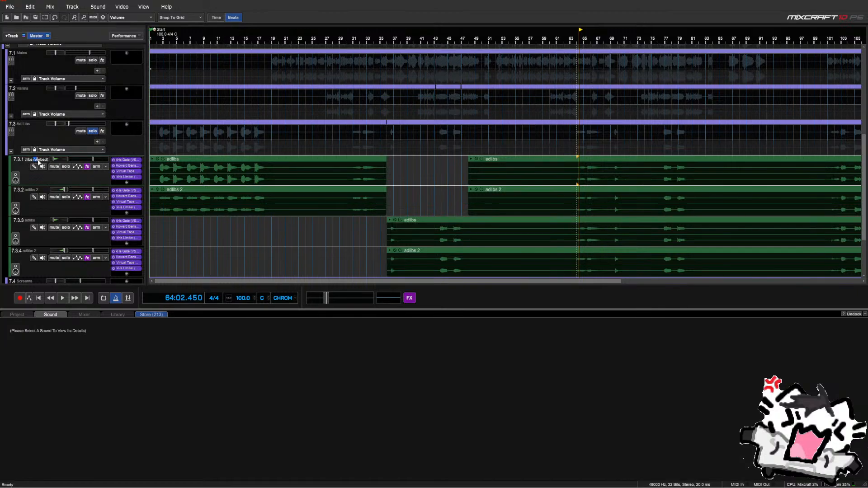
click(38, 190)
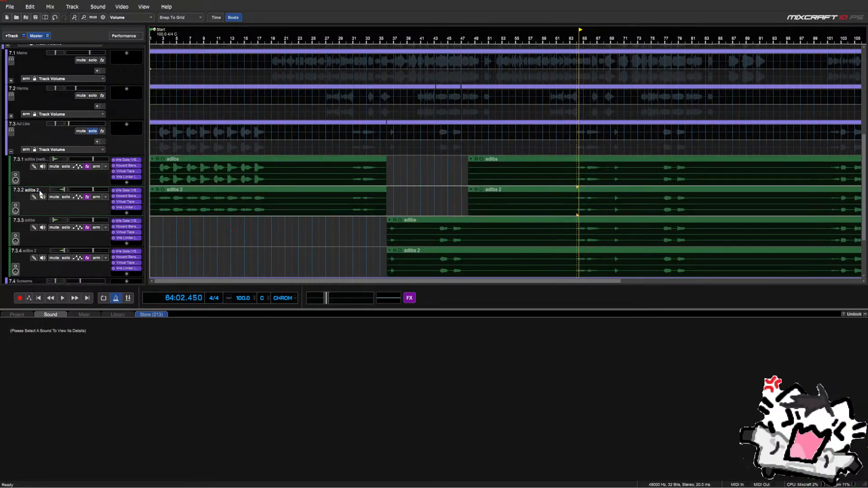
scroll(417, 193, down, 2)
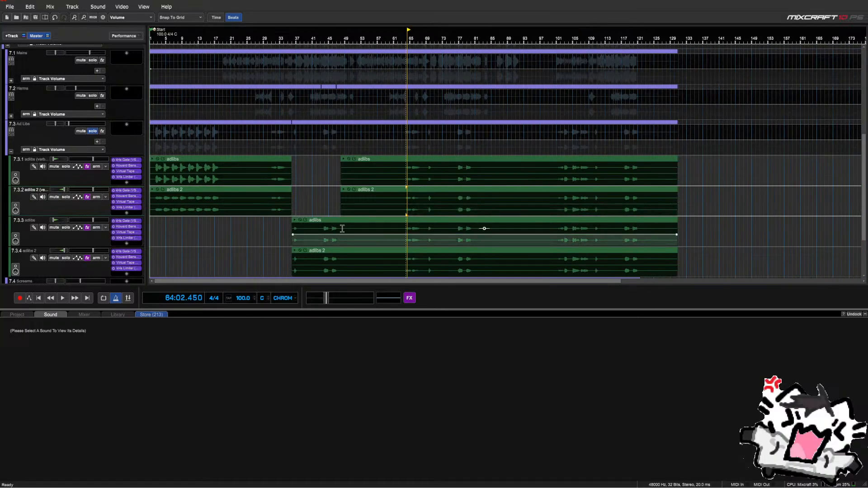
Delete the overlapping stretches from the late, lower adlib clips
drag(345, 229, 364, 254)
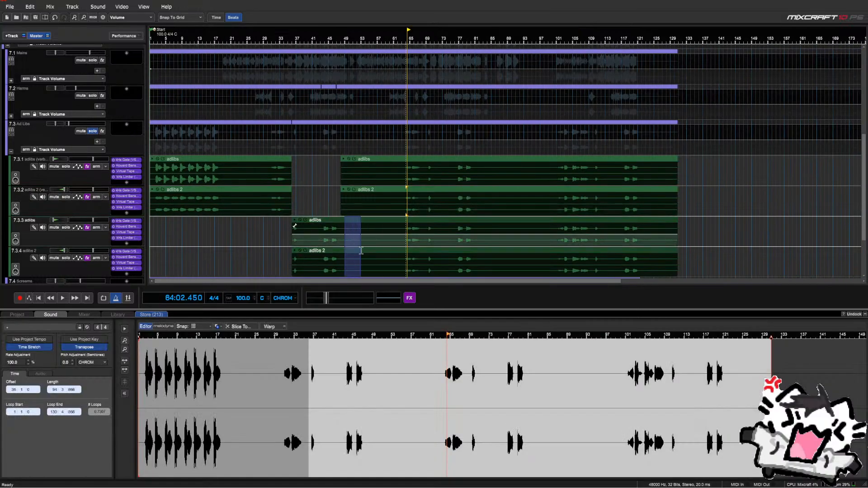
drag(342, 224, 388, 257)
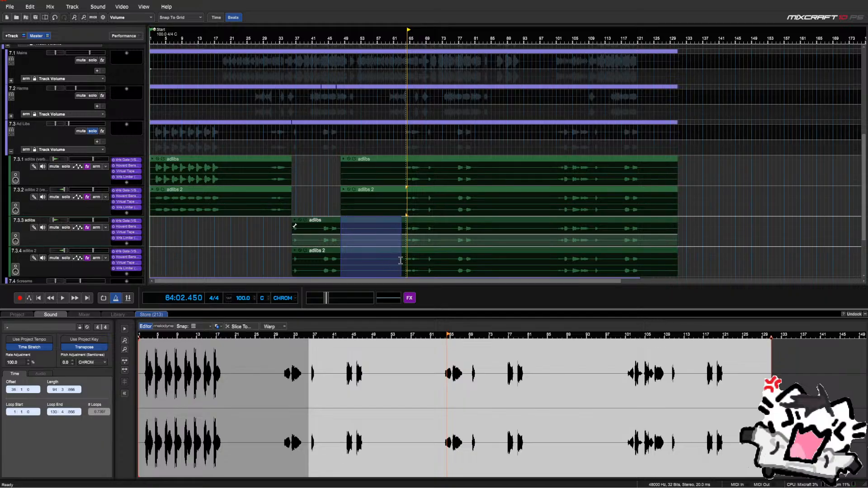
key(Delete)
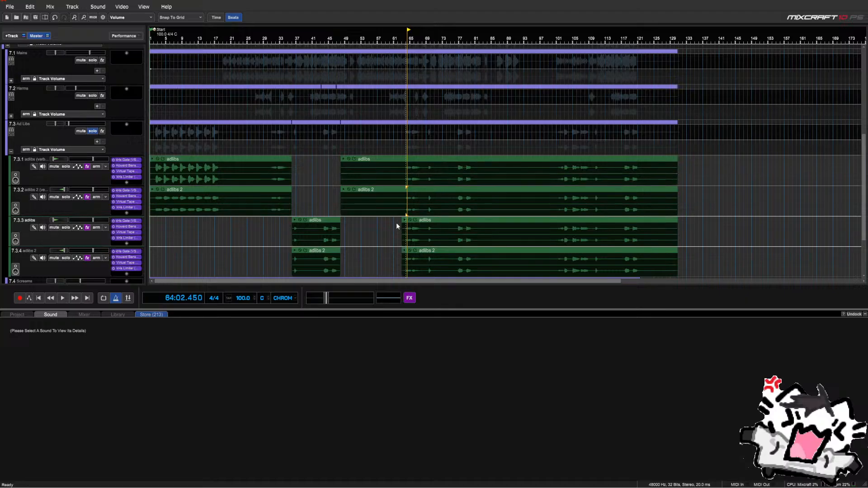
drag(398, 222, 426, 264)
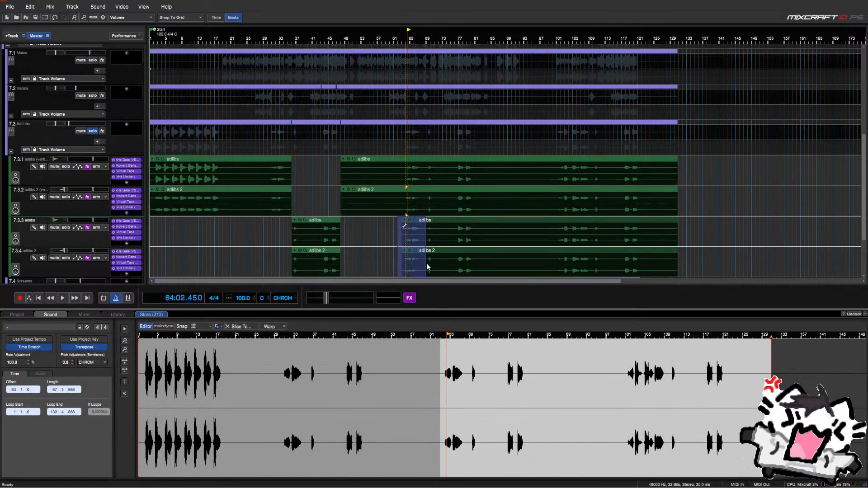
key(Delete)
Start playback and delete an overlapping range from the upper adlib sub-tracks
scroll(415, 249, up, 1)
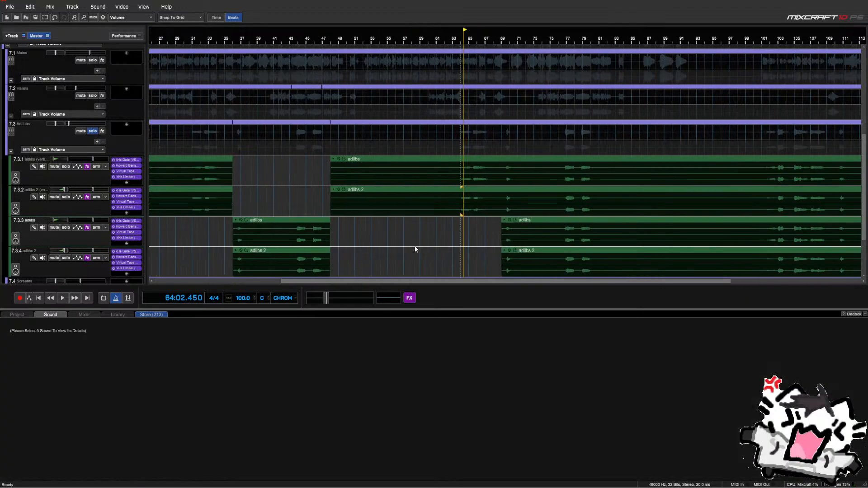
key(space)
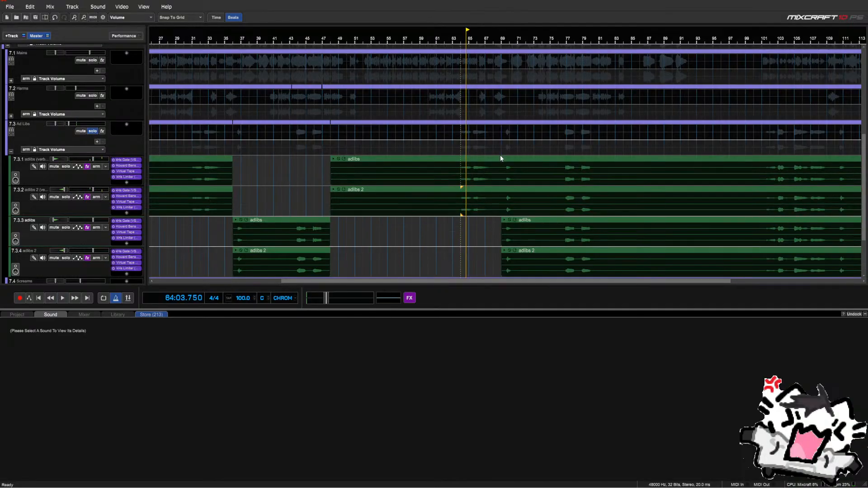
drag(500, 156, 761, 192)
key(Delete)
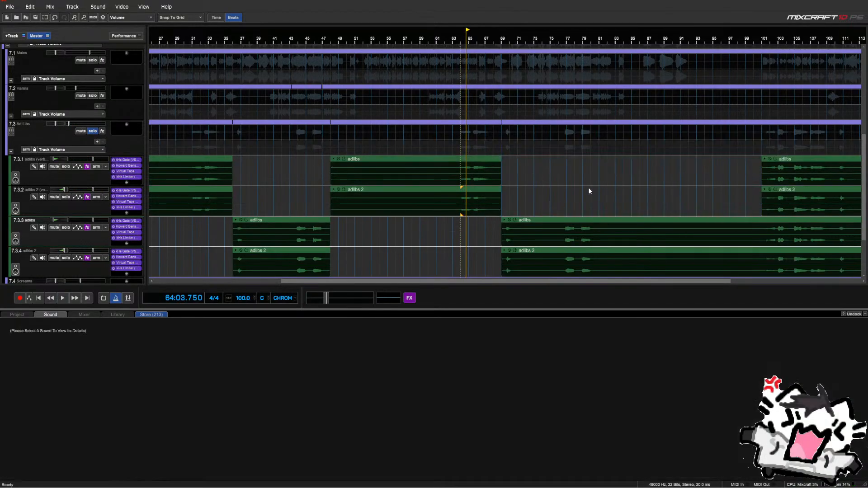
Audition the edited adlibs from around bar 70 through bar 101
click(508, 200)
key(space)
click(567, 210)
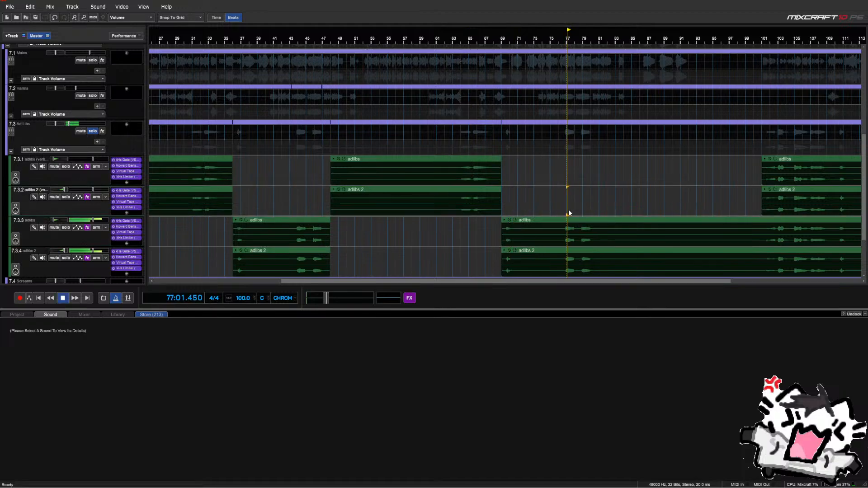
click(592, 213)
click(581, 212)
scroll(606, 201, down, 1)
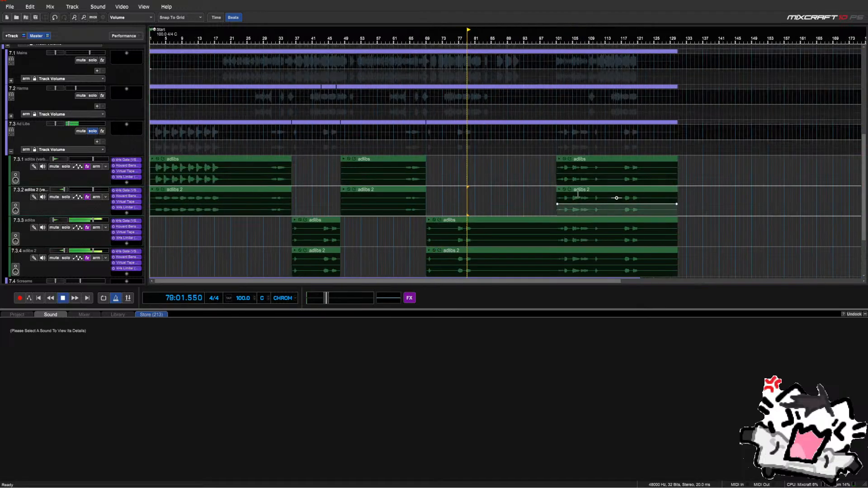
click(556, 190)
scroll(557, 190, up, 3)
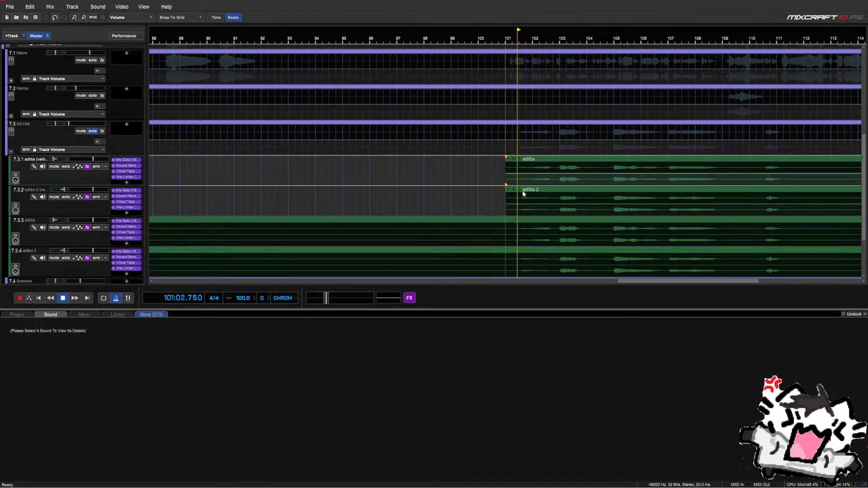
key(space)
Delete the lower adlibs in bars 101–112 and the remaining lower adlibs after bar 111
scroll(516, 199, down, 2)
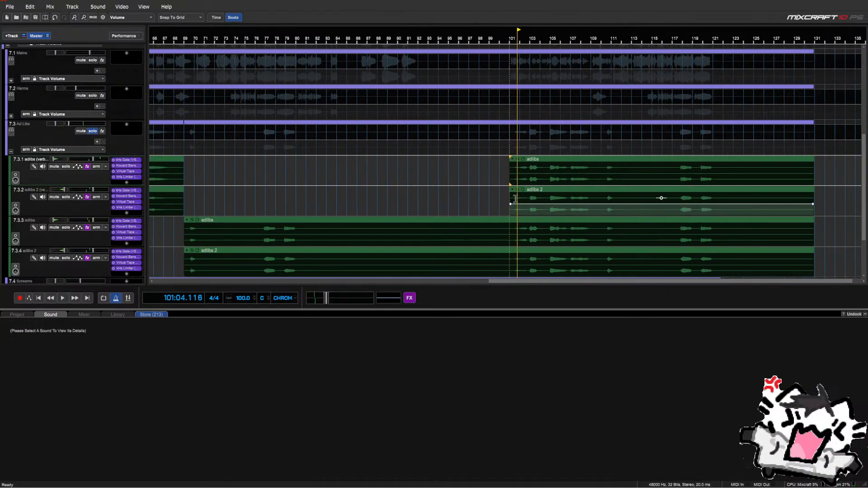
drag(508, 228, 616, 254)
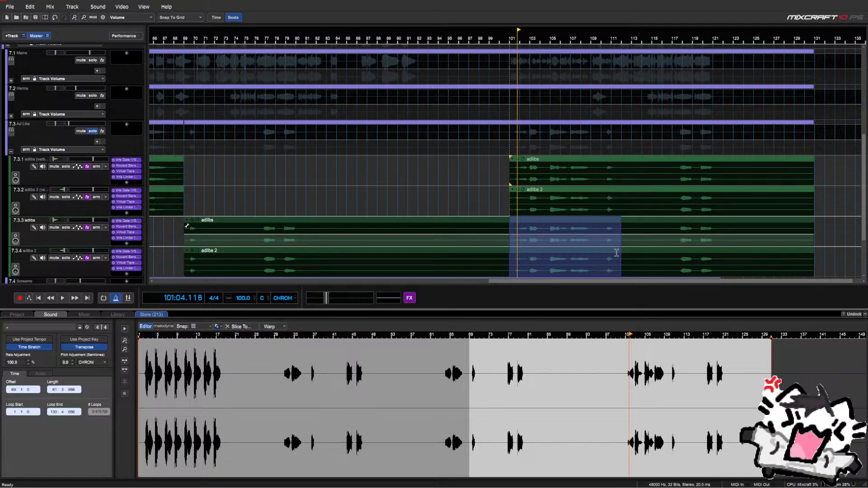
key(Delete)
click(603, 244)
key(space)
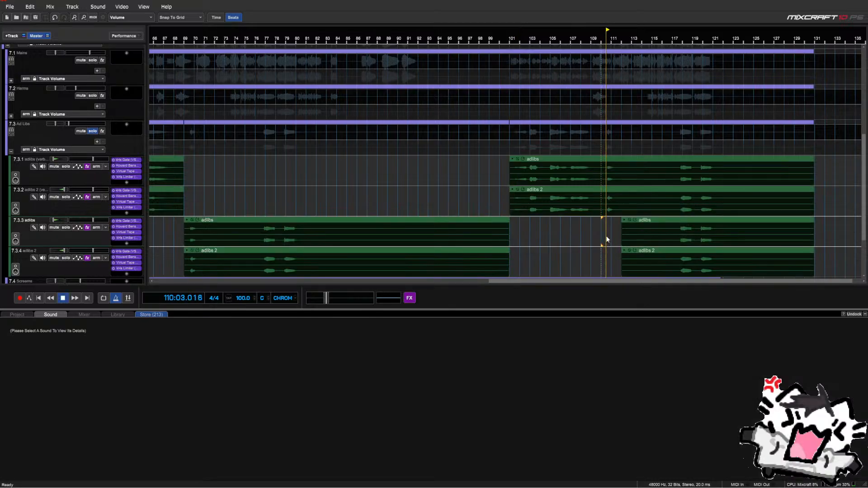
click(576, 235)
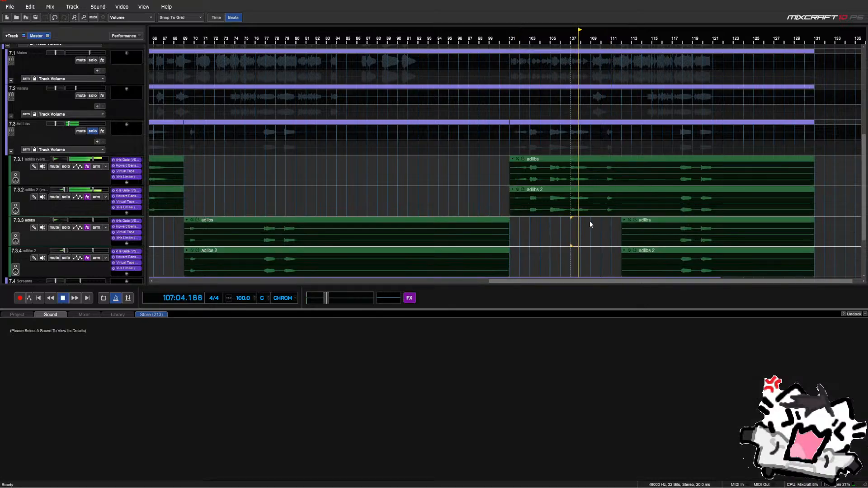
click(591, 225)
click(606, 224)
drag(610, 222, 812, 250)
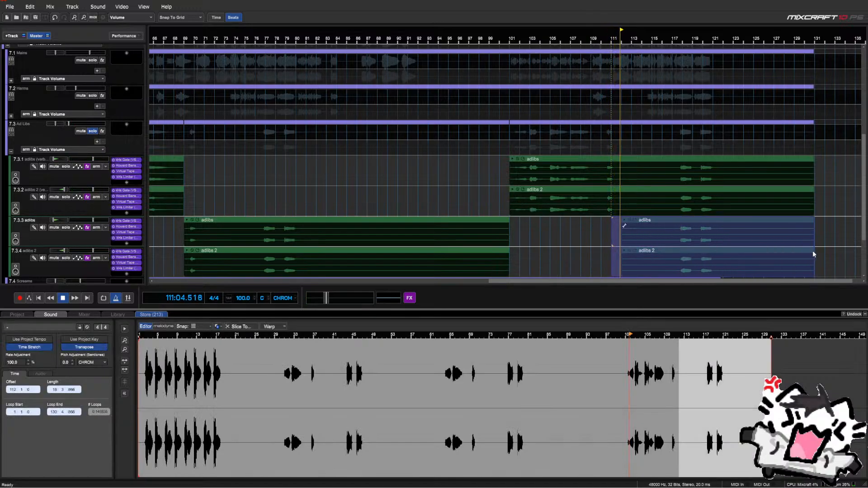
key(Delete)
Cut a gap at bar 118 in the upper adlibs and move the final phrase to the lower sub-tracks
click(683, 223)
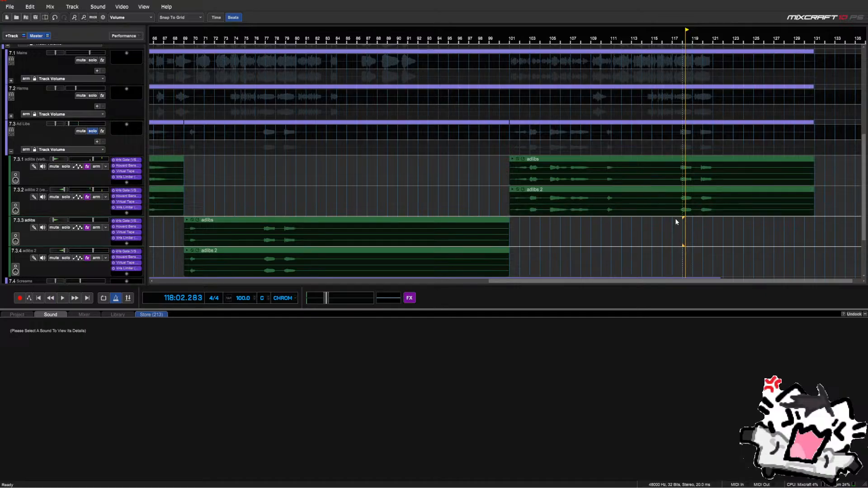
drag(673, 200, 657, 171)
key(Delete)
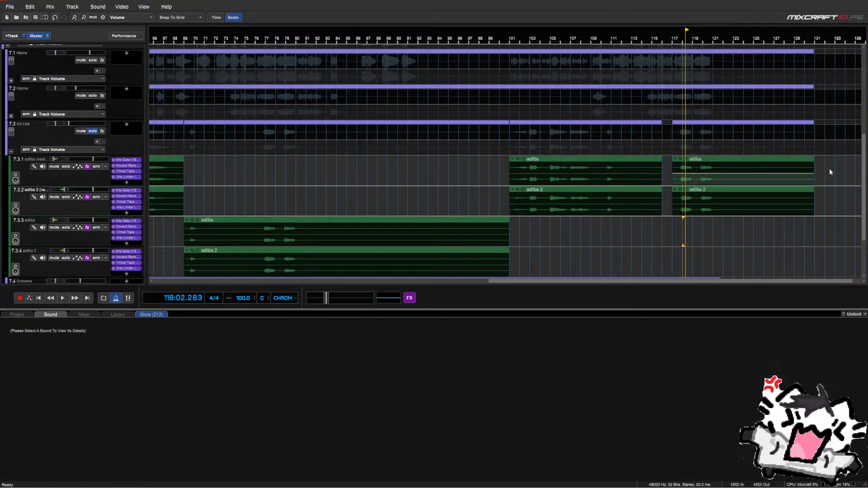
drag(829, 168, 770, 206)
key(Down)
key(Down)
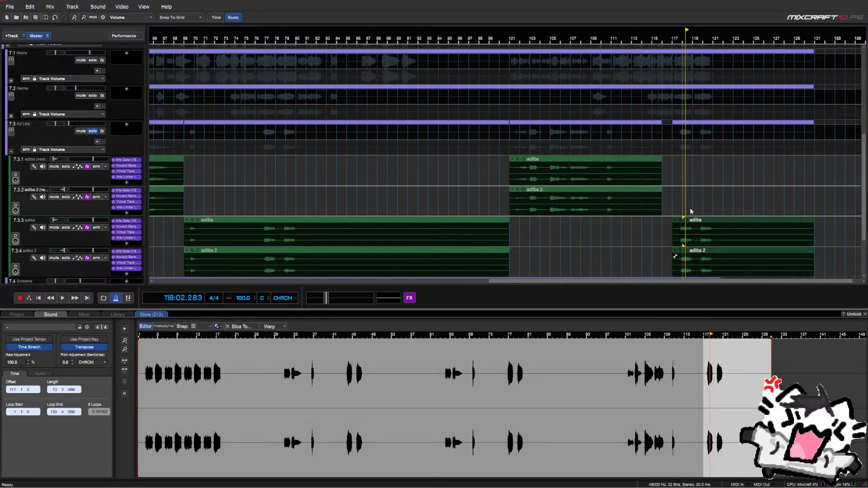
click(580, 255)
scroll(573, 255, down, 4)
scroll(459, 227, down, 2)
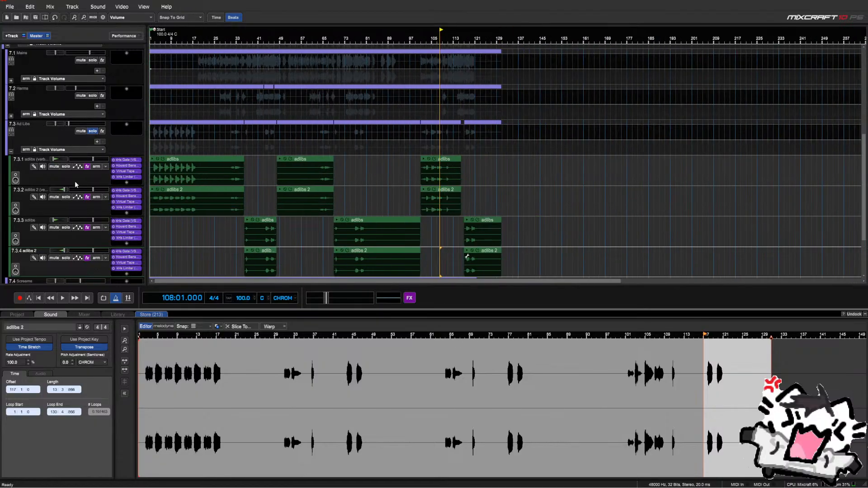
Unsolo Ad Libs, play from about bar 31, and select the 7.3.1 and 7.3.2 sub-tracks
click(159, 230)
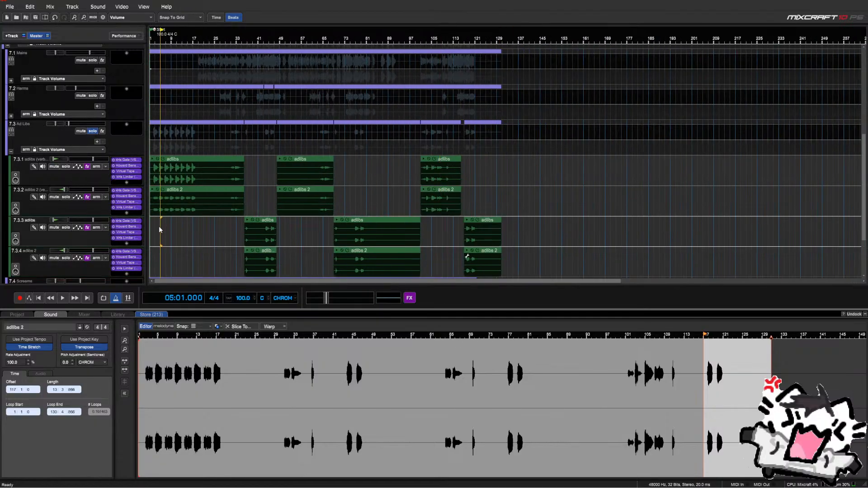
click(88, 130)
key(space)
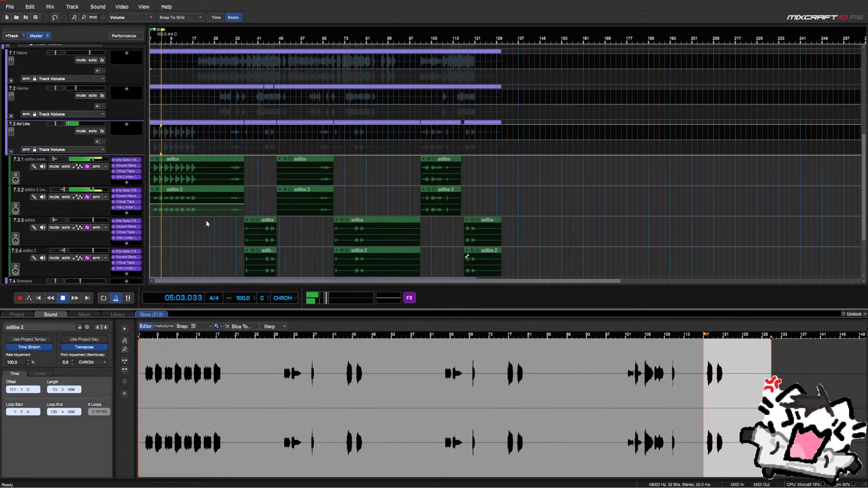
click(231, 228)
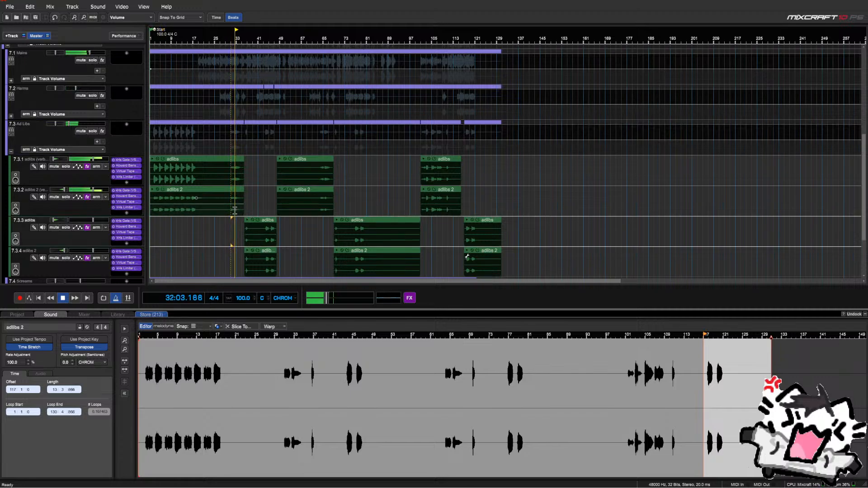
click(79, 159)
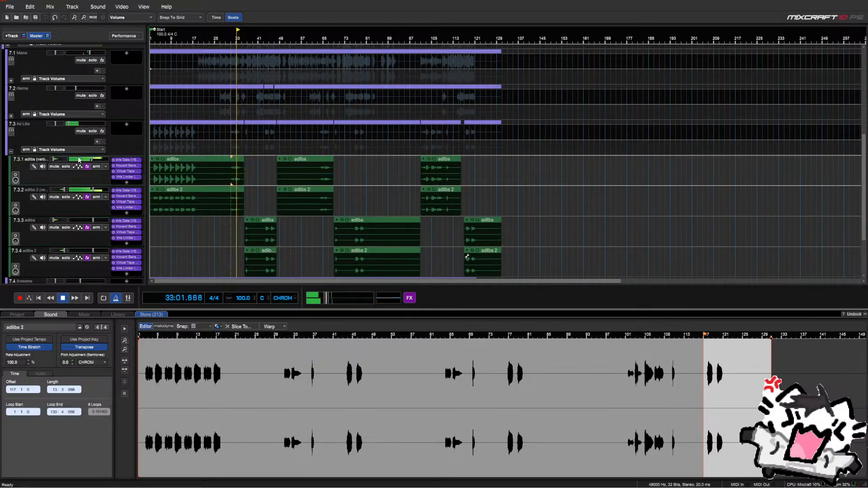
click(79, 192)
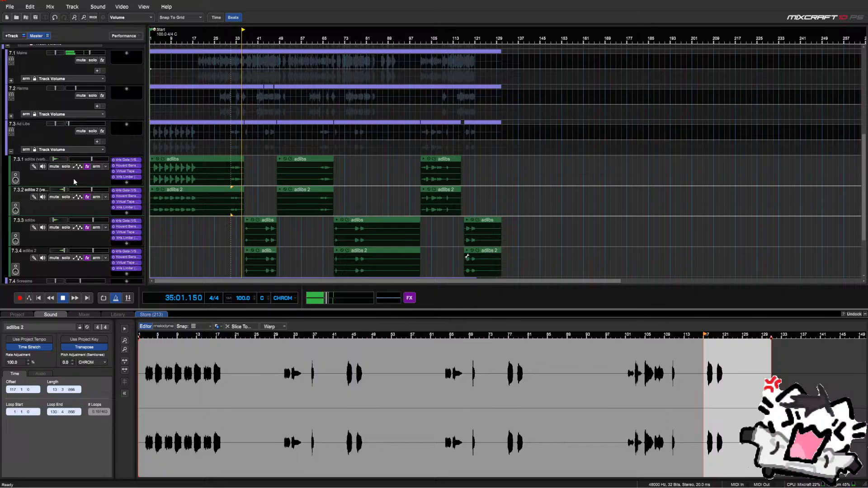
scroll(292, 204, up, 4)
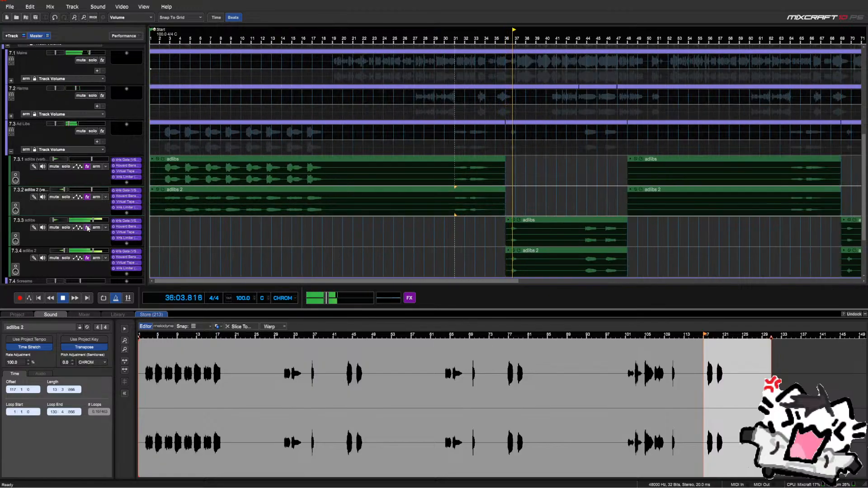
Nudge up the 7.3.3 adlibs volume and reset the 7.3.4 adlibs 2 volume to 0 dB
mouse_move(102, 220)
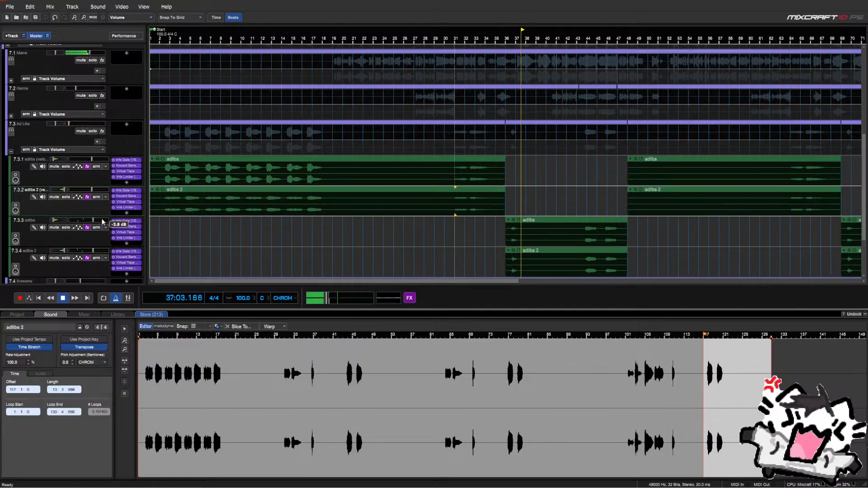
click(103, 220)
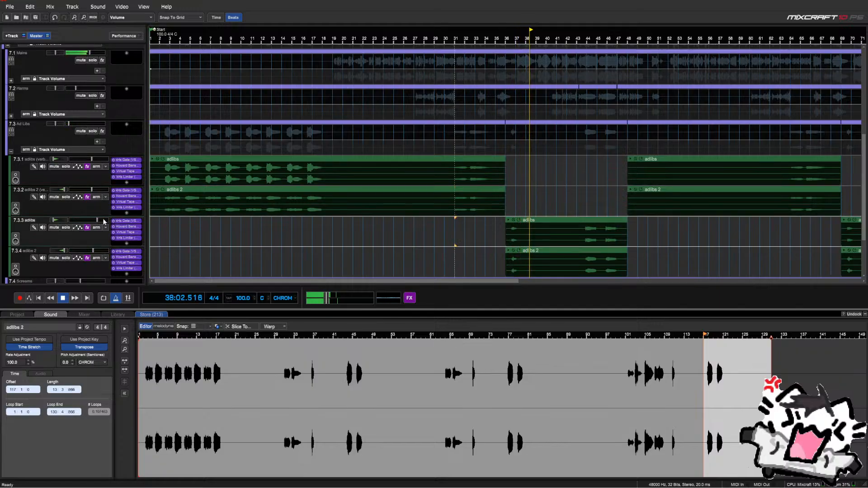
right_click(102, 222)
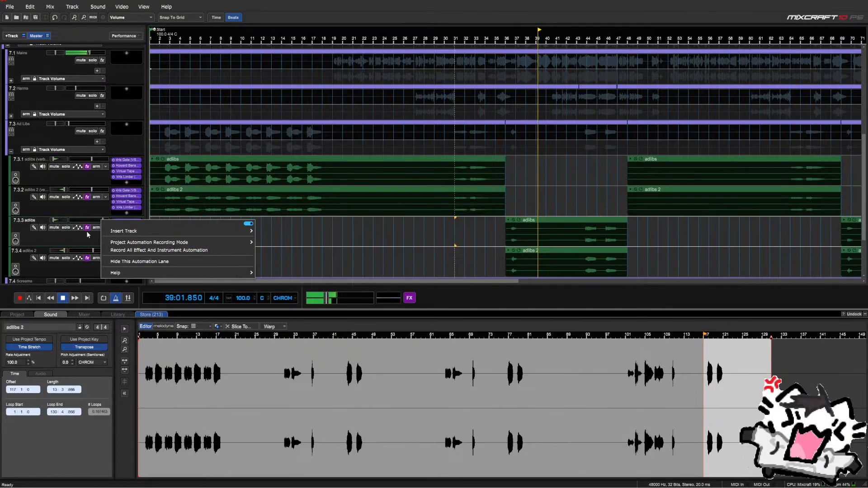
right_click(85, 221)
click(67, 234)
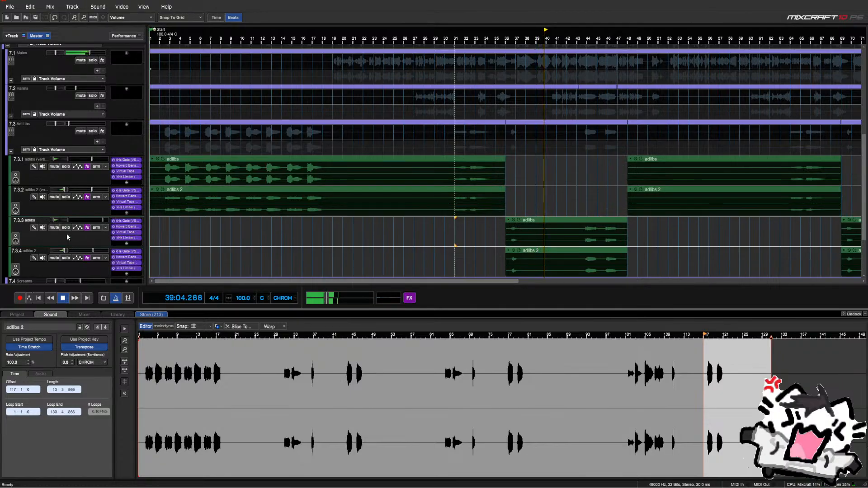
click(103, 252)
double_click(103, 251)
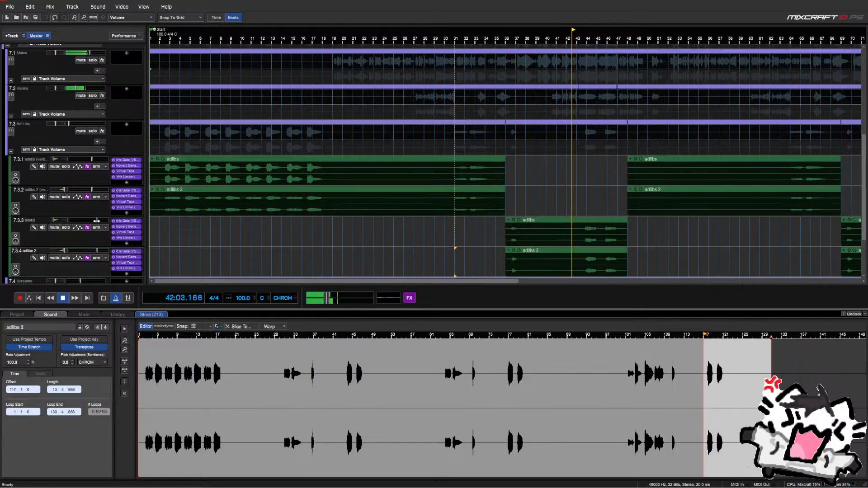
Pan sub-track 7.3.3 slightly left and 7.3.2 slightly right, auditioning from bar 35
mouse_move(98, 220)
scroll(550, 210, up, 3)
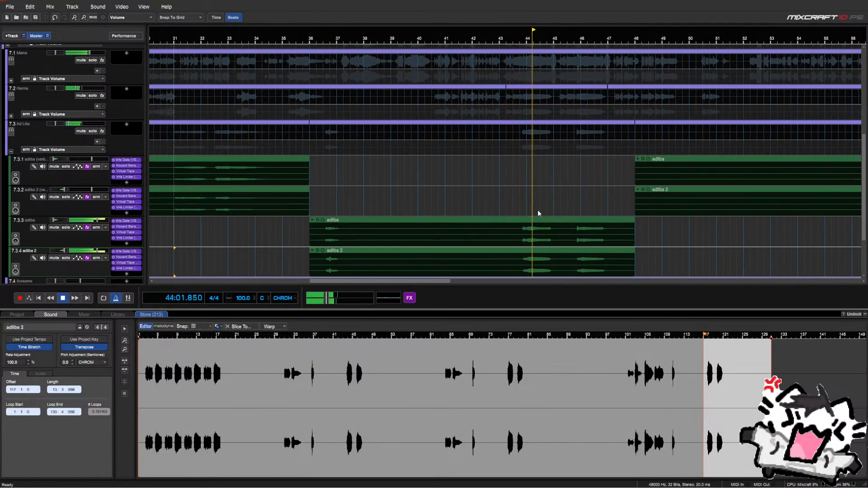
scroll(524, 209, down, 3)
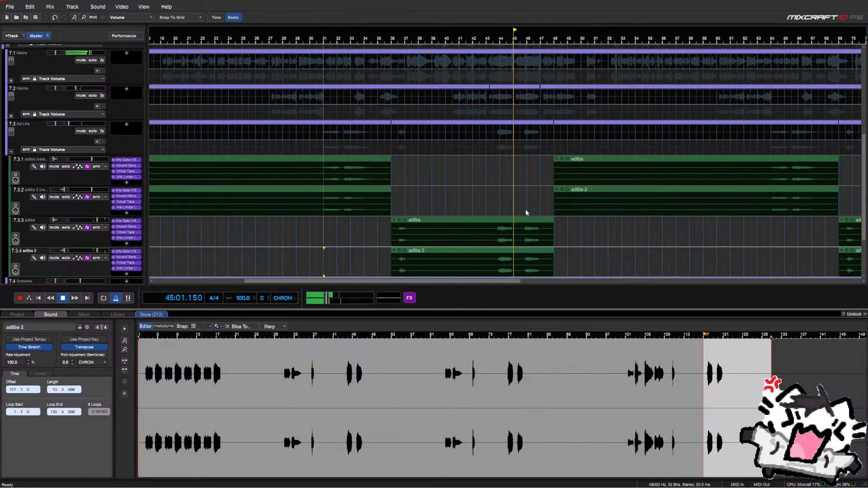
drag(54, 220, 52, 221)
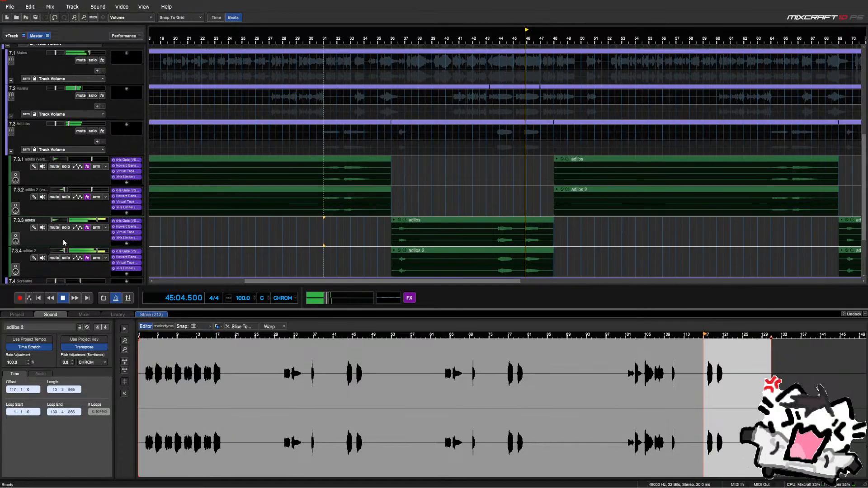
click(66, 254)
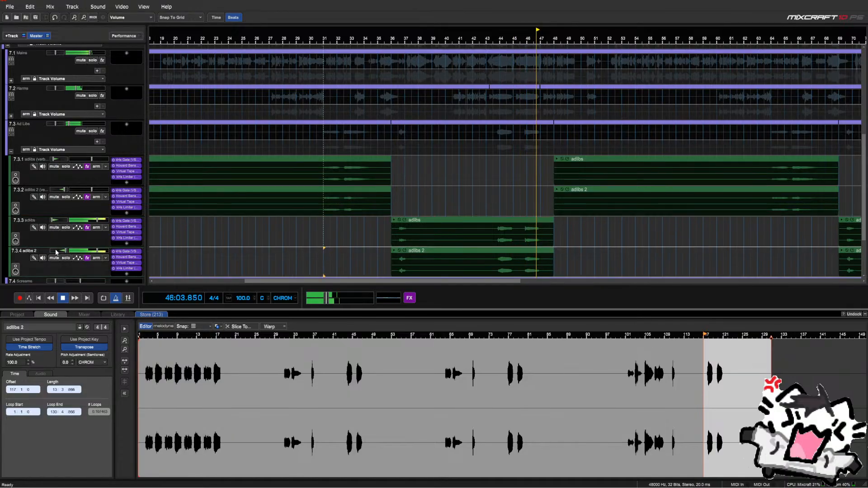
drag(65, 190, 66, 190)
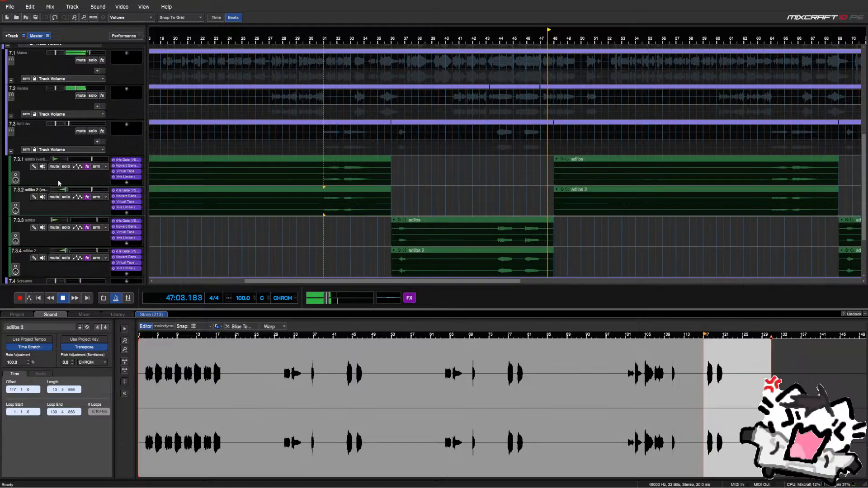
click(51, 158)
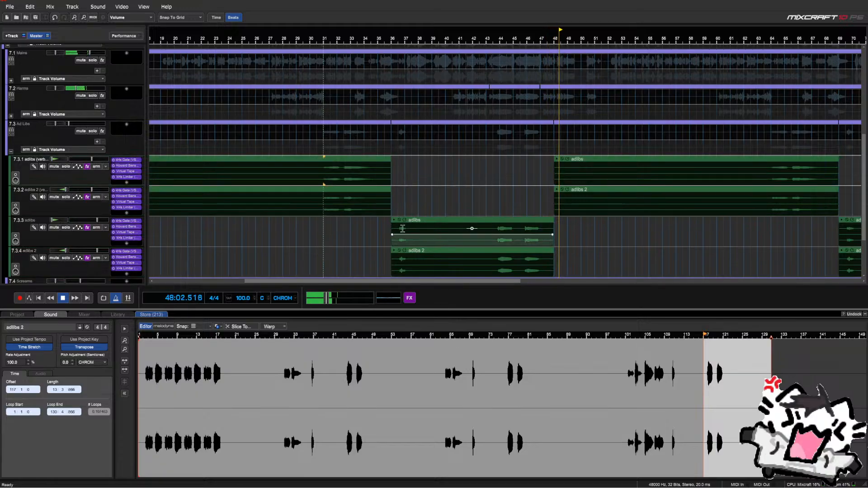
click(385, 243)
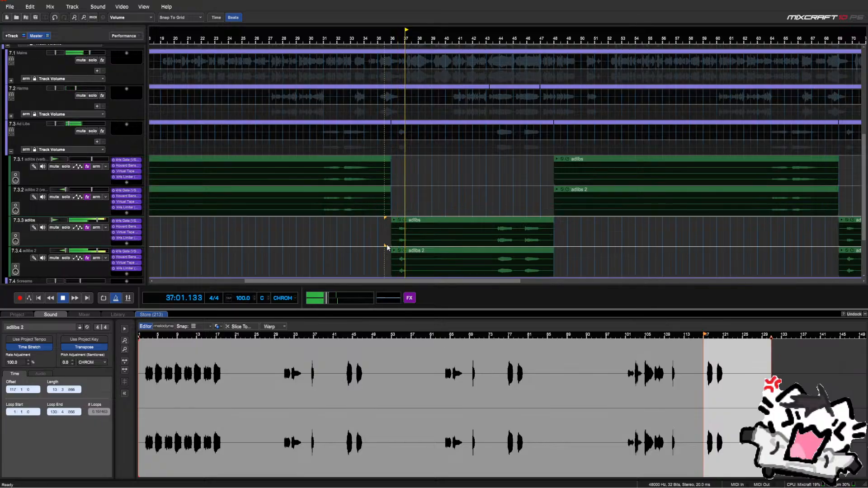
key(space)
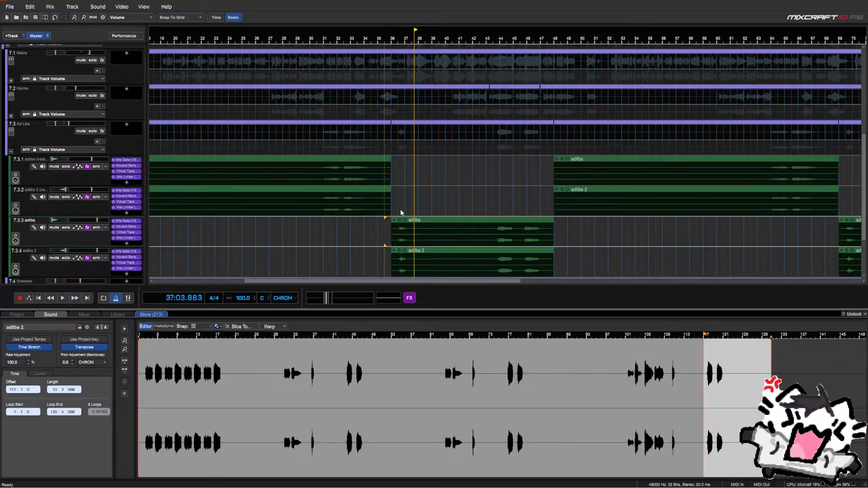
Expand the Ref Vox folder and audition the reference vocal from bar 36
scroll(403, 206, down, 3)
scroll(109, 170, up, 5)
scroll(109, 170, up, 3)
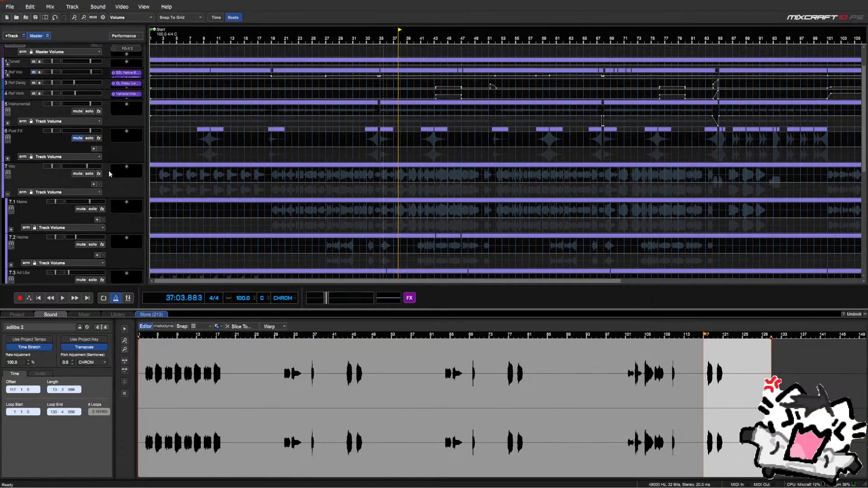
click(7, 110)
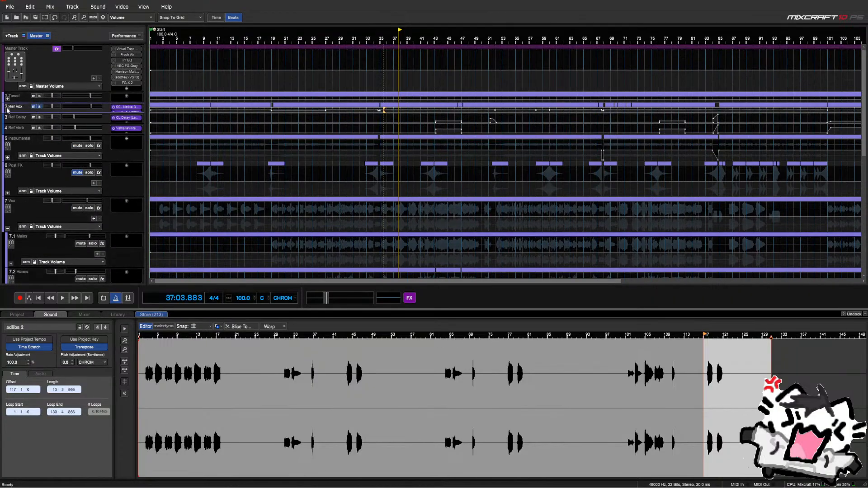
click(7, 111)
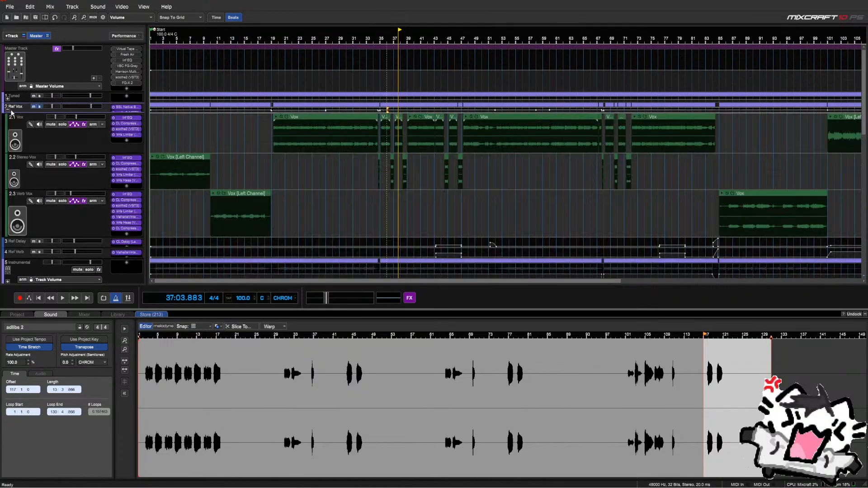
click(385, 225)
scroll(385, 225, up, 2)
key(space)
scroll(505, 203, up, 2)
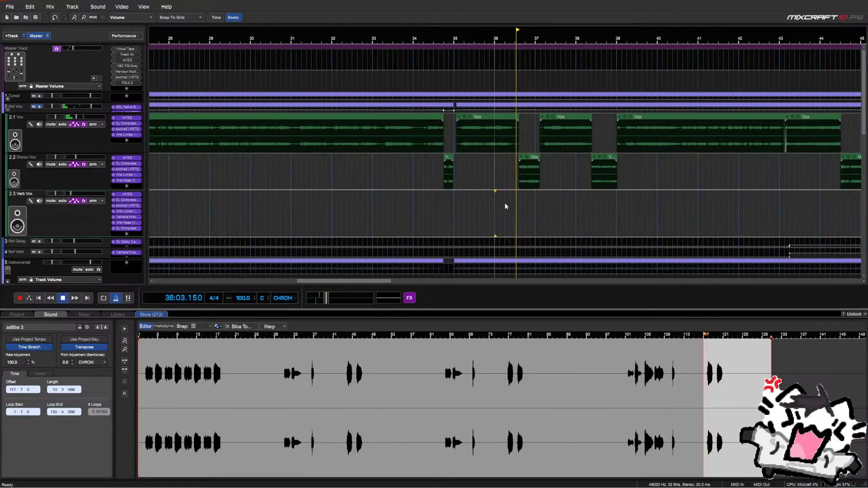
key(space)
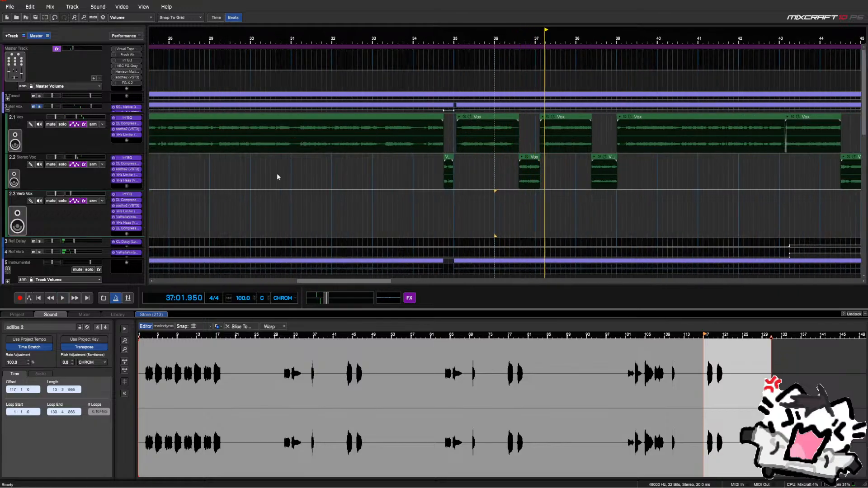
Mute Ref Vox, collapse its folder and scroll back down to the ad-libs
click(39, 107)
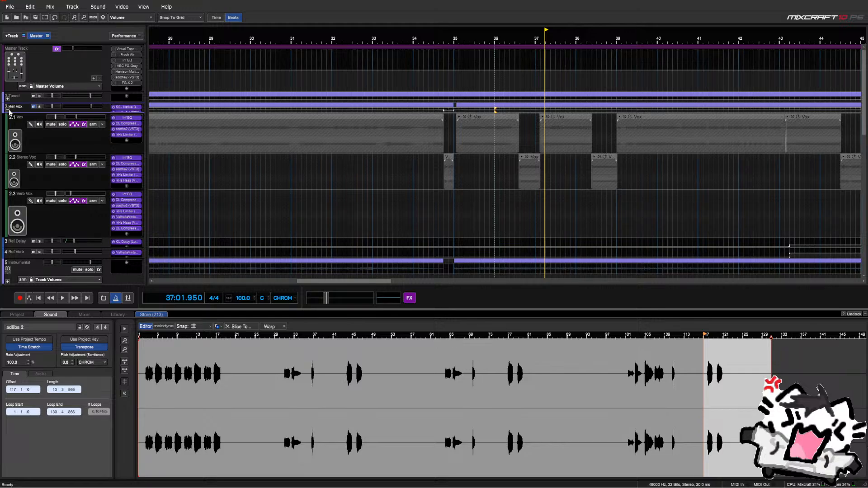
click(9, 110)
scroll(129, 219, down, 8)
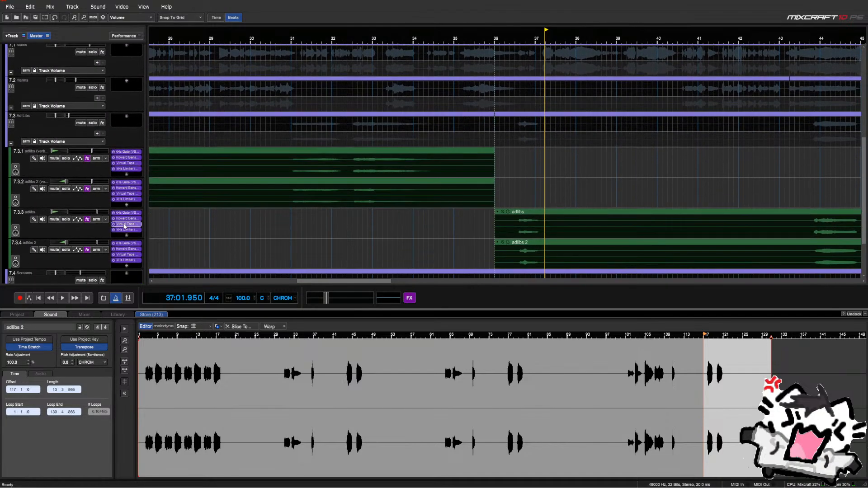
Play the ad-libs from bar 36 and nudge track 7.3.3's volume up slightly
scroll(125, 226, down, 3)
key(space)
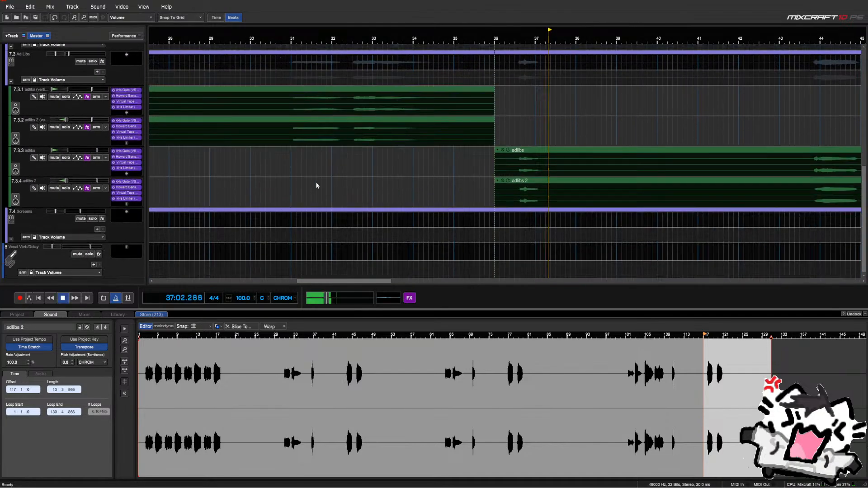
click(500, 136)
scroll(513, 131, down, 1)
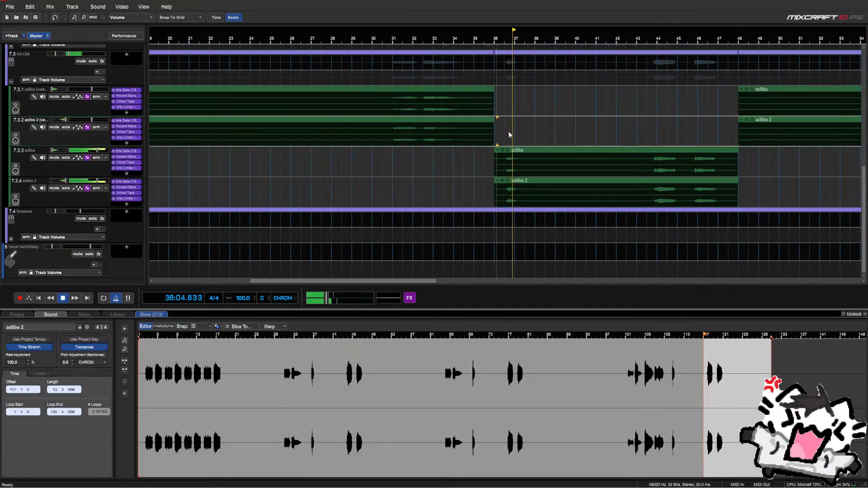
drag(101, 150, 104, 150)
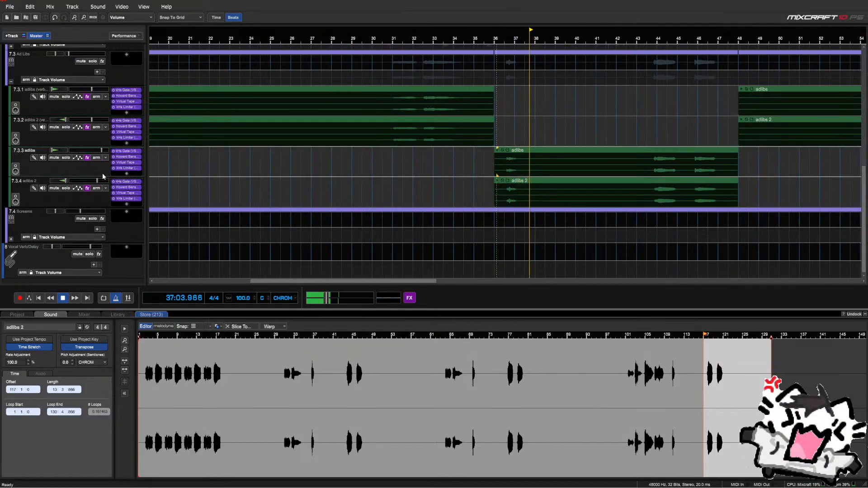
click(504, 138)
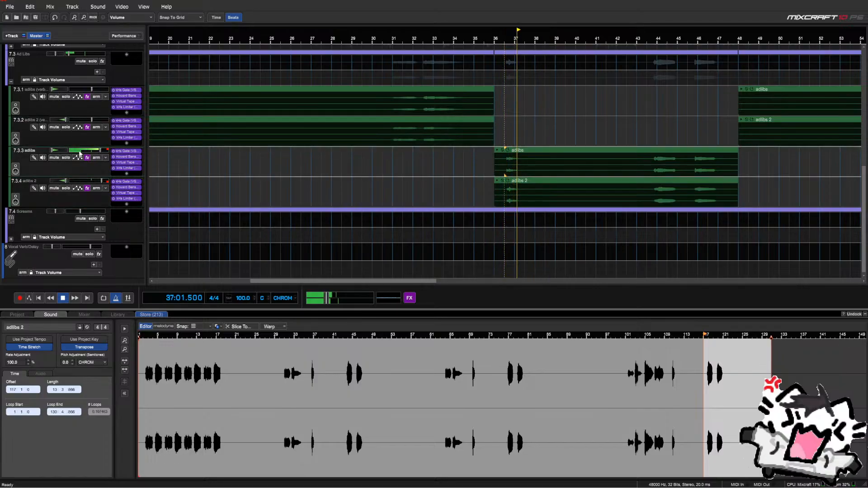
Solo tracks 7.3.3 and 7.3.4, audition around bars 43–44, then unsolo both
click(91, 184)
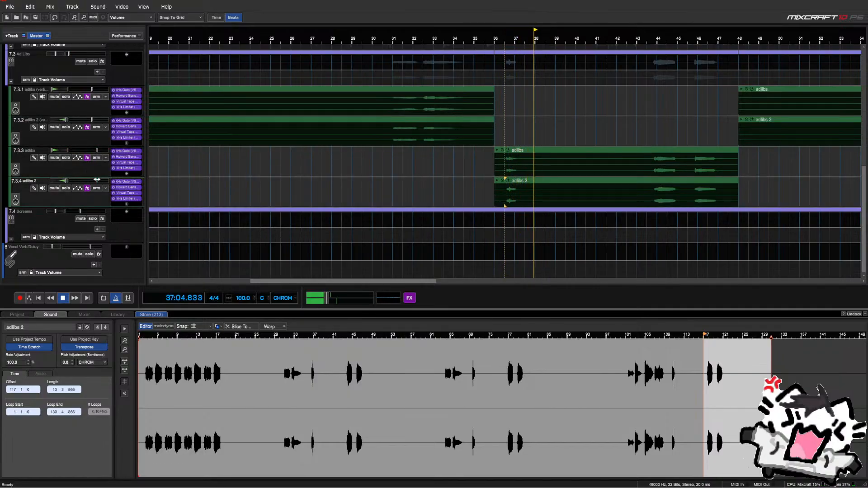
click(102, 154)
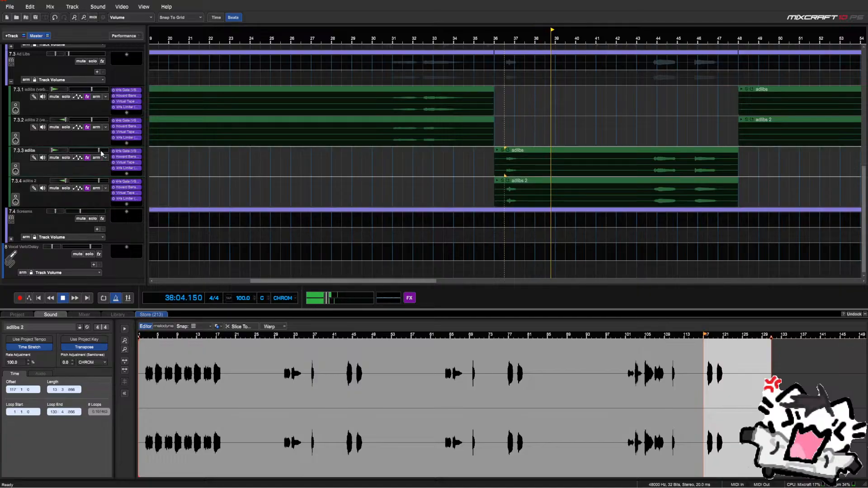
click(649, 140)
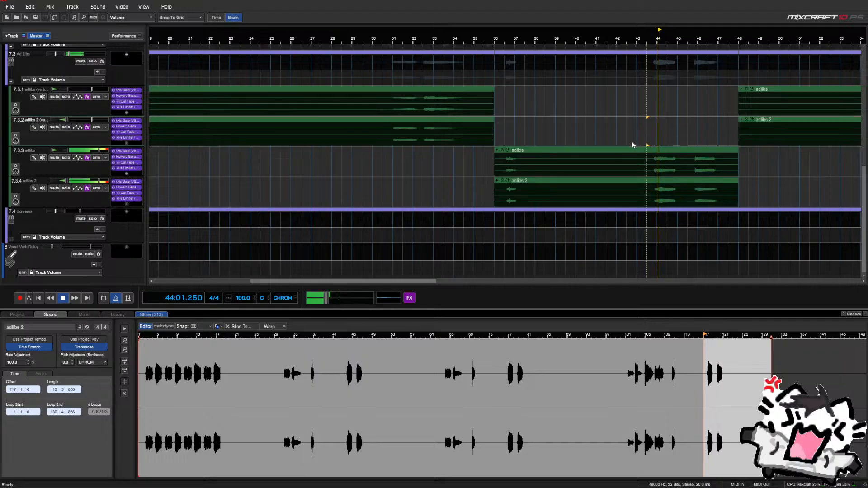
scroll(633, 145, down, 4)
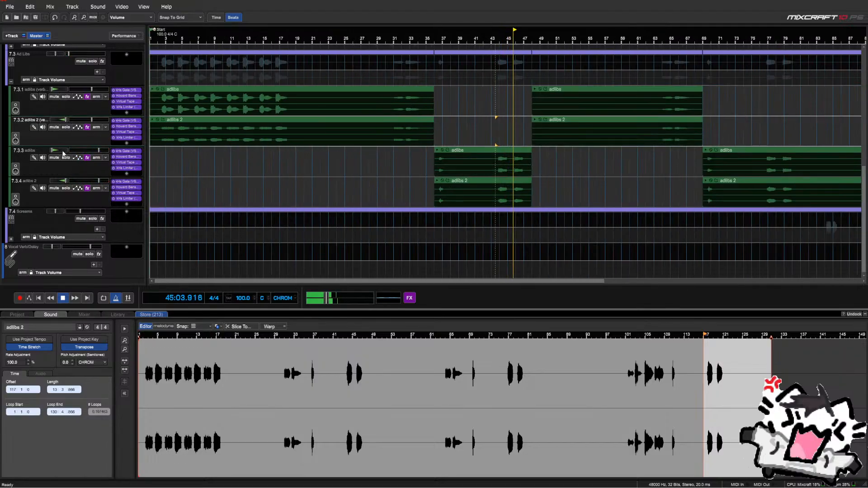
click(65, 158)
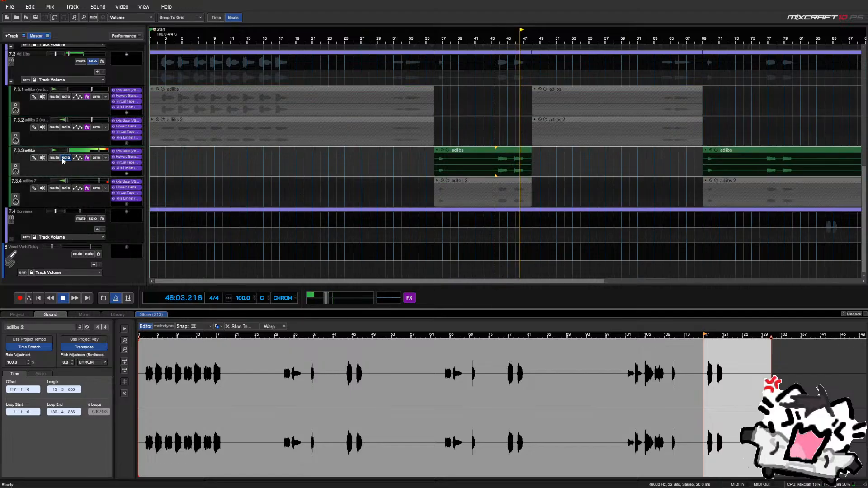
click(66, 188)
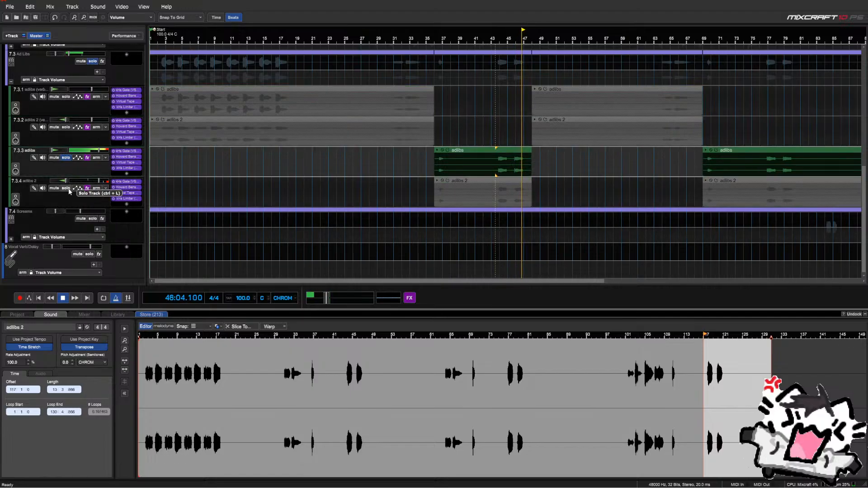
click(496, 137)
key(space)
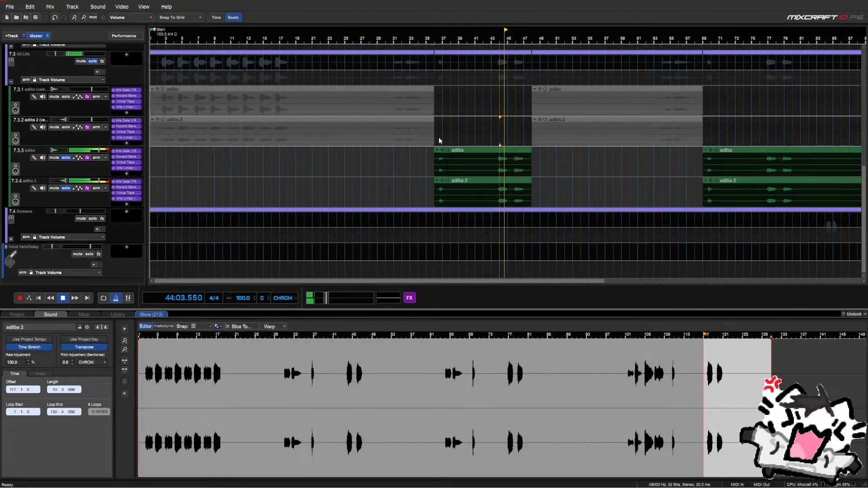
click(438, 137)
click(67, 188)
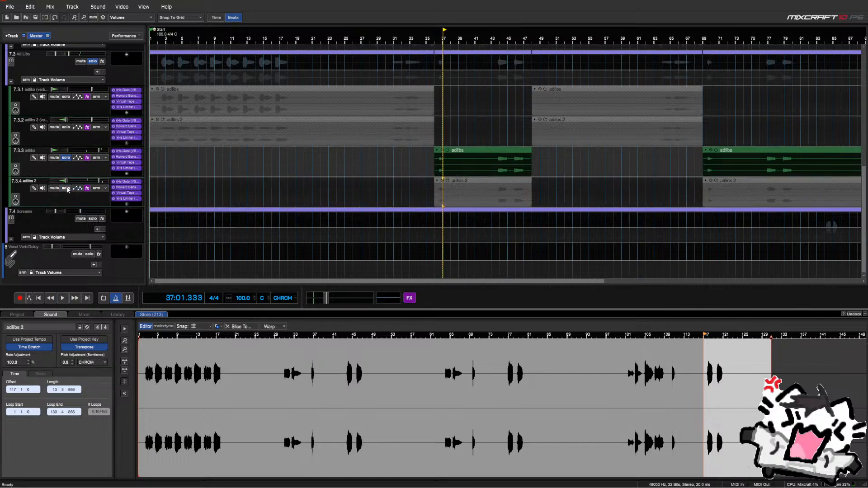
click(66, 157)
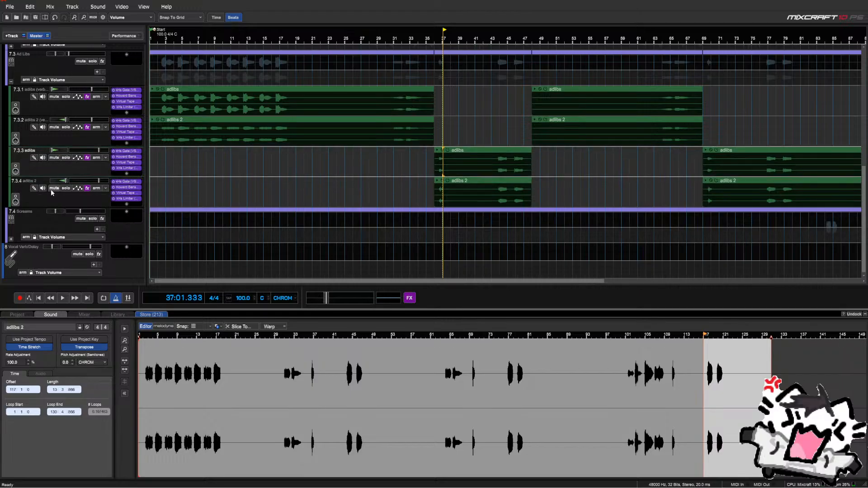
Move adlibs and adlibs 2 out of the Ad Libs submix and insert a new submix track
drag(50, 194, 47, 200)
drag(44, 165, 42, 169)
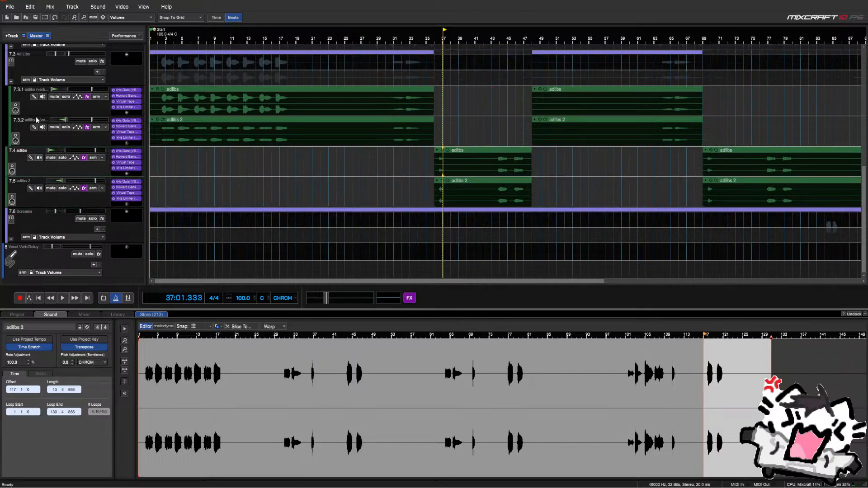
right_click(60, 170)
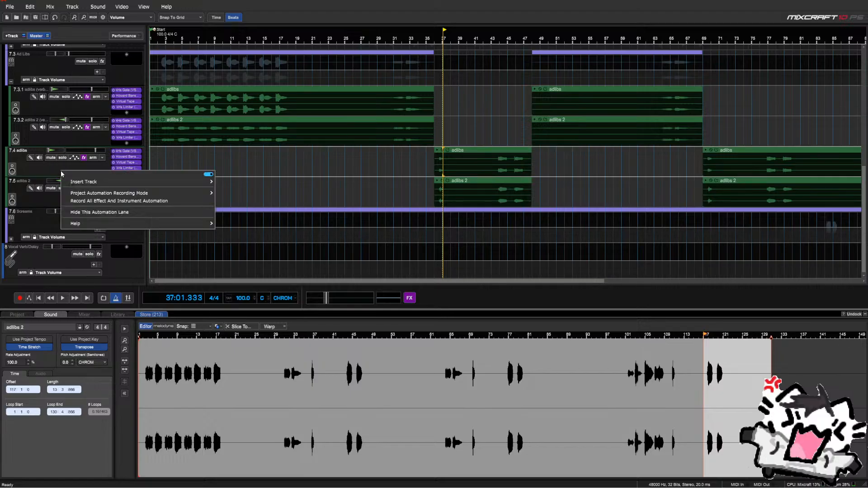
click(26, 172)
right_click(27, 174)
right_click(158, 162)
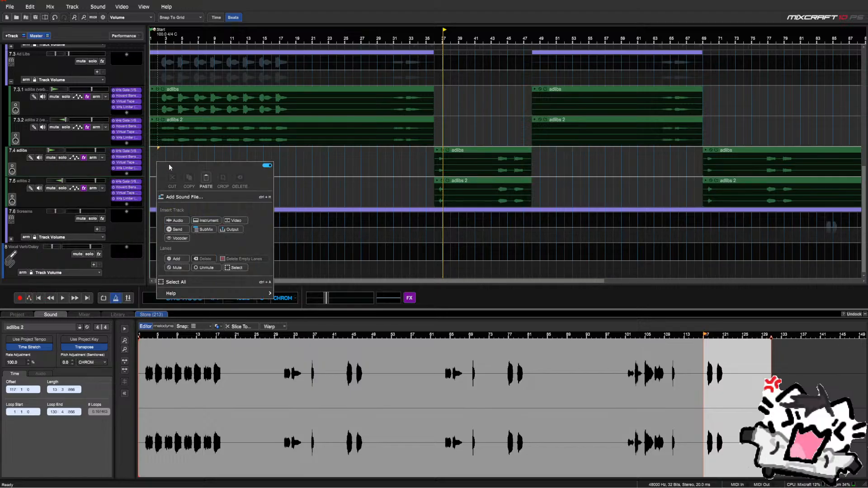
click(213, 227)
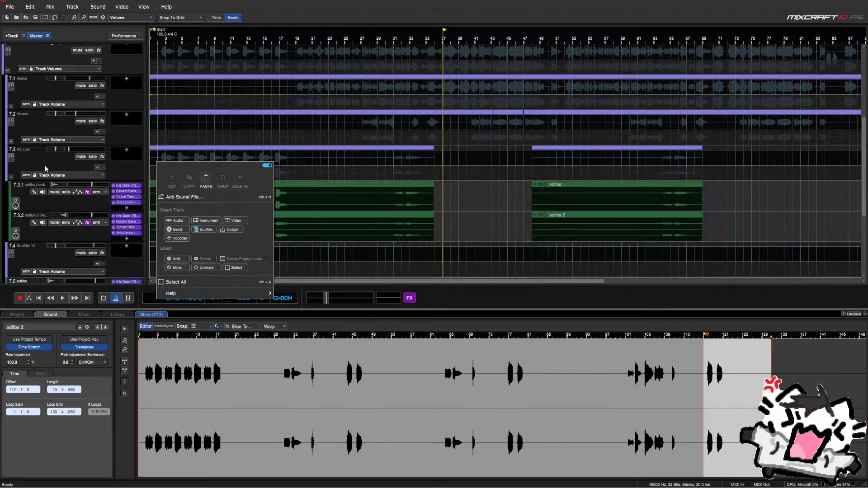
Nest both adlibs tracks under SubMix 14 and rename it 'Adlibs (Verbed)'
scroll(23, 252, down, 3)
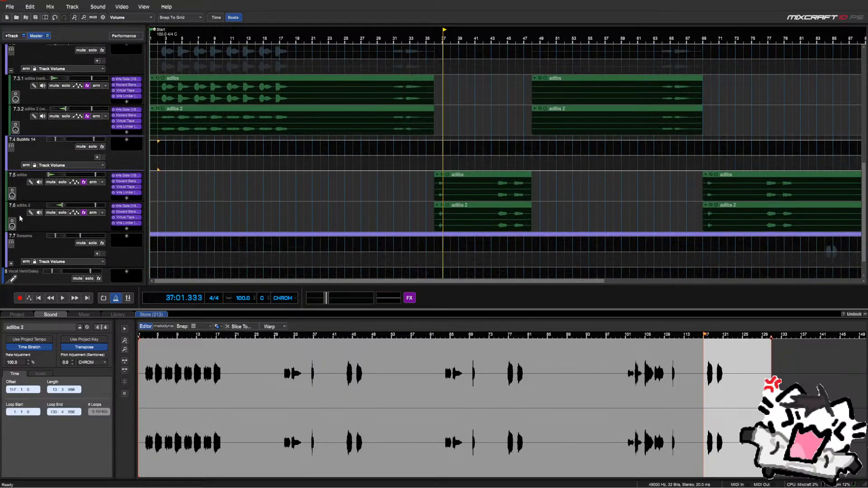
drag(26, 195, 27, 180)
drag(26, 217, 25, 202)
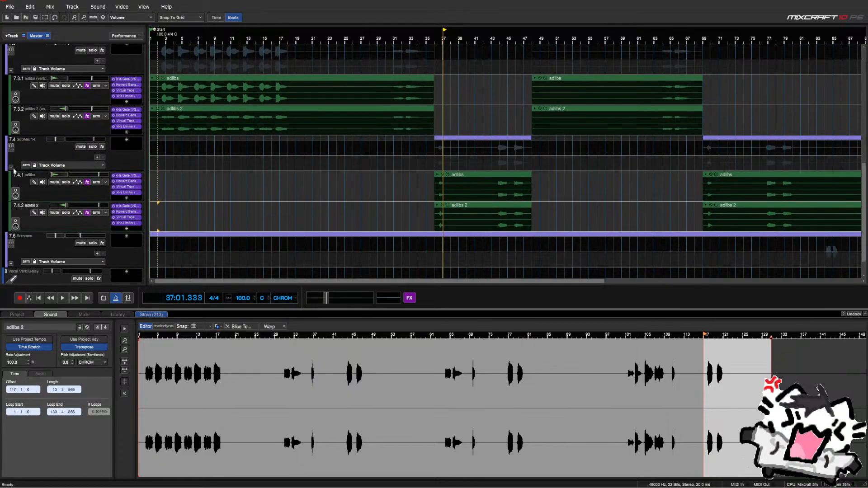
click(12, 166)
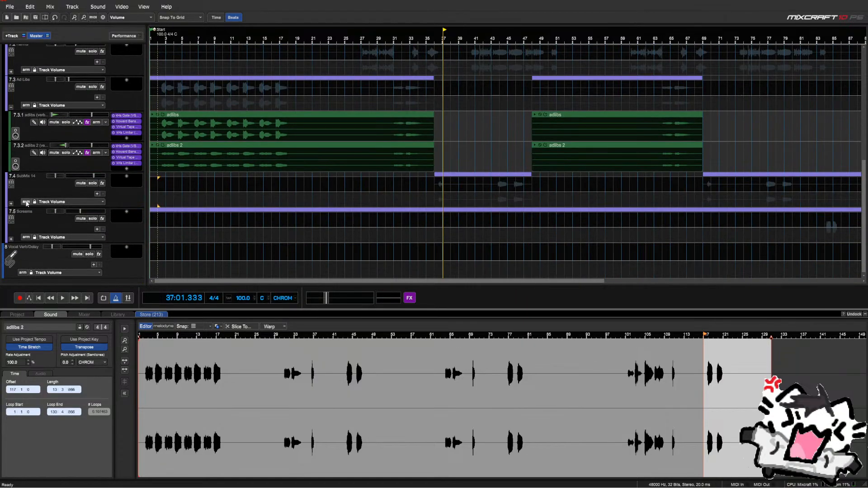
double_click(24, 177)
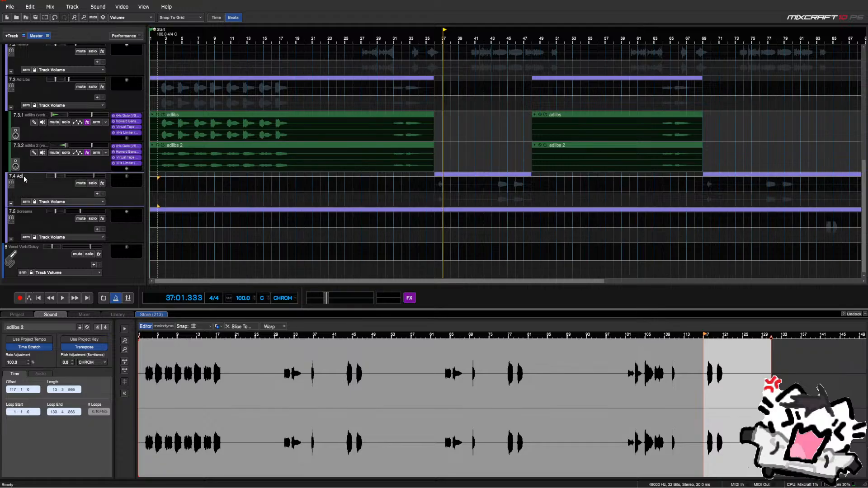
text(Adlibs (Verbed)
click(10, 107)
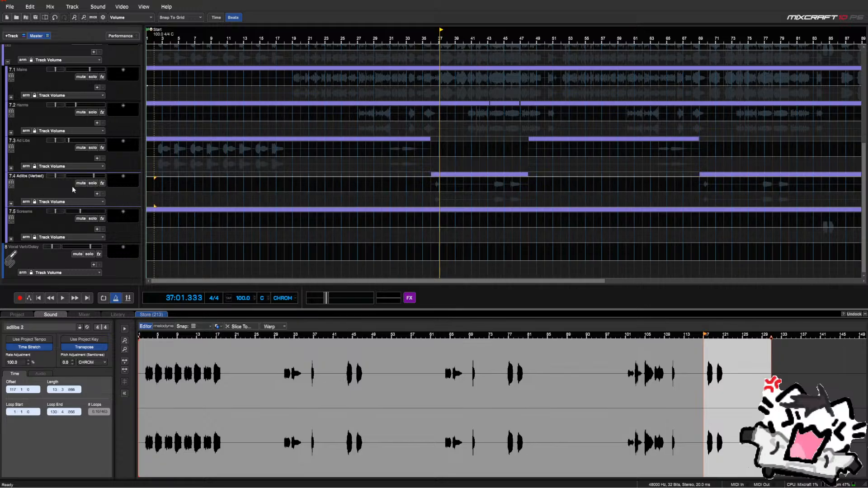
Expand Adlibs (Verbed) and audition its sub-tracks from bar 36
click(10, 203)
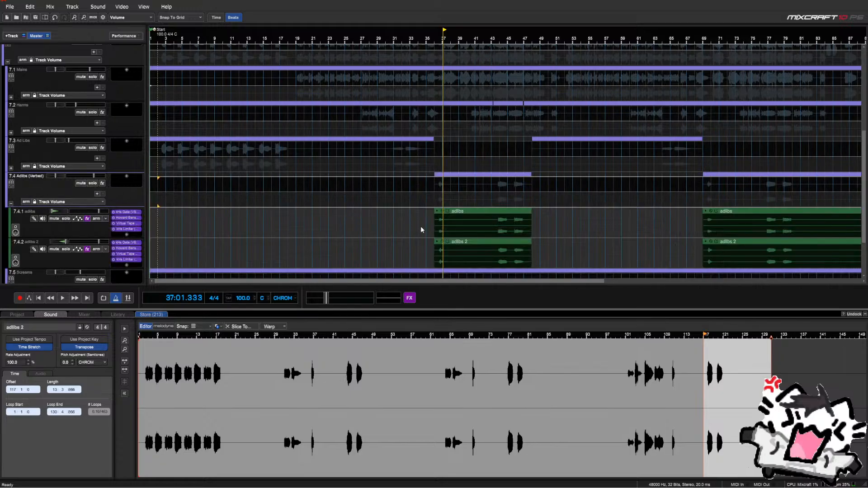
click(435, 205)
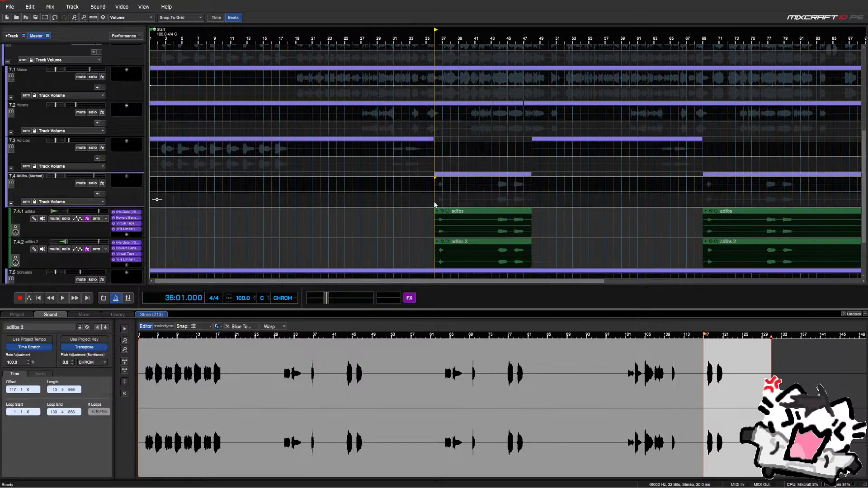
key(space)
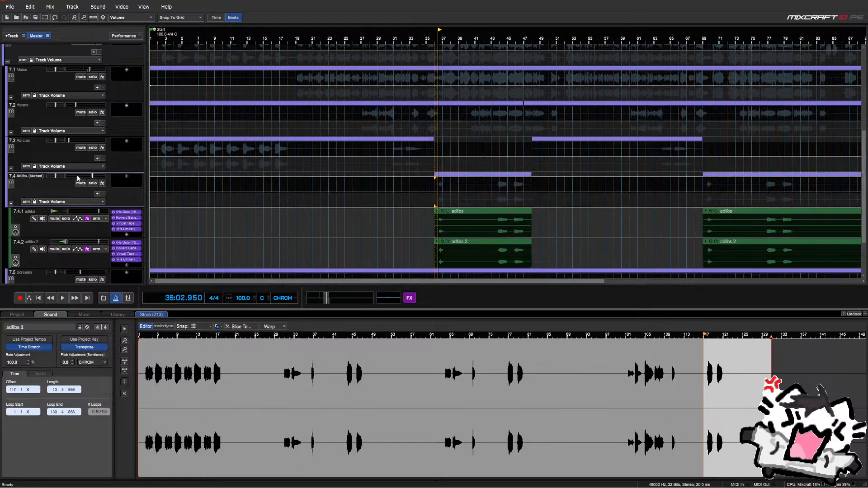
key(space)
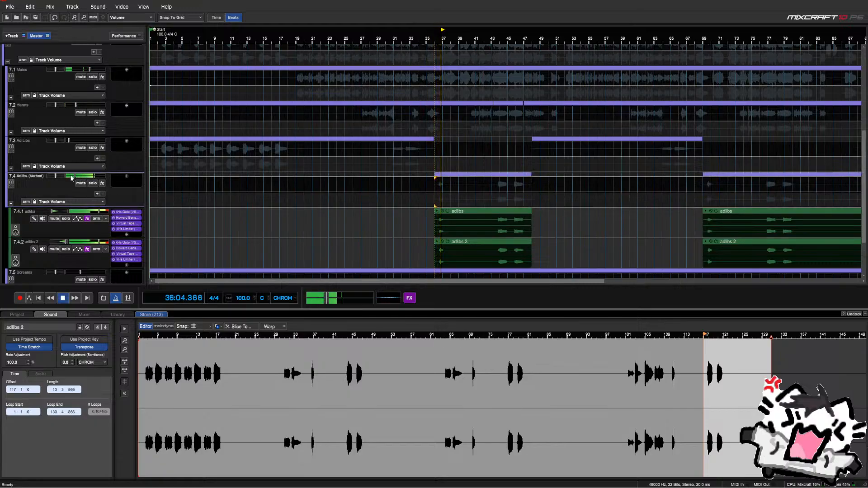
key(space)
Set the adlibs sub-track volume to exactly -1 and open the exact volume setting for adlibs 2
right_click(92, 211)
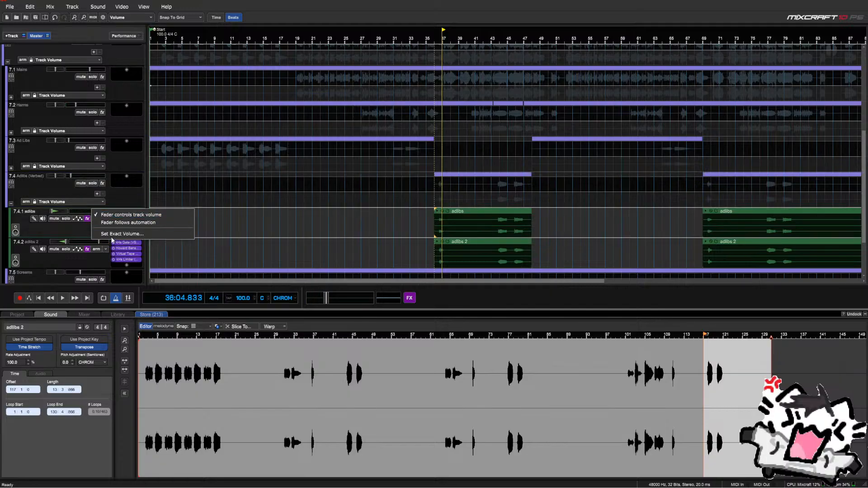
click(112, 234)
text(-1)
key(Return)
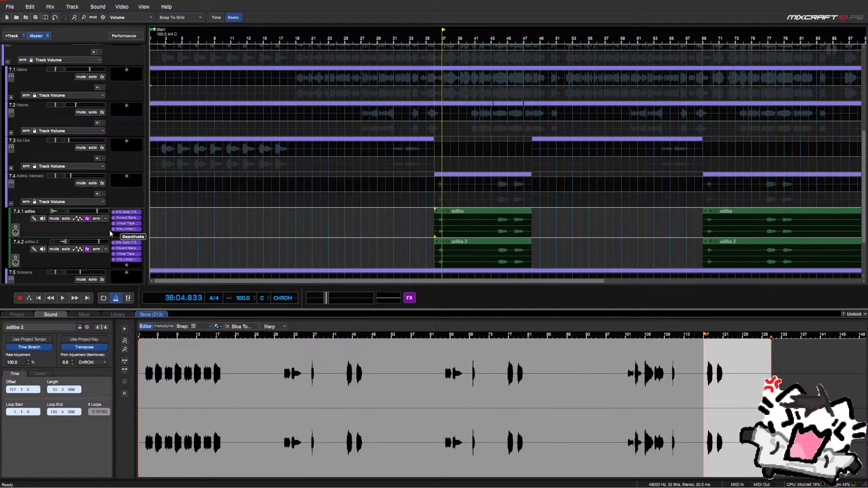
right_click(104, 242)
click(119, 265)
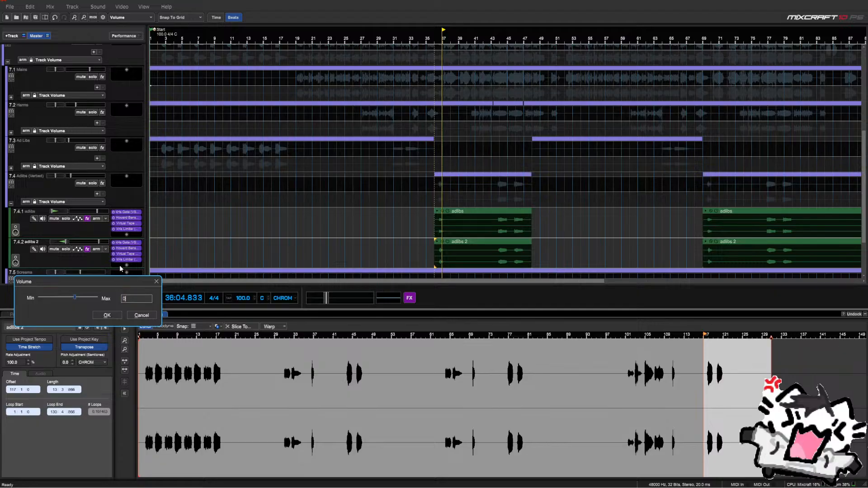
key(Return)
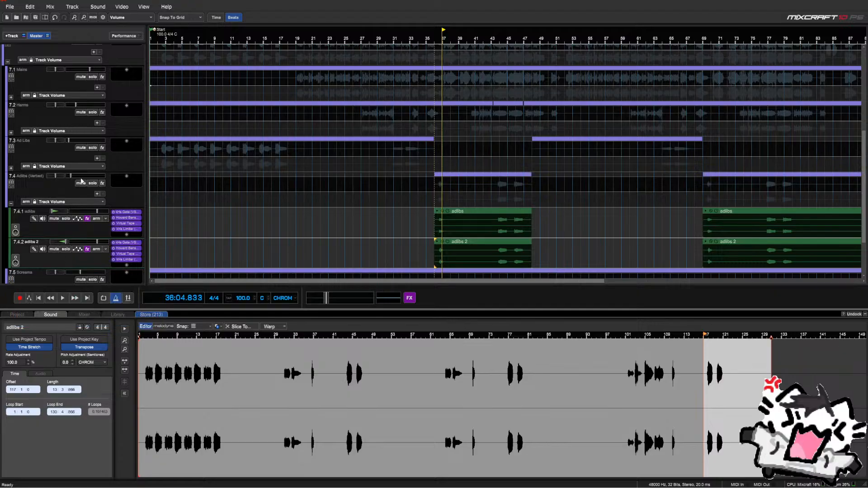
Lower the Adlibs (Verbed) volume slightly; pan adlibs about 66% left and adlibs 2 right
key(space)
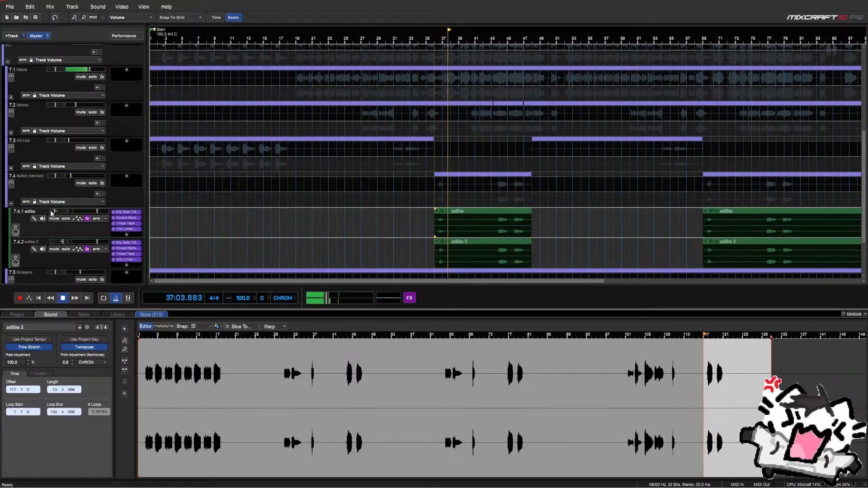
click(490, 202)
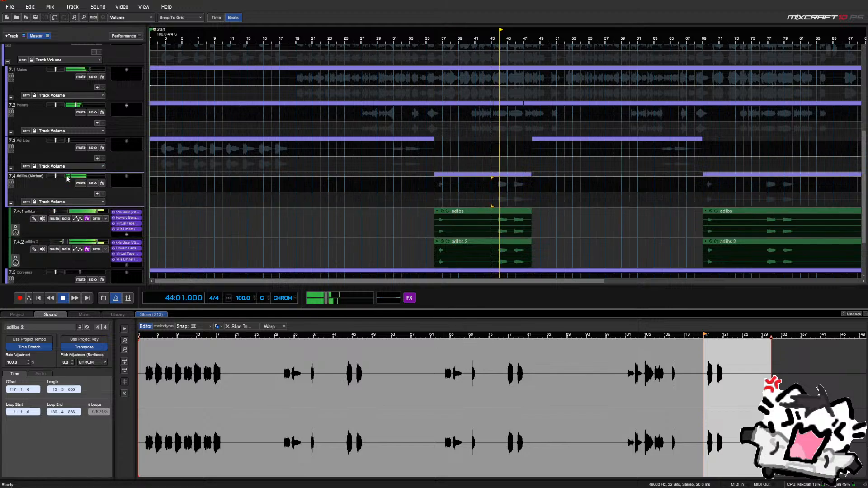
drag(70, 176, 68, 177)
drag(55, 212, 53, 212)
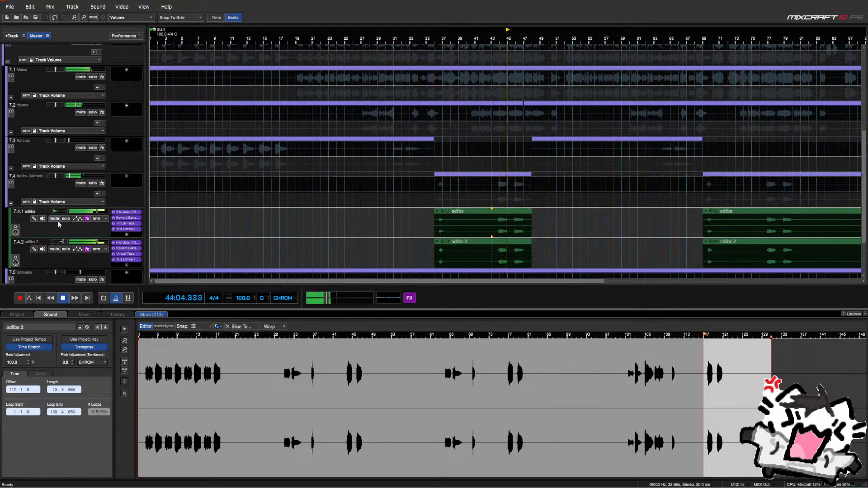
drag(63, 242, 64, 242)
mouse_move(53, 211)
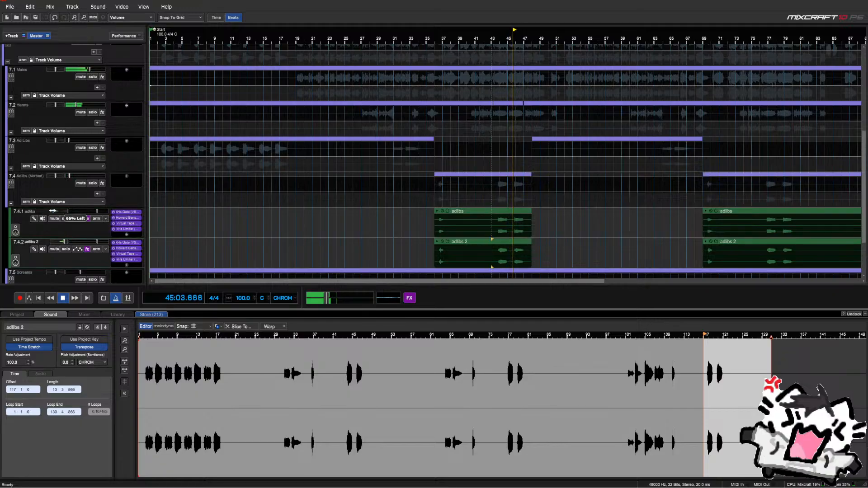
Audition the adlibs from bars 37 and 69 and dismiss the driver updater popup
click(437, 204)
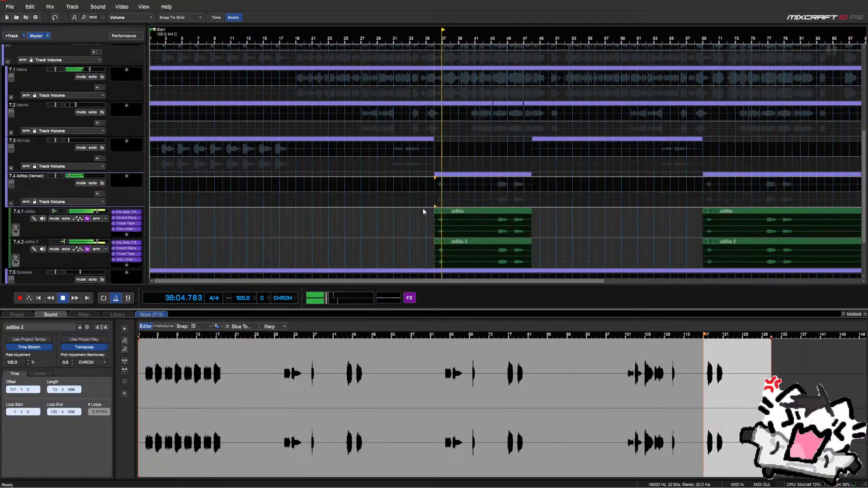
scroll(419, 211, down, 2)
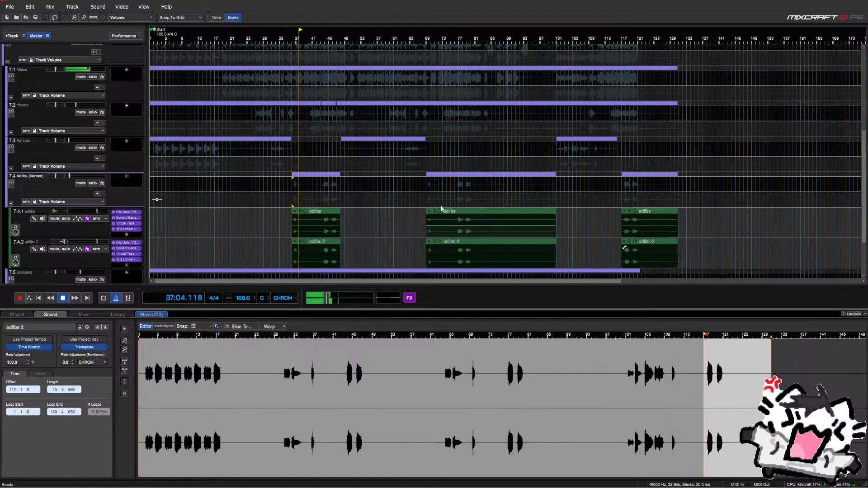
click(427, 203)
scroll(427, 203, up, 2)
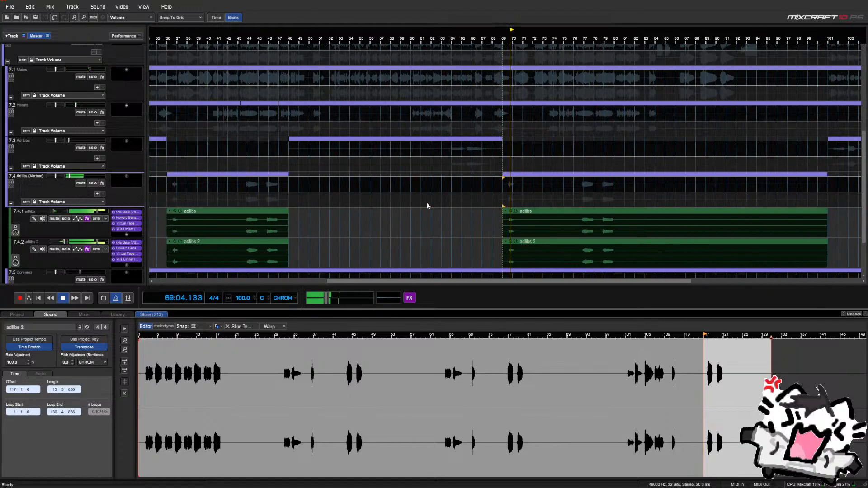
scroll(427, 205, down, 2)
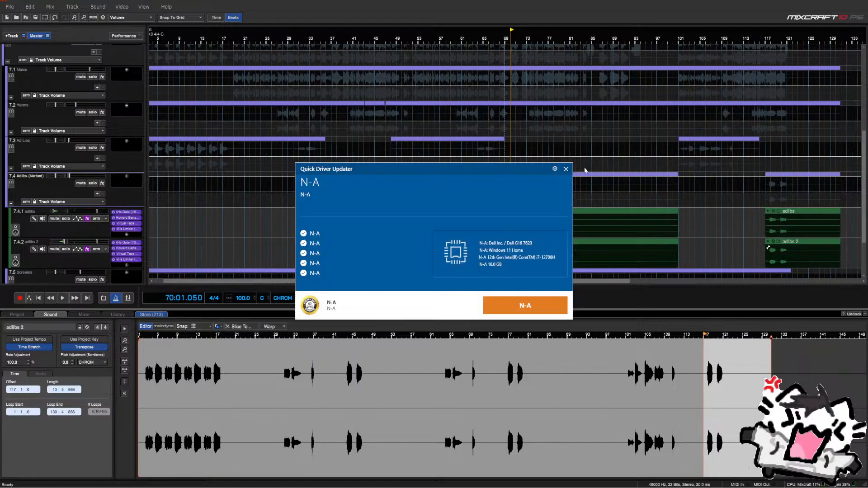
click(566, 168)
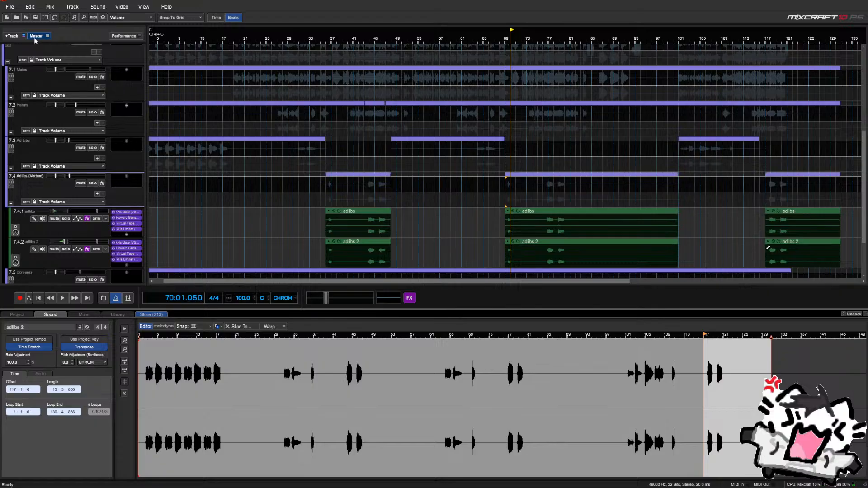
scroll(233, 254, down, 2)
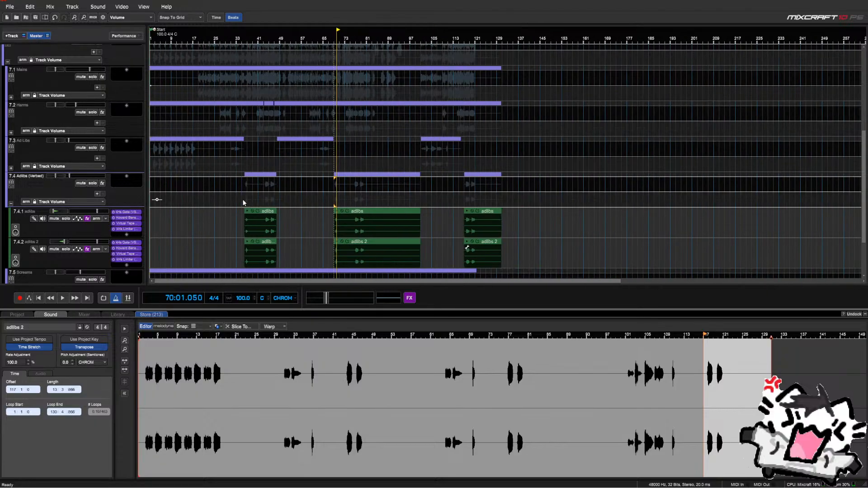
scroll(243, 199, up, 2)
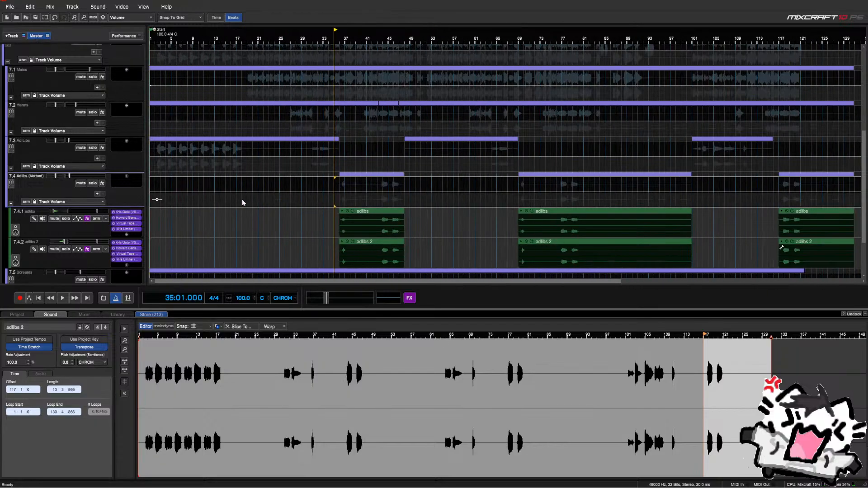
Collapse Adlibs (Verbed), mute the Screams track and play Mains from bar 21
click(11, 204)
scroll(204, 220, down, 3)
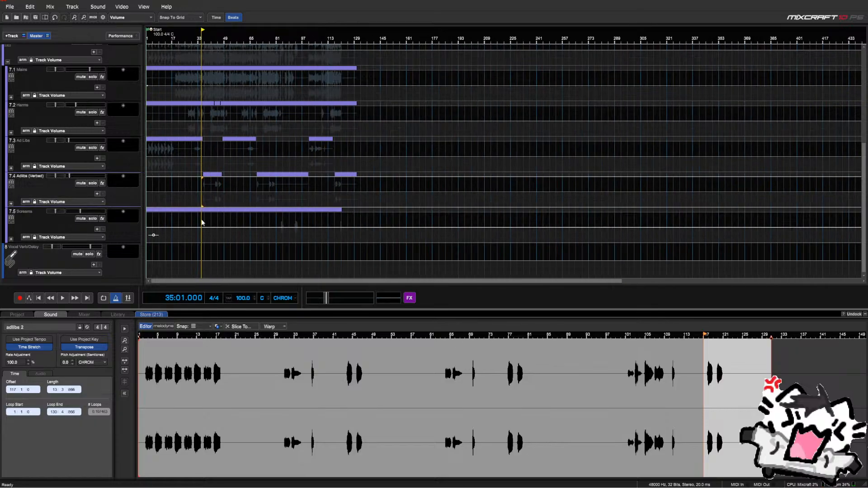
click(80, 218)
scroll(74, 221, up, 1)
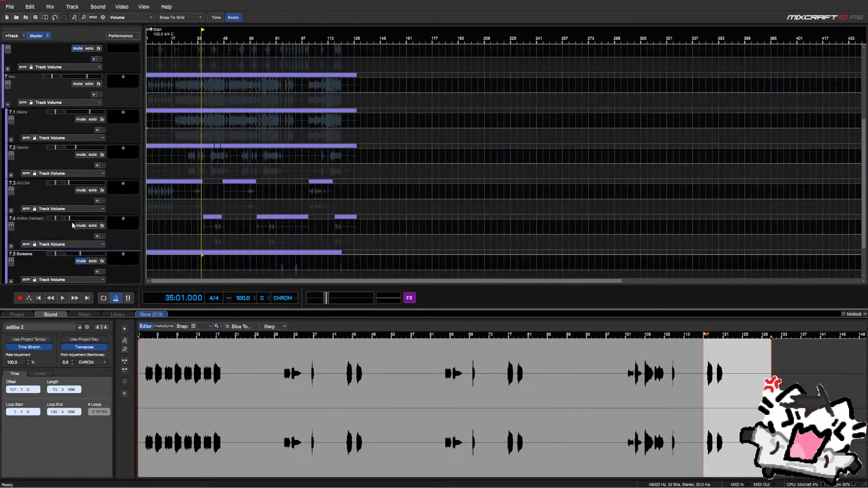
scroll(73, 225, down, 4)
scroll(109, 197, up, 5)
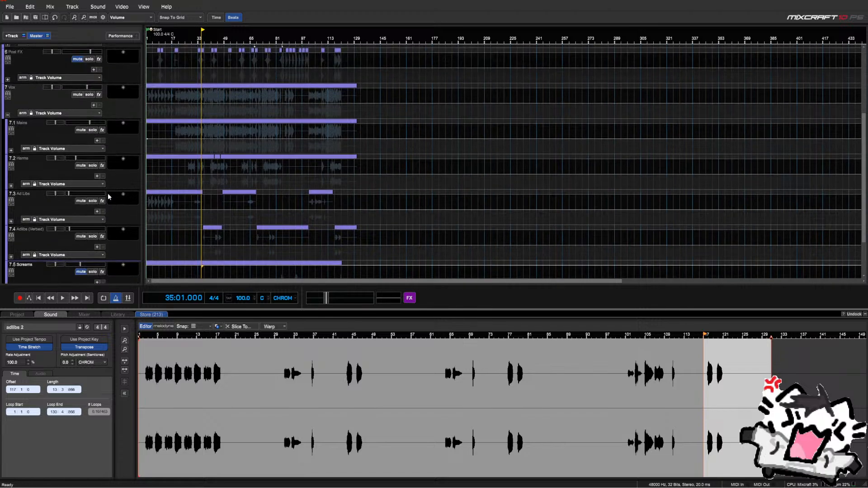
scroll(107, 195, up, 2)
scroll(63, 139, down, 4)
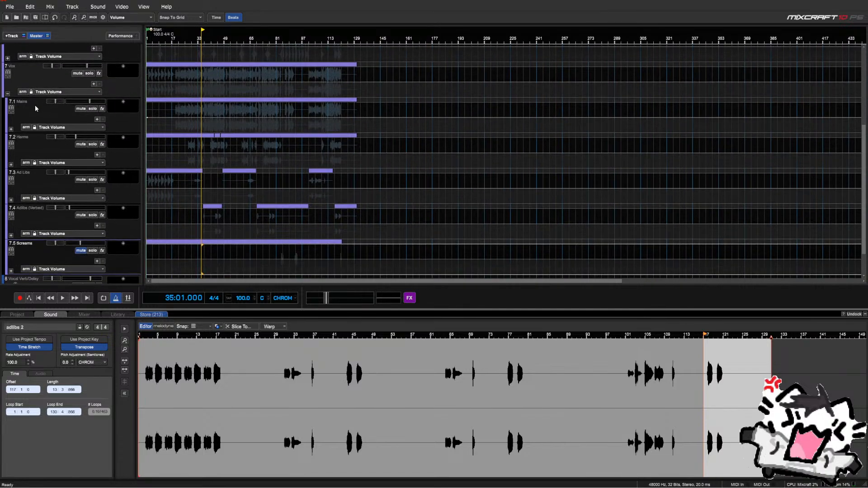
scroll(92, 75, up, 4)
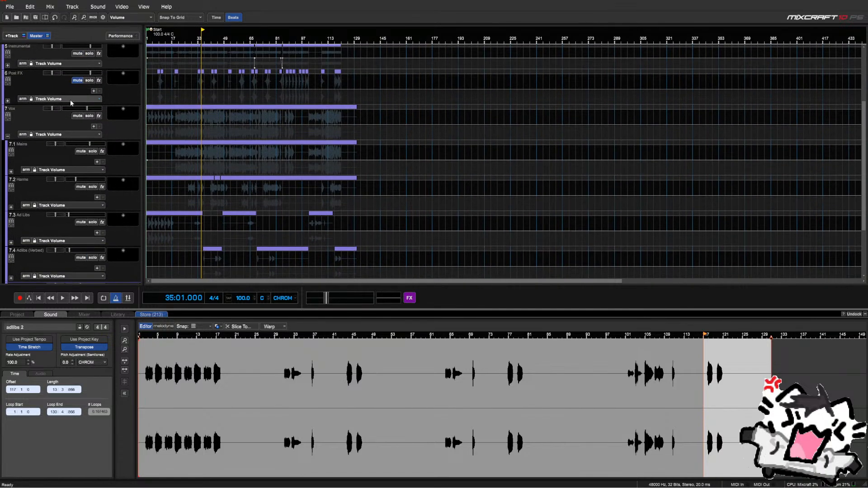
click(177, 151)
key(space)
scroll(176, 151, up, 3)
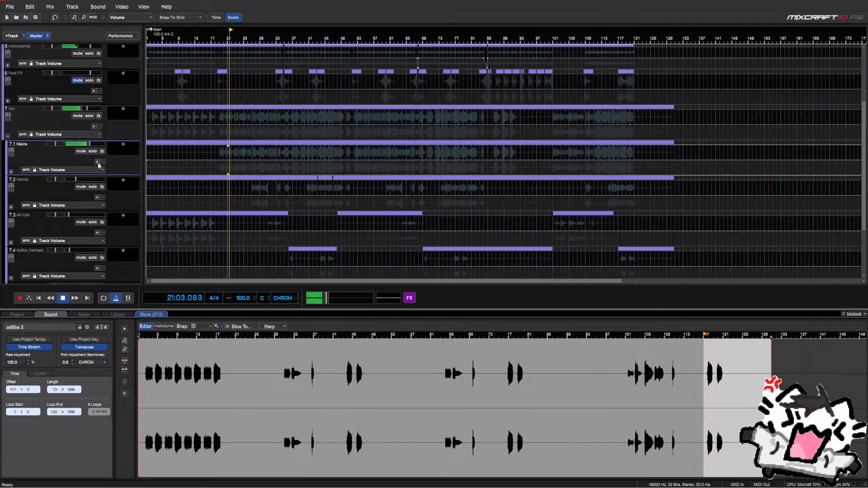
scroll(50, 164, down, 7)
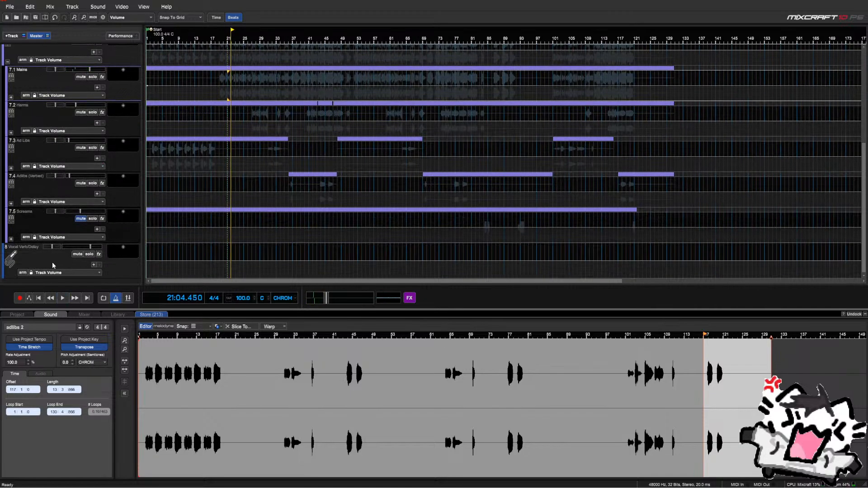
Add Classic Delay (Legacy) to the Vocal Verb/Delay track's effects
click(123, 248)
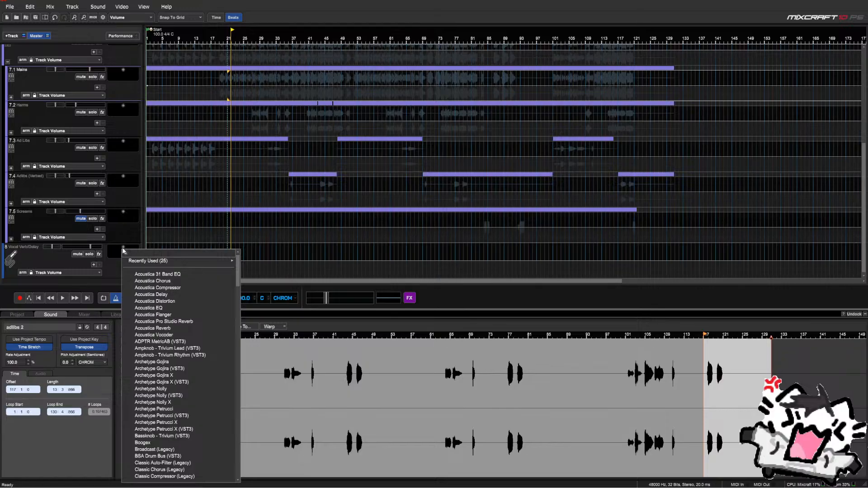
text(ddelay)
key(BackSpace)
key(BackSpace)
key(BackSpace)
key(BackSpace)
key(BackSpace)
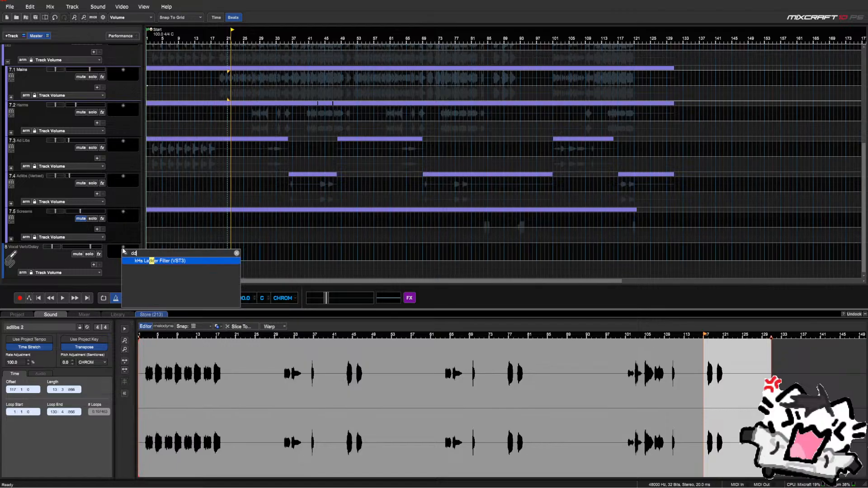
text(elay)
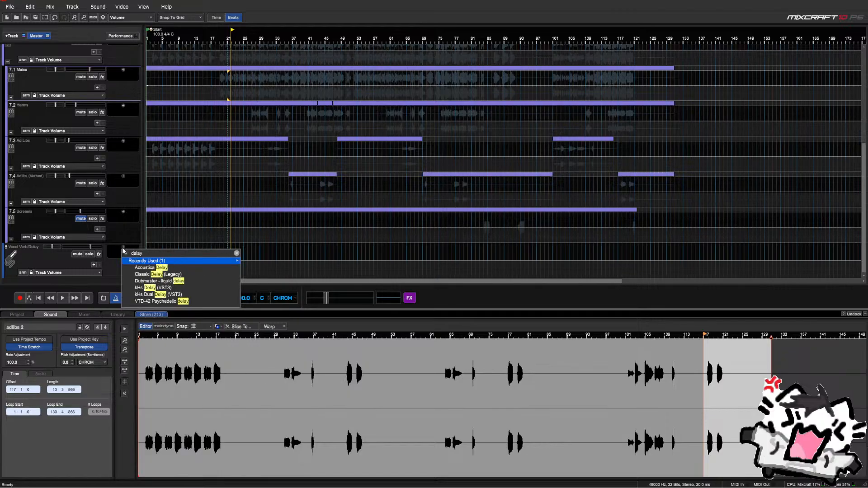
key(Down)
key(Down)
key(Return)
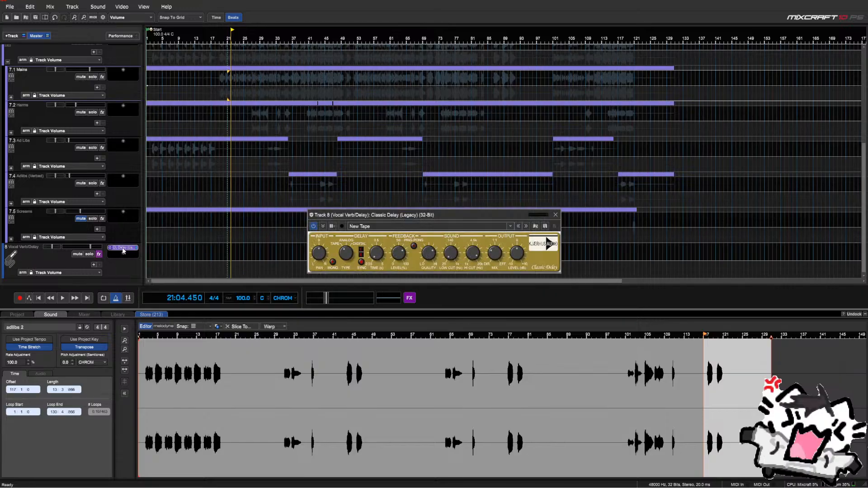
Add ValhallaVintageVerb after the delay and close its settings window
click(124, 254)
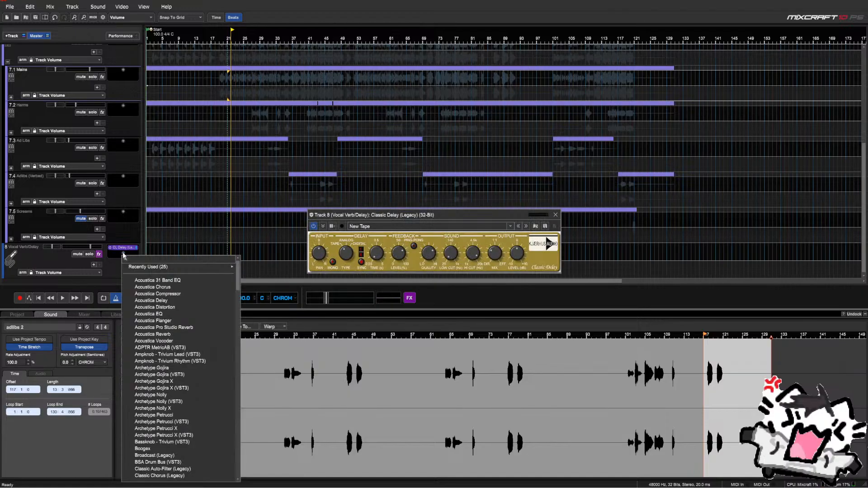
text(verb)
key(Down)
key(Down)
key(Down)
key(Down)
key(Down)
key(Down)
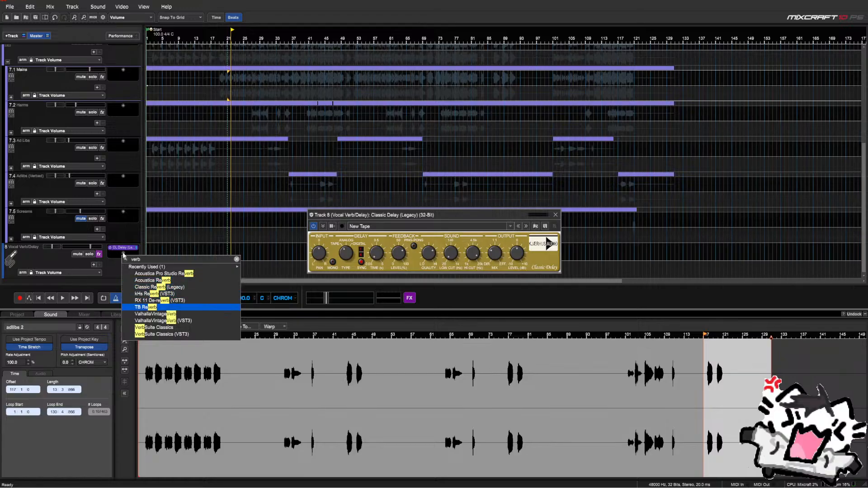
key(Down)
key(Return)
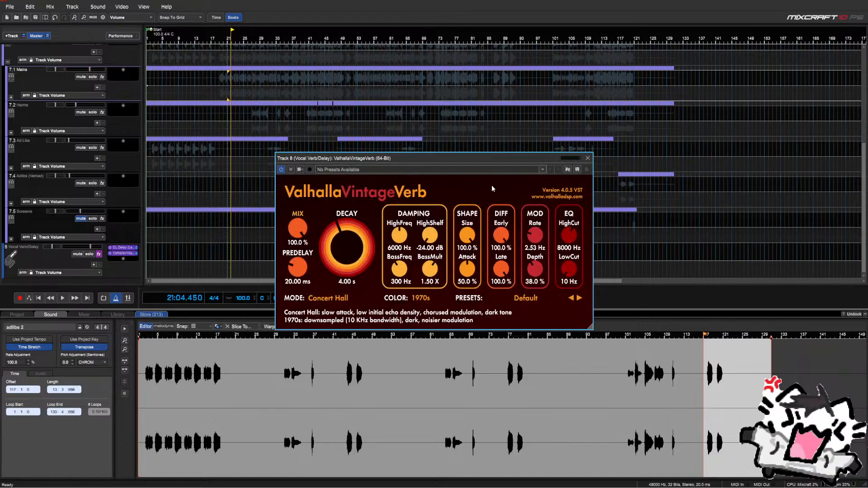
click(588, 158)
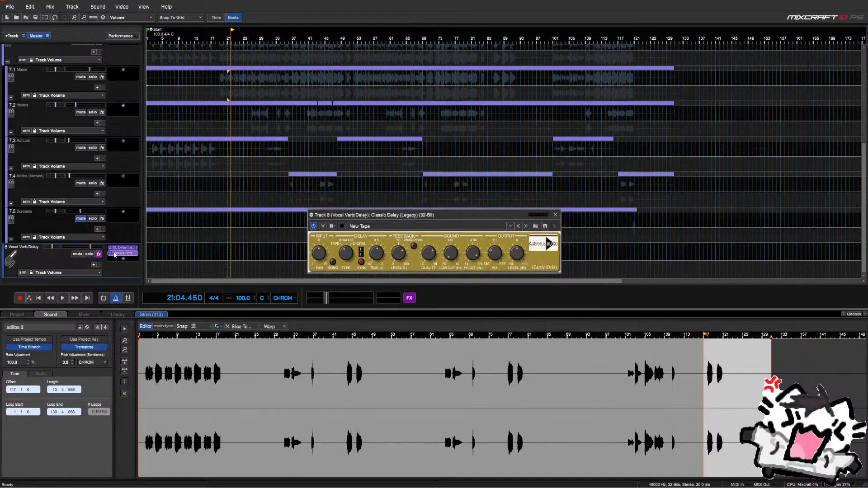
scroll(97, 244, up, 2)
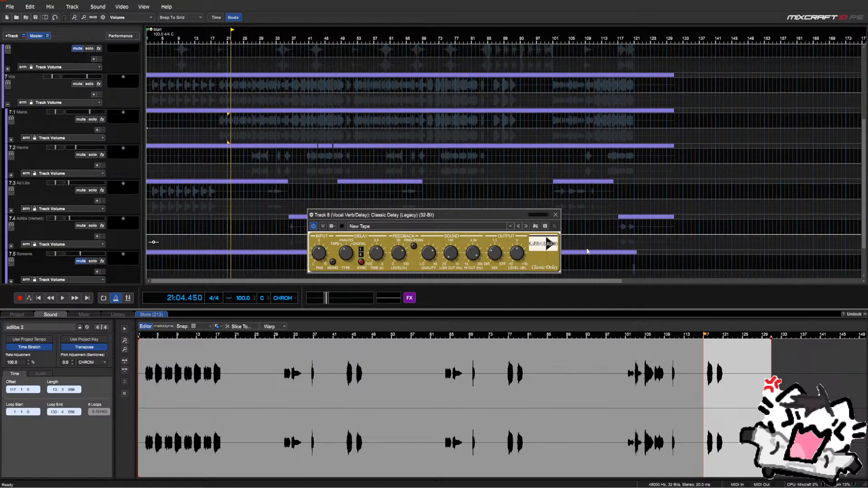
Show the (8) Vocal Verb/Delay send on Mains, Harms, Ad Libs and Adlibs (Verbed)
click(552, 217)
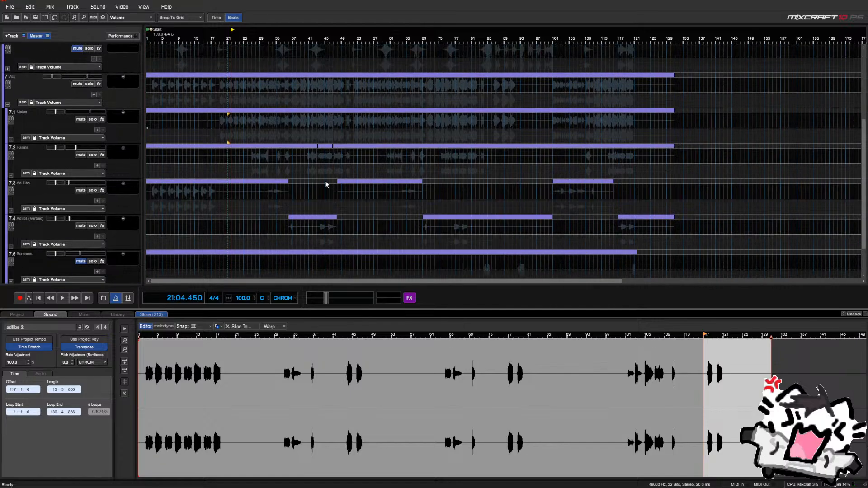
click(74, 138)
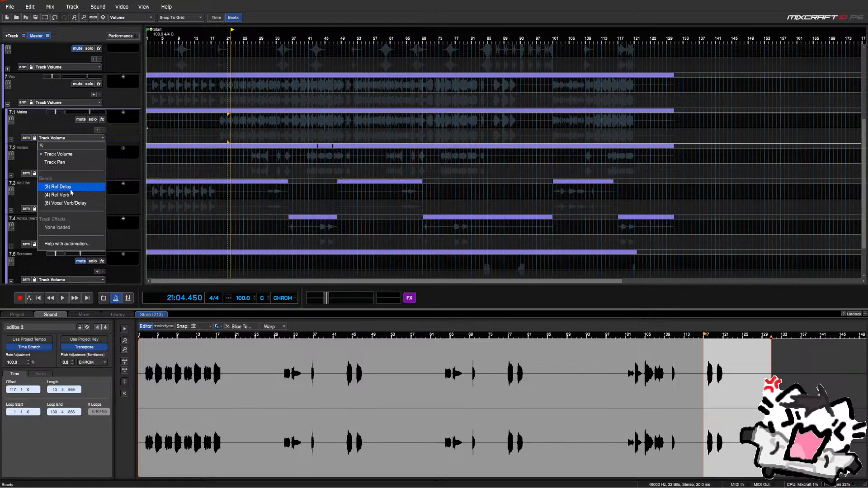
click(93, 203)
click(96, 173)
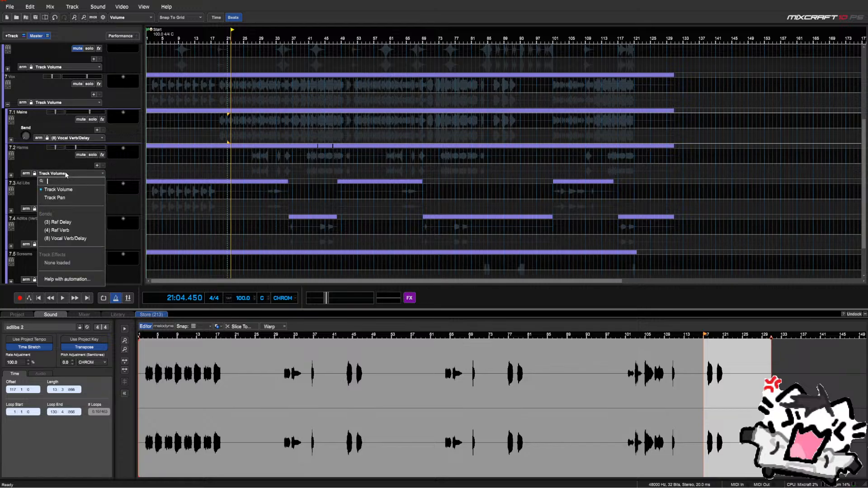
click(85, 230)
click(80, 207)
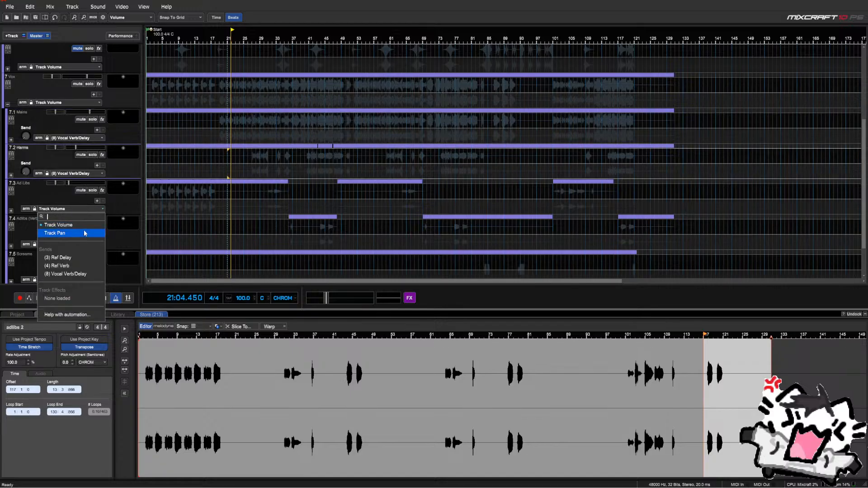
click(80, 275)
scroll(64, 229, down, 1)
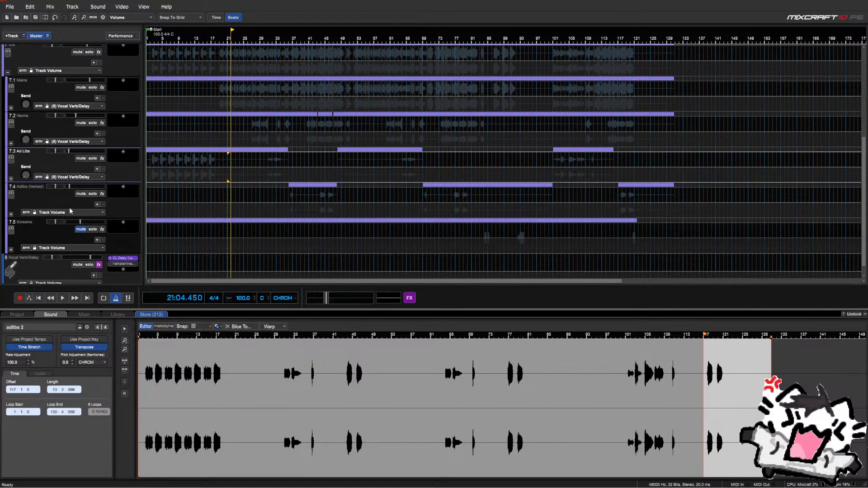
click(69, 210)
click(72, 277)
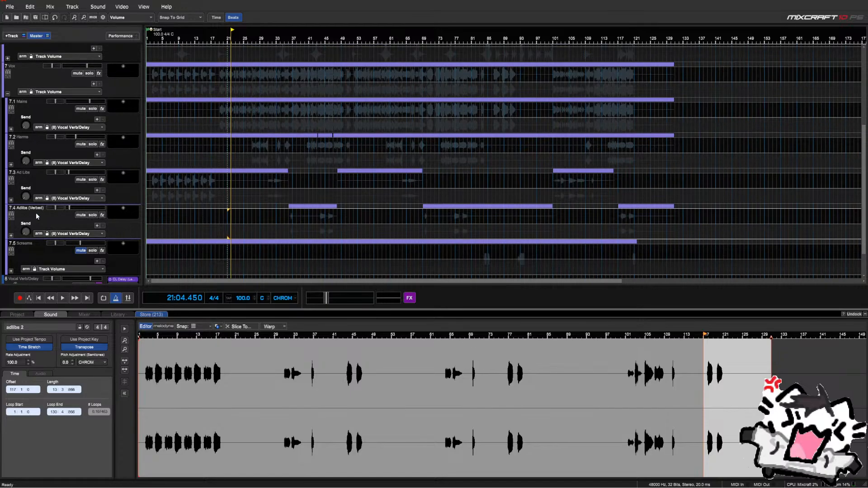
scroll(47, 216, up, 1)
Raise the send levels to the bus, including Ad Libs, then collapse the Vox folder
drag(26, 231, 33, 211)
drag(25, 197, 27, 107)
scroll(32, 140, down, 1)
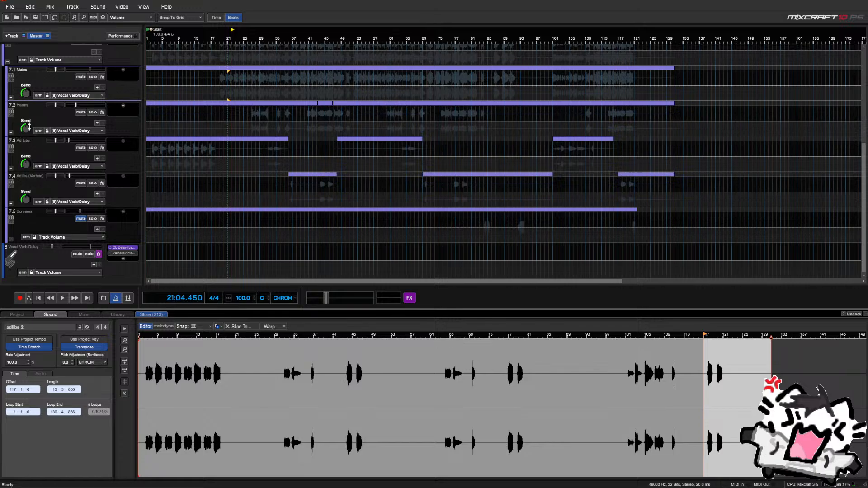
scroll(33, 136, up, 1)
click(8, 96)
click(10, 93)
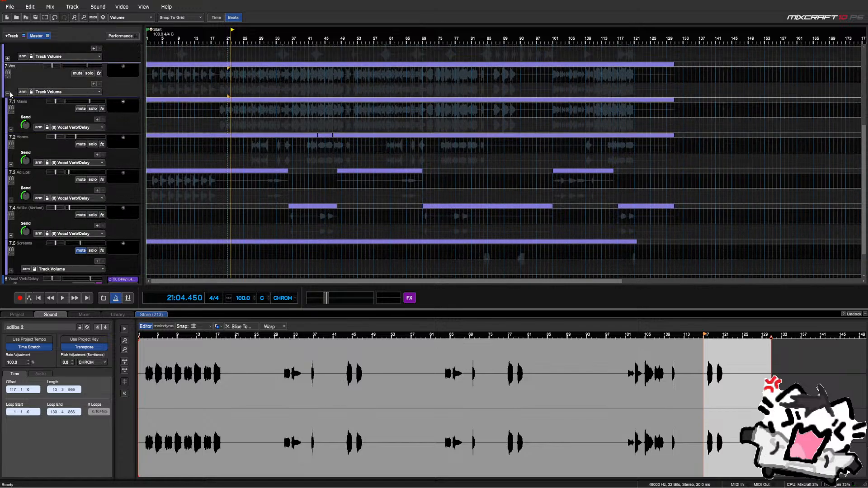
click(9, 95)
Turn on solo for track 8, the Vocal Verb/Delay bus
click(89, 243)
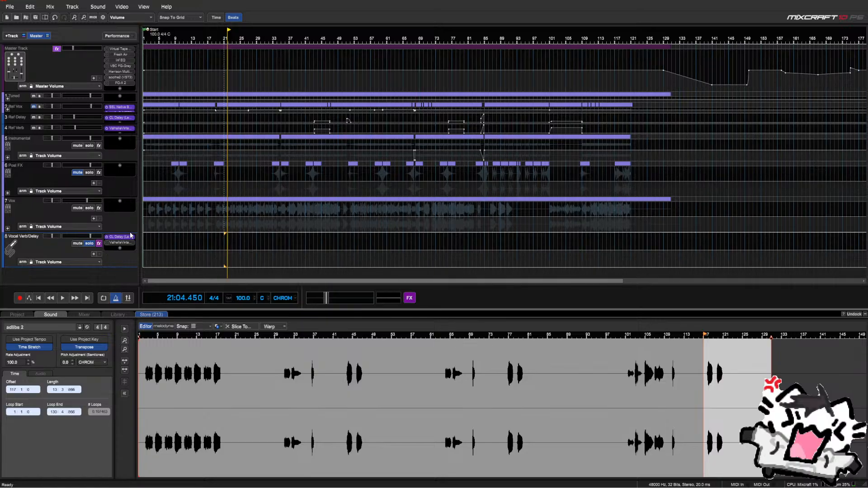
Load the Ping-Pong preset into the bus's Classic Delay
click(177, 245)
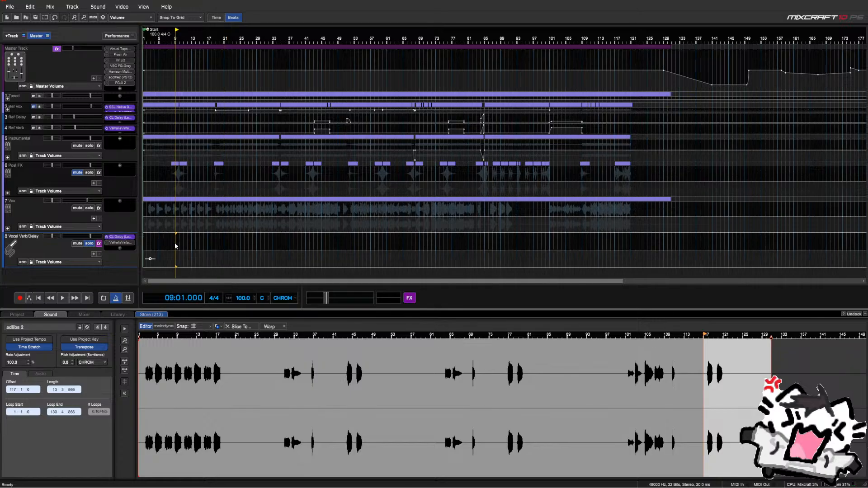
click(120, 237)
click(396, 226)
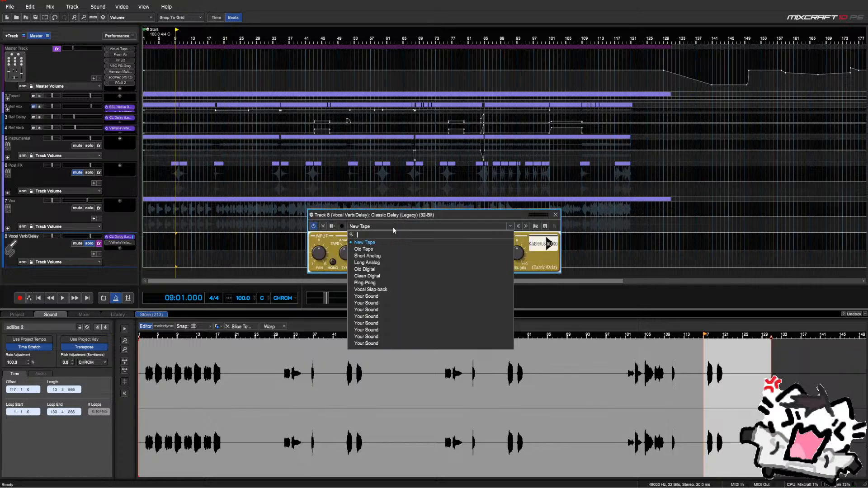
click(364, 284)
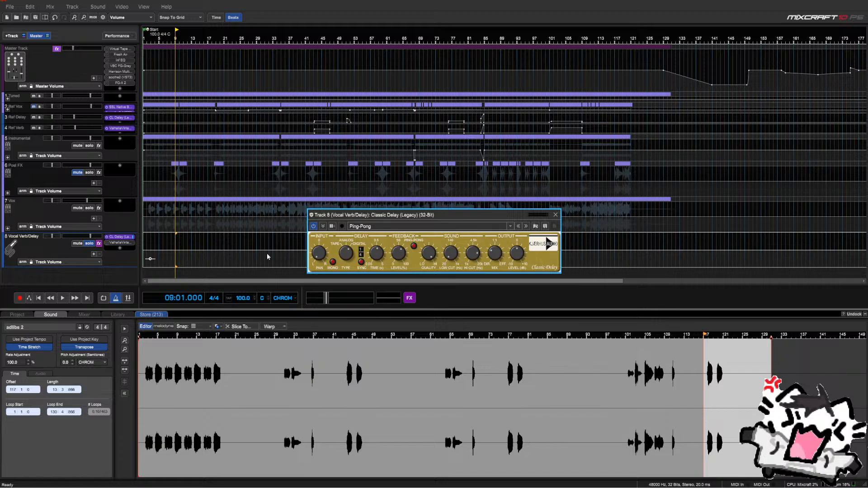
Audition from bar 20 and lower the delay output level to -7.8 dB
click(219, 242)
key(space)
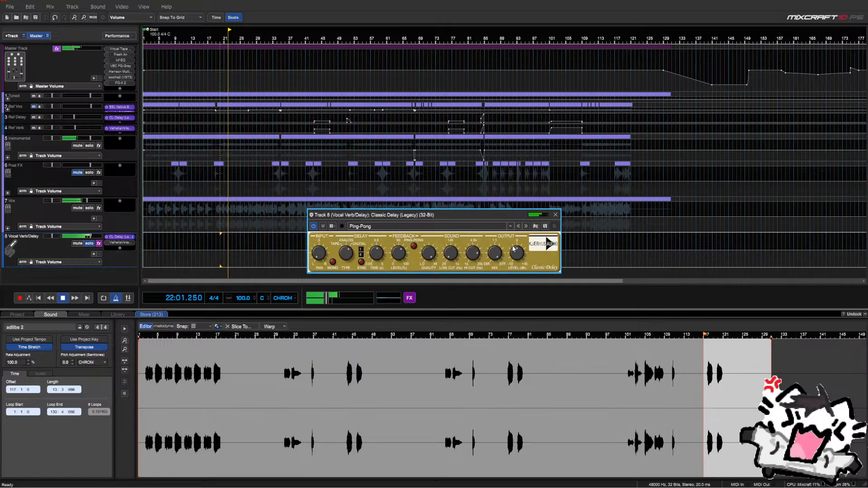
drag(515, 251, 515, 266)
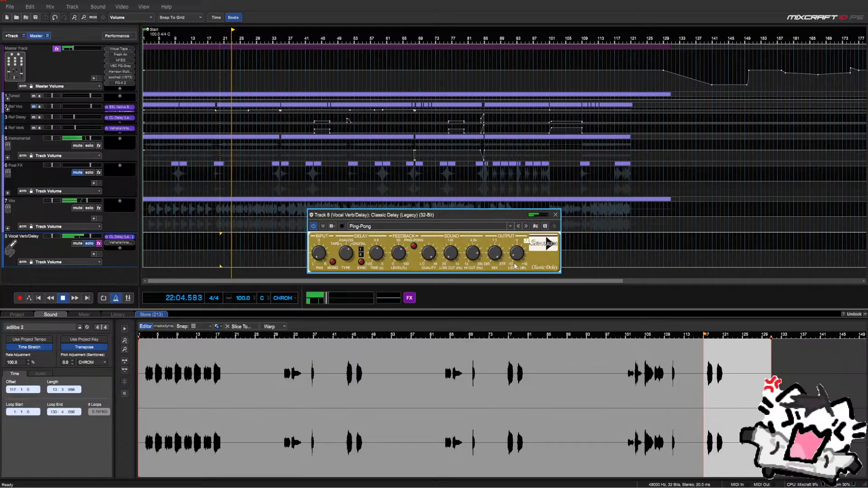
key(space)
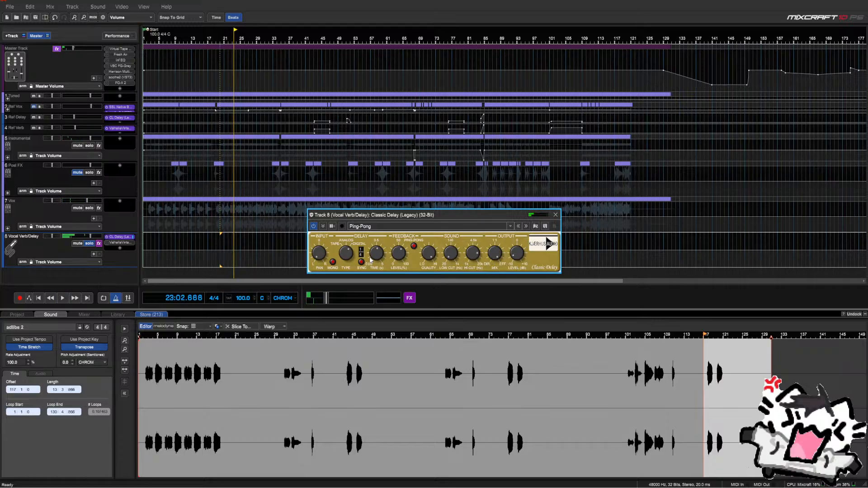
click(221, 245)
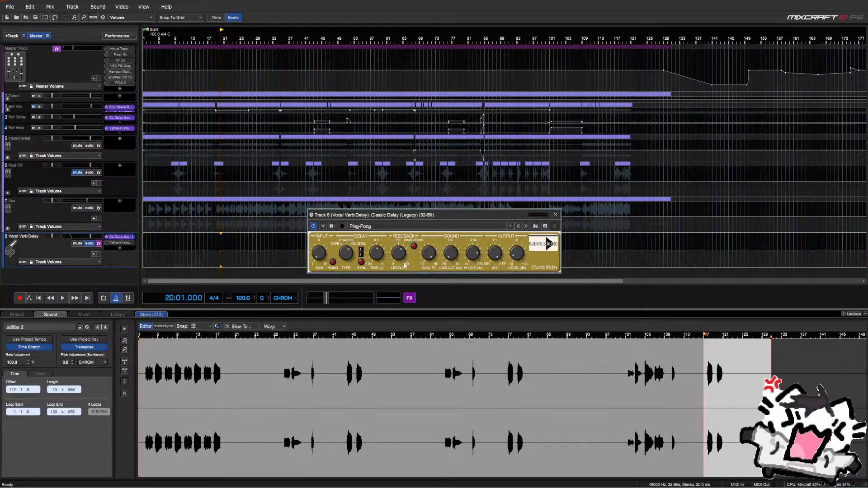
Replay from bar 19 and lower the delay feedback to about 45
click(349, 259)
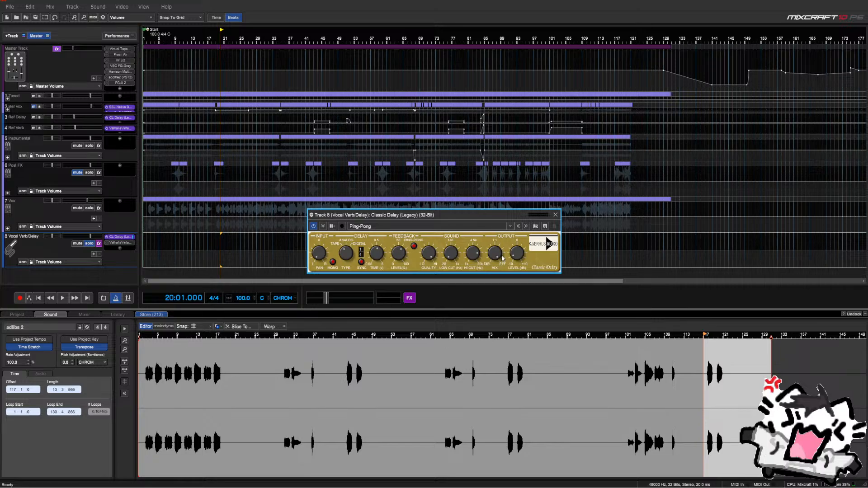
click(218, 246)
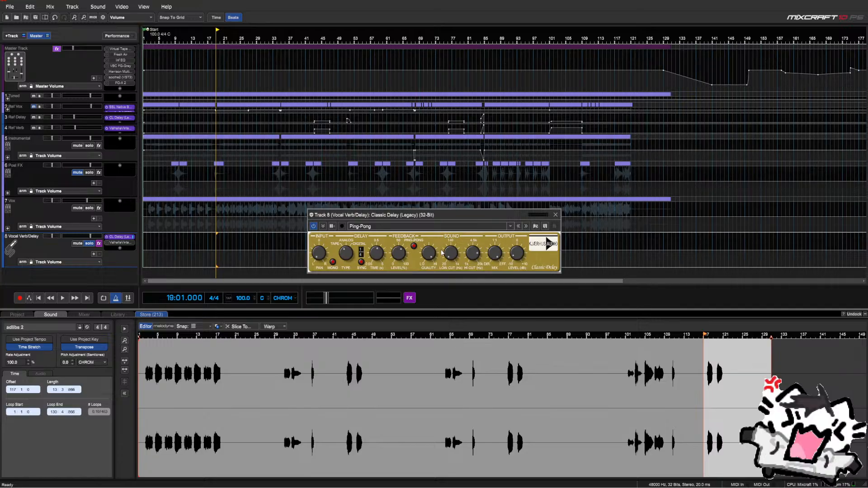
key(space)
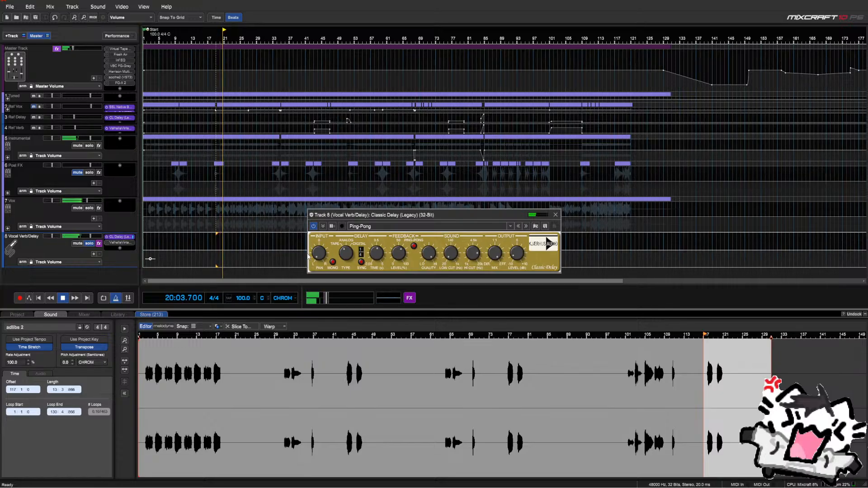
click(398, 262)
drag(398, 262, 397, 270)
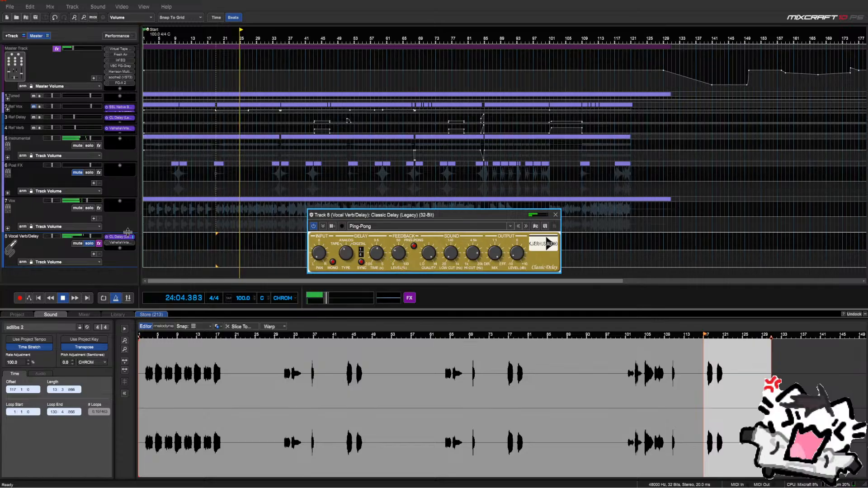
Solo the Vox track and pull the Vocal Verb/Delay bus volume all the way down
mouse_move(74, 237)
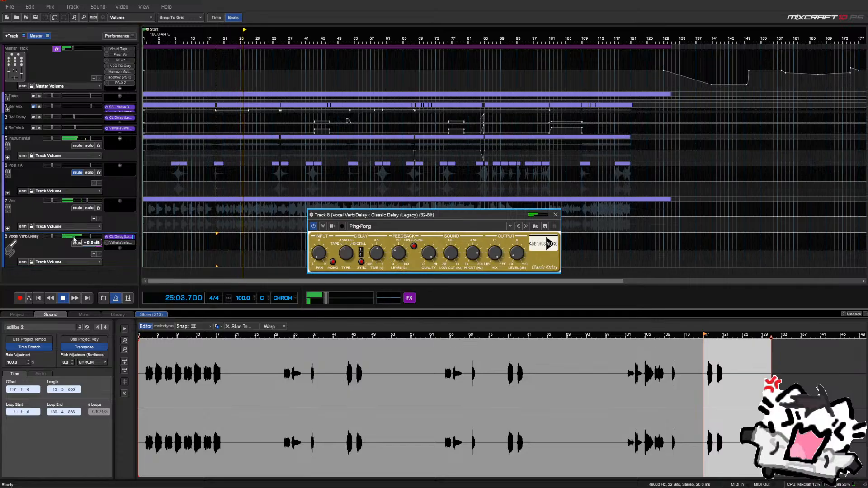
drag(90, 236, 83, 236)
key(space)
click(93, 243)
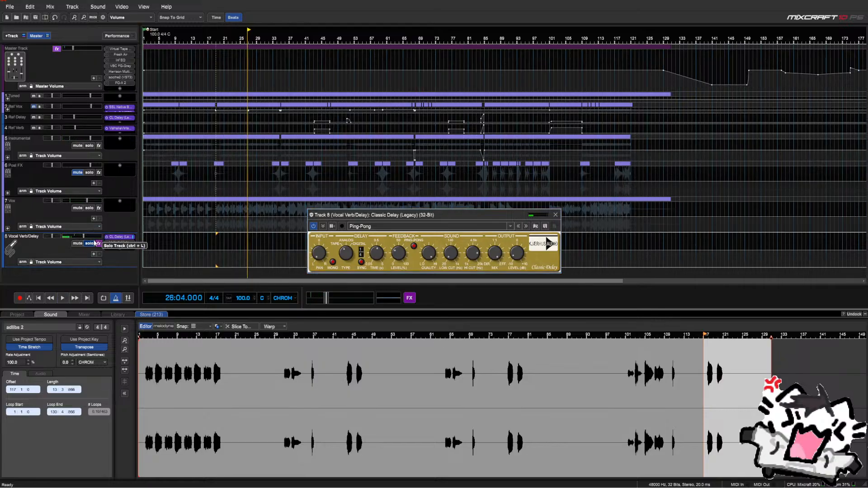
click(89, 208)
drag(85, 237, 58, 236)
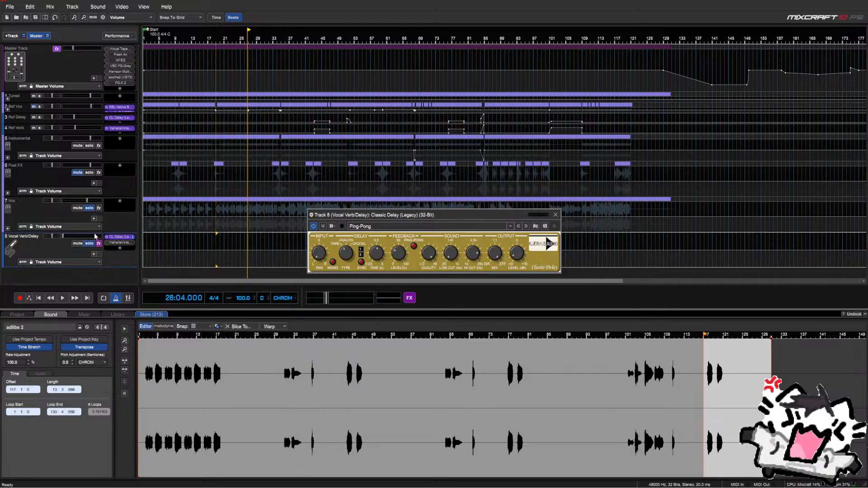
key(space)
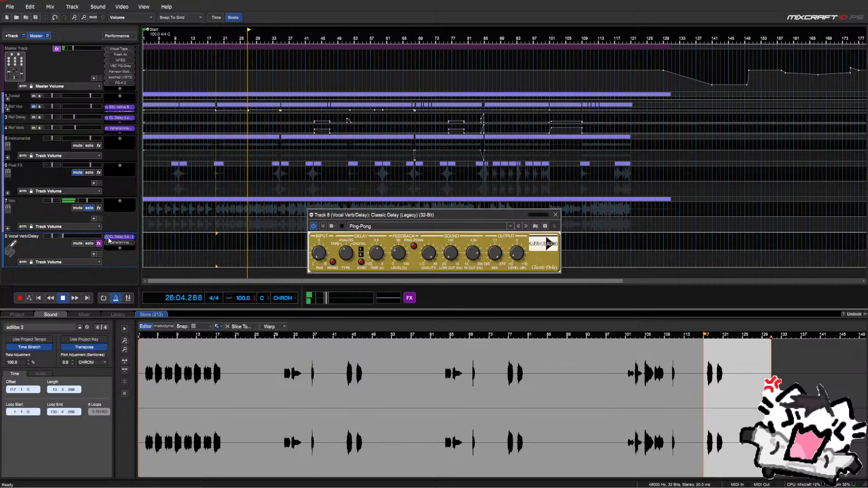
click(214, 237)
key(space)
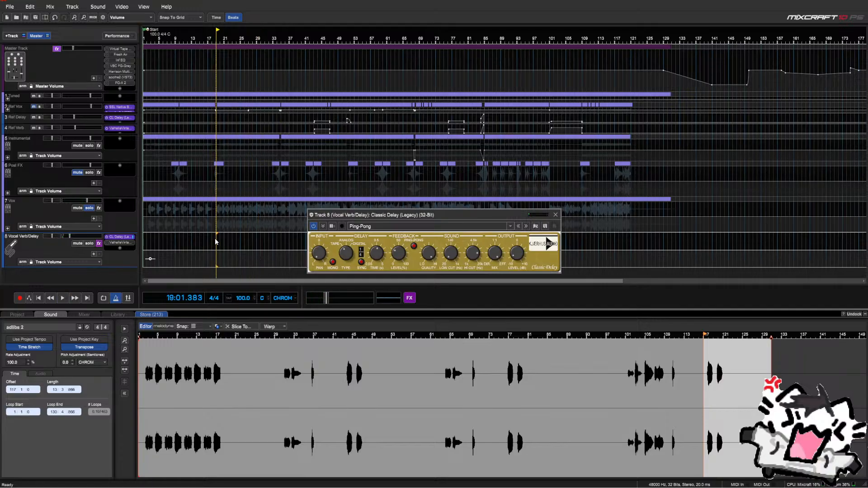
Replay from bar 19 and set the delay timing to 1/8 after trying 1/12
click(215, 238)
key(space)
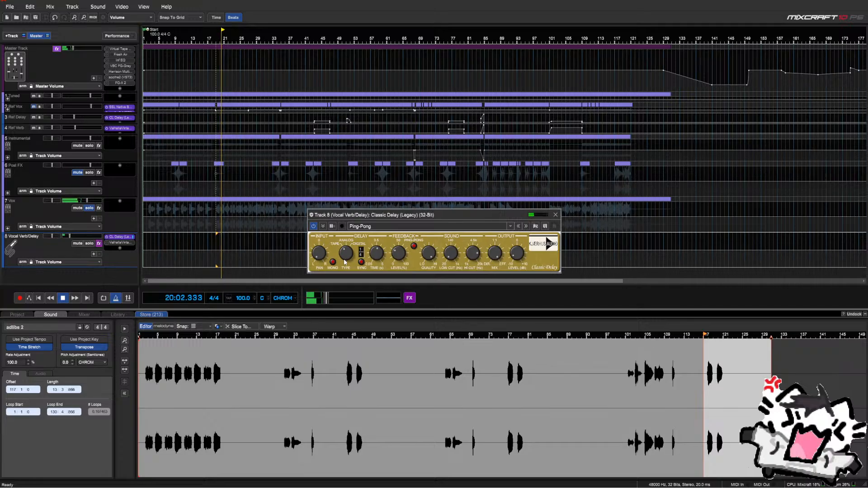
click(374, 254)
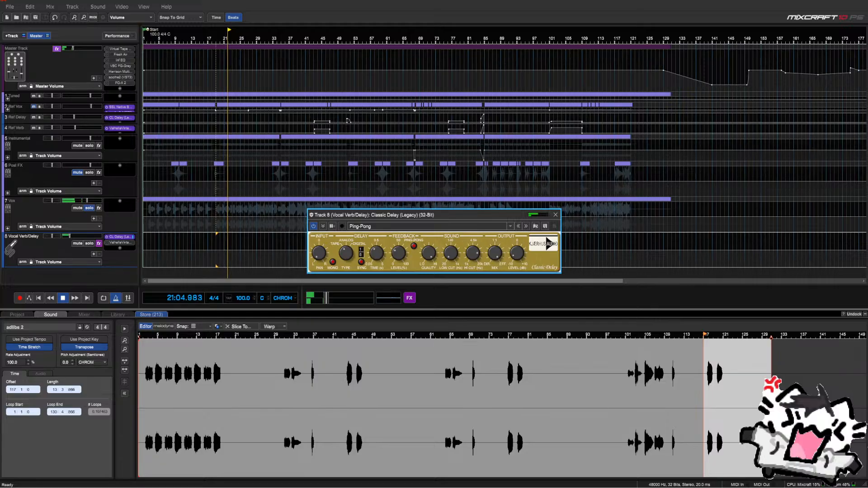
click(361, 256)
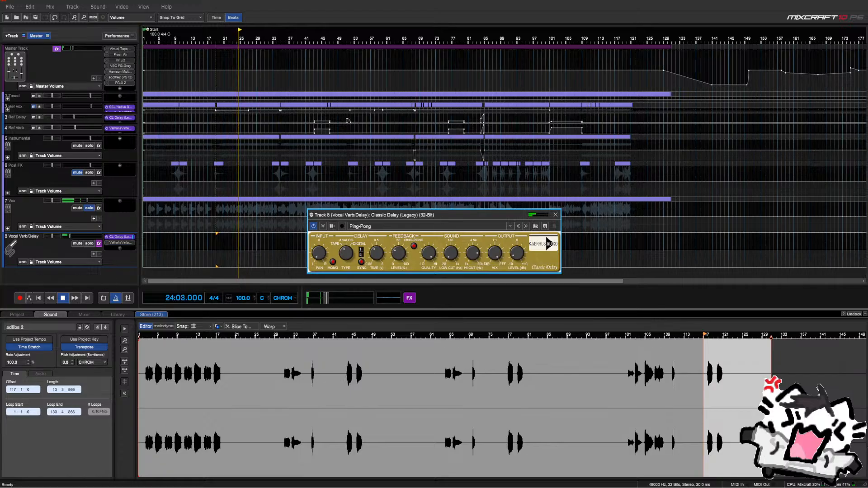
click(363, 257)
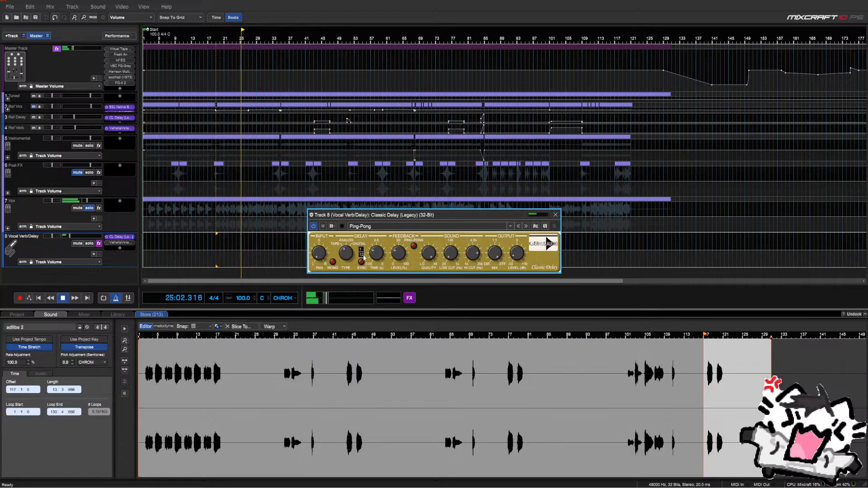
drag(363, 256, 363, 260)
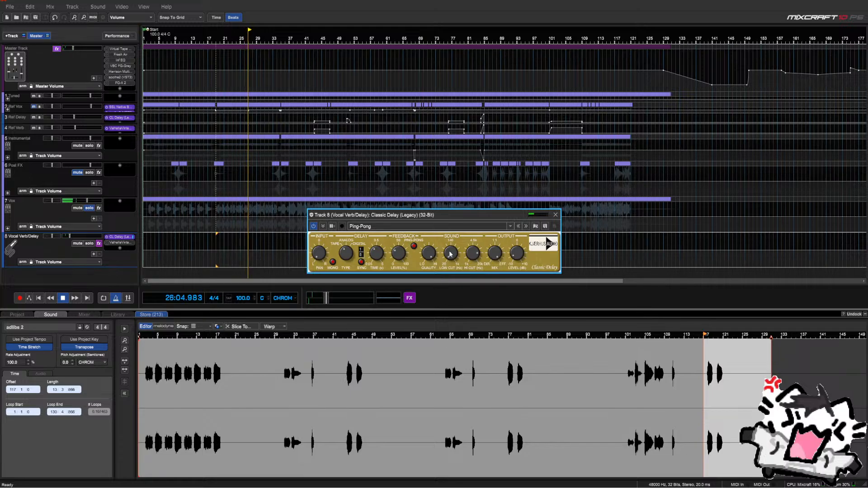
Adjust the delay's low cut, solo the bus, then close the delay and stop playback
drag(453, 256, 456, 249)
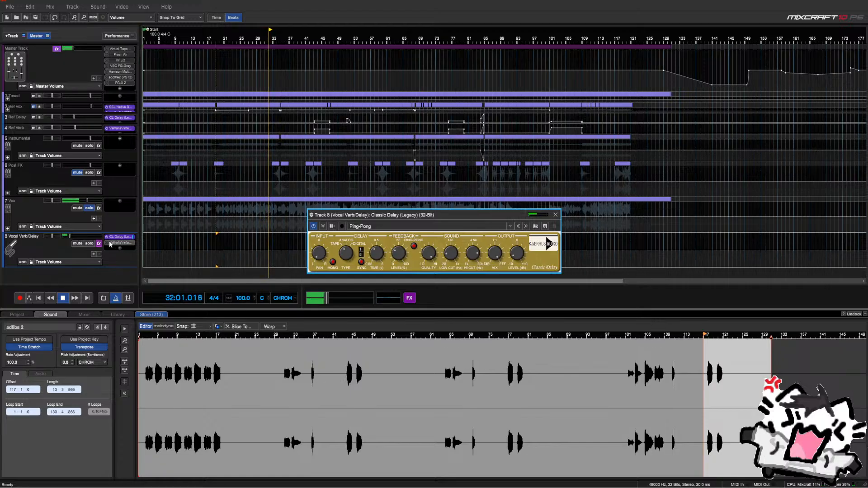
click(89, 244)
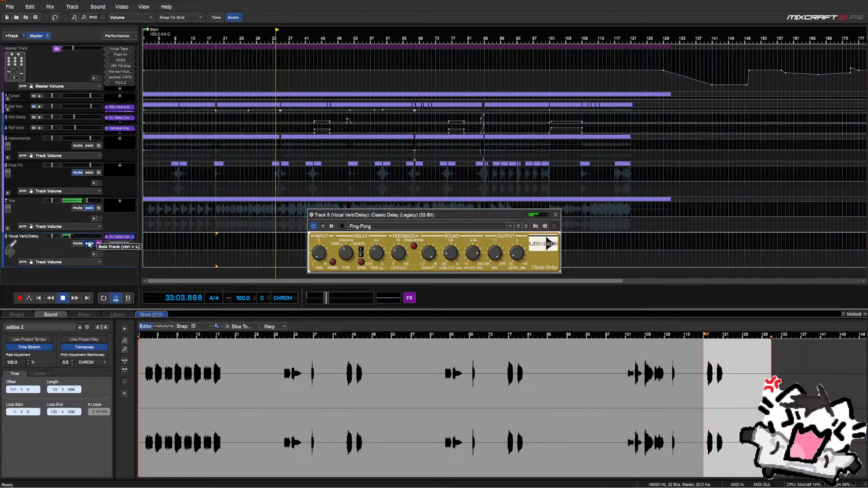
click(556, 214)
key(space)
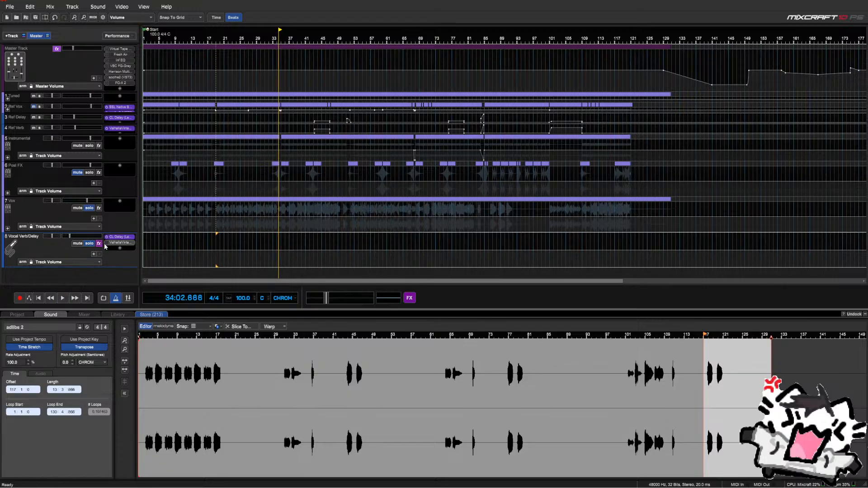
Re-solo Vox, replay from bar 19 and lower the bus volume to -20.5 dB
click(88, 208)
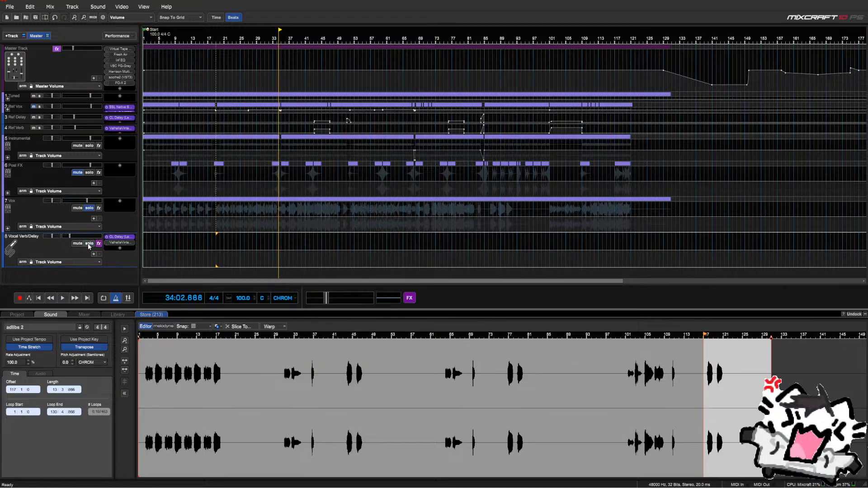
click(87, 209)
click(215, 241)
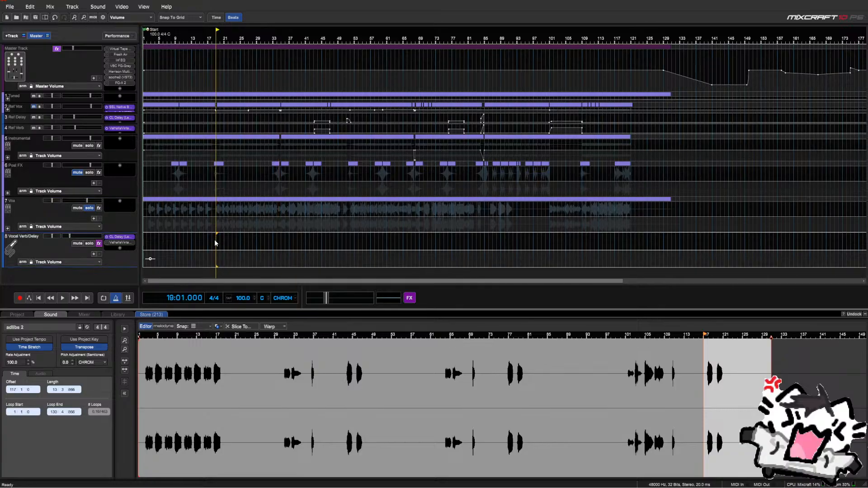
key(space)
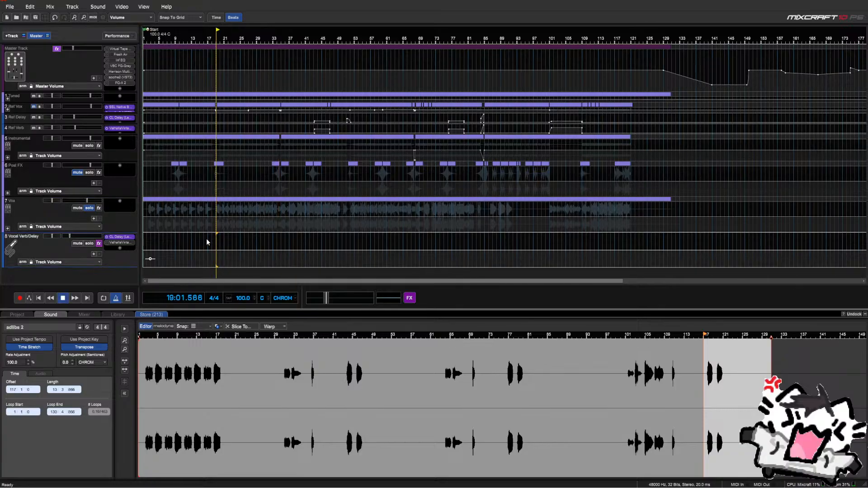
click(64, 238)
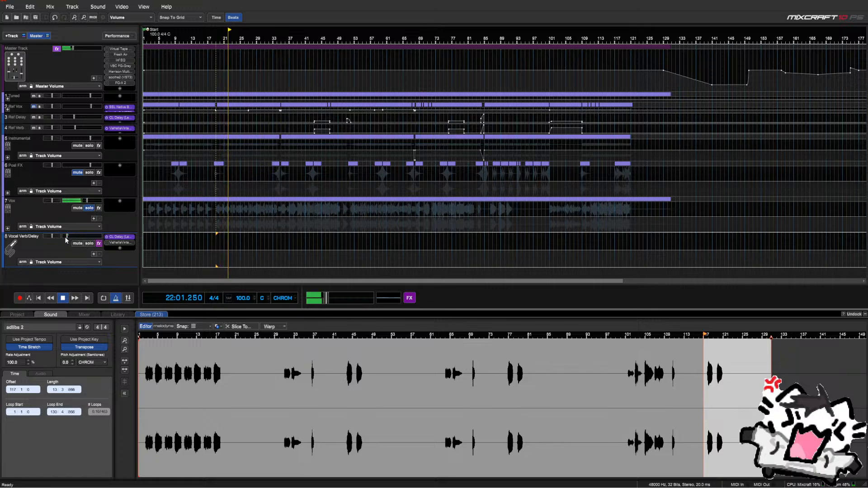
click(66, 237)
key(space)
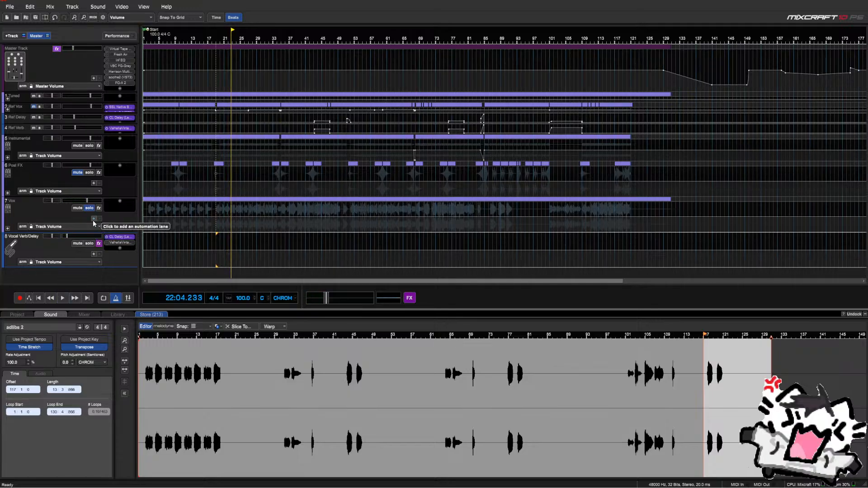
Unsolo Vox, replay from bar 19 and open the bus's Classic Delay effect
click(215, 238)
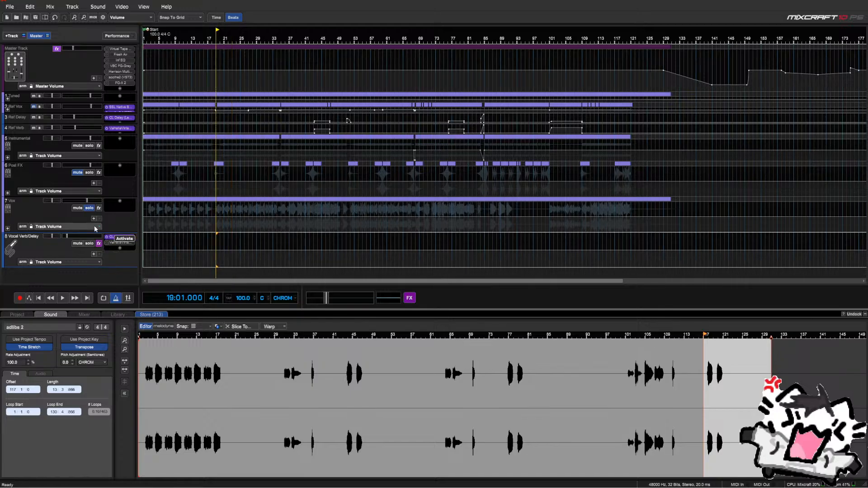
click(90, 208)
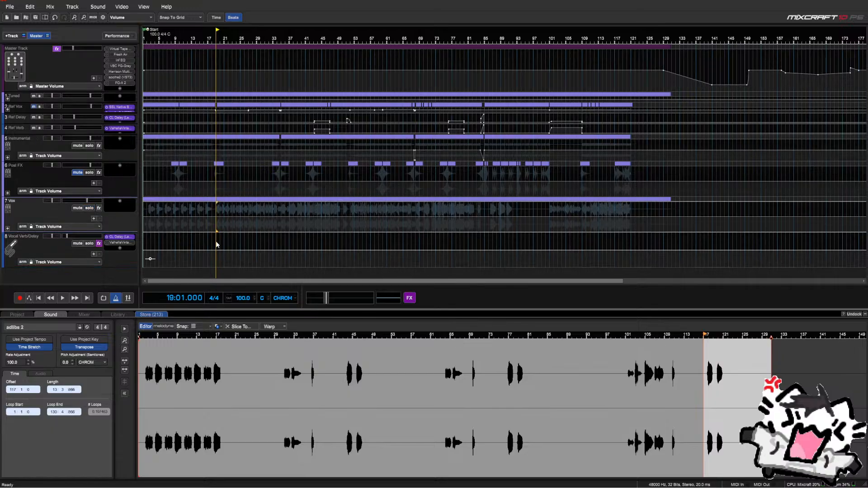
click(216, 245)
scroll(216, 245, up, 3)
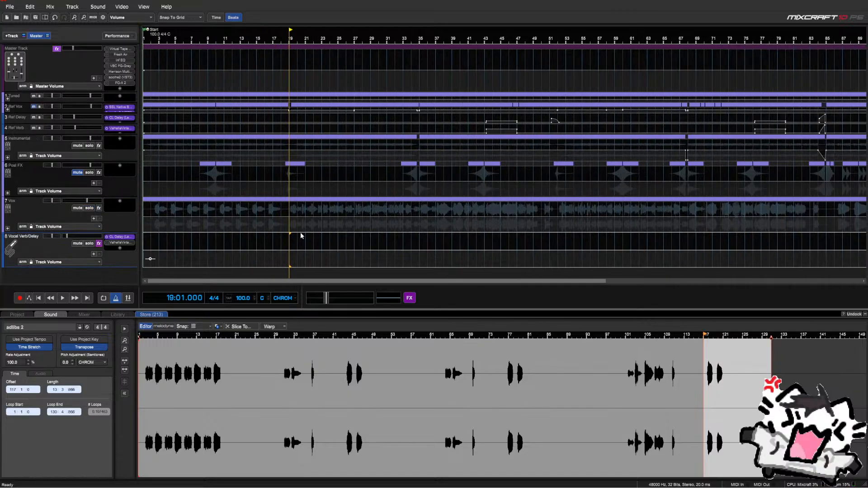
key(space)
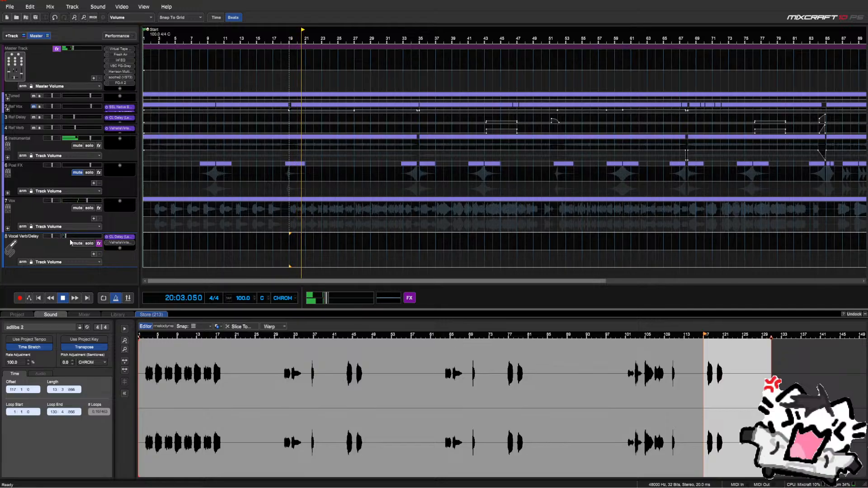
mouse_move(90, 239)
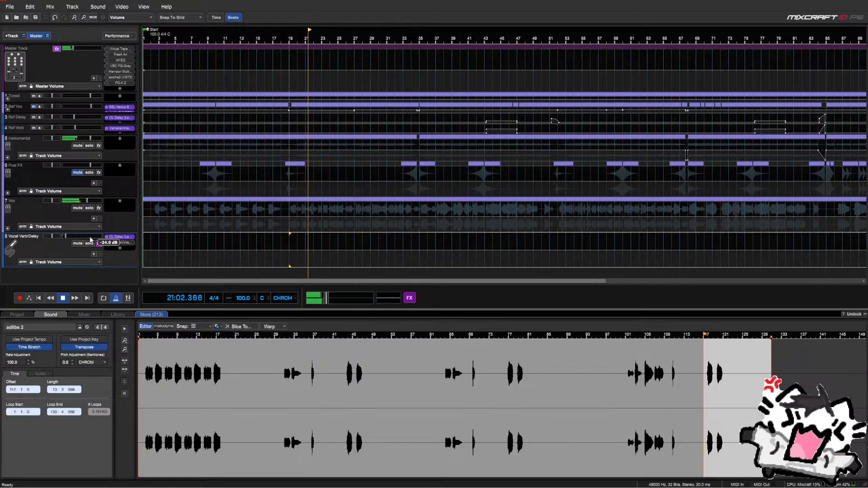
click(119, 237)
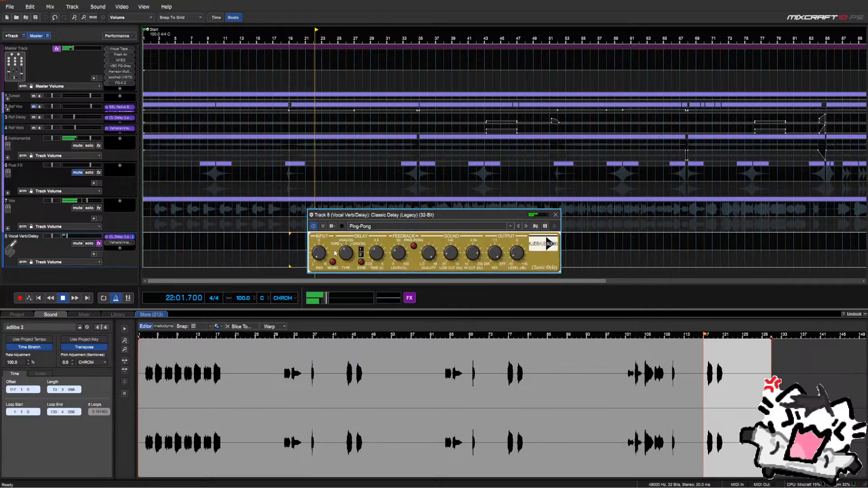
Close the Classic Delay window and open the bus's ValhallaVintageVerb
mouse_move(323, 254)
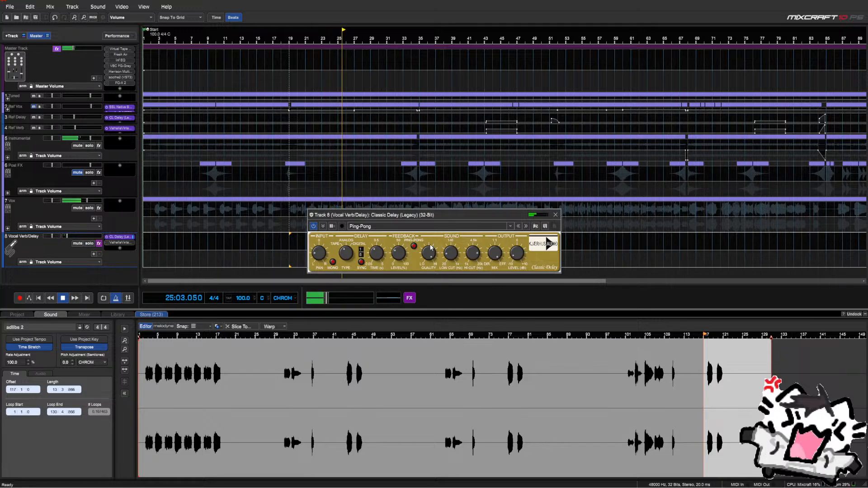
click(555, 214)
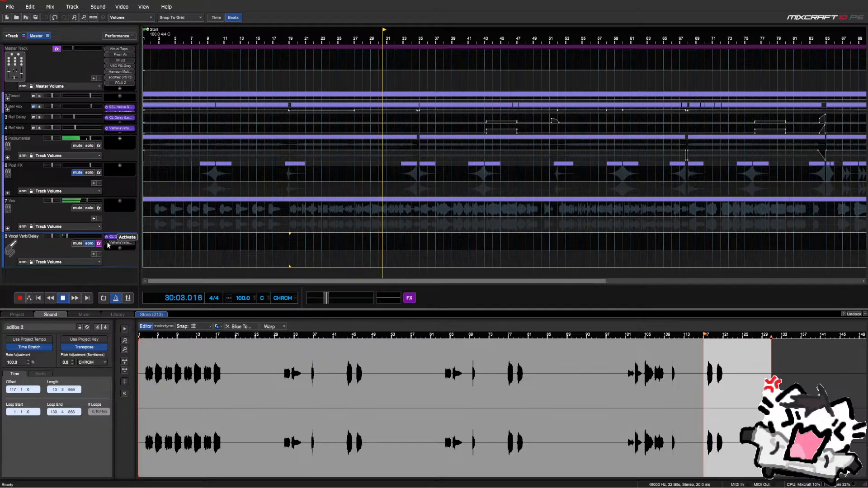
click(118, 243)
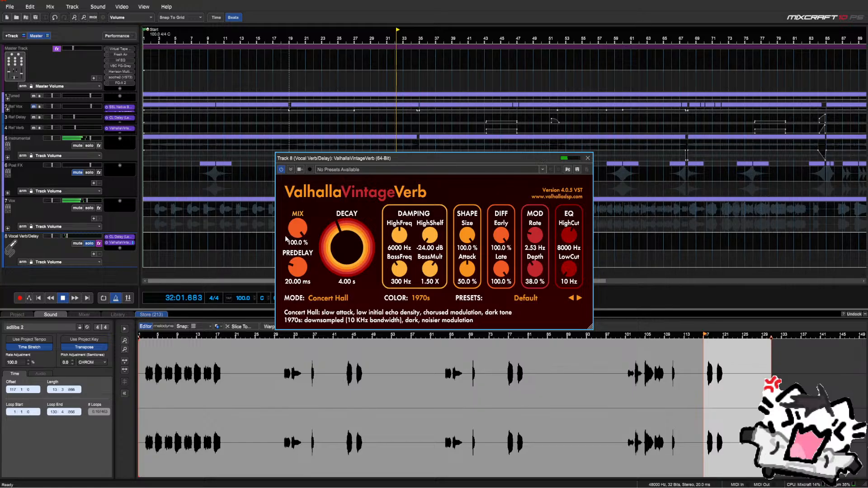
Shorten the VintageVerb decay to 1.17 s and set its mix to 50% while auditioning
key(space)
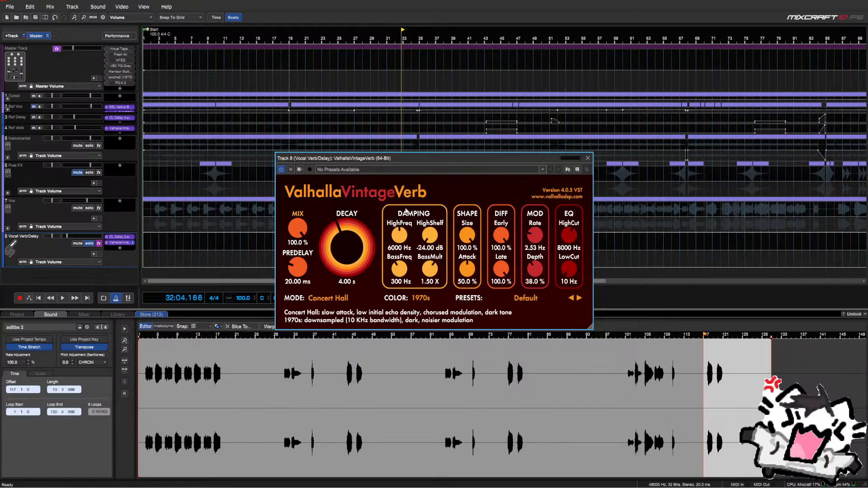
drag(351, 223, 361, 257)
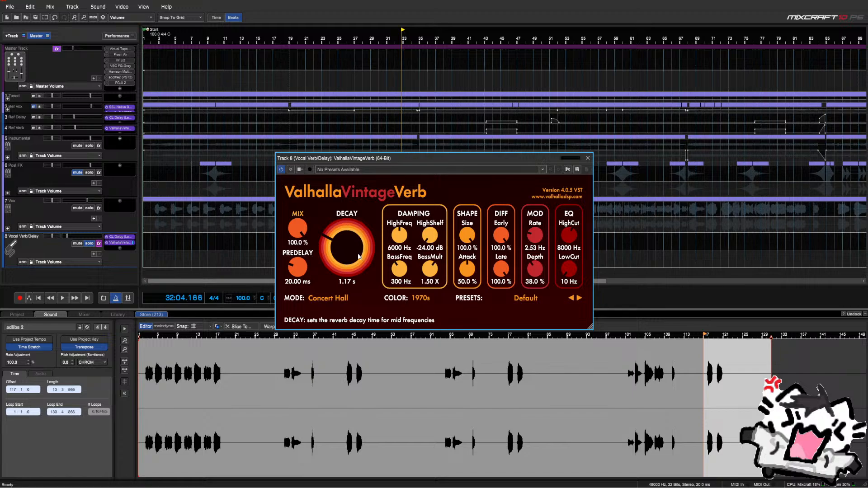
key(space)
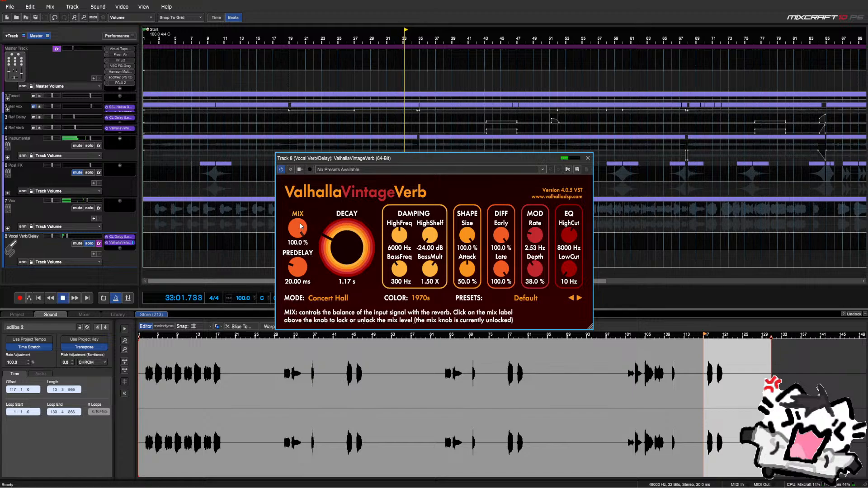
drag(301, 226, 306, 274)
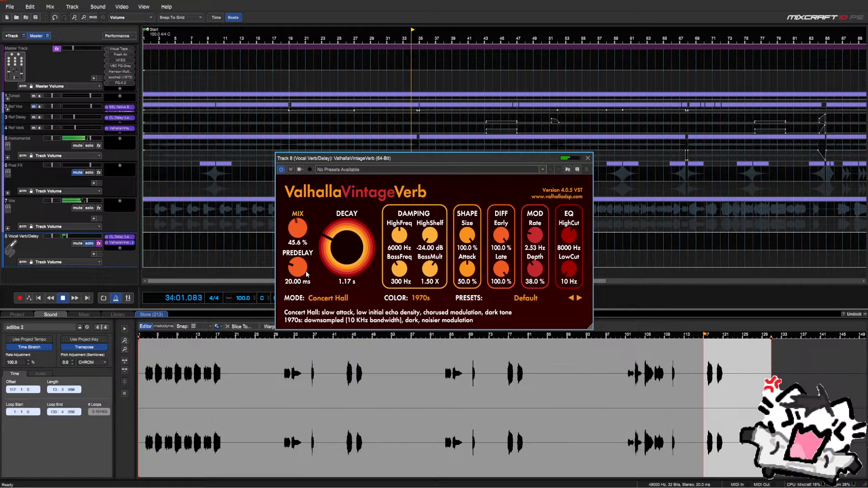
key(space)
drag(296, 229, 292, 284)
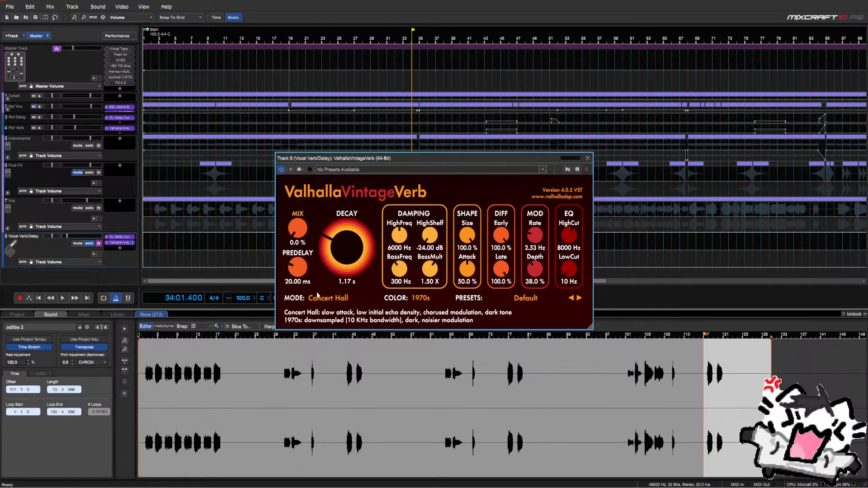
drag(297, 228, 301, 191)
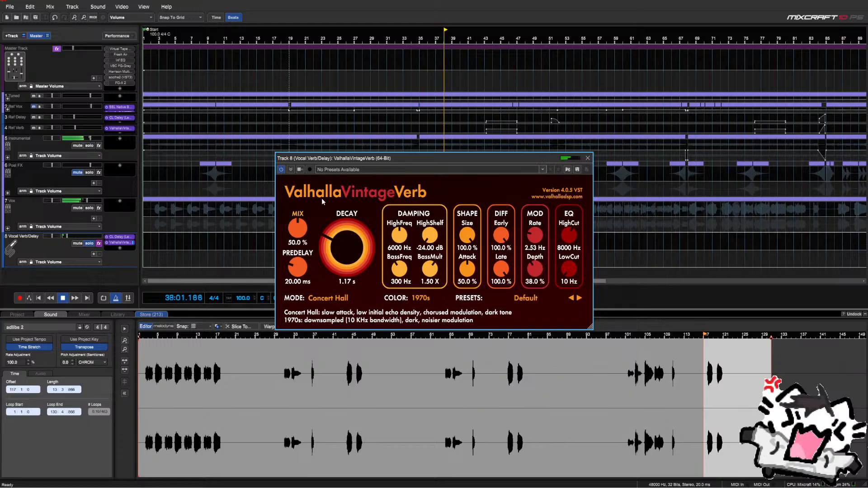
Switch the bus reverb to Bright Hall with 530 Hz low cut, 1.64 s decay and 57% mix
click(331, 298)
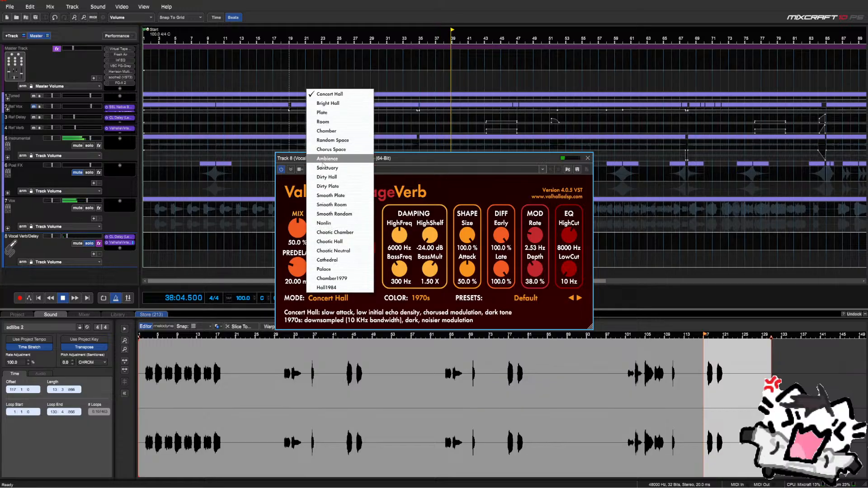
click(324, 103)
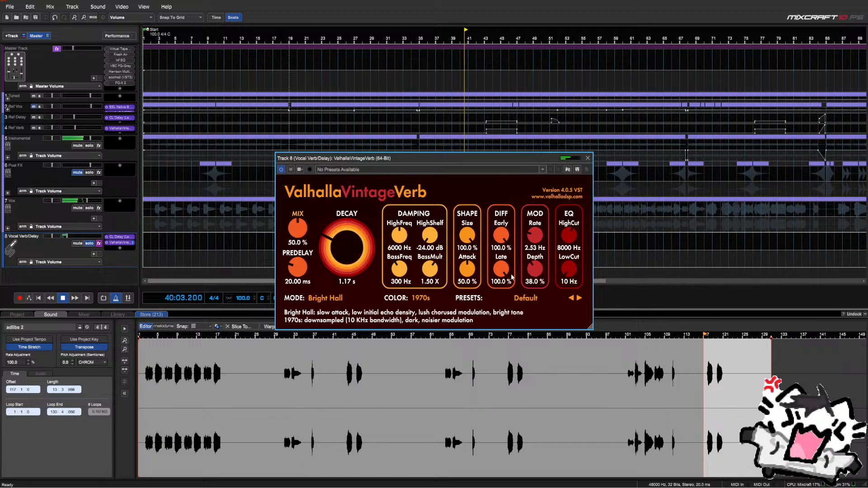
drag(561, 277, 570, 277)
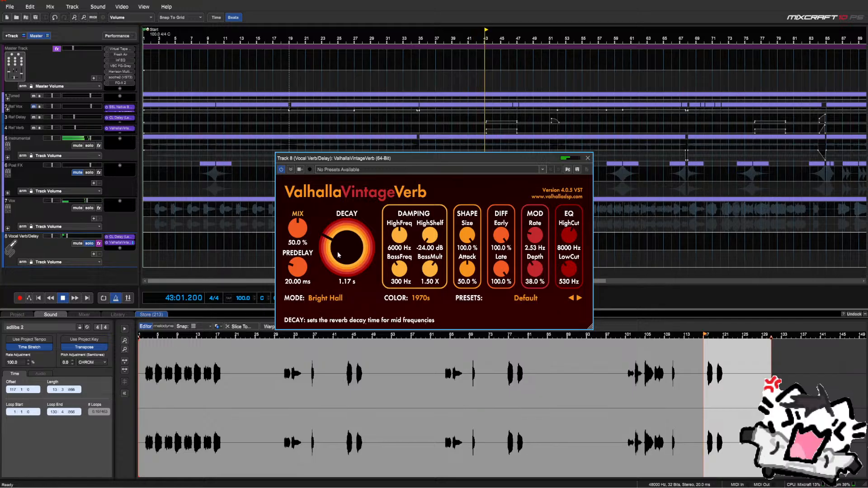
scroll(340, 251, up, 5)
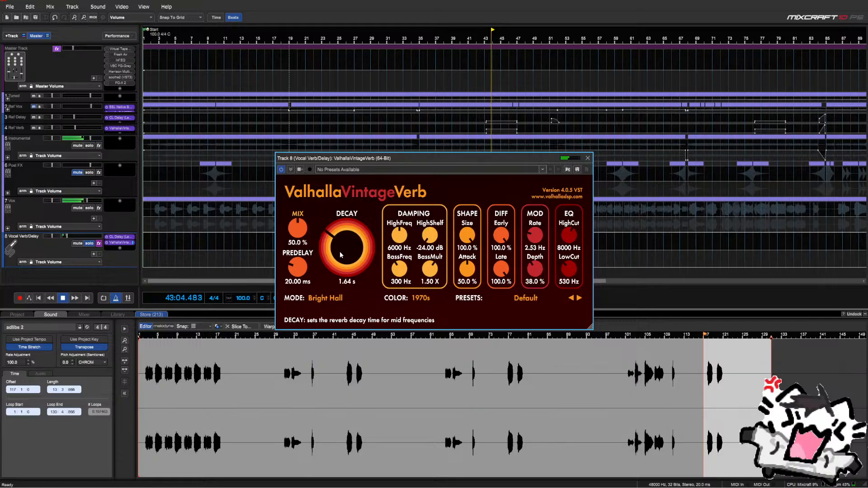
scroll(340, 251, down, 3)
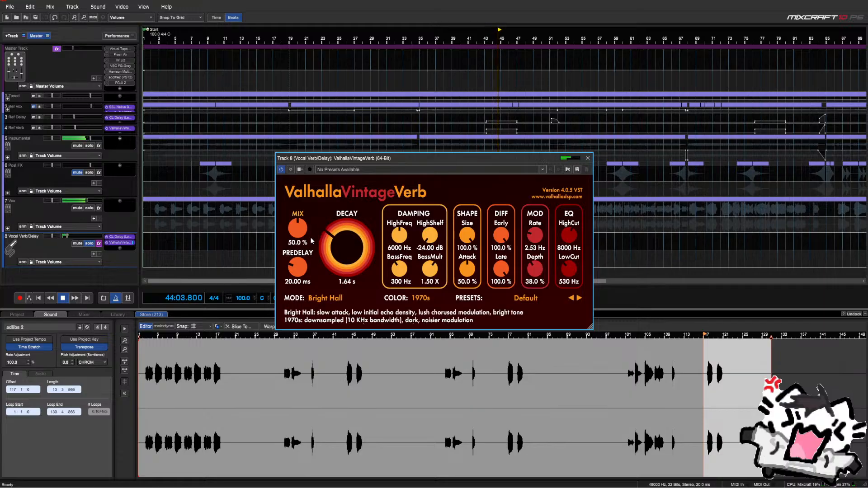
scroll(304, 235, up, 2)
scroll(304, 236, up, 1)
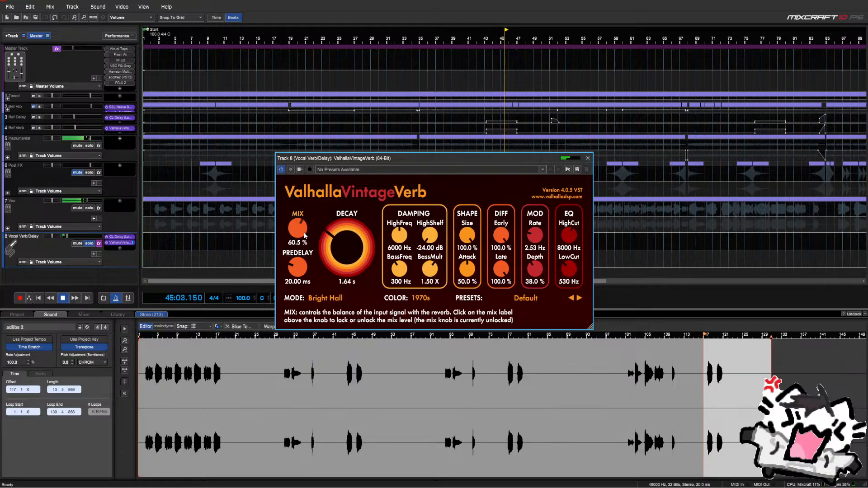
scroll(304, 236, down, 1)
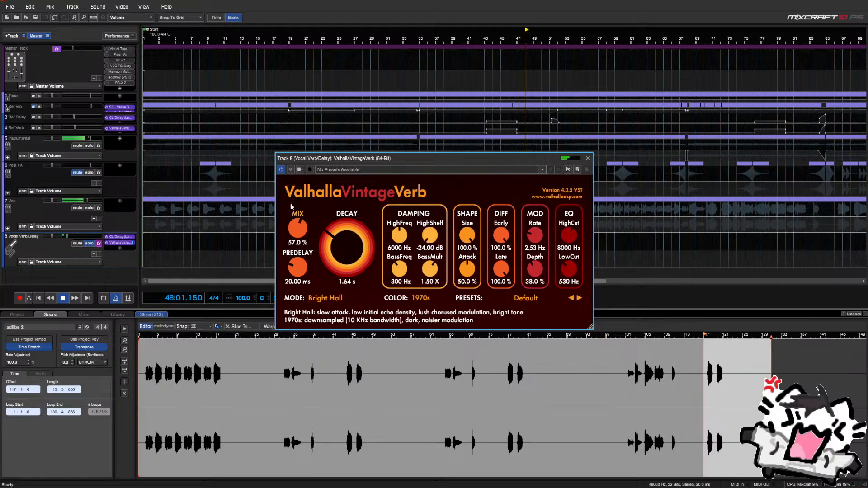
Solo the Vox track and audition the new reverb from bar 37
key(space)
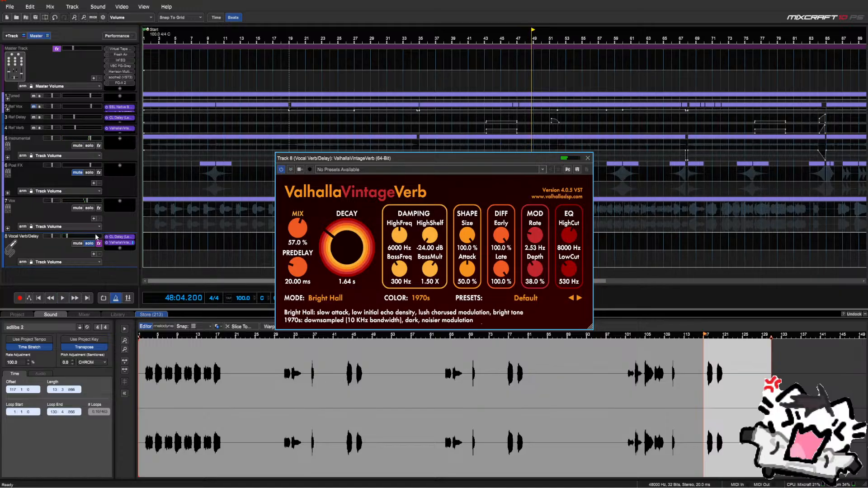
click(89, 208)
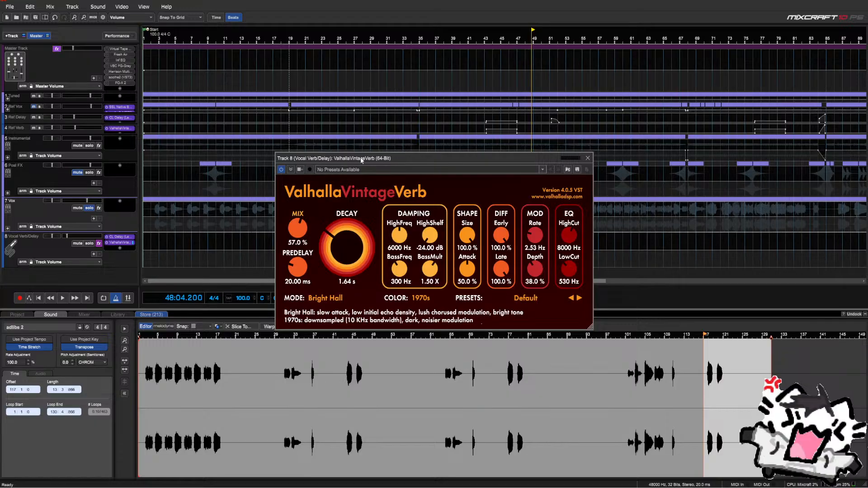
drag(355, 157, 407, 276)
click(443, 237)
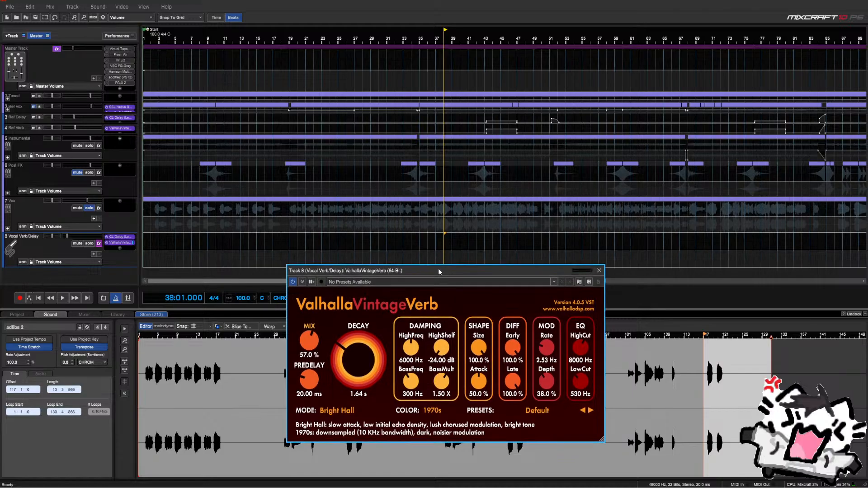
drag(438, 273, 438, 267)
key(space)
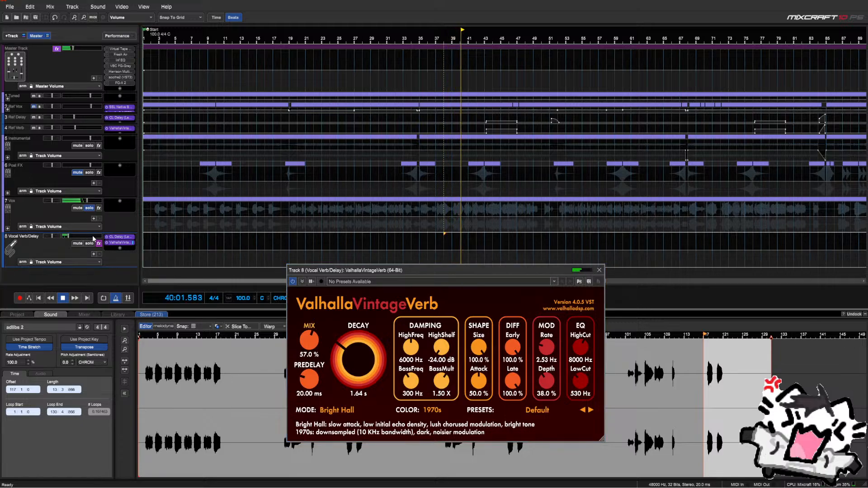
mouse_move(63, 237)
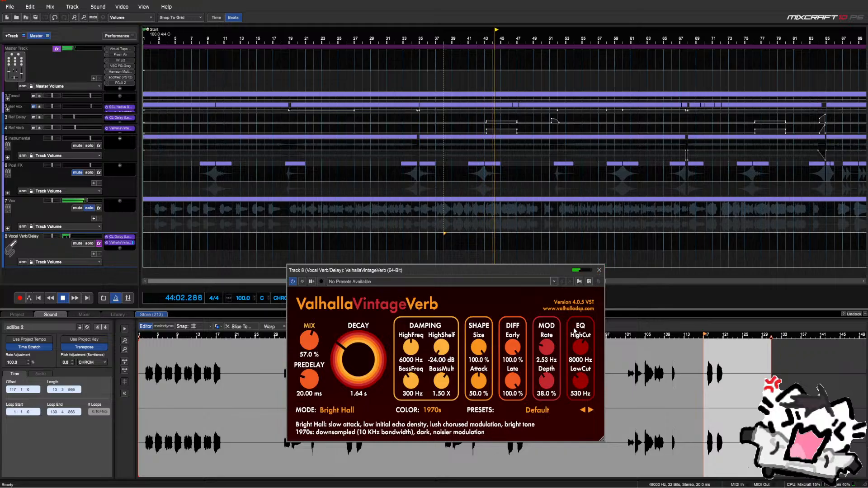
Close the reverb window, unsolo Vox and expand its sub-tracks
click(599, 271)
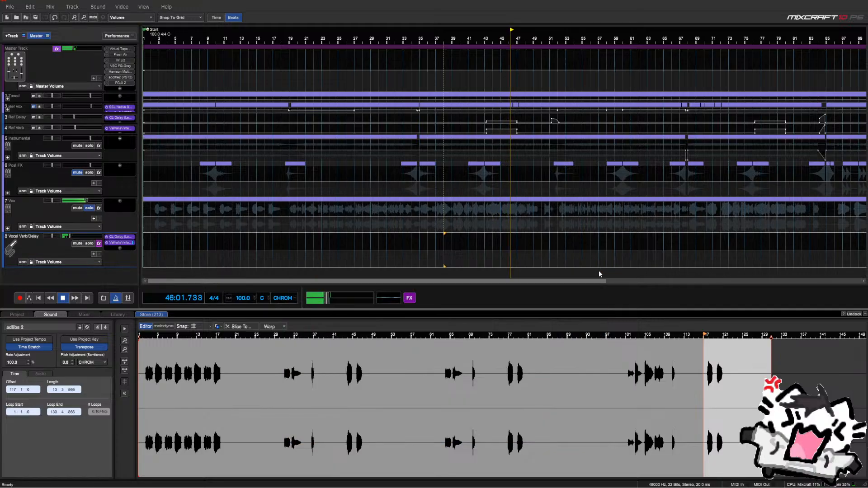
click(89, 209)
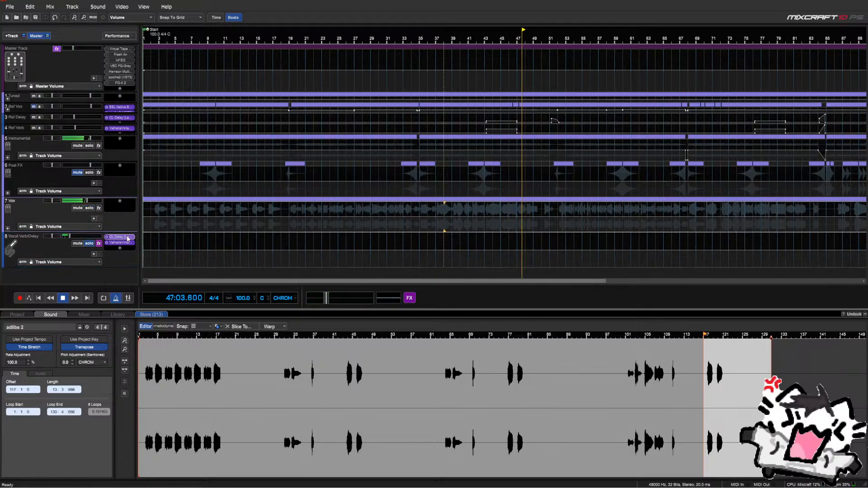
click(8, 228)
scroll(118, 224, down, 4)
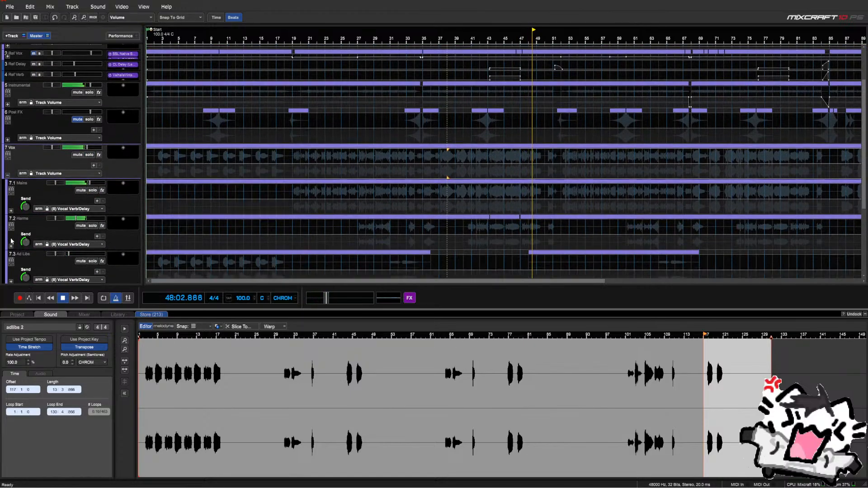
scroll(33, 223, down, 1)
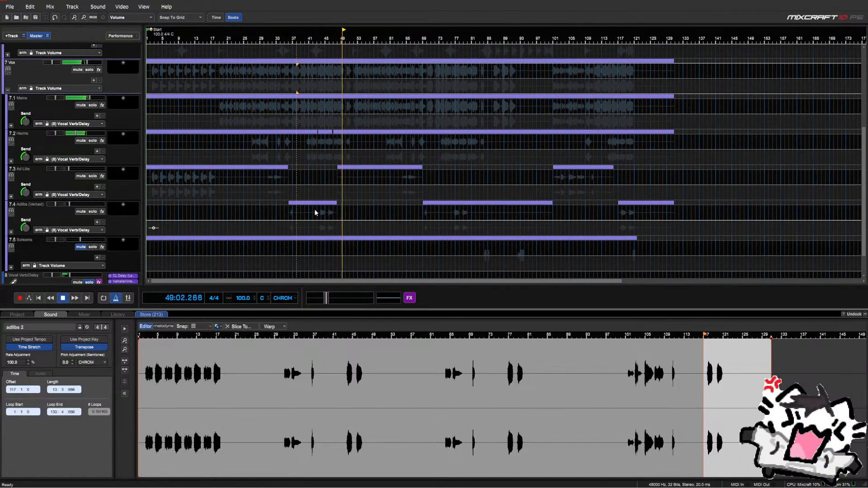
Raise the Adlibs (Verbed) send to 162 and replay from bar 36, selecting part of its lane
click(461, 217)
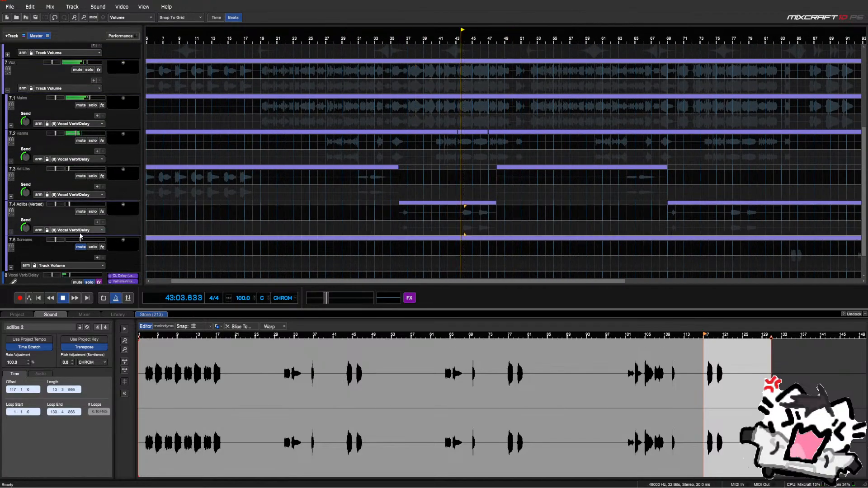
mouse_move(27, 219)
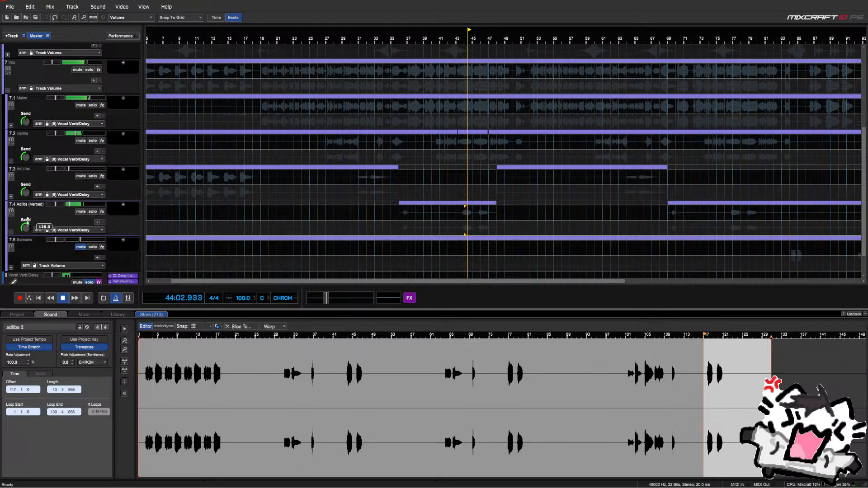
drag(27, 219, 29, 193)
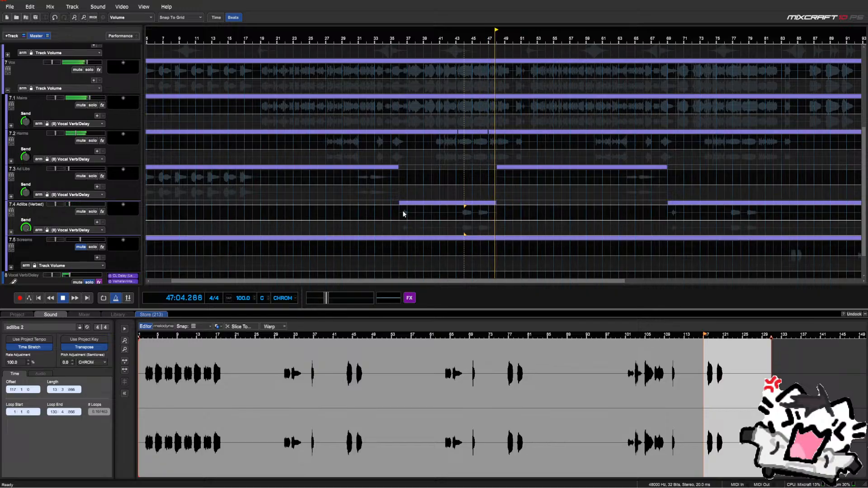
key(space)
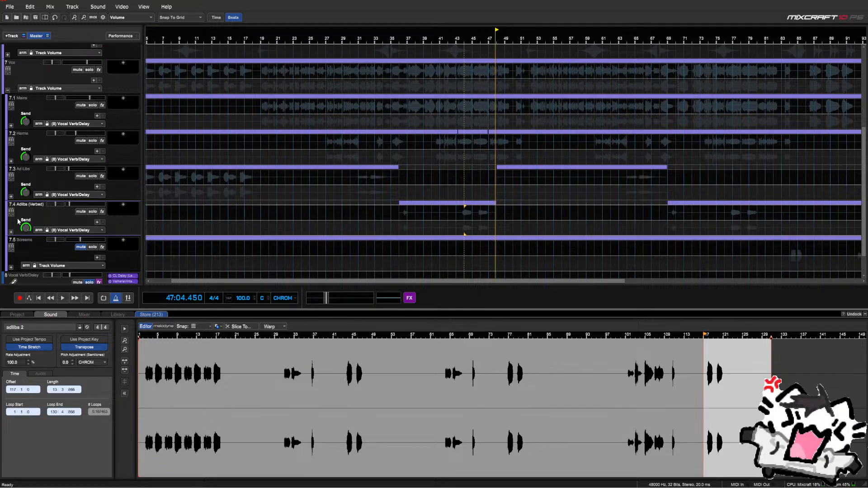
click(399, 212)
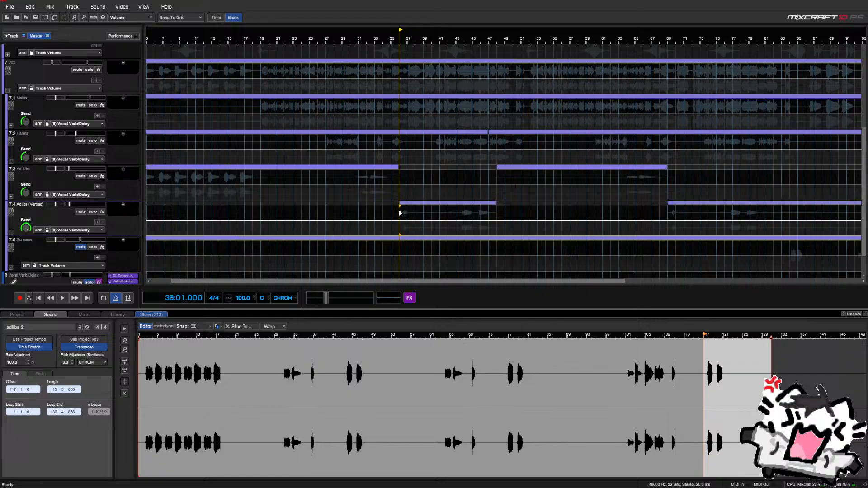
key(space)
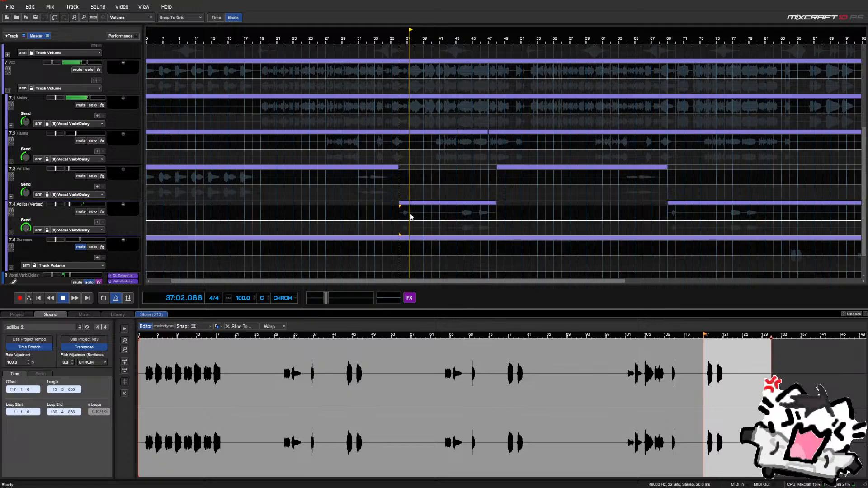
drag(423, 216, 180, 212)
scroll(342, 219, down, 1)
Cut the Adlibs (Verbed) send envelope by 50 in the selected range
click(290, 216)
right_click(181, 213)
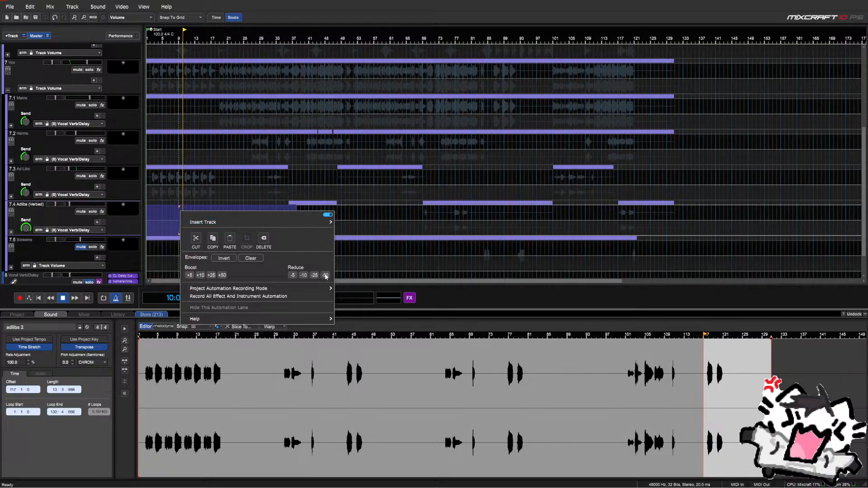
click(326, 277)
click(234, 214)
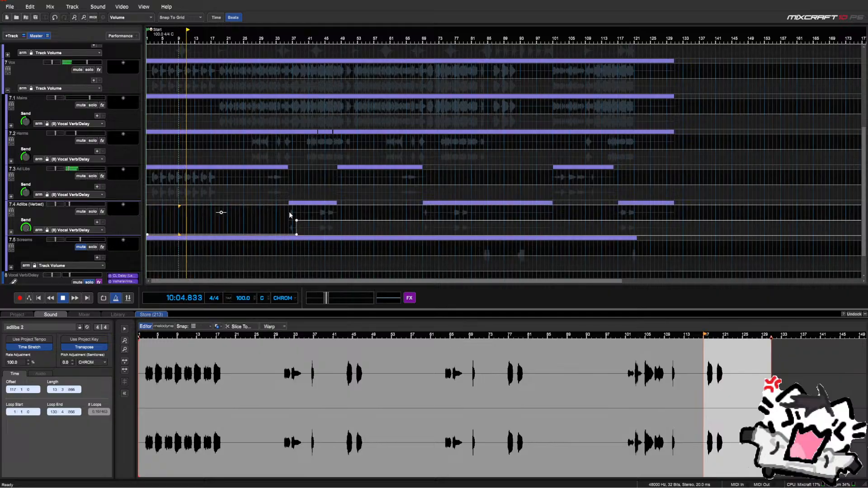
scroll(289, 212, up, 1)
Boost the Adlibs (Verbed) envelope by 25 around bar 36
click(434, 219)
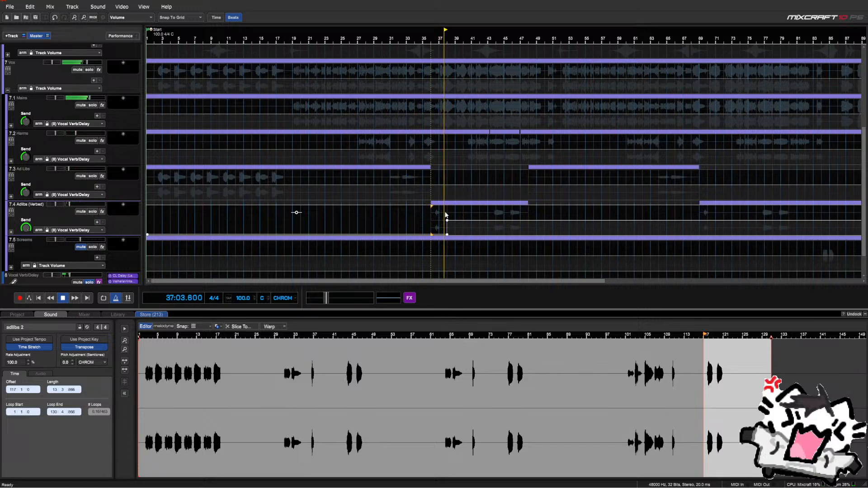
drag(446, 212, 429, 220)
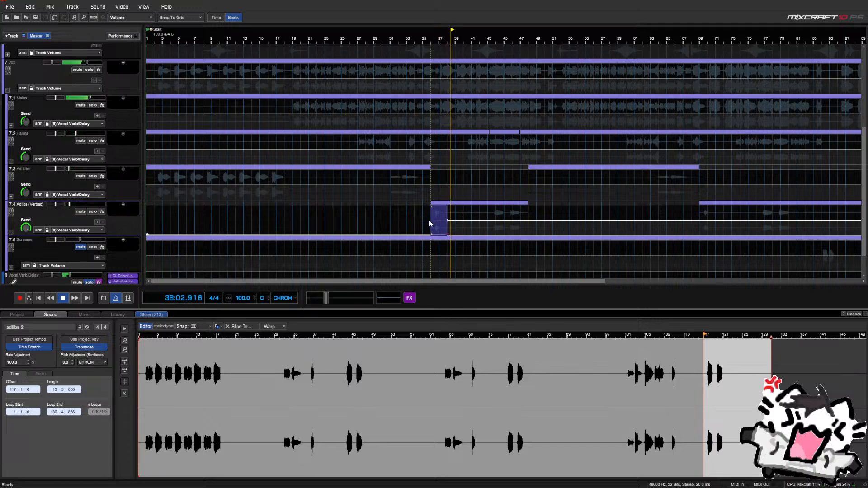
right_click(430, 218)
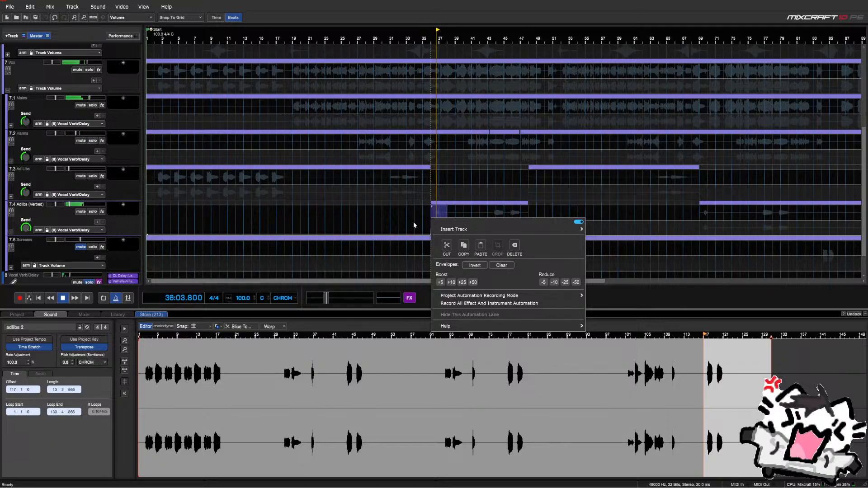
click(463, 282)
click(433, 216)
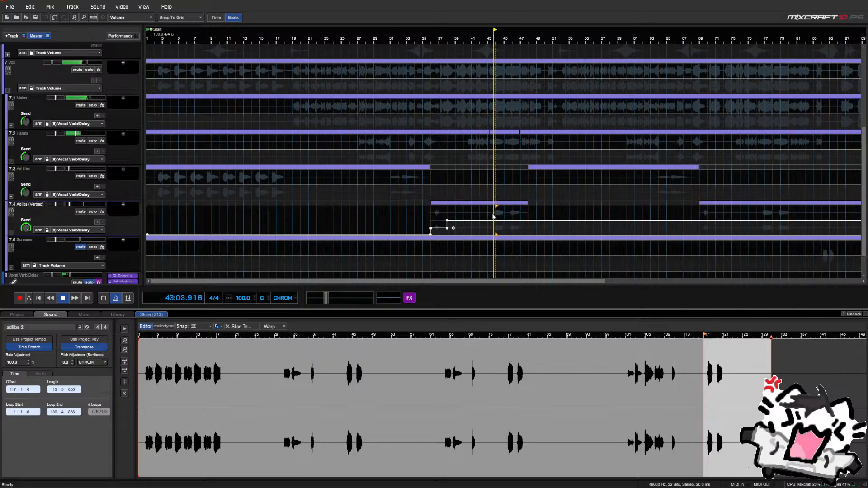
Reduce the Adlibs (Verbed) envelope by 25 around bar 69
scroll(494, 213, down, 1)
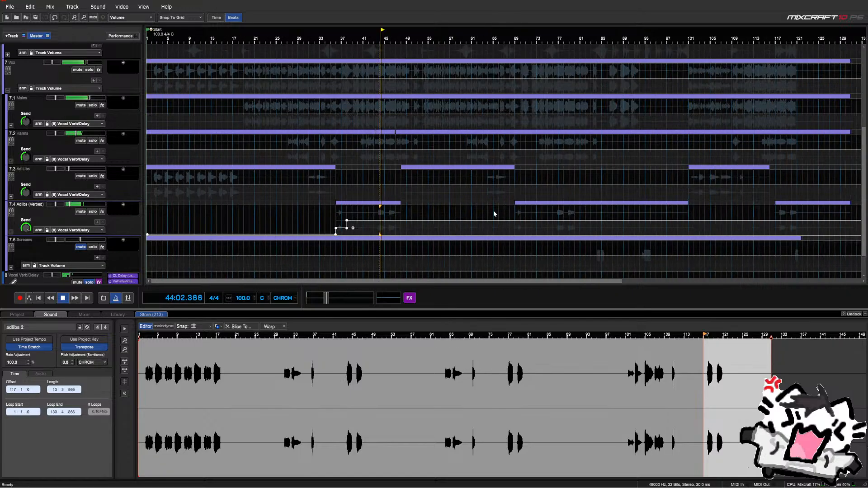
click(517, 214)
scroll(516, 215, up, 1)
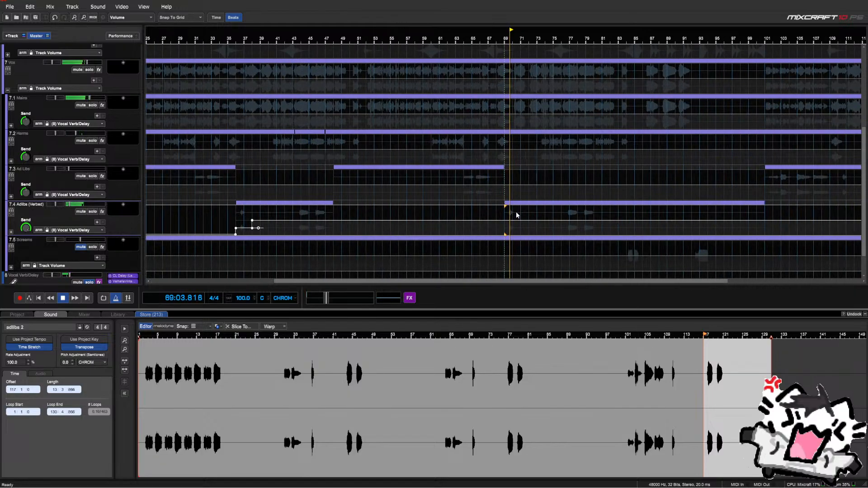
drag(521, 216, 505, 221)
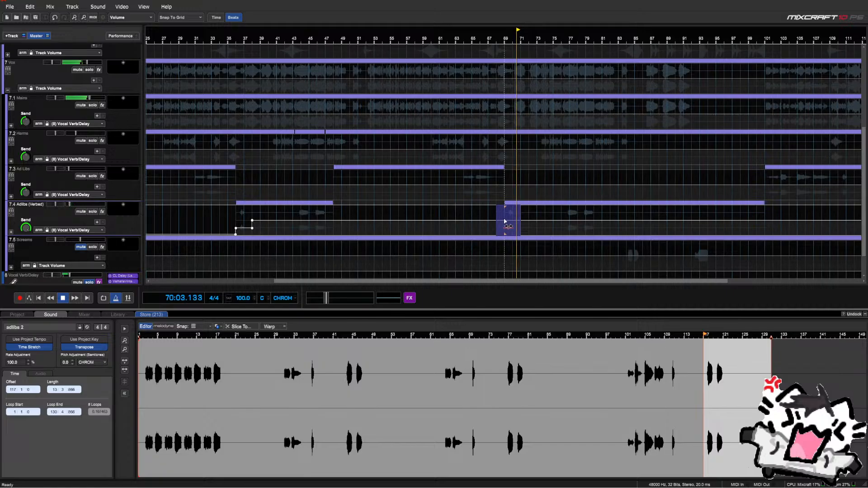
right_click(504, 222)
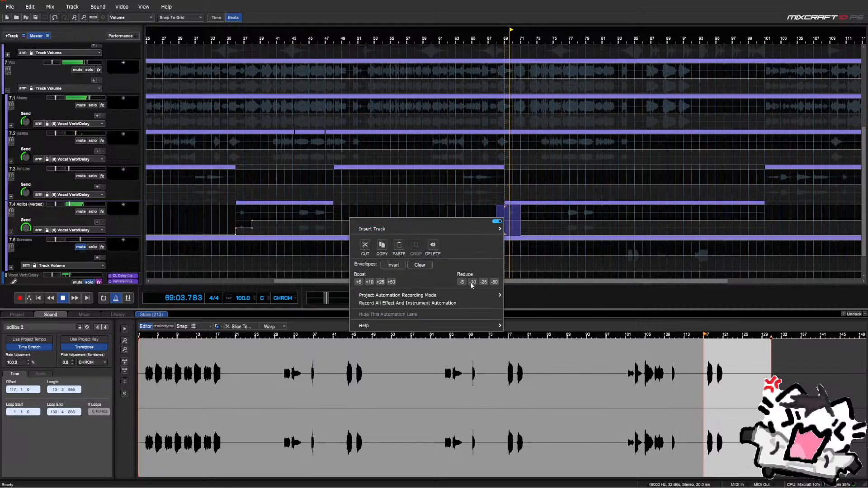
click(484, 283)
click(495, 210)
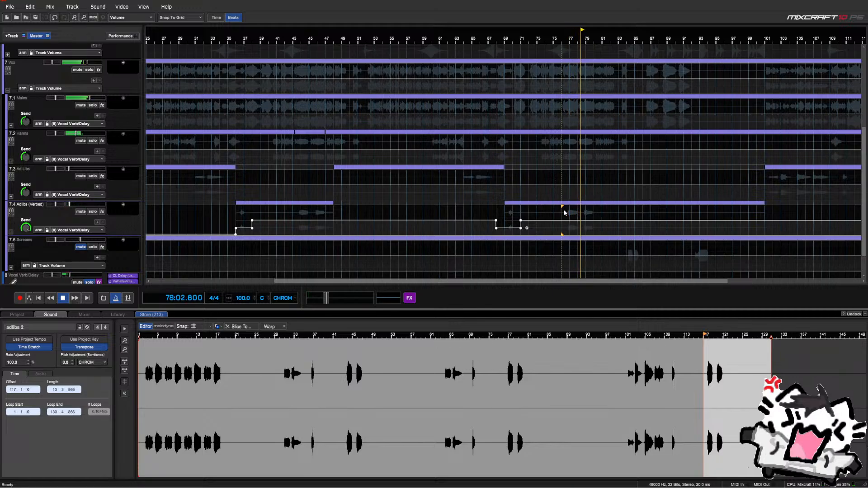
scroll(559, 211, down, 1)
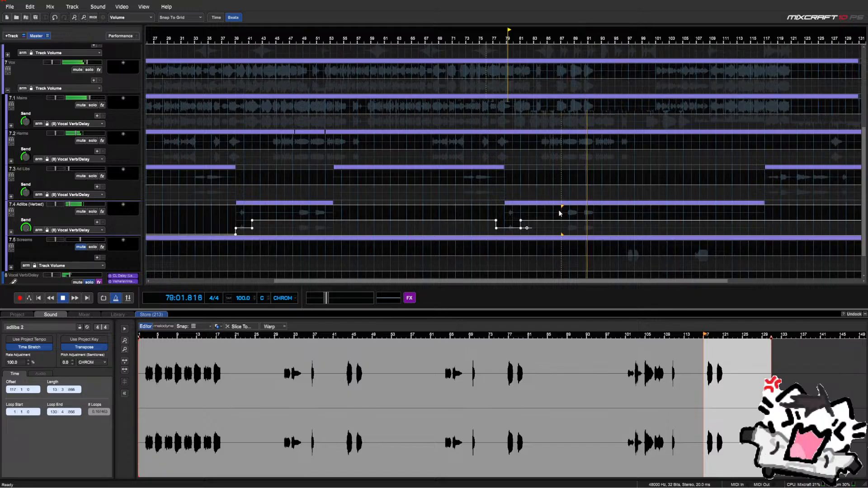
key(space)
scroll(402, 211, down, 1)
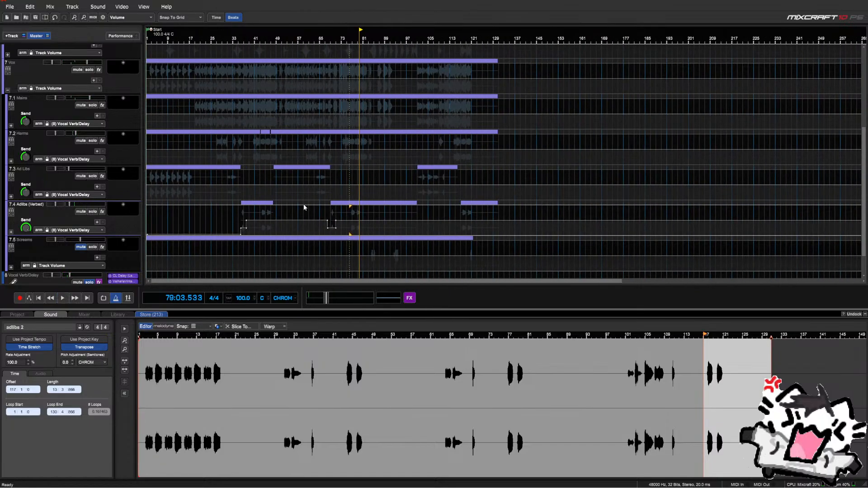
Turn the Harms send up to 200.0 during playback from bar 43, then replay from the start
click(262, 174)
key(space)
scroll(262, 174, up, 1)
scroll(262, 174, up, 1)
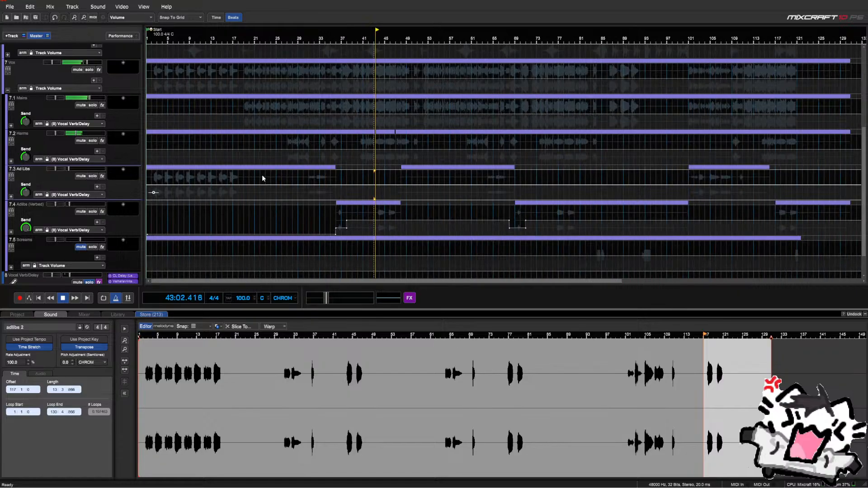
drag(27, 155, 25, 121)
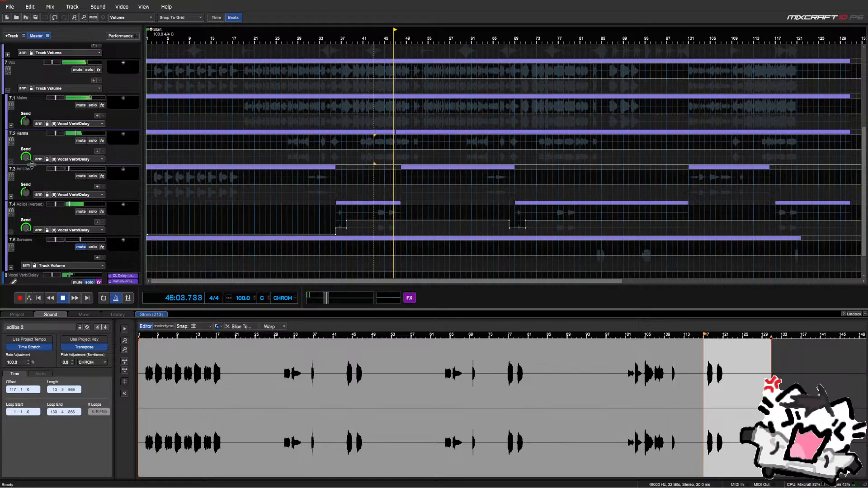
key(space)
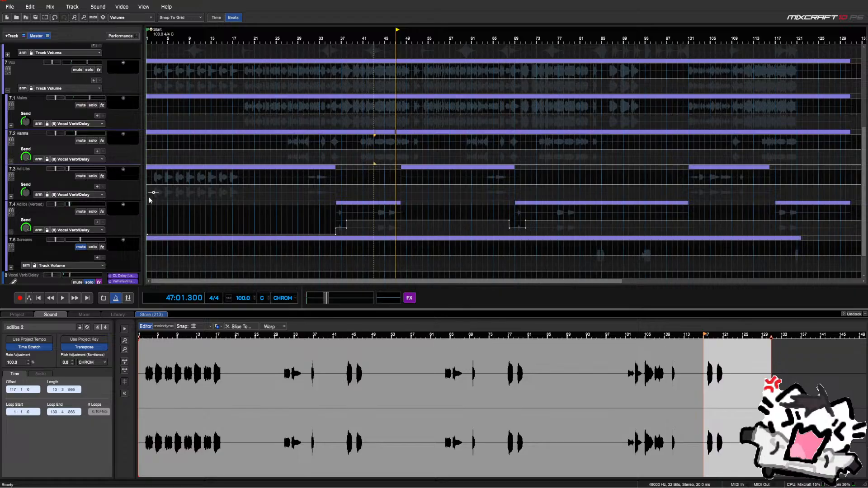
click(152, 199)
key(space)
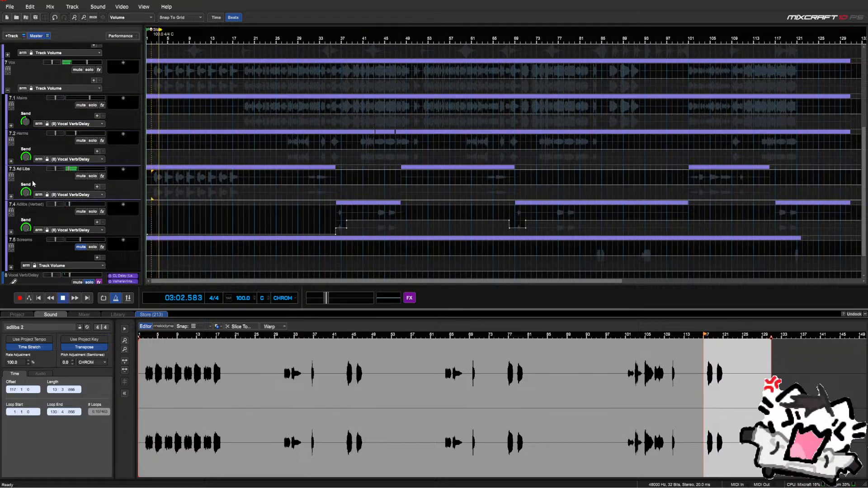
click(308, 197)
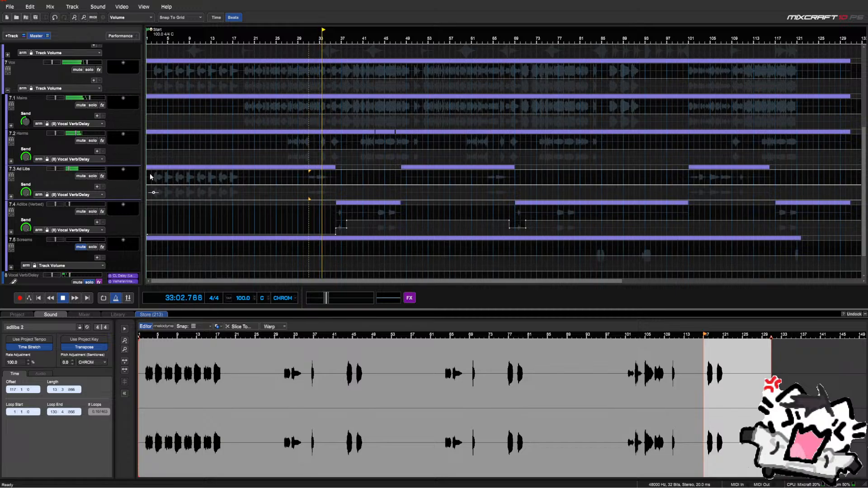
Duplicate the Vocal Verb/Delay bus track
scroll(126, 182, down, 1)
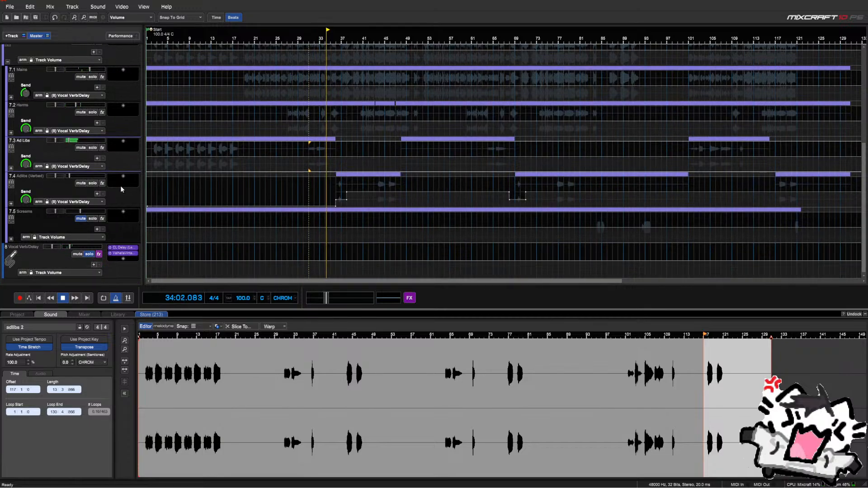
key(space)
click(44, 255)
key(ctrl+d)
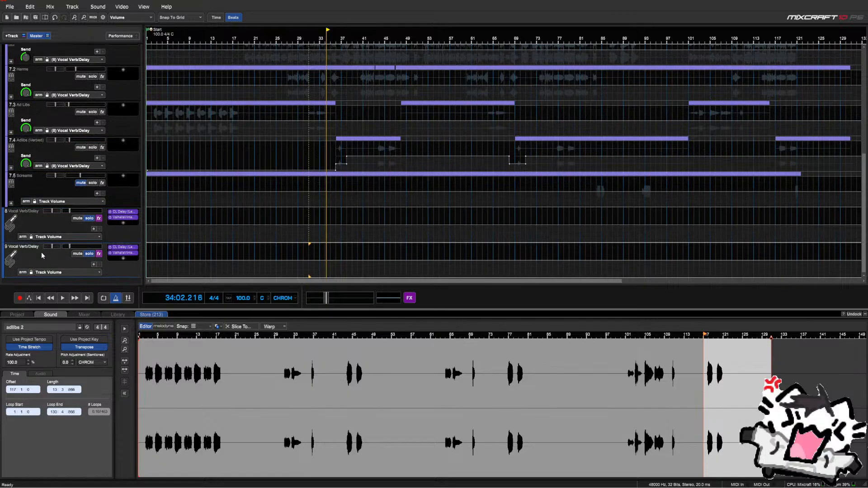
key(ctrl+z)
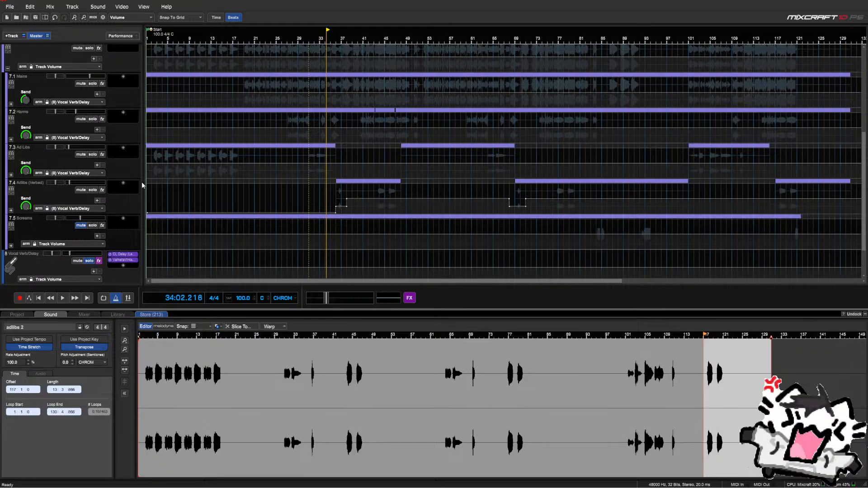
Rename track 7.3 to Adlibs (Verbed) and track 7.4 to Adlibs
scroll(77, 183, down, 1)
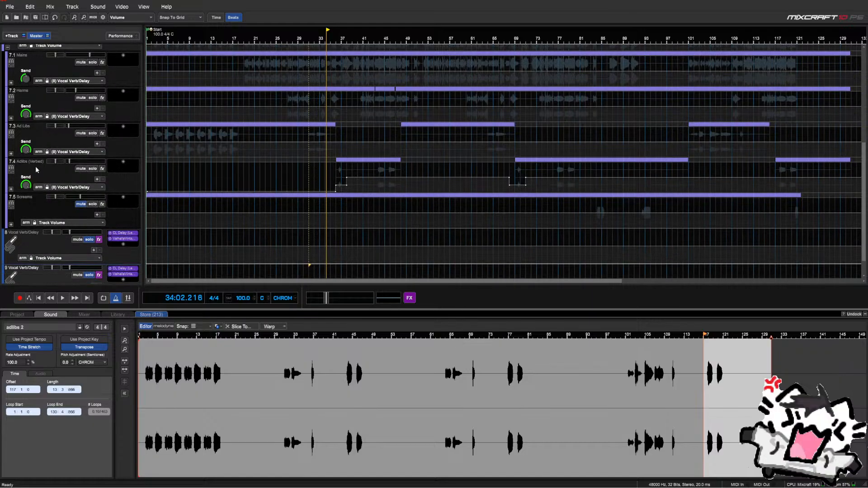
scroll(36, 169, down, 1)
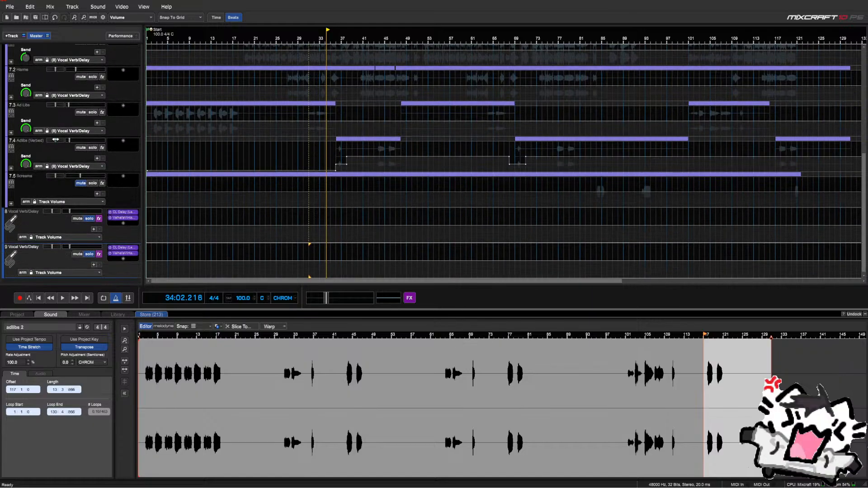
click(26, 144)
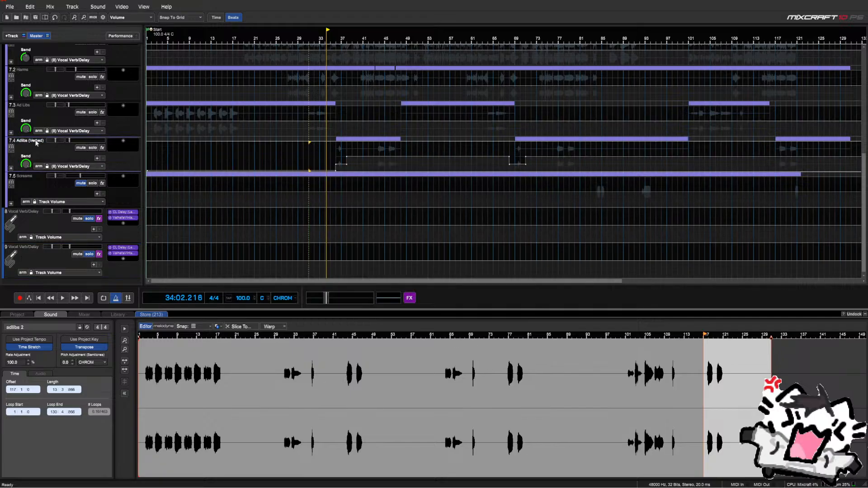
double_click(36, 141)
key(ctrl+a)
double_click(20, 105)
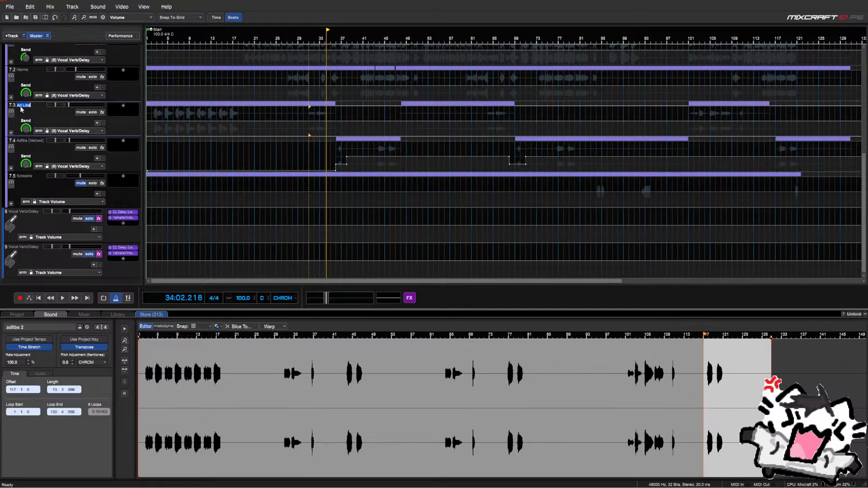
click(31, 140)
click(30, 141)
click(29, 141)
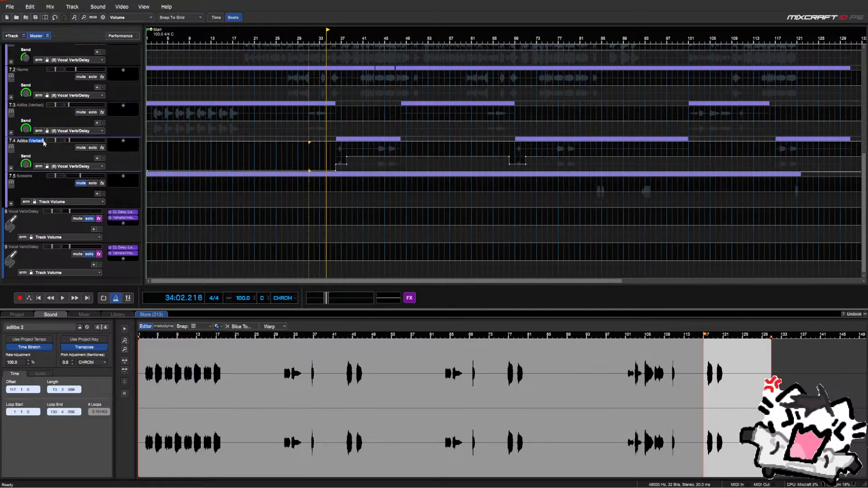
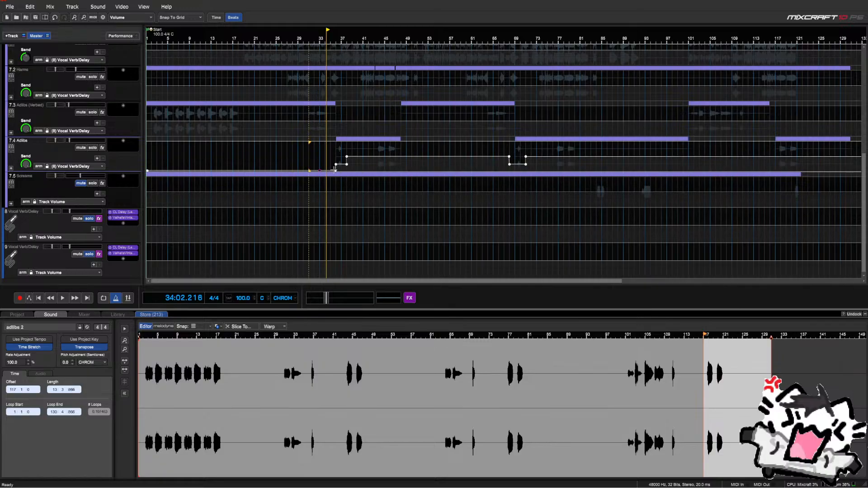
Turn the Adlibs volume dip point near bar 35 into a ramp and play it back from bar 3
right_click(335, 171)
click(335, 183)
key(space)
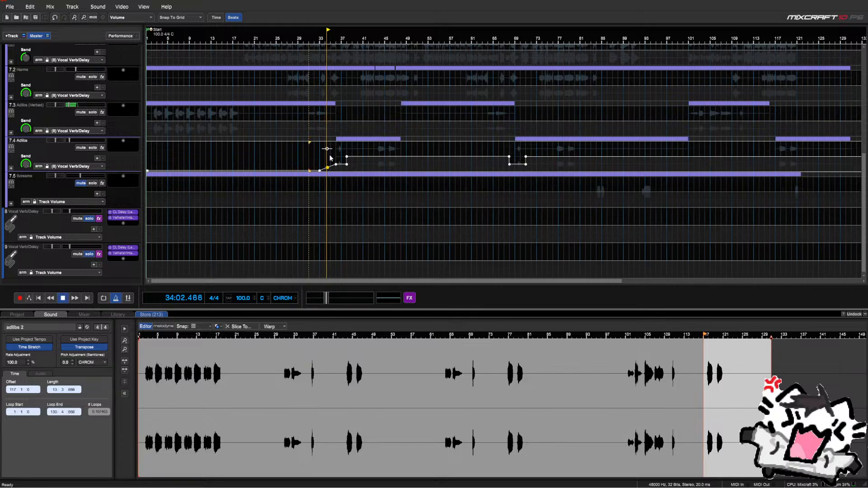
scroll(89, 130, up, 1)
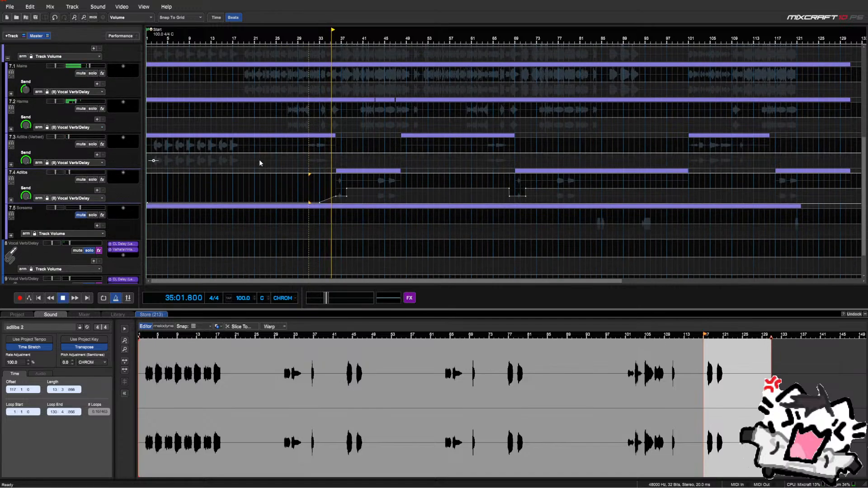
click(156, 163)
scroll(113, 161, down, 1)
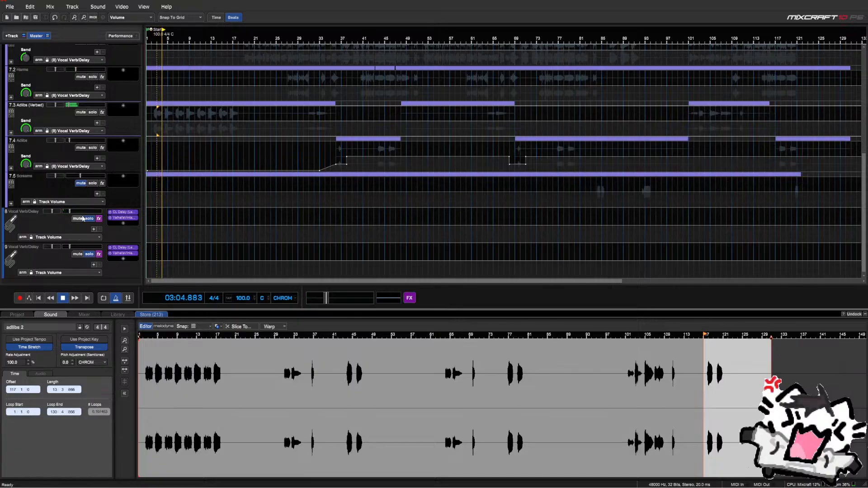
key(space)
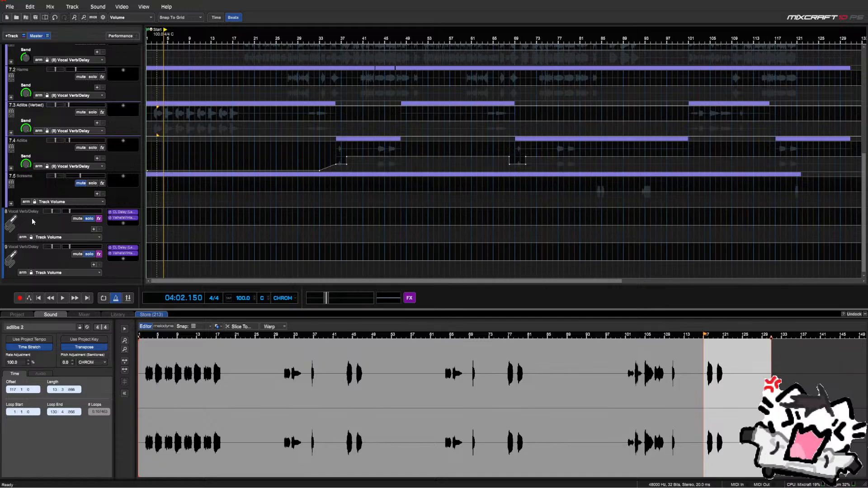
Open the Adlibs automation parameter list and close it without changes
scroll(31, 218, up, 1)
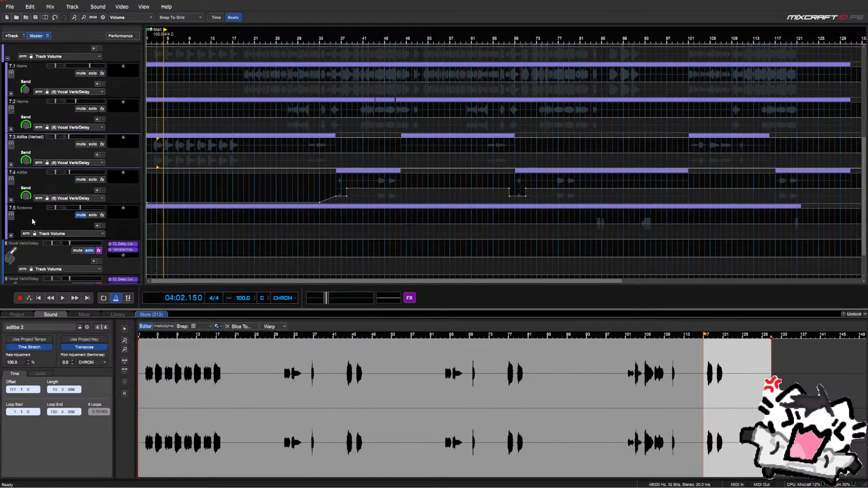
click(67, 202)
click(66, 202)
scroll(45, 258, down, 1)
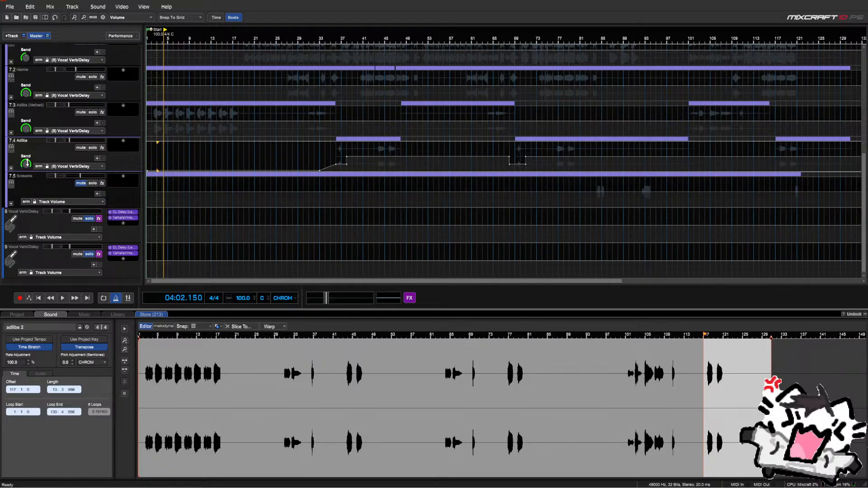
scroll(31, 199, up, 4)
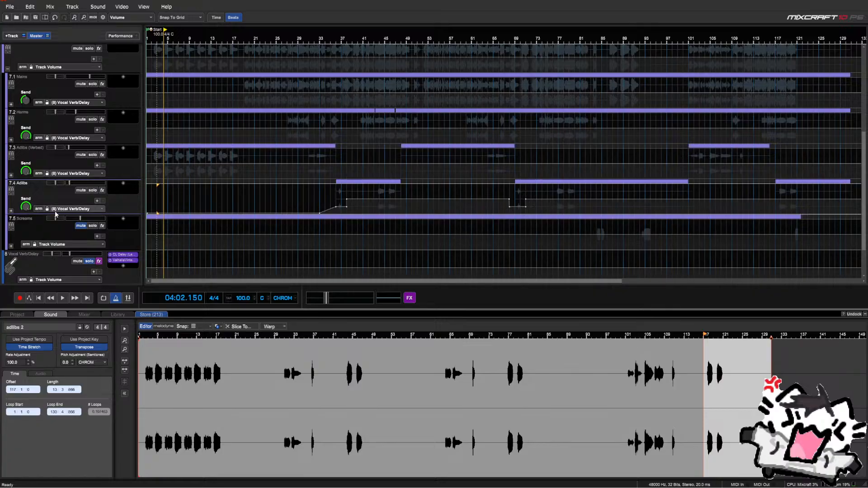
Show the send to track 9 on the Adlibs and Adlibs (Verbed) automation lanes
click(65, 209)
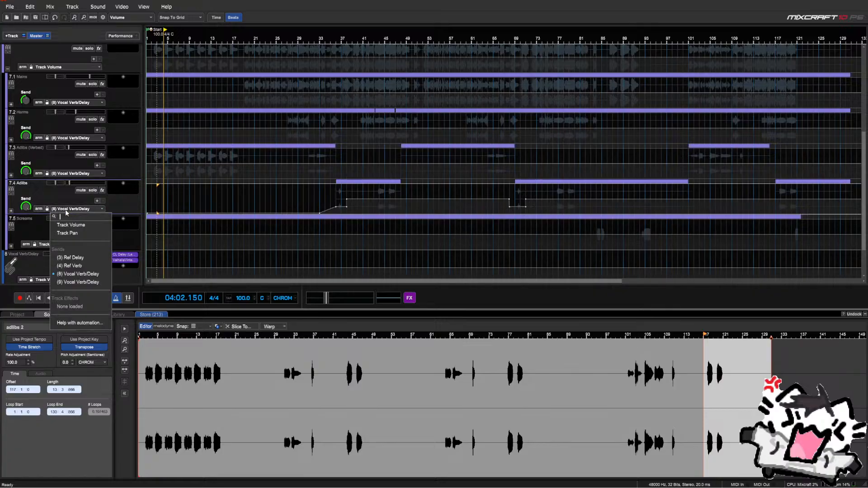
click(67, 282)
scroll(41, 224, up, 2)
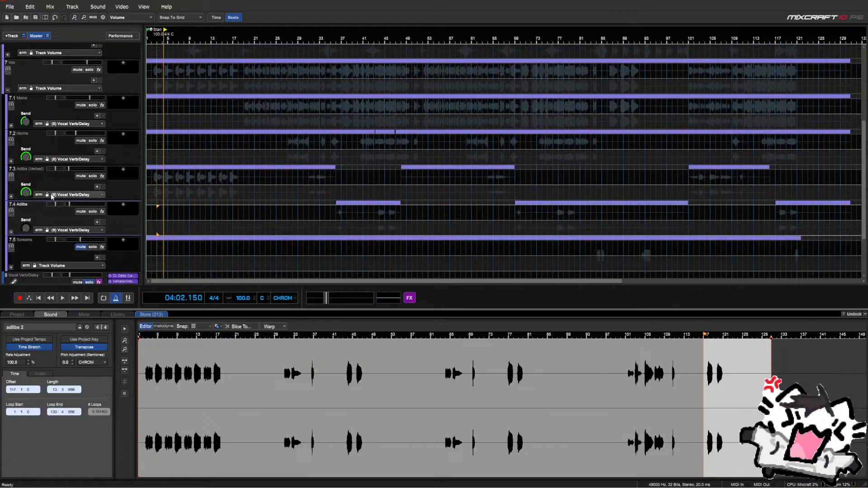
click(70, 194)
click(62, 238)
scroll(45, 206, down, 4)
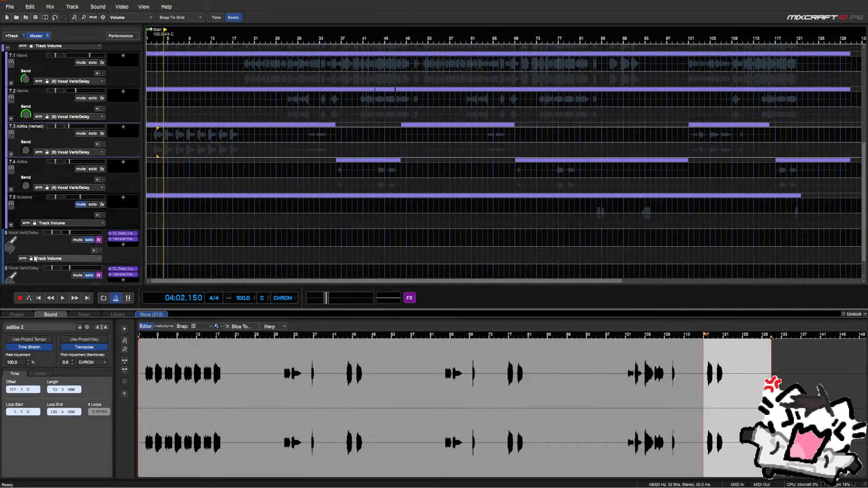
Rename track 9 to Adlib Vocal Verb/Delay
double_click(11, 269)
click(11, 269)
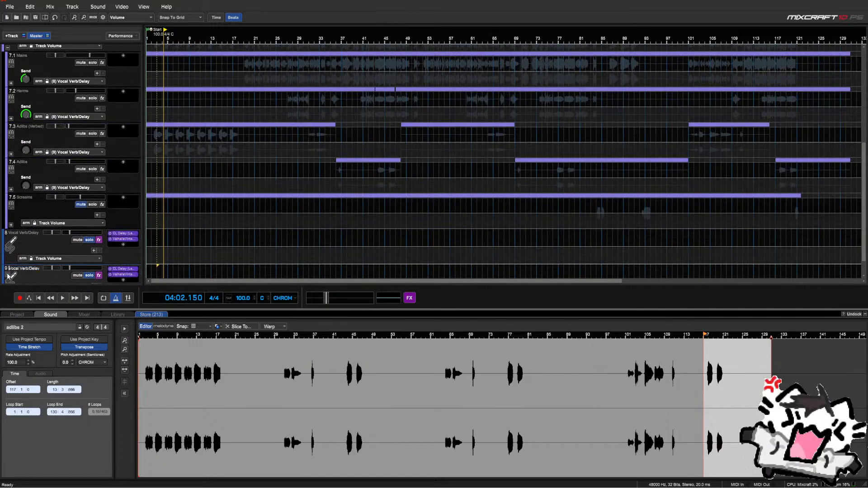
text(AS)
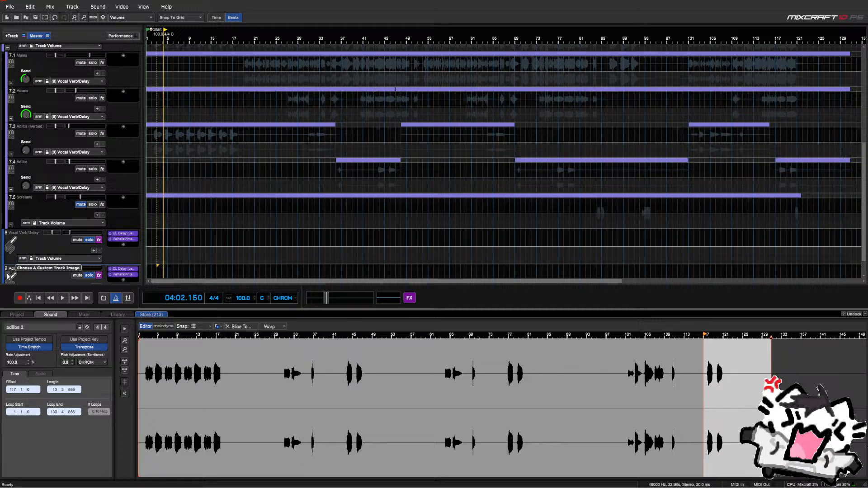
click(41, 281)
Point the Harms and Mains send lanes at Adlib Vocal Verb/Delay
scroll(36, 246, up, 3)
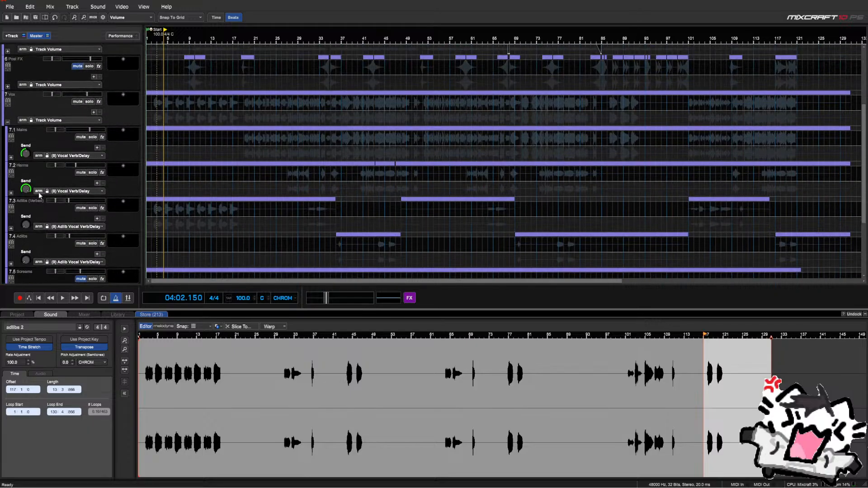
click(63, 192)
click(83, 264)
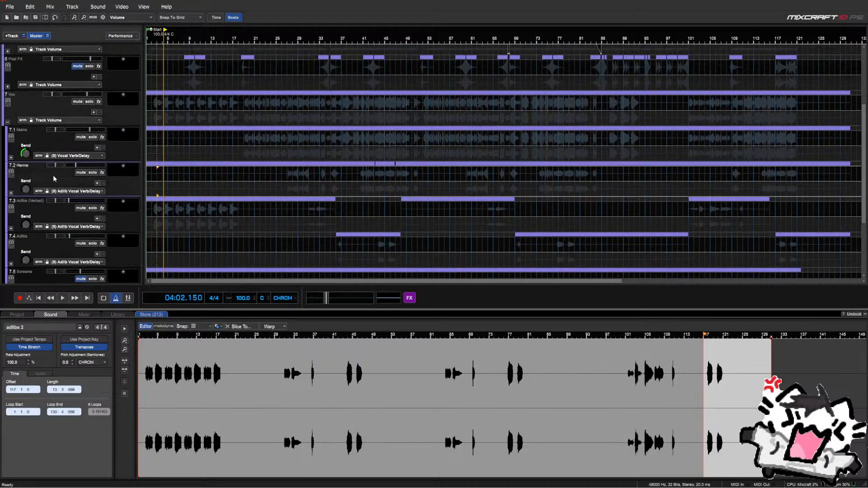
click(54, 155)
click(85, 228)
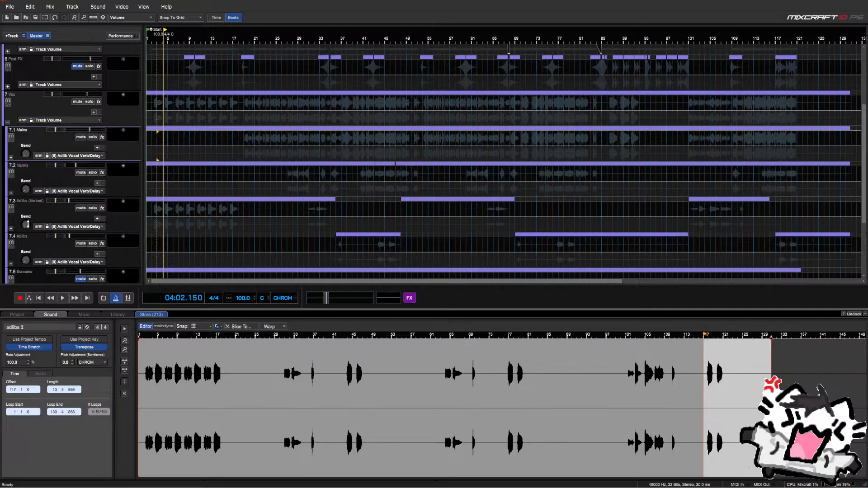
Switch the Adlibs (Verbed) and Adlibs send lanes back to Vocal Verb/Delay
click(26, 225)
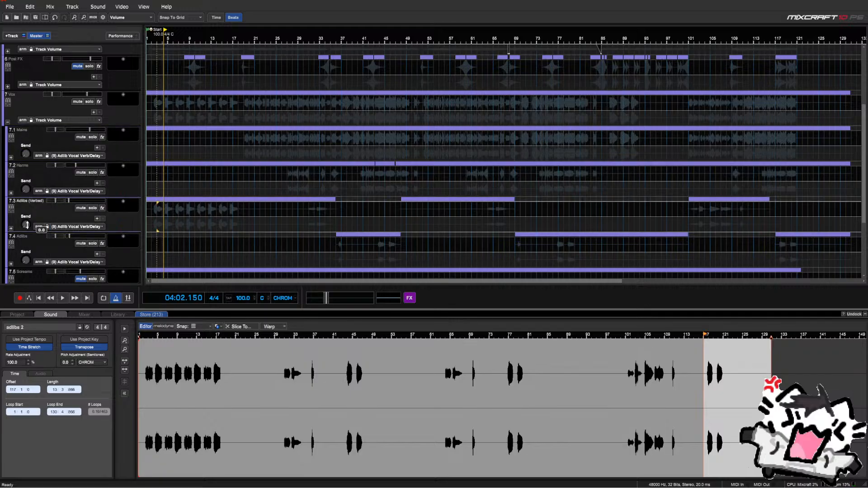
click(65, 229)
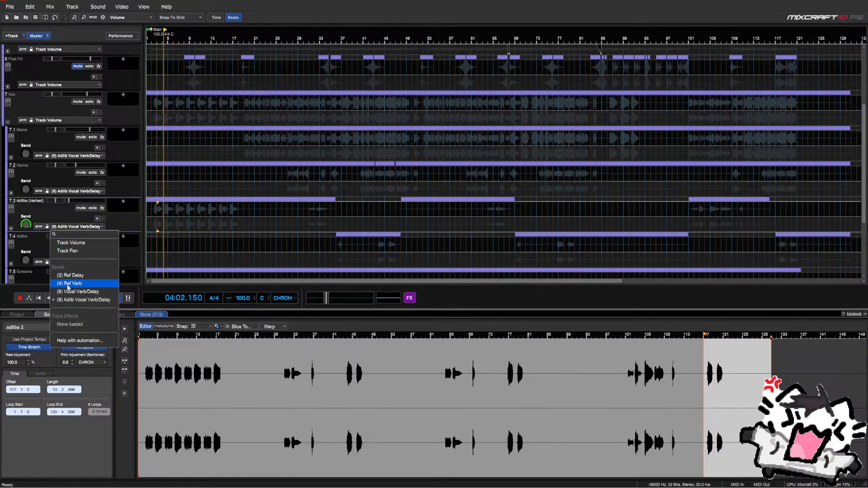
click(68, 293)
scroll(63, 253, down, 1)
click(65, 230)
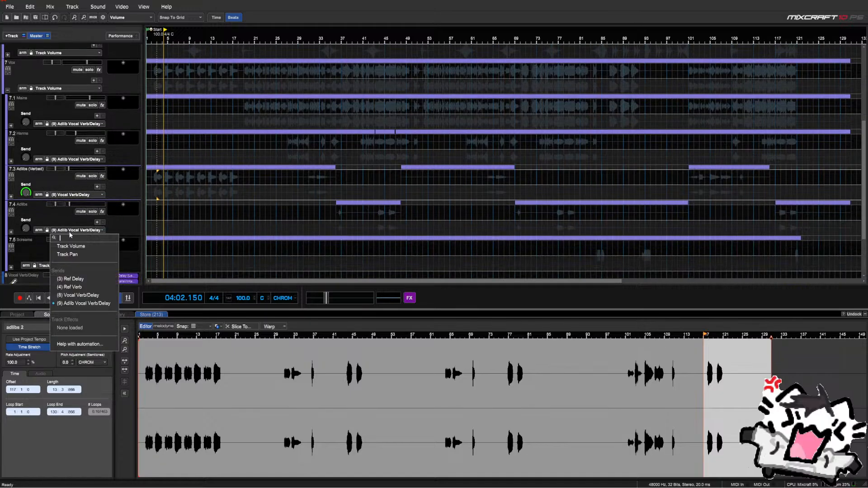
click(76, 296)
Switch the Harms and Mains send lanes back to Vocal Verb/Delay as well
click(60, 266)
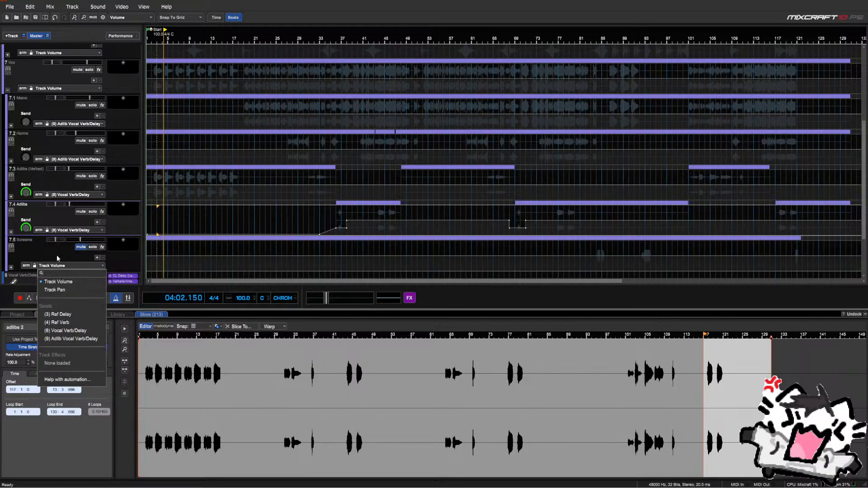
click(56, 254)
scroll(49, 192, up, 1)
click(66, 191)
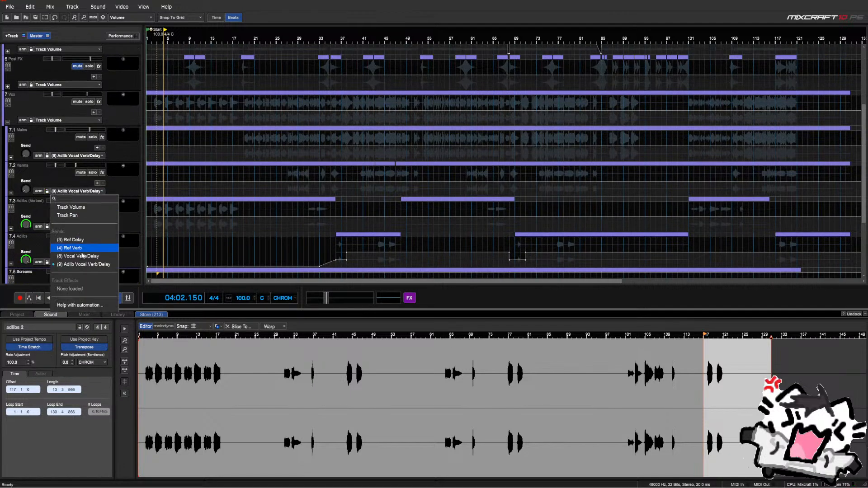
click(74, 253)
click(65, 155)
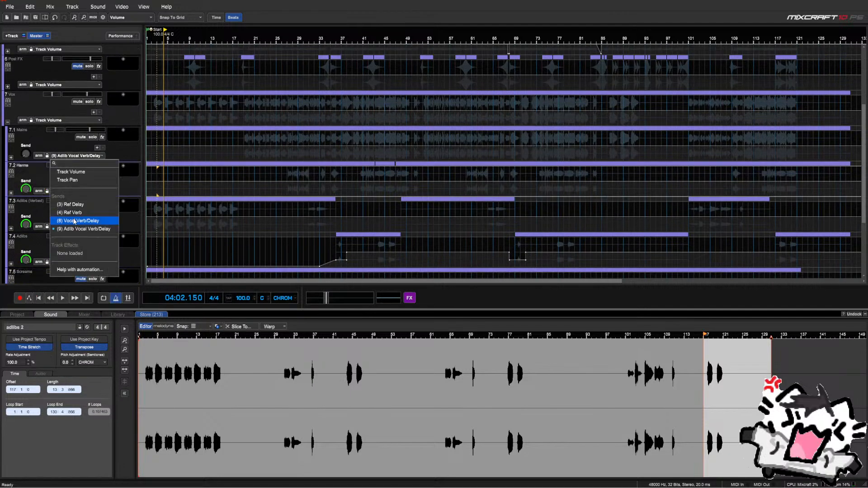
click(72, 220)
Reset track 9's volume during playback, unsolo tracks 8 and 9, and collapse the Vox folder
scroll(59, 191, down, 1)
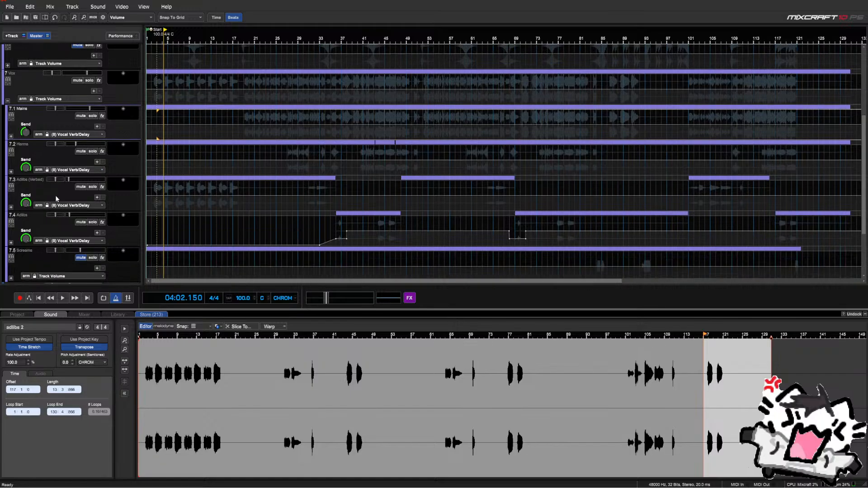
key(space)
scroll(74, 216, down, 2)
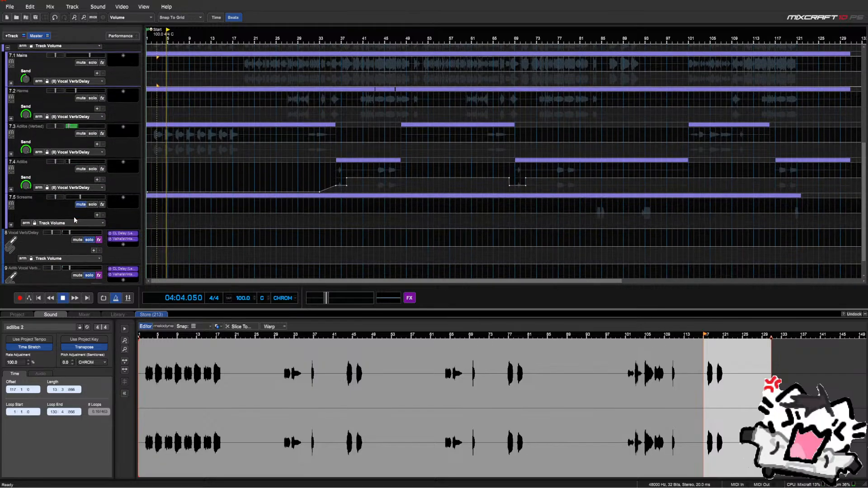
double_click(95, 248)
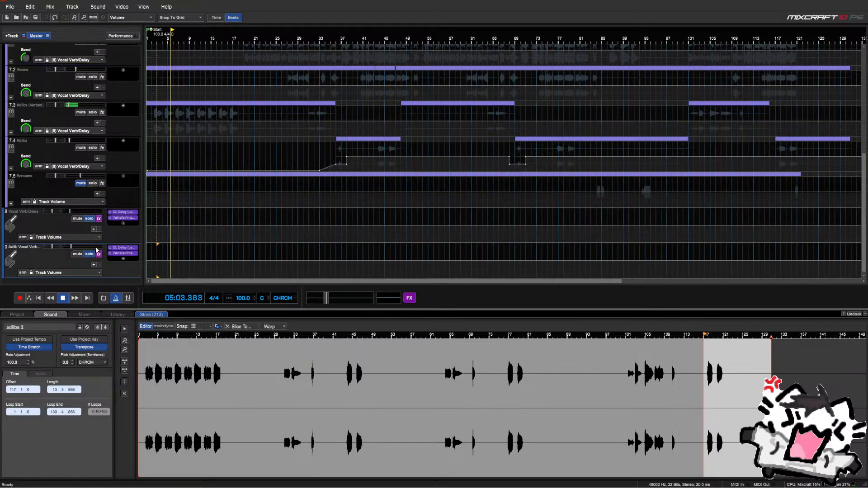
key(space)
click(89, 253)
click(89, 220)
scroll(86, 219, up, 3)
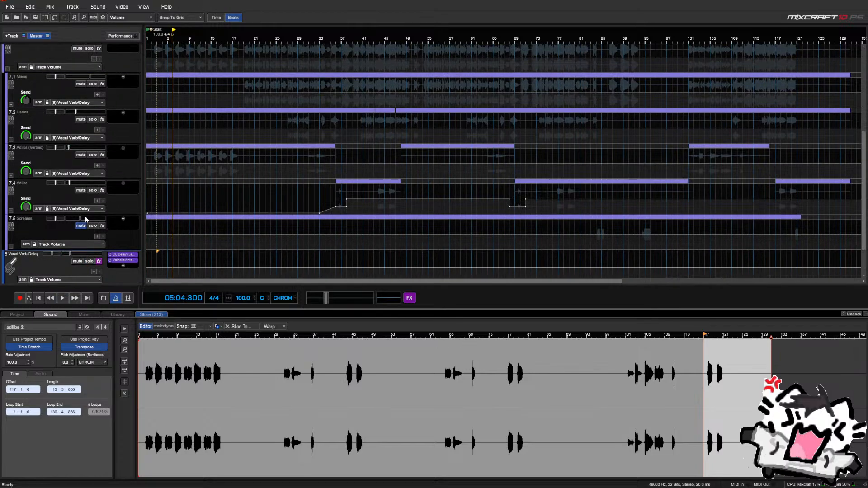
click(8, 133)
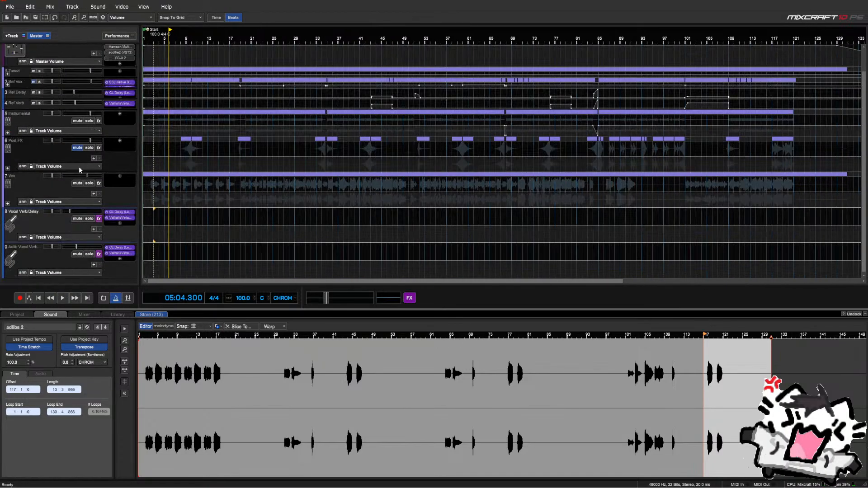
Solo the Vox group and audition track 9's CL Delay with sync changed from 8 to 16 to 48
key(space)
click(89, 183)
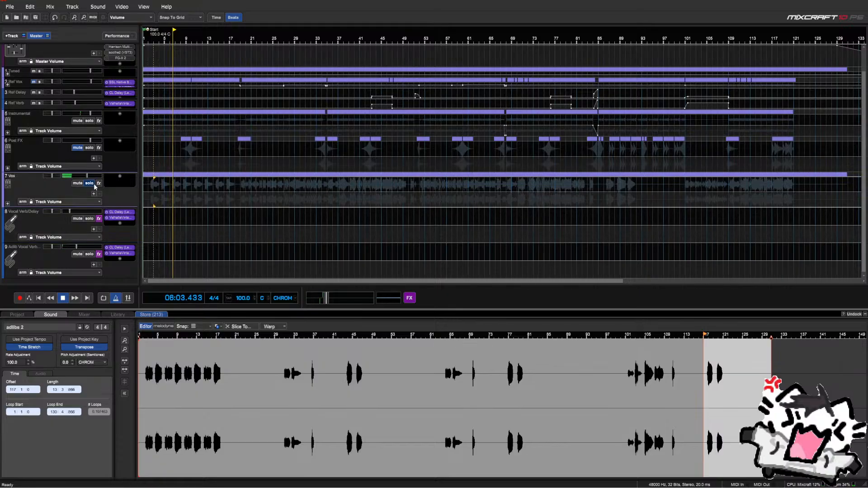
key(space)
click(114, 249)
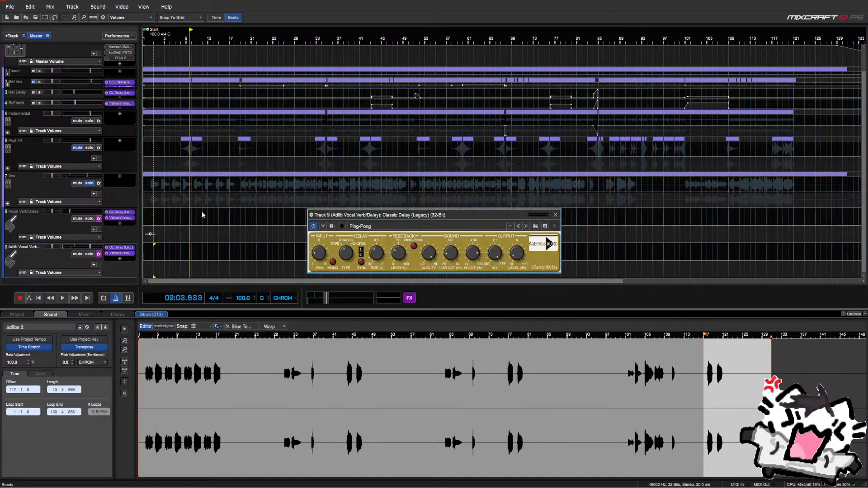
drag(361, 256, 361, 250)
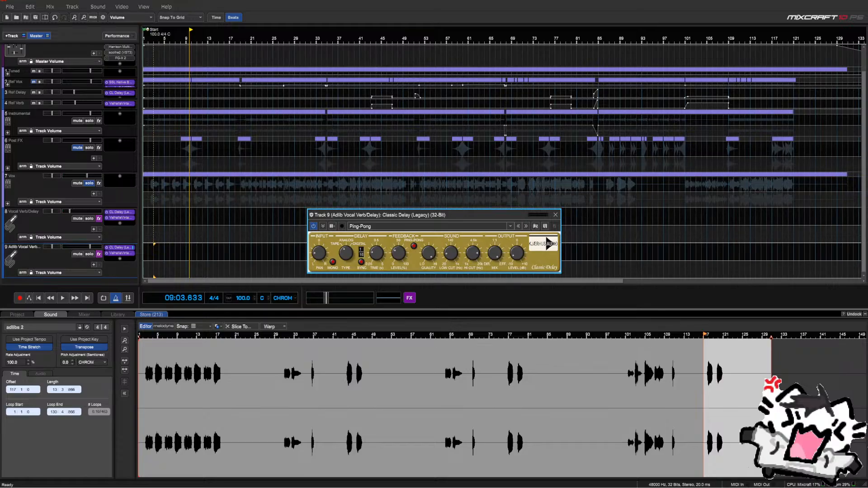
key(space)
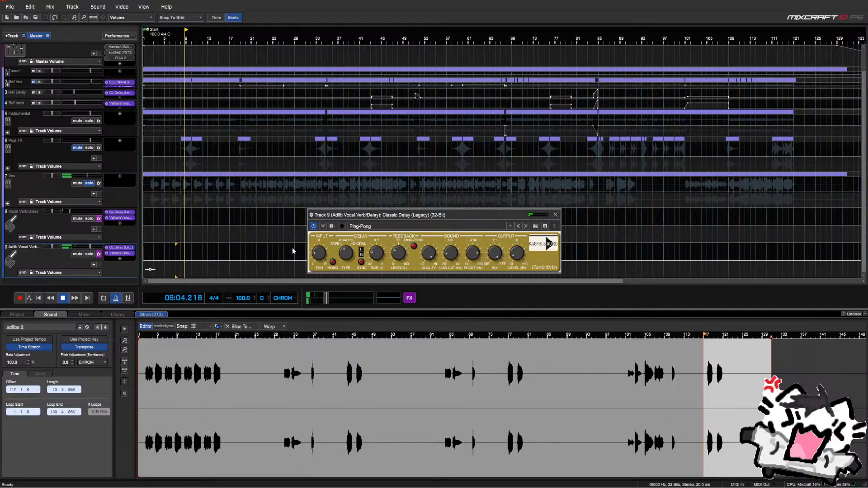
drag(362, 255, 362, 245)
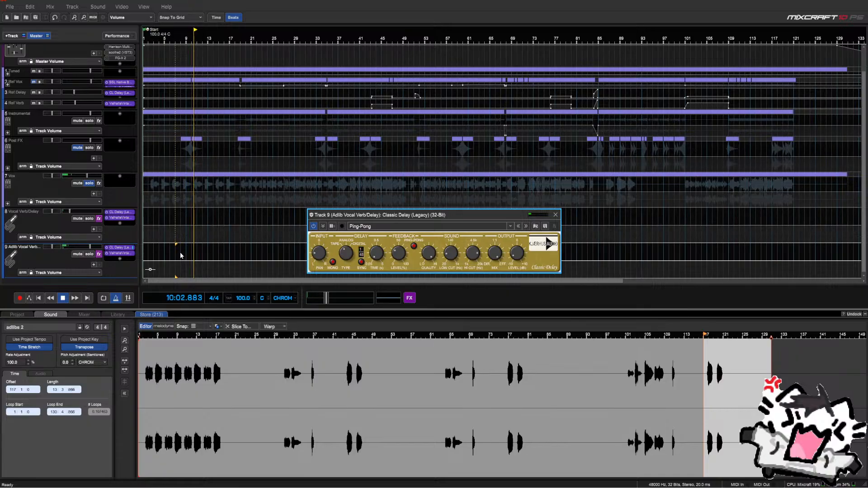
key(space)
click(556, 214)
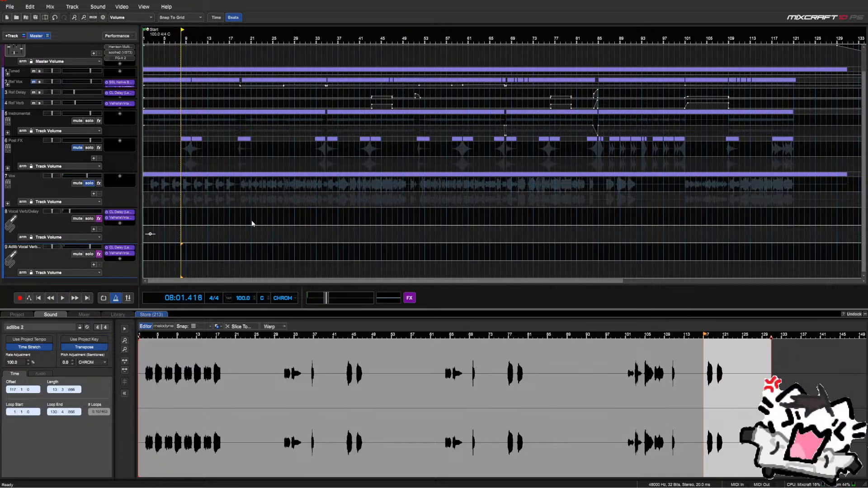
Remove the CL Delay from track 9 and lower its volume to -5.5 dB while playing from bar 4
right_click(114, 248)
click(122, 266)
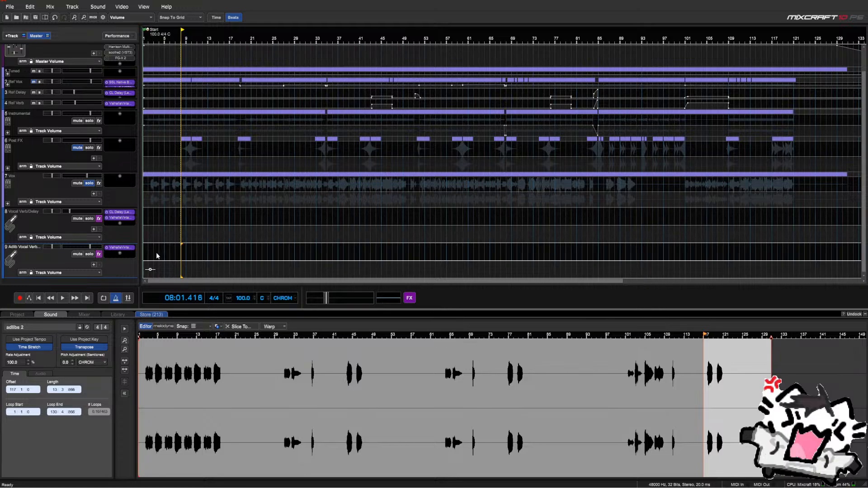
click(156, 252)
key(space)
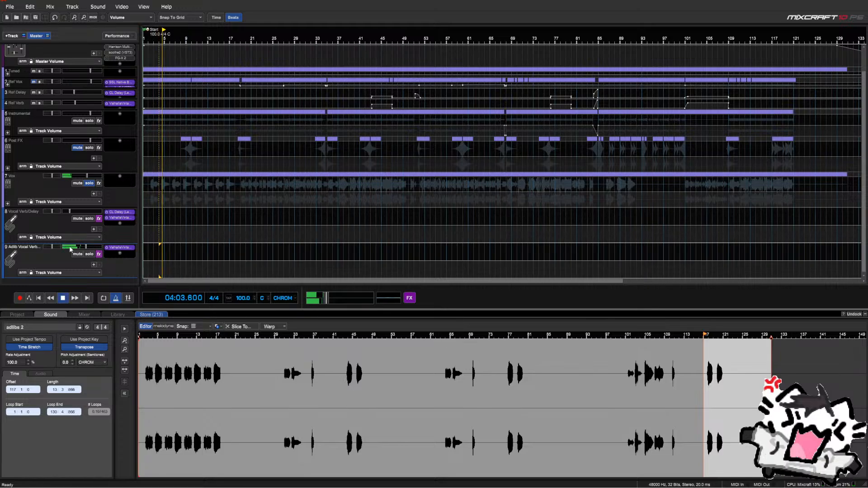
drag(74, 247, 69, 248)
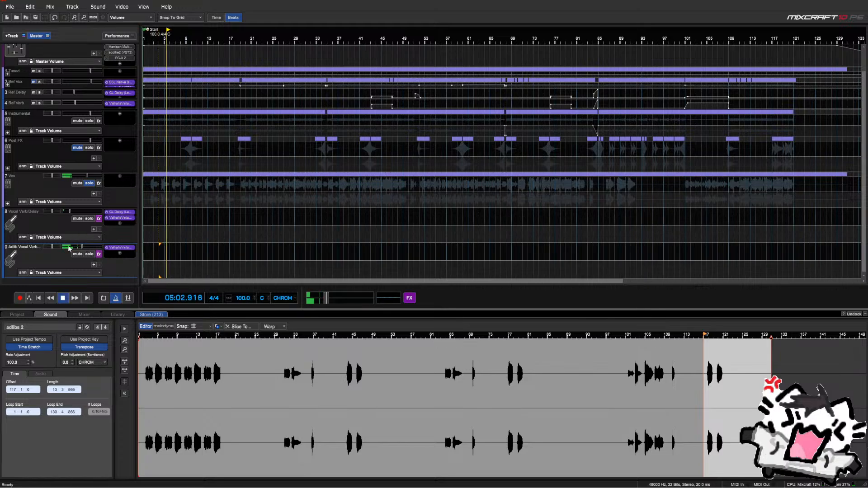
Select roughly bars 5–10 on the Vox lane and dismiss its editing menu
click(162, 187)
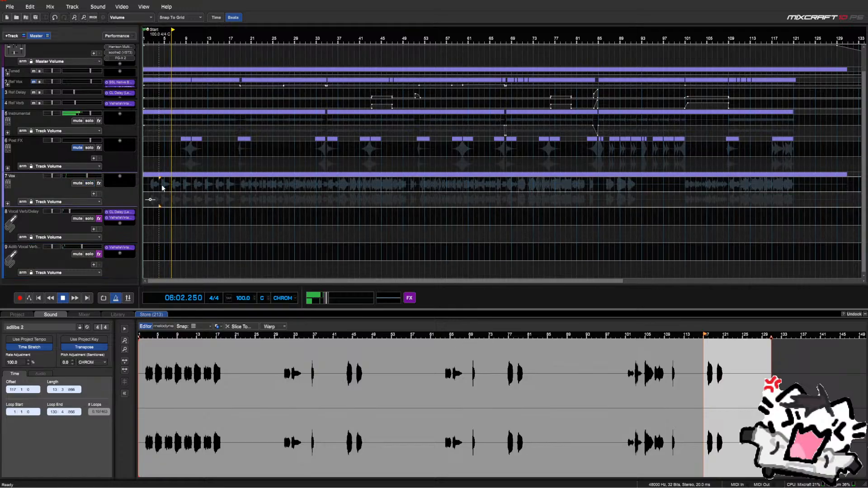
scroll(168, 187, up, 1)
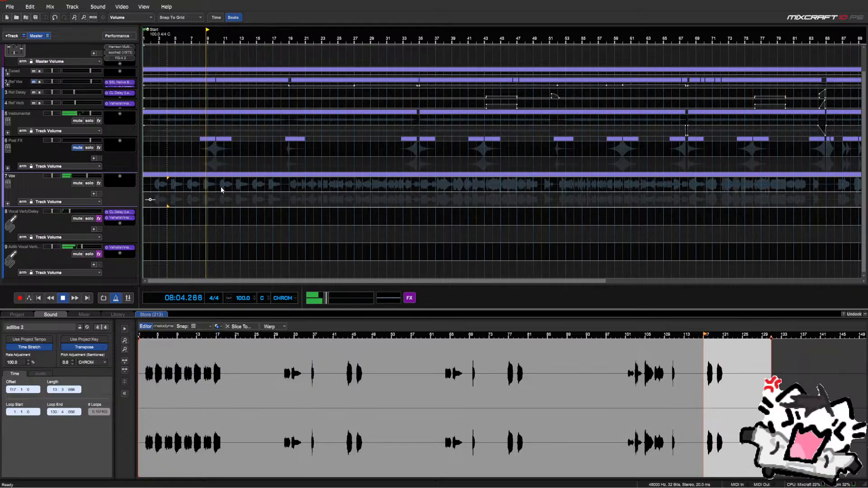
drag(217, 186, 145, 185)
right_click(146, 183)
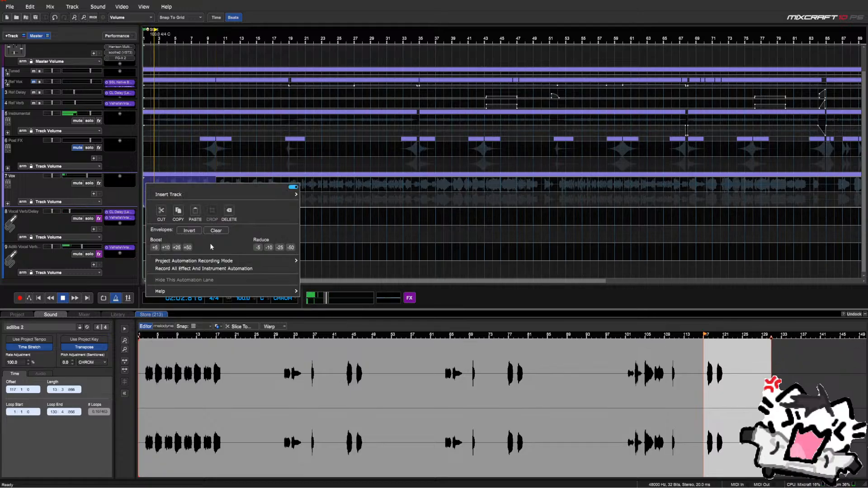
click(146, 166)
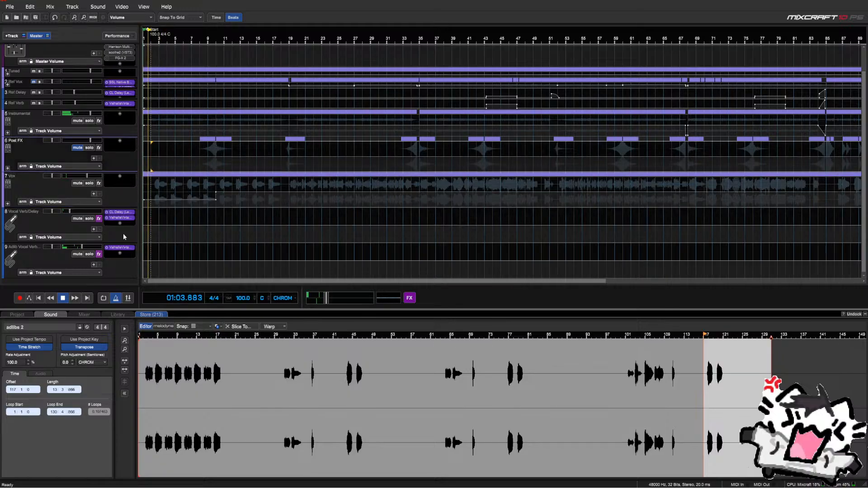
Try track 9's ValhallaVintageVerb in Ambience and Cathedral modes, then solo the track
click(120, 247)
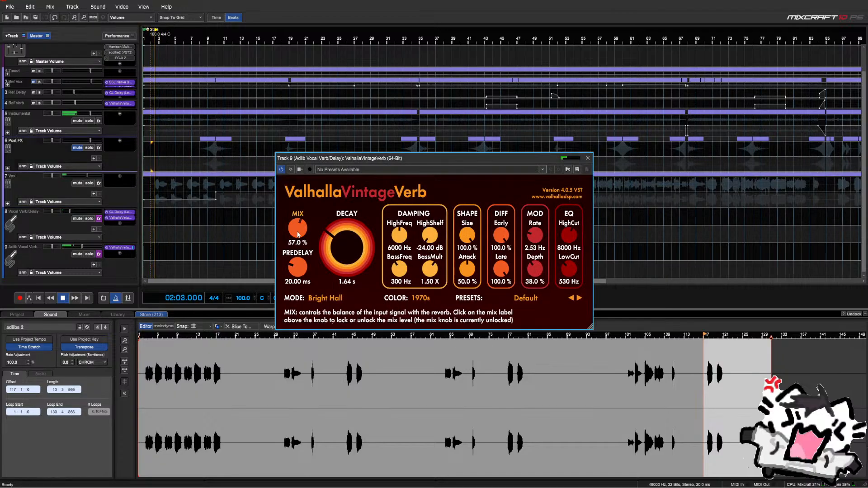
scroll(298, 234, up, 5)
scroll(298, 234, up, 1)
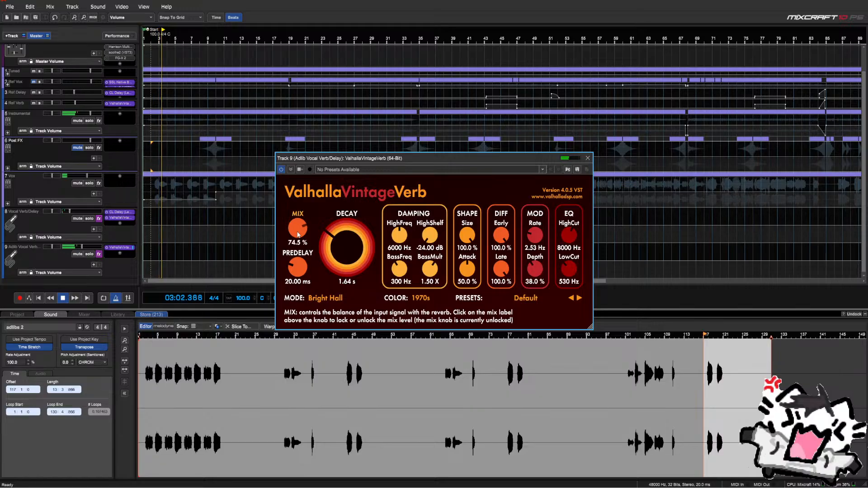
click(319, 298)
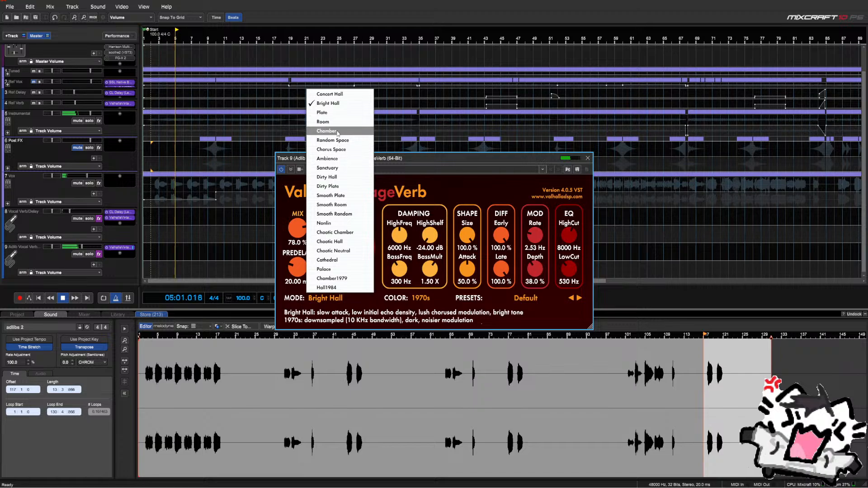
click(327, 159)
click(312, 298)
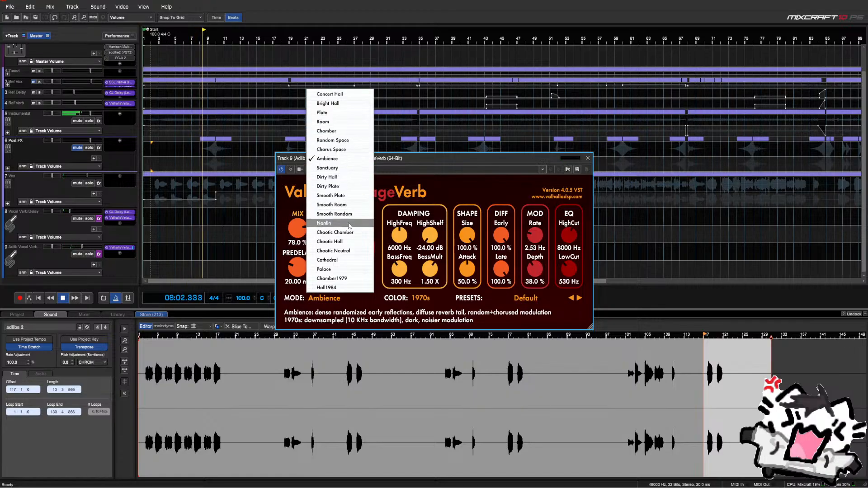
click(343, 260)
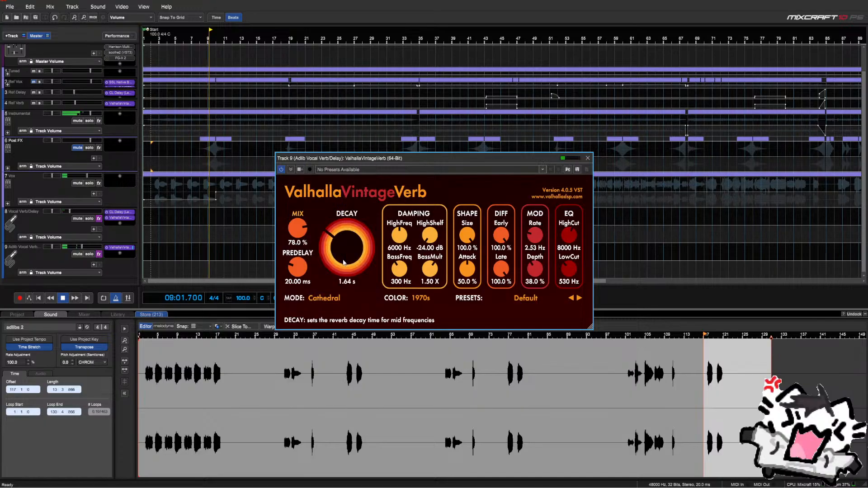
key(space)
click(89, 254)
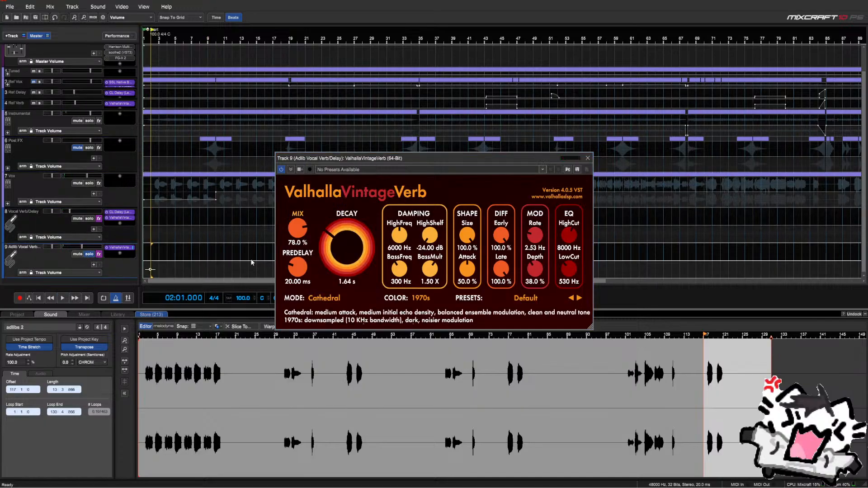
key(space)
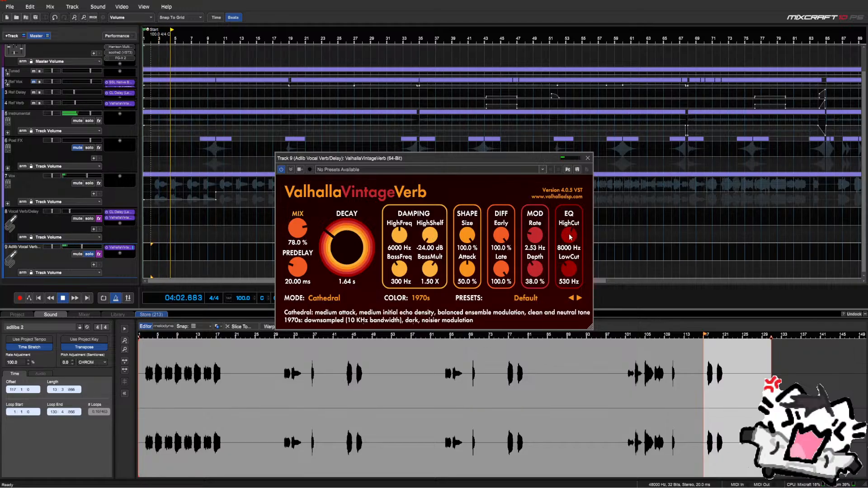
Set the reverb high cut to 12570 Hz, high shelf toward 0 dB and Room mode
drag(570, 234, 570, 216)
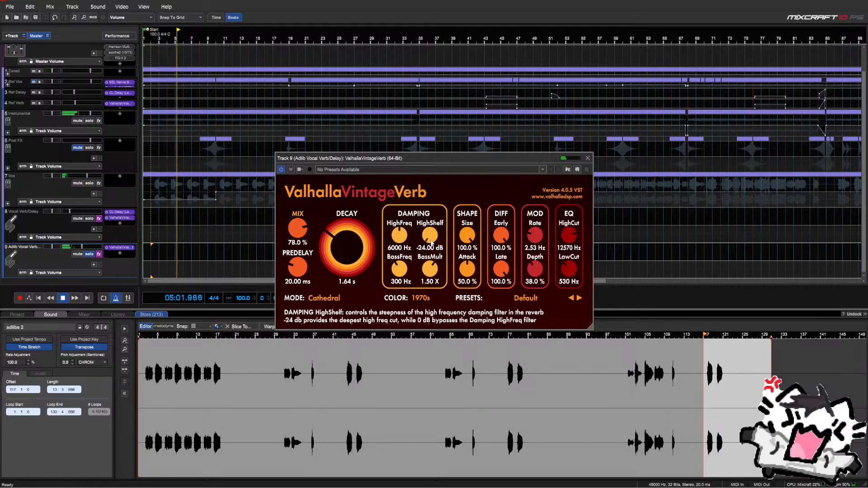
drag(430, 247, 433, 239)
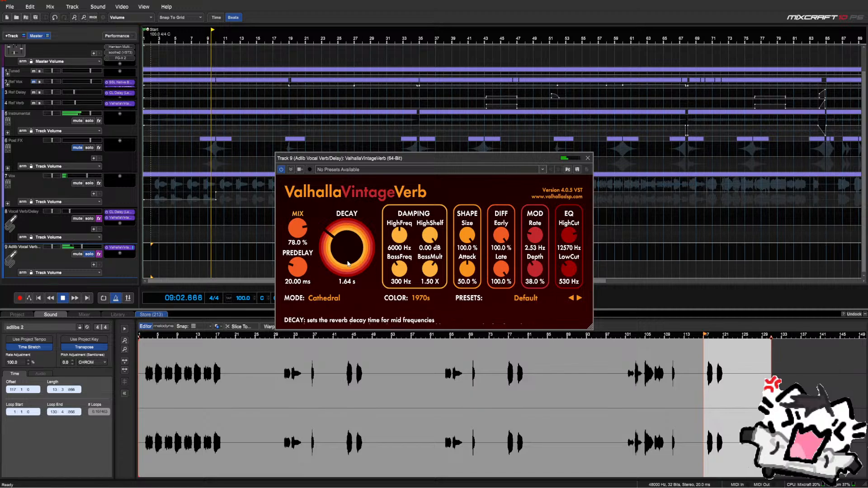
click(324, 298)
click(329, 168)
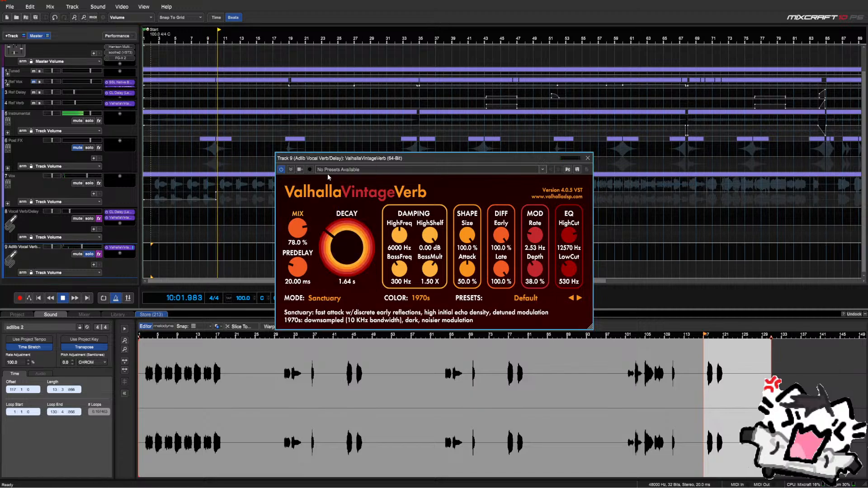
click(161, 218)
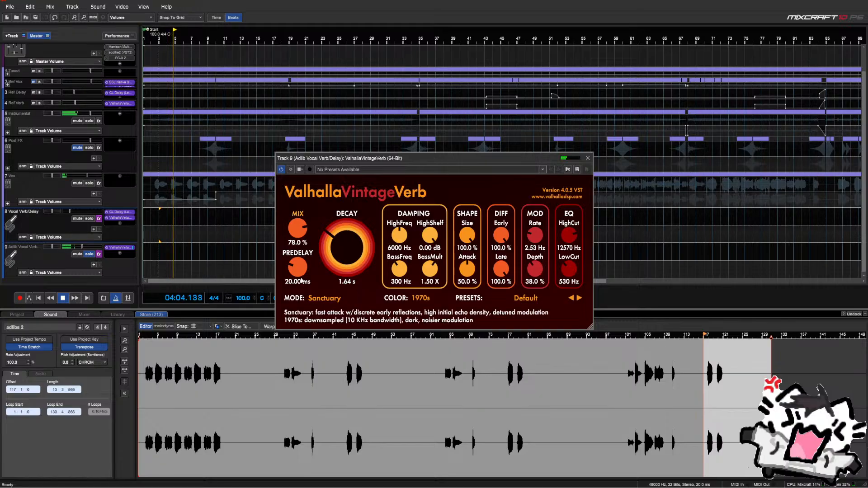
click(324, 298)
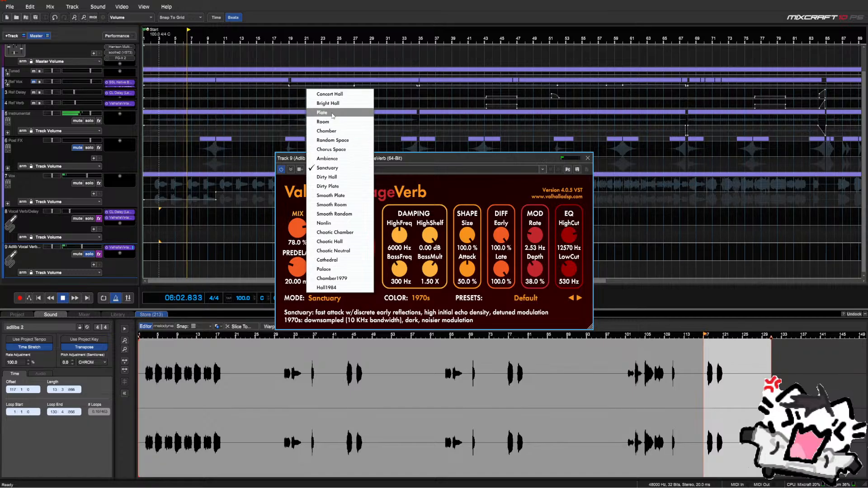
click(325, 122)
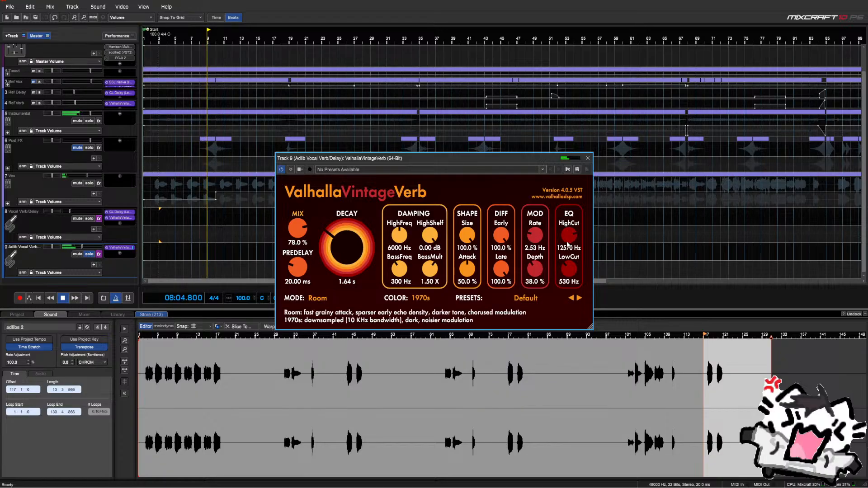
key(space)
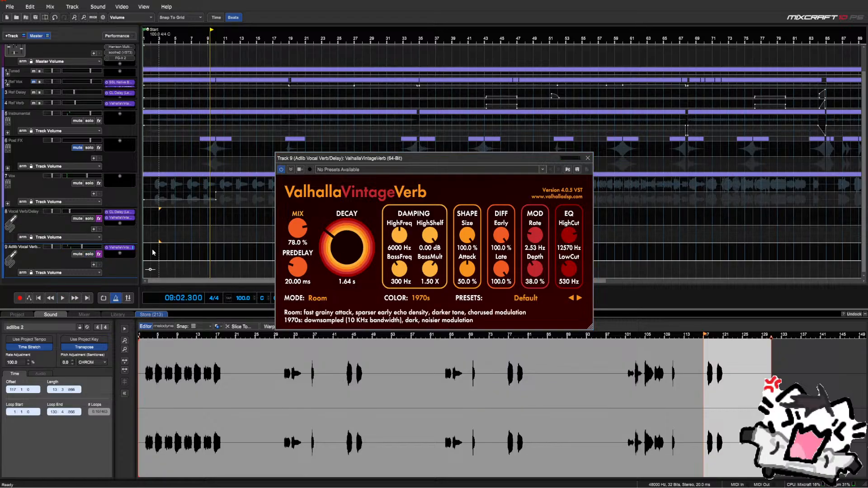
key(space)
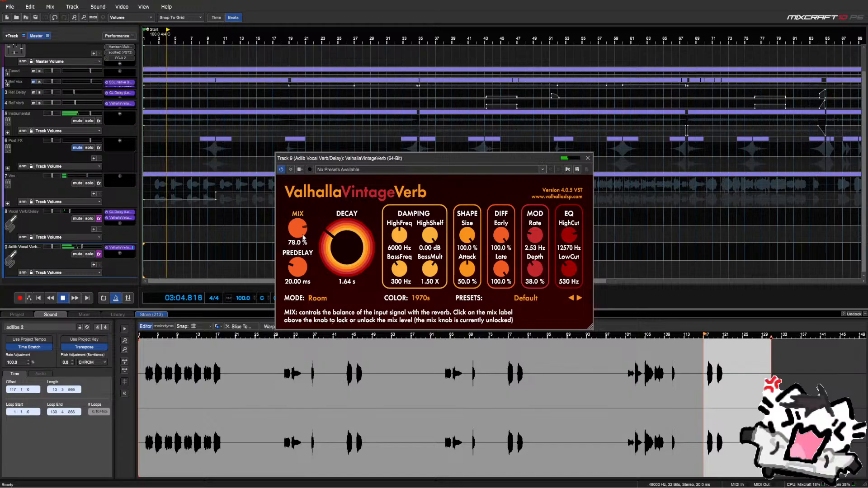
click(587, 158)
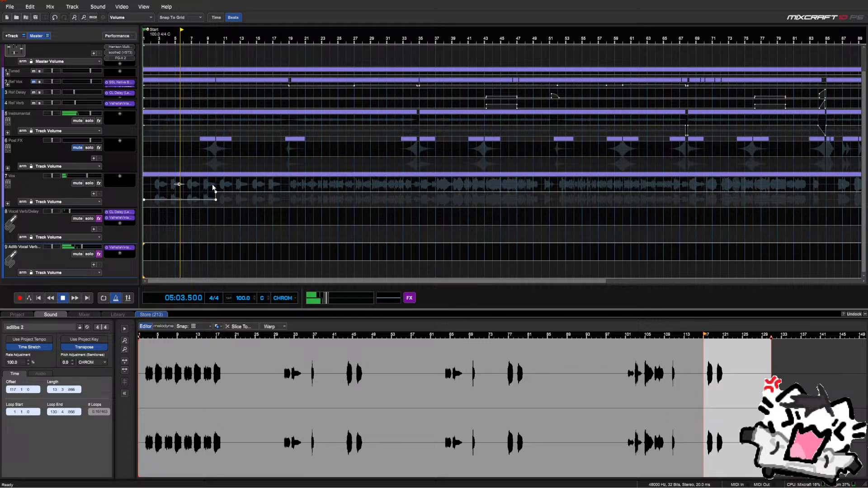
Select the opening bars of the Vox lane, then dismiss the menu and clear the selection
drag(213, 185, 140, 184)
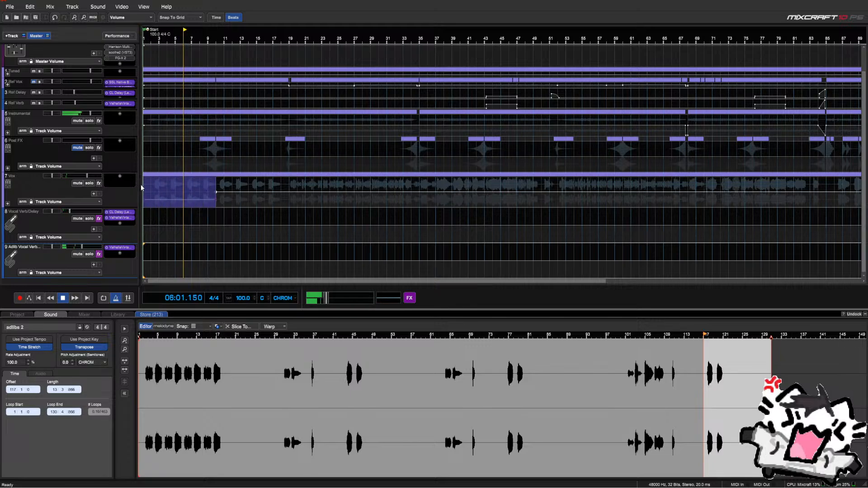
right_click(182, 186)
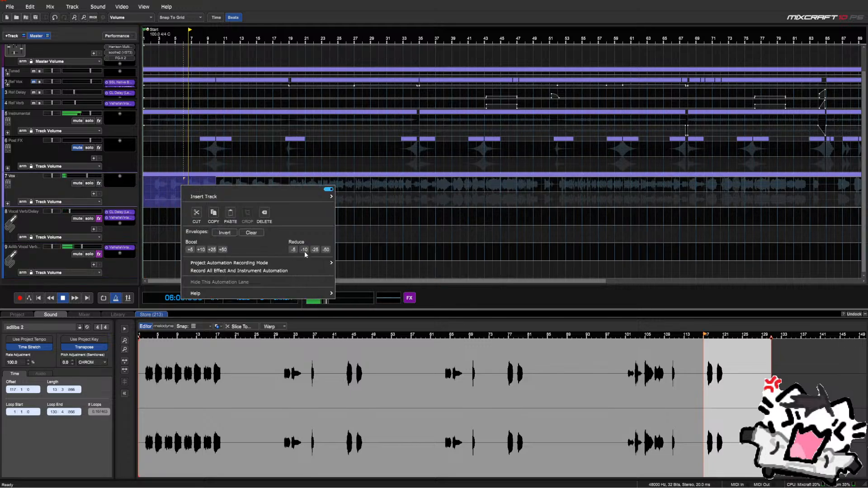
click(186, 164)
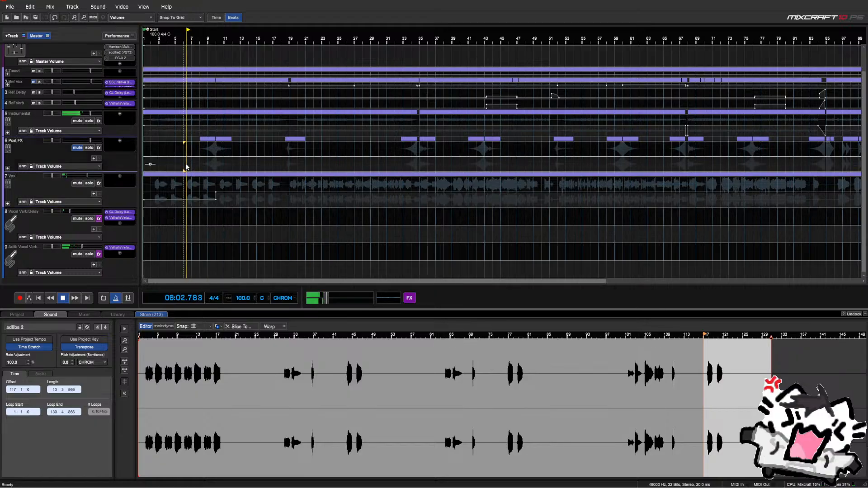
scroll(87, 147, up, 1)
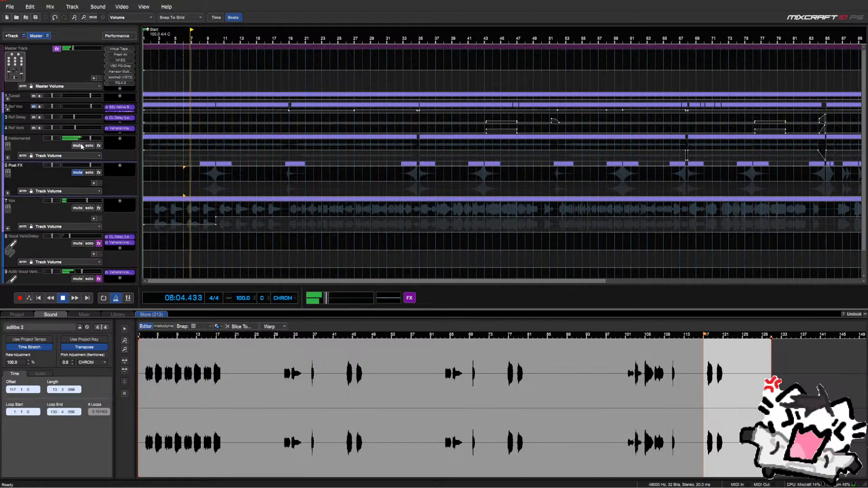
Solo and unsolo Ref Vox to compare it, then stop playback
click(37, 108)
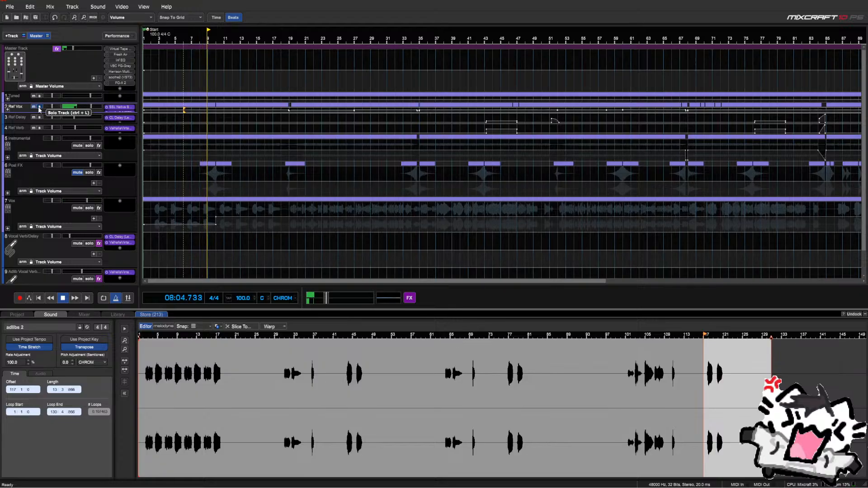
click(38, 107)
scroll(51, 151, down, 1)
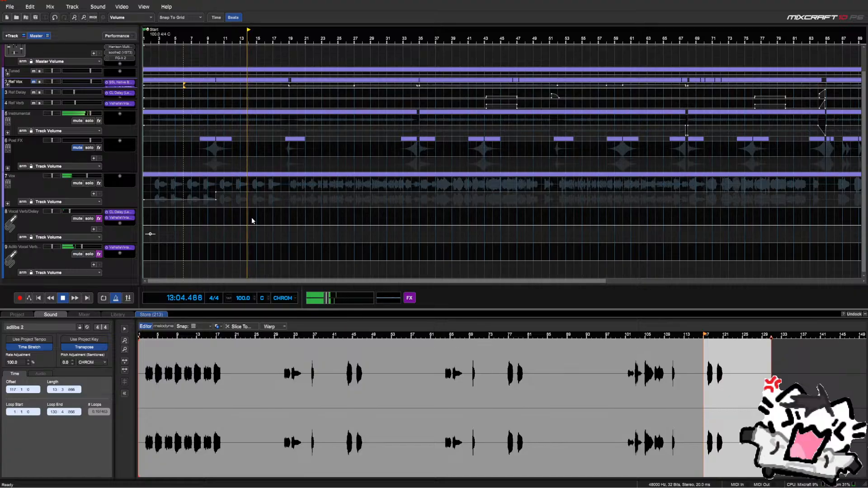
scroll(251, 217, down, 2)
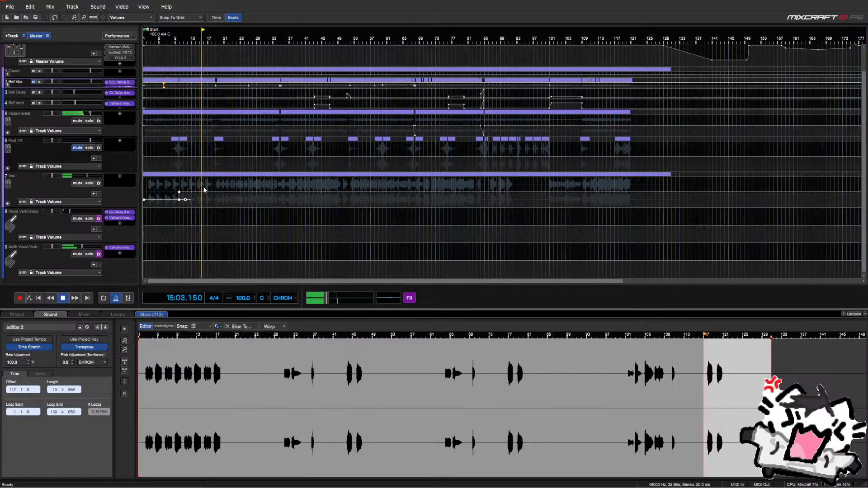
scroll(204, 189, up, 2)
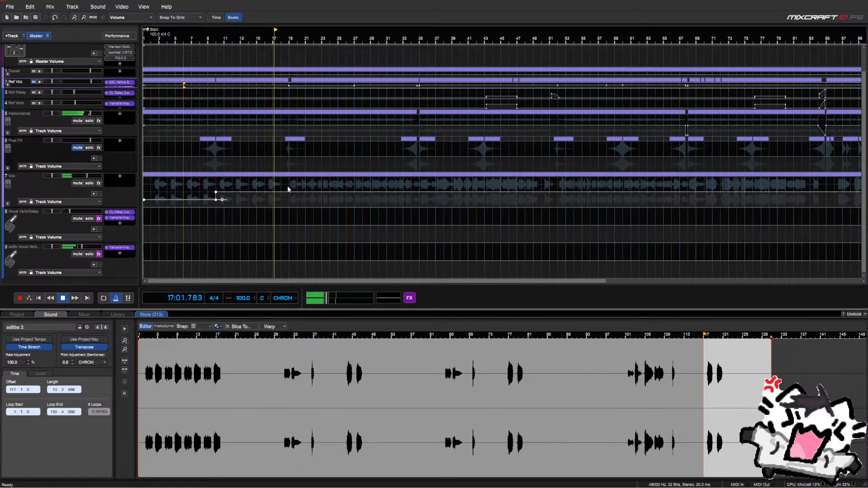
key(space)
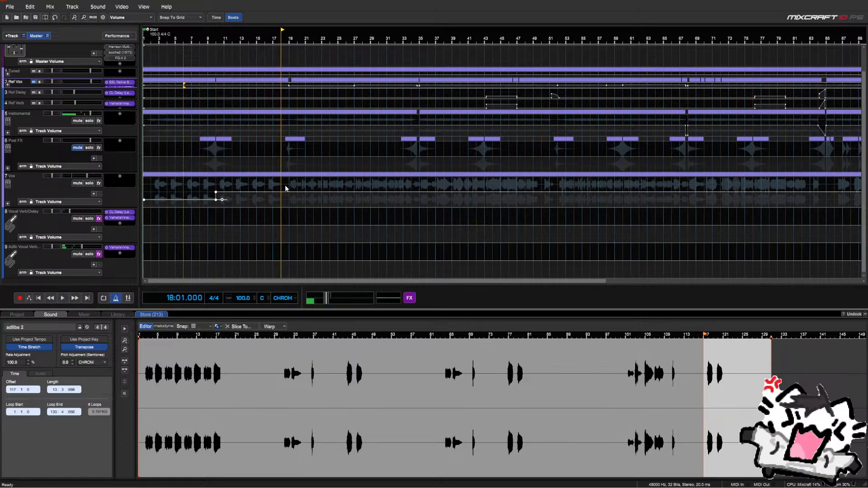
Boost the selected Vox volume range by 25 and delete the stray envelope point
drag(287, 187, 240, 193)
right_click(221, 192)
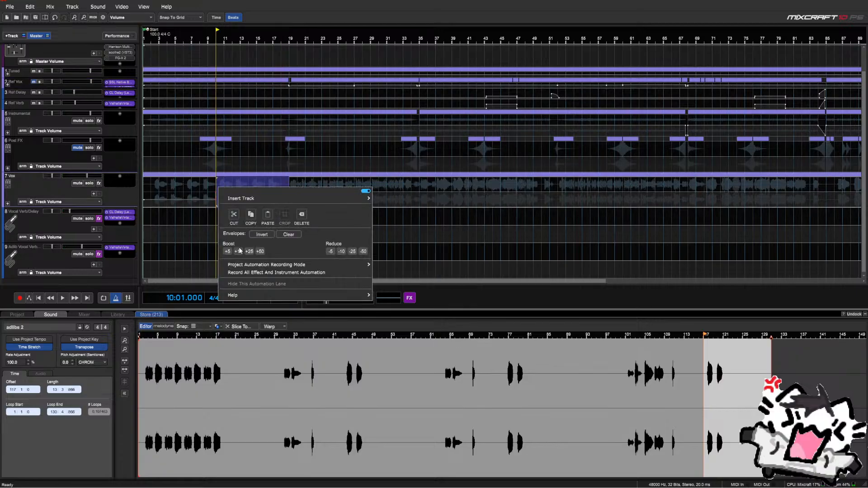
click(248, 252)
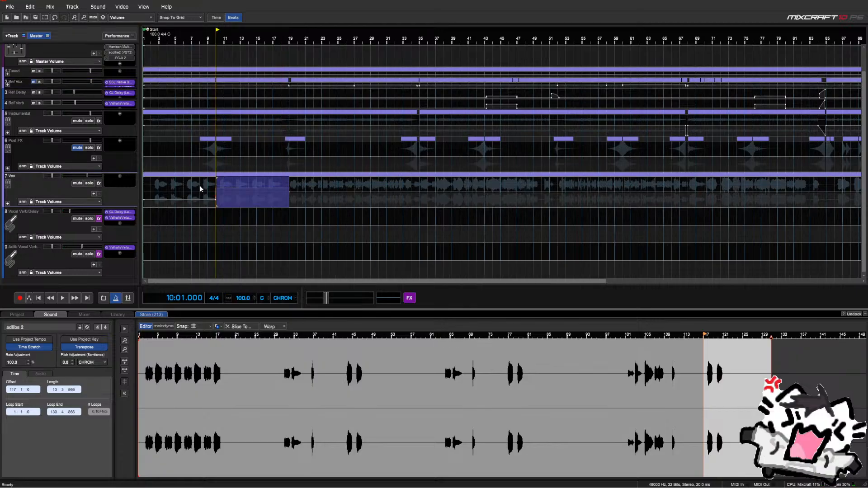
click(200, 185)
right_click(216, 193)
click(238, 212)
click(210, 188)
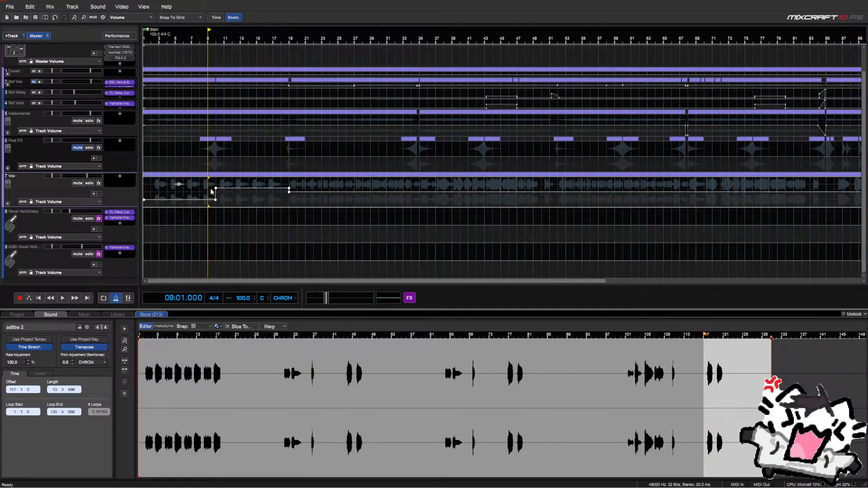
click(213, 183)
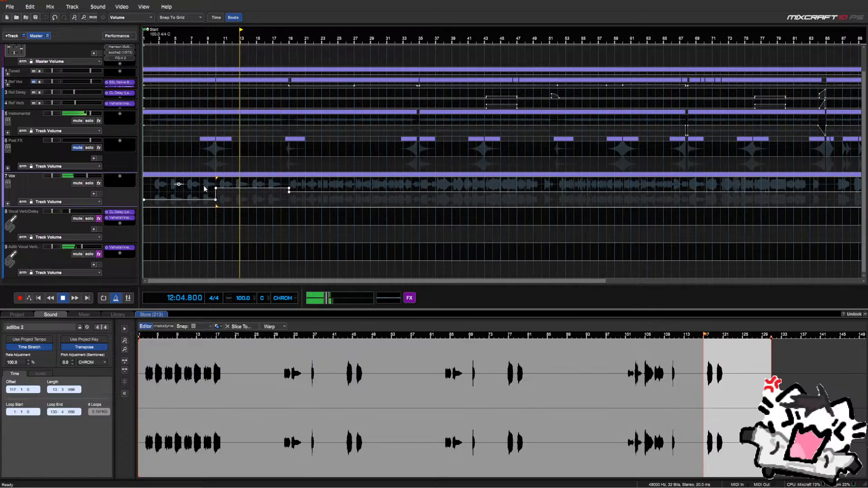
Drag the bar 10 Vox volume point into a gradual ramp and expand Vox's sub-tracks
scroll(203, 185, up, 5)
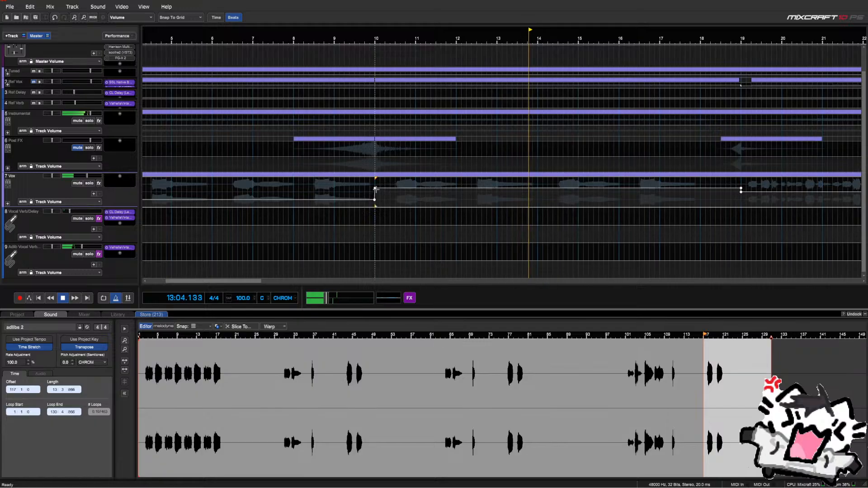
drag(374, 188, 395, 187)
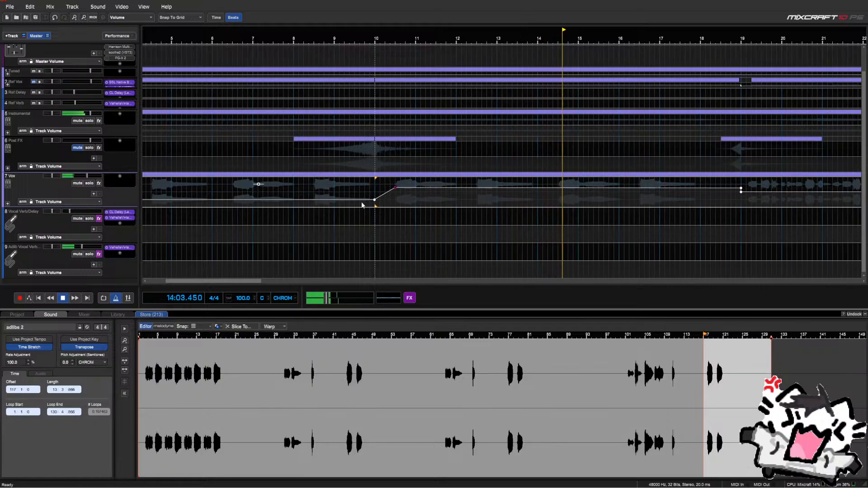
scroll(360, 203, down, 2)
scroll(360, 206, down, 2)
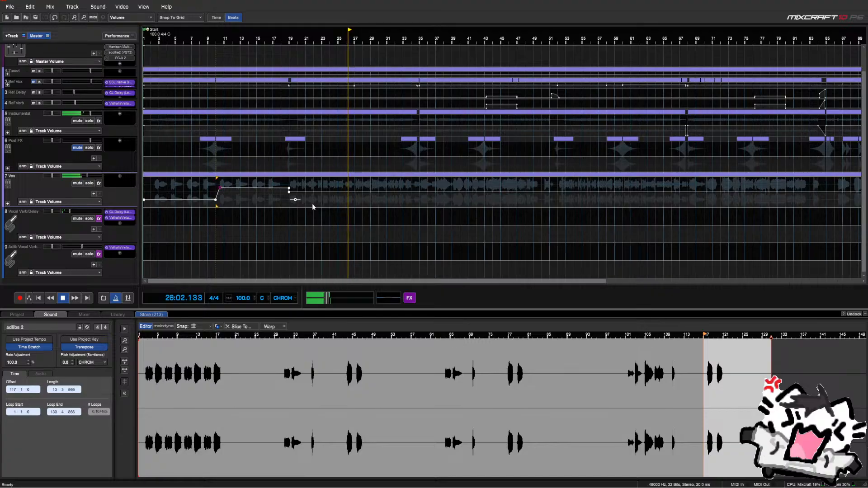
scroll(349, 201, down, 1)
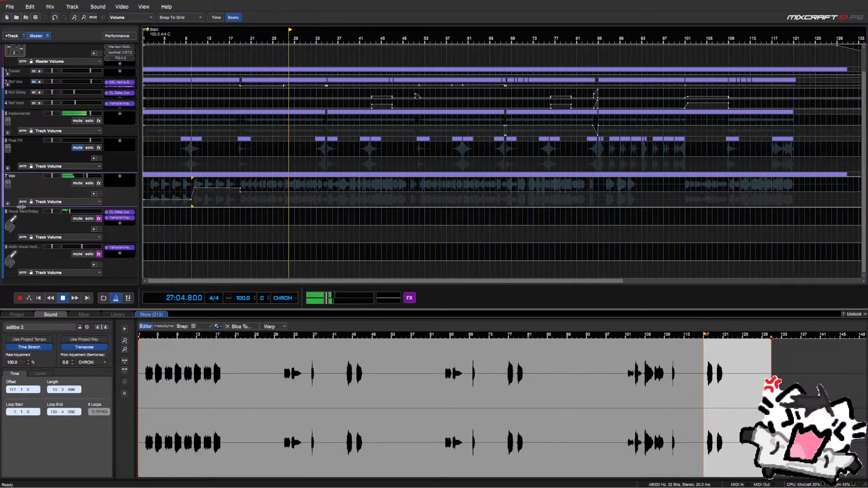
click(8, 204)
Show Harms' Track Volume envelope and reduce the volume over a short passage
scroll(29, 207, down, 1)
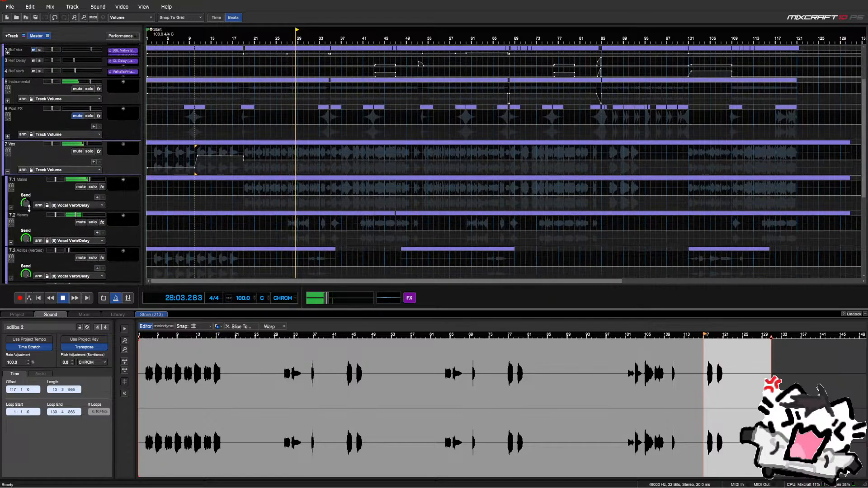
click(77, 241)
click(66, 252)
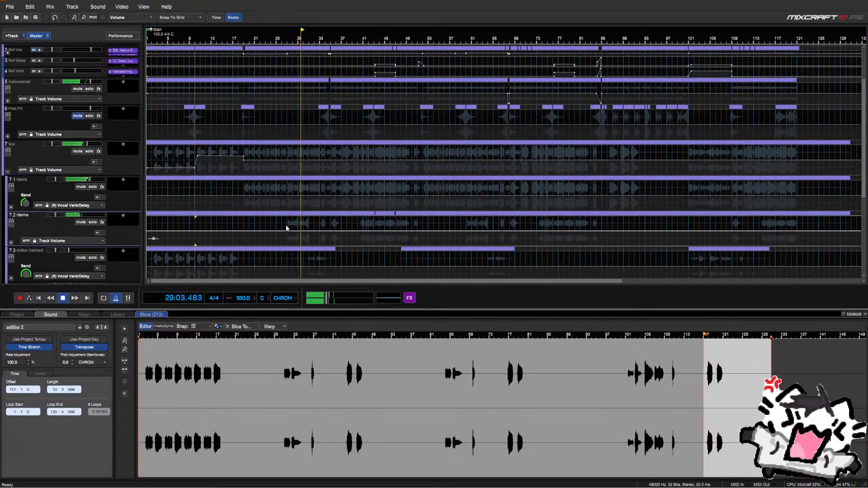
drag(281, 223, 318, 227)
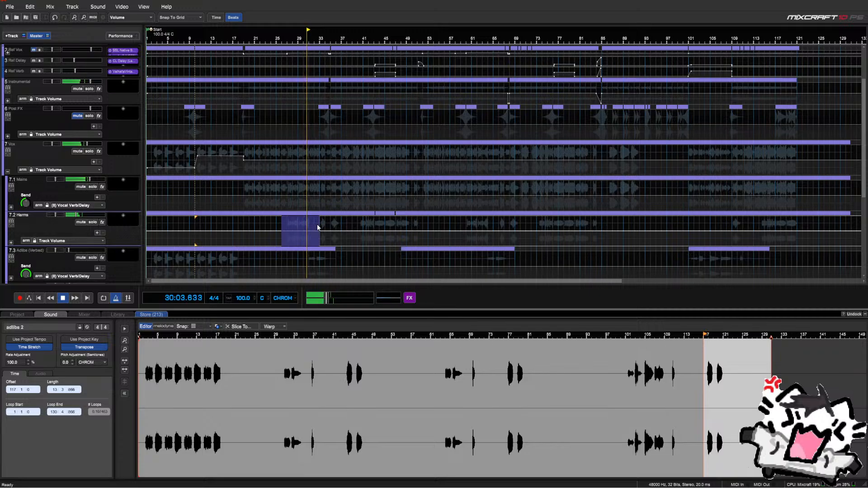
right_click(283, 221)
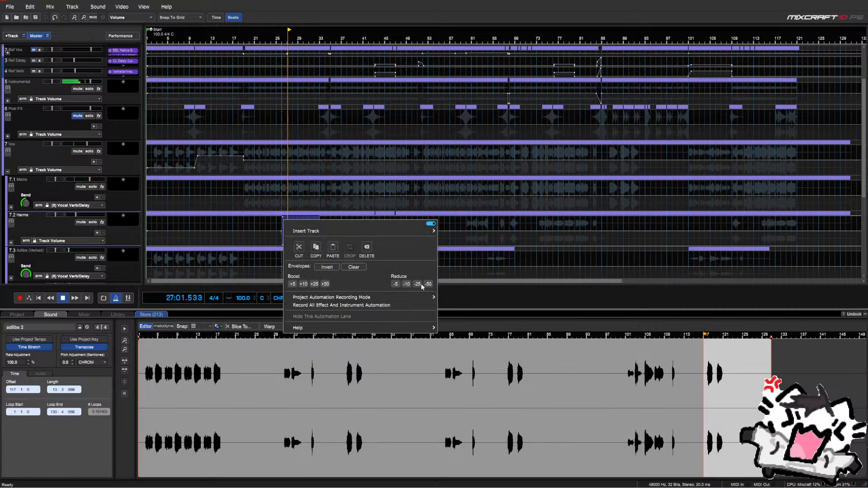
click(290, 25)
Cut the Adlibs (Verbed) volume by 50 and shift the dip to bars 29–32
scroll(83, 182, down, 4)
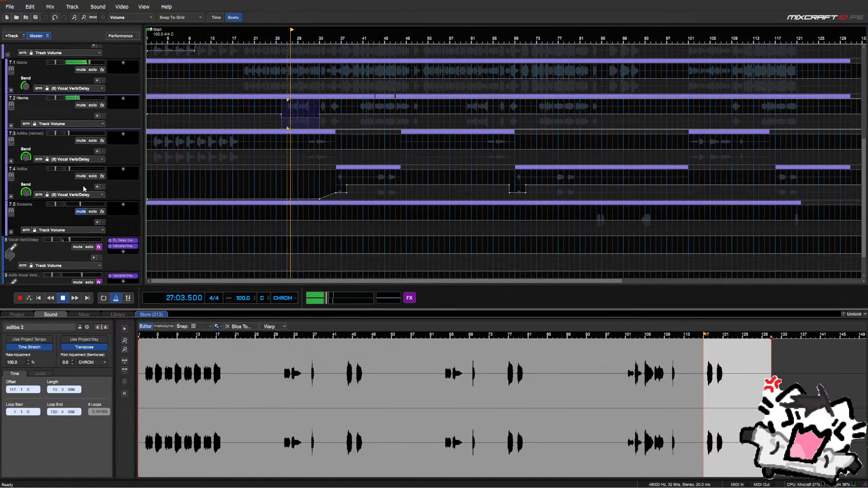
scroll(84, 189, down, 1)
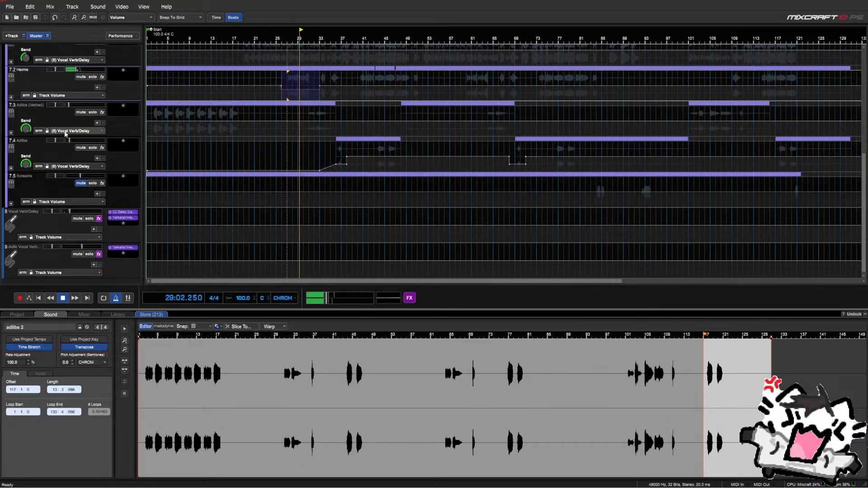
click(90, 130)
click(64, 144)
scroll(337, 124, up, 3)
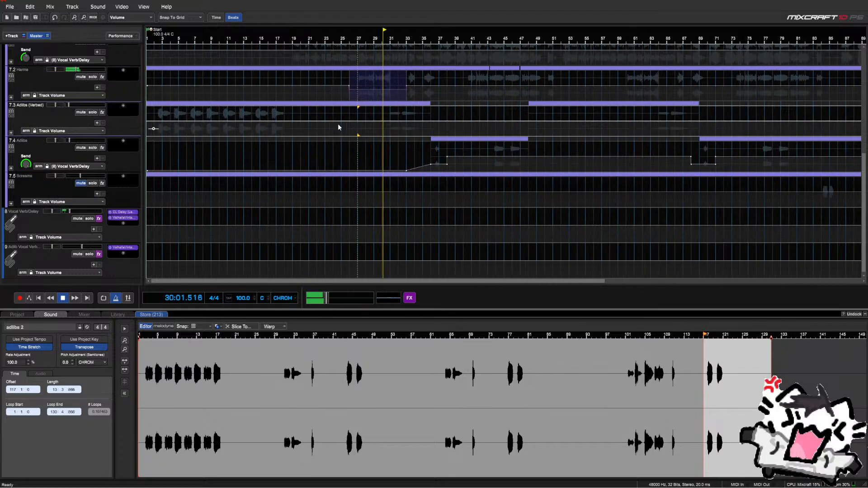
drag(499, 115, 404, 118)
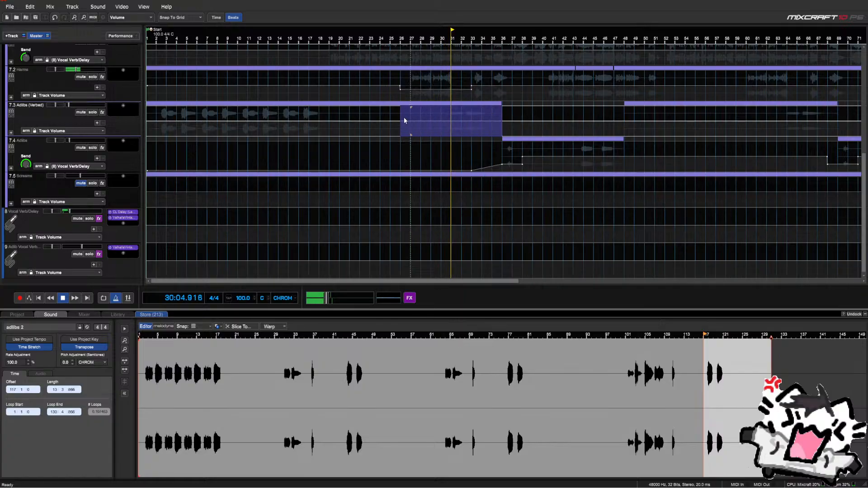
right_click(403, 118)
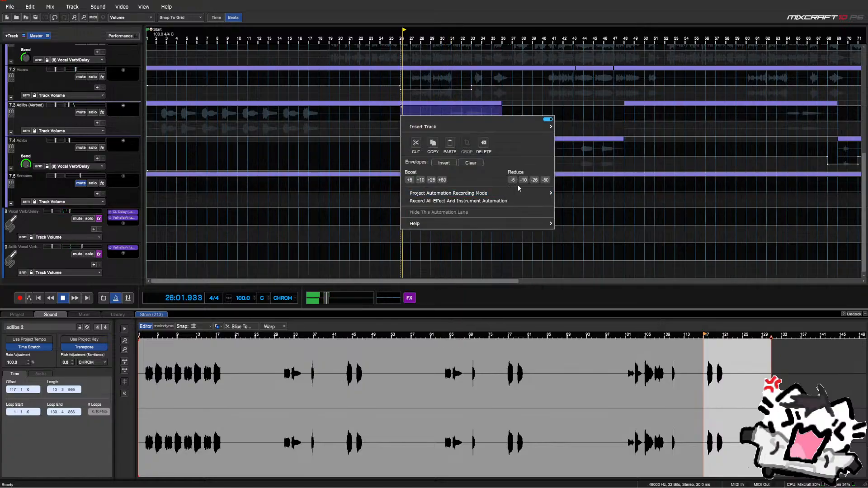
click(546, 180)
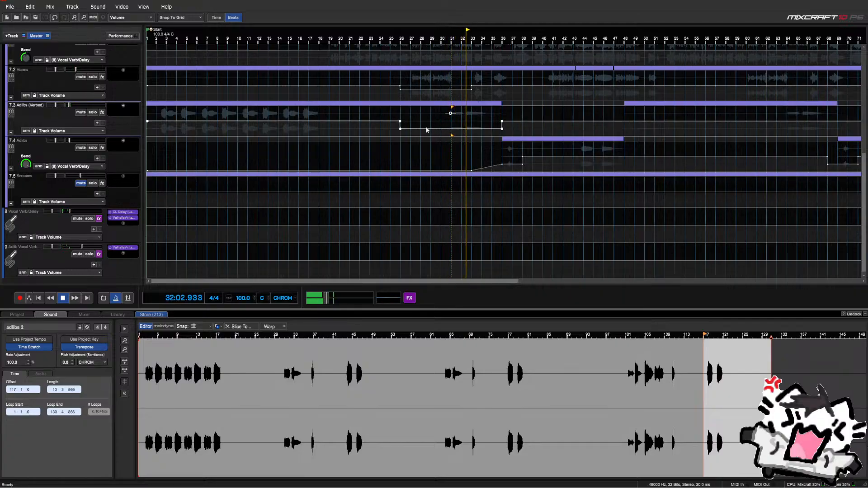
drag(388, 117, 447, 134)
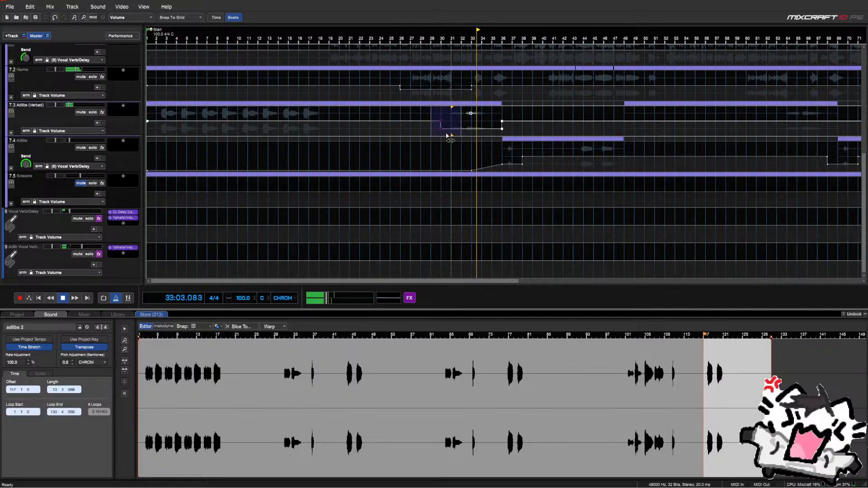
click(481, 126)
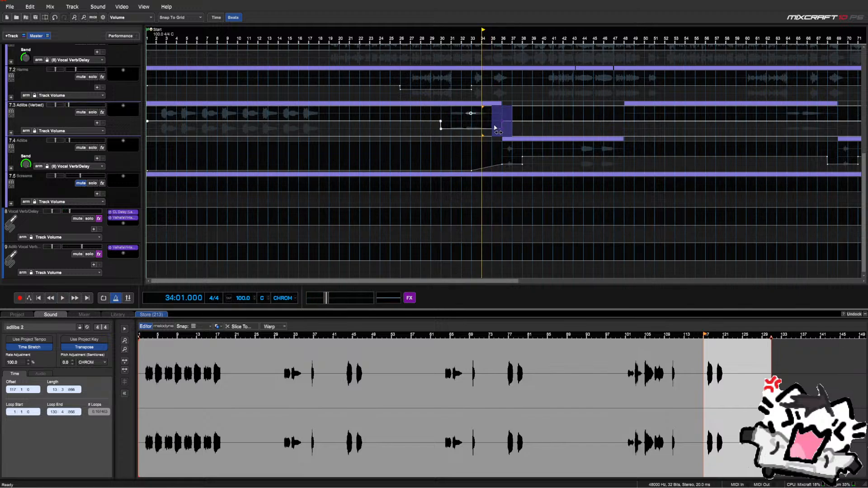
Pull the end of the Adlibs (Verbed) dip back to bar 34 and play from around bar 29
drag(495, 129, 489, 132)
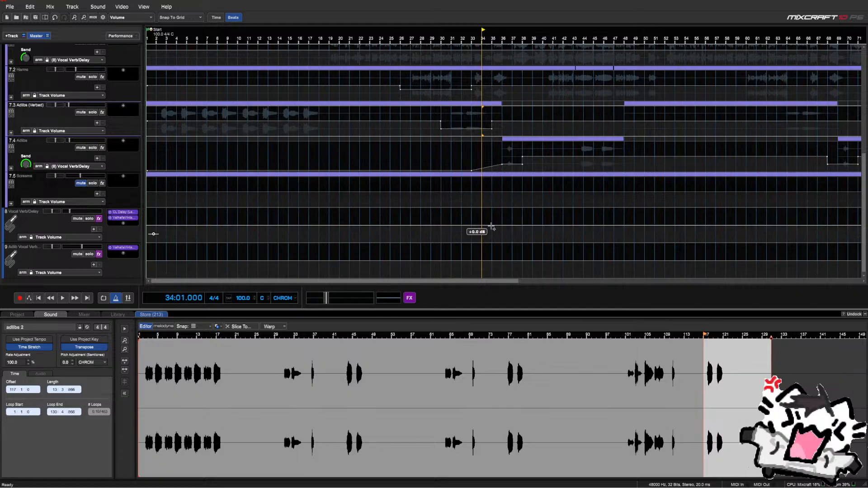
key(space)
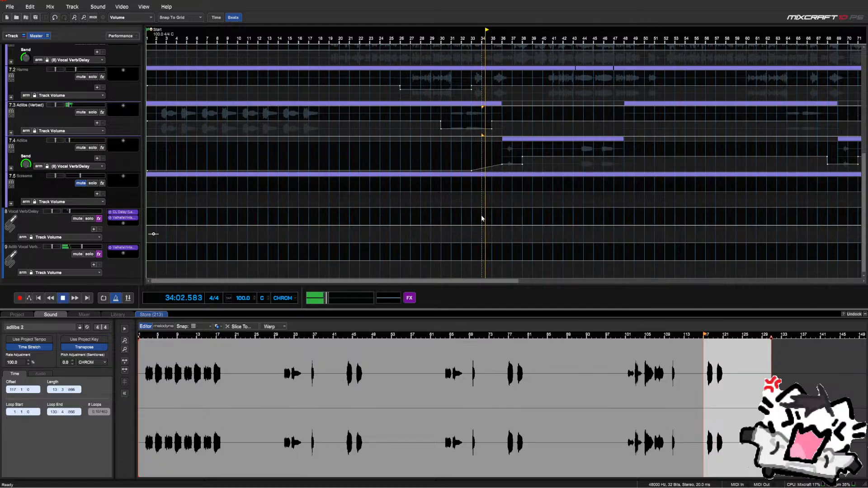
click(439, 210)
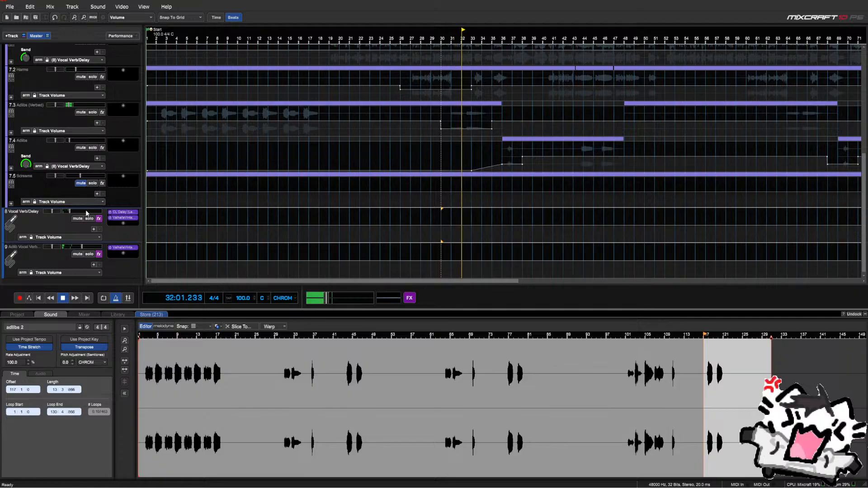
Unmute track 9, the Adlib Vocal Verb/Delay bus, while the mix plays
click(77, 255)
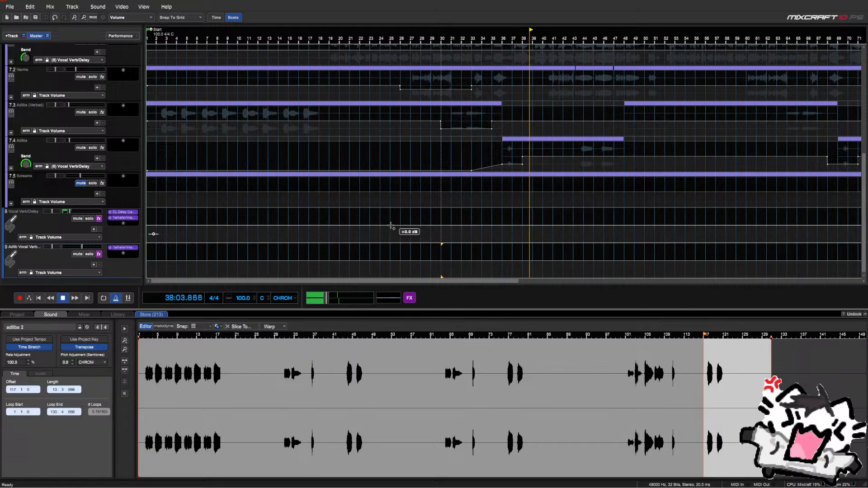
scroll(82, 196, up, 1)
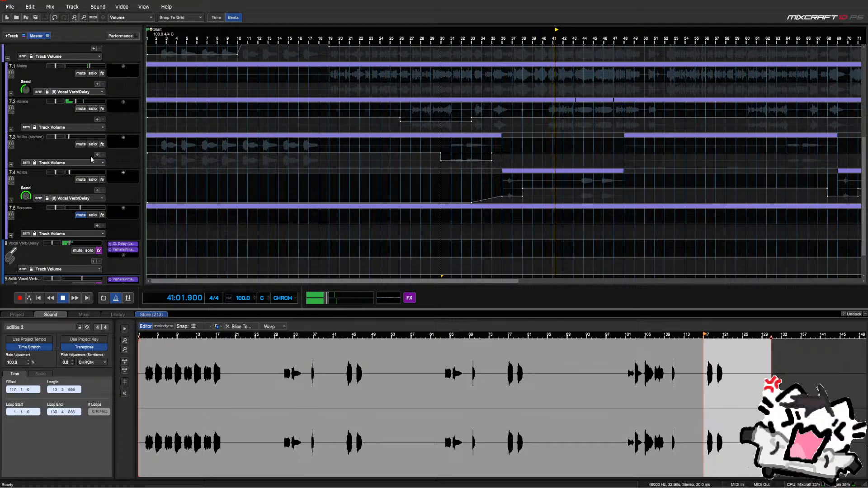
scroll(117, 149, down, 3)
scroll(133, 137, up, 4)
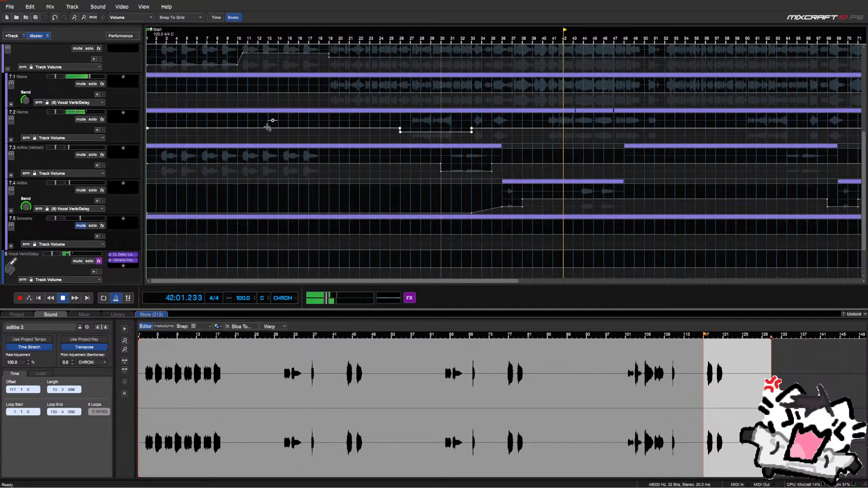
scroll(268, 127, down, 1)
scroll(268, 127, up, 2)
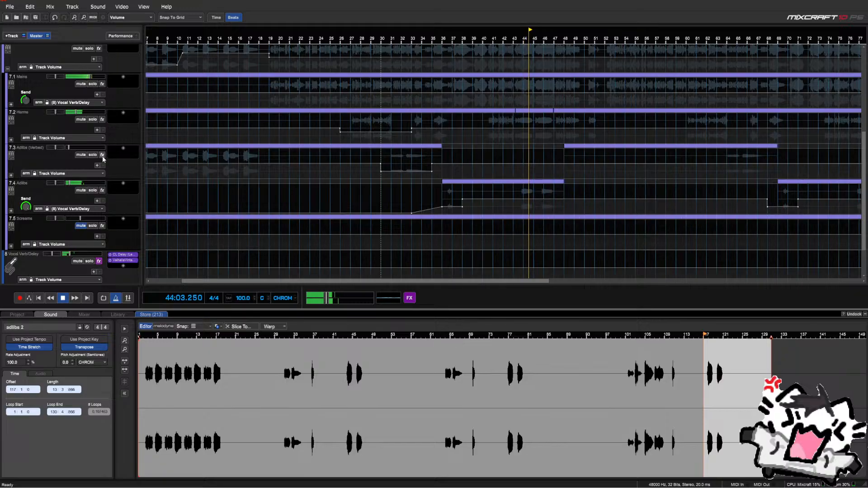
scroll(102, 158, down, 1)
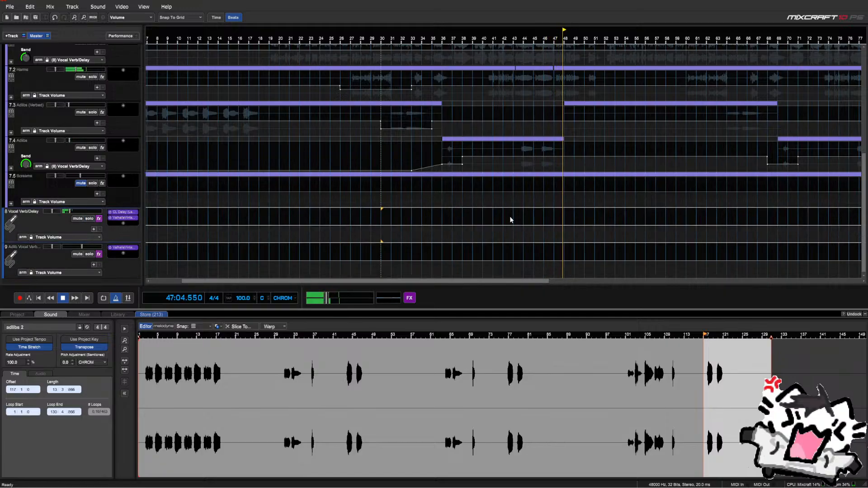
Switch the Adlibs automation lane from the Vocal Verb/Delay send to Track Volume
click(85, 166)
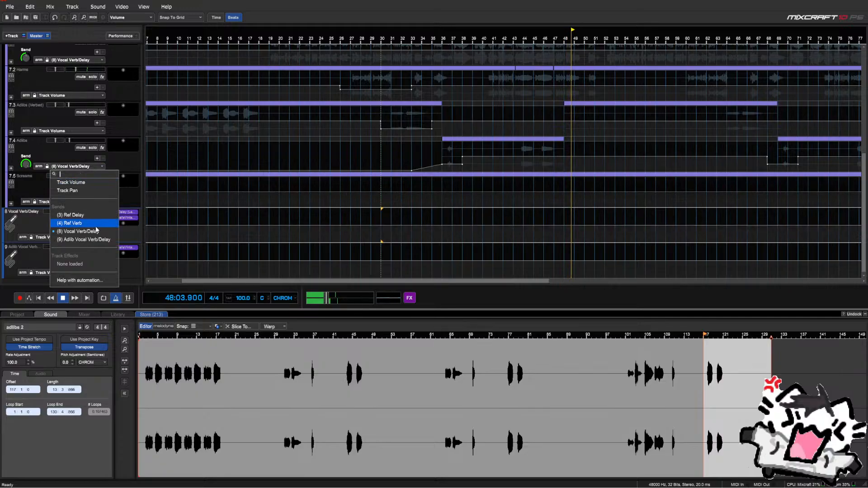
click(92, 239)
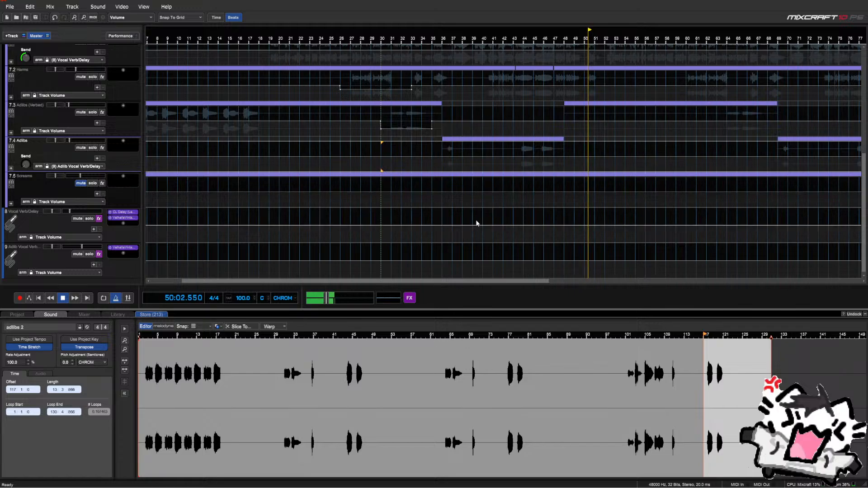
click(100, 167)
click(96, 183)
scroll(96, 184, up, 3)
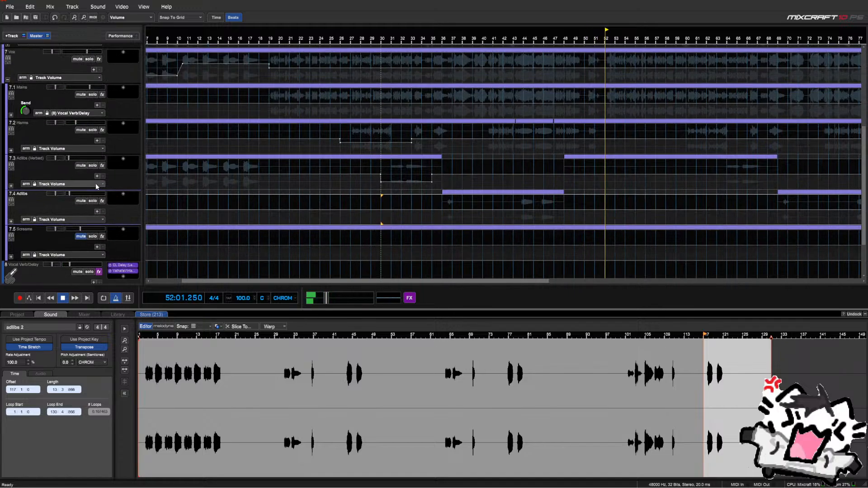
scroll(96, 183, down, 1)
Switch the Mains automation lane from its send to Track Volume
key(space)
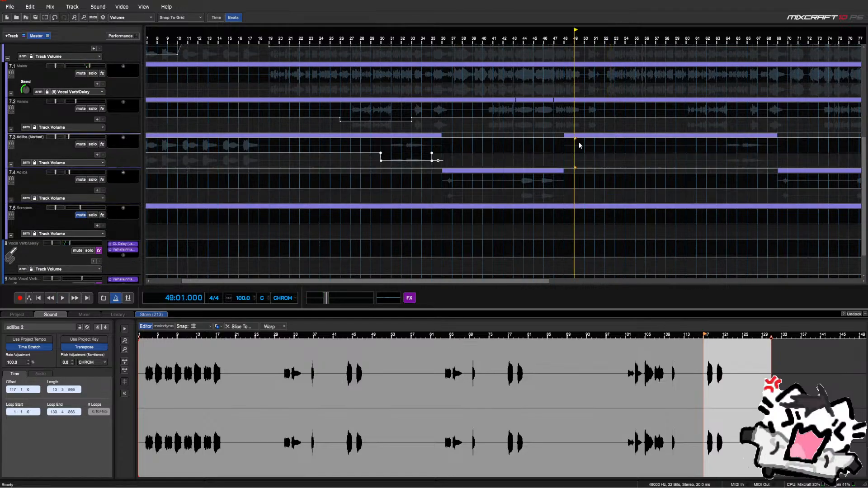
scroll(29, 196, down, 2)
key(space)
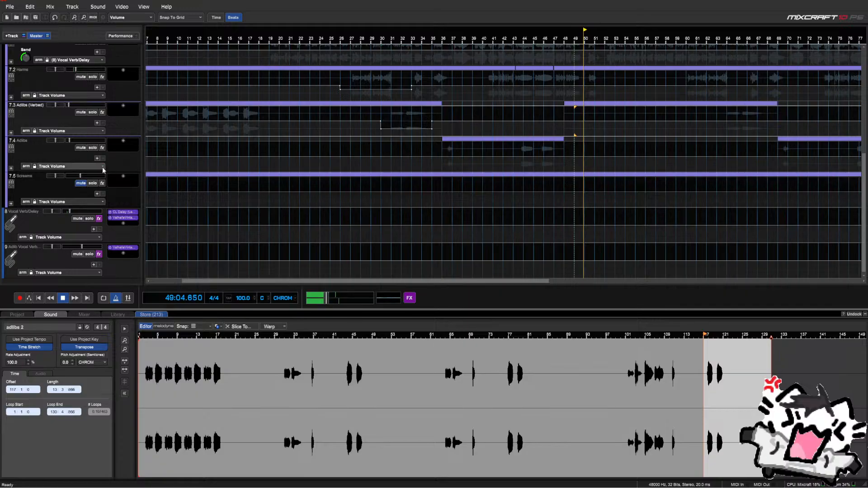
scroll(406, 179, down, 2)
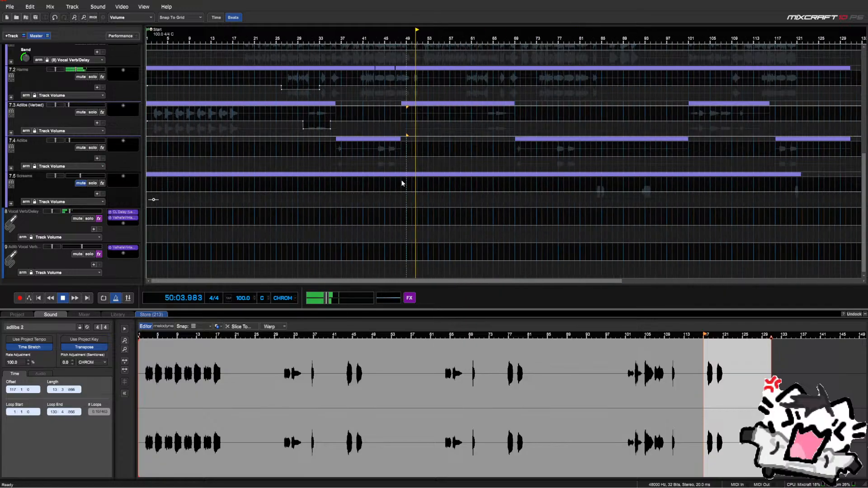
scroll(124, 165, up, 4)
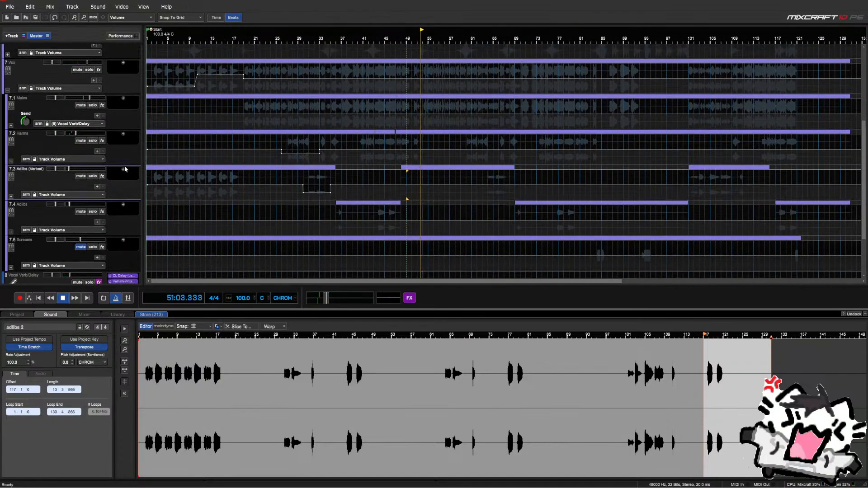
click(53, 125)
click(60, 140)
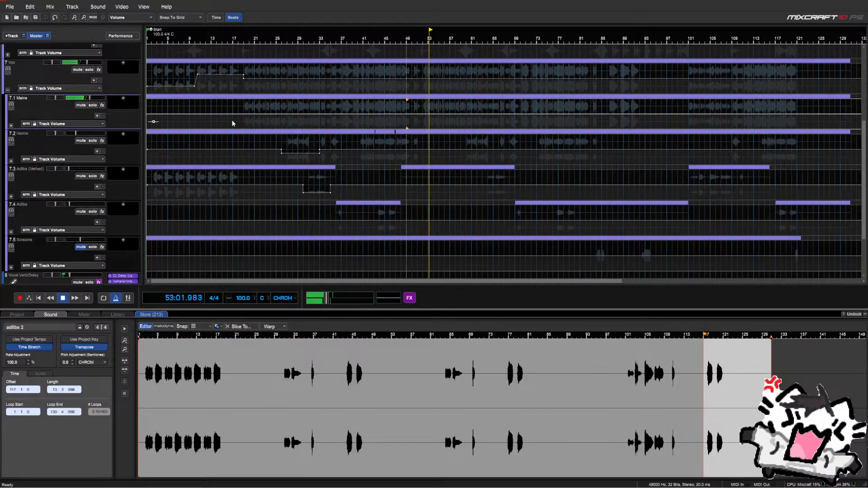
Replay from around bar 24 and add a point to the Vox volume envelope
click(245, 111)
scroll(245, 113, up, 1)
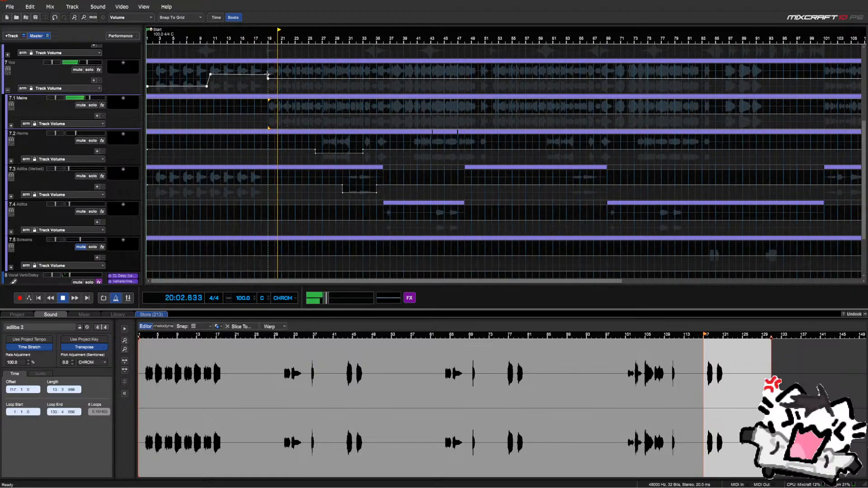
mouse_move(268, 79)
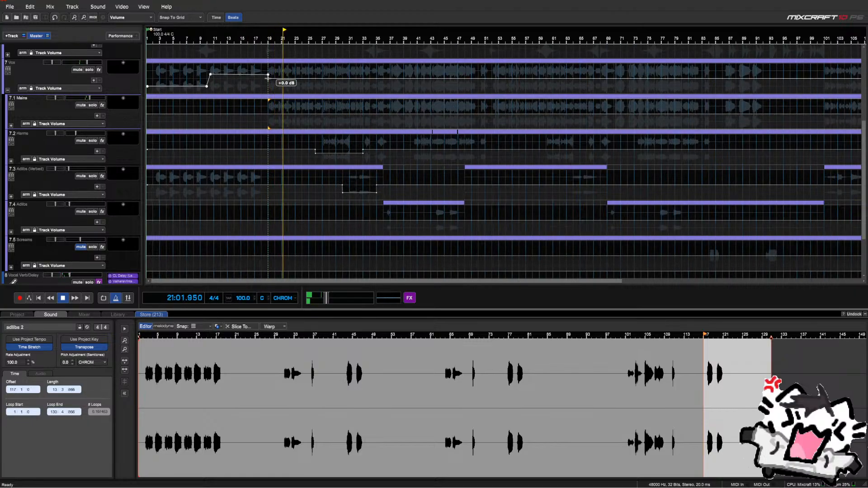
scroll(346, 79, up, 4)
click(548, 75)
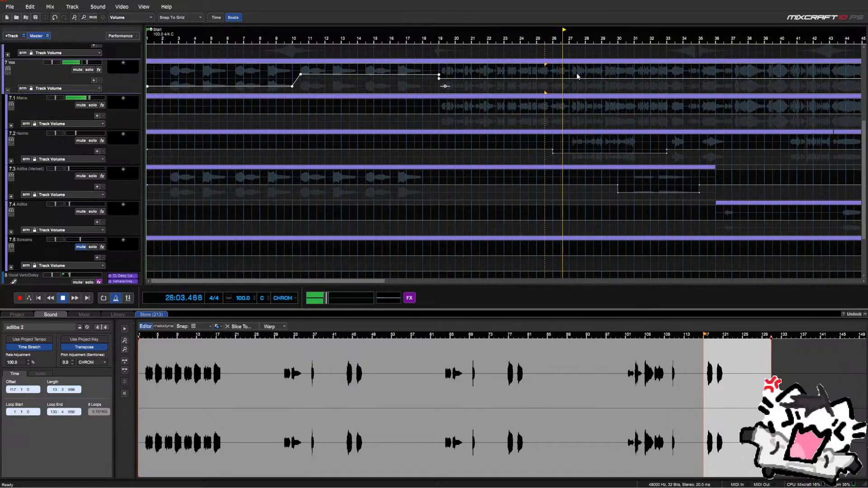
key(space)
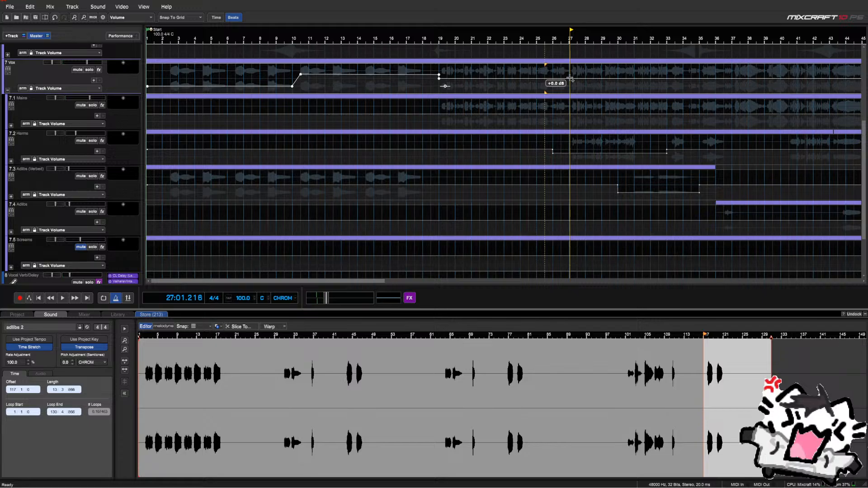
click(528, 77)
key(space)
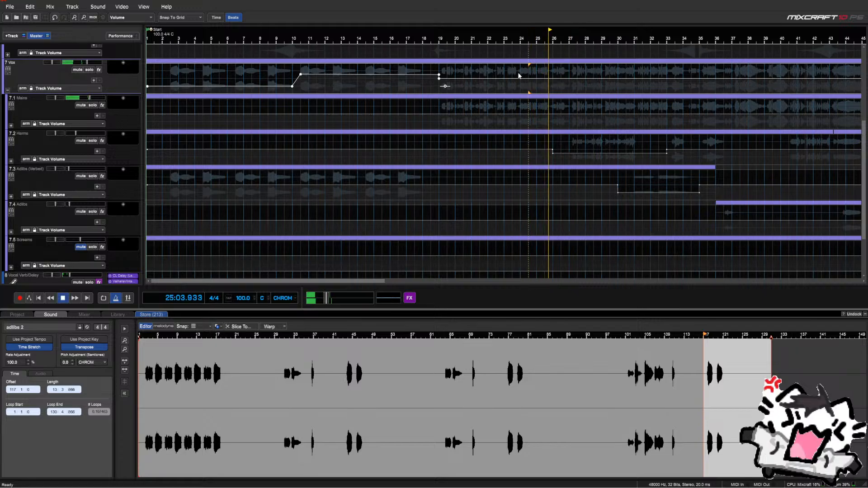
click(569, 79)
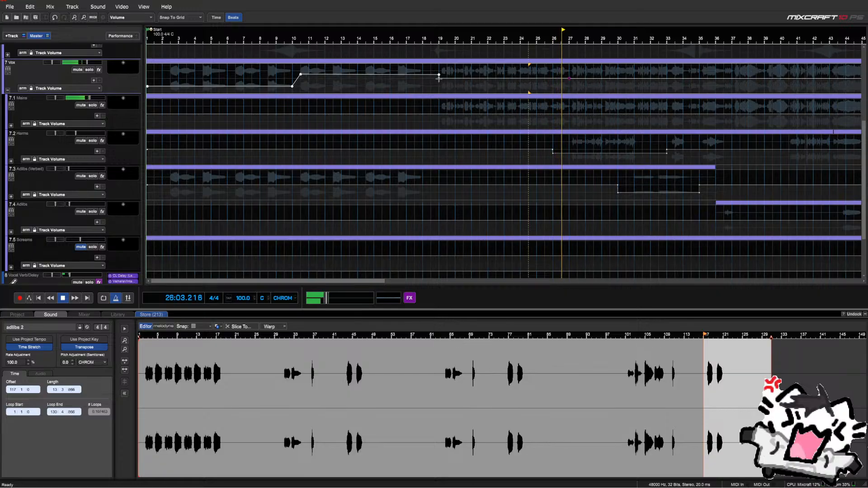
Inspect the exact value of the Vox envelope point at bar 19, leaving it unchanged
right_click(439, 78)
click(433, 84)
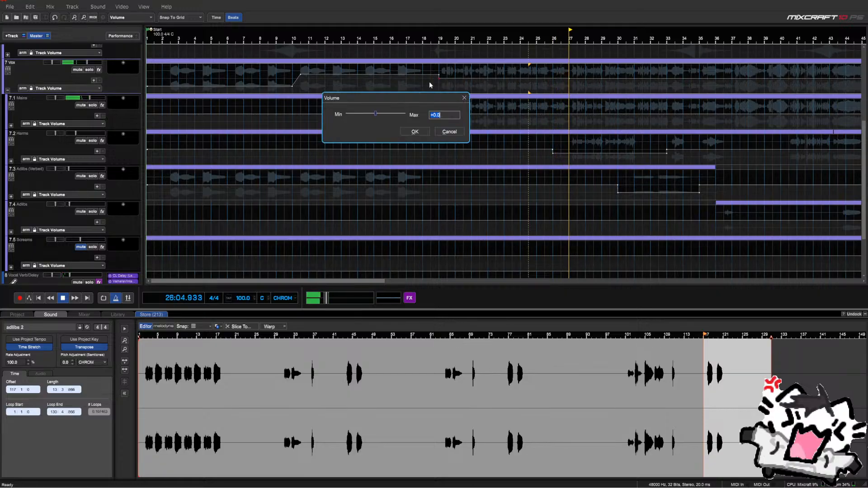
click(463, 98)
drag(584, 78, 547, 77)
click(547, 79)
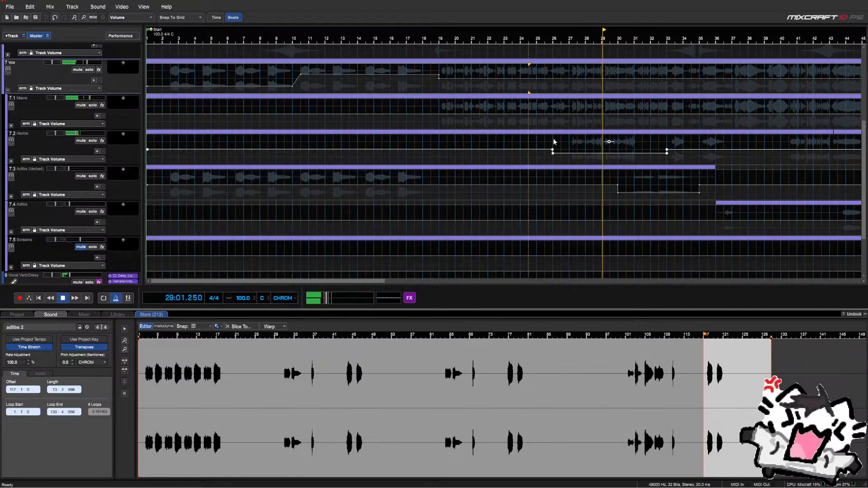
Drag the Harms dip's end nodes from bar 33 to about bar 34
scroll(558, 139, down, 2)
click(473, 137)
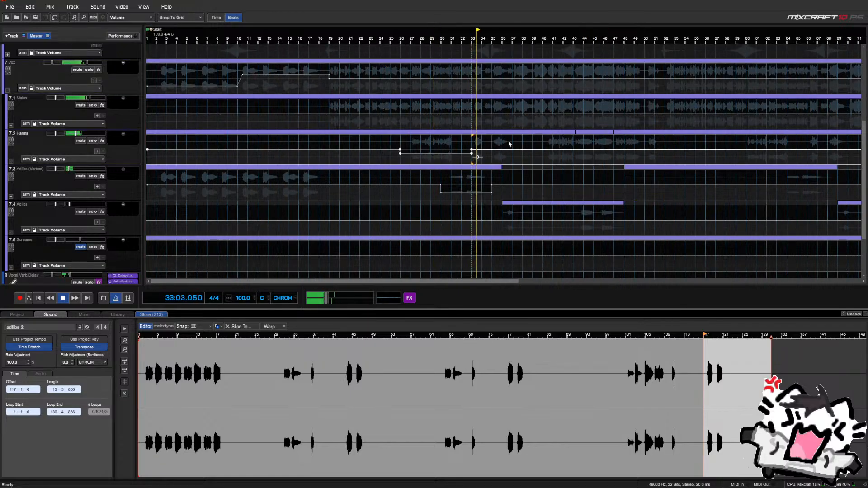
scroll(488, 145, up, 2)
drag(473, 143, 518, 162)
click(482, 146)
click(482, 147)
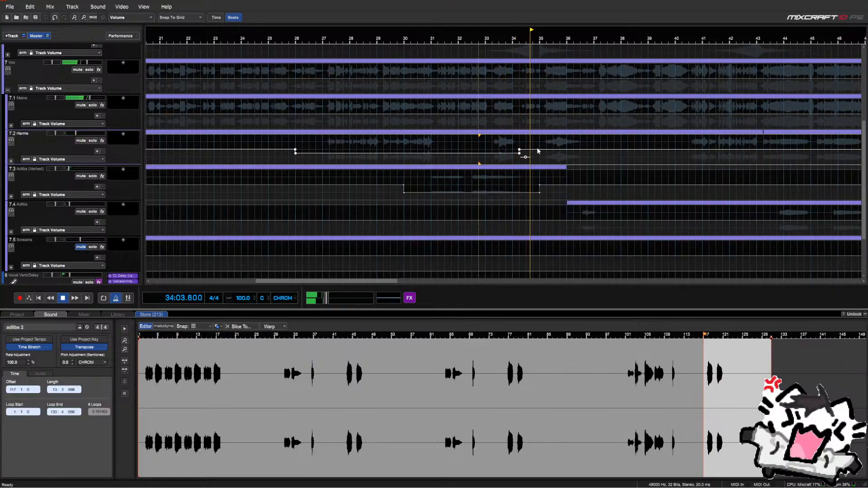
key(space)
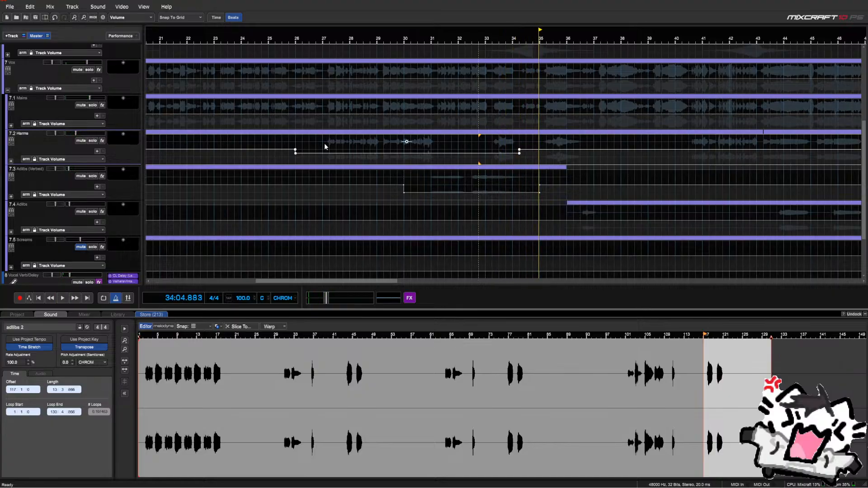
Play from bar 27 to audition the lengthened Harms dip
scroll(324, 142, down, 2)
scroll(423, 142, down, 2)
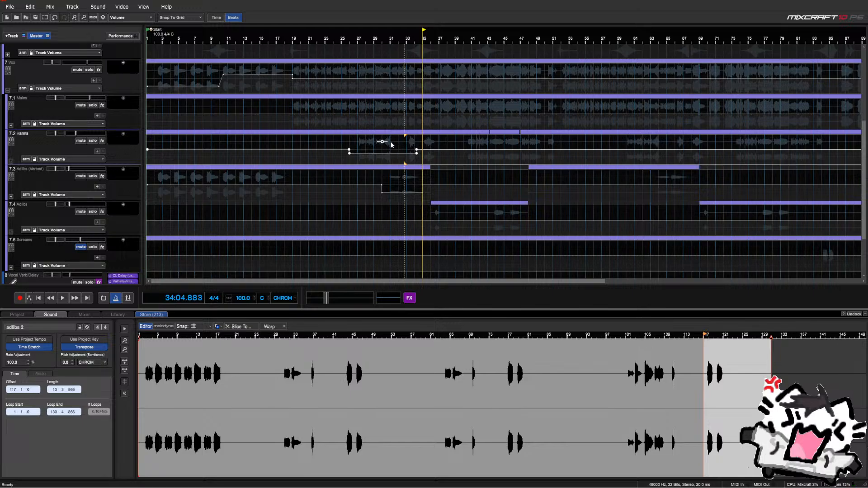
click(357, 142)
scroll(357, 143, up, 2)
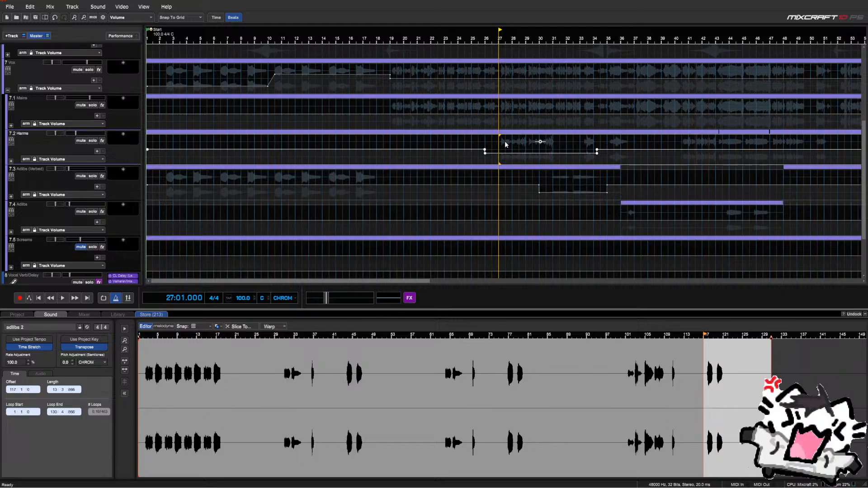
key(space)
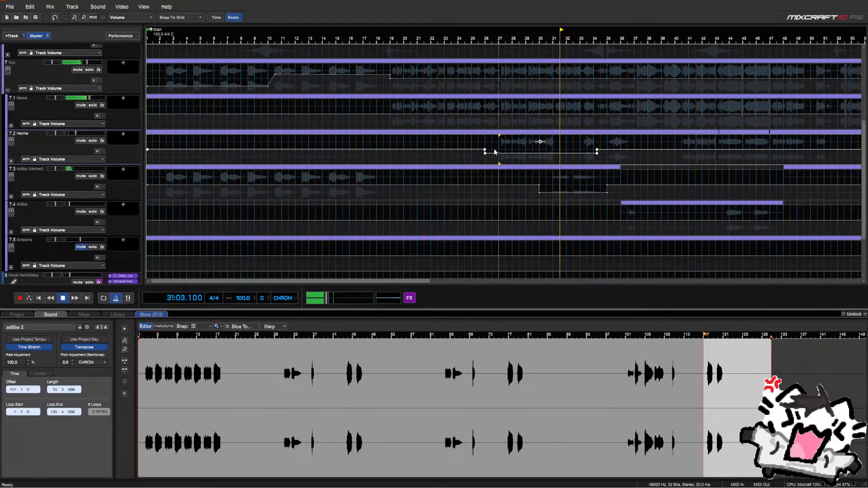
scroll(494, 152, down, 1)
scroll(550, 137, up, 1)
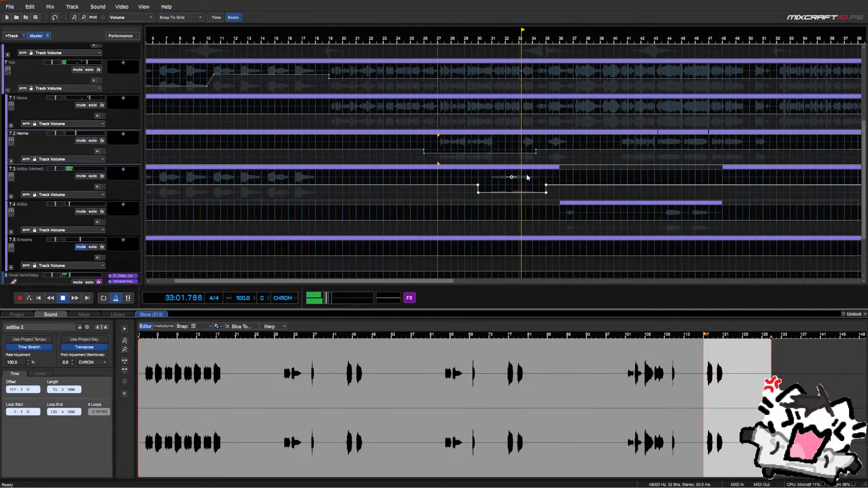
scroll(527, 174, down, 2)
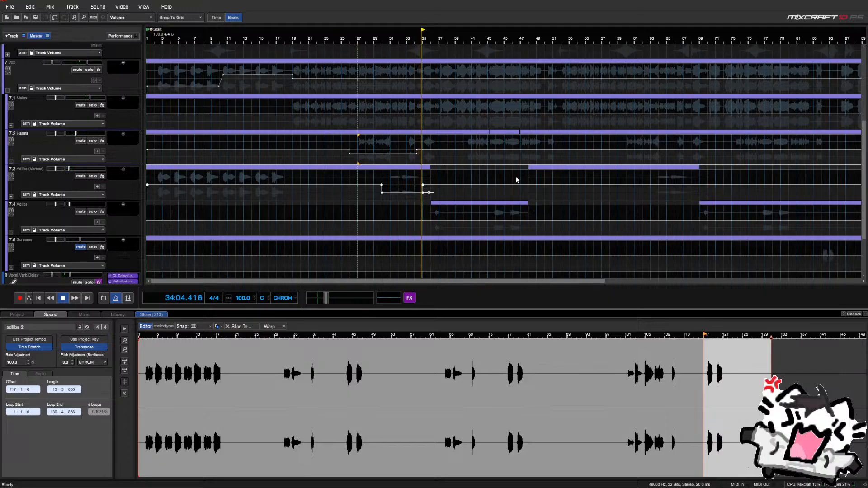
scroll(514, 179, up, 2)
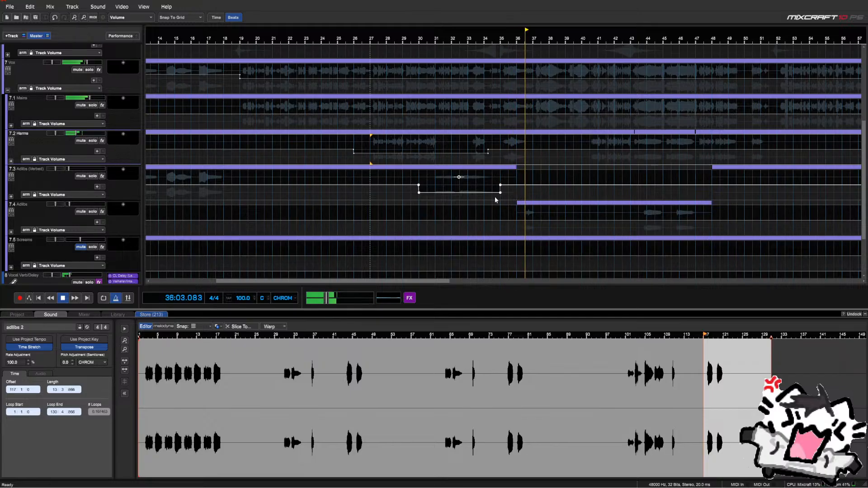
scroll(506, 189, down, 2)
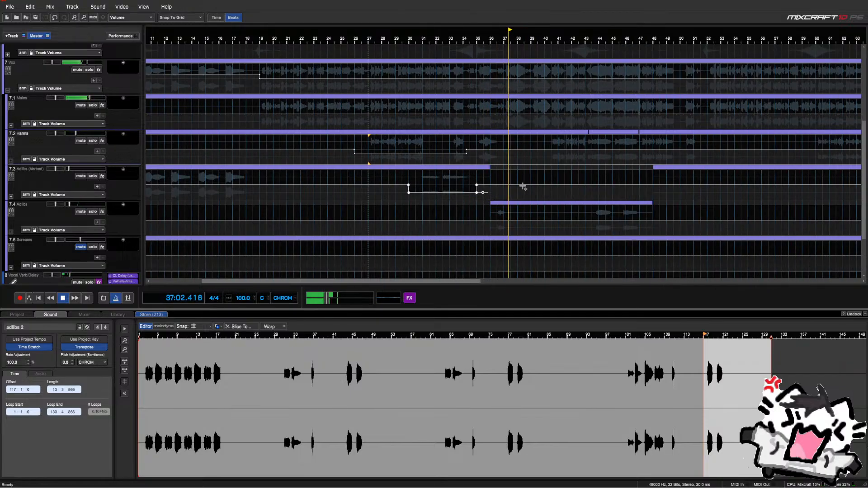
scroll(517, 181, down, 1)
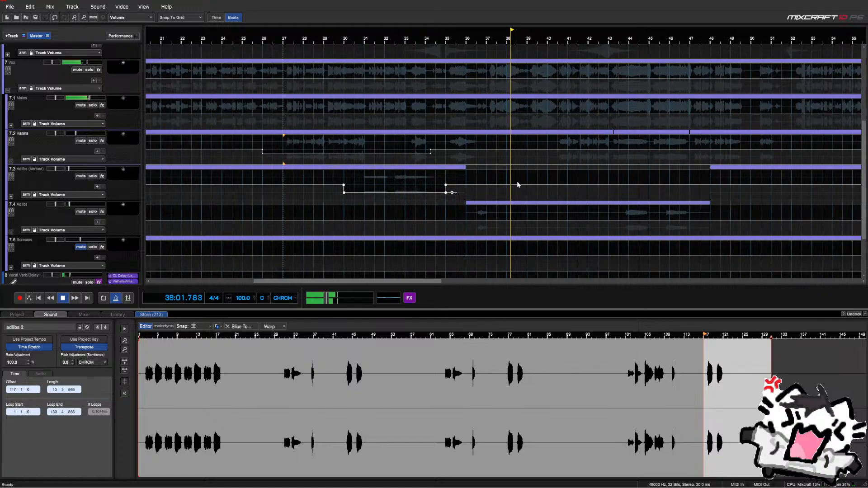
scroll(517, 180, down, 1)
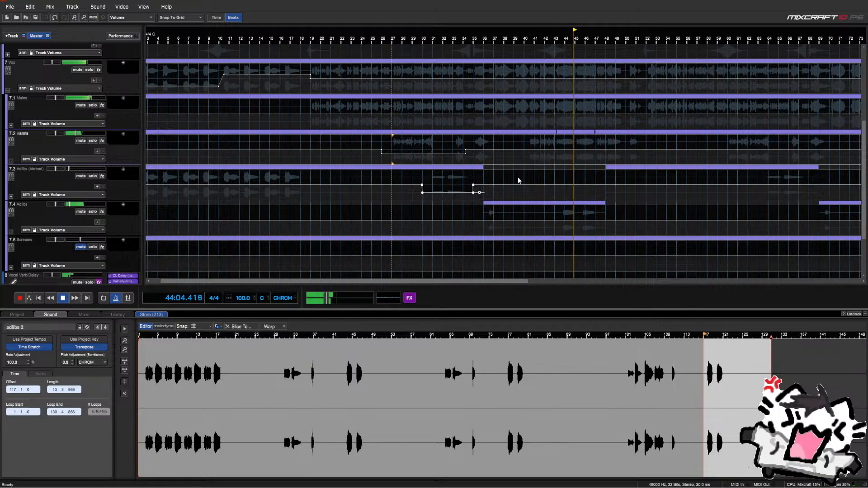
Select bars 42–48 on the Adlibs volume lane and apply an Envelopes Reduce dip
click(530, 207)
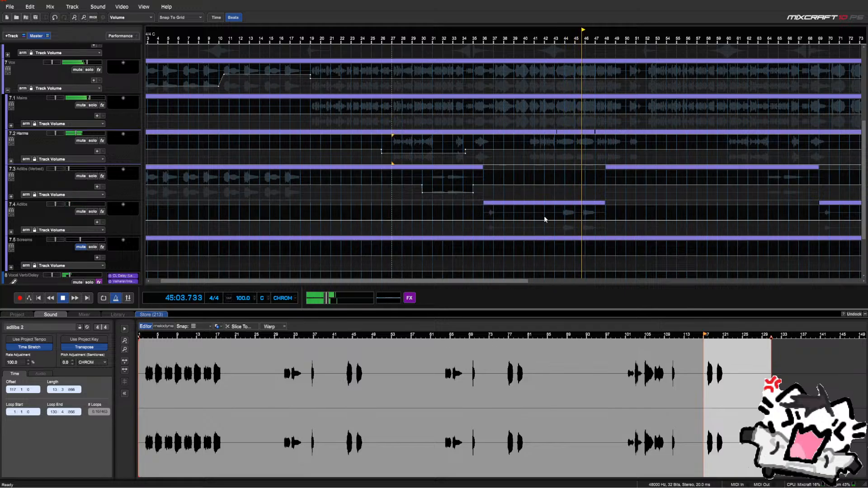
drag(543, 215, 606, 220)
right_click(544, 214)
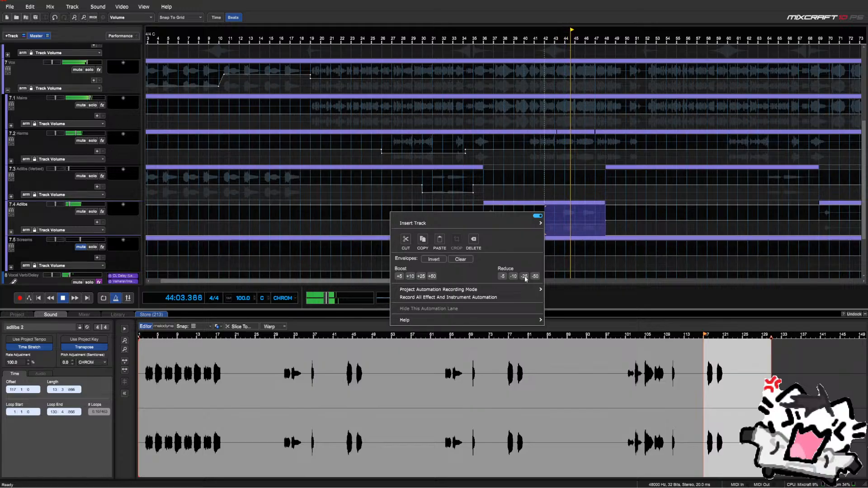
click(504, 277)
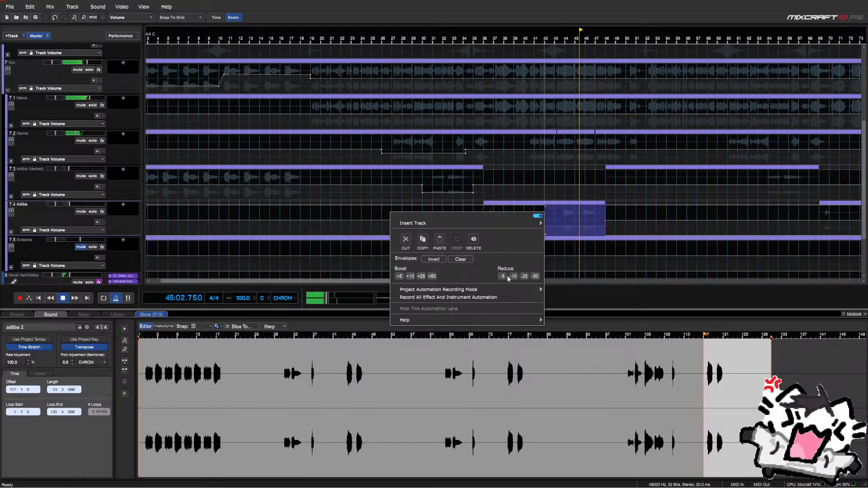
click(625, 197)
scroll(626, 195, up, 2)
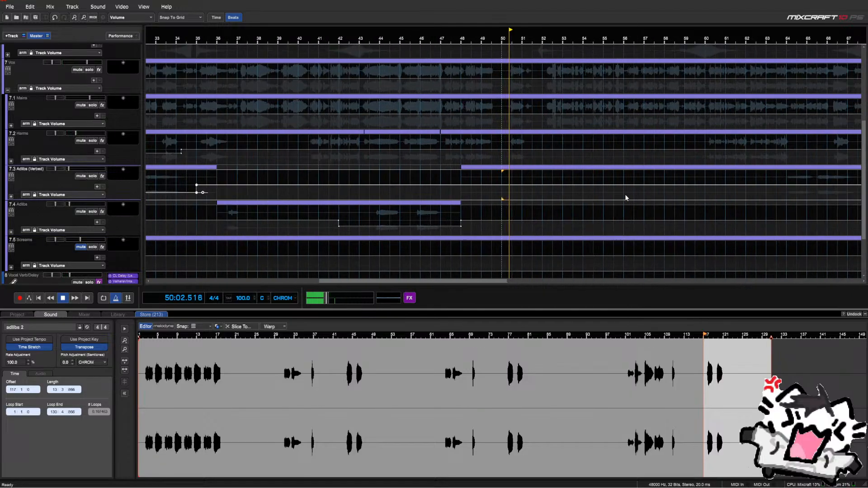
scroll(618, 196, down, 1)
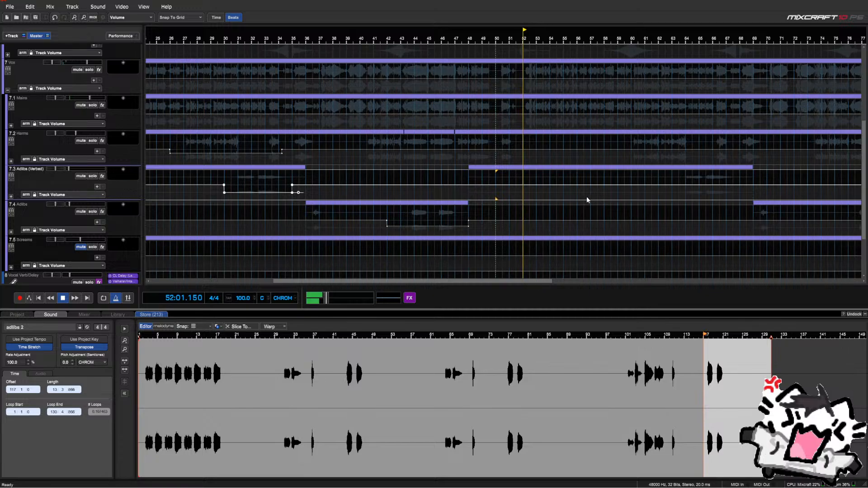
Mark bars 60–67 on the Harms volume lane and lower them with Envelopes Reduce
scroll(585, 196, down, 2)
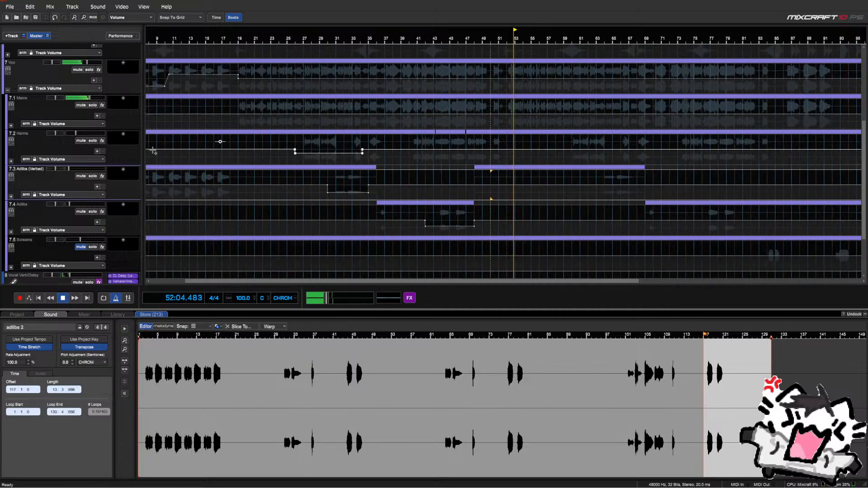
click(568, 143)
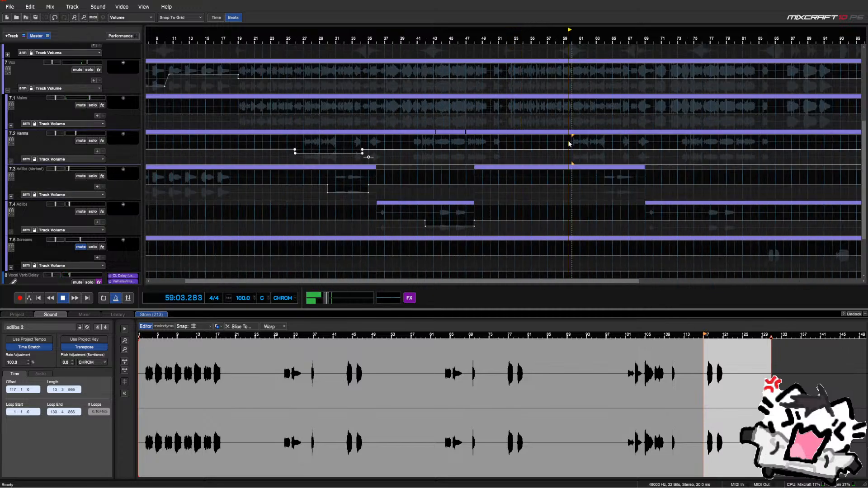
scroll(568, 140, up, 2)
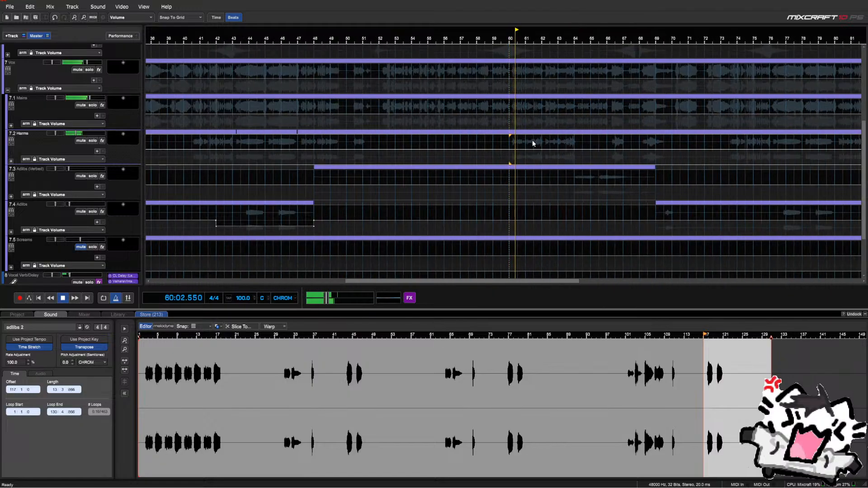
scroll(509, 144, down, 2)
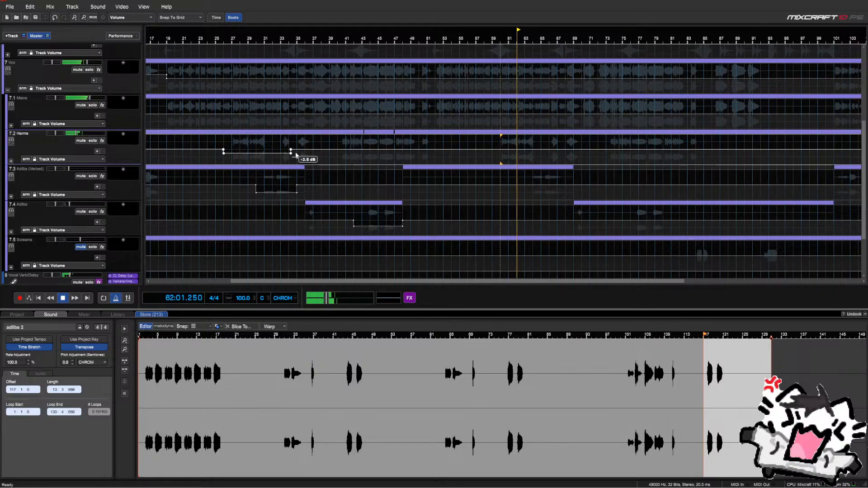
drag(498, 138, 565, 151)
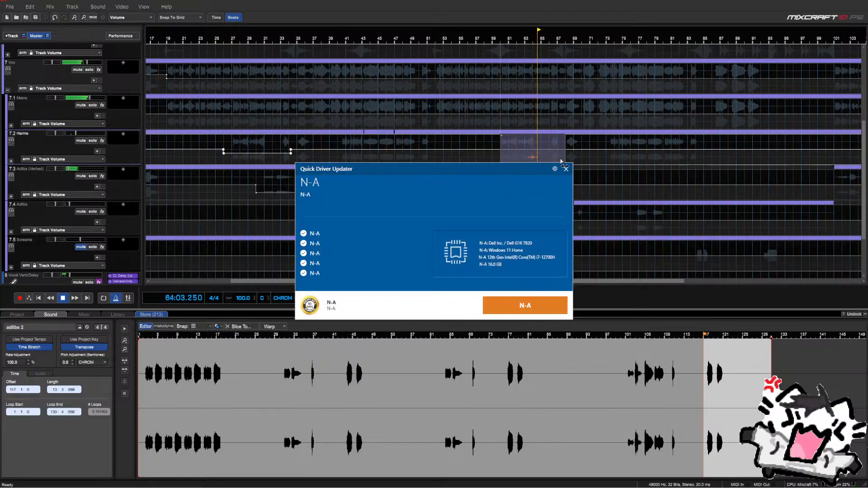
click(565, 169)
right_click(508, 145)
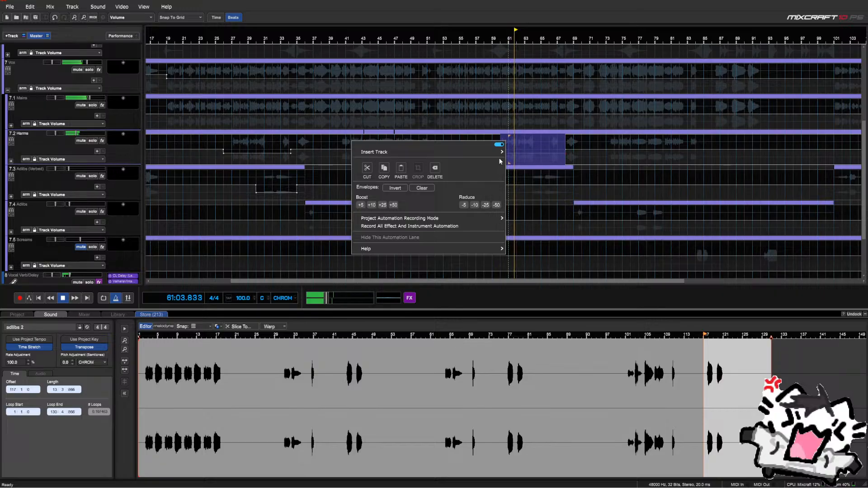
click(484, 132)
click(490, 139)
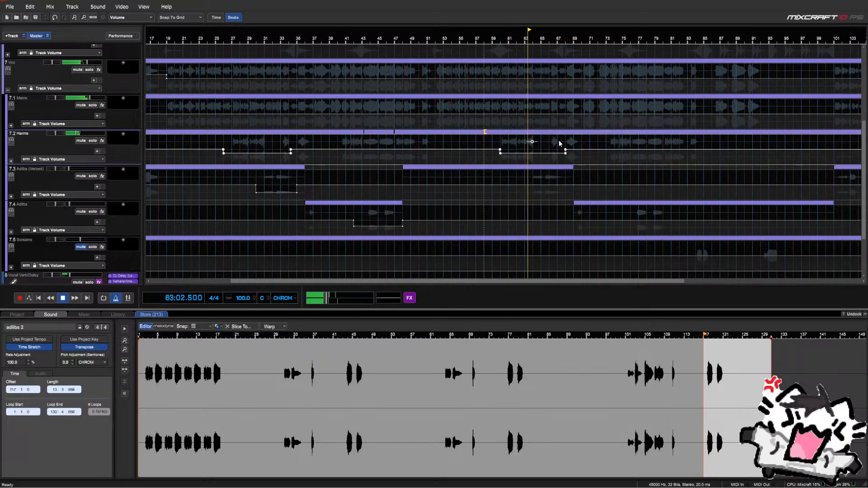
scroll(559, 144, up, 2)
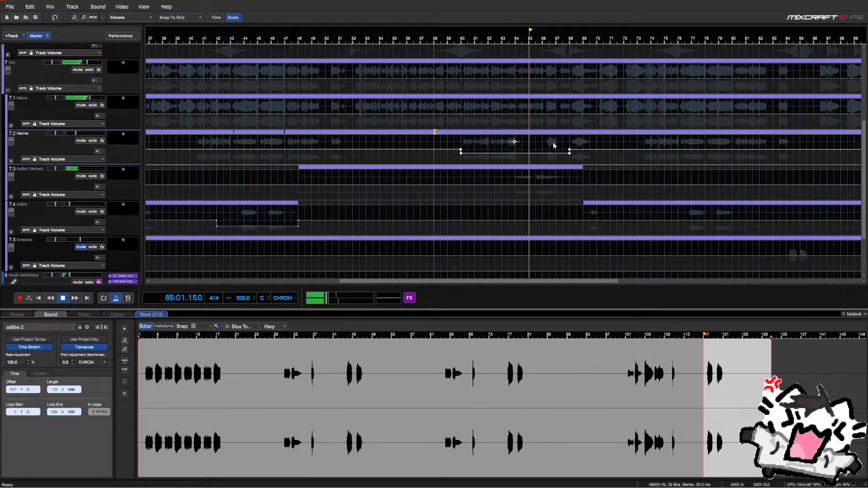
scroll(552, 143, down, 4)
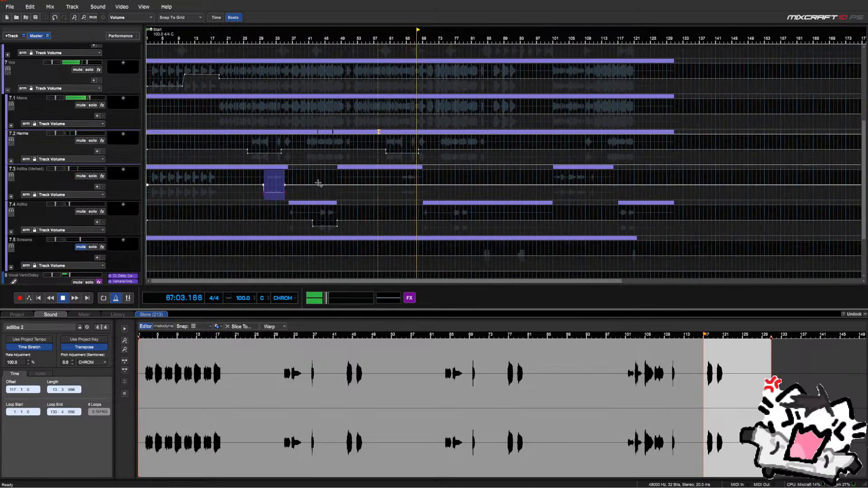
Paste a copy of the Adlibs (Verbed) volume dip at bar 62
drag(395, 178, 425, 185)
click(395, 176)
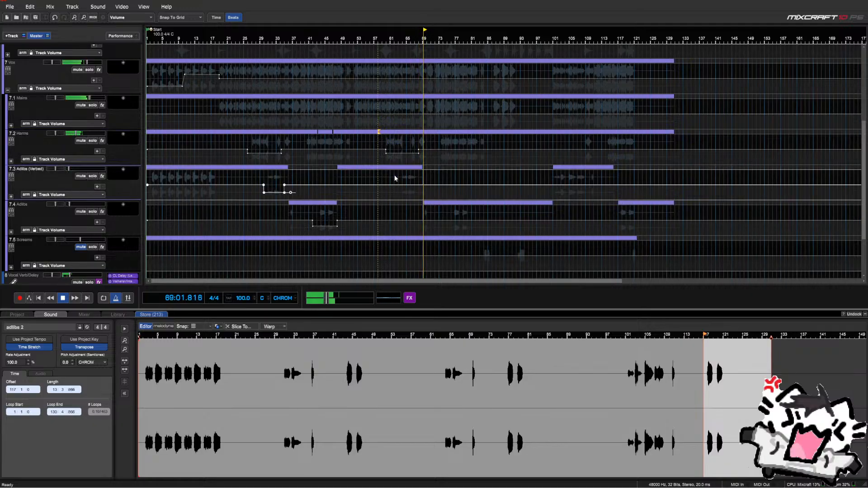
key(ctrl+v)
scroll(395, 176, up, 2)
scroll(396, 177, up, 1)
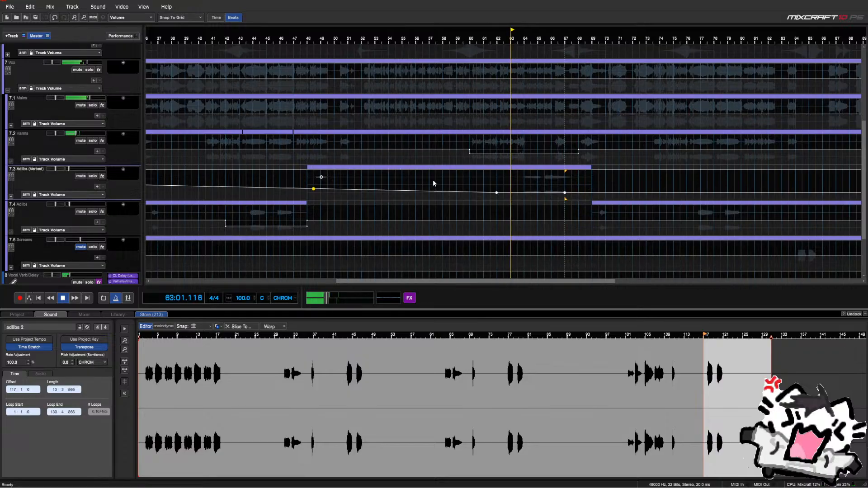
drag(442, 181, 557, 200)
click(432, 177)
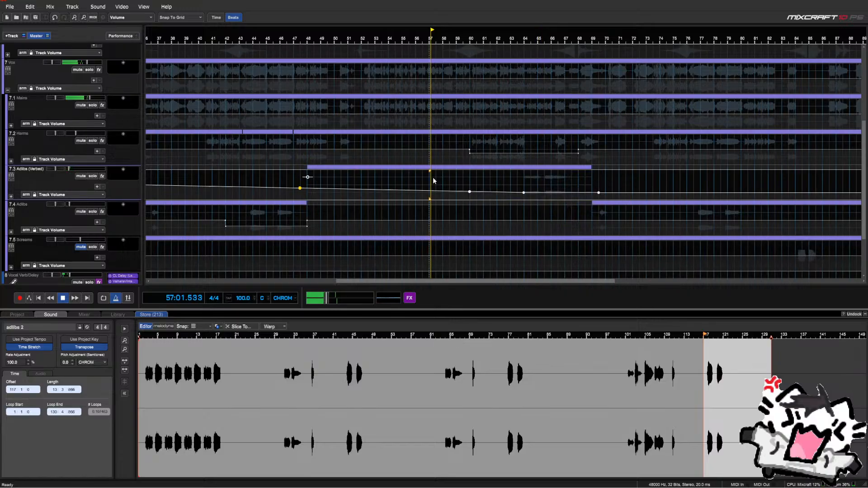
Reshape the pasted dip to span bars 63–69 with a sharp drop and exact end level
drag(471, 192, 517, 185)
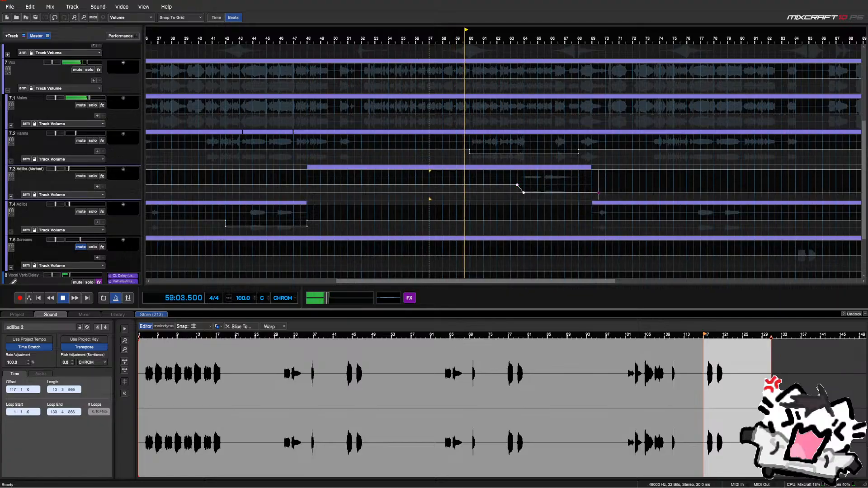
drag(599, 193, 592, 183)
right_click(592, 183)
click(586, 188)
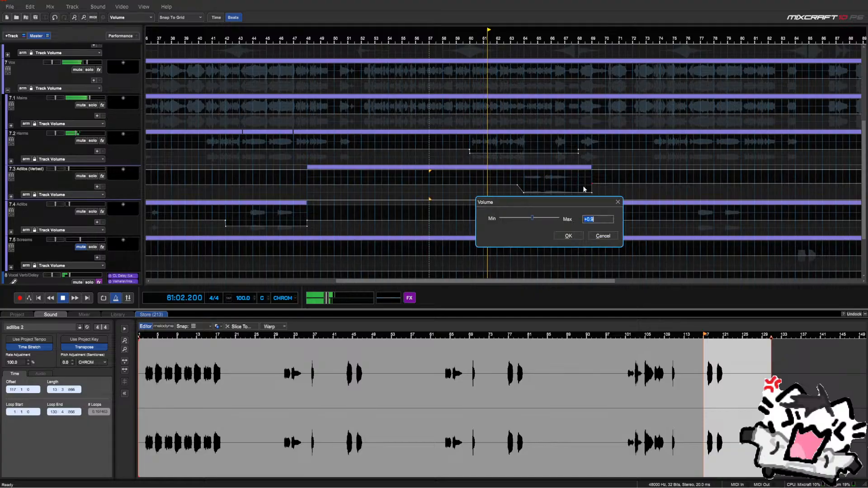
key(Return)
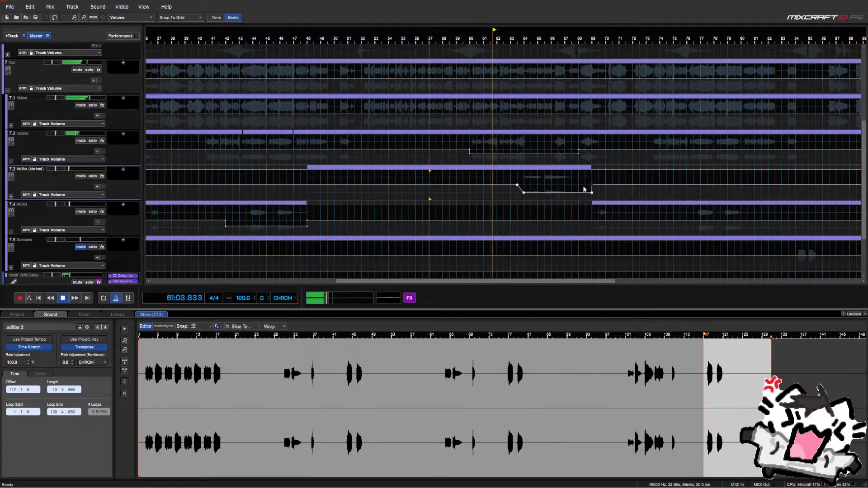
click(517, 185)
drag(517, 185, 522, 185)
scroll(496, 212, down, 2)
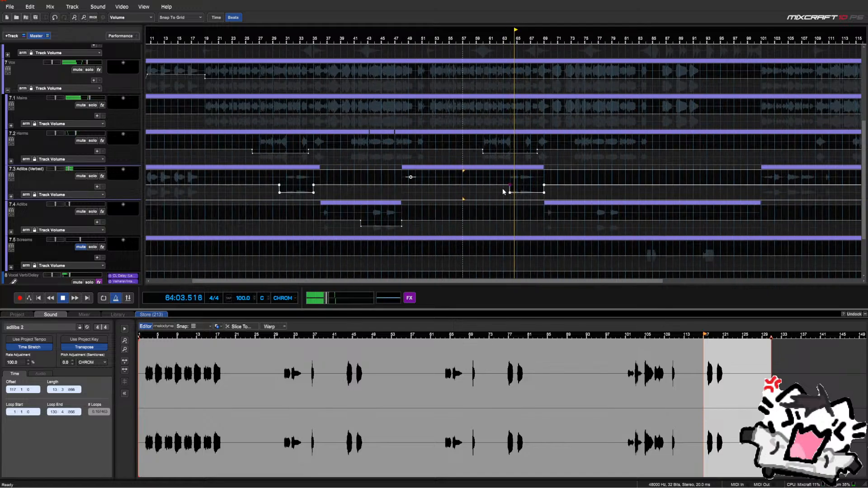
Nudge both Adlibs (Verbed) dip sections one bar earlier
drag(514, 193, 508, 192)
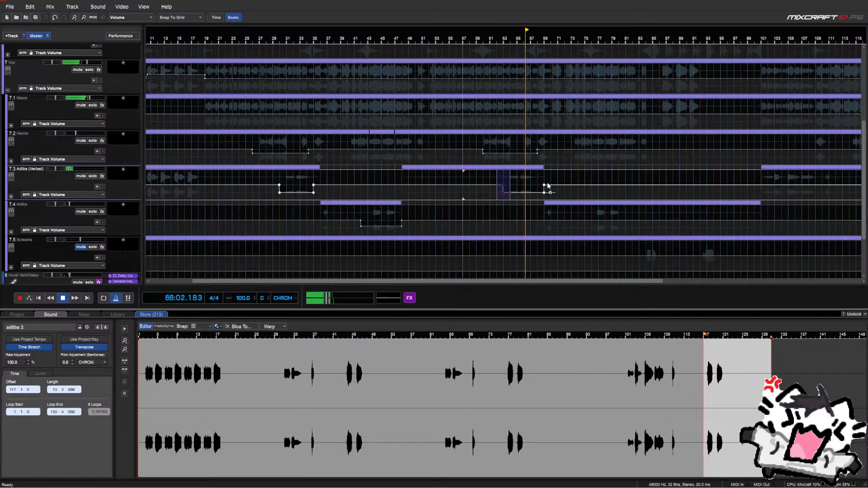
click(543, 185)
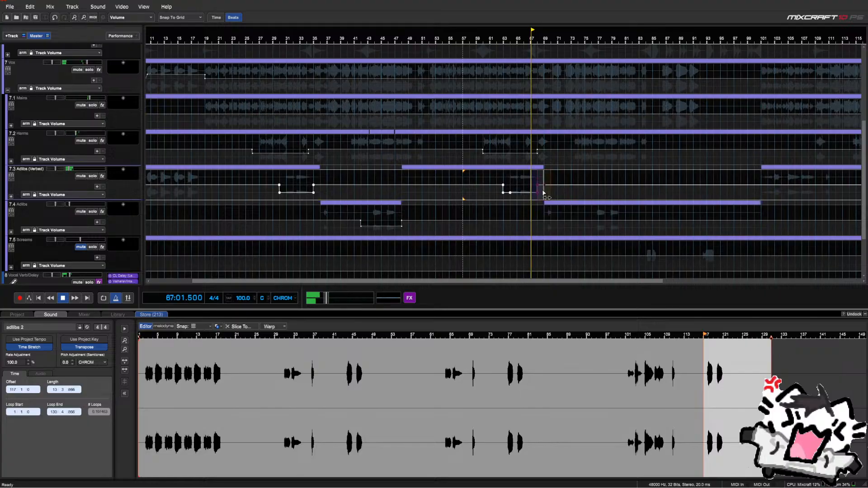
drag(544, 191, 538, 191)
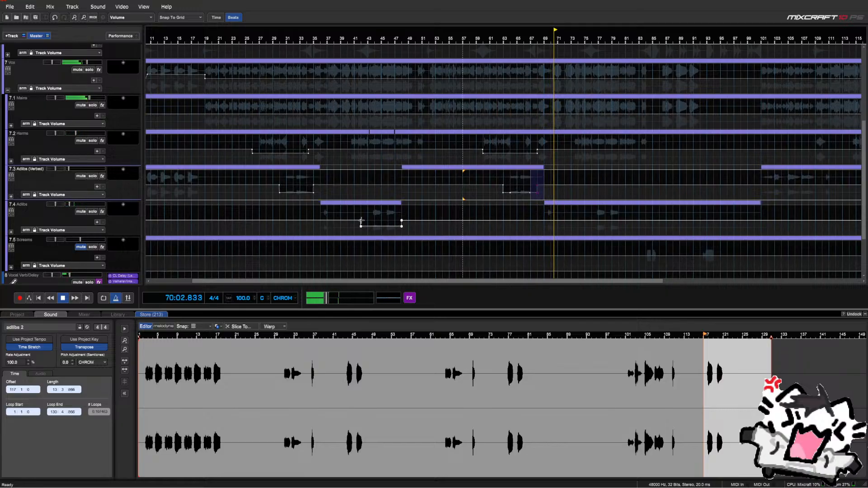
Copy the Adlibs volume dip and paste it near bar 77
mouse_move(360, 220)
mouse_down()
mouse_move(402, 230)
mouse_move(357, 225)
mouse_up()
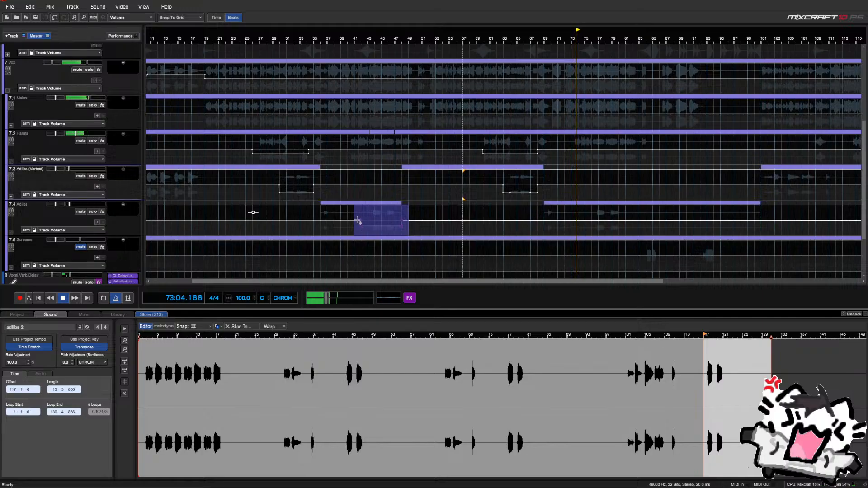
click(585, 216)
key(ctrl+v)
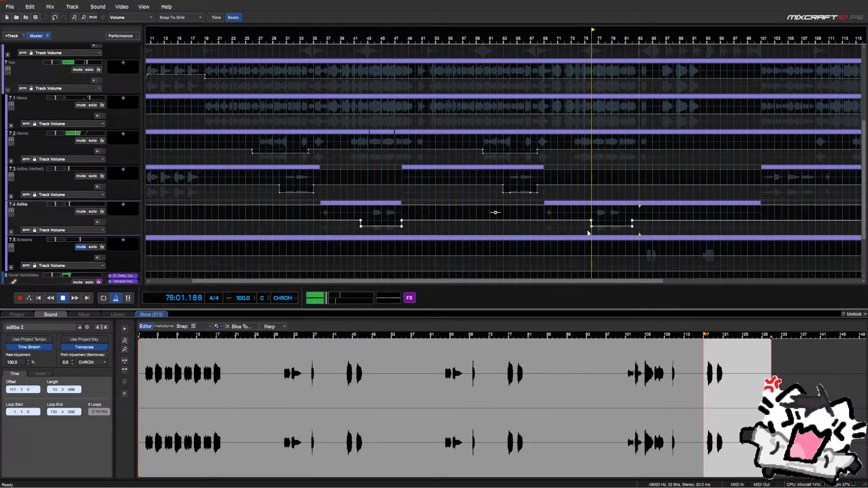
drag(646, 217, 598, 223)
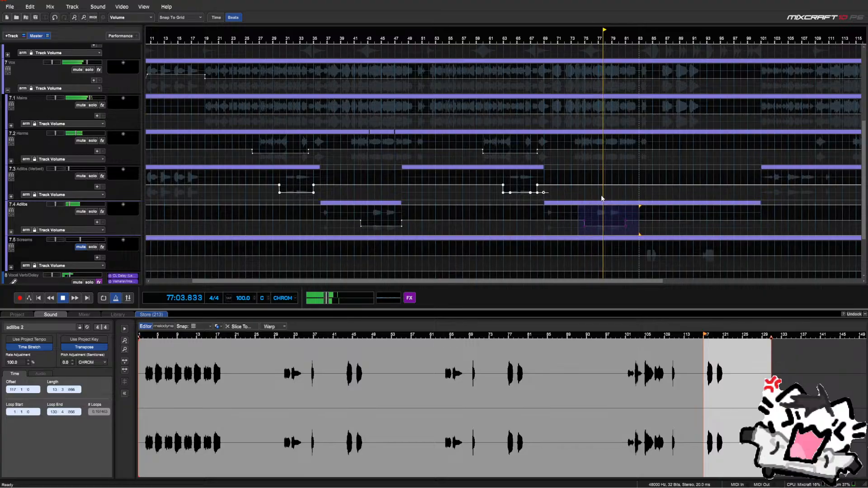
click(601, 198)
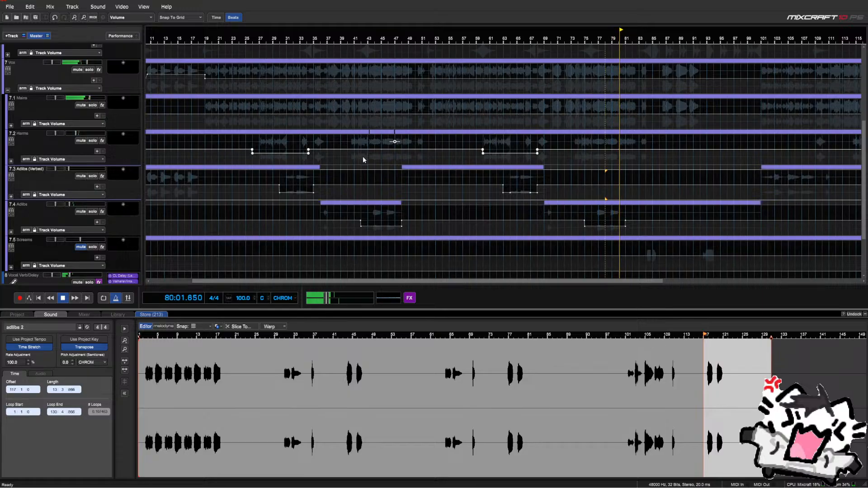
scroll(626, 157, right, 3)
scroll(626, 158, up, 1)
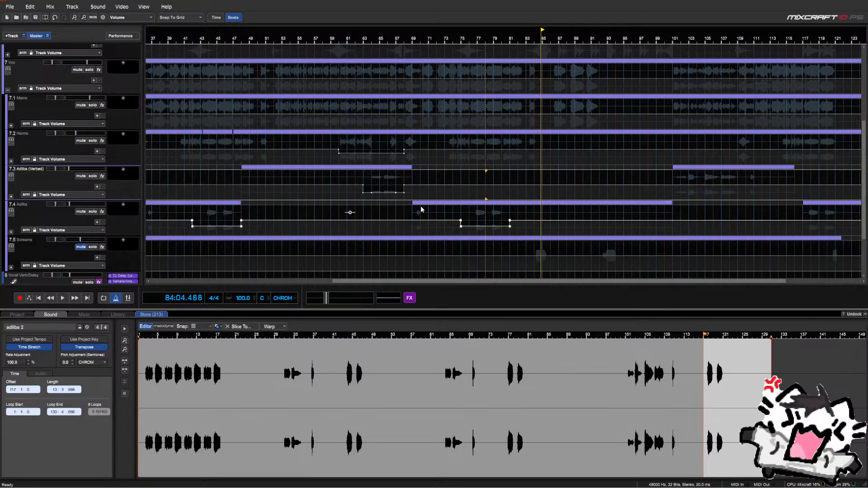
scroll(403, 205, down, 1)
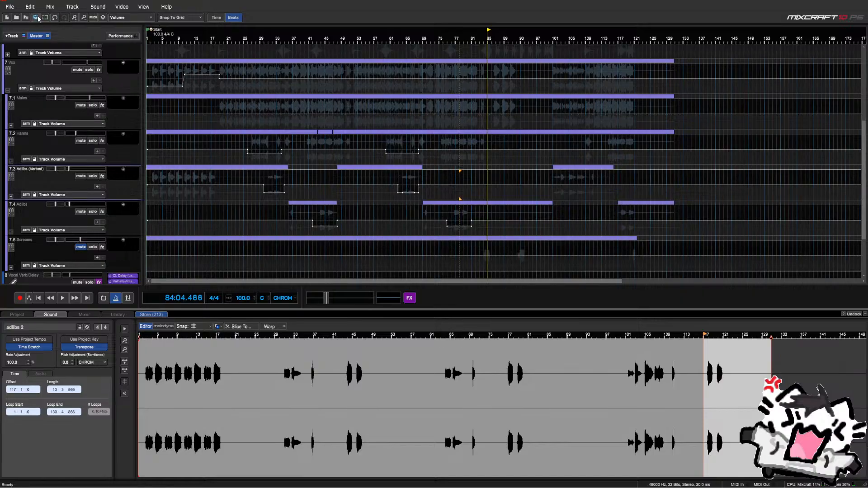
scroll(407, 140, up, 1)
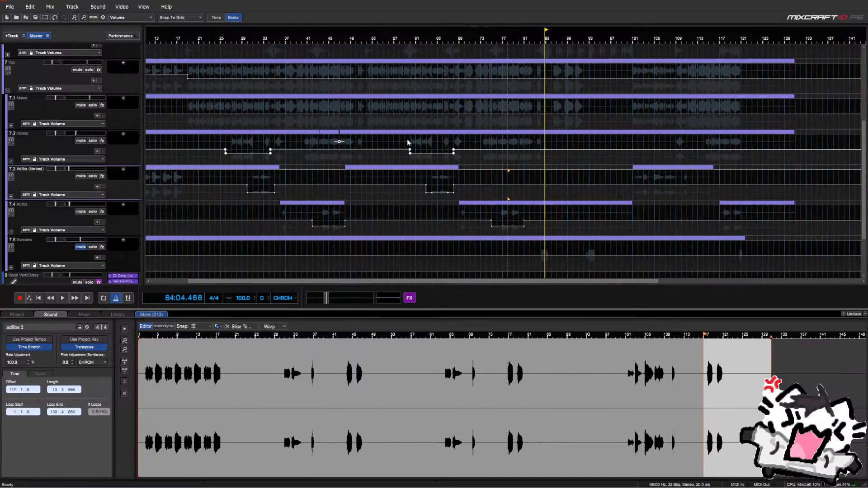
scroll(407, 140, down, 2)
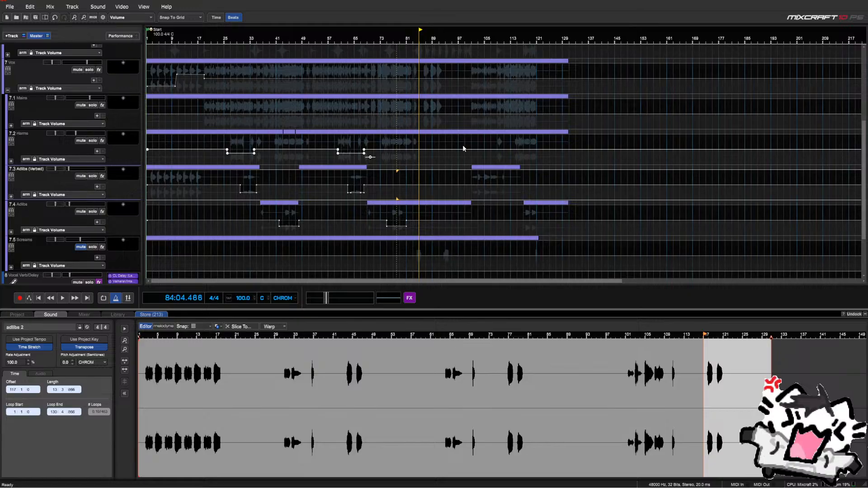
click(424, 140)
key(space)
scroll(425, 141, up, 3)
click(504, 139)
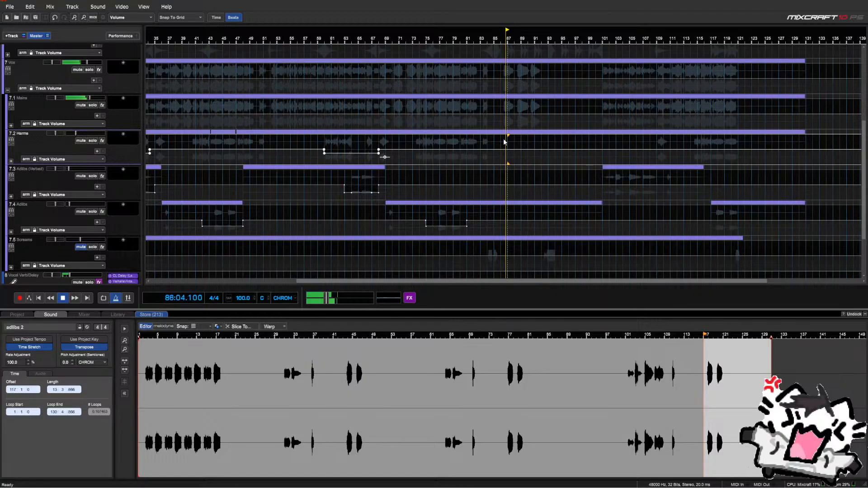
click(498, 140)
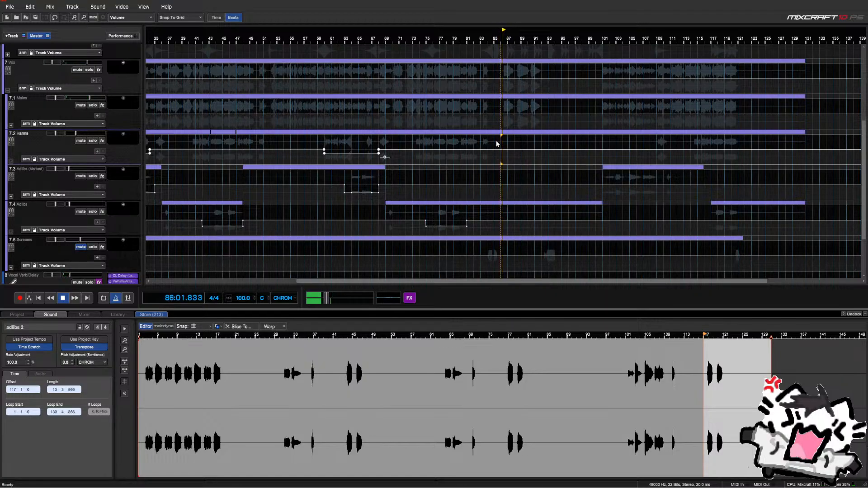
click(153, 125)
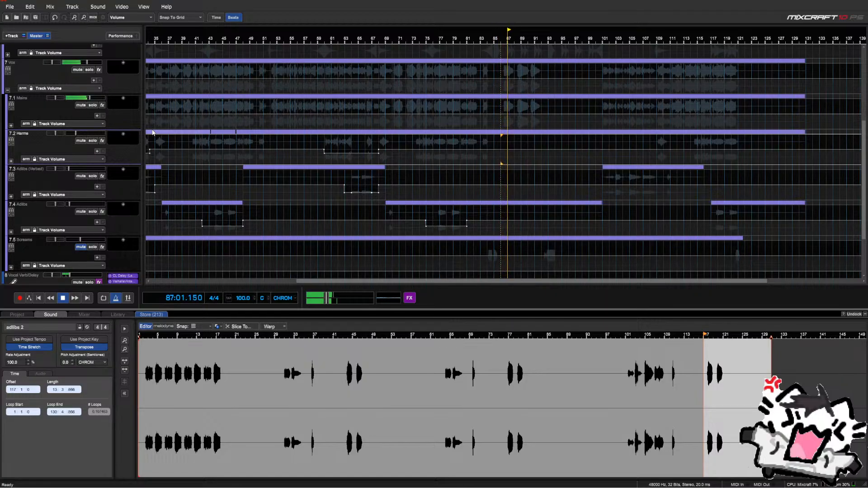
Expand the Mains and Adlibs (Verbed) tracks to show their sub-lanes
click(11, 126)
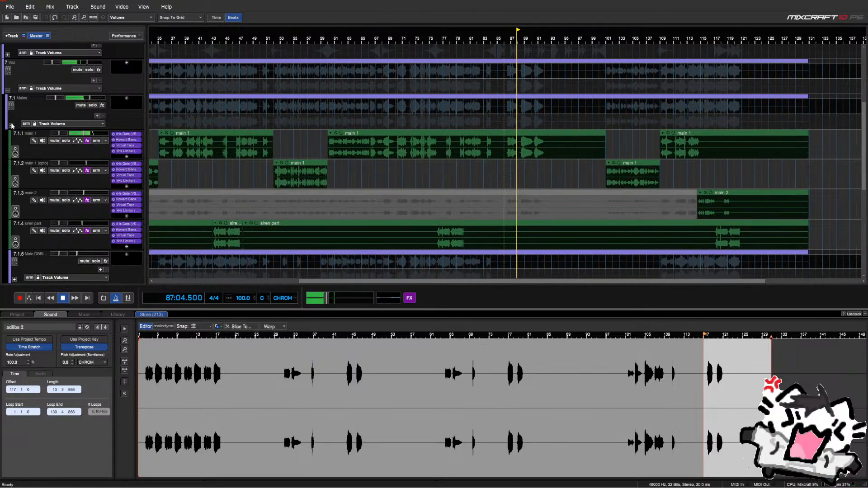
scroll(15, 122, down, 3)
scroll(15, 125, down, 7)
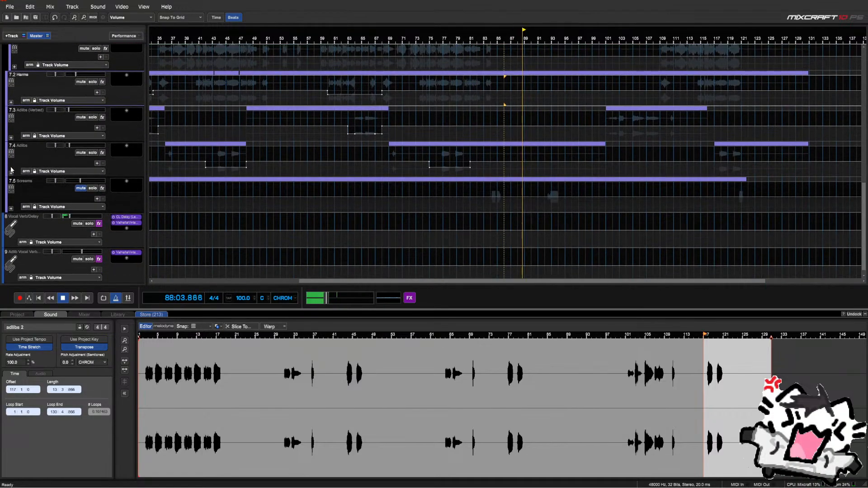
click(11, 138)
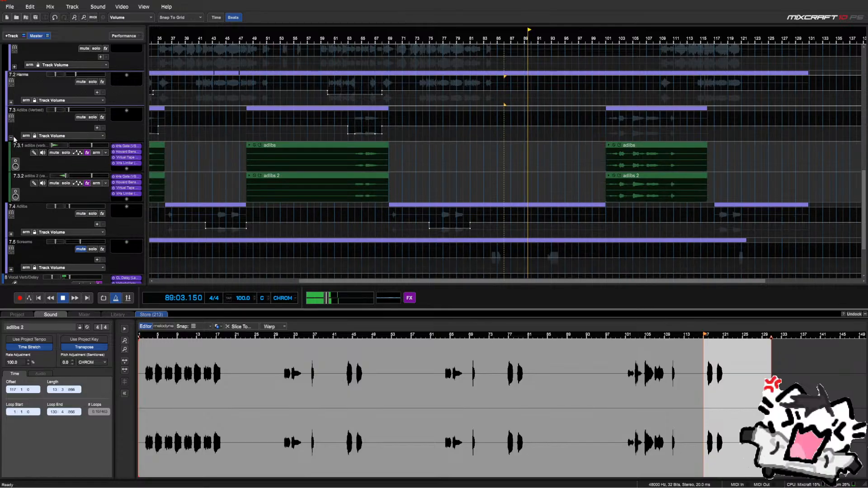
scroll(539, 140, down, 1)
scroll(542, 140, down, 2)
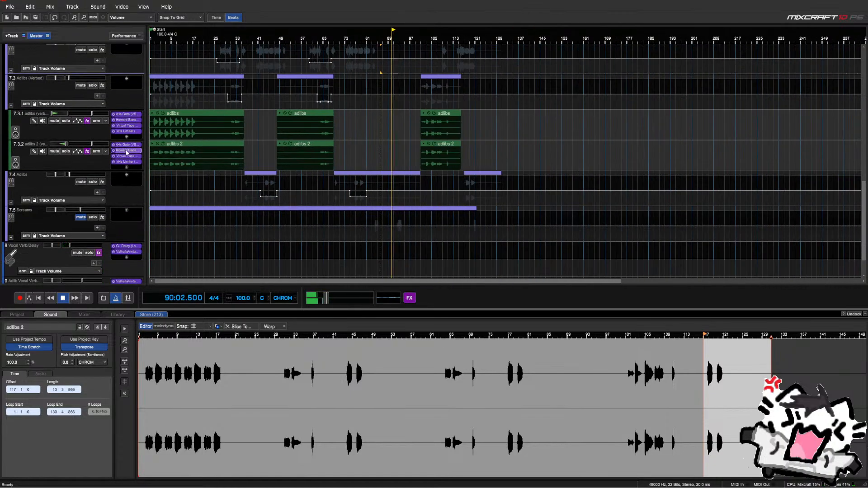
scroll(109, 147, up, 4)
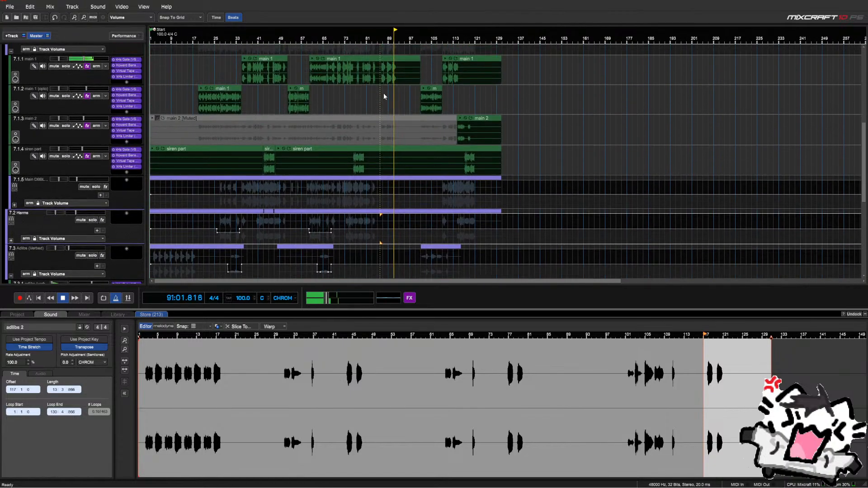
Split the main 1 clip at bar 85
click(379, 64)
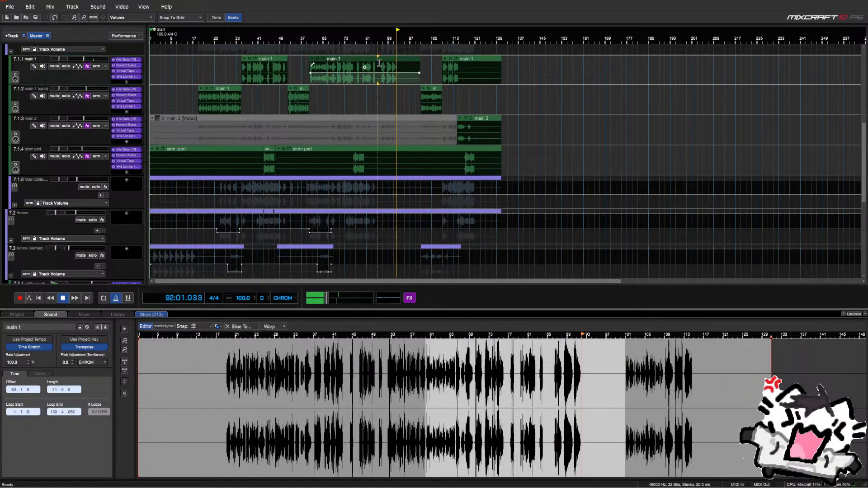
right_click(377, 58)
click(381, 55)
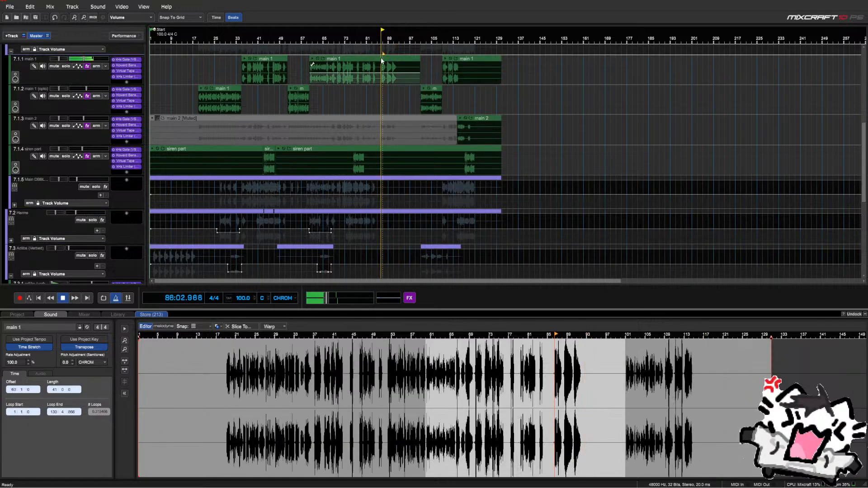
scroll(389, 64, up, 2)
right_click(500, 58)
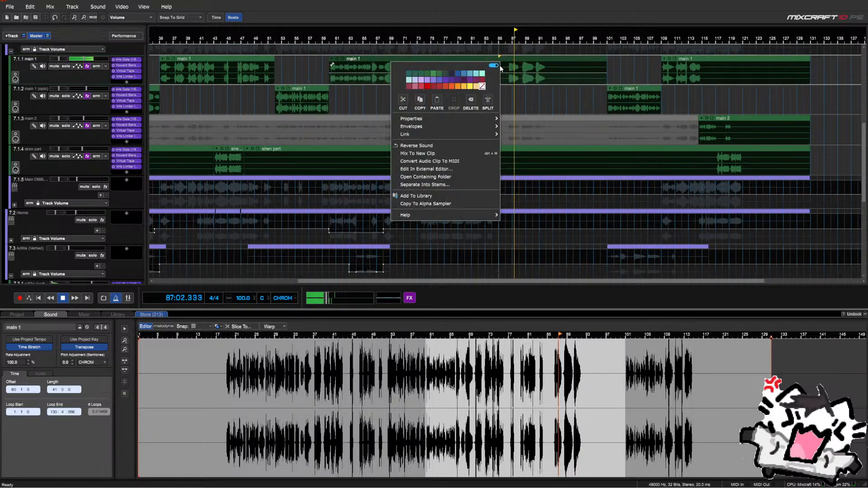
click(490, 100)
Move the later main 1 piece down onto the adlibs 2 lane
click(523, 65)
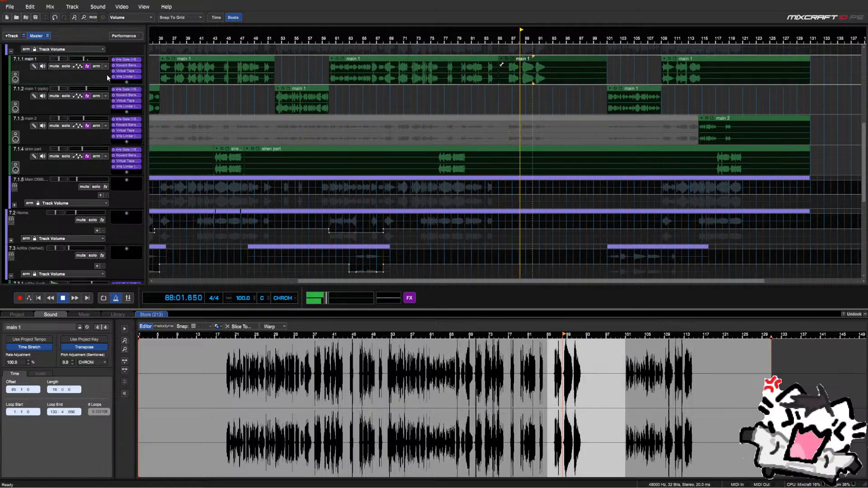
scroll(106, 74, down, 2)
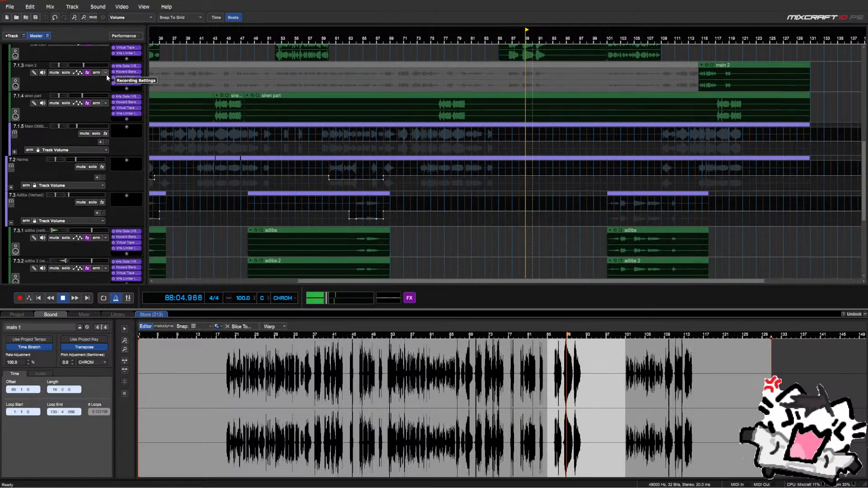
key(Down)
key(Down)
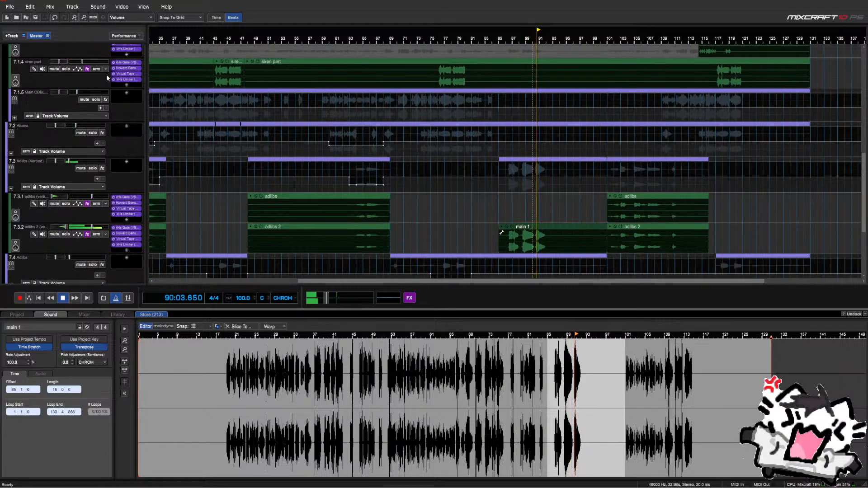
key(space)
click(486, 219)
scroll(271, 217, down, 1)
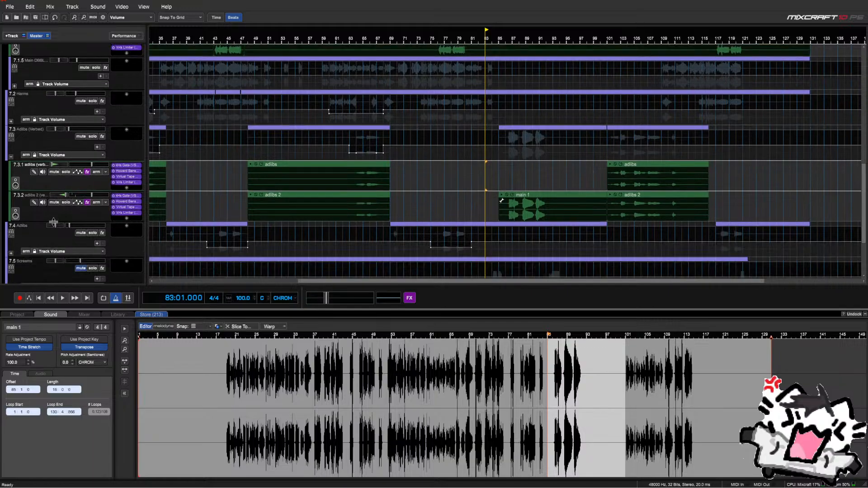
Duplicate the adlibs 2 lane as a new track with Ctrl+D
right_click(51, 217)
mouse_move(76, 223)
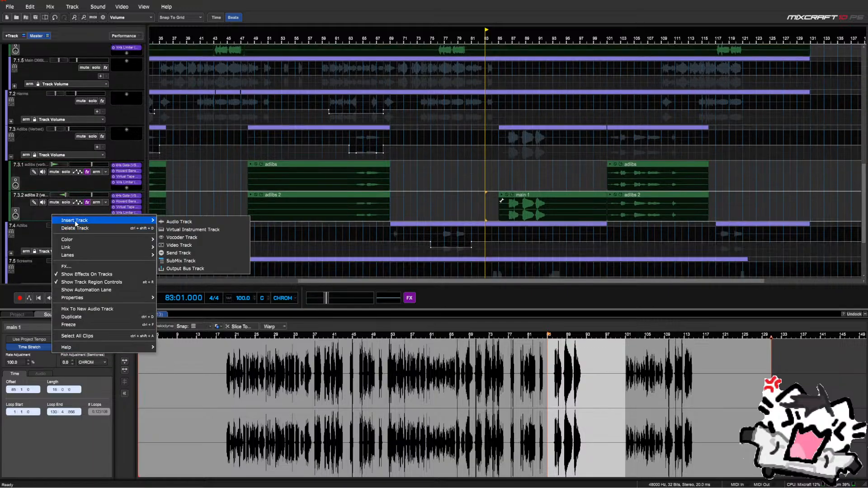
click(28, 209)
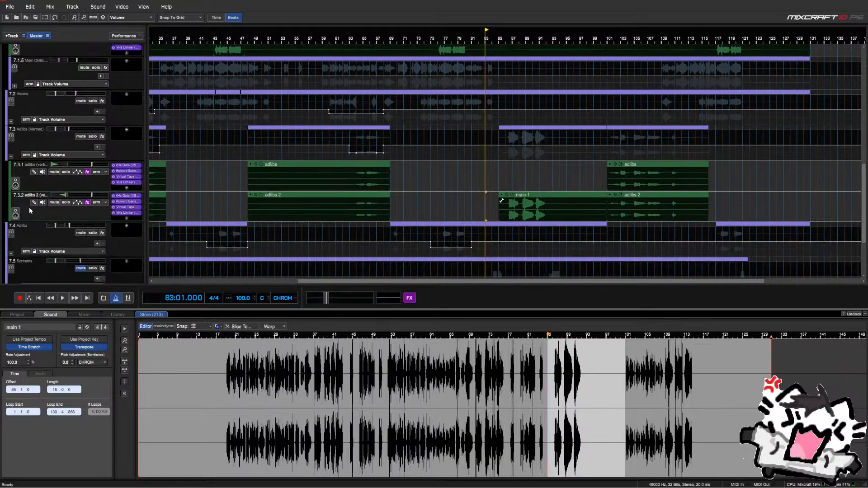
key(ctrl+d)
Keep only the main 1 slice on the new track, removing it from the original adlibs 2 lane
scroll(548, 195, down, 2)
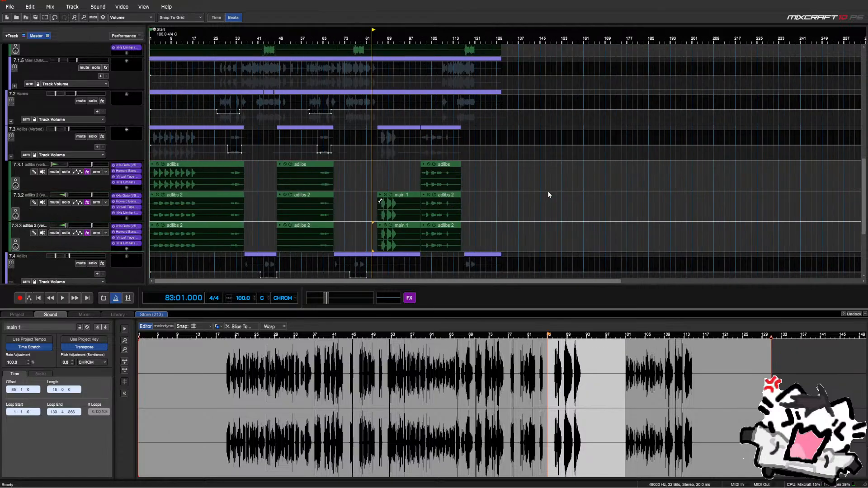
scroll(548, 194, down, 1)
drag(524, 206, 369, 233)
key(Delete)
click(346, 217)
key(Delete)
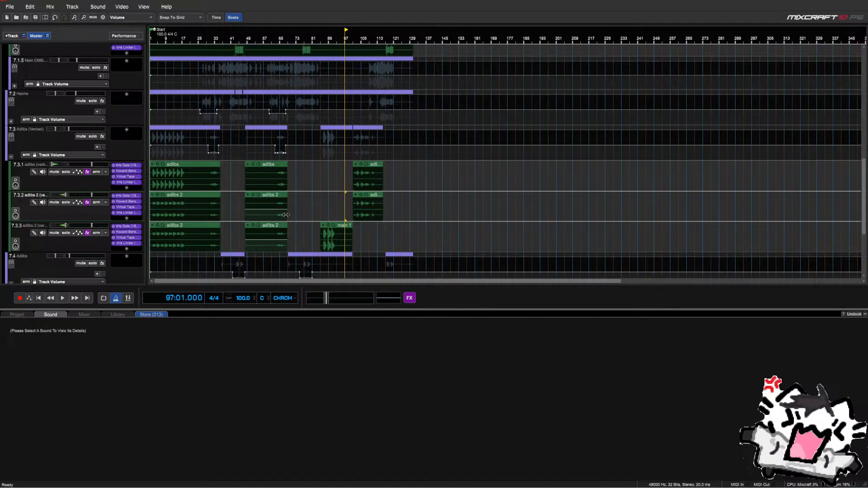
drag(290, 234, 152, 236)
key(Delete)
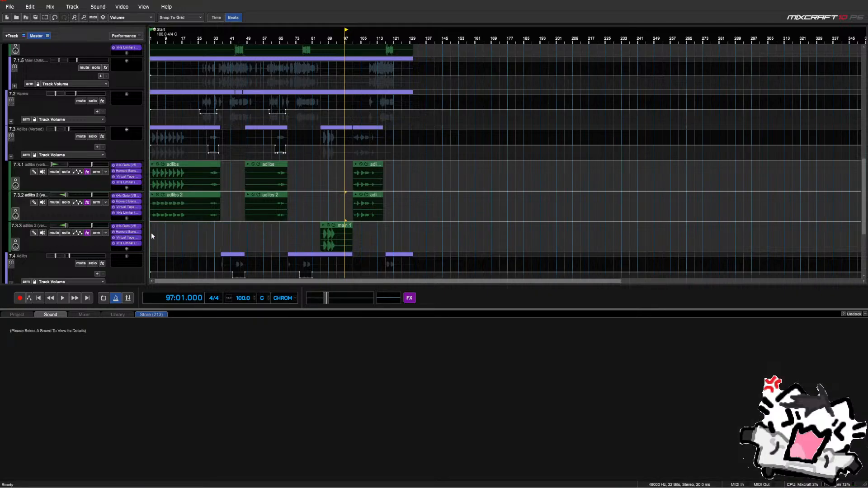
Centre the new track's pan at 0 and bring up its Howard Benson Vocals effect
right_click(60, 227)
click(73, 247)
text(0)
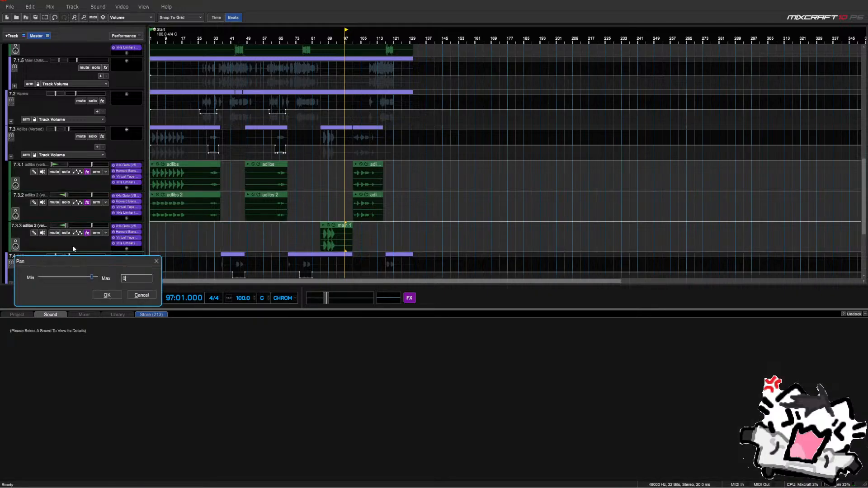
key(Return)
click(126, 232)
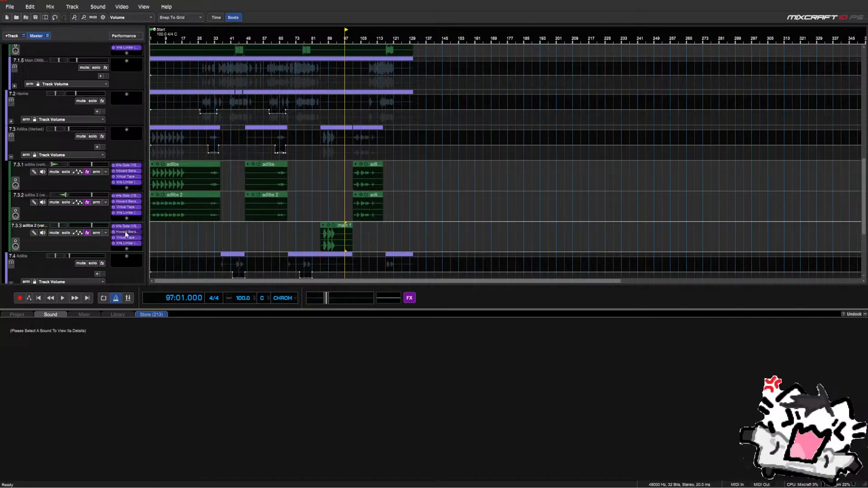
Solo adlibs 2 (verbed) and loop bars 85–93 around the main 1 clip
drag(422, 121, 422, 173)
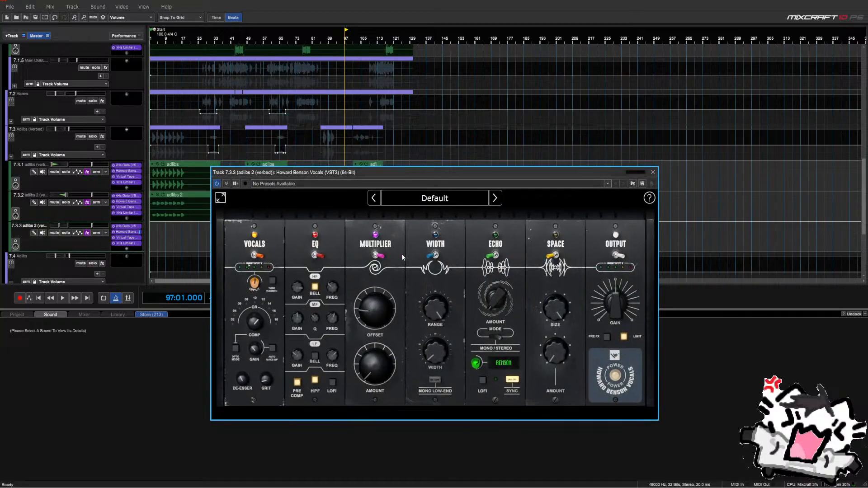
drag(639, 174, 619, 278)
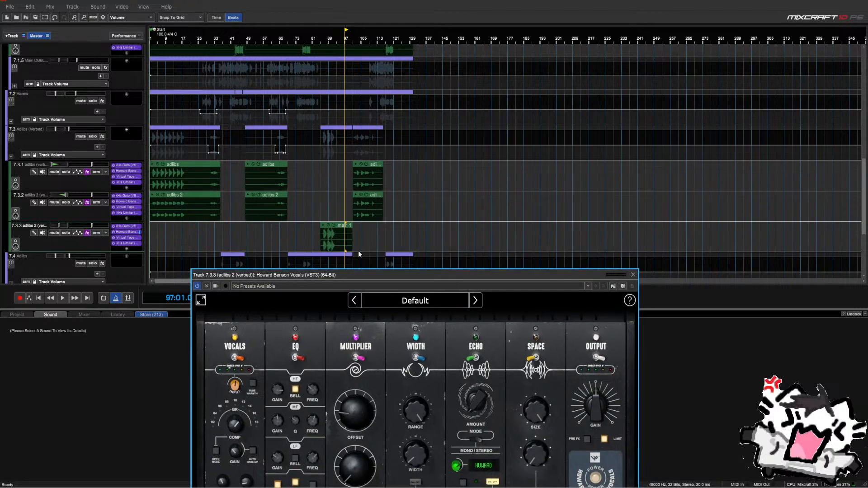
click(321, 218)
click(66, 232)
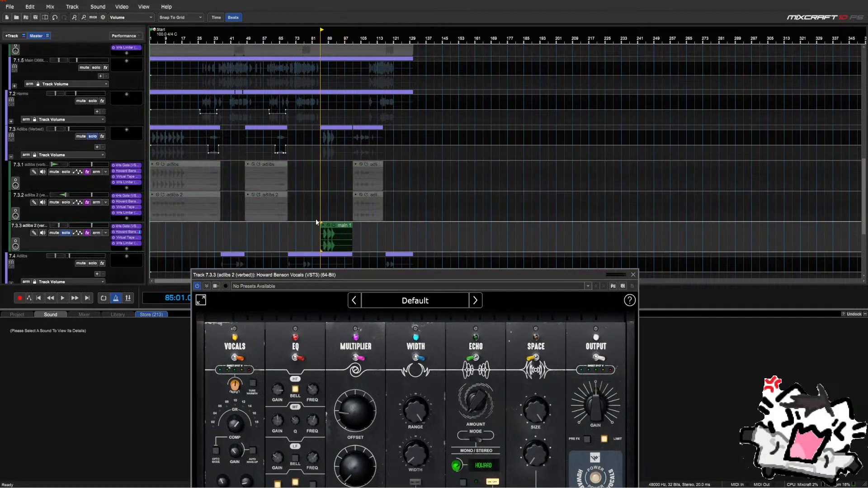
drag(321, 219, 334, 231)
key(shift+l)
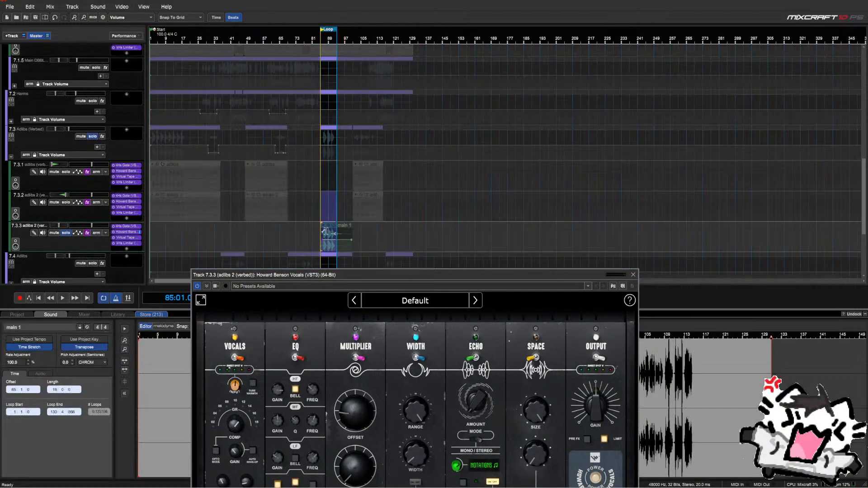
Move the loop start to about bar 86 and play the loop
scroll(365, 211, up, 2)
key(space)
scroll(501, 208, up, 2)
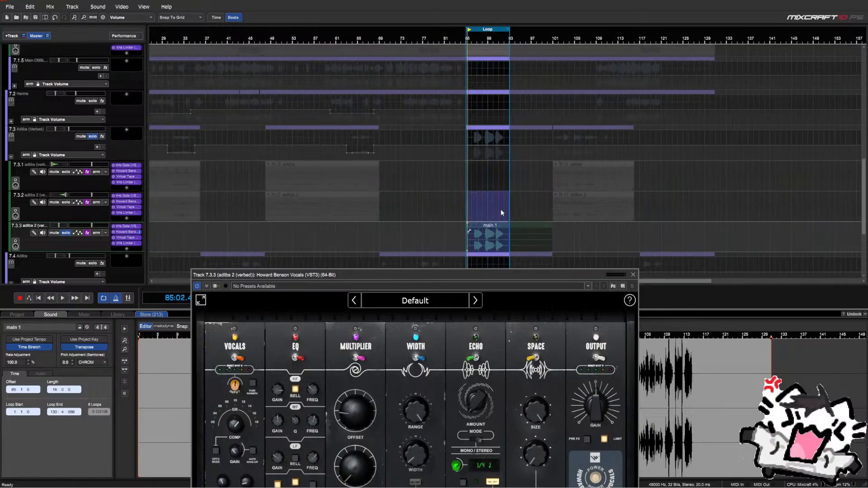
click(445, 30)
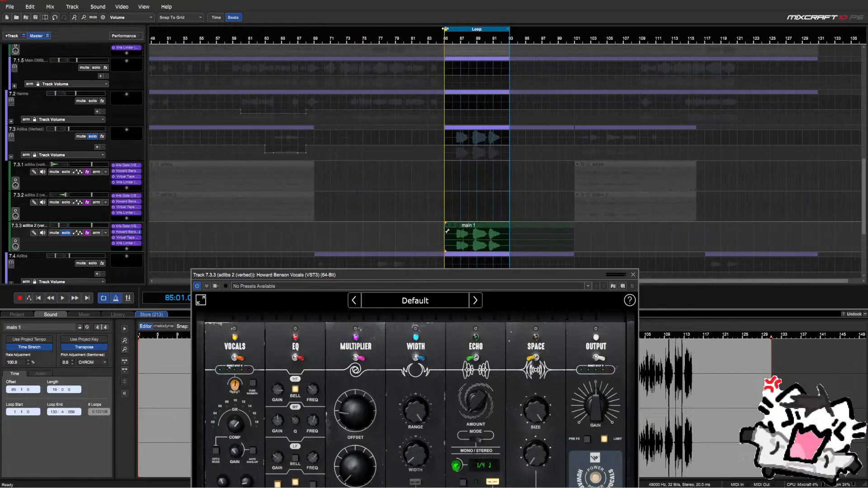
drag(444, 29, 452, 31)
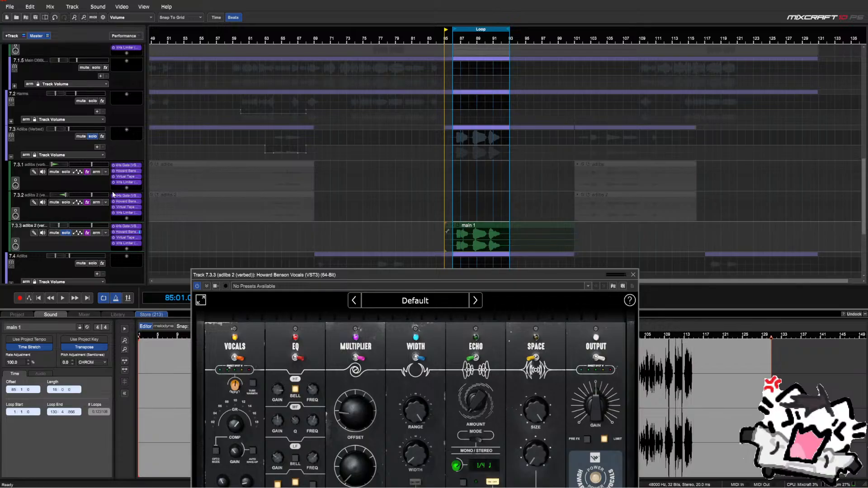
drag(365, 274, 527, 87)
key(space)
Turn the Multiplier amount to 40%, enable Mono Low-End, and close the plugin
mouse_move(531, 259)
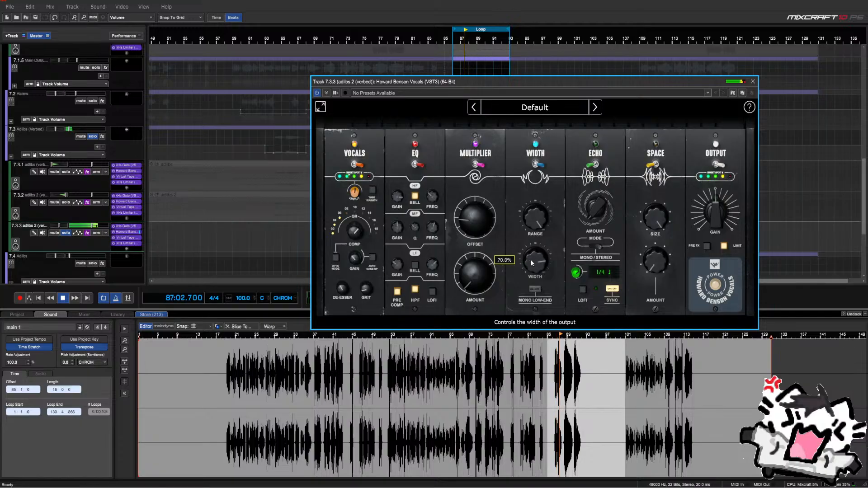
mouse_move(484, 282)
scroll(483, 282, down, 5)
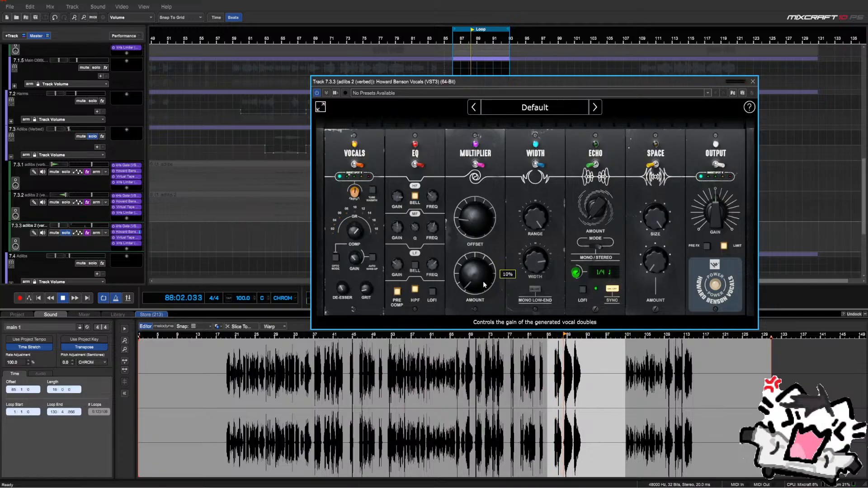
scroll(485, 282, up, 4)
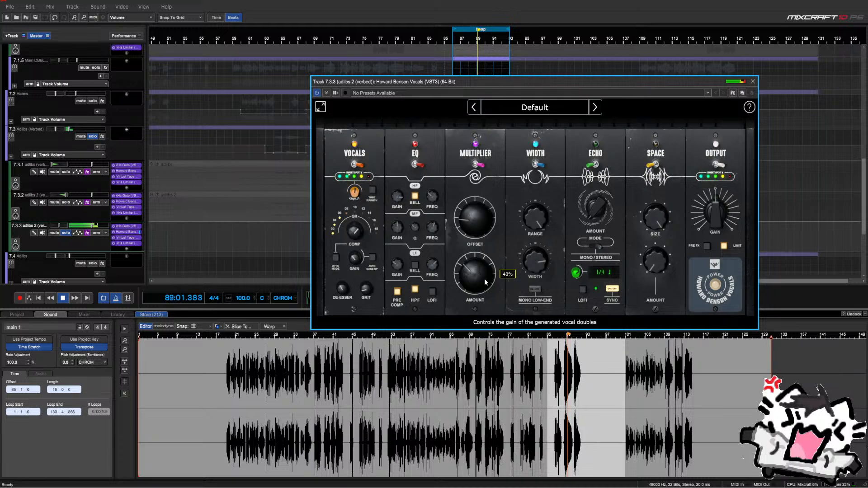
click(531, 290)
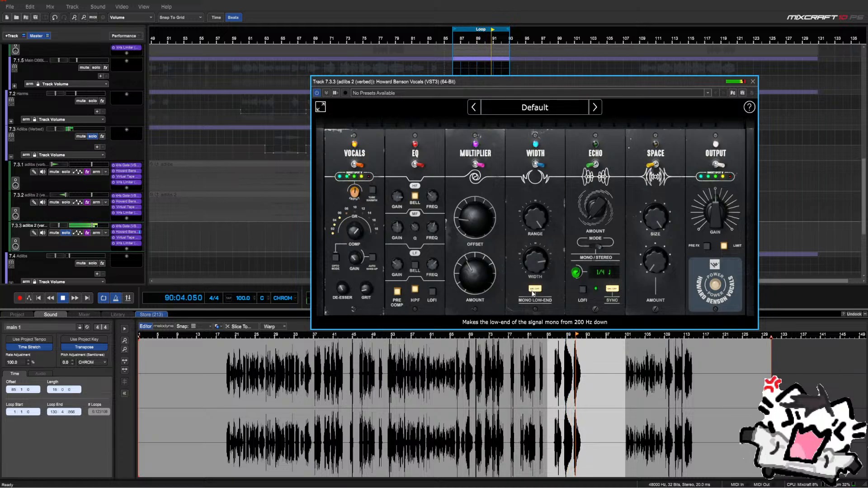
click(752, 83)
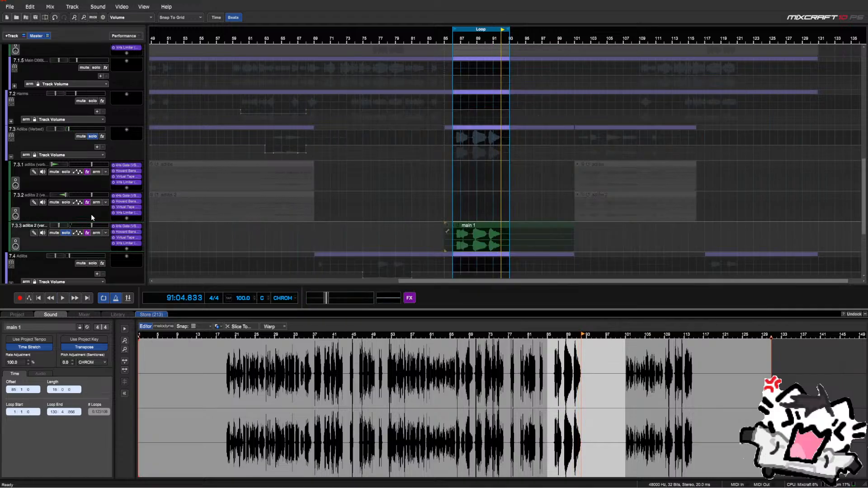
Unsolo the adlibs 2 (verbed) track, turn off looping, and audition from bars 83–85
scroll(243, 243, down, 3)
click(63, 233)
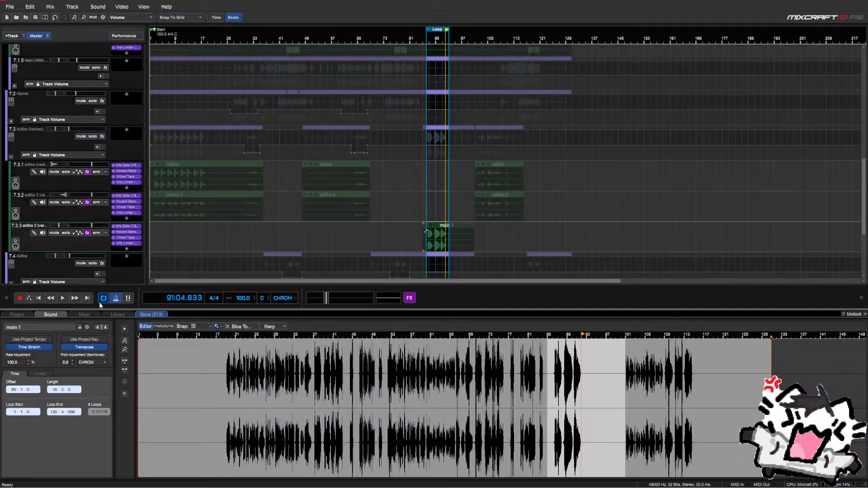
click(101, 298)
click(415, 218)
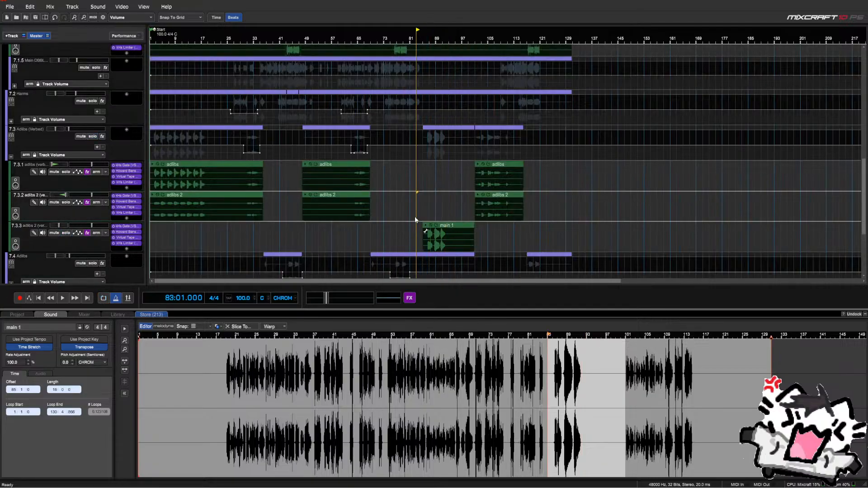
key(space)
scroll(432, 186, up, 3)
scroll(497, 187, up, 2)
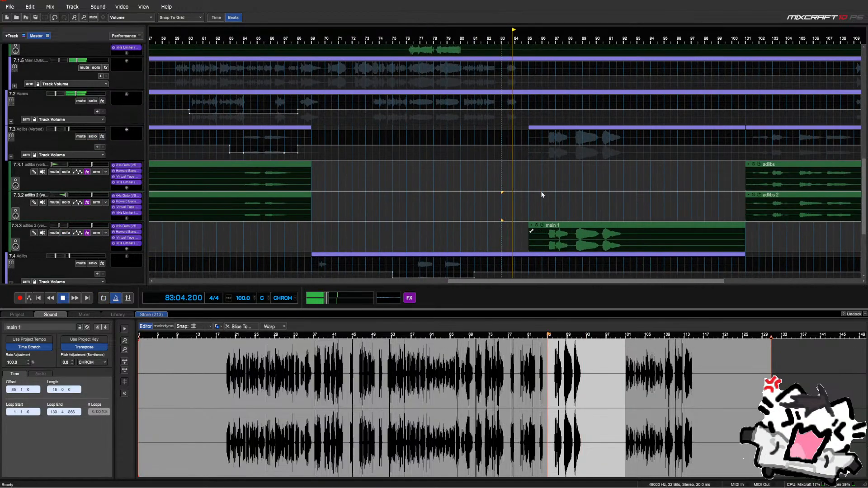
click(531, 194)
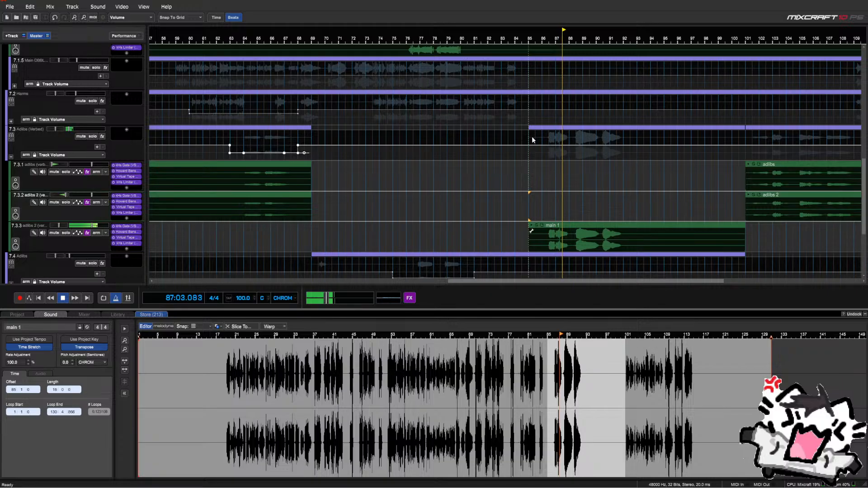
drag(530, 144, 623, 144)
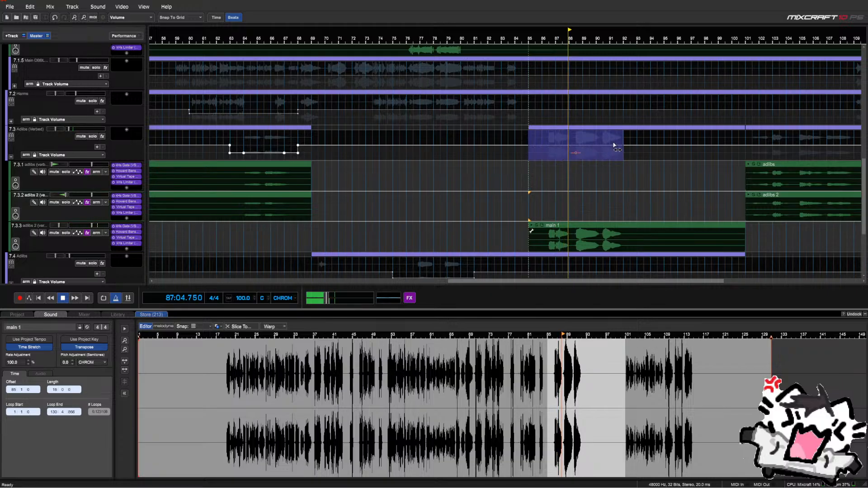
click(528, 155)
key(space)
scroll(36, 129, up, 1)
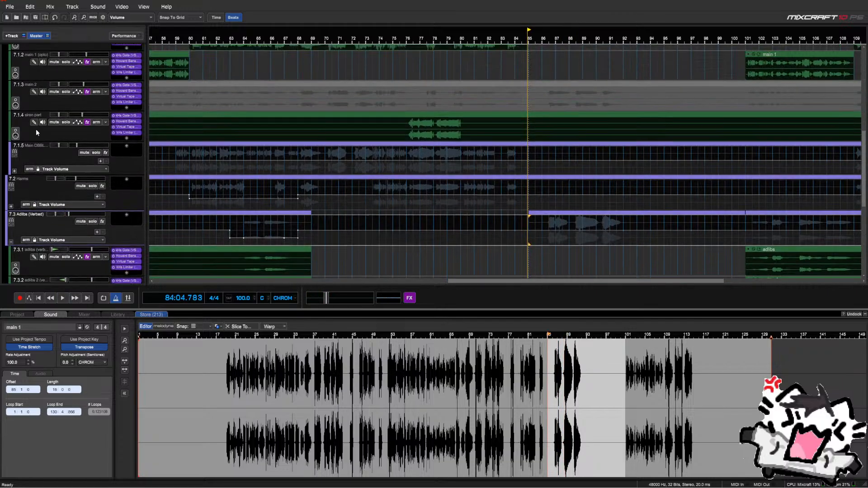
scroll(36, 129, down, 2)
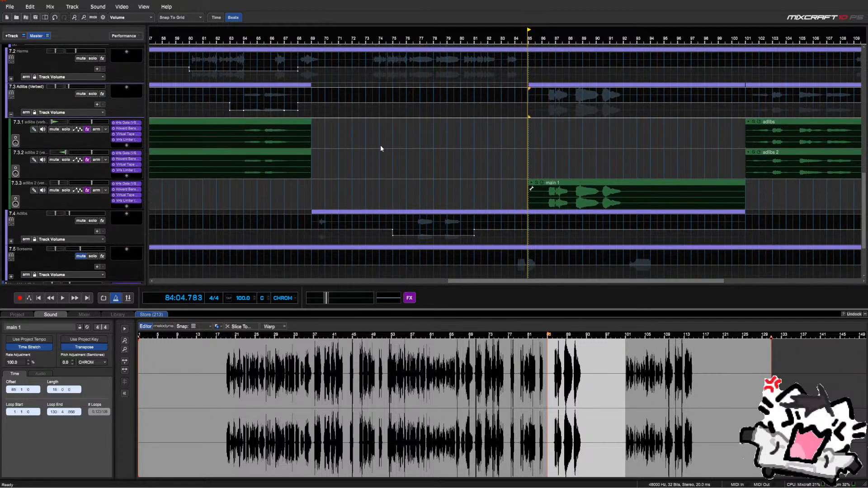
Expand the Adlibs group and move the adlibs 2 (verbed) track into it
click(11, 242)
scroll(33, 186, down, 1)
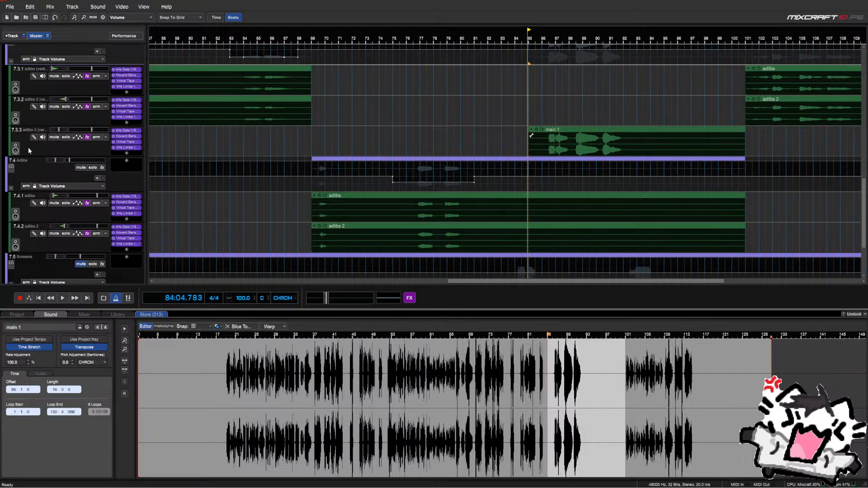
drag(28, 147, 28, 242)
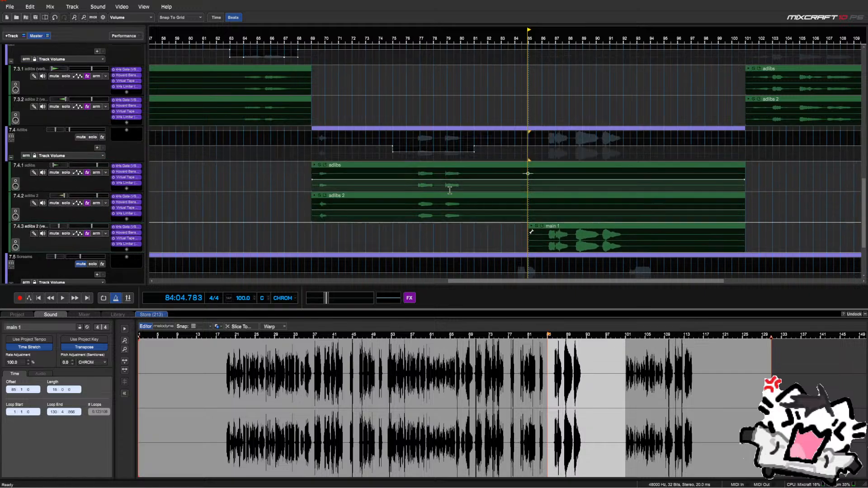
key(space)
scroll(239, 223, down, 2)
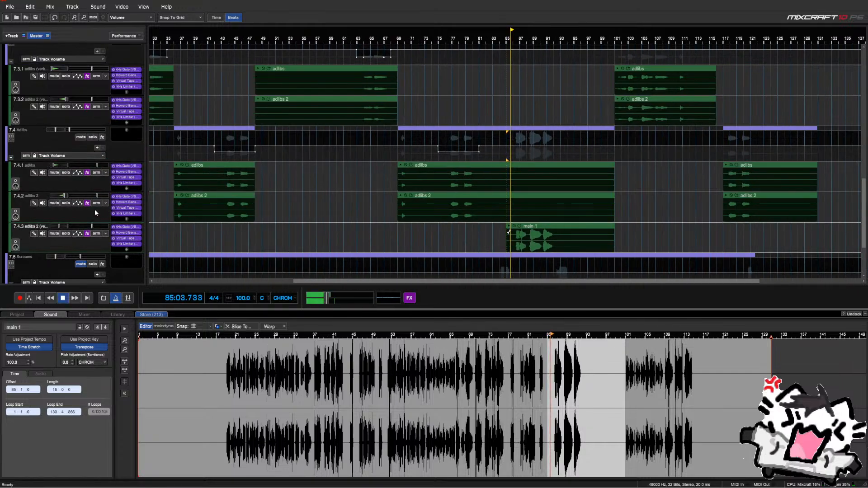
scroll(95, 213, down, 1)
scroll(306, 179, down, 2)
scroll(395, 183, up, 3)
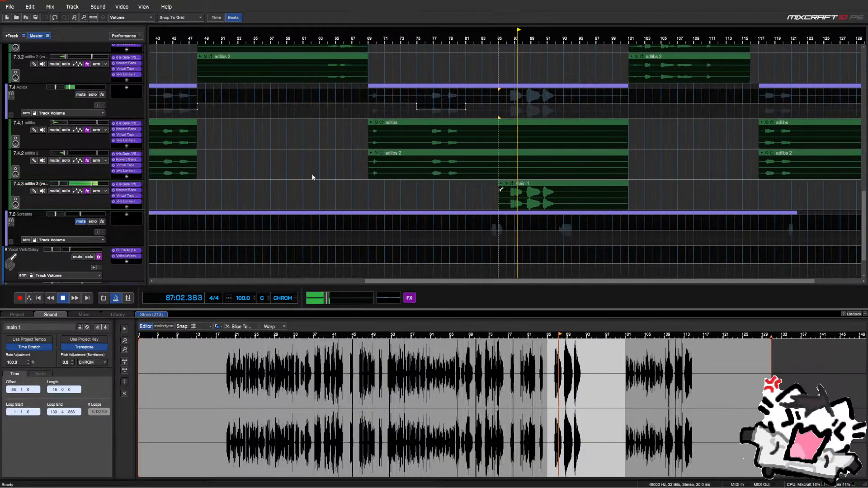
key(space)
scroll(313, 172, down, 3)
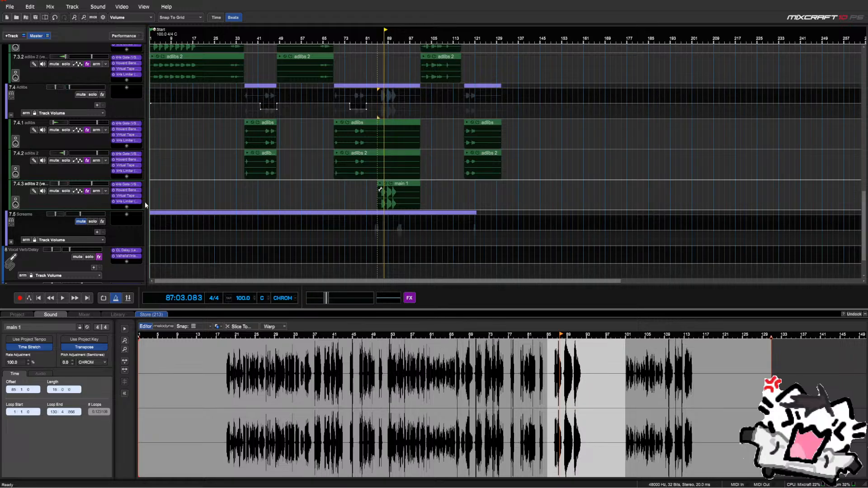
scroll(126, 205, up, 2)
drag(51, 267, 53, 181)
scroll(119, 185, up, 2)
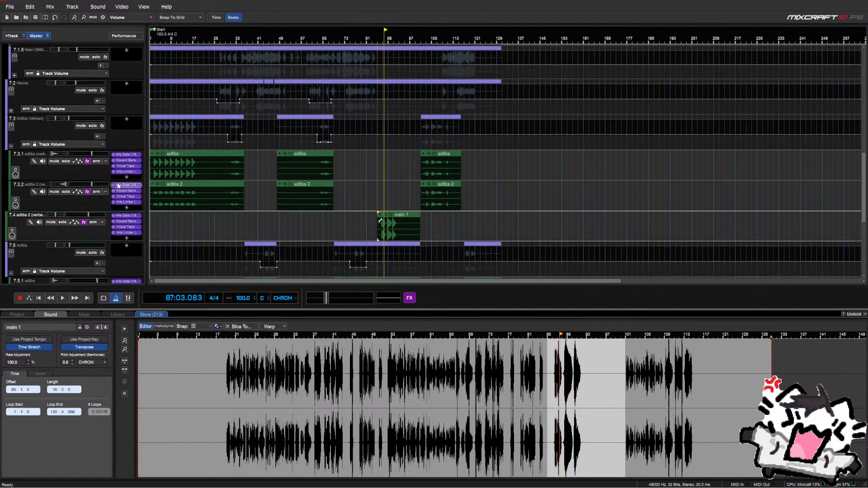
scroll(66, 216, up, 1)
Paste the main 1 clip at bar 85 and play it back
click(413, 255)
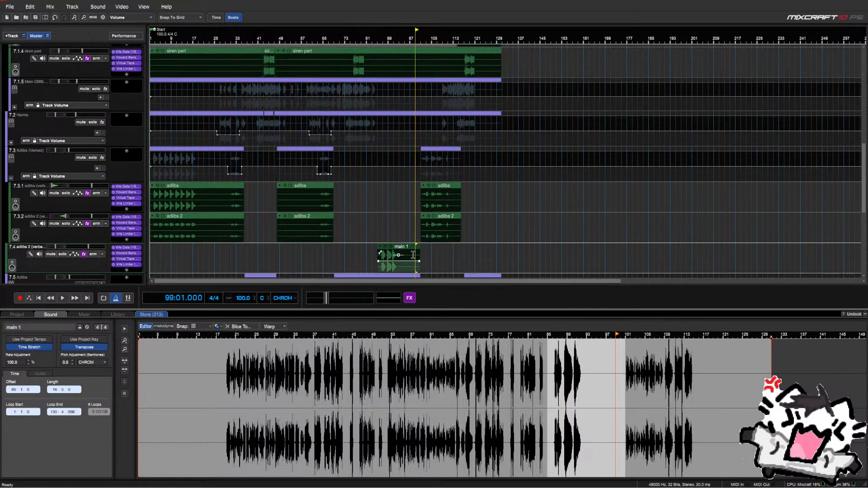
key(Delete)
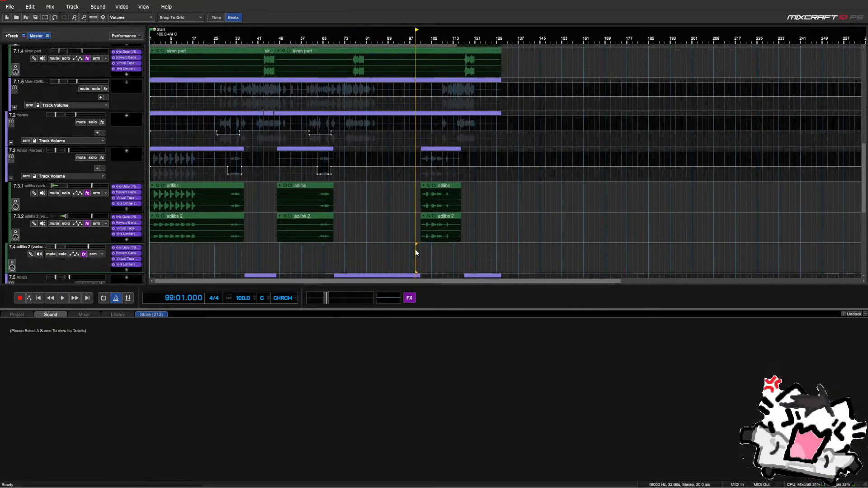
click(54, 17)
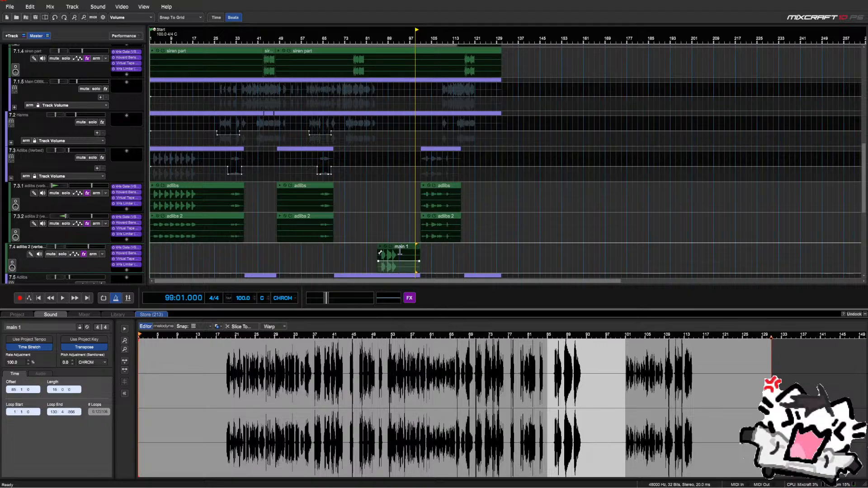
click(378, 241)
scroll(67, 203, up, 3)
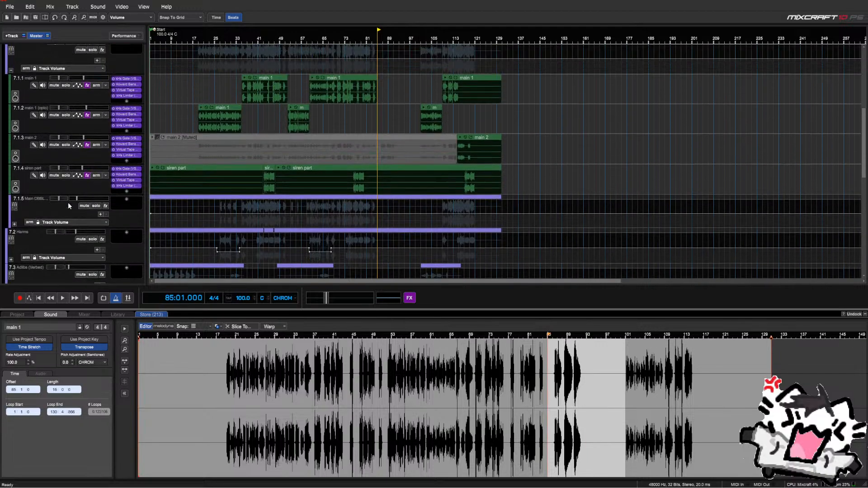
scroll(68, 203, up, 1)
click(378, 93)
key(ctrl+v)
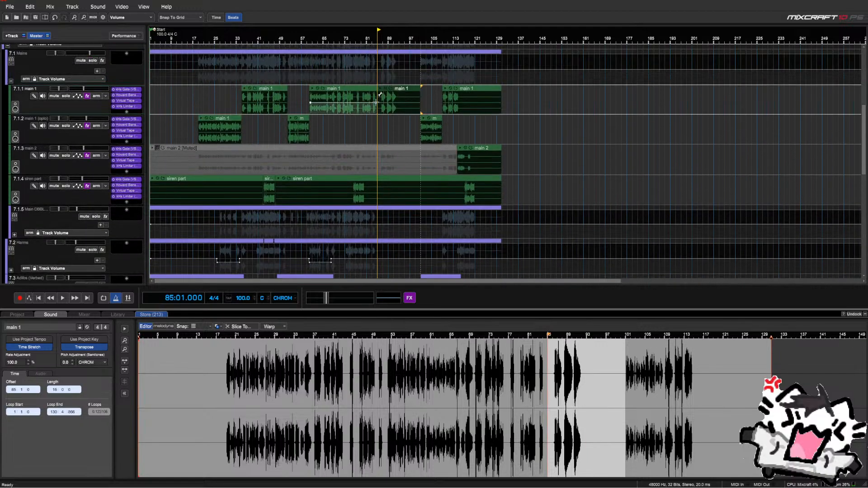
key(space)
scroll(378, 121, up, 3)
scroll(391, 121, up, 2)
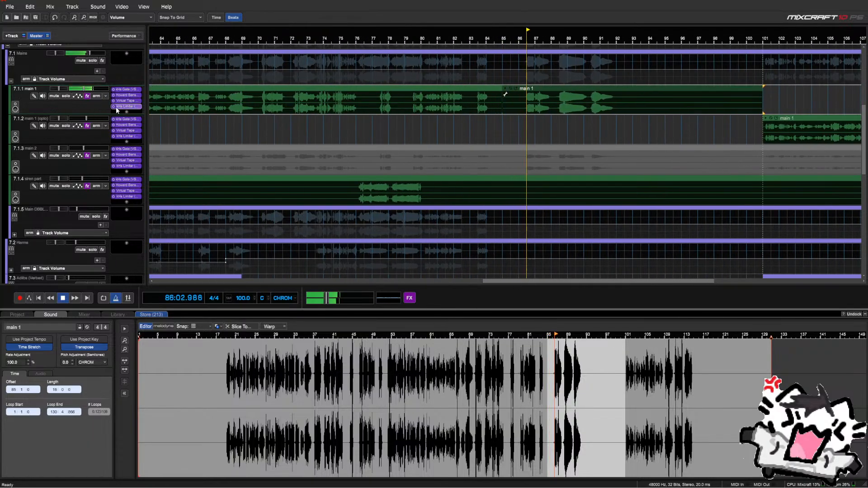
key(space)
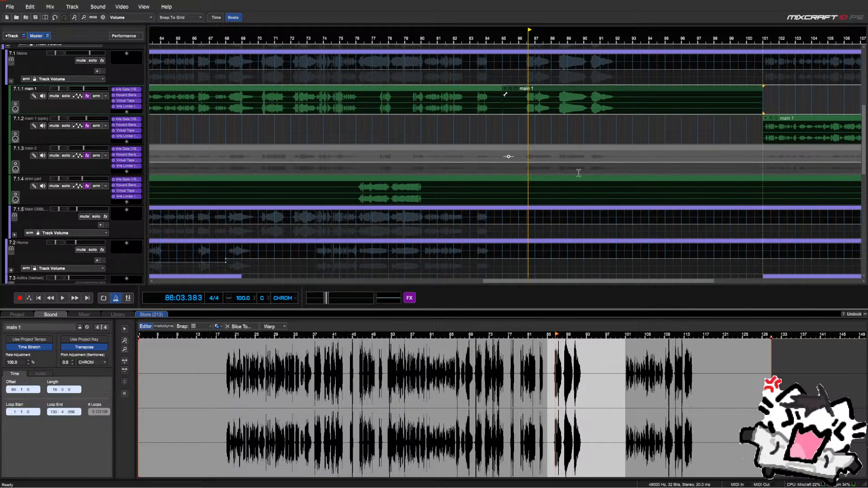
Nest the main 1 double track under Adlibs (Verbed) and collapse that group
scroll(601, 179, down, 3)
scroll(439, 153, down, 2)
scroll(30, 167, down, 8)
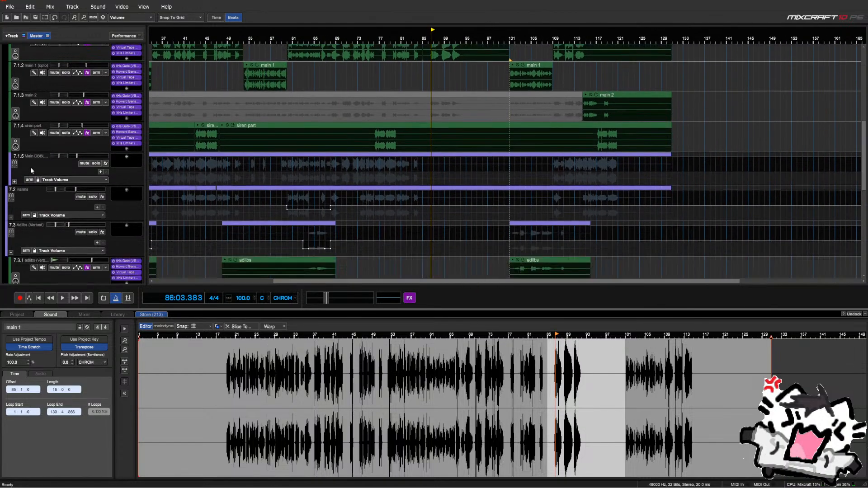
scroll(37, 166, up, 7)
scroll(37, 169, down, 12)
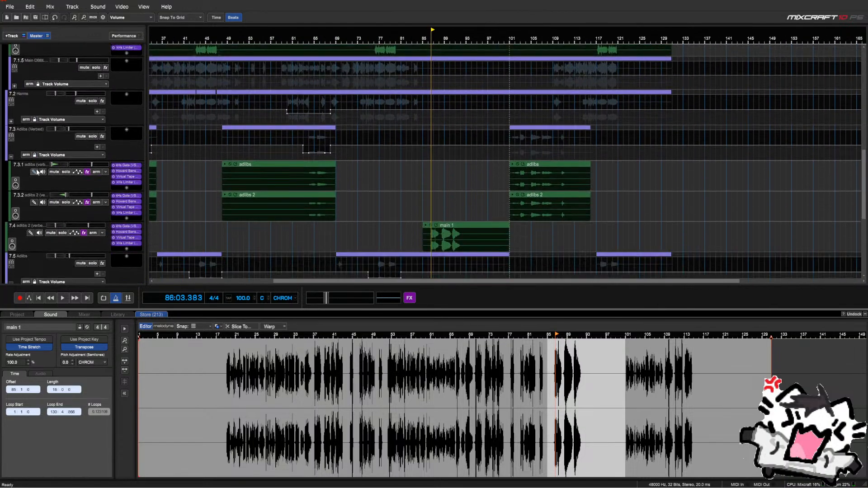
scroll(37, 170, up, 5)
scroll(36, 169, up, 3)
scroll(28, 248, down, 3)
drag(32, 220, 27, 195)
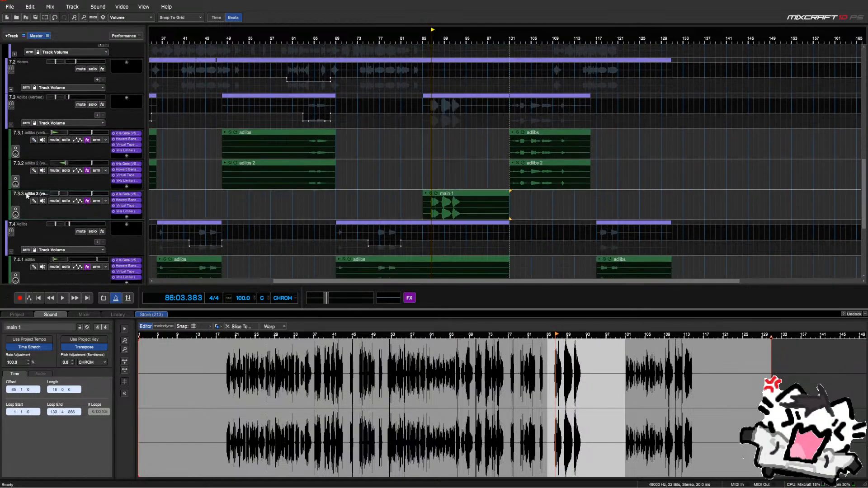
click(12, 125)
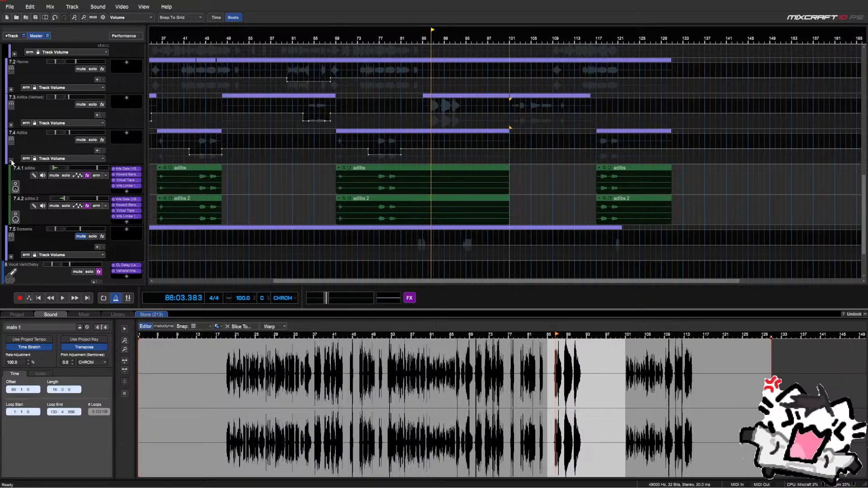
scroll(14, 162, up, 5)
Listen back, then put the playhead at bar 85 on the Mains track
key(space)
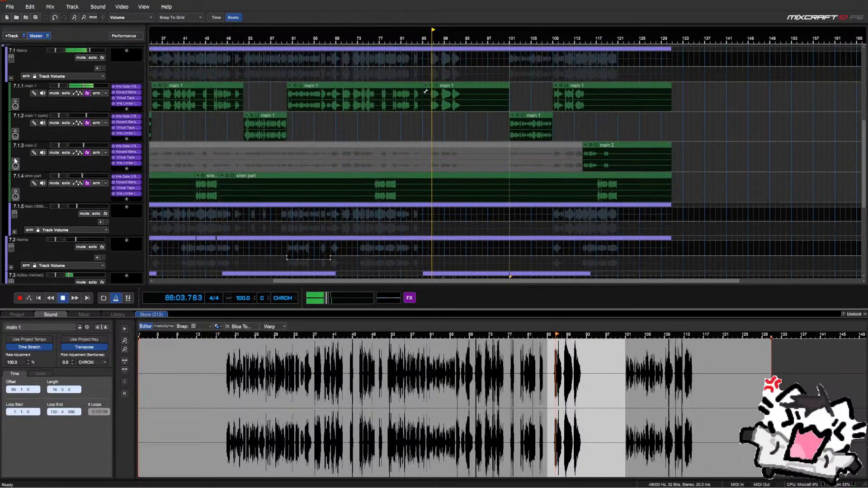
scroll(15, 161, up, 1)
key(space)
click(425, 97)
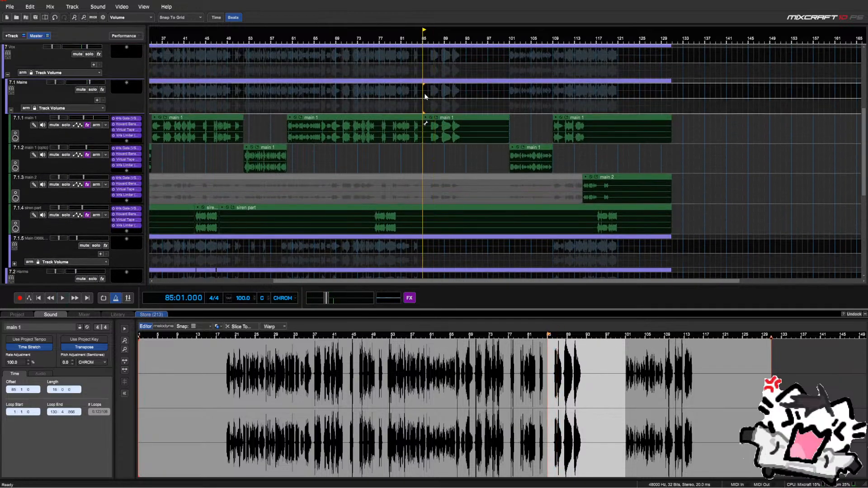
scroll(436, 103, up, 2)
Lower the Mains volume envelope across bars 85–101 using the range's Reduce option
drag(503, 93, 661, 94)
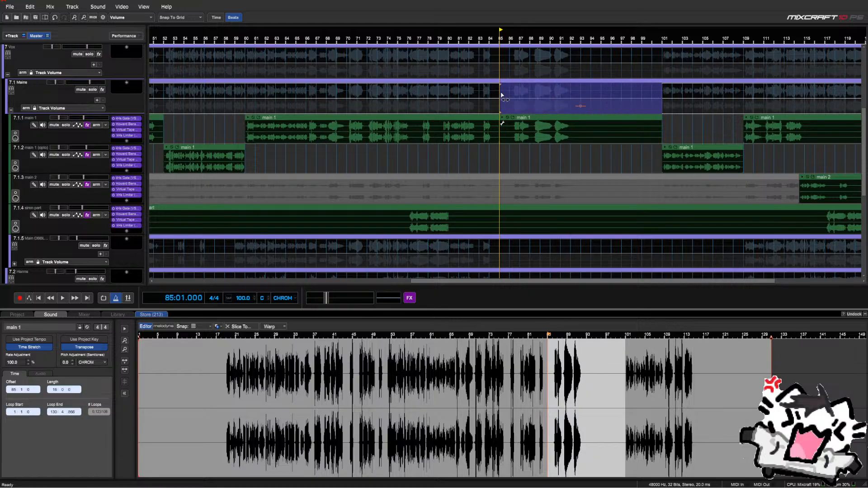
right_click(501, 96)
click(502, 77)
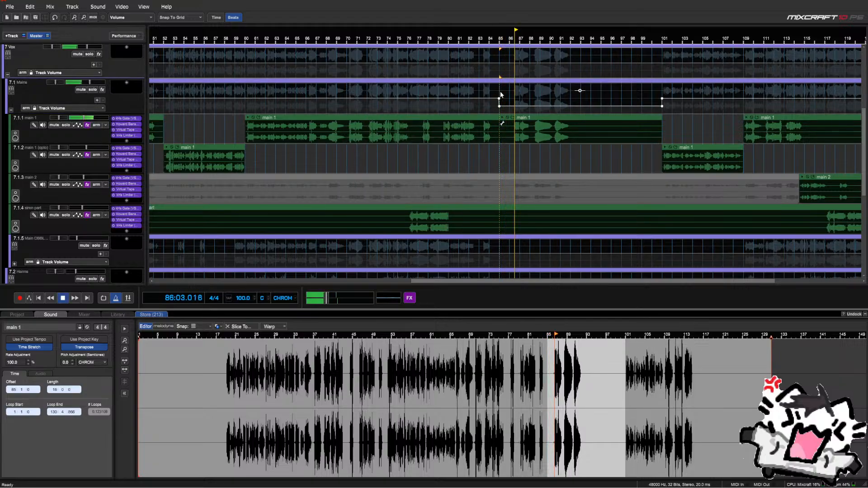
drag(501, 95, 661, 102)
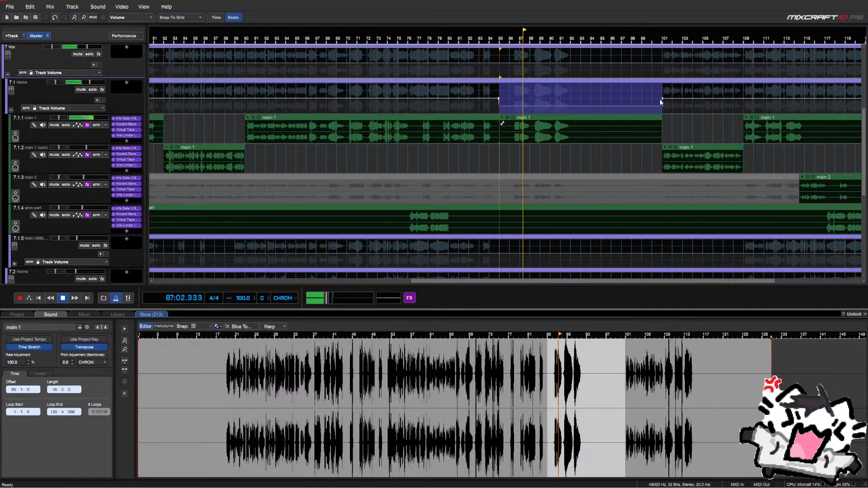
right_click(501, 94)
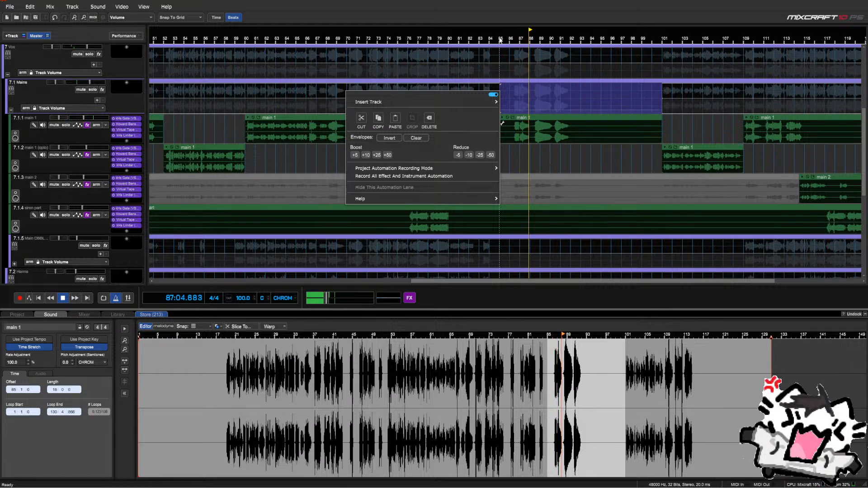
click(501, 39)
scroll(81, 138, down, 3)
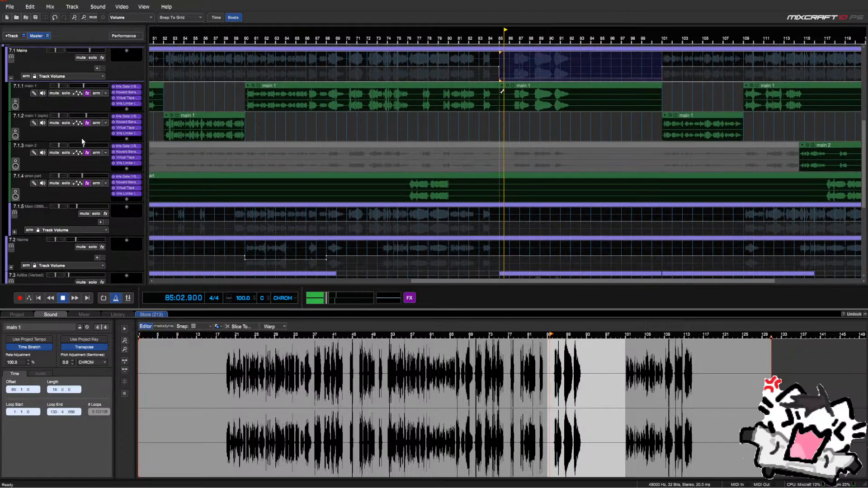
scroll(81, 140, down, 4)
scroll(81, 140, up, 3)
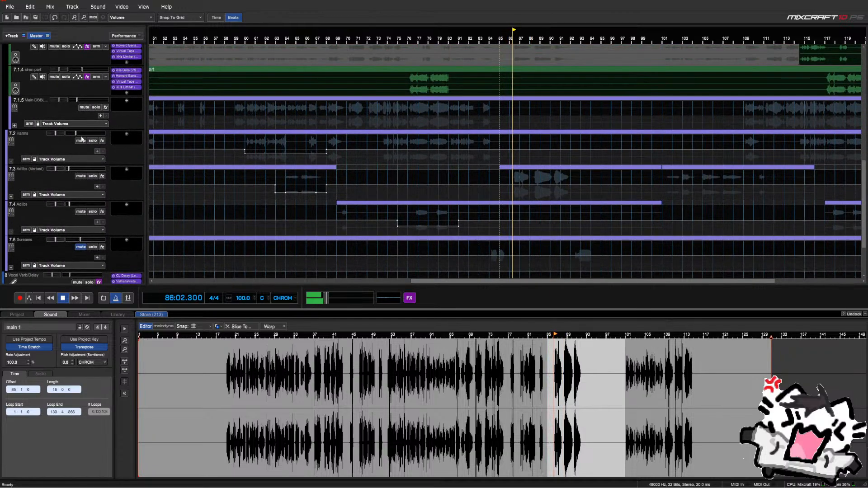
Boost the Adlibs (Verbed) volume envelope by 50 over bars 85–101
click(527, 180)
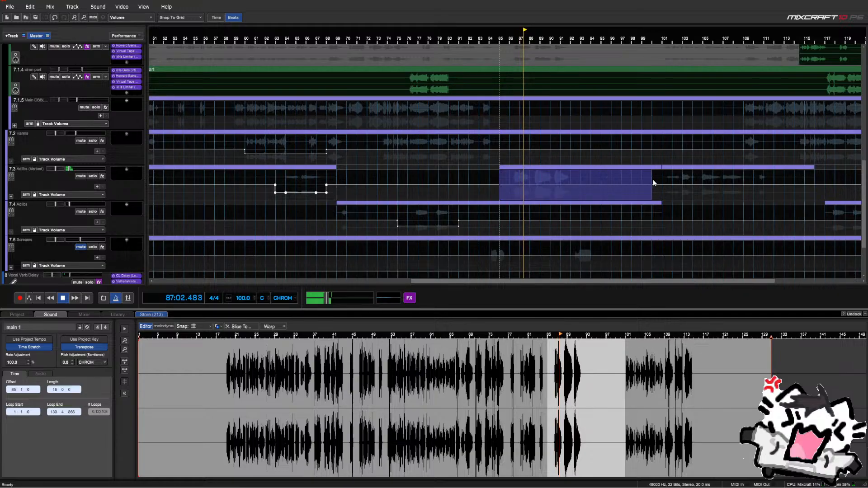
right_click(502, 180)
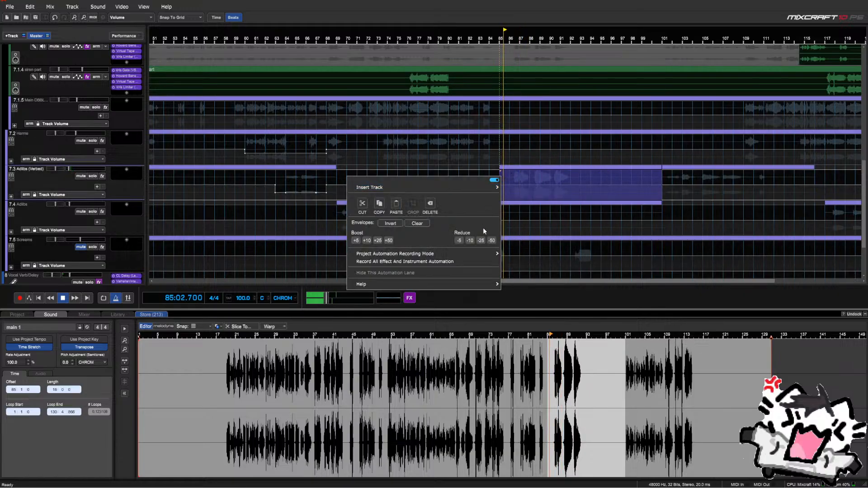
click(390, 242)
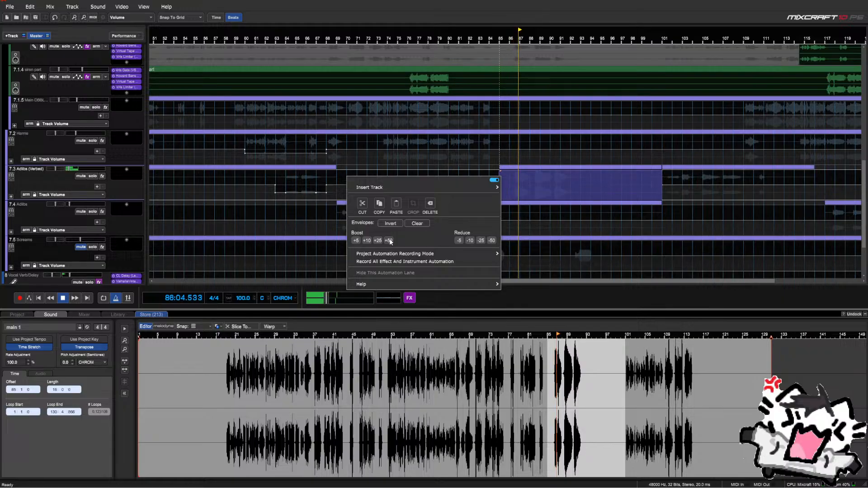
click(129, 186)
scroll(128, 186, up, 8)
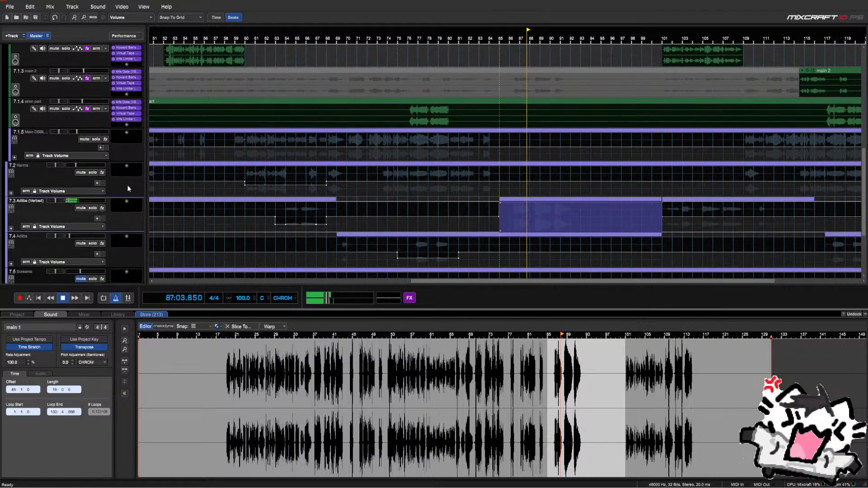
scroll(126, 186, up, 1)
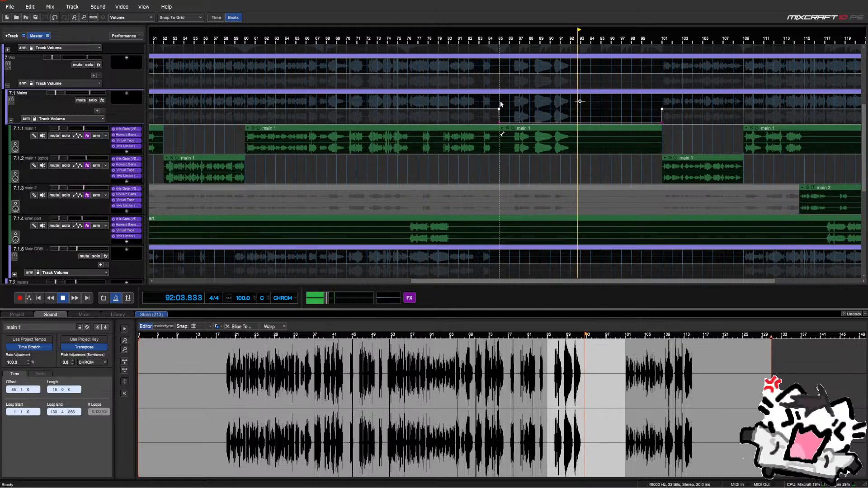
Reselect the Mains volume dip from bar 85 to 101 and open its envelope options
drag(500, 105, 632, 119)
key(space)
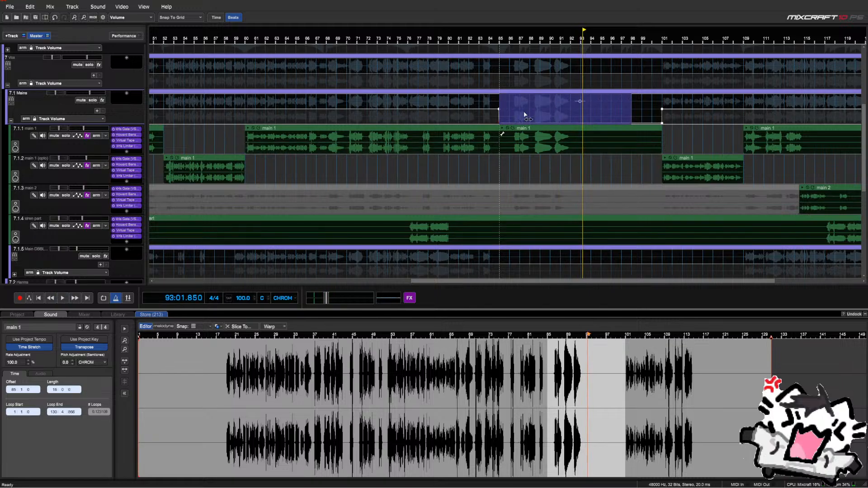
key(space)
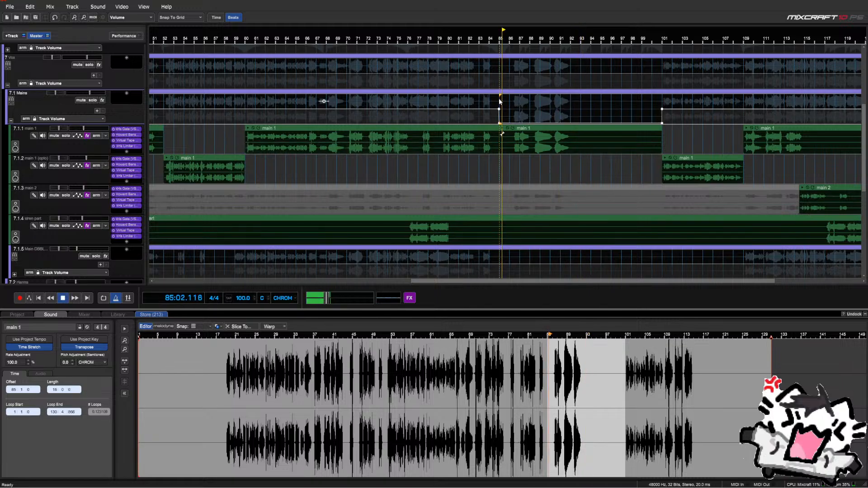
drag(631, 117, 662, 116)
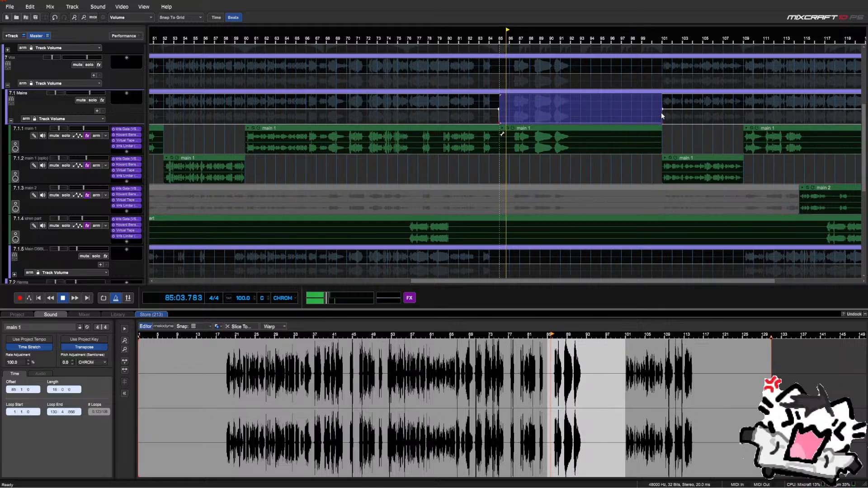
right_click(502, 109)
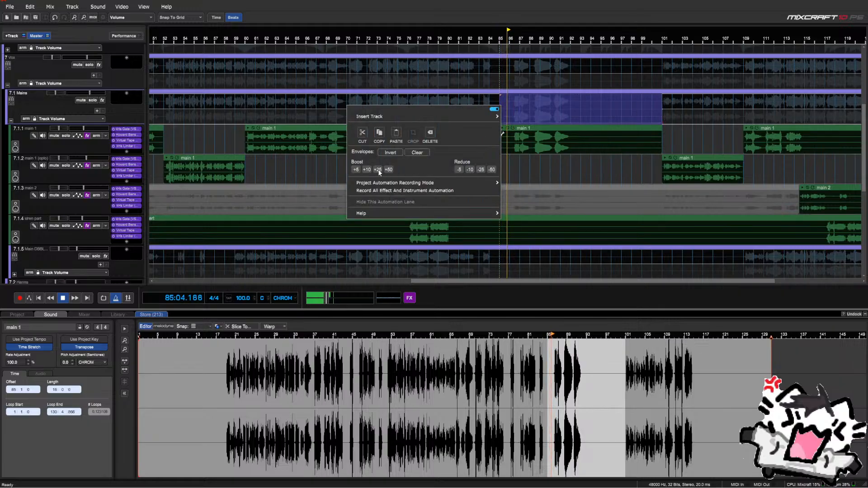
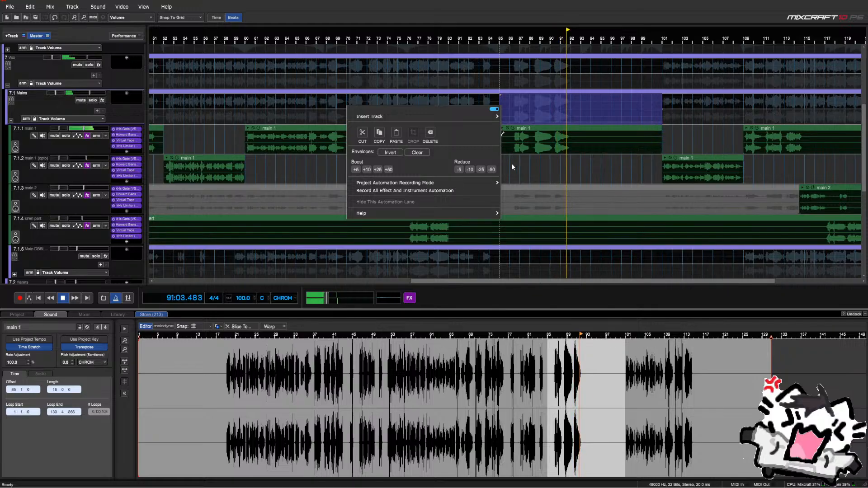
Dismiss the Mains envelope menu and range selection without changes, and stop playback
right_click(511, 164)
click(517, 167)
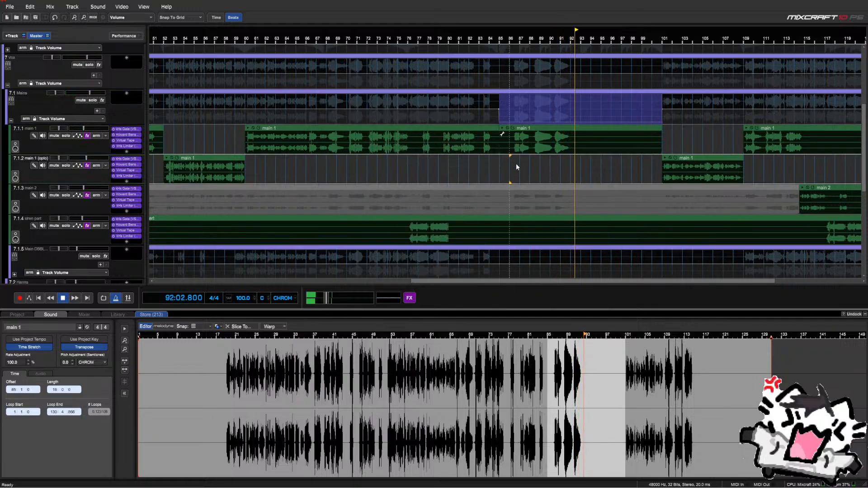
click(517, 166)
key(space)
Solo Ref Vox and play from bar 85 to compare against the reference
scroll(83, 154, up, 1)
scroll(81, 150, up, 3)
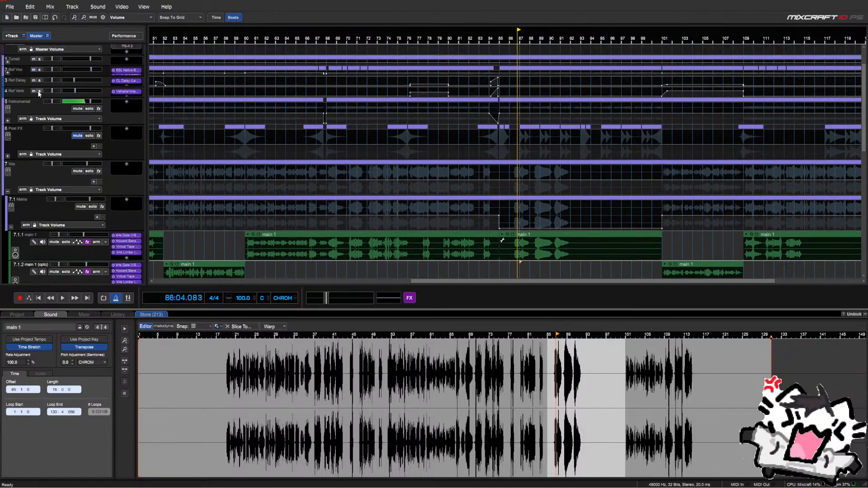
click(39, 71)
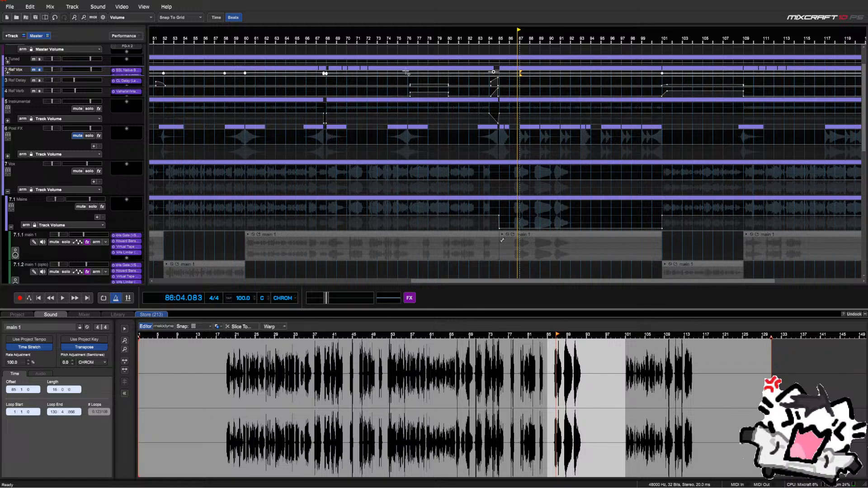
key(space)
click(501, 39)
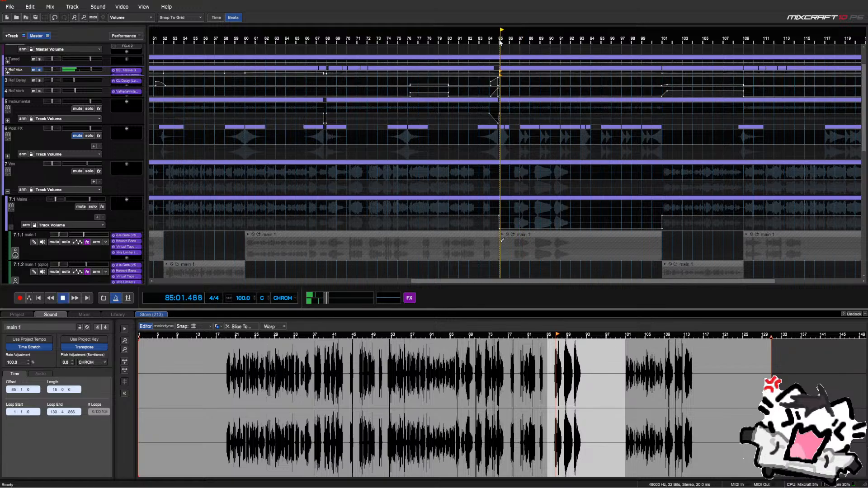
Unsolo Ref Vox so all vocals play, then stop playback
click(40, 72)
scroll(73, 192, down, 2)
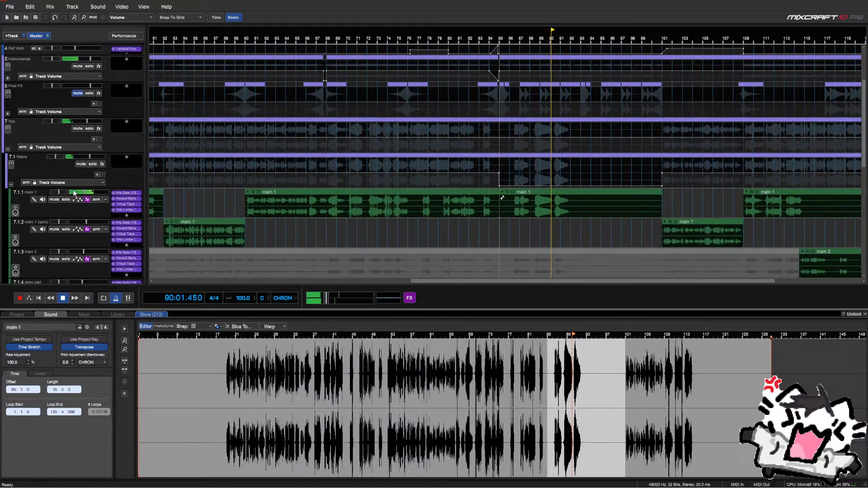
scroll(74, 192, down, 2)
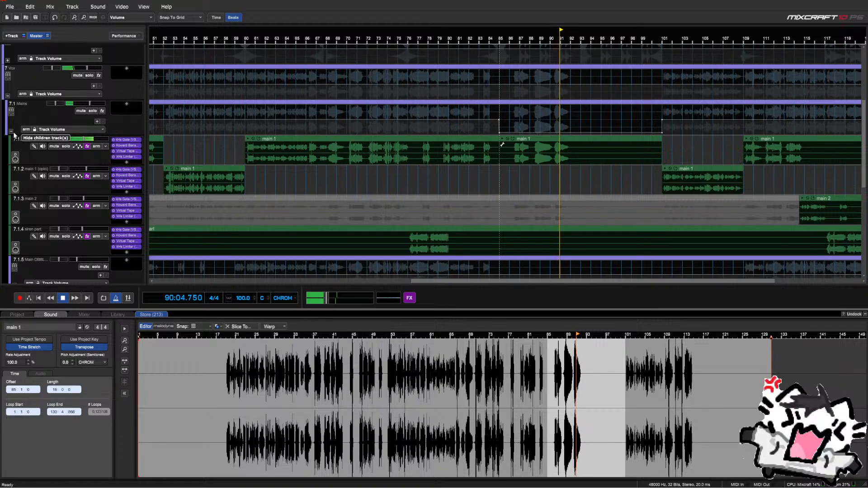
scroll(81, 152, down, 2)
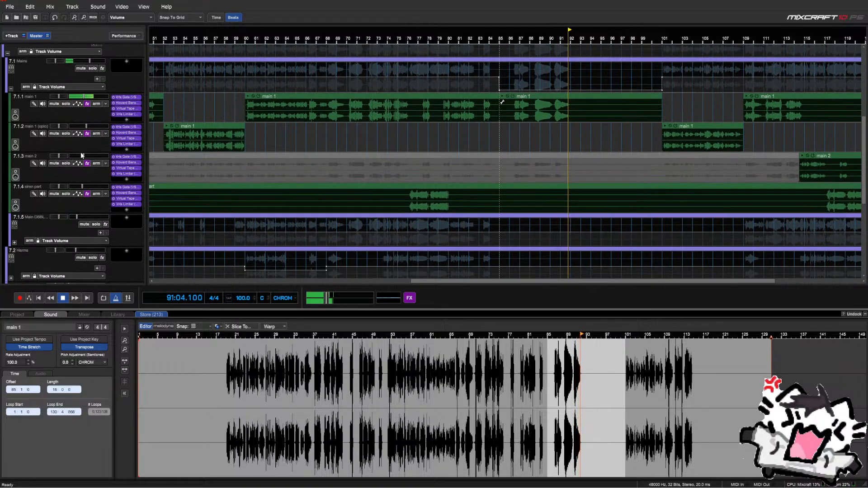
scroll(81, 152, down, 4)
key(space)
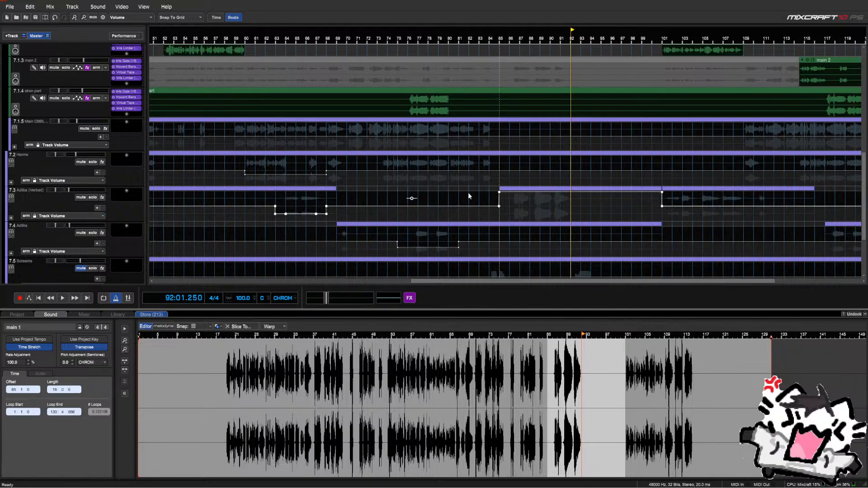
Make and clear a trial range on Adlibs (Verbed), parking the playhead at bar 85
drag(468, 196, 655, 202)
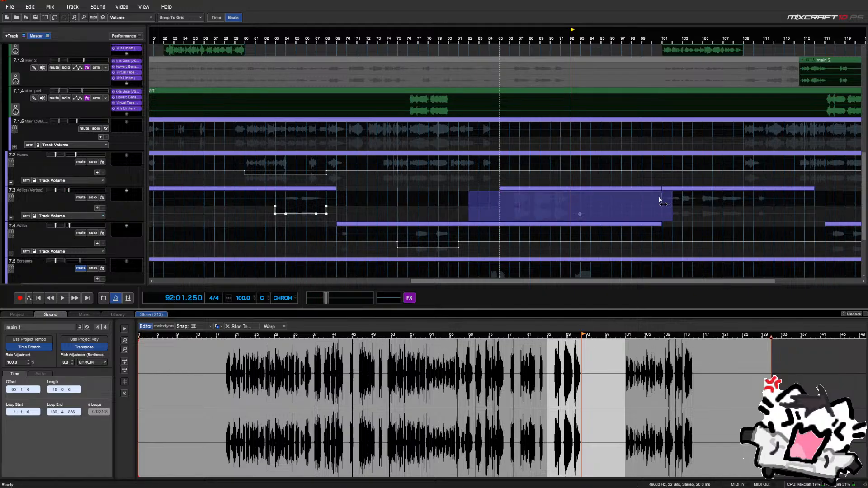
click(500, 212)
click(496, 205)
Collapse the 7.1 Mains sub-tracks so Harms through Screams follow directly
scroll(75, 194, up, 1)
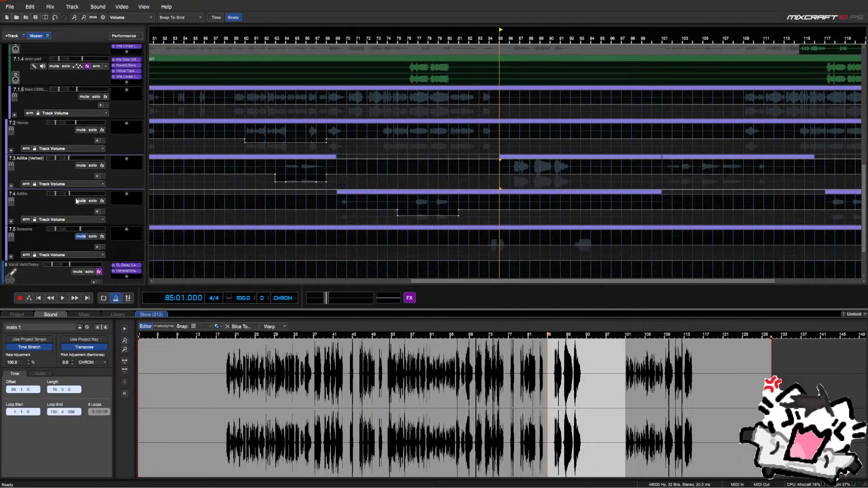
scroll(74, 190, up, 3)
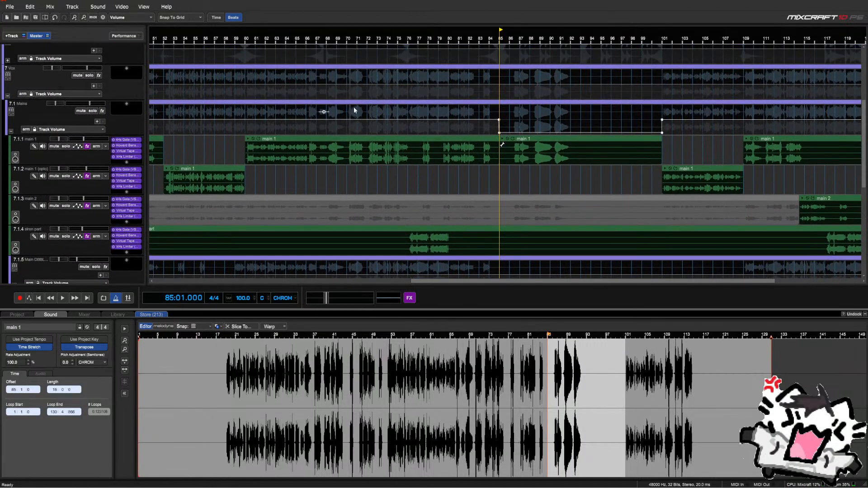
drag(468, 110, 690, 136)
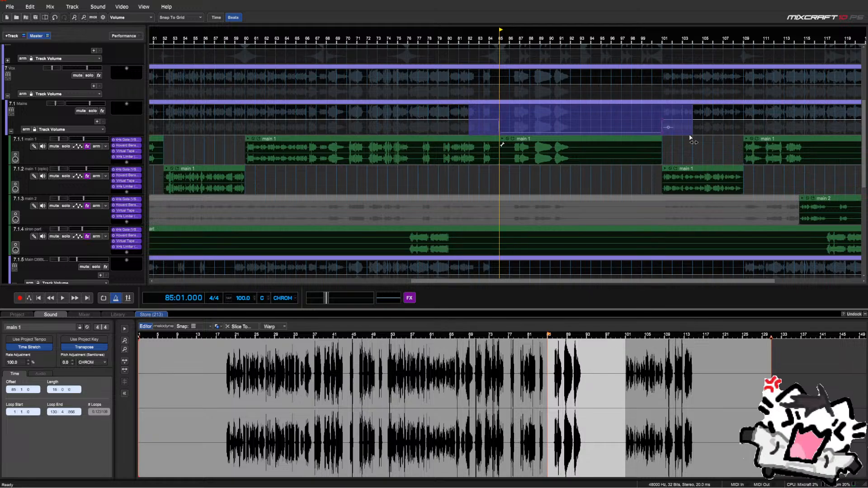
click(567, 134)
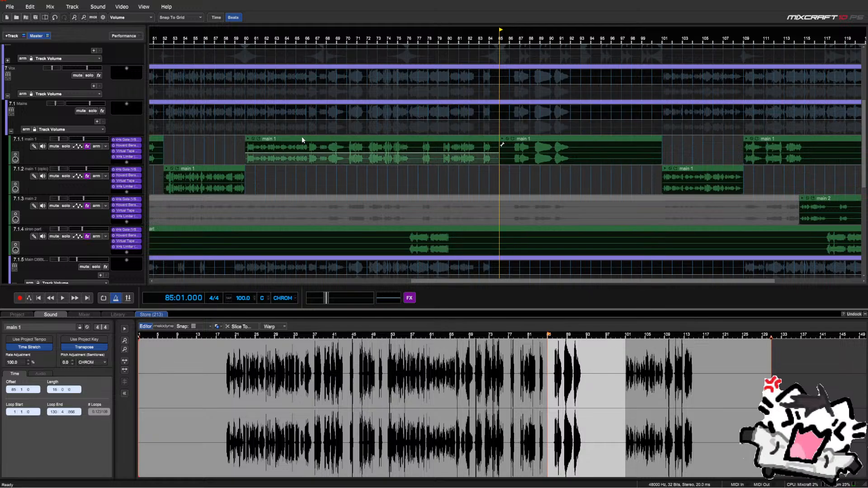
click(11, 132)
Boost the Mains' (9) Adlib Vocal Verb/Delay send automation by 50 over bars 85–101
click(50, 130)
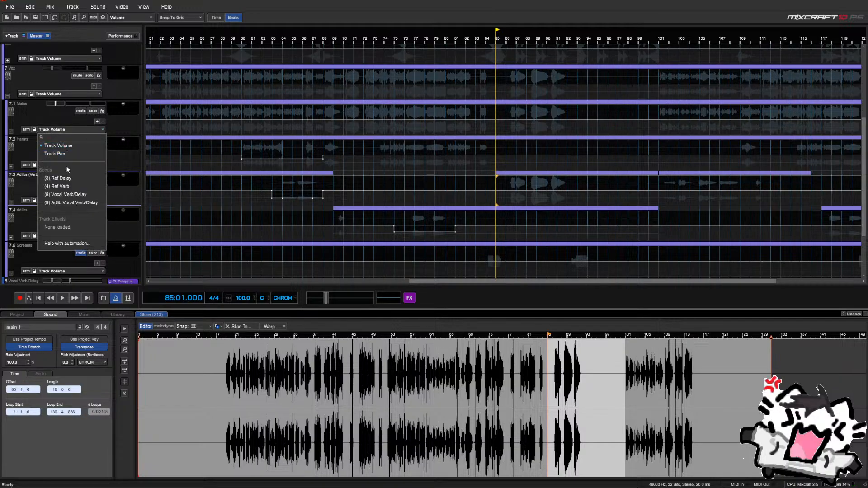
click(73, 203)
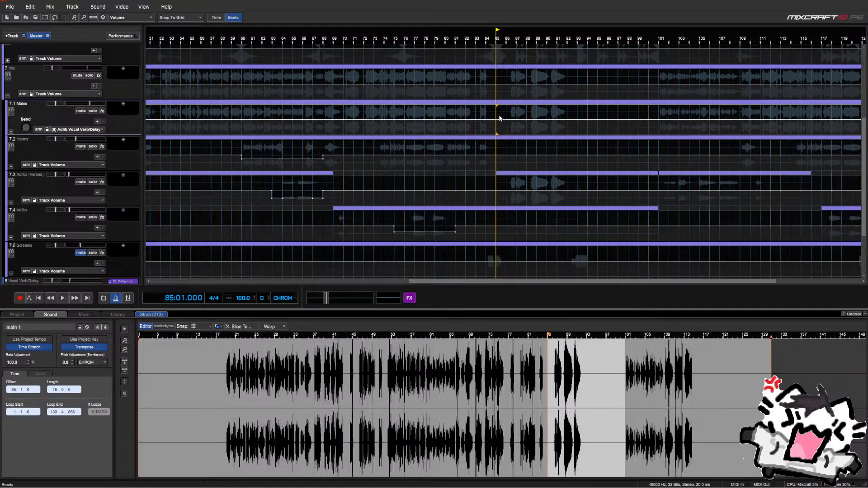
drag(499, 118, 660, 128)
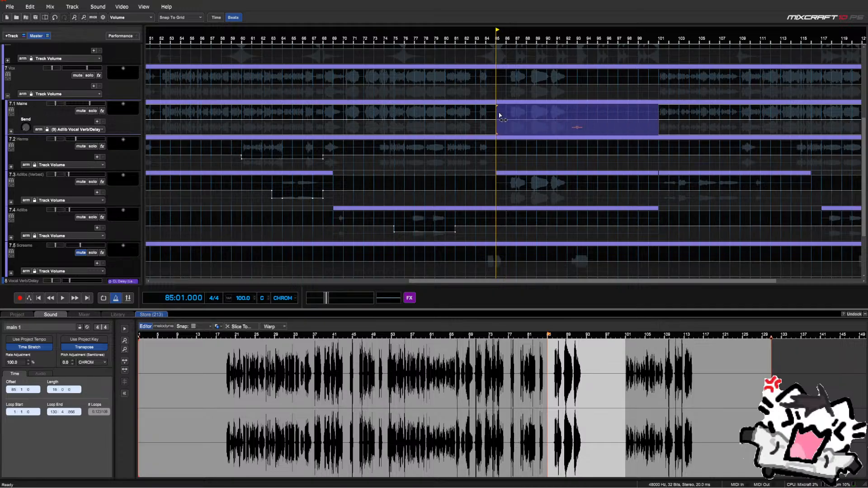
right_click(499, 118)
click(385, 176)
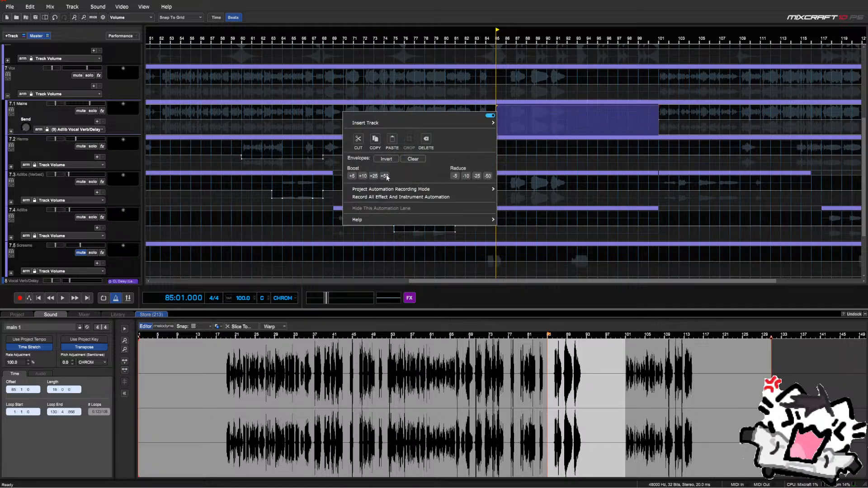
click(490, 74)
key(space)
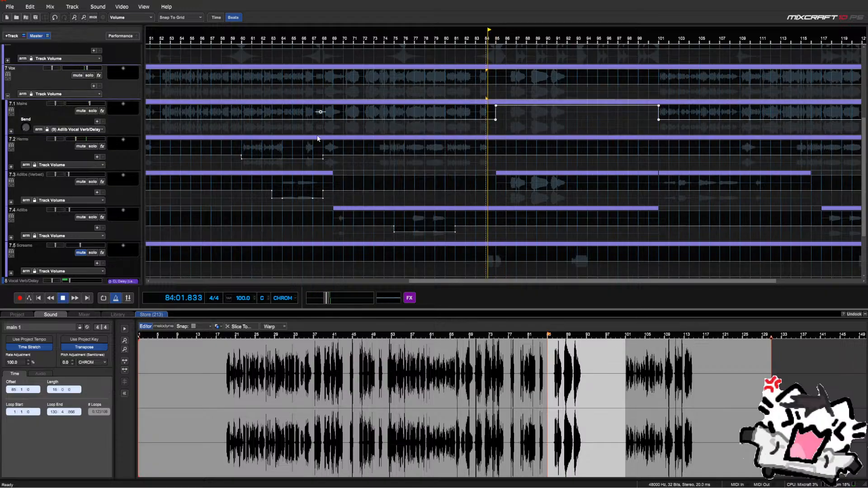
Switch Mains back to Track Volume, reselect bars 85–101 and close its envelope menu unchanged
click(77, 129)
click(81, 138)
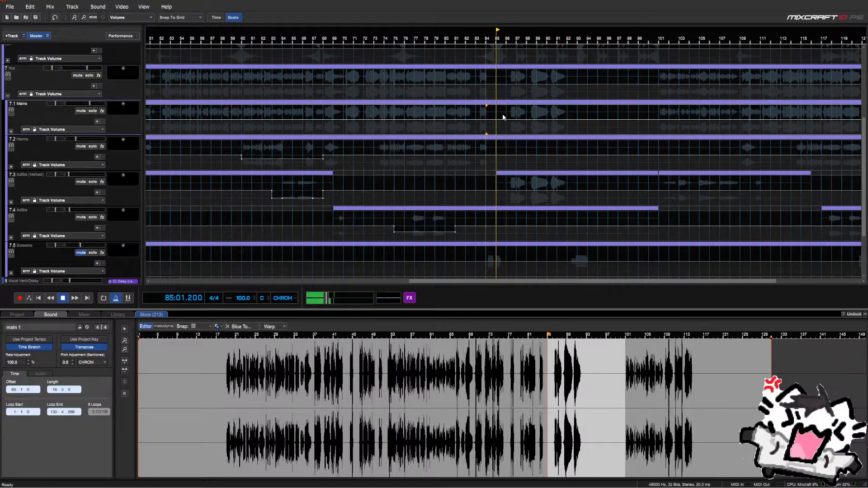
drag(502, 114, 655, 117)
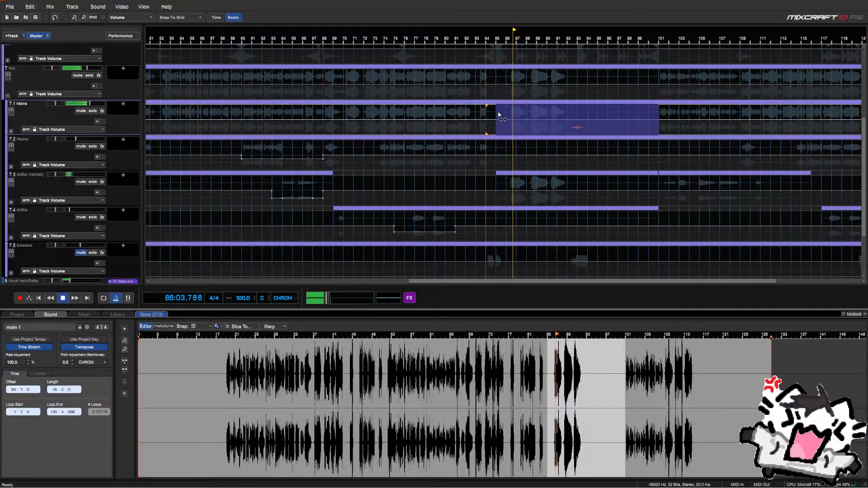
right_click(498, 114)
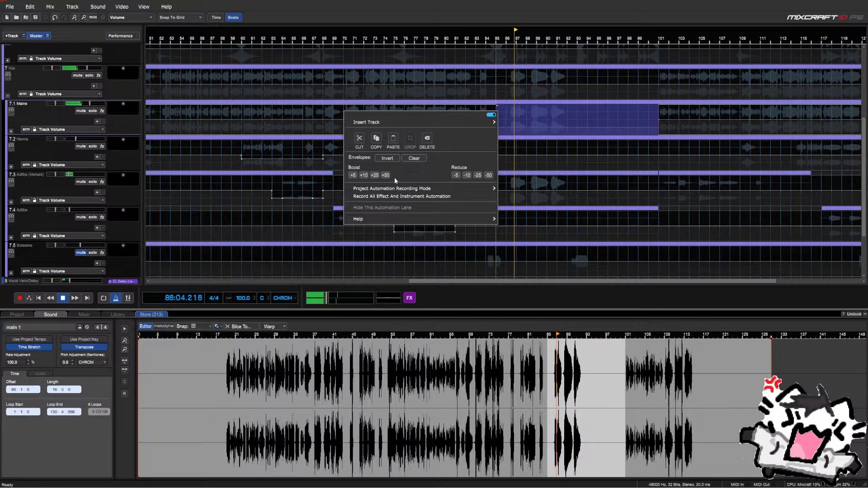
click(493, 106)
click(493, 107)
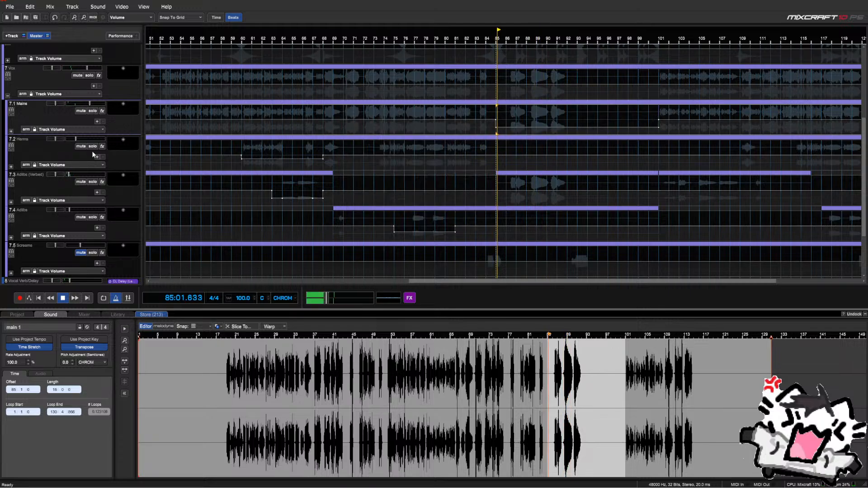
Raise the Adlib Vocal Verb/Delay volume to maximum over bars 85–101, deleting the stray bar-93 spike
scroll(93, 153, down, 3)
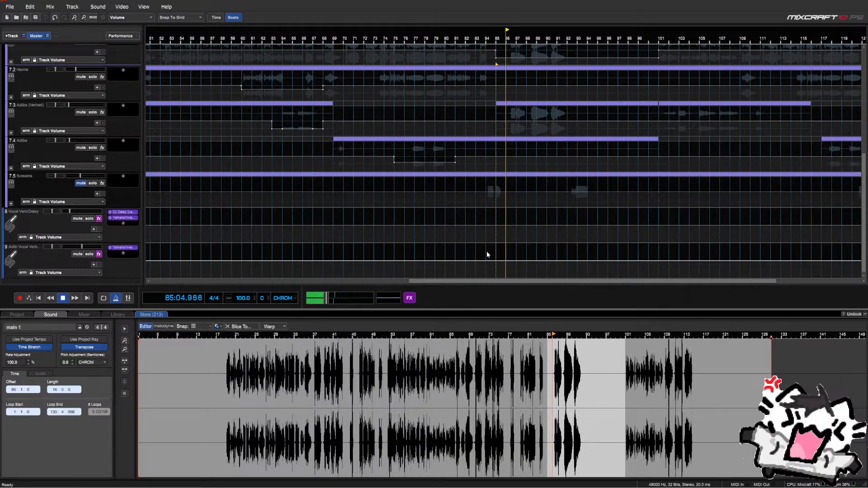
drag(497, 246, 656, 247)
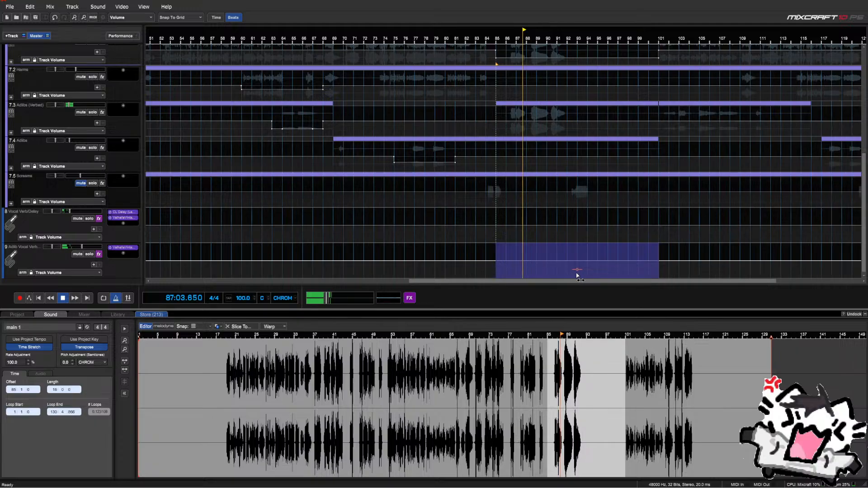
drag(576, 274, 574, 265)
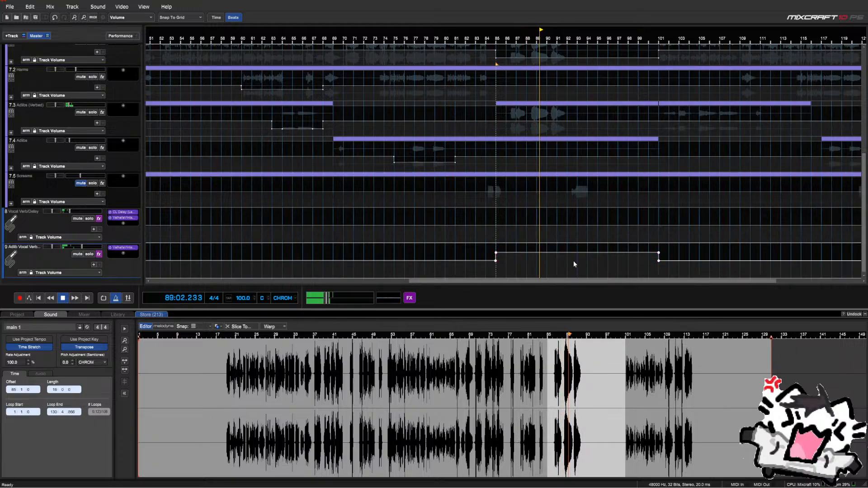
click(578, 257)
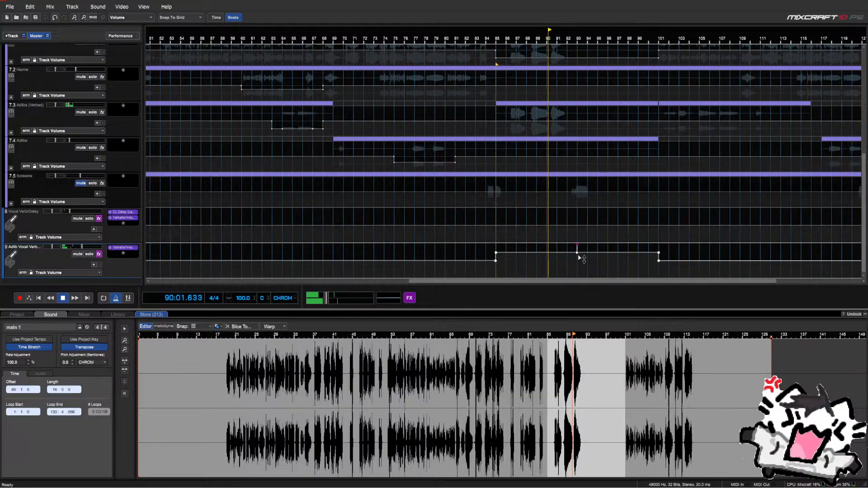
drag(659, 254, 659, 245)
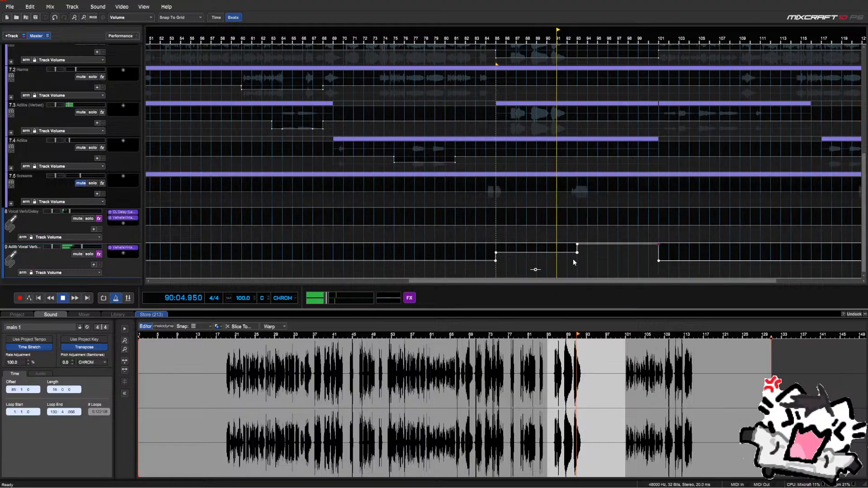
drag(496, 253, 496, 244)
drag(587, 256, 562, 252)
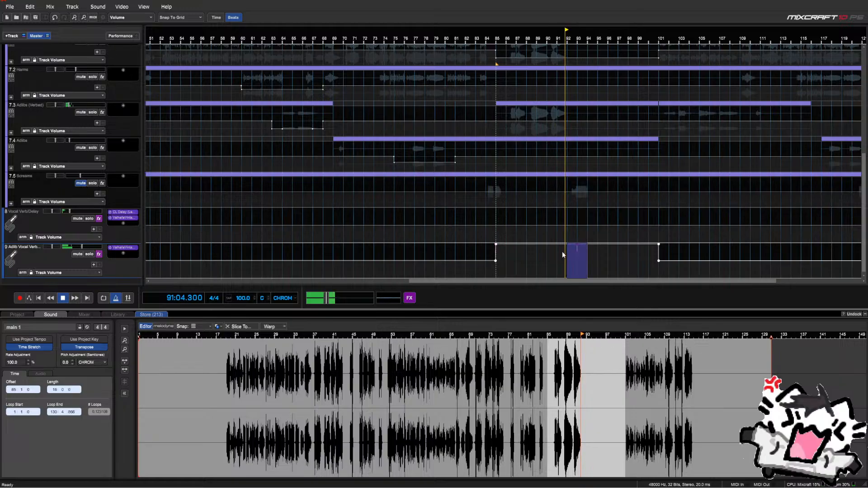
key(Delete)
Select a stretch of the Mains track and restart playback from bar 85
scroll(95, 223, up, 1)
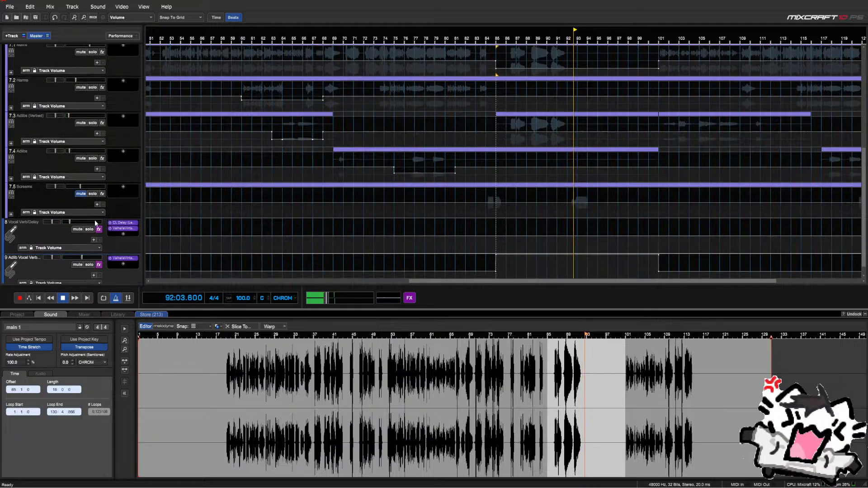
scroll(95, 223, up, 5)
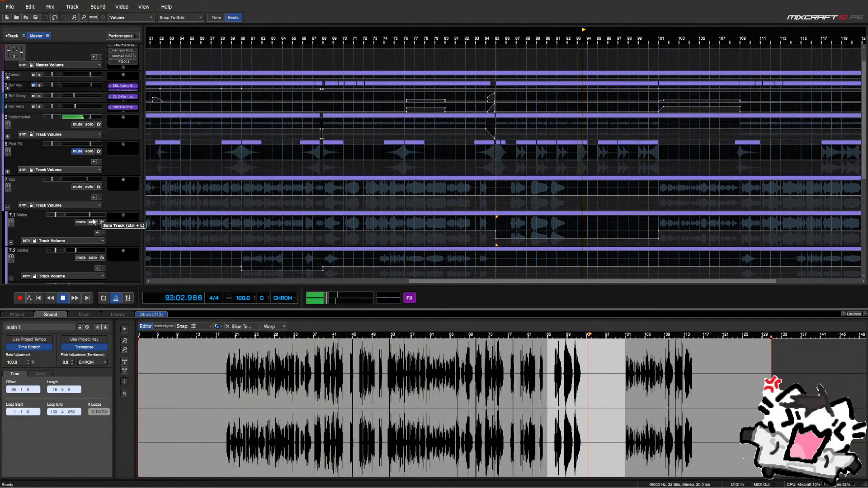
scroll(92, 222, down, 2)
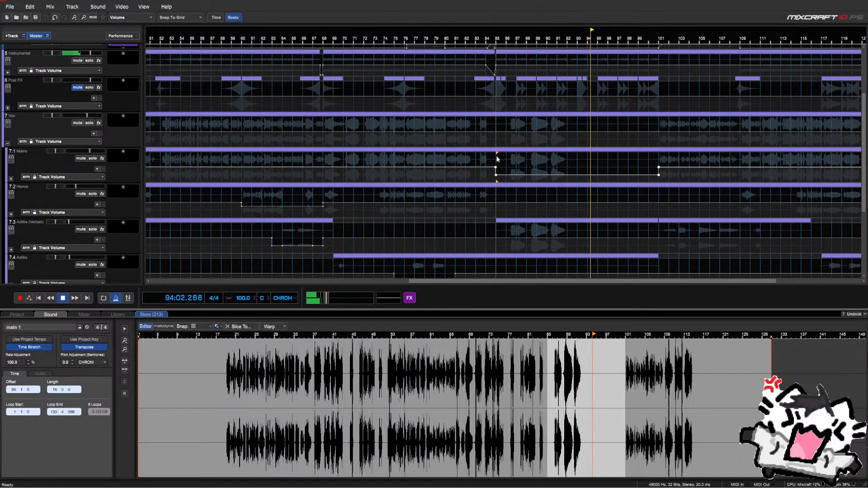
drag(497, 158, 628, 162)
click(490, 159)
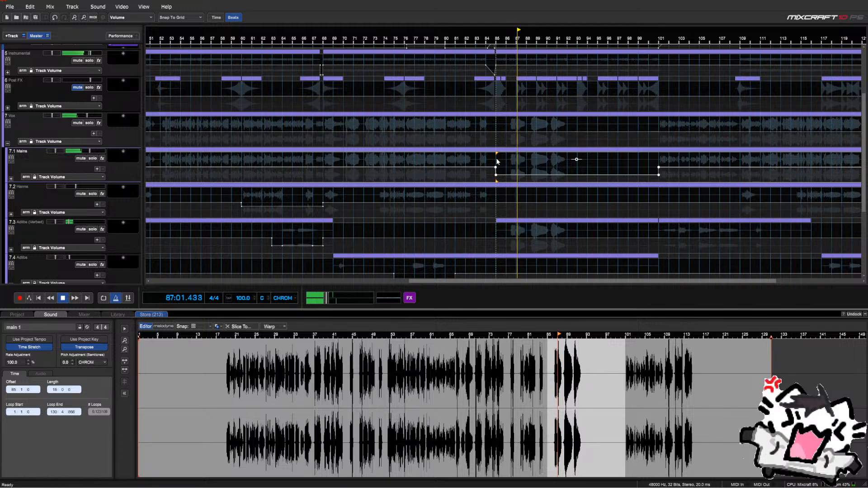
Expand Mains and set main 1's automation lane to Howard Benson Vocals Width
click(10, 179)
scroll(15, 179, down, 1)
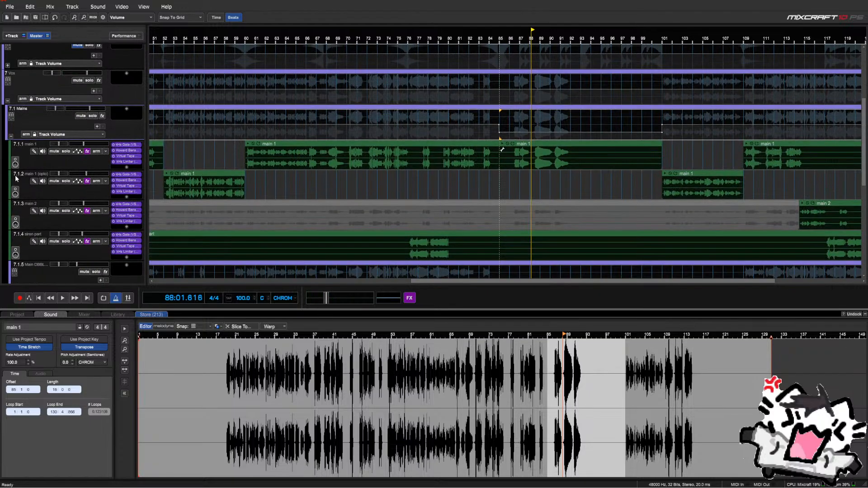
click(75, 153)
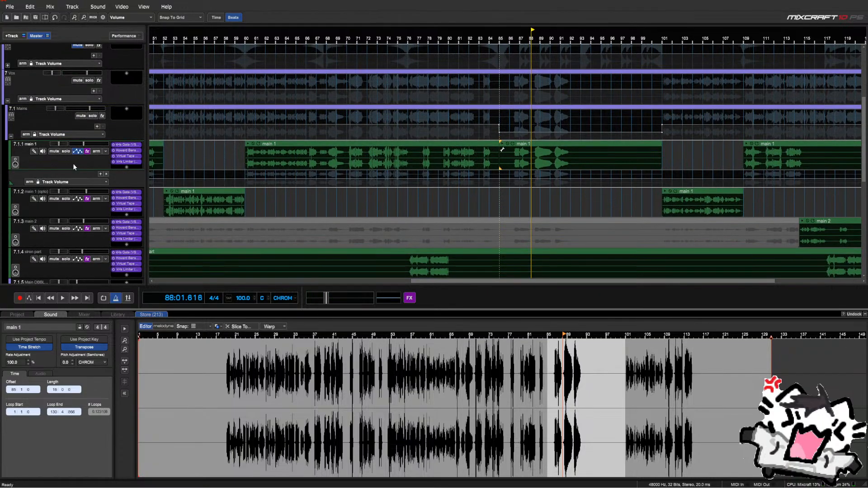
click(55, 181)
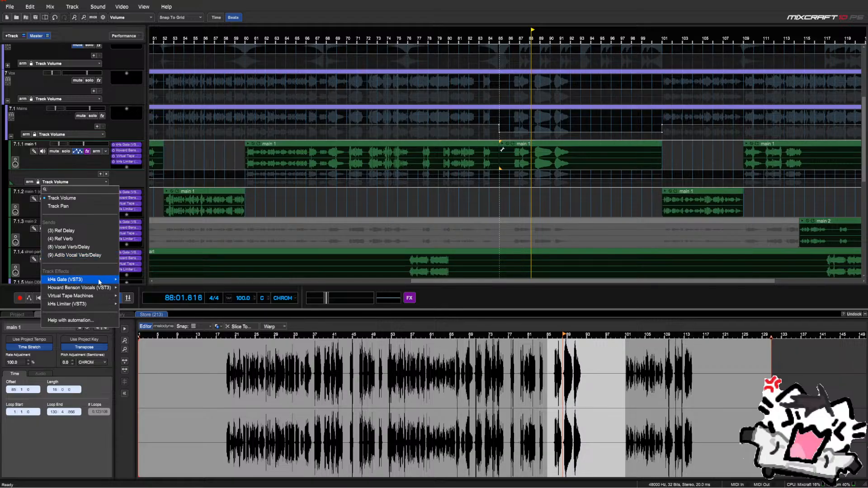
mouse_move(95, 288)
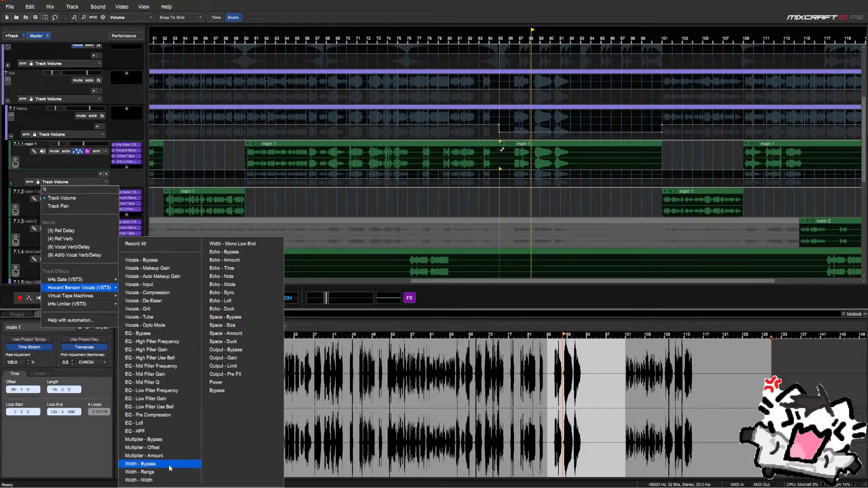
click(166, 481)
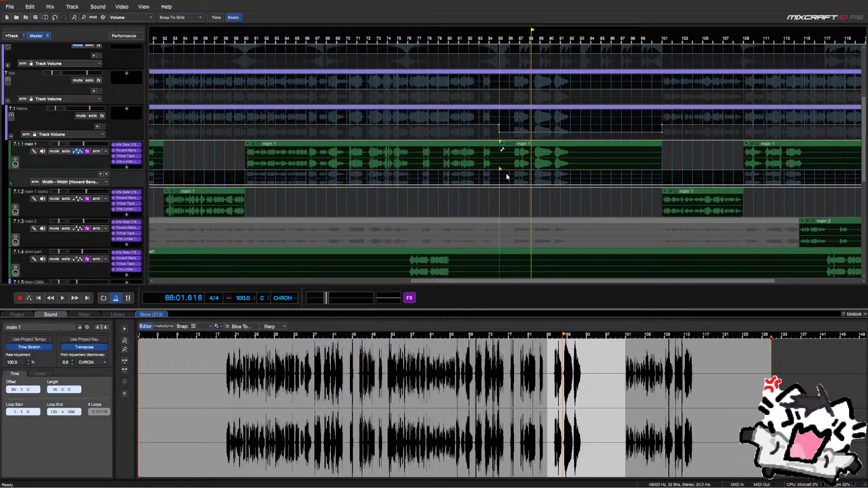
Boost main 1's Width automation by 50 across bars 85–101 and play the widened section
scroll(502, 174, up, 2)
drag(510, 177, 829, 181)
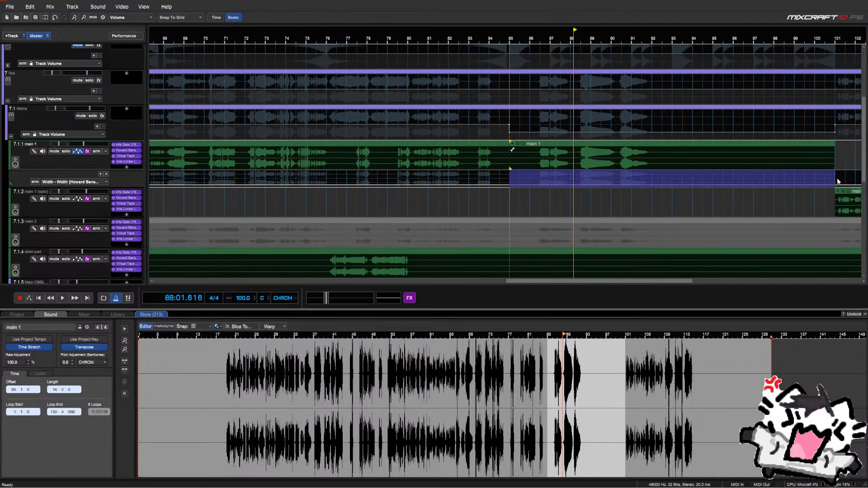
right_click(515, 179)
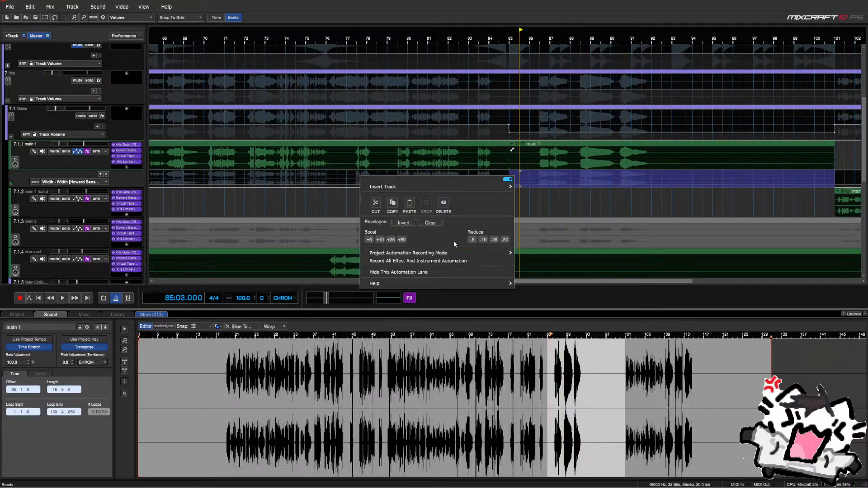
click(403, 241)
click(508, 141)
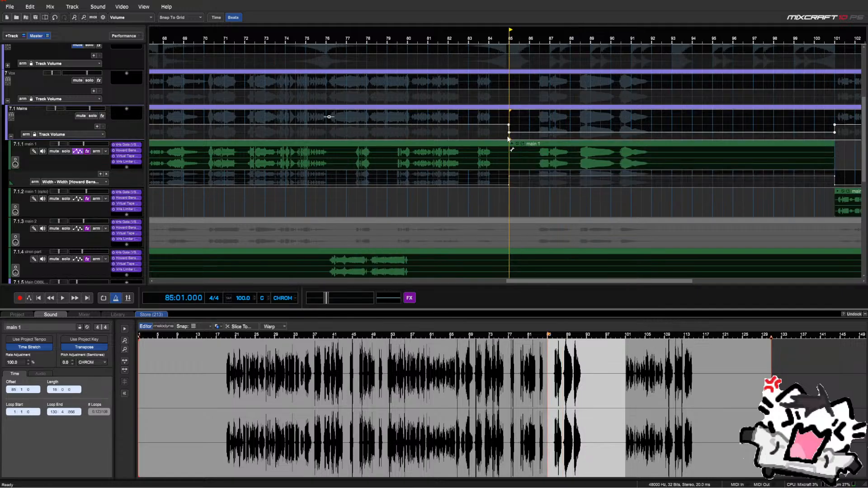
key(space)
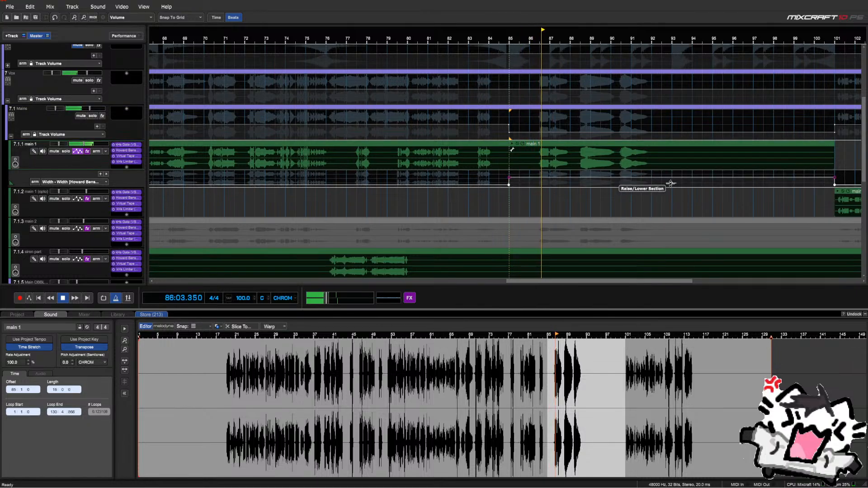
drag(671, 183, 671, 183)
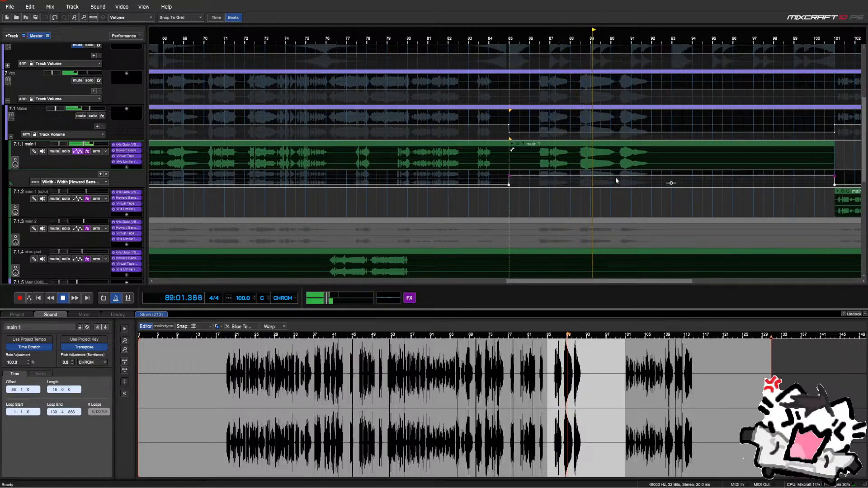
Deepen the Mains volume dip over bars 85–101 and shorten the main 1 clip to end near bar 92
drag(671, 117, 671, 114)
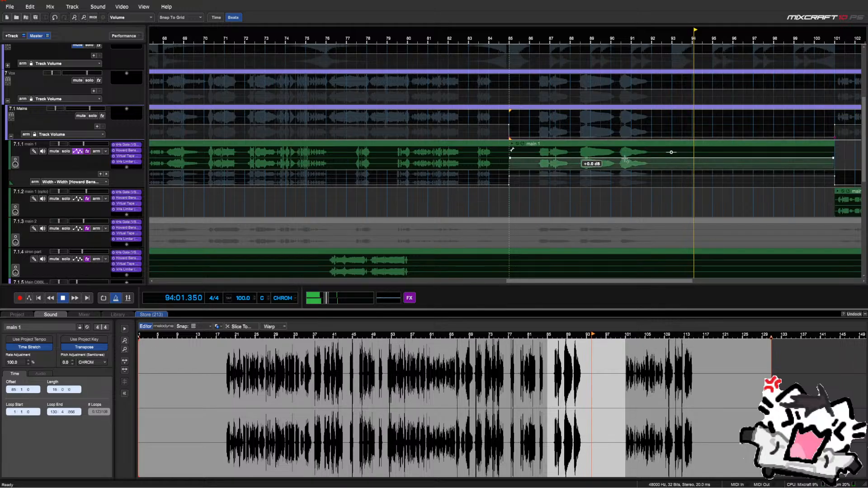
mouse_move(835, 137)
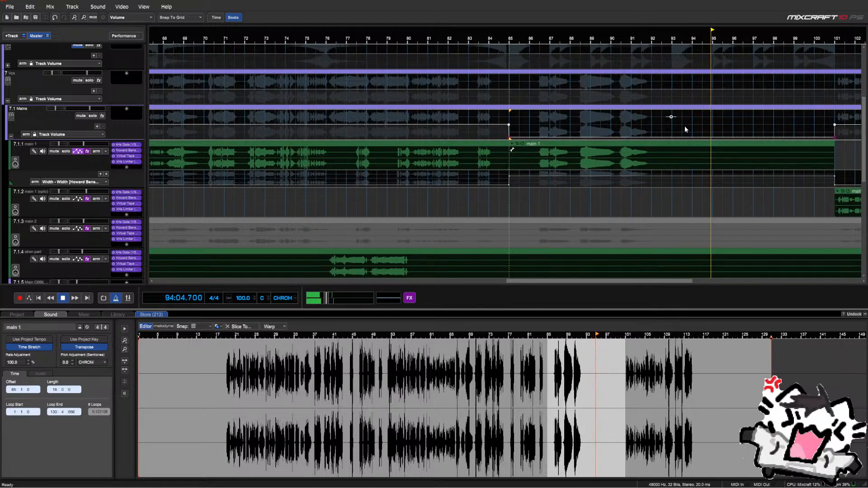
drag(670, 118, 670, 116)
click(517, 131)
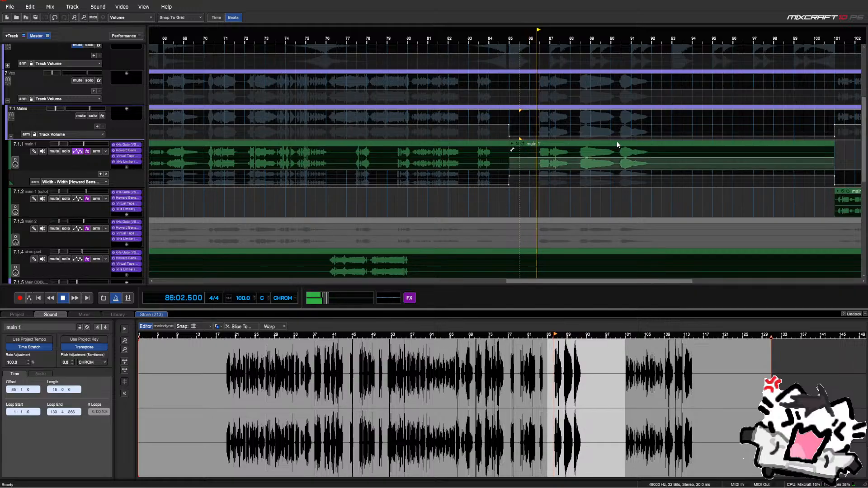
drag(813, 154, 537, 156)
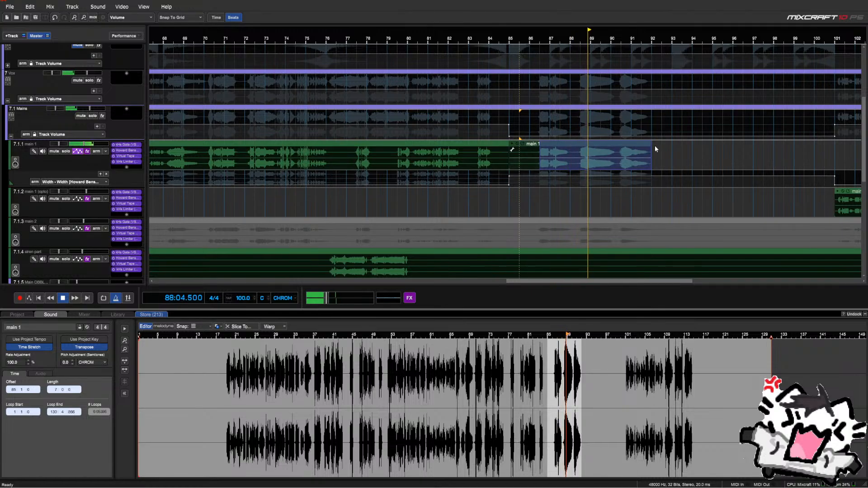
Duplicate bars 86–92 of main 1 and nudge the copy right to start around bar 94
drag(655, 145, 525, 152)
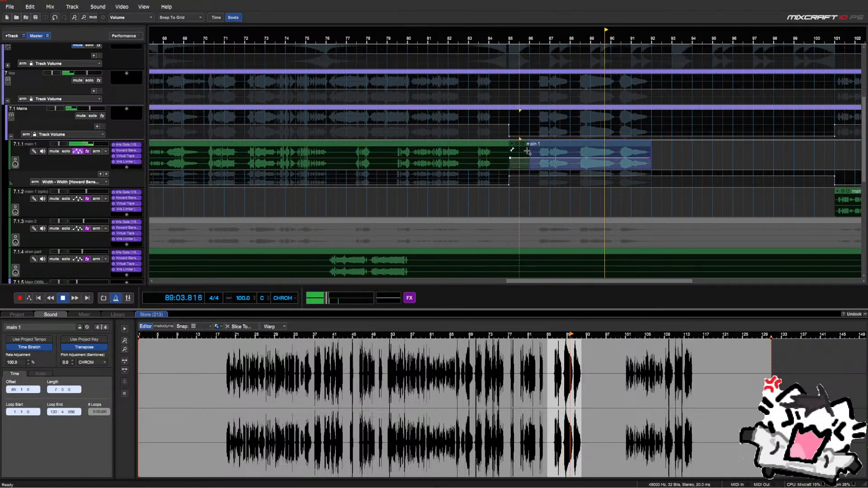
right_click(662, 153)
click(607, 178)
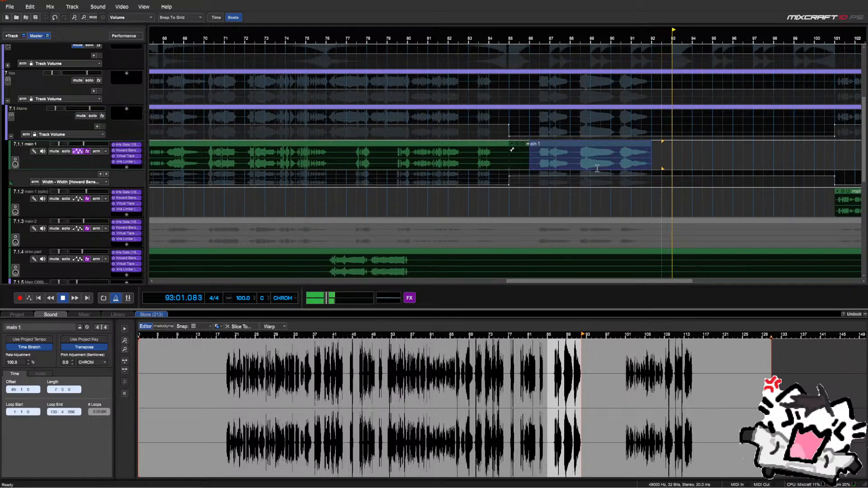
drag(693, 149, 694, 151)
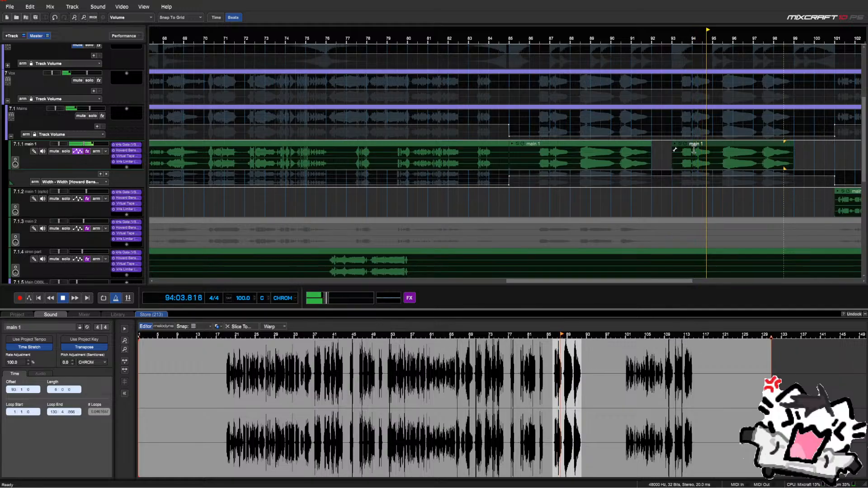
key(Right)
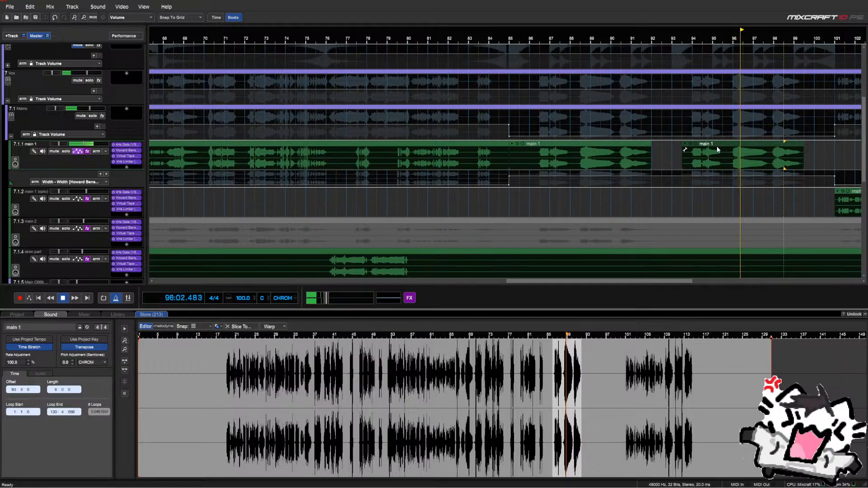
key(Right)
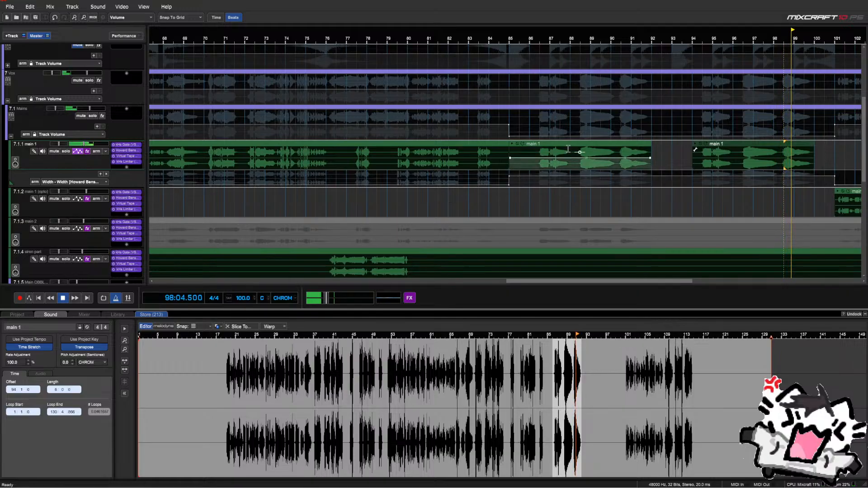
click(539, 129)
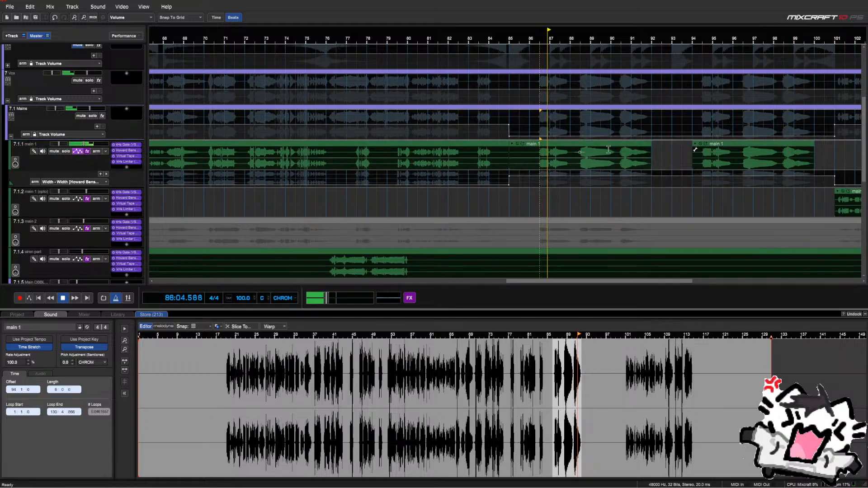
scroll(661, 153, down, 1)
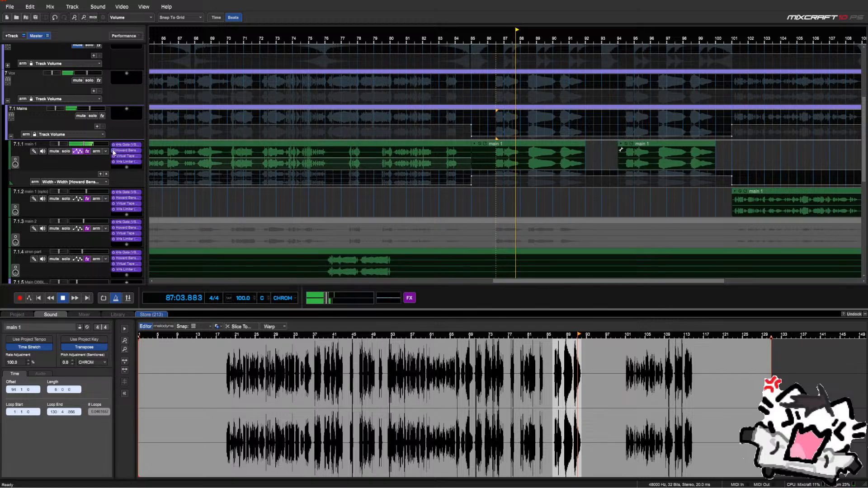
Expand Adlibs (Verbed) and delete the stray main 1 clip from its adlibs 2 sub-track
scroll(109, 149, down, 1)
scroll(113, 147, down, 6)
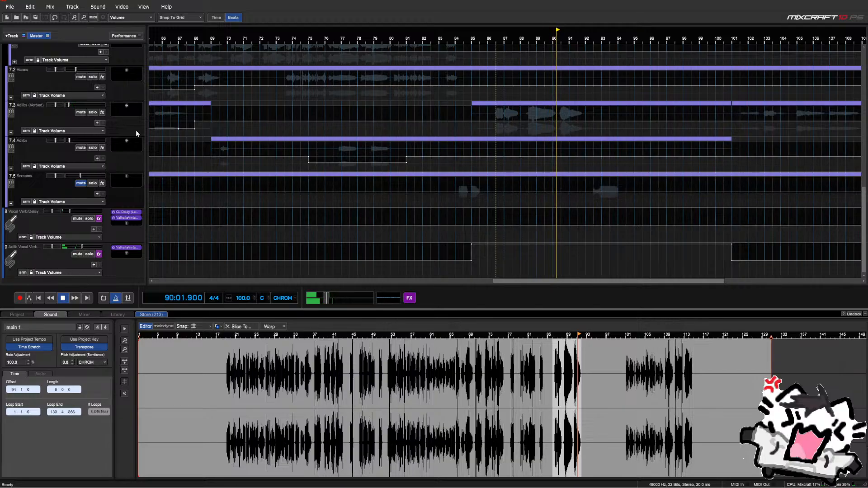
click(11, 134)
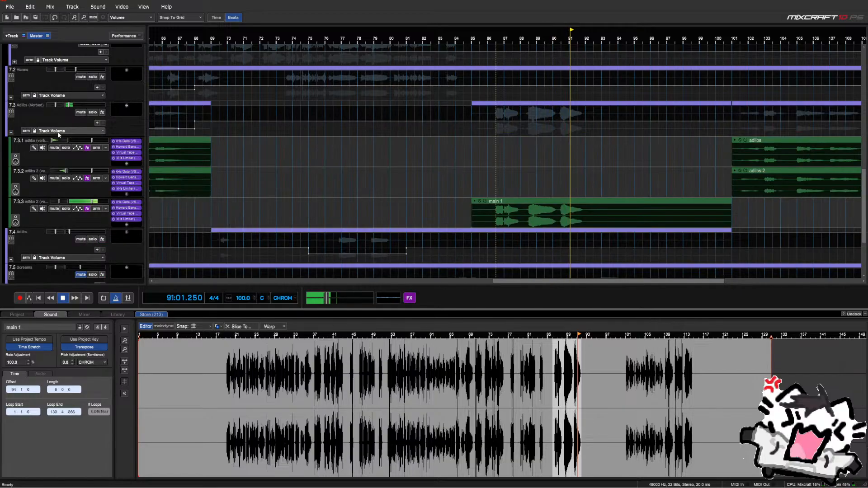
click(526, 200)
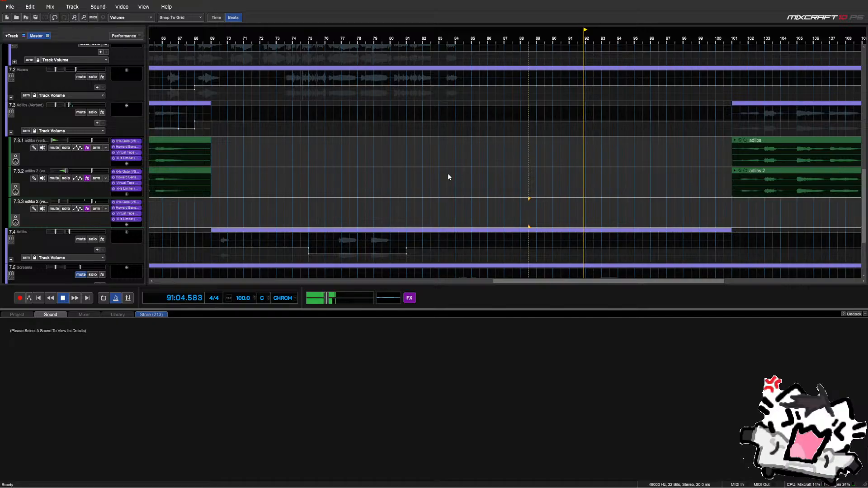
scroll(370, 184, down, 5)
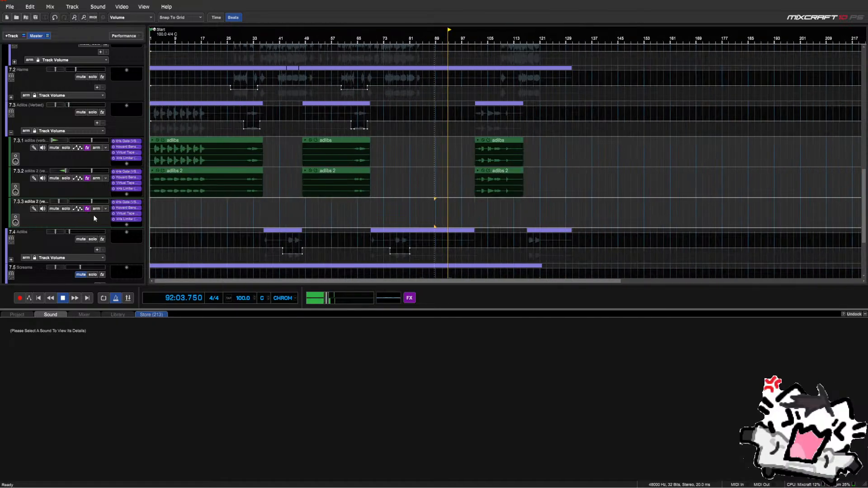
key(Delete)
Collapse Adlibs (Verbed) and bring the Mains group back into view
click(10, 132)
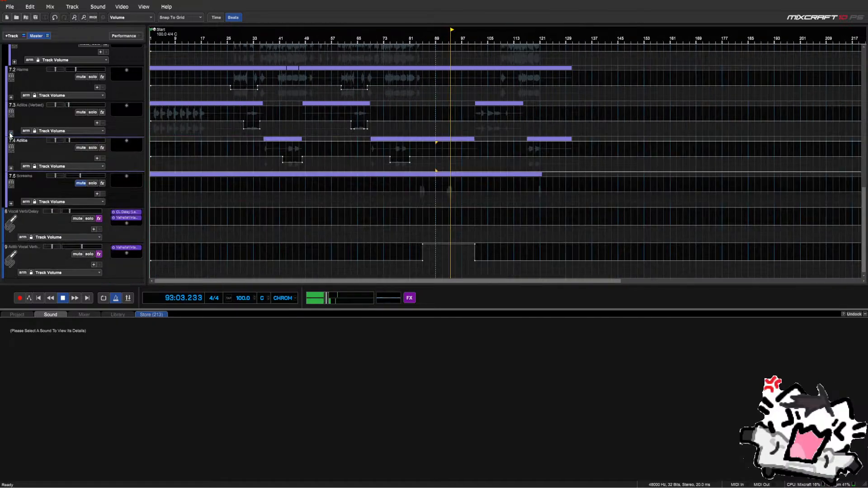
scroll(11, 135, up, 5)
scroll(48, 123, up, 2)
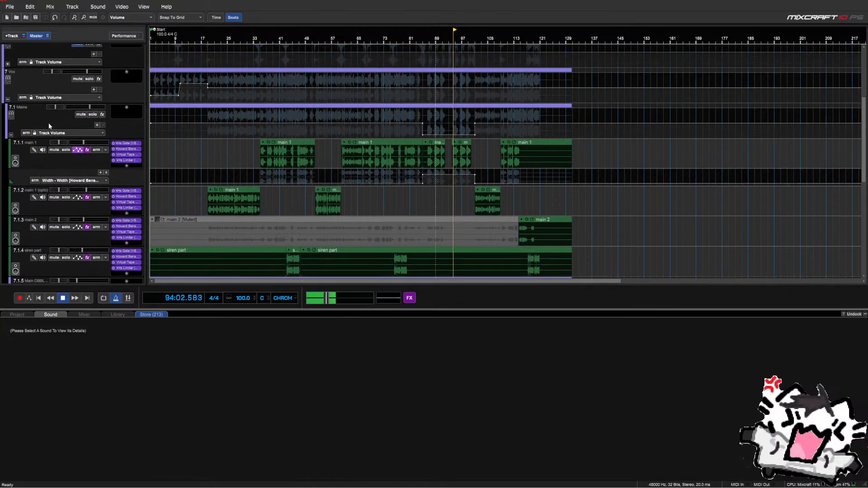
scroll(495, 117, up, 4)
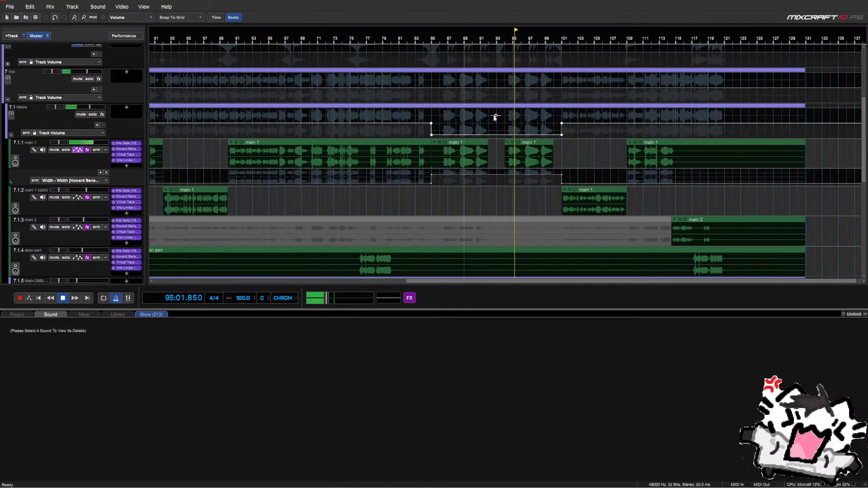
Delete the Mains volume dip points across bars 85–101 to flatten its automation
click(496, 116)
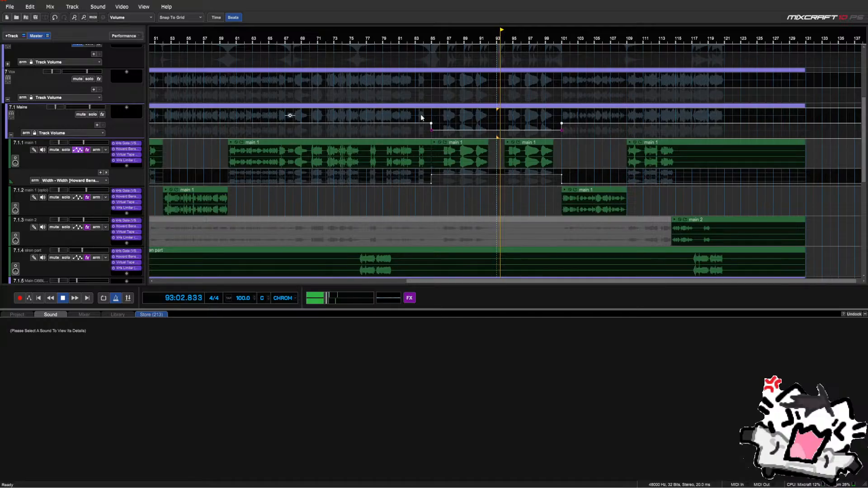
drag(420, 116, 575, 128)
key(Delete)
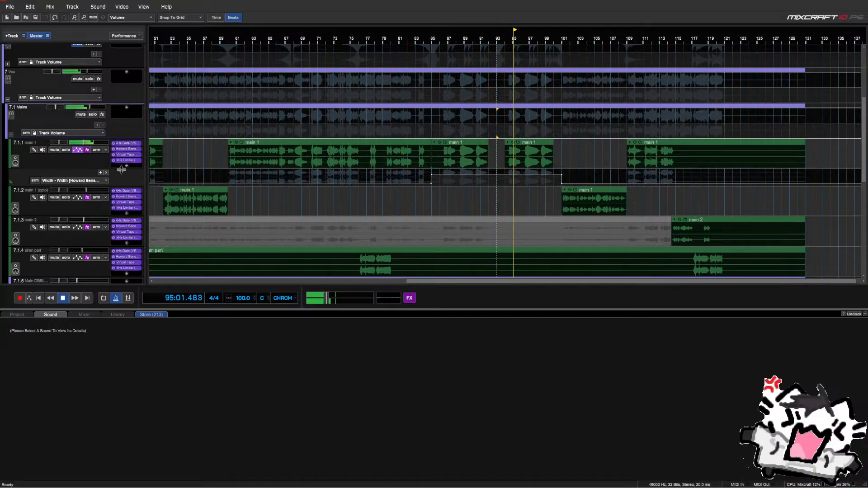
drag(434, 120, 563, 122)
right_click(432, 119)
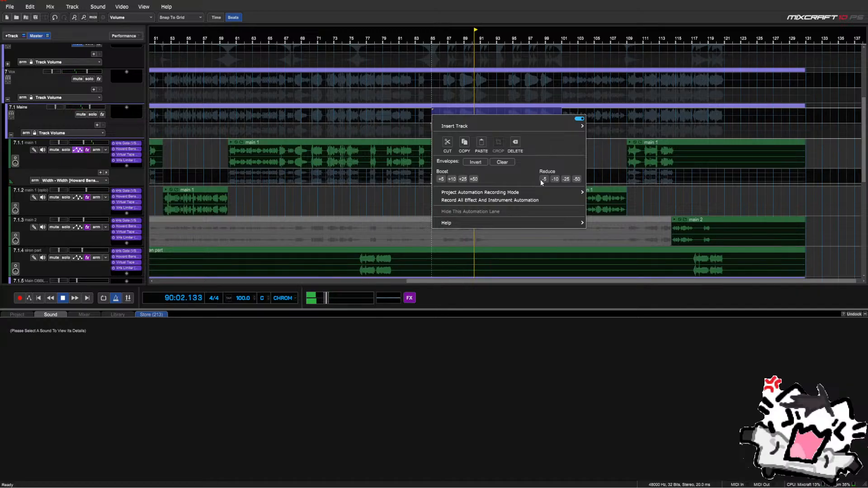
click(116, 125)
Raise the Vocal Verb/Delay track volume to maximum over bars 85–101
scroll(118, 126, down, 3)
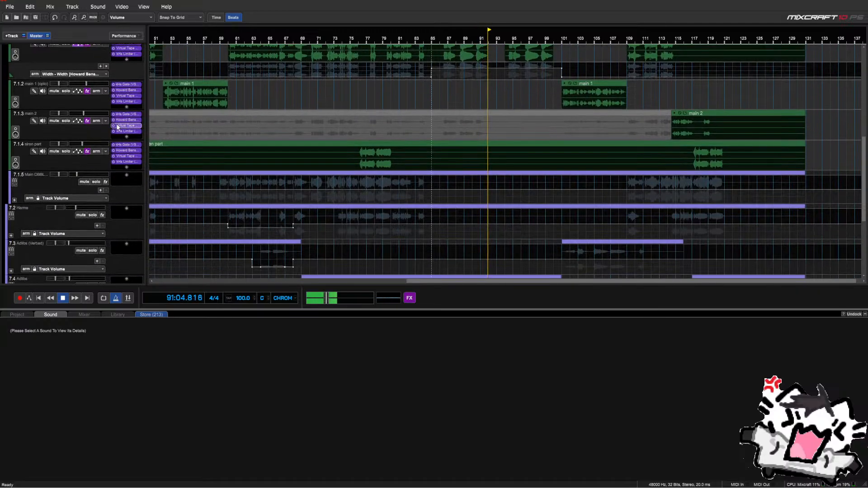
scroll(116, 125, down, 4)
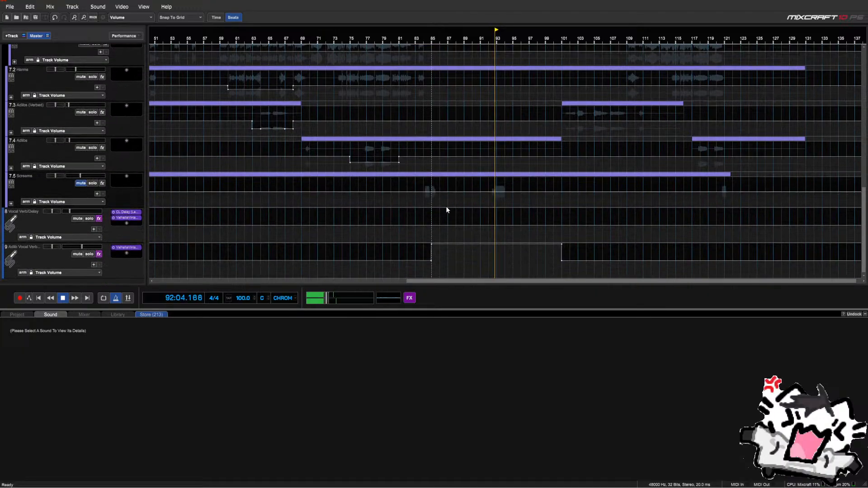
drag(433, 212, 551, 216)
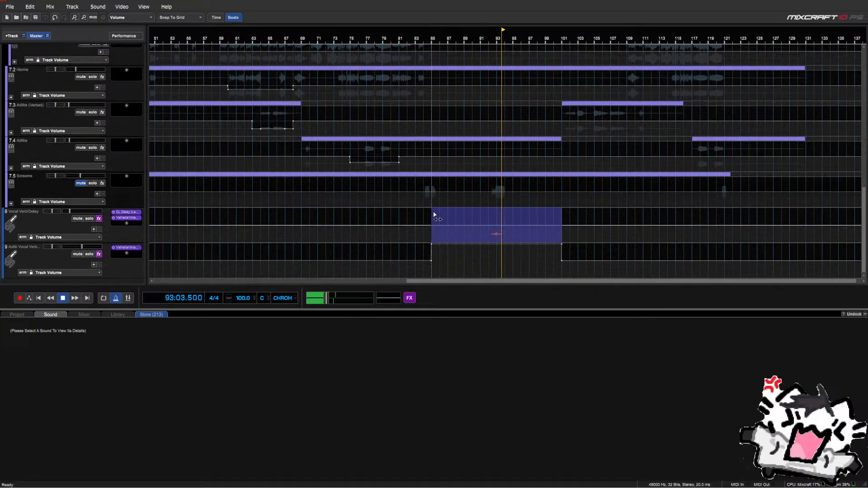
drag(496, 233, 499, 182)
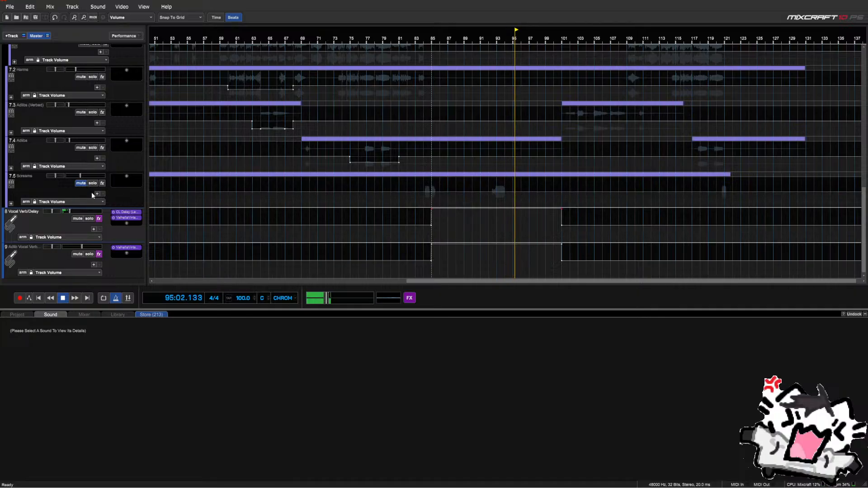
scroll(91, 191, up, 10)
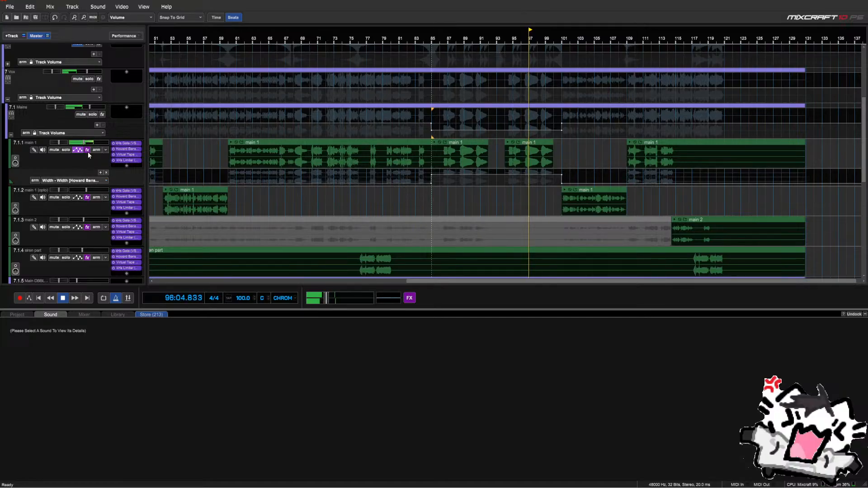
Switch main 1's lane to Howard Benson Vocals Multiplier - Amount and raise it over bars 85–101
click(89, 180)
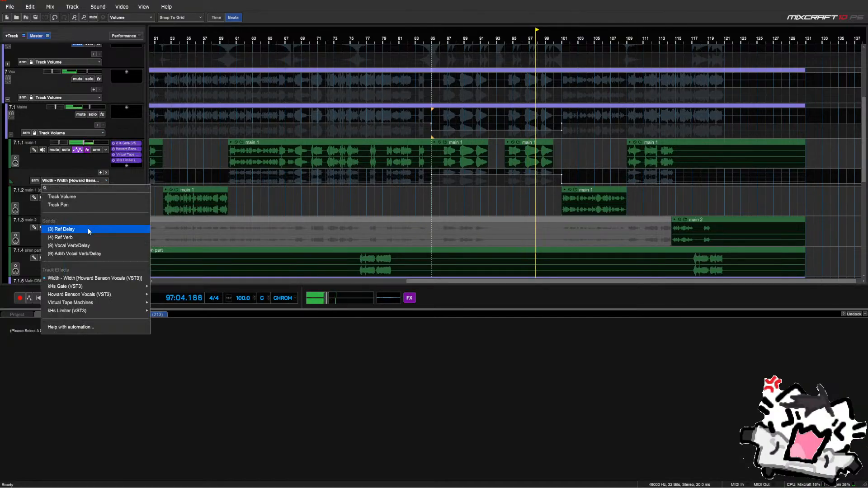
mouse_move(83, 296)
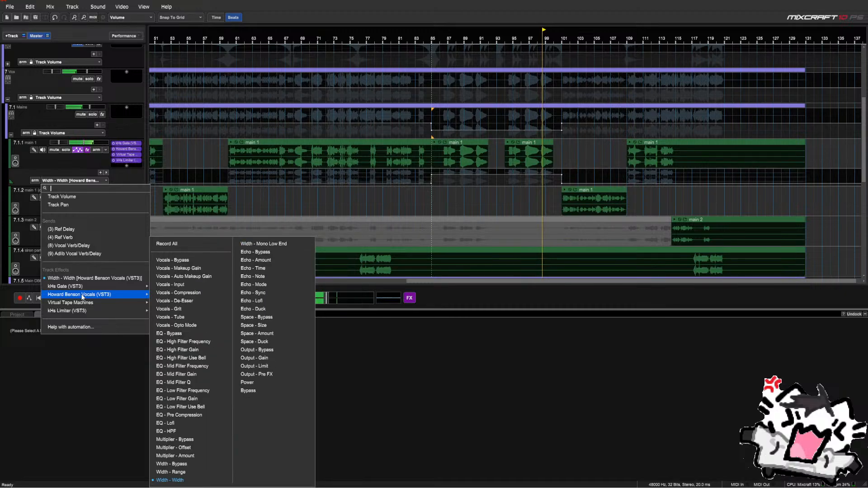
click(186, 456)
click(435, 197)
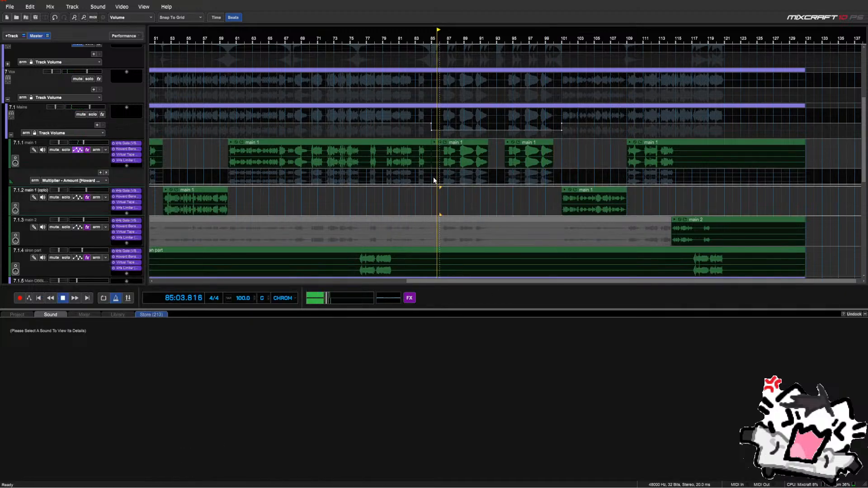
drag(433, 180, 562, 180)
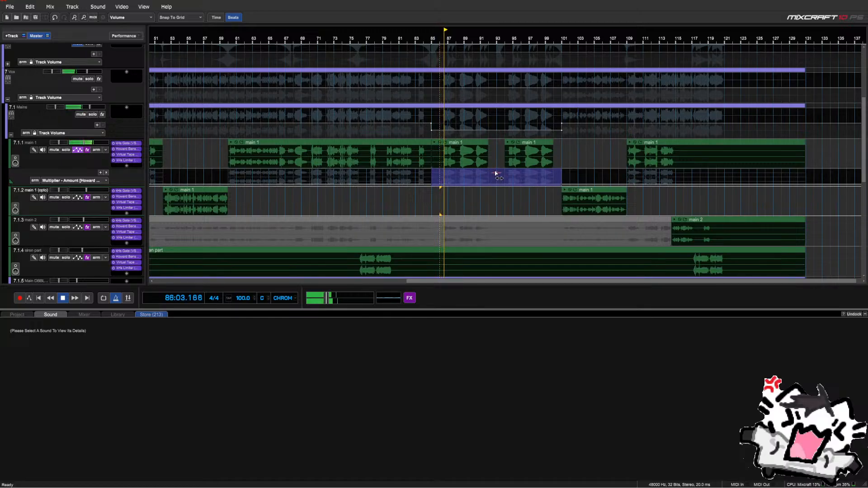
drag(495, 172, 450, 178)
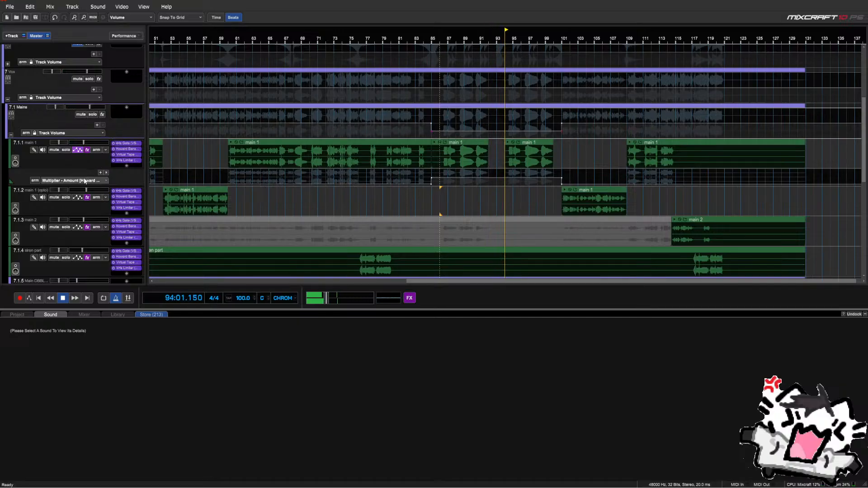
Try the Mains send automation lanes, settling on Adlib Vocal Verb/Delay, and stop playback
click(68, 132)
click(68, 196)
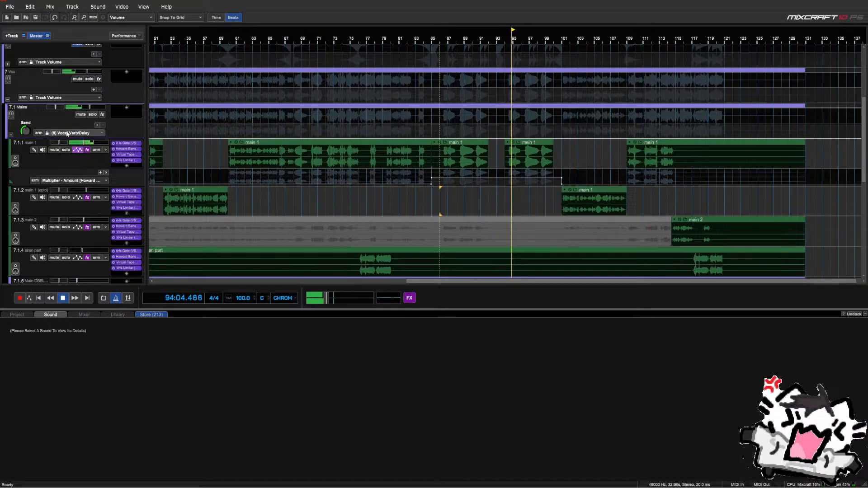
click(67, 134)
click(72, 207)
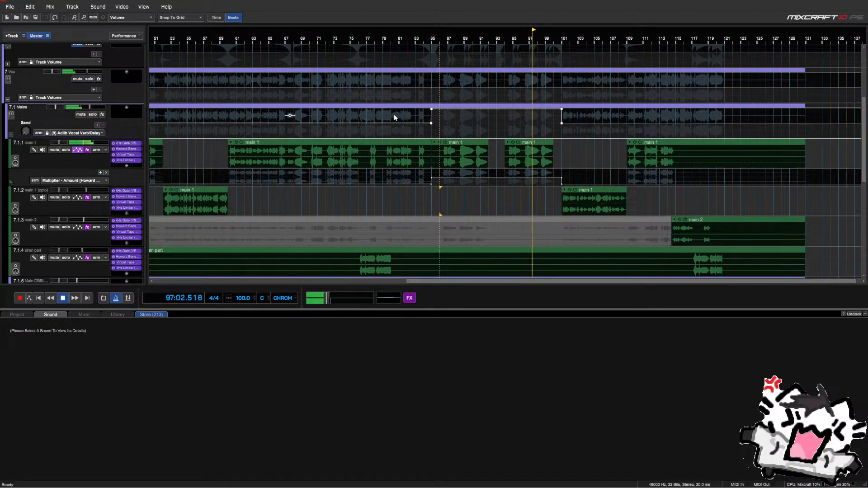
click(72, 133)
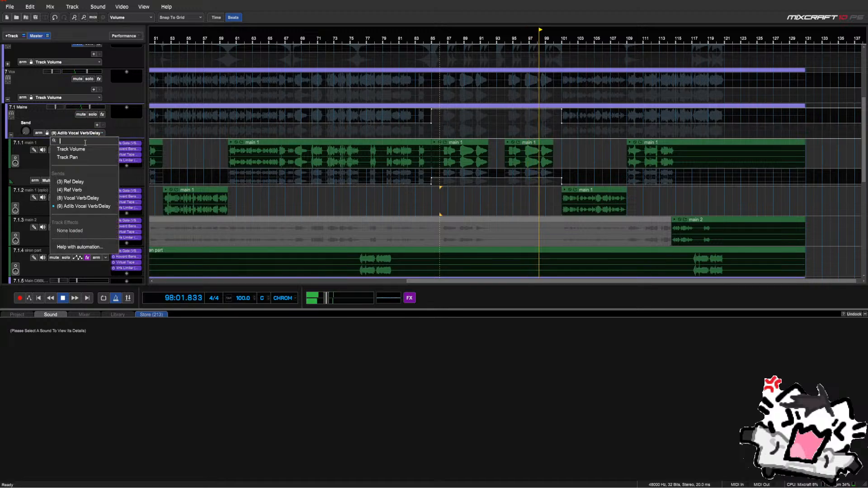
click(73, 124)
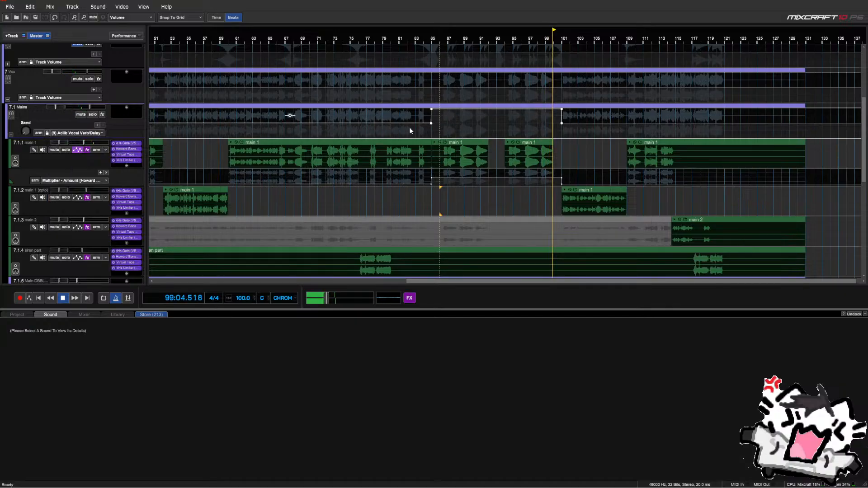
key(space)
Delete the automation in a selected range on the reverb tracks
scroll(538, 147, down, 2)
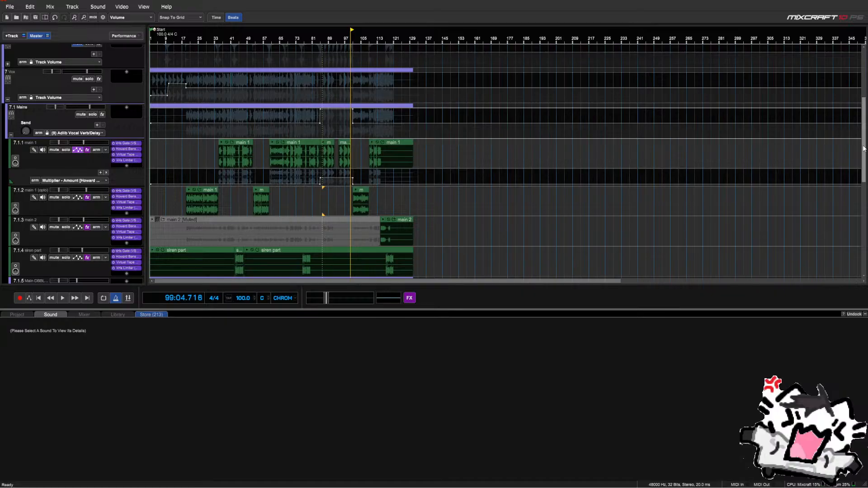
drag(863, 149, 853, 262)
drag(378, 231, 284, 250)
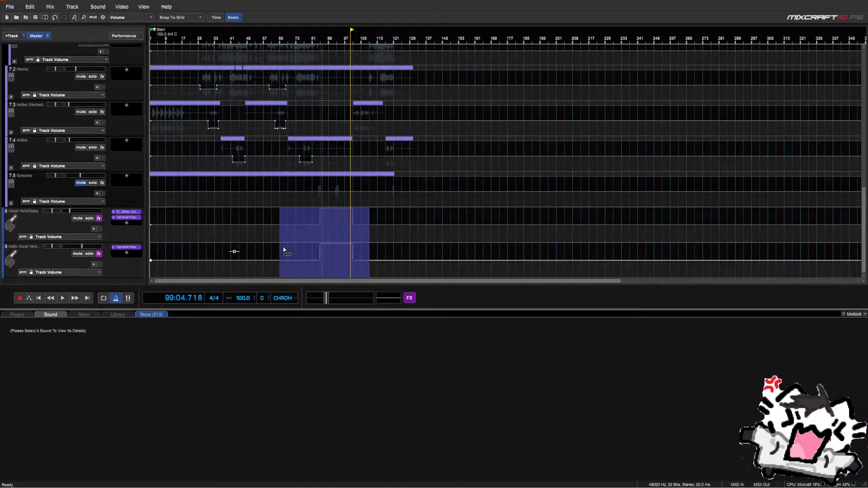
key(Delete)
drag(864, 217, 861, 126)
Put the playhead at bar 85, try a bars 84–101 selection on the Mains lane, and play
click(324, 123)
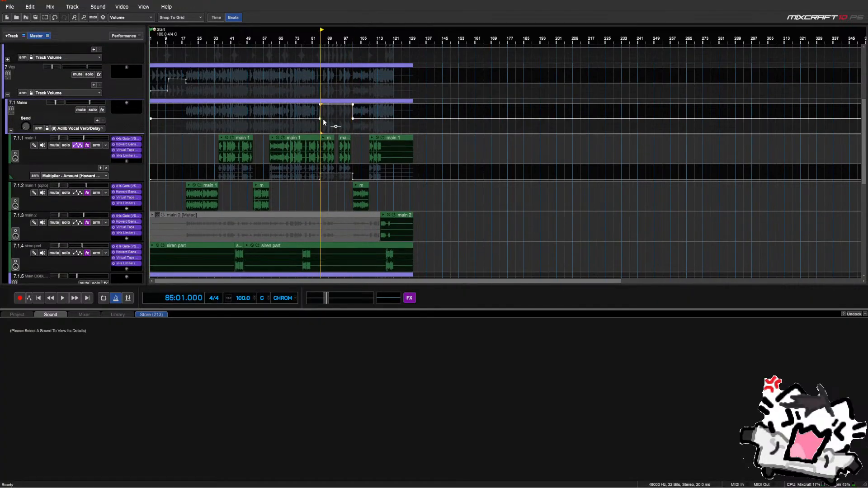
scroll(323, 122, up, 4)
scroll(484, 133, down, 1)
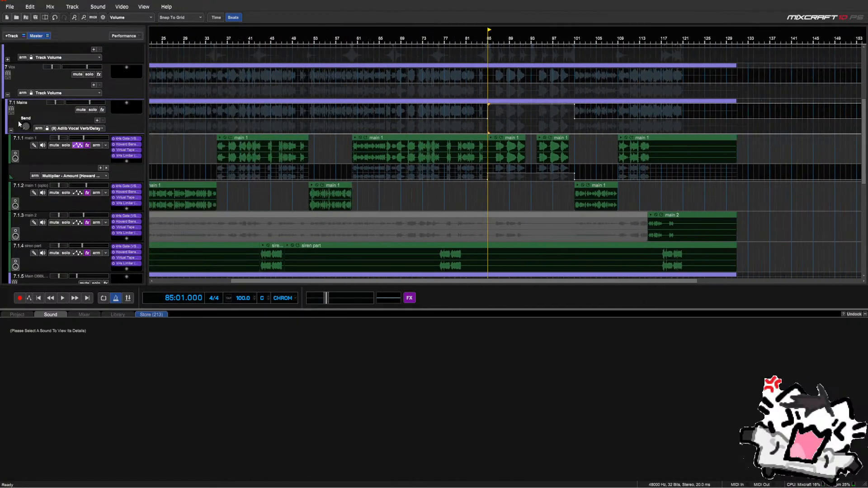
drag(490, 115, 584, 119)
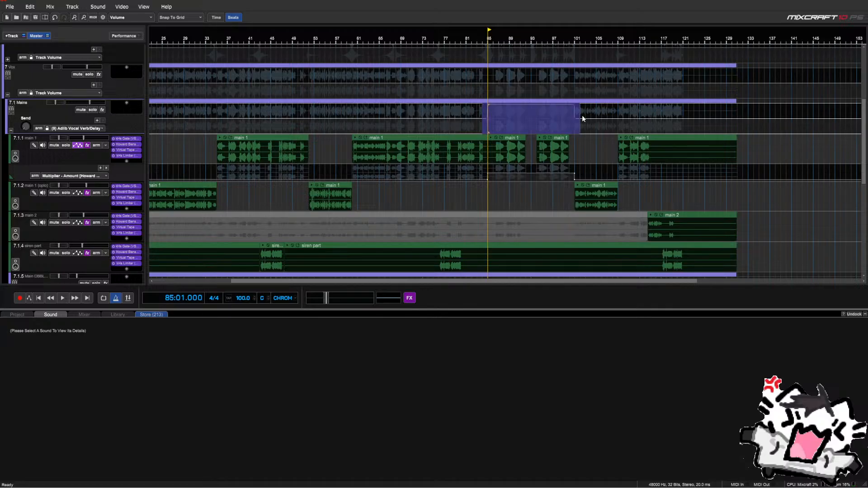
click(539, 120)
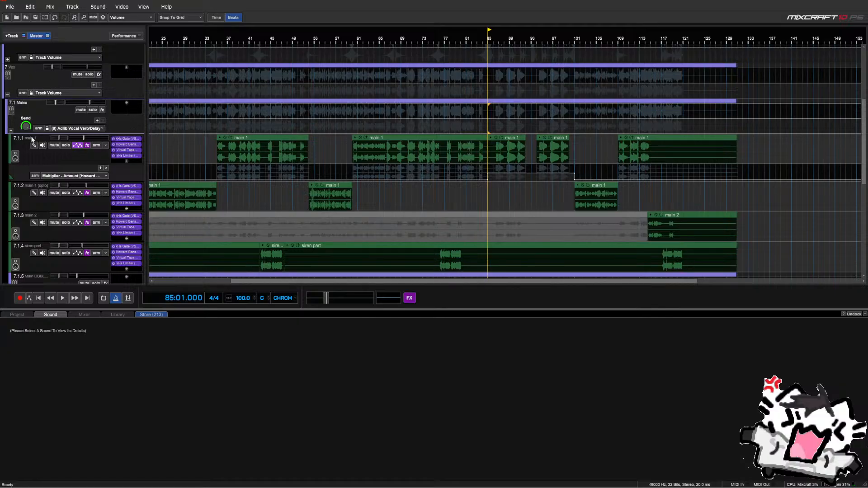
key(space)
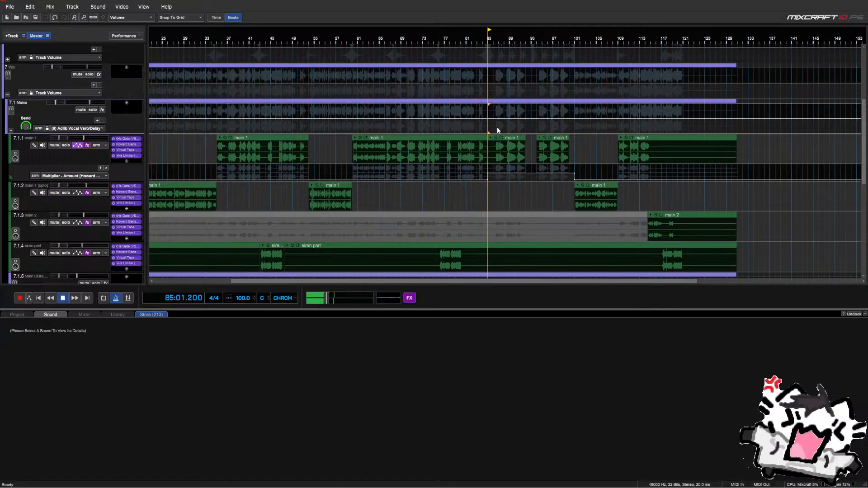
scroll(506, 130, up, 1)
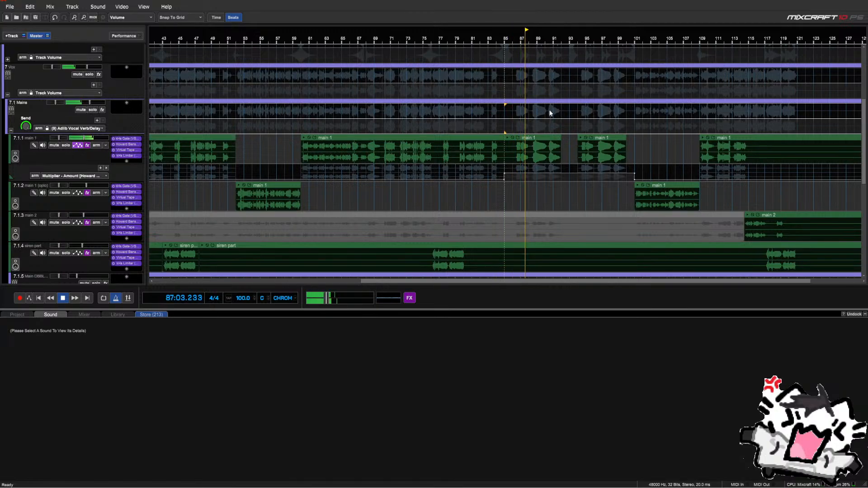
Zero the Mains send level, switch to (8) Vocal Verb/Delay and raise bars 85–101 into a step
click(81, 128)
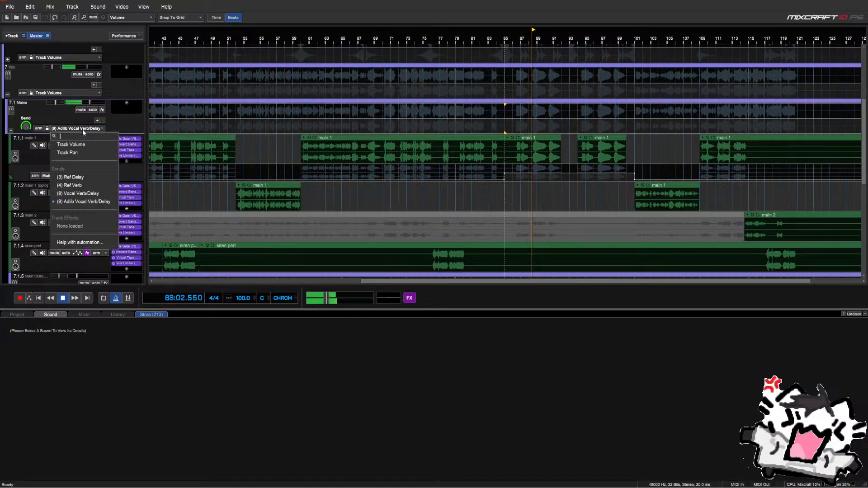
drag(25, 126, 38, 182)
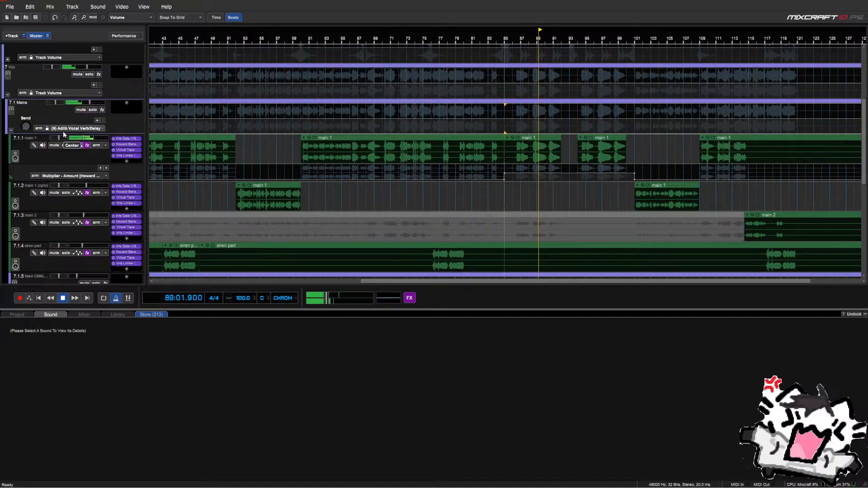
click(65, 129)
click(85, 194)
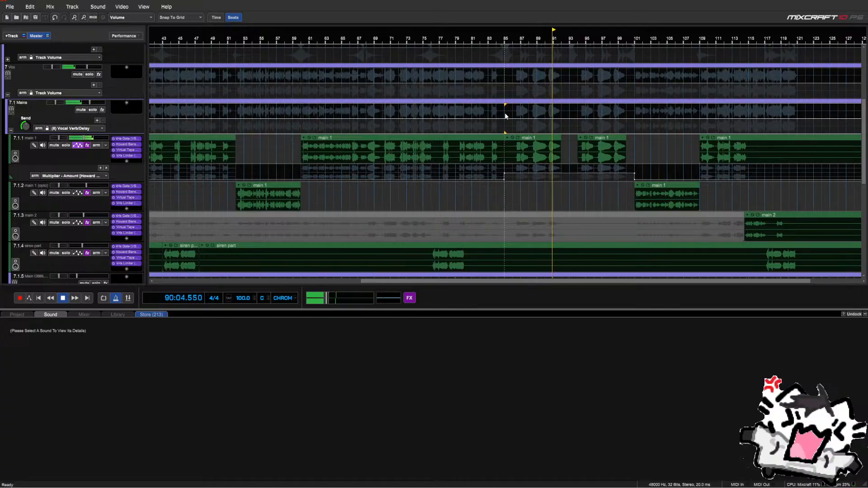
drag(505, 116, 635, 117)
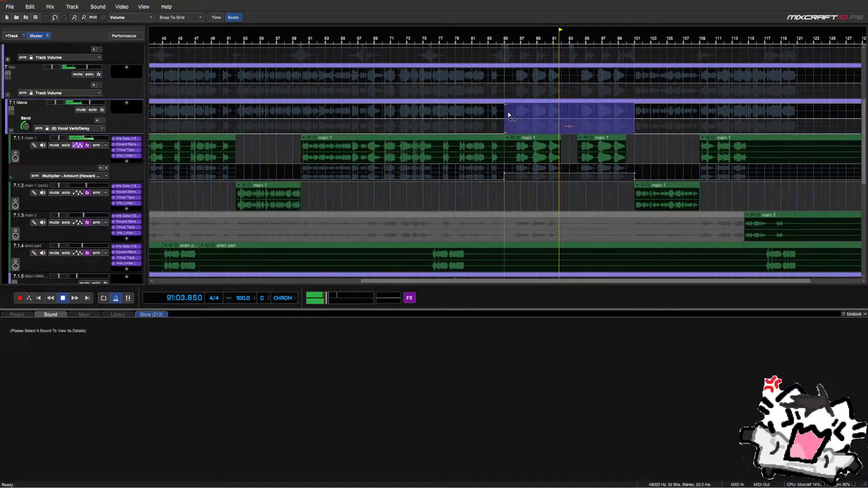
drag(566, 128, 565, 113)
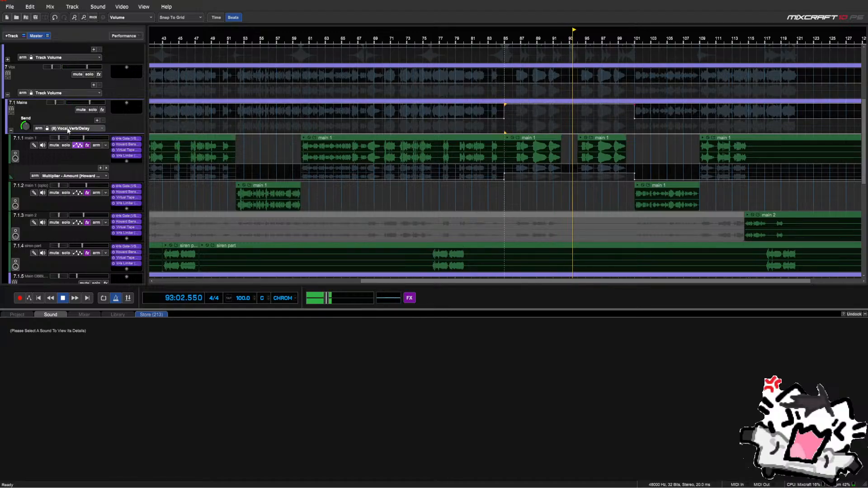
Show the Mains' (9) Adlib Vocal Verb/Delay automation, then reopen the lane's parameter list
click(74, 129)
click(84, 201)
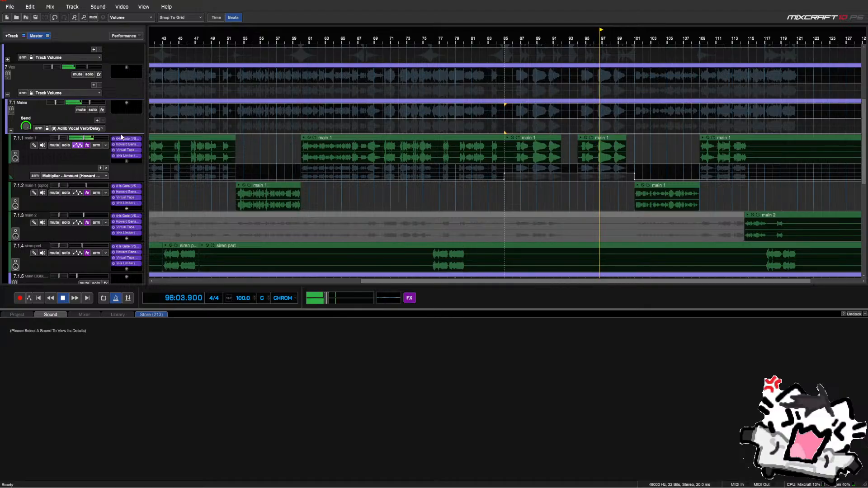
click(101, 129)
Drag the Mains Track Volume dip between beats 85 and 101 to about -10.5 dB
click(91, 145)
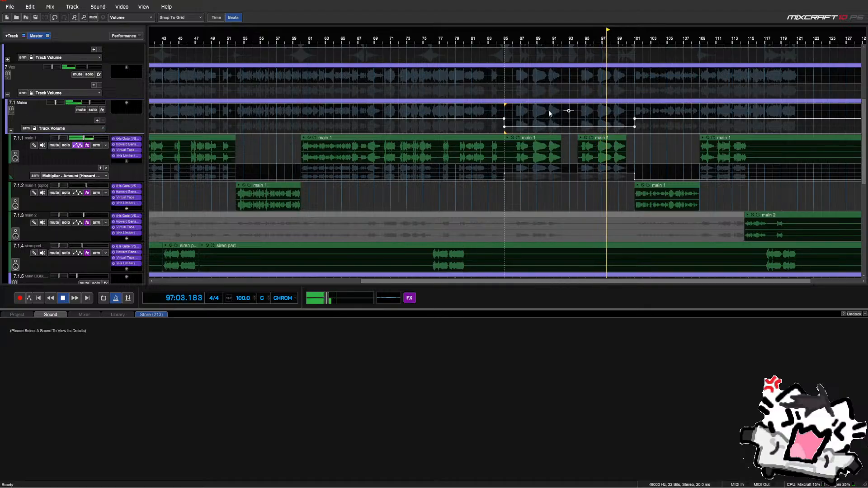
drag(569, 110, 569, 111)
click(508, 110)
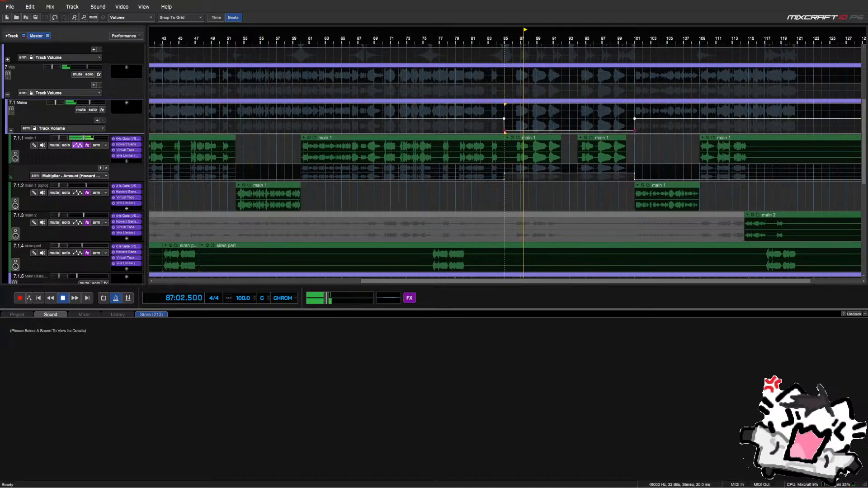
drag(559, 113, 560, 111)
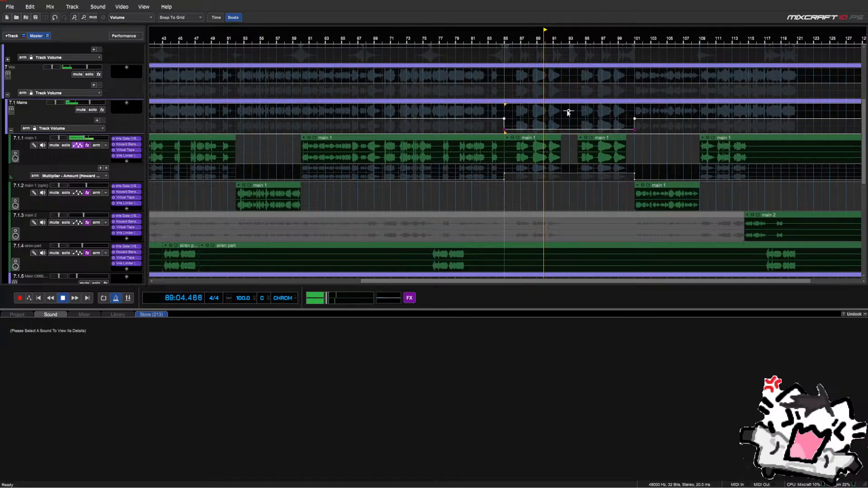
drag(568, 112, 567, 111)
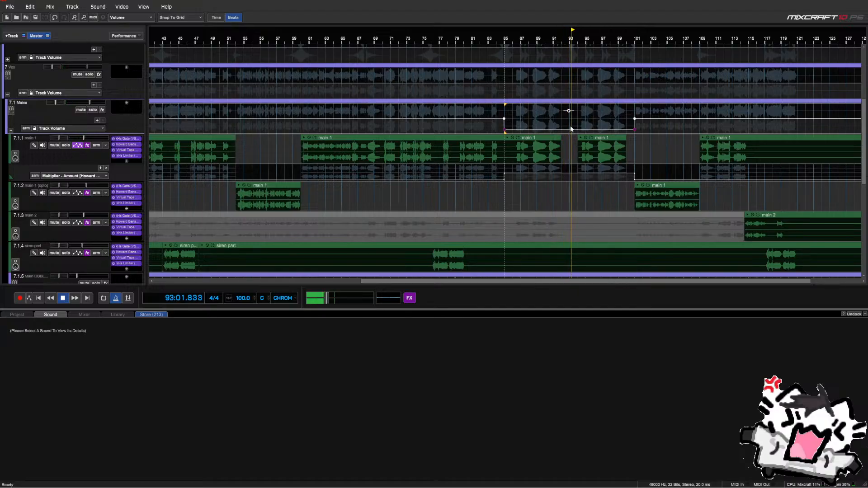
Open the main 1 automation parameter list and close it unchanged
click(90, 176)
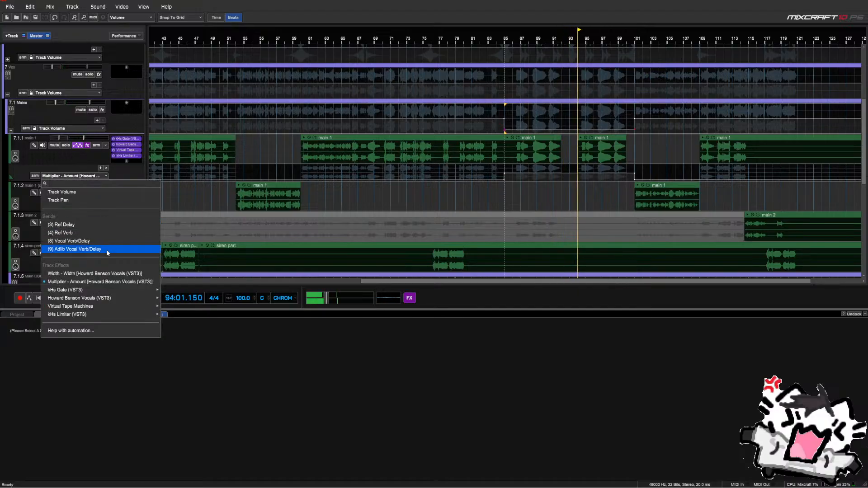
mouse_move(92, 300)
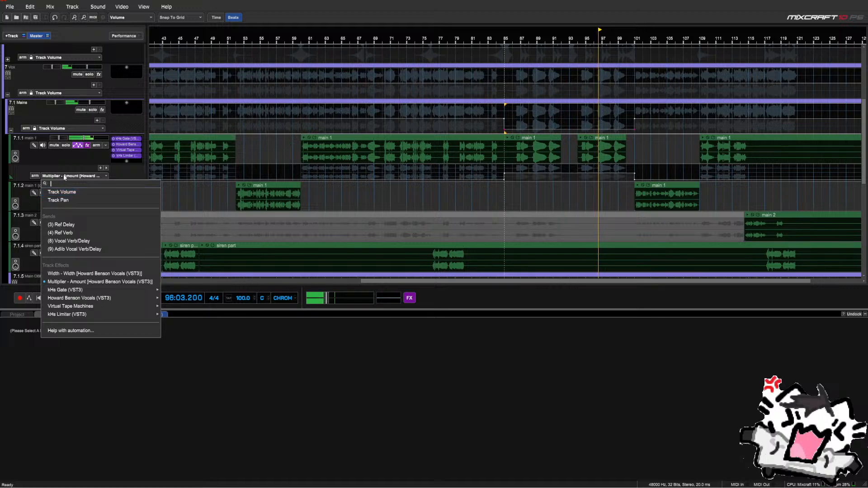
click(65, 177)
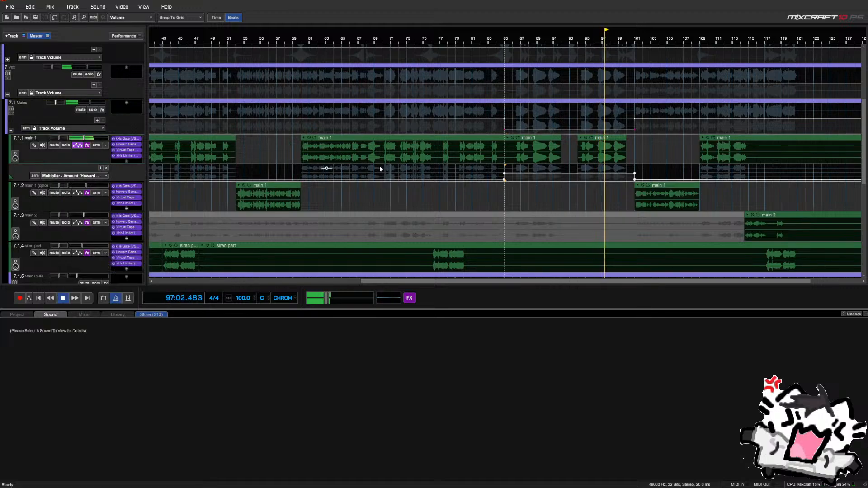
Set the Mains volume points at beat 85 and near beat 101 to exactly -1 dB
right_click(506, 132)
click(498, 133)
text(-1)
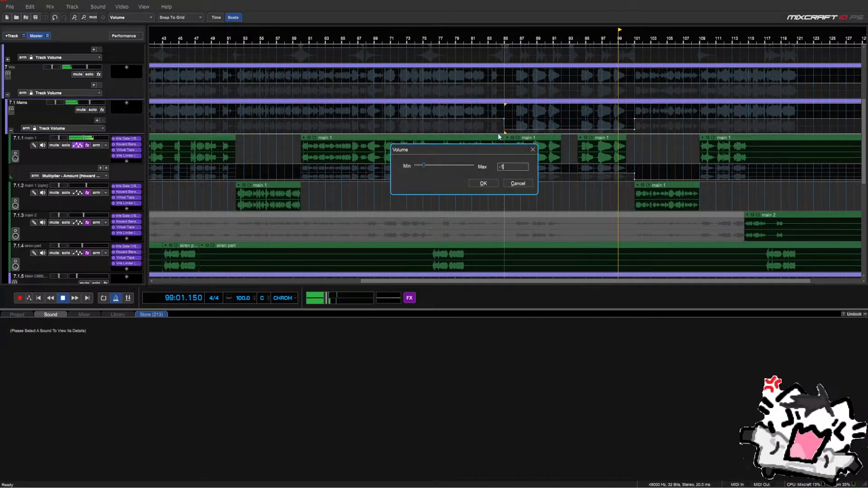
key(Return)
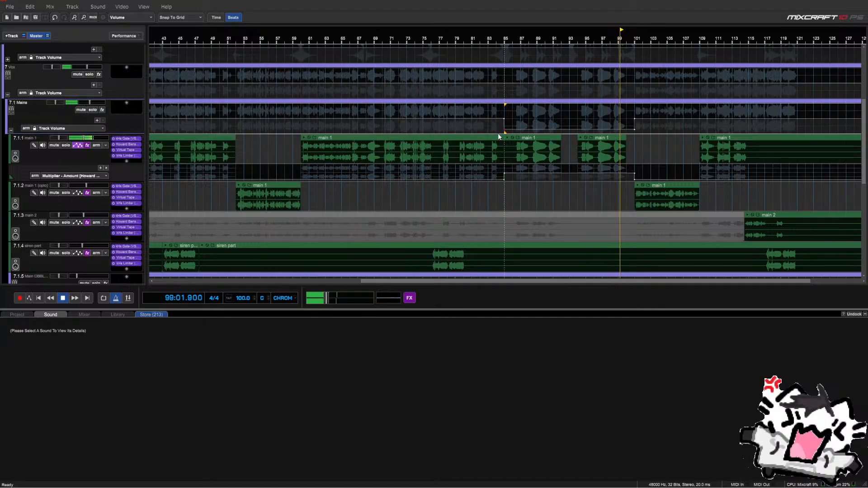
right_click(635, 130)
click(629, 133)
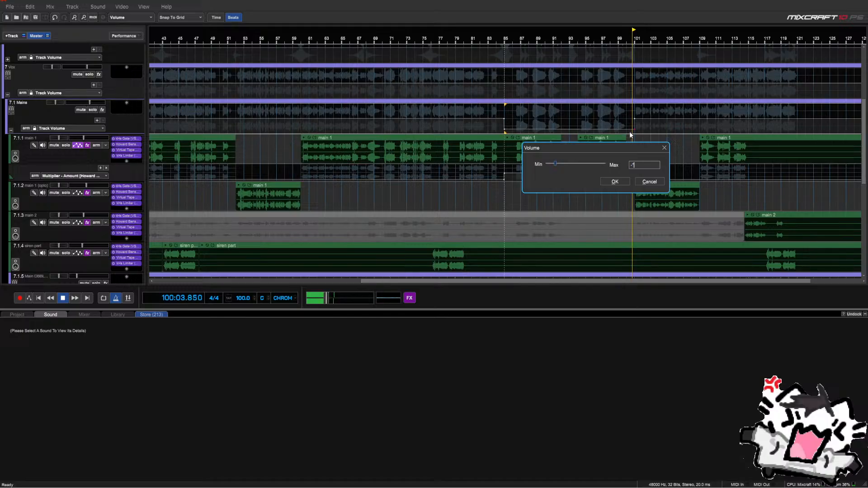
text(-10)
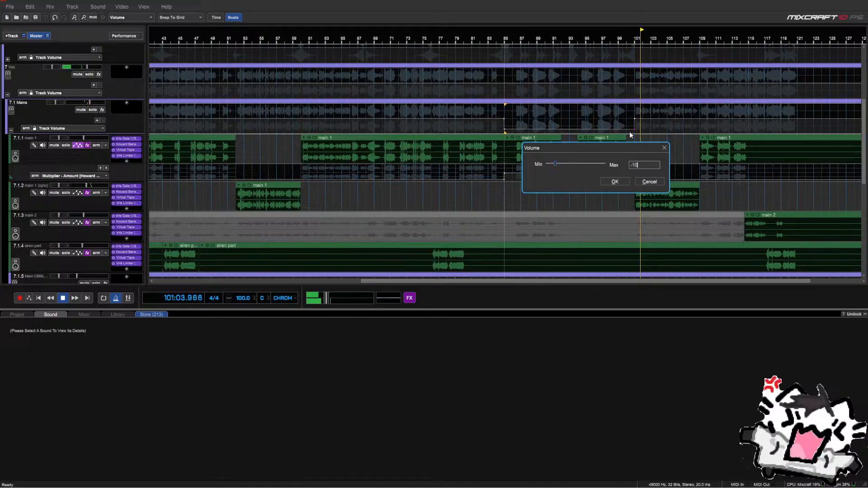
key(Return)
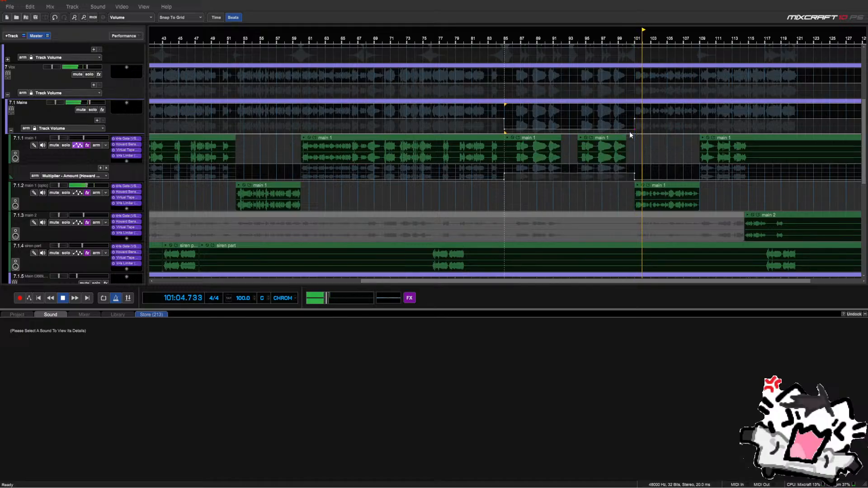
Set the Mains volume dip segment to an exact -9 dB
click(498, 112)
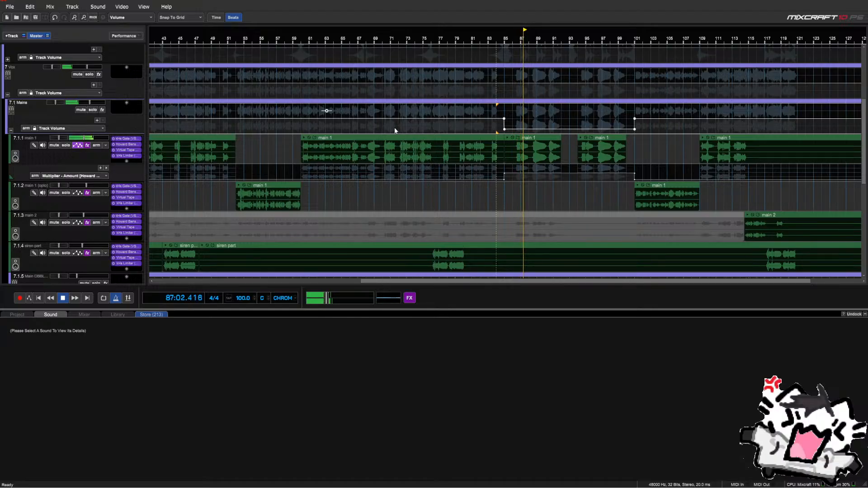
right_click(504, 130)
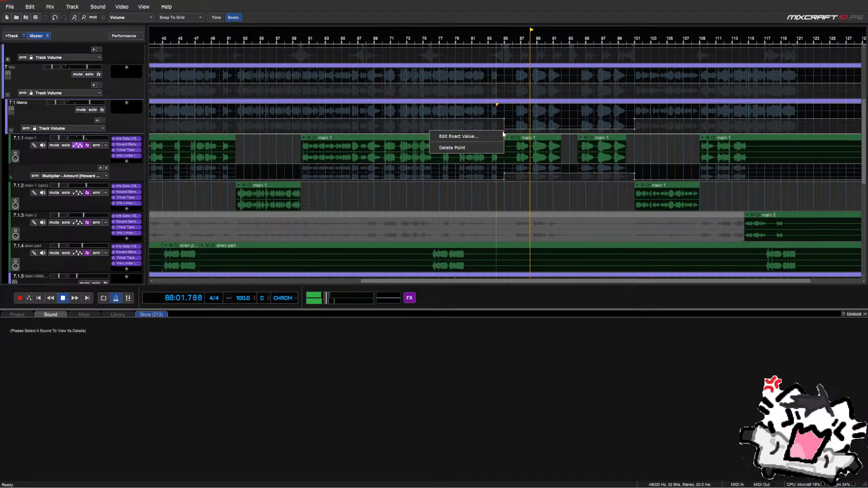
click(501, 135)
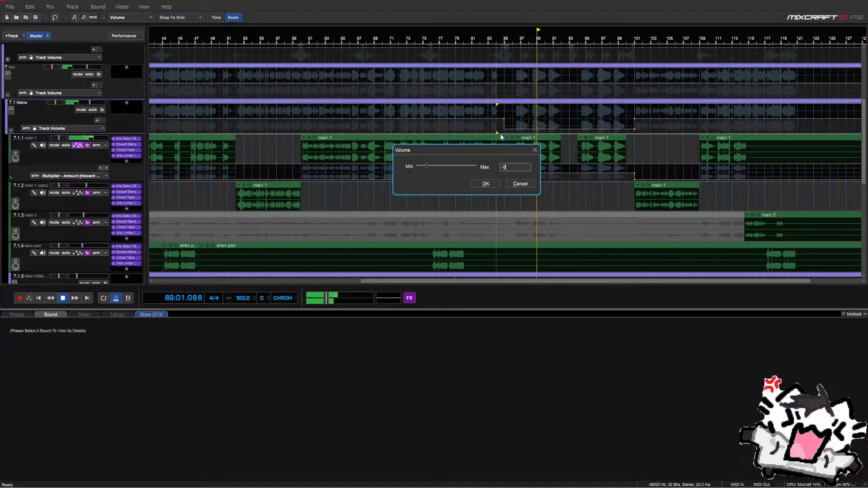
text(-9)
key(Return)
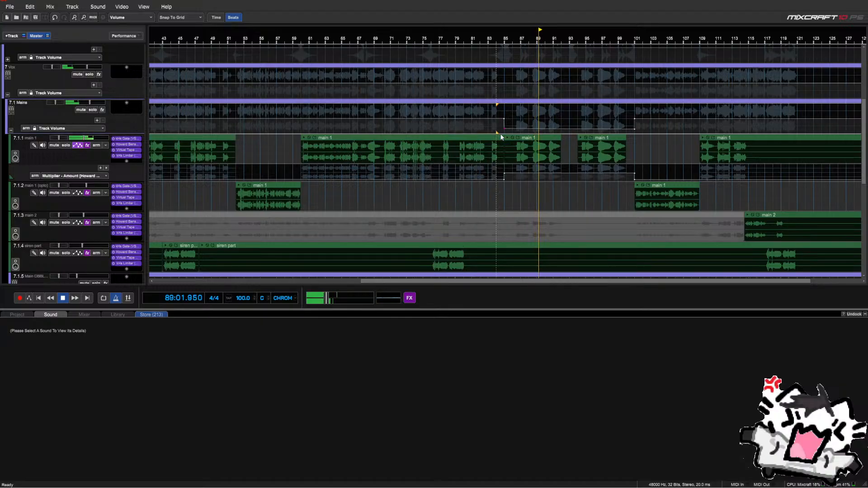
right_click(631, 129)
click(626, 135)
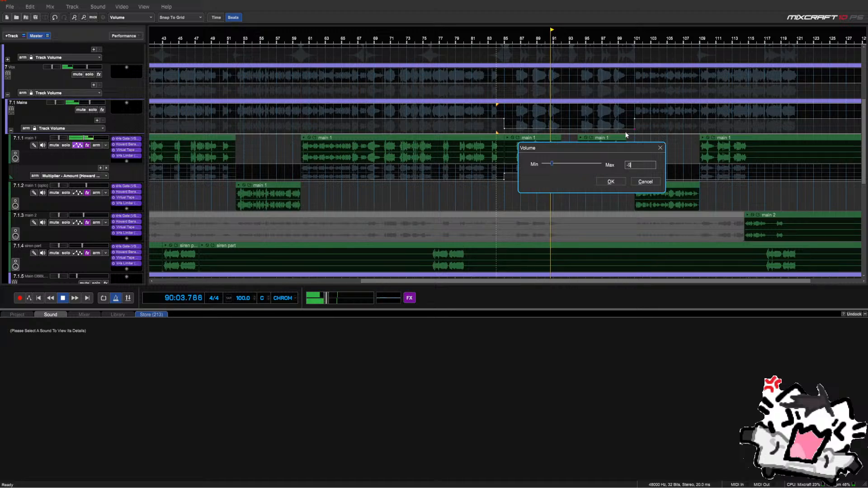
key(Return)
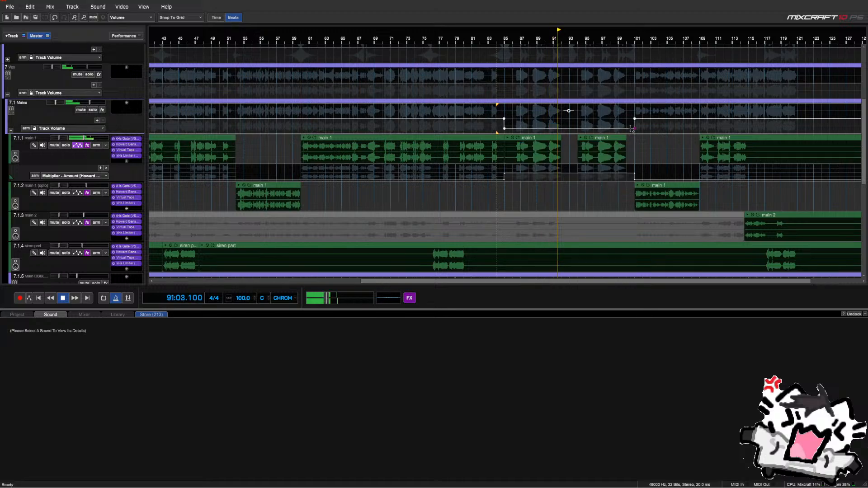
Refine both ends of the dip segment to exactly -9.5 dB
right_click(631, 131)
click(631, 132)
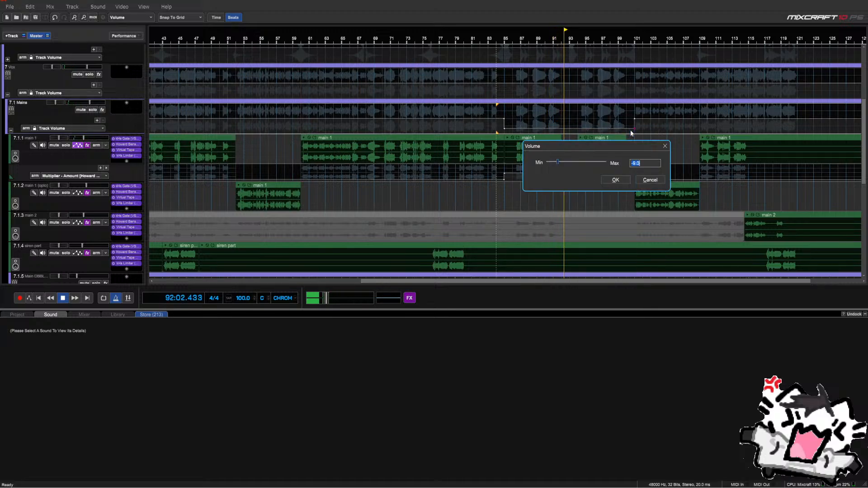
text(-9.5)
key(Return)
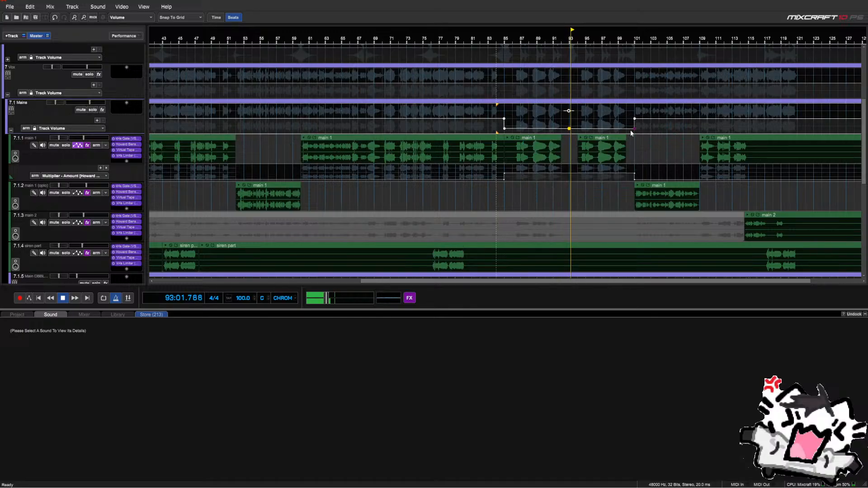
right_click(503, 132)
click(501, 132)
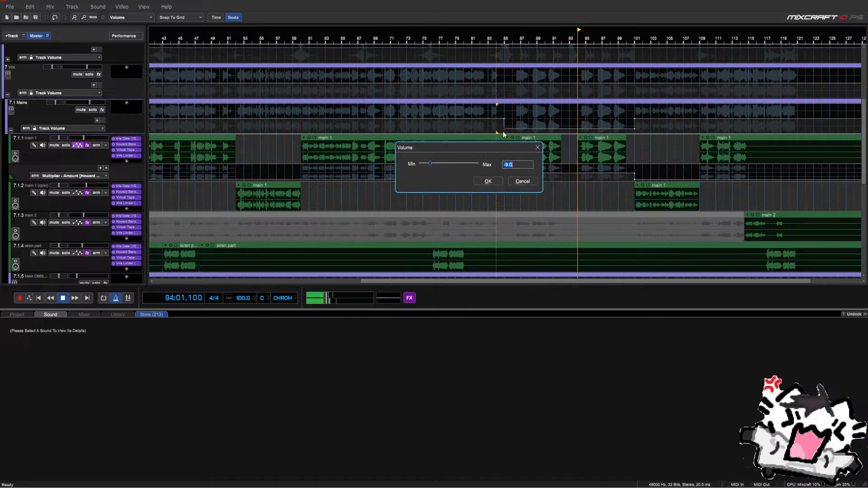
text(-9.5)
key(Return)
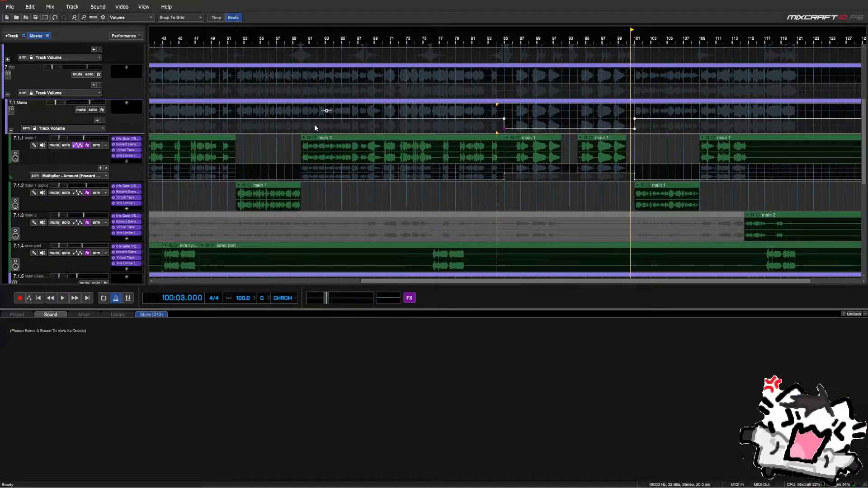
Close main 1's Multiplier - Amount lane and briefly play the vocals from bar 75
click(107, 168)
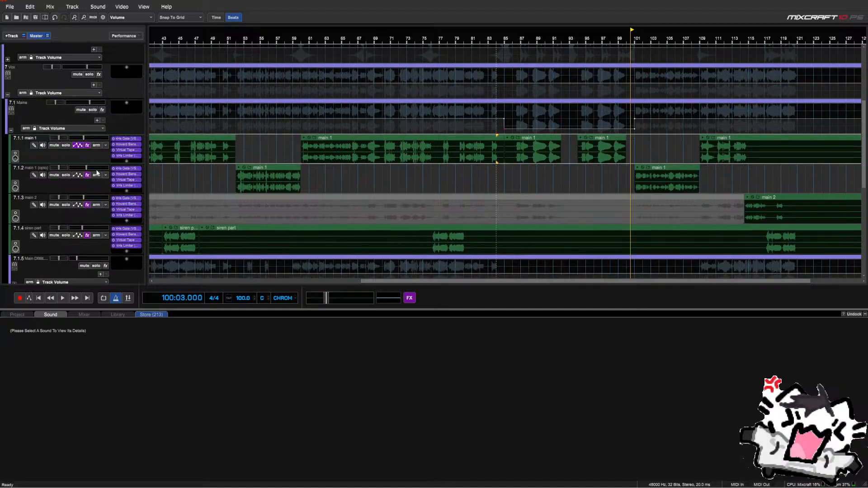
scroll(343, 161, down, 3)
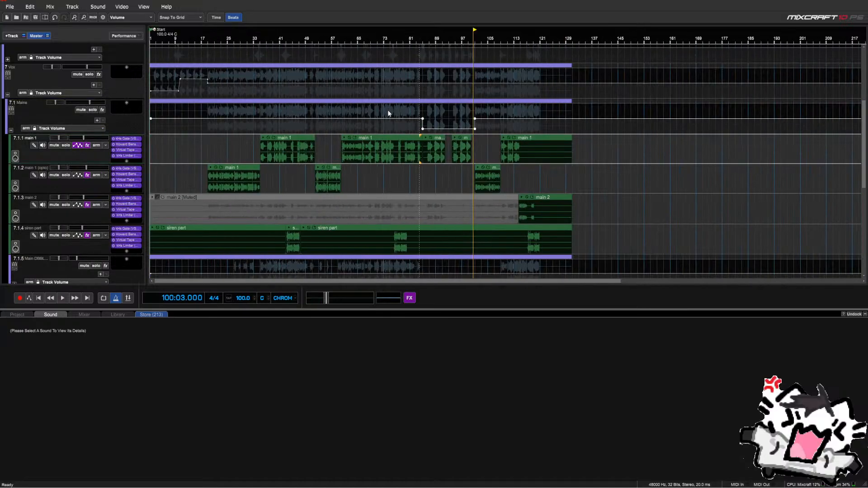
click(388, 112)
key(space)
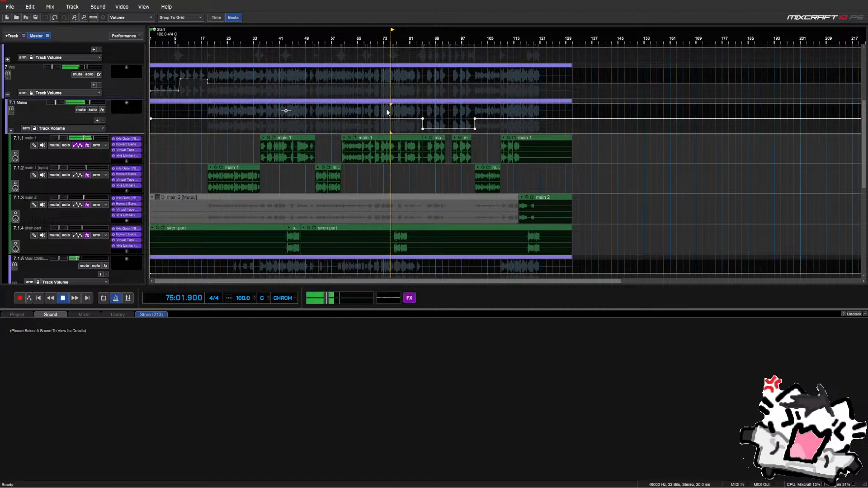
key(space)
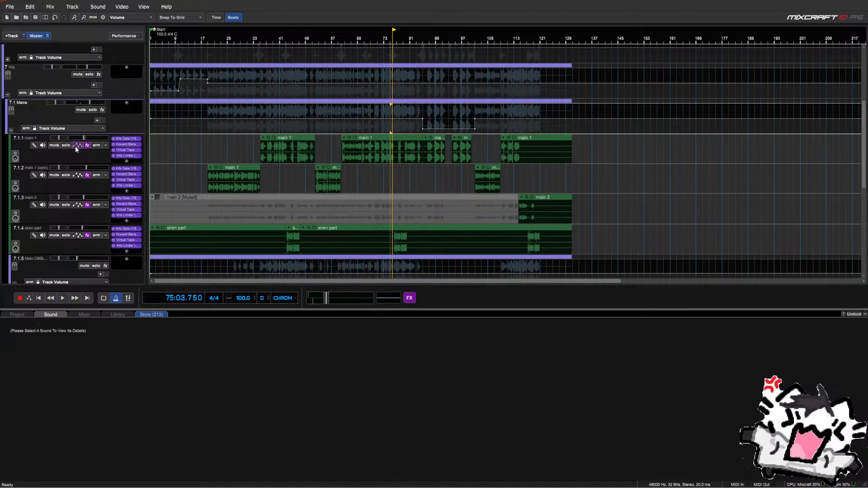
Show the Mains' (9) Adlib Vocal Verb/Delay send and drop its start and bar 85 nodes to zero
click(69, 128)
click(68, 196)
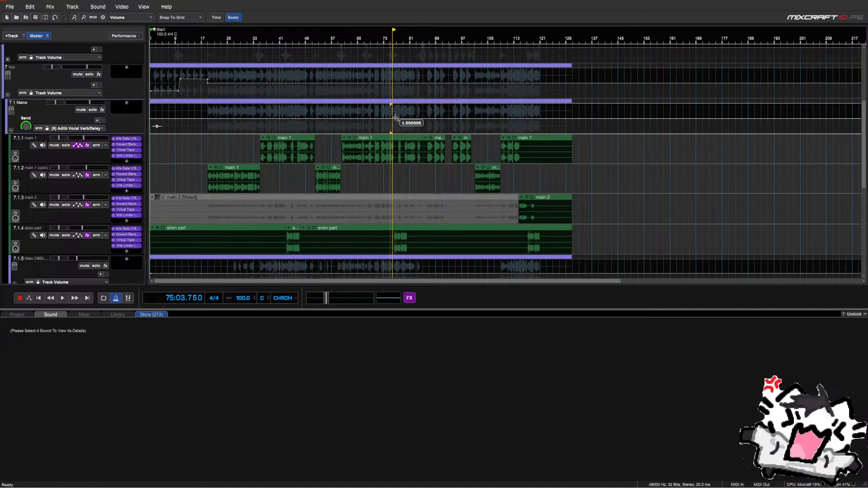
scroll(395, 118, up, 3)
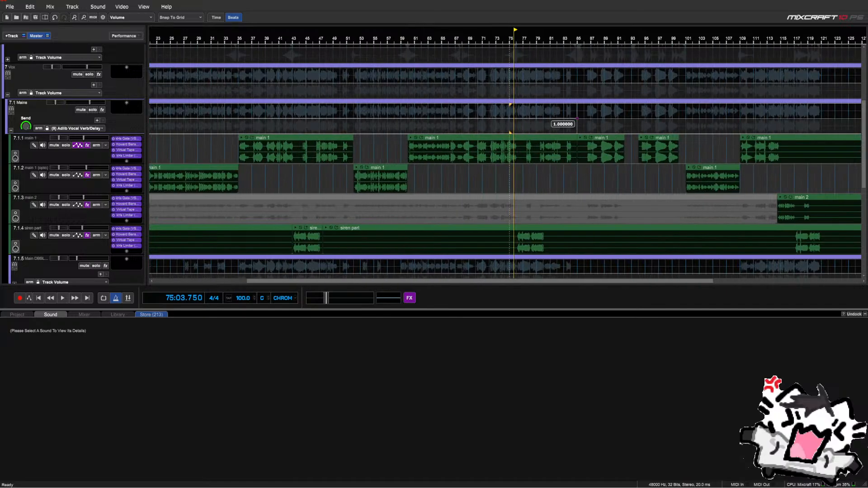
mouse_move(575, 119)
mouse_down()
mouse_move(576, 132)
mouse_move(577, 118)
mouse_up()
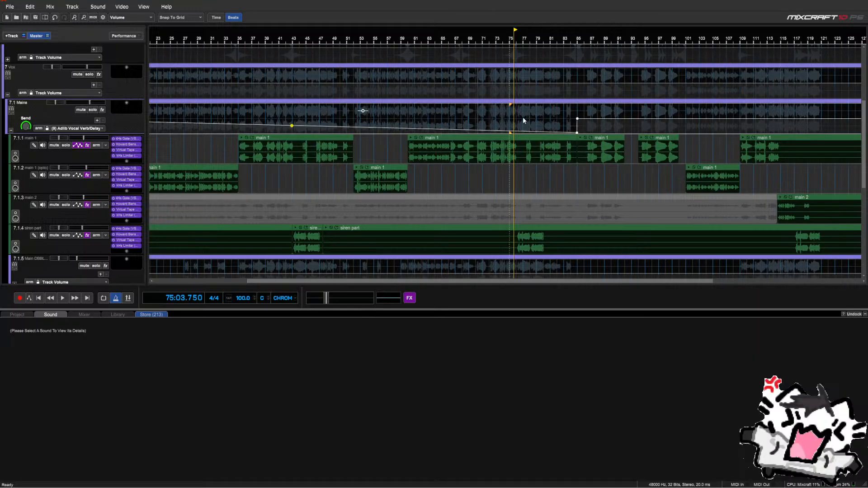
scroll(523, 119, down, 5)
drag(151, 119, 148, 140)
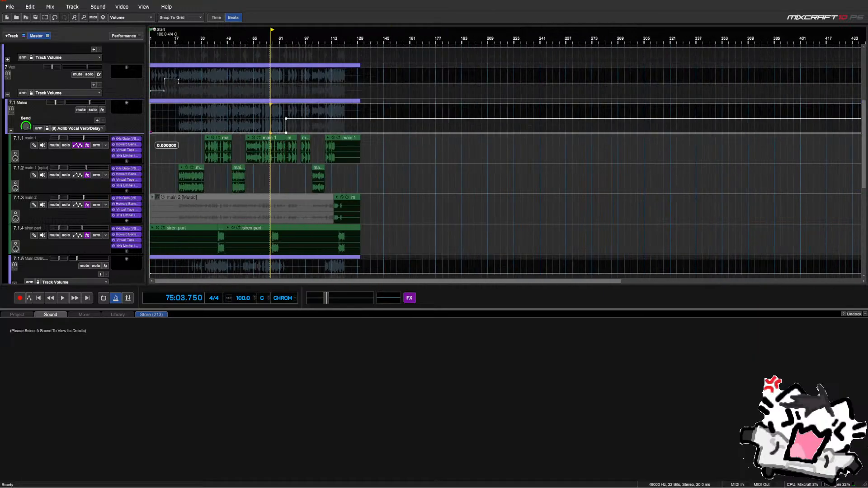
Pull the Adlib send node near bar 100 to zero, then show the (8) Vocal Verb/Delay send lane
scroll(320, 120, up, 5)
scroll(693, 122, up, 1)
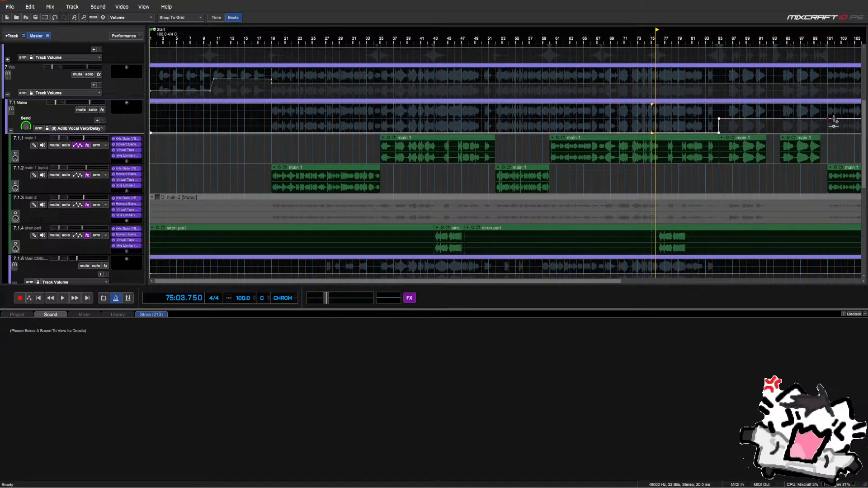
drag(834, 120, 829, 132)
scroll(819, 130, down, 3)
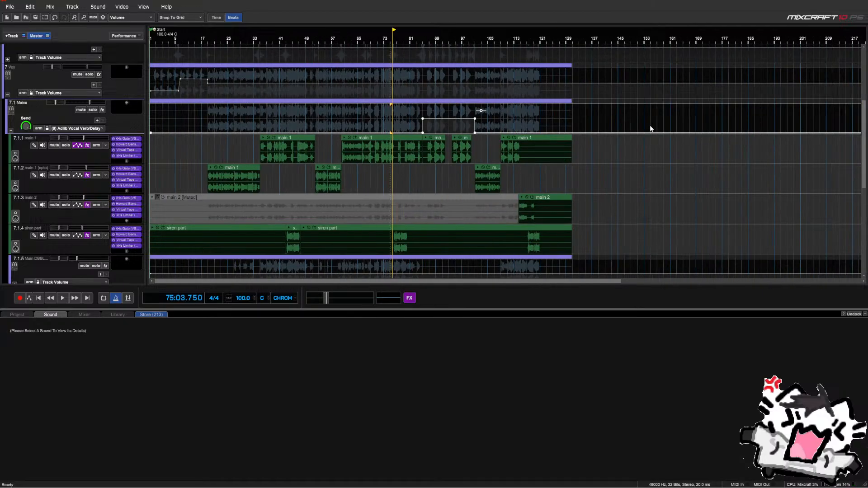
scroll(571, 122, up, 3)
click(66, 130)
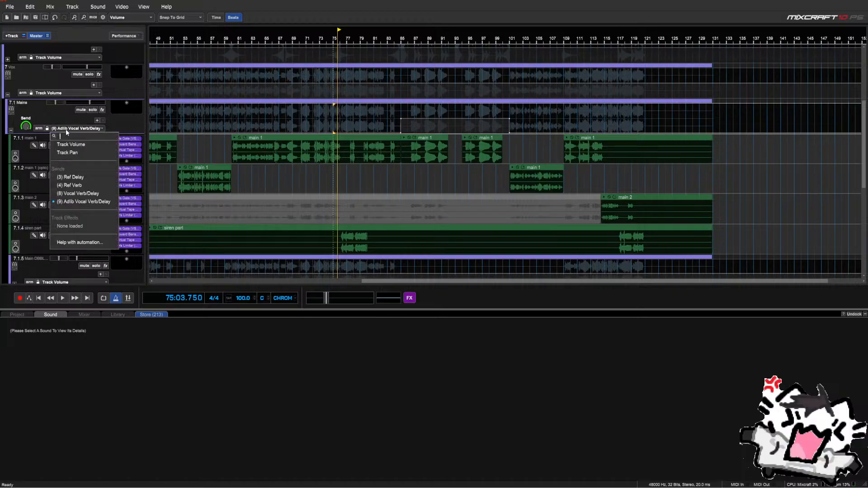
click(75, 195)
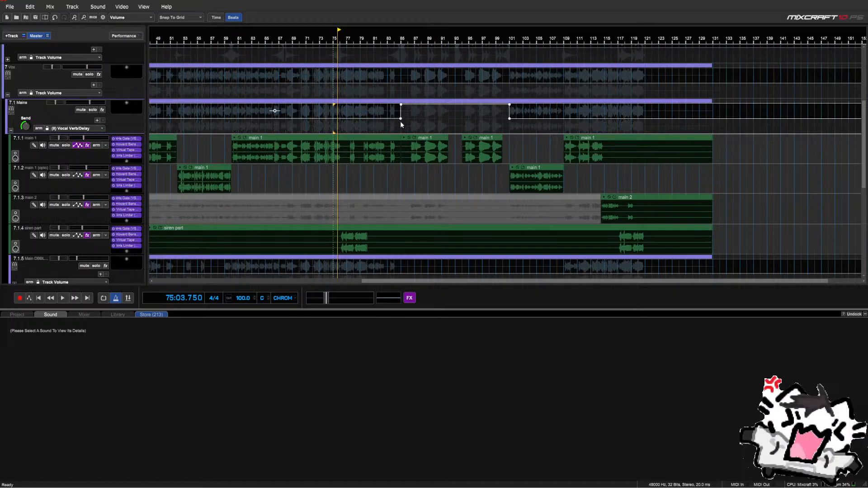
Show the Mains Track Volume envelope, play from bar 67, and collapse the Mains child tracks
click(86, 130)
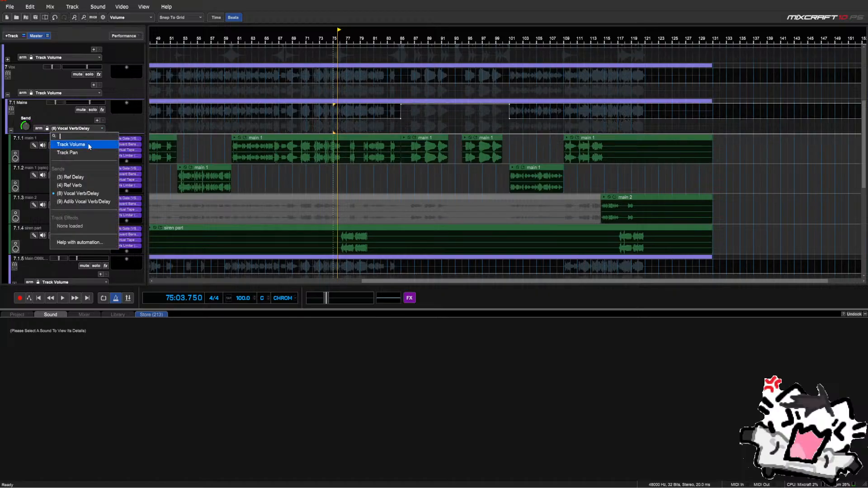
click(88, 142)
click(278, 122)
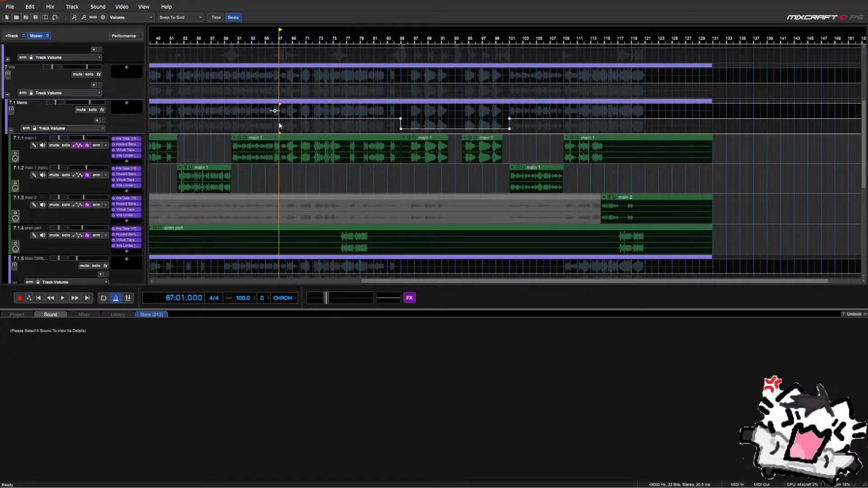
key(space)
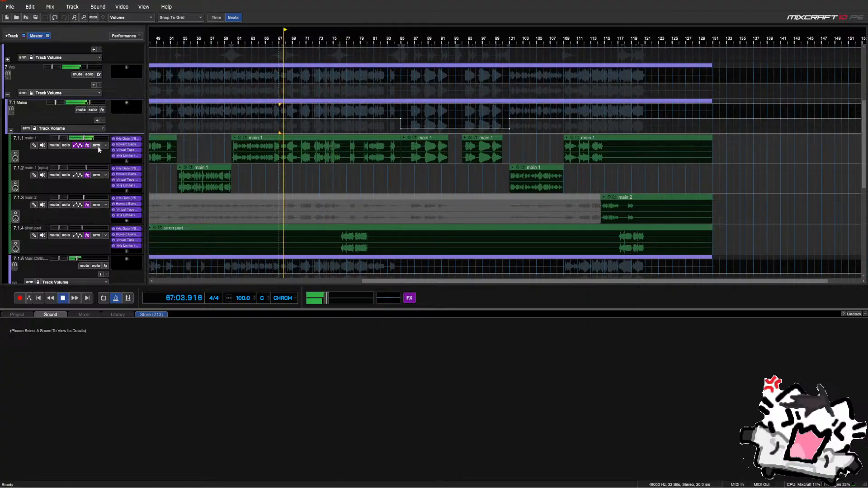
click(11, 131)
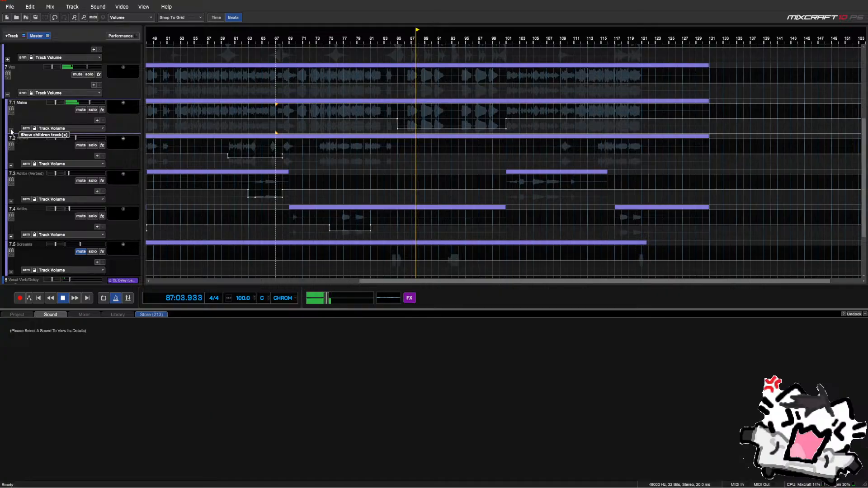
Set the Max of the lowered Mains volume stretch to -9.3 in the Volume dialog
right_click(398, 129)
click(407, 134)
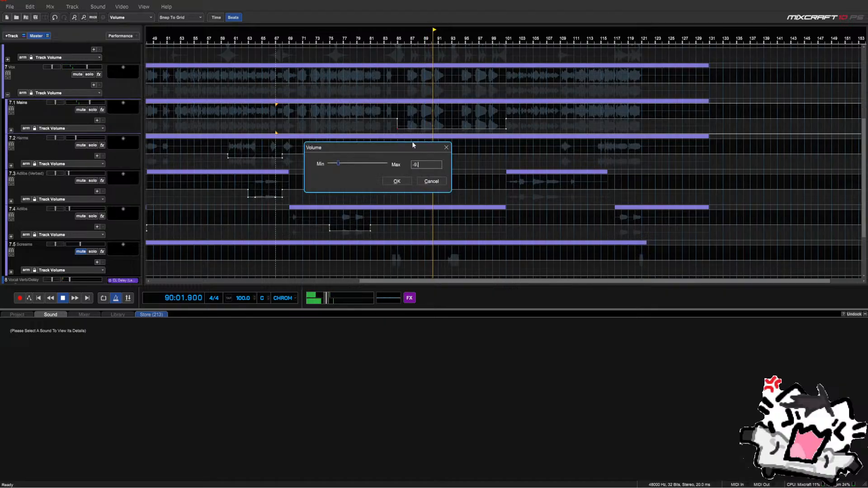
key(Return)
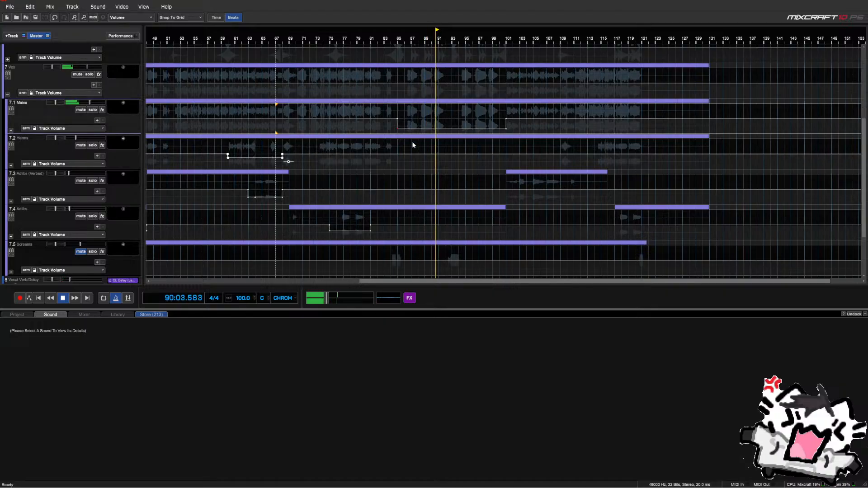
right_click(506, 130)
click(501, 137)
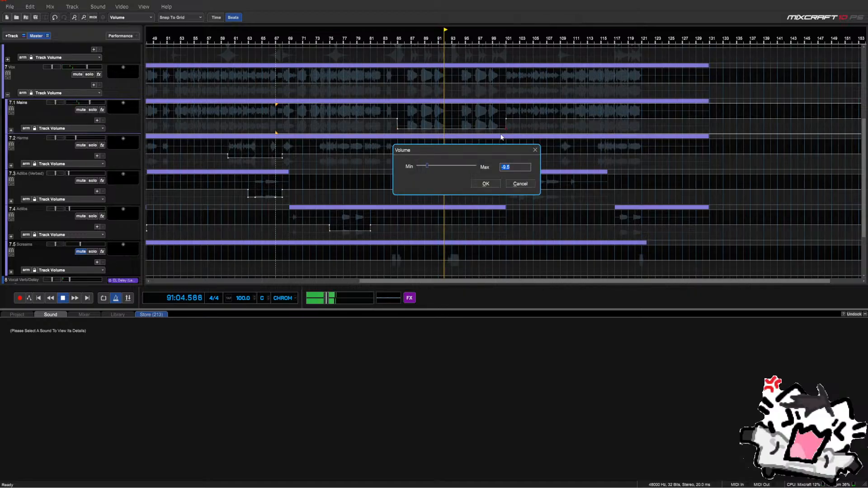
text(-)
key(Return)
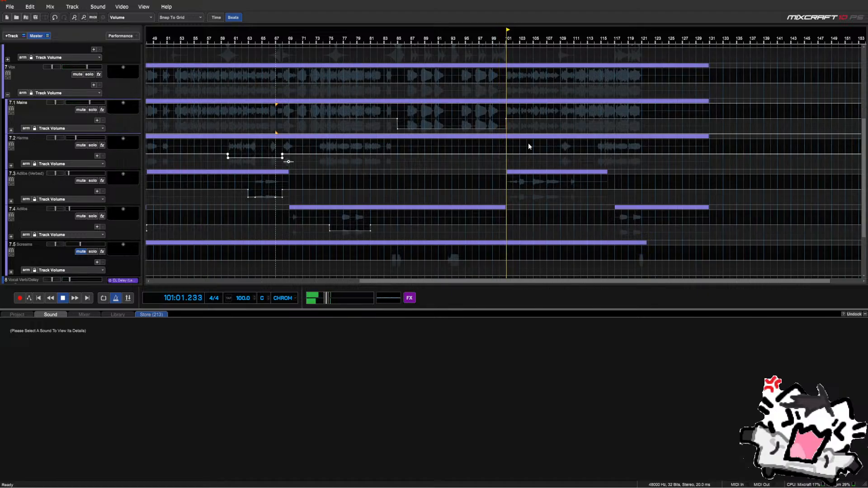
Stop playback and delete a point from the Adlibs (Verbed) volume envelope
key(space)
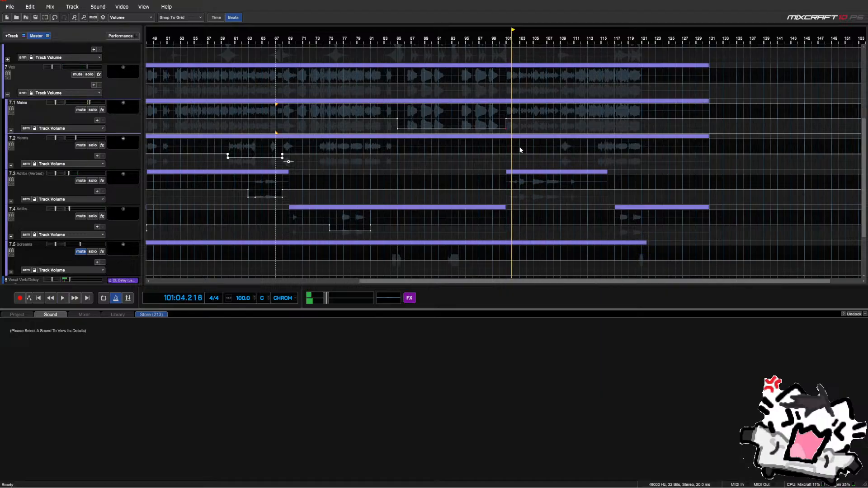
right_click(254, 197)
click(263, 213)
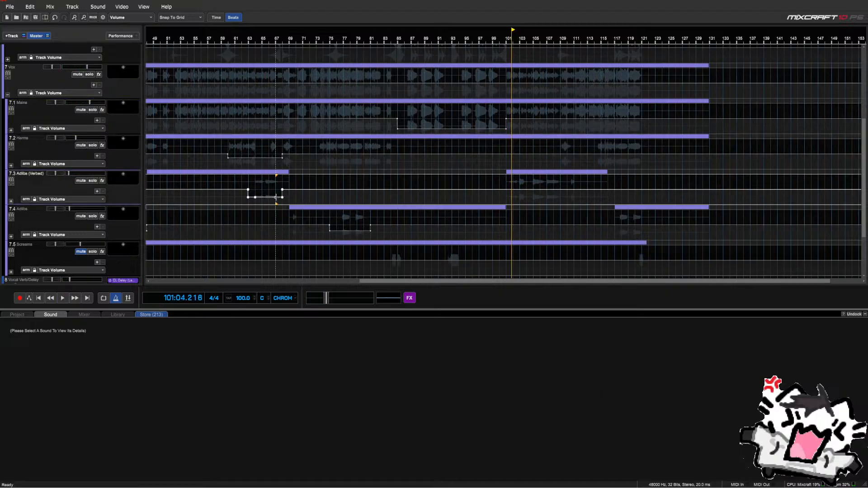
right_click(275, 197)
click(281, 212)
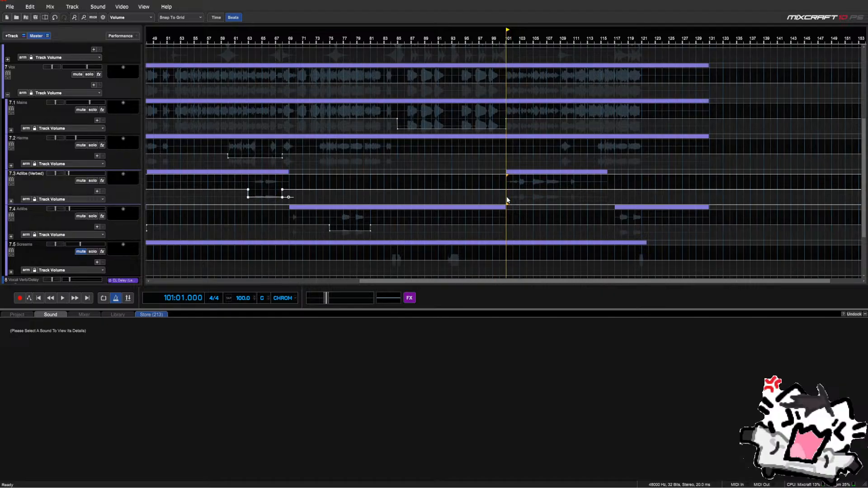
Trial a +2% volume boost on Adlibs (Verbed) bars 101–116, then undo it
ctrl+scroll(507, 199, up, 1)
key(space)
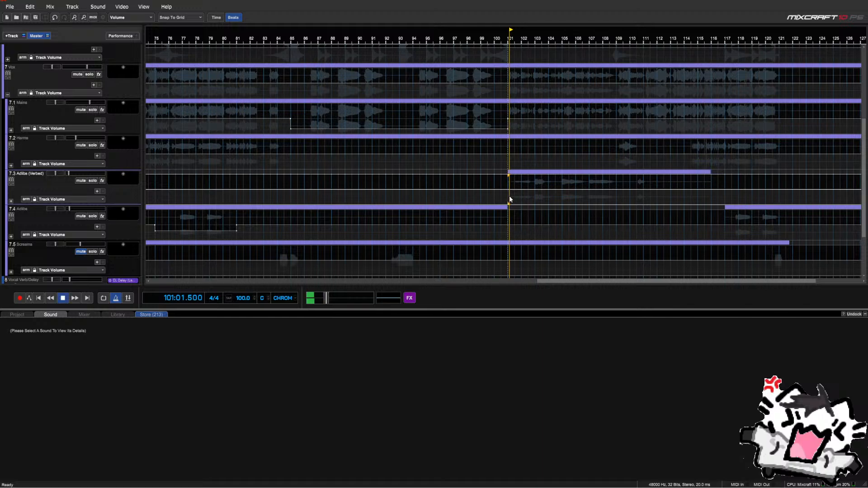
key(space)
drag(509, 195, 712, 194)
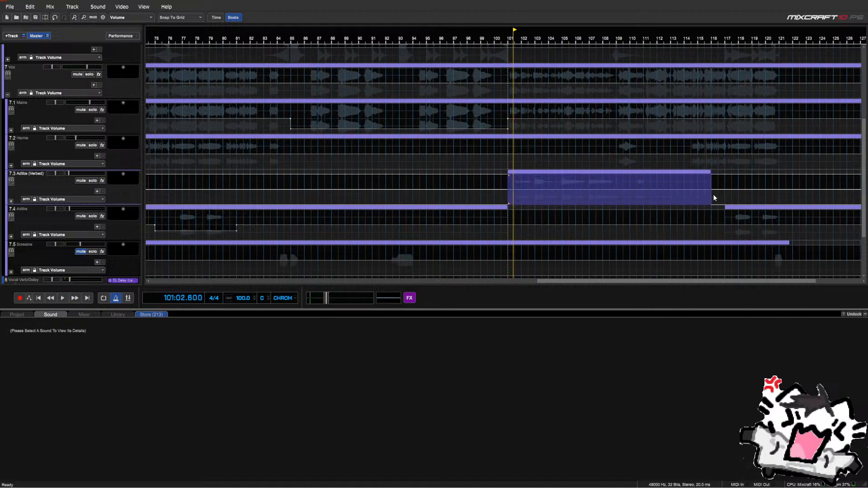
right_click(584, 184)
click(487, 175)
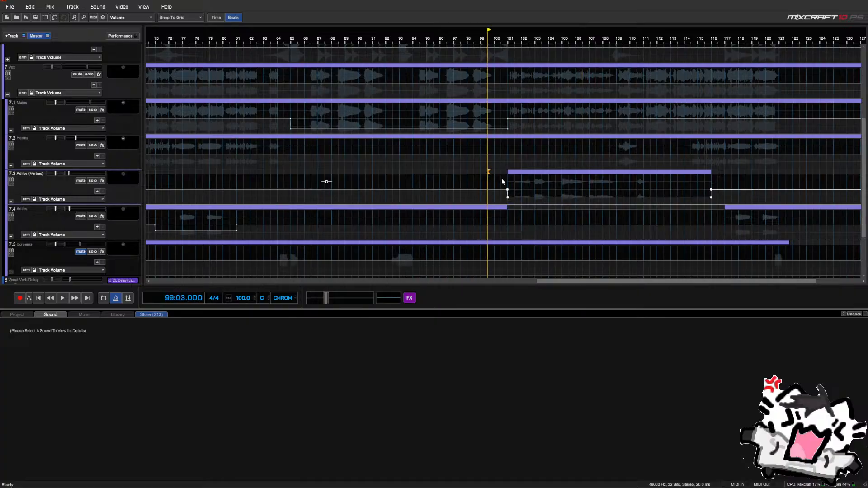
click(503, 179)
key(space)
drag(507, 183, 713, 196)
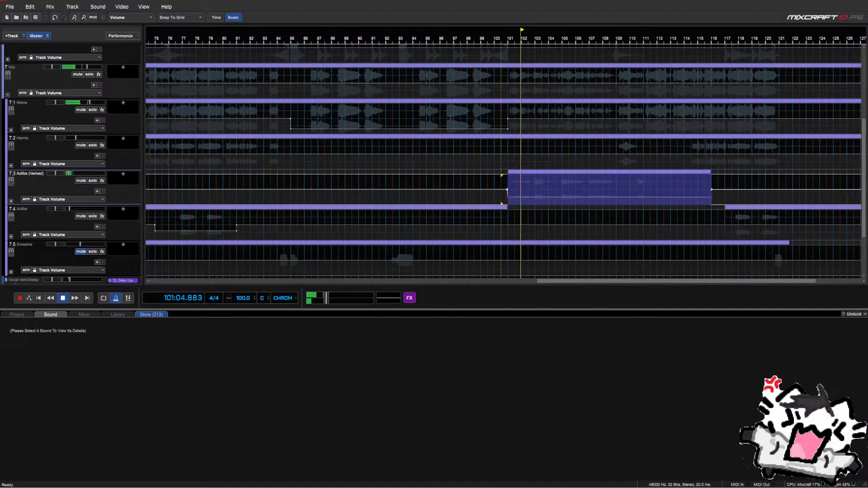
drag(599, 185, 609, 181)
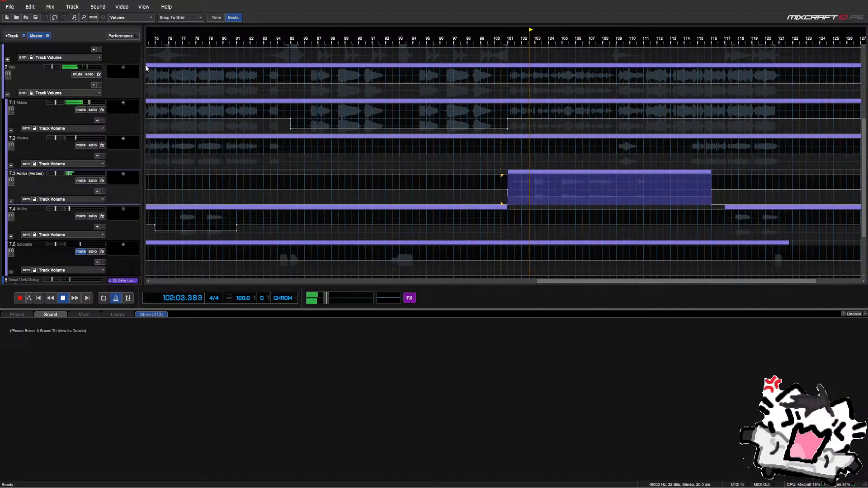
click(56, 18)
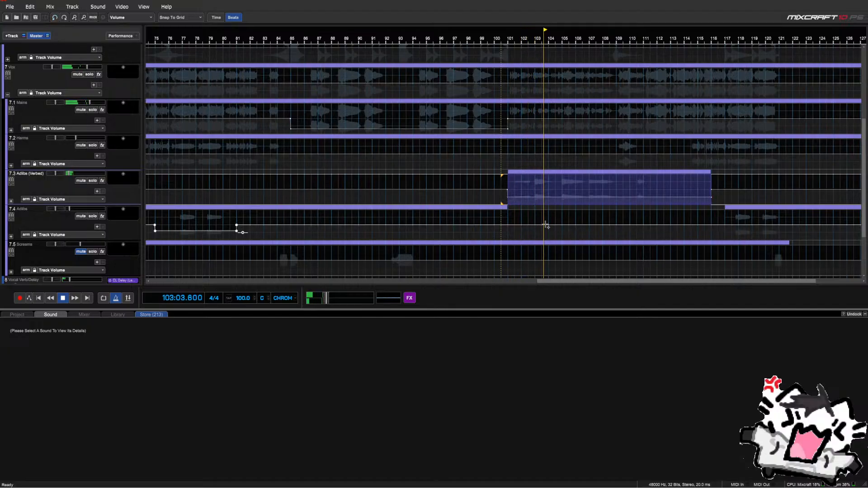
scroll(47, 217, down, 1)
Apply Boost +25 twice to the Adlibs (Verbed) volume across bars 101–116
scroll(48, 216, down, 1)
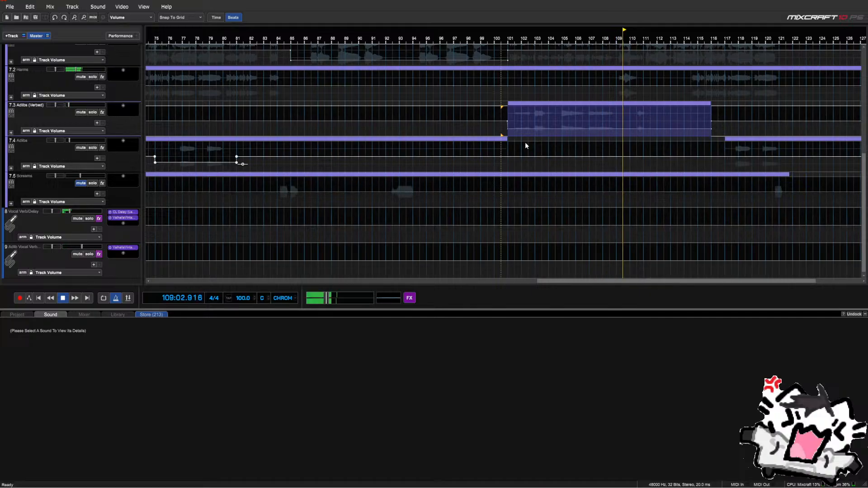
right_click(513, 117)
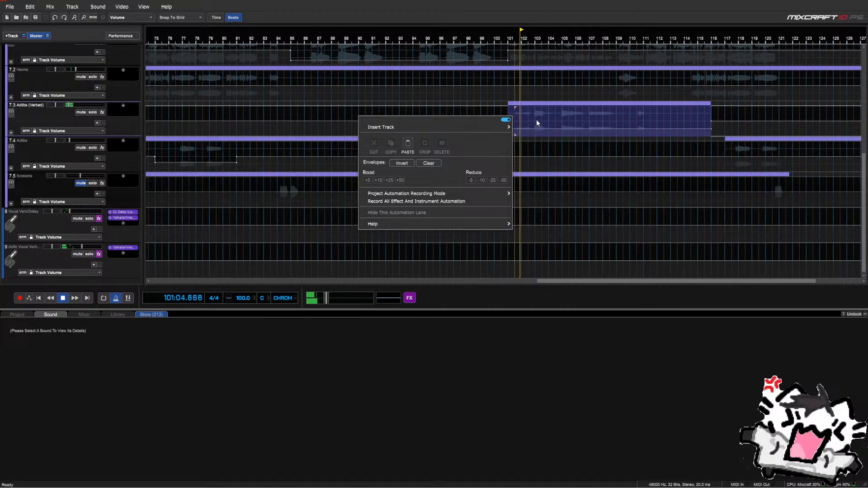
click(535, 120)
drag(509, 120, 711, 125)
right_click(508, 117)
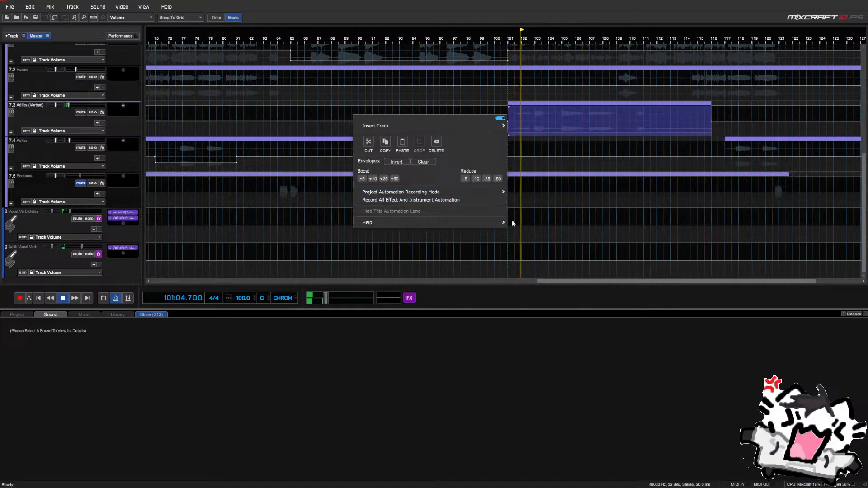
drag(507, 250, 707, 247)
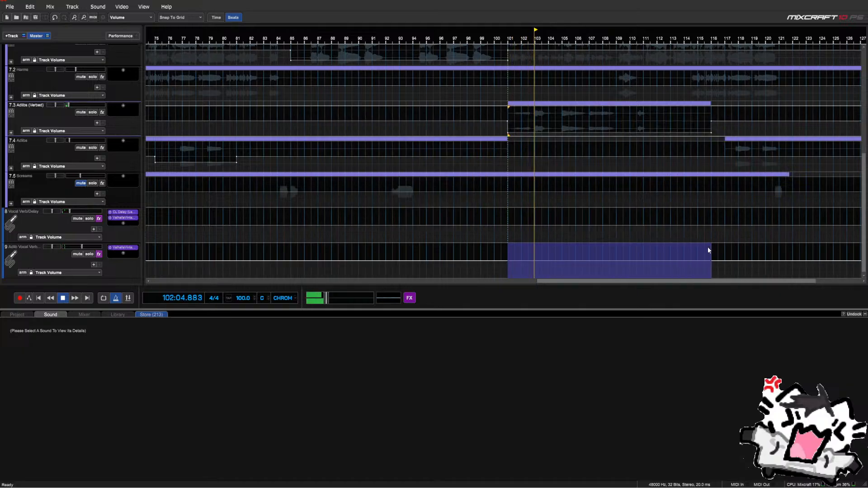
right_click(509, 247)
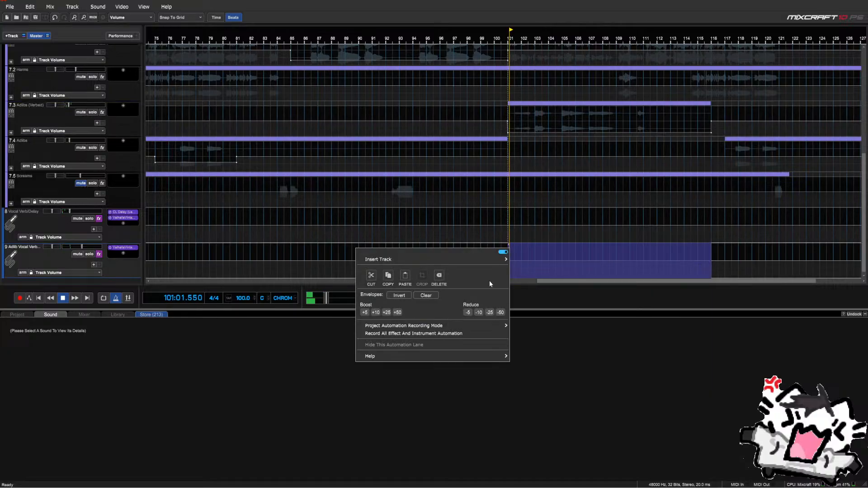
click(385, 312)
click(385, 312)
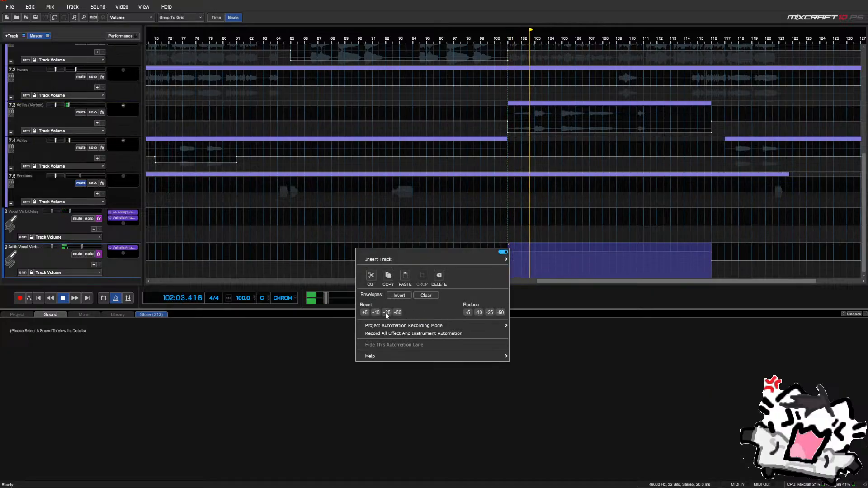
click(128, 239)
scroll(128, 238, up, 5)
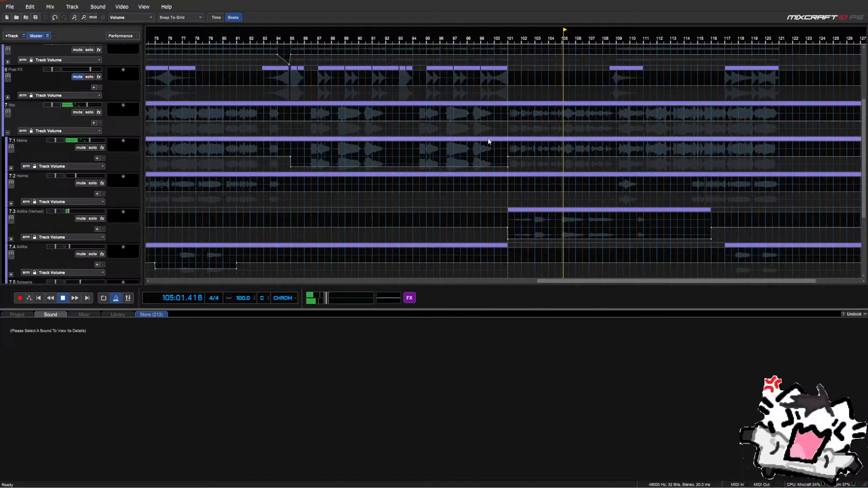
Reduce the Mains volume by 25 across bars 101–109
drag(615, 154, 510, 154)
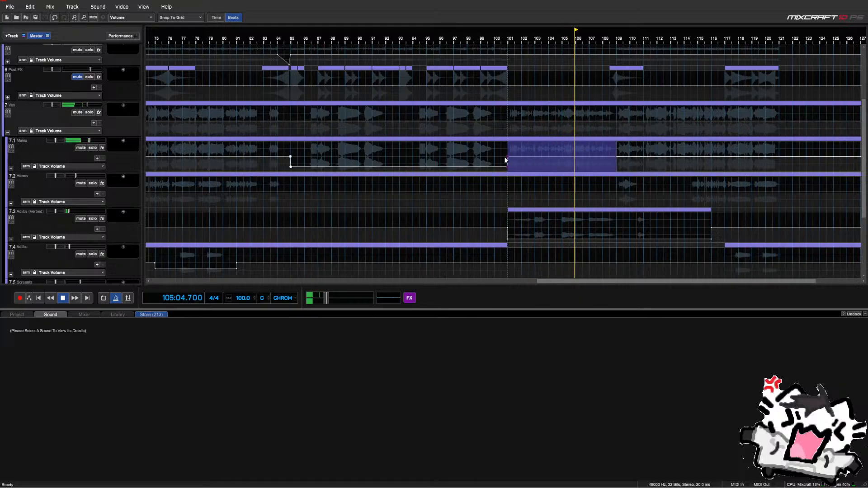
right_click(509, 153)
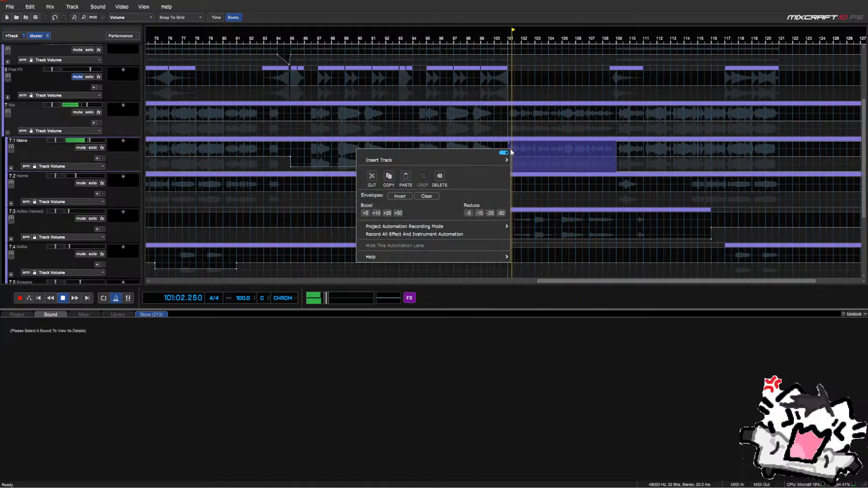
click(491, 214)
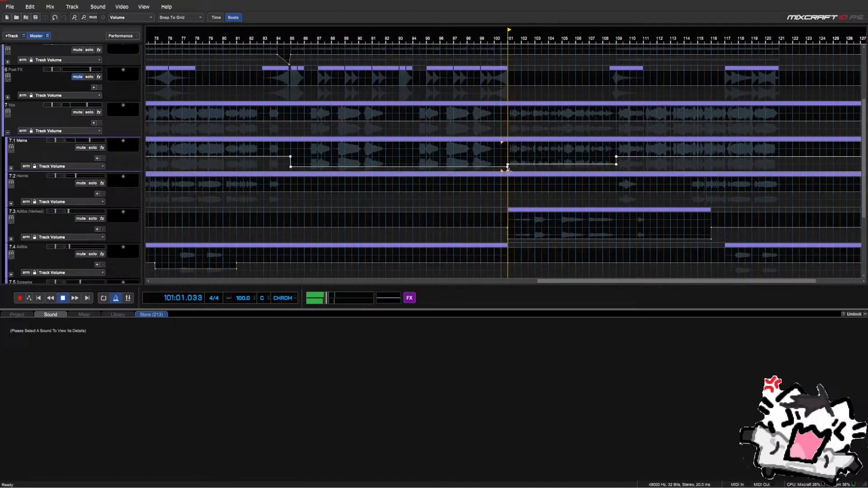
Replace the bar 101 Mains volume point and confirm its lowered exact value
key(Delete)
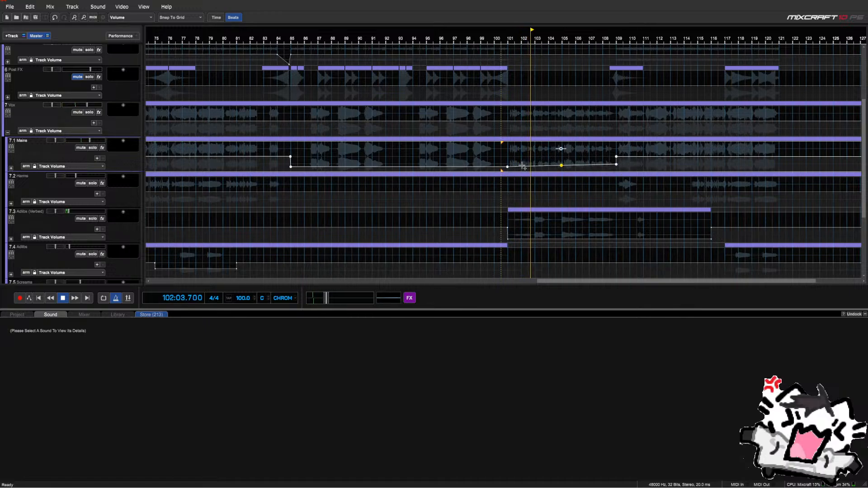
drag(509, 166, 507, 161)
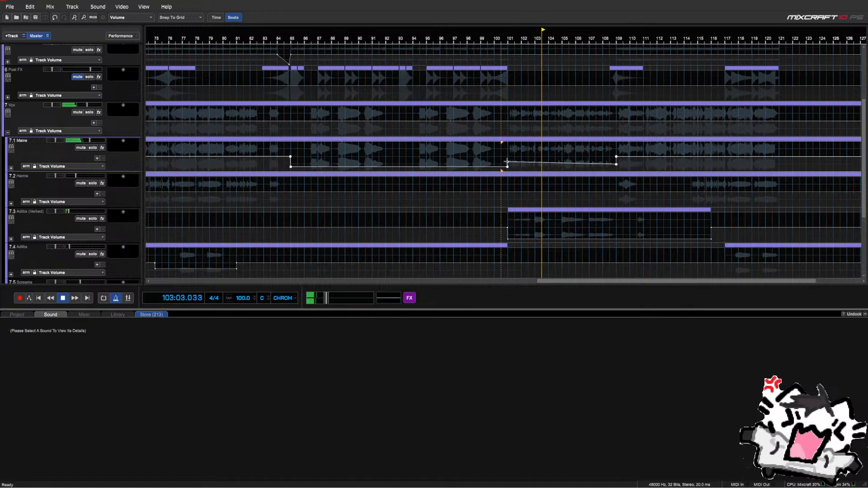
right_click(506, 166)
click(504, 166)
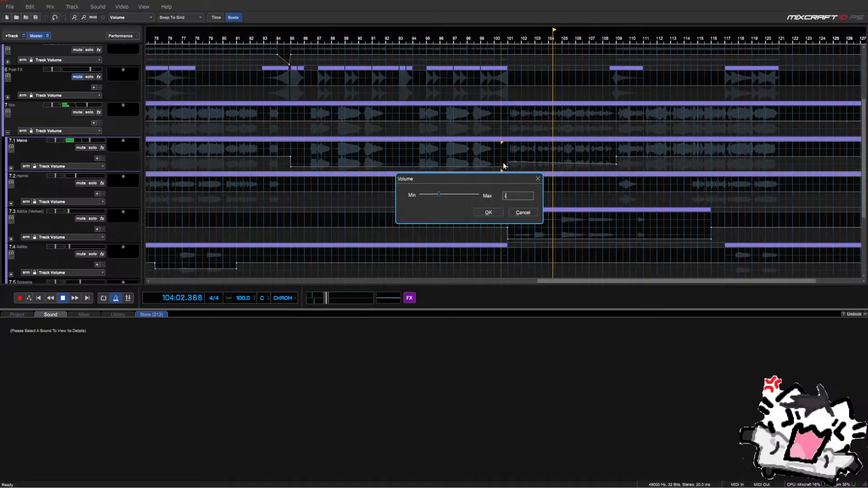
key(Return)
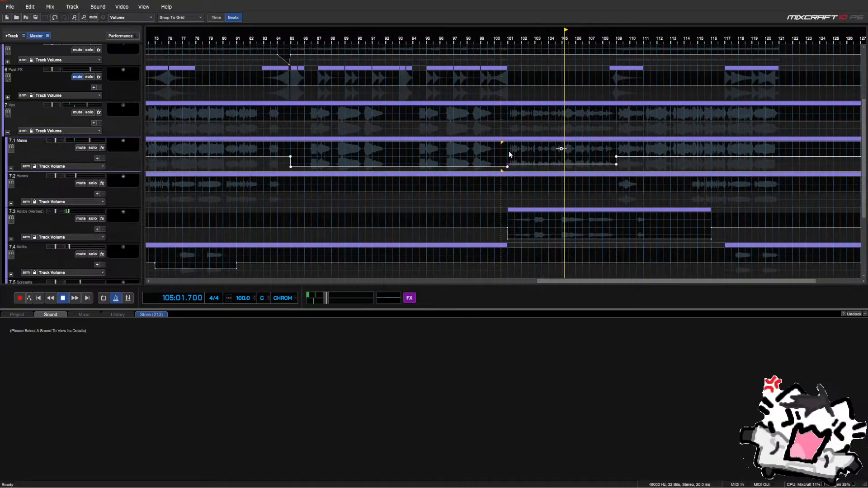
drag(508, 151, 612, 158)
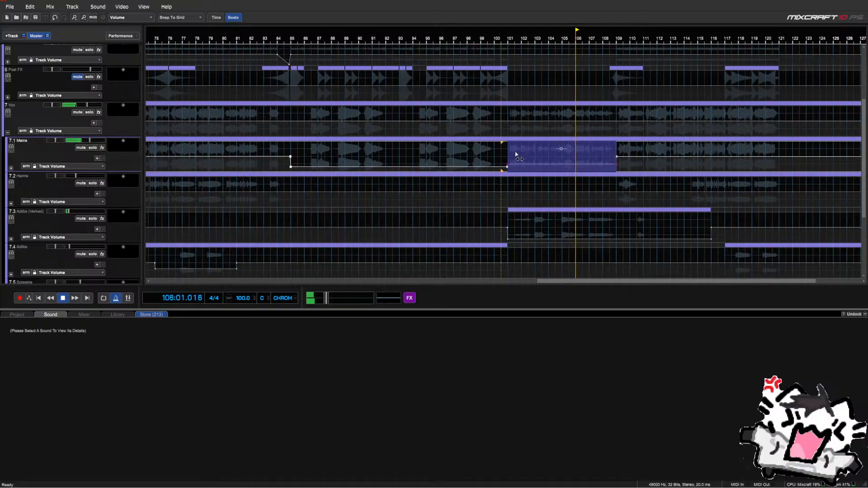
click(506, 183)
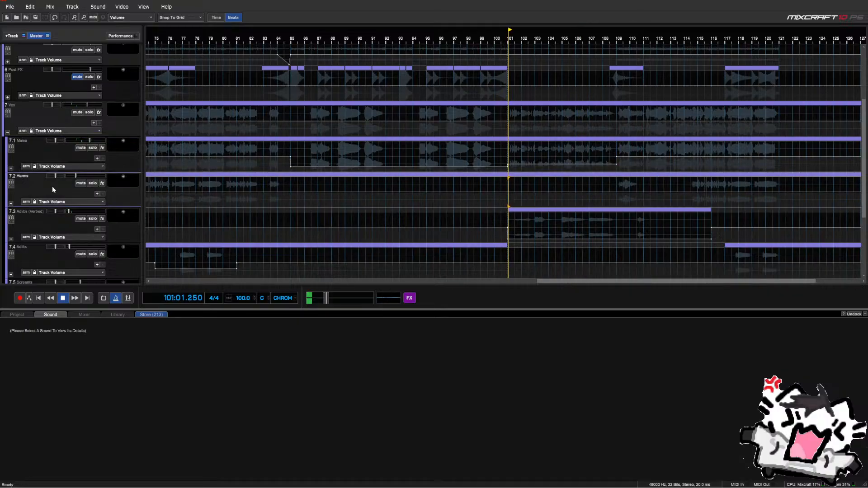
scroll(52, 186, down, 3)
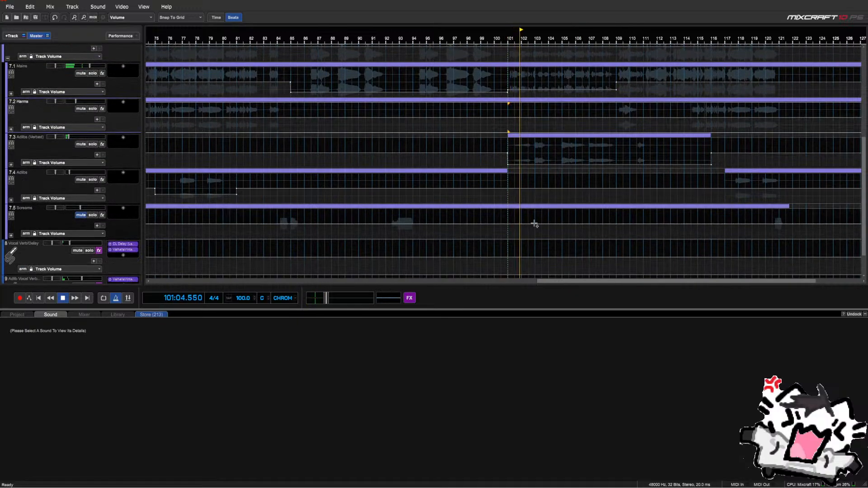
Delete the Screams automation points across bars 101–111
drag(508, 217, 616, 215)
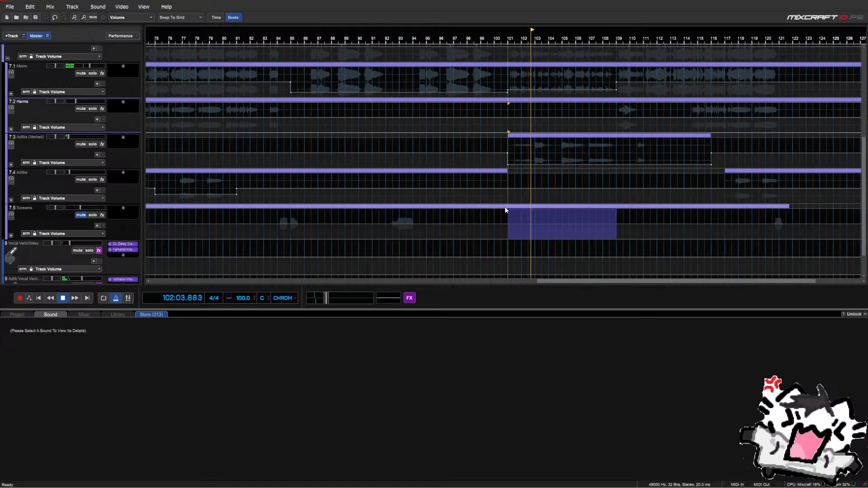
right_click(511, 216)
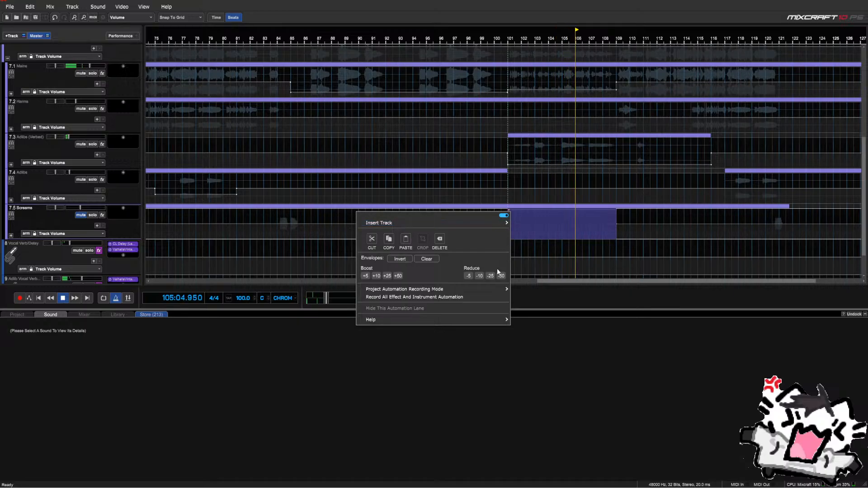
click(527, 250)
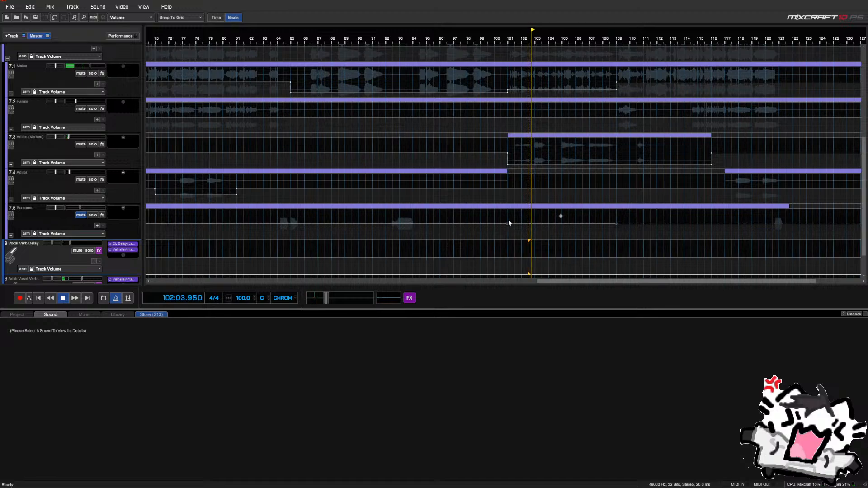
drag(530, 216, 643, 216)
key(Delete)
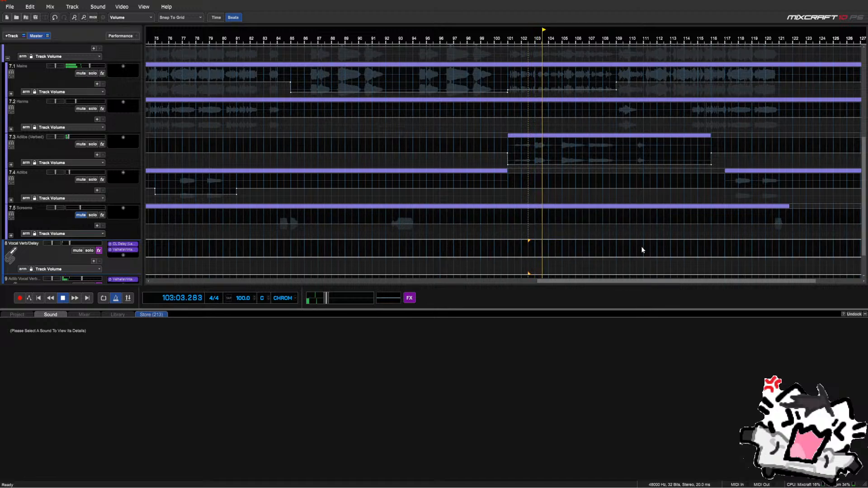
Apply Reduce -25 to the Vocal Verb/Delay volume across bars 101–110
drag(642, 247, 579, 245)
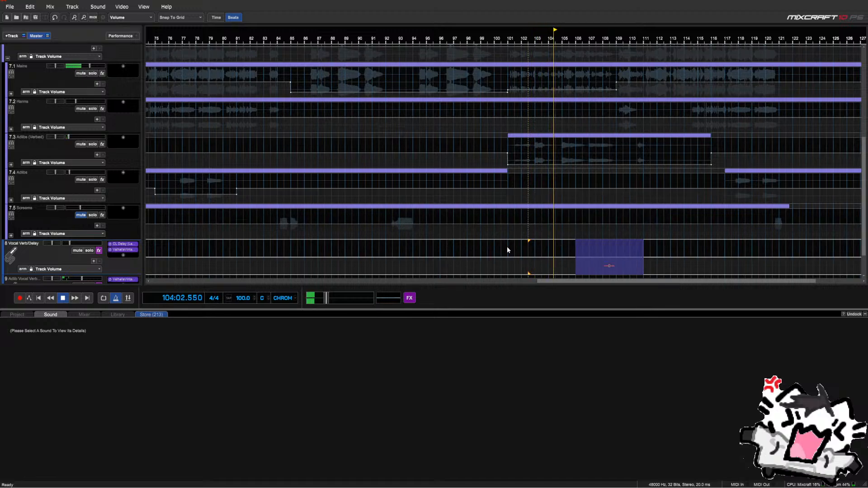
drag(506, 246, 615, 242)
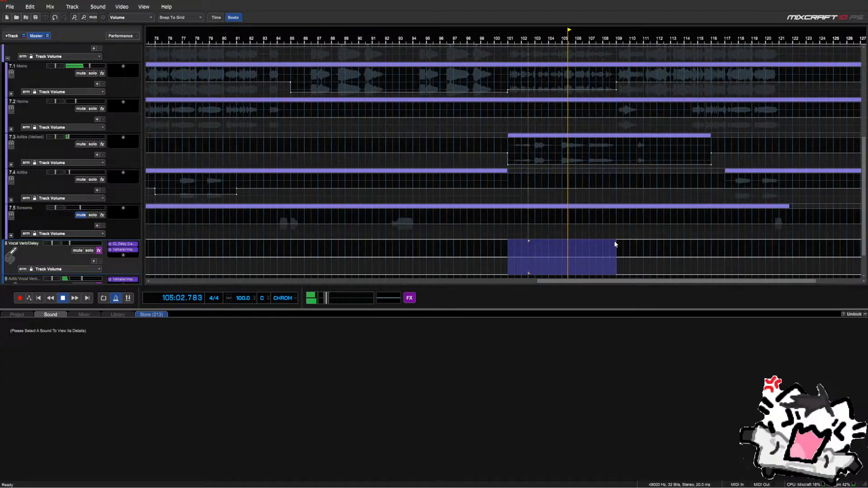
right_click(510, 248)
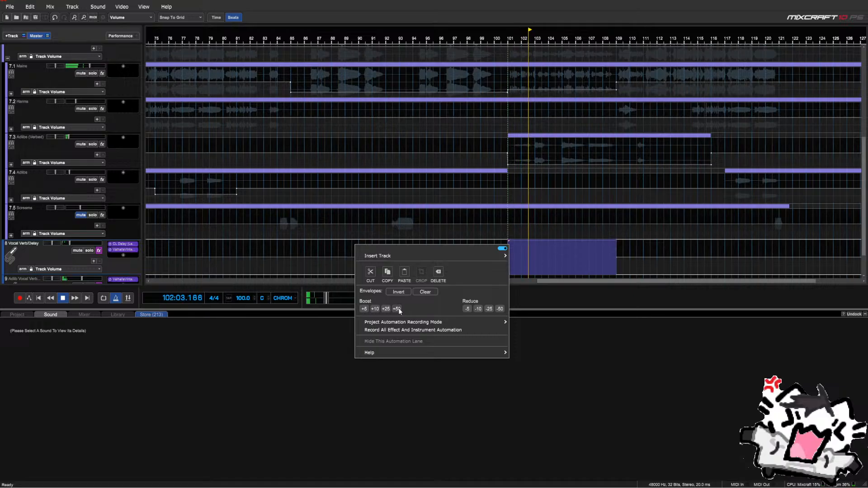
click(489, 309)
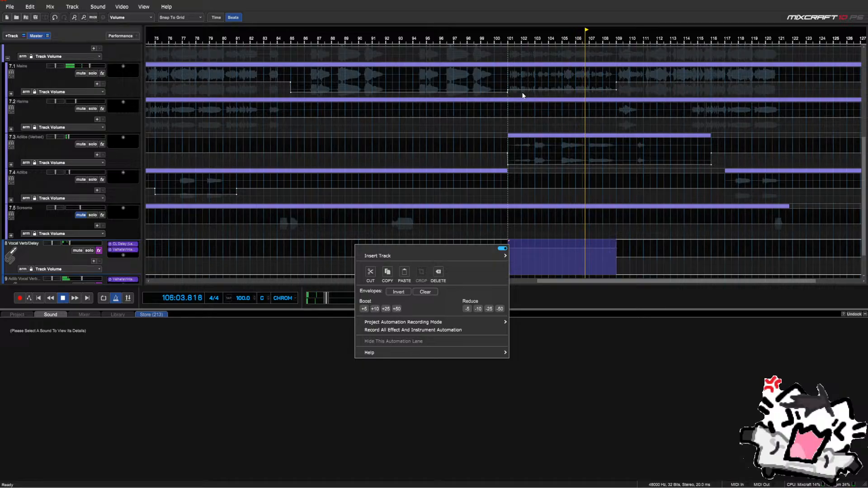
click(507, 93)
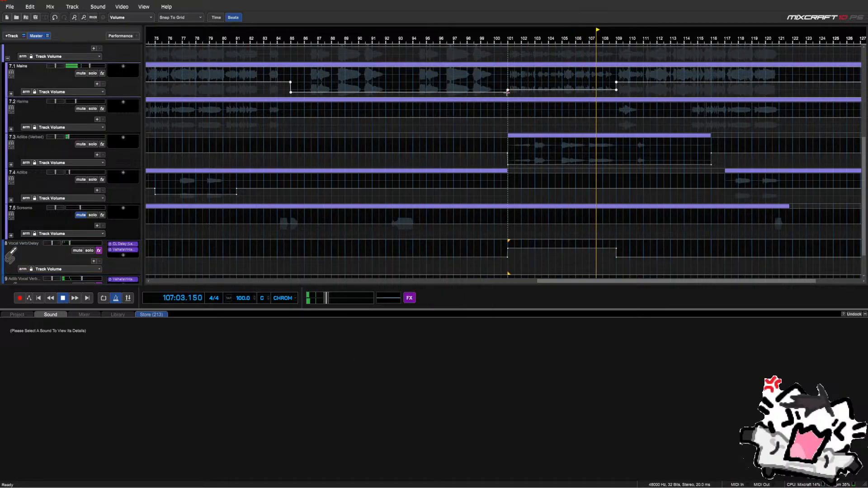
right_click(507, 91)
click(503, 96)
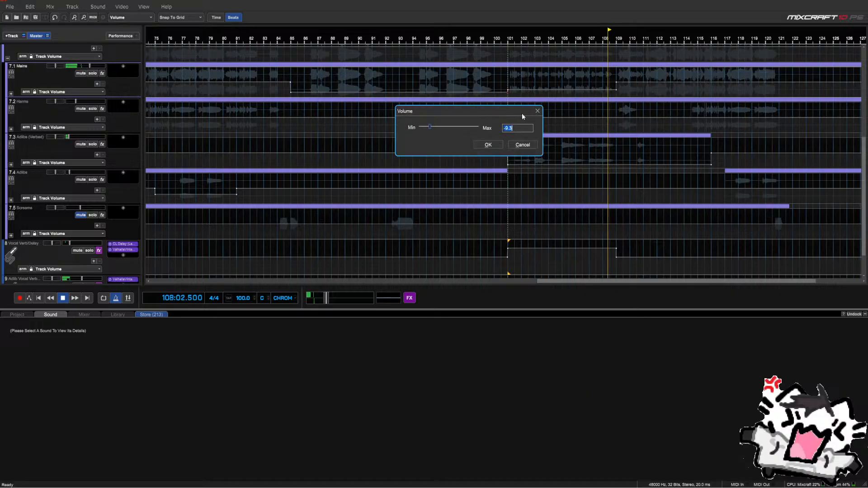
click(496, 144)
right_click(507, 92)
click(505, 94)
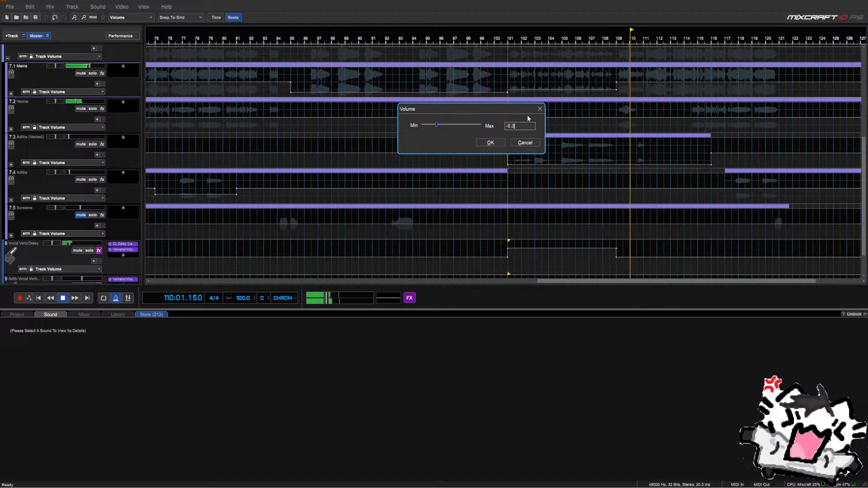
key(ctrl+v)
click(497, 142)
right_click(615, 90)
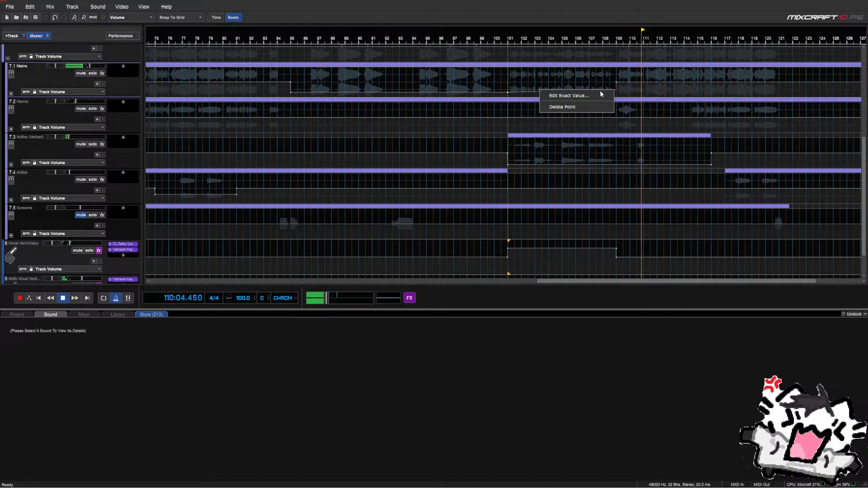
click(597, 95)
click(582, 143)
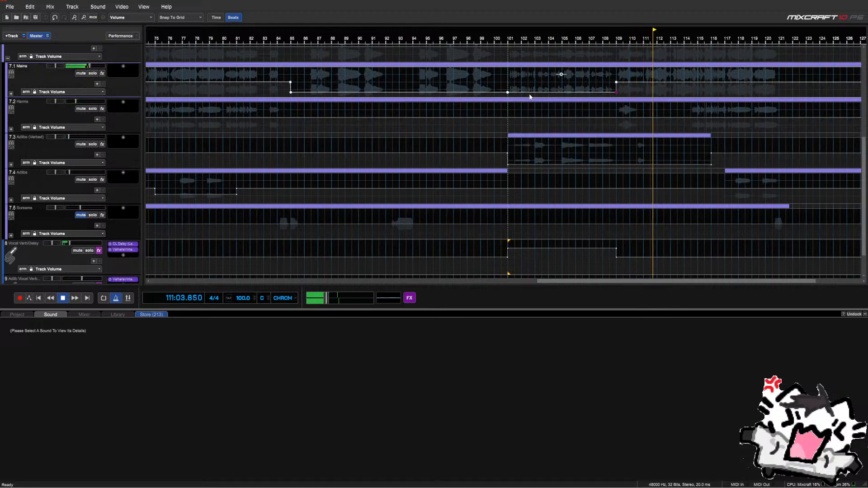
click(494, 87)
scroll(494, 87, up, 2)
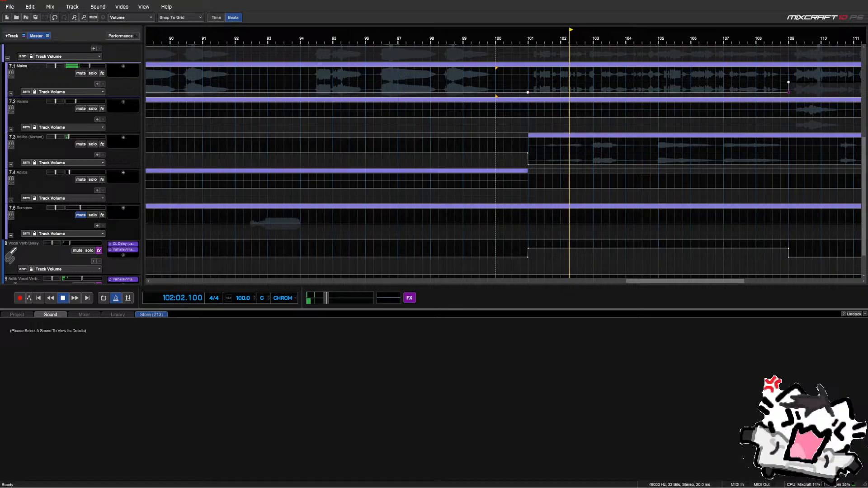
drag(634, 93, 633, 90)
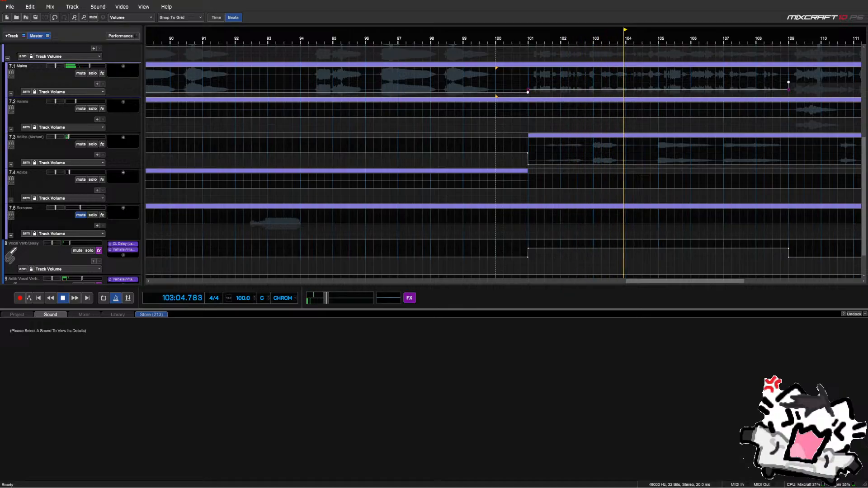
Follow playback past bar 120, stop it, and zoom out to the whole song
scroll(650, 76, down, 3)
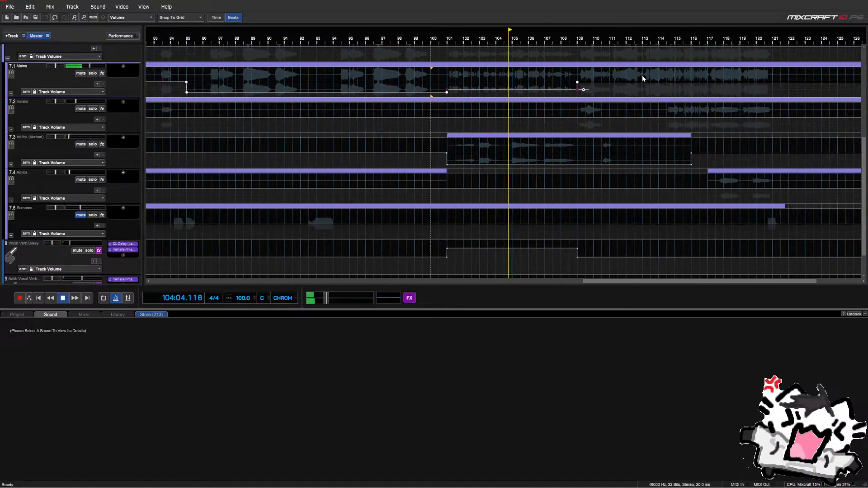
scroll(639, 78, up, 2)
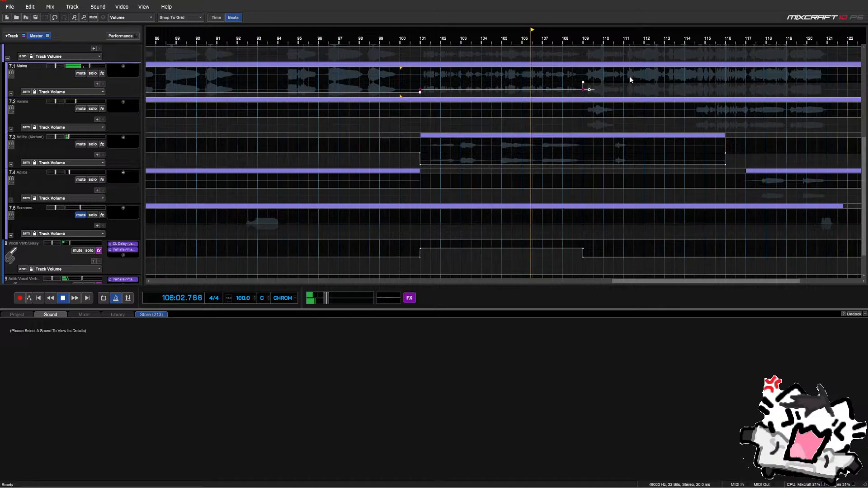
scroll(121, 157, up, 1)
scroll(121, 157, up, 1)
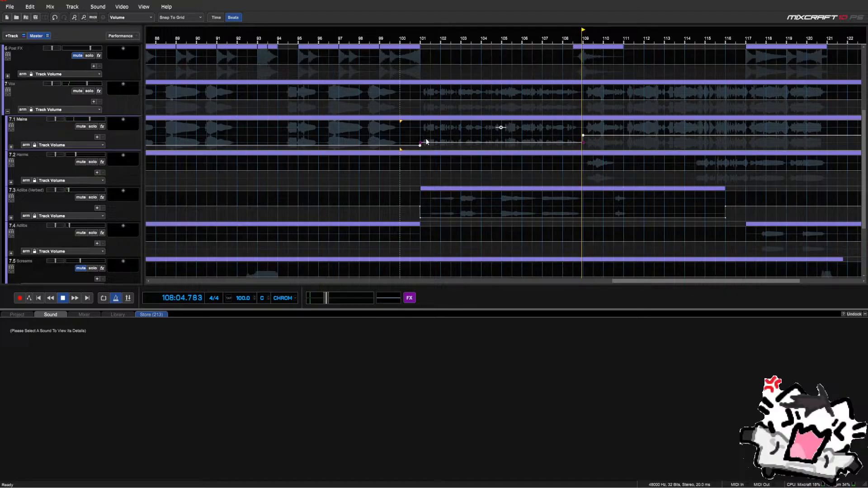
scroll(528, 160, down, 2)
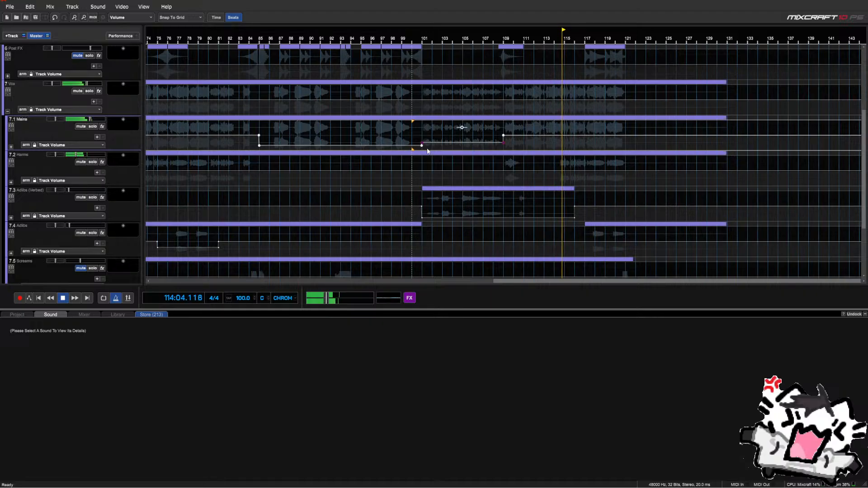
scroll(559, 168, down, 1)
scroll(560, 167, up, 3)
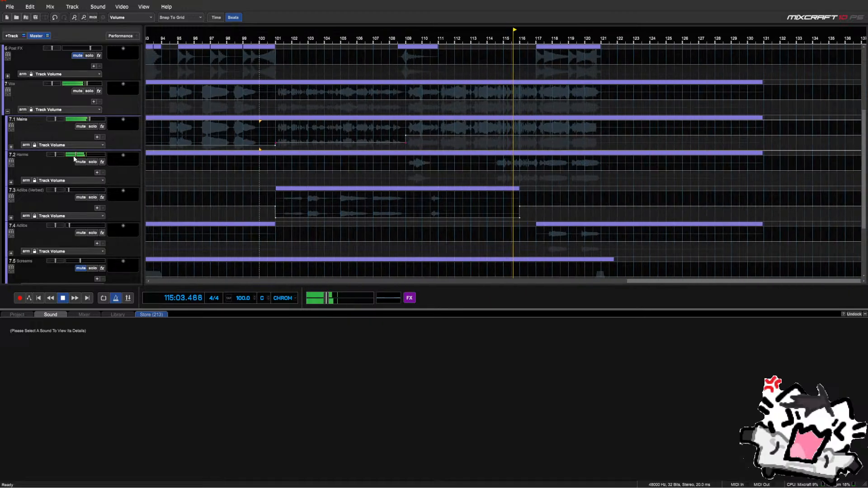
scroll(74, 156, down, 2)
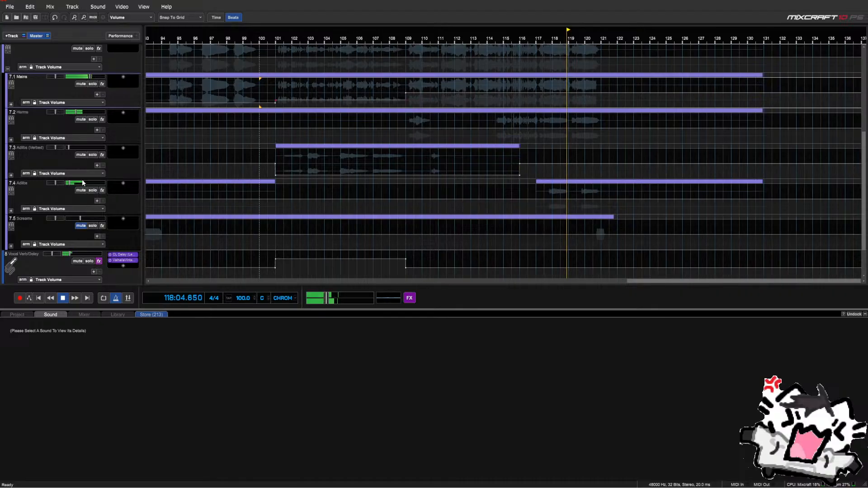
scroll(83, 179, up, 1)
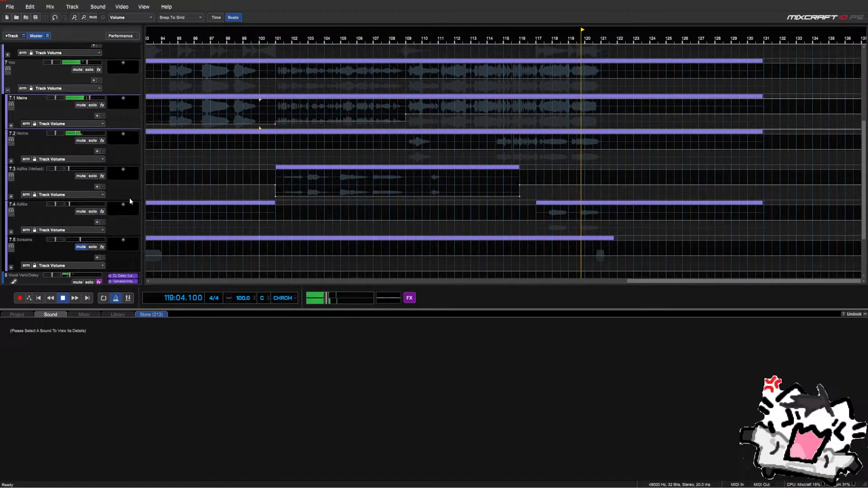
scroll(123, 202, down, 1)
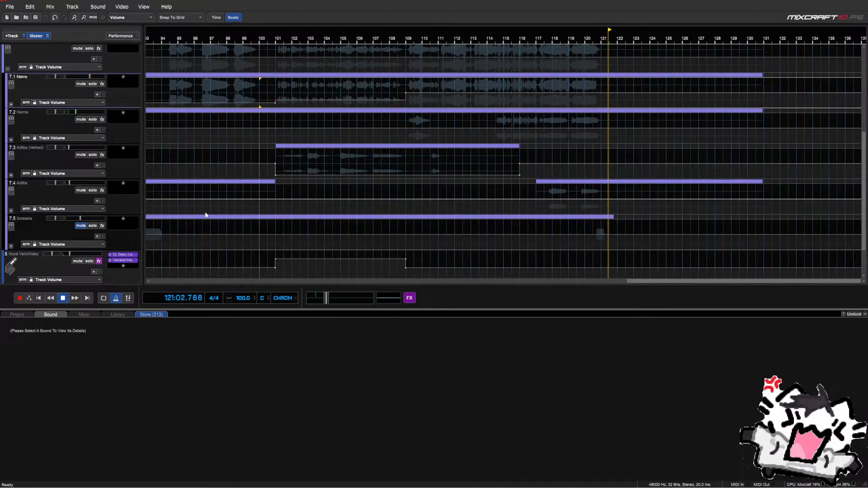
key(space)
scroll(248, 200, down, 4)
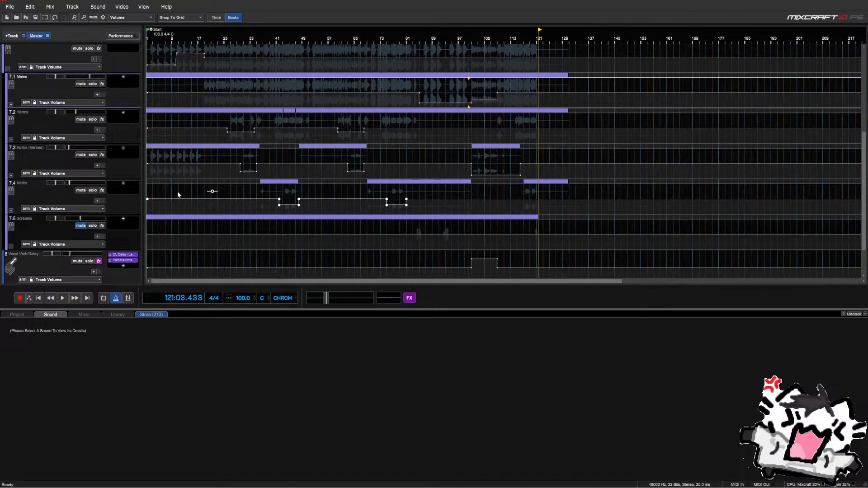
Return the playhead to bar 9 and dismiss the Mains effect list without adding anything
click(175, 190)
scroll(116, 182, up, 3)
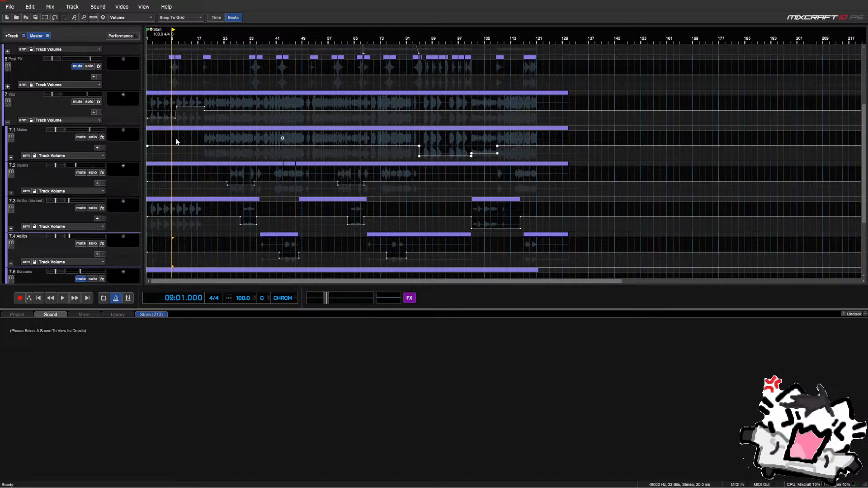
scroll(176, 142, up, 2)
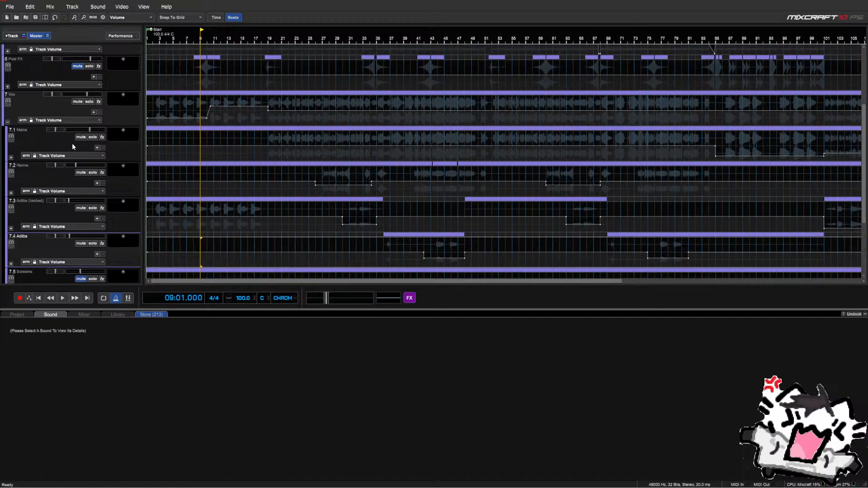
click(124, 130)
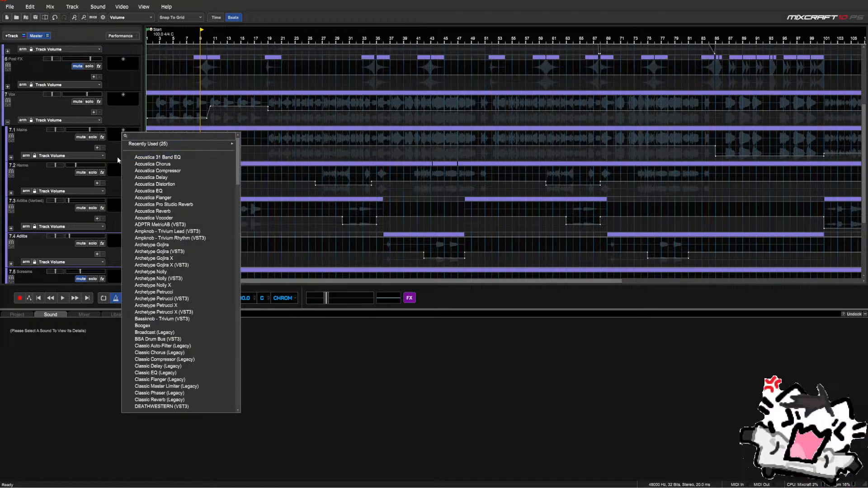
click(117, 156)
scroll(380, 166, up, 2)
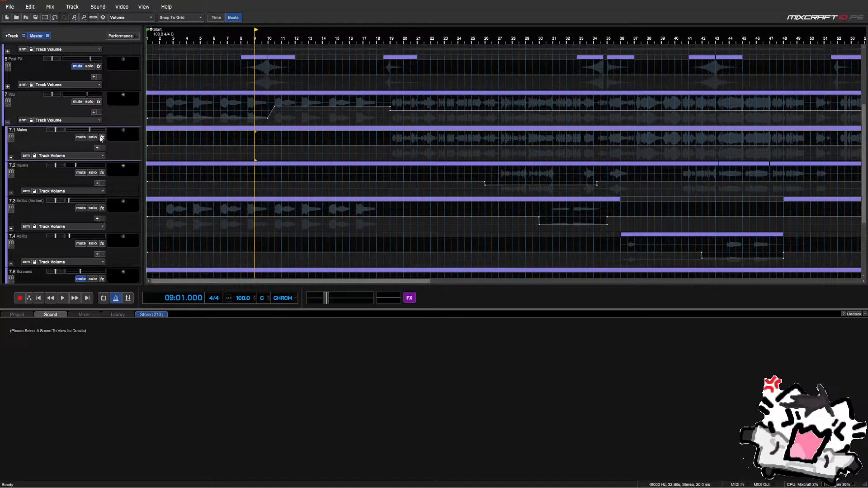
scroll(385, 138, down, 3)
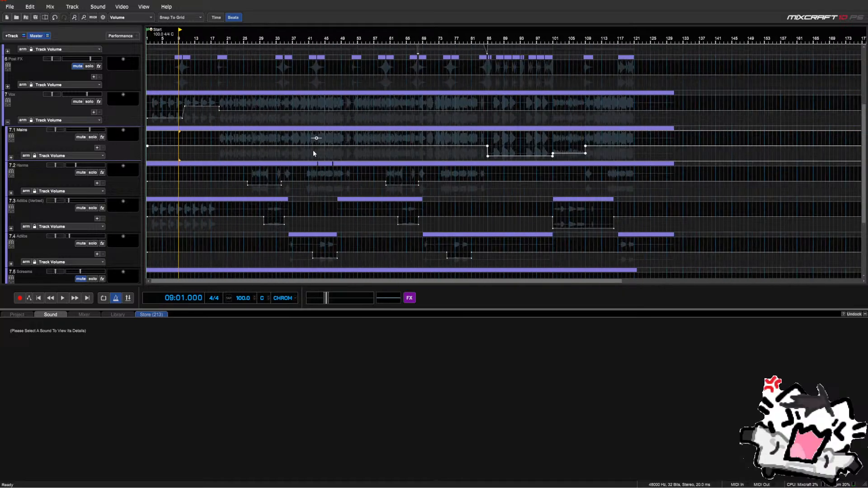
Put the playhead at bar 41 and expand the Mains folder to show main 1, main 2 and siren part
click(307, 153)
scroll(307, 153, up, 3)
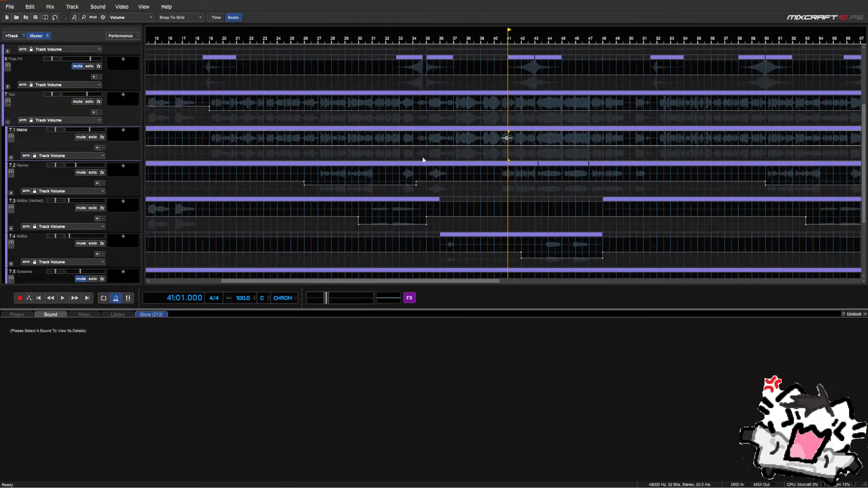
scroll(424, 159, down, 1)
click(11, 158)
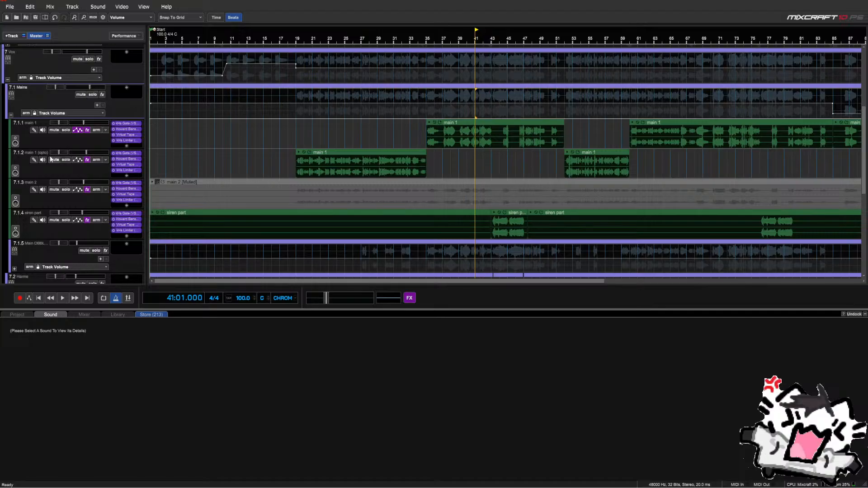
Loop bars 72–80, play from bar 73 and solo the main vocals
scroll(32, 197, down, 1)
scroll(424, 216, down, 1)
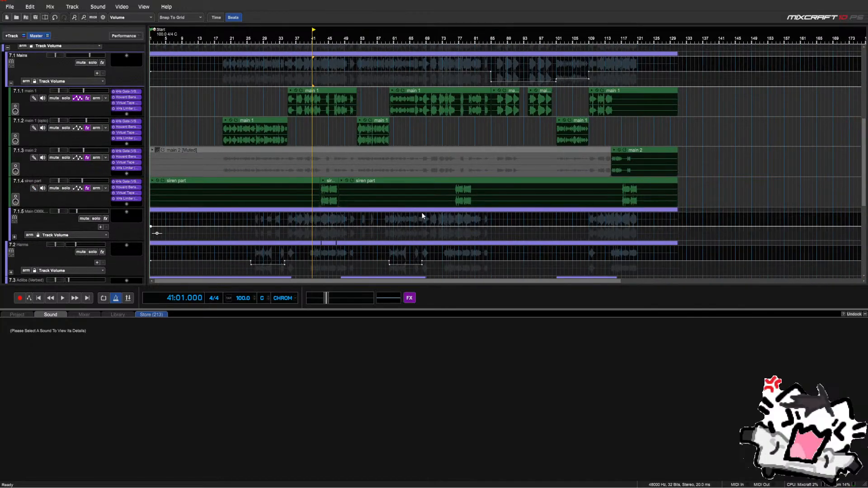
click(441, 224)
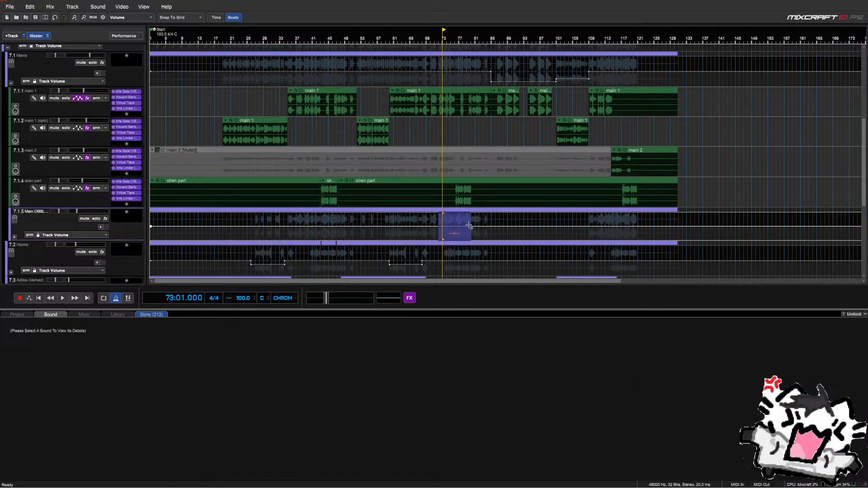
key(shift+l)
key(space)
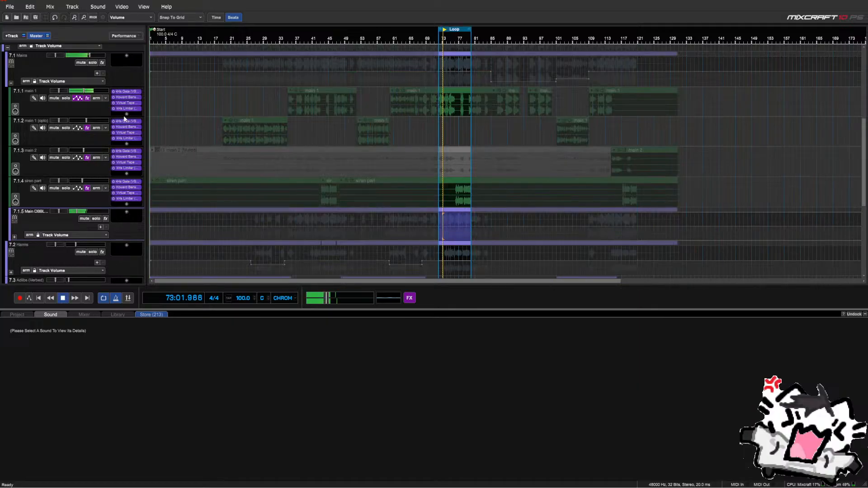
click(95, 64)
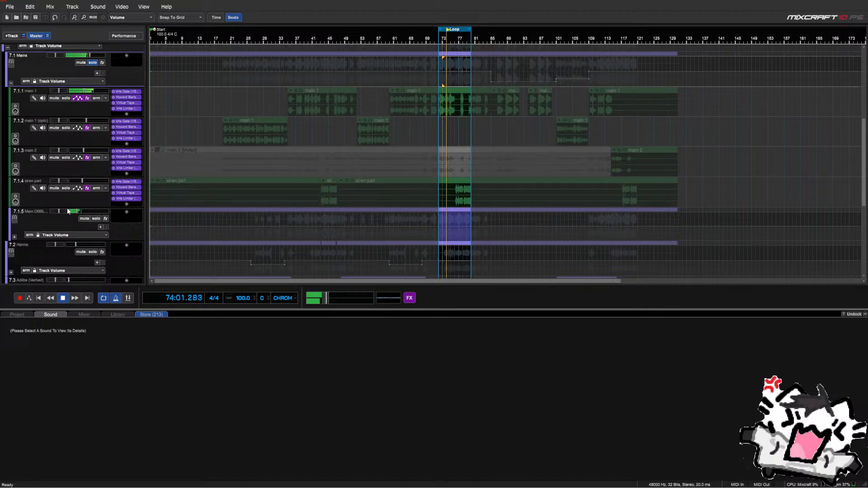
Expand the main doubles and stereo dubs submixes, then solo the stereo dubs submix
click(14, 235)
scroll(20, 202, down, 5)
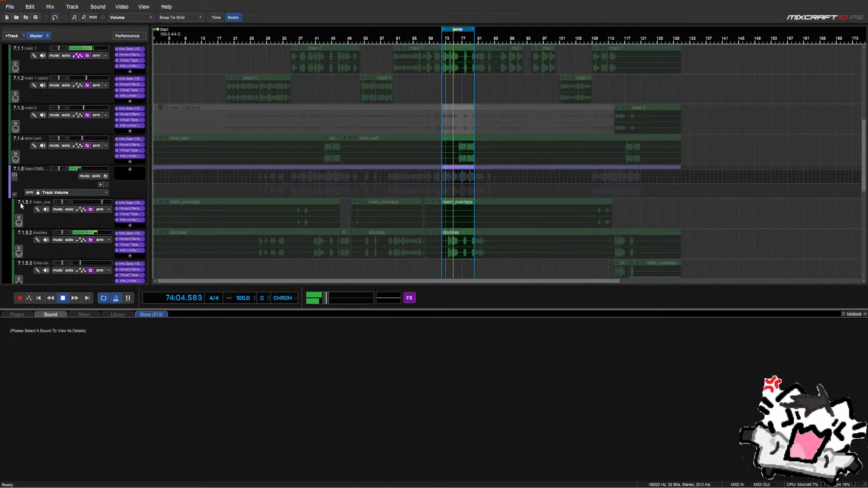
click(18, 258)
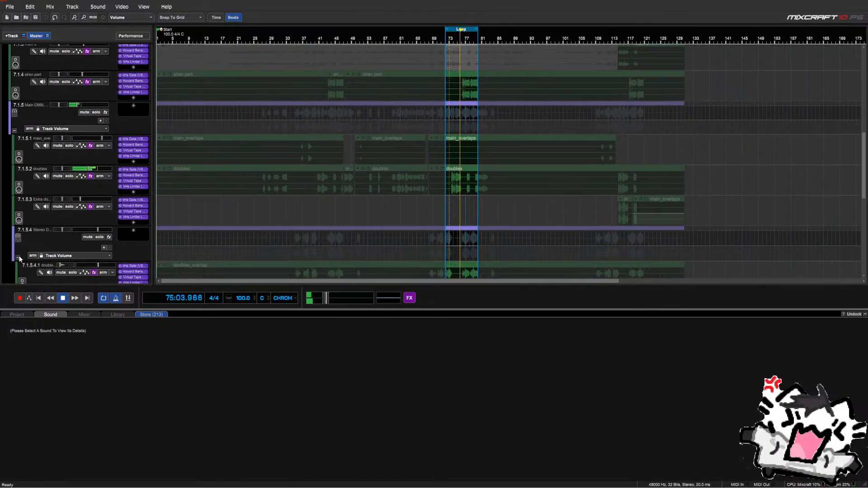
scroll(23, 237, down, 4)
click(97, 142)
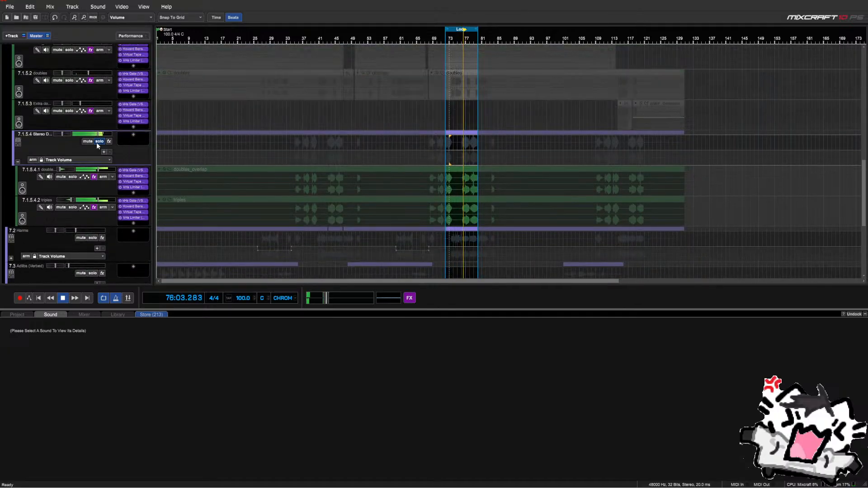
Shorten the loop to start at bar 76 and stop playback
scroll(507, 88, up, 3)
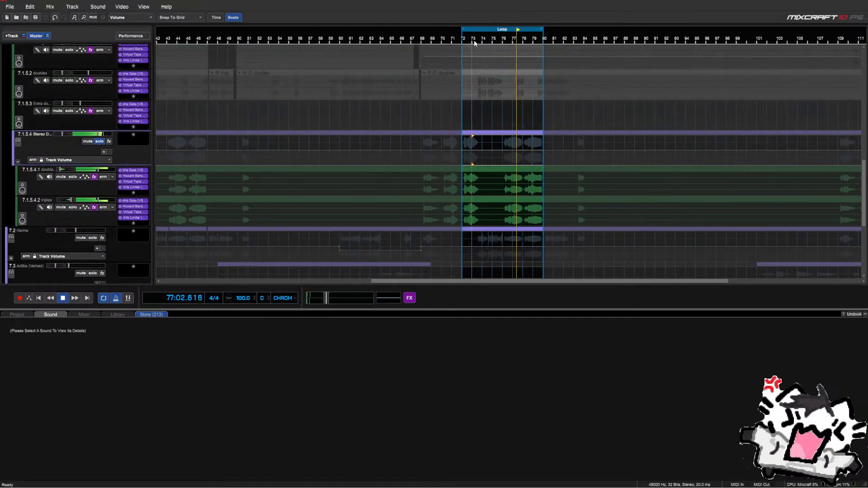
drag(463, 29, 504, 30)
key(space)
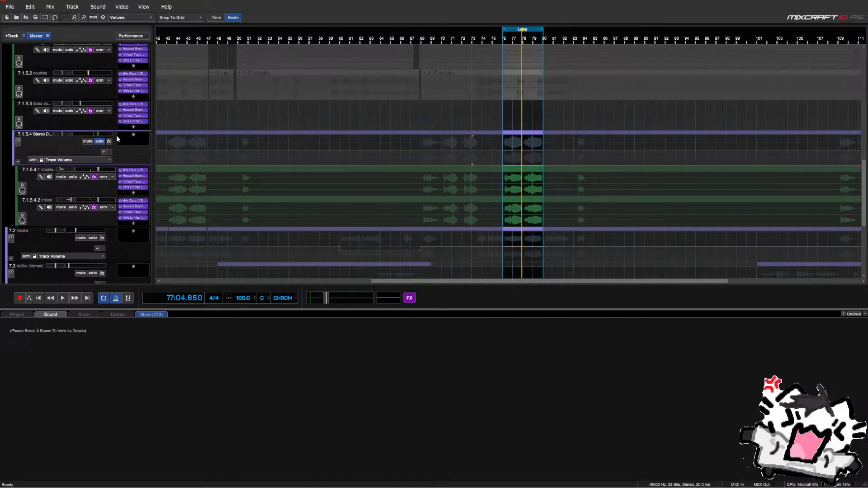
scroll(352, 145, down, 3)
scroll(36, 199, up, 3)
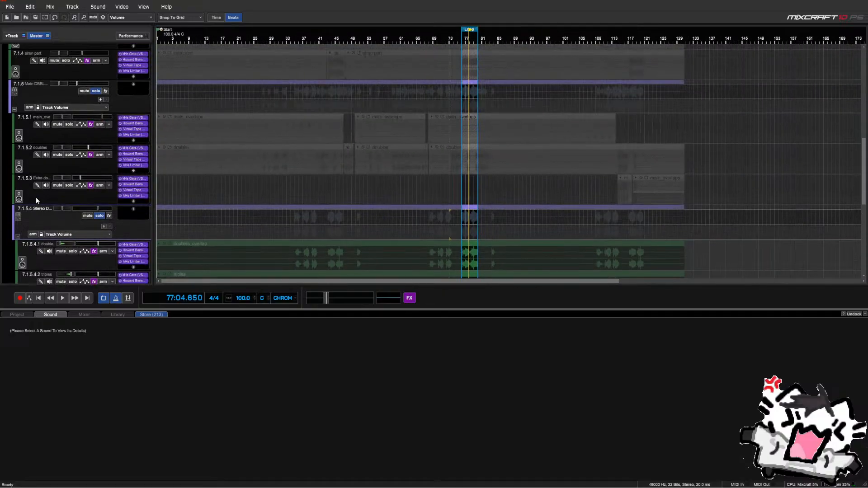
scroll(36, 195, up, 5)
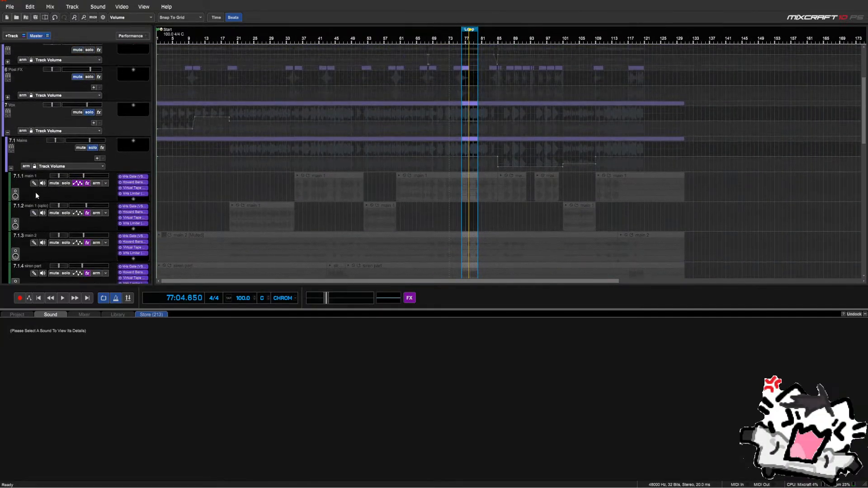
scroll(45, 175, down, 5)
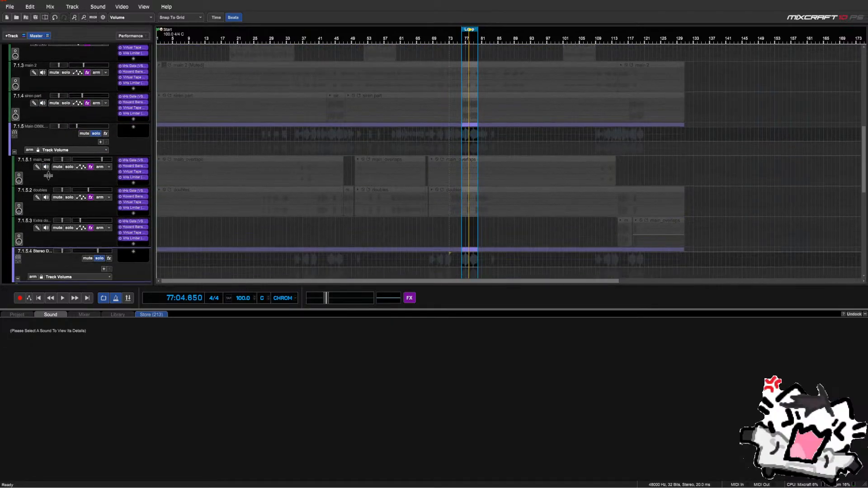
Add SSL Native Bus Compressor 2 to the Stereo Dubs track via an 'ssl' search
click(133, 198)
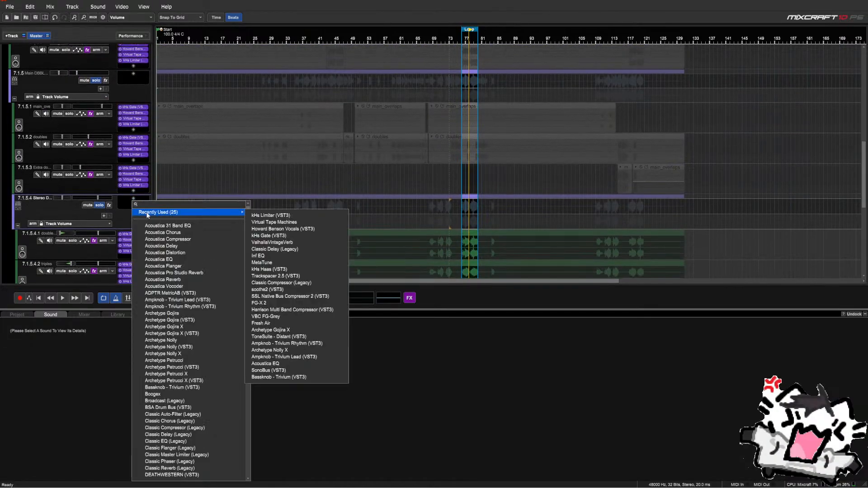
text(ssl)
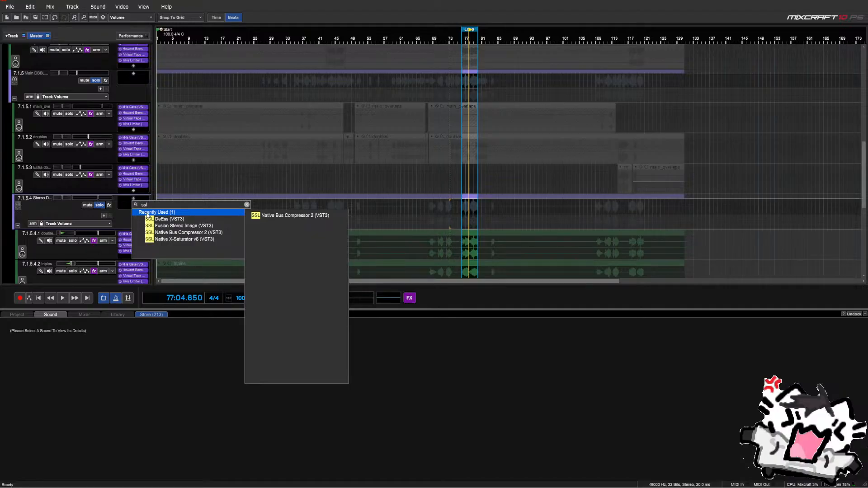
key(Down)
key(Down)
key(Down)
key(Return)
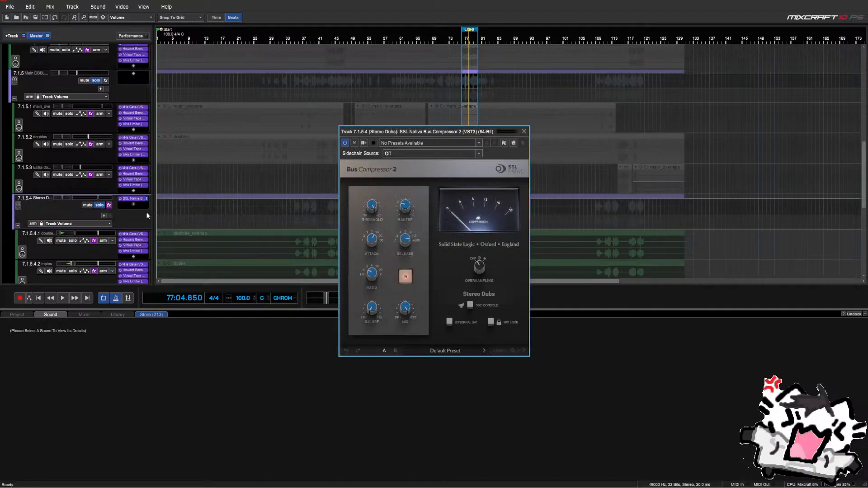
Audition the loop through the compressor and turn its Attack setting down
drag(441, 132, 276, 127)
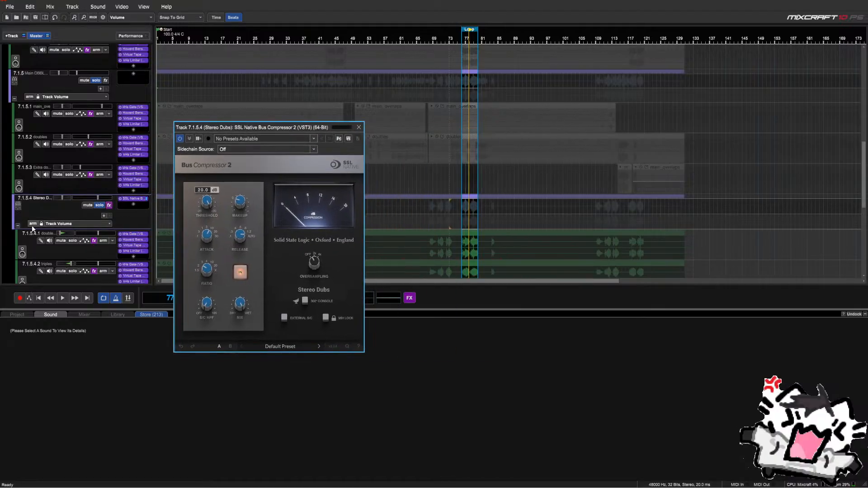
key(space)
scroll(110, 204, down, 2)
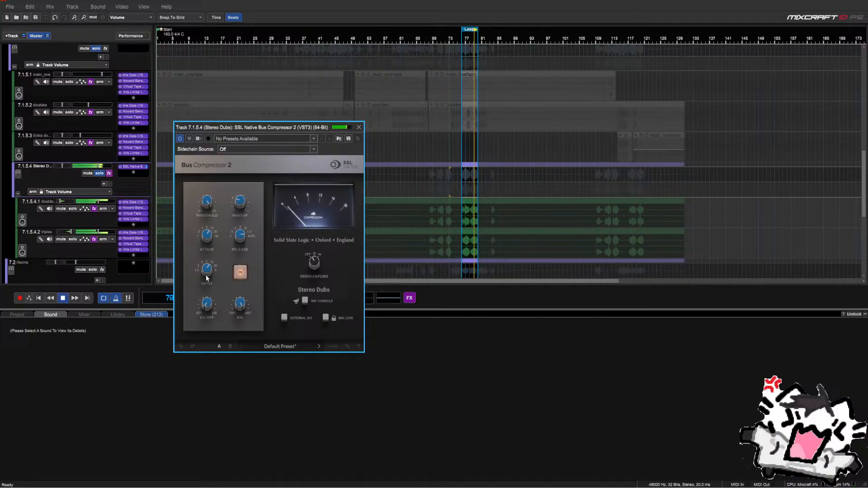
key(space)
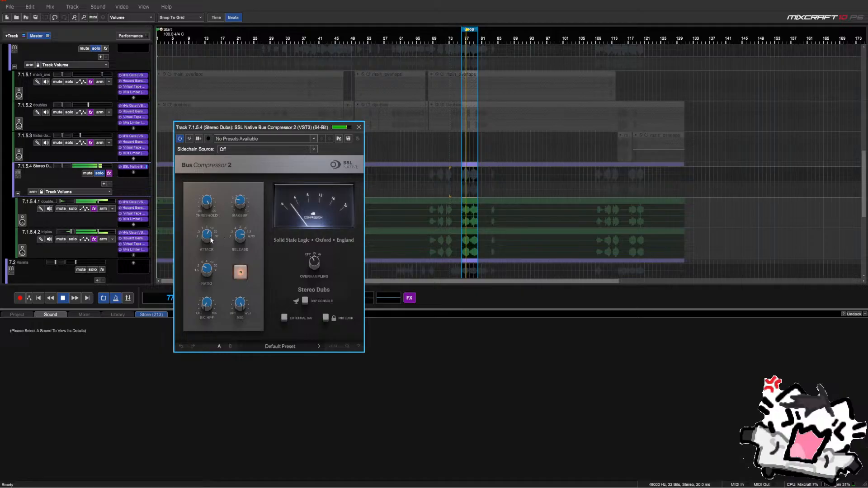
scroll(210, 238, down, 2)
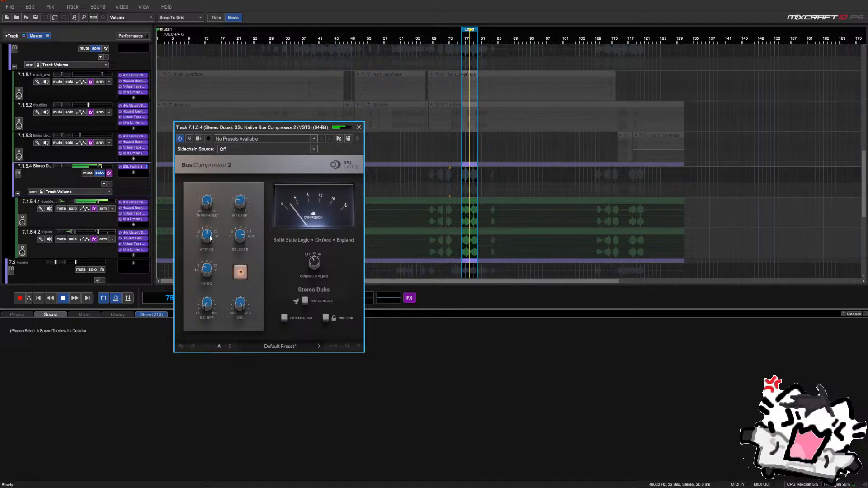
scroll(209, 241, down, 3)
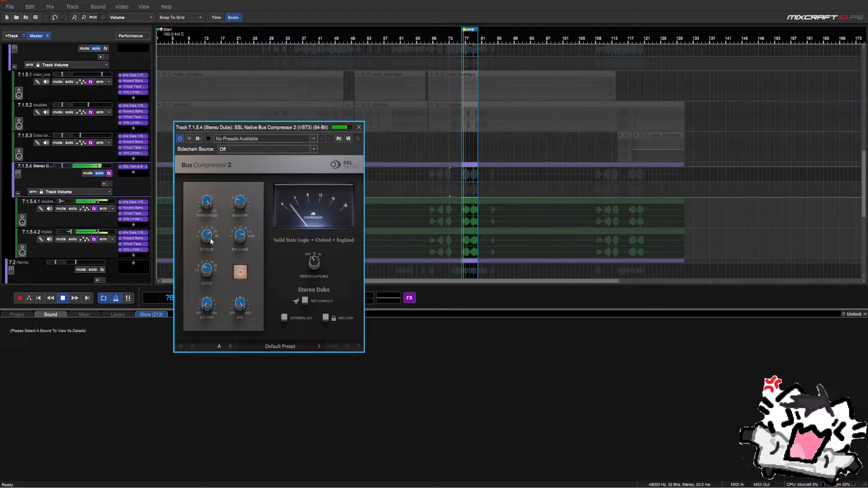
scroll(211, 241, down, 2)
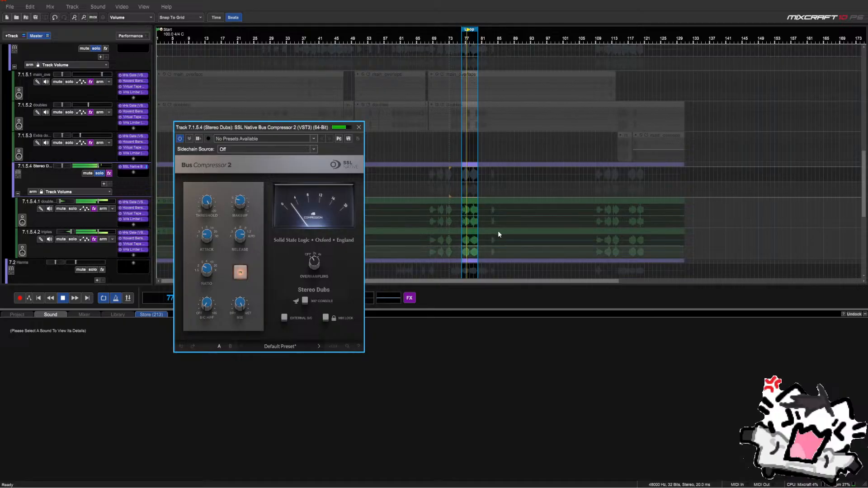
scroll(495, 231, up, 3)
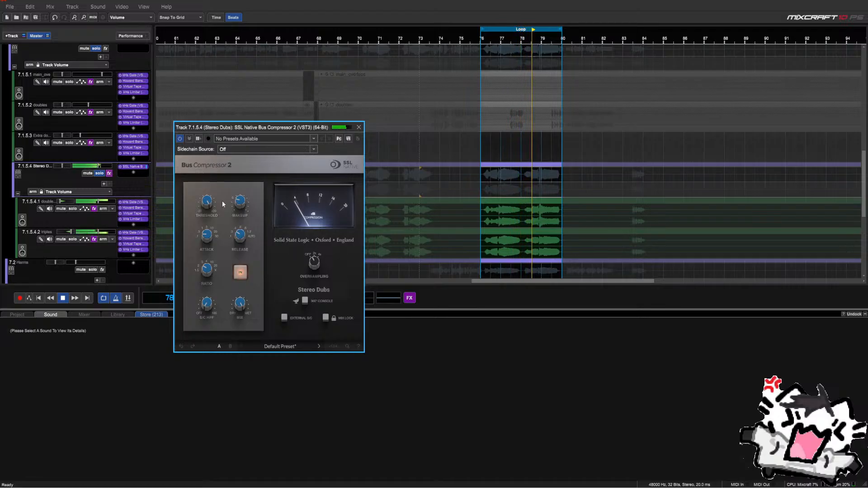
Play the loop and switch the bus compressor in and out to compare
key(space)
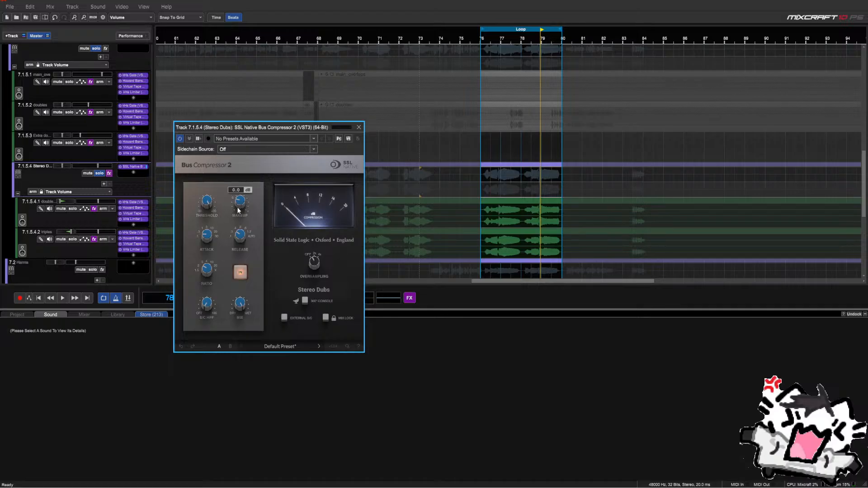
key(space)
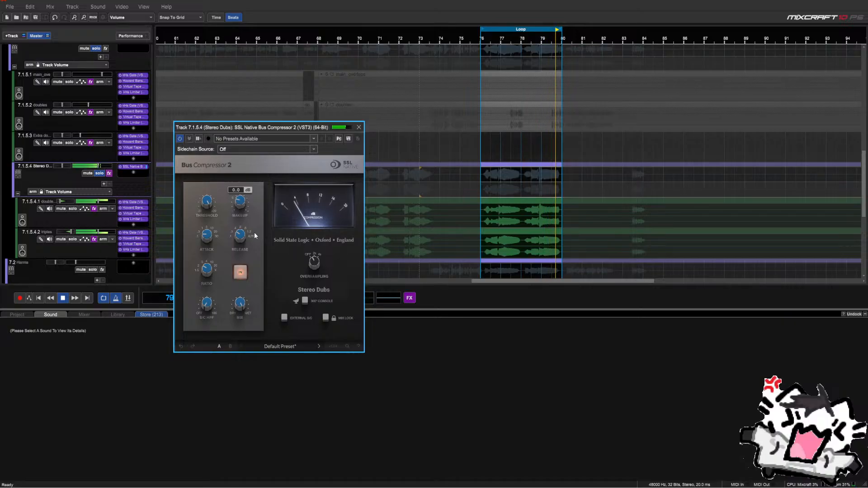
key(space)
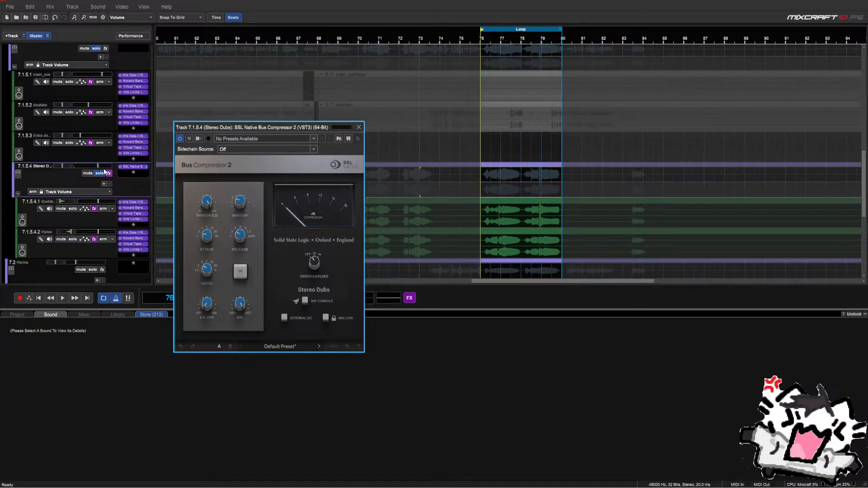
key(space)
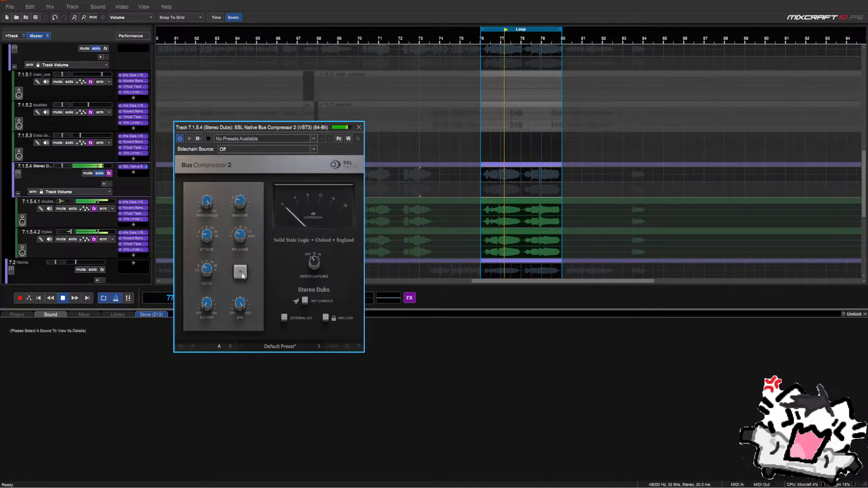
click(241, 273)
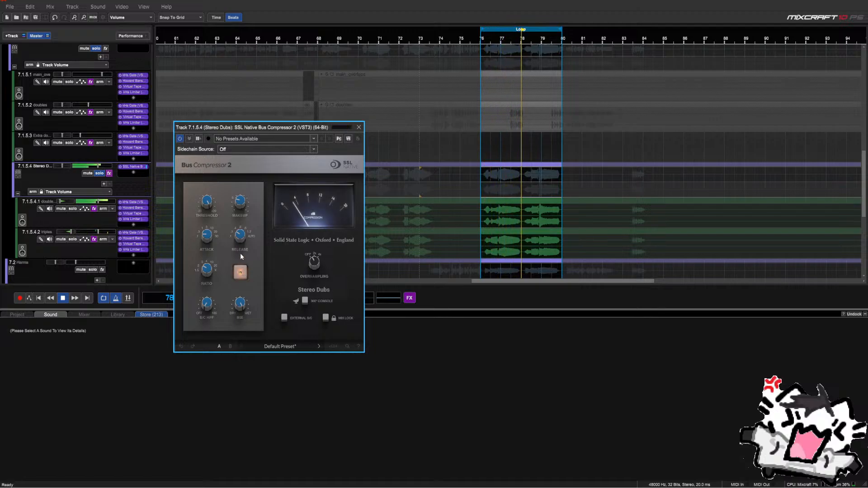
mouse_move(241, 210)
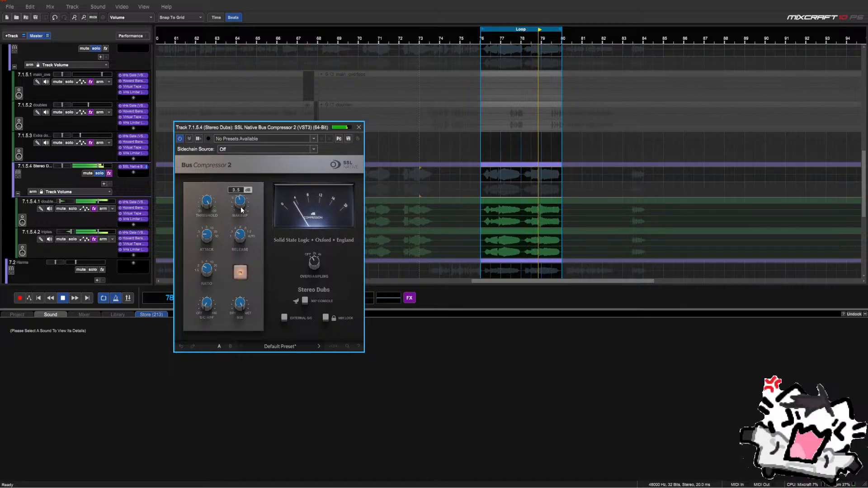
click(245, 273)
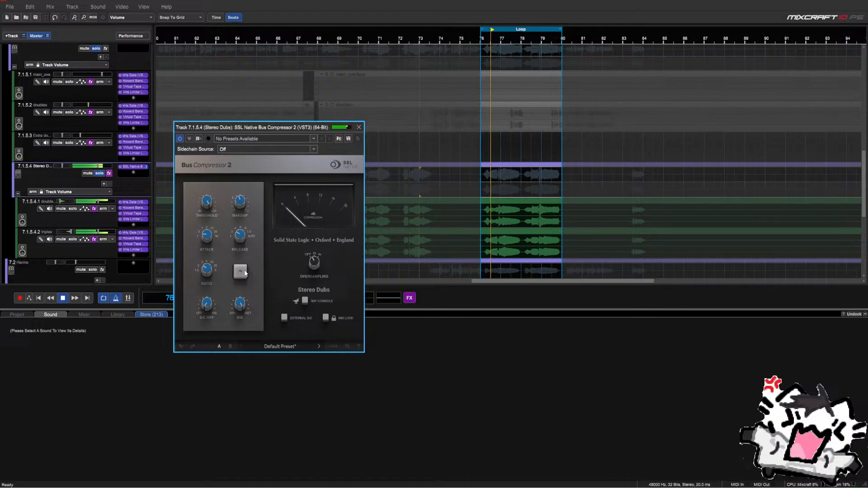
click(245, 273)
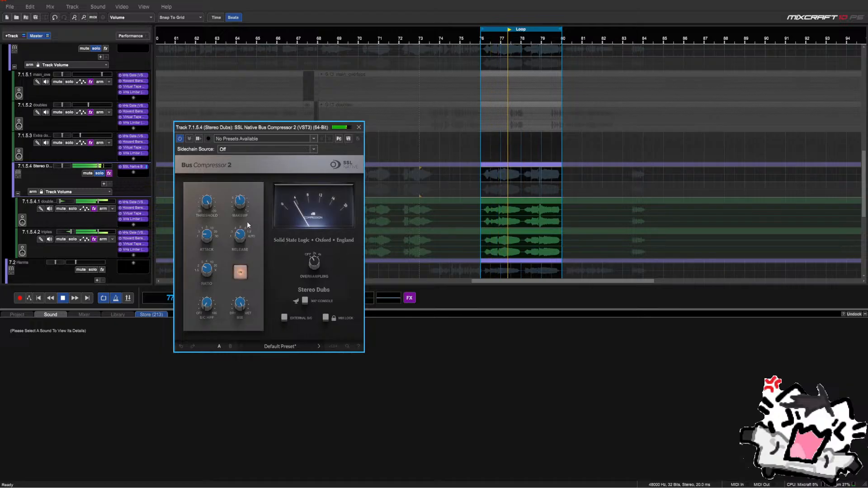
Dismiss the driver updater pop-up and keep comparing the compressor bypassed versus active
mouse_move(240, 208)
click(241, 273)
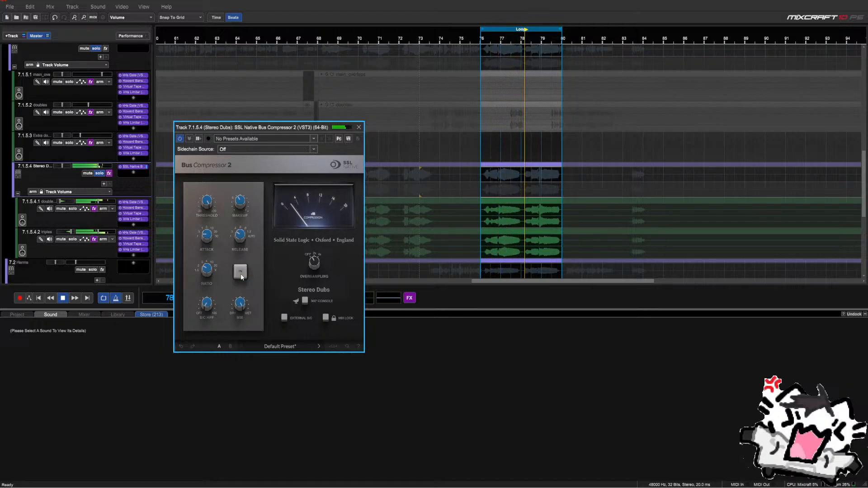
click(241, 273)
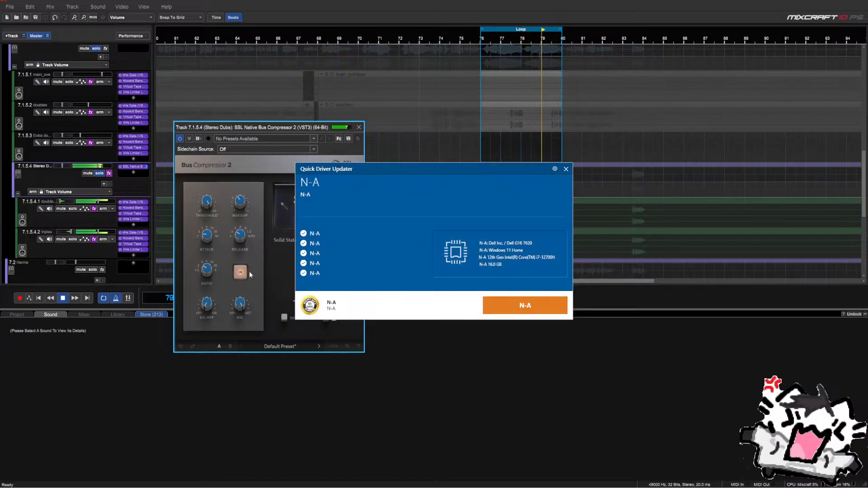
click(556, 167)
click(601, 119)
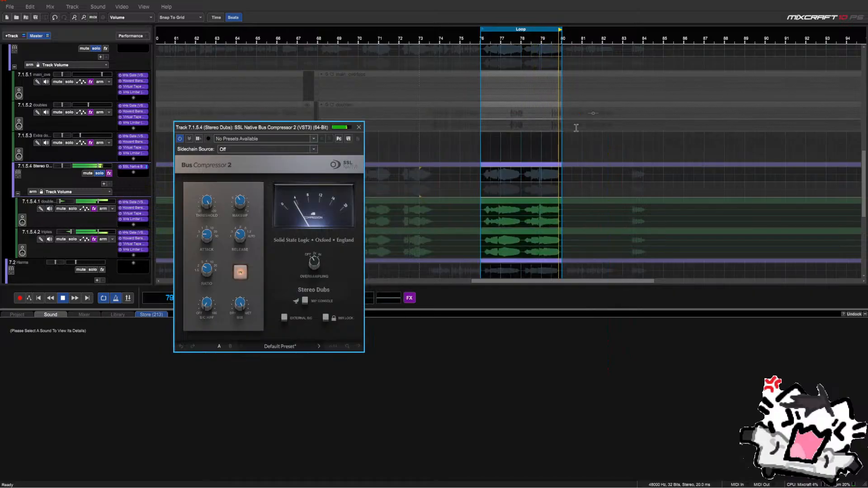
click(240, 272)
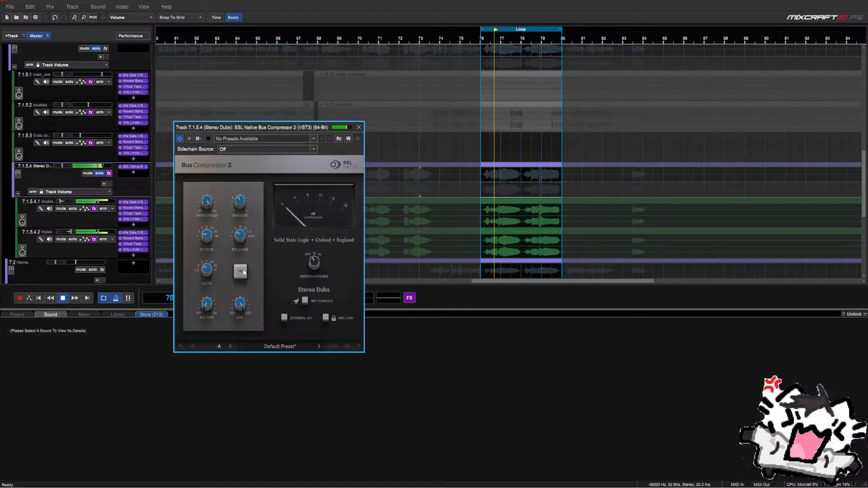
click(244, 271)
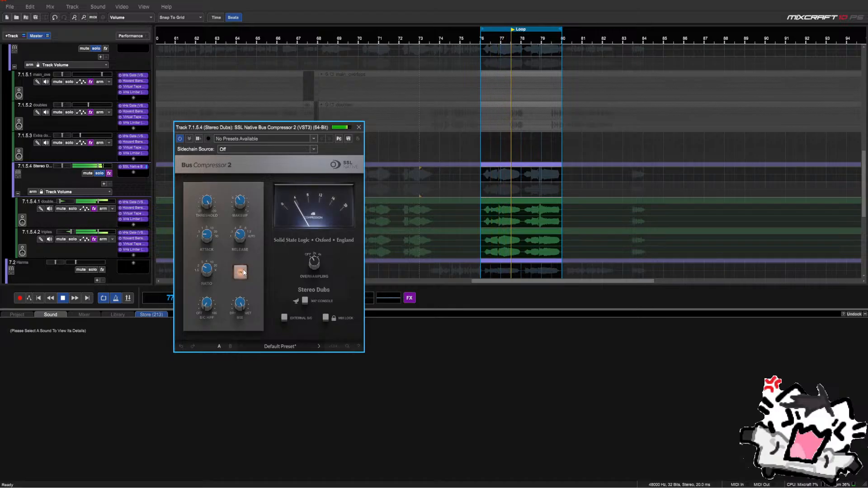
mouse_move(243, 206)
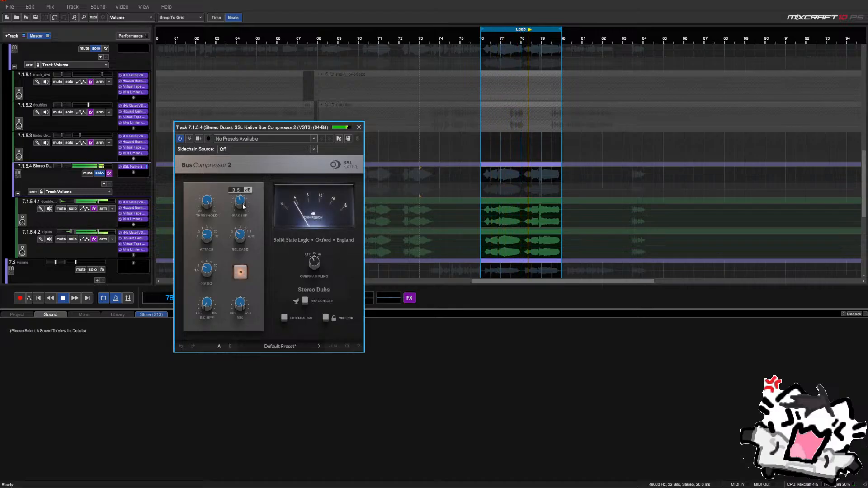
click(241, 271)
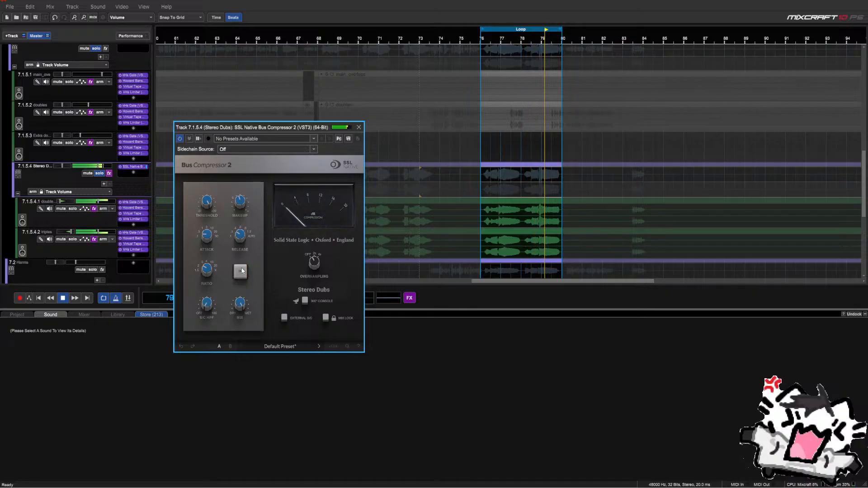
click(241, 271)
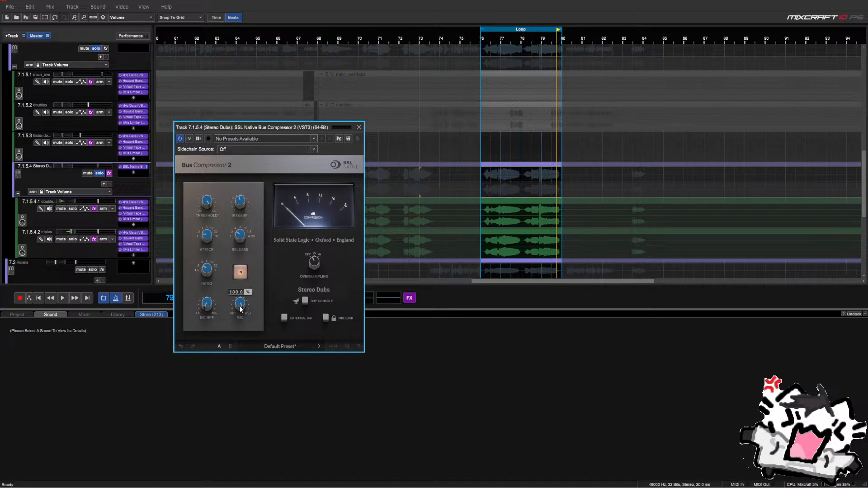
Pull the compressor MIX fully dry, then blend it back to about 26% during playback
drag(239, 306, 221, 400)
key(space)
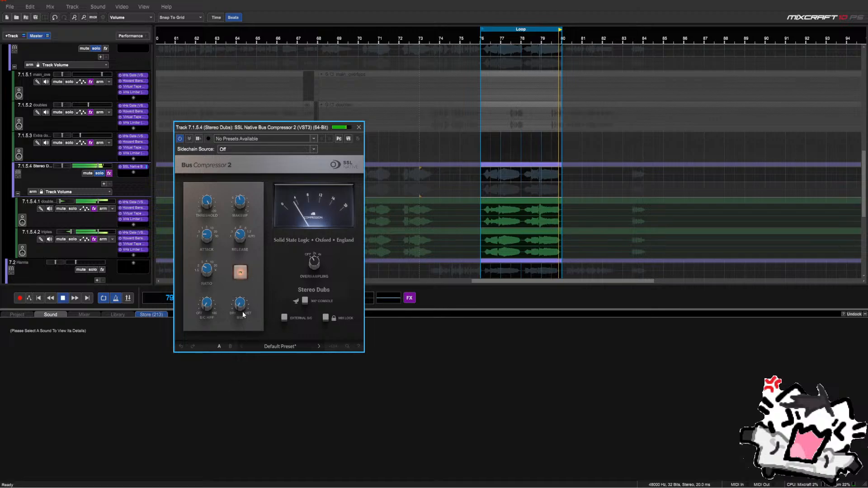
drag(243, 318, 284, 324)
key(space)
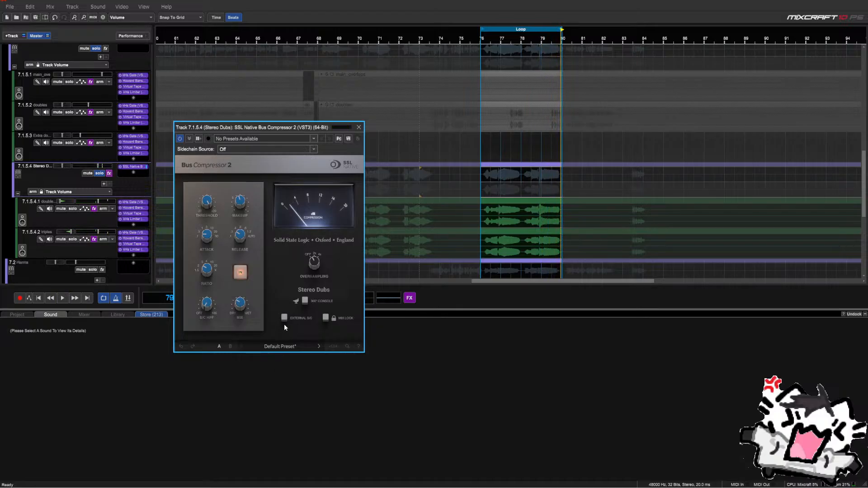
Close the Bus Compressor 2 window, reopen it to check the ~30% mix, then close it again
click(358, 127)
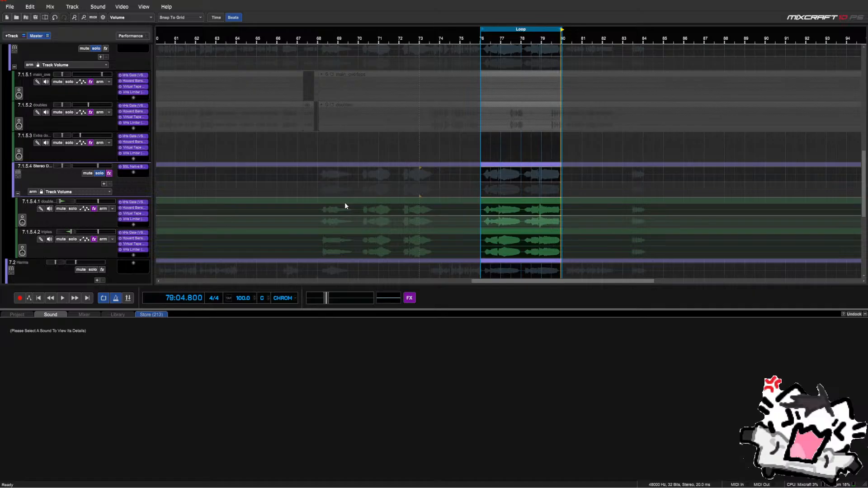
click(125, 167)
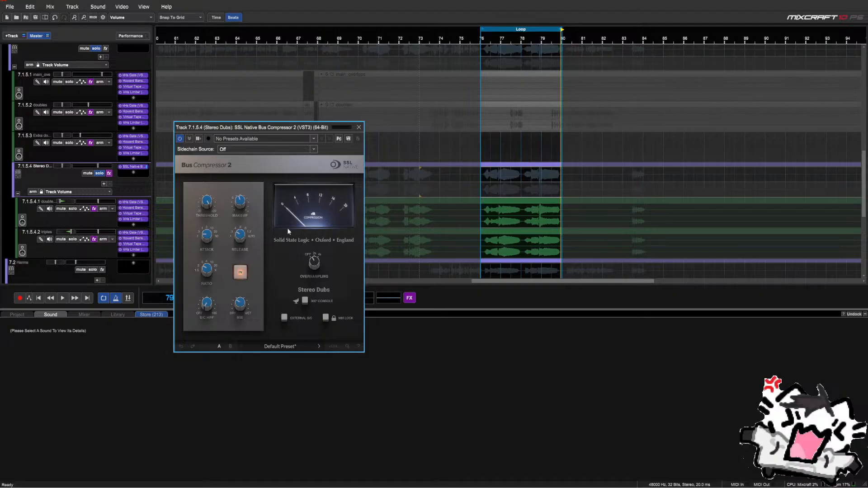
click(359, 127)
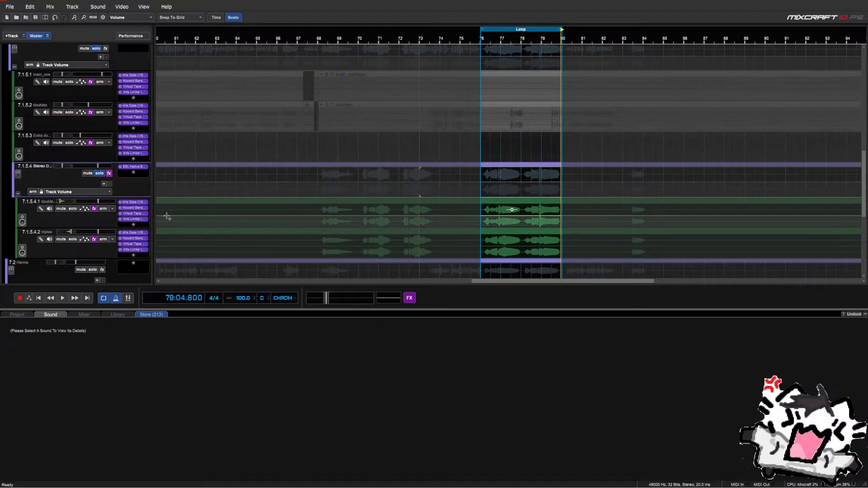
scroll(131, 186, up, 1)
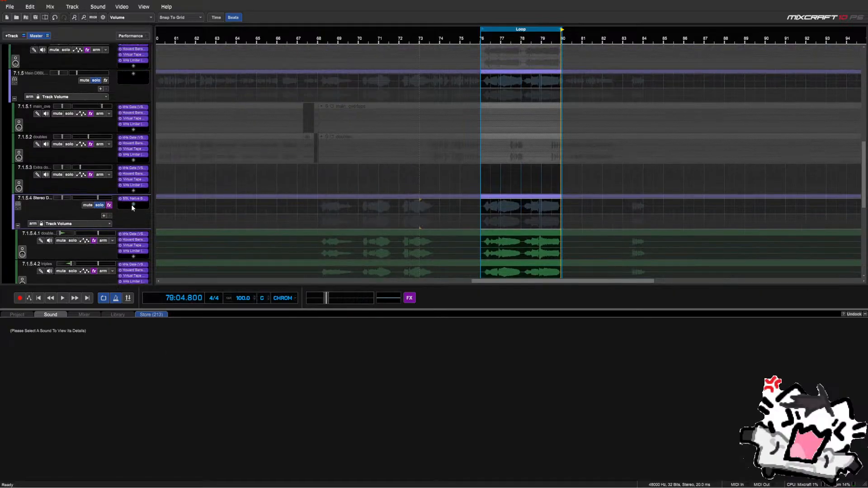
Add Virtual Tape Machines to Stereo Dubs via a 'tape' search and reposition its window
click(133, 205)
text(t)
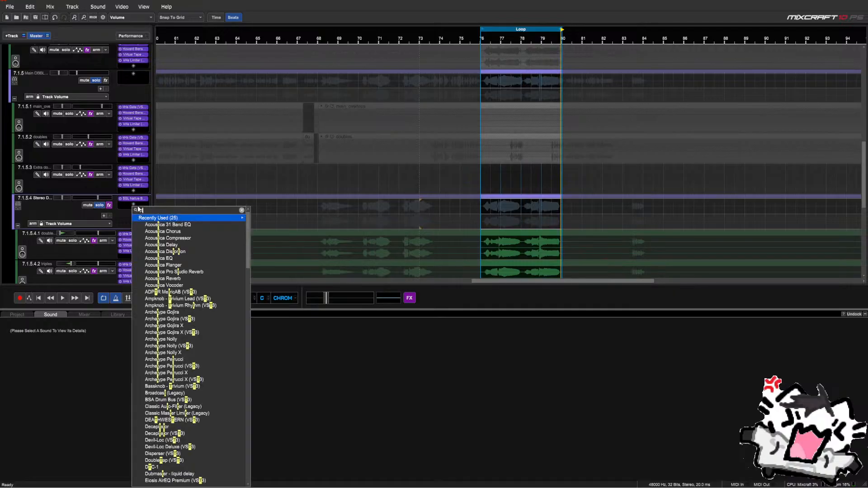
text(ape)
key(Down)
key(Down)
key(Down)
key(Return)
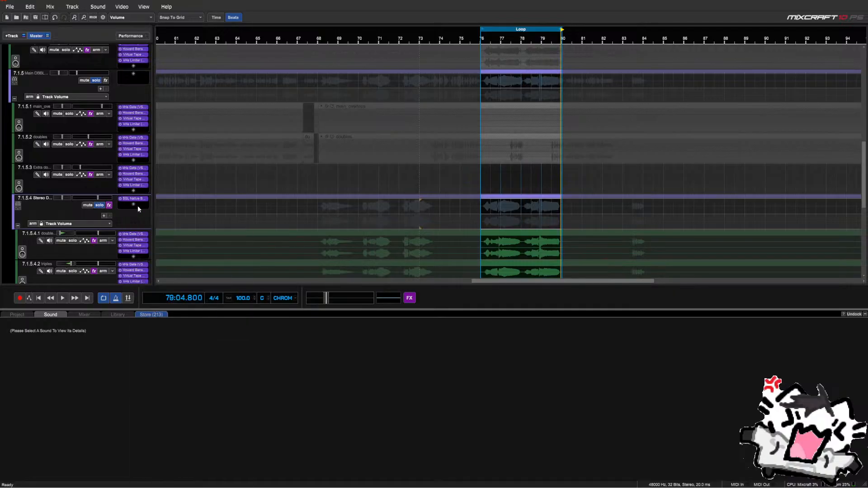
key(space)
drag(353, 137, 330, 240)
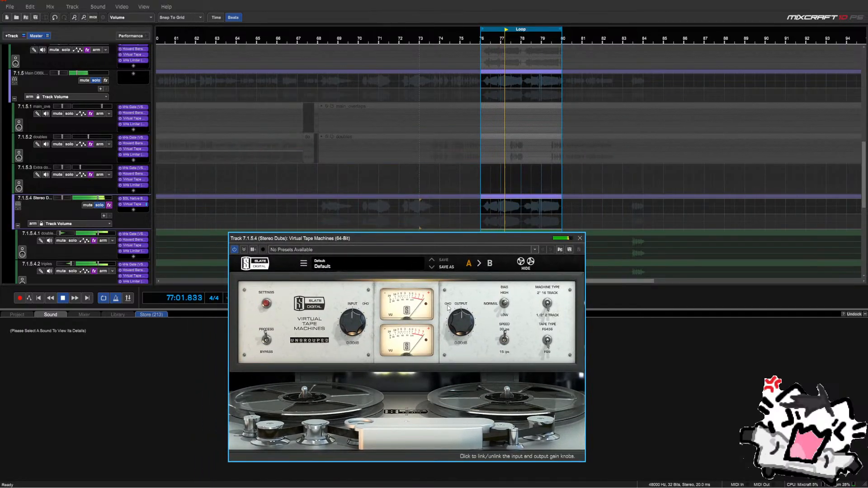
Compare the tape machine bypassed versus processing and set INPUT to about -5.4 dB
click(266, 340)
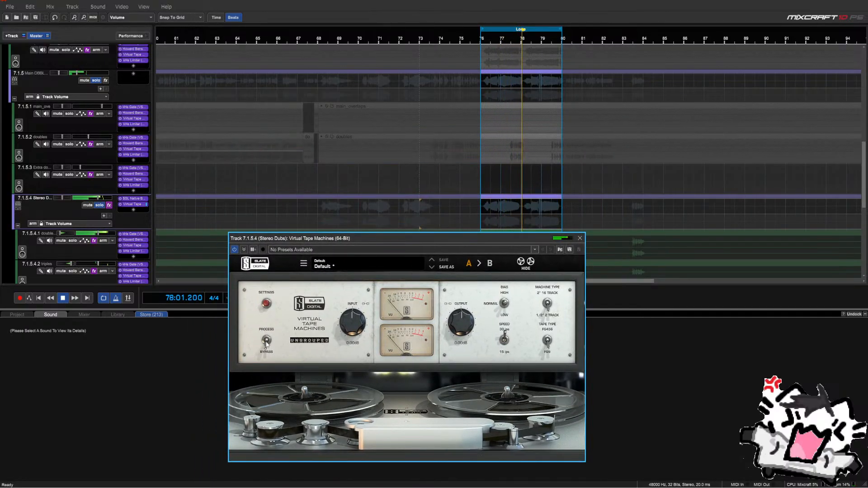
click(266, 342)
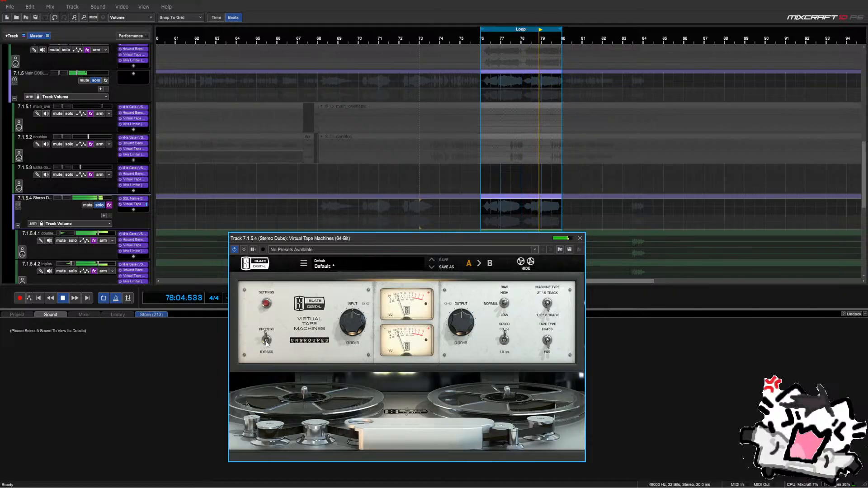
scroll(462, 328, down, 2)
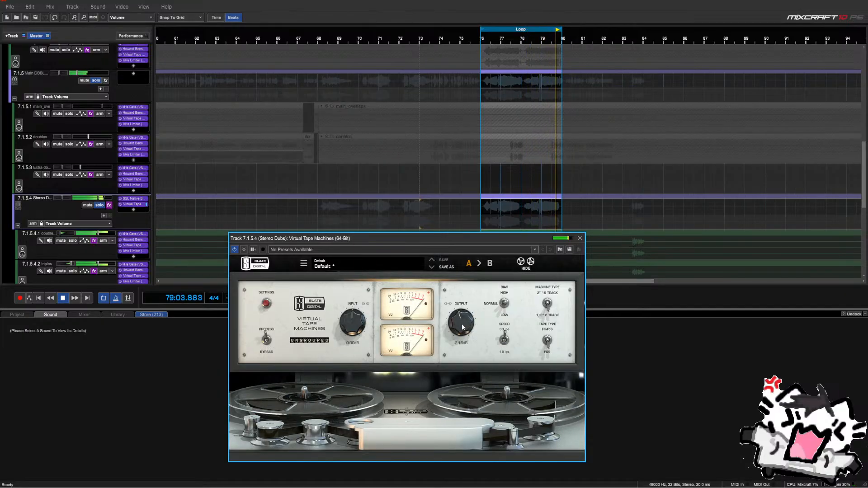
scroll(358, 328, down, 5)
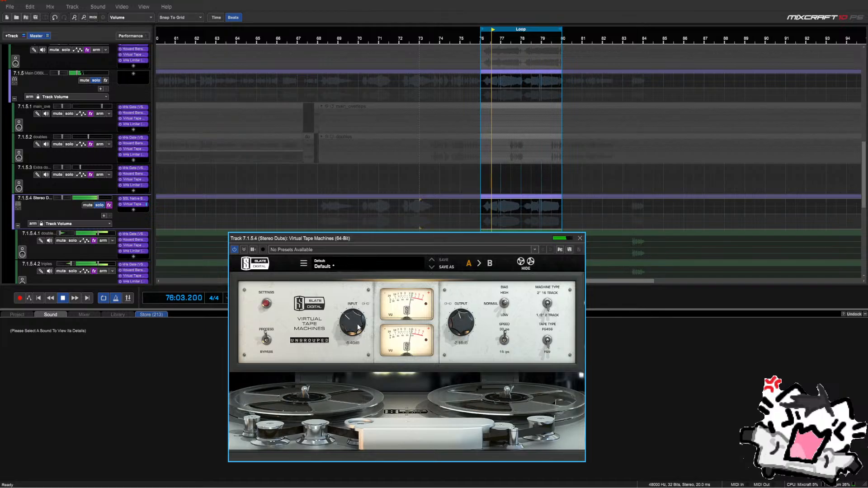
scroll(359, 328, up, 1)
scroll(463, 322, up, 2)
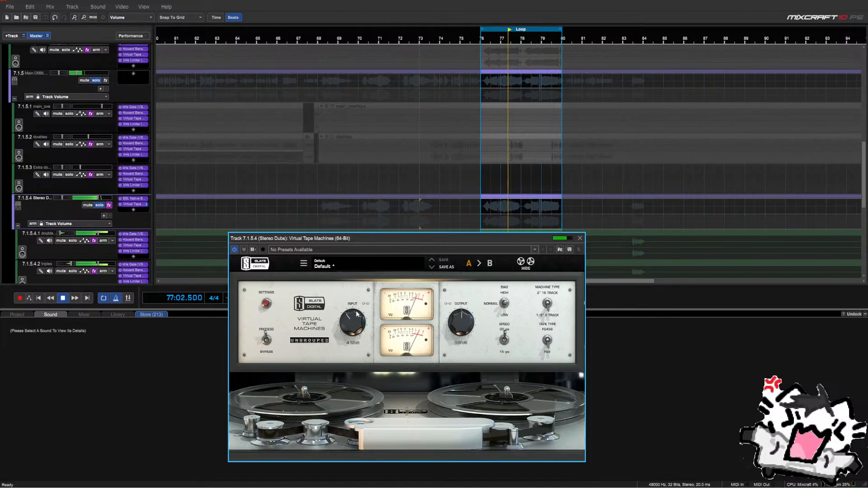
scroll(356, 324, down, 1)
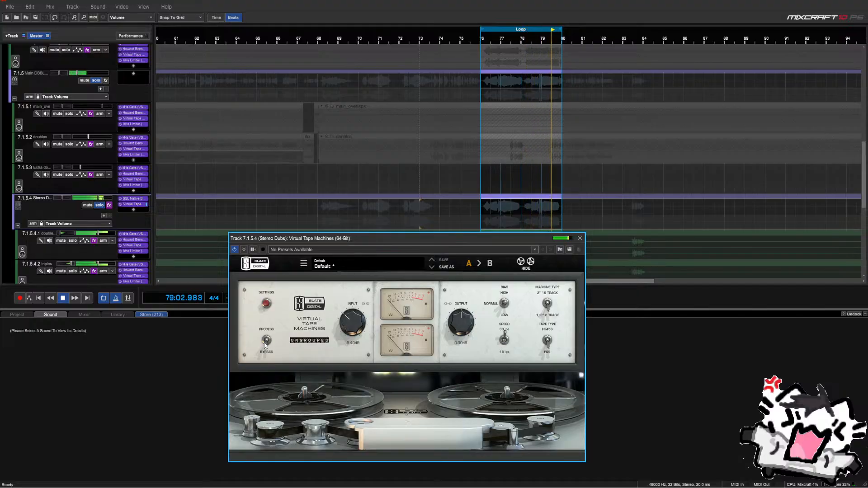
Raise the tape OUTPUT to +3.24 dB, stop playback and close the plugin window
click(266, 341)
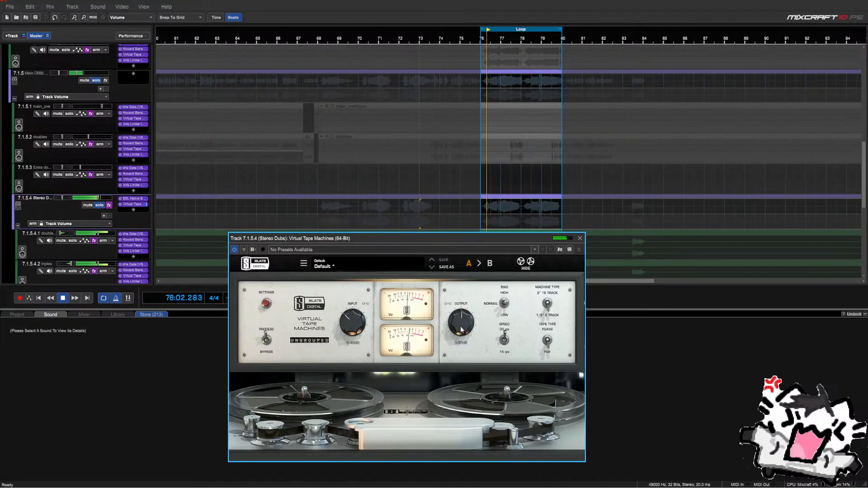
drag(459, 330, 458, 325)
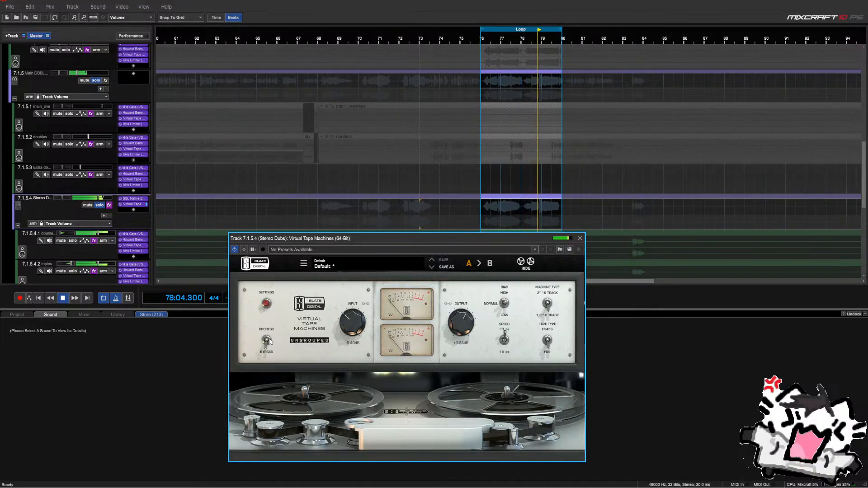
key(space)
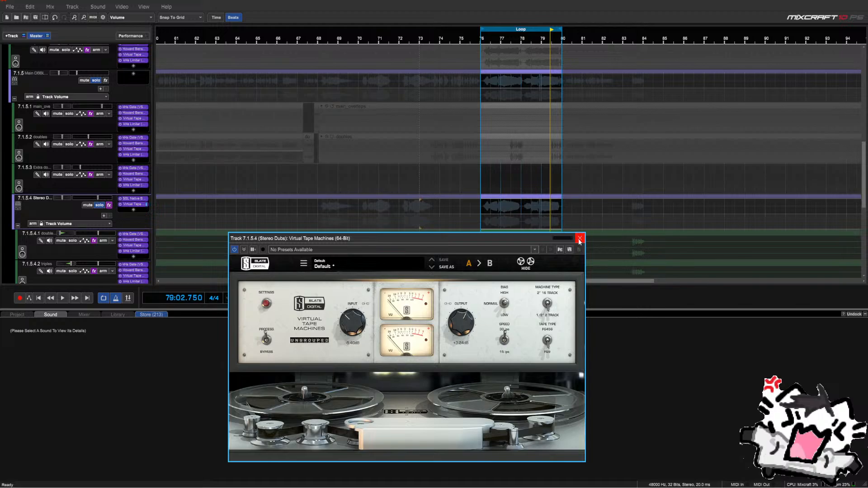
click(580, 239)
Add soothe2 to Stereo Dubs and load its Flat start preset
scroll(105, 248, up, 2)
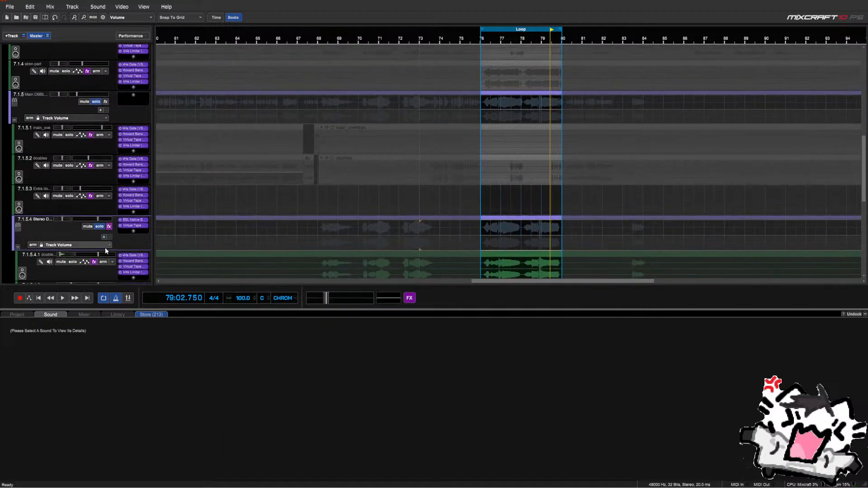
click(133, 220)
text(sooth)
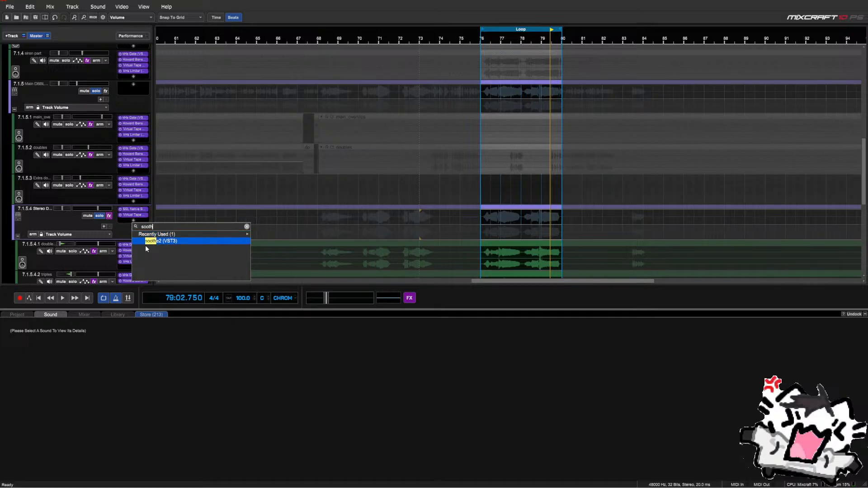
click(146, 243)
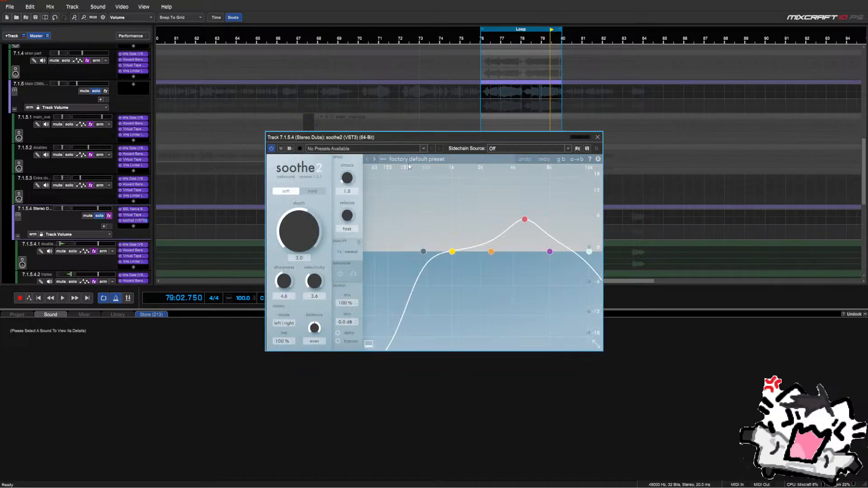
click(383, 159)
click(390, 238)
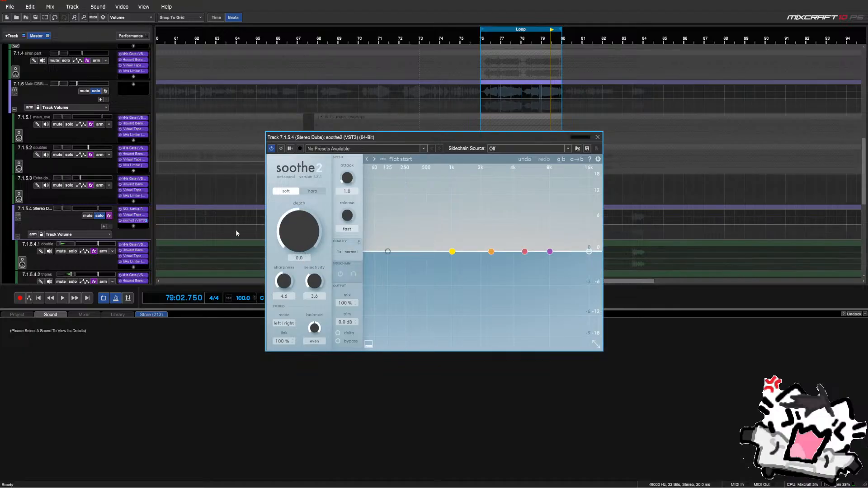
Move soothe2 band 4 up to about 10k5 Hz and narrow it to q 2.3
click(452, 251)
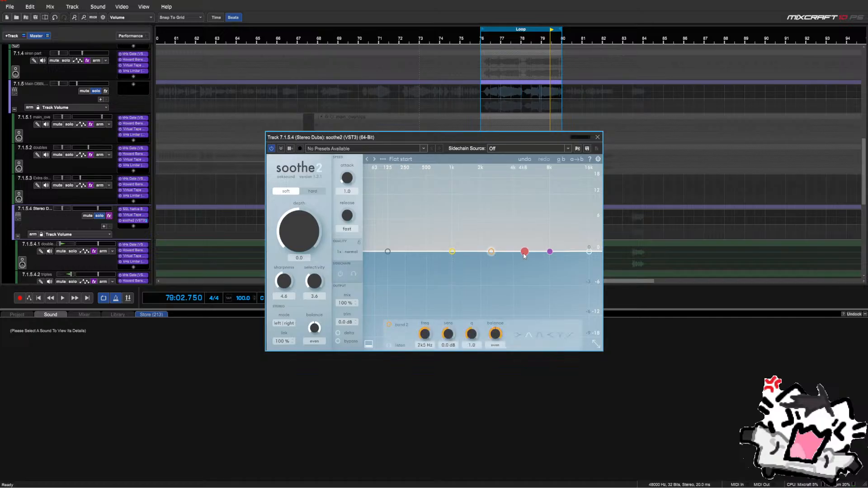
click(549, 252)
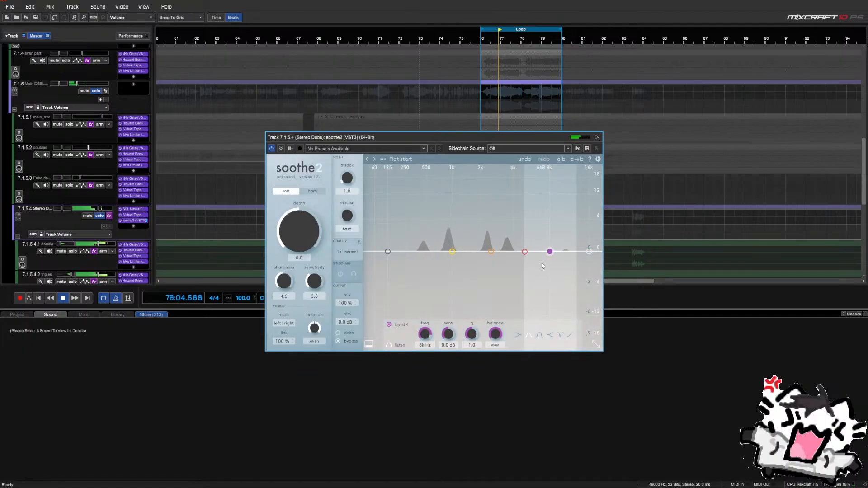
drag(550, 251, 563, 248)
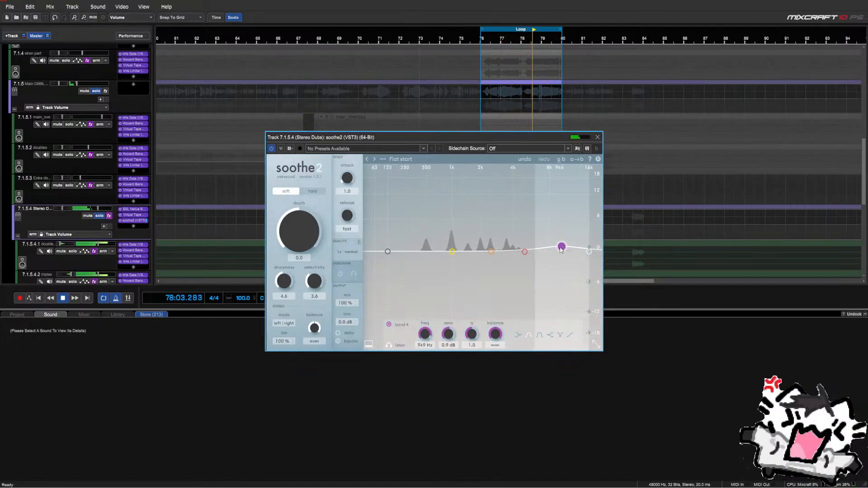
drag(473, 335, 476, 323)
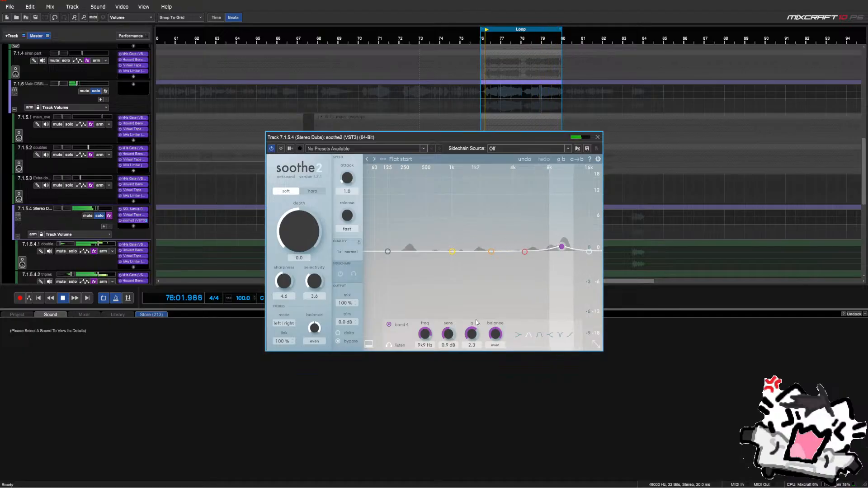
drag(561, 247, 564, 247)
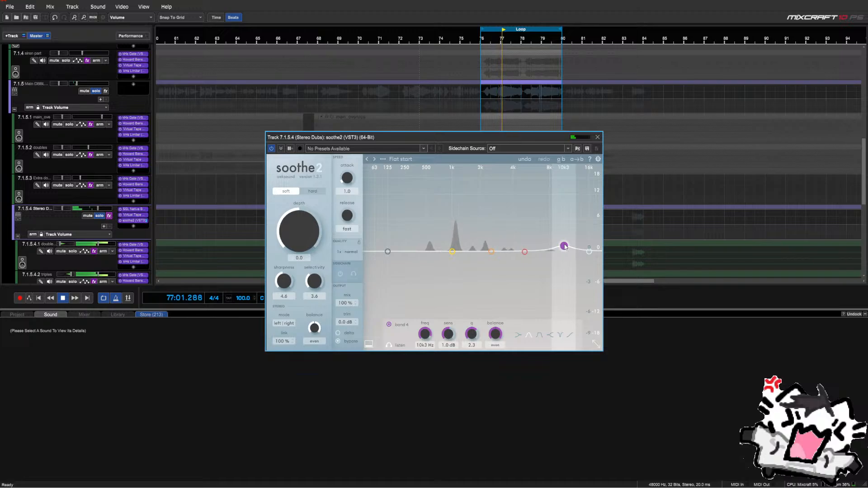
Take soothe2 out of bypass, set its mix to 26% and close the window
click(339, 342)
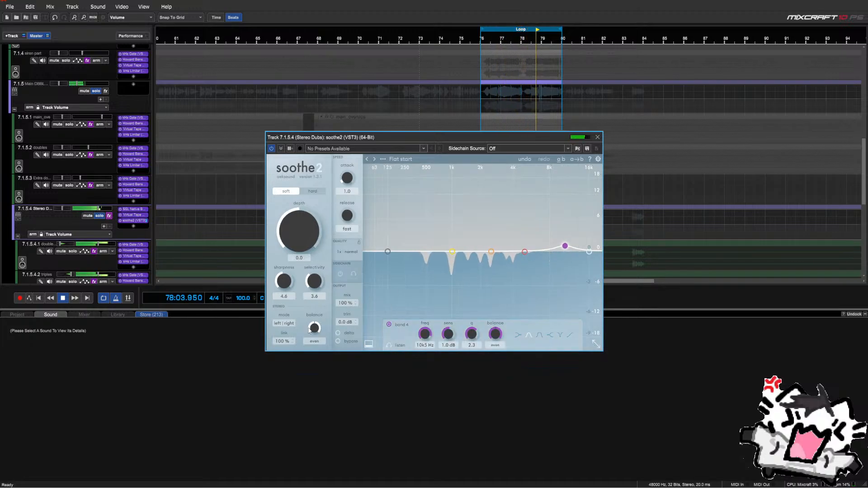
drag(347, 305, 384, 400)
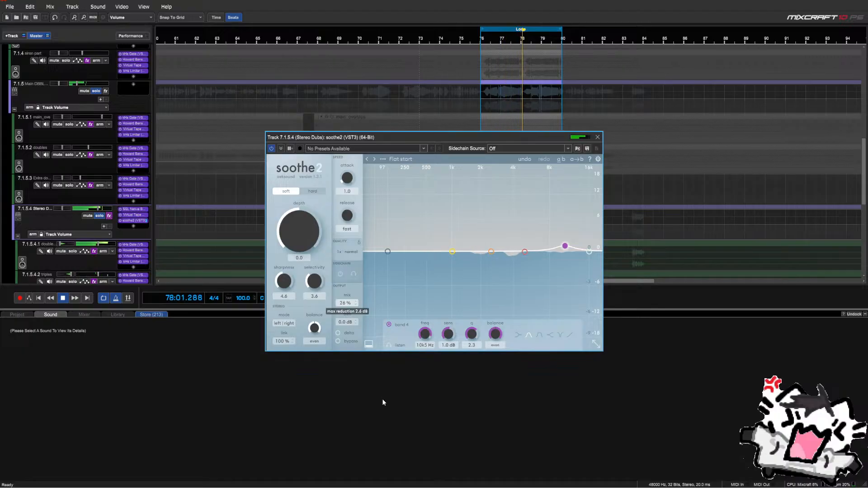
click(597, 137)
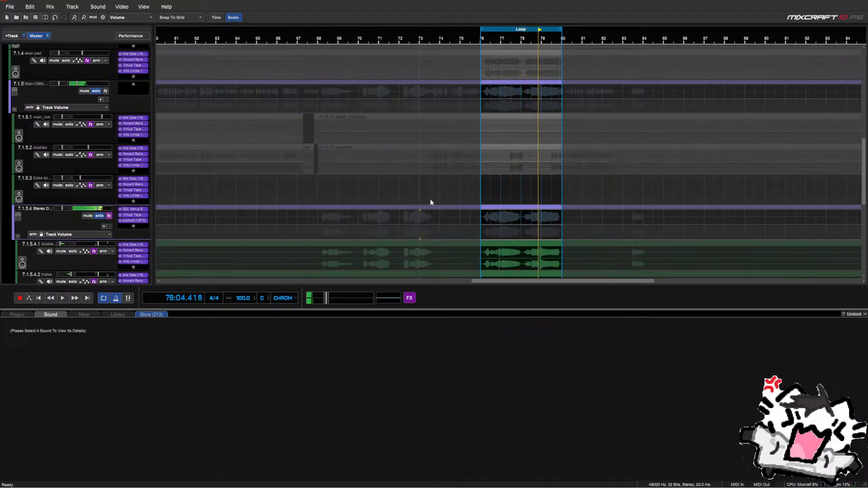
Copy SSL Bus Compressor 2, Virtual Tape Machines and soothe2 onto the Main DBBLS/TRPLS submix
key(space)
scroll(133, 237, up, 2)
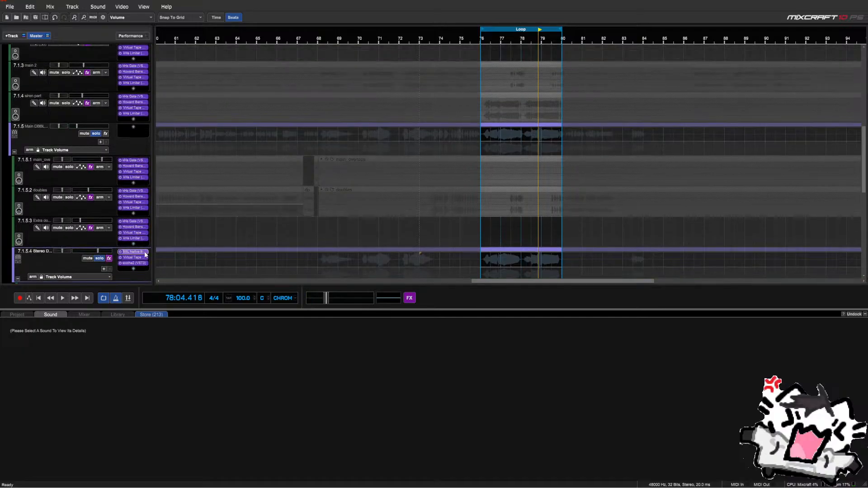
drag(144, 251, 141, 132)
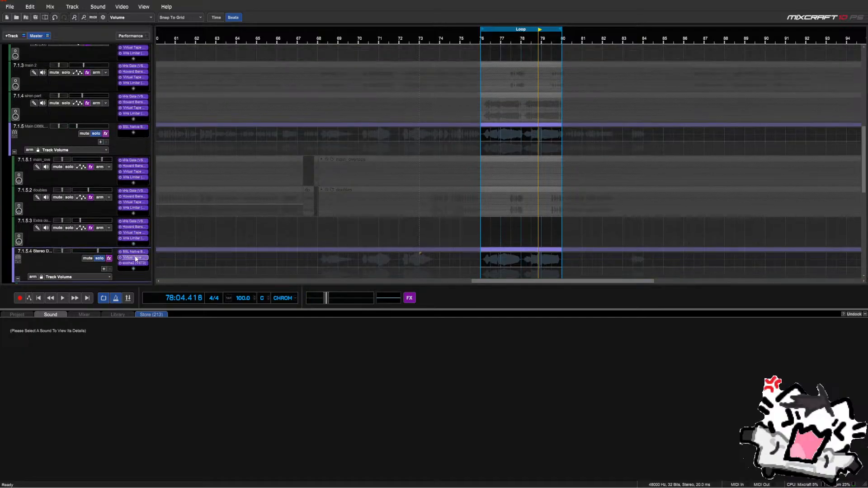
drag(135, 257, 138, 132)
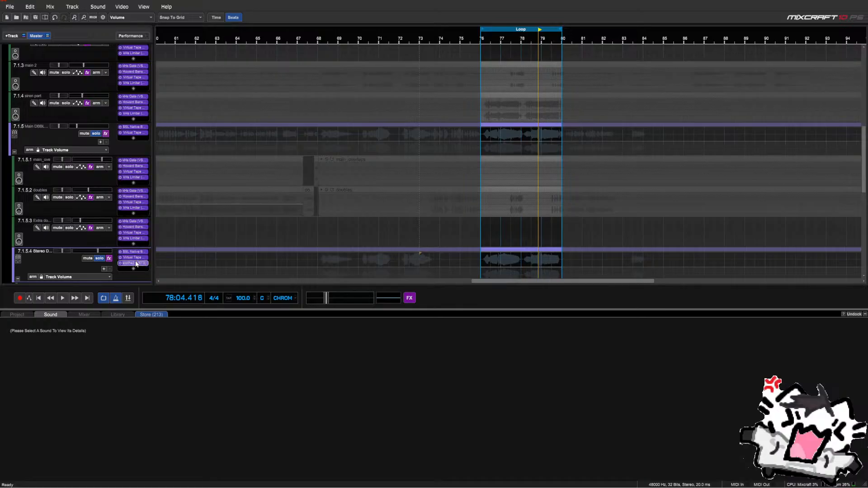
drag(136, 263, 132, 140)
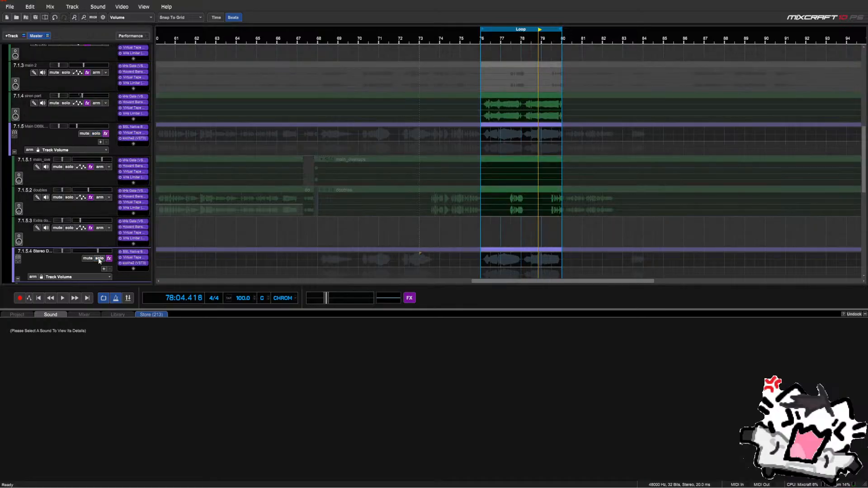
Collapse the Main DBBLS/TRPLS submix's child tracks and solo it
scroll(36, 244, down, 1)
scroll(17, 249, up, 3)
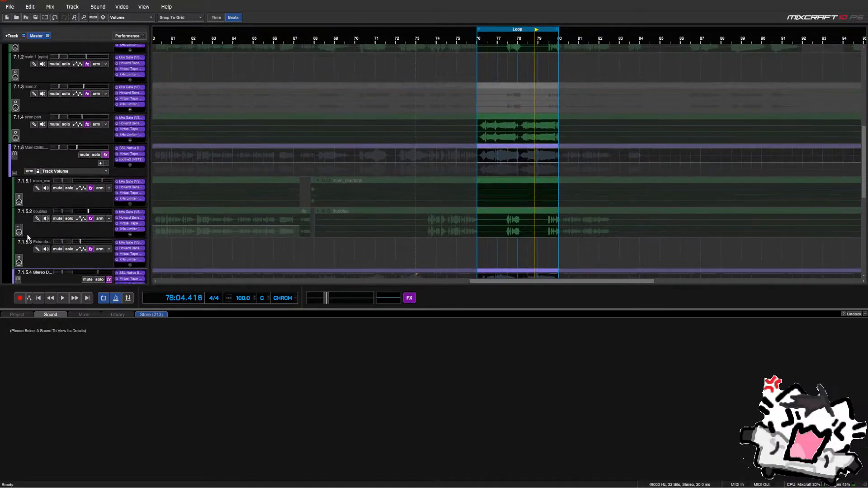
click(15, 215)
scroll(78, 132, up, 2)
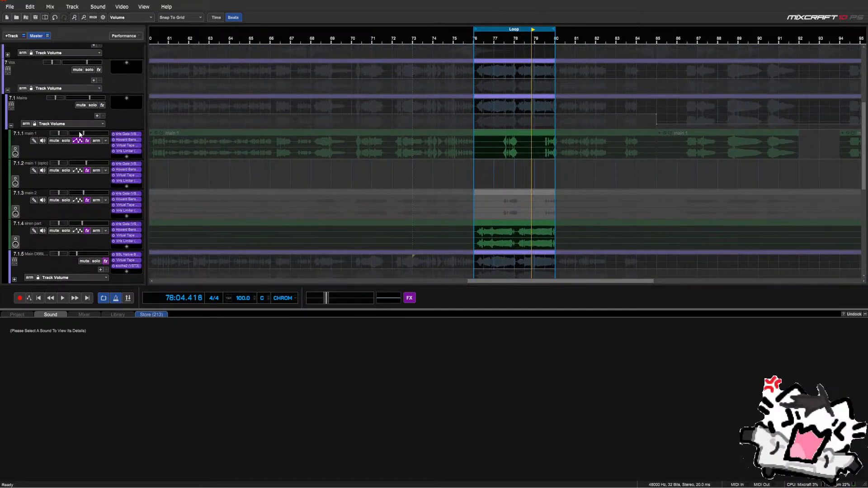
click(96, 261)
Open the submix's SSL Bus Compressor 2, Virtual Tape Machines and soothe2 windows
scroll(88, 221, down, 1)
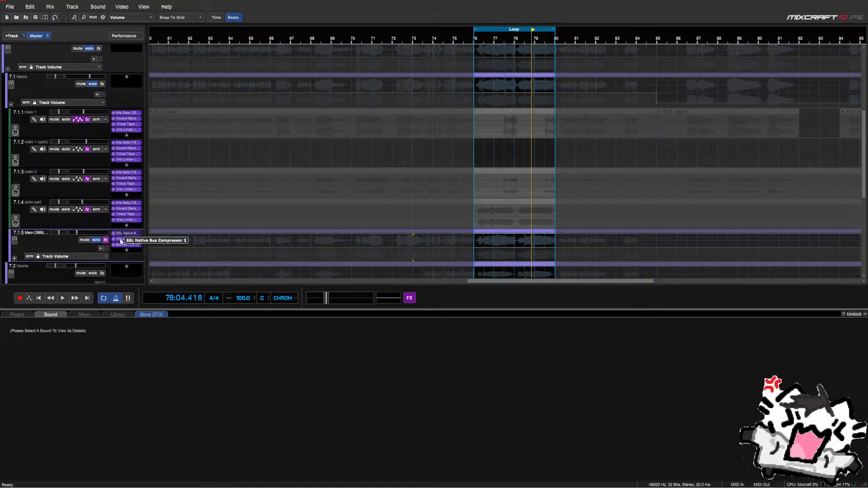
click(121, 234)
click(120, 240)
click(118, 245)
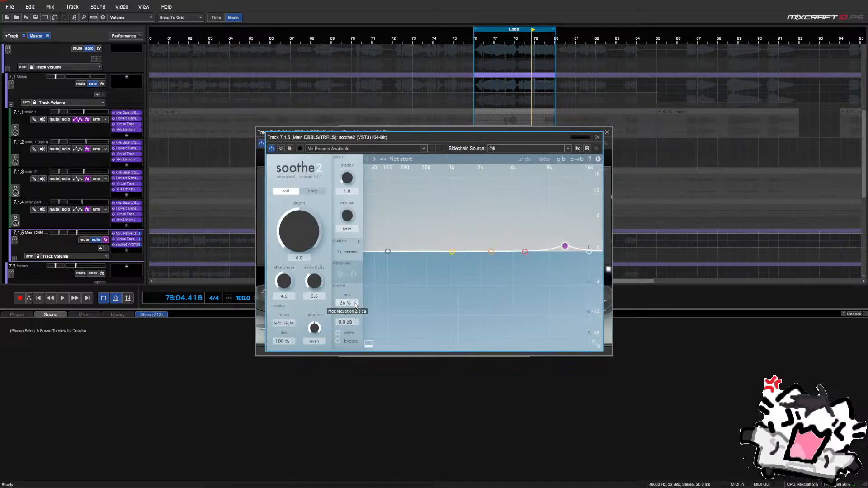
Close the submix's soothe2 and tape windows and bring up its SSL Bus Compressor 2
click(597, 137)
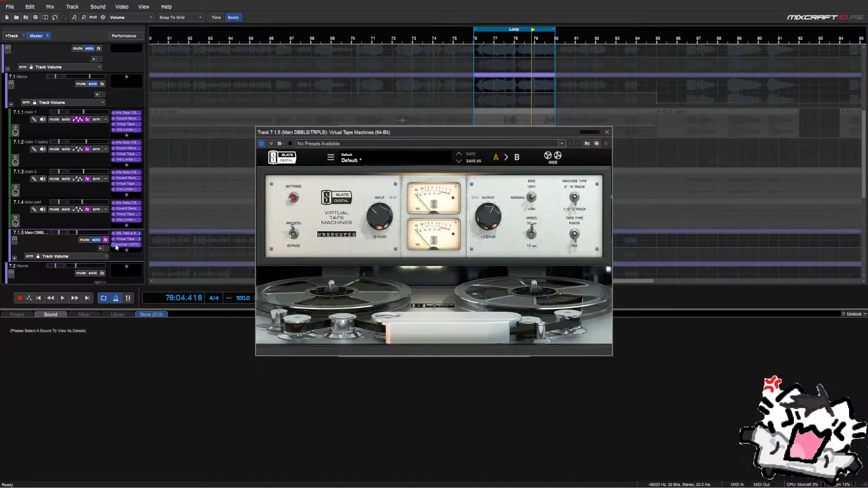
click(607, 132)
click(125, 233)
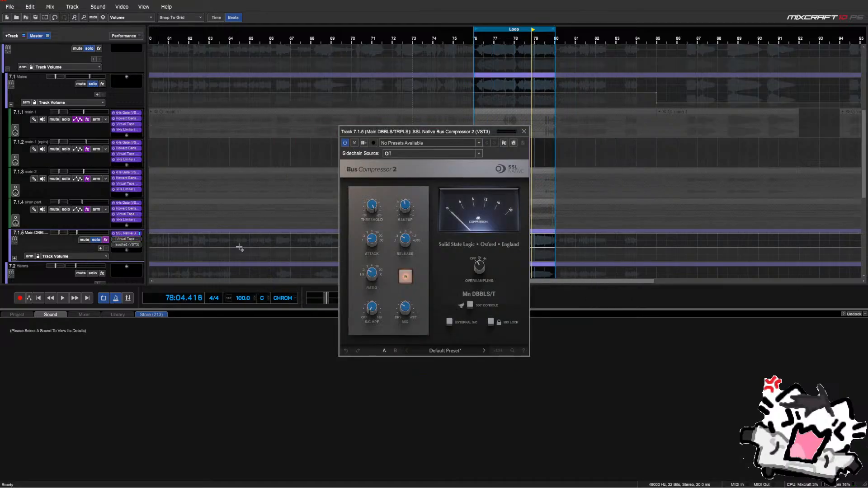
click(404, 209)
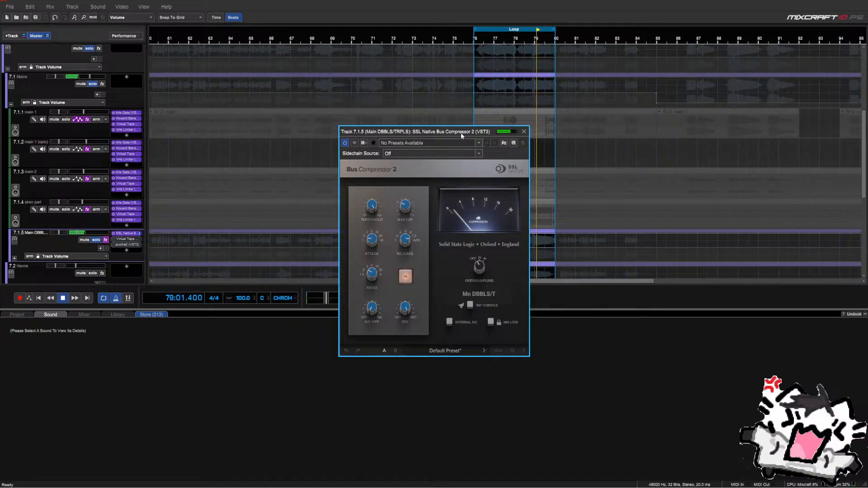
Move the compressor window aside and expand the Main DBBLS/TRPLS submix's child tracks
drag(461, 132, 422, 308)
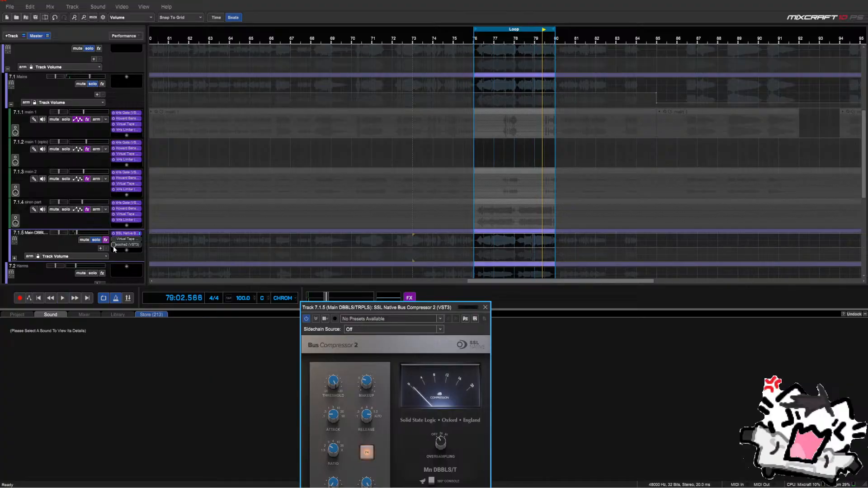
scroll(68, 235, down, 1)
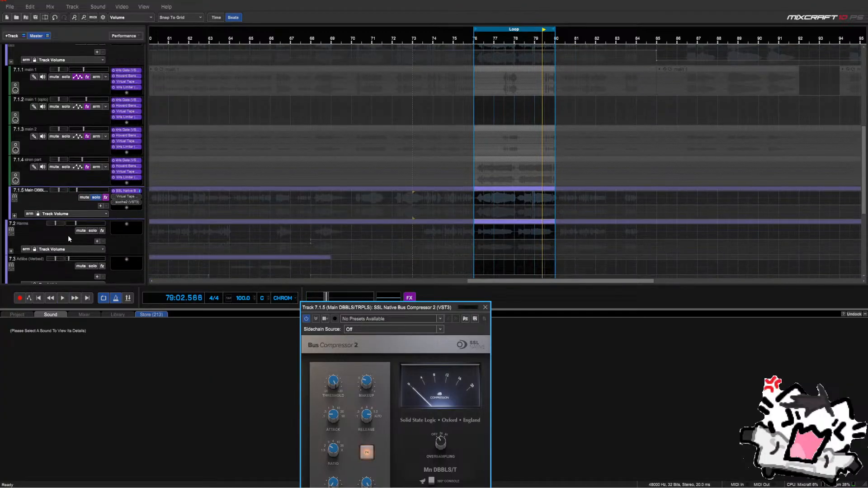
click(14, 216)
scroll(18, 212, down, 2)
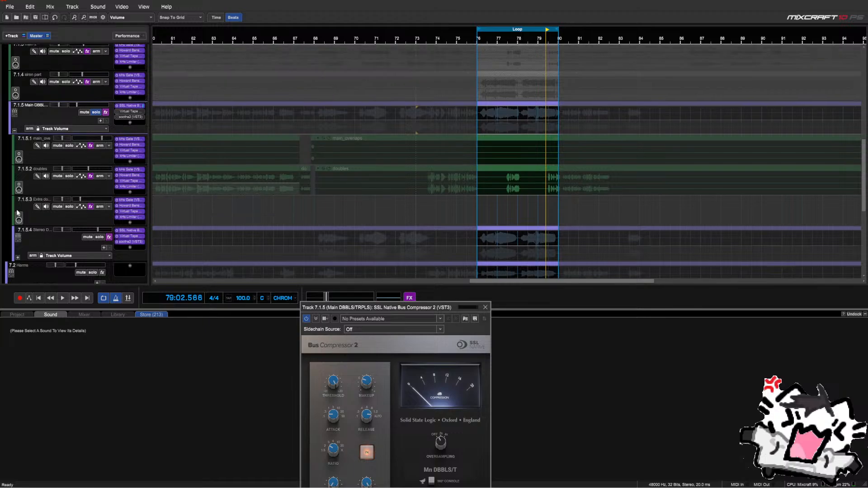
scroll(18, 212, up, 1)
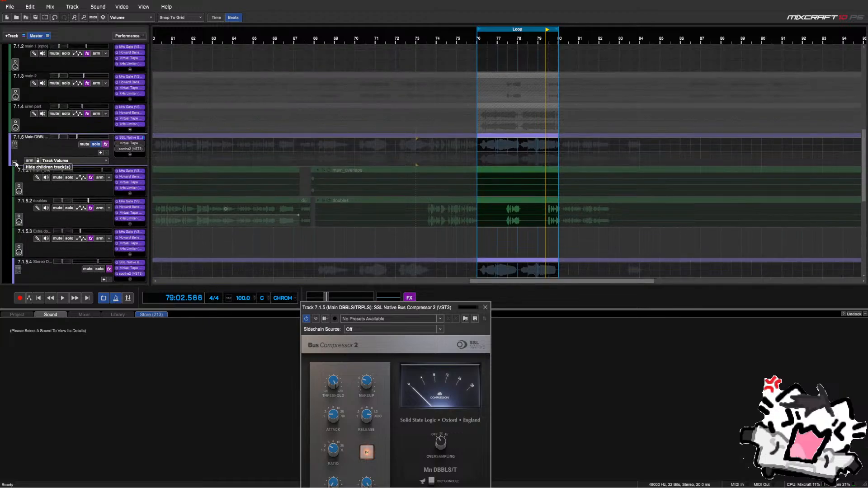
Shift the loop to about bars 115–117, play it, fold the submix and recentre the compressor
drag(520, 32, 371, 33)
scroll(397, 107, down, 3)
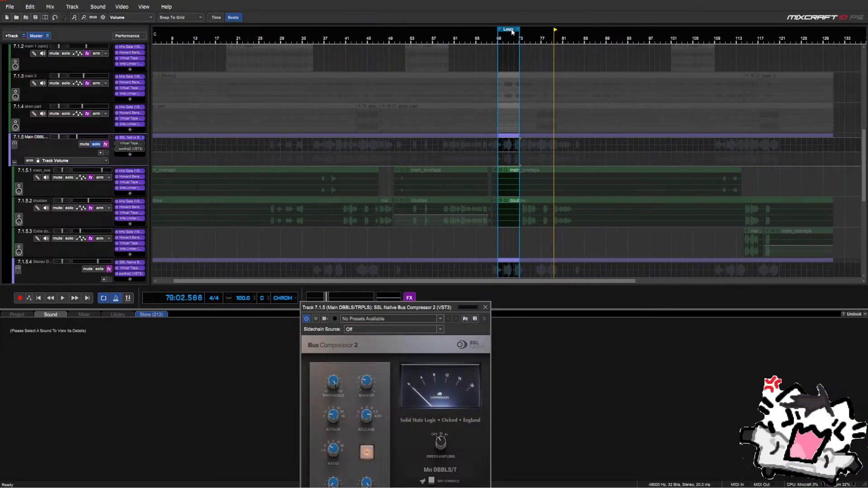
drag(512, 32, 760, 76)
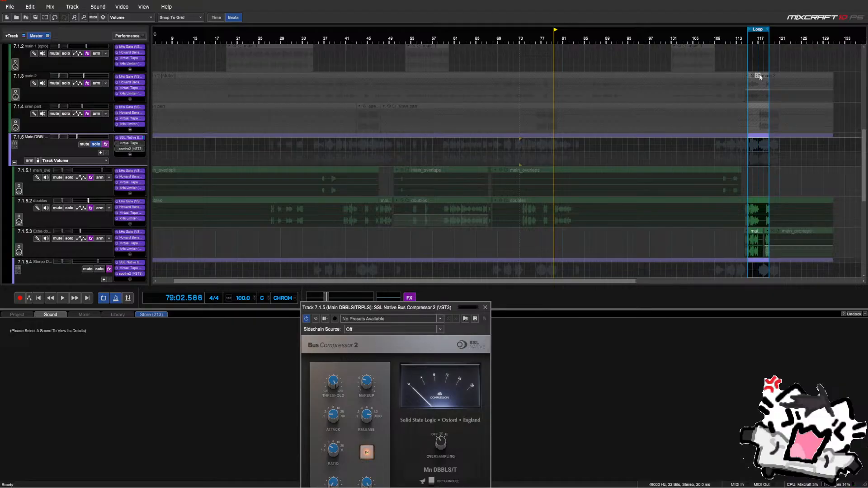
scroll(760, 77, up, 1)
key(space)
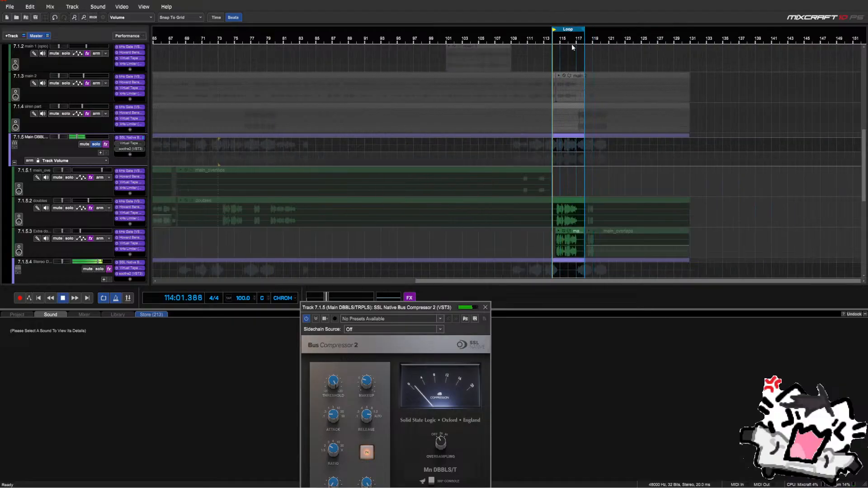
scroll(573, 54, up, 1)
drag(545, 30, 569, 32)
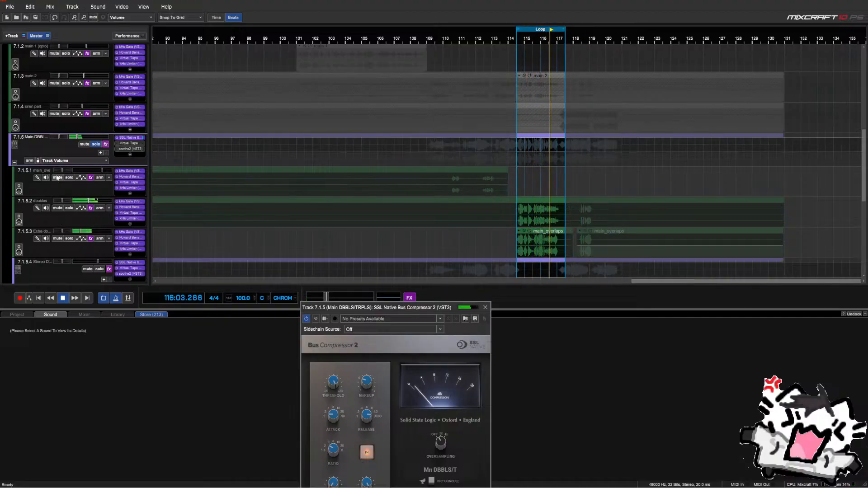
click(14, 164)
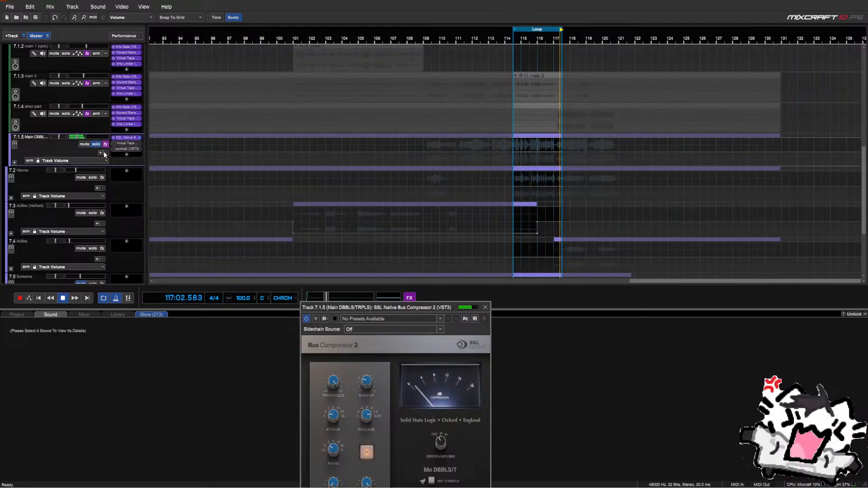
drag(368, 310, 347, 113)
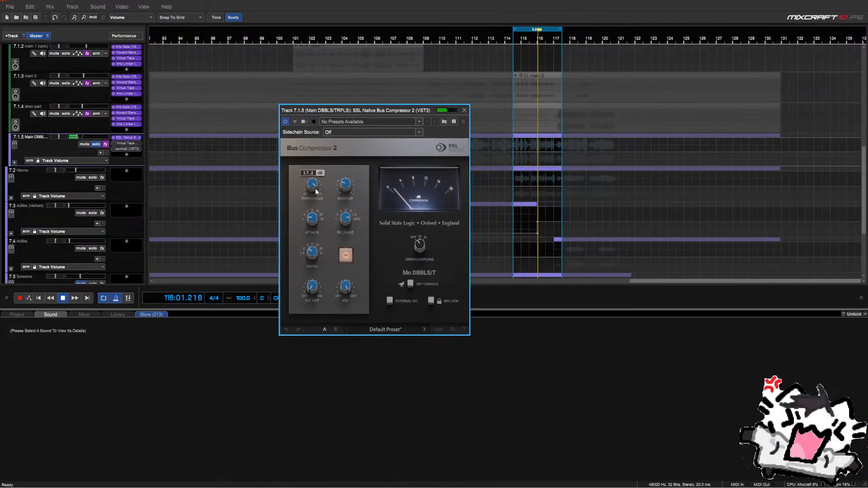
Lower the bus compressor threshold to about 15.8 dB and restart playback from the loop start
scroll(316, 192, down, 2)
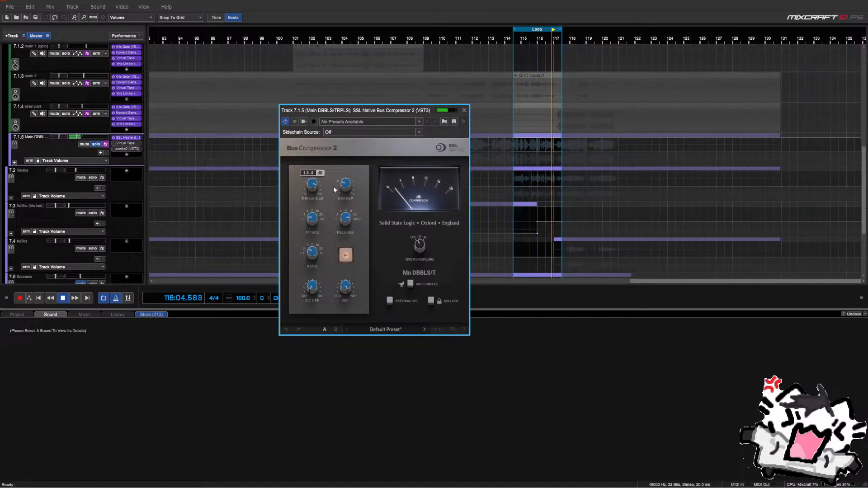
key(space)
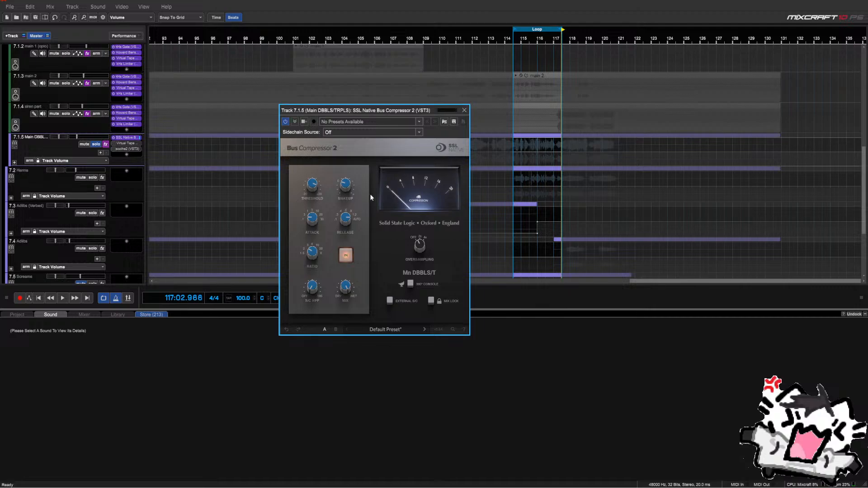
key(space)
Shorten the loop to end at bar 117 and A/B the bus compressor bypassed versus engaged
click(346, 256)
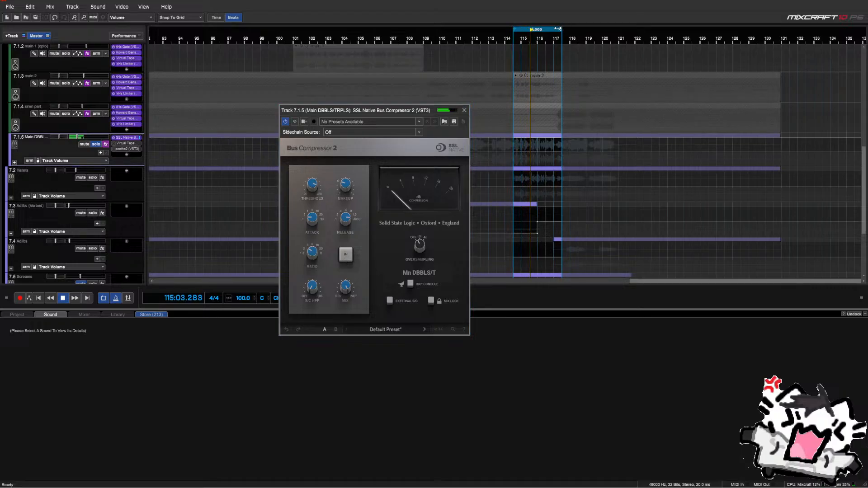
drag(558, 28, 549, 28)
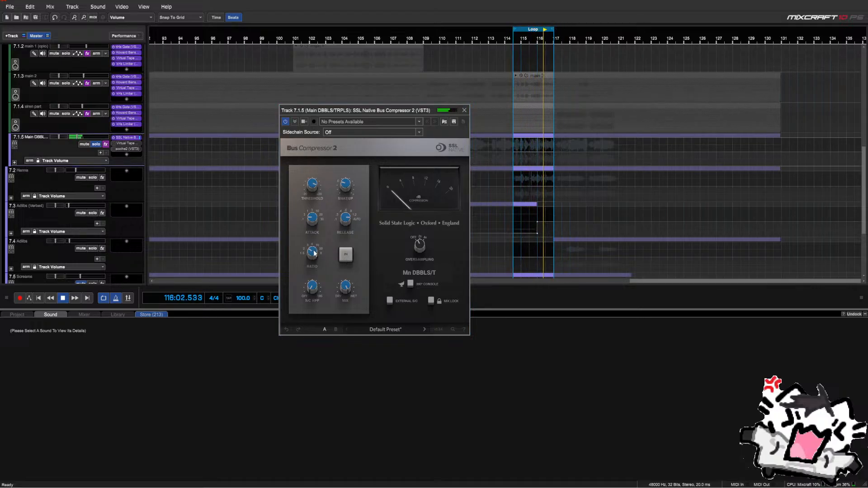
click(346, 256)
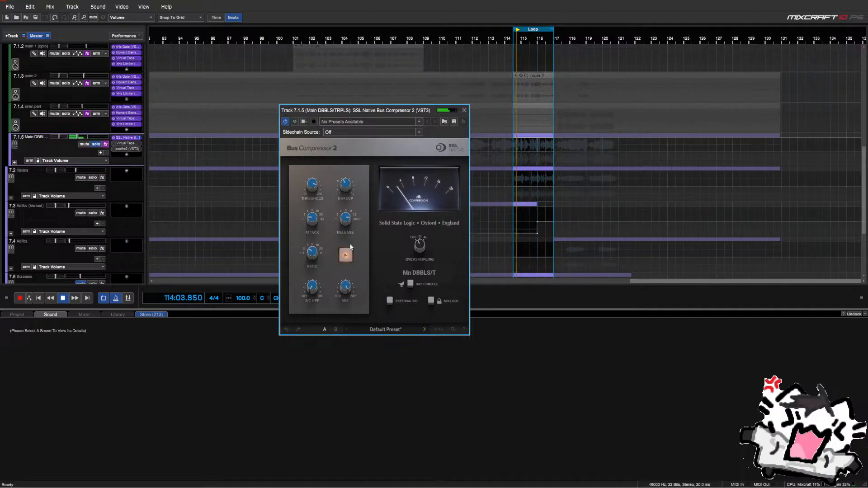
click(346, 256)
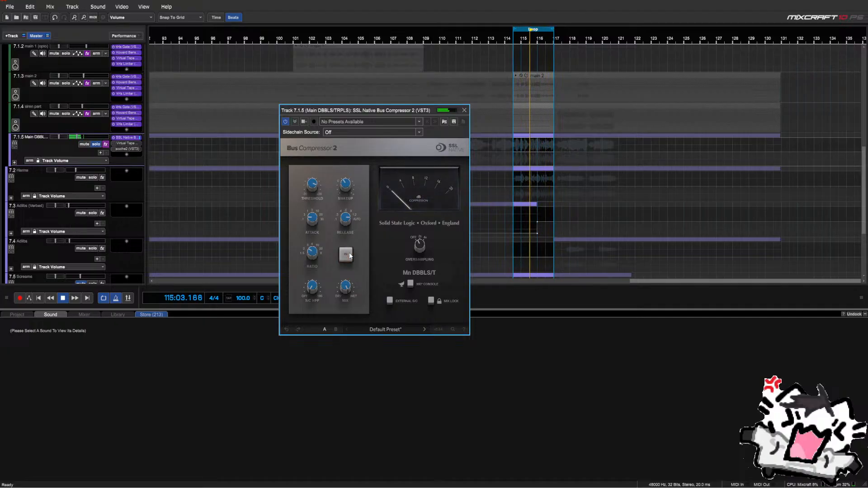
click(346, 256)
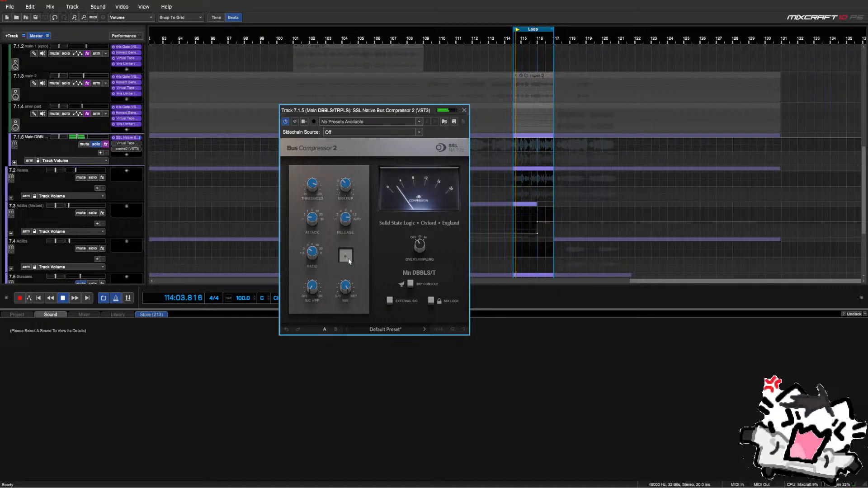
click(348, 258)
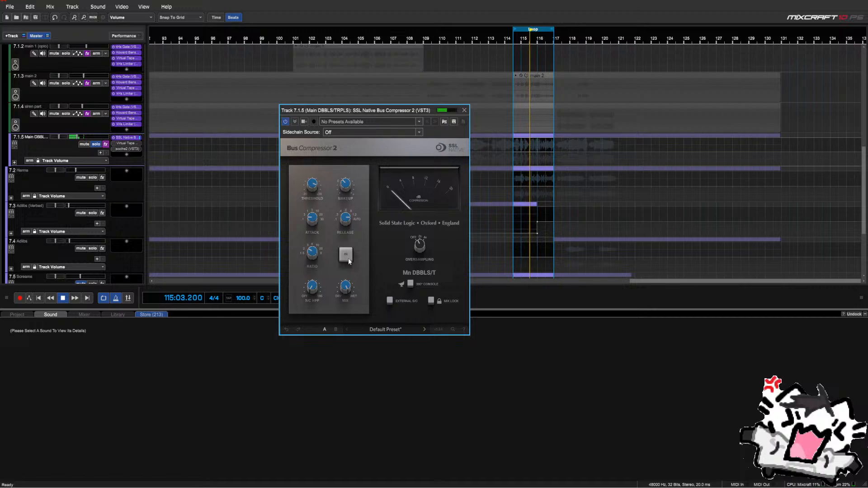
click(348, 258)
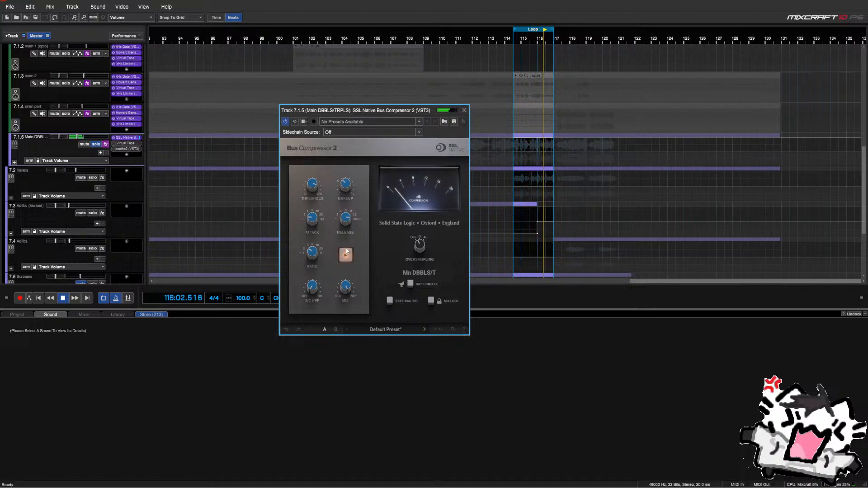
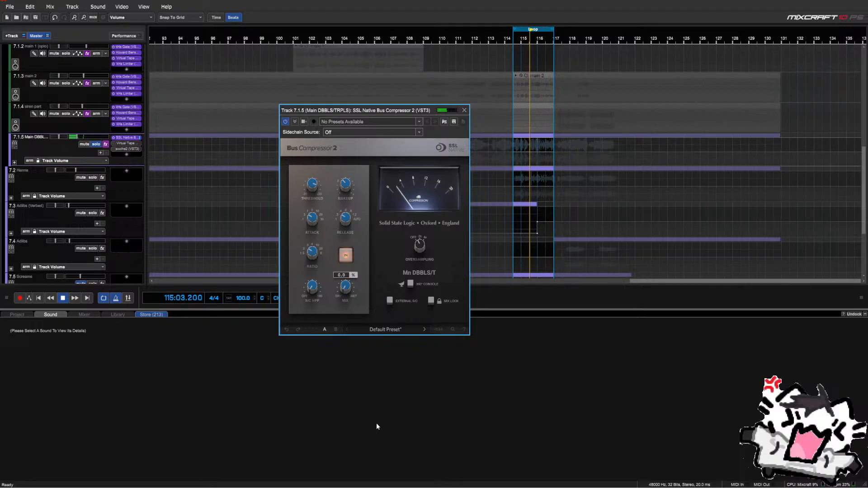
Set the Main DBBLS/TRPLS SSL Bus Compressor mix to 35% and close the plugin
drag(376, 426, 382, 401)
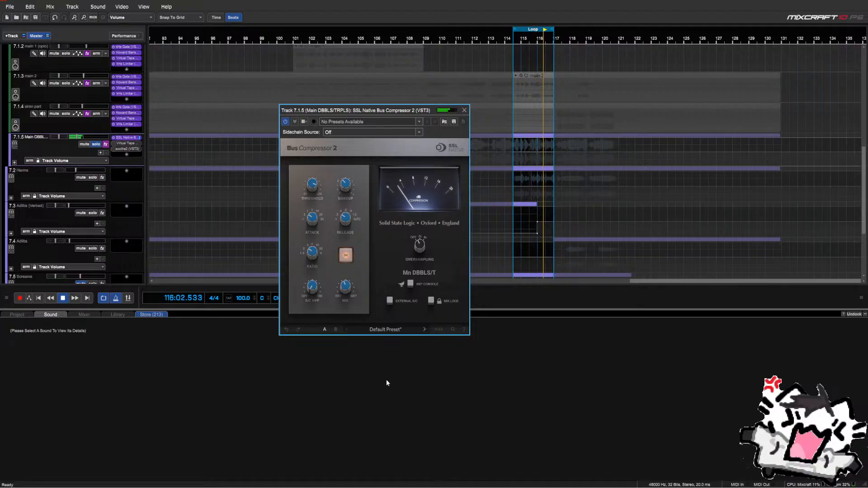
drag(349, 287, 354, 294)
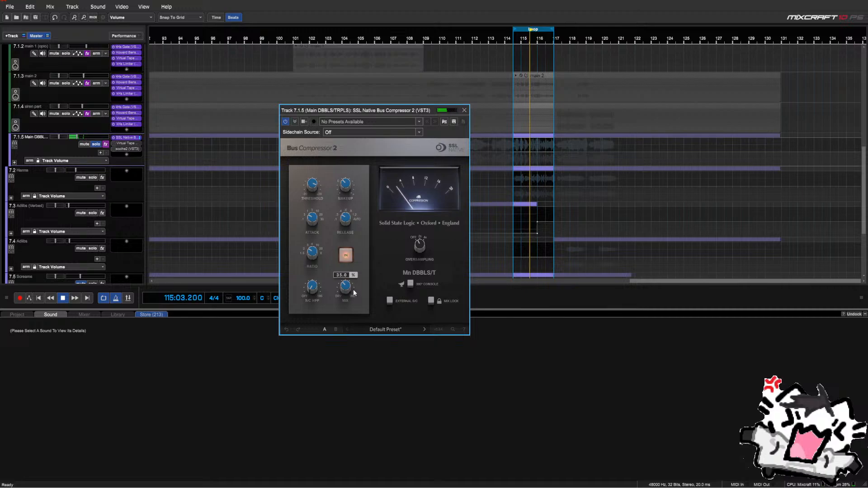
click(464, 111)
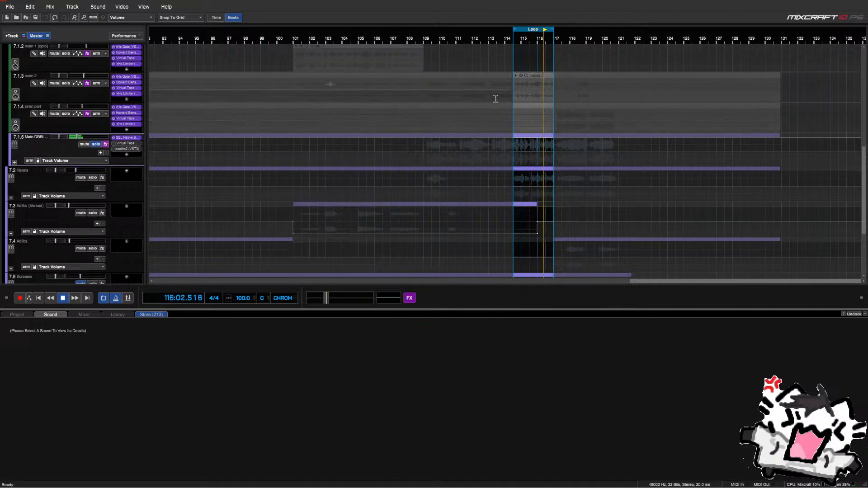
Move the loop back to about bars 73–76, start playback, and bring up Virtual Tape Machines on Main DBBLS/TRPLS
scroll(479, 77, down, 3)
mouse_move(507, 29)
mouse_down()
mouse_move(245, 33)
mouse_move(226, 40)
mouse_up()
scroll(227, 41, up, 2)
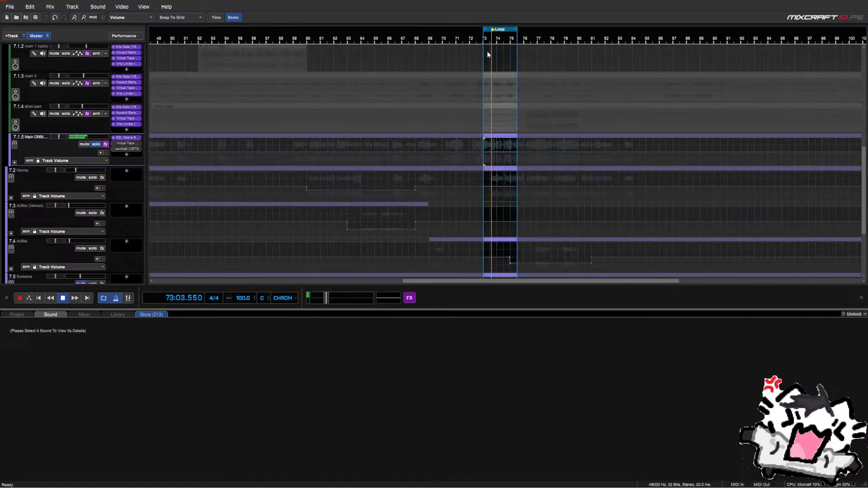
drag(516, 28, 530, 36)
scroll(524, 100, down, 2)
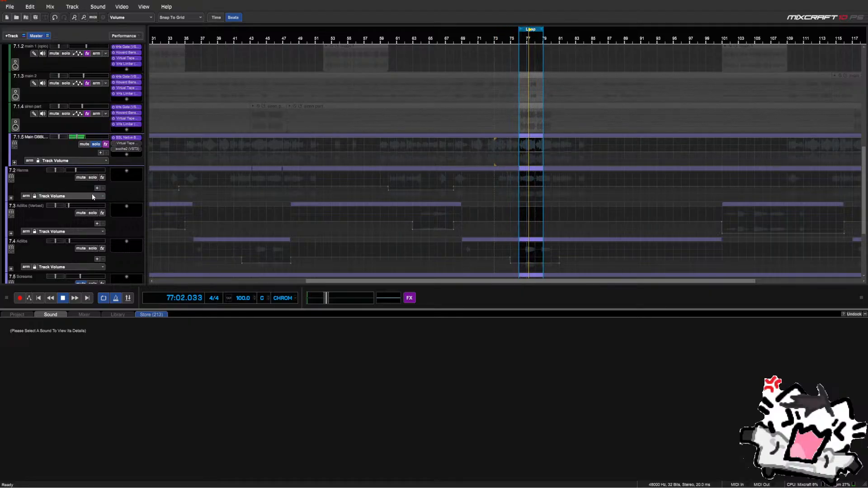
scroll(50, 153, up, 1)
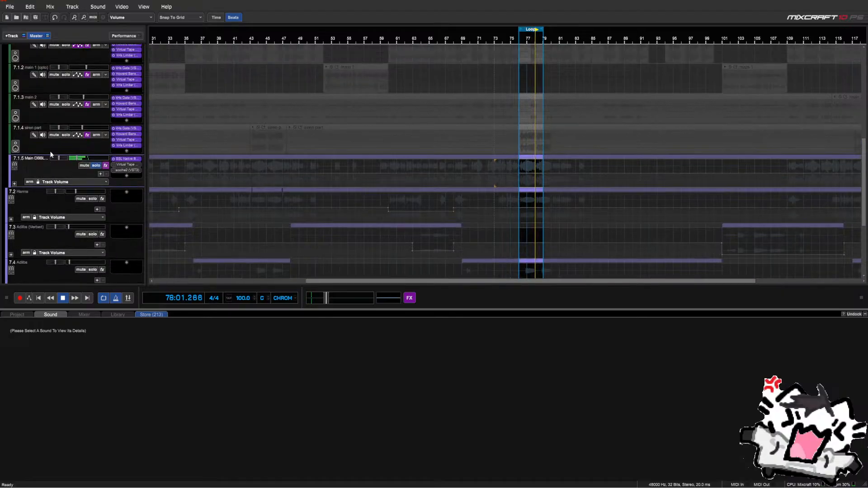
scroll(51, 154, up, 3)
key(space)
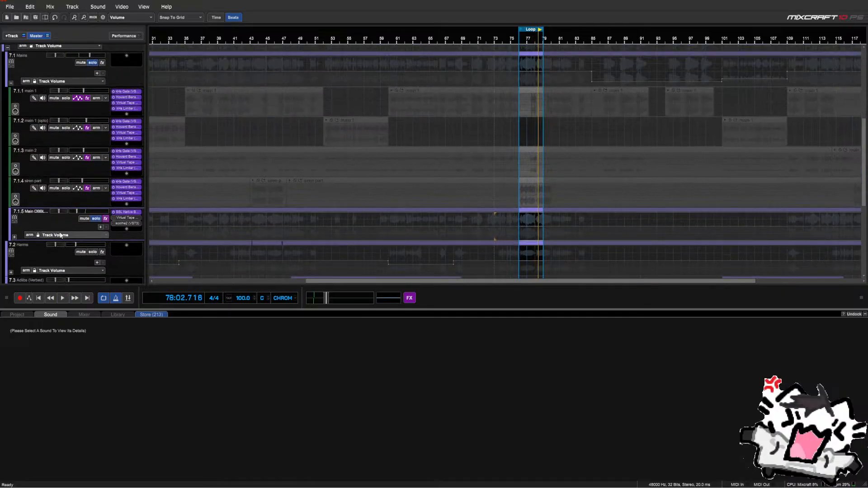
click(120, 219)
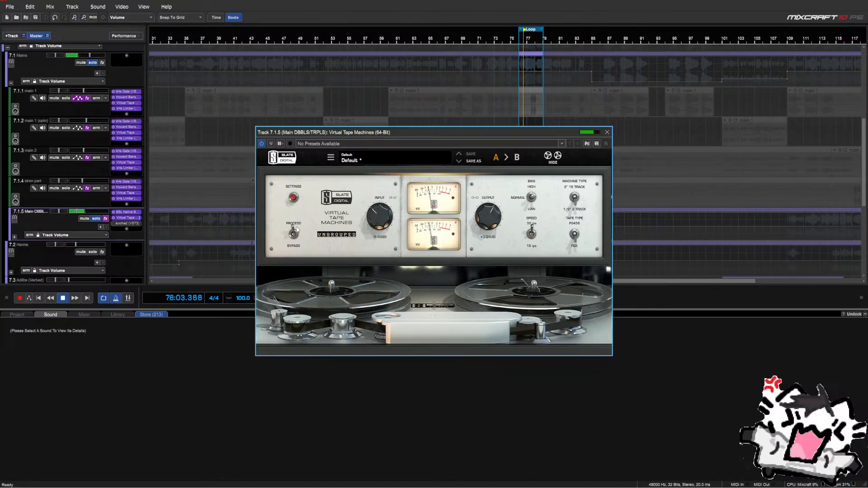
A/B the tape emulation bypassed versus processing and shift the loop to bars 73–76
click(292, 234)
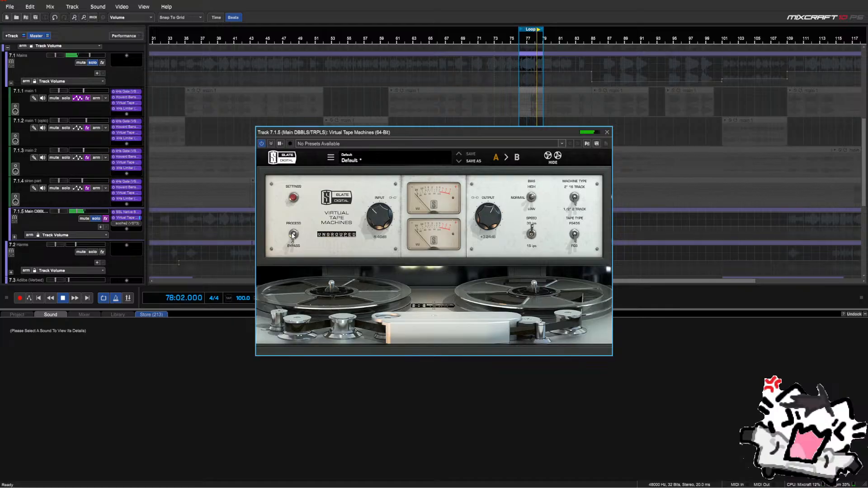
click(293, 234)
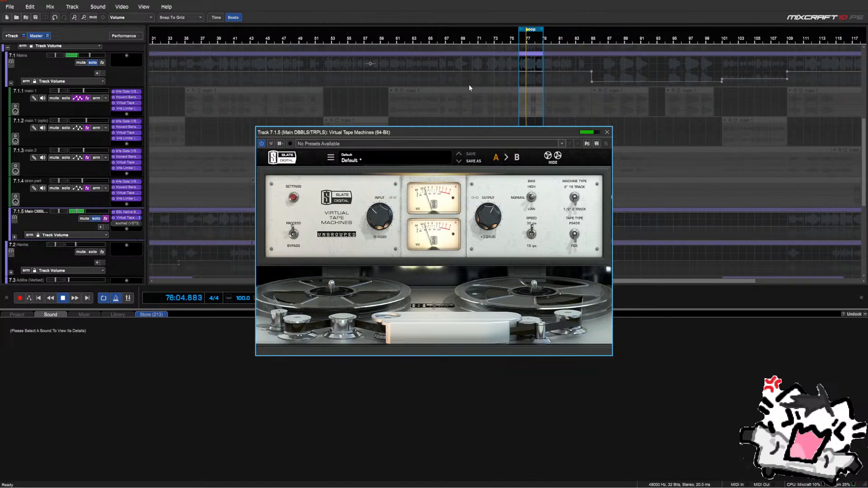
drag(469, 134, 470, 281)
scroll(520, 199, up, 1)
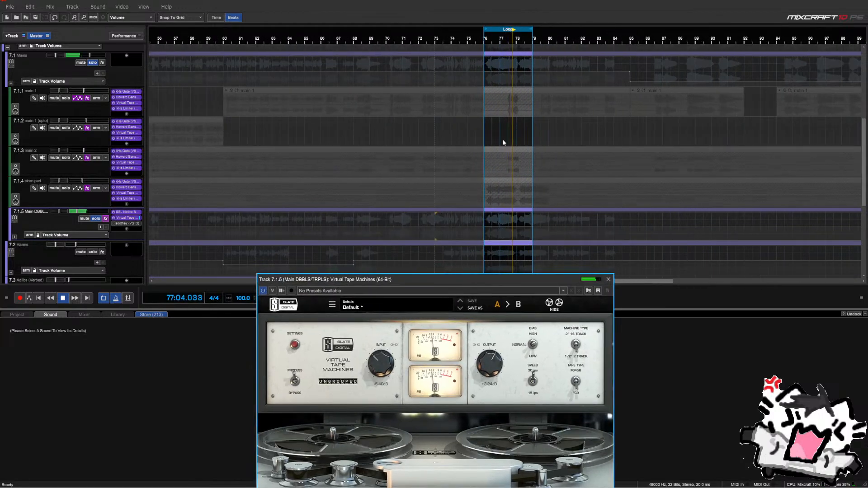
click(501, 31)
drag(501, 30, 452, 30)
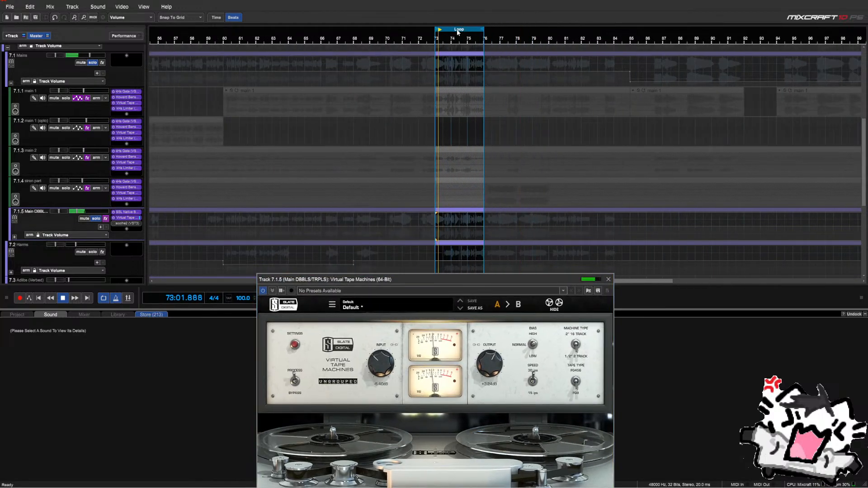
Compare the tape emulation once more, close Virtual Tape Machines and stop playback
drag(343, 280, 332, 144)
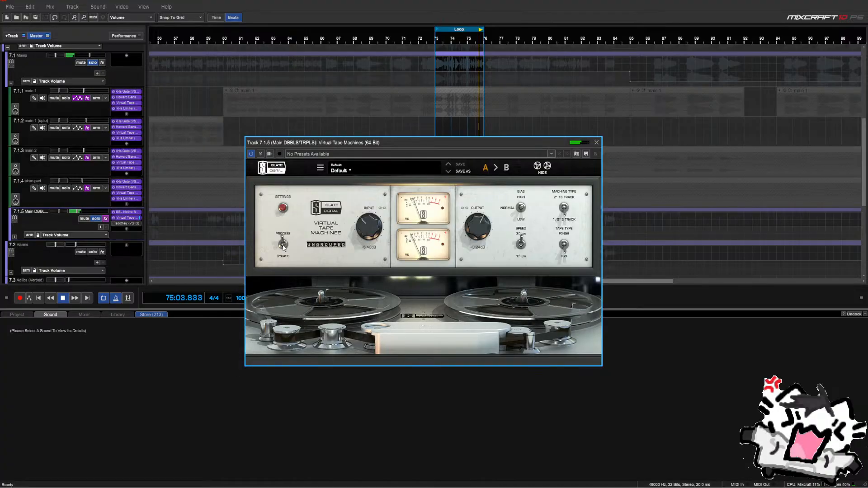
scroll(481, 228, up, 1)
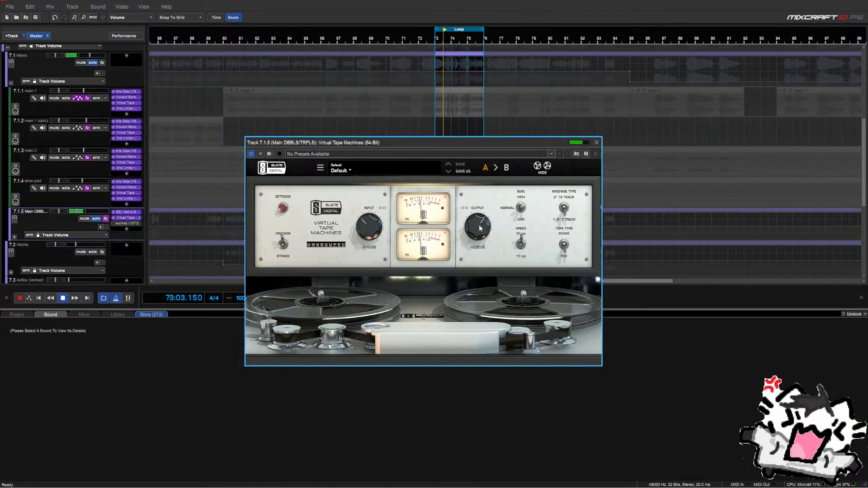
click(283, 245)
click(285, 245)
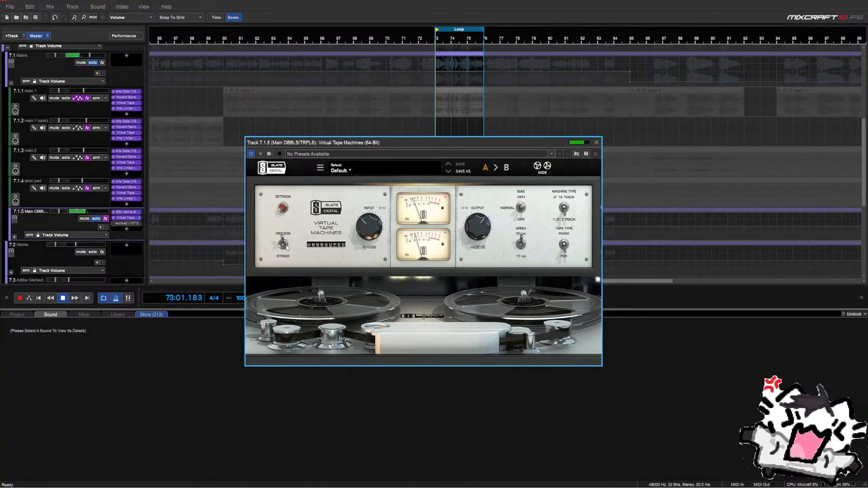
click(598, 142)
key(space)
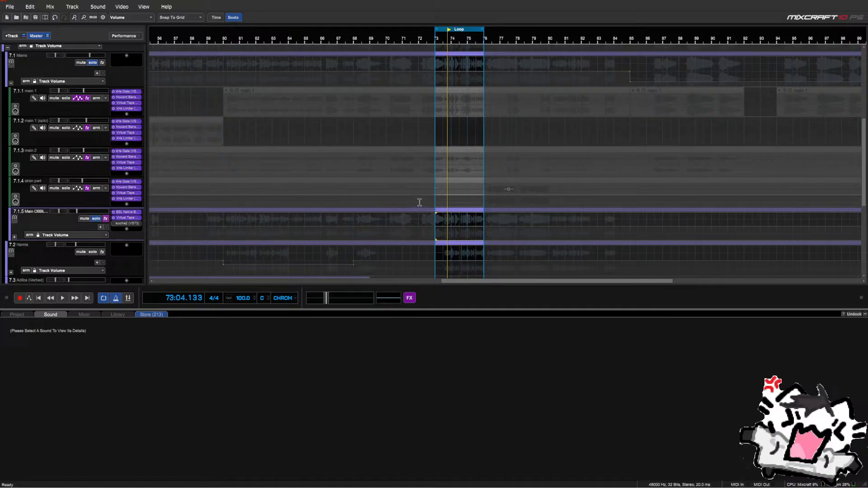
Play from the loop start and set soothe2's mix on Main DBBLS/TRPLS to 20%, then close it
click(433, 229)
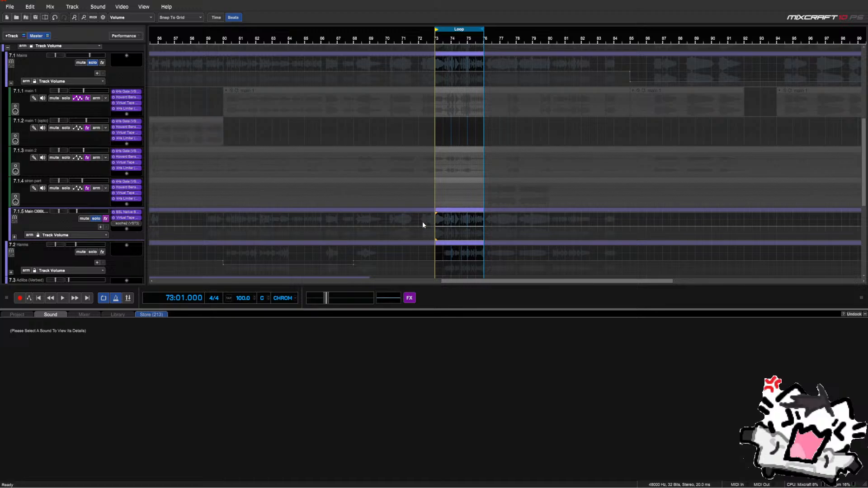
key(space)
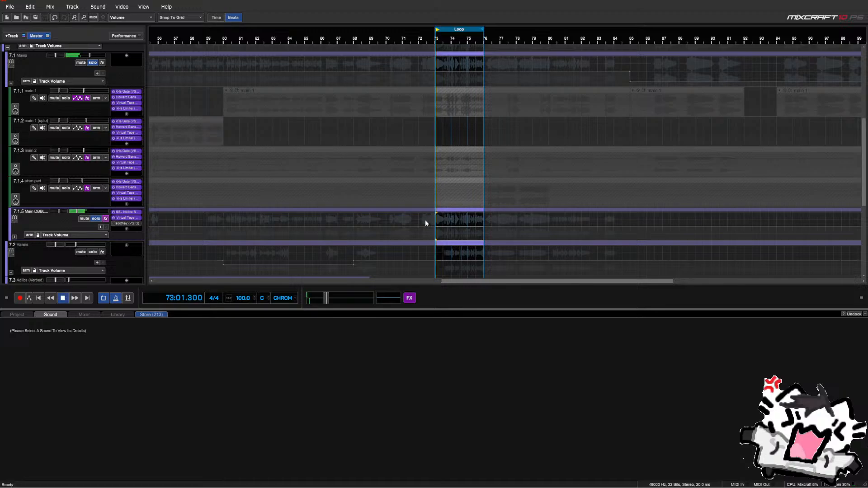
click(113, 224)
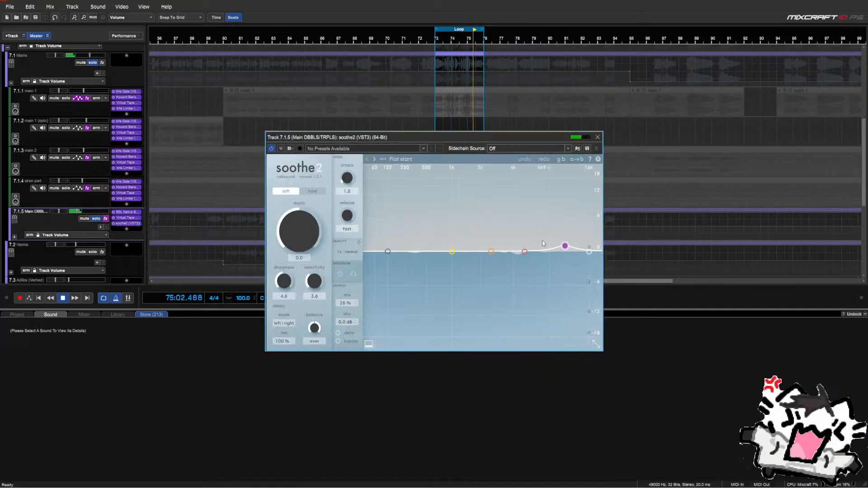
scroll(348, 306, down, 3)
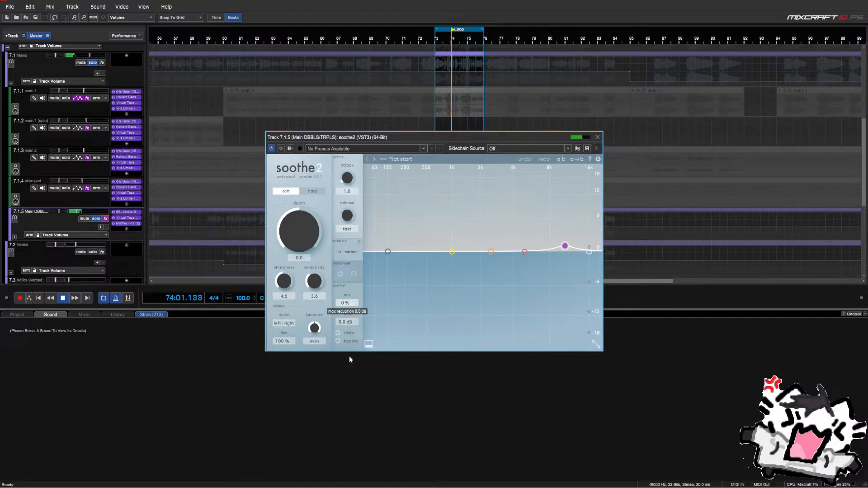
drag(352, 354, 354, 347)
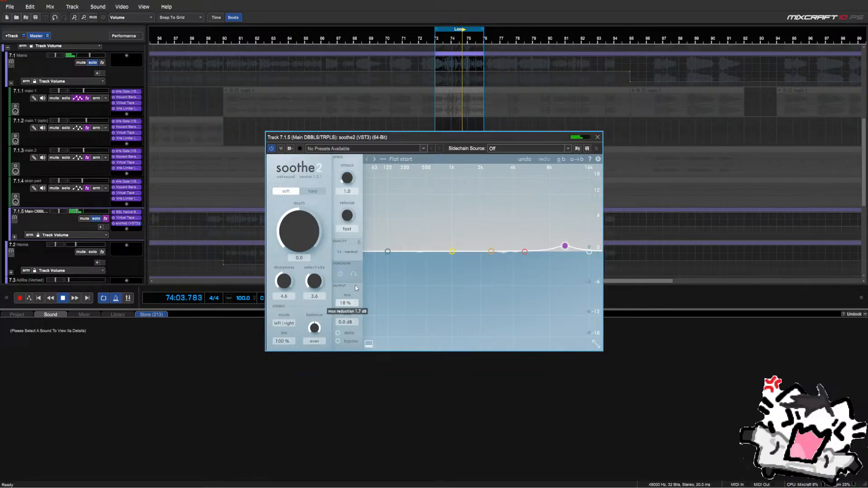
drag(355, 286, 356, 285)
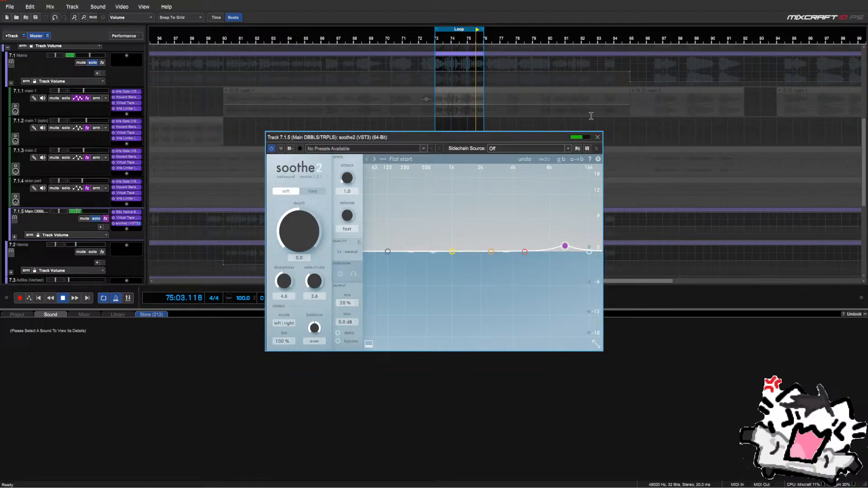
click(597, 137)
scroll(416, 222, down, 3)
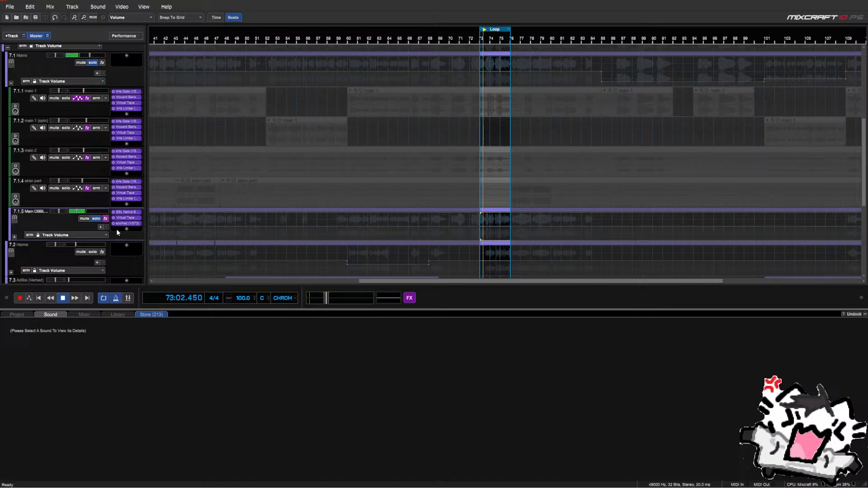
Unsolo Main DBBLS/TRPLS and briefly play the mix
click(95, 218)
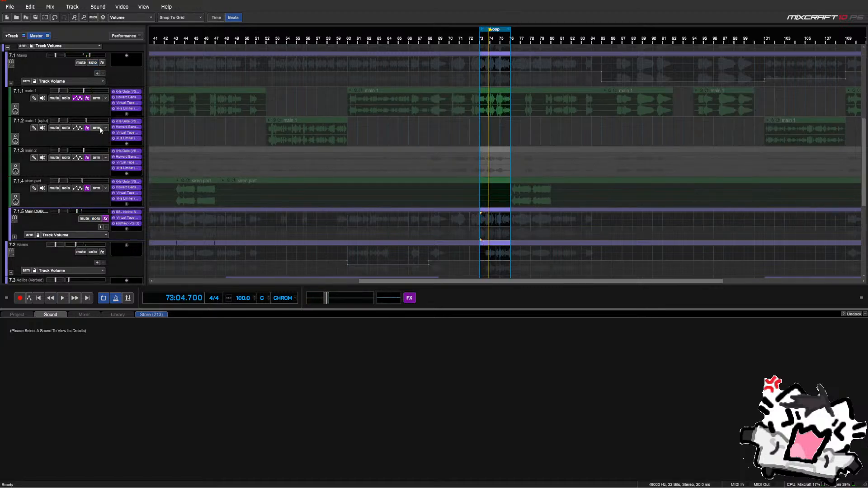
scroll(100, 130, up, 1)
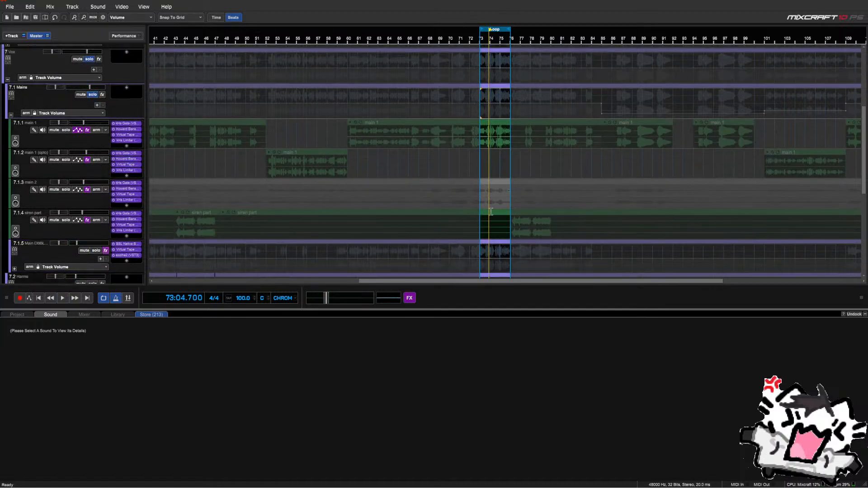
scroll(491, 212, up, 3)
key(space)
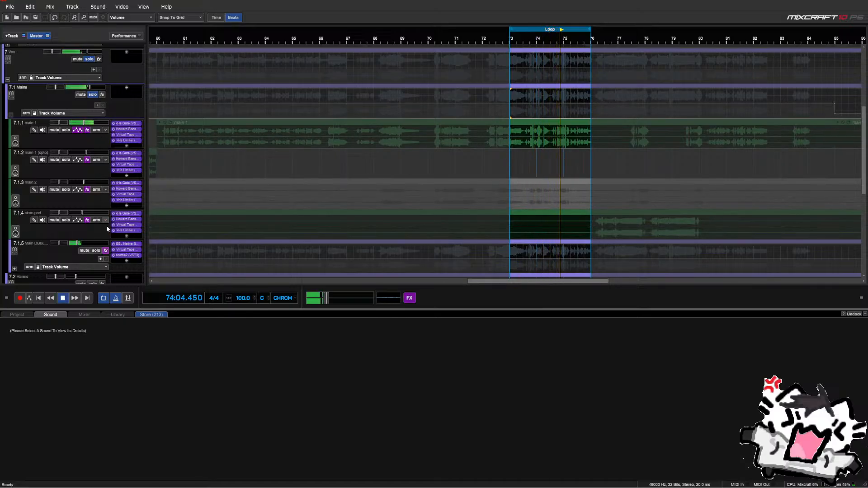
key(space)
Move the SSL Bus Compressor and soothe2 onto the Mains group bus and collapse its subtracks
drag(121, 249, 119, 98)
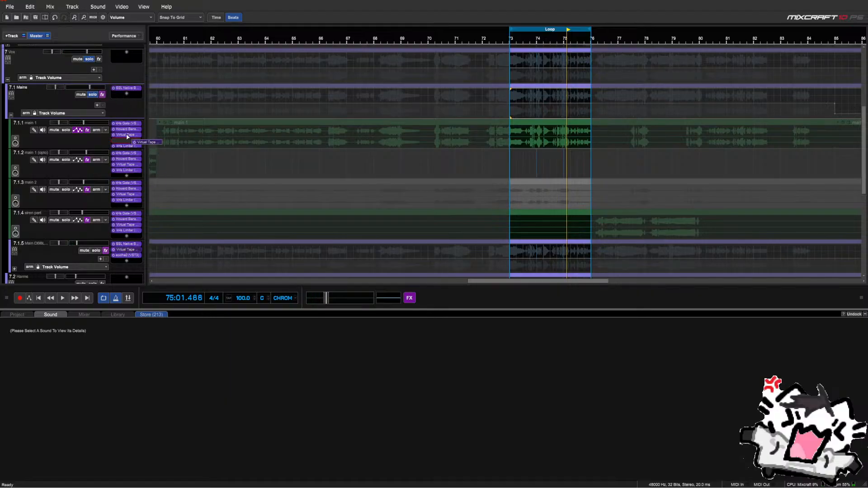
drag(130, 256, 139, 107)
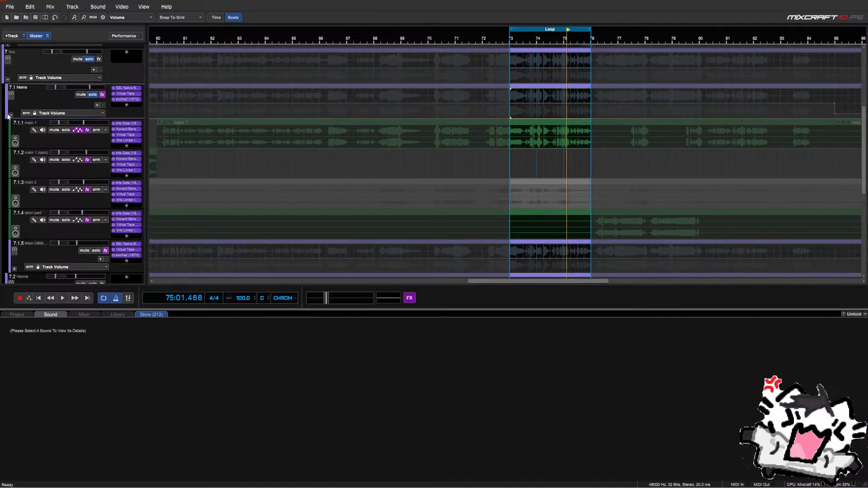
click(10, 115)
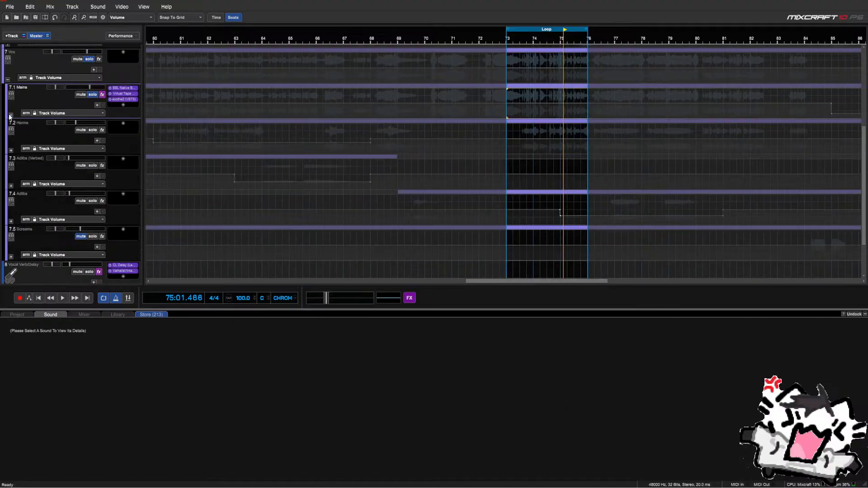
click(122, 100)
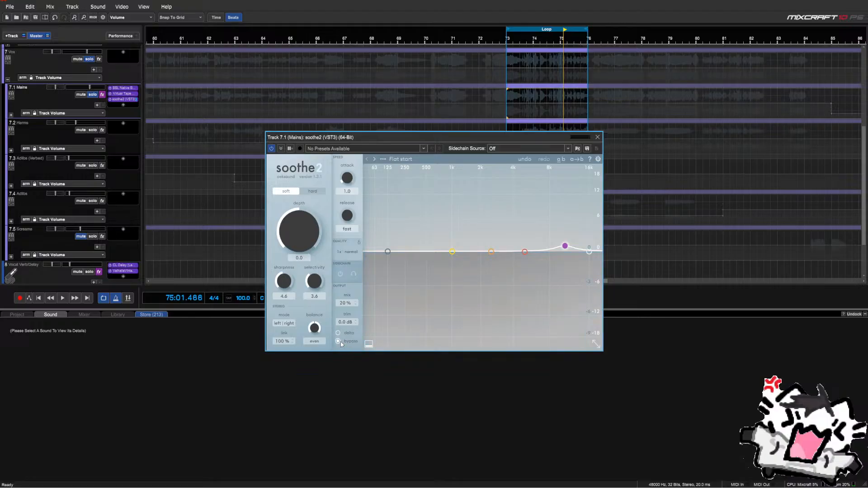
click(596, 137)
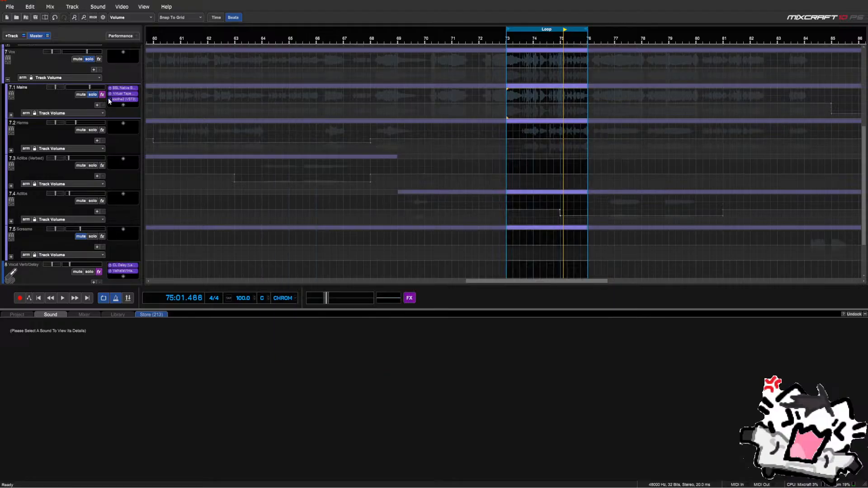
click(121, 88)
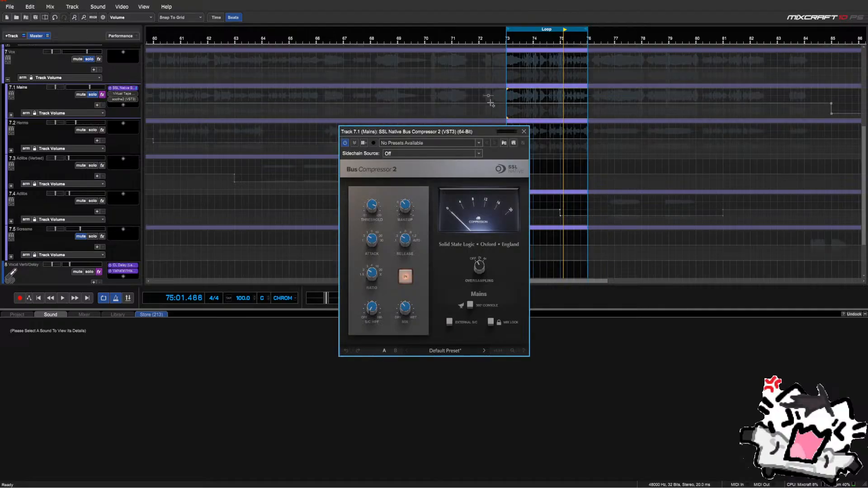
Play the song and shift the loop earlier to around bars 43–52
drag(457, 131, 471, 269)
scroll(495, 181, down, 3)
key(space)
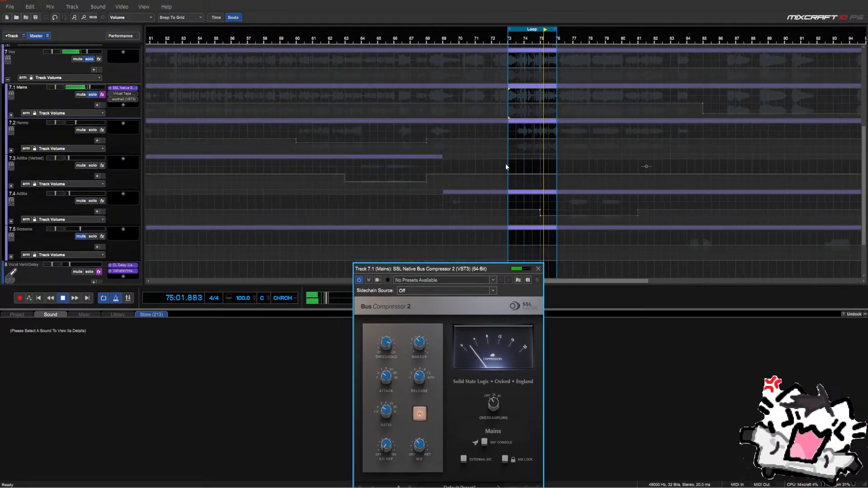
scroll(489, 167, down, 2)
drag(483, 29, 196, 33)
scroll(234, 99, up, 3)
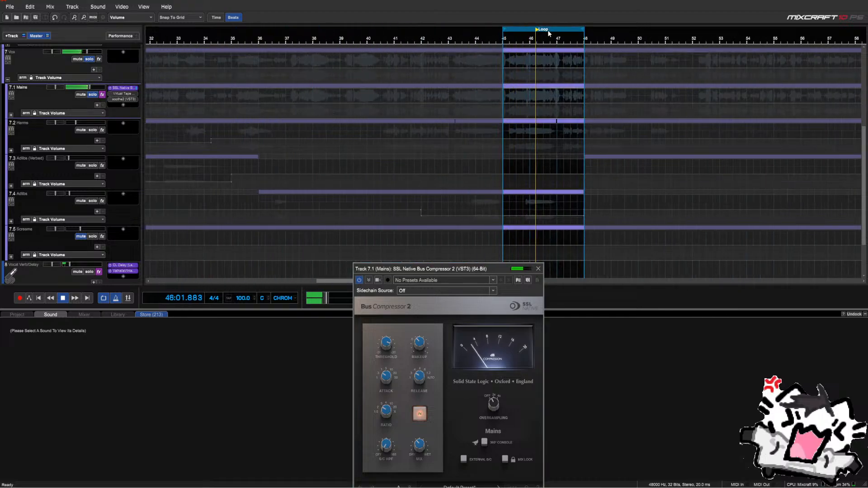
mouse_move(548, 29)
mouse_down()
mouse_move(500, 29)
mouse_move(554, 35)
mouse_up()
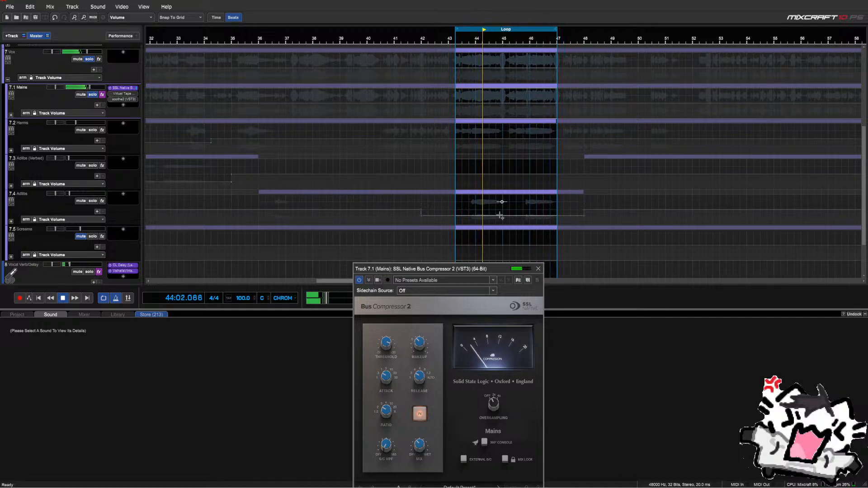
drag(473, 269, 378, 88)
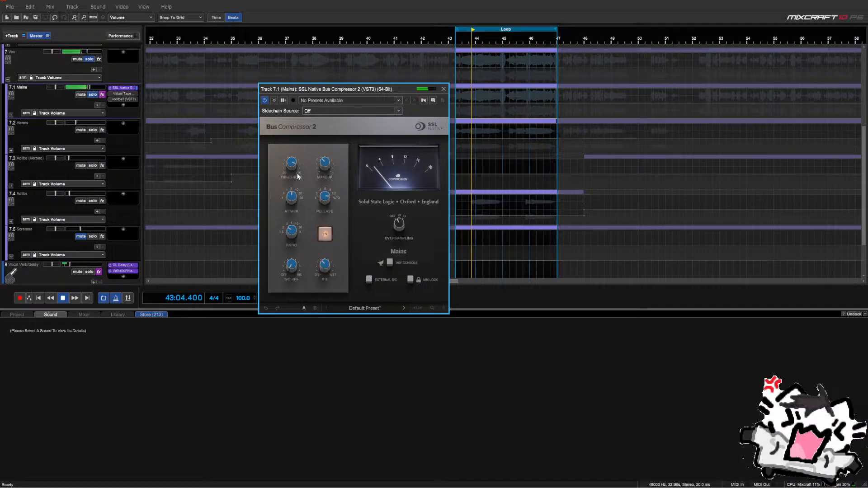
mouse_move(301, 171)
key(space)
key(space)
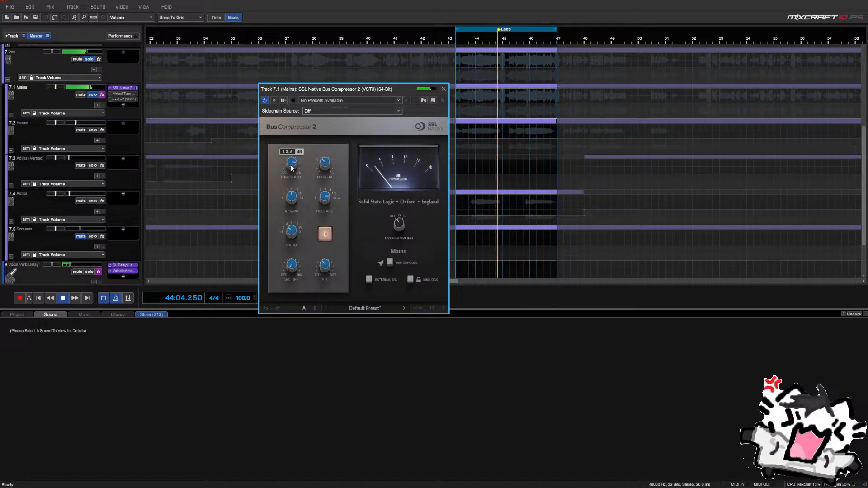
A/B the Mains bus compressor and reset its makeup gain to 0.0 dB
click(327, 236)
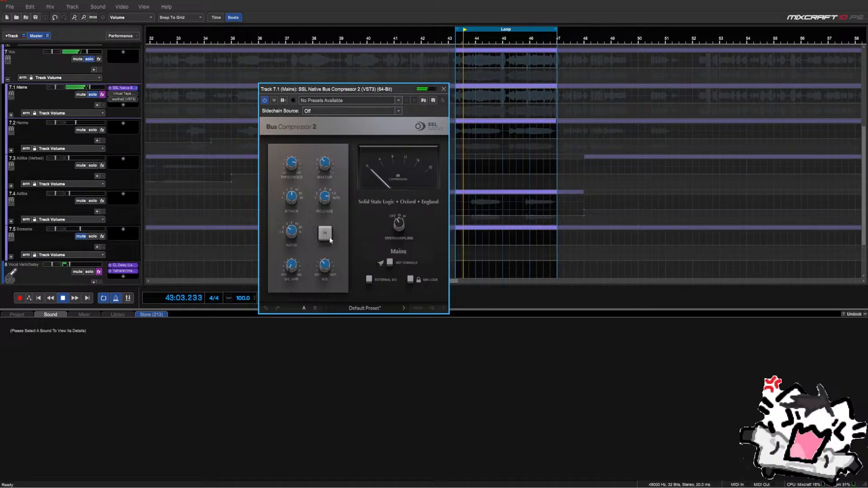
click(329, 238)
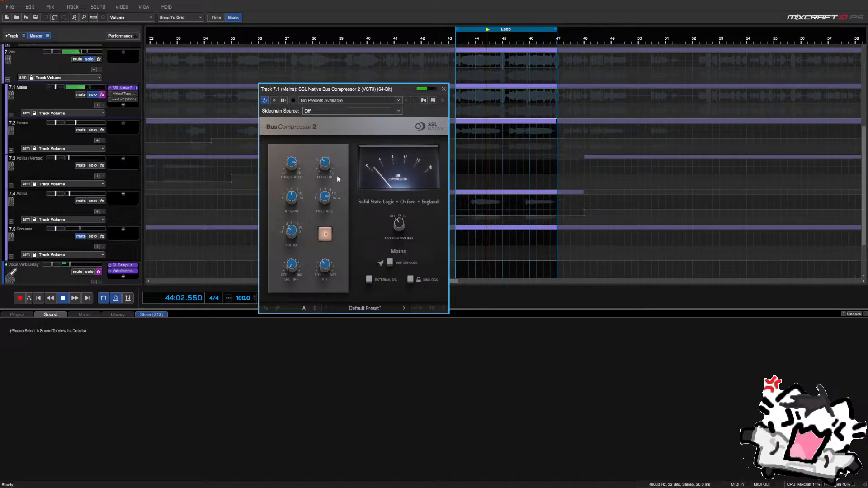
click(327, 235)
click(328, 237)
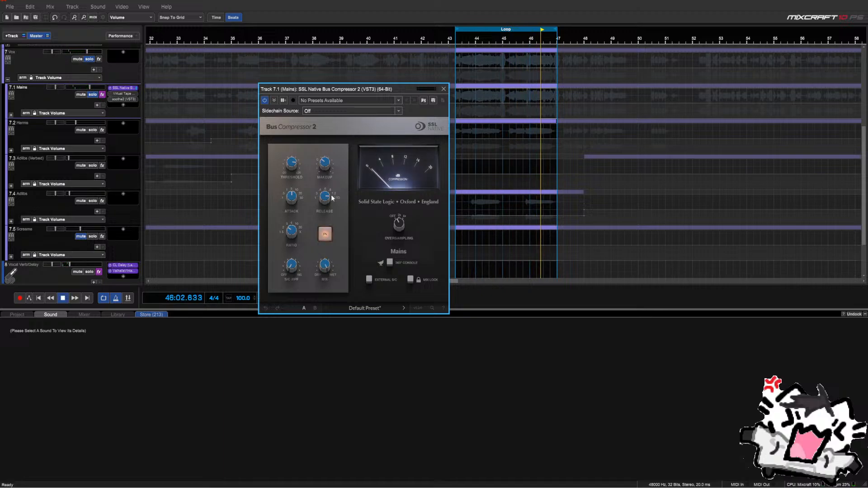
mouse_move(324, 165)
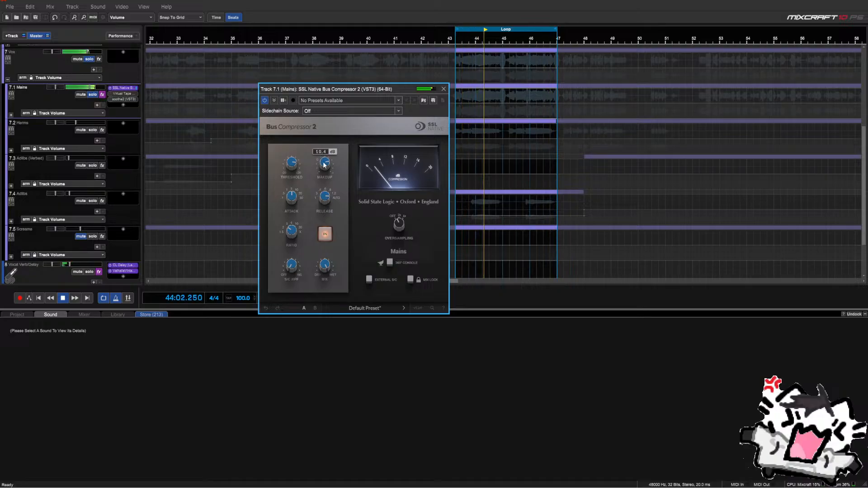
drag(323, 163, 329, 213)
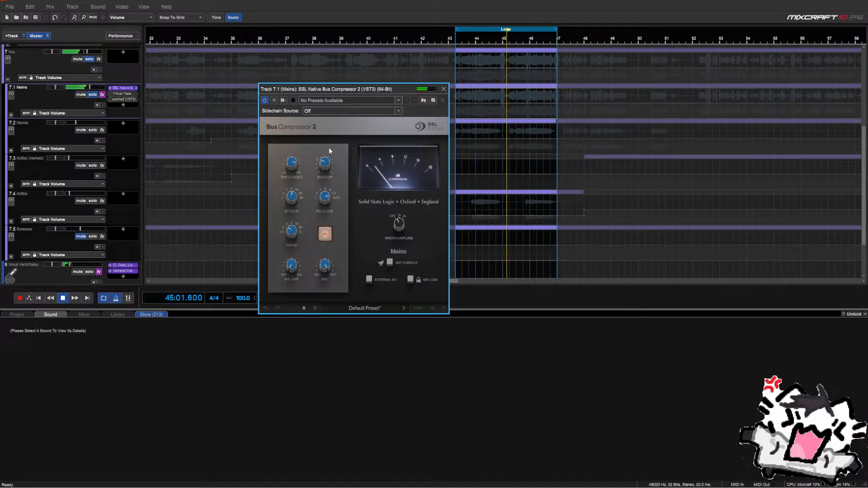
double_click(324, 165)
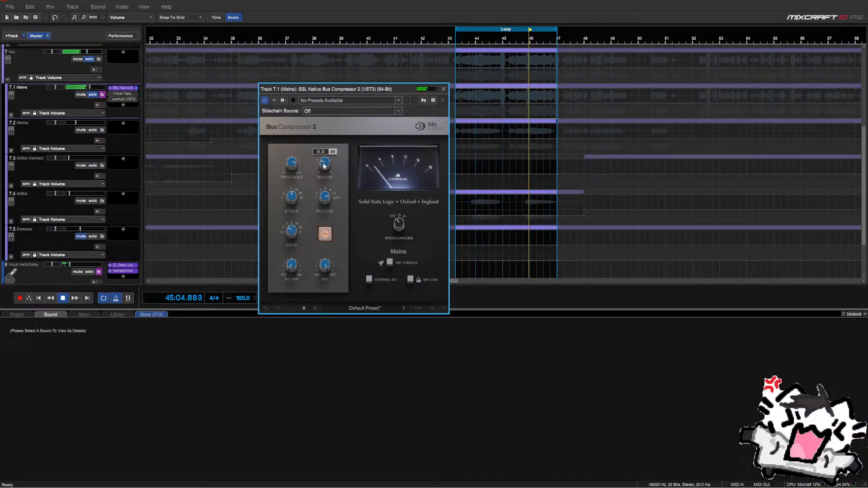
click(321, 234)
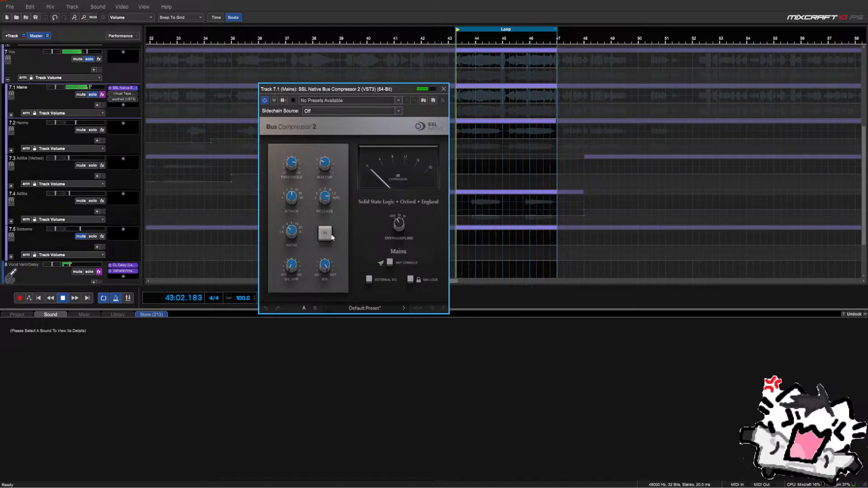
Reposition the loop, restart playback, and extend the loop end to about bar 69
drag(393, 89, 417, 189)
key(space)
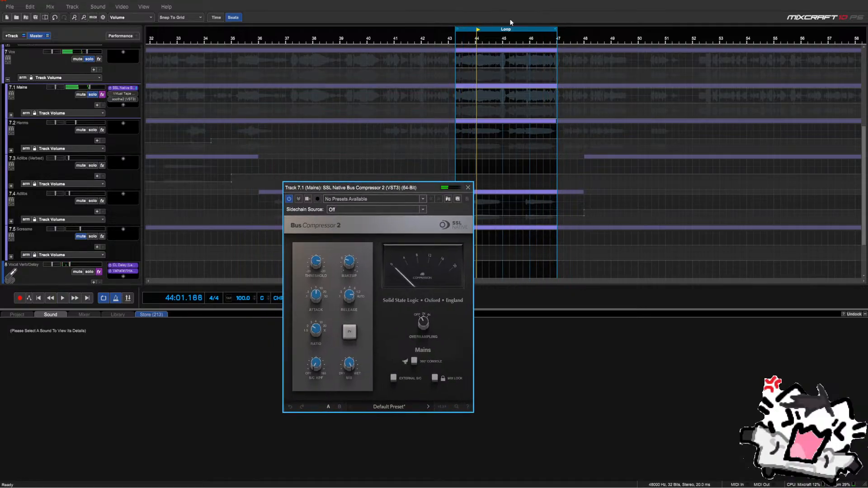
drag(510, 30, 235, 39)
scroll(253, 79, down, 3)
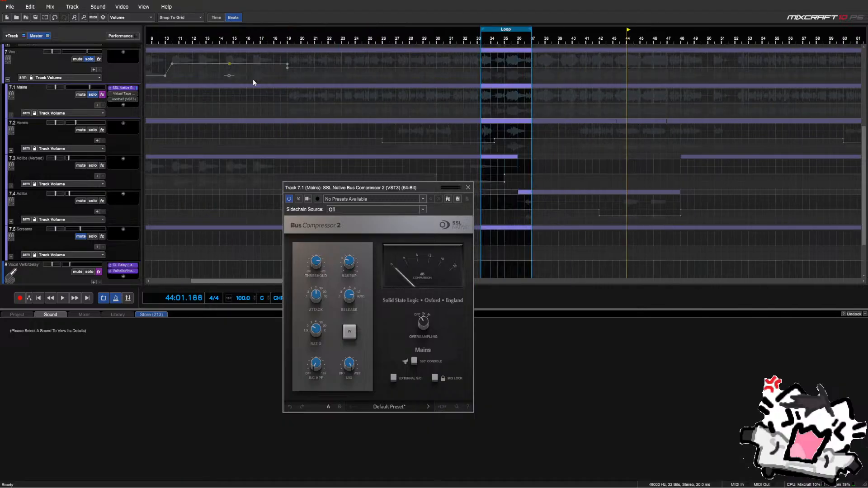
drag(417, 30, 644, 51)
key(space)
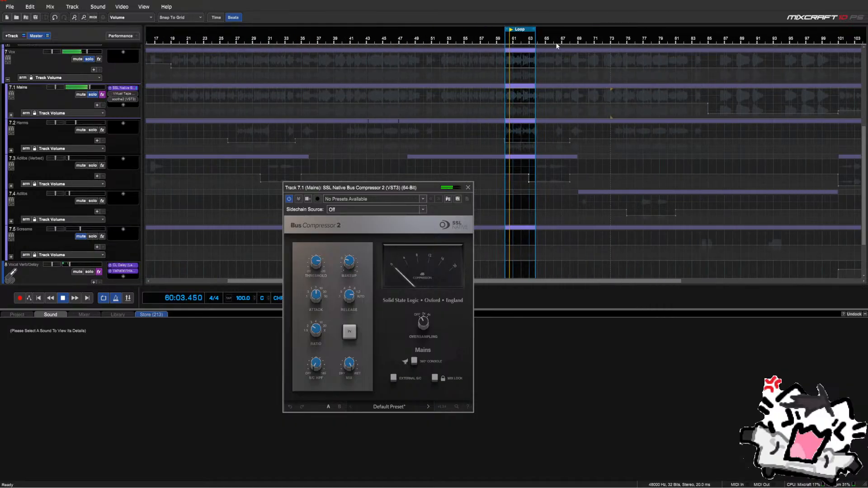
drag(535, 28, 579, 29)
drag(406, 188, 379, 105)
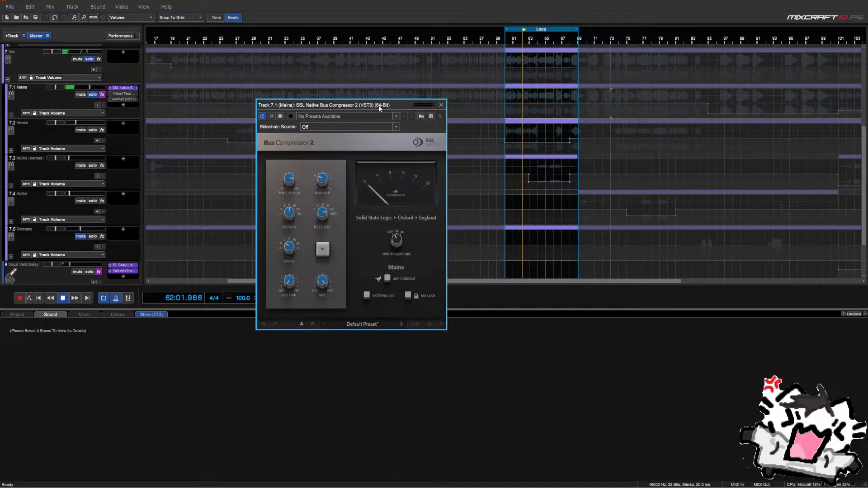
Trim the loop to end at bar 67 and repeatedly compare the compressor engaged versus bypassed
click(322, 252)
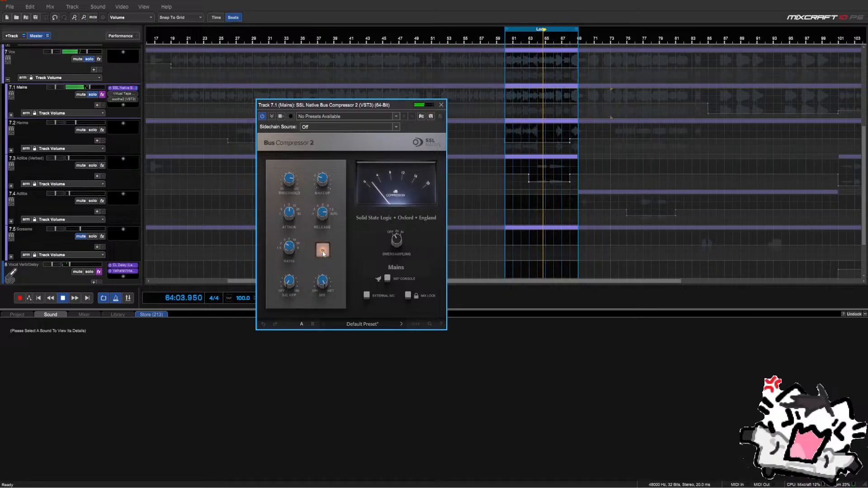
mouse_move(291, 183)
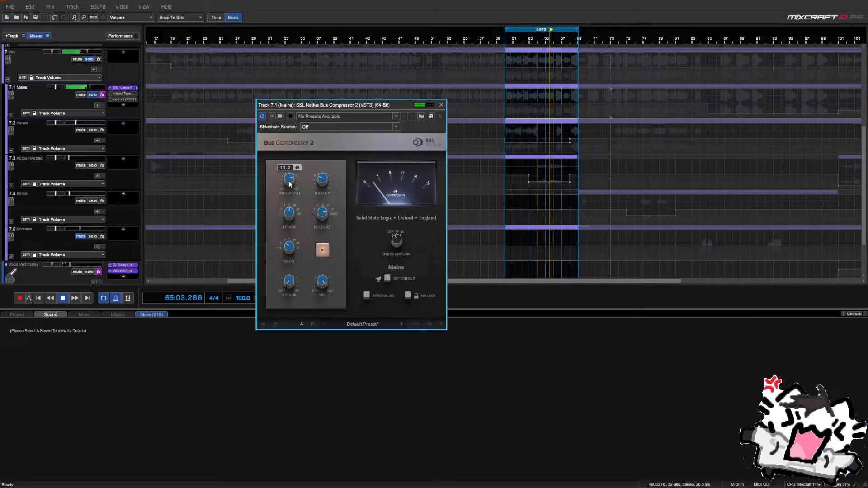
click(320, 253)
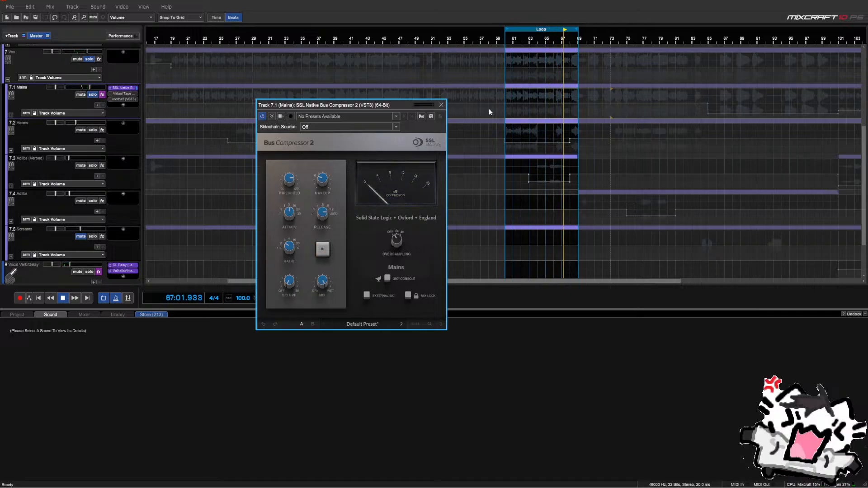
click(576, 29)
drag(575, 29, 562, 29)
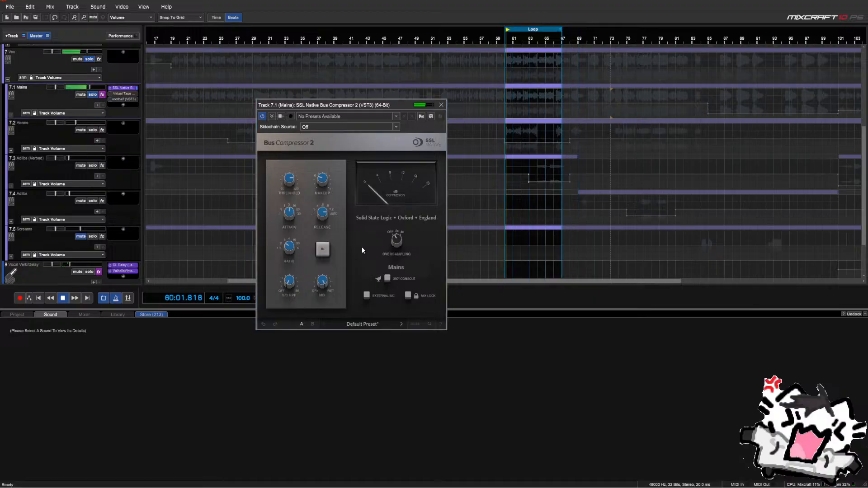
click(327, 250)
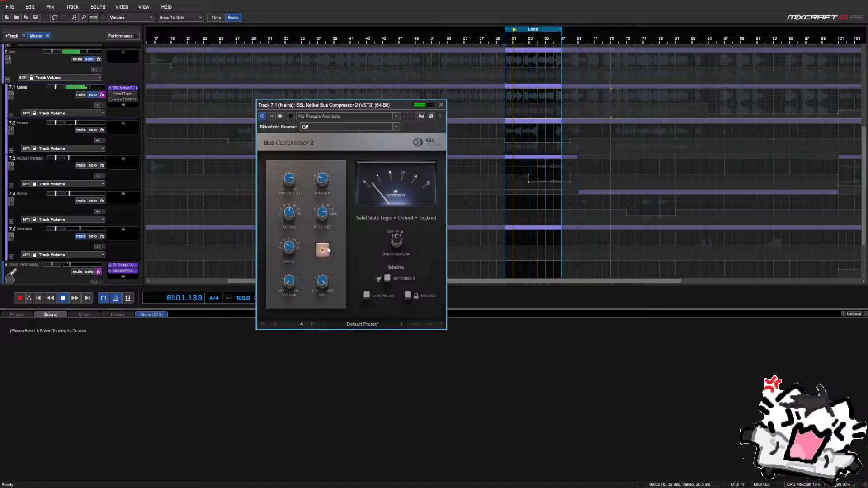
click(327, 250)
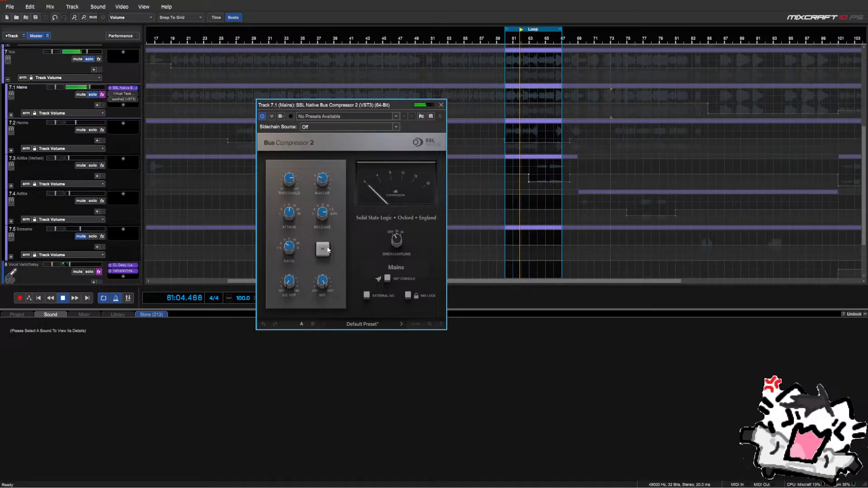
click(325, 250)
mouse_move(324, 180)
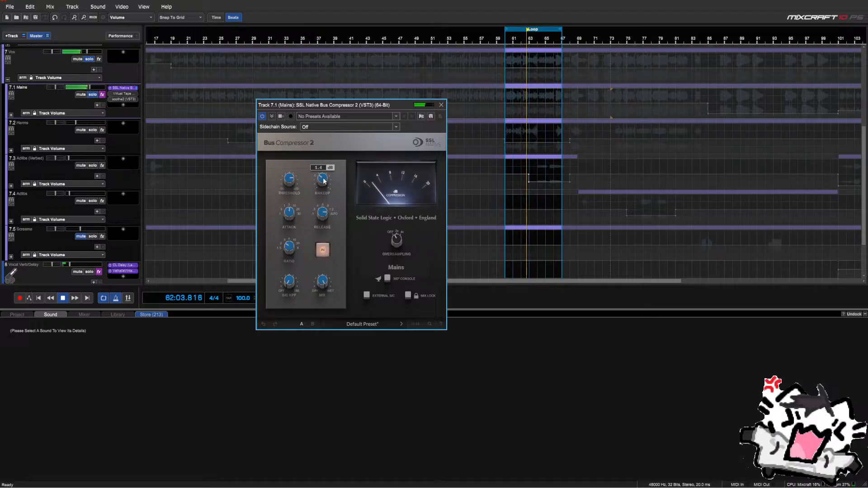
click(323, 249)
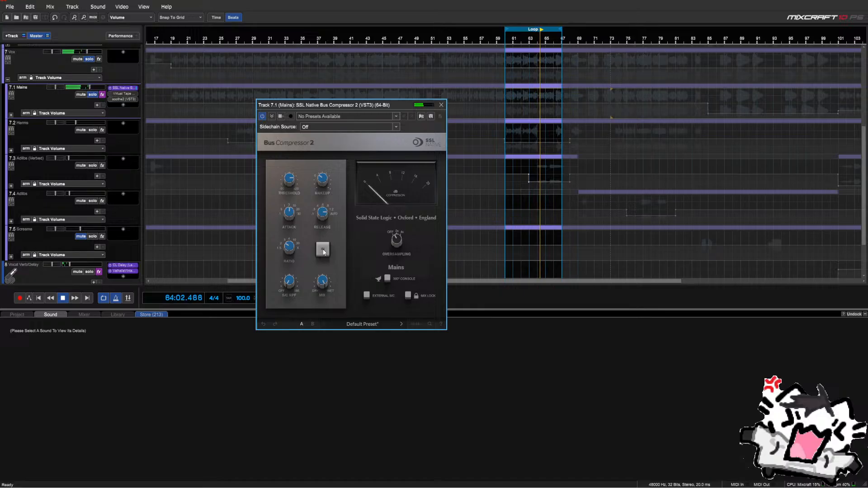
click(323, 250)
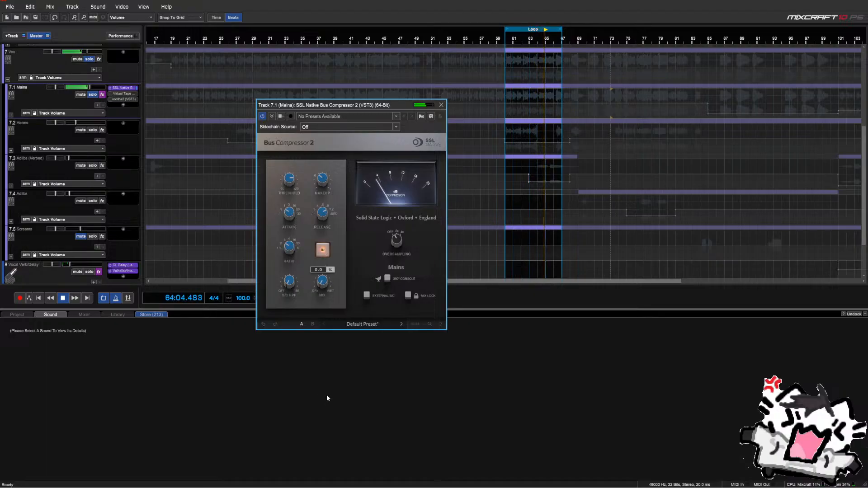
scroll(39, 195, down, 2)
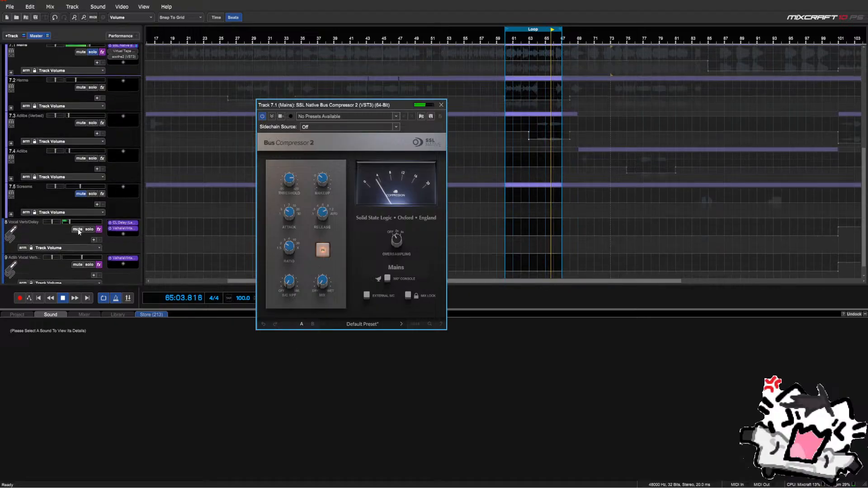
Mute Vocal Verb/Delay, raise the Mains bus compressor mix to 39.5%, and close it
click(78, 230)
drag(323, 281, 322, 329)
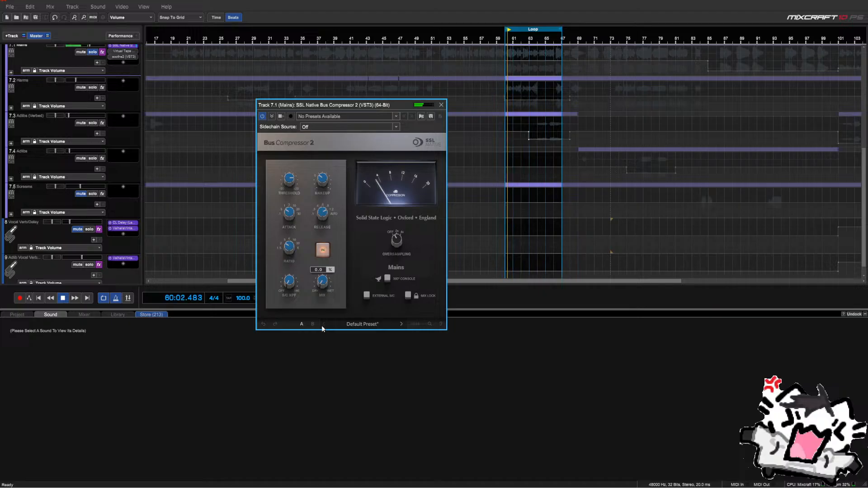
drag(334, 273, 336, 266)
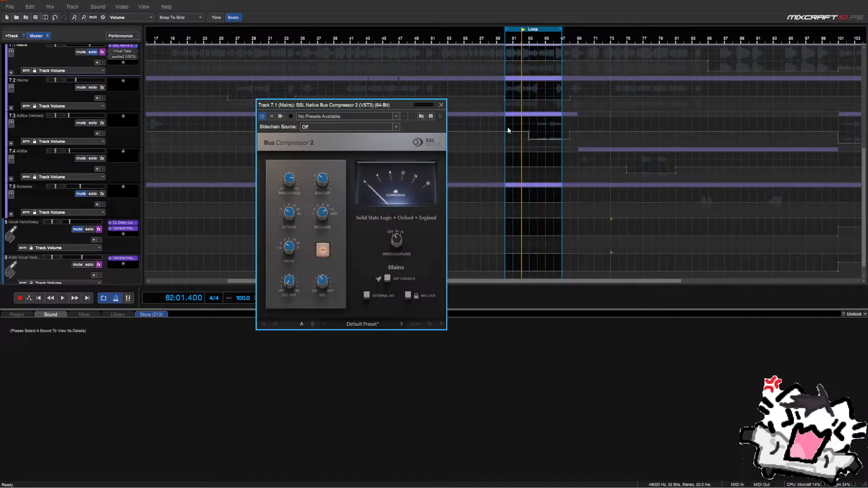
scroll(204, 146, up, 4)
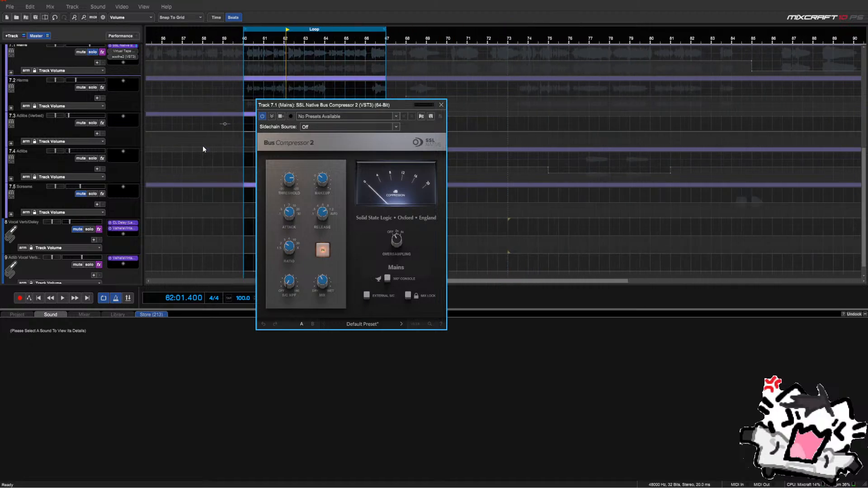
scroll(202, 146, down, 3)
scroll(103, 159, up, 2)
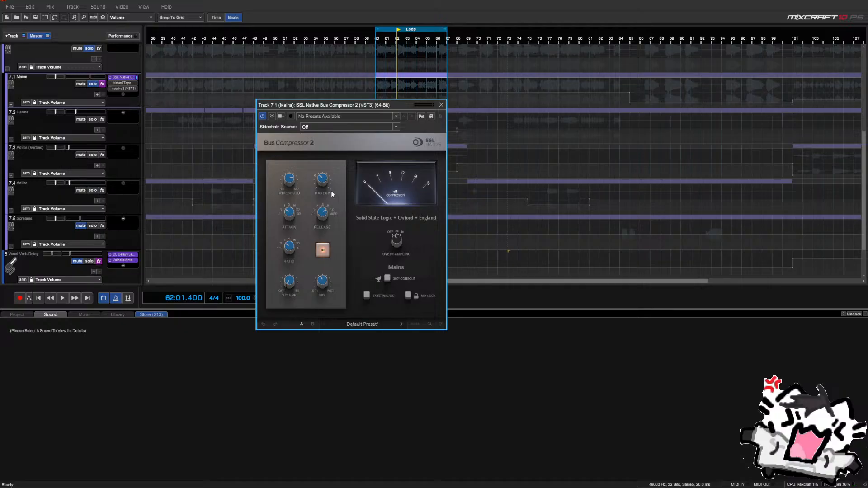
mouse_move(325, 286)
click(441, 105)
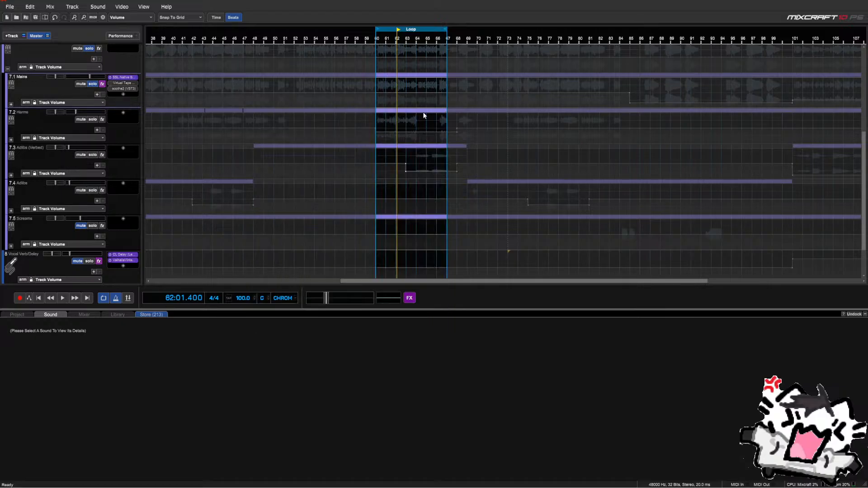
Play the loop and turn the Mains Virtual Tape Machines input down to about -18 dB, comparing bypassed
key(space)
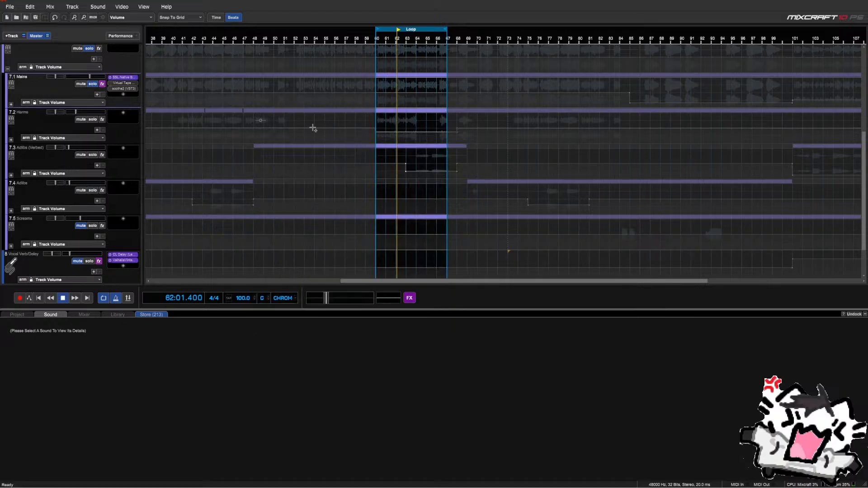
click(110, 85)
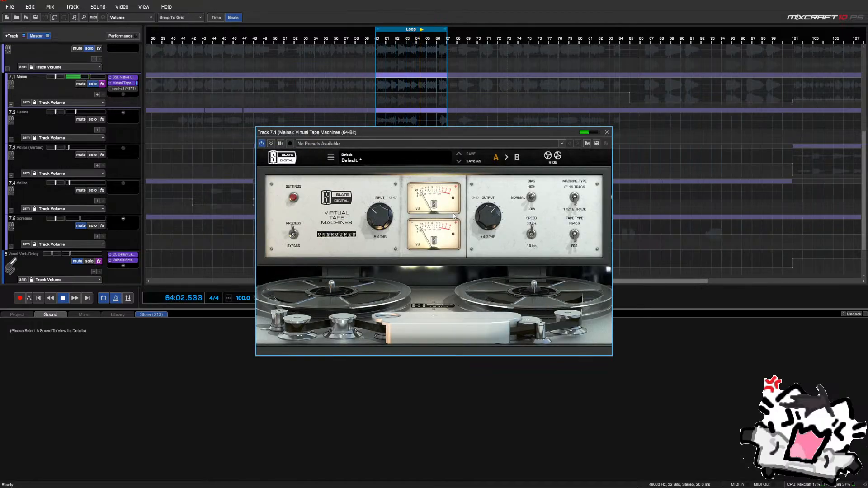
click(294, 235)
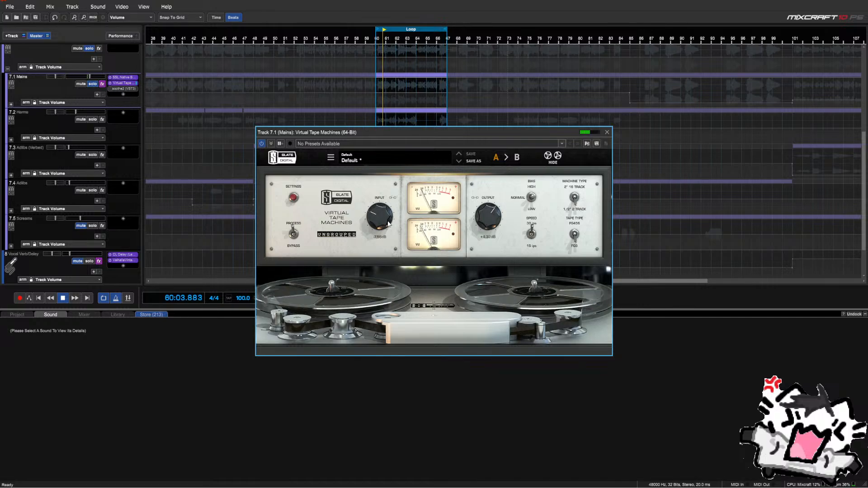
drag(402, 222, 388, 224)
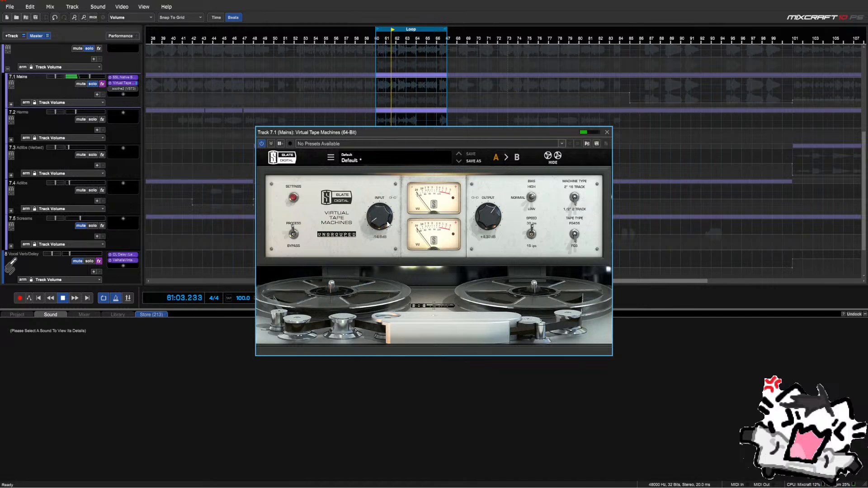
scroll(387, 224, up, 3)
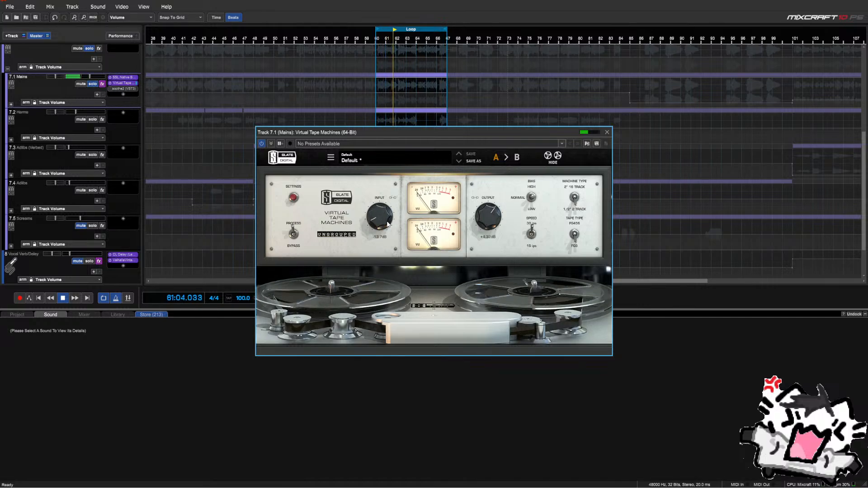
click(290, 234)
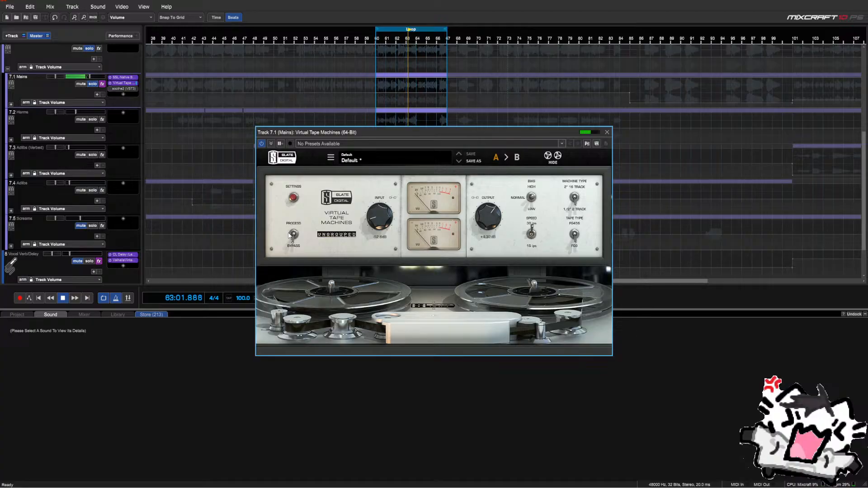
scroll(380, 216, up, 6)
click(293, 234)
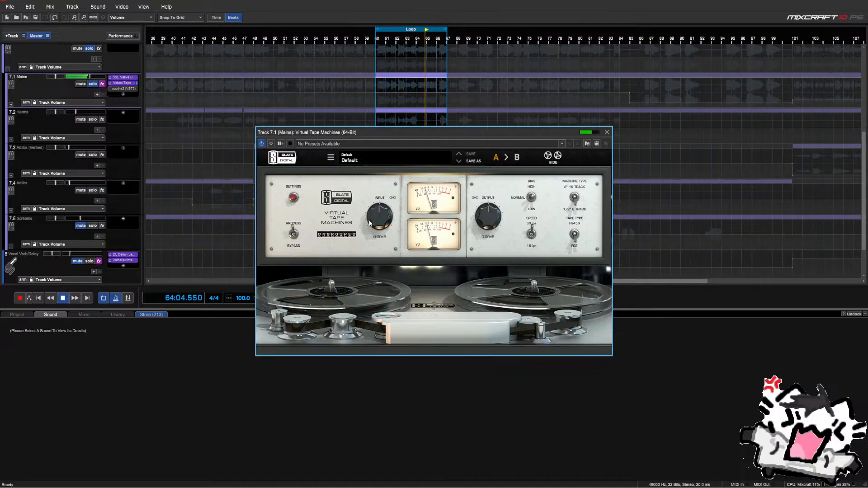
scroll(379, 221, down, 3)
scroll(379, 222, down, 4)
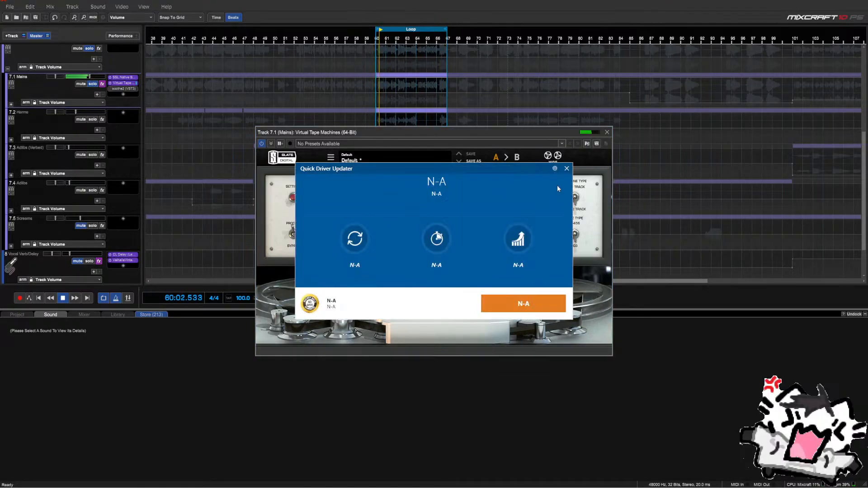
Dismiss the driver updater popup, A/B the tape effect a few more times, and close it
click(568, 169)
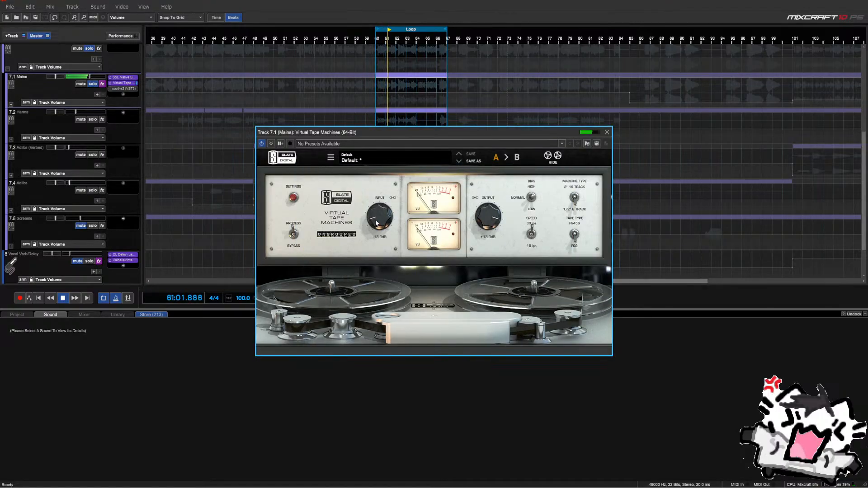
click(294, 234)
scroll(495, 227, down, 2)
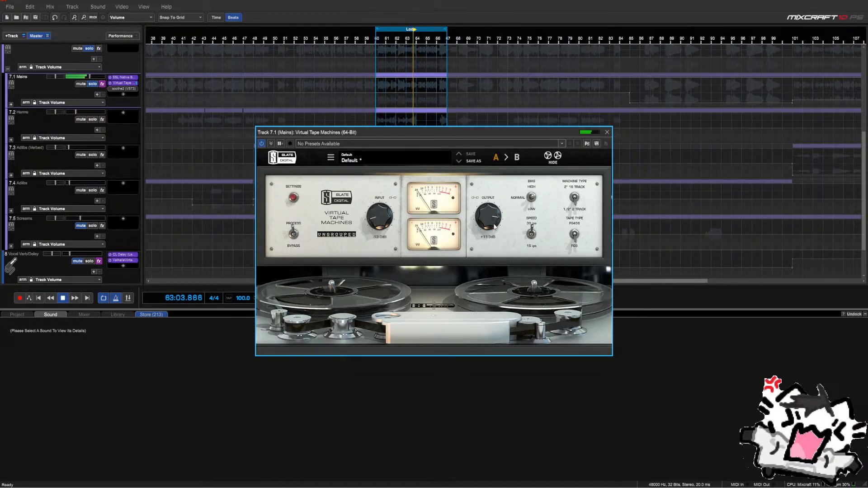
click(292, 234)
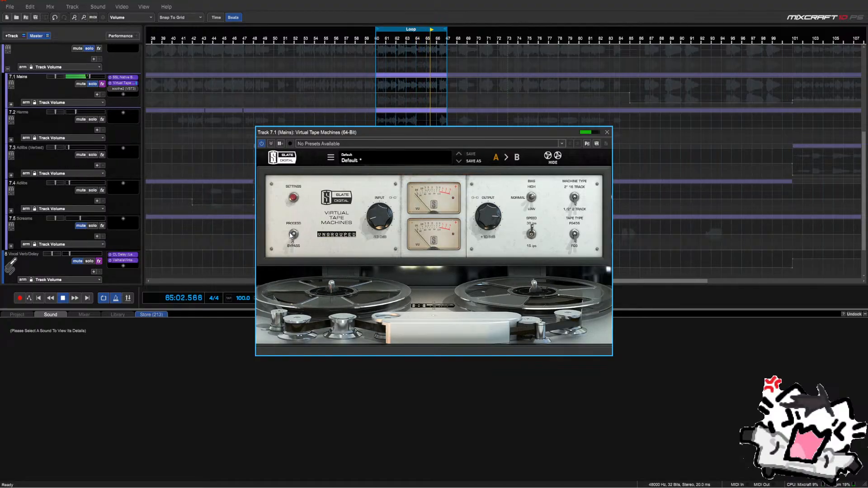
click(292, 234)
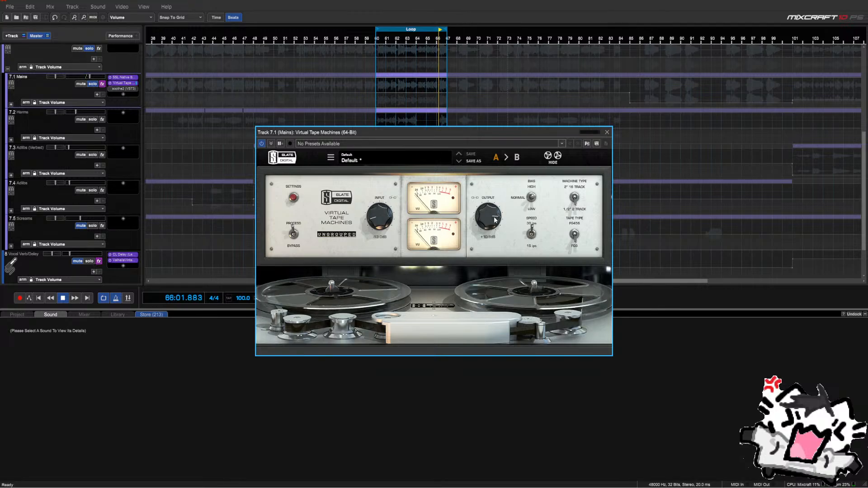
scroll(493, 219, down, 1)
click(294, 234)
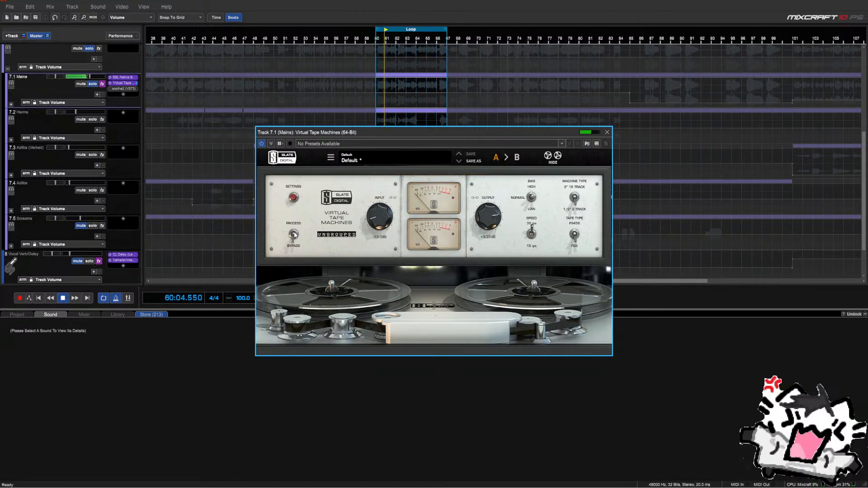
click(293, 233)
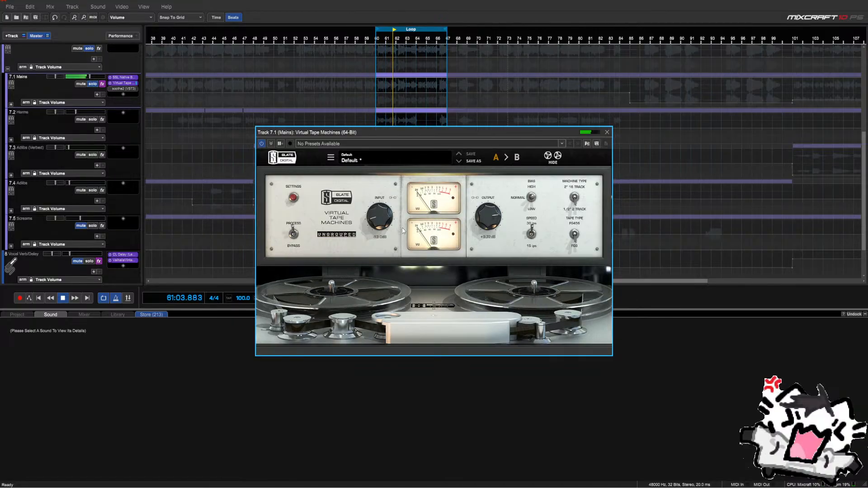
scroll(505, 217, up, 1)
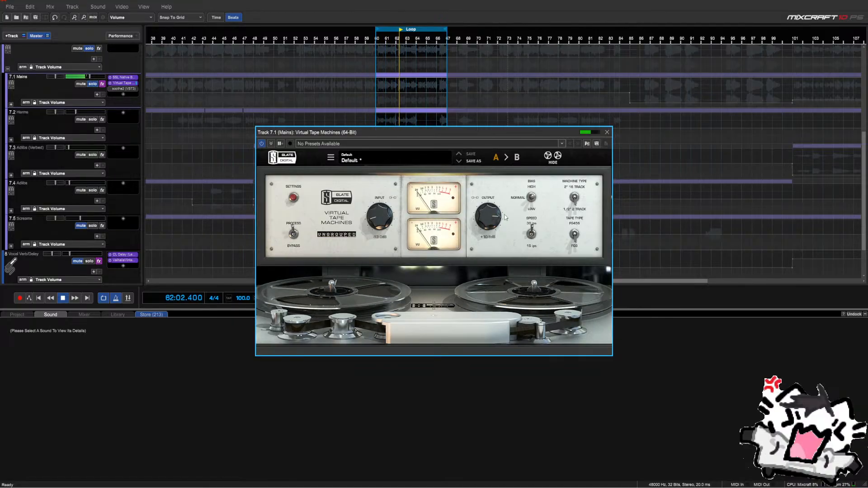
click(606, 132)
Inspect the Mains soothe2 settings twice, zoom the timeline out, and stop playback
click(111, 89)
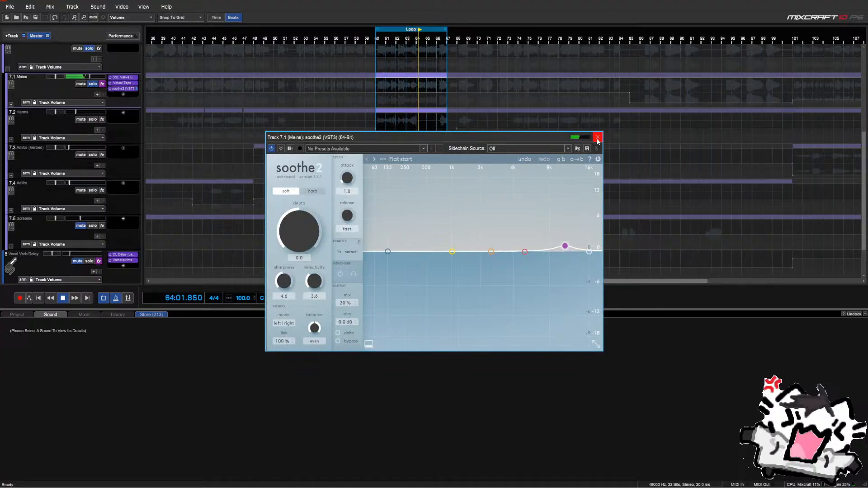
click(597, 137)
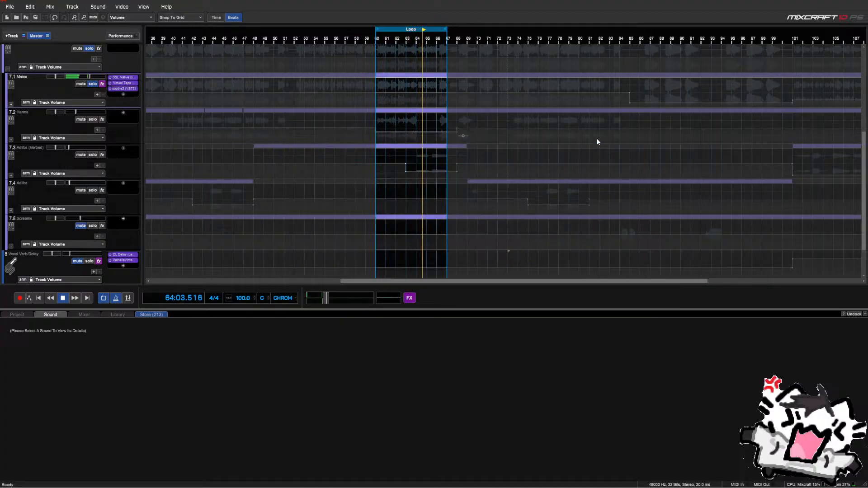
click(121, 89)
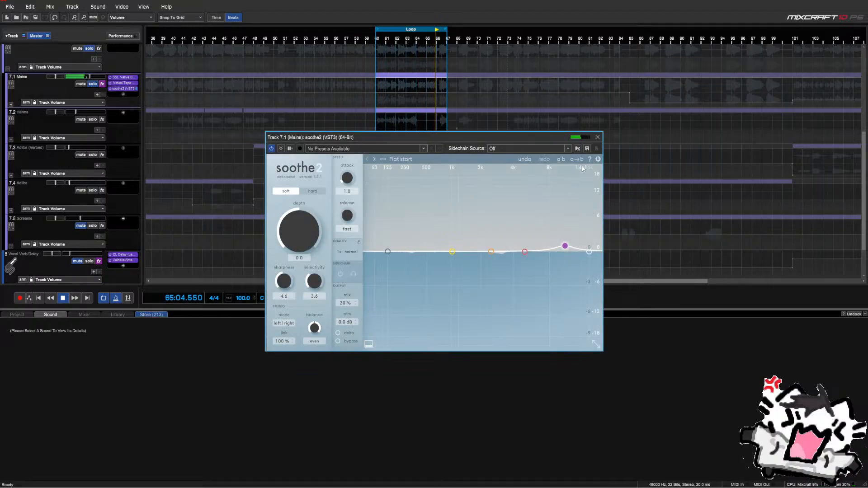
click(597, 138)
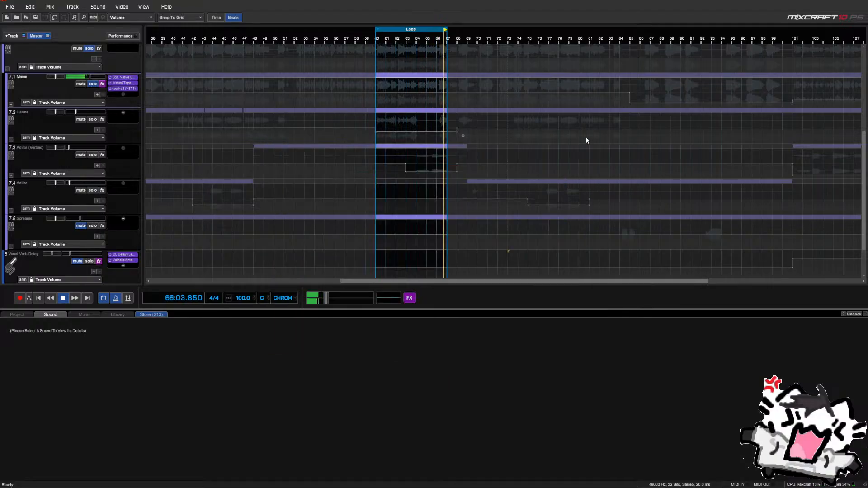
scroll(427, 148, down, 3)
key(space)
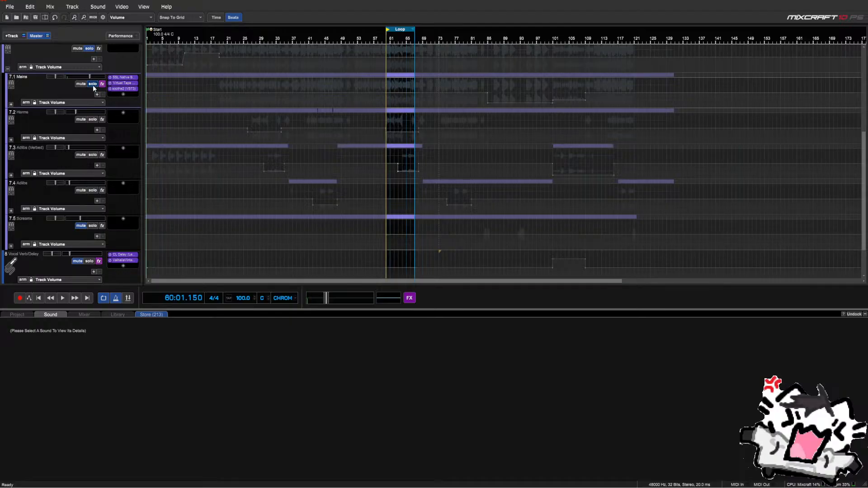
Expand the Mains folder and track 7.1.5, then solo track 7.1.5.4
click(11, 105)
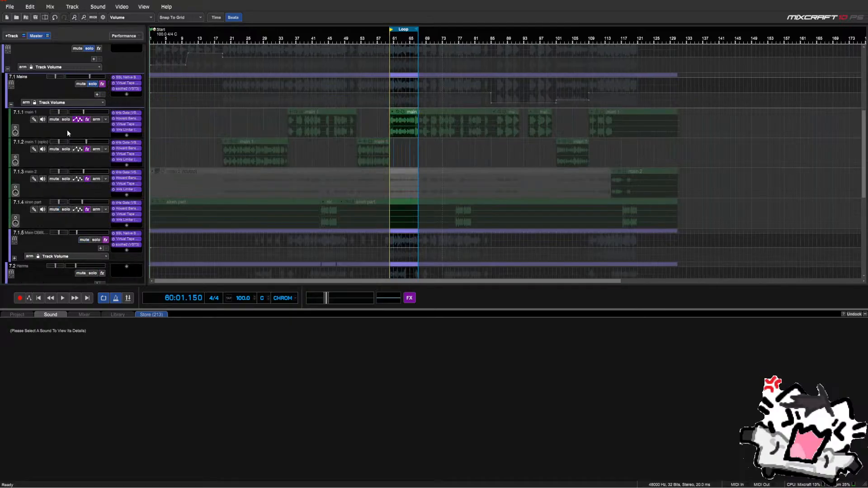
scroll(83, 144, down, 3)
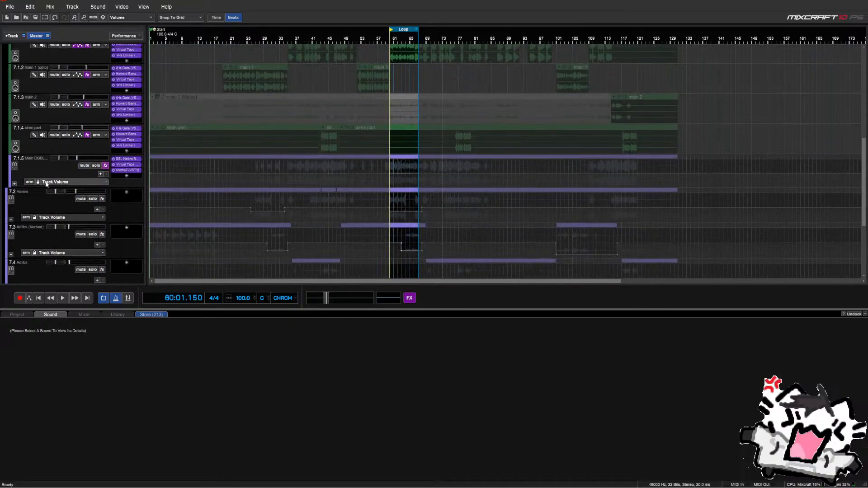
click(14, 184)
scroll(25, 167, down, 3)
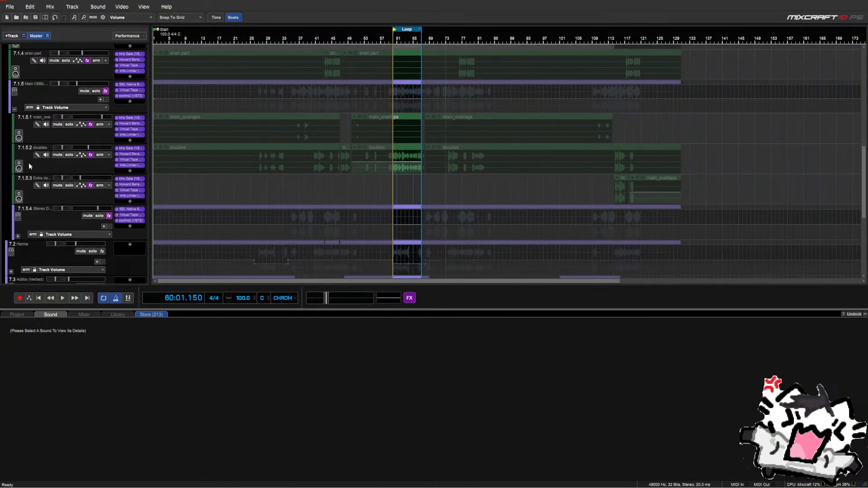
click(98, 216)
scroll(113, 208, down, 1)
Add a kHs Limiter to the Stereo Dubs track (7.1.5.4) via the effects search
click(129, 194)
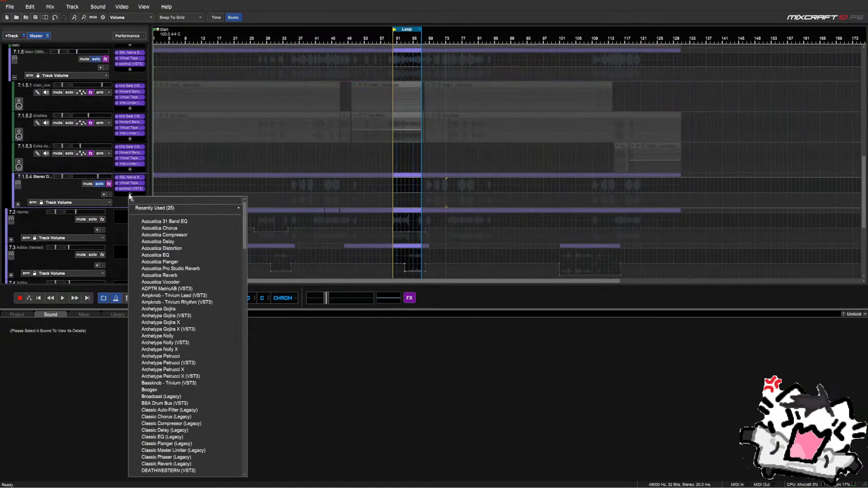
text(limity)
key(BackSpace)
key(BackSpace)
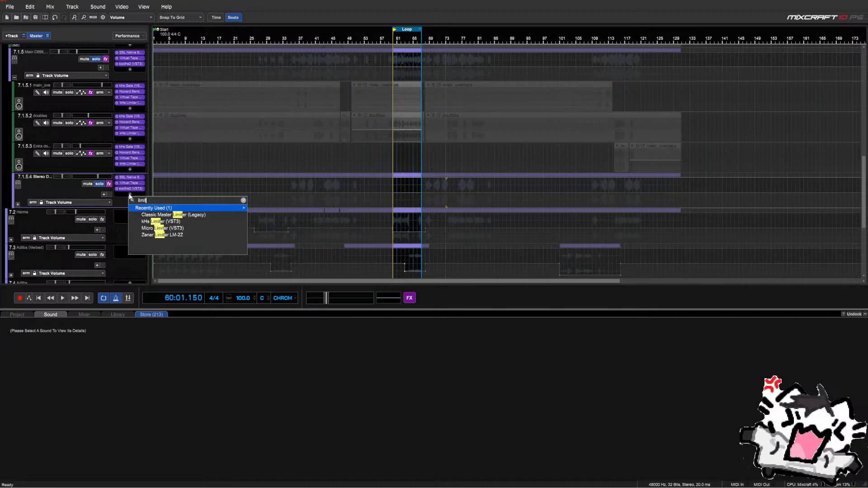
key(Down)
key(Down)
key(Return)
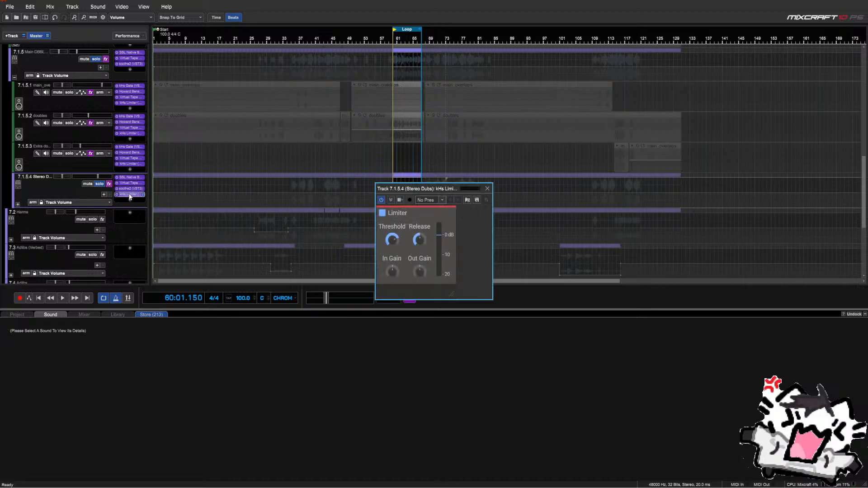
drag(399, 188, 401, 245)
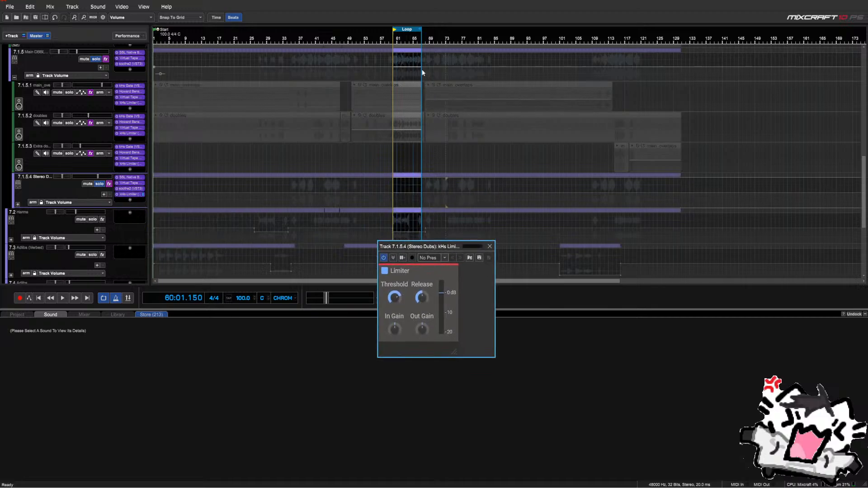
Loop bars 69–73 and lower the limiter threshold to about -5.6 dB, then close it
drag(412, 32, 445, 32)
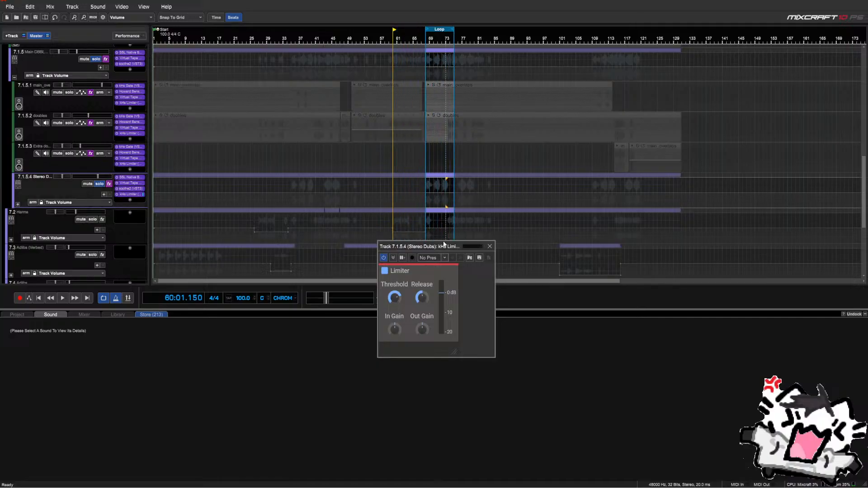
drag(443, 246, 340, 149)
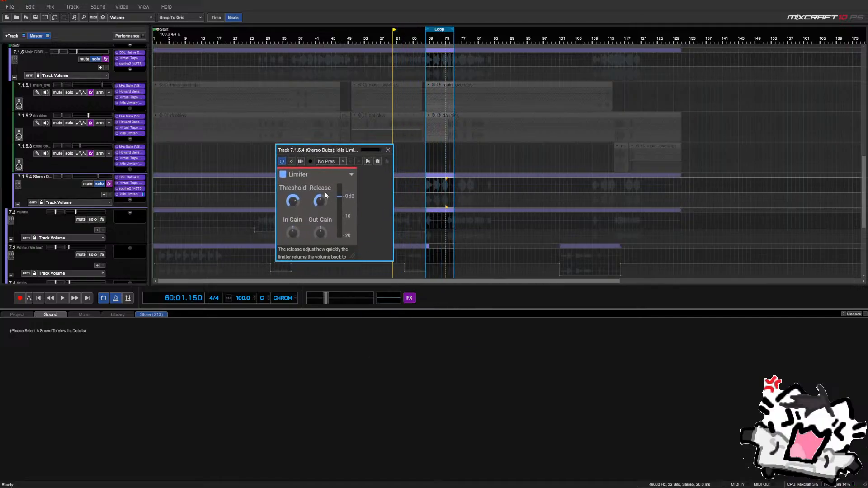
key(space)
drag(294, 202, 294, 222)
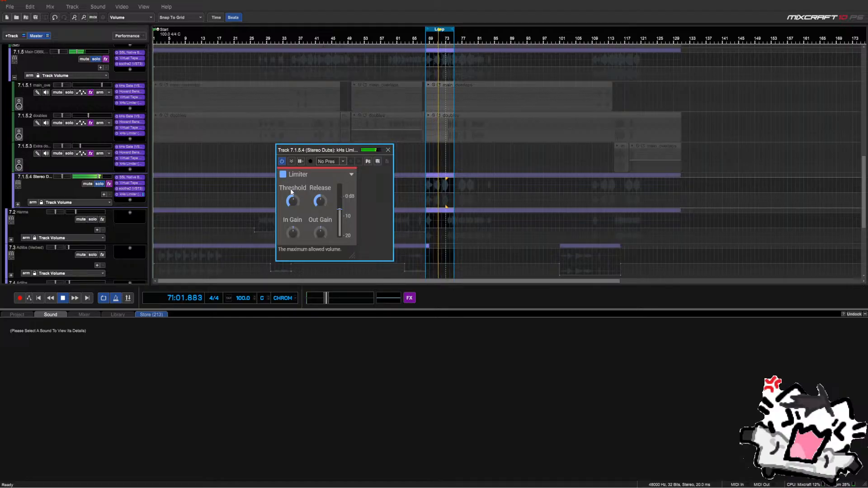
drag(292, 199, 292, 201)
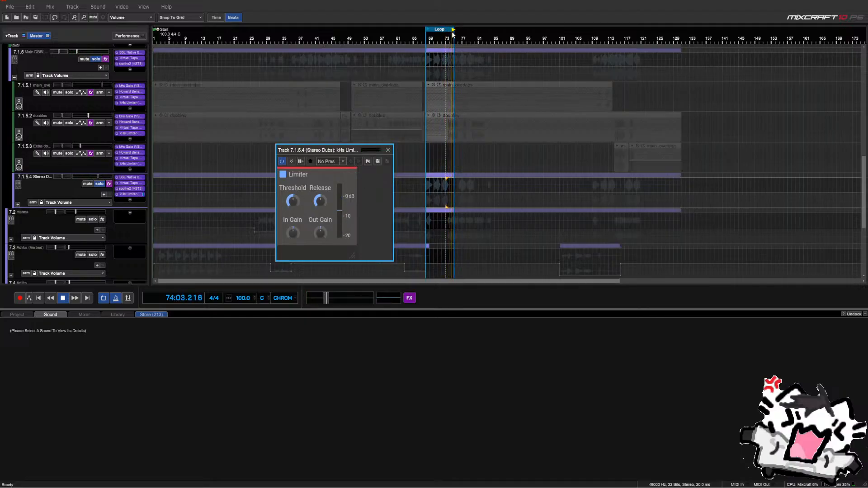
drag(453, 29, 448, 28)
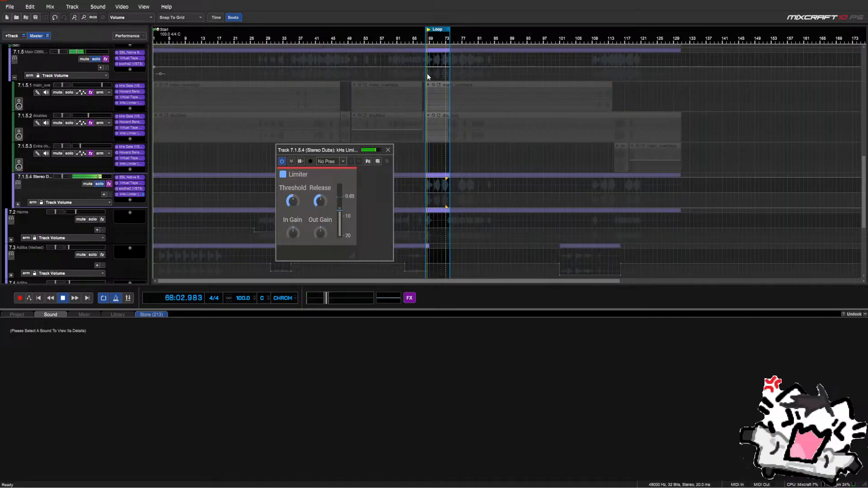
click(388, 150)
scroll(329, 159, up, 2)
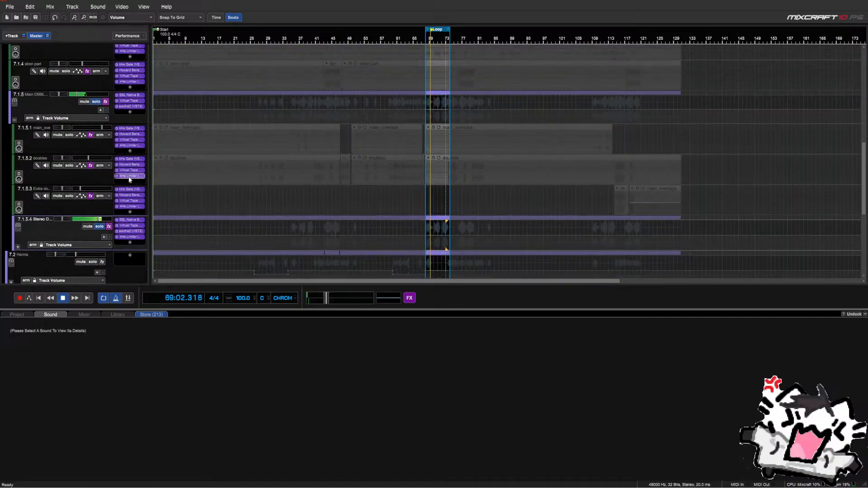
Unsolo Stereo Dubs, solo the Main DBBLS/TRPLS bus, and add a kHs Limiter to its chain
key(space)
click(98, 226)
click(96, 102)
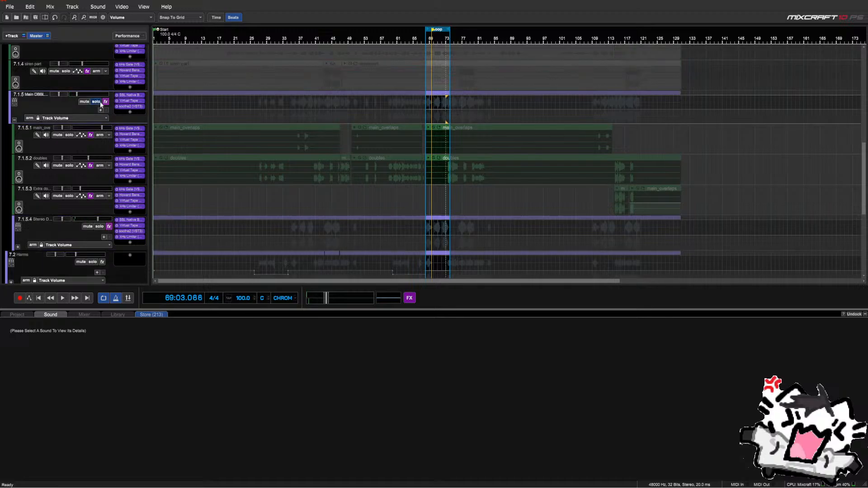
click(130, 111)
text(lim)
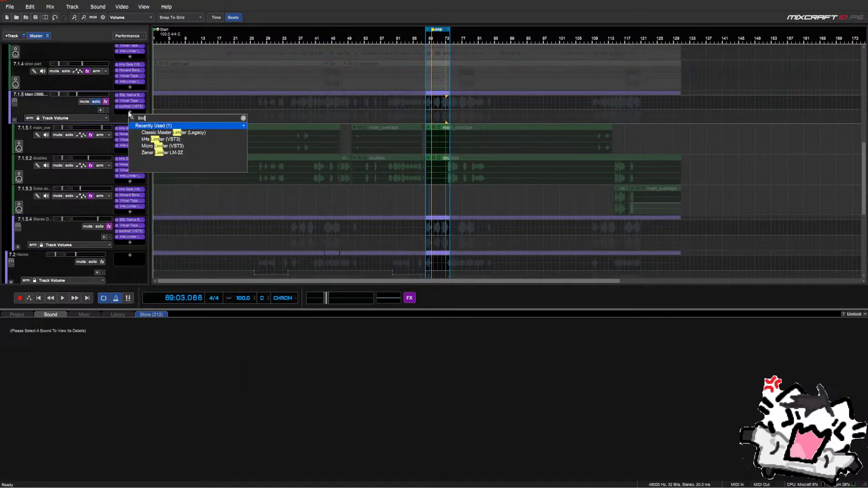
key(Down)
key(Down)
key(Return)
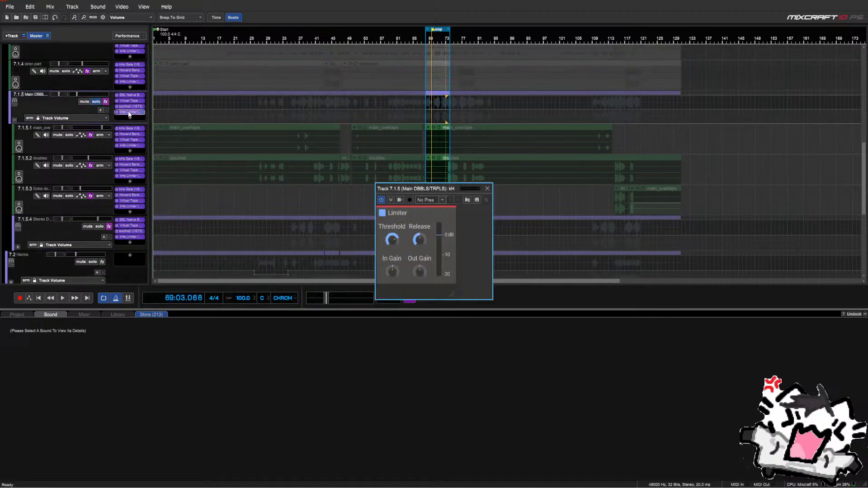
Loop bars 115–120 and set the limiter threshold to about -5.9 dB, then close it
drag(407, 189, 400, 236)
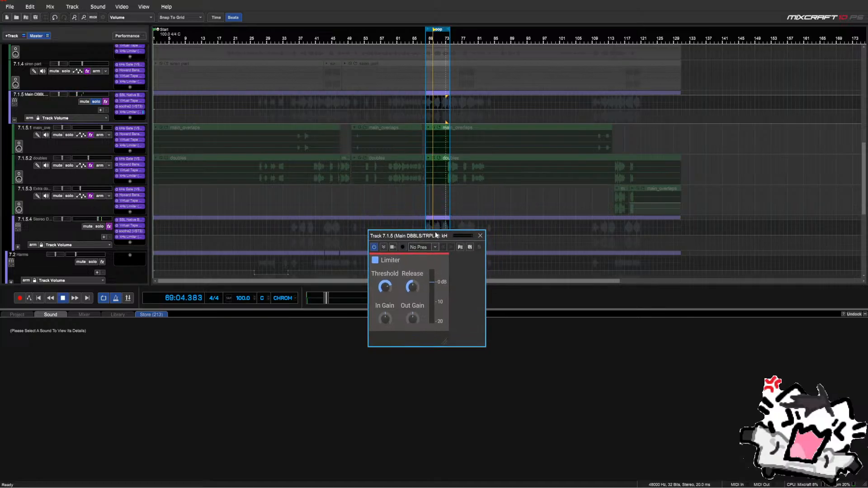
drag(439, 59, 626, 62)
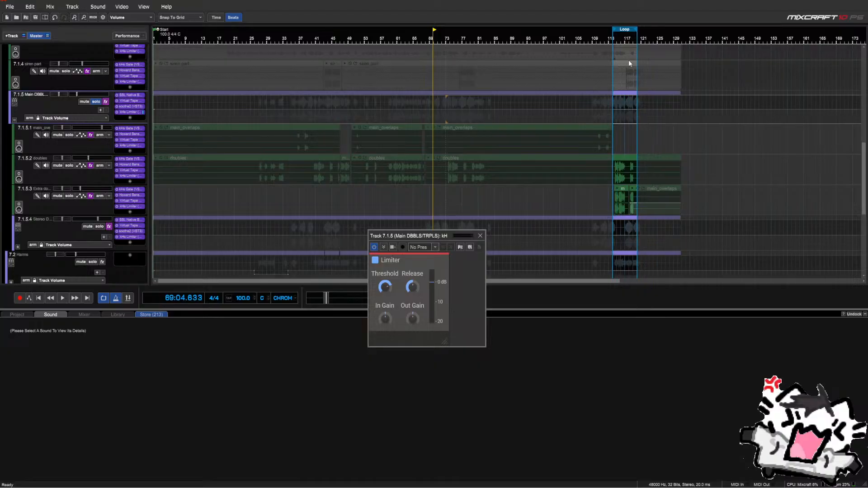
key(space)
scroll(617, 188, up, 2)
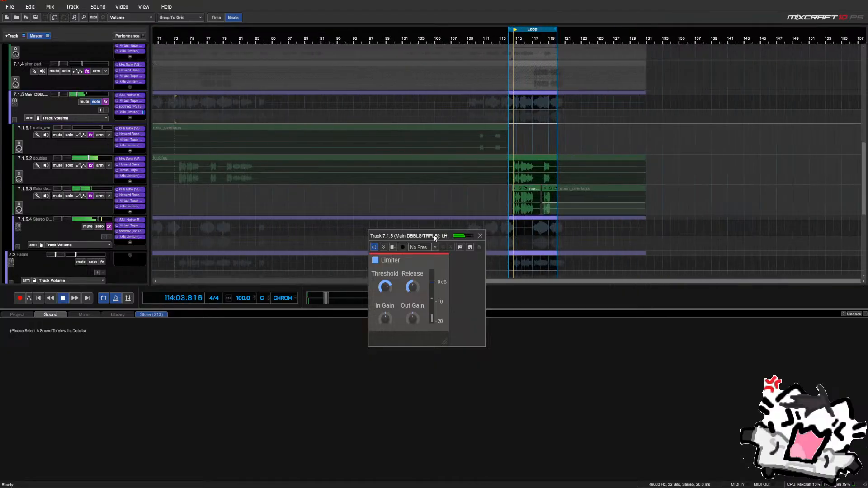
drag(435, 236, 431, 196)
drag(381, 251, 380, 270)
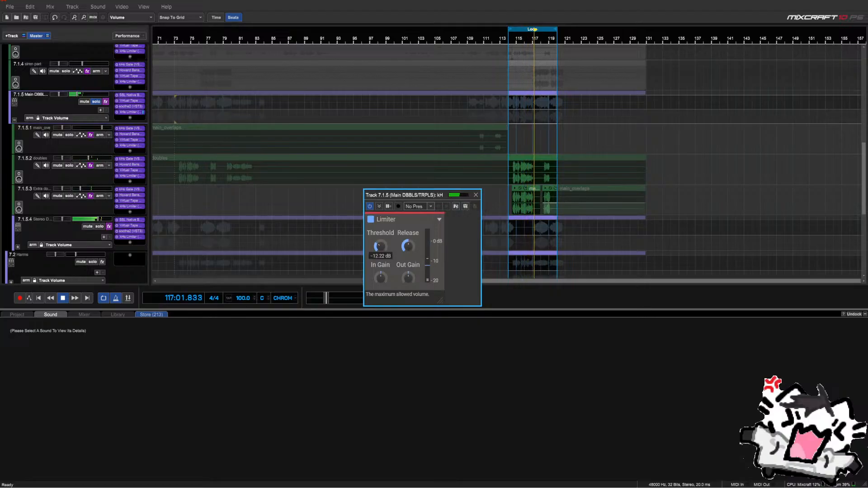
drag(380, 270, 383, 246)
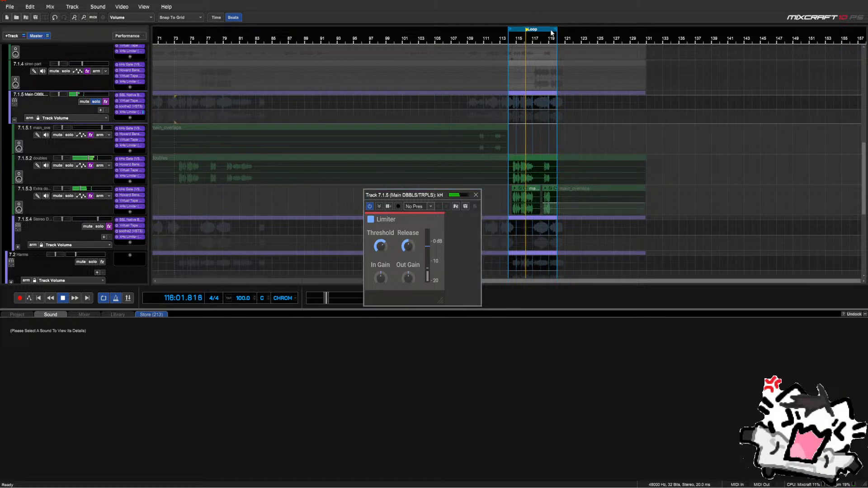
drag(546, 32, 554, 33)
drag(383, 247, 383, 263)
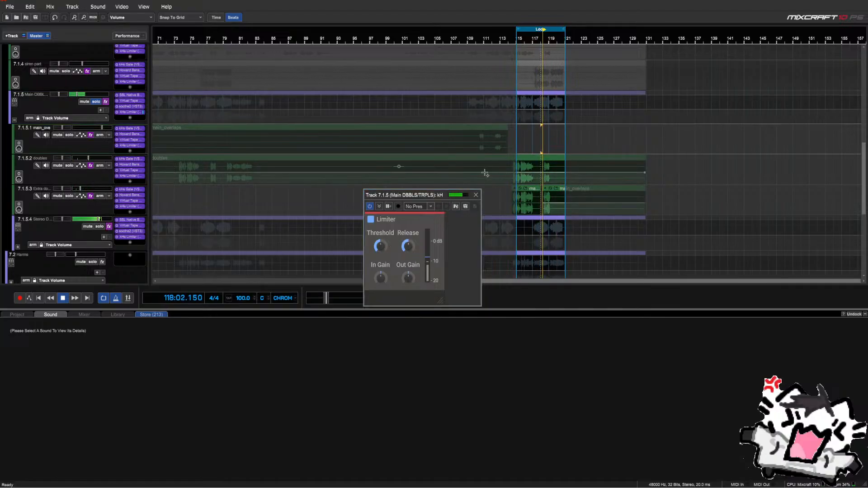
click(475, 195)
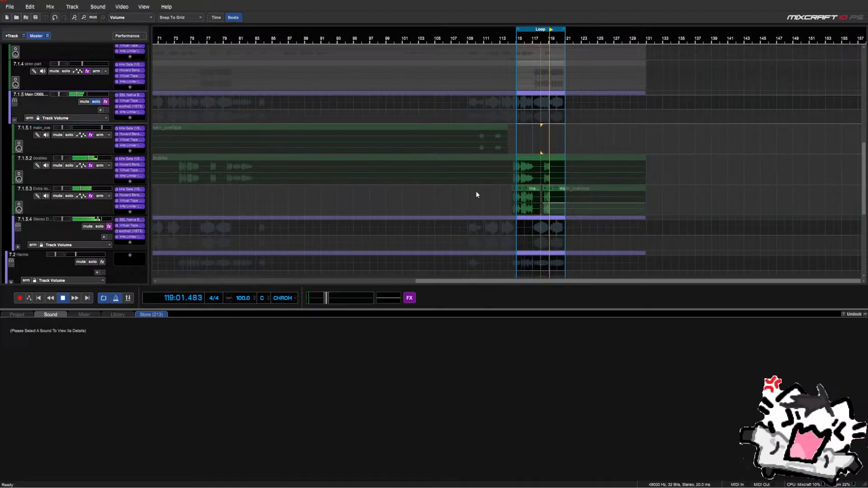
Collapse and unsolo Main DBBLS/TRPLS, then add a kHs Limiter to the Mains track
key(space)
scroll(69, 163, up, 1)
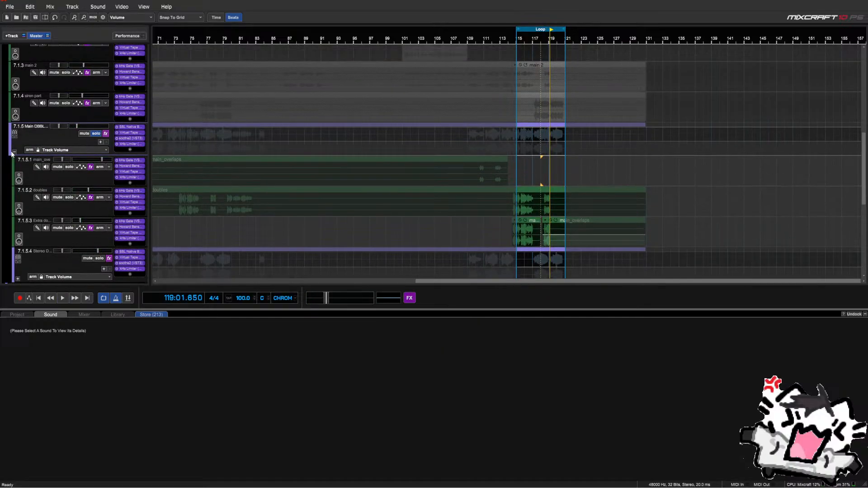
click(13, 152)
scroll(61, 155, up, 1)
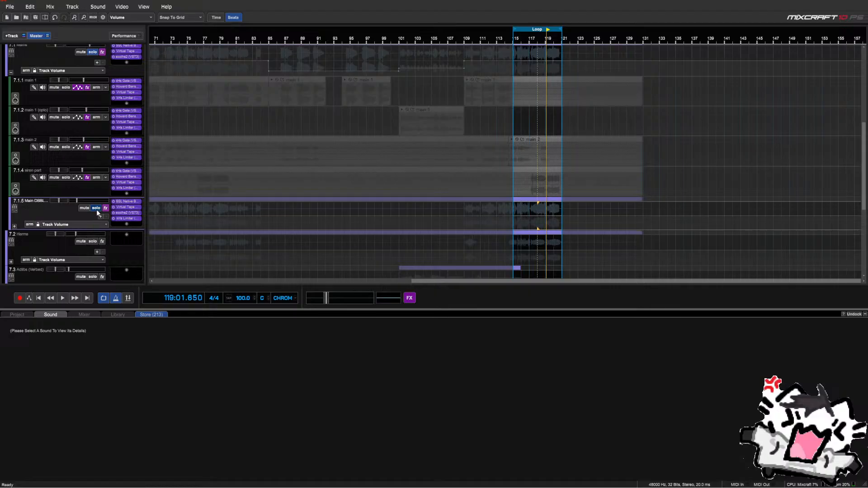
click(96, 208)
scroll(85, 208, up, 4)
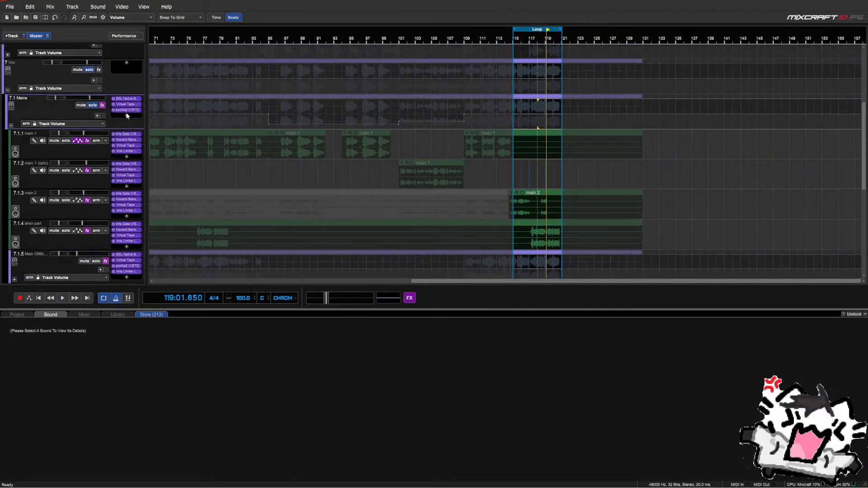
click(126, 115)
text(limit)
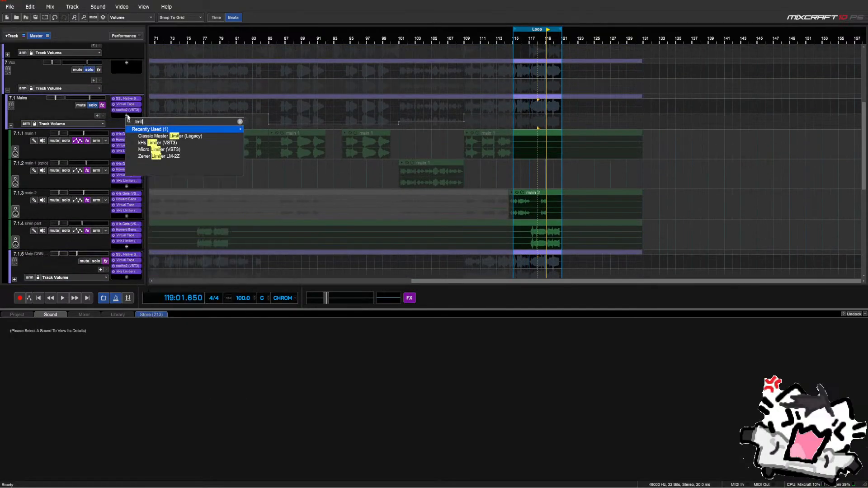
key(Down)
key(Down)
key(Down)
key(Up)
key(Return)
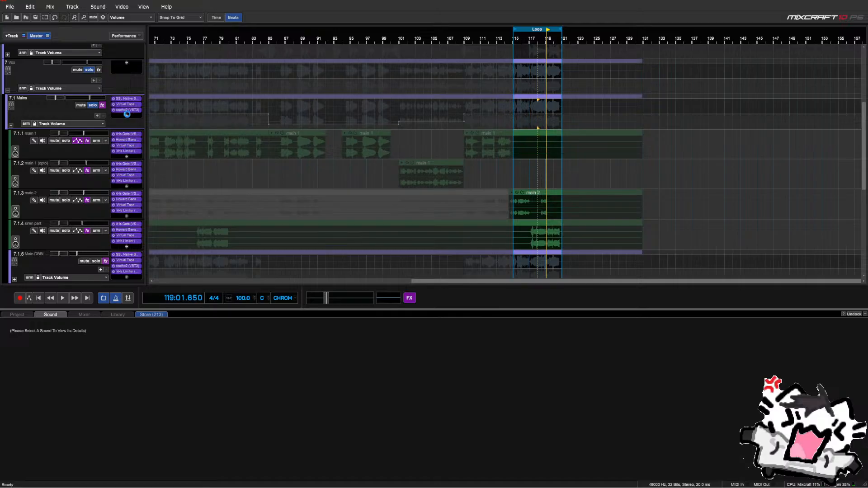
Loop bars 77–83, set the Mains limiter threshold to about -6.2 dB, and collapse Mains
scroll(458, 151, down, 2)
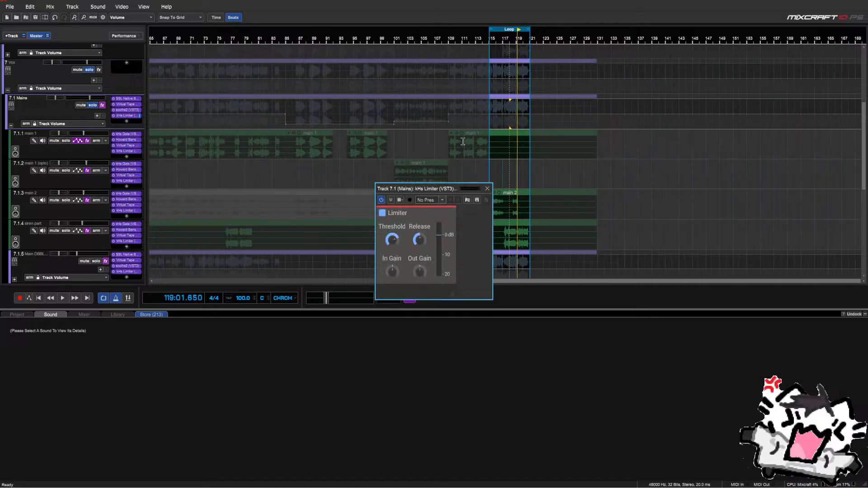
drag(437, 189, 588, 219)
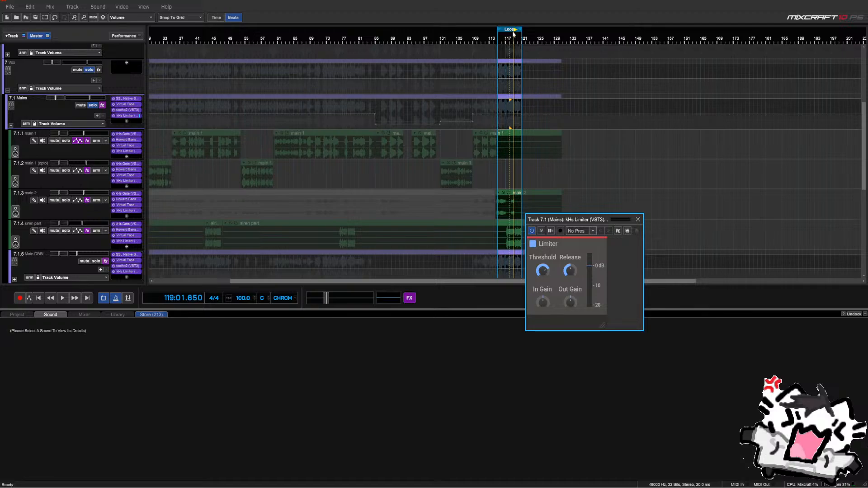
drag(510, 29, 348, 51)
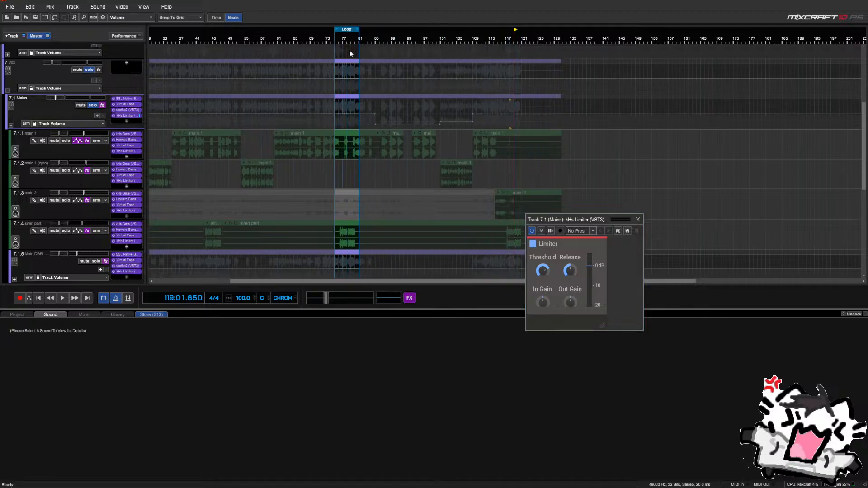
key(space)
scroll(392, 162, up, 2)
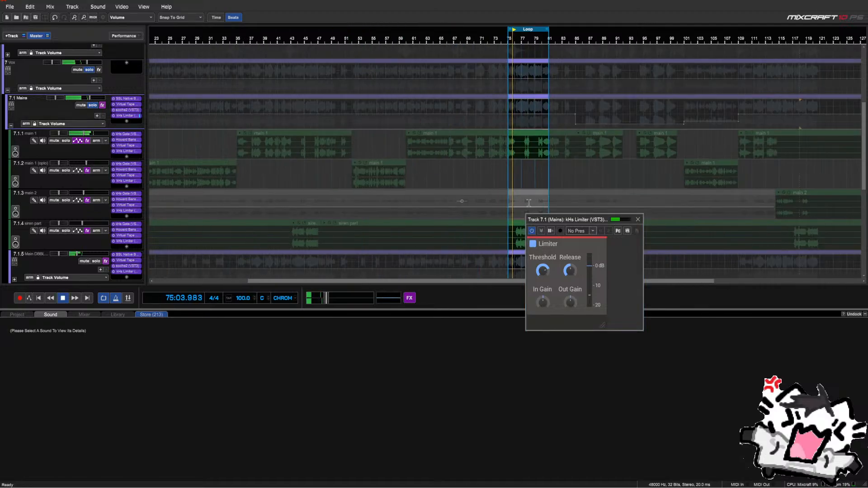
drag(512, 29, 379, 28)
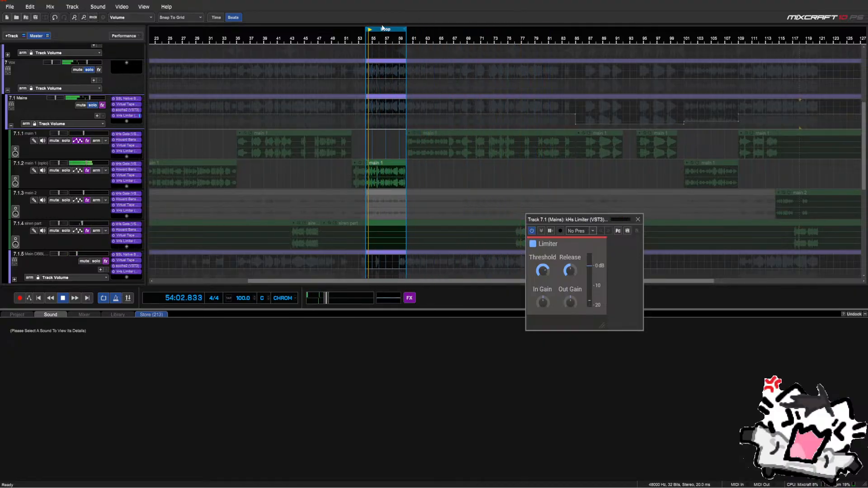
drag(382, 29, 537, 56)
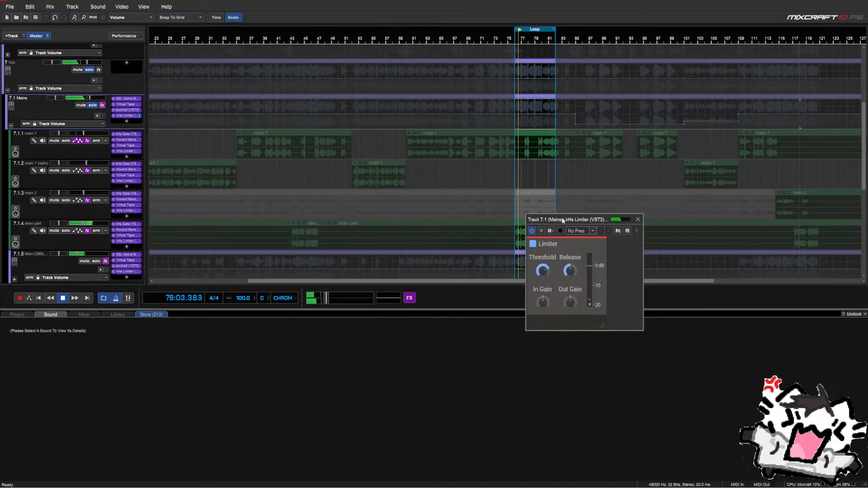
drag(563, 220, 367, 129)
mouse_move(347, 179)
mouse_down()
mouse_move(347, 187)
mouse_move(351, 181)
mouse_up()
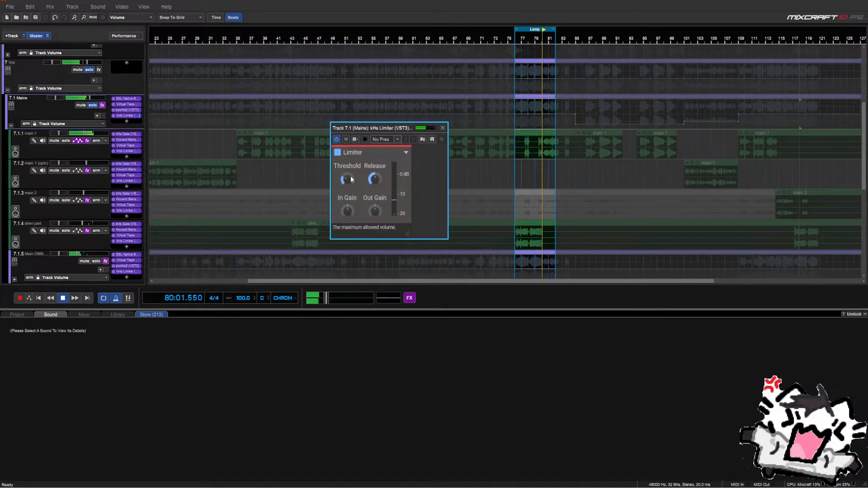
click(442, 129)
key(space)
click(11, 126)
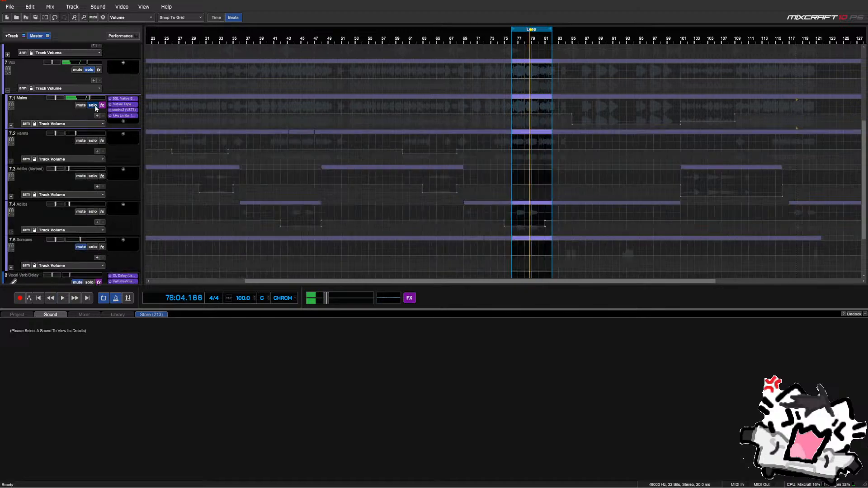
Unsolo Mains, collapse the Vox group, turn off looping, and play from bar 69
click(92, 105)
click(8, 90)
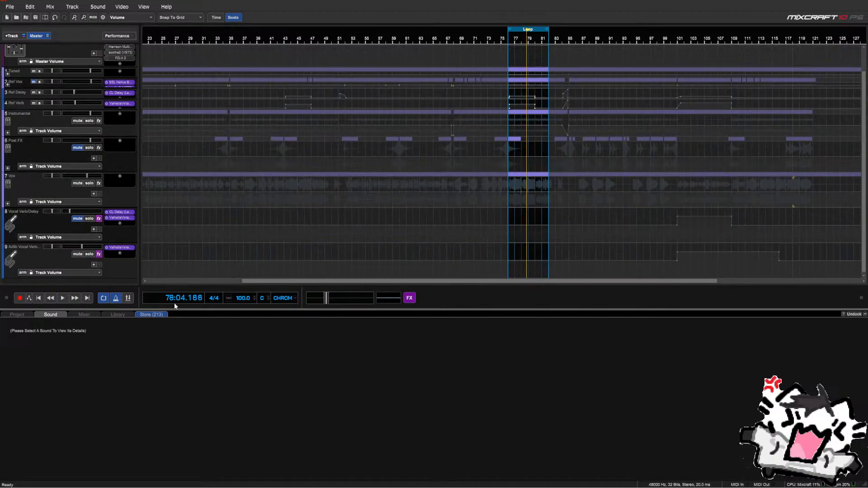
click(103, 297)
scroll(340, 184, down, 2)
click(363, 181)
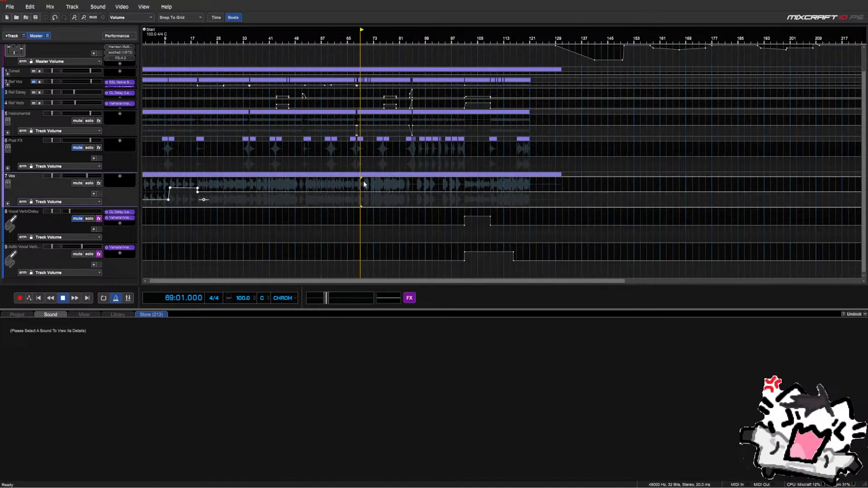
key(space)
scroll(94, 155, up, 1)
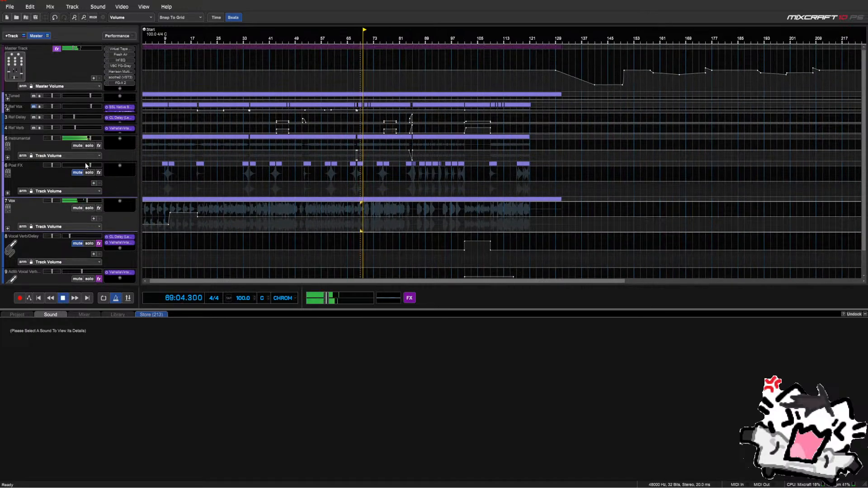
Expand Vox, briefly mute Harms, nudge the Mains volume up, and select the Harms track
click(7, 228)
scroll(21, 192, down, 1)
scroll(22, 191, down, 1)
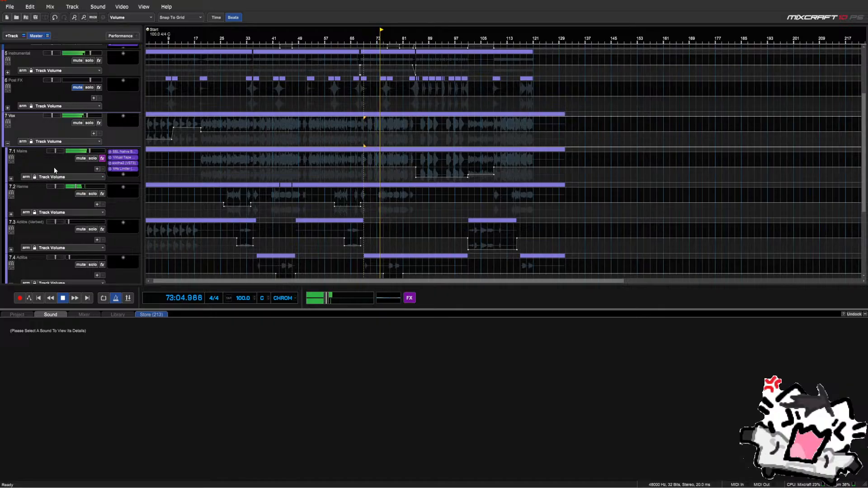
click(81, 194)
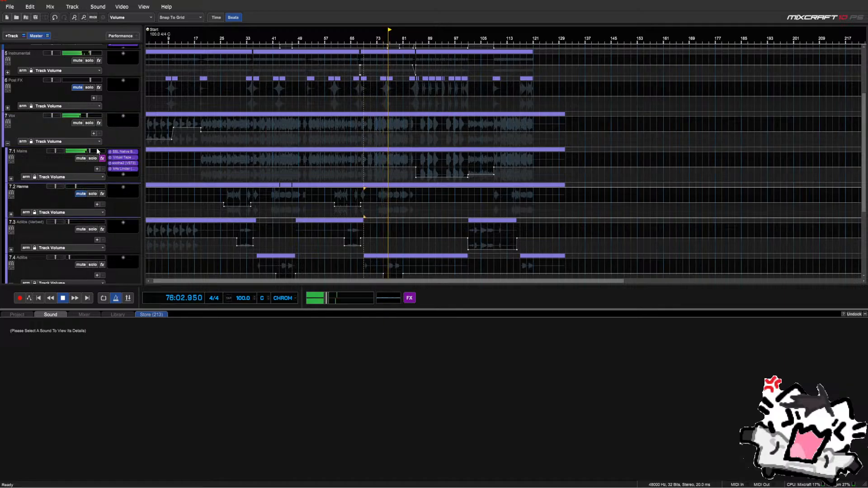
drag(98, 151, 99, 152)
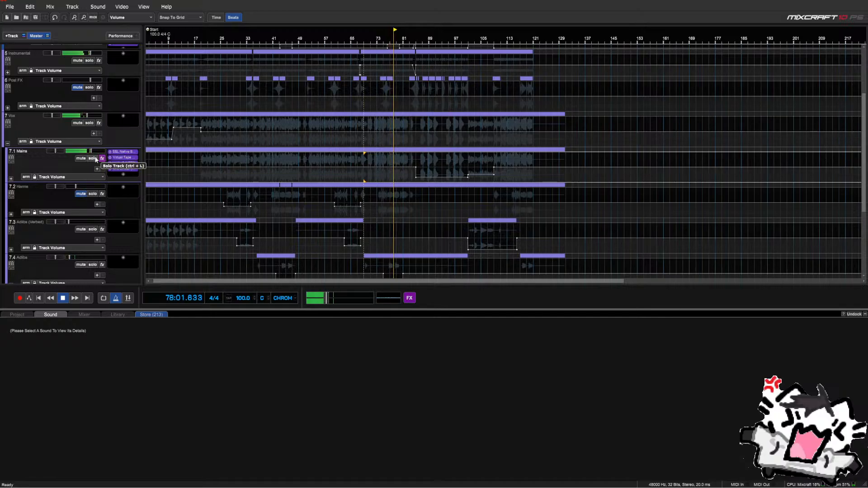
click(80, 194)
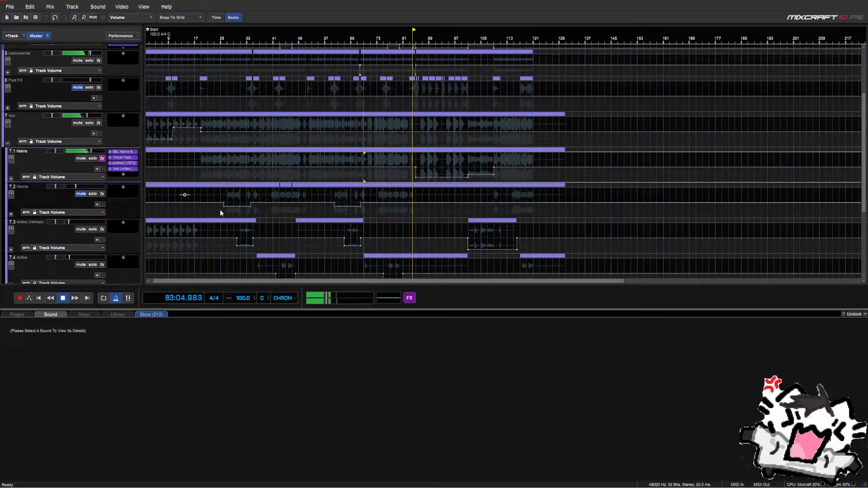
key(space)
click(75, 195)
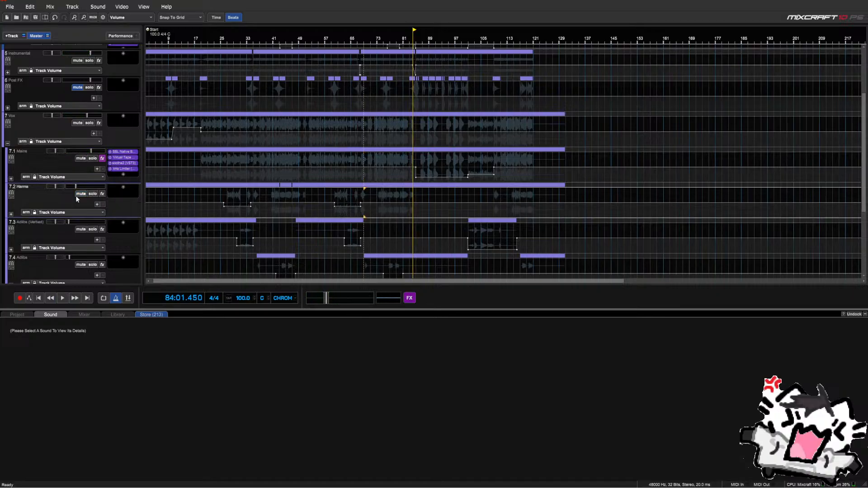
Expand Harms and copy the SSL Native, Virtual Tape and soothe2 effects from Mains onto Harm 1
click(11, 214)
scroll(23, 191, down, 3)
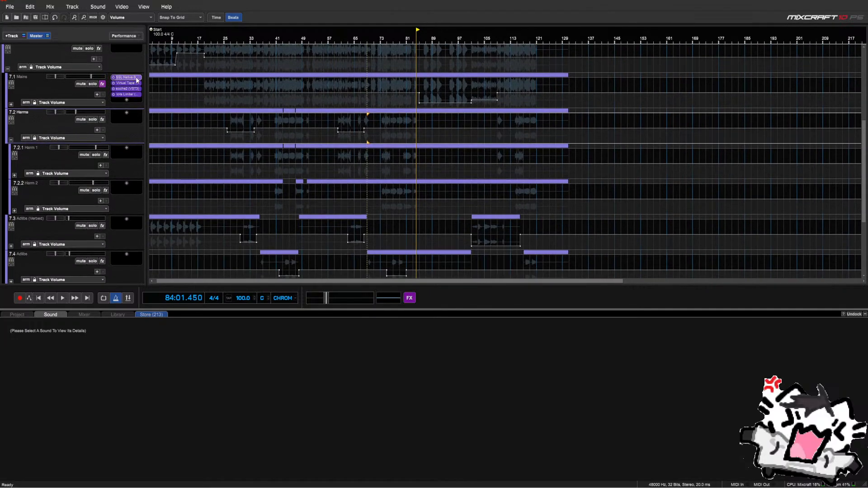
drag(137, 78, 128, 149)
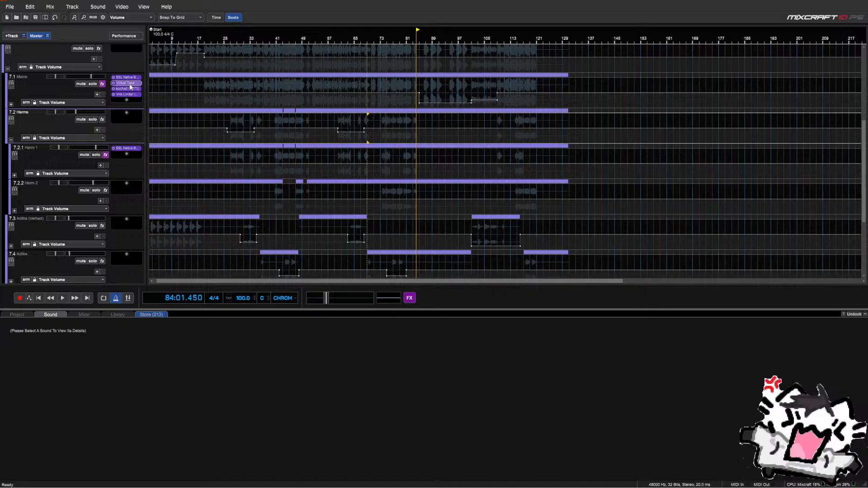
drag(130, 85, 120, 166)
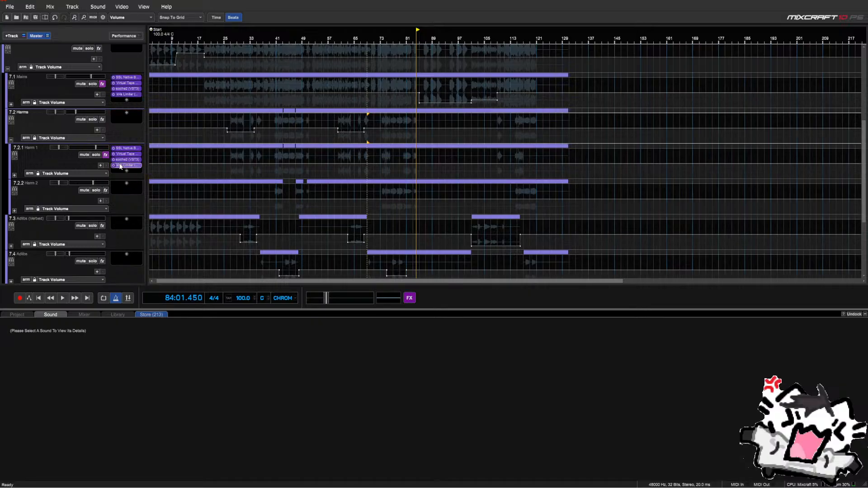
Check Harm 1's kHs Limiter, soothe2 and Virtual Tape Machines settings, then open SSL Bus Compressor 2
click(120, 166)
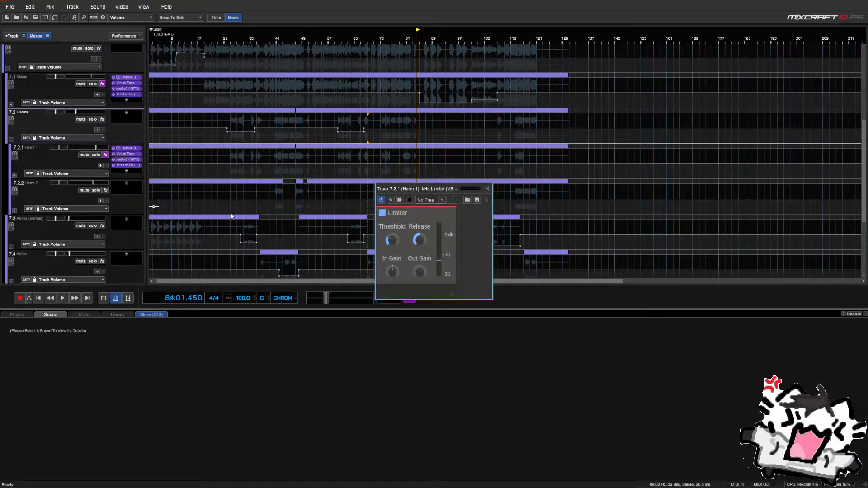
click(487, 188)
click(127, 159)
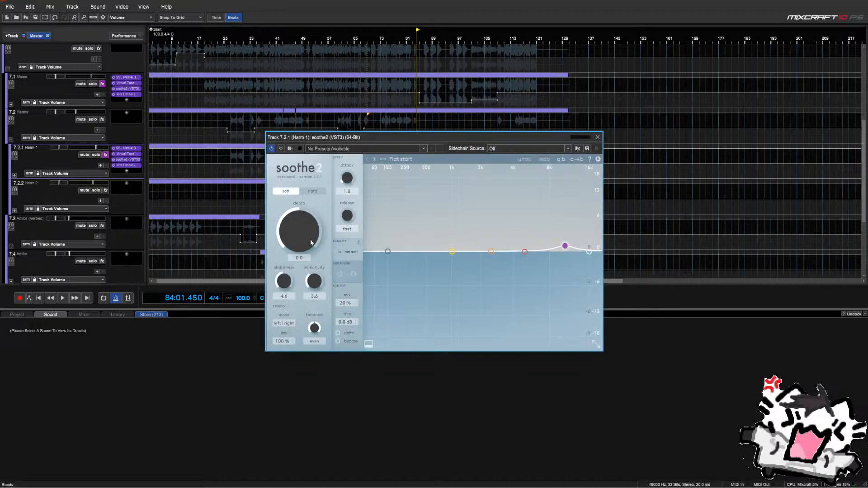
click(598, 137)
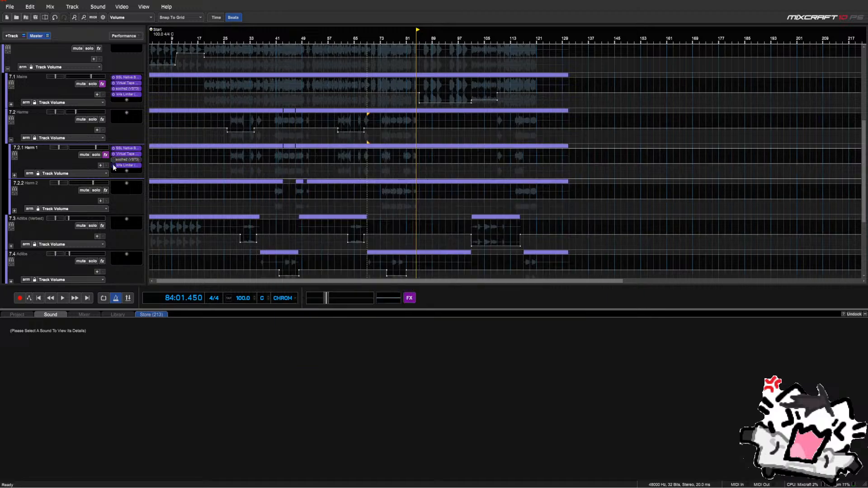
click(127, 154)
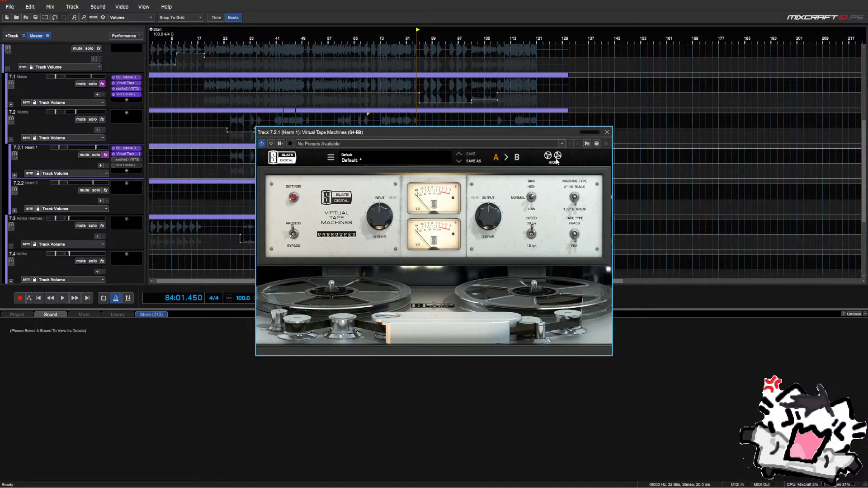
click(607, 134)
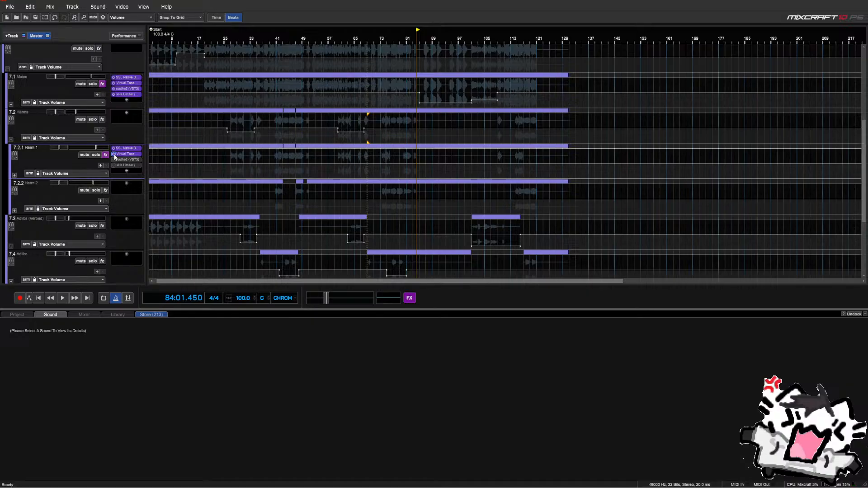
click(120, 150)
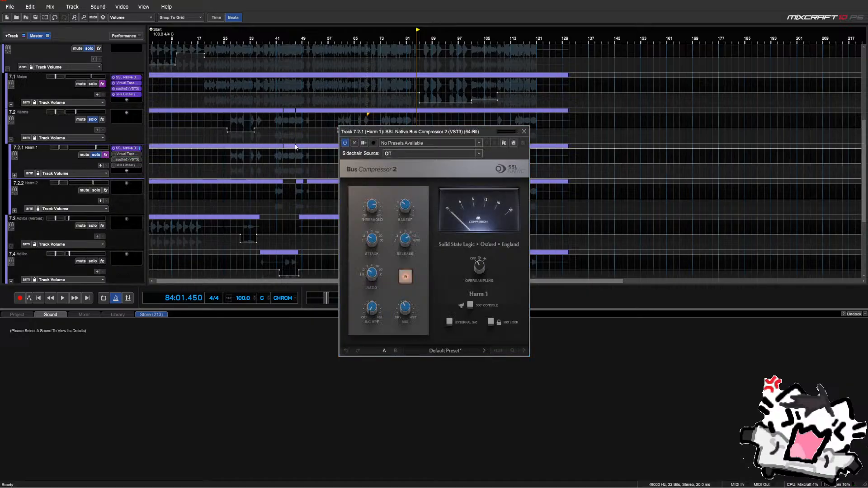
Play from bar 41 and loop bars 41–49 of Harm 1, keeping the compressor window in view
drag(367, 132, 319, 245)
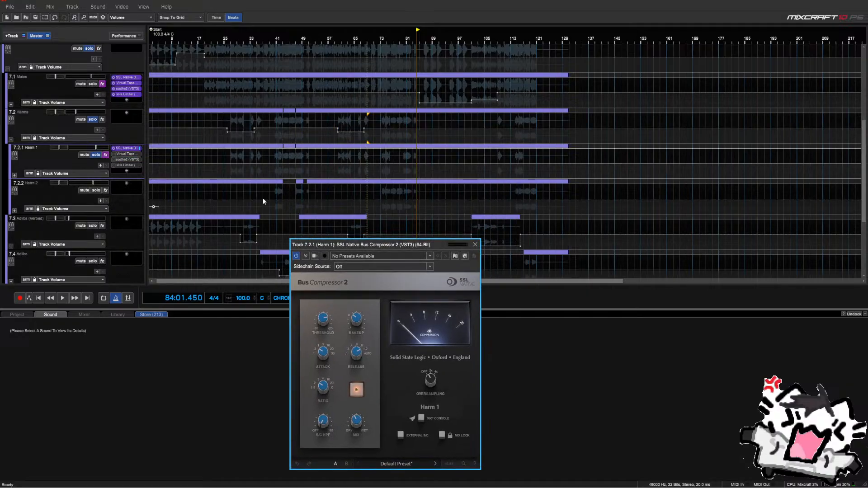
click(278, 156)
key(space)
scroll(298, 158, up, 2)
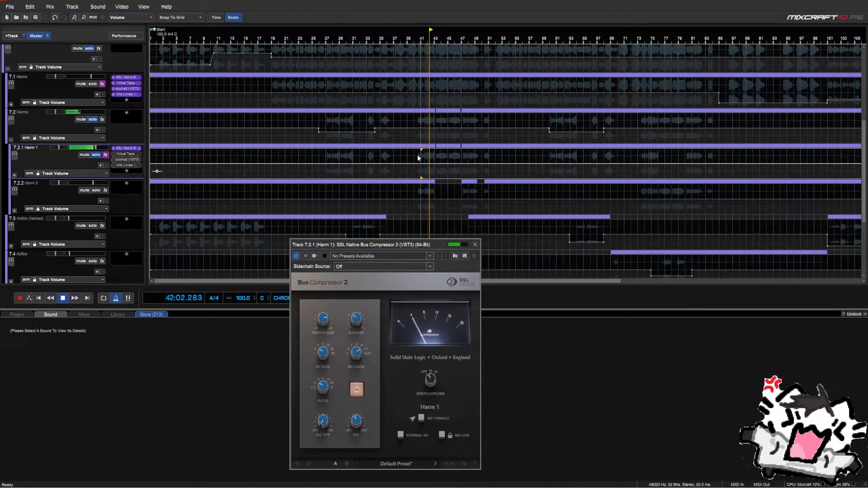
drag(417, 155, 479, 171)
key(l)
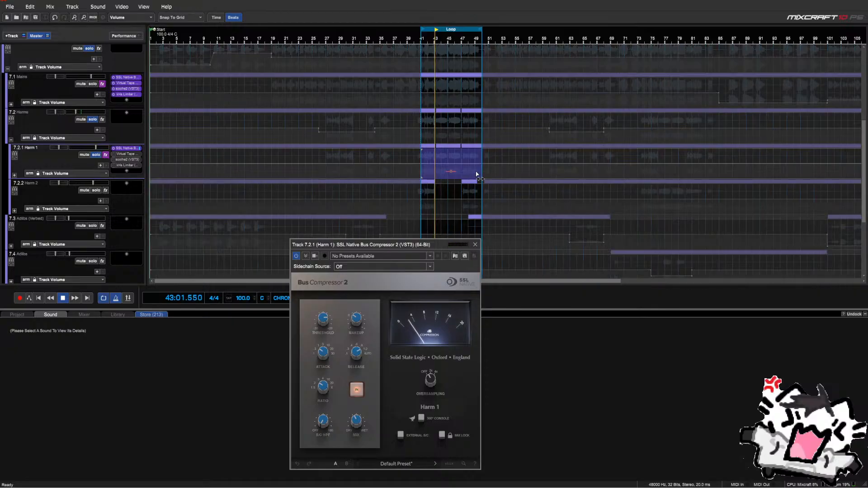
drag(413, 247, 367, 129)
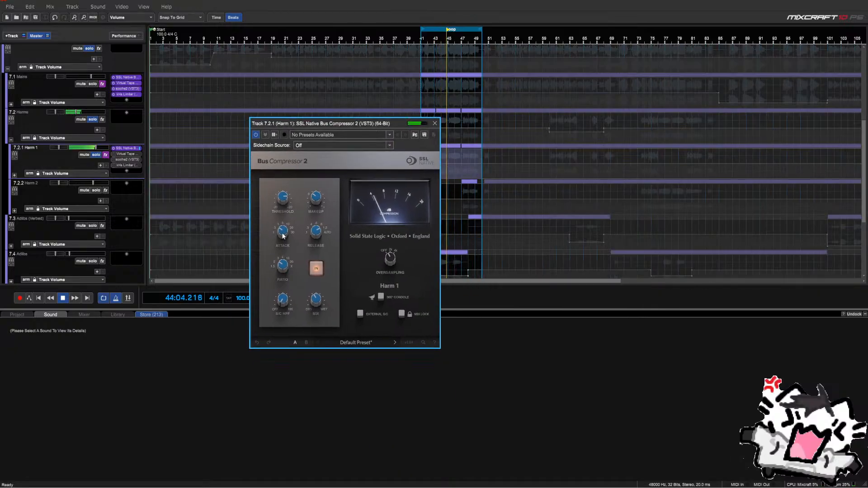
mouse_move(314, 199)
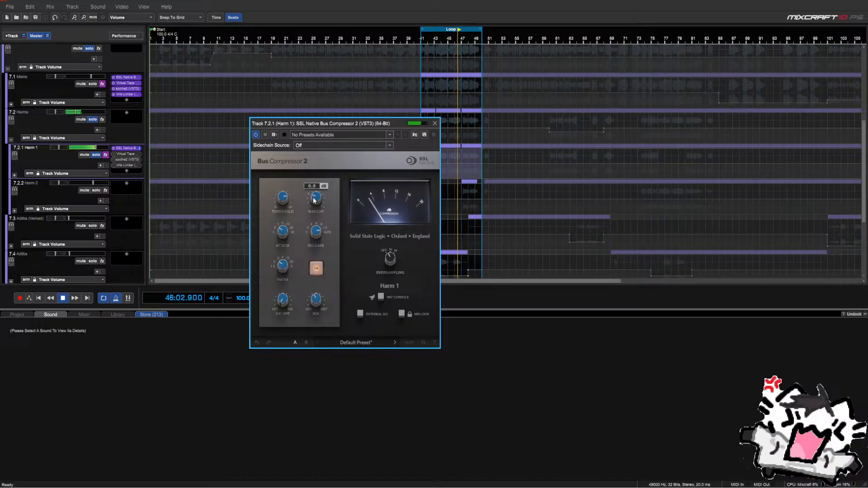
mouse_move(281, 198)
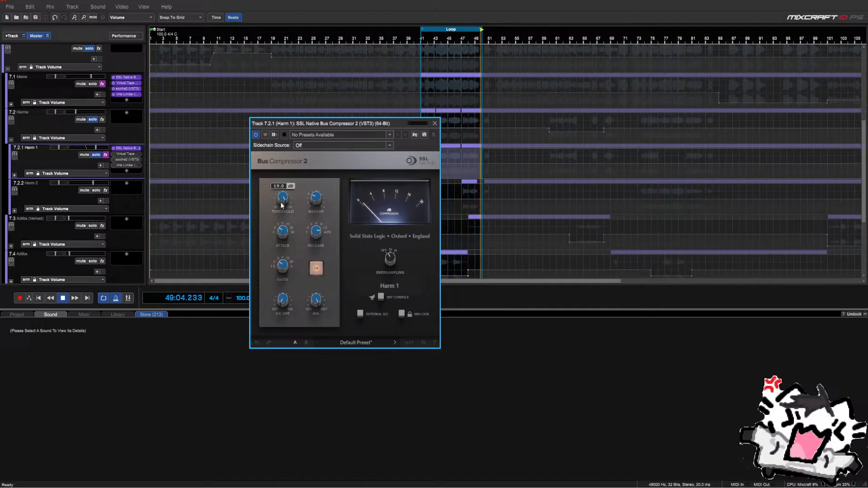
Lower Harm 1's bus compressor threshold to about 17 dB and audition it on the loop
drag(282, 203, 281, 207)
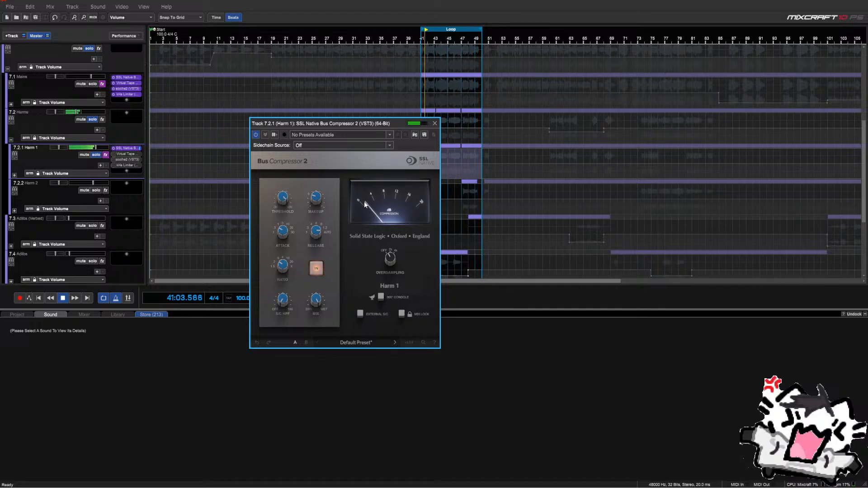
drag(283, 200, 283, 204)
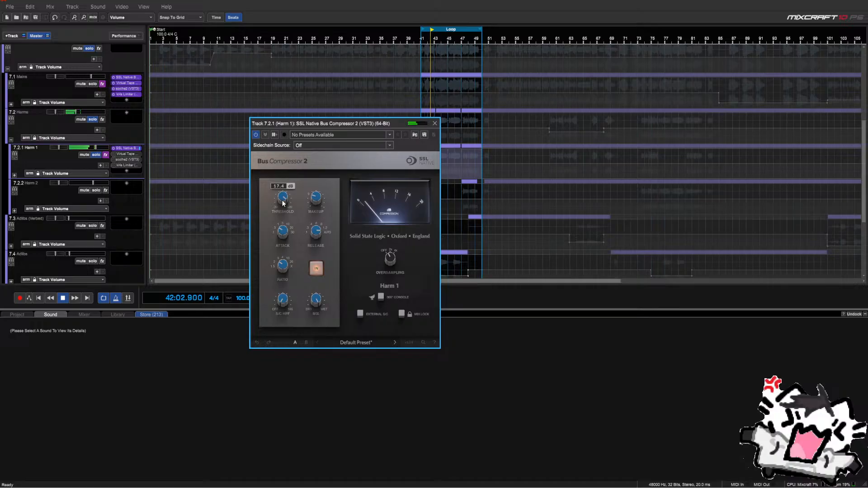
key(space)
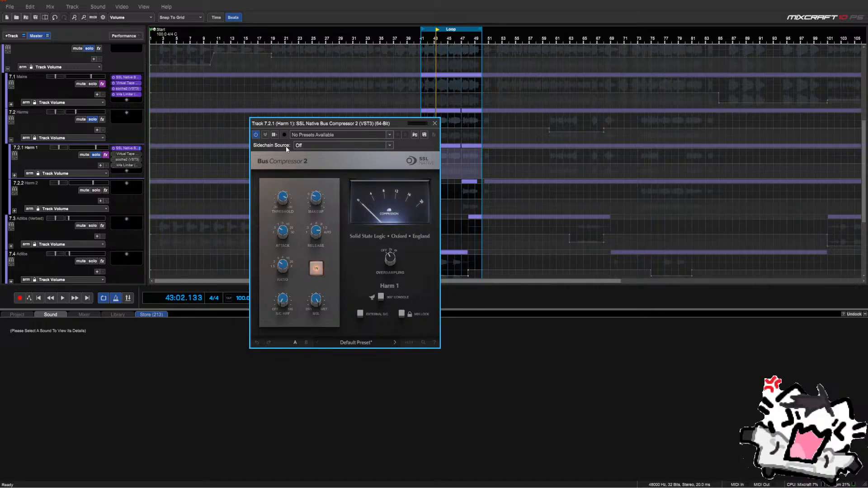
key(space)
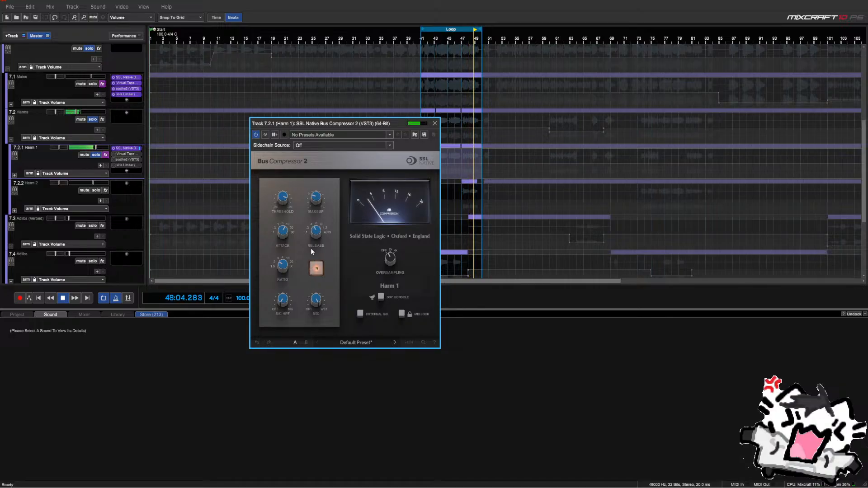
key(space)
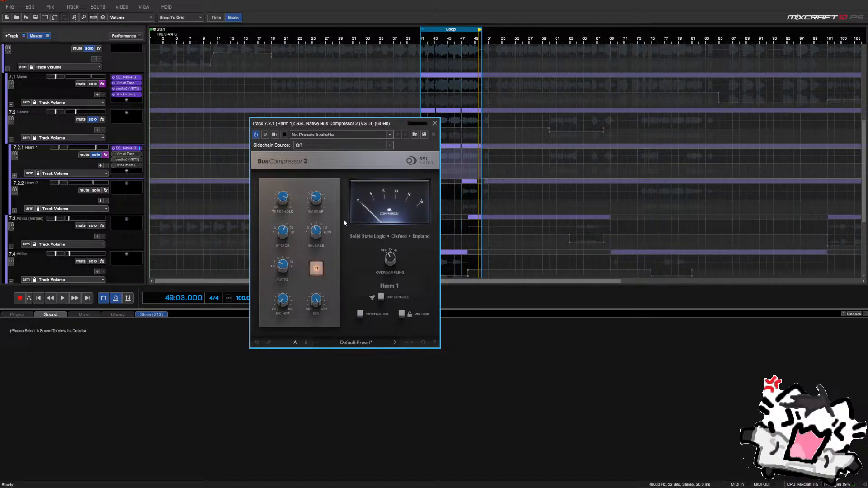
mouse_move(311, 297)
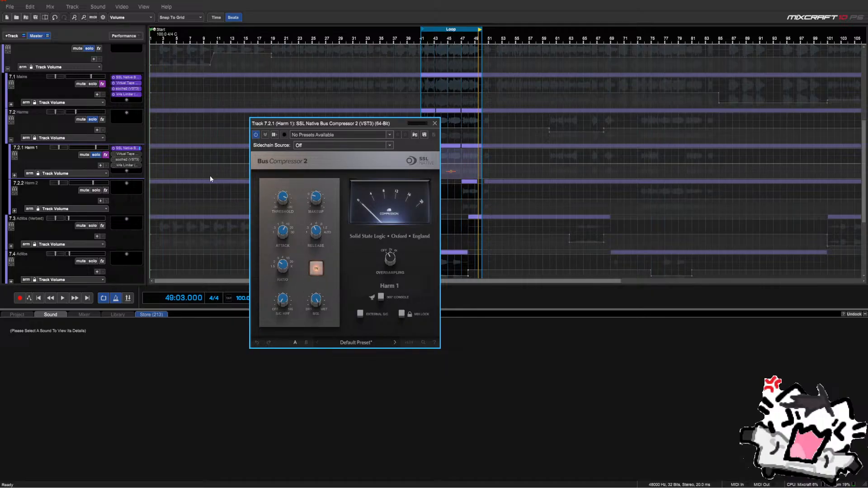
key(space)
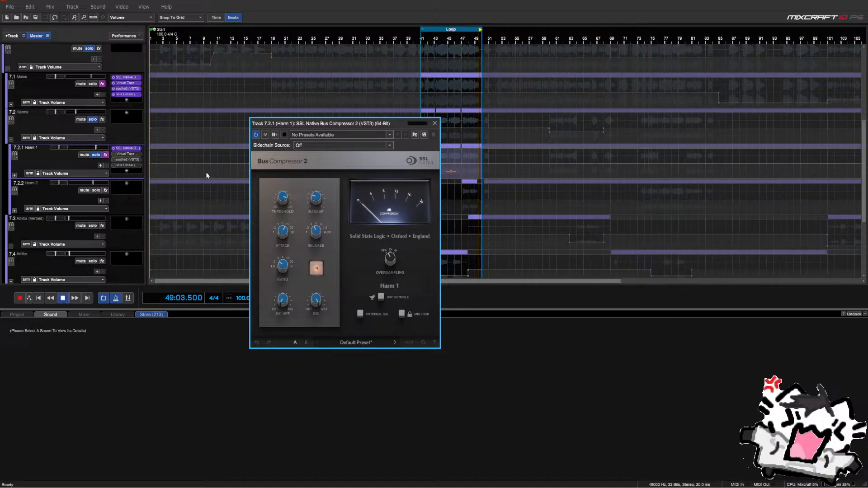
A/B the compressor with bypass, lower its mix to about 35%, stop playback and close it
click(312, 271)
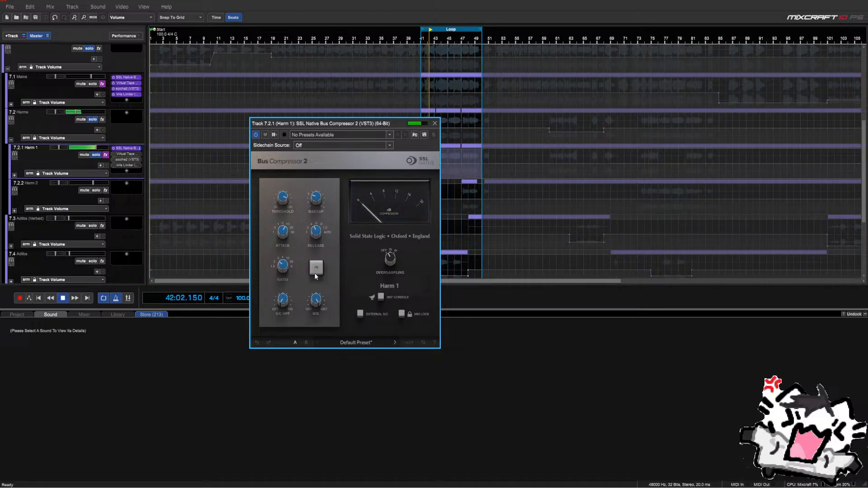
click(315, 274)
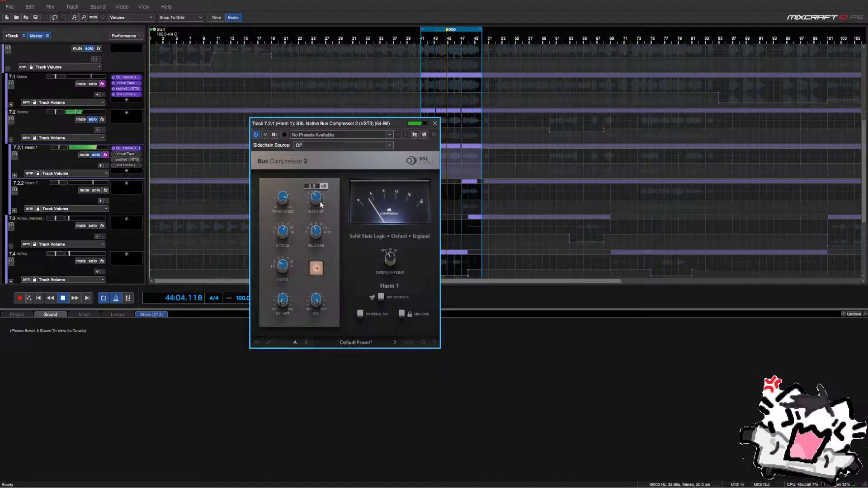
scroll(320, 204, down, 1)
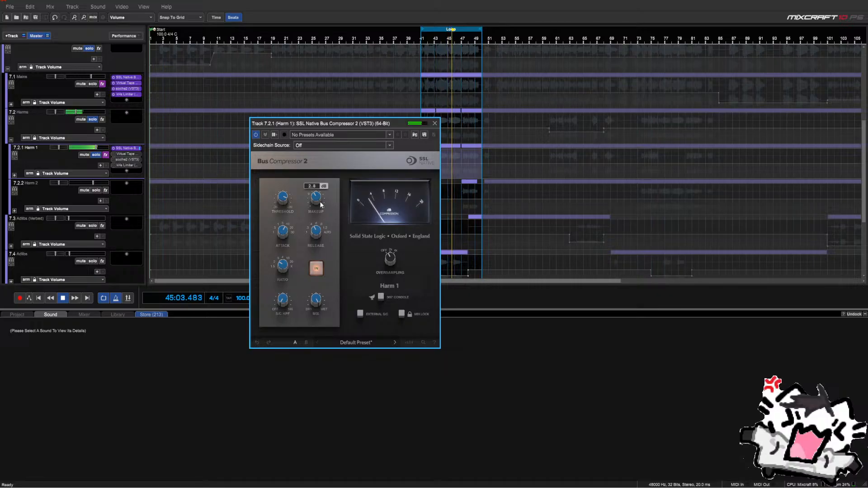
mouse_move(316, 301)
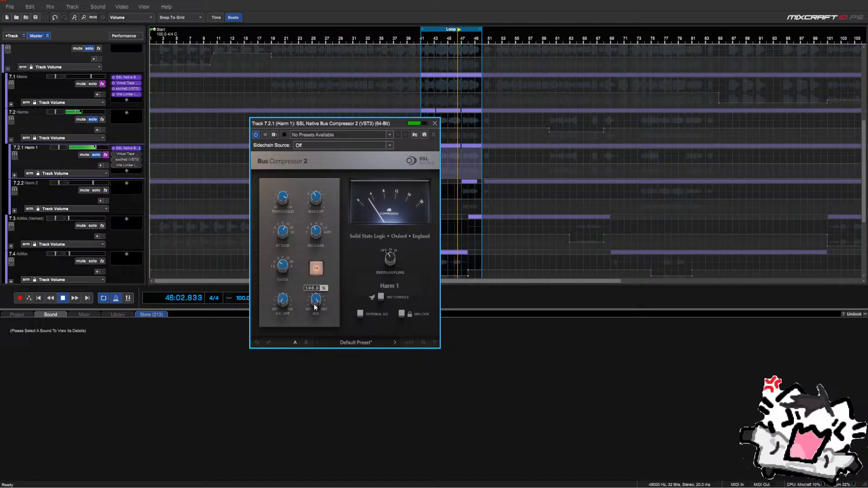
drag(316, 304, 324, 405)
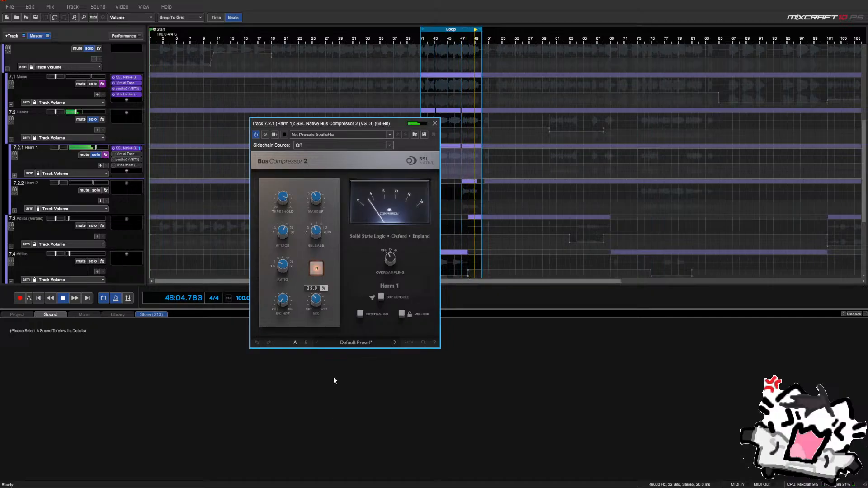
key(space)
mouse_move(315, 301)
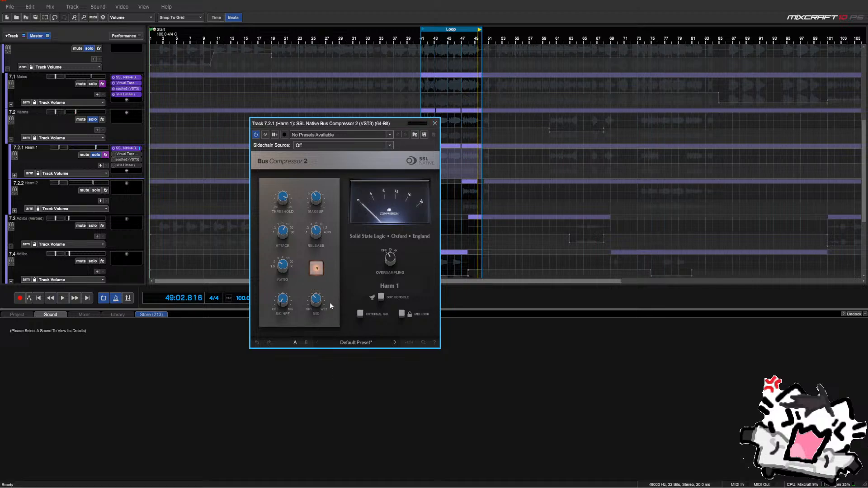
click(433, 124)
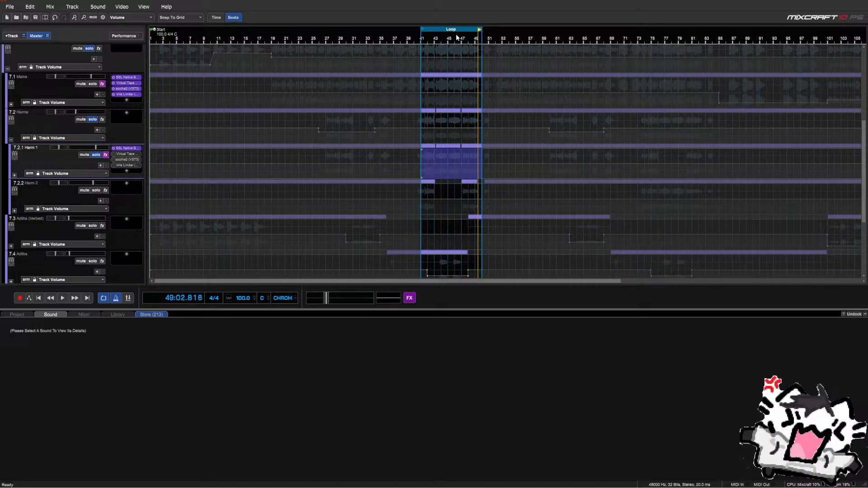
Expand the Harm 1 and Harm 2 folders, solo Harm 2, and loop bars 75–83
click(14, 211)
click(15, 175)
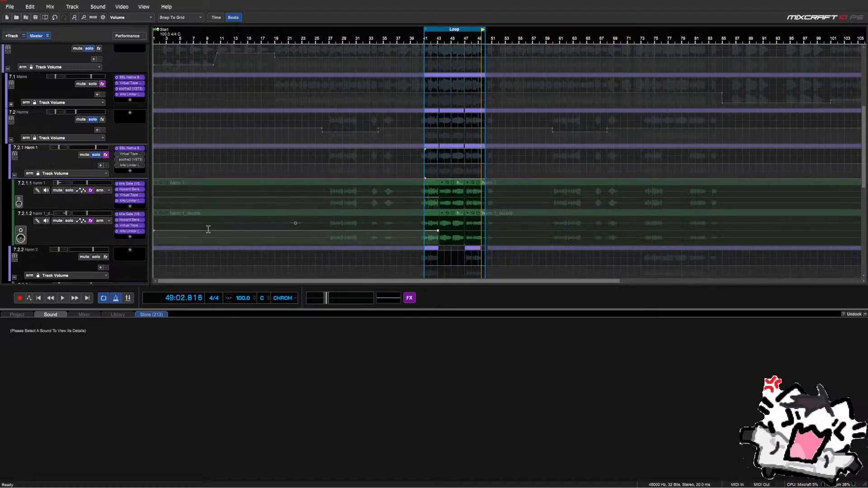
scroll(98, 224, down, 2)
scroll(97, 225, down, 1)
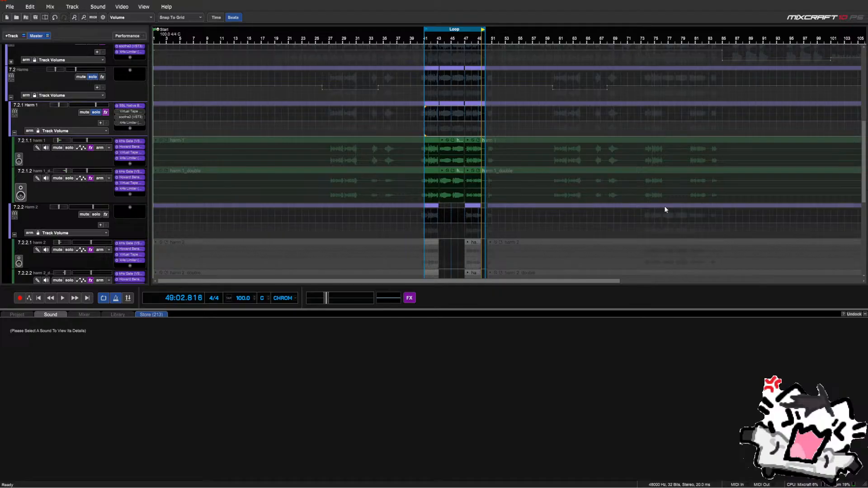
scroll(77, 199, down, 3)
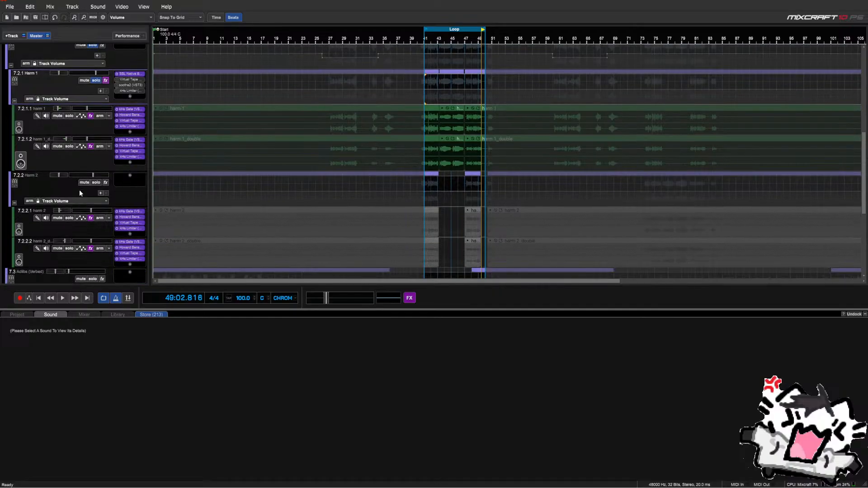
click(95, 183)
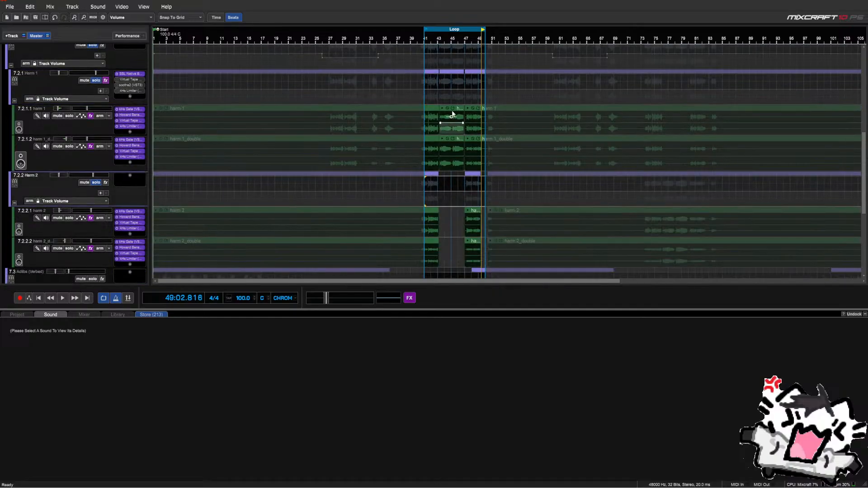
drag(449, 29, 680, 37)
click(659, 181)
scroll(658, 182, up, 1)
key(space)
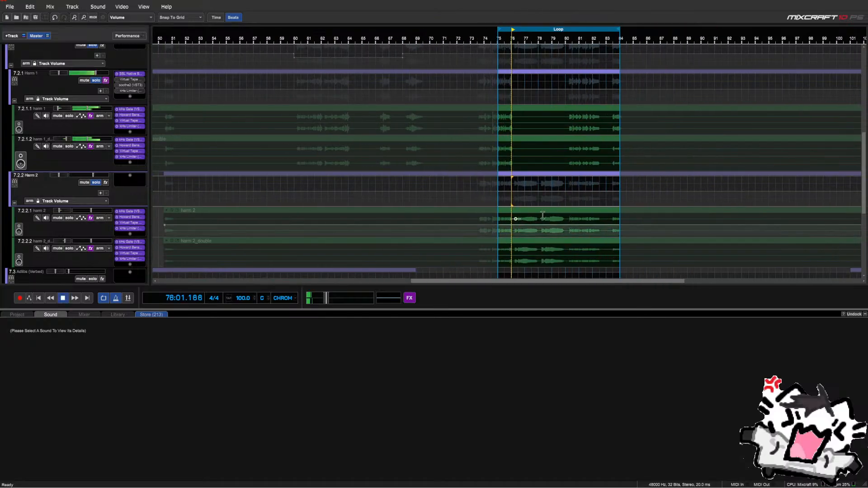
scroll(515, 217, up, 2)
key(space)
Split the Harm 2 clips at bar 76 and bar 80
click(514, 174)
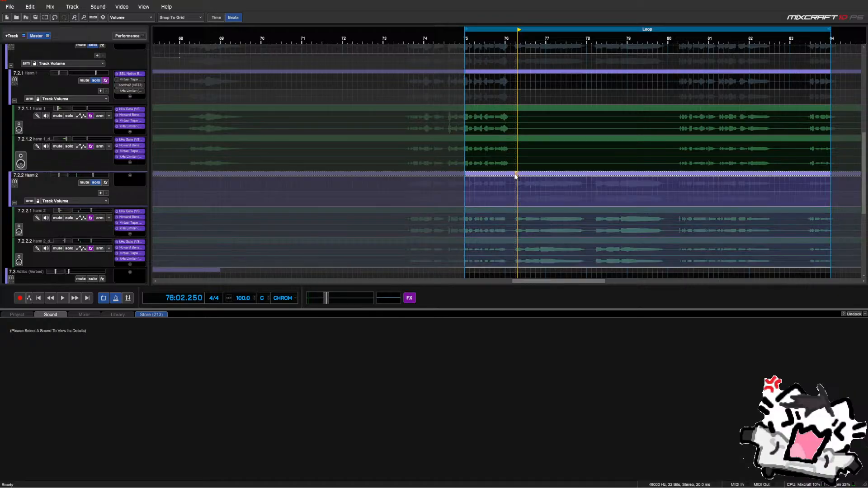
right_click(514, 174)
right_click(514, 176)
click(502, 187)
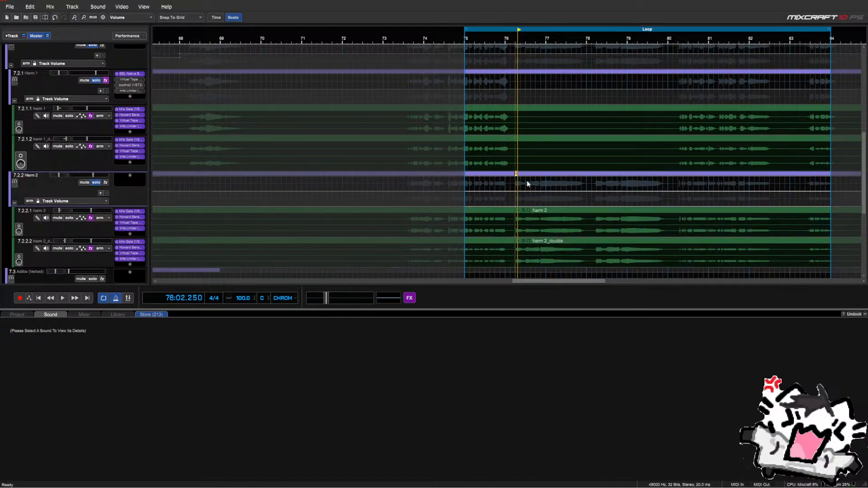
click(675, 177)
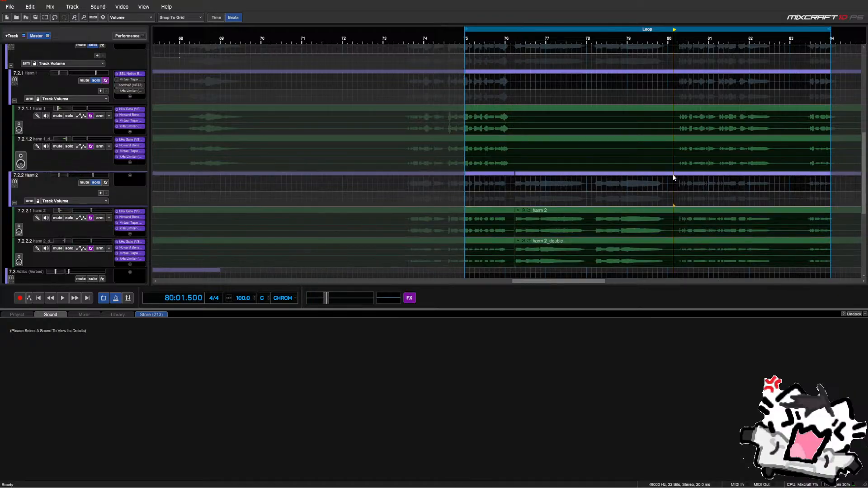
right_click(674, 177)
click(660, 184)
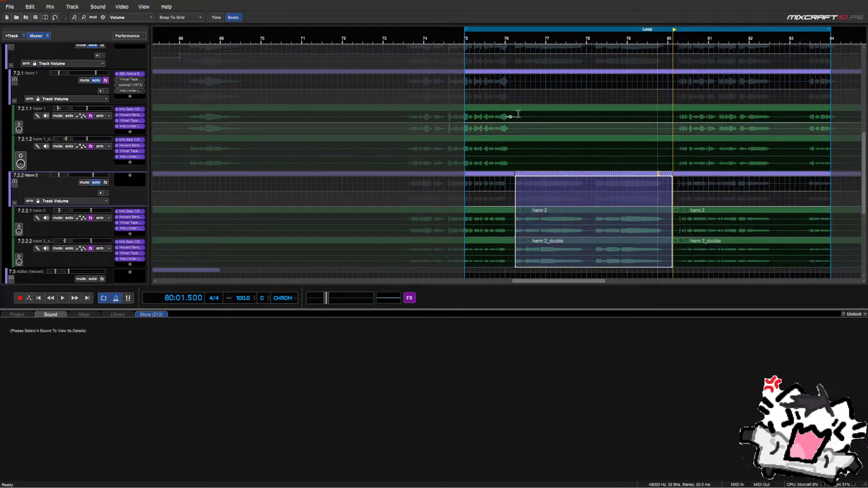
Delete Harm 1's audio in bars 76–80 and move the Harm 2 clips up onto Harm 1
drag(510, 108, 671, 161)
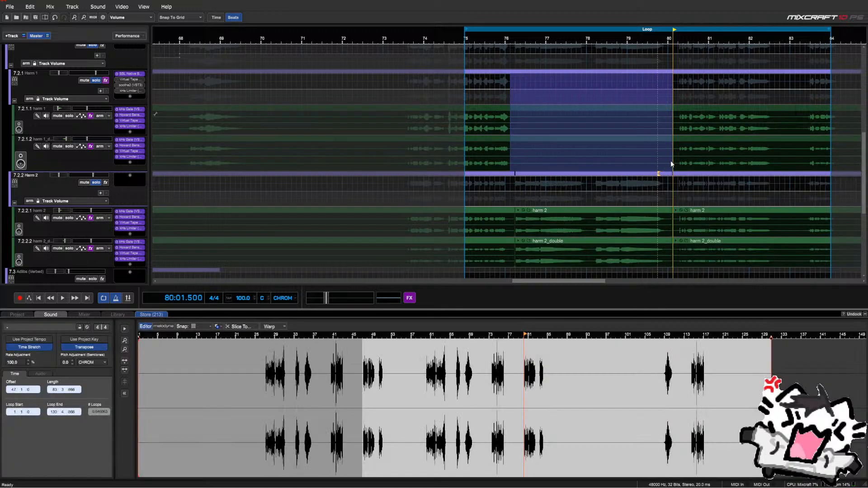
key(Delete)
click(640, 177)
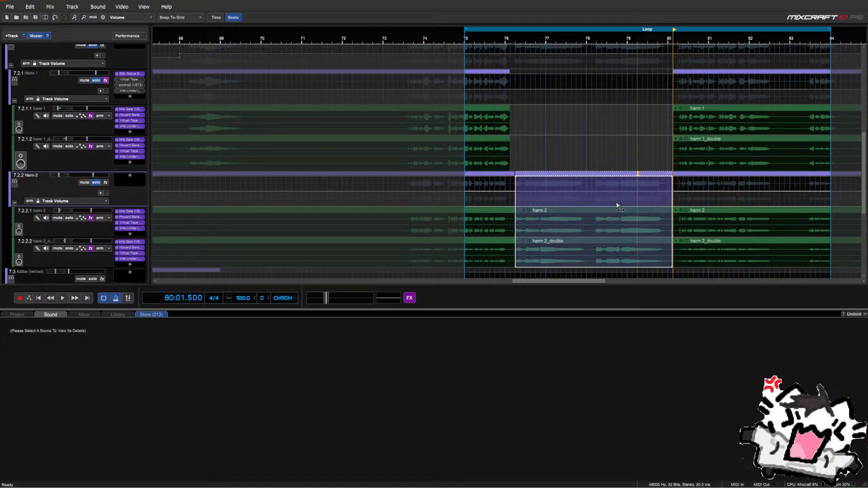
drag(638, 199, 593, 247)
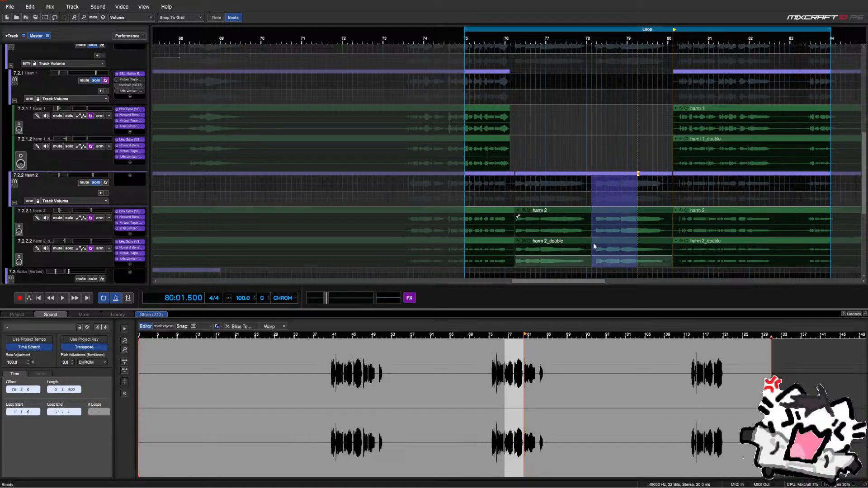
key(alt+Up)
key(alt+Up)
key(alt+Up)
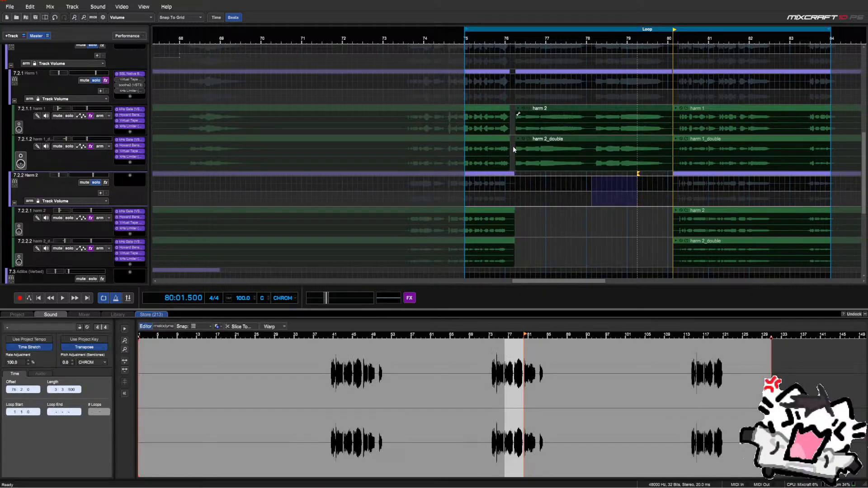
drag(512, 119, 511, 120)
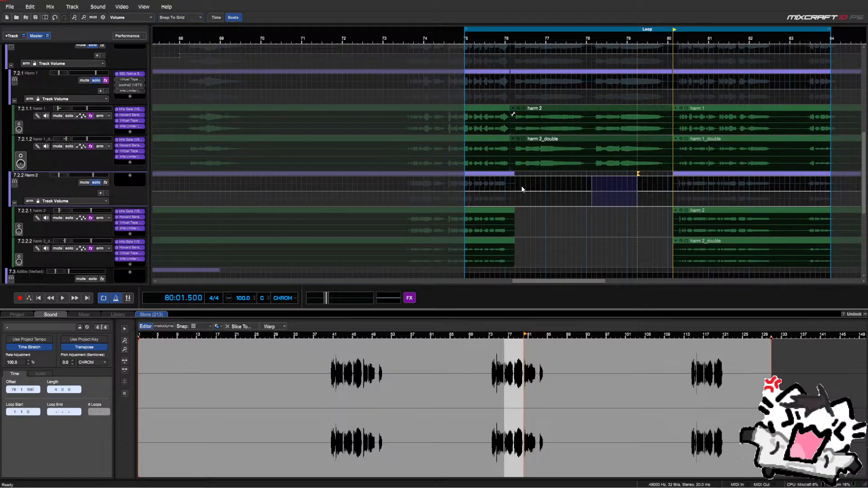
click(546, 235)
scroll(544, 235, down, 5)
scroll(543, 235, down, 5)
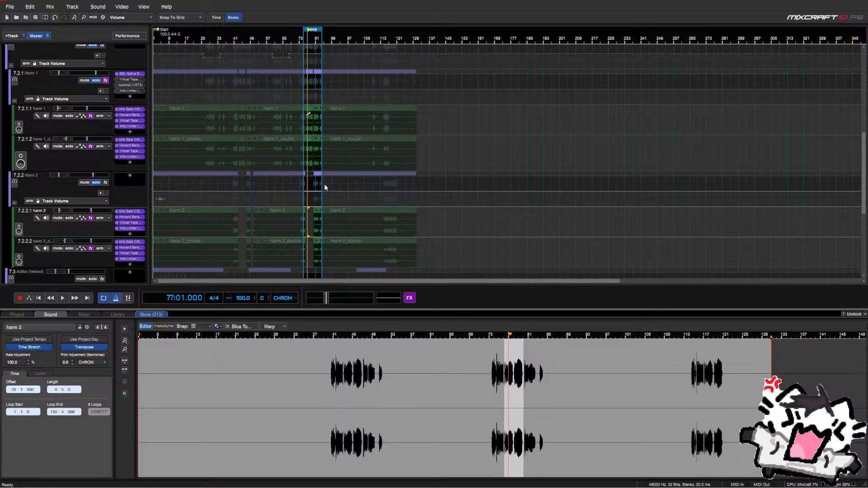
Collapse the Harm 1 and Harm 2 folders, unsolo Harm 2, and start playback
scroll(324, 183, up, 5)
click(14, 101)
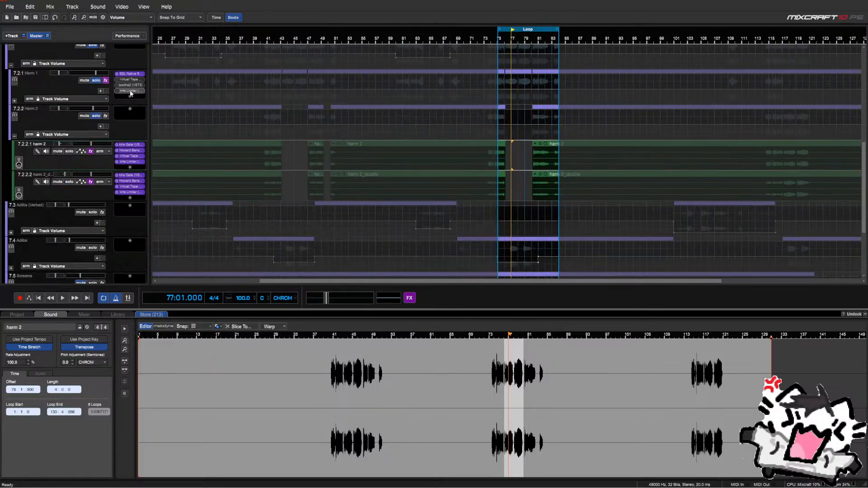
scroll(77, 123, up, 3)
click(15, 167)
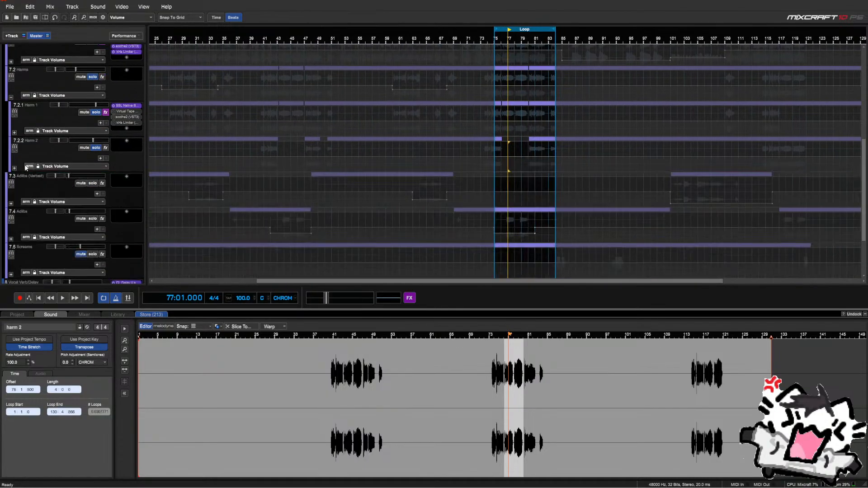
click(93, 148)
key(space)
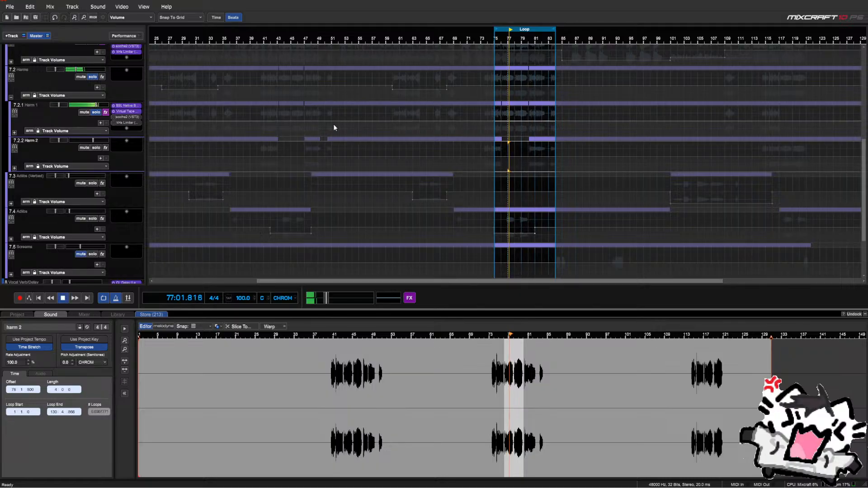
Reset Harm 1's Virtual Tape Machines input to 0 dB, link input/output, compare bypass, and close it
click(126, 111)
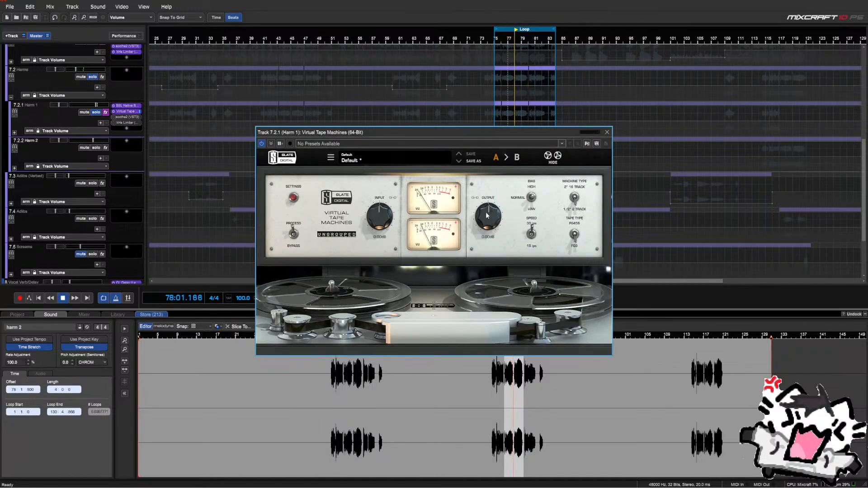
drag(382, 224, 383, 220)
scroll(383, 220, up, 4)
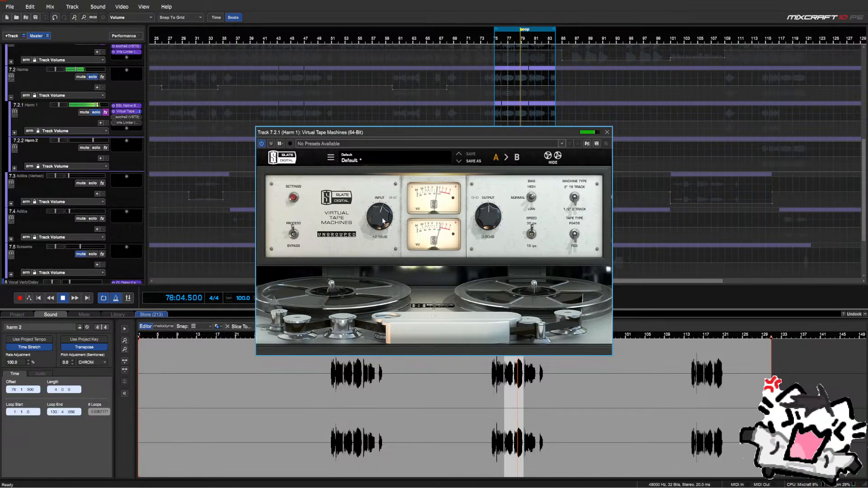
double_click(383, 221)
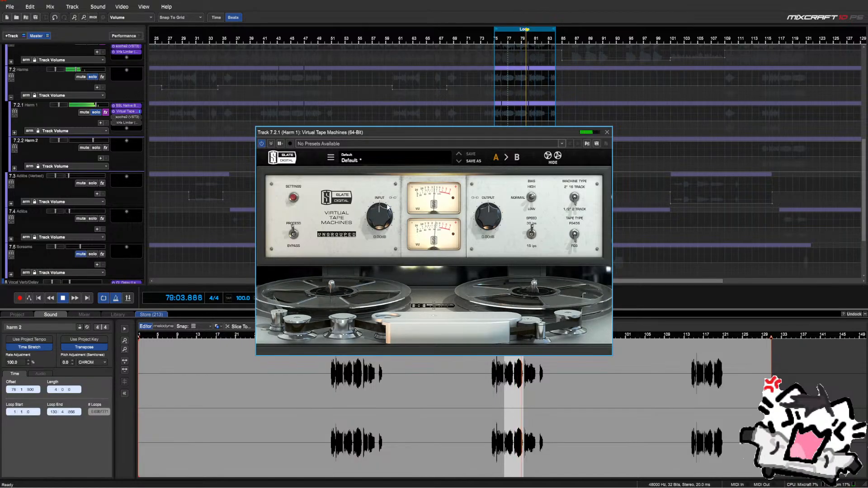
click(392, 197)
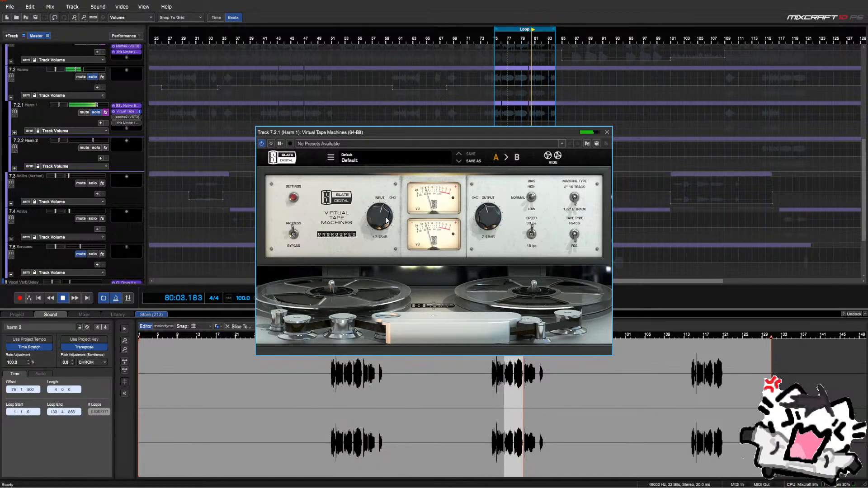
scroll(386, 220, up, 2)
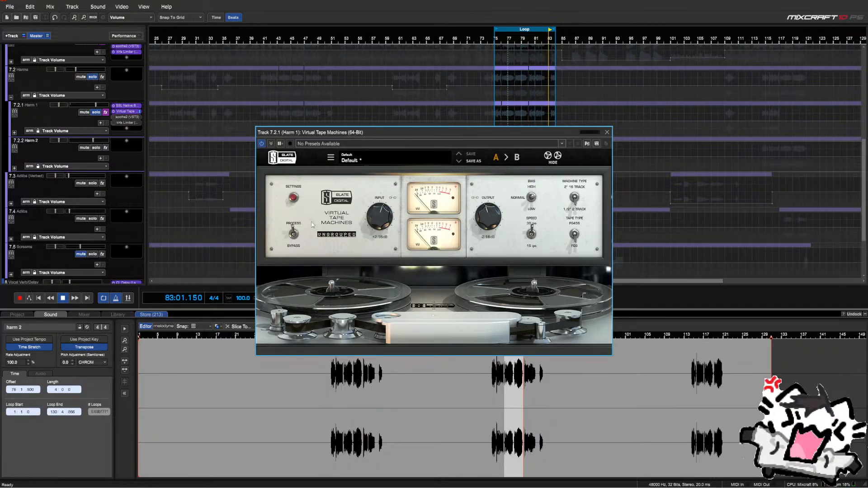
click(293, 233)
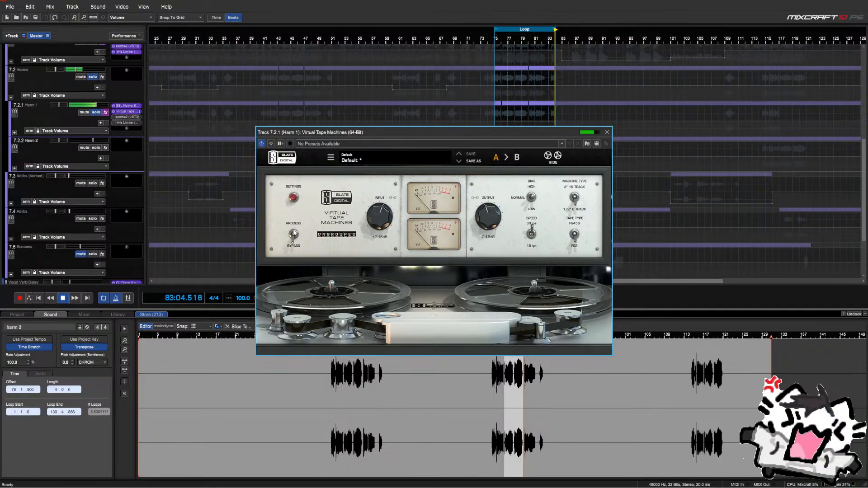
click(293, 233)
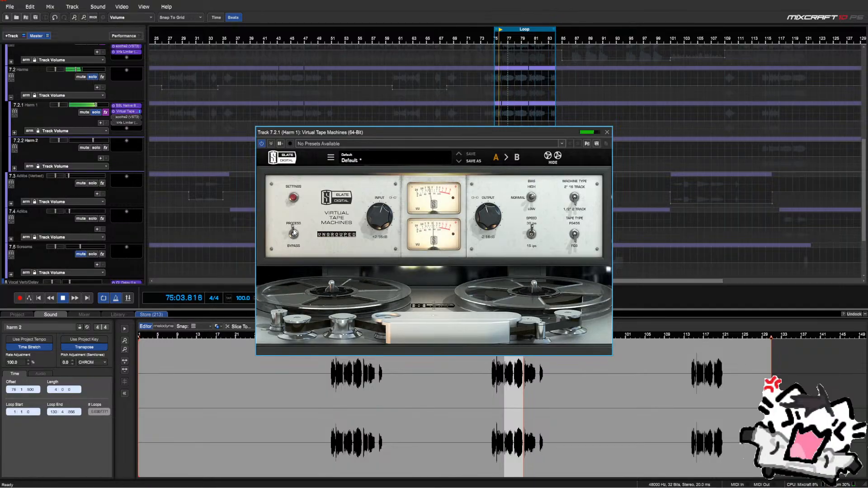
scroll(494, 225, down, 2)
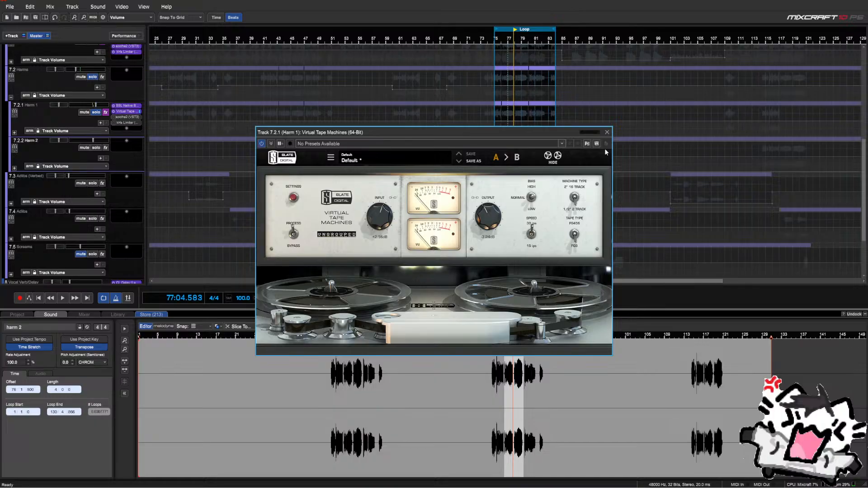
click(607, 132)
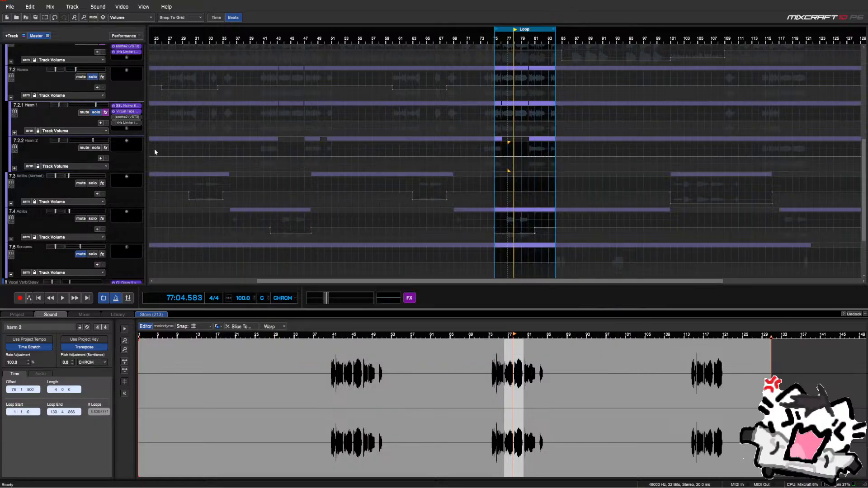
Bring up Harm 1's soothe2 window and start playback of the harmony
click(119, 117)
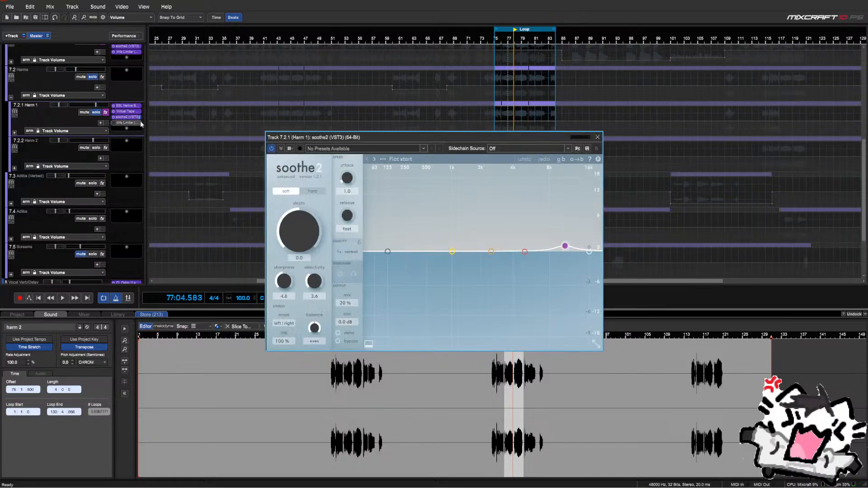
drag(446, 144, 341, 116)
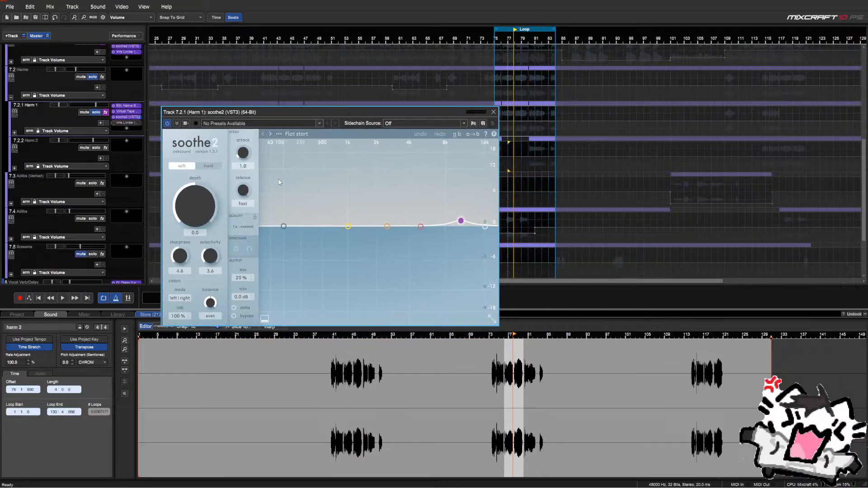
key(space)
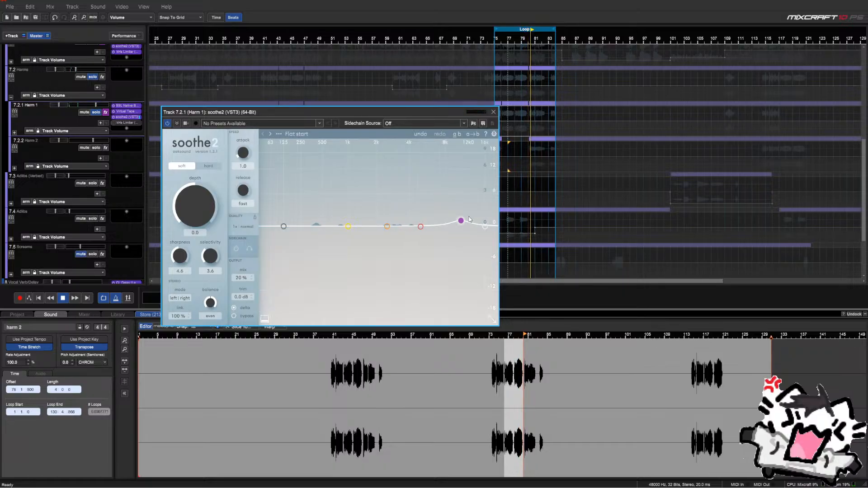
Retune soothe2 band 4 to about 6.4 kHz, leaving sensitivity at 1.0 dB
drag(462, 220, 457, 220)
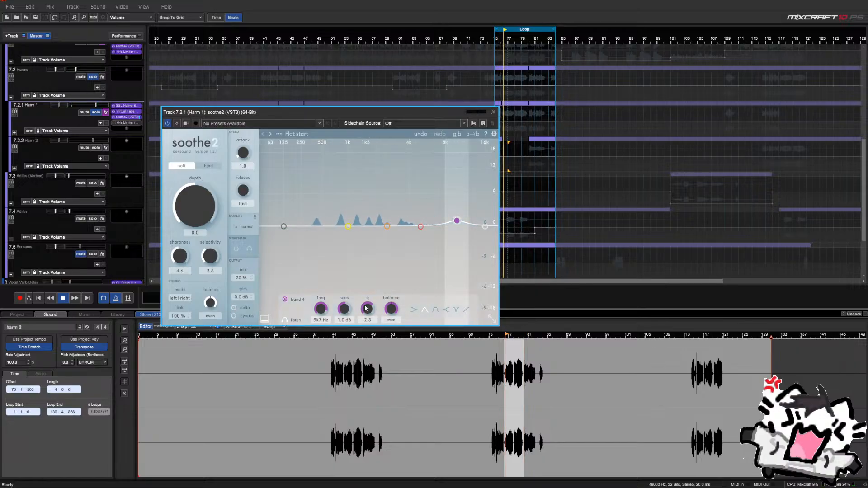
drag(345, 311, 346, 312)
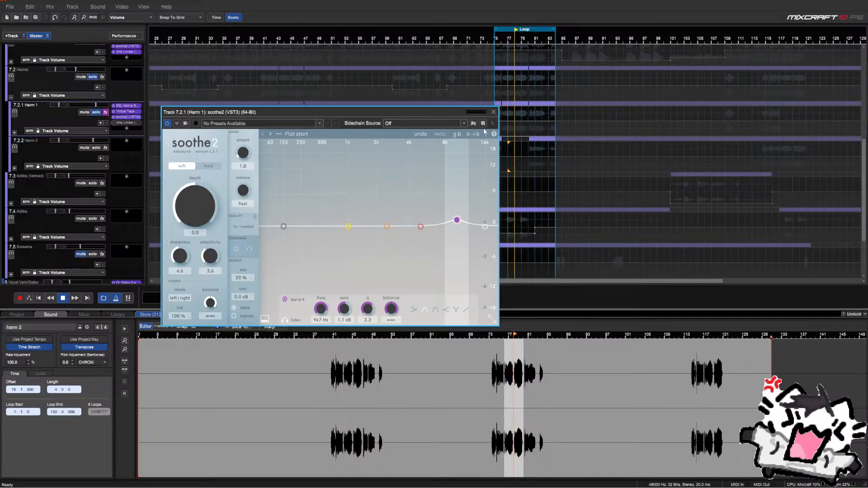
click(425, 134)
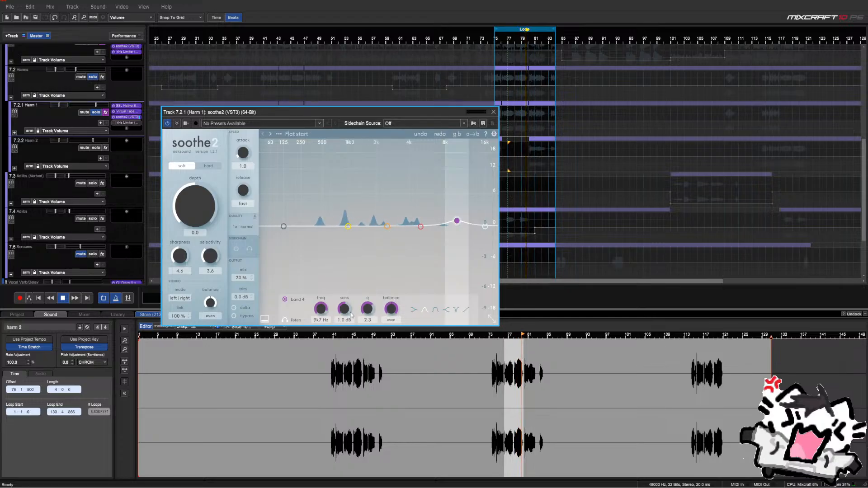
drag(324, 311, 330, 318)
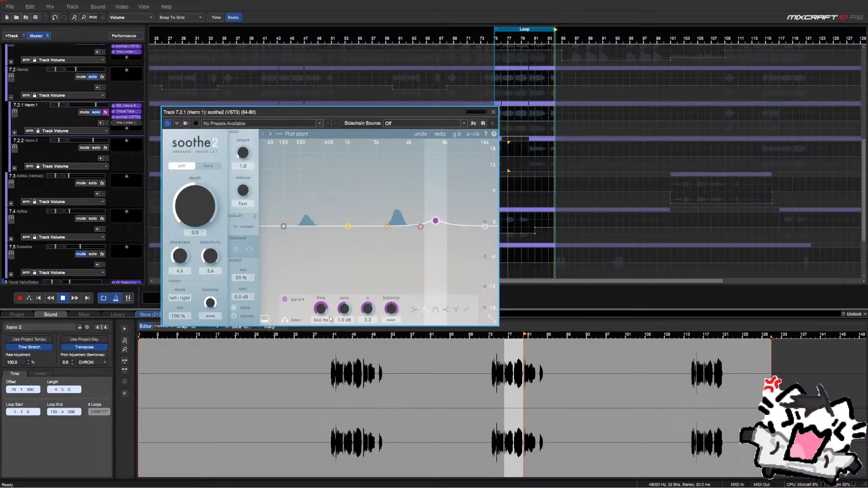
drag(329, 319, 330, 318)
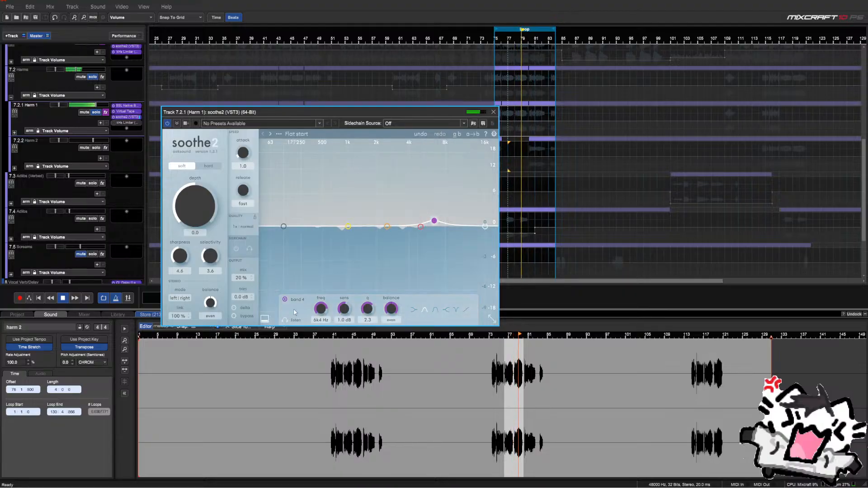
click(494, 112)
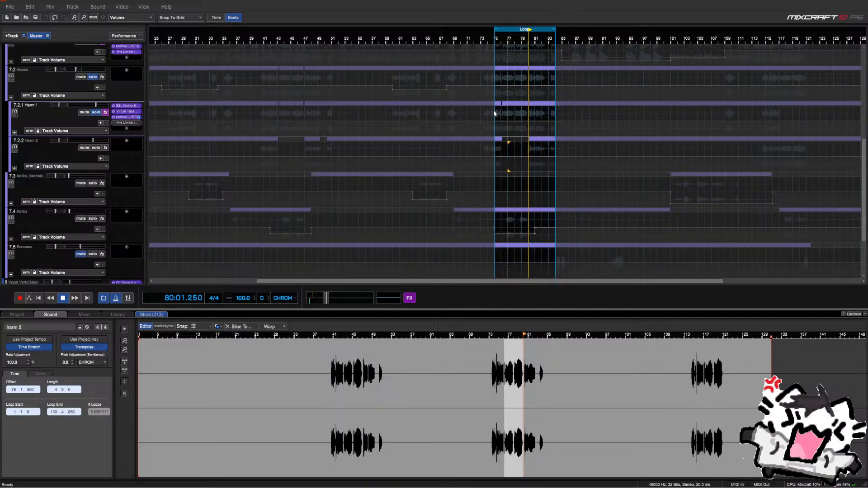
Lower Harm 1's kHs Limiter threshold to about -10 dB
click(115, 122)
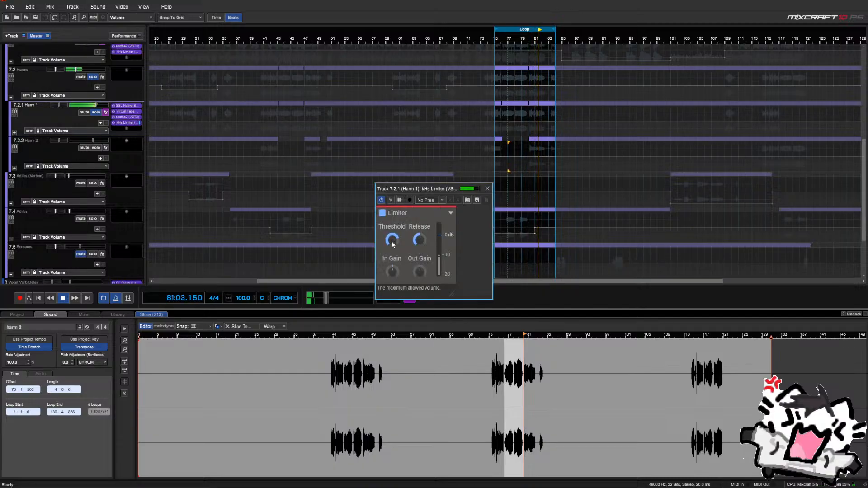
mouse_move(392, 240)
drag(392, 240, 392, 244)
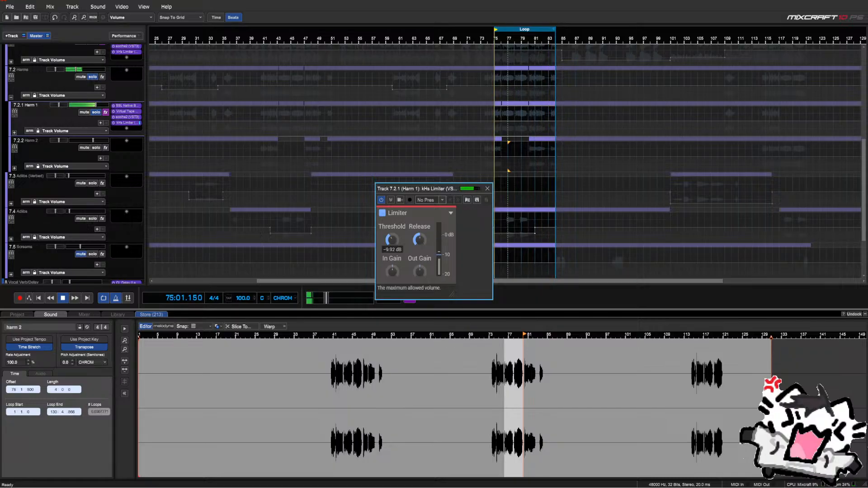
click(488, 189)
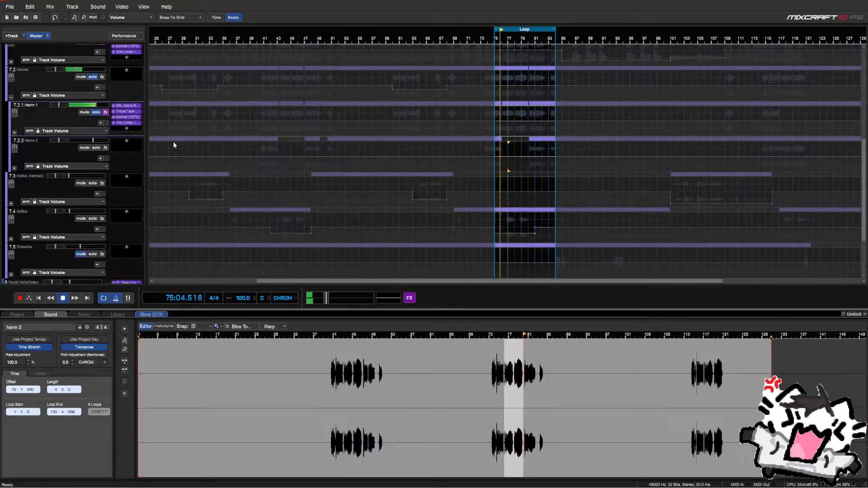
Raise the kHs Limiter output gain toward +0.40 dB and stop playback
click(121, 123)
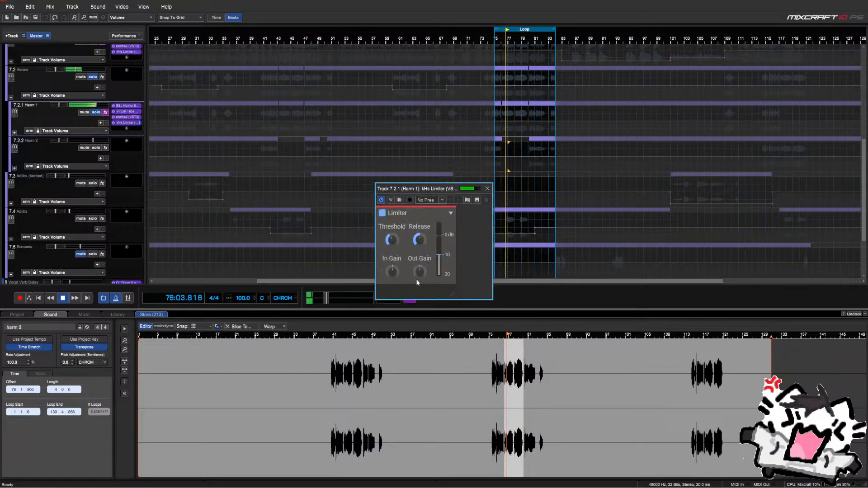
drag(419, 272, 419, 269)
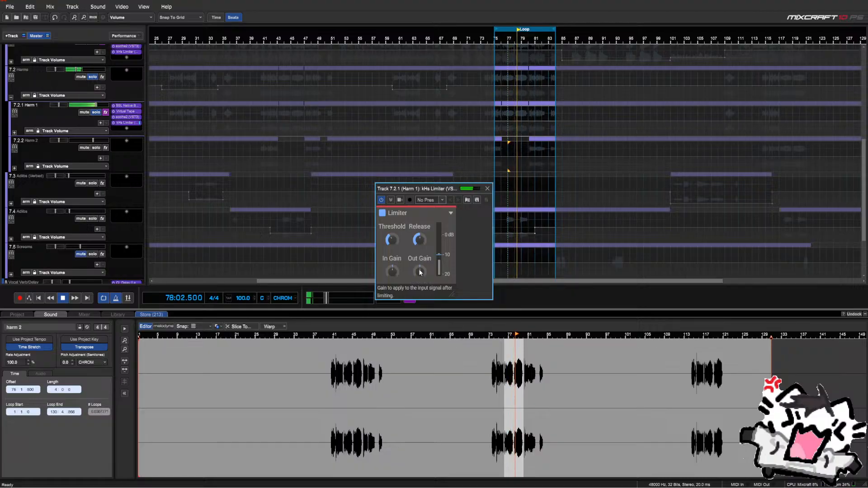
click(488, 188)
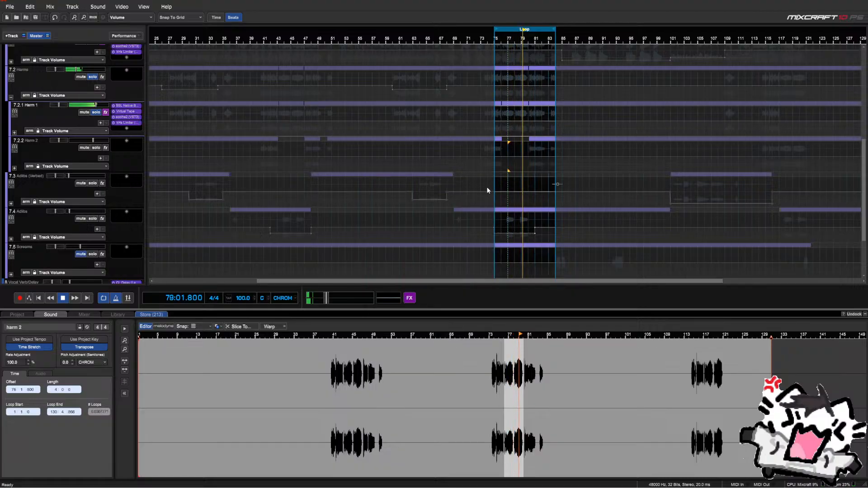
key(space)
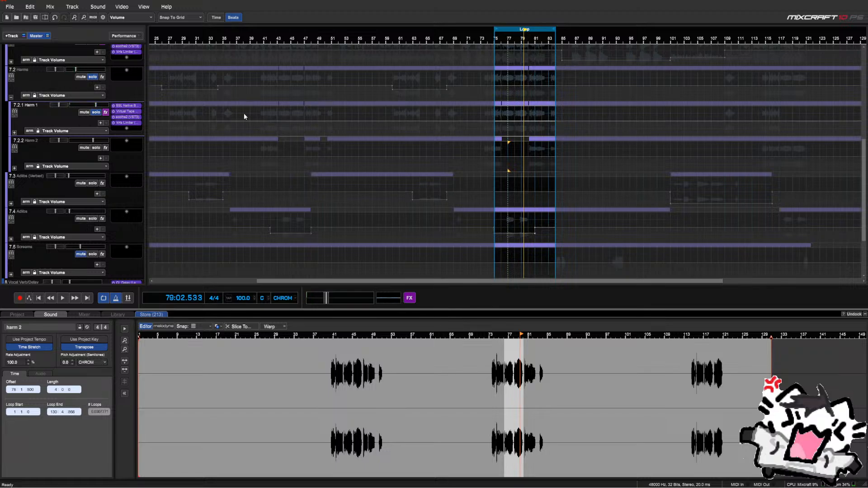
Solo Harm 2 and copy Harm 1's Virtual Tape and soothe2 effects onto it
click(96, 148)
drag(134, 107, 129, 148)
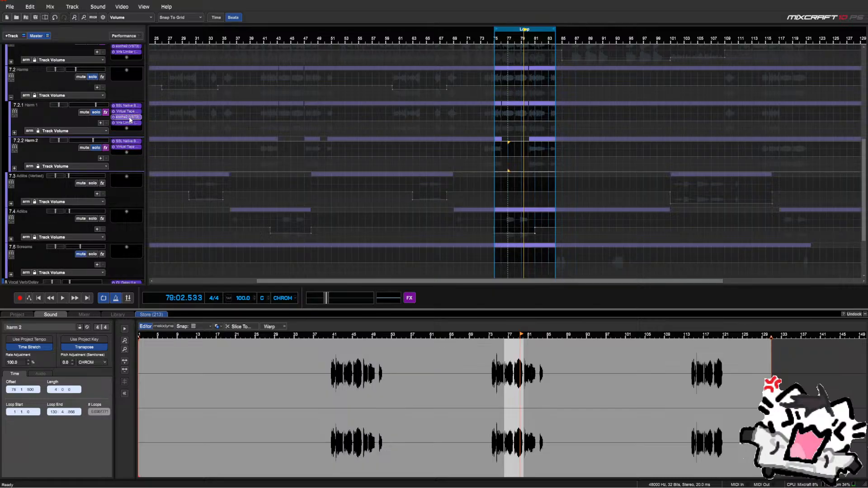
drag(127, 117, 130, 159)
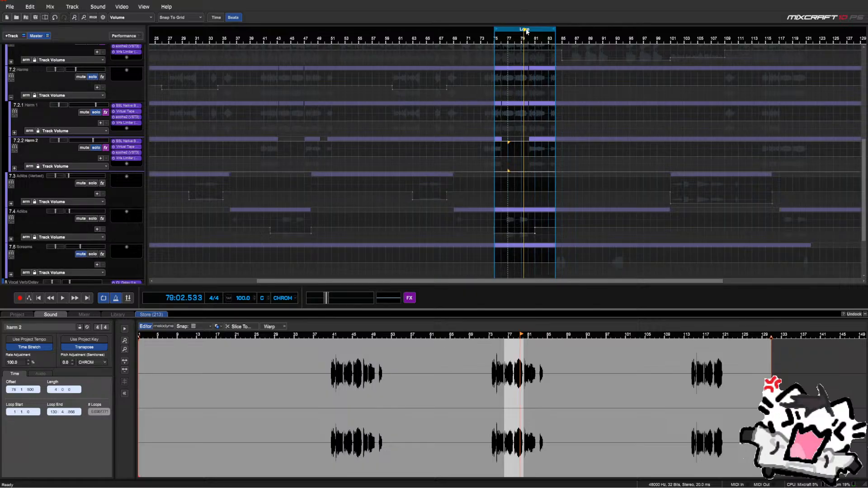
Loop bars 41–49, play from bar 42, and bring up Harm 2's SSL Bus Compressor
drag(527, 30, 297, 42)
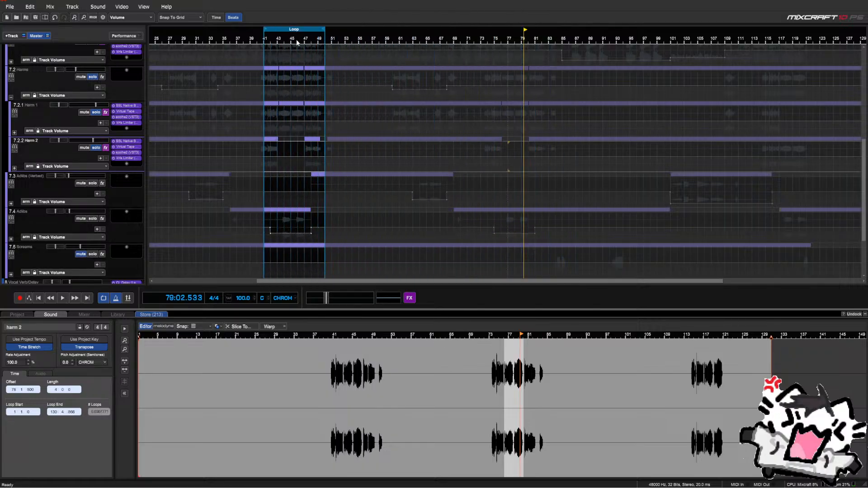
click(273, 135)
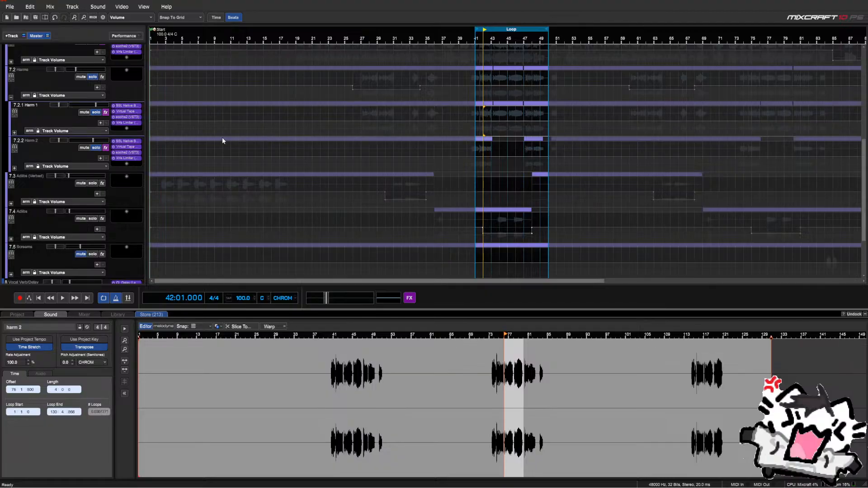
key(space)
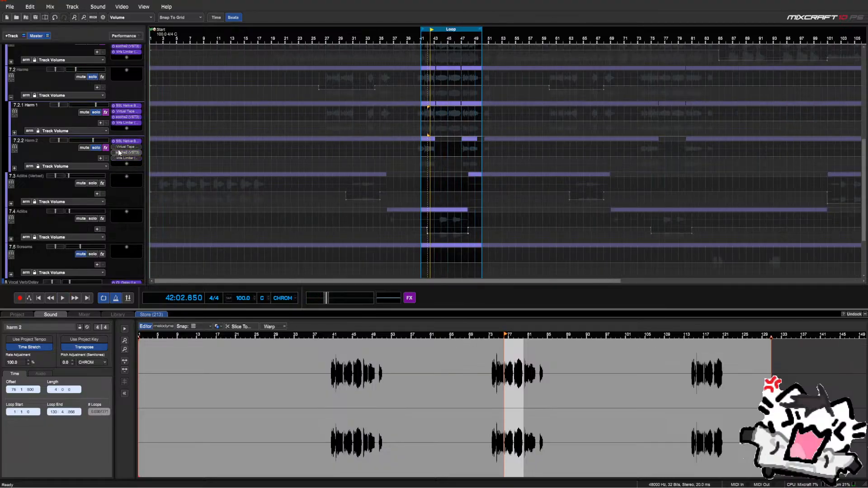
click(122, 147)
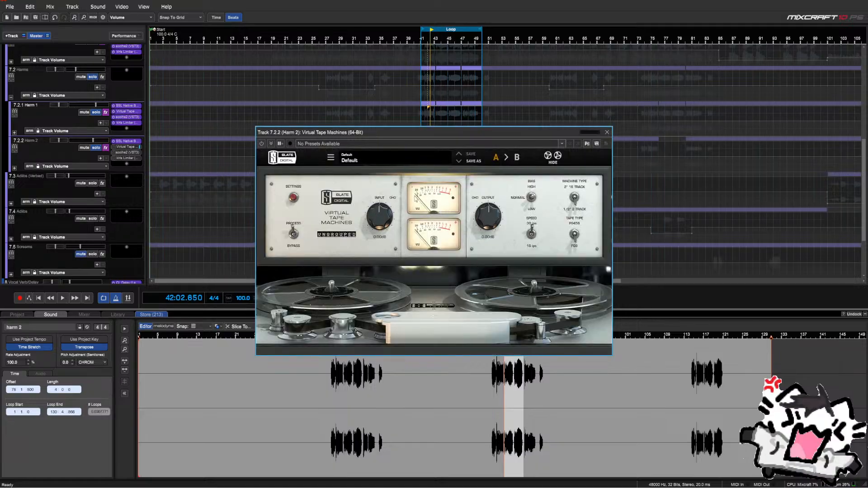
click(118, 142)
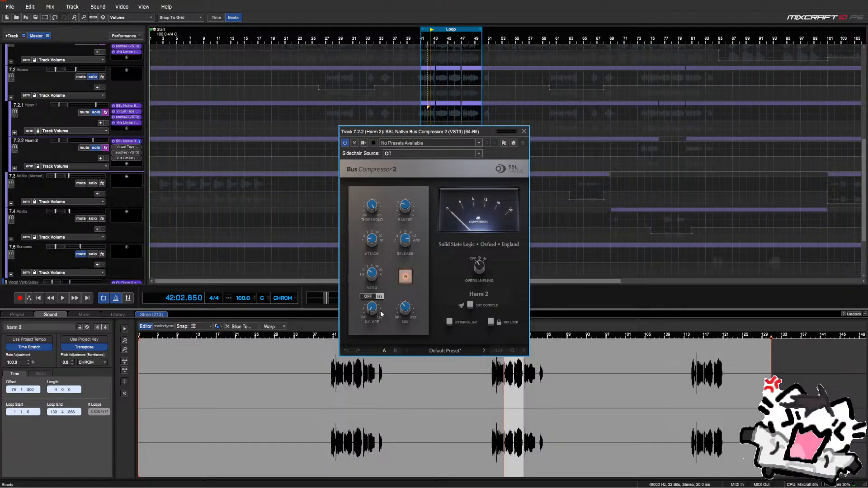
Start playback, unsolo Harm 1, and tighten the loop region around bars 74–76
key(space)
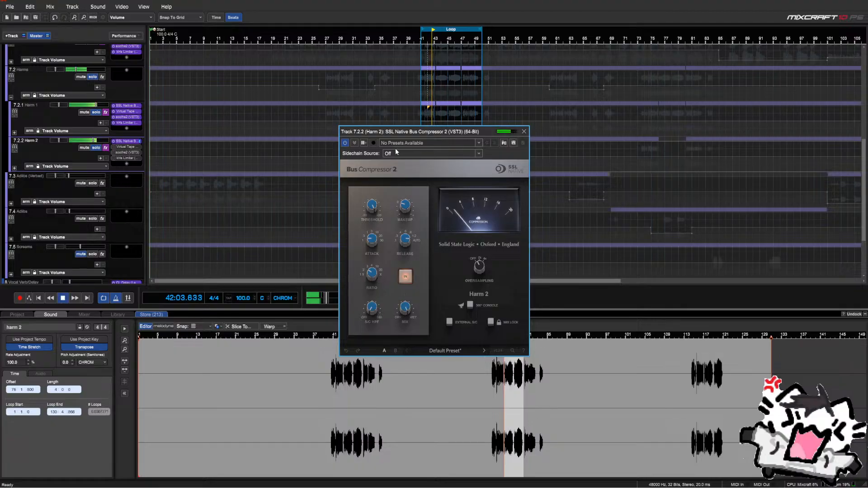
click(97, 114)
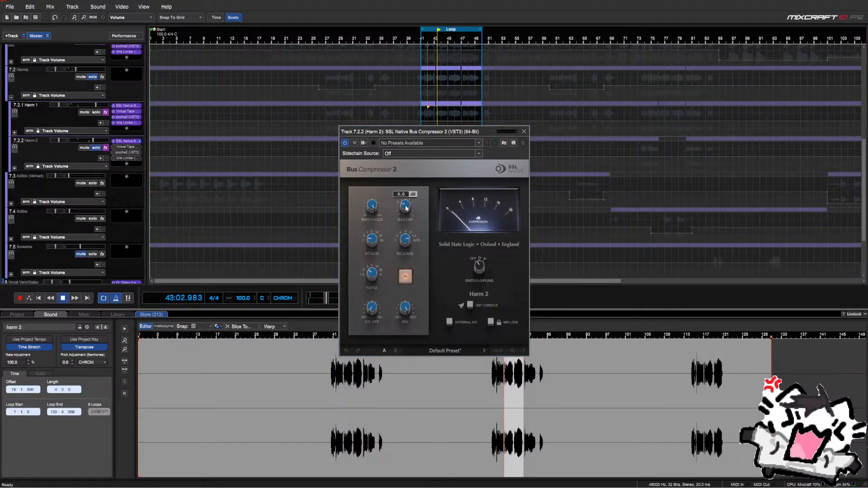
drag(418, 134, 426, 242)
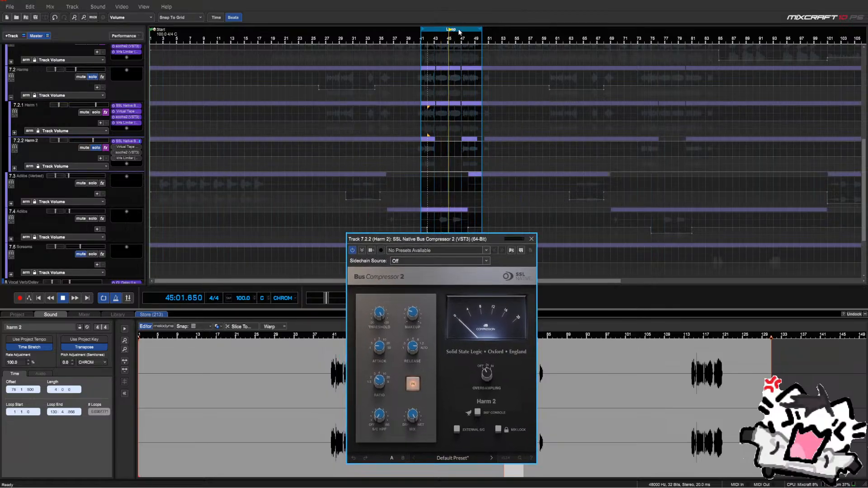
drag(459, 32, 677, 58)
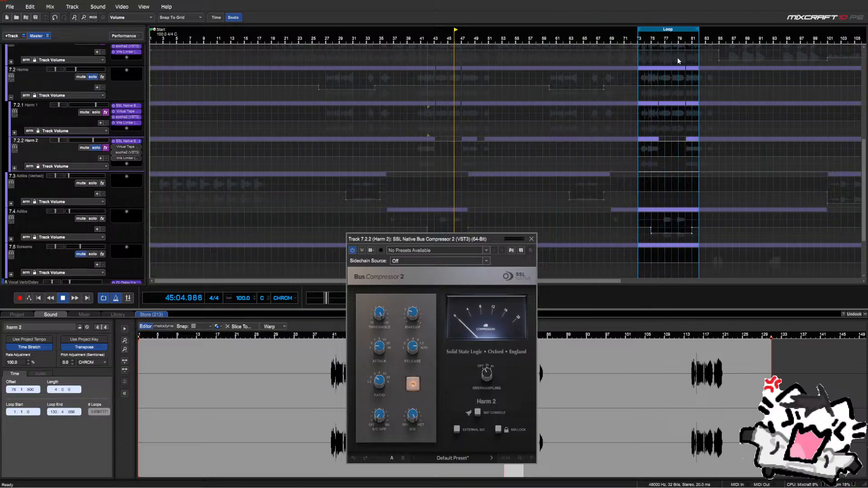
drag(699, 28, 658, 30)
scroll(657, 103, up, 5)
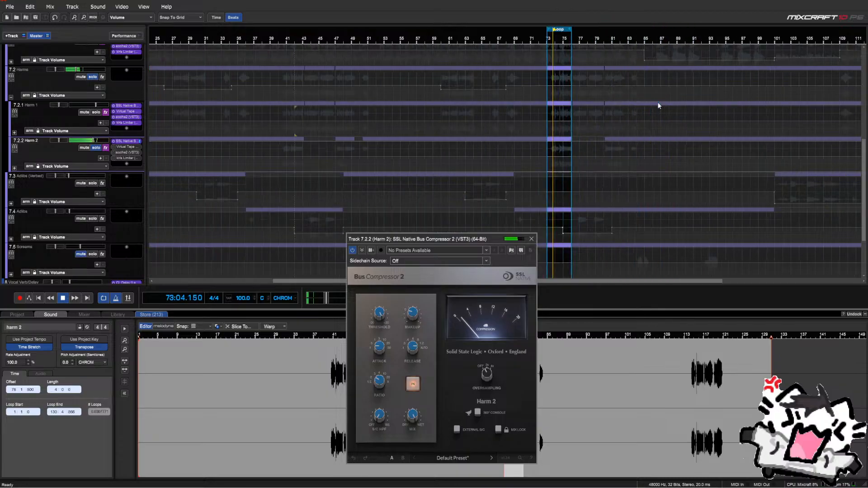
drag(500, 33, 510, 32)
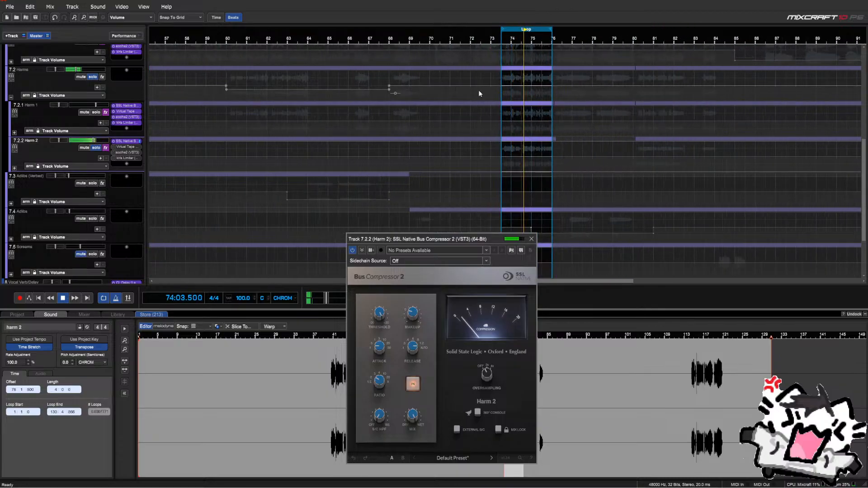
drag(413, 242, 362, 144)
mouse_move(330, 223)
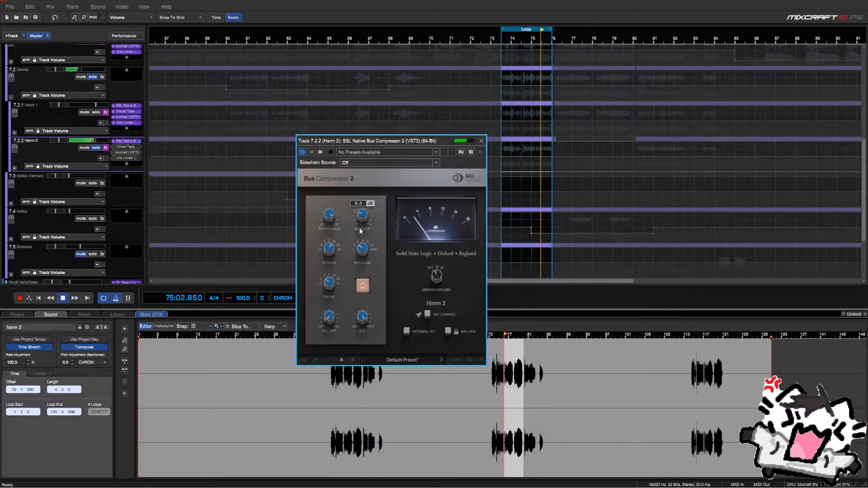
Raise the Bus Compressor makeup gain to 3.5 dB, A/B comparing with the IN button
click(360, 289)
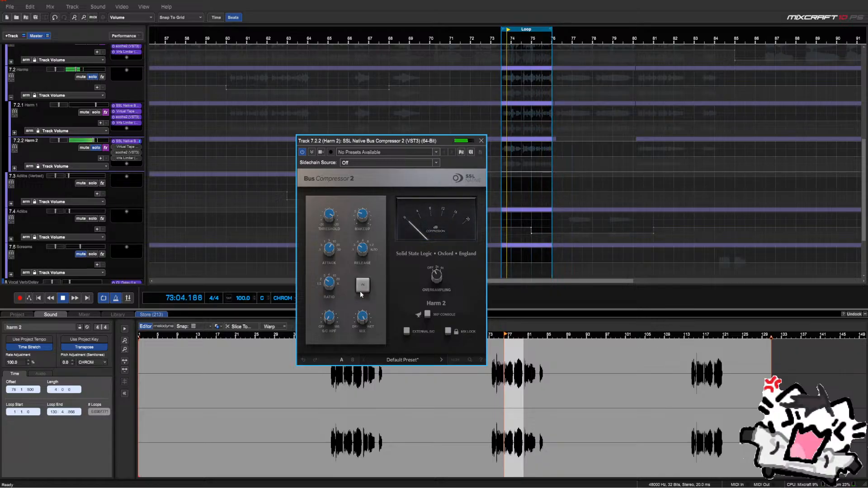
click(361, 292)
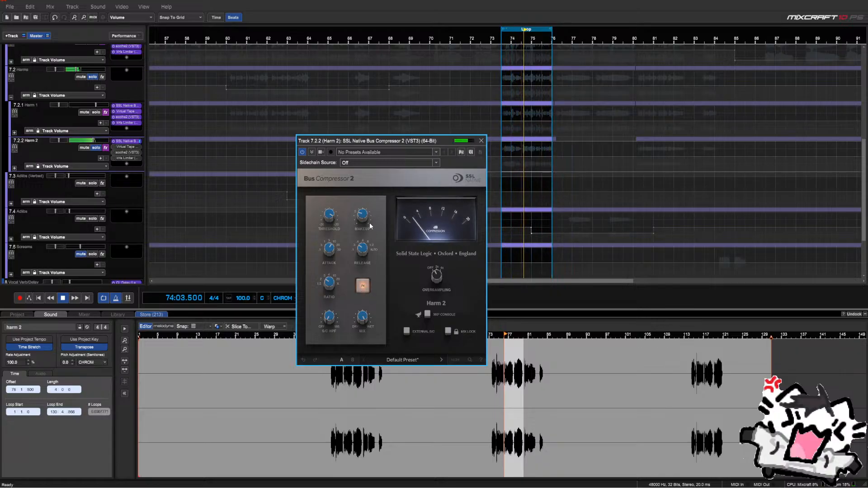
mouse_move(366, 224)
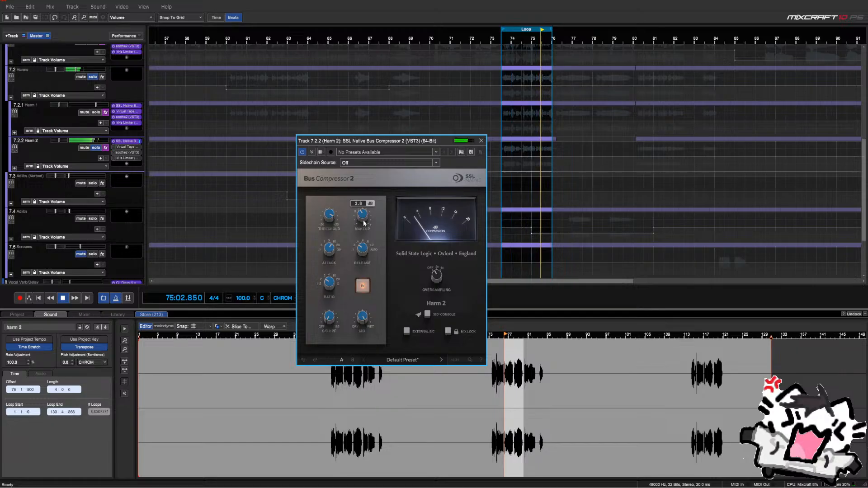
drag(366, 225, 365, 206)
click(364, 288)
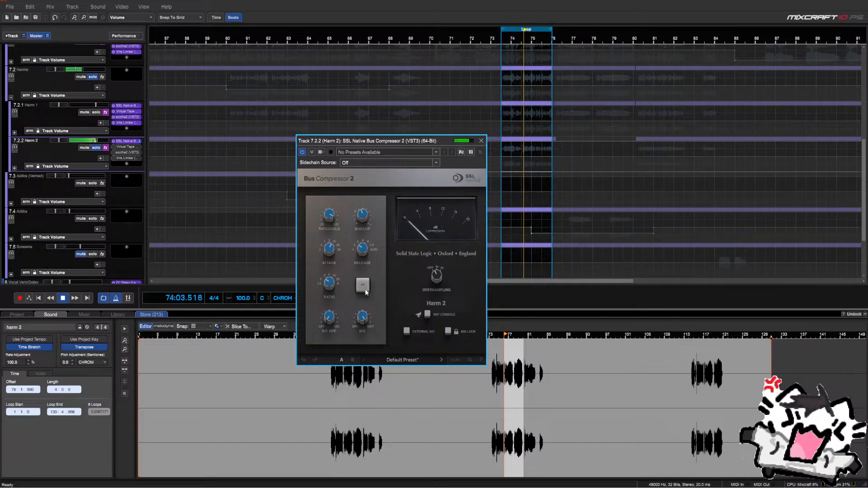
click(365, 288)
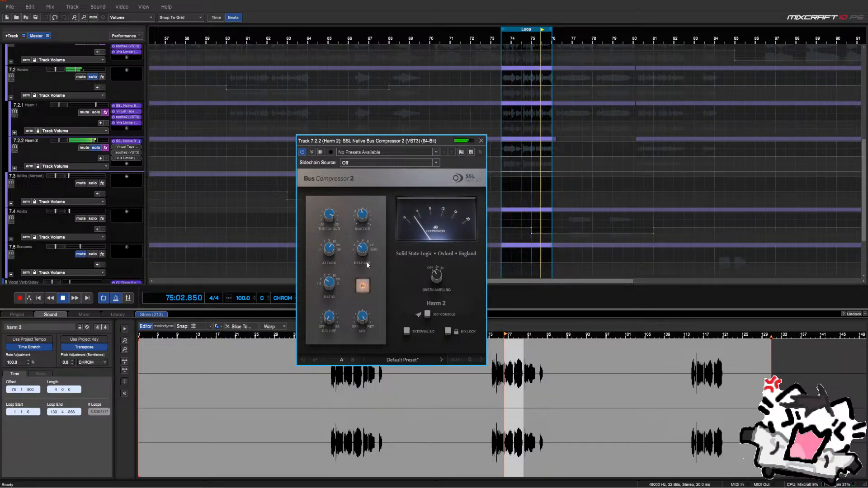
click(367, 289)
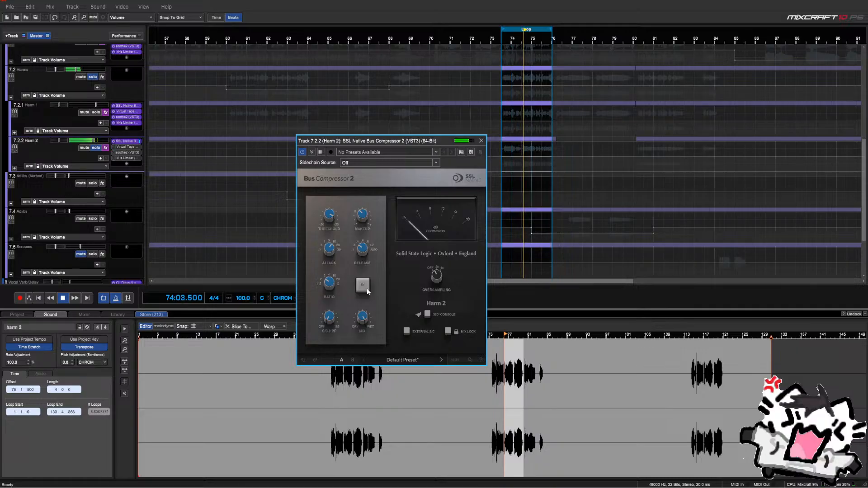
click(368, 288)
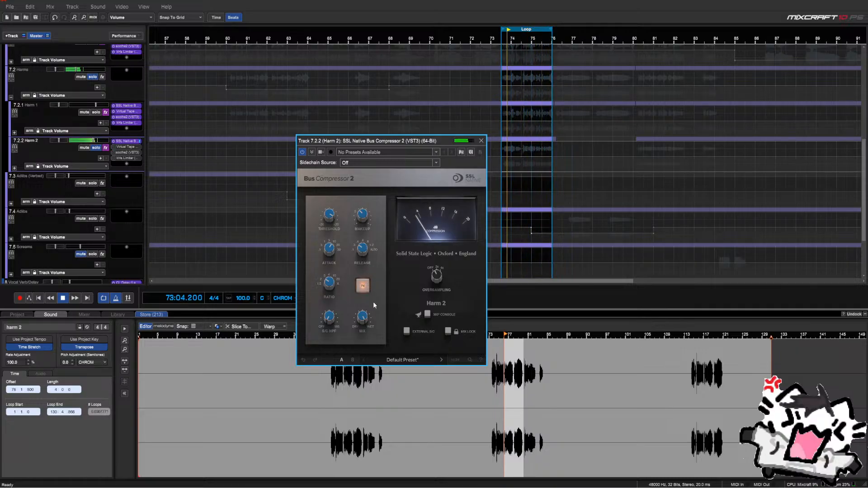
mouse_move(365, 318)
key(space)
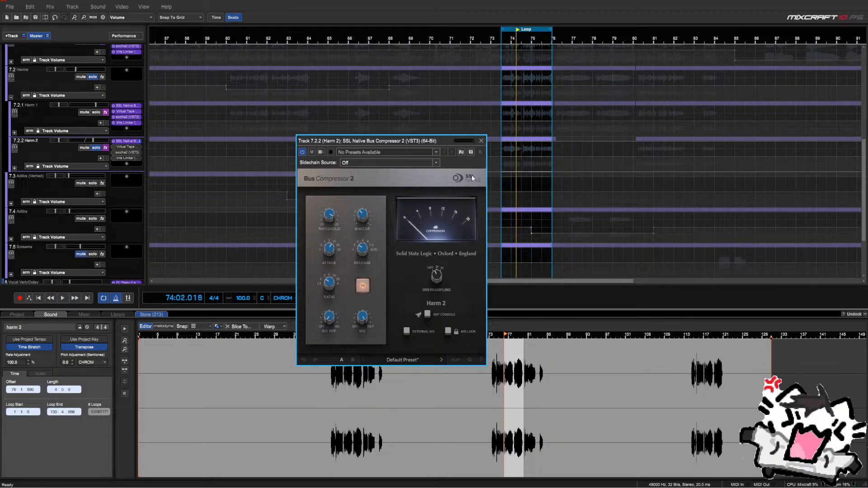
Dismiss the driver updater popup and blend the compressor mix down to about 36%
drag(439, 140, 384, 89)
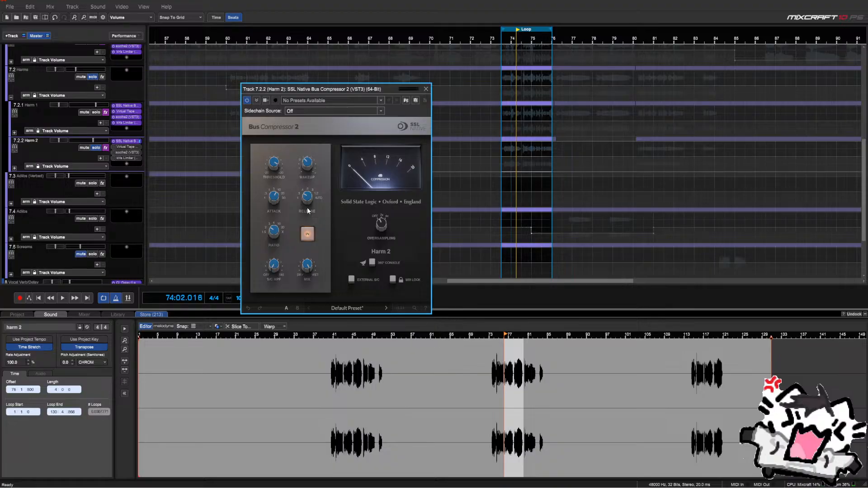
click(565, 169)
key(space)
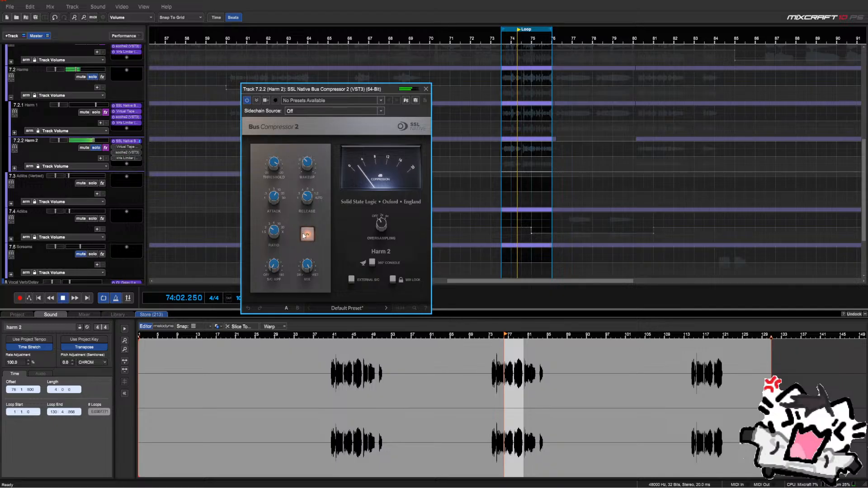
click(305, 234)
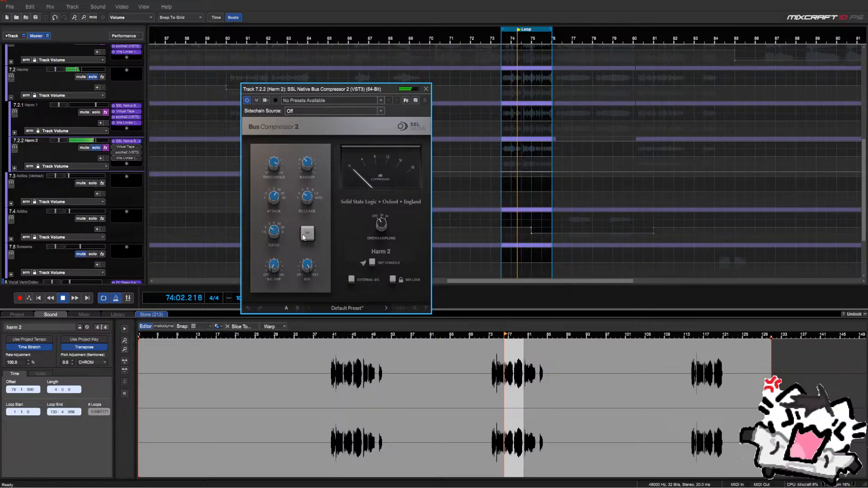
click(304, 236)
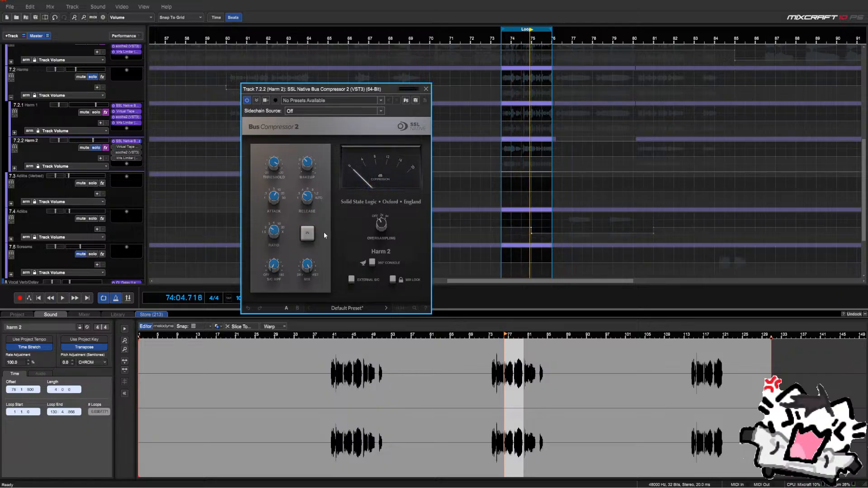
mouse_move(311, 264)
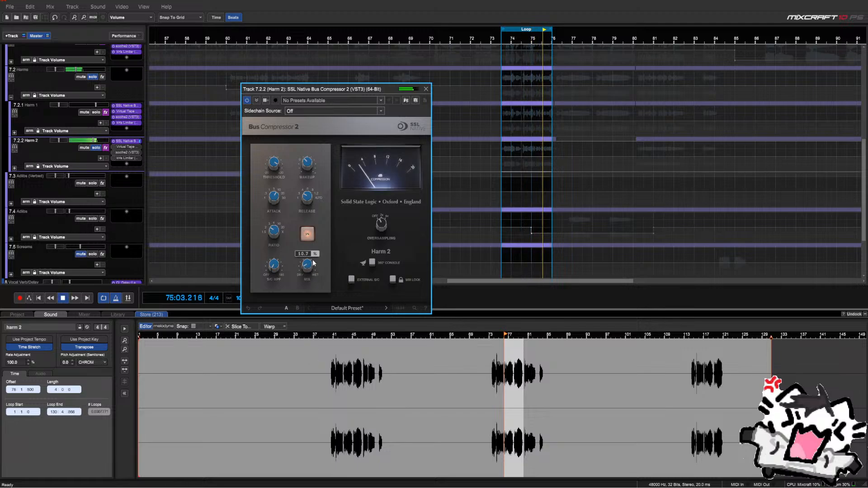
mouse_move(317, 250)
mouse_down()
mouse_move(315, 263)
mouse_move(325, 227)
mouse_move(318, 270)
mouse_move(321, 248)
mouse_up()
key(space)
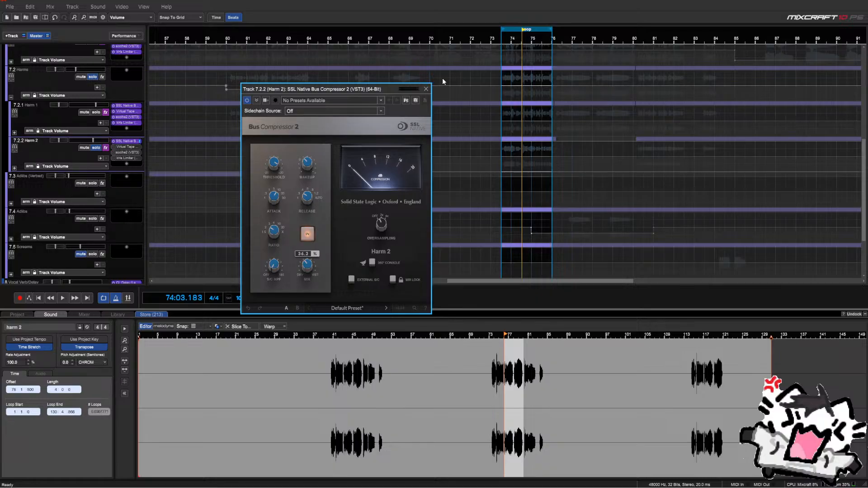
key(space)
click(426, 90)
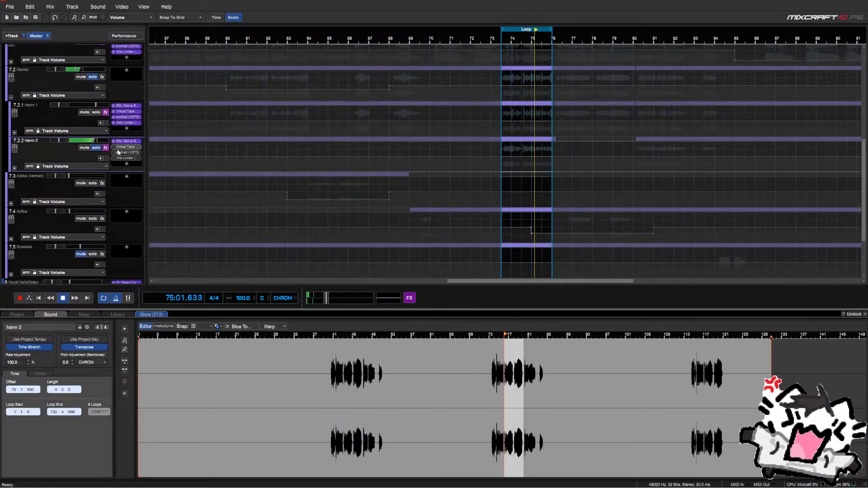
key(space)
Unlink Harm 2's Virtual Tape input and output and reset output to 0 dB, comparing with bypass
click(126, 148)
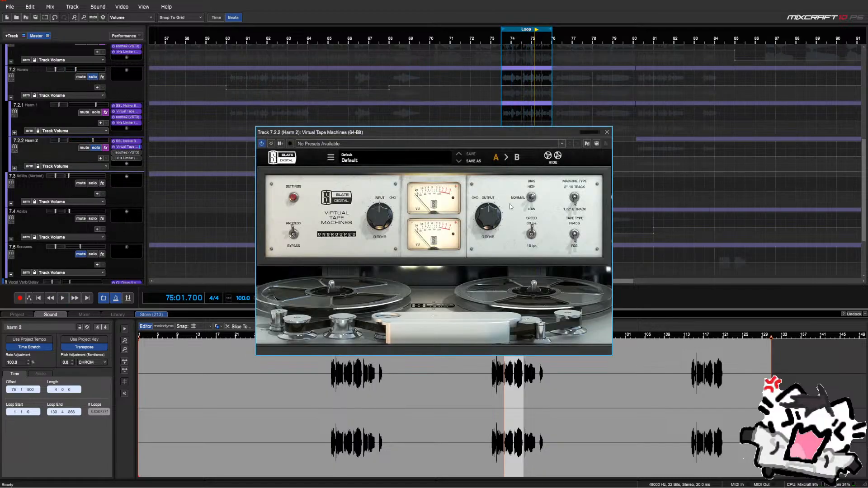
key(space)
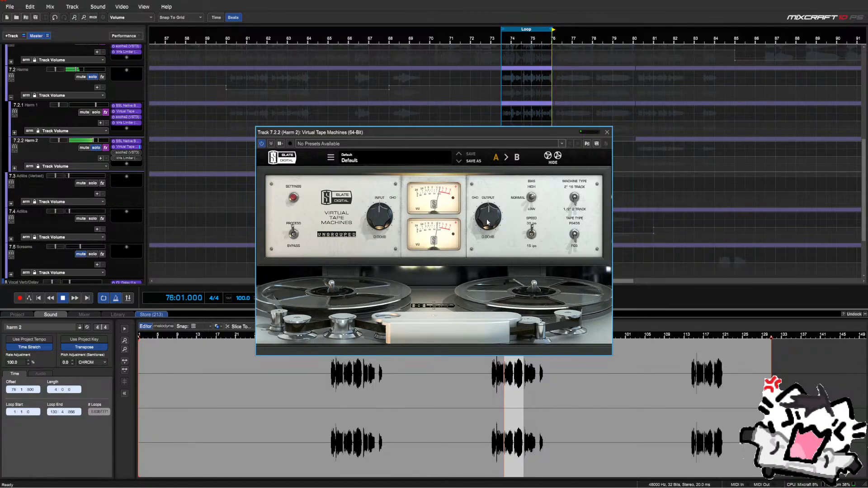
drag(487, 229, 486, 227)
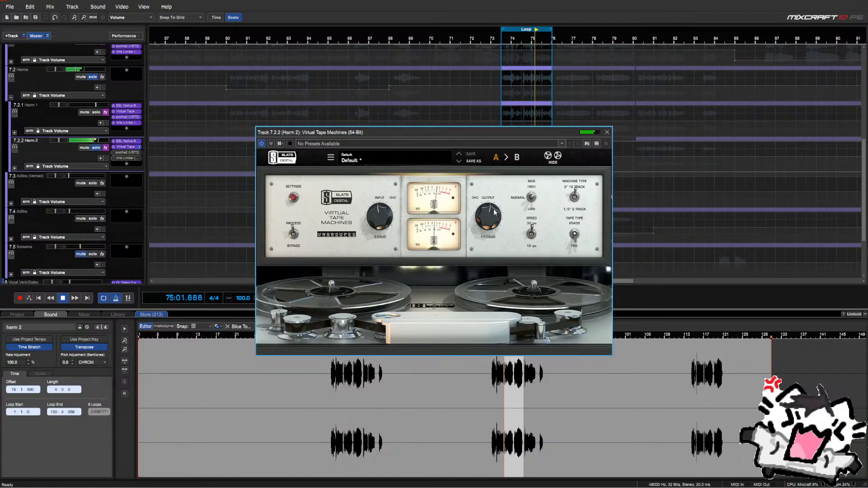
click(476, 199)
double_click(493, 226)
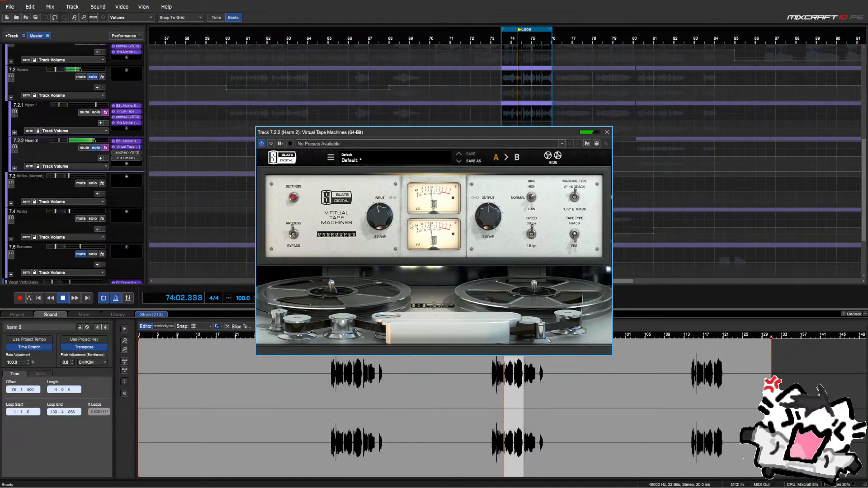
click(293, 234)
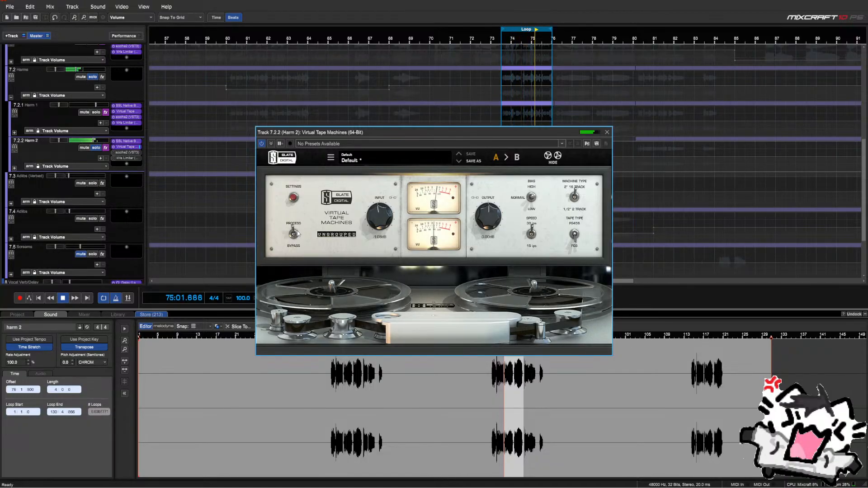
click(607, 132)
key(space)
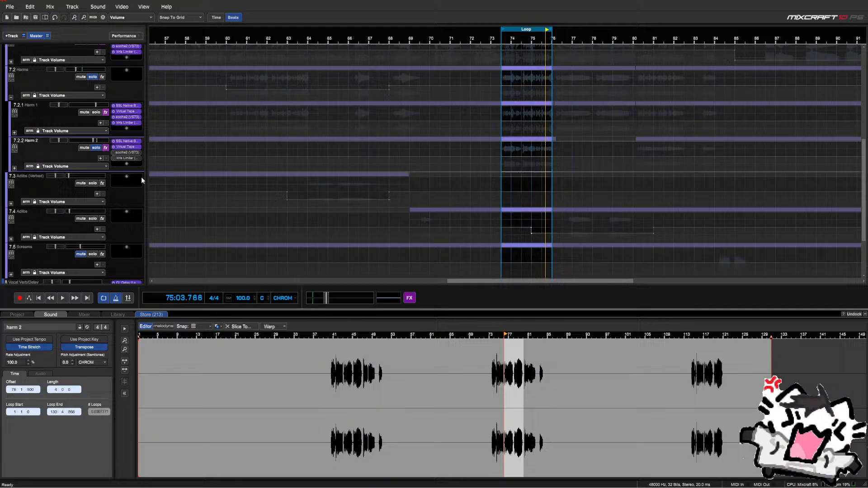
click(120, 155)
key(space)
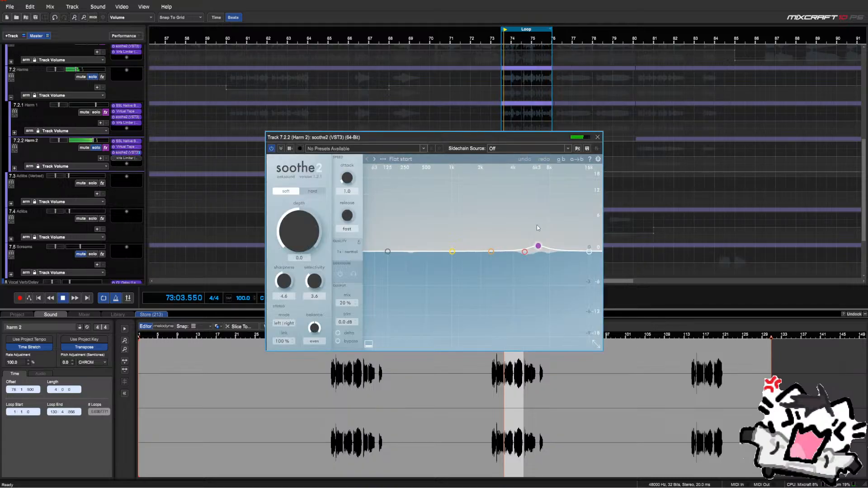
mouse_move(537, 247)
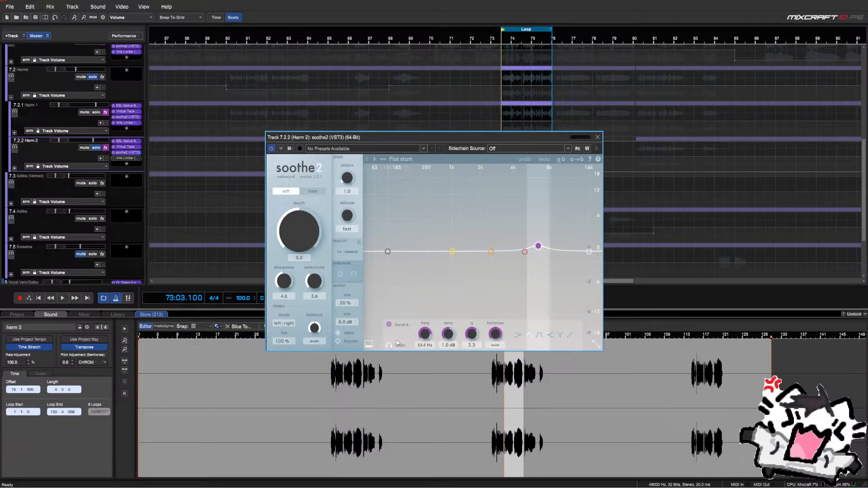
click(597, 137)
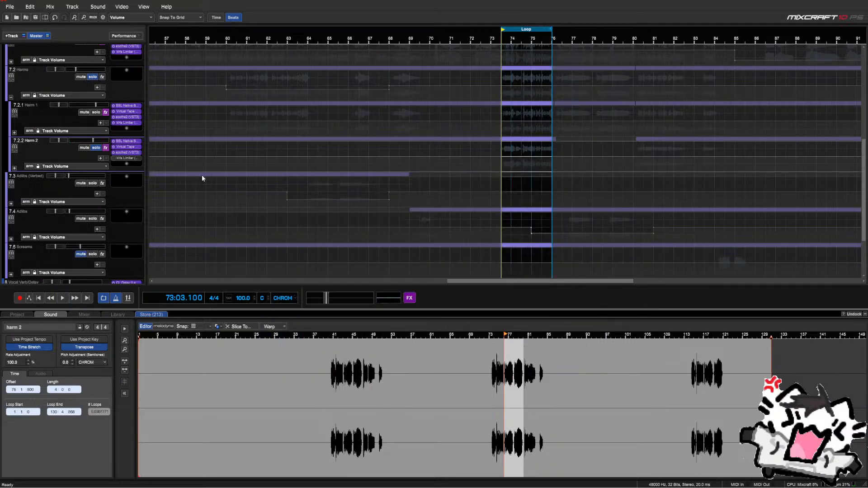
key(space)
Set Harm 2's kHs Limiter threshold to -1.99 dB and close its window
click(124, 158)
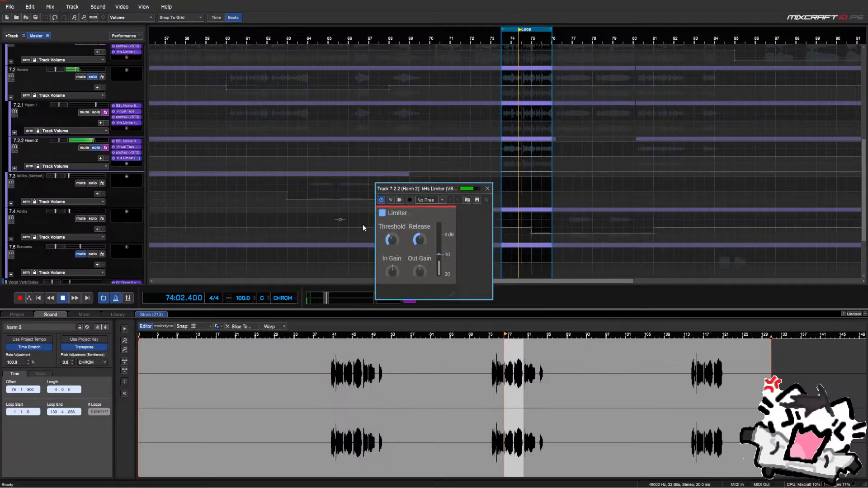
mouse_move(392, 239)
mouse_down()
mouse_move(392, 221)
mouse_move(392, 249)
mouse_move(392, 238)
mouse_up()
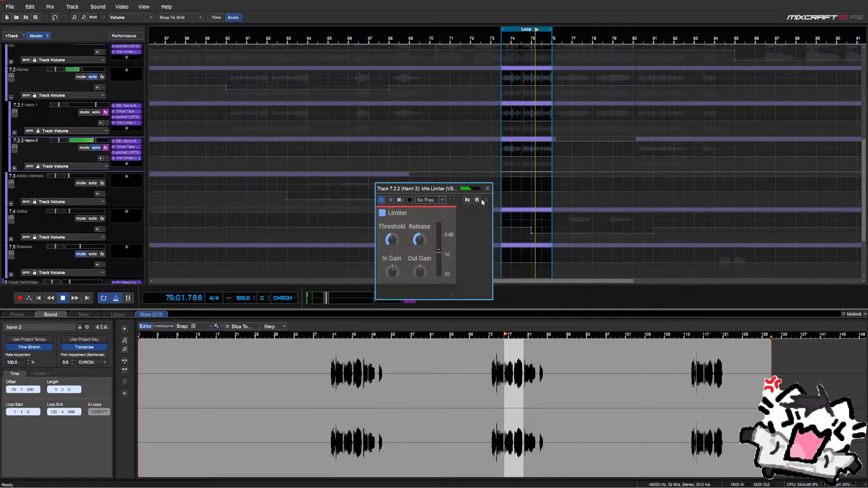
click(487, 188)
click(130, 159)
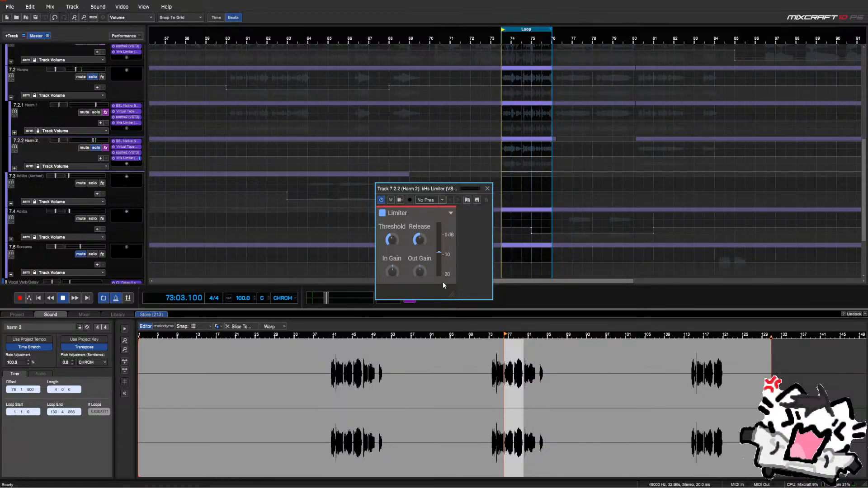
mouse_move(424, 267)
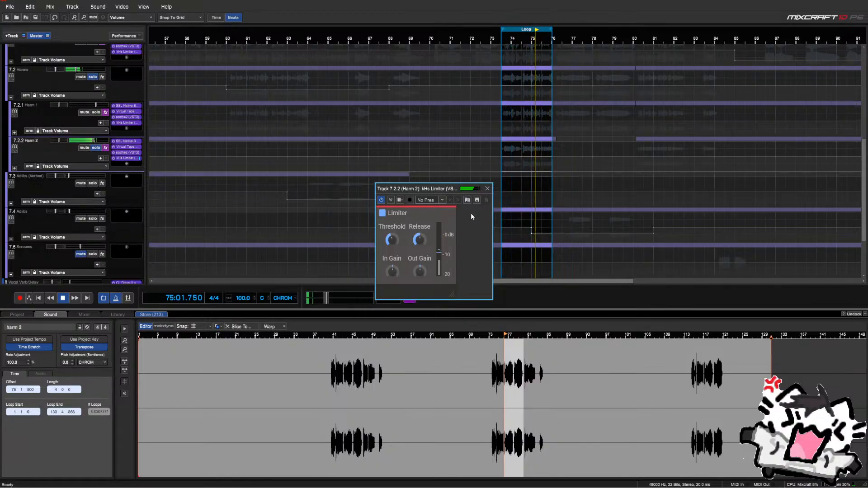
click(487, 189)
Stop playback, unsolo Harm 2, and copy the kHs Limiter onto the Harms group bus
key(space)
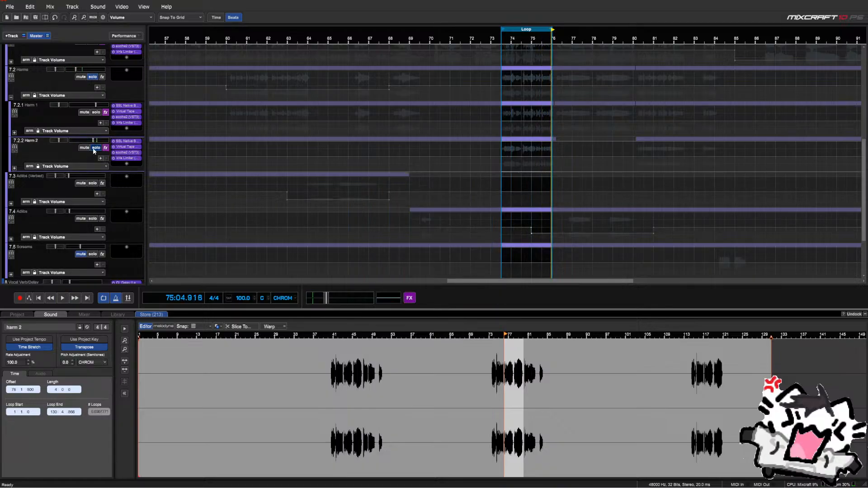
click(95, 148)
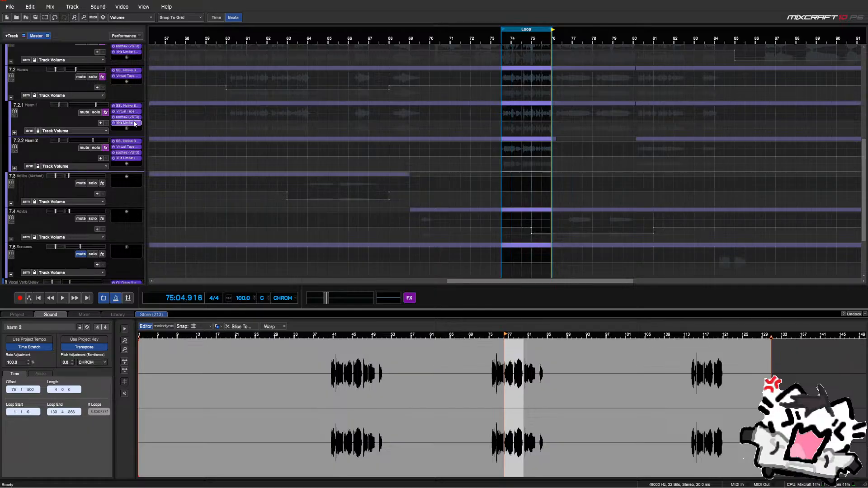
drag(135, 124, 131, 89)
Collapse the Harms group, solo the 7.2 Harms bus, and bring up its SSL Native Bus Compressor 2
click(11, 99)
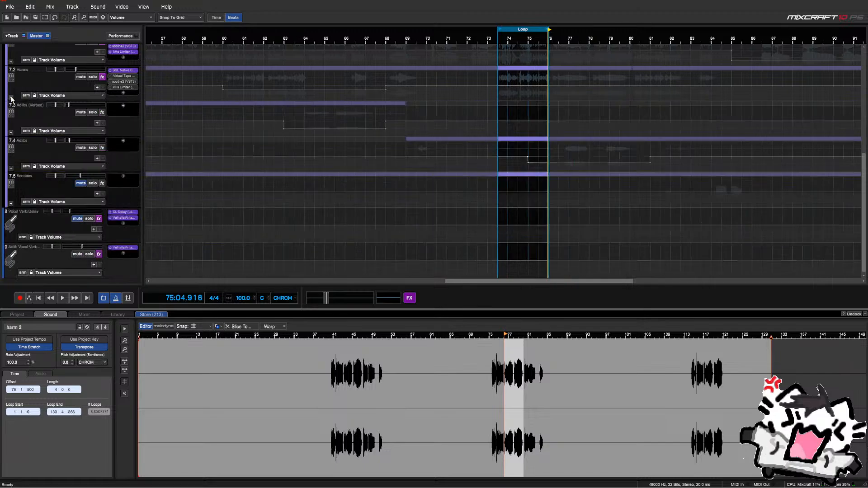
scroll(477, 154, up, 2)
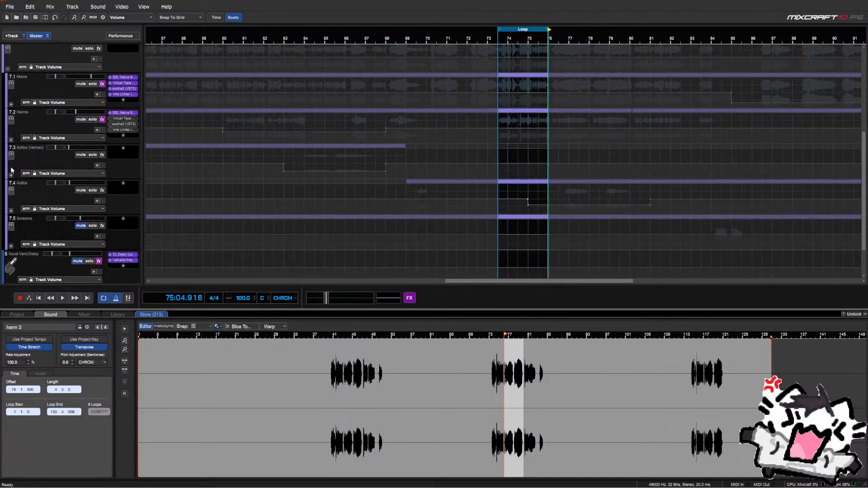
click(91, 120)
click(125, 113)
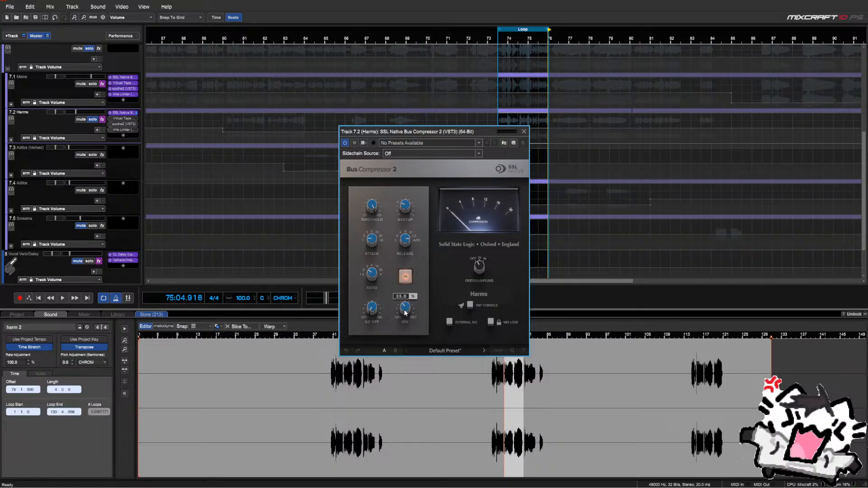
Raise the Harms bus compressor mix to 100% and bring its threshold down to about 13 dB
drag(389, 388, 404, 96)
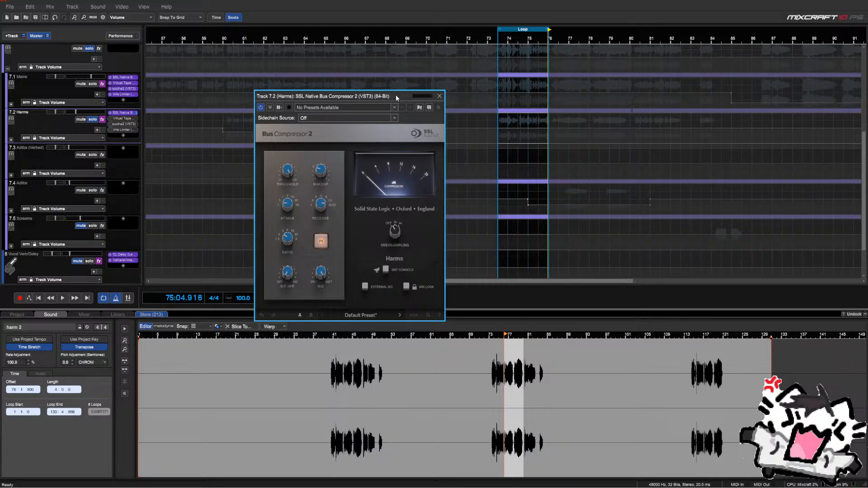
mouse_move(283, 171)
key(space)
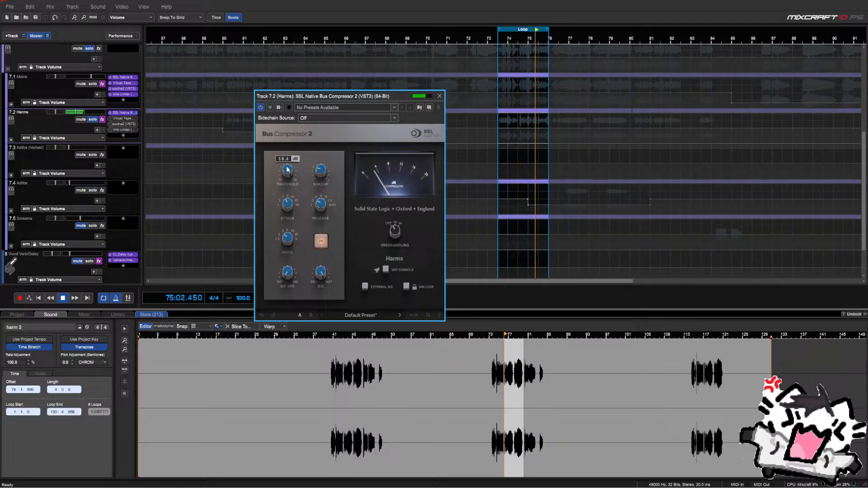
key(space)
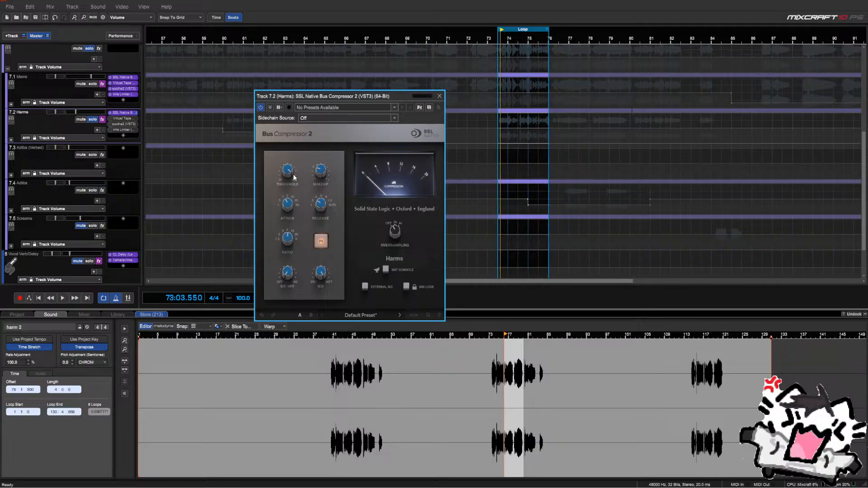
key(space)
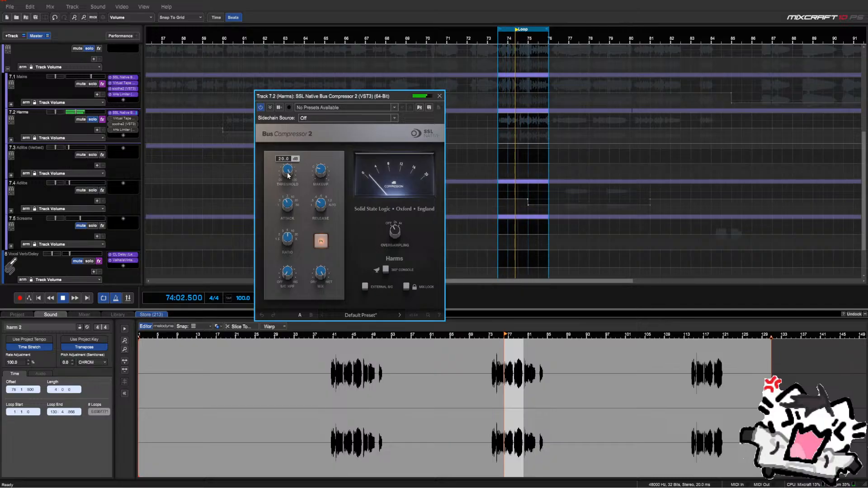
scroll(287, 174, down, 4)
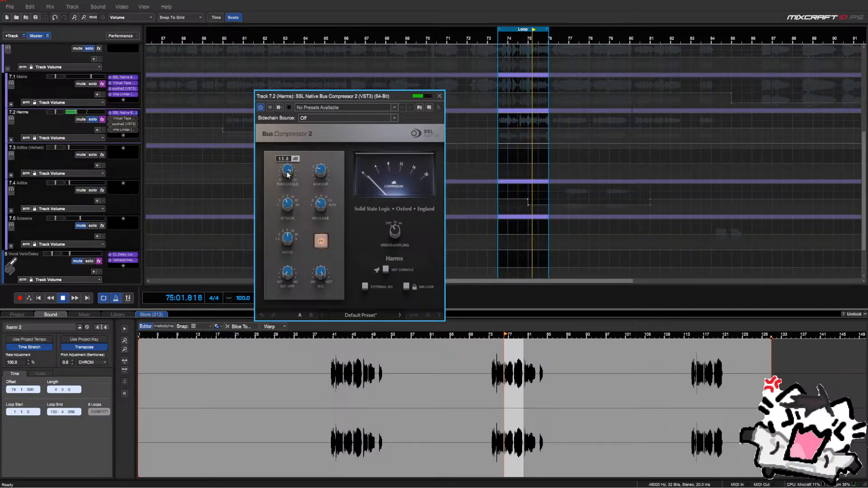
scroll(288, 175, down, 2)
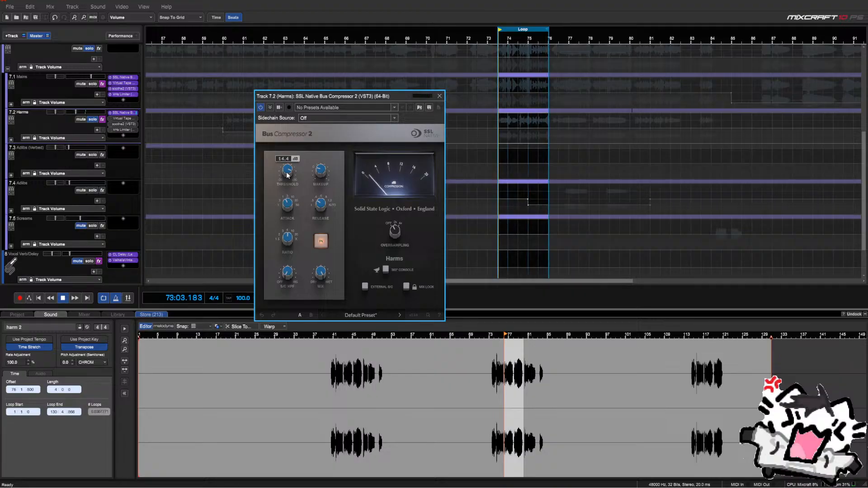
scroll(287, 175, down, 2)
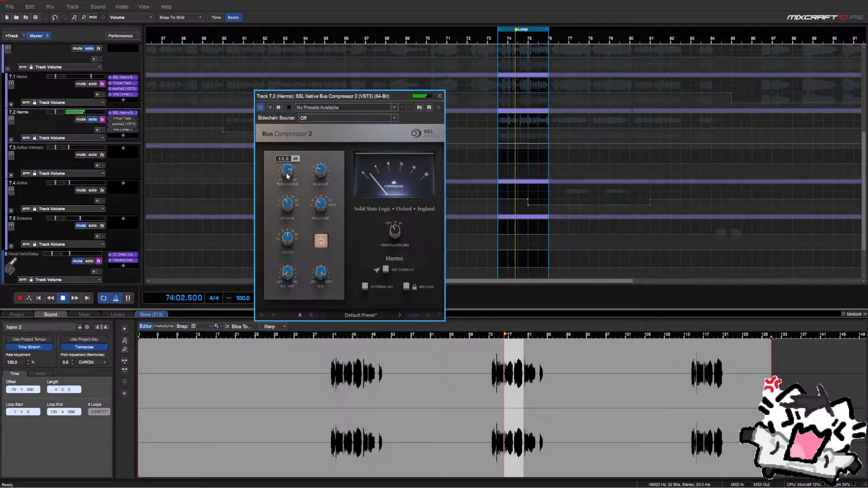
key(space)
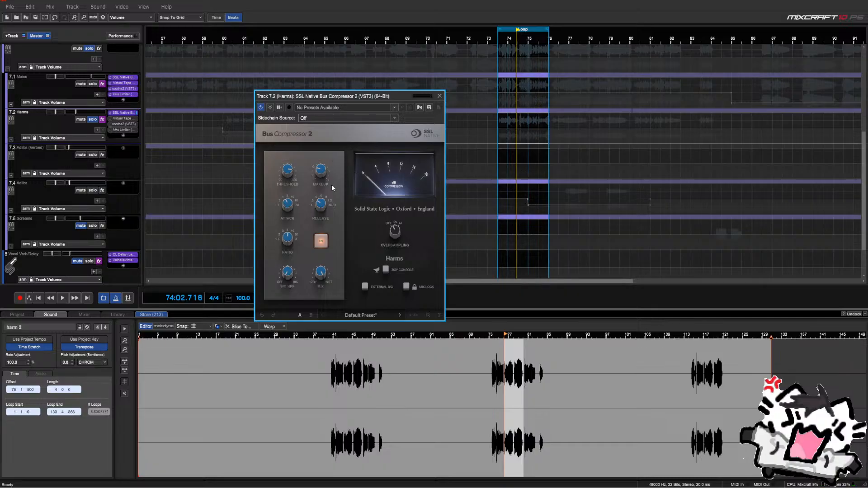
A/B the compressor with IN and lower its mix from 93% to about 36%
mouse_move(315, 176)
key(space)
click(321, 241)
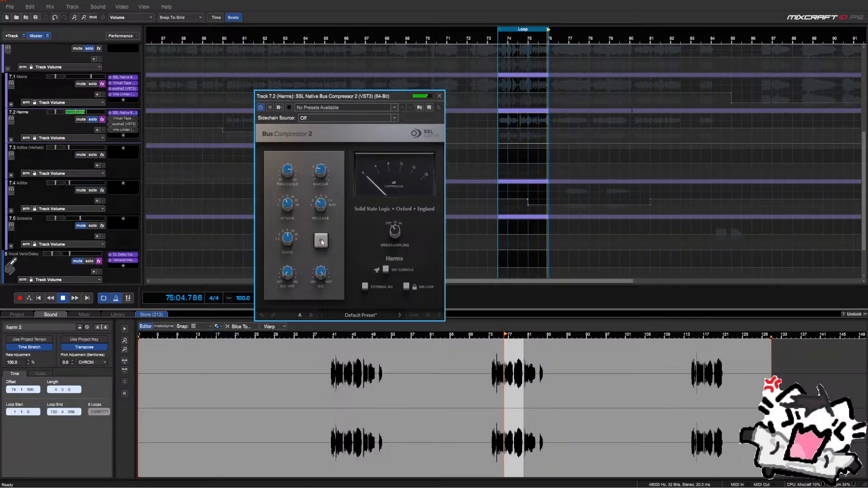
click(321, 241)
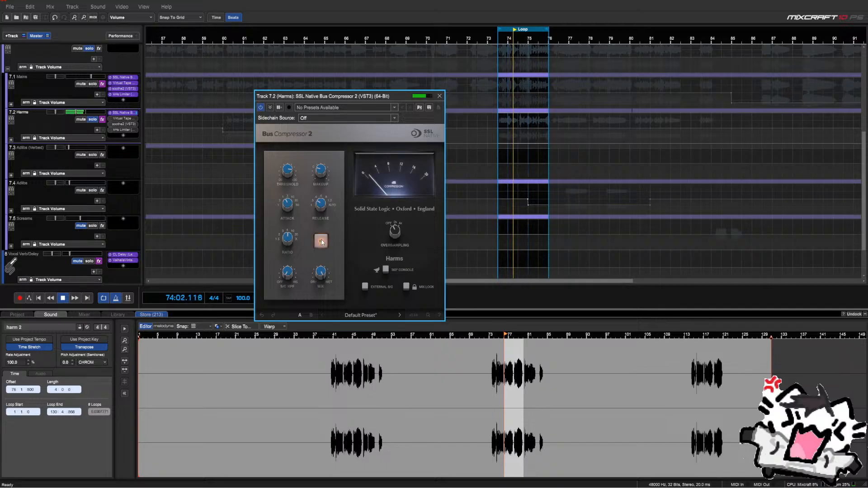
mouse_move(321, 177)
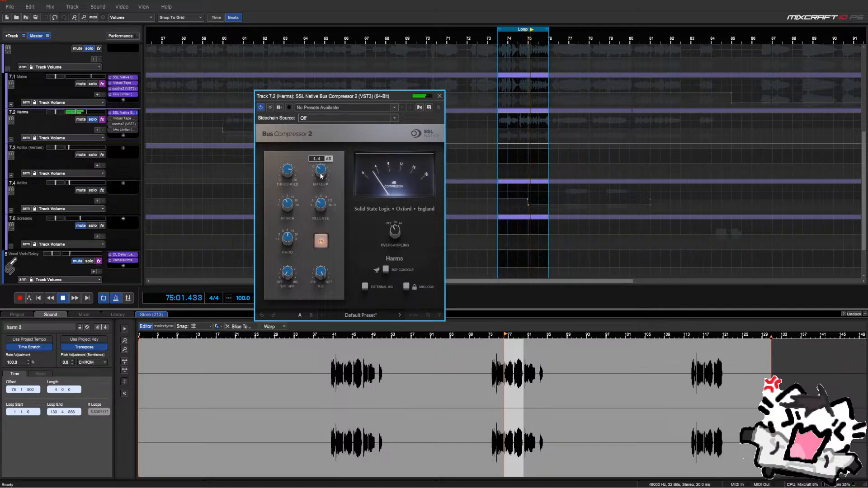
click(321, 241)
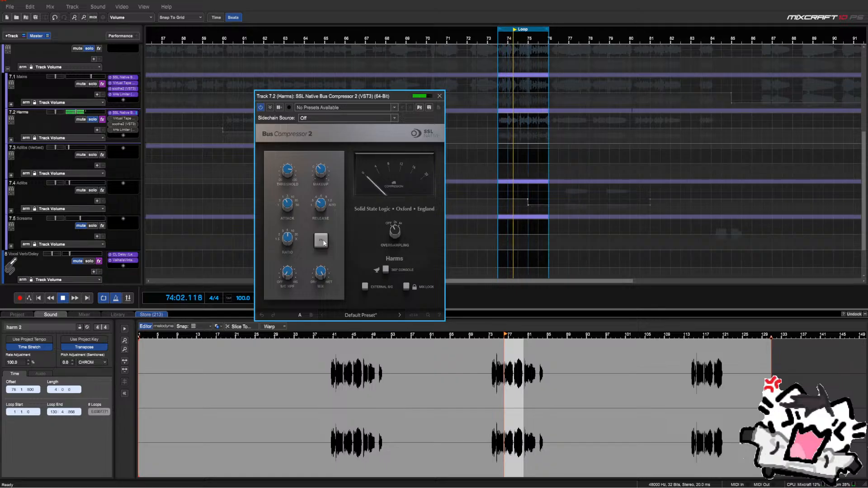
click(324, 242)
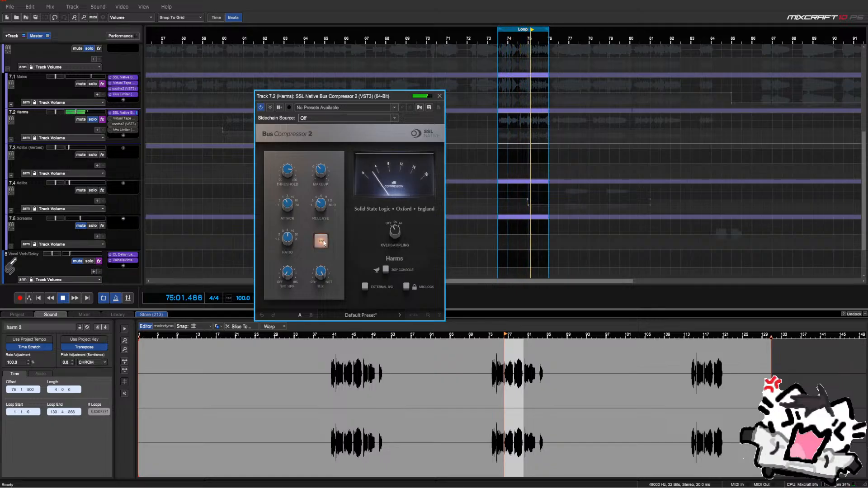
mouse_move(322, 273)
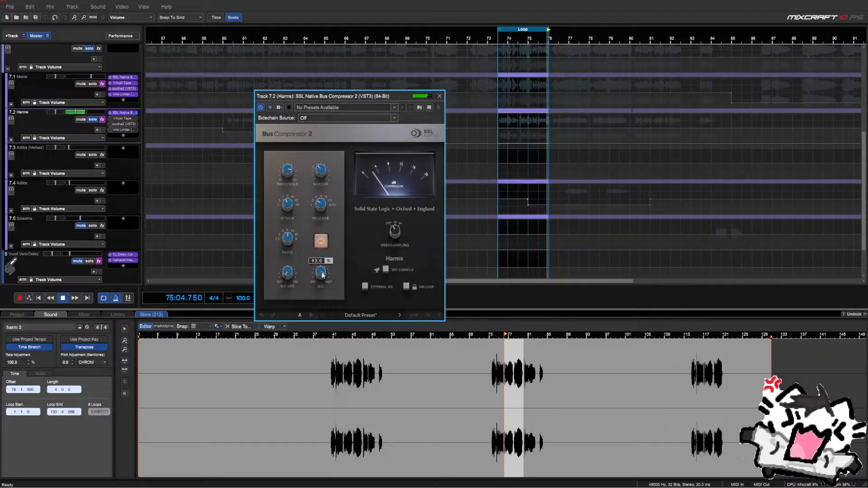
drag(323, 276, 318, 346)
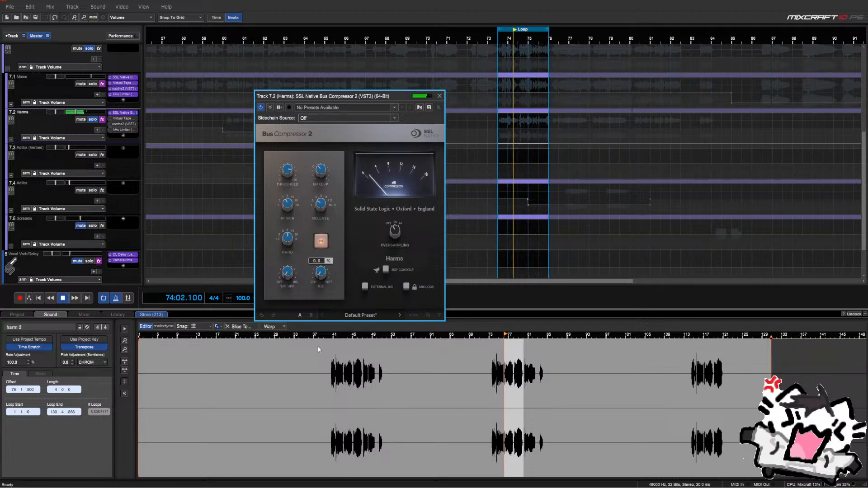
key(space)
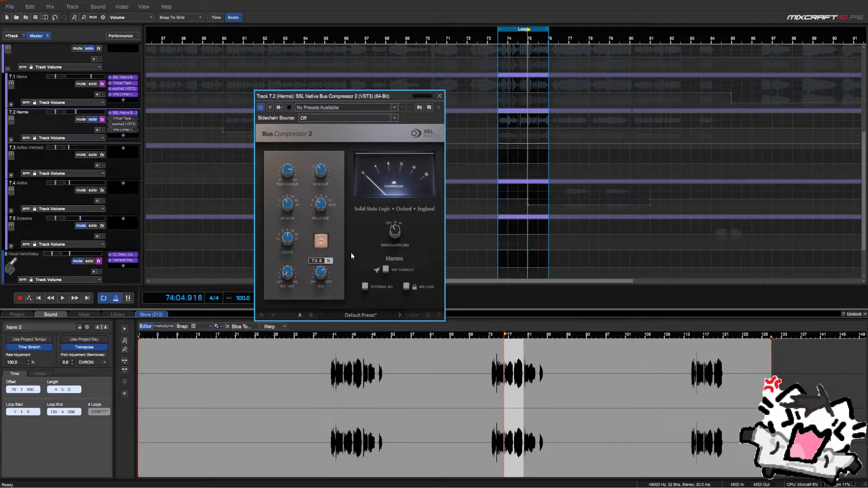
Close the SSL Bus Compressor 2 window on Harms, leaving its mix at 70.3%
click(439, 96)
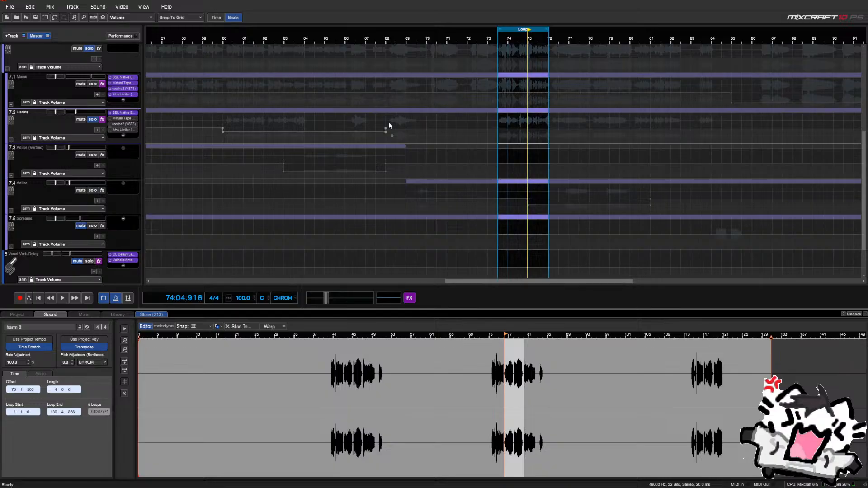
Open Virtual Tape Machines on Harms and pull its tape input down while the harmonies play
click(118, 119)
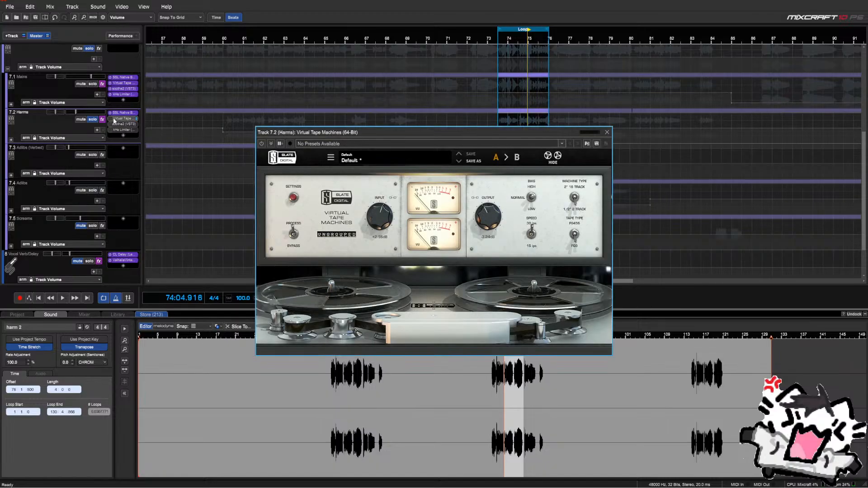
double_click(379, 224)
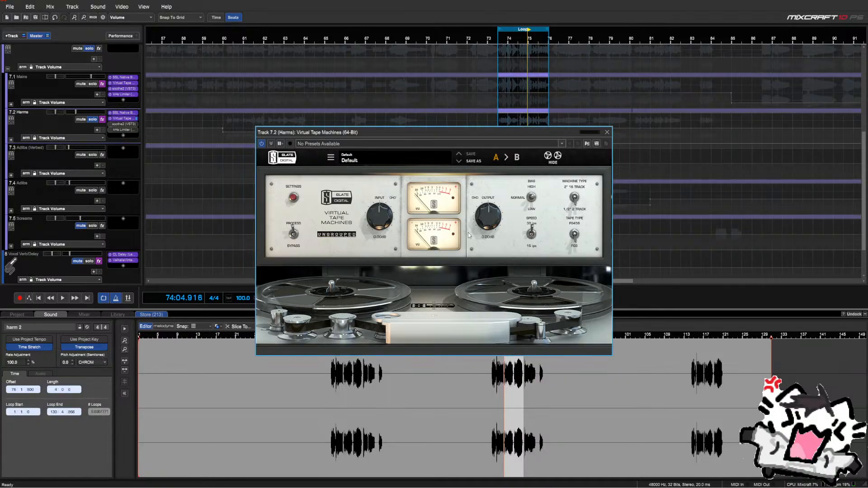
drag(445, 132, 324, 129)
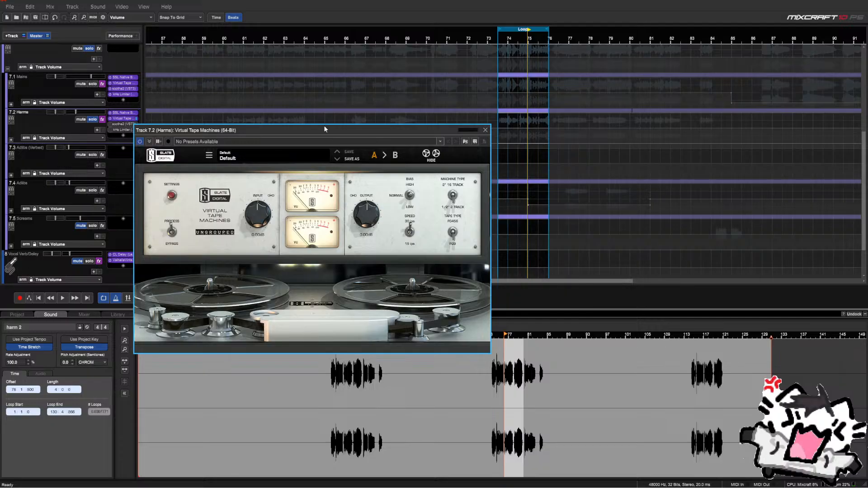
drag(323, 130, 329, 63)
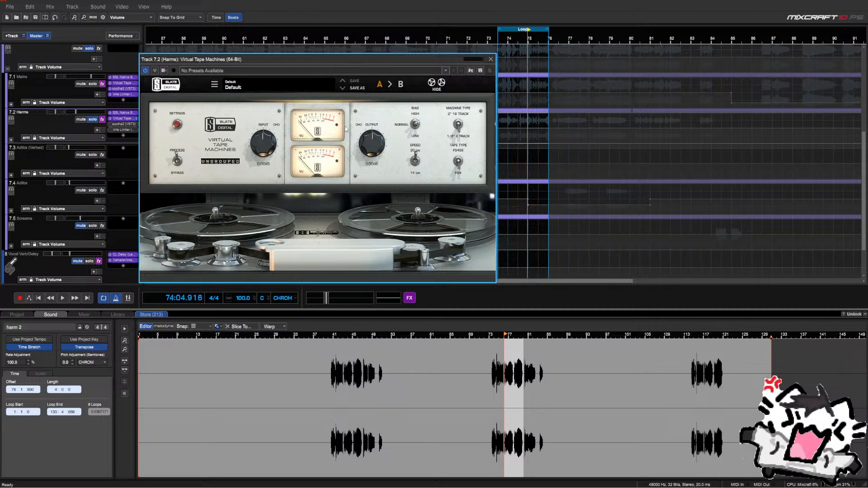
key(space)
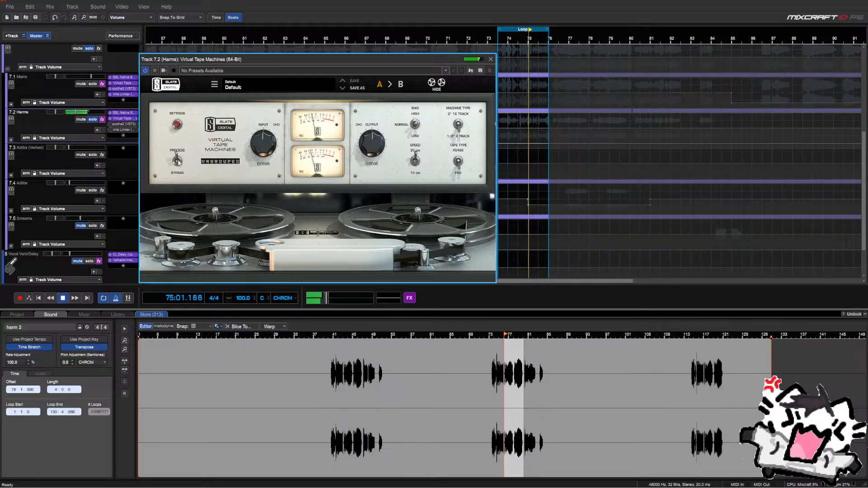
drag(266, 145, 266, 184)
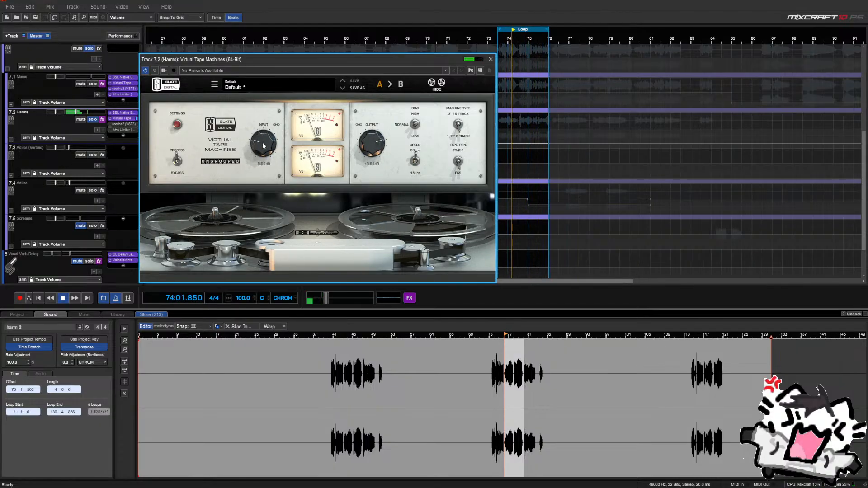
scroll(263, 146, up, 2)
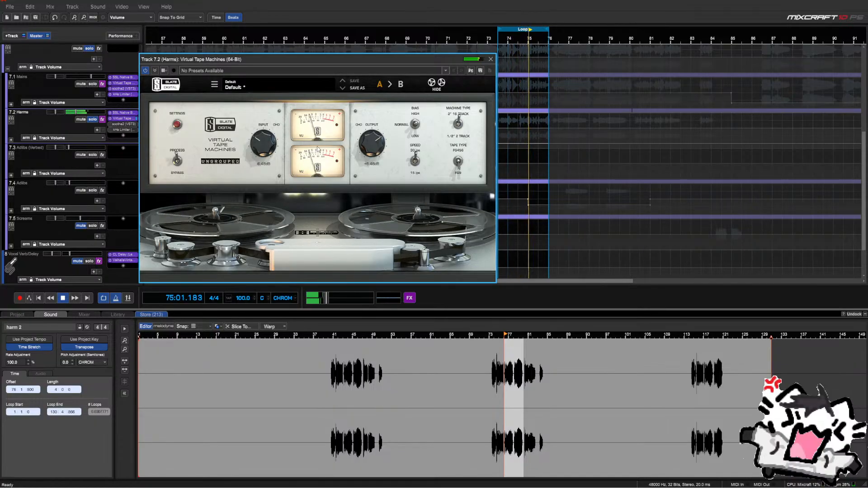
key(space)
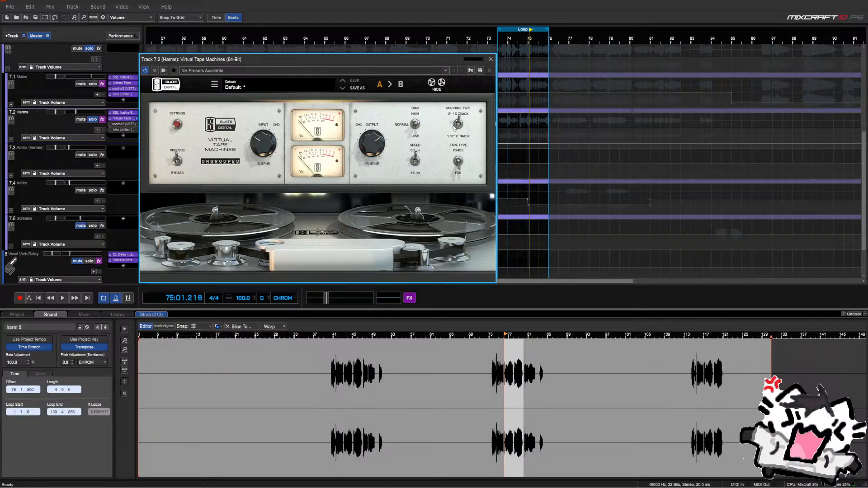
Switch the tape machine to 2" 16 Track, A/B it with Bypass, and adjust the output
drag(460, 130, 459, 117)
key(space)
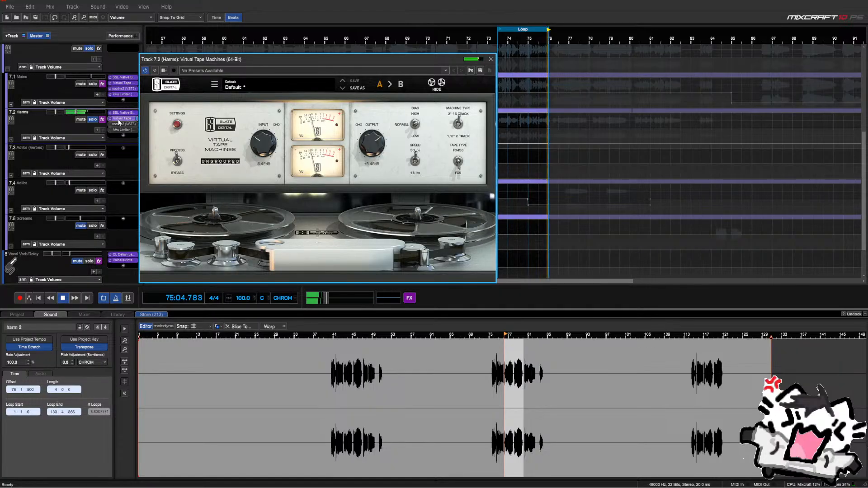
click(177, 160)
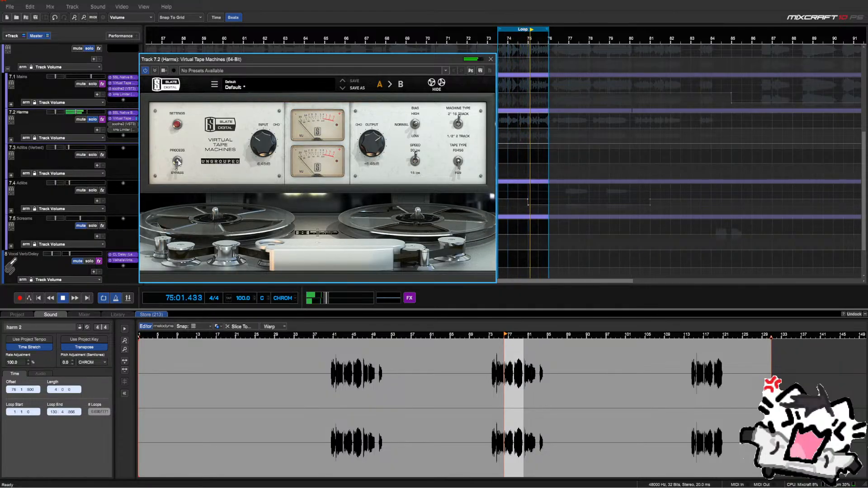
click(177, 160)
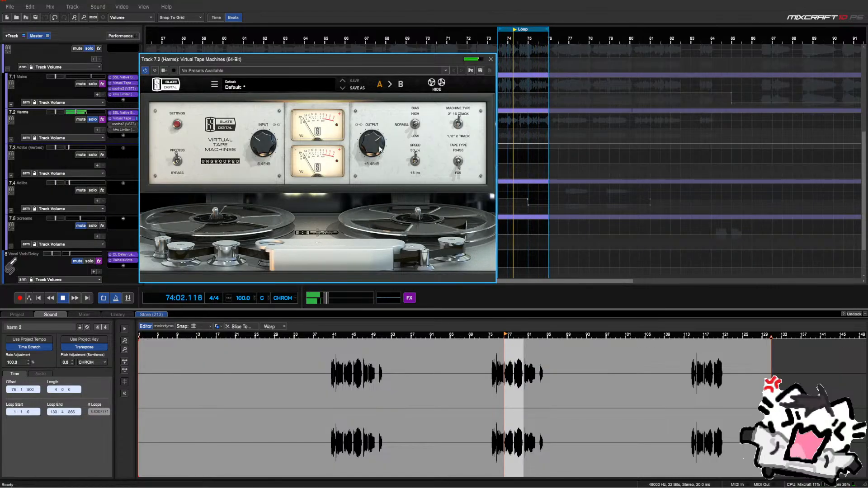
scroll(379, 149, down, 2)
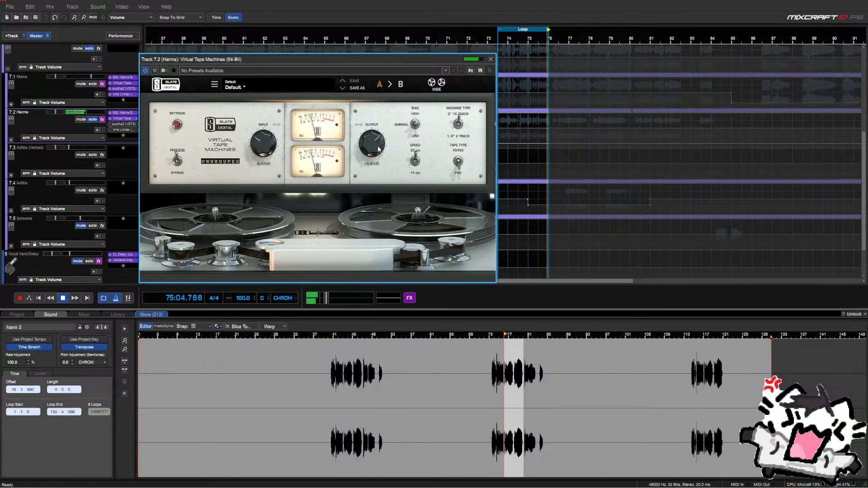
scroll(378, 149, up, 2)
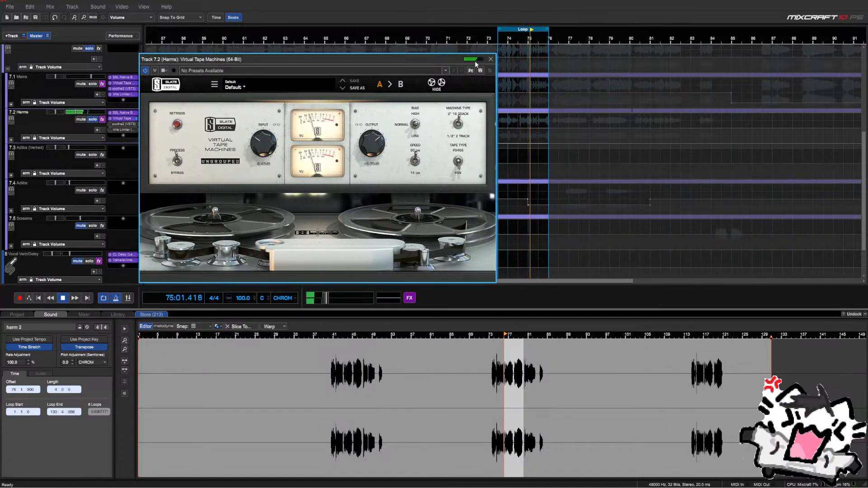
click(490, 60)
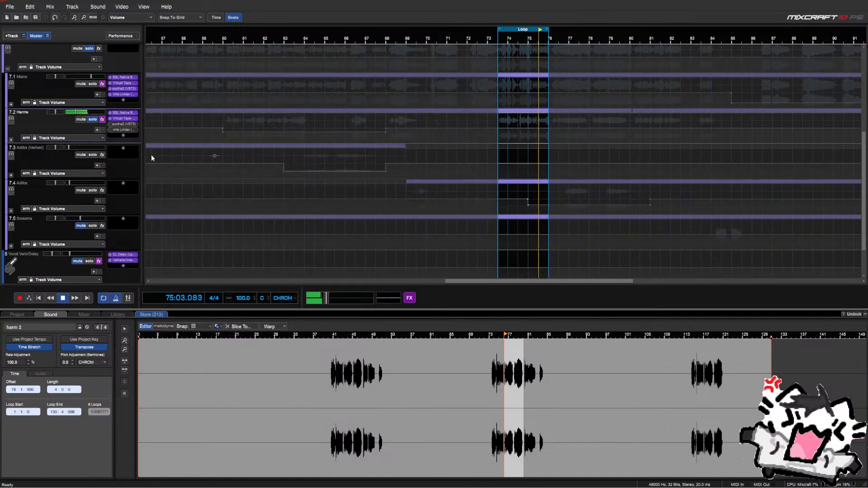
Isolate soothe2 band 4 on Harms and move it from 6k4 Hz to about 10k3 Hz
click(116, 125)
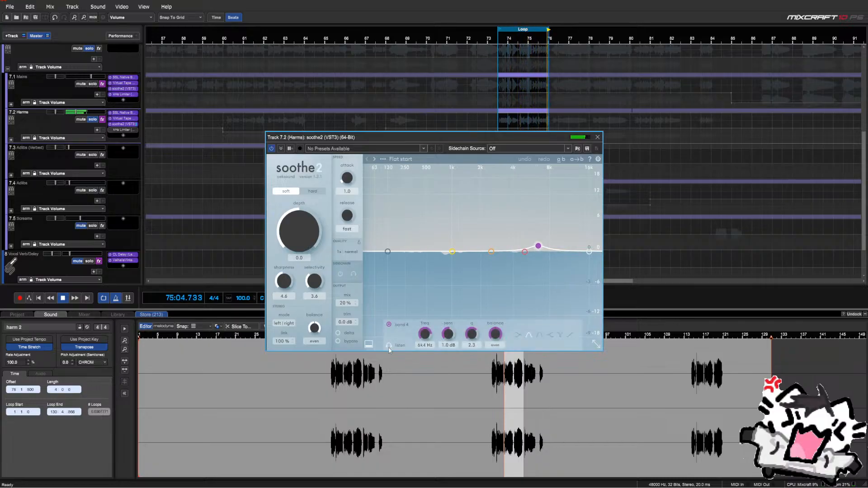
click(389, 345)
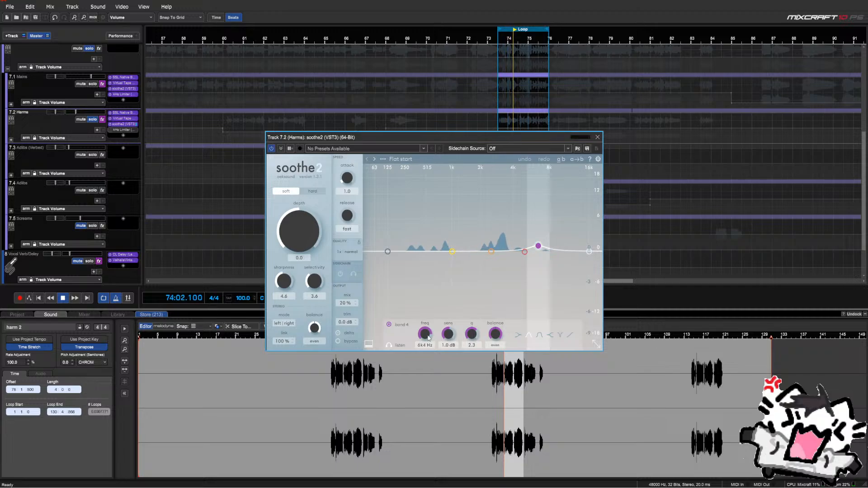
scroll(429, 337, up, 2)
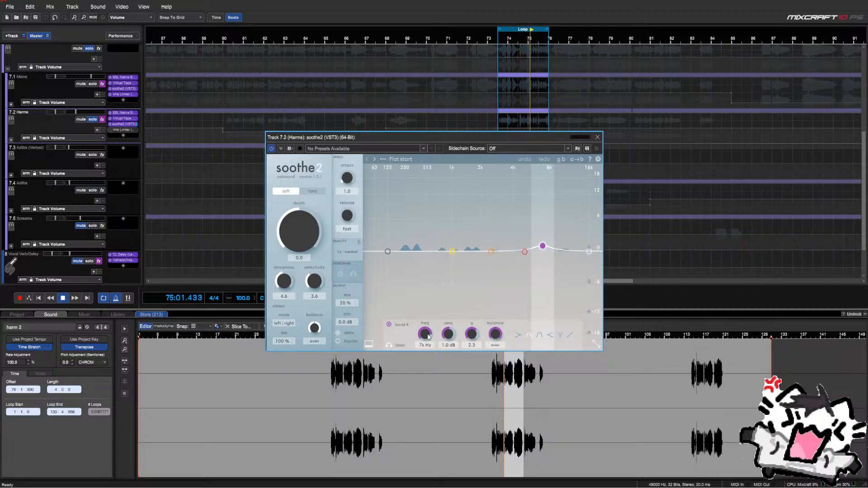
scroll(428, 337, up, 5)
drag(432, 332, 433, 333)
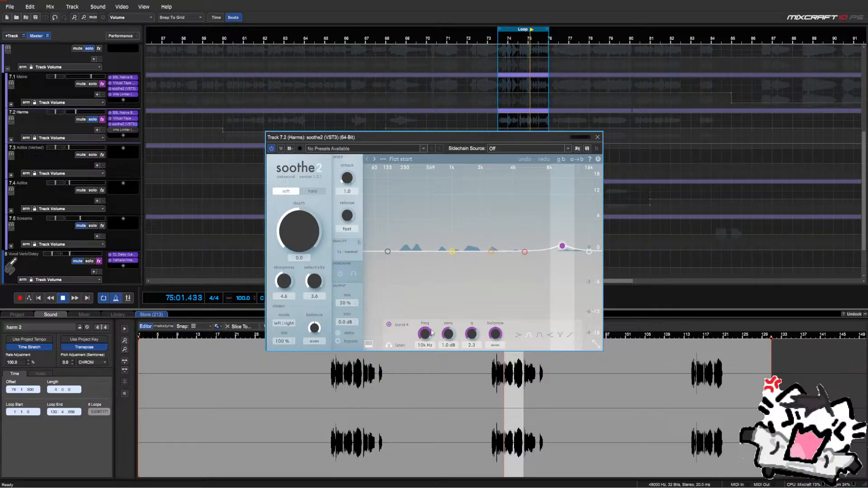
drag(432, 332, 432, 332)
key(space)
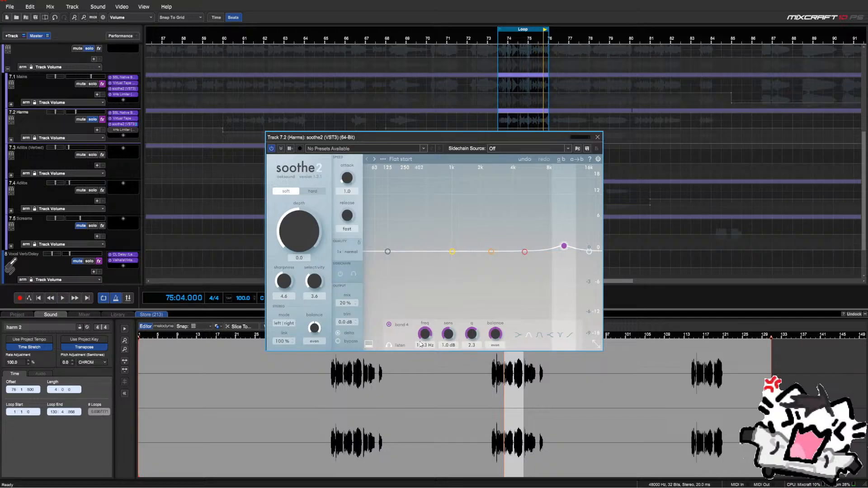
click(388, 346)
click(597, 138)
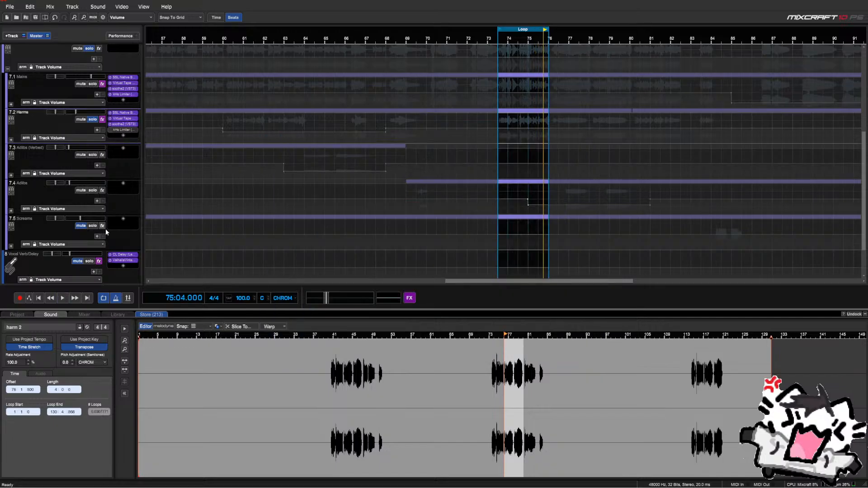
Lower the Harms kHs Limiter threshold to about -7.34 dB during playback and A/B it
click(114, 130)
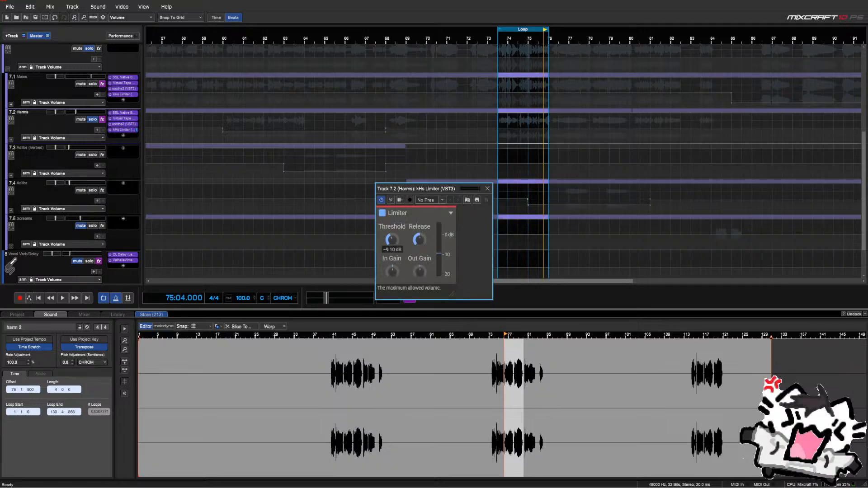
key(space)
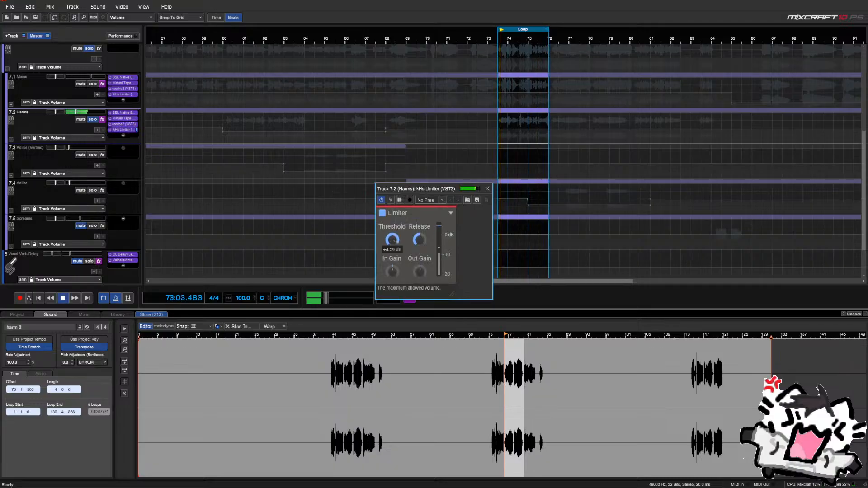
drag(392, 240, 392, 257)
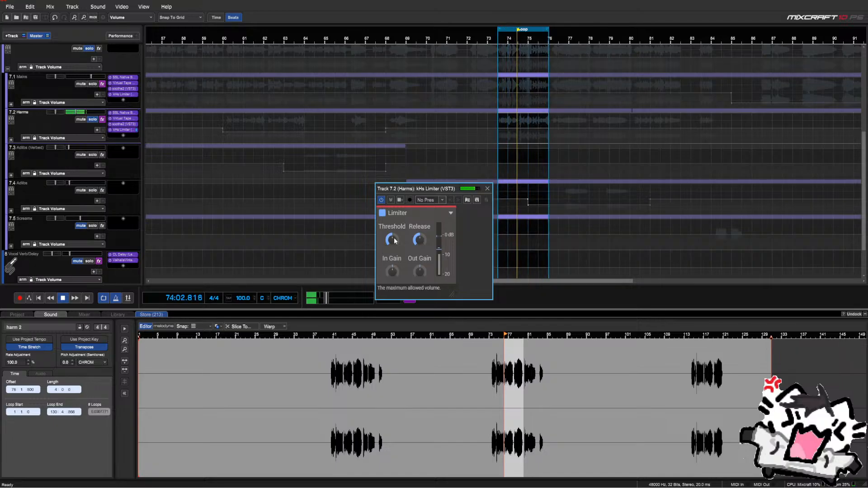
click(382, 213)
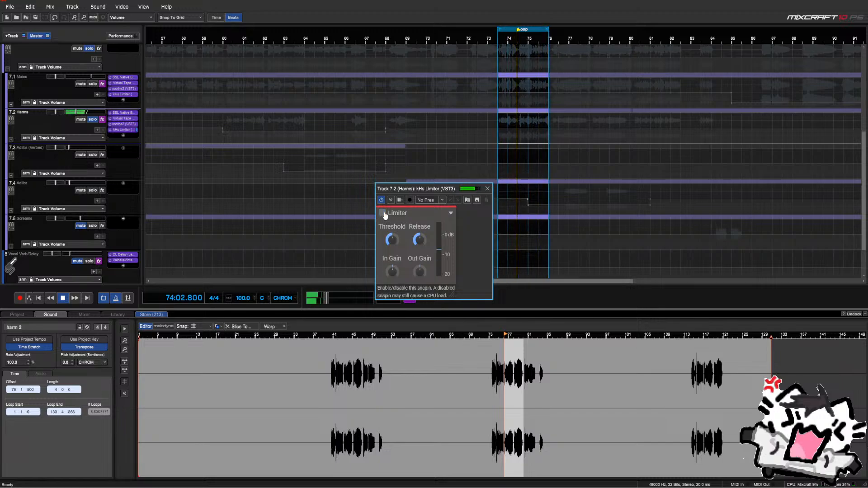
click(384, 215)
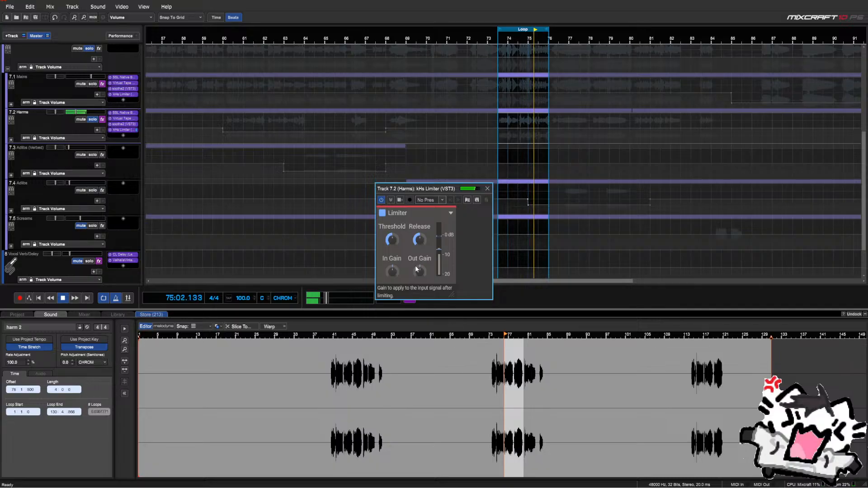
click(484, 190)
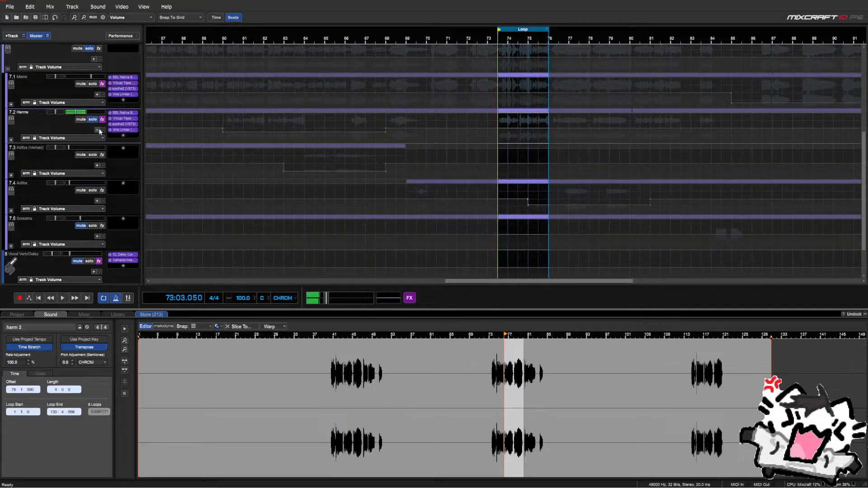
Turn off the bars 74–76 loop and play from around bar 68
click(103, 298)
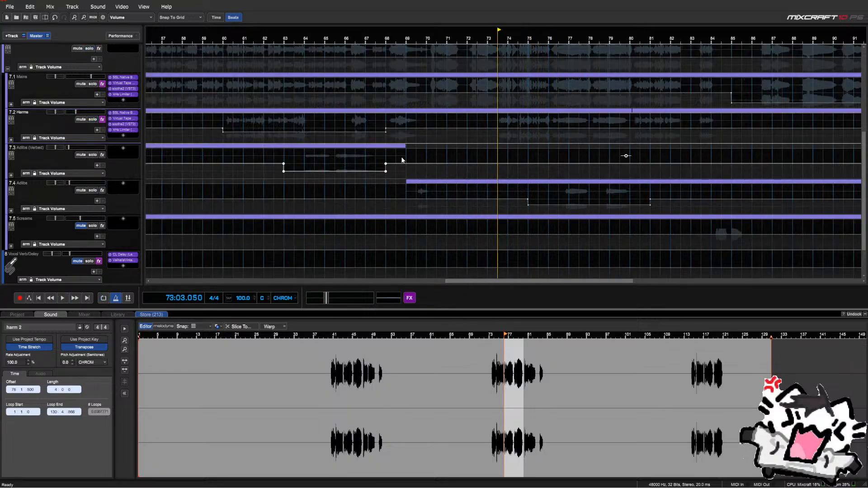
click(402, 158)
key(space)
scroll(401, 159, down, 1)
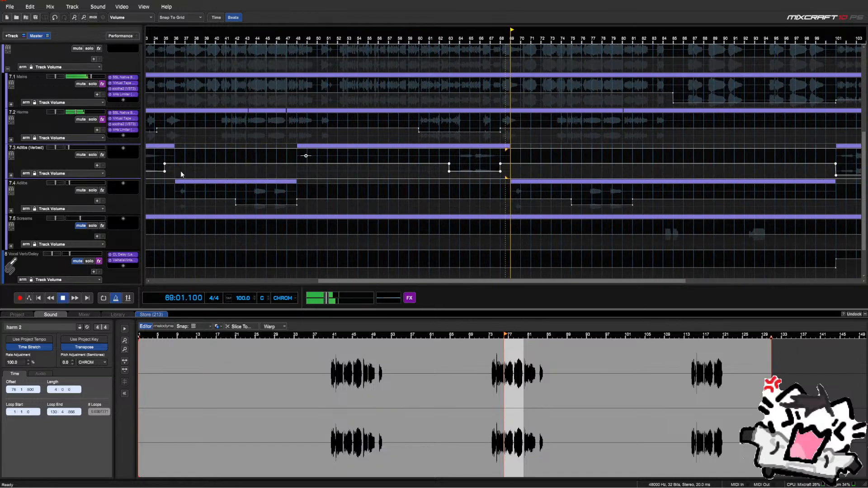
scroll(181, 173, up, 1)
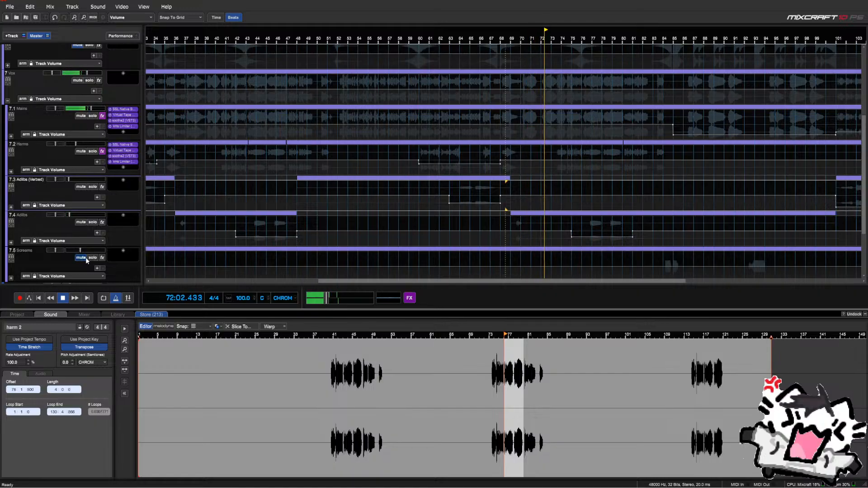
scroll(84, 257, down, 6)
click(78, 230)
scroll(72, 235, up, 7)
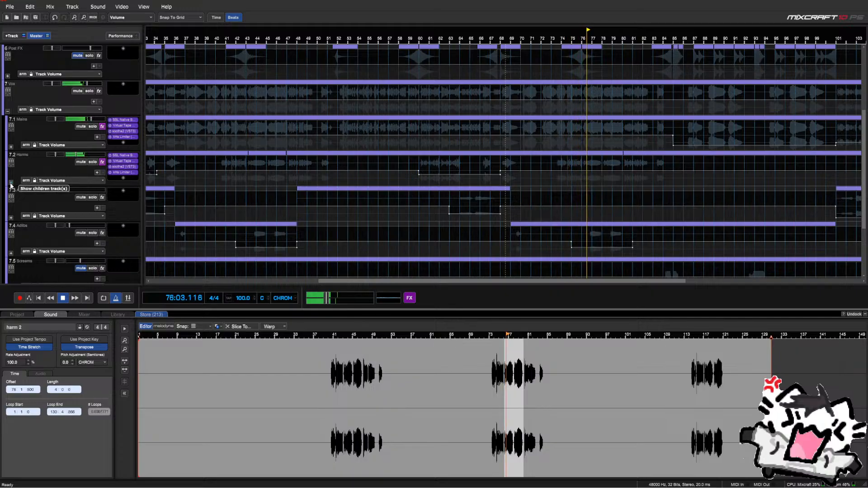
Expand the Harms group to check Harm 2's level of about -4.9 dB, then fold it back
click(71, 156)
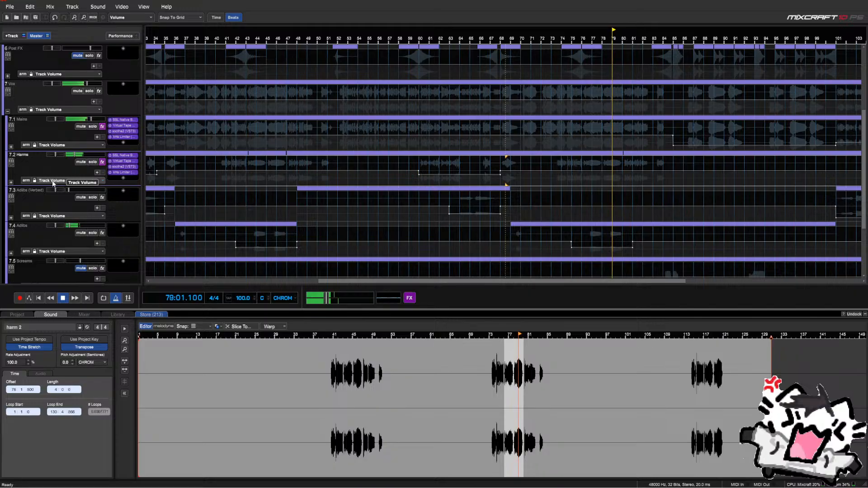
click(10, 182)
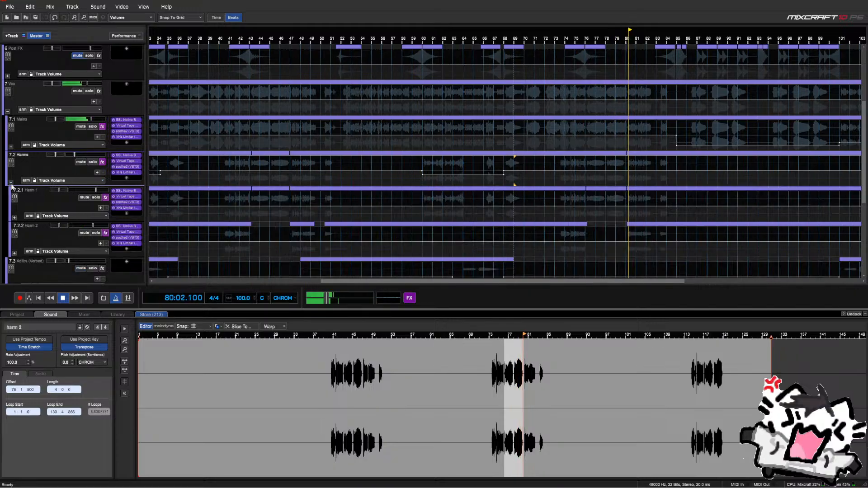
click(75, 227)
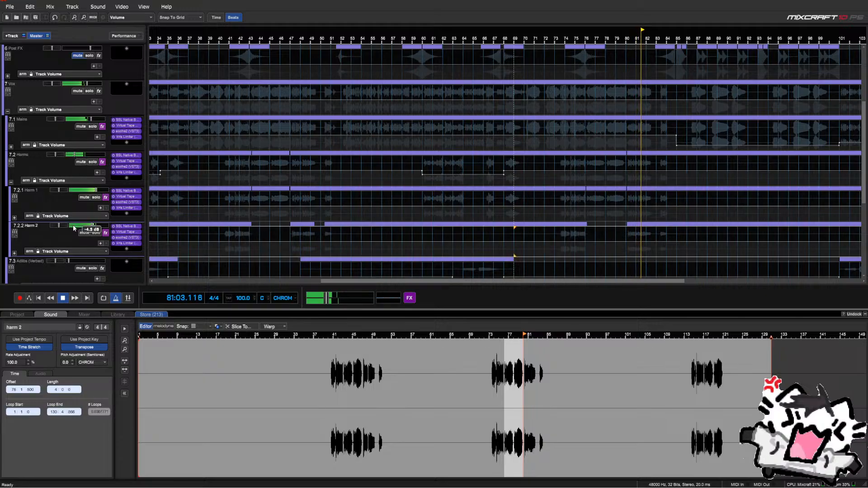
click(11, 182)
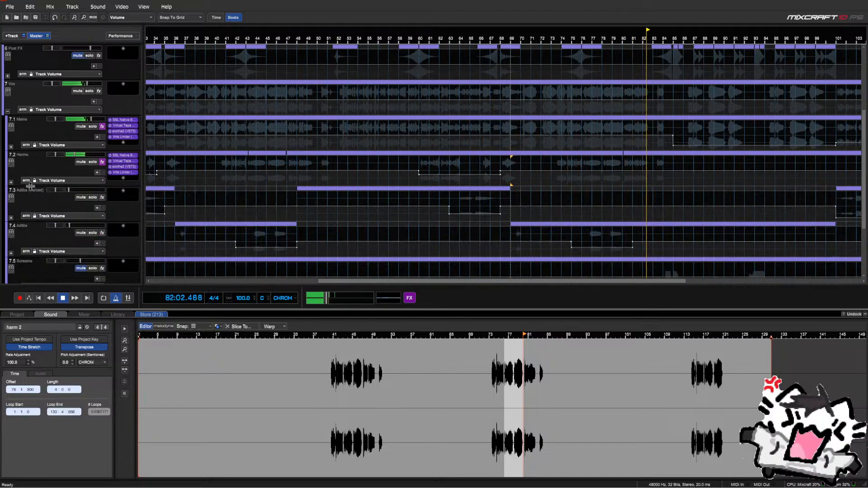
scroll(242, 169, down, 1)
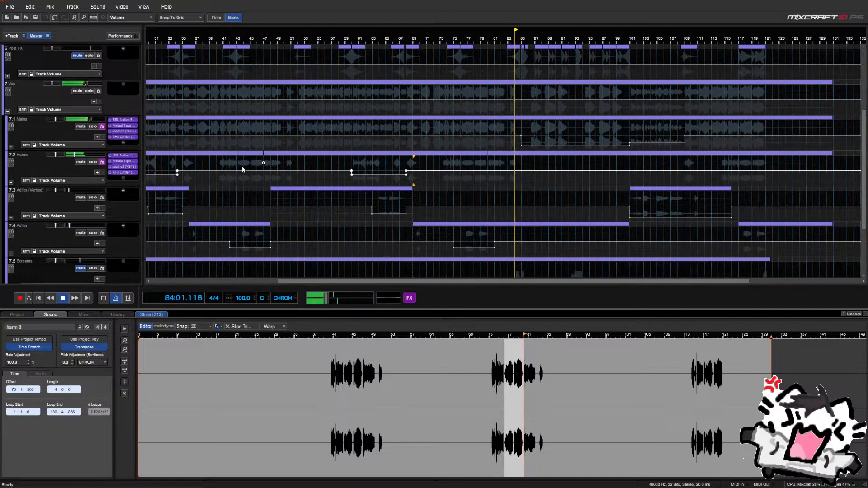
Restart playback from bar 73 and select the Adlibs (Verbed) volume envelope
key(space)
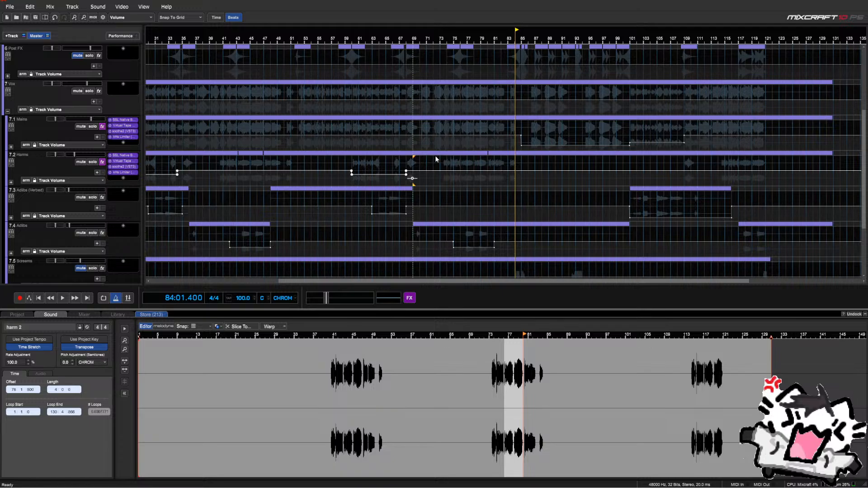
click(443, 167)
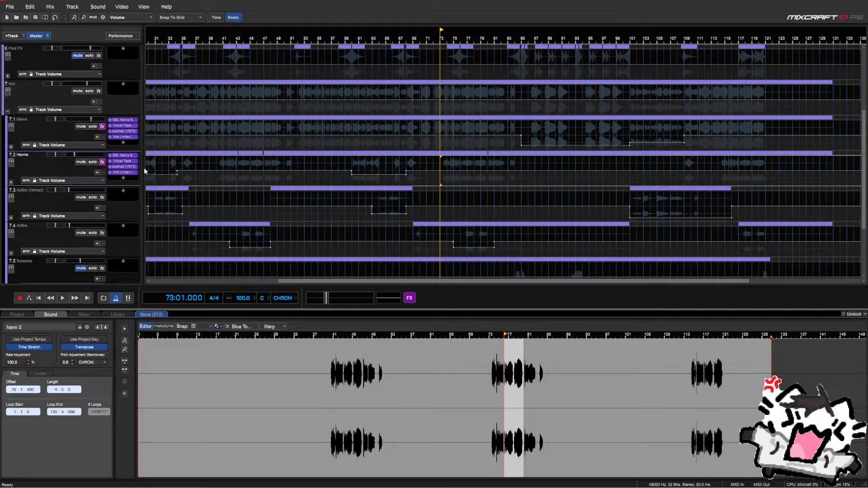
key(space)
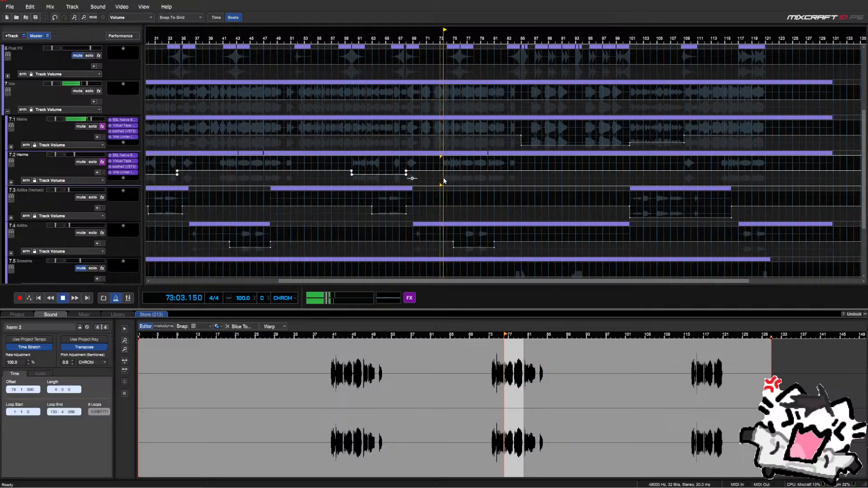
click(250, 201)
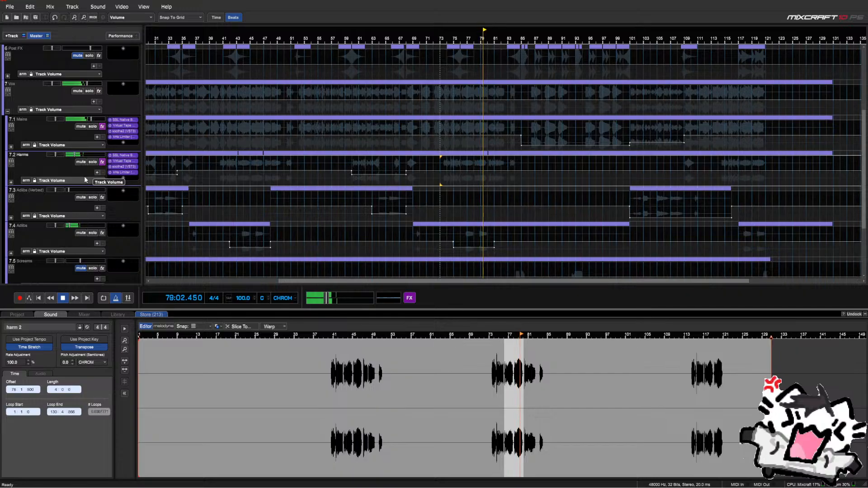
Solo track 9 briefly to hear it alone, then unsolo it
scroll(301, 198, down, 2)
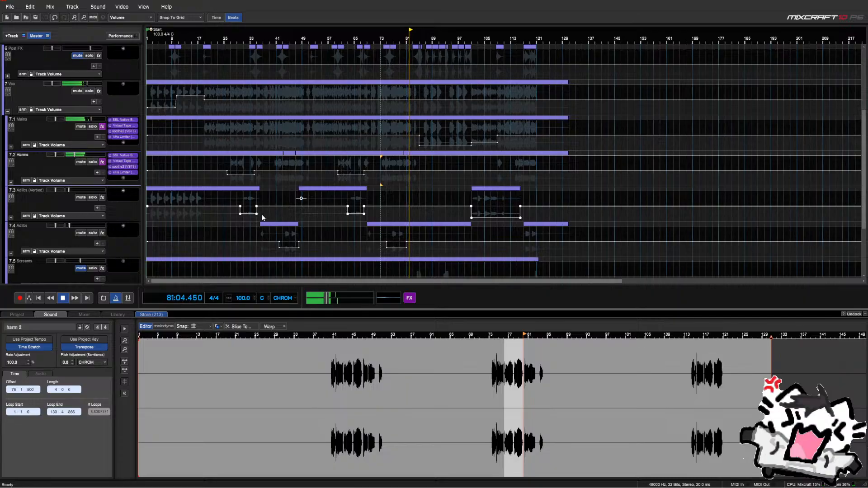
scroll(99, 201, down, 1)
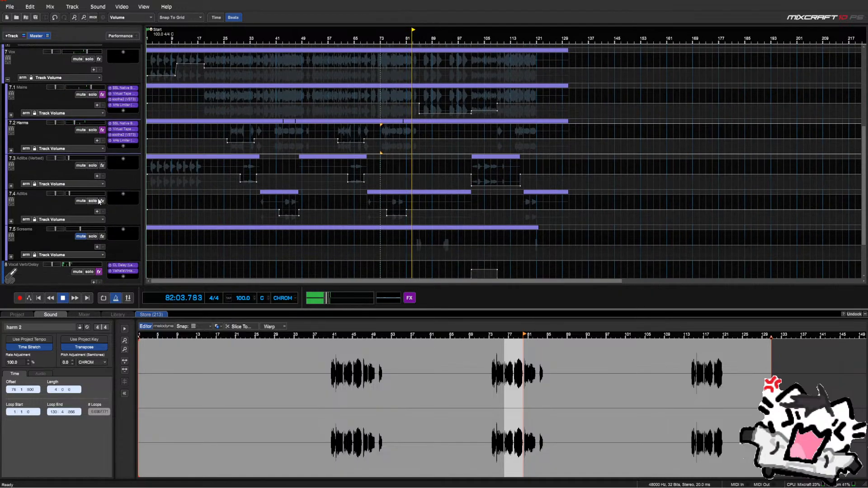
scroll(100, 201, down, 1)
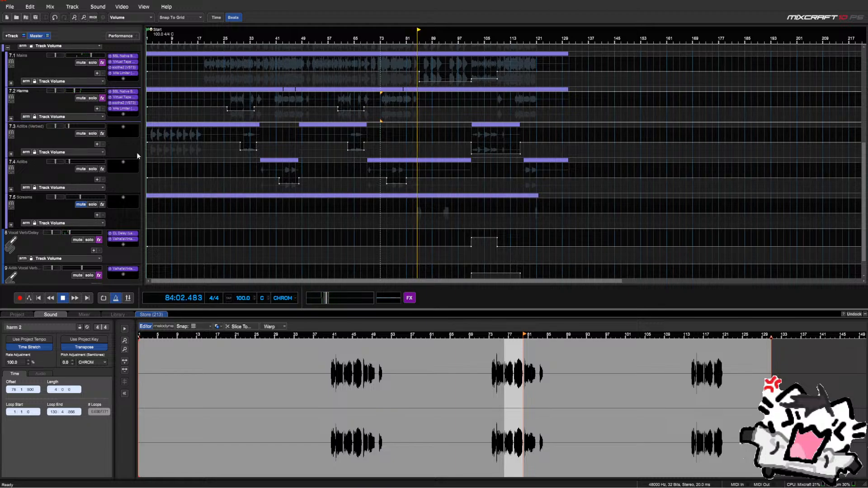
scroll(115, 161, up, 3)
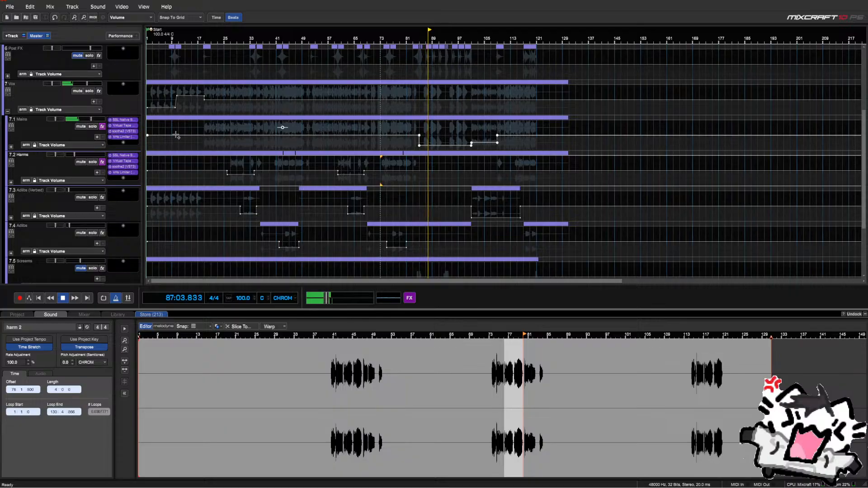
scroll(87, 143, down, 4)
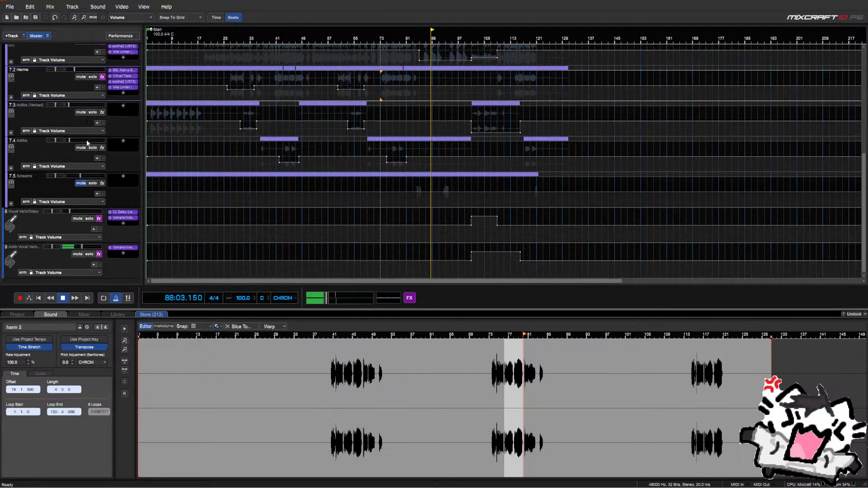
scroll(87, 144, down, 3)
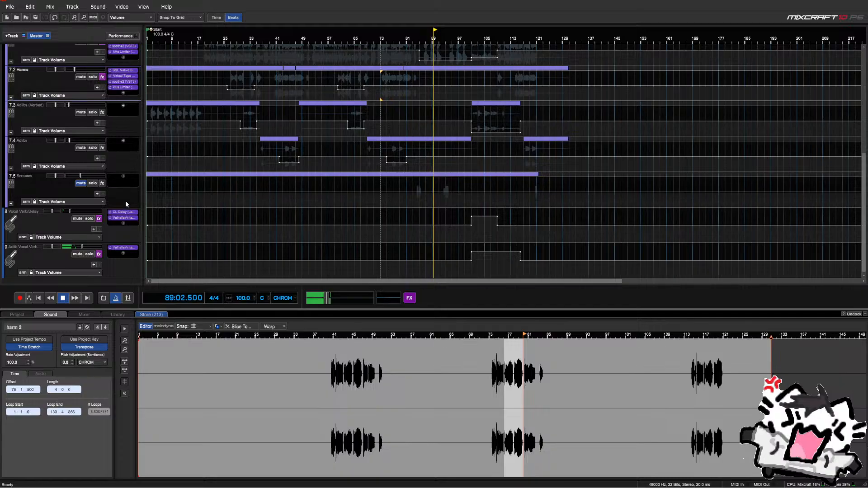
click(89, 255)
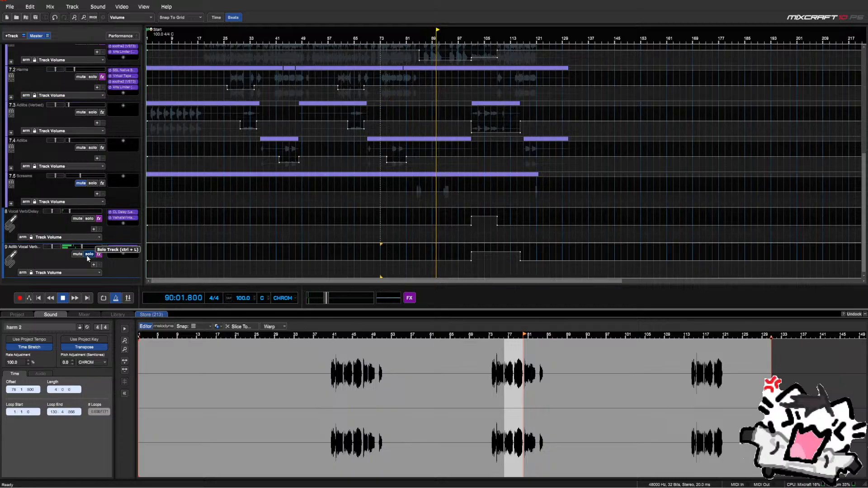
click(89, 254)
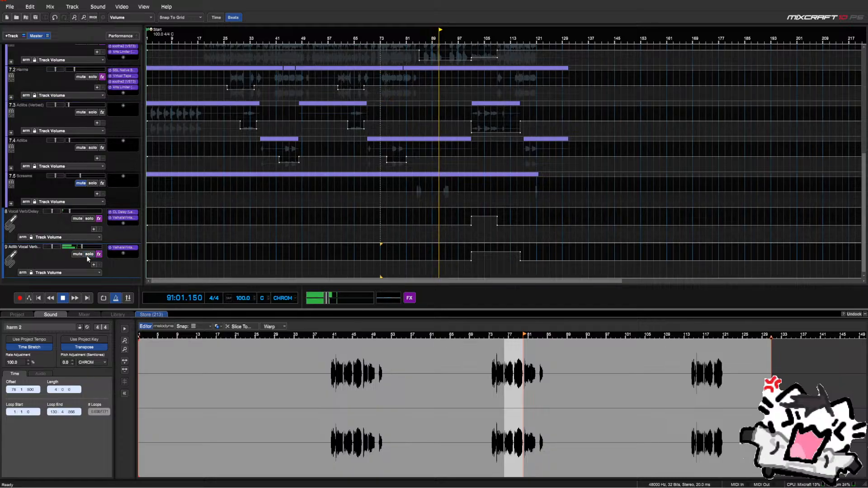
scroll(75, 240, up, 9)
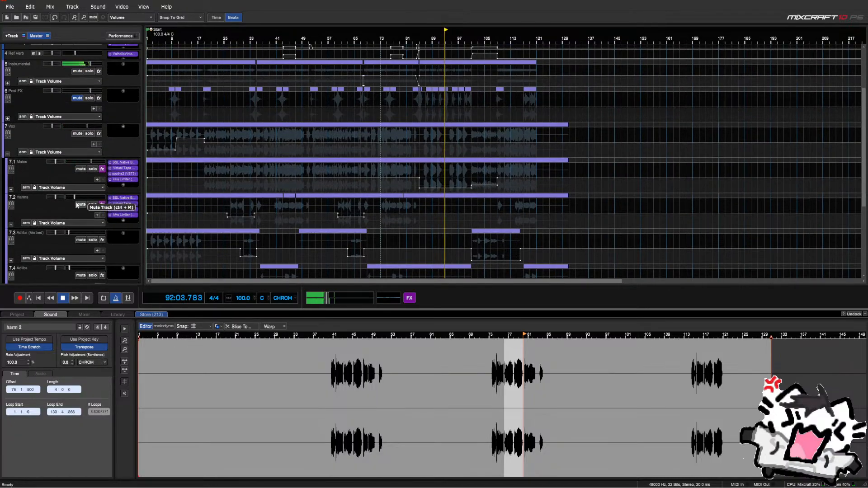
scroll(437, 176, up, 2)
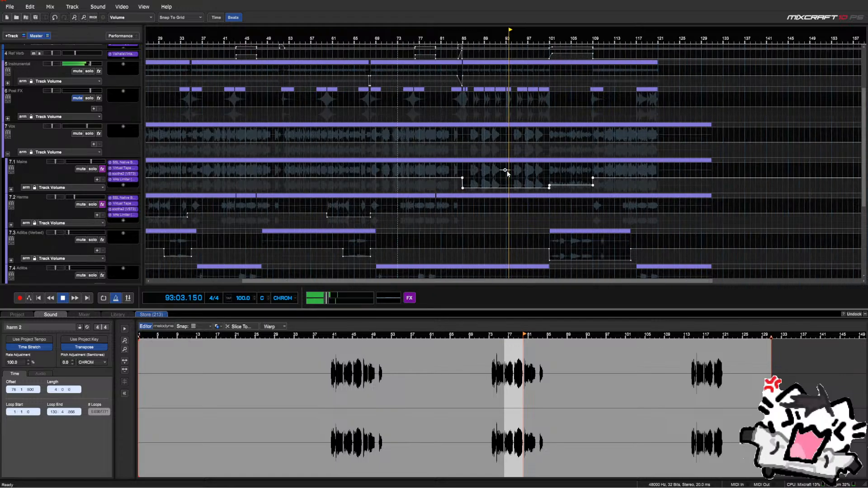
Mark a range on the Mains volume envelope, review its Boost/Reduce options, then move to bar 87
drag(466, 175, 551, 186)
right_click(474, 176)
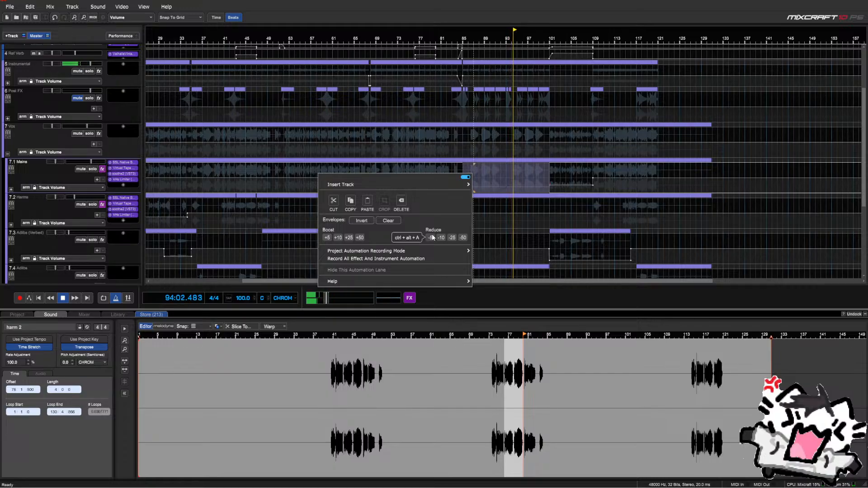
click(519, 207)
right_click(519, 207)
click(523, 209)
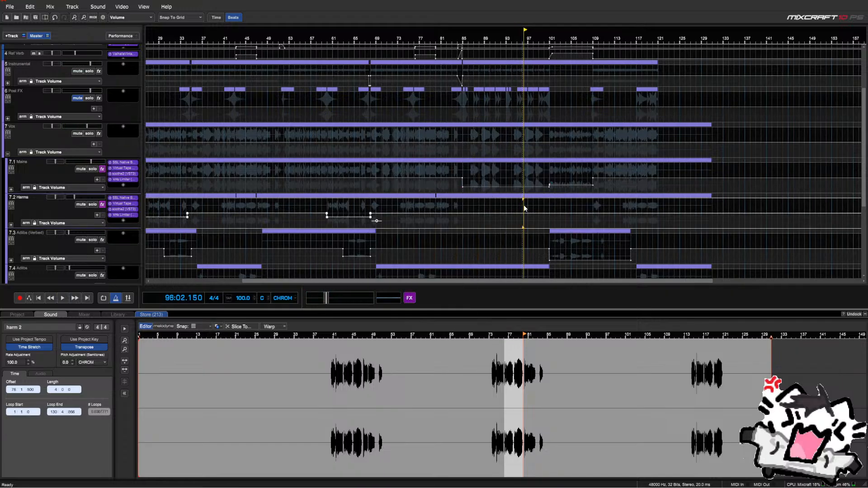
scroll(524, 208, down, 1)
click(428, 208)
scroll(430, 208, up, 2)
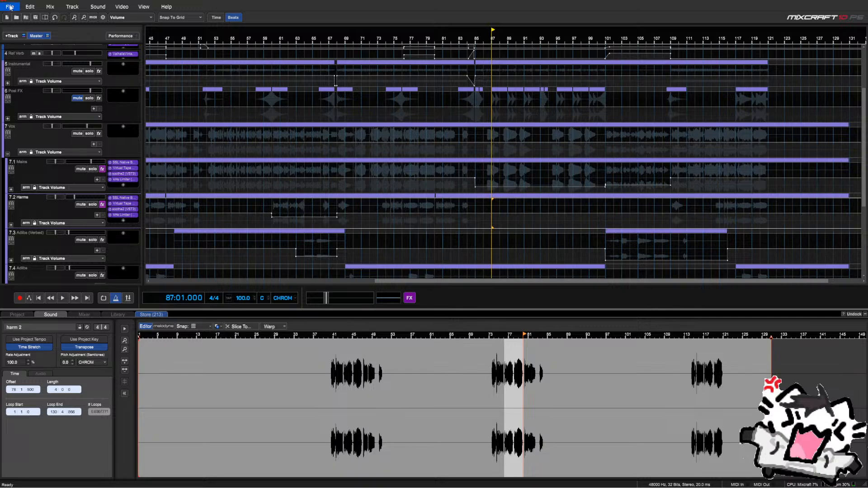
Save the project, move the playhead to bar 31 in the 7.3 lane, and save again
click(37, 17)
scroll(400, 145, down, 1)
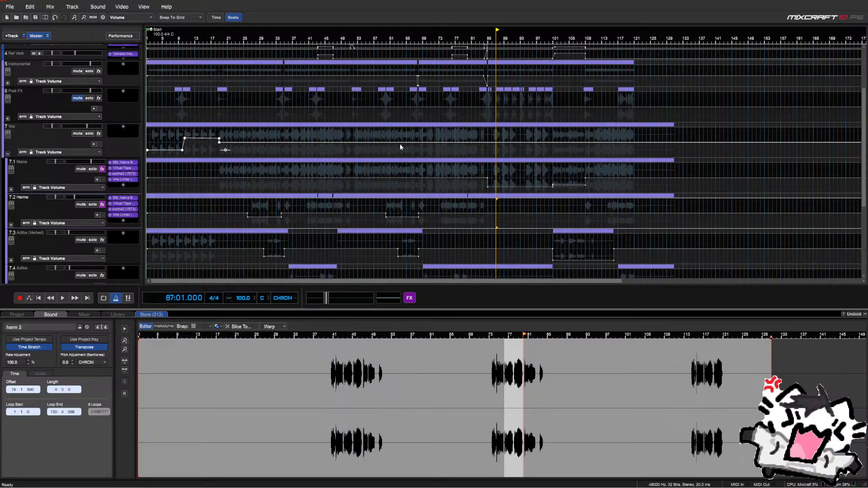
scroll(132, 183, down, 2)
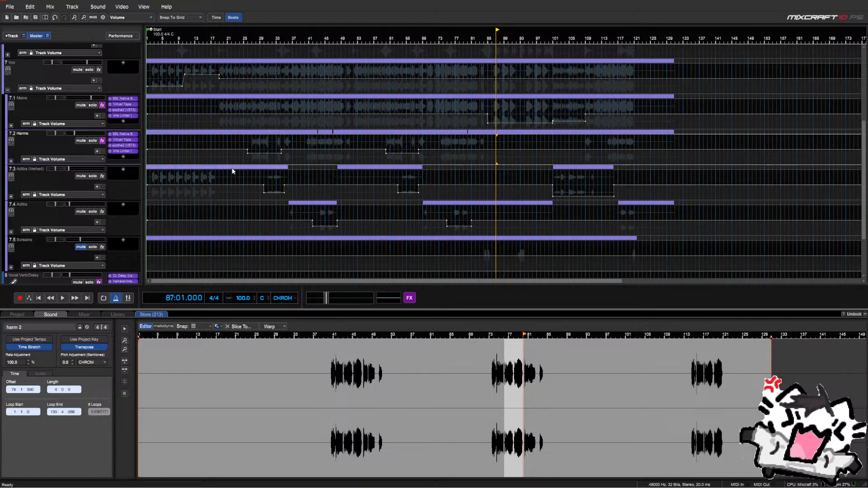
click(269, 176)
scroll(268, 177, up, 1)
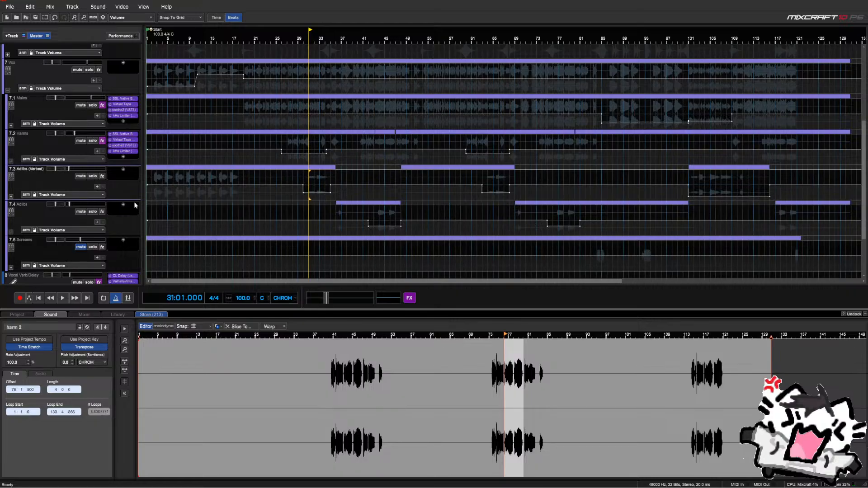
scroll(401, 193, down, 1)
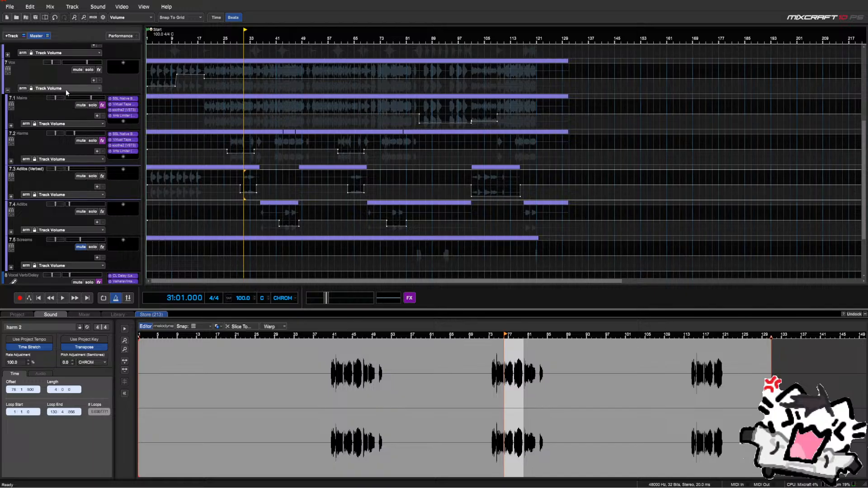
click(34, 18)
Select the 7.4 Adlibs lane at bar 21 to check its volume level
scroll(128, 178, down, 1)
scroll(205, 179, up, 1)
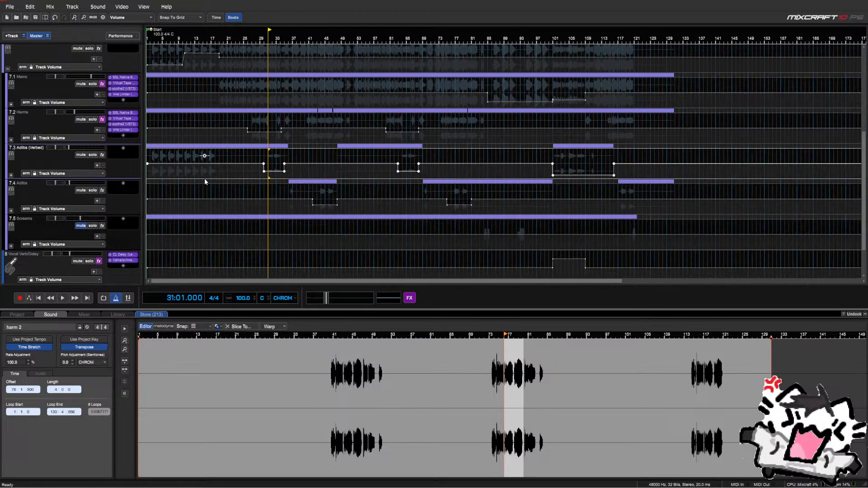
click(227, 182)
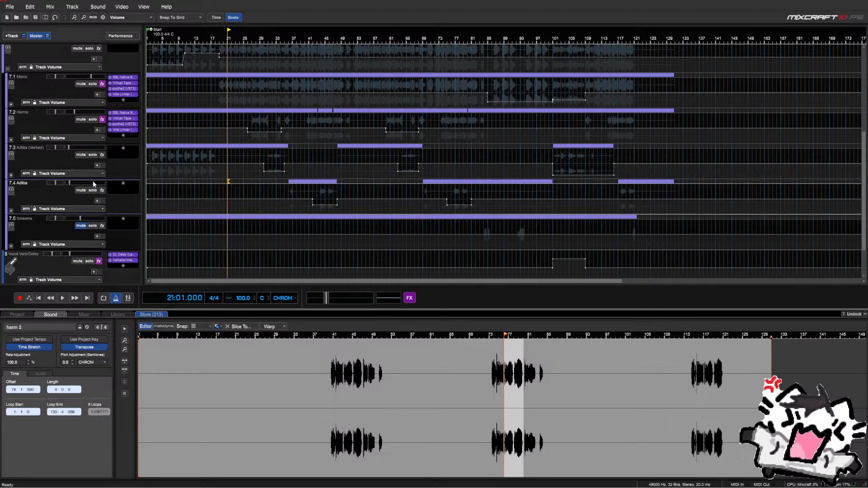
mouse_move(93, 182)
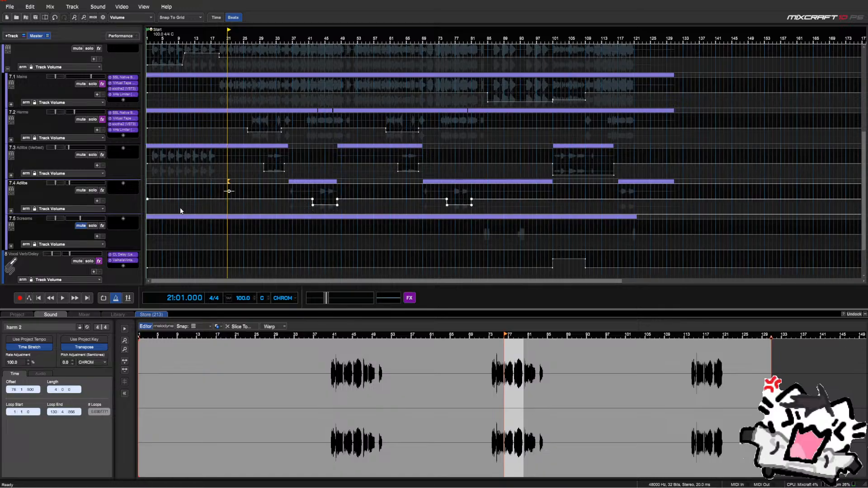
Play from bar 15 and solo the Adlibs (Verbed) track
click(202, 224)
key(space)
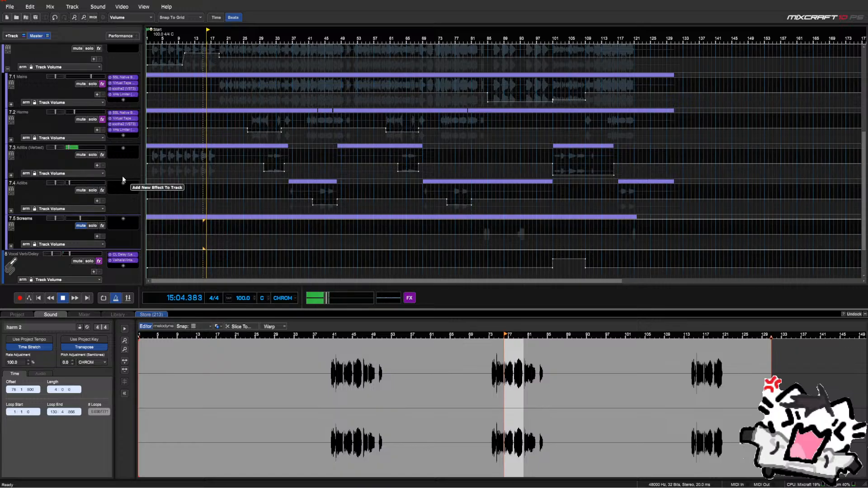
click(92, 154)
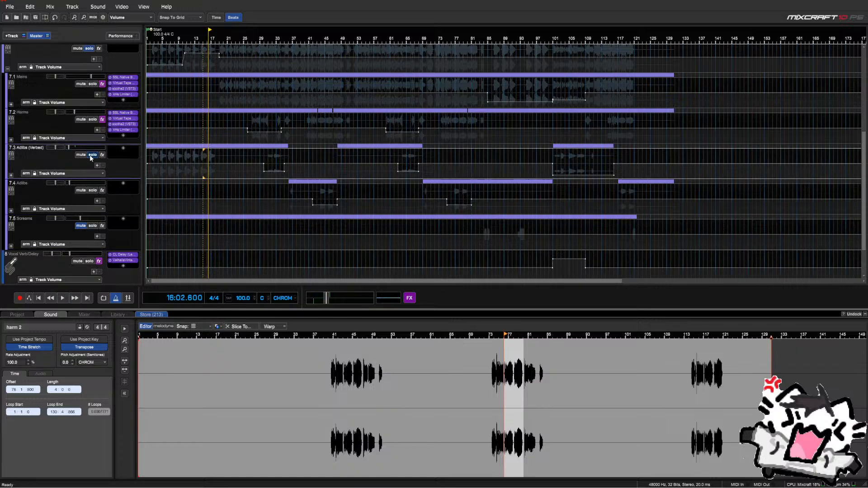
click(158, 153)
key(space)
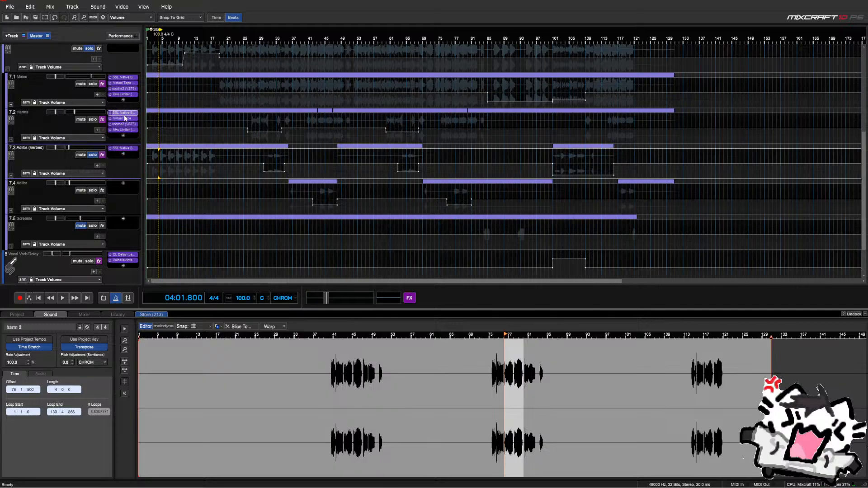
Copy Virtual Tape from 7.2 onto Adlibs (Verbed) and raise its Bus Compressor threshold to 20 dB
drag(125, 119, 122, 165)
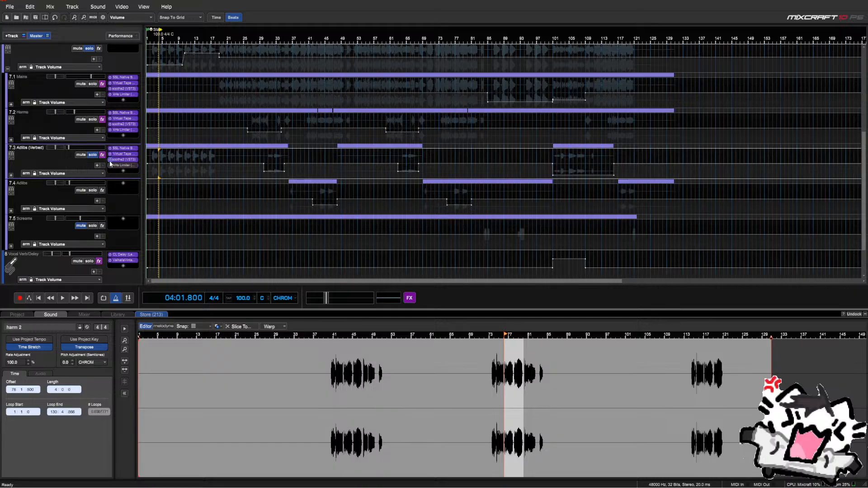
click(111, 154)
click(117, 148)
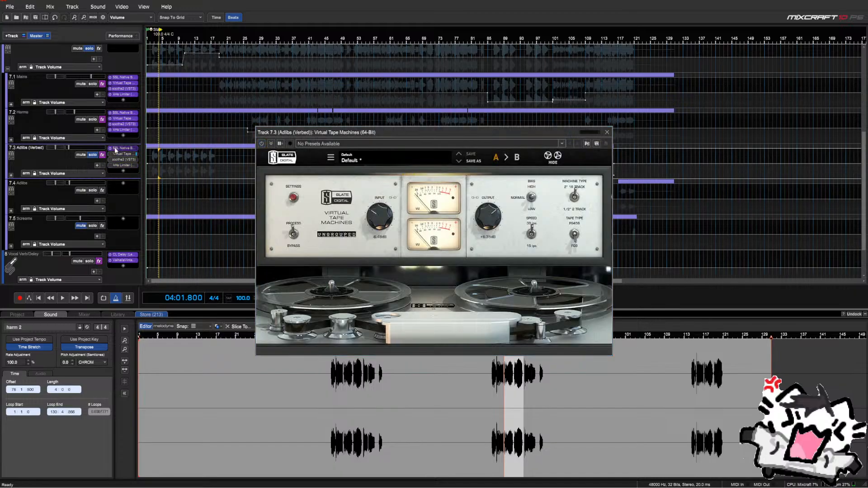
click(130, 154)
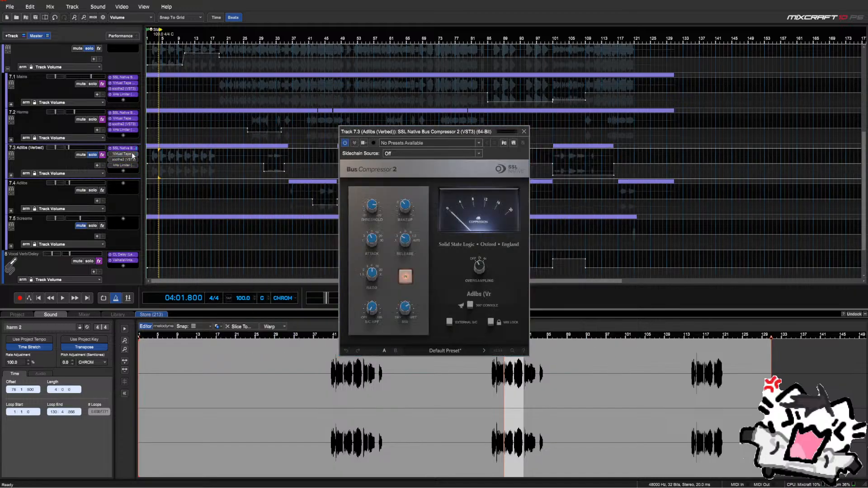
drag(368, 211, 389, 143)
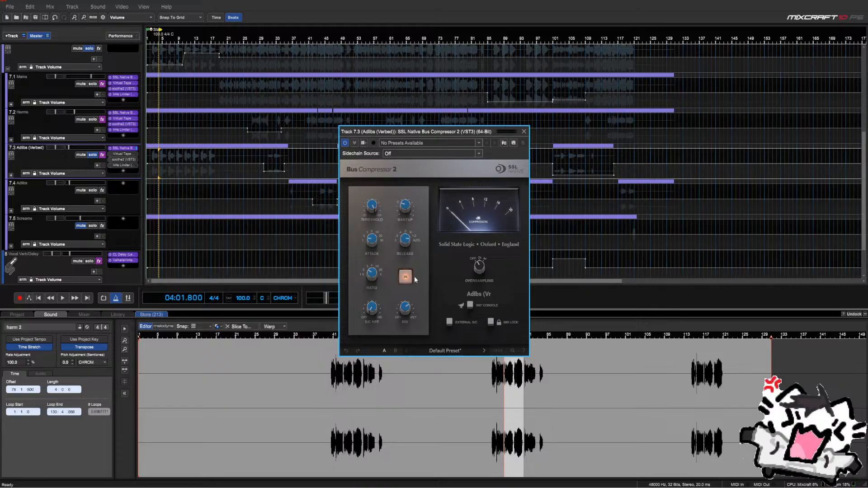
Loop playback over bars 2–4 of Adlibs (Verbed)
click(152, 193)
scroll(152, 193, up, 1)
scroll(80, 240, down, 2)
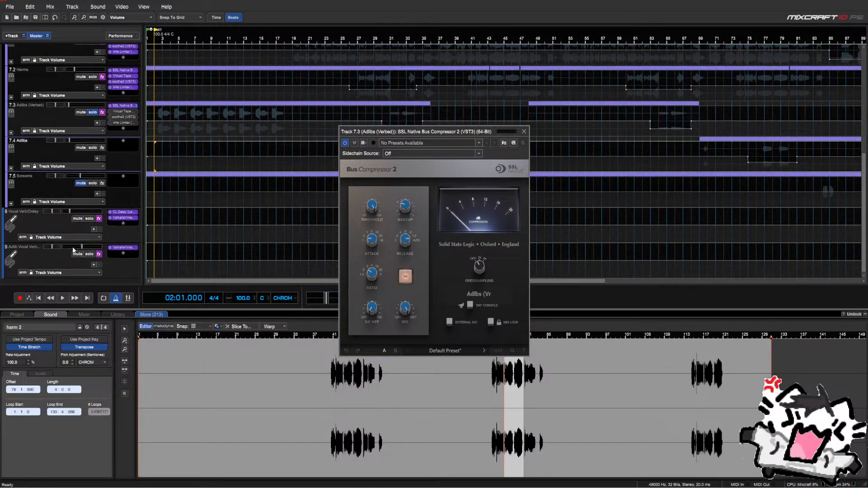
click(77, 254)
scroll(76, 238, up, 1)
key(space)
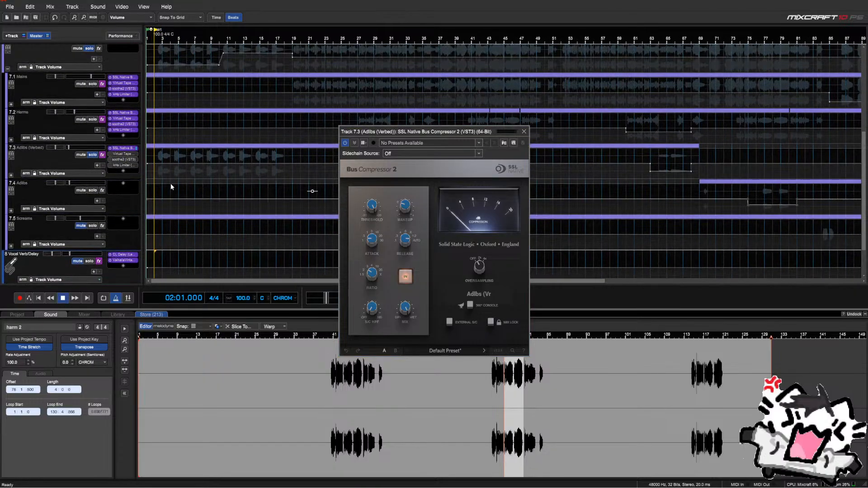
drag(159, 175, 185, 178)
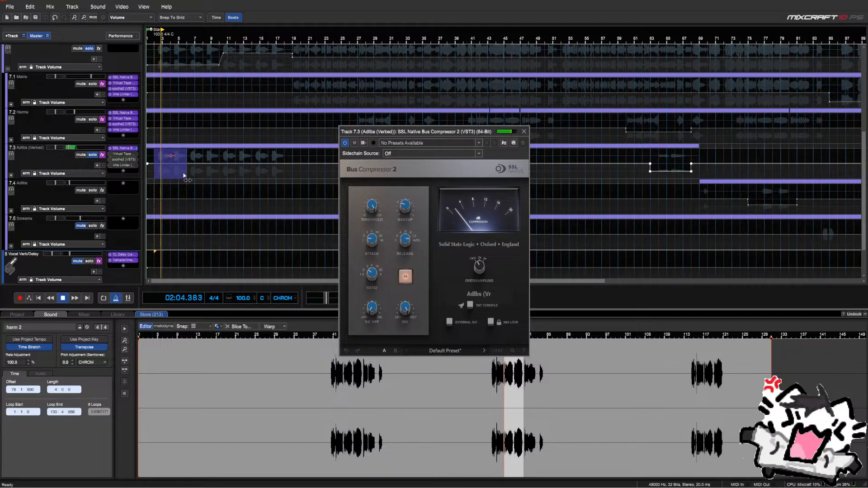
key(l)
scroll(287, 184, up, 1)
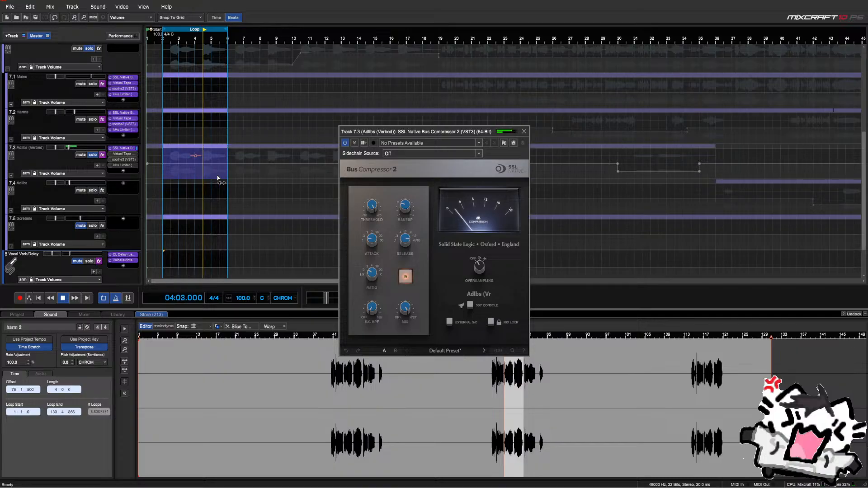
A/B the Adlibs Bus Compressor repeatedly with its IN button
mouse_move(376, 208)
mouse_move(407, 210)
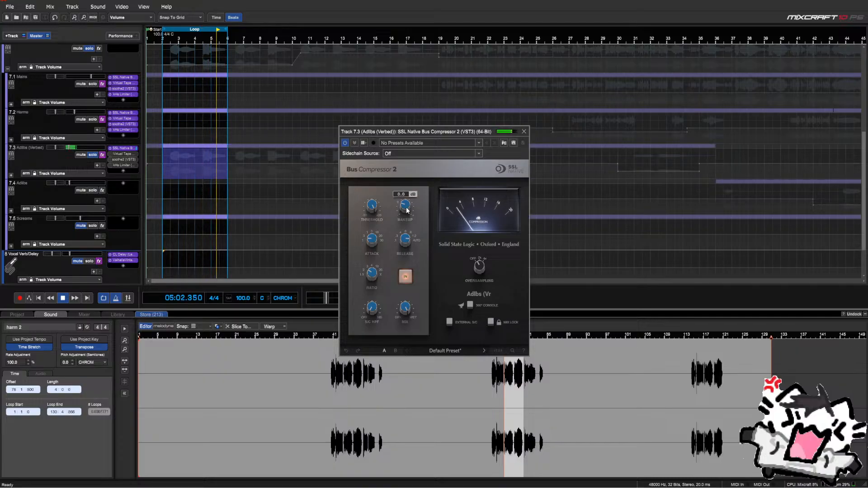
click(405, 277)
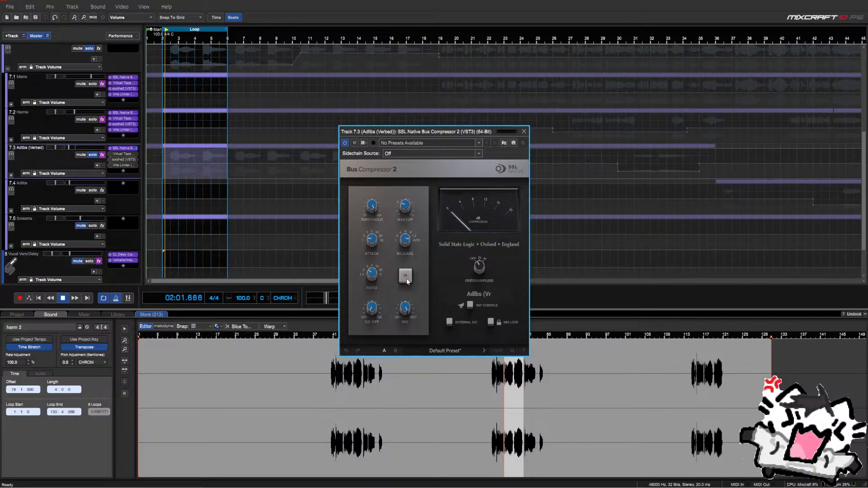
click(406, 280)
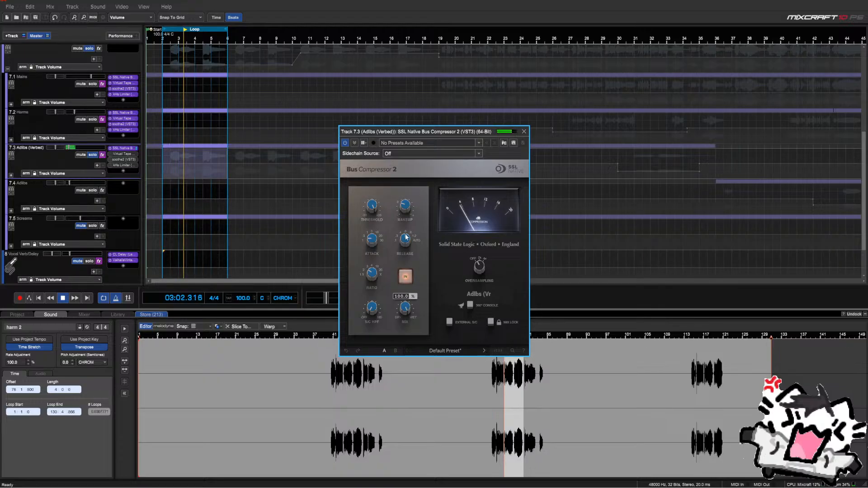
click(405, 276)
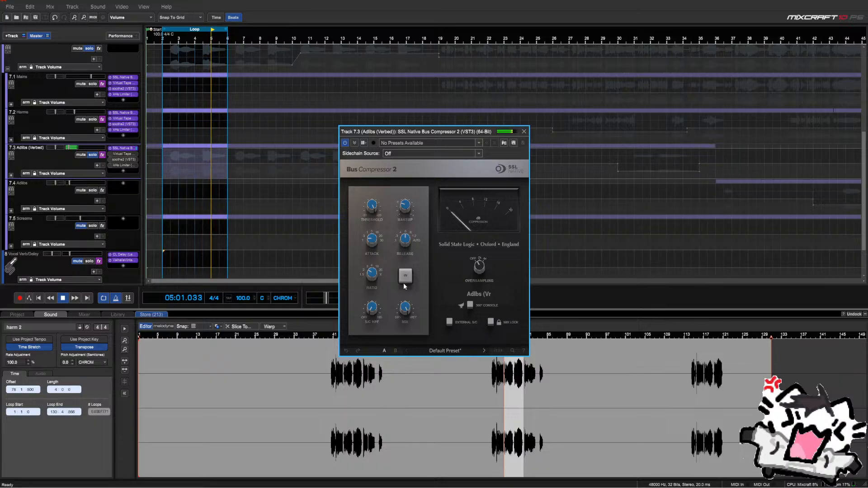
click(404, 282)
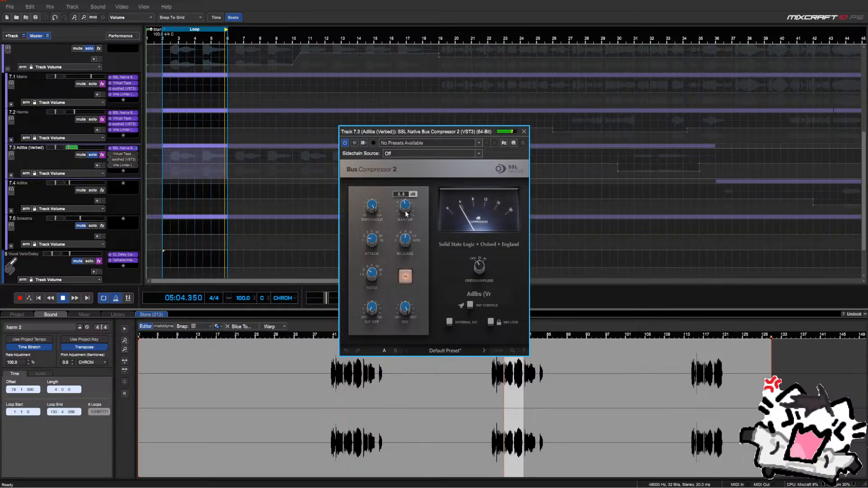
click(407, 274)
click(409, 277)
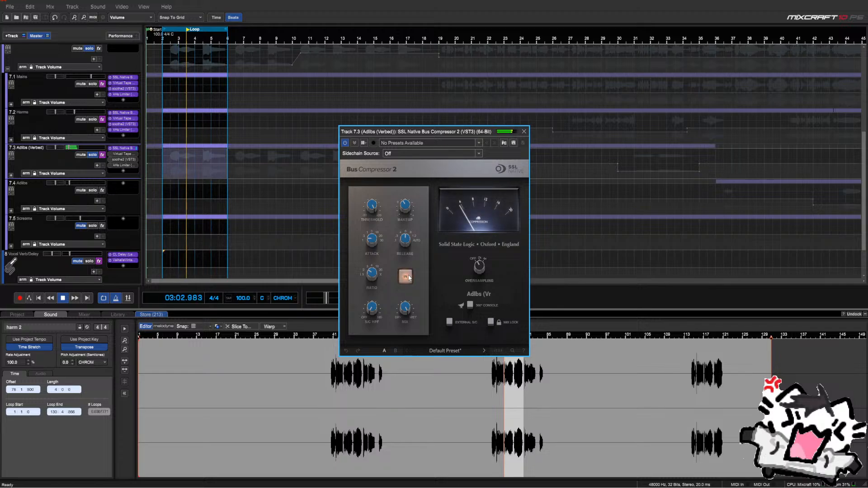
click(408, 277)
click(408, 274)
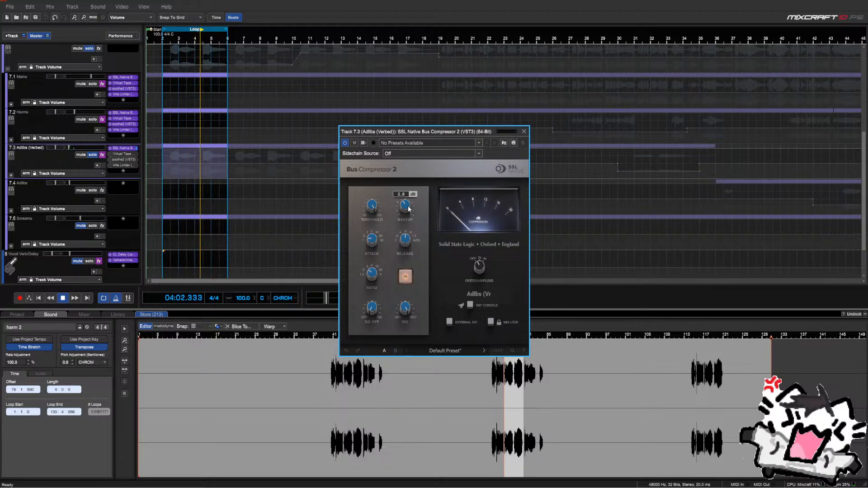
click(406, 273)
click(405, 276)
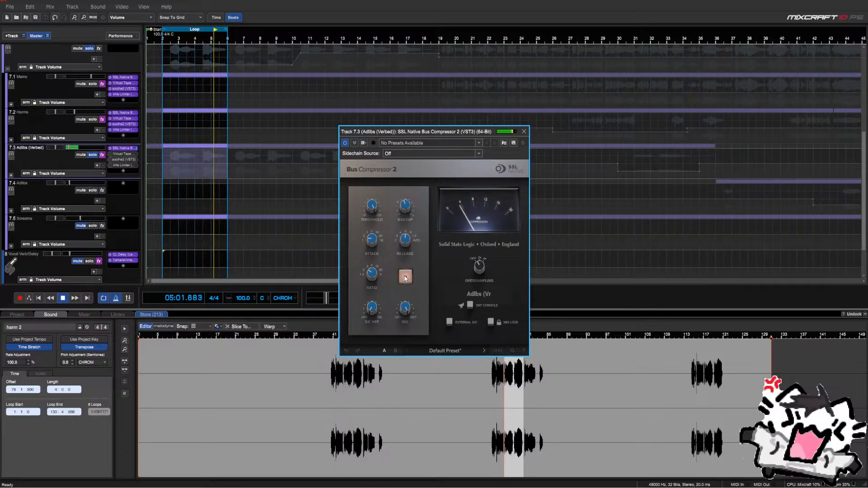
click(406, 278)
click(406, 278)
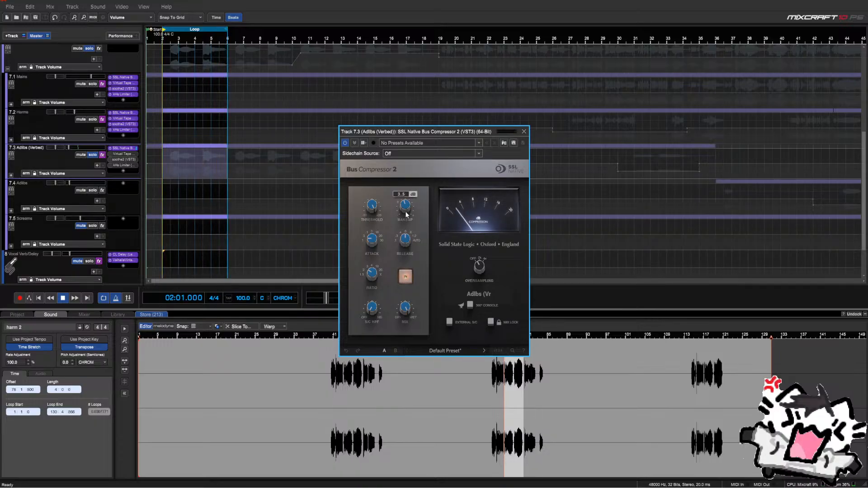
Set the compressor makeup gain to 3 dB and A/B it again
mouse_move(406, 208)
text(3)
key(Return)
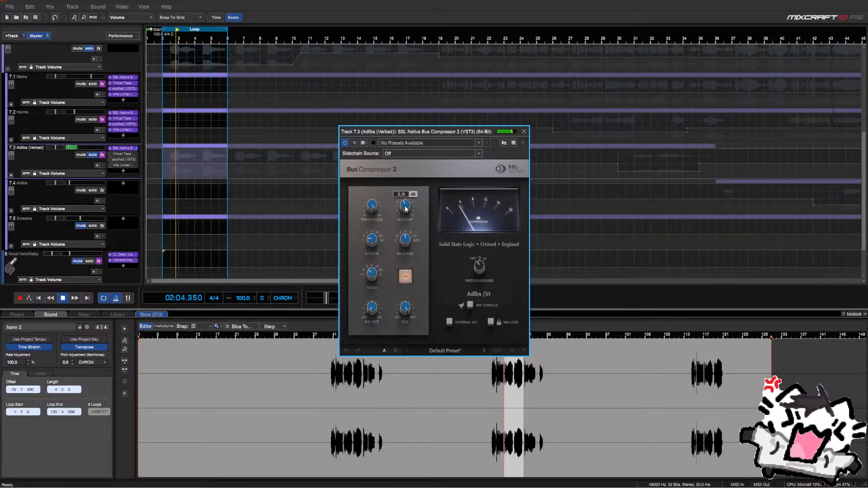
click(406, 276)
click(406, 277)
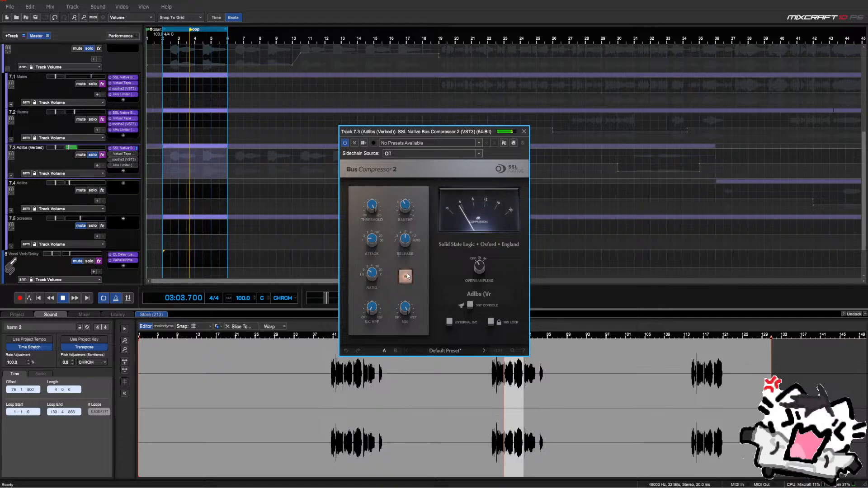
click(407, 276)
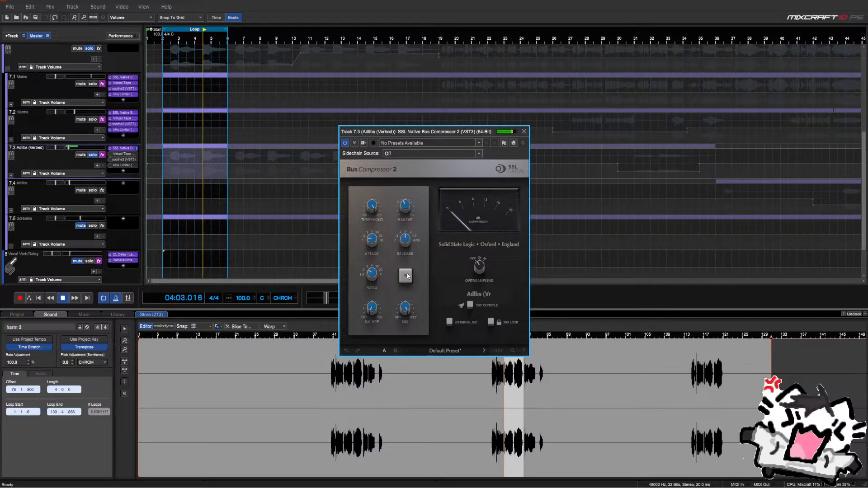
click(407, 276)
click(407, 277)
click(406, 277)
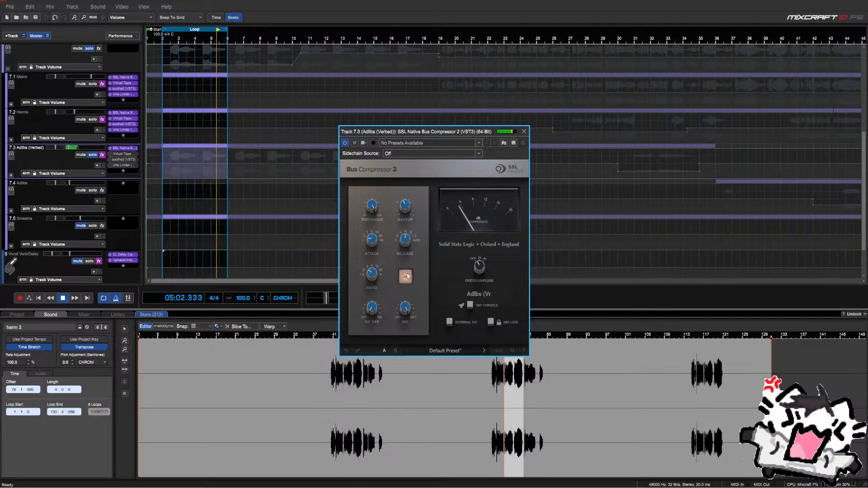
click(407, 276)
click(407, 276)
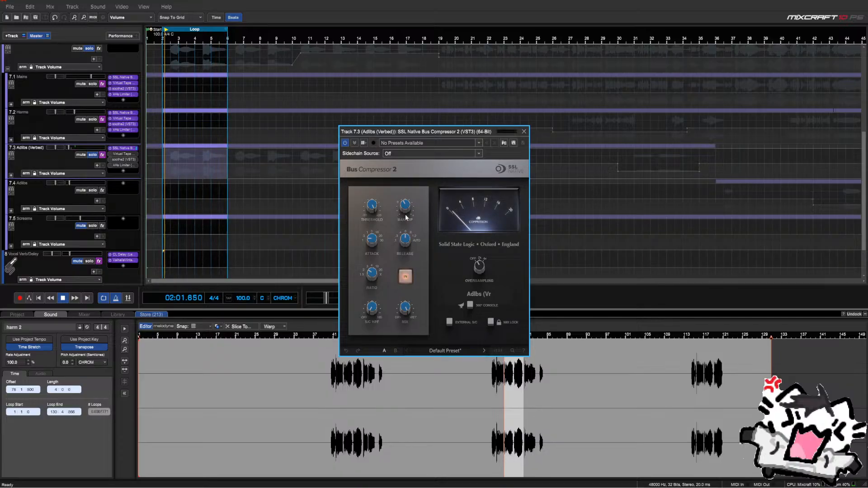
Turn the compressor mix down to 47.3%
mouse_move(406, 216)
scroll(406, 216, up, 1)
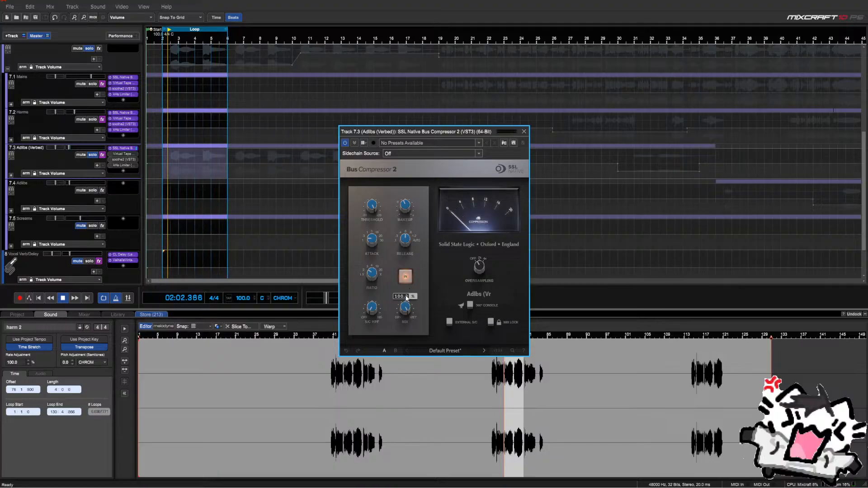
mouse_move(406, 309)
drag(406, 309, 412, 432)
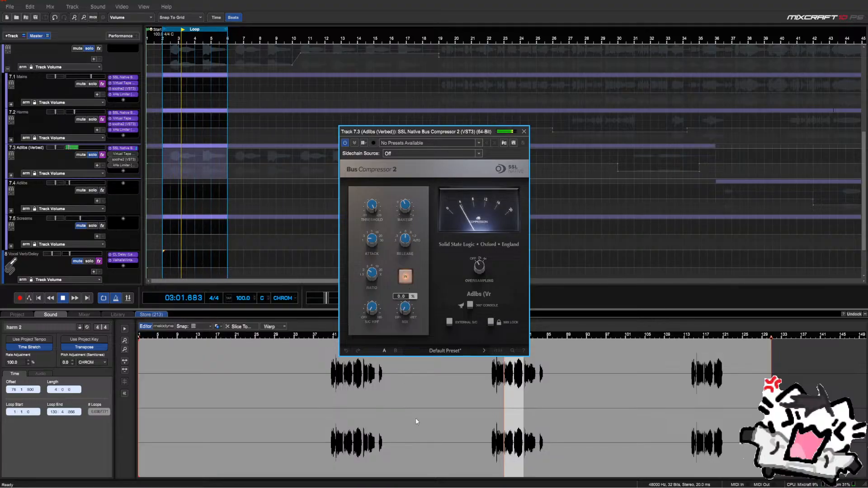
mouse_move(424, 375)
mouse_down()
mouse_move(424, 448)
mouse_move(429, 366)
mouse_move(436, 386)
mouse_up()
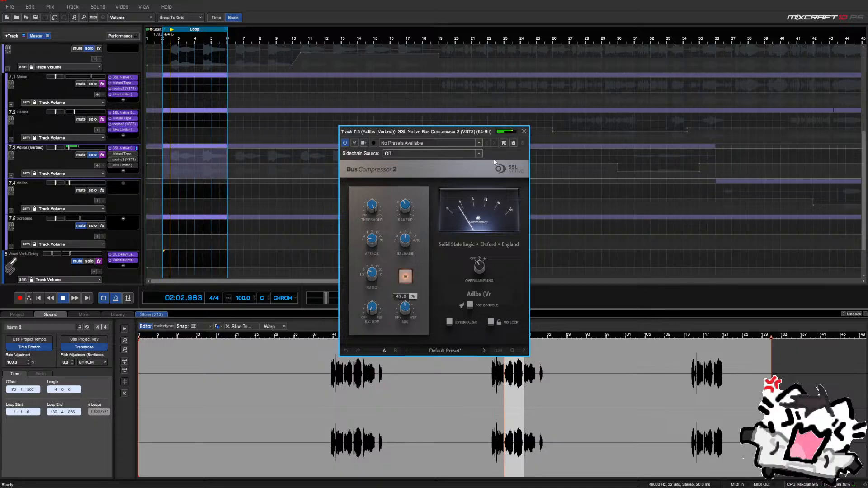
click(524, 132)
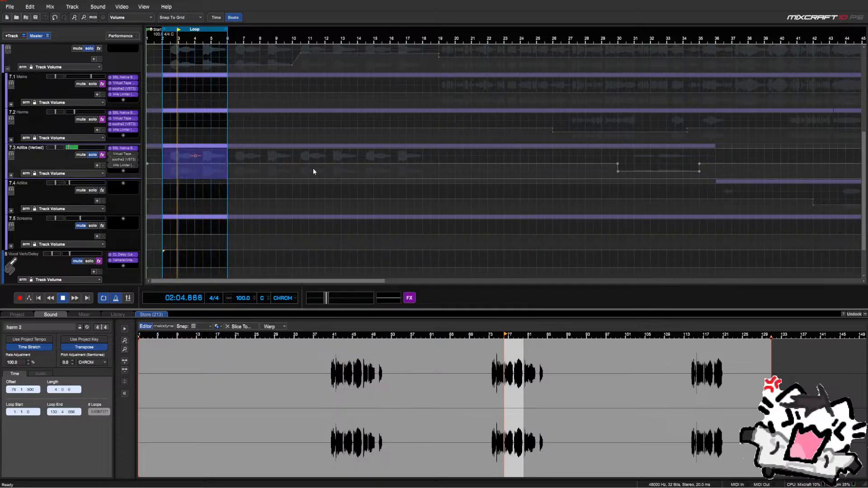
Raise the Adlibs (Verbed) Virtual Tape Machines input to +4.32 dB at 15 ips tape speed
click(122, 154)
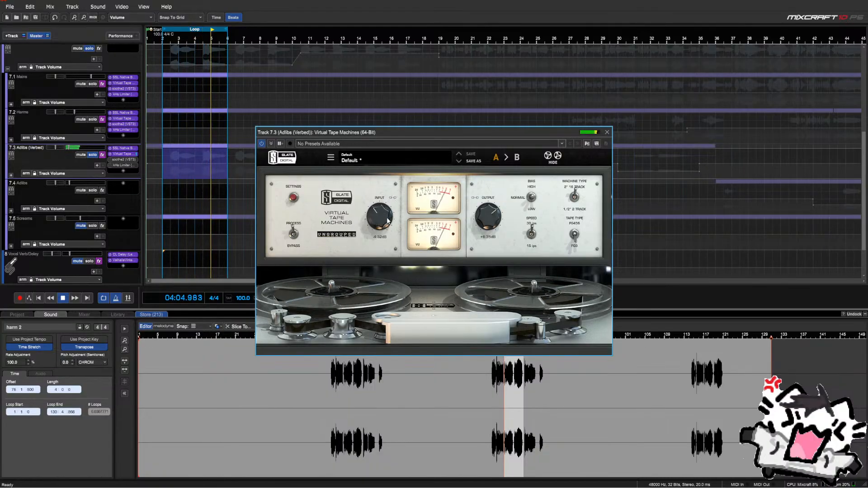
drag(387, 227, 388, 218)
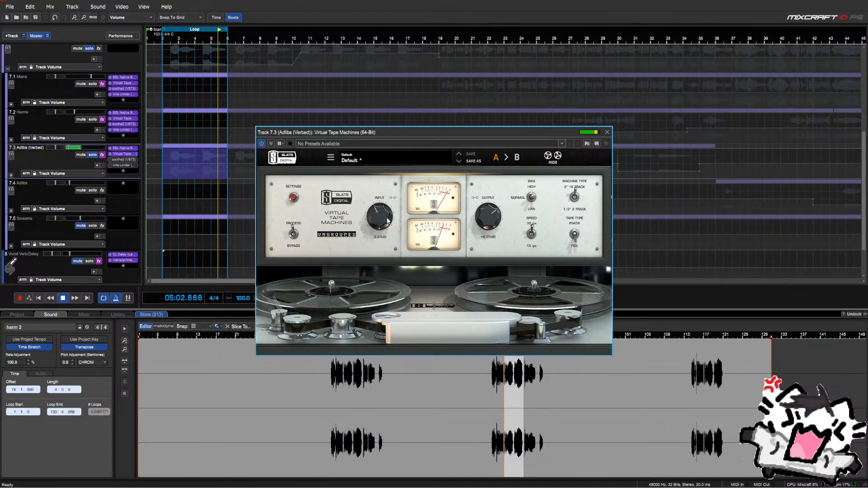
double_click(492, 217)
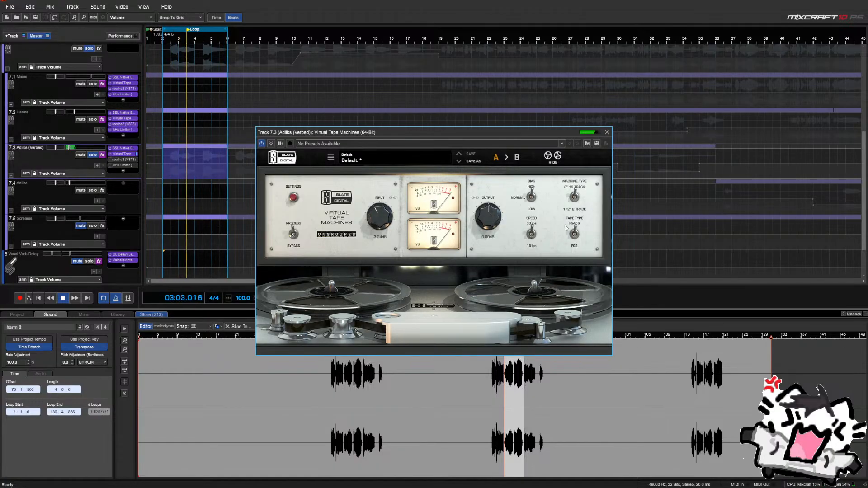
click(531, 233)
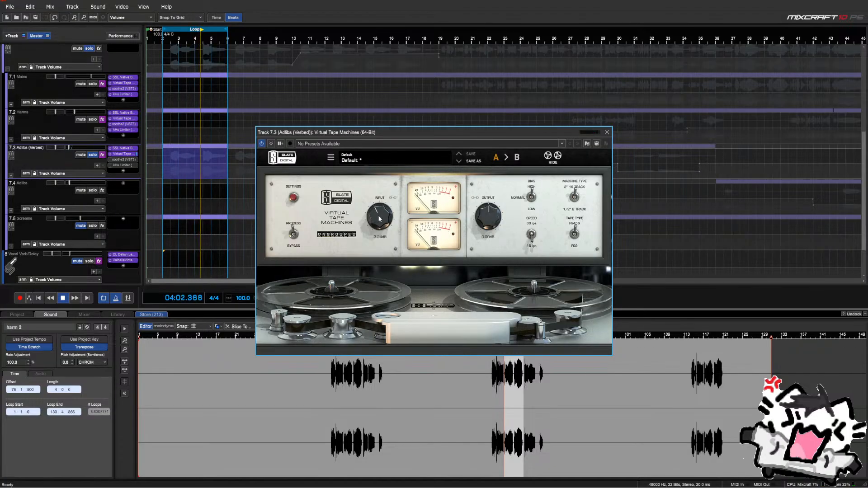
drag(381, 221, 381, 185)
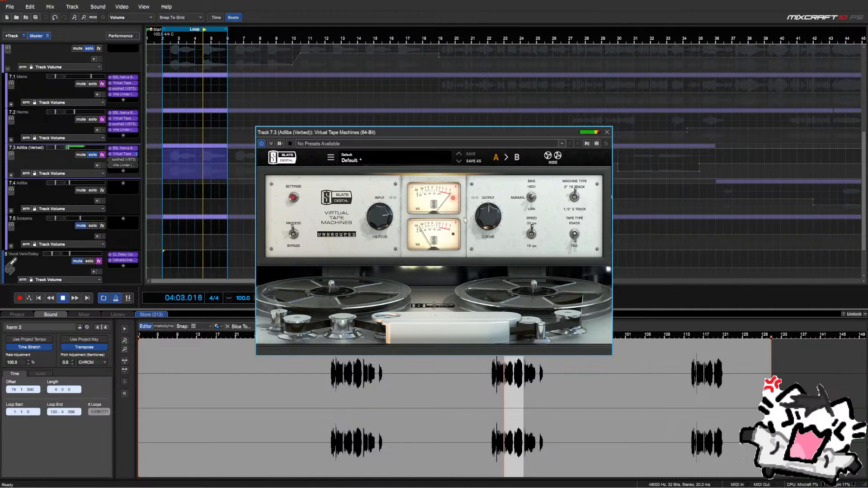
scroll(375, 220, down, 5)
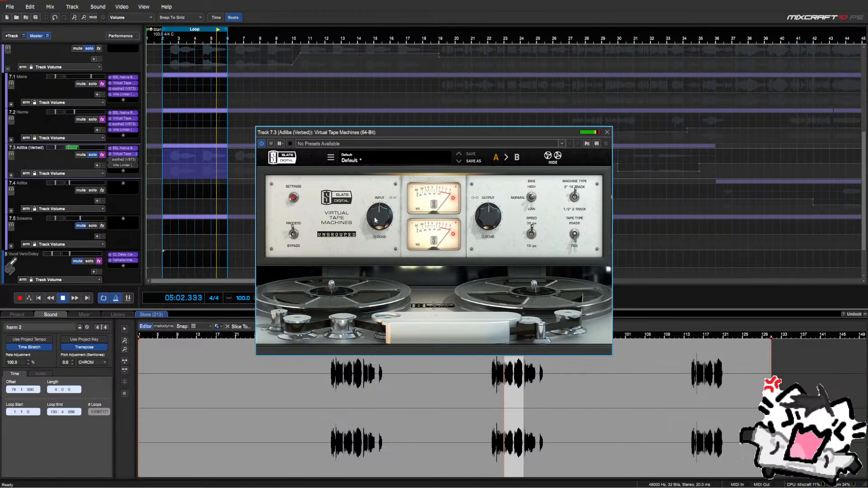
scroll(374, 221, up, 4)
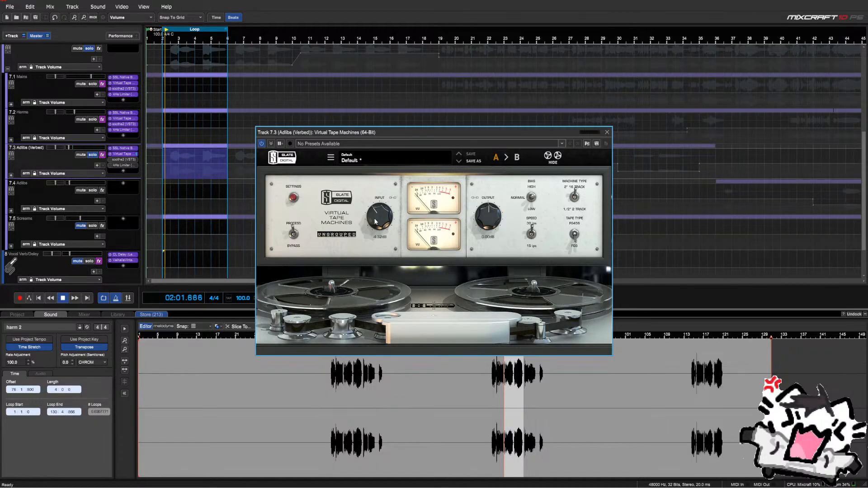
scroll(375, 221, down, 2)
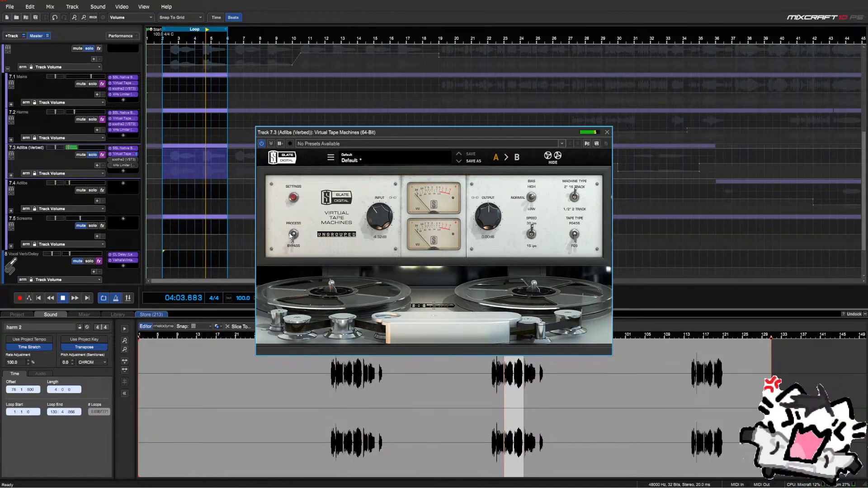
key(space)
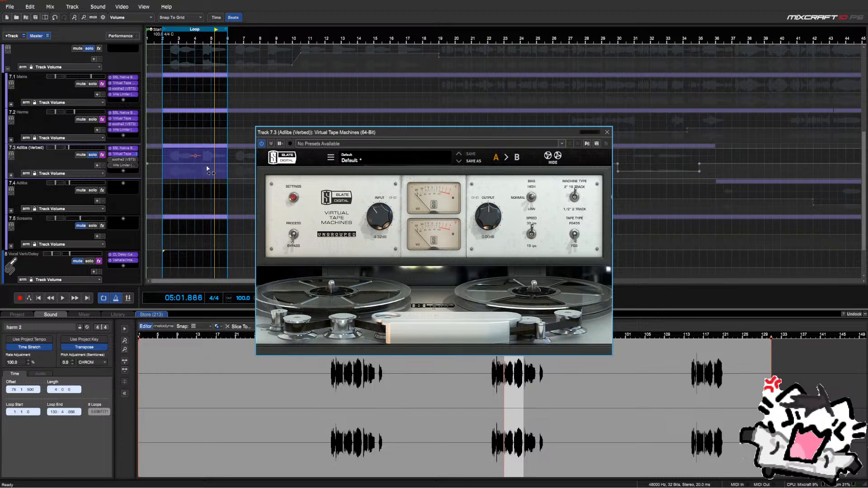
A/B the tape effect against bypass while setting its output to +3.24 dB, then close it
click(293, 236)
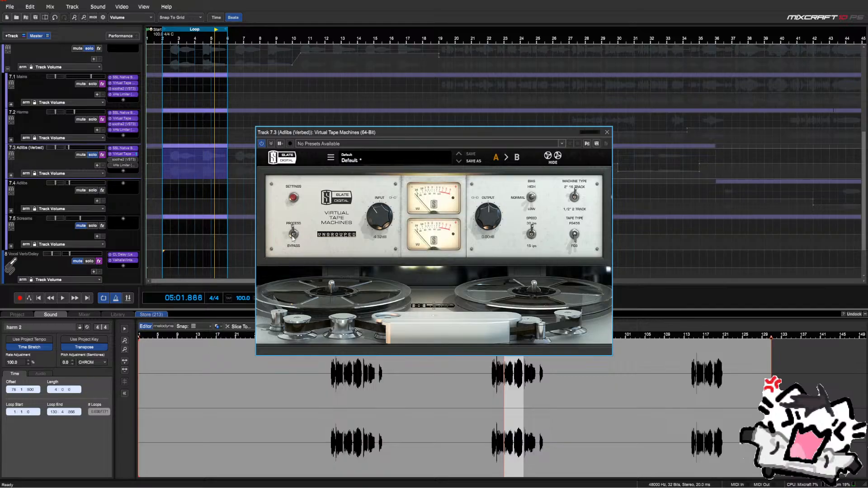
click(293, 236)
key(space)
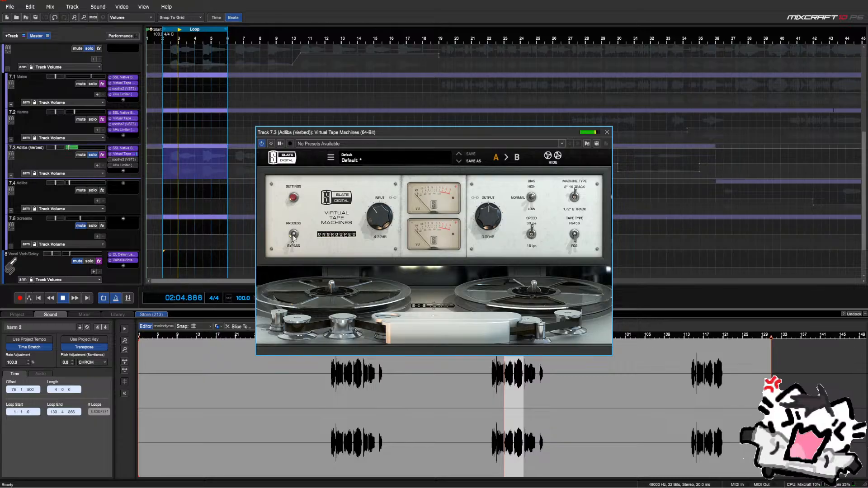
click(294, 238)
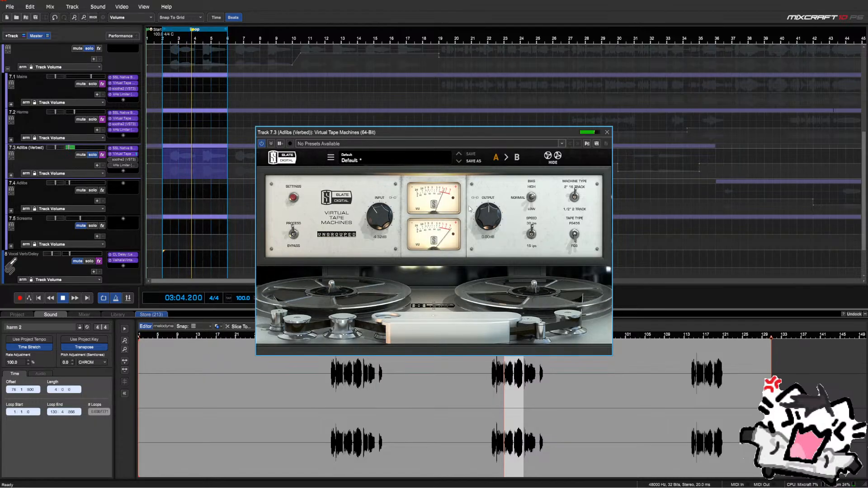
drag(488, 228, 487, 217)
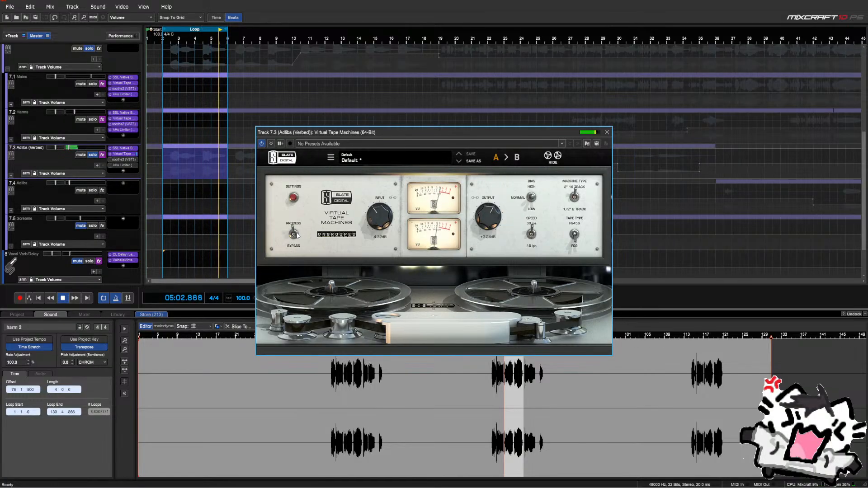
drag(488, 221, 488, 218)
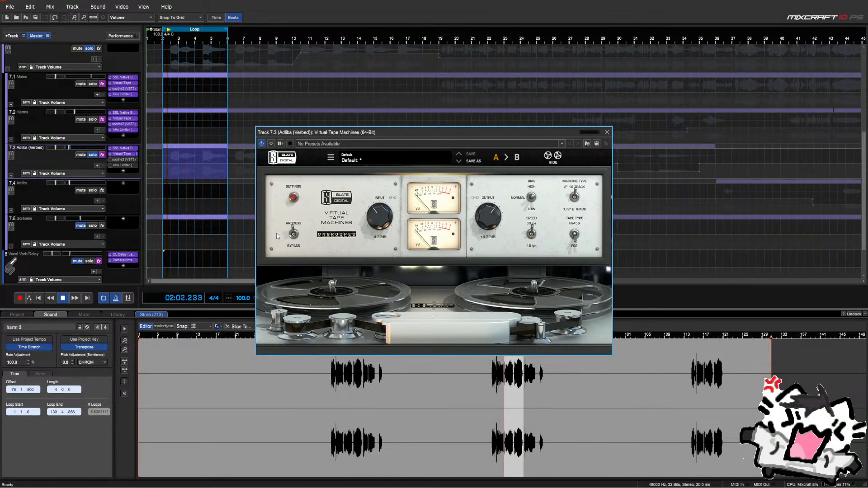
click(295, 235)
click(295, 236)
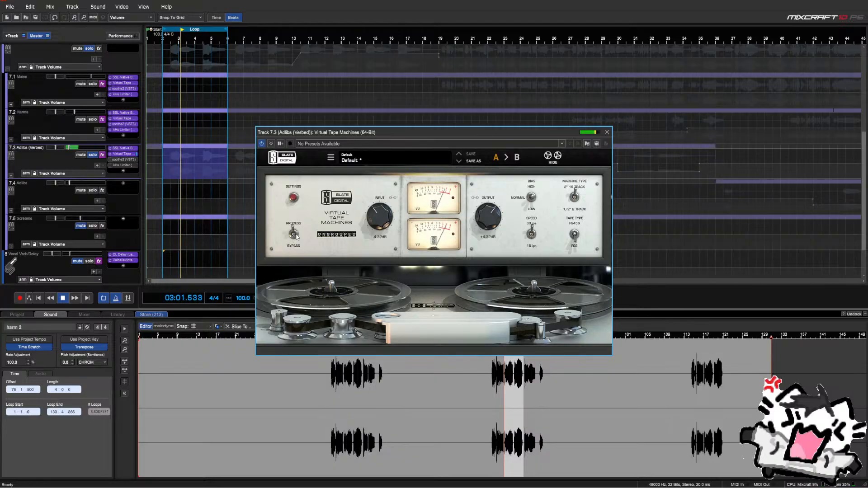
drag(496, 220, 496, 223)
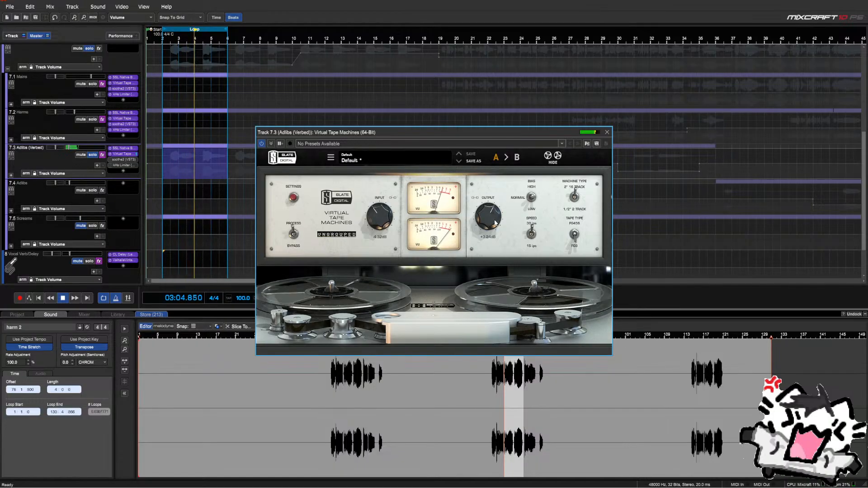
click(295, 234)
click(295, 234)
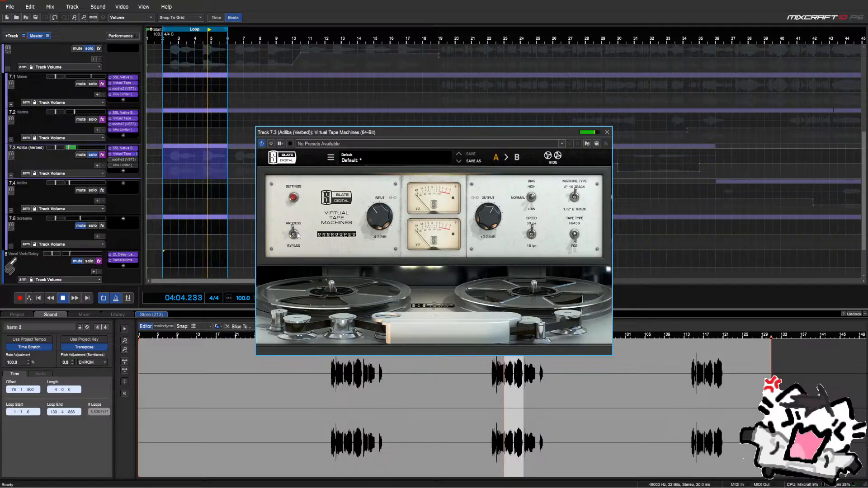
click(607, 132)
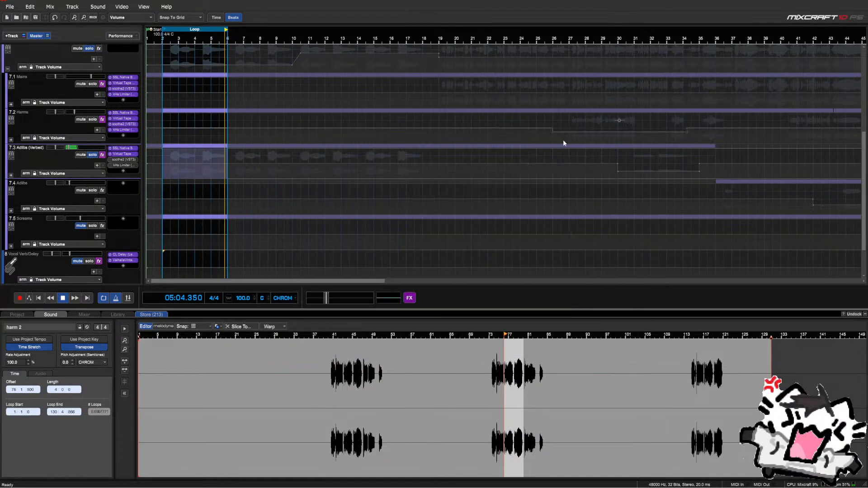
Check soothe2, then lower the Adlibs (Verbed) kHs Limiter threshold to about -5 dB
click(122, 158)
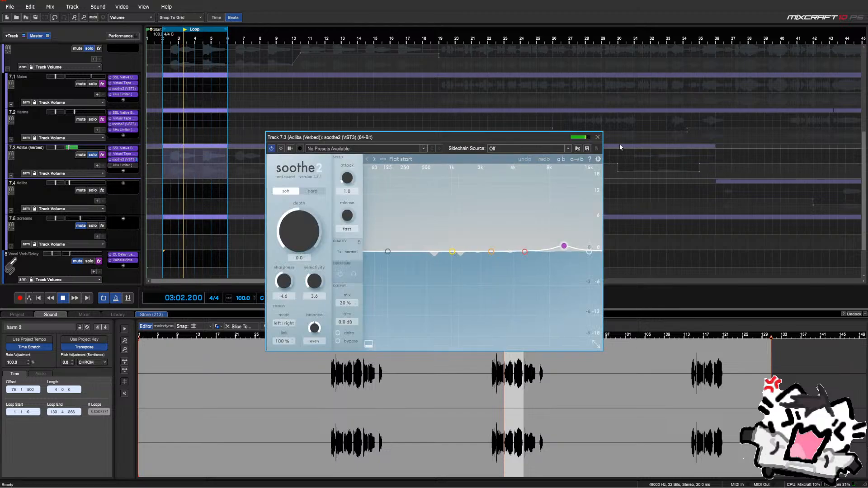
click(597, 137)
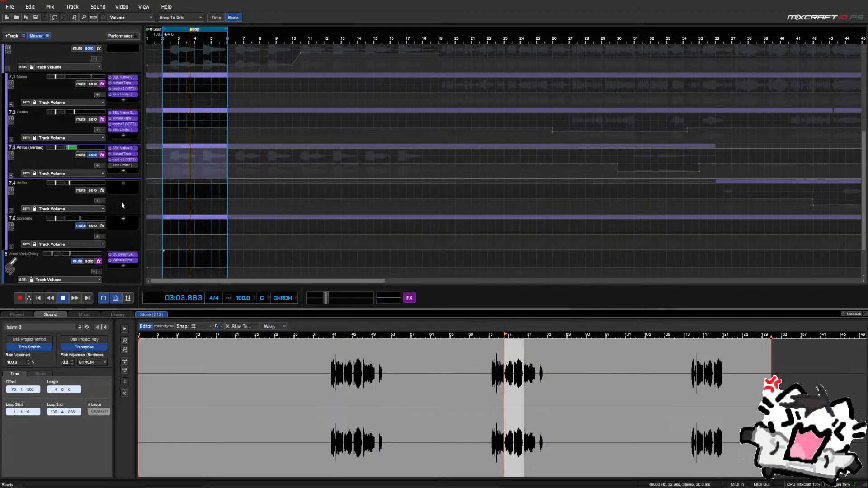
click(116, 166)
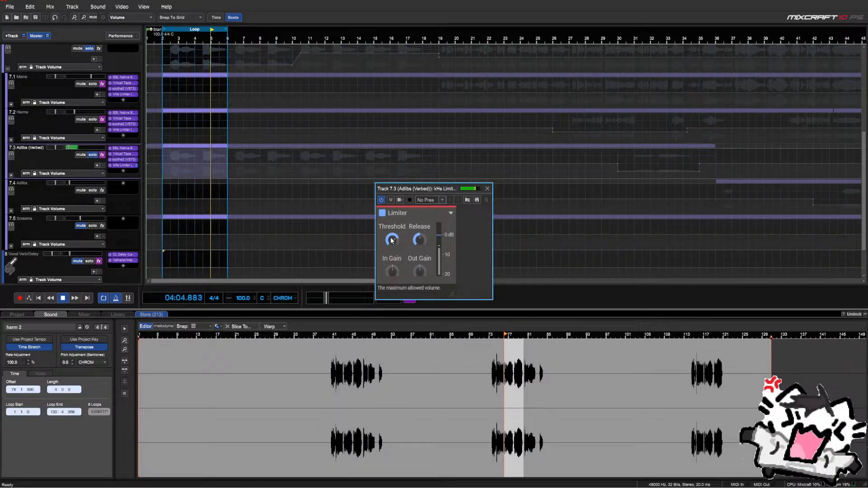
drag(392, 240, 391, 261)
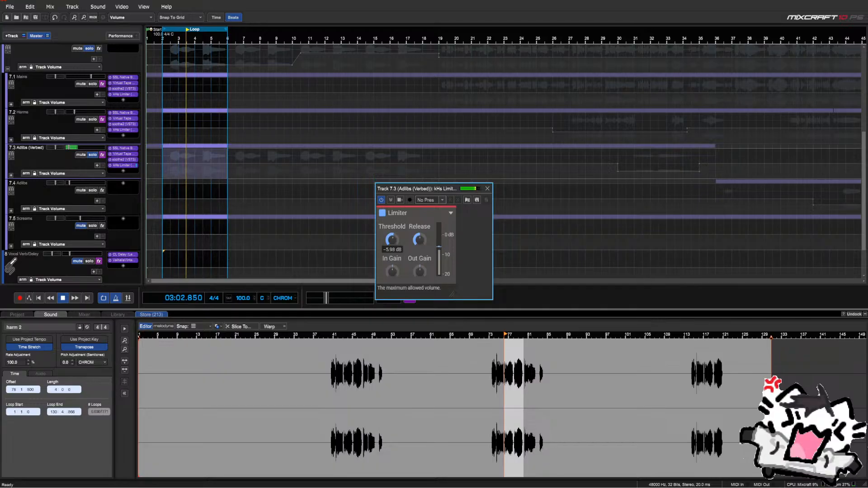
click(487, 189)
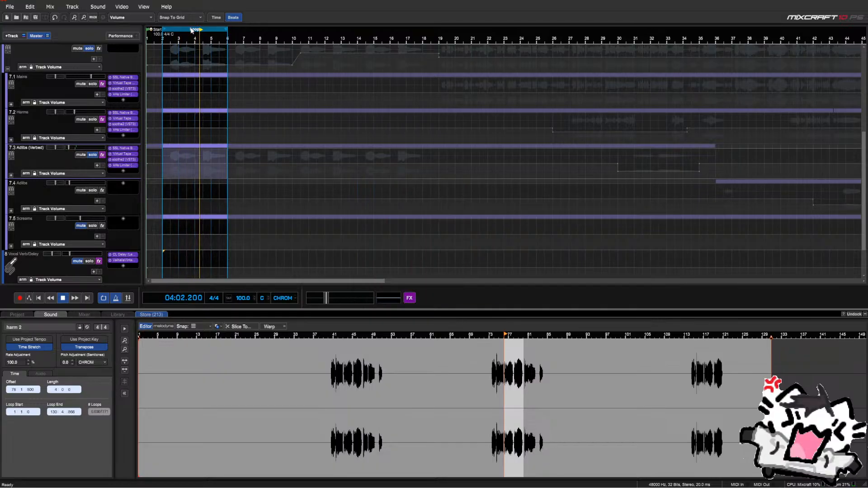
Move the loop region to bars 30–34 and recheck the kHs Limiter
drag(192, 27, 641, 79)
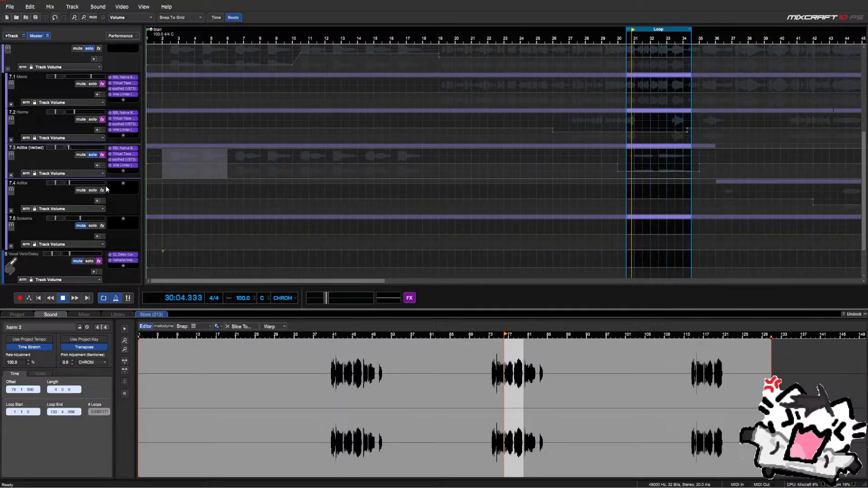
click(121, 165)
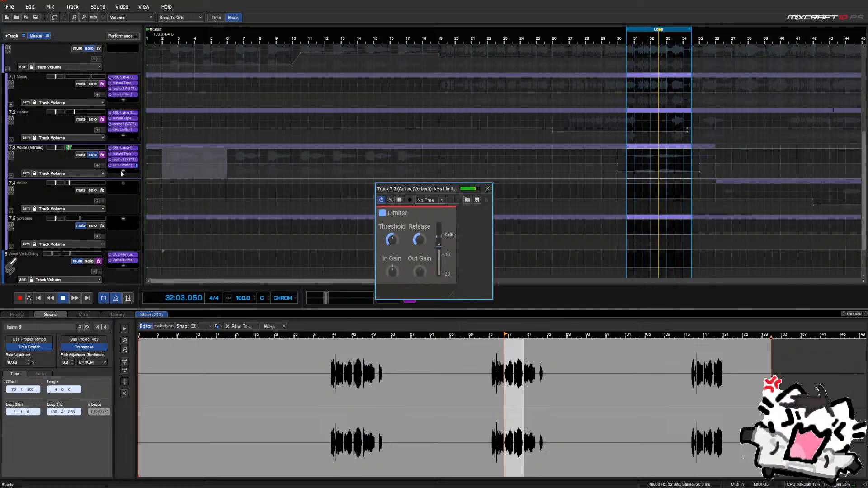
click(488, 189)
scroll(489, 192, down, 5)
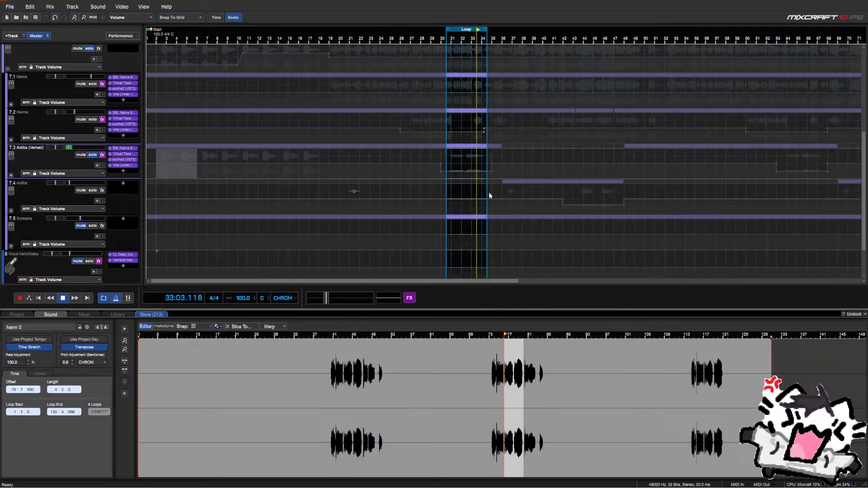
Turn off looping and play the song from near the start
click(103, 298)
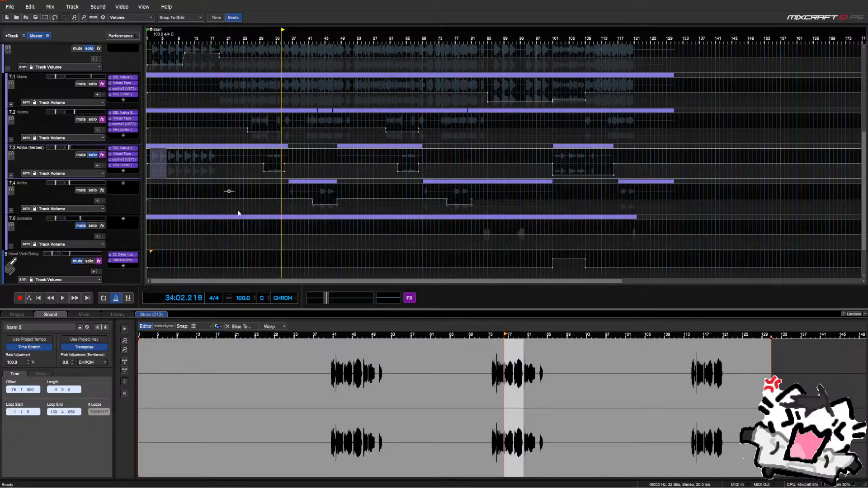
click(155, 193)
key(space)
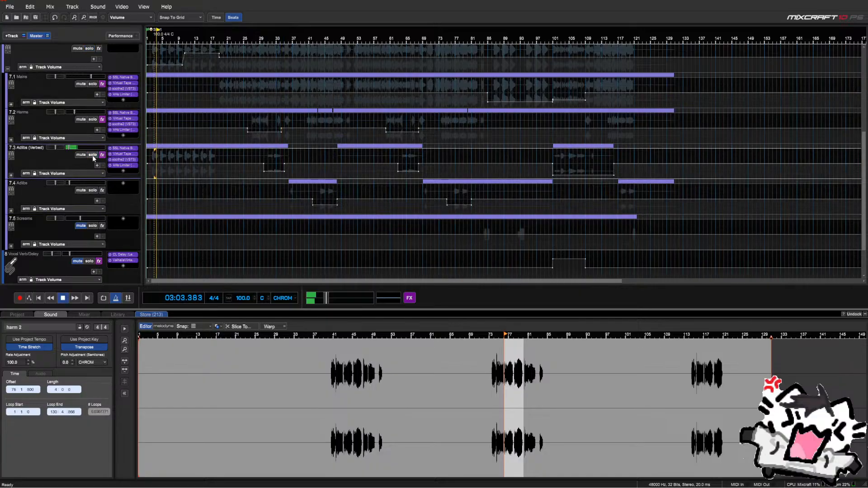
scroll(92, 156, up, 1)
scroll(69, 218, down, 2)
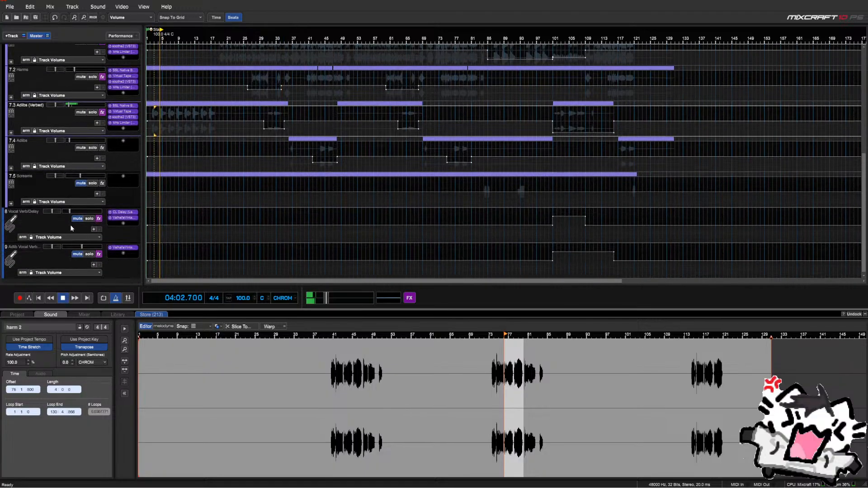
scroll(77, 252, up, 1)
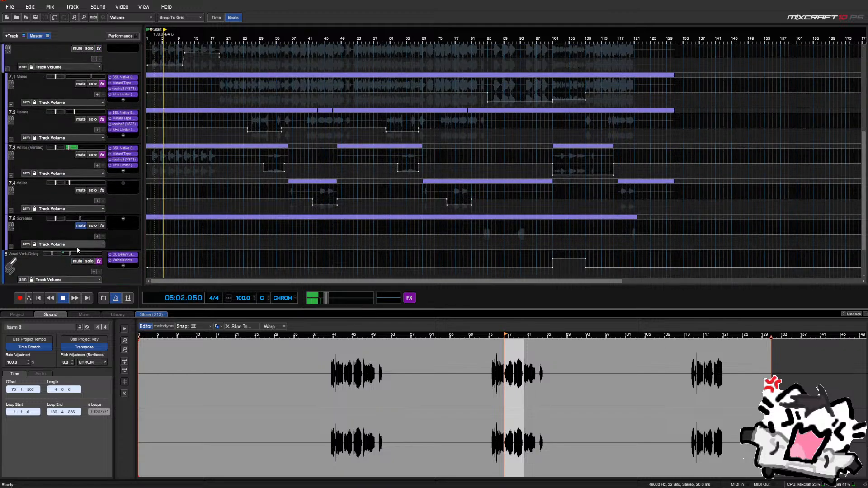
scroll(76, 246, up, 1)
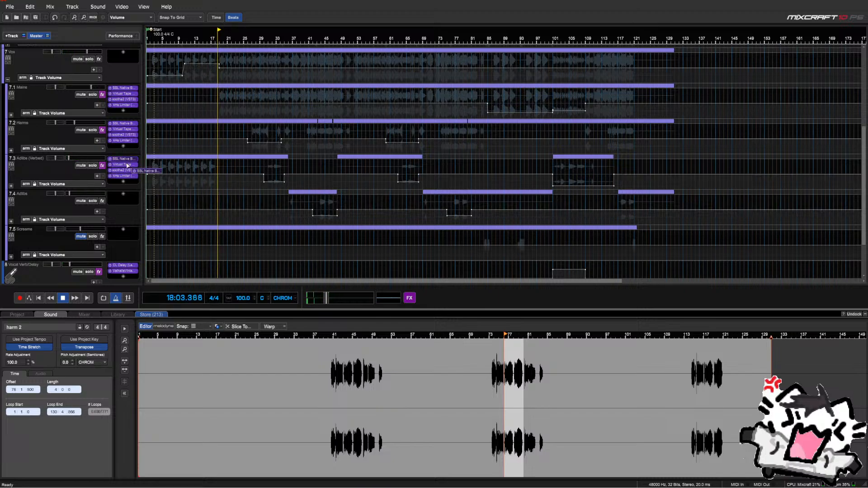
Copy the SSL Native Bus Compressor onto Adlibs, then audition Adlibs soloed around bars 35–43
drag(127, 166, 125, 211)
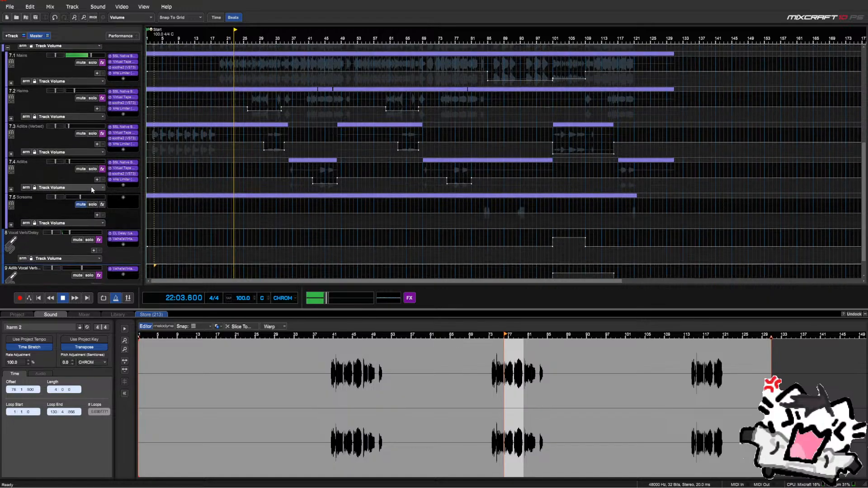
scroll(93, 190, down, 1)
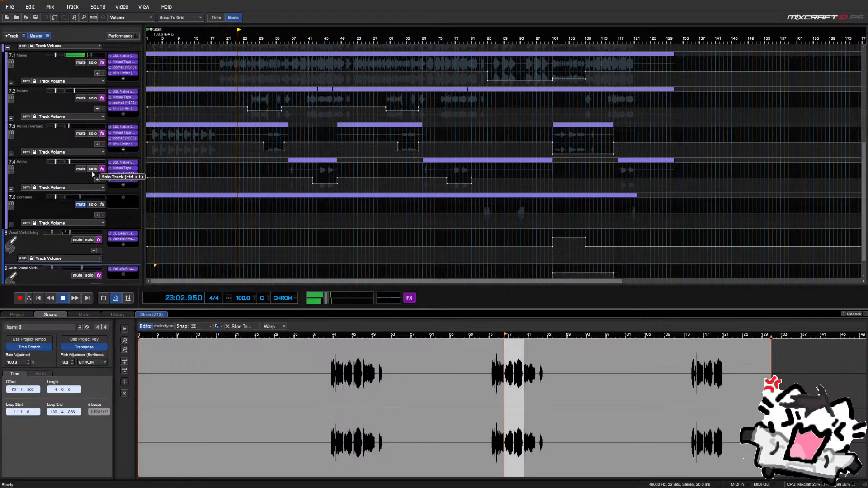
click(288, 169)
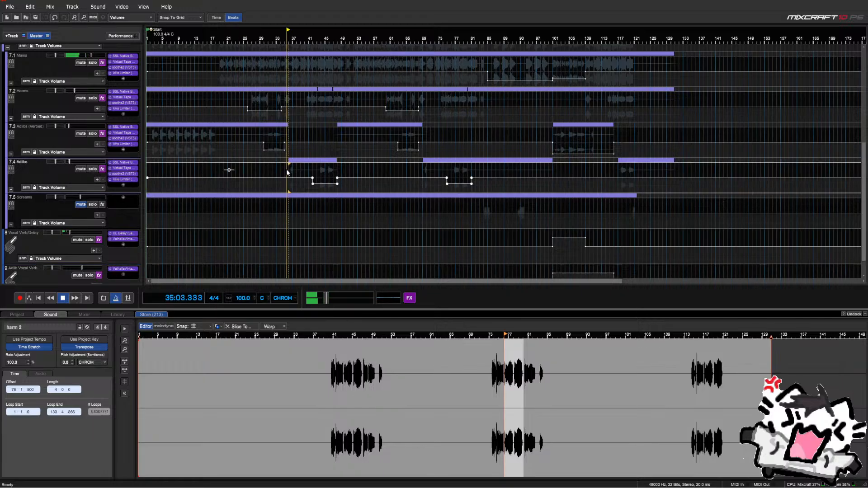
click(91, 170)
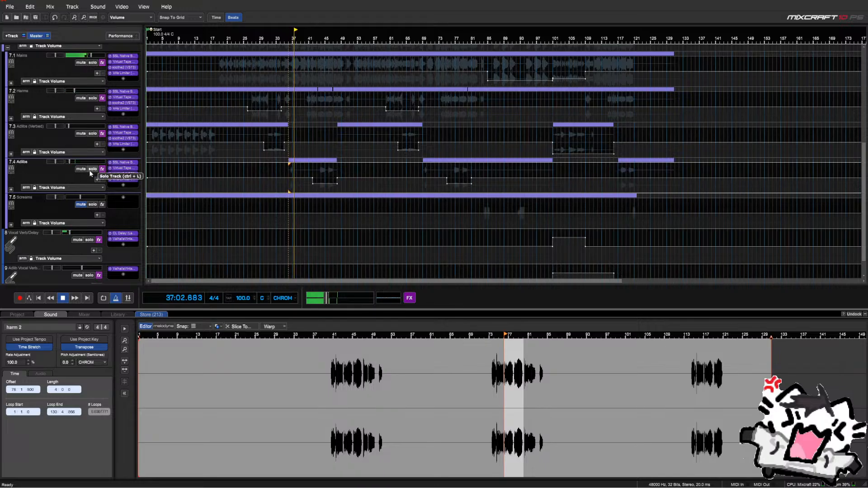
click(288, 174)
scroll(296, 171, up, 3)
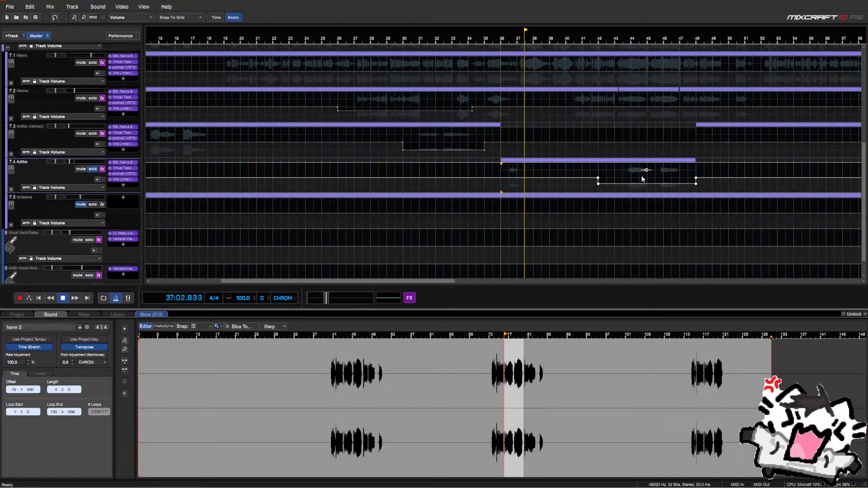
click(625, 172)
scroll(621, 172, down, 2)
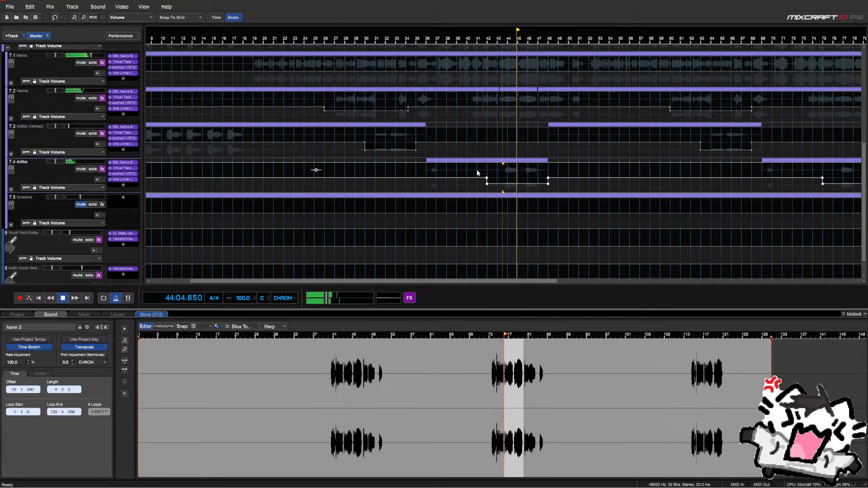
click(425, 169)
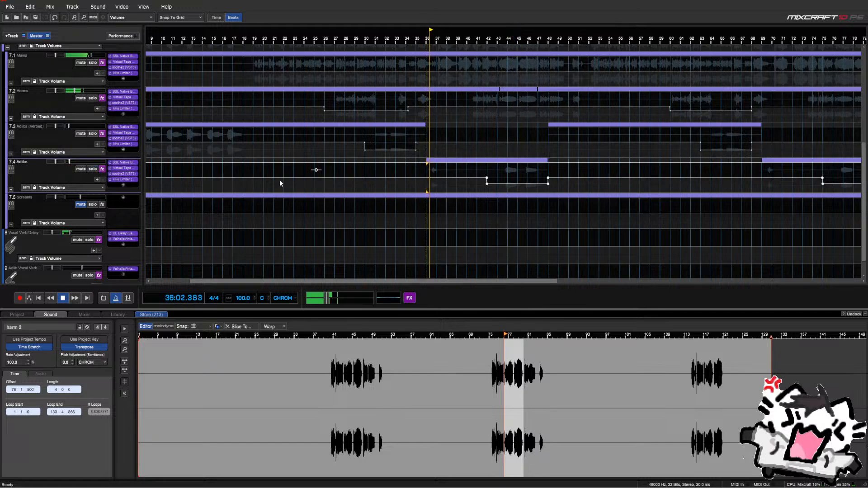
key(space)
click(93, 169)
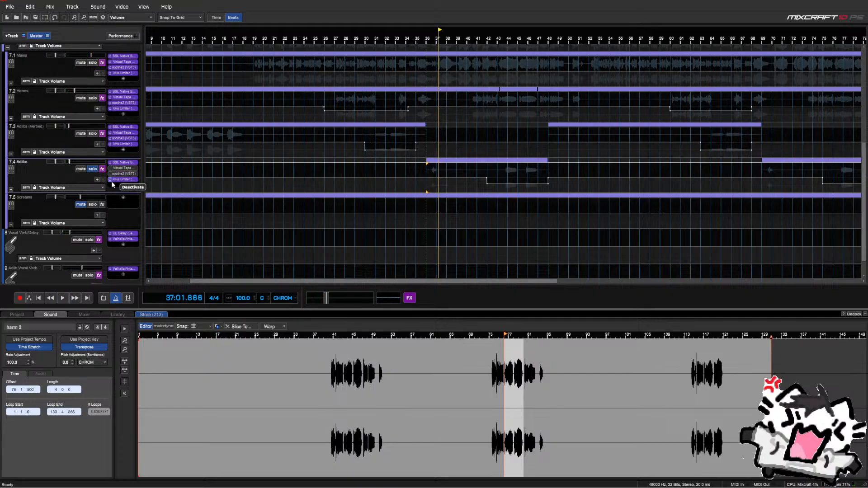
Open the Adlibs SSL Bus Compressor 2 and loop playback over bars 43–47
double_click(122, 163)
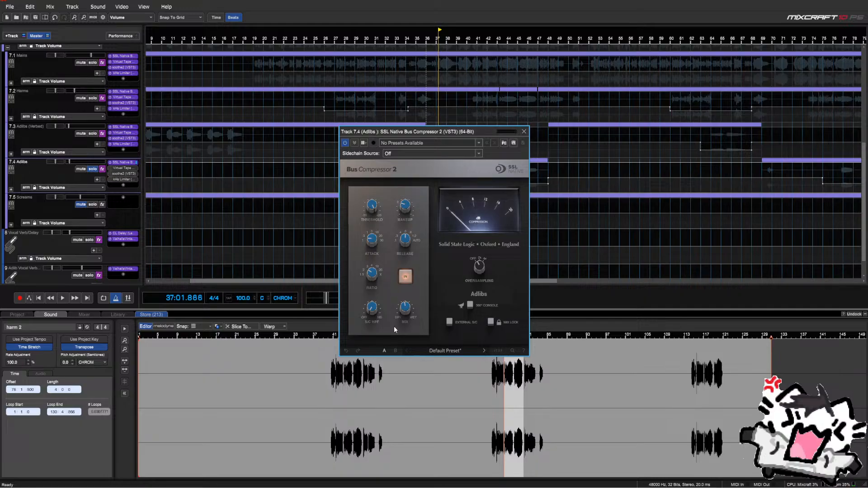
mouse_move(406, 219)
drag(398, 134, 251, 145)
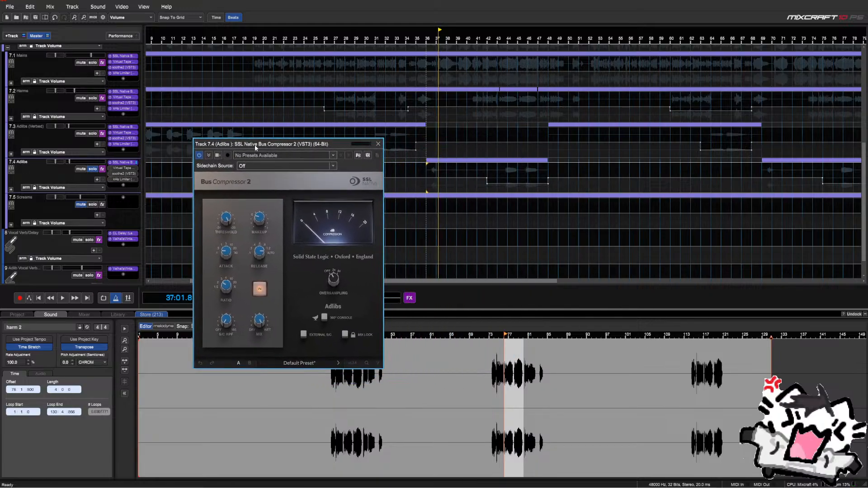
drag(497, 167, 548, 180)
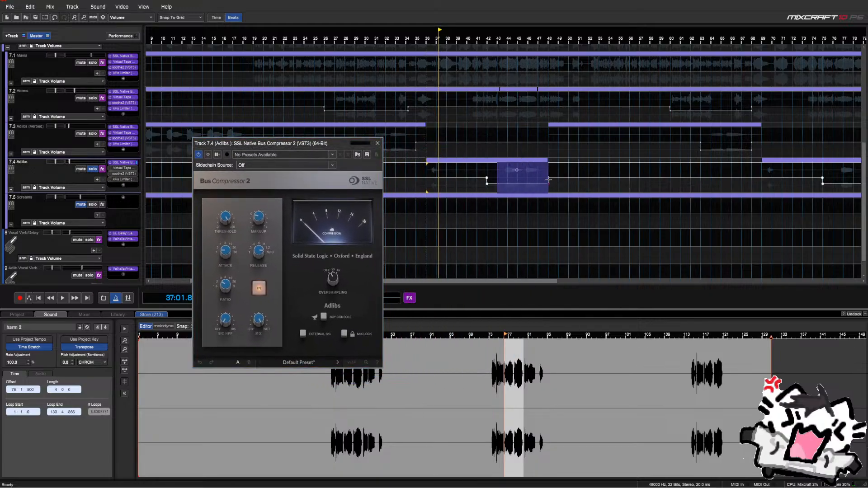
key(l)
key(space)
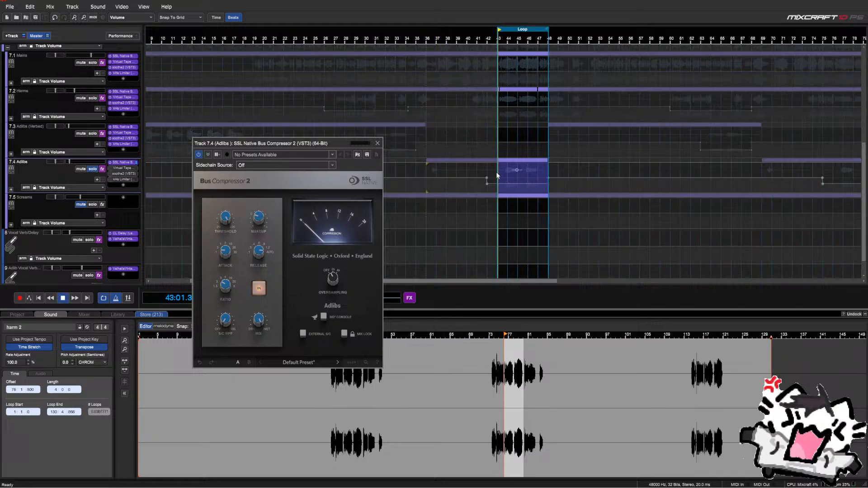
click(499, 176)
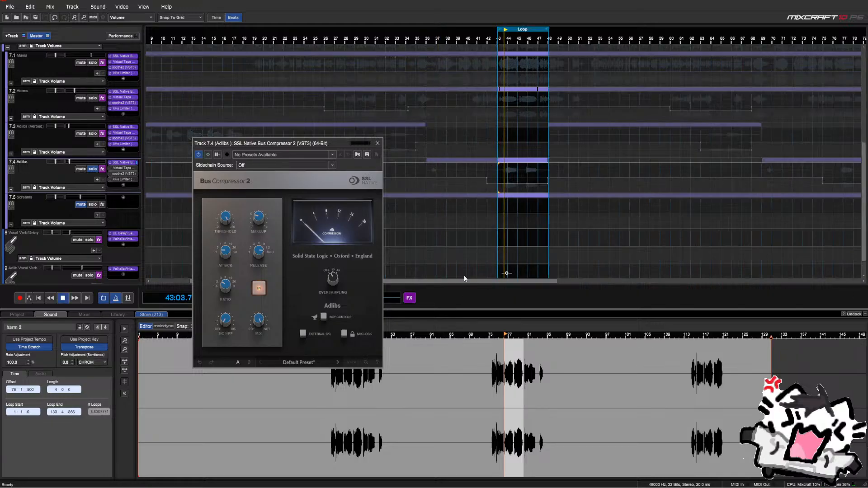
scroll(516, 64, up, 2)
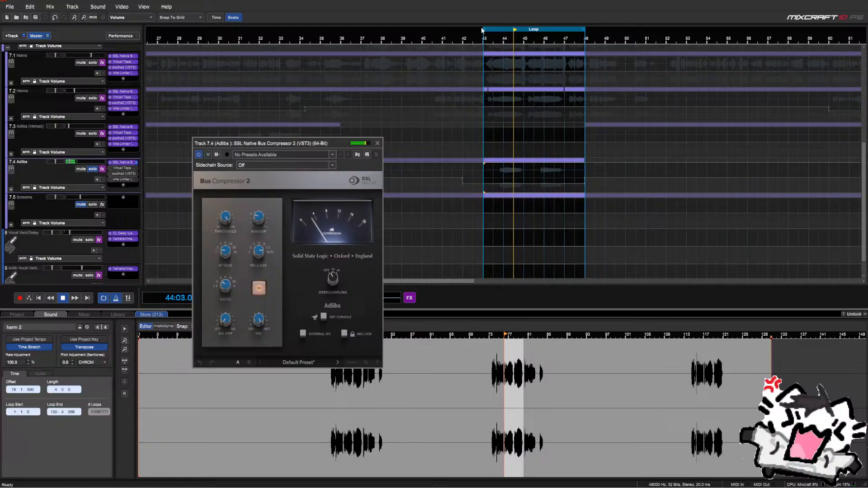
drag(485, 29, 494, 29)
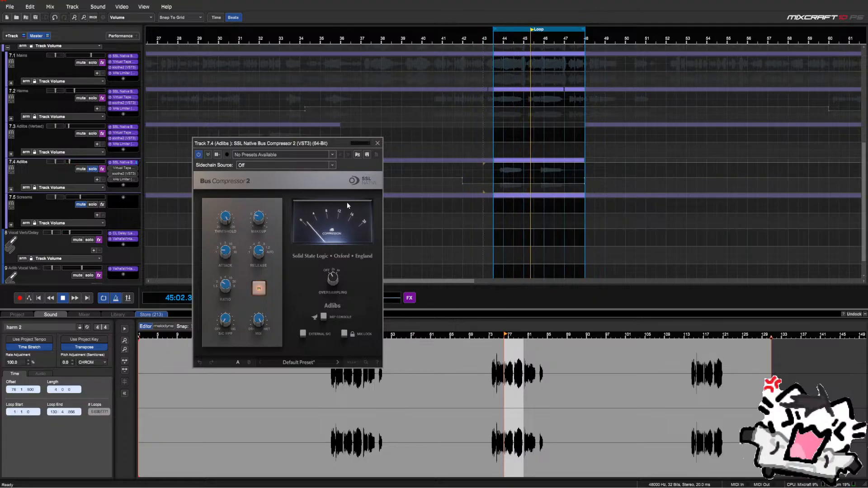
mouse_move(223, 223)
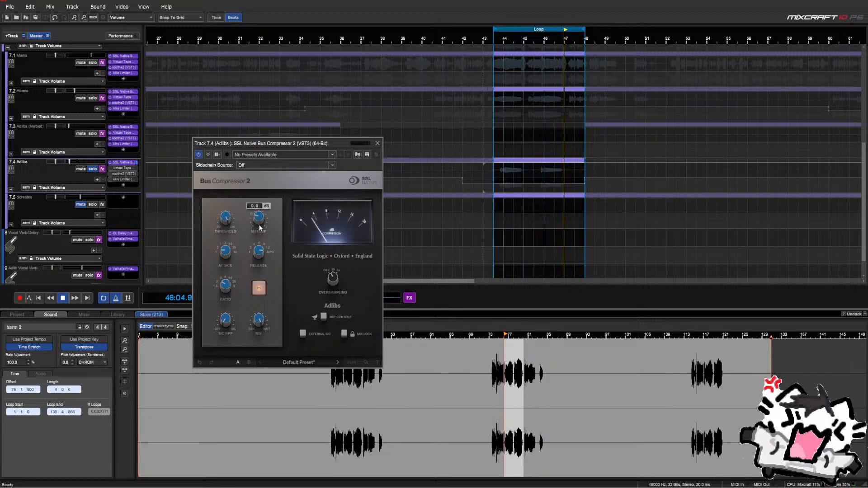
A/B the compressor by toggling its IN switch several times, leaving it on
click(225, 250)
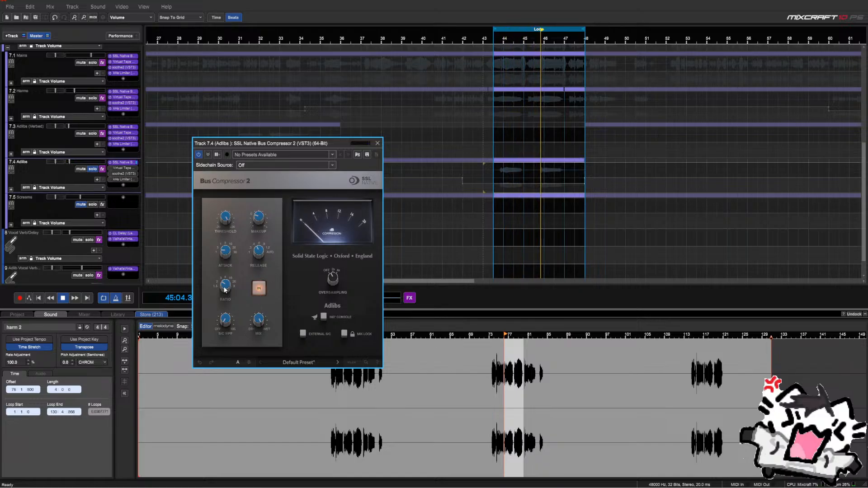
mouse_move(261, 224)
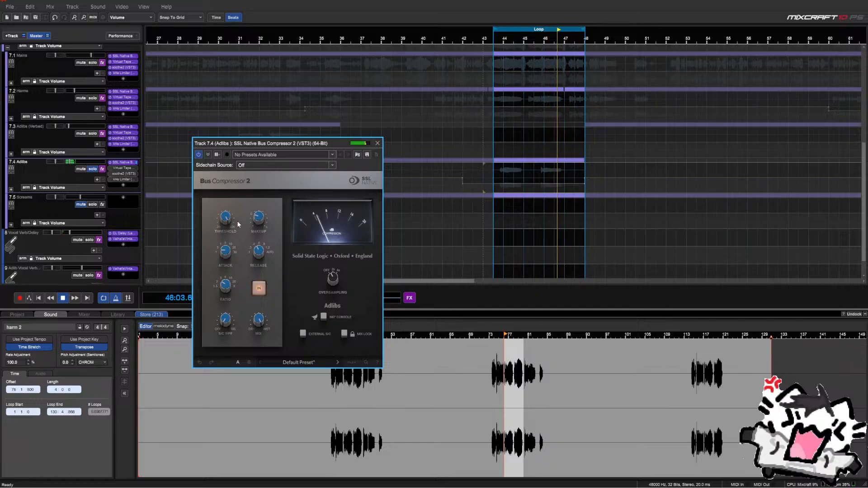
mouse_move(236, 205)
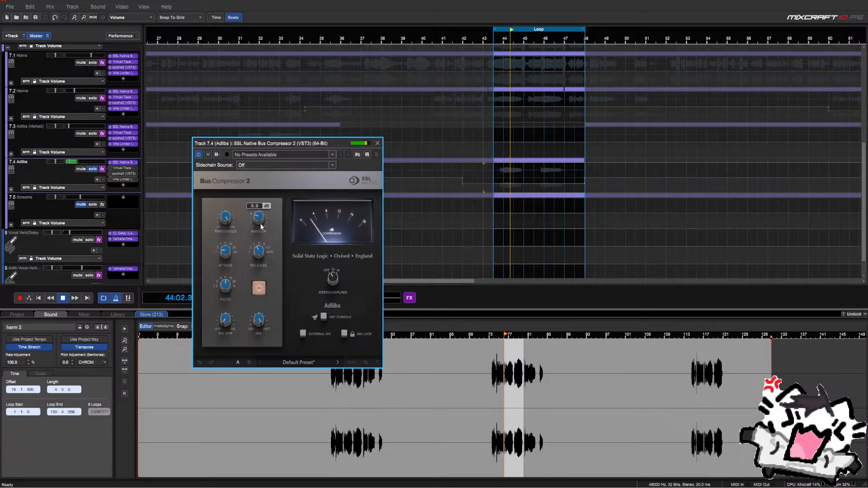
click(260, 289)
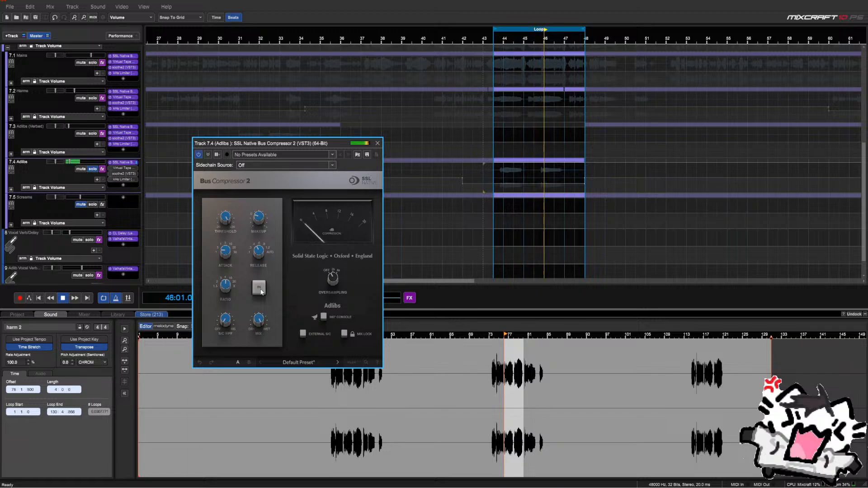
click(260, 289)
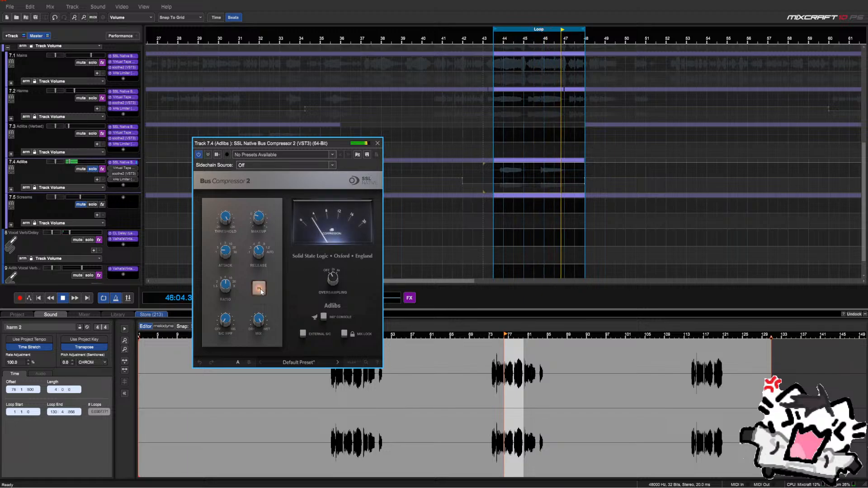
click(259, 289)
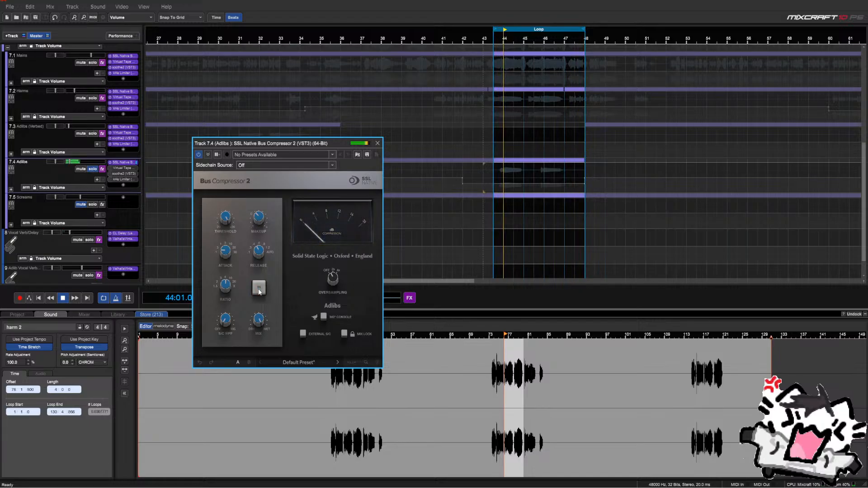
click(259, 290)
click(259, 290)
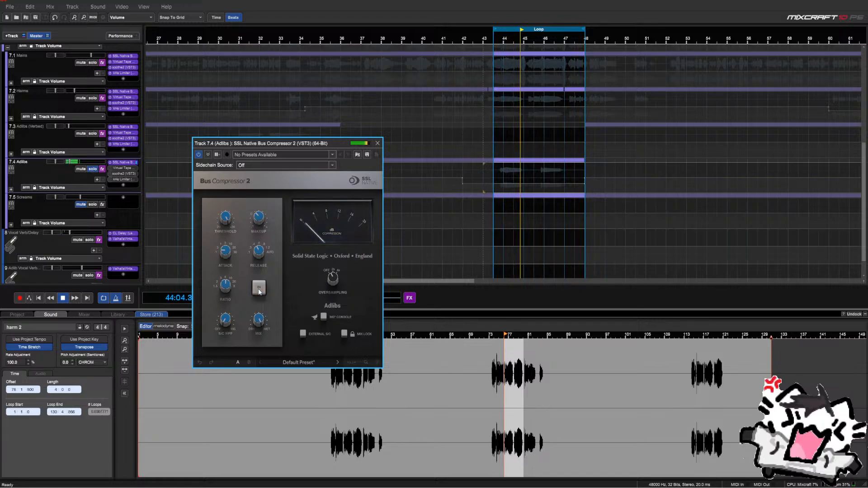
click(259, 290)
Set the compressor MIX to 55.6 % and close its window
mouse_move(261, 322)
drag(261, 322, 287, 450)
drag(291, 417, 292, 472)
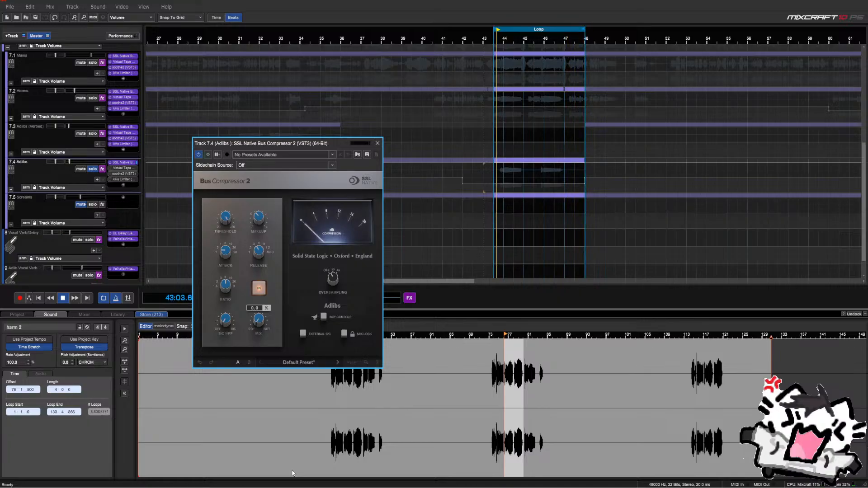
drag(292, 473, 303, 384)
click(377, 142)
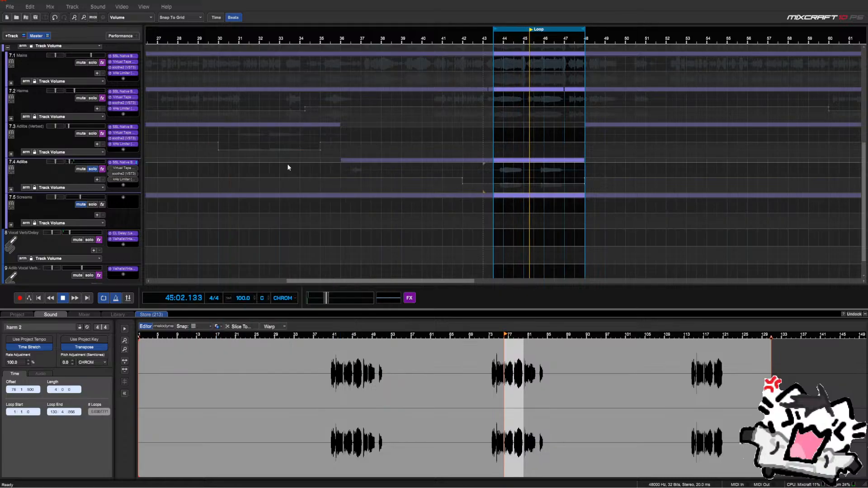
Check Virtual Tape Machines and soothe2, then lower the kHs Limiter threshold to -1.56 dB
click(122, 167)
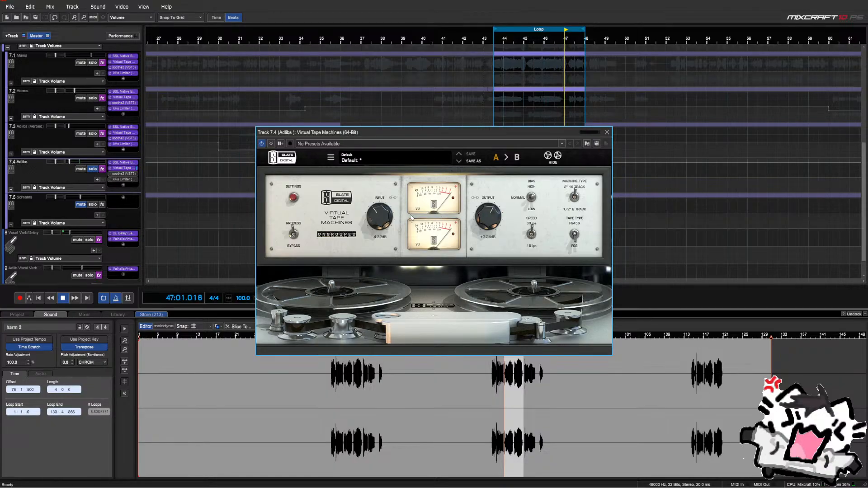
click(608, 132)
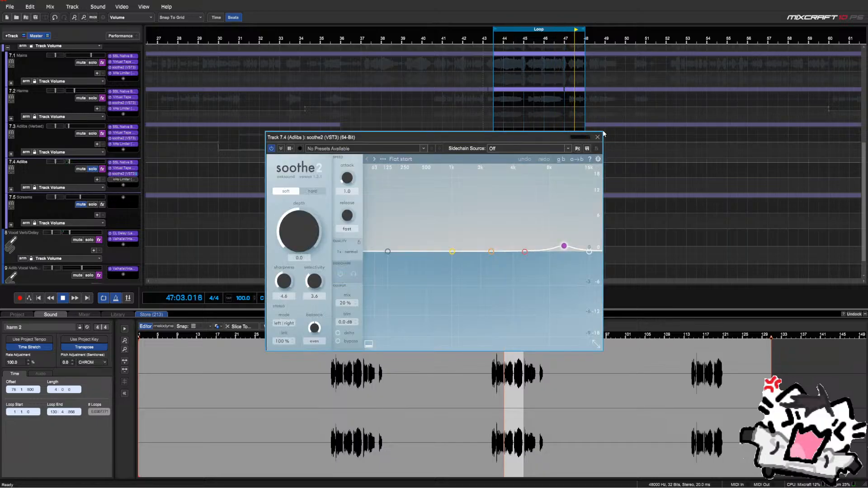
click(597, 137)
double_click(110, 180)
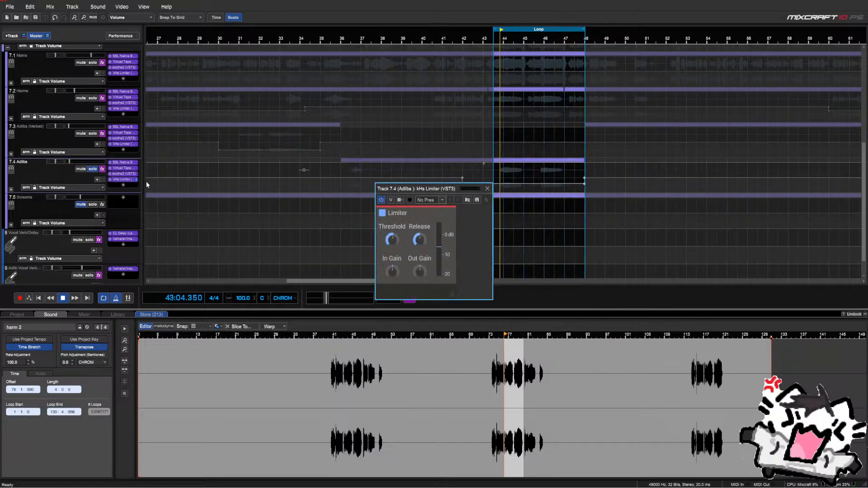
click(394, 243)
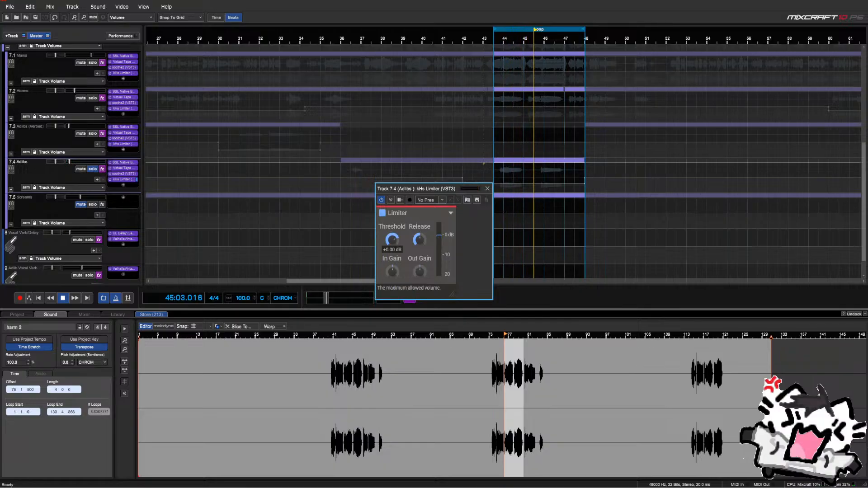
drag(393, 243, 394, 250)
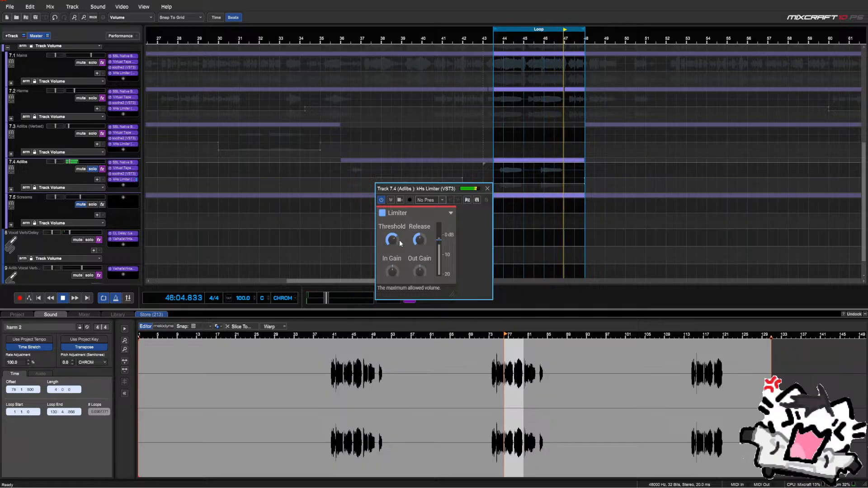
click(488, 189)
A/B the kHs Limiter on and off, then unsolo the Adlibs track
click(131, 180)
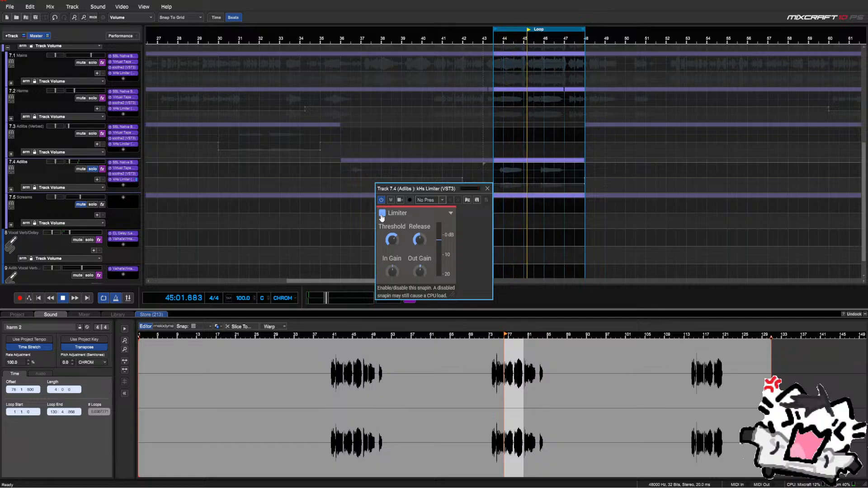
click(382, 213)
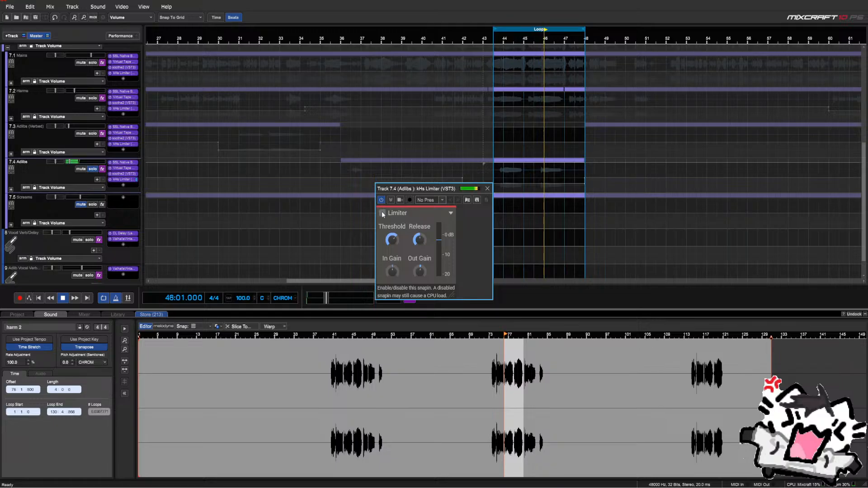
click(382, 214)
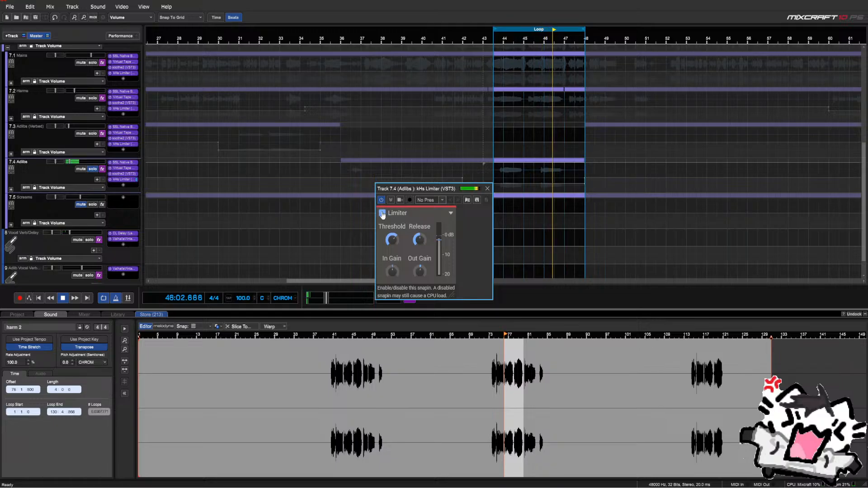
click(486, 189)
click(91, 169)
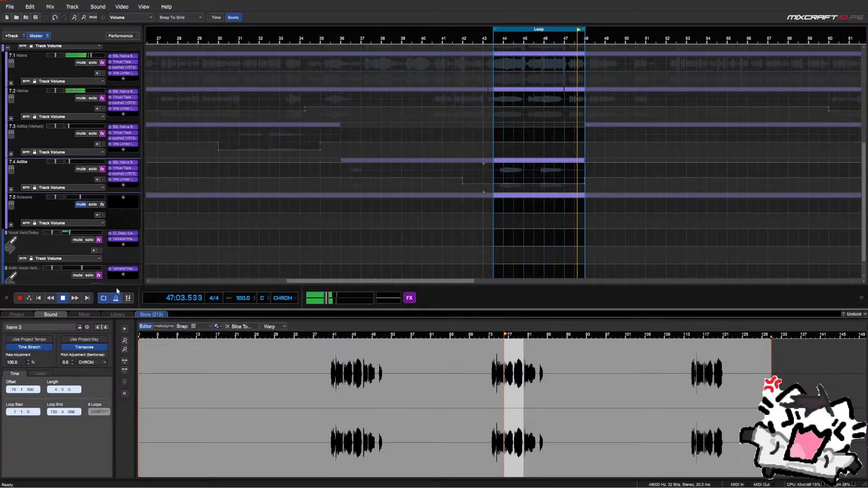
Turn off loop playback and play the Adlibs back from around bar 35
click(104, 298)
click(342, 171)
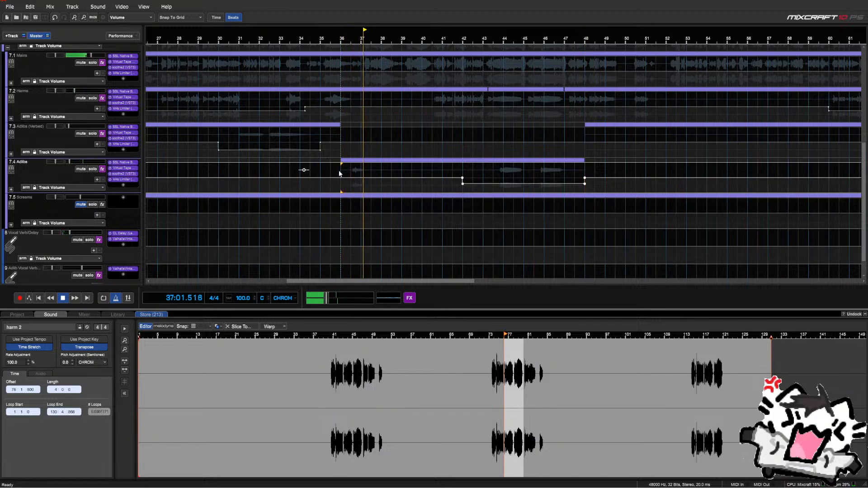
key(space)
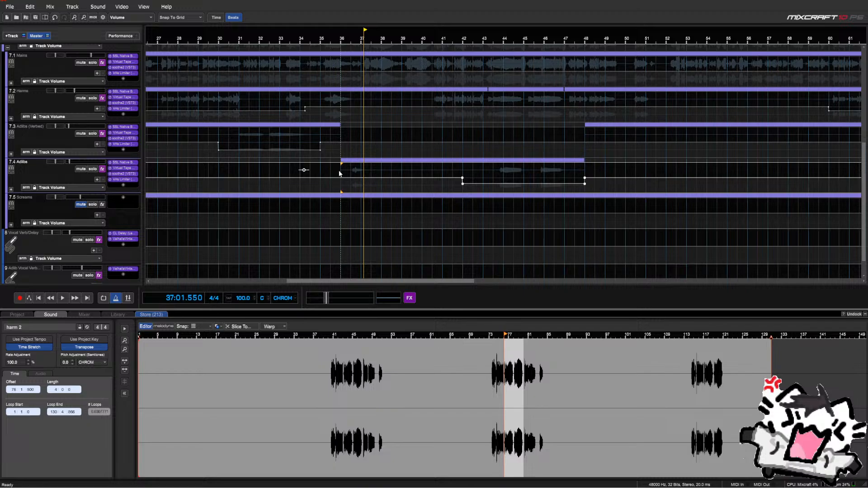
scroll(340, 173, down, 1)
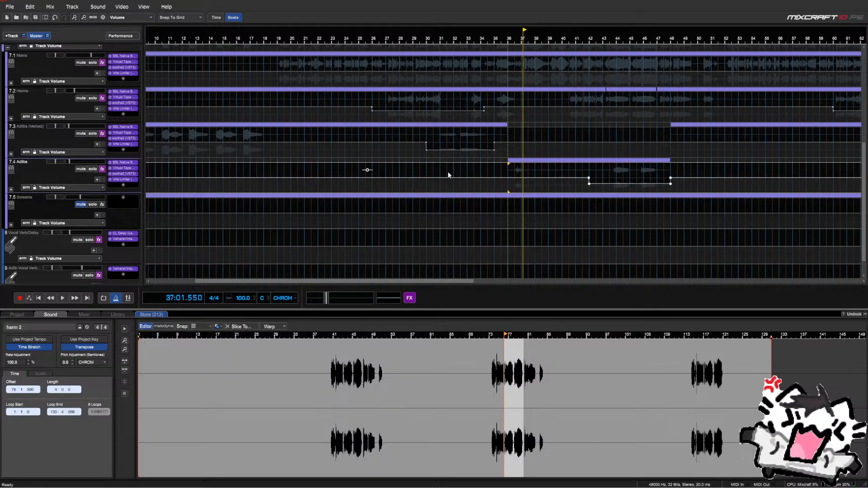
click(503, 169)
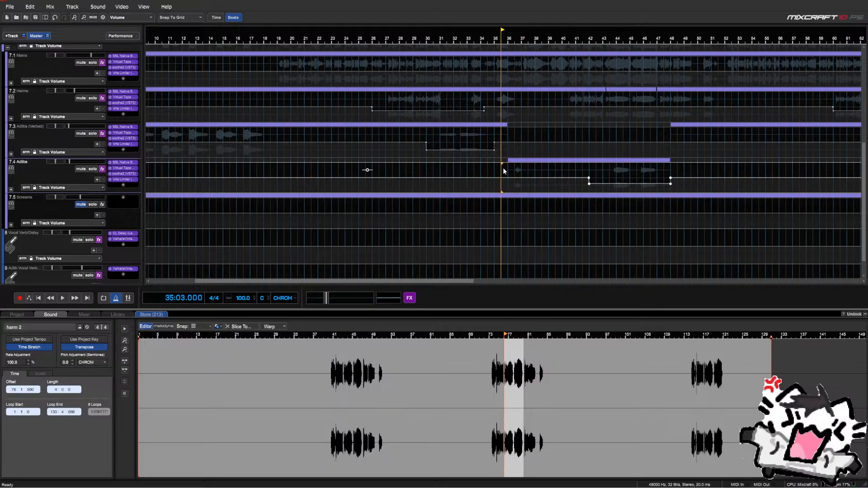
key(space)
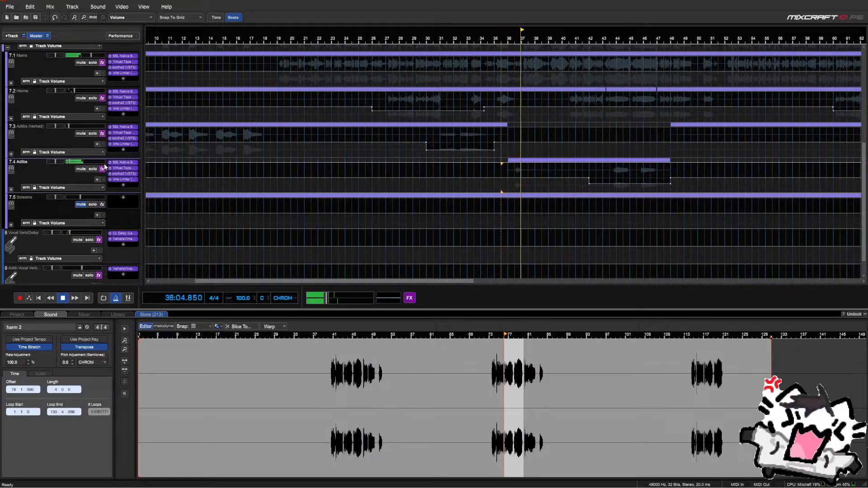
click(495, 172)
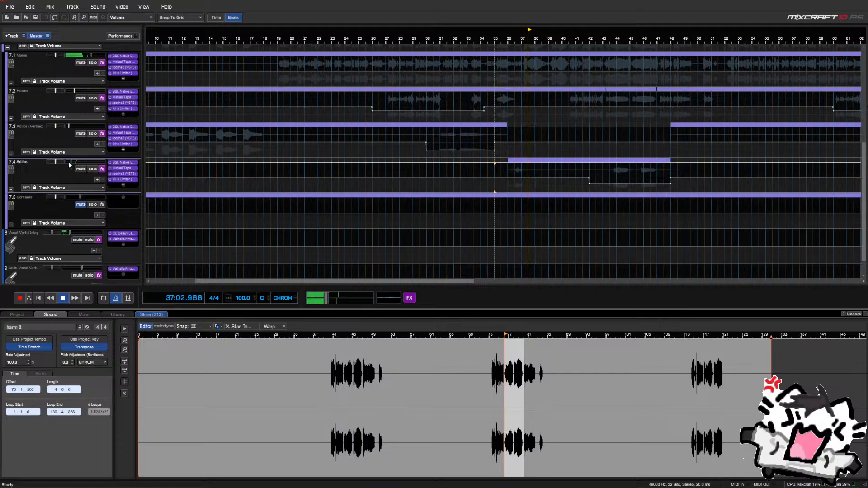
Set the Adlibs track volume to exactly -22 dB and listen from bars 36 and 42
mouse_move(69, 161)
drag(71, 162, 70, 162)
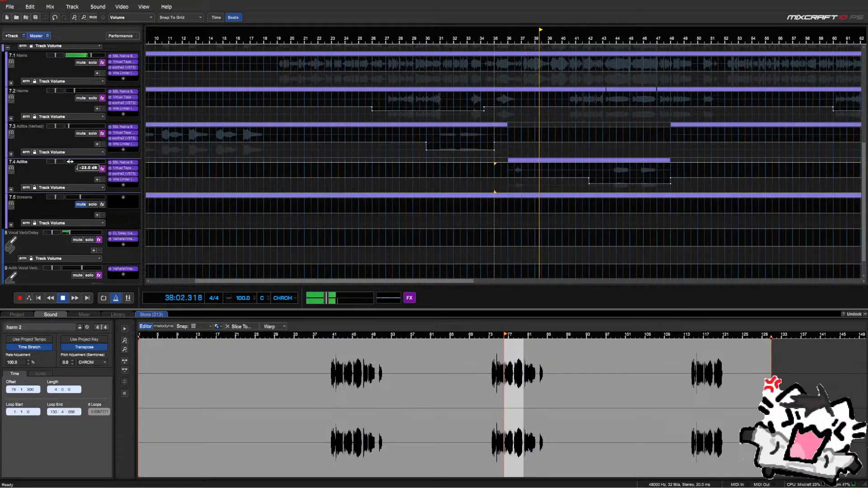
right_click(69, 162)
click(94, 186)
text(-22)
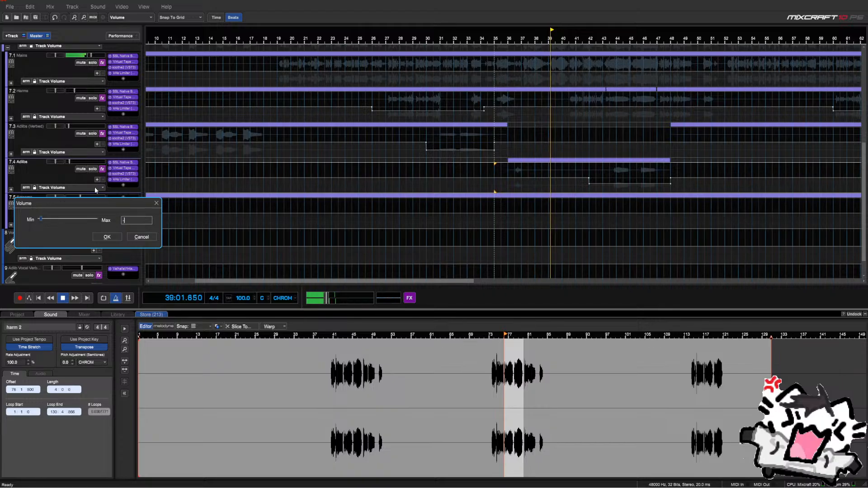
key(Return)
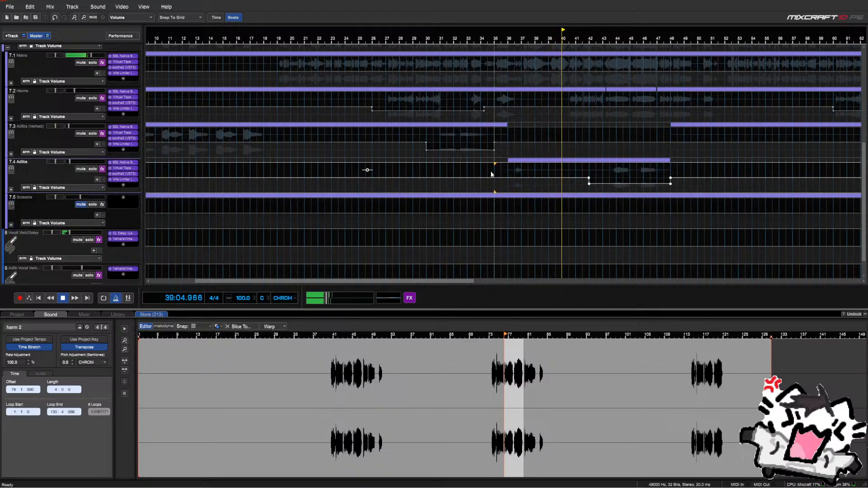
click(507, 171)
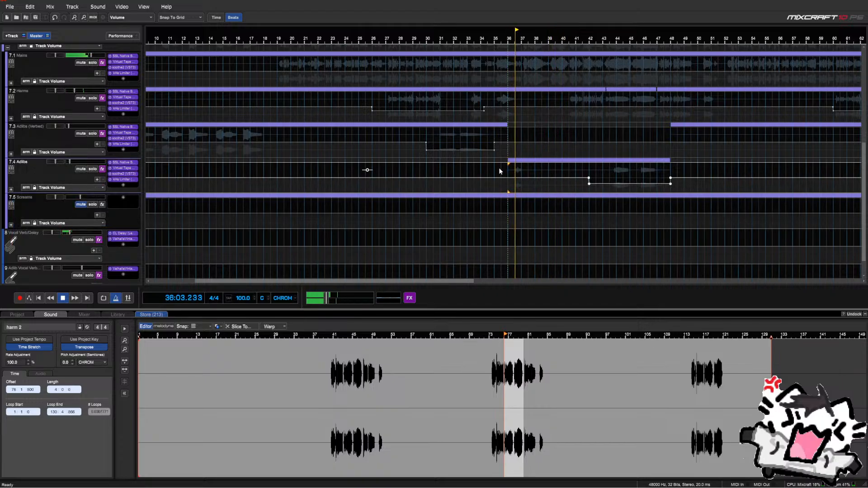
click(597, 171)
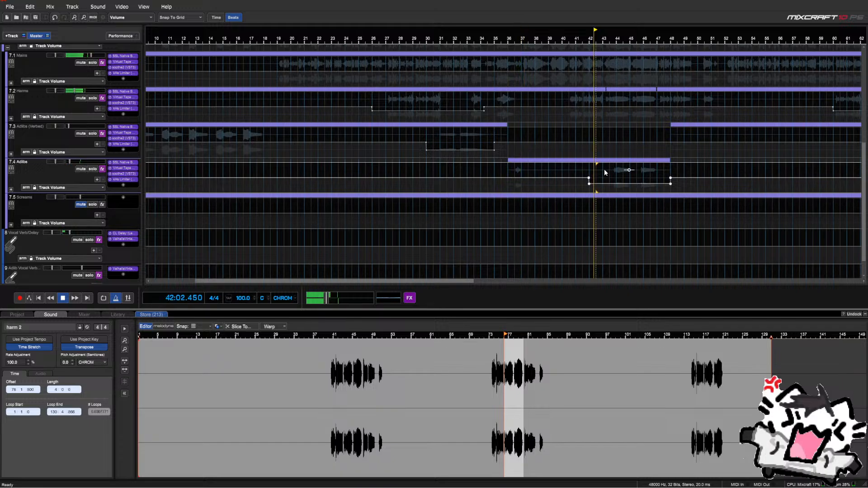
scroll(608, 169, down, 4)
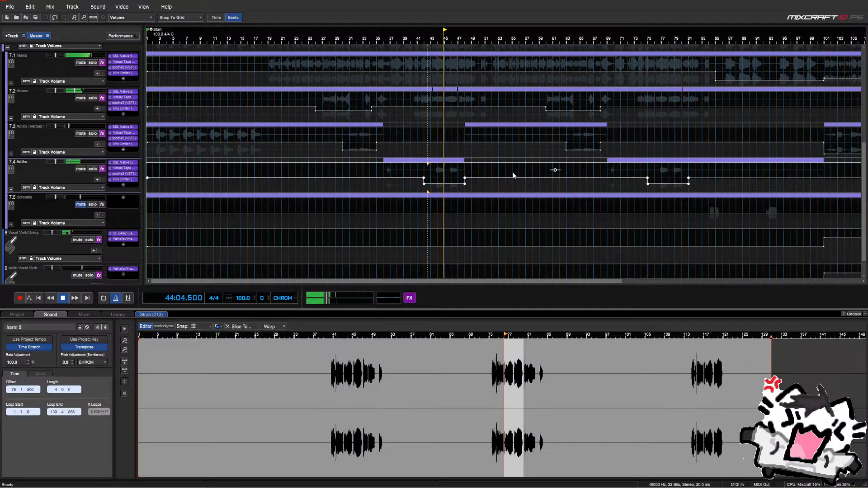
Stop playback with the playhead parked at bar 21
scroll(511, 172, down, 2)
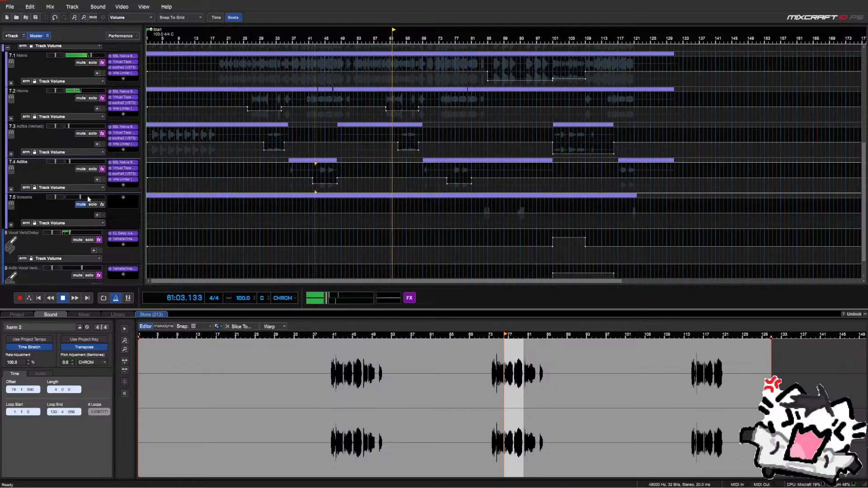
scroll(45, 197, up, 3)
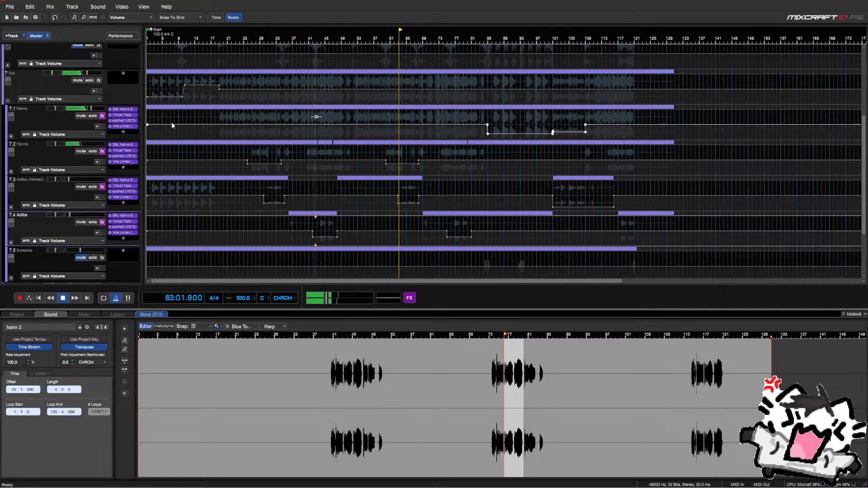
click(154, 118)
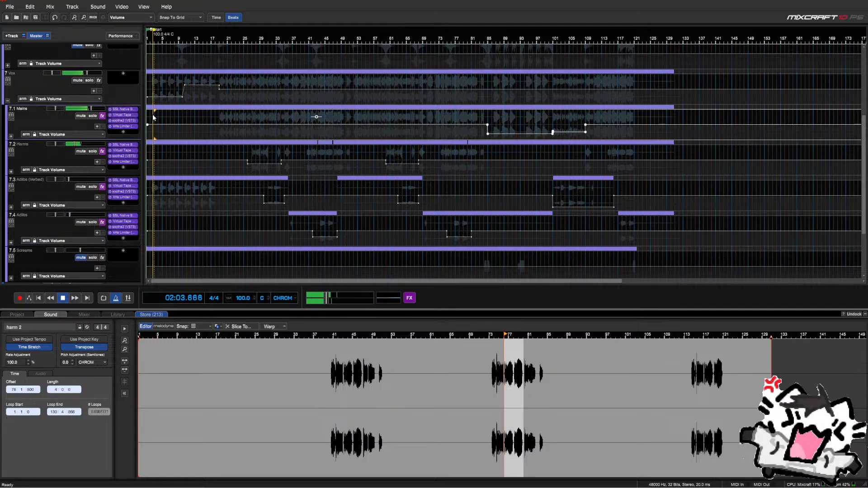
click(231, 122)
key(space)
scroll(107, 134, down, 3)
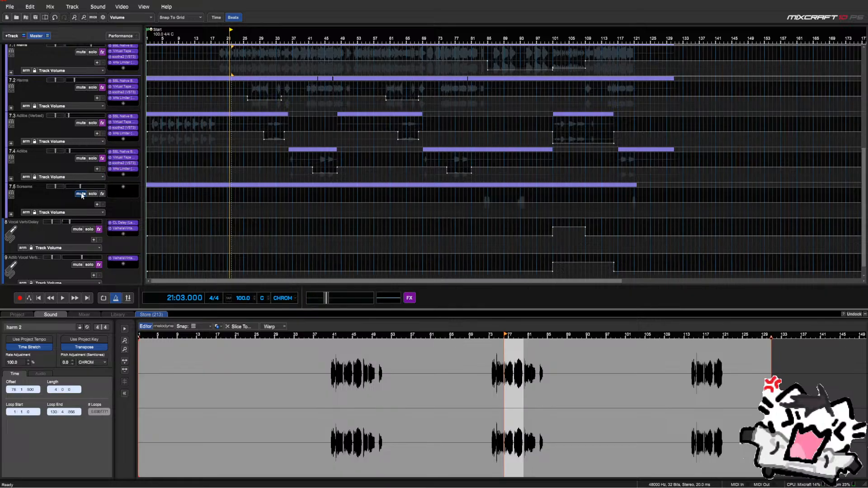
Select the 7.5 Screams track to work on next
click(81, 197)
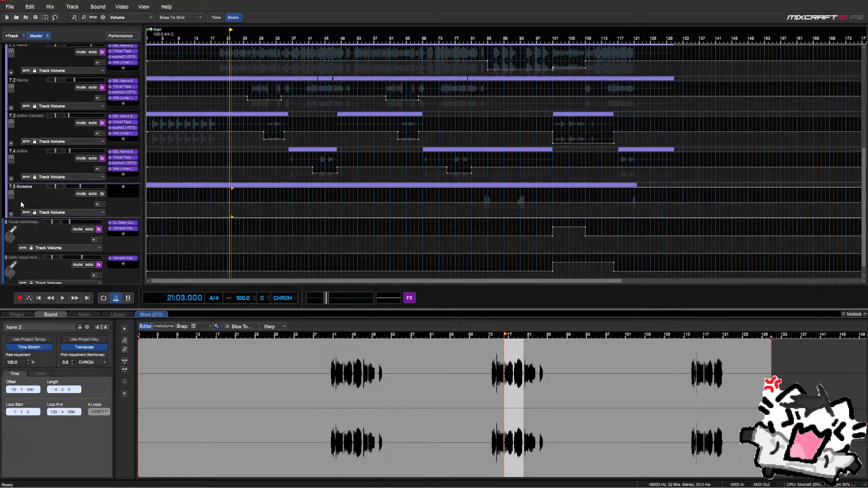
scroll(17, 204, up, 2)
scroll(22, 72, up, 2)
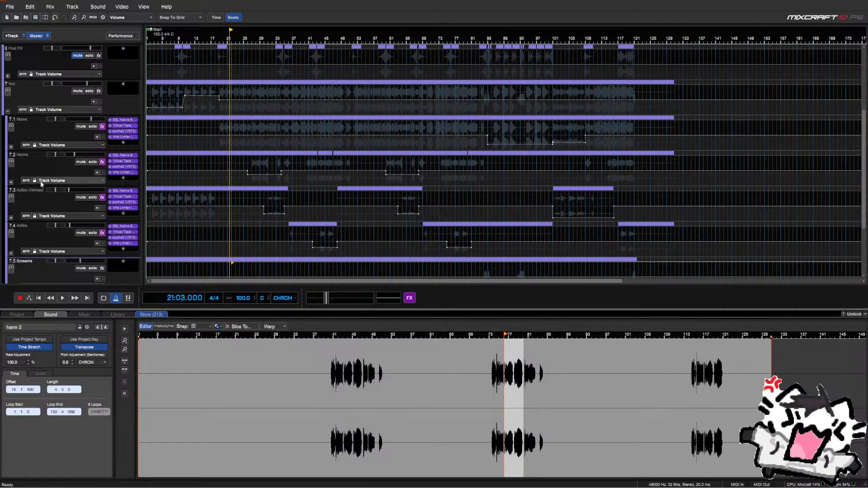
scroll(39, 180, down, 2)
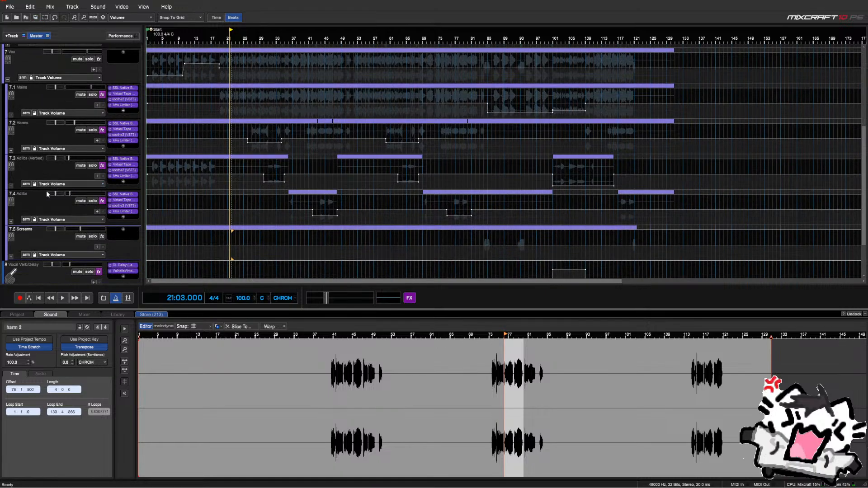
scroll(47, 193, down, 1)
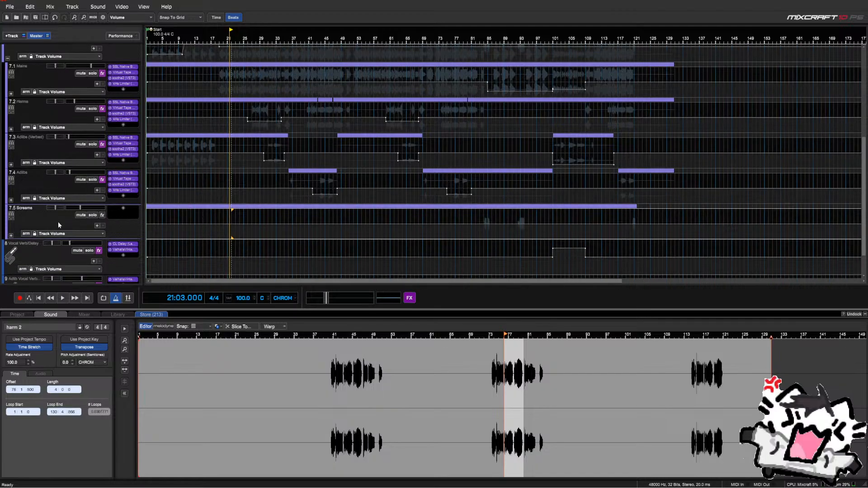
Expand the Screams group into its two subtracks, solo it and play from bar 84
drag(15, 238, 22, 224)
click(11, 235)
scroll(248, 177, down, 3)
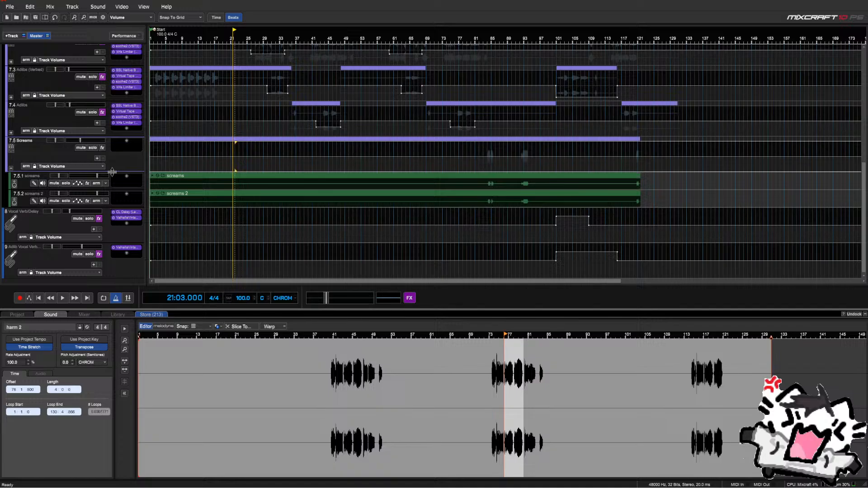
click(93, 147)
click(487, 167)
scroll(488, 168, up, 2)
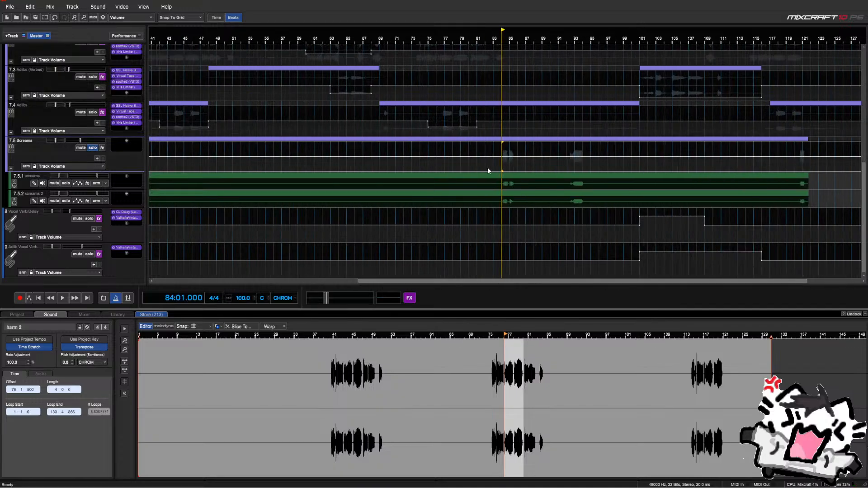
key(space)
scroll(506, 169, up, 1)
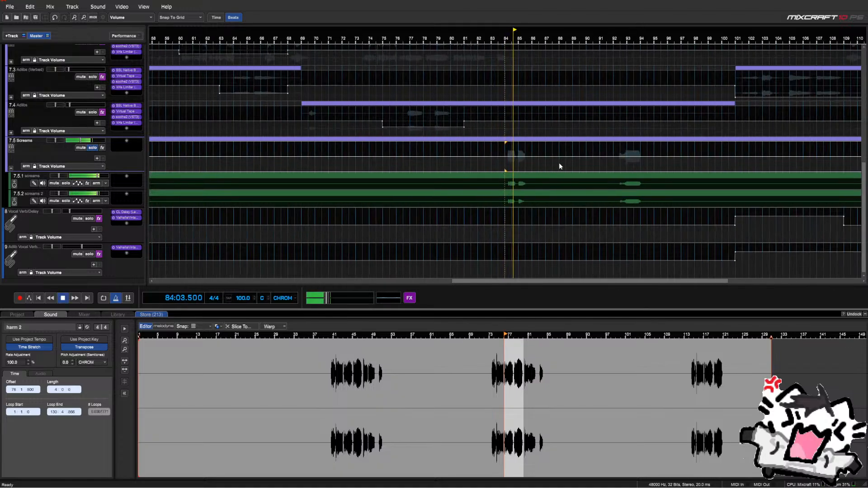
scroll(559, 161, up, 3)
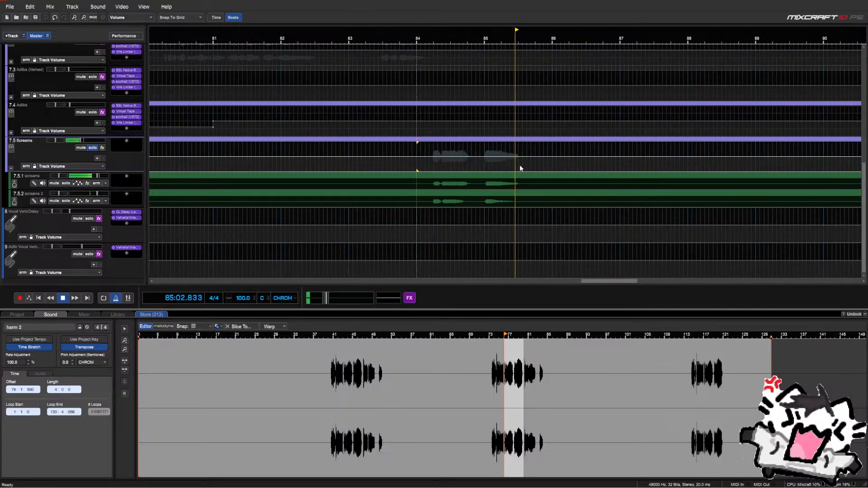
Delete the stretch just before bar 85 on both scream tracks and extend the left clips slightly
drag(470, 176, 483, 198)
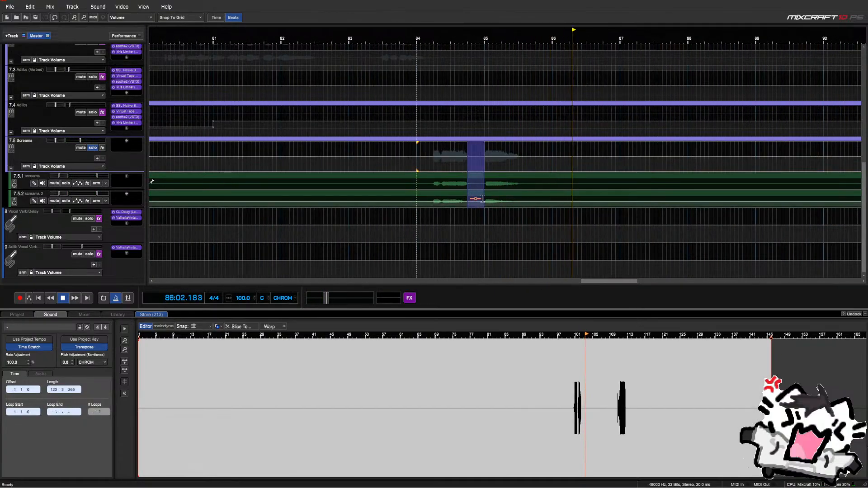
key(Delete)
click(425, 172)
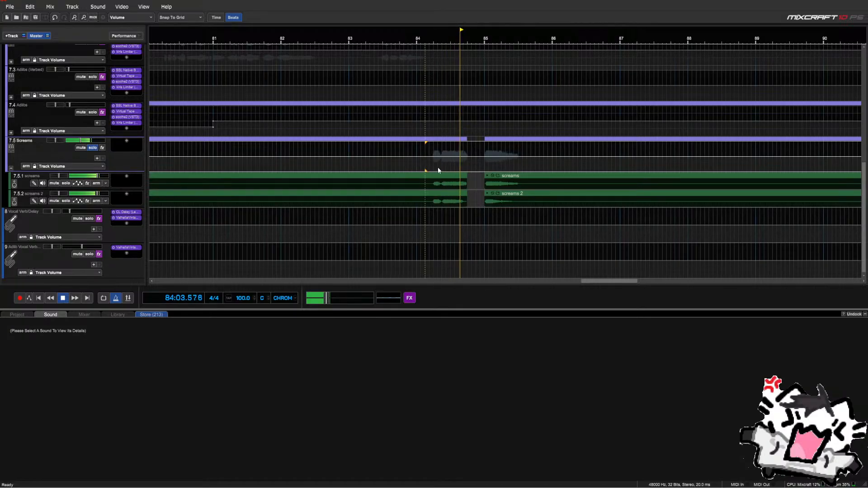
click(466, 179)
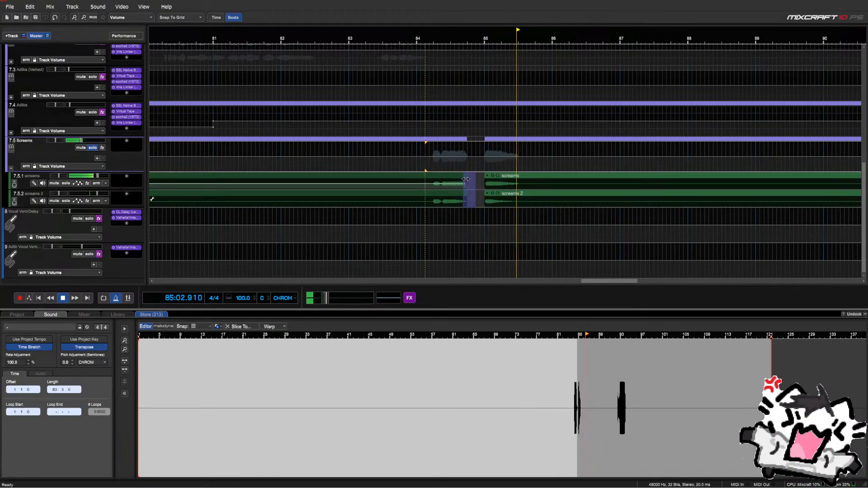
click(467, 177)
drag(467, 178, 471, 178)
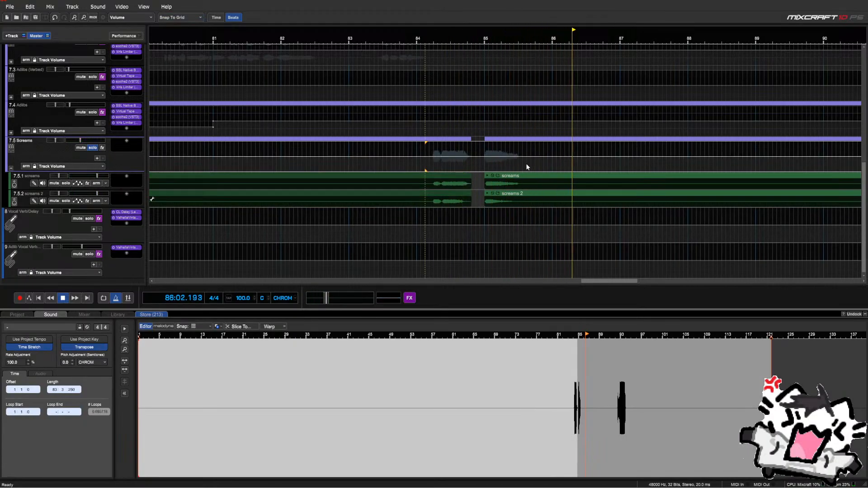
scroll(543, 163, down, 3)
Listen ahead around bars 92 and 121, then stop with the playhead at bar 84
click(631, 166)
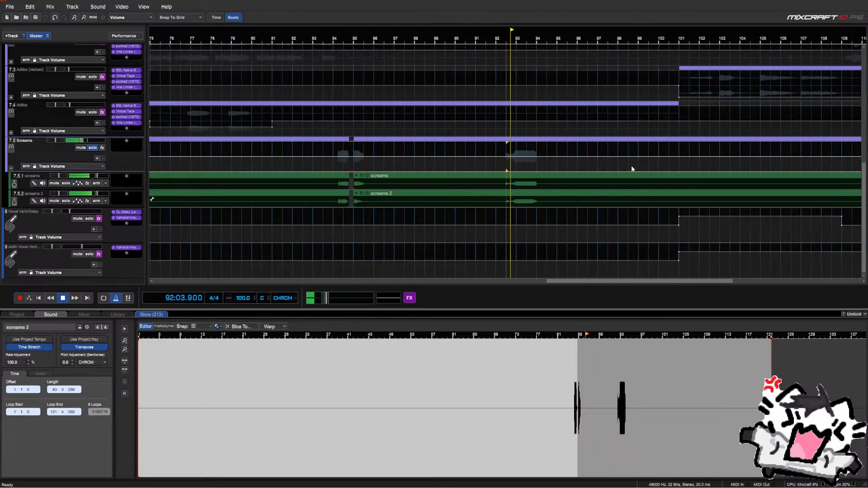
scroll(631, 166, down, 1)
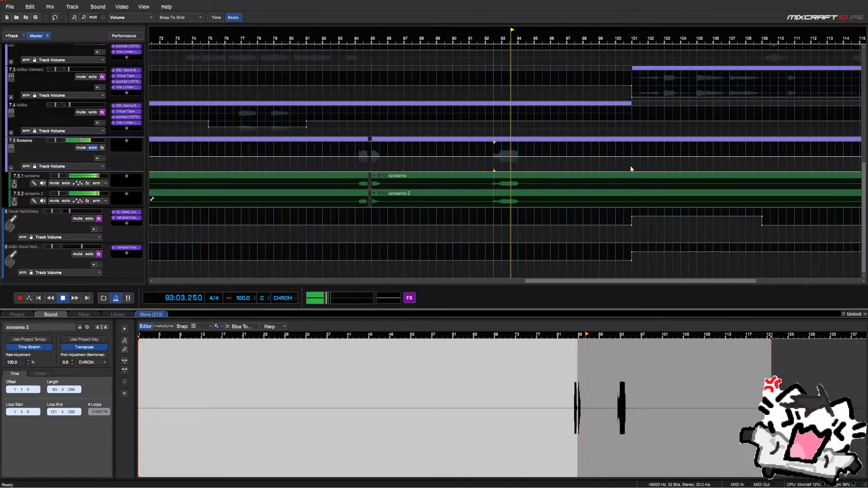
scroll(629, 165, down, 2)
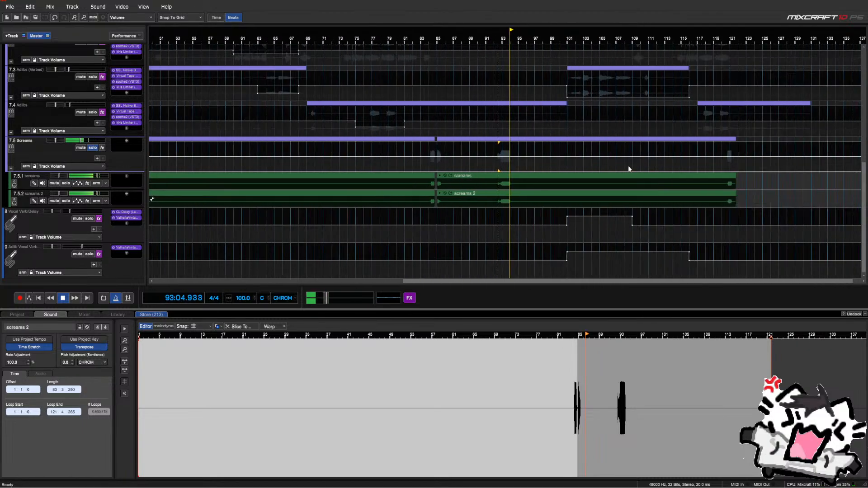
click(729, 171)
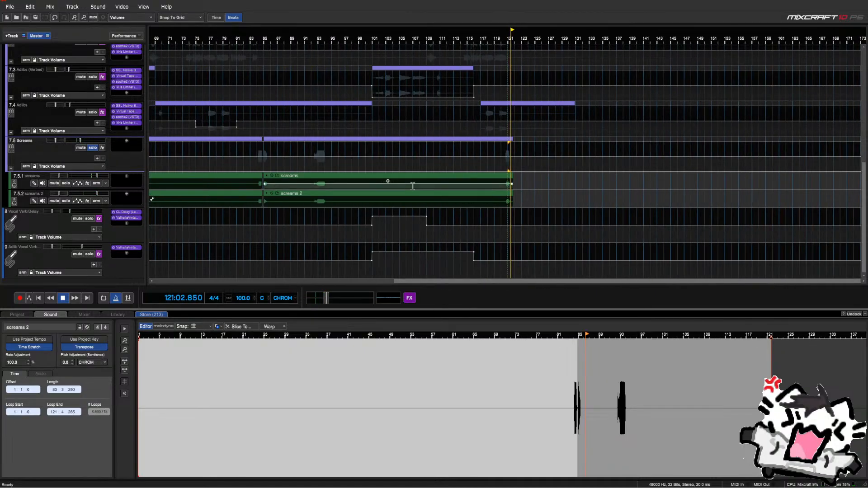
click(258, 156)
scroll(260, 168, up, 3)
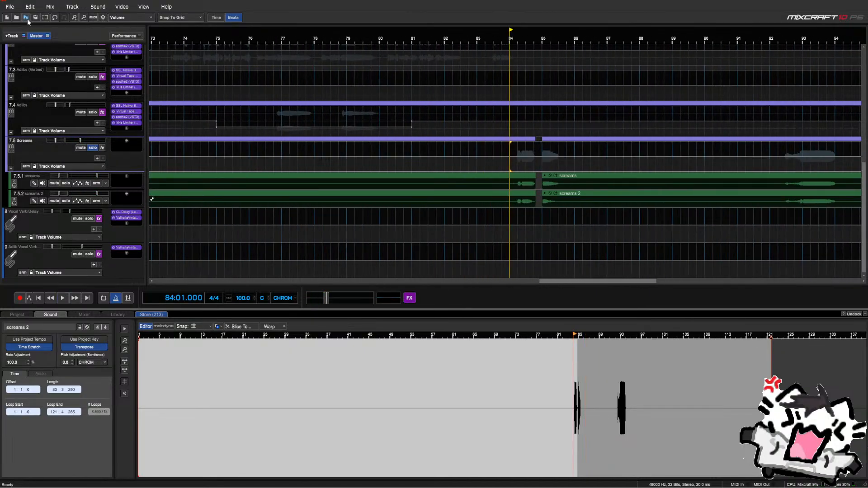
Bring up the effects list on the 7.5.1 screams subtrack's + slot
click(126, 178)
click(141, 171)
scroll(141, 158, up, 1)
scroll(141, 158, down, 1)
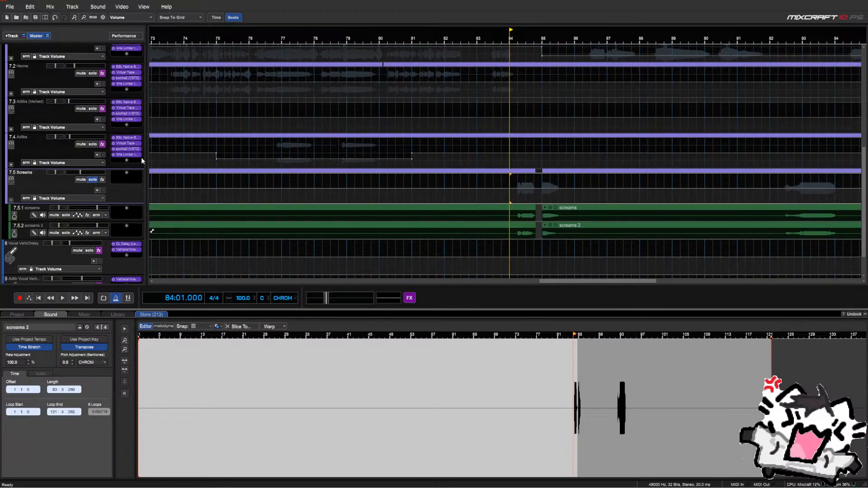
click(127, 176)
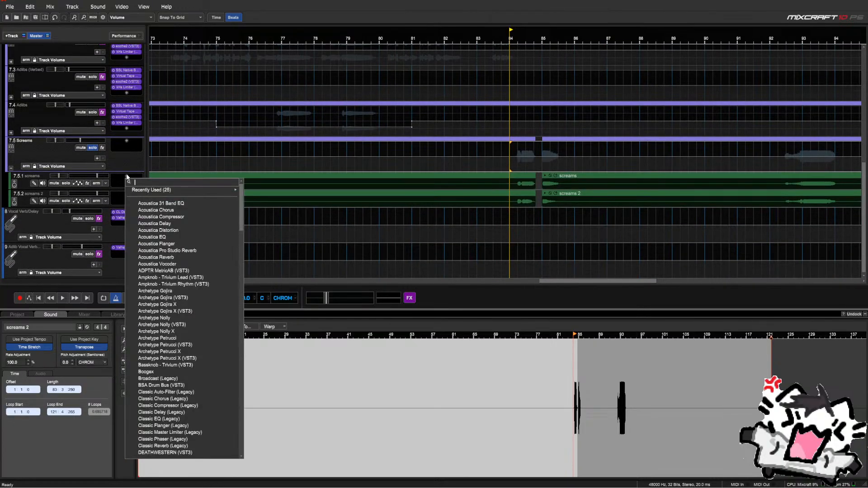
Add the Gain Reduction effect to the screams 2 subtrack and close its window
text(gain)
key(Return)
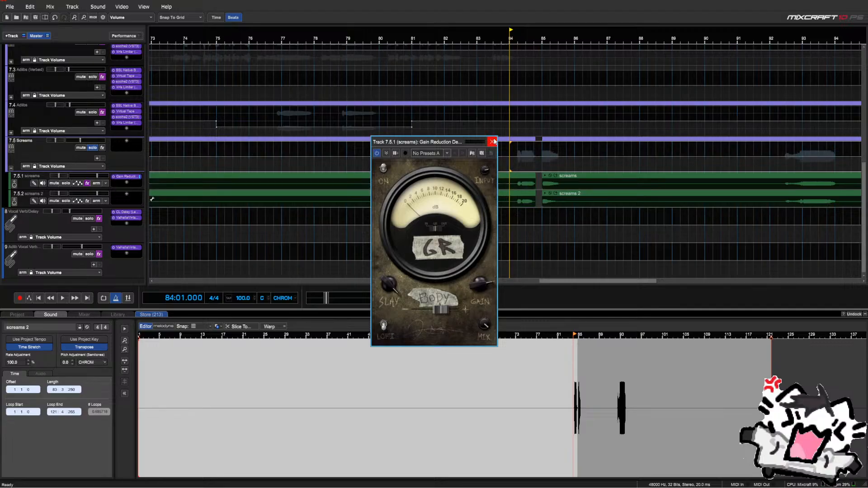
click(493, 142)
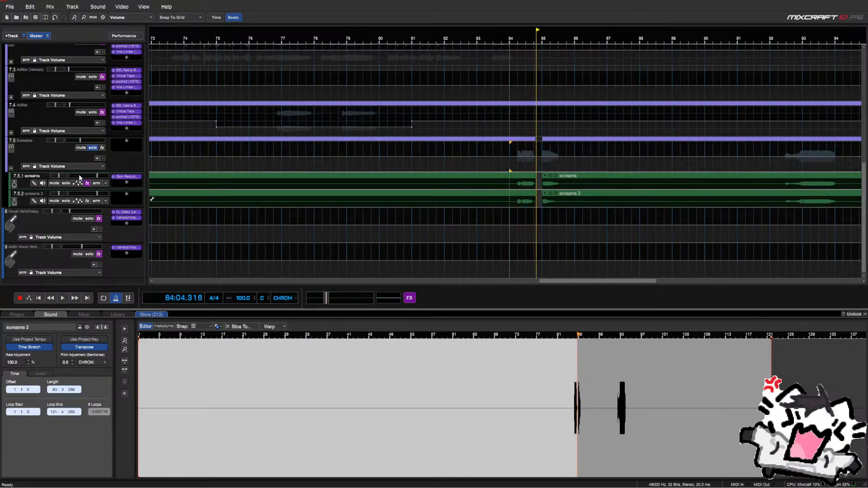
Play the section back from the start of bar 83
click(500, 163)
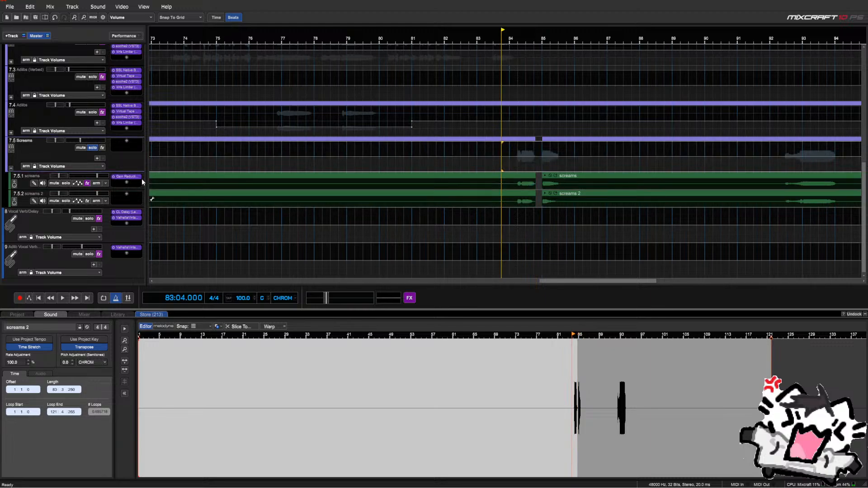
scroll(347, 172, down, 7)
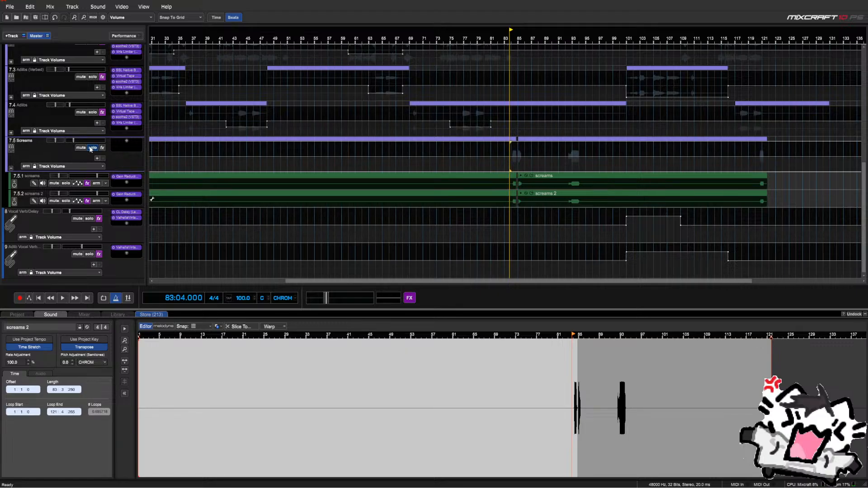
click(503, 152)
key(space)
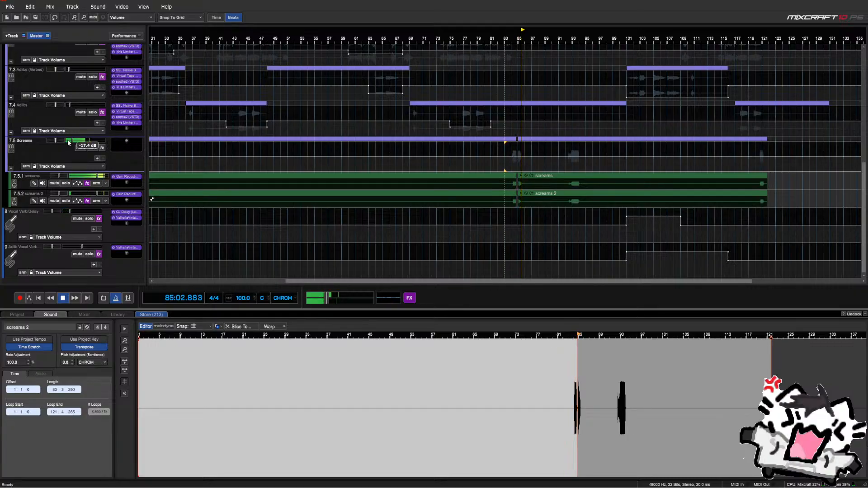
Delete bars 85.6–86.1 from both scream subtracks
ctrl+scroll(502, 162, up, 5)
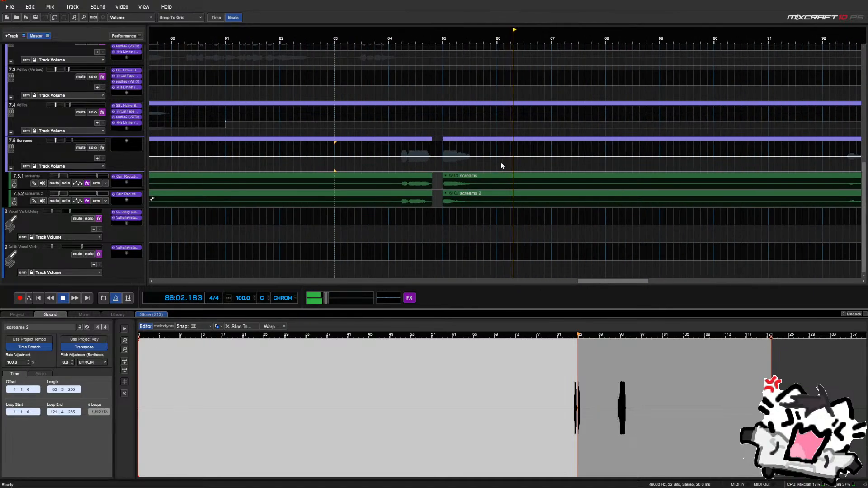
drag(475, 171, 502, 200)
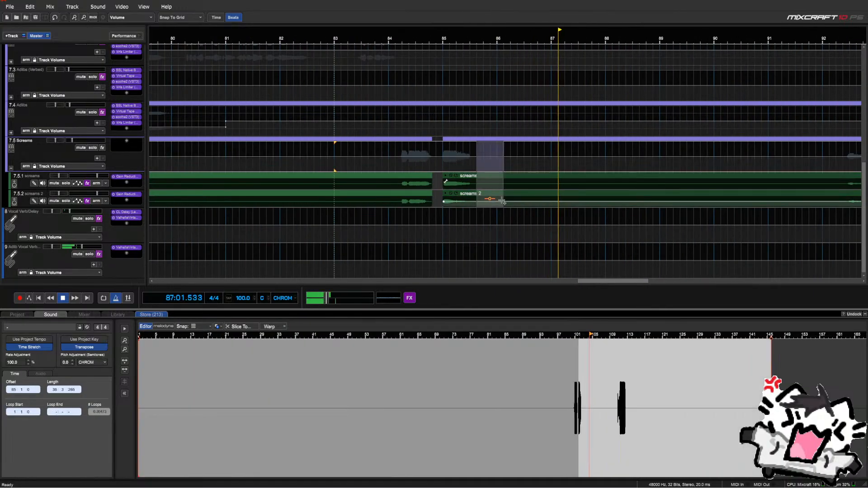
scroll(500, 198, down, 1)
key(Delete)
key(space)
Stretch screams 2 to a 120% rate, cut away the part after the playhead, and audition
scroll(427, 166, up, 4)
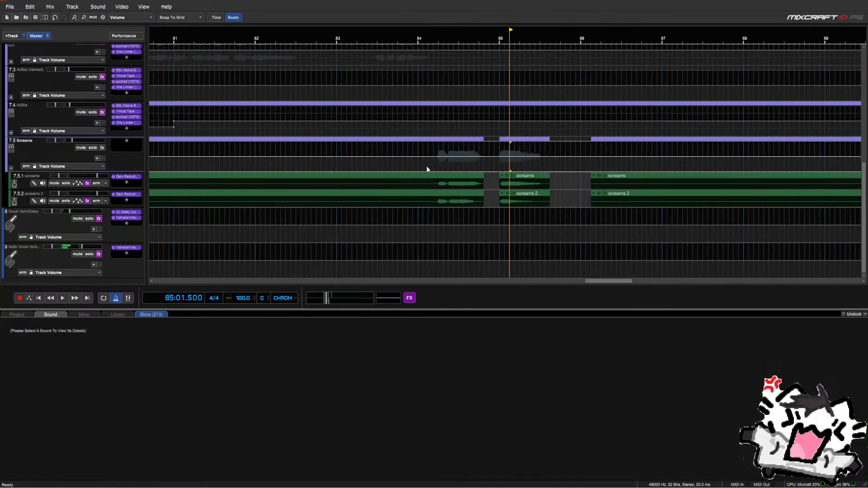
click(559, 195)
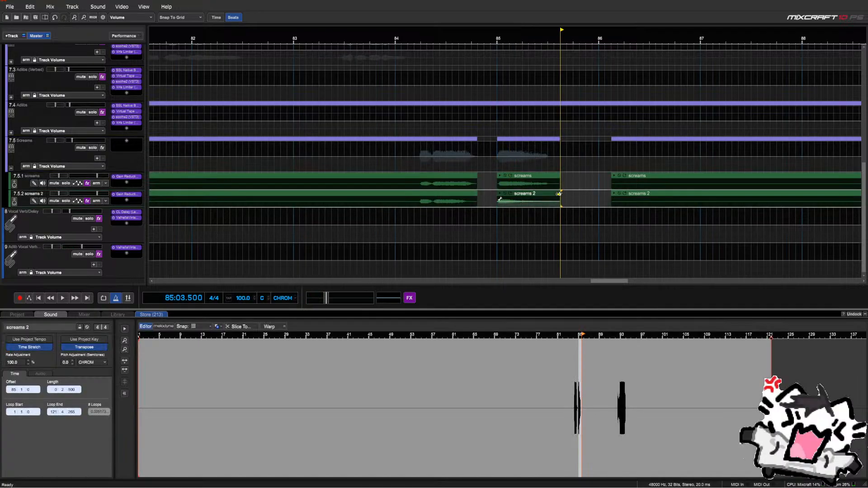
drag(570, 195, 572, 196)
key(ctrl+t)
key(Delete)
click(491, 167)
key(space)
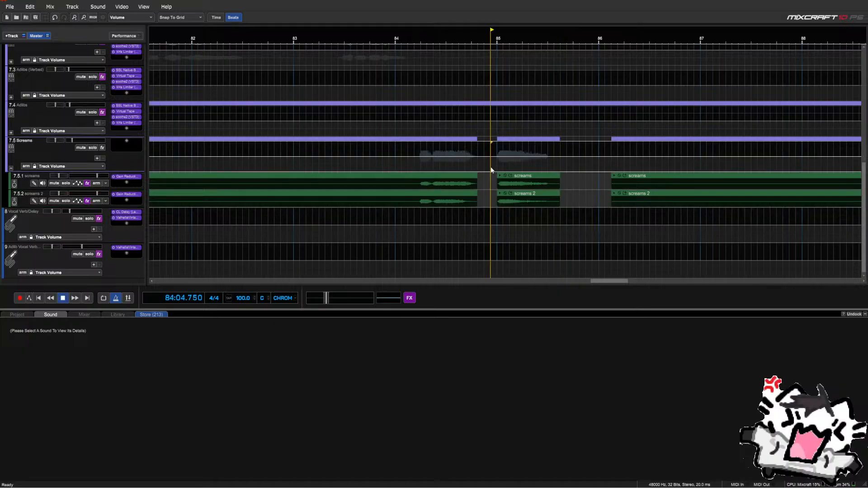
key(space)
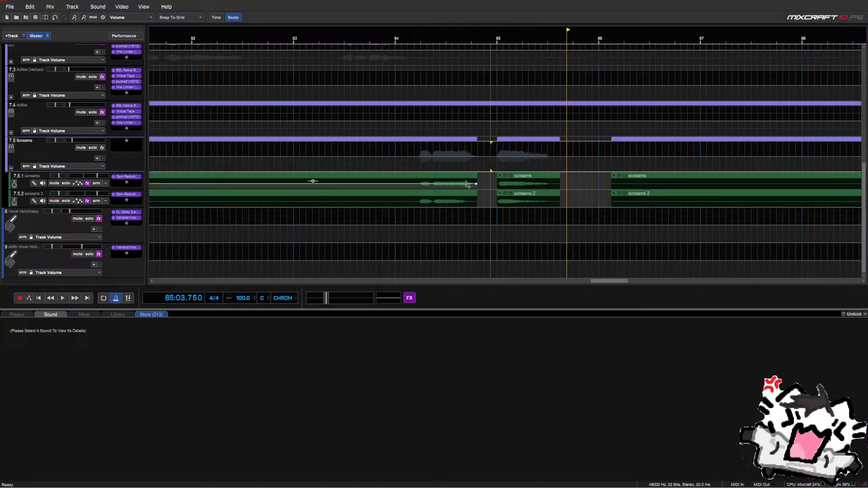
Delete a short range just after bar 84 from both screams clips
click(476, 193)
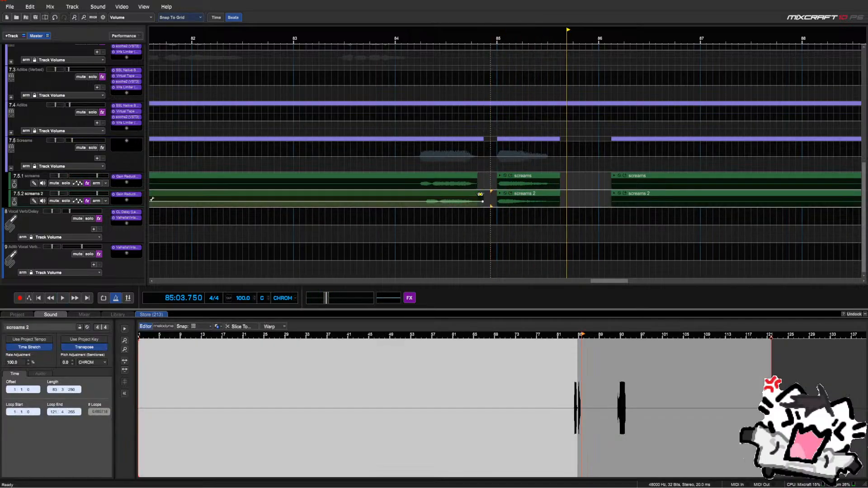
drag(476, 194, 478, 195)
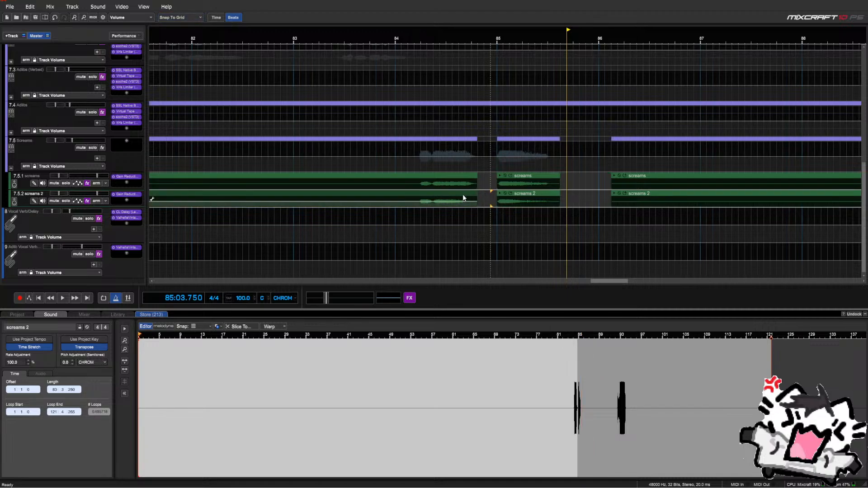
drag(413, 181, 389, 181)
click(412, 170)
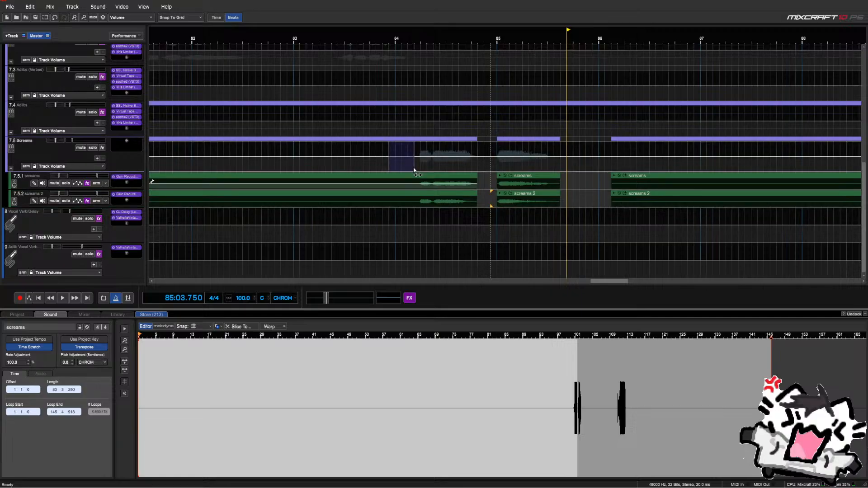
click(565, 170)
key(Delete)
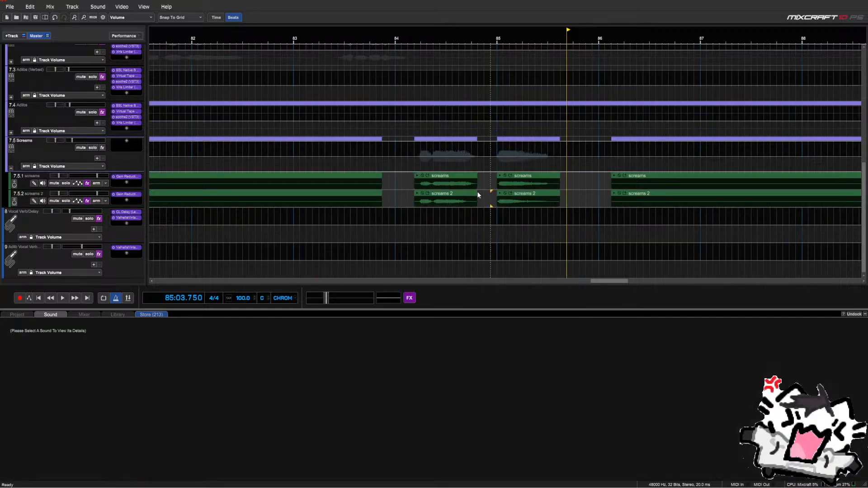
Stretch the screams 2 piece slightly longer and play the section back
drag(477, 195, 483, 193)
click(411, 159)
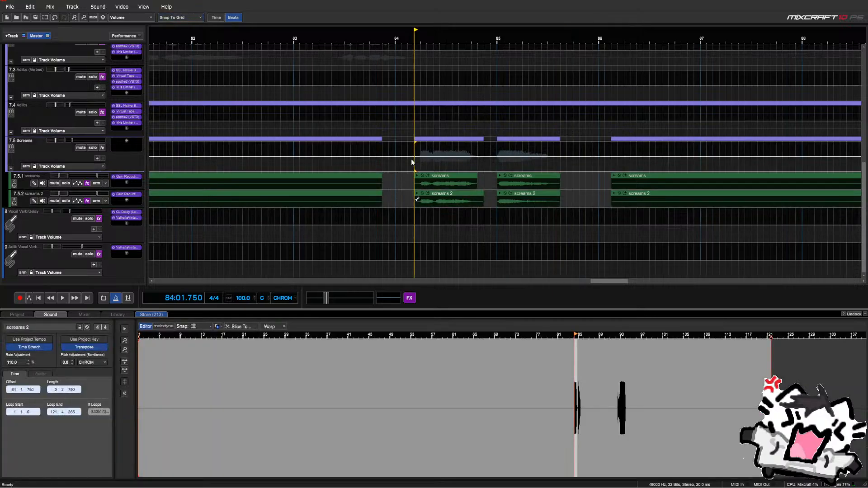
key(space)
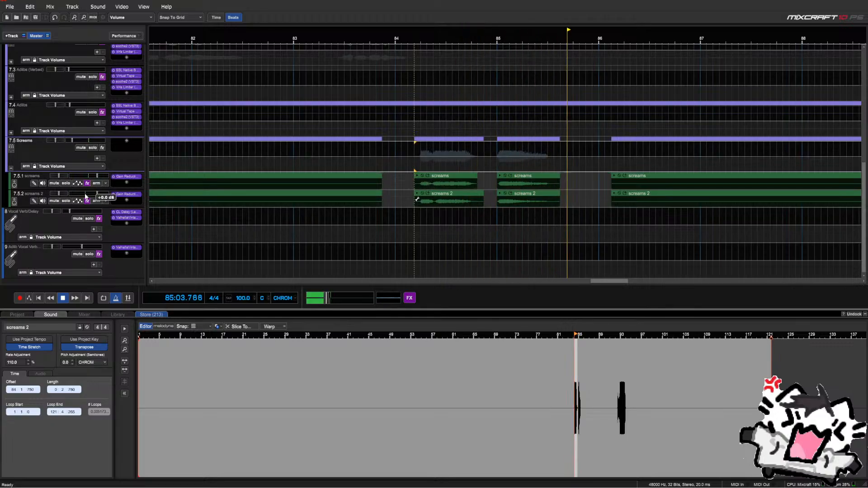
key(space)
key(space)
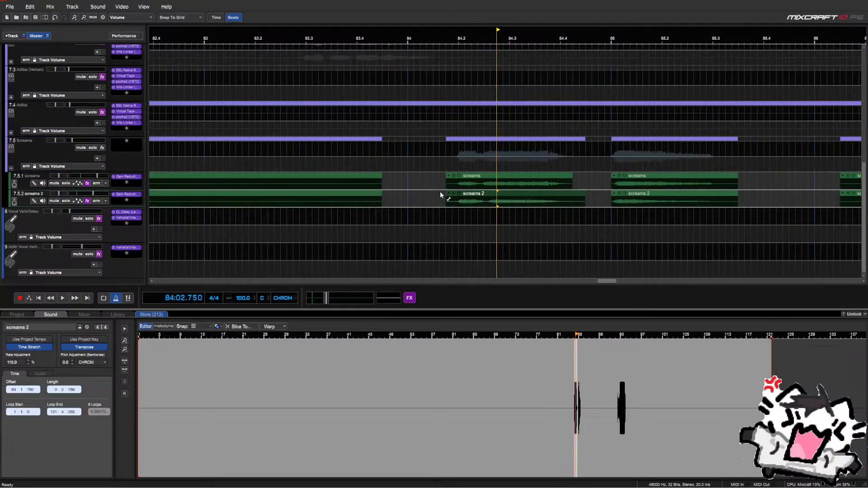
key(space)
scroll(445, 195, up, 3)
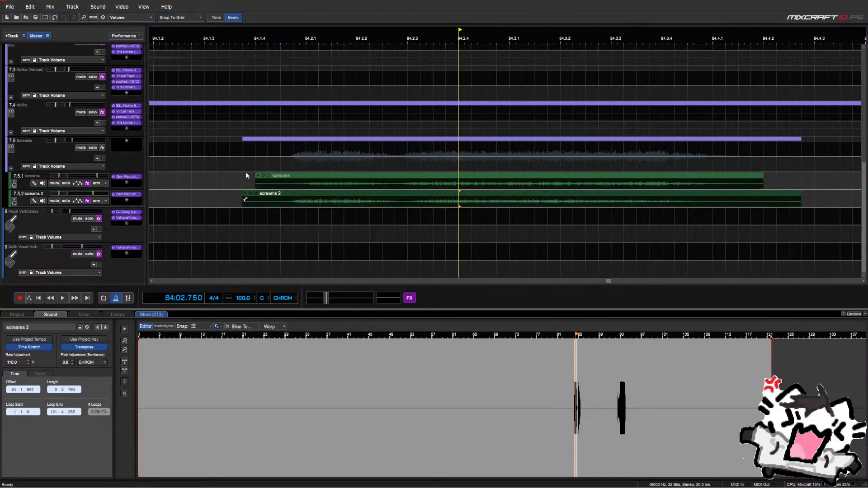
key(space)
scroll(348, 181, down, 3)
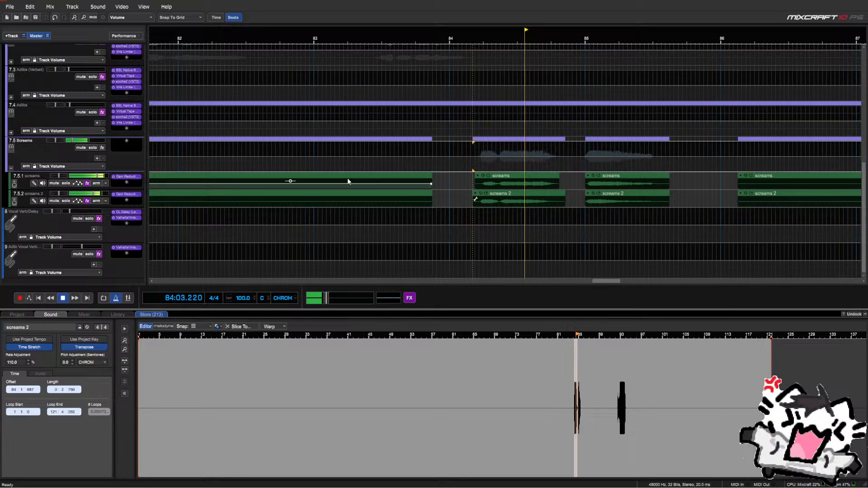
click(555, 194)
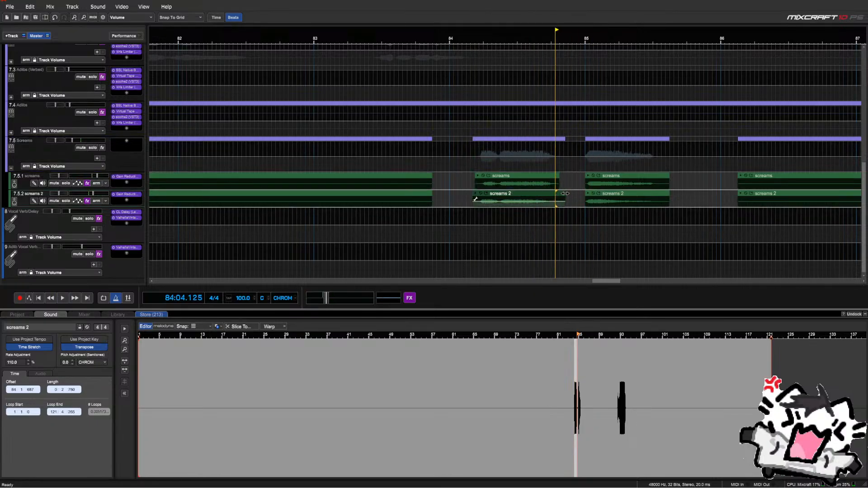
Undo two edits, redo one to restore the gaps, and select the screams 2 piece
click(59, 18)
click(58, 18)
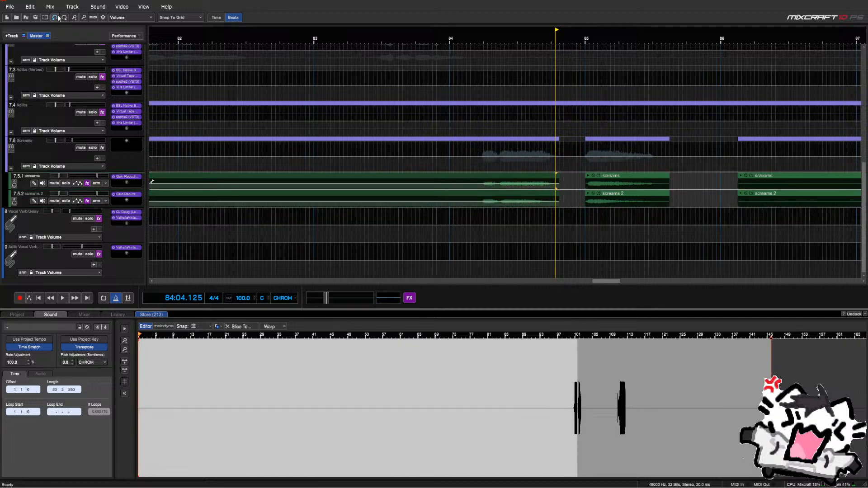
click(66, 19)
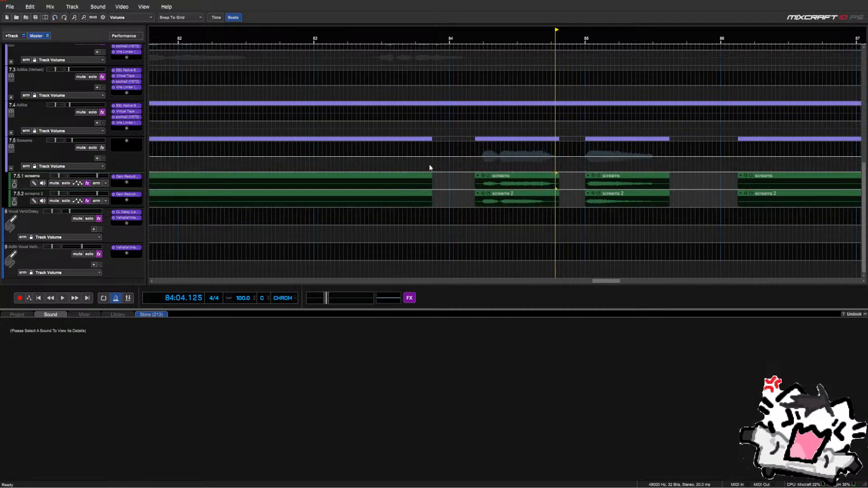
click(501, 195)
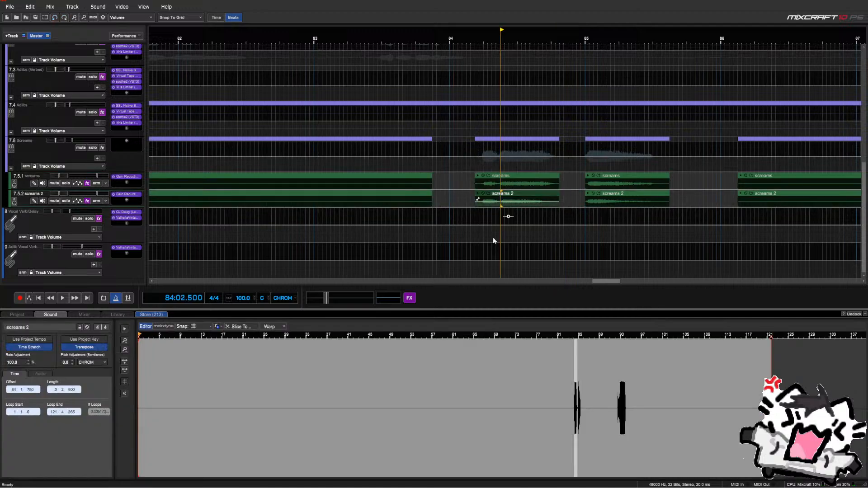
Enable warping on screams 2 and stretch its waveform out to 84.4
click(279, 329)
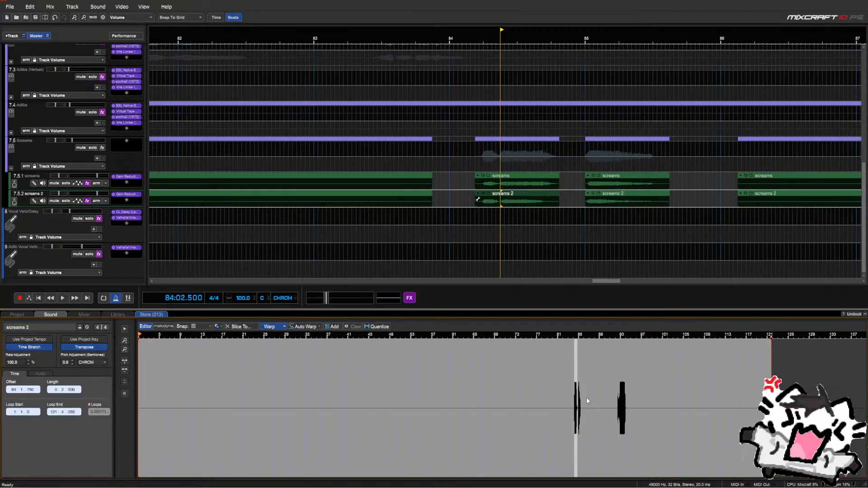
scroll(573, 398, up, 6)
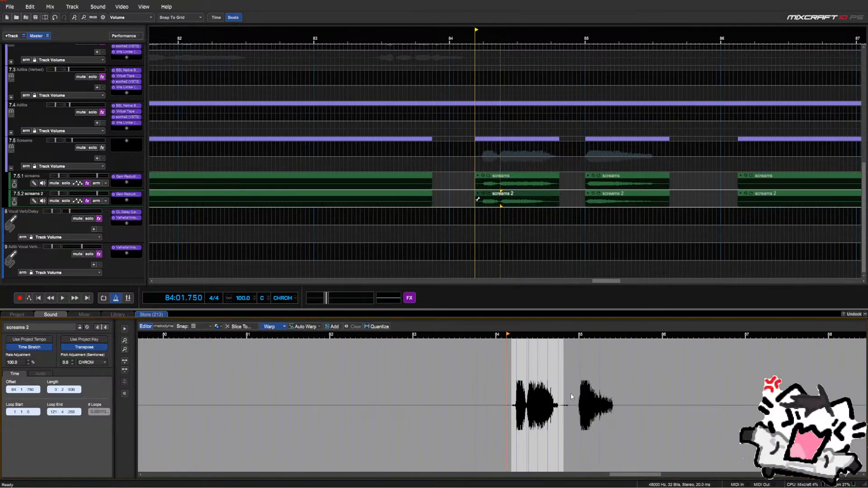
scroll(570, 394, up, 2)
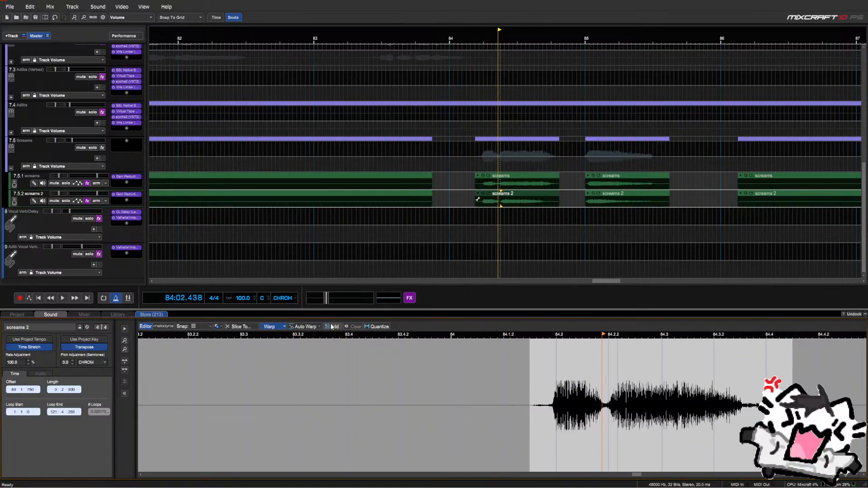
scroll(610, 394, up, 2)
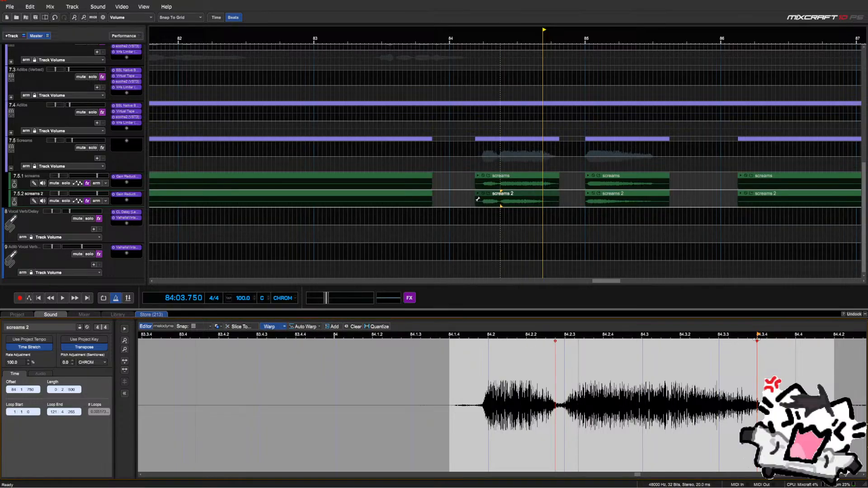
drag(756, 340, 796, 341)
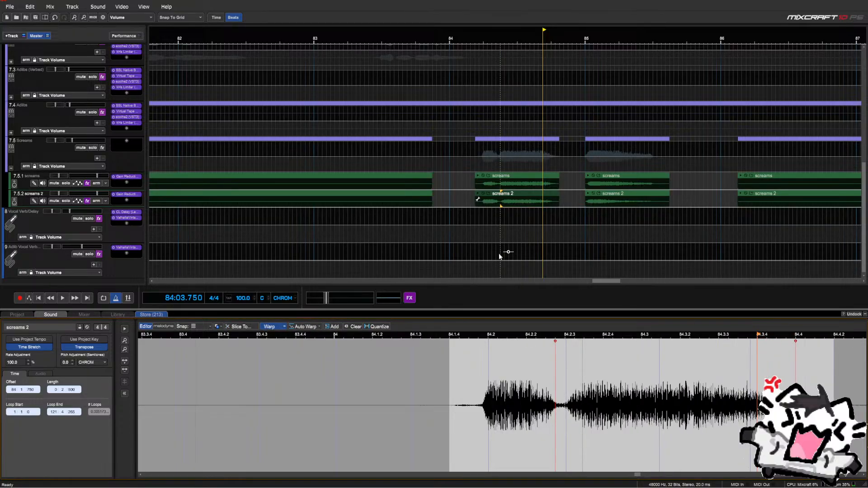
Play back from just after bar 84, then move the play position to bar 92
click(471, 212)
key(space)
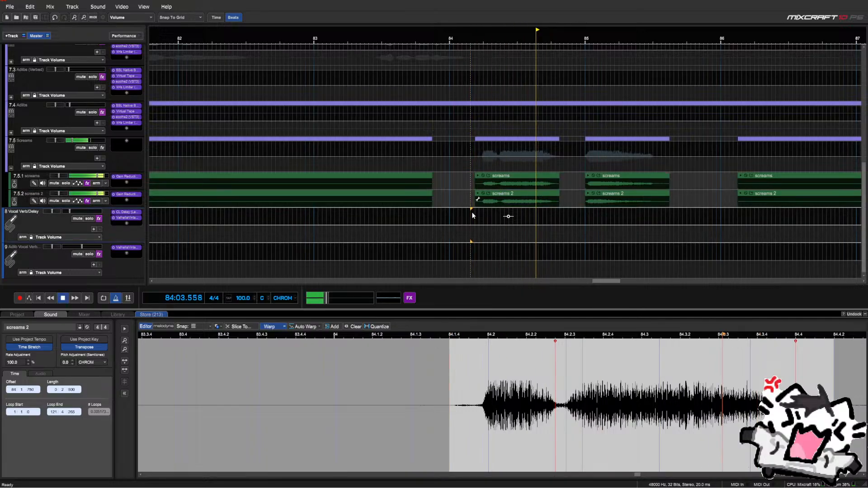
scroll(472, 213, down, 2)
scroll(472, 213, up, 2)
scroll(472, 212, down, 1)
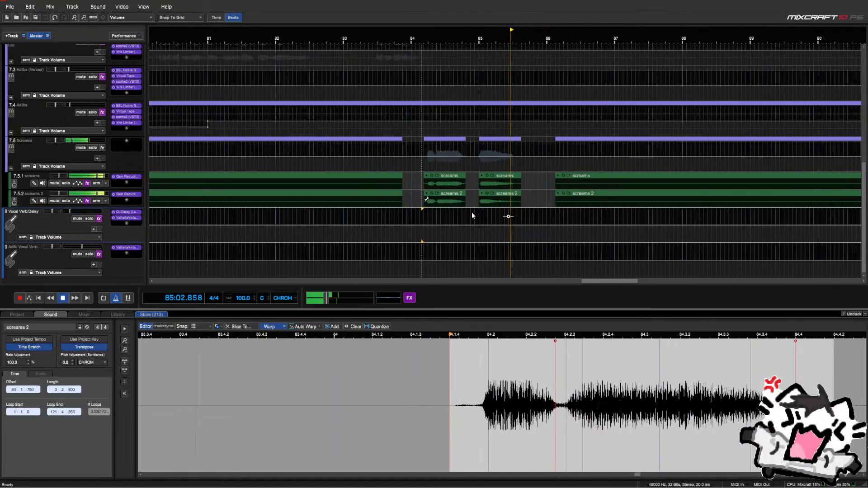
scroll(471, 213, down, 3)
click(575, 208)
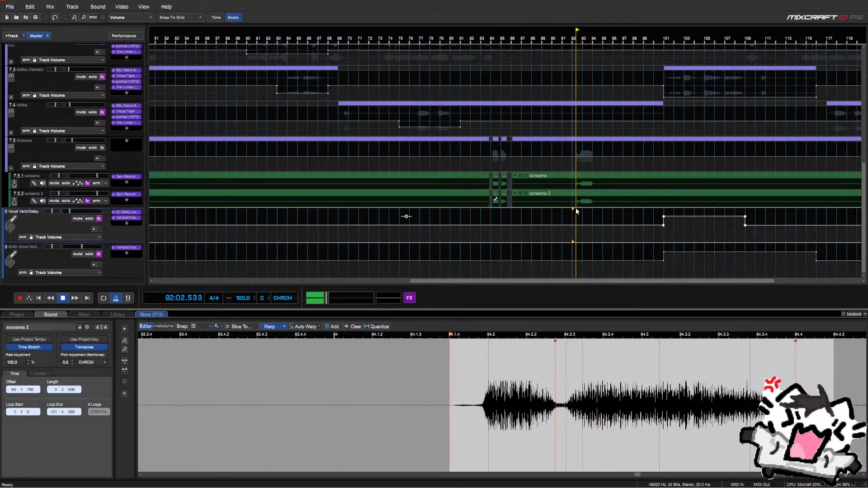
Cut the end of the screams 2 clip past bar 121
scroll(576, 211, up, 3)
scroll(572, 212, down, 3)
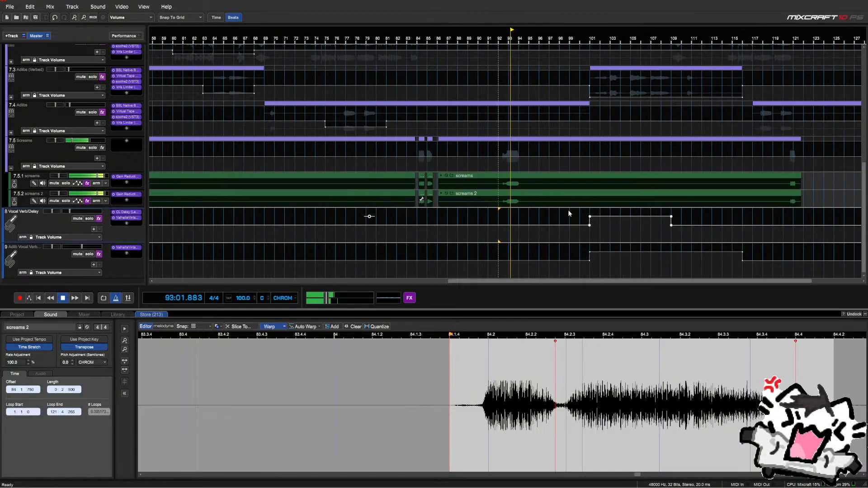
click(789, 210)
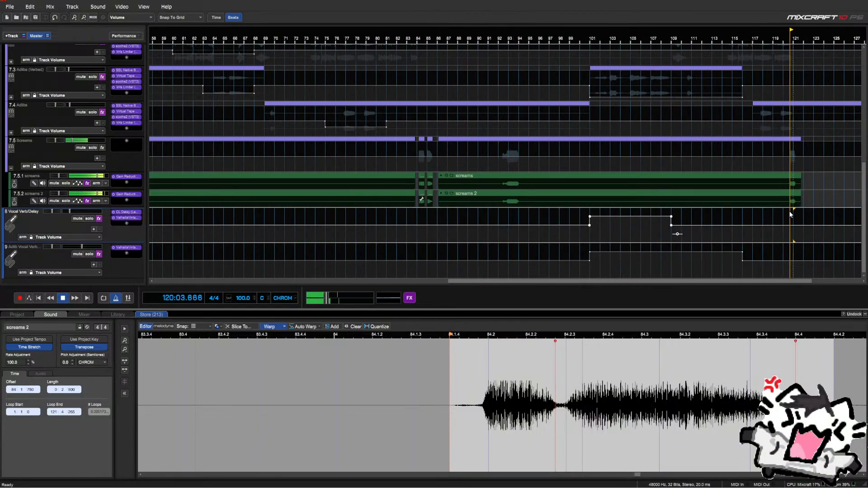
scroll(788, 211, up, 3)
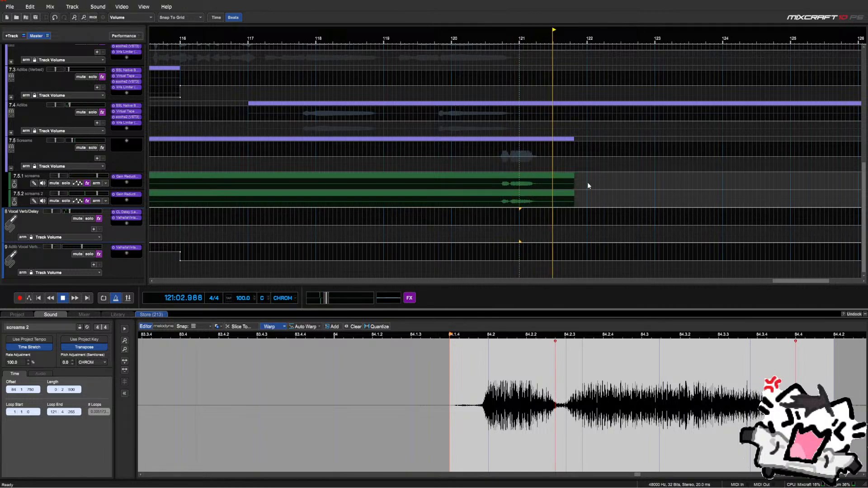
drag(591, 172, 536, 204)
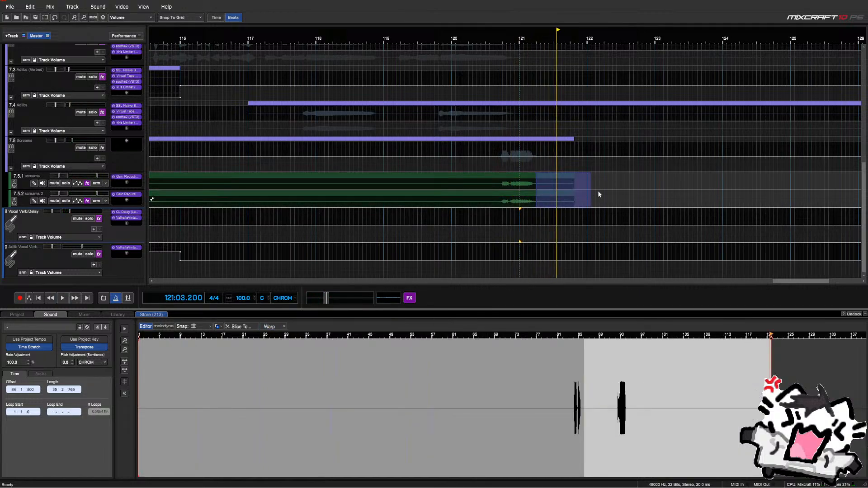
drag(599, 193, 542, 200)
key(Delete)
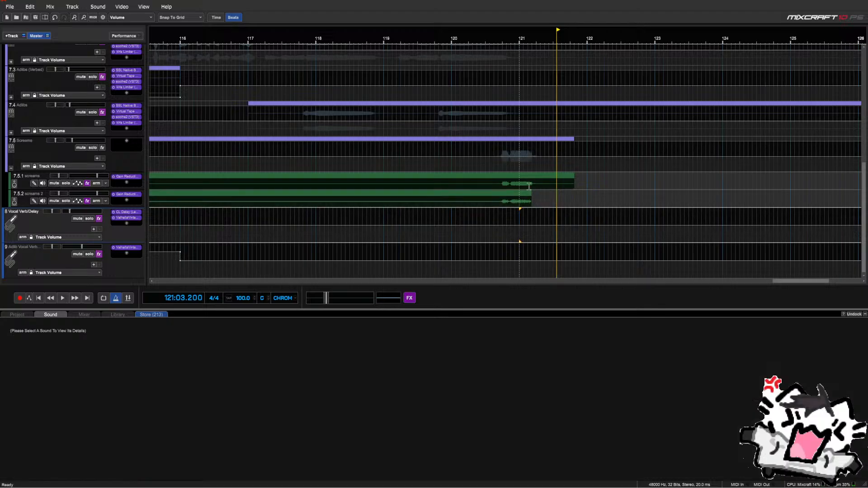
Play back around bar 121 and delete the screams clip's tail past it
click(523, 166)
key(space)
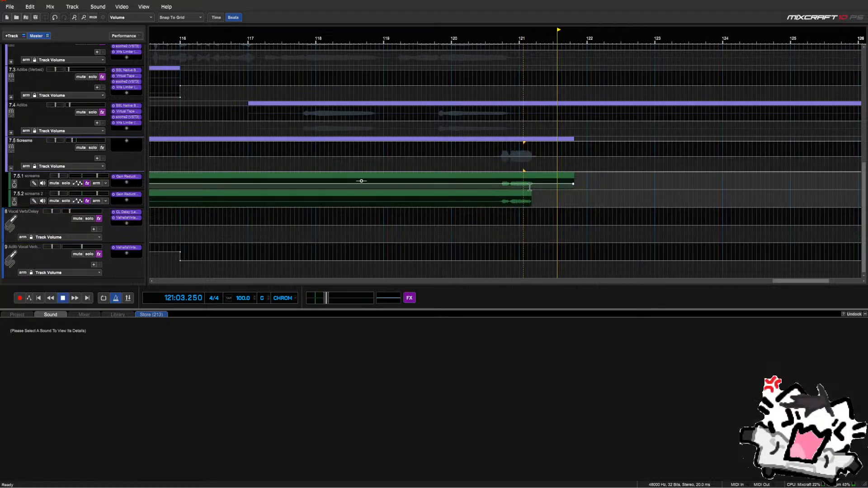
click(476, 159)
drag(590, 174, 544, 188)
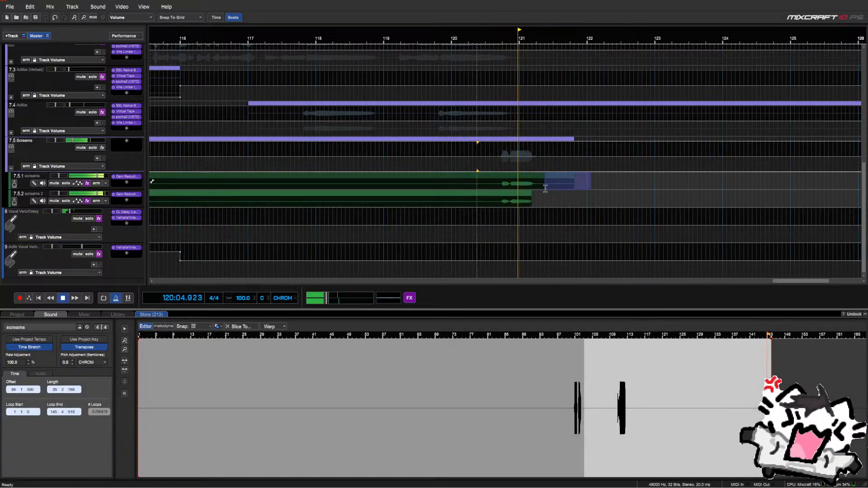
key(Delete)
key(space)
scroll(545, 189, down, 10)
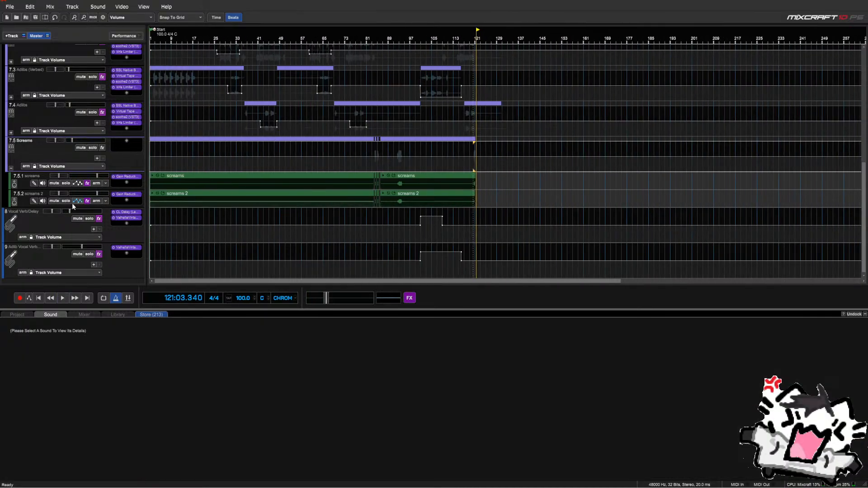
Insert Infinity EQ on the screams subtrack and mute screams 2
click(127, 182)
text(inf)
key(Down)
key(Down)
key(Down)
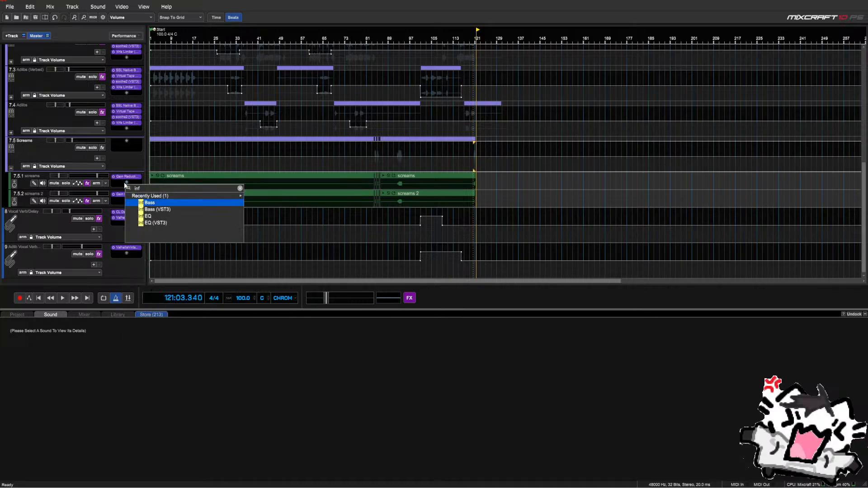
key(Return)
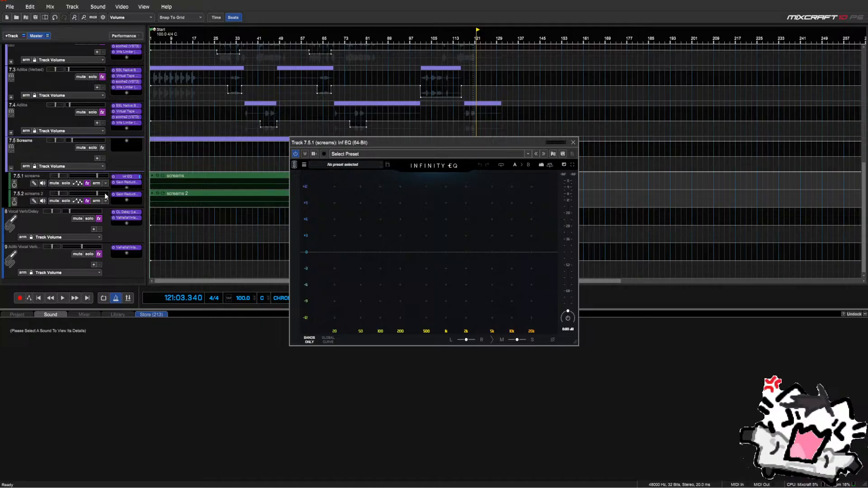
click(53, 201)
drag(311, 145, 297, 216)
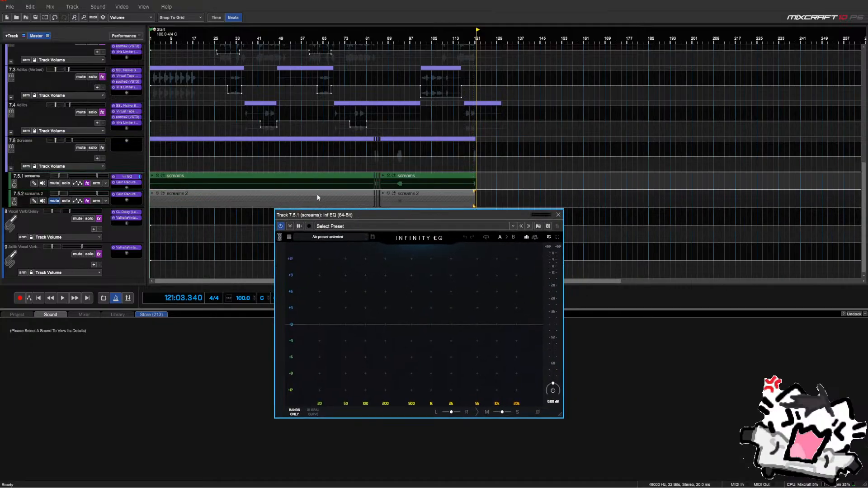
Solo the Screams track and loop playback over the two short scream clips near bar 84
click(370, 168)
scroll(371, 167, up, 5)
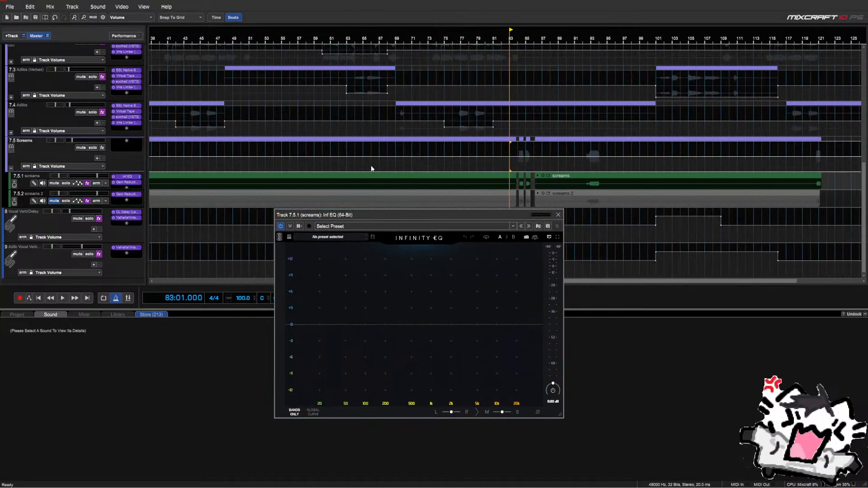
click(92, 148)
key(space)
scroll(523, 167, up, 3)
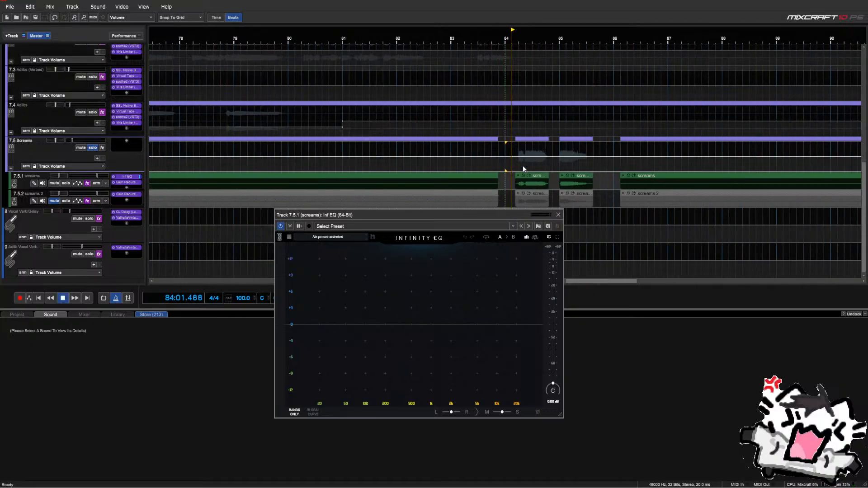
drag(518, 167, 592, 217)
key(l)
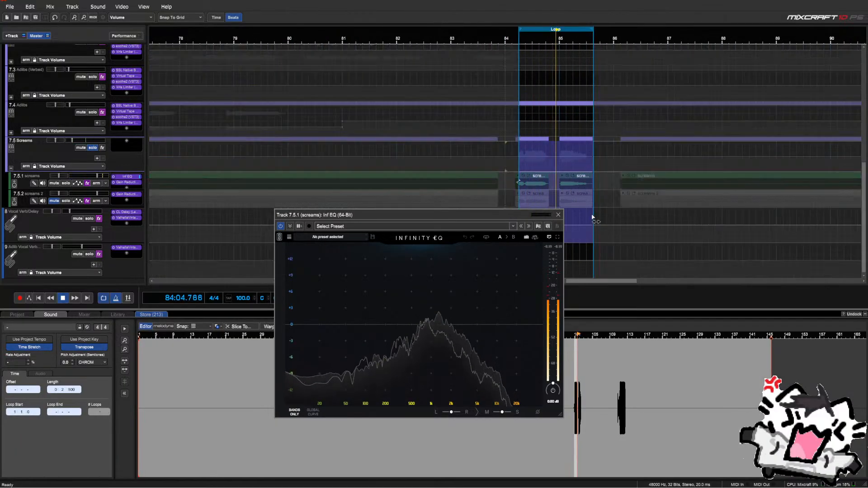
drag(506, 216, 482, 150)
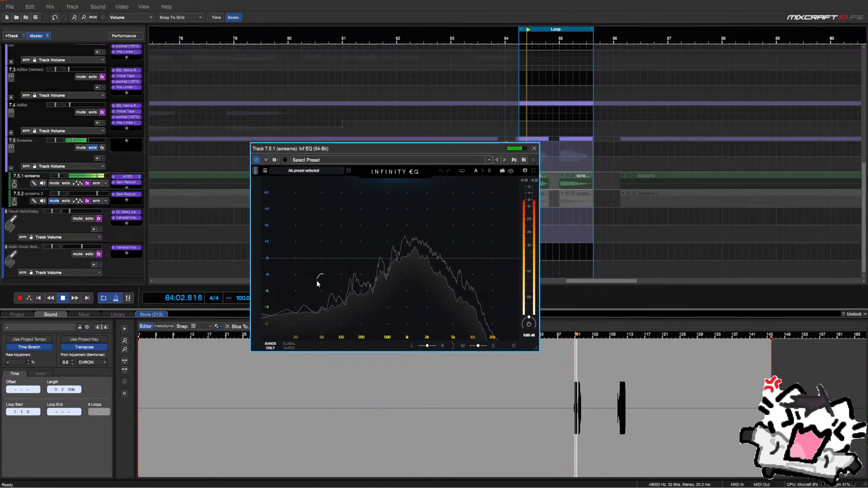
Try a 188 Hz low cut, then replace it with a 175 Hz bell reset to 0 dB
click(317, 281)
drag(320, 264, 349, 226)
click(381, 271)
click(353, 250)
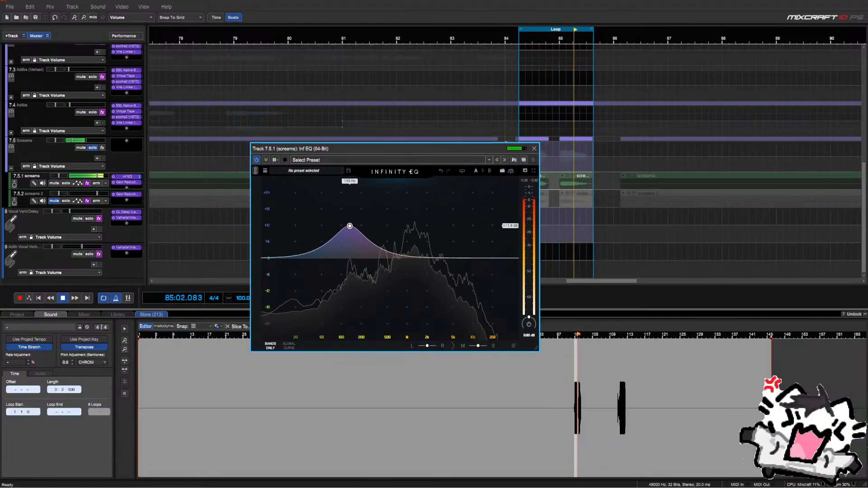
double_click(513, 229)
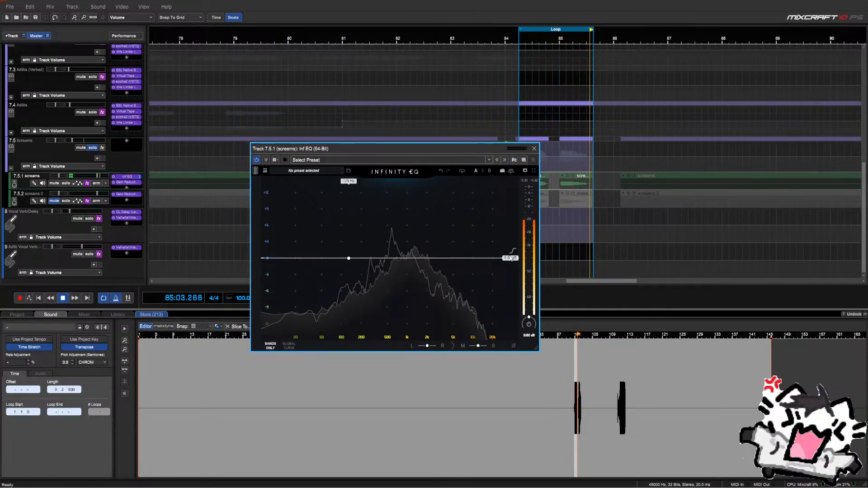
Add a gentle high shelf near 5.17 kHz and a +8 dB mid bell at 453 Hz
drag(485, 241, 456, 225)
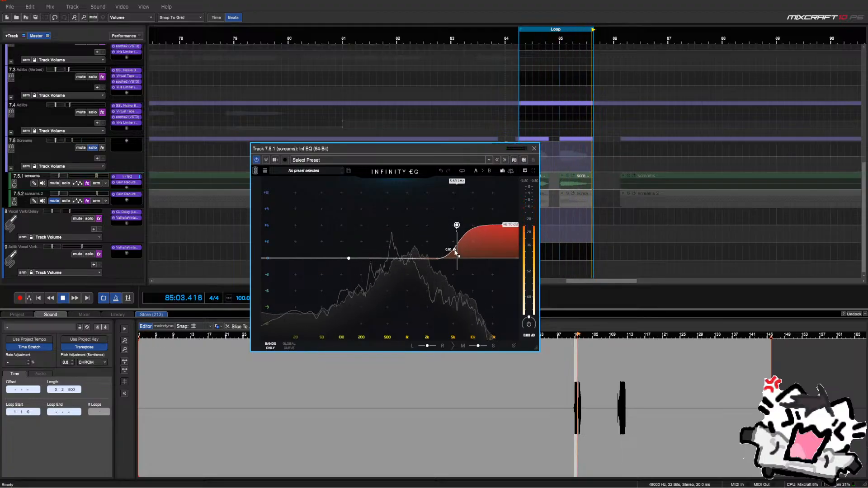
drag(459, 256, 460, 260)
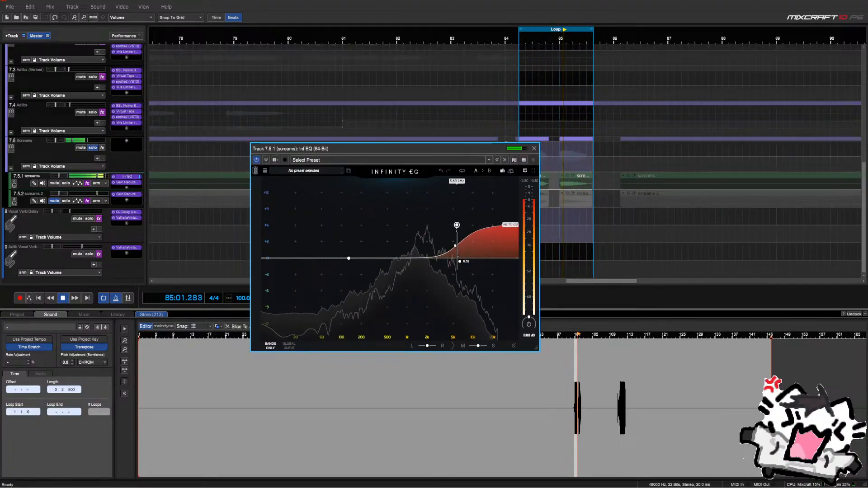
drag(457, 224, 449, 225)
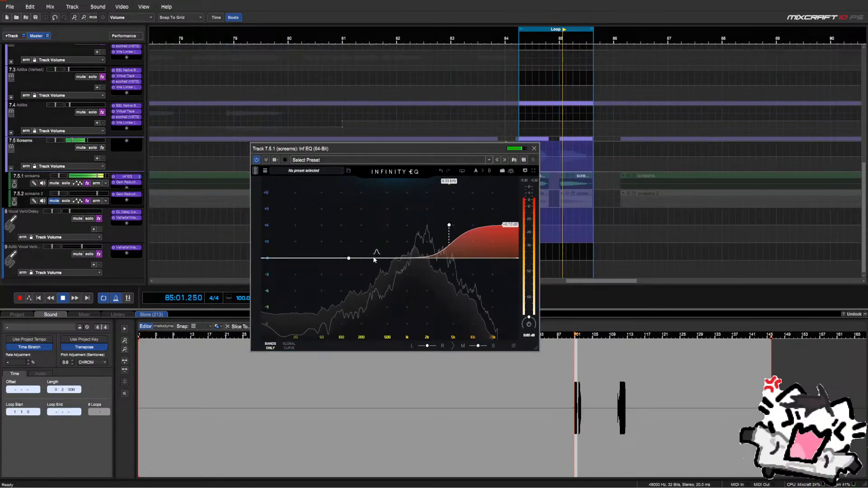
click(67, 182)
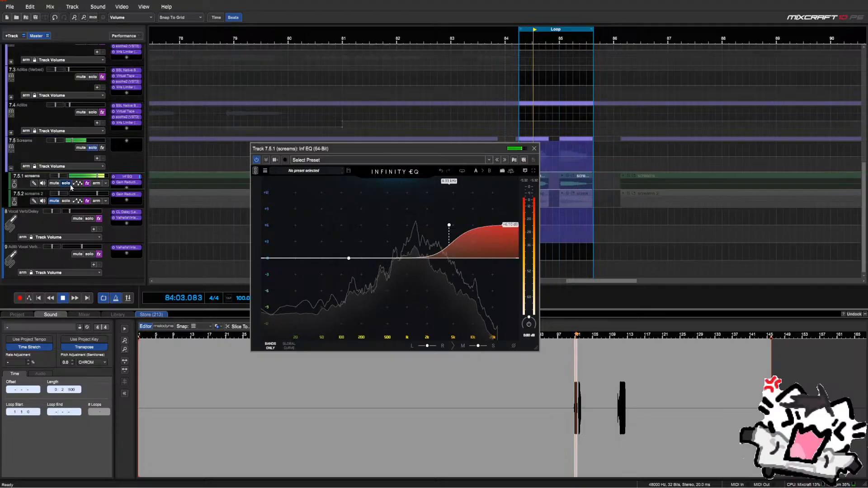
drag(384, 258, 385, 216)
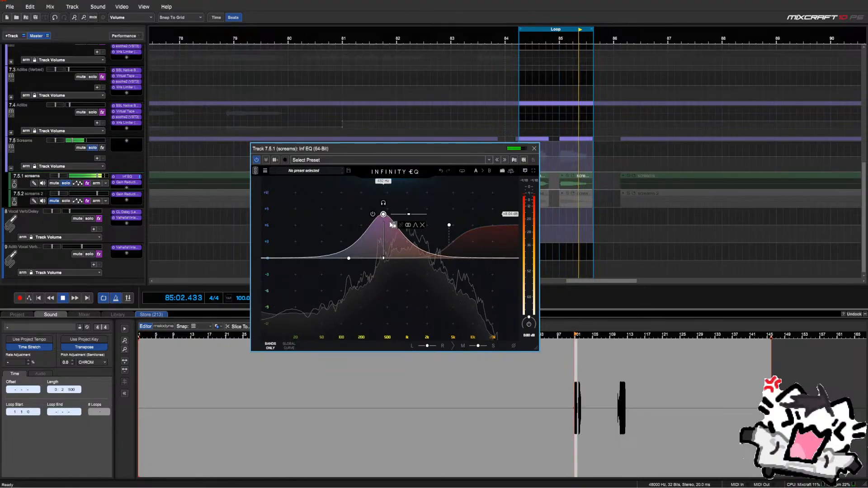
drag(385, 220, 385, 224)
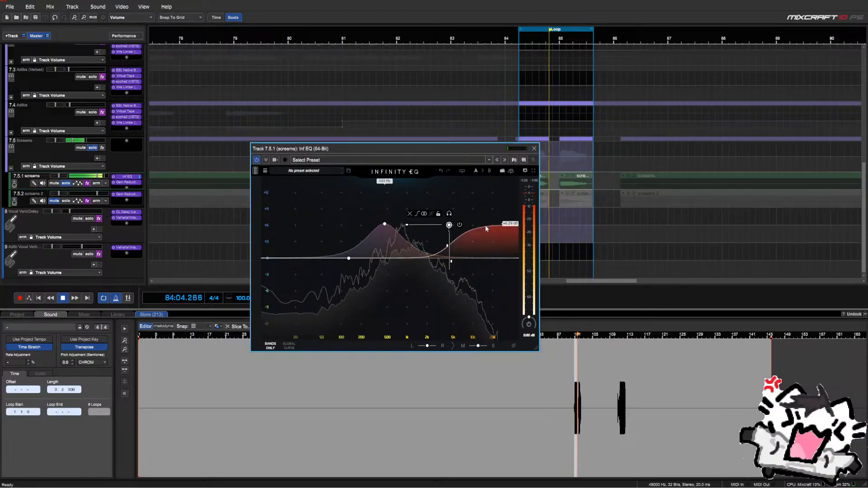
Set the mid bell to +2.72 dB and boost the low band +2.66 dB at 140 Hz
double_click(511, 224)
text(5)
key(Return)
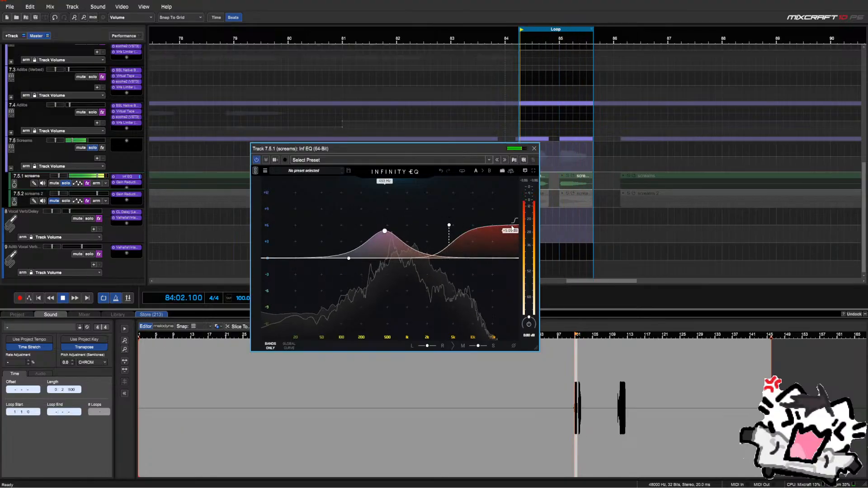
drag(510, 232, 511, 263)
click(348, 258)
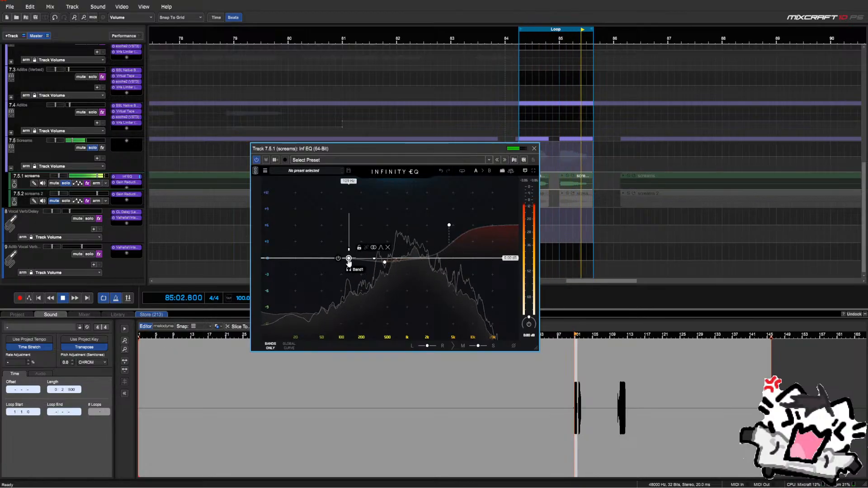
drag(348, 258, 350, 248)
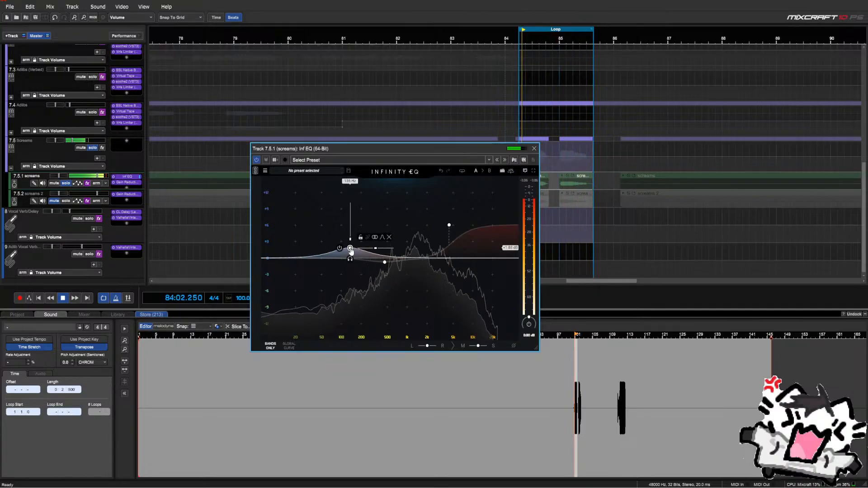
Add a steep low-cut band at about 40 Hz and close the EQ
double_click(280, 279)
scroll(284, 280, up, 6)
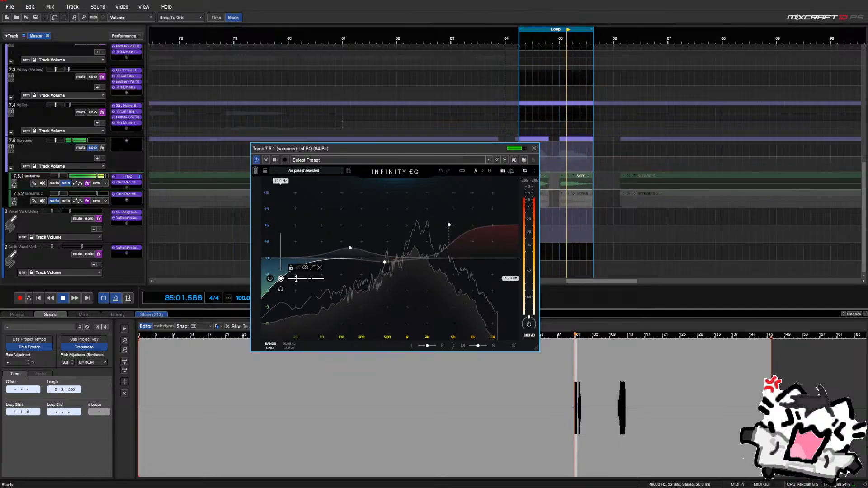
drag(281, 279, 333, 278)
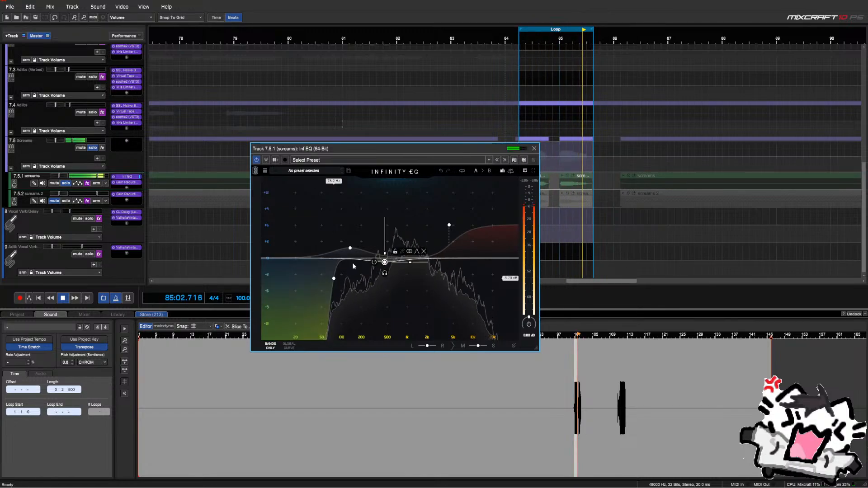
click(534, 149)
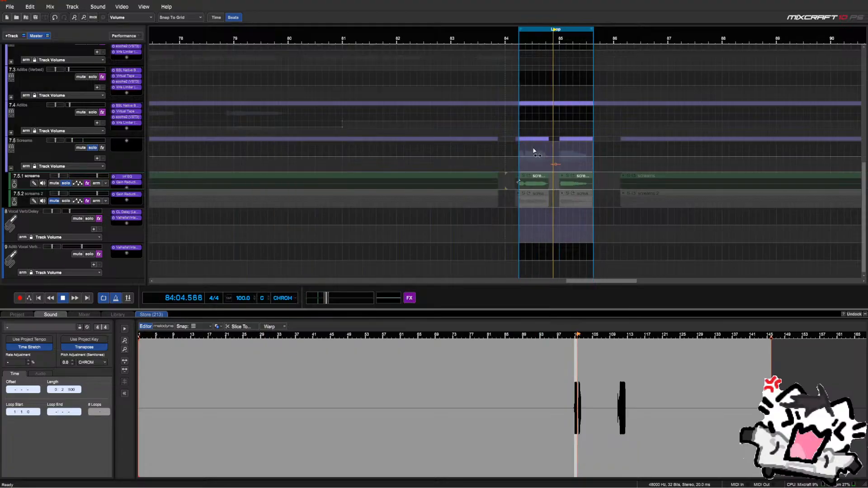
Reopen the Infinity EQ to review its mid and high-shelf bands, then make the screams lane taller
click(128, 177)
click(384, 263)
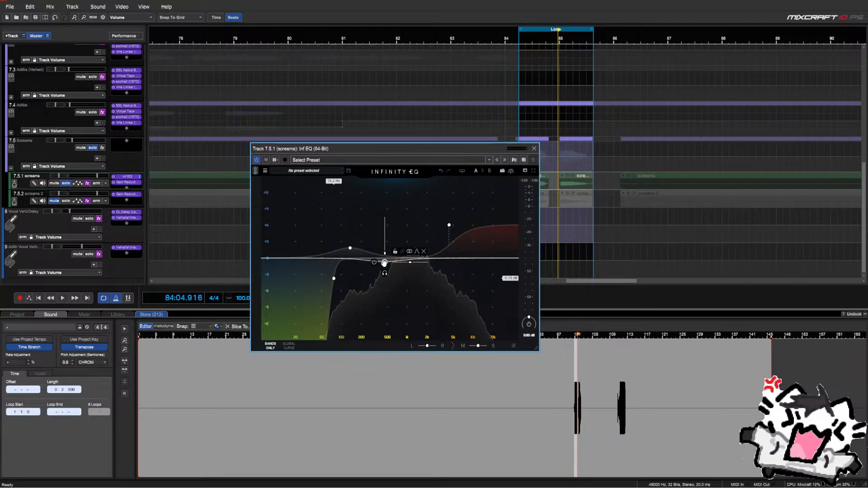
click(448, 225)
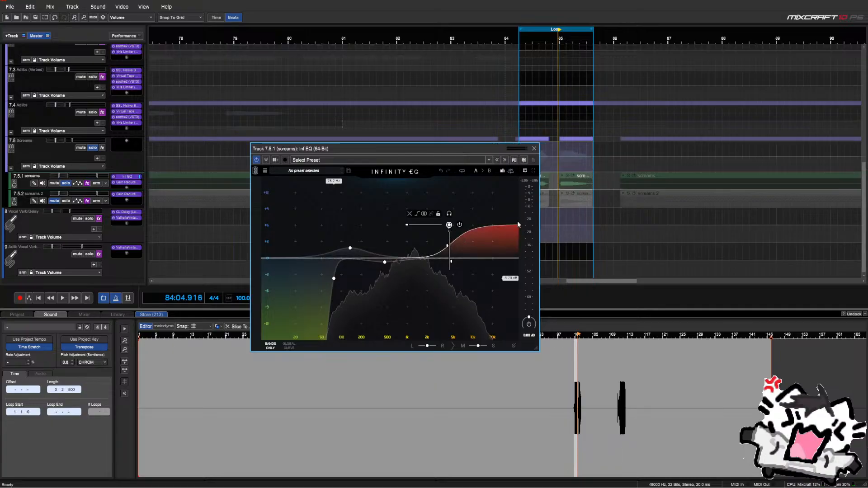
mouse_move(457, 230)
mouse_move(350, 249)
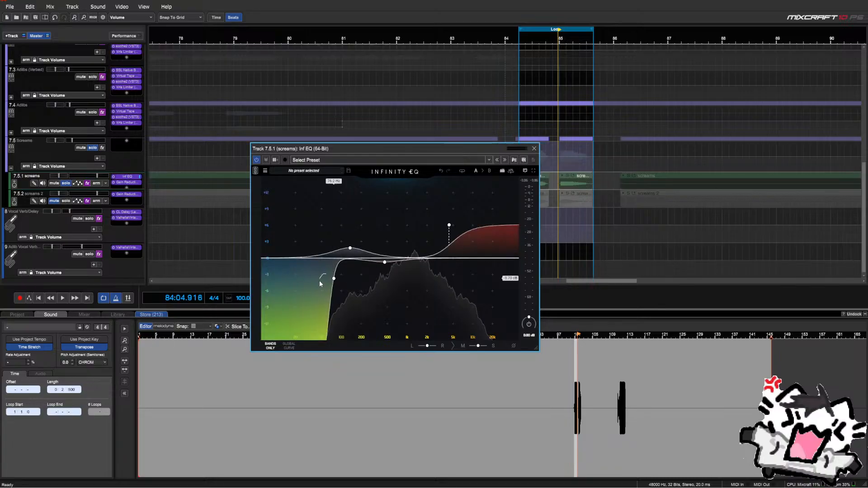
click(533, 149)
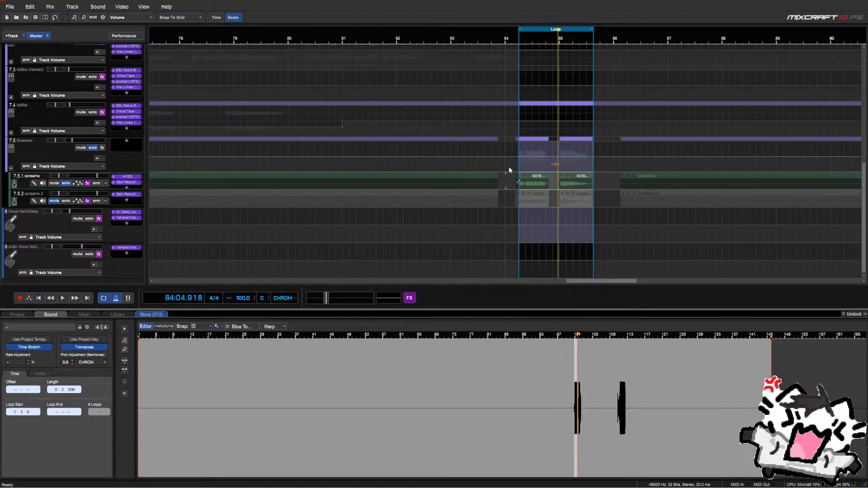
drag(120, 189, 116, 198)
Add Virtual Tape Machines to the screams subtrack via a 'tap' search
click(126, 187)
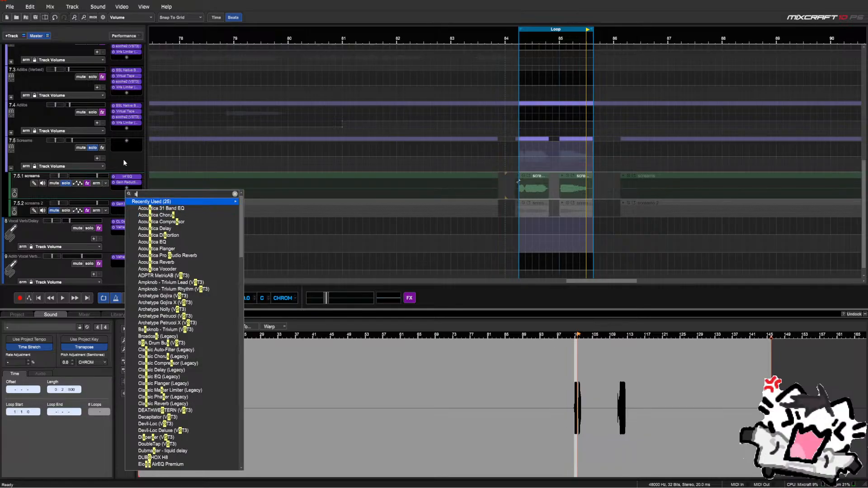
text(sat)
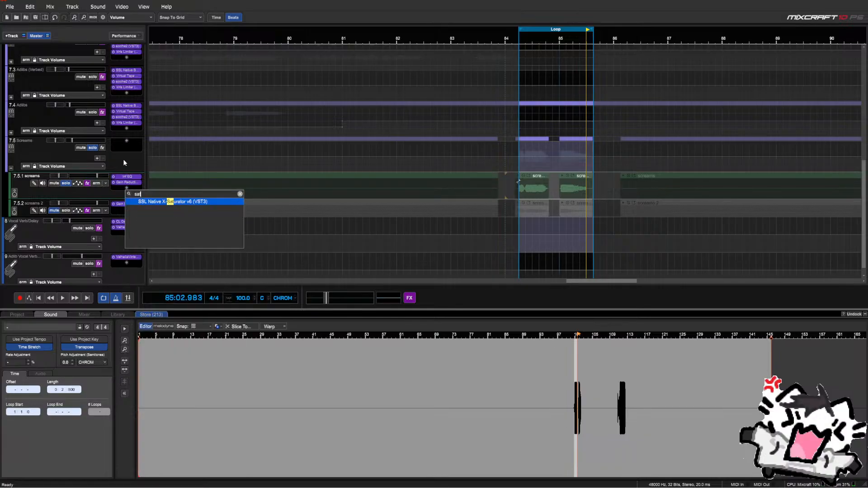
key(BackSpace)
key(BackSpace)
text(tap)
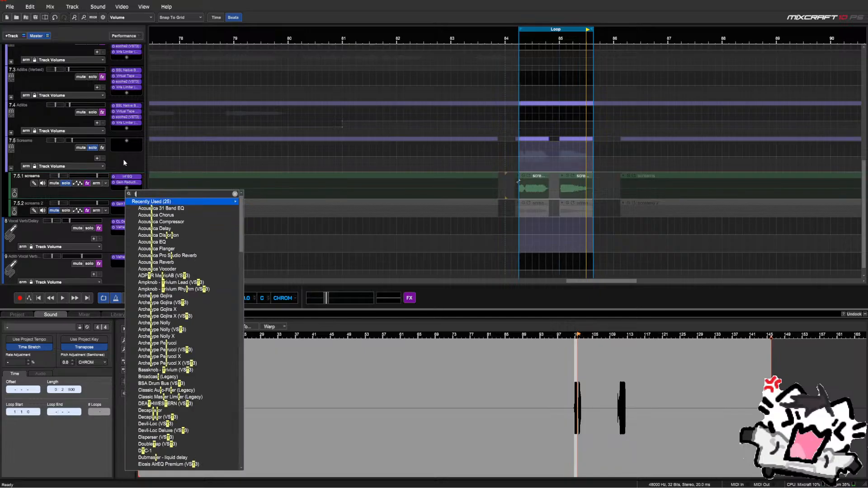
key(Down)
key(Down)
key(Down)
key(Down)
key(Down)
key(Down)
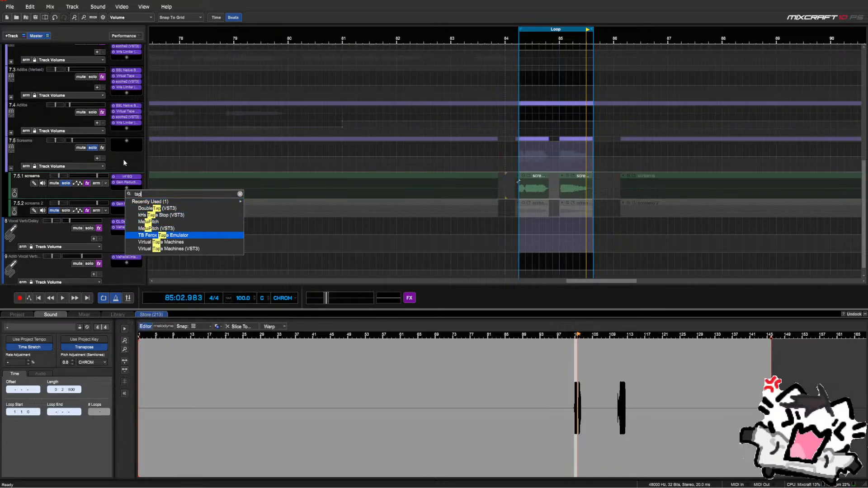
key(Return)
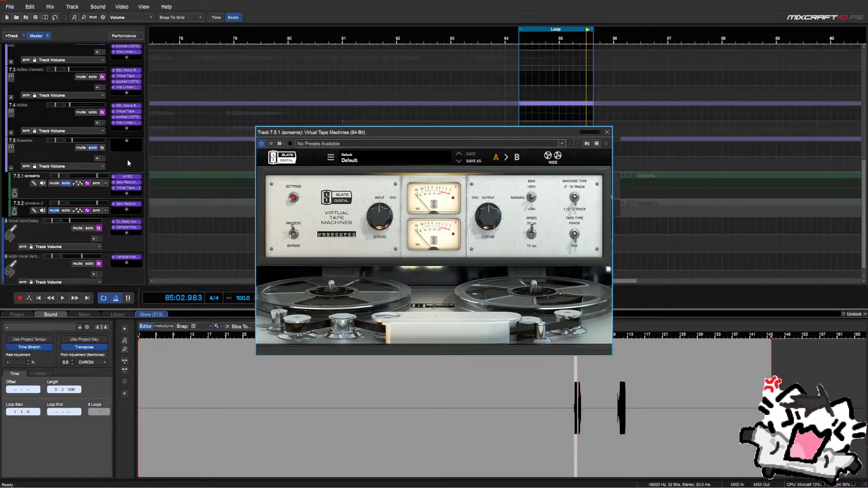
Set tape BIAS to HIGH and input to about +1 dB, comparing against bypass during playback
key(space)
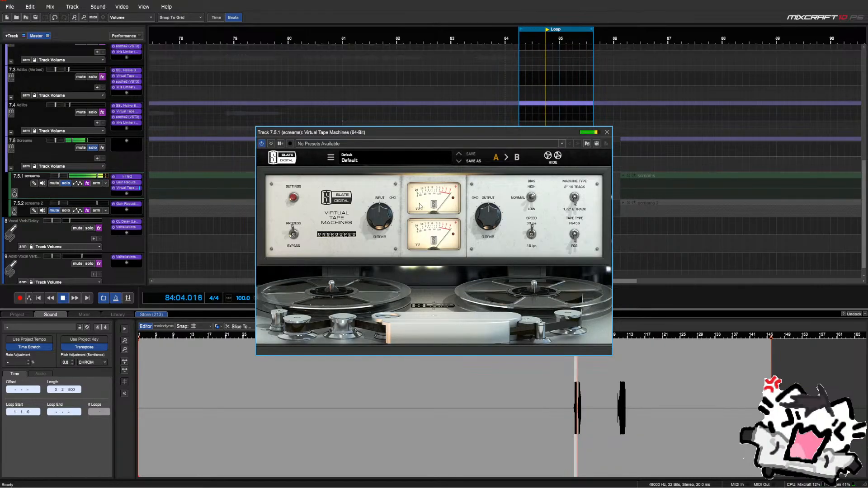
click(532, 191)
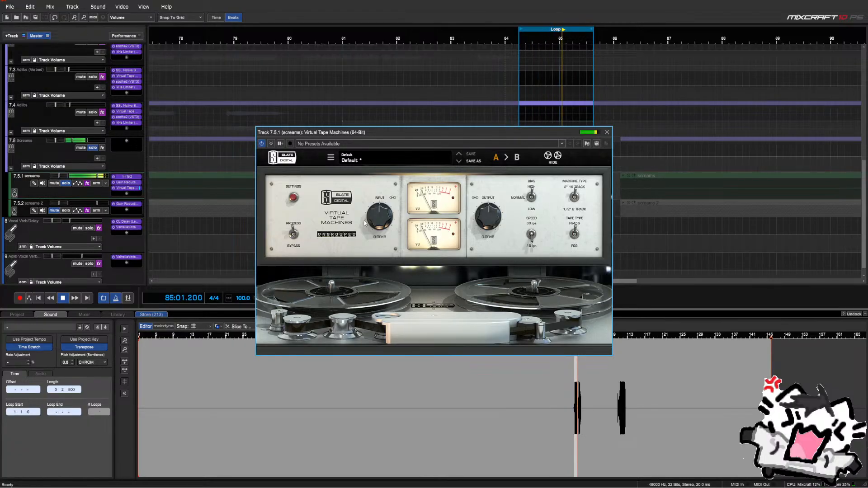
drag(375, 220, 376, 183)
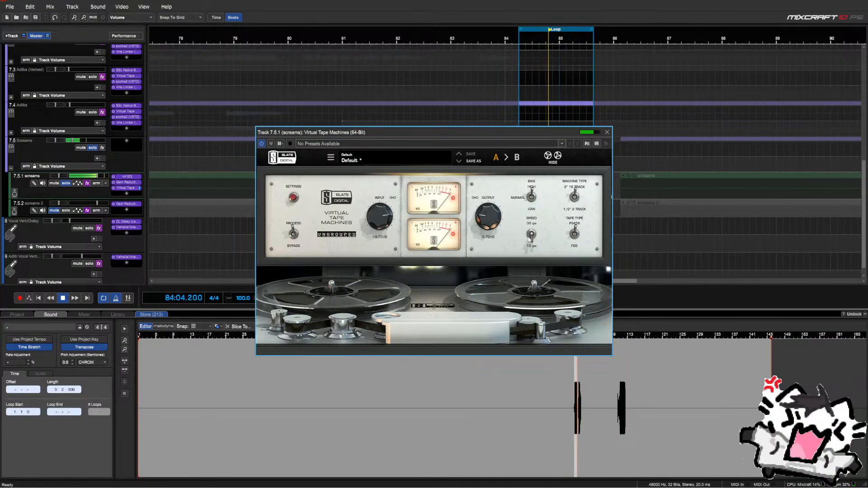
key(space)
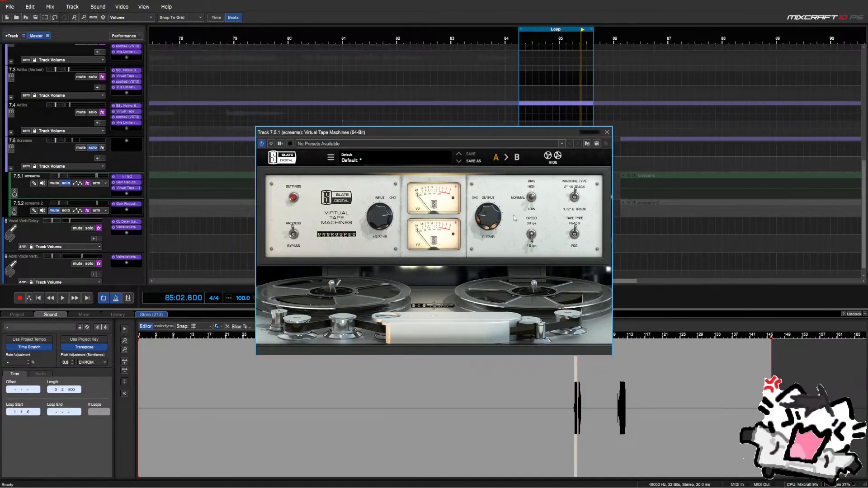
key(space)
drag(382, 213, 387, 225)
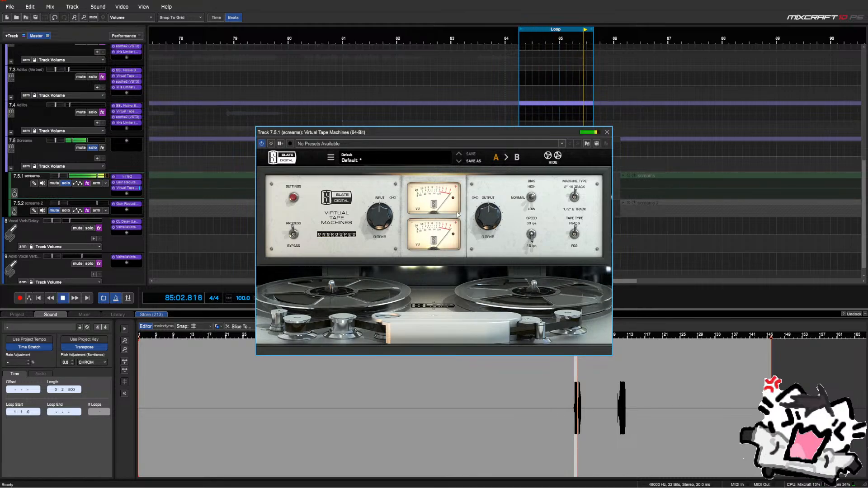
click(296, 234)
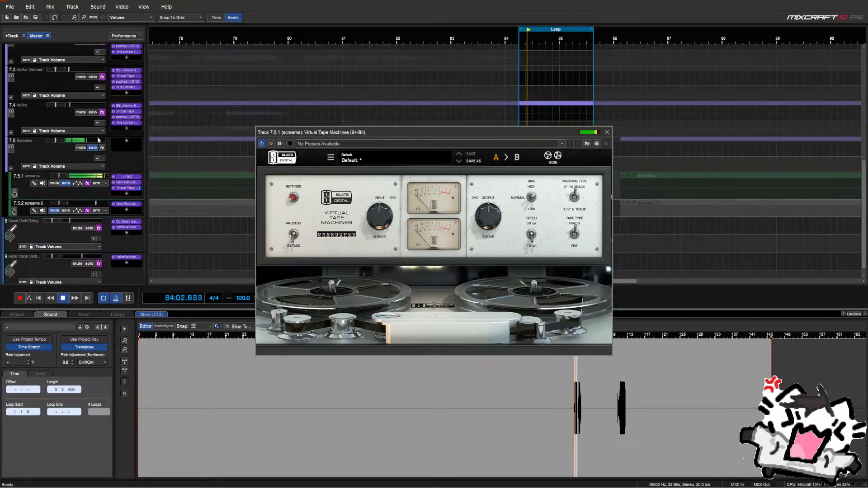
click(294, 234)
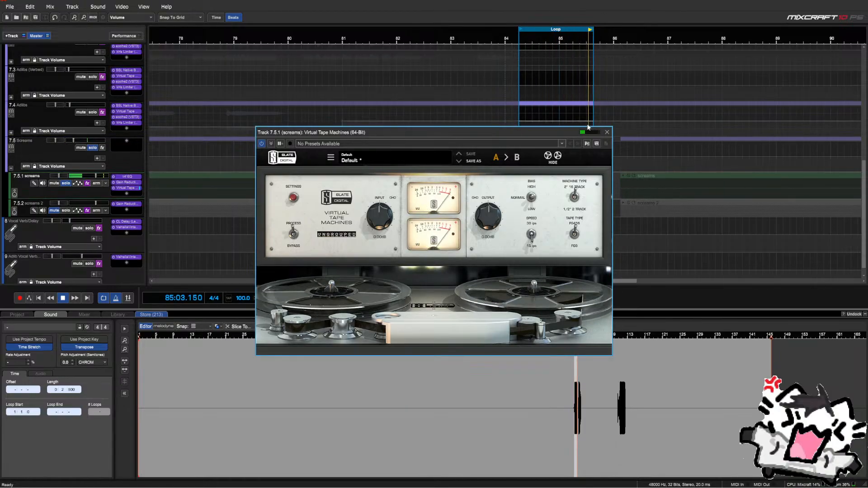
click(607, 132)
click(126, 193)
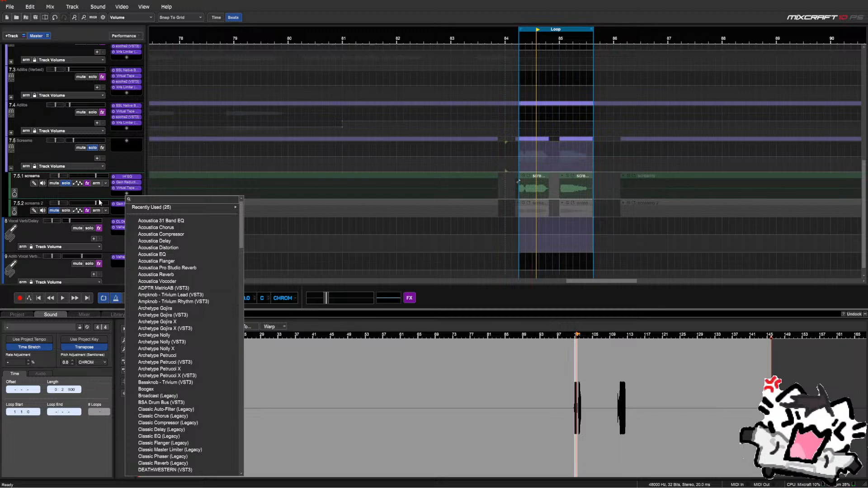
Check the Howard Benson Vocals plugin on the Adlibs subtrack, then collapse the Adlibs group
click(99, 203)
click(11, 133)
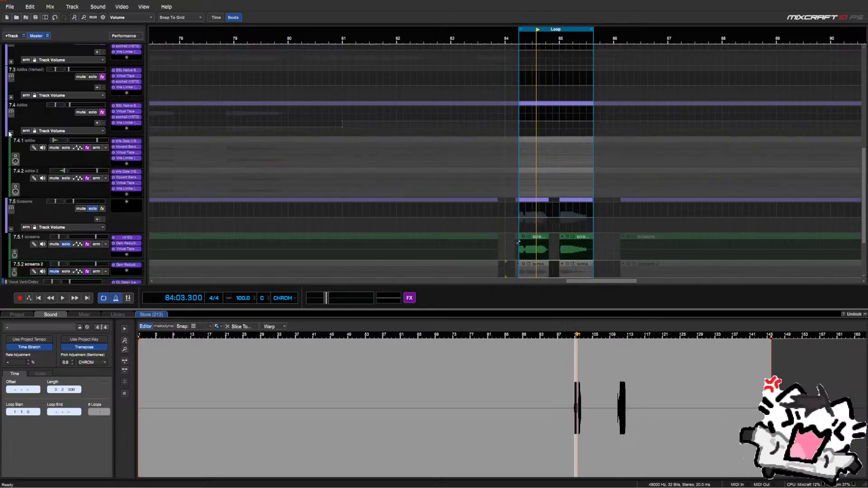
click(129, 147)
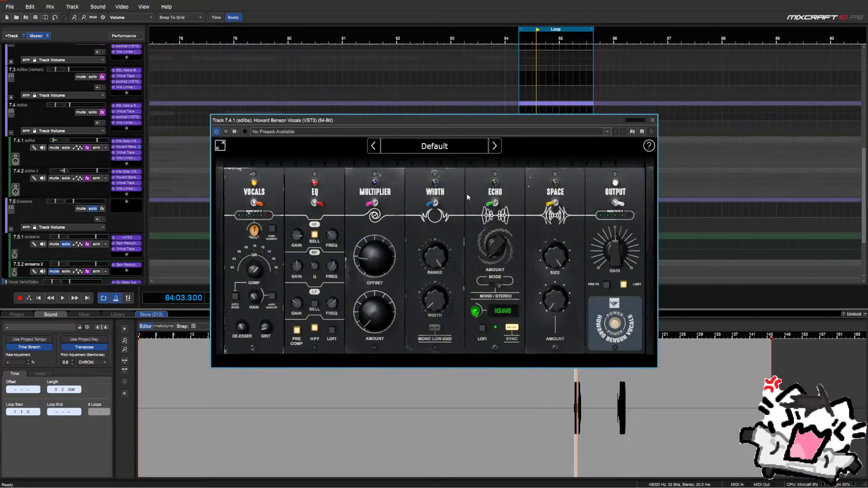
click(653, 121)
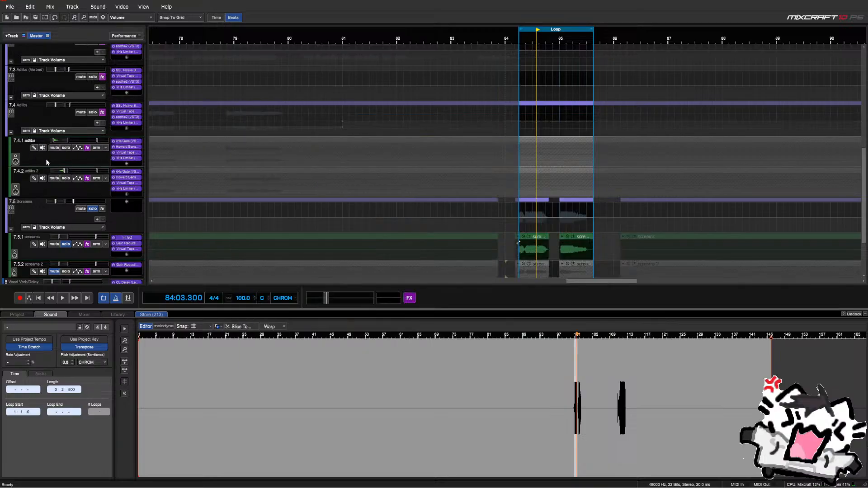
click(11, 133)
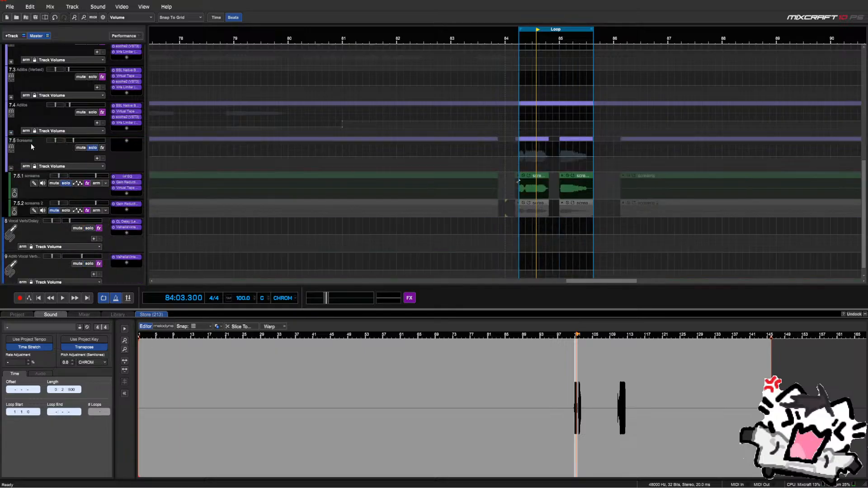
Add kHs Limiter to the end of the screams chain and start playback
click(126, 193)
text(l)
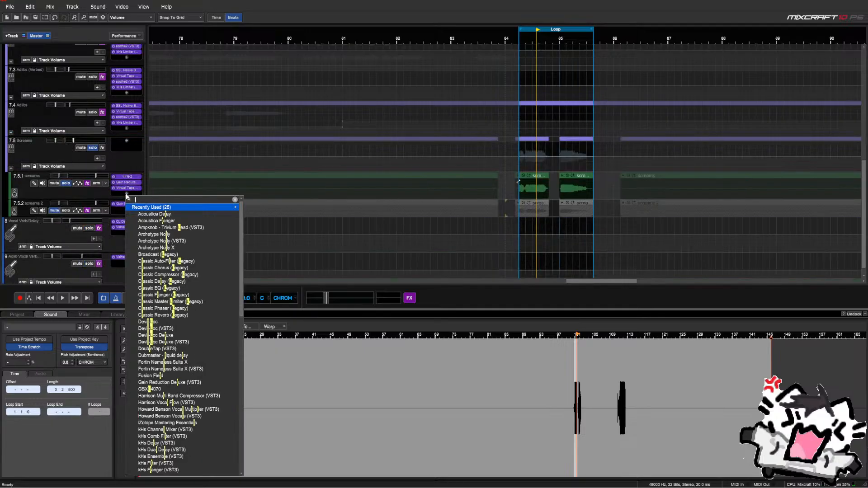
text(imiter)
key(Down)
key(Down)
key(Return)
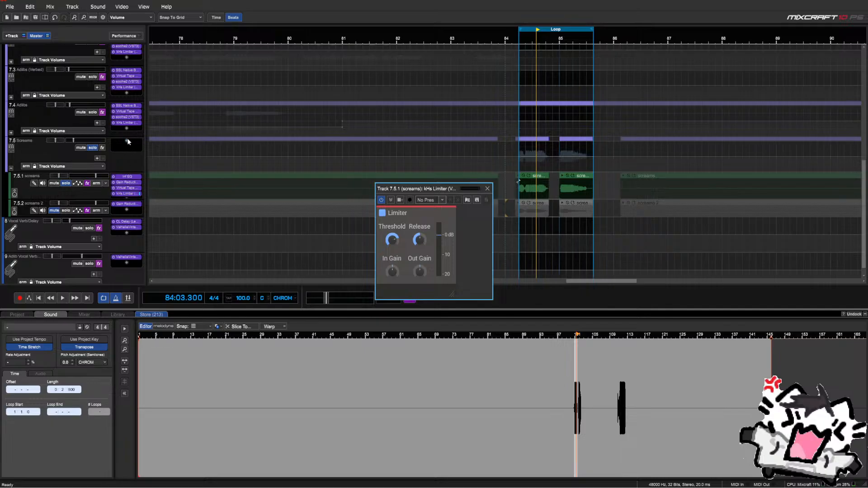
key(space)
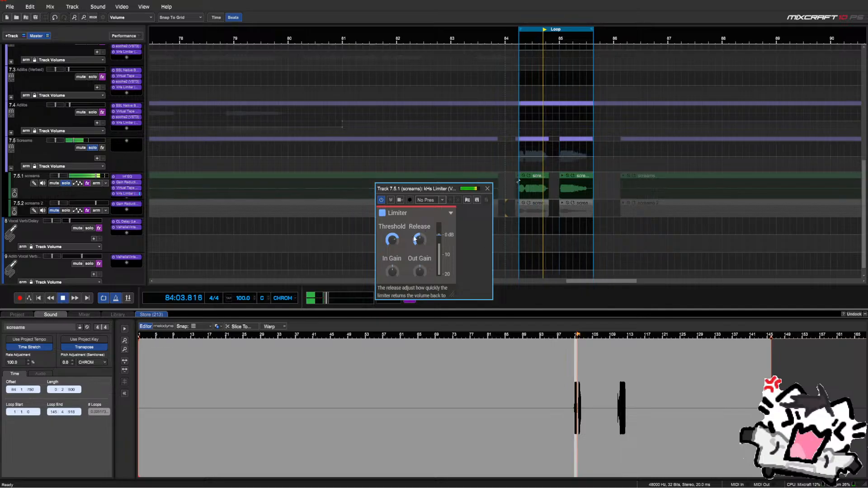
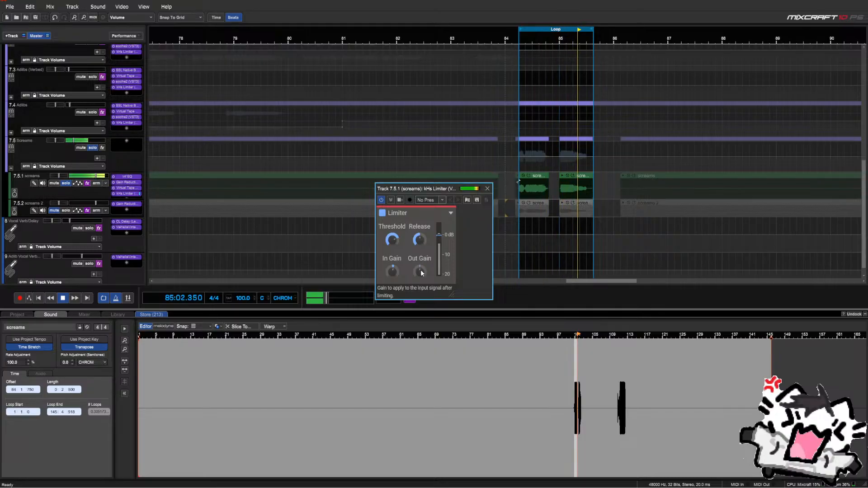
Bypass and re-enable the kHs Limiter to compare, then close its window with the limiter on
click(384, 214)
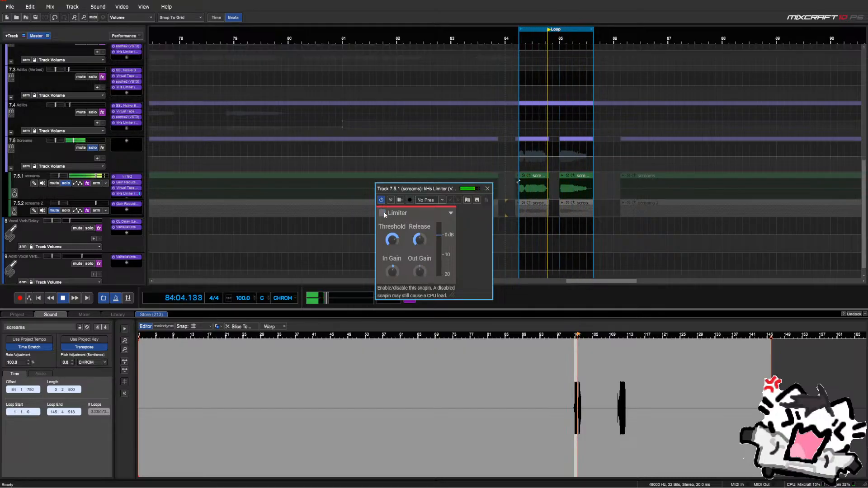
click(384, 214)
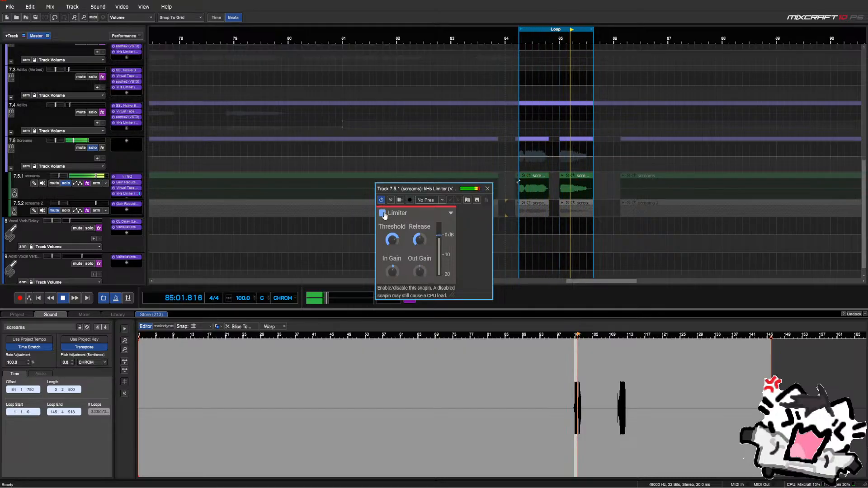
click(487, 189)
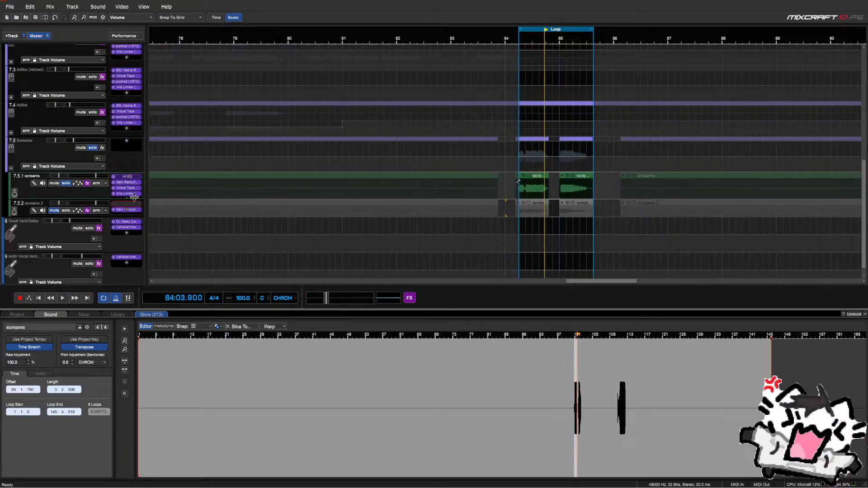
Copy the screams effects chain onto screams 2, solo screams 2, and audition the loop
drag(133, 198, 127, 222)
click(65, 211)
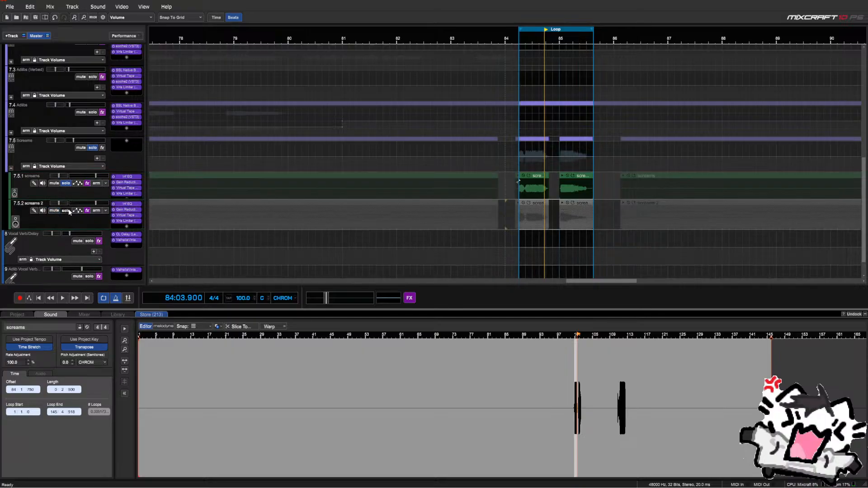
key(space)
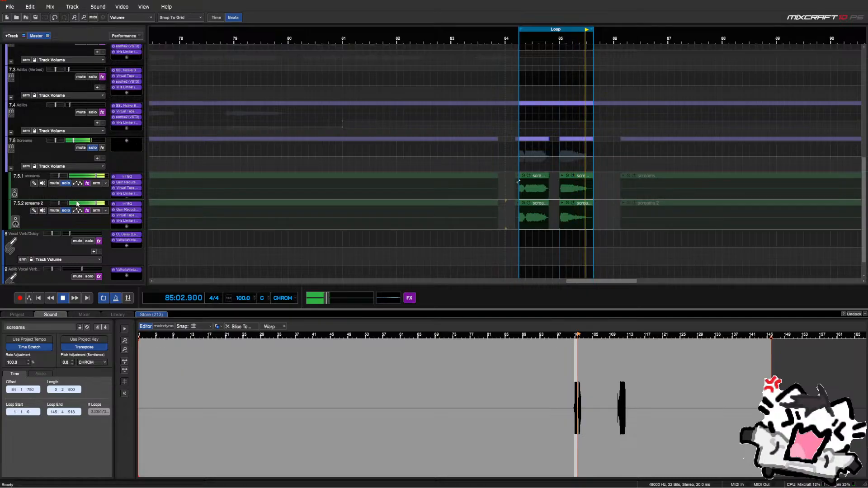
key(space)
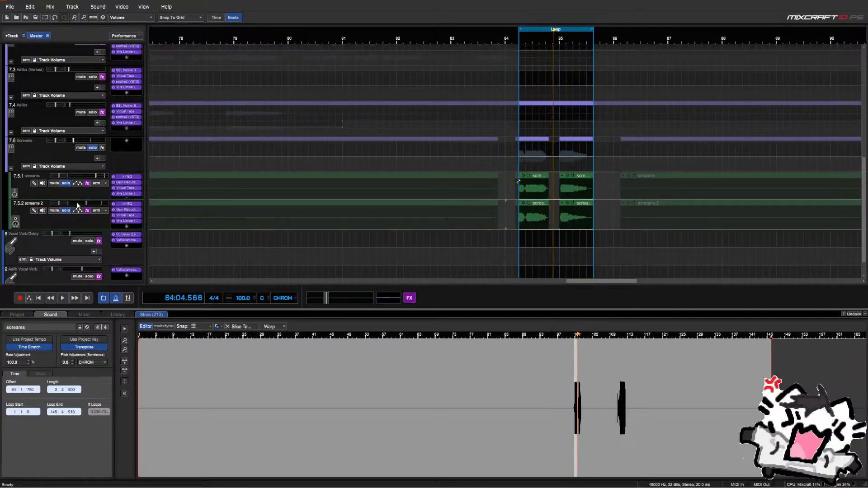
Add a MetaPitch effect to screams 2 by searching 'meta' in its effects list
click(128, 226)
text(meta)
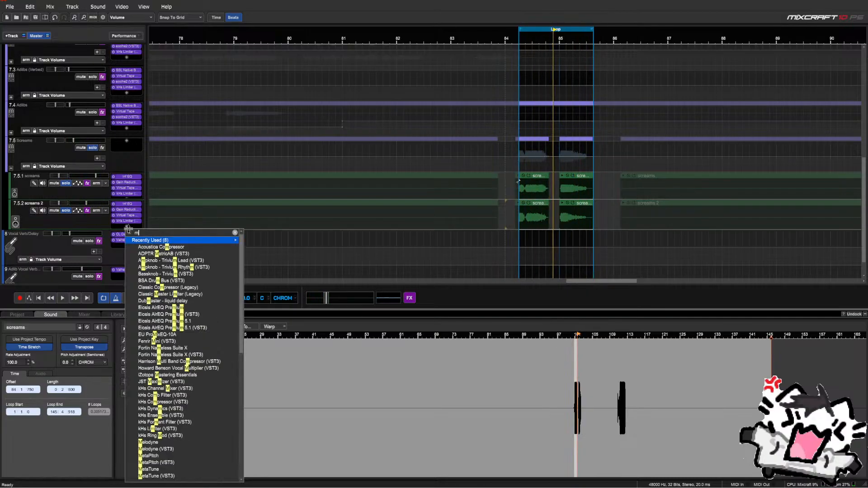
key(Down)
key(Down)
key(Down)
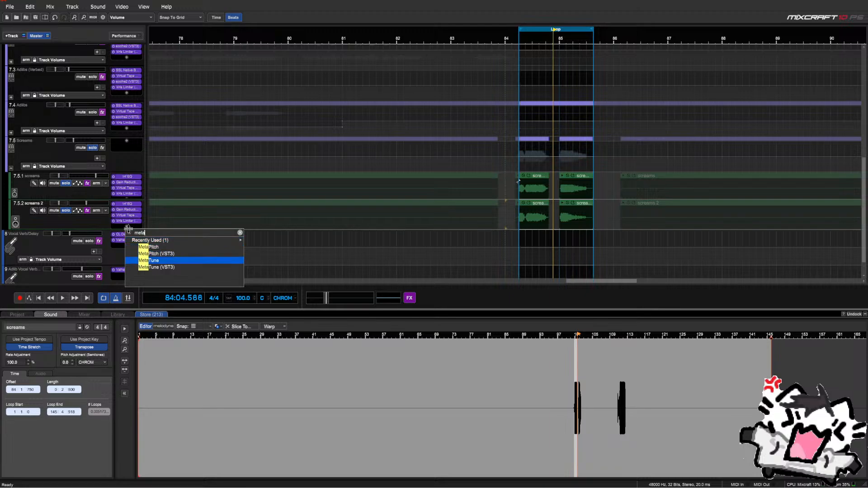
key(Up)
key(Up)
key(Return)
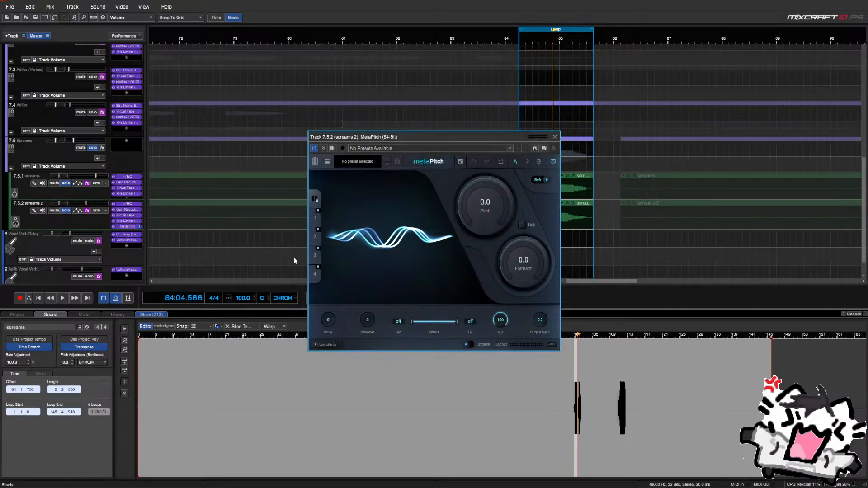
Audition MetaPitch presets The Creature, Lower Fifth and Lower Octave during playback
click(327, 161)
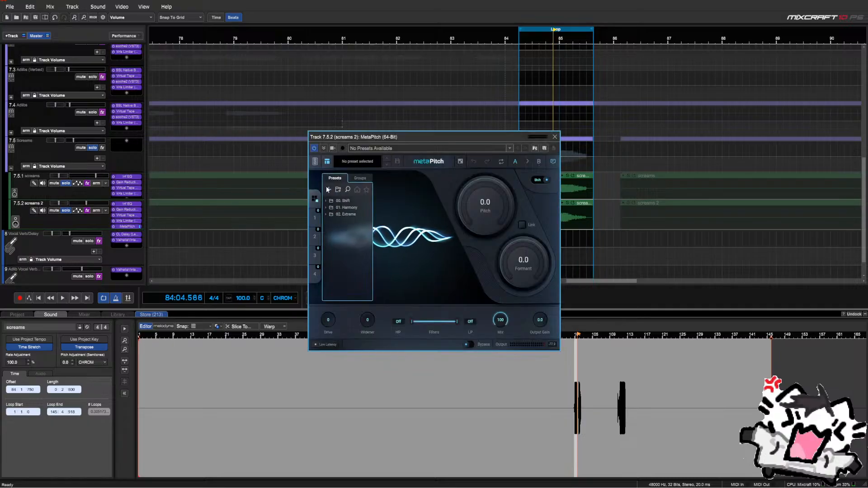
click(326, 215)
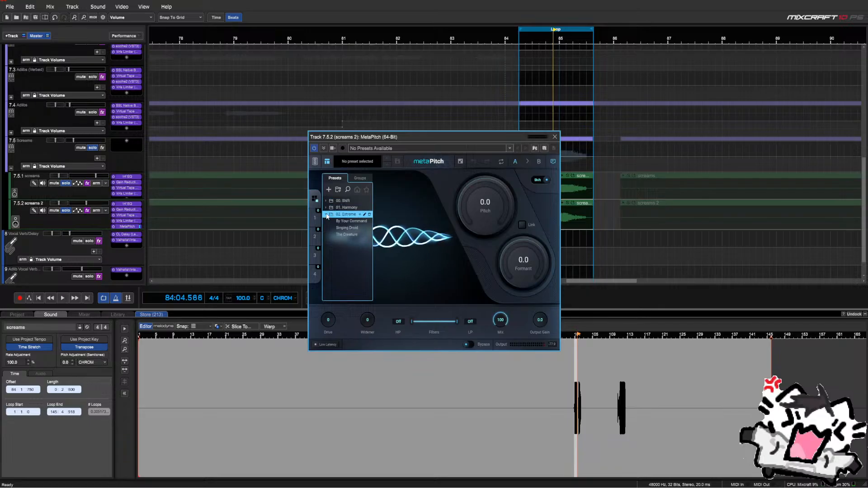
click(346, 235)
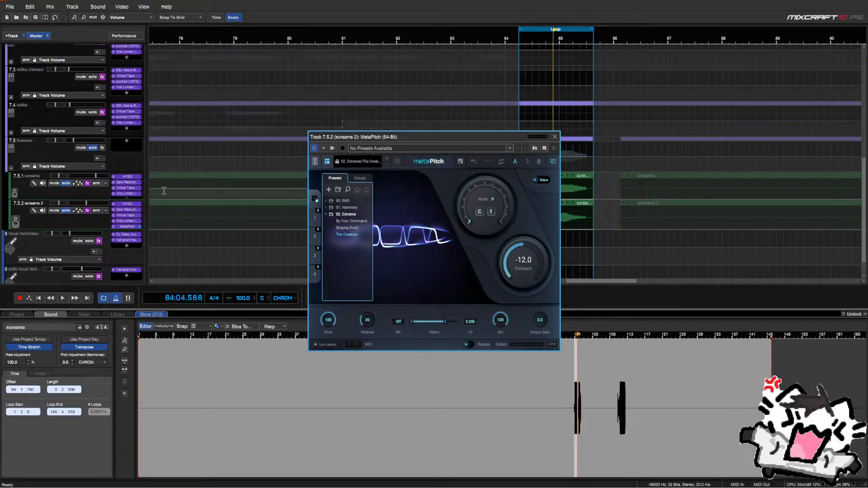
click(200, 212)
key(space)
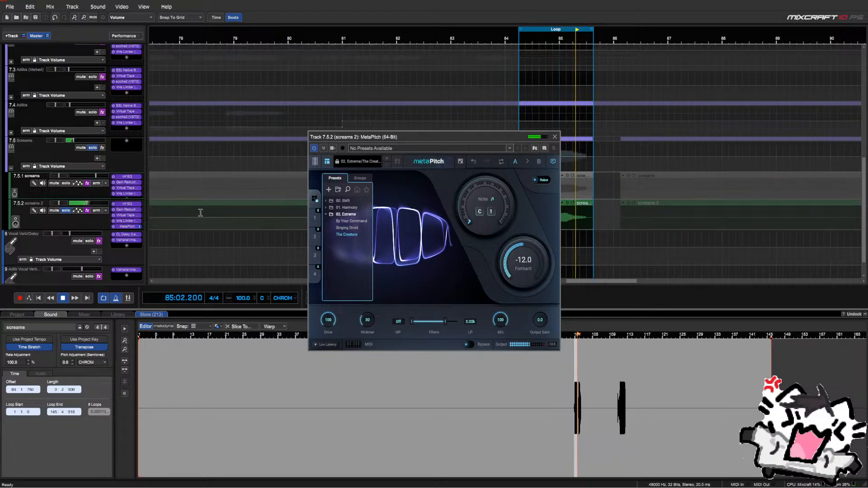
key(space)
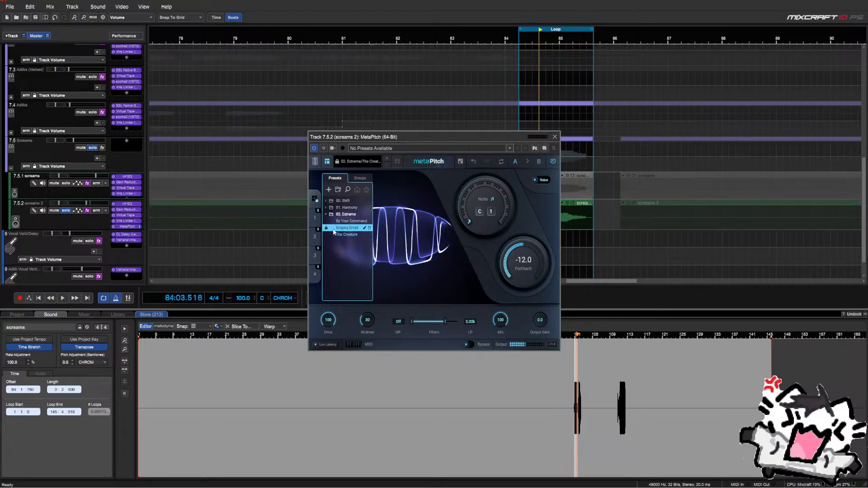
click(325, 214)
click(326, 208)
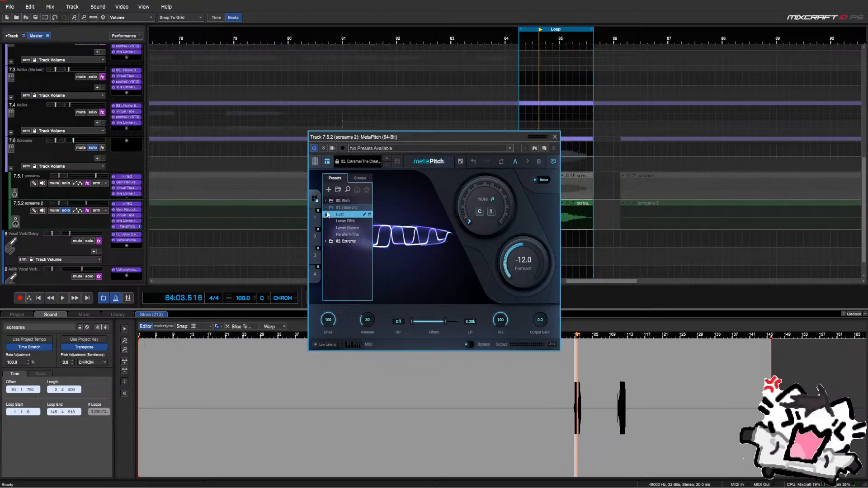
click(338, 221)
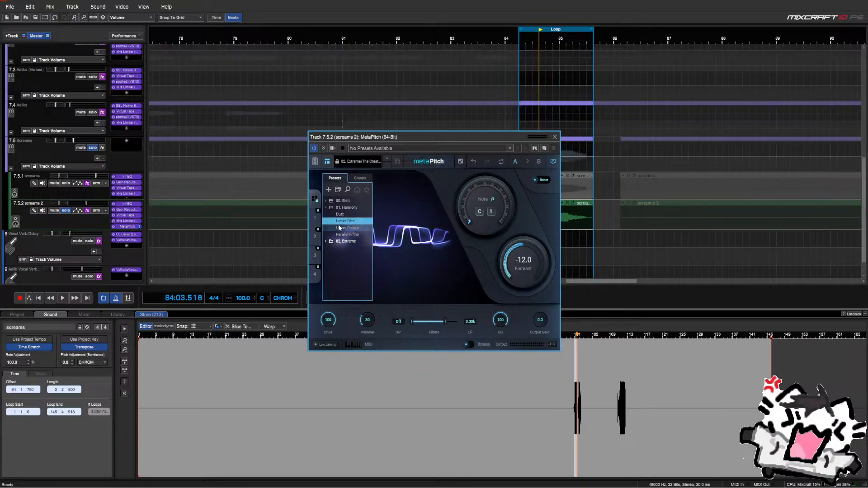
click(340, 227)
key(space)
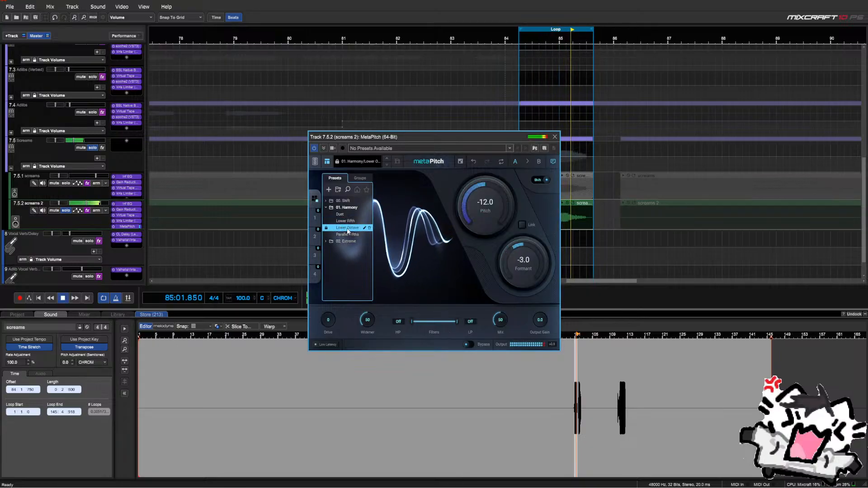
Try the Shift presets and settle on Deep Down, then close MetaPitch
click(326, 208)
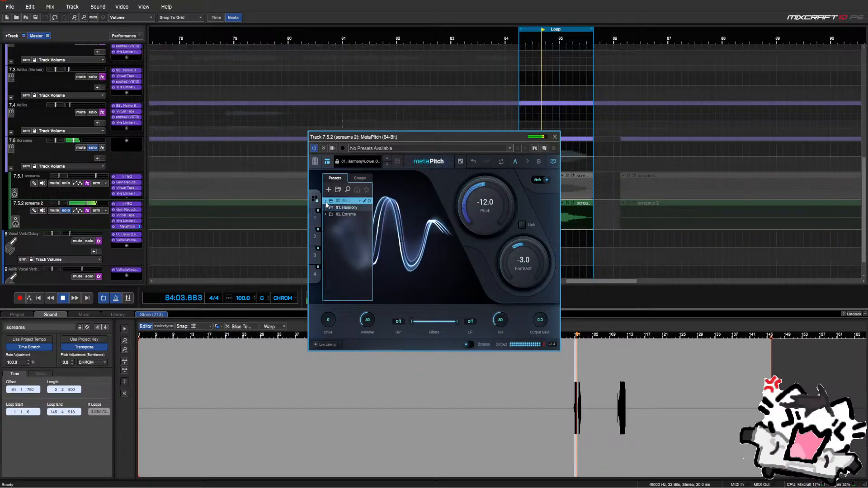
click(326, 201)
click(338, 221)
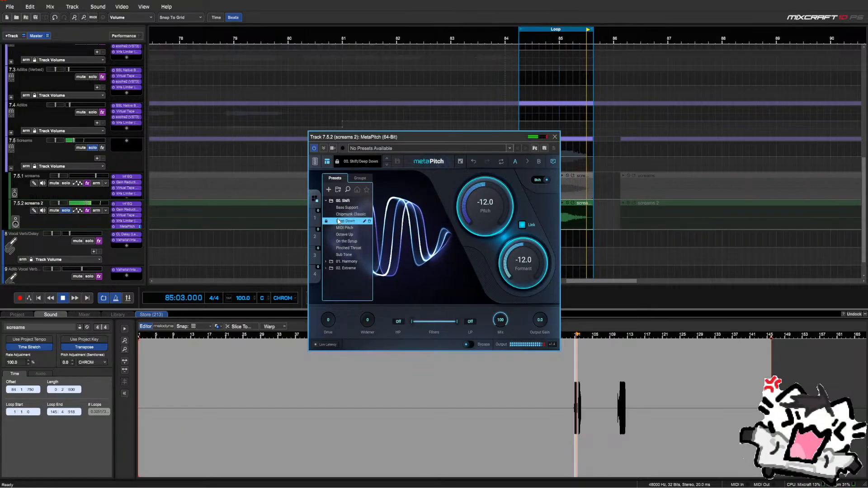
click(338, 248)
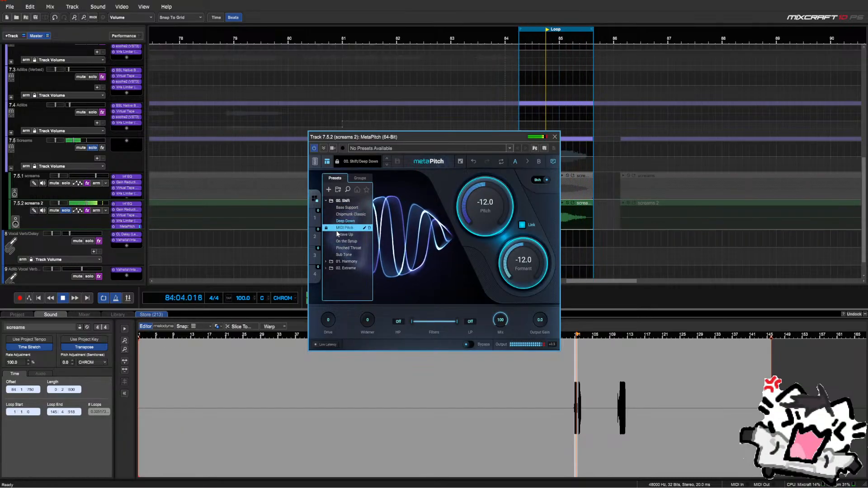
click(339, 255)
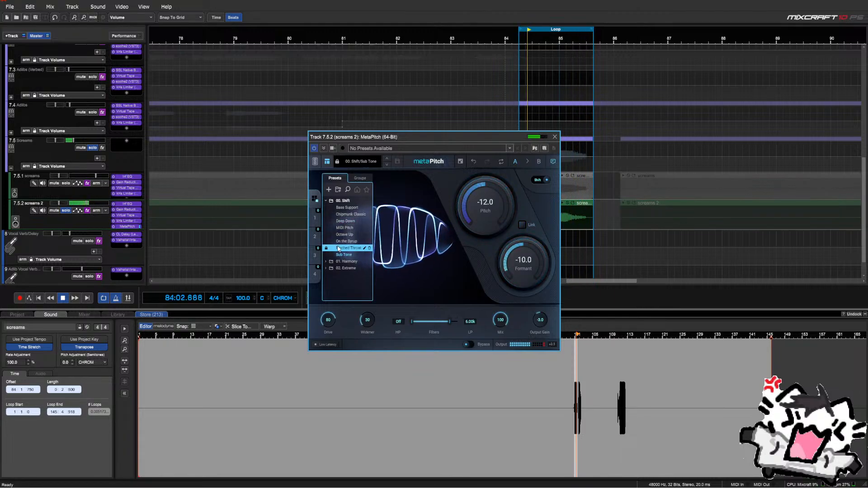
click(340, 235)
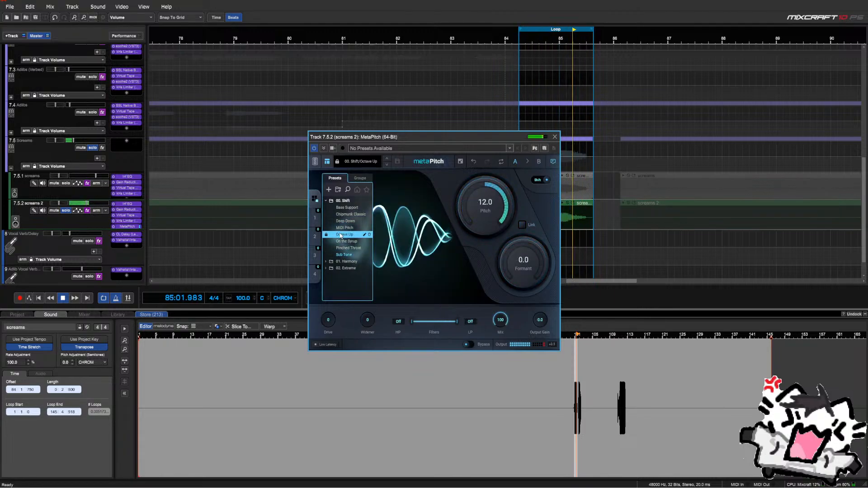
click(340, 242)
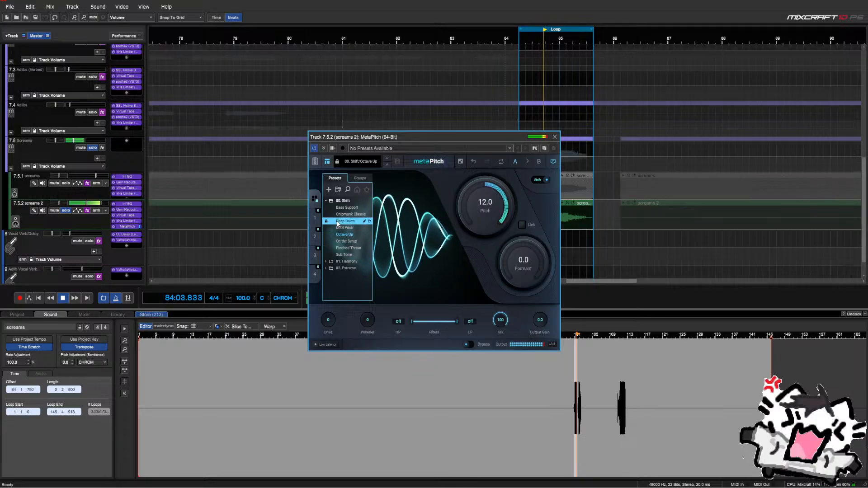
click(342, 208)
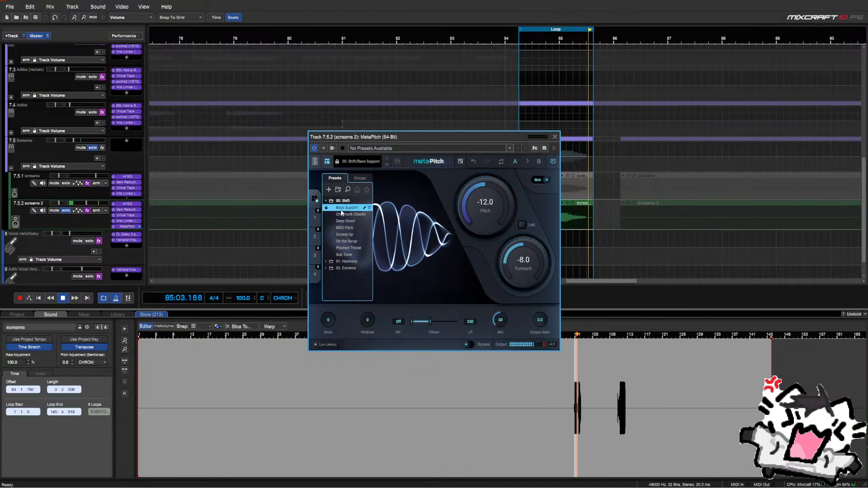
click(343, 222)
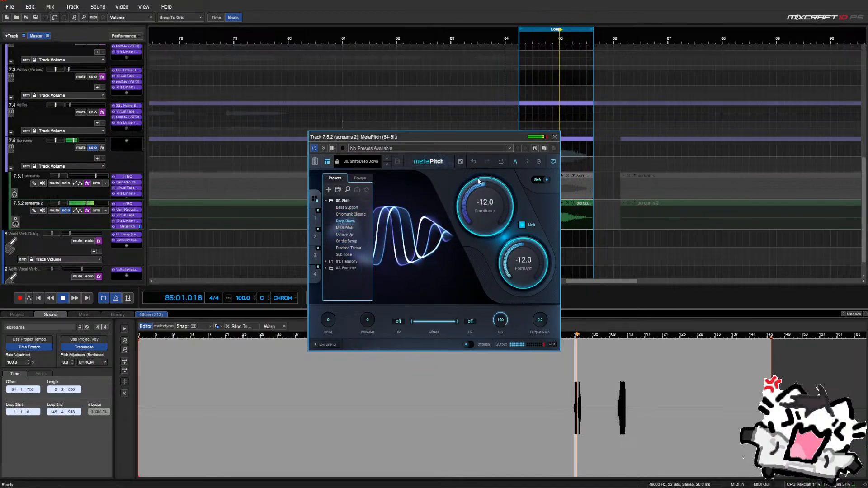
key(space)
click(555, 137)
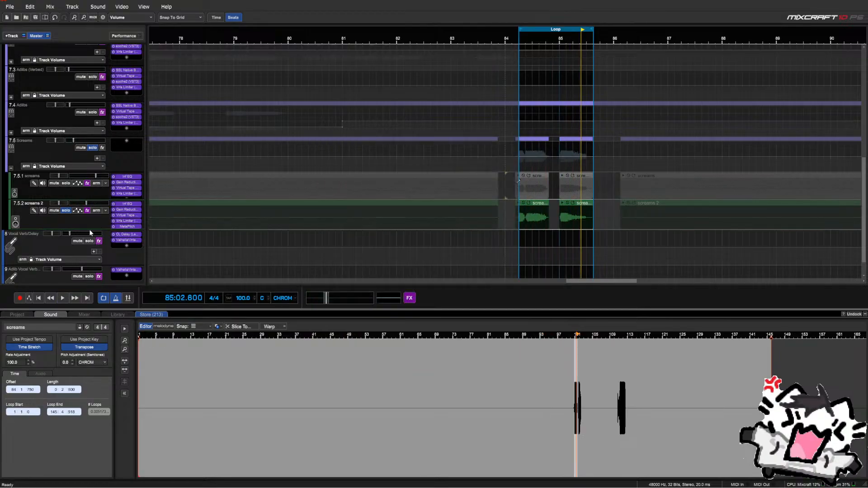
Enlarge screams 2, solo screams as well, and lower screams 2 to -14.0 dB while looping
drag(91, 229, 92, 235)
key(space)
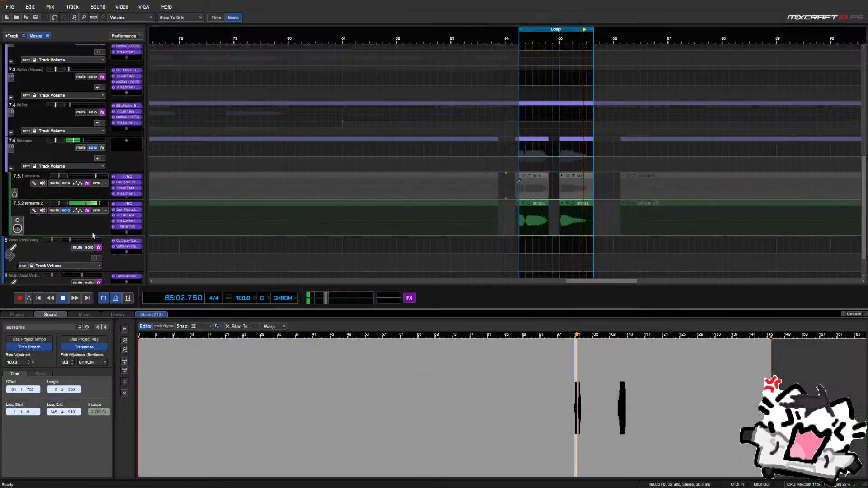
click(66, 183)
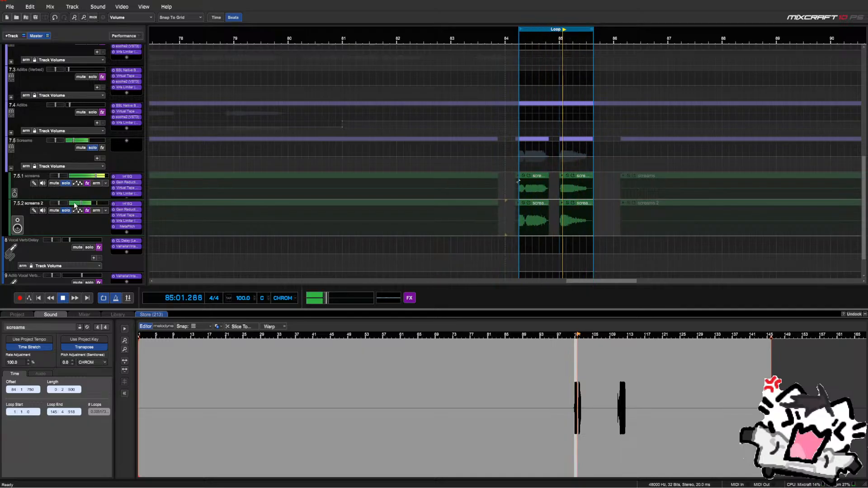
drag(73, 204, 72, 204)
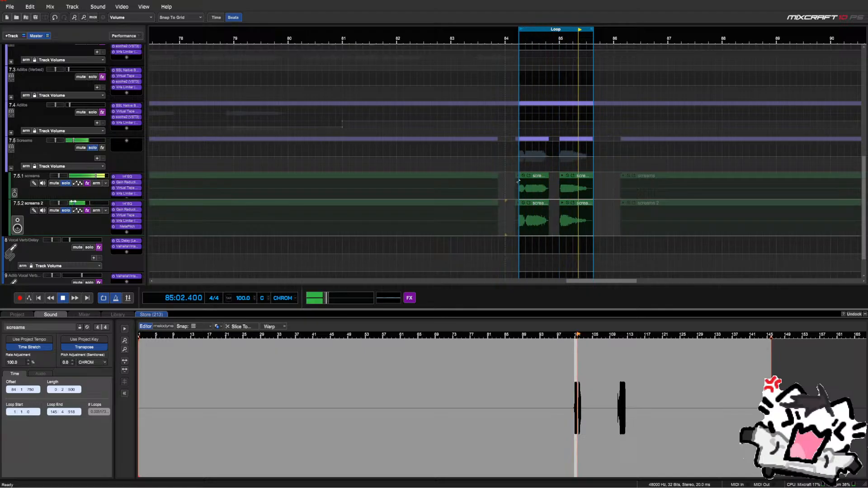
key(space)
Look through chorus effects, then add kHs Haas to screams 2 instead
click(128, 232)
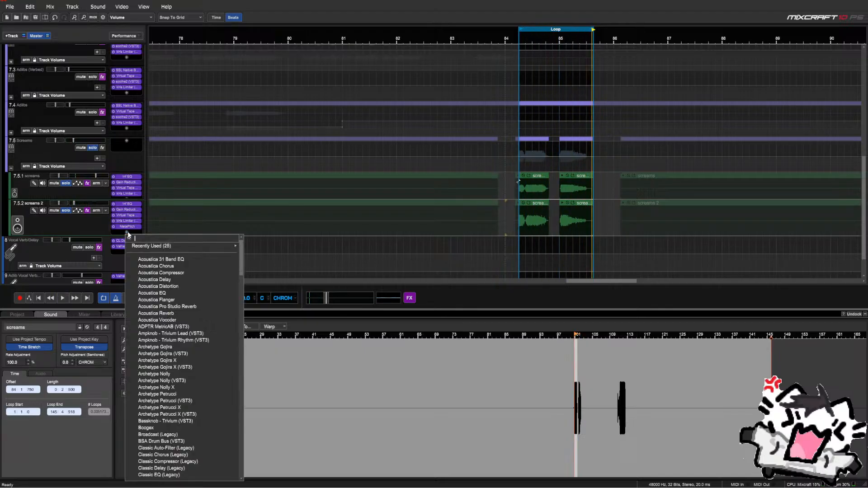
text(cho)
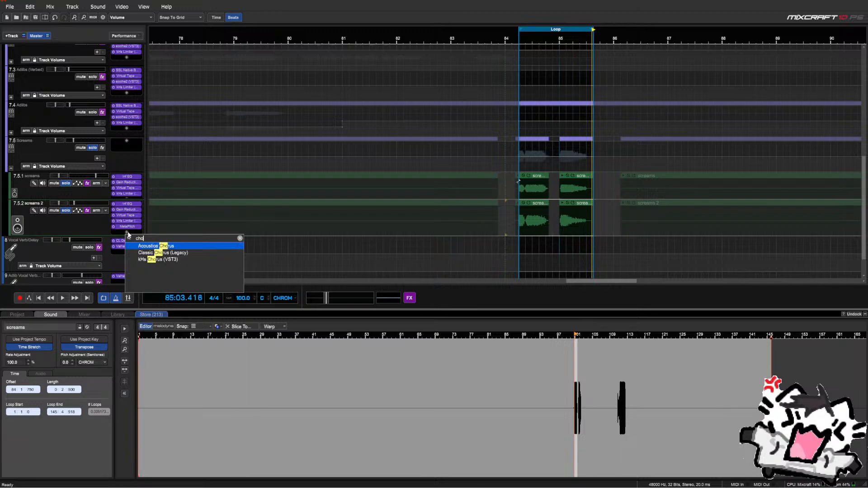
key(Down)
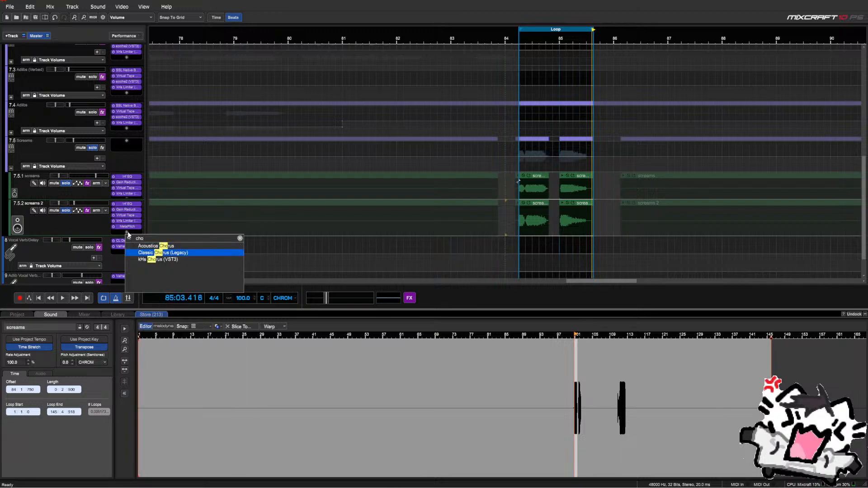
key(Down)
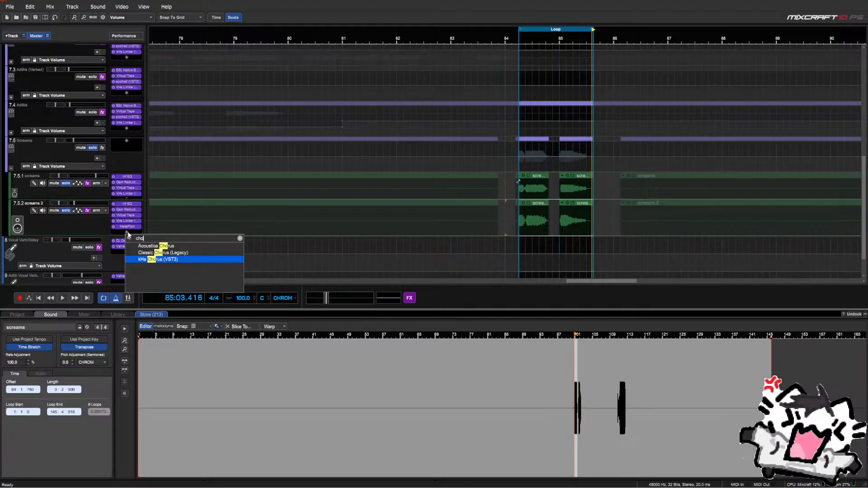
key(Escape)
click(127, 232)
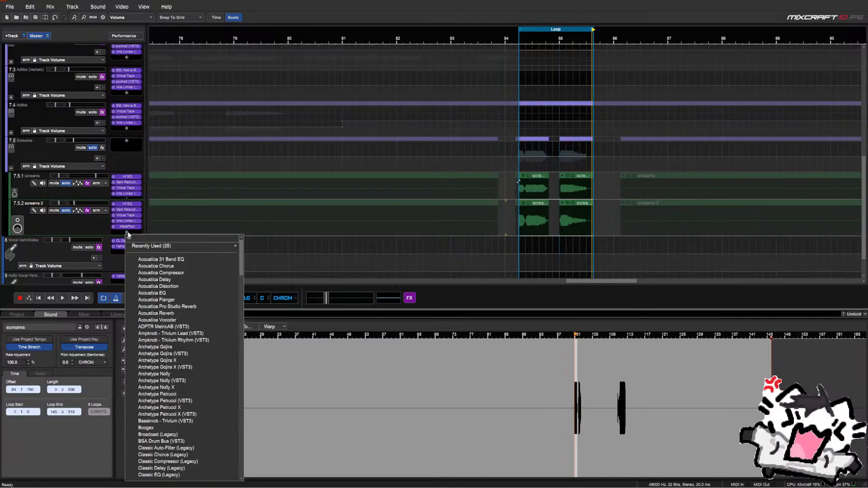
text(haas)
key(Down)
key(Return)
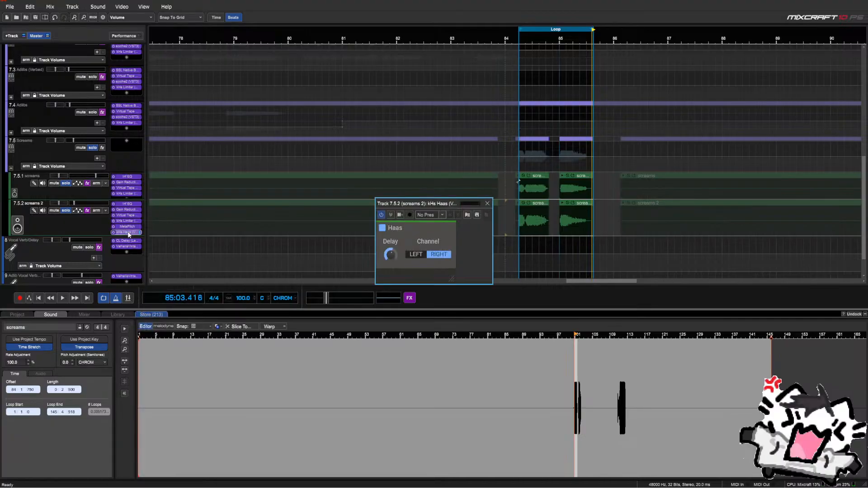
Step through Haas presets to the Moderate left-delay one, close it, and unsolo screams 2
key(space)
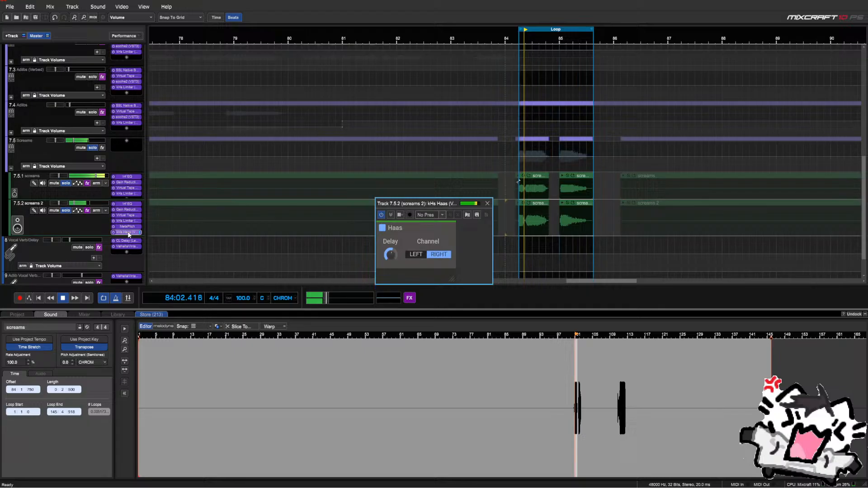
click(451, 229)
click(391, 240)
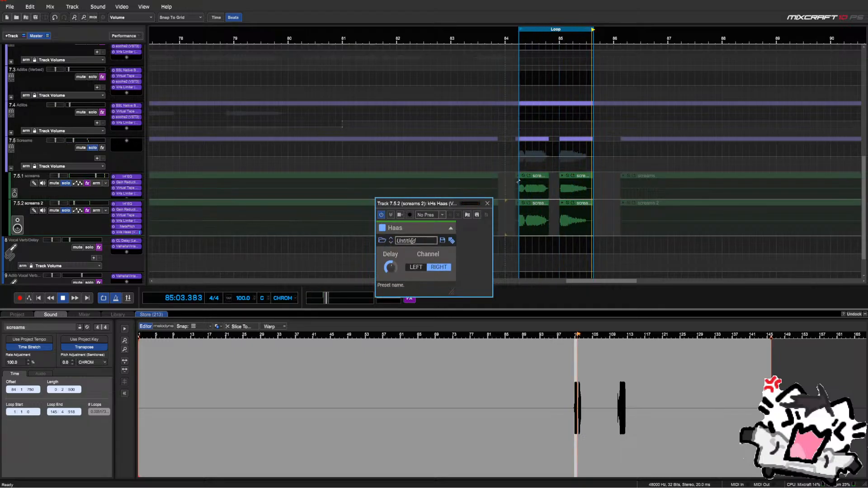
click(391, 244)
click(391, 244)
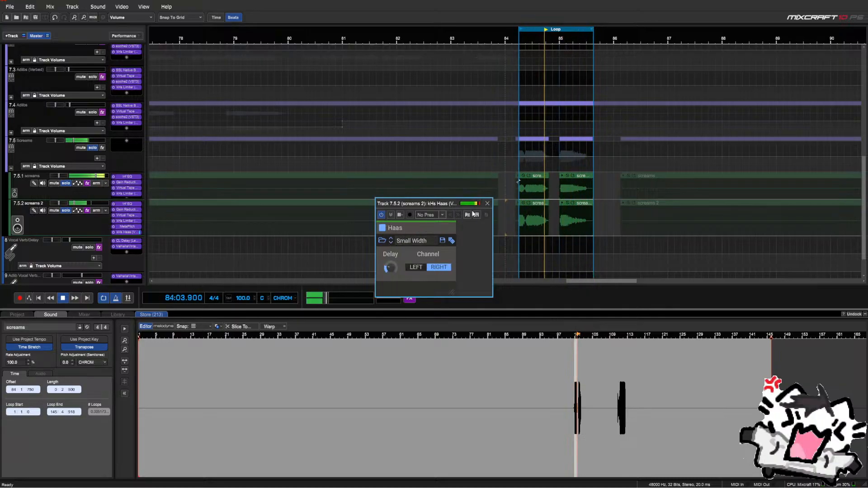
click(397, 241)
click(391, 240)
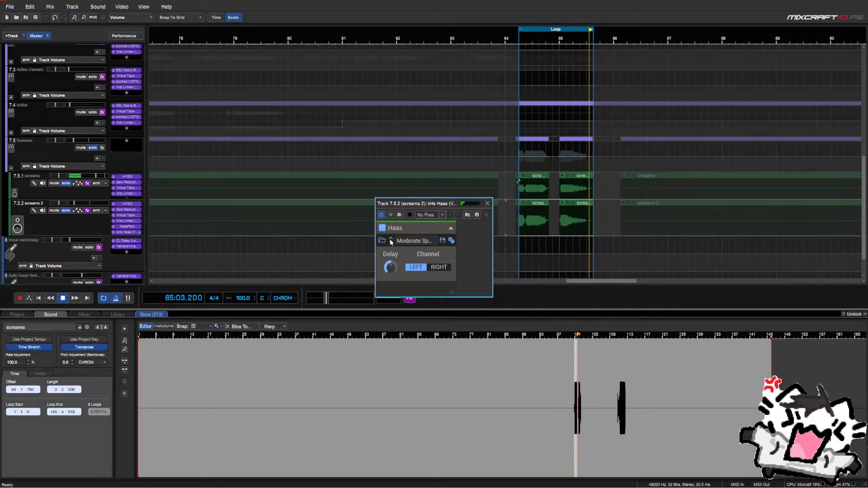
click(487, 204)
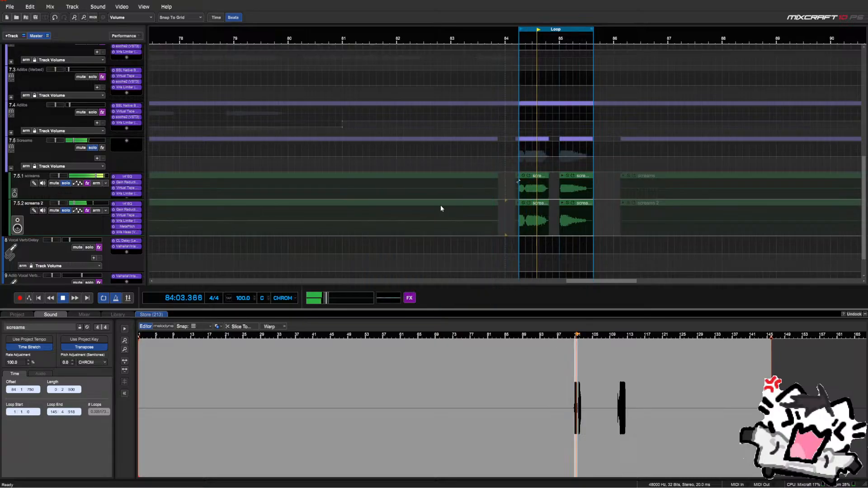
click(67, 210)
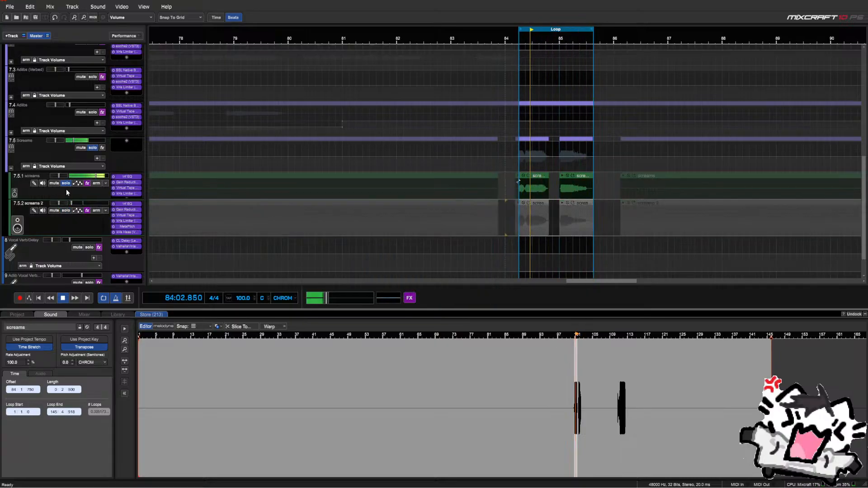
Solo screams, turn looping off, and play from bar 83
click(66, 184)
key(space)
click(104, 302)
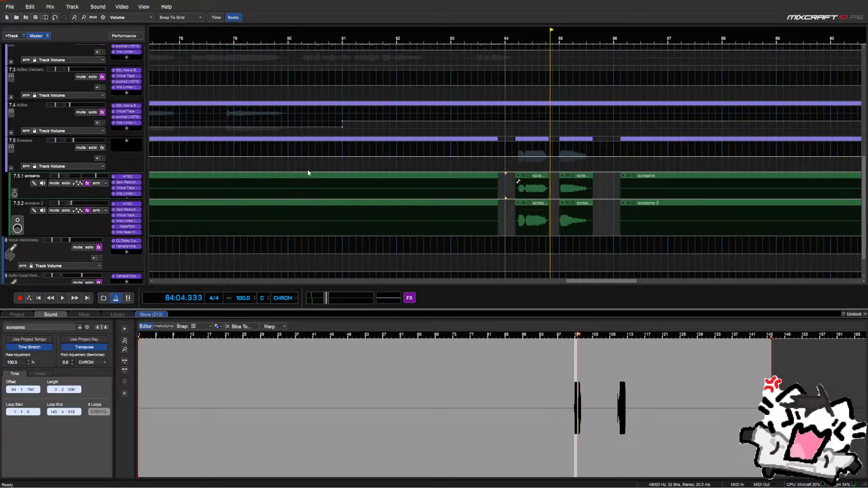
scroll(307, 169, down, 2)
click(500, 169)
key(space)
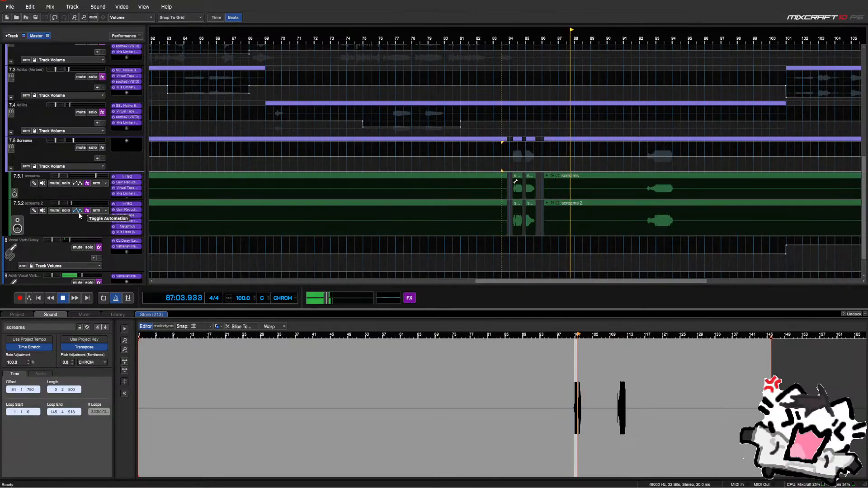
Jump playback to bar 92 and near the clip end, stop, and collapse the Screams folder
click(645, 167)
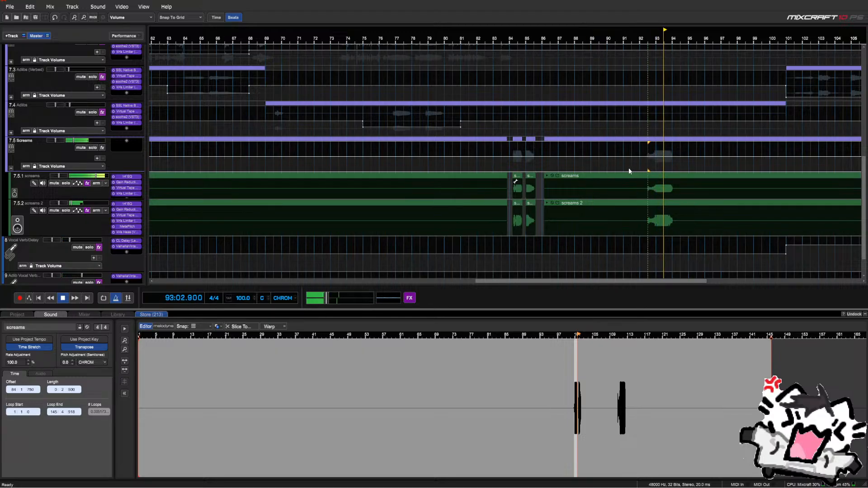
scroll(629, 171, down, 2)
click(729, 172)
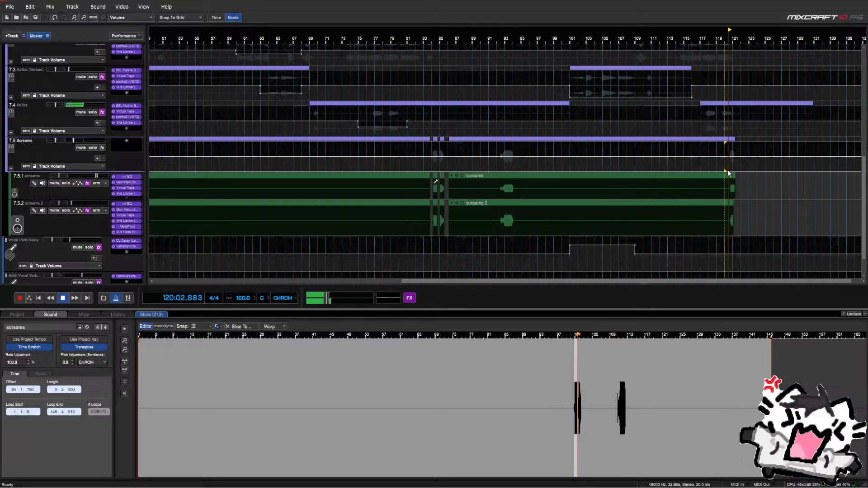
scroll(727, 170, up, 3)
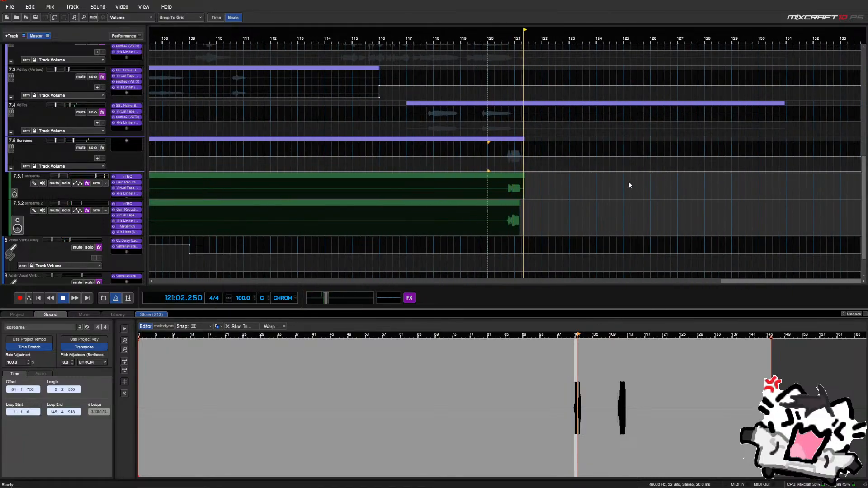
scroll(588, 185, up, 2)
scroll(457, 181, down, 5)
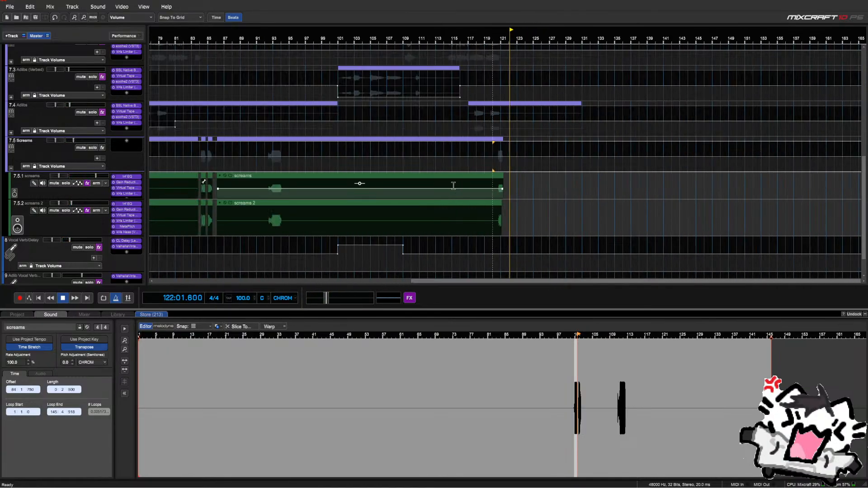
key(space)
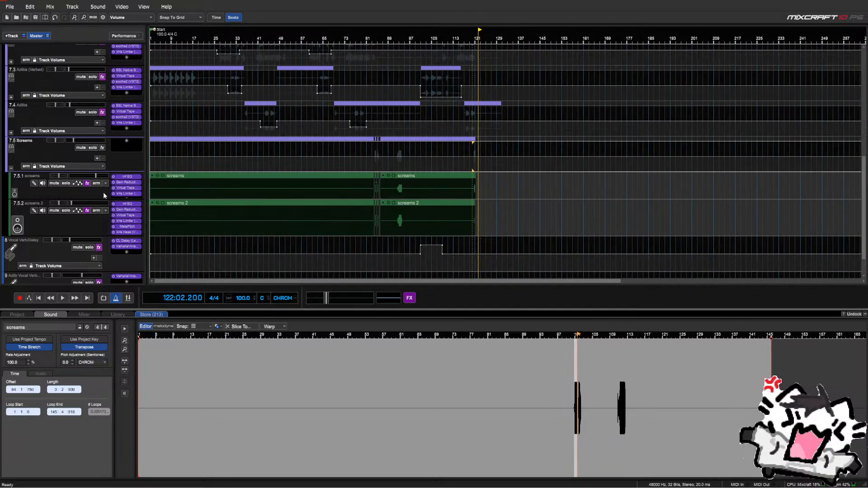
click(11, 169)
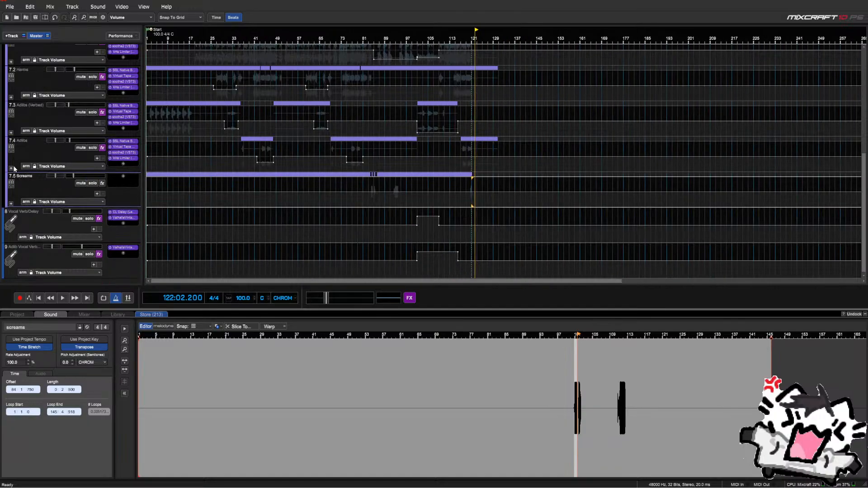
Show the Screams send to (8) Vocal Verb/Delay automation, solo Screams, and play from bar 83
click(59, 201)
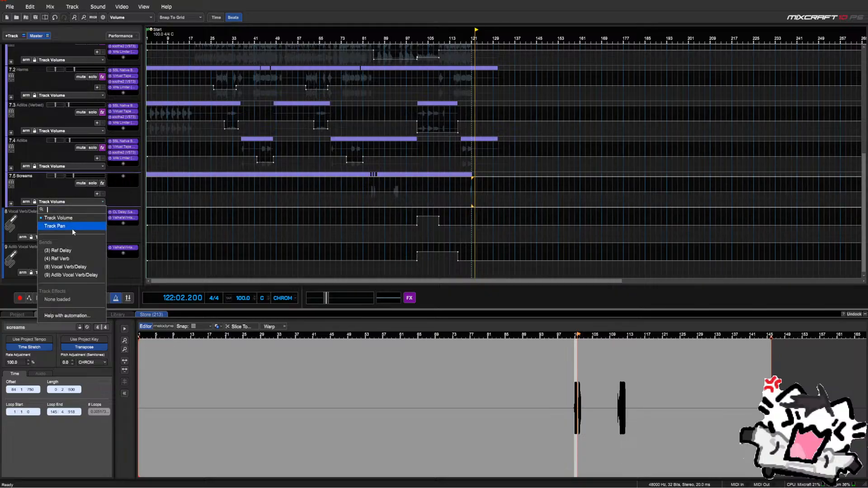
click(78, 268)
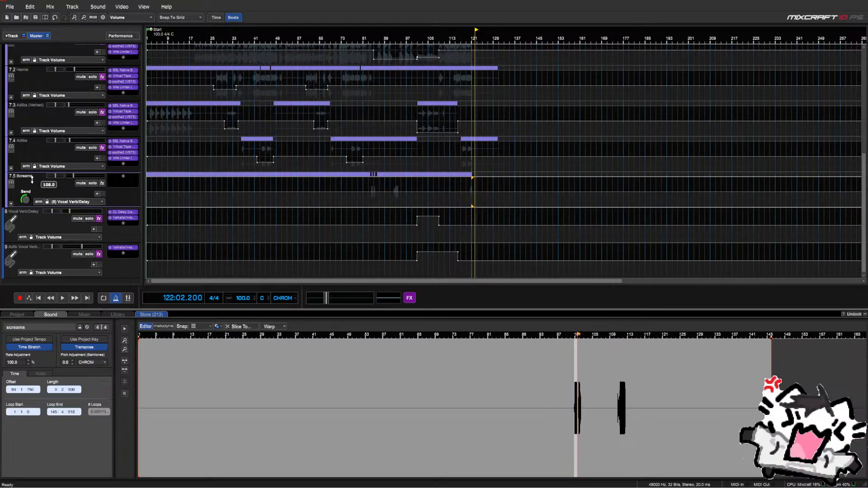
click(370, 203)
key(space)
scroll(375, 203, up, 3)
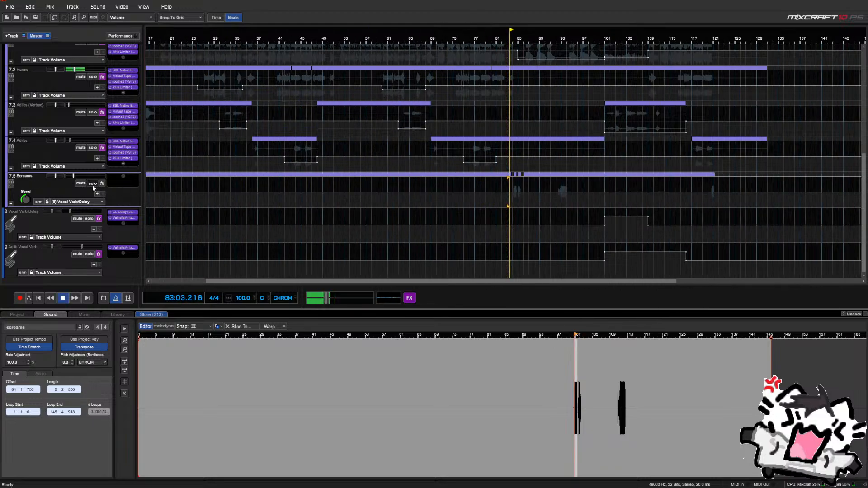
click(92, 184)
Replay the reversed-screams passage from just before bar 84
scroll(488, 199, up, 2)
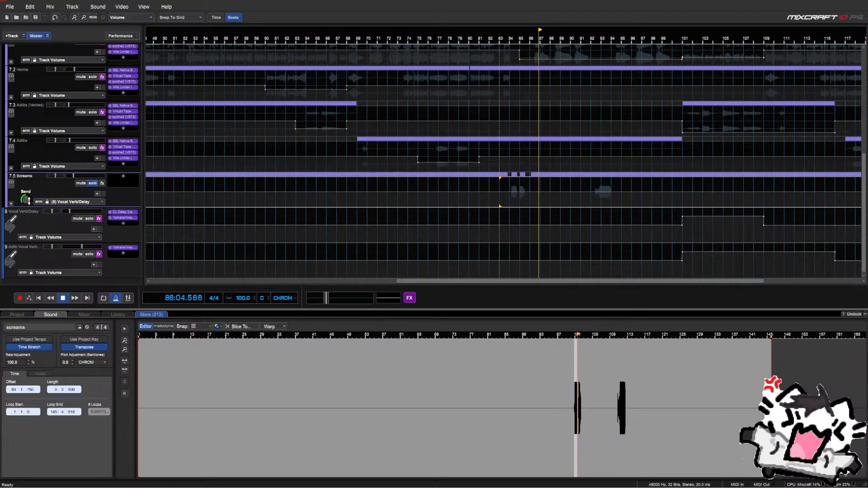
click(507, 204)
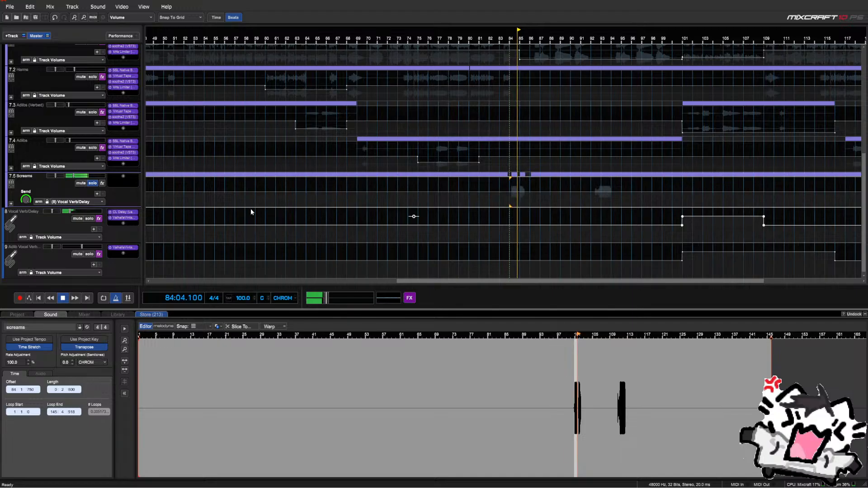
scroll(417, 213, up, 3)
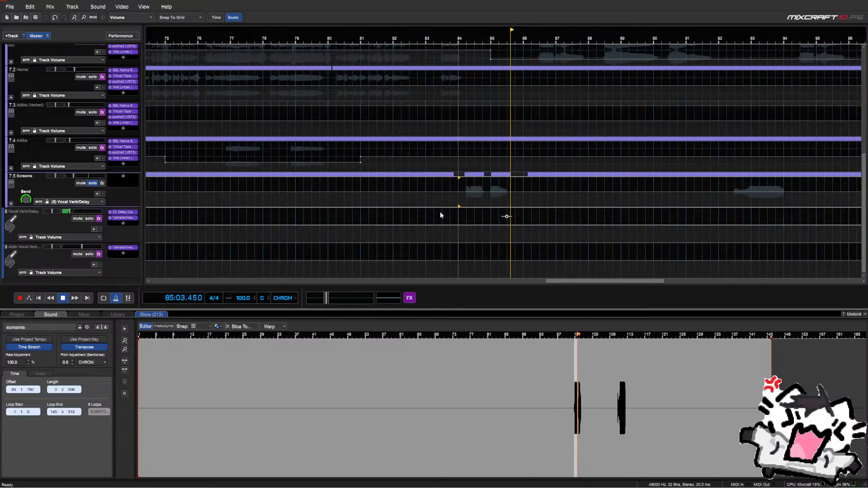
key(space)
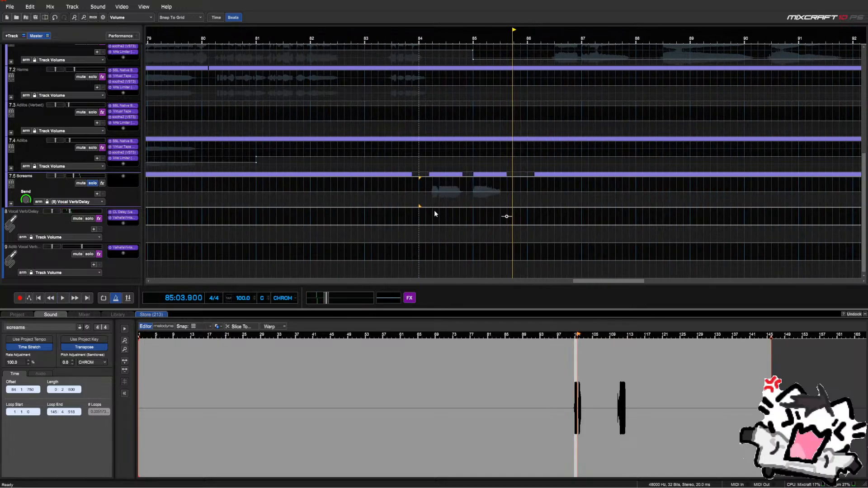
click(413, 199)
key(space)
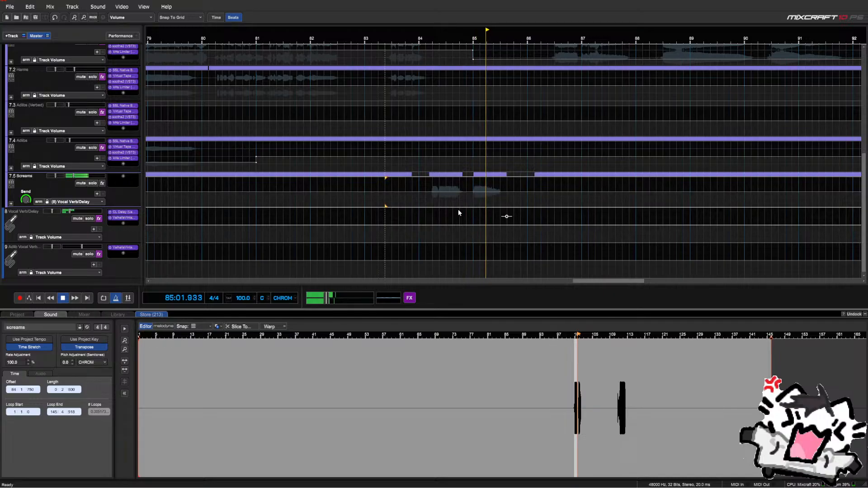
key(space)
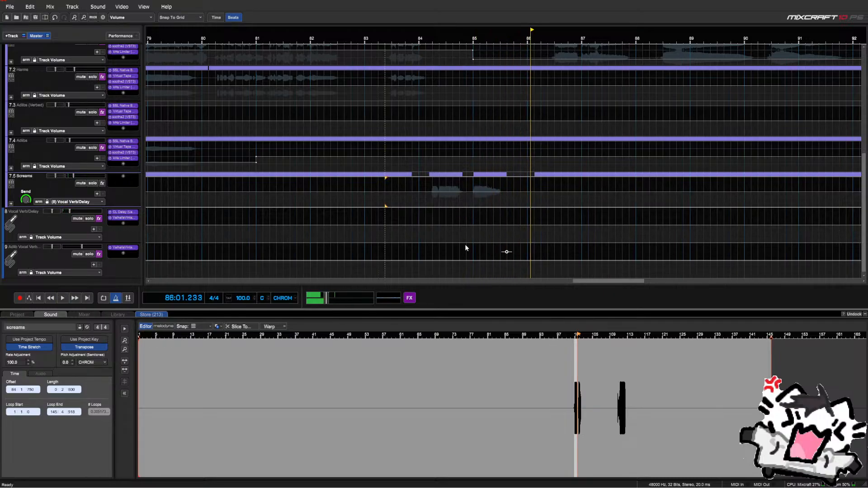
Select bars 84–85 on the Screams send lane and reduce the send by 50
drag(471, 219, 447, 224)
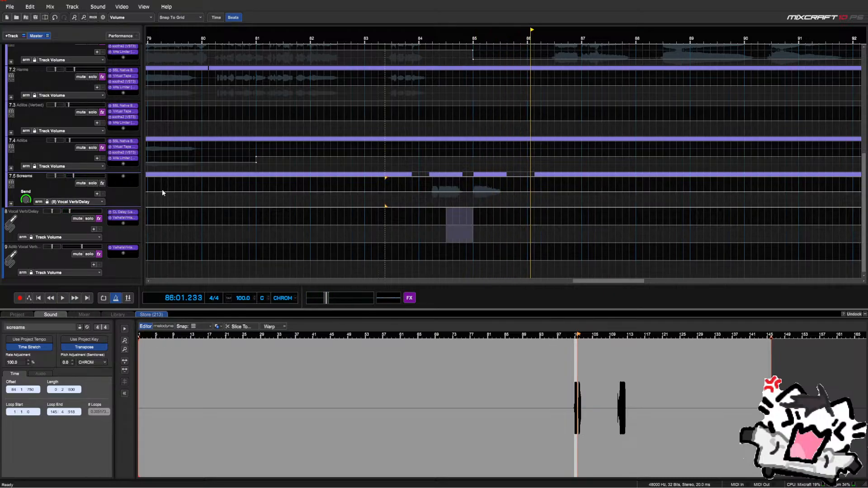
drag(473, 192, 413, 192)
right_click(413, 191)
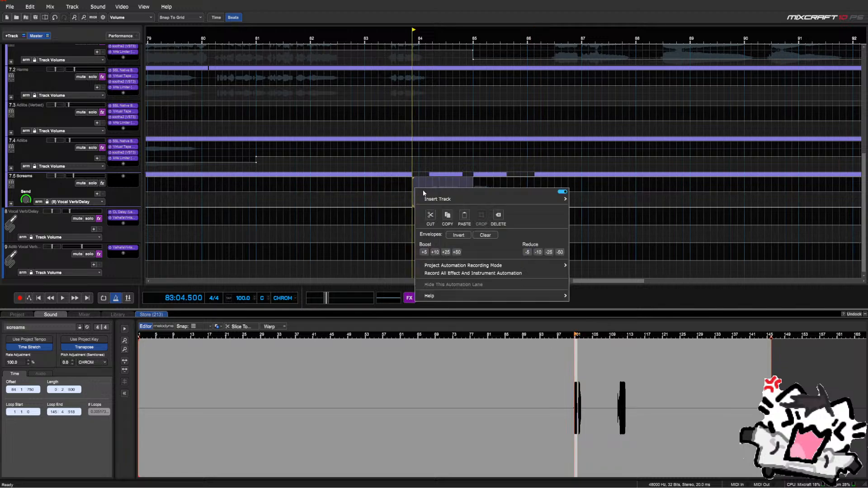
click(559, 252)
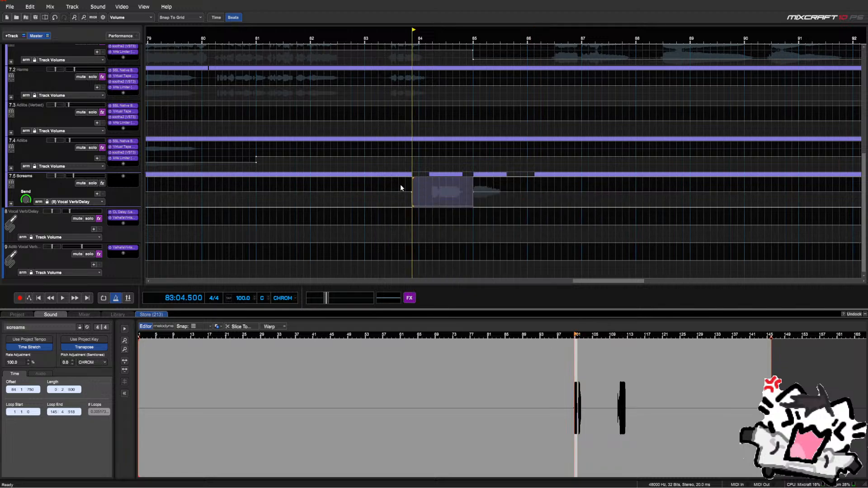
Audition the send dip from bar 84 twice
click(400, 184)
key(space)
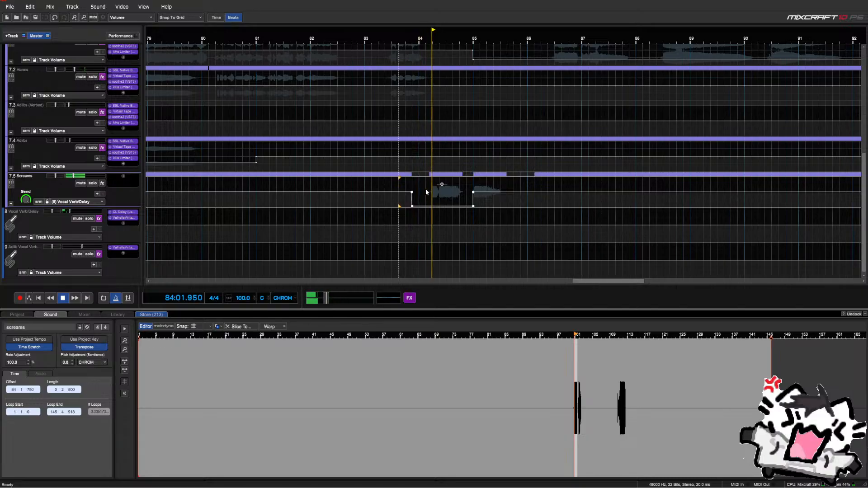
scroll(425, 188, up, 2)
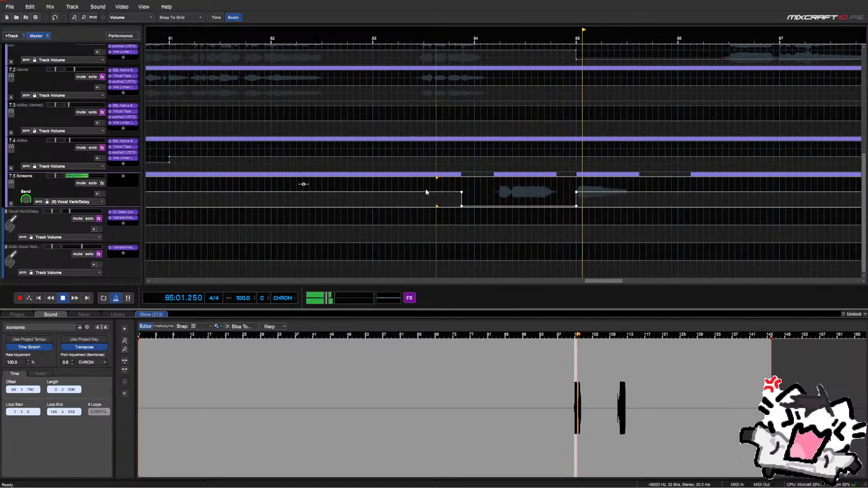
scroll(509, 190, down, 3)
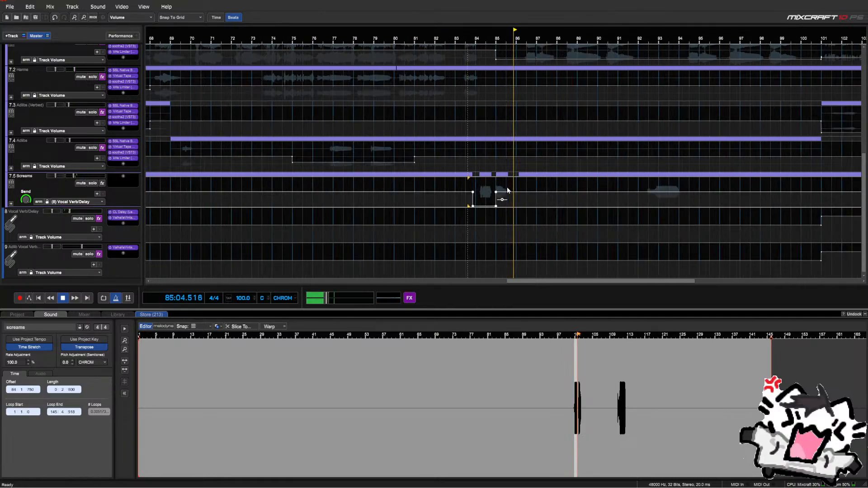
scroll(465, 189, up, 2)
key(space)
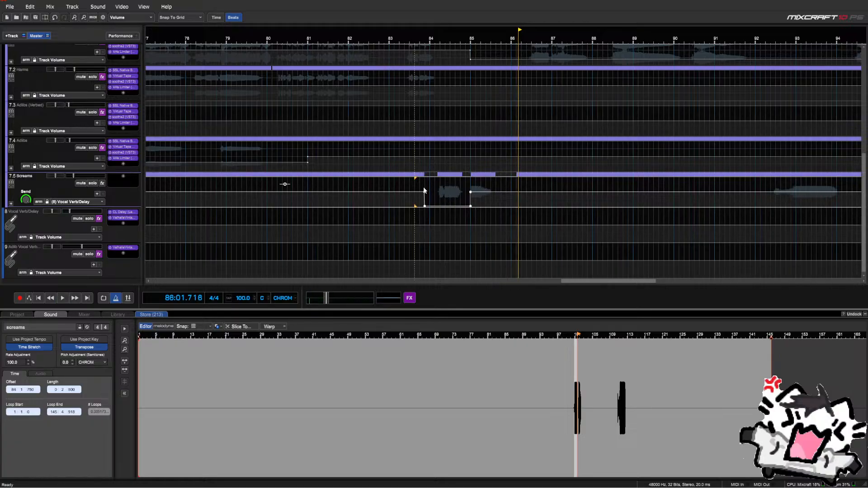
drag(425, 202, 448, 203)
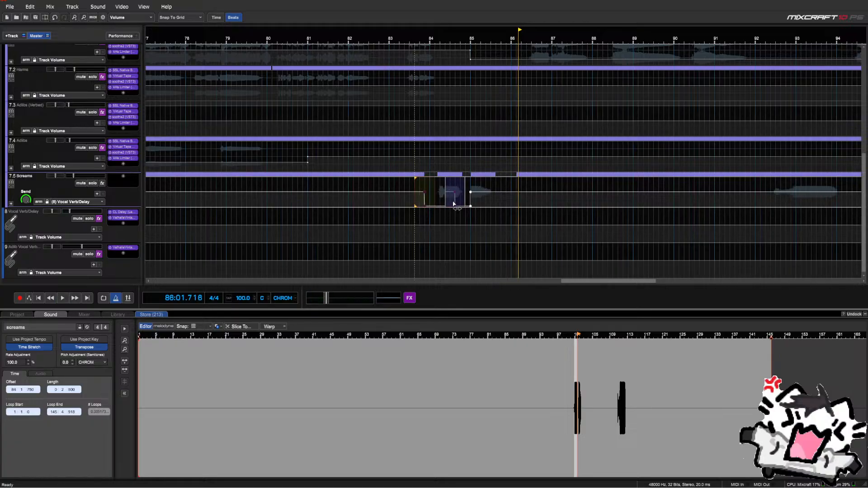
click(429, 190)
key(space)
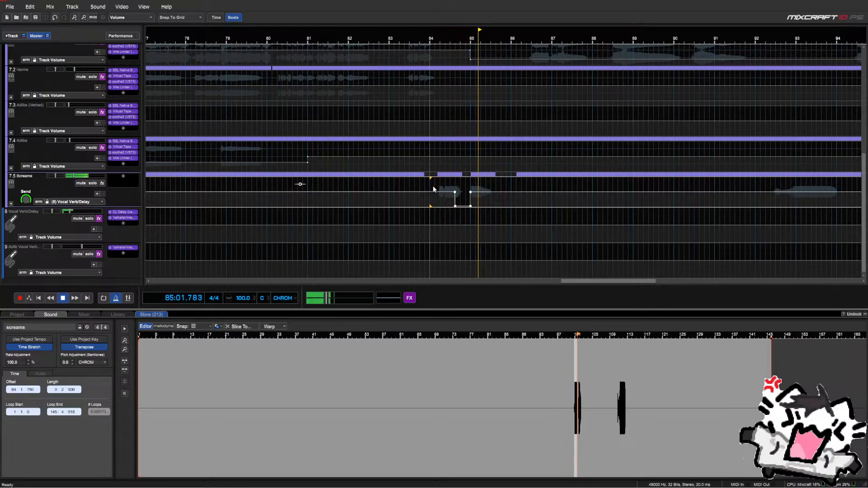
key(space)
Play from bar 83 through to around bar 92 to hear the change in context
click(390, 185)
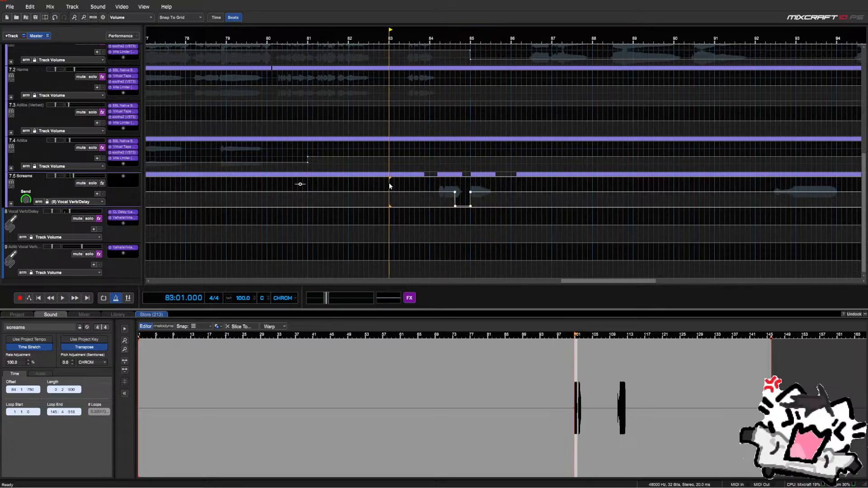
key(space)
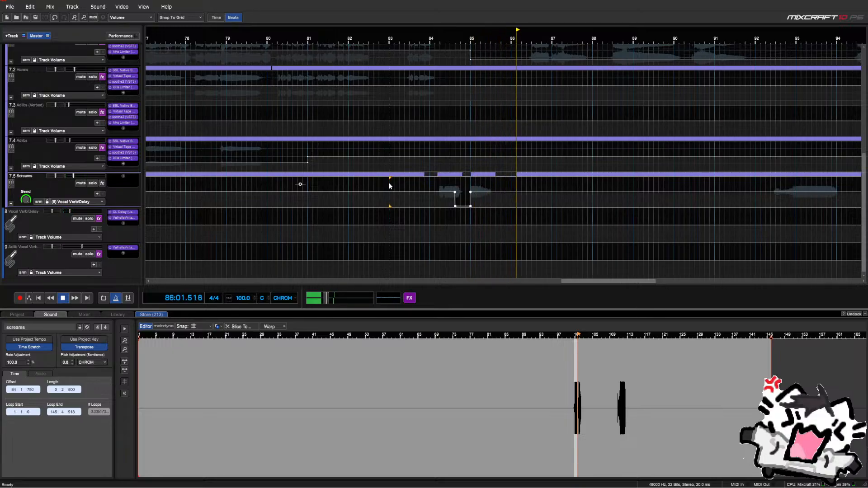
scroll(389, 185, down, 3)
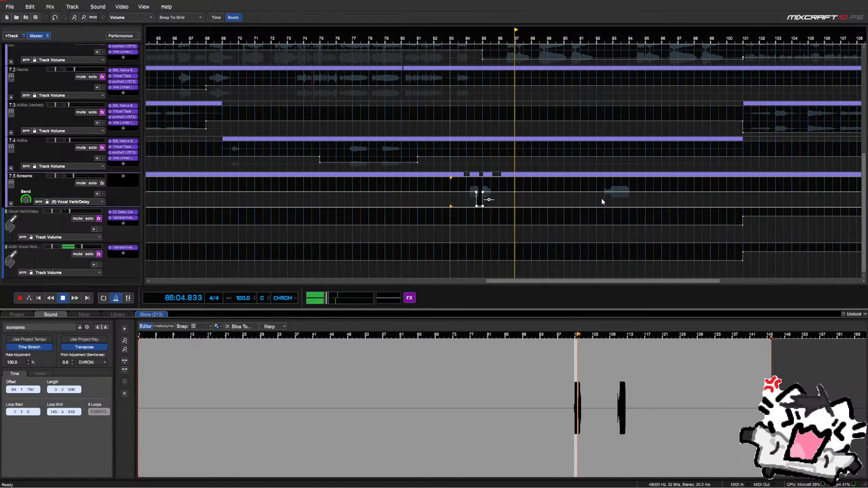
click(601, 199)
scroll(601, 202, up, 3)
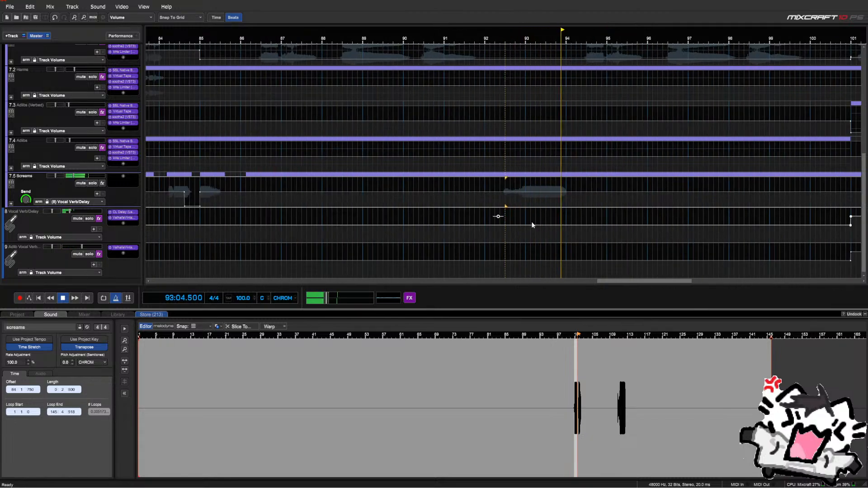
scroll(527, 214, down, 1)
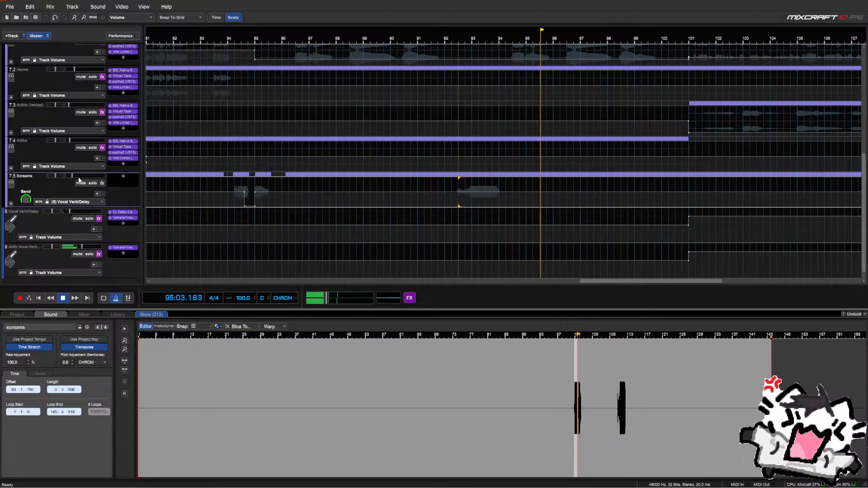
click(75, 202)
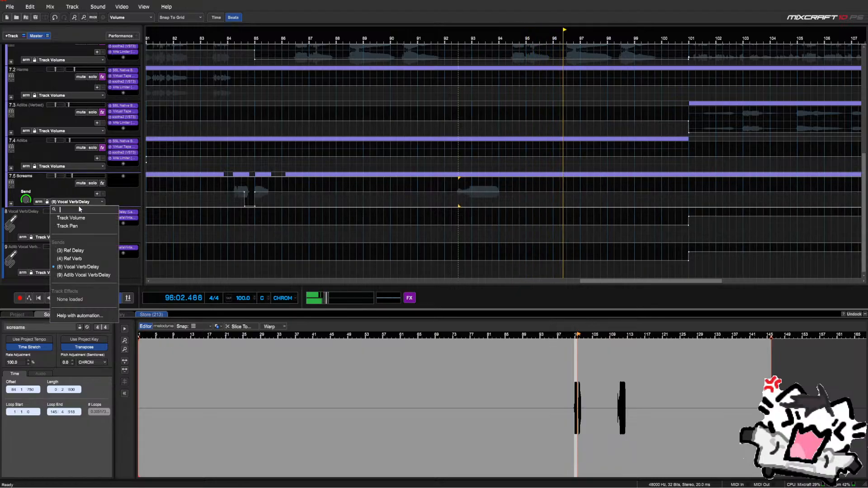
Show Screams Track Volume automation and play through bars 84, 92 and 119
click(115, 207)
click(232, 181)
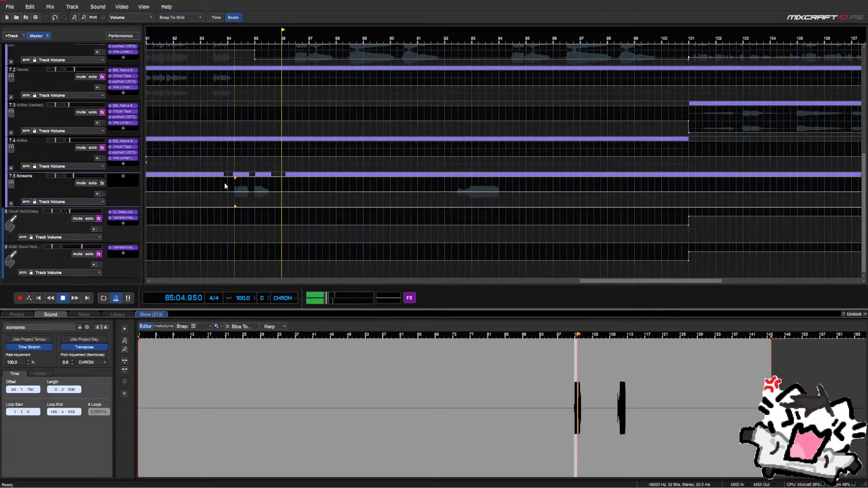
scroll(297, 183, down, 2)
scroll(438, 183, down, 1)
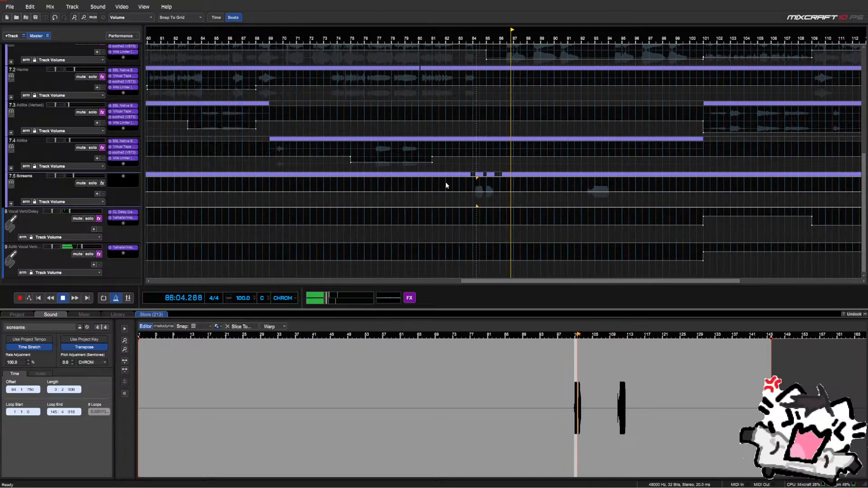
scroll(463, 178, down, 3)
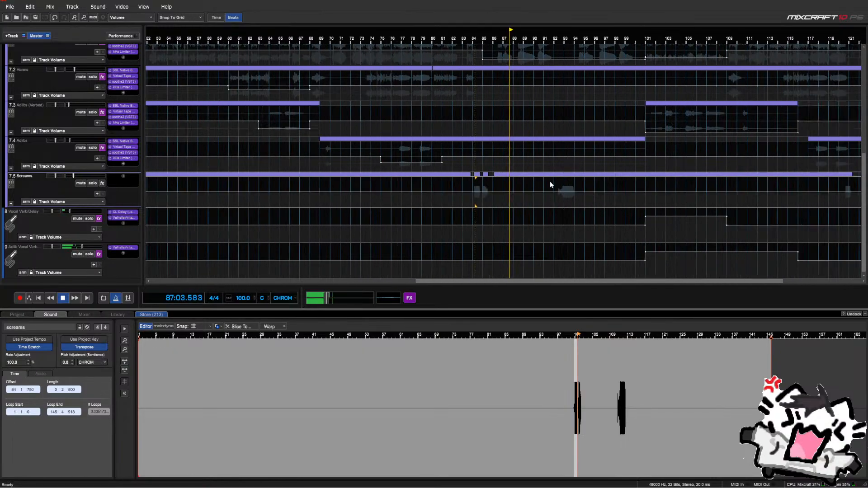
click(556, 188)
scroll(556, 188, down, 3)
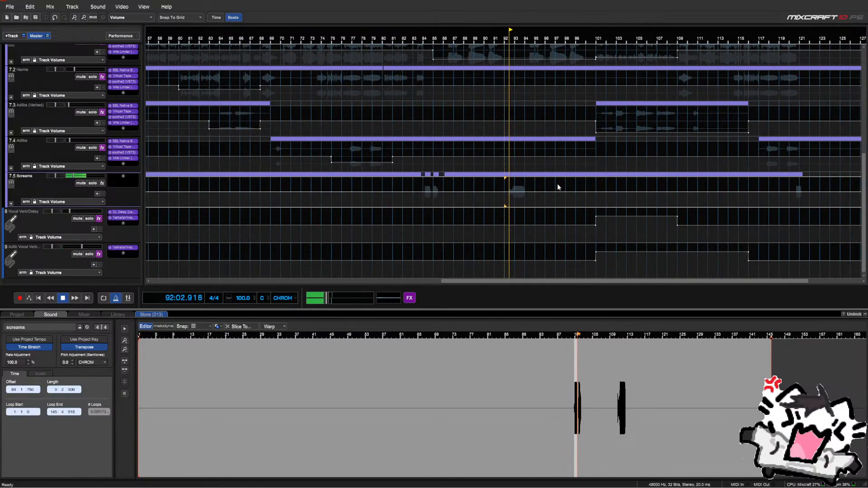
scroll(557, 188, up, 3)
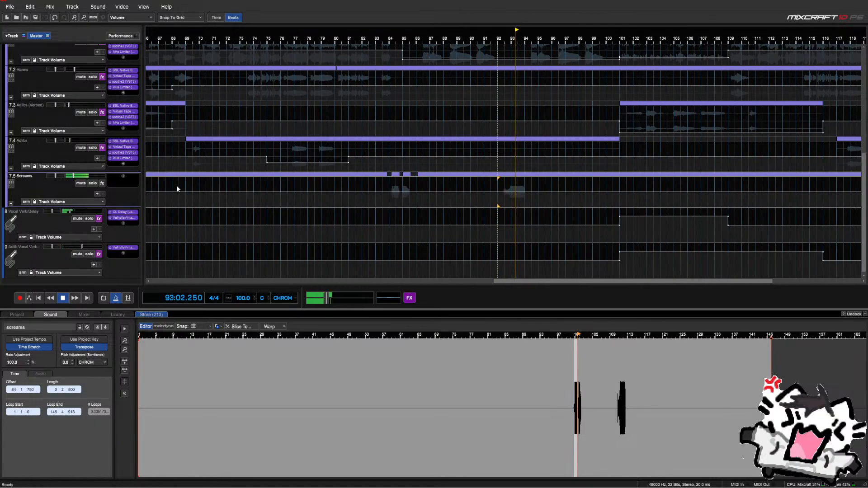
scroll(551, 231, down, 2)
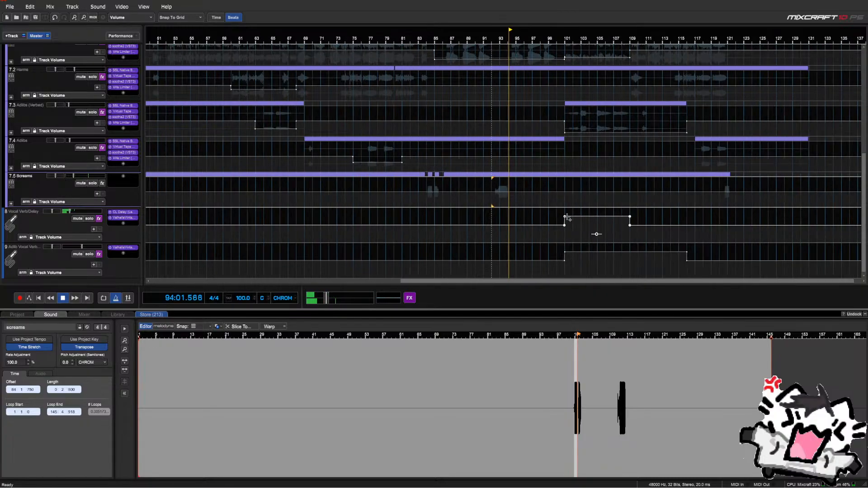
click(718, 206)
scroll(716, 205, up, 4)
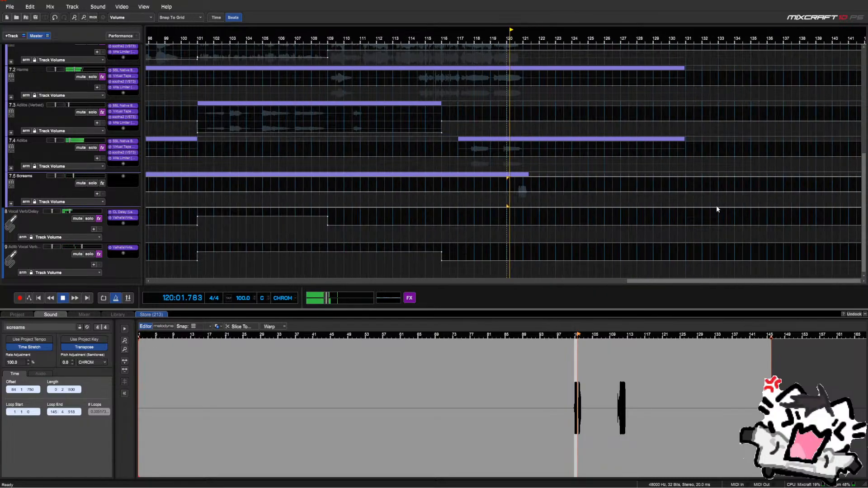
scroll(594, 206, up, 2)
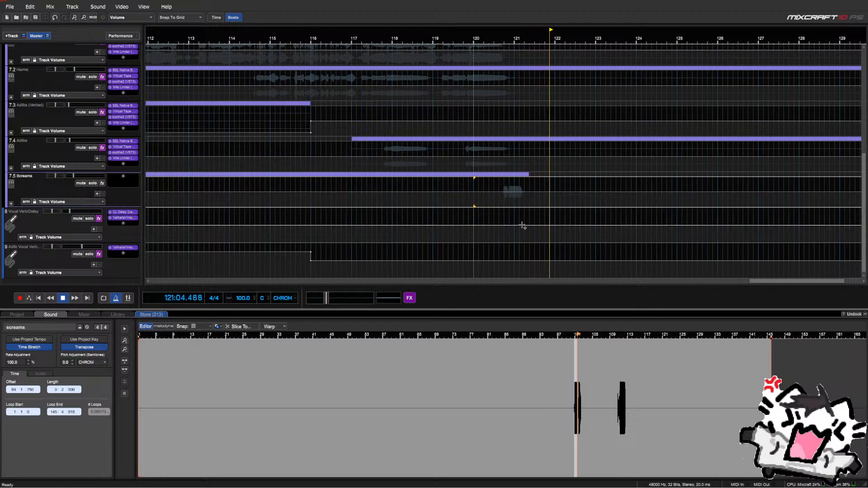
key(space)
Try a -8.0 dB volume drop at bar 121, remove it, and return to the Vocal Verb/Delay send lane
drag(516, 225, 514, 242)
key(space)
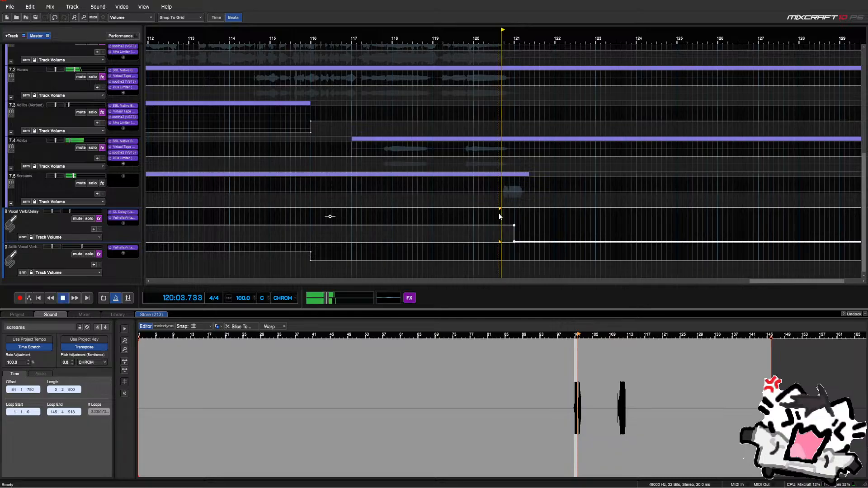
key(Delete)
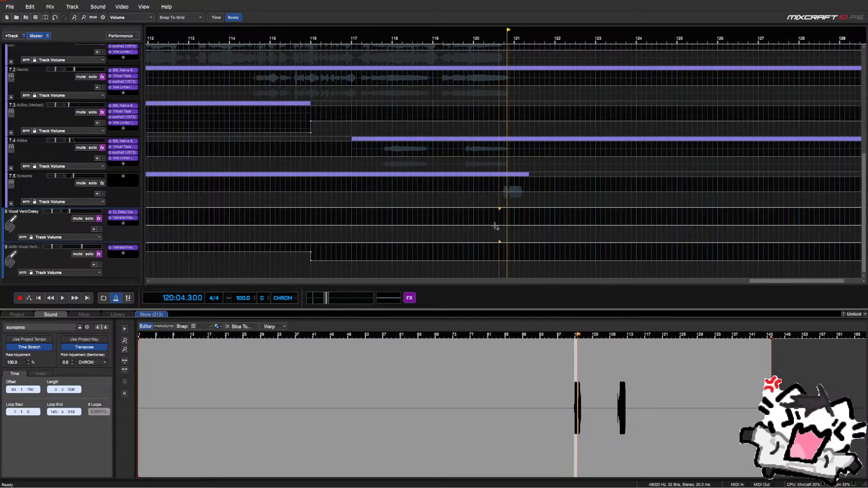
click(95, 203)
click(77, 268)
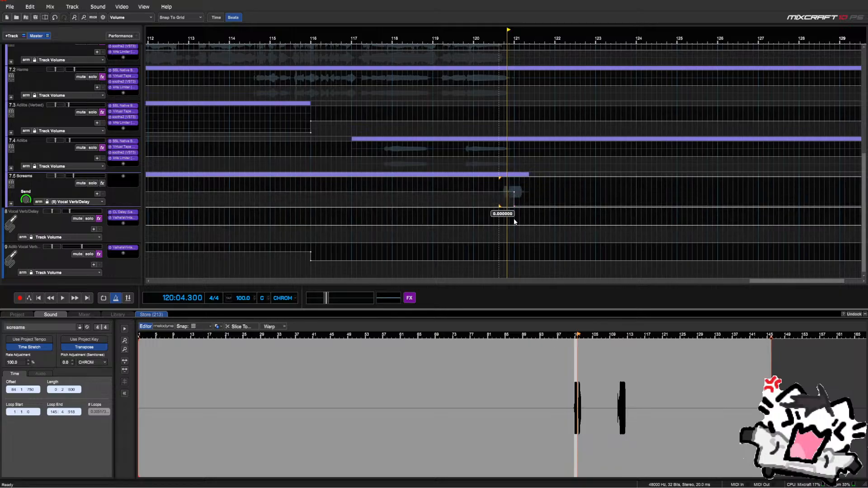
Turn the send drop near bar 121 into a short ramp and replay from bar 83
click(482, 180)
key(space)
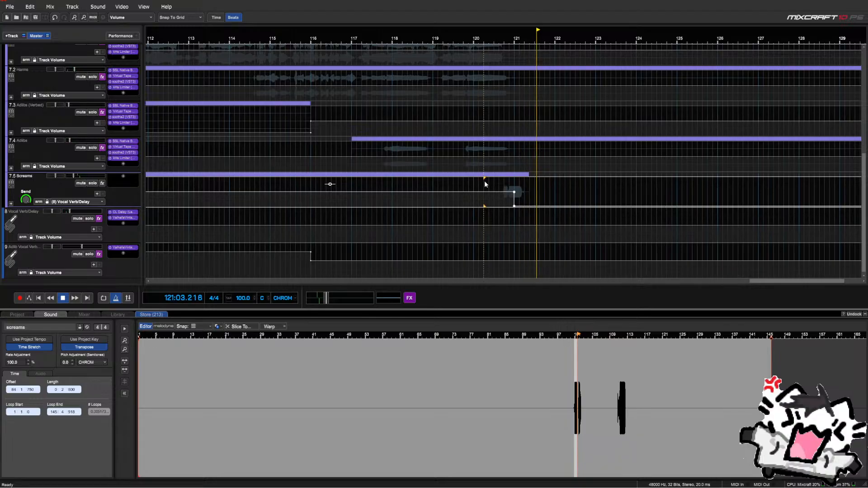
scroll(485, 183, down, 3)
scroll(484, 180, up, 3)
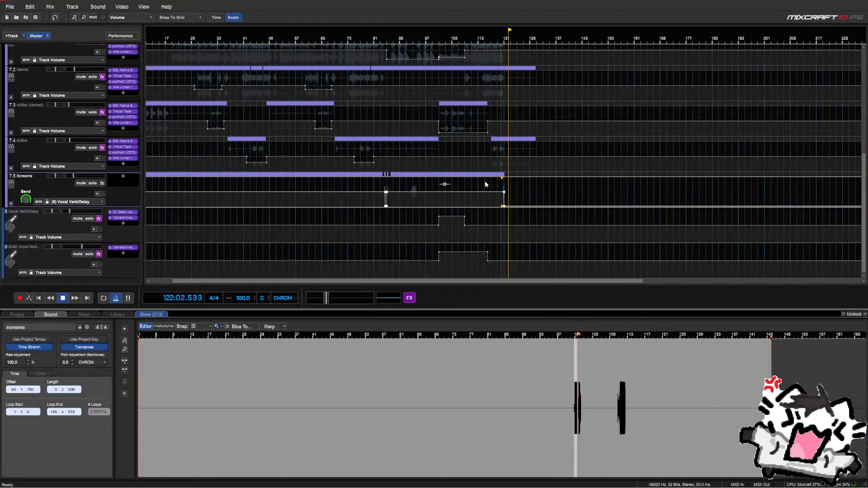
key(space)
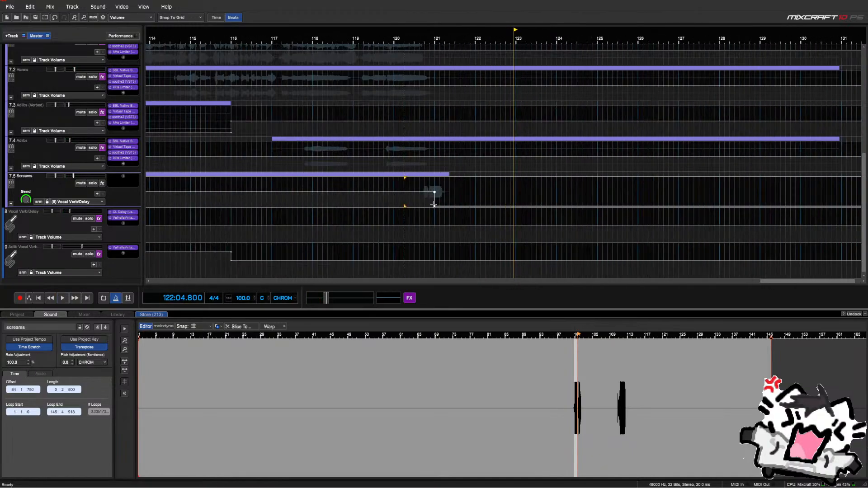
drag(434, 204, 440, 206)
key(space)
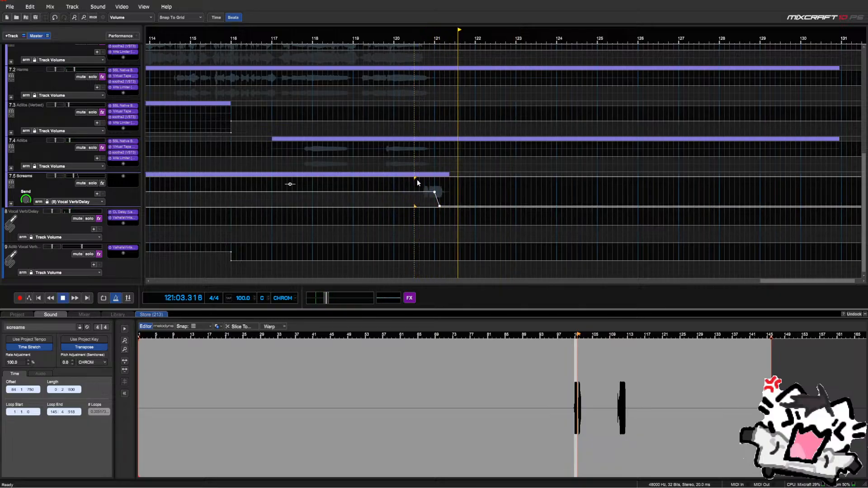
scroll(417, 179, down, 4)
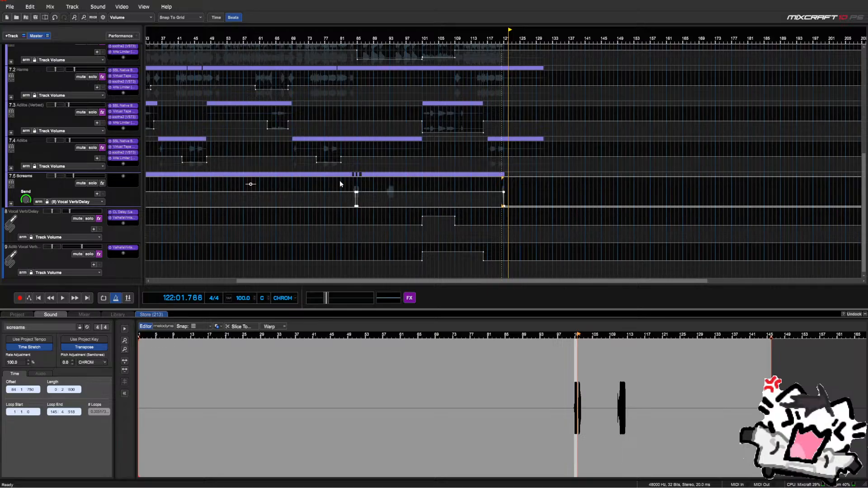
click(349, 180)
key(space)
scroll(347, 181, up, 3)
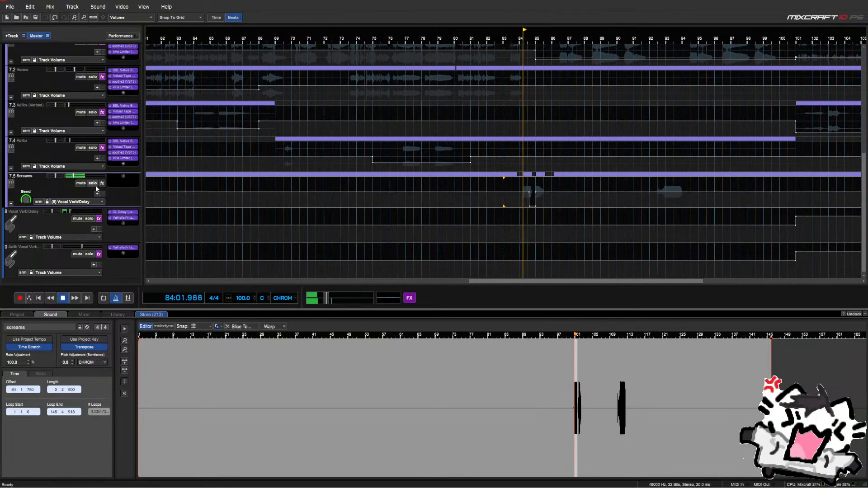
Select the Screams send automation across the whole song
click(73, 201)
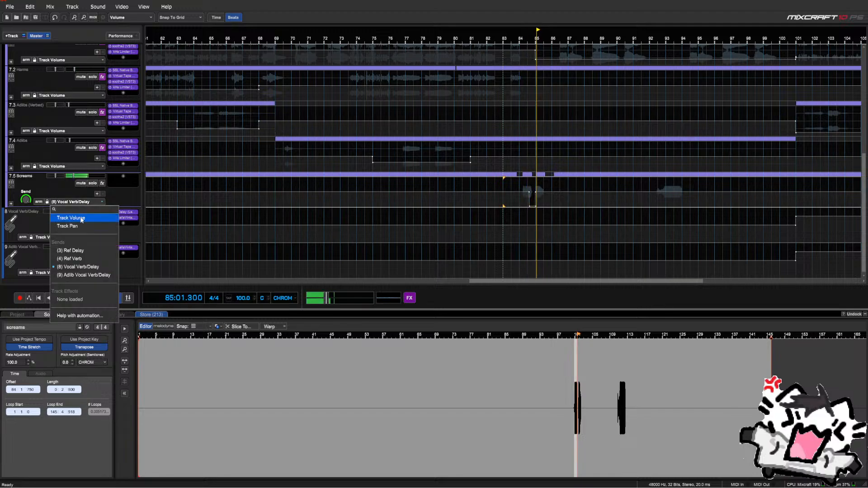
click(71, 201)
click(72, 202)
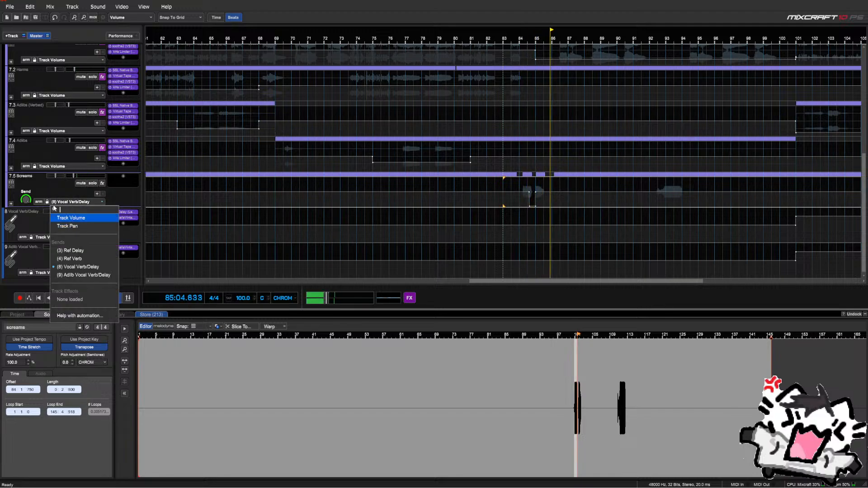
click(45, 192)
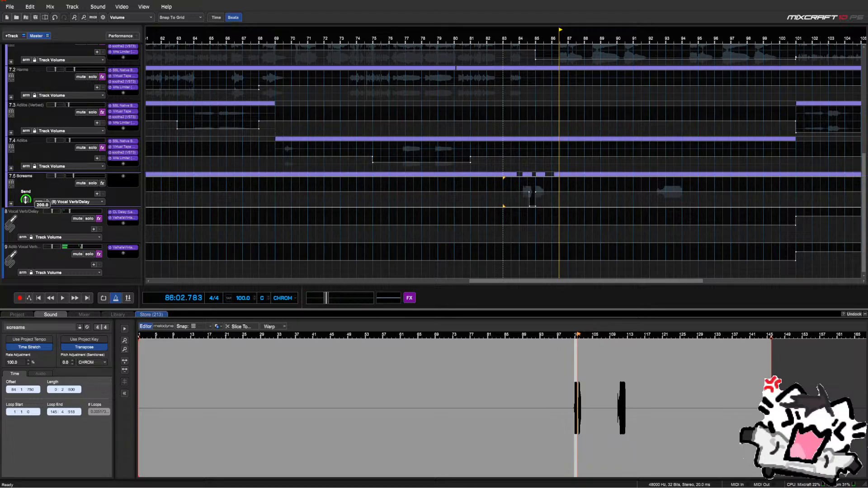
scroll(438, 184, down, 5)
drag(498, 185, 113, 201)
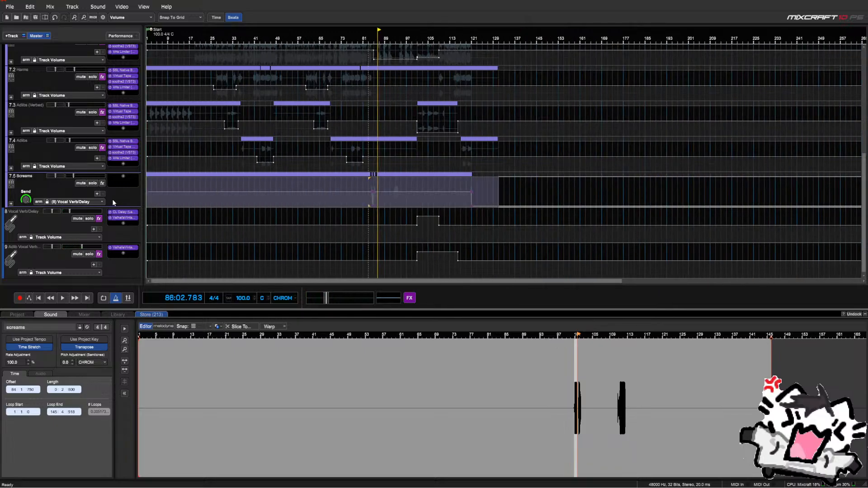
Switch the Screams automation lane to the (9) Adlib Vocal Verb/Delay send and paste the copied points
click(73, 202)
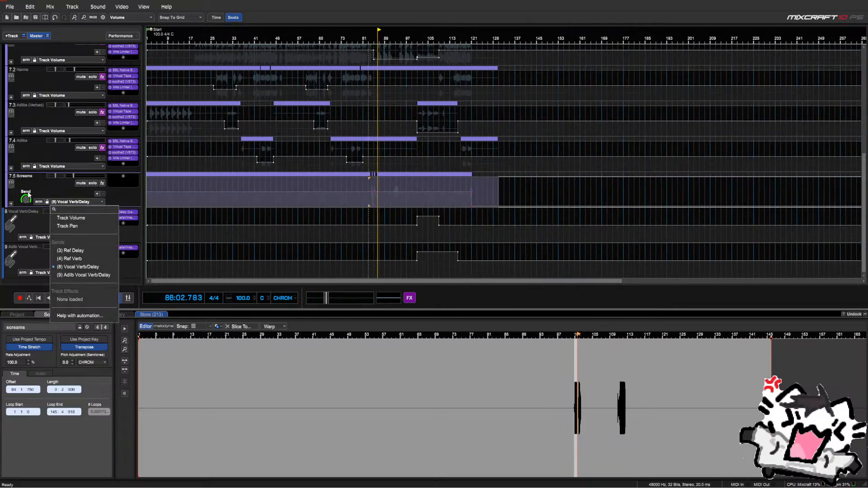
click(26, 199)
click(57, 203)
click(86, 273)
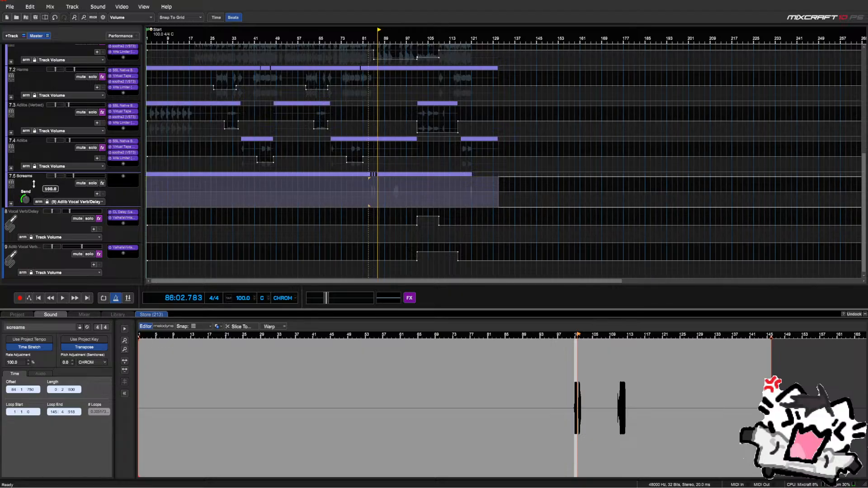
key(ctrl+v)
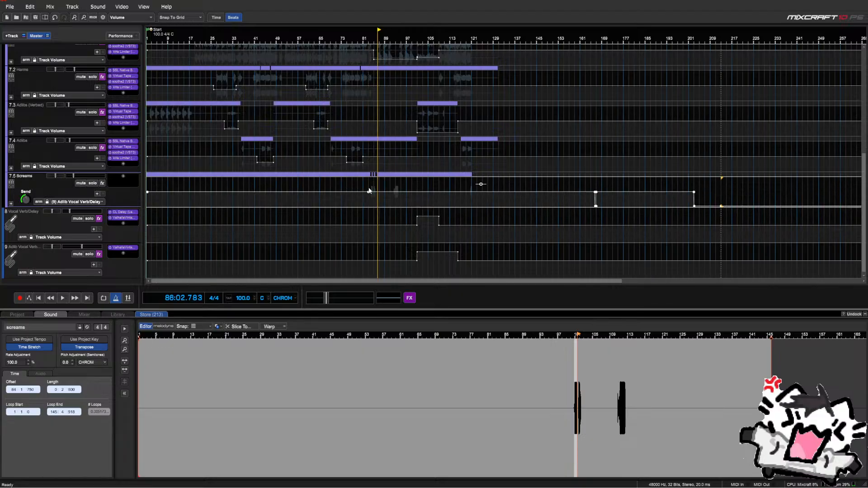
Select the Screams send automation that follows the reversed screams
click(357, 188)
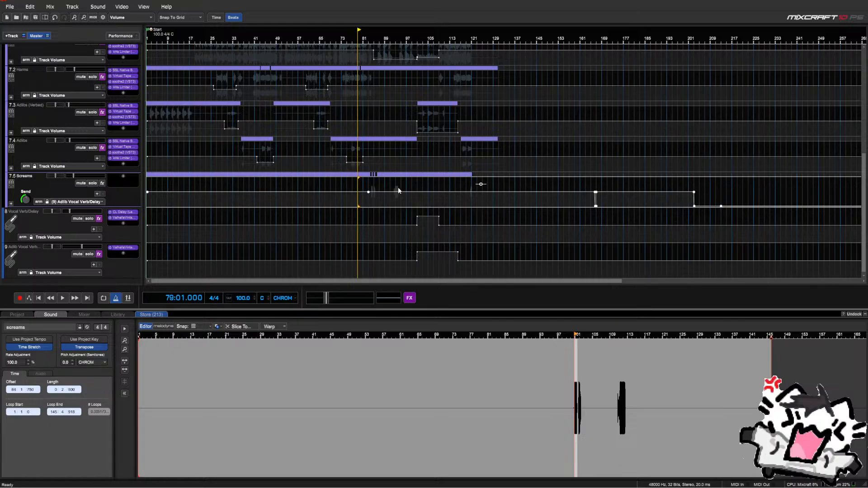
drag(396, 190, 337, 200)
drag(797, 192, 159, 204)
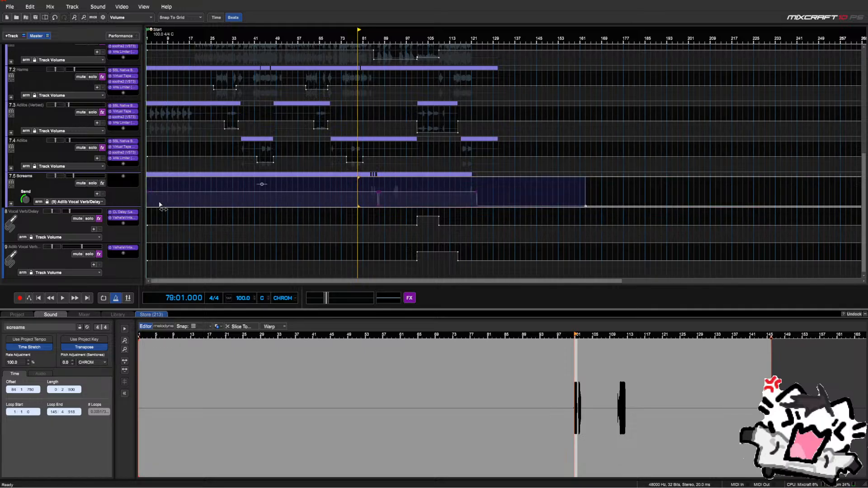
click(371, 188)
scroll(374, 188, up, 3)
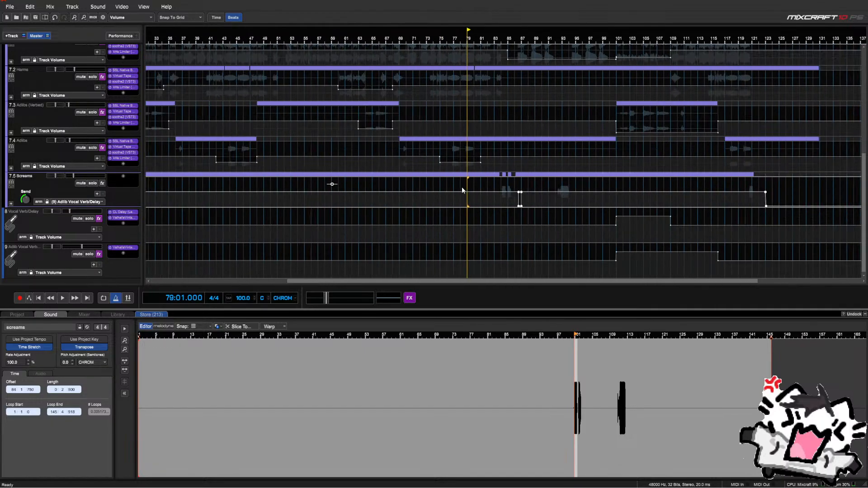
drag(806, 184, 525, 200)
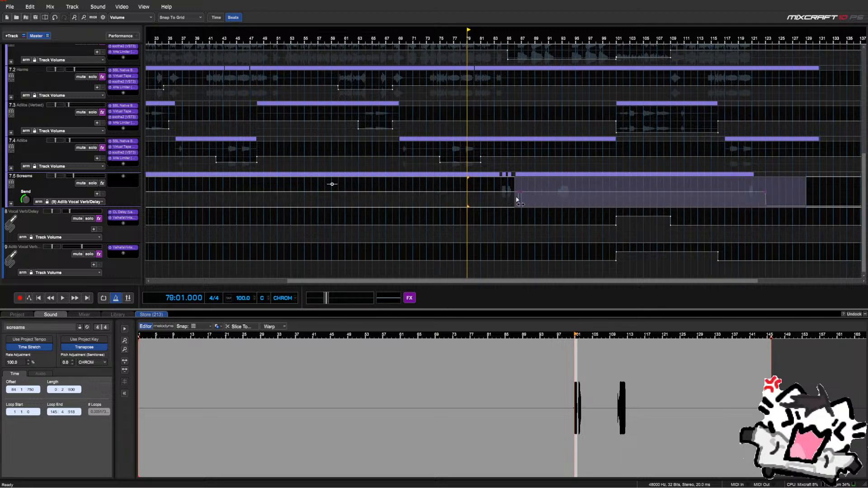
scroll(516, 200, up, 3)
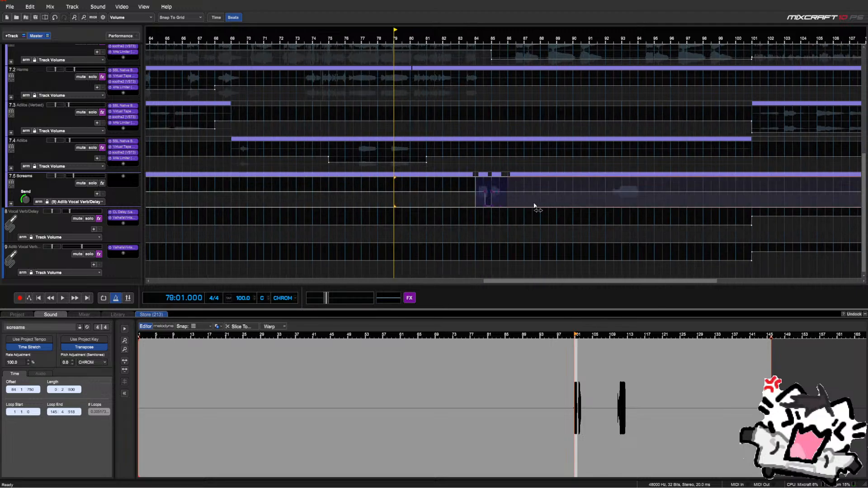
Audition from bar 83 while lowering the Screams send level to 52, then to 36
click(460, 195)
key(space)
scroll(476, 192, up, 3)
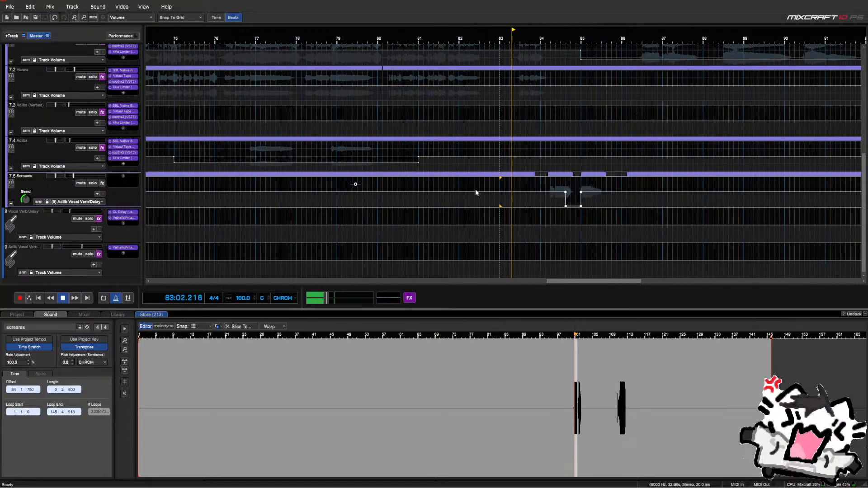
mouse_move(27, 201)
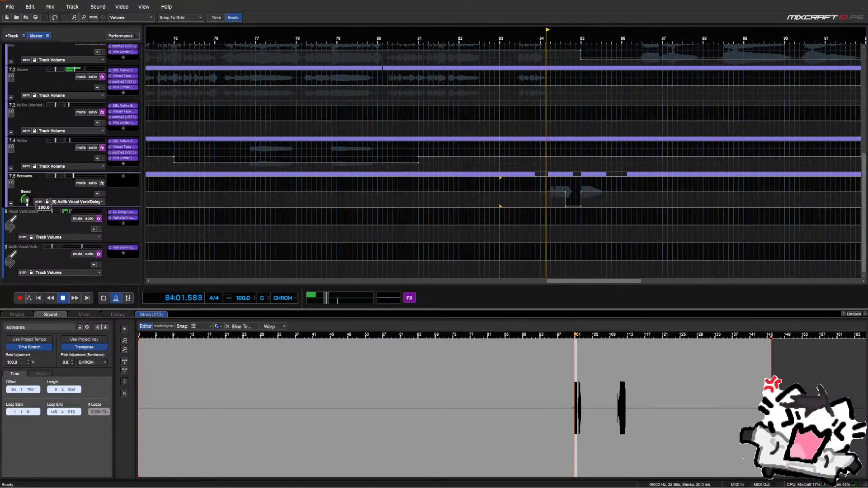
drag(27, 201, 27, 211)
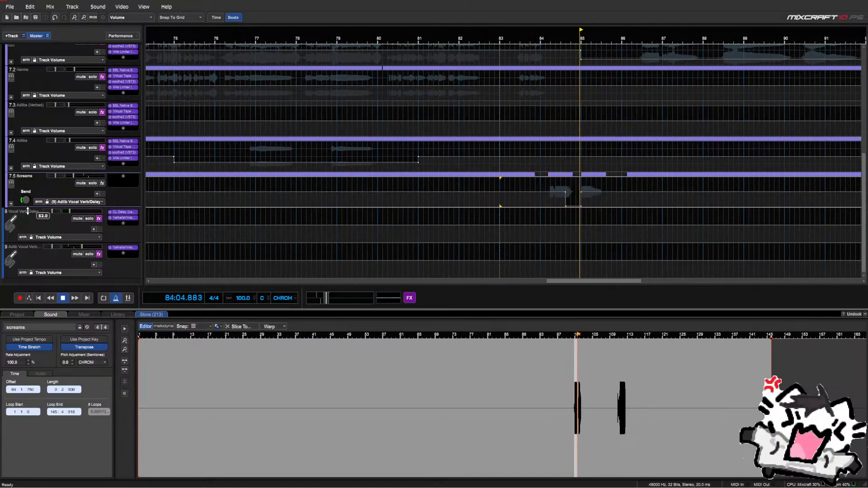
click(495, 190)
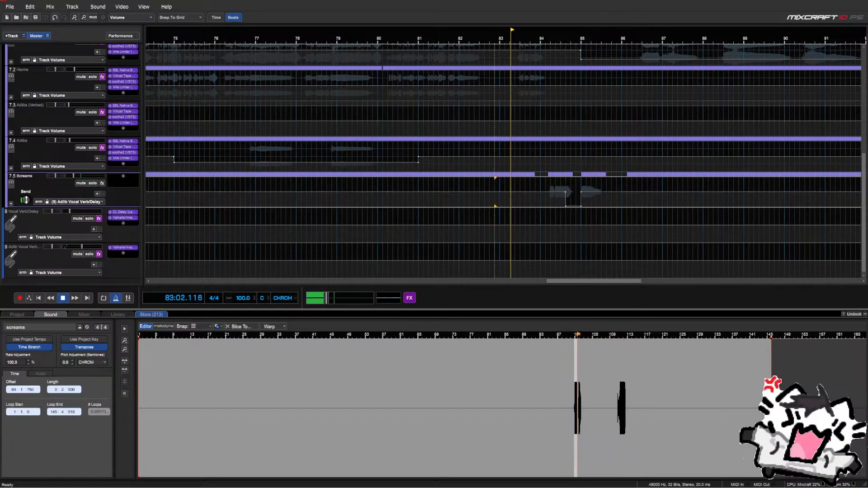
drag(26, 200, 33, 215)
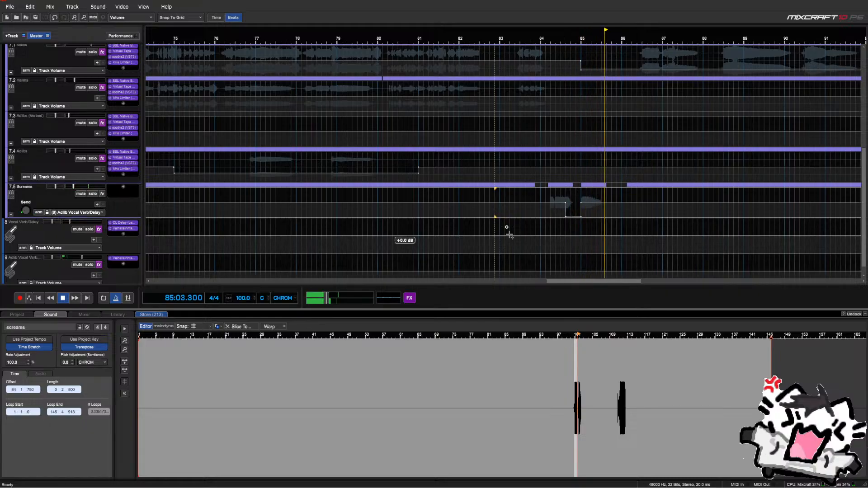
Solo the Screams track and audition it from around bar 83 through bar 92
click(517, 195)
scroll(534, 195, right, 1)
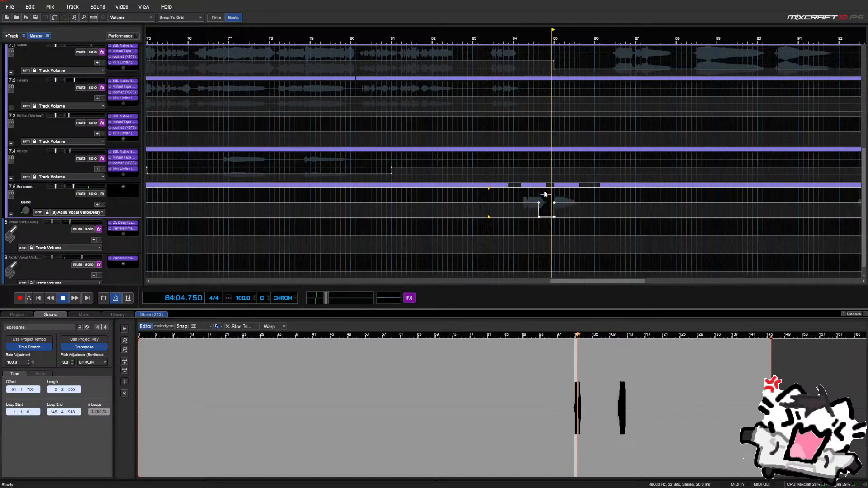
scroll(543, 192, down, 3)
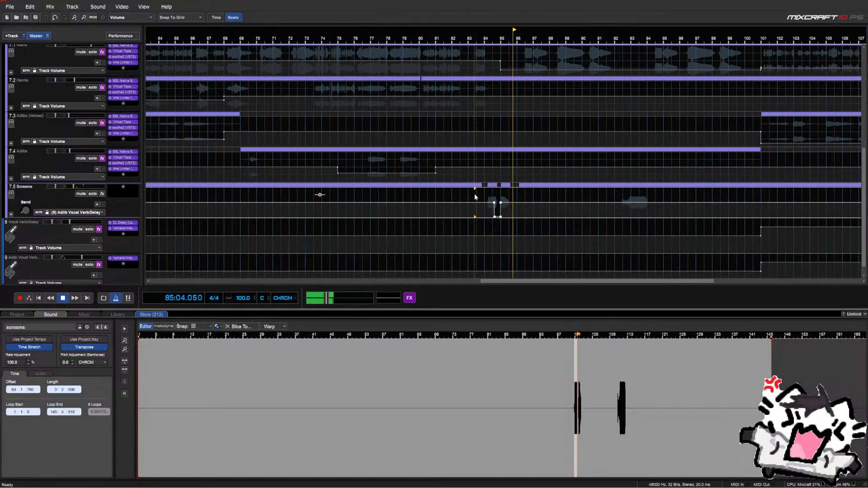
click(473, 194)
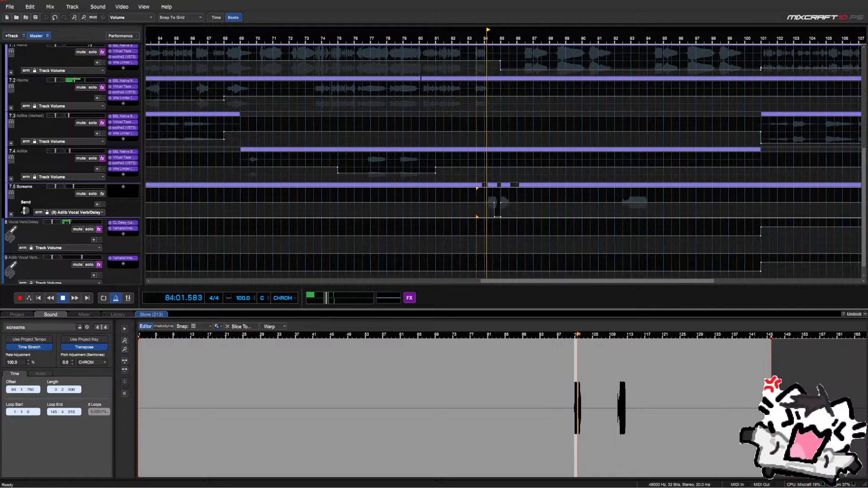
click(93, 193)
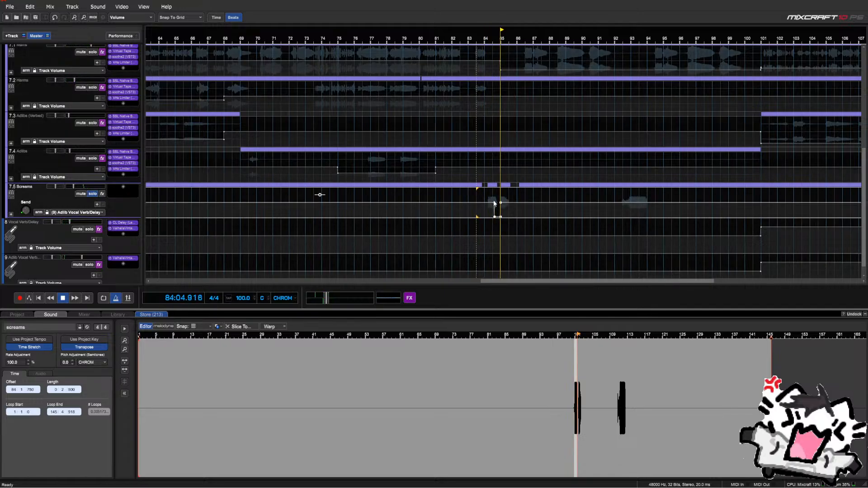
click(617, 194)
scroll(617, 194, down, 2)
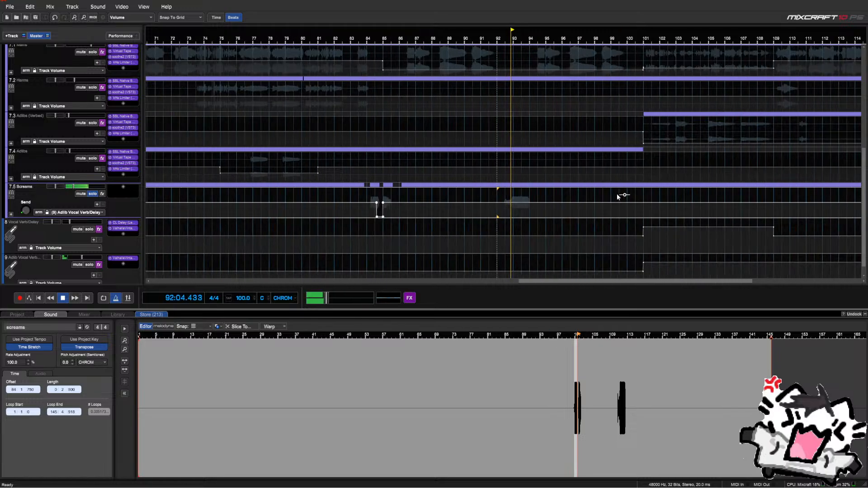
scroll(611, 192, down, 1)
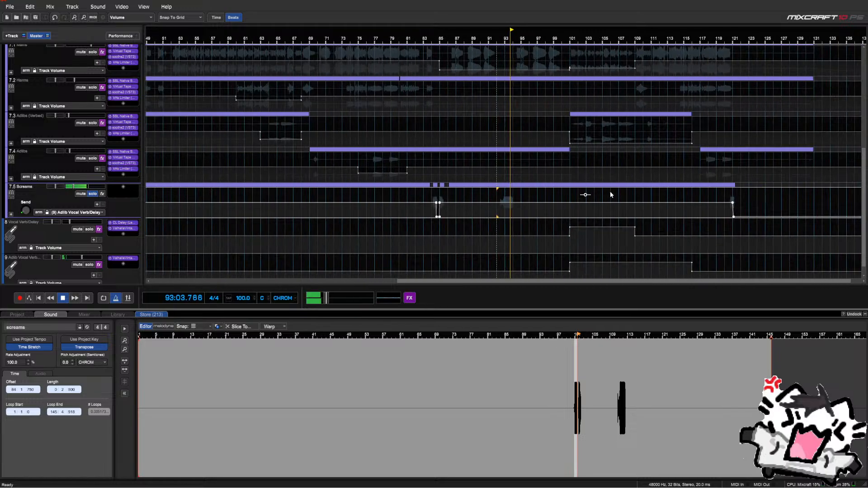
Jump near bar 120, dismiss the driver-update notice, stop playback and show the Screams automation parameters
click(726, 194)
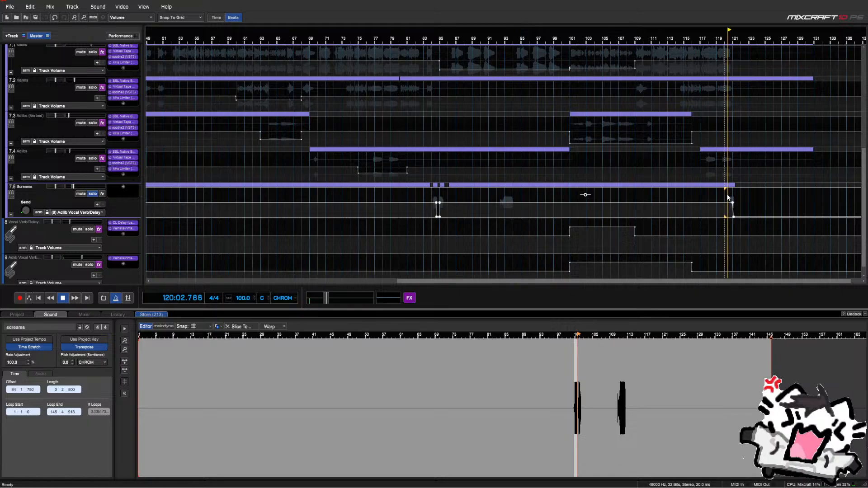
scroll(726, 194, up, 3)
click(568, 170)
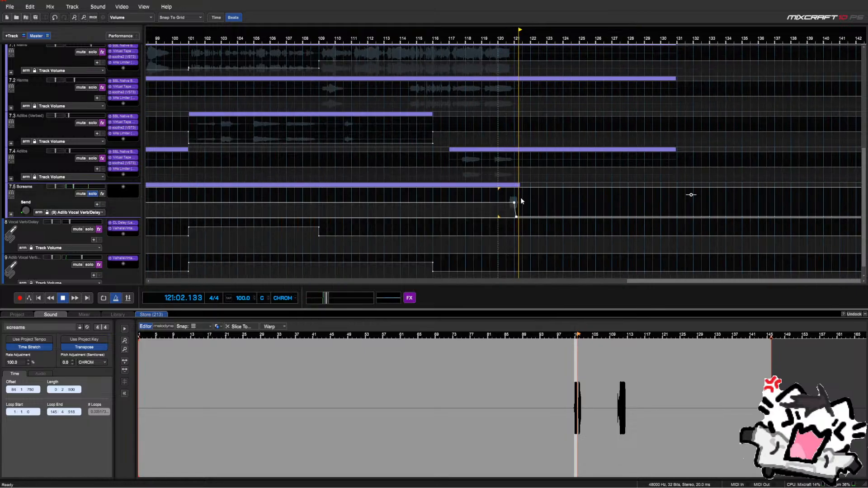
scroll(501, 207, down, 2)
scroll(495, 211, down, 2)
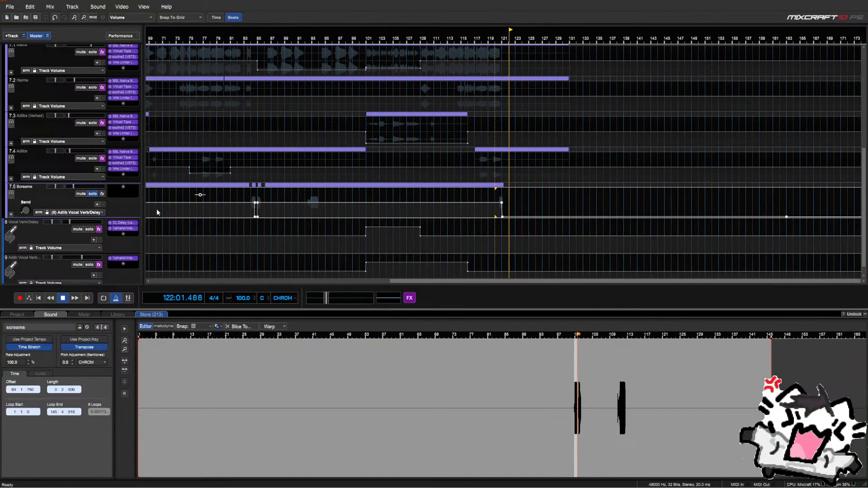
key(space)
click(88, 210)
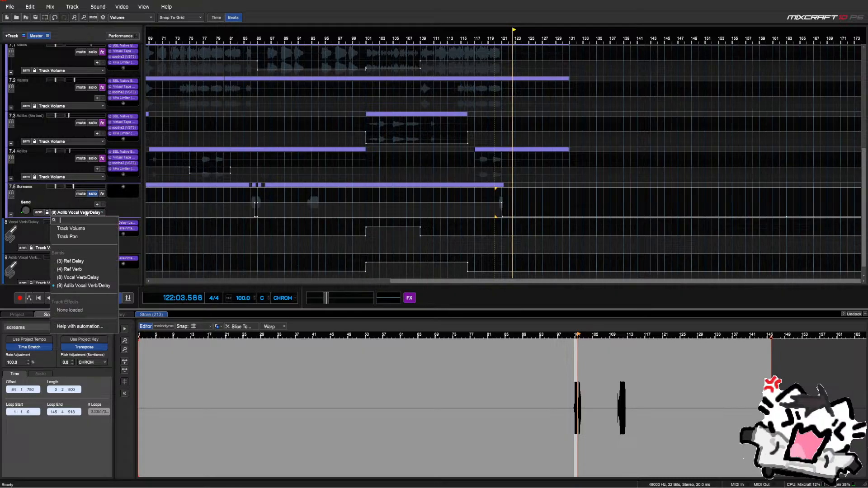
Set the Screams lane to Track Volume, audition from bar 83, then expand Screams into screams and screams 2
click(88, 229)
click(240, 193)
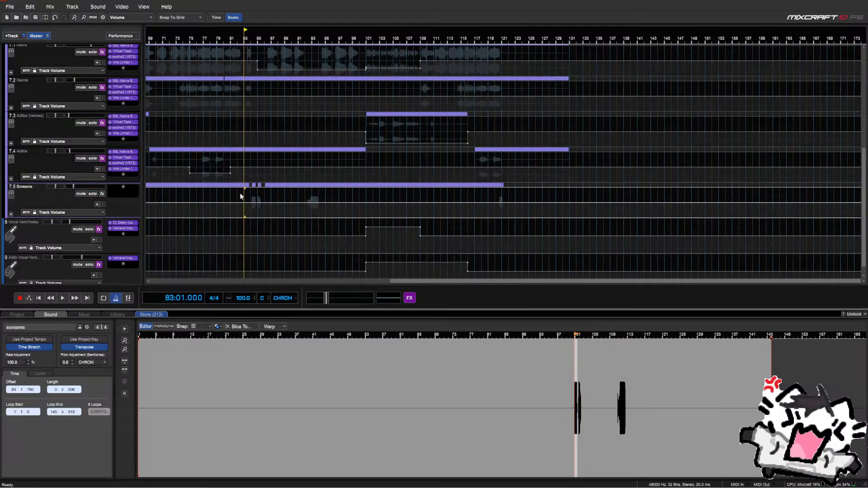
key(space)
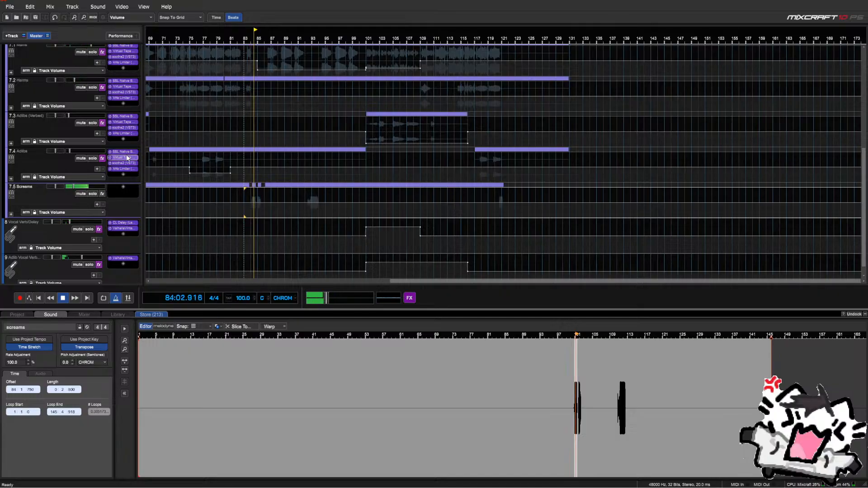
mouse_move(68, 187)
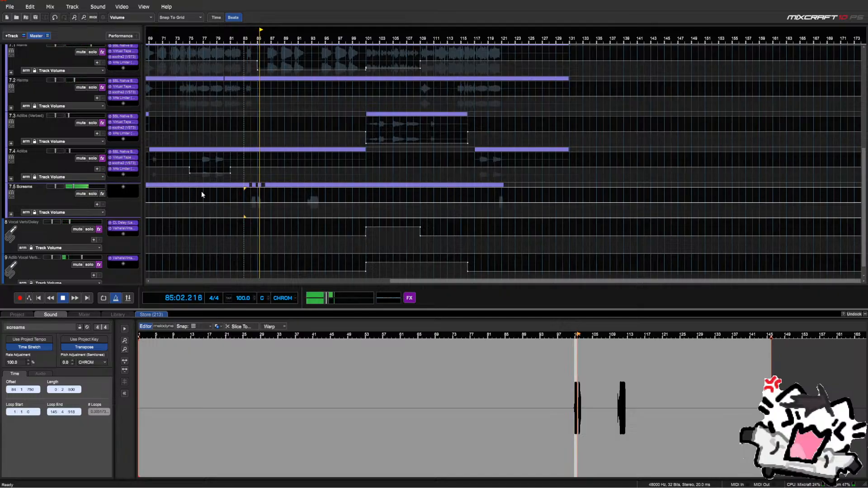
scroll(202, 193, up, 5)
key(space)
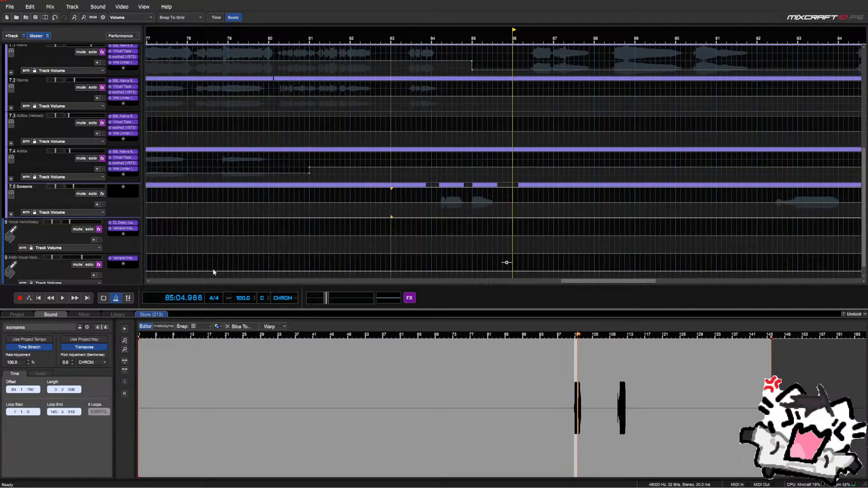
click(11, 214)
scroll(273, 203, up, 2)
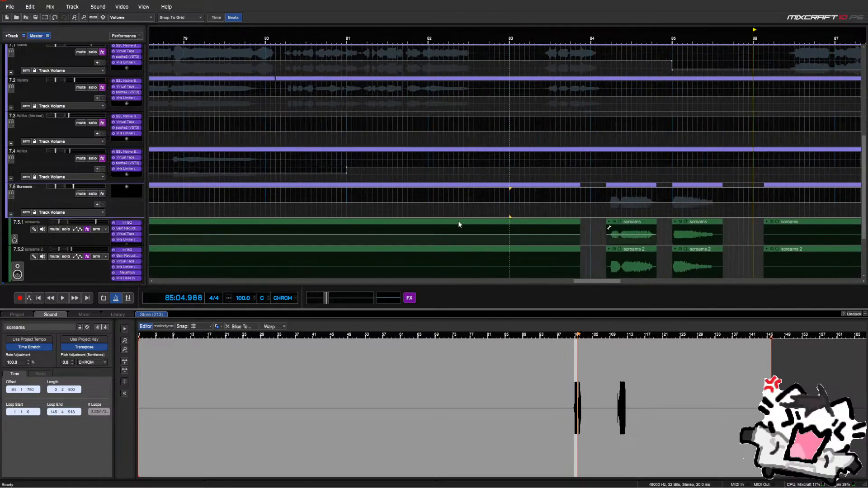
Audition the screams near bar 84 and reverse the screams clip
click(605, 215)
key(space)
scroll(606, 215, up, 2)
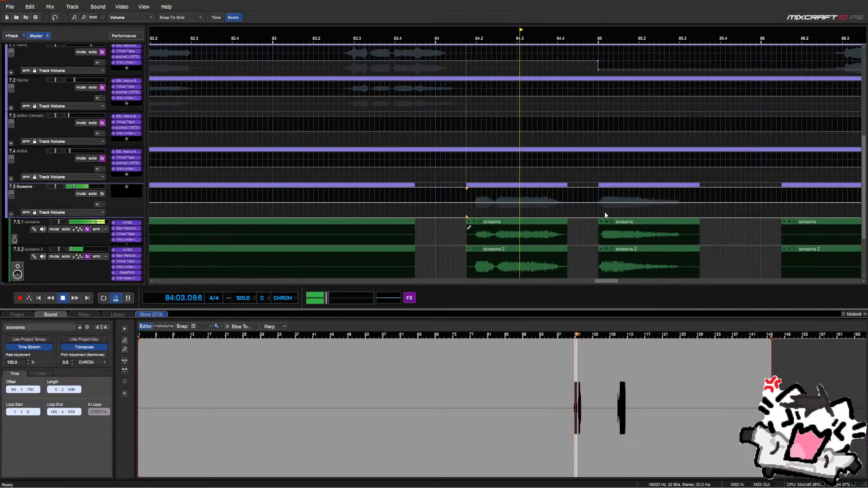
key(space)
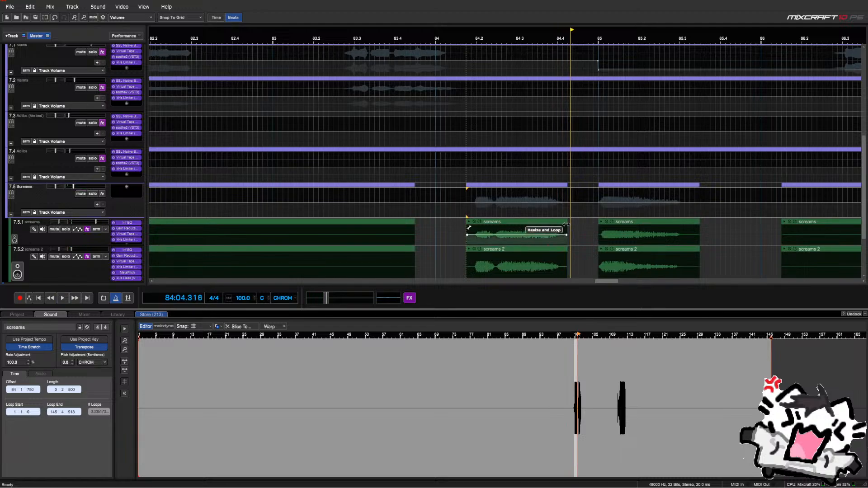
right_click(562, 226)
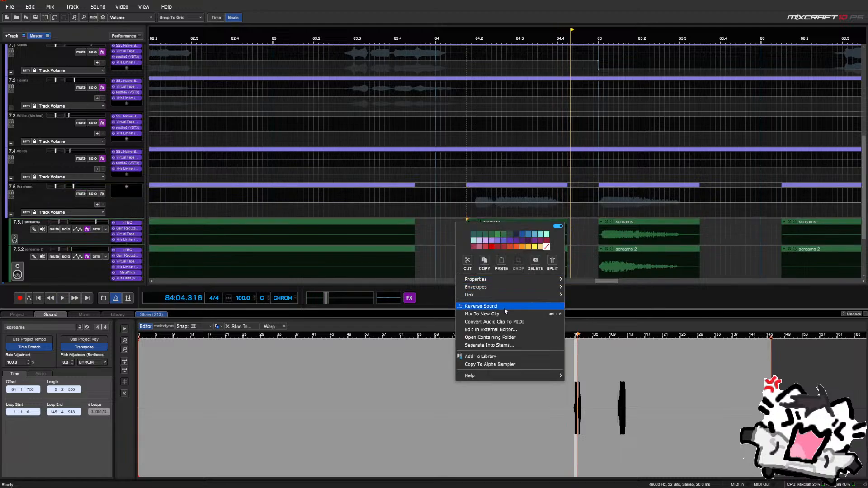
click(492, 302)
Delete the screams audio from about bar 82.4 to 84 on both sub-tracks
drag(435, 224, 366, 275)
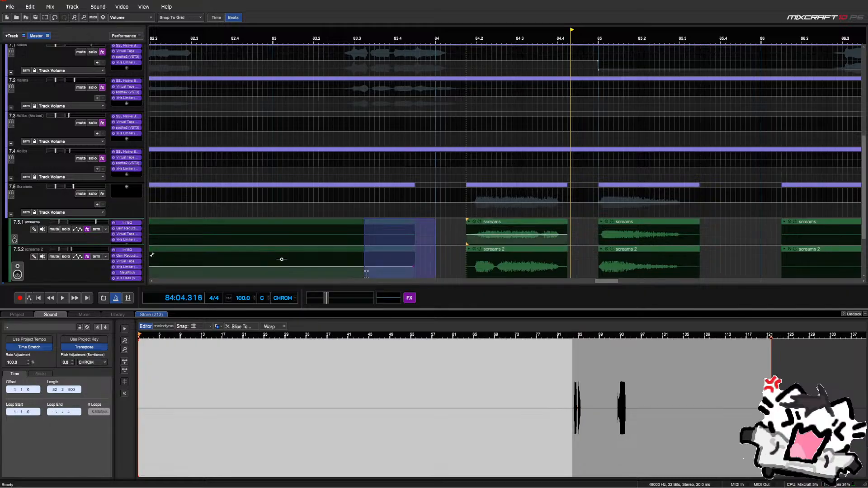
drag(430, 224, 254, 250)
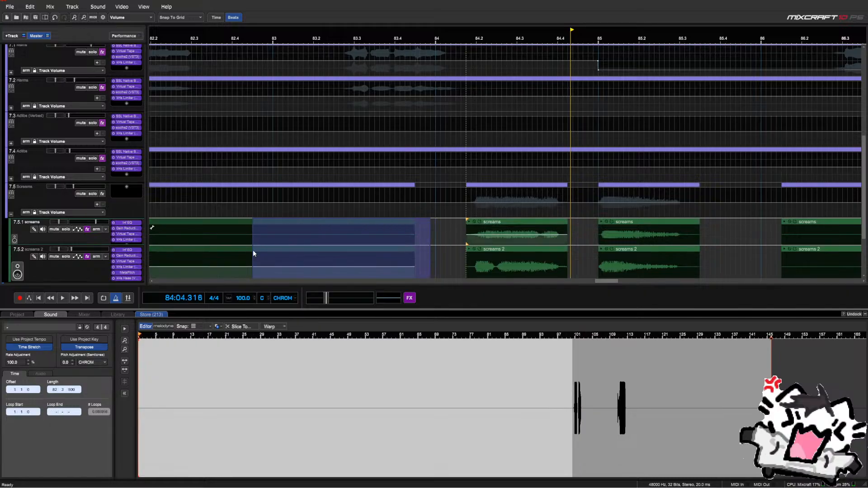
key(Delete)
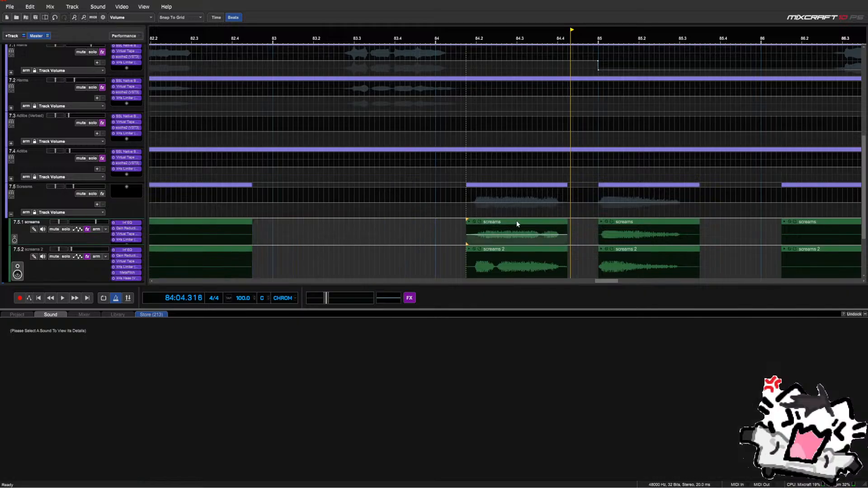
Paste a copy of the bar 84.2 screams clip near bar 83.2, slide it to end at 84.2, and reverse it
click(518, 224)
key(ctrl+c)
click(330, 235)
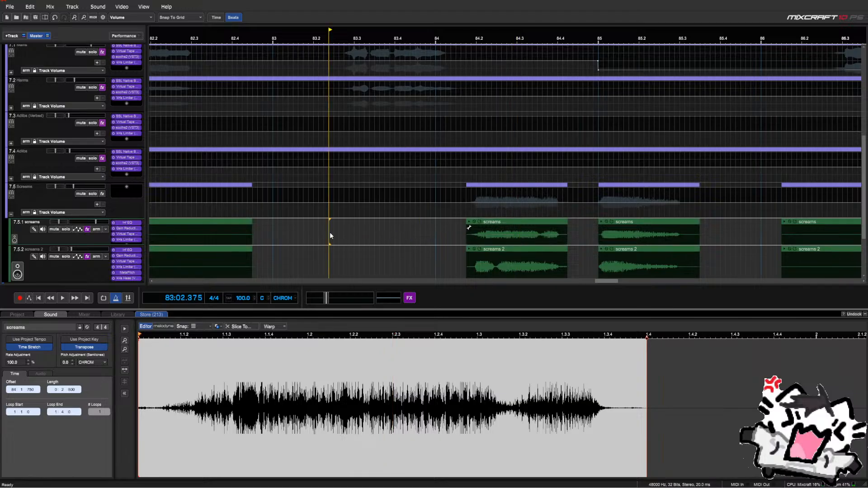
key(ctrl+v)
drag(415, 225, 452, 225)
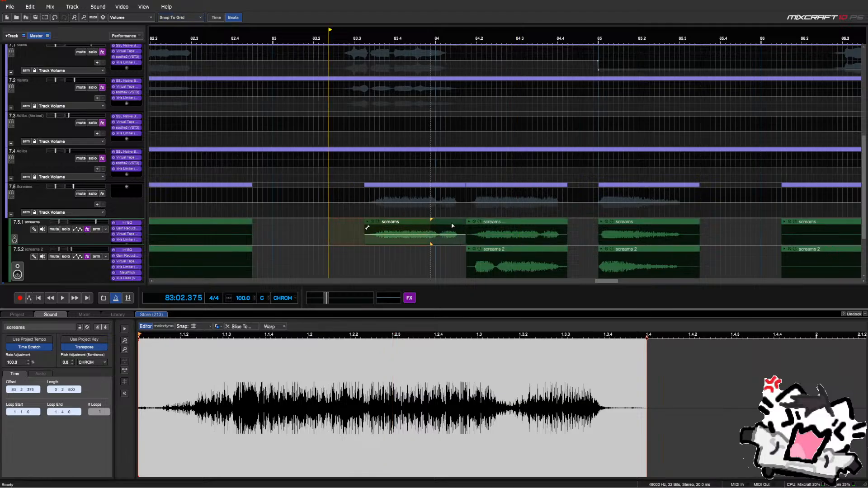
click(496, 226)
right_click(496, 223)
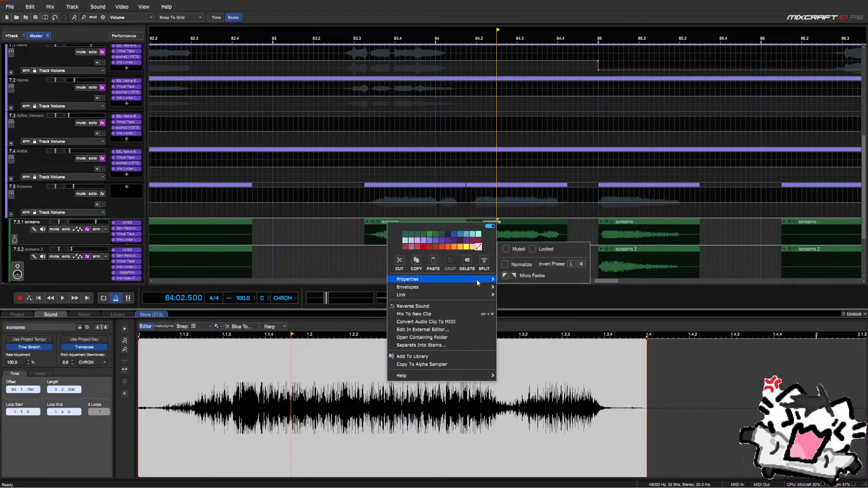
click(462, 307)
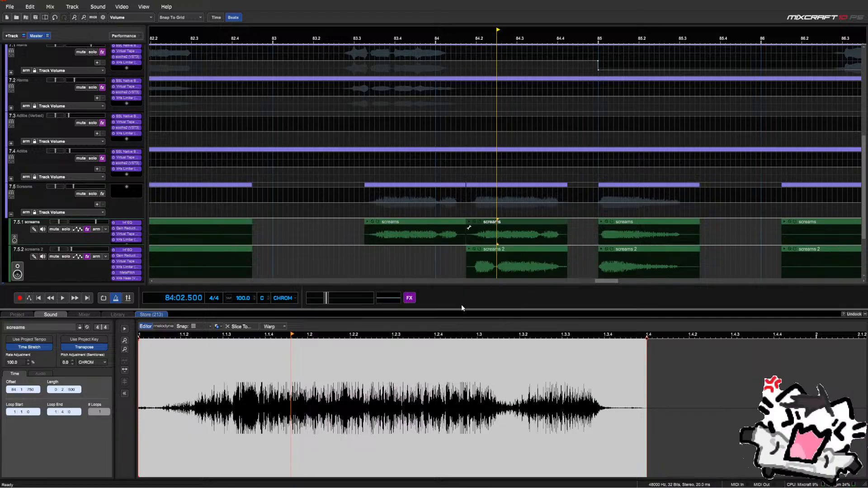
Trim the reversed clip to start near bar 83.4 and add a volume point so Screams ramps up
click(464, 272)
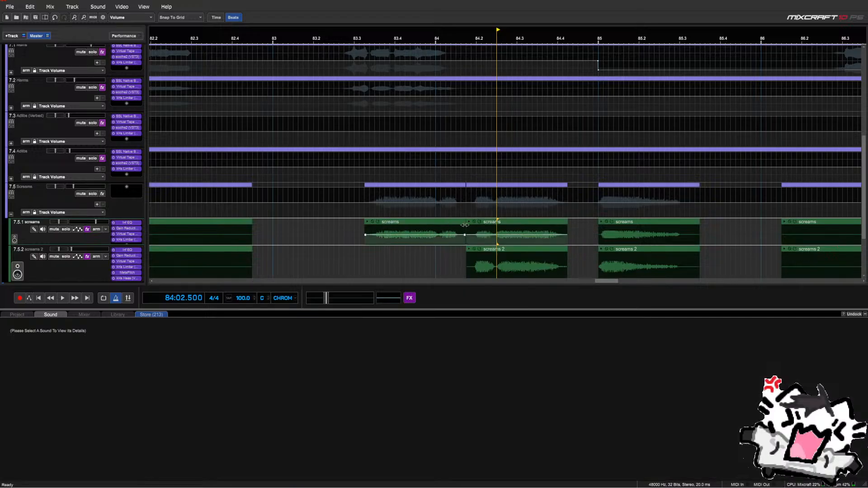
mouse_move(465, 225)
mouse_down()
mouse_move(436, 227)
mouse_move(465, 227)
mouse_up()
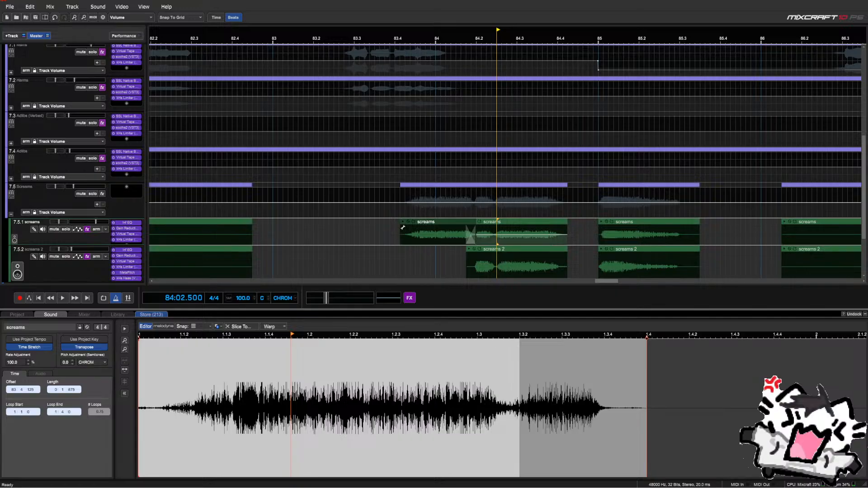
drag(400, 204, 400, 217)
click(304, 194)
key(space)
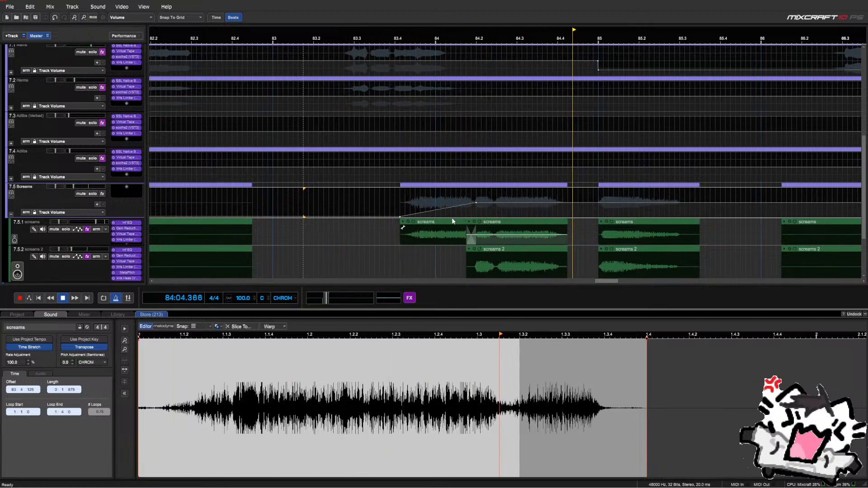
key(space)
Bend the volume ramp into a curve, audition the swell, and select the bar 84.2 screams clip
drag(438, 210, 445, 215)
click(309, 196)
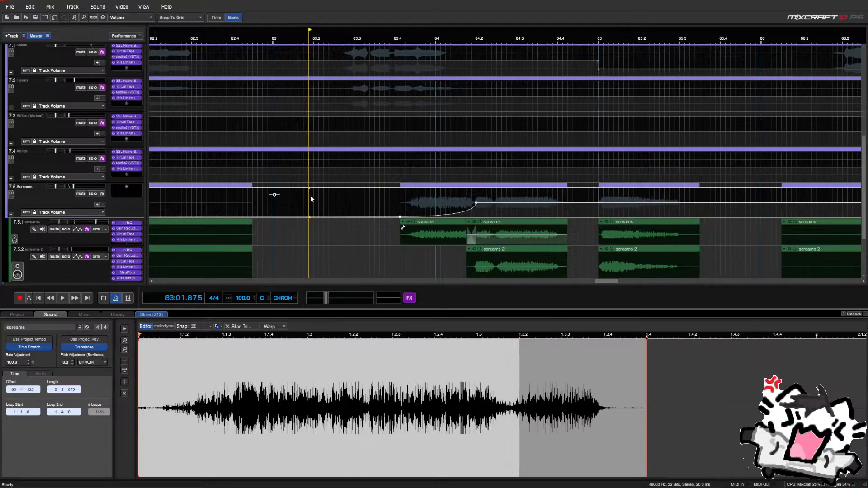
key(space)
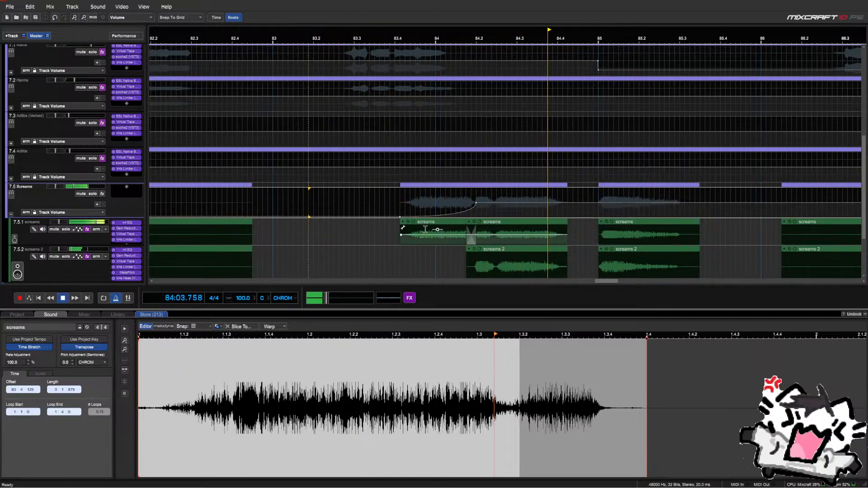
key(space)
click(466, 226)
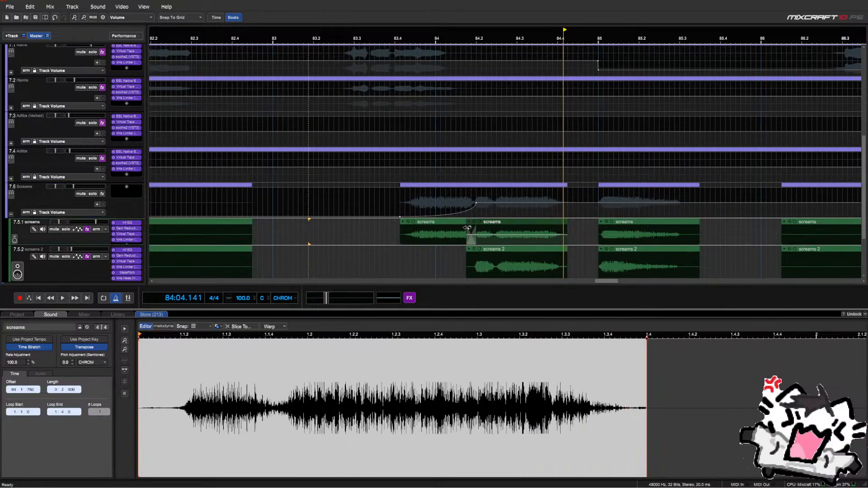
click(493, 226)
scroll(493, 226, up, 3)
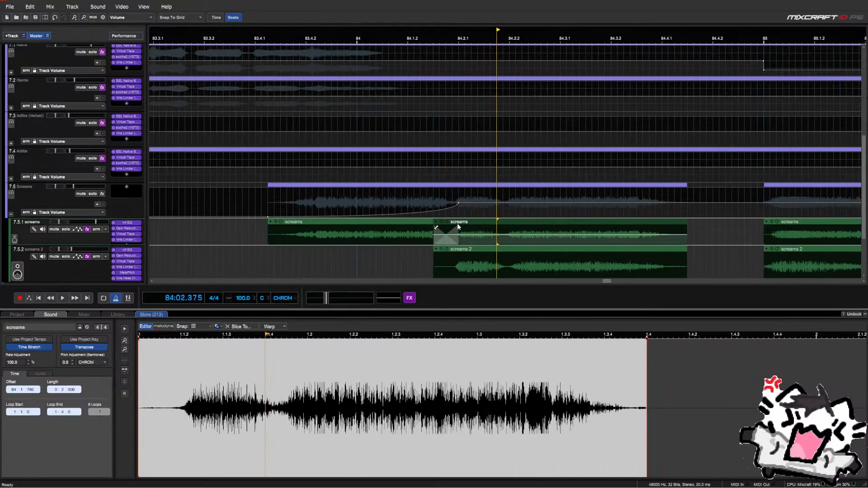
Trim the overlap off the second screams clip and add a reversed, shortened screams 2 copy near bar 83.3
drag(434, 228, 453, 231)
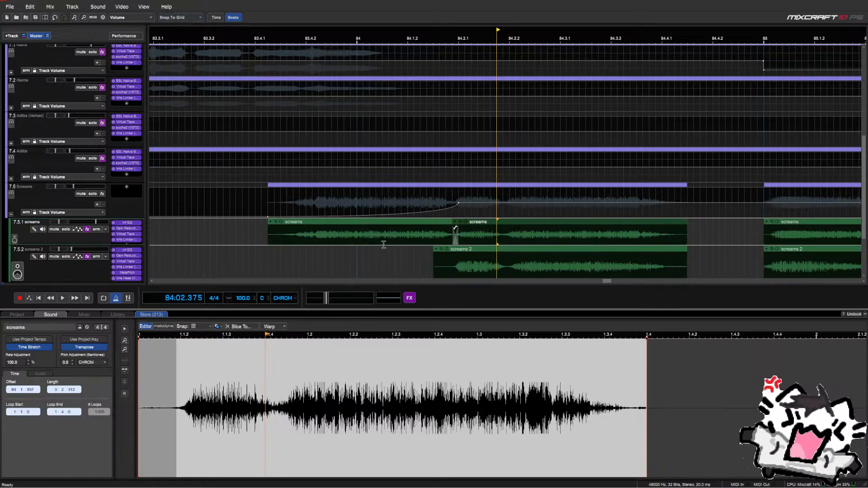
click(477, 254)
key(ctrl+c)
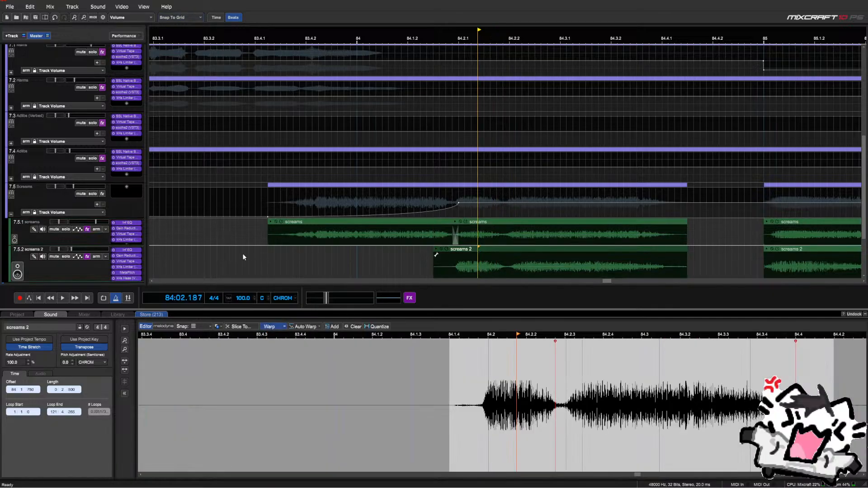
click(237, 254)
key(ctrl+v)
drag(289, 252, 216, 253)
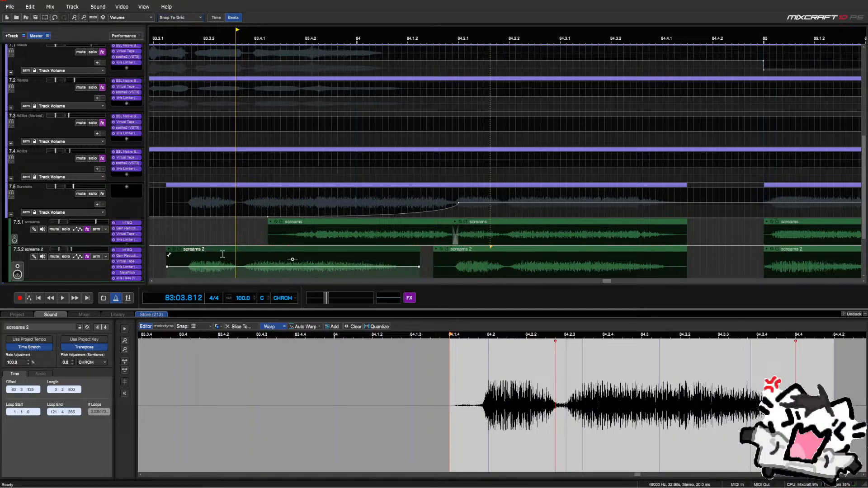
right_click(225, 253)
click(291, 181)
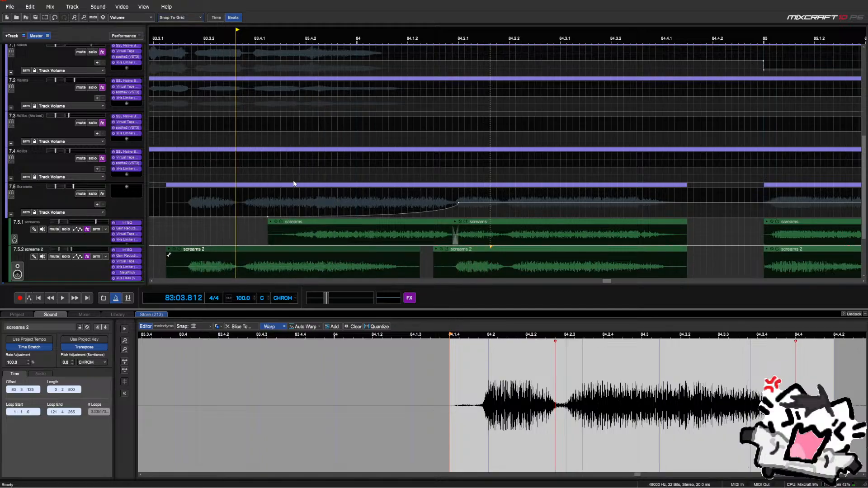
click(299, 190)
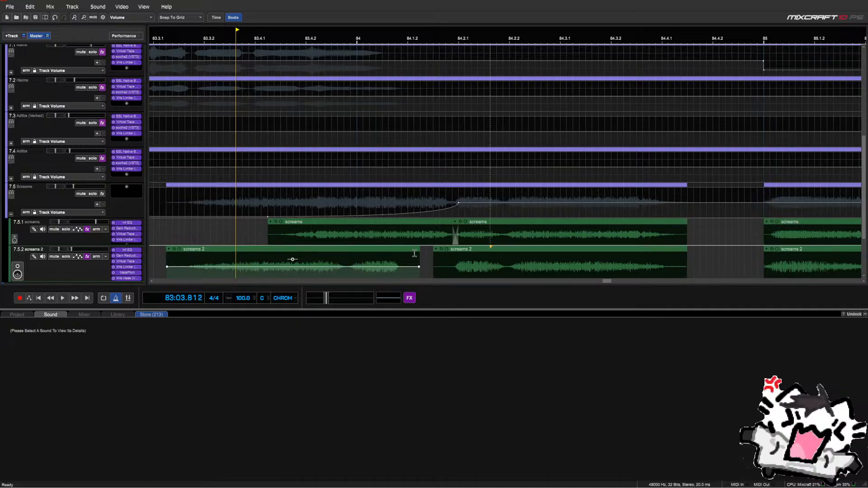
drag(418, 253, 441, 256)
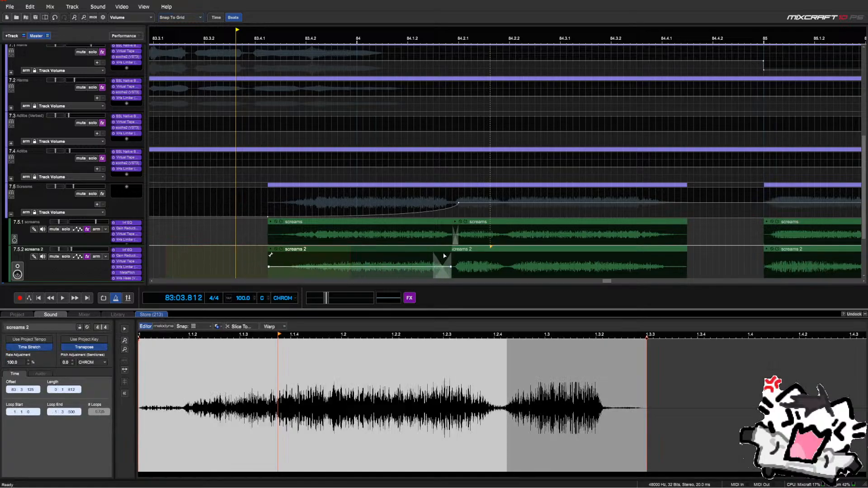
Trim the start of the later screams 2 clip and audition the result
click(444, 256)
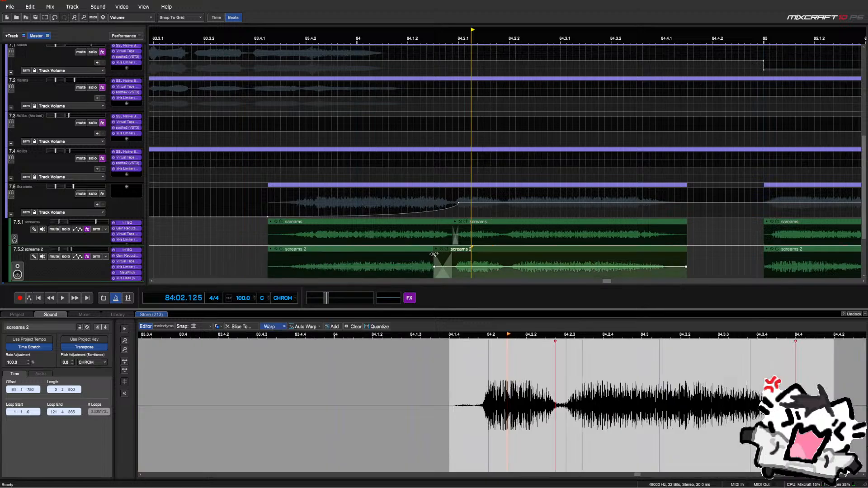
drag(445, 255, 446, 255)
click(231, 249)
key(space)
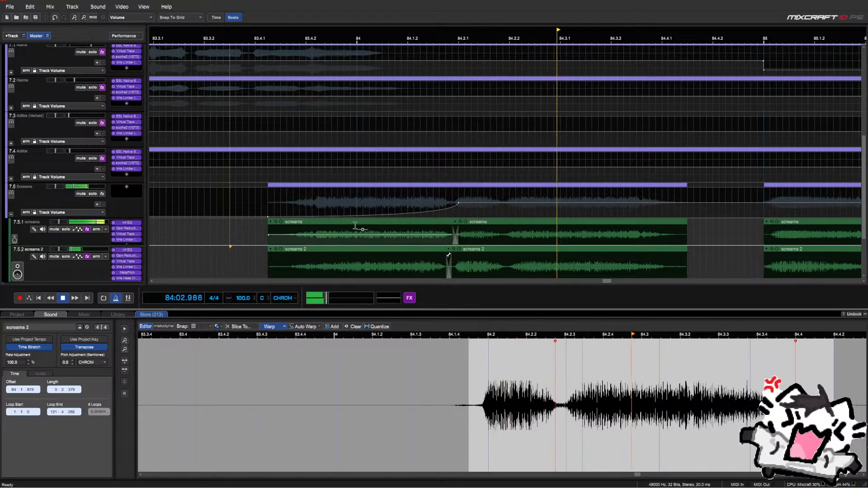
key(space)
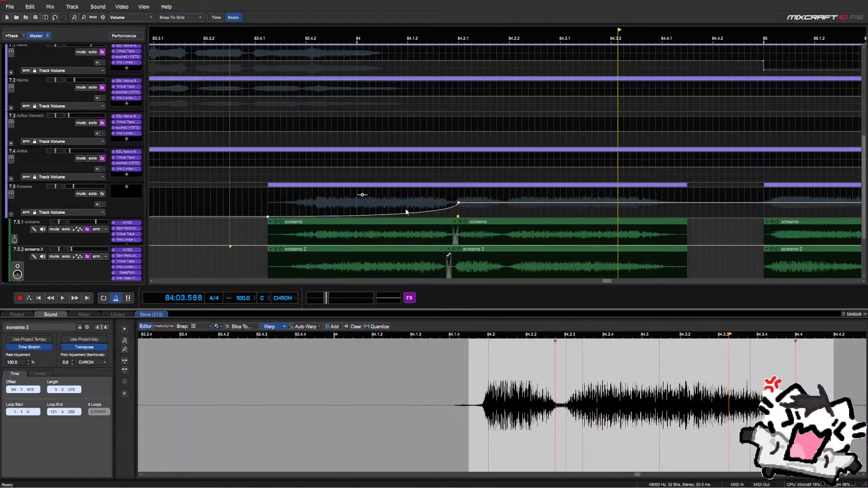
Delete the earlier screams and screams 2 clips around bar 83
click(470, 208)
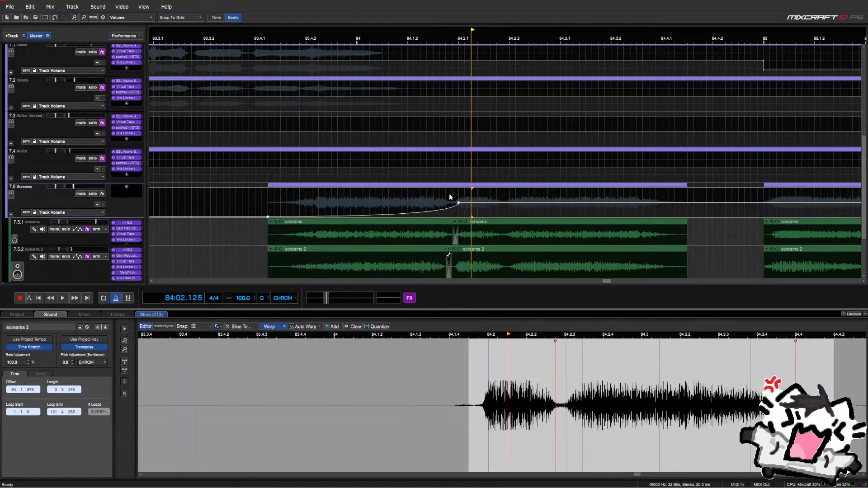
drag(478, 198, 382, 199)
click(308, 230)
key(Delete)
click(313, 255)
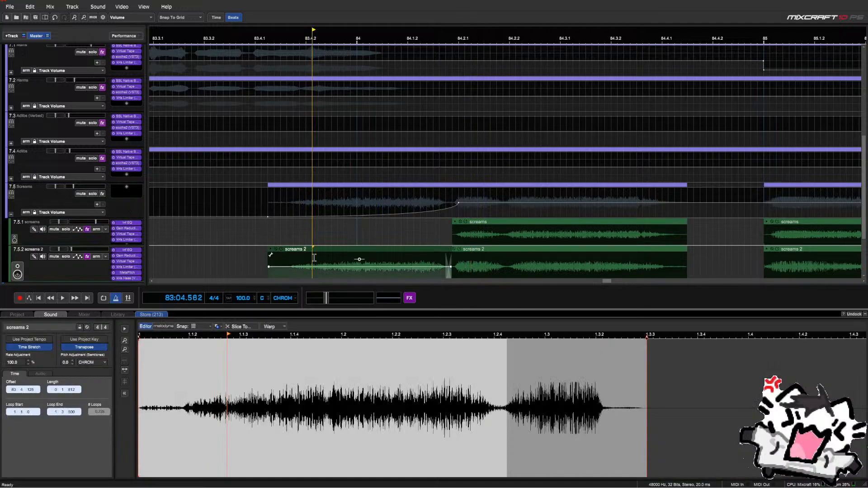
key(Delete)
scroll(325, 252, down, 2)
scroll(324, 252, down, 3)
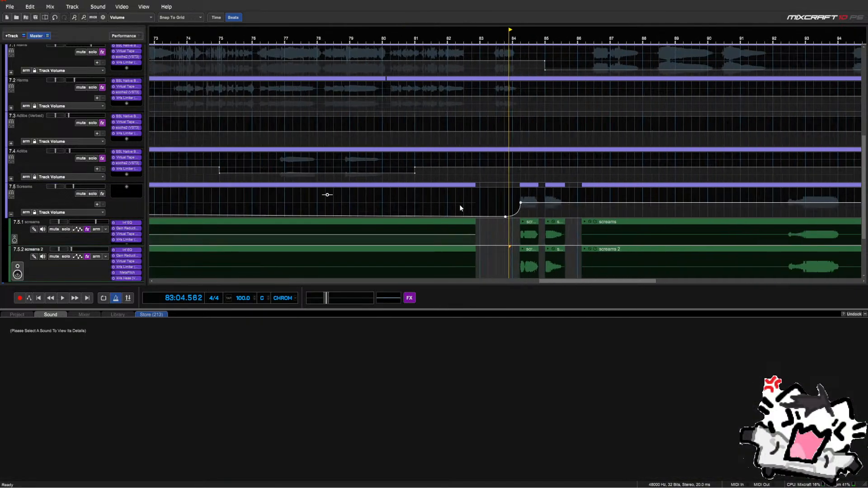
Delete the Screams volume automation points around bar 83
drag(457, 203, 546, 203)
key(Delete)
click(481, 207)
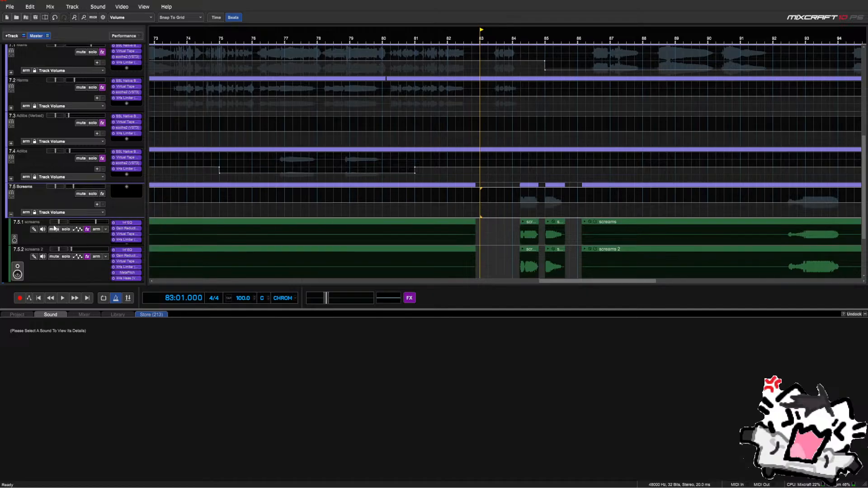
click(11, 215)
scroll(347, 214, left, 1)
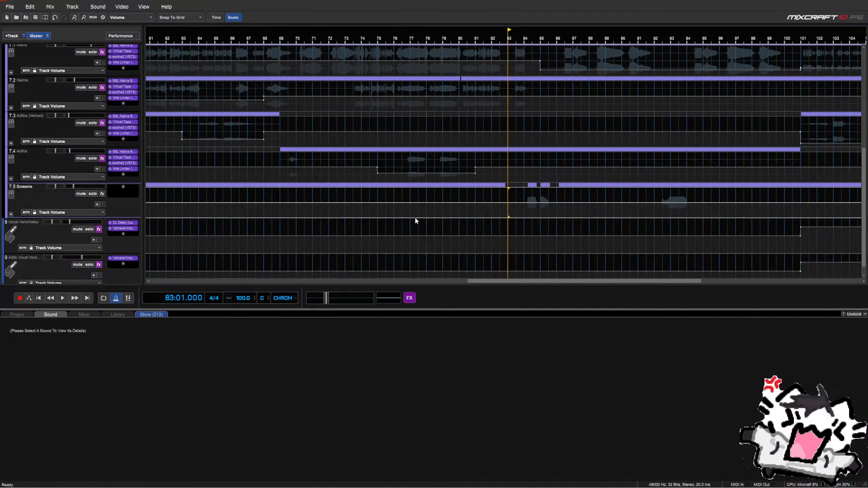
click(11, 216)
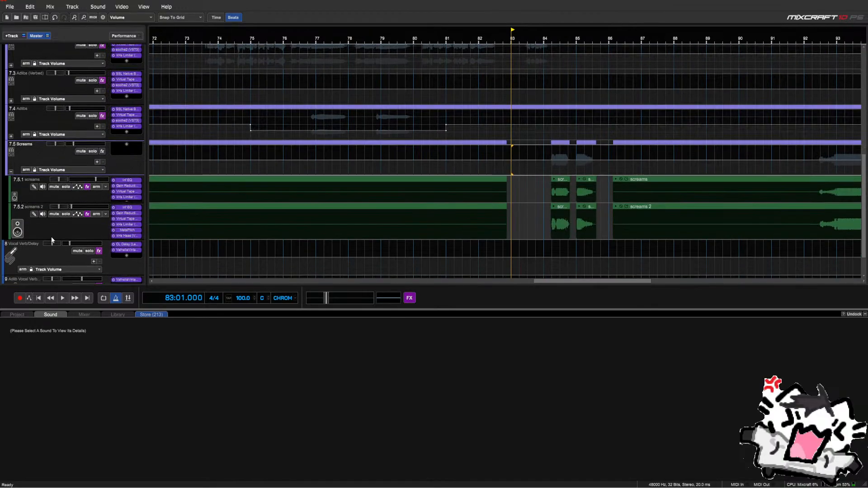
Duplicate the screams sub-track 7.5.1 and move the copy below screams 2 as track 7.6
click(48, 198)
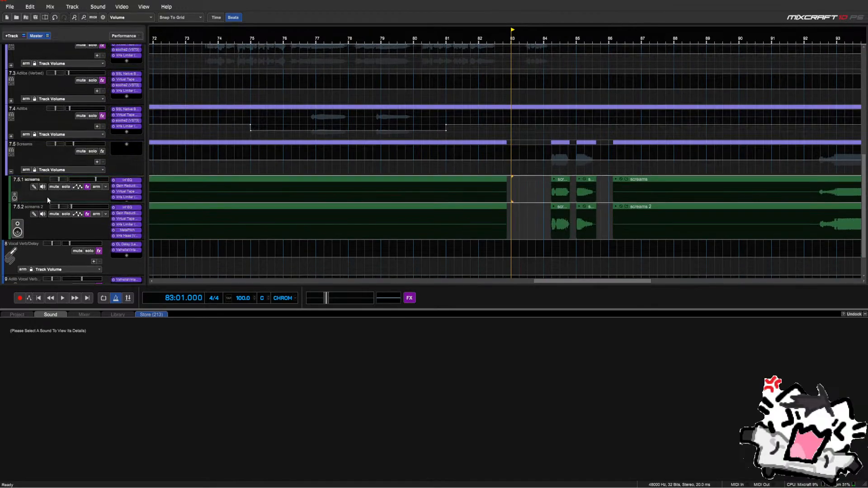
key(ctrl+d)
drag(32, 222, 27, 259)
scroll(550, 246, down, 2)
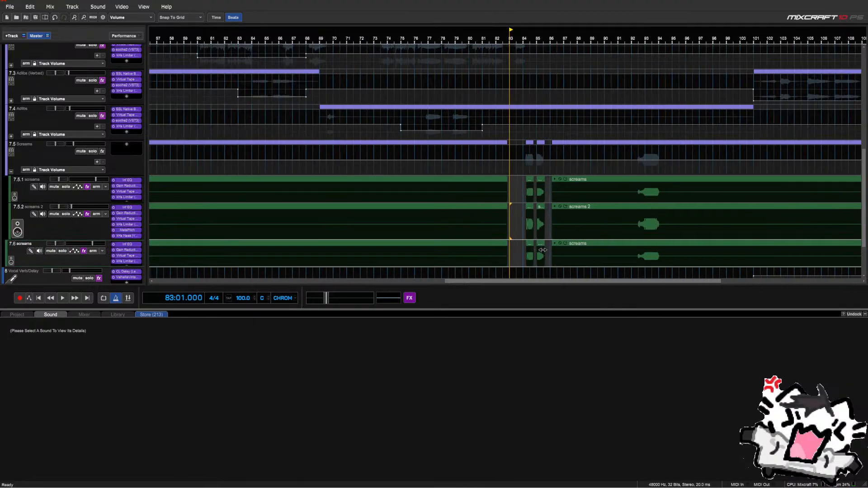
scroll(542, 250, up, 2)
scroll(542, 252, down, 5)
Delete the unwanted screams clips on track 7.6, leaving one clip
drag(592, 251, 426, 252)
scroll(426, 252, up, 2)
key(Delete)
scroll(429, 252, up, 2)
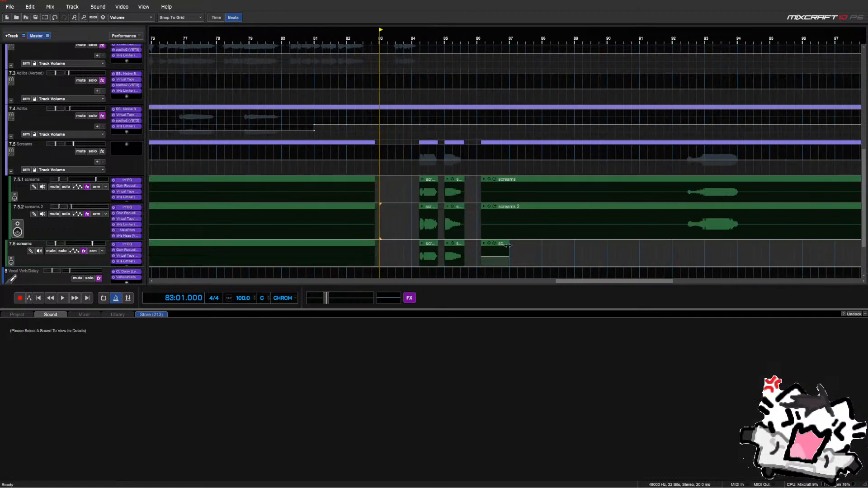
drag(525, 259, 440, 260)
key(Delete)
scroll(491, 249, down, 3)
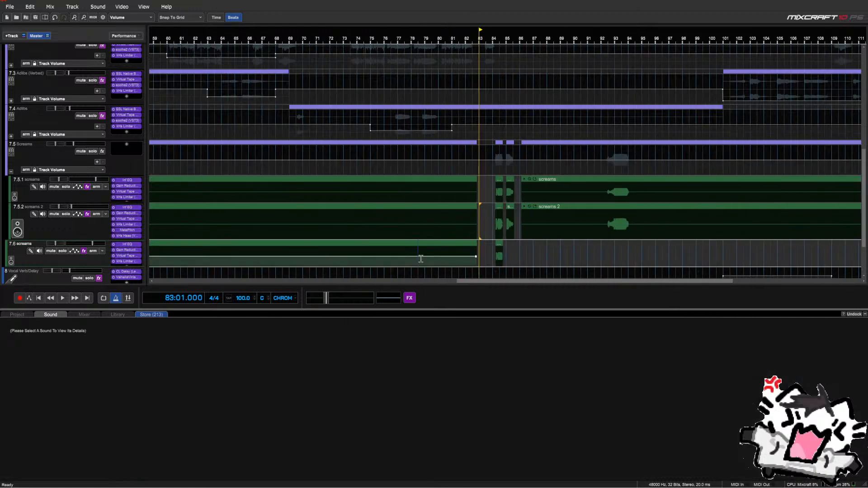
scroll(491, 249, up, 2)
Reverse the remaining 7.6 screams clip, move it to start at bar 83.4, and delete its tail
click(695, 248)
scroll(697, 248, up, 3)
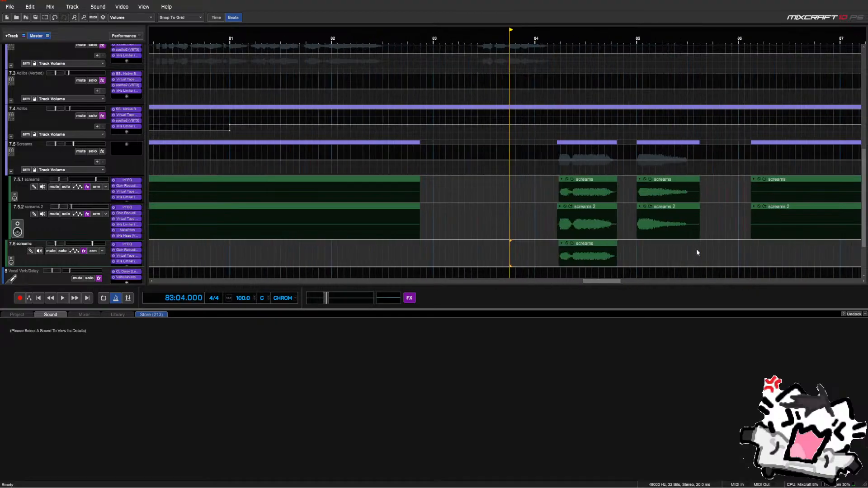
right_click(643, 248)
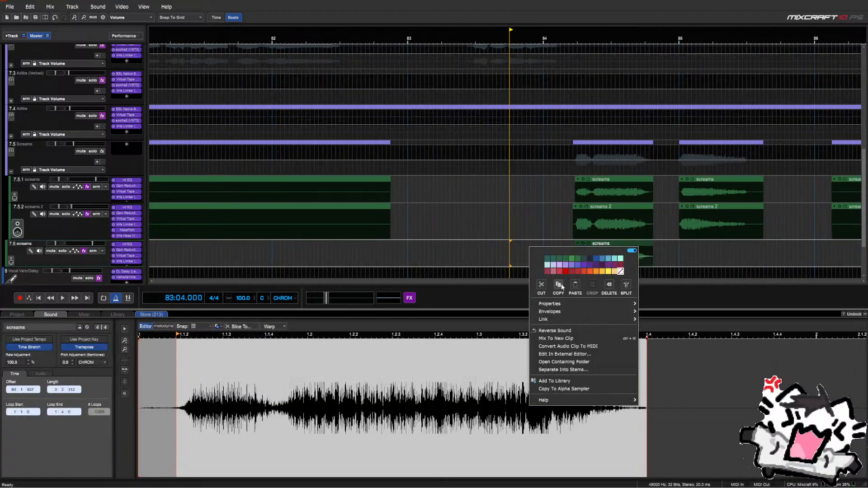
click(583, 331)
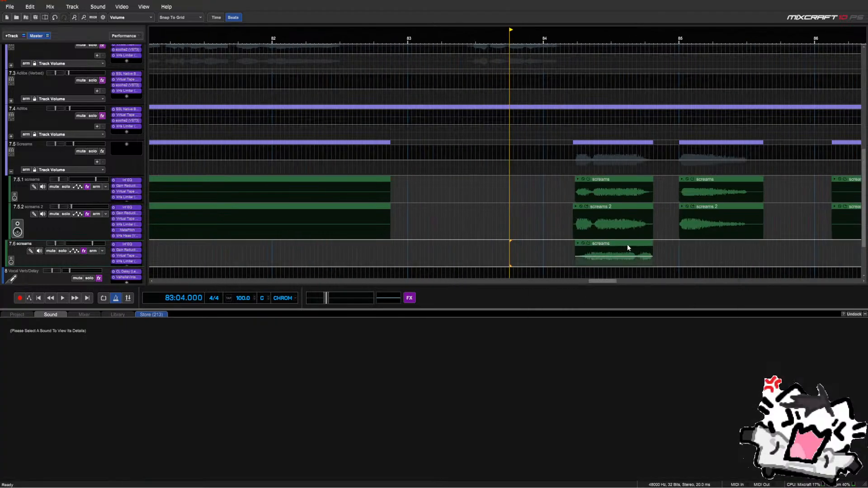
drag(627, 248, 576, 250)
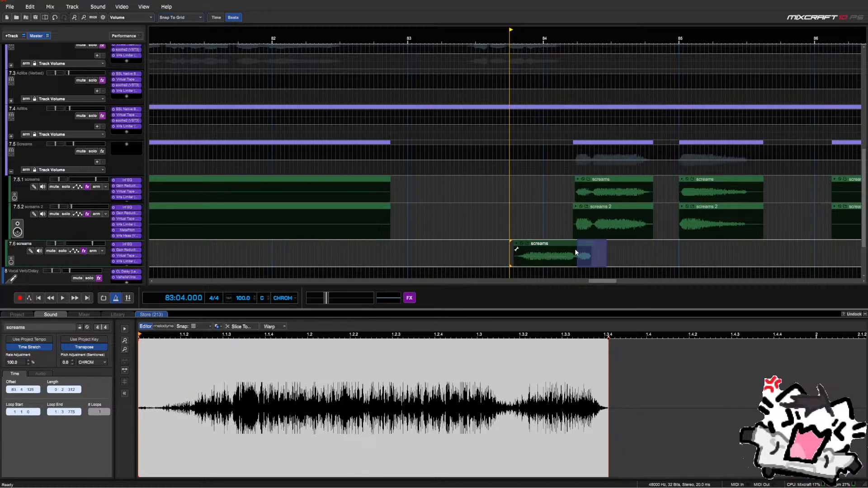
key(Delete)
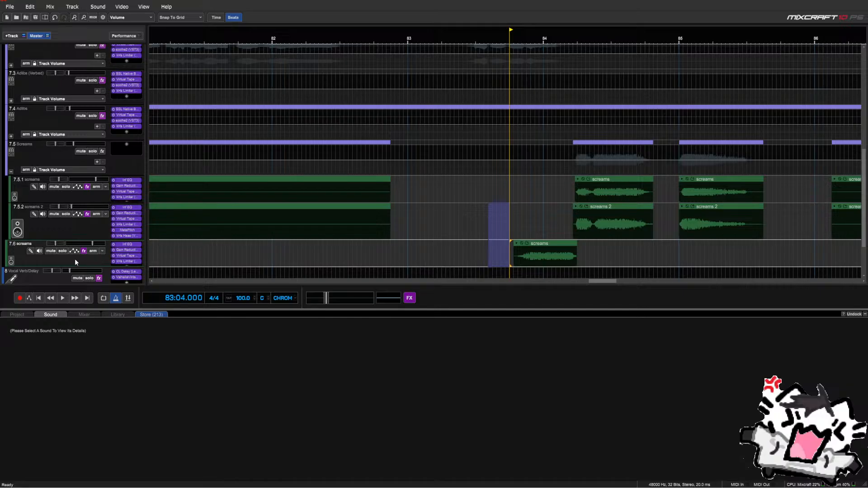
Show track 7.6's send automation to (9) Adlib Vocal Verb/Delay
scroll(75, 259, down, 2)
click(73, 229)
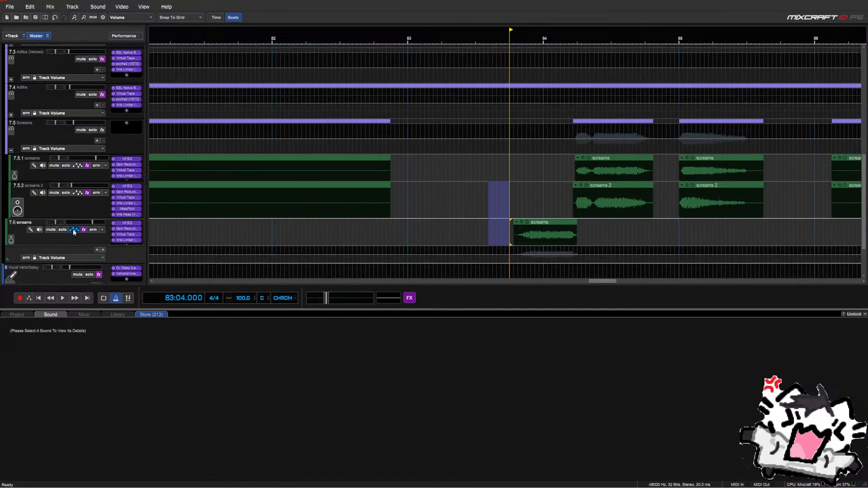
click(63, 257)
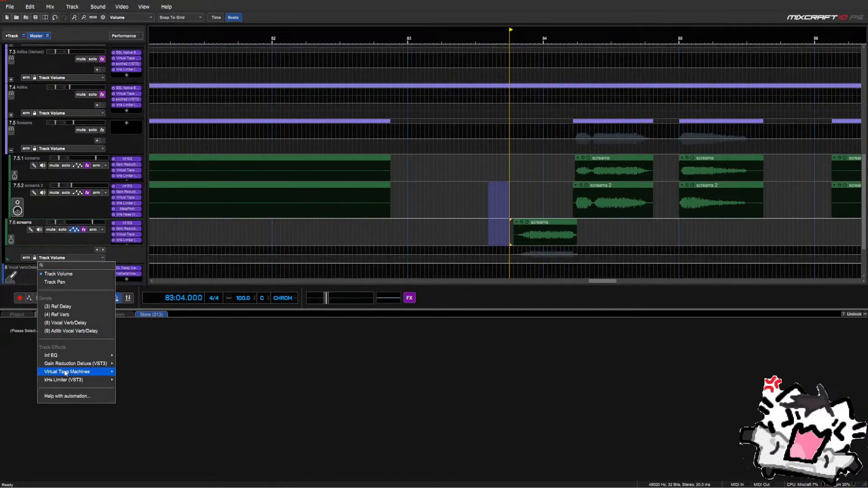
click(64, 331)
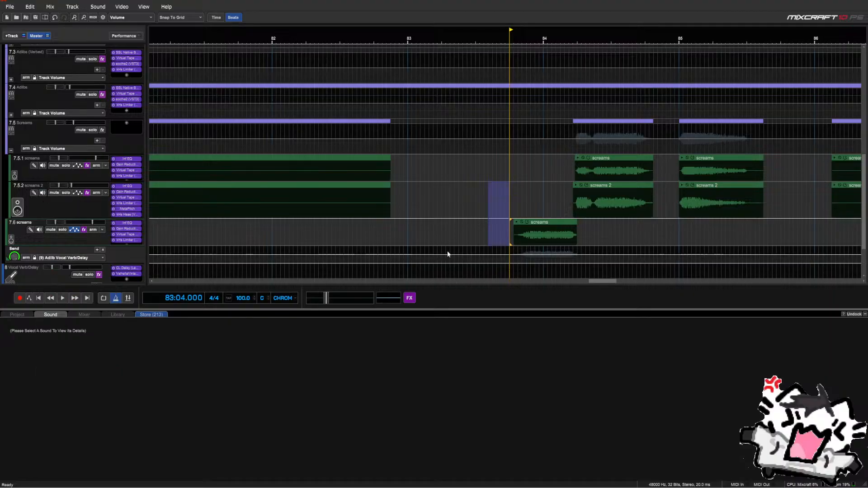
Play back the screams passage from around bar 83.4
key(space)
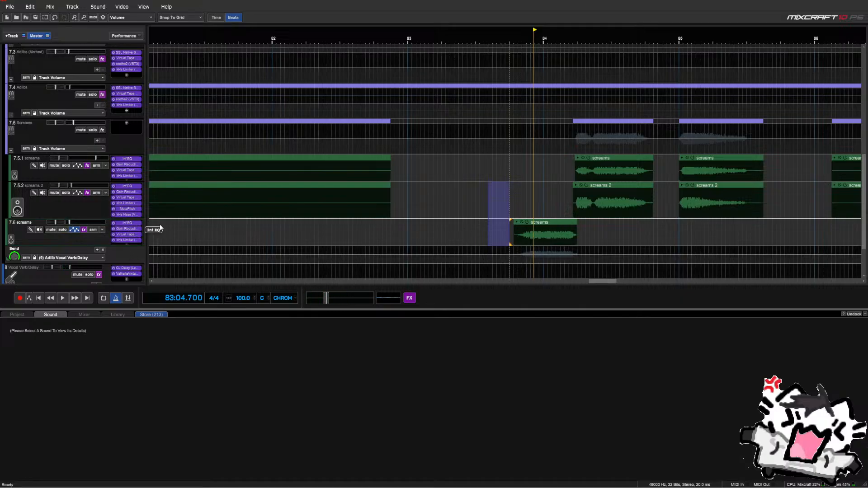
click(451, 234)
key(space)
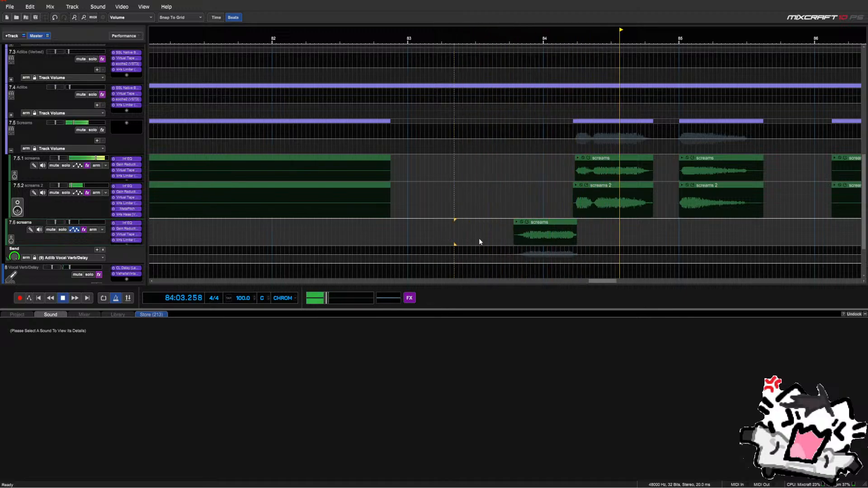
key(space)
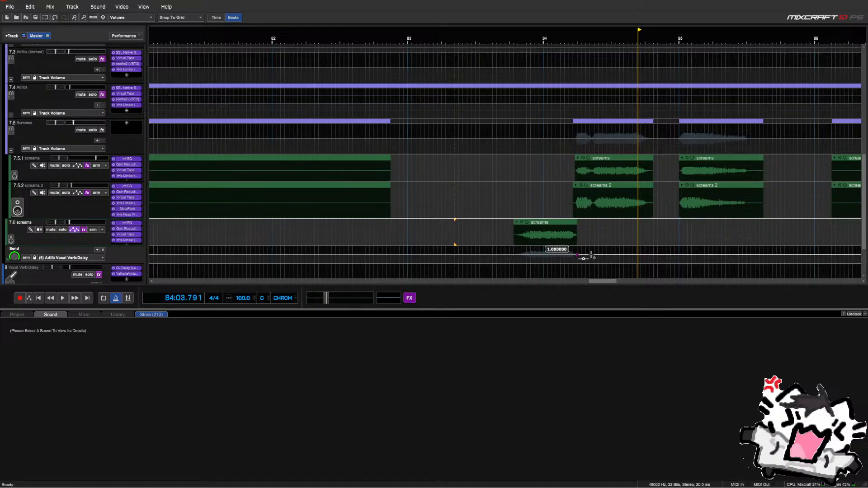
Add a curved Screams volume ramp up from silence and audition it
click(573, 139)
drag(506, 139, 557, 152)
click(485, 140)
key(space)
key(space)
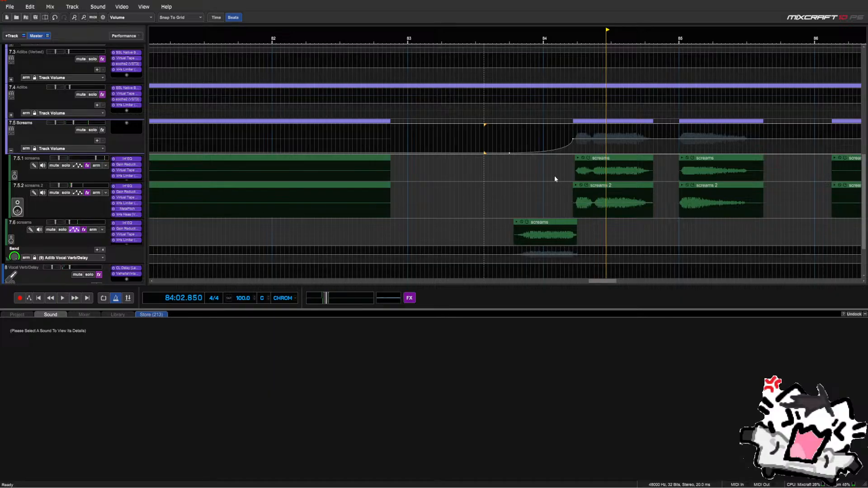
click(463, 190)
key(space)
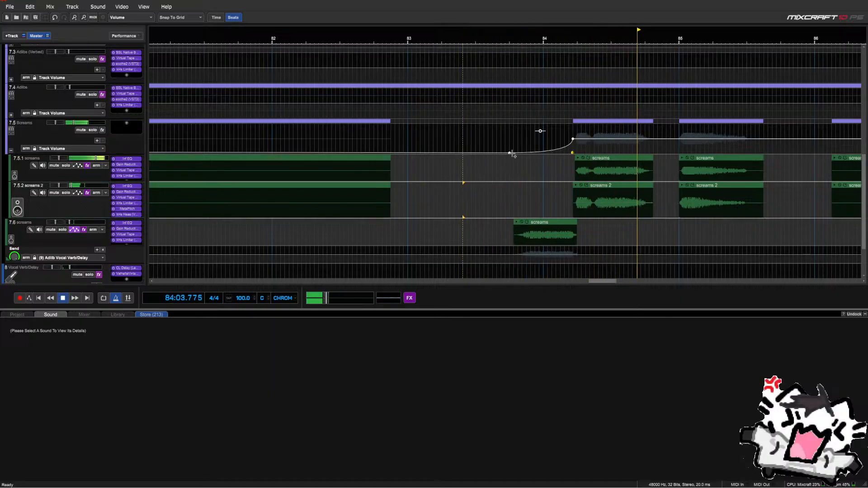
key(space)
Delete the leftover 7.6 screams track
scroll(524, 221, down, 6)
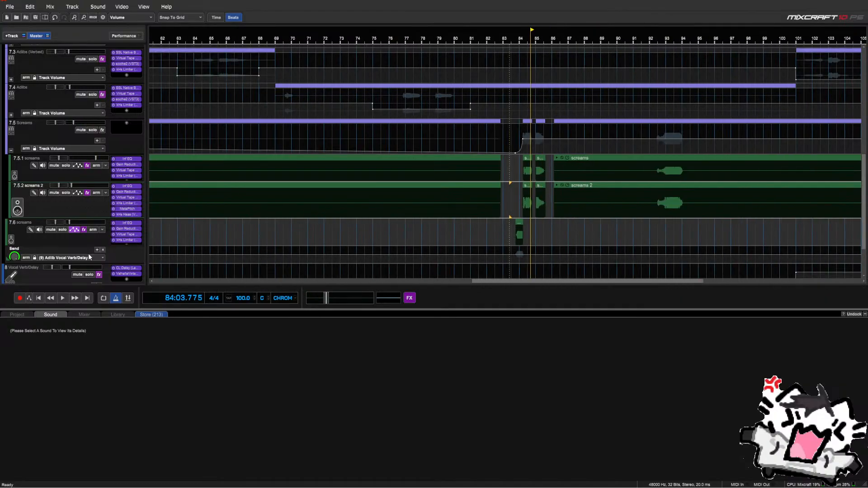
click(77, 243)
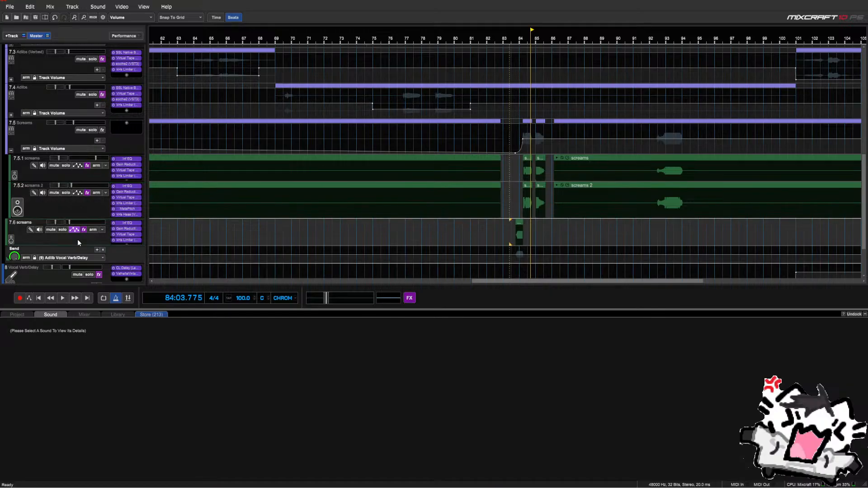
key(Delete)
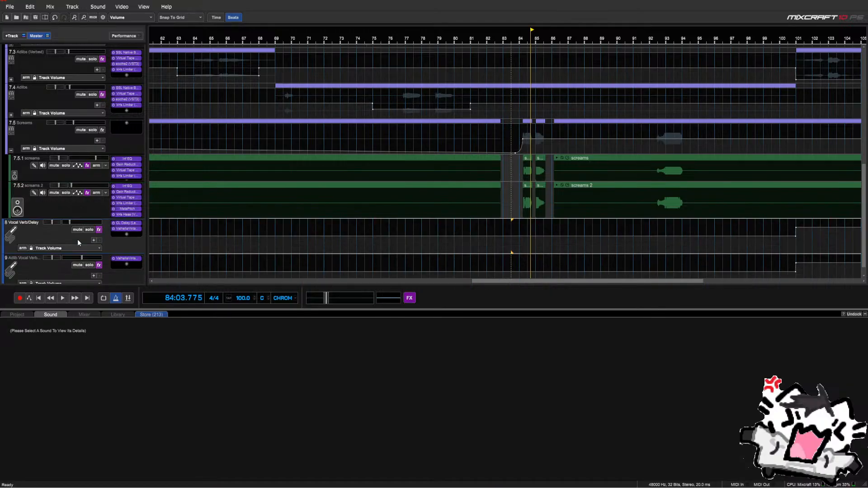
Select the Screams automation range around bar 83
click(510, 225)
scroll(512, 225, down, 1)
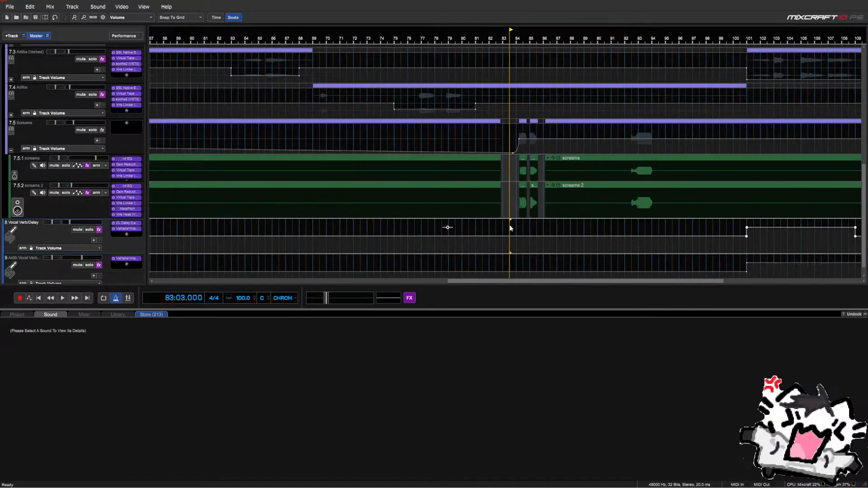
drag(484, 148, 554, 145)
Delete the selected Screams volume ramp and collapse the group's sub-tracks
key(Delete)
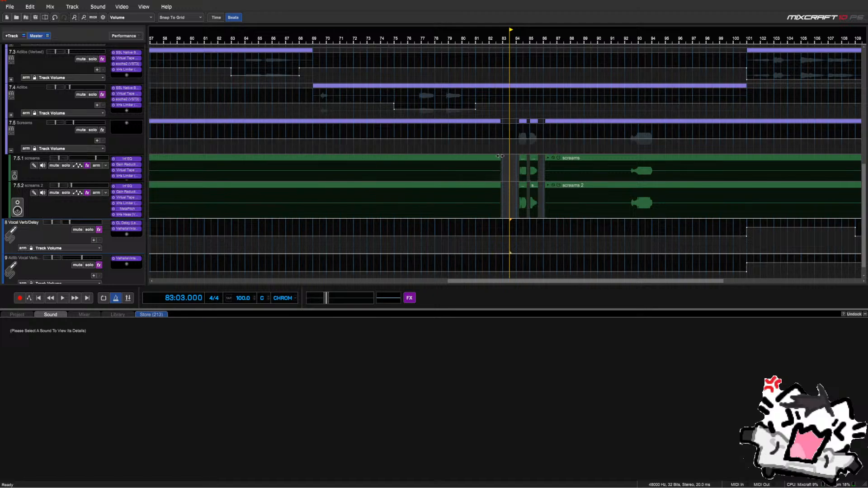
click(11, 151)
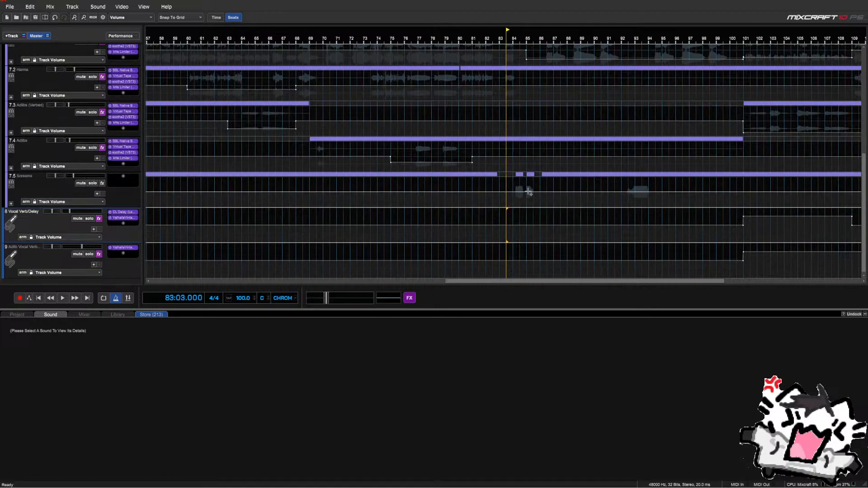
scroll(482, 186, down, 2)
Audition the Screams track from around bar 92 and bar 83
key(space)
scroll(482, 186, up, 1)
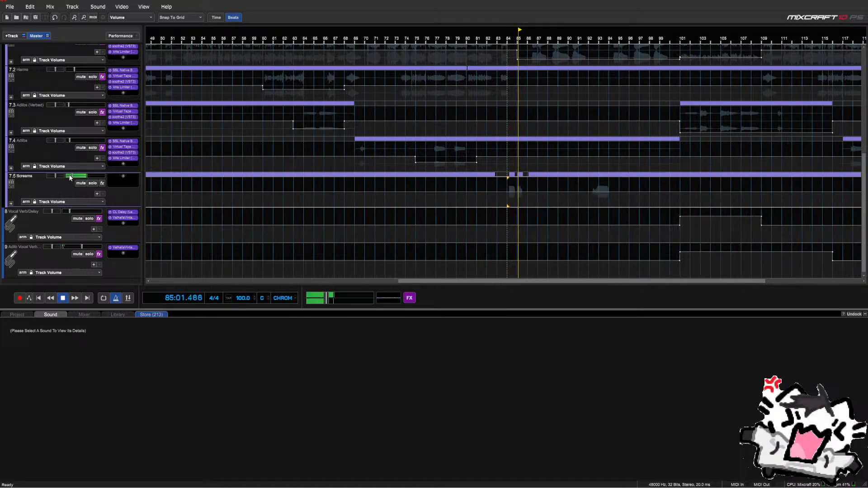
click(587, 189)
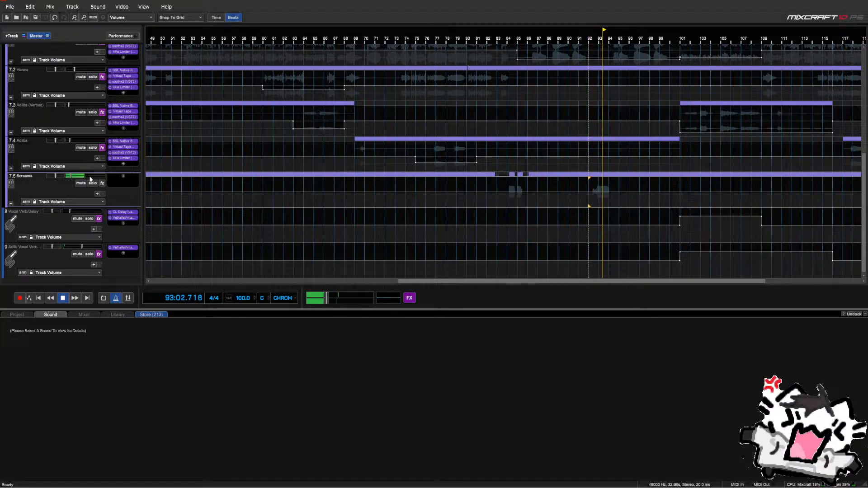
click(497, 253)
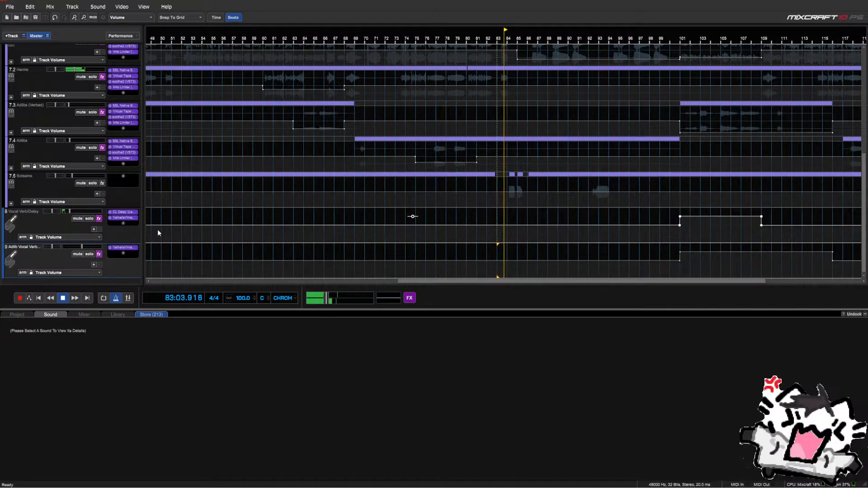
click(78, 201)
Automate the Screams send to (9) Adlib Vocal Verb/Delay, swelling to full near bar 94
click(79, 275)
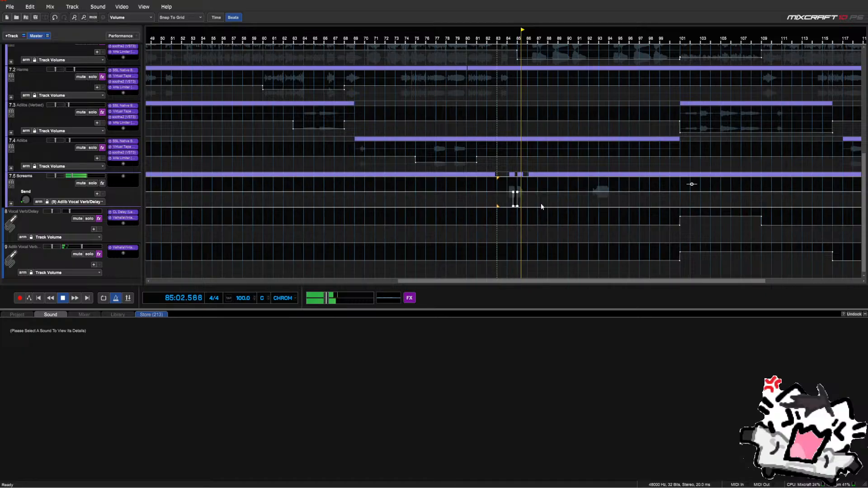
click(589, 205)
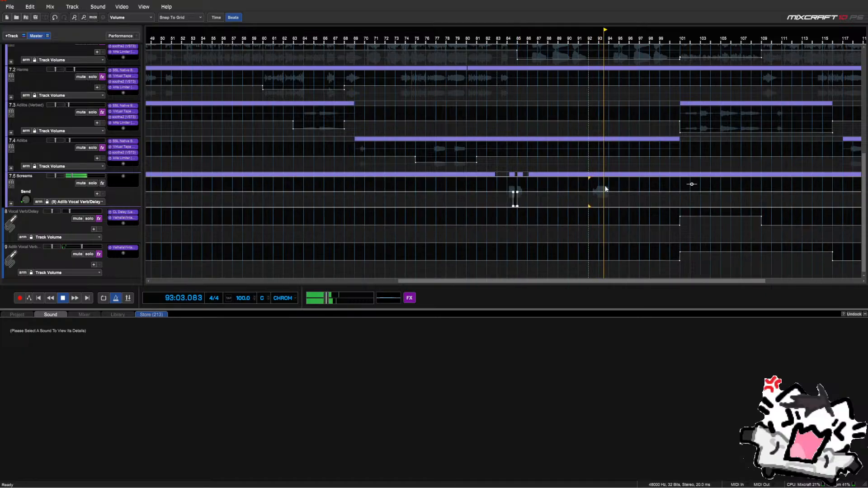
scroll(613, 191, up, 2)
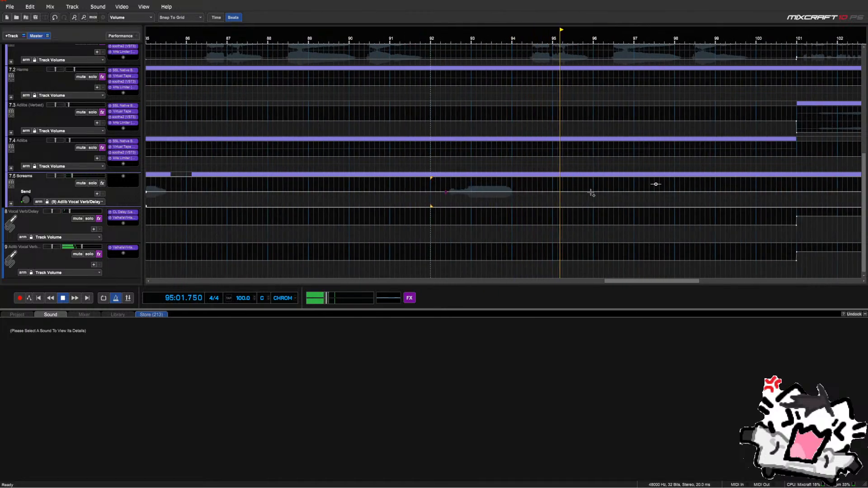
click(553, 192)
drag(513, 192, 512, 178)
click(426, 183)
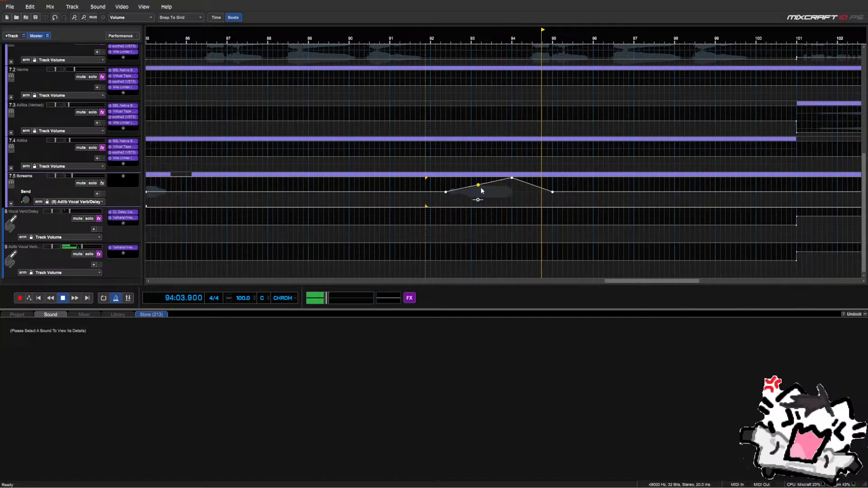
key(space)
Clear the Screams send automation between bars 92 and 97.5
click(79, 201)
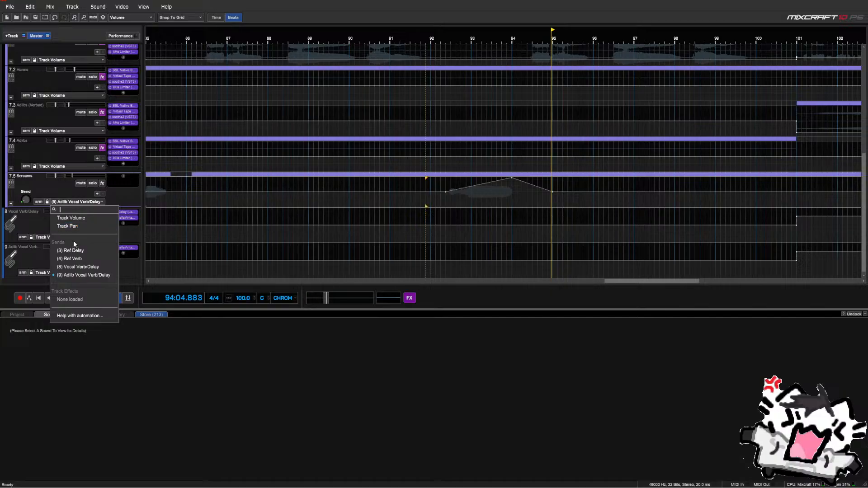
click(67, 202)
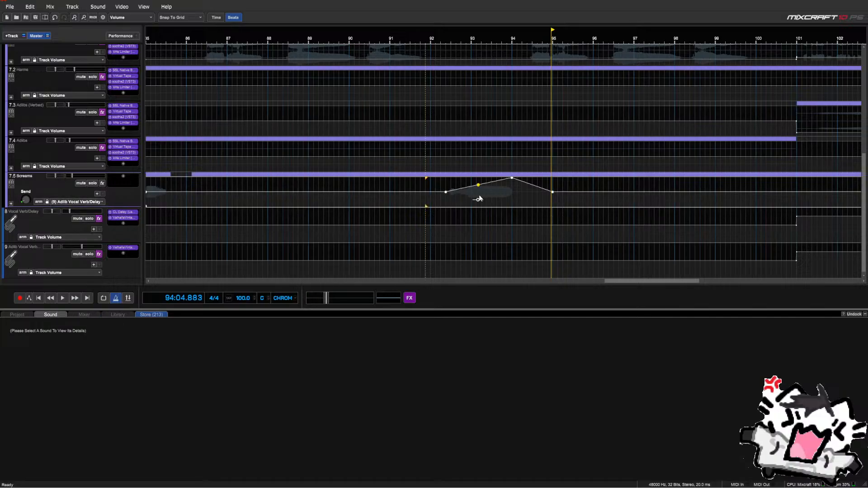
drag(426, 189, 650, 190)
key(Delete)
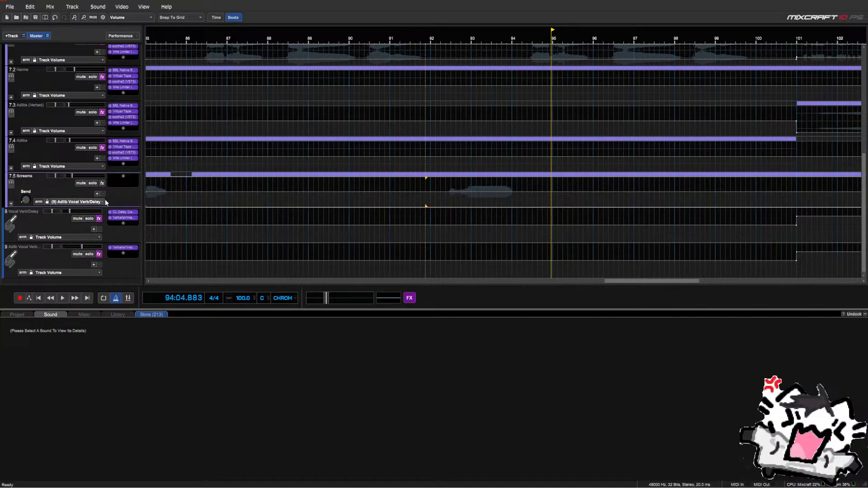
Retarget the send to (8) Vocal Verb/Delay, dipping at bar 92 and full at 94
click(89, 202)
click(72, 268)
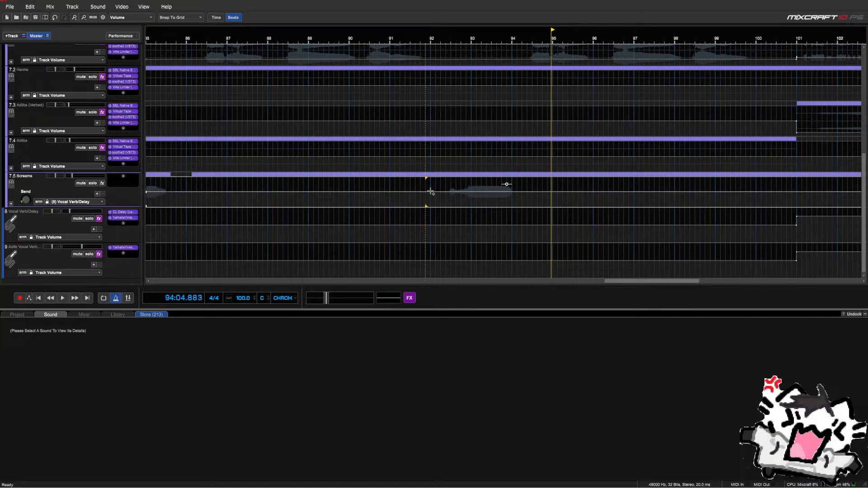
drag(431, 193, 446, 206)
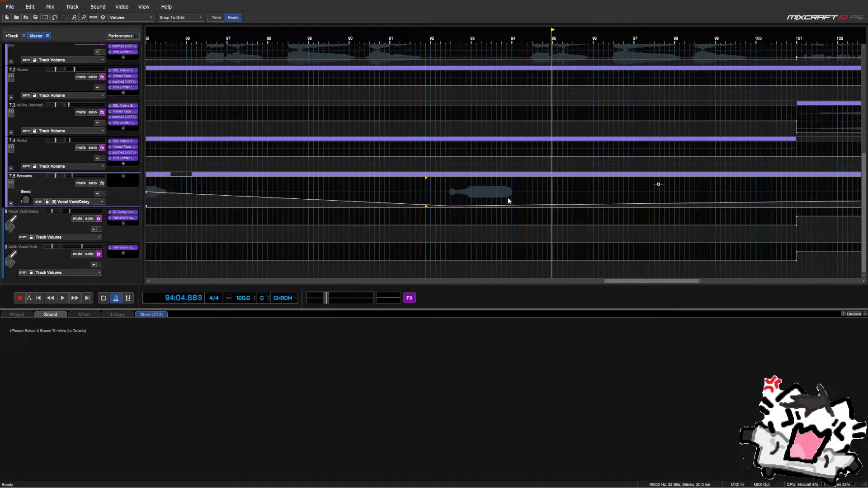
drag(512, 204, 511, 177)
key(space)
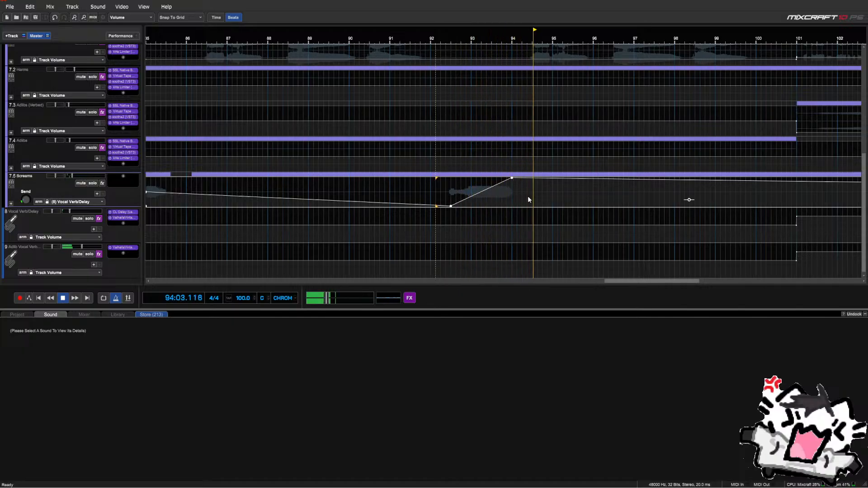
scroll(527, 200, down, 1)
scroll(527, 199, down, 1)
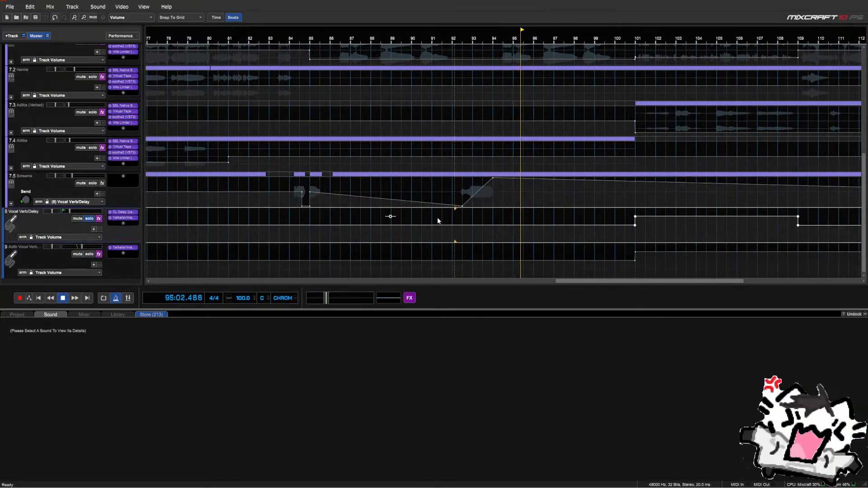
click(455, 222)
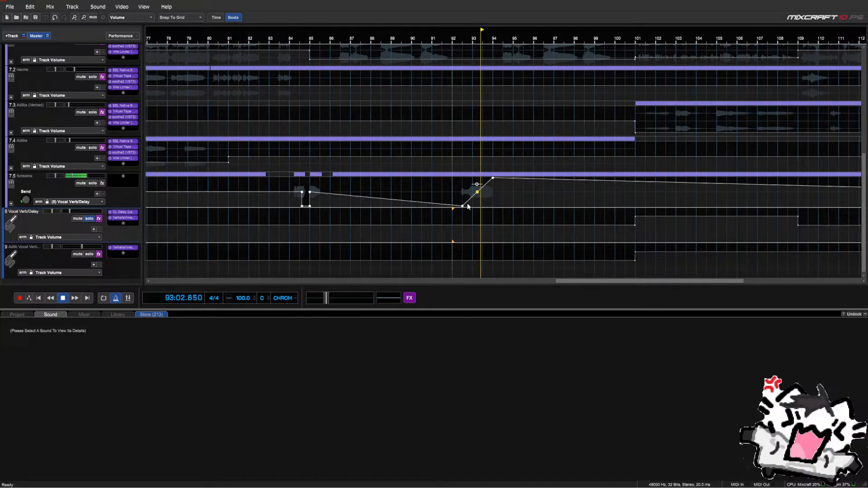
Delete the stray send automation point and add a new point at bar 92
right_click(463, 206)
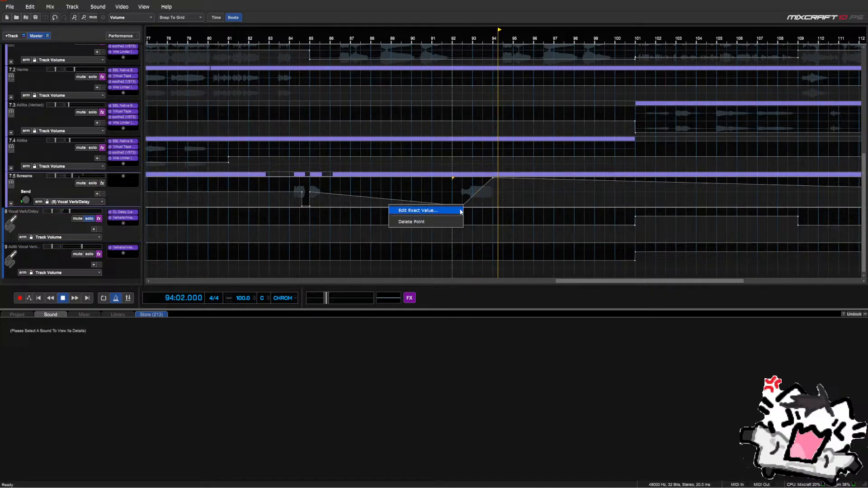
click(455, 221)
click(401, 185)
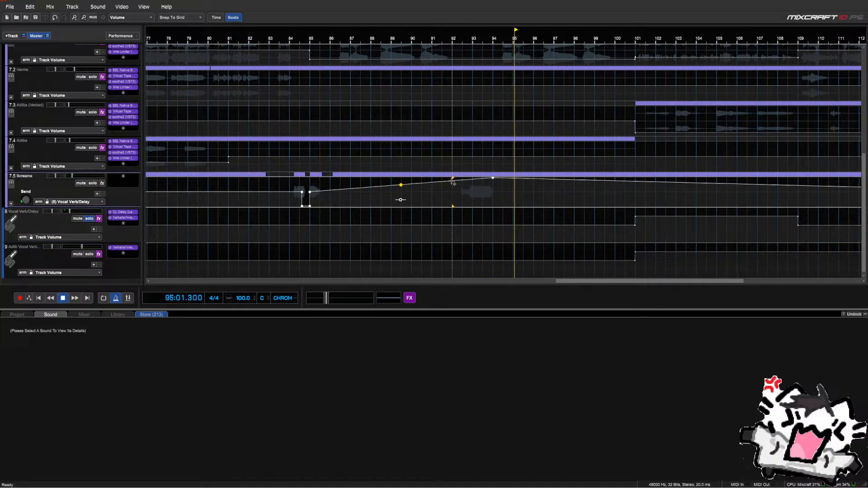
right_click(453, 182)
click(462, 179)
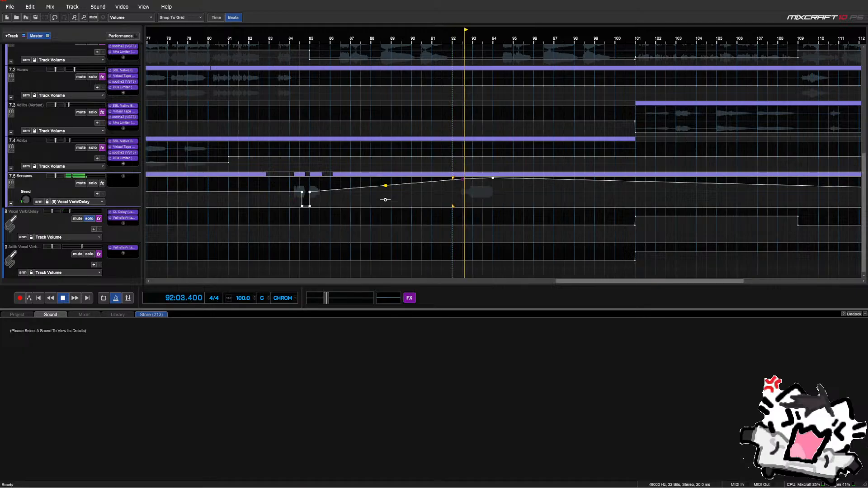
Try exact values of 0 and then 0.5 on the bar 92 point
right_click(462, 179)
click(458, 185)
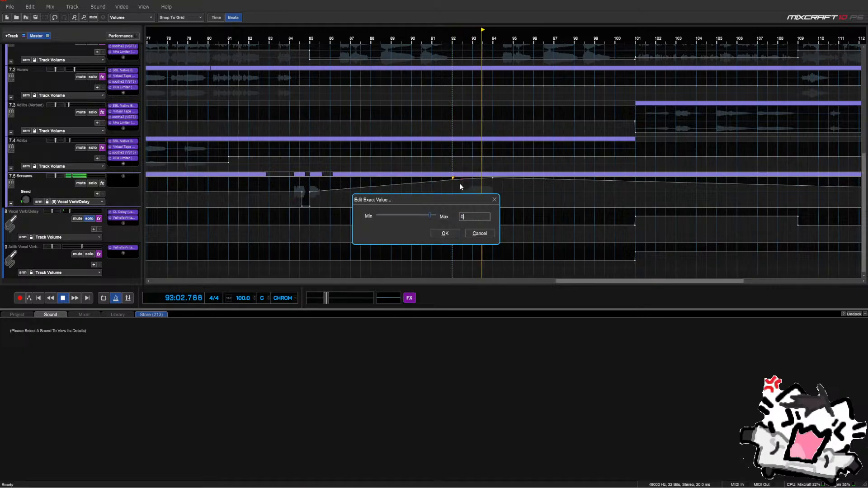
text(0)
key(Return)
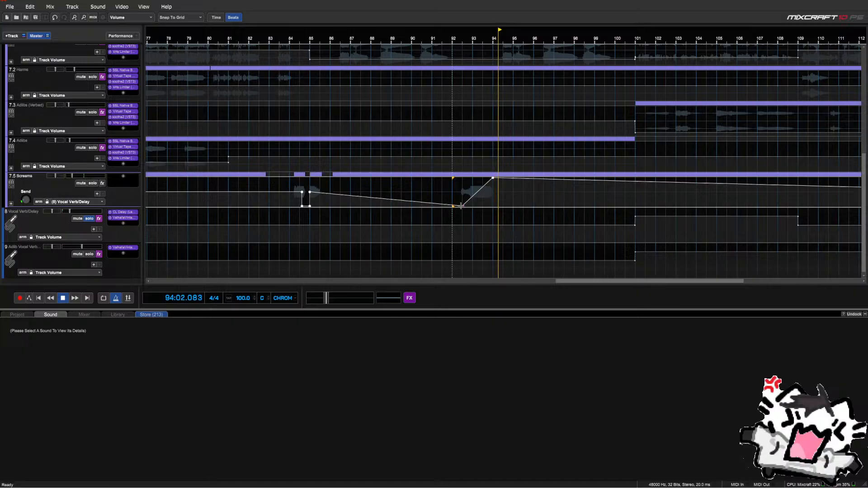
right_click(461, 206)
click(455, 208)
text(.5)
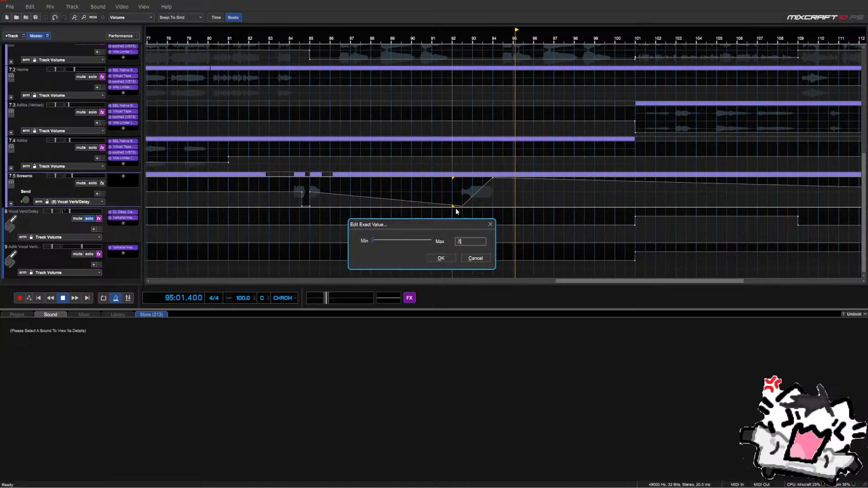
key(Return)
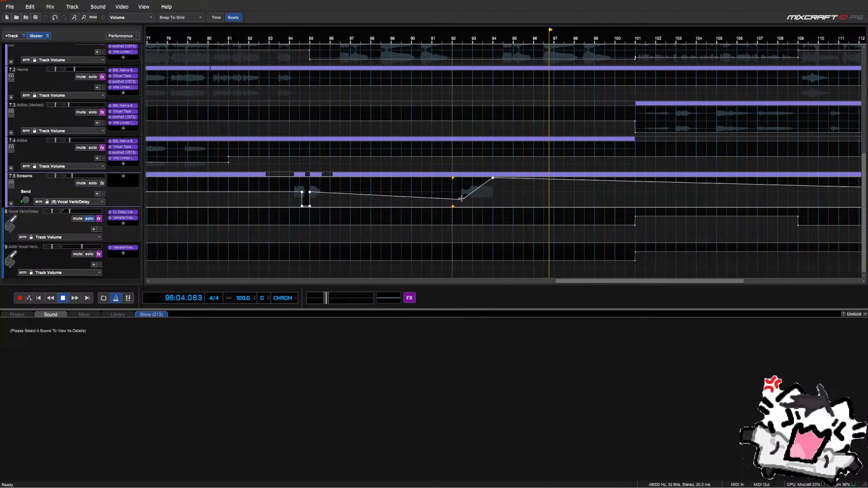
Set the bar 92 point's exact value to 1 and return playback to bar 92
right_click(461, 202)
click(462, 202)
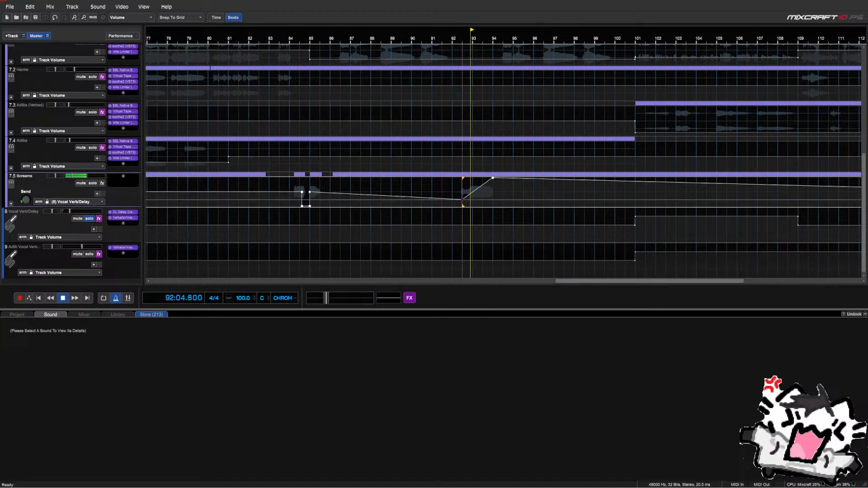
right_click(462, 200)
click(460, 205)
text(1)
key(Return)
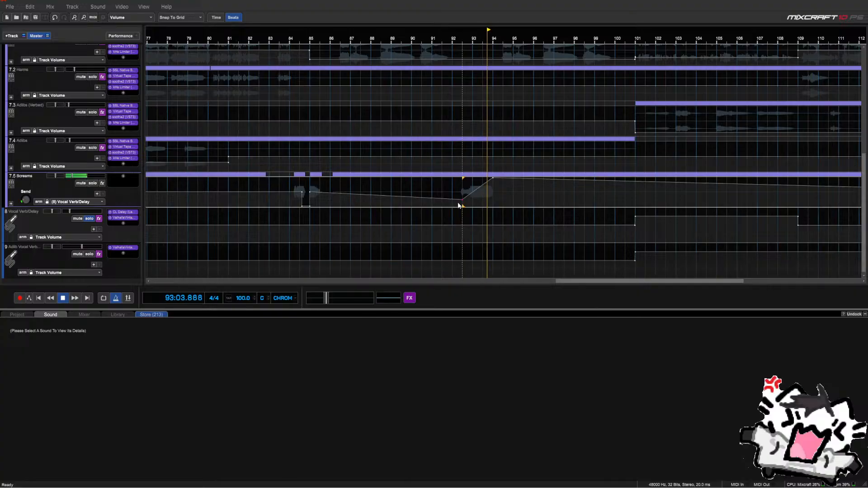
click(458, 206)
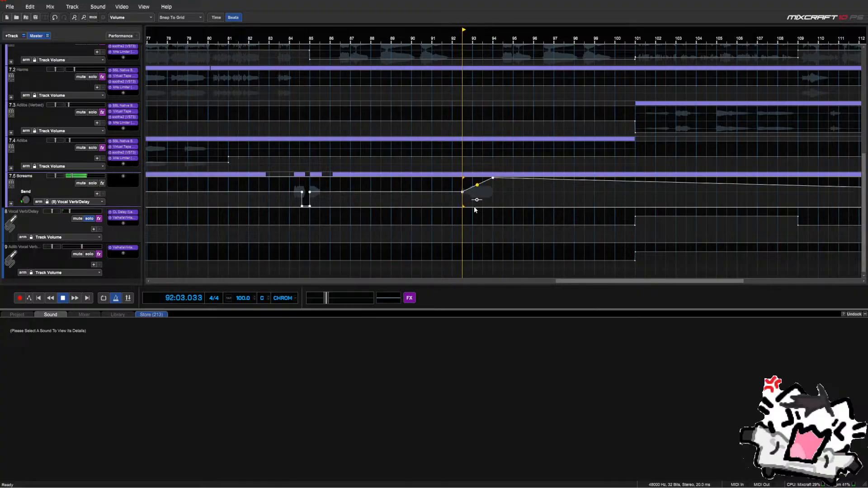
click(68, 202)
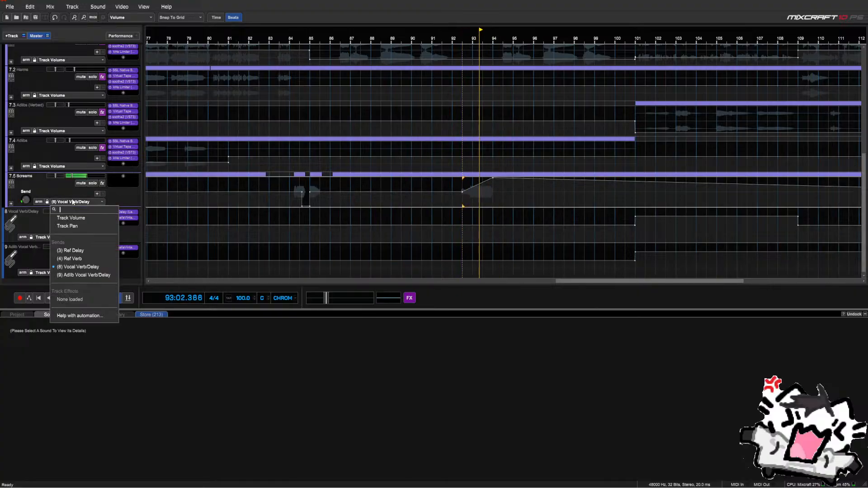
Turn the Screams send up to full and play from bar 92
click(29, 194)
drag(25, 198, 31, 164)
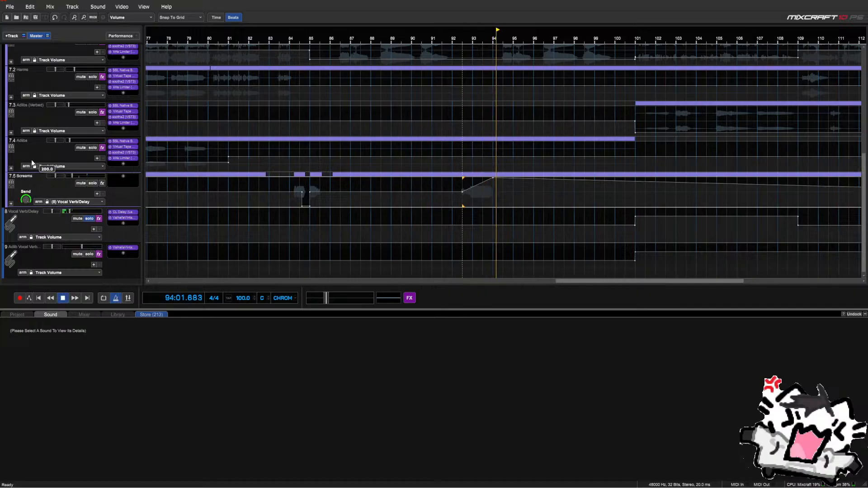
key(space)
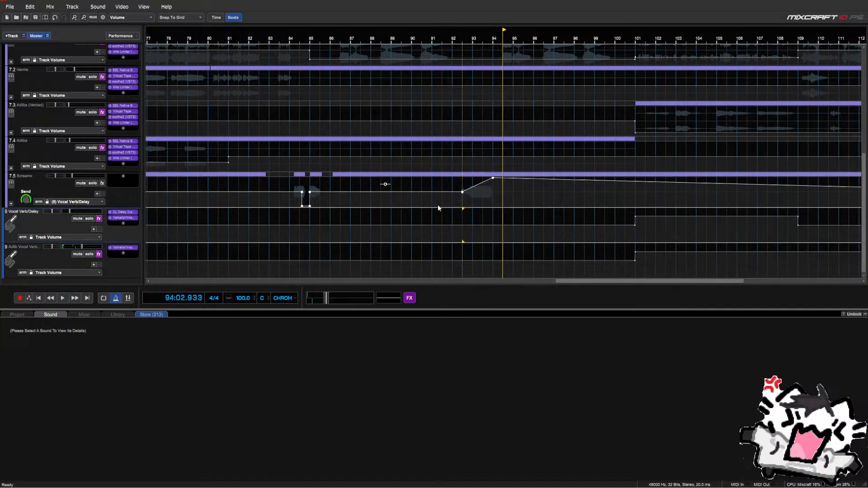
click(453, 208)
key(space)
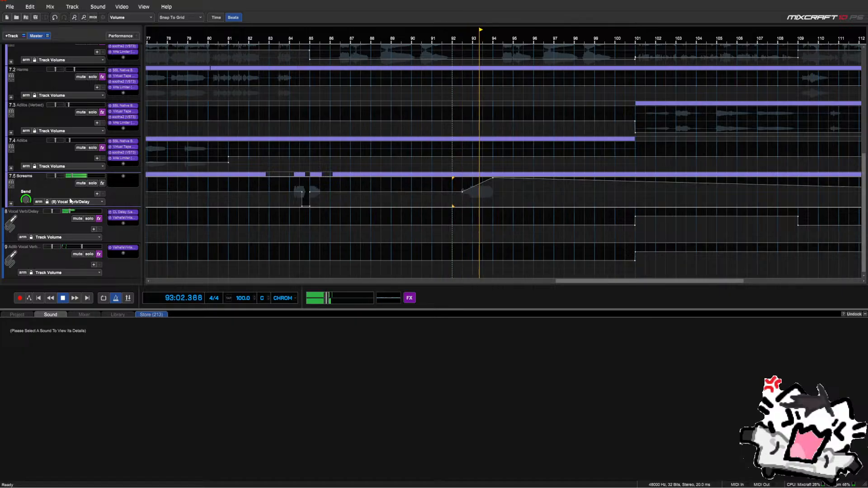
scroll(335, 192, down, 2)
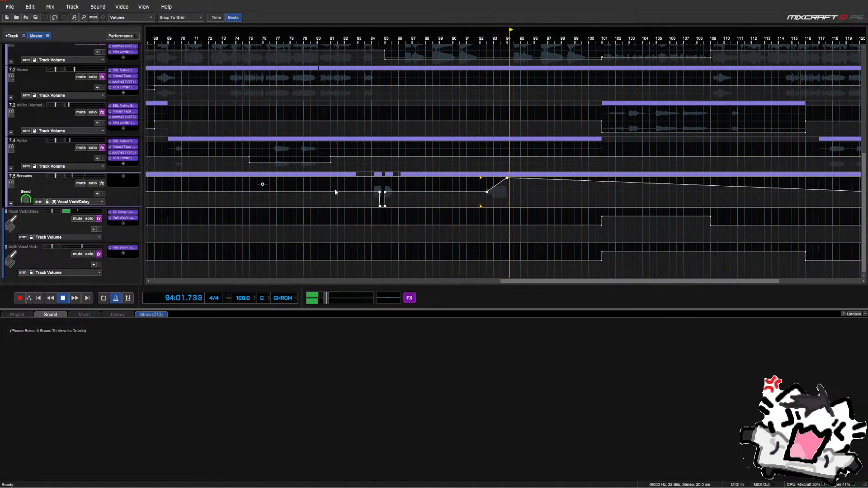
scroll(335, 191, down, 2)
scroll(450, 183, up, 3)
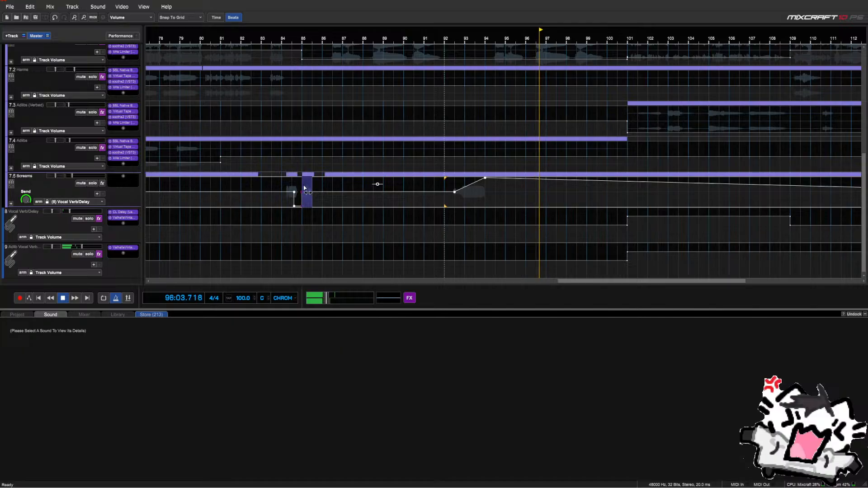
Delete the send automation points across bars 84–85 to flatten the line
drag(302, 193, 323, 198)
key(Delete)
click(281, 192)
key(Delete)
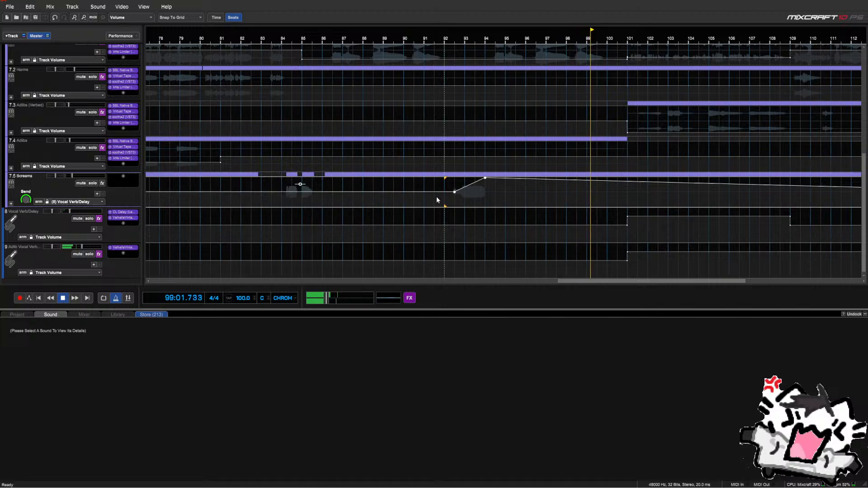
Confirm a send point's exact value, pull the first point to minimum, then undo it
right_click(436, 194)
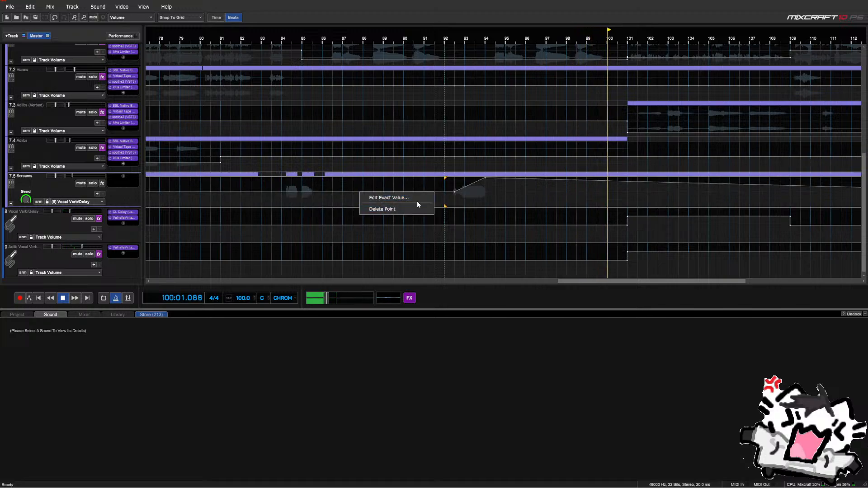
click(420, 199)
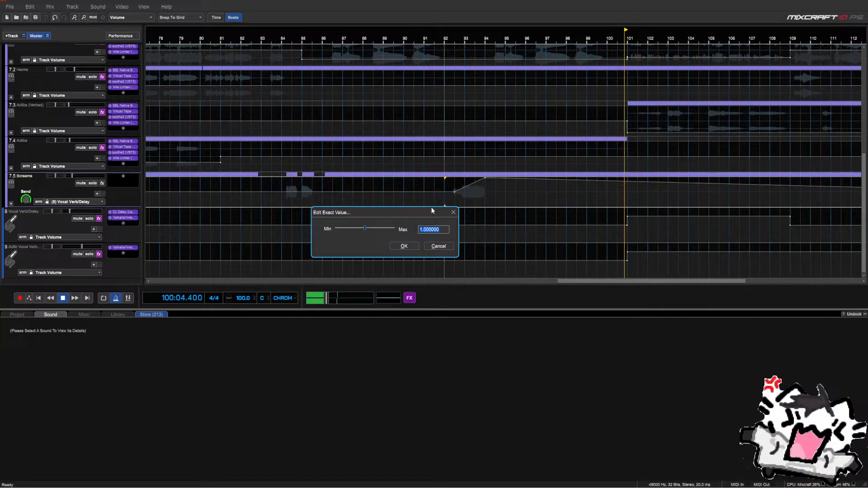
key(Return)
click(274, 202)
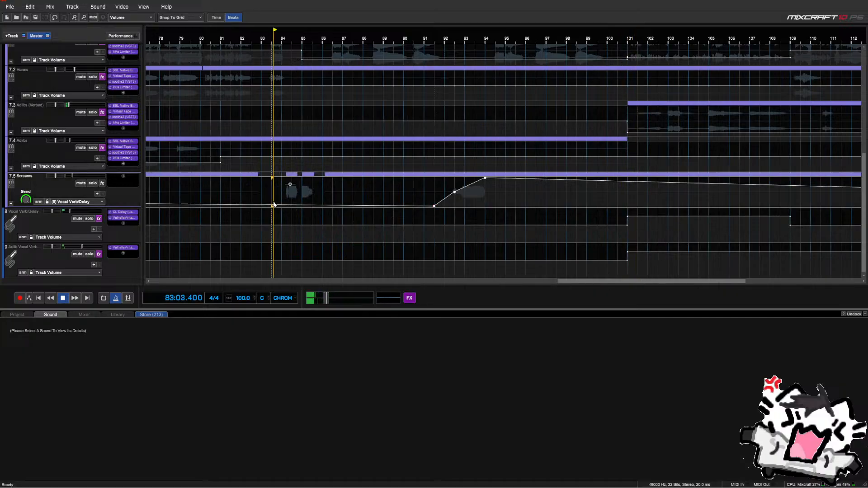
scroll(275, 202, down, 5)
drag(148, 193, 149, 221)
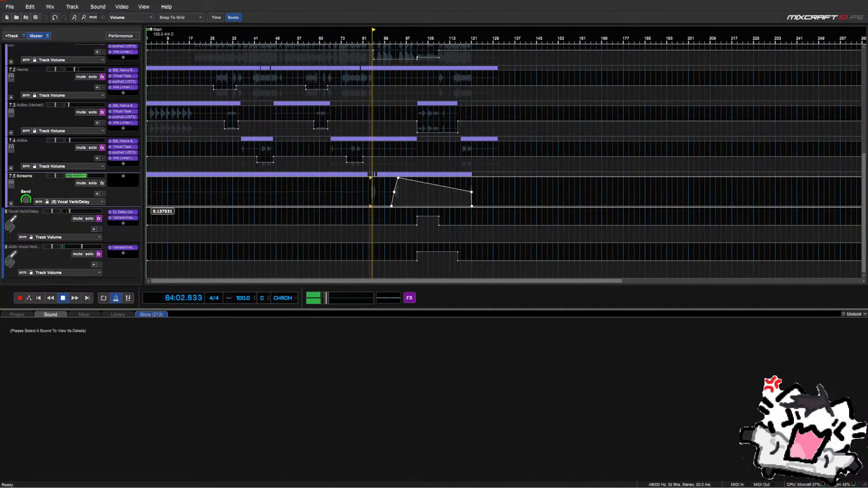
scroll(390, 185, up, 3)
scroll(389, 185, up, 2)
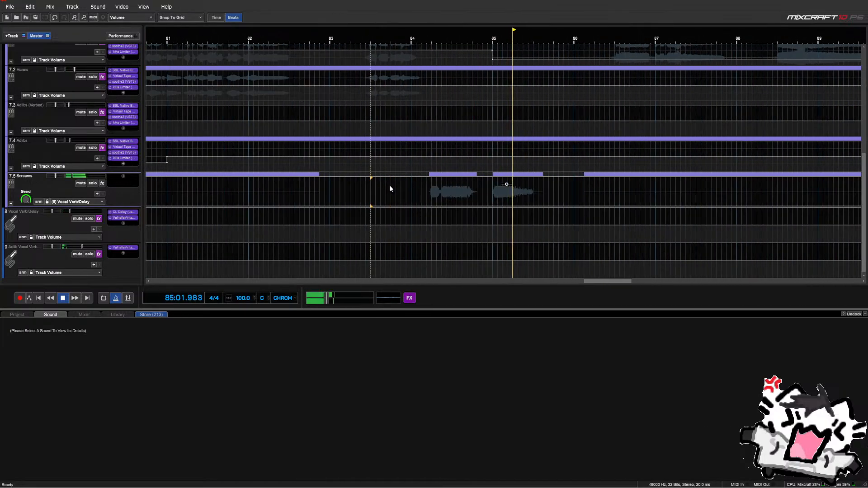
click(55, 17)
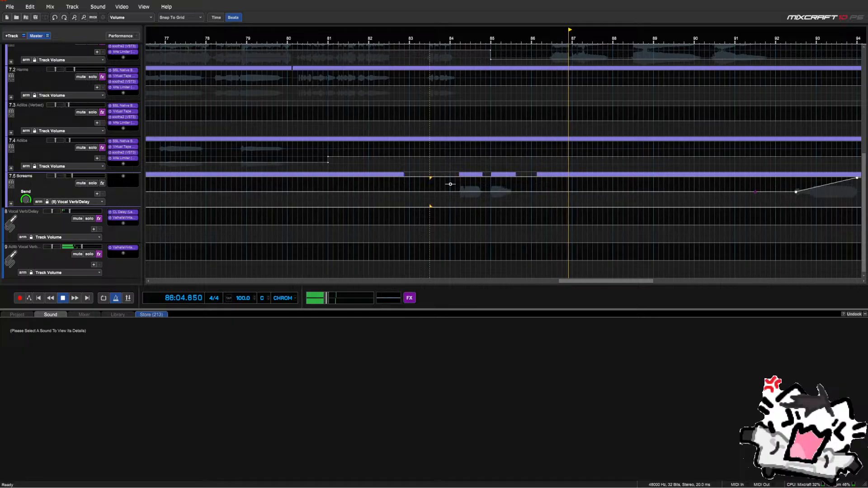
Select the Screams send from bar 91 back to the start, then cancel without editing
click(451, 187)
scroll(472, 191, up, 2)
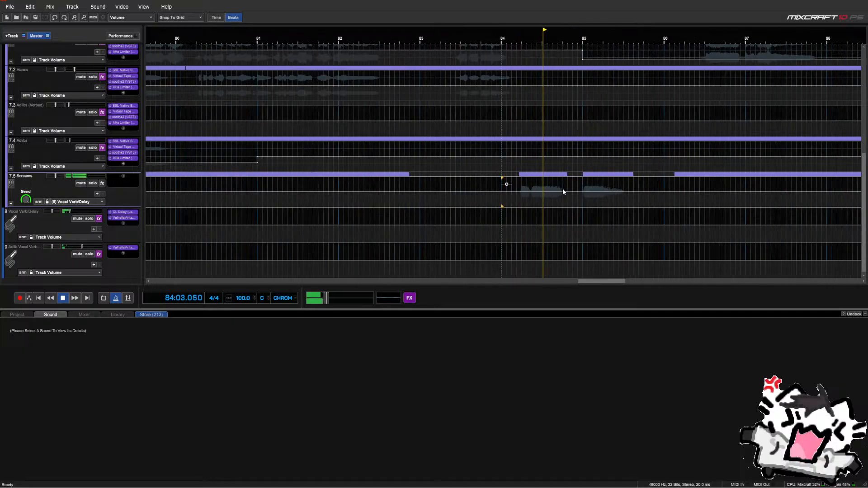
scroll(564, 190, down, 4)
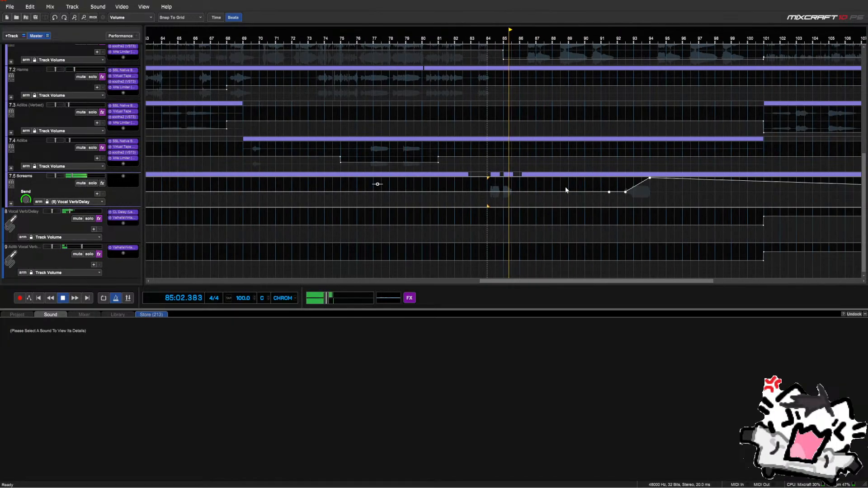
key(space)
drag(601, 187, 134, 189)
scroll(552, 184, down, 2)
scroll(150, 184, down, 4)
right_click(164, 185)
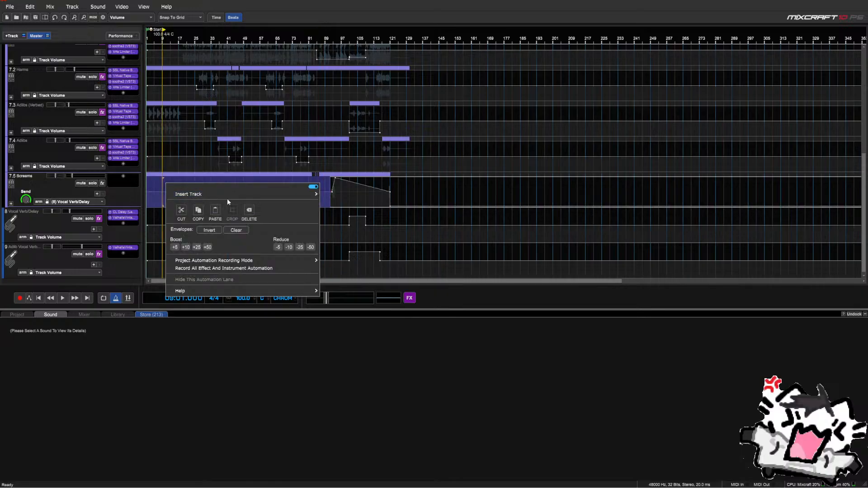
click(336, 214)
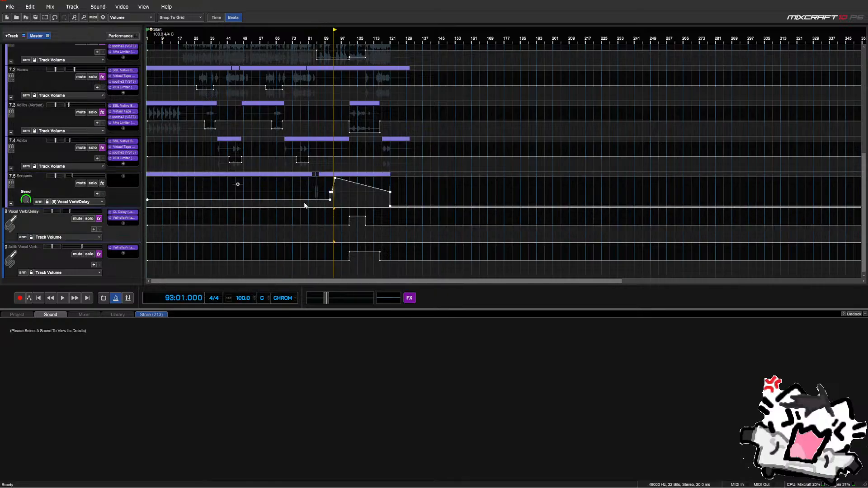
click(315, 194)
click(312, 192)
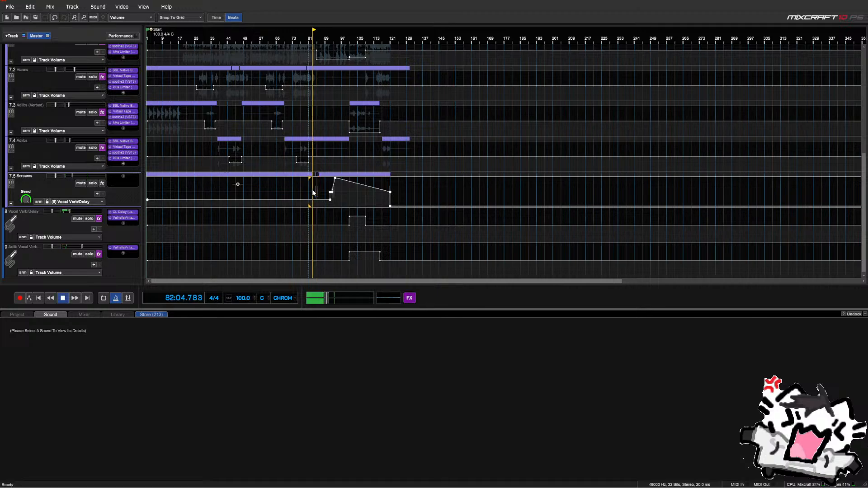
scroll(313, 193, up, 7)
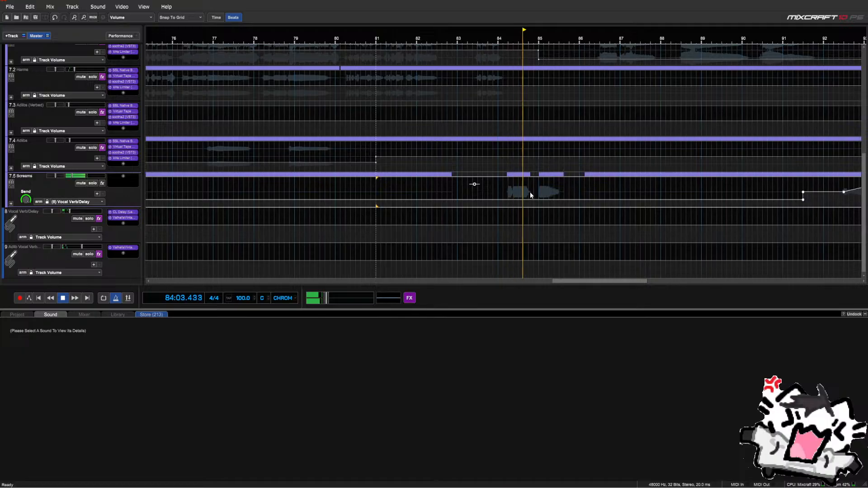
Reduce a narrow slice of the Screams send near bar 85 by 50
drag(530, 195, 538, 198)
right_click(533, 190)
click(522, 255)
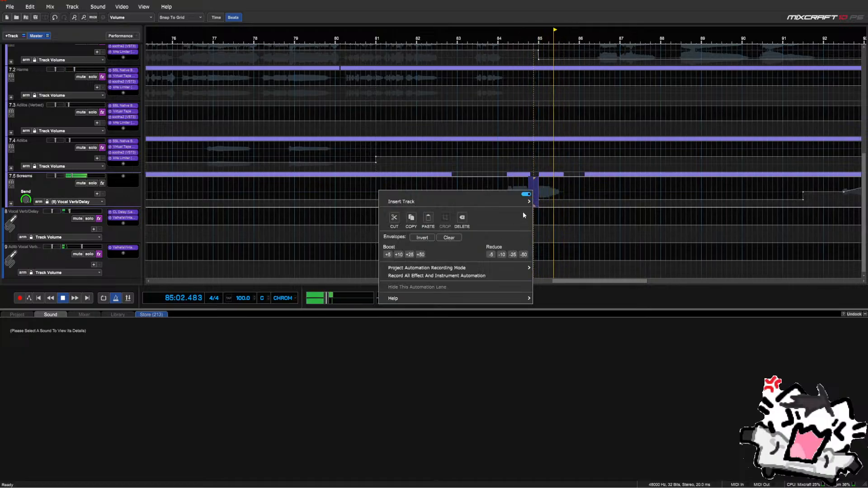
click(518, 179)
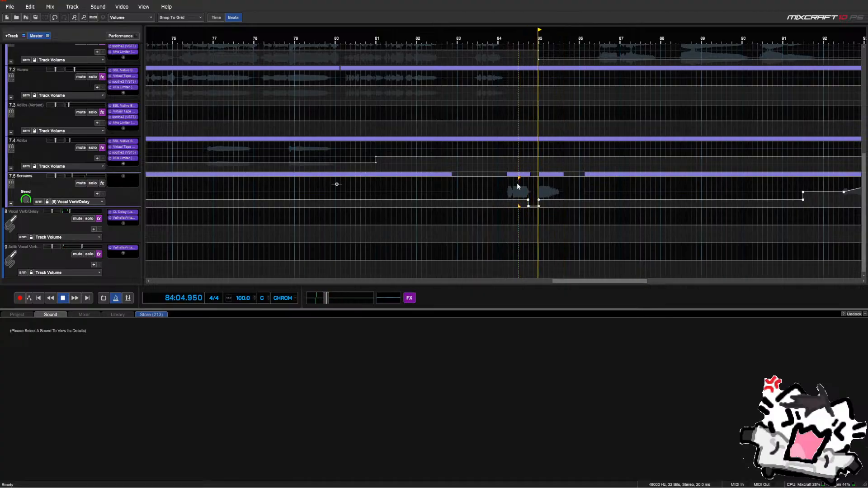
key(space)
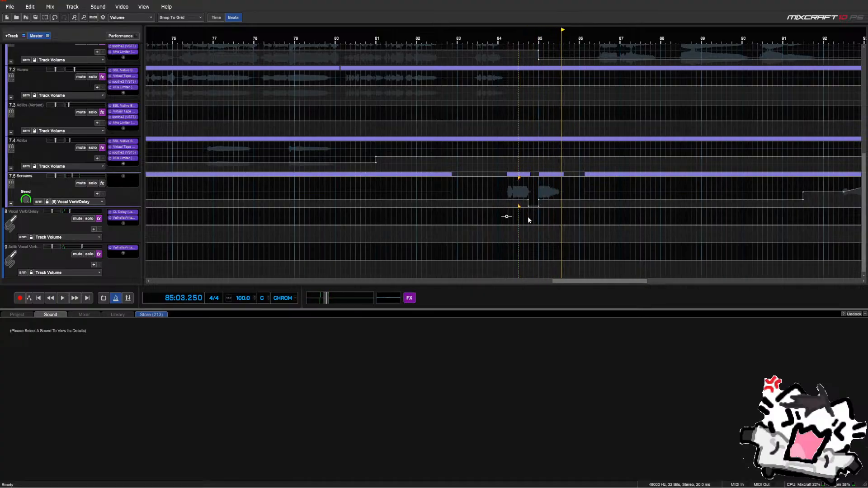
Reduce both reverb tracks' volume by 50 over the same bar 85 slice
drag(531, 227, 538, 252)
right_click(530, 249)
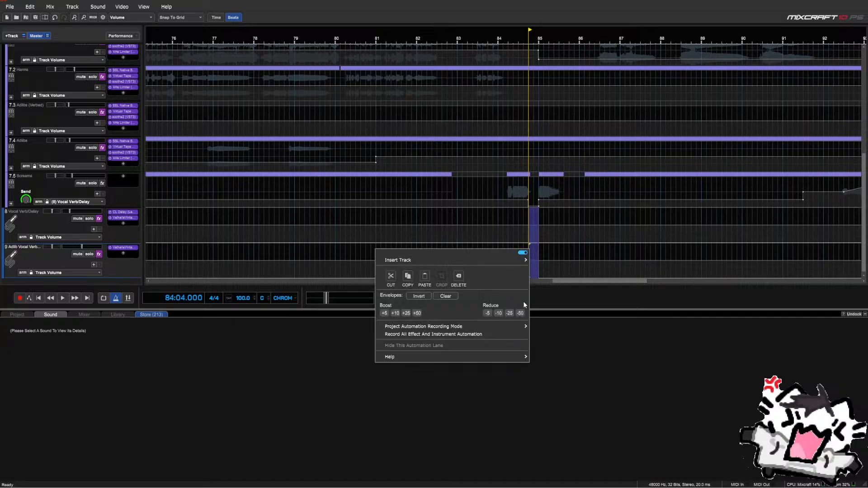
click(520, 313)
click(496, 212)
key(space)
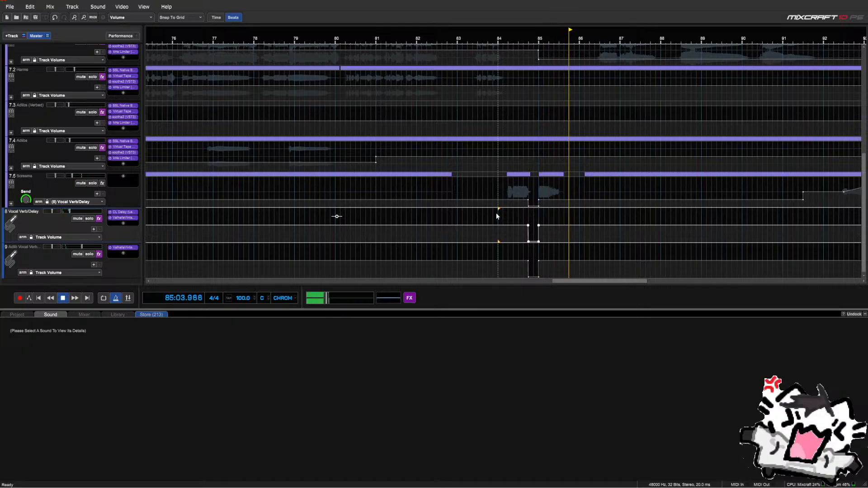
Audition the bar 85 dips and select them across all three lanes
scroll(531, 198, up, 3)
scroll(530, 199, up, 2)
key(space)
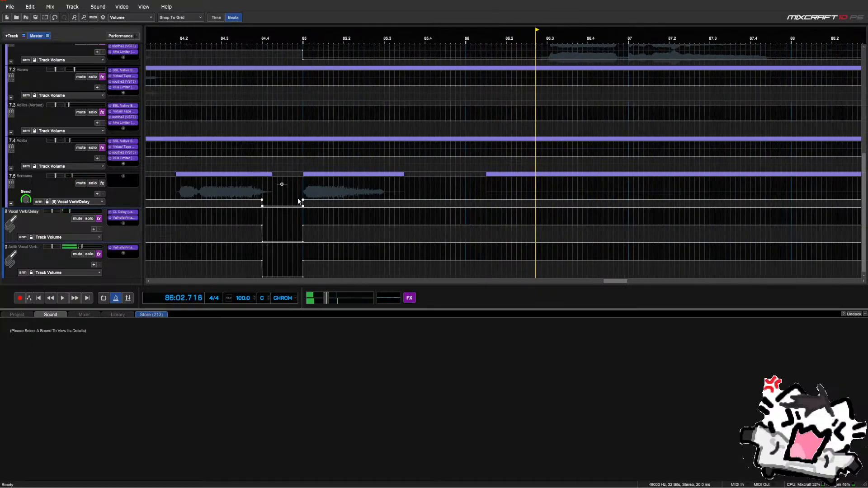
click(165, 184)
key(space)
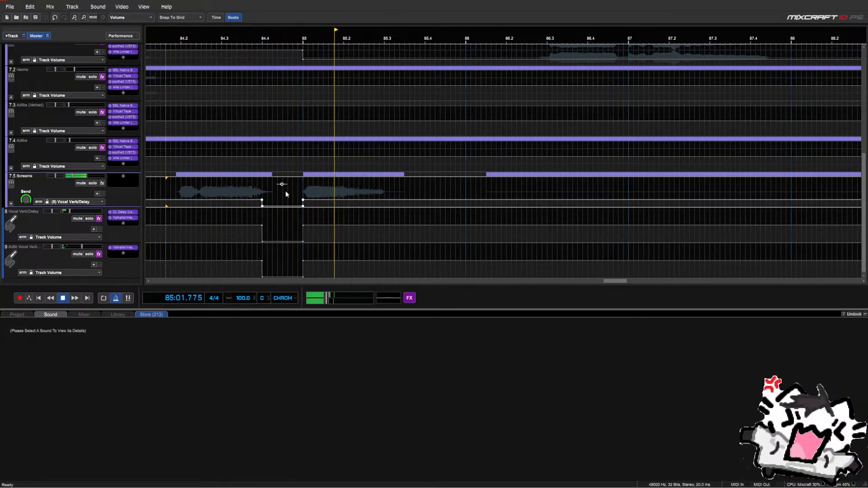
drag(292, 193, 318, 253)
scroll(260, 199, down, 2)
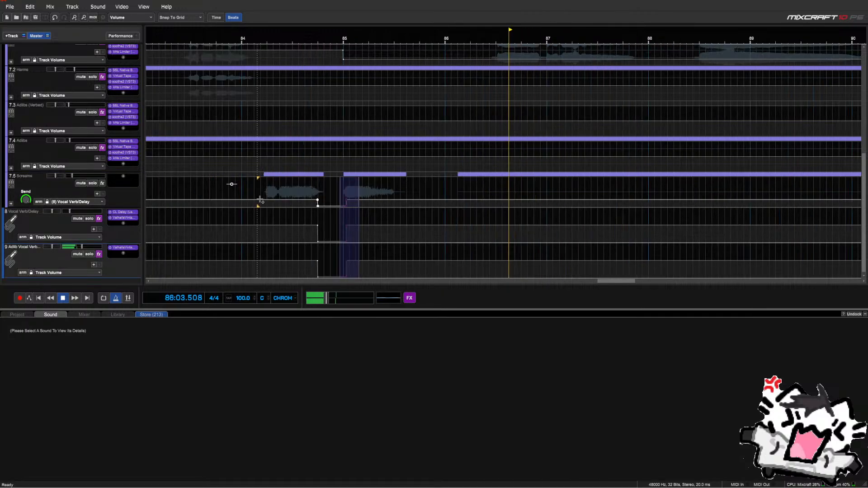
click(324, 190)
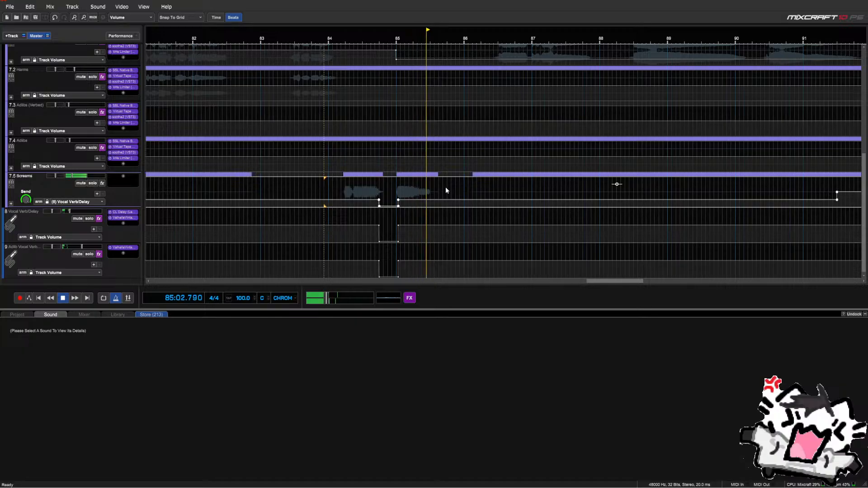
scroll(446, 189, down, 2)
scroll(465, 190, down, 2)
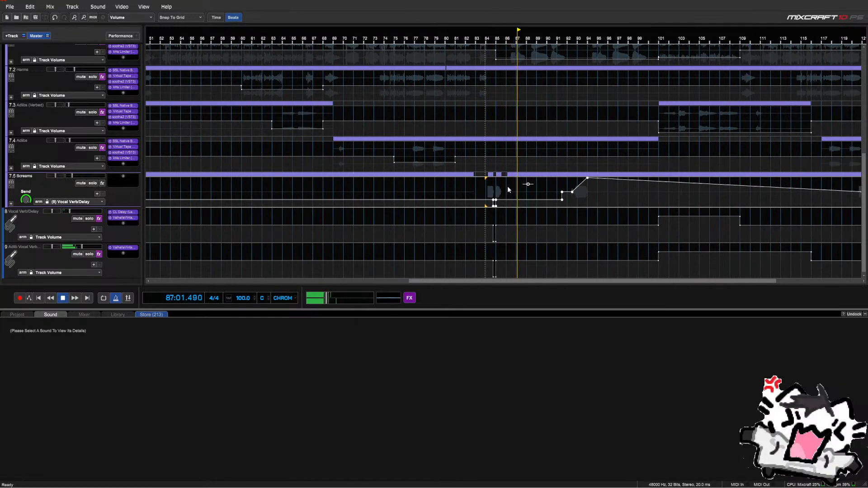
Switch the Screams automation to Track Volume and expand its sub-tracks
click(62, 202)
click(68, 214)
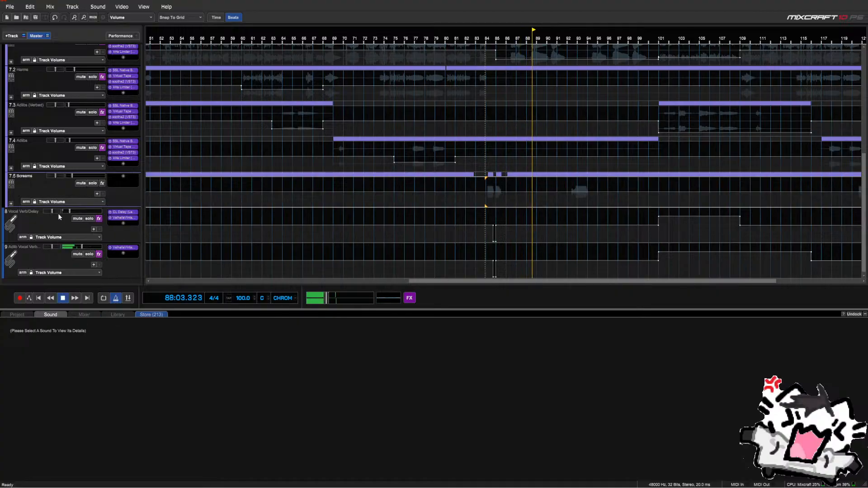
click(12, 203)
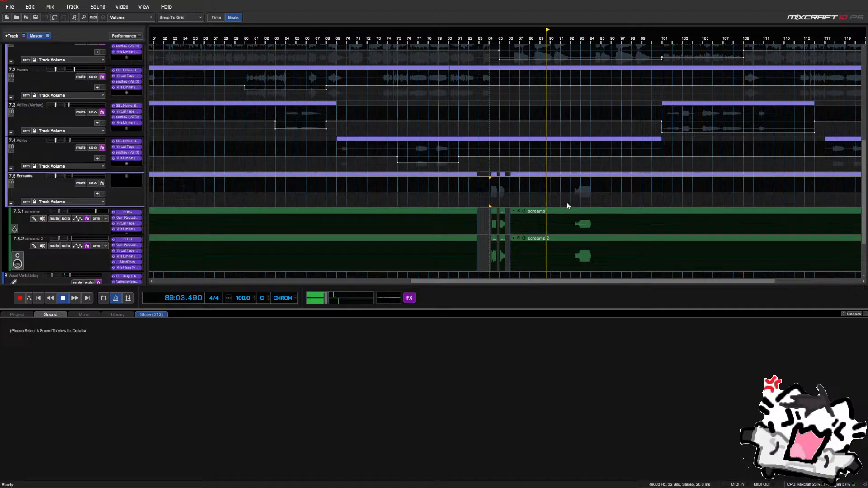
scroll(45, 197, down, 1)
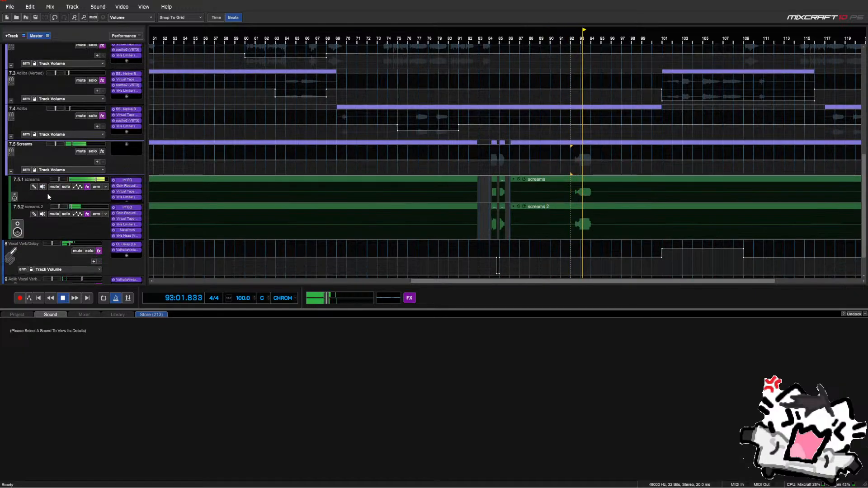
scroll(388, 211, down, 2)
scroll(388, 211, up, 2)
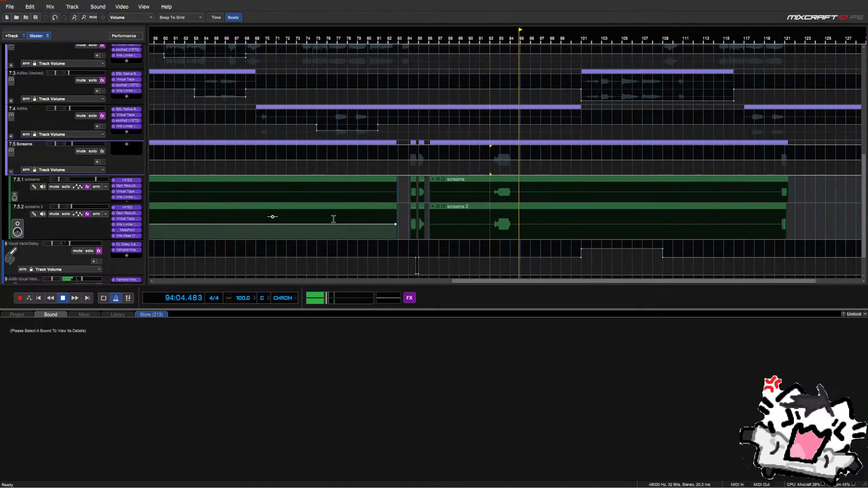
key(space)
Mix the screams sub-track to a new Delay Throw track and make its row taller
right_click(76, 197)
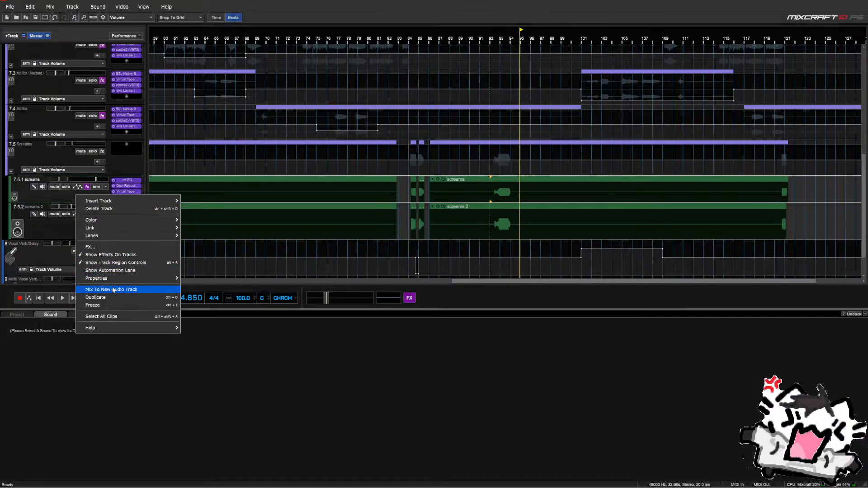
click(66, 199)
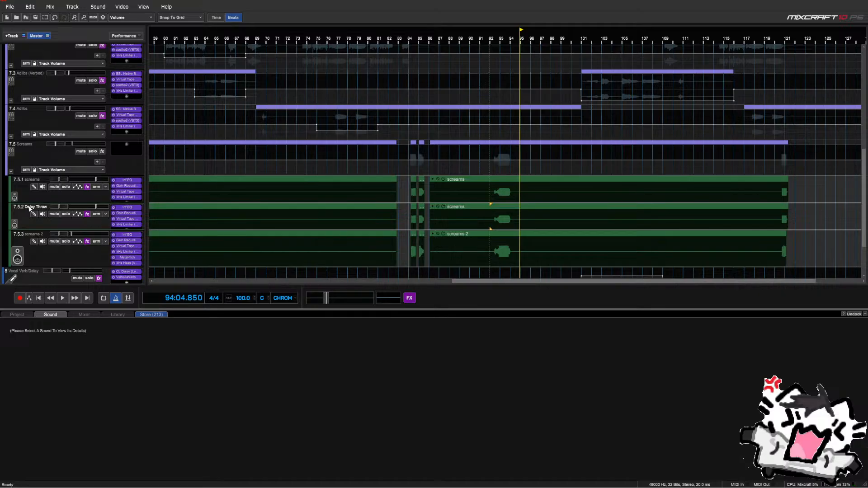
drag(48, 229, 48, 235)
Add a Classic Delay (Legacy) effect to the Delay Throw track
click(127, 231)
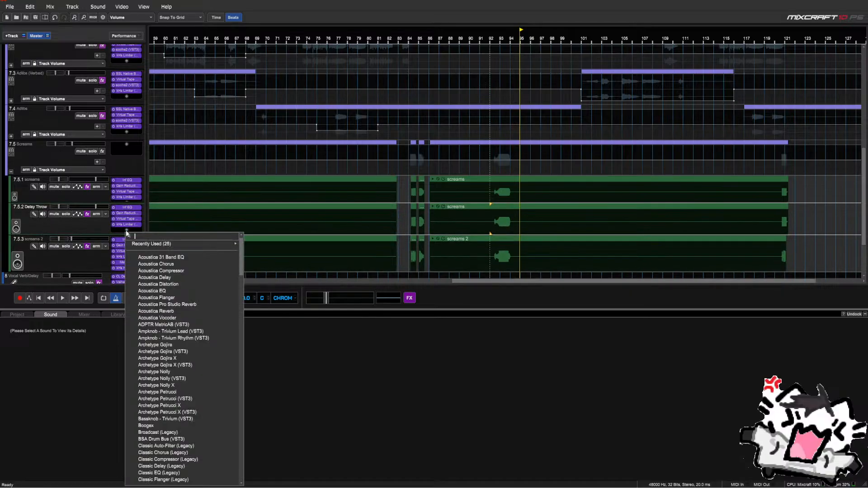
text(delay)
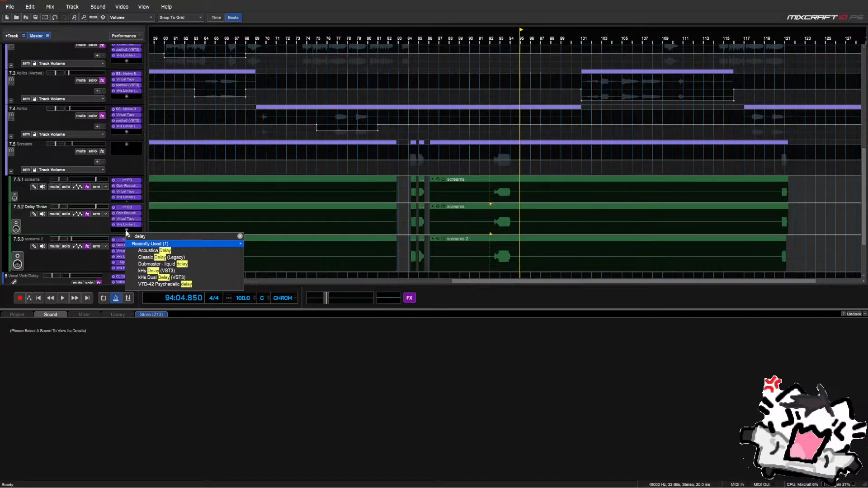
key(Down)
key(Down)
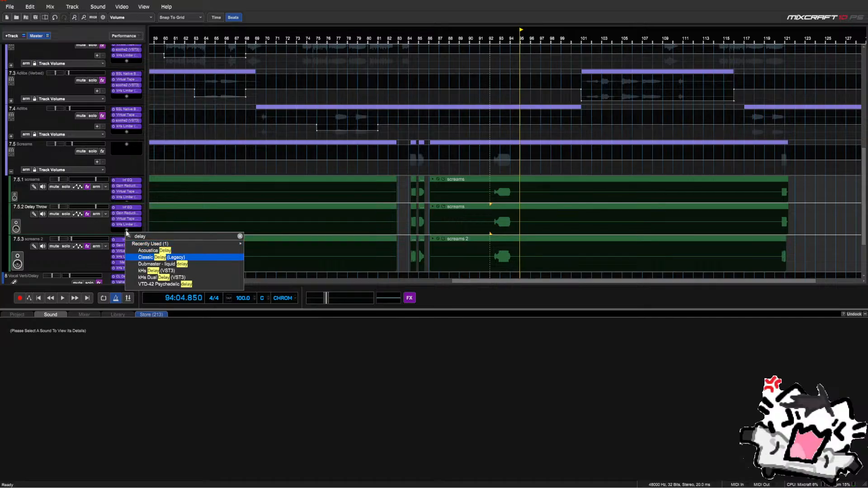
key(Return)
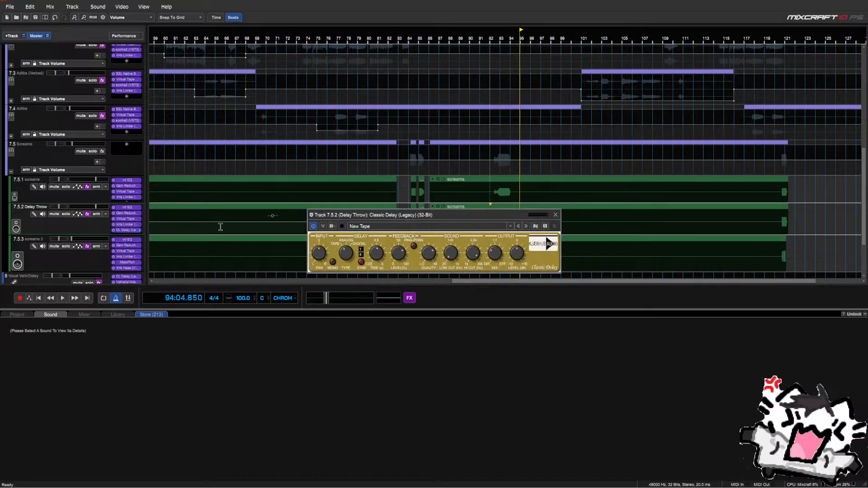
Load the delay's Ping-Pong preset and solo the Delay Throw track
click(375, 227)
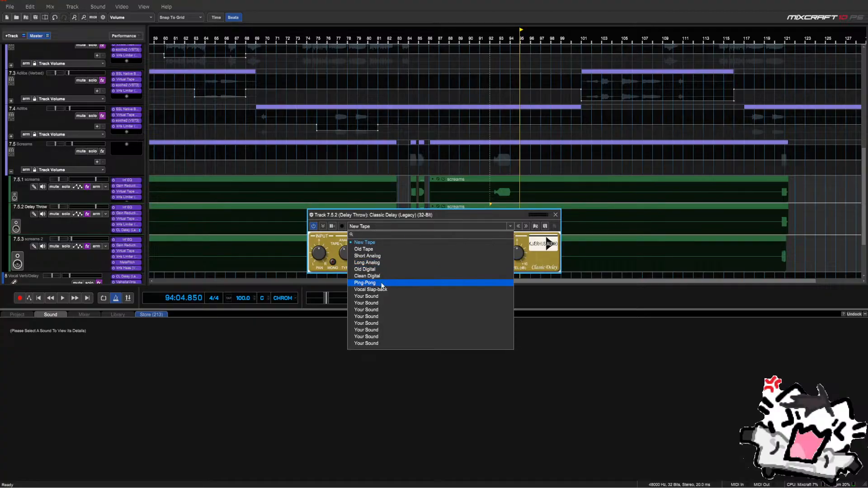
click(384, 283)
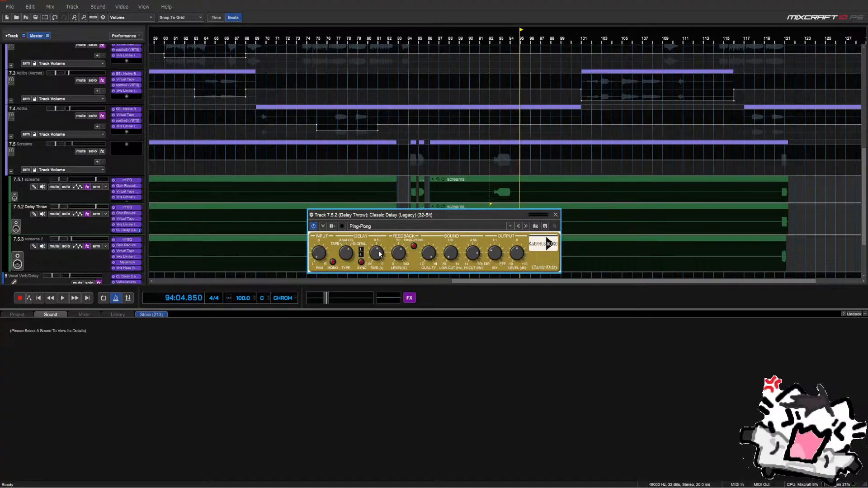
click(555, 215)
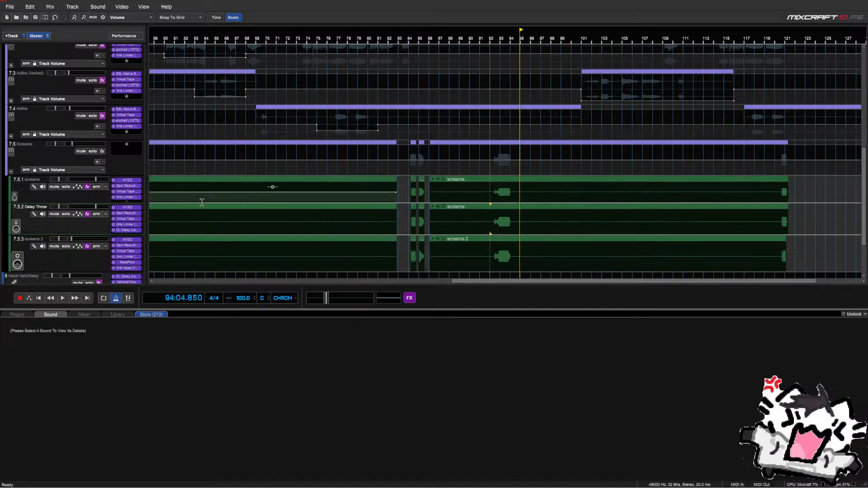
click(67, 214)
click(408, 217)
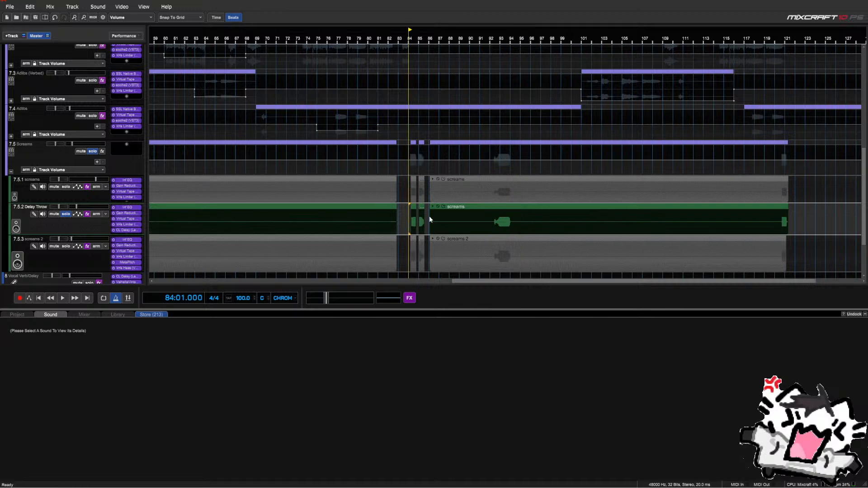
Delete the extra Delay Throw clips, keeping only the scream near bar 85
scroll(429, 219, up, 1)
click(518, 214)
key(Delete)
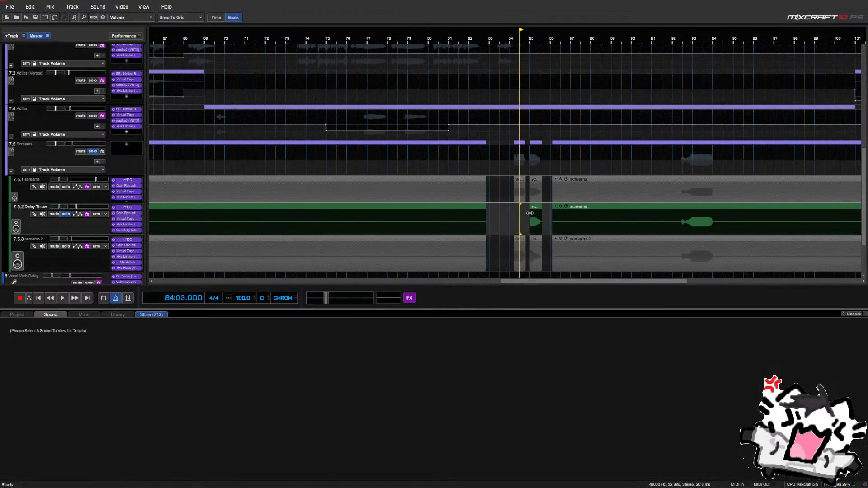
scroll(529, 213, down, 1)
click(542, 215)
click(481, 218)
key(Delete)
click(571, 217)
key(Delete)
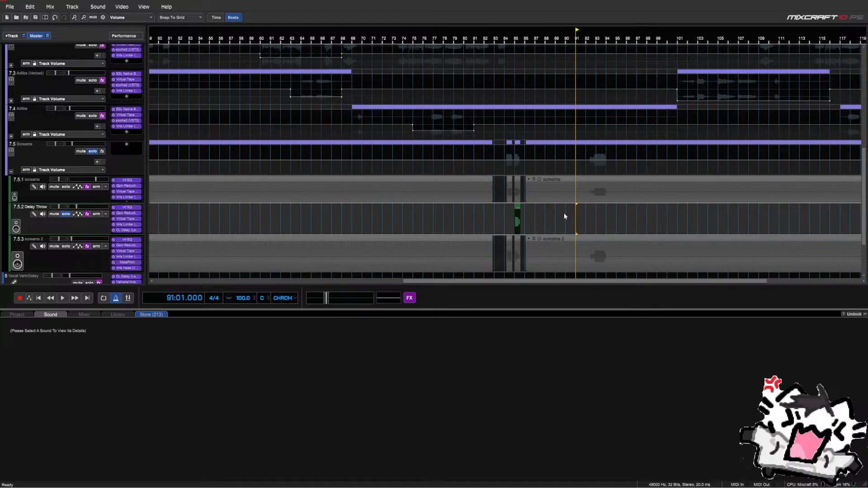
Play back the Delay Throw scream from around bars 83-85
click(509, 216)
scroll(509, 215, up, 2)
key(space)
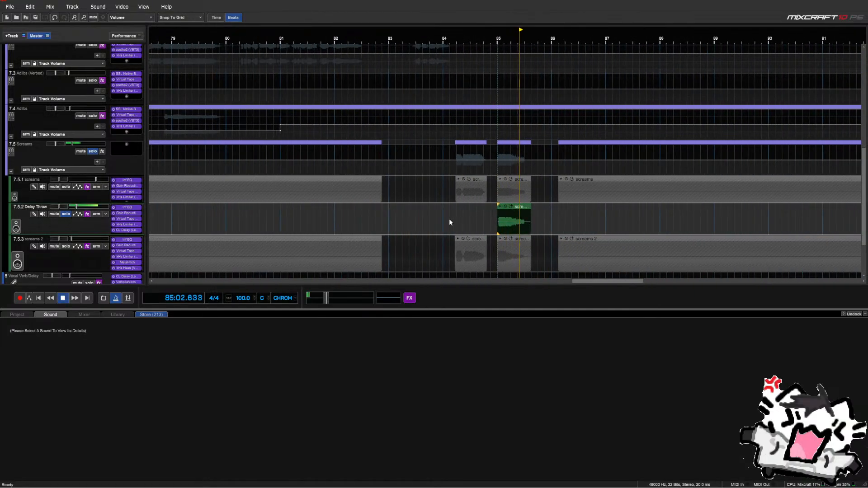
click(409, 217)
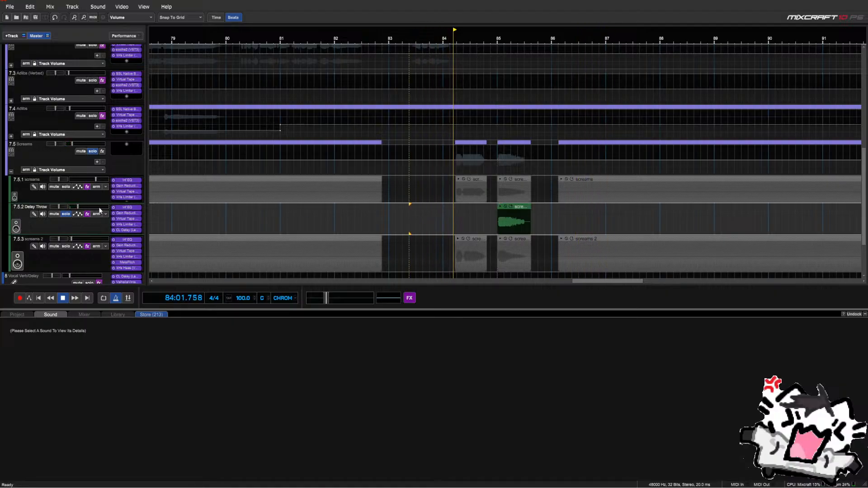
Turn down the Classic Delay's Feedback Level, auditioning the throw from bar 84
click(120, 229)
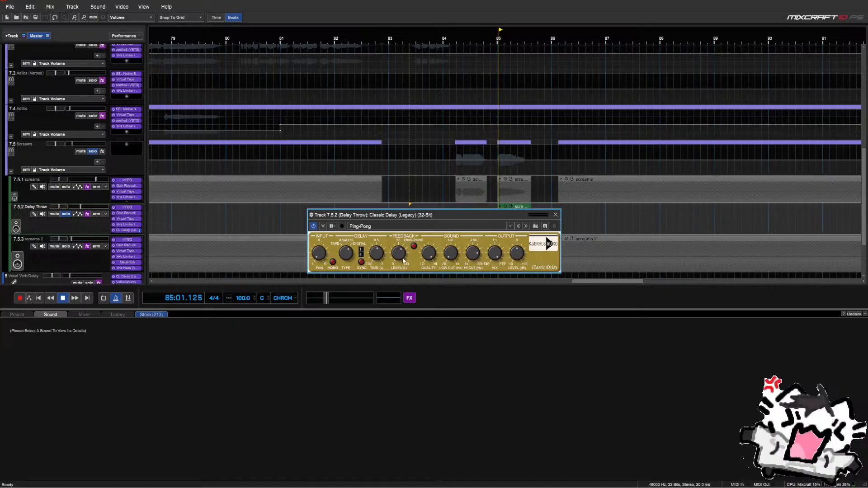
drag(398, 256, 400, 270)
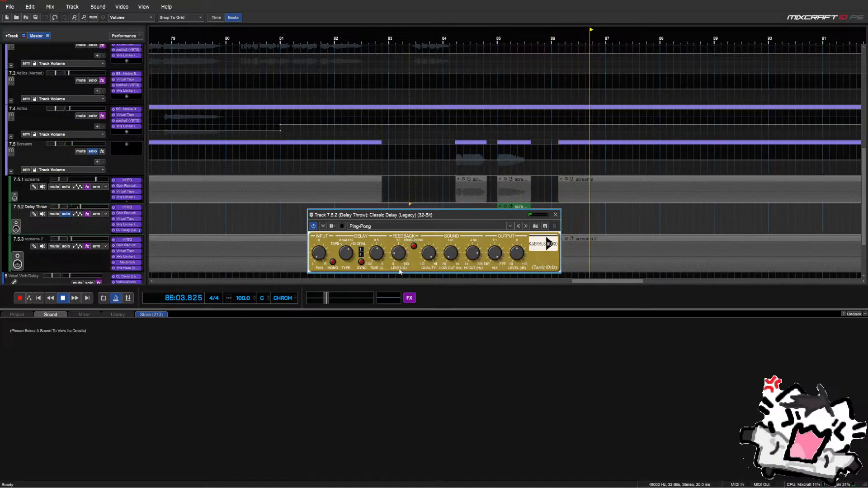
click(456, 198)
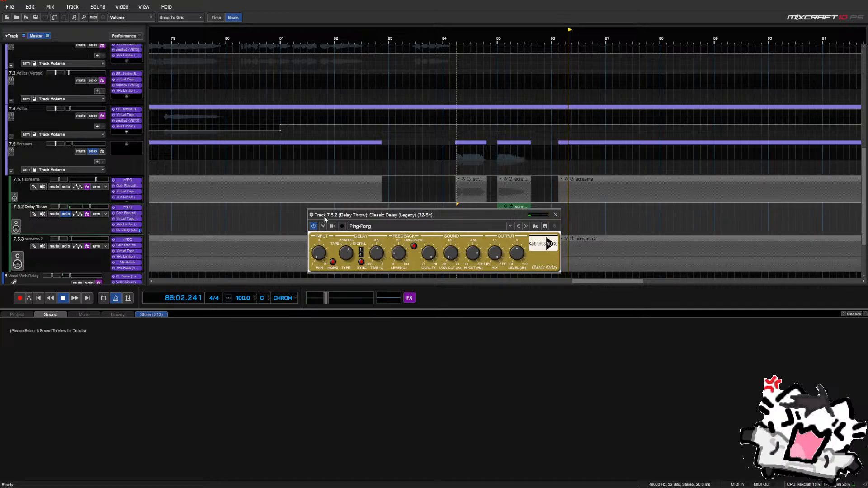
key(space)
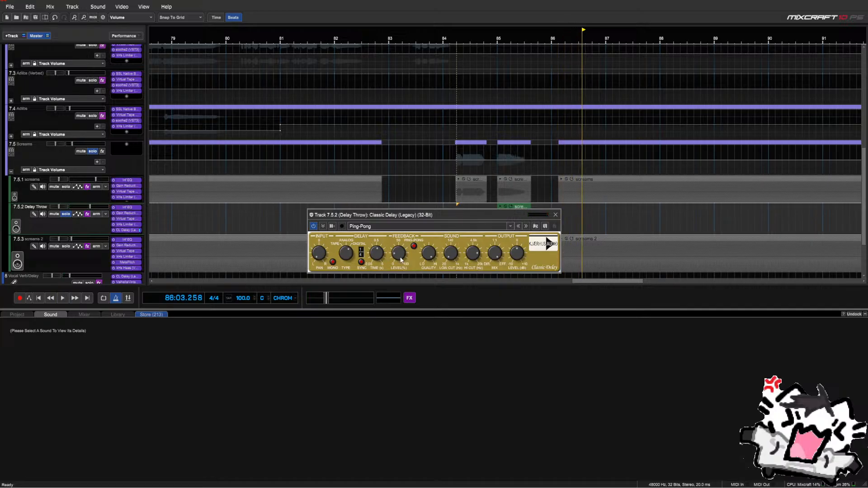
click(400, 259)
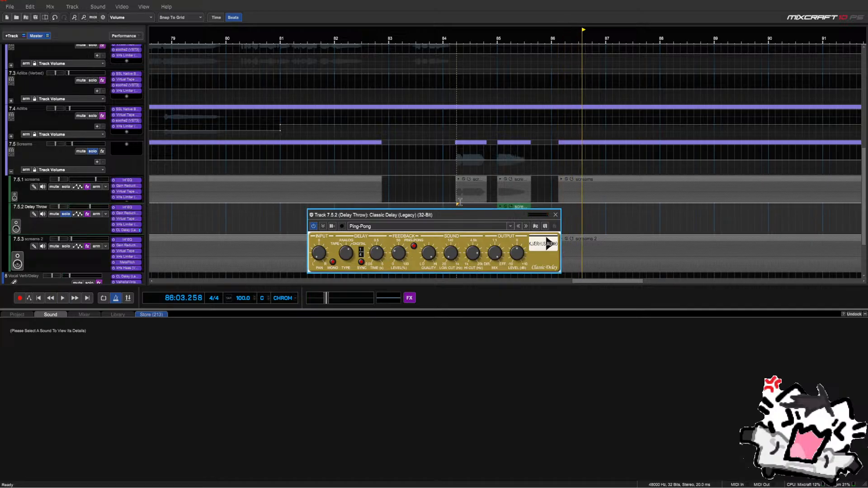
click(490, 200)
key(space)
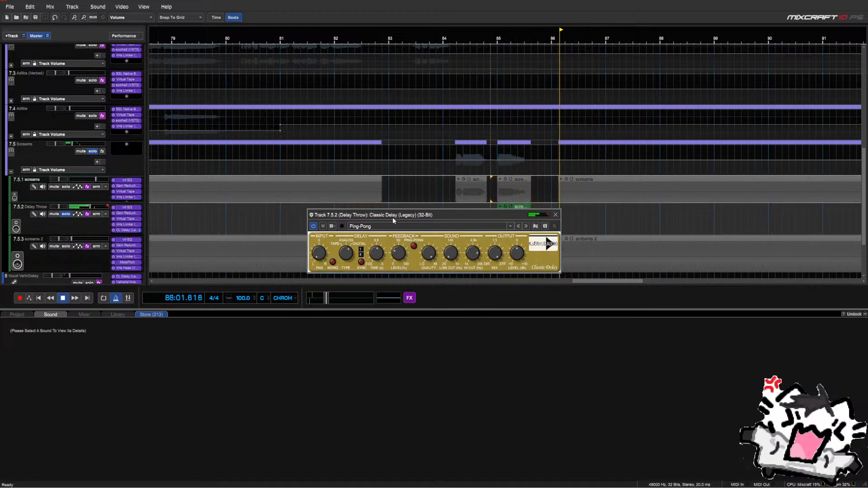
key(space)
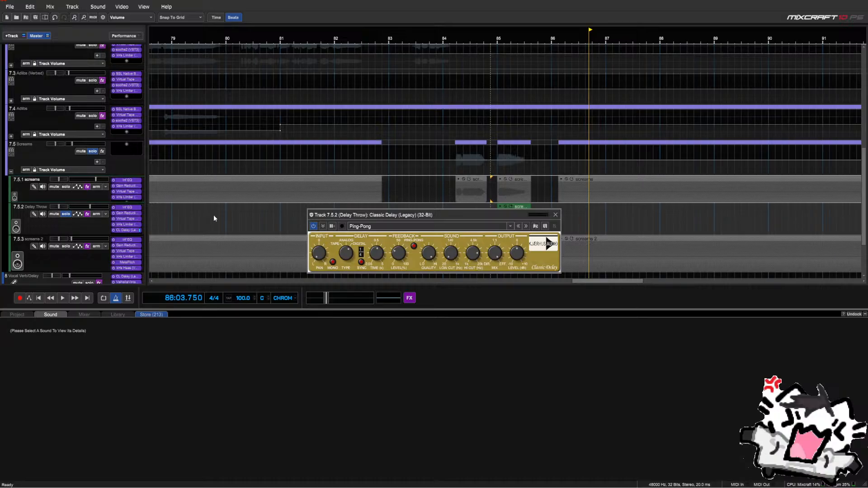
drag(550, 217, 543, 235)
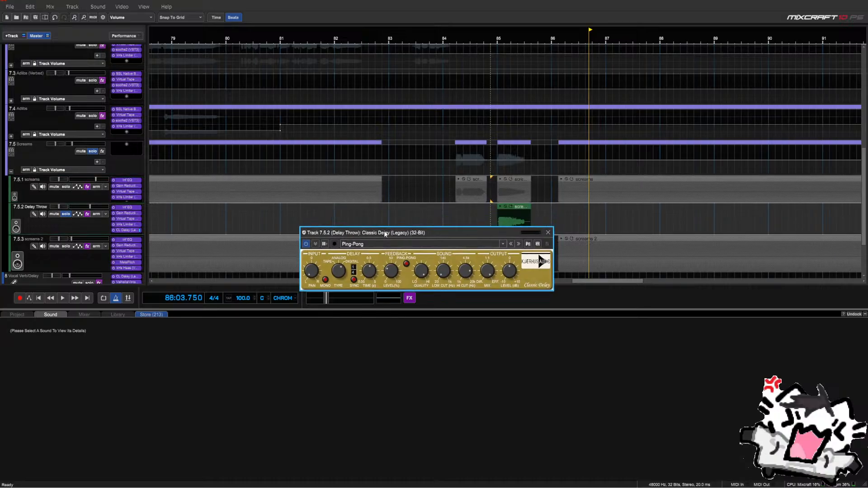
click(548, 234)
Unsolo Delay Throw and move it below screams 2 as sub-track 7.5.3
click(66, 214)
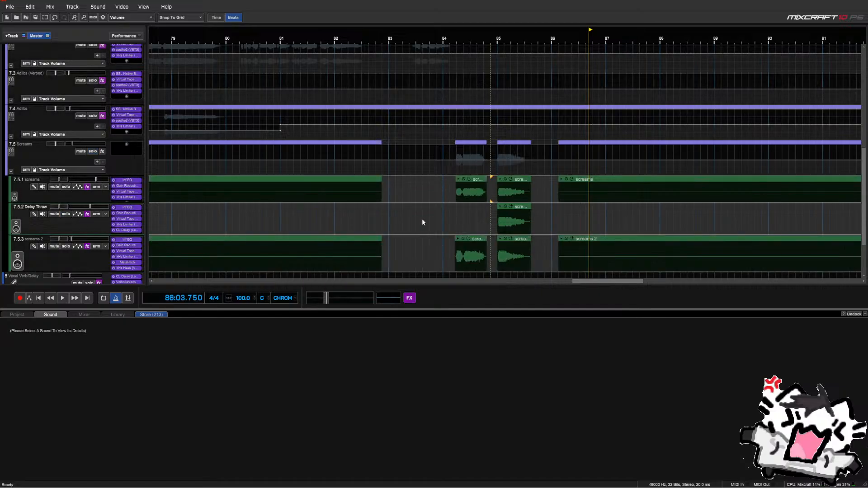
scroll(425, 219, down, 4)
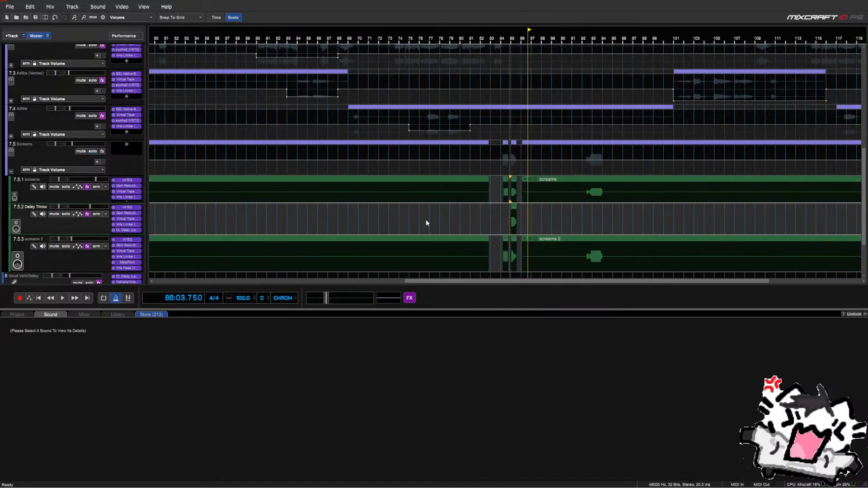
drag(104, 220, 99, 253)
click(499, 258)
scroll(499, 259, down, 3)
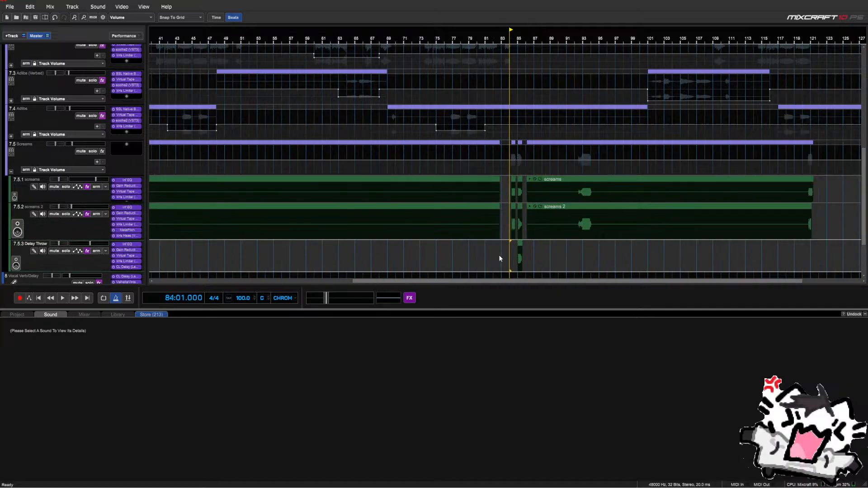
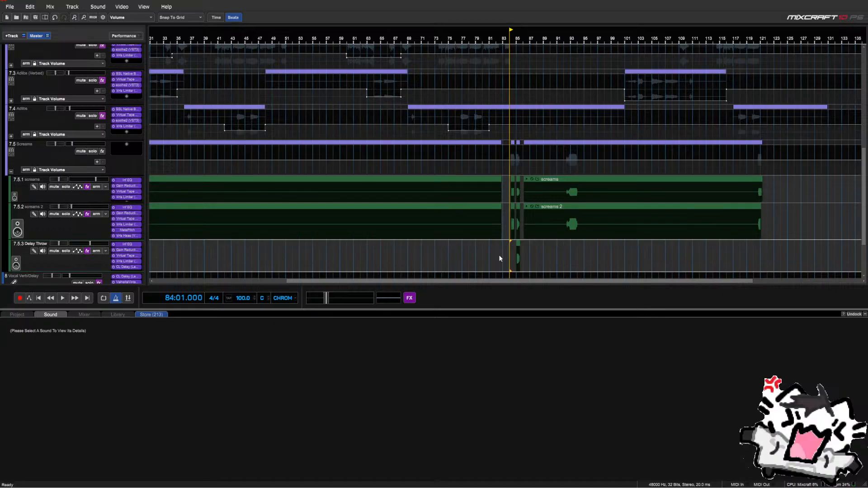
Zoom in around bar 84 and audition the throw from just before bar 84
scroll(508, 252, up, 2)
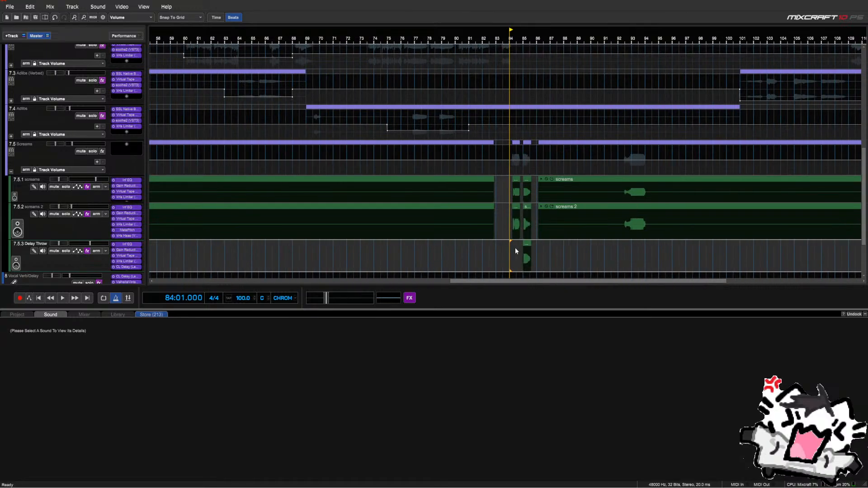
scroll(515, 248, up, 1)
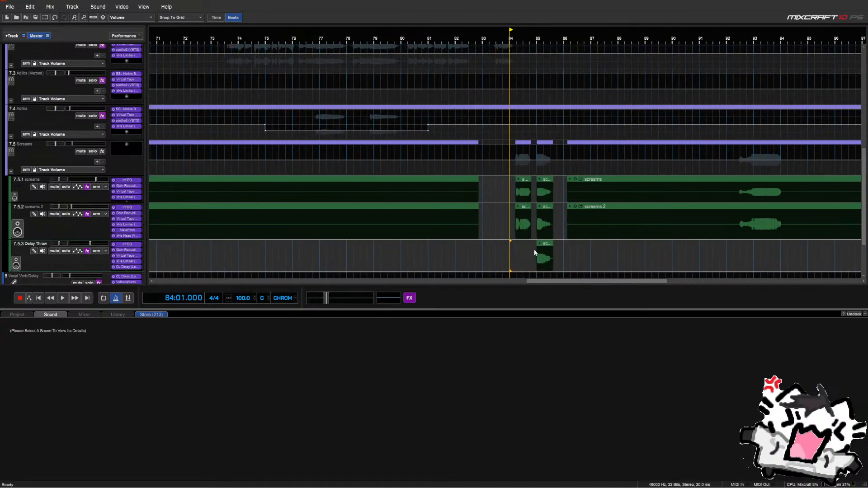
click(534, 248)
scroll(534, 249, up, 1)
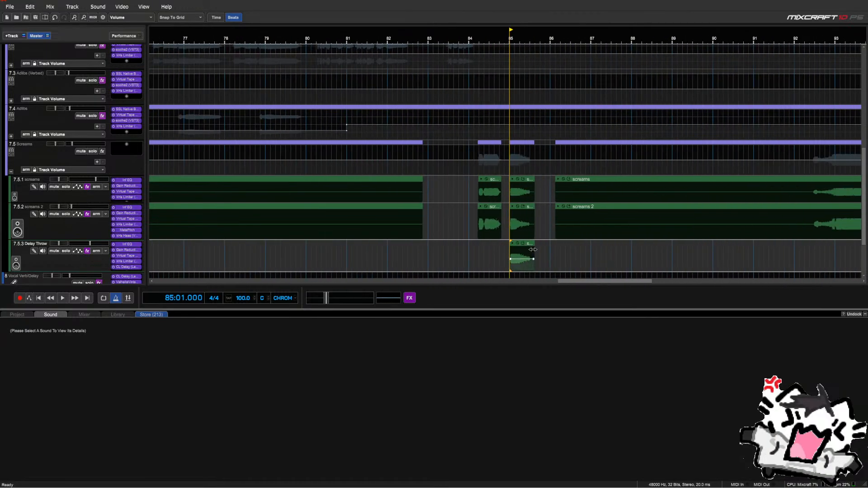
click(462, 238)
key(space)
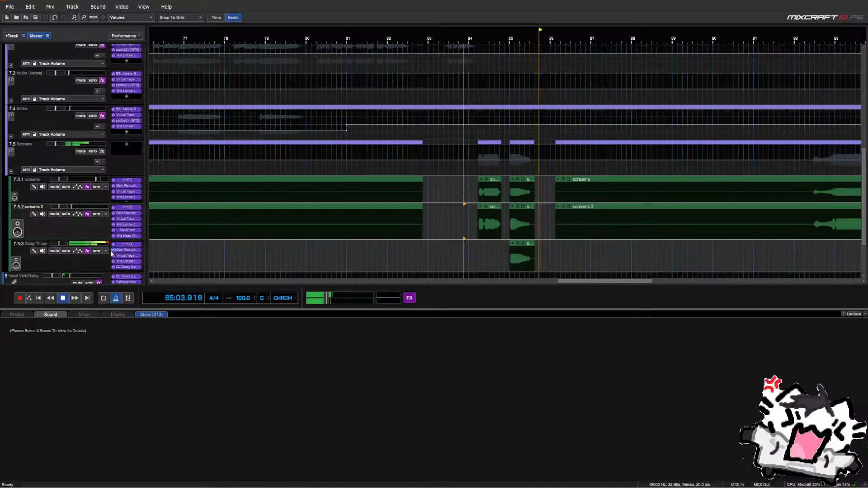
click(469, 256)
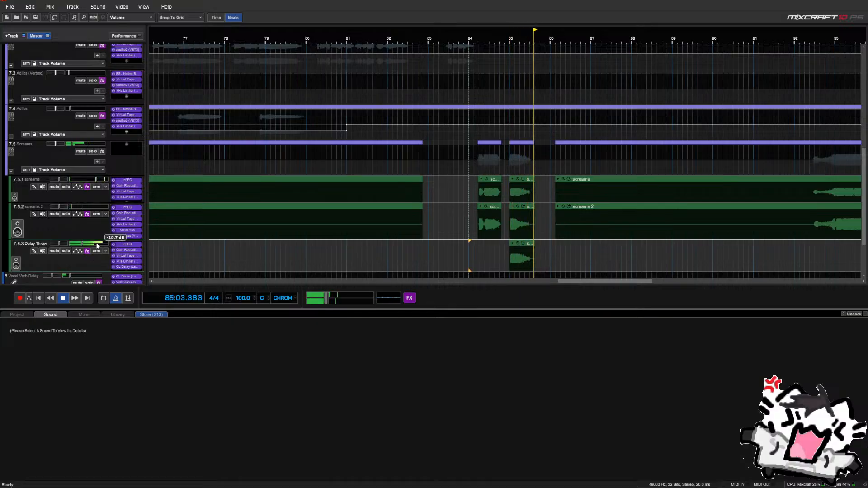
Solo Delay Throw, check its Classic Delay settings, and make the track lane taller
click(65, 251)
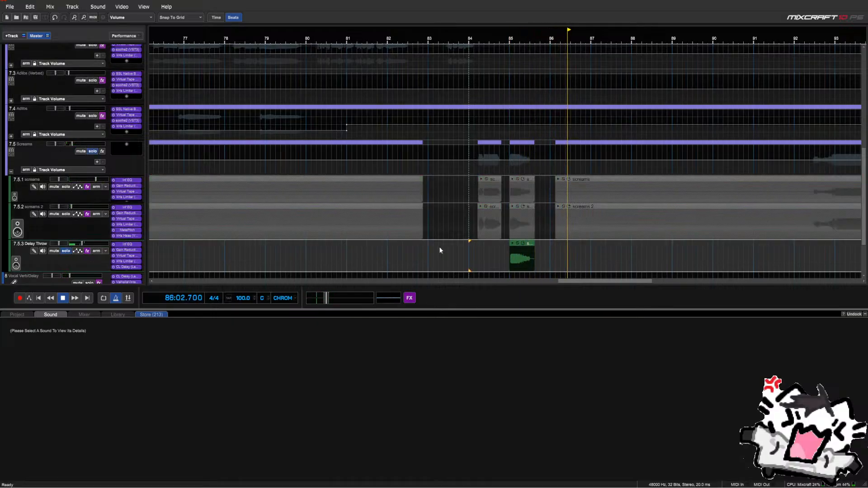
click(477, 255)
click(127, 267)
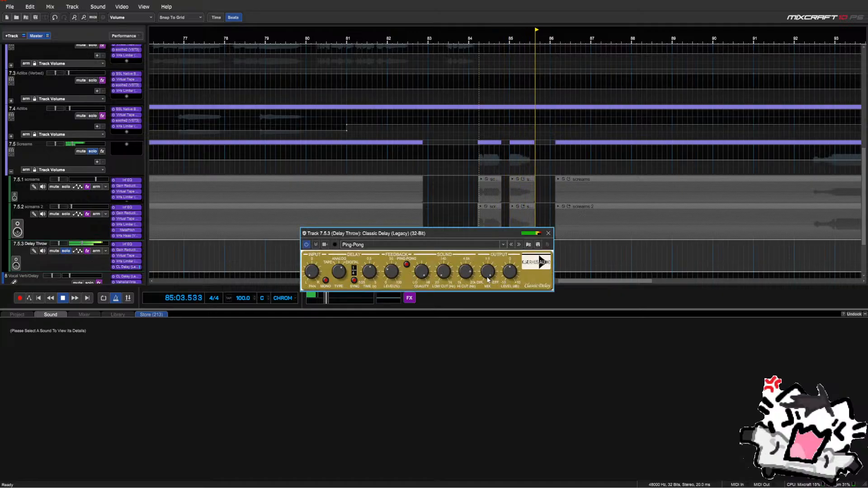
key(space)
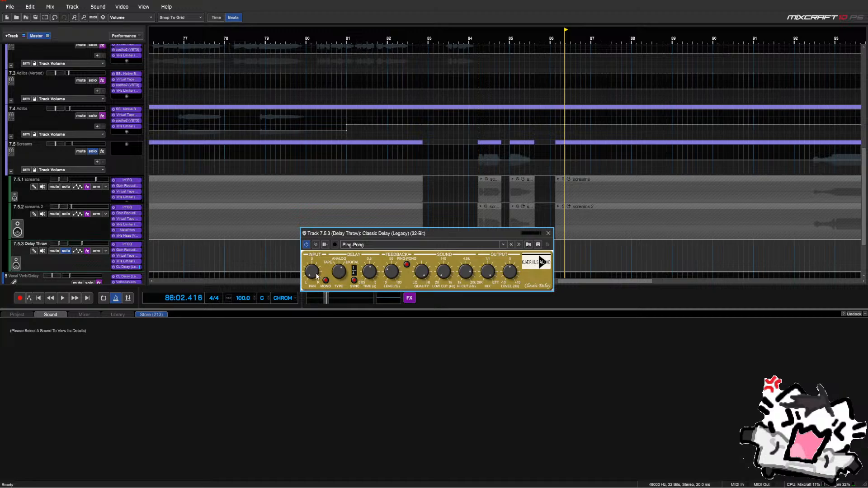
click(549, 234)
drag(101, 270, 124, 274)
click(125, 270)
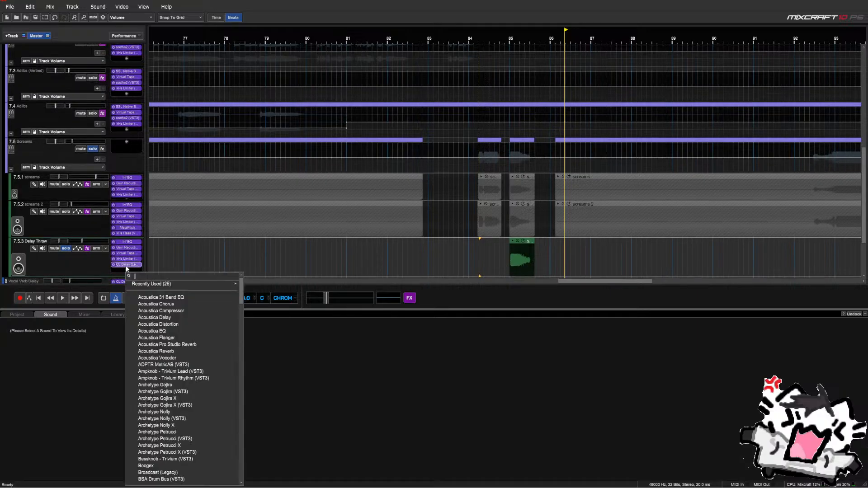
Add Classic Compressor (Legacy) to Delay Throw and audition the throw from around bar 84.6
text(compre)
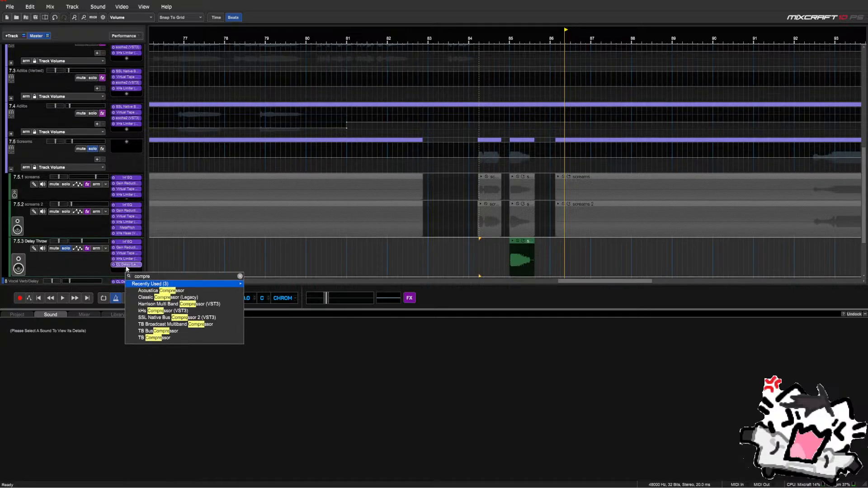
key(Down)
key(Down)
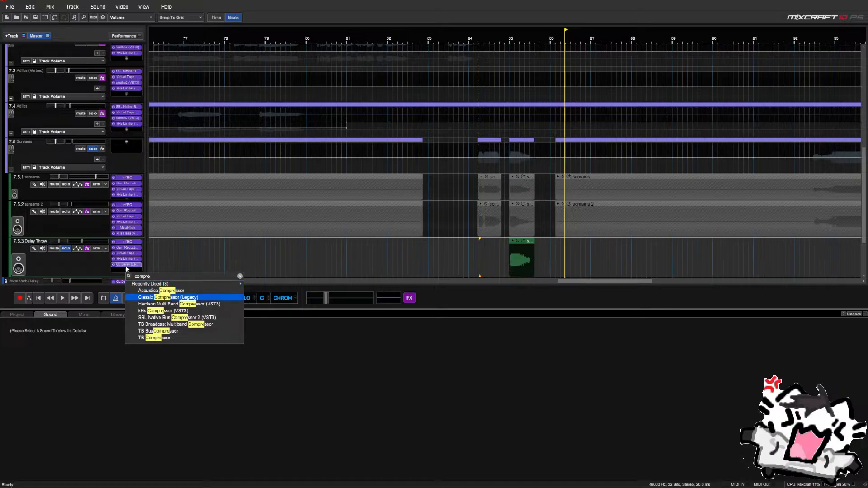
key(Return)
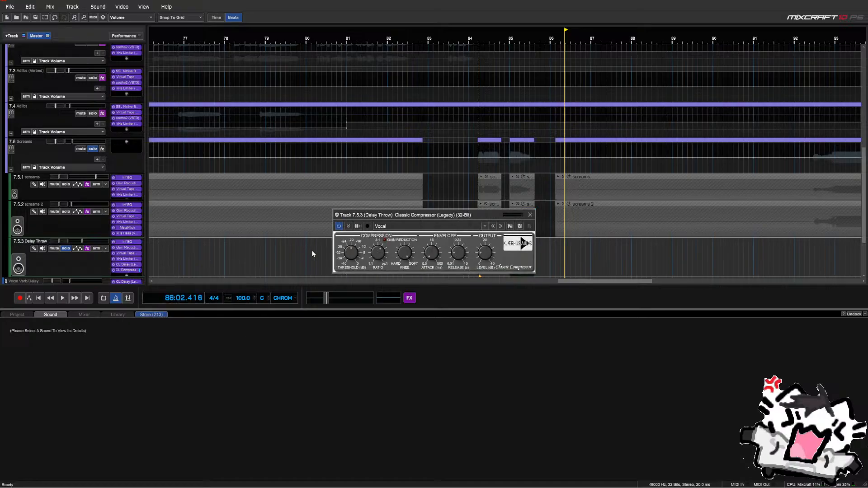
drag(403, 217, 345, 236)
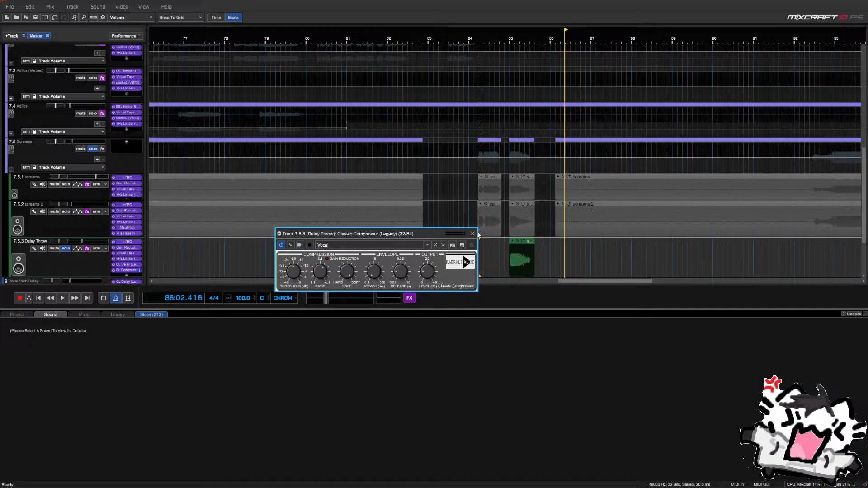
click(472, 233)
click(494, 253)
key(space)
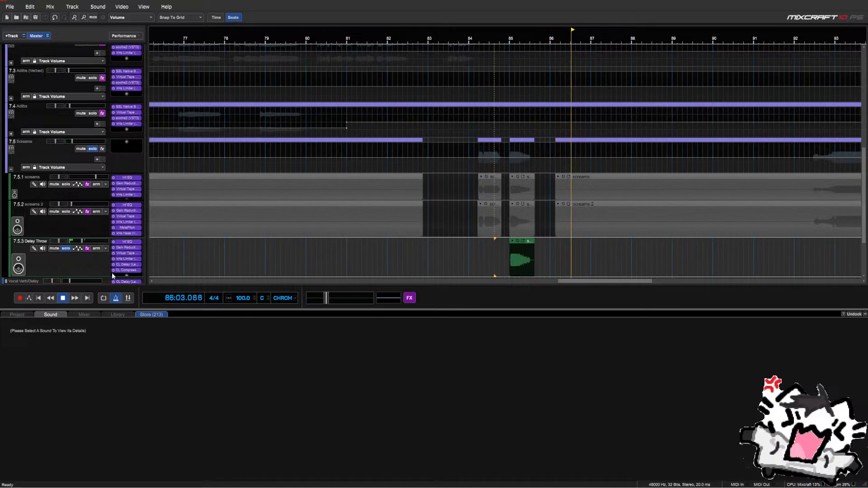
key(space)
Review the Classic Delay settings while replaying the throw from a slightly later point
click(127, 266)
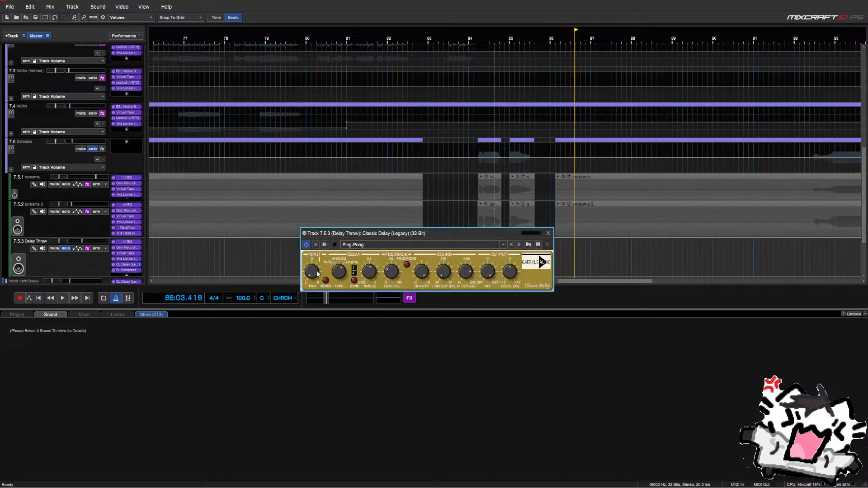
click(506, 263)
key(space)
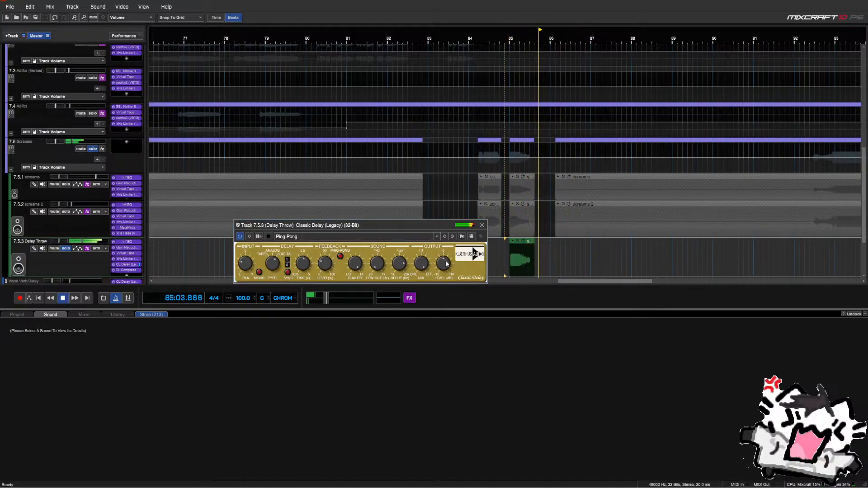
key(space)
click(482, 224)
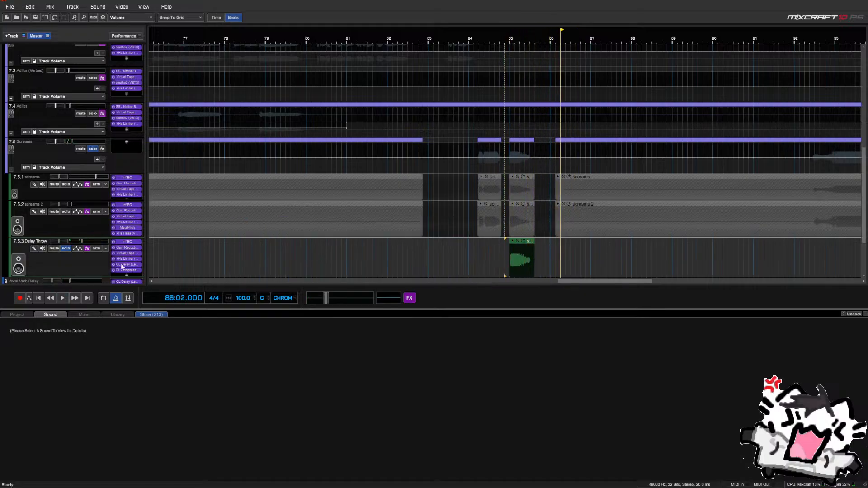
click(123, 265)
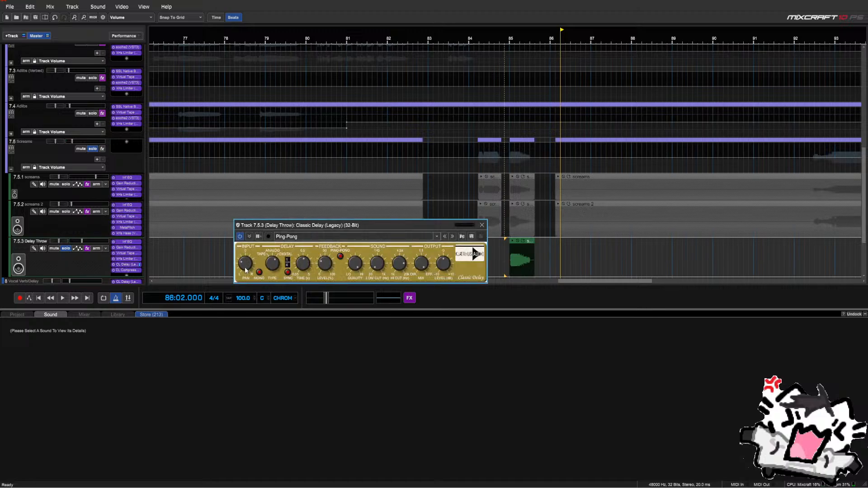
click(482, 225)
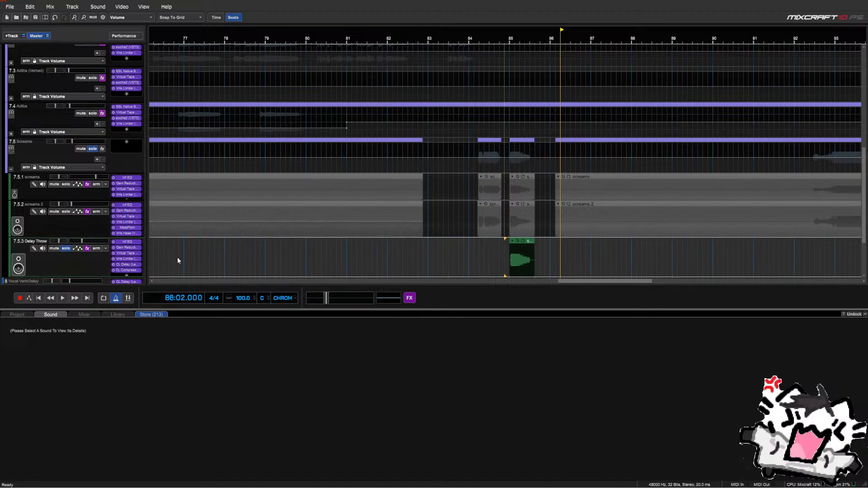
Load the Hard Compression preset on the Classic Compressor and audition from just before bar 85
click(137, 270)
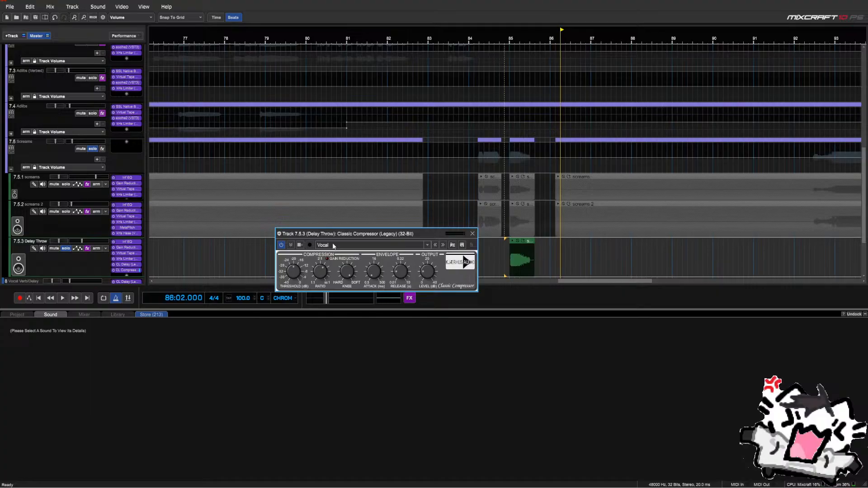
click(333, 246)
click(367, 308)
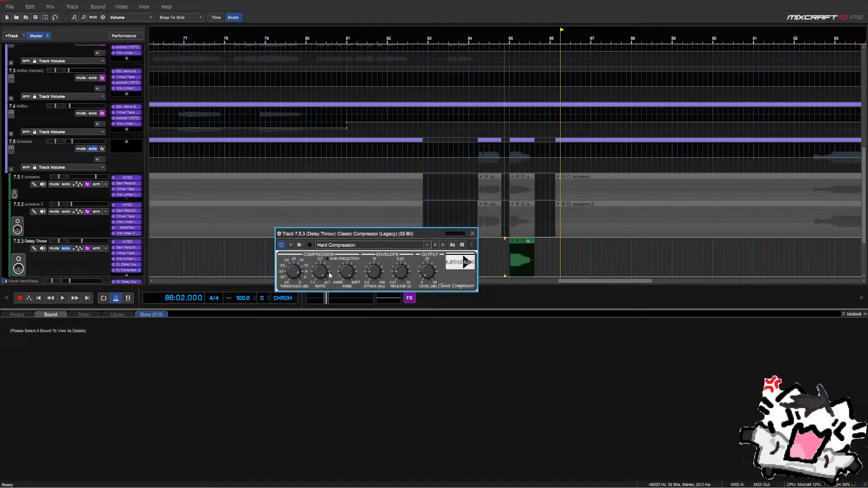
drag(368, 238, 294, 193)
drag(474, 242, 500, 247)
key(space)
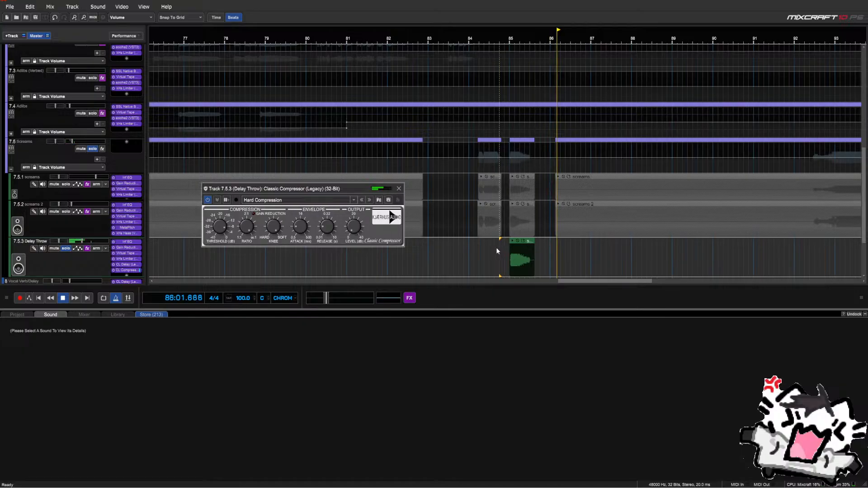
key(space)
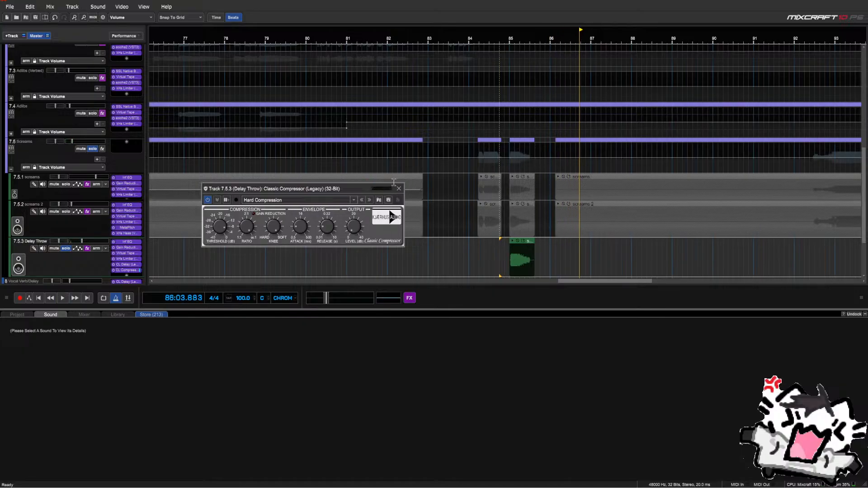
click(398, 188)
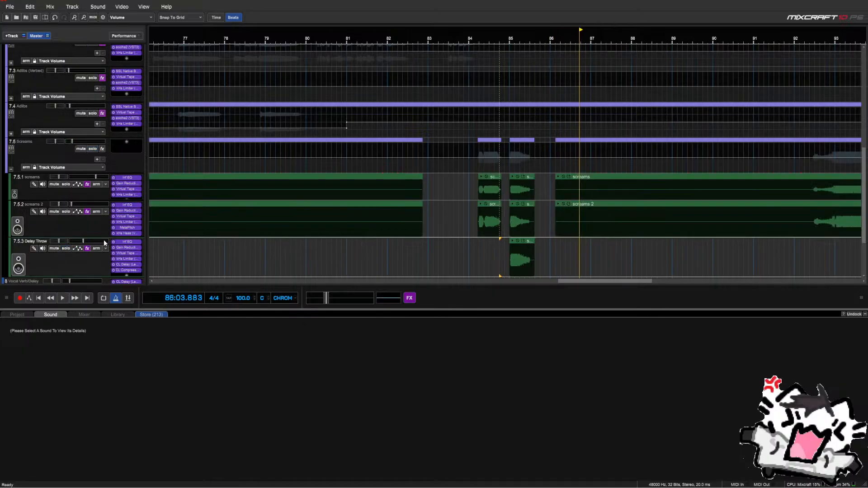
Replay the throw near bars 84.5–84.9, toggling Delay Throw's solo and reviewing the Classic Delay
click(488, 251)
key(space)
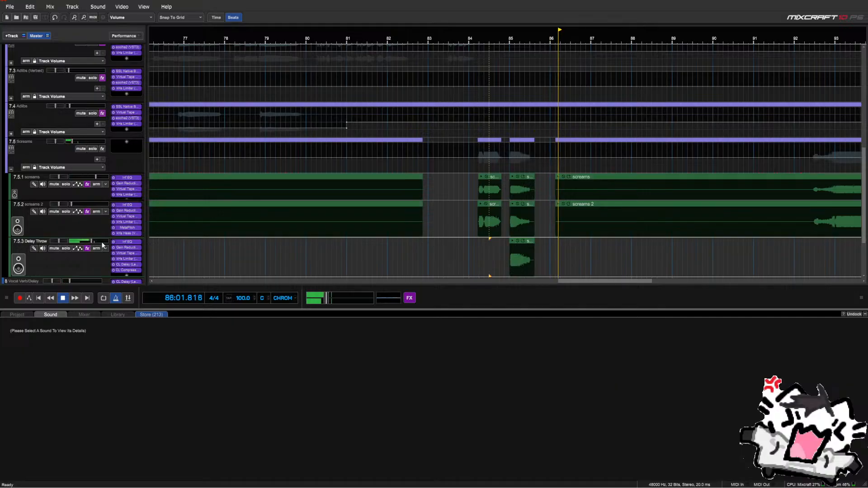
click(487, 255)
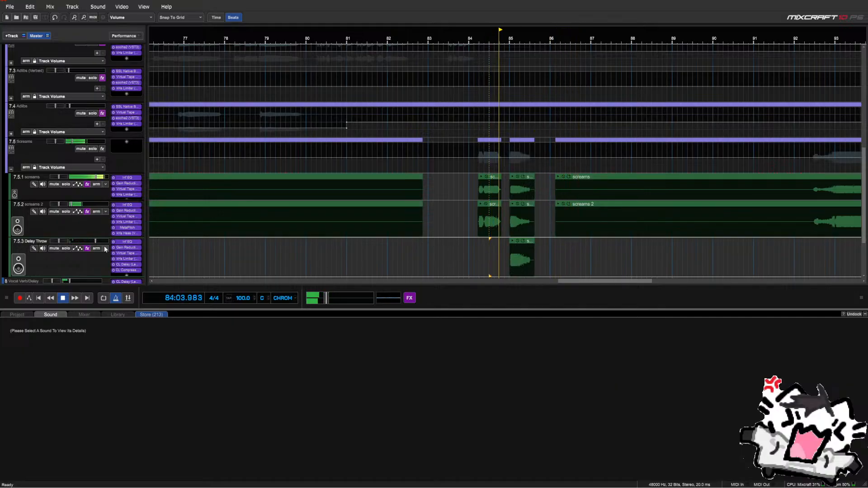
mouse_move(103, 243)
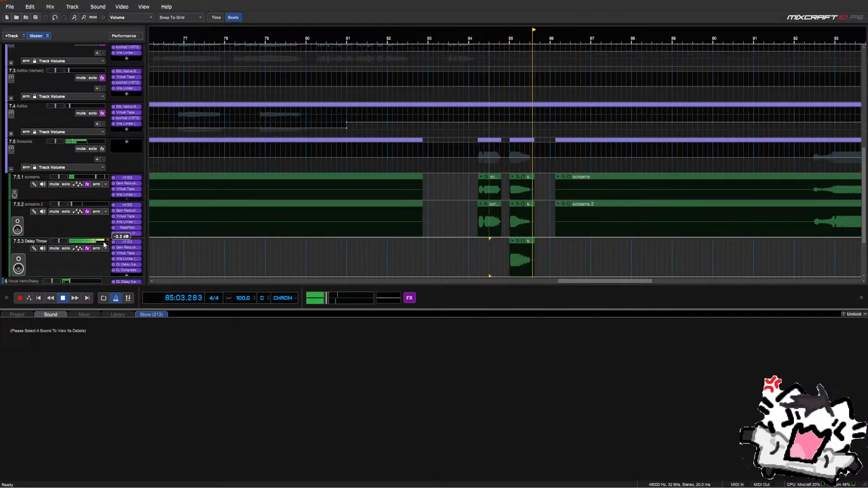
click(66, 248)
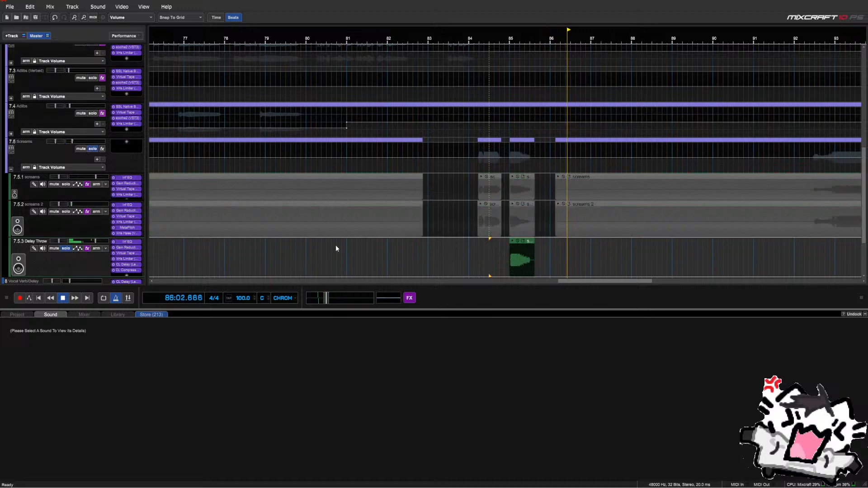
click(503, 260)
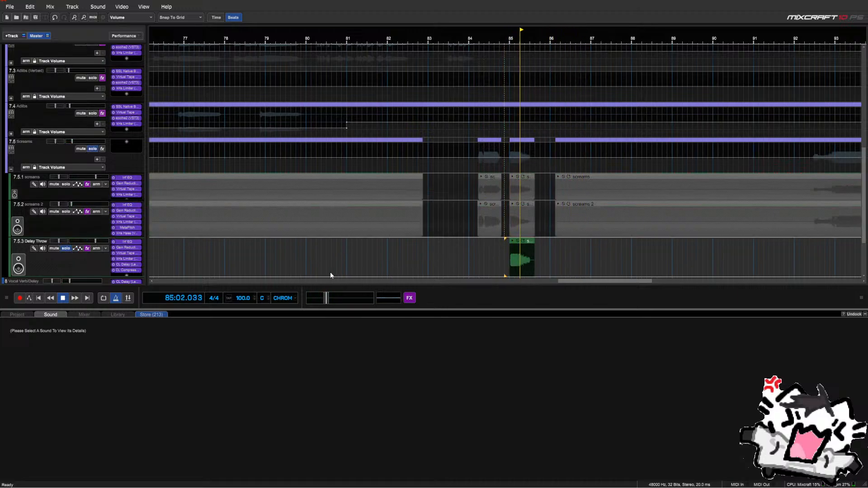
key(space)
click(127, 264)
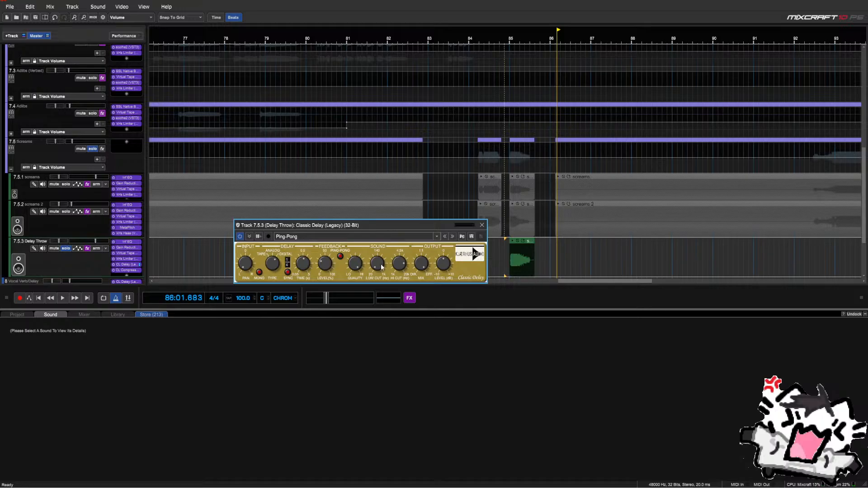
click(482, 225)
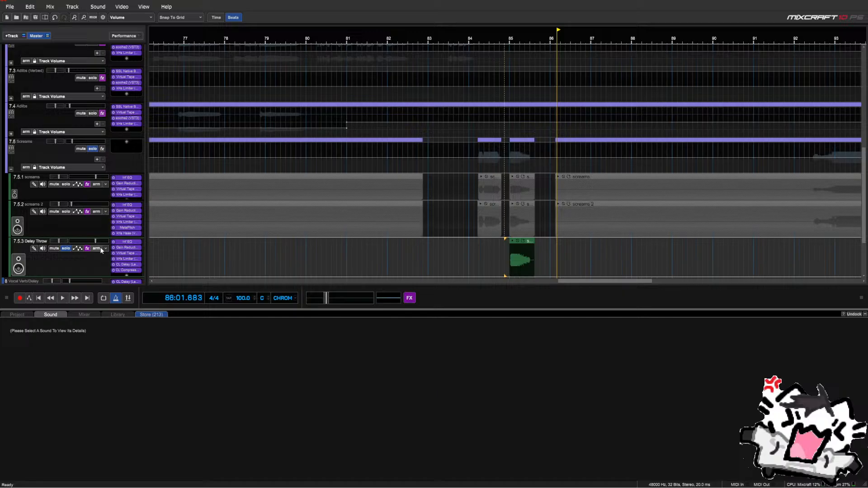
right_click(121, 266)
Remove CL Delay and try kHs Dual Delay on Delay Throw, auditioning before bar 85
click(127, 270)
click(126, 270)
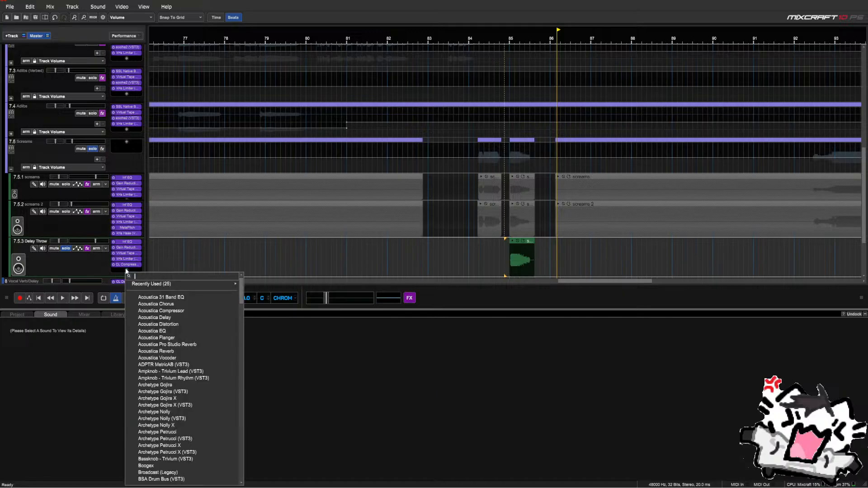
text(delay)
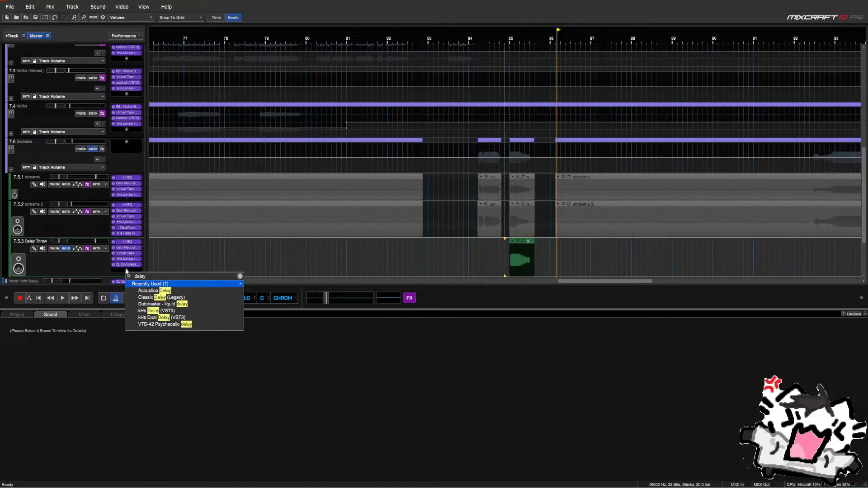
key(Down)
key(Down)
key(Down)
key(Down)
key(Down)
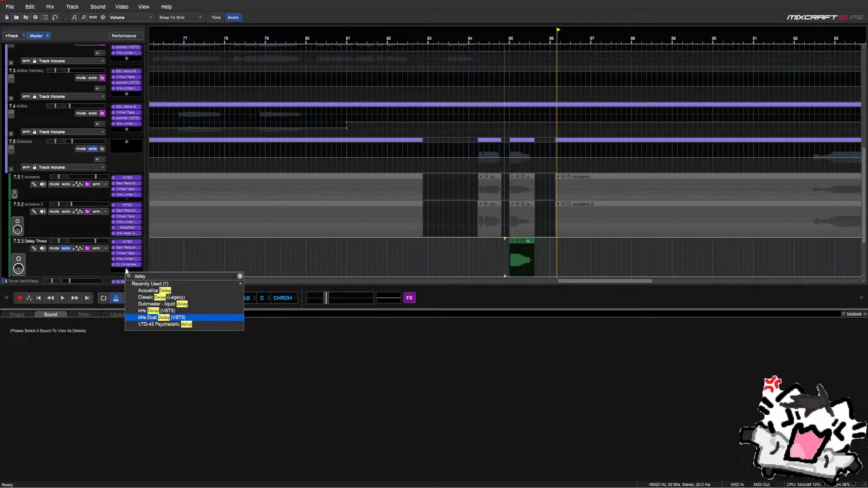
key(Return)
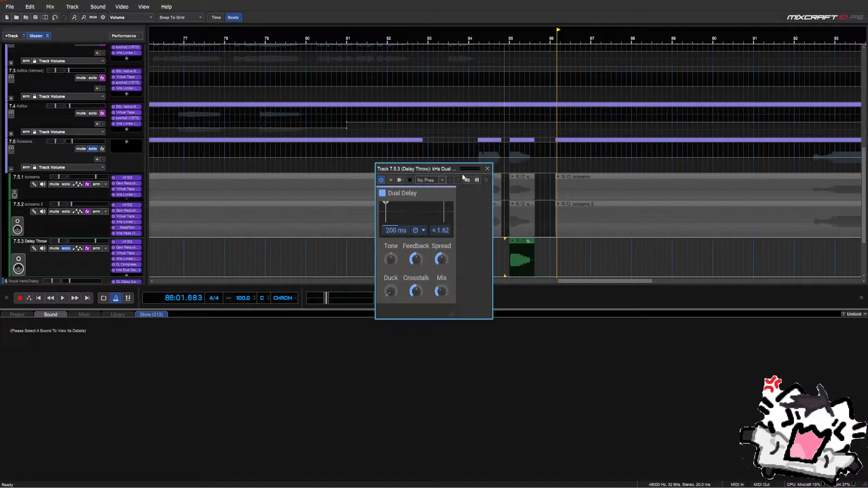
drag(440, 170, 407, 162)
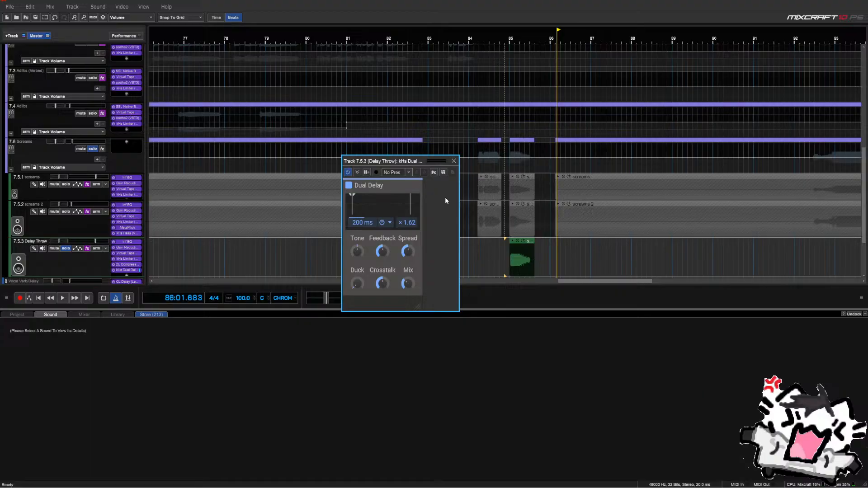
click(502, 253)
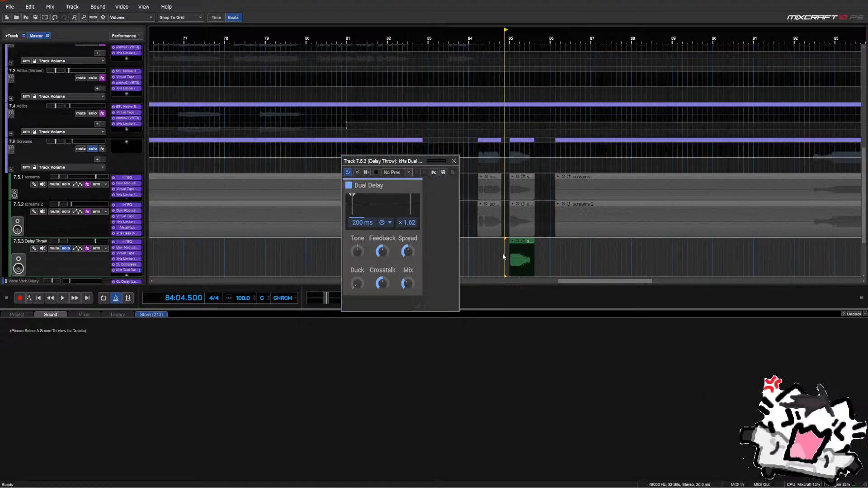
key(space)
key(space)
click(453, 161)
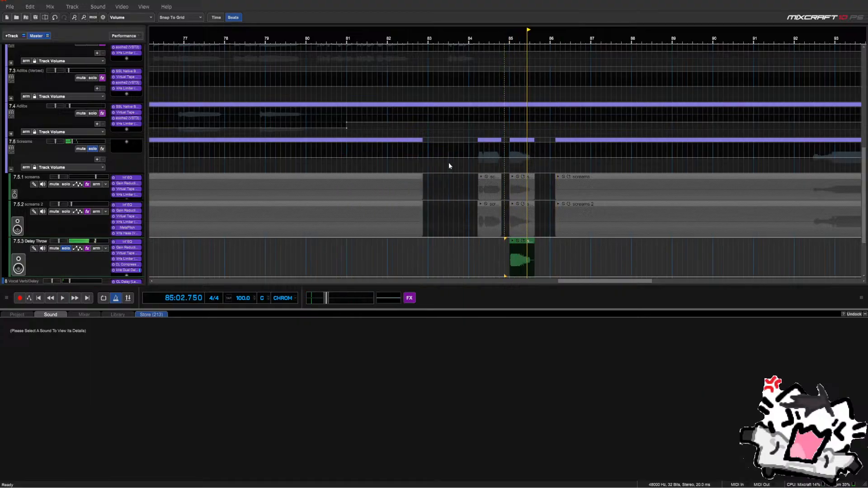
Replace kHs Dual Delay with kHs Delay on the Delay Throw track
right_click(126, 271)
click(129, 280)
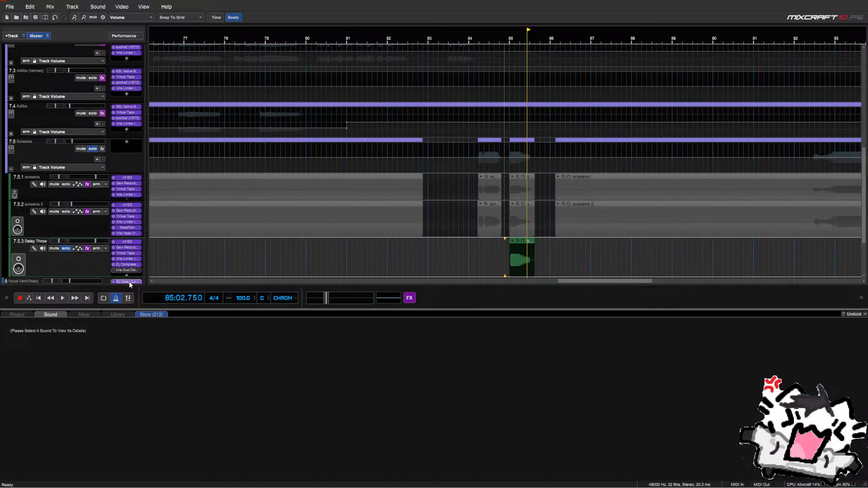
right_click(129, 270)
click(133, 287)
click(127, 268)
text(dua)
key(BackSpace)
key(BackSpace)
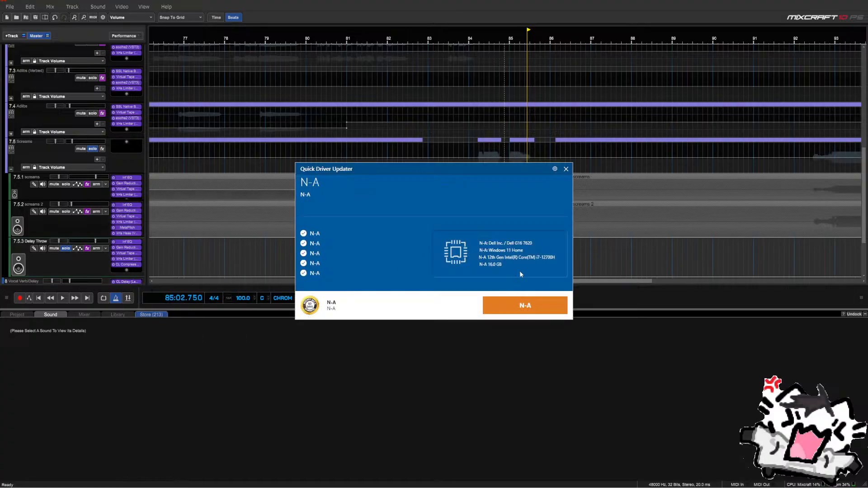
click(567, 169)
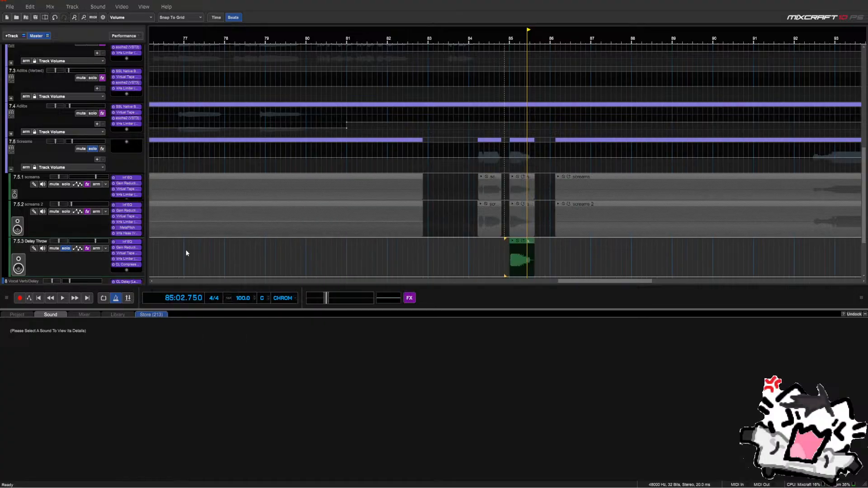
click(126, 270)
text(delay)
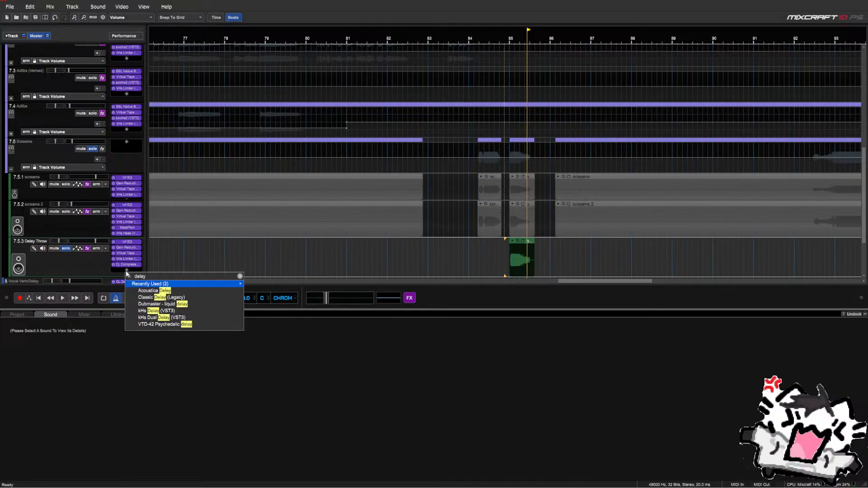
key(Down)
key(Down)
key(Down)
key(Down)
key(Return)
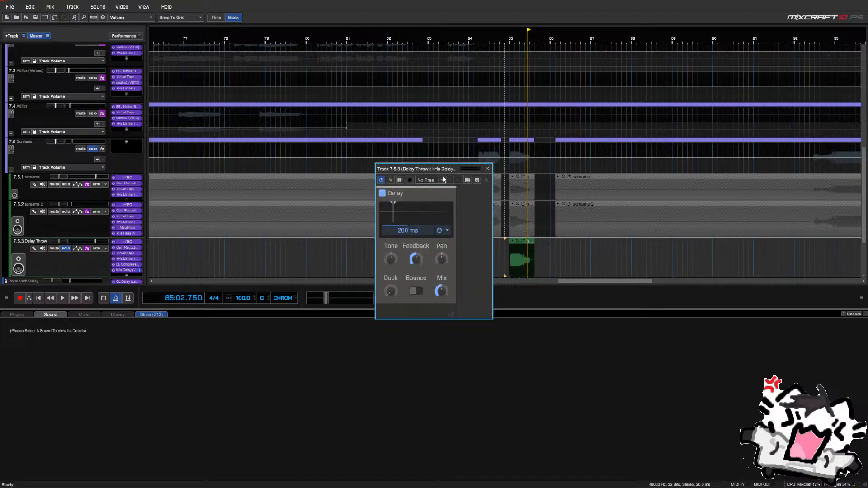
Load the kHs Delay Factory > Ping-Pong > Ping-Pong 1.4 preset and audition the throw
click(507, 253)
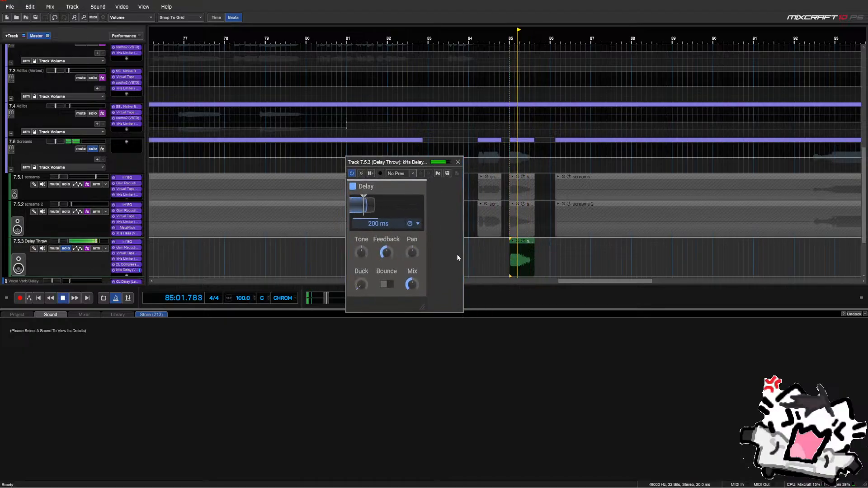
click(422, 187)
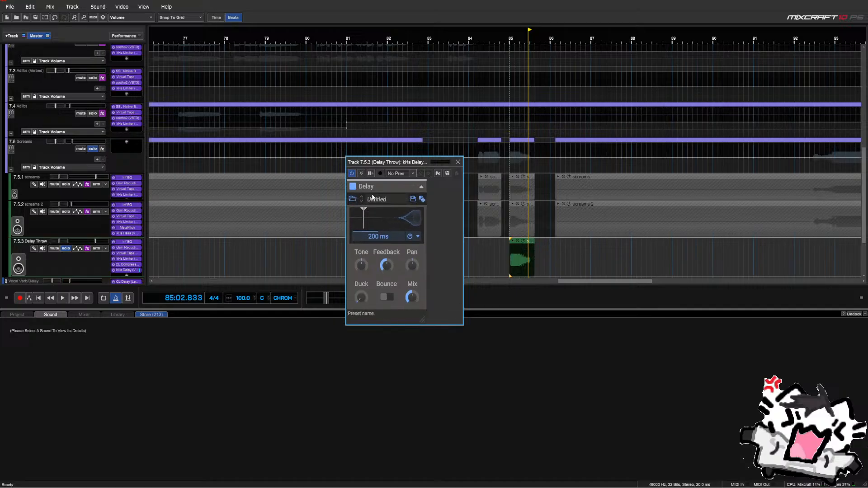
click(352, 200)
click(382, 281)
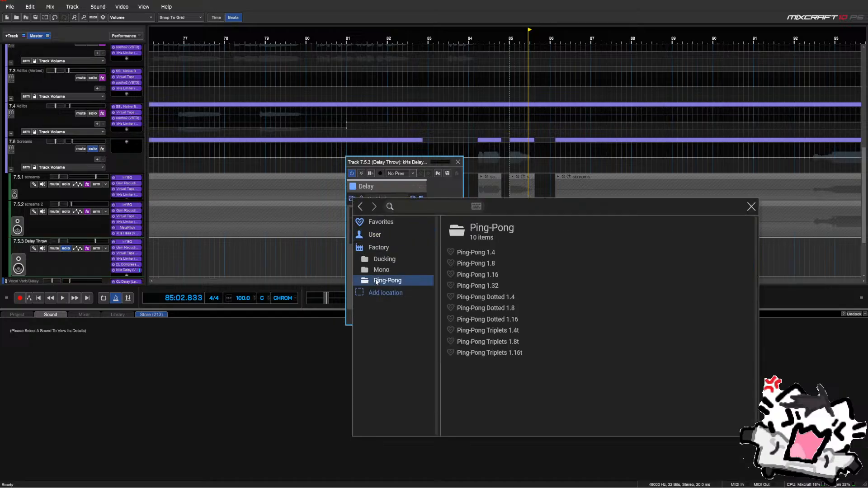
double_click(487, 251)
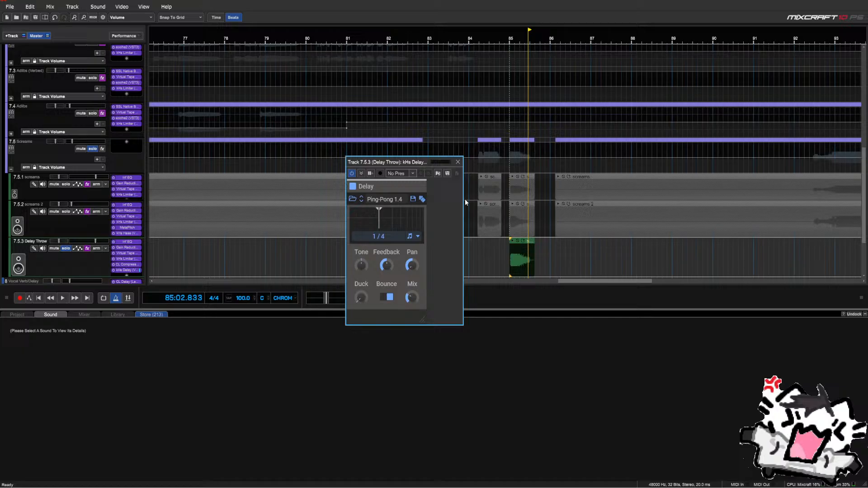
click(508, 251)
key(space)
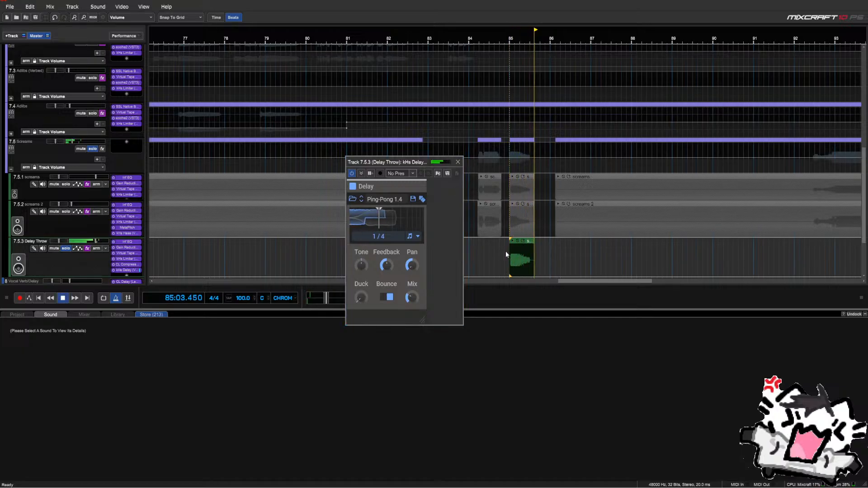
Turn the kHs Delay Mix up to full and audition the fully wet throw near bar 85
drag(411, 297, 411, 283)
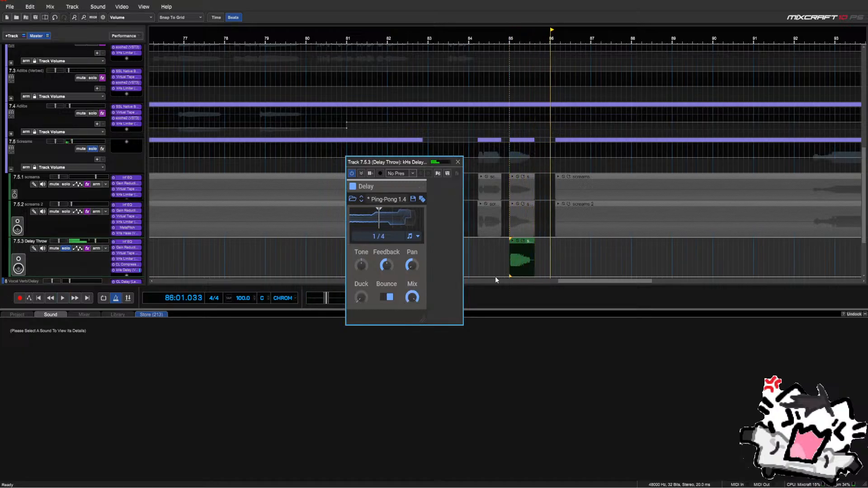
click(505, 263)
key(space)
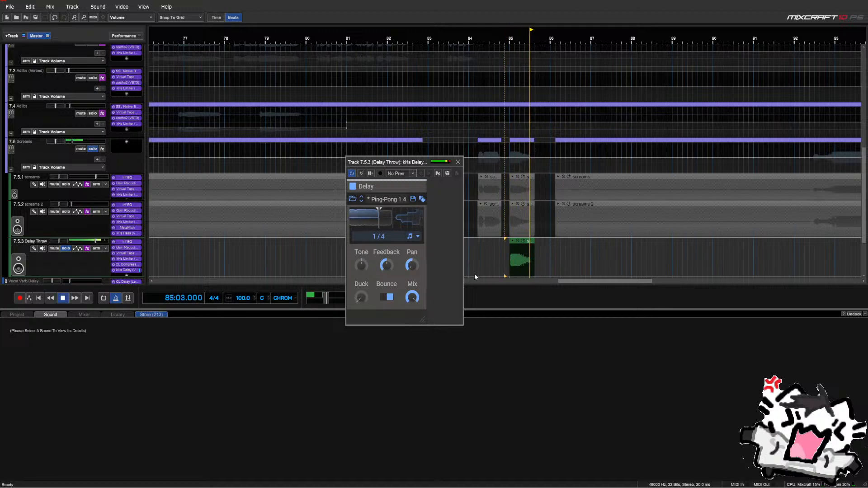
key(space)
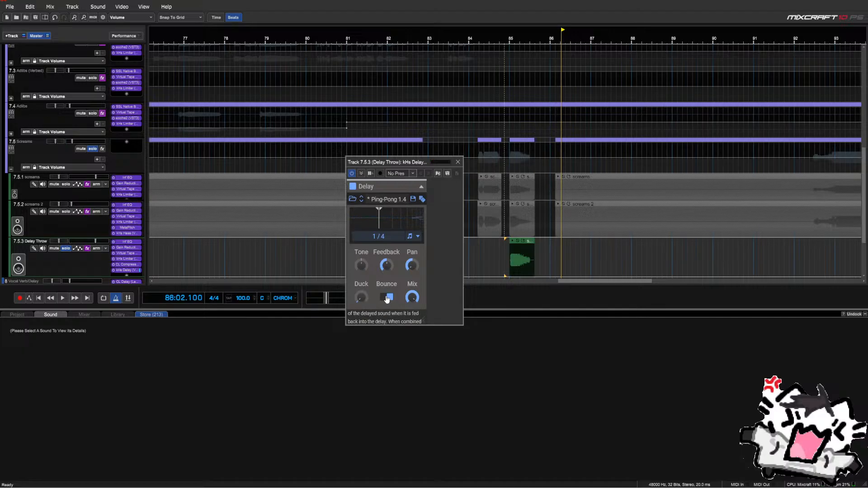
click(457, 162)
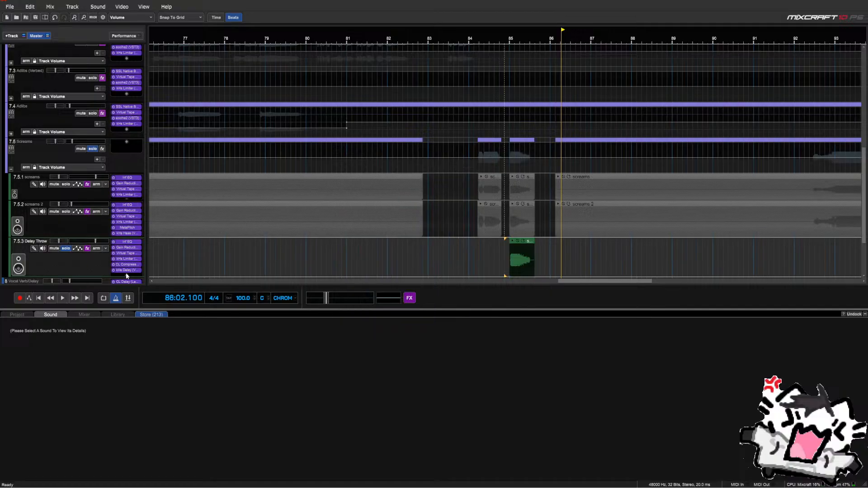
Unsolo Delay Throw, hear it with the screams near bar 85, then collapse the Screams folder
click(504, 259)
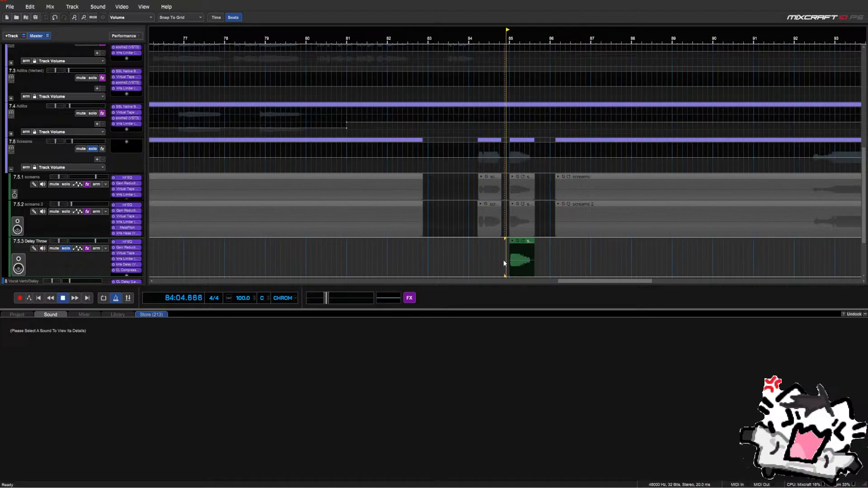
key(space)
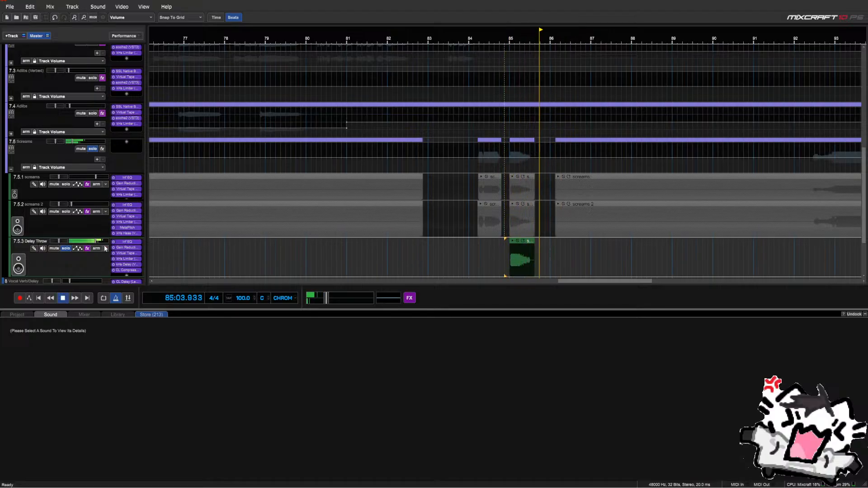
click(66, 249)
click(501, 261)
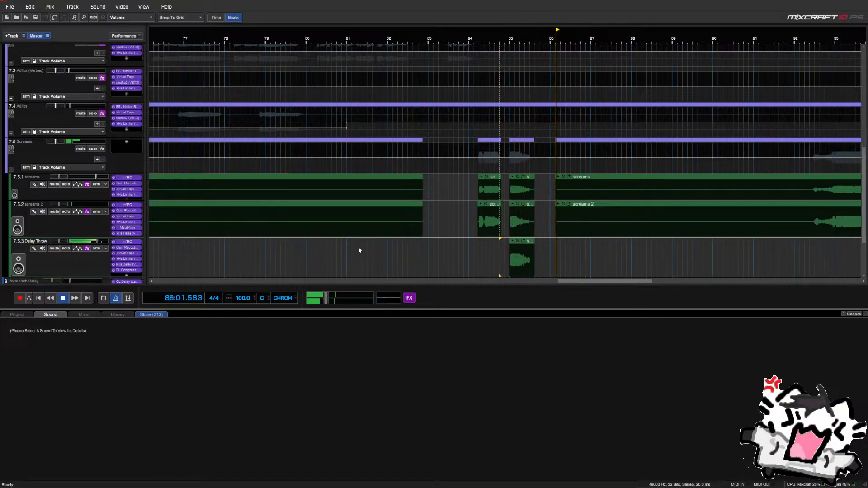
click(501, 257)
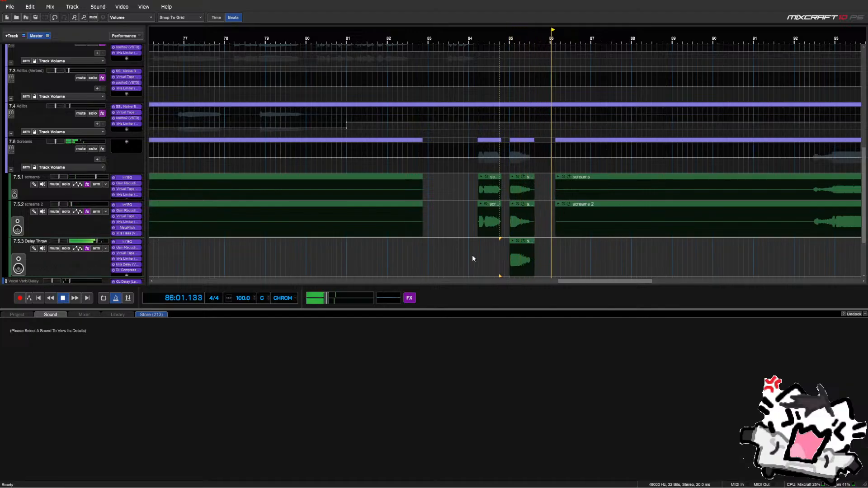
scroll(467, 251, down, 2)
key(space)
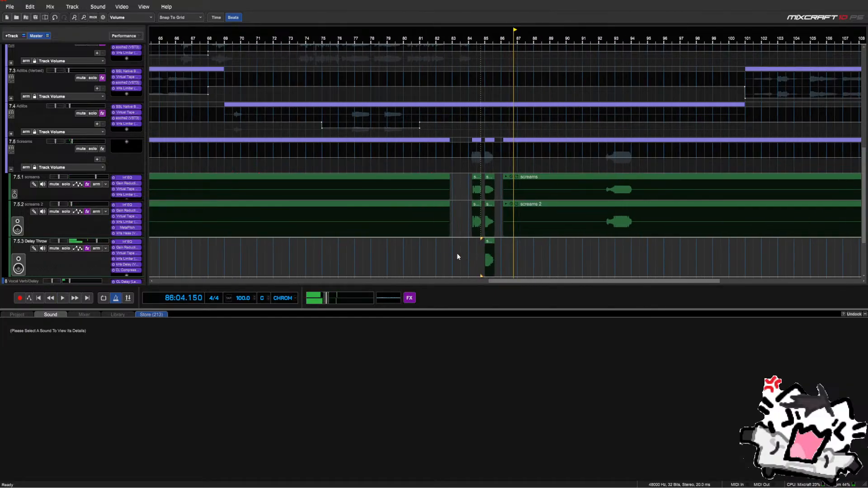
click(436, 254)
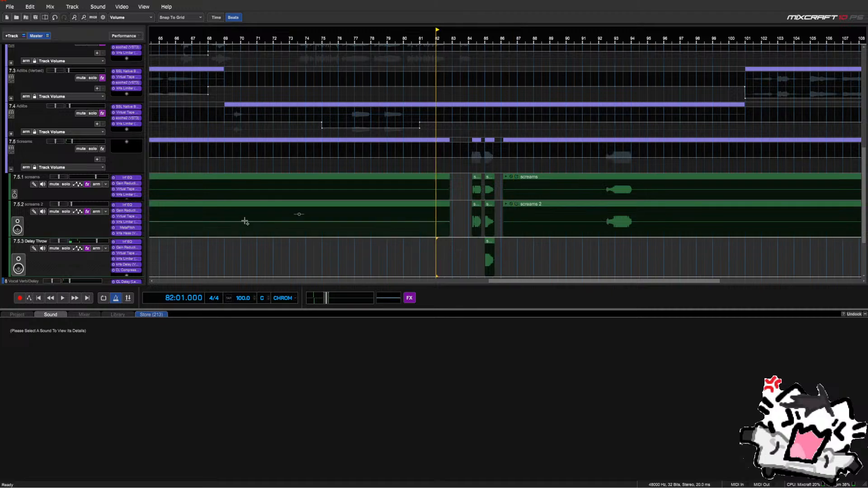
click(11, 169)
key(space)
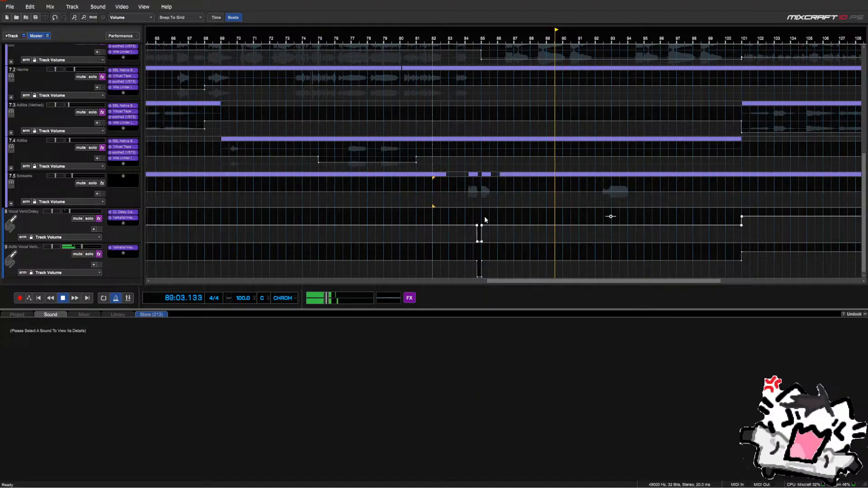
Zoom the timeline out and place the playhead at bar 31 on the Harms track
scroll(502, 215, down, 5)
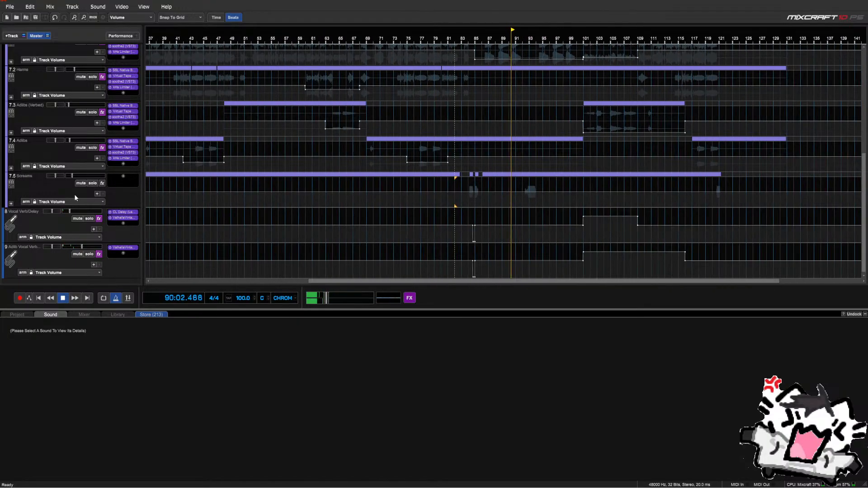
scroll(75, 194, up, 1)
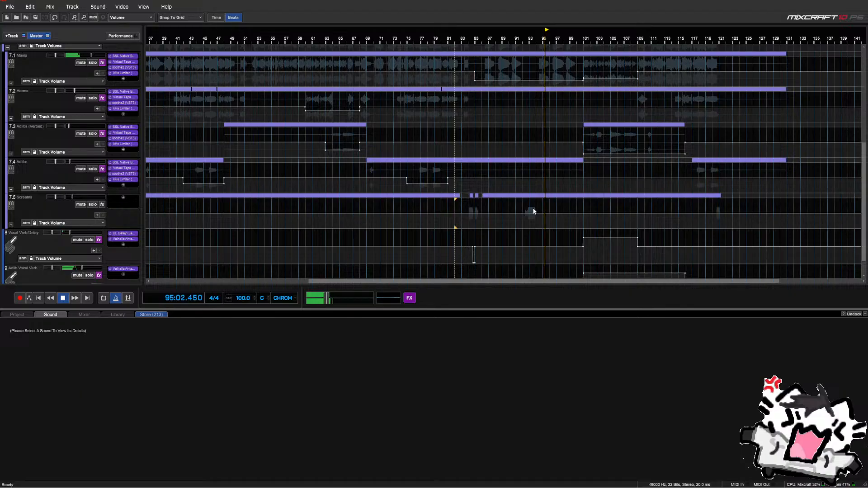
scroll(103, 240, down, 1)
scroll(102, 238, down, 1)
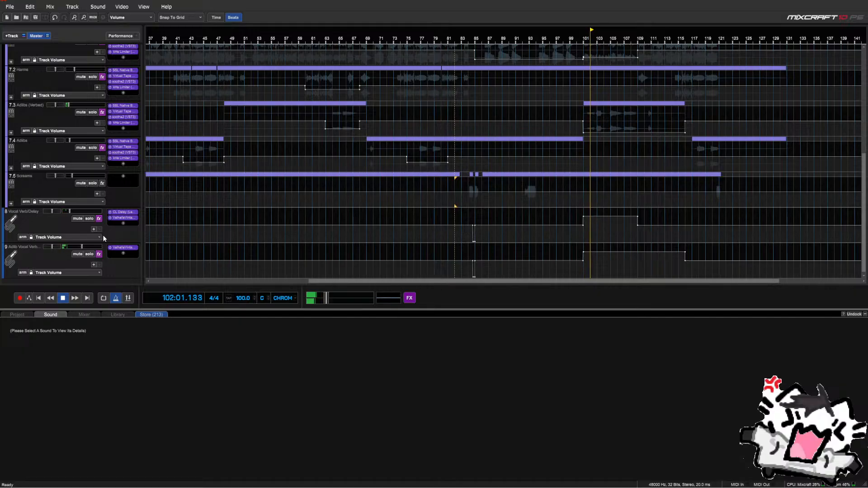
scroll(33, 210, up, 3)
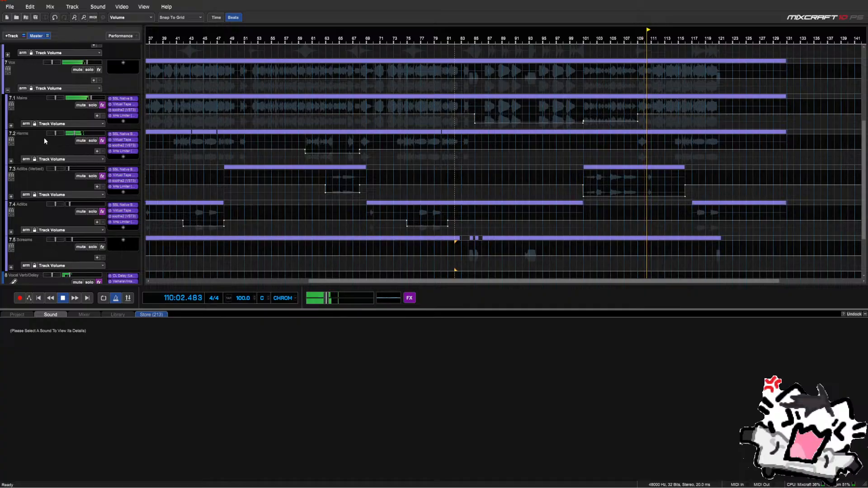
key(space)
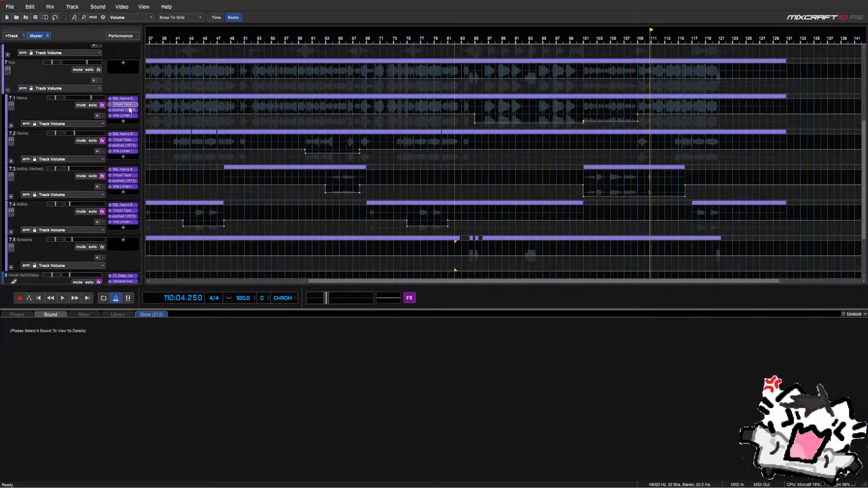
scroll(294, 149, down, 4)
click(243, 139)
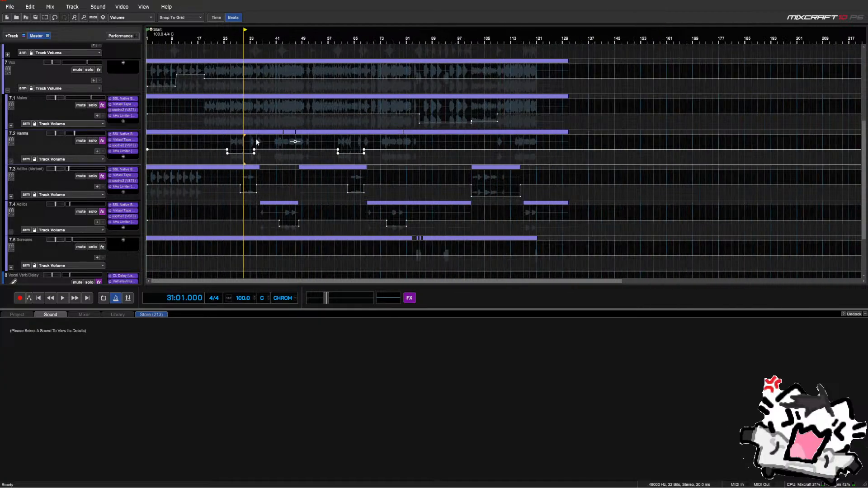
Expand the Mains and Main DBBL groups and set the playback position to bar 36
scroll(370, 148, up, 4)
key(space)
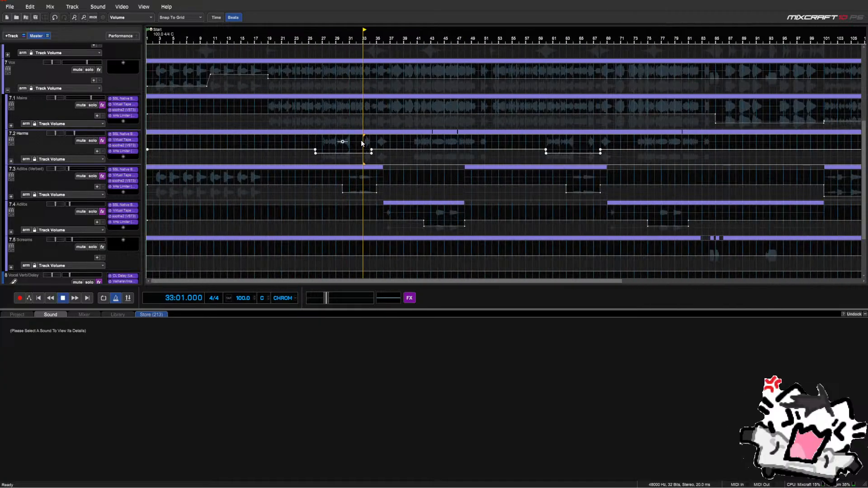
scroll(363, 140, up, 2)
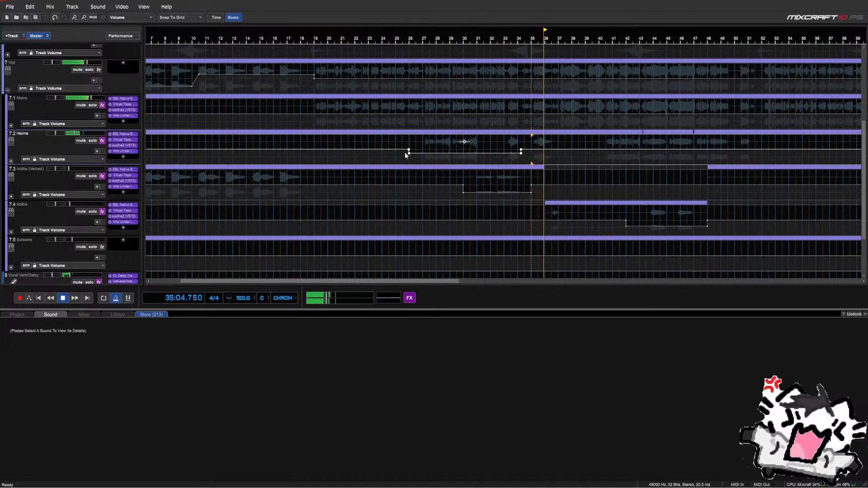
click(11, 126)
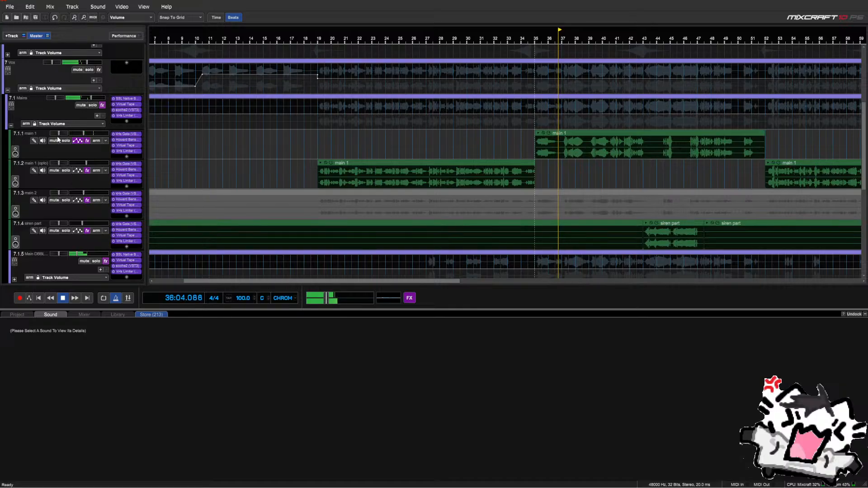
key(space)
scroll(40, 189, down, 1)
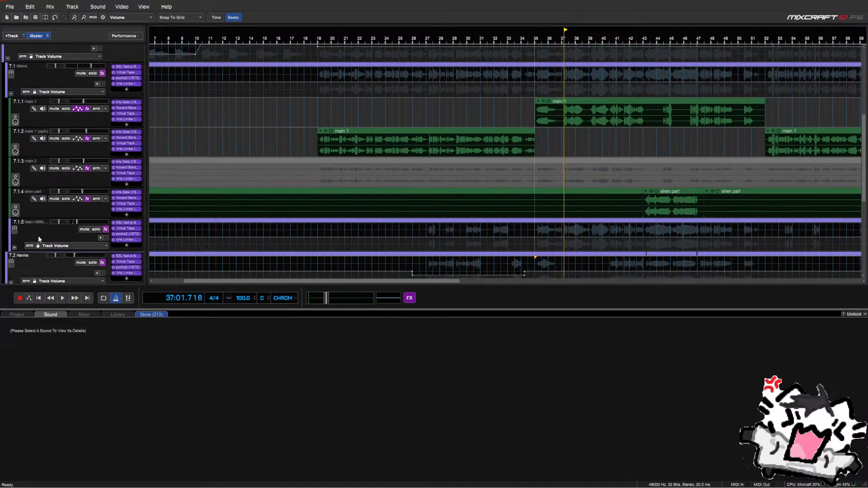
click(15, 248)
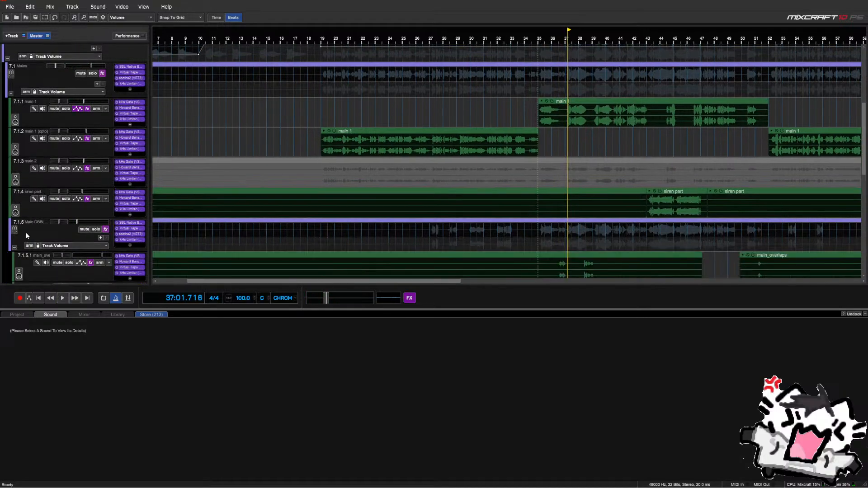
scroll(28, 229, down, 3)
click(560, 199)
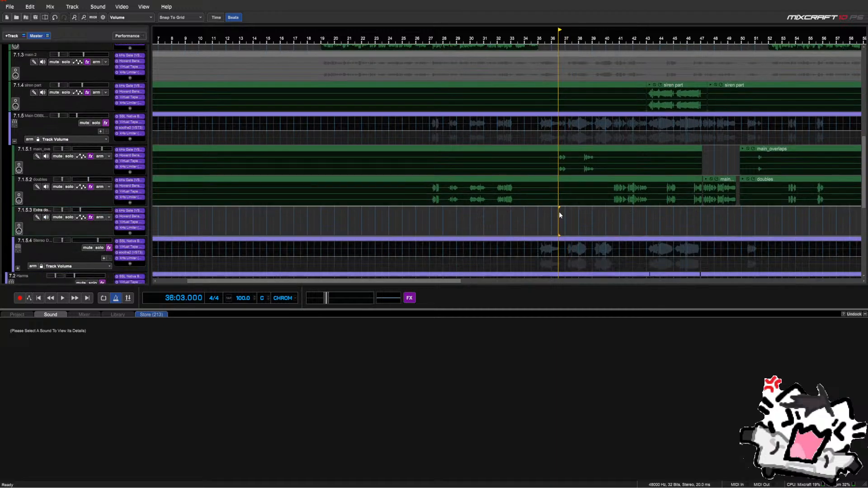
scroll(55, 183, up, 1)
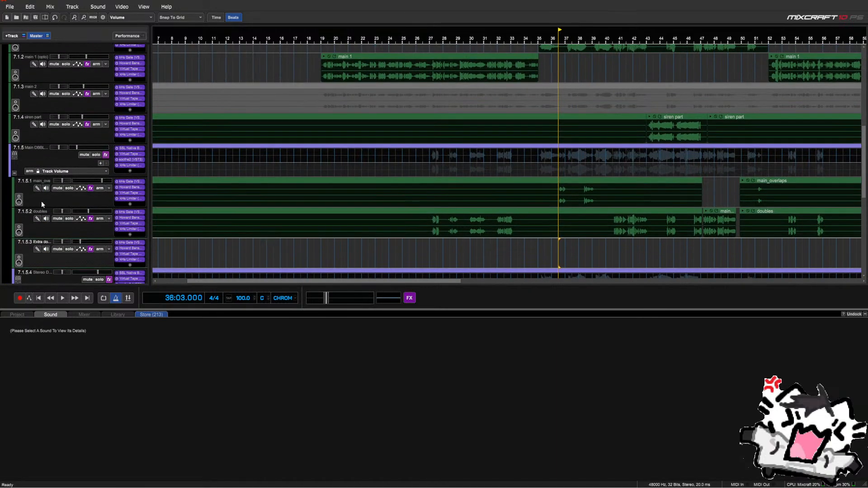
Move main_overlaps out of Main DBBL into Mains and collapse Main DBBL
drag(41, 202, 48, 167)
scroll(424, 215, down, 2)
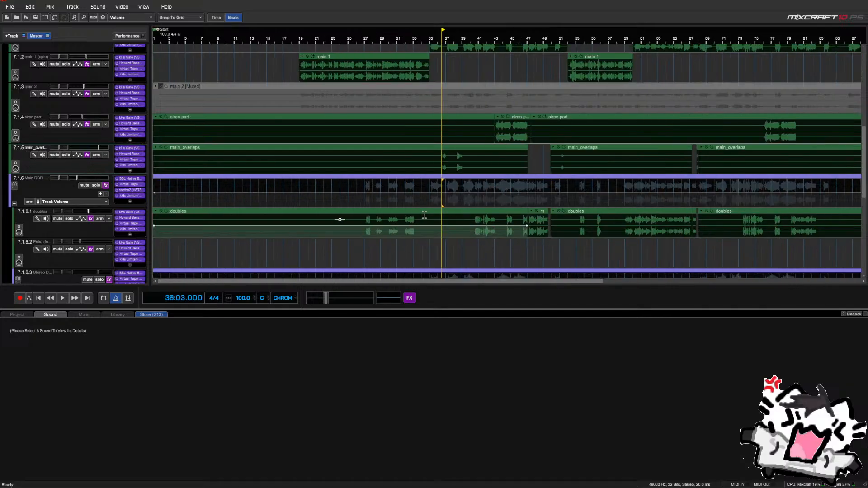
scroll(444, 194, down, 3)
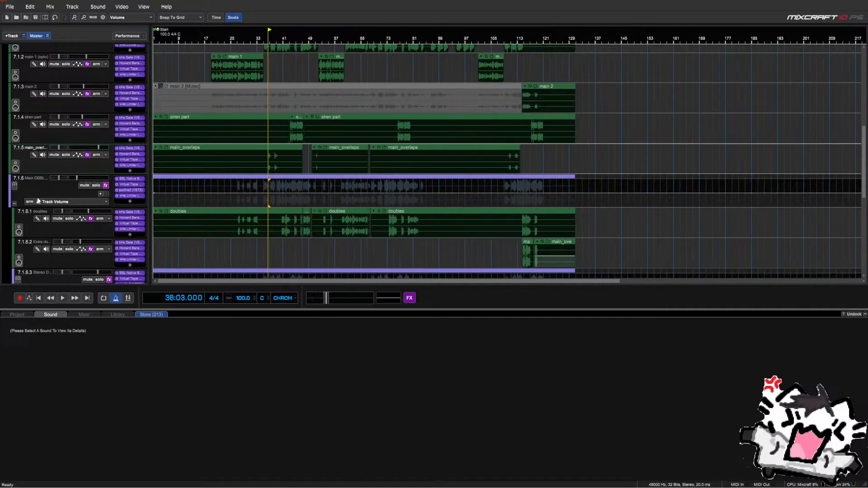
click(15, 205)
scroll(118, 169, up, 2)
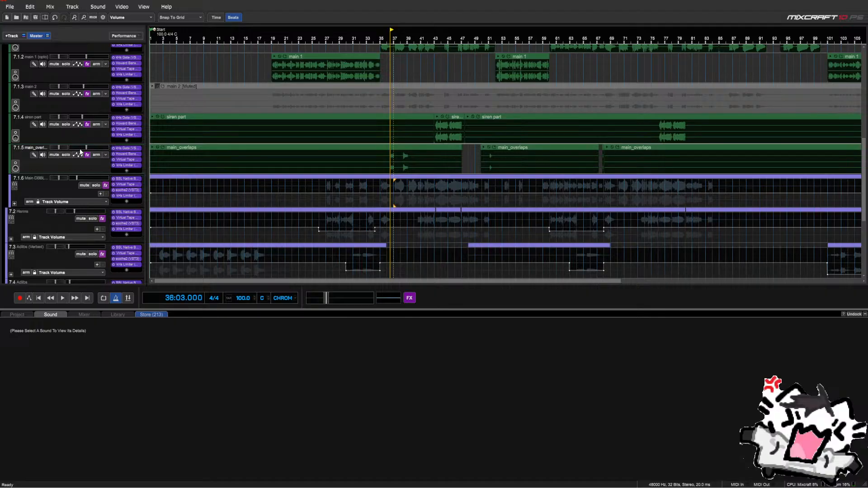
Lower the main_overlaps volume to -14.1 dB while playing from bar 36
key(space)
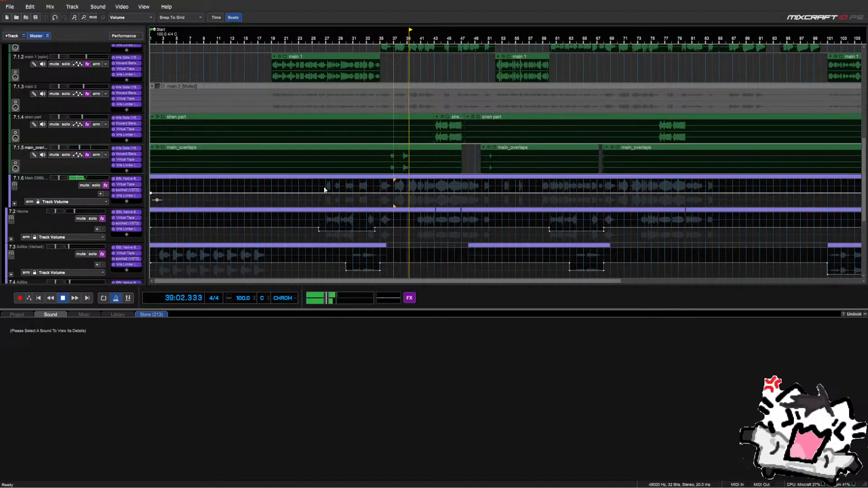
click(388, 185)
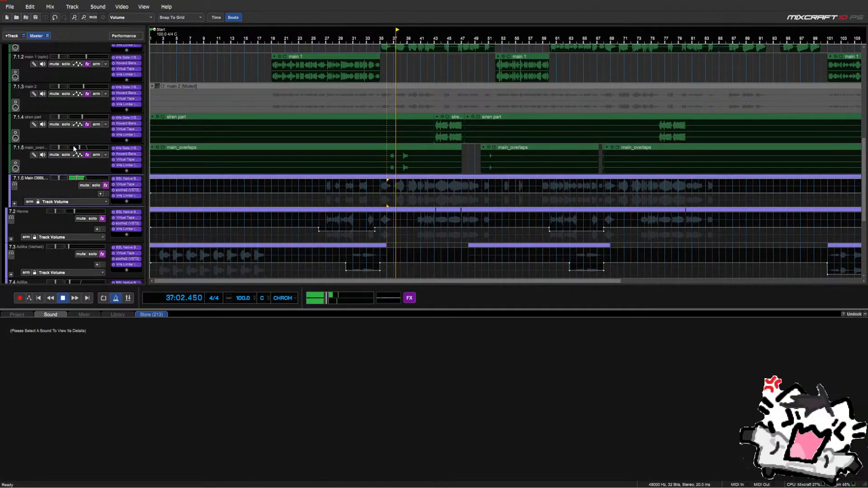
mouse_move(74, 147)
drag(74, 148, 79, 148)
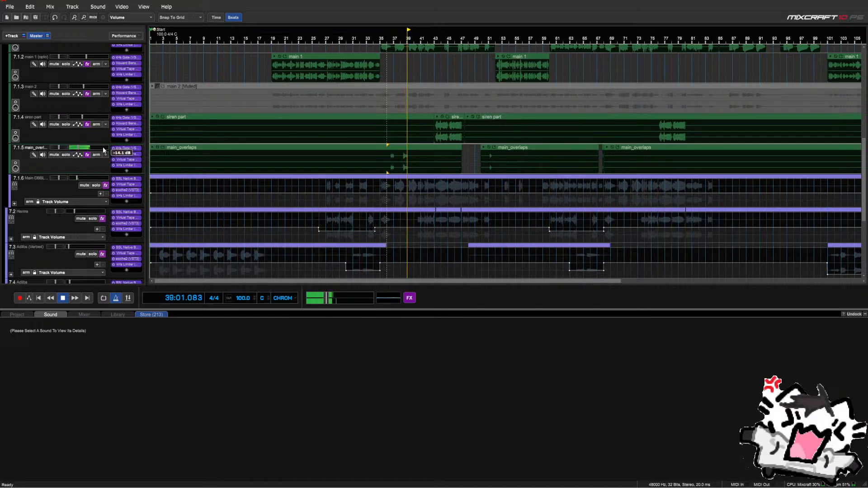
key(space)
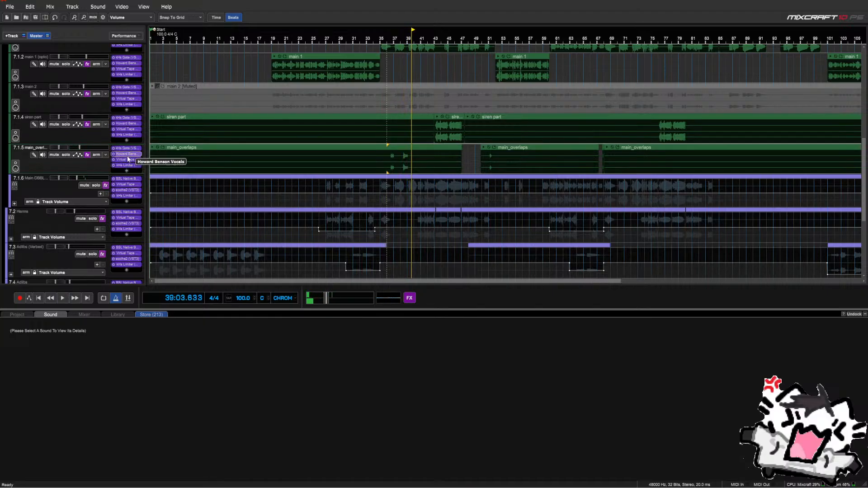
Check main_overlaps' Howard Benson Vocals effect, then search 'eq' and highlight Acoustica EQ
click(130, 156)
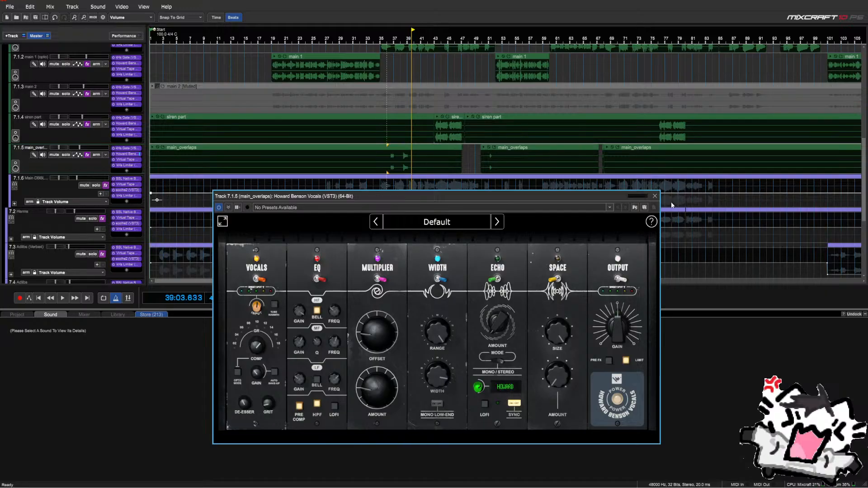
click(654, 196)
click(127, 170)
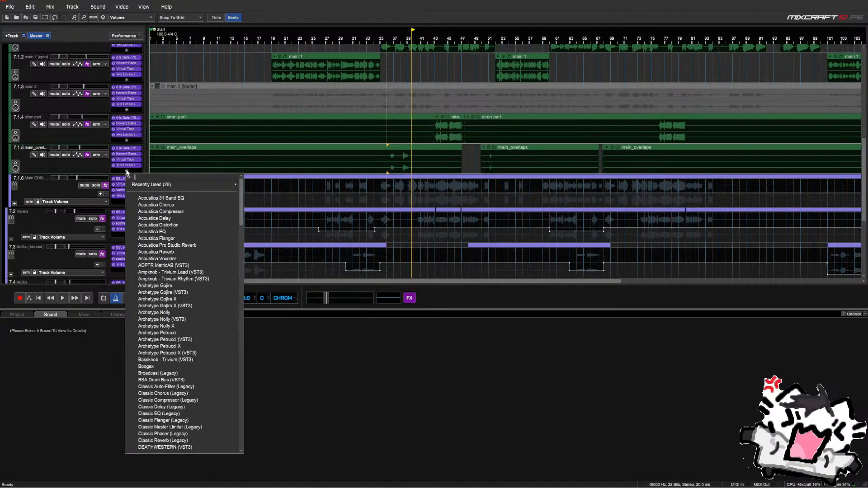
text(e)
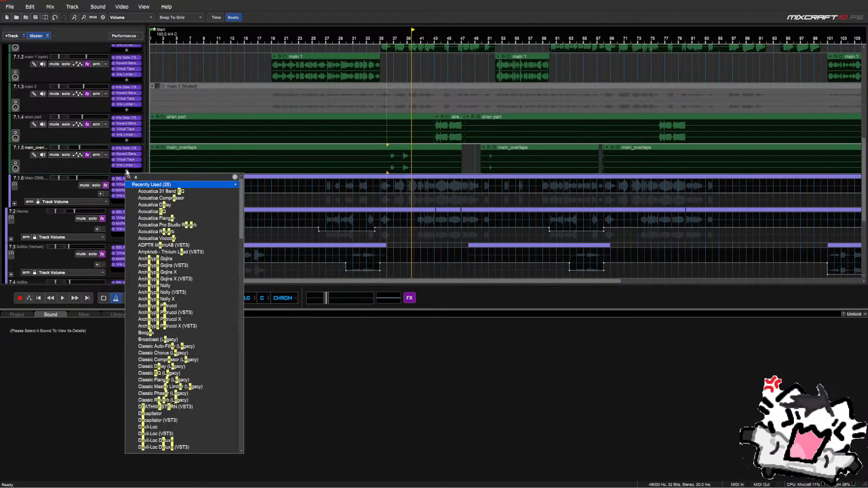
text(q)
key(Down)
key(Down)
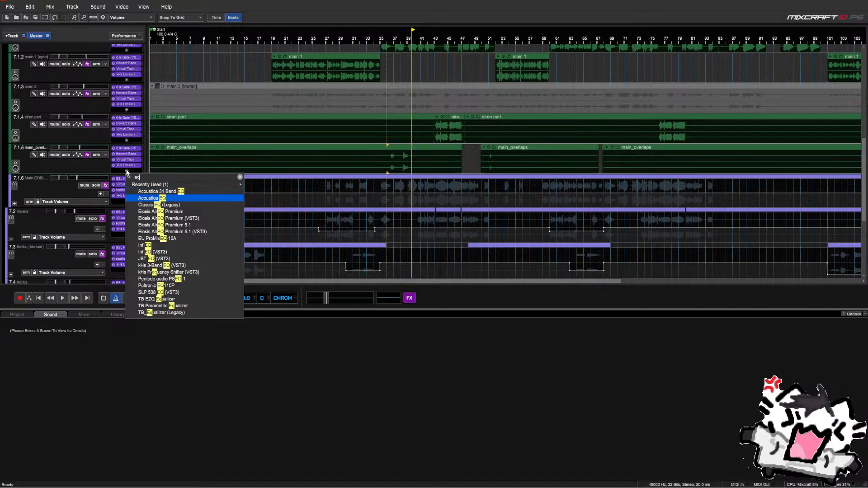
key(Down)
key(Up)
Add Acoustica EQ to main_overlaps with the Lo Fi preset
key(Return)
click(443, 190)
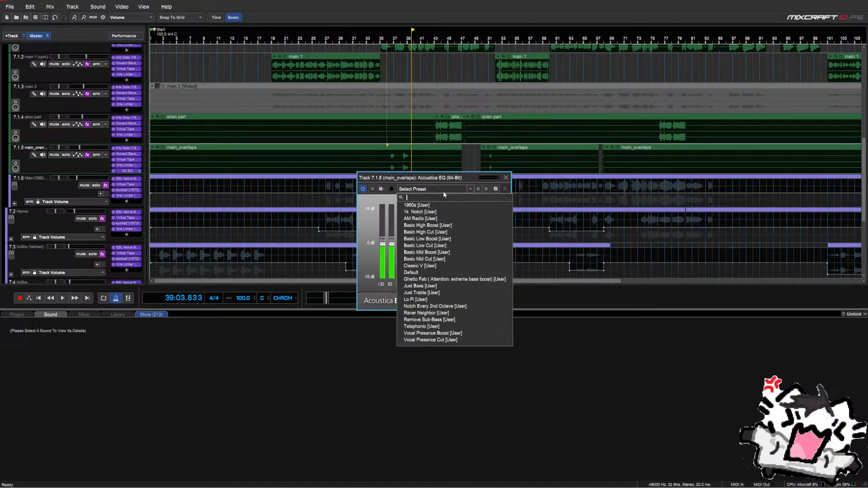
click(438, 301)
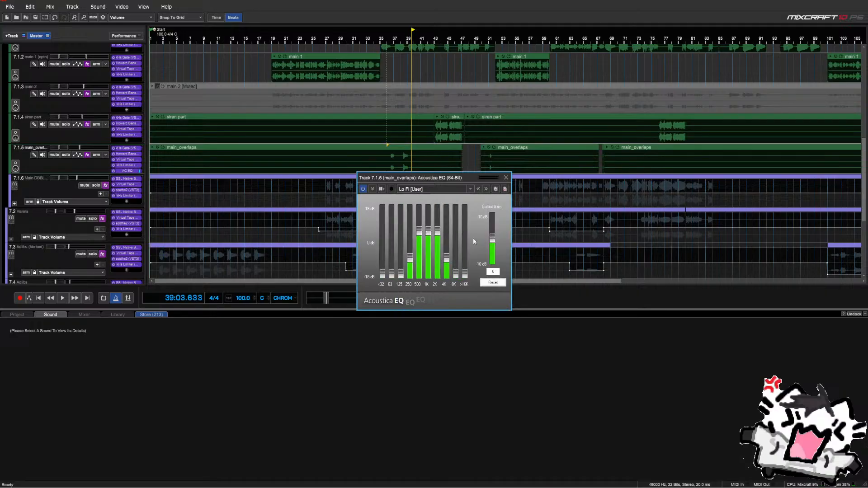
click(506, 178)
Audition the Lo Fi EQ from bar 36 while nudging main_overlaps volume up
click(387, 184)
key(space)
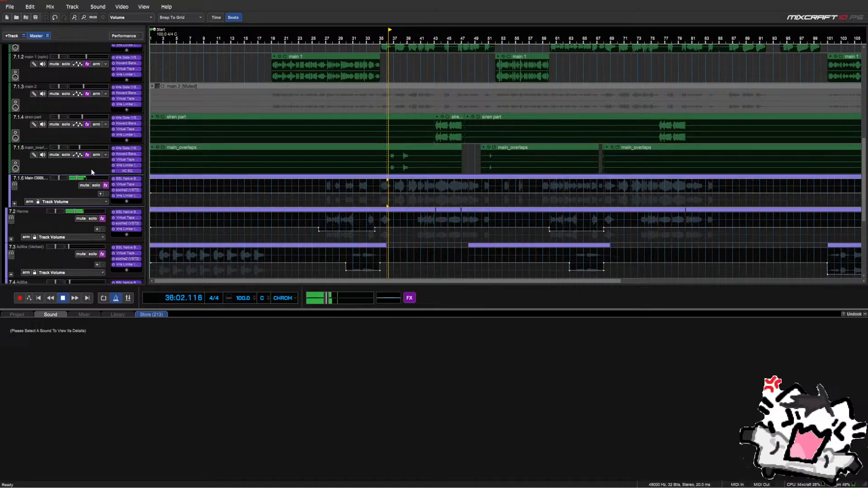
mouse_move(91, 150)
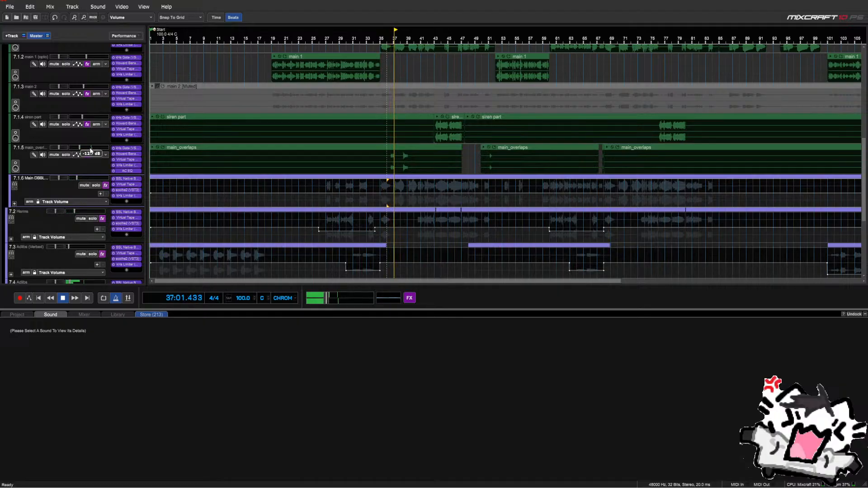
drag(90, 149, 94, 184)
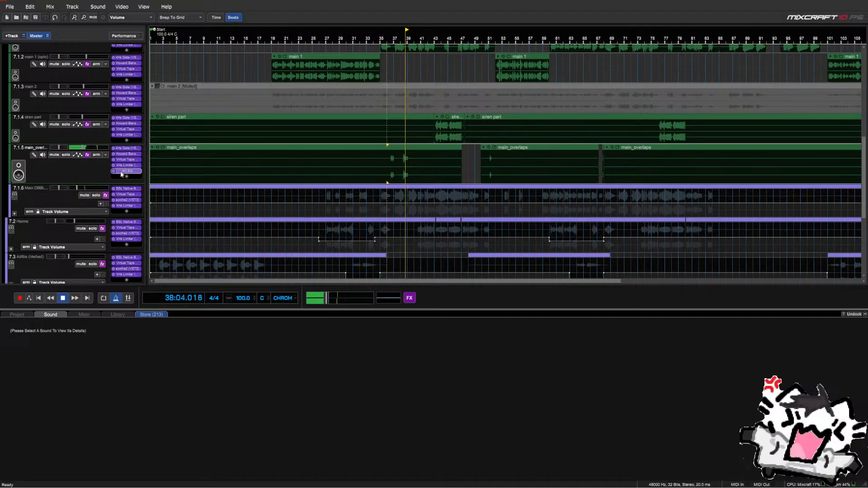
key(space)
Move Acoustica EQ second in the chain under kHs Gate and set volume back to -12.7 dB
mouse_move(78, 150)
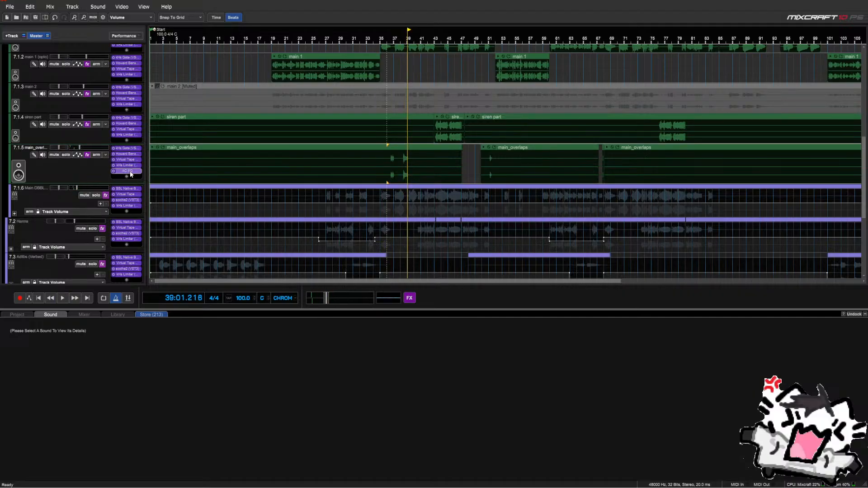
mouse_move(131, 174)
mouse_down()
mouse_move(134, 153)
mouse_move(125, 153)
mouse_up()
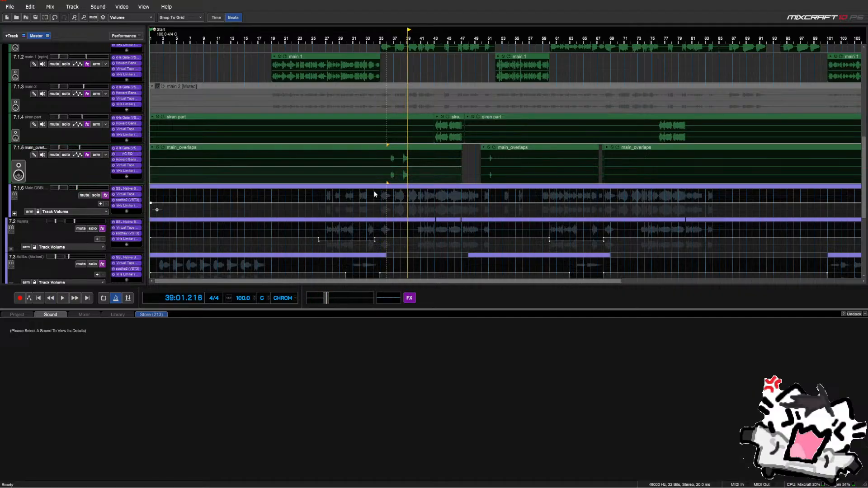
key(space)
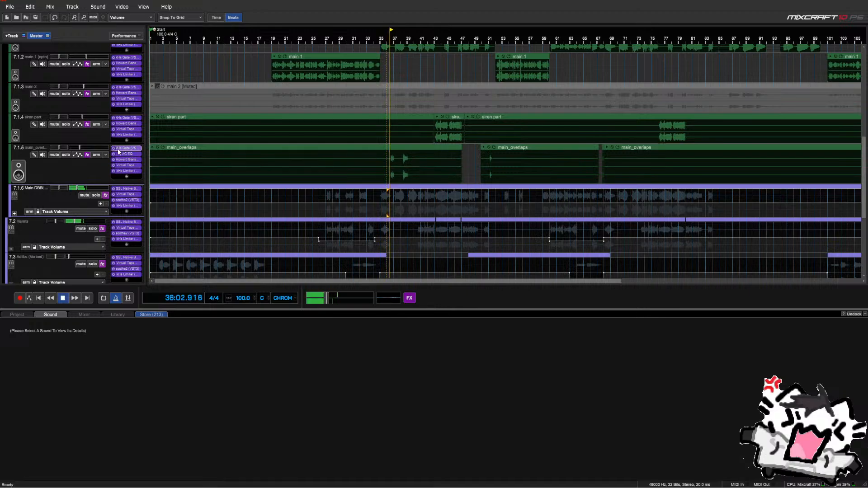
drag(80, 148, 76, 148)
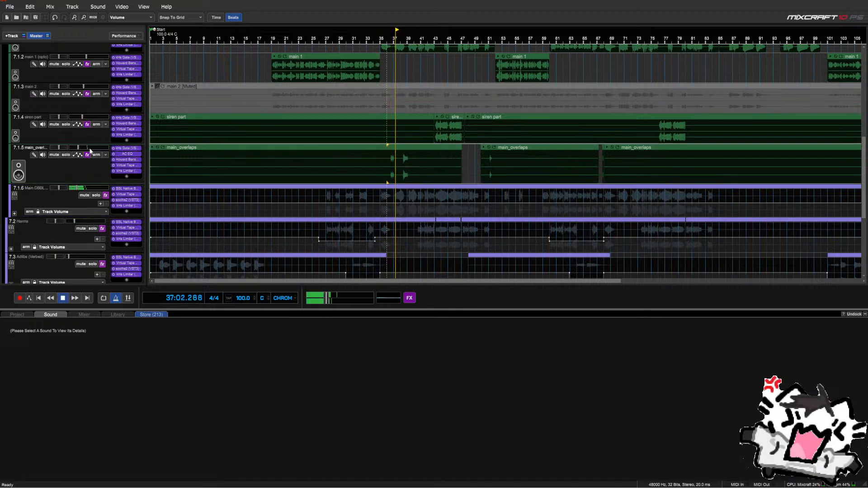
click(127, 153)
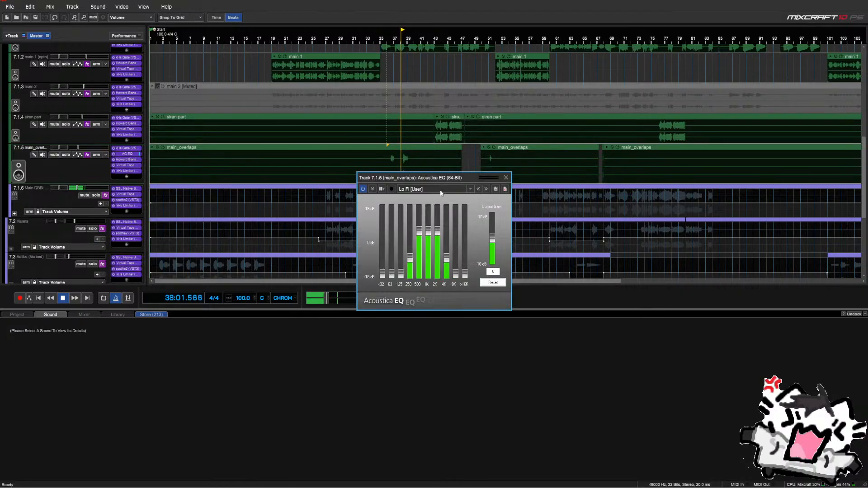
click(506, 177)
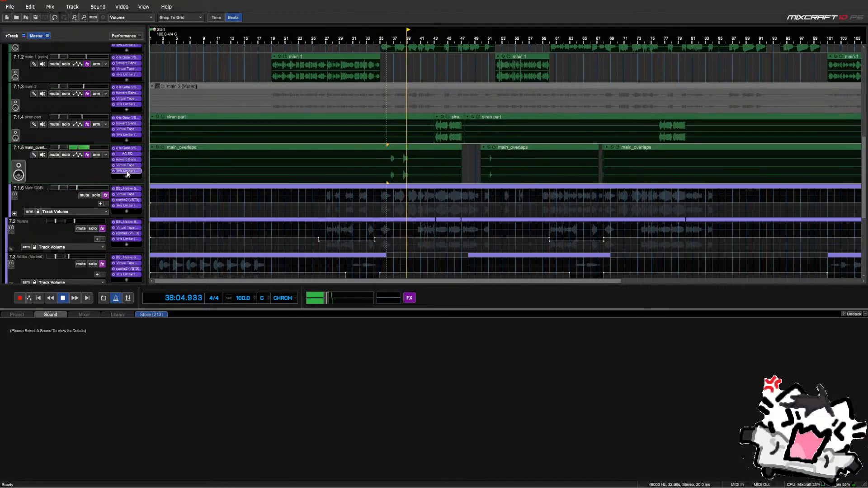
key(space)
Disable Acoustica EQ on main_overlaps and add an Infinity EQ instead
right_click(130, 157)
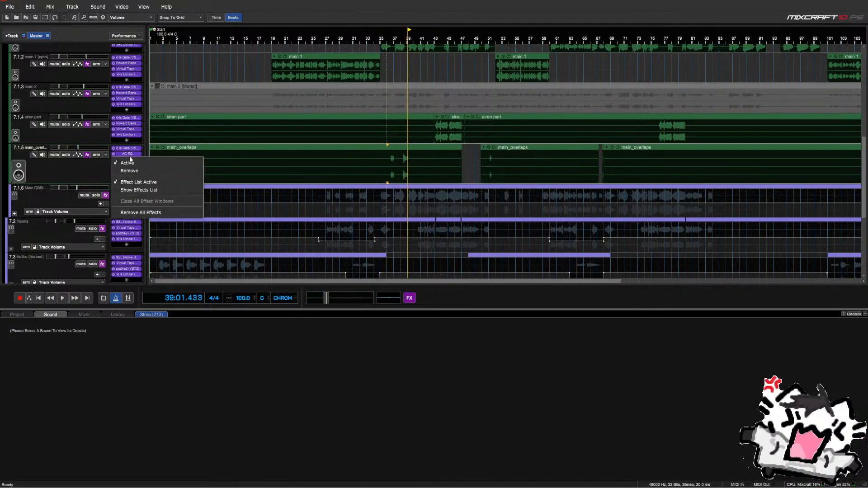
click(125, 169)
click(126, 171)
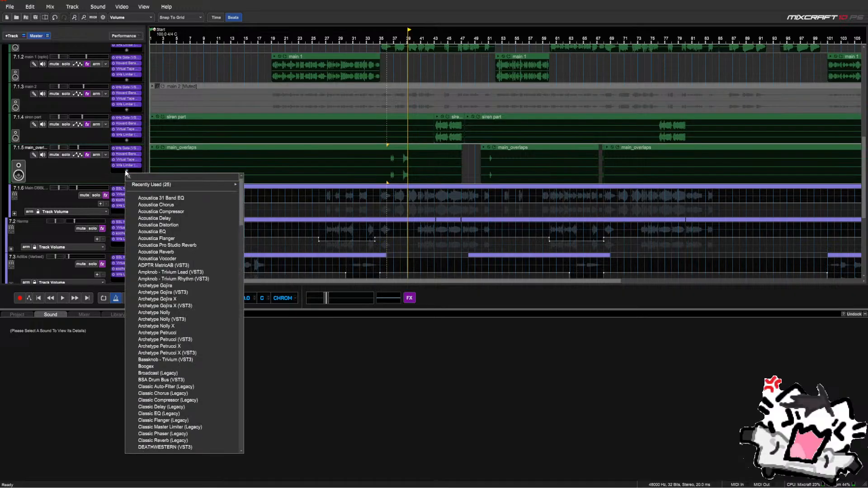
text(ra)
key(Down)
key(Down)
key(Down)
key(Return)
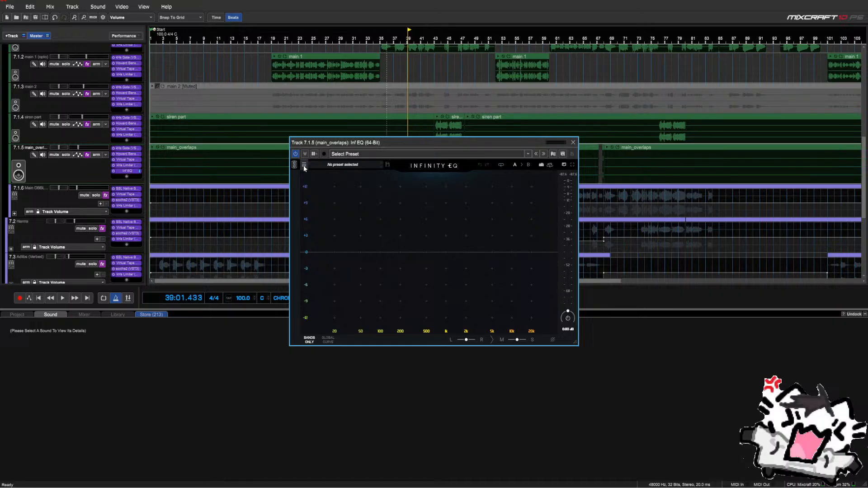
Load the 11. Effects > Speakerphone preset in Infinity EQ and solo main_overlaps
click(303, 165)
click(298, 252)
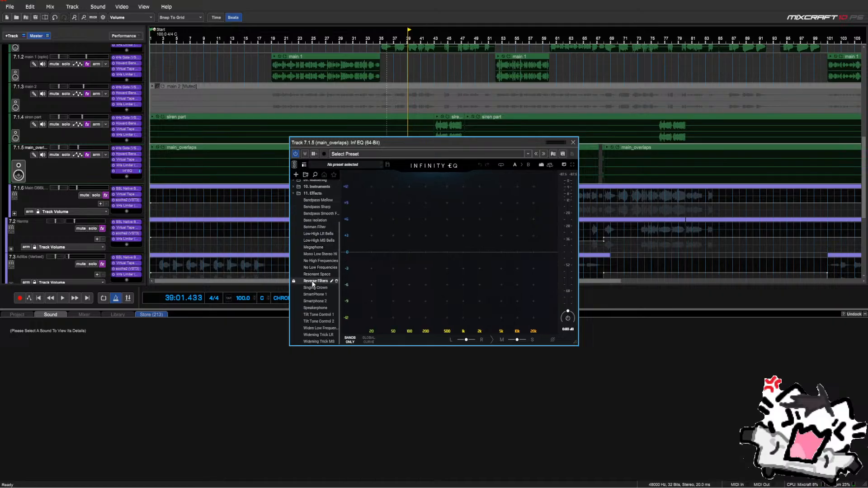
click(315, 308)
drag(374, 148, 374, 203)
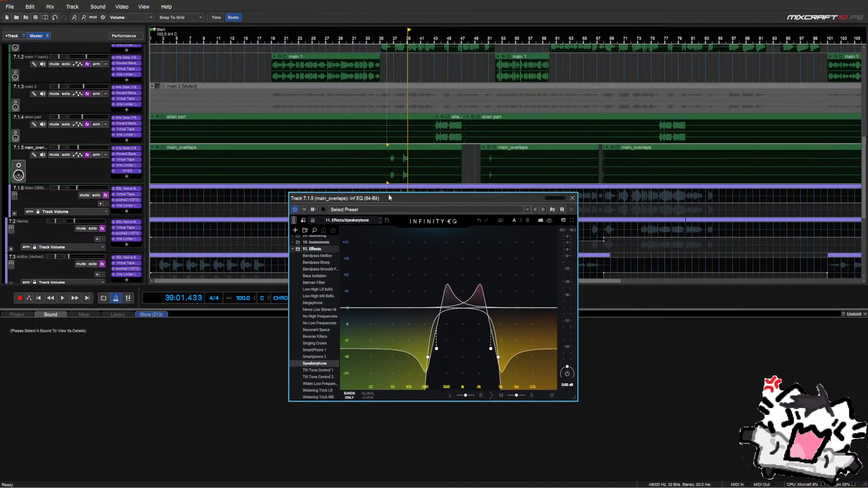
click(385, 176)
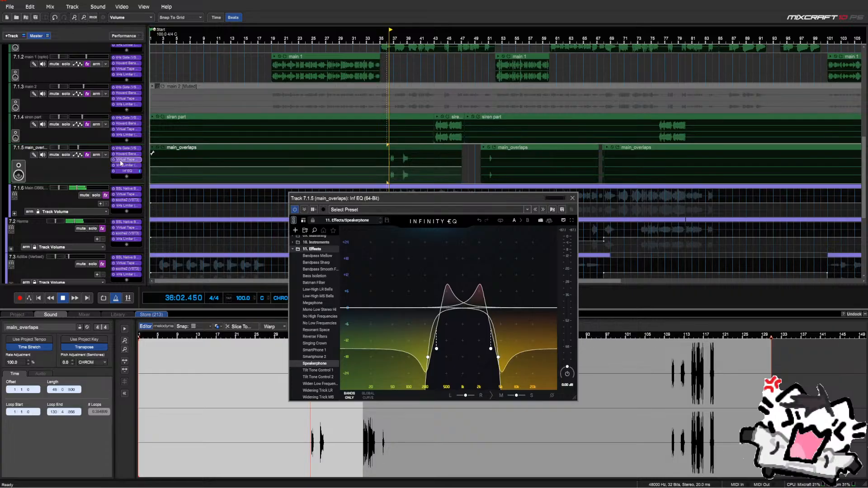
click(66, 155)
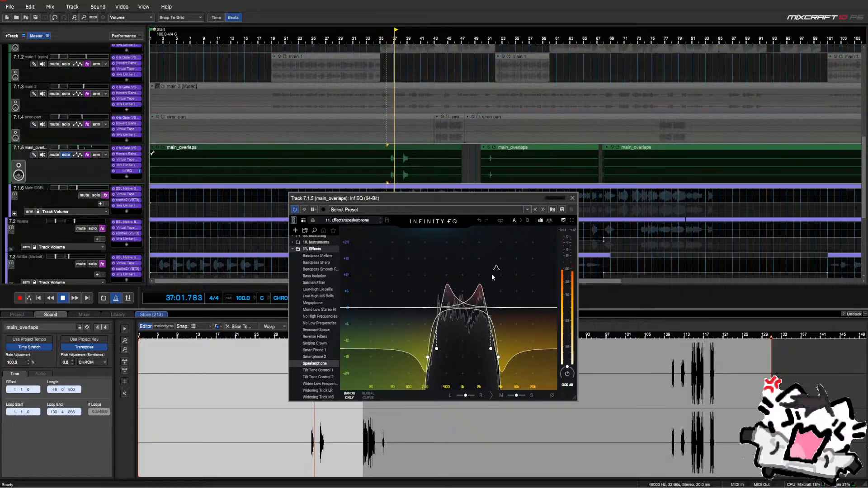
Shift all four Infinity EQ bands together to about 5 kHz while auditioning unsoloed
drag(423, 266, 506, 365)
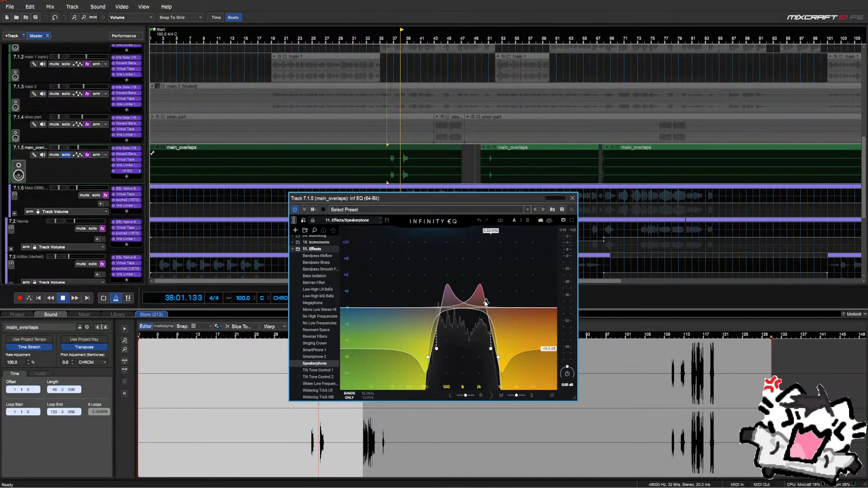
drag(467, 311, 482, 311)
drag(505, 349, 500, 349)
click(387, 163)
key(space)
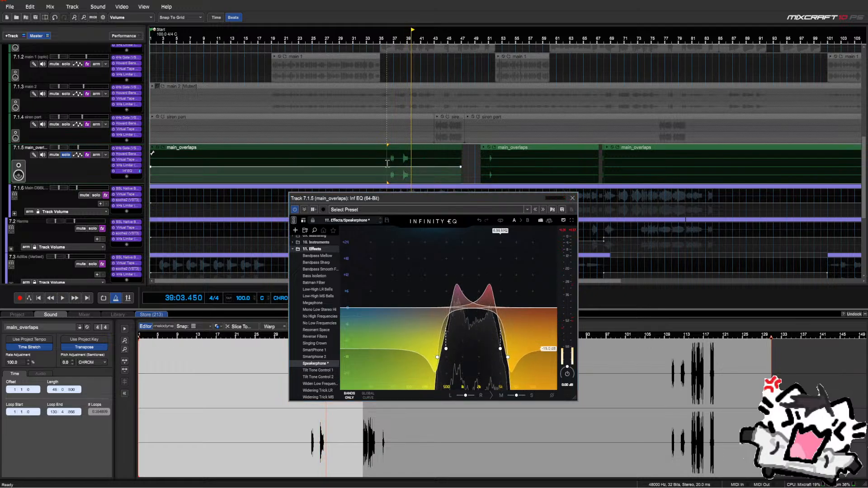
click(32, 156)
click(63, 155)
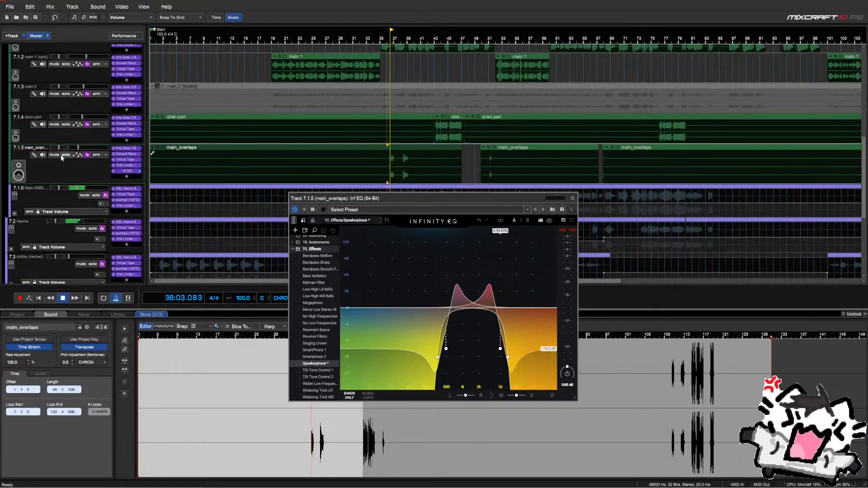
key(space)
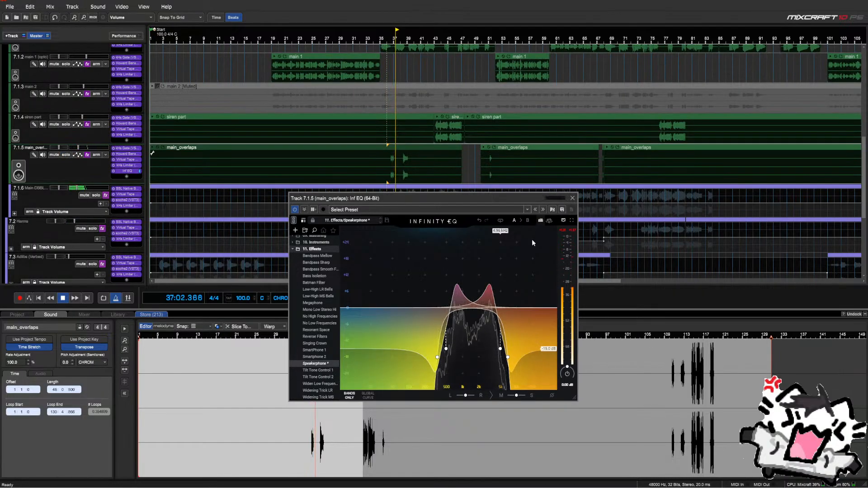
Lower the EQ bands to about 4.11 kHz, then try the SmartPhone 1 preset
drag(513, 233, 512, 233)
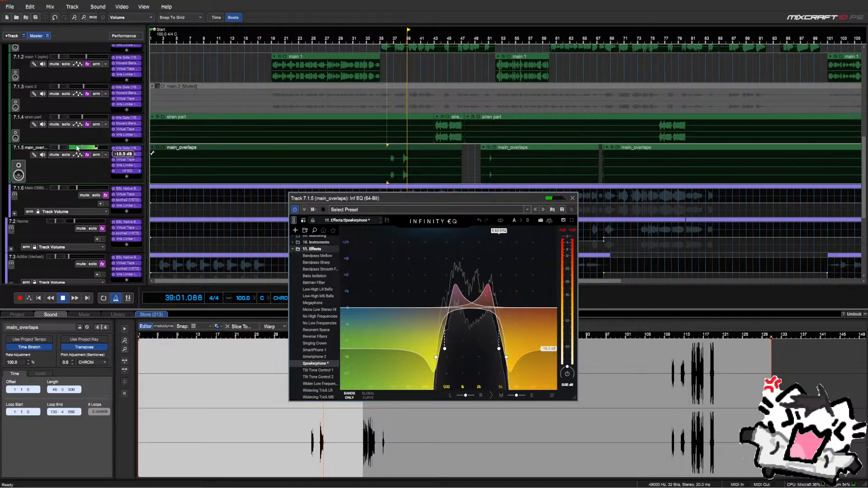
click(385, 73)
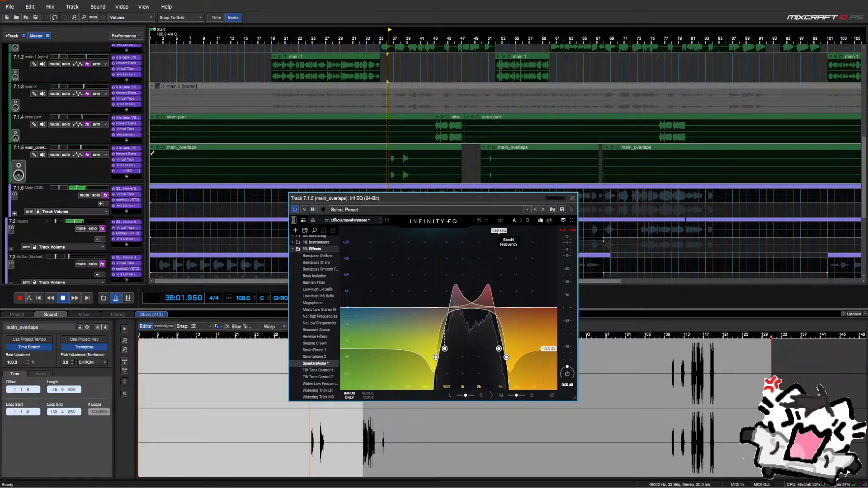
drag(497, 231, 496, 231)
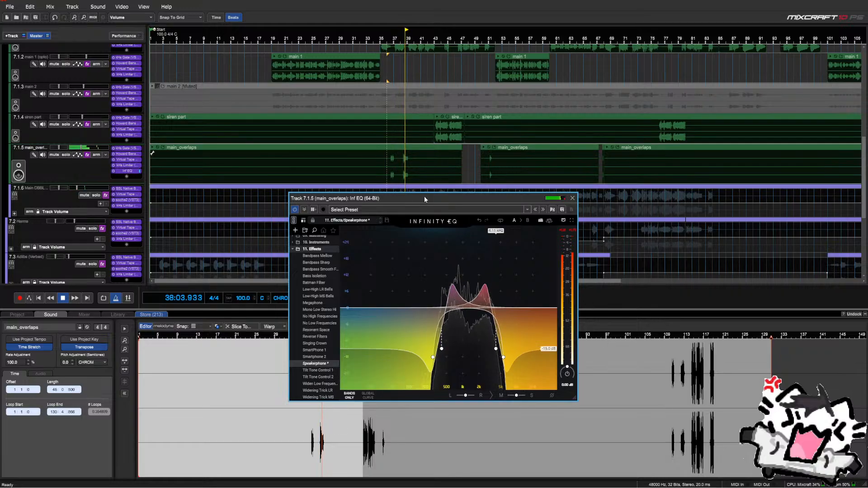
key(space)
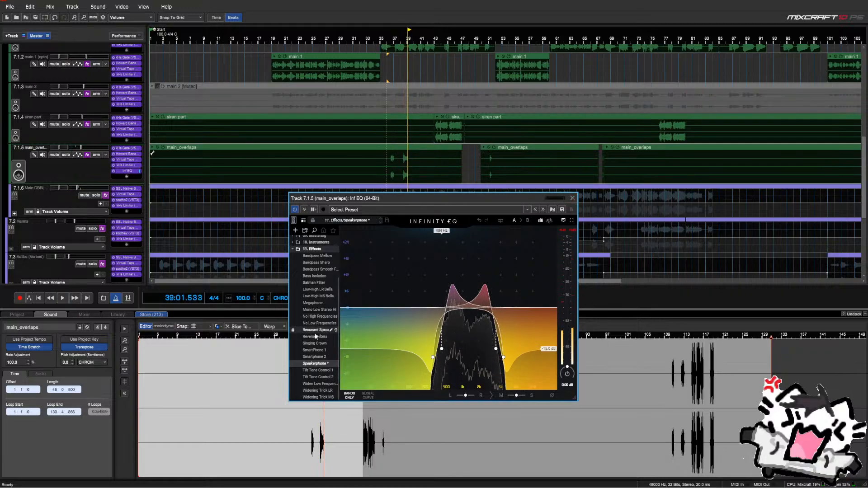
click(316, 351)
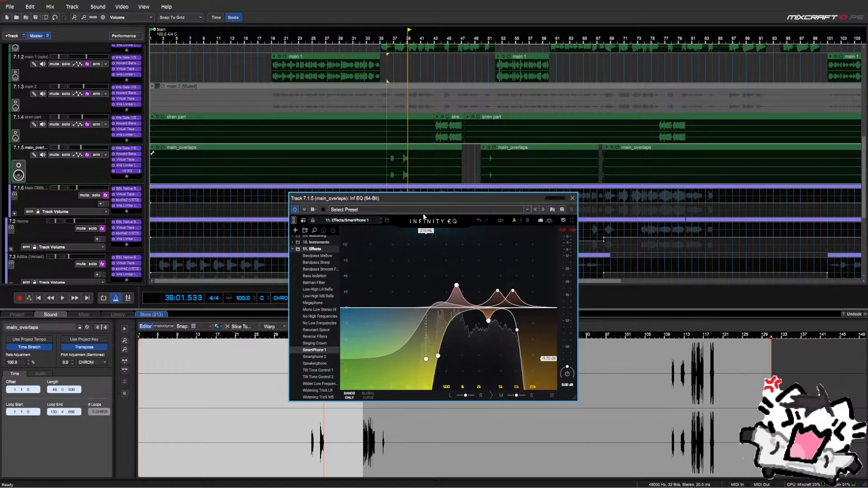
key(space)
Loop bars 36–40, solo main_overlaps, and load the Smartphone 2 preset
drag(388, 80, 412, 128)
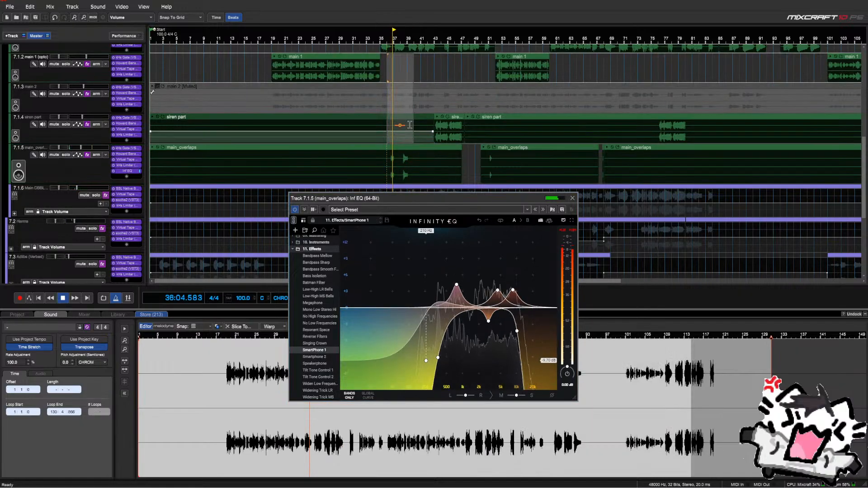
key(shift+l)
click(66, 155)
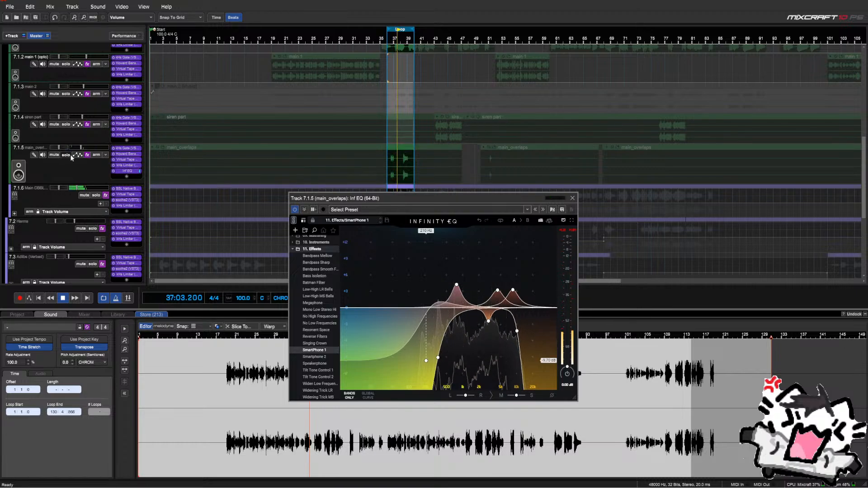
click(320, 357)
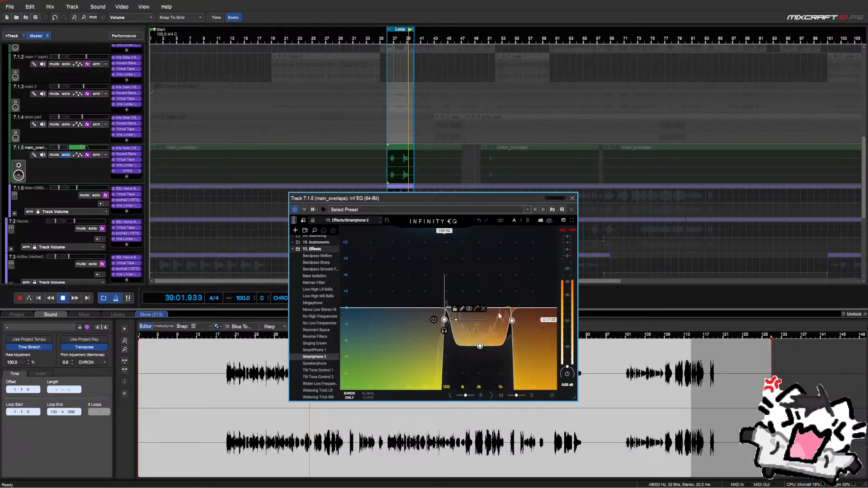
click(388, 80)
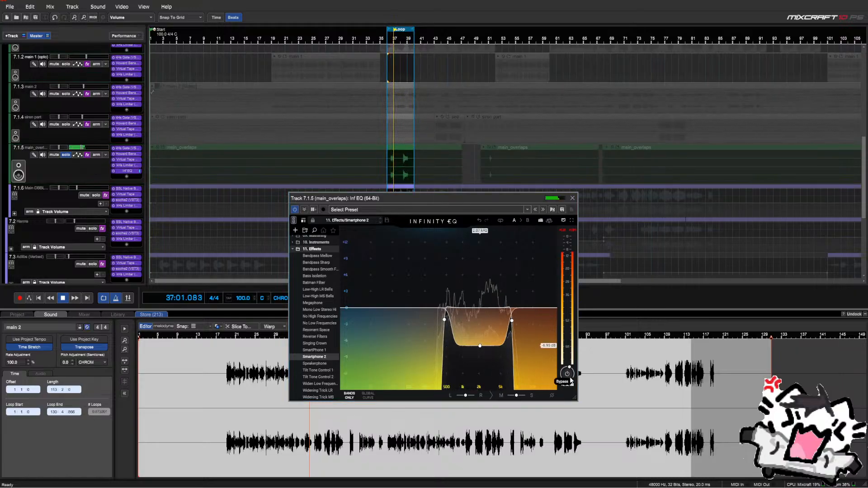
scroll(570, 378, up, 3)
click(573, 198)
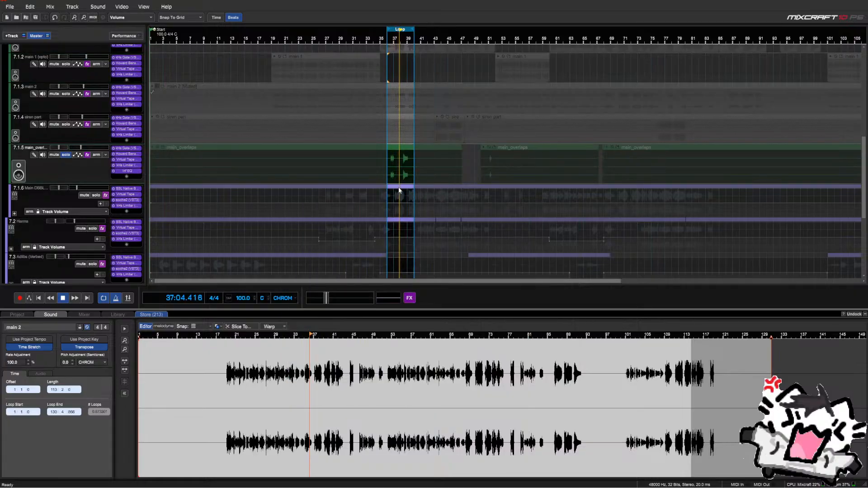
Unsolo main_overlaps and move Inf EQ up to second in its effects chain
click(66, 155)
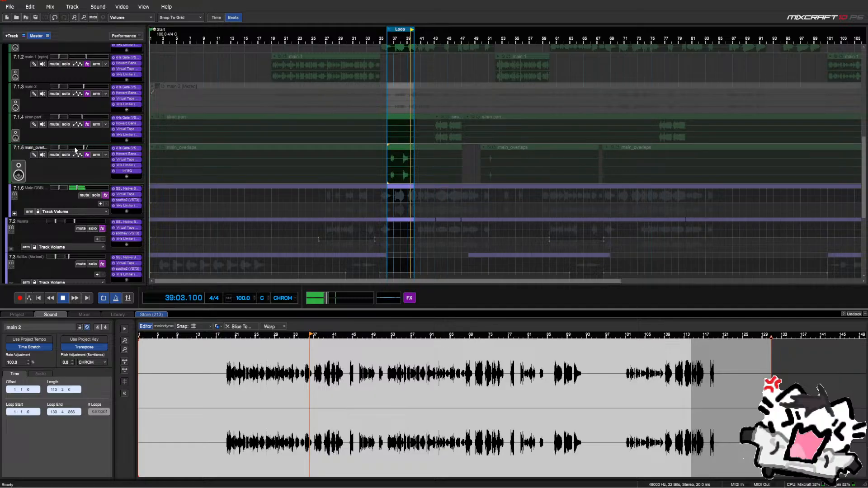
click(127, 153)
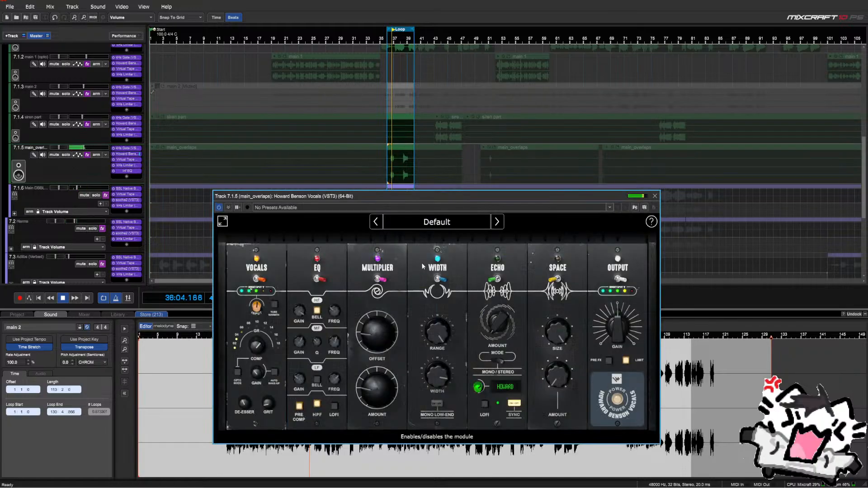
click(653, 195)
drag(127, 172, 129, 151)
Lower the Infinity EQ band frequency to about 1.90 kHz
click(131, 154)
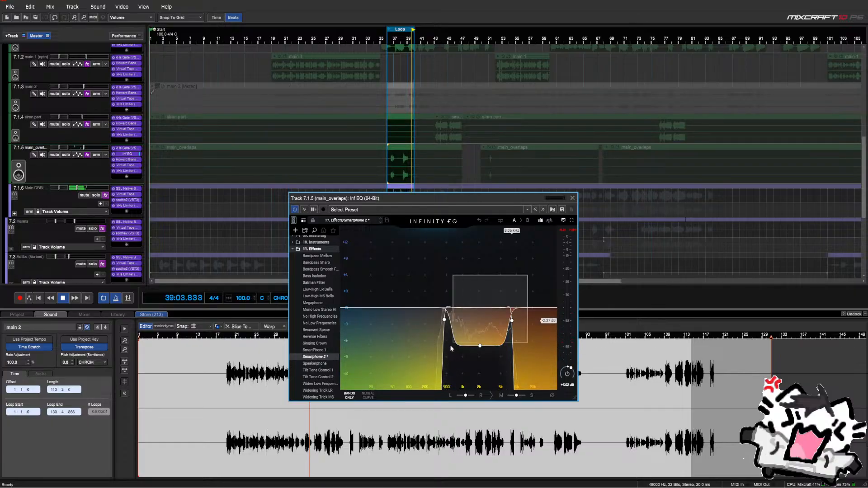
drag(480, 232, 478, 232)
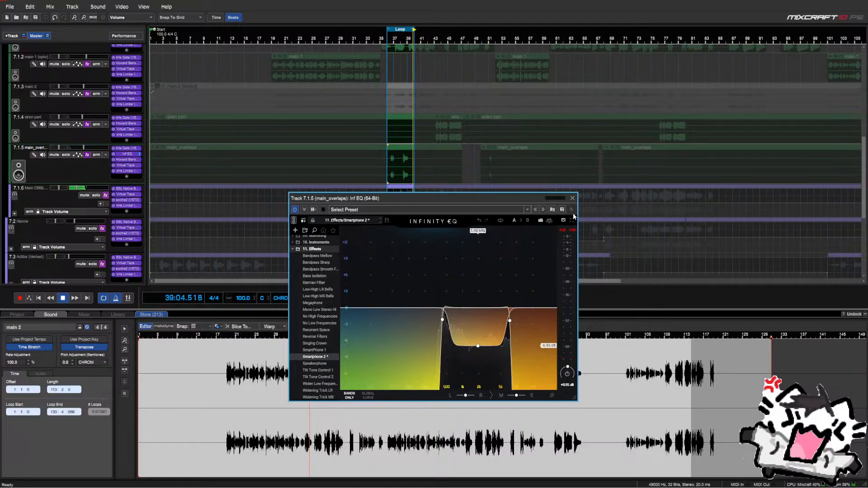
click(572, 198)
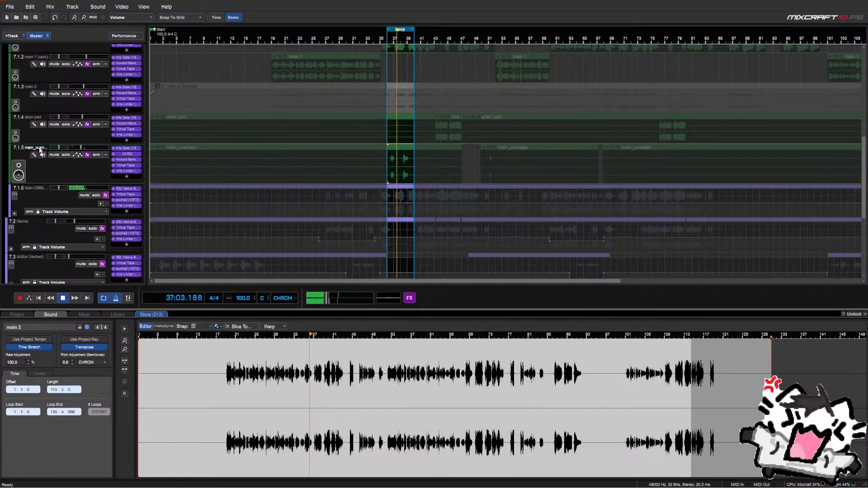
Rename the main_overlaps track to Telephone and solo it
double_click(40, 148)
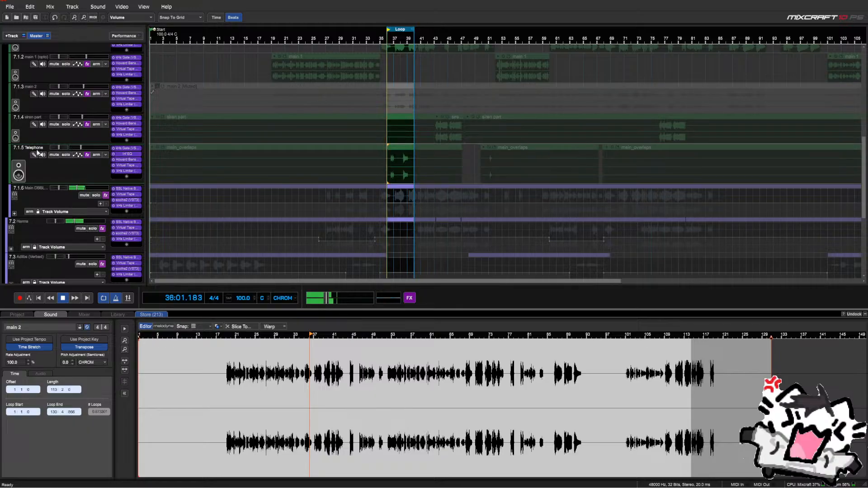
click(65, 155)
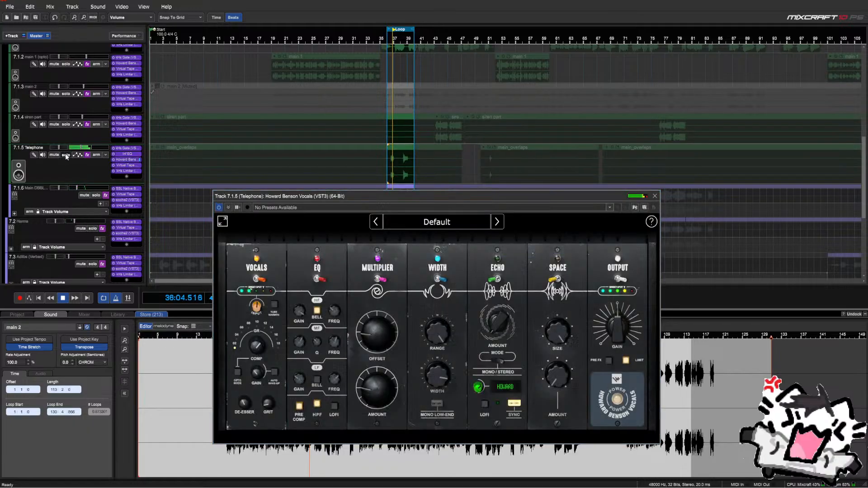
Raise the Howard Benson Vocals Multiplier Amount to about 90%
mouse_move(390, 382)
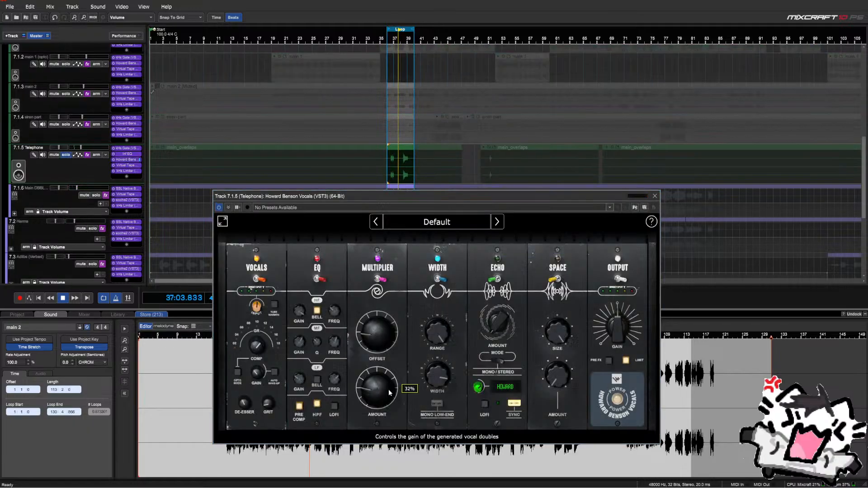
scroll(389, 389, up, 5)
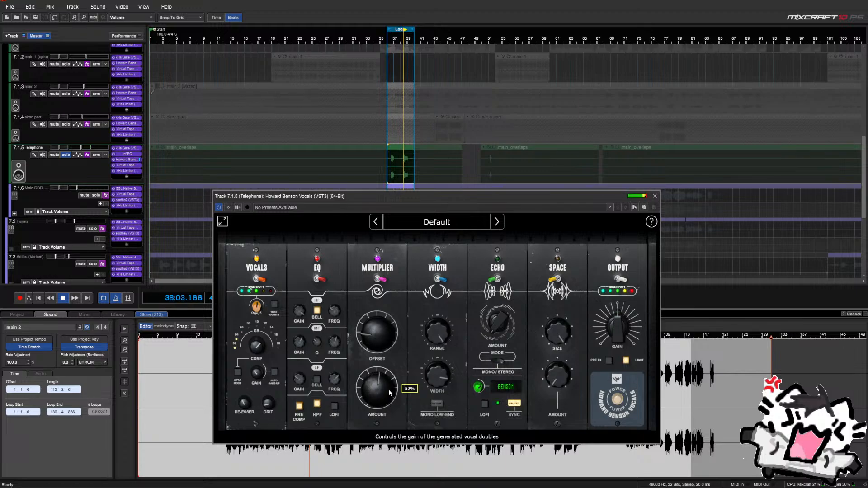
scroll(389, 393, up, 5)
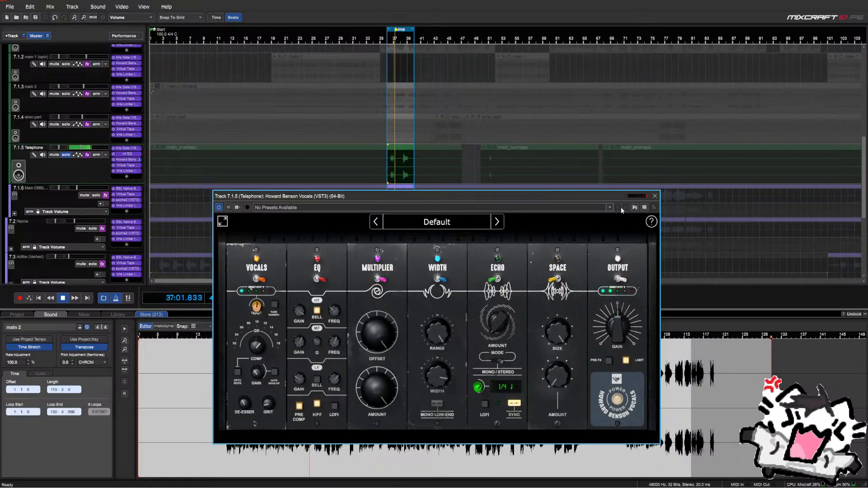
click(654, 196)
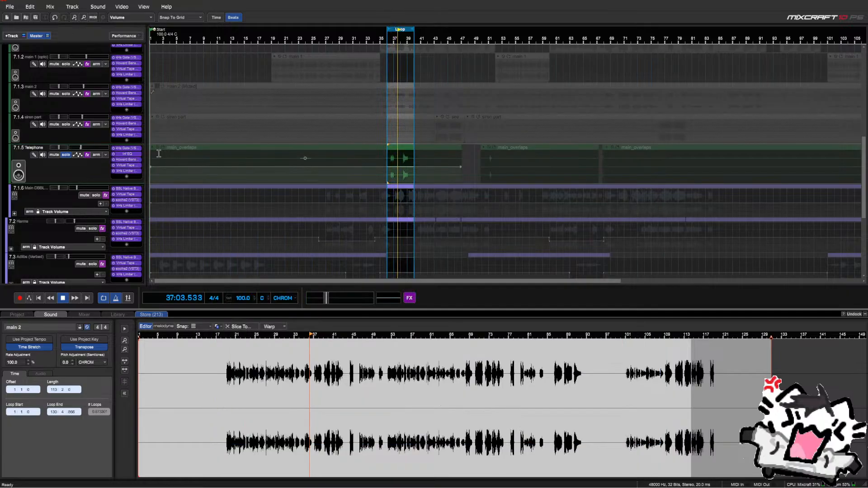
Unsolo Telephone, toggle its volume automation lane open and closed, and disable Loop
click(67, 154)
mouse_move(94, 150)
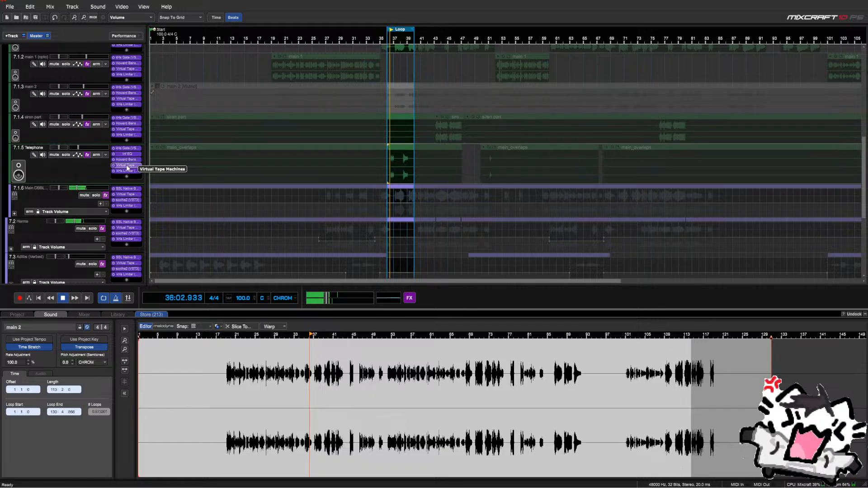
scroll(94, 165, down, 2)
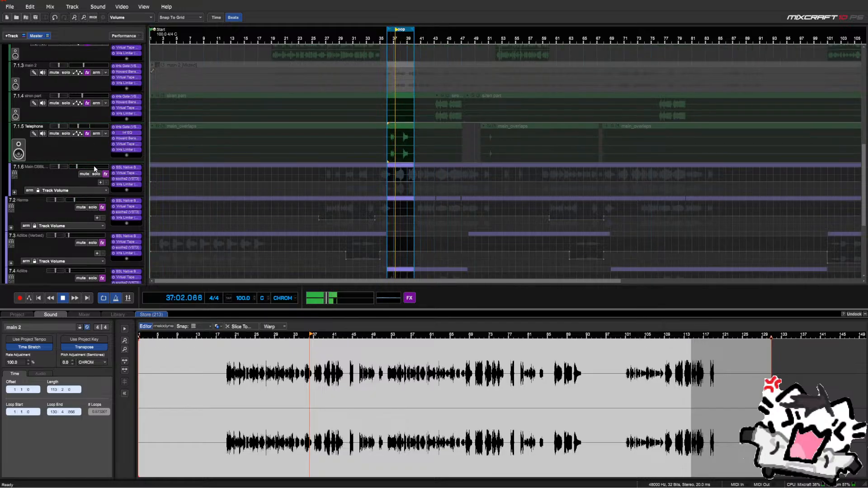
click(79, 114)
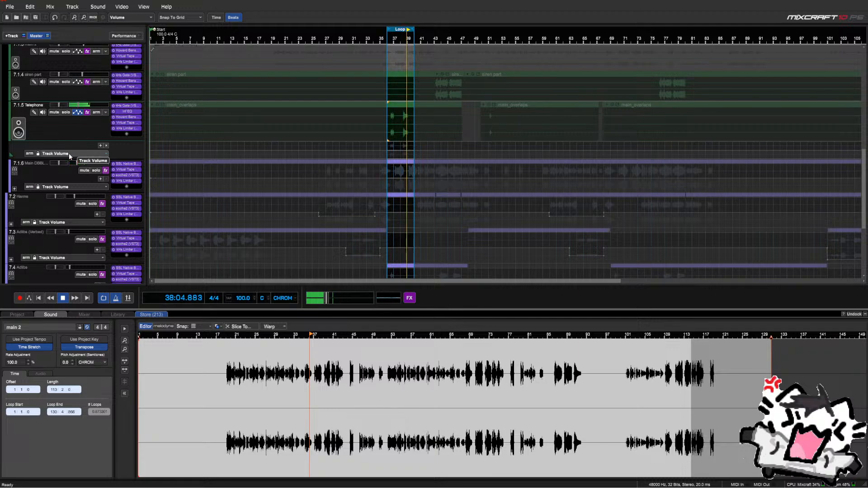
click(76, 112)
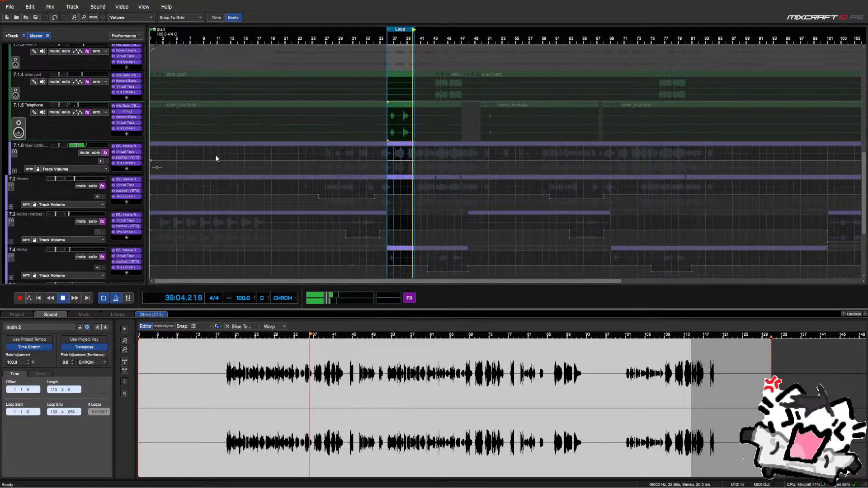
key(l)
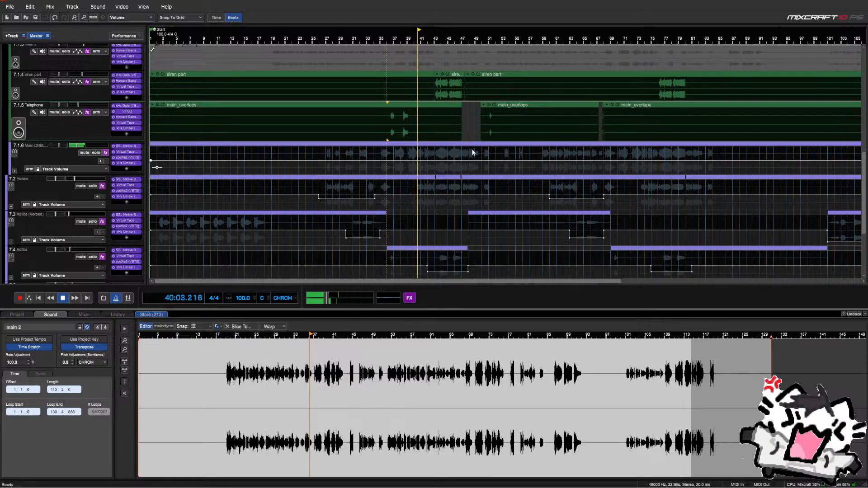
Zoom the timeline in and out as the song plays past bars 37–39
scroll(101, 144, up, 5)
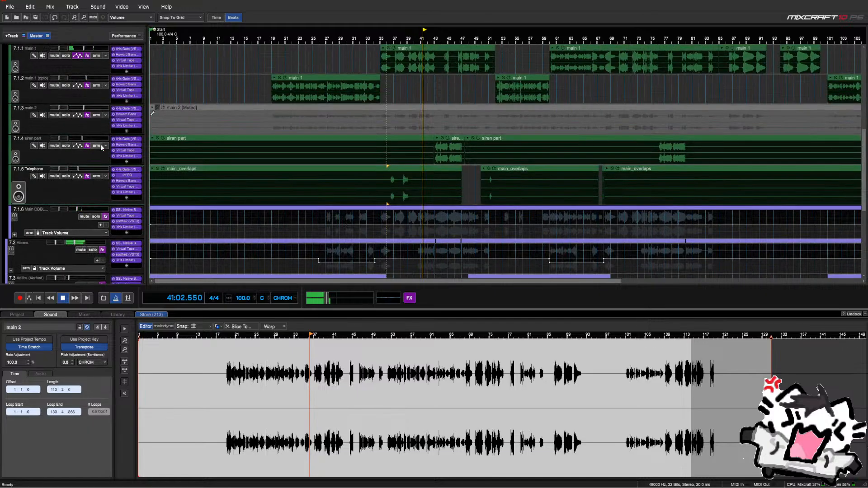
scroll(451, 152, up, 1)
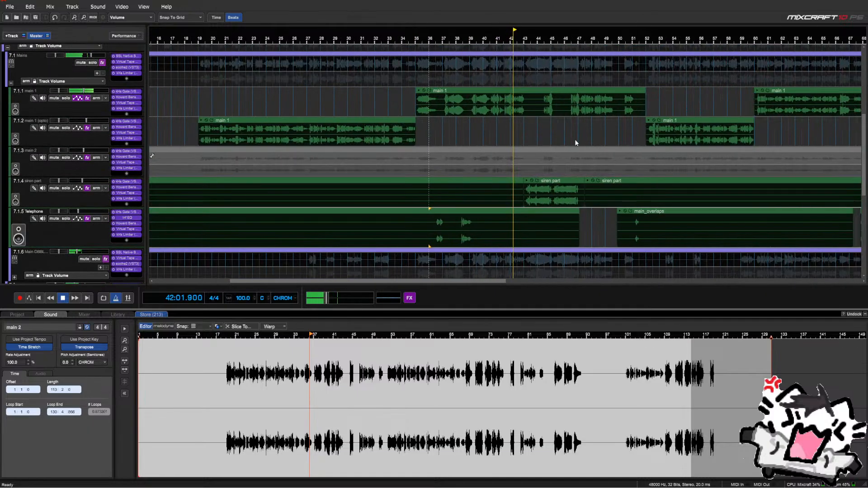
scroll(574, 140, up, 1)
scroll(568, 139, up, 1)
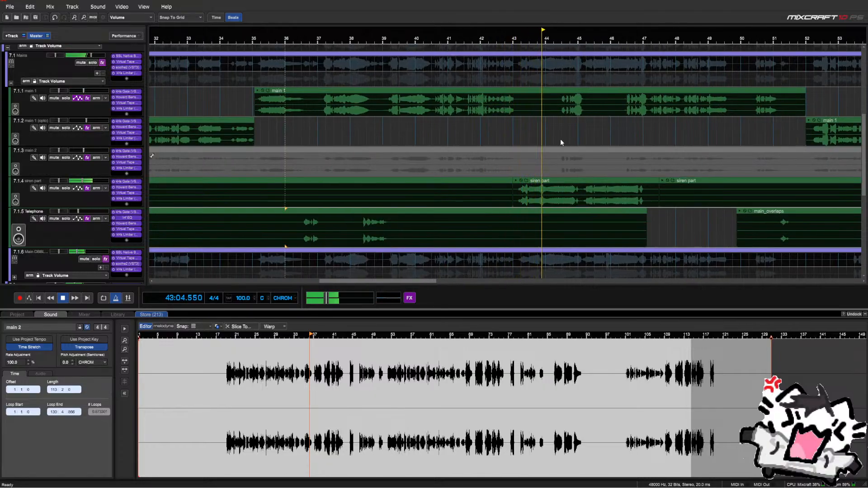
scroll(565, 141, down, 1)
scroll(566, 141, up, 1)
scroll(566, 141, down, 1)
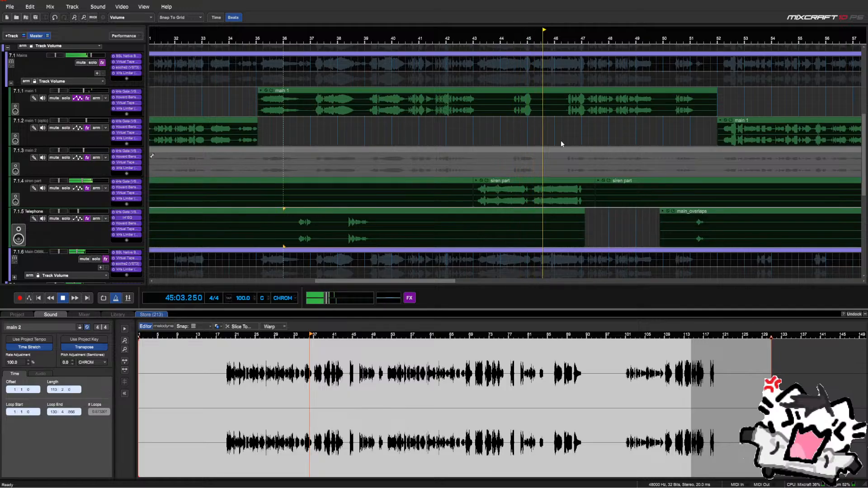
scroll(561, 141, down, 1)
scroll(559, 142, up, 1)
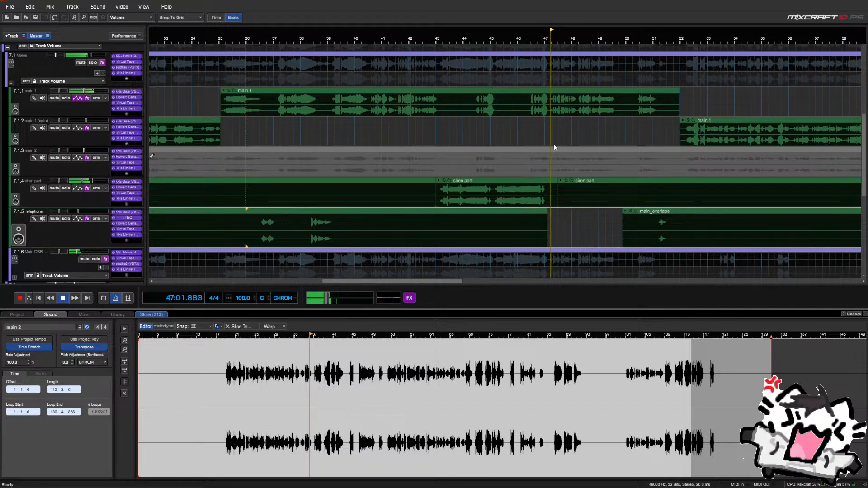
scroll(554, 145, down, 1)
scroll(554, 145, up, 1)
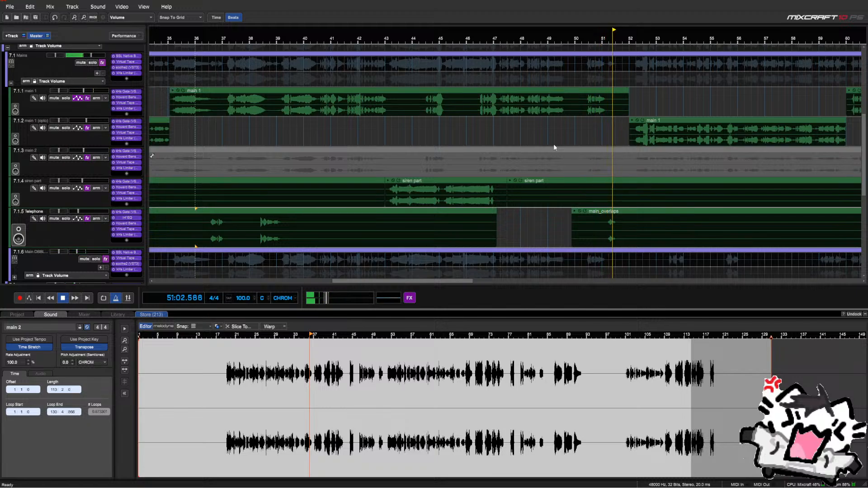
Stop playback, show Telephone's volume automation lane, and select a range in it
key(space)
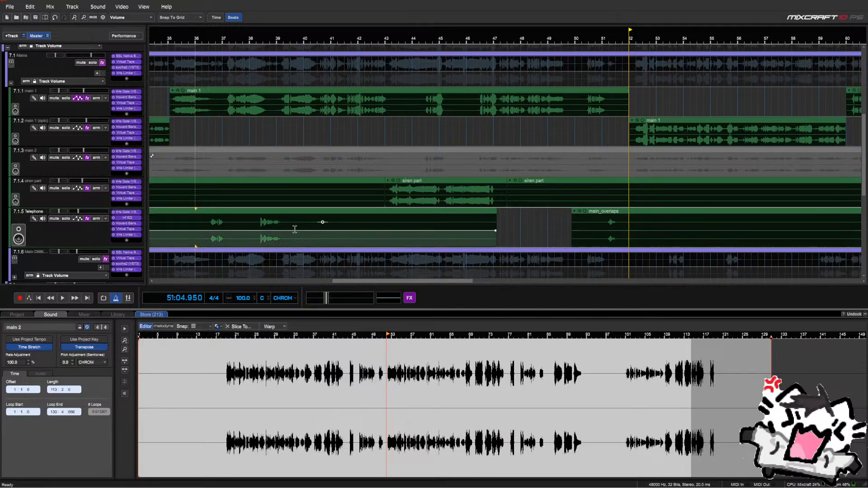
click(75, 221)
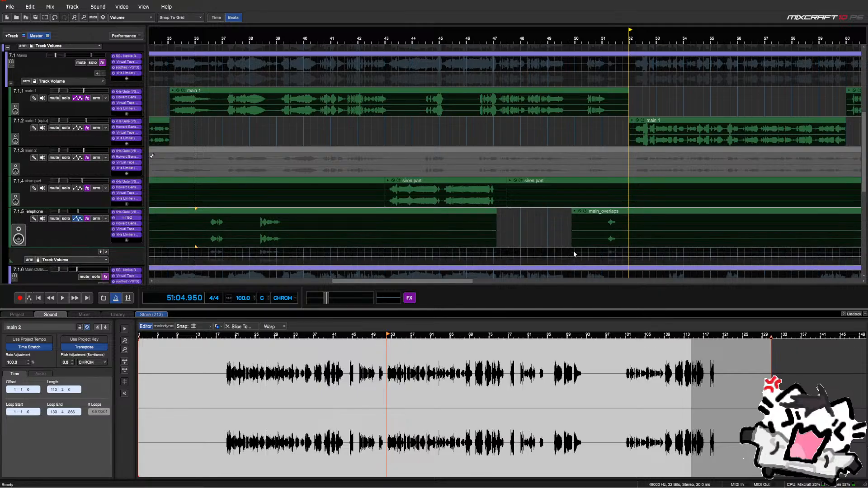
drag(573, 254, 676, 256)
right_click(589, 256)
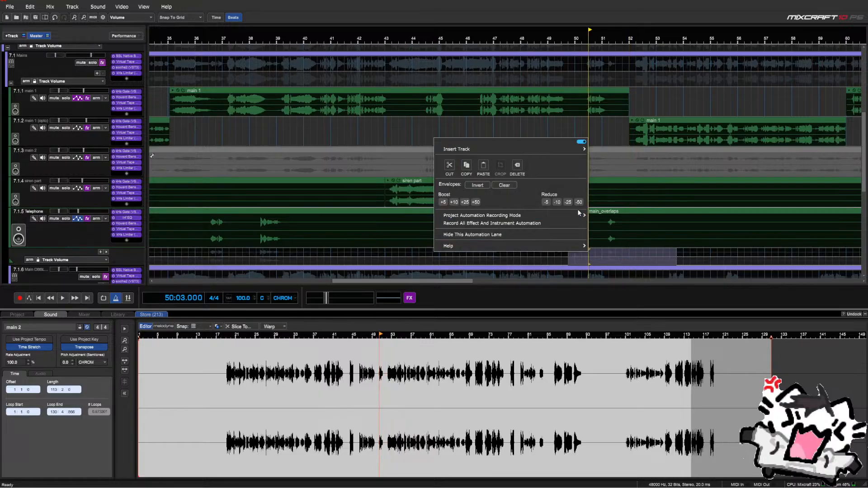
Audition from bar 50, then delete the envelope points after bar 50 and undo it
click(580, 130)
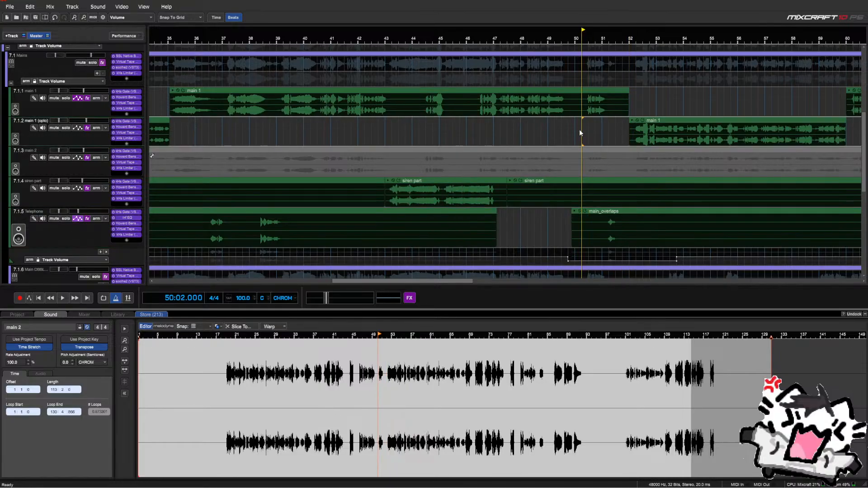
key(space)
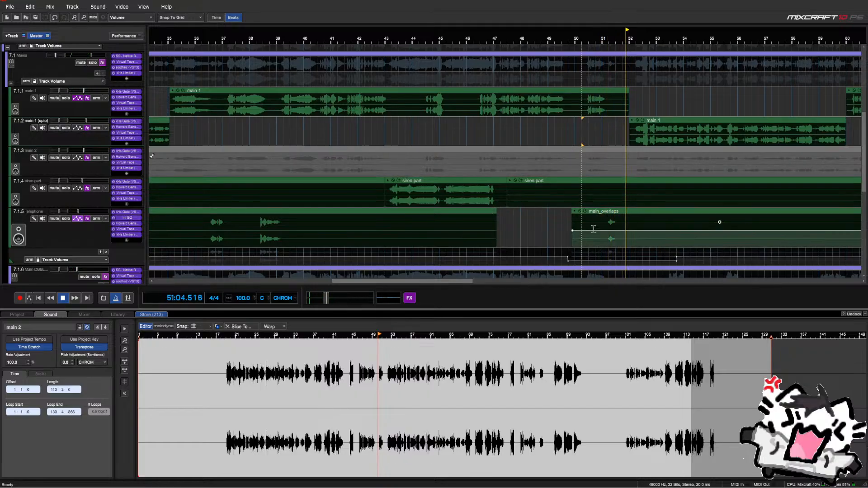
key(space)
drag(563, 256, 696, 260)
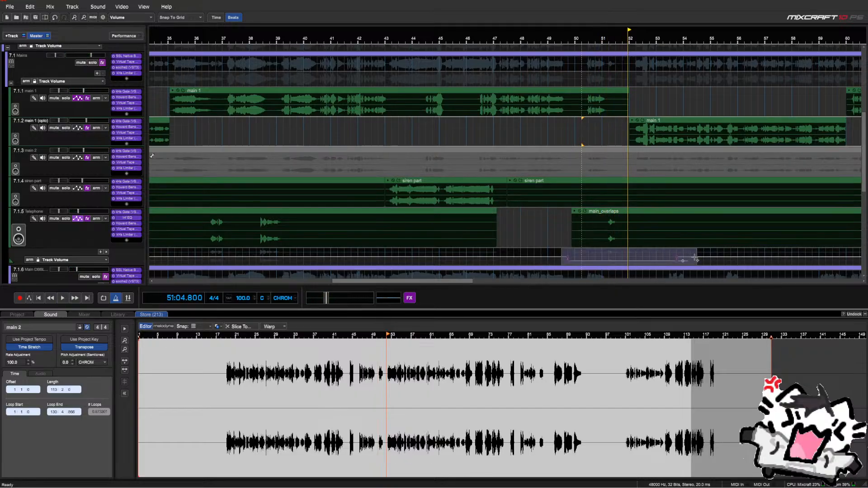
key(Delete)
click(56, 18)
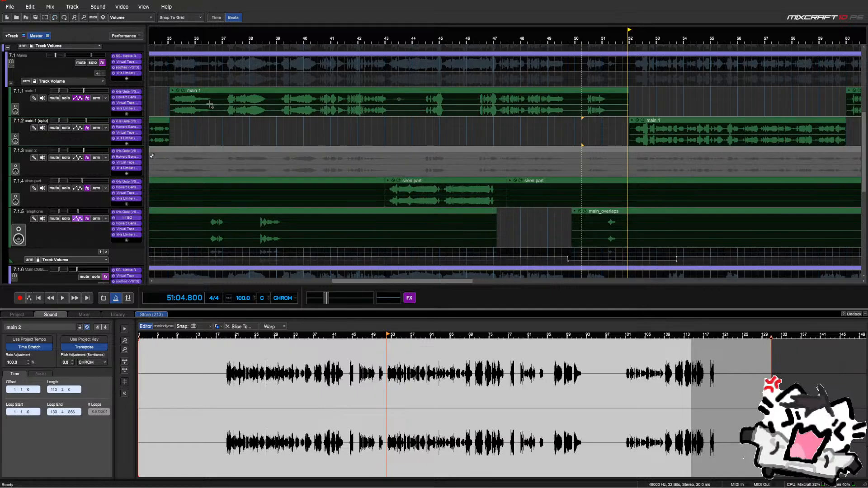
Add kHs Delay (VST3) to the Telephone track and solo it
click(127, 241)
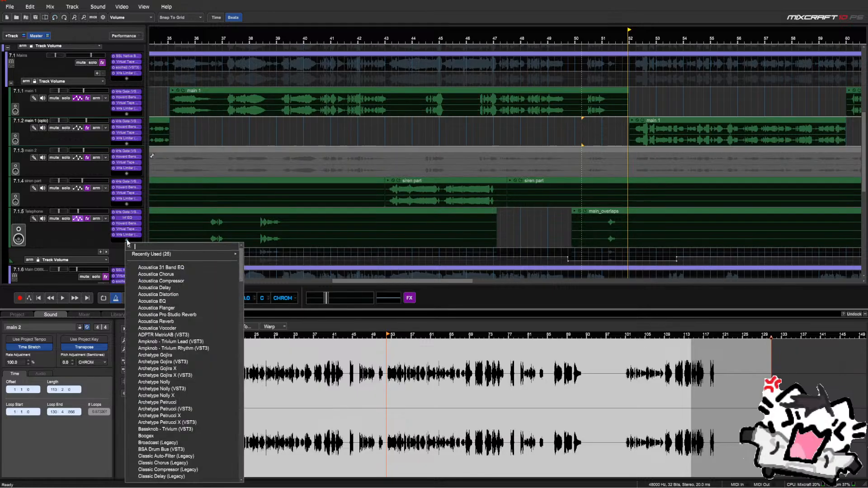
text(delay)
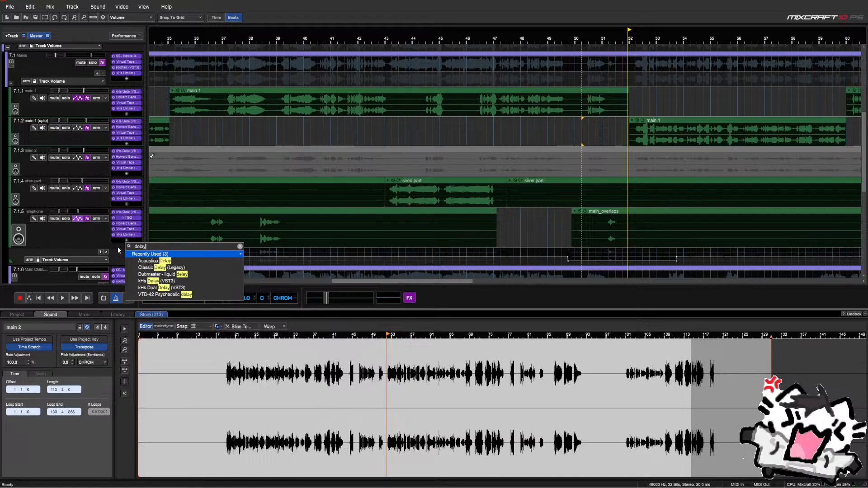
key(Down)
key(Down)
key(Down)
key(Down)
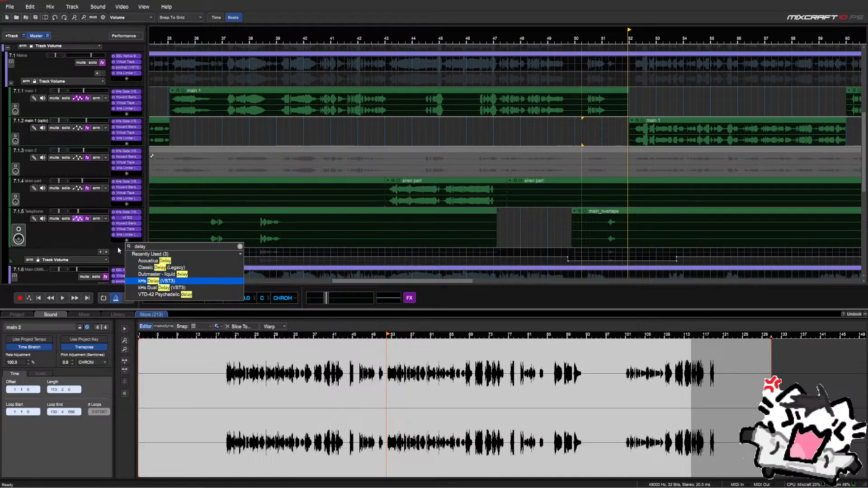
key(Return)
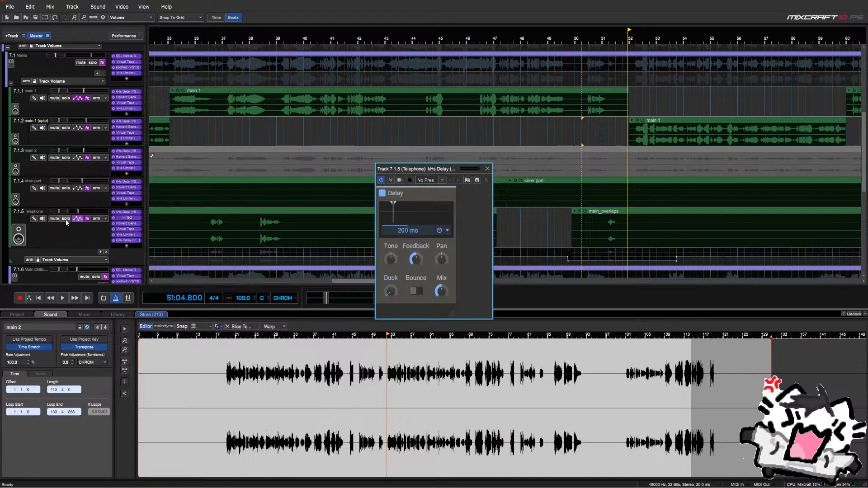
click(66, 219)
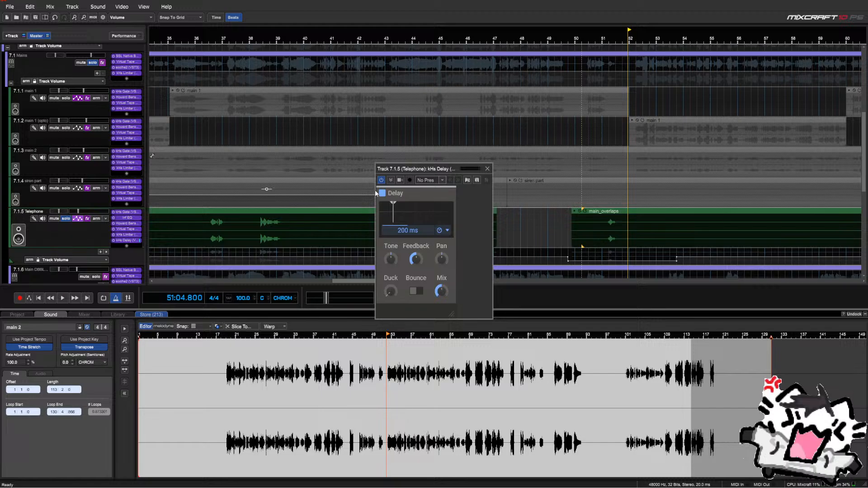
Load the Factory Ping-Pong 1.4 delay preset and place the playhead near bar 36
click(450, 194)
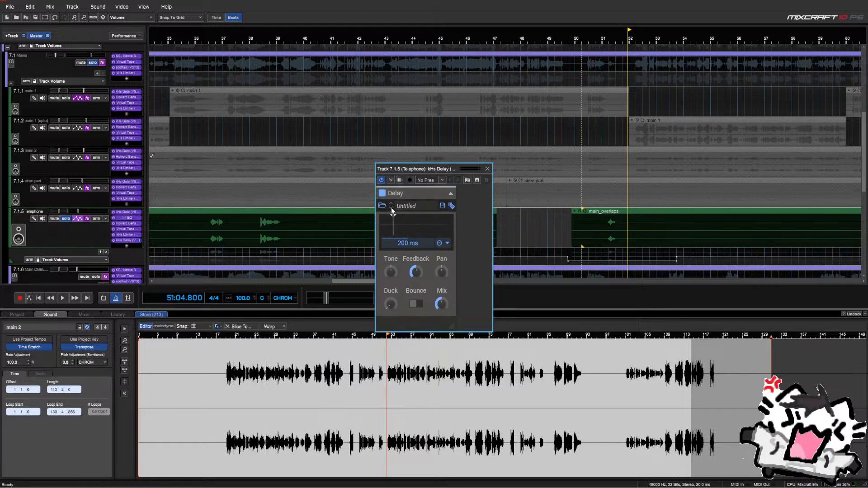
click(392, 210)
click(418, 290)
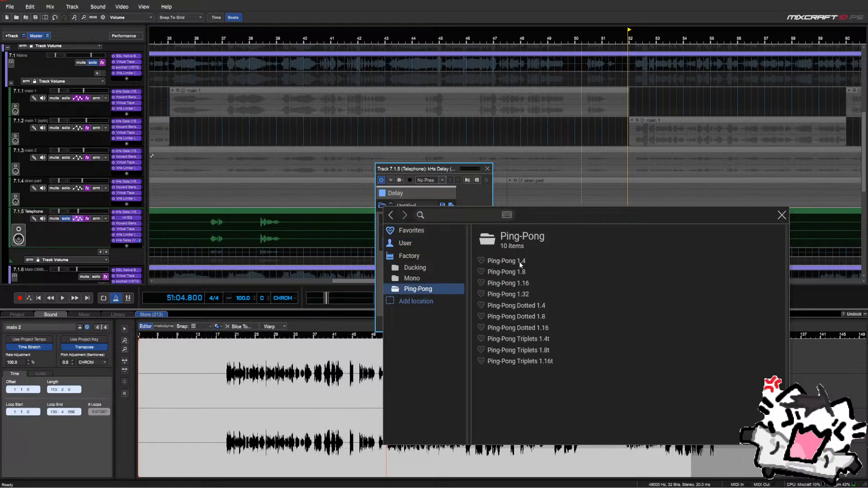
double_click(521, 261)
click(487, 169)
scroll(402, 165, down, 2)
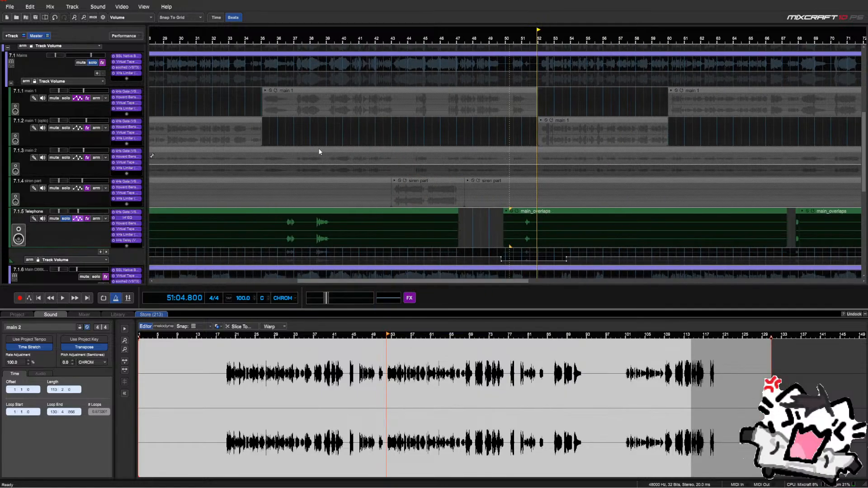
click(285, 141)
Reopen the Telephone kHs Delay and lower its Mix to 22% during playback
key(space)
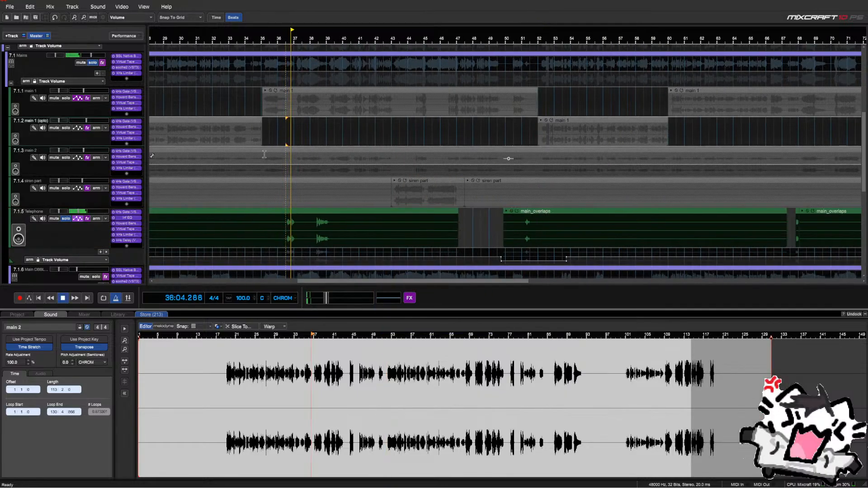
click(126, 240)
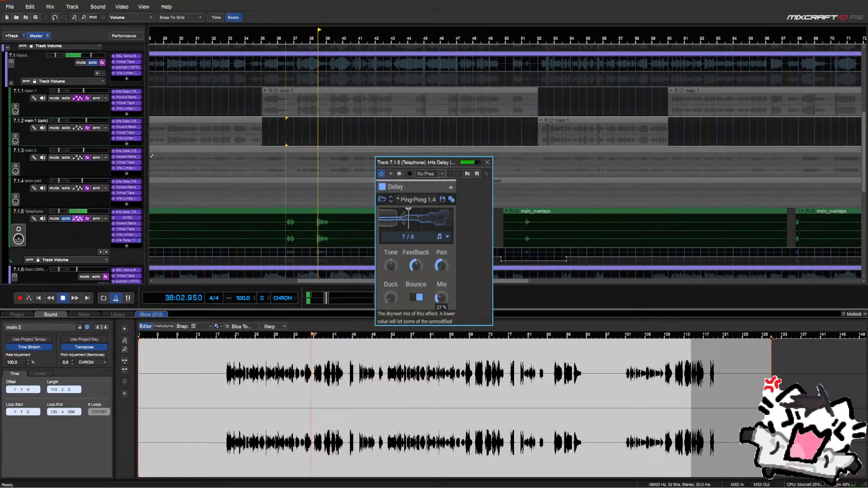
drag(443, 298, 443, 312)
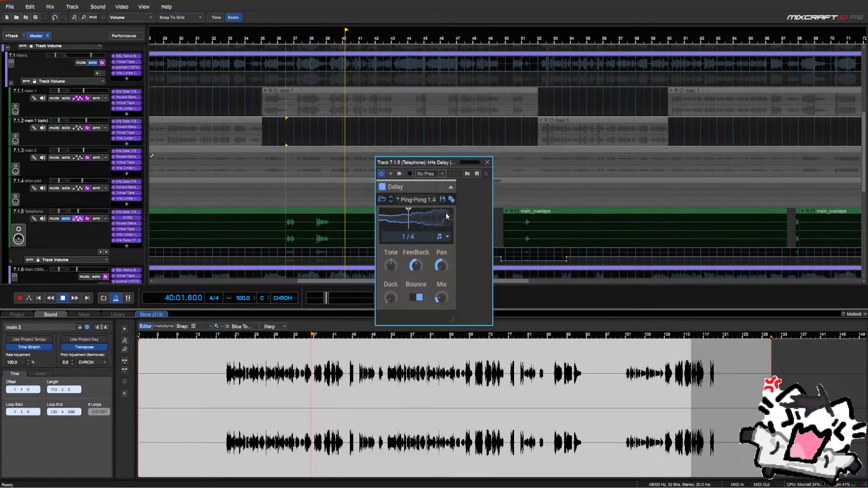
drag(459, 162, 430, 156)
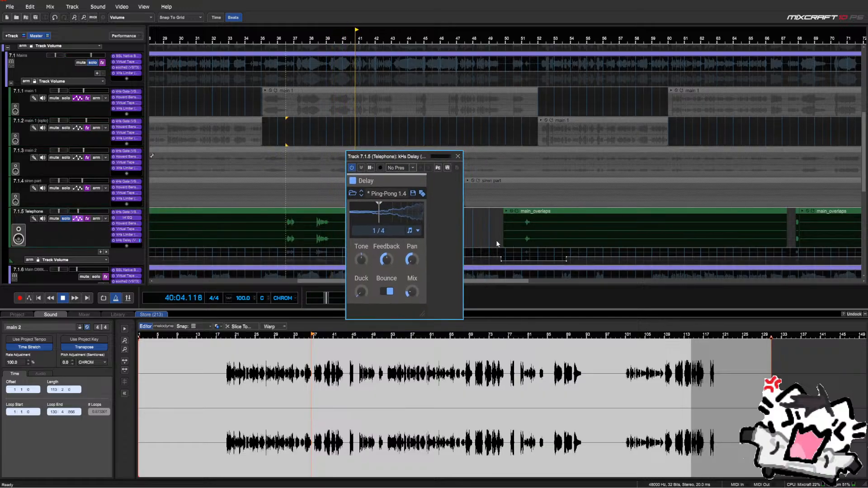
Reduce the delay Feedback to 38% and adjust Duck, auditioning around bars 51 and 38
click(523, 256)
click(387, 259)
drag(387, 259, 387, 266)
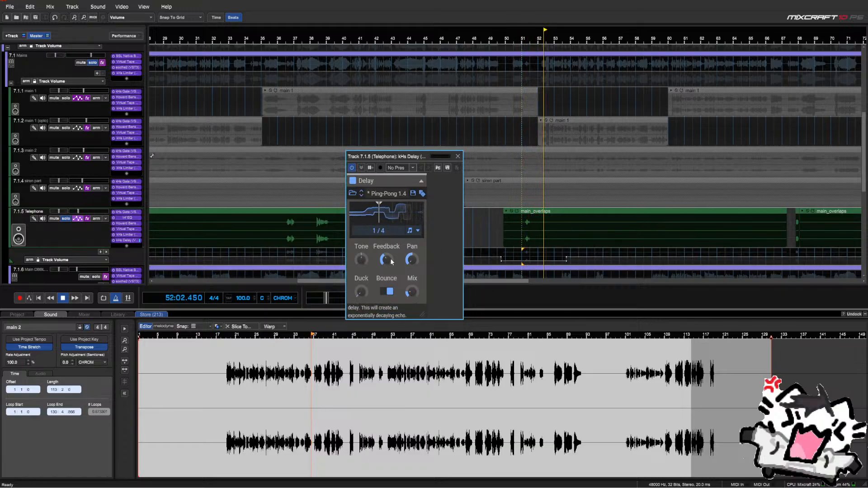
click(519, 252)
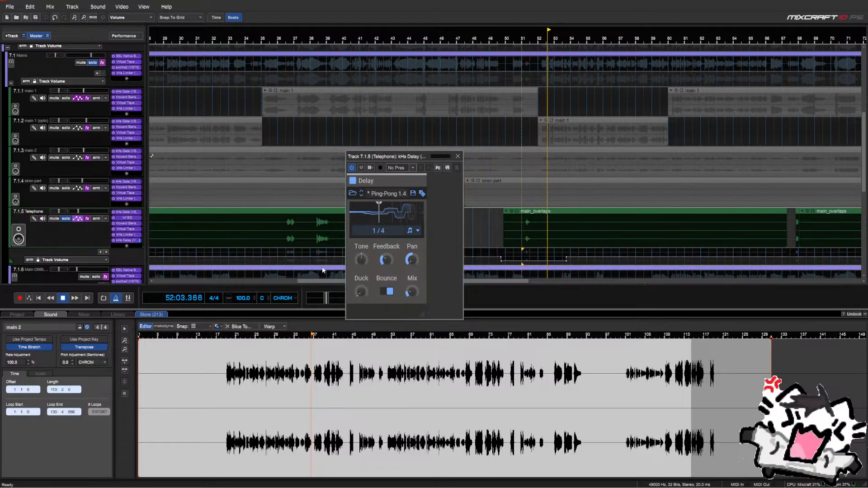
click(316, 253)
drag(362, 292, 361, 268)
click(312, 252)
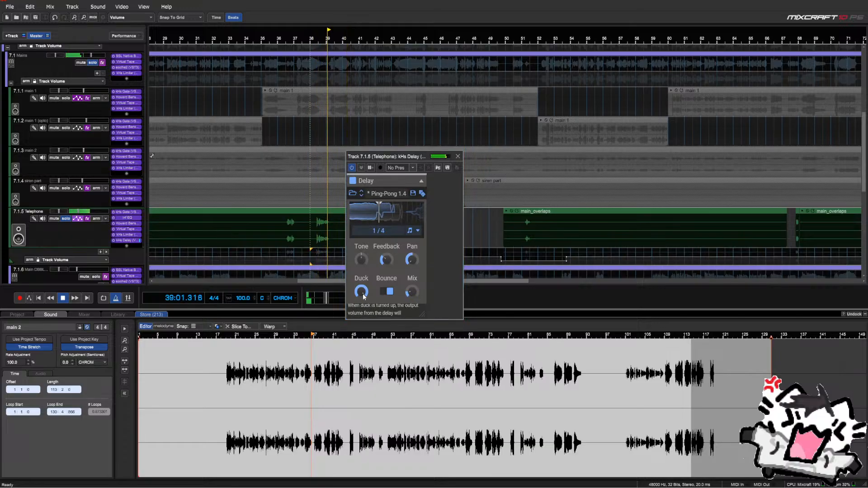
Rebalance the delay Mix to about 77%, replaying the throw from bar 38
click(285, 252)
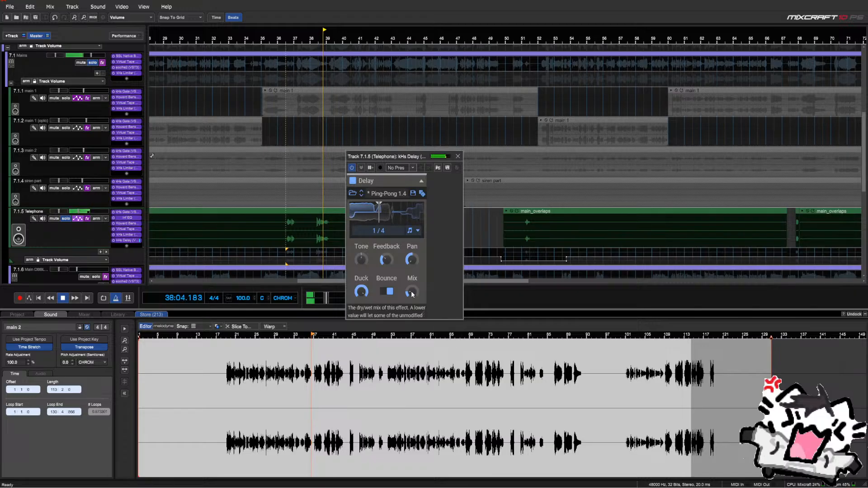
drag(411, 294, 412, 253)
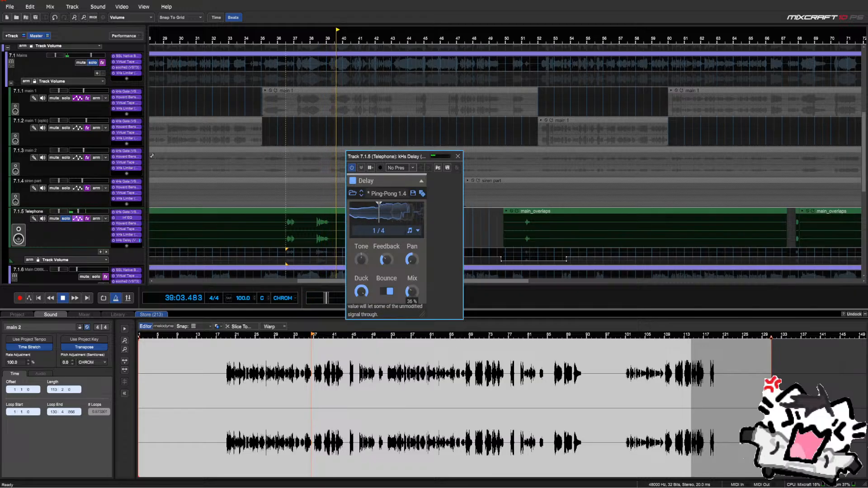
click(311, 254)
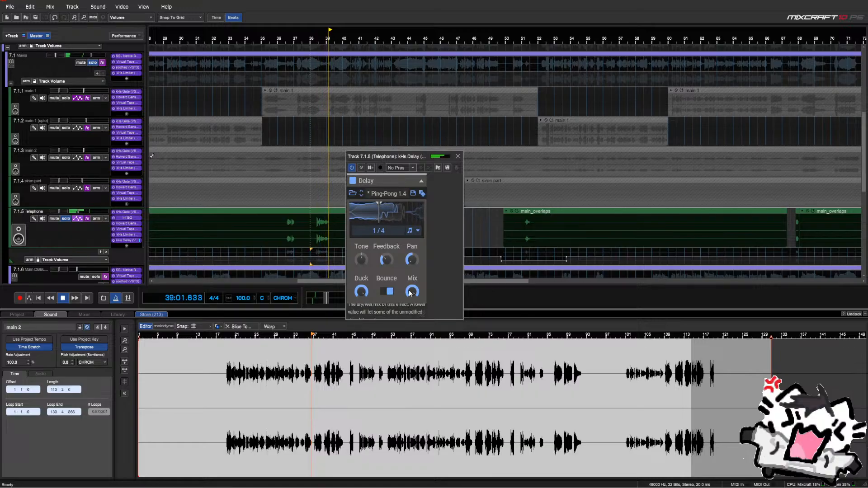
drag(410, 293, 409, 305)
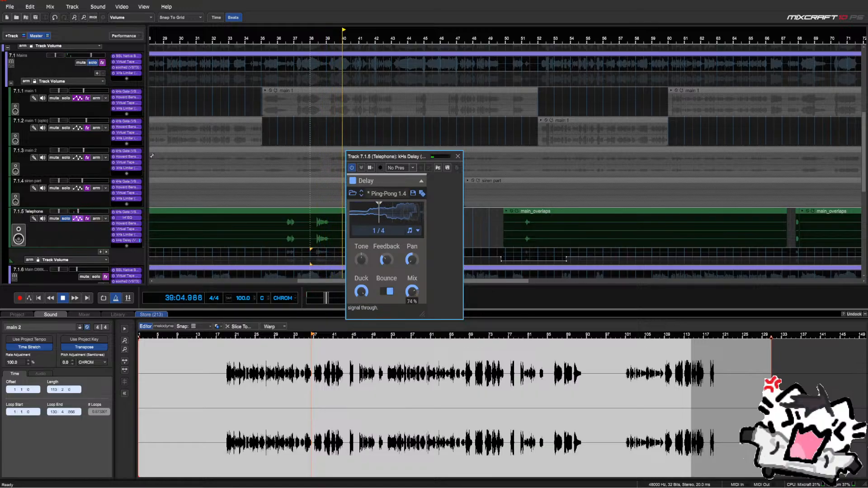
click(316, 256)
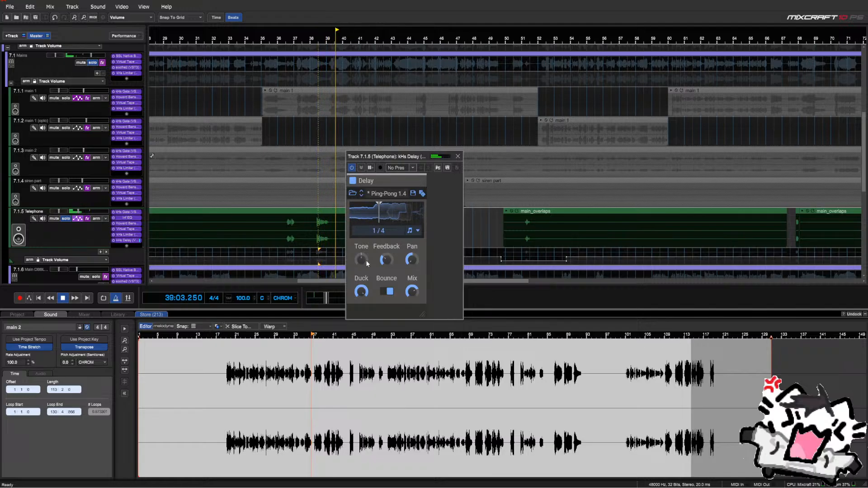
key(space)
click(286, 253)
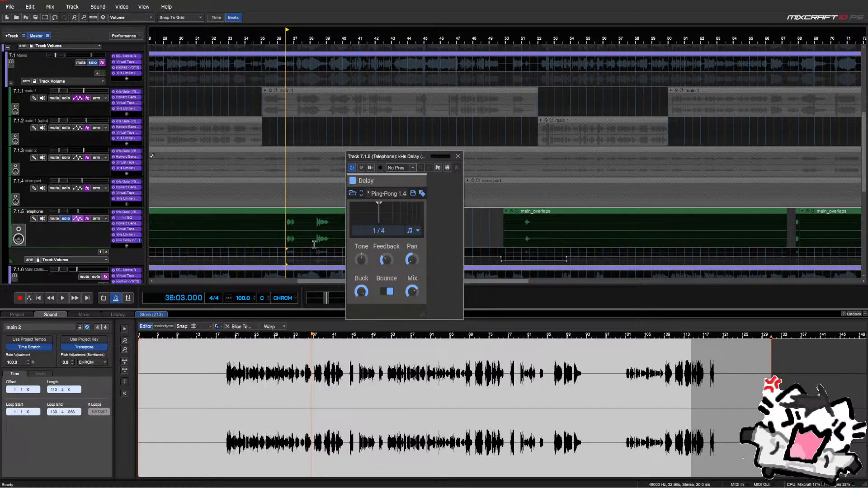
Move the delay window aside and audition the throw from just before it
drag(378, 157, 394, 140)
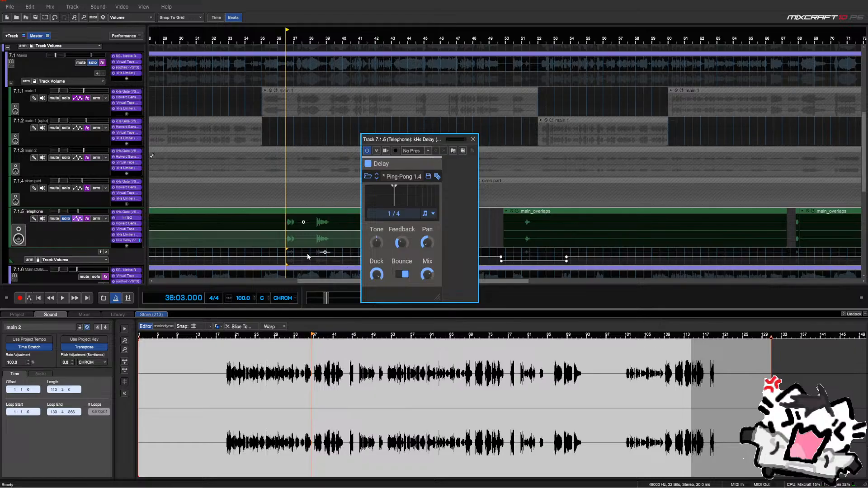
key(space)
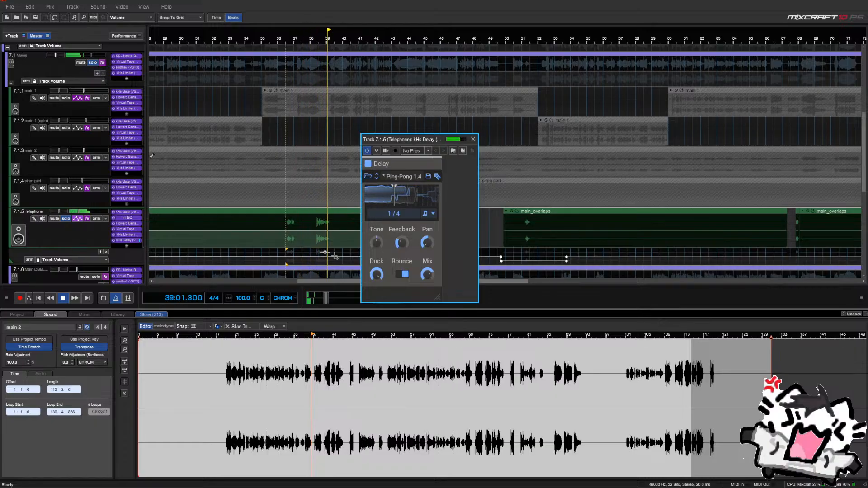
key(space)
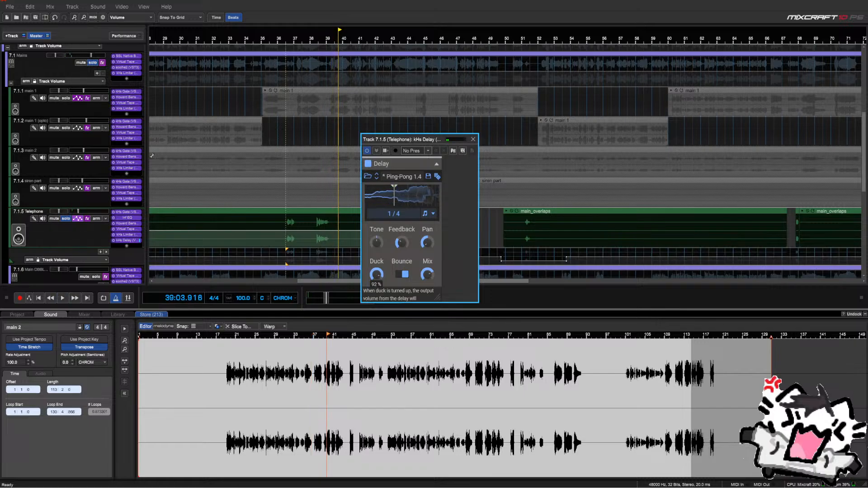
click(318, 255)
key(space)
scroll(318, 246, up, 1)
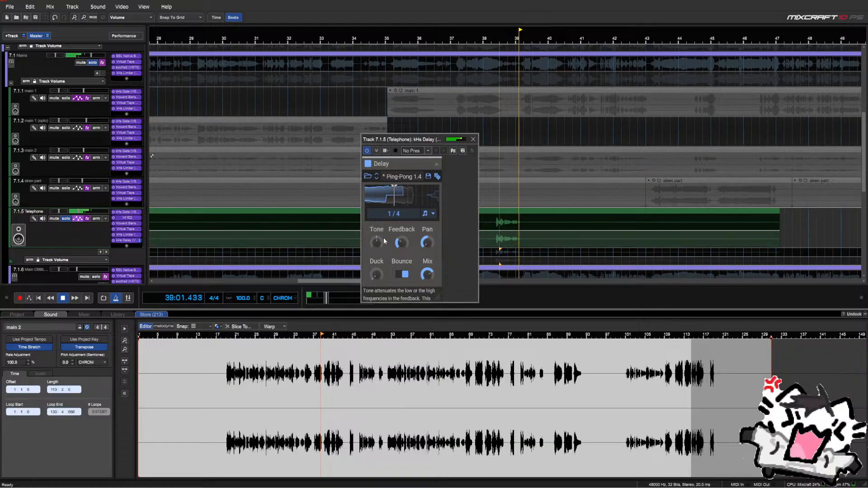
key(space)
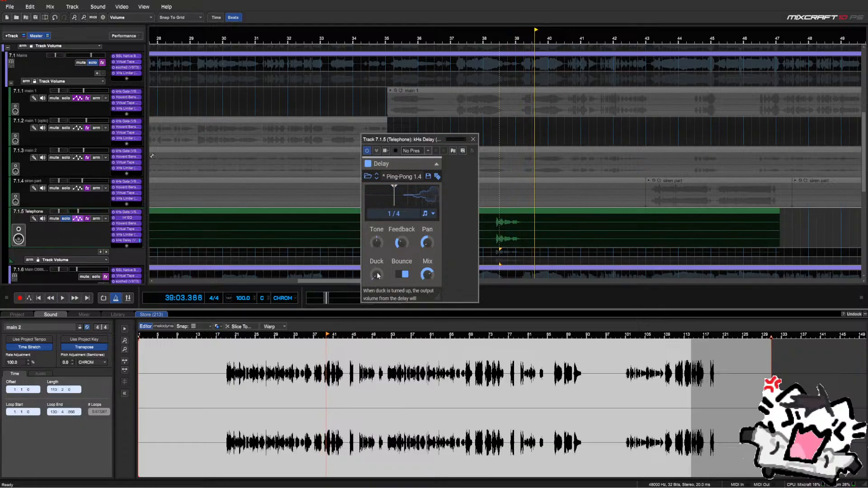
Set the delay Duck to 100%, unsolo Telephone, and hear the throw from bar 36
drag(375, 273, 376, 244)
drag(407, 134, 569, 136)
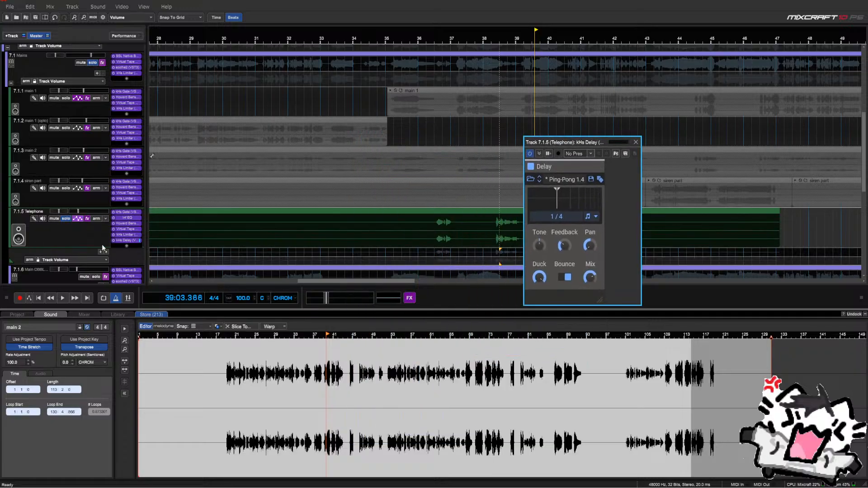
click(64, 219)
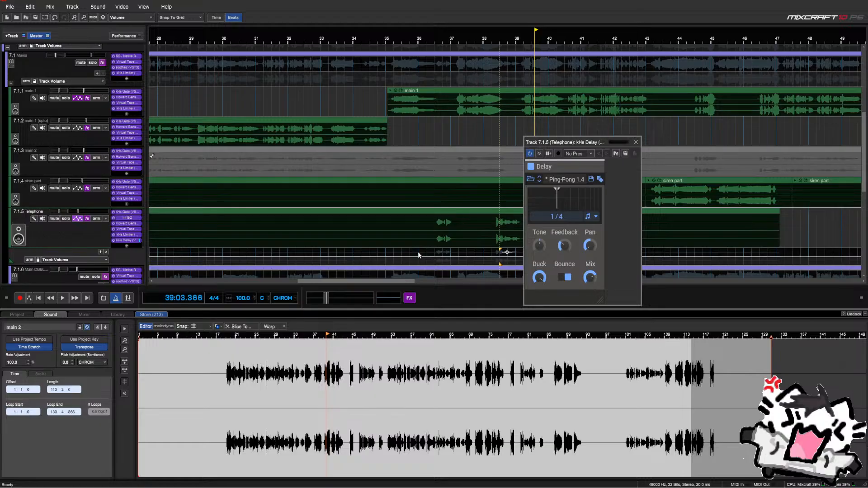
click(418, 254)
key(space)
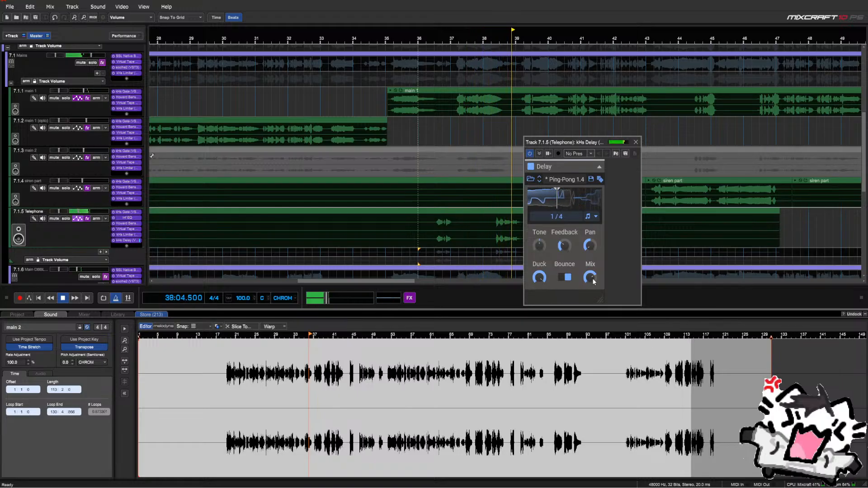
click(636, 141)
scroll(568, 249, down, 2)
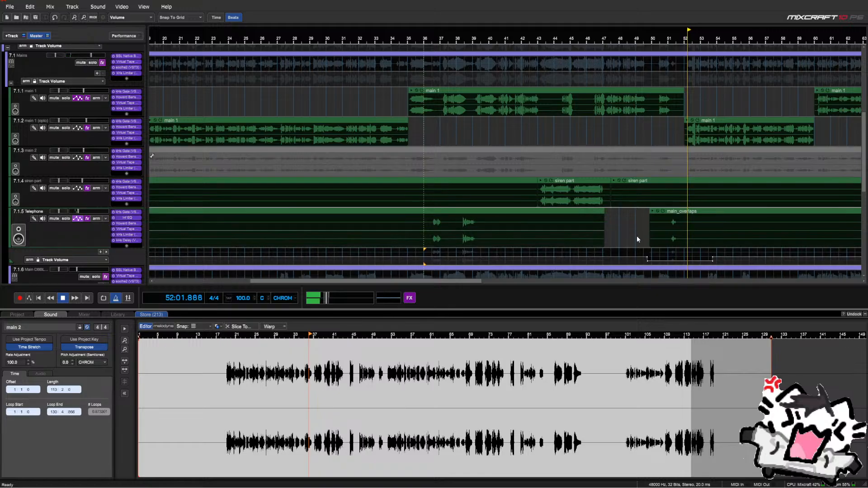
Open the Telephone track's kHs Delay settings and audition the throw from bar 51
key(space)
click(661, 254)
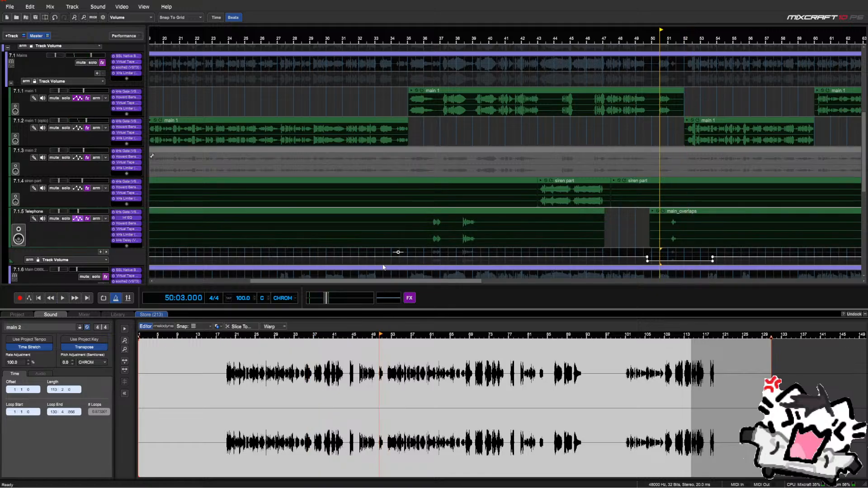
click(125, 241)
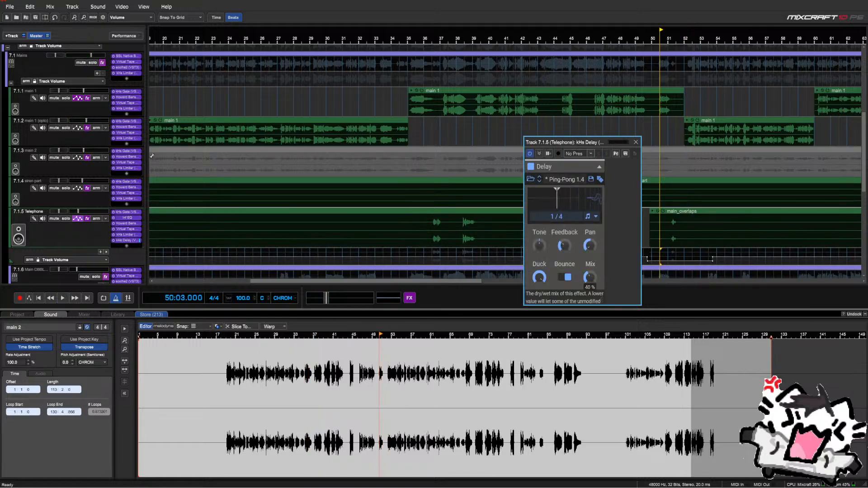
key(space)
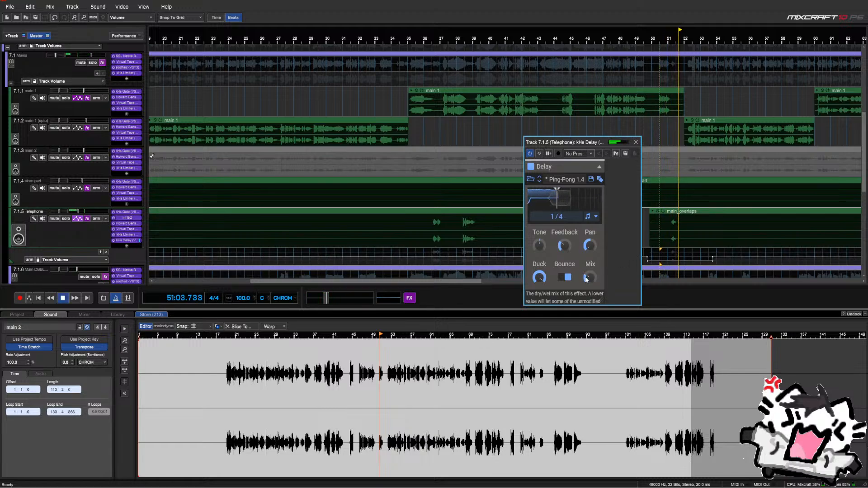
key(space)
click(669, 254)
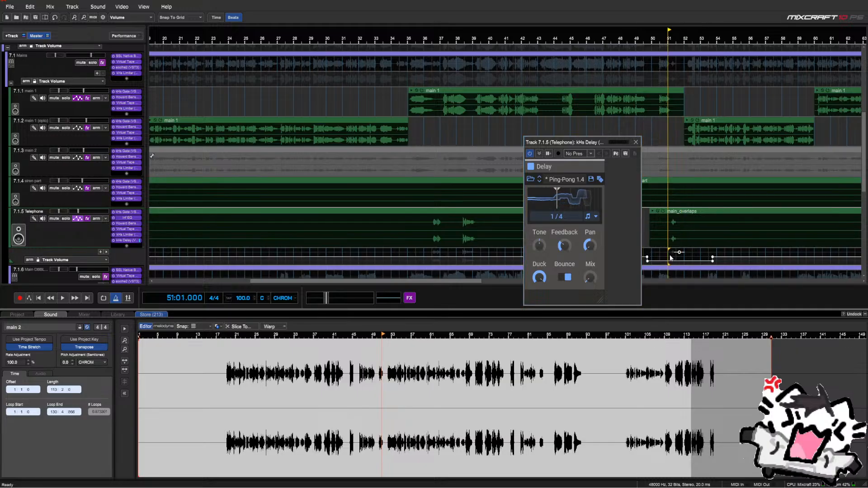
key(space)
scroll(666, 258, up, 2)
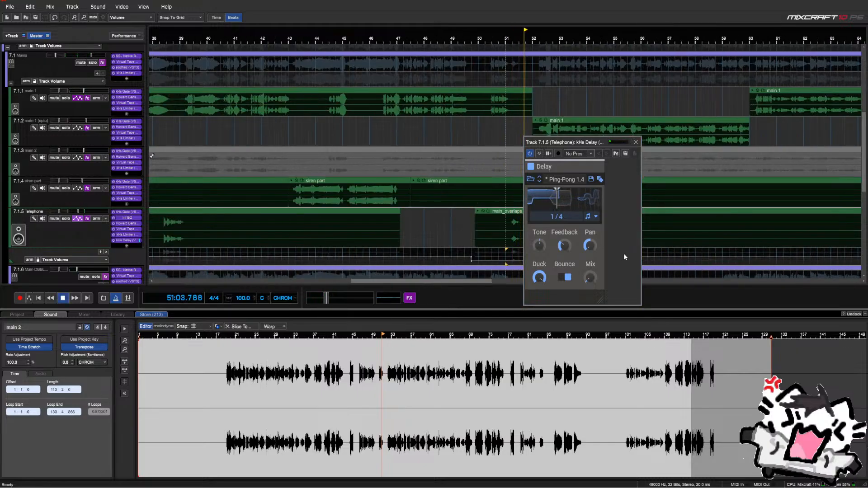
key(space)
Push the delay Mix to full, ease it down slightly, and replay from bar 51
double_click(590, 279)
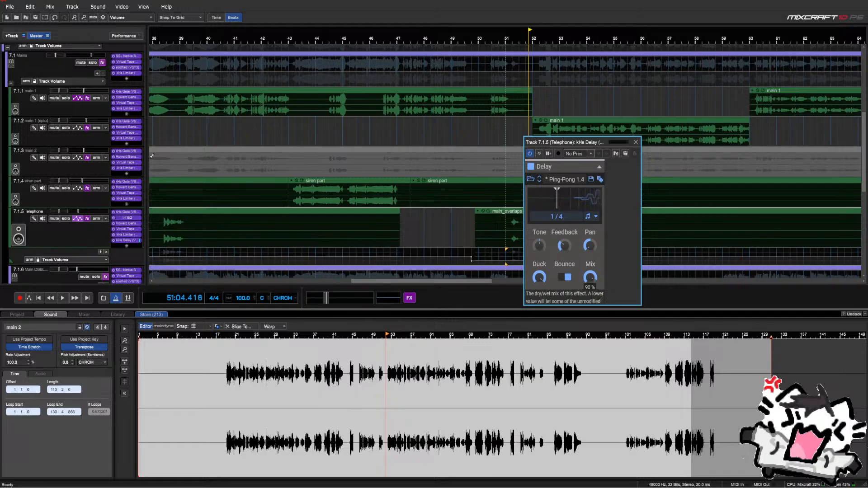
drag(590, 277, 590, 279)
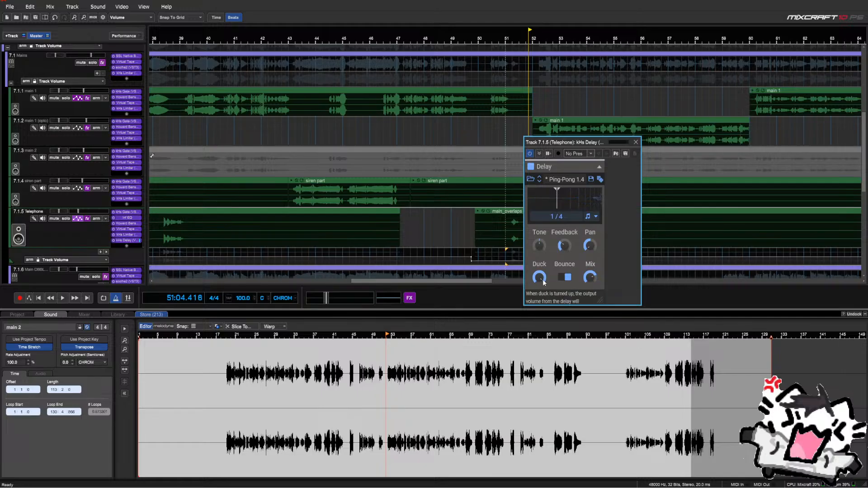
key(space)
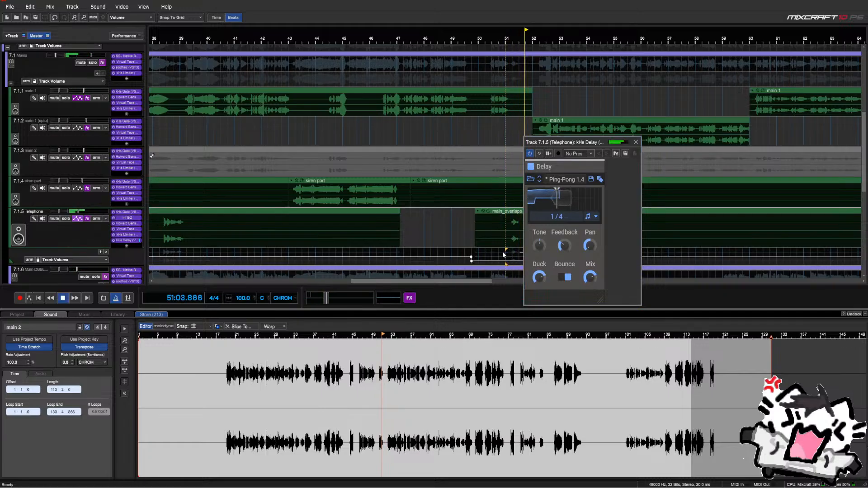
click(506, 254)
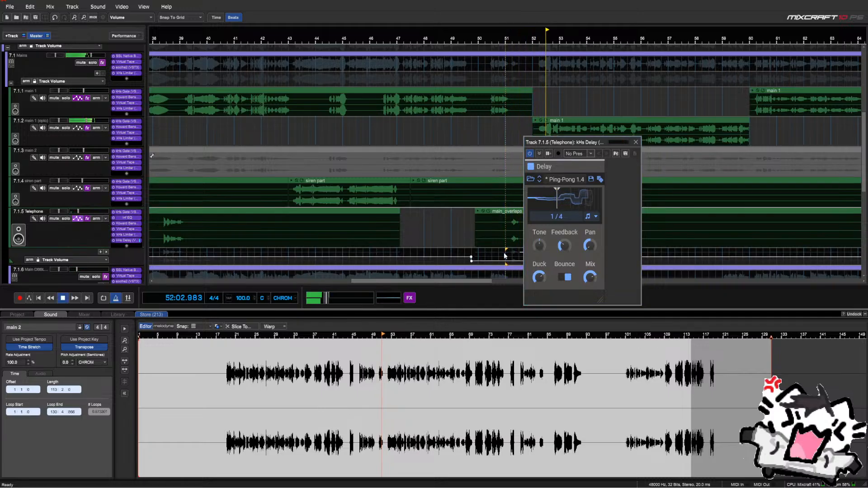
key(space)
key(space)
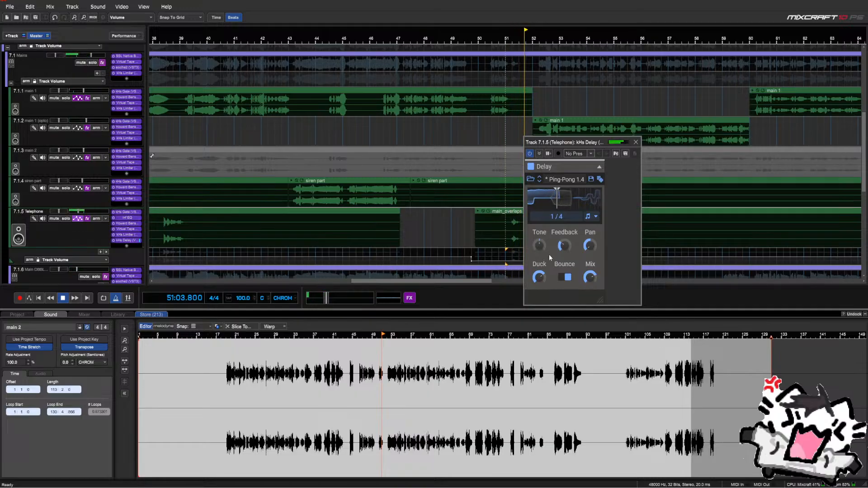
key(space)
Change the delay time from 1/8 to 1/4t, audition it, and close the delay window
click(562, 218)
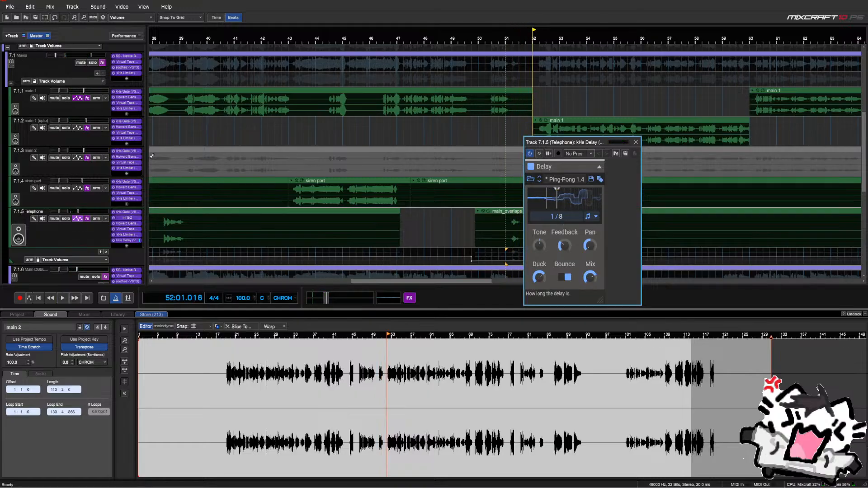
click(501, 256)
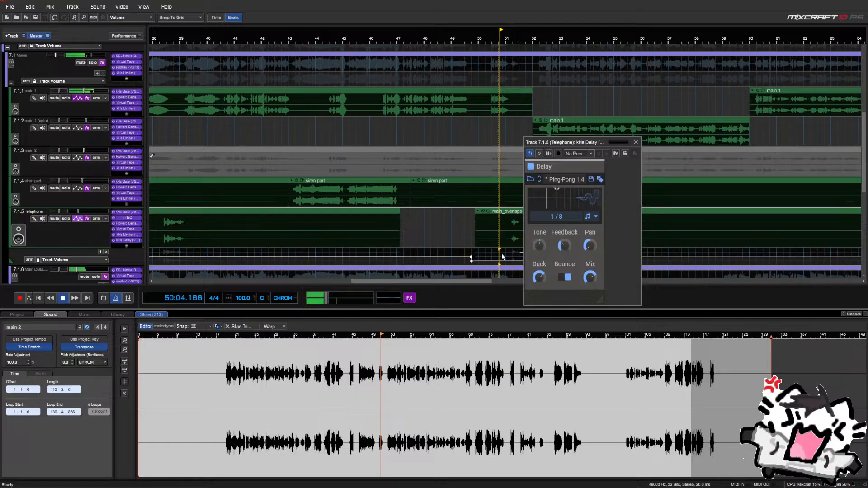
key(space)
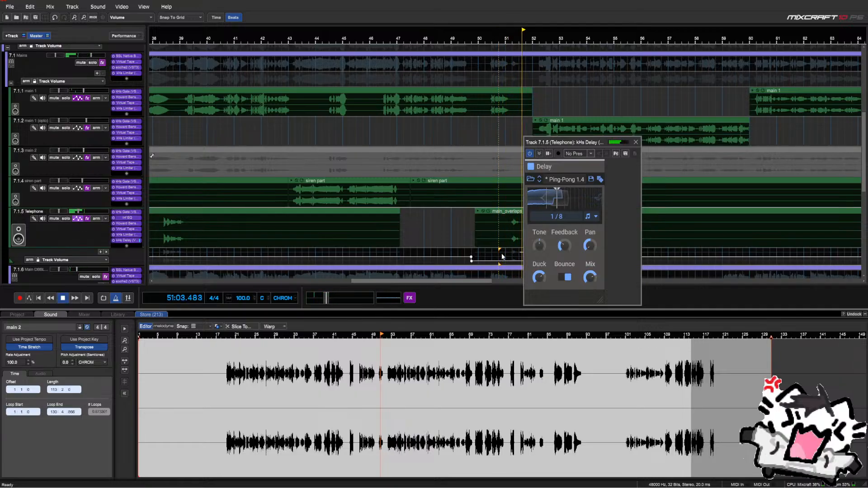
key(space)
drag(565, 218, 565, 212)
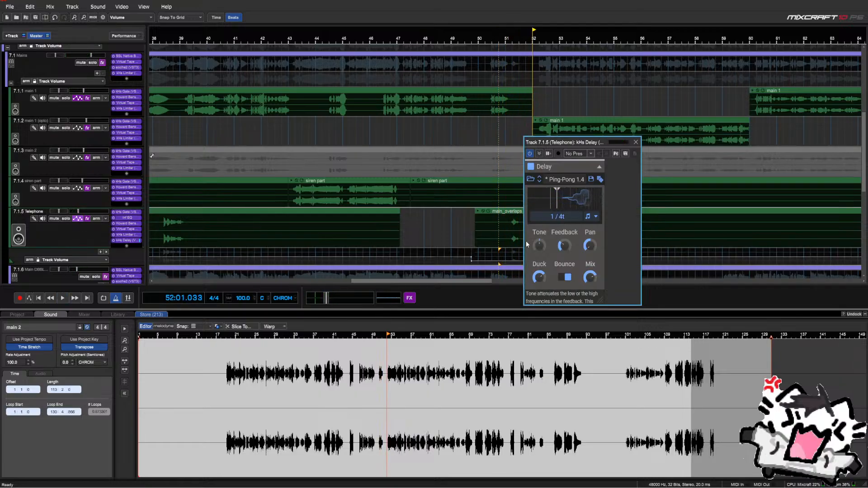
key(space)
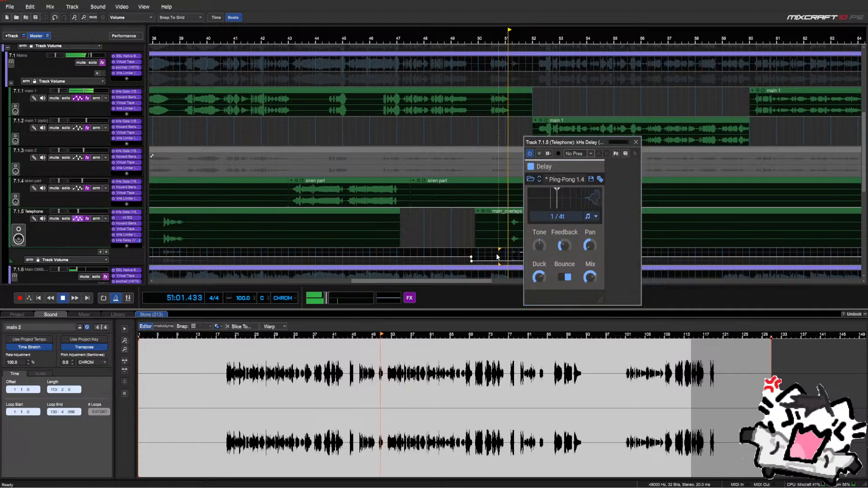
key(space)
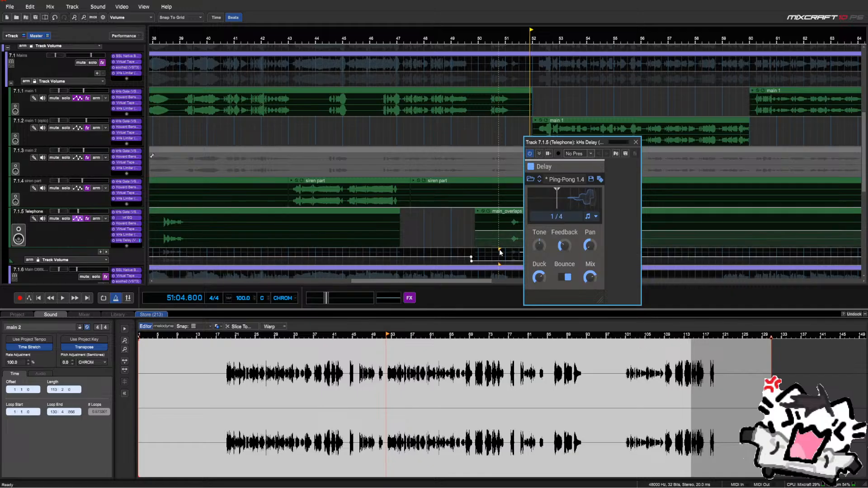
key(space)
click(566, 169)
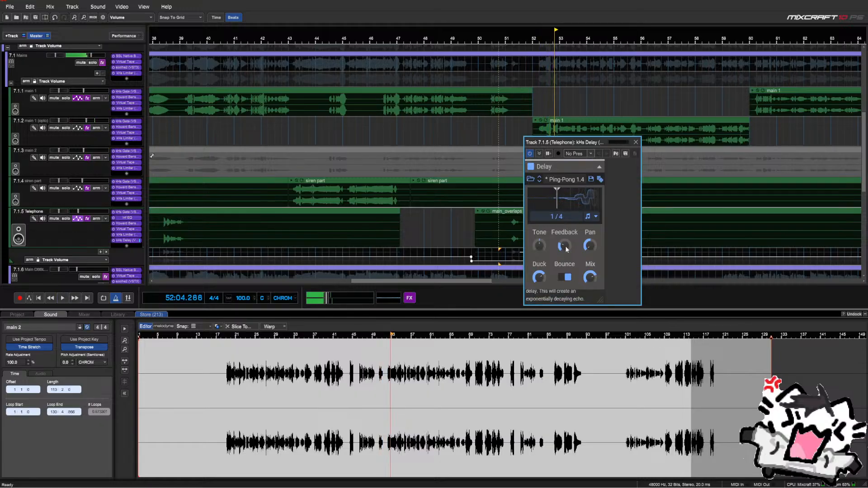
key(space)
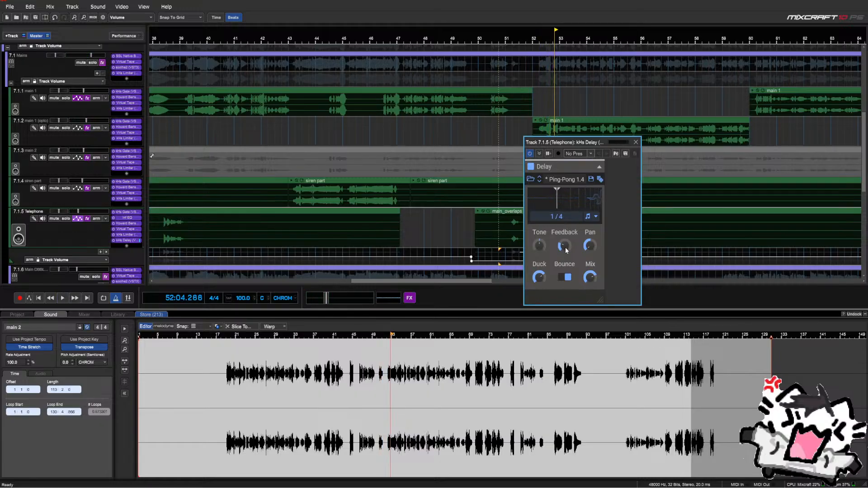
click(635, 142)
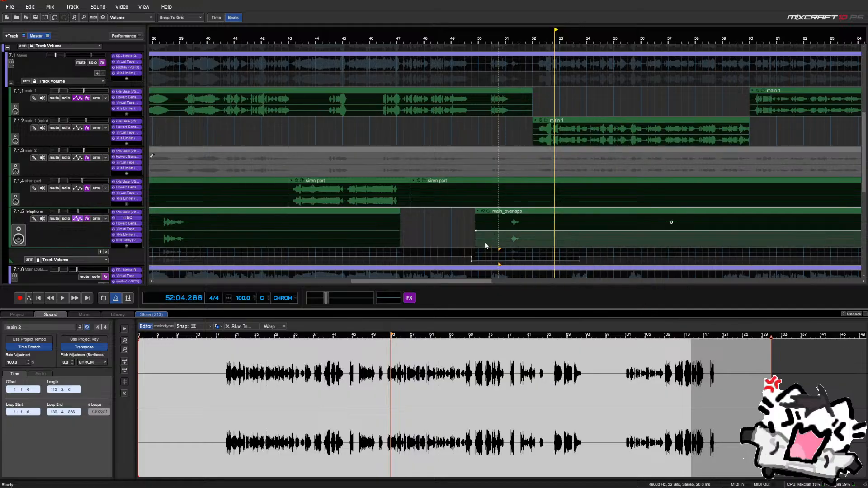
Start playback just before bar 36 and open the Telephone lane's Track Volume dropdown
scroll(485, 242, down, 1)
click(317, 251)
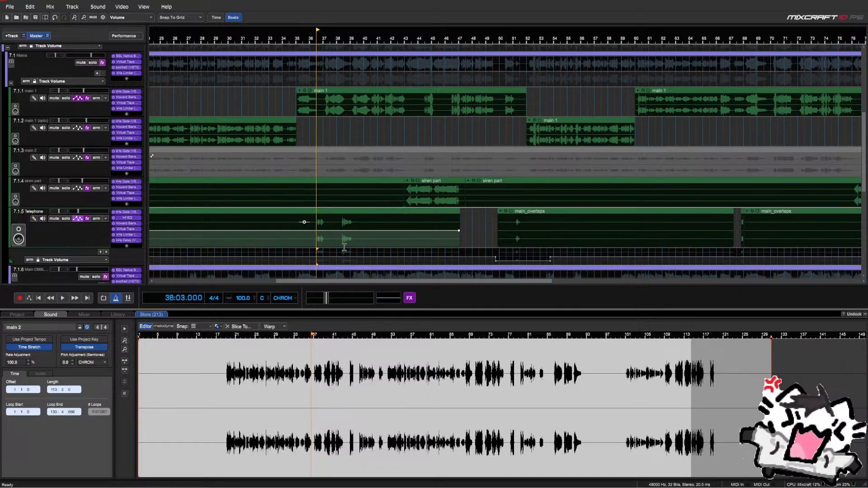
click(311, 253)
key(space)
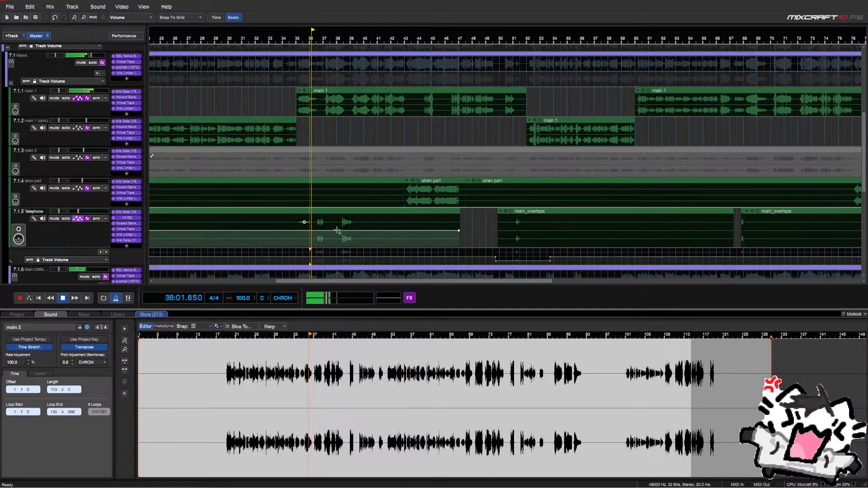
click(83, 261)
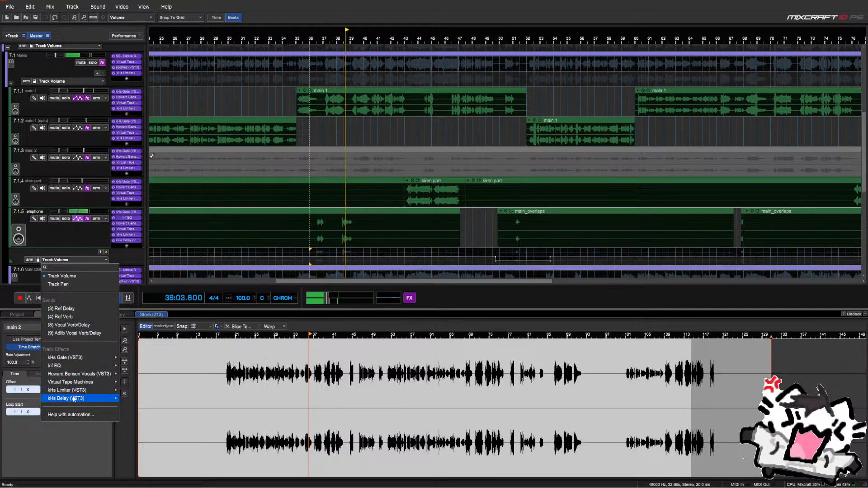
Switch the Telephone automation lane to kHs Delay Mix and select bars 45–48
mouse_move(90, 399)
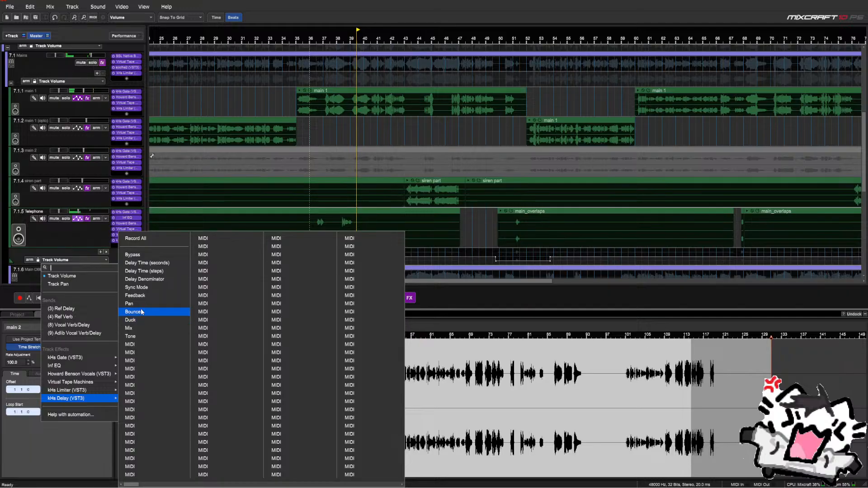
click(130, 328)
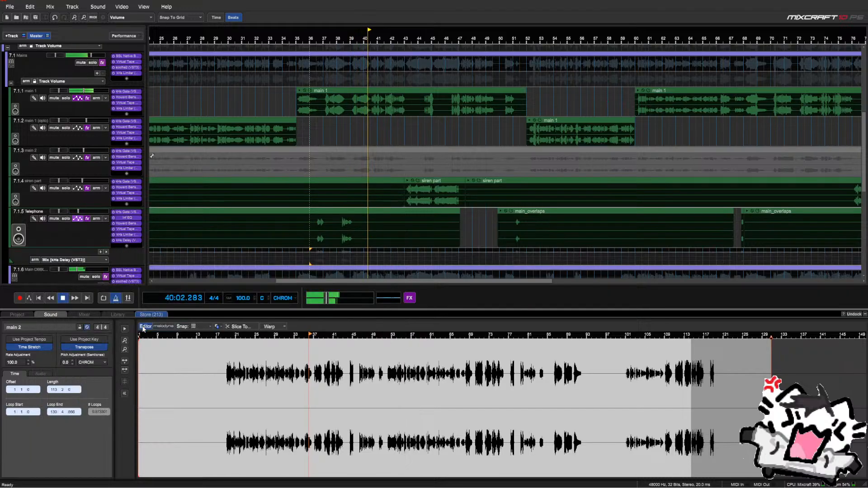
scroll(365, 248, down, 2)
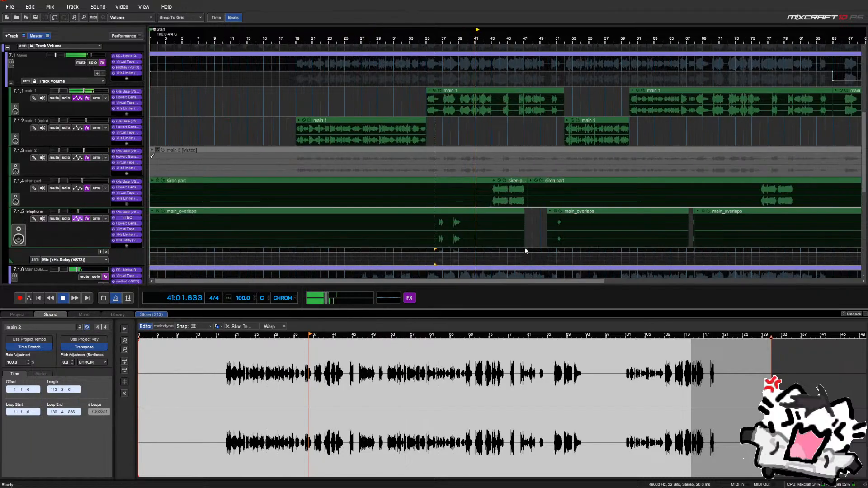
drag(524, 249, 228, 260)
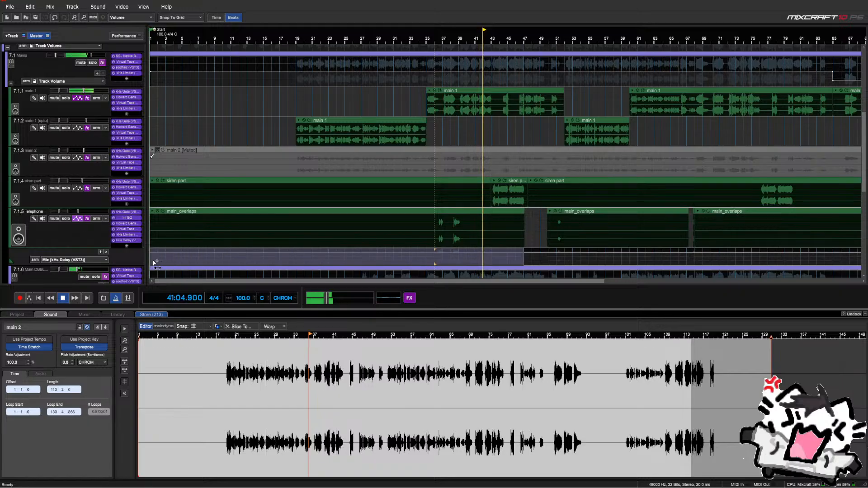
right_click(227, 265)
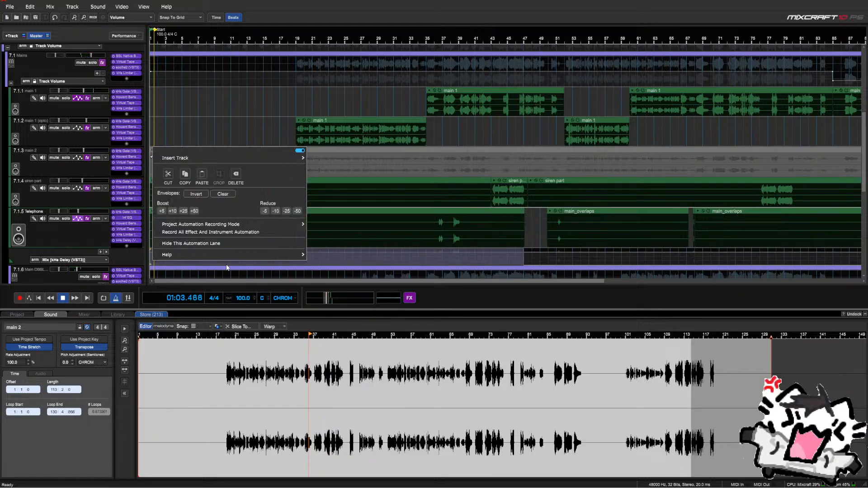
click(443, 263)
scroll(439, 258, up, 1)
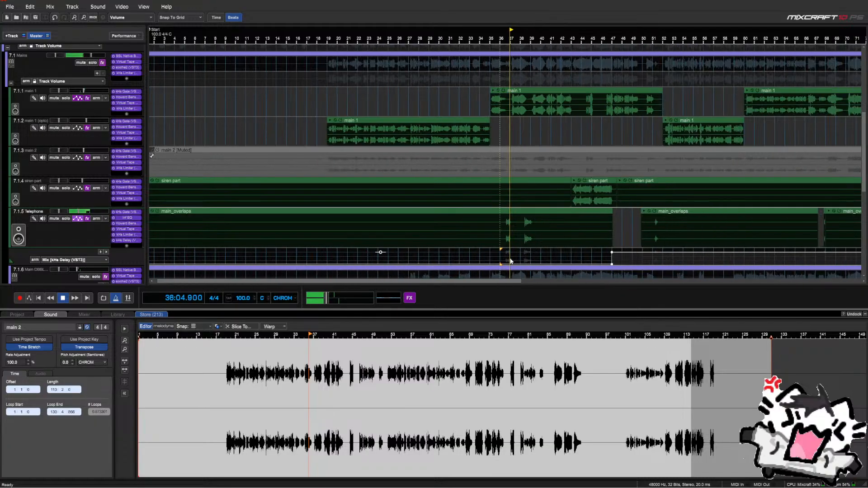
drag(591, 253, 636, 260)
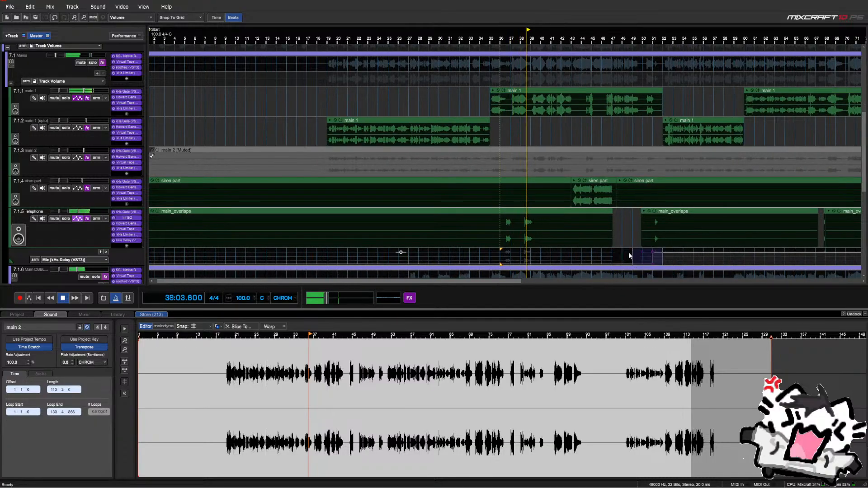
scroll(606, 253, up, 1)
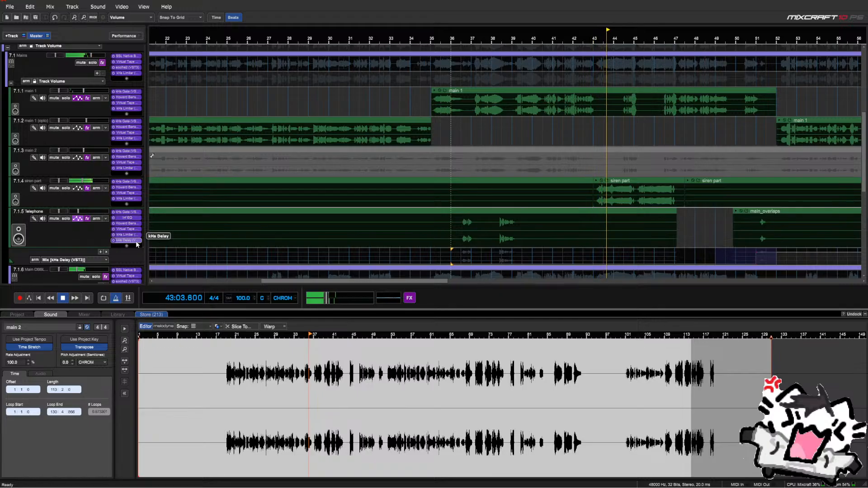
scroll(584, 235, down, 1)
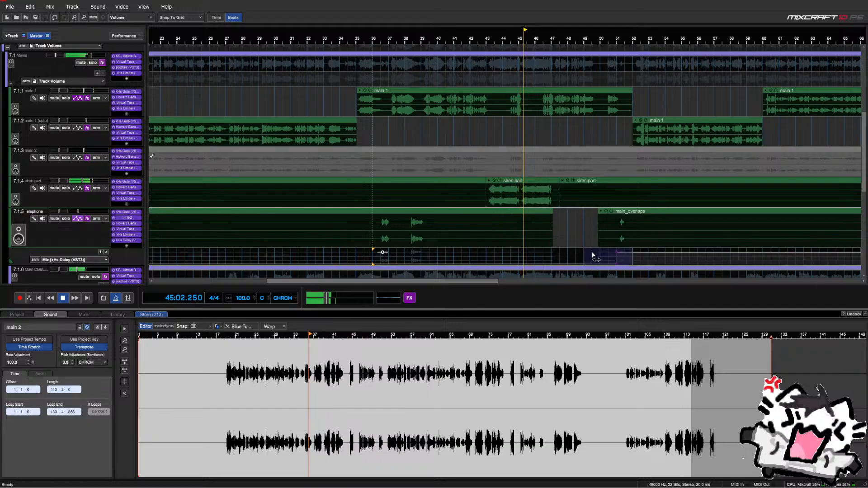
scroll(594, 256, down, 2)
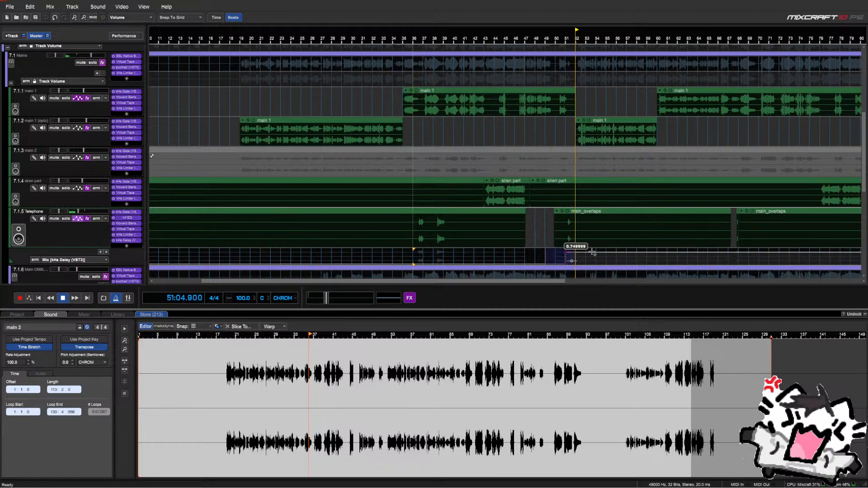
Audition from bar 67 and drop the selected delay Mix envelope to zero around bar 68
key(space)
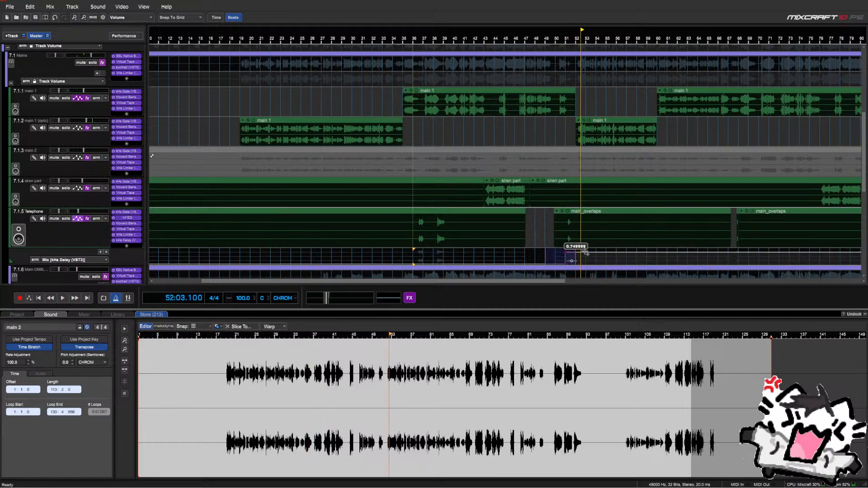
click(550, 243)
scroll(599, 253, up, 2)
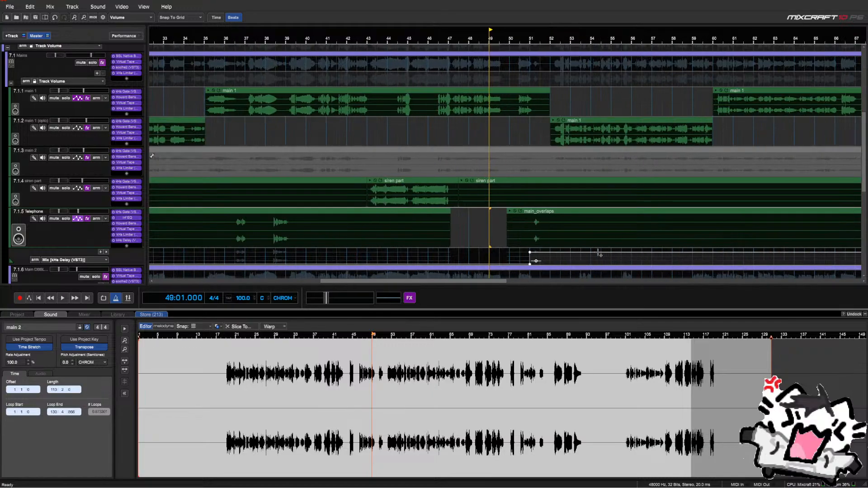
scroll(596, 256, down, 3)
click(598, 246)
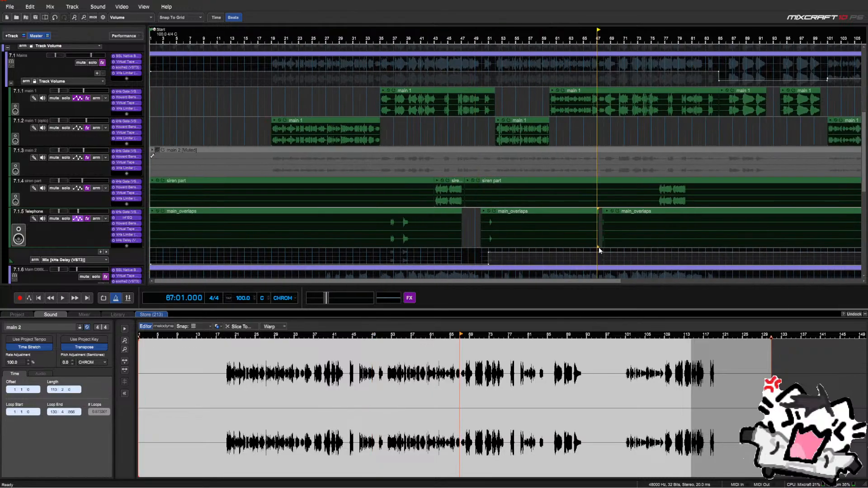
key(space)
scroll(591, 248, up, 4)
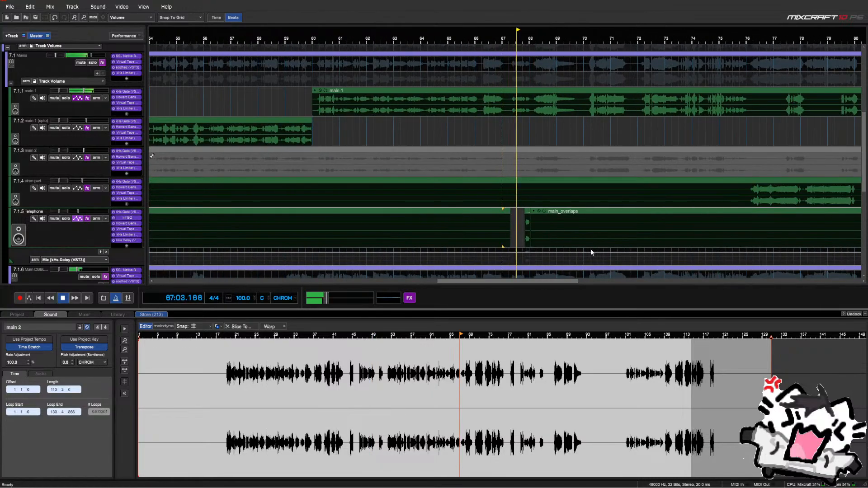
key(space)
right_click(530, 257)
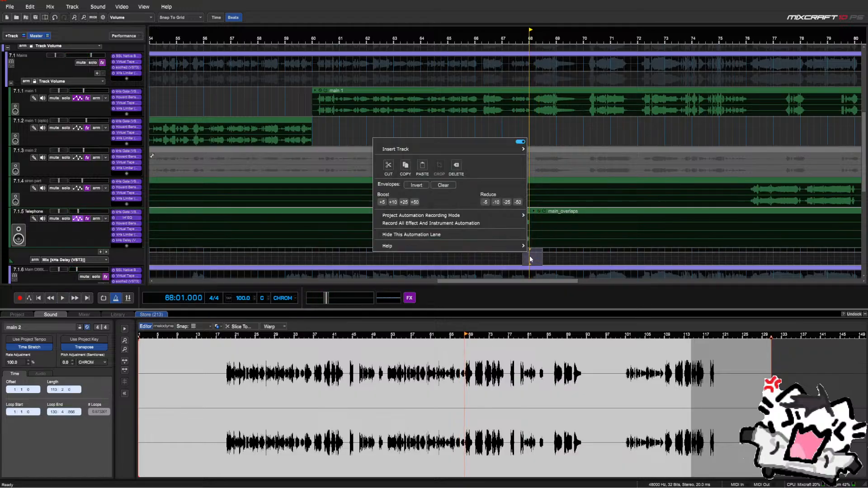
click(522, 201)
click(522, 202)
click(523, 129)
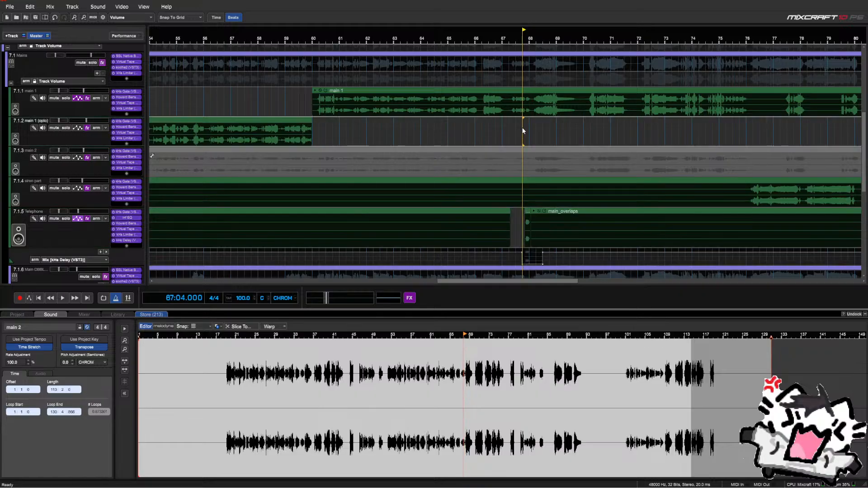
scroll(523, 141, down, 2)
key(space)
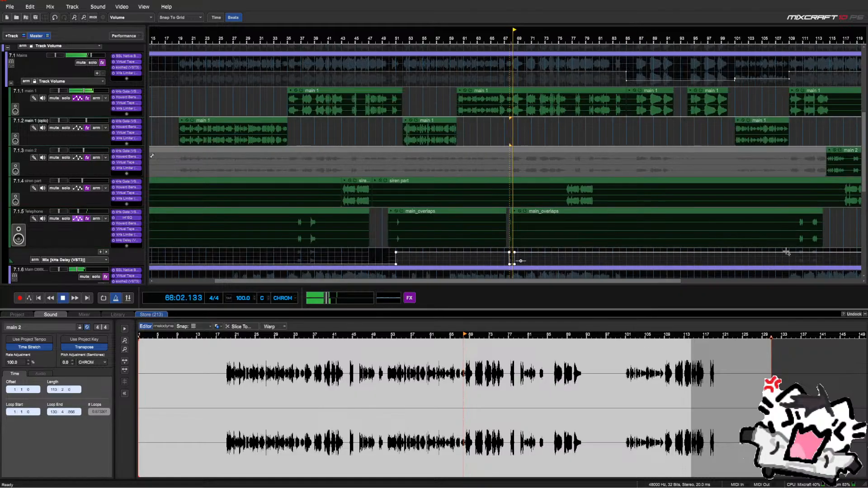
Select the delay Mix automation from bar 110 to about bar 111.7
click(796, 253)
scroll(791, 248, up, 2)
scroll(606, 213, up, 2)
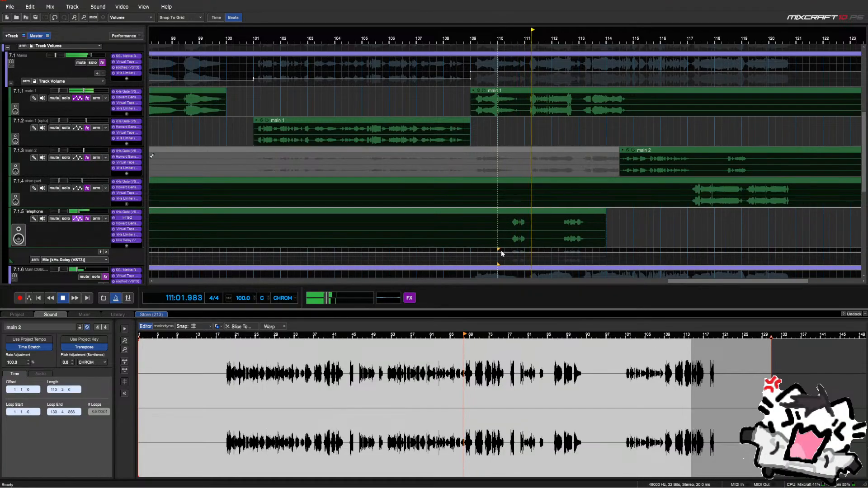
drag(499, 252, 546, 252)
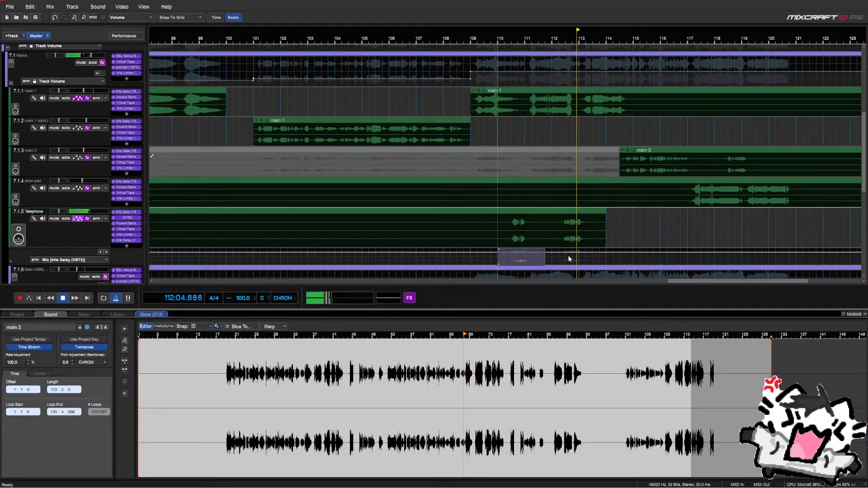
click(561, 252)
key(space)
scroll(561, 252, up, 3)
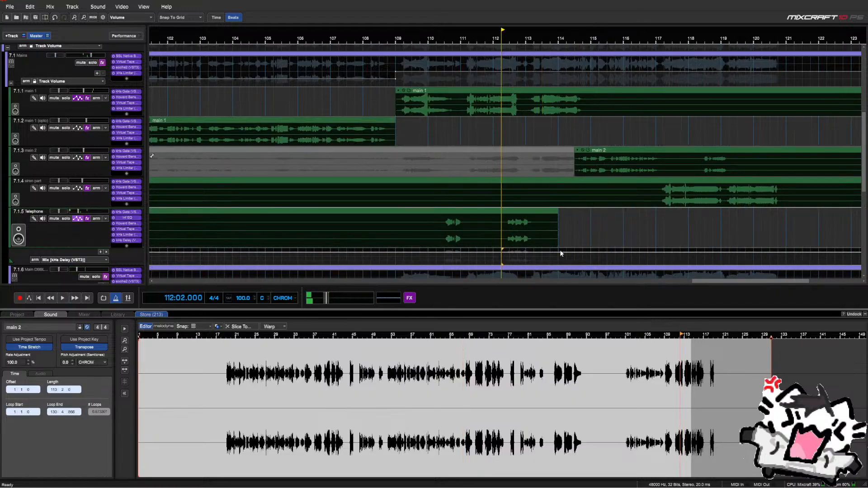
Delete the unwanted slice of the Telephone main_overlaps clip and nudge the remainder slightly later
click(496, 213)
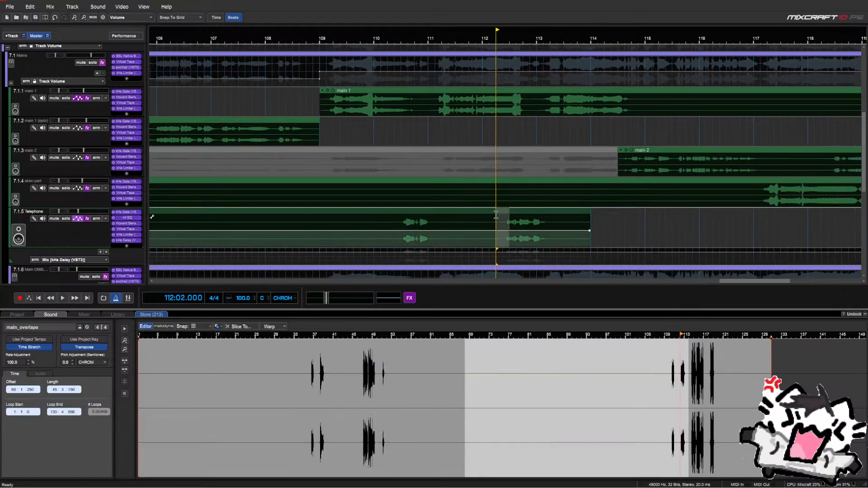
key(Delete)
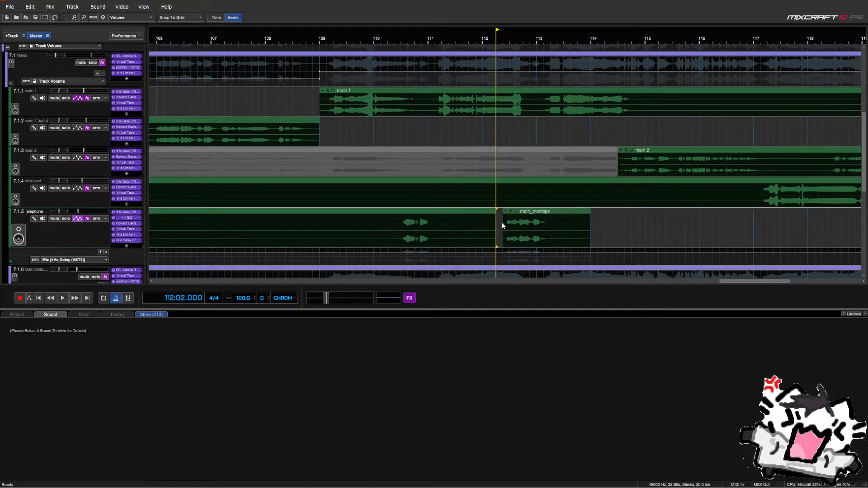
click(440, 134)
key(space)
scroll(559, 186, up, 3)
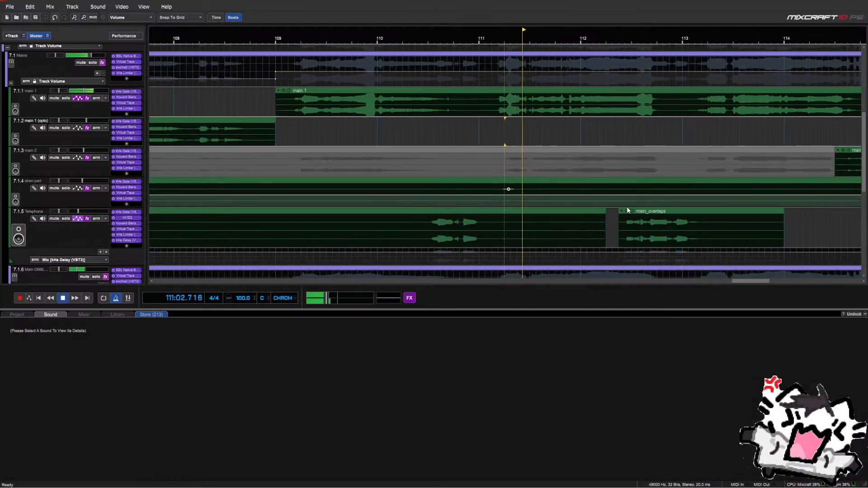
click(637, 213)
drag(637, 212, 642, 214)
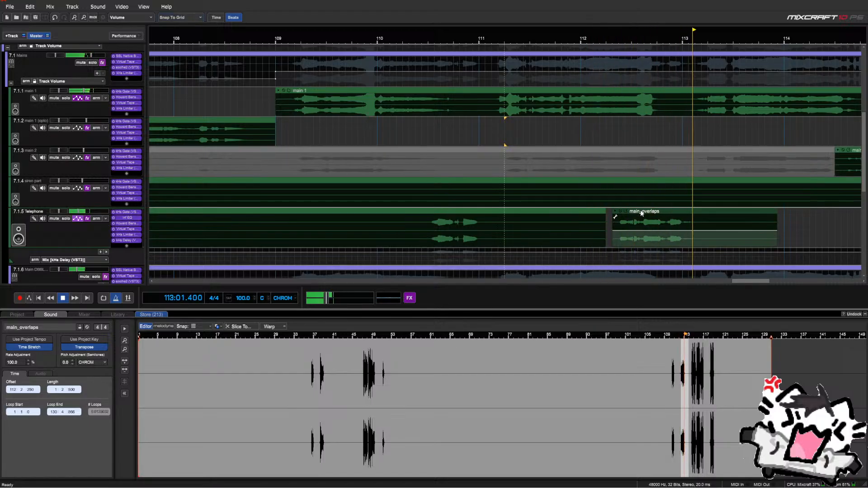
scroll(641, 210, down, 4)
scroll(620, 223, down, 2)
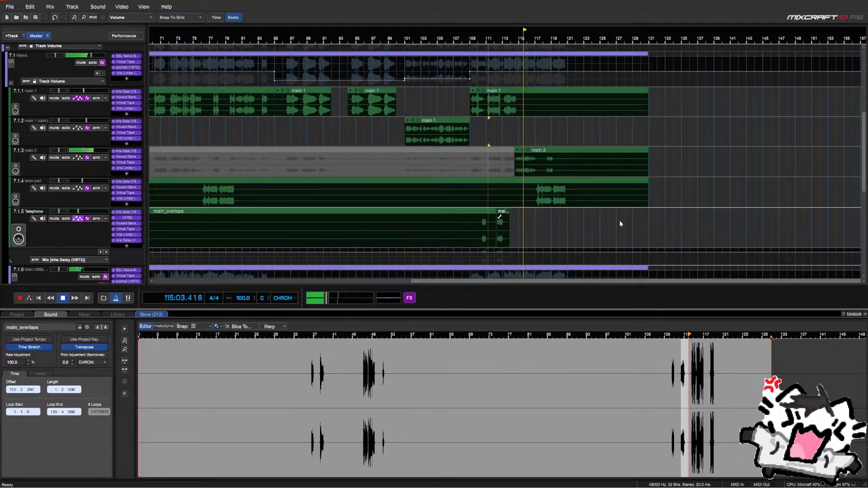
scroll(620, 224, down, 2)
scroll(619, 223, up, 1)
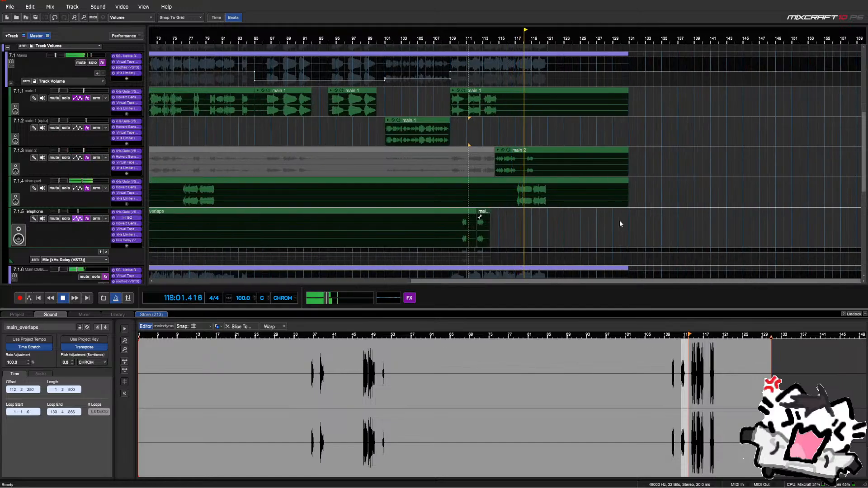
scroll(620, 221, down, 2)
Copy the Adlibs volume dip from bars 75–81 and paste it at bar 115
scroll(105, 207, down, 1)
scroll(105, 207, down, 5)
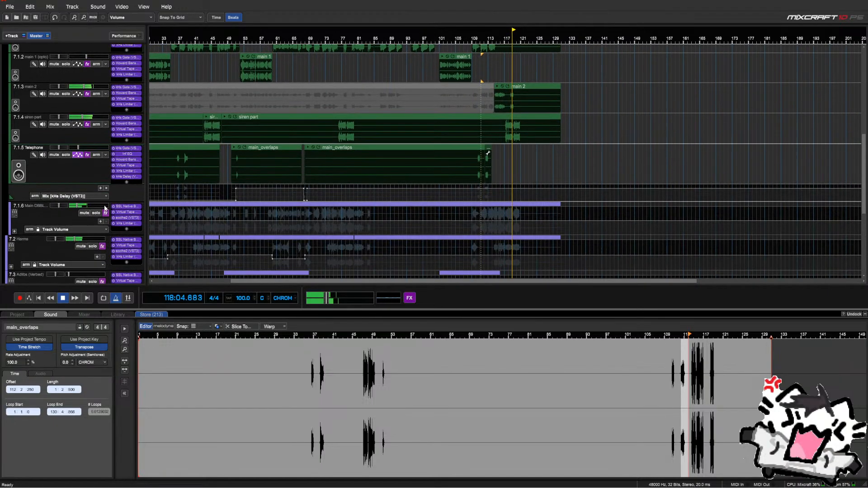
scroll(94, 173, down, 1)
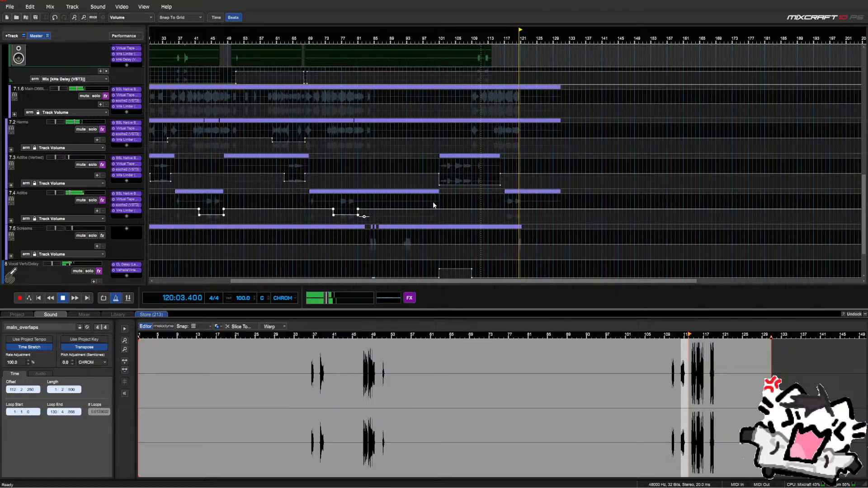
click(339, 202)
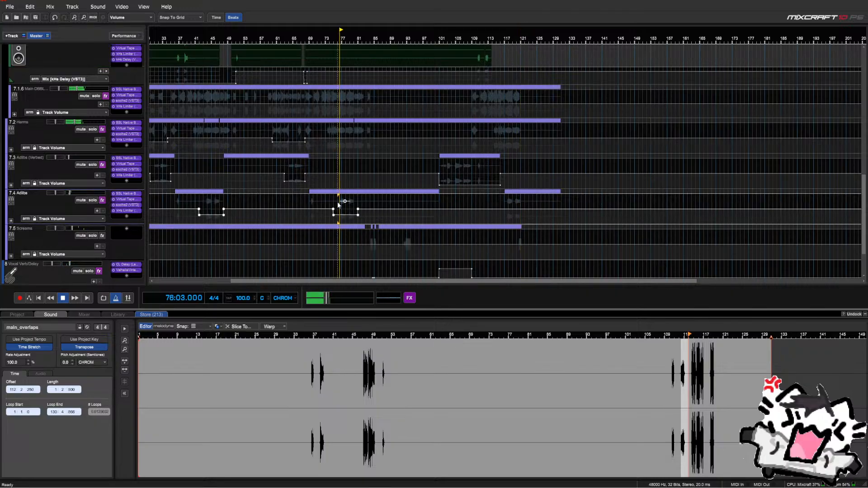
mouse_move(334, 204)
mouse_down()
mouse_move(357, 216)
mouse_move(360, 206)
mouse_move(328, 215)
mouse_up()
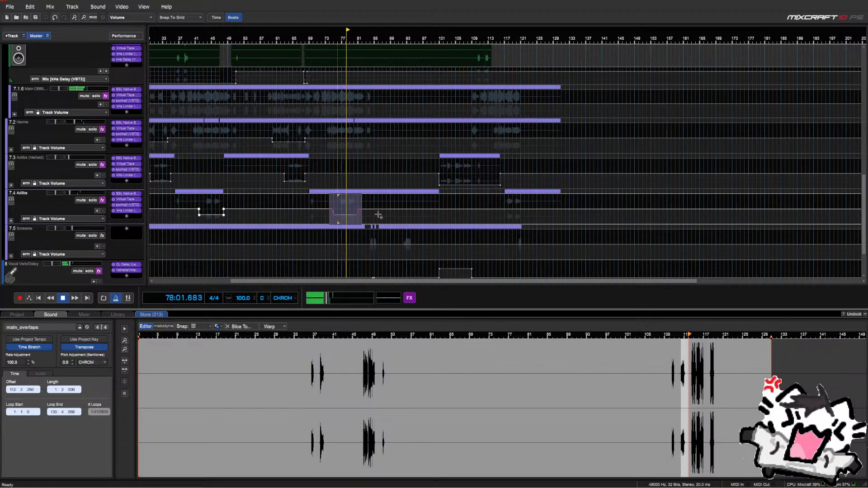
right_click(494, 203)
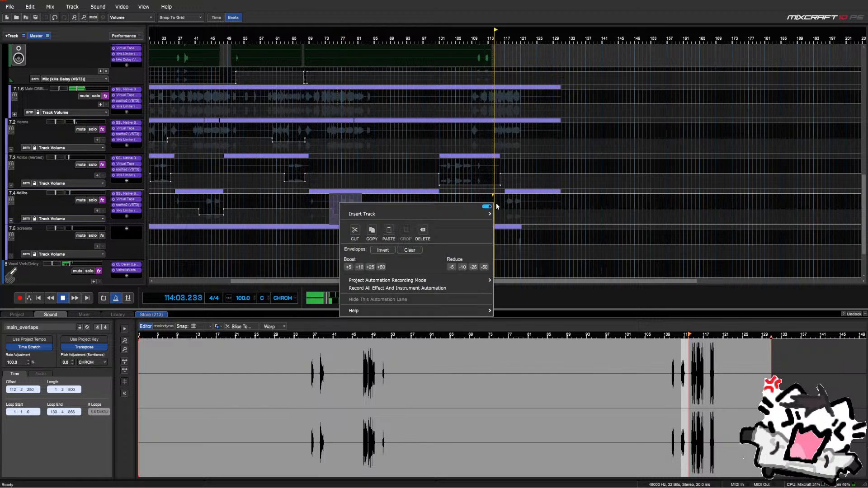
click(497, 203)
right_click(497, 202)
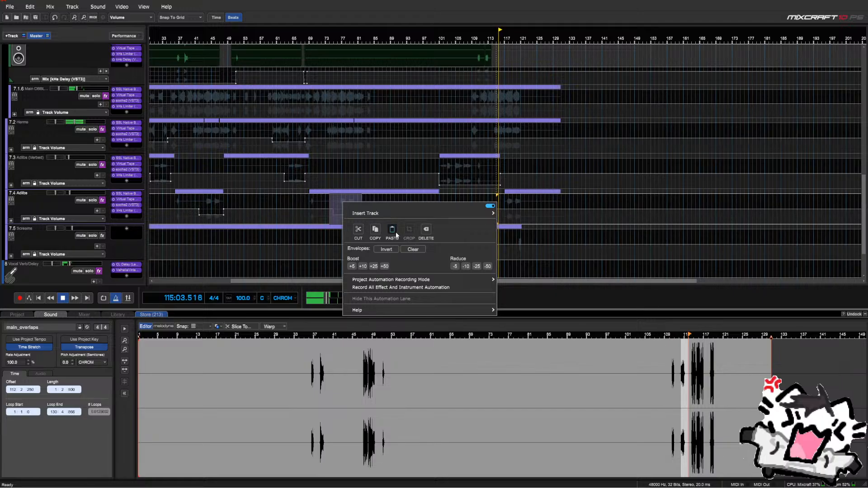
click(397, 229)
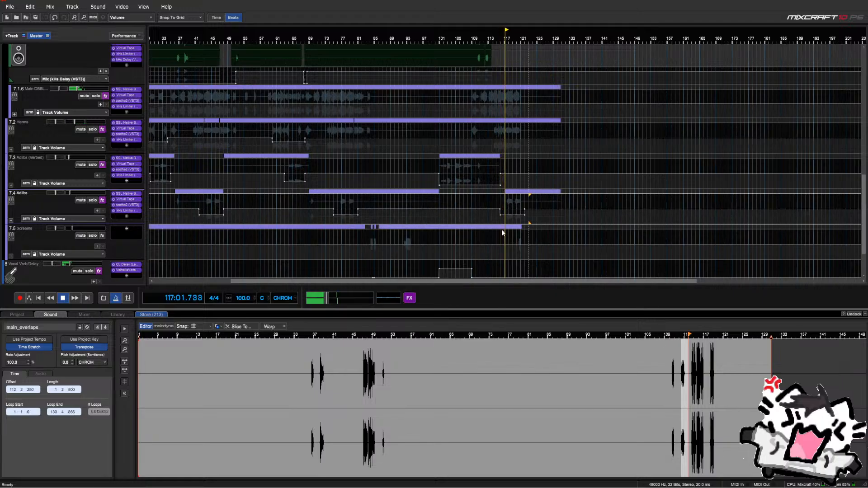
scroll(438, 249, down, 1)
scroll(442, 245, up, 1)
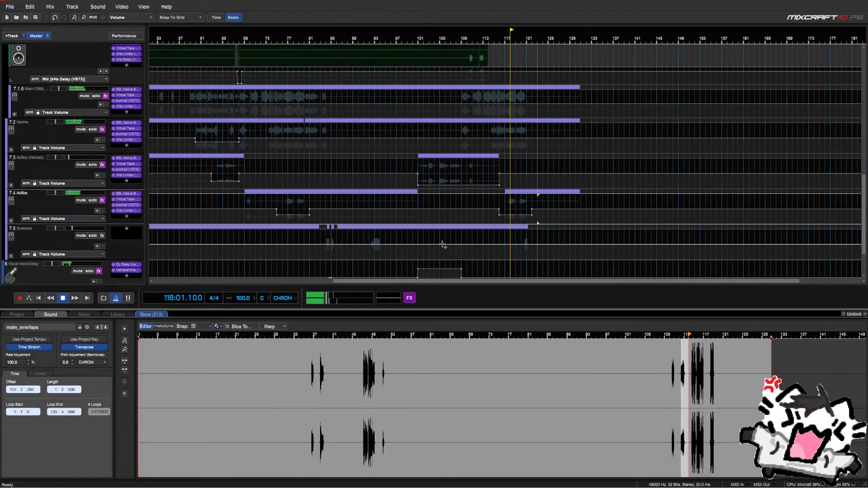
Stop playback and delete the stray point at the end of the Telephone delay Mix automation
scroll(429, 225, down, 1)
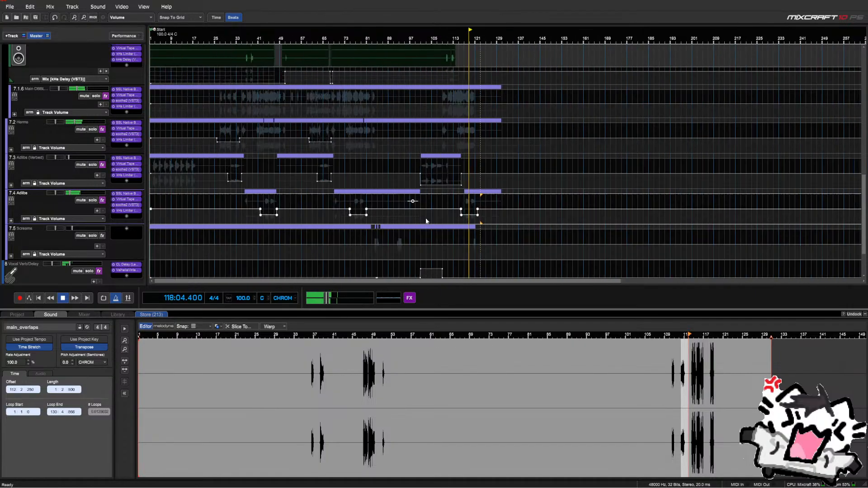
scroll(73, 214, up, 1)
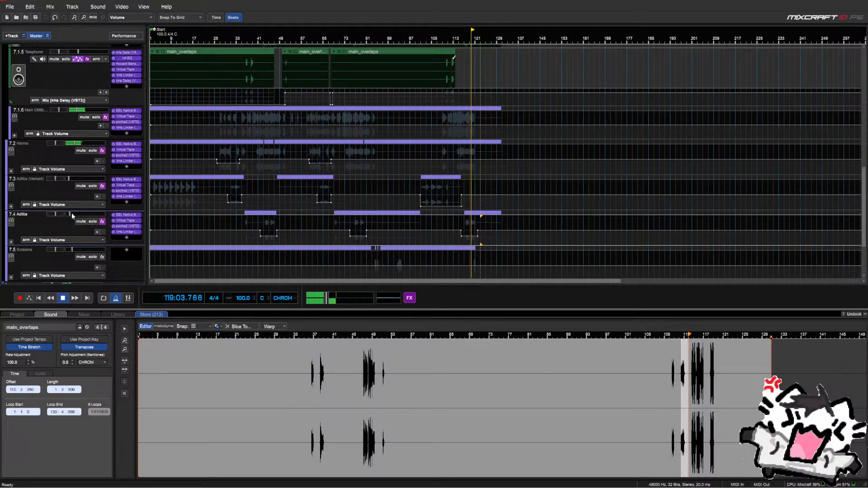
scroll(71, 213, up, 2)
scroll(59, 208, up, 1)
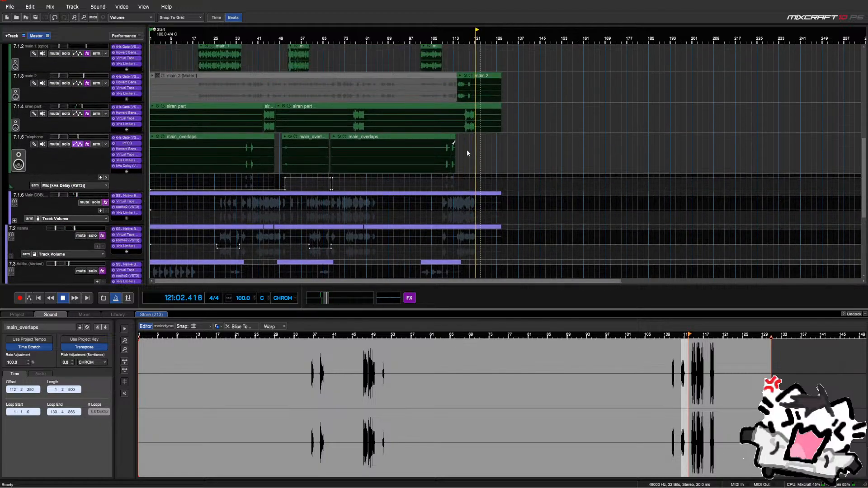
scroll(466, 148, down, 1)
key(space)
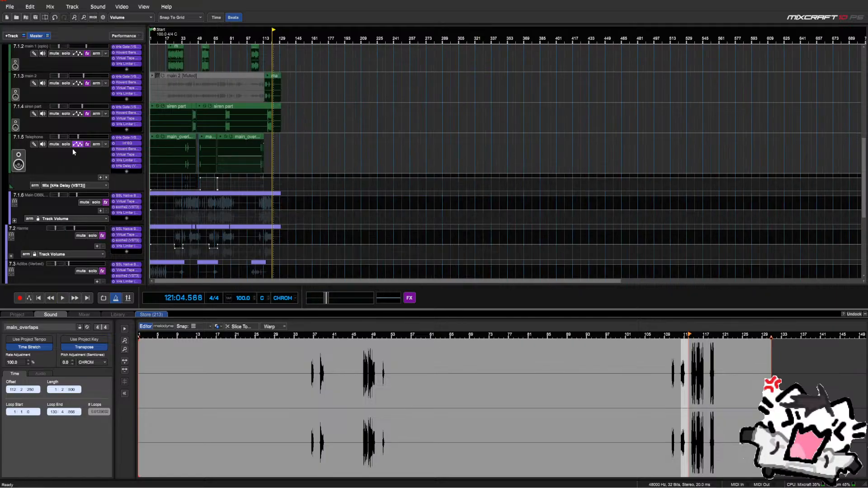
scroll(30, 153, up, 2)
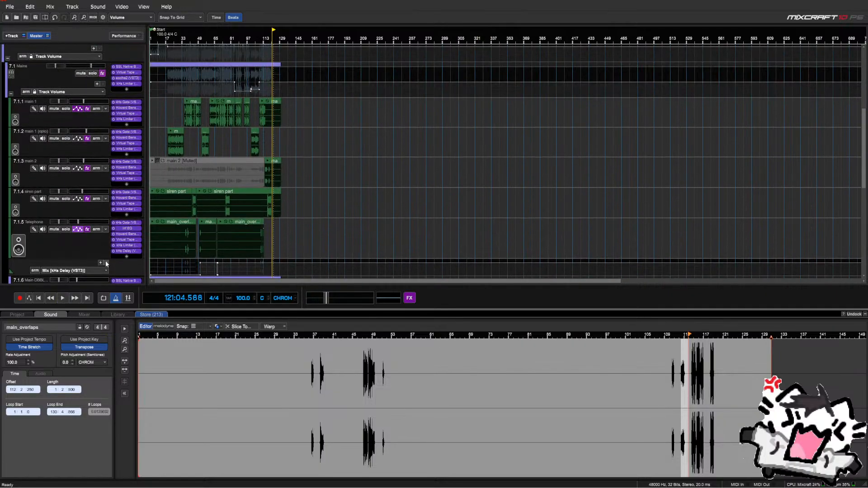
scroll(265, 260, up, 1)
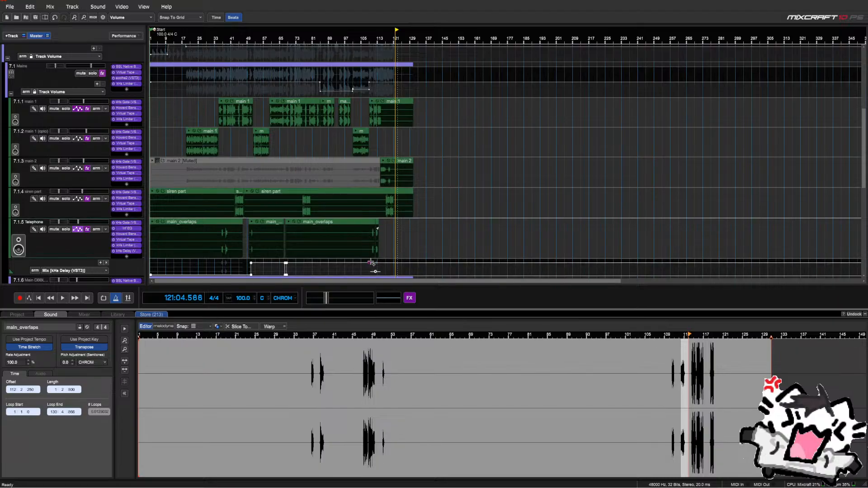
key(Delete)
Start playback from bar 110
click(371, 266)
scroll(370, 267, up, 2)
drag(449, 282, 321, 281)
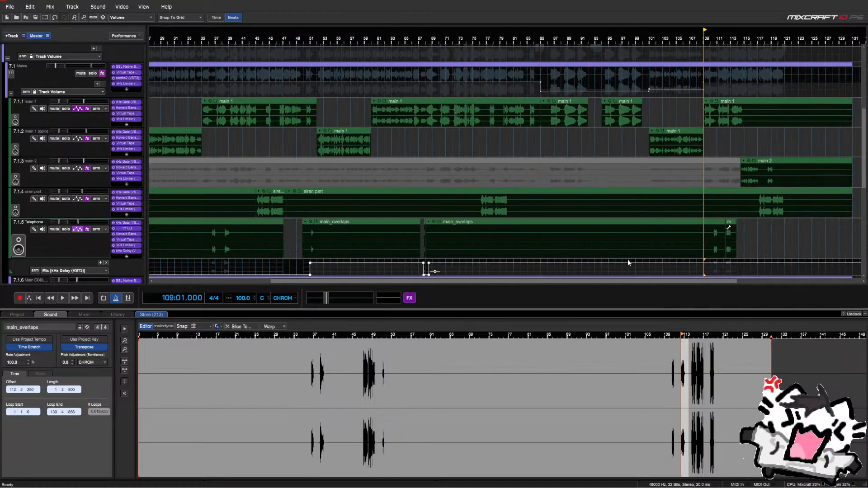
click(710, 265)
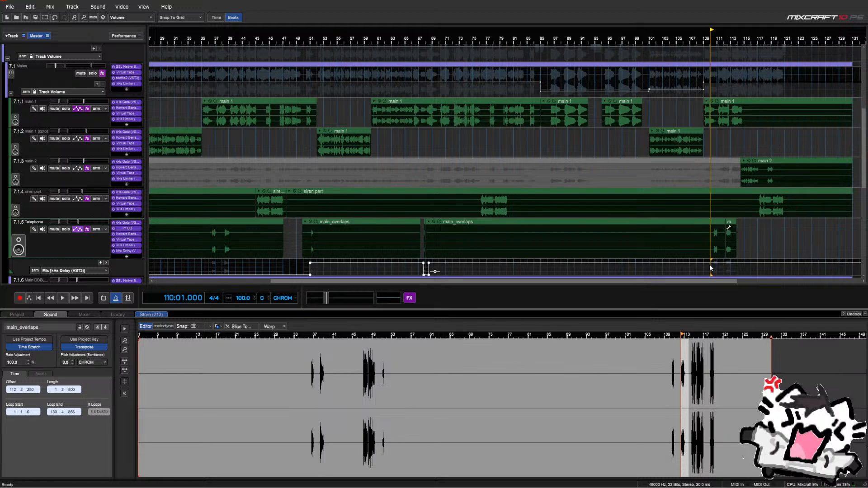
key(space)
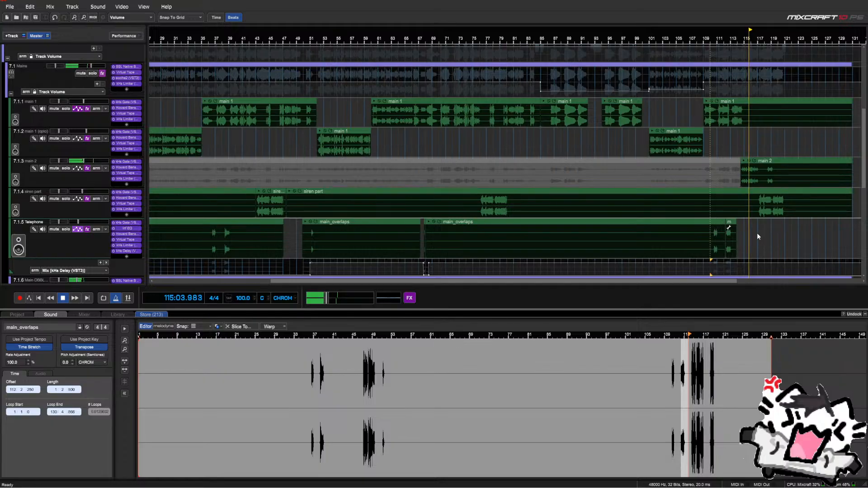
Hide the Telephone track's kHs Delay Mix automation lane
scroll(752, 255, down, 2)
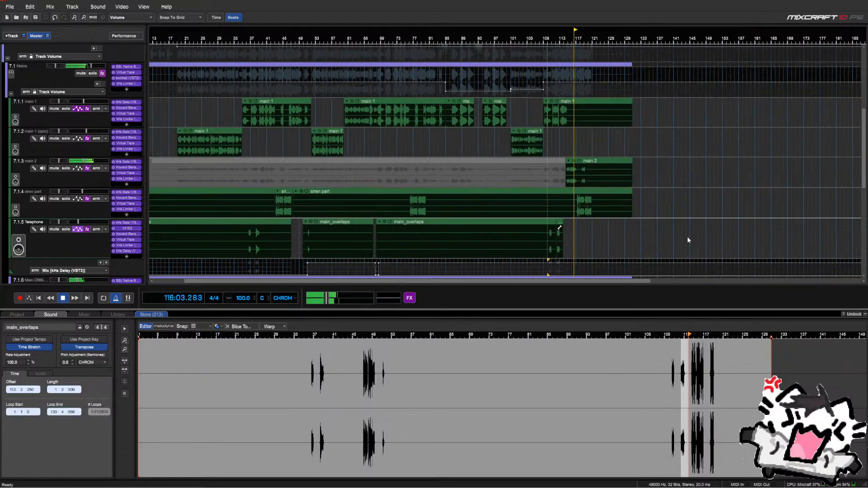
scroll(687, 240, down, 1)
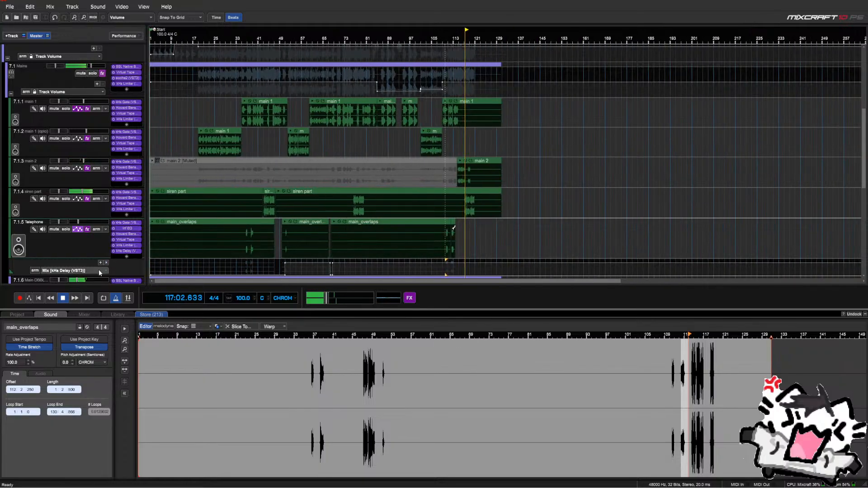
click(100, 272)
click(96, 286)
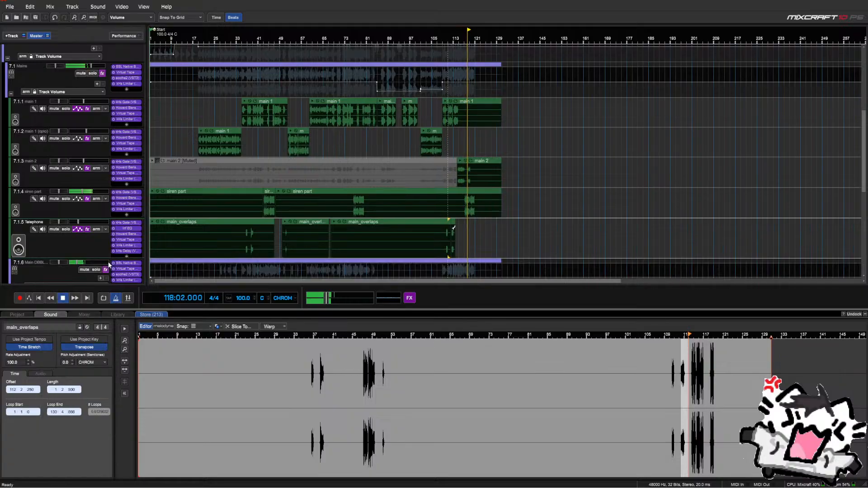
Stop playback, save the project, and set the playhead to bar 17 on Mains
scroll(102, 180, down, 1)
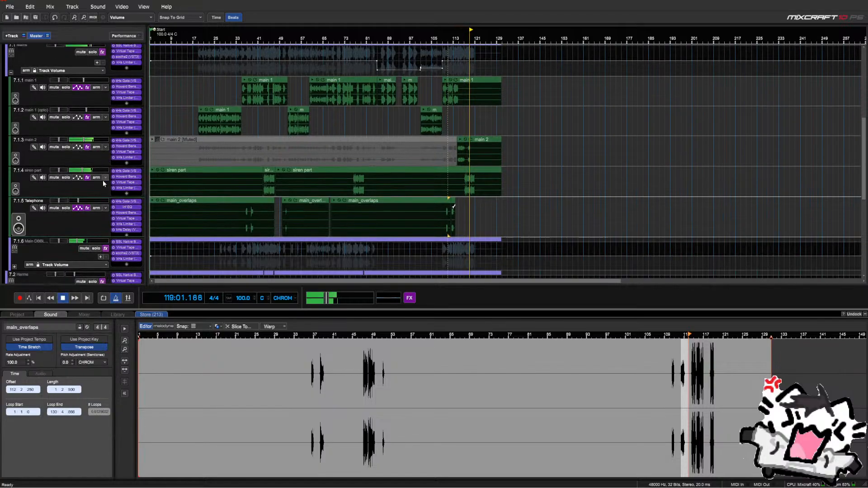
scroll(103, 180, down, 1)
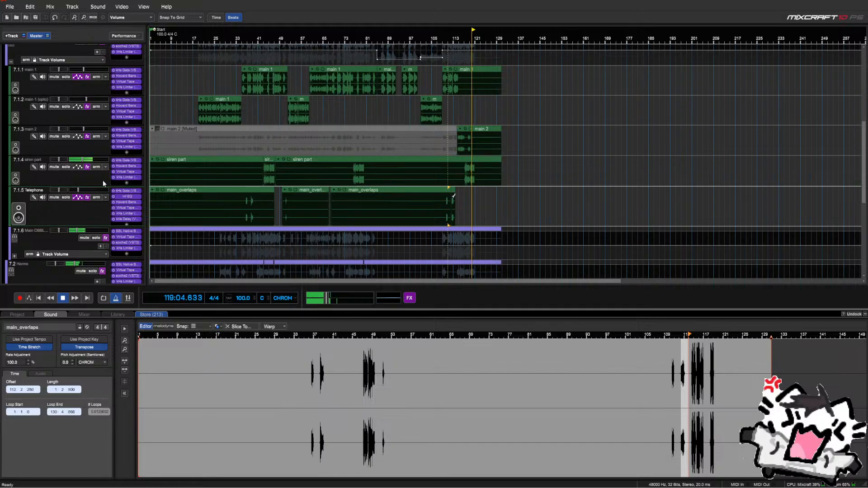
scroll(102, 180, down, 1)
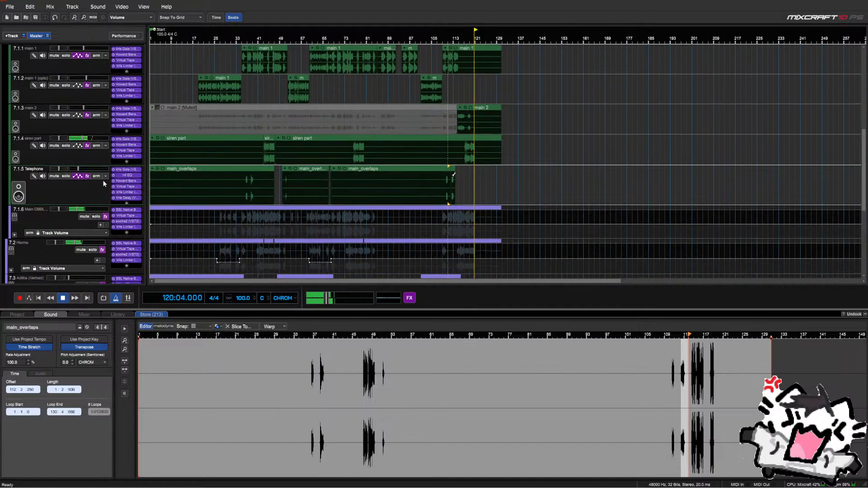
scroll(254, 197, down, 1)
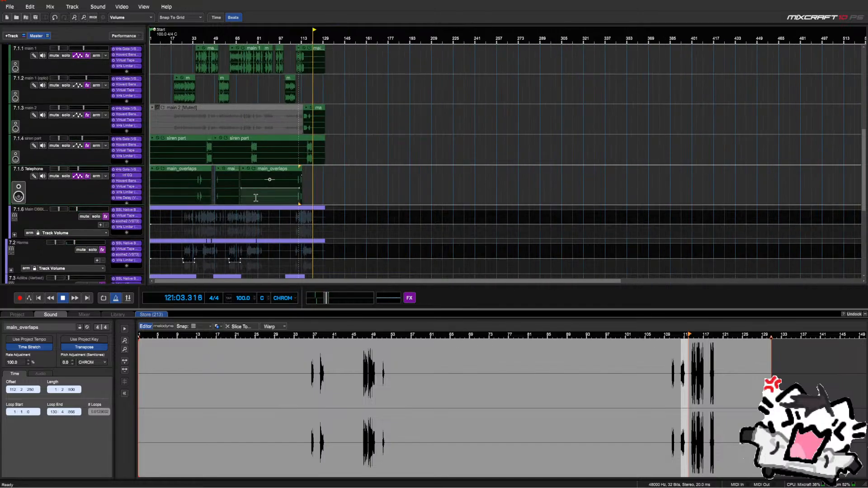
key(space)
scroll(95, 205, up, 5)
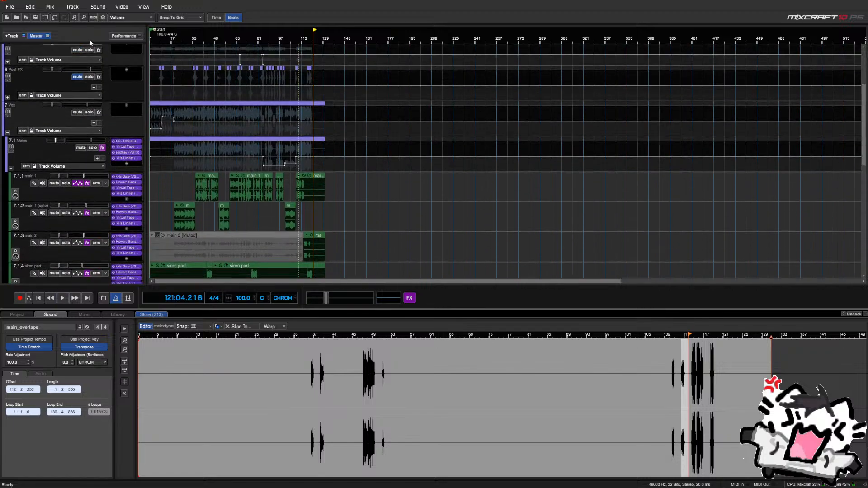
click(37, 18)
click(169, 171)
scroll(172, 179, up, 5)
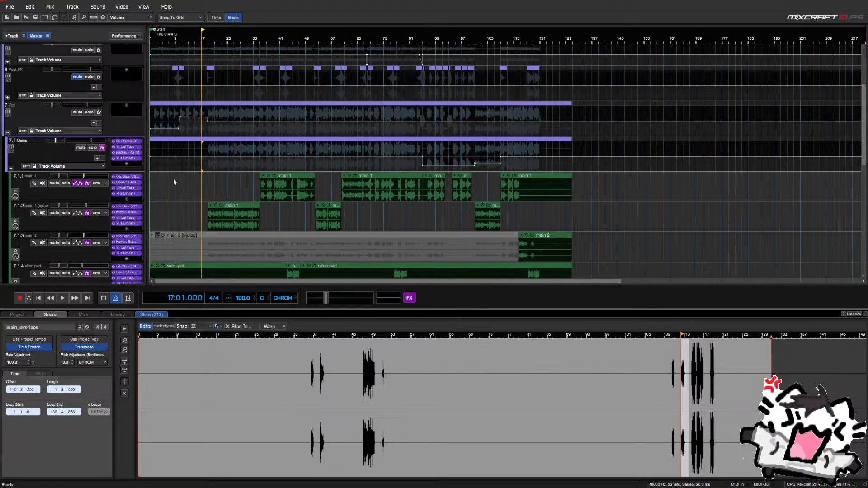
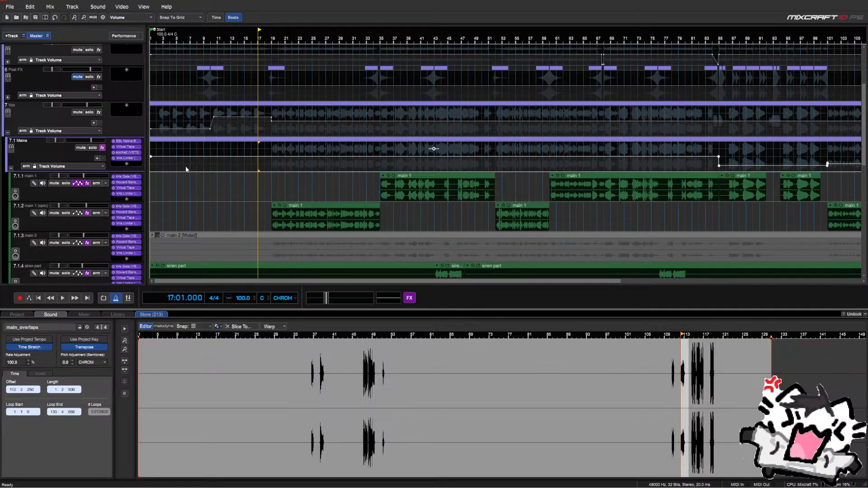
Collapse the 7.1 Mains and 7 Vox folders, with the playhead at bar 19 on Vox
scroll(252, 201, down, 2)
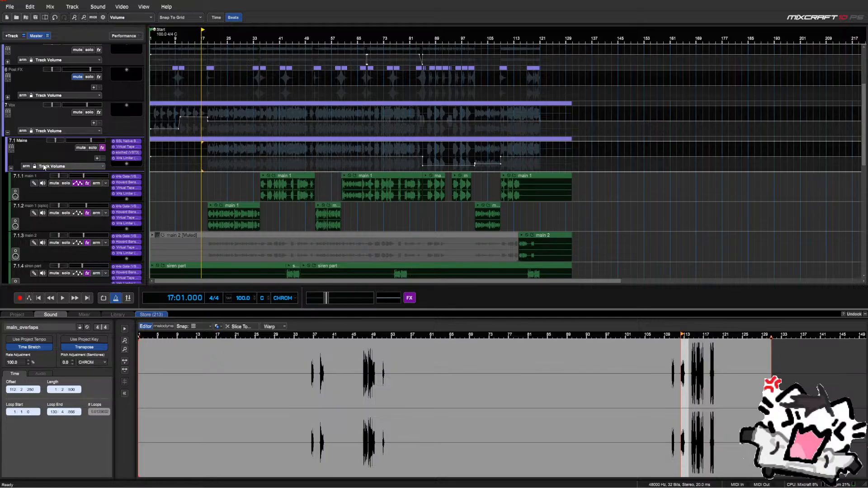
click(10, 168)
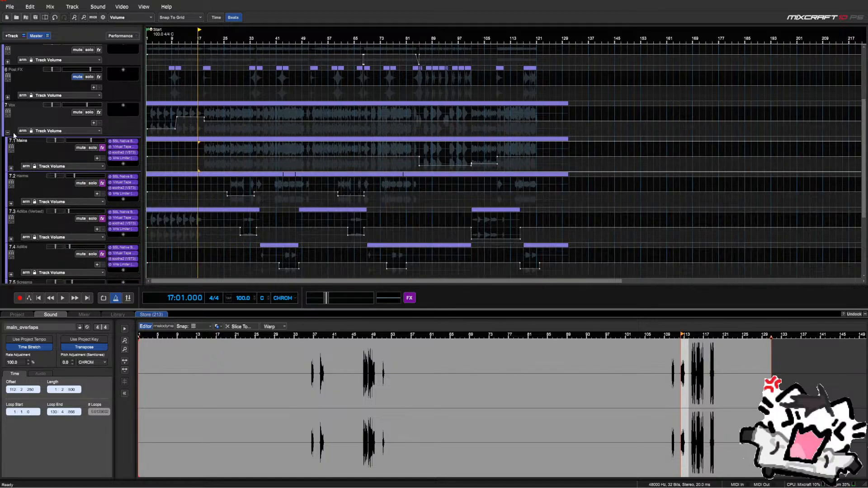
click(207, 133)
scroll(267, 130, down, 1)
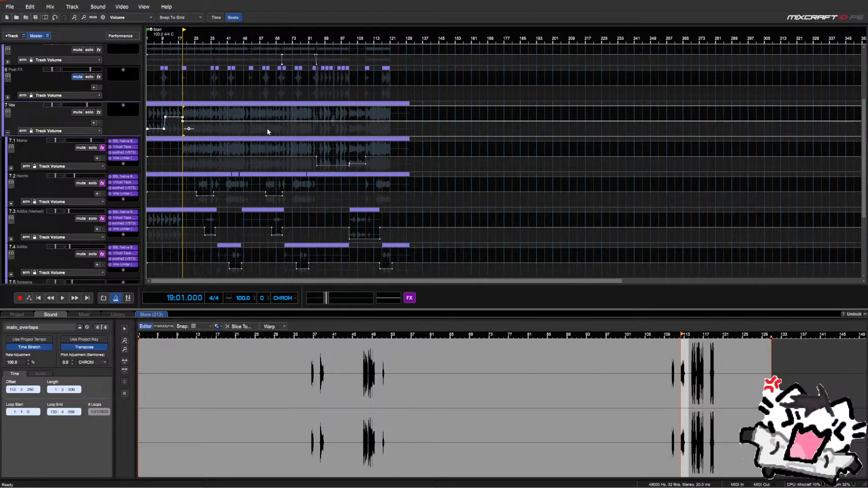
scroll(267, 130, up, 1)
click(8, 132)
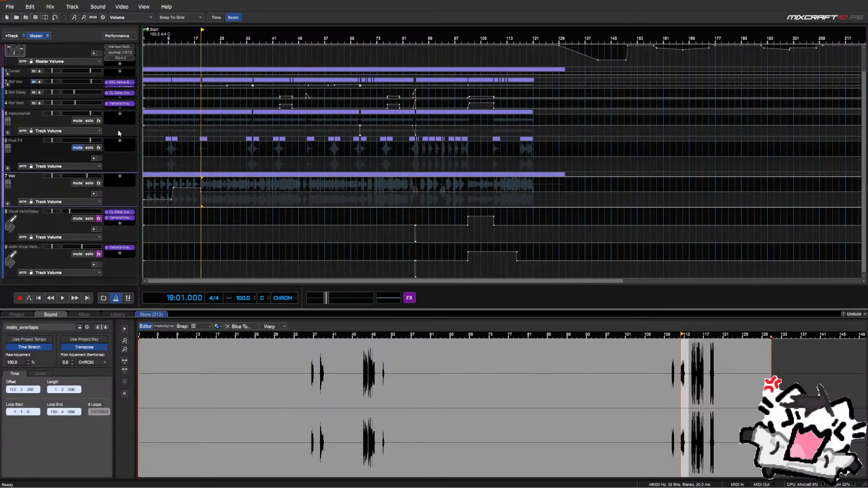
Add SSL Native Bus Compressor 2 to the Vox track's effects chain
click(119, 175)
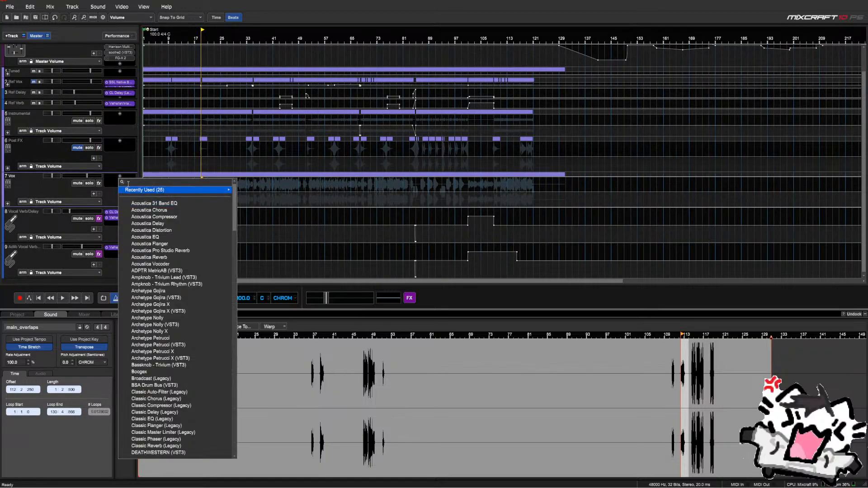
text(bus)
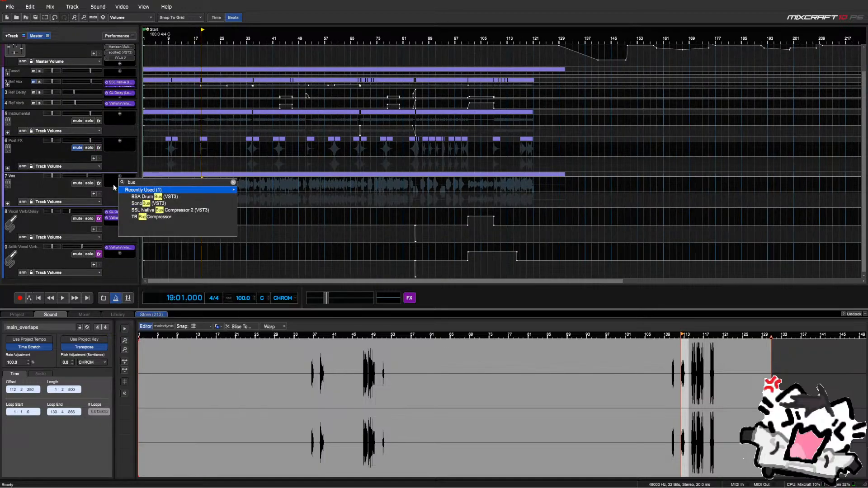
key(Down)
key(Down)
key(Down)
key(Return)
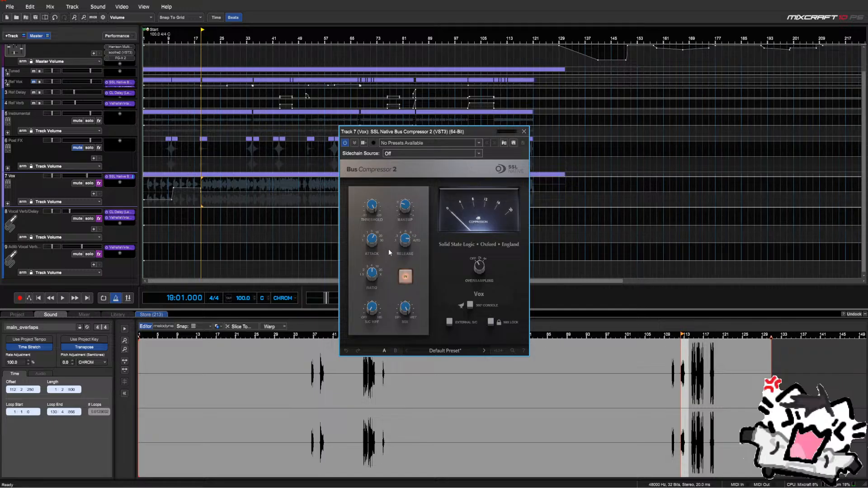
click(524, 131)
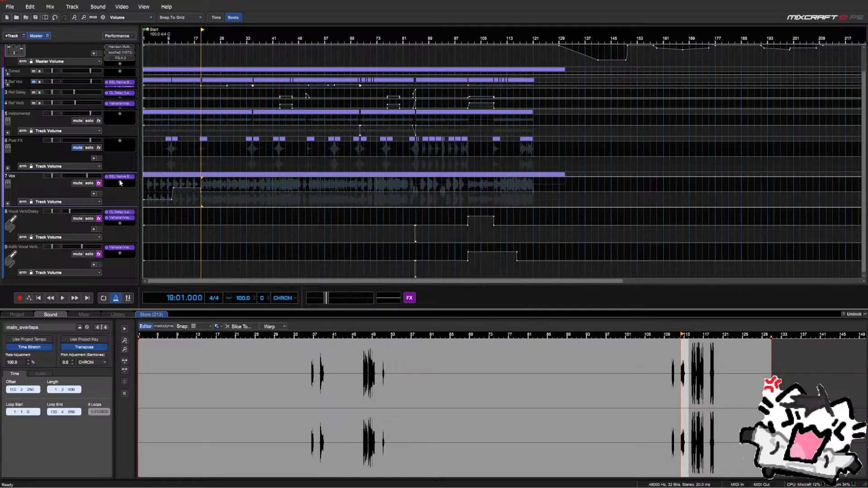
Add Virtual Tape Machines to the Vox effects chain
click(120, 183)
text(tape)
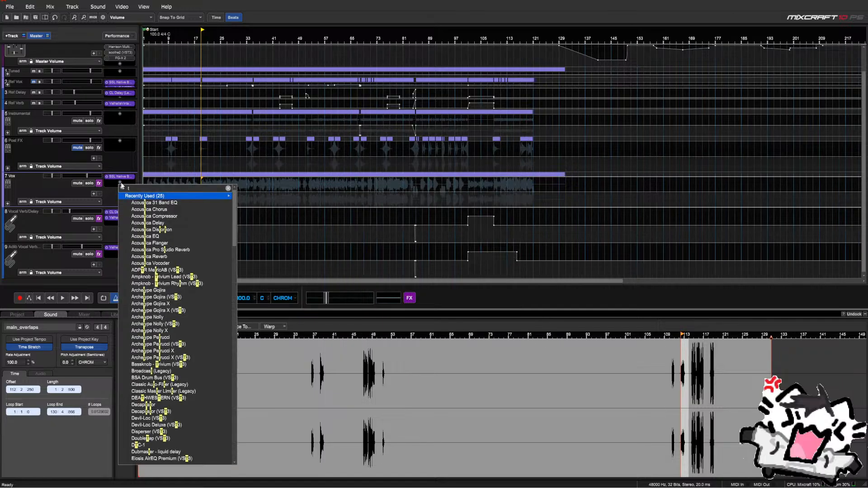
key(Down)
key(Down)
key(Down)
key(Return)
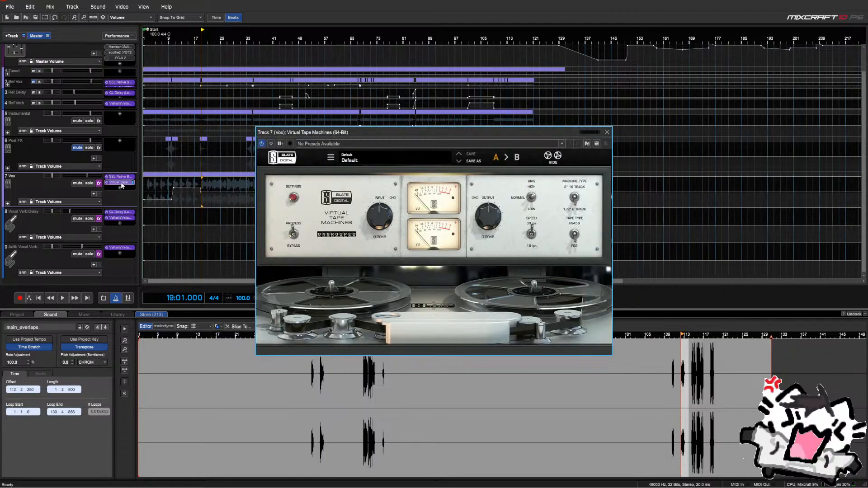
click(607, 132)
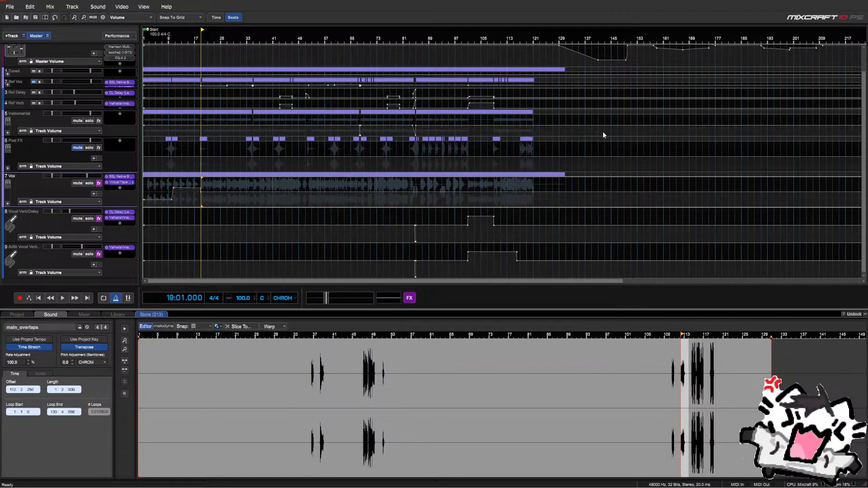
Add soothe2 to the Vox effects chain
click(120, 188)
text(sooth)
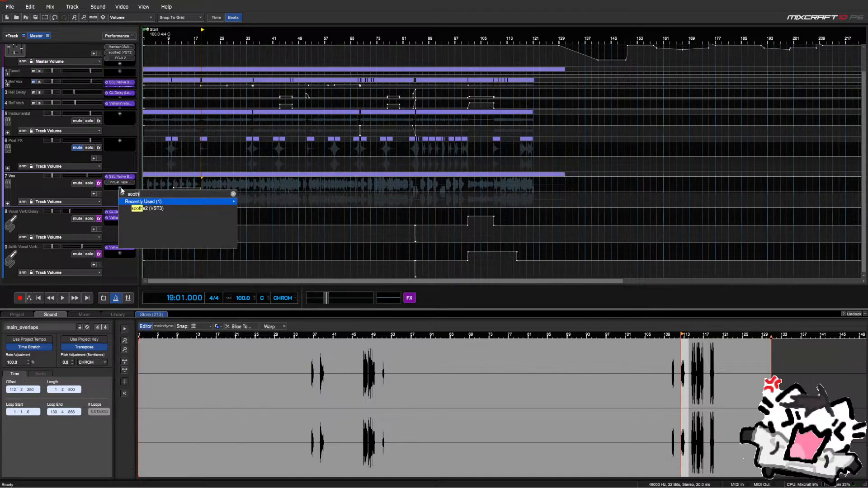
key(Down)
key(Return)
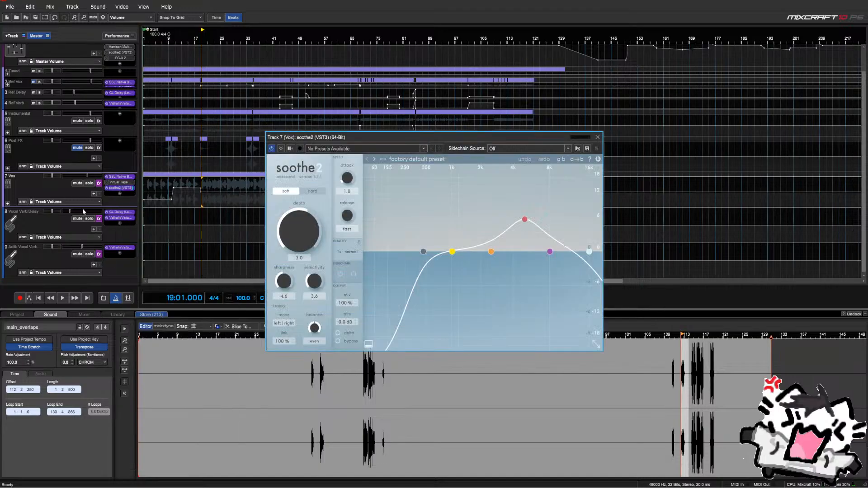
click(597, 137)
Add kHs Limiter to the Vox effects chain
click(120, 194)
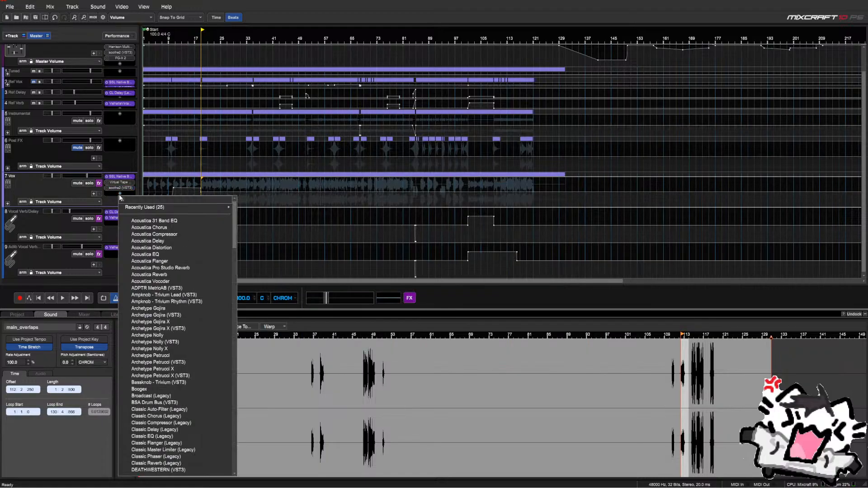
text(limiter)
key(Down)
key(Down)
key(Down)
key(Down)
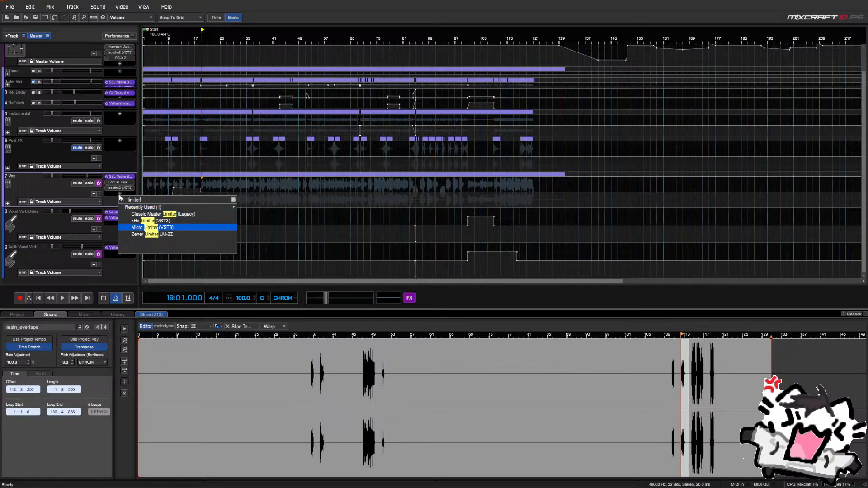
key(Up)
key(Up)
key(Return)
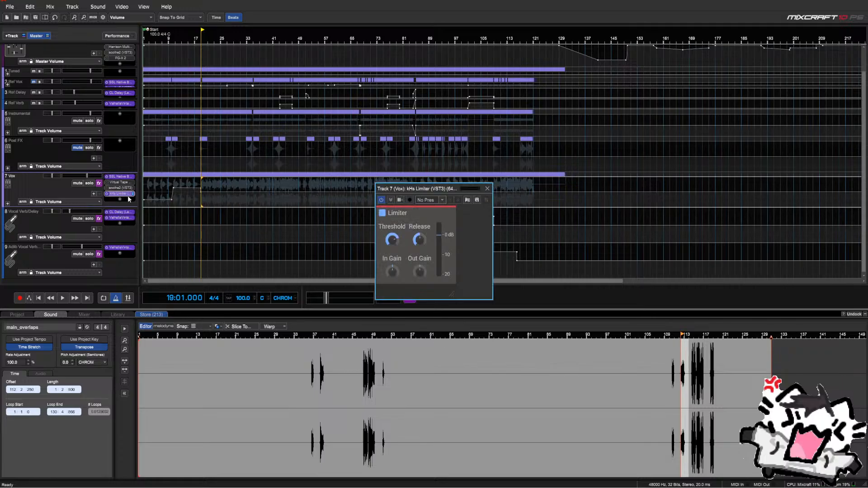
click(487, 189)
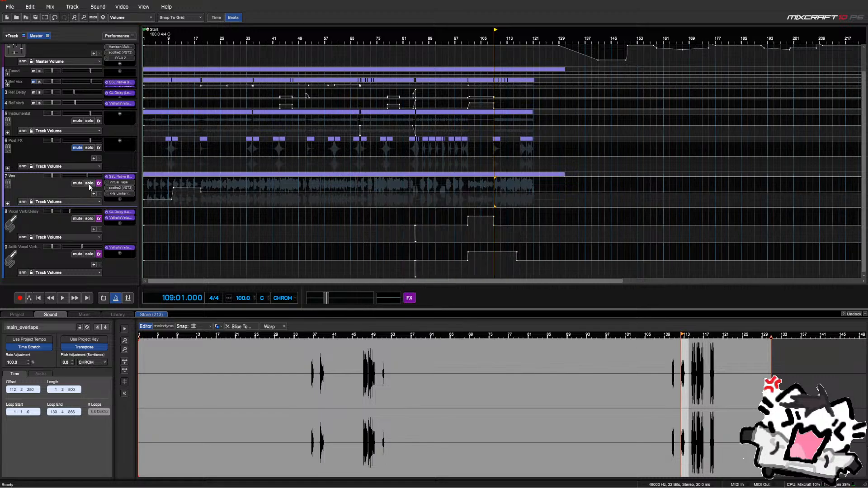
Loop playback over bars 43–46 of the vocal
click(278, 186)
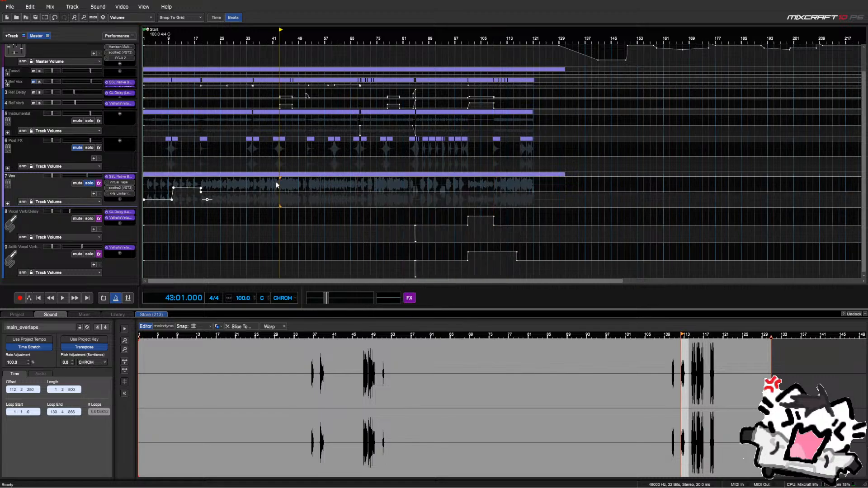
key(space)
scroll(277, 185, up, 3)
scroll(432, 188, up, 2)
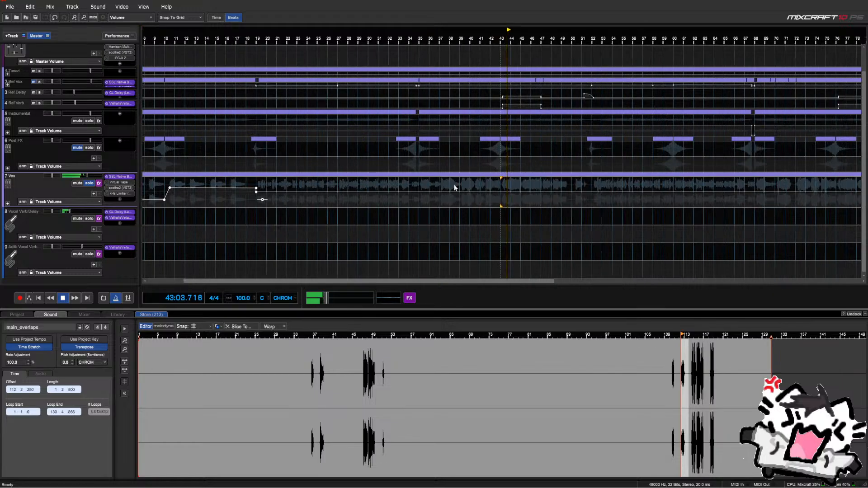
drag(501, 183, 541, 191)
key(shift+l)
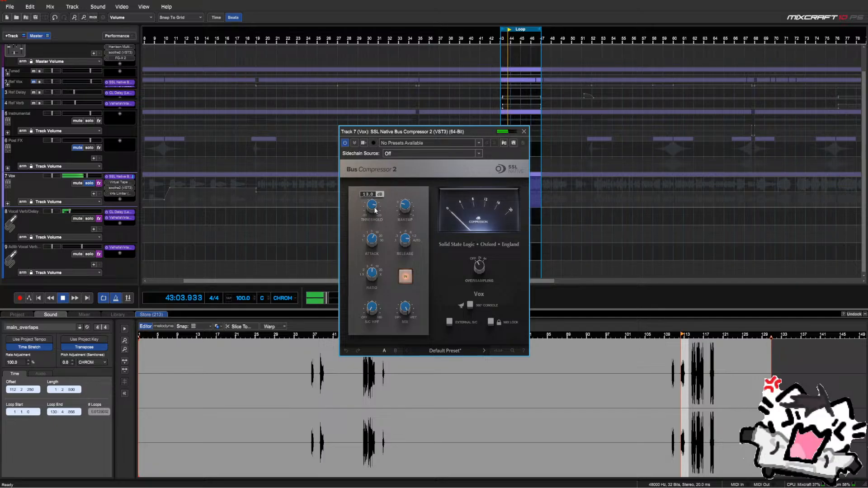
scroll(375, 210, down, 5)
scroll(374, 210, down, 3)
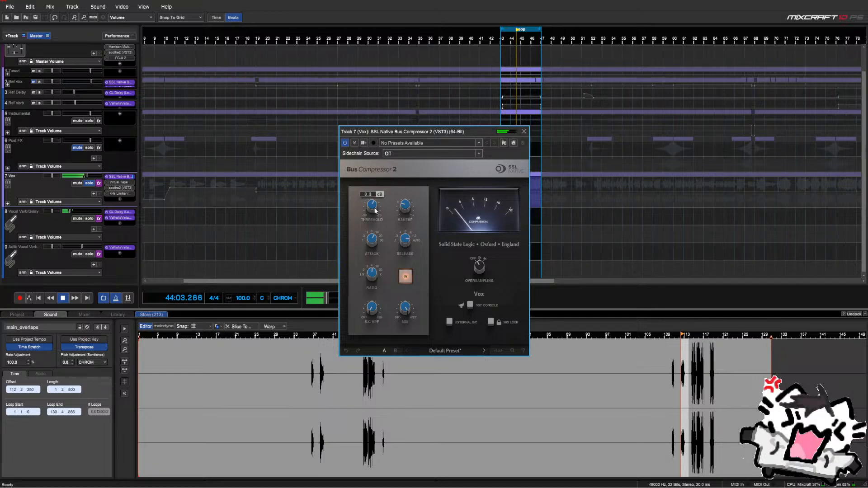
key(space)
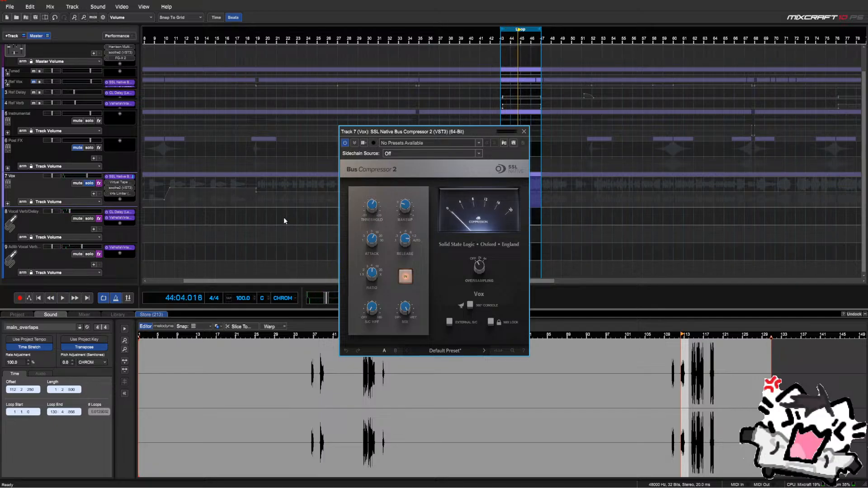
Mute the adlib vocal reverb and Vocal Verb/Delay tracks, and reposition the compressor window
click(76, 254)
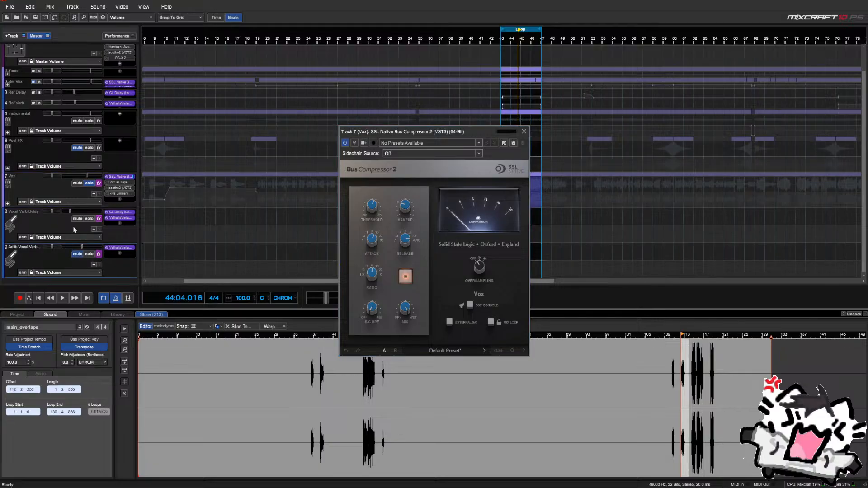
click(76, 219)
drag(413, 132, 322, 104)
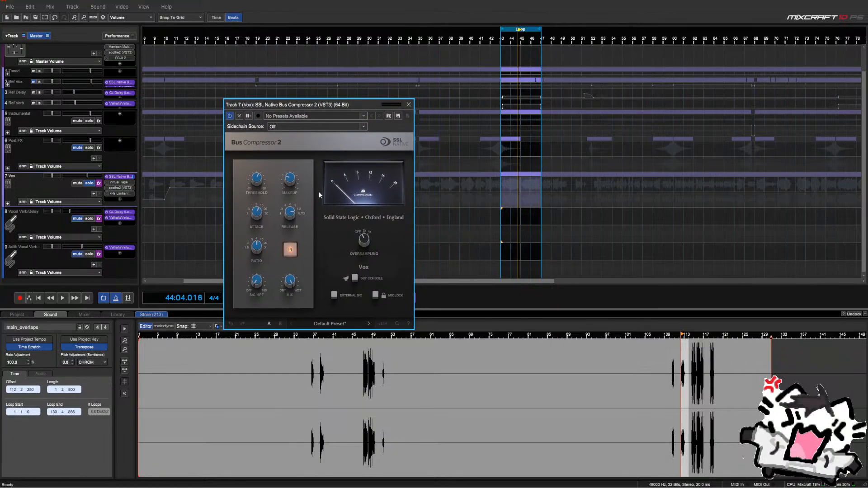
Play the loop, bypassing the bus compressor to compare, then re-engage it
key(space)
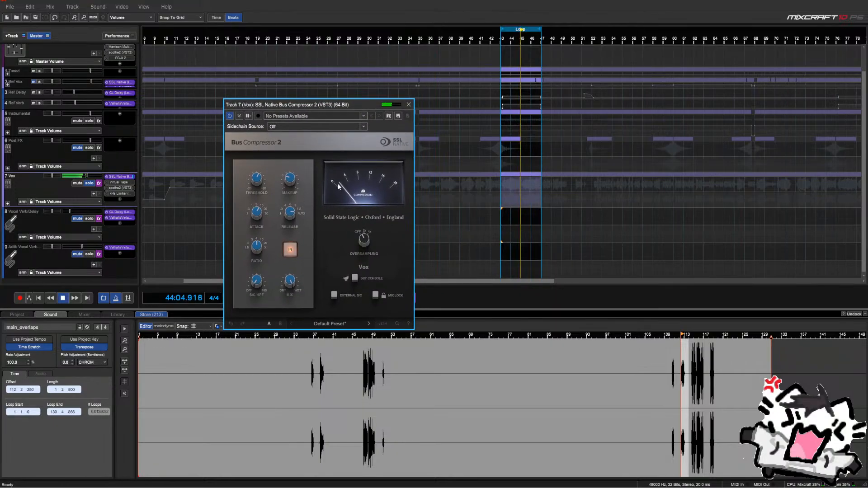
mouse_move(259, 184)
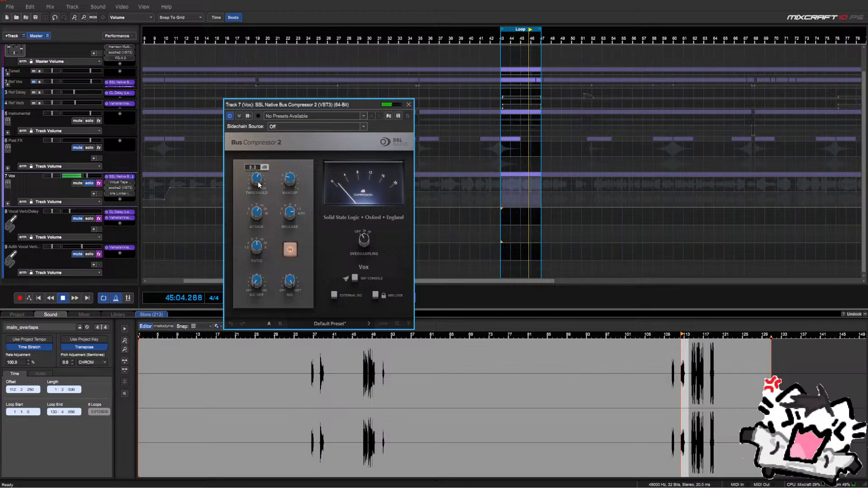
key(space)
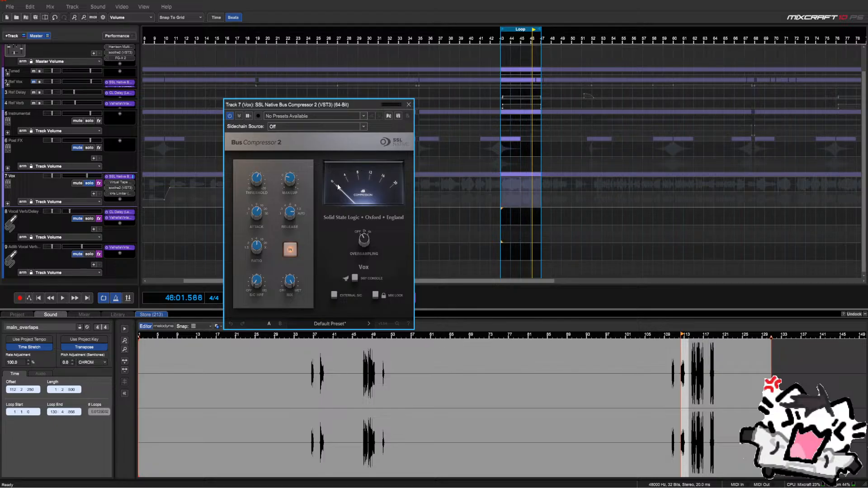
key(space)
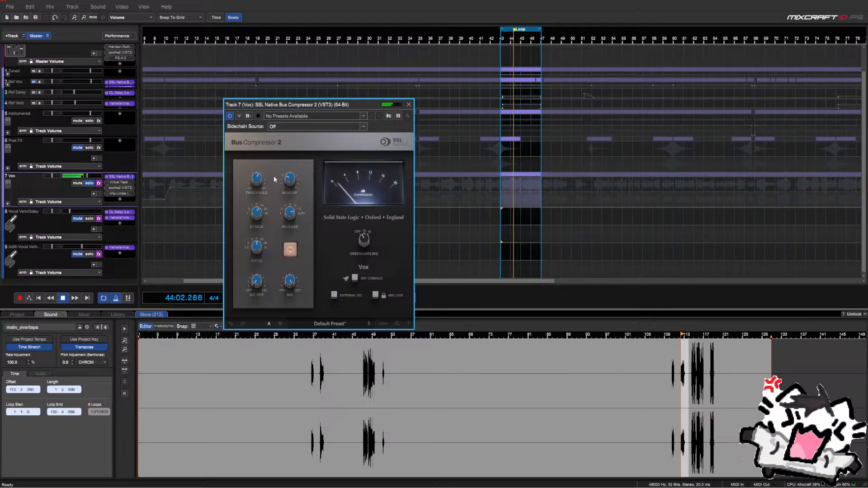
click(289, 250)
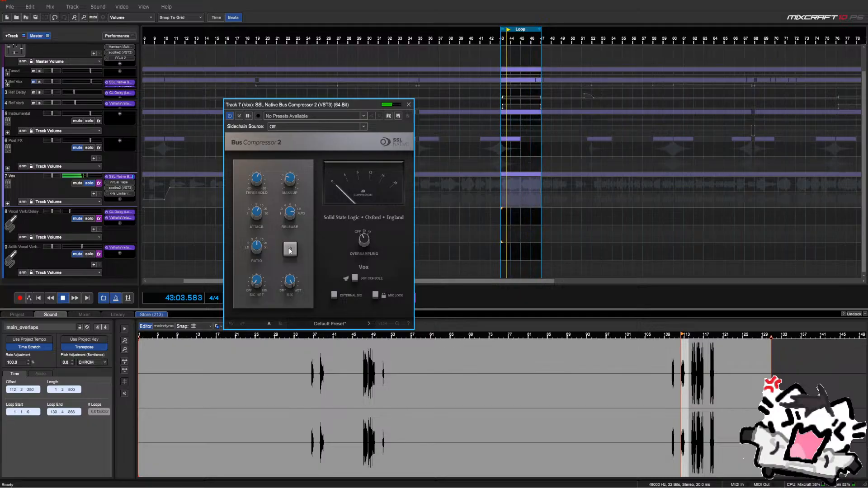
click(290, 250)
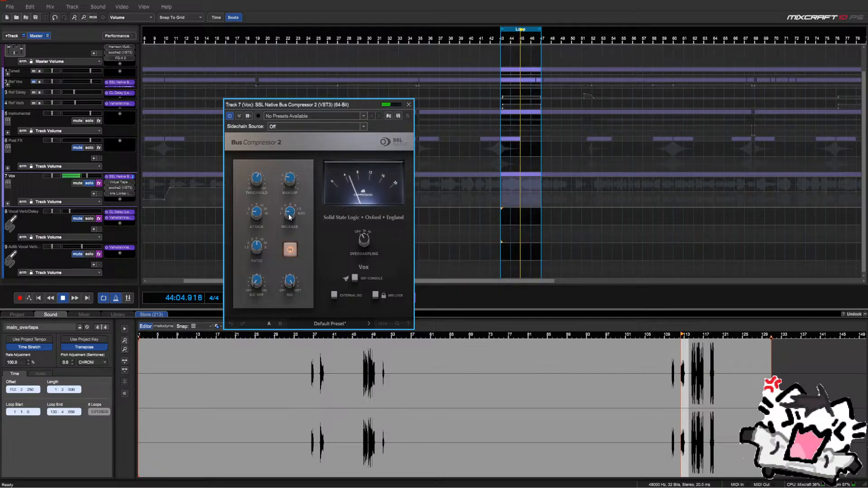
Set the bus compressor threshold to 8.8 dB and makeup to 2.1 dB, A/B-ing with bypass
mouse_move(290, 186)
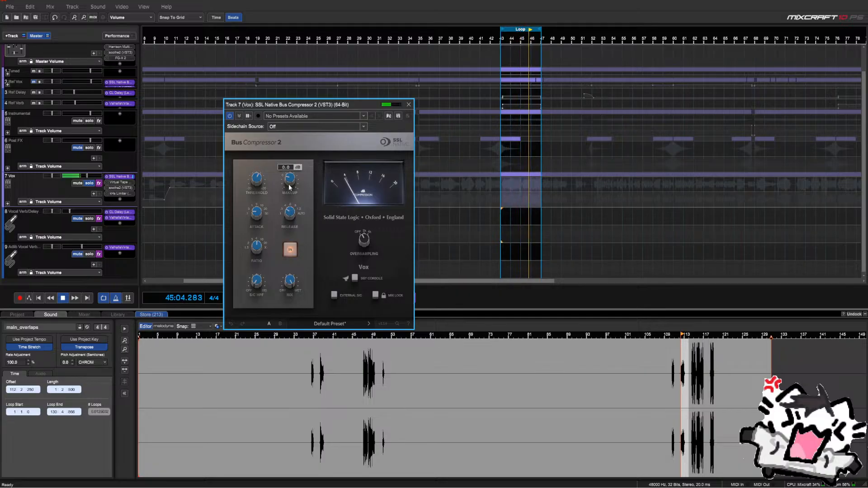
mouse_move(261, 184)
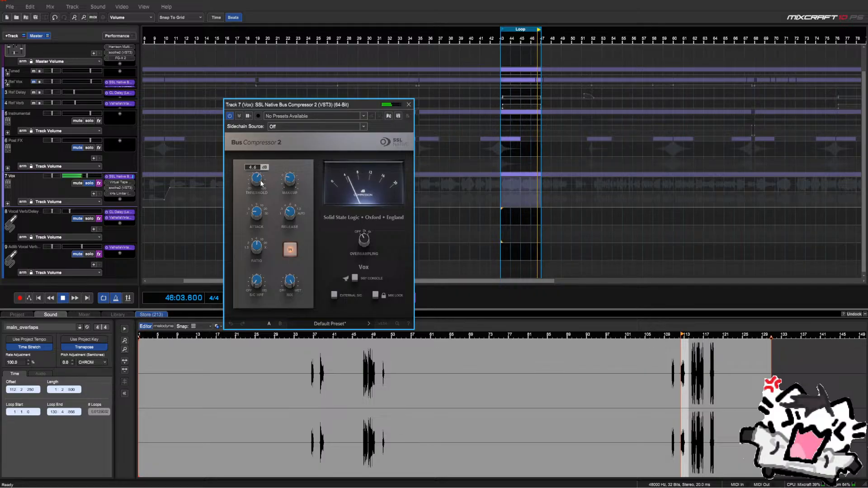
scroll(261, 183, up, 4)
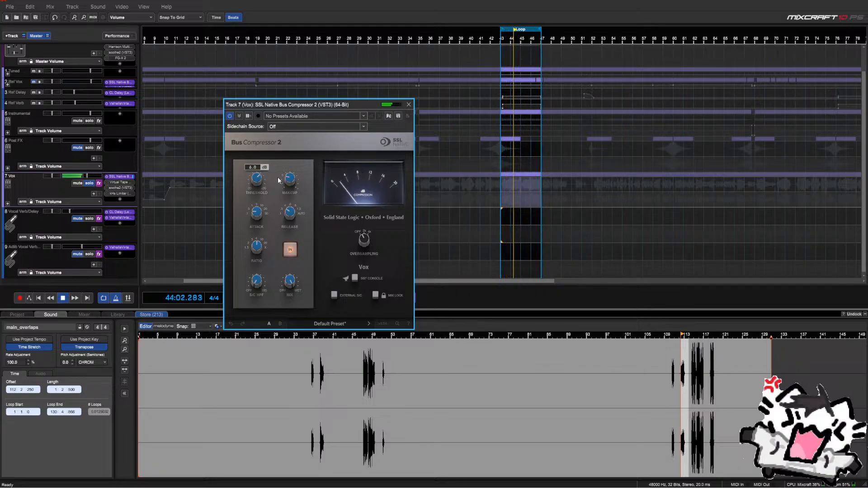
click(293, 254)
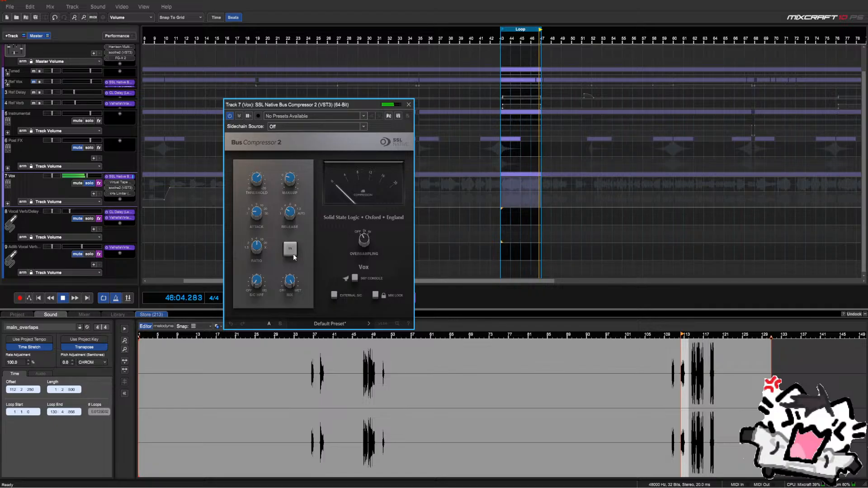
click(293, 254)
mouse_move(292, 185)
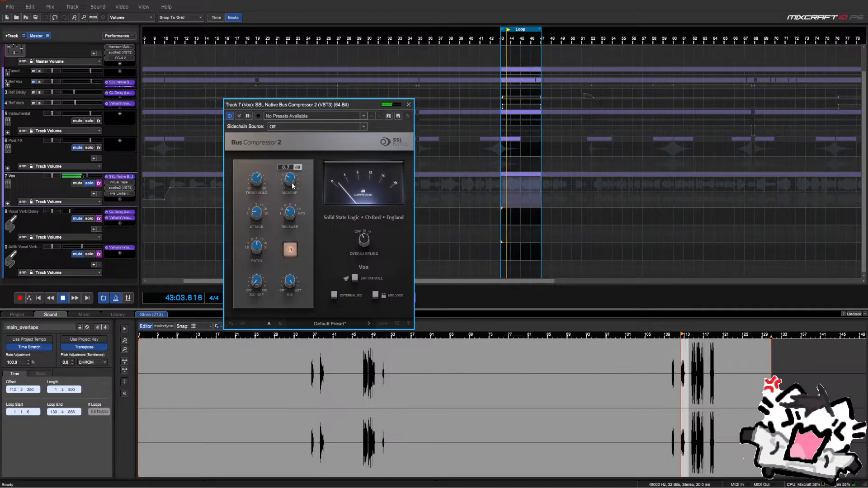
scroll(293, 186, up, 2)
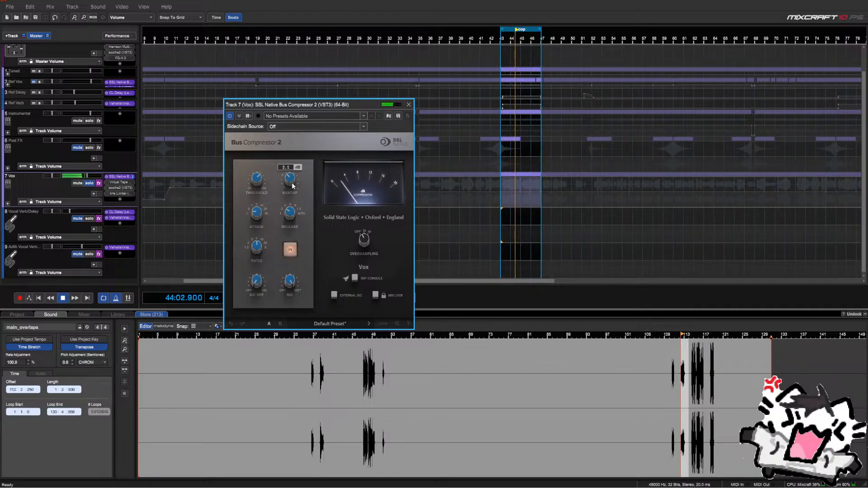
click(292, 250)
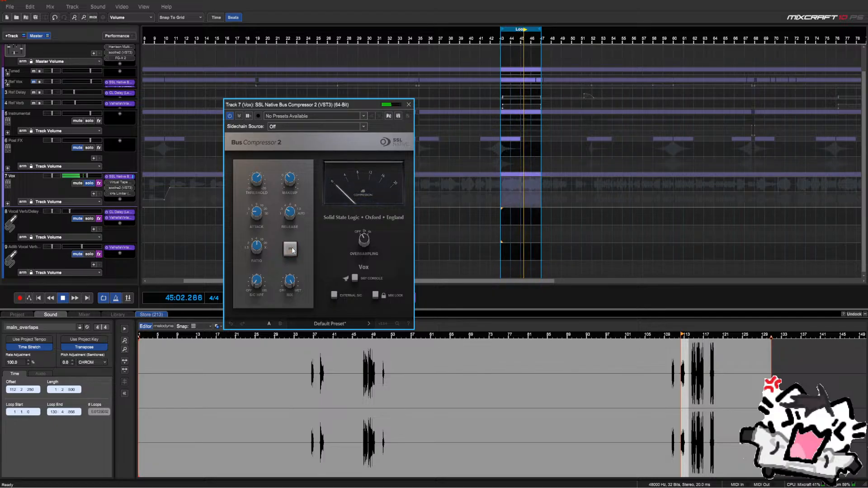
click(292, 250)
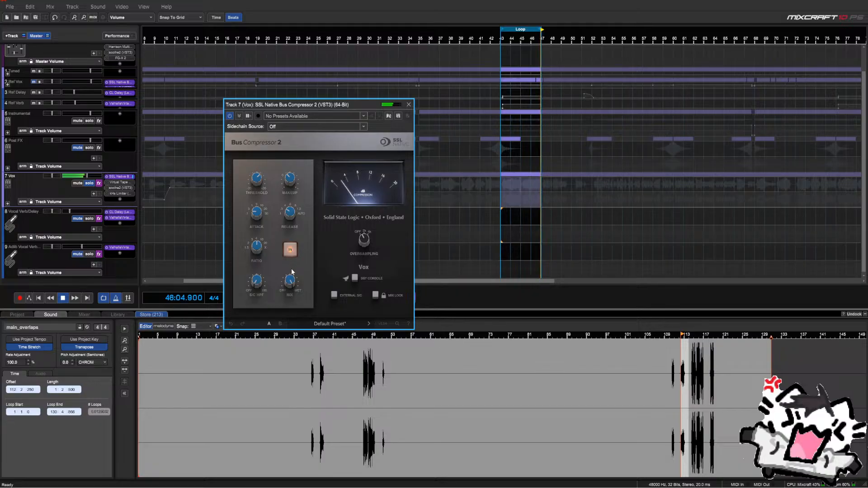
Set the compressor mix to 22.7%, close it and stop playback
drag(291, 282, 366, 454)
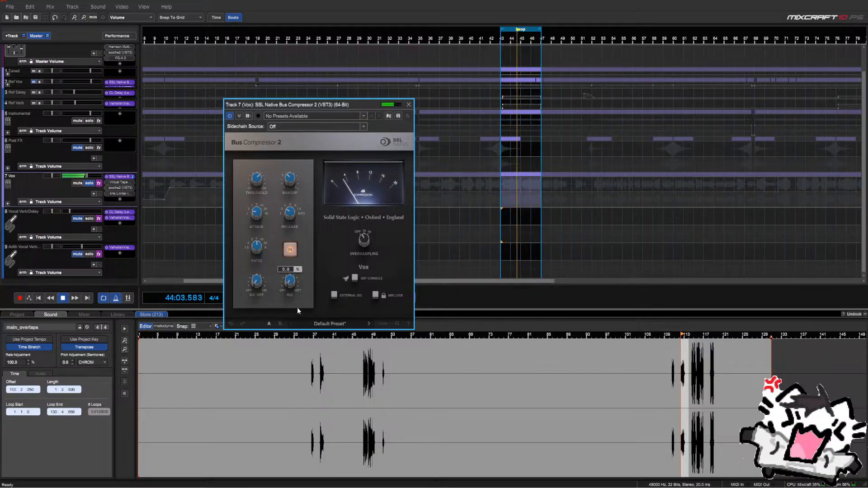
drag(299, 303, 308, 281)
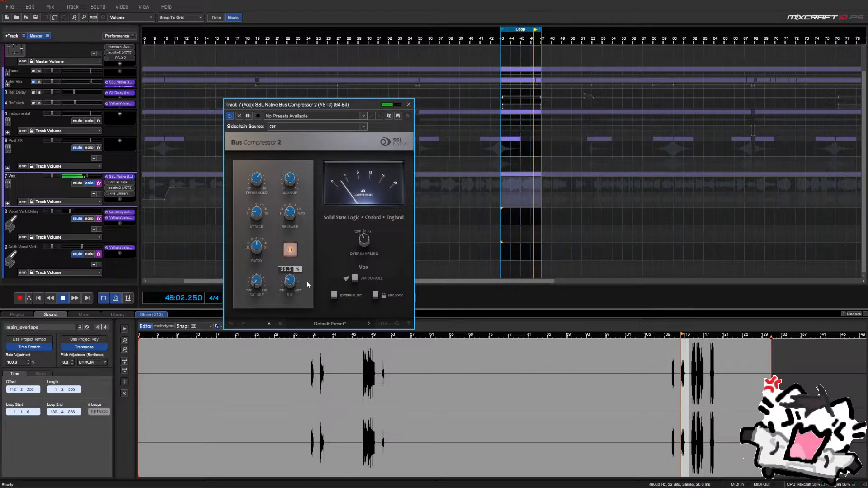
click(409, 104)
key(space)
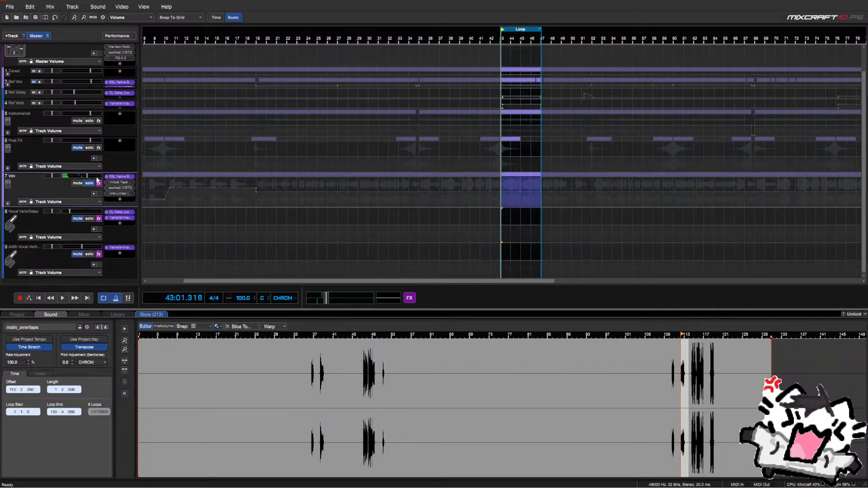
Tweak Virtual Tape Machines input drive and switch its machine type during playback
click(116, 182)
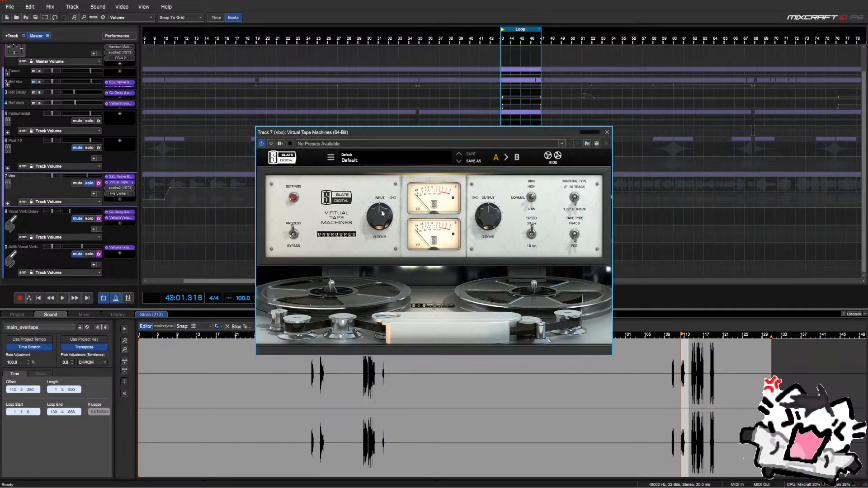
key(space)
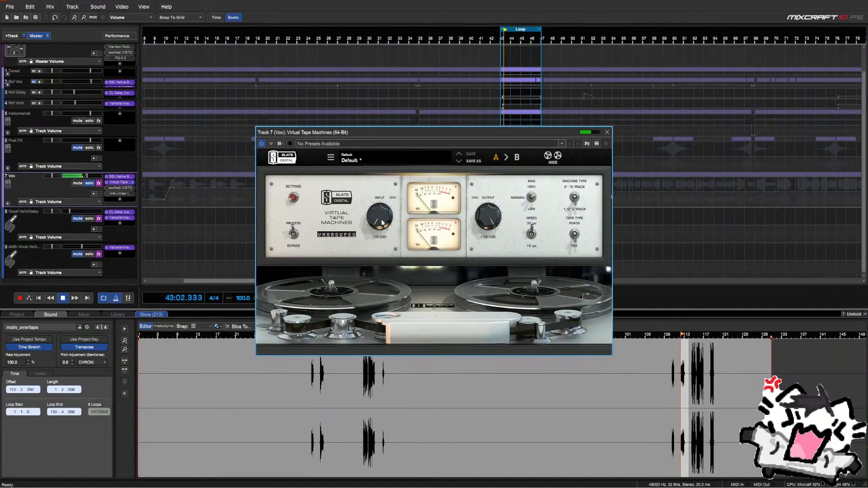
drag(383, 227, 382, 224)
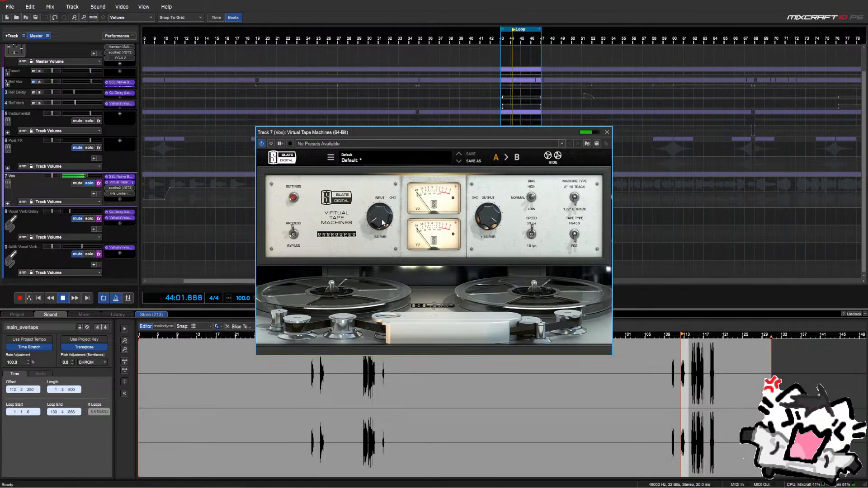
click(574, 197)
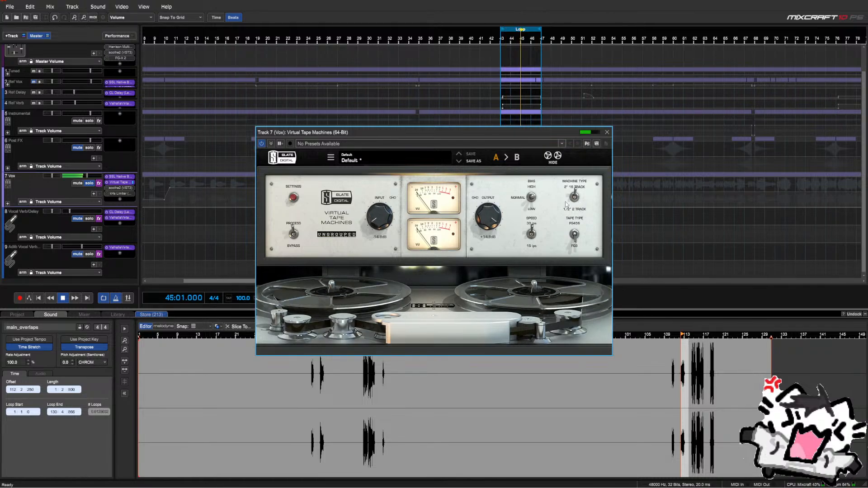
drag(379, 212, 379, 217)
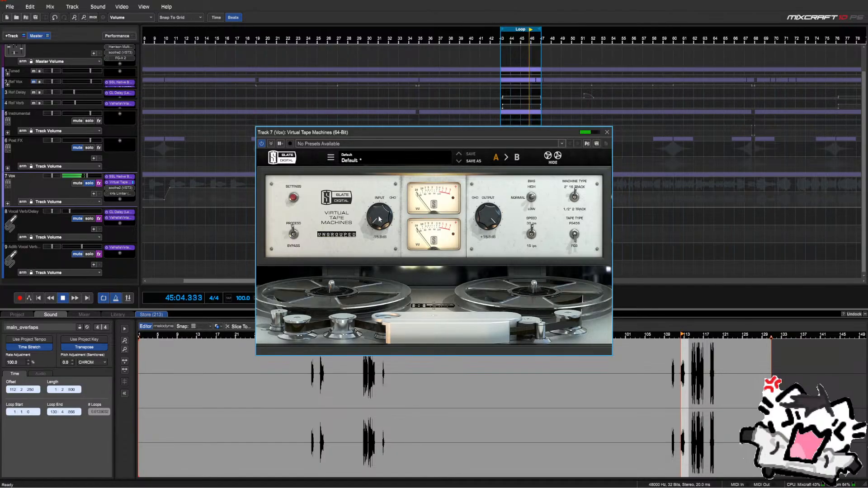
click(606, 132)
click(119, 182)
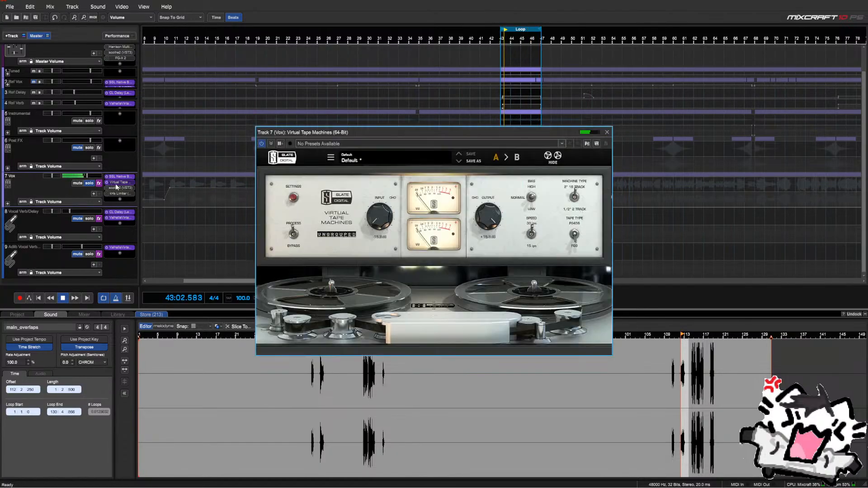
click(607, 131)
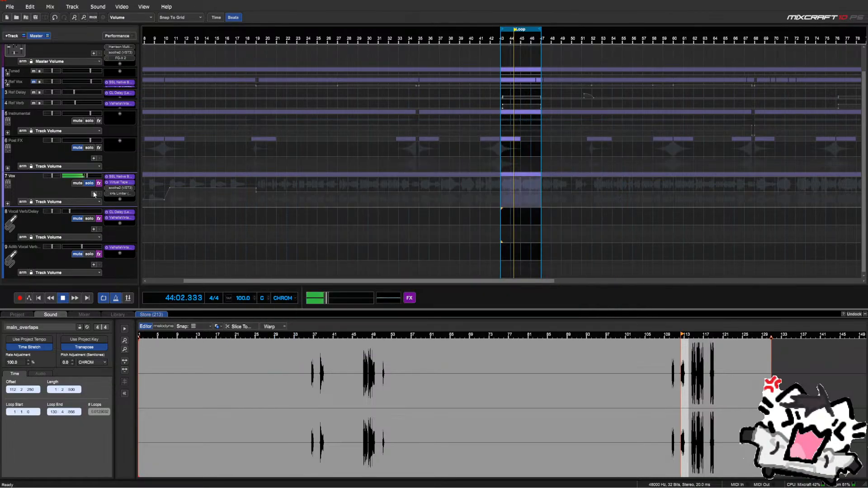
Load soothe2's Flat start preset, disable yellow, orange and red bands, depth 0.0, band 4 near 9 kHz
click(120, 188)
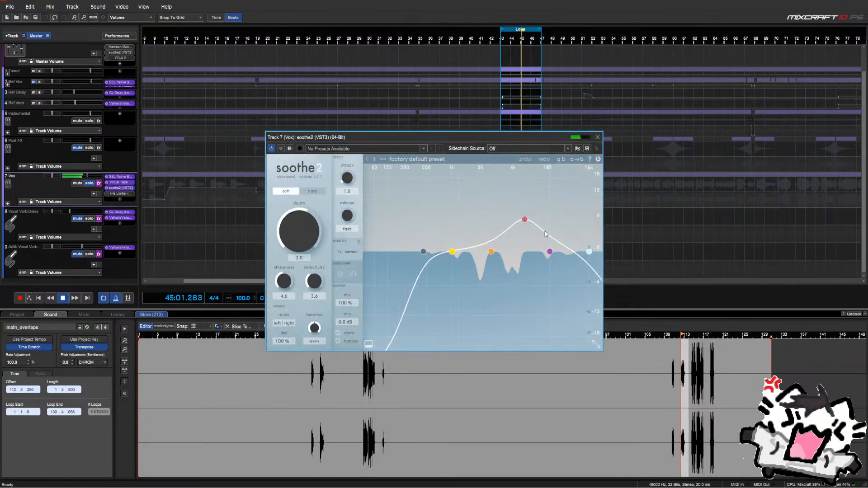
click(407, 159)
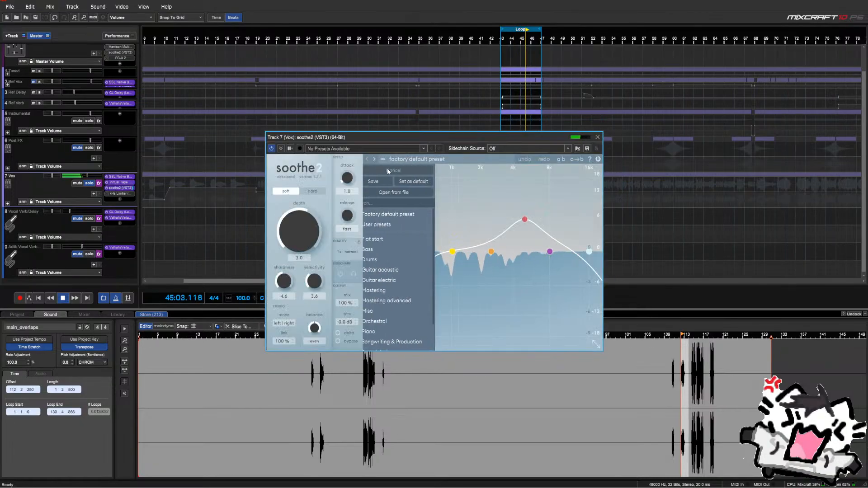
click(380, 239)
double_click(452, 252)
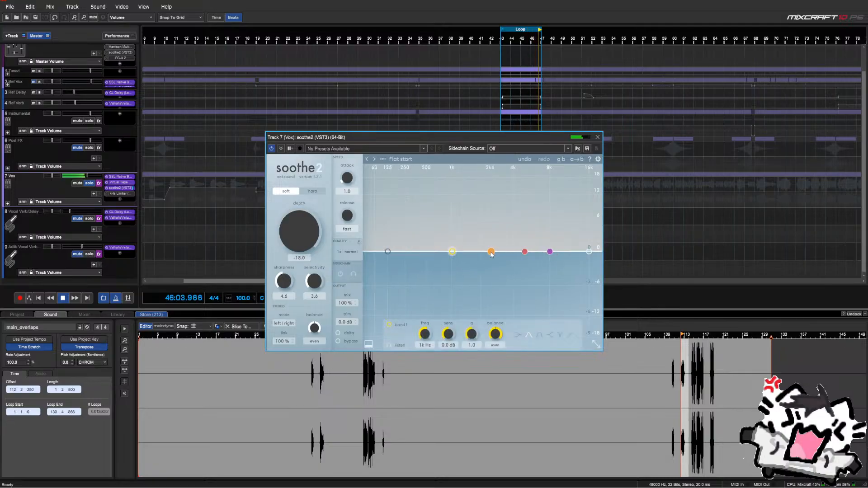
double_click(491, 251)
double_click(524, 251)
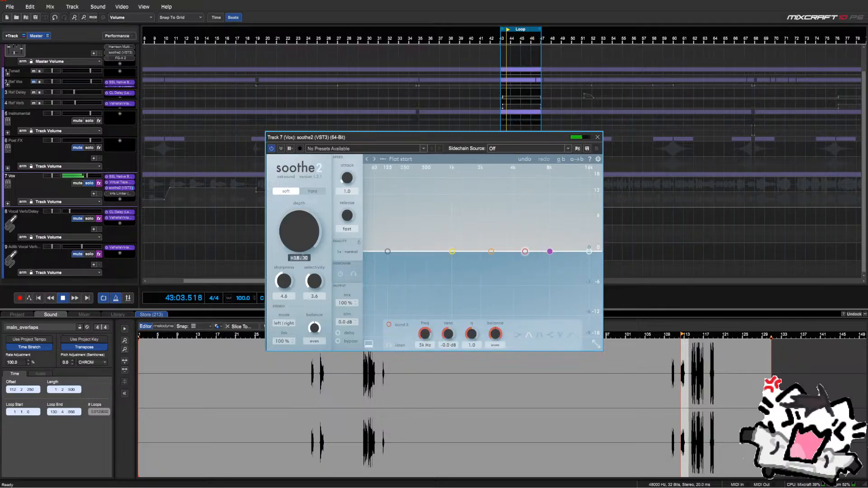
key(Return)
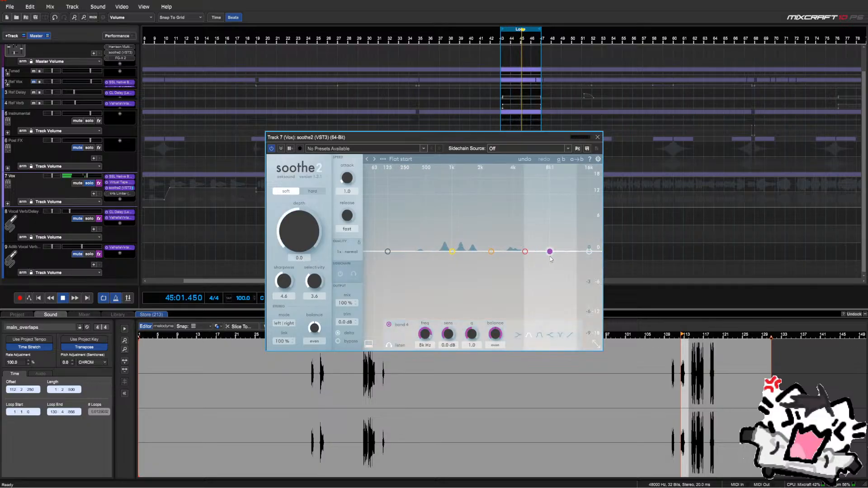
drag(550, 251, 556, 250)
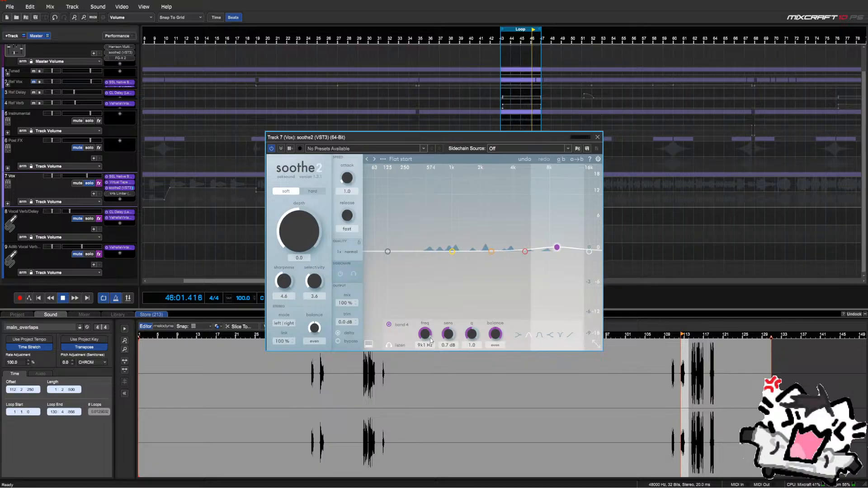
scroll(447, 340, up, 5)
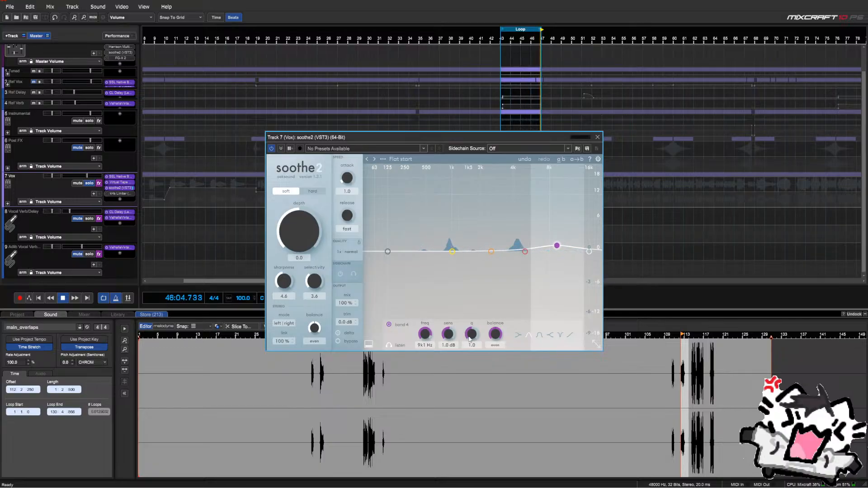
scroll(470, 337, up, 7)
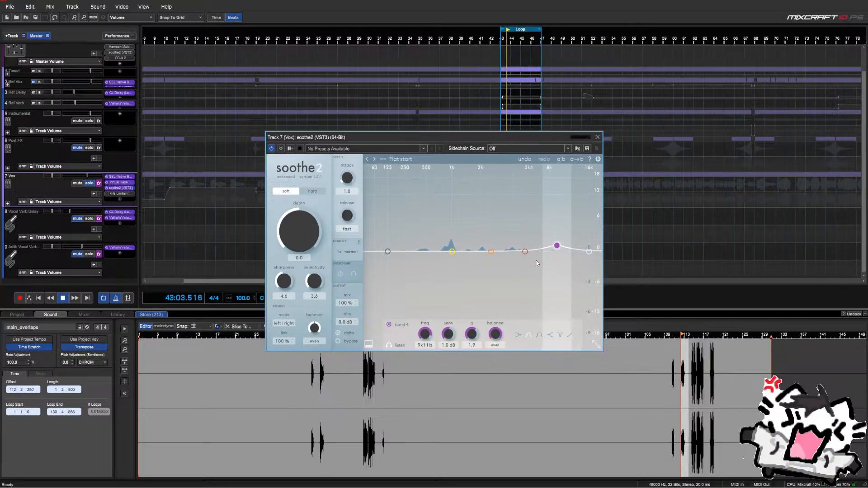
drag(559, 248, 568, 245)
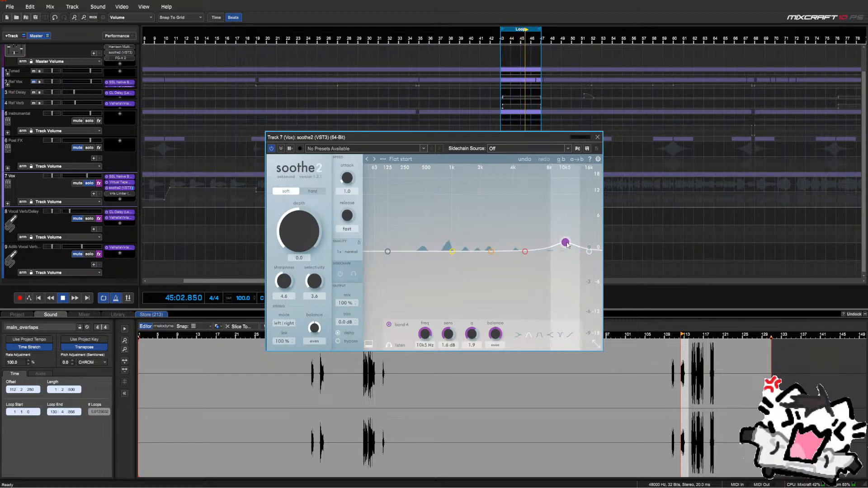
key(space)
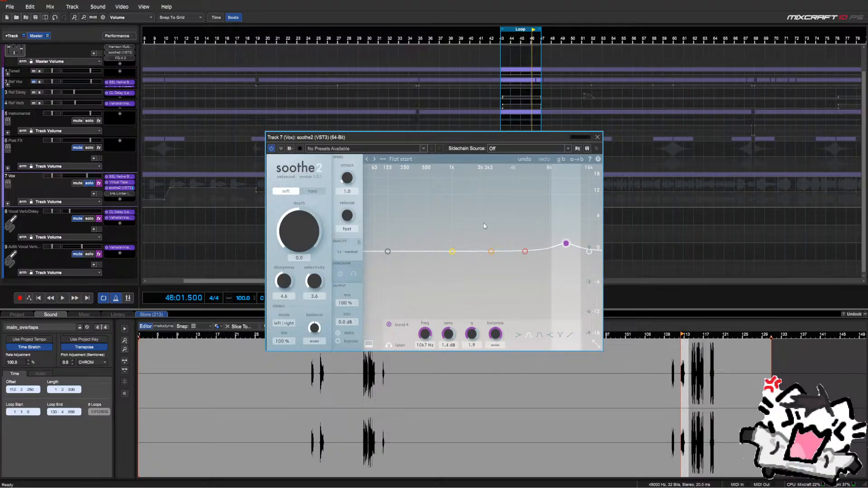
Solo band 4, then turn soothe2's mix down during playback to hear the dry vocal
click(391, 346)
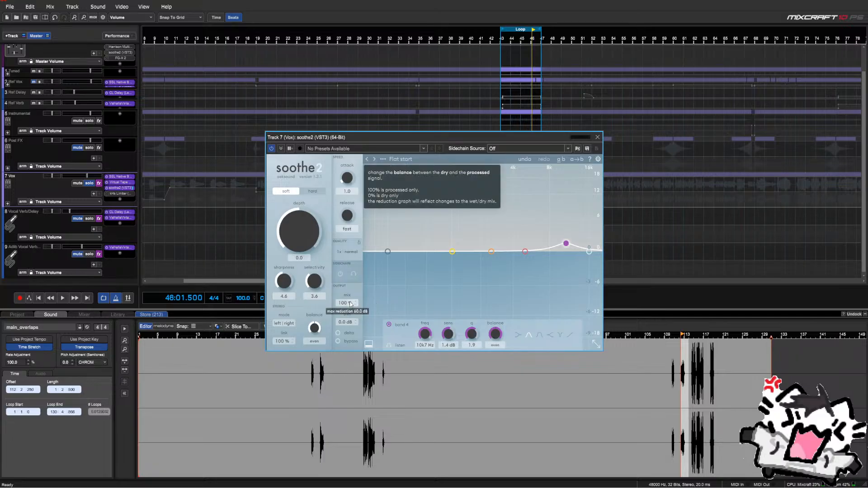
drag(365, 135, 292, 95)
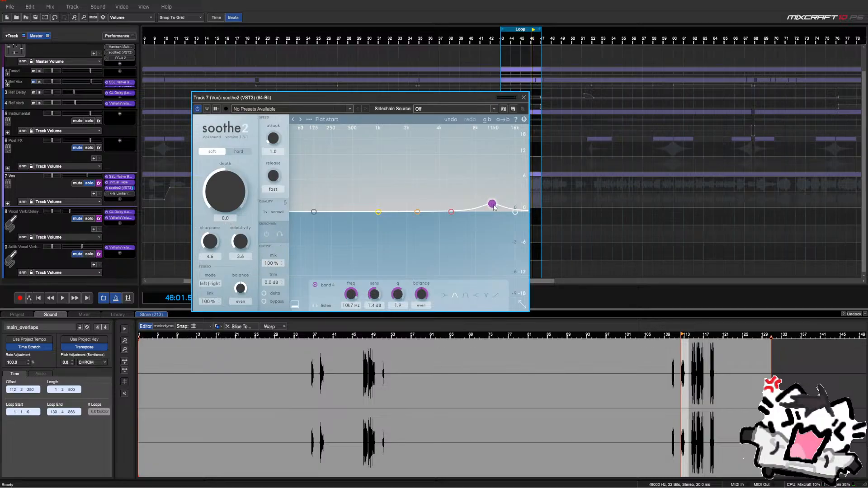
drag(479, 99, 448, 99)
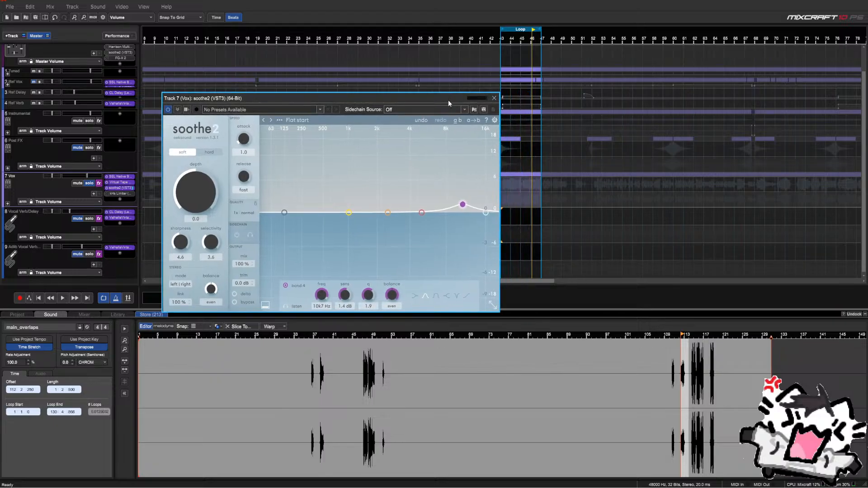
key(space)
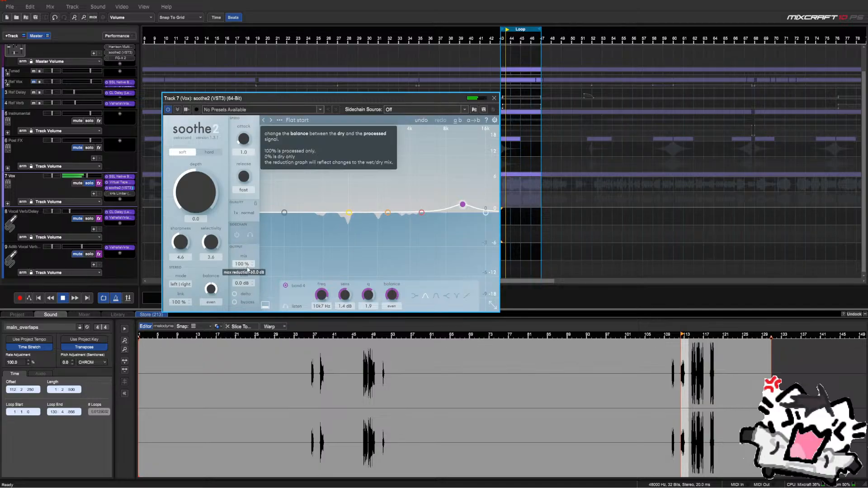
drag(241, 263, 247, 392)
click(494, 98)
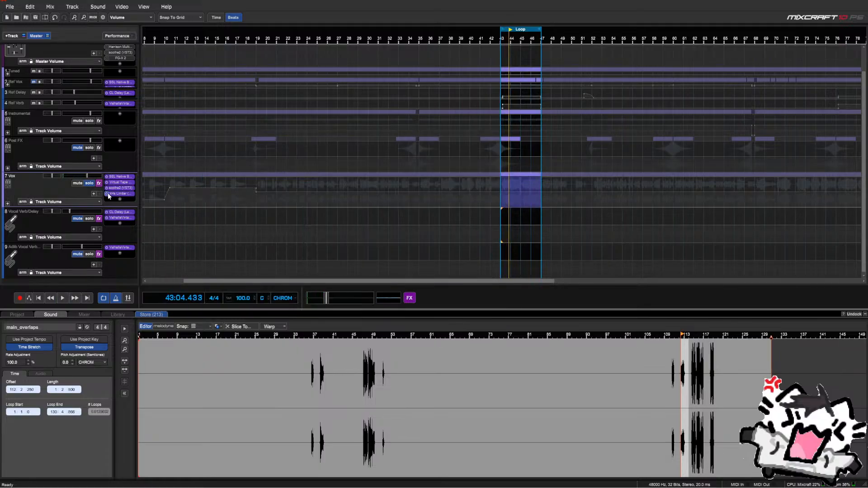
Lower the Vox kHs Limiter threshold to about −2.19 dB and turn looping off
click(119, 194)
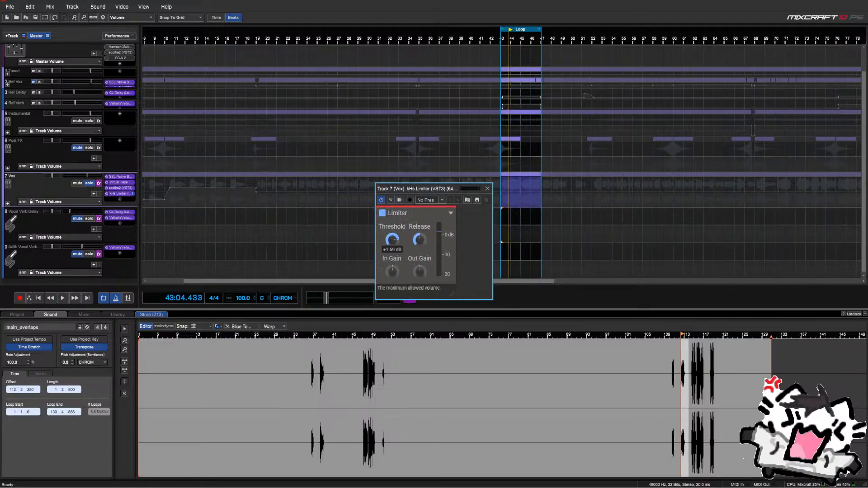
drag(392, 243, 393, 292)
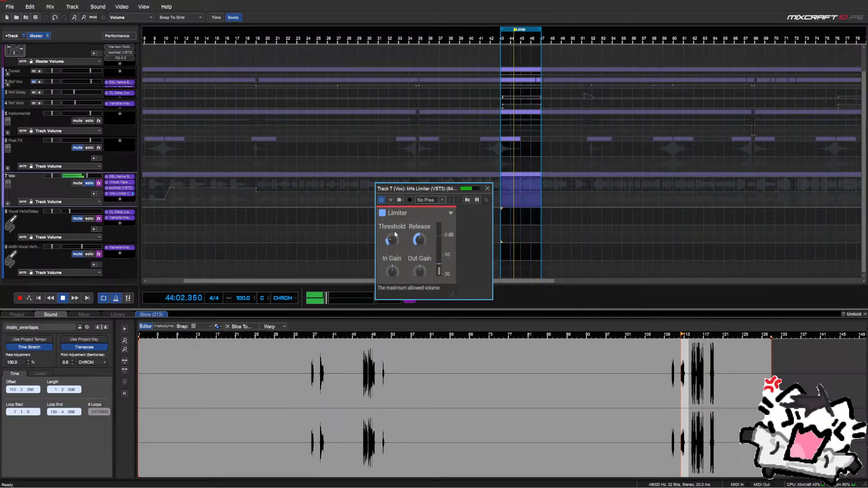
click(487, 191)
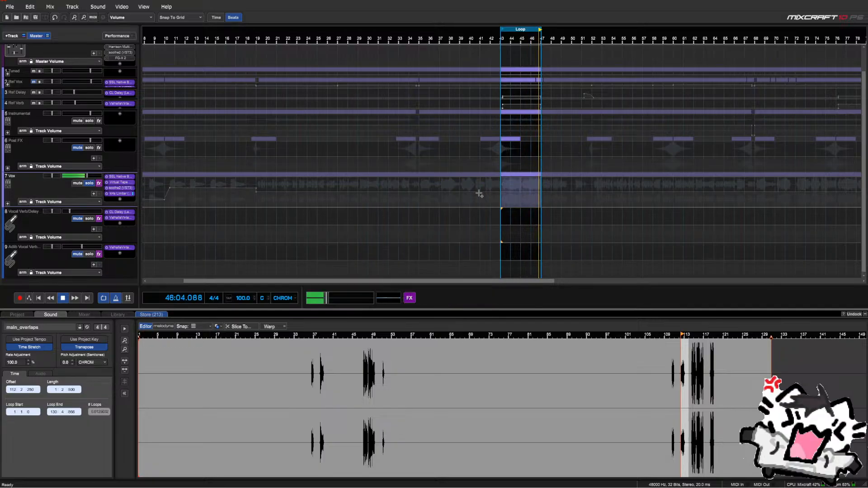
click(106, 298)
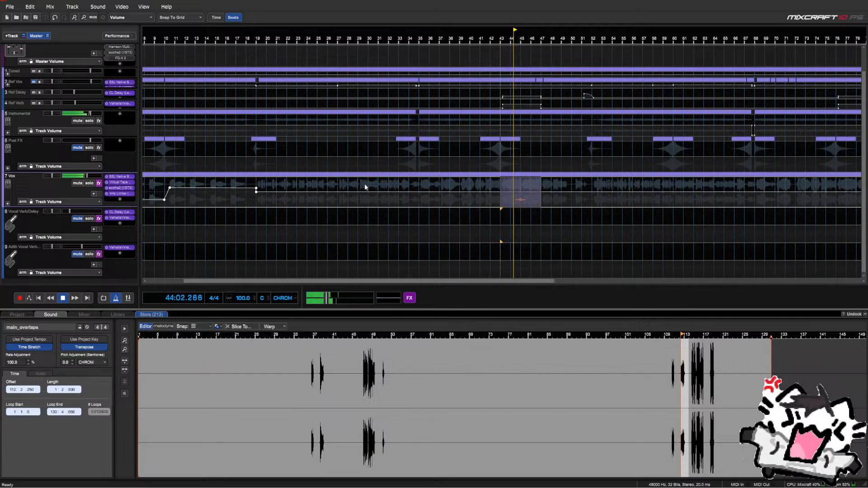
Put the playhead at bar 19 and select the Vox track range from bar 19 onward
scroll(364, 184, down, 1)
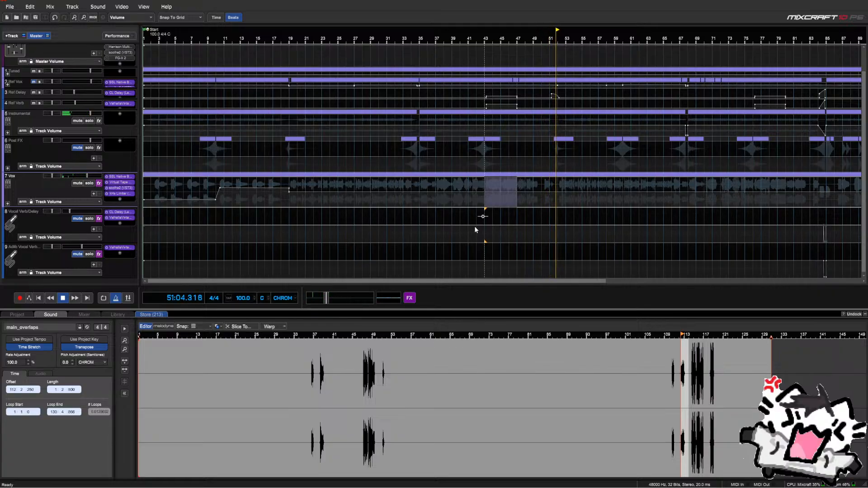
click(7, 203)
scroll(53, 189, down, 1)
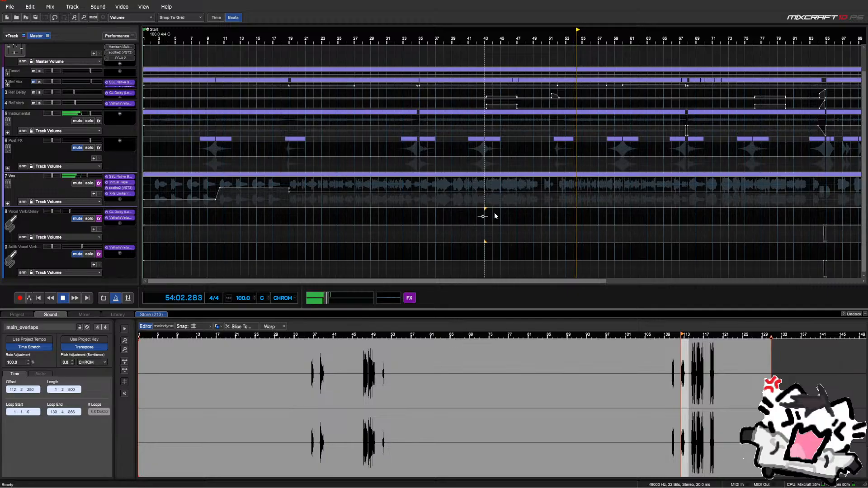
scroll(495, 216, down, 2)
scroll(495, 216, up, 1)
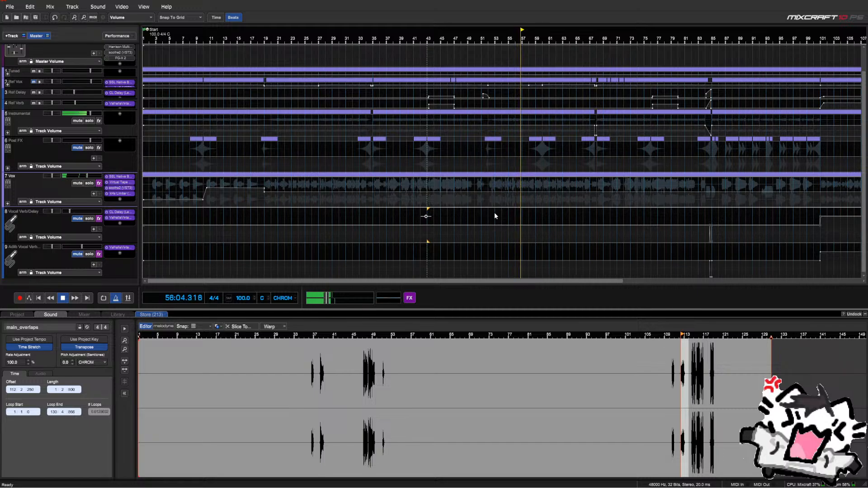
click(265, 184)
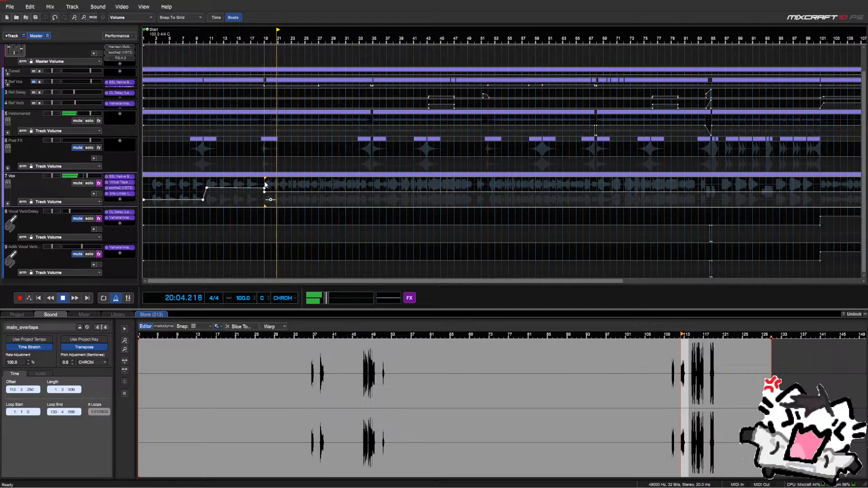
scroll(265, 185, up, 1)
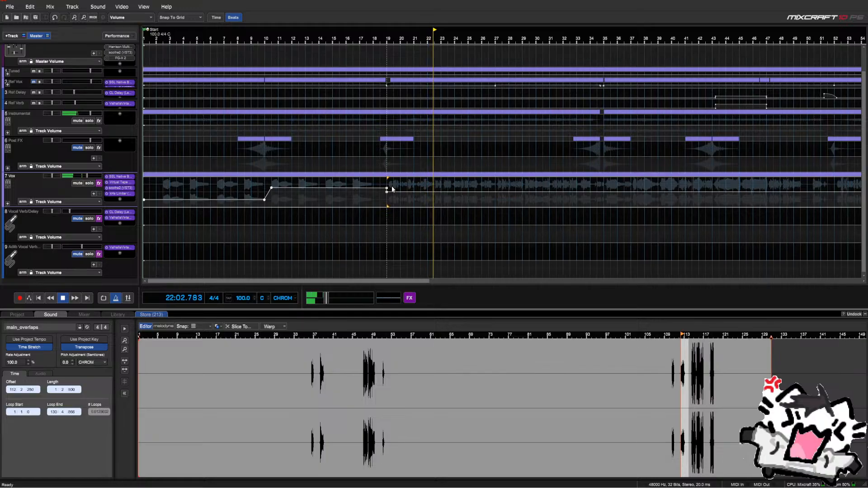
drag(390, 188, 442, 197)
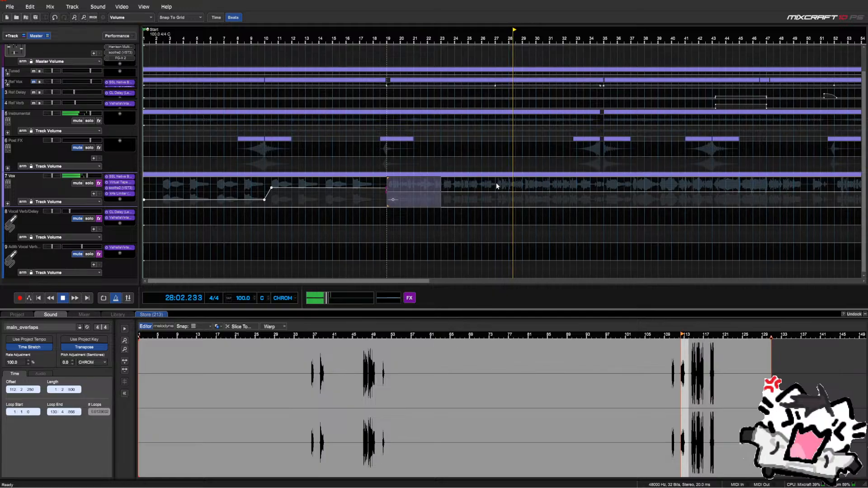
Lower the Vox volume envelope by 25 over bars 19–27 and unmute the Verb/Delay and track 9
drag(495, 183, 390, 189)
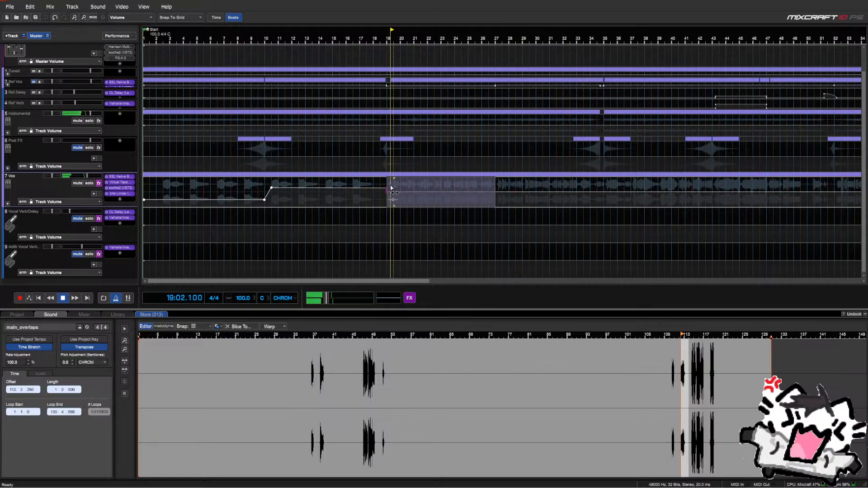
right_click(390, 190)
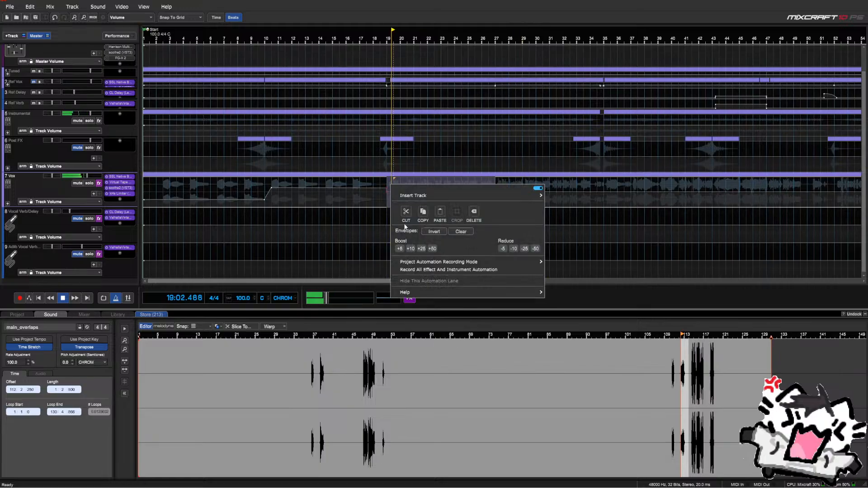
click(526, 248)
click(381, 201)
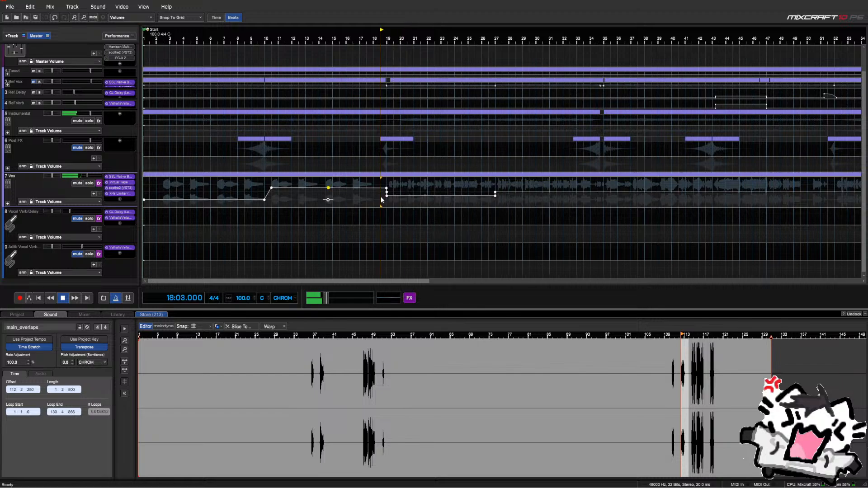
right_click(385, 191)
click(393, 209)
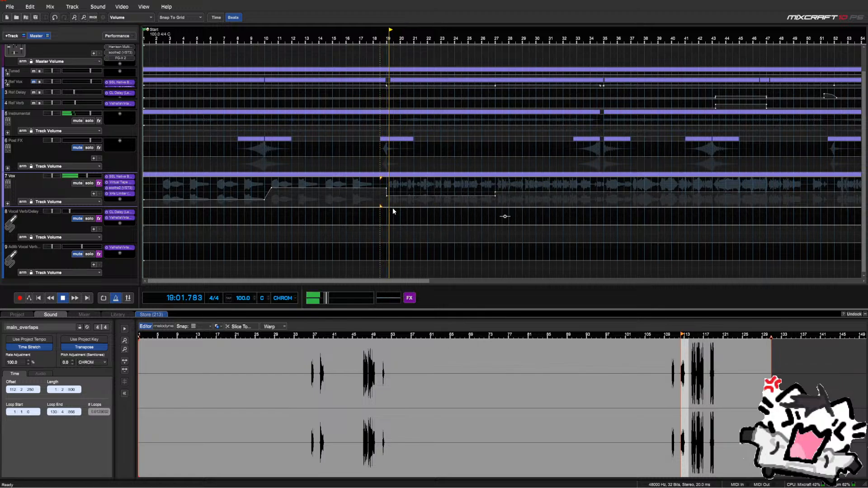
click(80, 219)
click(81, 256)
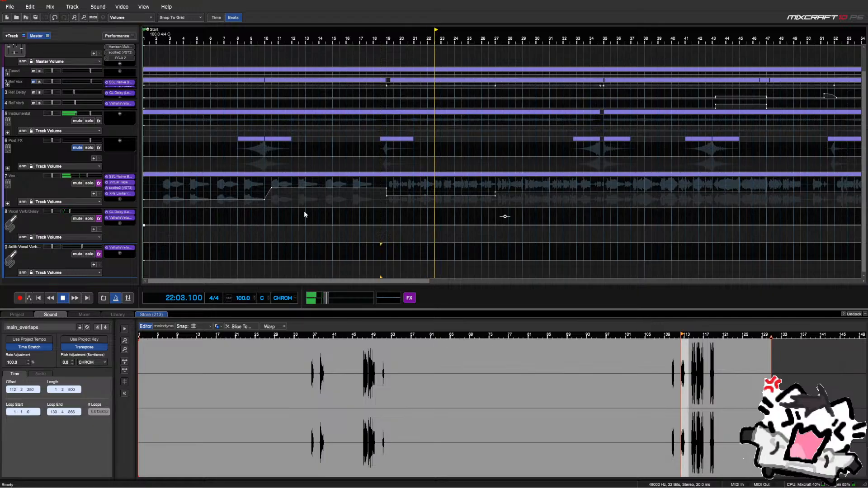
Play from bar 21 and dismiss the driver updater popup
drag(390, 185, 492, 194)
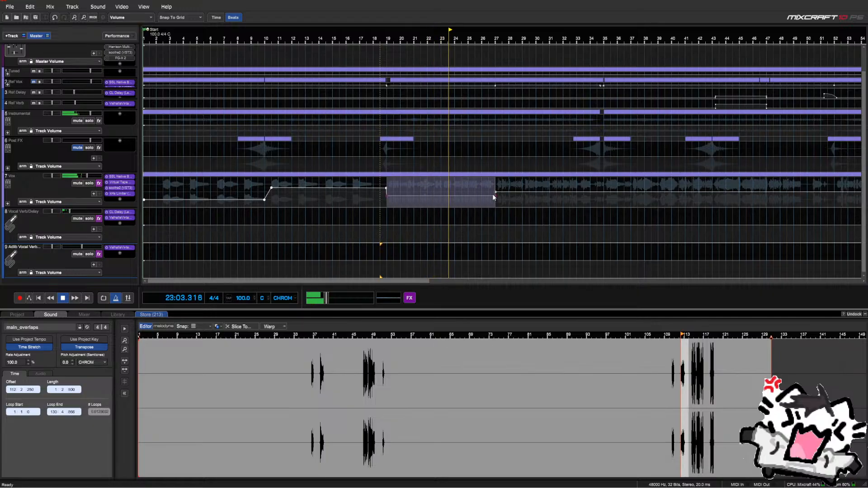
right_click(401, 187)
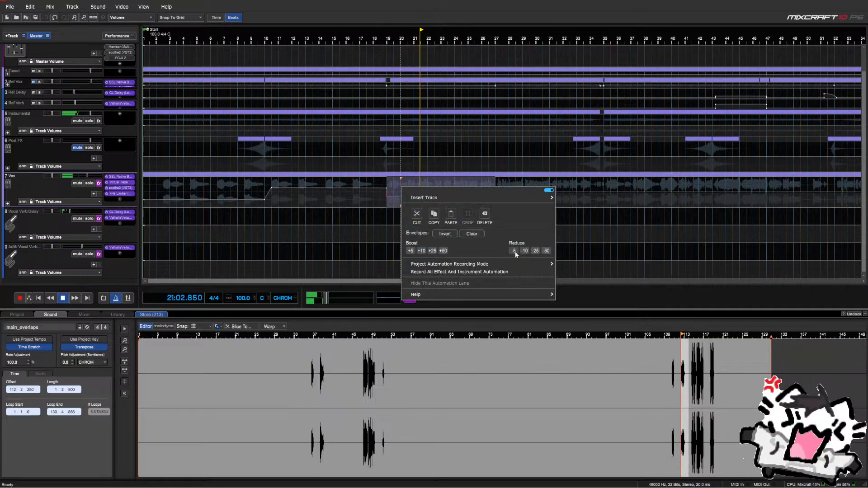
click(413, 166)
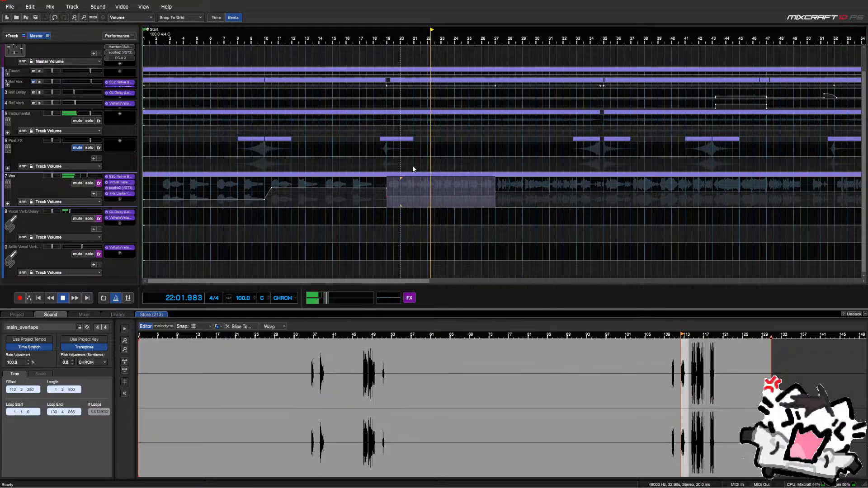
click(413, 169)
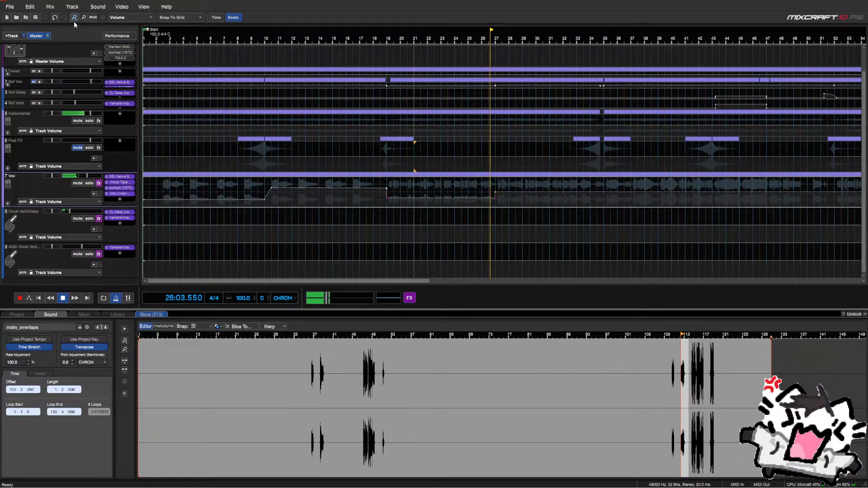
click(561, 170)
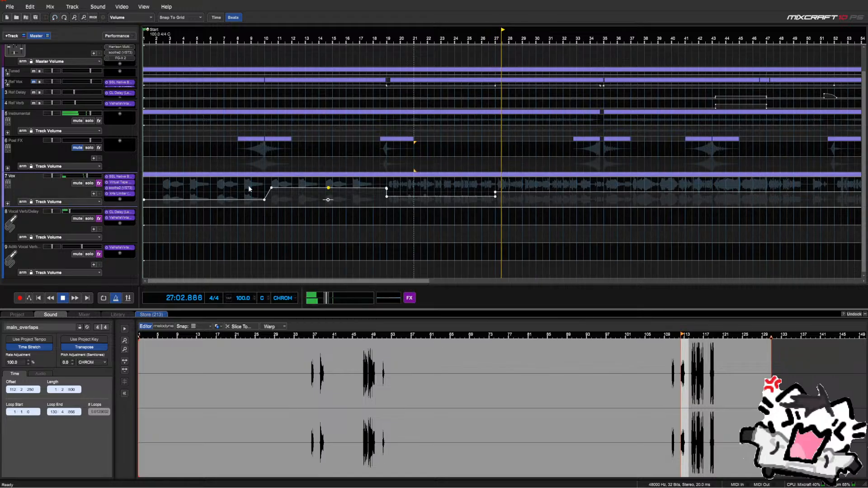
Expand the Vox folder to show its Mains, Harms and Adlibs sub-tracks
click(7, 204)
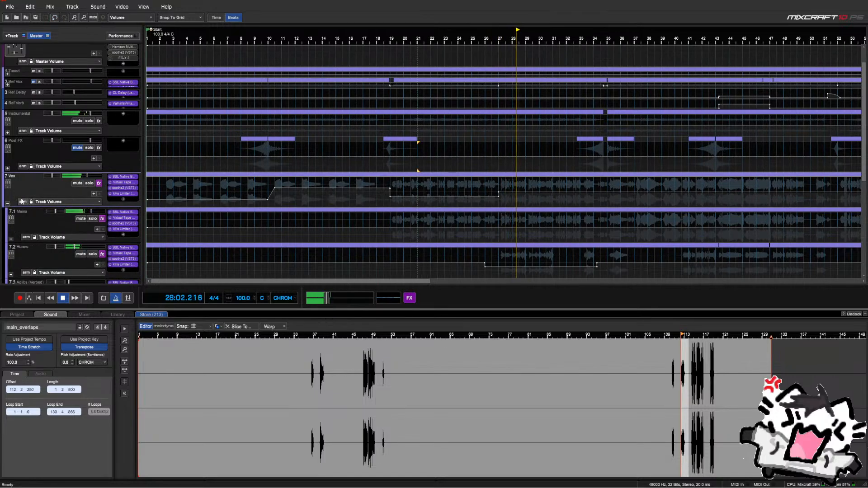
scroll(542, 227, down, 2)
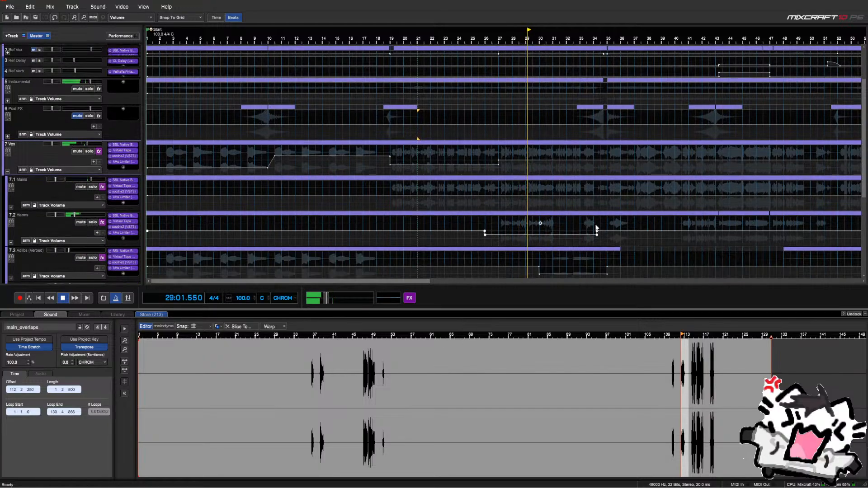
scroll(495, 223, up, 1)
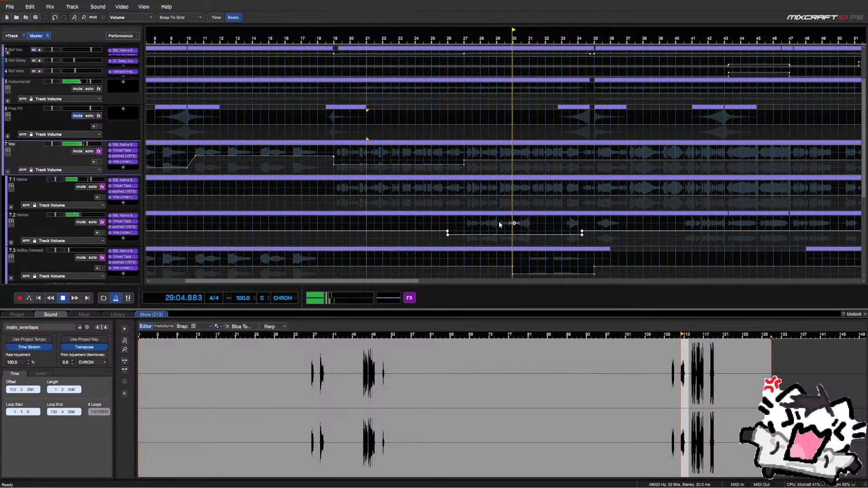
scroll(447, 227, up, 1)
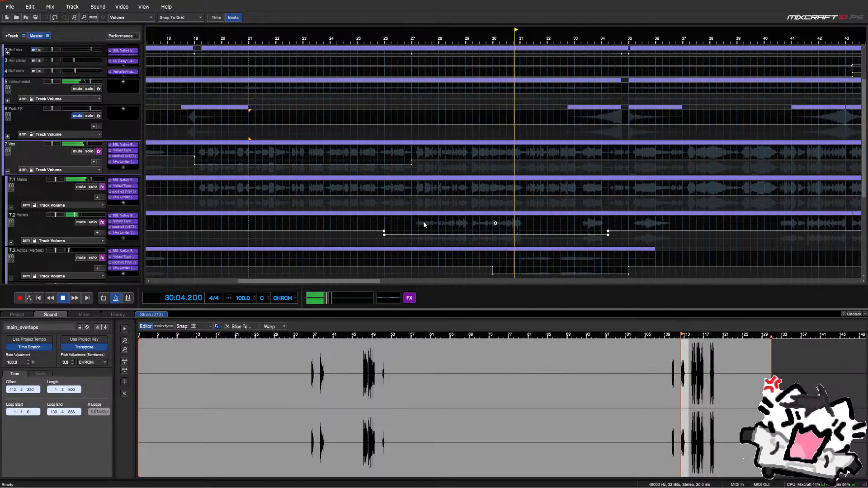
Select the Harms volume dip spanning bars 26–34 for copying
drag(391, 227, 609, 235)
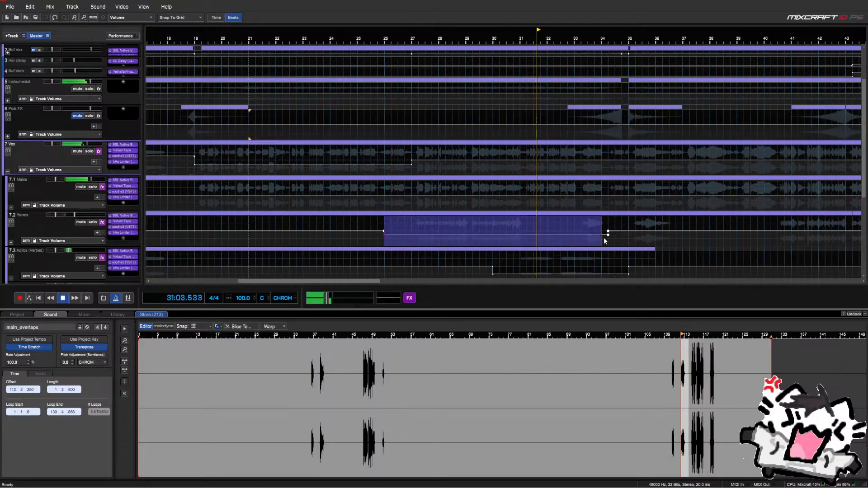
right_click(412, 221)
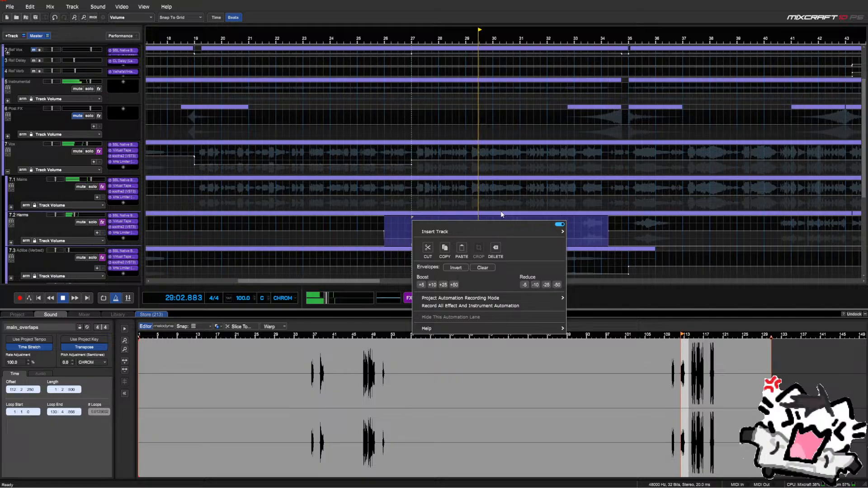
click(487, 208)
click(487, 207)
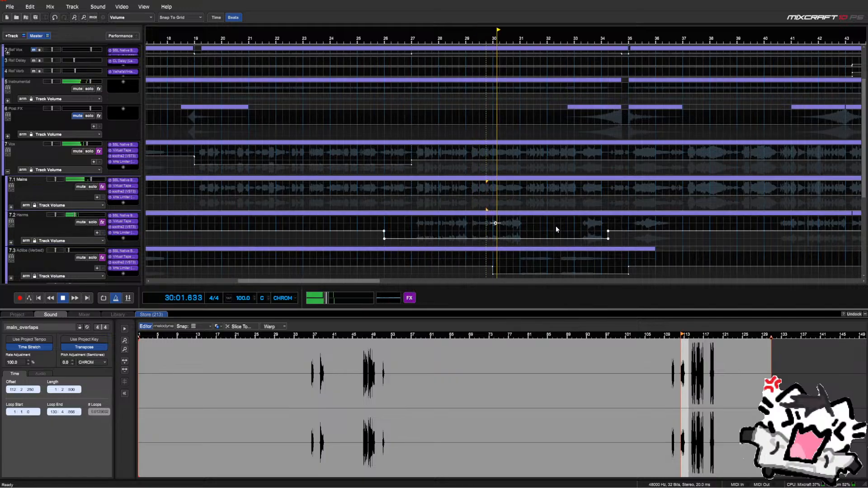
scroll(556, 230, down, 4)
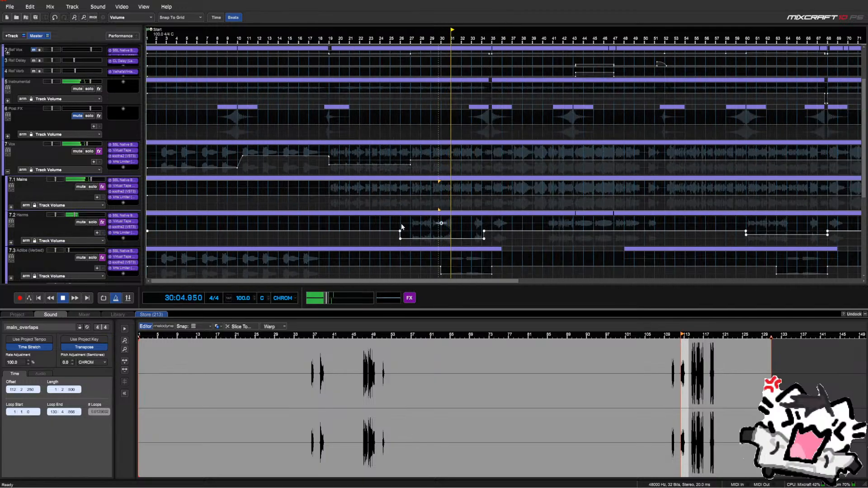
drag(401, 227, 452, 233)
scroll(456, 234, up, 4)
click(551, 236)
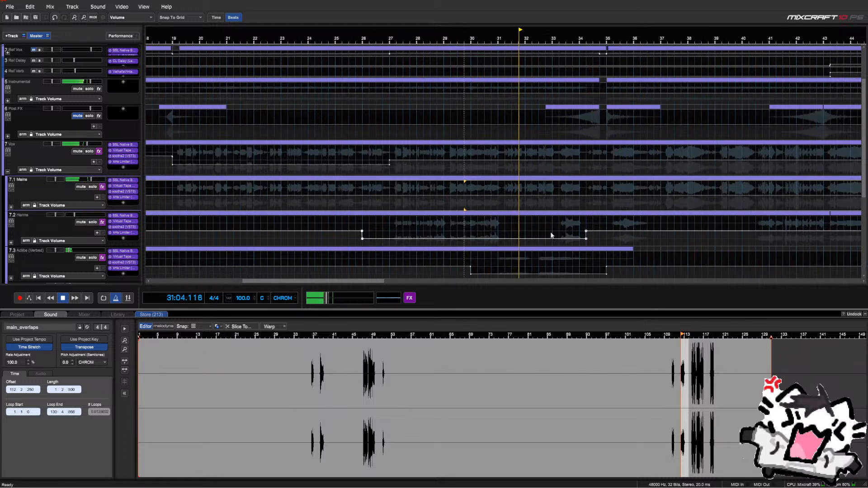
click(551, 236)
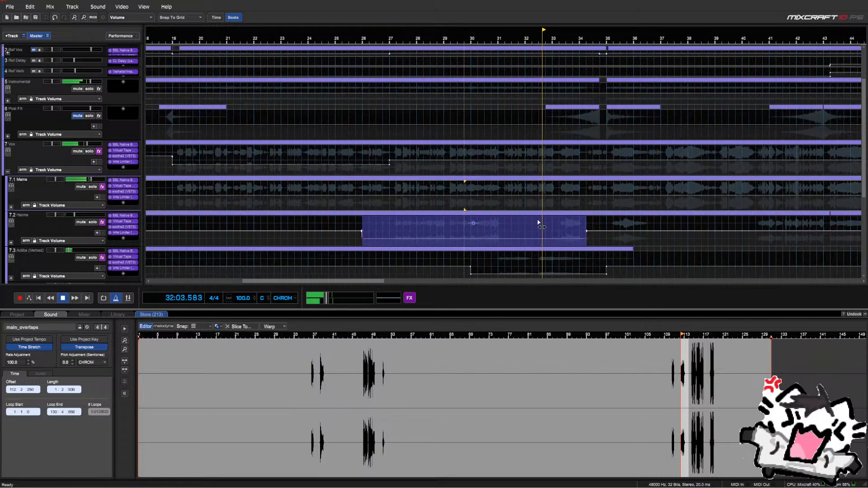
drag(587, 221, 357, 231)
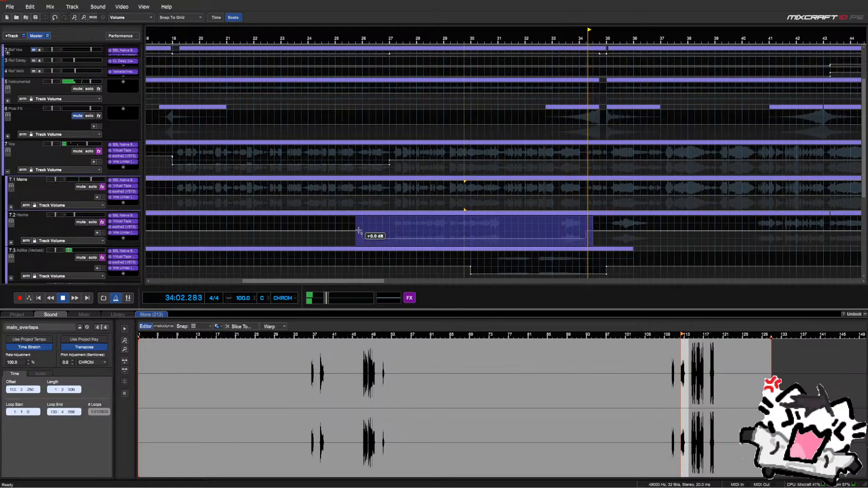
Paste the copied Harms volume dip at bar 60
scroll(411, 227, down, 2)
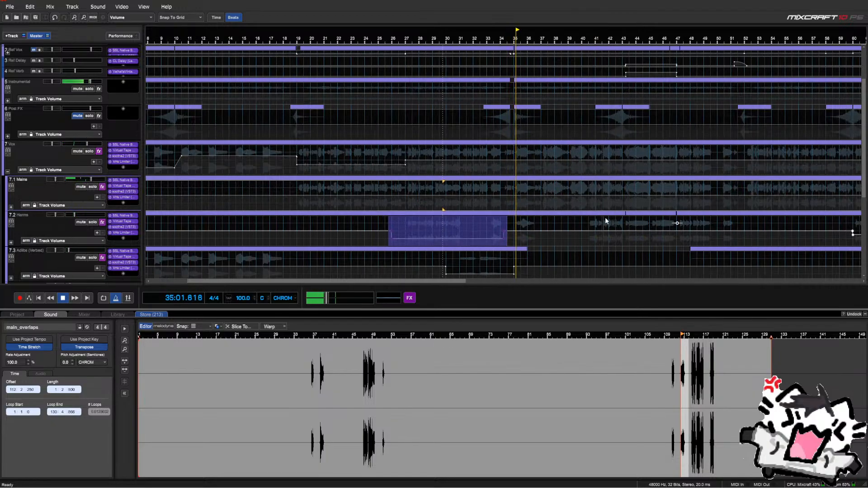
scroll(604, 219, down, 1)
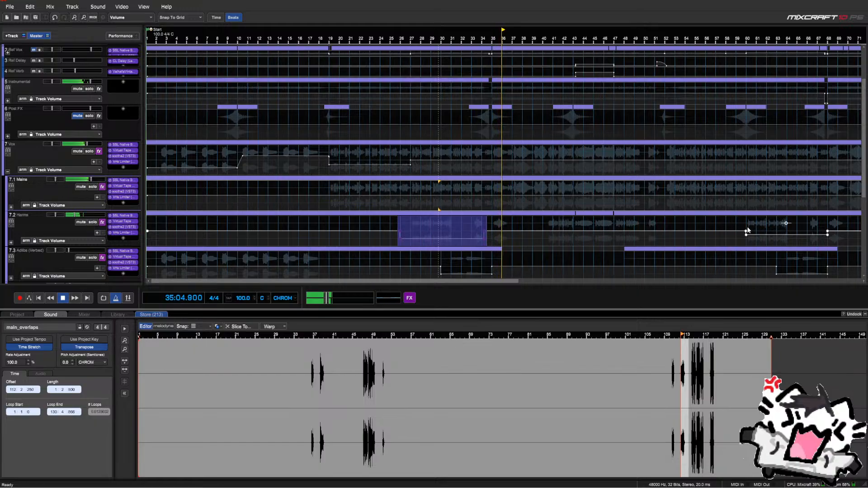
scroll(747, 229, up, 1)
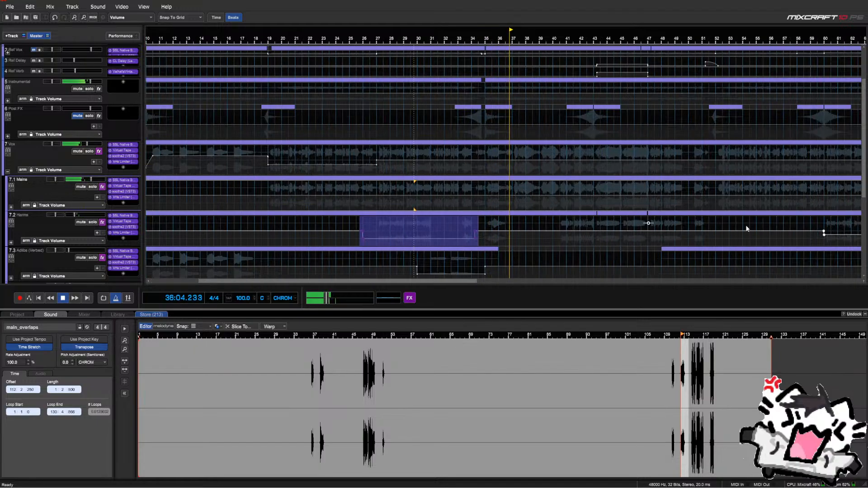
scroll(817, 224, up, 1)
scroll(789, 281, right, 2)
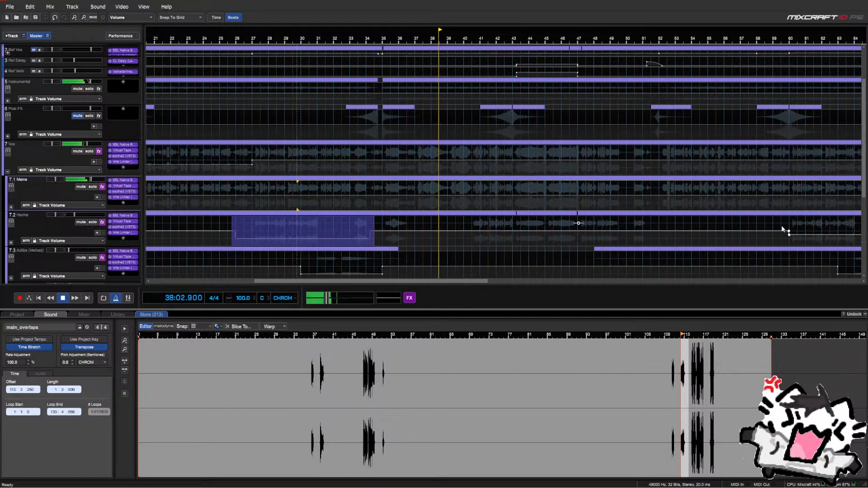
scroll(781, 225, up, 1)
scroll(797, 283, right, 2)
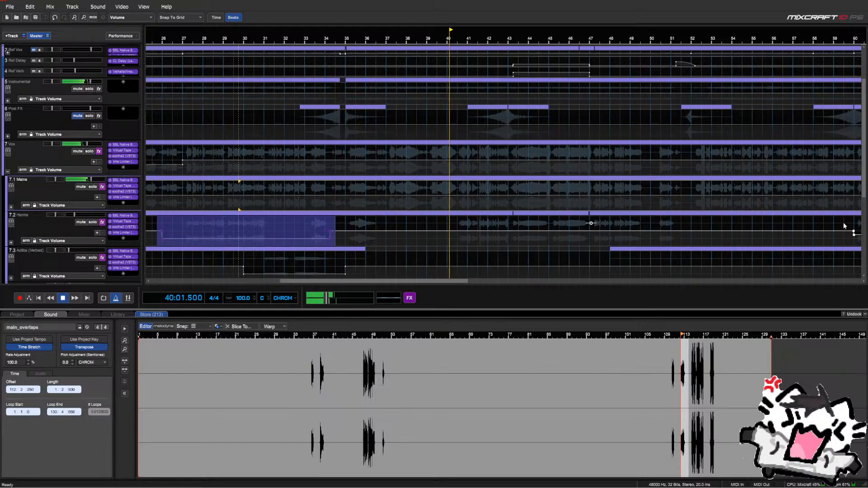
scroll(836, 274, up, 1)
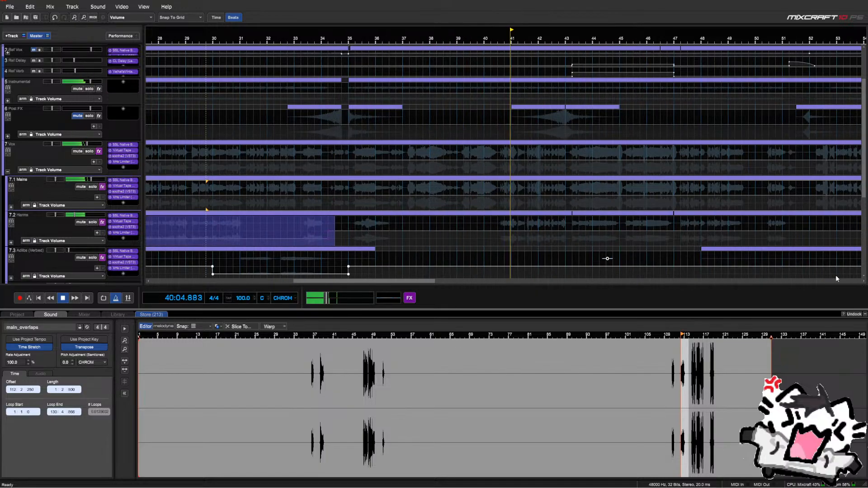
scroll(836, 279, right, 2)
scroll(836, 279, right, 1)
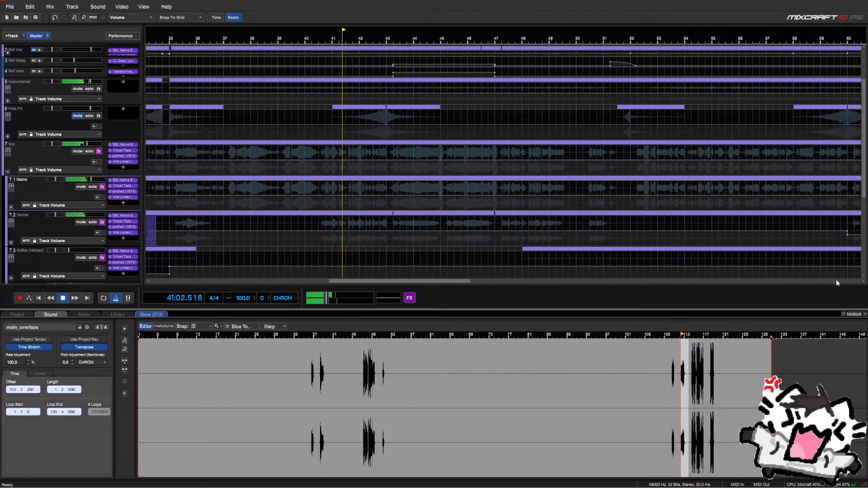
right_click(840, 223)
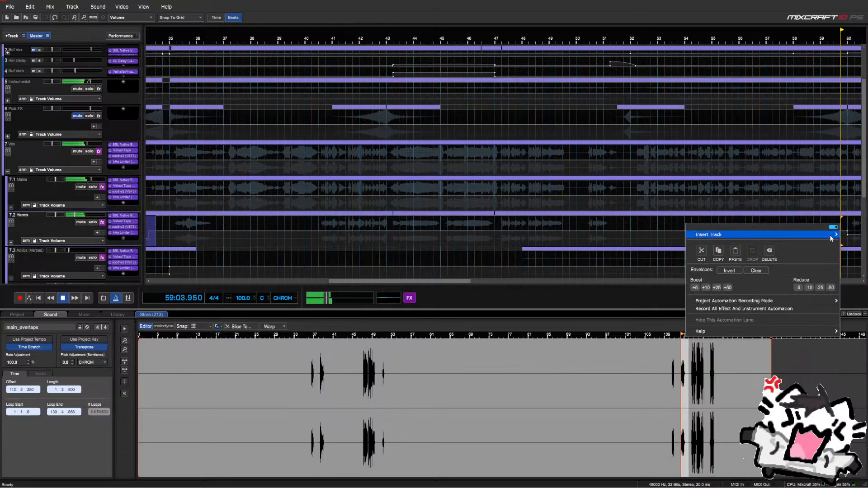
click(736, 252)
scroll(773, 232, down, 3)
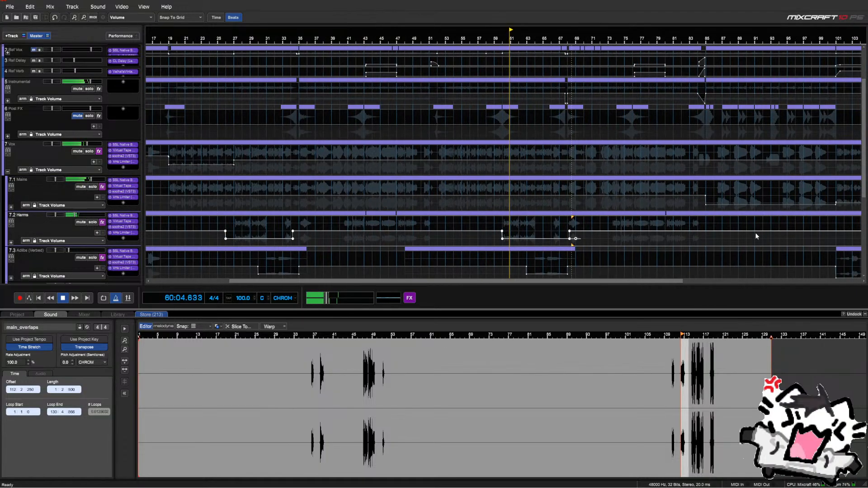
scroll(702, 227, down, 1)
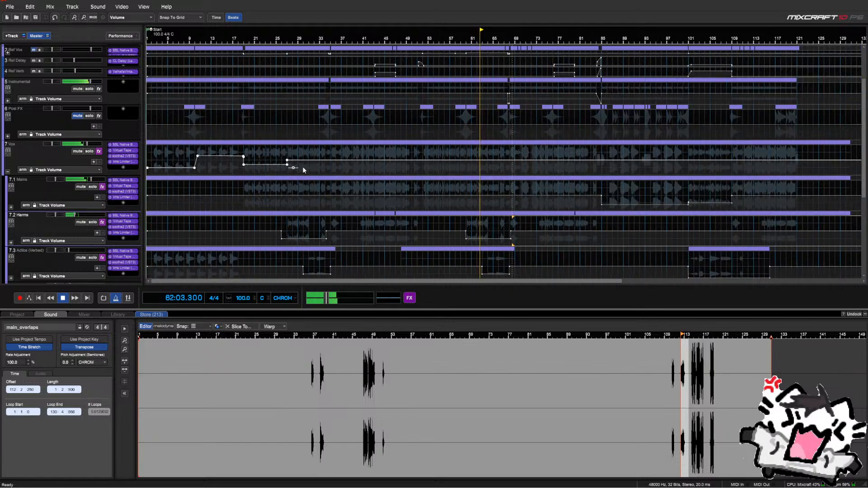
Return to bar 19, stop playback, and inspect the Vox envelope points there without changing them
click(243, 164)
scroll(268, 161, up, 4)
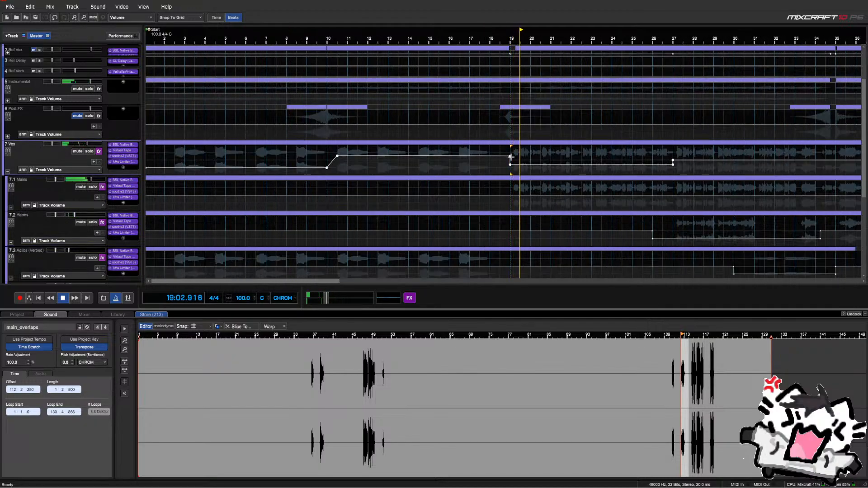
right_click(511, 157)
click(512, 154)
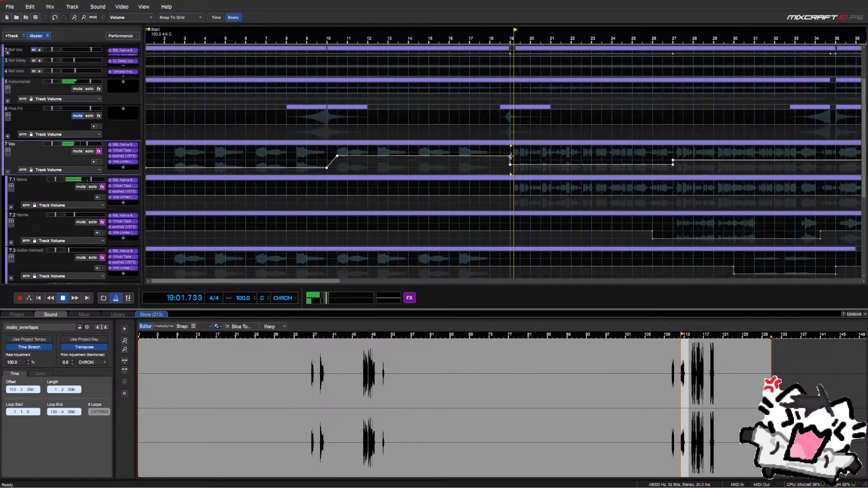
right_click(511, 157)
click(511, 158)
scroll(504, 159, up, 2)
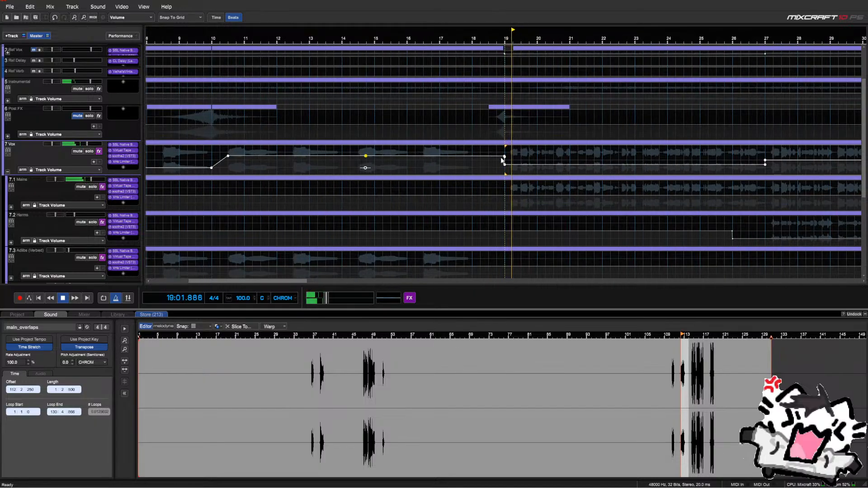
right_click(504, 158)
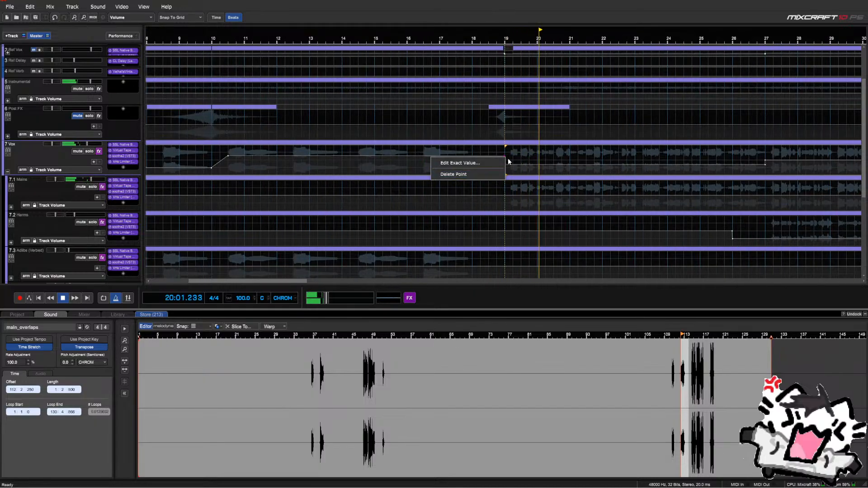
click(507, 158)
scroll(506, 157, up, 2)
key(space)
right_click(498, 156)
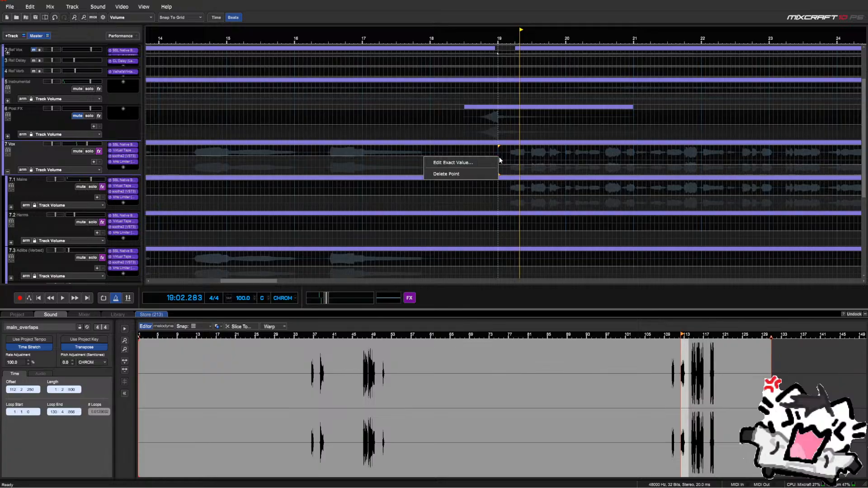
click(500, 159)
scroll(500, 160, up, 2)
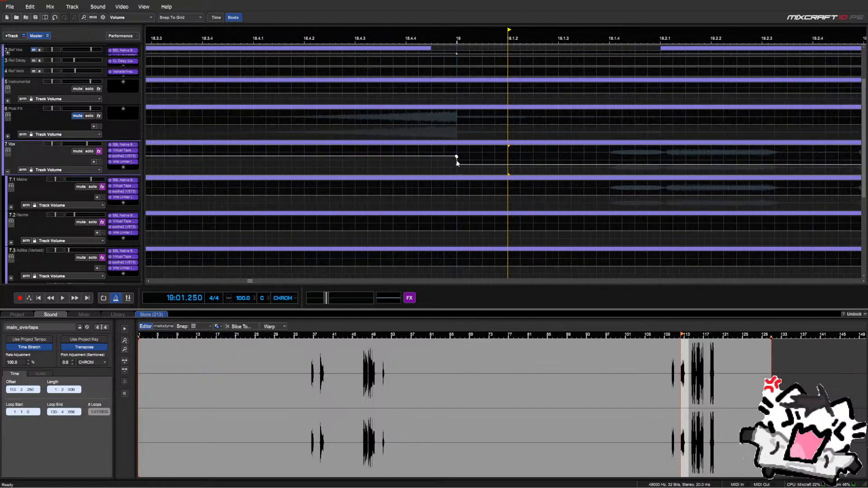
Delete an unneeded Vox volume envelope point
right_click(457, 157)
click(452, 181)
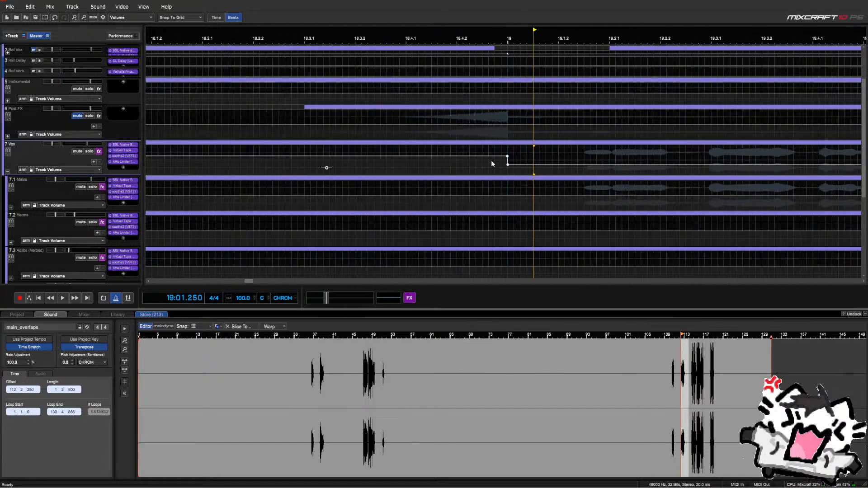
scroll(491, 160, down, 6)
scroll(445, 161, up, 1)
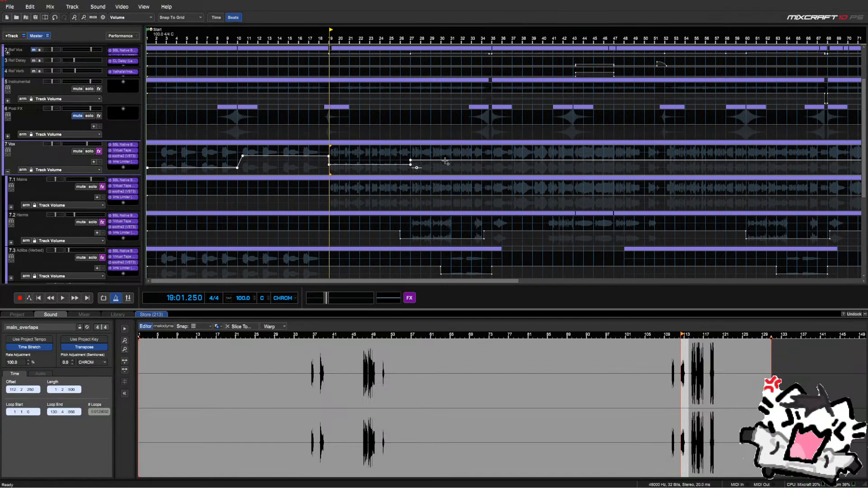
Select the Vox section from bar 19 to bar 27
click(412, 159)
scroll(411, 158, up, 2)
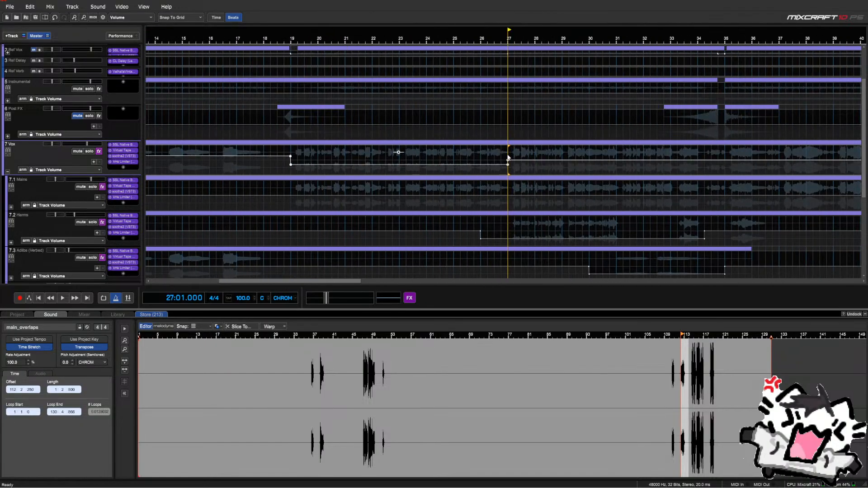
drag(508, 158, 311, 170)
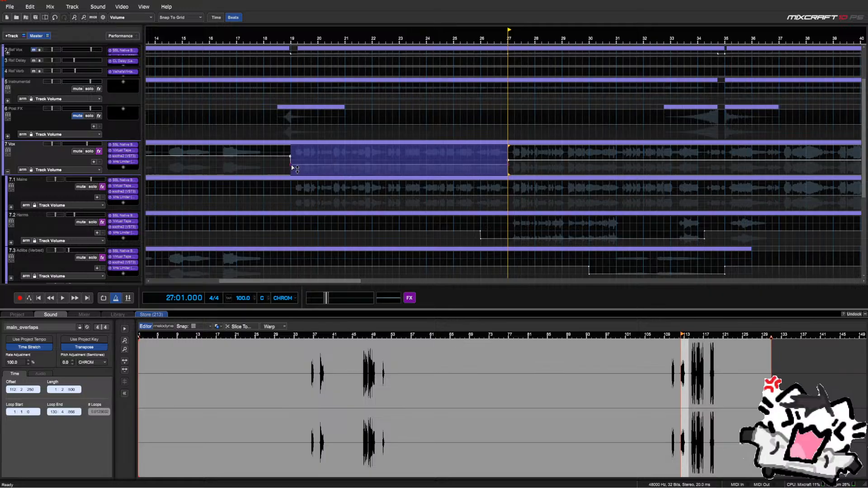
scroll(559, 178, down, 4)
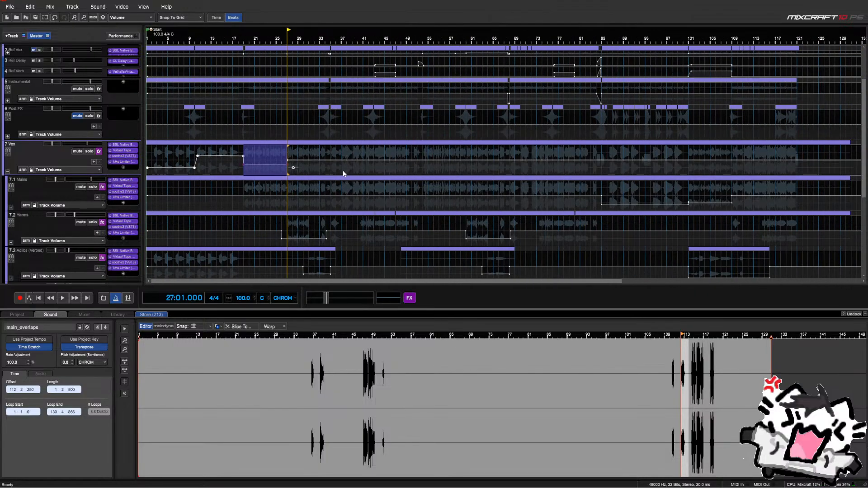
scroll(283, 159, up, 3)
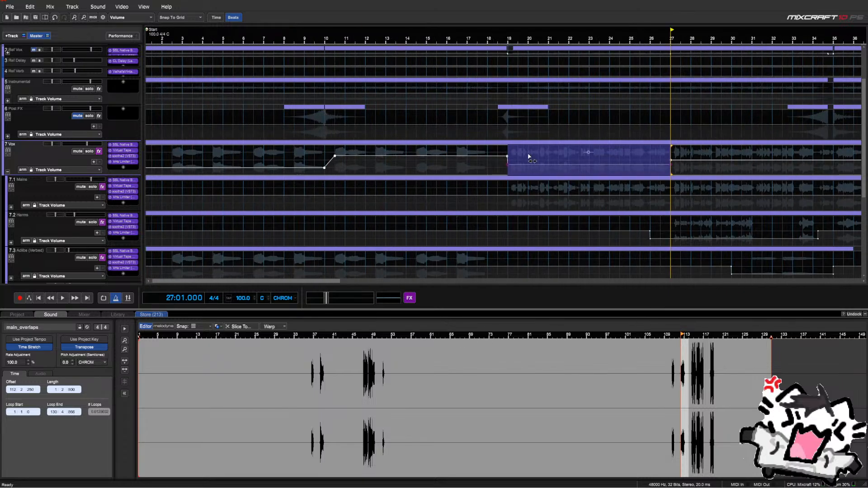
scroll(502, 154, up, 8)
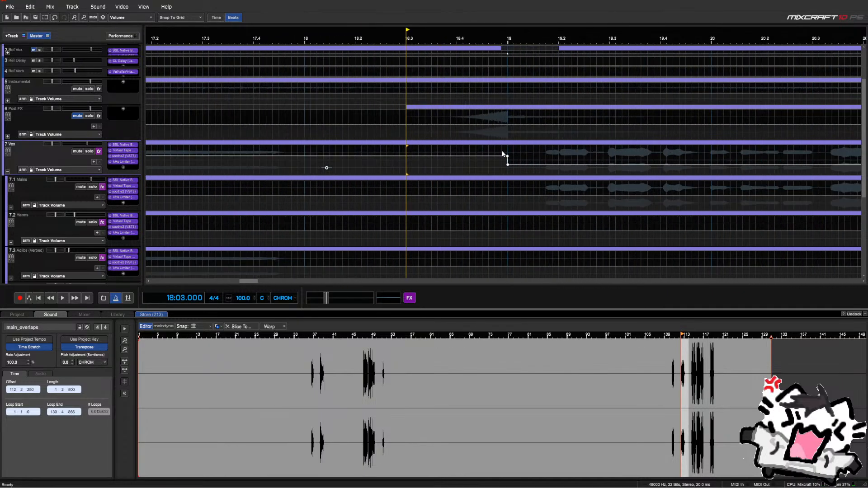
click(494, 148)
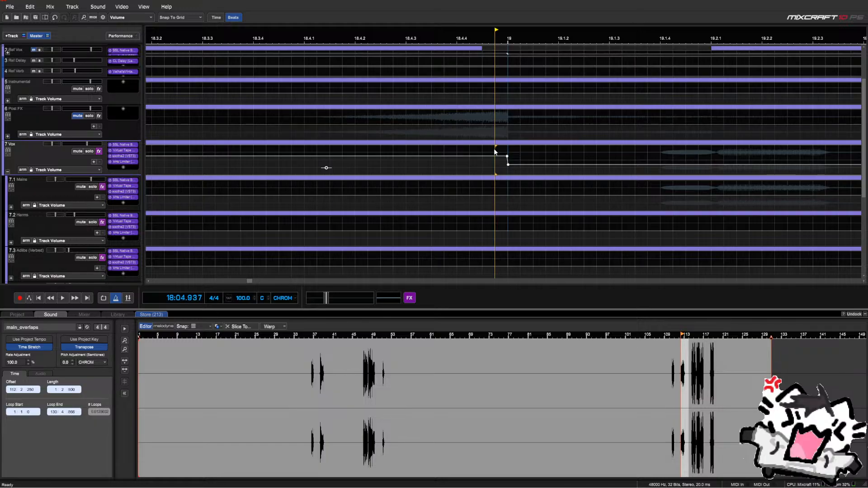
scroll(497, 147, down, 5)
scroll(497, 148, down, 2)
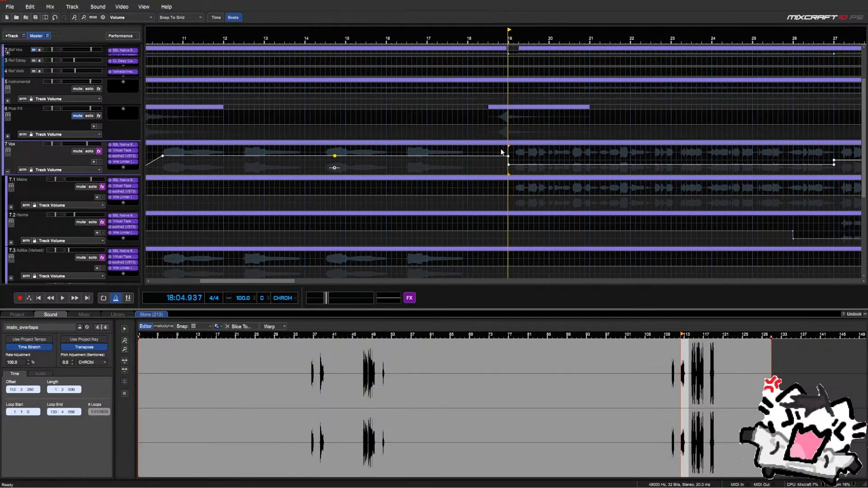
drag(500, 150, 777, 161)
scroll(735, 160, down, 3)
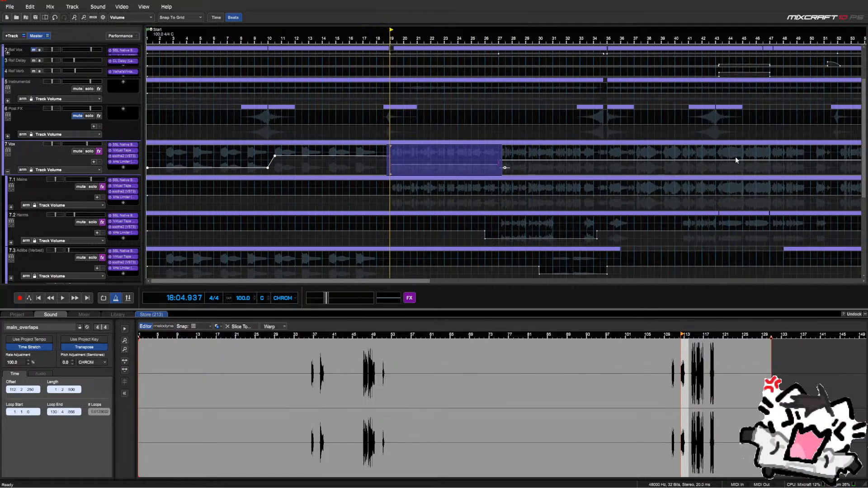
Clear the selection and play the mix from bar 35
click(618, 159)
scroll(628, 159, up, 1)
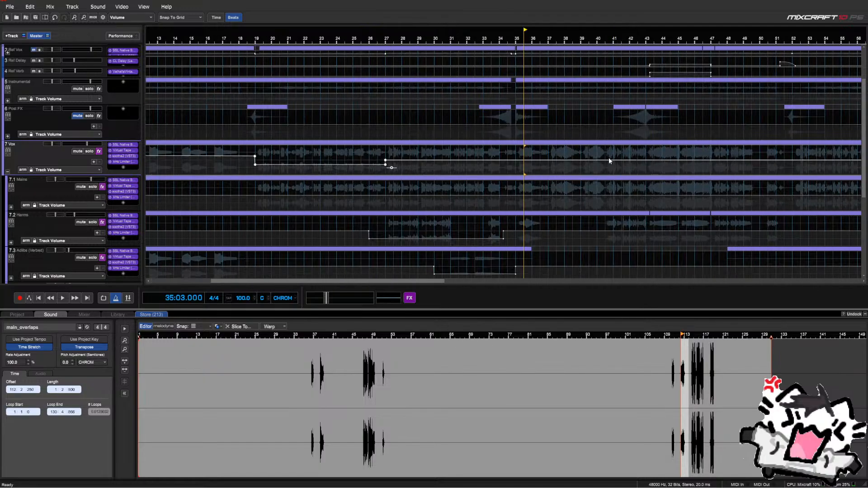
key(space)
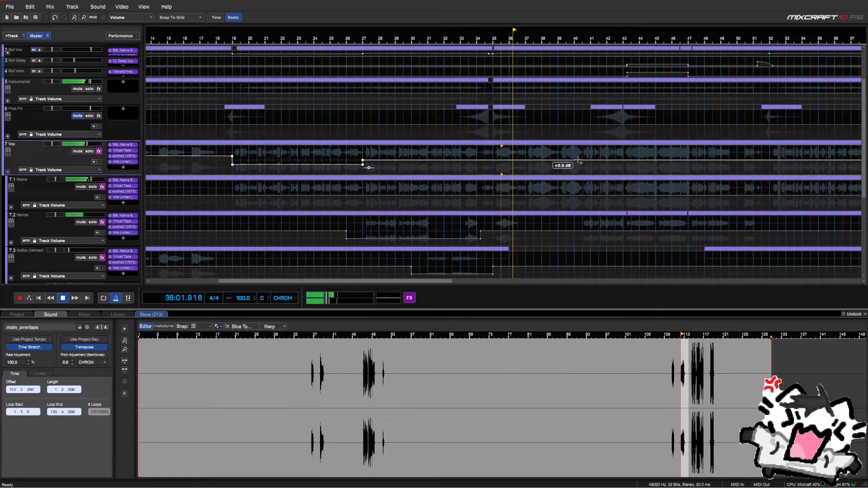
scroll(604, 157, down, 2)
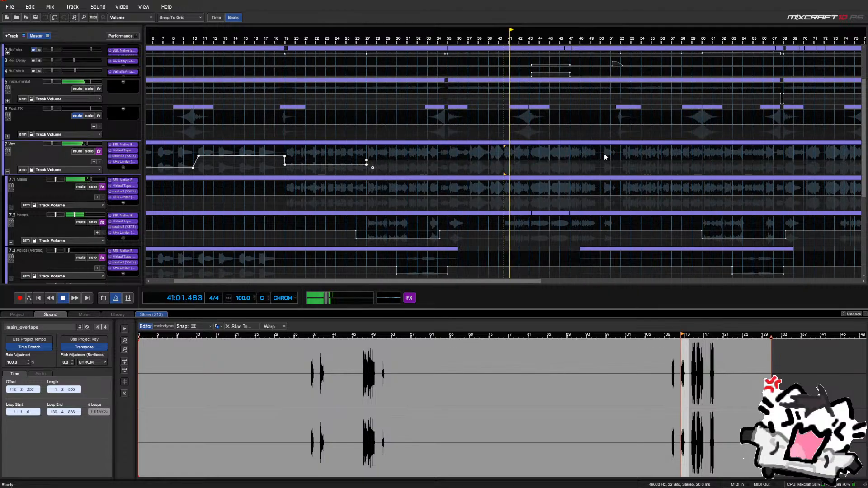
scroll(592, 156, up, 2)
Move the Vox envelope stretch from bars 58–60 onto bar 52 and delete a stray point there
scroll(584, 158, up, 1)
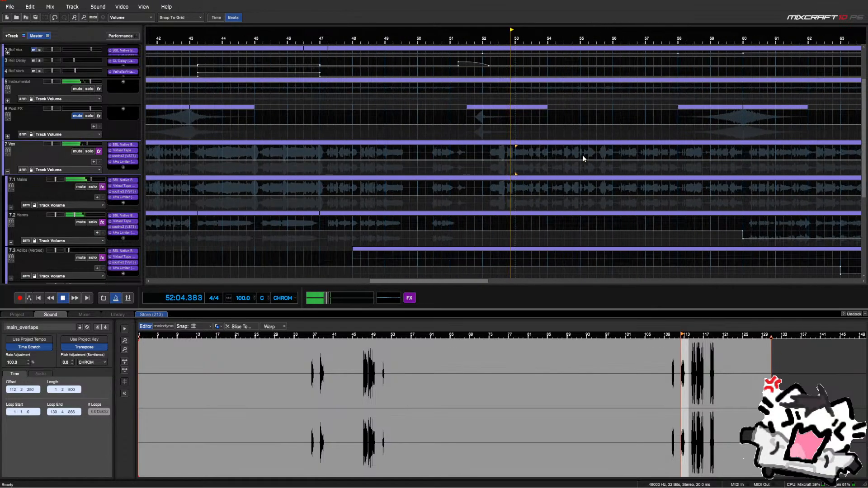
scroll(583, 159, up, 1)
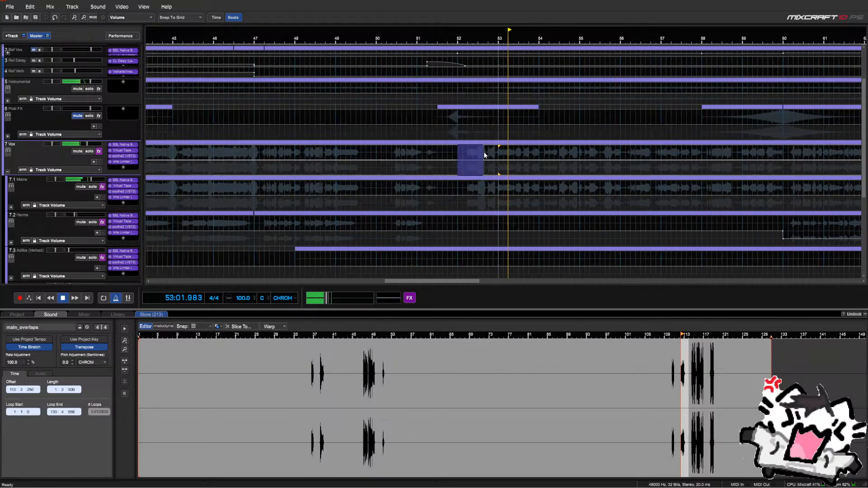
click(456, 152)
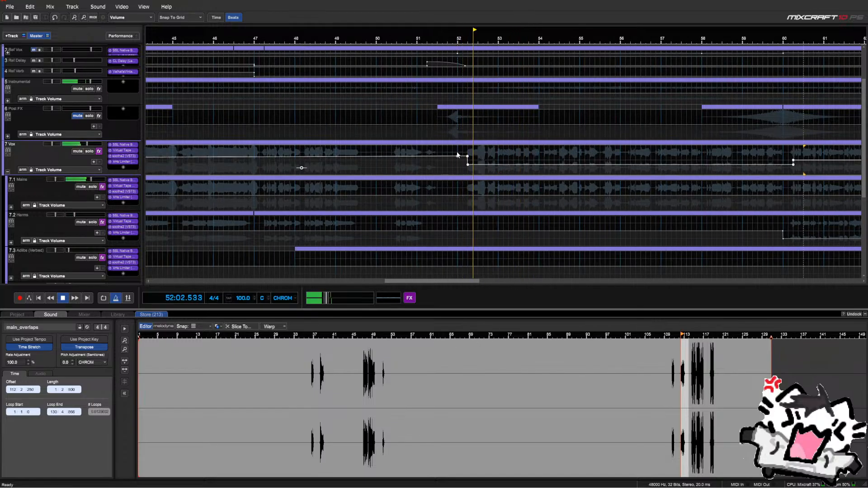
drag(795, 160, 474, 159)
click(437, 150)
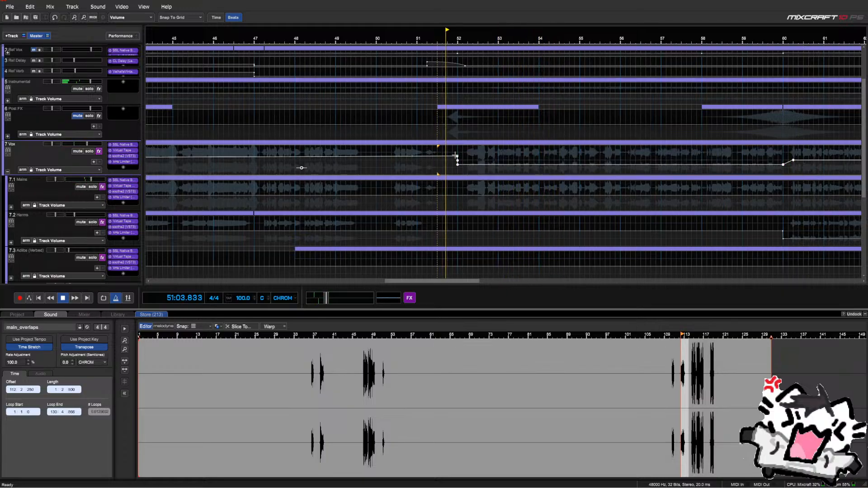
right_click(456, 155)
click(451, 174)
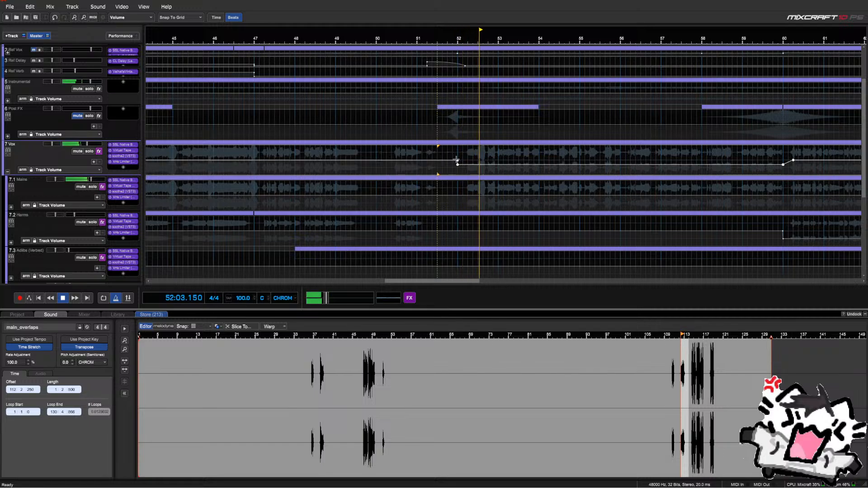
Set the Vox envelope point at bar 52 to an exact value of 0
right_click(457, 160)
click(453, 165)
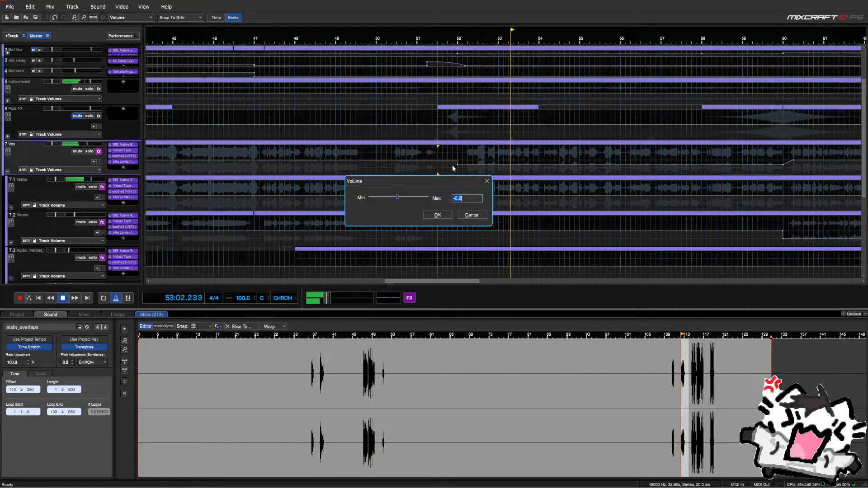
text(0)
key(Return)
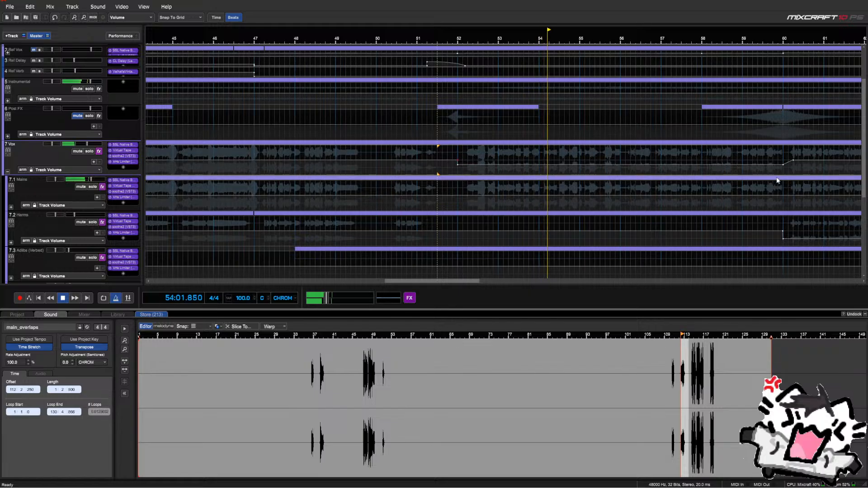
scroll(641, 172, down, 1)
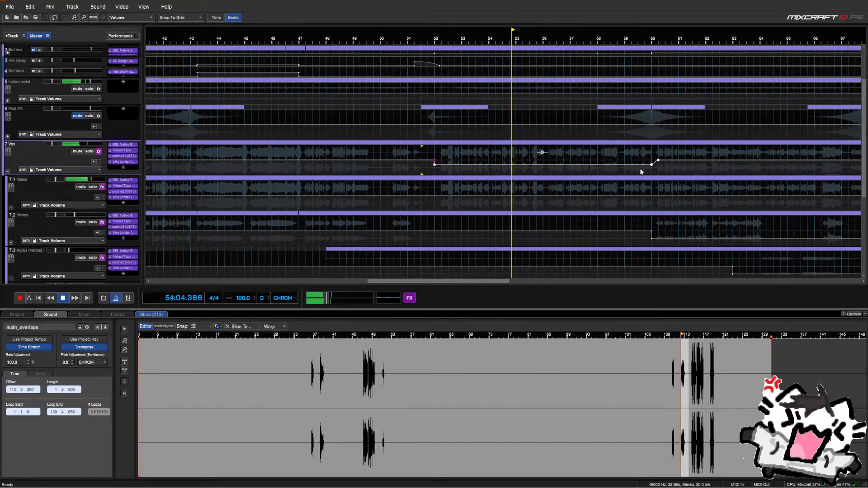
Delete the point near bar 58 and bend the ramp from bar 56 into a gentler curve
click(551, 157)
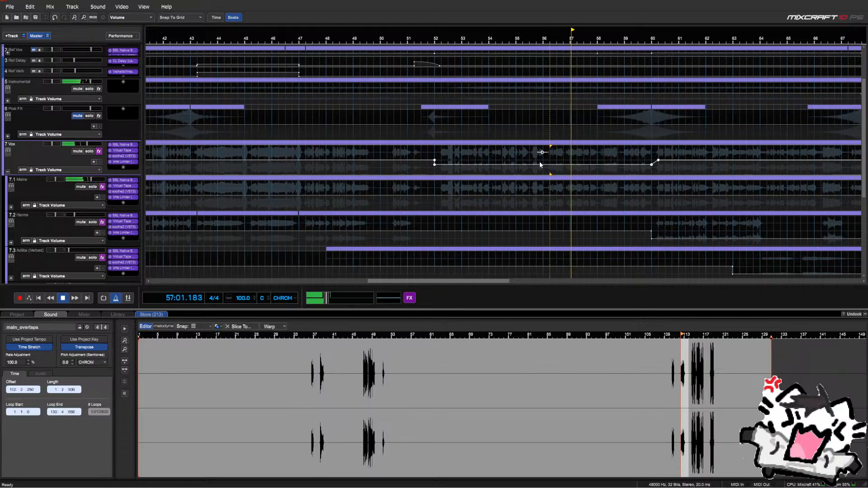
click(542, 162)
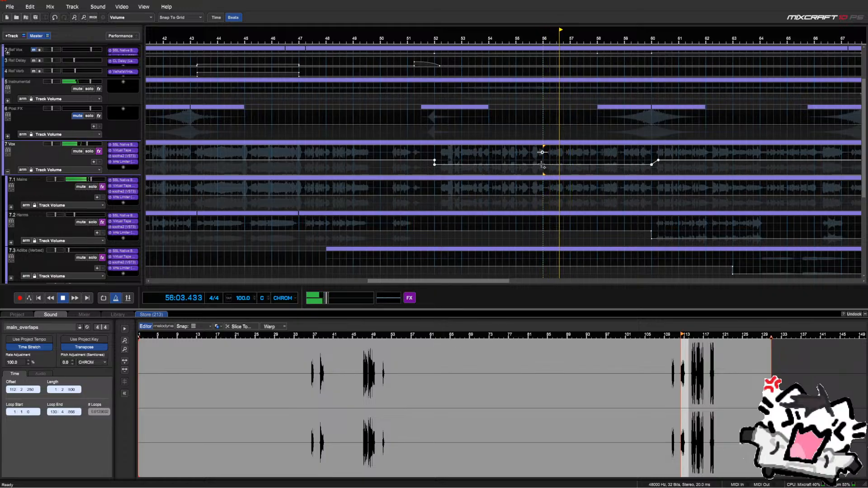
click(543, 165)
right_click(577, 166)
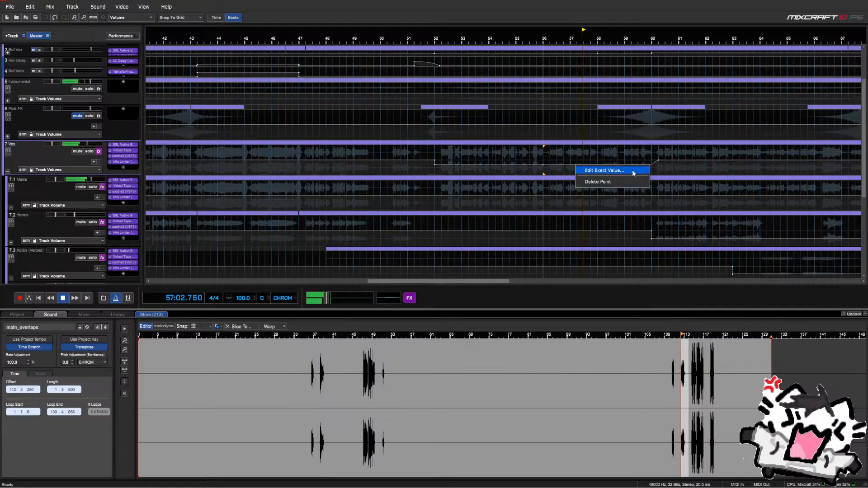
click(624, 181)
right_click(577, 166)
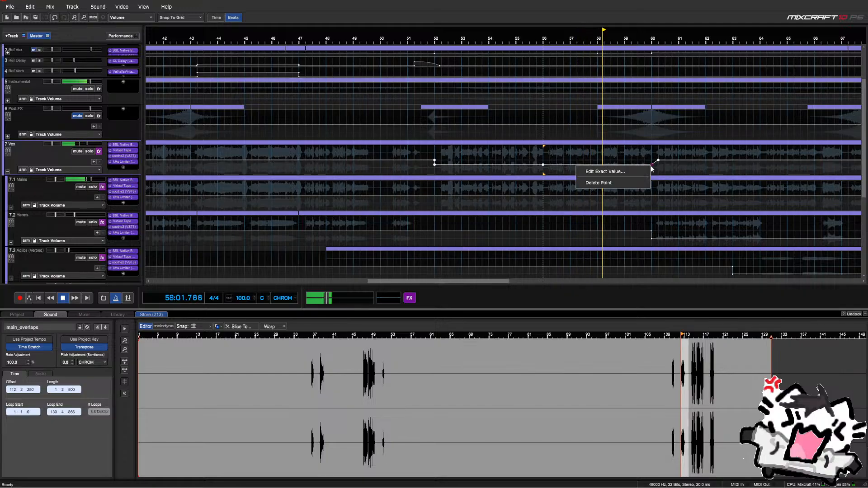
click(641, 184)
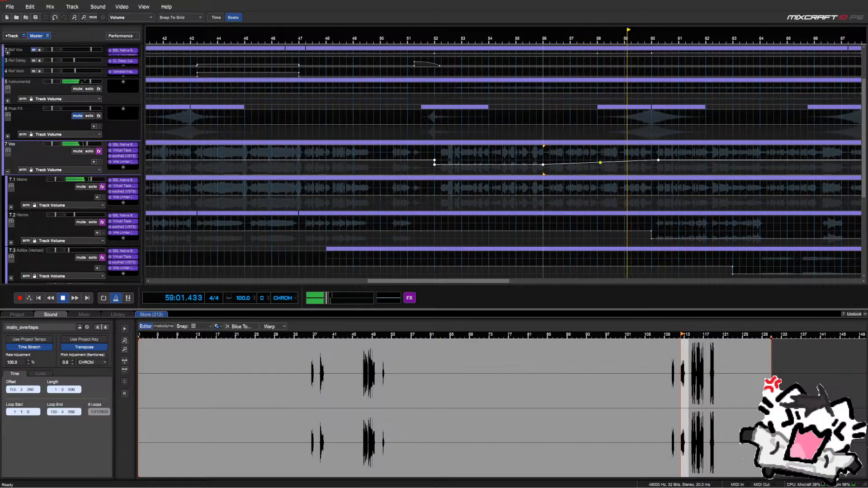
drag(609, 165, 598, 165)
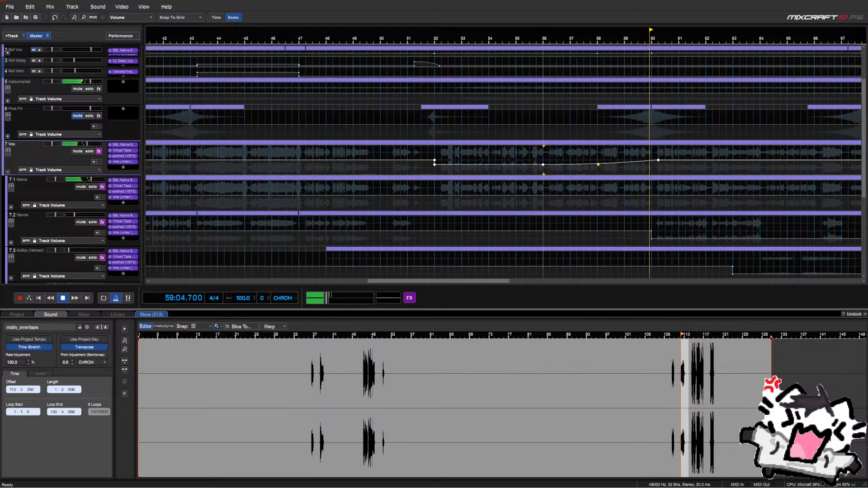
click(537, 157)
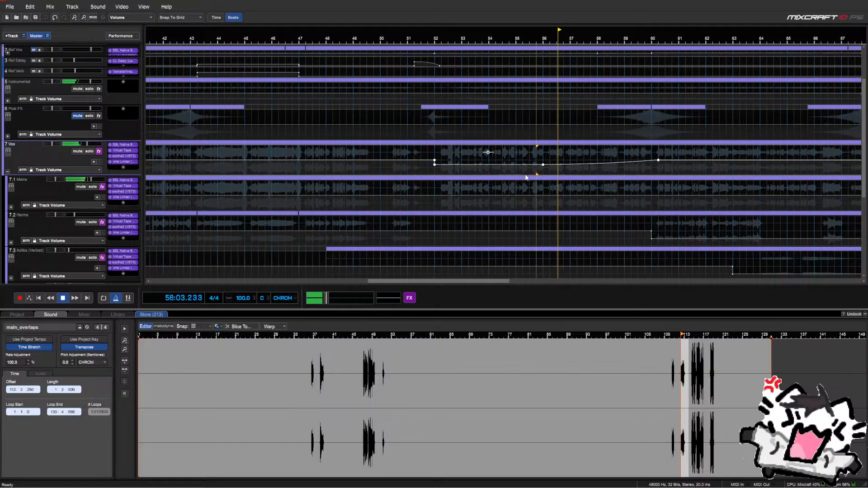
Select the 7.1 Mains track, briefly expand its group, then collapse it
click(12, 209)
click(12, 208)
scroll(440, 235, down, 3)
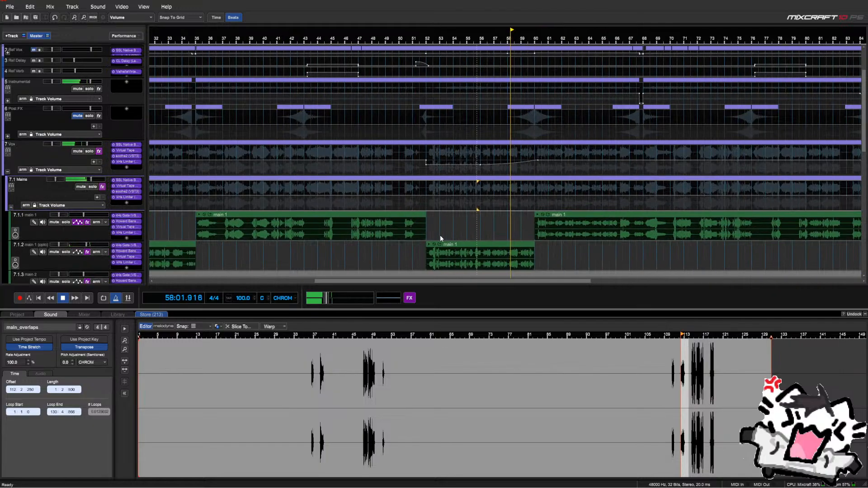
click(11, 208)
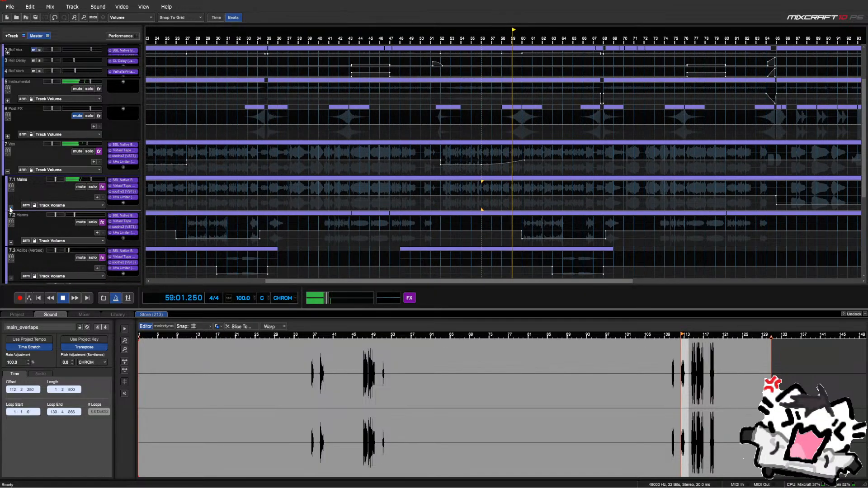
scroll(37, 214, down, 1)
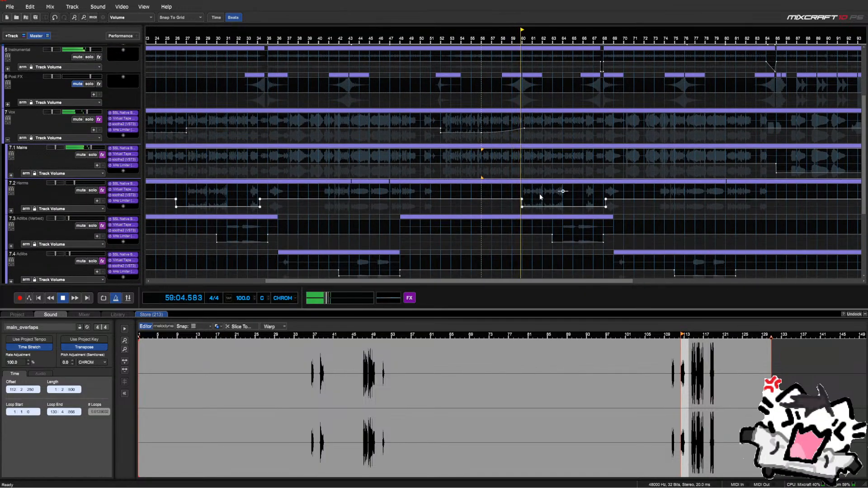
Select the Harms section from bar 60 to 68, dismiss its options, and resume playback near bar 63.5
drag(522, 191, 600, 206)
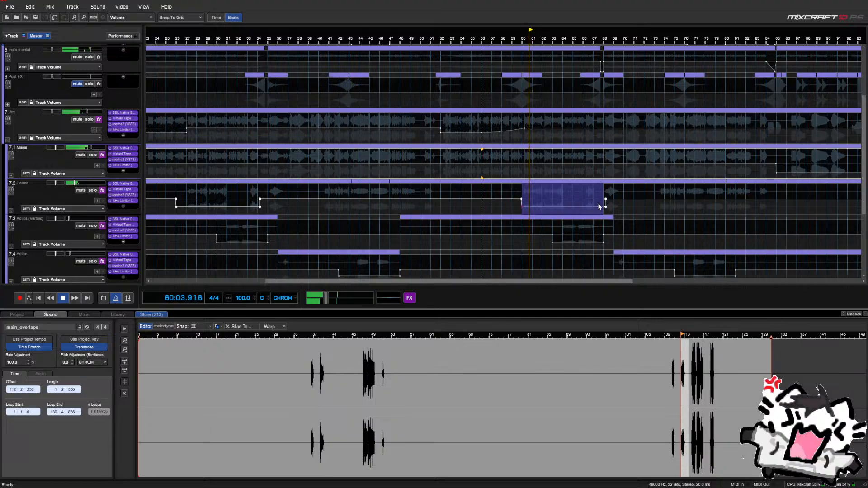
scroll(600, 206, up, 2)
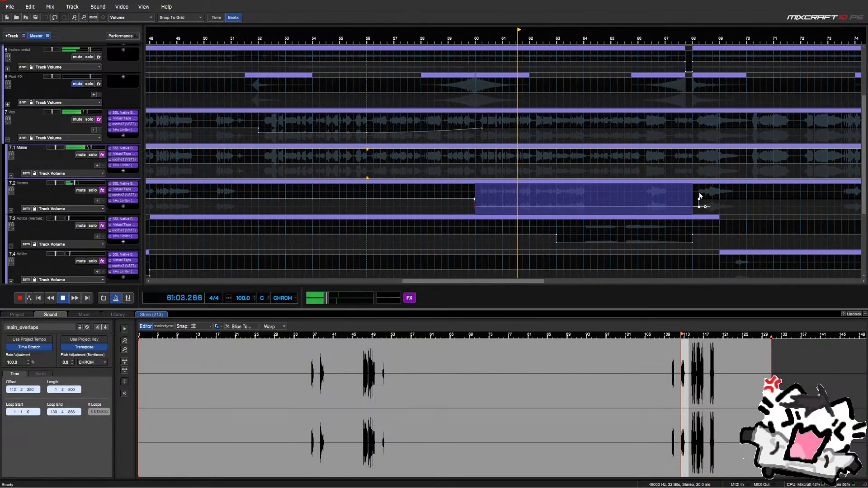
drag(700, 195, 477, 203)
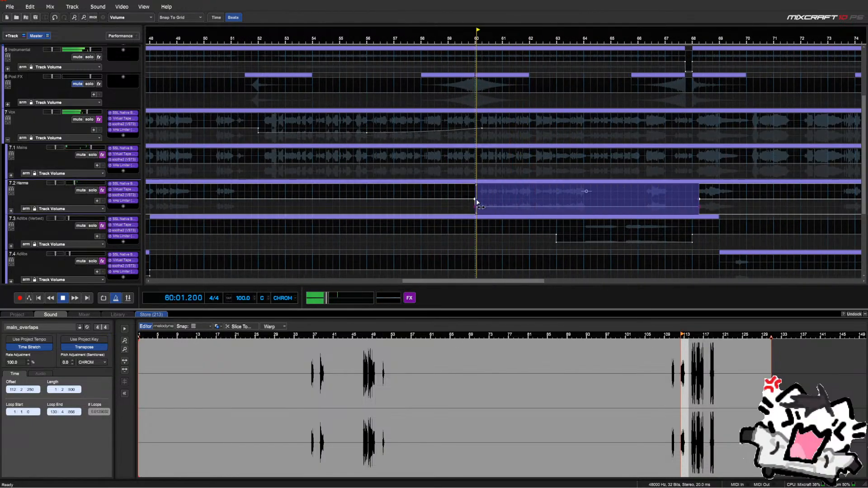
right_click(477, 203)
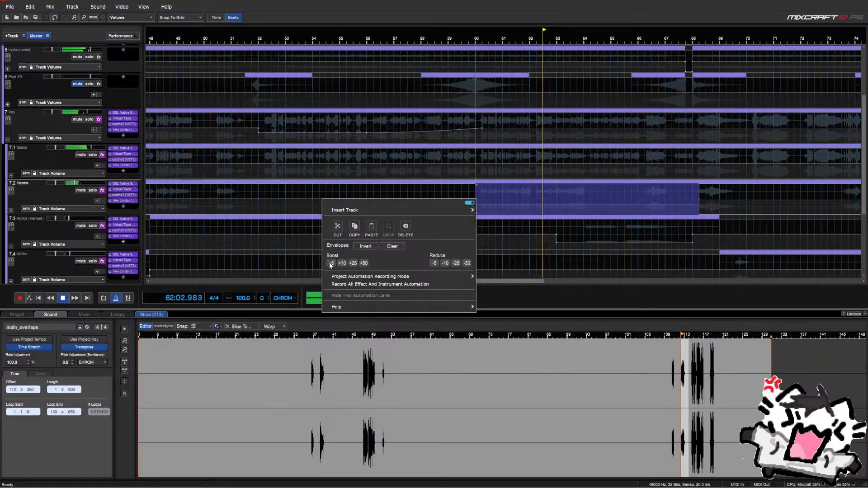
click(571, 38)
click(571, 38)
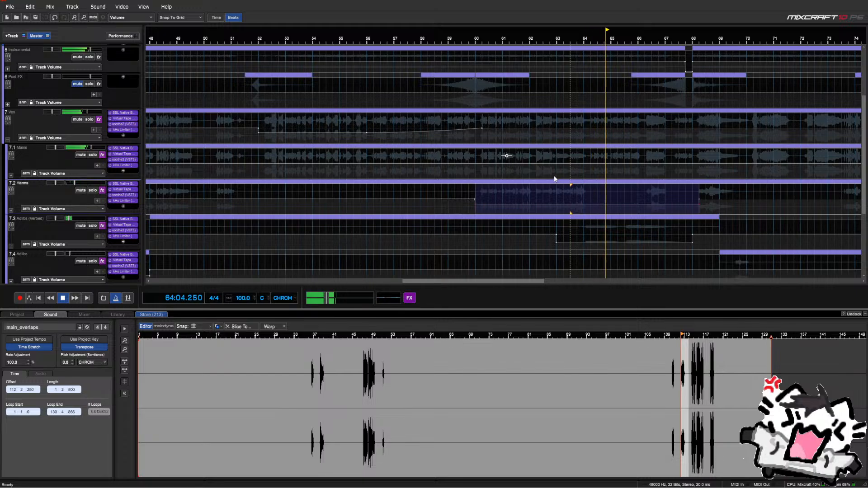
Zoom the timeline out to bars 25–129 and scroll up to the Master Track
scroll(554, 179, down, 1)
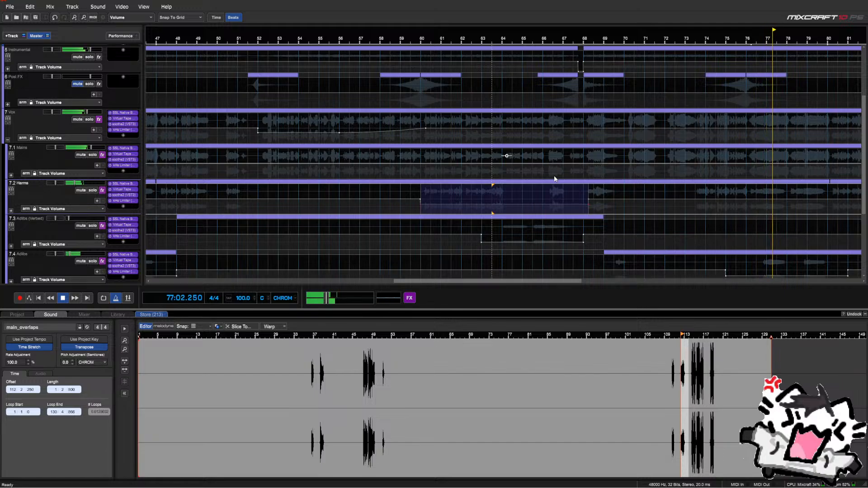
scroll(556, 178, down, 4)
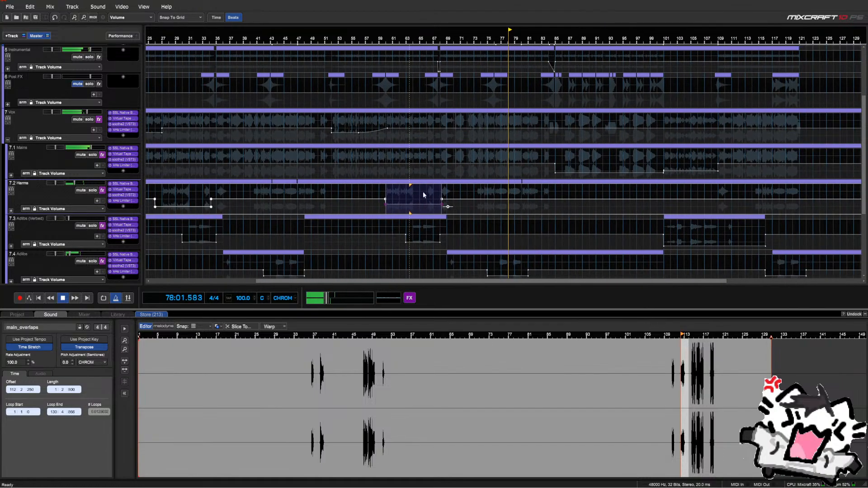
scroll(66, 174, down, 1)
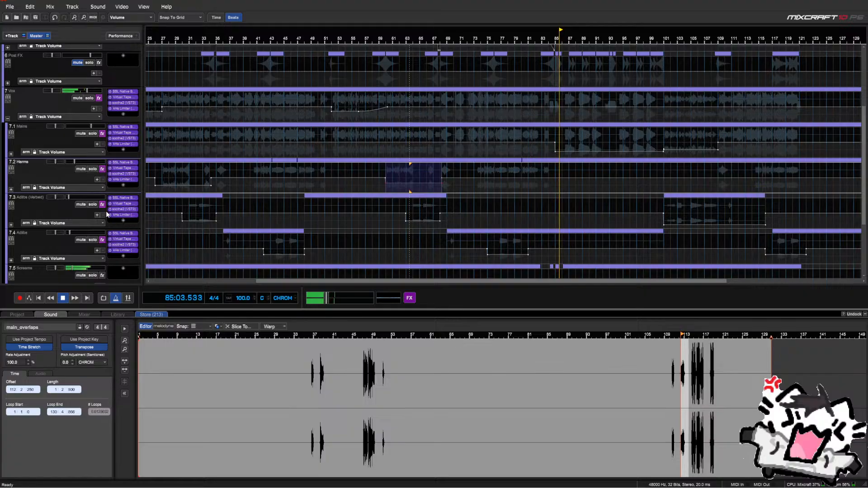
scroll(108, 214, up, 3)
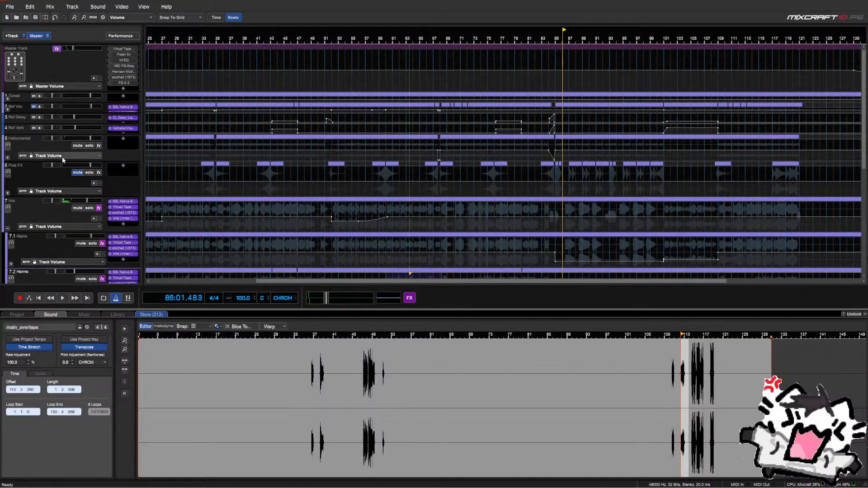
Expand Instrumental and audition the passage from bar 83 beat 3
click(8, 156)
scroll(543, 145, up, 5)
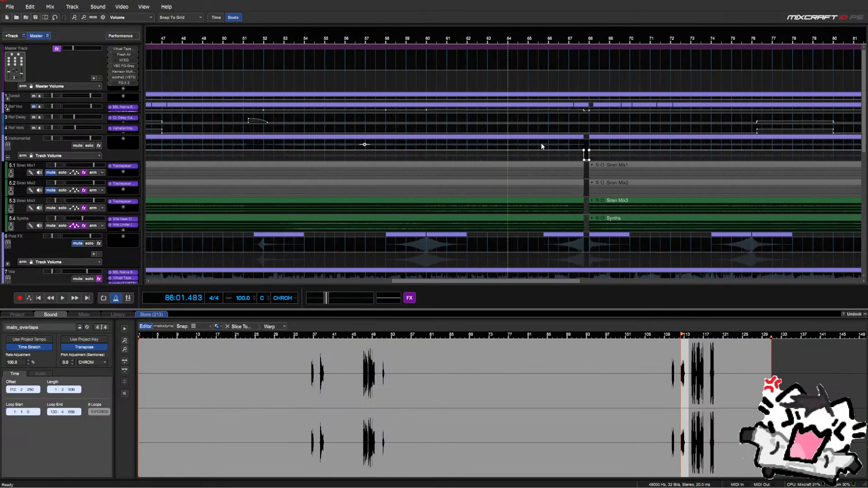
scroll(552, 143, down, 1)
scroll(270, 171, down, 2)
scroll(263, 170, down, 2)
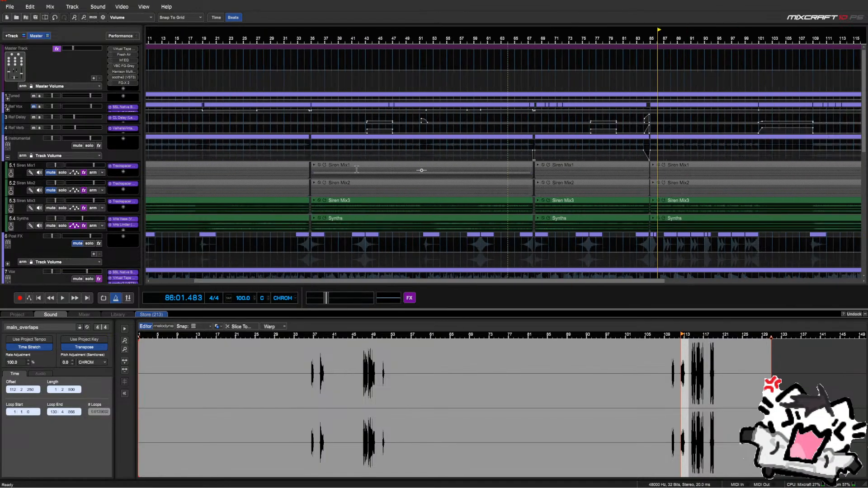
scroll(649, 144, up, 6)
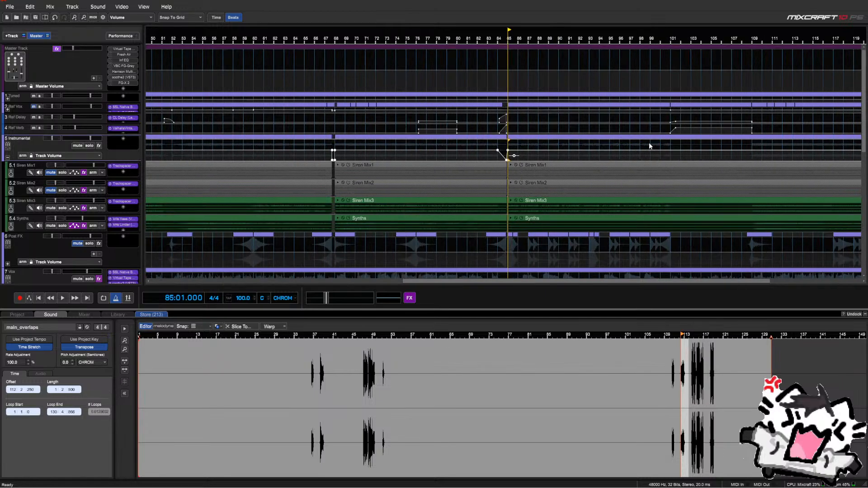
click(386, 149)
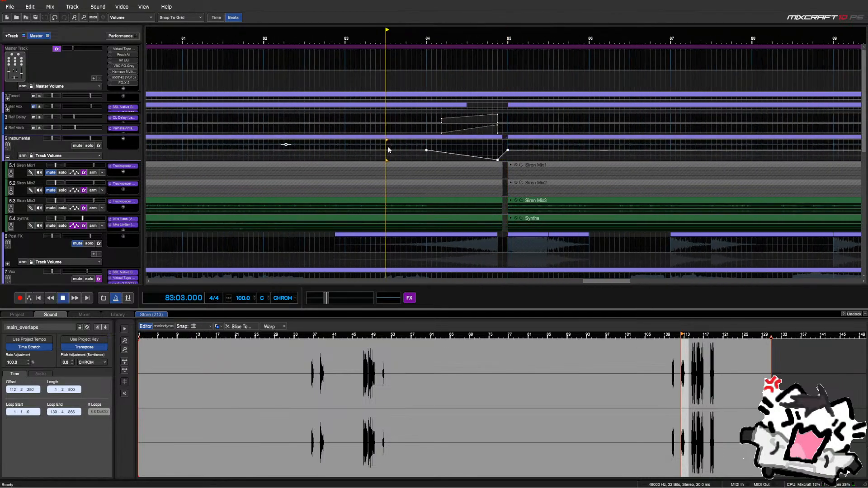
key(space)
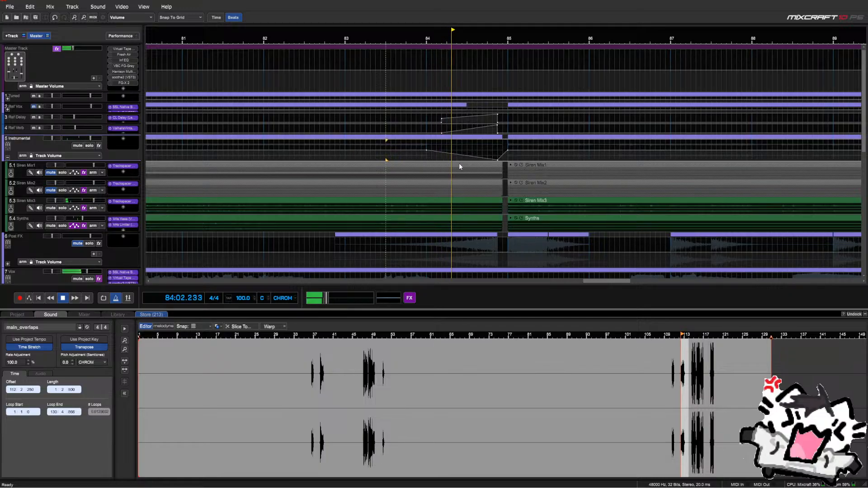
key(space)
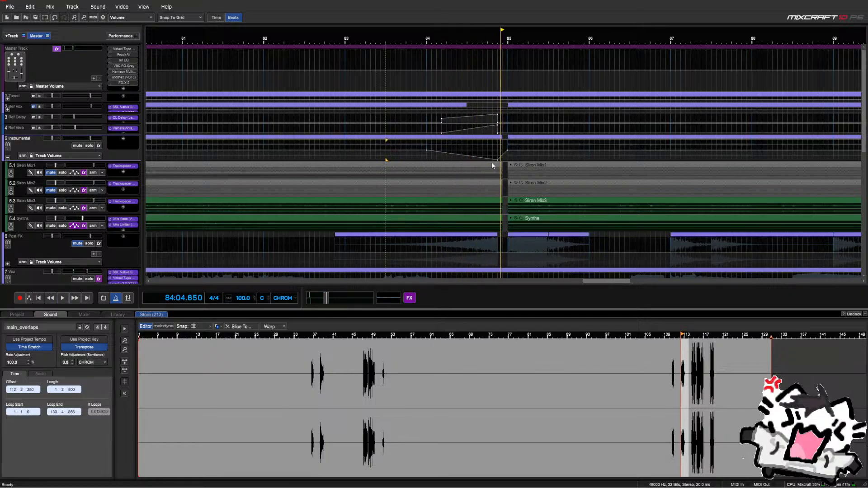
Delete the slice just before bar 85 across Siren Mix1 to Synths, then replay from bar 83 beat 4
click(492, 165)
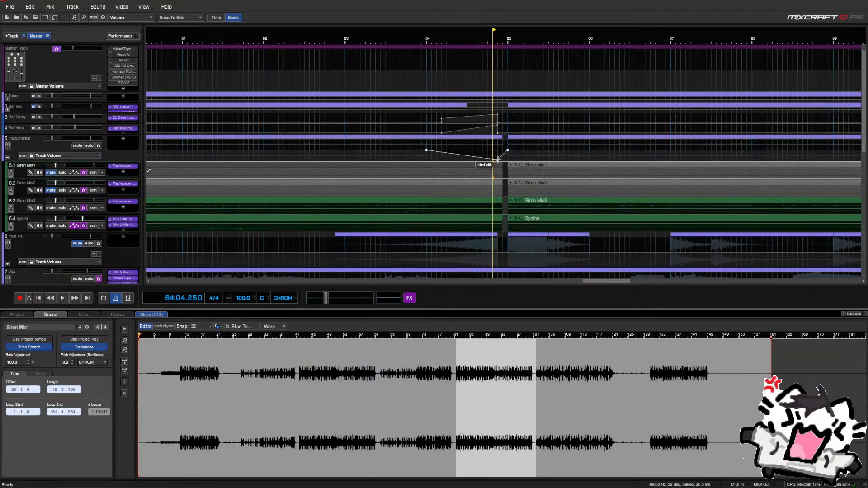
drag(507, 172, 495, 221)
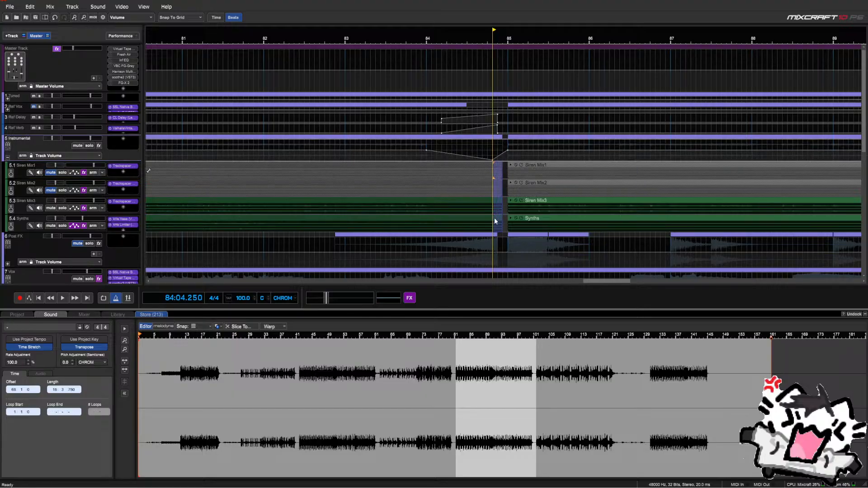
key(Delete)
click(406, 160)
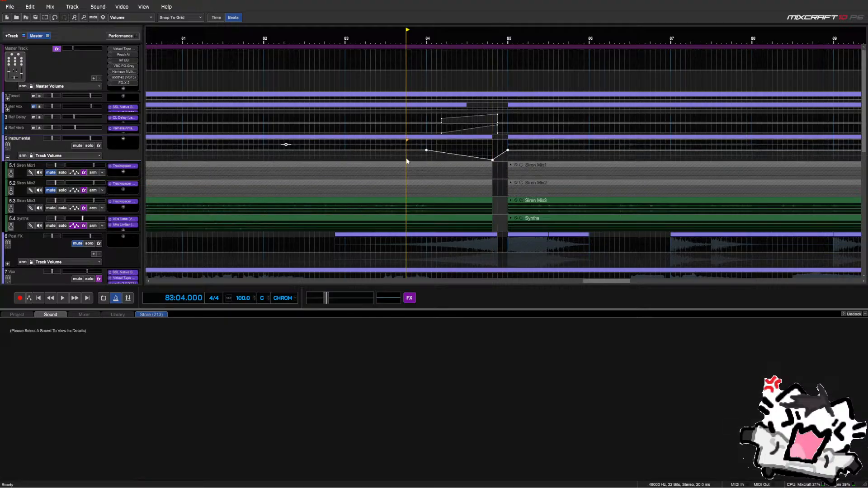
key(space)
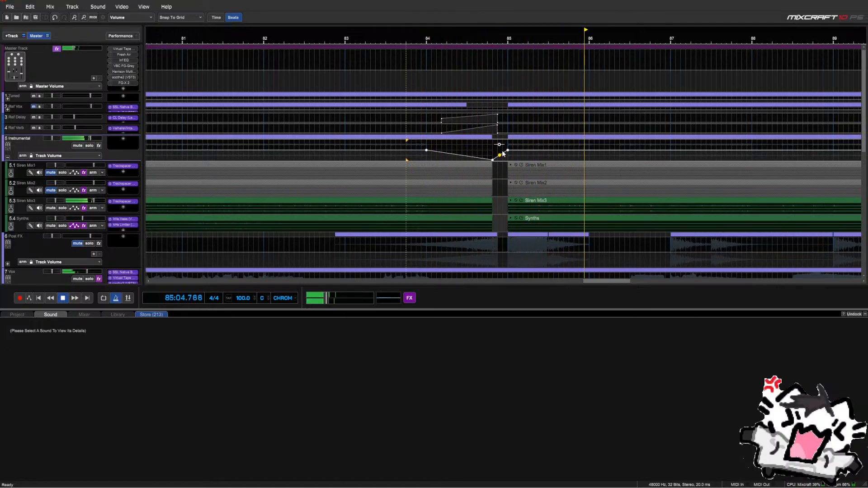
Add an Instrumental volume point back at 0 dB before bar 85, replay, and collapse Instrumental
drag(500, 155, 498, 150)
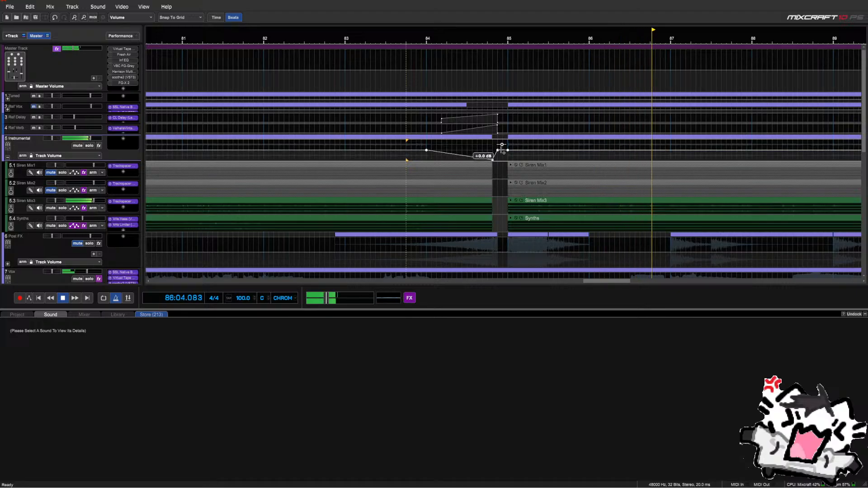
click(493, 179)
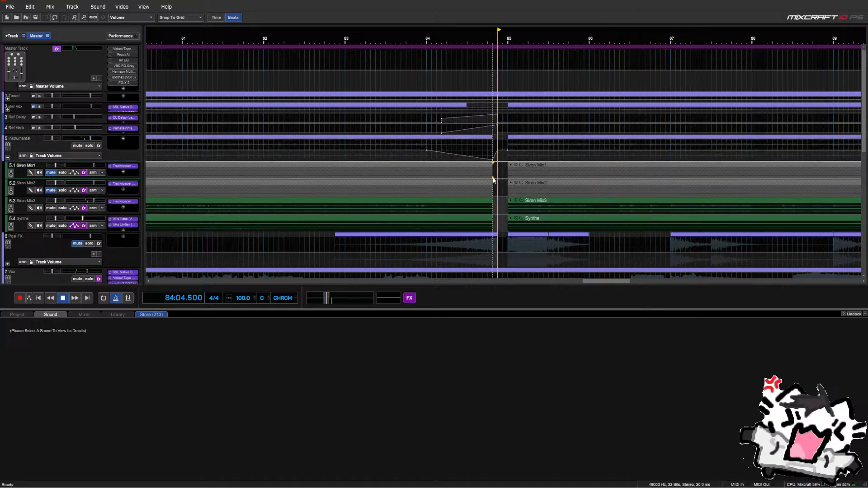
scroll(493, 179, down, 3)
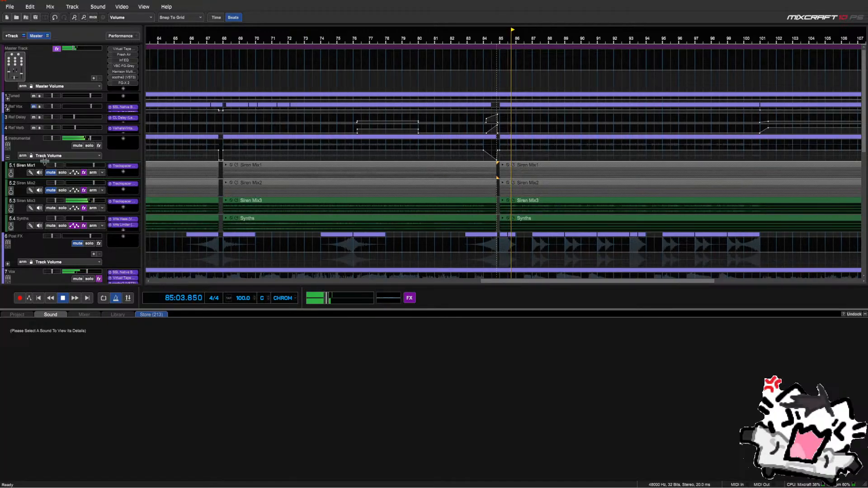
click(8, 158)
scroll(426, 200, down, 3)
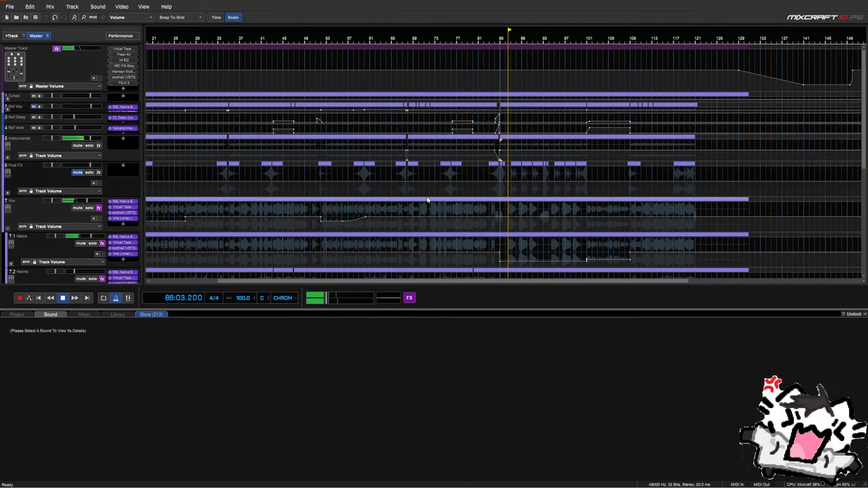
Stop playback, collapse Vox, and insert Trackspacer 2.5 on Vox by searching 'trac'
scroll(55, 184, down, 6)
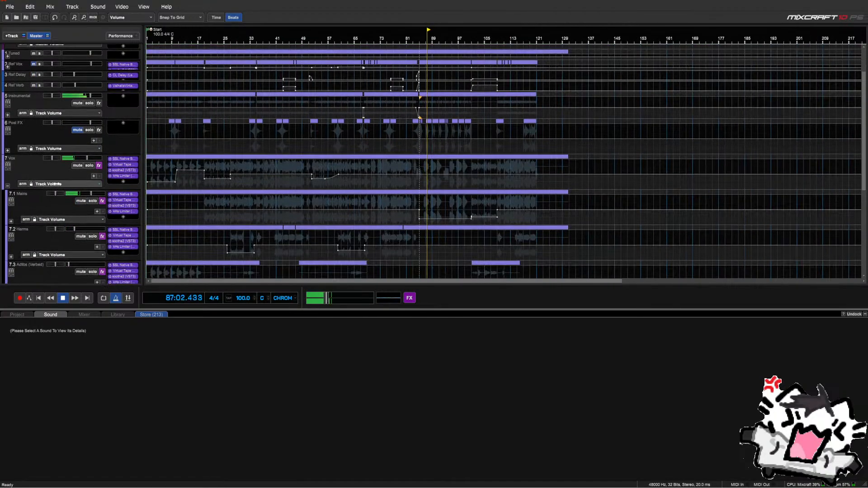
scroll(56, 184, down, 3)
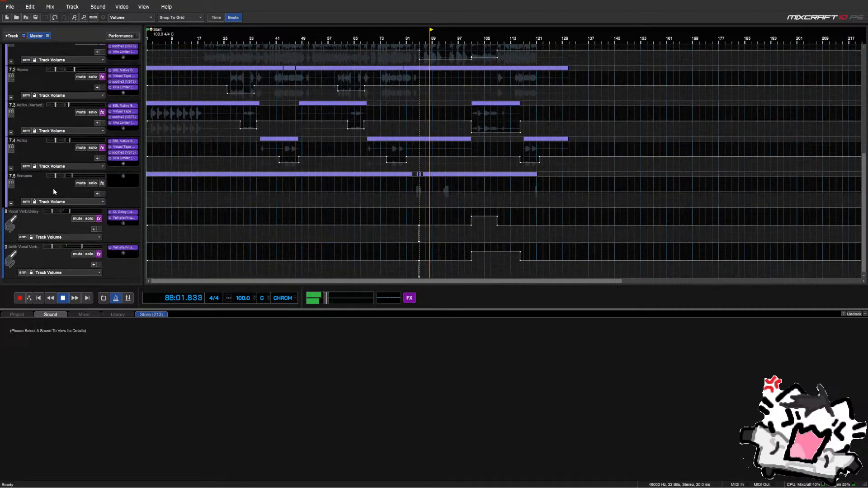
scroll(54, 190, up, 3)
key(space)
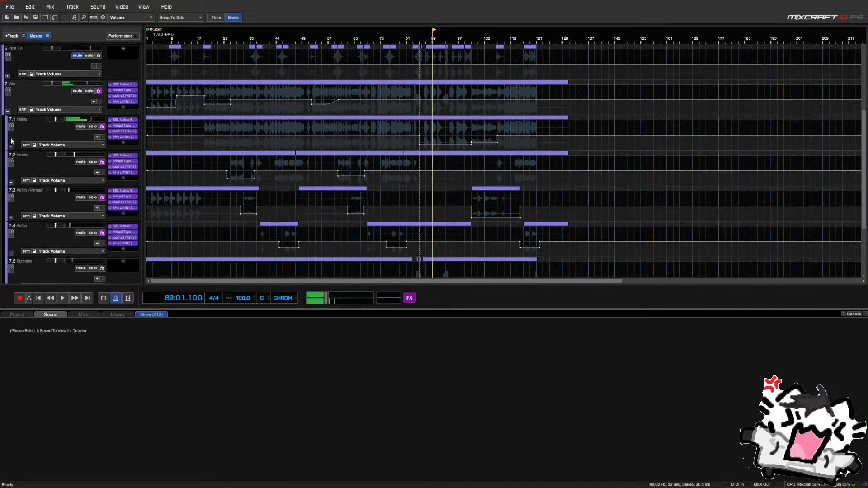
click(8, 111)
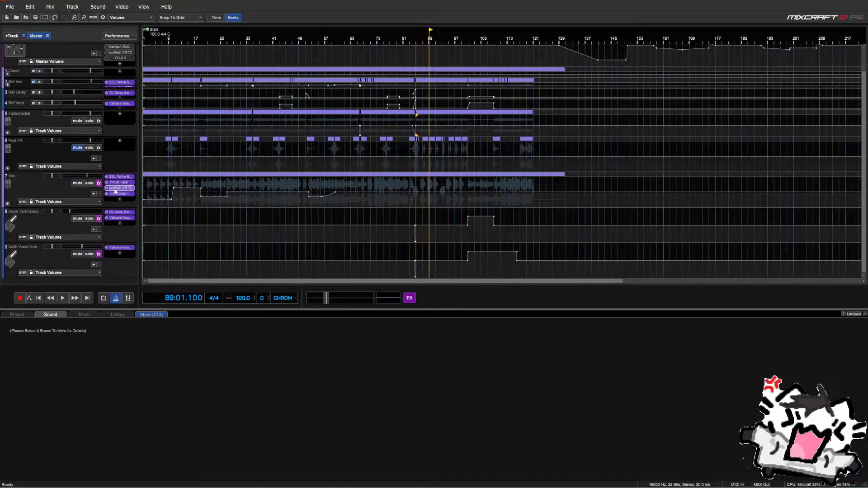
click(120, 200)
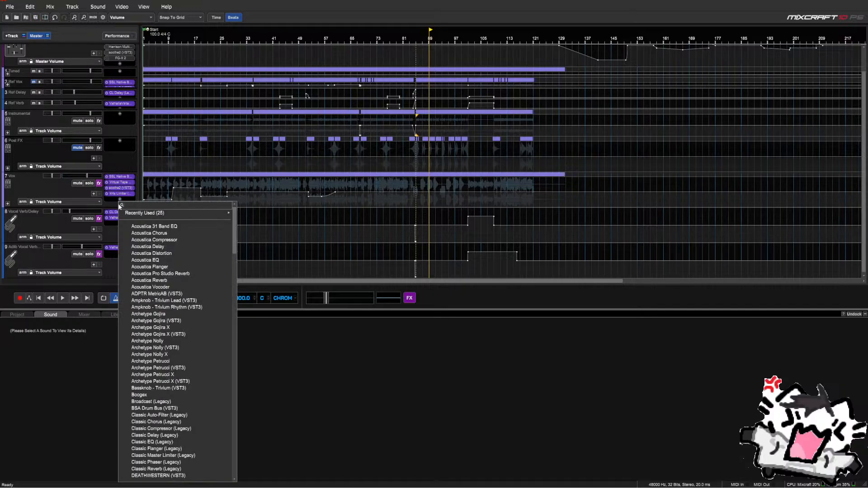
text(track)
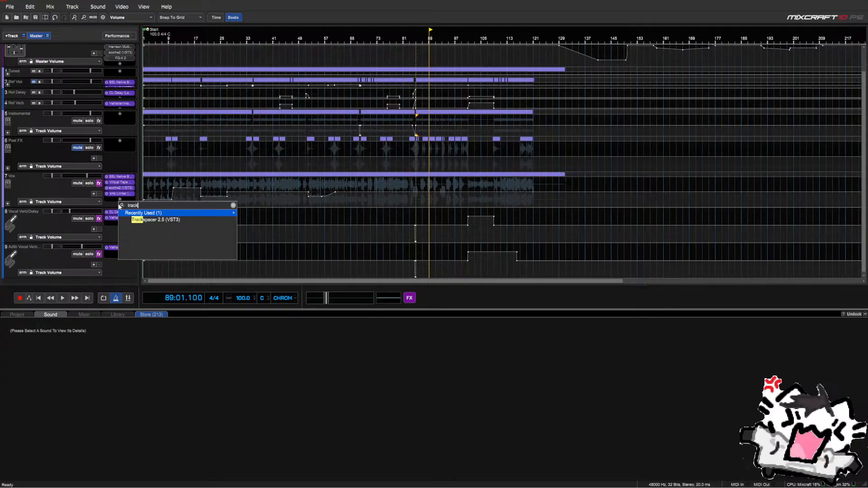
key(Down)
key(Return)
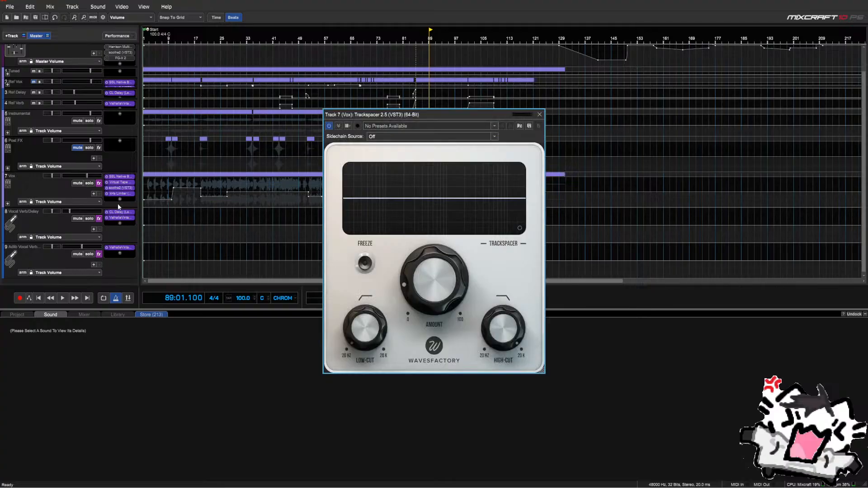
Set the Trackspacer sidechain source to Instrumental post-fader
click(374, 136)
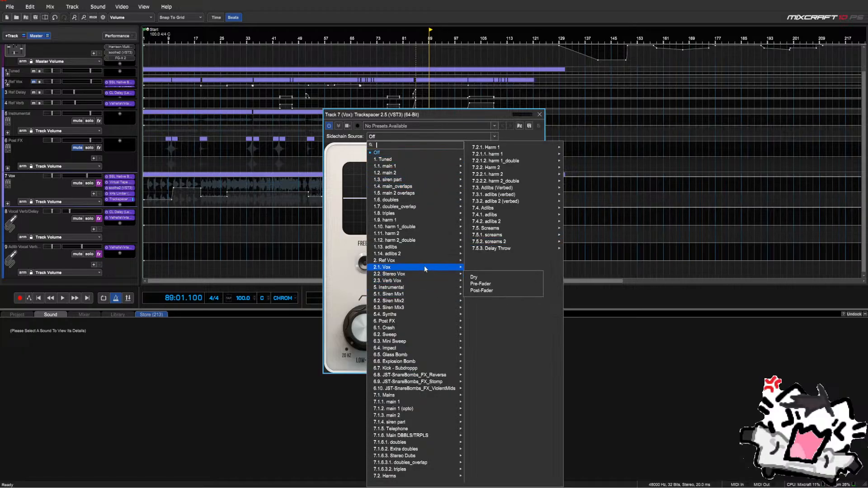
mouse_move(392, 275)
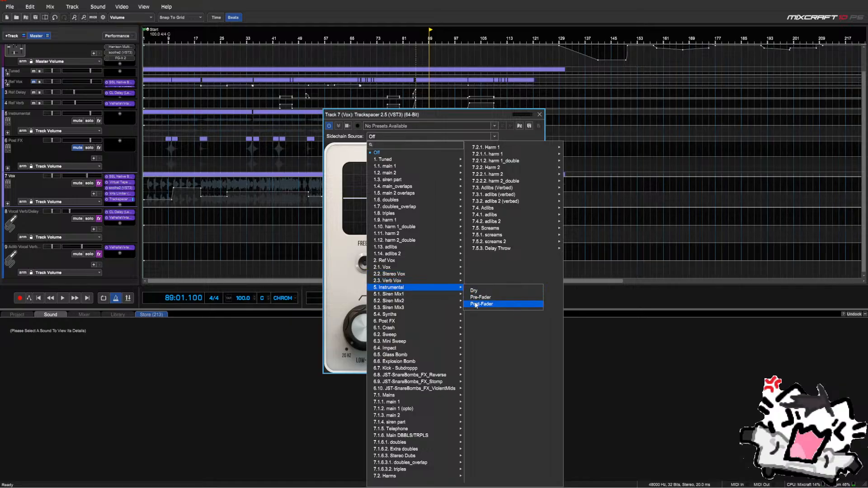
click(480, 303)
click(408, 269)
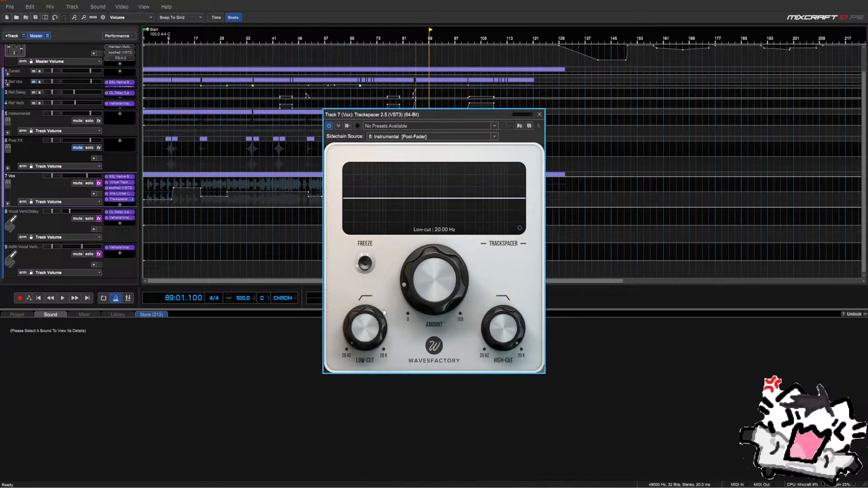
Move the plugin window aside and set low-cut to about 67 Hz and high-cut to about 3.15 kHz
mouse_move(370, 340)
mouse_down()
mouse_move(368, 329)
mouse_move(368, 342)
mouse_move(384, 318)
mouse_move(378, 340)
mouse_move(380, 317)
mouse_move(389, 324)
mouse_move(396, 308)
mouse_move(396, 335)
mouse_move(401, 315)
mouse_move(375, 343)
mouse_move(380, 328)
mouse_up()
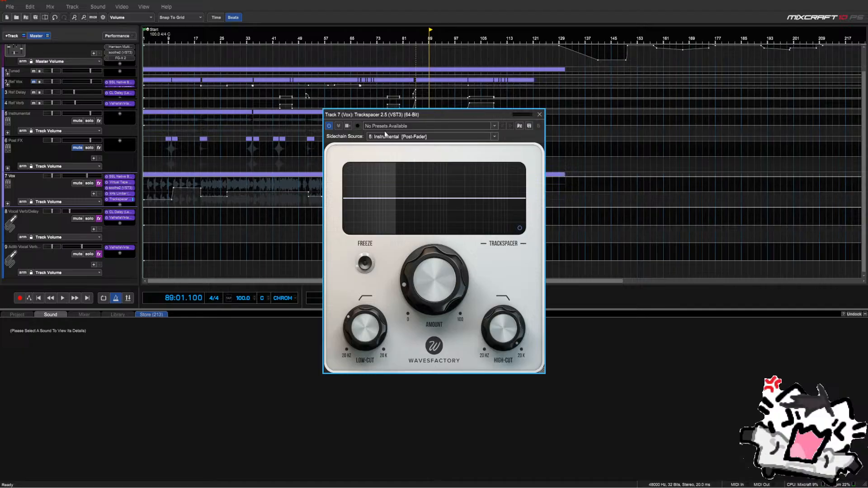
drag(384, 117, 616, 91)
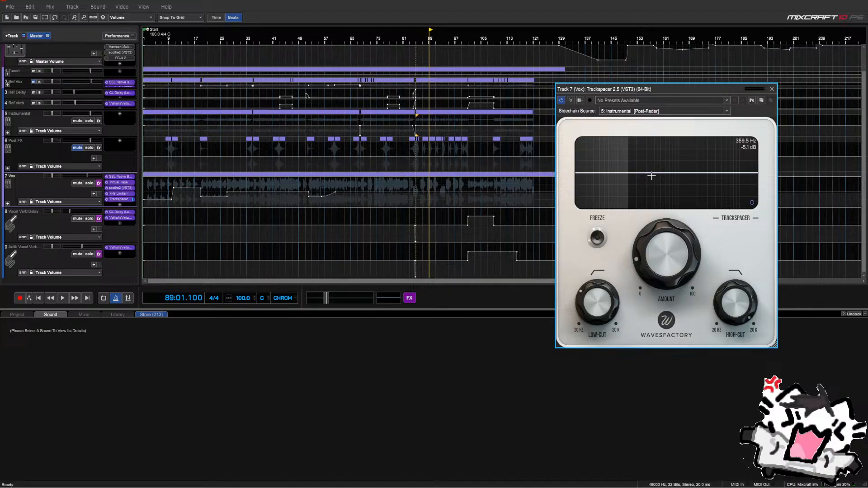
mouse_move(615, 295)
mouse_down()
mouse_move(612, 326)
mouse_move(635, 258)
mouse_up()
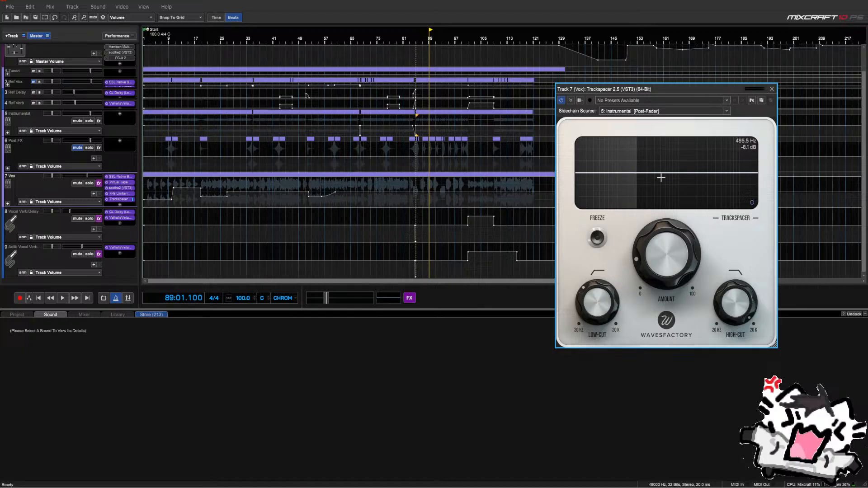
mouse_move(751, 313)
drag(751, 313, 745, 347)
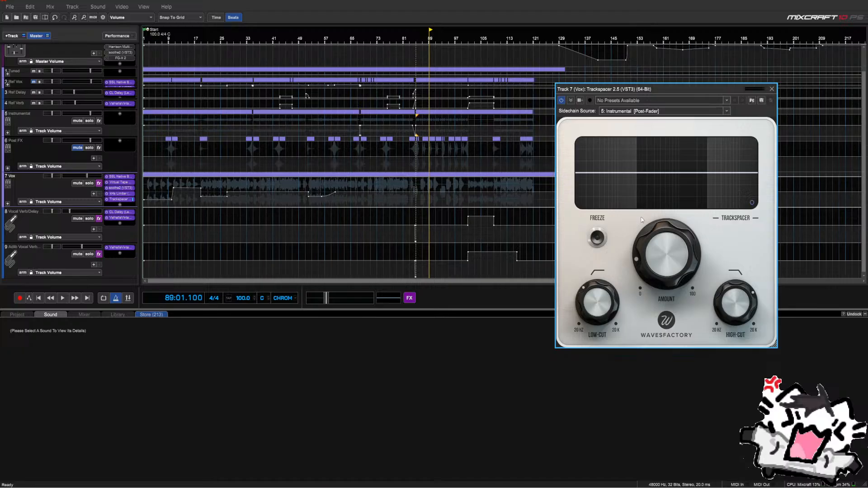
Lower the amount to about 8.9%, then reset it to the default 15%
mouse_move(675, 242)
scroll(662, 244, up, 5)
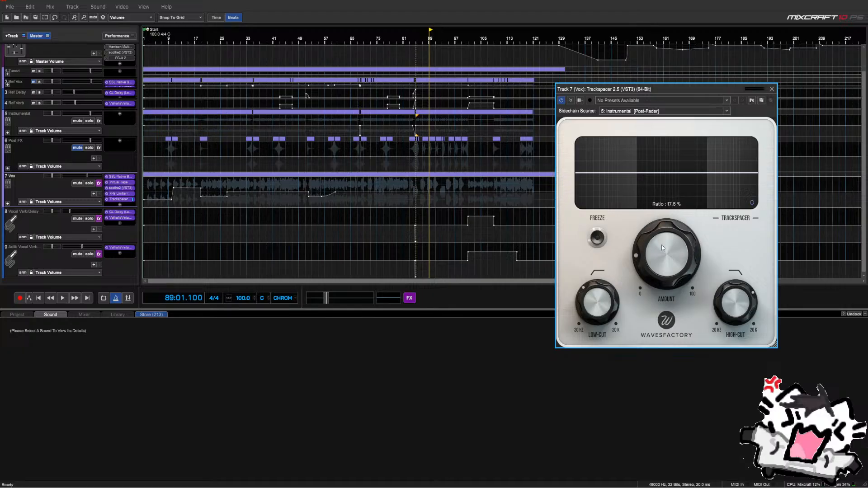
drag(661, 251, 688, 306)
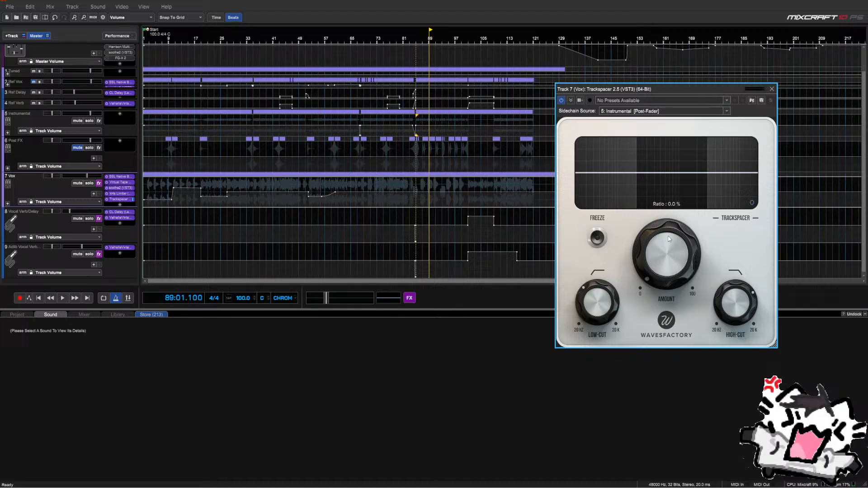
double_click(666, 251)
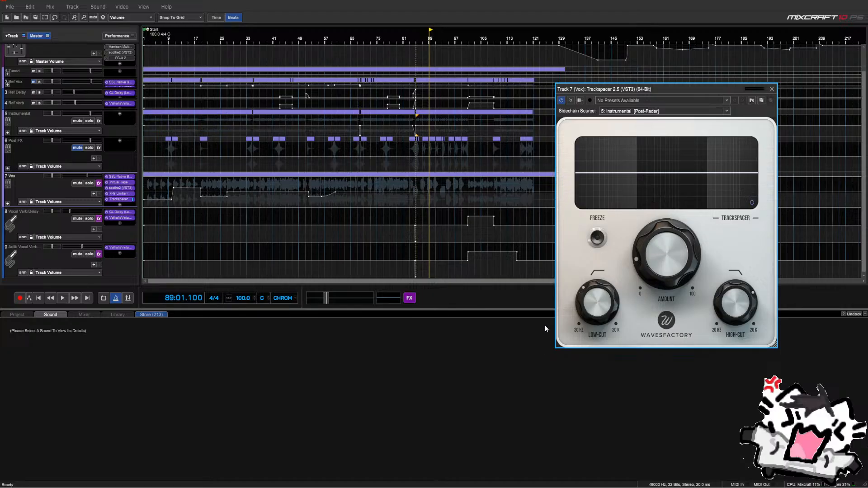
mouse_move(733, 302)
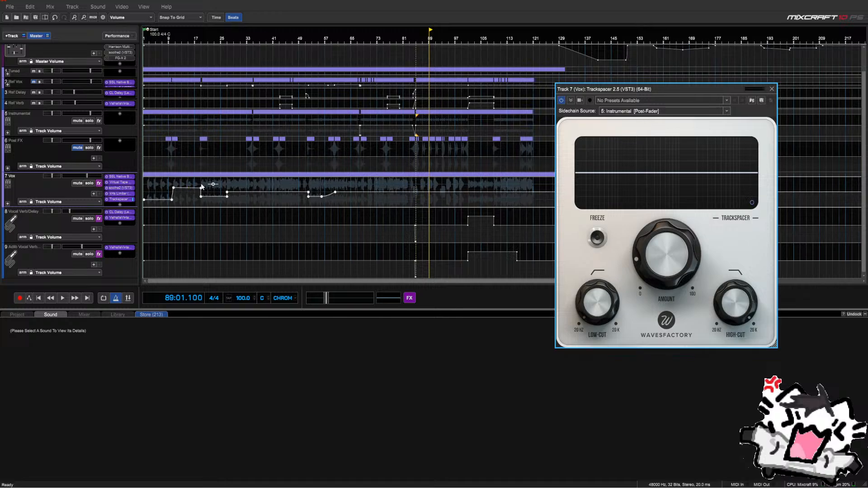
Play from bar 35, expand the Instrumental folder, stop, and open the Trackspacer sidechain source list
click(251, 188)
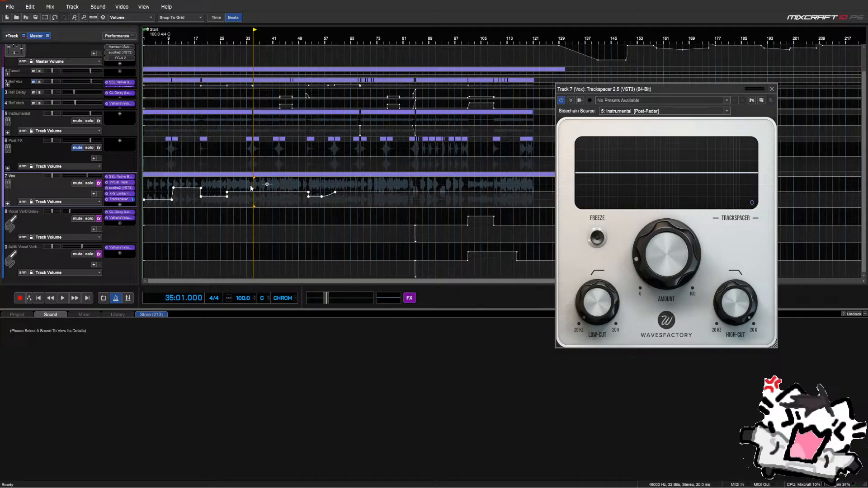
key(space)
mouse_move(638, 257)
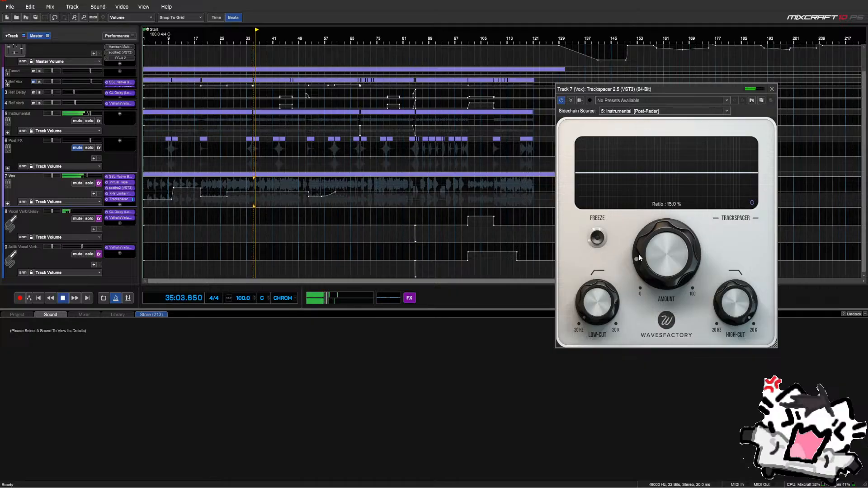
mouse_move(601, 303)
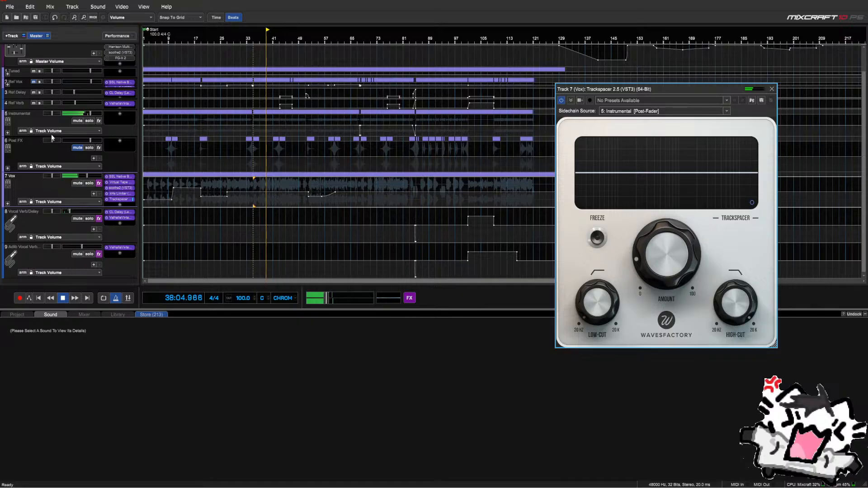
click(8, 133)
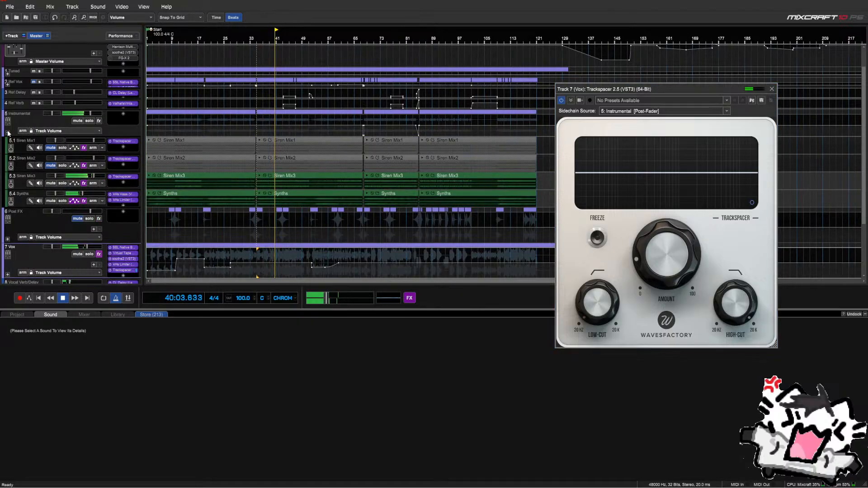
key(space)
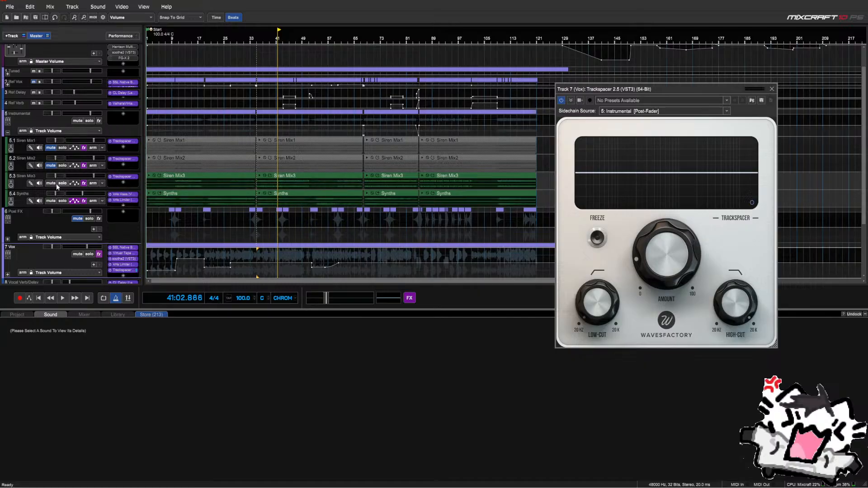
click(726, 111)
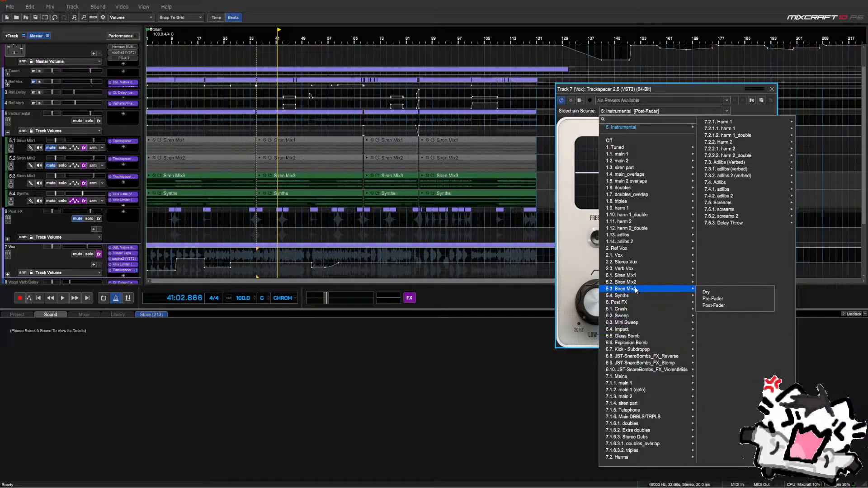
Choose 5.3 Siren Mix3 post-fader as sidechain source and raise low-cut to about 32.5 Hz
click(713, 305)
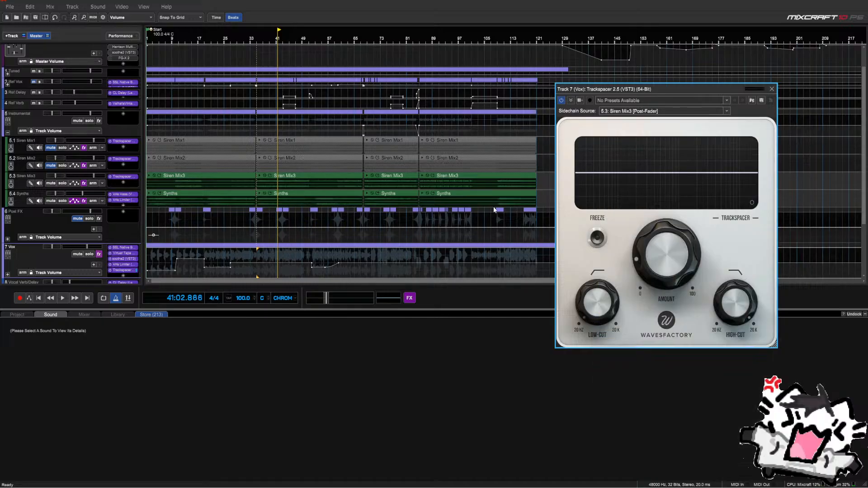
key(space)
drag(601, 322, 602, 316)
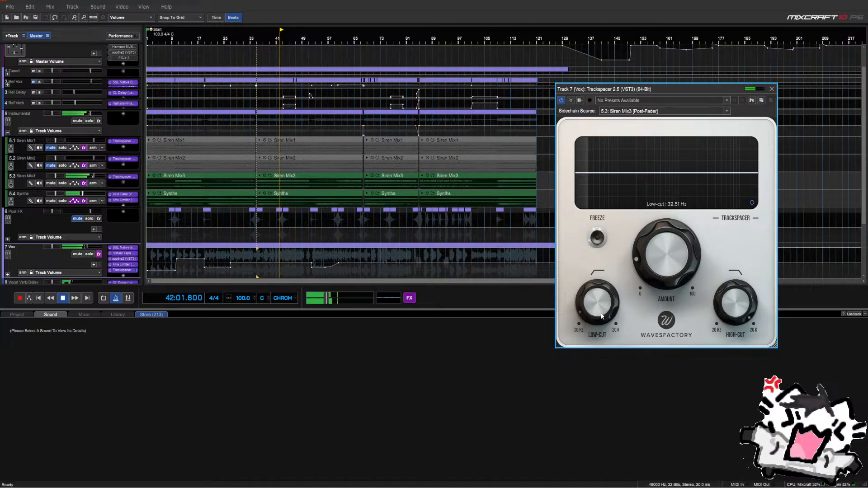
key(space)
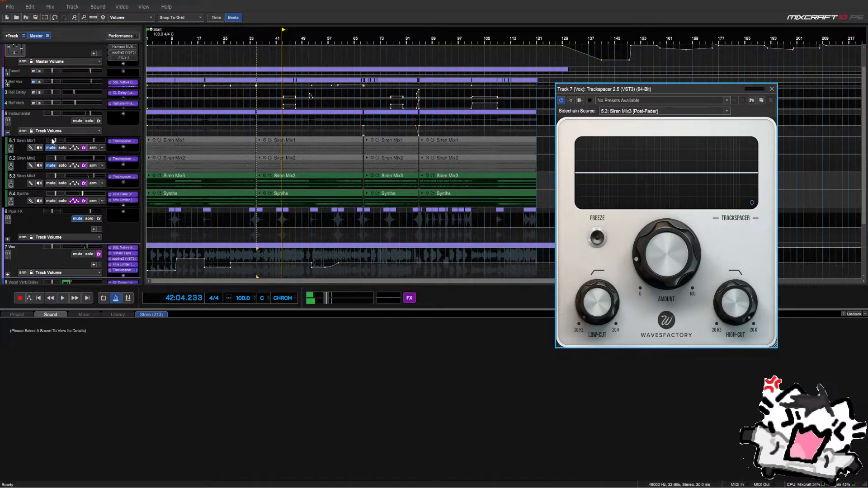
click(8, 132)
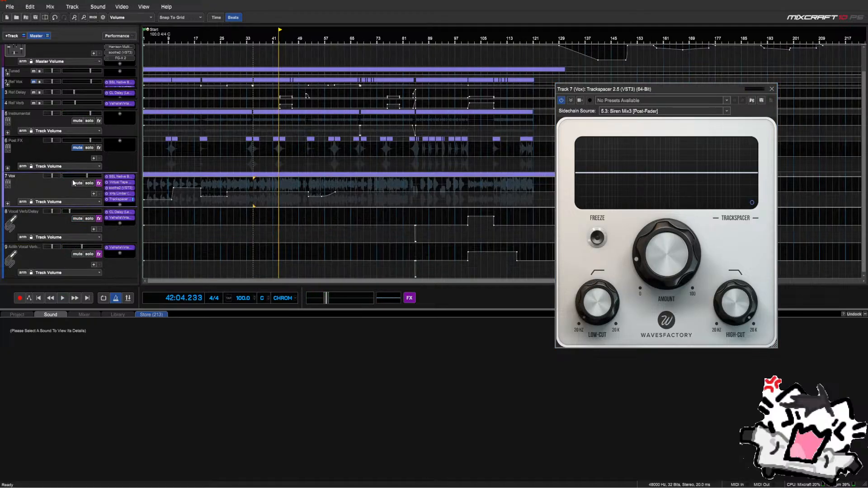
Reopen the Vox Trackspacer and nudge the amount to 14.1% during playback
click(123, 199)
click(124, 199)
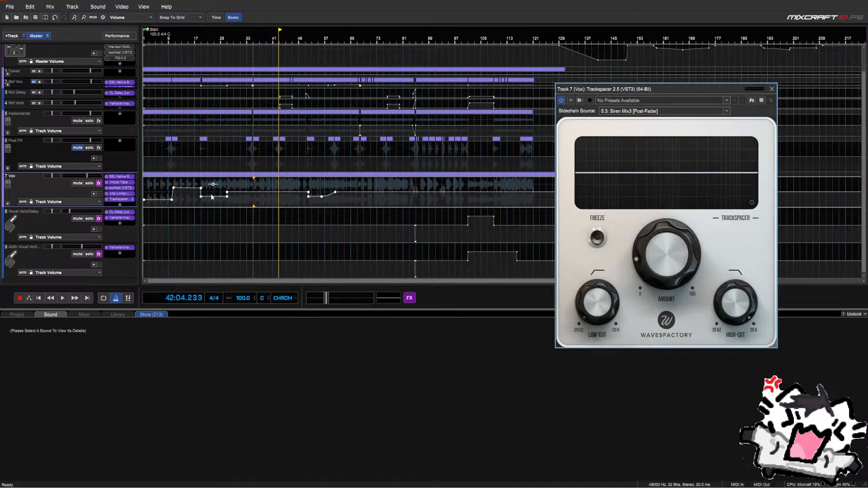
key(space)
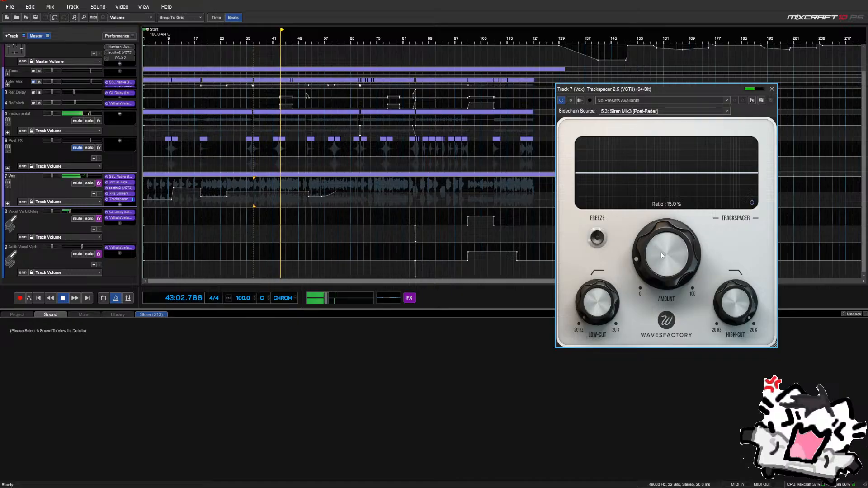
drag(662, 255, 661, 267)
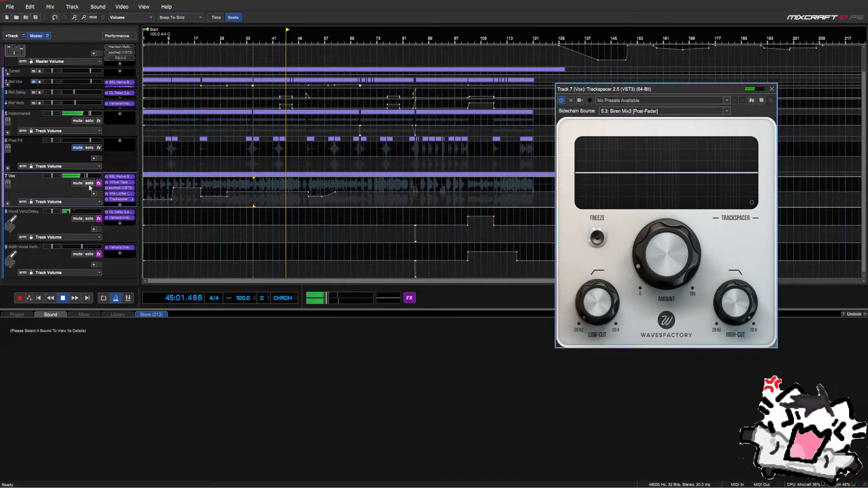
Audition the sidechain via the advanced panel, then bring the amount back to about 15%
click(752, 203)
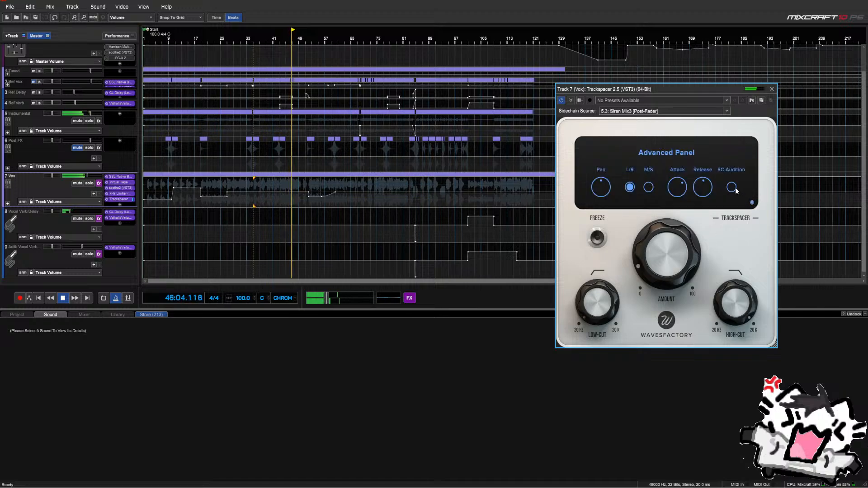
click(734, 188)
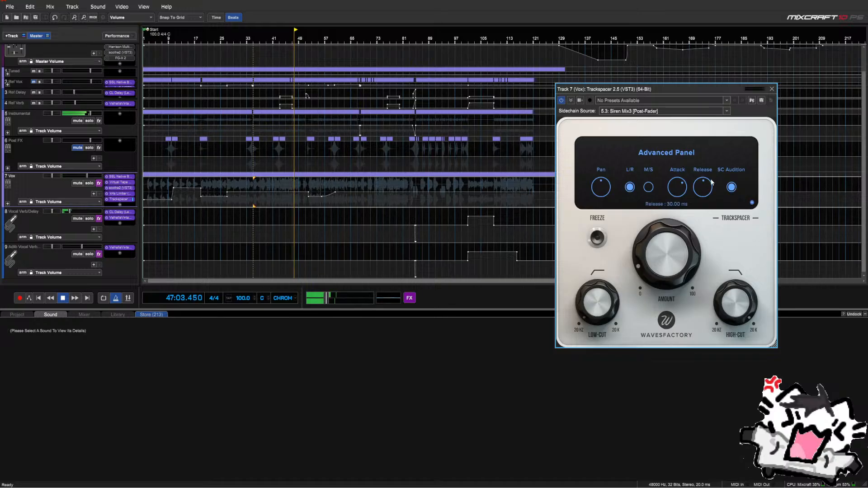
drag(665, 257, 664, 328)
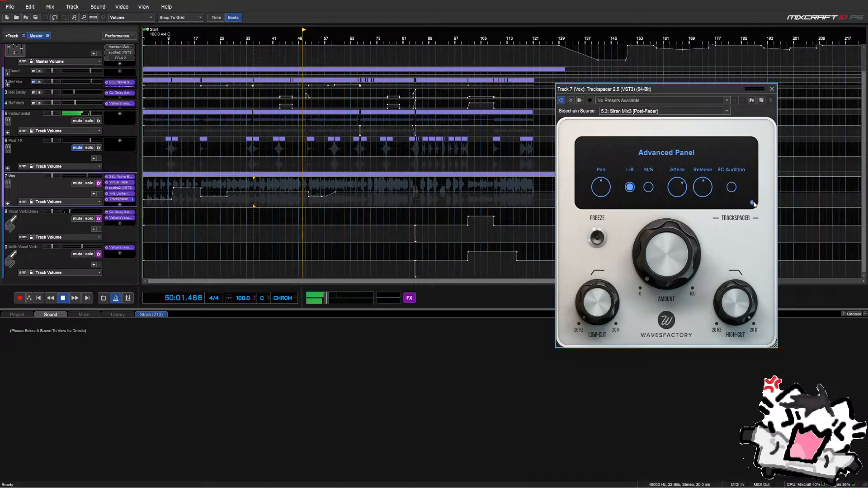
click(752, 202)
key(space)
key(space)
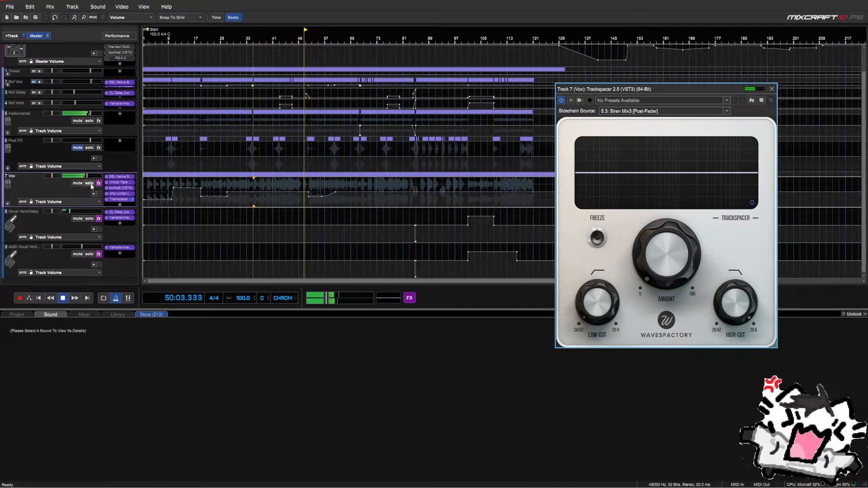
drag(662, 273, 662, 256)
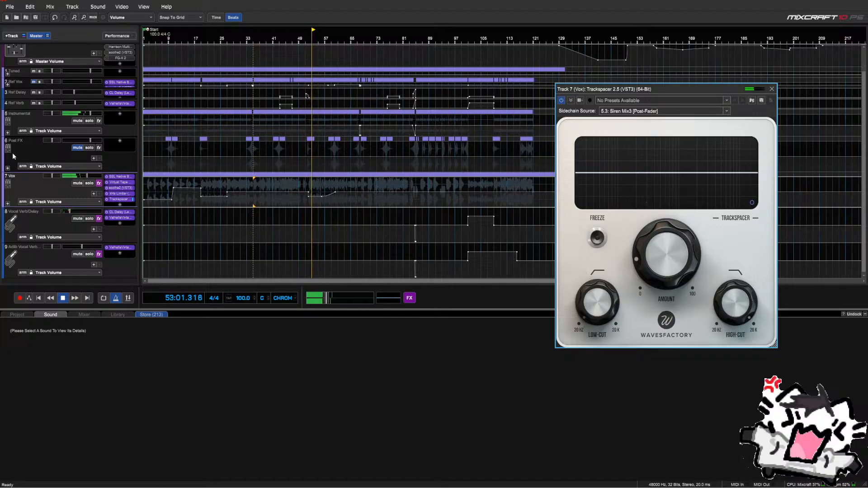
key(space)
click(8, 133)
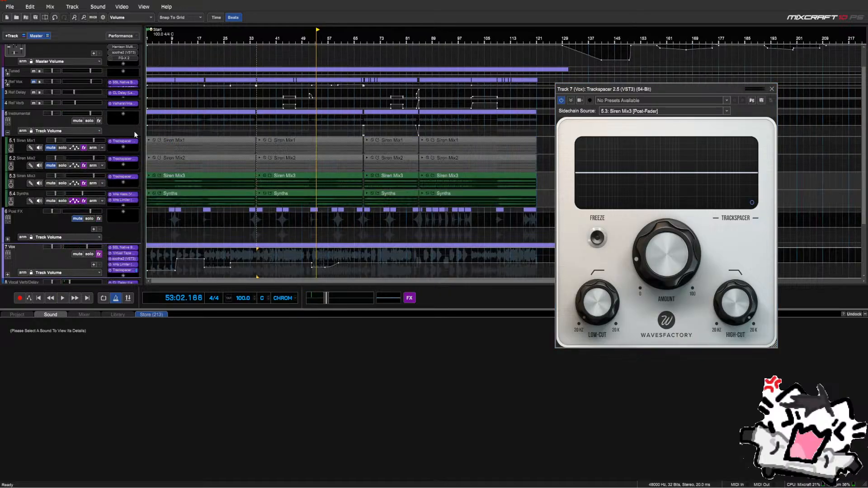
Move Siren Mix3 out of the Instrumental folder, collapse the group, and play back the mix
drag(20, 186, 19, 197)
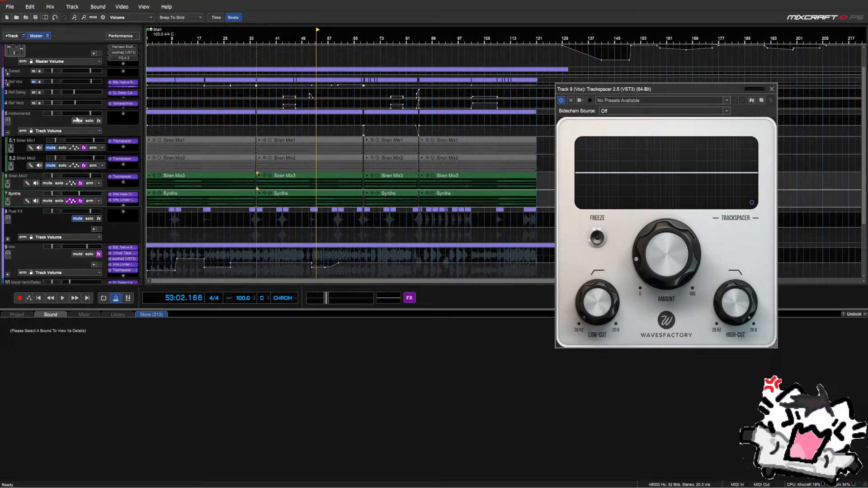
click(8, 135)
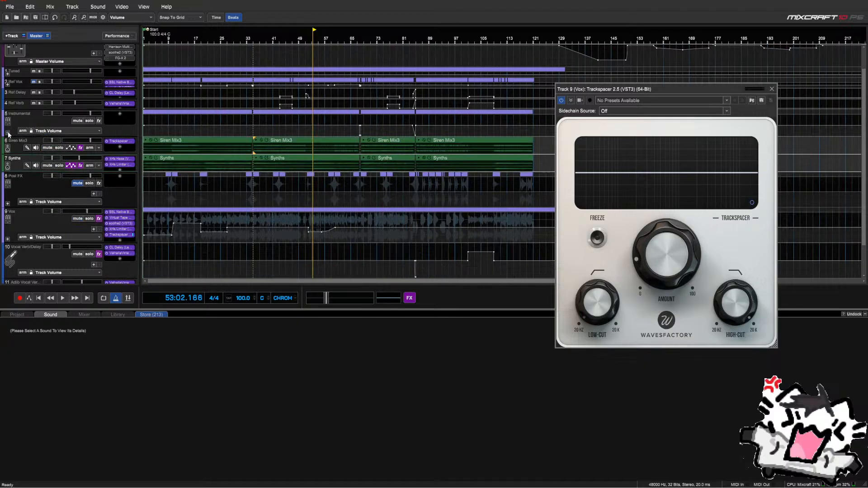
key(space)
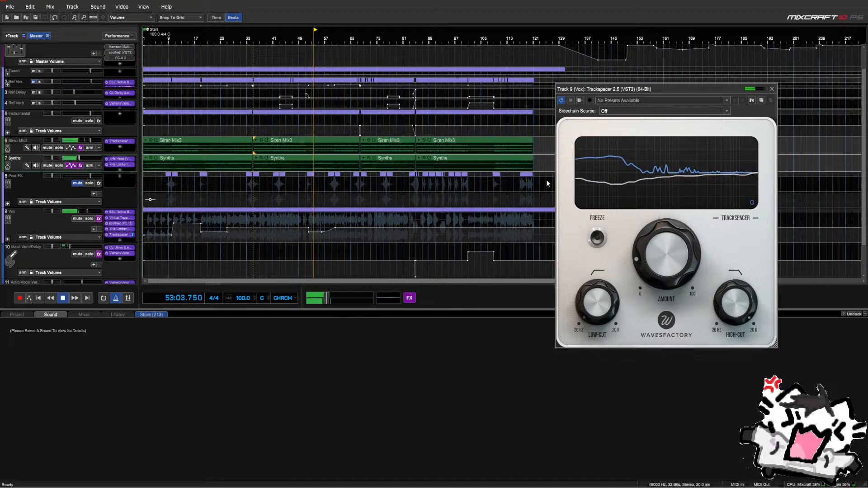
mouse_move(644, 278)
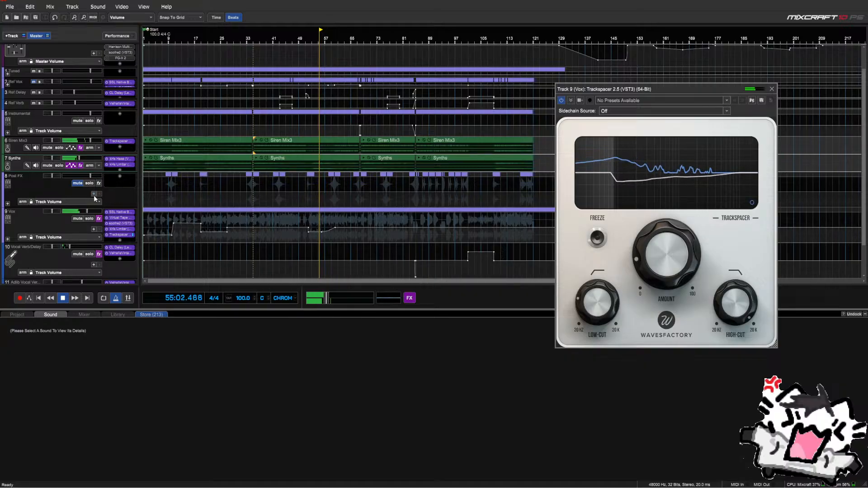
key(space)
Solo Vox and add an Infinity EQ at the top of its effects chain
click(89, 218)
click(120, 241)
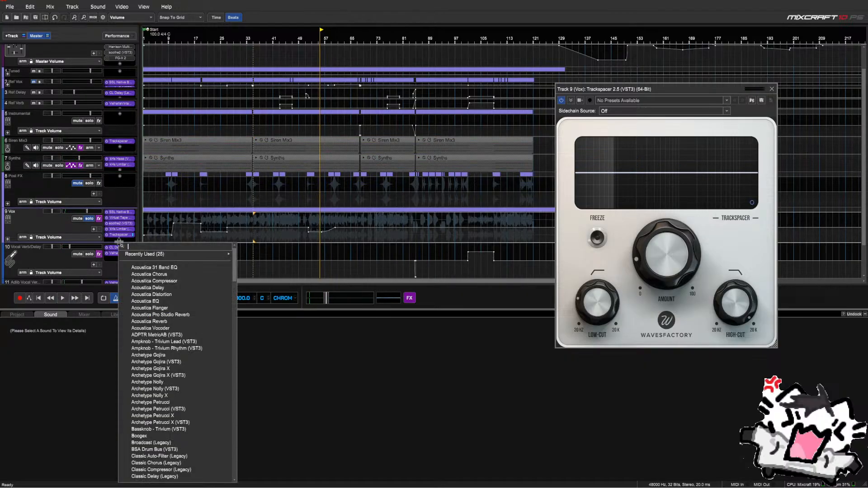
text(neu)
key(Down)
key(Down)
key(Down)
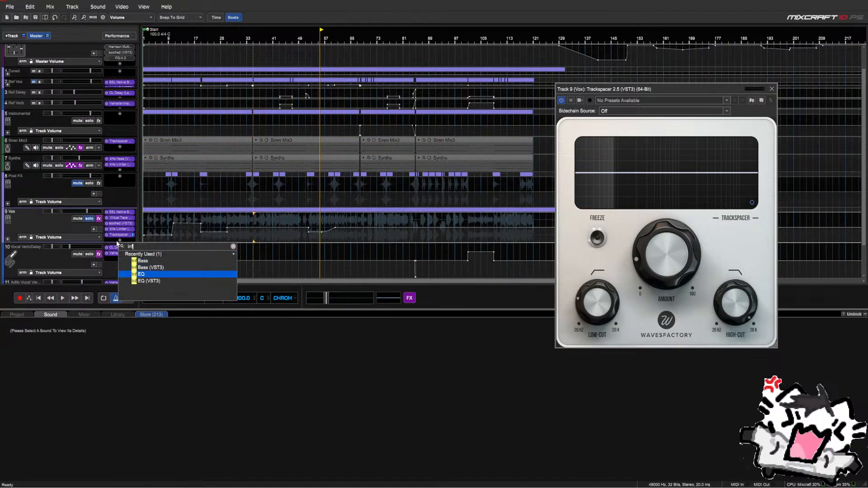
key(Return)
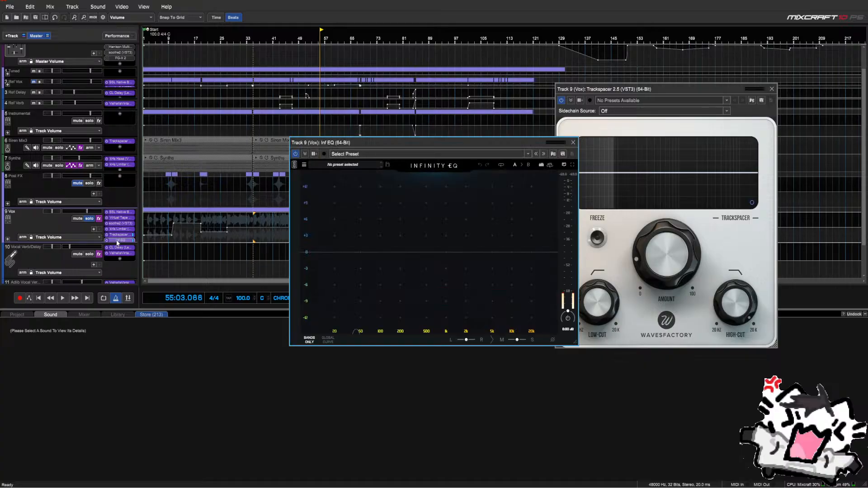
drag(117, 243, 120, 213)
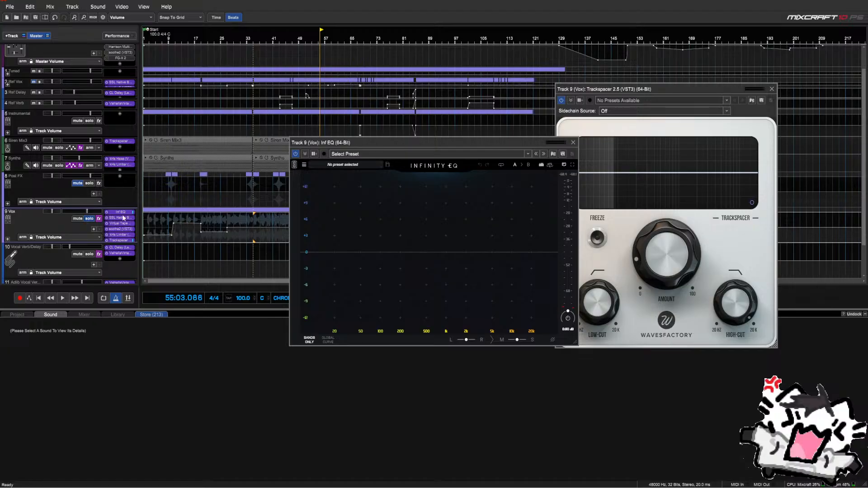
Add a steep low-cut band at about 29 Hz while playing from bar 41, then close the EQ
drag(302, 142, 257, 265)
click(274, 224)
key(space)
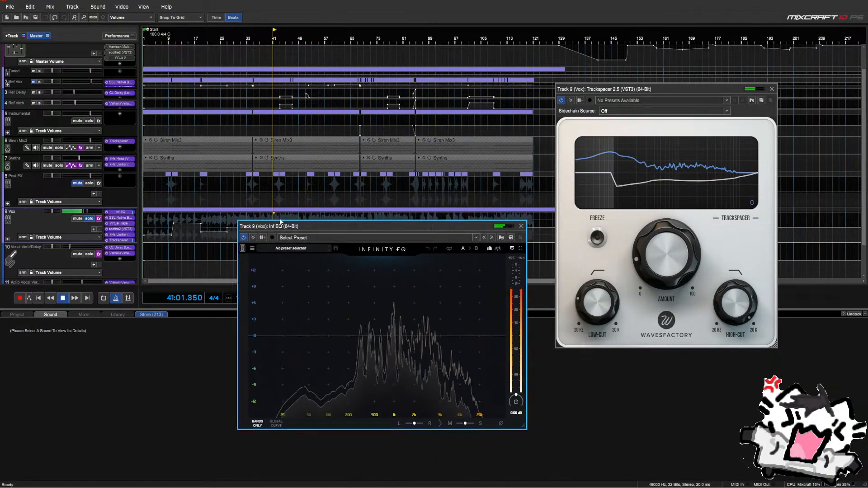
click(269, 311)
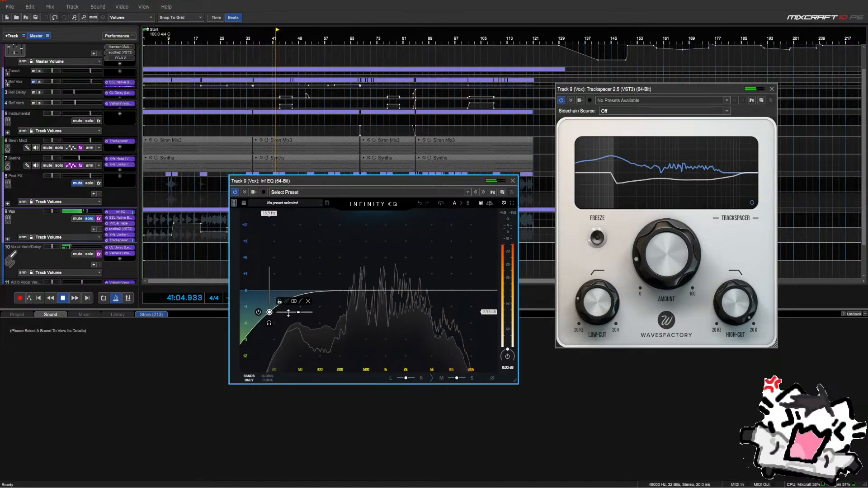
drag(283, 312, 335, 314)
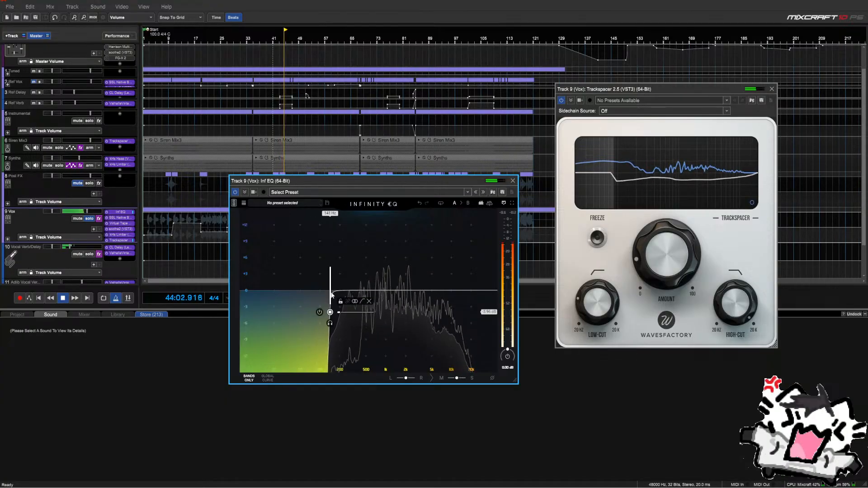
drag(332, 295, 290, 312)
mouse_move(295, 314)
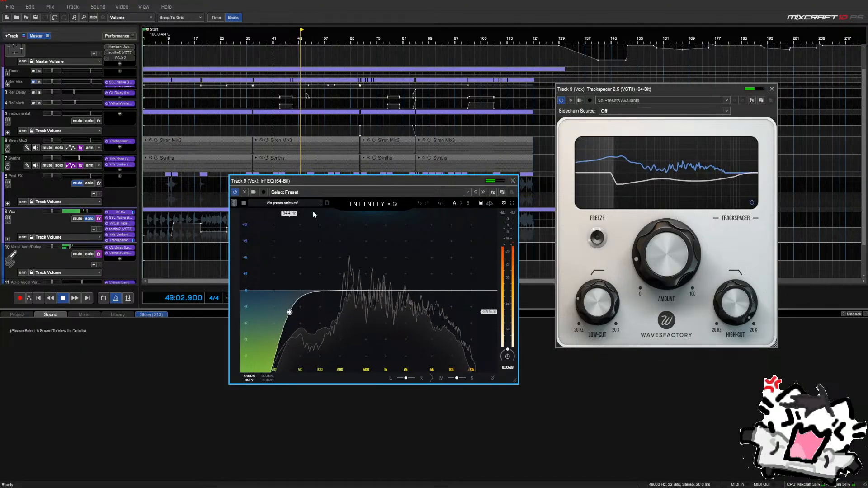
click(513, 180)
mouse_move(608, 299)
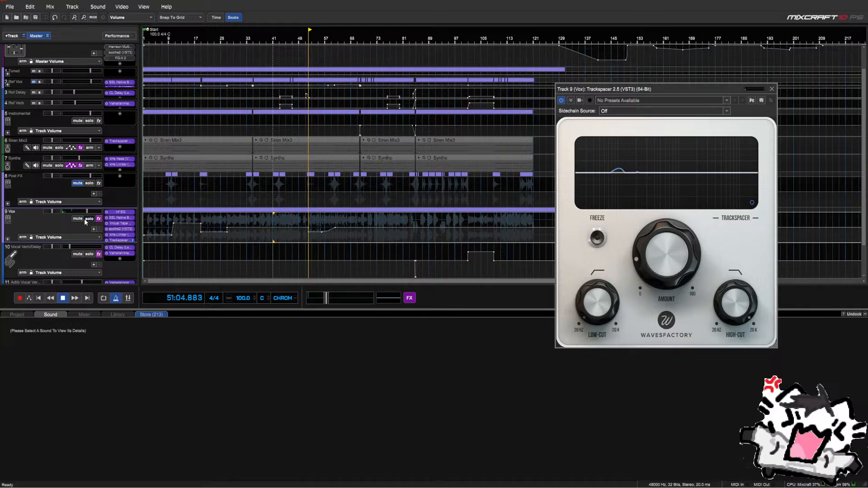
key(space)
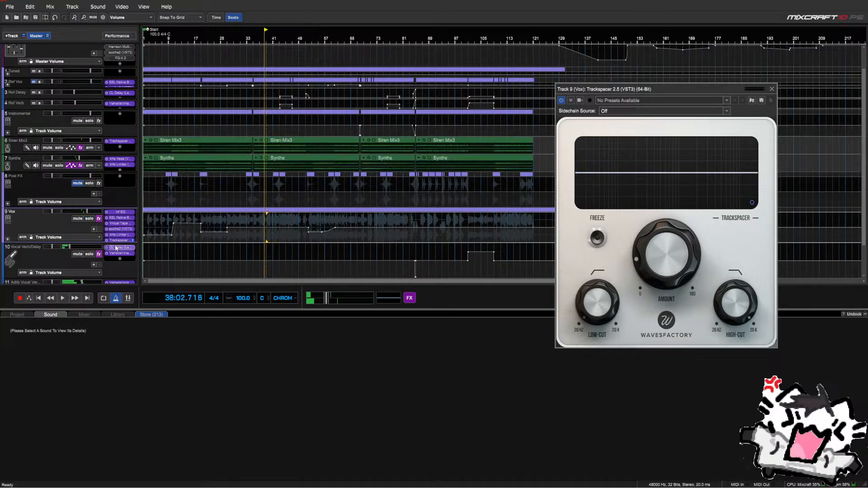
Reopen the Vox Infinity EQ and audition the mix from bars 23 and 33
click(120, 211)
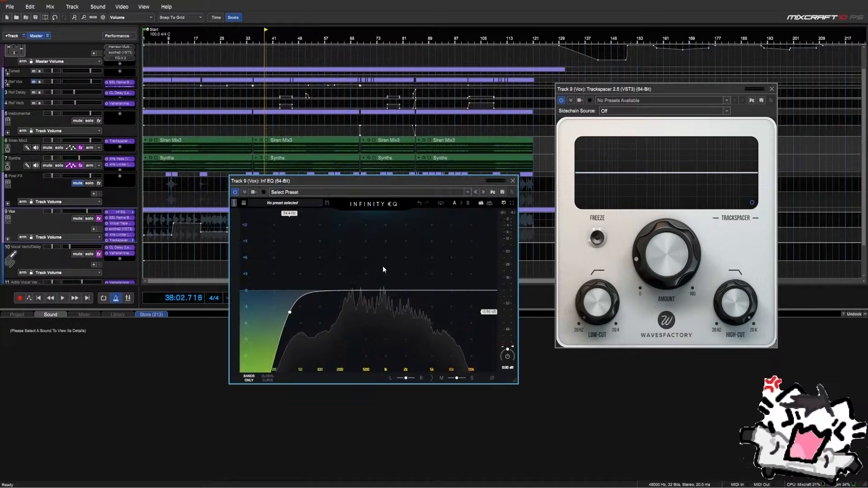
click(217, 226)
key(space)
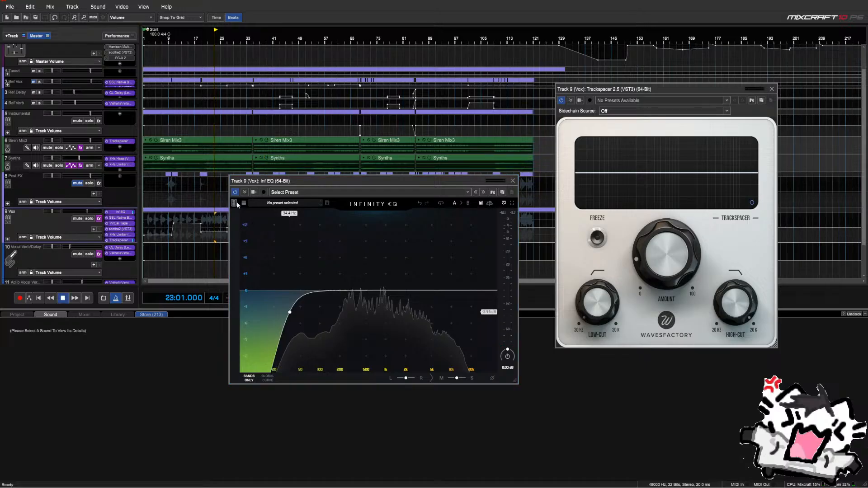
drag(338, 181, 274, 201)
click(246, 224)
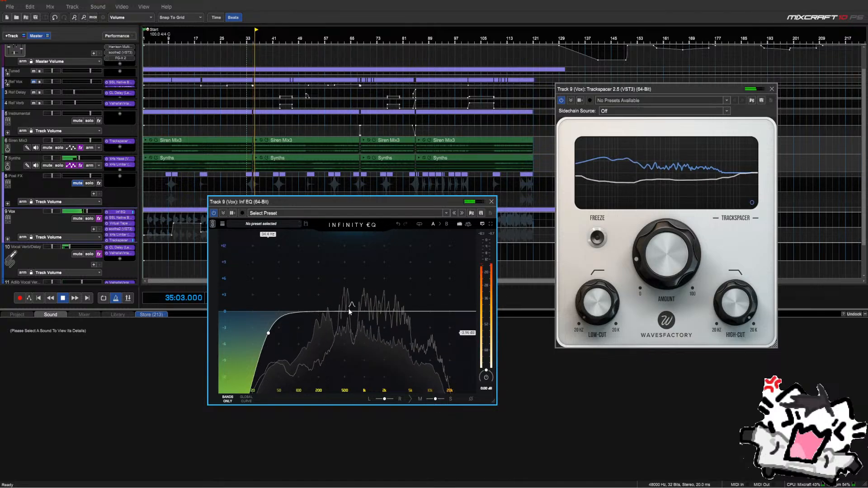
key(space)
key(space)
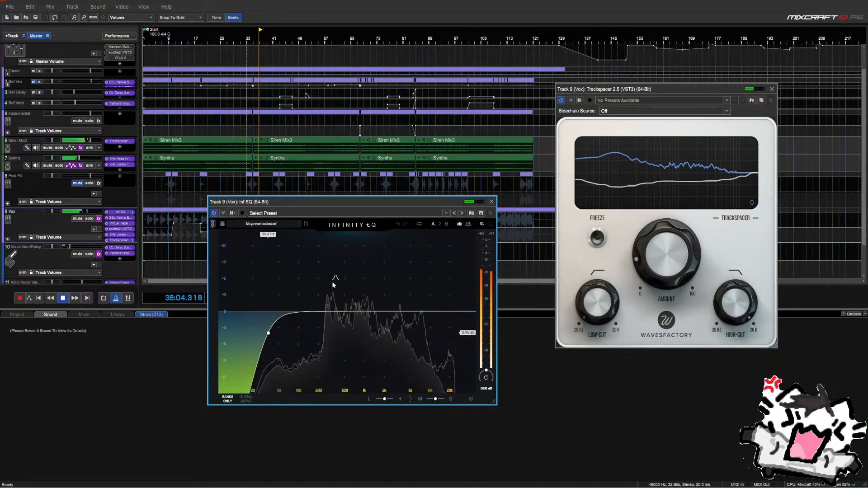
Add a bell boost around 1.27 kHz to the EQ and close the window
drag(332, 283, 403, 274)
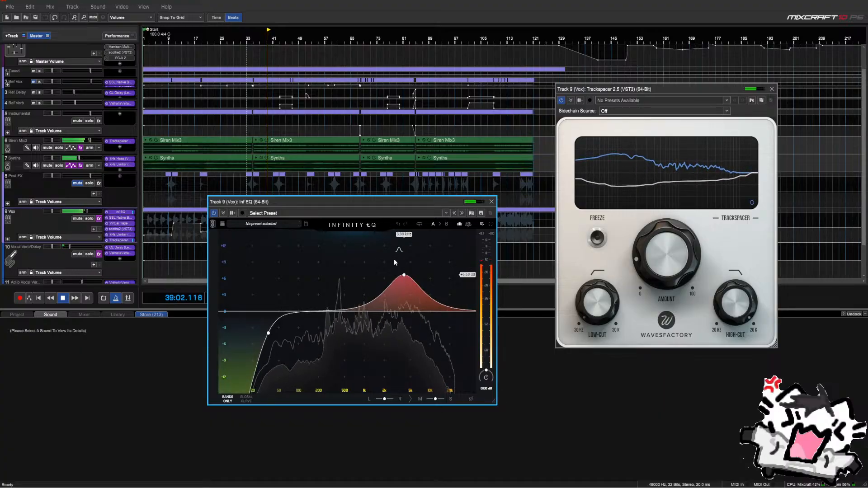
mouse_move(404, 275)
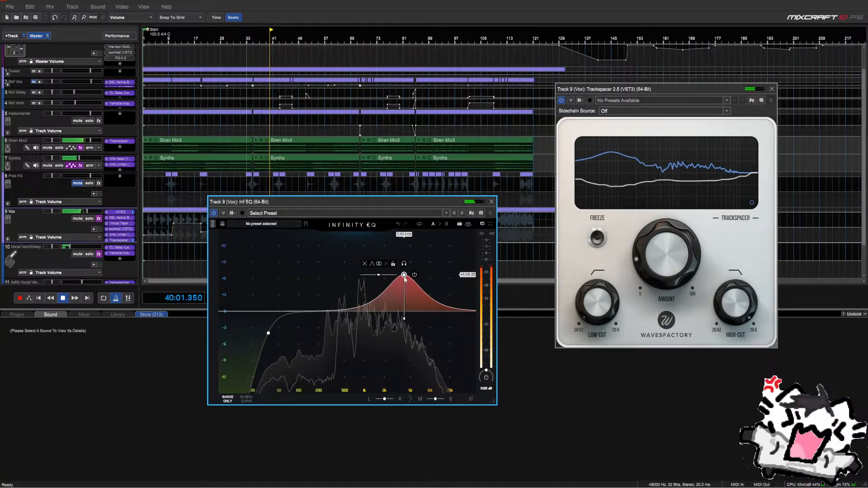
click(363, 263)
click(492, 202)
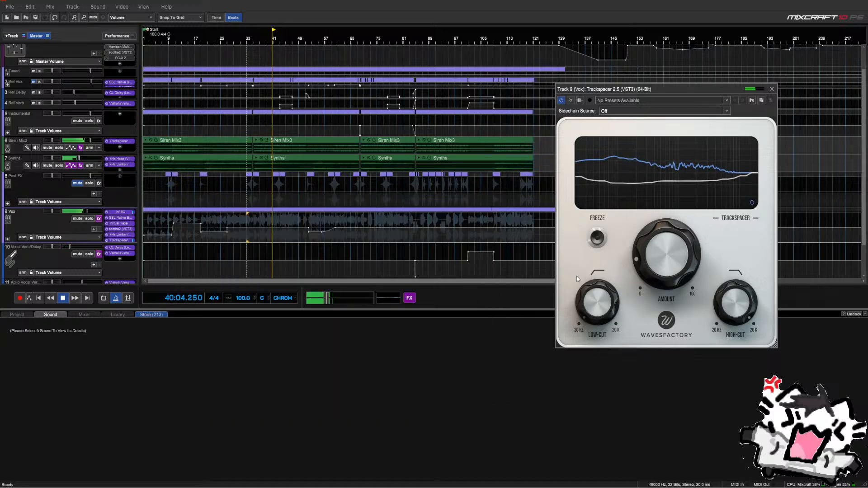
Raise the Trackspacer low cut to about 35 Hz and resume playback
mouse_move(598, 311)
drag(597, 311, 613, 256)
key(space)
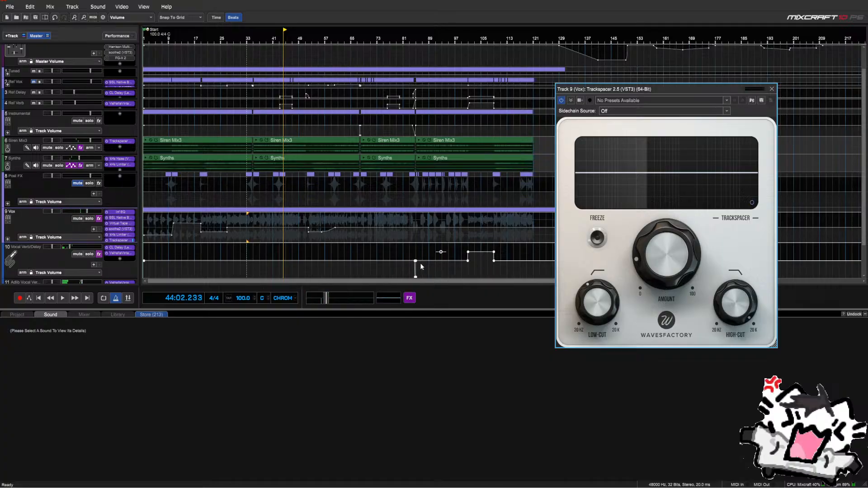
mouse_move(670, 258)
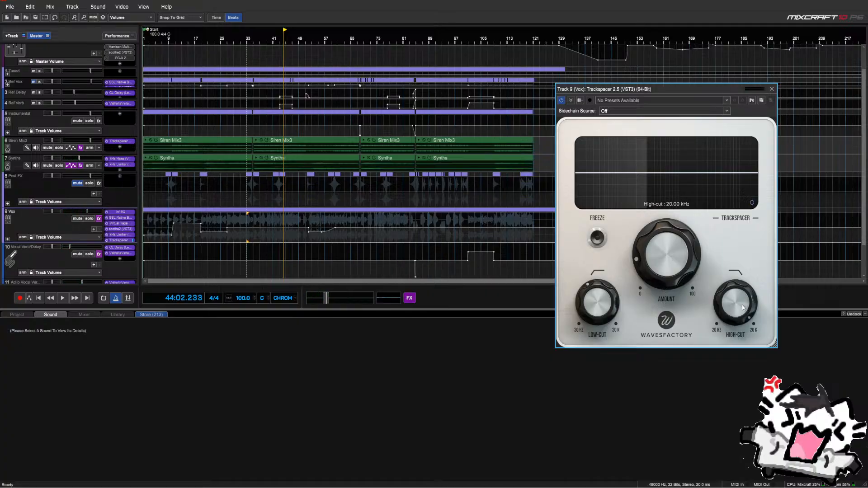
key(space)
Lower the Trackspacer high cut to around 4 kHz, dismissing pop-ups, and replay from bar 33
drag(742, 305, 741, 314)
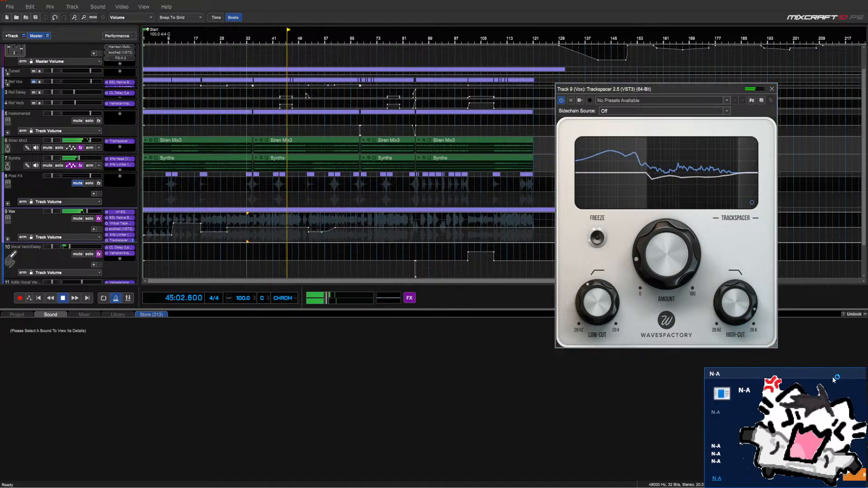
click(860, 375)
mouse_move(733, 308)
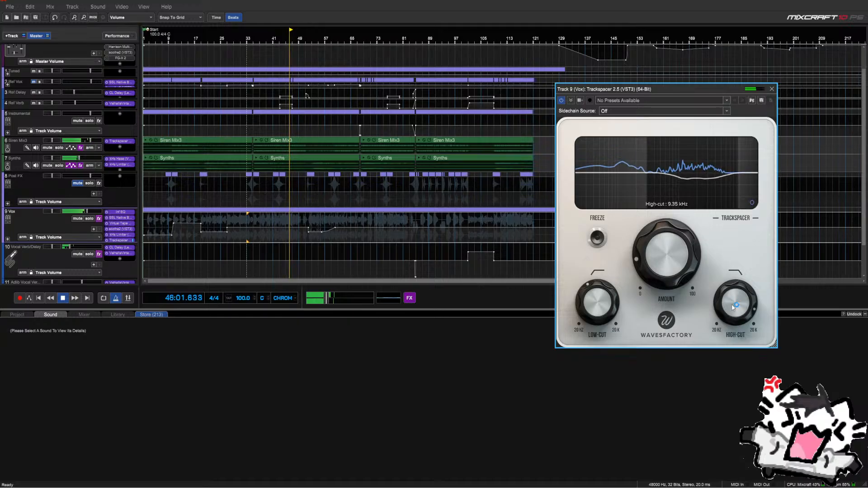
drag(732, 307, 731, 320)
click(566, 169)
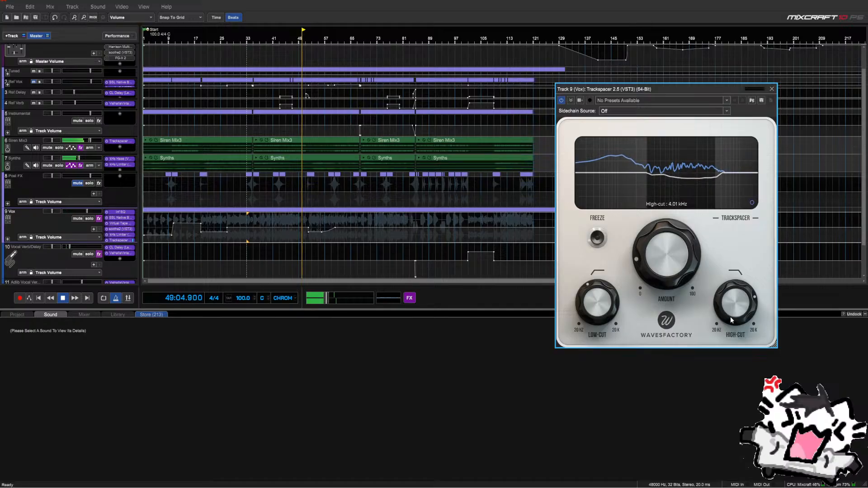
key(space)
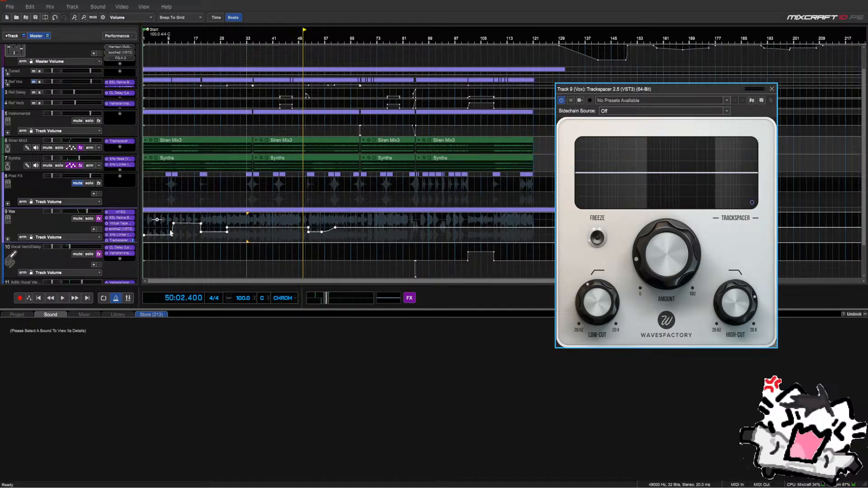
click(36, 17)
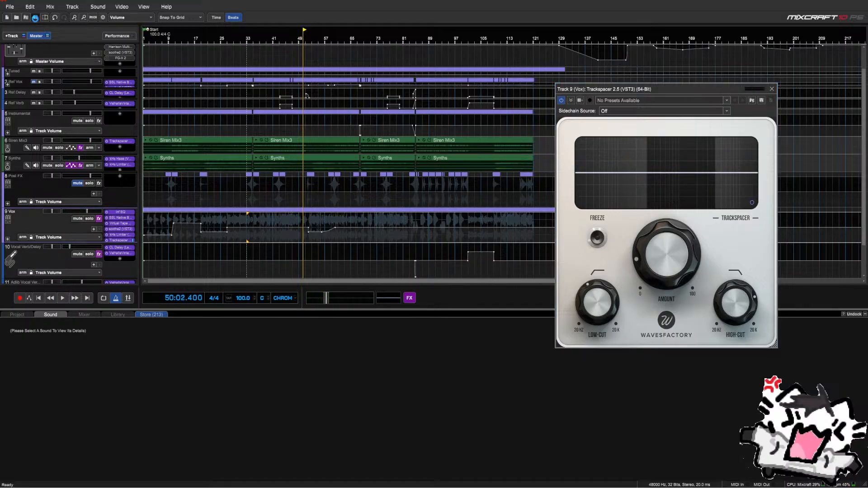
key(space)
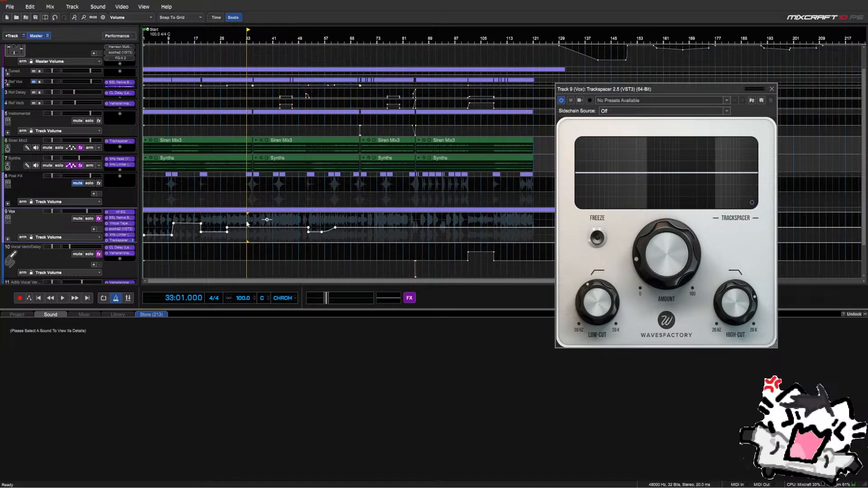
key(space)
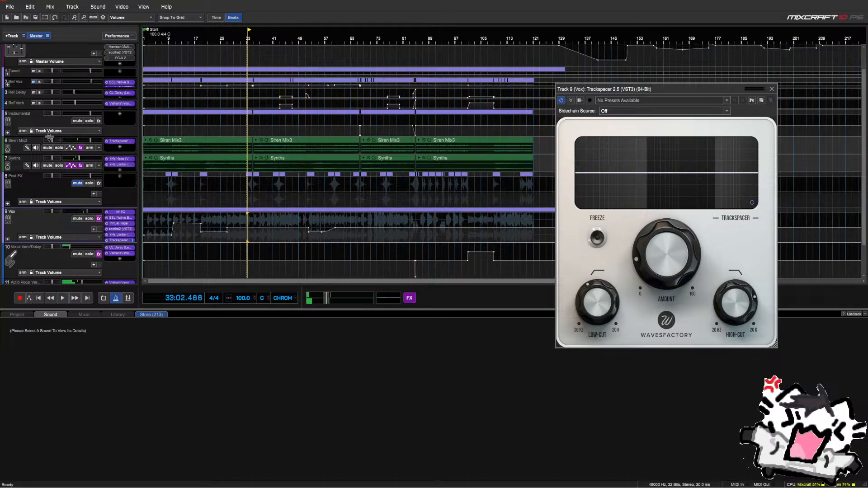
Remove the Trackspacer plugin from the Siren Mix2 and Siren Mix1 sub-tracks
click(8, 133)
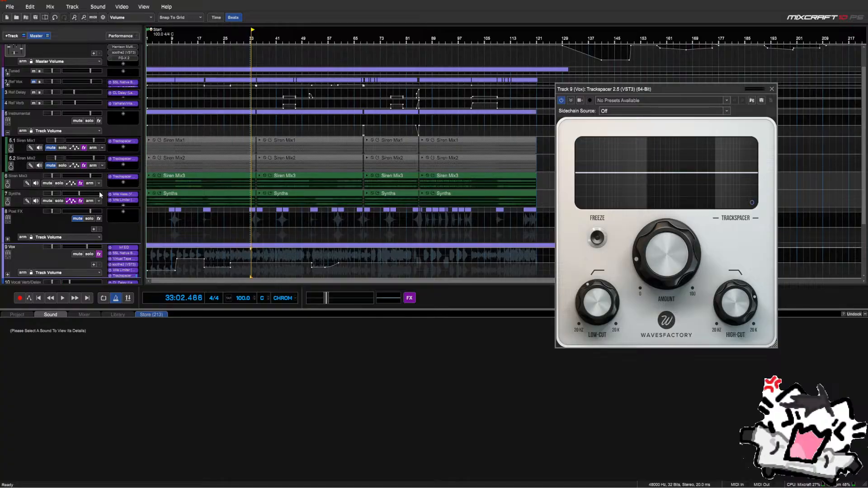
right_click(124, 159)
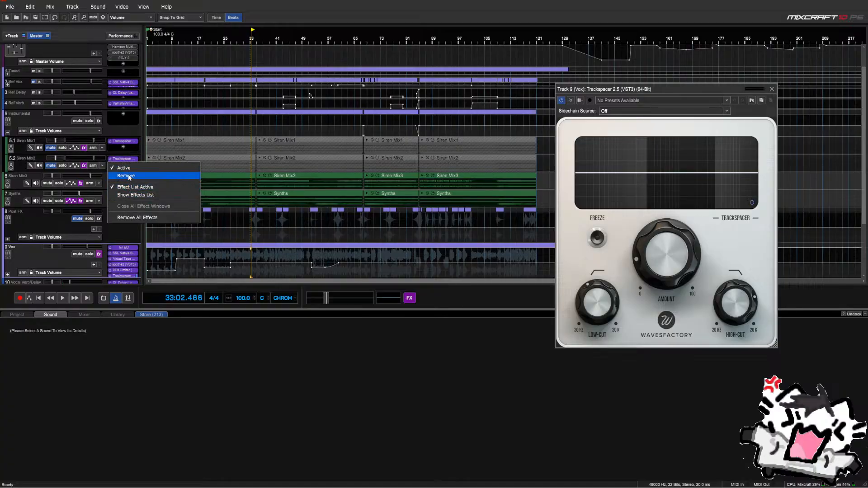
click(129, 177)
right_click(113, 141)
click(111, 154)
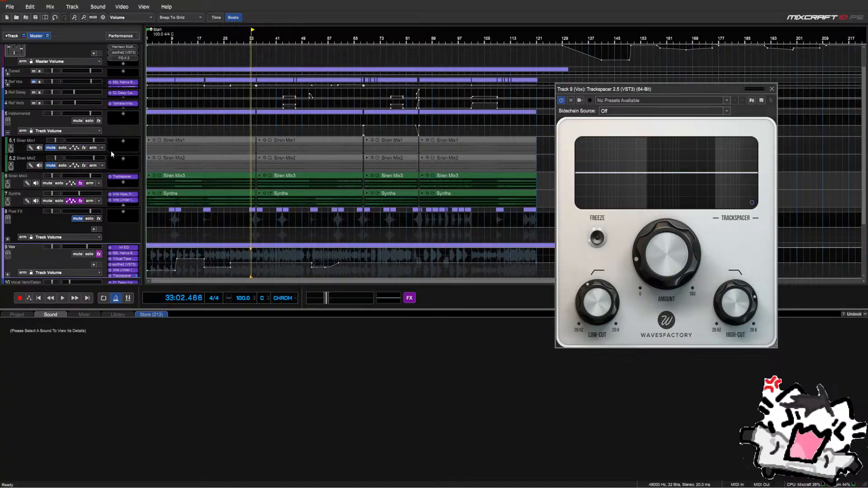
click(8, 132)
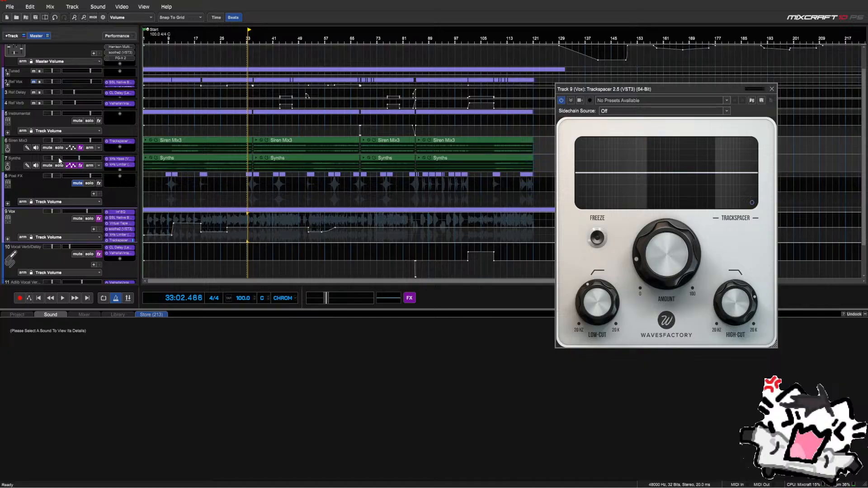
Bypass the Trackspacer on Ref Vox and start playback to hear the mix
scroll(76, 113, up, 1)
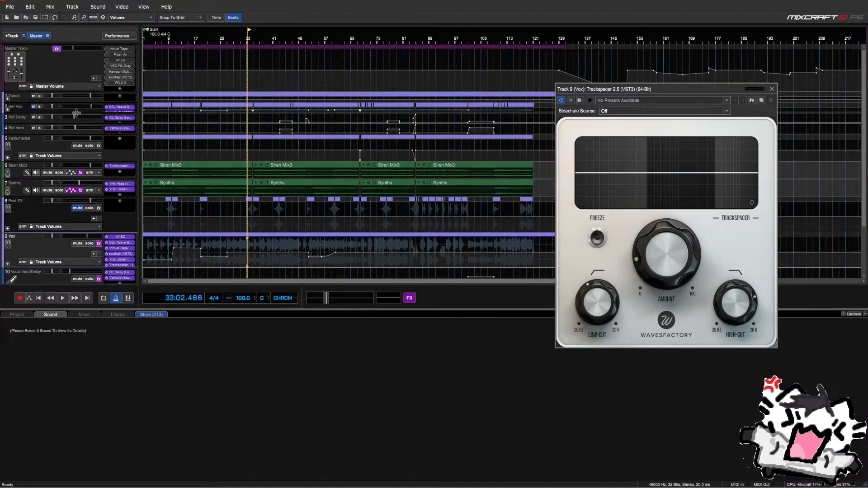
drag(76, 113, 74, 127)
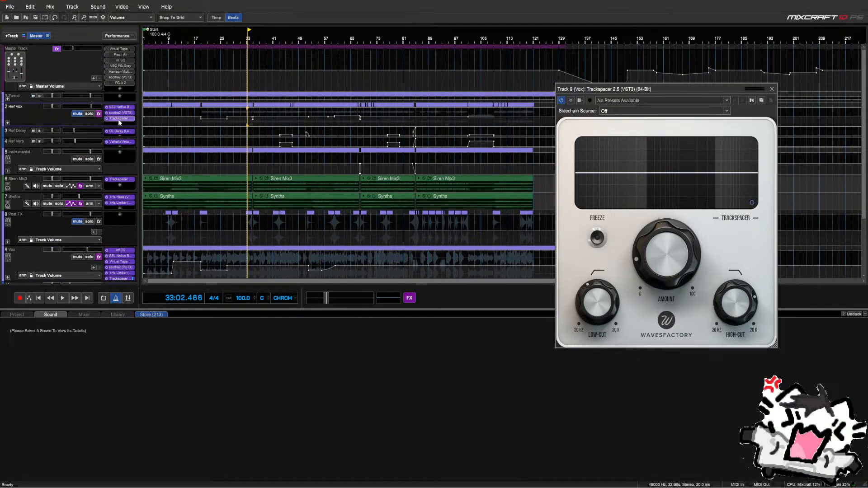
right_click(117, 122)
click(106, 127)
click(8, 123)
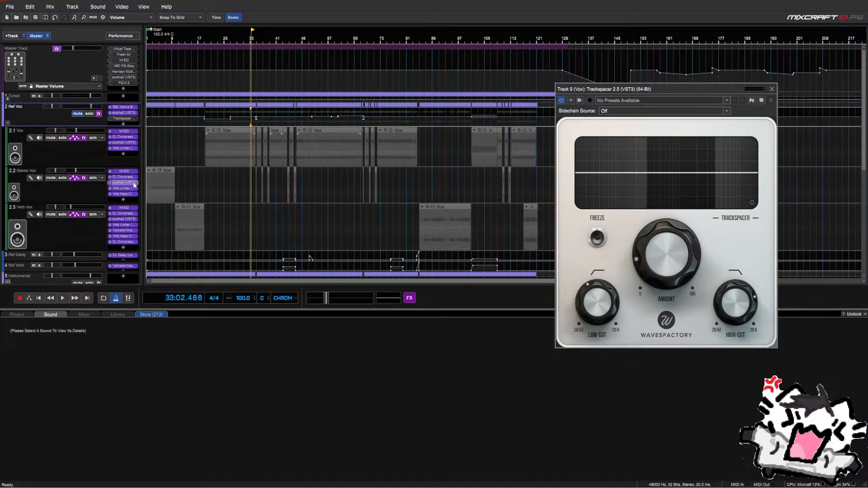
click(7, 123)
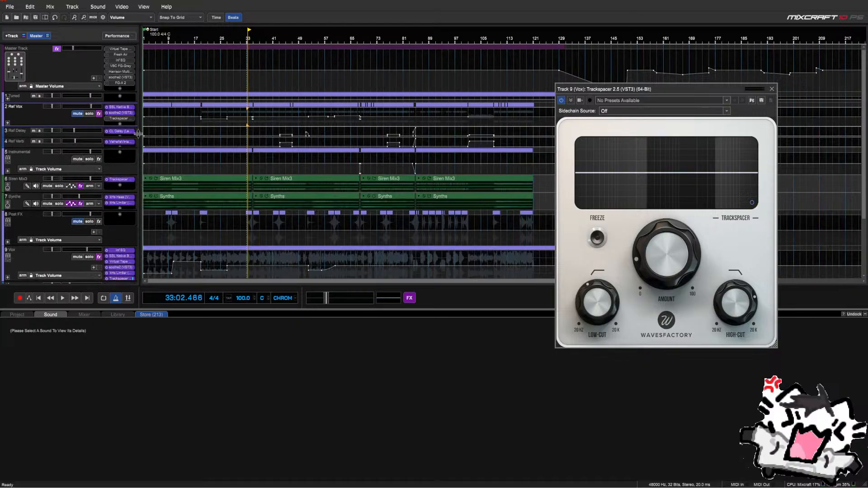
key(space)
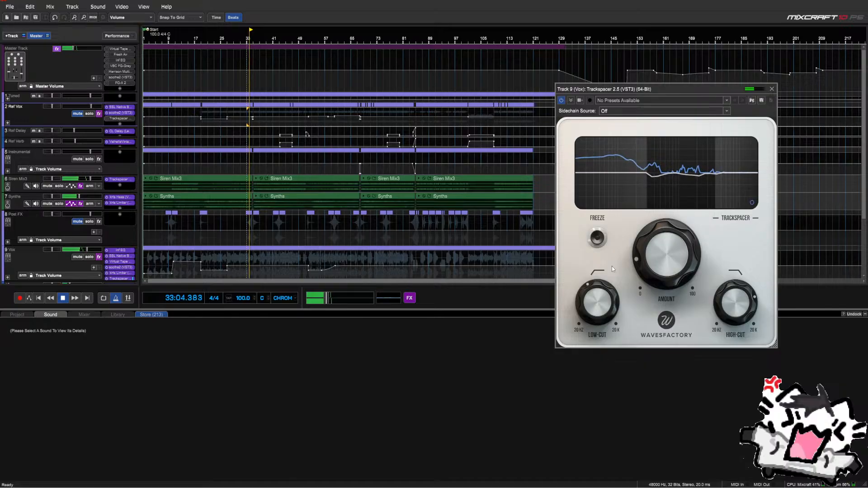
Close the Trackspacer window and mute the Post FX track
mouse_move(654, 257)
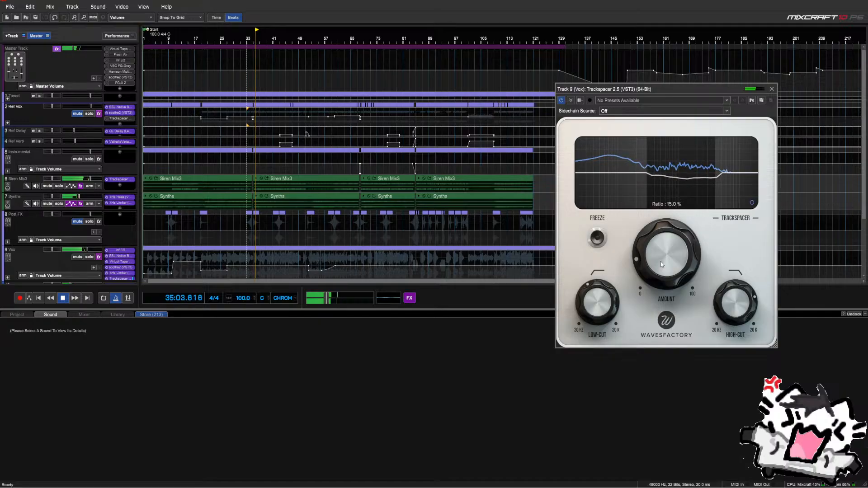
scroll(661, 263, down, 1)
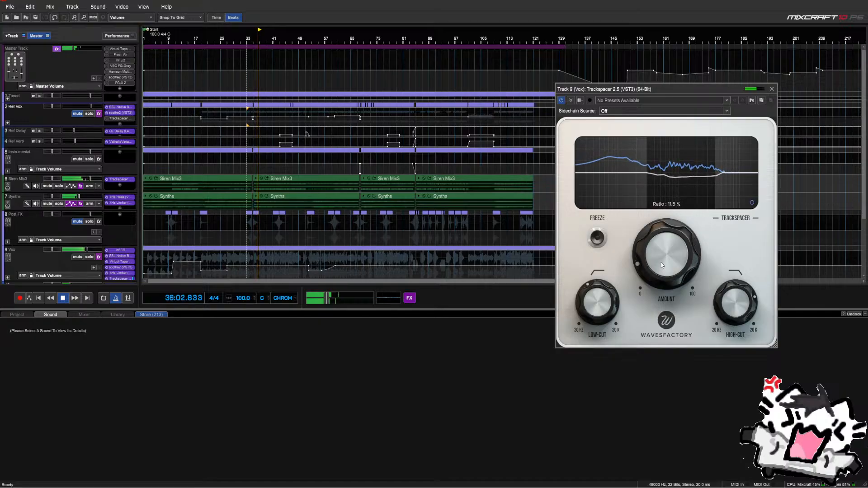
click(772, 89)
scroll(49, 178, down, 3)
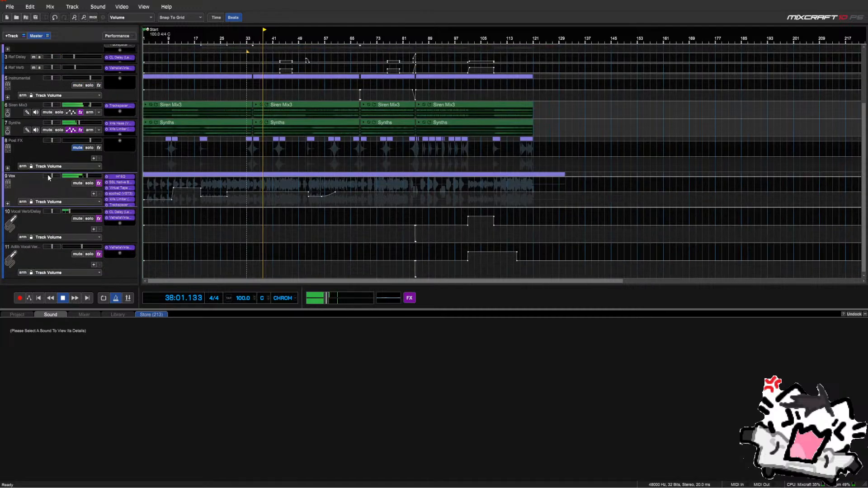
click(79, 149)
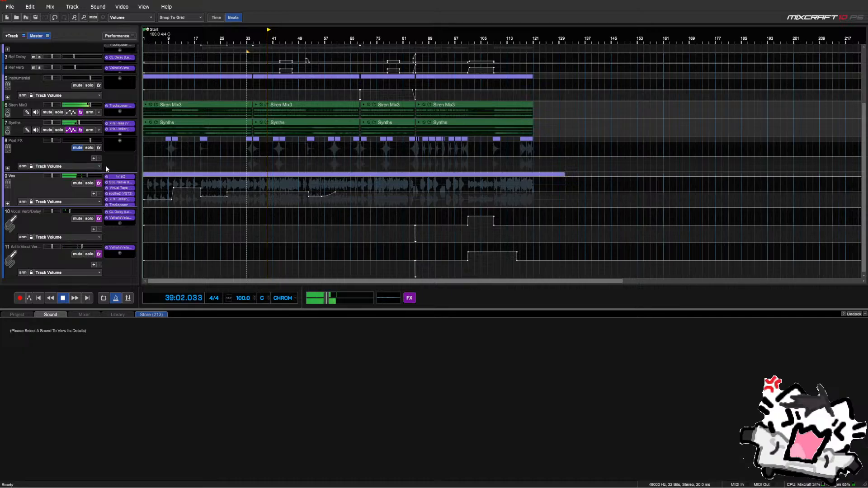
key(space)
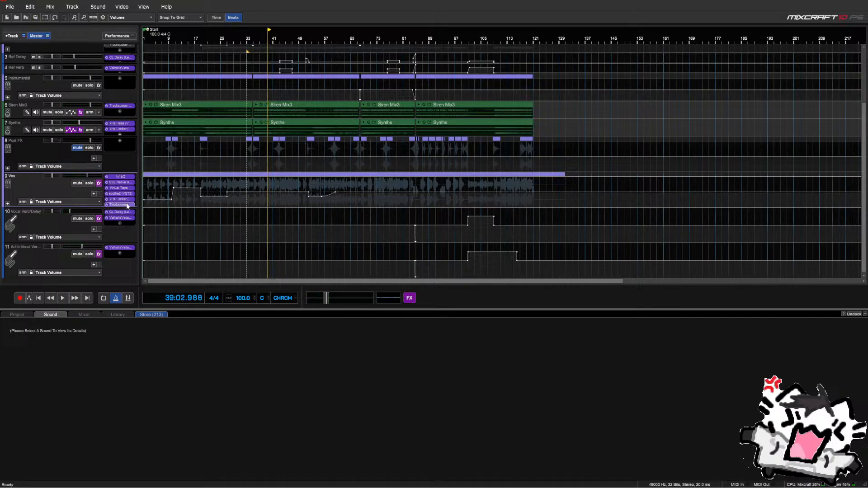
Switch the Vox Trackspacer back on, sidechained from 6: Siren Mix3 (Post-Fader)
drag(117, 208, 117, 216)
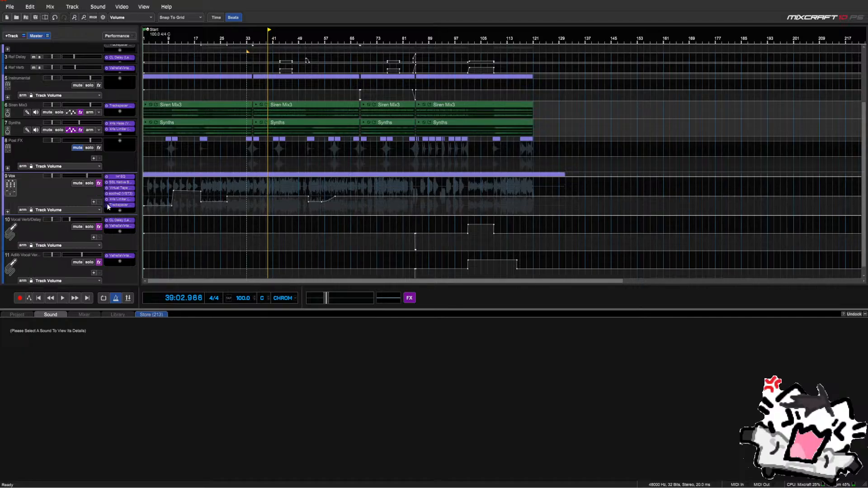
key(space)
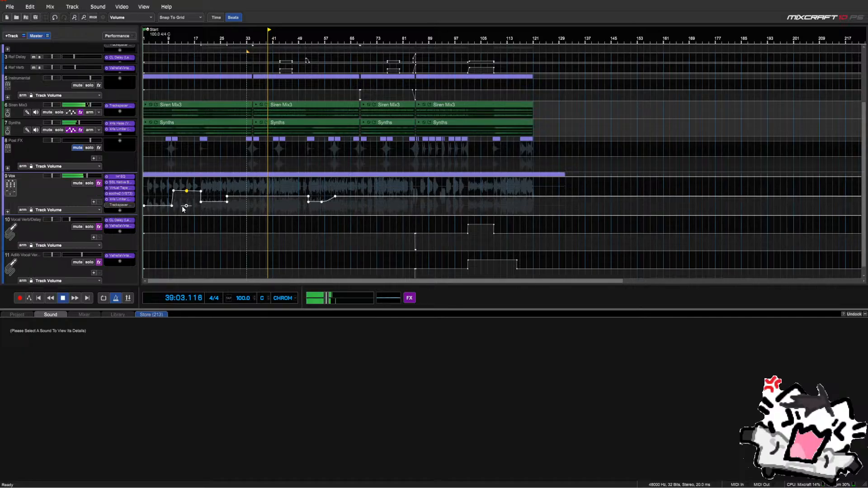
click(107, 206)
key(space)
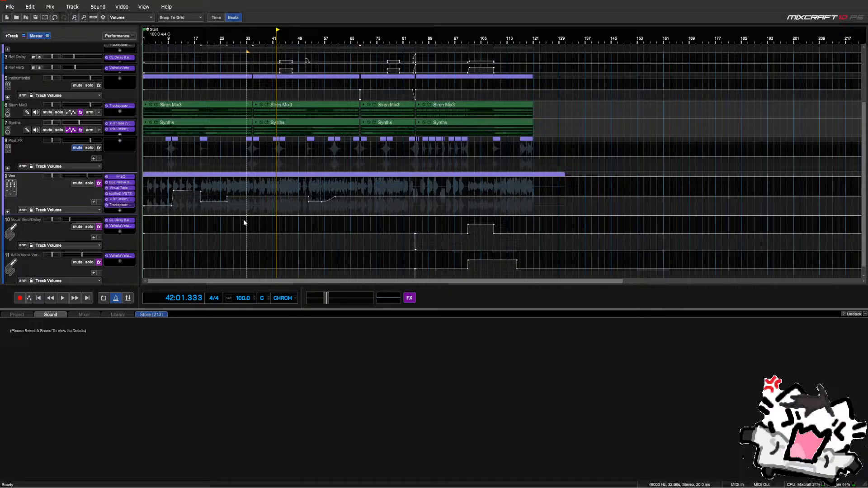
mouse_move(644, 228)
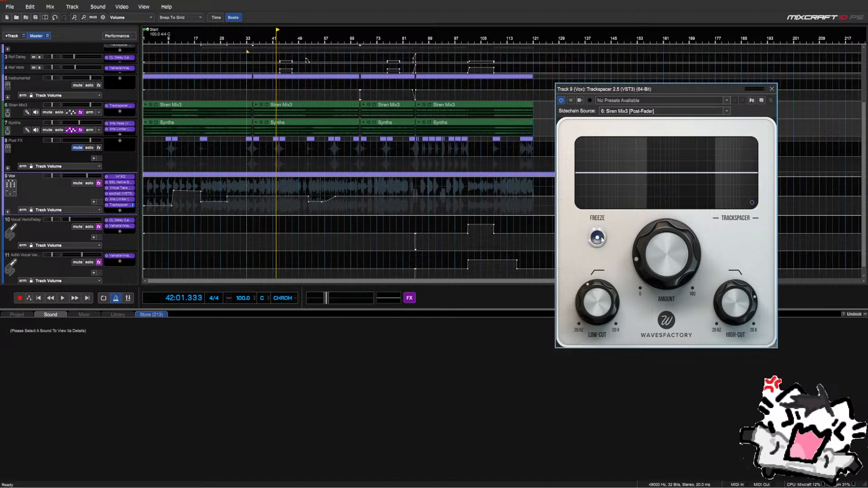
Close the Trackspacer window and replay the song from near its start to hear Vox ducking
click(772, 89)
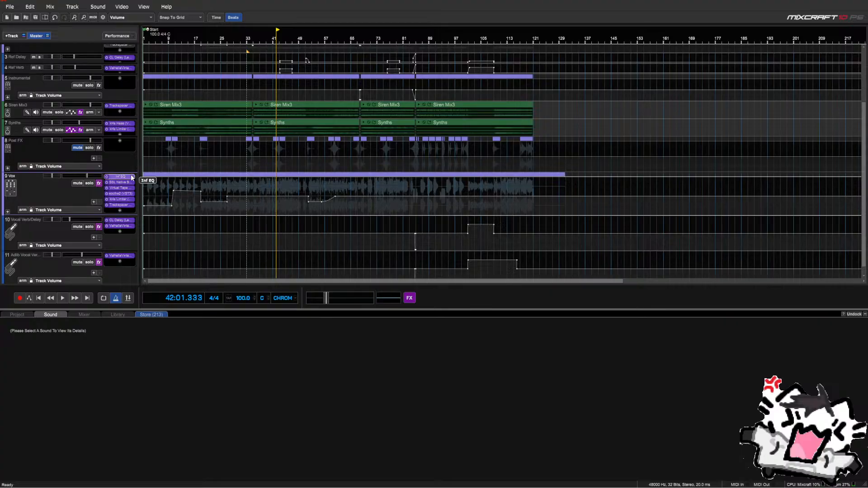
key(Home)
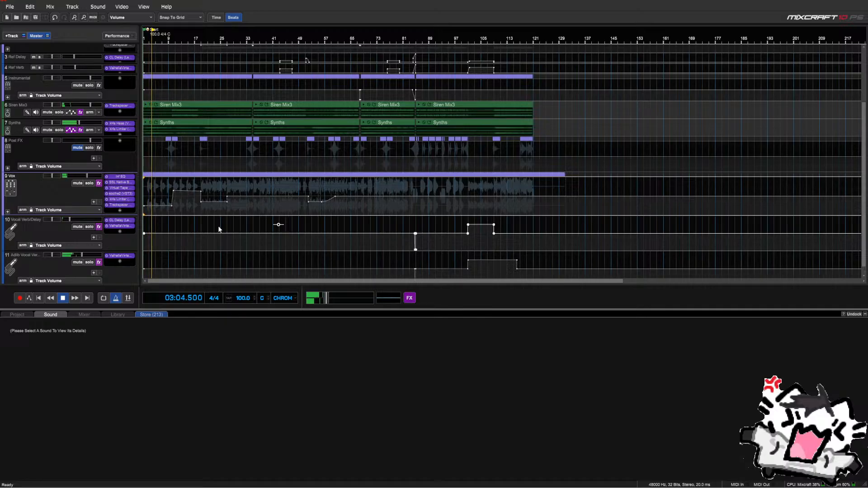
key(space)
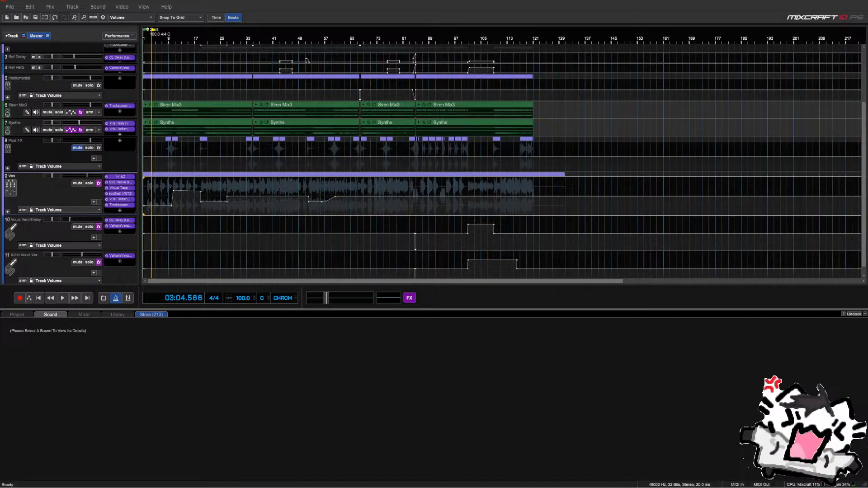
click(152, 222)
key(space)
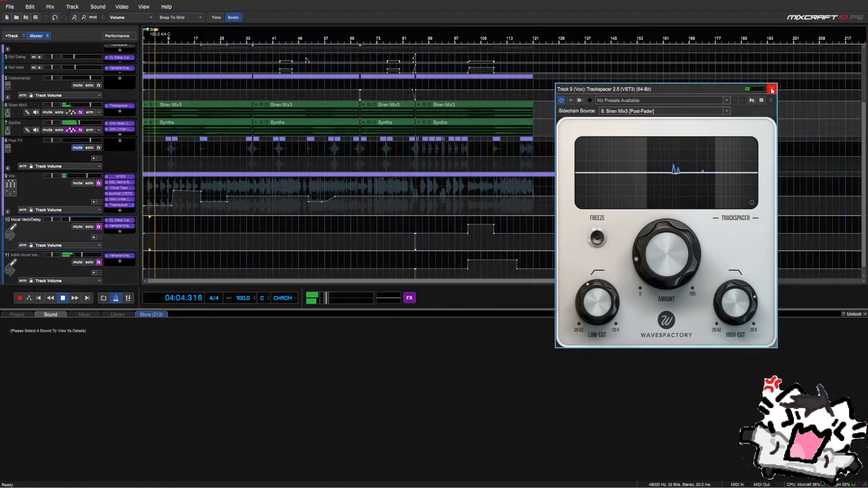
click(772, 90)
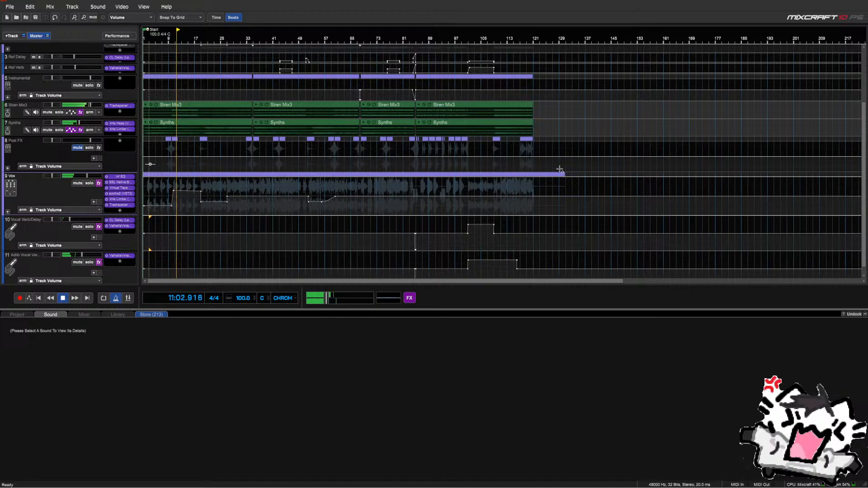
Set new volume values on the first two Vox envelope points, lifting the opening to +1.0
right_click(172, 191)
click(181, 196)
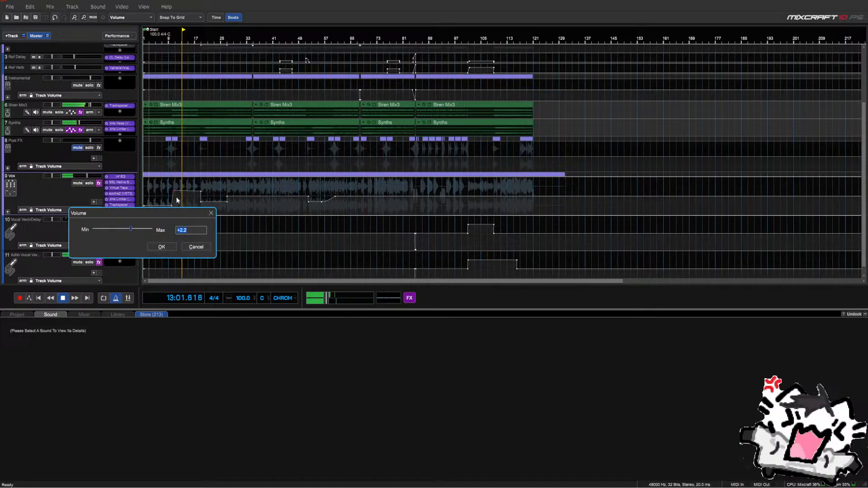
key(Return)
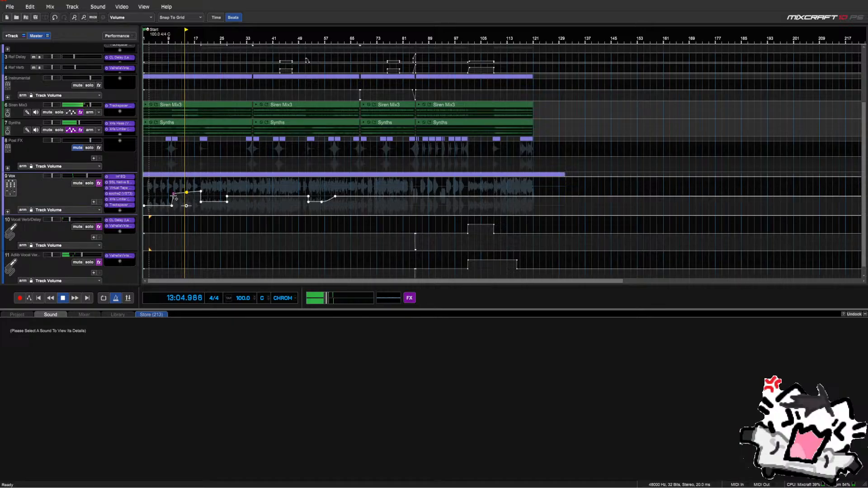
right_click(173, 194)
click(180, 201)
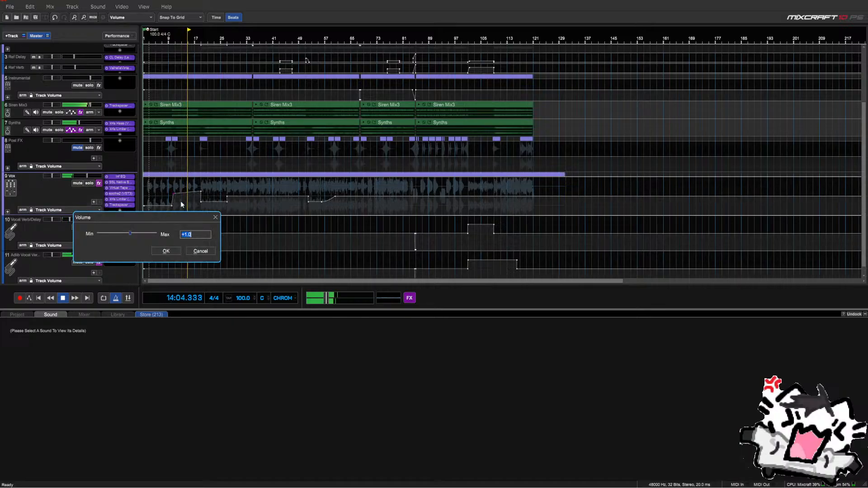
key(Return)
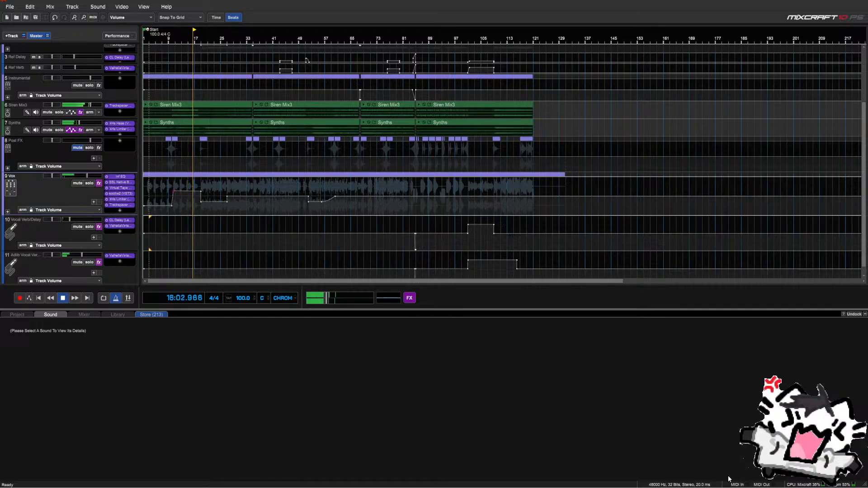
Open and dismiss the master track's effects list
click(411, 300)
click(411, 300)
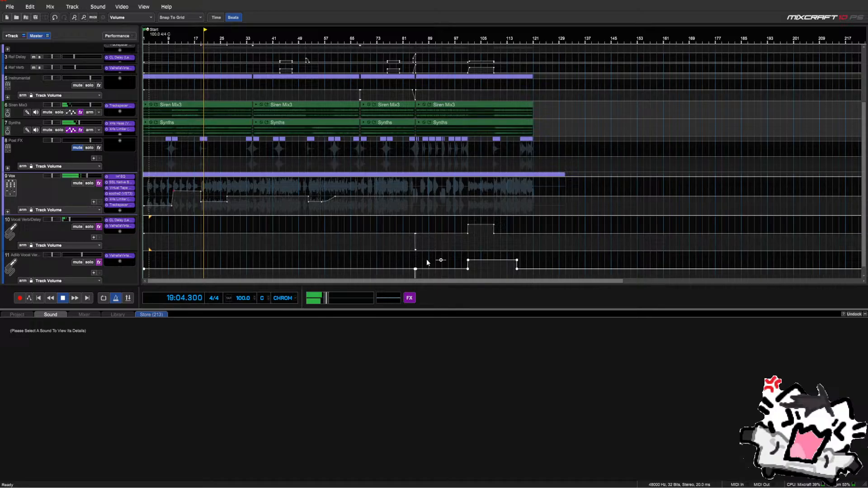
scroll(104, 232, down, 1)
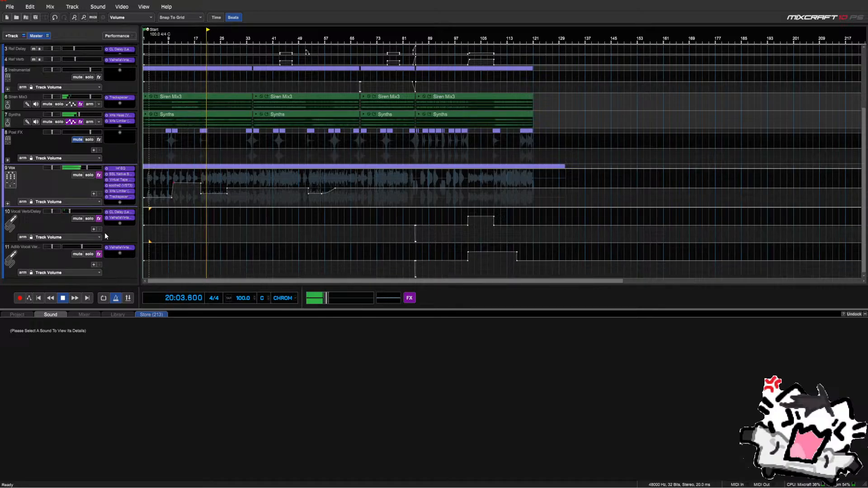
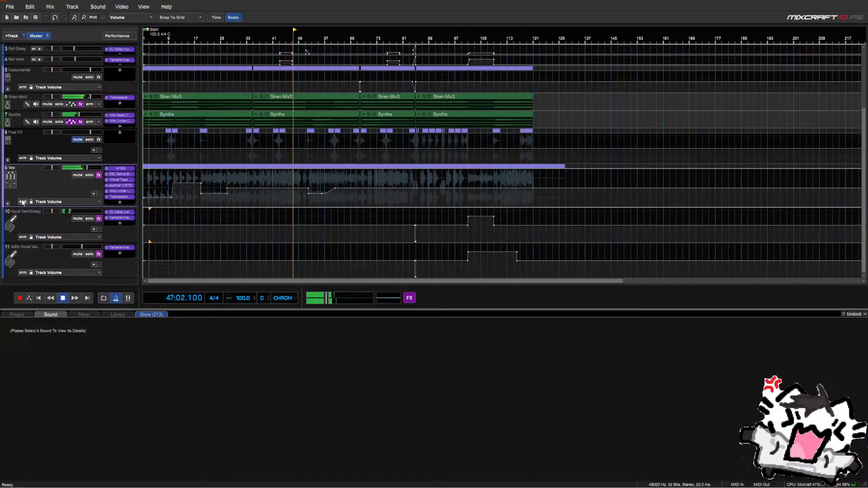
Expand the Vox folder, select the 9.1 Mains sub-track, then collapse the folder again
click(8, 204)
scroll(70, 192, down, 1)
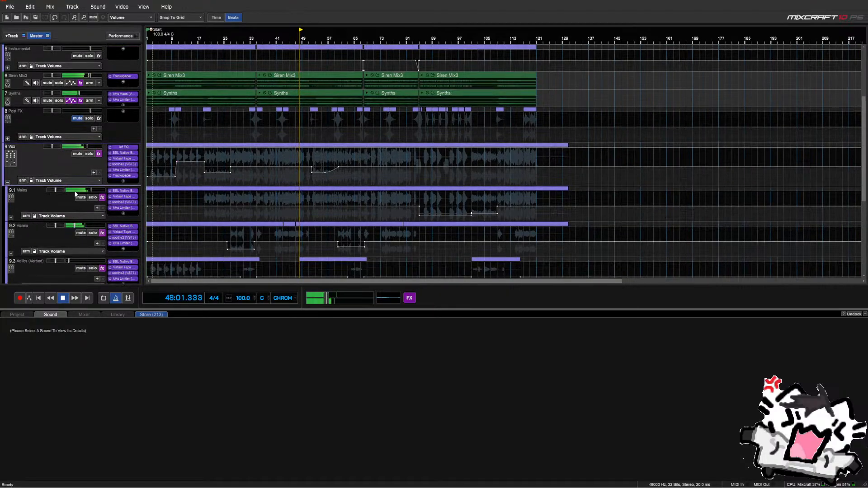
click(76, 193)
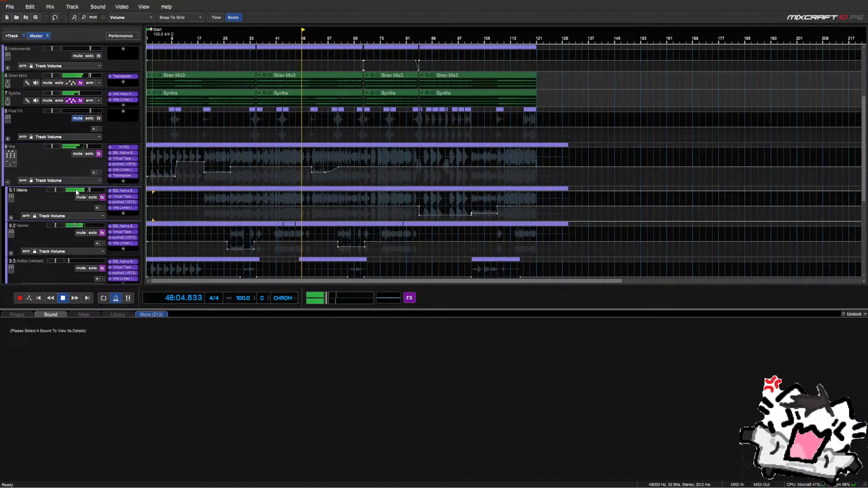
click(8, 182)
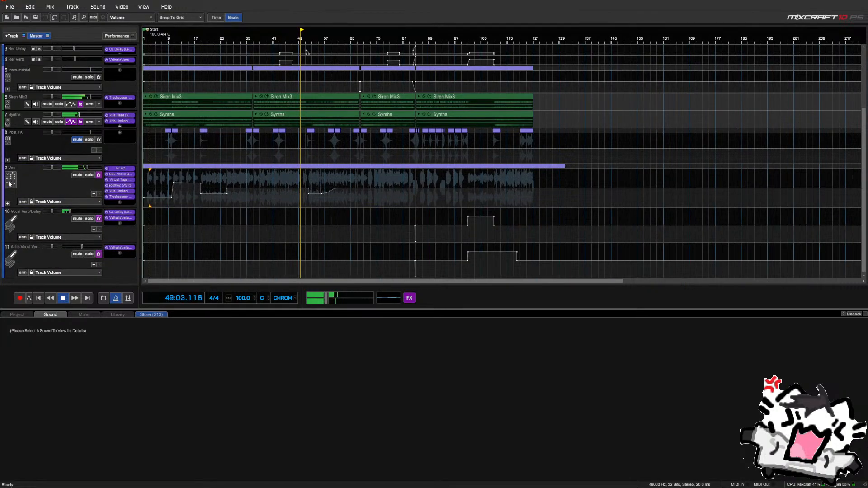
click(8, 204)
scroll(17, 192, down, 2)
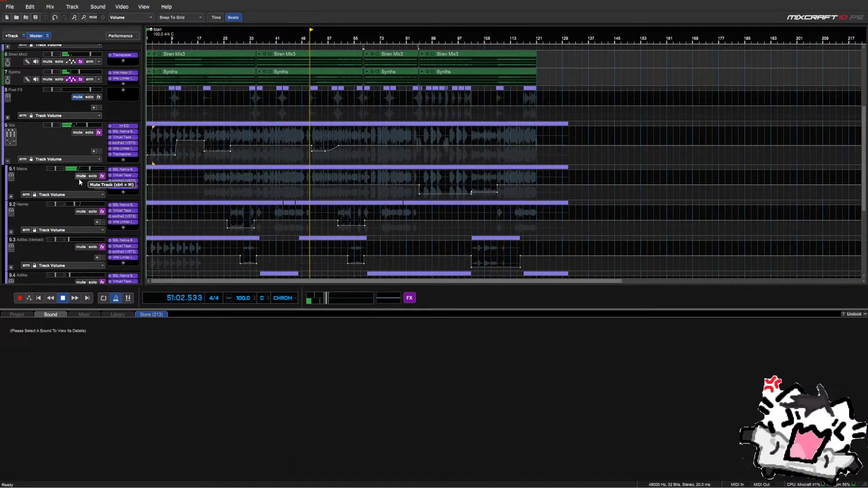
click(8, 161)
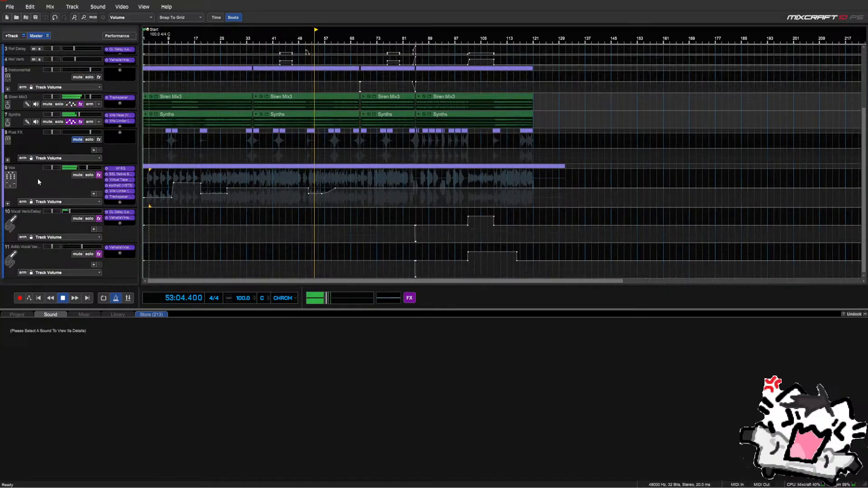
scroll(314, 206, up, 2)
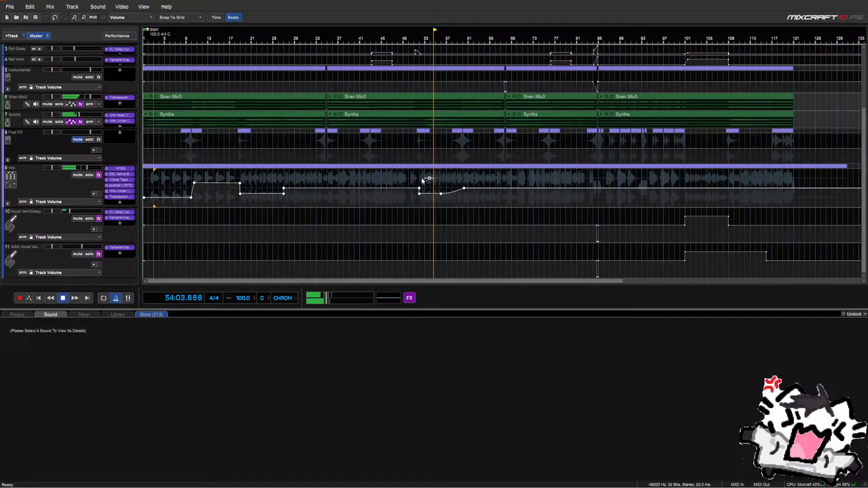
scroll(425, 181, up, 2)
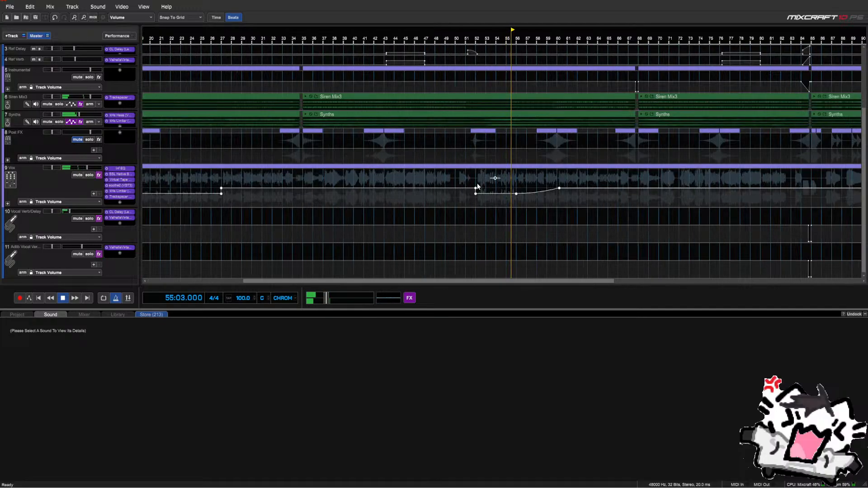
Delete the two extra Vox volume envelope points around bars 52–56 and stop playback
drag(478, 185, 520, 194)
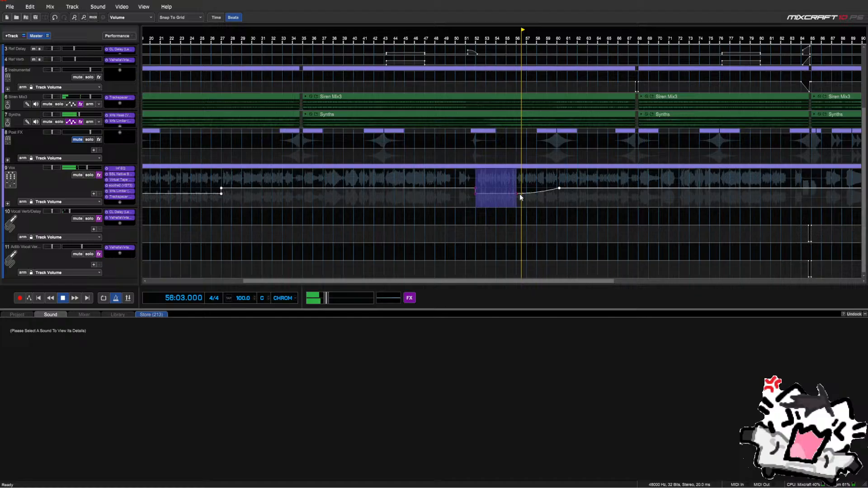
right_click(482, 194)
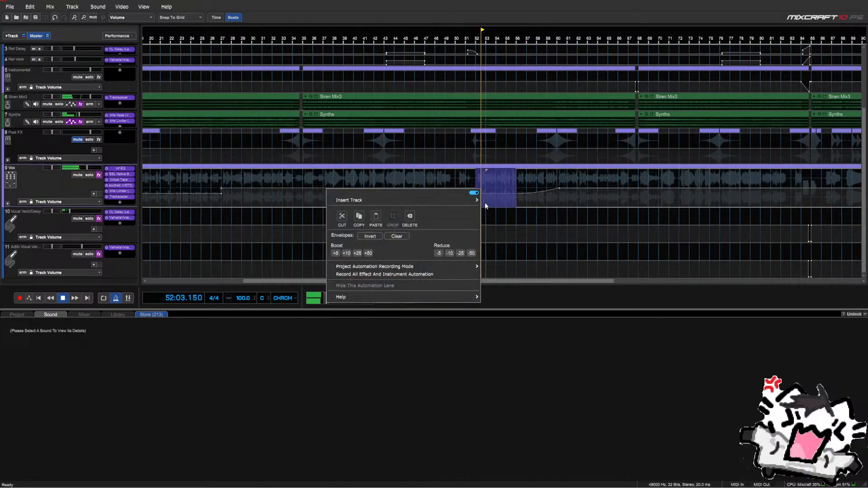
click(463, 183)
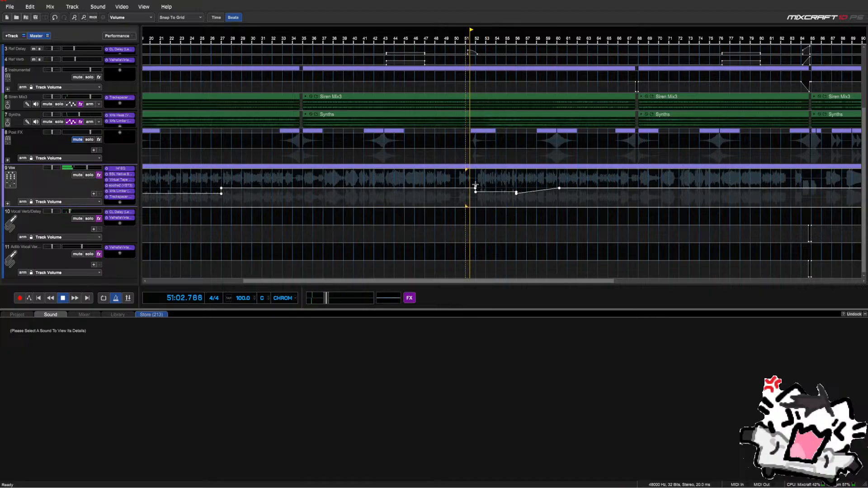
right_click(475, 184)
click(469, 199)
key(space)
key(space)
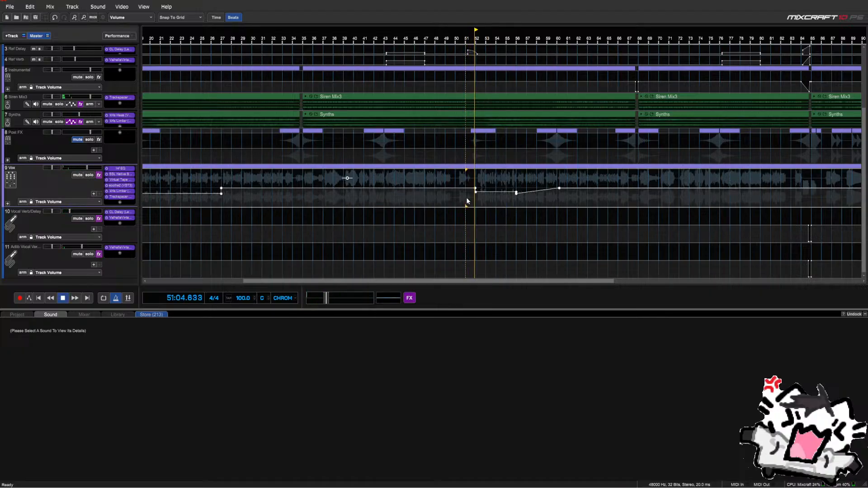
scroll(452, 199, down, 1)
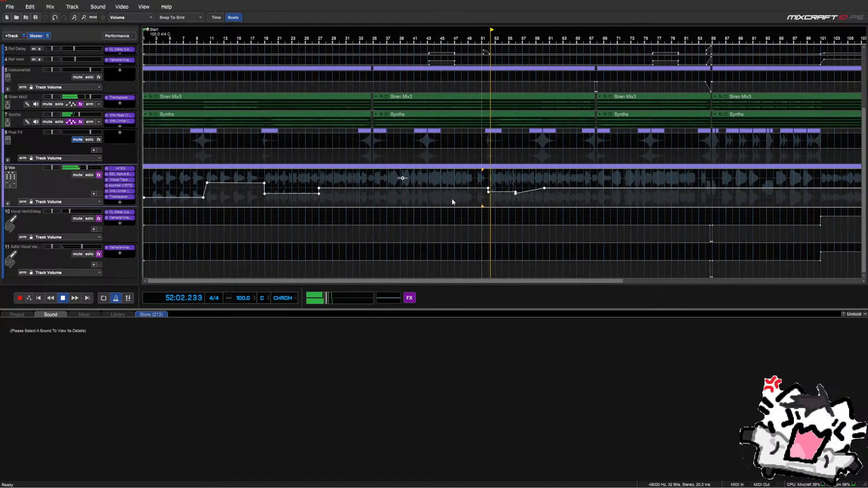
right_click(515, 195)
click(499, 212)
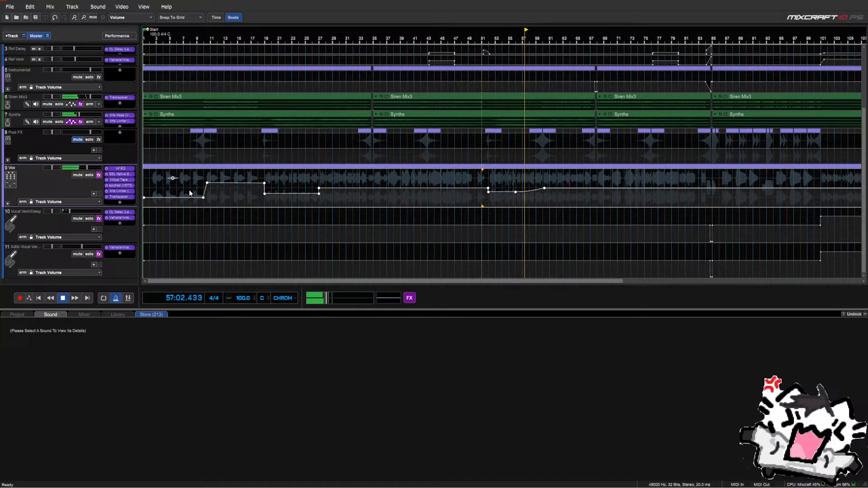
click(59, 104)
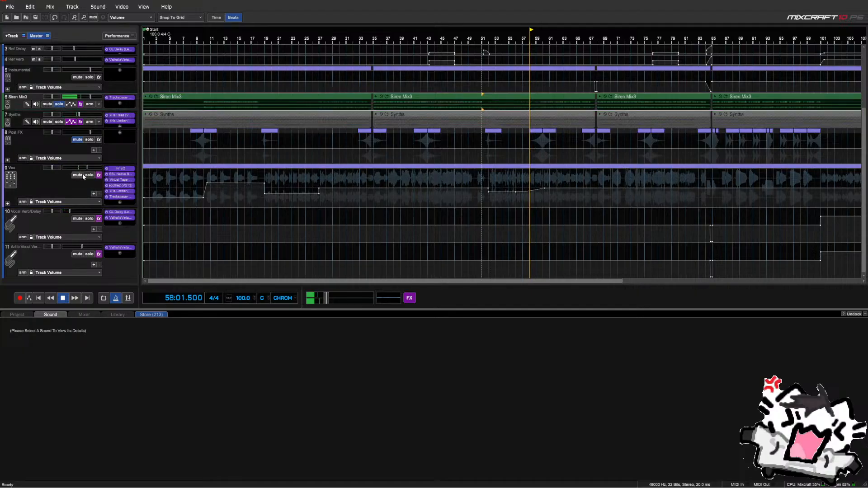
click(59, 122)
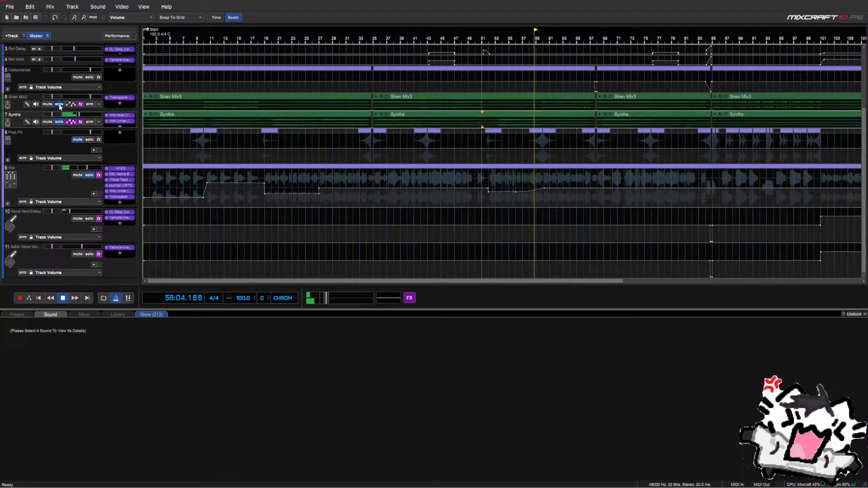
click(60, 104)
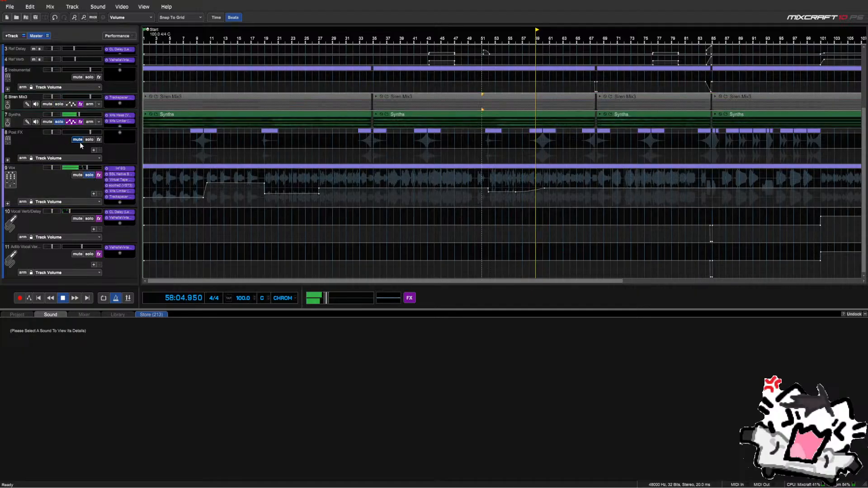
click(59, 121)
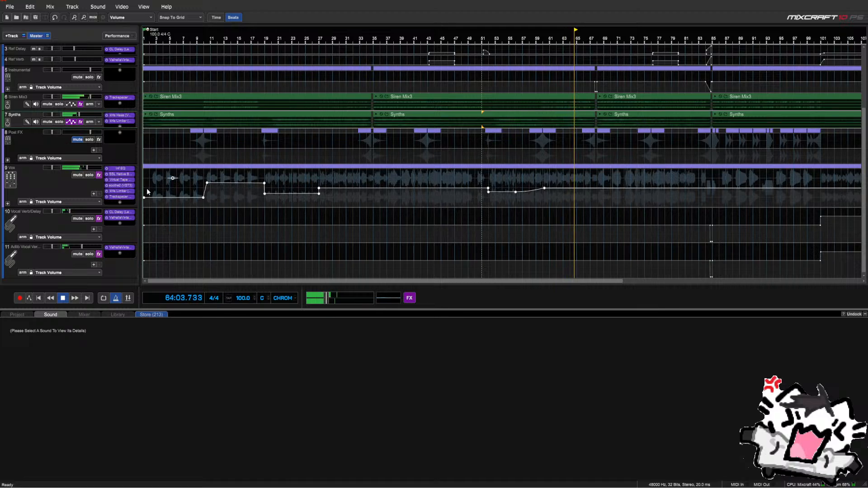
scroll(367, 201, down, 2)
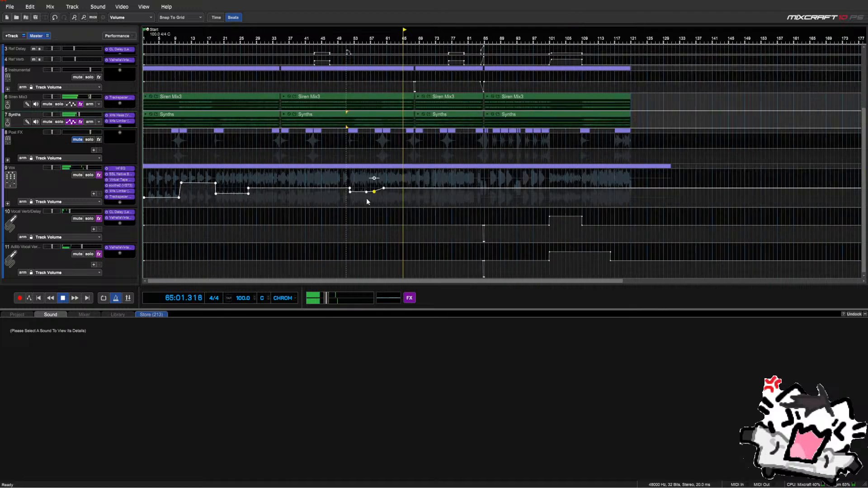
Audition the song from bar 1, then from near the start of the Vox lane
click(146, 186)
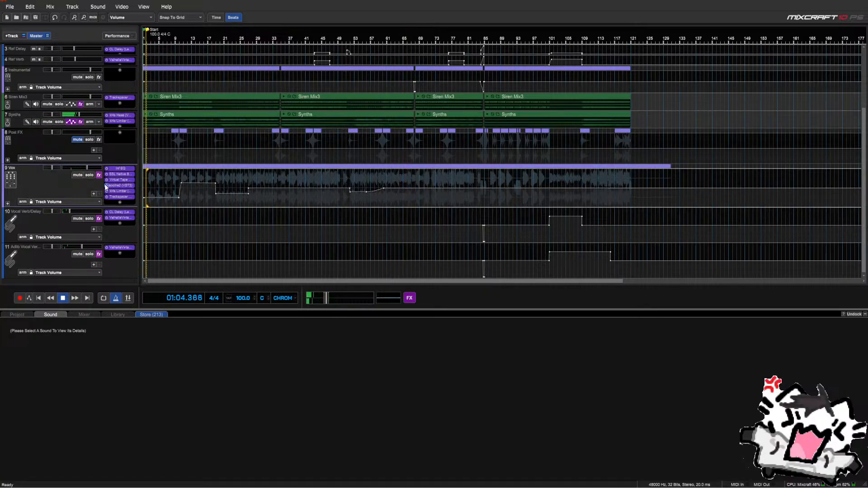
key(space)
click(39, 300)
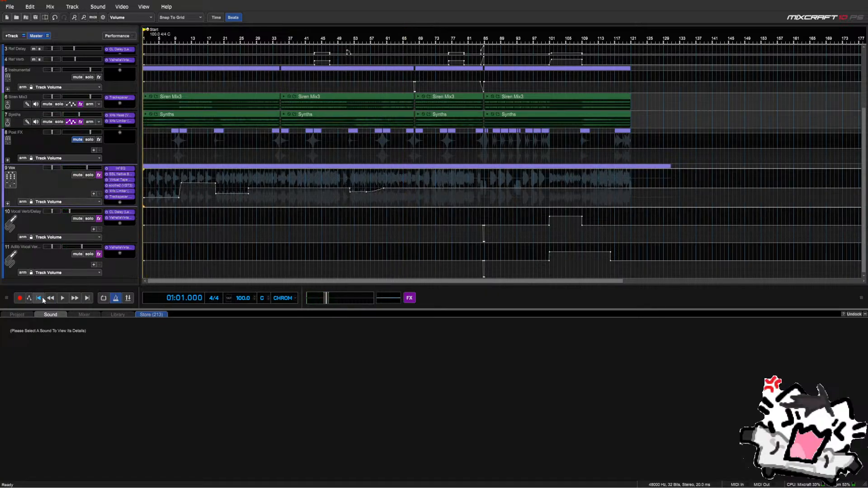
click(191, 224)
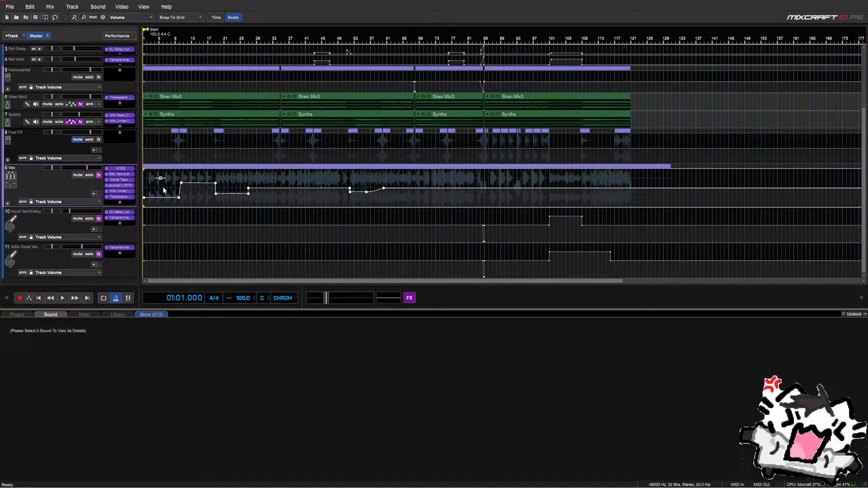
key(space)
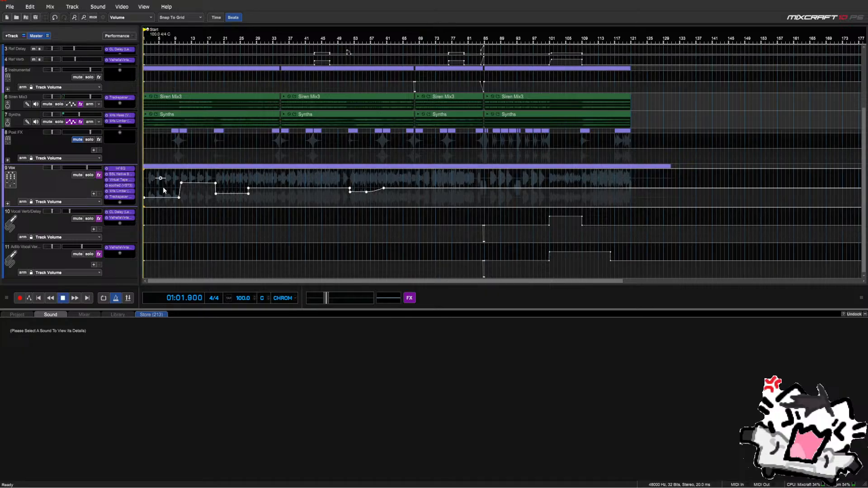
key(space)
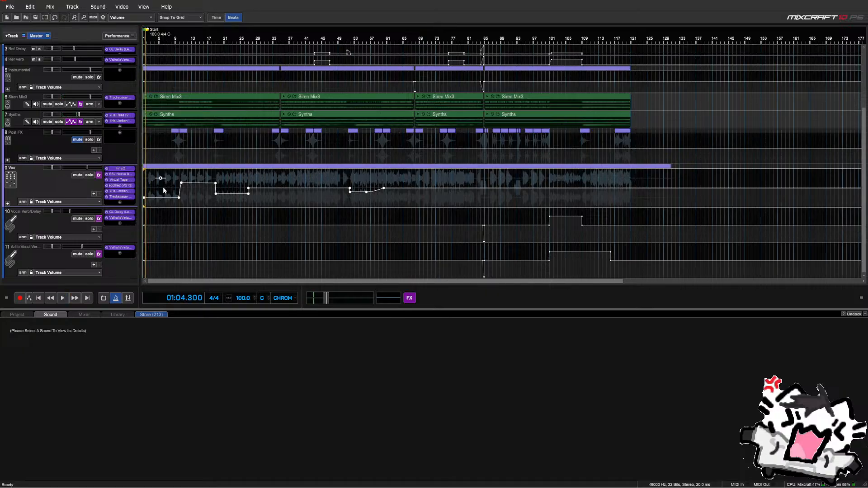
click(164, 190)
key(space)
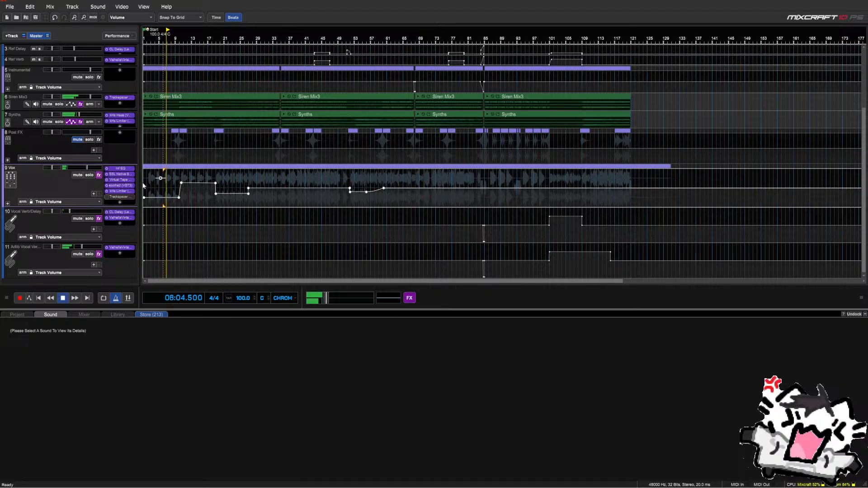
key(space)
key(space)
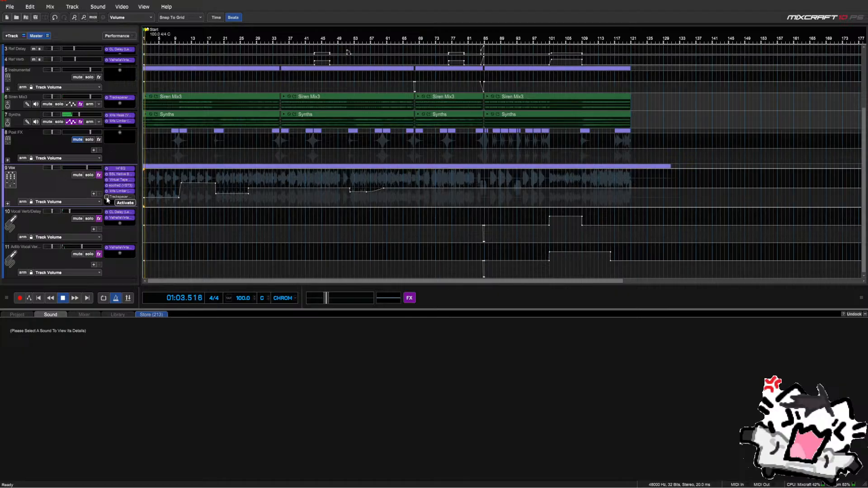
Bypass the Vox track's Trackspacer effect, briefly opening and closing its settings window
click(107, 196)
click(107, 197)
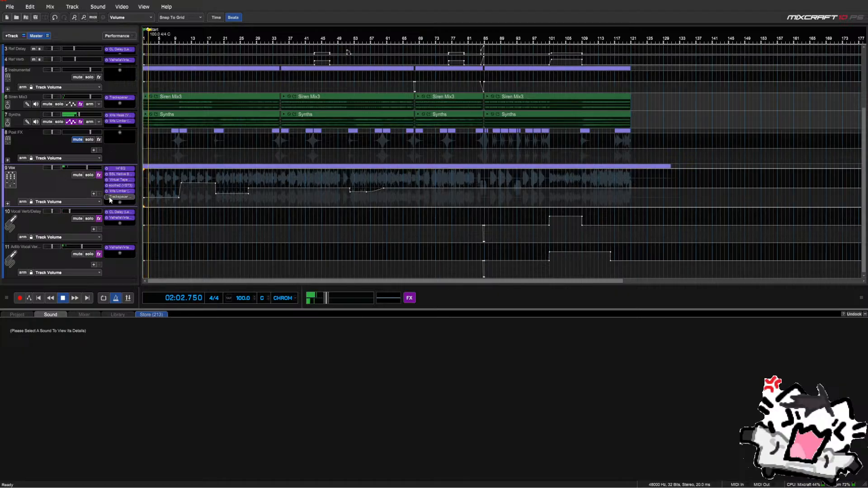
click(109, 197)
click(115, 199)
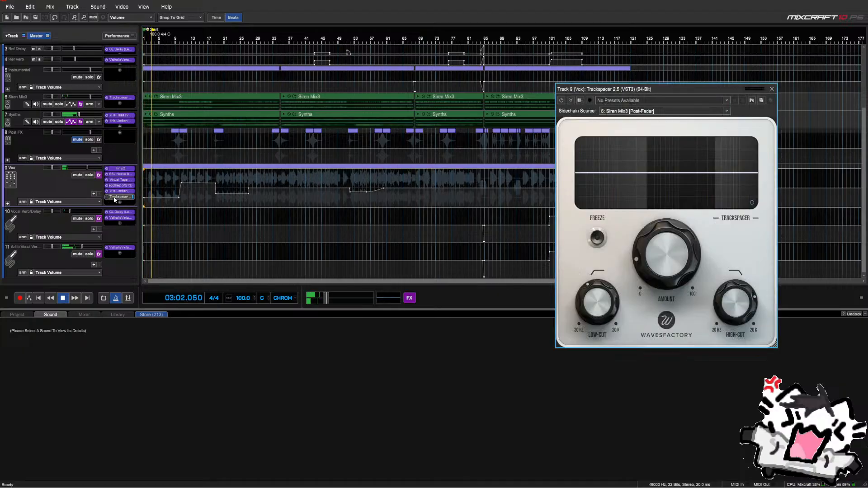
click(114, 197)
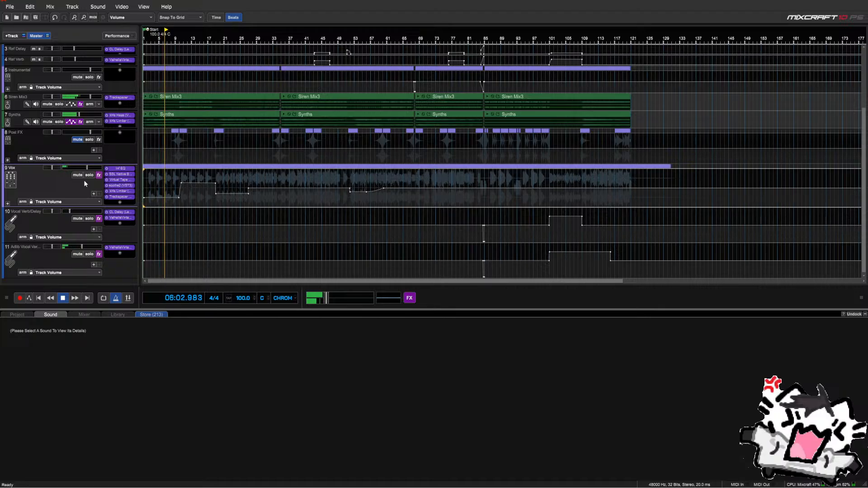
Bypass FG-X 2 in the master effects list and audition the song from the start
click(409, 298)
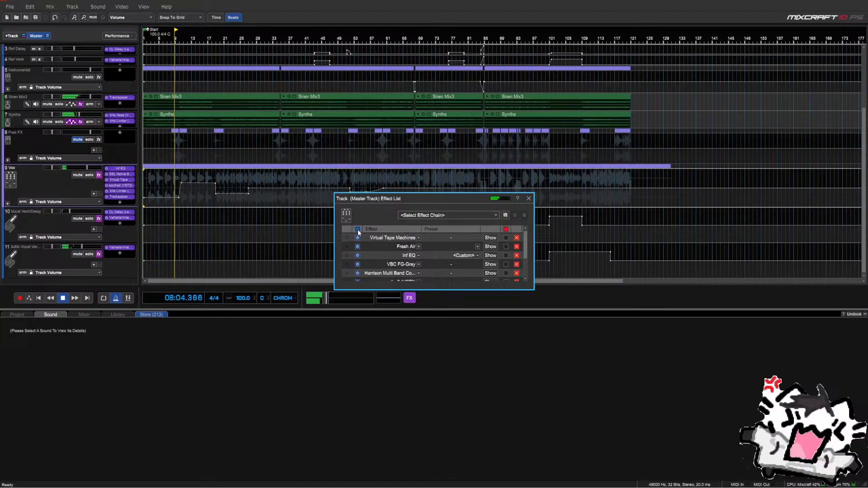
scroll(367, 262, down, 1)
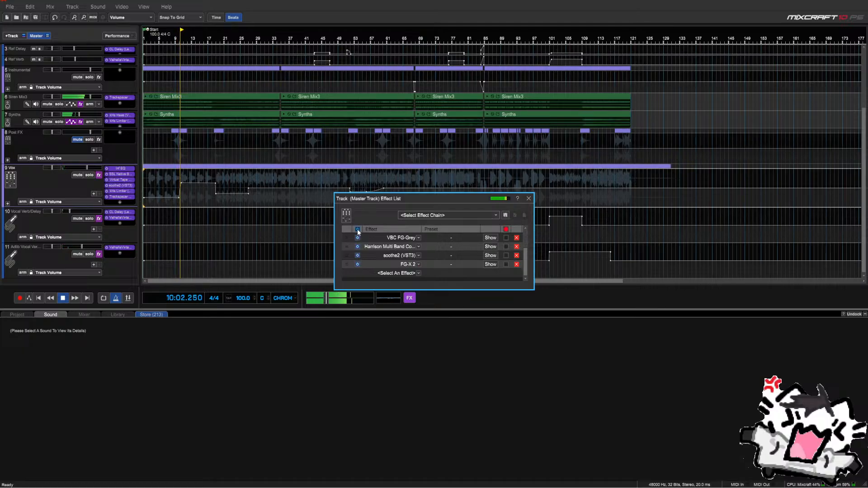
key(space)
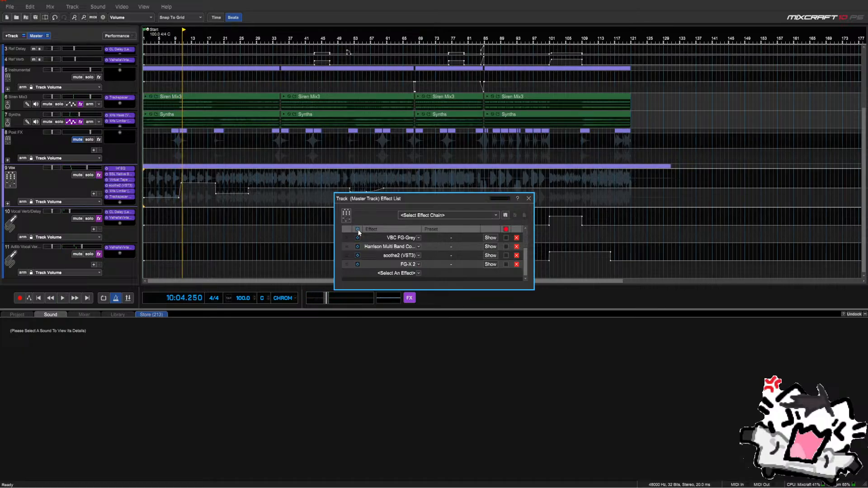
click(358, 264)
click(146, 220)
key(space)
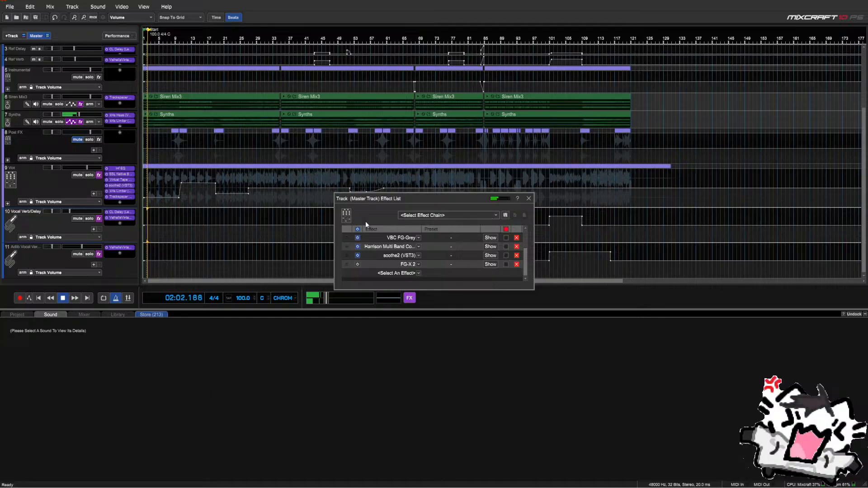
key(space)
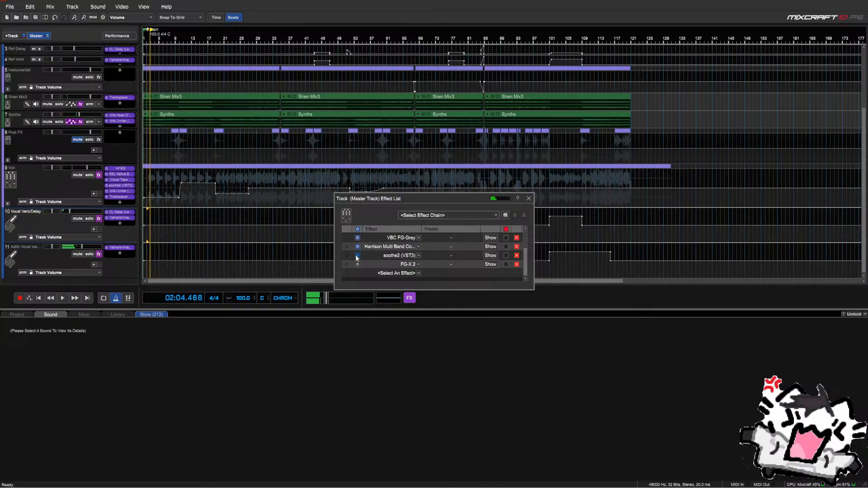
Bypass soothe2, Harrison multiband, VBC FG-Grey, Inf EQ, Fresh Air and Virtual Tape Machines on the master
click(357, 256)
click(358, 248)
scroll(358, 249, up, 2)
click(357, 264)
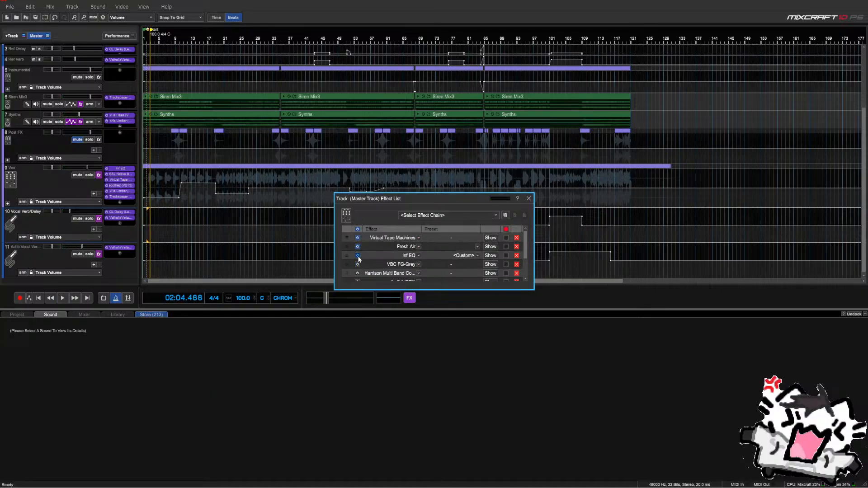
click(357, 256)
click(357, 247)
click(357, 238)
Review the Inf EQ presets and curve, then close Infinity EQ and the master effect list
scroll(424, 273, down, 2)
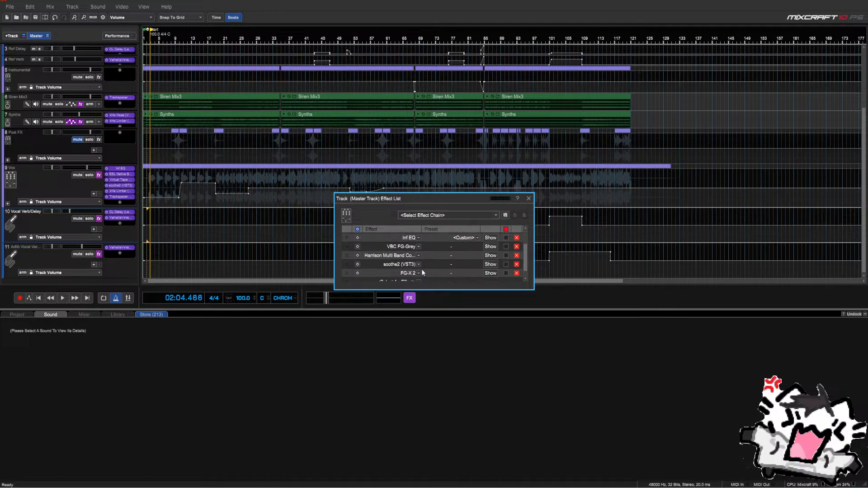
scroll(422, 272, up, 2)
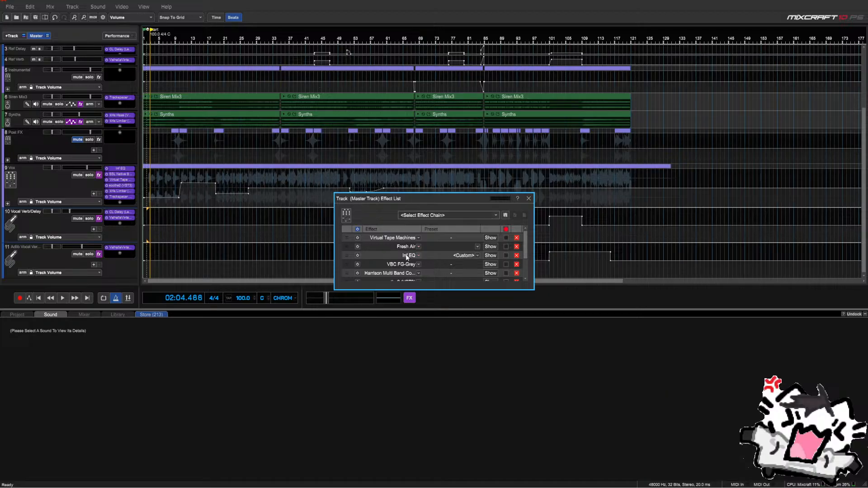
scroll(407, 257, down, 1)
click(478, 246)
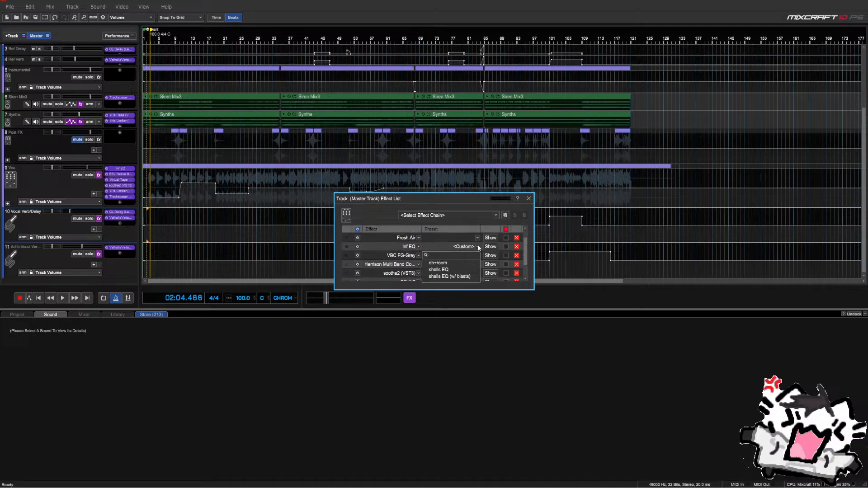
click(490, 246)
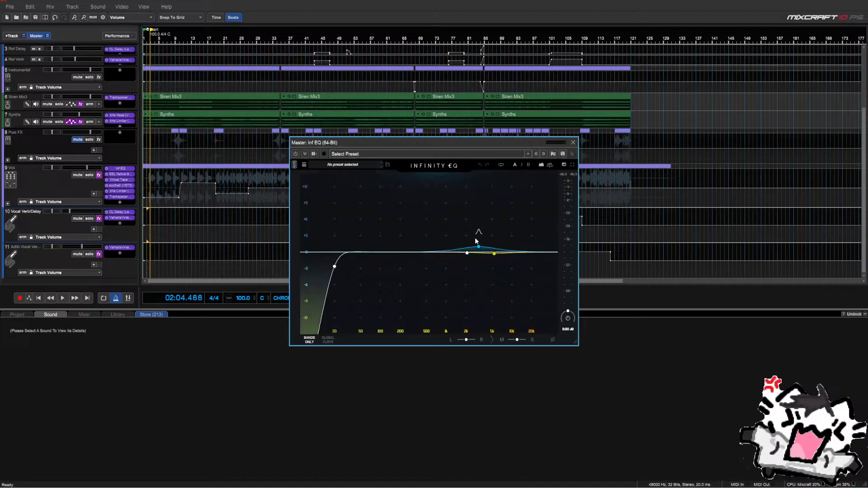
mouse_move(495, 256)
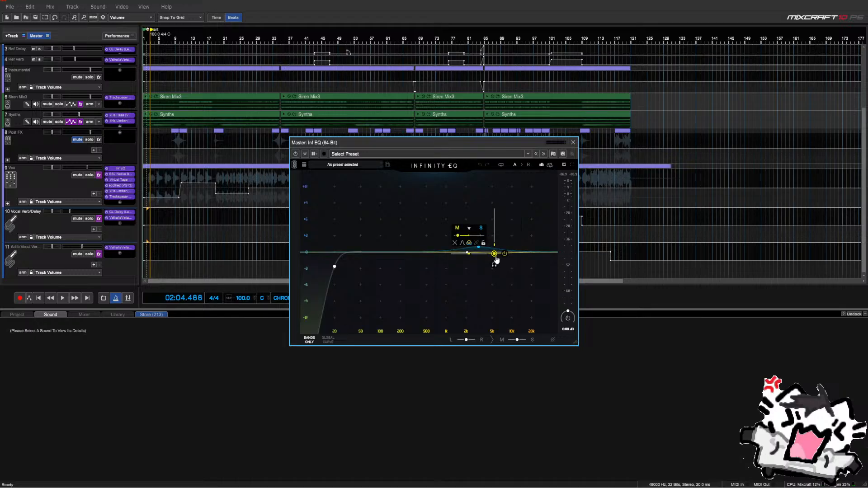
click(573, 142)
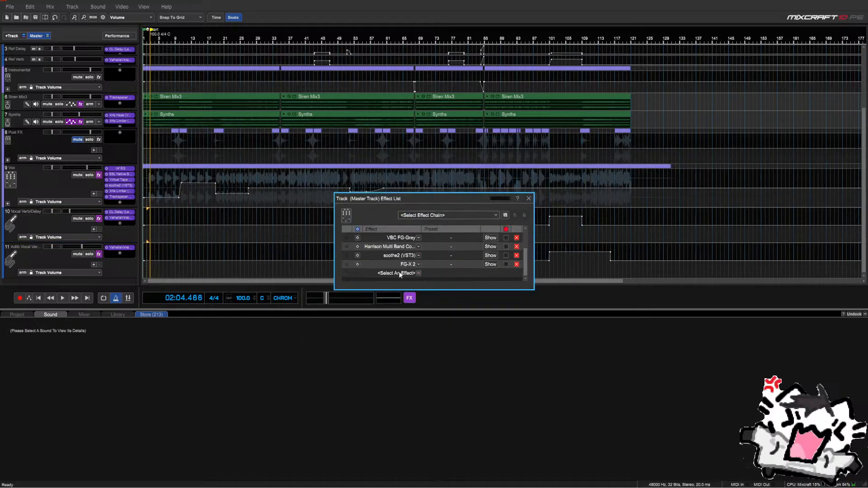
scroll(400, 274, down, 1)
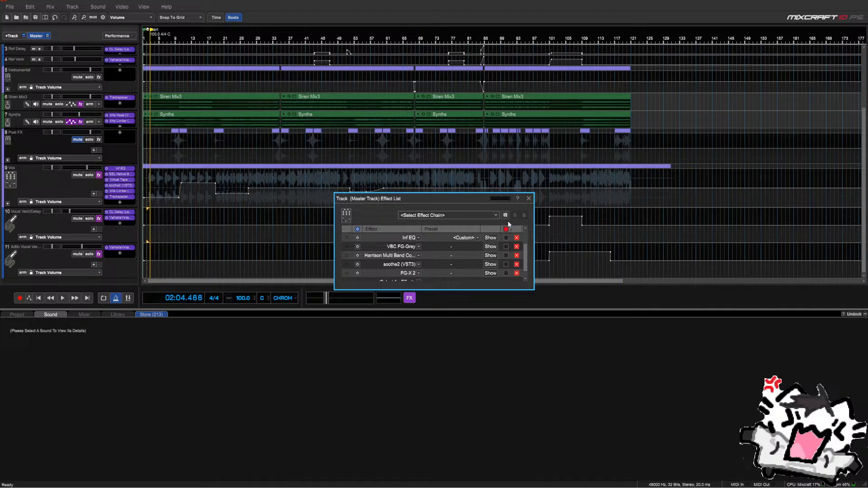
click(528, 199)
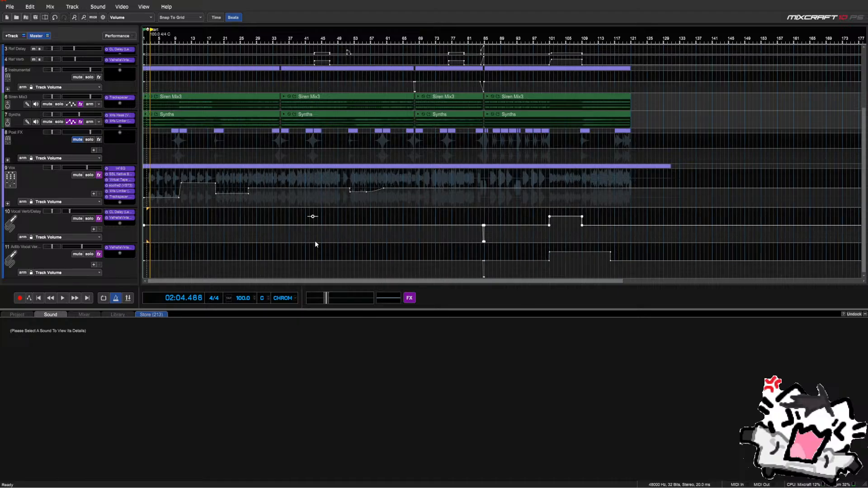
Place the playhead at bar 31, then move it back to bar 27
click(265, 220)
scroll(264, 221, down, 3)
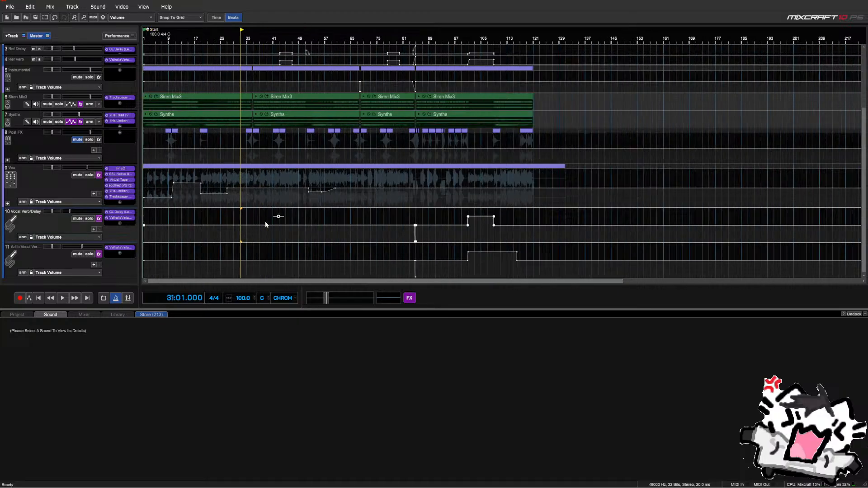
scroll(265, 221, up, 3)
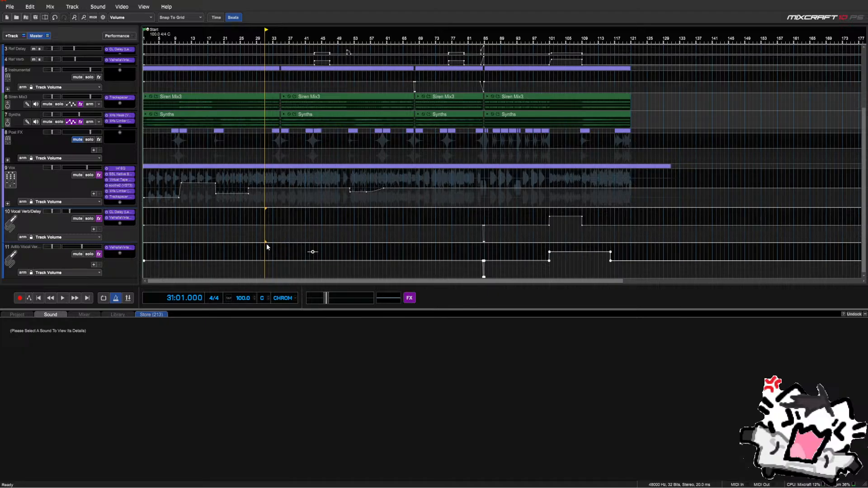
click(250, 241)
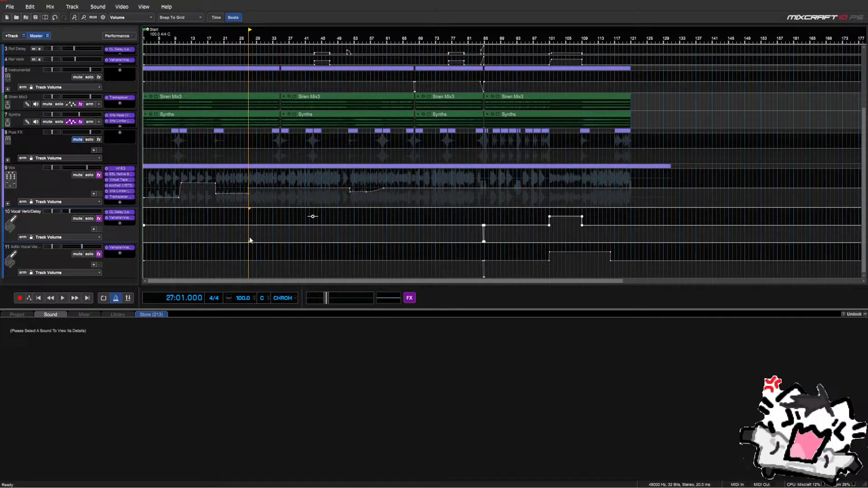
Expand the Vox, 9.1 Mains and 9.1.6 folders and enlarge the track list
click(7, 203)
scroll(9, 199, down, 5)
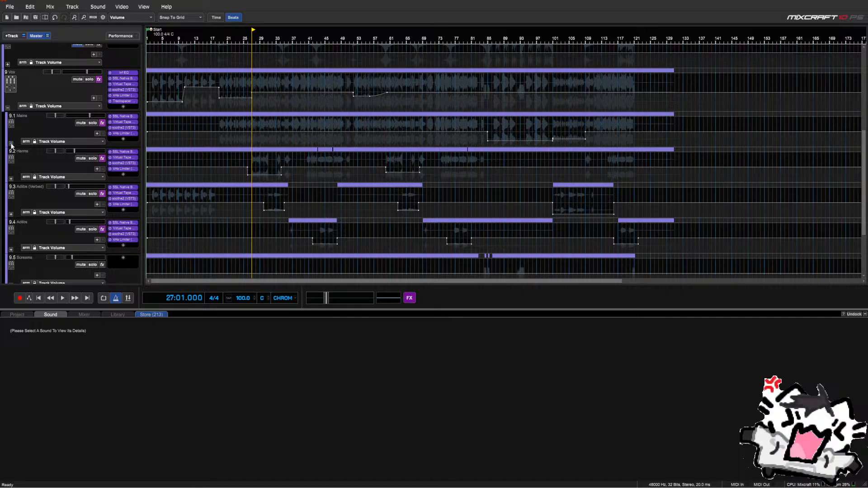
click(10, 143)
scroll(12, 145, down, 6)
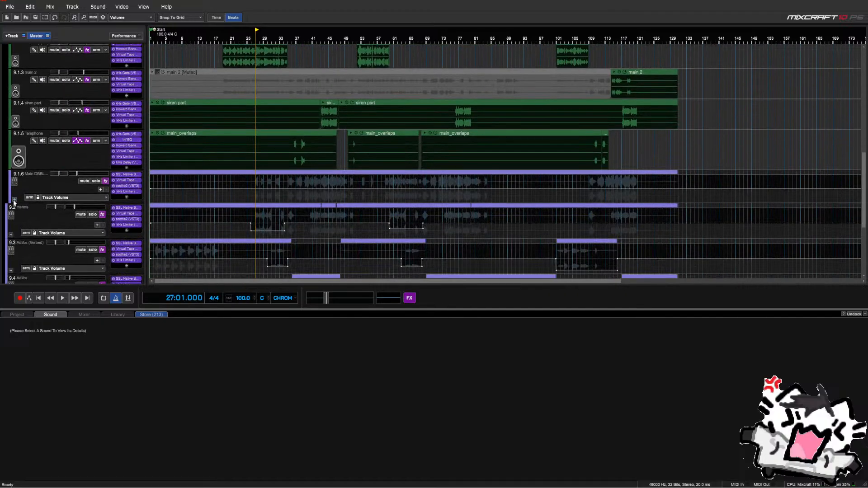
click(14, 200)
scroll(533, 213, down, 2)
scroll(60, 188, down, 3)
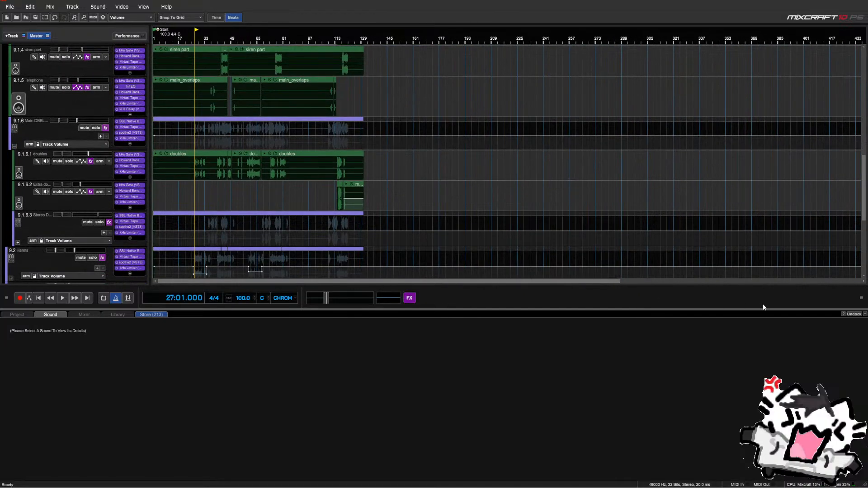
click(865, 314)
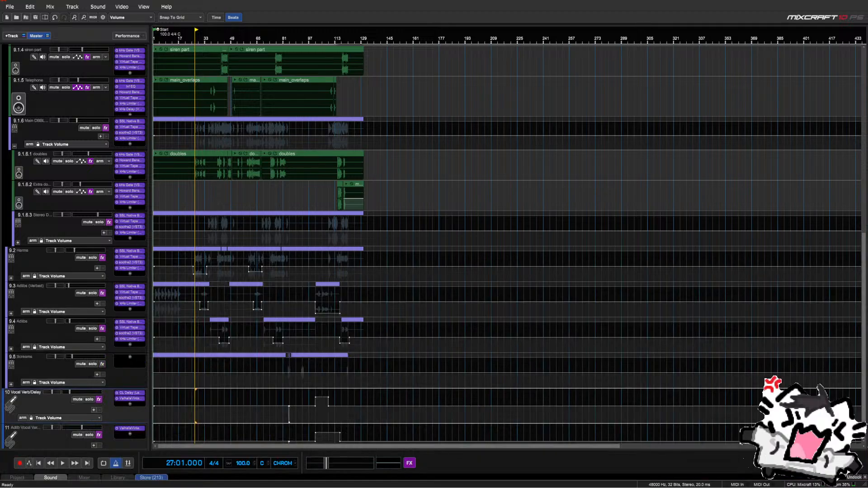
Expand folder 9.1.6.3, the 9.2 Harms folder, and Harm 1 and Harm 2
click(17, 243)
scroll(18, 244, down, 4)
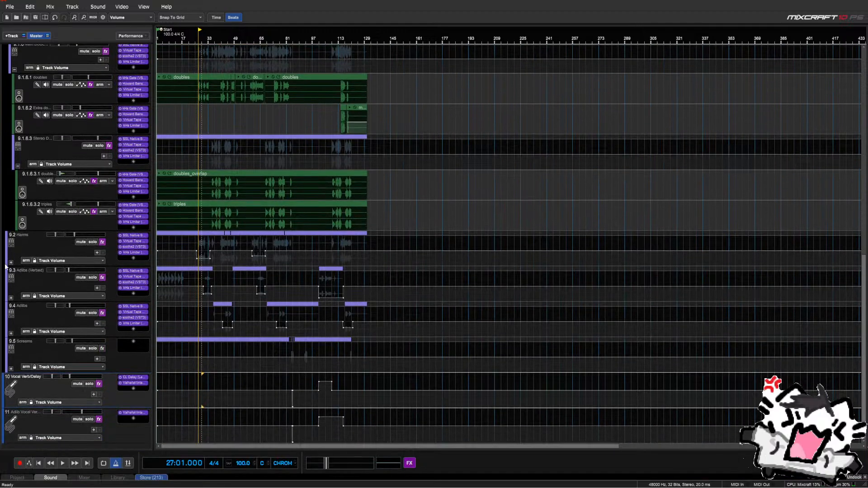
click(11, 263)
scroll(13, 263, down, 3)
click(14, 262)
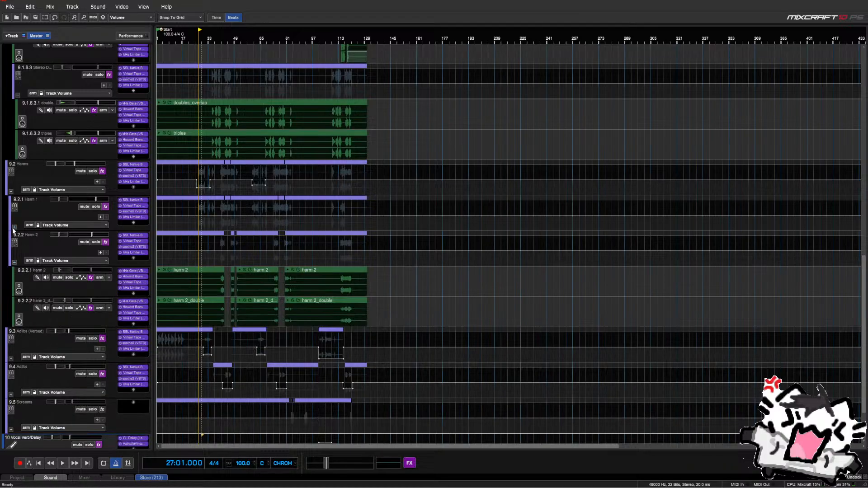
click(14, 227)
scroll(13, 232, down, 5)
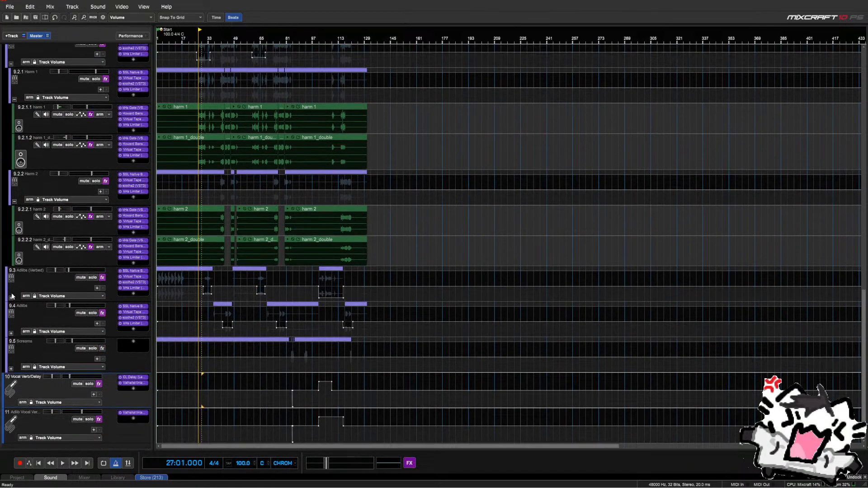
Expand 9.3 Adlibs (Verbed), 9.4 Adlibs and 9.5 Screams, then scroll through the revealed tracks
click(11, 298)
scroll(15, 296, down, 3)
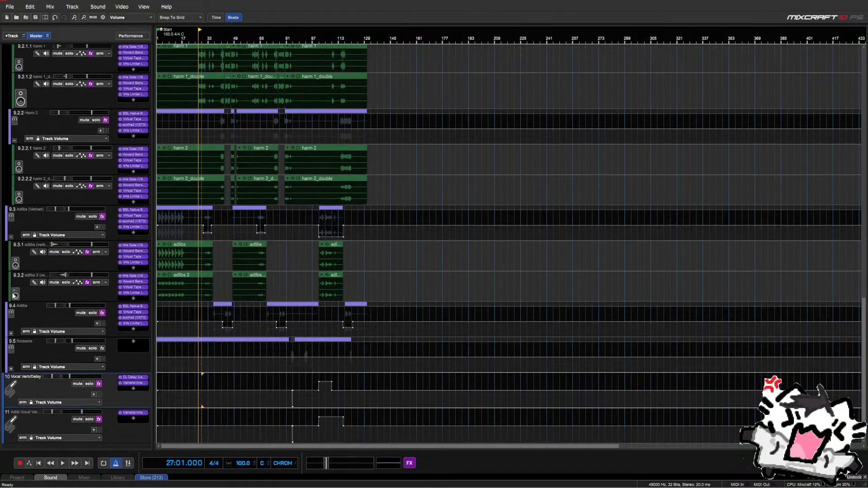
click(11, 334)
scroll(12, 337, down, 3)
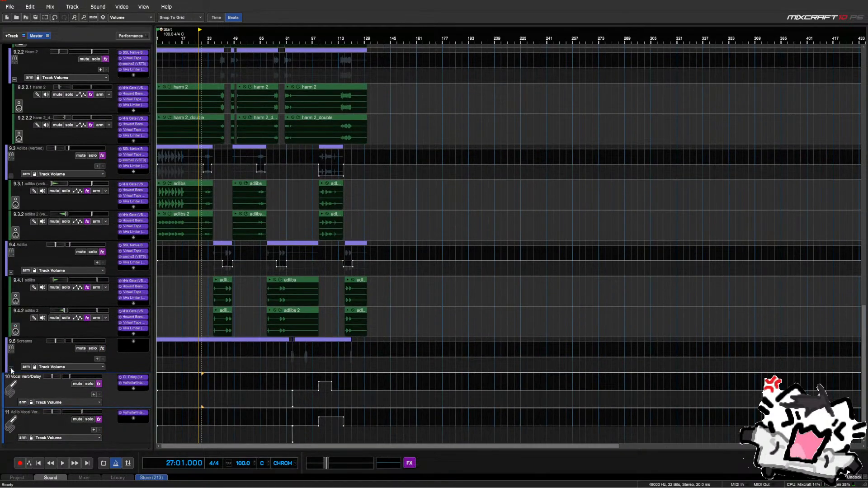
click(11, 369)
scroll(14, 359, down, 4)
scroll(227, 360, down, 2)
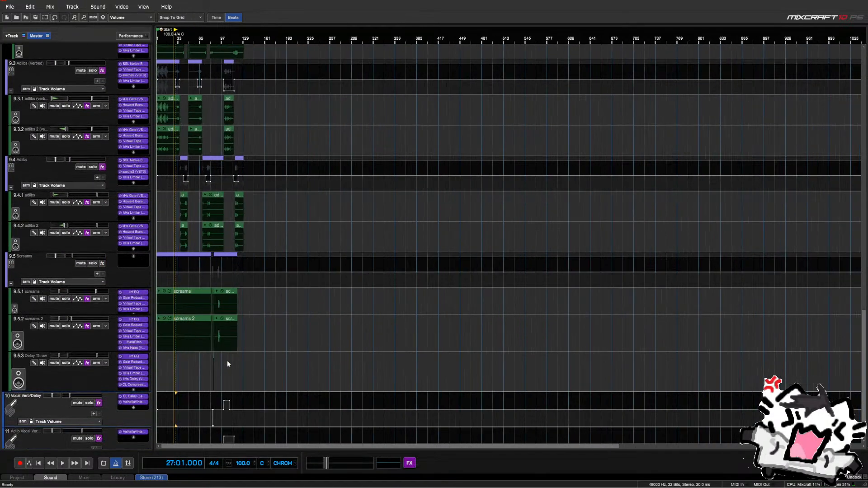
scroll(227, 360, down, 2)
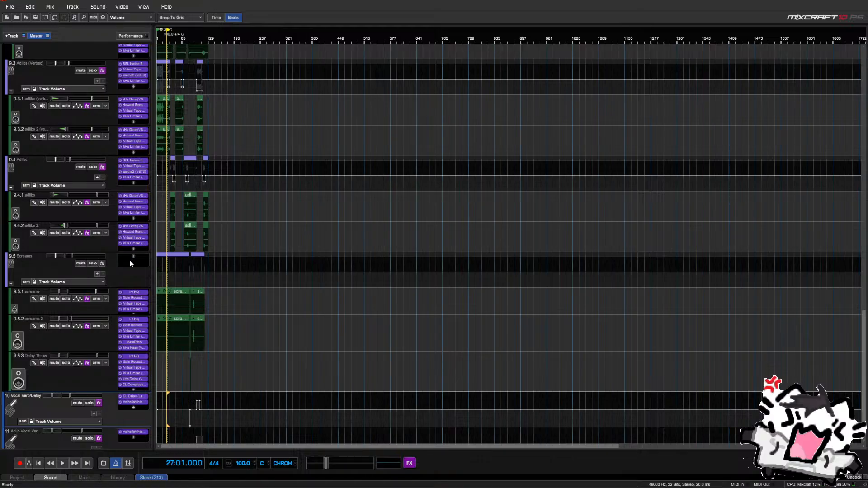
scroll(218, 302, up, 3)
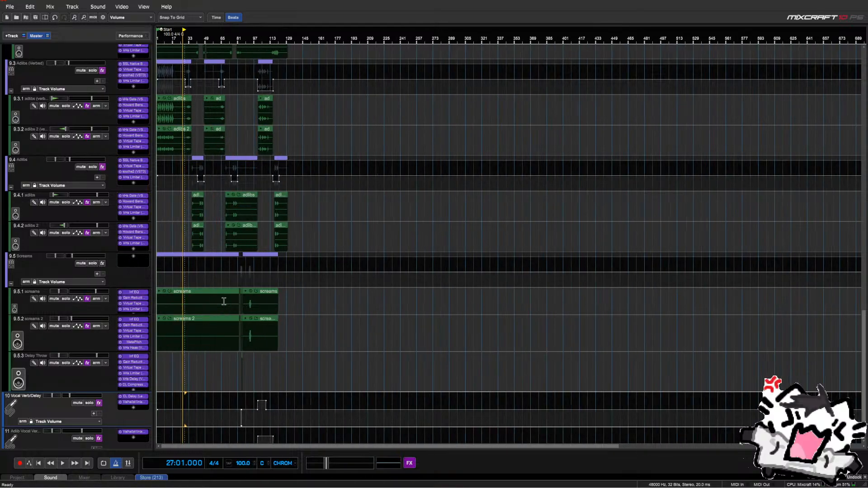
scroll(94, 311, up, 6)
scroll(95, 314, up, 3)
scroll(181, 310, up, 2)
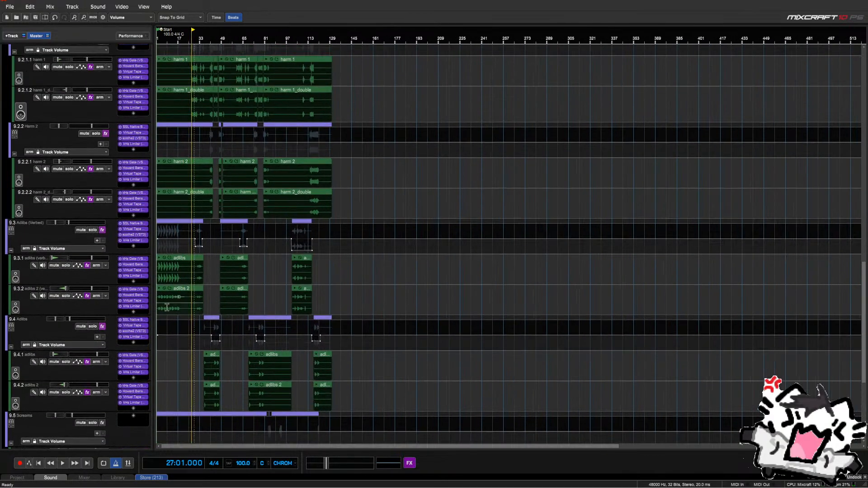
Collapse the 9.5 Screams, 9.4 Adlibs, 9.3 Adlibs (Verbed) and Harm 2 folders
scroll(128, 304, up, 14)
scroll(128, 301, up, 20)
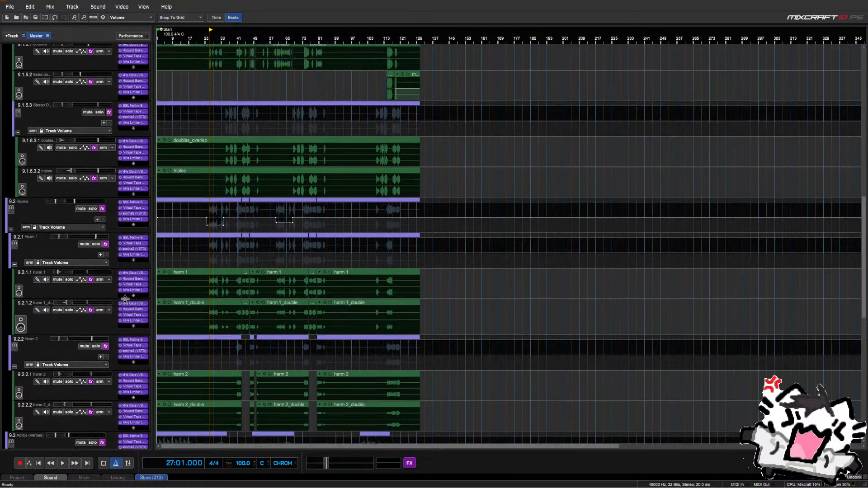
scroll(104, 301, up, 15)
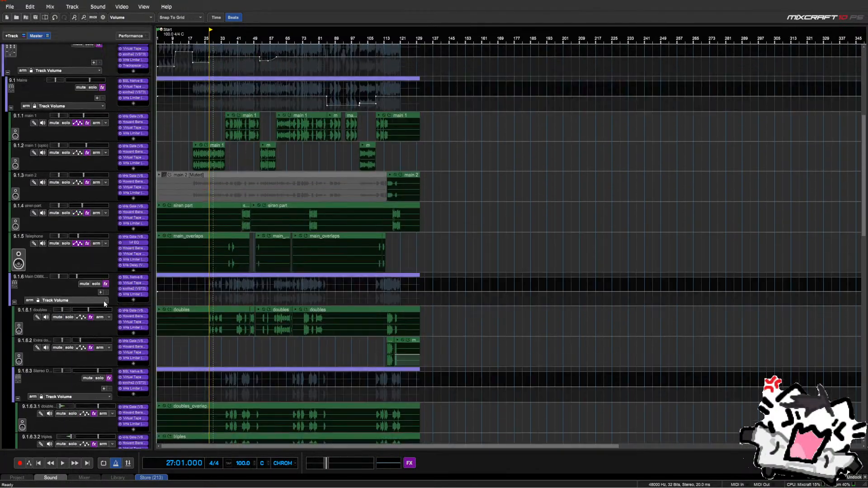
scroll(102, 301, up, 4)
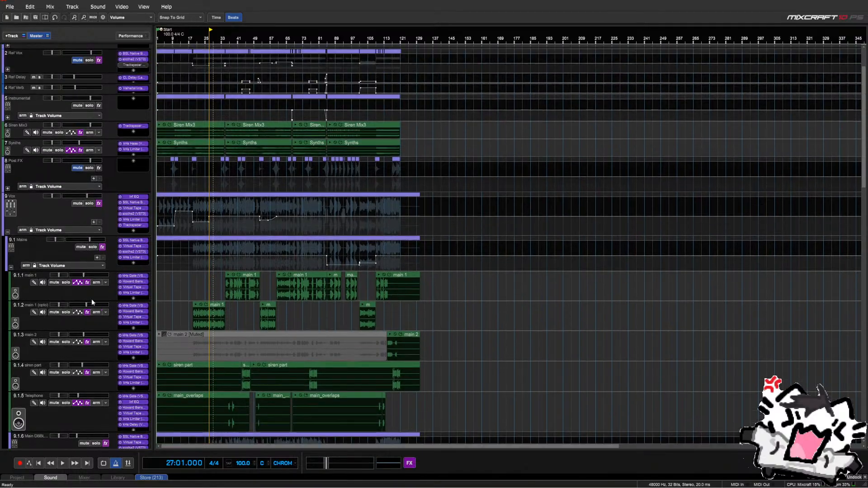
scroll(38, 244, down, 3)
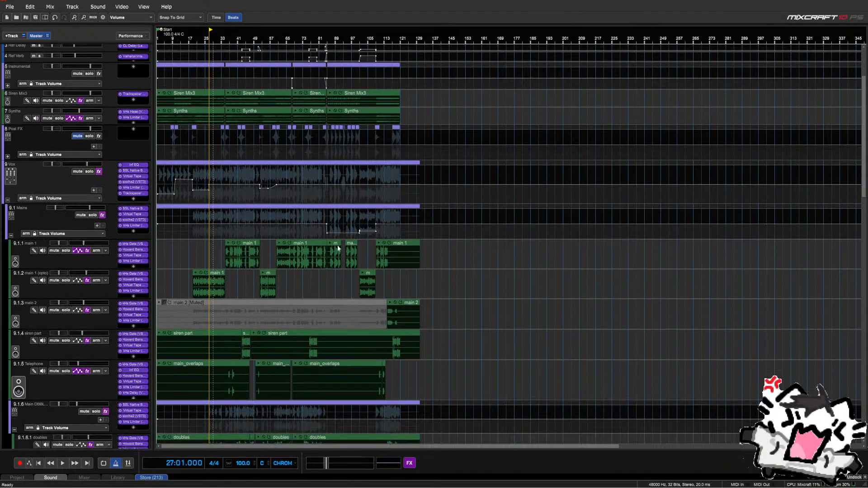
drag(865, 195, 859, 416)
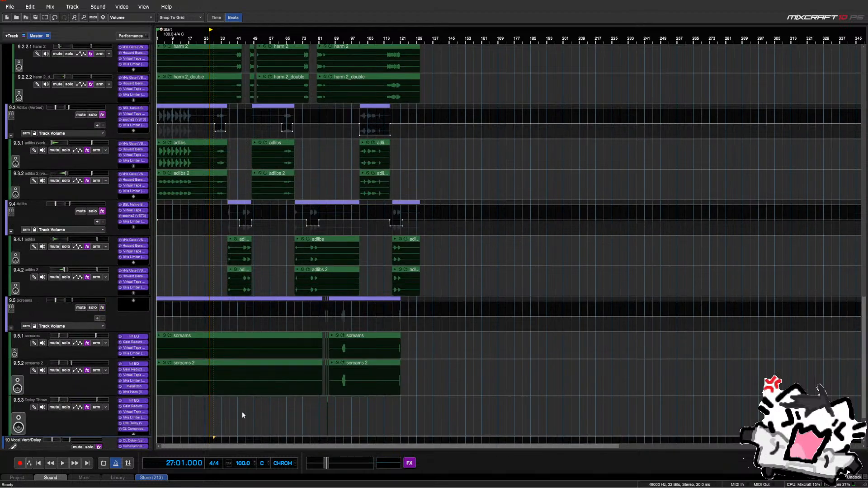
click(10, 327)
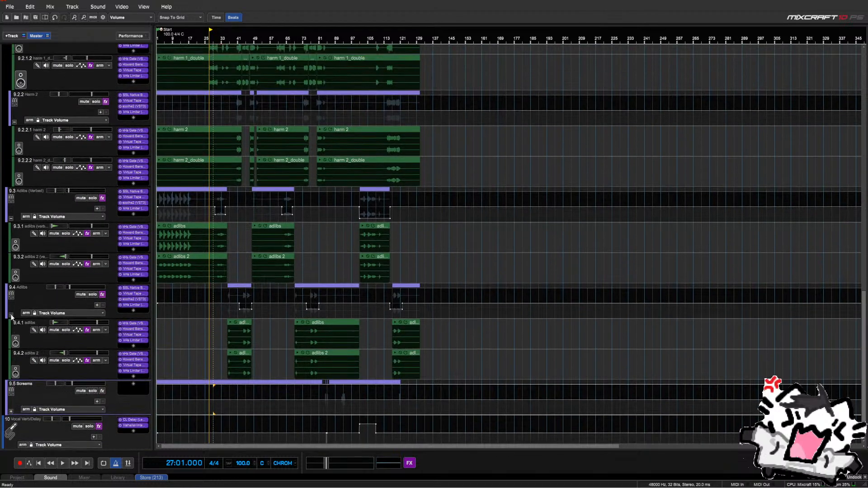
click(10, 315)
click(11, 313)
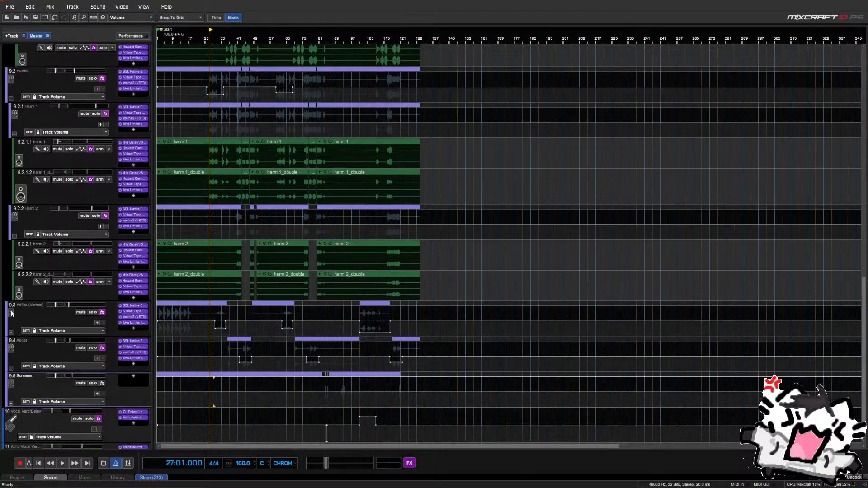
scroll(12, 312, up, 3)
click(14, 300)
Collapse Harm 1, 9.2 Harms, 9.1.6.3, 9.1.6, 9.1 Mains and finally the 9 Vox folder
scroll(14, 302, up, 2)
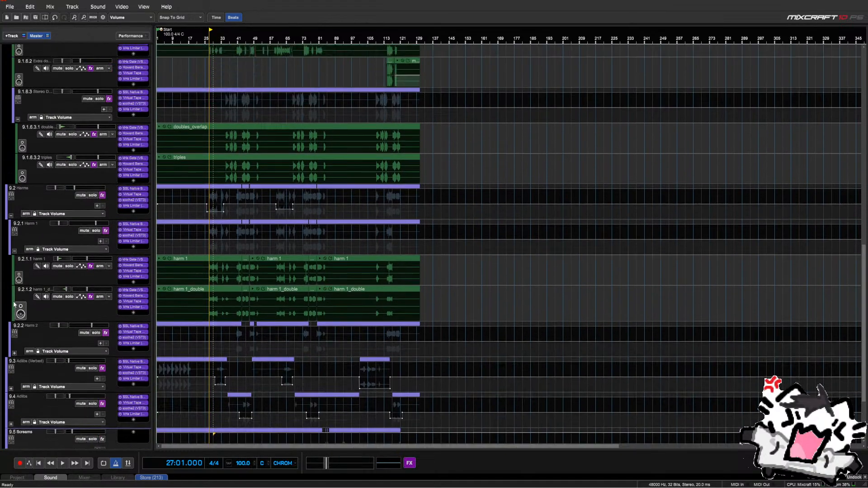
scroll(13, 304, up, 2)
click(14, 282)
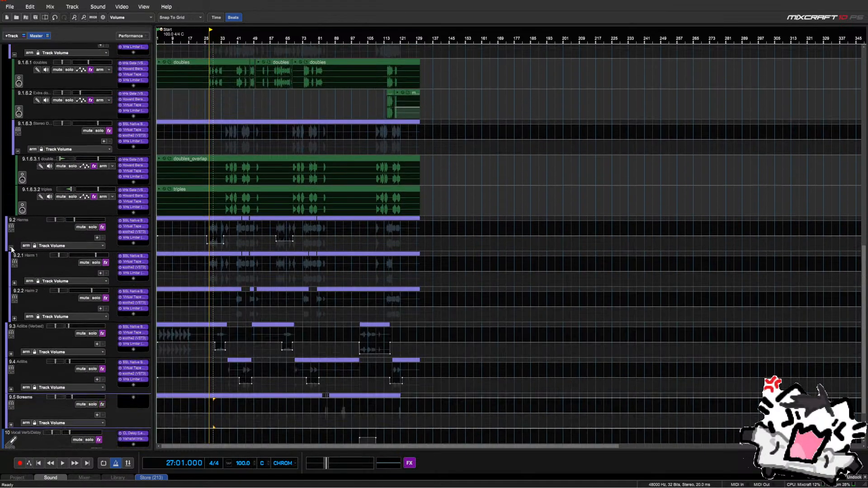
click(11, 247)
scroll(14, 247, up, 5)
click(17, 241)
scroll(17, 242, up, 4)
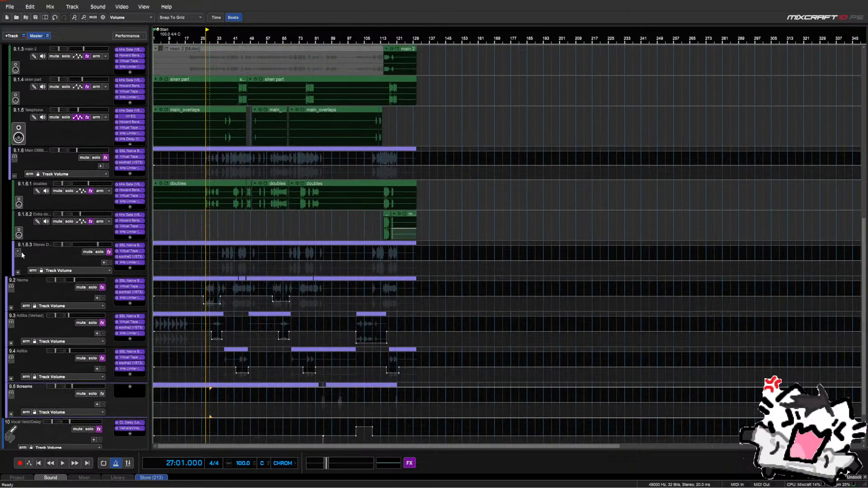
click(14, 208)
scroll(16, 217, up, 2)
scroll(16, 220, up, 6)
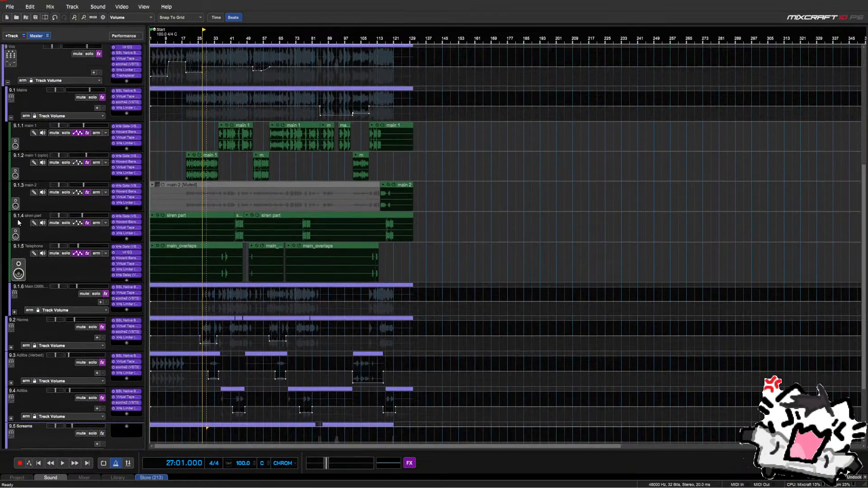
click(12, 172)
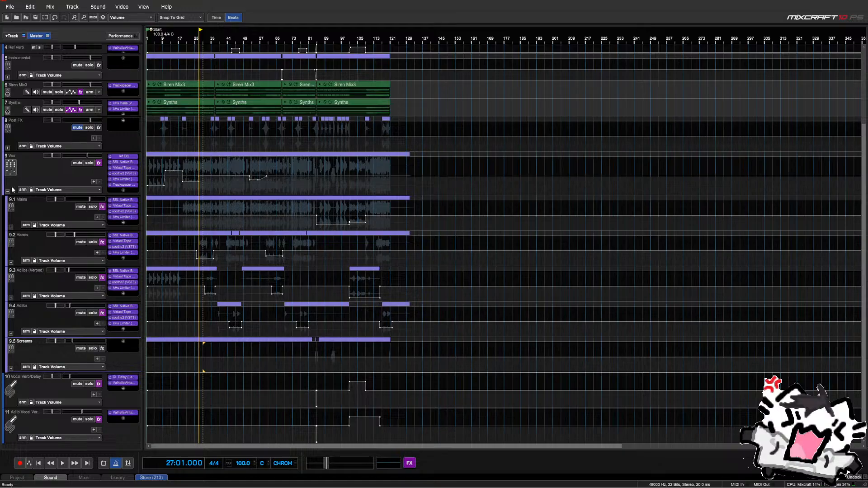
click(10, 193)
scroll(10, 192, up, 5)
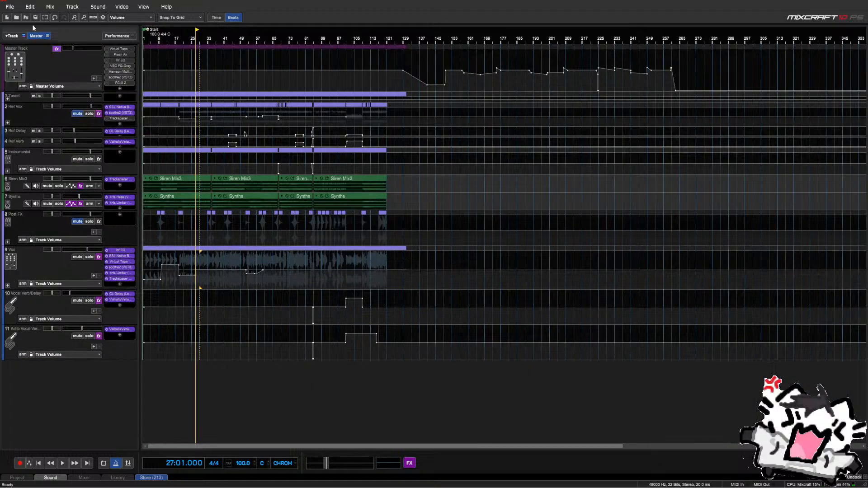